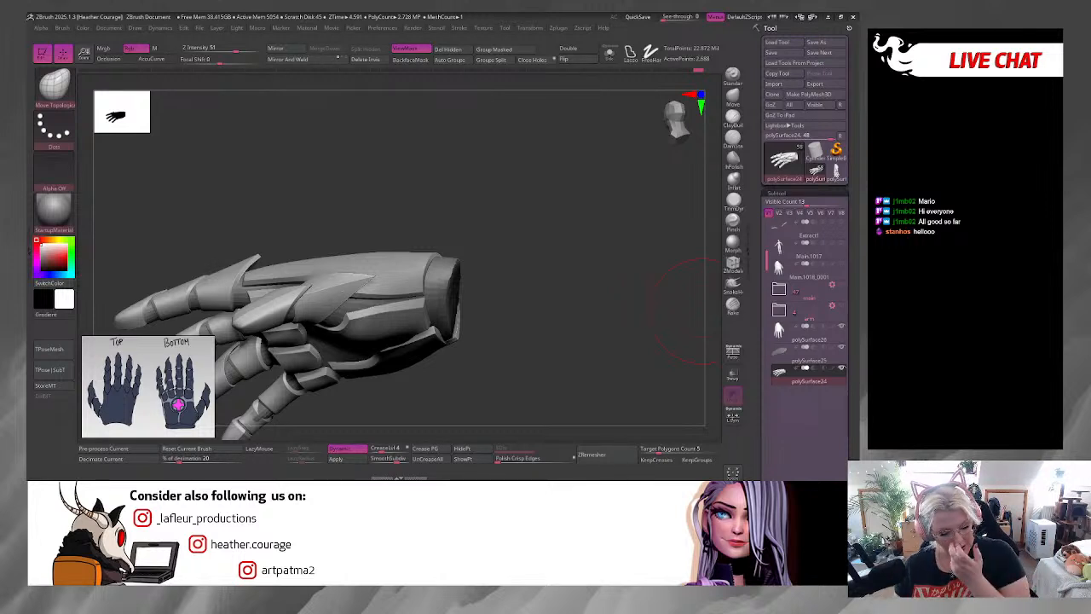
Step: Enlarge the reference board window and examine the cybernetic arm concept sheets
left_click_drag(553, 290, 581, 273)
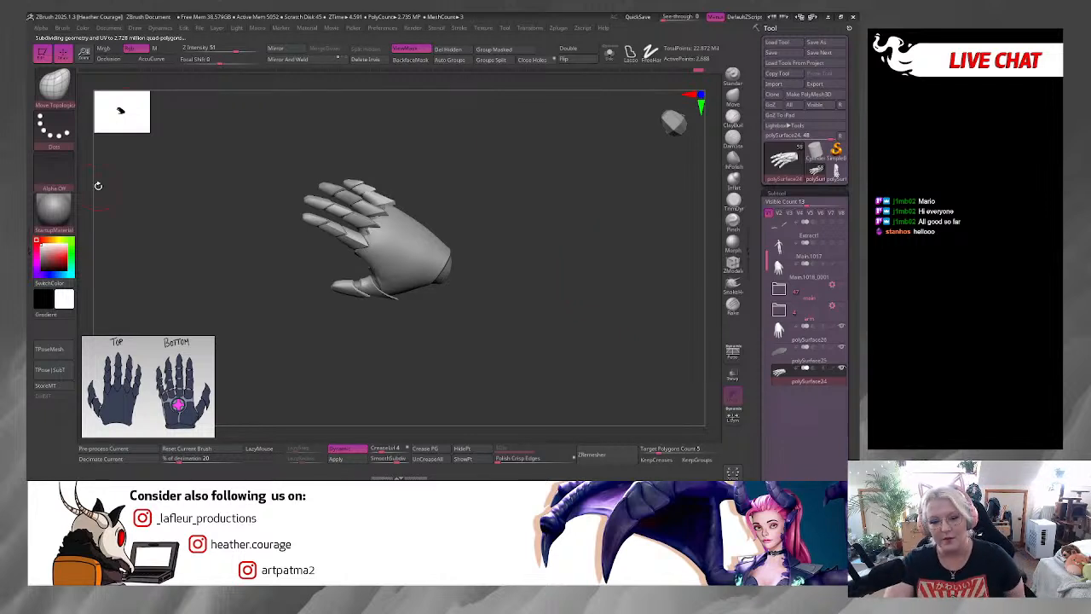
mouse_move(209, 342)
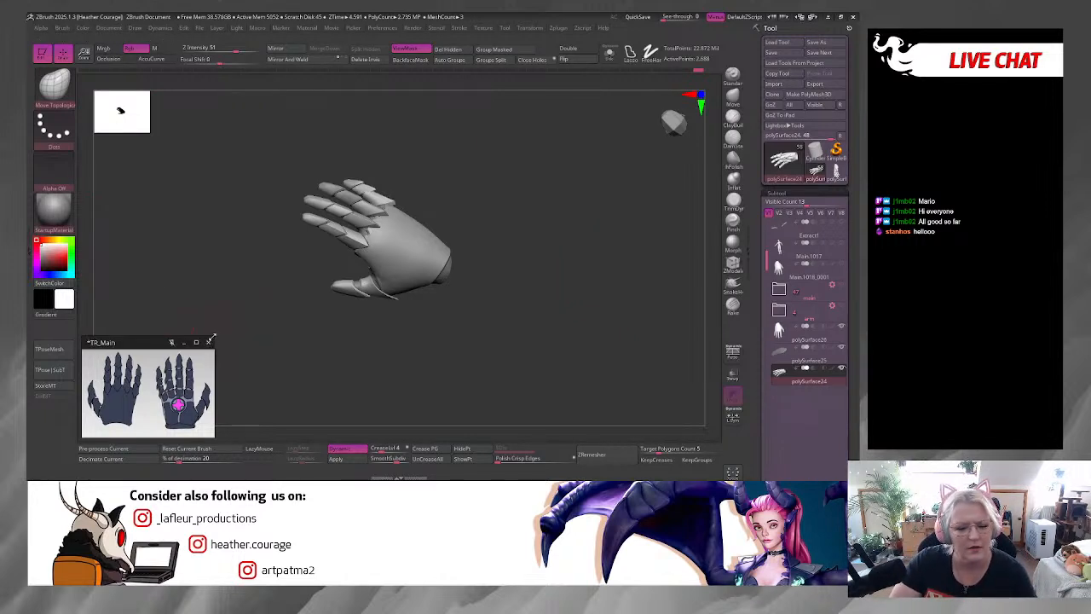
left_click_drag(214, 339, 661, 85)
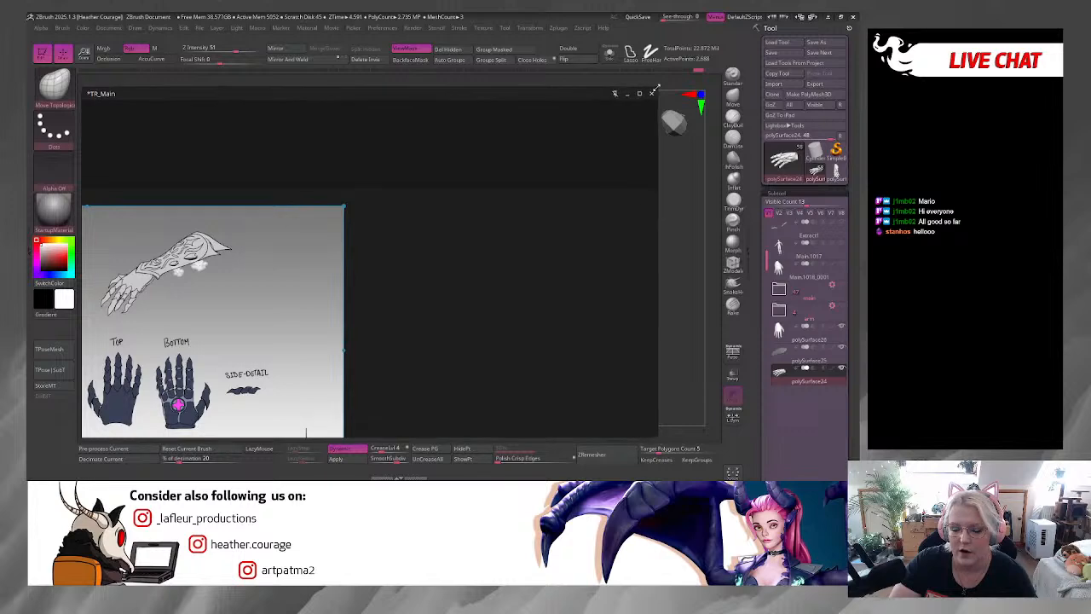
scroll(199, 286, "down", 2)
scroll(199, 286, "up", 6)
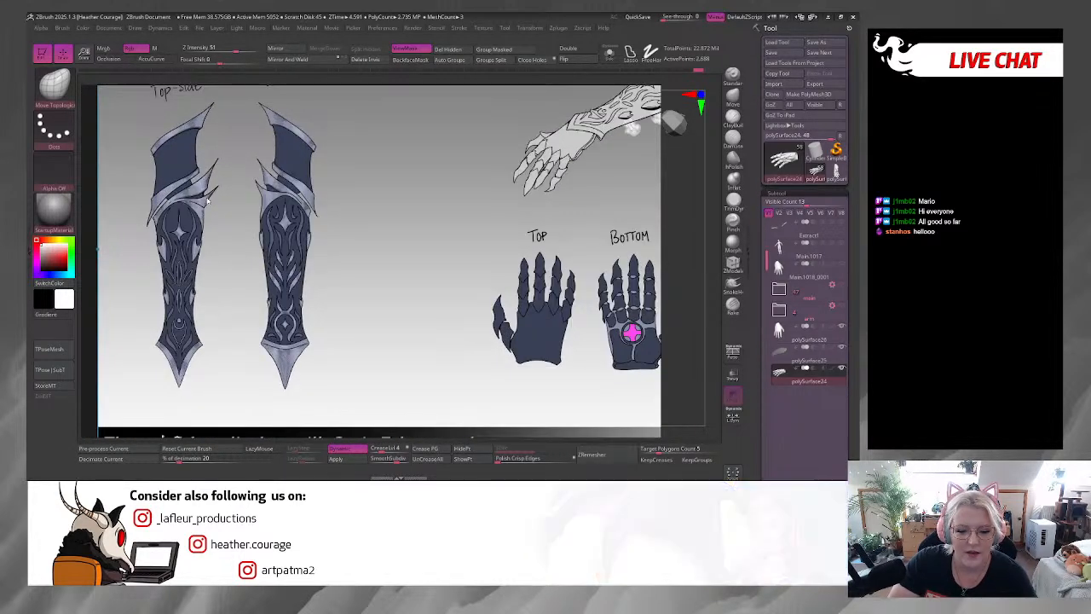
scroll(288, 174, "down", 5)
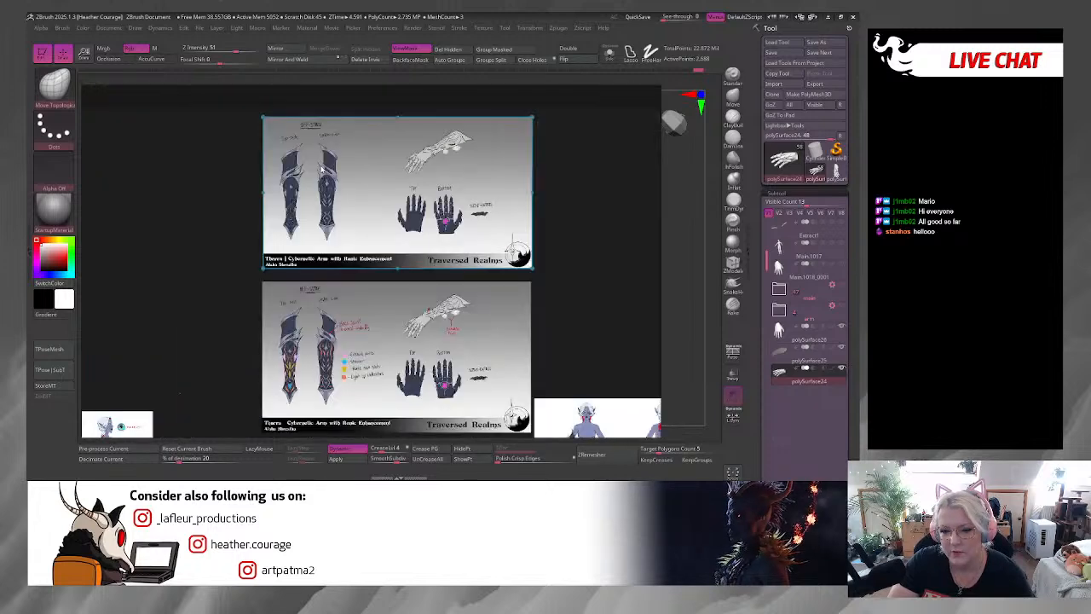
scroll(319, 249, "up", 3)
Step: Examine the annotated front and back views on the base body orthographic sheet
middle_click_drag(247, 228, 545, 242)
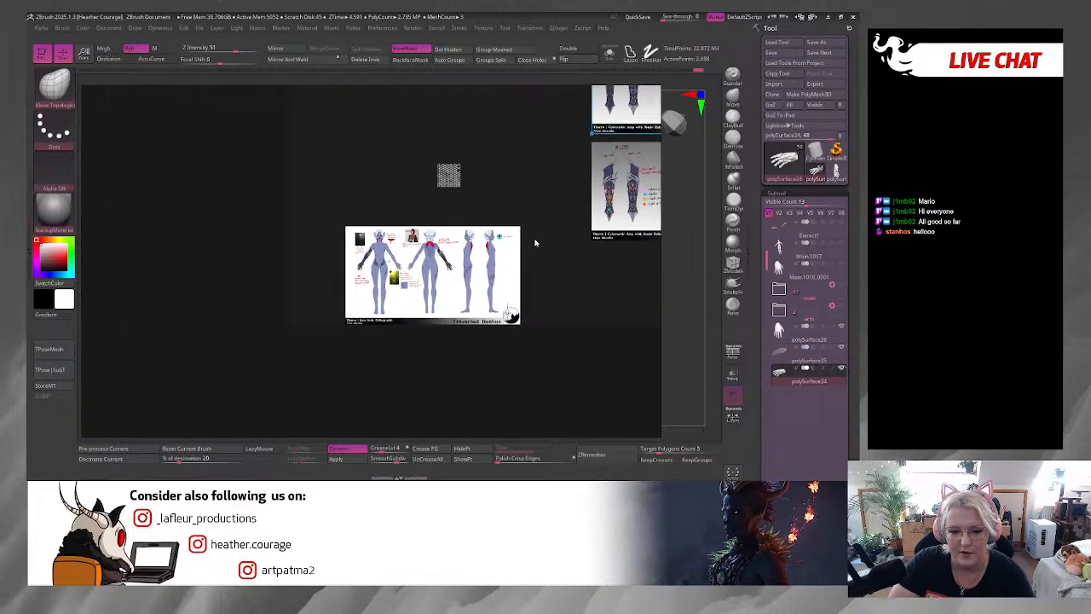
scroll(493, 241, "up", 6)
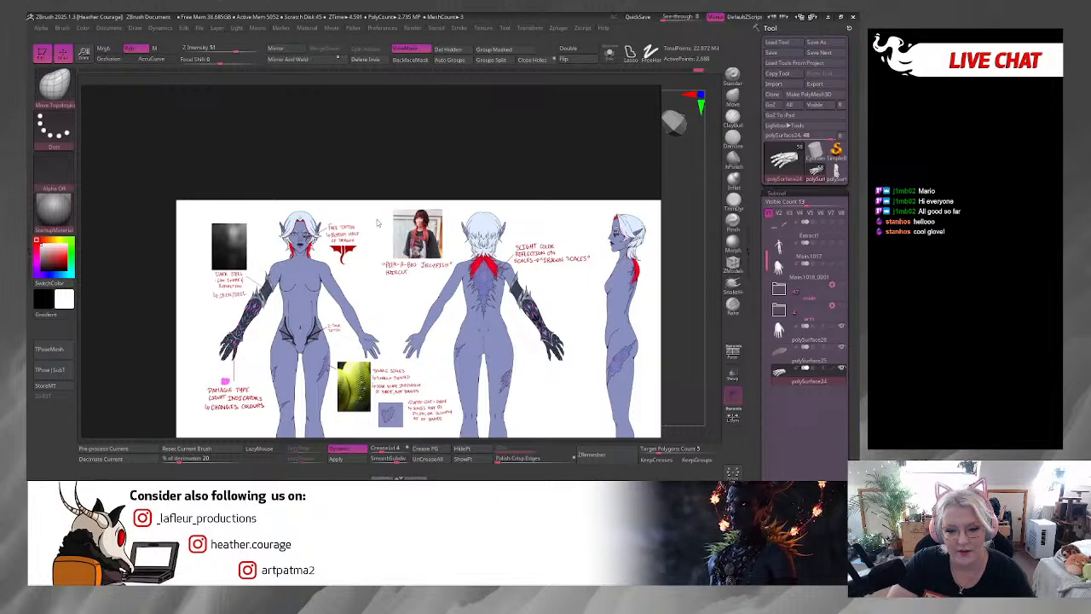
scroll(524, 205, "down", 4)
Step: Examine both cybernetic arm sheets, including the top, bottom and side-detail drawings of the hand
middle_click_drag(576, 170, 117, 278)
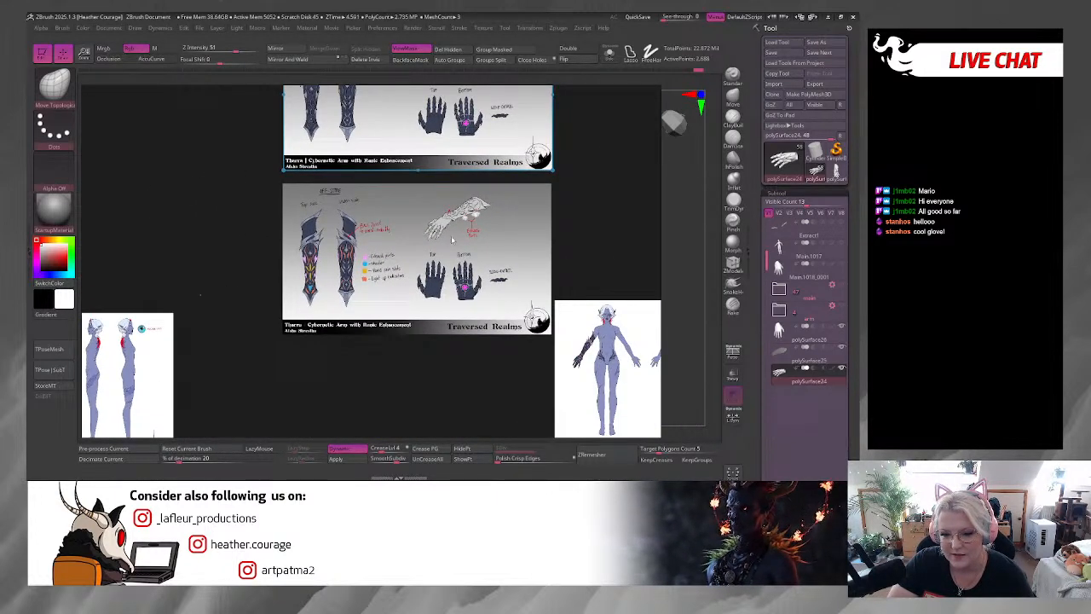
middle_click_drag(325, 153, 262, 245)
middle_click_drag(325, 184, 263, 224)
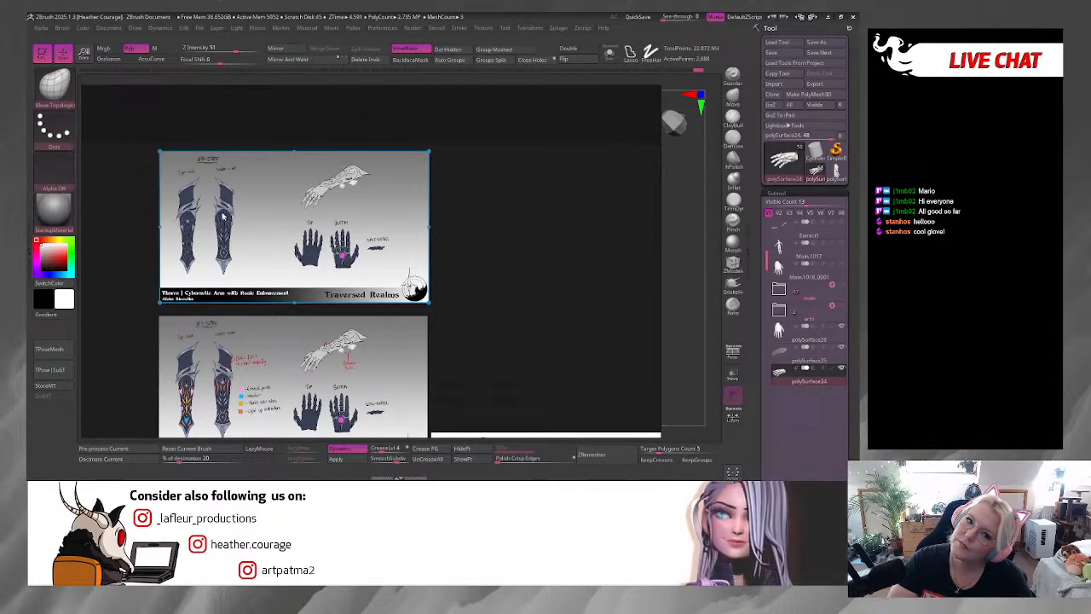
scroll(316, 247, "up", 5)
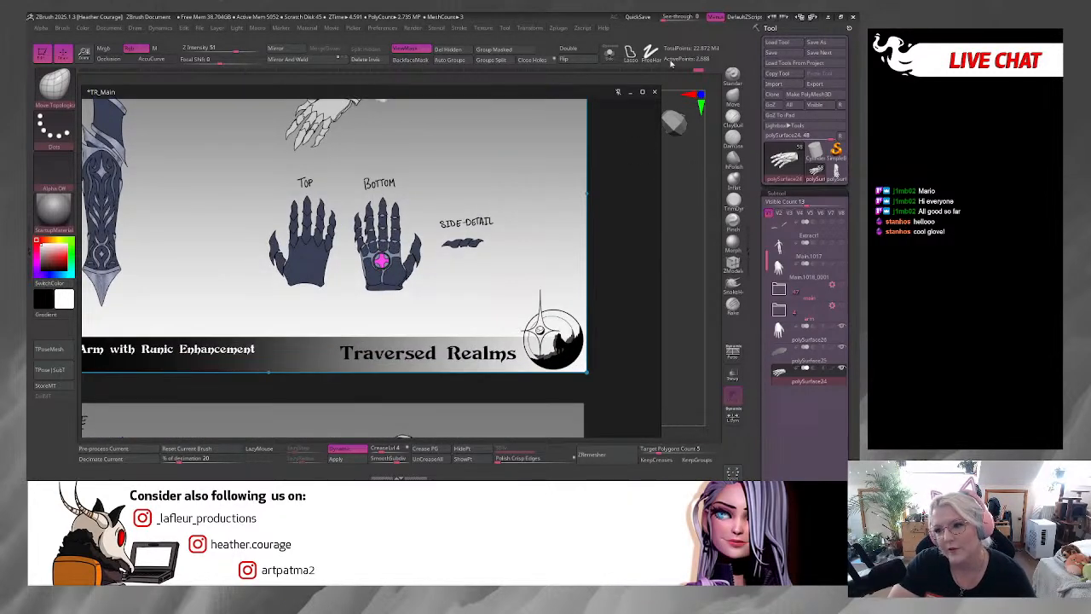
middle_click_drag(274, 242, 391, 229)
scroll(390, 230, "down", 6)
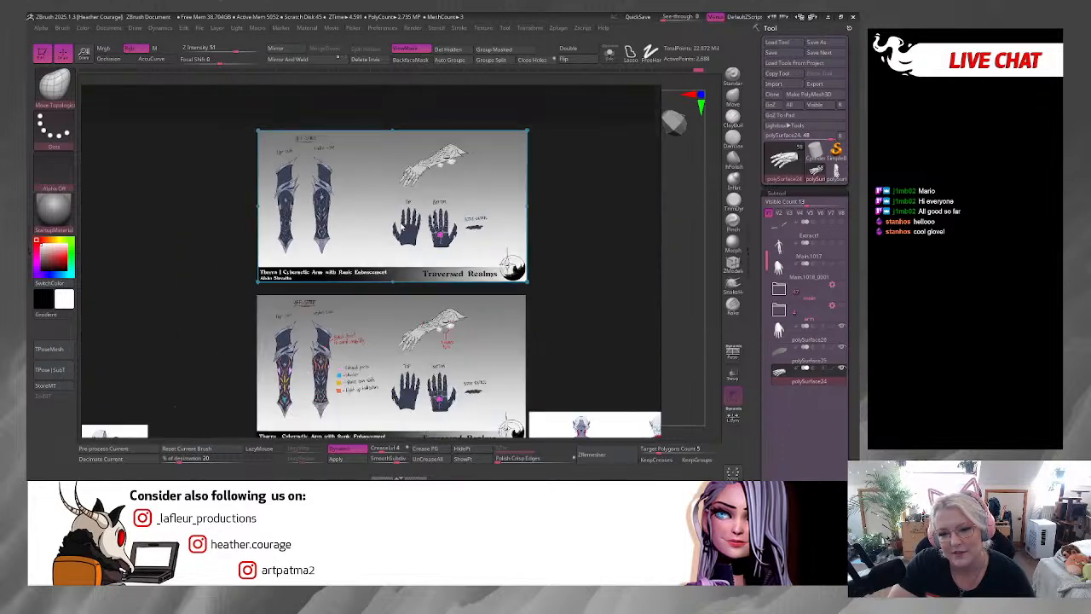
Step: Read the dark steel, damage type light indicator and snake scale notes on the body orthographic sheet
middle_click_drag(278, 253, 382, 197)
scroll(202, 306, "up", 2)
scroll(171, 336, "up", 8)
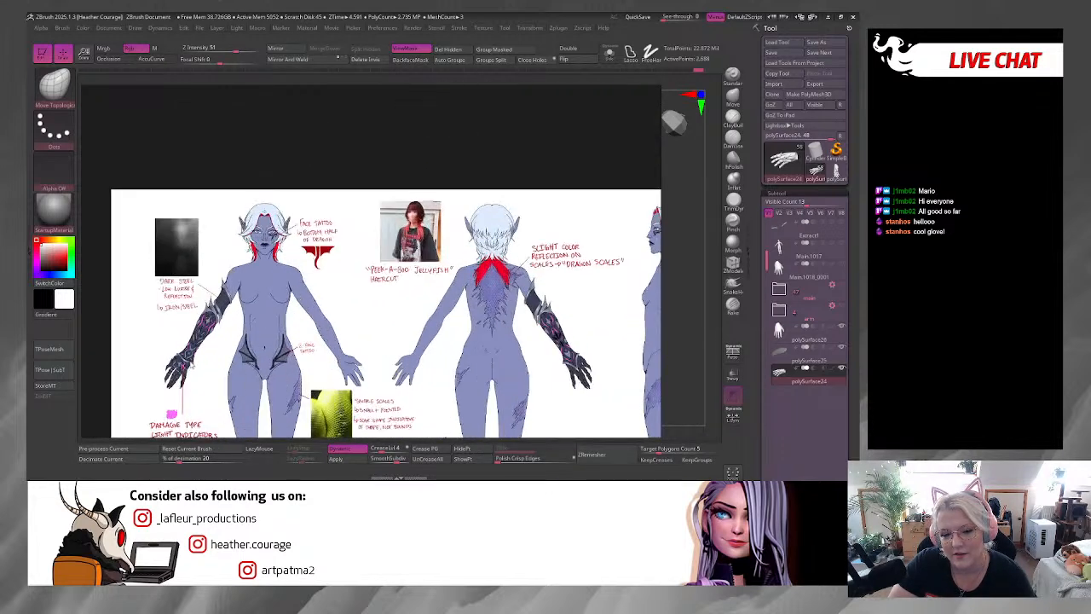
middle_click_drag(320, 324, 369, 207)
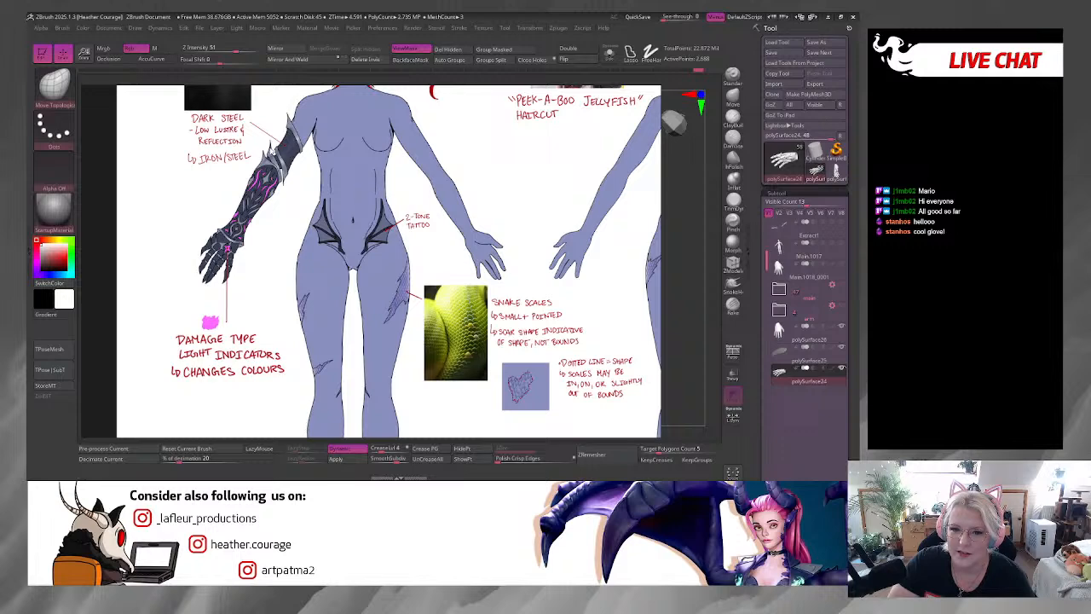
scroll(266, 148, "down", 10)
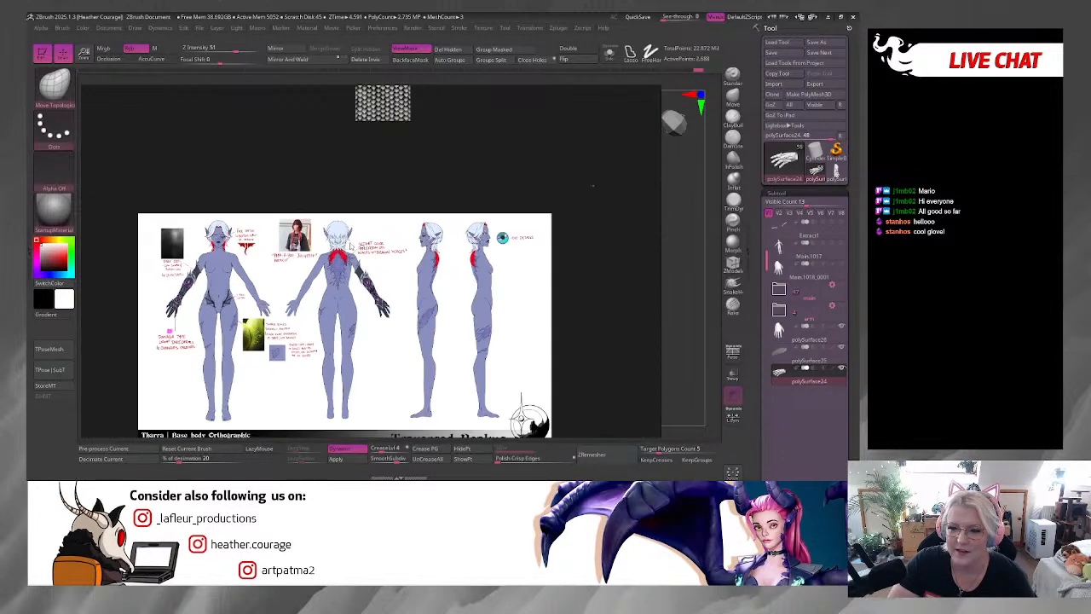
Step: Bring the reference board back to the hand drawings and shrink its window so it sits beside the hand model
middle_click_drag(534, 195, 471, 224)
mouse_move(535, 95)
middle_mouse_down()
mouse_move(515, 150)
mouse_move(298, 218)
middle_mouse_up()
scroll(311, 215, "up", 5)
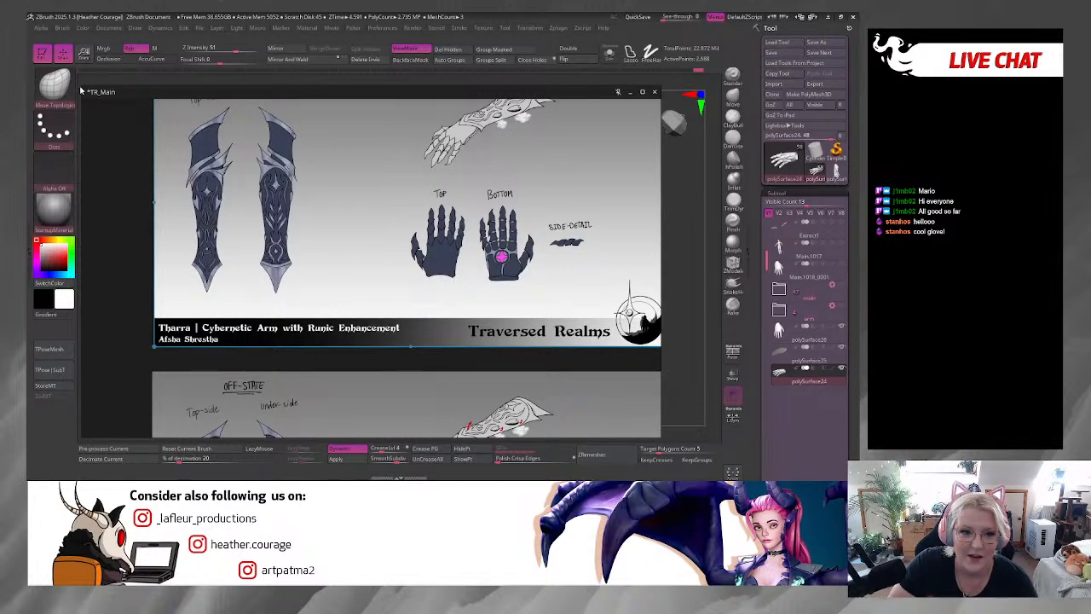
left_click_drag(82, 86, 453, 228)
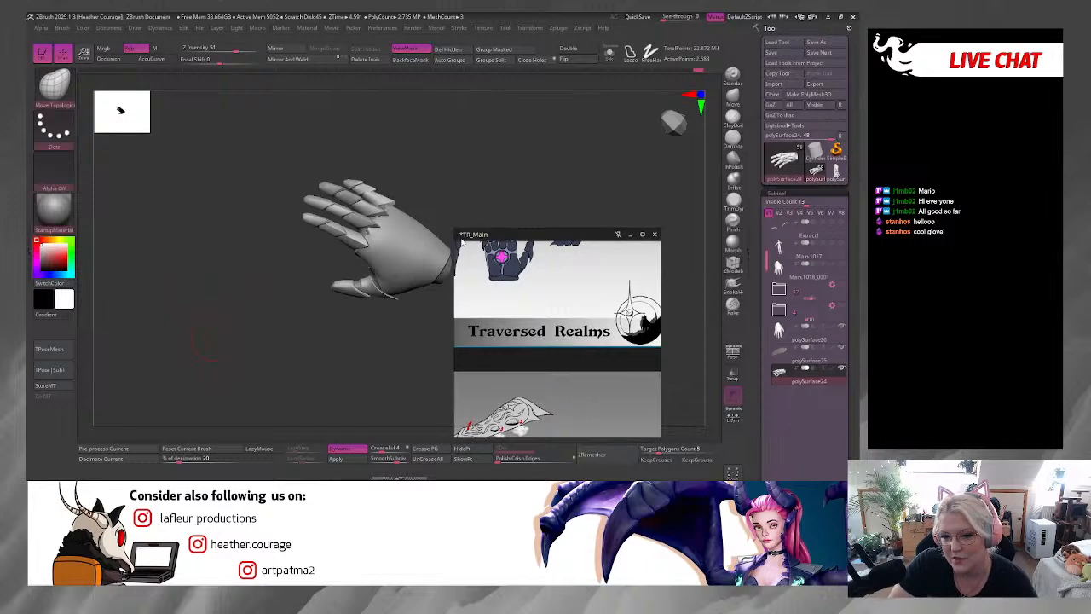
middle_click_drag(521, 289, 578, 393)
right_click_drag(474, 259, 97, 259)
left_click_drag(77, 229, 149, 255)
middle_click_drag(234, 334, 254, 332)
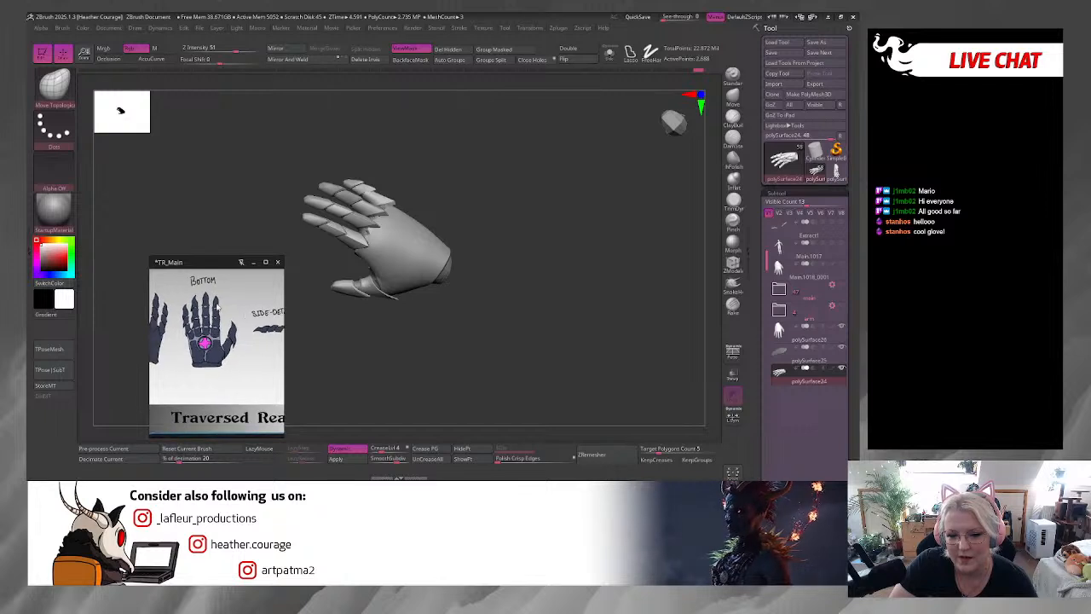
right_click_drag(254, 332, 190, 335)
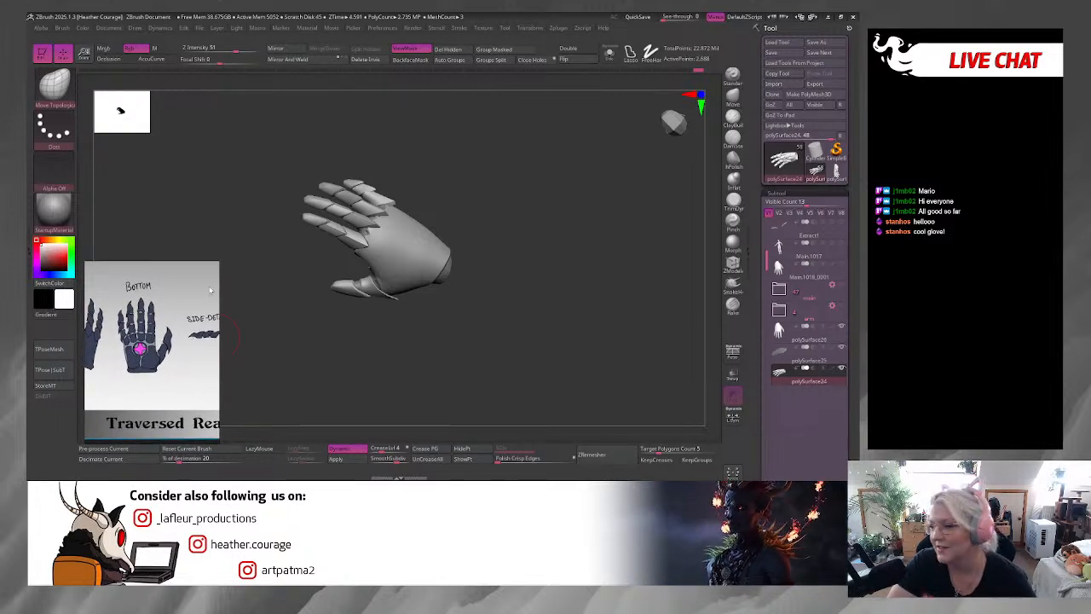
Step: Crop the reference window to the top and bottom hand drawings and reposition it clear of the model
middle_click_drag(138, 353, 185, 364)
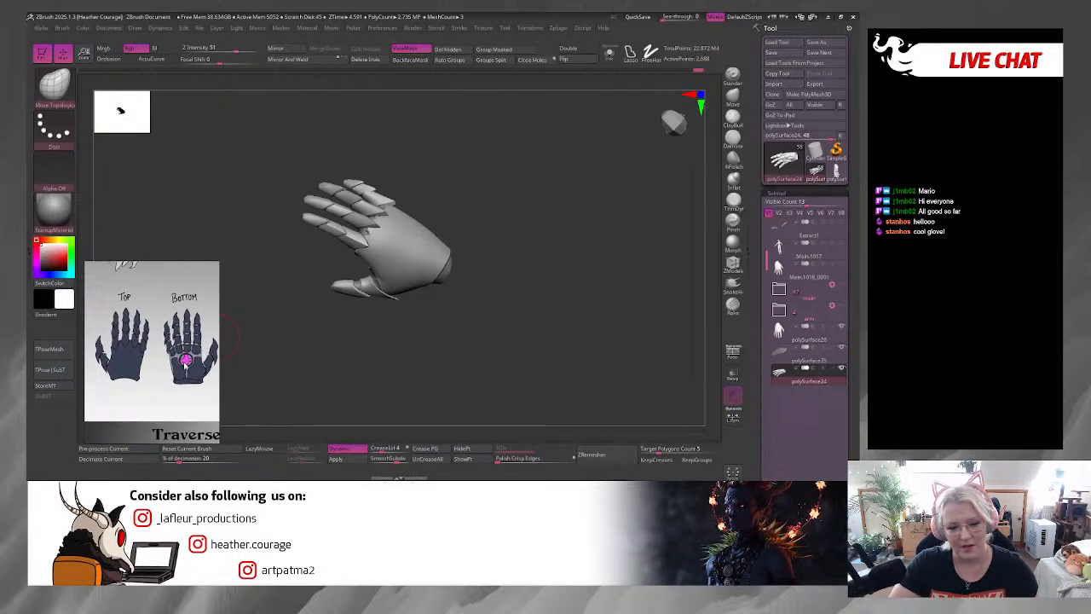
middle_click_drag(114, 352, 144, 347)
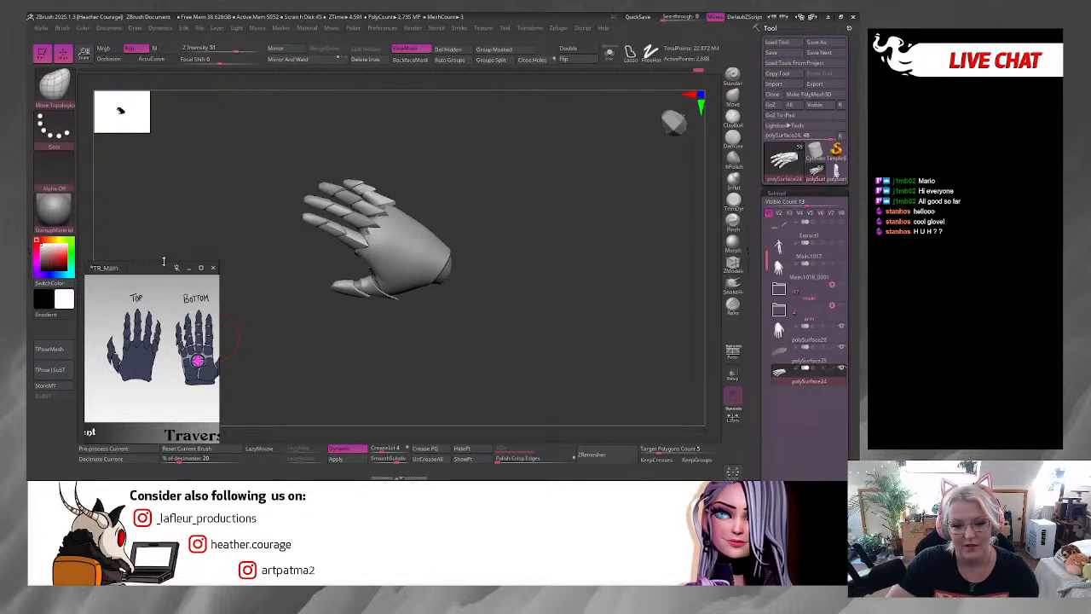
middle_click_drag(161, 258, 148, 296)
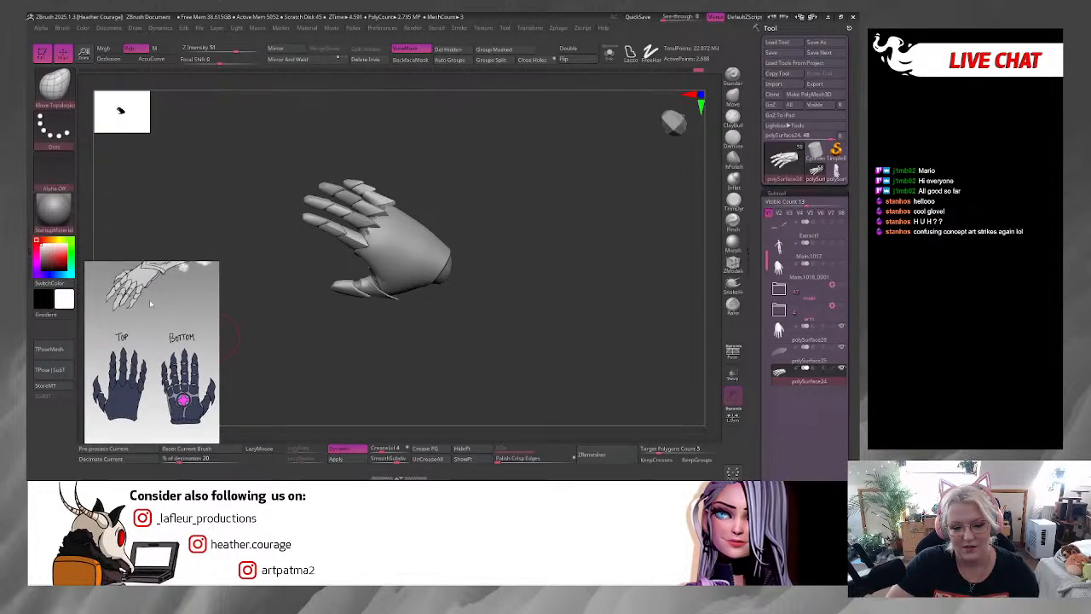
left_click_drag(155, 262, 157, 316)
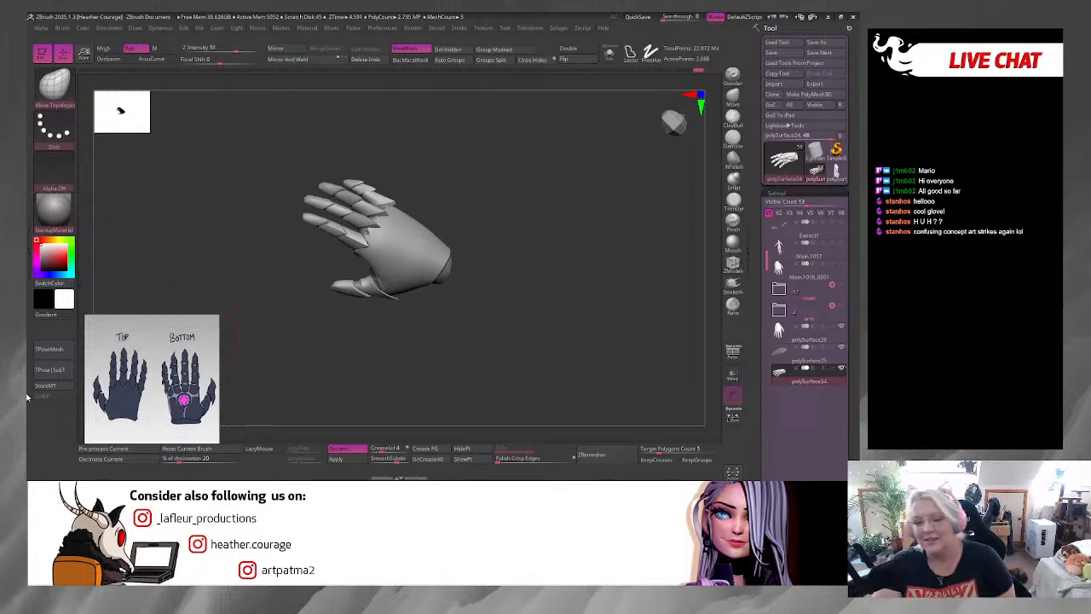
left_click_drag(116, 387, 111, 363)
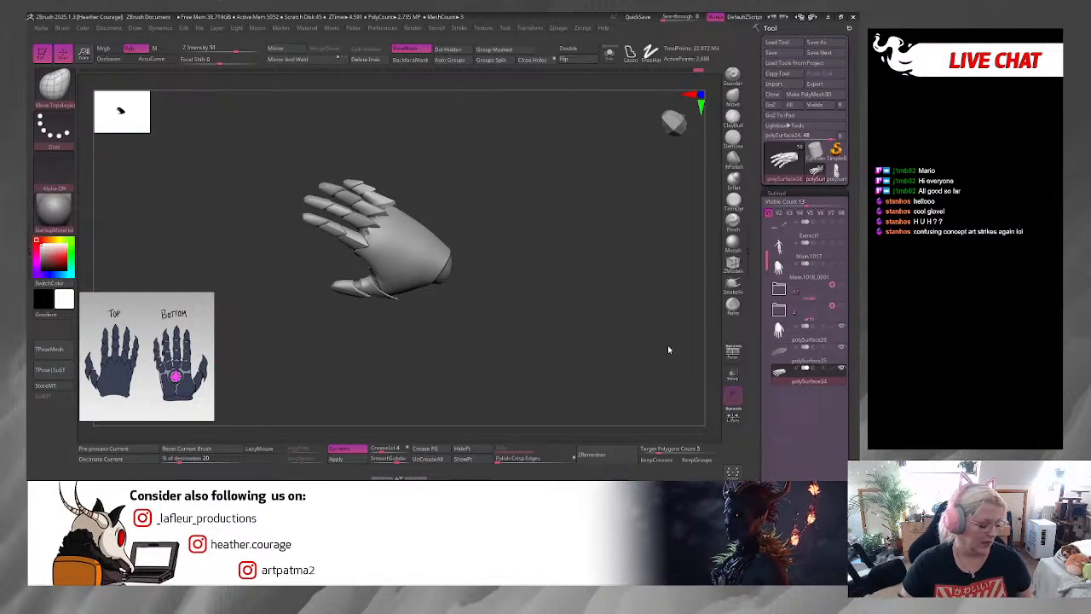
Step: Turn on the PolyFrame display for the gauntlet and bring the palm armour plates into close view
mouse_move(667, 349)
left_mouse_down()
mouse_move(488, 206)
mouse_move(557, 229)
mouse_move(550, 144)
mouse_move(582, 268)
mouse_move(555, 152)
mouse_move(653, 289)
mouse_move(574, 324)
mouse_move(491, 400)
mouse_move(515, 312)
mouse_move(660, 134)
mouse_move(611, 170)
mouse_move(595, 99)
mouse_move(513, 212)
mouse_move(516, 372)
mouse_move(548, 213)
mouse_move(536, 369)
mouse_move(524, 335)
mouse_move(509, 340)
mouse_move(638, 270)
mouse_move(596, 284)
mouse_move(641, 236)
mouse_move(579, 179)
mouse_move(580, 204)
left_mouse_up()
key("space")
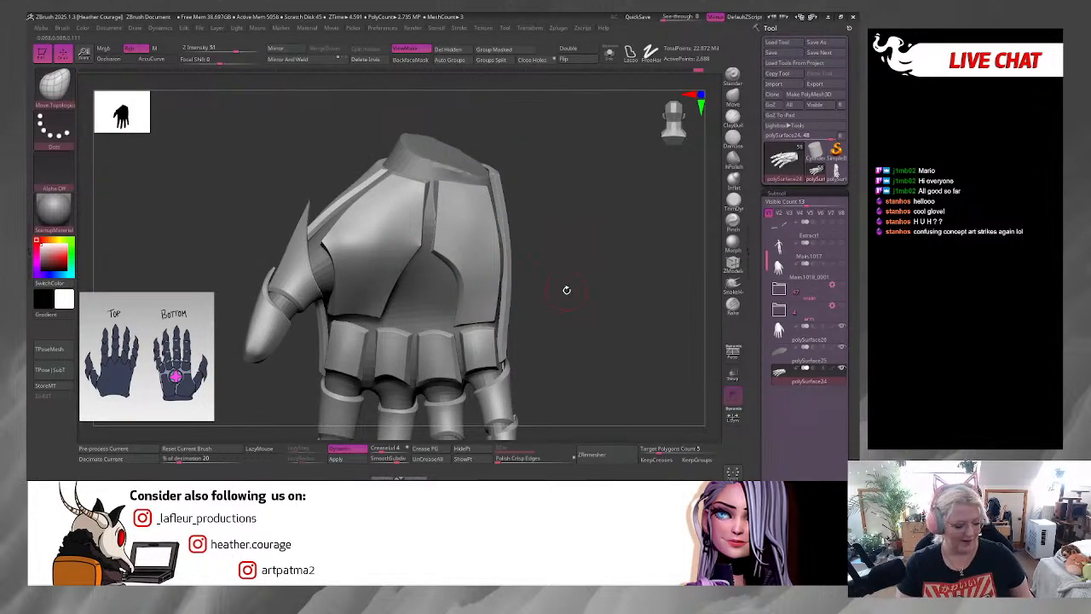
key("ctrl+r")
key("Return")
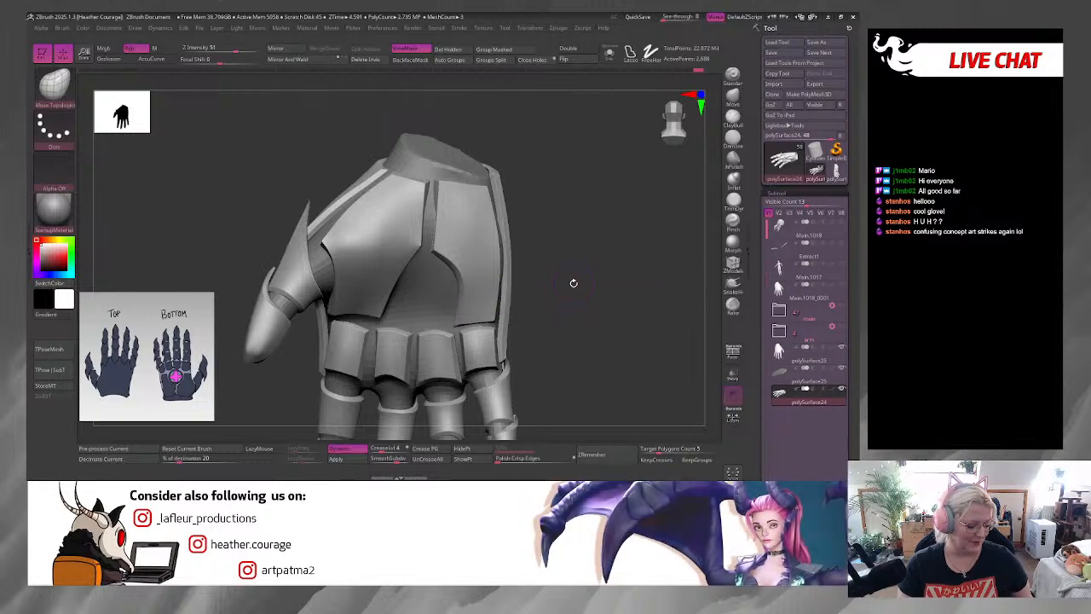
key("shift+f")
left_click_drag(579, 234, 429, 217, "alt")
key("ctrl+d")
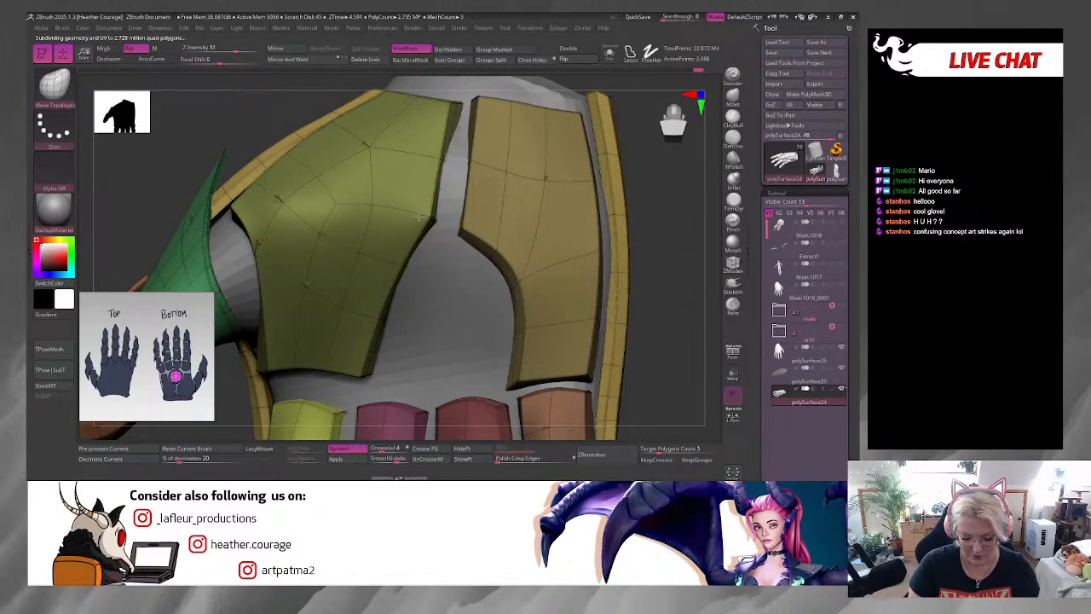
key("space")
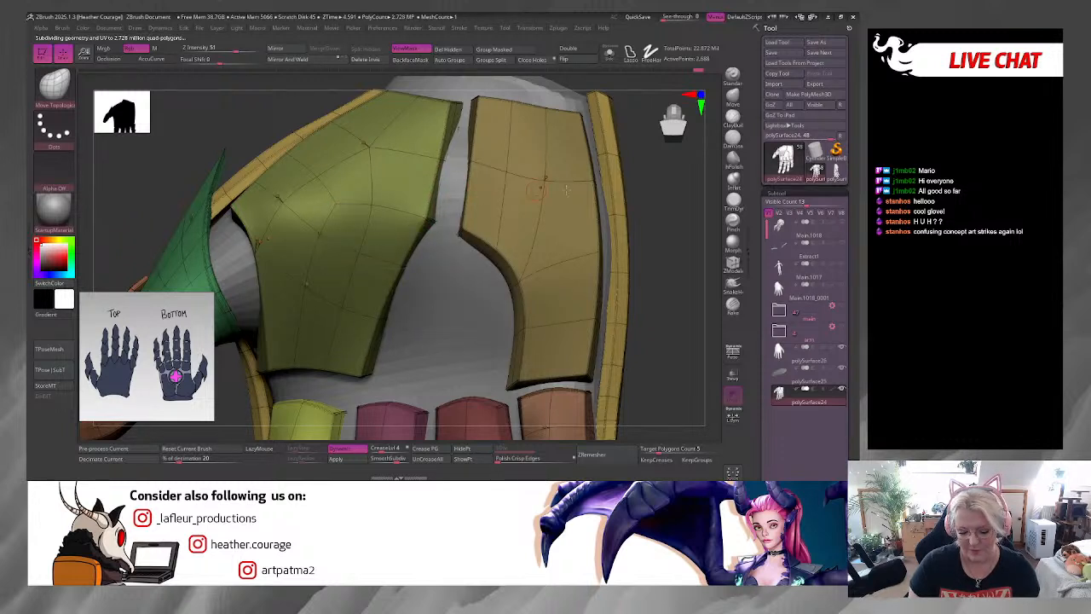
Step: Insert an edge loop in the green palm plate near the thumb with the ZModeler brush
left_click_drag(645, 250, 630, 224)
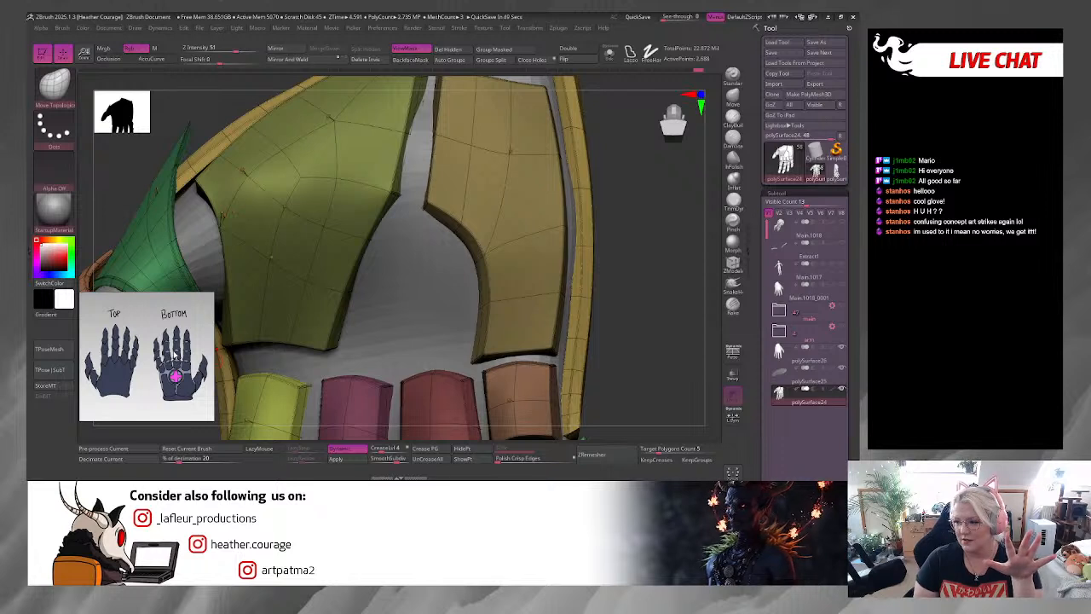
mouse_move(183, 381)
middle_mouse_down()
mouse_move(100, 363)
mouse_move(179, 372)
mouse_move(180, 382)
middle_mouse_up()
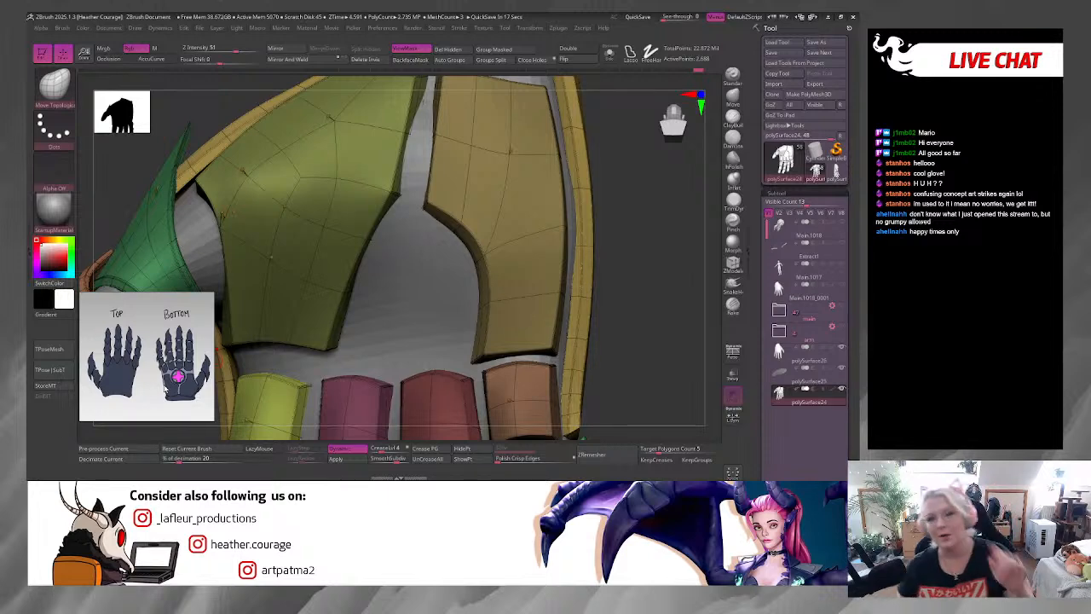
mouse_move(616, 251)
left_mouse_down()
mouse_move(646, 214)
mouse_move(613, 222)
mouse_move(629, 202)
mouse_move(576, 233)
mouse_move(538, 238)
left_mouse_up()
key("space")
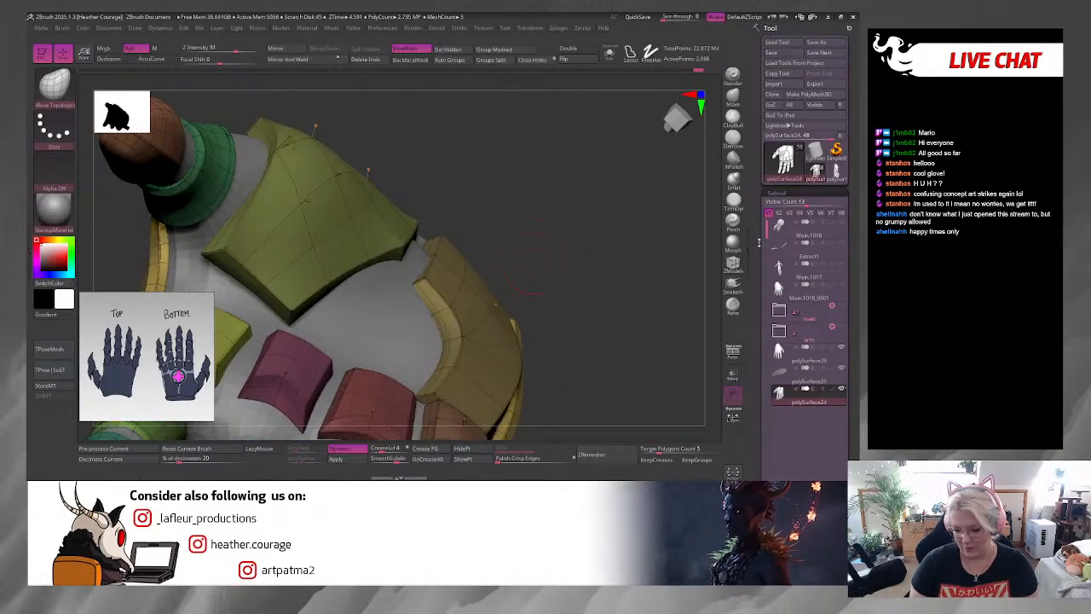
left_click(733, 262)
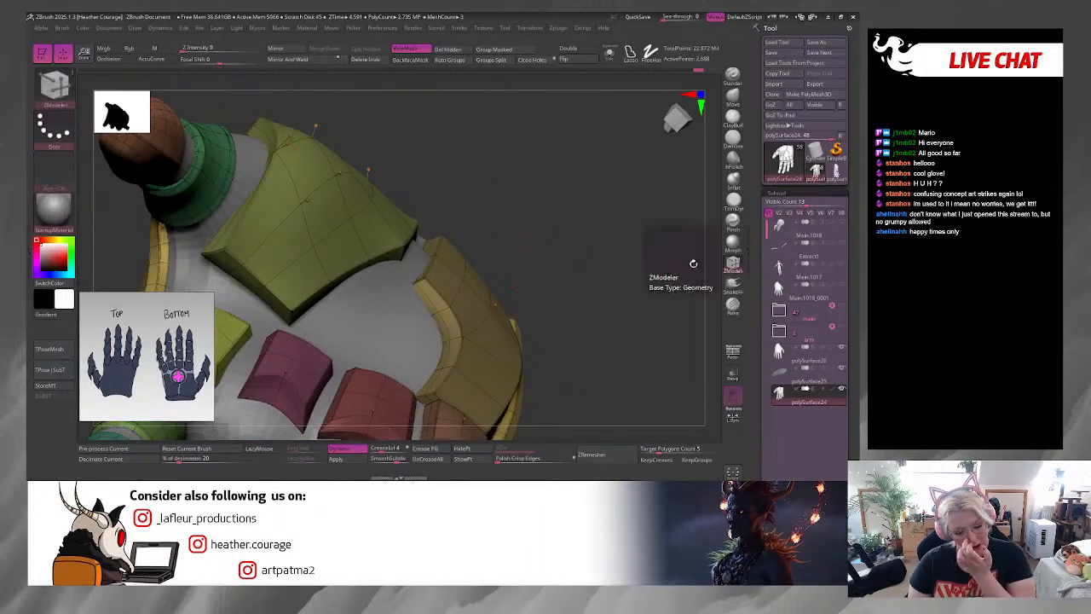
left_click(272, 228)
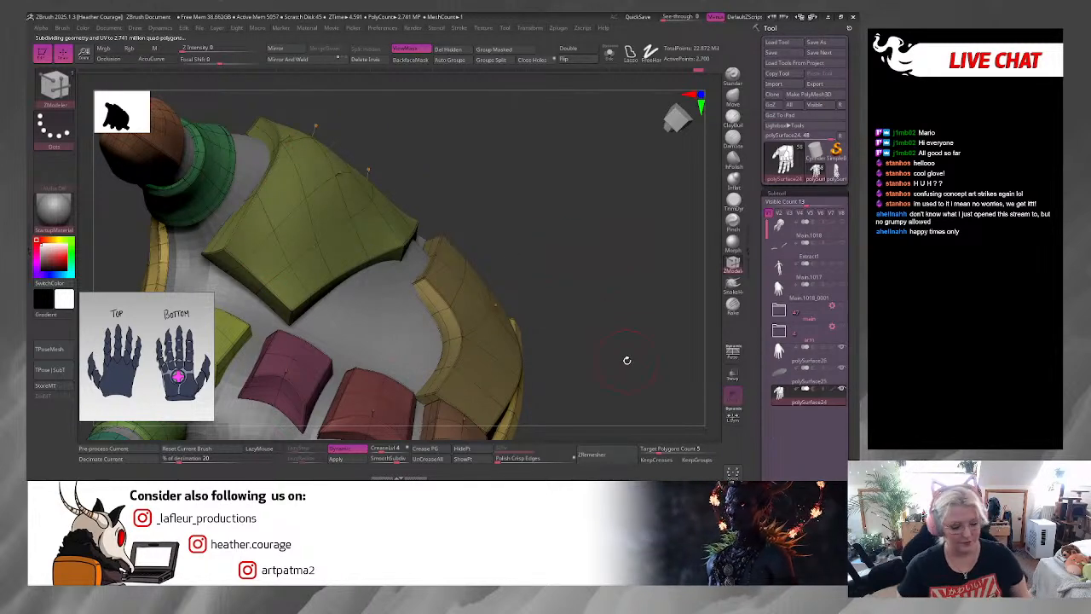
Step: Insert an edge loop across the tan palm plate on the little-finger side and check the plates' shape
left_click_drag(630, 284, 620, 314)
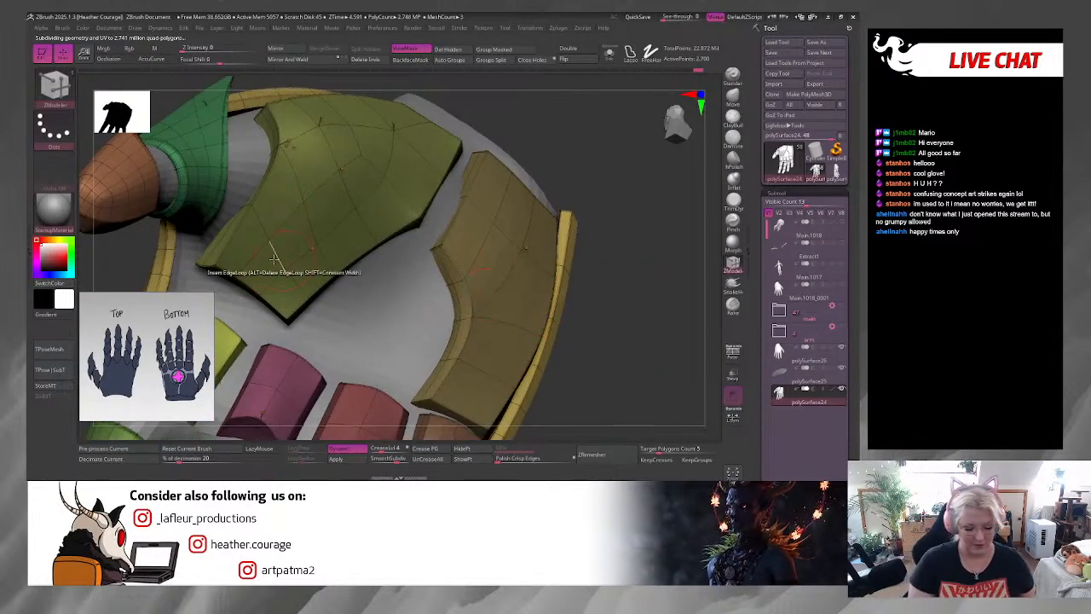
left_click(510, 300)
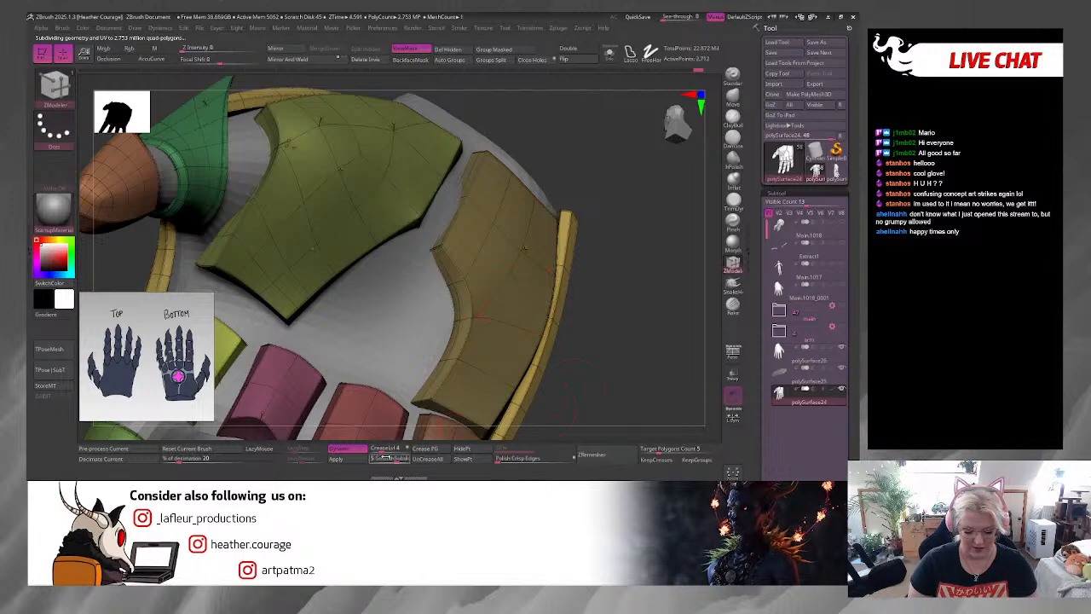
left_click_drag(618, 256, 515, 272)
key("d")
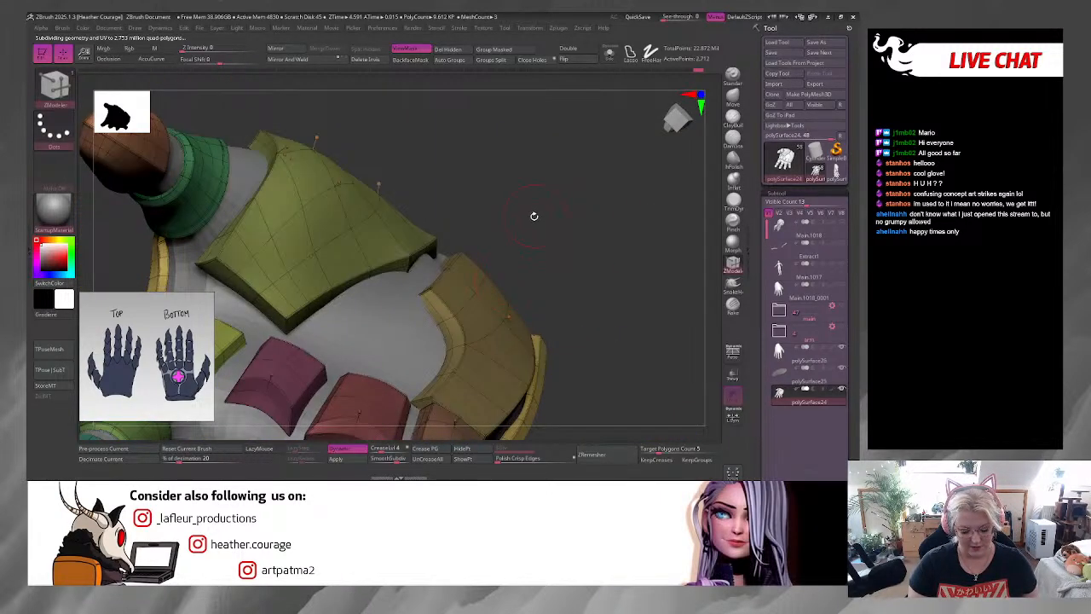
Step: Switch to the Move Topological brush and start reshaping the edges of the palm armour plates
left_click_drag(535, 216, 585, 269)
right_click(585, 269)
mouse_move(608, 215)
left_mouse_down()
mouse_move(586, 223)
mouse_move(665, 202)
mouse_move(614, 213)
mouse_move(577, 238)
mouse_move(605, 227)
mouse_move(451, 245)
left_mouse_up()
key("b")
key("m")
key("t")
left_click_drag(370, 245, 340, 244)
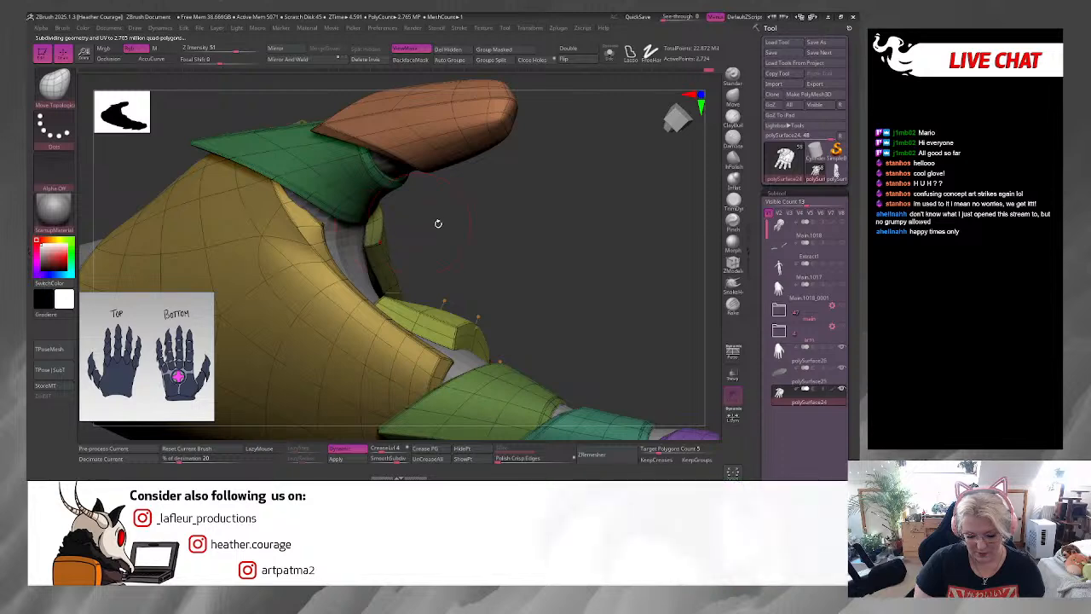
Step: Adjust the brush size and nudge the finger-side end of the green palm plate near the thumb
left_click_drag(438, 225, 458, 219)
right_click_drag(458, 220, 420, 180)
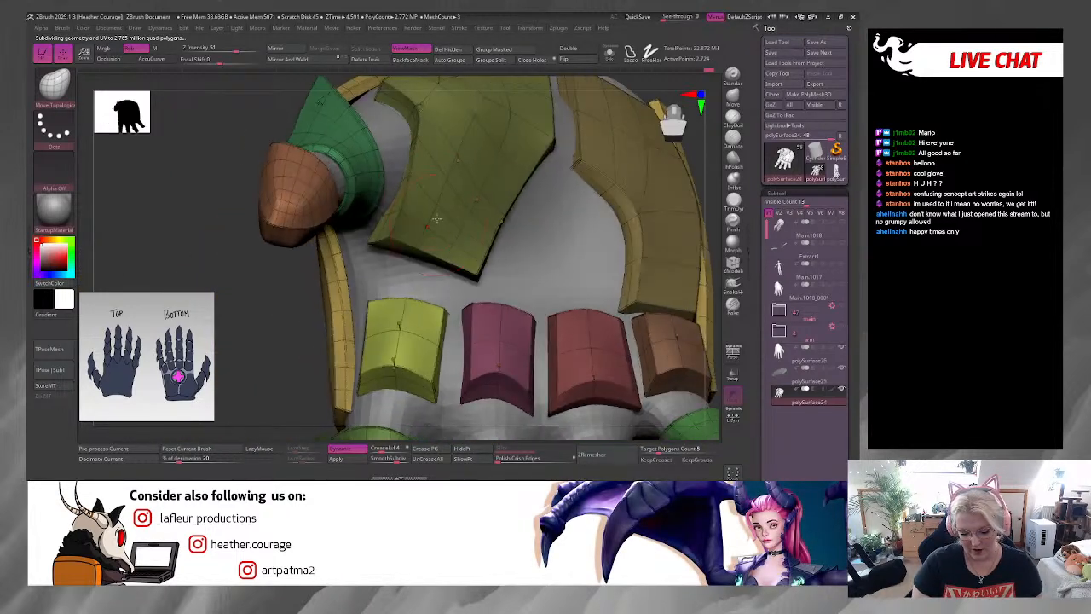
key("space")
left_click_drag(420, 180, 411, 178)
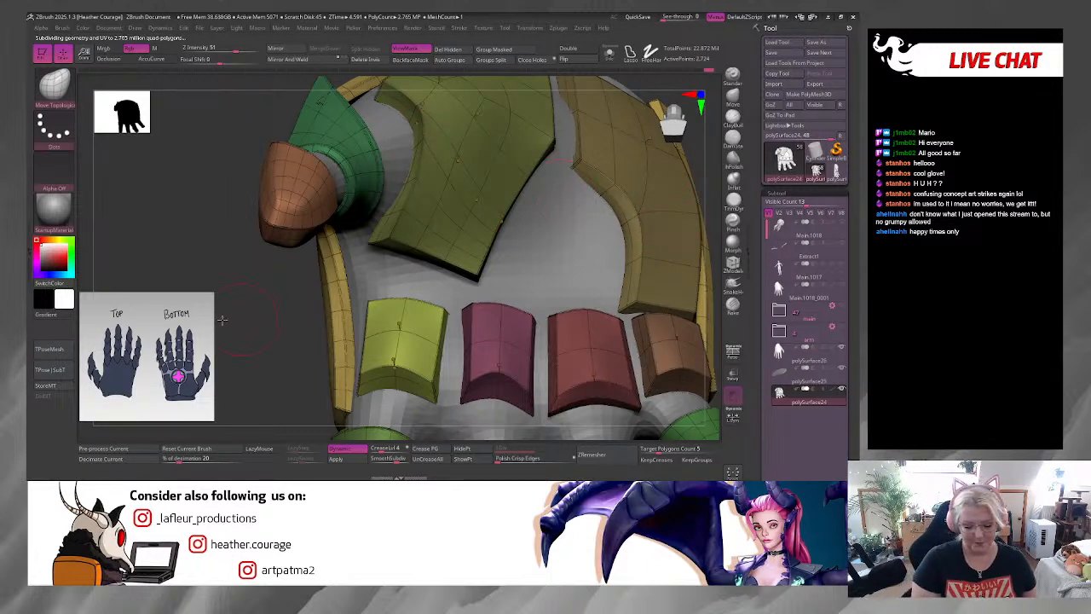
right_click_drag(222, 320, 453, 204)
key("space")
left_click_drag(466, 199, 411, 207)
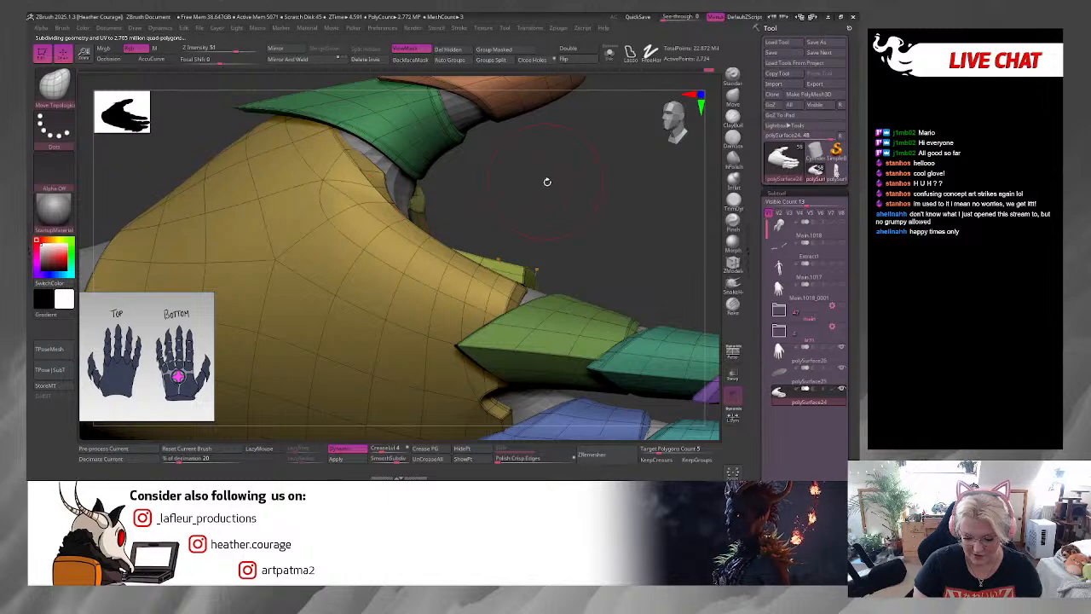
Step: Solo the armour subtool and isolate the green thumb-side palm plate
left_click_drag(547, 182, 482, 195)
left_click_drag(628, 86, 492, 341)
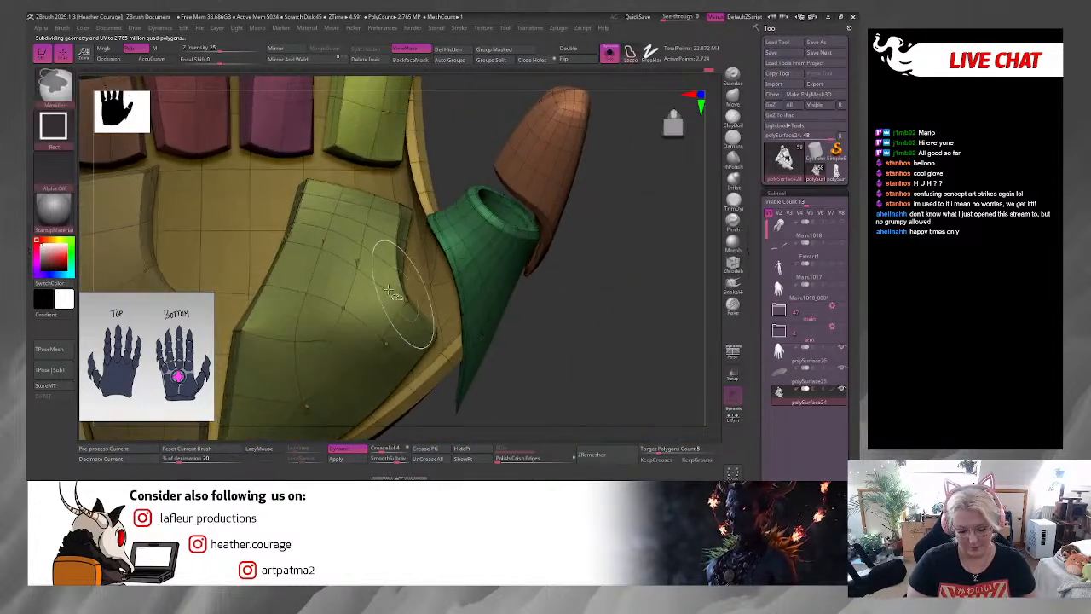
left_click(402, 292, "ctrl+shift")
mouse_move(563, 329)
left_mouse_down()
mouse_move(499, 333)
mouse_move(577, 188)
mouse_move(553, 226)
mouse_move(555, 267)
mouse_move(545, 255)
mouse_move(589, 255)
mouse_move(571, 302)
mouse_move(596, 227)
mouse_move(519, 269)
mouse_move(570, 170)
mouse_move(599, 180)
mouse_move(547, 267)
mouse_move(541, 251)
mouse_move(506, 292)
mouse_move(508, 344)
mouse_move(555, 222)
mouse_move(507, 295)
left_mouse_up()
Step: Set the brush size and reposition the rim points along the isolated plate's upper edge with Move Topological
key("space")
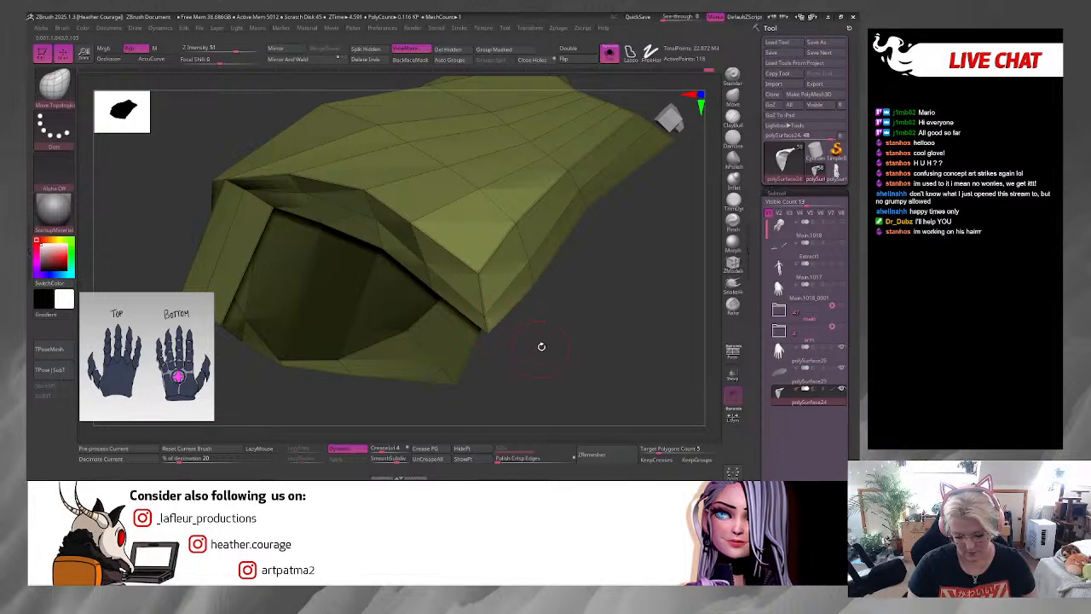
left_click_drag(541, 346, 512, 337)
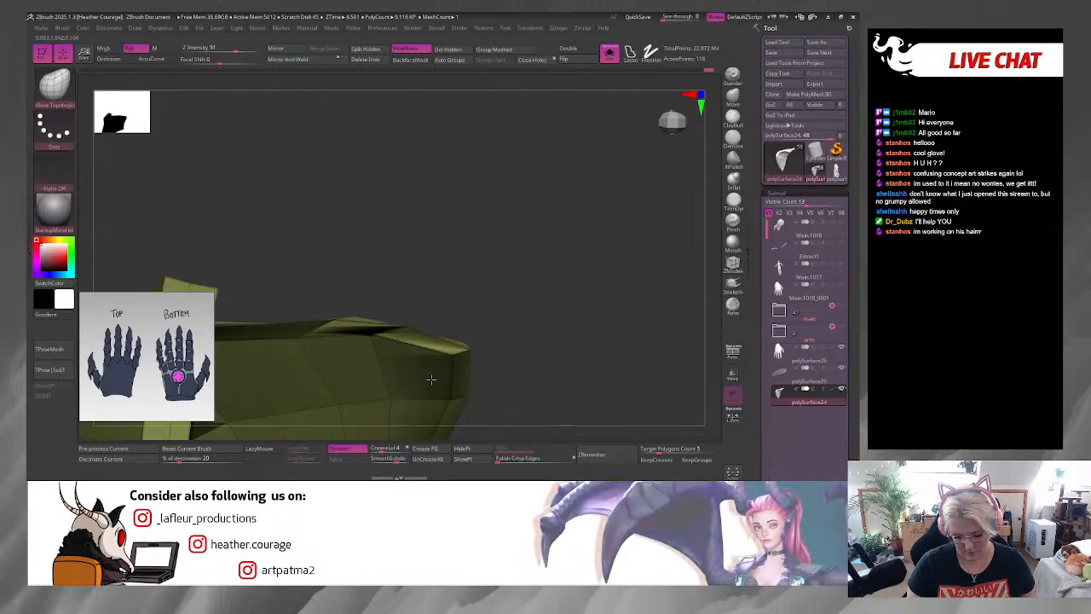
left_click_drag(599, 234, 586, 104)
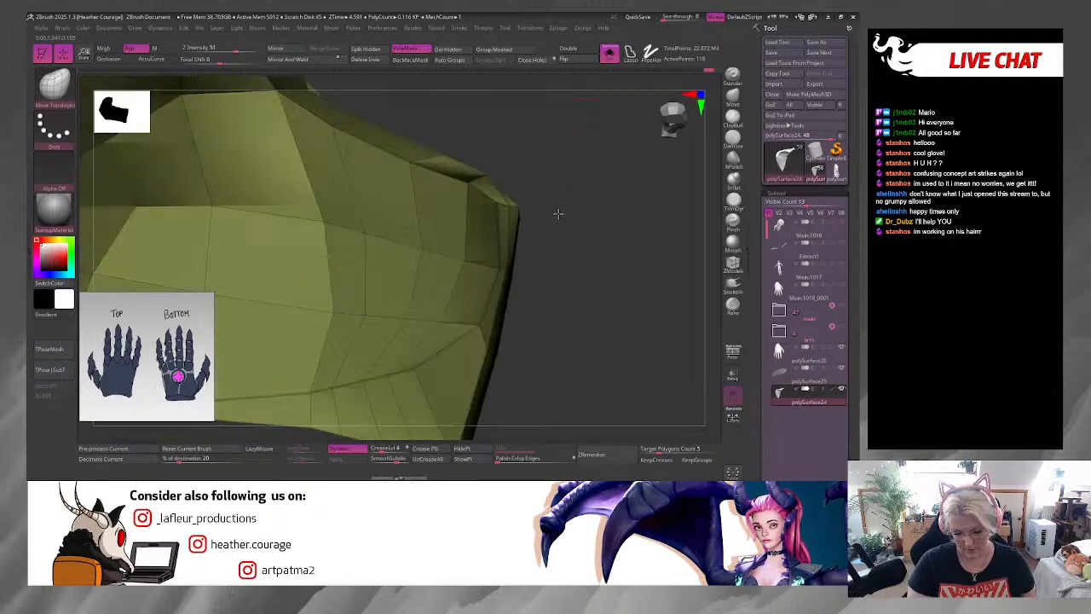
left_click_drag(557, 213, 507, 176)
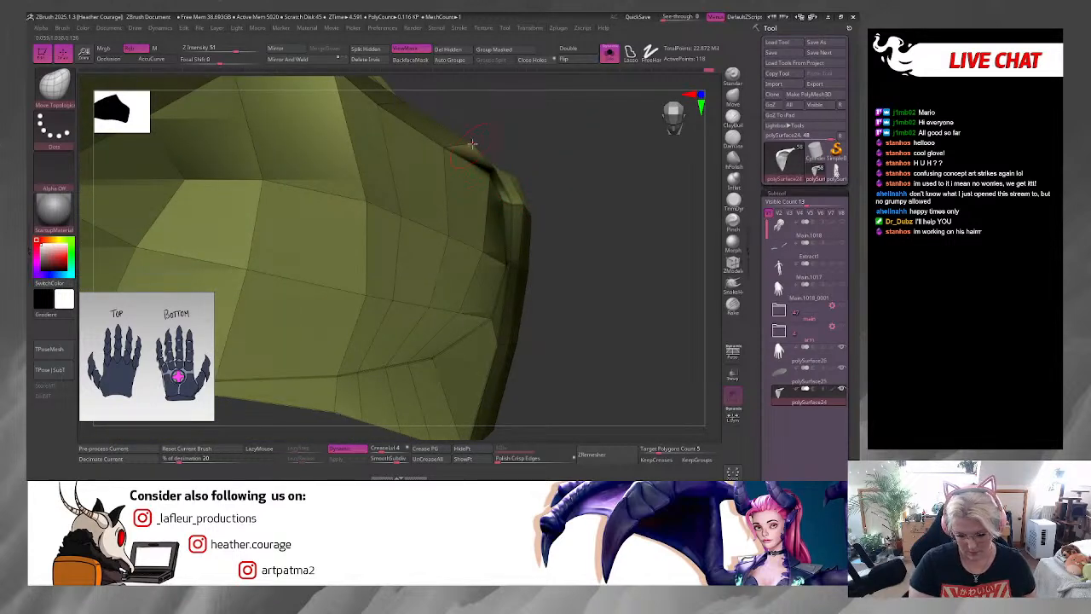
left_click_drag(396, 99, 349, 95)
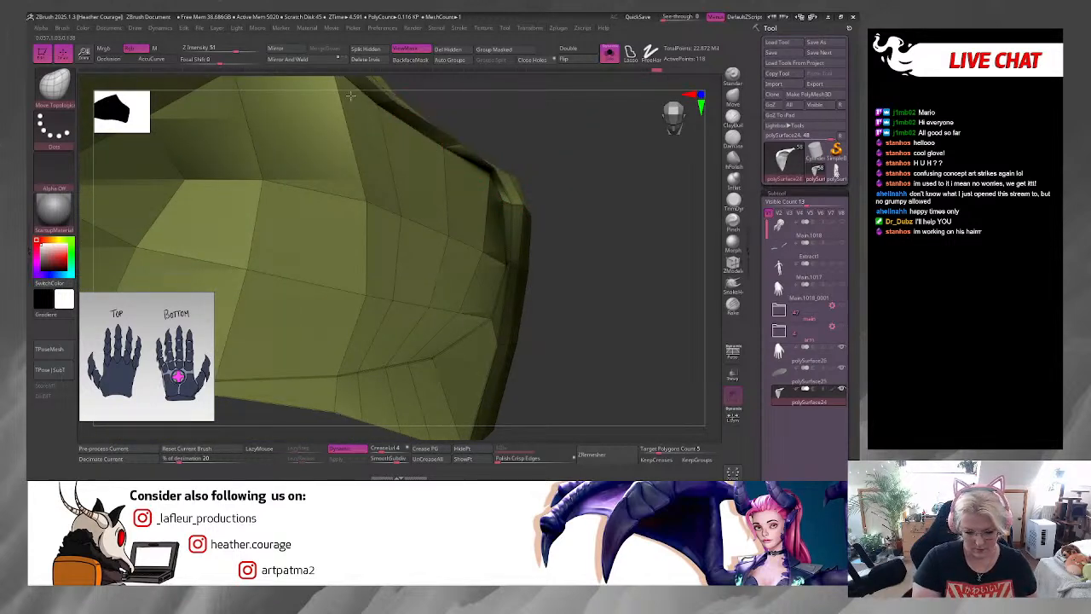
Step: Shape the curved thumb cutout of the plate by moving the points along its concave edge
left_click_drag(569, 146, 575, 213)
mouse_move(478, 219)
left_mouse_down()
mouse_move(499, 181)
mouse_move(585, 145)
mouse_move(501, 143)
mouse_move(401, 220)
left_mouse_up()
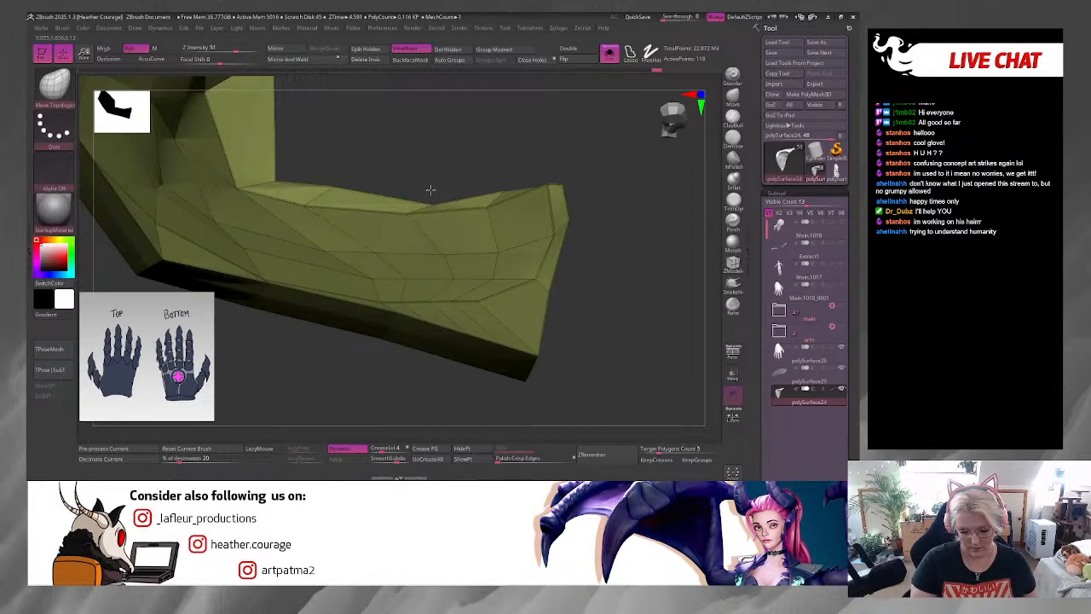
left_click_drag(231, 192, 254, 180)
left_click_drag(432, 133, 500, 176)
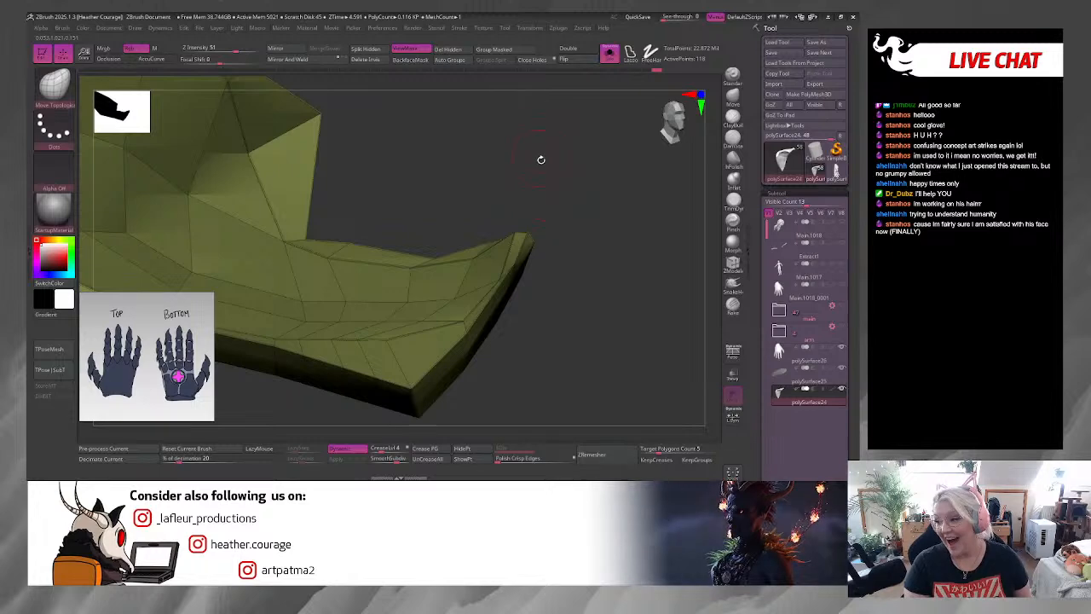
left_click_drag(542, 179, 327, 229)
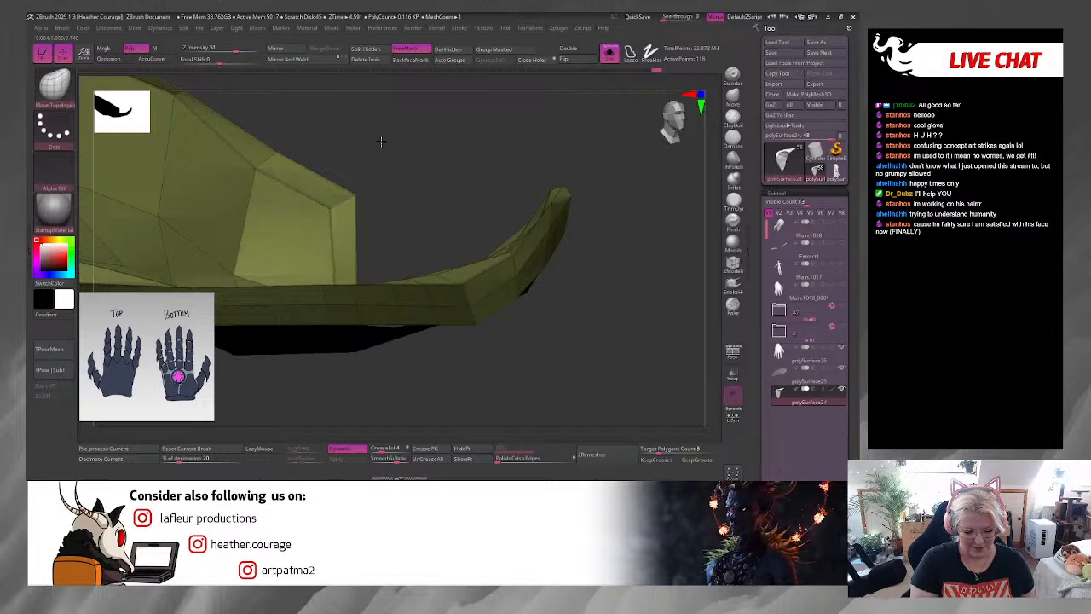
left_click_drag(463, 156, 500, 196)
right_click(449, 266)
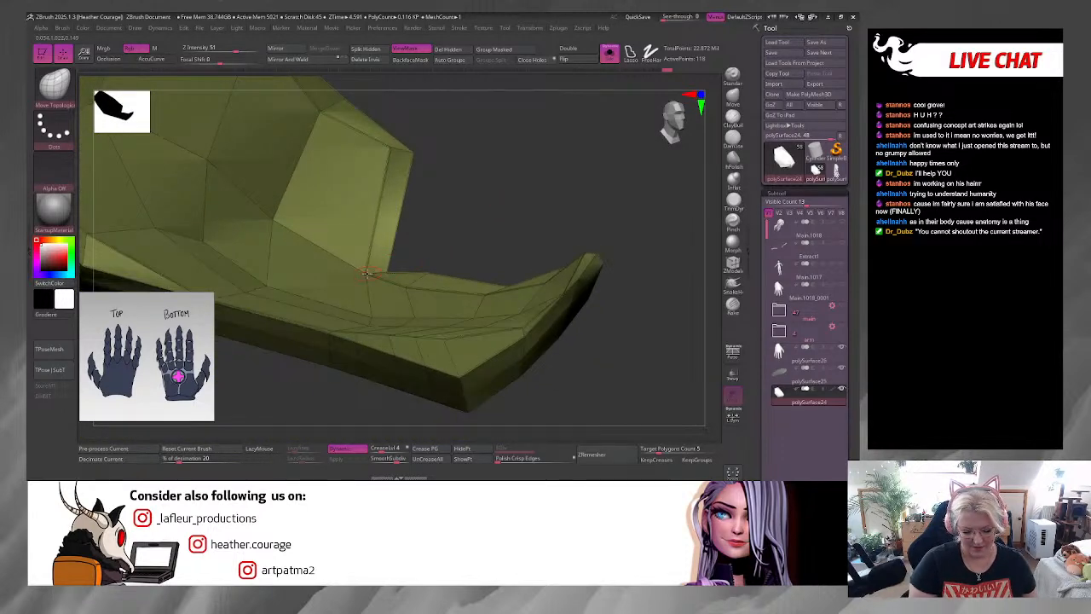
Step: Adjust the points at the inner corner where the plate's upright flap meets its long strip
left_click_drag(366, 272, 401, 197)
left_click_drag(469, 197, 369, 277)
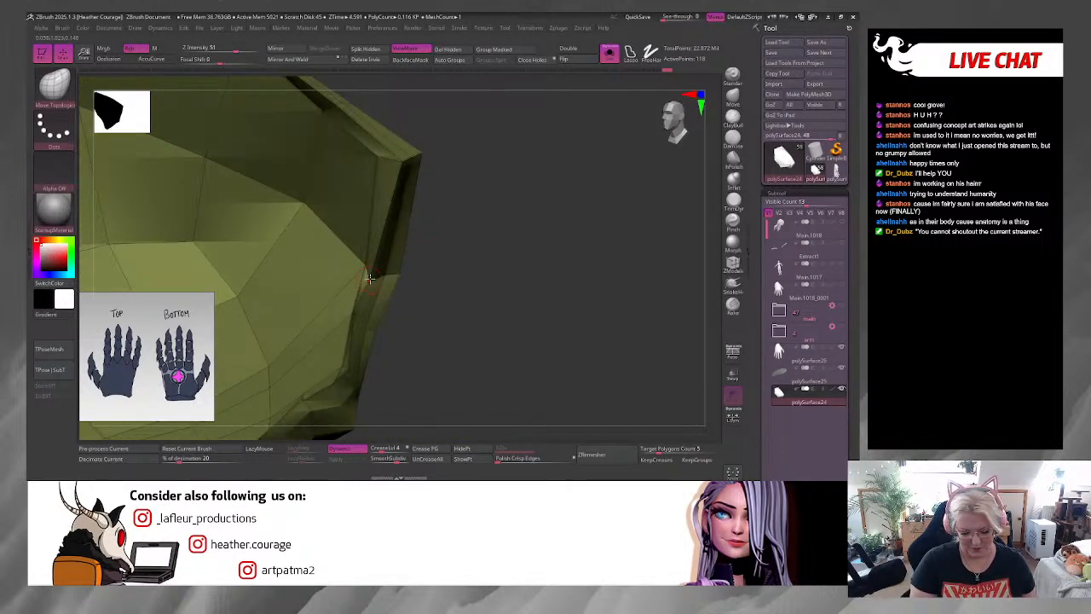
left_click_drag(474, 268, 562, 268)
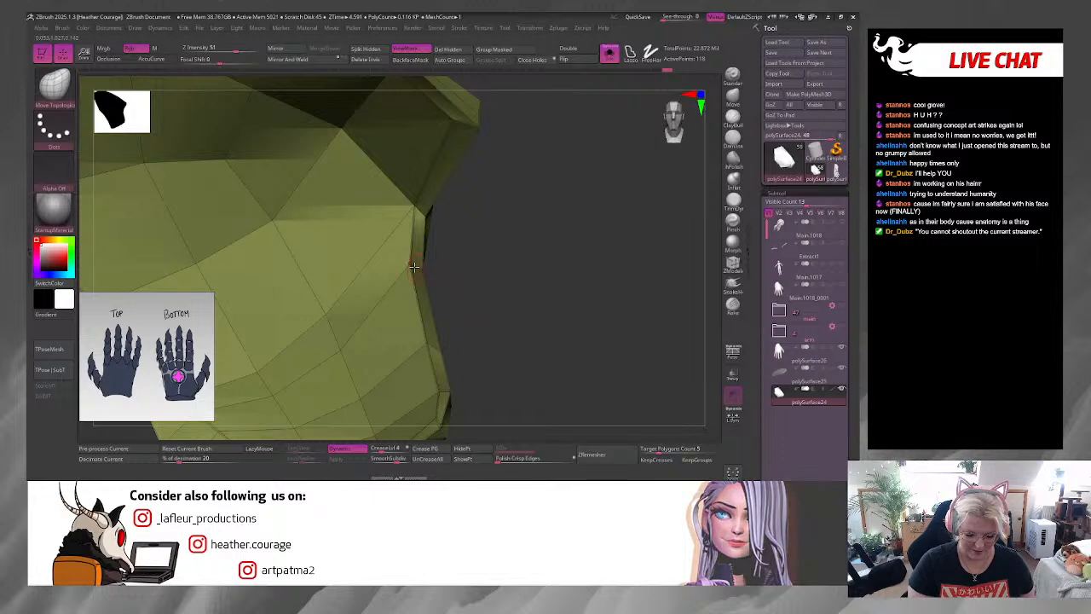
left_click_drag(490, 256, 414, 255)
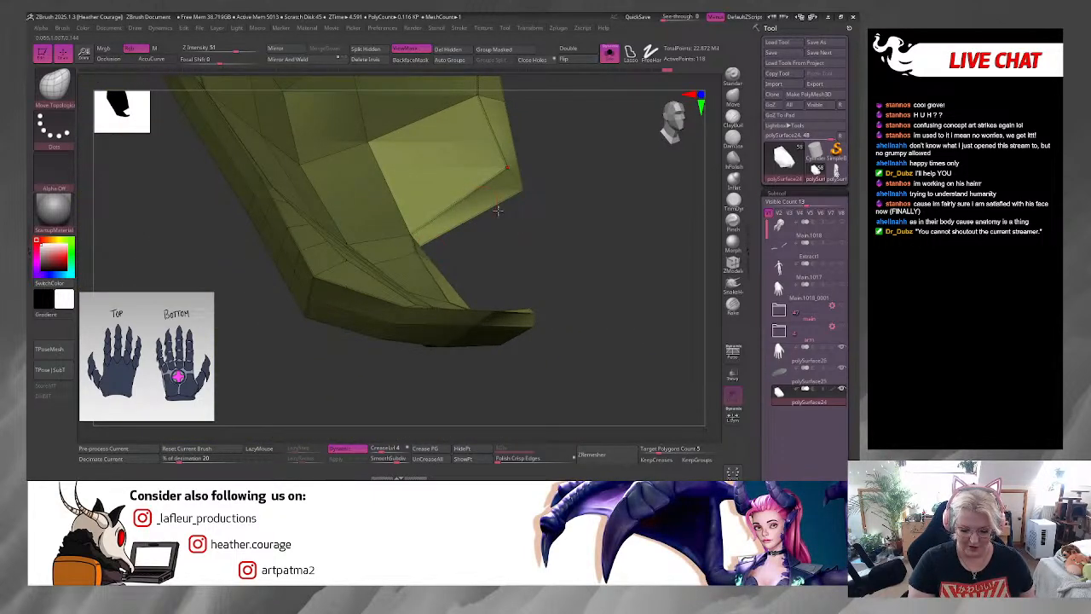
left_click_drag(497, 209, 495, 175)
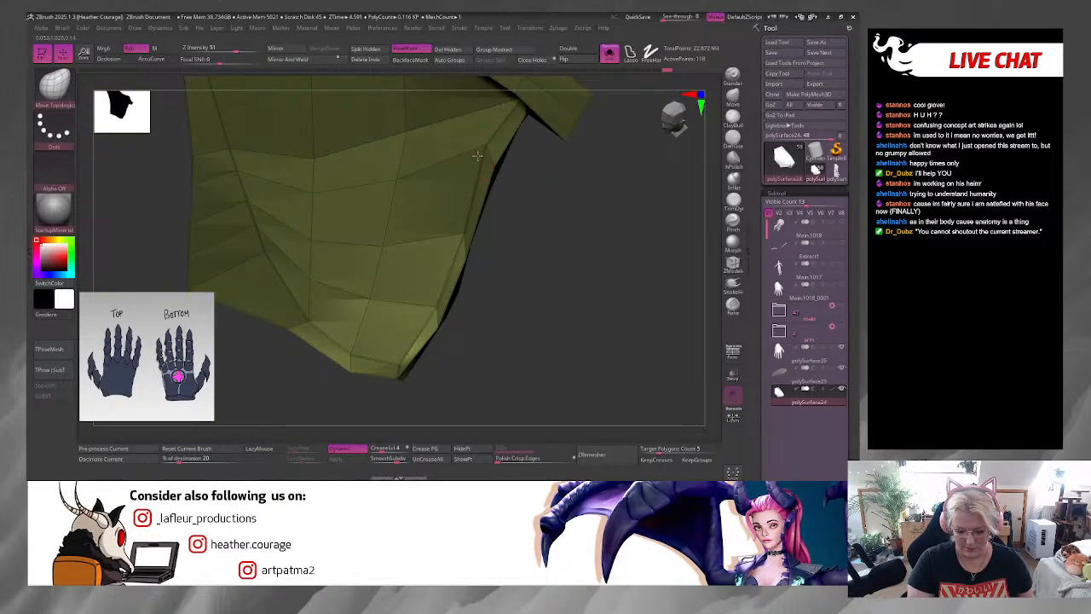
Step: Even out the edge points around the narrow end of the palm plate
right_click_drag(441, 271, 400, 295)
right_click_drag(379, 344, 488, 277)
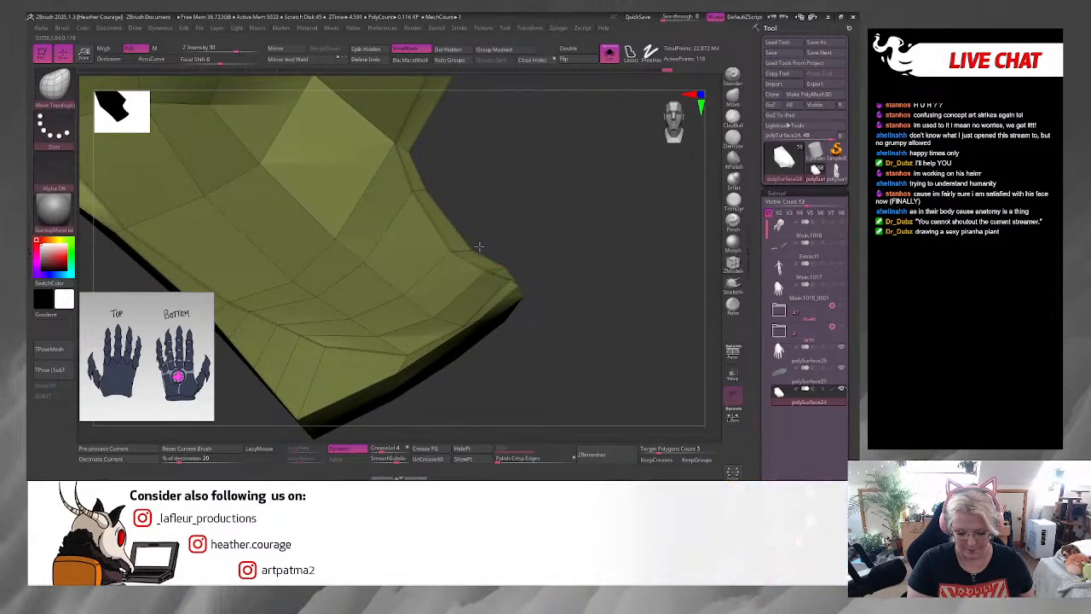
right_click_drag(494, 213, 519, 299)
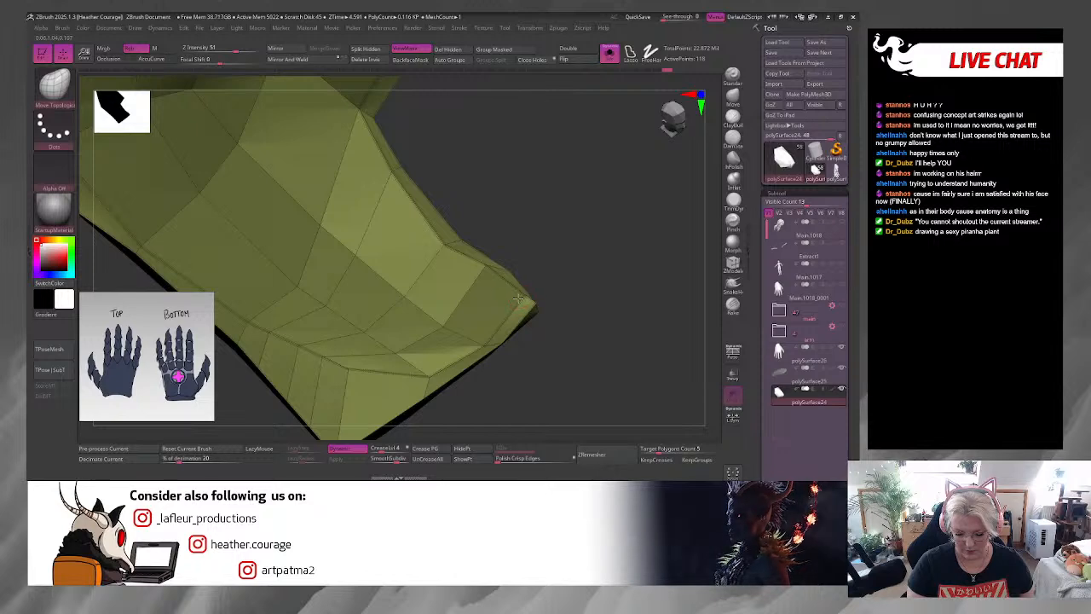
right_click_drag(587, 259, 614, 241)
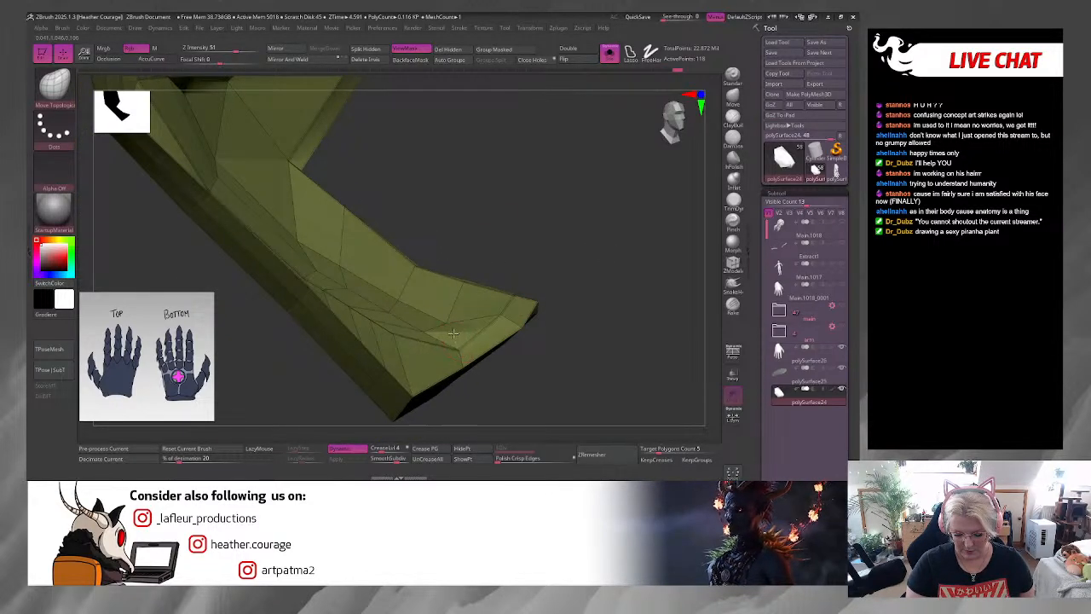
right_click_drag(596, 217, 465, 345)
right_click_drag(465, 262, 468, 220)
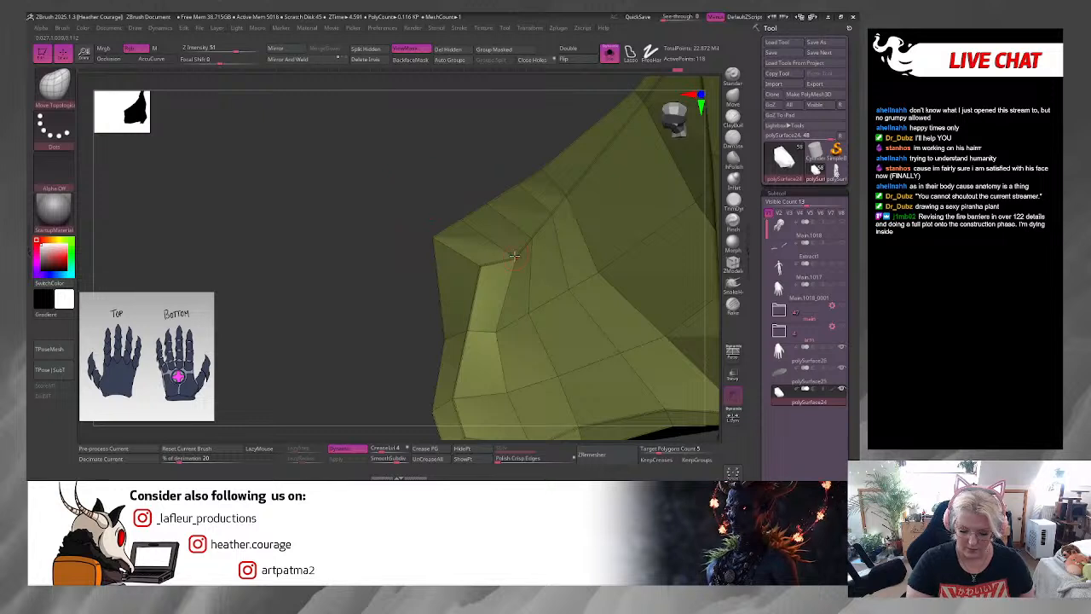
Step: Straighten the inner rim edge loop at the plate's pointed corner
mouse_move(514, 256)
left_mouse_down()
mouse_move(471, 260)
mouse_move(500, 247)
left_mouse_up()
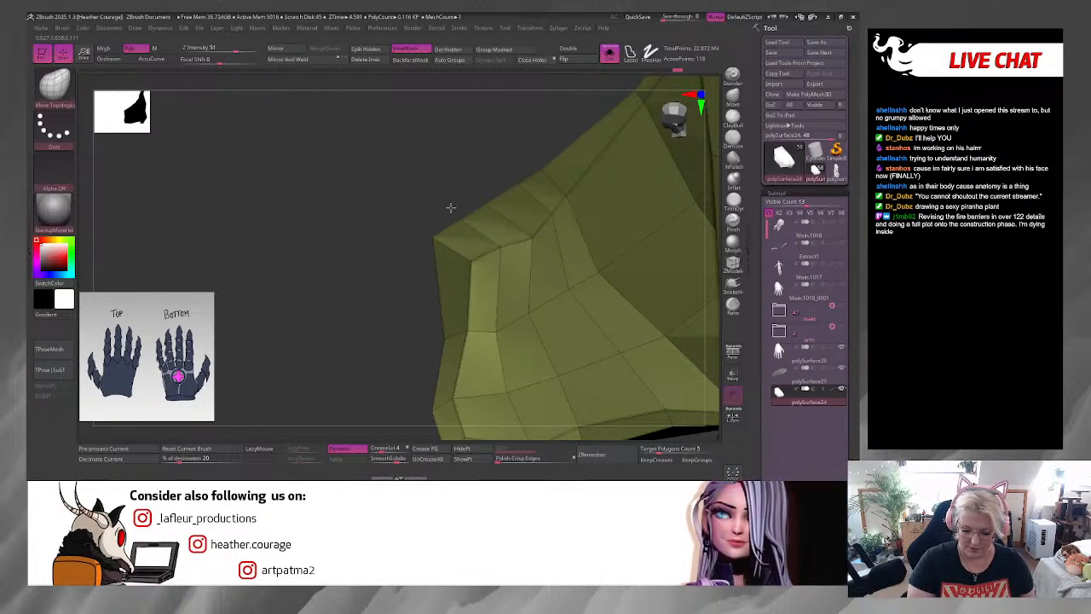
mouse_move(443, 177)
right_mouse_down()
mouse_move(470, 139)
mouse_move(474, 148)
right_mouse_up()
left_click_drag(516, 235, 506, 223)
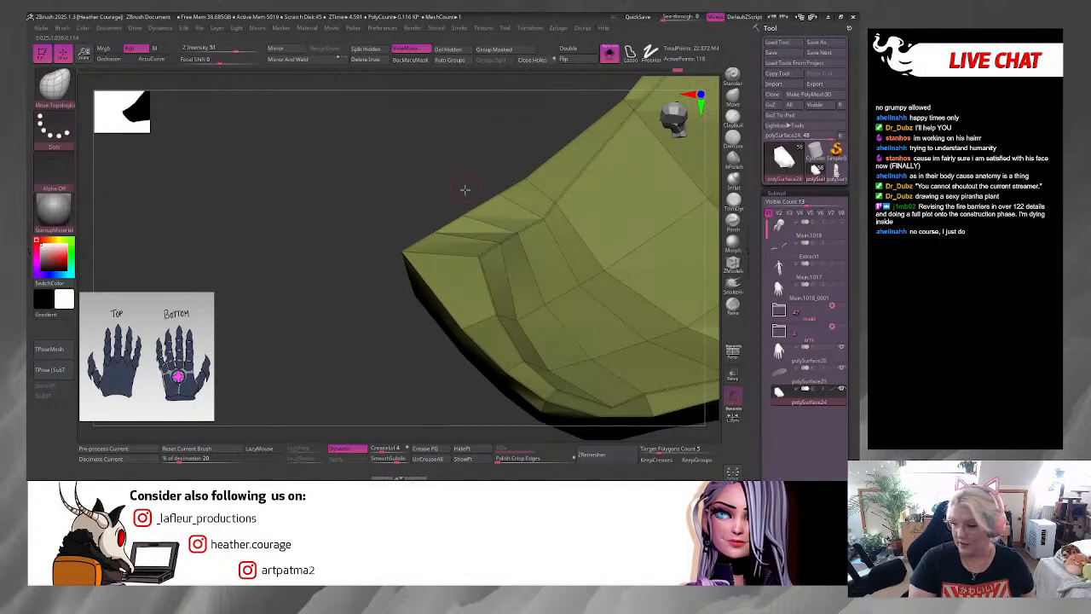
right_click_drag(464, 190, 393, 155)
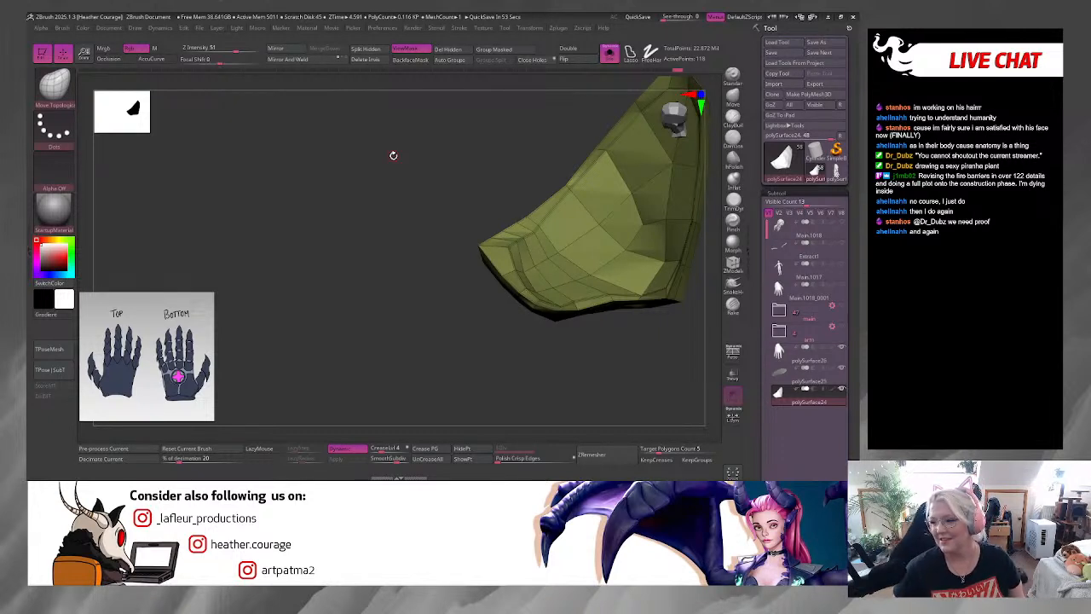
Step: Refine the thickness and bevel of the plate's pointed corner from the underside and the edge
left_click_drag(608, 381, 562, 324)
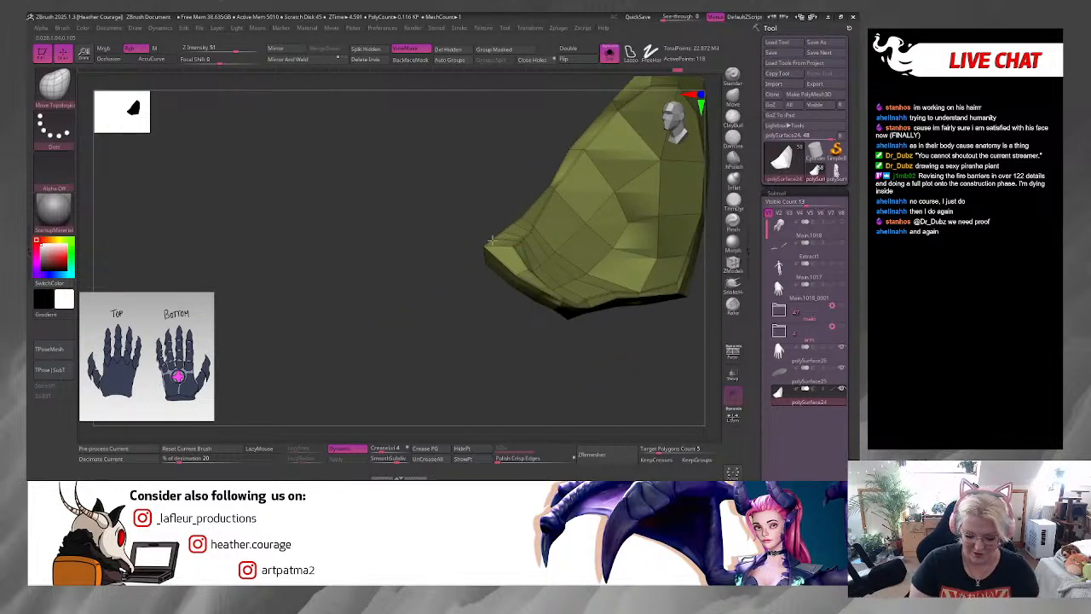
left_click_drag(503, 301, 609, 338)
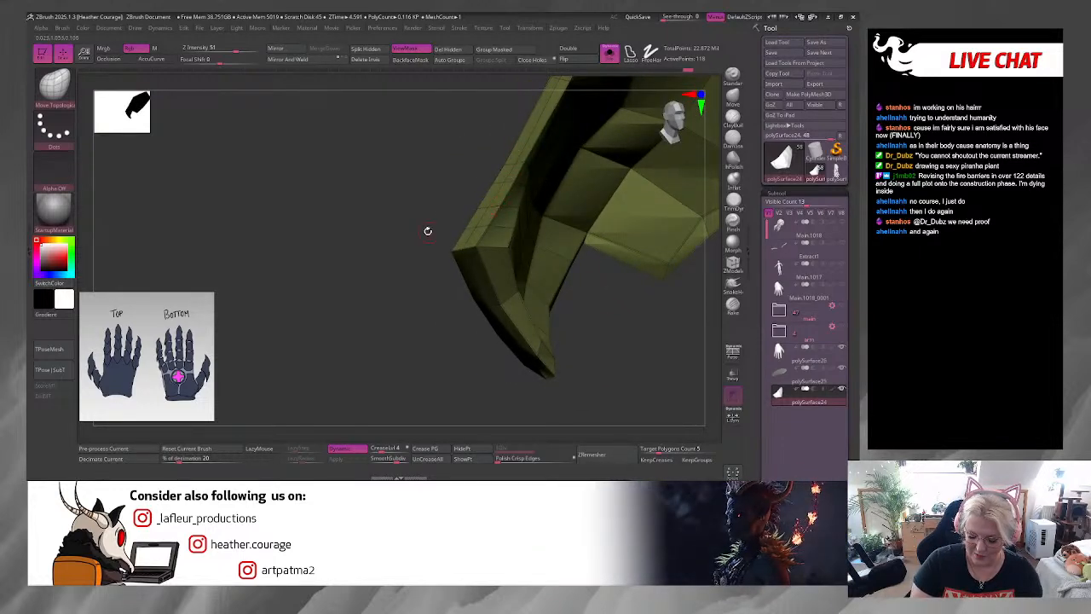
left_click_drag(427, 230, 461, 266)
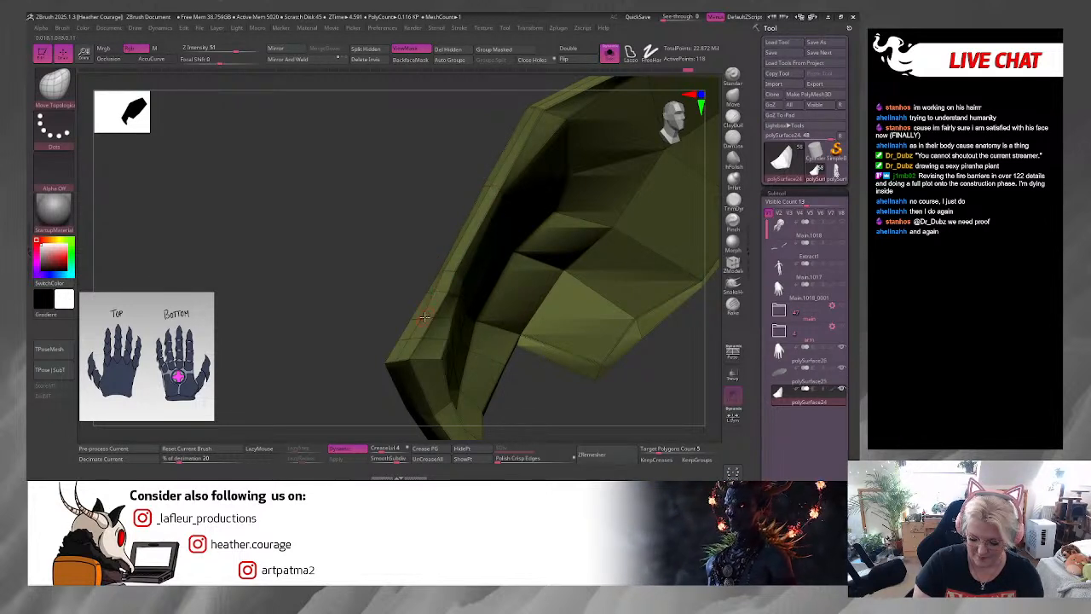
left_click_drag(396, 325, 458, 266)
left_click_drag(408, 333, 526, 306)
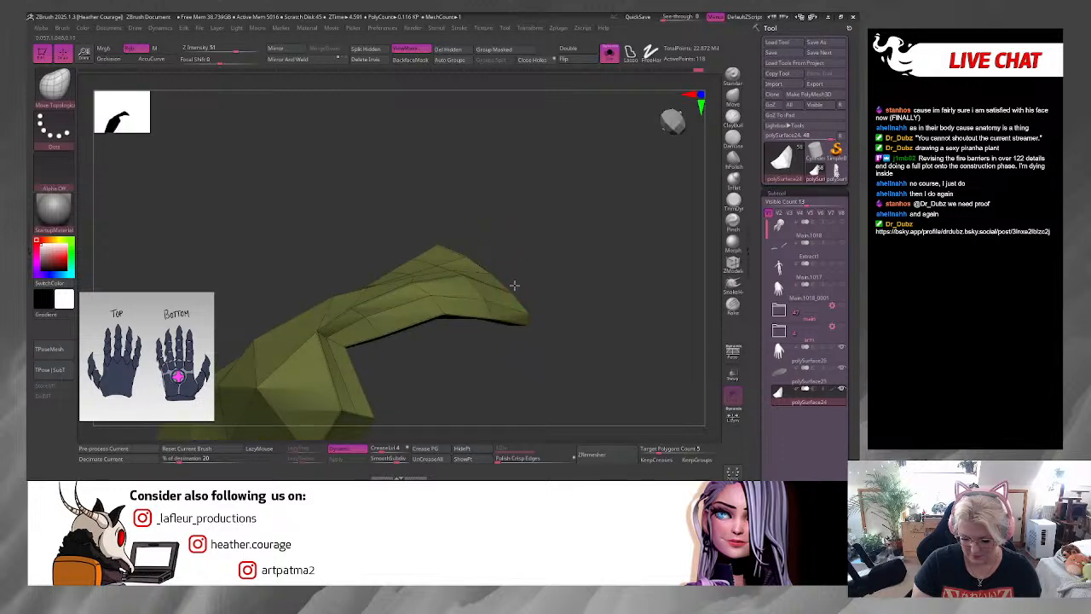
left_click_drag(558, 290, 527, 363, "alt")
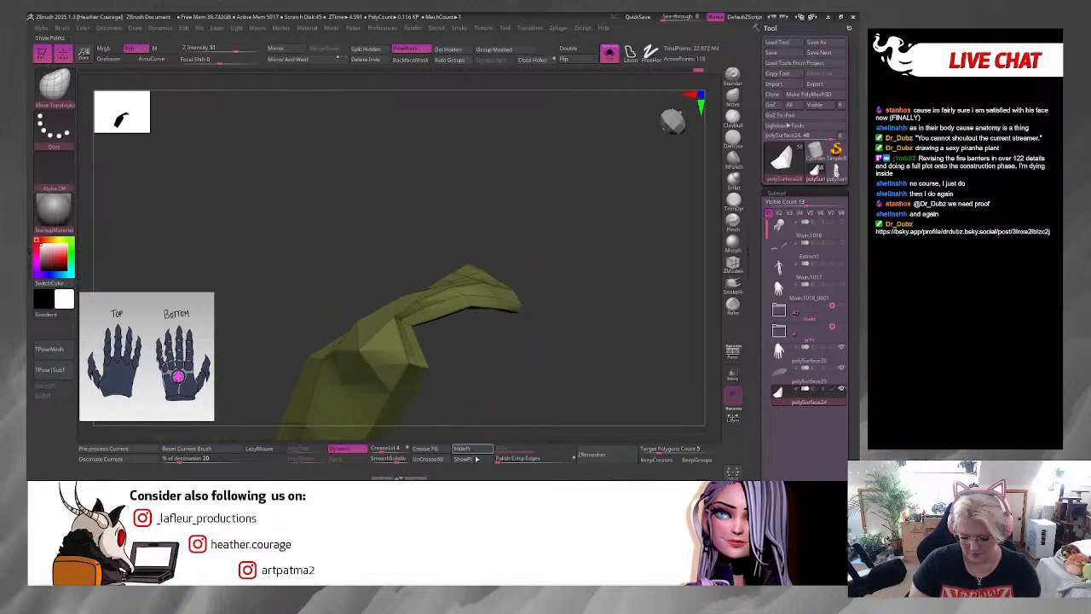
Step: Unhide the other armour plates, turn off Solo and check the reshaped palm plate against its neighbours
left_click(475, 456)
left_click_drag(629, 389, 646, 291)
left_click_drag(651, 411, 592, 146, "alt")
left_click_drag(645, 330, 477, 288)
left_click(611, 55)
key("space")
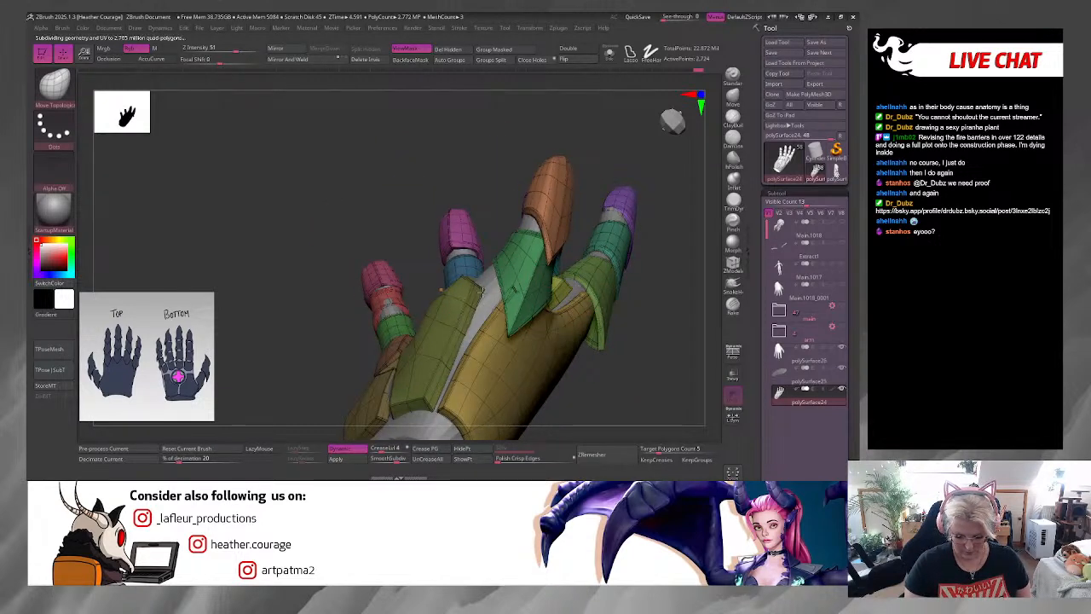
left_click_drag(635, 368, 589, 391)
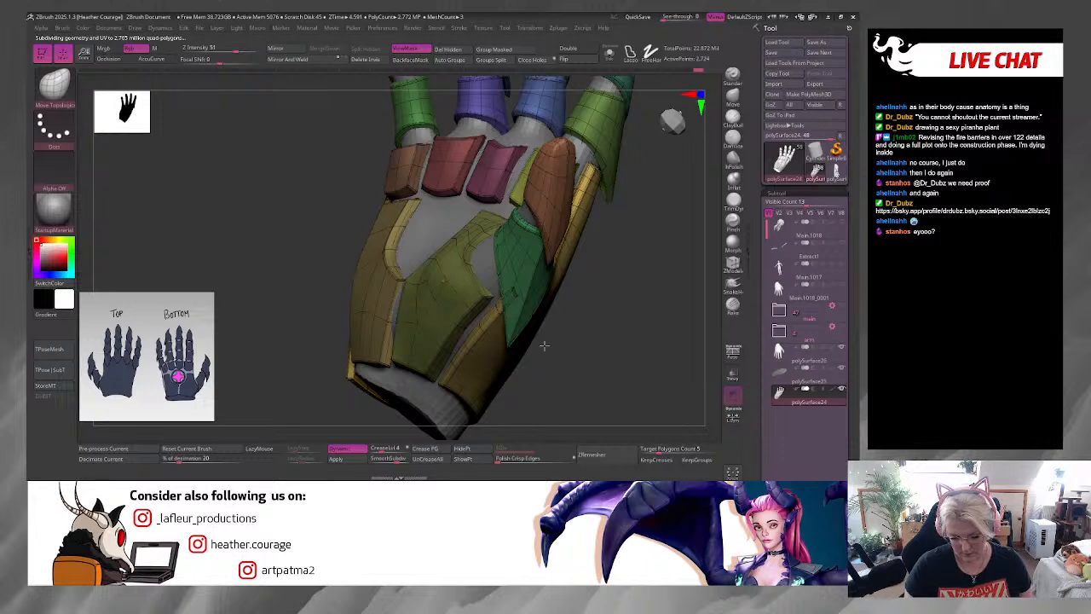
left_click_drag(544, 345, 351, 247)
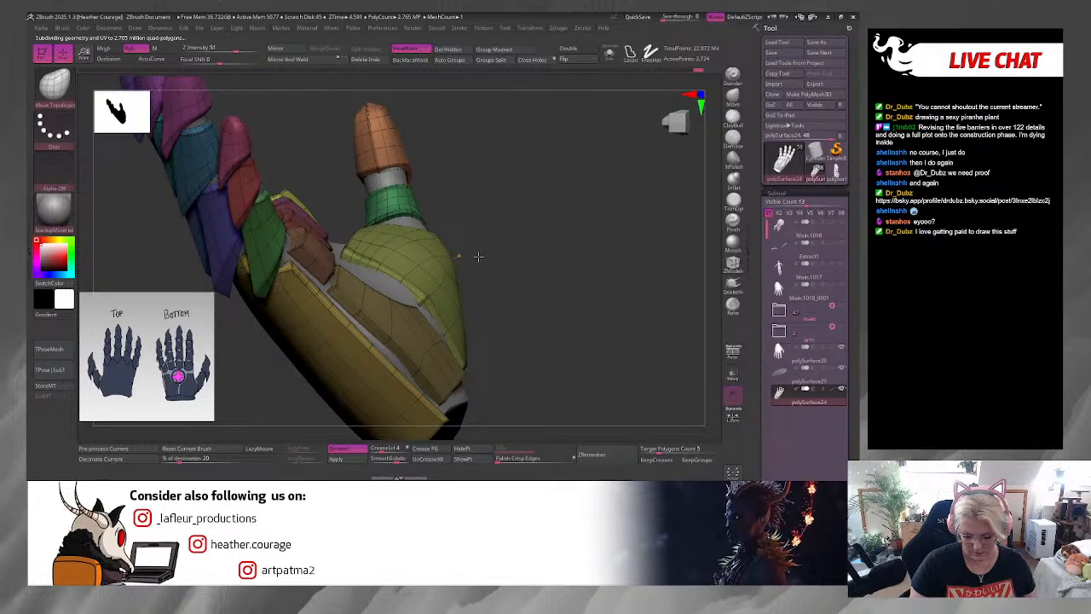
left_click_drag(362, 256, 440, 271)
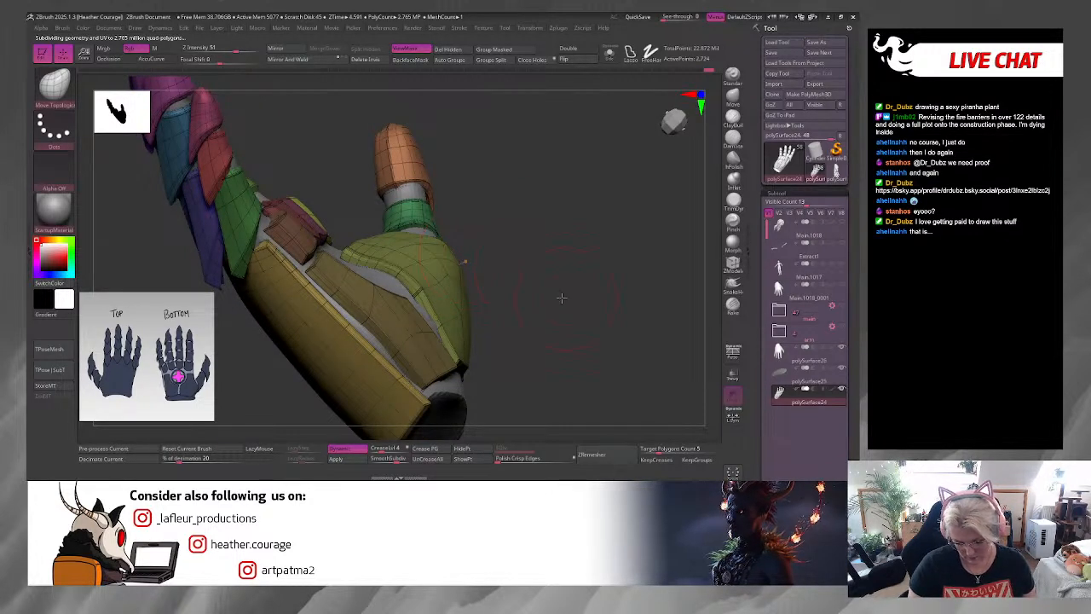
left_click_drag(563, 298, 436, 324)
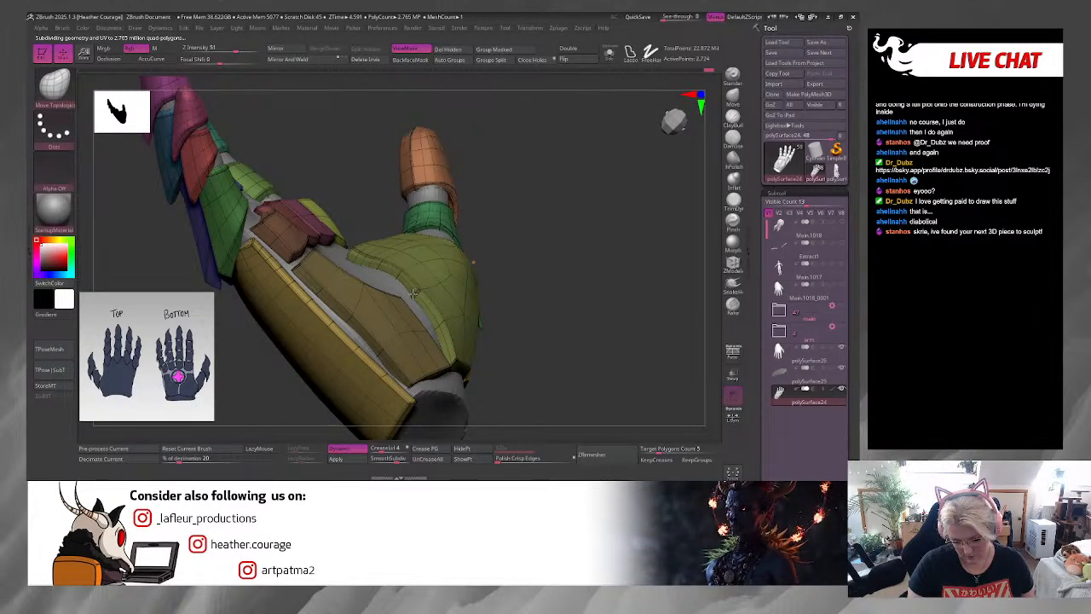
Step: Examine the thumb-side palm plate's fit against the hand and neighbouring plates from the wrist, thumb and finger sides
left_click_drag(561, 277, 550, 226)
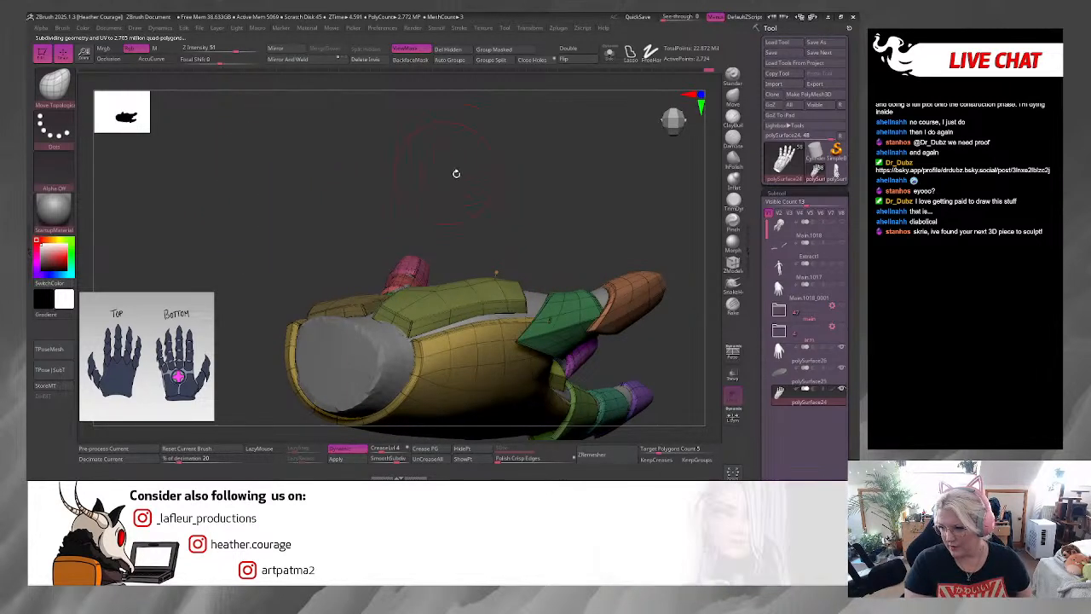
left_click_drag(453, 173, 500, 175)
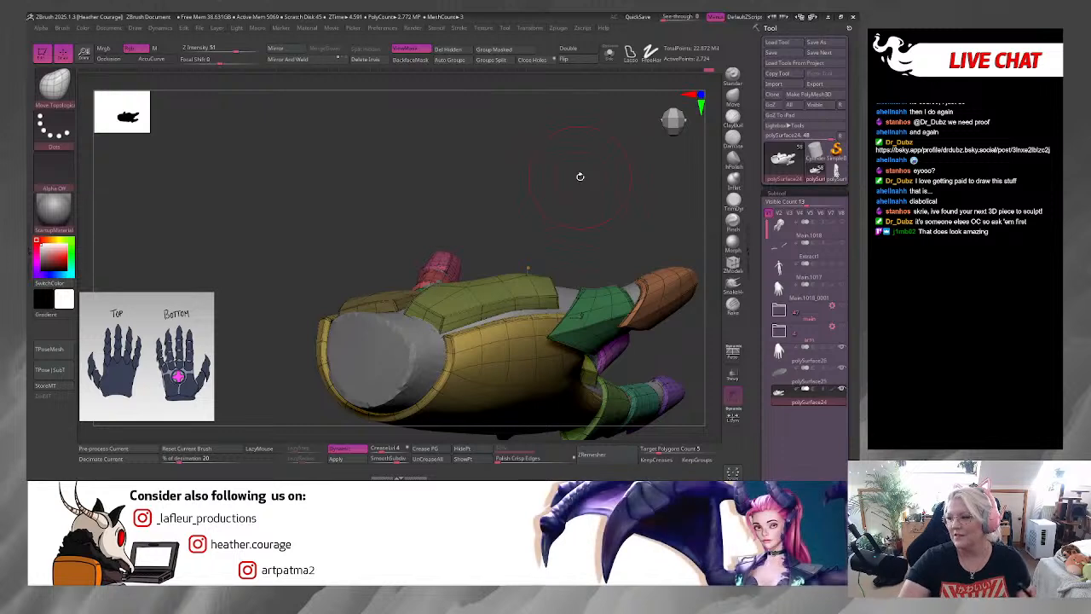
mouse_move(796, 228)
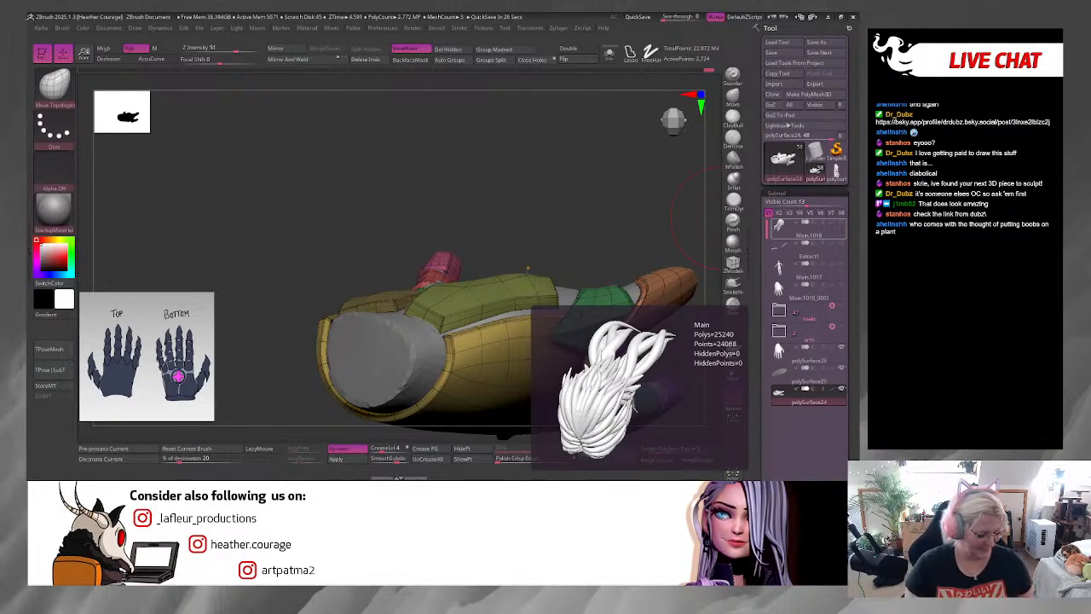
mouse_move(579, 207)
left_mouse_down()
mouse_move(616, 317)
mouse_move(626, 318)
mouse_move(610, 307)
mouse_move(646, 290)
mouse_move(634, 317)
mouse_move(452, 321)
left_mouse_up()
key("space")
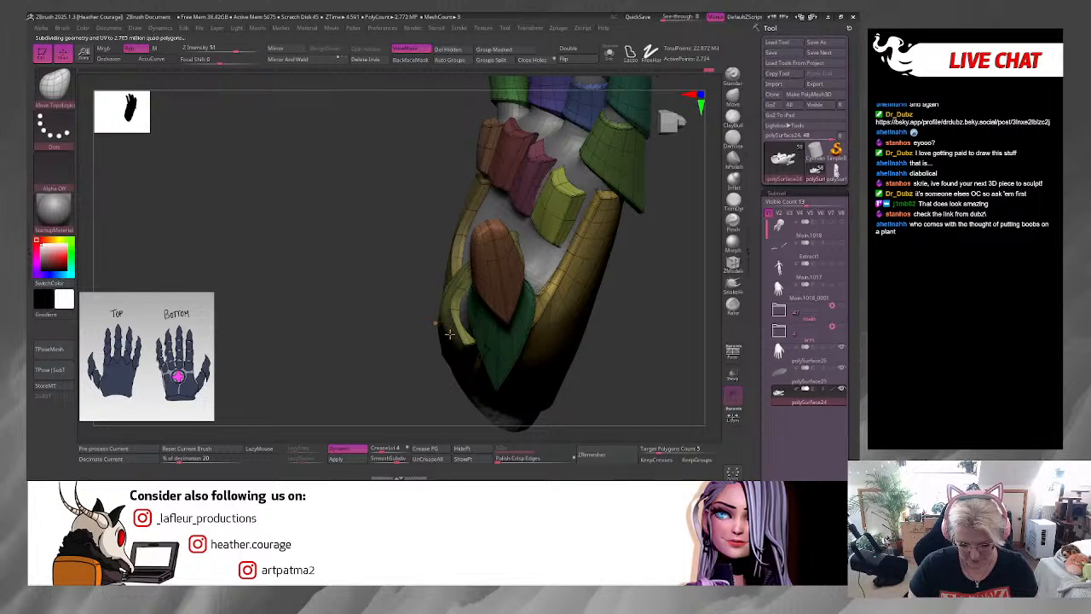
left_click_drag(644, 331, 468, 320)
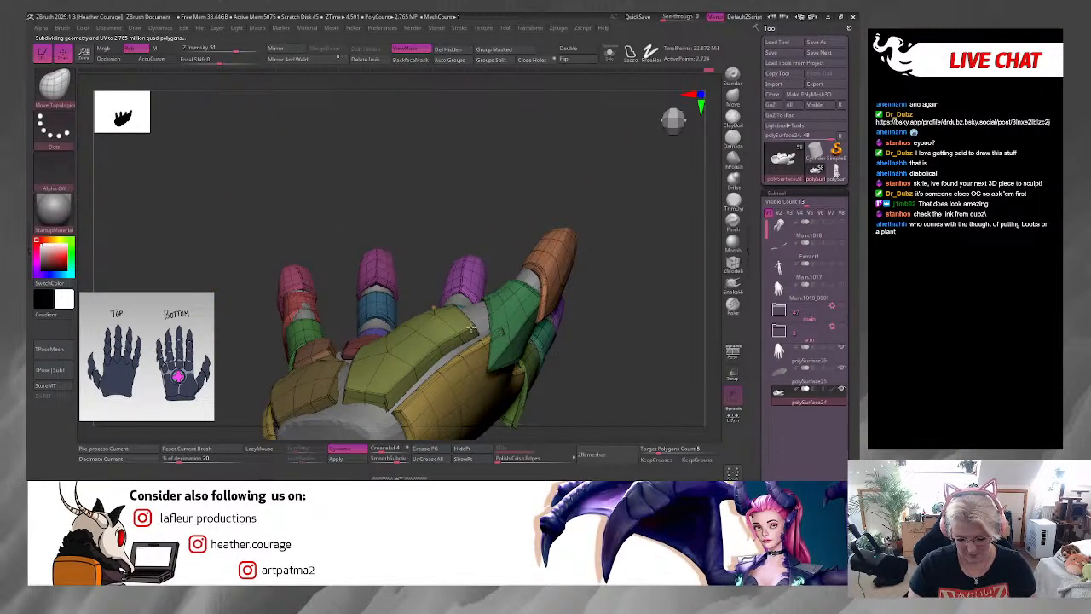
left_click_drag(621, 333, 609, 384)
Step: Isolate the thumb-side palm plate, split the hidden plates into their own subtool, and solo the plate without dynamic subdivision
left_click(419, 329, "ctrl+shift")
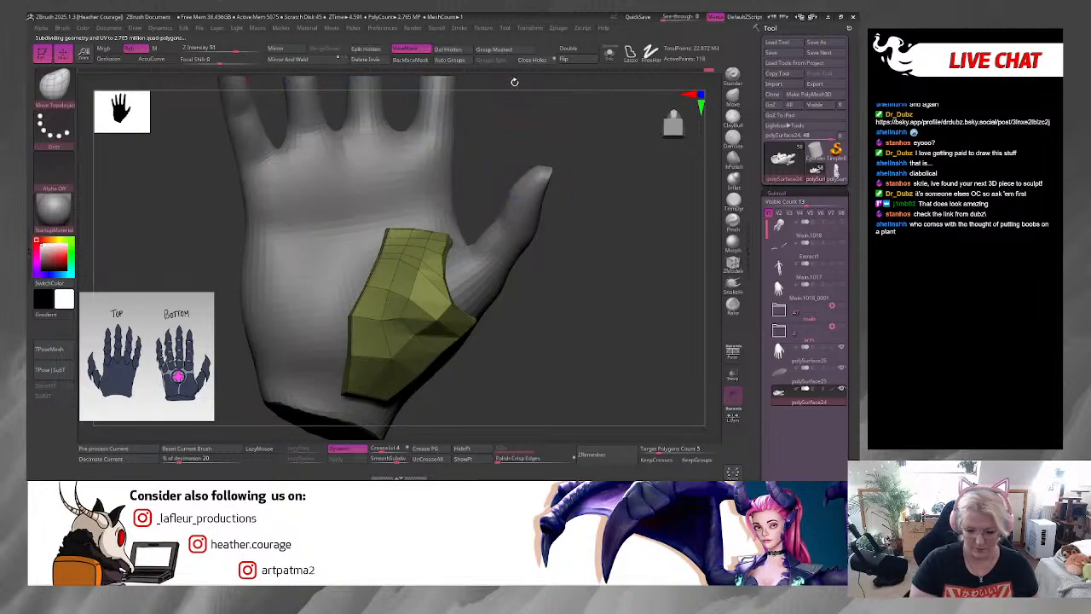
left_click(367, 49)
mouse_move(589, 282)
left_mouse_down()
mouse_move(601, 189)
mouse_move(613, 384)
mouse_move(571, 337)
mouse_move(602, 404)
mouse_move(635, 291)
mouse_move(627, 369)
mouse_move(653, 323)
mouse_move(628, 293)
mouse_move(546, 251)
left_mouse_up()
left_click(611, 53)
key("space")
left_click(361, 452)
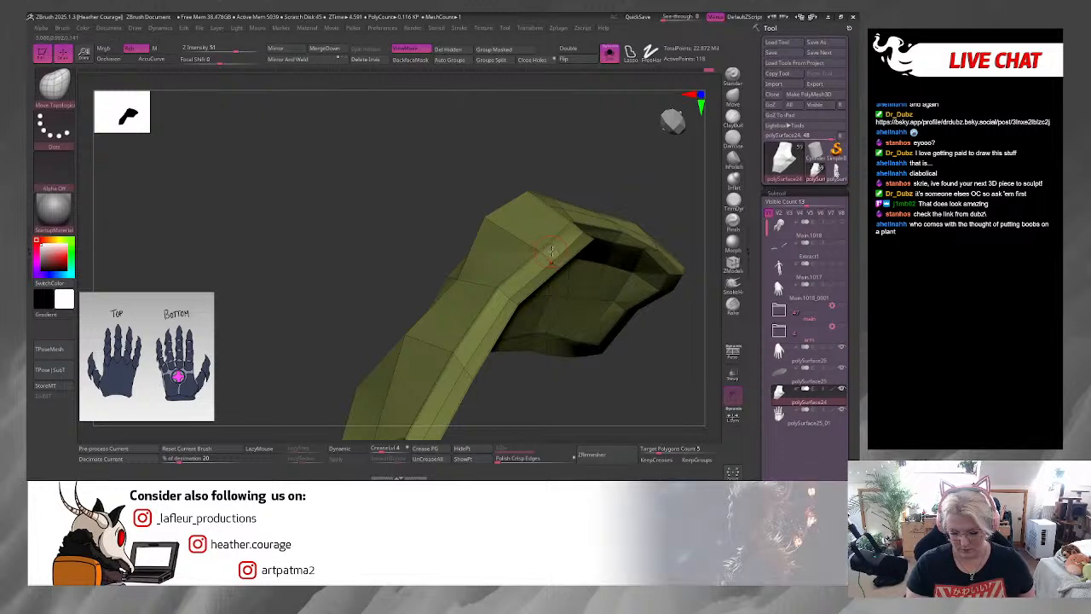
Step: Assign the plate's rim faces their own polygroup with the ZModeler PolyGroup action on a Polyloop target
key("b")
key("z")
key("m")
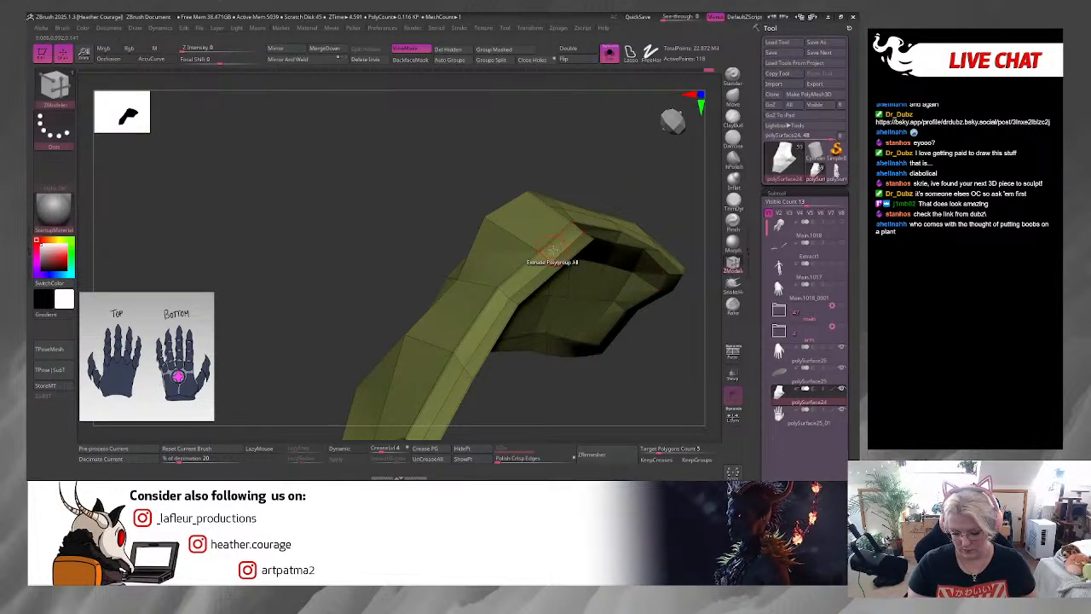
key("space")
left_click(535, 167)
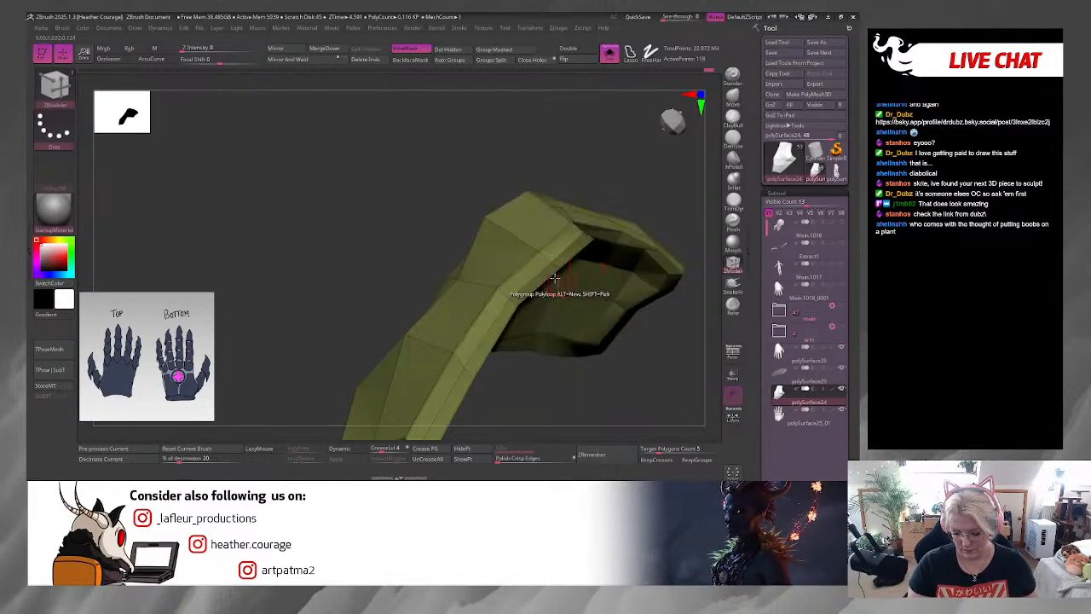
left_click(533, 284)
left_click_drag(538, 380, 563, 360)
Step: Set the ZModeler polygon action to Scale with the Polygroup Island target and try it on the plate's outer face
key("space")
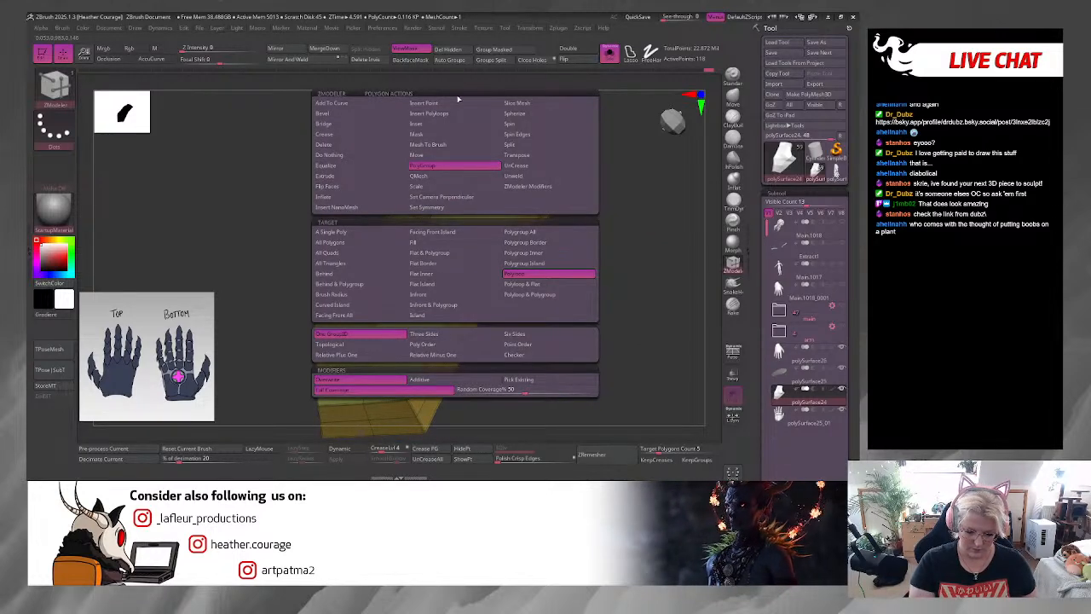
left_click(446, 185)
left_click(548, 274)
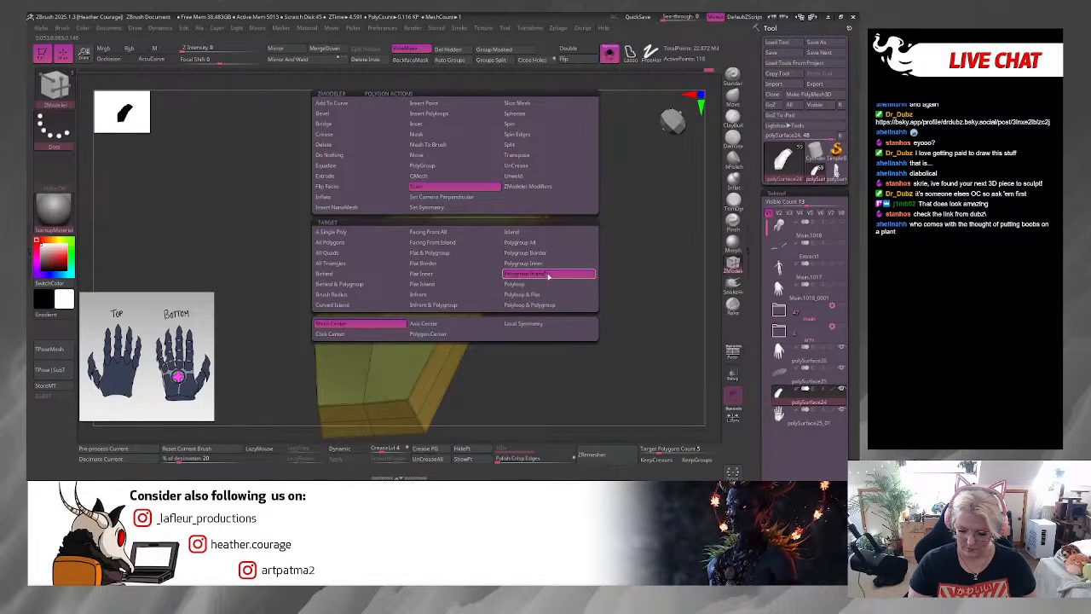
left_click_drag(553, 350, 543, 344)
left_click_drag(460, 280, 458, 276)
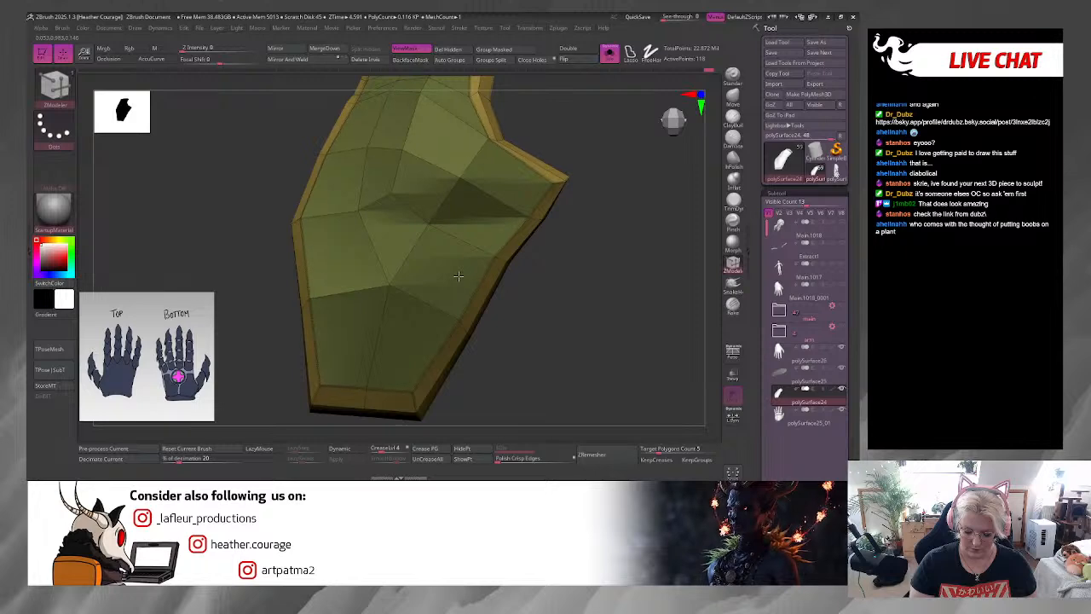
Step: Preview the plate's smoothed shape with dynamic subdivision, then return to the low-poly mesh
left_click_drag(545, 302, 596, 242)
left_click(349, 448)
left_click_drag(530, 361, 560, 293)
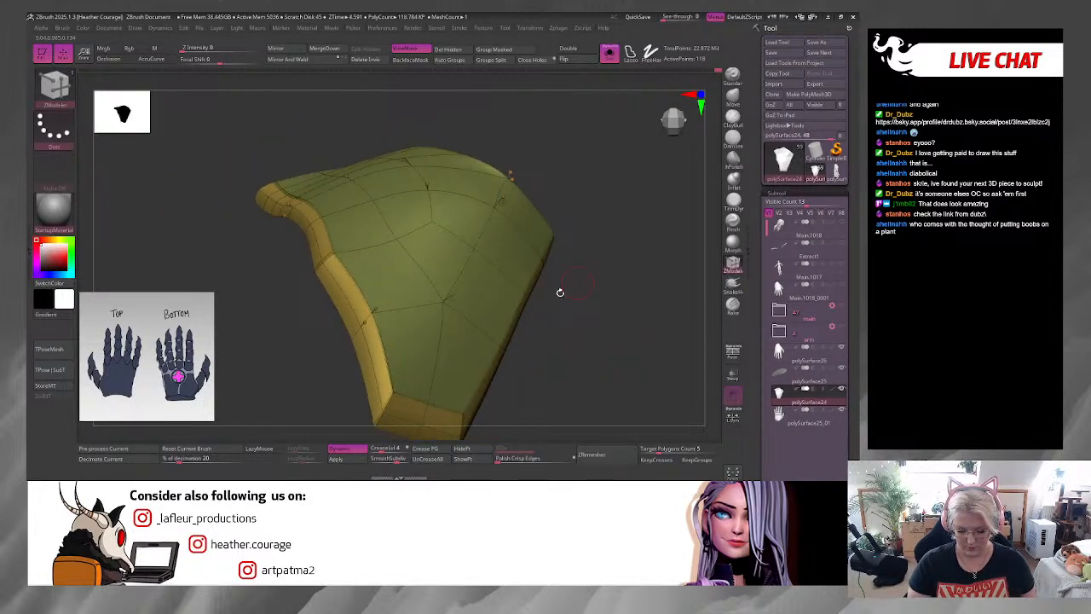
left_click(358, 454)
Step: Delete the surplus edge loop running around the plate's rim with the ZModeler edge action
left_click_drag(551, 380, 449, 409)
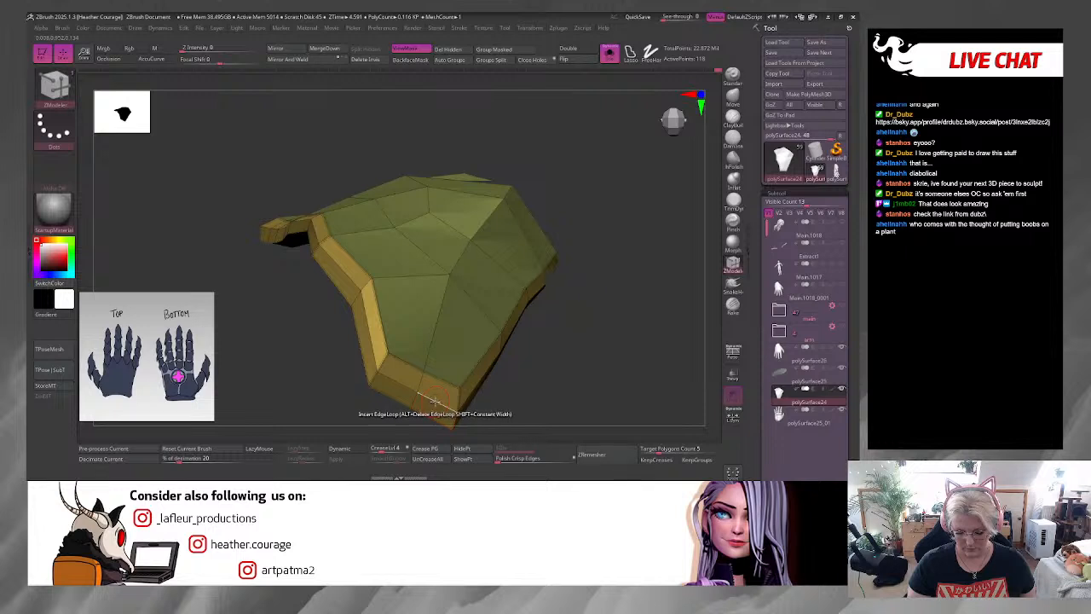
left_click(435, 402, "alt")
left_click_drag(526, 394, 547, 149)
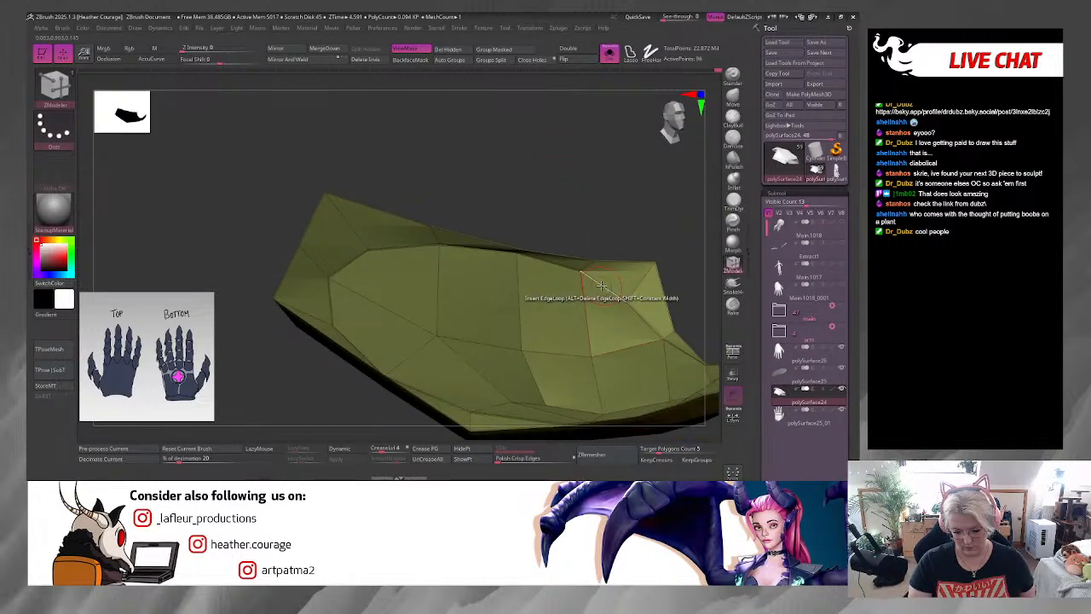
left_click(602, 285, "alt")
Step: Examine the plate's inner surface, pointed corner and narrow end for remaining topology problems
left_click_drag(621, 210, 503, 211)
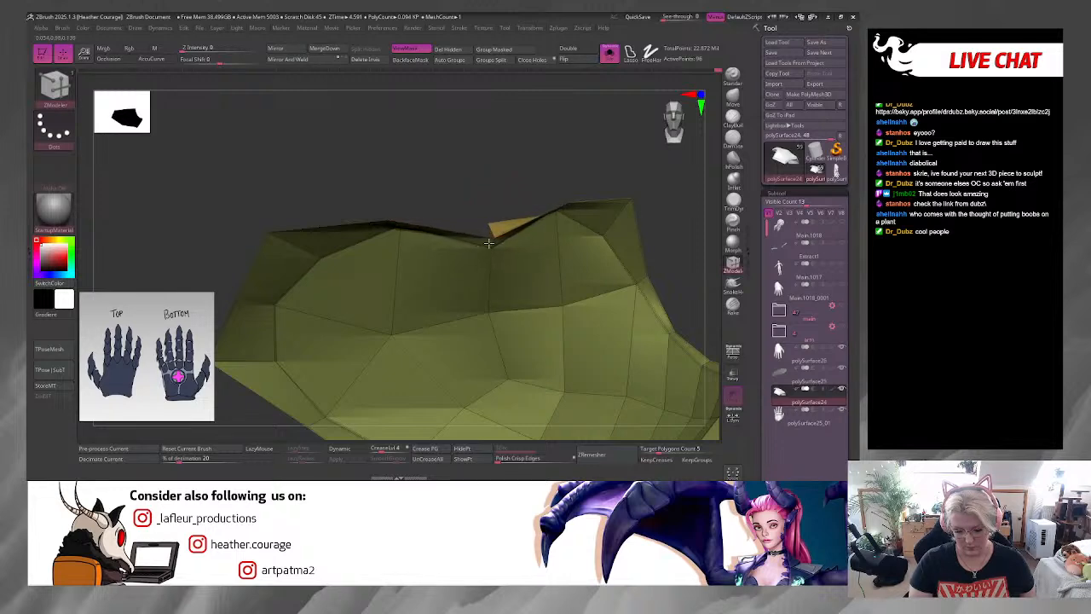
left_click_drag(493, 191, 518, 97)
left_click_drag(619, 151, 501, 211)
key("space")
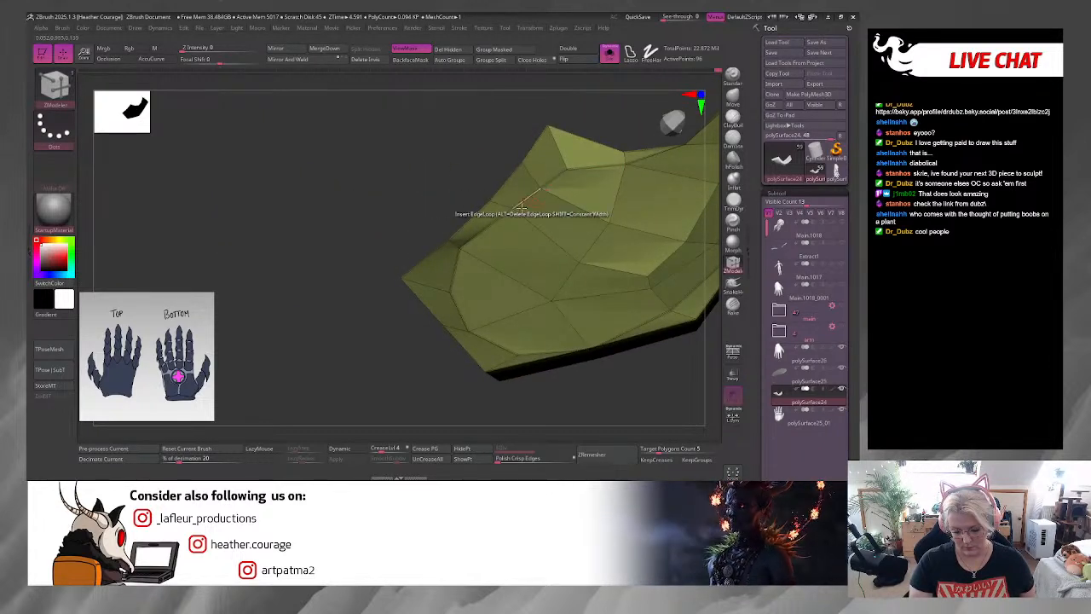
left_click_drag(463, 247, 459, 222)
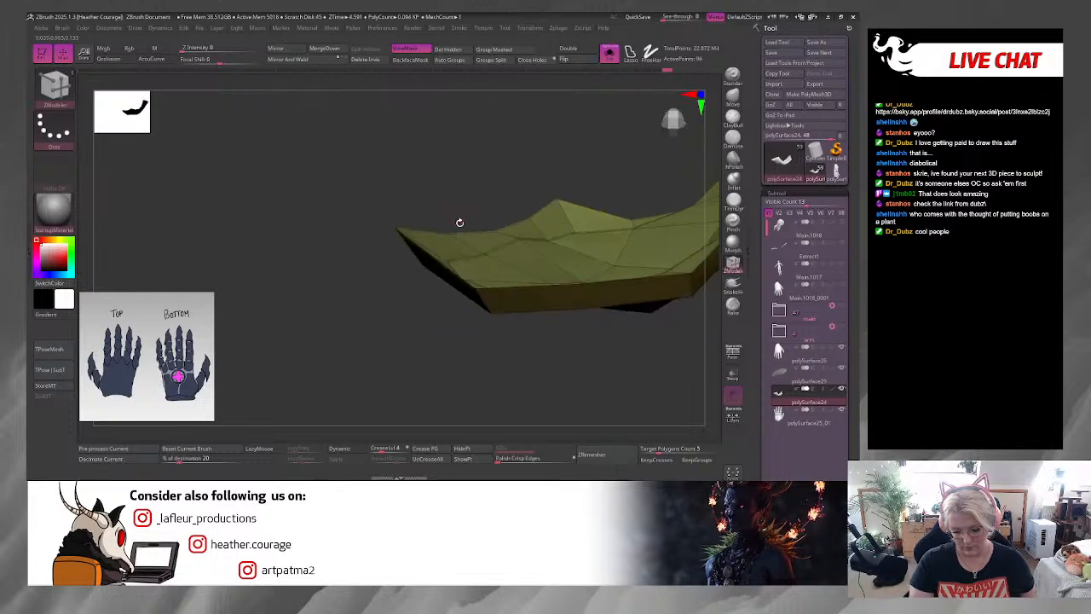
right_click_drag(436, 243, 458, 272)
mouse_move(602, 375)
right_mouse_down()
mouse_move(584, 394)
mouse_move(570, 384)
mouse_move(617, 207)
mouse_move(617, 217)
mouse_move(534, 220)
mouse_move(604, 358)
mouse_move(611, 297)
mouse_move(591, 369)
mouse_move(557, 318)
right_mouse_up()
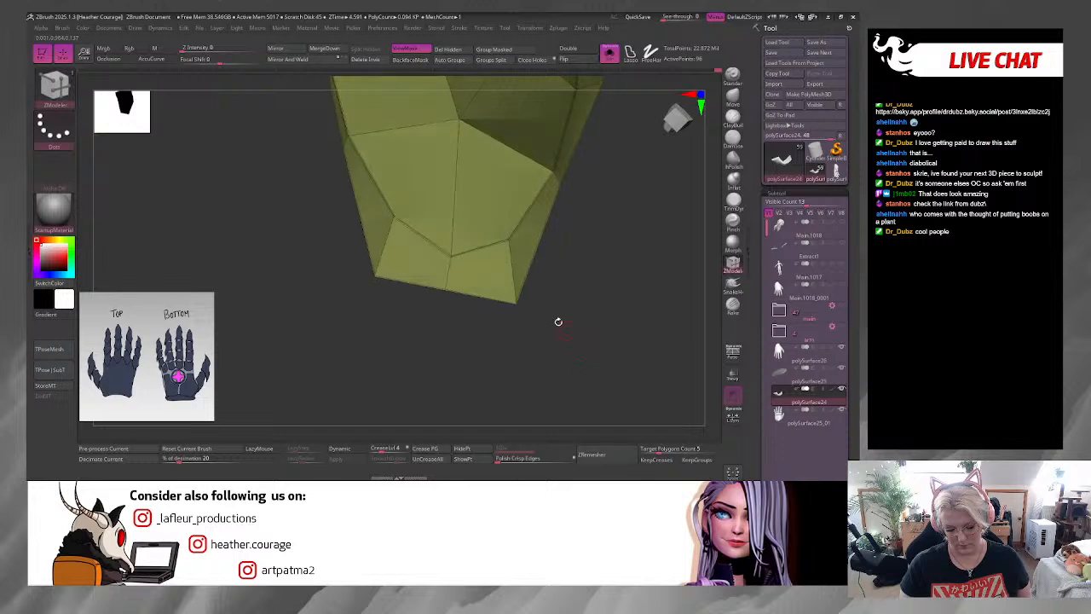
right_click_drag(510, 283, 511, 227)
Step: Crease the plate's rim edges with the ZModeler Crease action on partial edge loops
key("space")
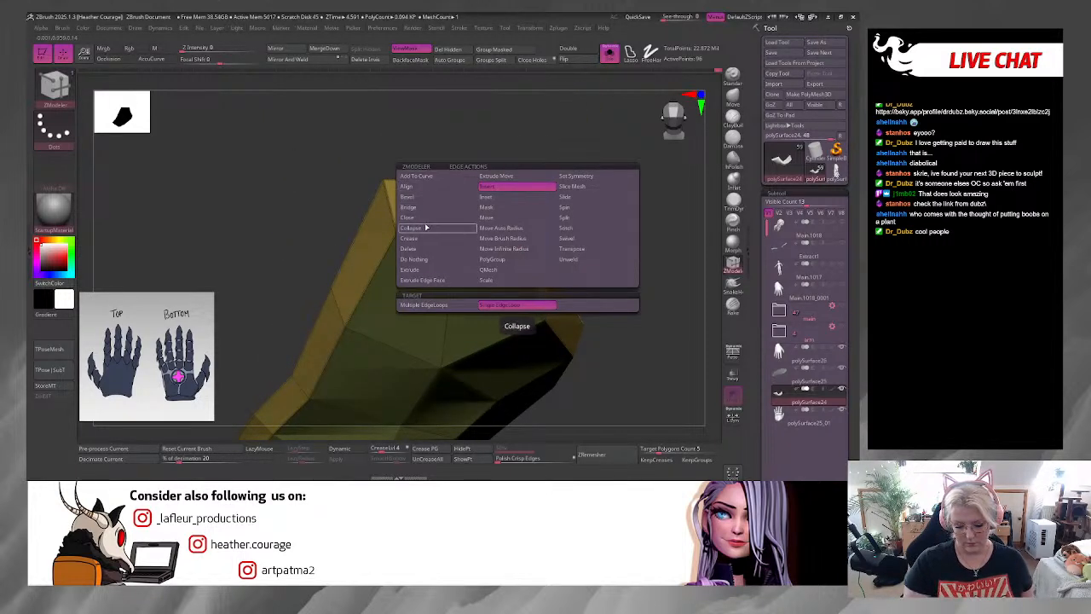
left_click(418, 241)
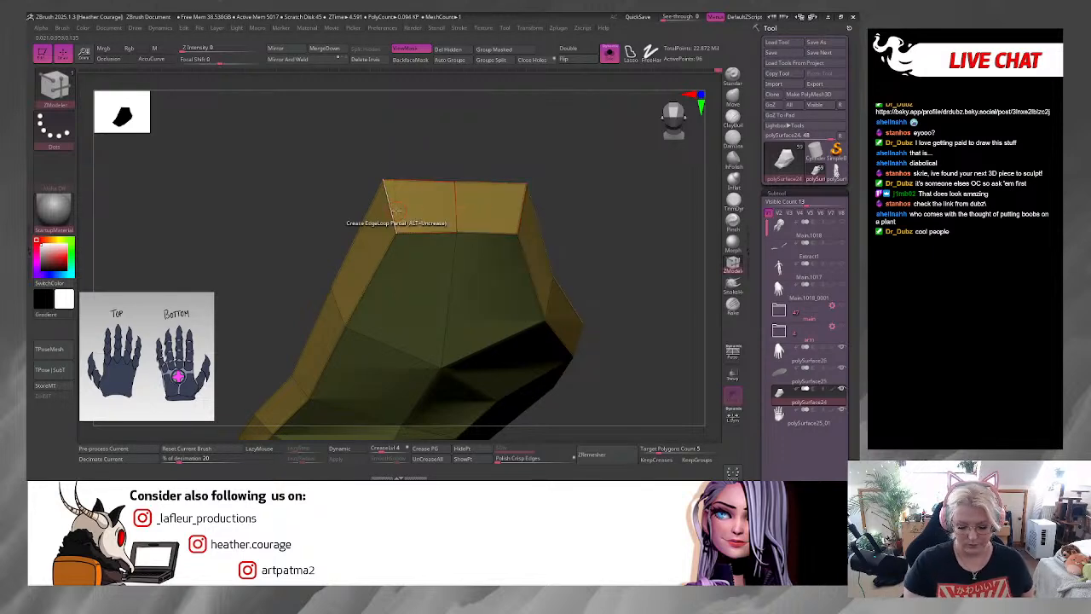
left_click_drag(604, 383, 630, 157)
left_click_drag(632, 313, 584, 233)
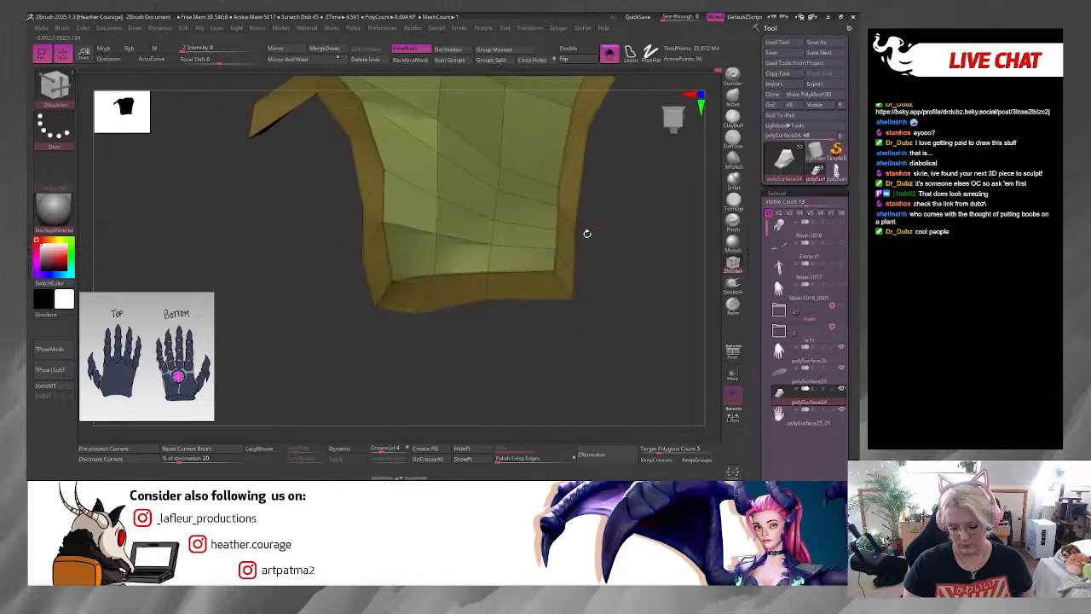
left_click_drag(574, 310, 598, 294)
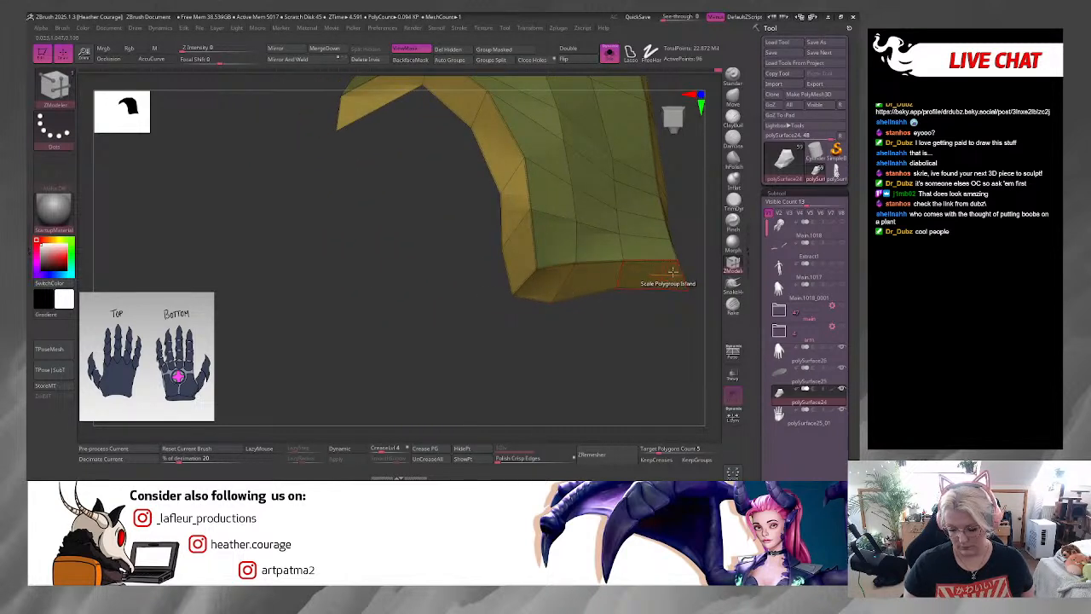
left_click_drag(440, 248, 547, 264)
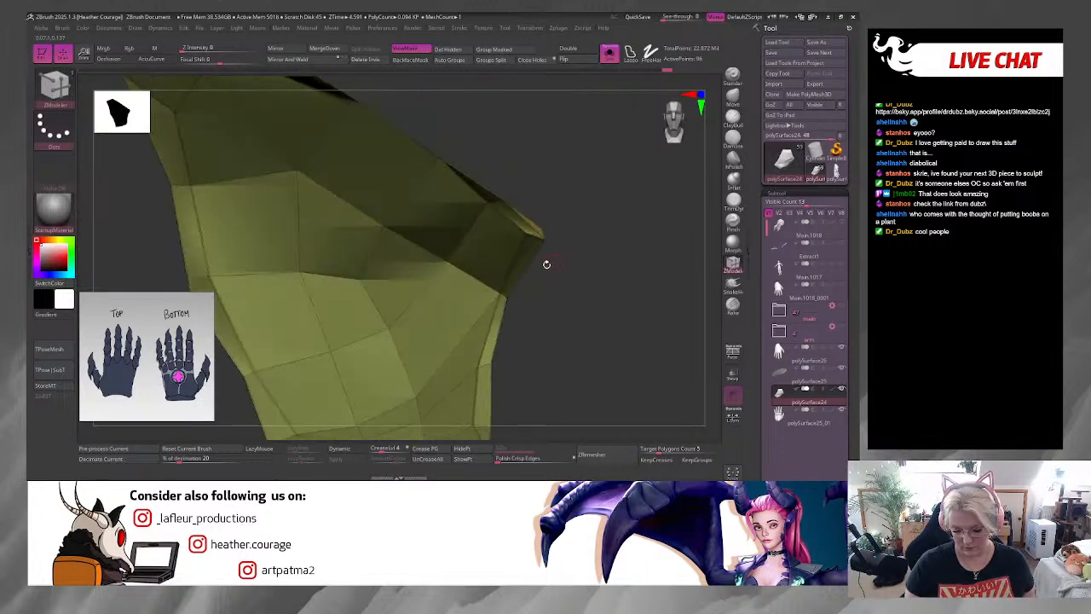
left_click_drag(534, 311, 659, 229)
left_click_drag(634, 310, 604, 403)
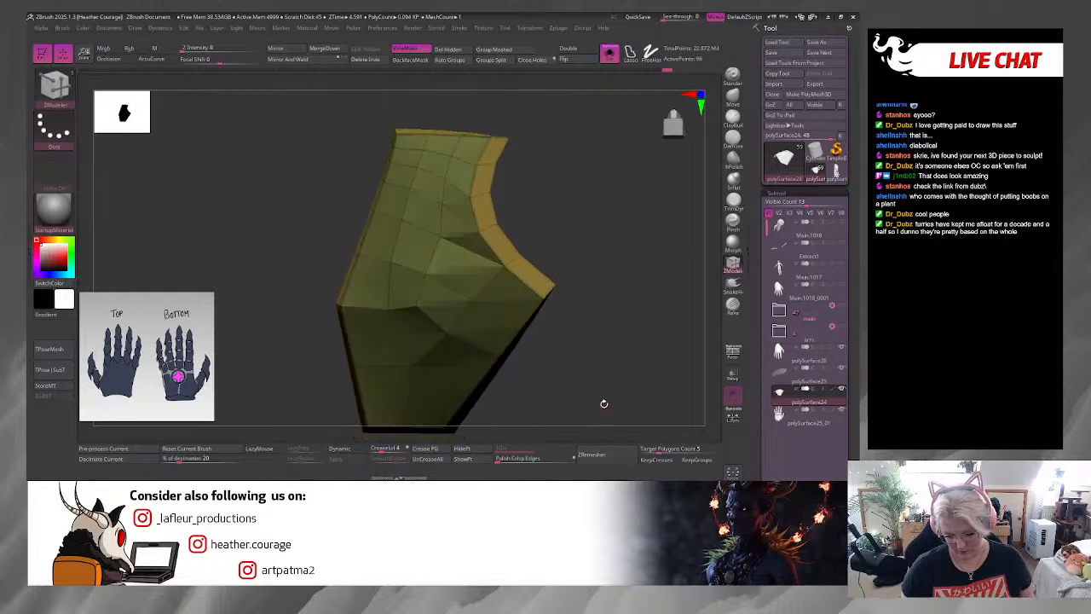
Step: Hide the polyframe, enable dynamic subdivision on the creased plate, and show the rest of the hand again
key("shift+f")
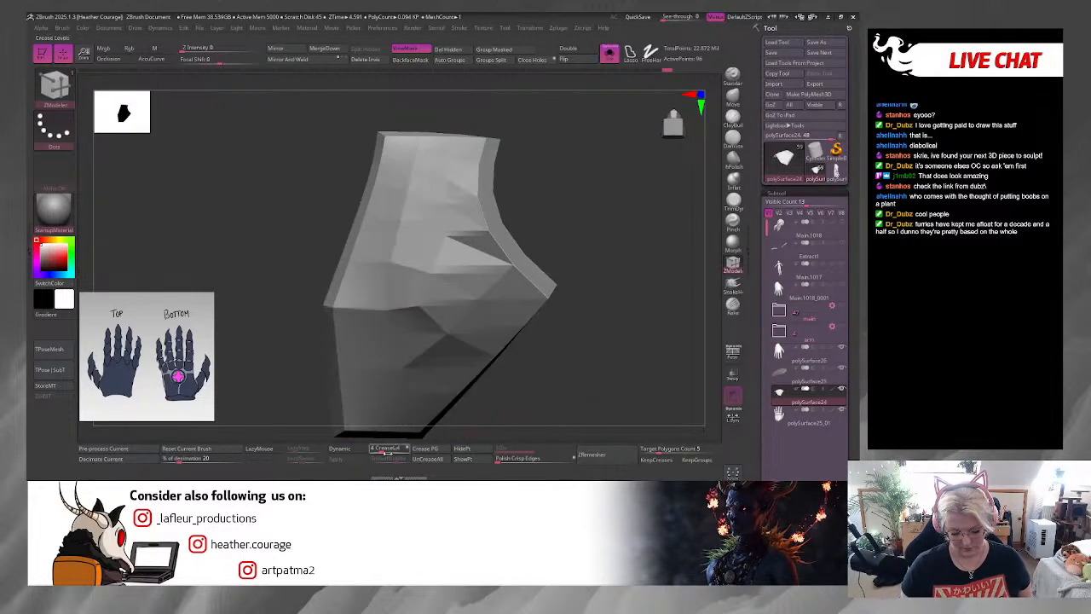
key("d")
mouse_move(586, 400)
left_mouse_down("alt")
mouse_move(594, 297)
mouse_move(595, 336)
mouse_move(622, 368)
left_mouse_up("alt")
left_click(610, 54)
Step: Use the Move Topological brush to raise the thumb-side palm plate over the hand surface poking through it
key("space")
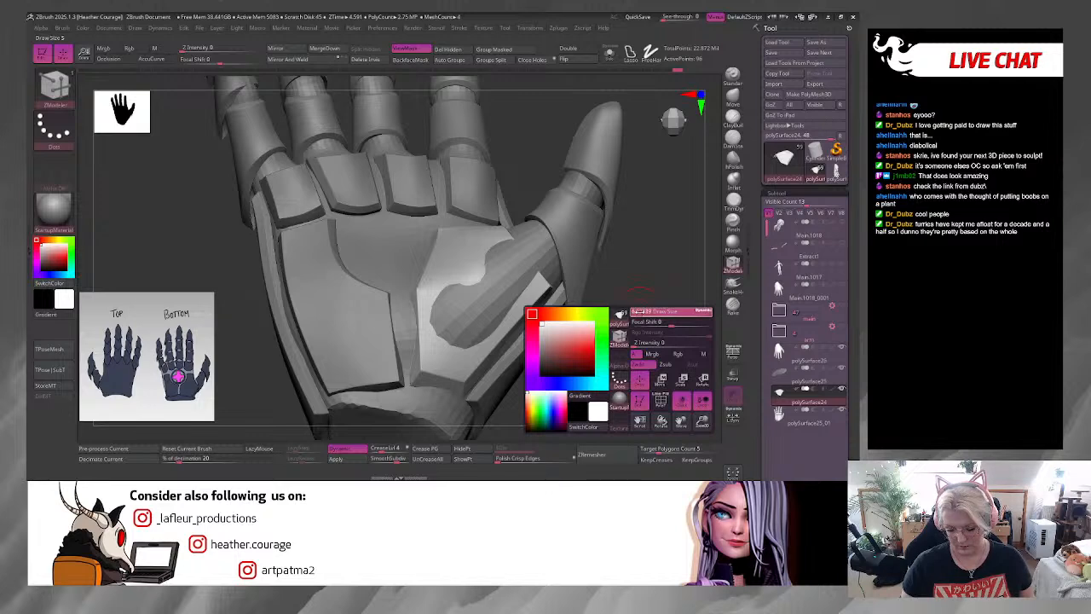
key("b")
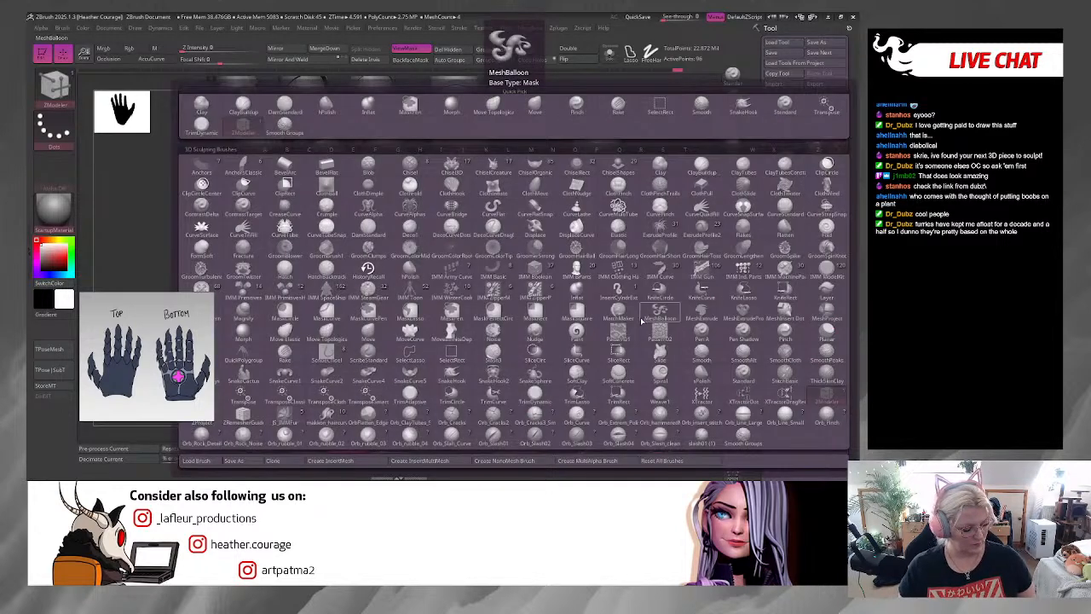
key("m")
key("t")
mouse_move(641, 318)
left_mouse_down()
mouse_move(640, 273)
mouse_move(648, 281)
mouse_move(626, 294)
left_mouse_up()
key("space")
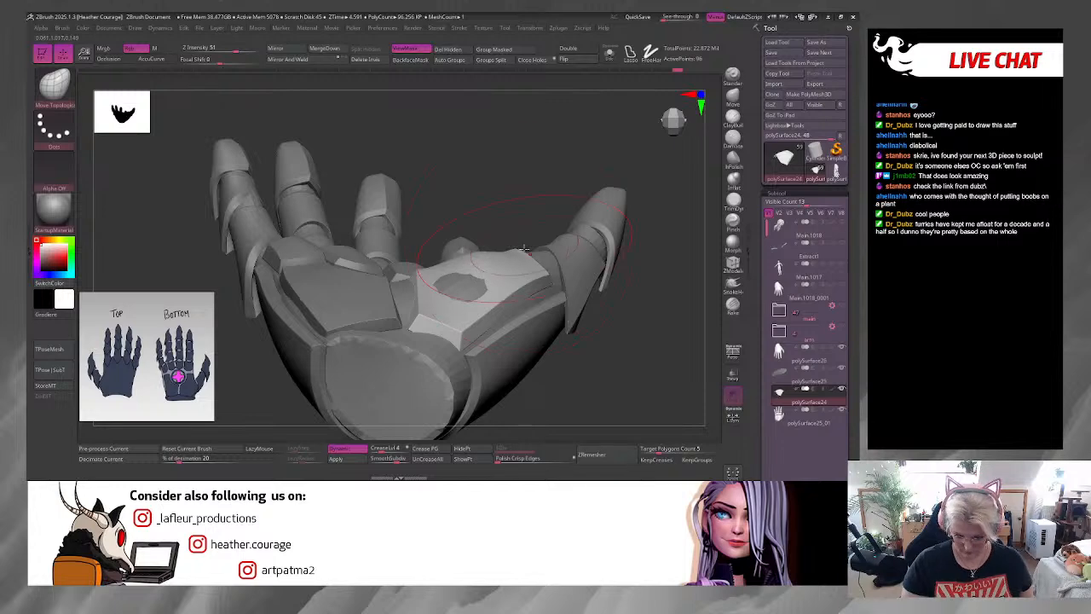
key("ctrl+z")
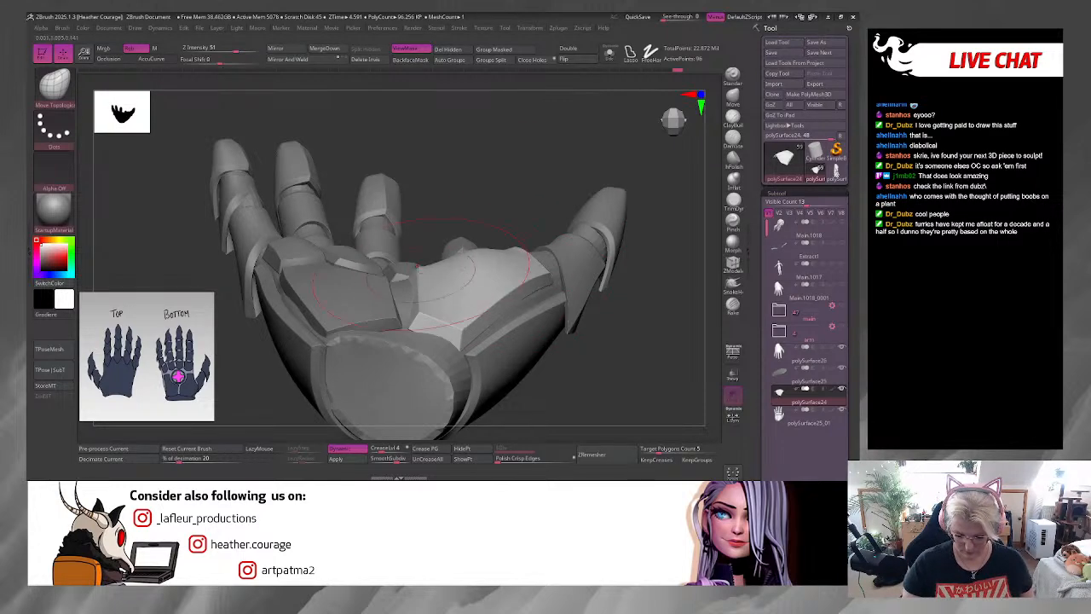
Step: Adjust the brush size and reshape the plate's outer edge and bulge to sit cleanly over the thumb base
key("space")
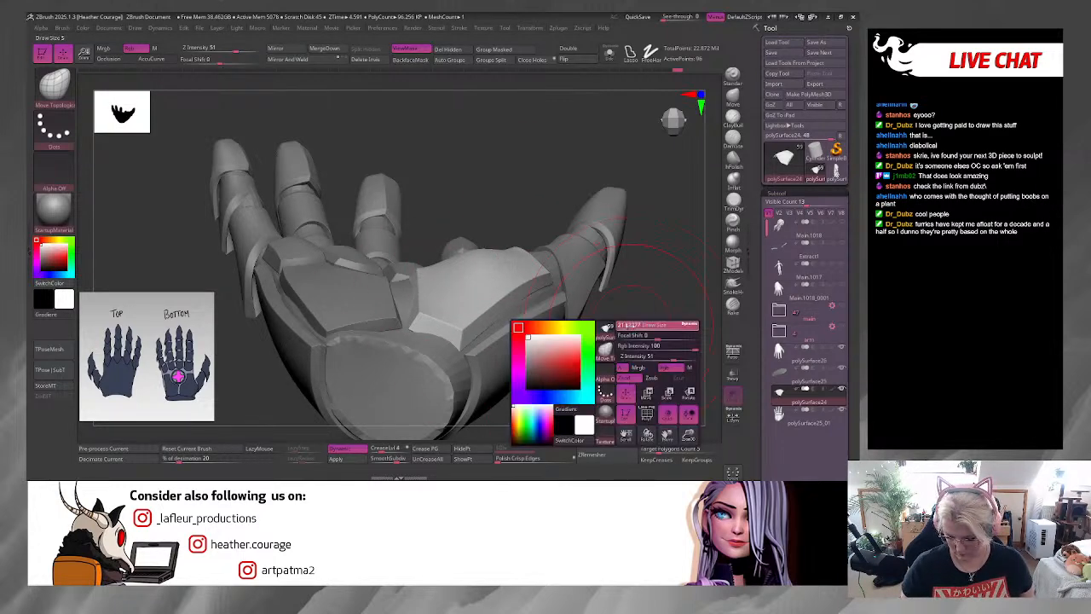
mouse_move(628, 326)
left_mouse_down()
mouse_move(645, 355)
mouse_move(609, 362)
left_mouse_up()
key("space")
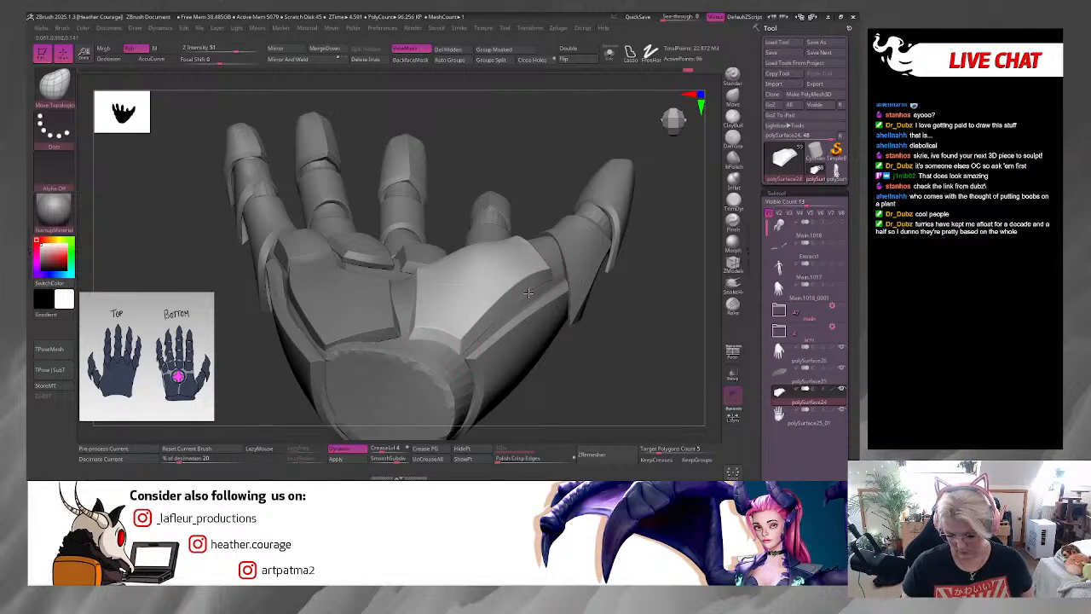
left_click_drag(605, 312, 504, 345)
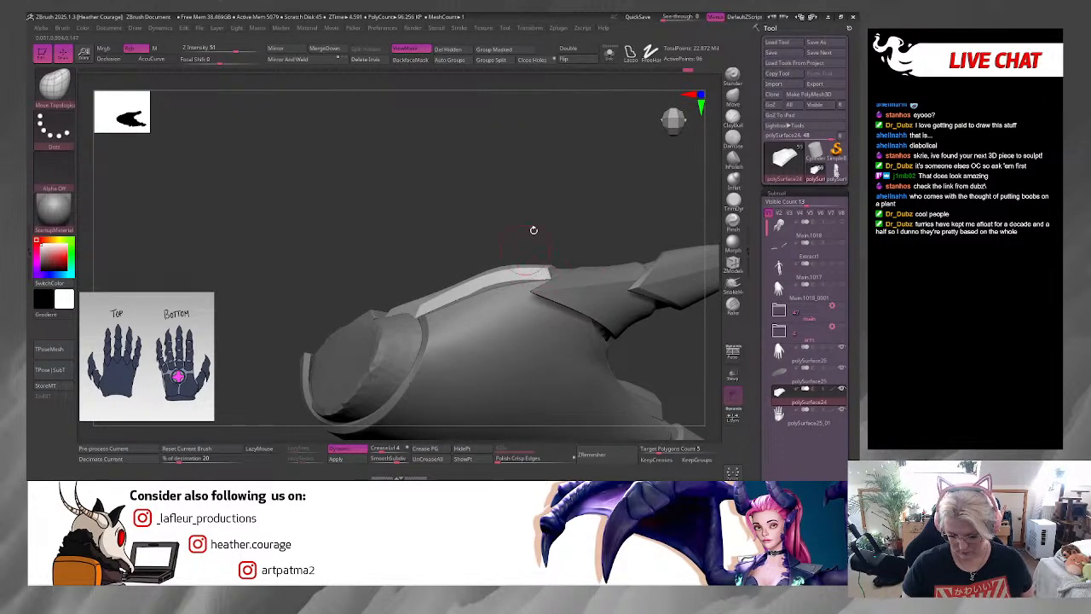
left_click_drag(533, 230, 522, 282)
key("space")
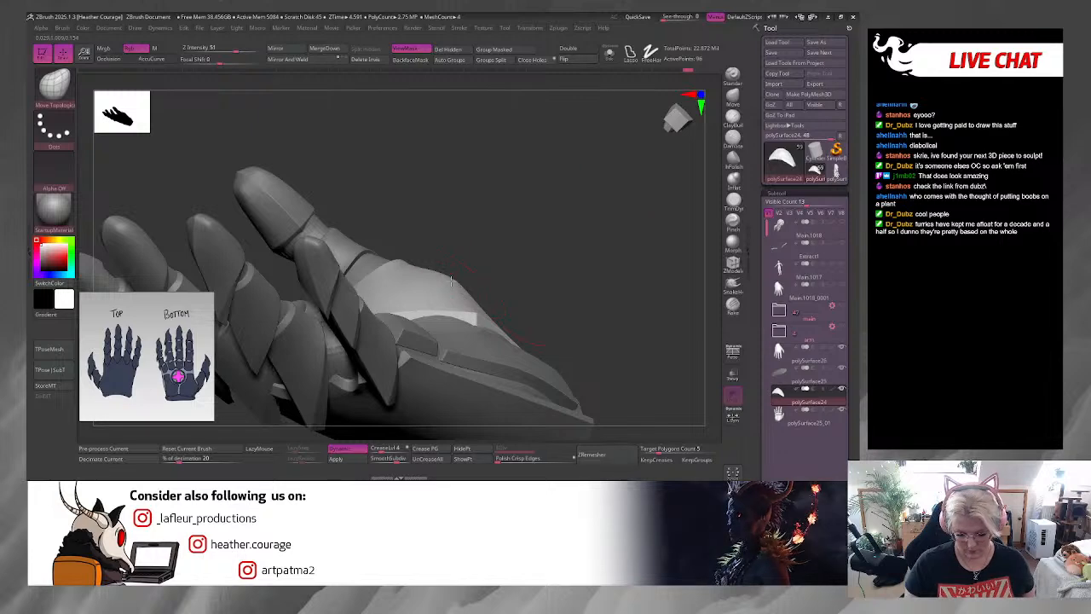
left_click_drag(452, 282, 466, 322)
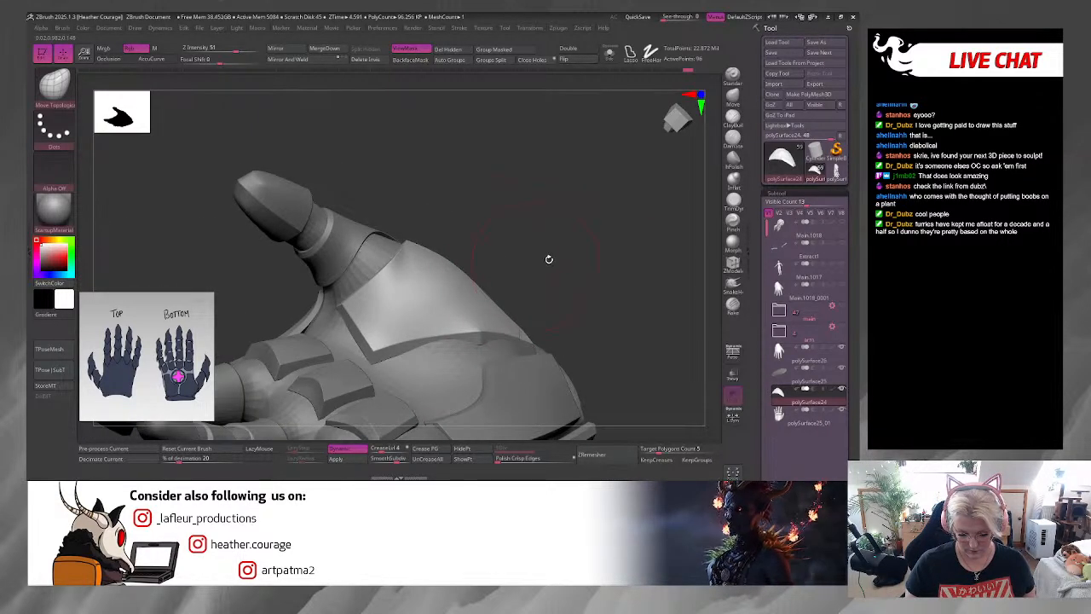
Step: Reshape the thumb-side palm plate's upper and inner edges around the thumb base with the Move Topological brush, adjusting the brush size
left_click_drag(549, 259, 563, 282)
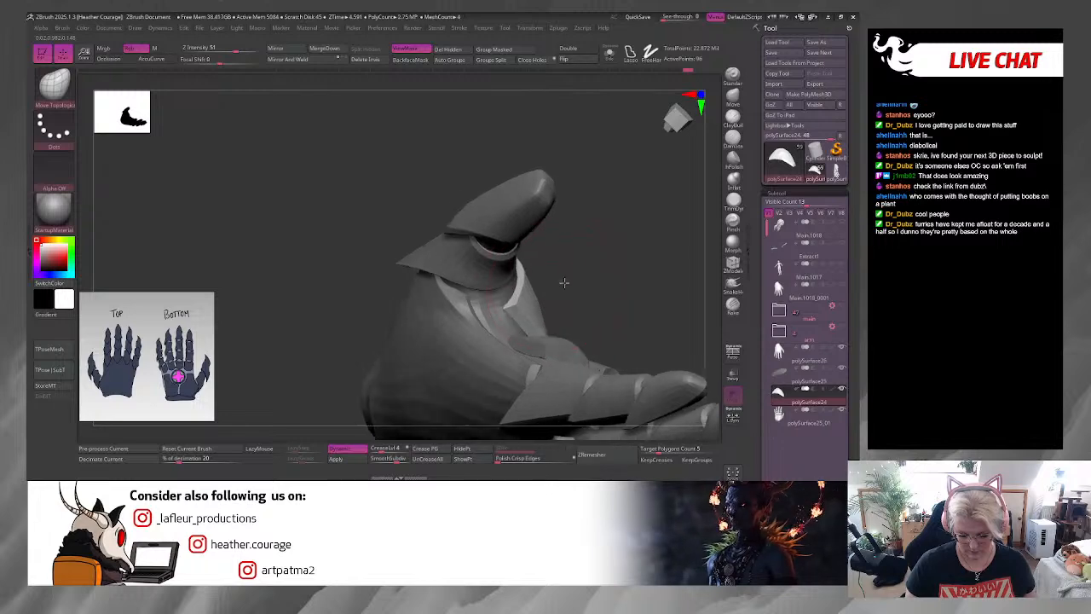
right_click(516, 307)
mouse_move(564, 282)
right_mouse_down()
mouse_move(522, 300)
mouse_move(554, 286)
right_mouse_up()
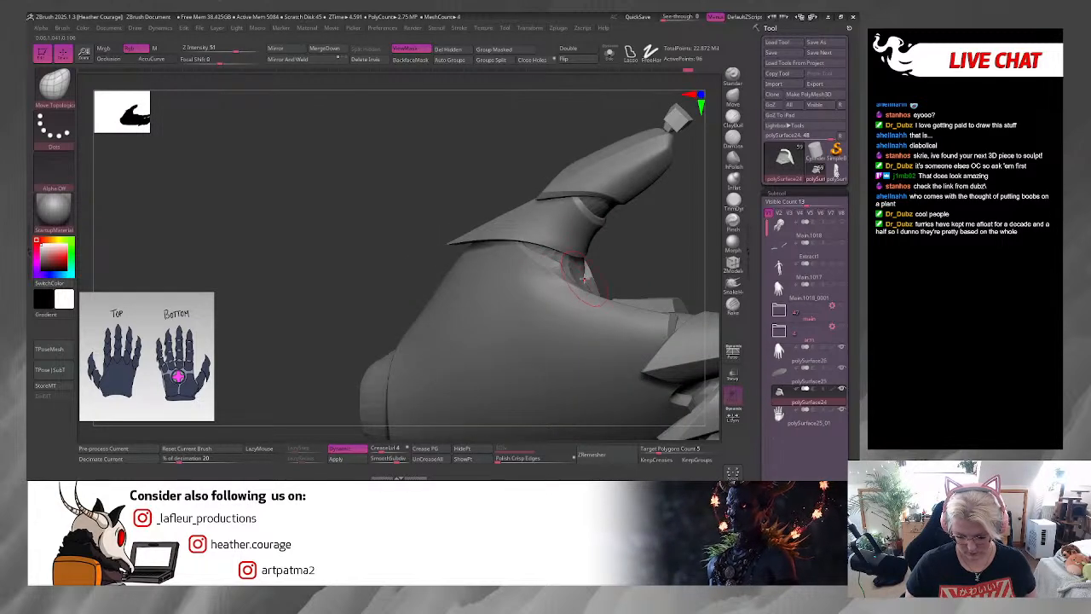
mouse_move(577, 282)
left_mouse_down()
mouse_move(651, 215)
mouse_move(673, 324)
mouse_move(626, 285)
mouse_move(574, 277)
left_mouse_up()
left_click_drag(651, 287, 549, 268)
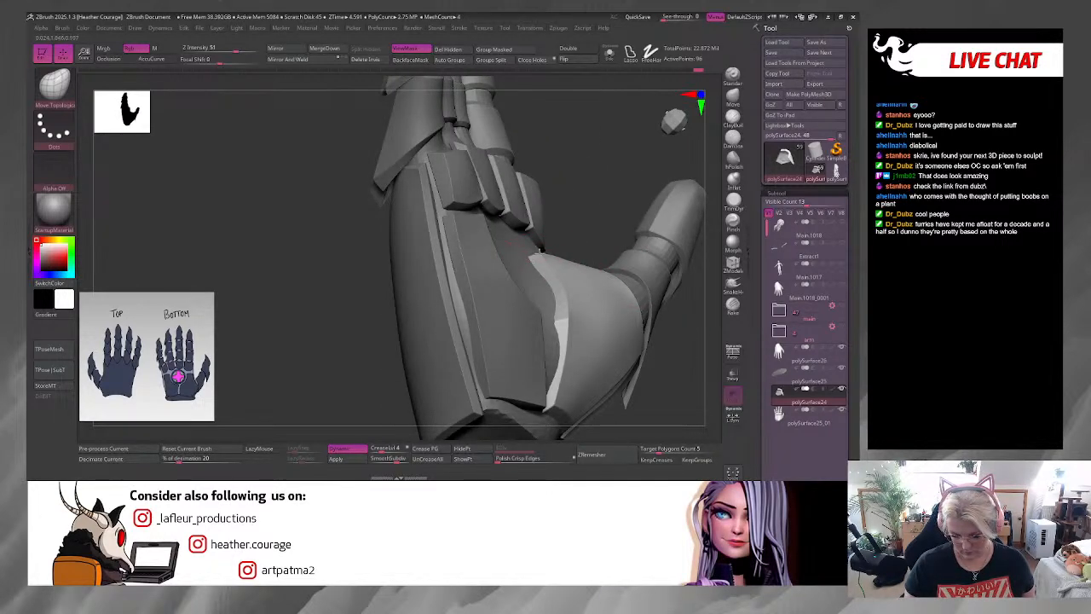
mouse_move(598, 230)
left_mouse_down()
mouse_move(610, 212)
mouse_move(656, 220)
left_mouse_up()
key("space")
left_click_drag(532, 288, 525, 290)
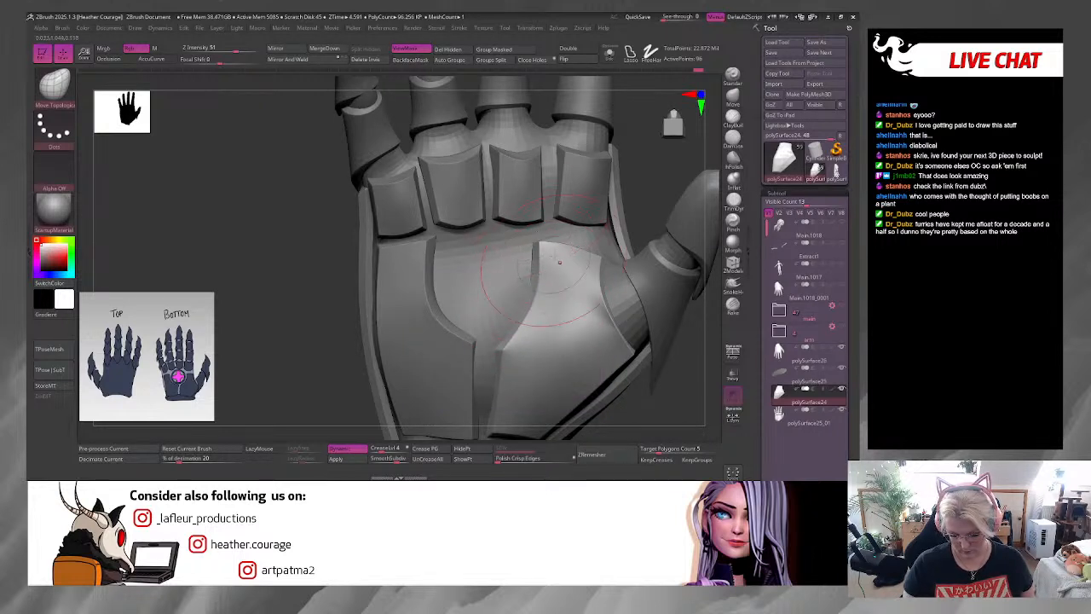
Step: Refine the thumb-side plate's rim and bulge from several angles so it follows the palm and wrist closely
right_click_drag(624, 244, 634, 365)
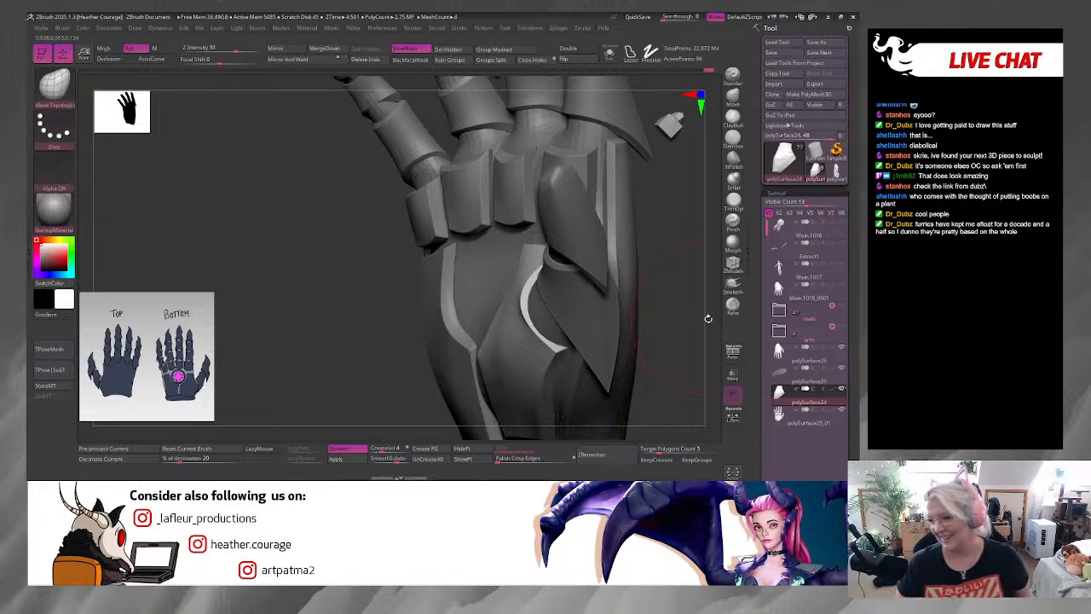
right_click_drag(678, 312, 670, 290)
right_click(667, 306)
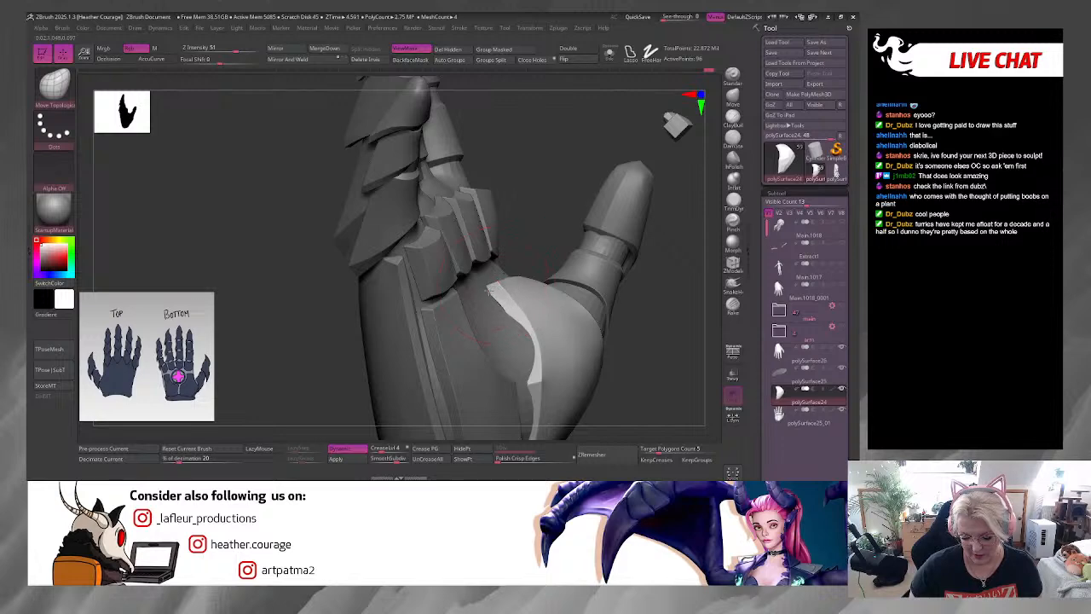
right_click_drag(540, 277, 543, 249)
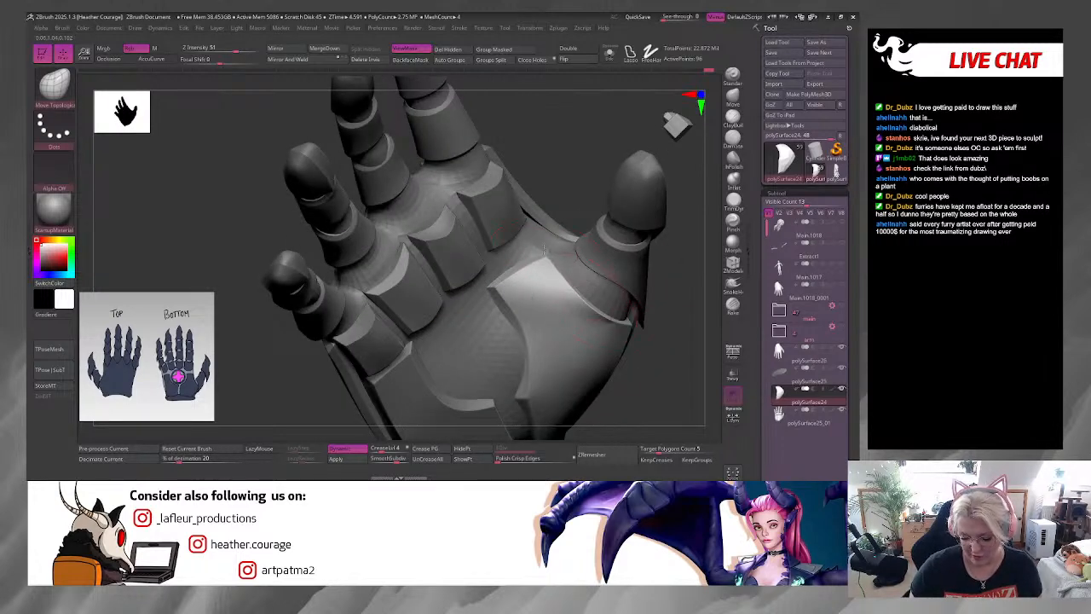
right_click_drag(645, 307, 610, 296)
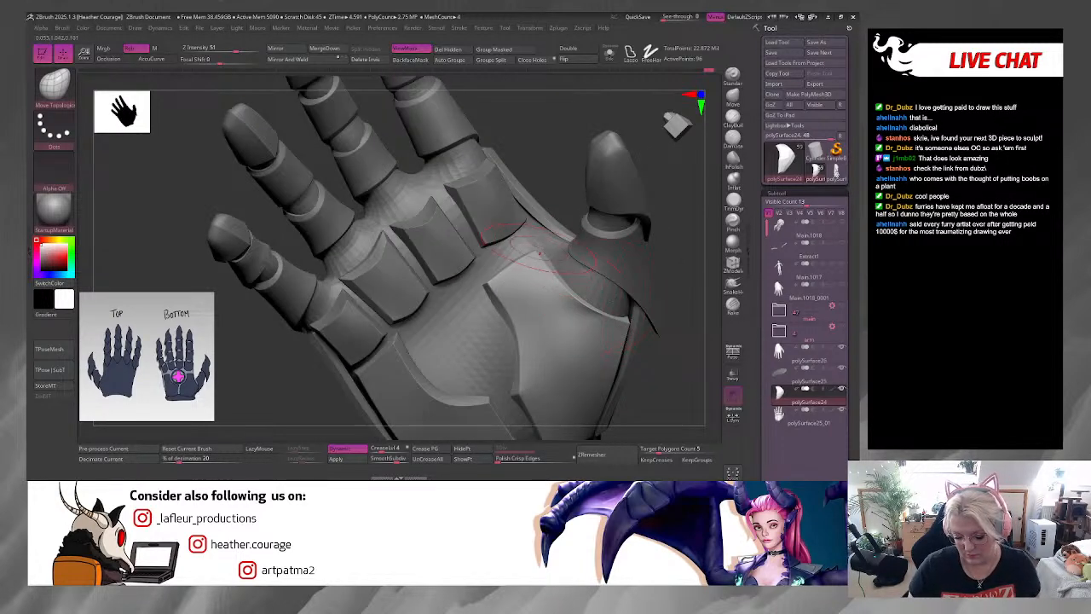
right_click_drag(556, 253, 553, 294)
left_click_drag(511, 198, 504, 184)
mouse_move(610, 157)
right_mouse_down()
mouse_move(639, 168)
mouse_move(533, 179)
right_mouse_up()
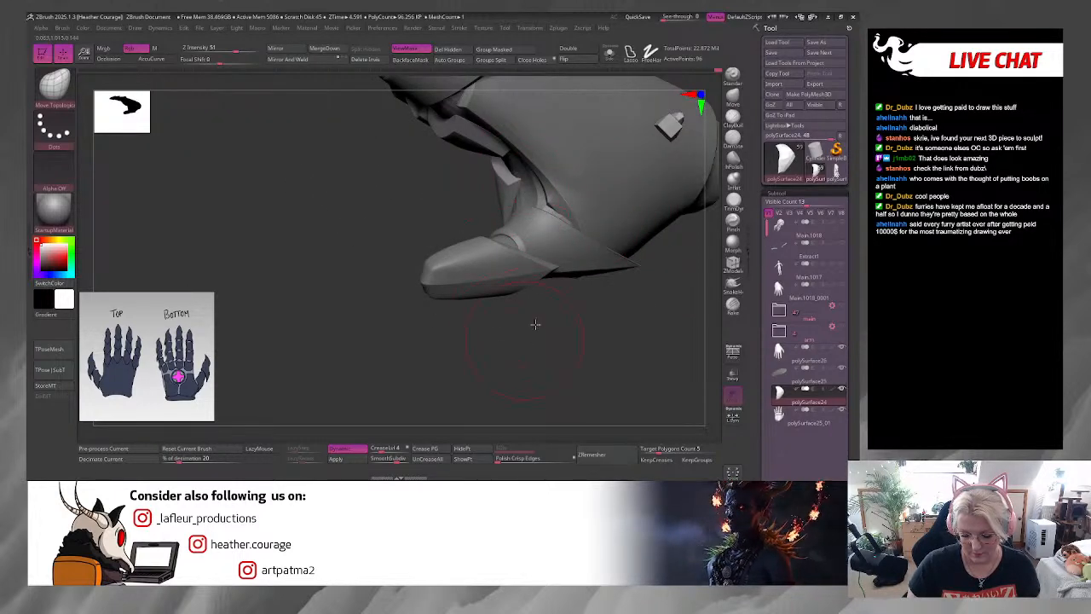
right_click_drag(536, 324, 643, 283)
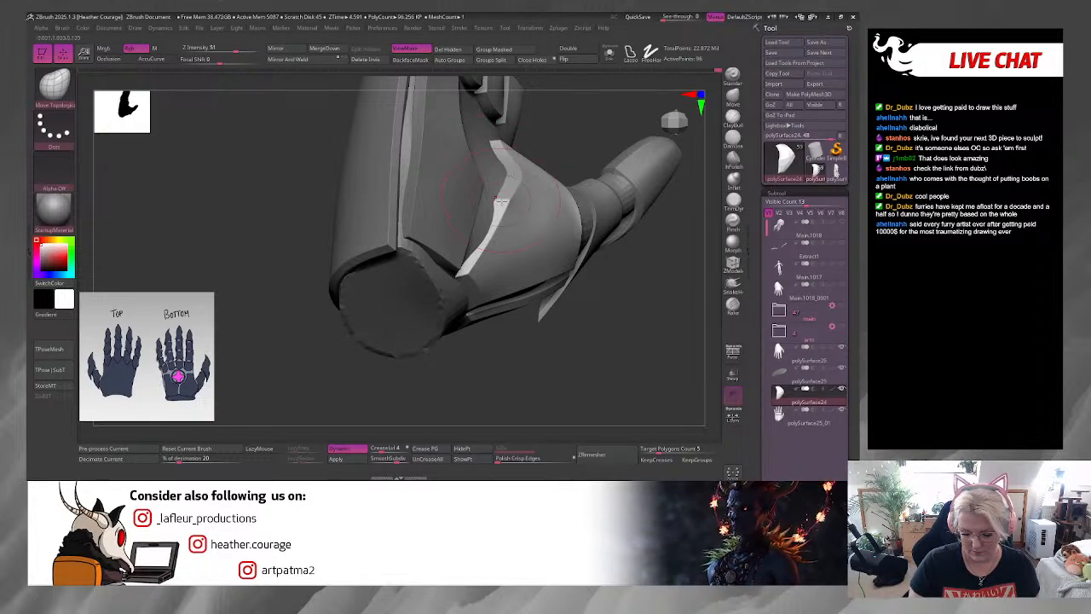
right_click_drag(494, 237, 480, 211)
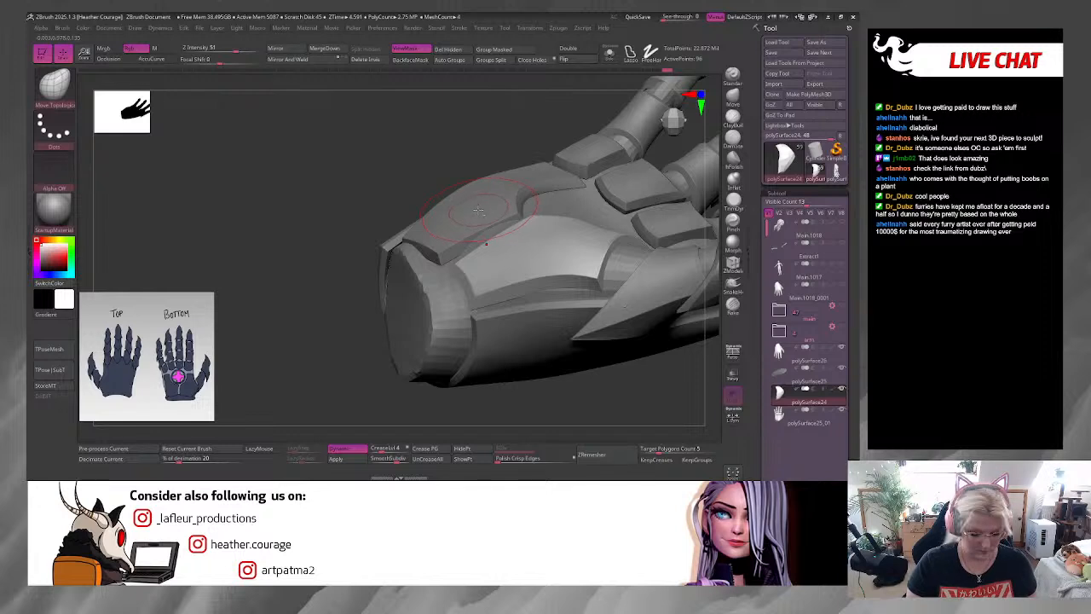
Step: Select the hand armour subtool and adjust the edge of the outer palm plate where it meets the wrist and palm
left_click(487, 193, "alt")
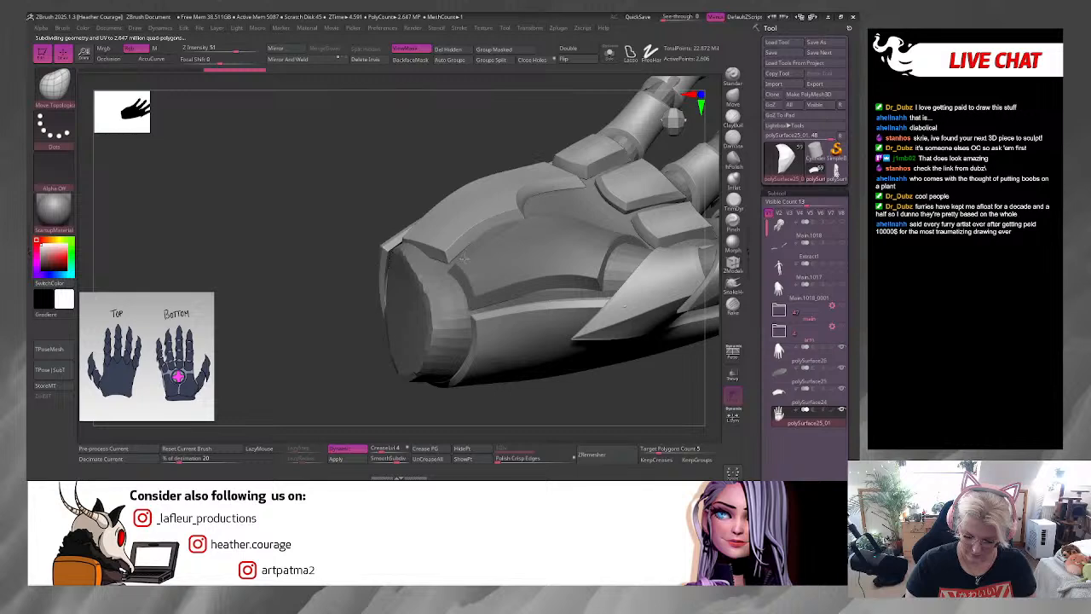
left_click_drag(483, 166, 651, 140)
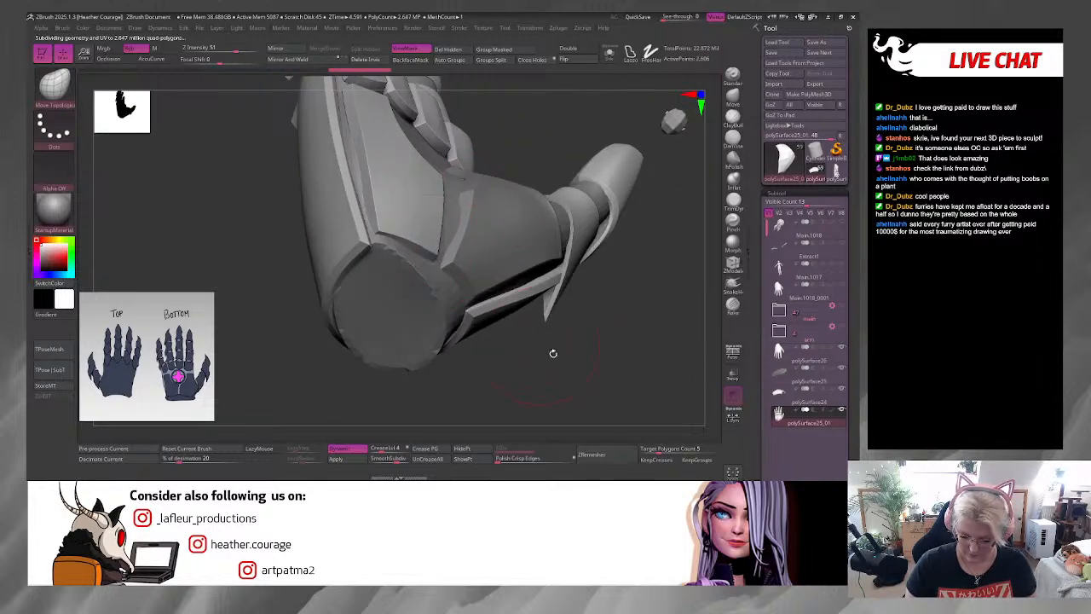
left_click_drag(553, 350, 580, 168)
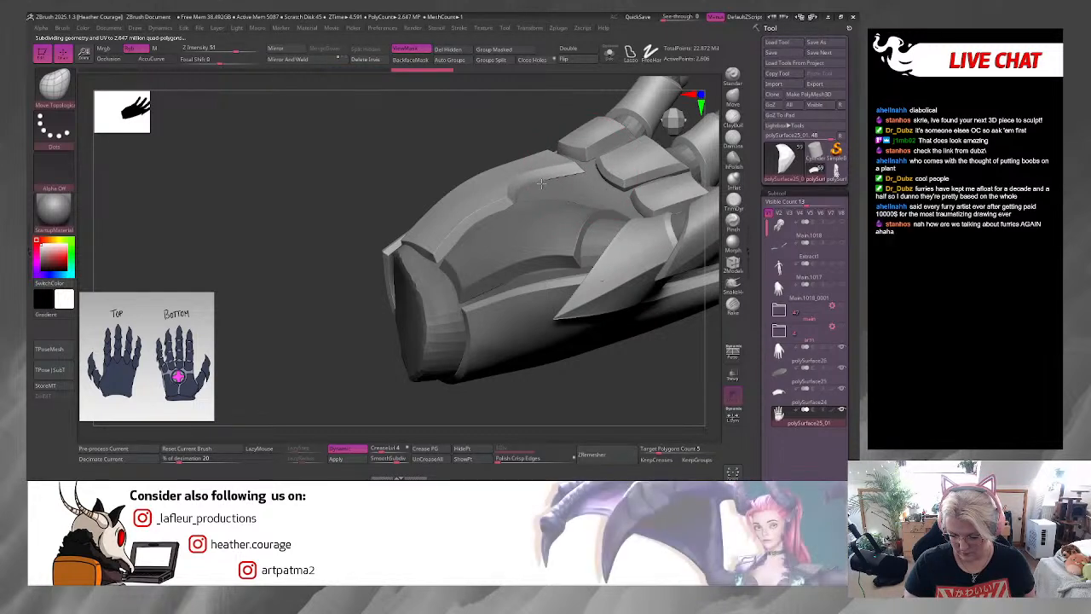
left_click_drag(652, 367, 649, 378)
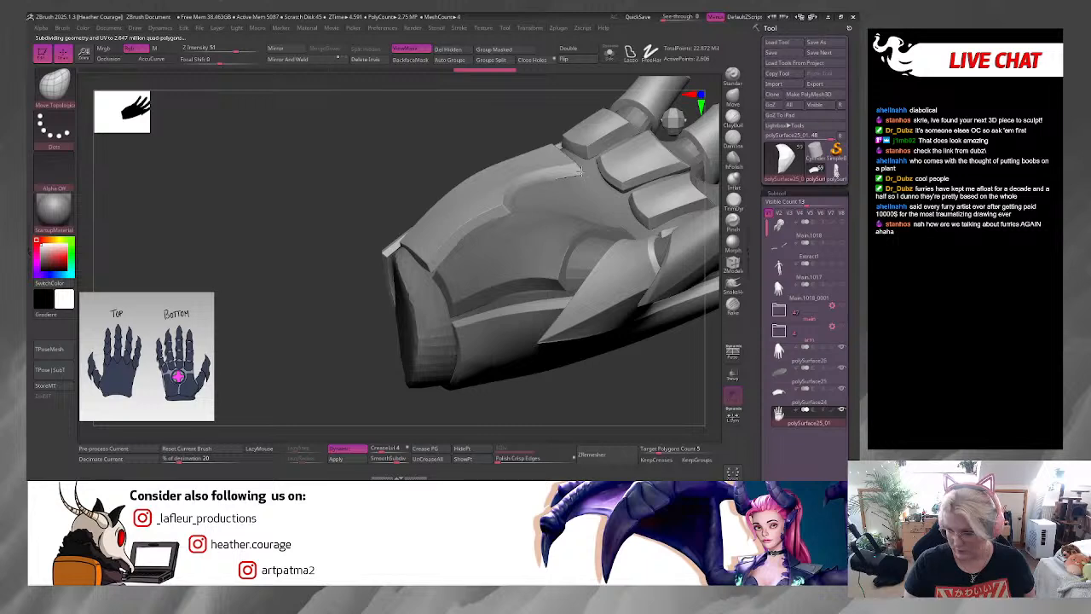
left_click_drag(394, 168, 394, 200)
left_click_drag(633, 368, 681, 385)
left_click_drag(639, 205, 540, 264)
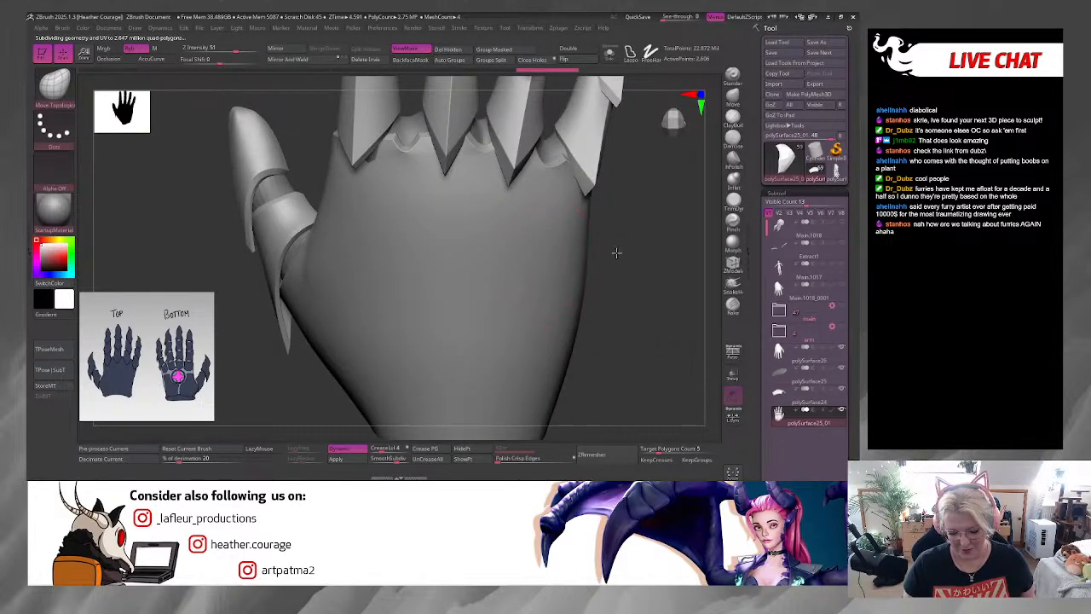
Step: Adjust the brush size and nudge the back-of-hand plate's knuckle edge between the finger plates
left_click_drag(640, 316, 648, 292)
key("space")
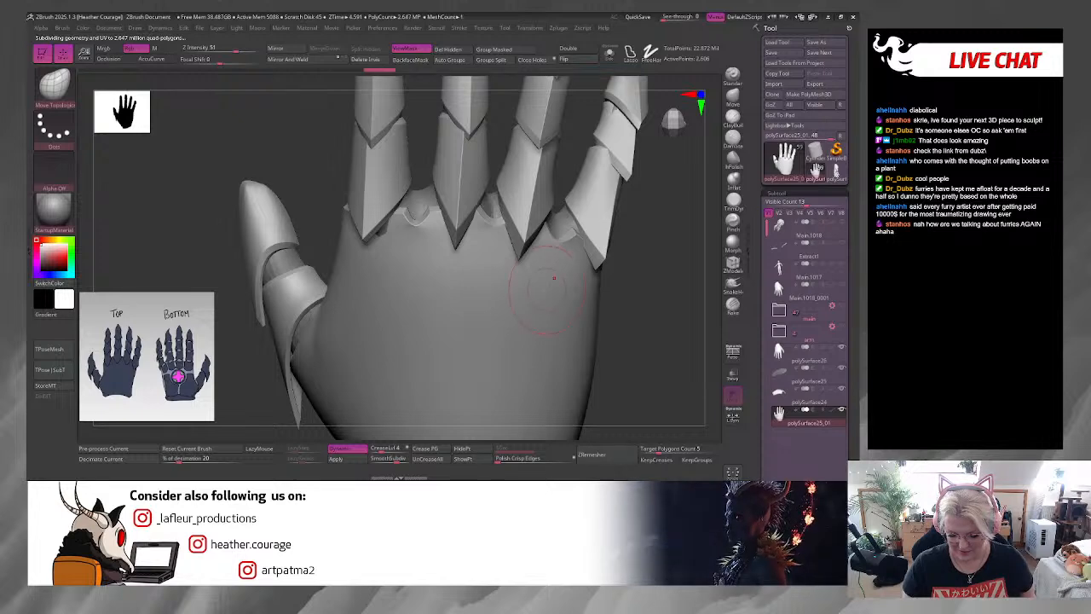
left_click_drag(634, 304, 645, 280)
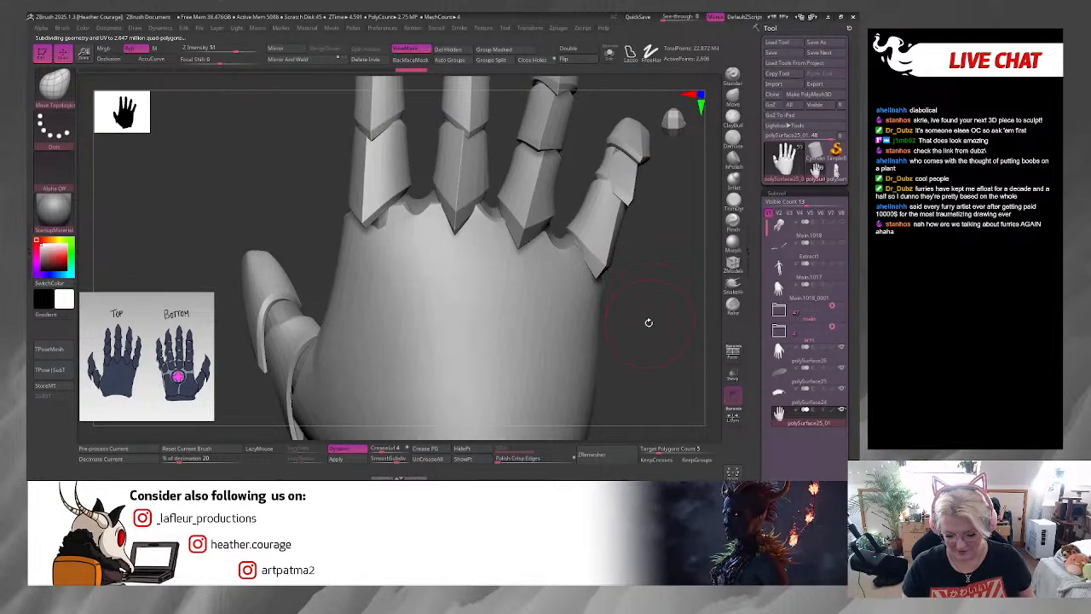
left_click_drag(598, 247, 674, 219)
key("space")
left_click_drag(412, 189, 414, 177)
left_click_drag(637, 202, 640, 263)
key("space")
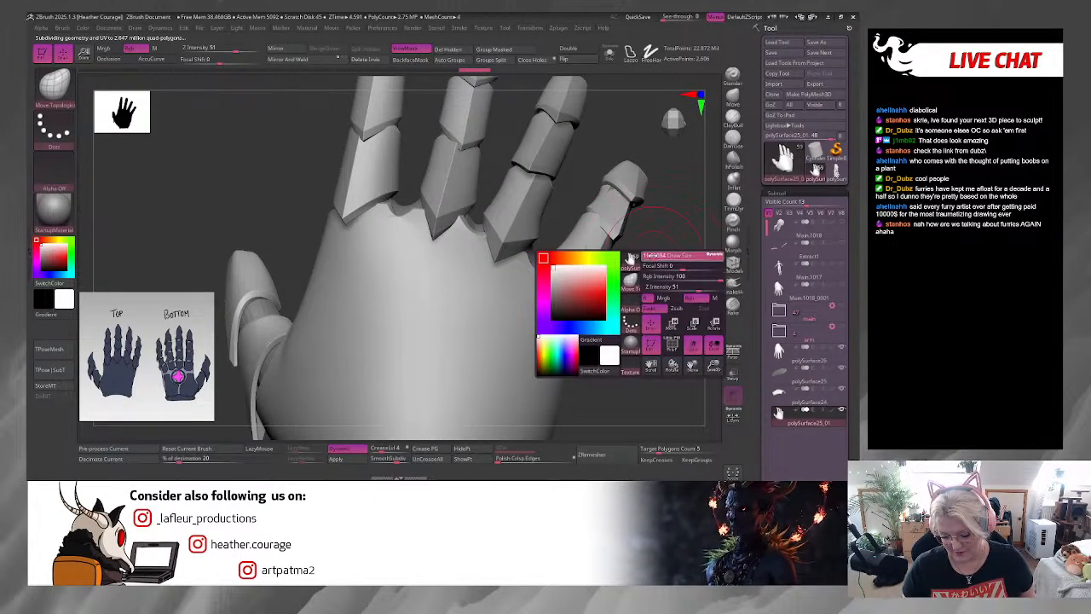
key("space")
left_click_drag(633, 259, 517, 245)
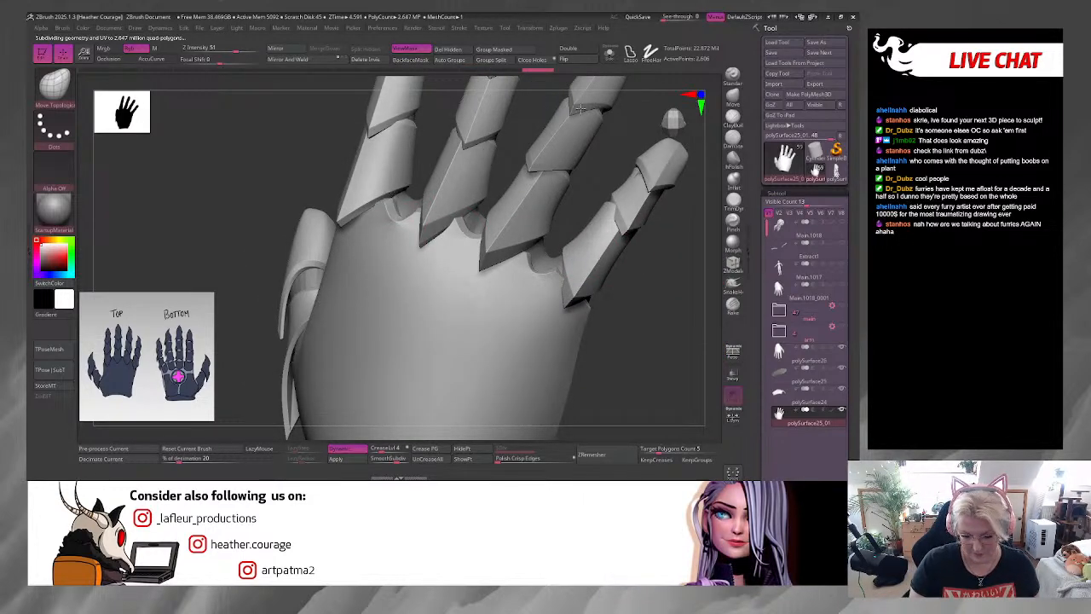
Step: Isolate the back-of-hand plate and split the hidden finger pieces into a separate subtool
left_click(488, 298, "ctrl+shift")
mouse_move(664, 270)
left_mouse_down()
mouse_move(628, 275)
mouse_move(624, 247)
mouse_move(604, 324)
left_mouse_up()
left_click(372, 50)
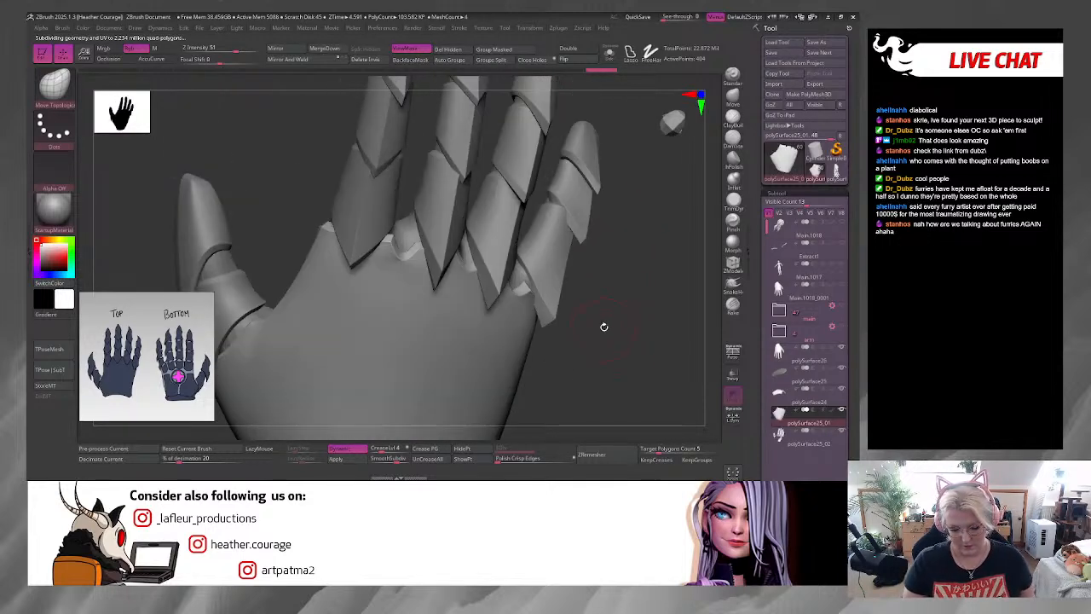
Step: Solo the back-of-hand plate, turn off dynamic subdivision and show its polyframe
left_click_drag(623, 271, 613, 94)
left_click(610, 54)
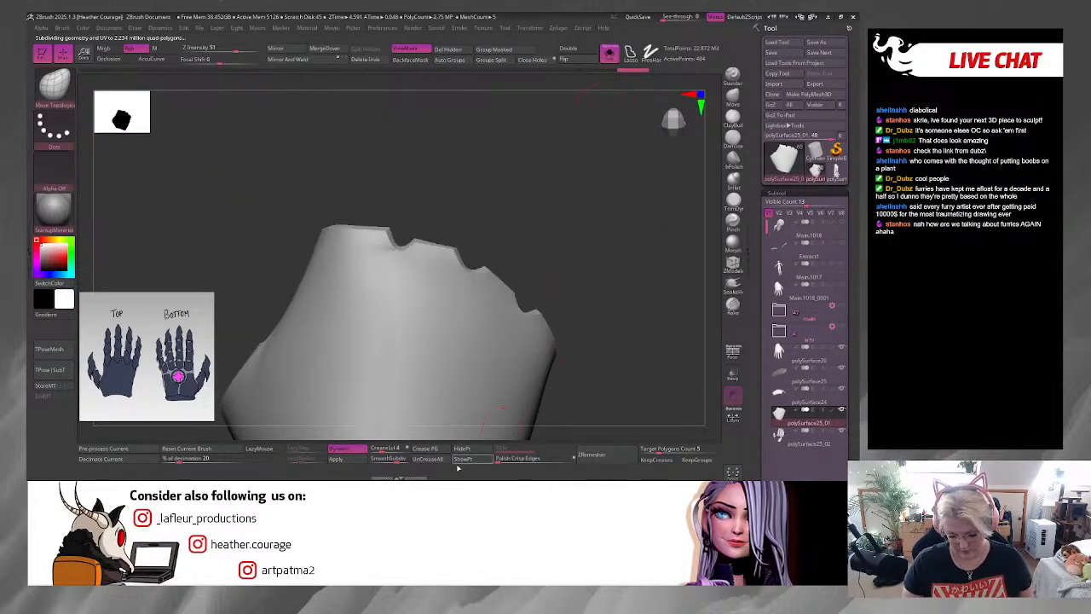
left_click(348, 449)
left_click_drag(600, 293, 614, 315)
left_click_drag(613, 227, 616, 251)
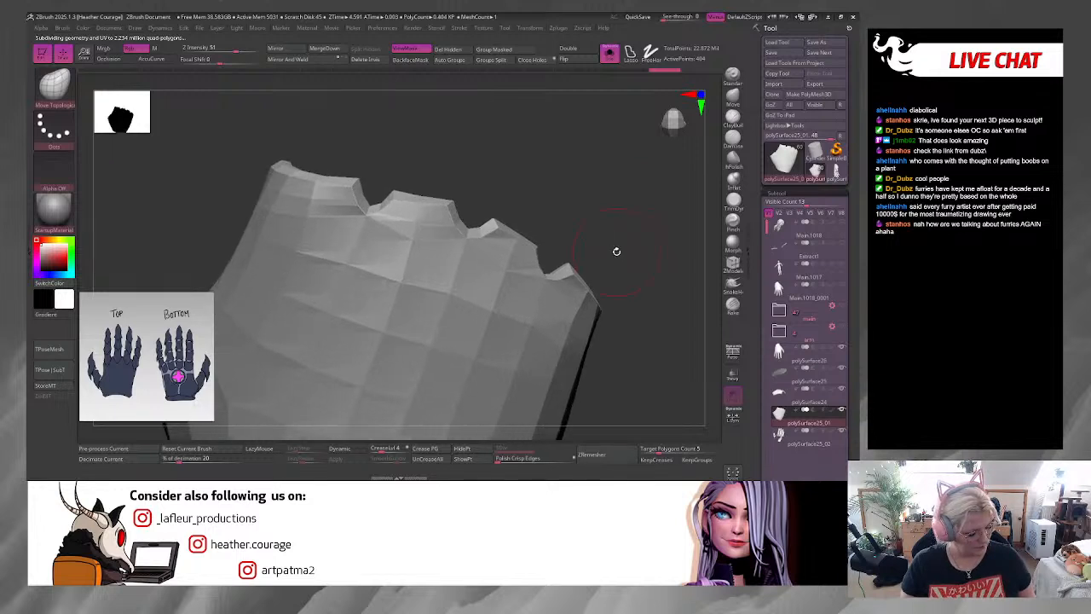
key("shift+f")
Step: Reshape the low-poly plate's knuckle peaks, finger notches and thumb-side edge with the Move Topological brush
left_click_drag(555, 169, 434, 236)
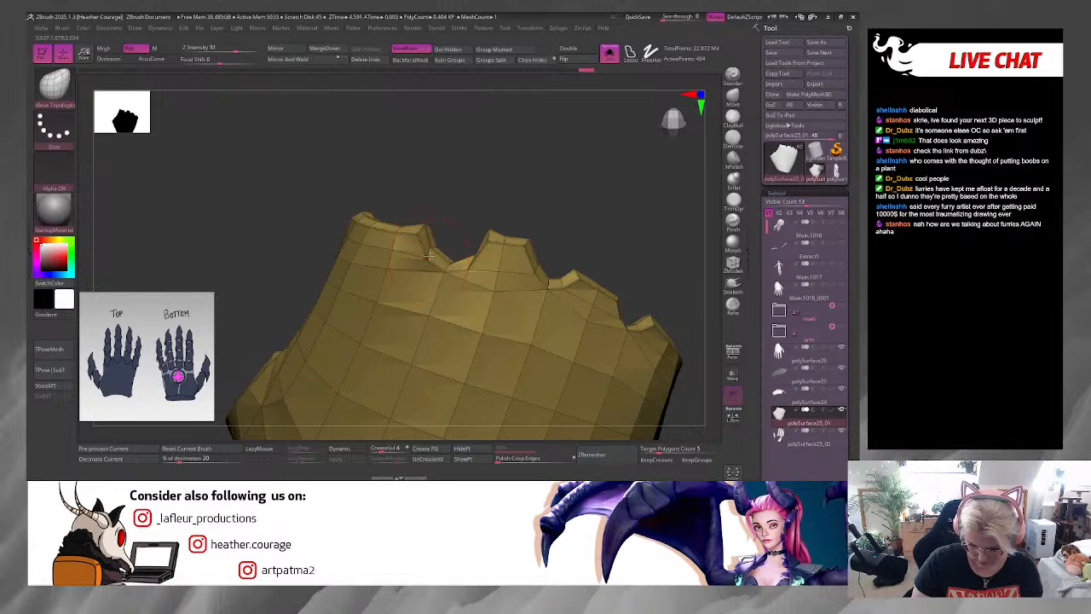
mouse_move(570, 277)
left_mouse_down()
mouse_move(594, 244)
mouse_move(547, 290)
left_mouse_up()
mouse_move(632, 246)
left_mouse_down()
mouse_move(653, 260)
mouse_move(585, 207)
mouse_move(596, 226)
left_mouse_up()
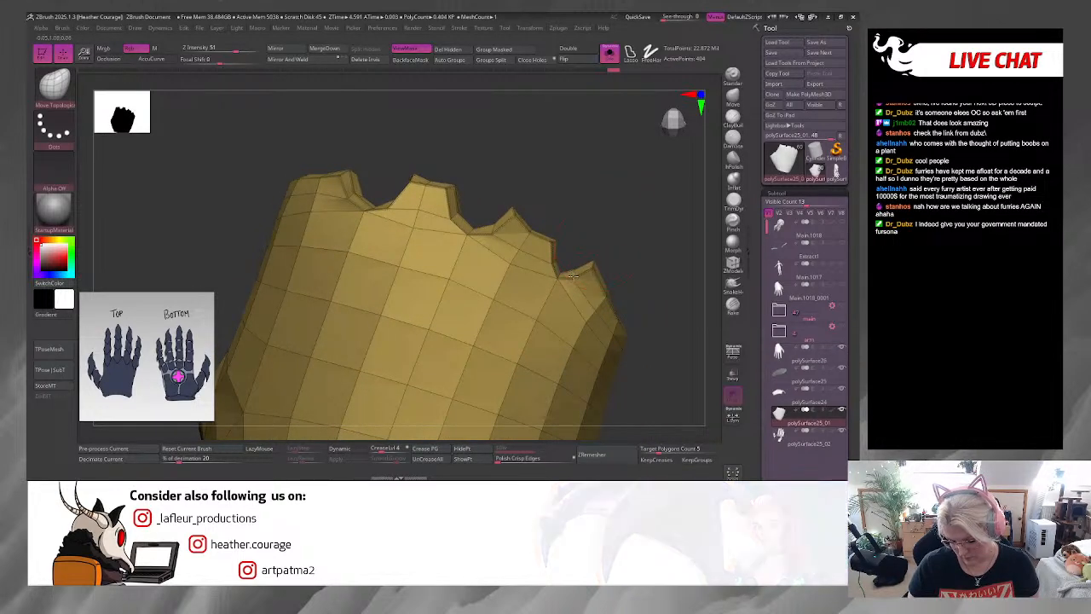
mouse_move(572, 275)
left_mouse_down()
mouse_move(554, 280)
mouse_move(551, 254)
left_mouse_up()
left_click_drag(602, 224, 641, 245)
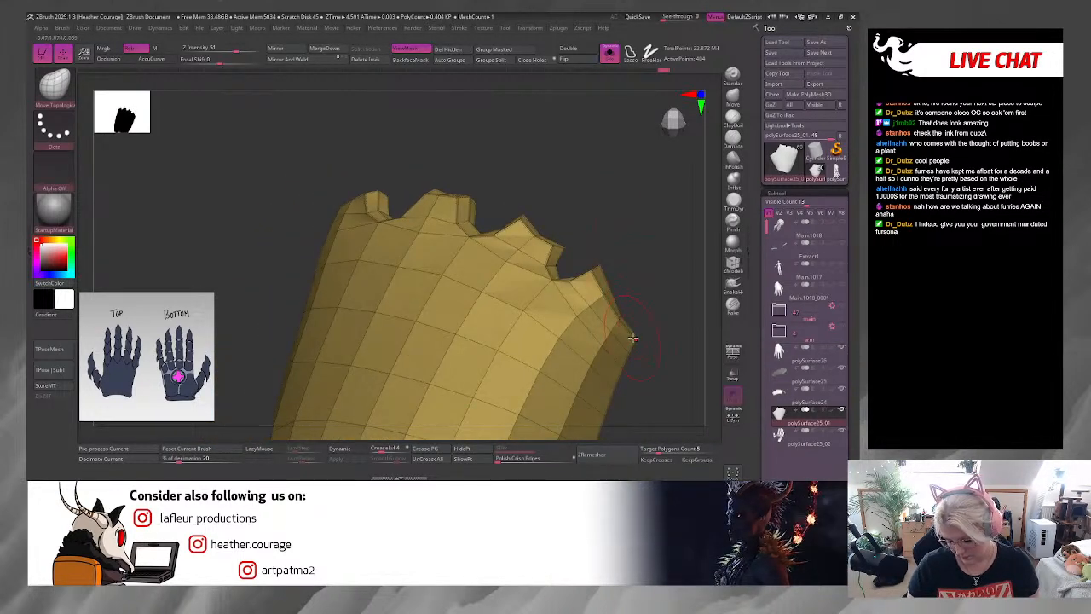
mouse_move(662, 312)
left_mouse_down()
mouse_move(633, 214)
mouse_move(664, 296)
left_mouse_up()
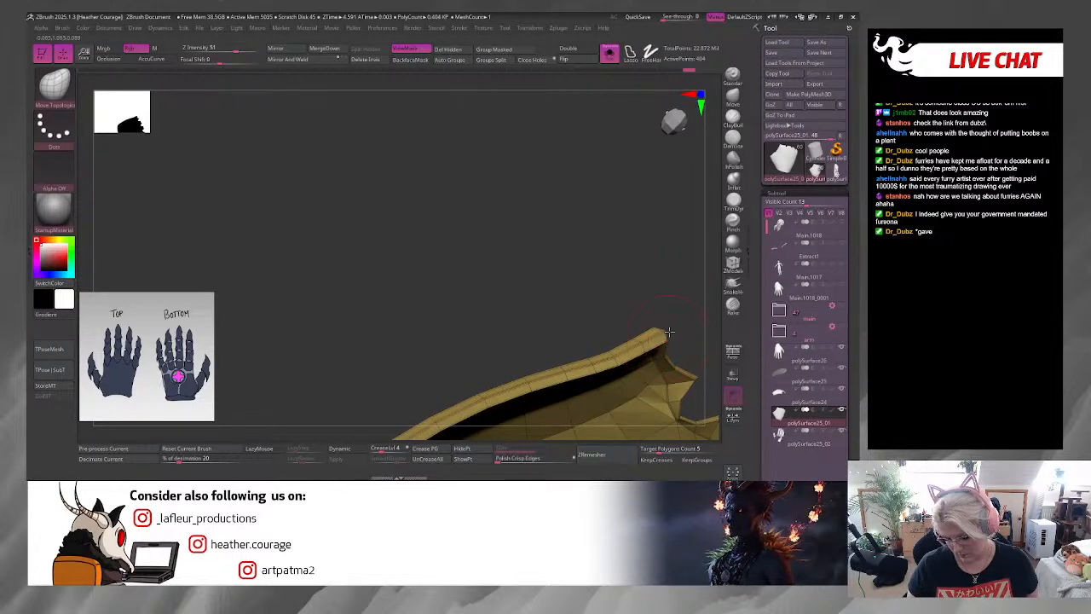
mouse_move(663, 334)
left_mouse_down()
mouse_move(665, 222)
mouse_move(658, 352)
mouse_move(670, 369)
mouse_move(636, 336)
mouse_move(466, 293)
left_mouse_up()
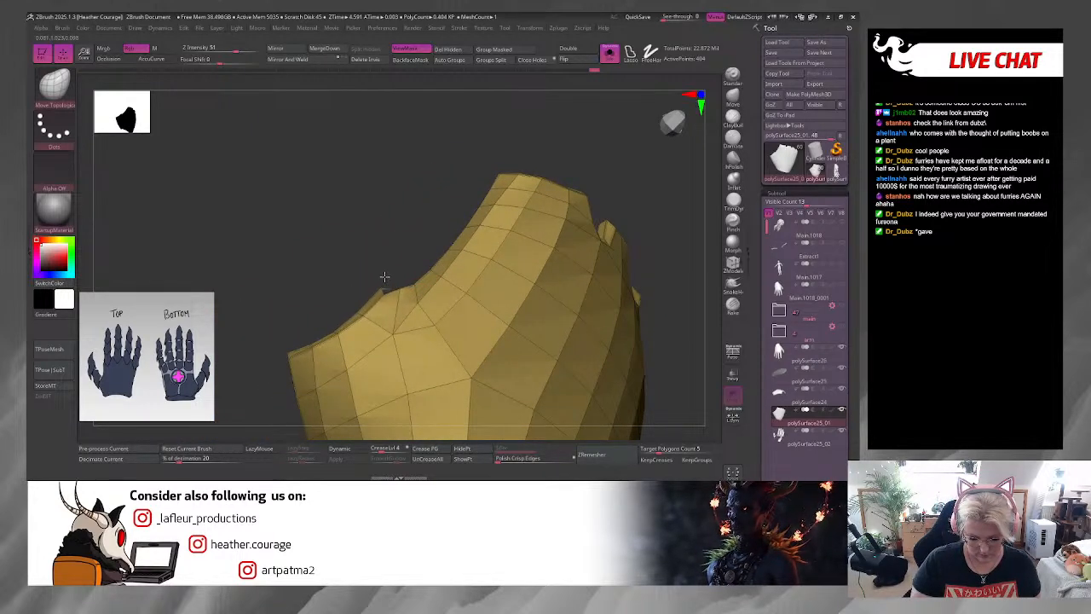
left_click_drag(387, 261, 418, 239)
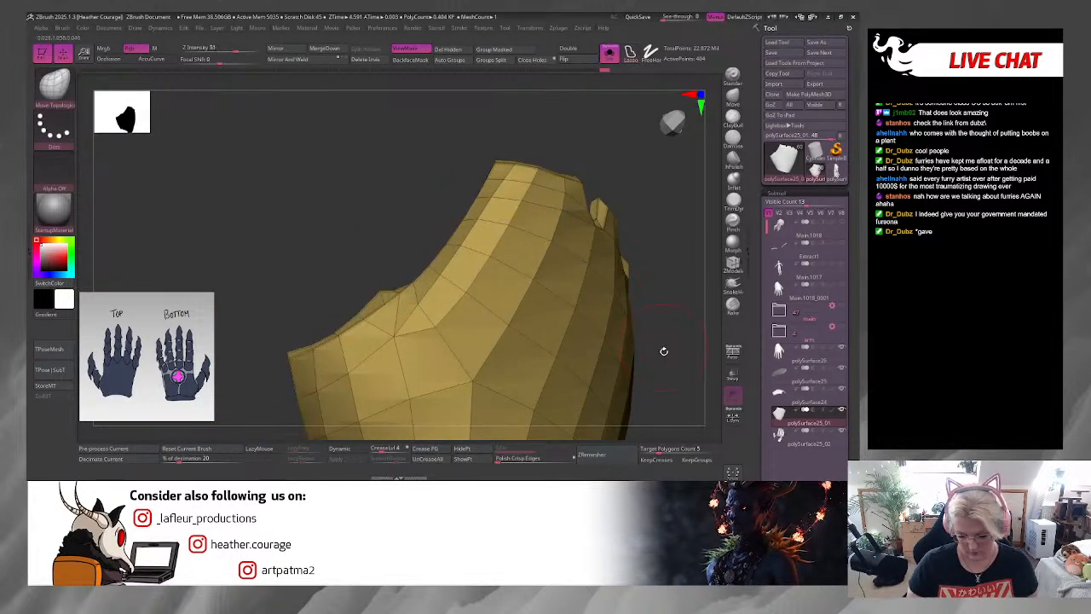
left_click_drag(663, 351, 516, 381)
Step: Leave solo mode to show the whole hand and turn dynamic subdivision back on for the back-of-hand plate
left_click(608, 55)
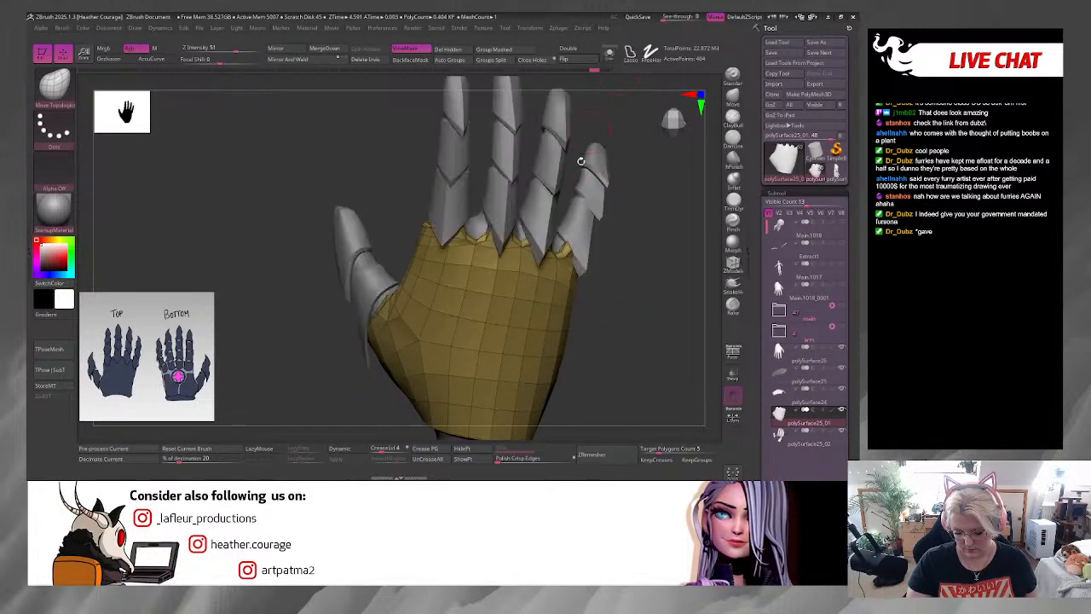
left_click(339, 449)
left_click_drag(646, 324, 563, 345)
left_click_drag(639, 379, 569, 322)
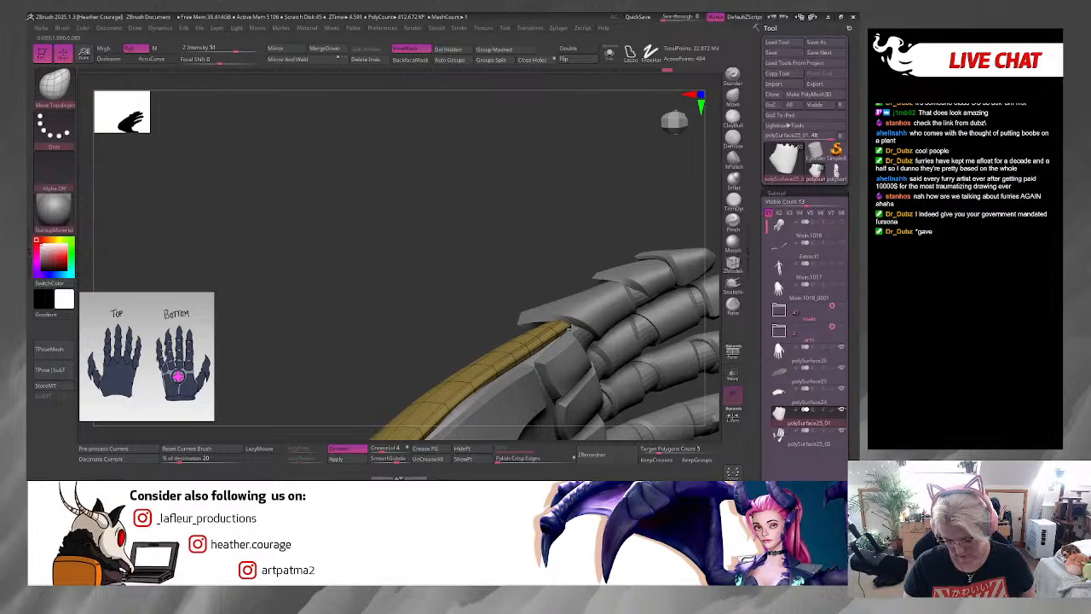
Step: Nudge the back-of-hand plate's knuckle edge and adjust the brush size to tuck the edge beneath the finger plates
mouse_move(571, 269)
left_mouse_down()
mouse_move(643, 308)
mouse_move(608, 301)
mouse_move(549, 346)
left_mouse_up()
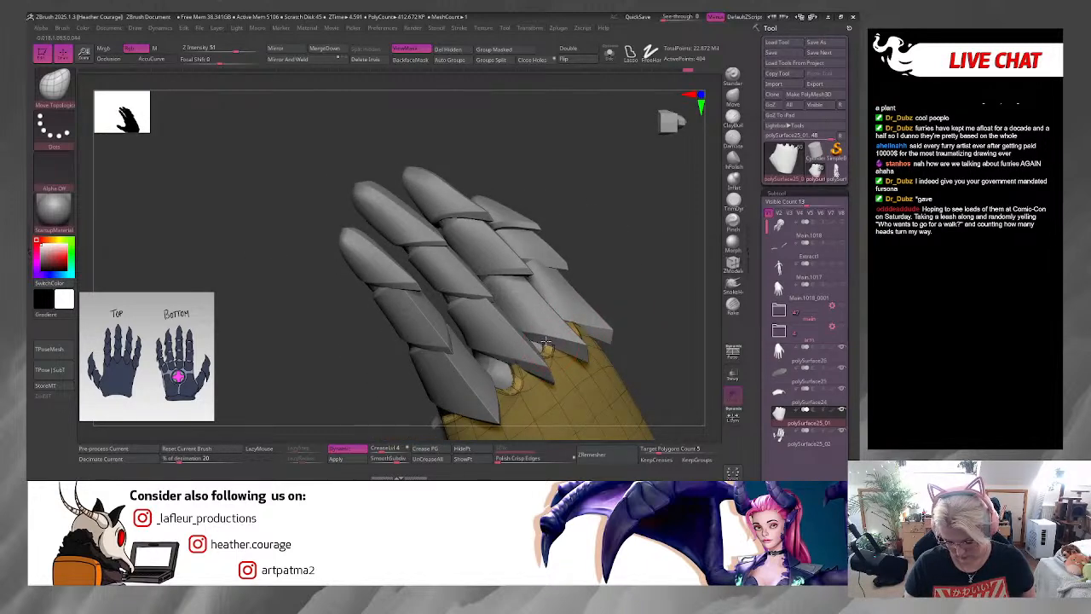
left_click_drag(642, 309, 525, 352)
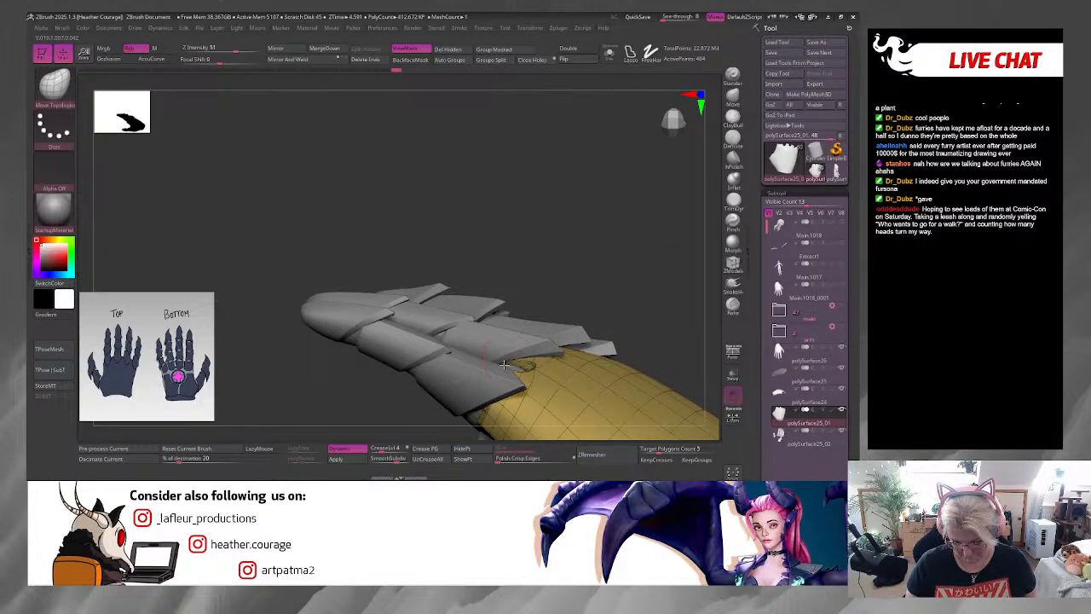
left_click_drag(638, 272, 550, 324)
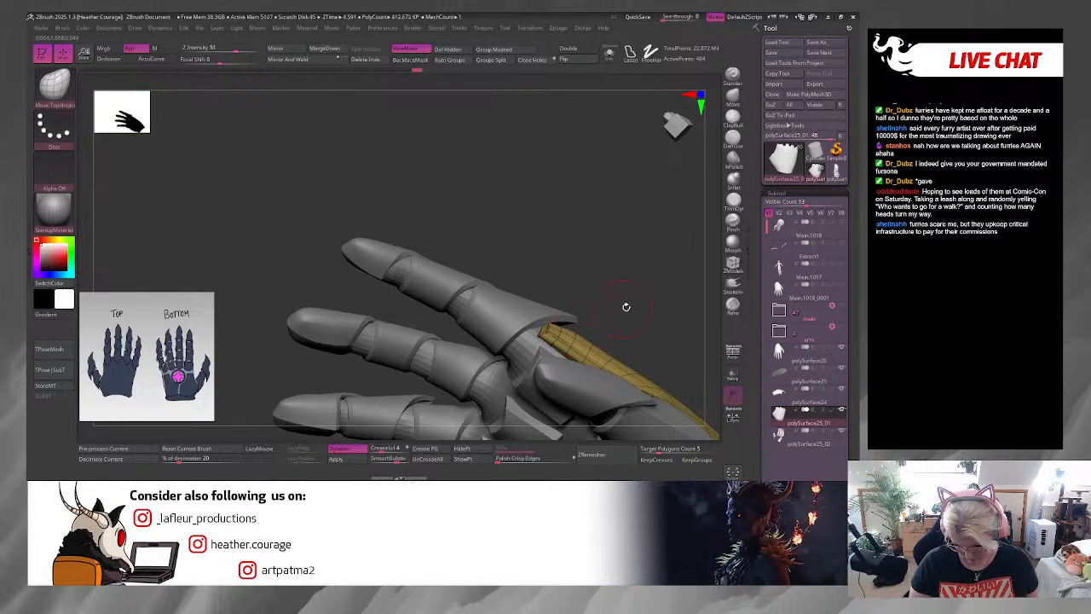
mouse_move(626, 306)
left_mouse_down()
mouse_move(628, 316)
mouse_move(529, 393)
mouse_move(577, 324)
mouse_move(631, 298)
mouse_move(618, 294)
left_mouse_up()
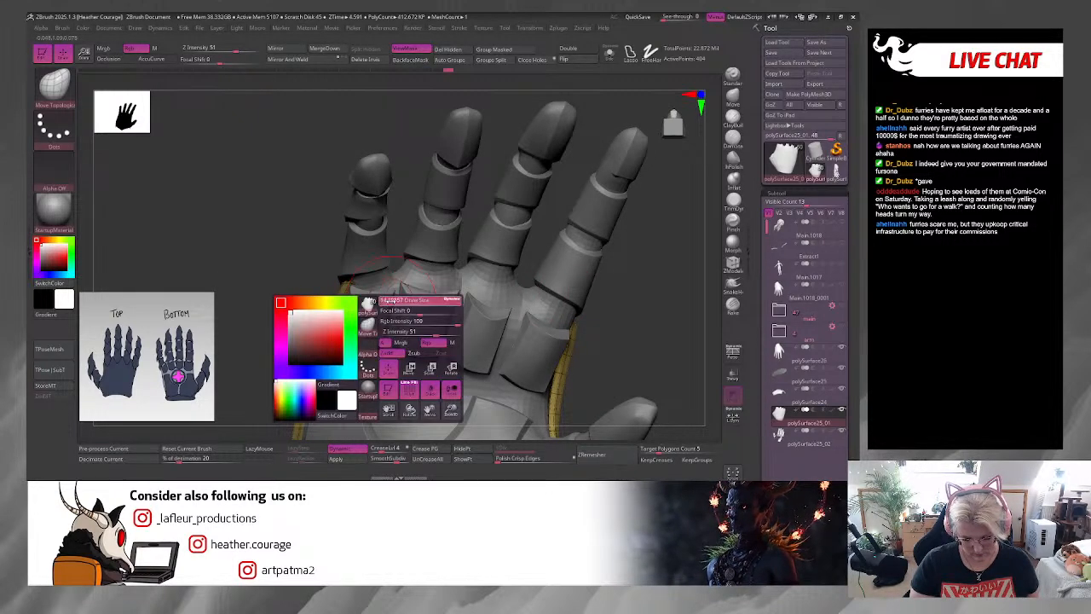
left_click_drag(633, 320, 324, 275)
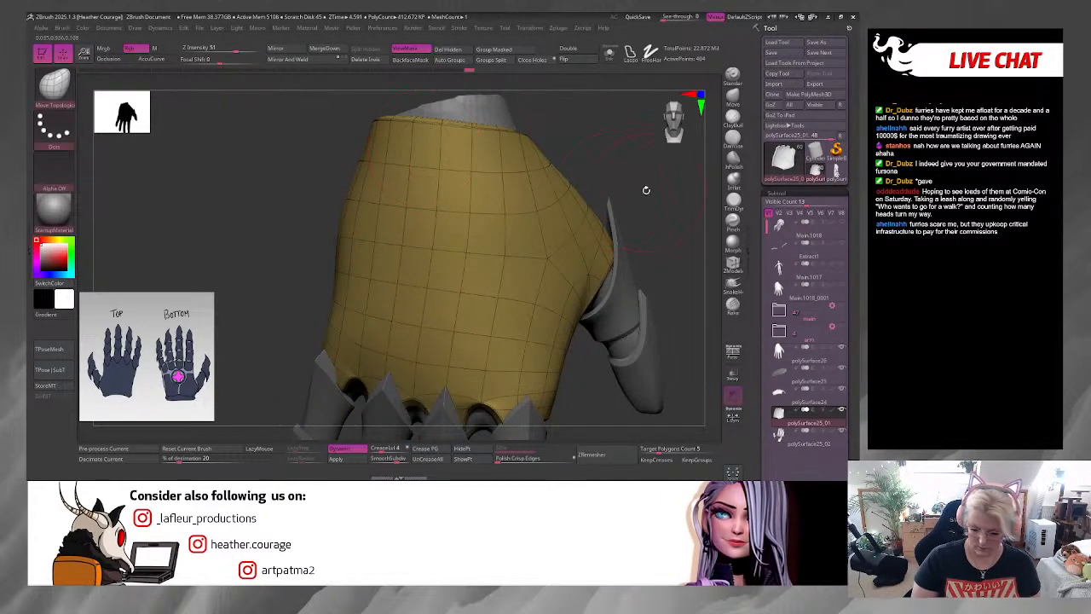
Step: Reshape the back-of-hand plate's thumb-side edge so it follows the base of the thumb
left_click_drag(645, 188, 553, 169)
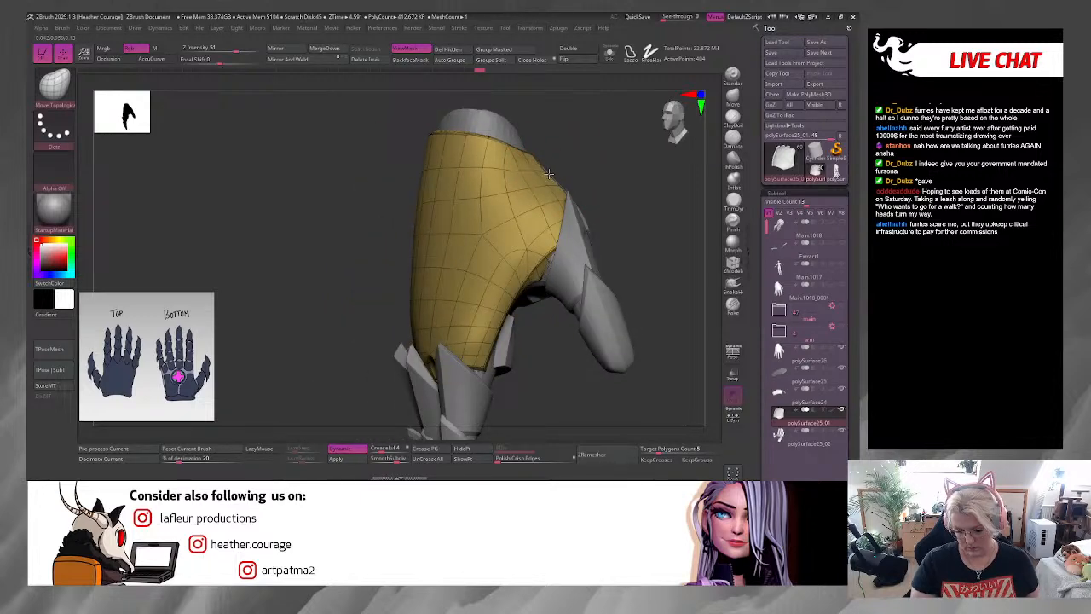
left_click_drag(624, 173, 604, 173)
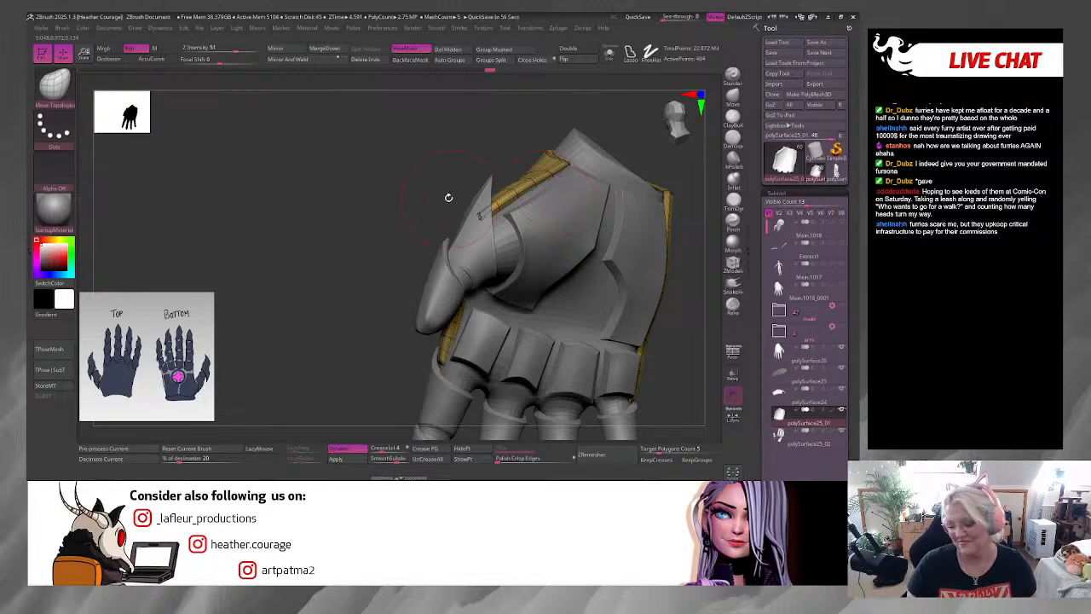
left_click_drag(445, 195, 665, 177)
left_click_drag(482, 211, 485, 204)
left_click_drag(588, 187, 519, 213)
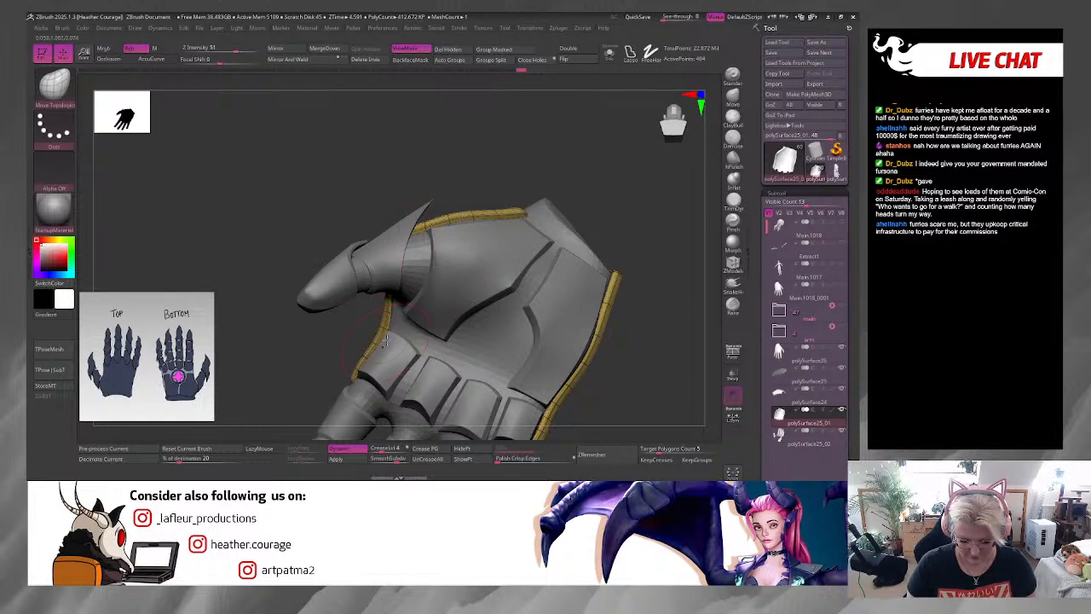
Step: Refine the back-of-hand plate's edge along the little-finger side and between the knuckles
left_click_drag(622, 341, 620, 266)
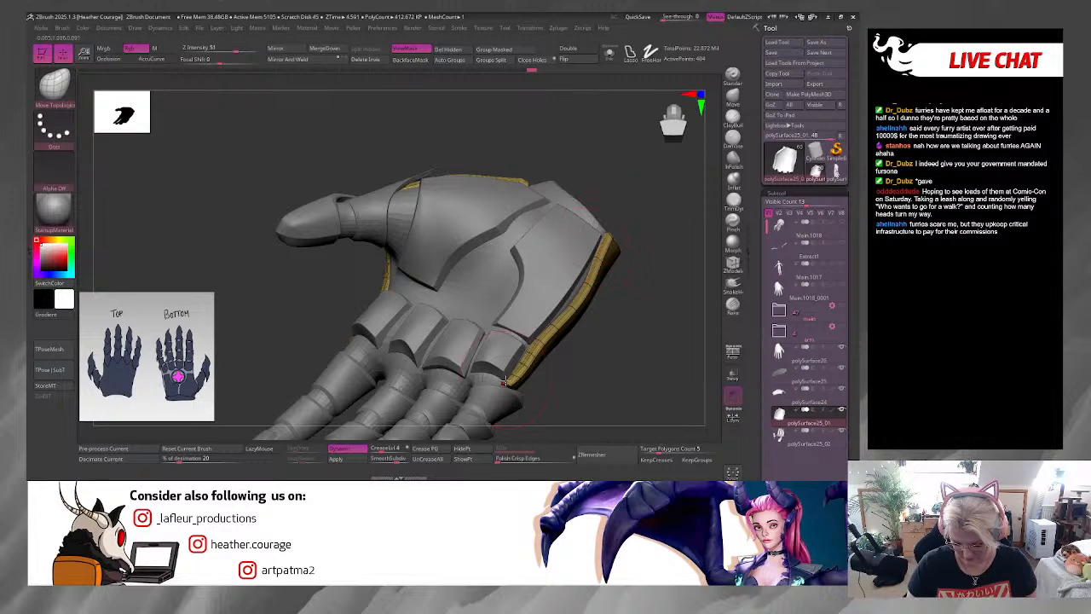
left_click_drag(567, 375, 604, 384)
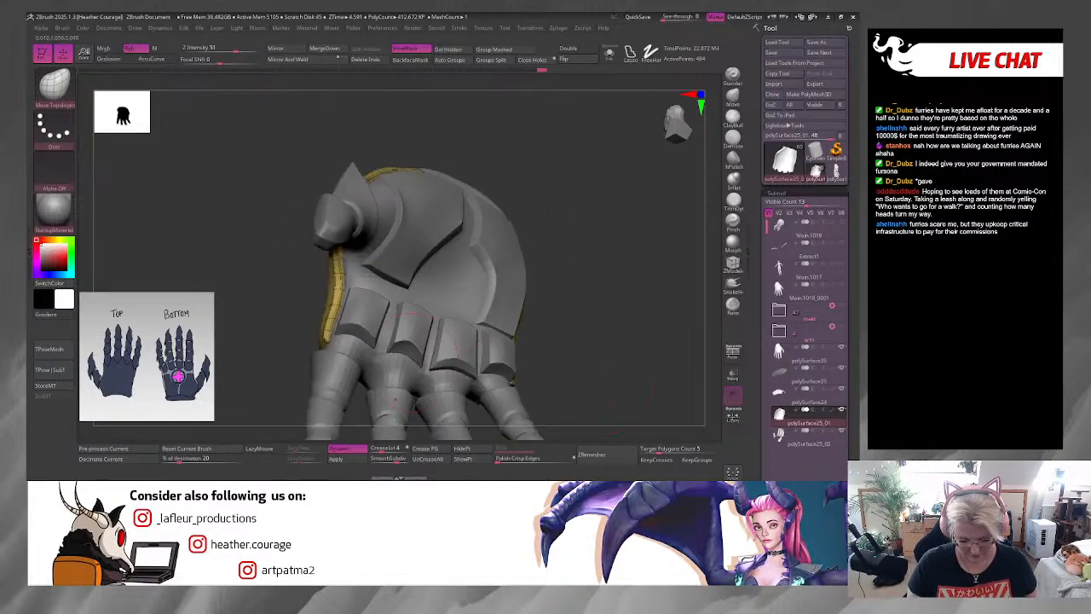
left_click_drag(558, 338, 633, 284)
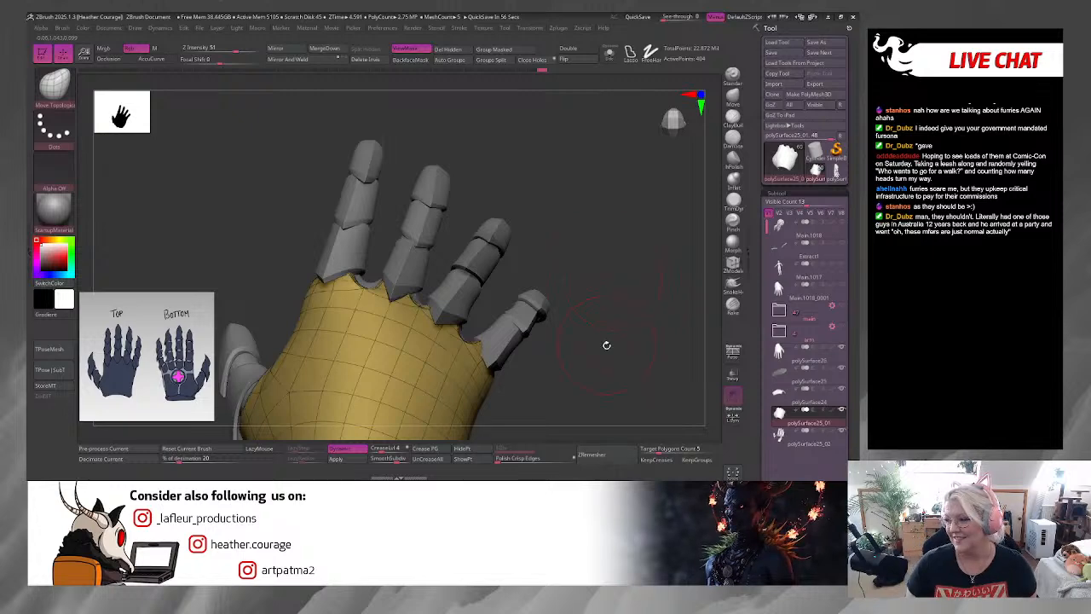
left_click_drag(606, 344, 620, 361)
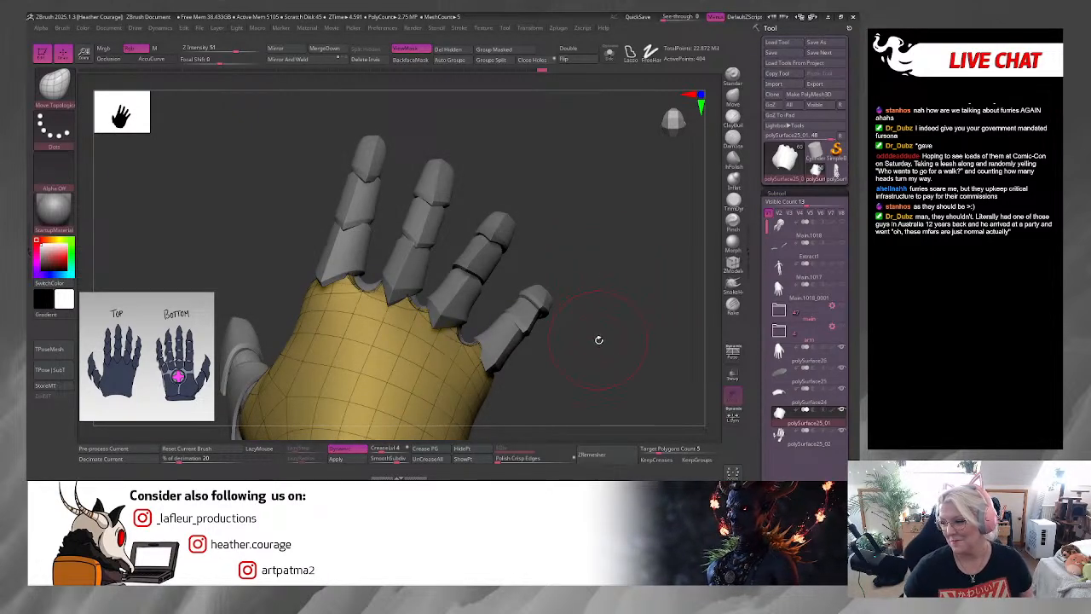
left_click_drag(609, 343, 516, 303)
left_click_drag(494, 255, 506, 292)
Step: Make the finger-plate subtool polySurface25_02 active, with its dynamic subdivision preview on, and bring the palm pads into close view
left_click(547, 298, "alt")
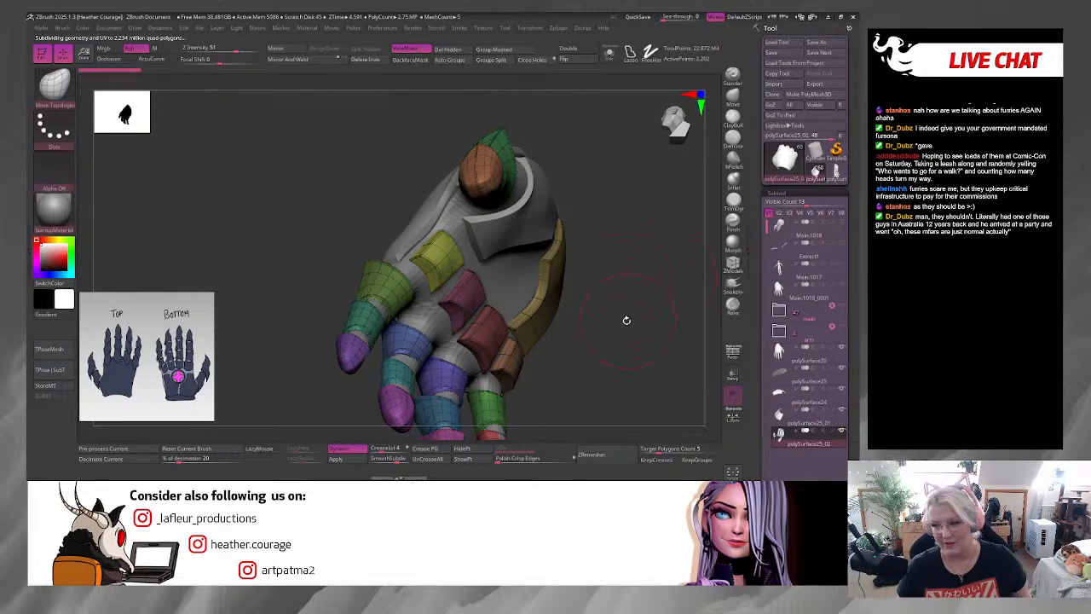
left_click_drag(626, 319, 636, 250)
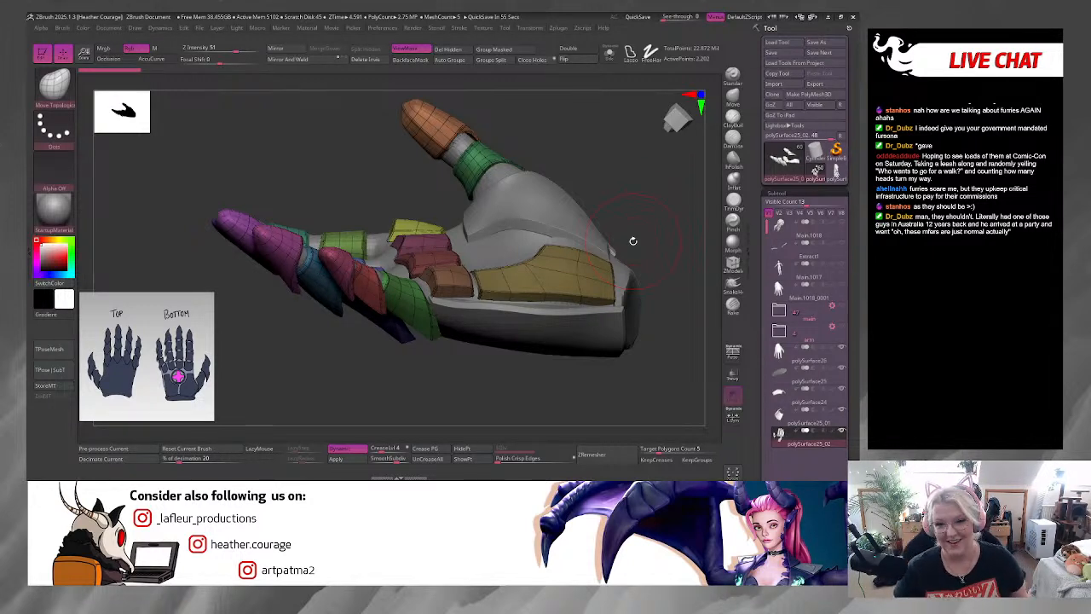
left_click_drag(632, 241, 611, 260)
key("ctrl+d")
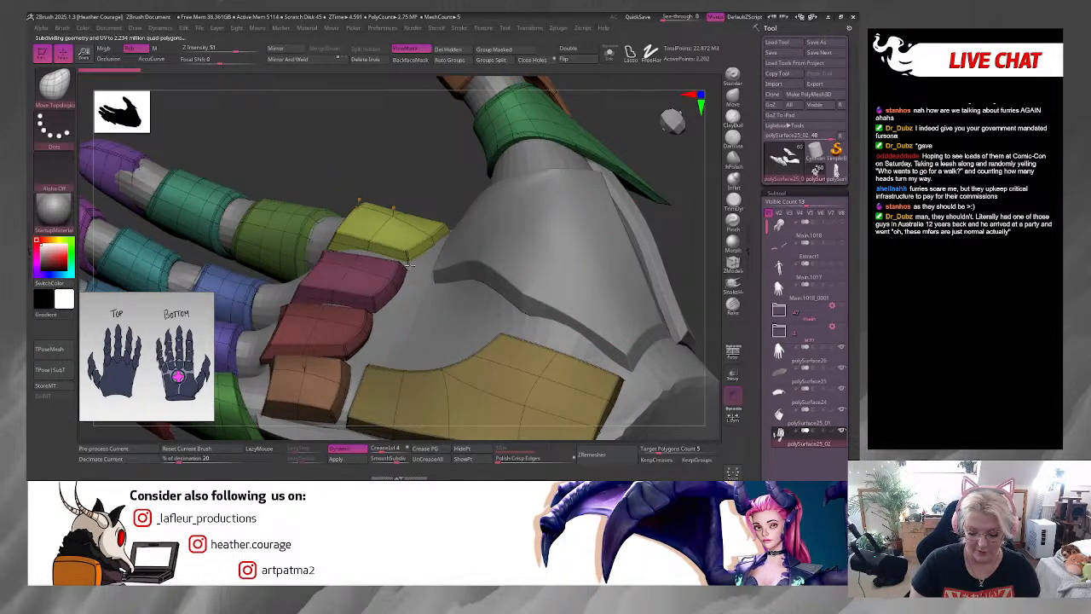
Step: Reshape the index finger's palm pad with the Move Topological brush so it sits against the hand
left_click_drag(443, 190, 565, 359)
left_click_drag(411, 250, 417, 256)
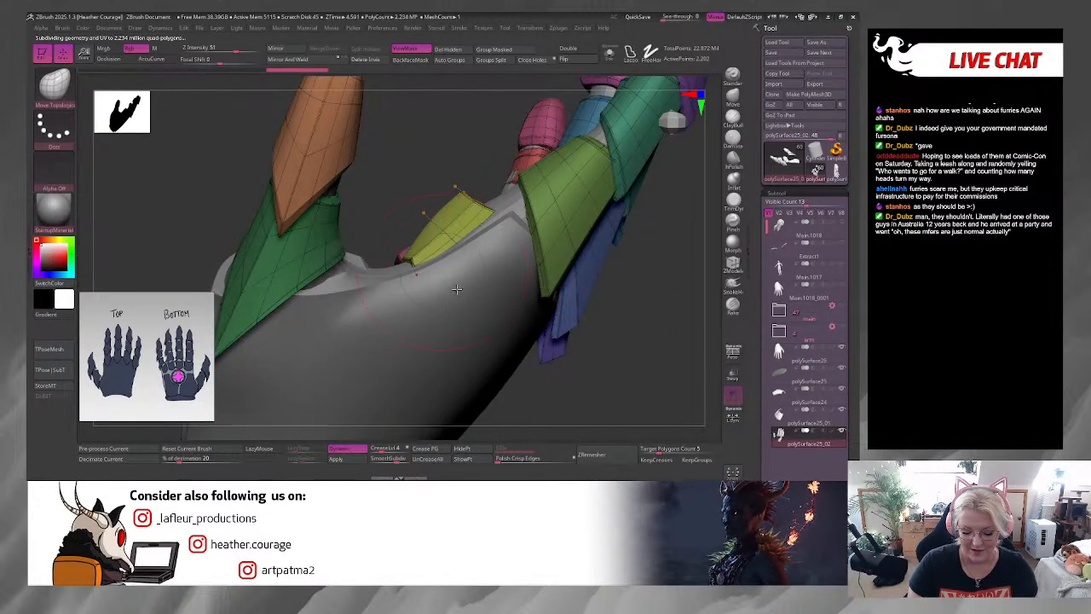
left_click_drag(546, 363, 569, 215)
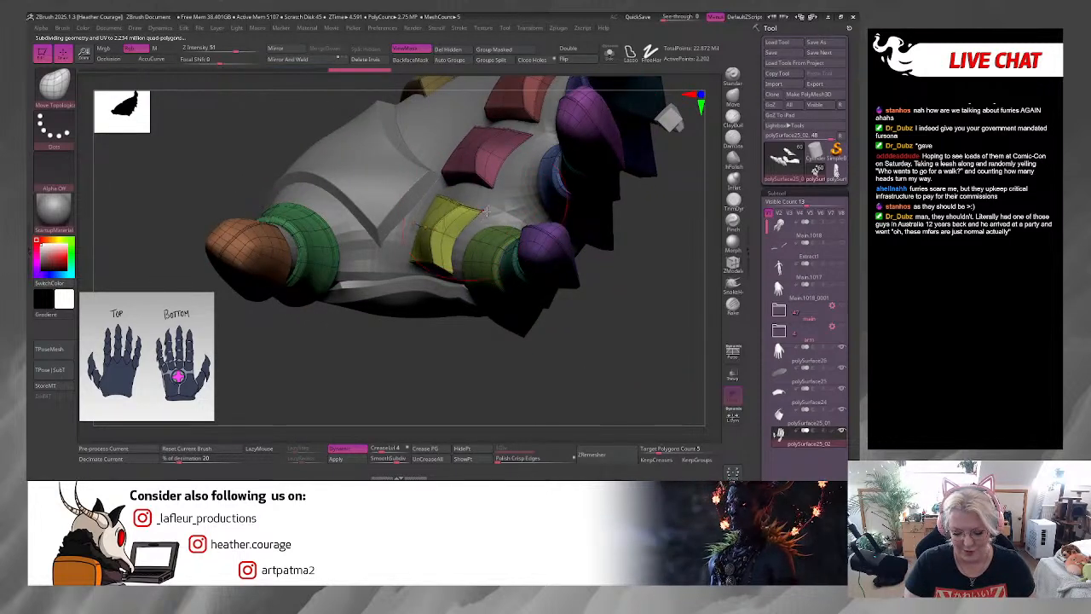
key("space")
left_click_drag(588, 358, 622, 285)
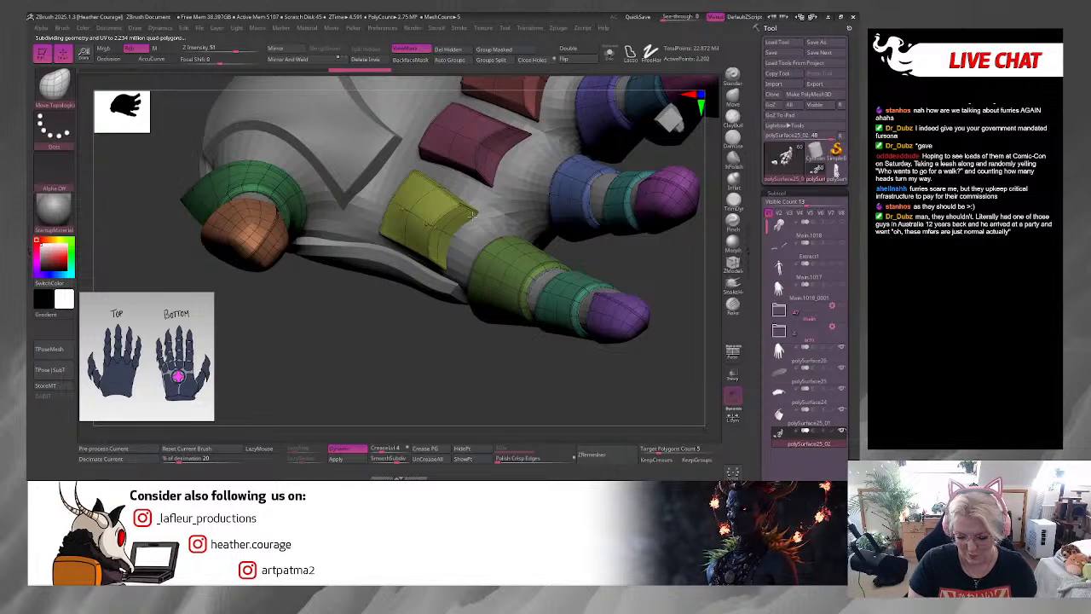
Step: Adjust the wrist-side edge and corner of the index finger's palm pad
left_click_drag(460, 317, 478, 288)
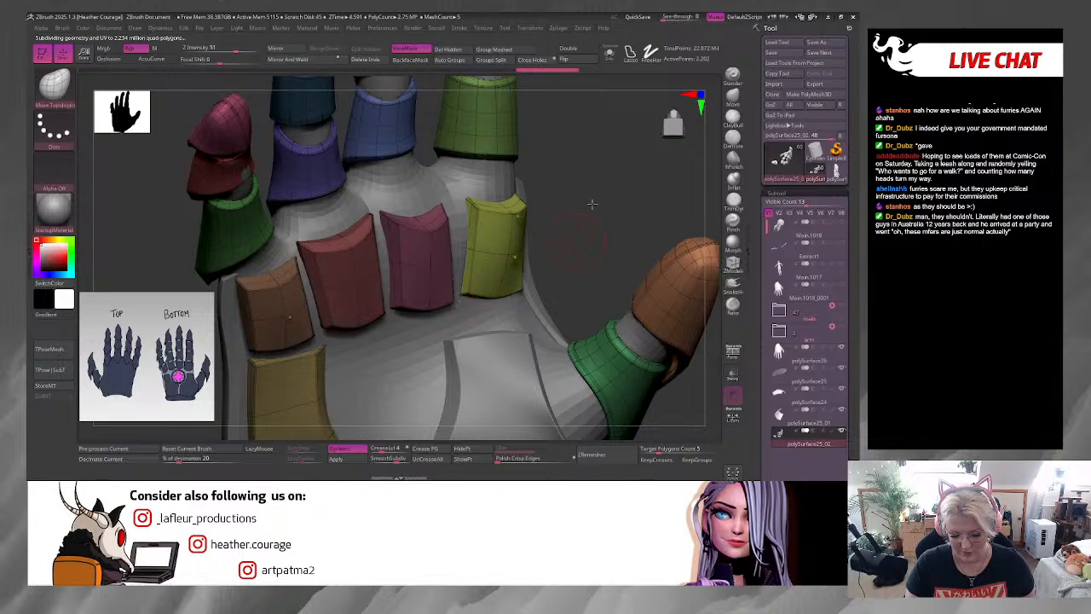
left_click_drag(592, 203, 588, 256)
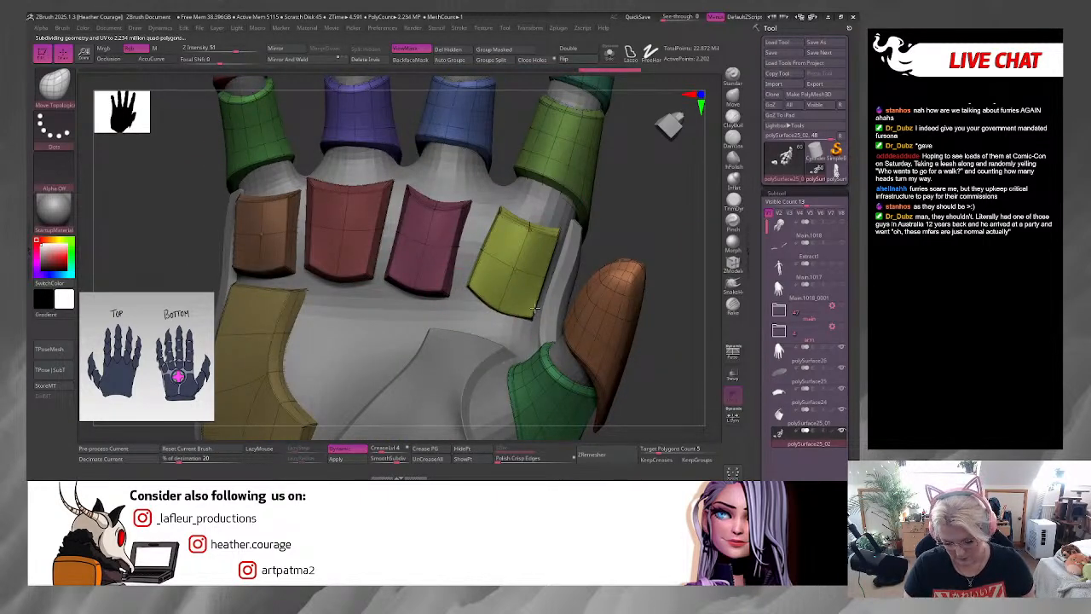
left_click_drag(534, 302, 534, 319)
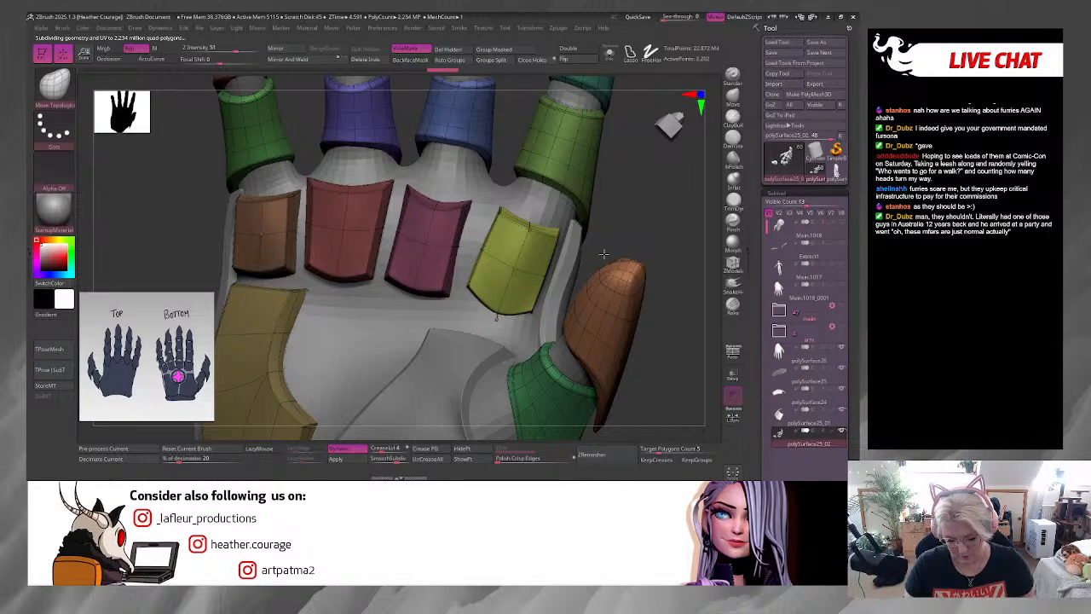
left_click_drag(615, 221, 541, 221)
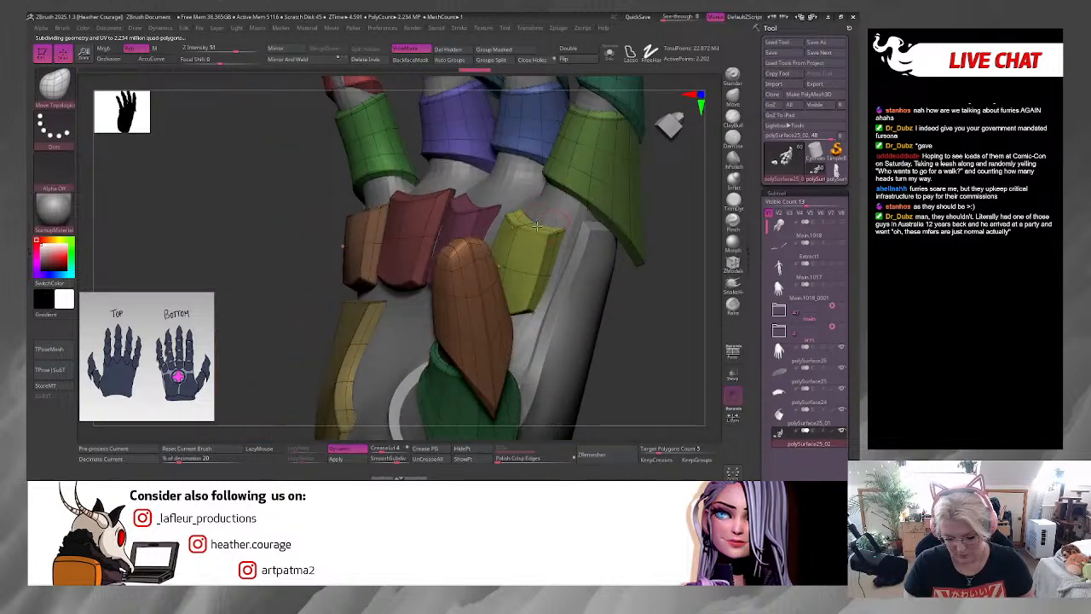
Step: Isolate the four palm pads below the fingers by polygroup and split the hidden finger pieces into a separate subtool
key("ctrl+shift")
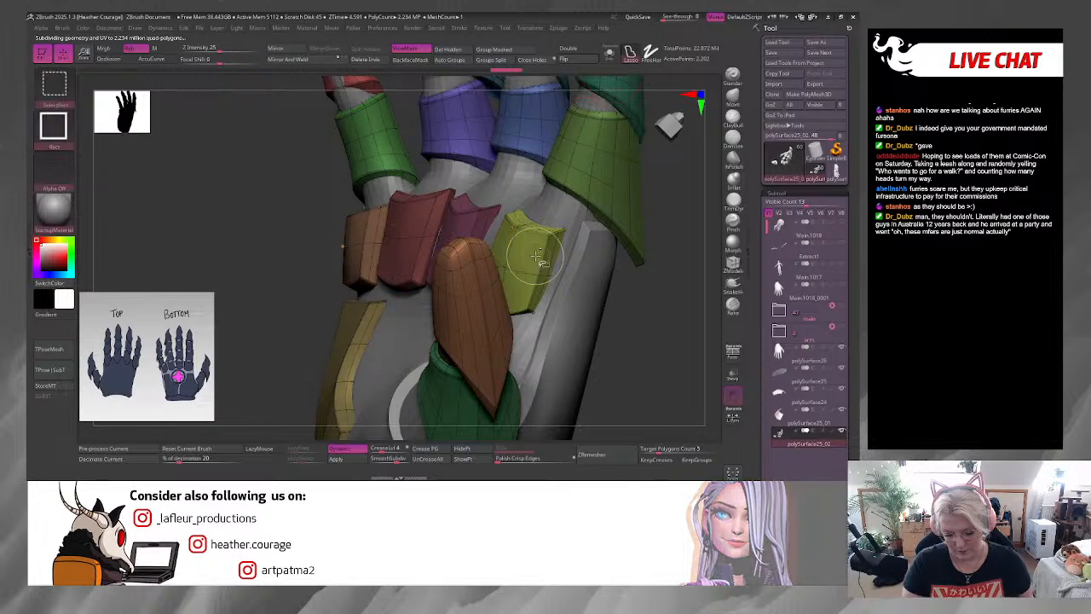
key("ctrl")
key("ctrl+shift")
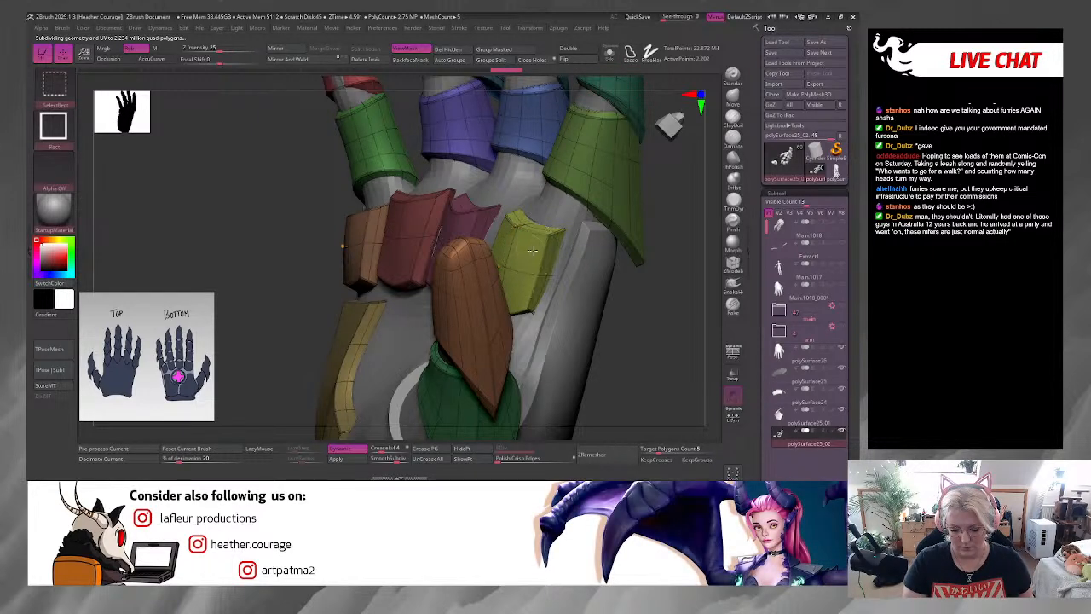
key("ctrl+shift")
left_click(409, 225, "ctrl+shift")
left_click_drag(629, 308, 645, 239)
left_click(492, 270, "ctrl+shift")
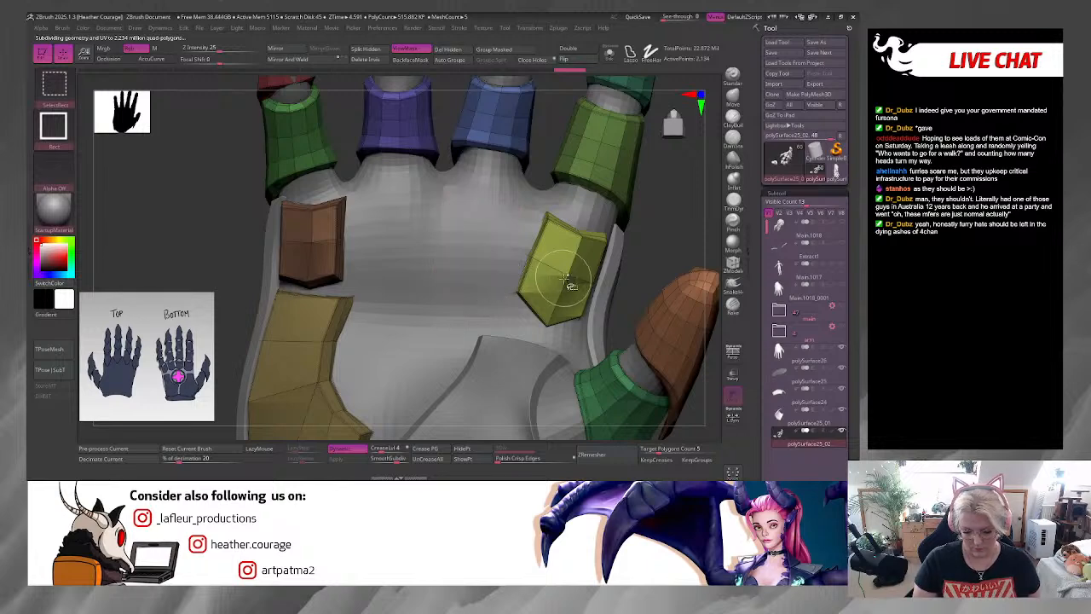
left_click(566, 278, "ctrl+shift")
left_click(329, 253, "ctrl+shift")
left_click(661, 240, "ctrl+shift")
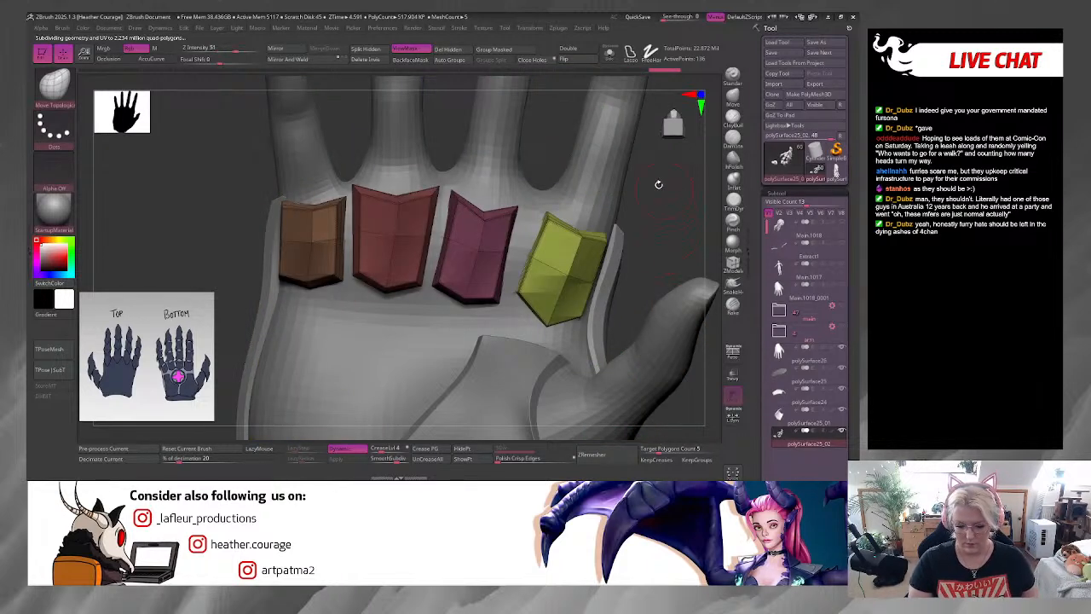
left_click(369, 50)
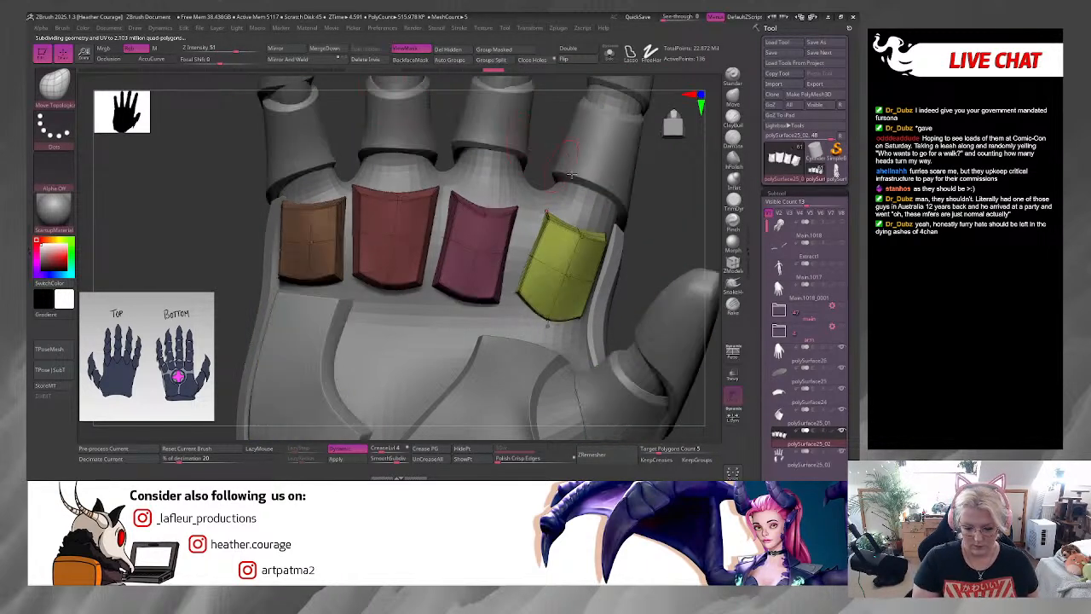
Step: Shape the index finger pad's finger-side notch on the low-poly mesh, checking it with dynamic subdivision off and on
left_click_drag(653, 201, 625, 213)
key("space")
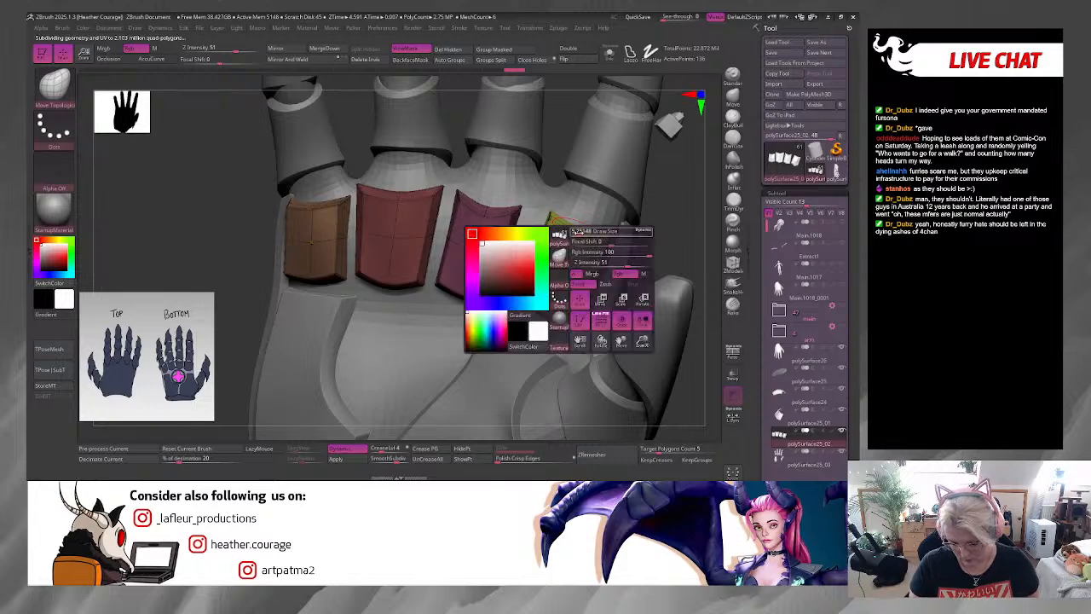
left_click(576, 242, "alt")
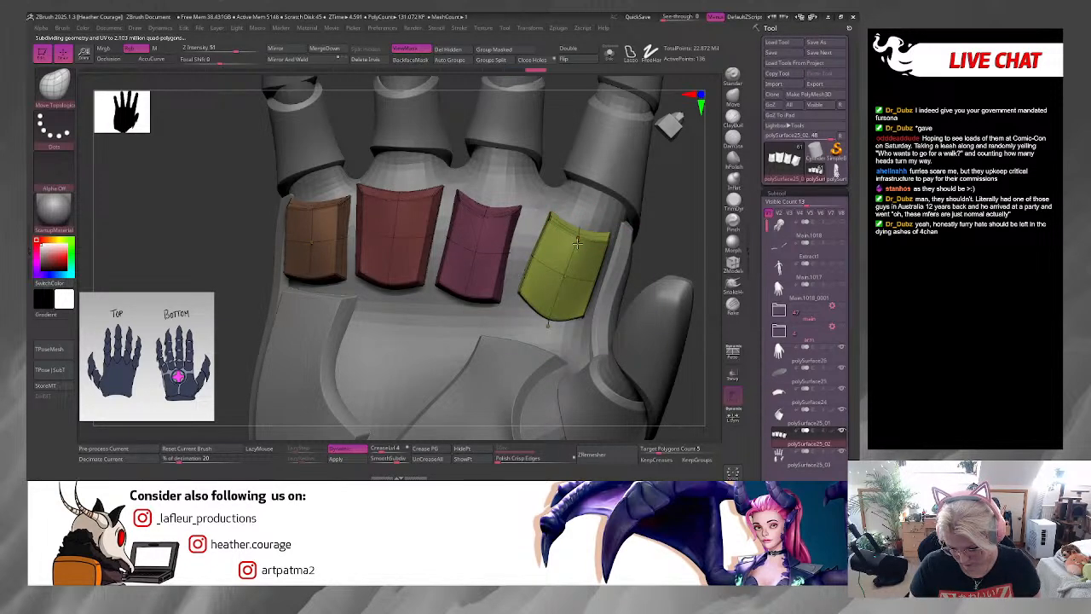
key("shift+d")
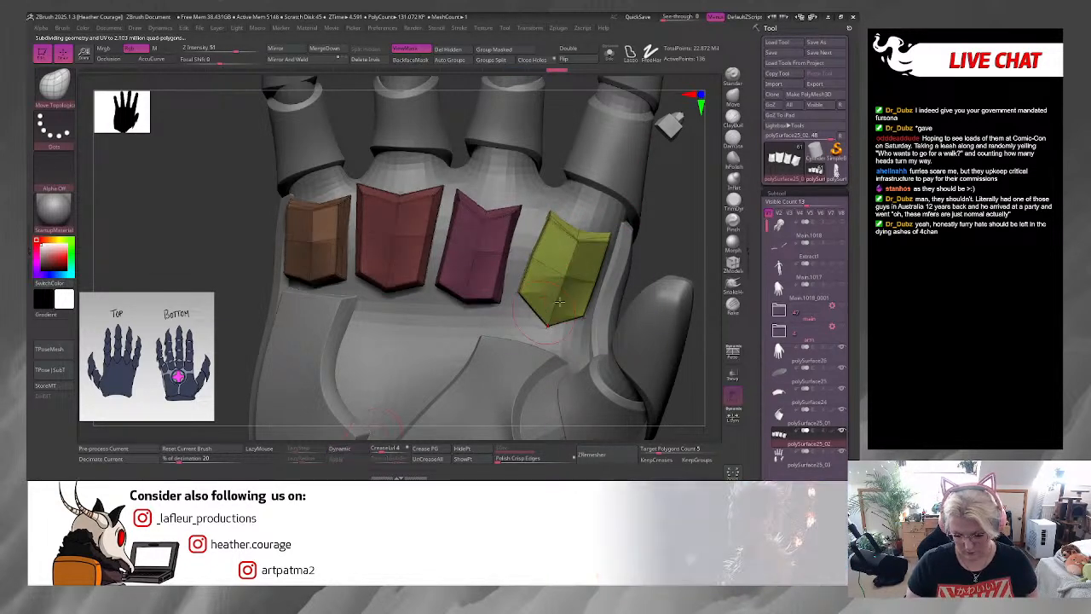
key("space")
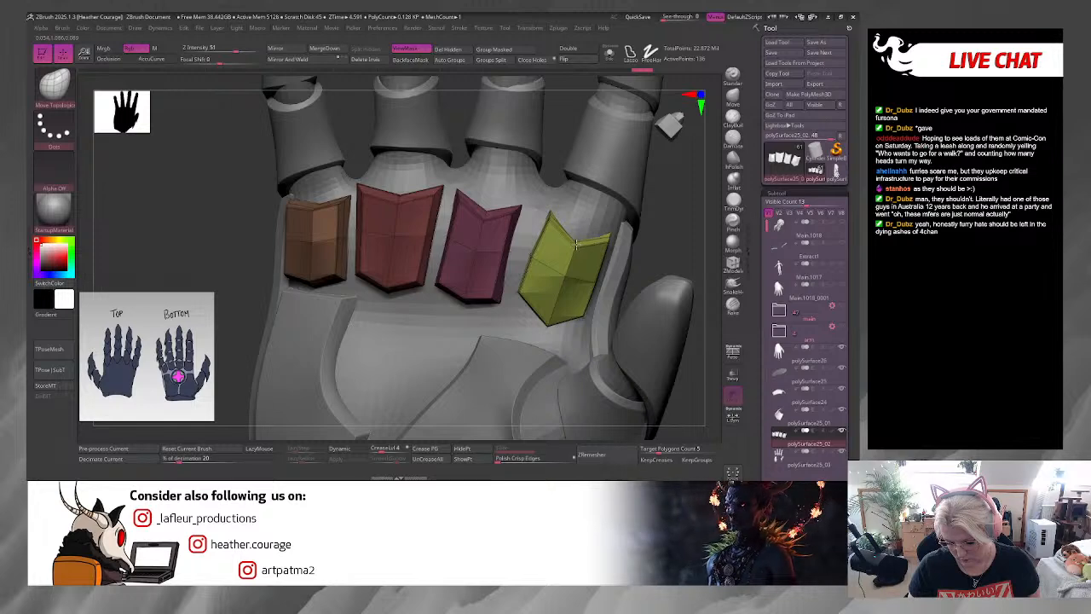
key("d")
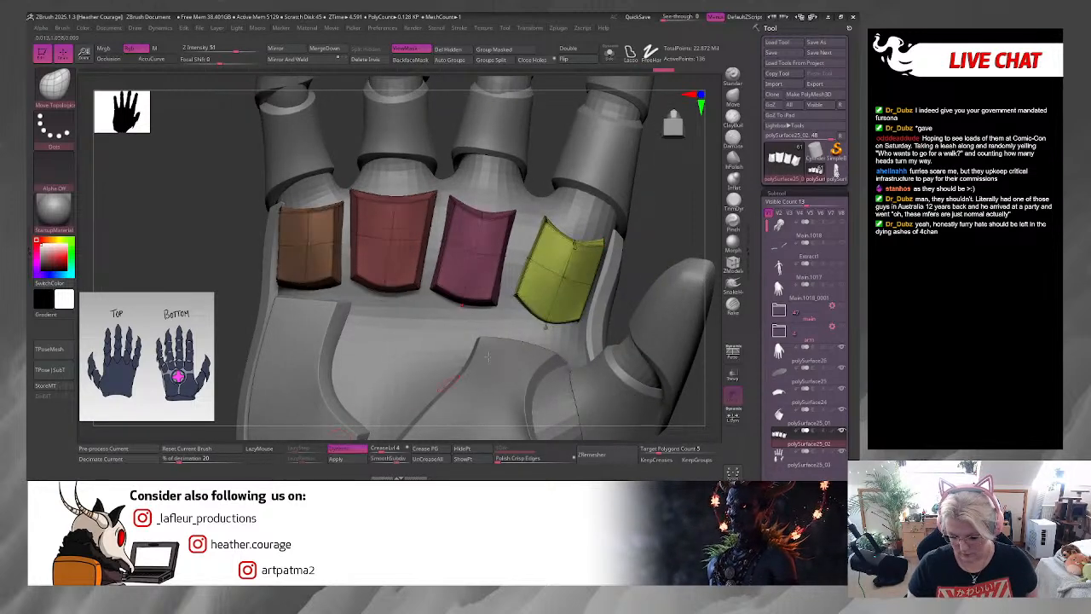
Step: Turn off dynamic subdivision and deepen the V-shaped notches in the other three palm pads' finger-side edges
mouse_move(661, 228)
left_mouse_down()
mouse_move(679, 236)
mouse_move(664, 219)
left_mouse_up()
left_click(365, 449)
left_click_drag(485, 208, 481, 219)
key("space")
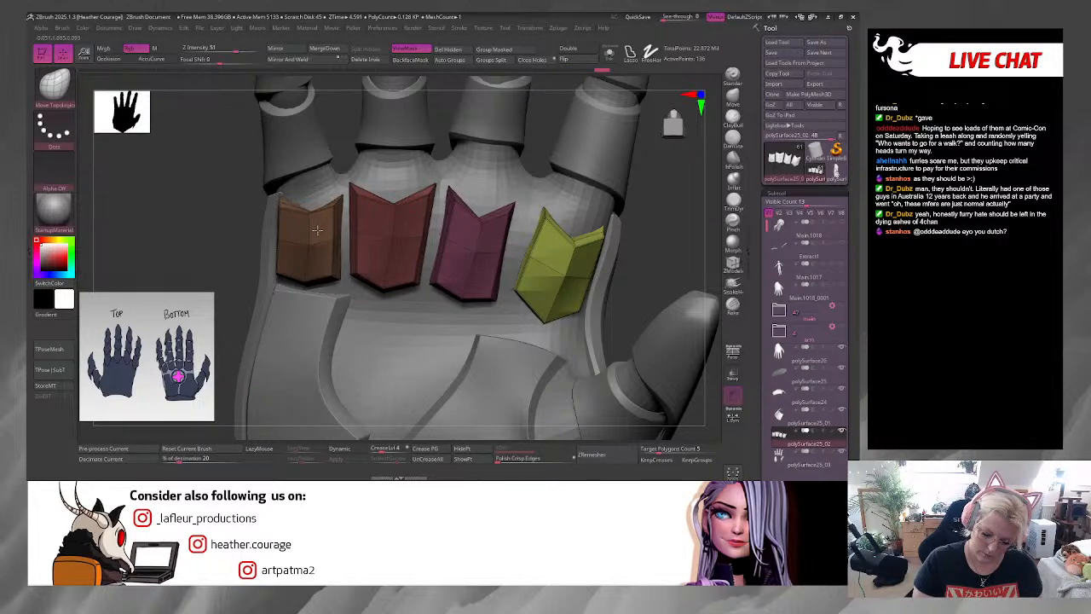
Step: Isolate the four palm pads and adjust the inner finger-side points of the index finger's pad
left_click_drag(686, 239, 502, 184)
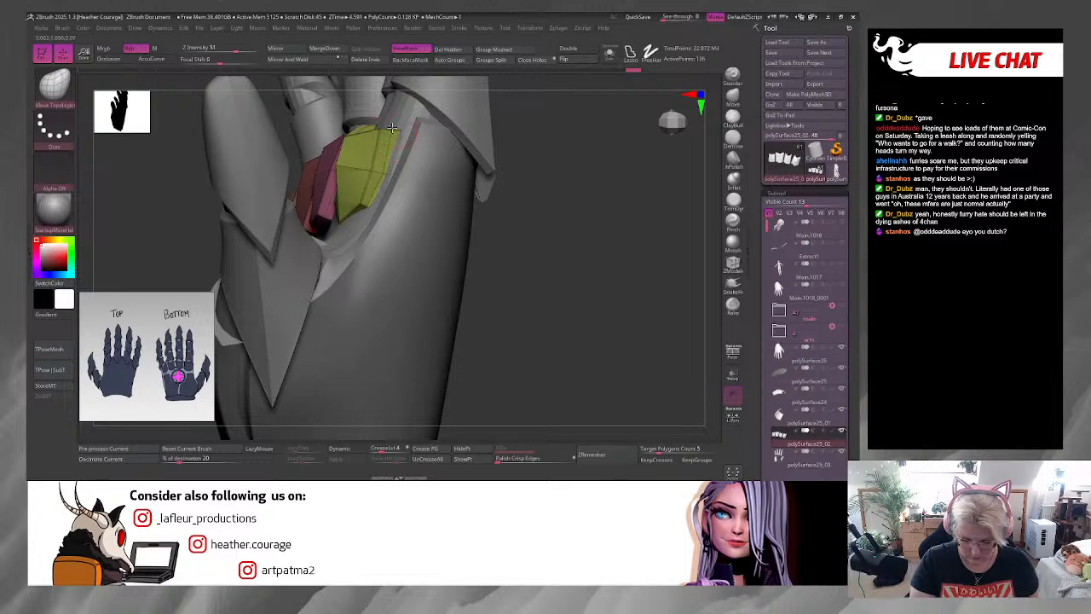
right_click(386, 181)
left_click(610, 54)
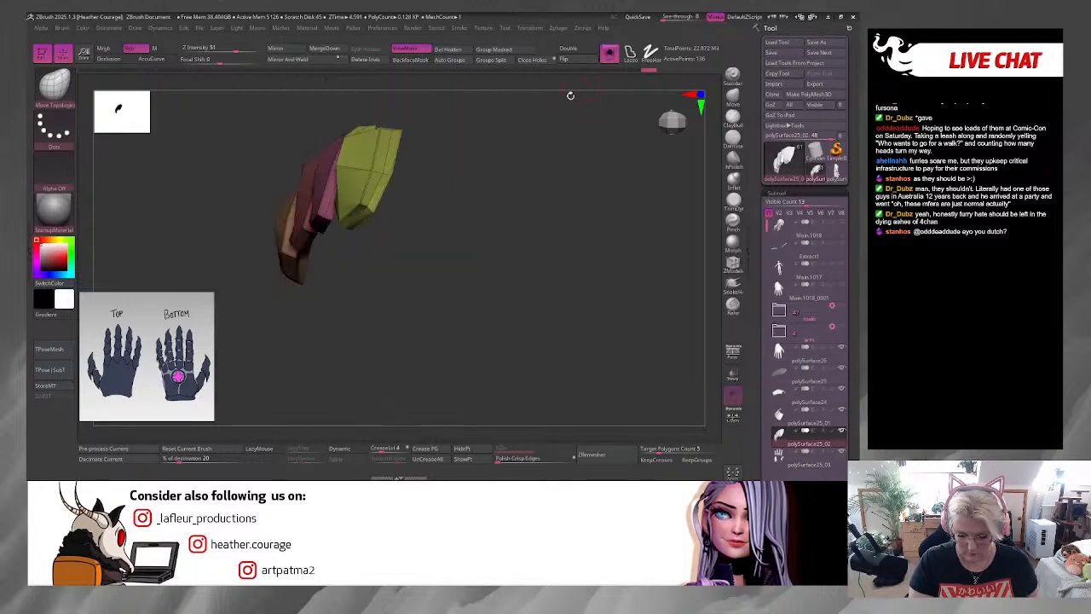
mouse_move(560, 124)
left_mouse_down()
mouse_move(534, 207)
mouse_move(611, 214)
mouse_move(582, 184)
mouse_move(597, 159)
left_mouse_up()
right_click(582, 183)
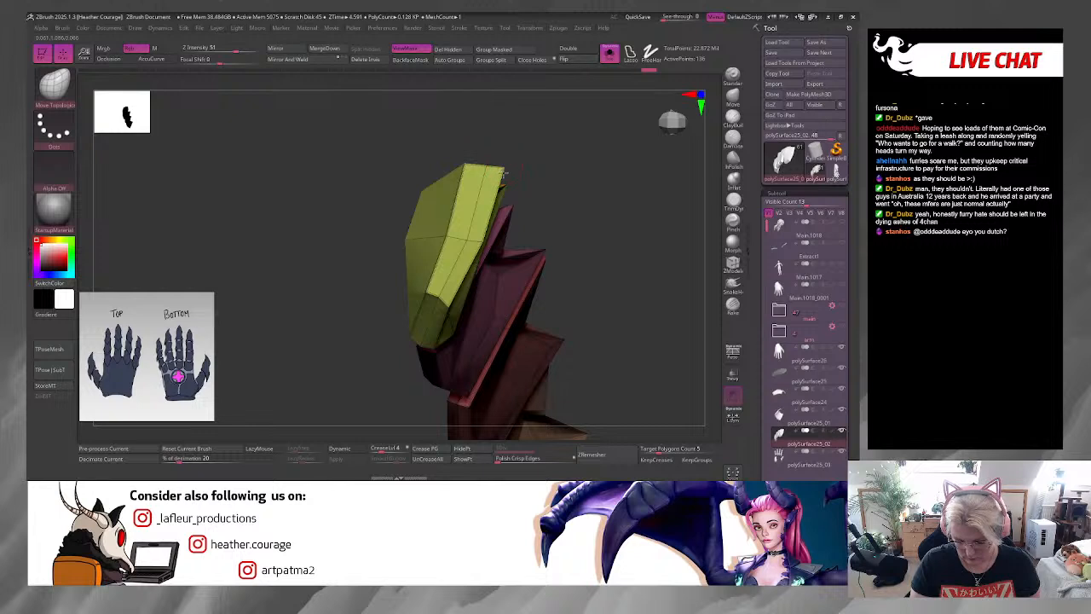
left_click_drag(507, 188, 612, 184)
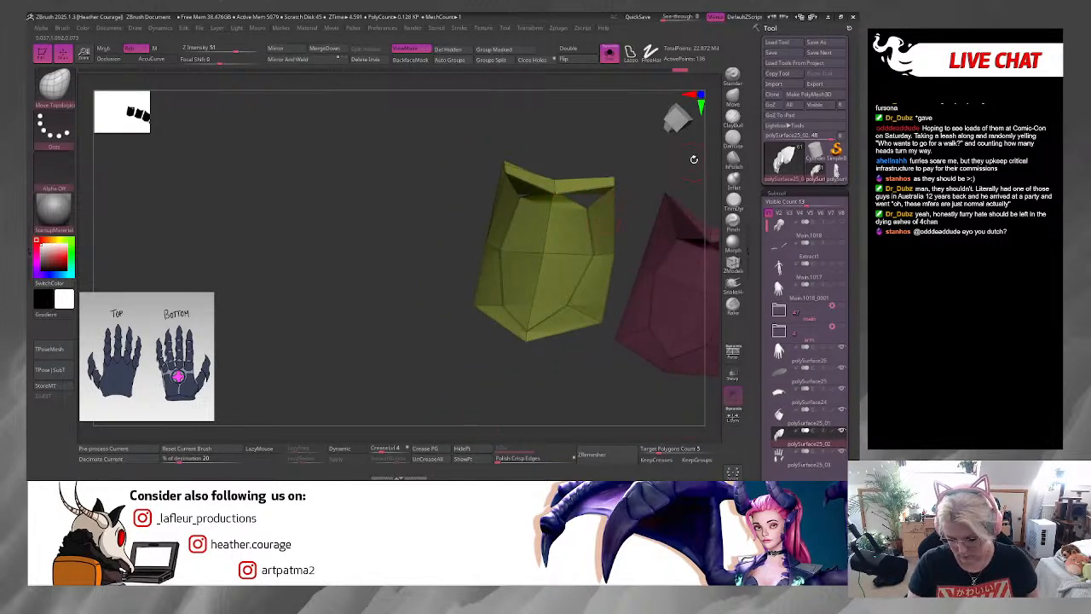
left_click_drag(693, 158, 592, 145)
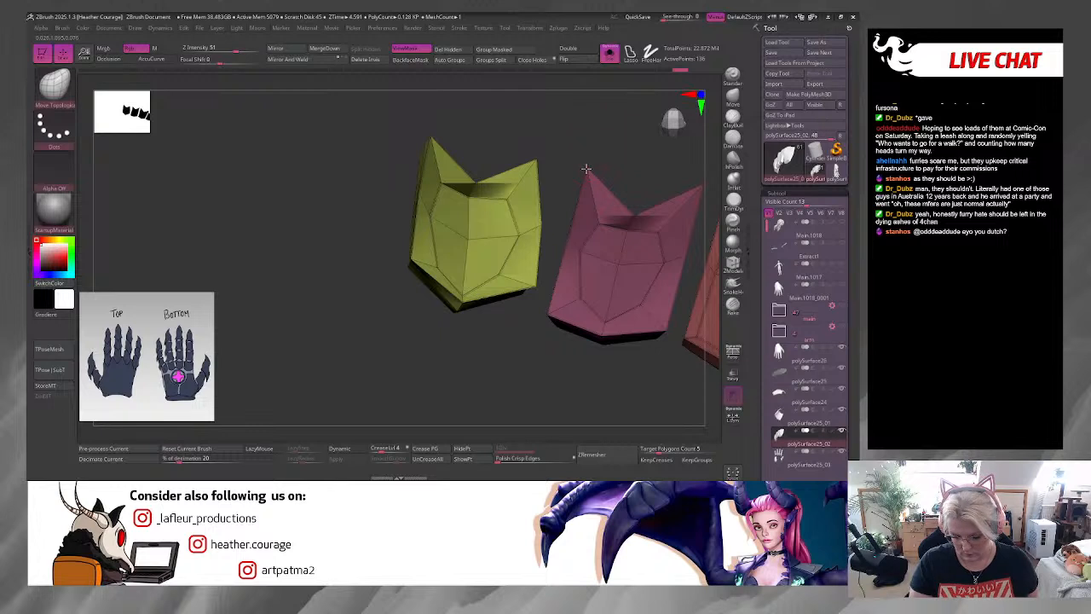
Step: Adjust the inner finger-side corners and notches of the middle, ring and little finger pads
left_click_drag(608, 279, 624, 150)
left_click_drag(577, 243, 553, 154)
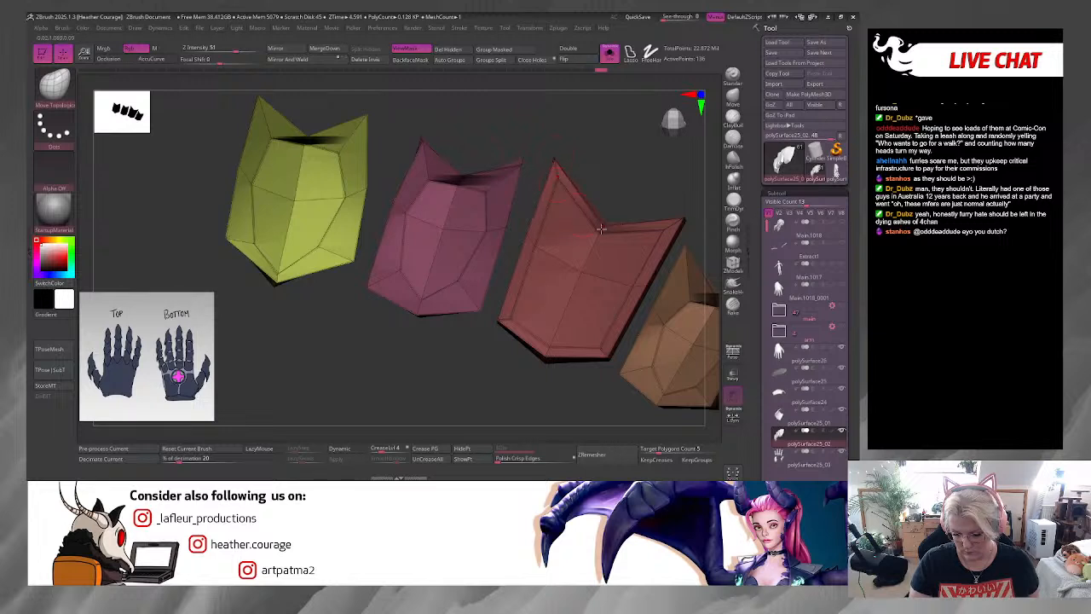
left_click_drag(601, 229, 575, 182)
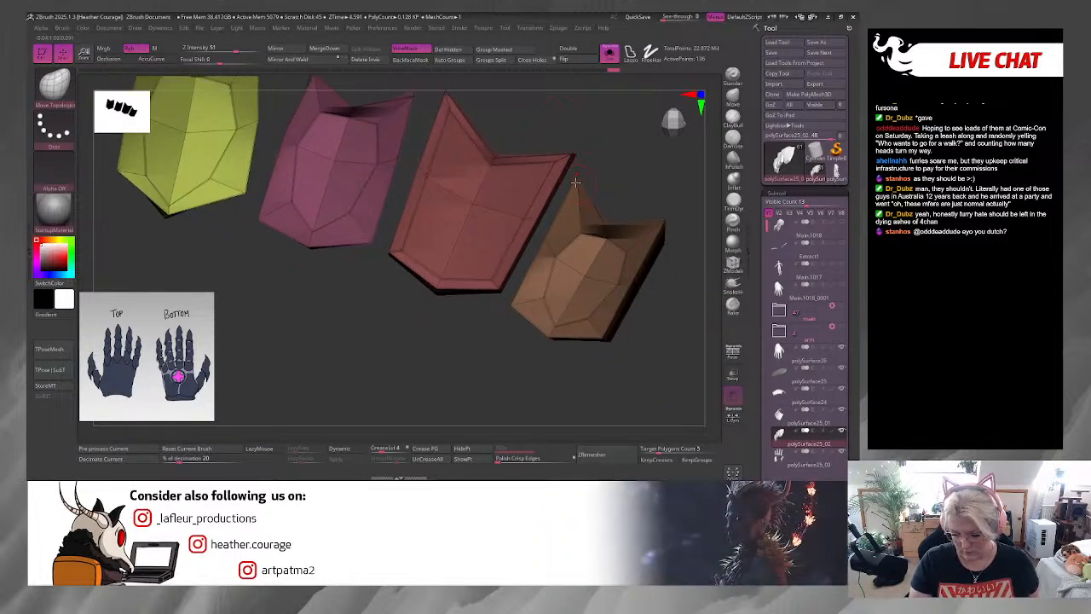
left_click_drag(665, 221, 663, 235)
left_click_drag(671, 316, 648, 305)
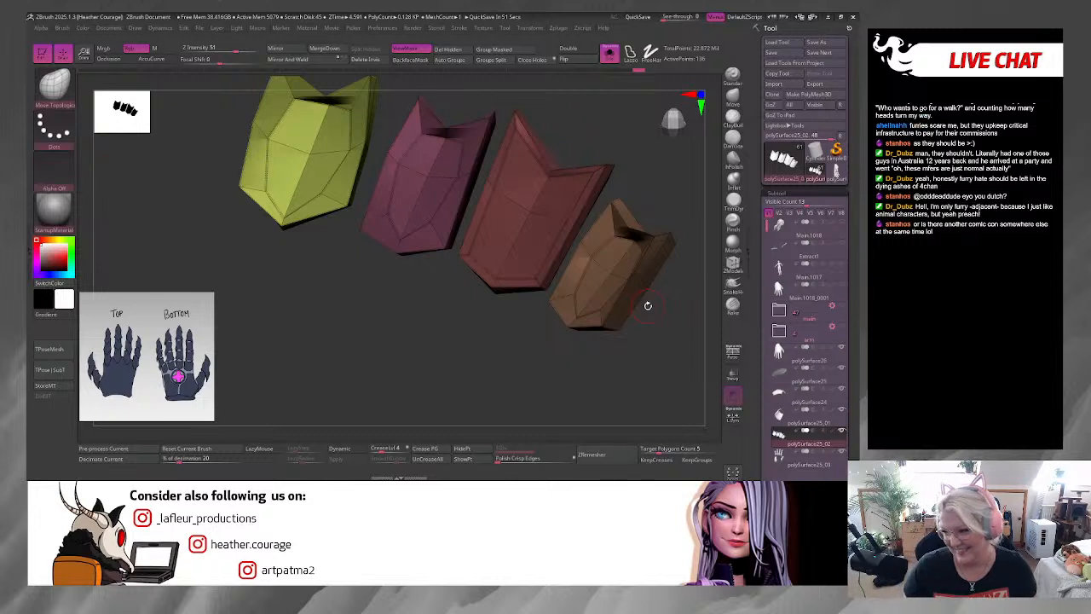
left_click_drag(648, 305, 385, 394)
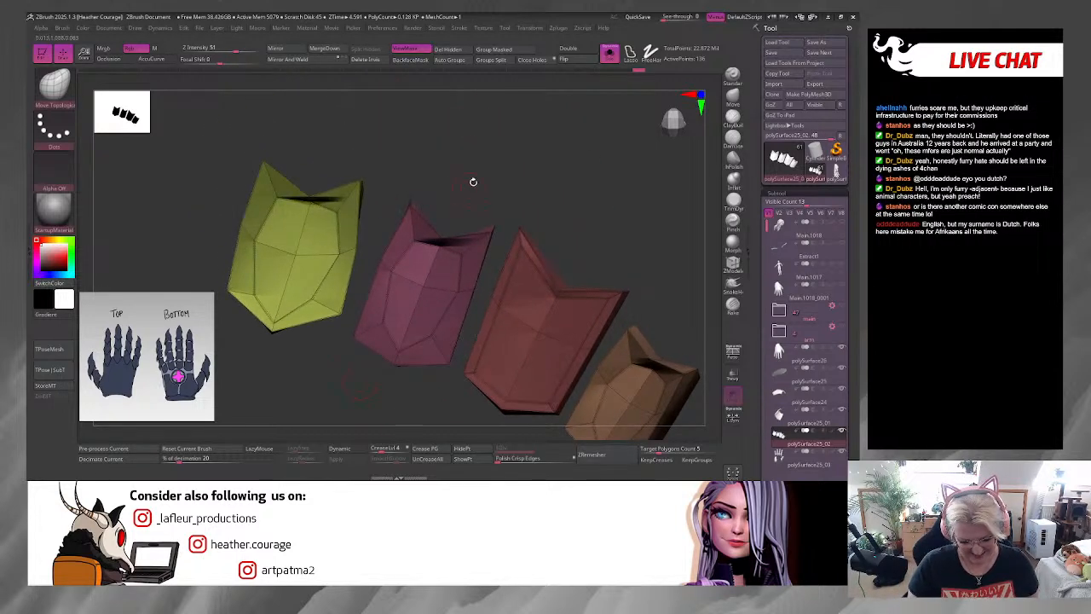
left_click_drag(473, 181, 395, 249)
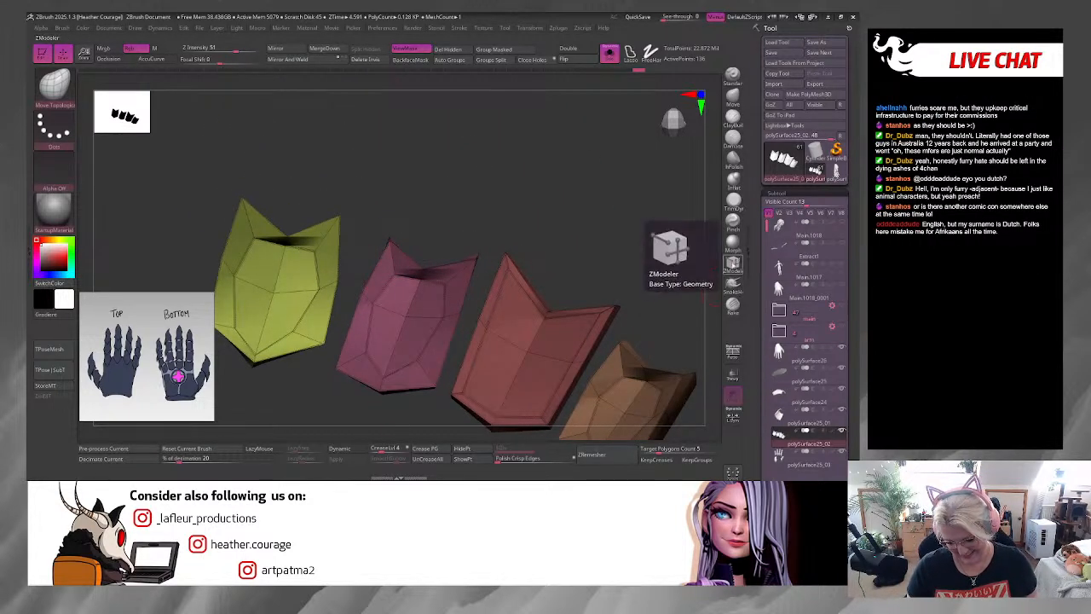
Step: Crease the border edge loops of the four palm pads using ZModeler's partial edge-loop crease
left_click(732, 261)
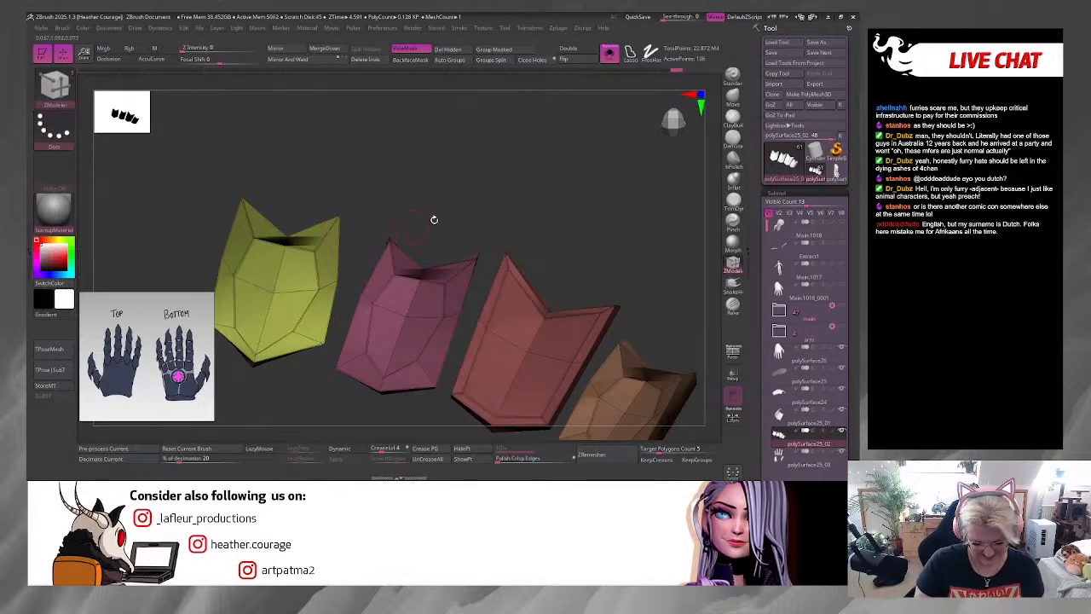
left_click_drag(434, 219, 579, 187)
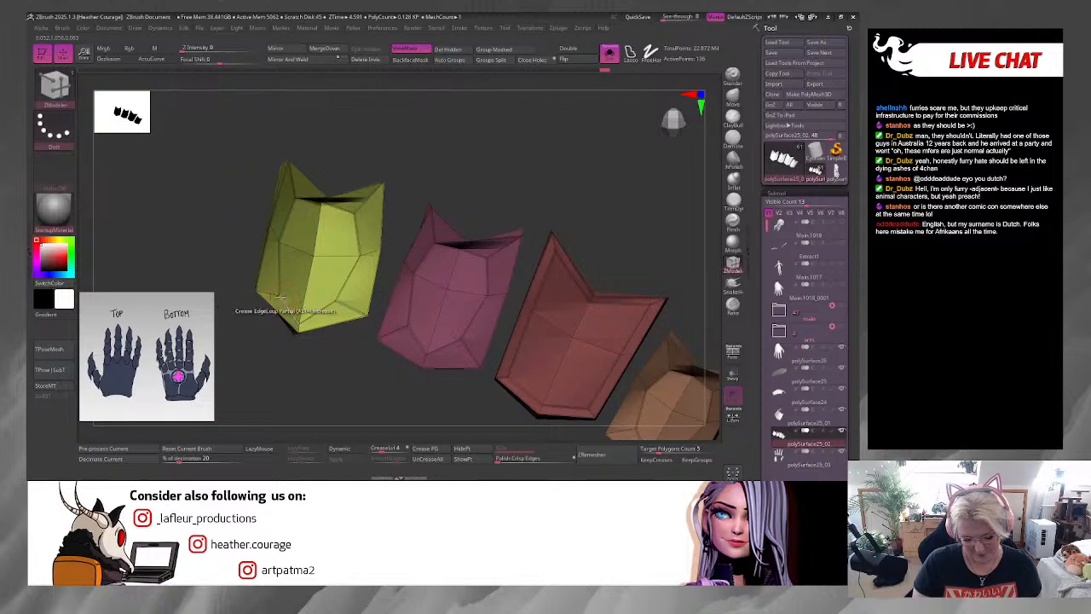
left_click_drag(496, 212, 522, 168)
left_click_drag(565, 220, 497, 136, "alt")
left_click_drag(597, 167, 645, 224)
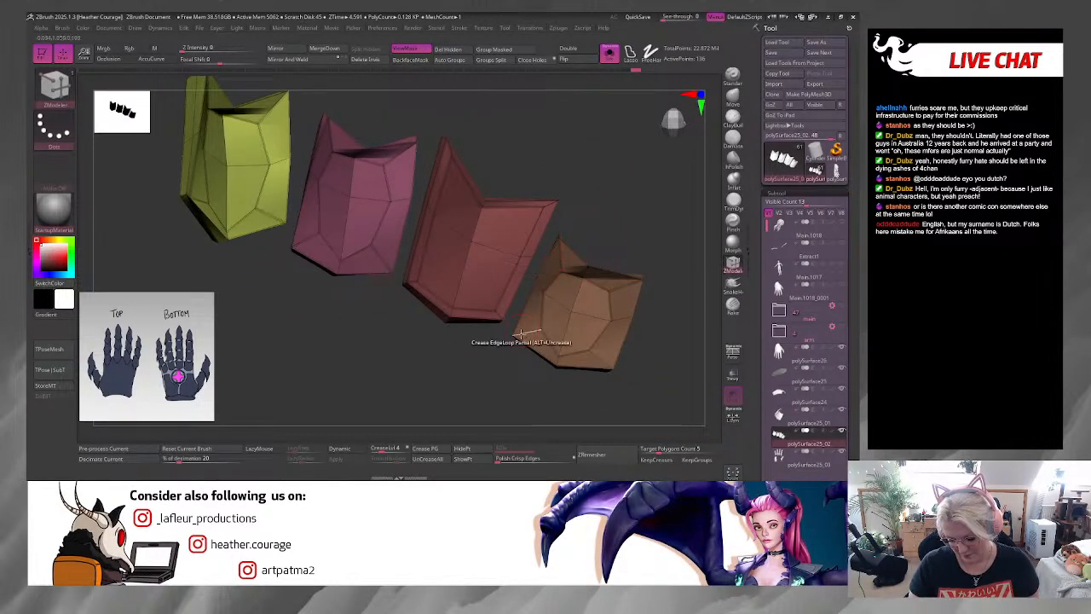
left_click_drag(637, 345, 661, 294)
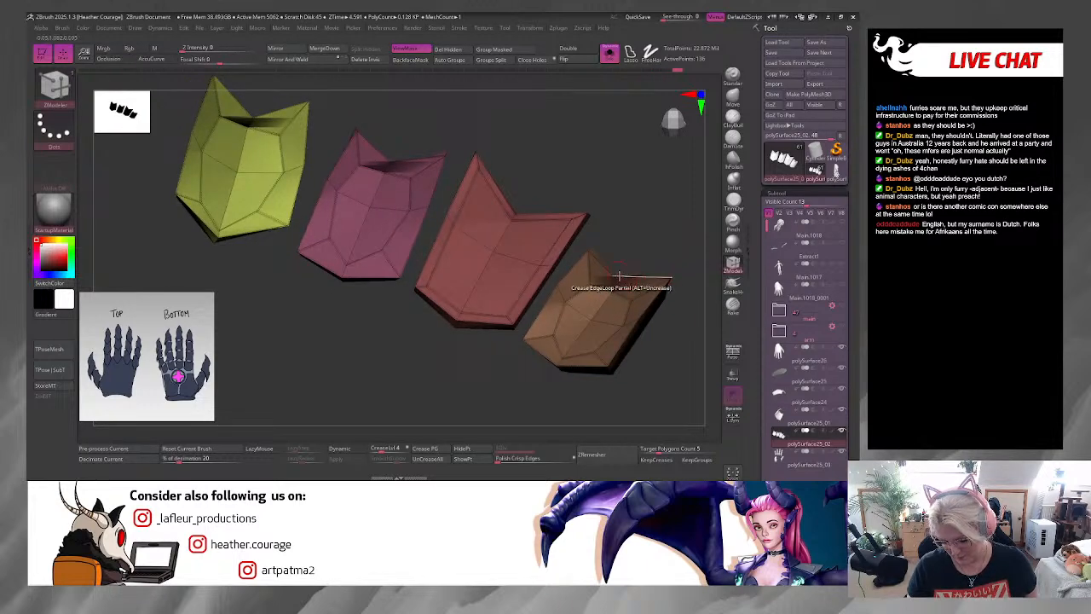
left_click_drag(628, 242, 408, 221)
left_click_drag(613, 230, 628, 273)
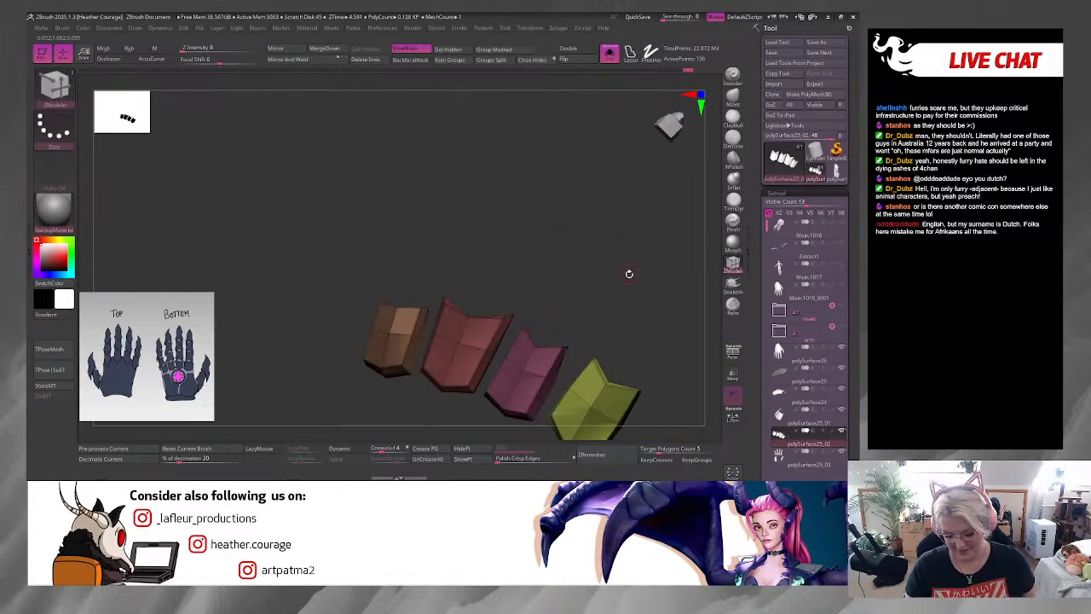
Step: Turn on dynamic subdivision for the palm pads and show the rest of the hand again
left_click(339, 448)
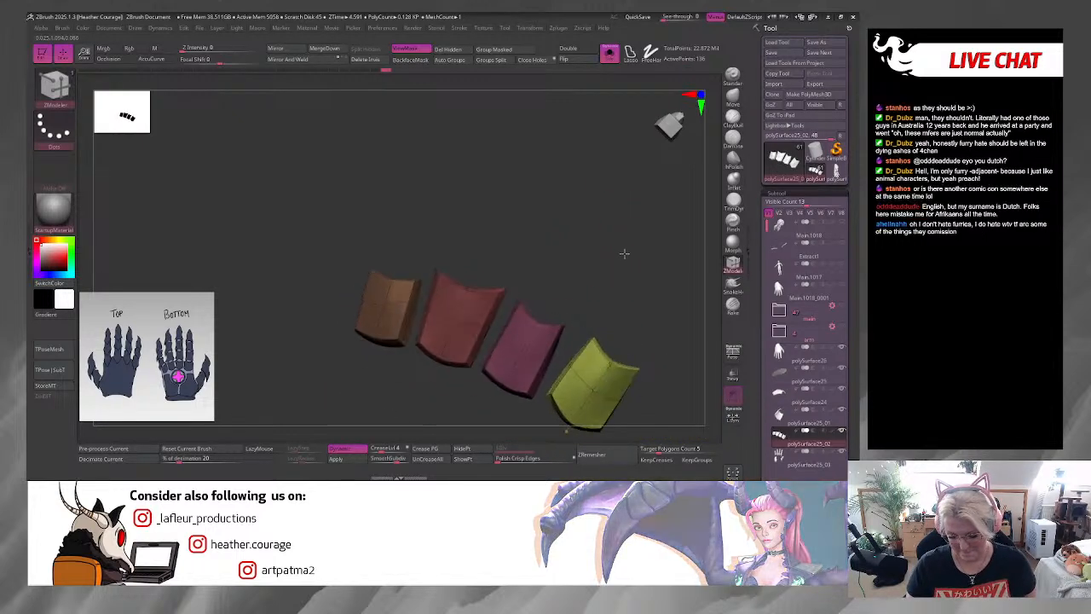
key("space")
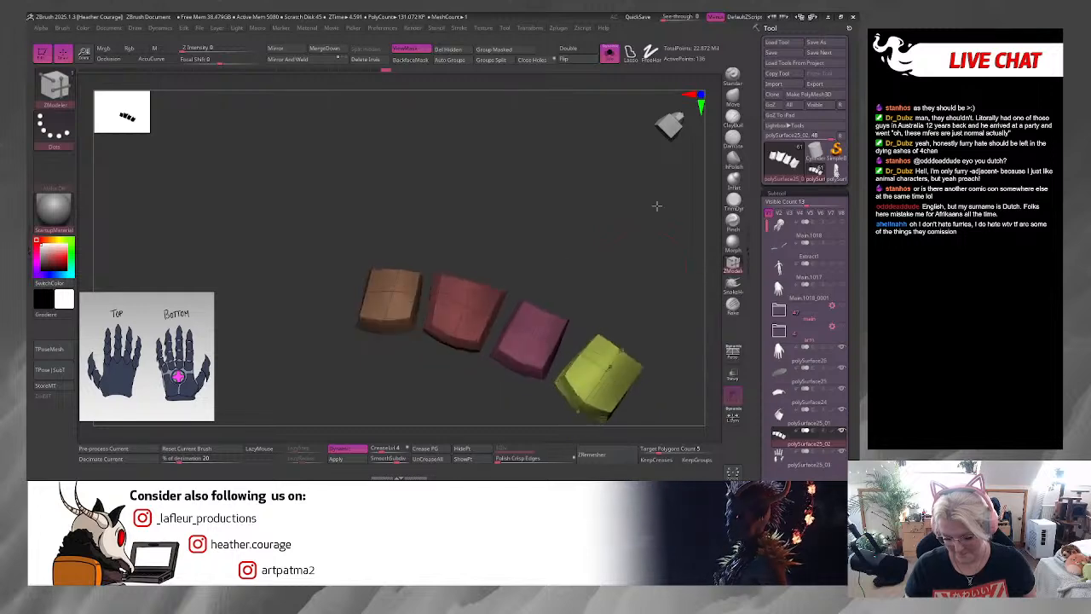
left_click(609, 53)
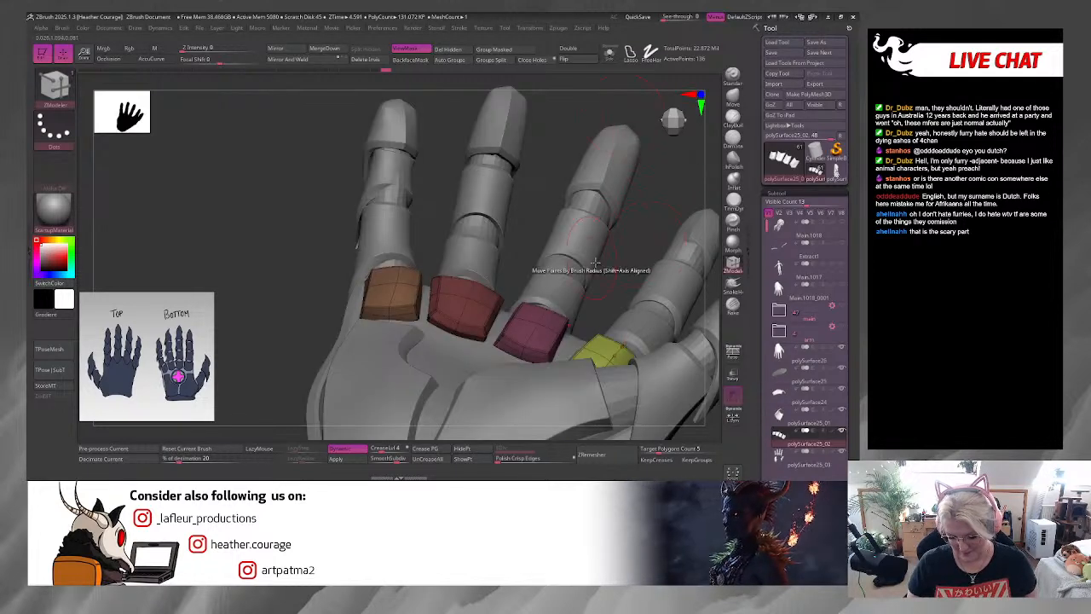
left_click_drag(617, 241, 643, 214)
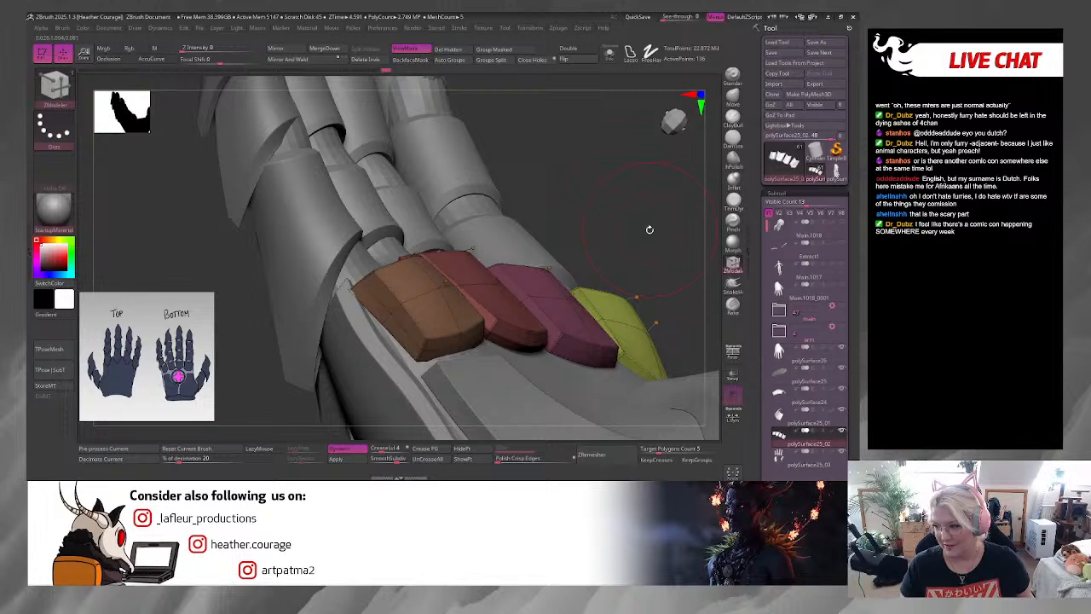
Step: Reshape the wrist-side edges and corners of the middle and ring finger pads with the Move Topological brush
key("b")
left_click(573, 320)
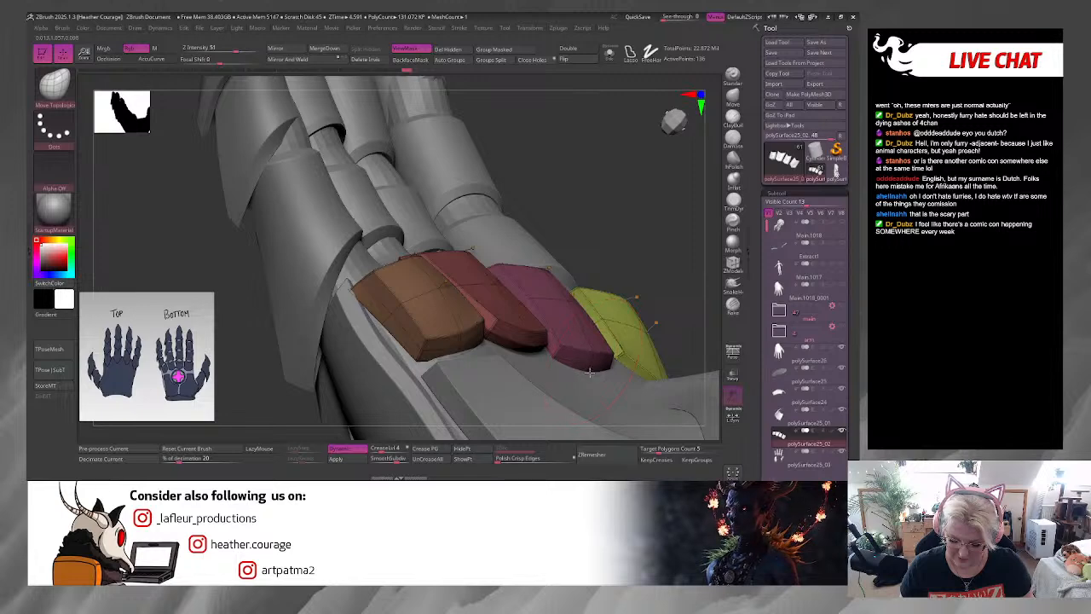
right_click_drag(585, 378, 647, 326)
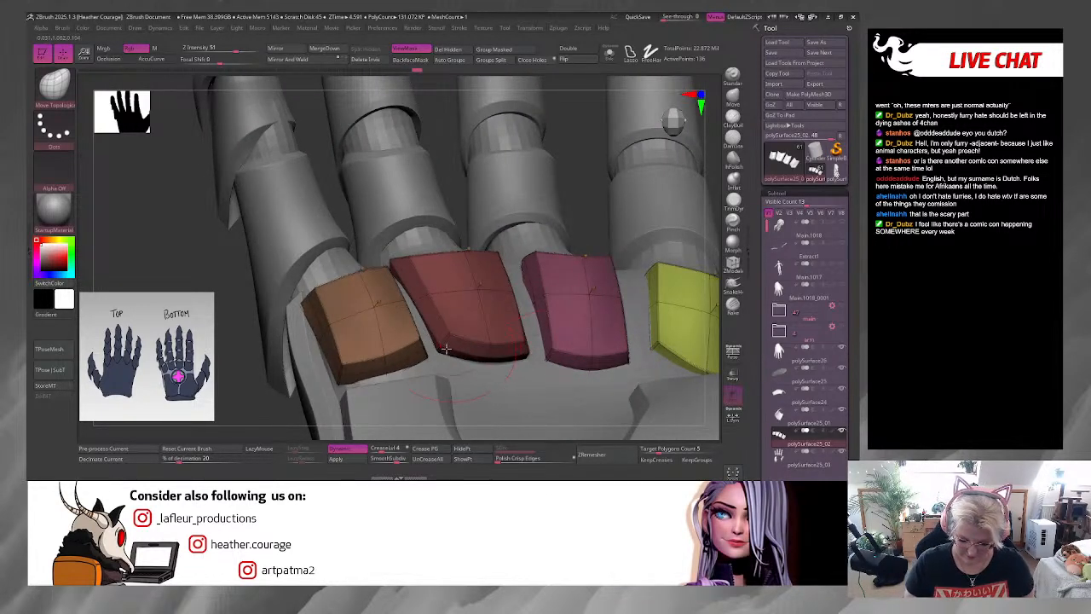
right_click_drag(484, 362, 537, 325)
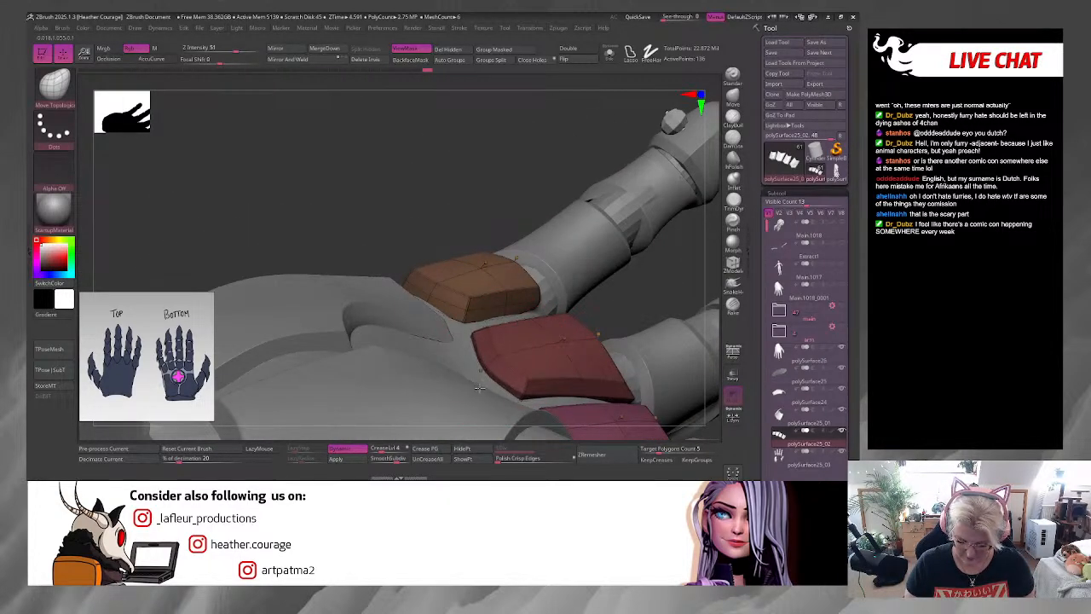
right_click_drag(520, 385, 560, 268)
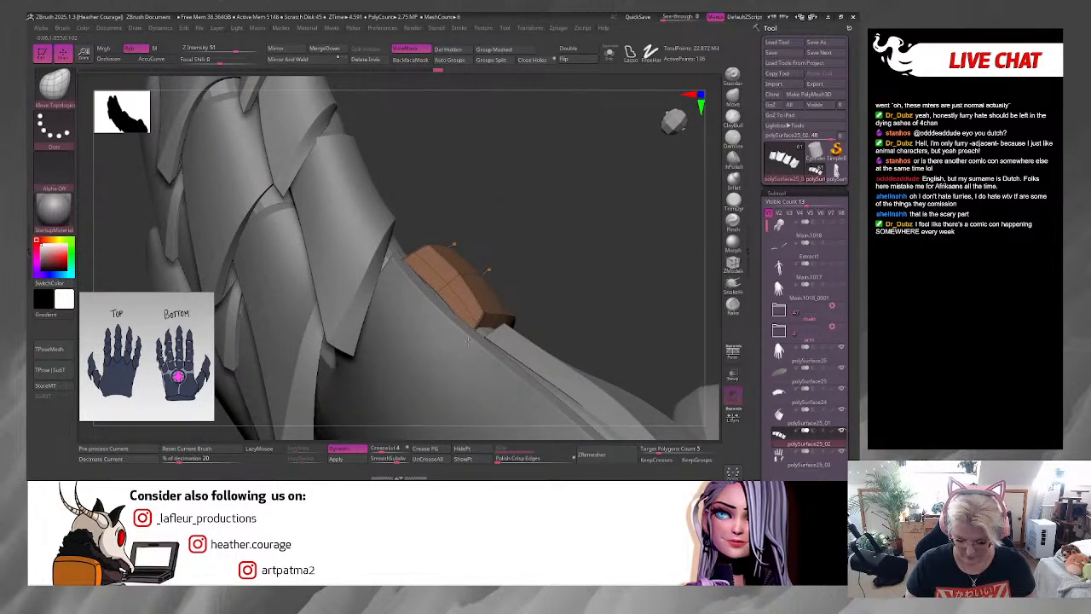
Step: Fit the little finger pad's wrist-side corners and outer edge to the palm surface
right_click_drag(467, 341, 485, 321)
left_click_drag(483, 330, 488, 329)
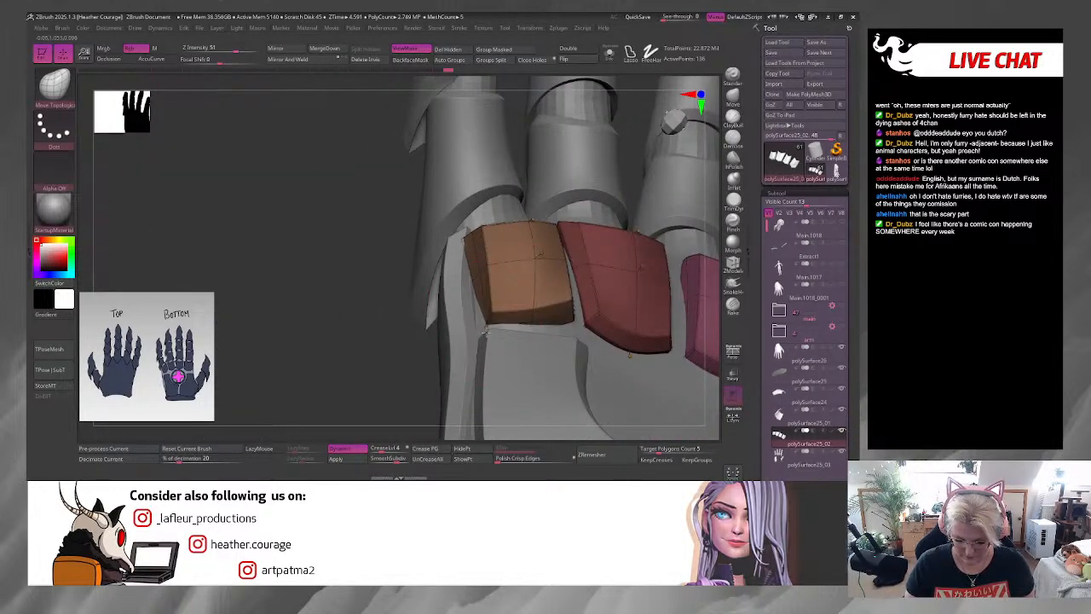
left_click_drag(576, 322, 567, 327)
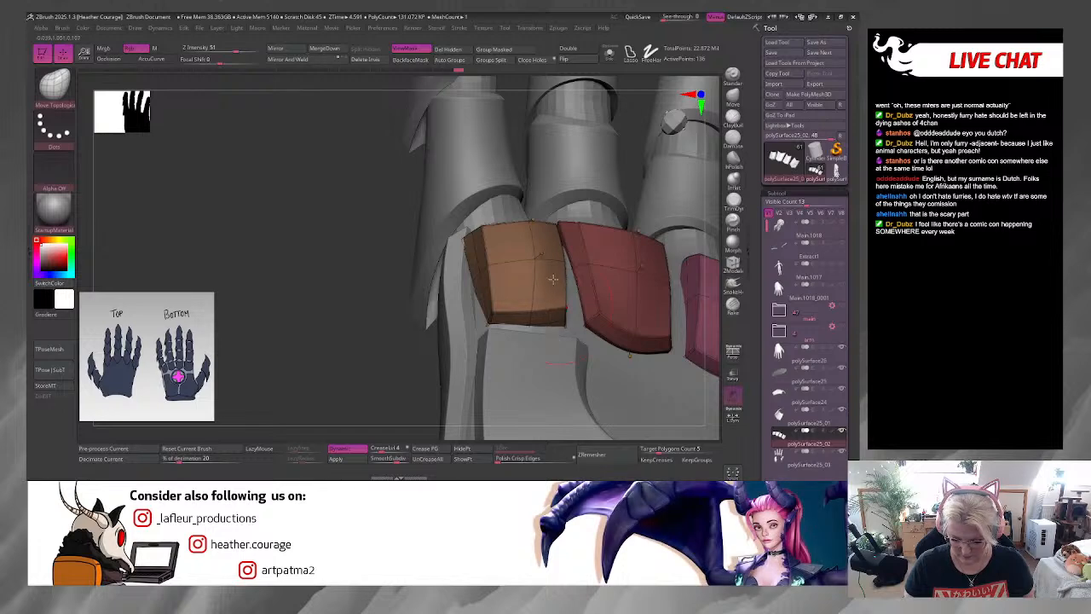
right_click_drag(363, 321, 464, 251)
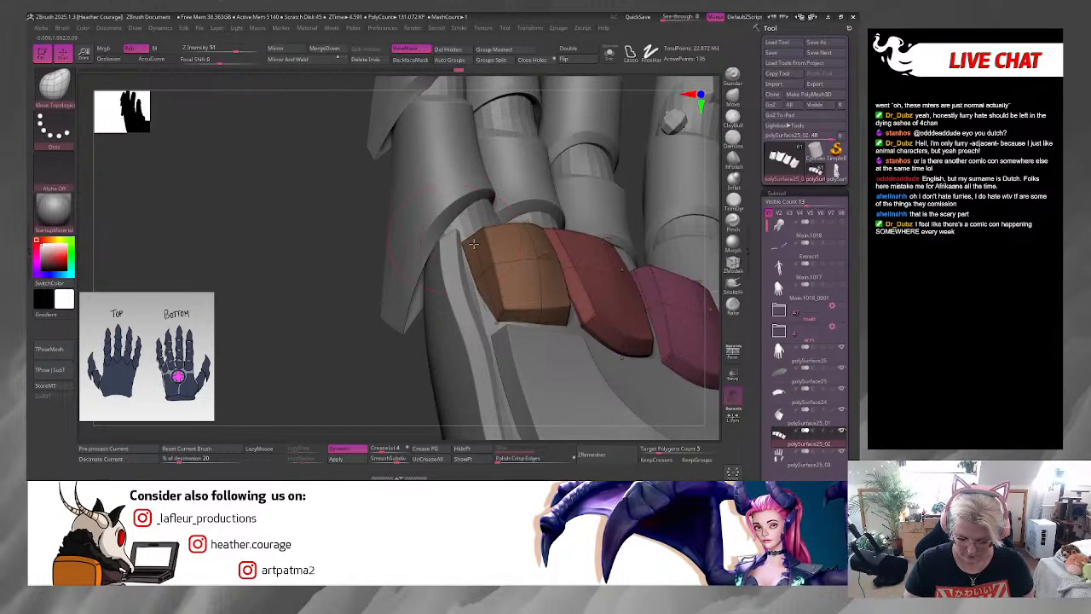
right_click_drag(339, 382, 468, 246)
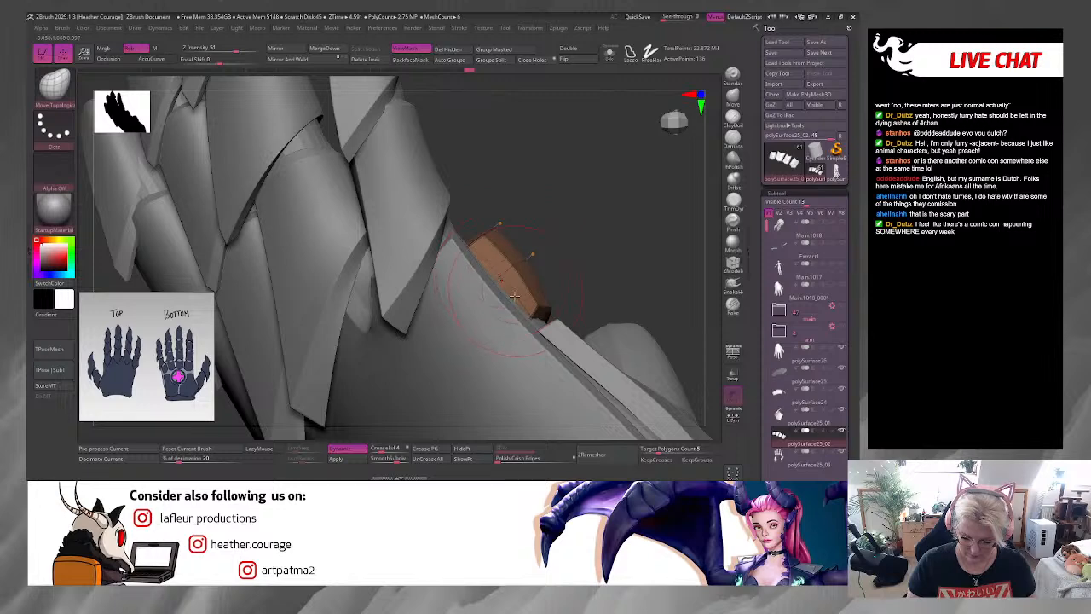
Step: Adjust the finger-side corners of the ring and little finger pads so they sit against the palm
right_click_drag(620, 238, 556, 253)
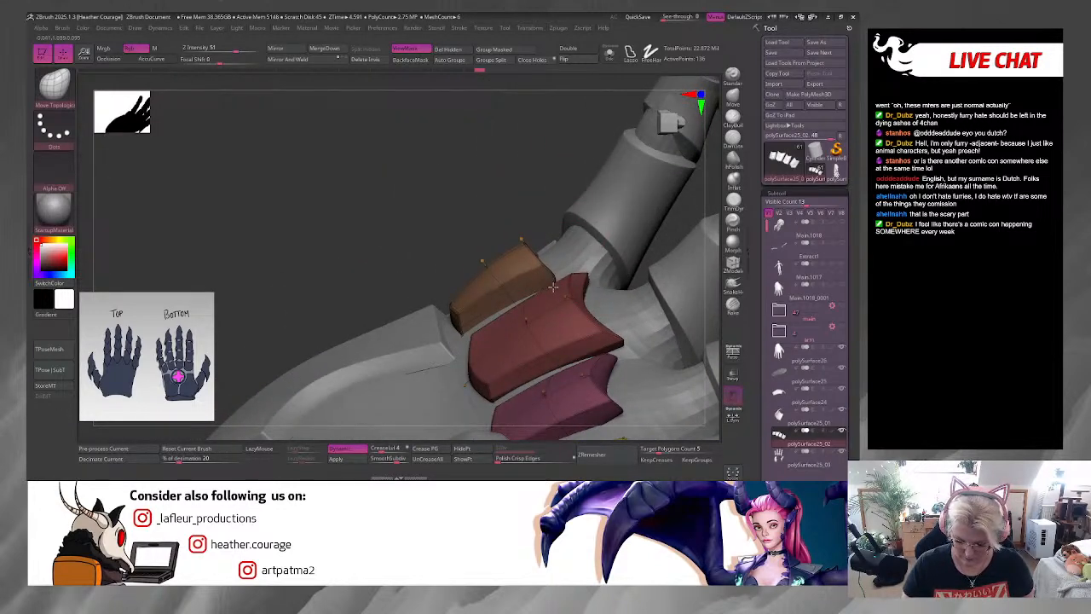
right_click_drag(538, 211, 599, 342)
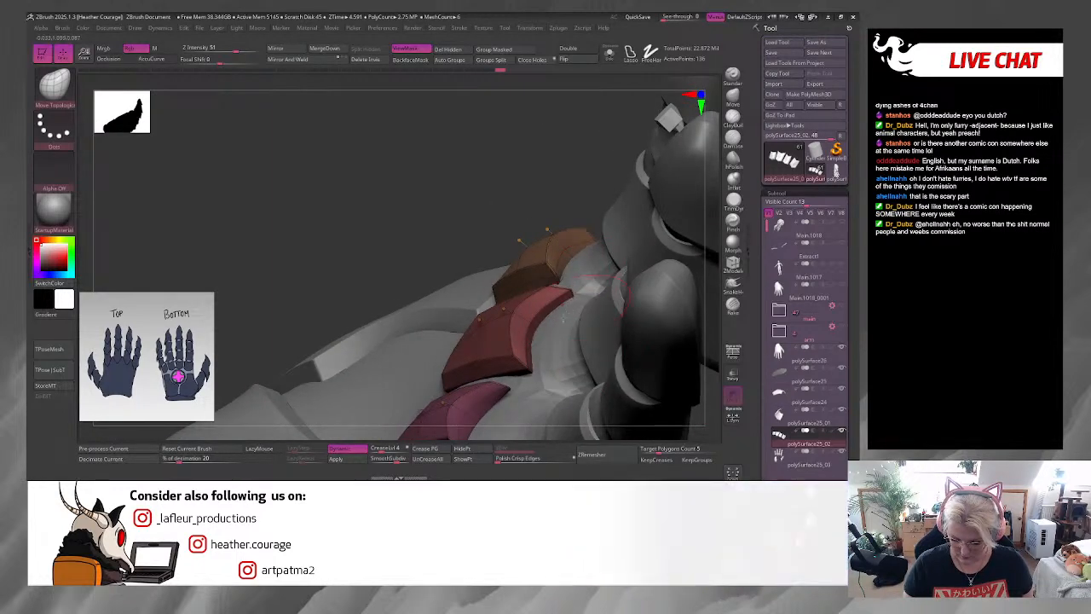
mouse_move(530, 371)
right_mouse_down()
mouse_move(520, 358)
mouse_move(538, 372)
right_mouse_up()
right_click_drag(548, 299, 511, 379)
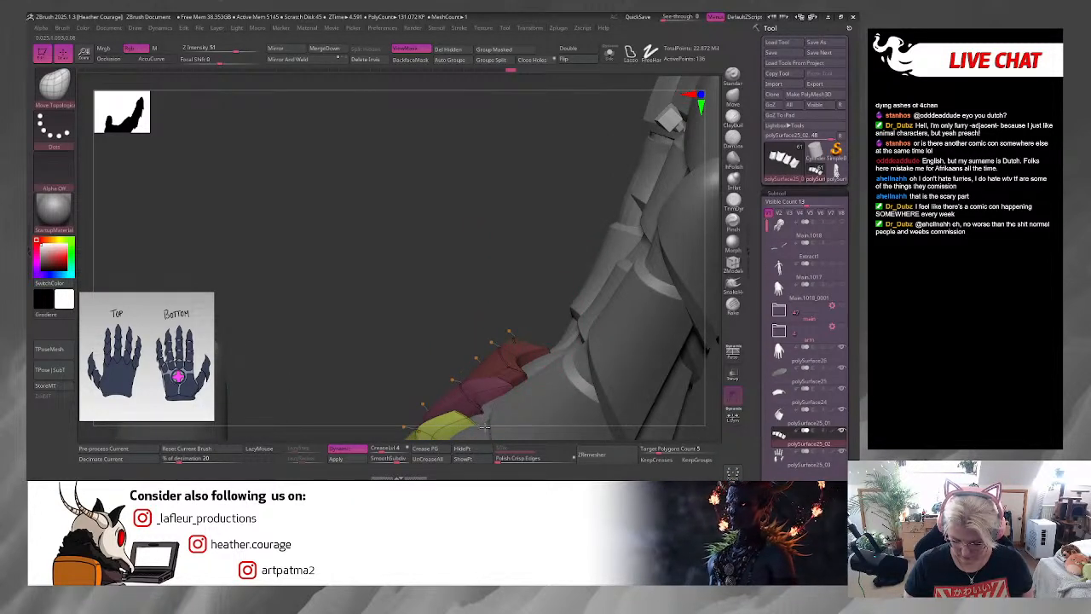
right_click_drag(482, 290, 585, 212)
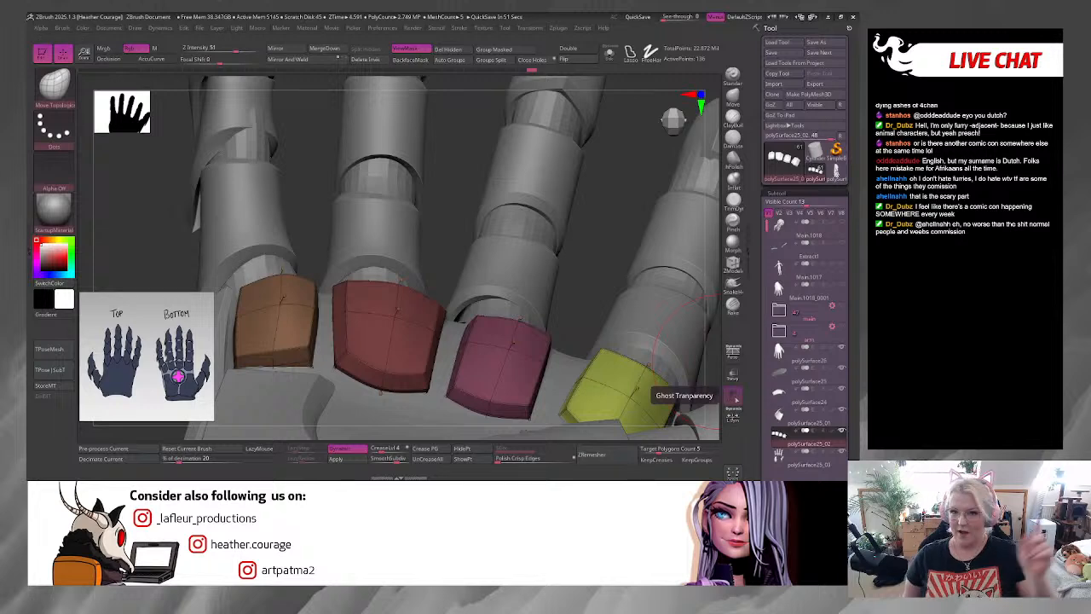
Step: Refine the ring and middle finger pads' finger-side edges so they follow the curve at the finger bases
left_click_drag(591, 255, 375, 292)
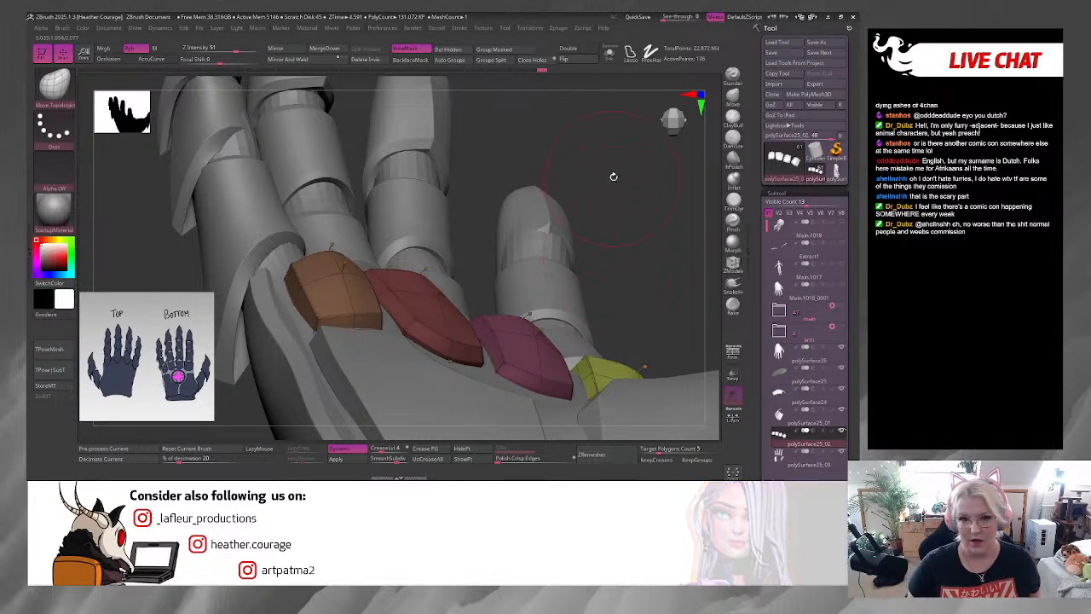
left_click_drag(630, 205, 413, 327)
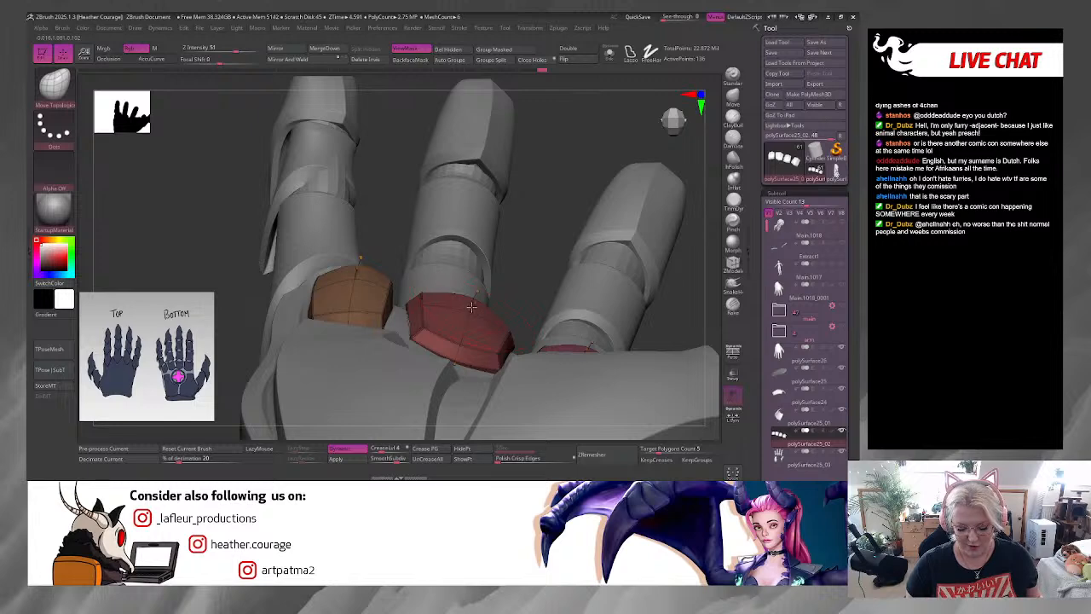
left_click_drag(539, 237, 549, 233)
left_click_drag(620, 222, 631, 294)
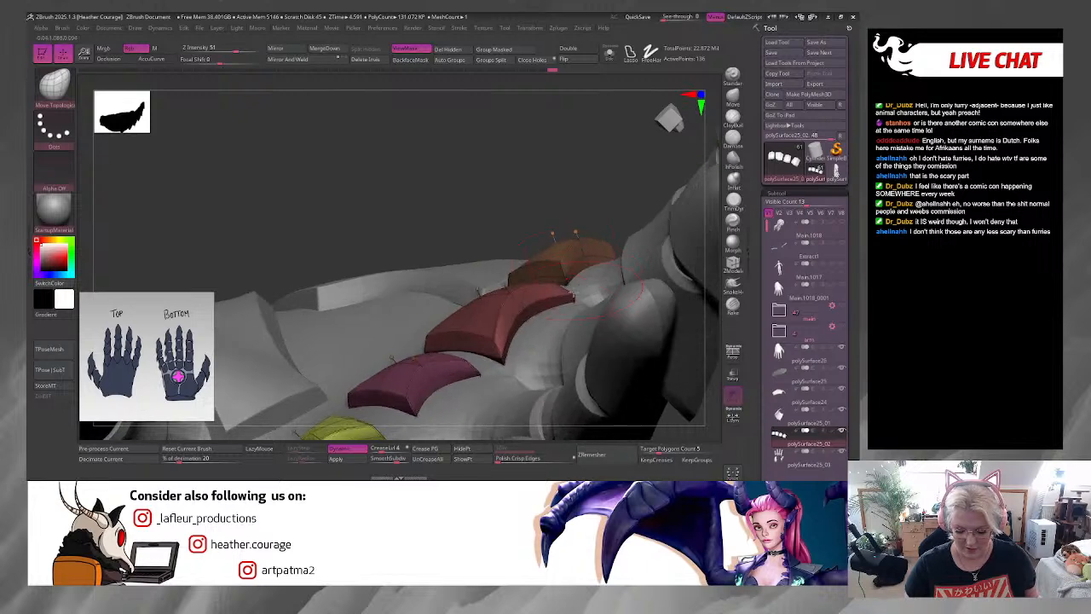
left_click_drag(600, 179, 632, 300)
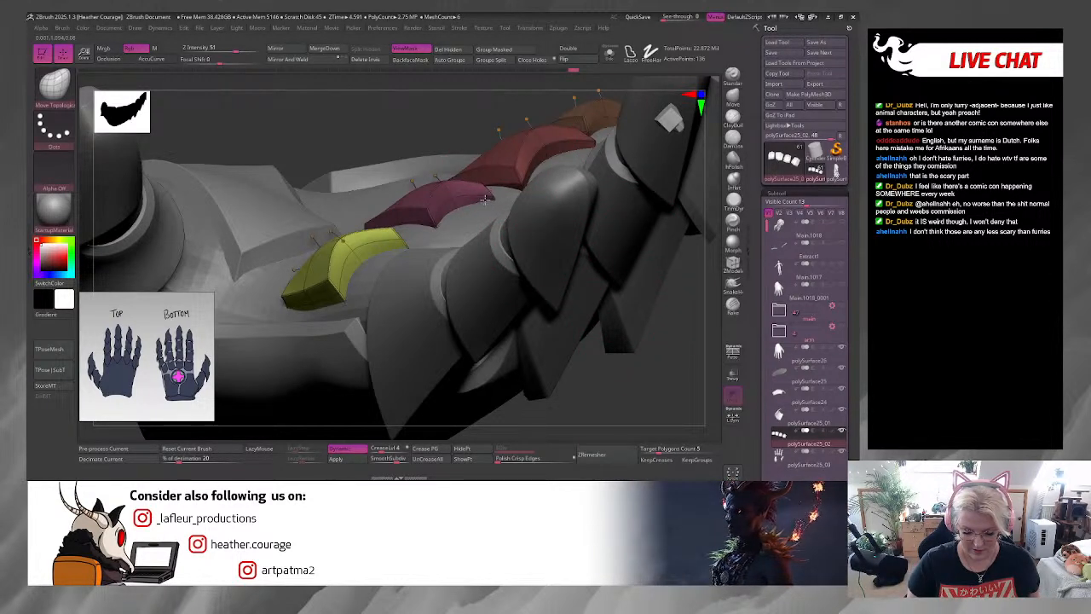
Step: Pull in the index finger pad's finger-side edge with the Move Topological brush so it sits against the palm
left_click_drag(407, 248, 392, 259)
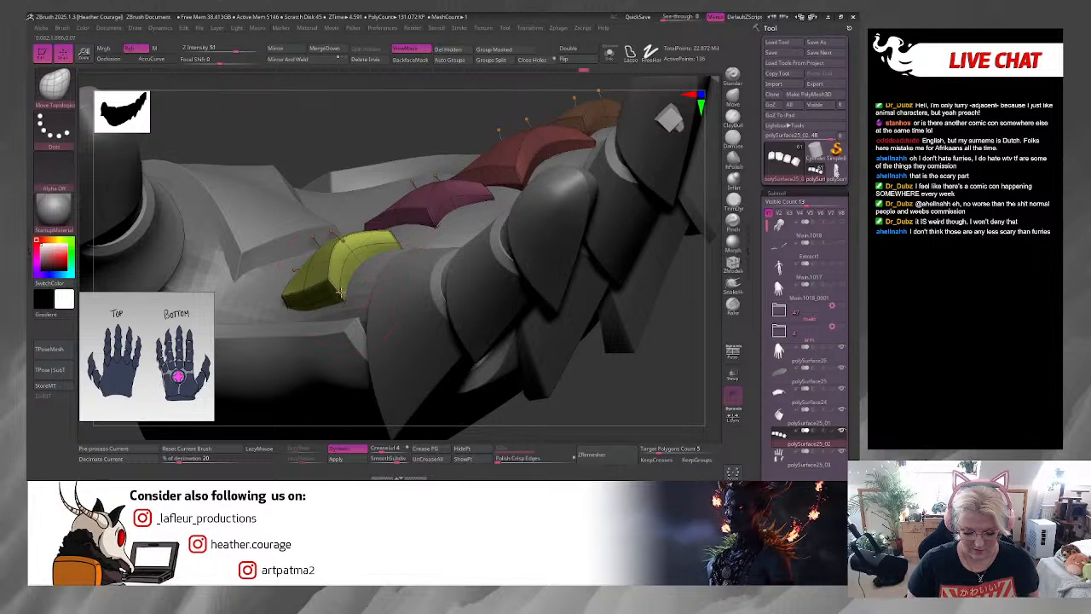
left_click_drag(646, 389, 599, 382, "alt")
left_click_drag(579, 307, 542, 282, "alt")
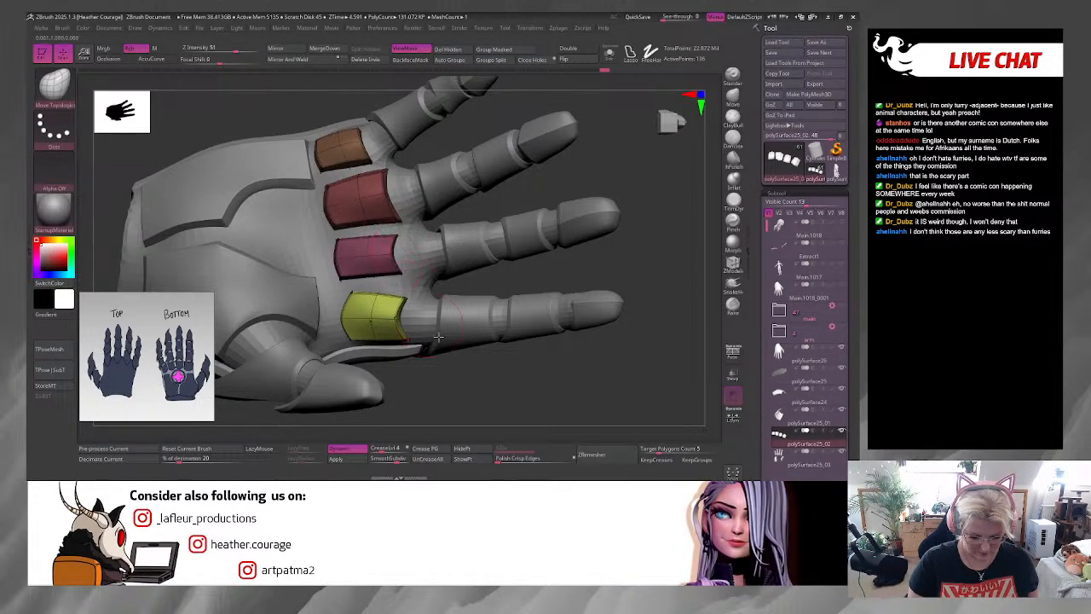
key("f")
mouse_move(494, 358)
left_mouse_down()
mouse_move(593, 284)
mouse_move(580, 324)
mouse_move(582, 210)
mouse_move(574, 270)
mouse_move(595, 288)
left_mouse_up()
key("space")
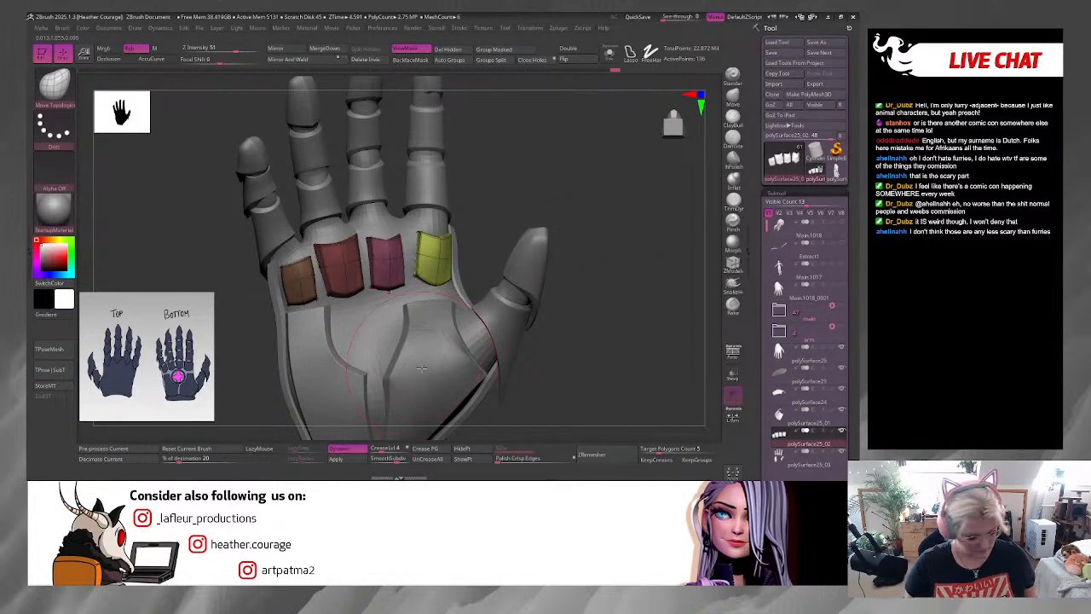
Step: Select the thumb-side palm plate and refine its finger-side edge and corner with the Move Topological brush
left_click(423, 368, "alt")
key("space")
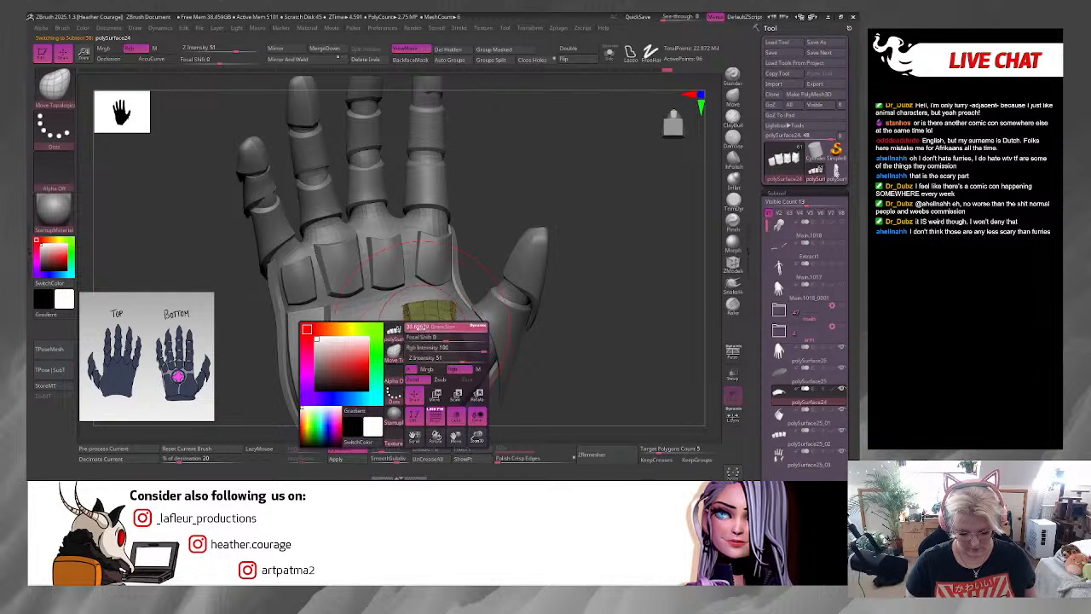
key("d")
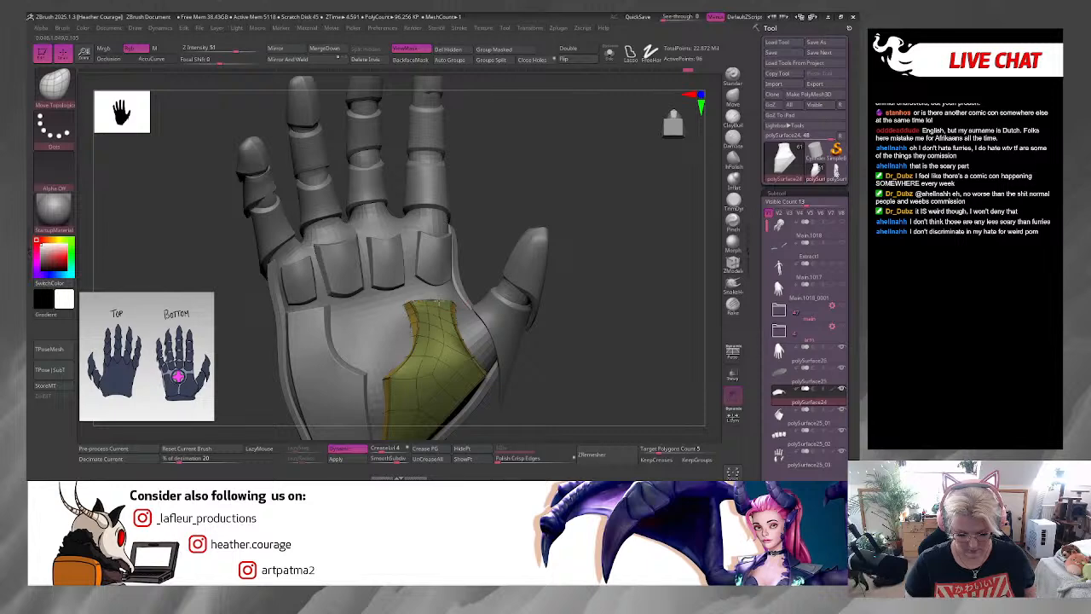
mouse_move(543, 317)
left_mouse_down()
mouse_move(596, 312)
mouse_move(543, 304)
left_mouse_up()
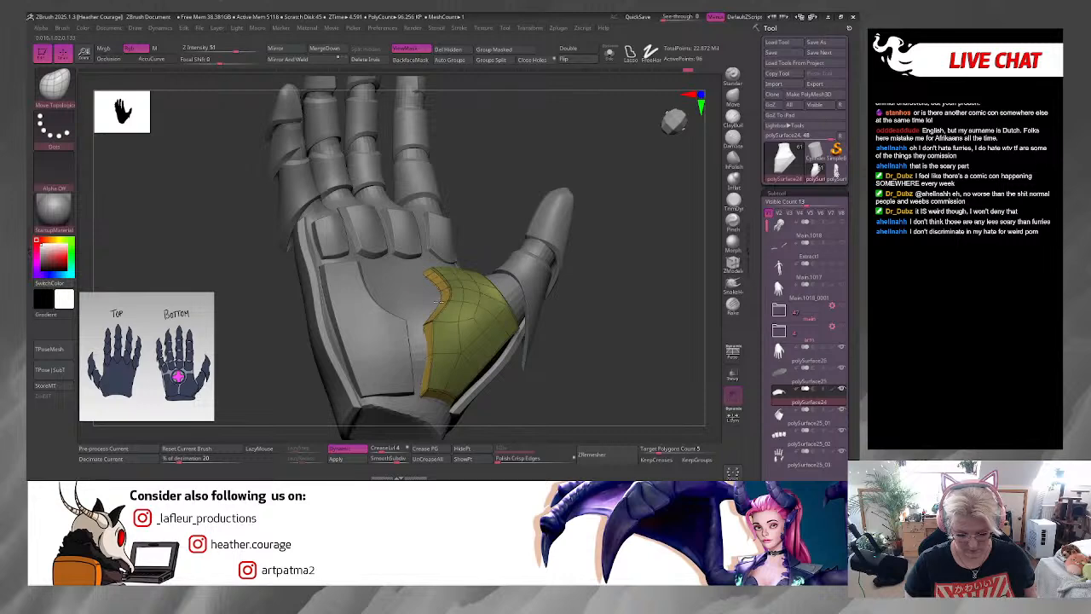
left_click_drag(574, 314, 573, 367)
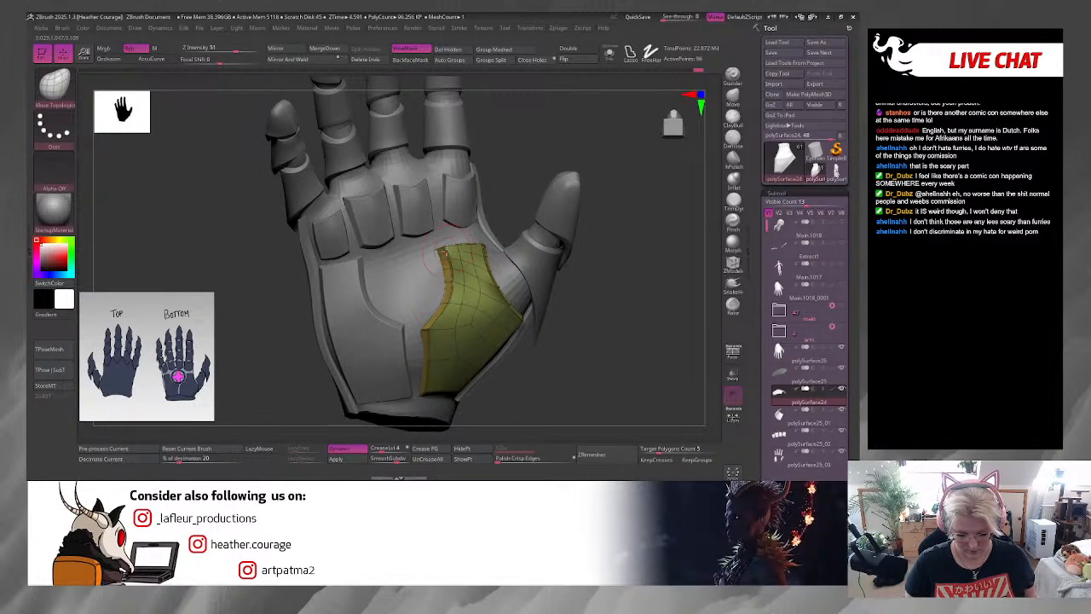
mouse_move(525, 197)
left_mouse_down()
mouse_move(523, 186)
mouse_move(530, 215)
left_mouse_up()
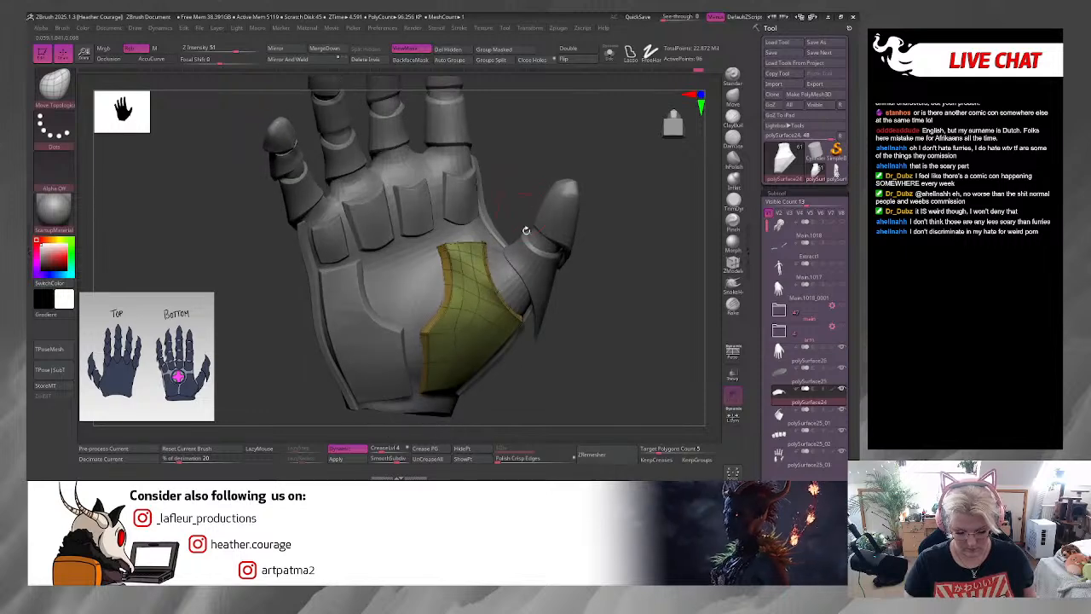
mouse_move(636, 343)
left_mouse_down("alt")
mouse_move(592, 212)
mouse_move(633, 397)
mouse_move(626, 341)
left_mouse_up("alt")
Step: Select the hand's base mesh and subdivide it up to subdivision level 5
left_click(541, 309, "alt")
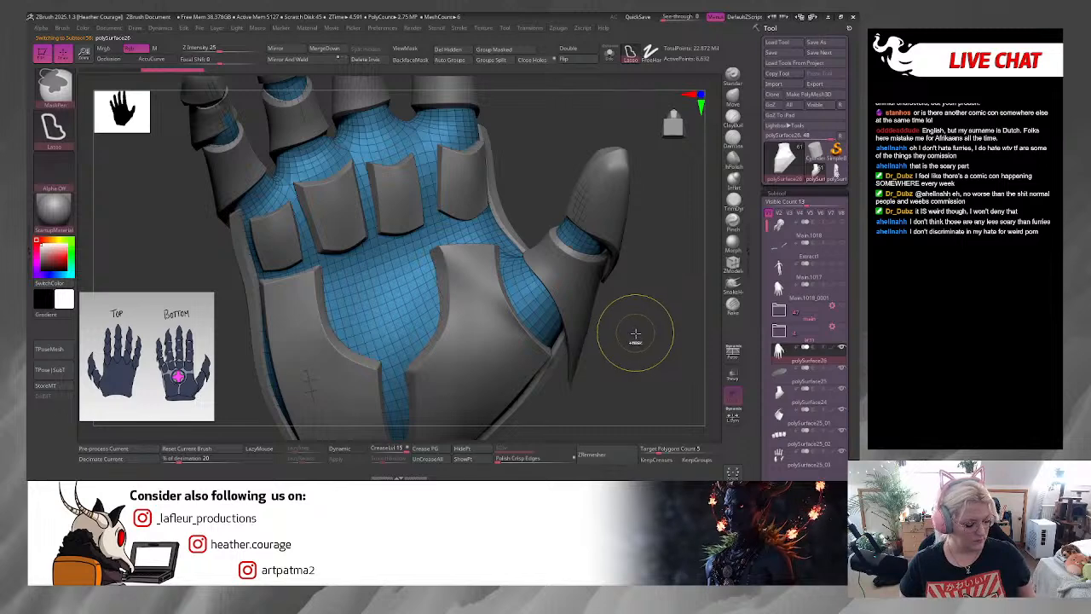
key("ctrl+d")
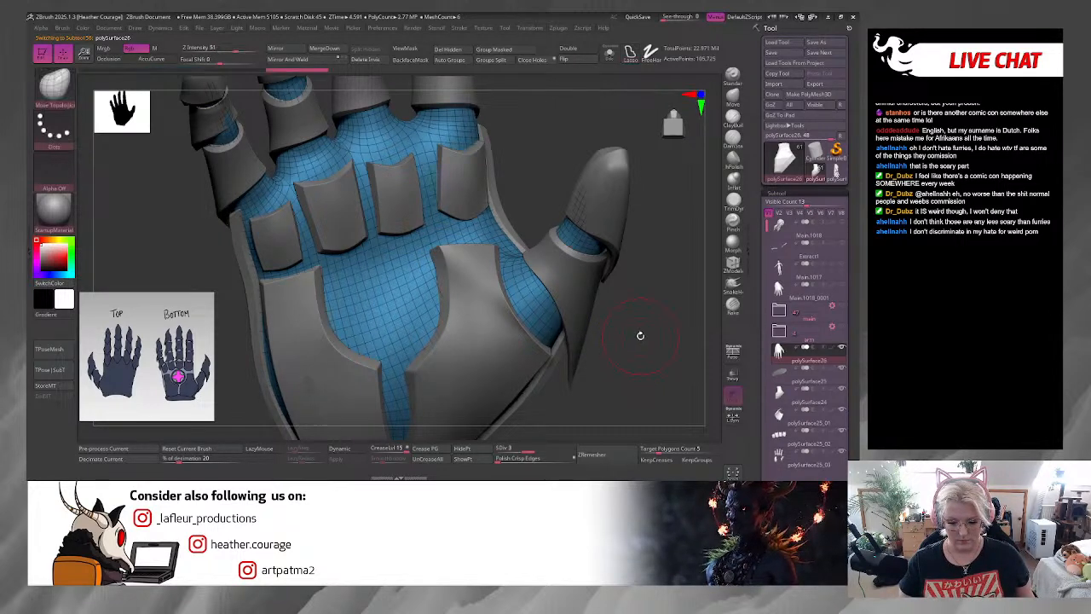
key("ctrl+d")
key("space")
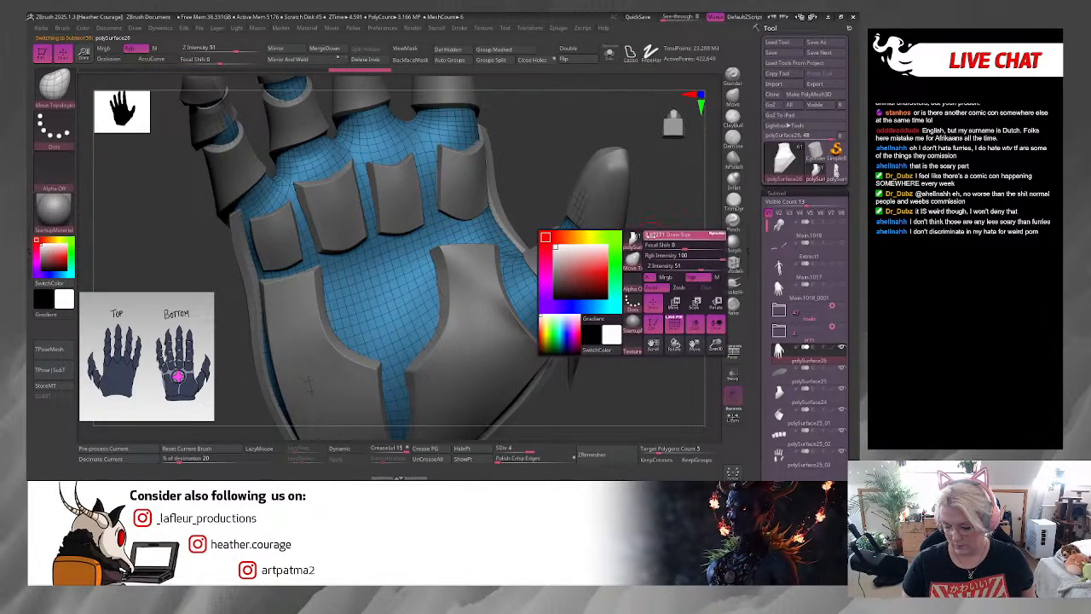
left_click_drag(651, 248, 658, 243)
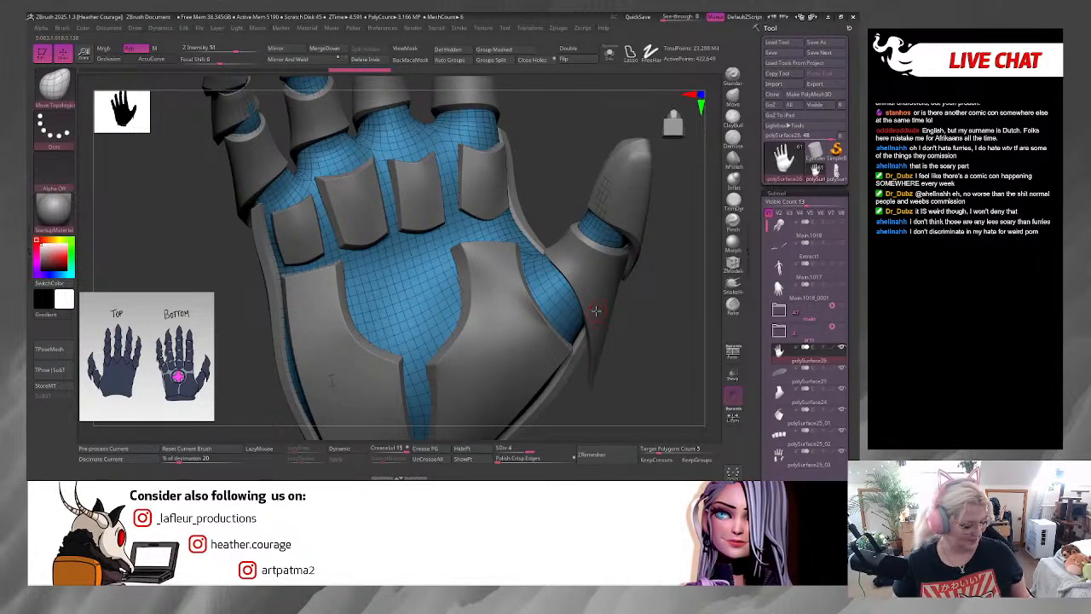
key("ctrl")
key("ctrl+d")
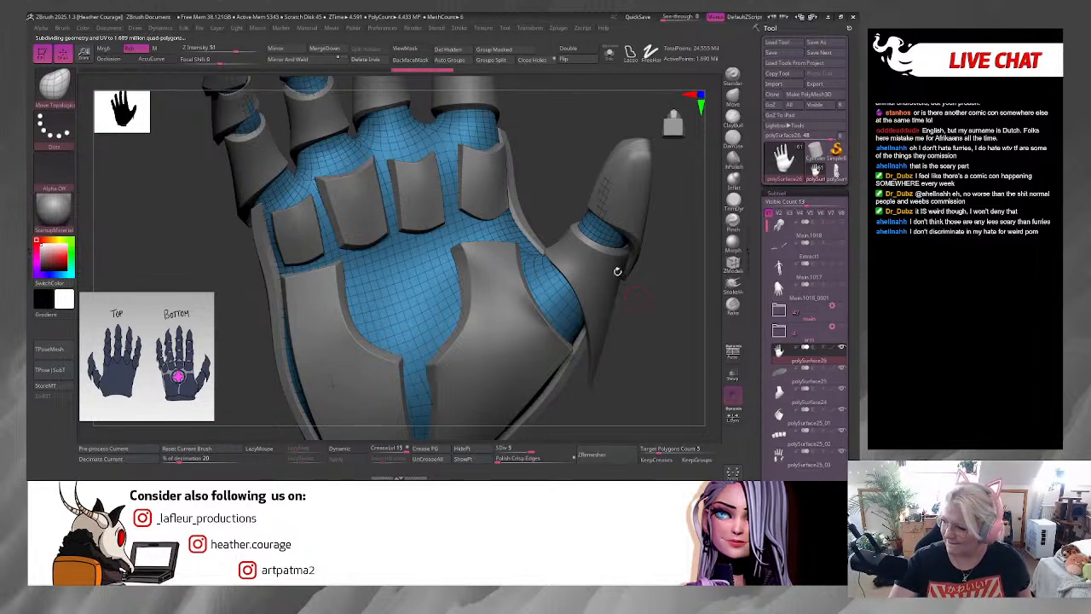
Step: Turn off the polygon wireframe display on the hand's base mesh, keeping the armour pieces shown around it
mouse_move(801, 332)
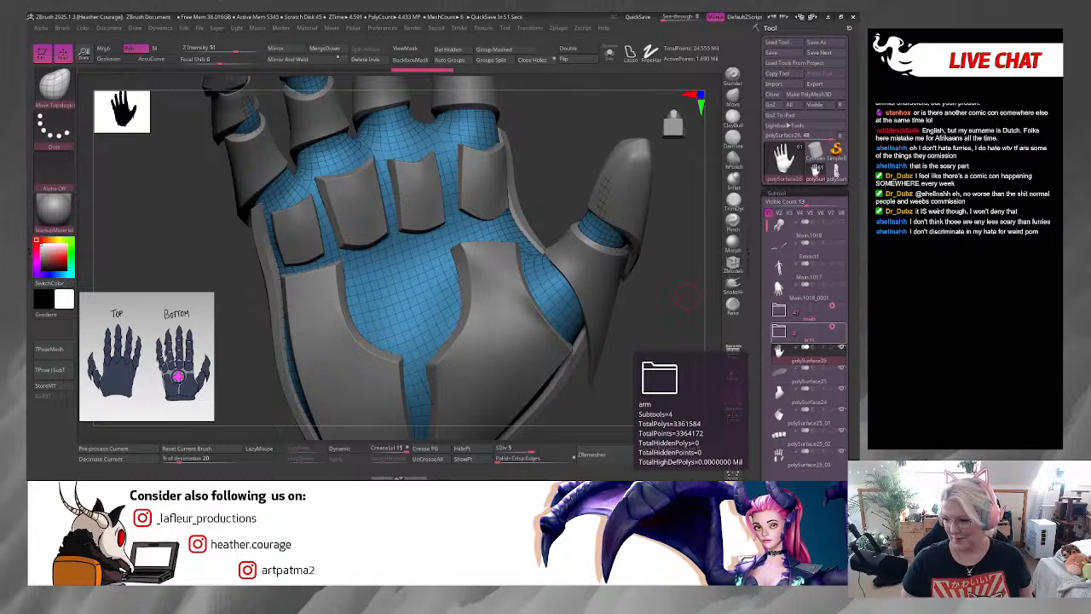
left_click_drag(670, 266, 652, 247)
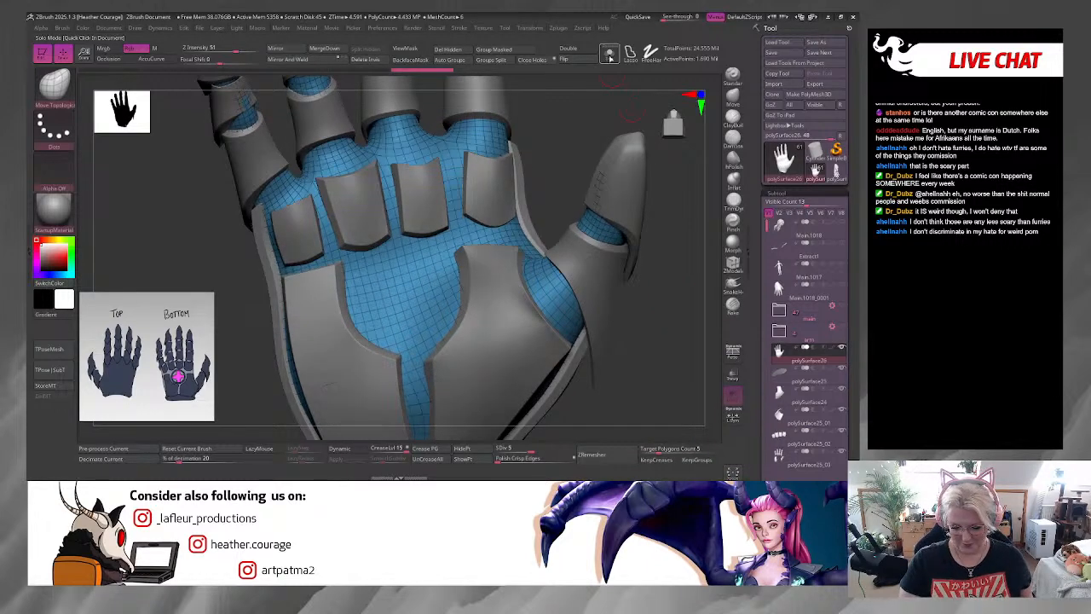
left_click(609, 54)
left_click(609, 55)
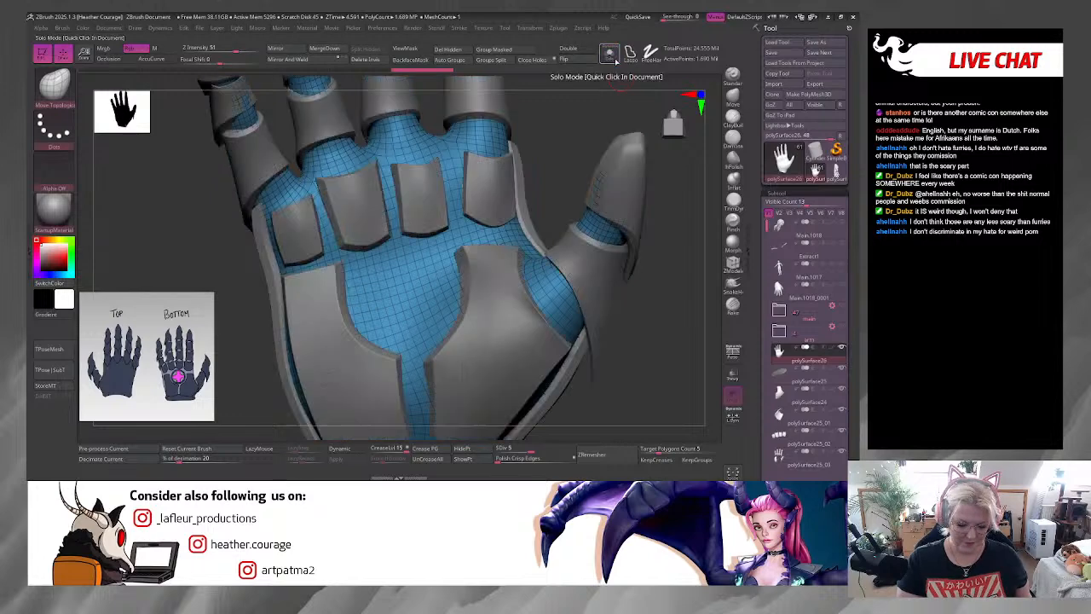
key("shift+f")
left_click_drag(658, 348, 663, 385)
mouse_move(655, 345)
left_mouse_down()
mouse_move(671, 280)
mouse_move(638, 289)
left_mouse_up()
Step: Try masking a round area in the palm centre with the Lasso stroke
mouse_move(417, 230)
left_mouse_down("ctrl")
mouse_move(391, 237)
mouse_move(380, 277)
mouse_move(427, 311)
left_mouse_up("ctrl")
left_click_drag(428, 213, 393, 233, "ctrl")
left_click(387, 370, "ctrl")
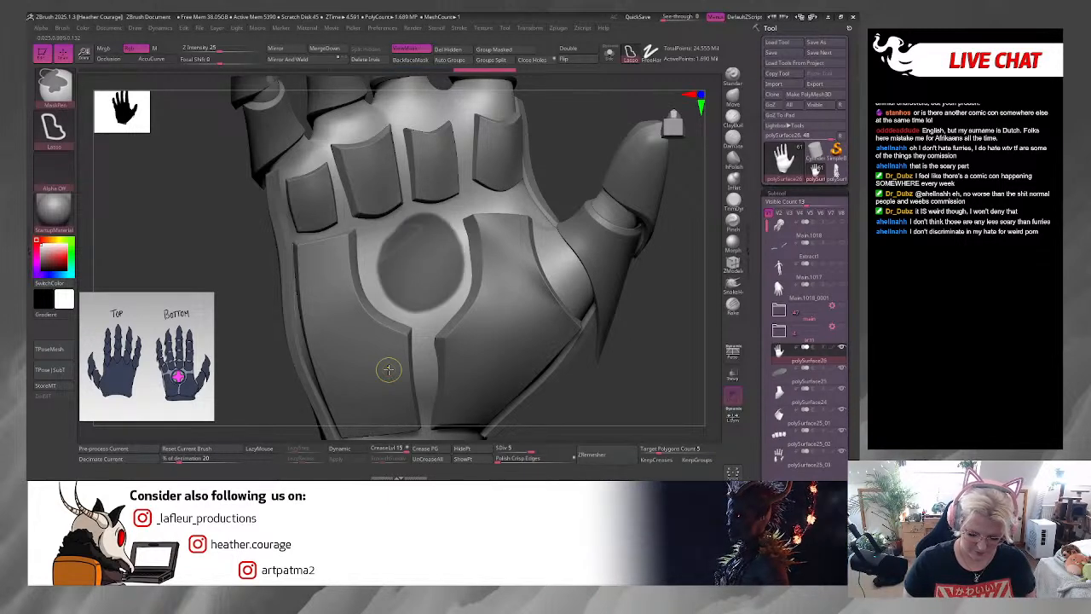
mouse_move(665, 298)
left_mouse_down()
mouse_move(684, 331)
mouse_move(674, 298)
left_mouse_up()
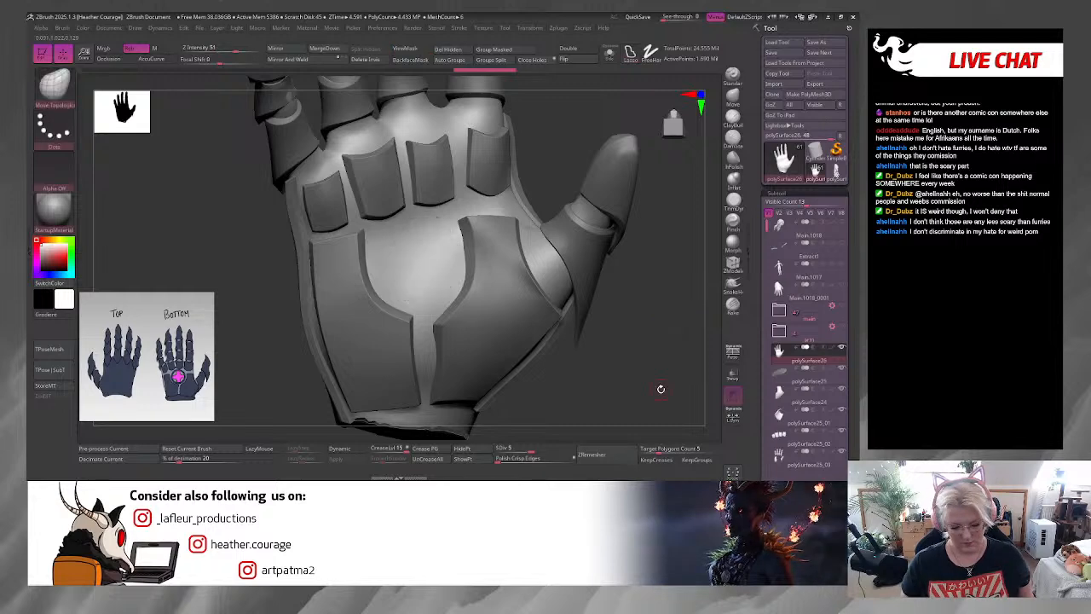
mouse_move(653, 362)
left_mouse_down("alt")
mouse_move(650, 370)
mouse_move(634, 318)
mouse_move(639, 298)
left_mouse_up("alt")
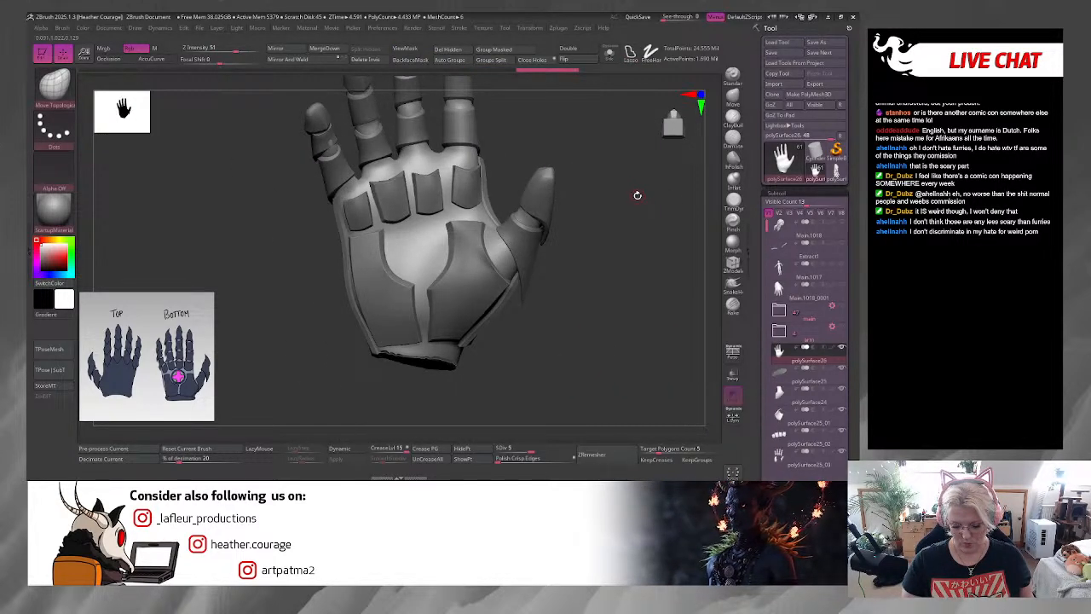
Step: Try painting a ring-shaped mask in the palm centre with the FreeHand stroke and undo it
left_click(55, 132, "ctrl")
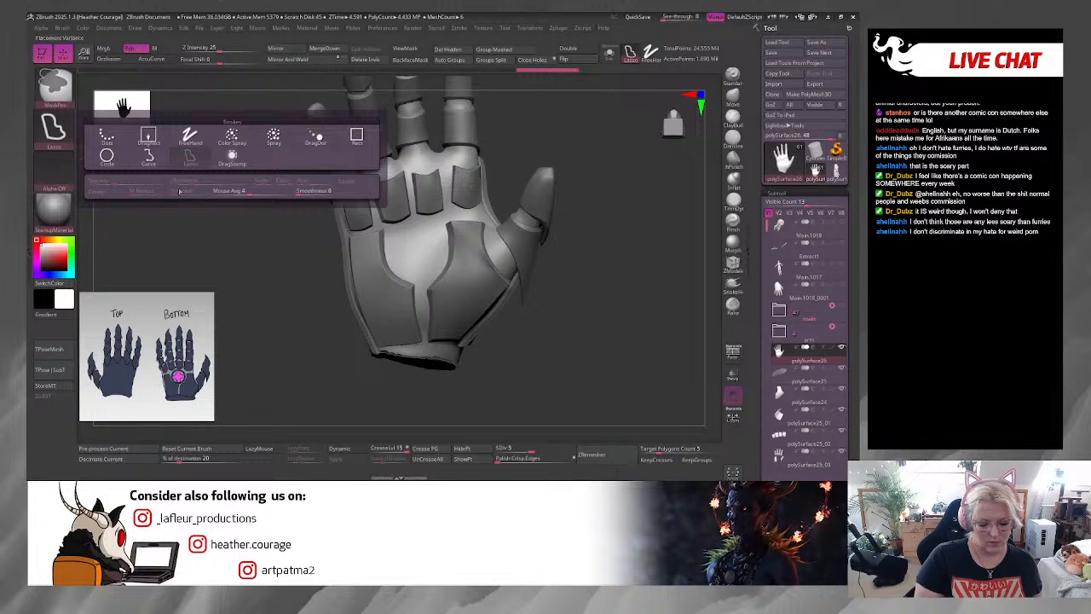
left_click(189, 136)
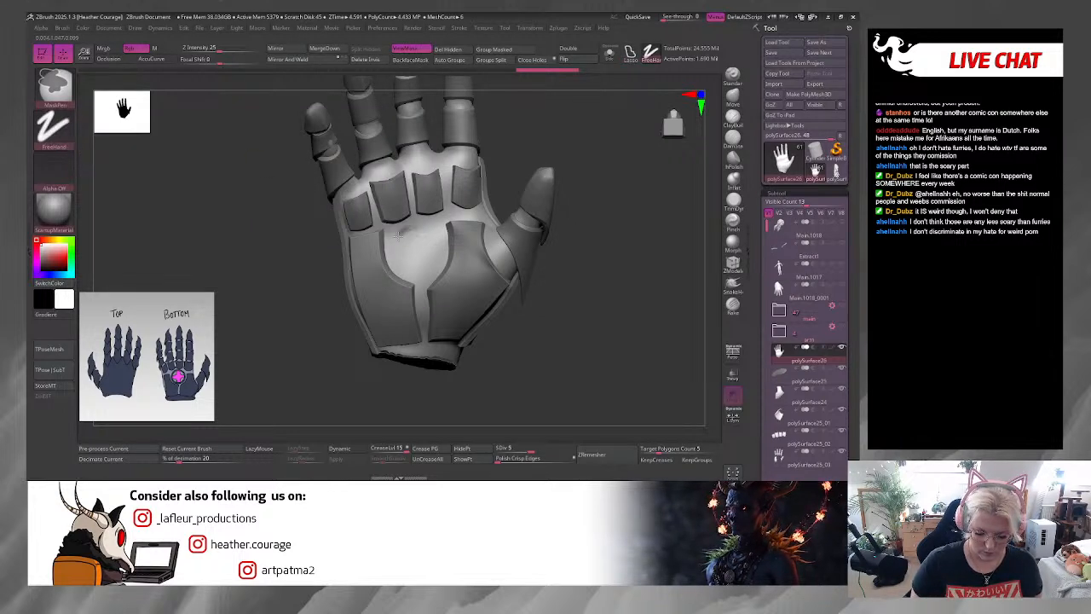
left_click_drag(396, 235, 409, 265, "ctrl")
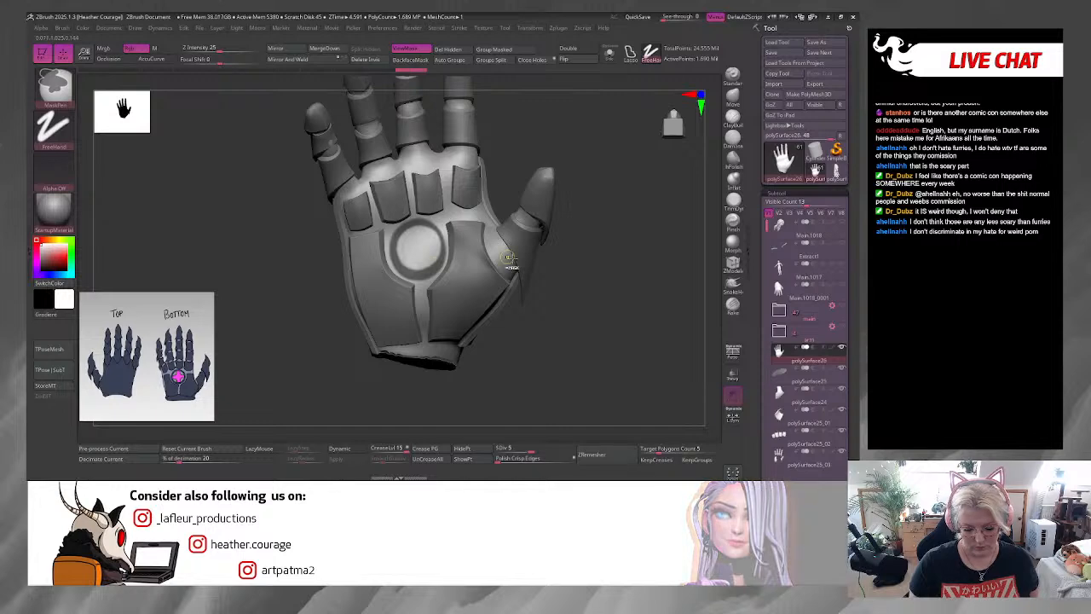
mouse_move(589, 251)
left_mouse_down("alt")
mouse_move(594, 293)
mouse_move(655, 327)
left_mouse_up("alt")
key("space")
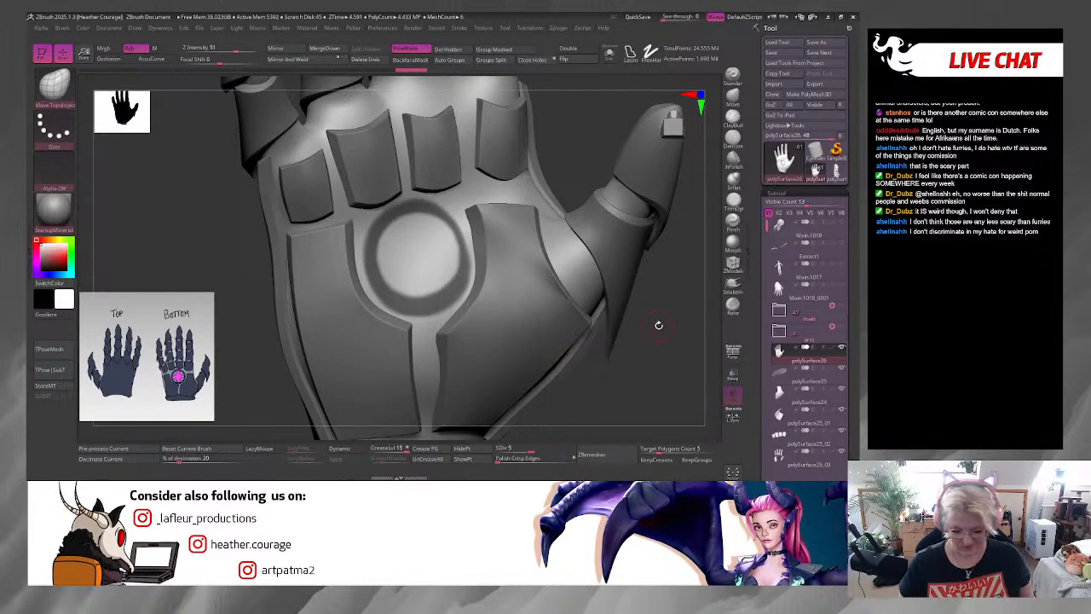
key("ctrl")
key("ctrl")
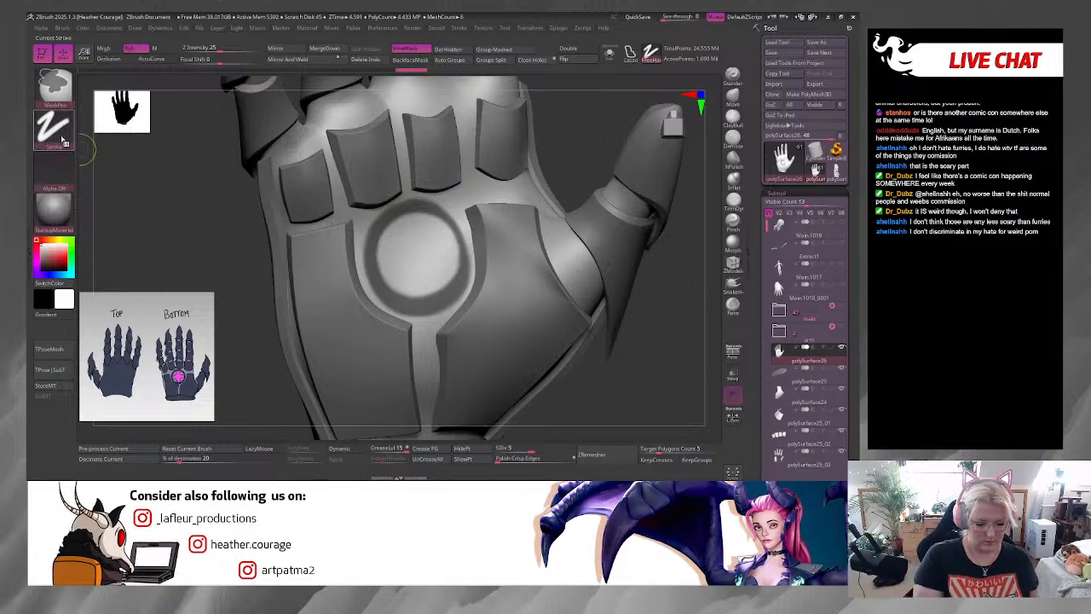
key("ctrl+z")
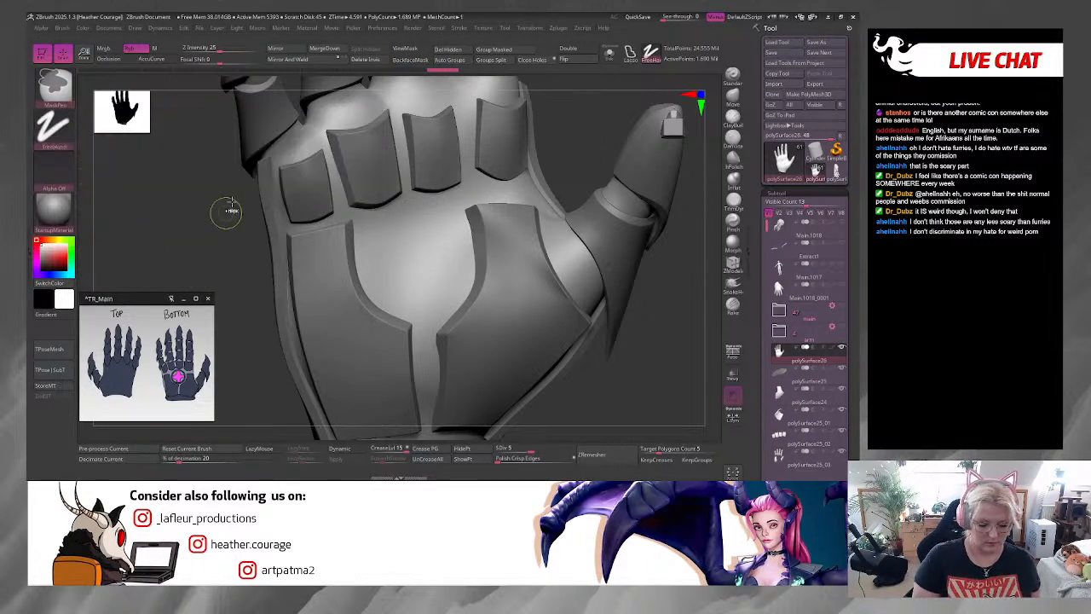
Step: Mask a circle in the palm centre between the two palm plates using the Circle stroke, redrawing it until it is centred
left_click(53, 128)
left_click(107, 156)
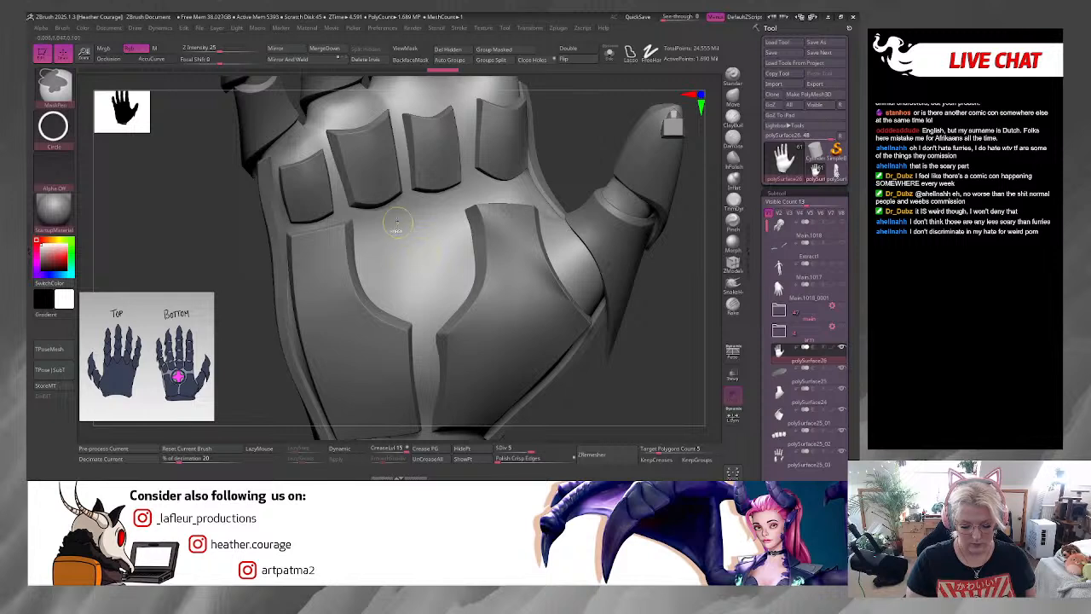
left_click_drag(426, 261, 470, 305)
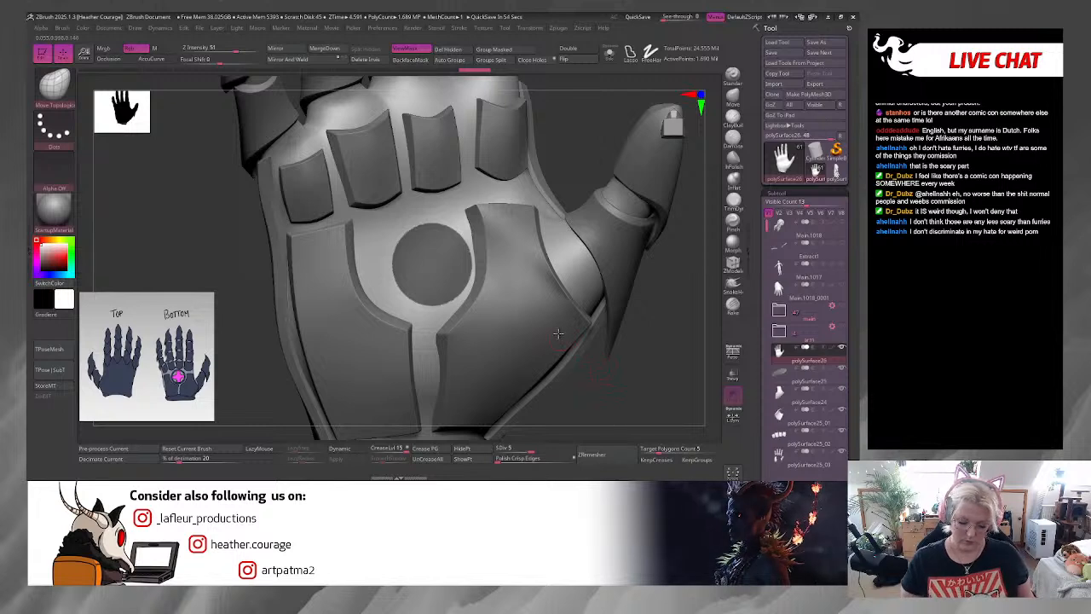
left_click_drag(686, 321, 693, 333, "ctrl")
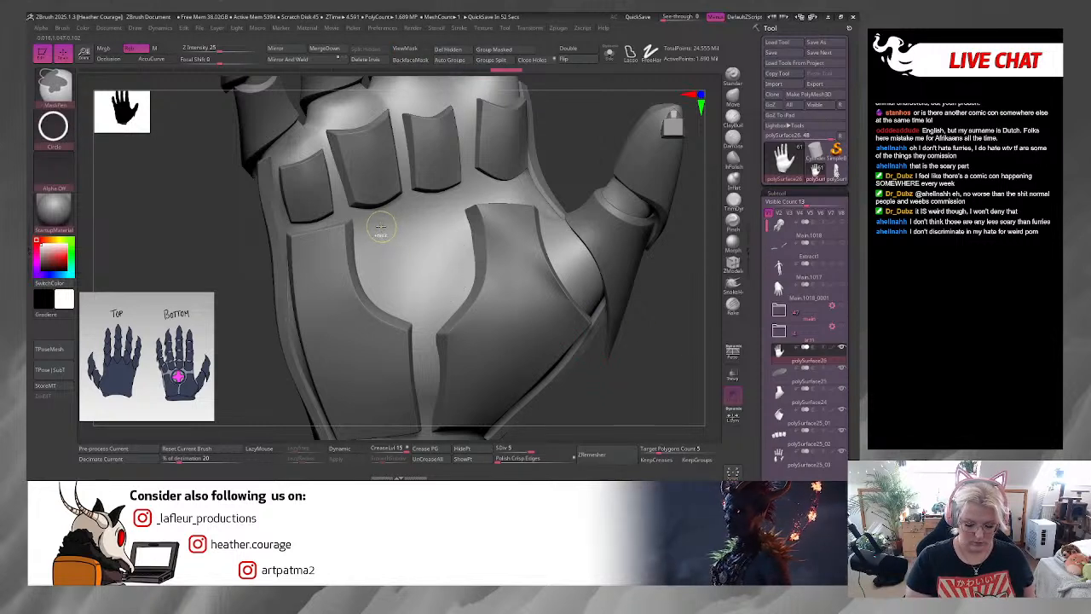
left_click_drag(380, 227, 469, 314, "ctrl")
left_click_drag(674, 335, 678, 365, "ctrl")
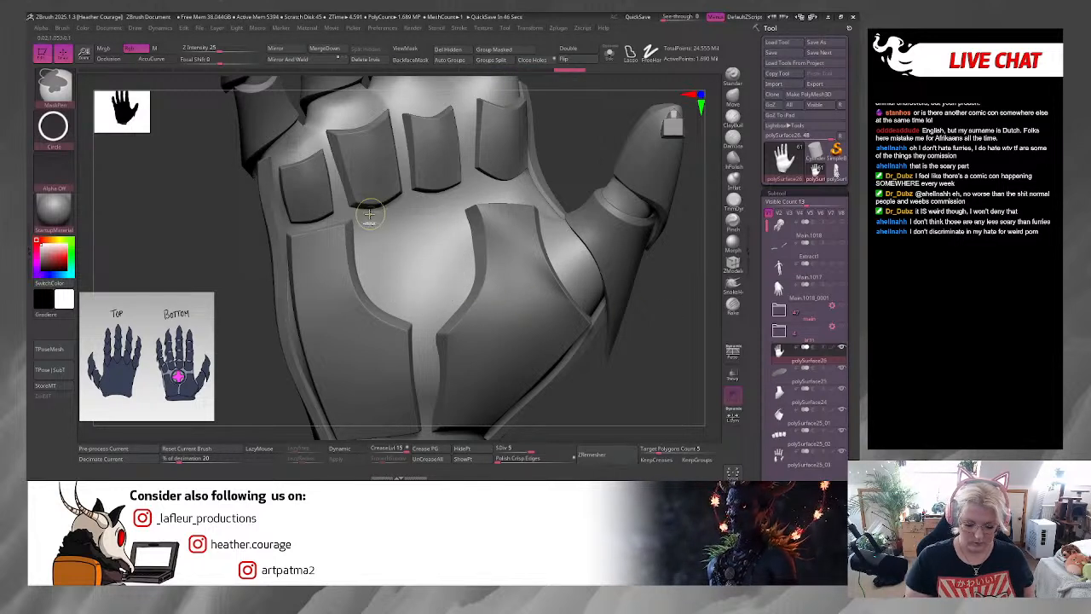
left_click_drag(372, 217, 467, 315, "ctrl")
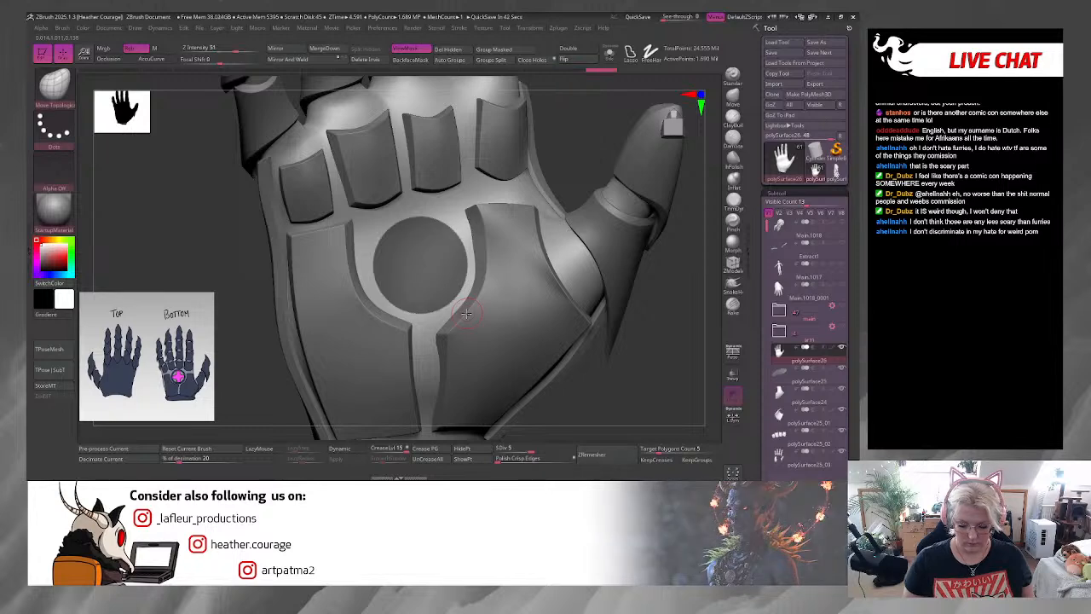
Step: Extract the masked palm circle as a separate subtool with a thickness of 0 and accept the extraction
left_click_drag(634, 345, 616, 232, "alt")
left_click_drag(755, 421, 754, 366)
left_click(776, 275)
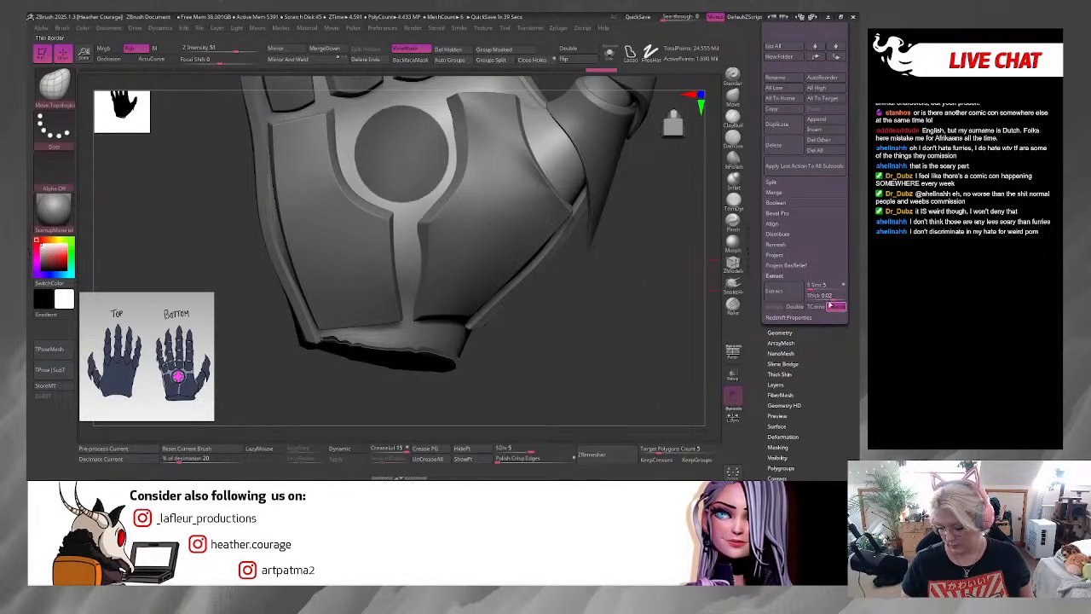
left_click(828, 297)
key("Return")
left_click(774, 291)
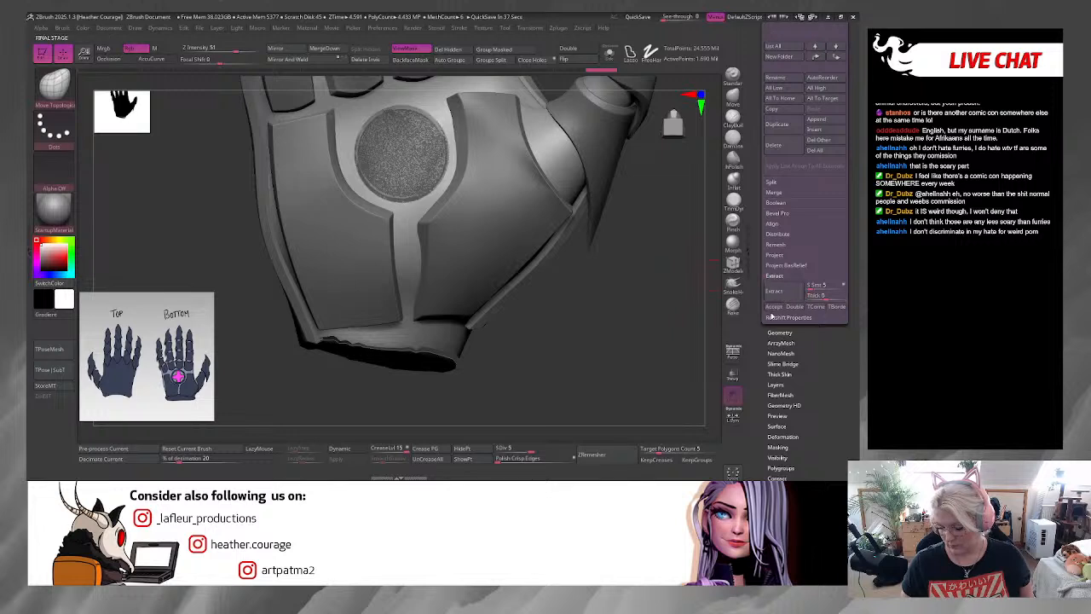
left_click(773, 306)
Step: Clear the mask from the extracted palm disc and isolate the disc in Solo mode
left_click_drag(630, 273, 620, 371, "ctrl")
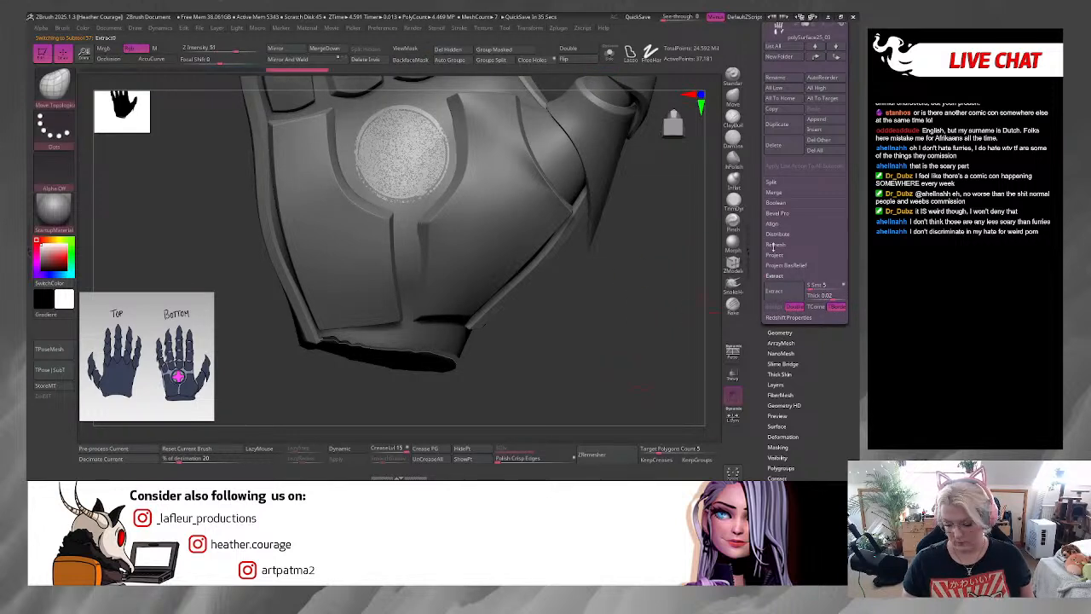
scroll(754, 233, "up", 5)
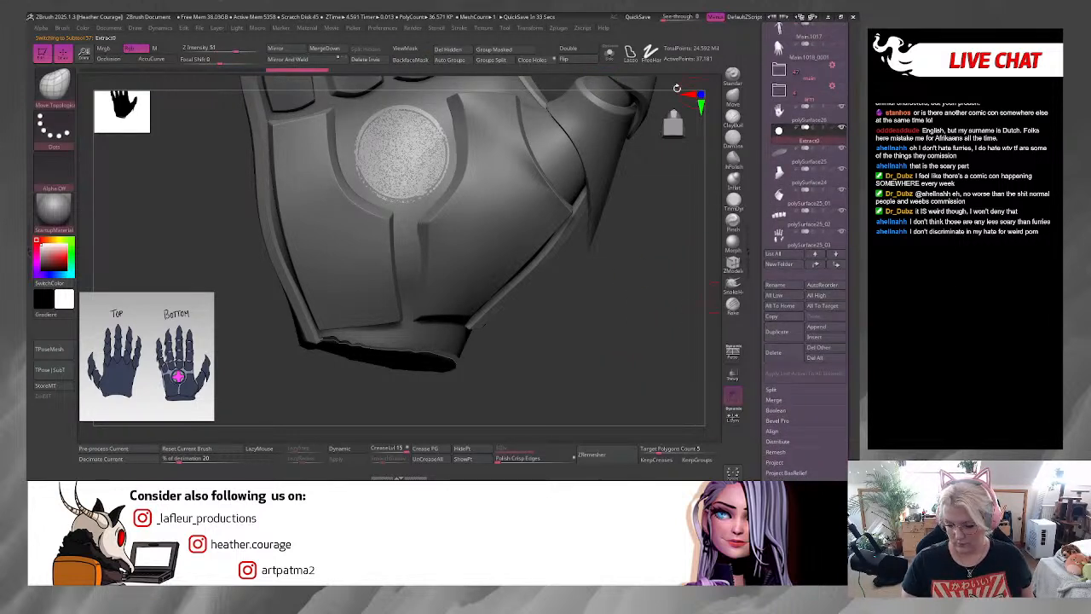
left_click(609, 53)
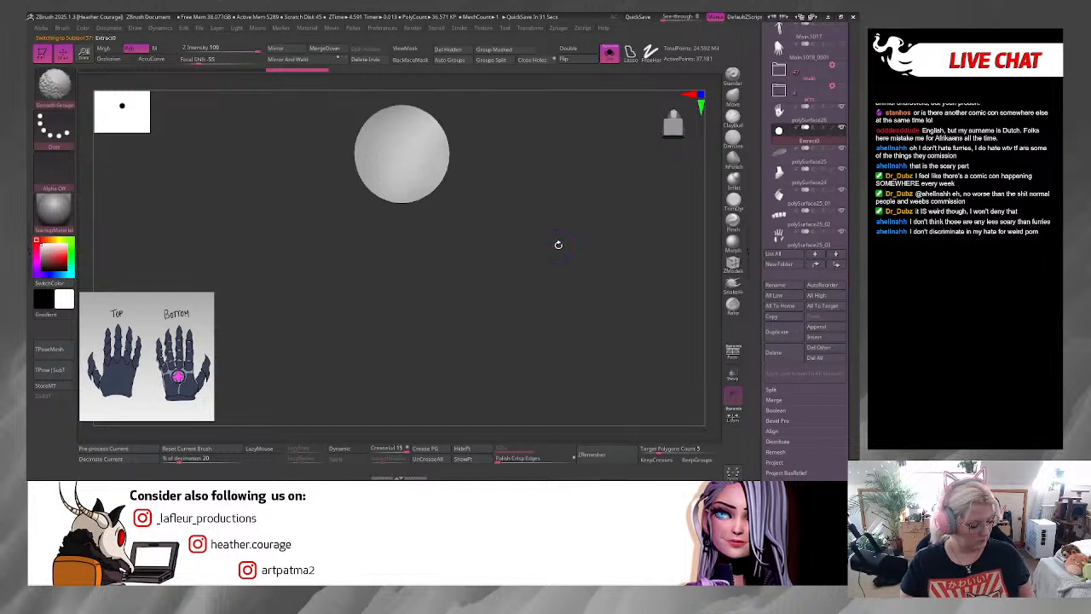
Step: Auto-group the extracted palm disc and split its polygroups into separate subtools, accepting the non-undoable operation
left_click_drag(540, 187, 573, 199)
left_click(670, 120)
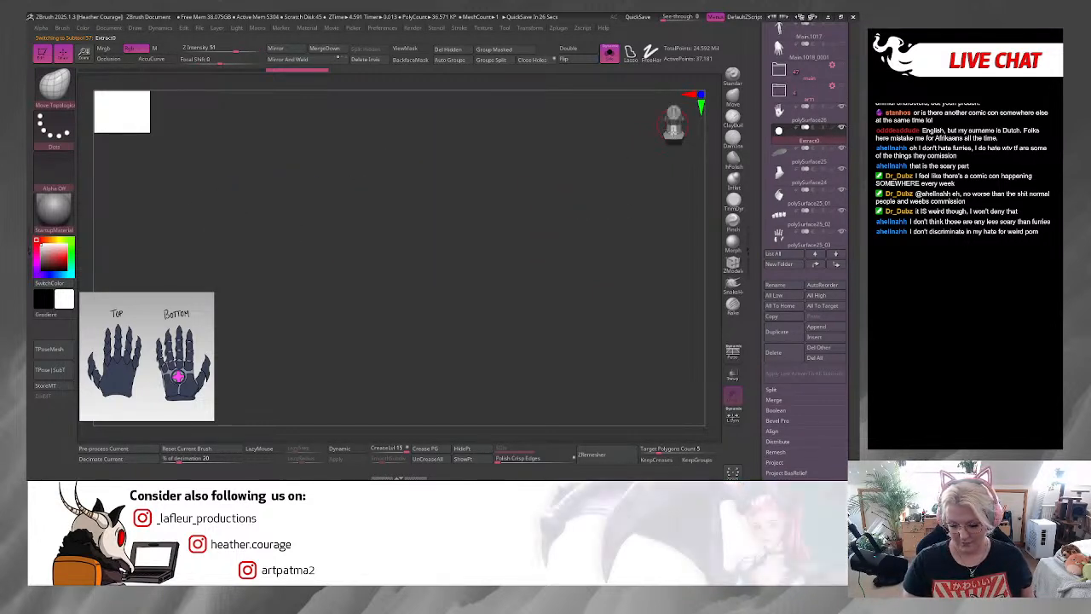
left_click_drag(626, 209, 524, 314)
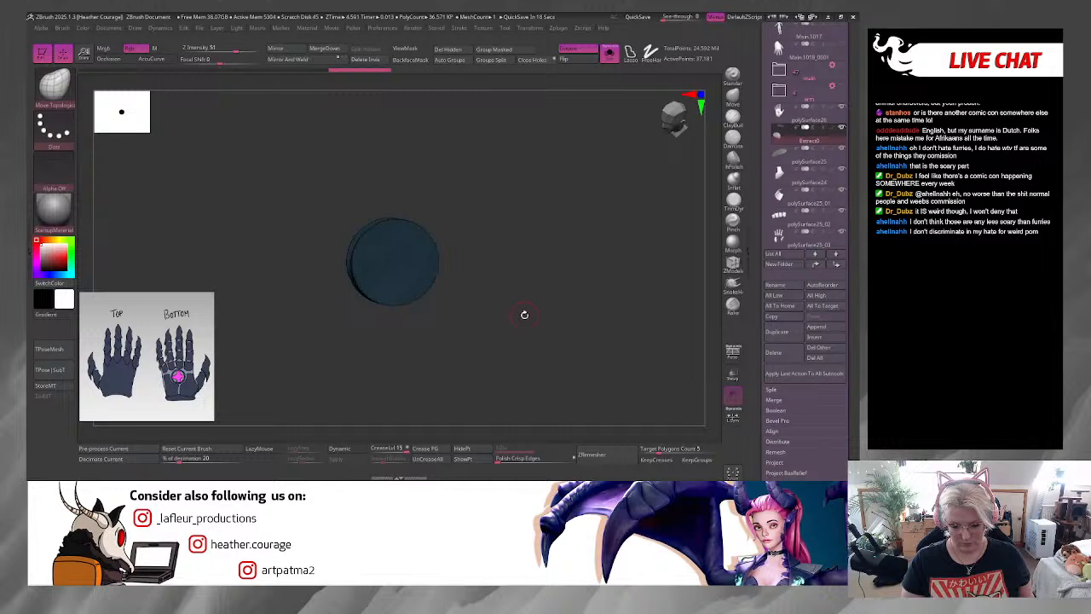
left_click(489, 60)
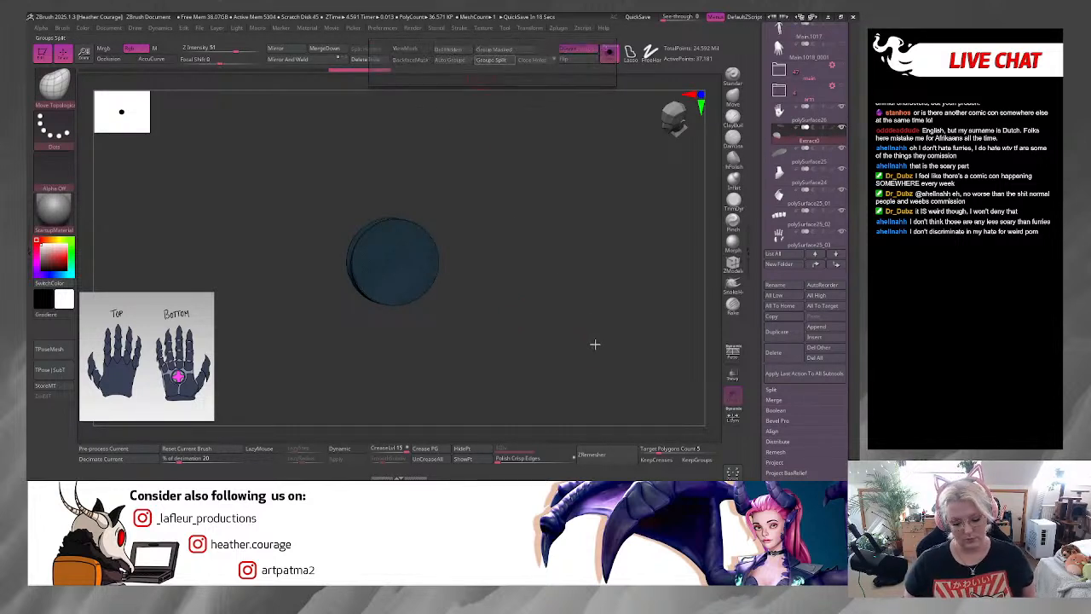
left_click(450, 60)
left_click(490, 60)
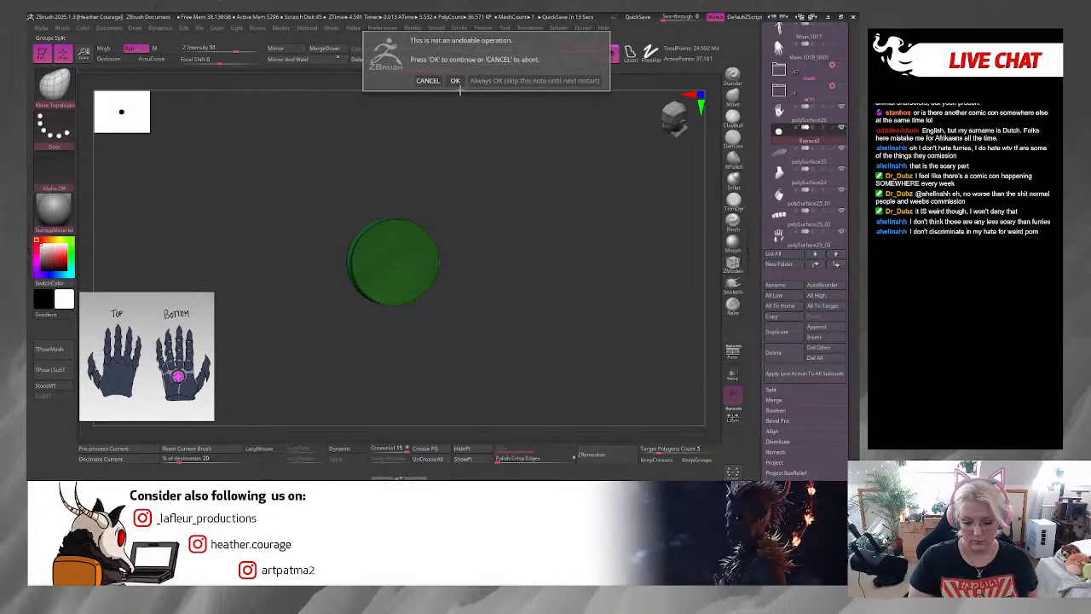
left_click(452, 80)
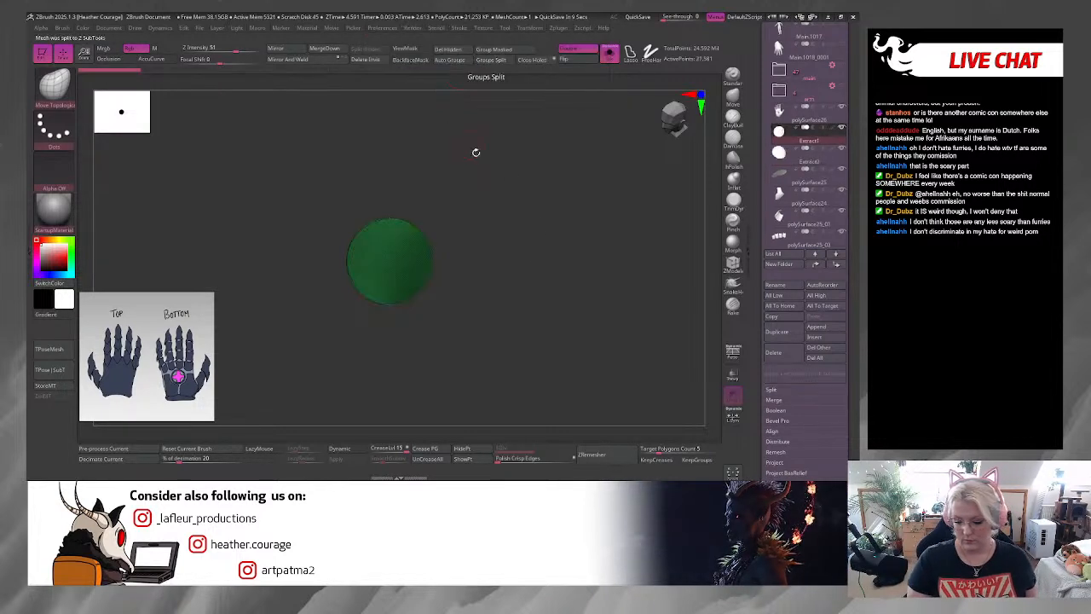
Step: Delete the polySurface25 subtool, the tiny sliver listed below the two discs
left_click(805, 181)
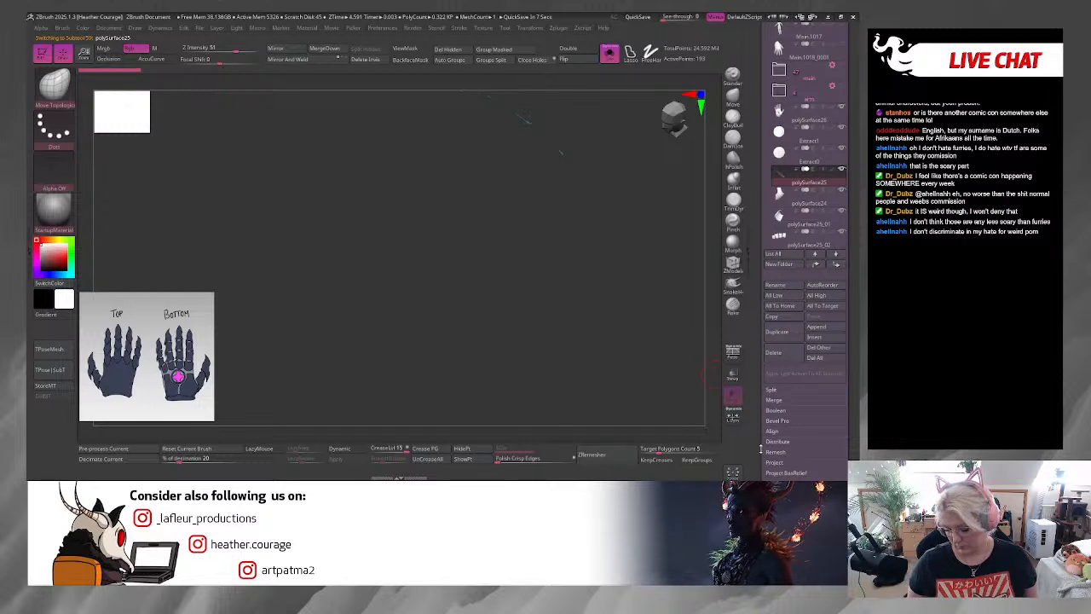
left_click_drag(761, 449, 761, 385)
left_click(776, 291)
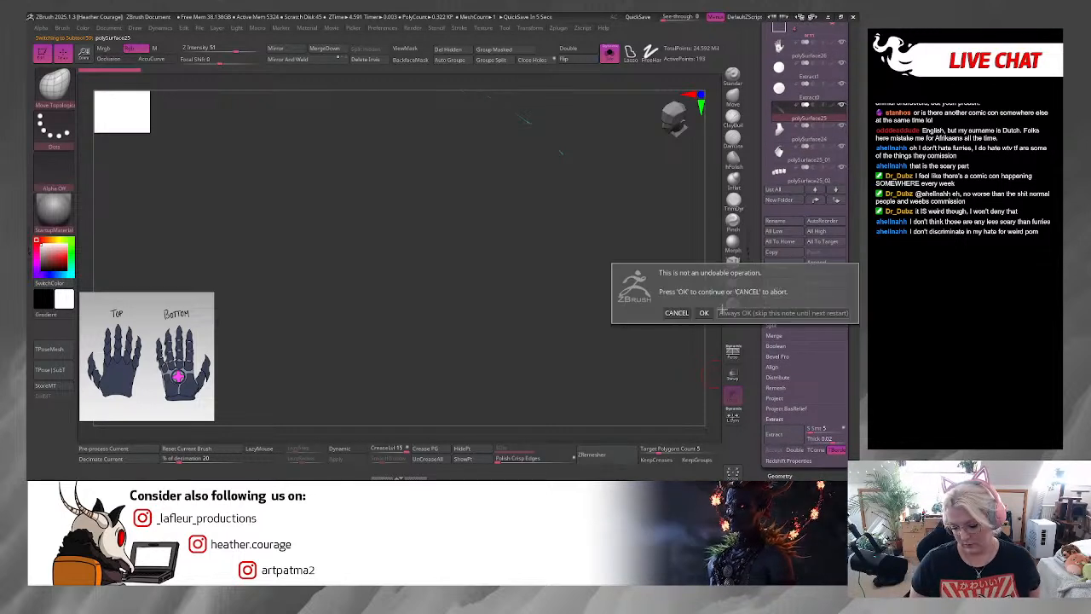
left_click(706, 312)
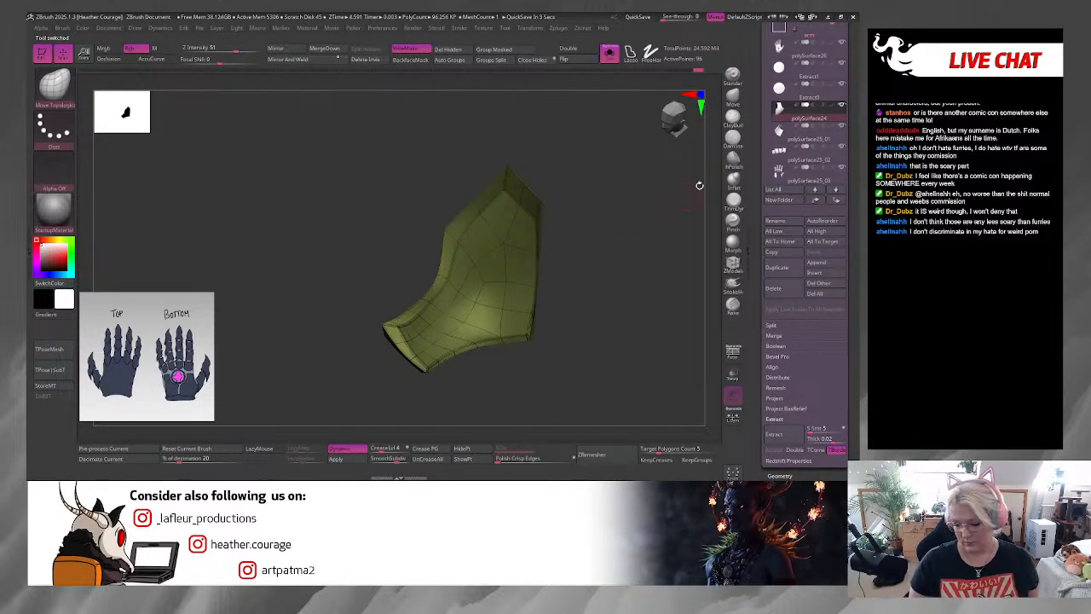
Step: Compare the two disc pieces alone and against the whole hand, and delete the Extract0 piece
left_click(779, 89)
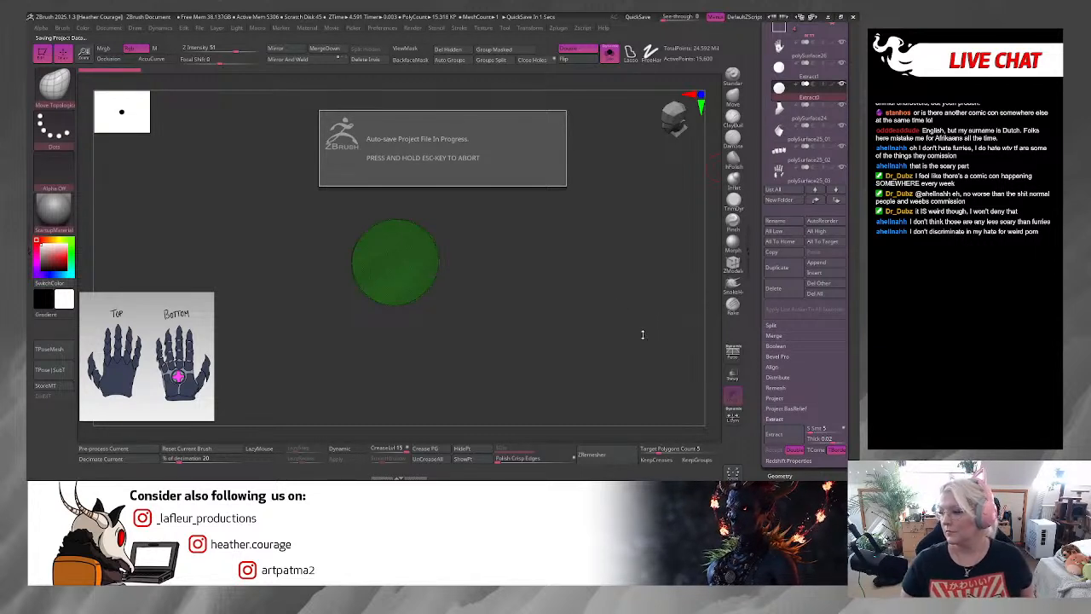
left_click_drag(649, 342, 679, 312)
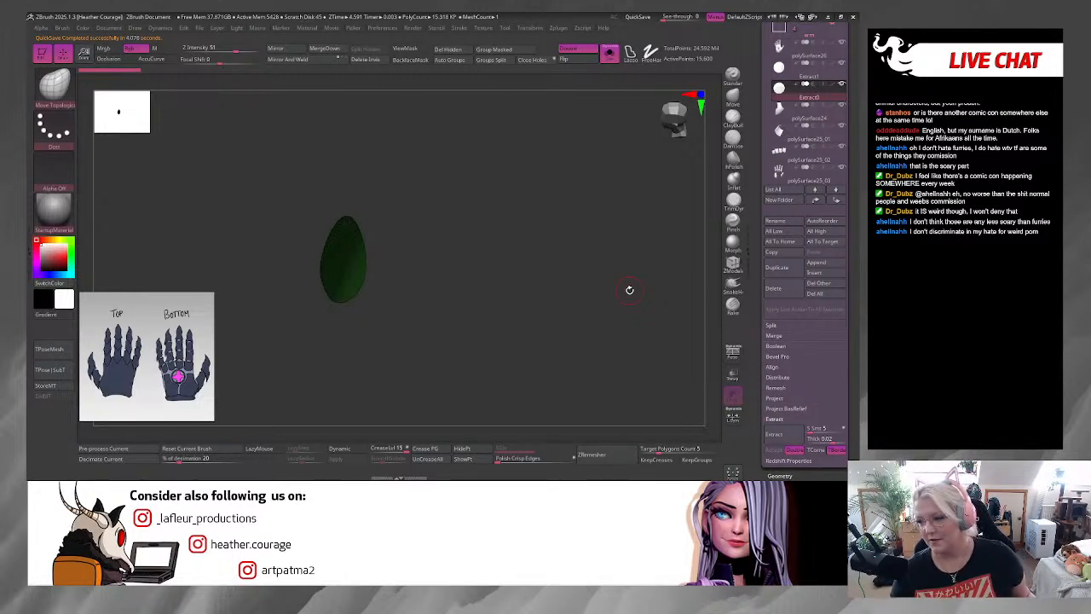
left_click_drag(629, 290, 596, 286)
left_click(778, 68)
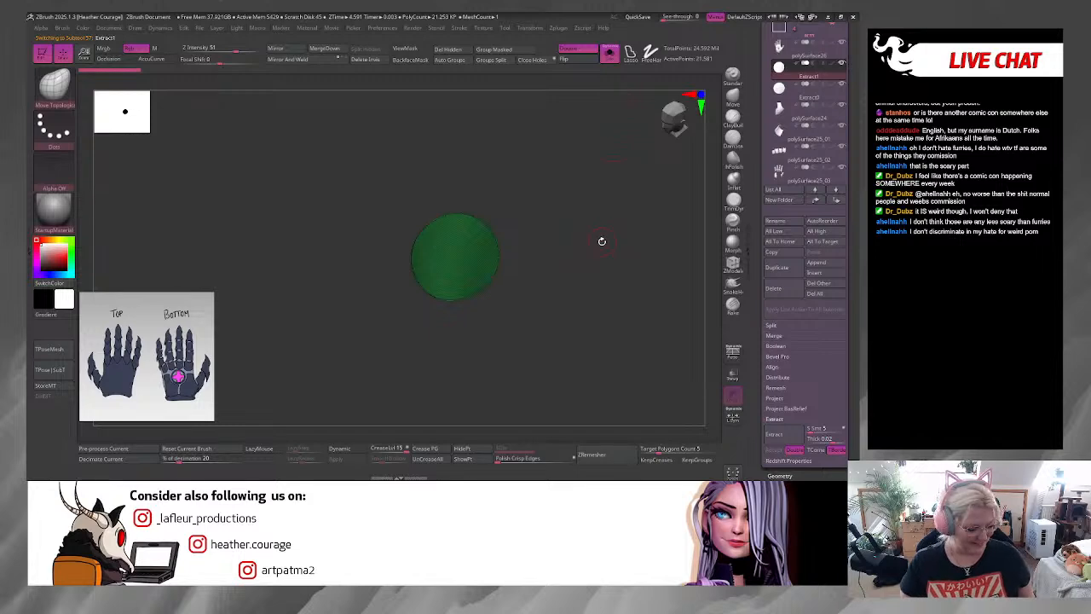
left_click(609, 52)
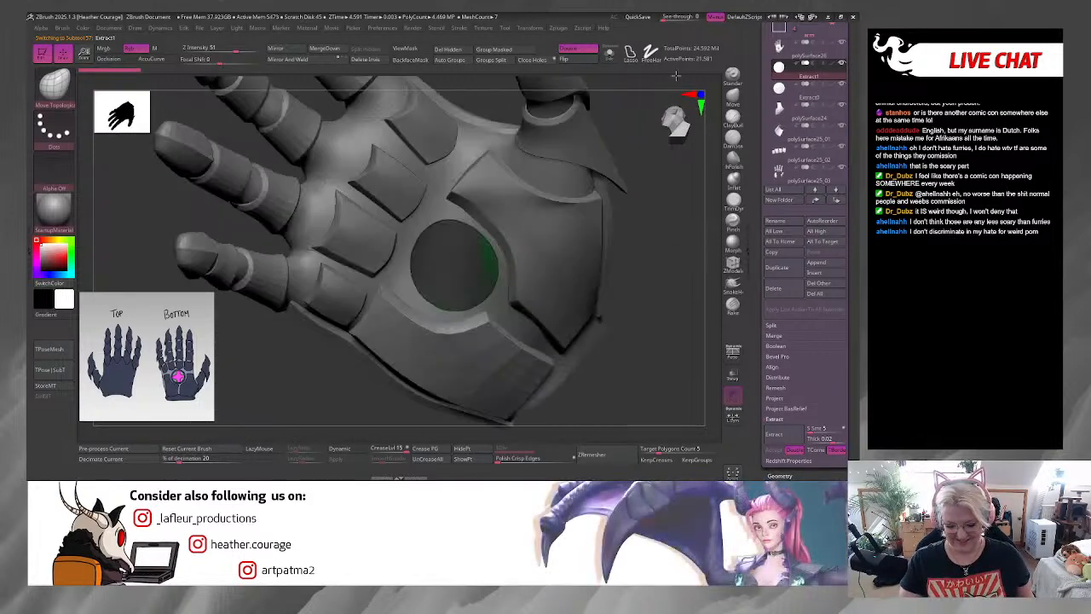
mouse_move(651, 253)
left_mouse_down()
mouse_move(628, 293)
mouse_move(641, 270)
mouse_move(637, 308)
left_mouse_up()
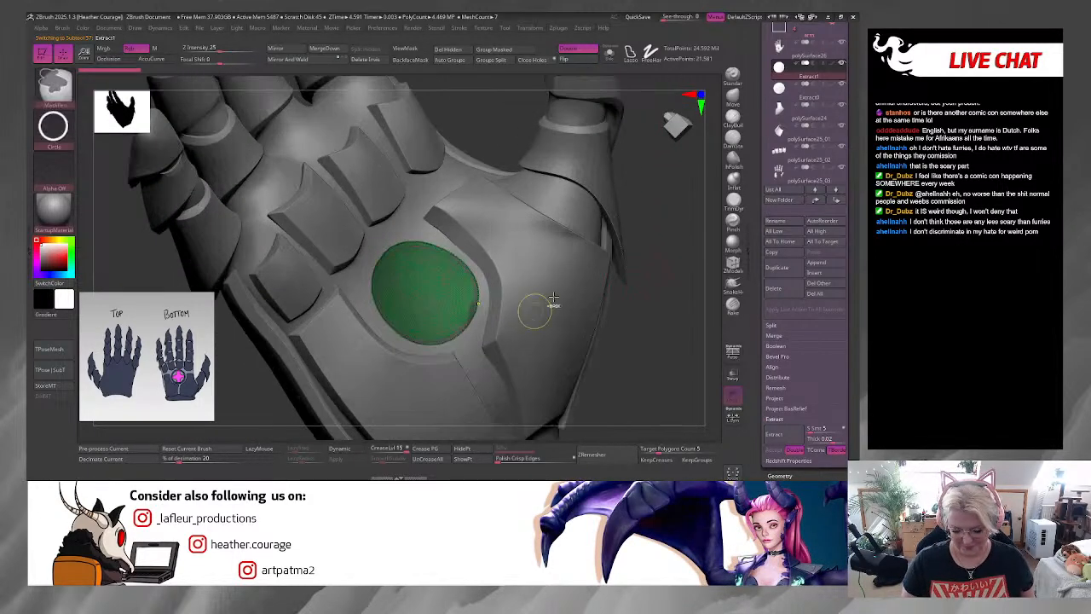
left_click(781, 89)
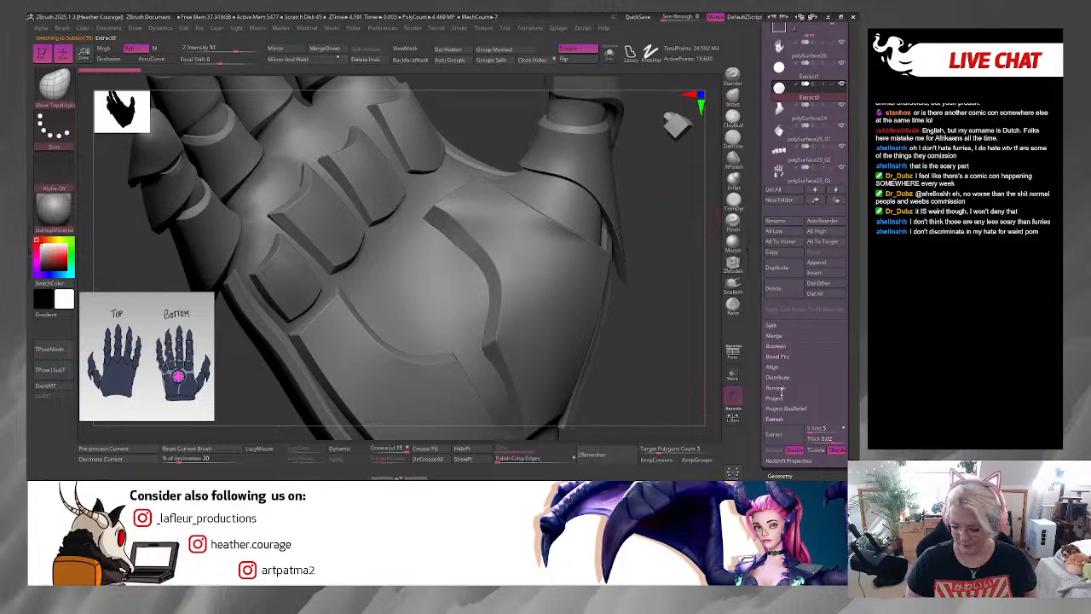
left_click(773, 288)
left_click(673, 310)
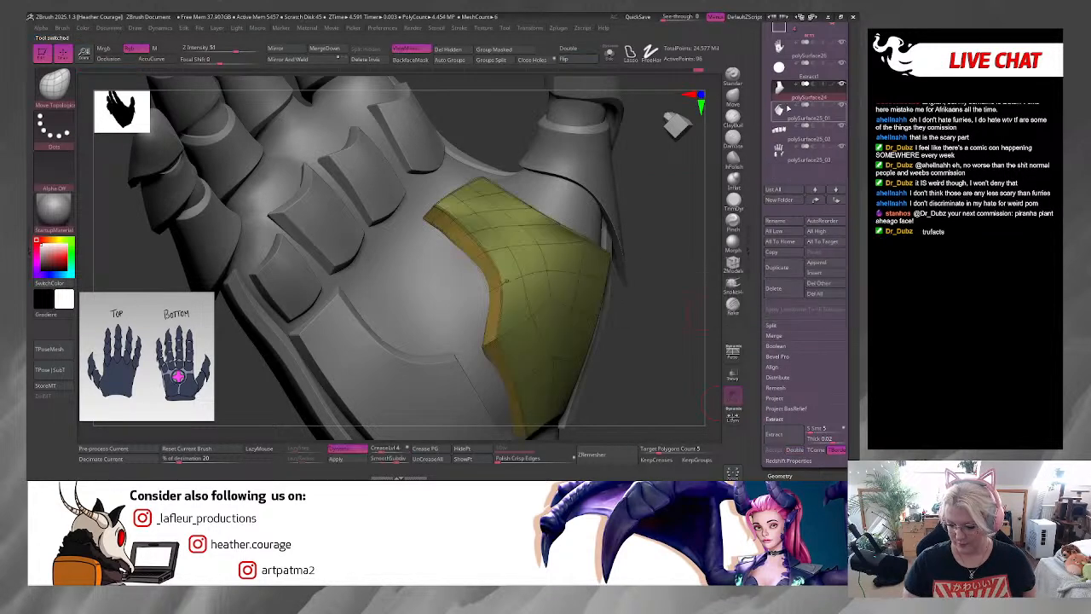
Step: Isolate the remaining palm disc and ZRemesh it with a target polygon count of 1.29117, keeping creases and groups
left_click(793, 72)
left_click_drag(632, 311, 626, 263)
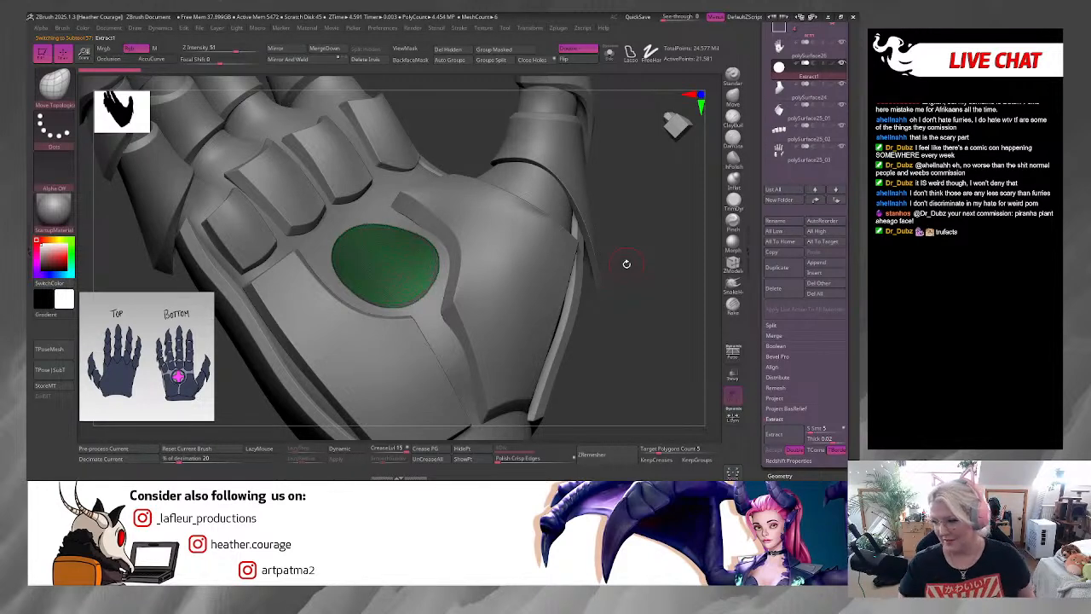
left_click_drag(645, 210, 651, 196)
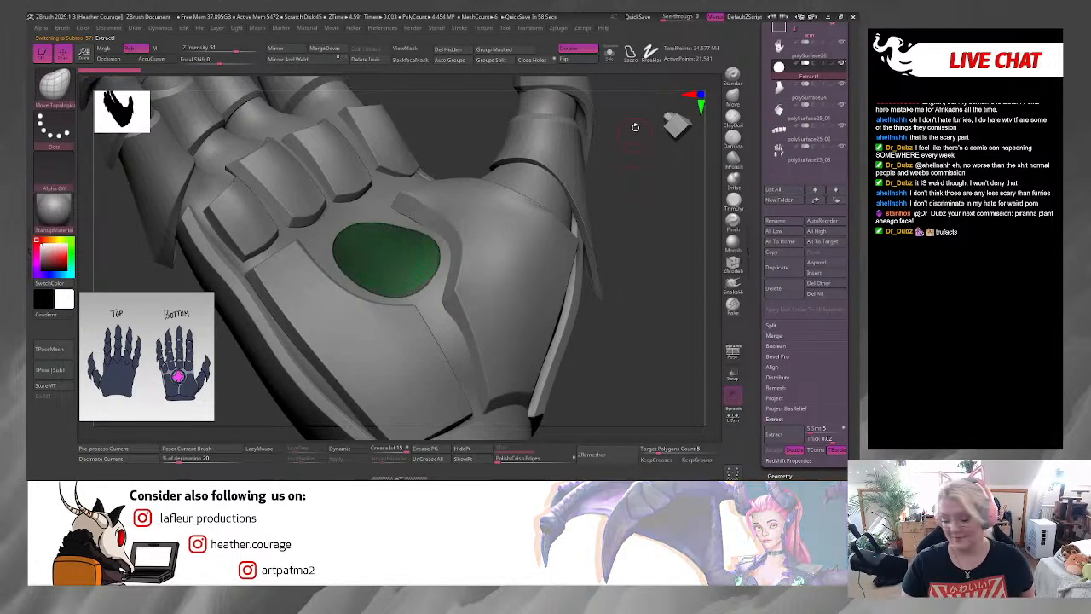
left_click(611, 60)
left_click_drag(561, 223, 617, 393, "alt")
left_click_drag(621, 294, 626, 434, "alt")
right_click(597, 346)
left_click(438, 450)
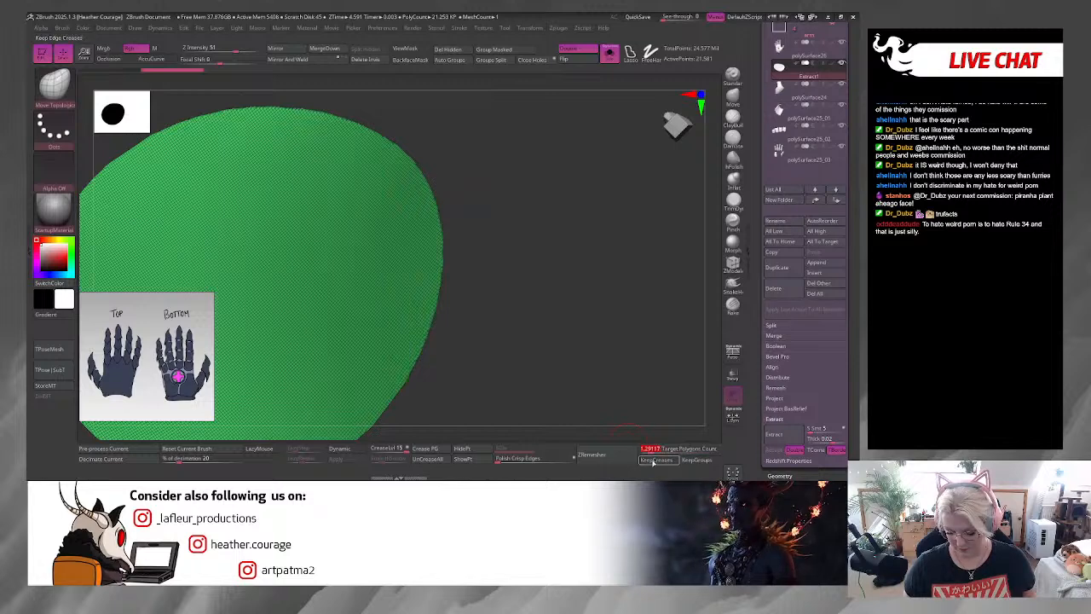
left_click(614, 456)
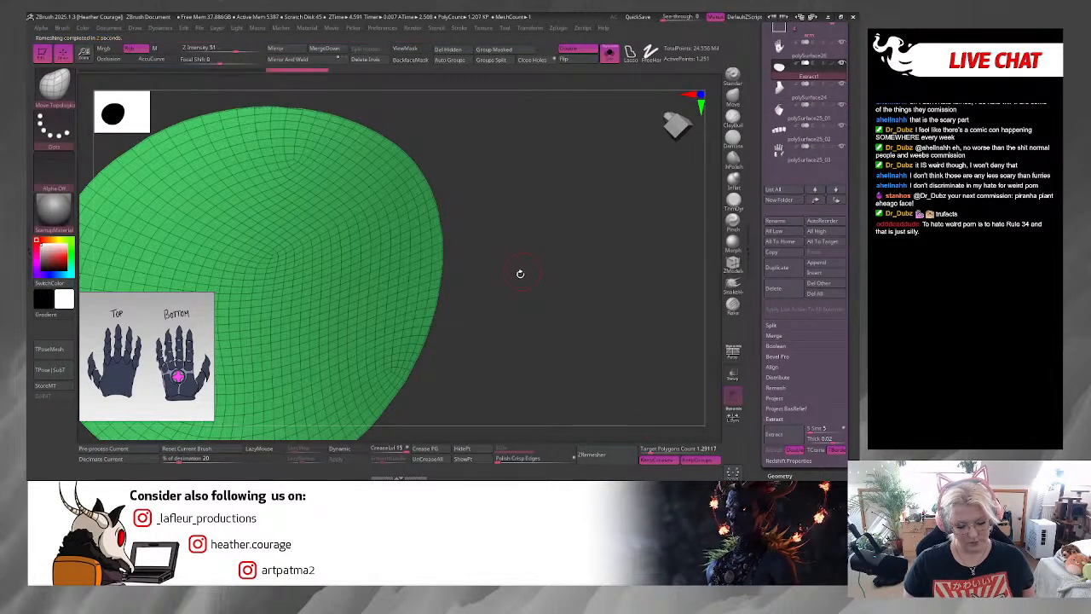
Step: ZRemesh the palm disc again with the target polygon count lowered to 0.1
left_click_drag(518, 270, 508, 241)
key("f")
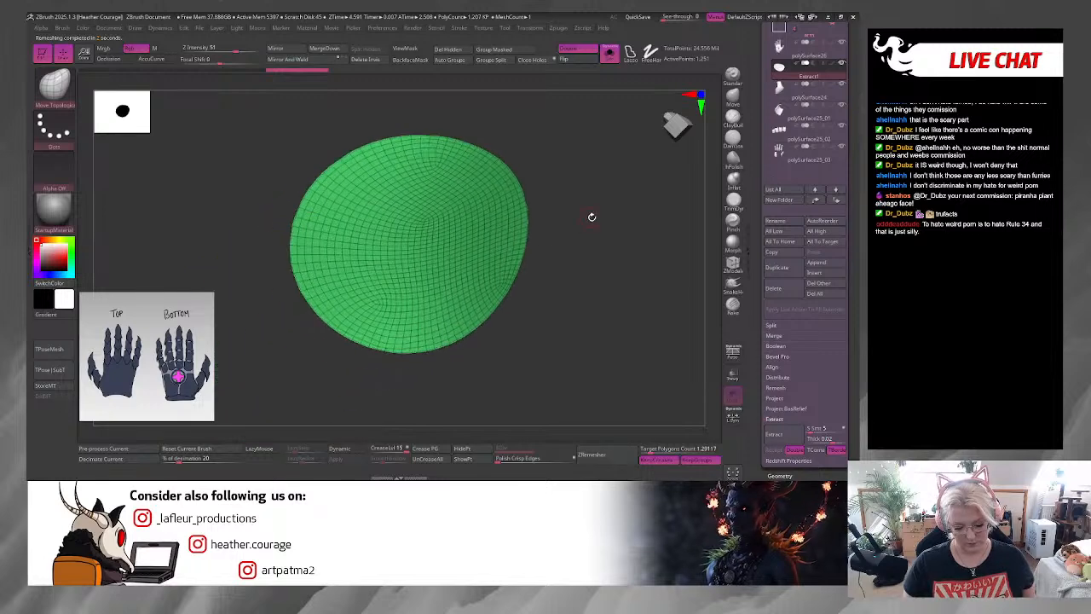
left_click_drag(589, 214, 584, 256)
left_click(643, 448)
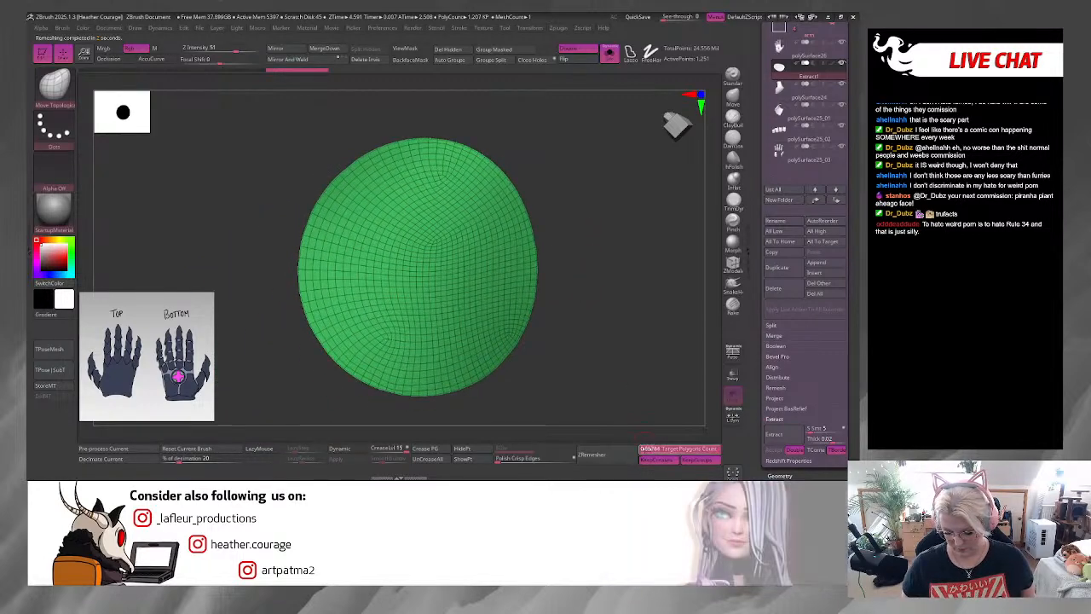
left_click(606, 454)
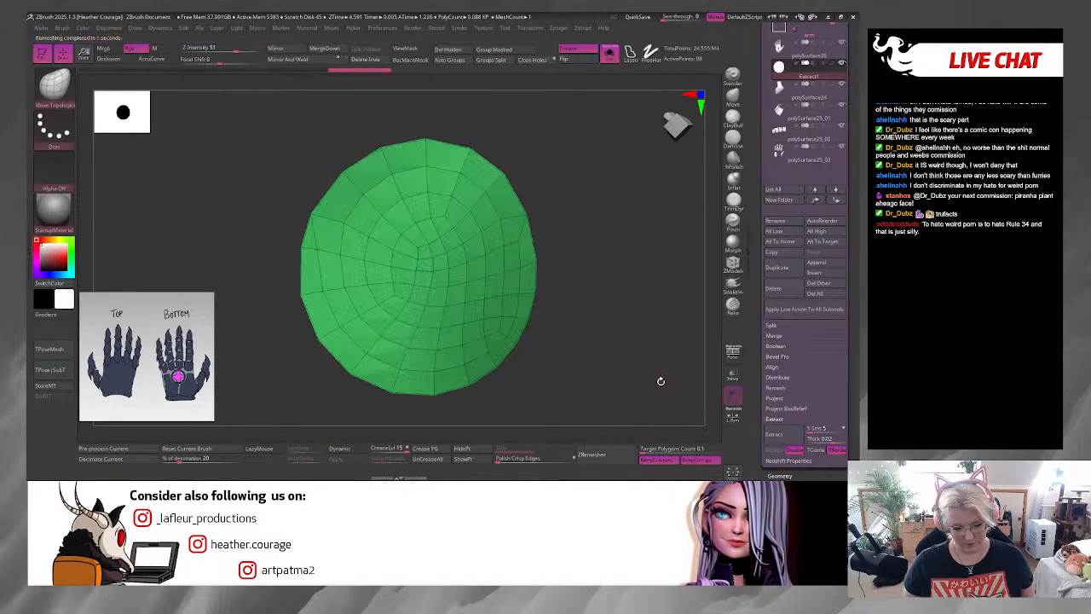
Step: Stitch stray points near the disc's rim together using the ZModeler Stitch point action
left_click_drag(661, 381, 618, 272)
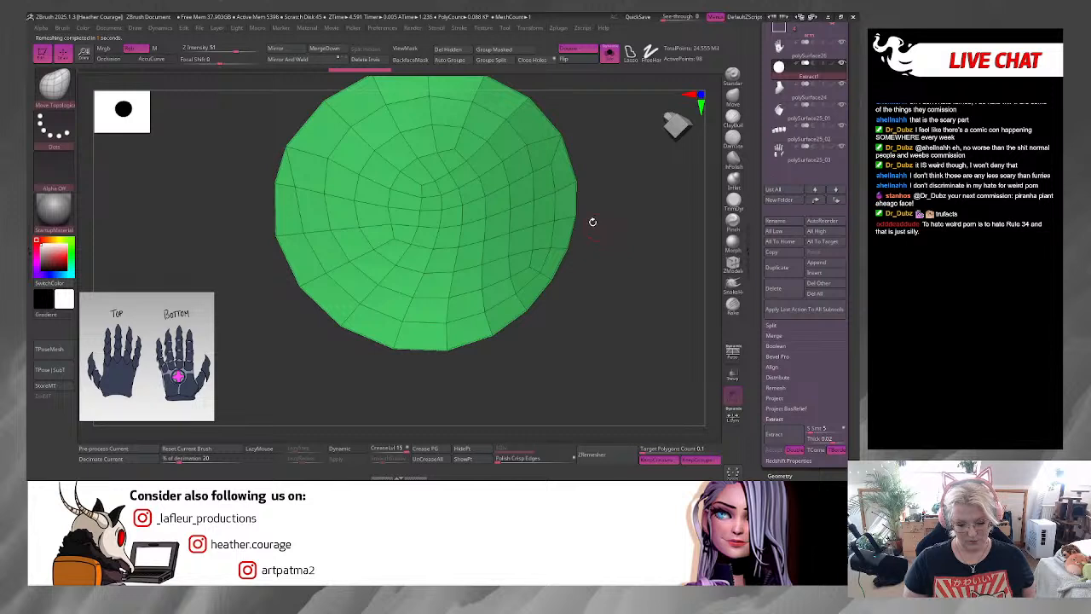
left_click(732, 264)
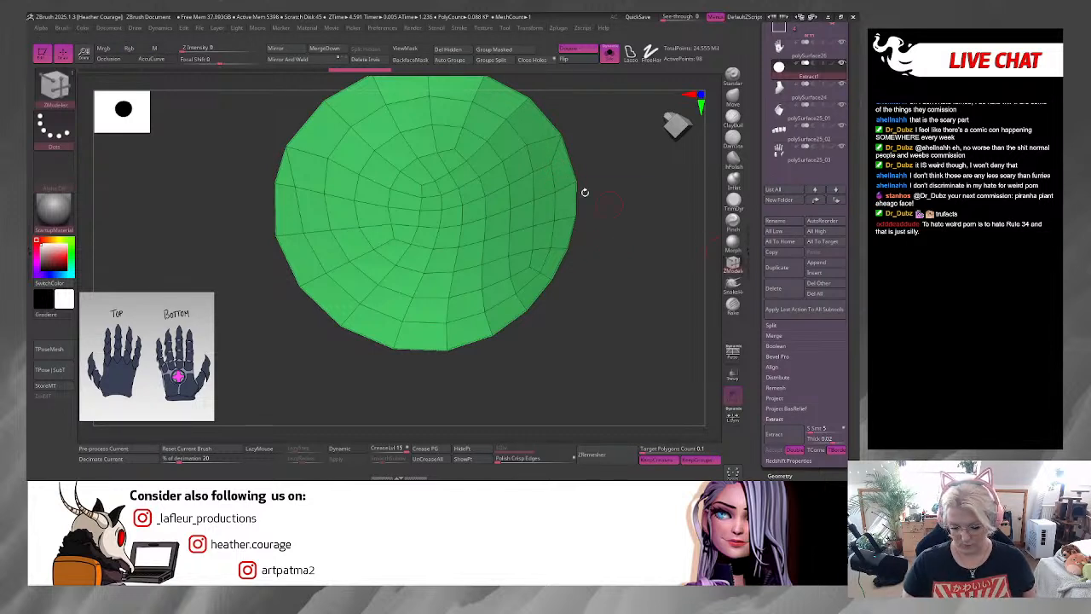
key("space")
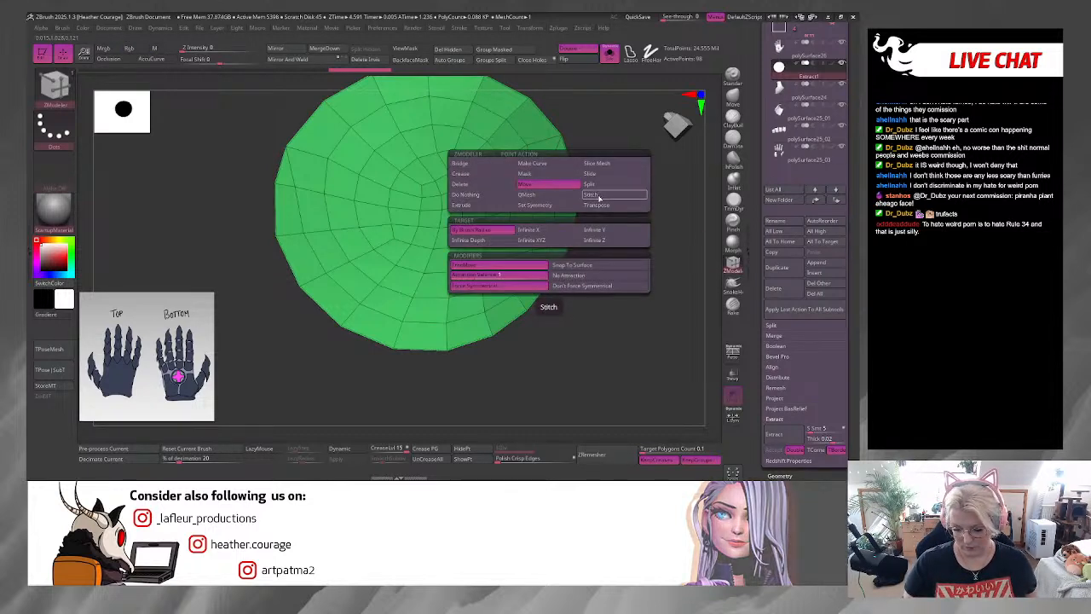
left_click(614, 189)
mouse_move(603, 233)
left_mouse_down()
mouse_move(611, 238)
mouse_move(594, 239)
left_mouse_up()
left_click(298, 186)
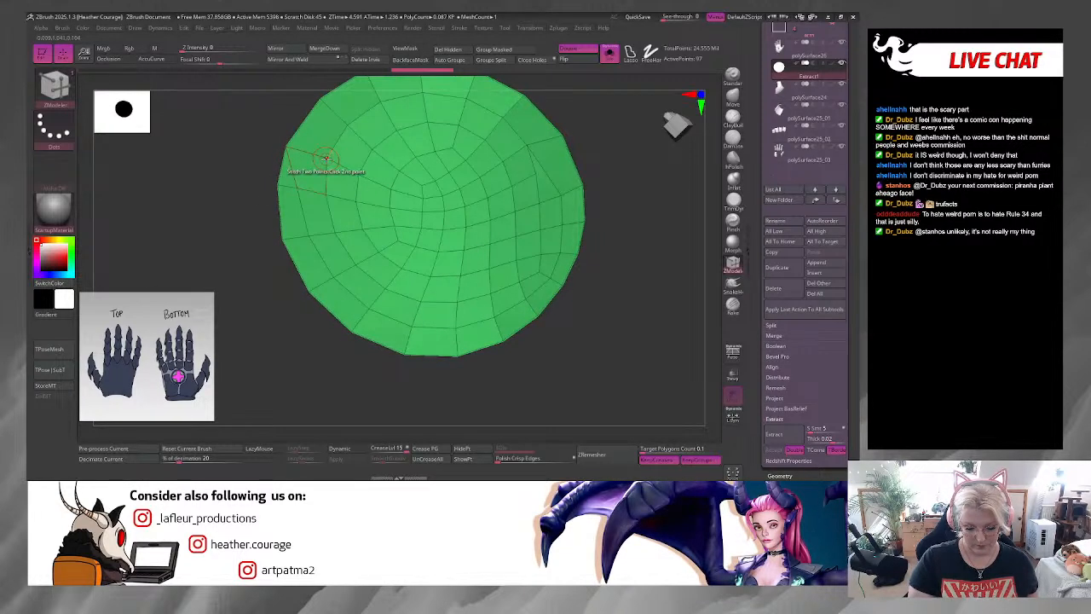
left_click_drag(589, 340, 567, 308)
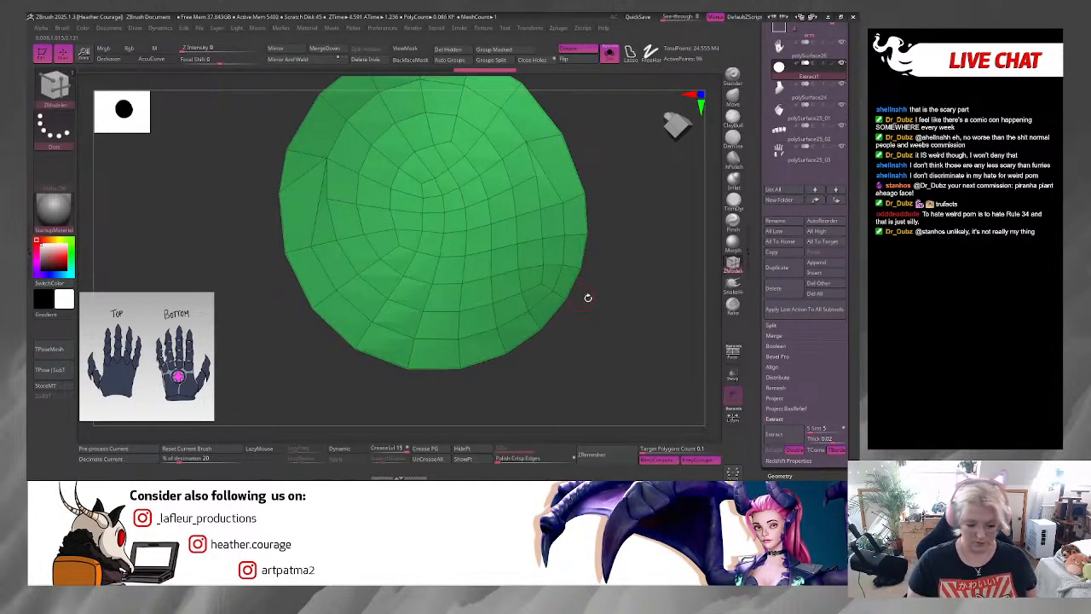
Step: Assign the disc's outermost ring of polygons to its own polygroup with the ZModeler PolyGroup action, painting single polygons around the rim
left_click_drag(624, 277, 614, 213)
key("space")
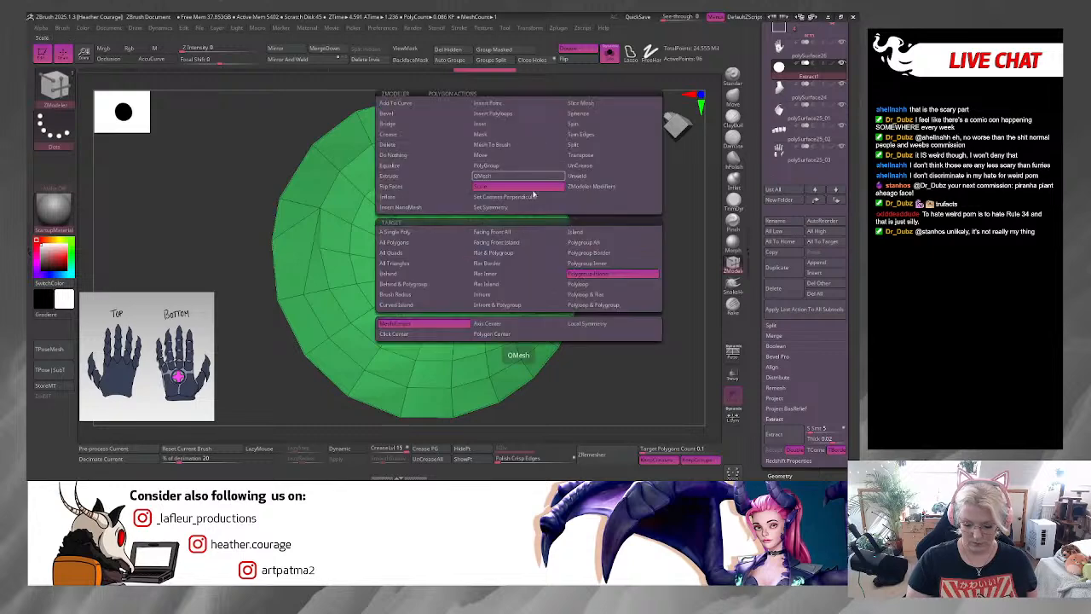
left_click(486, 165)
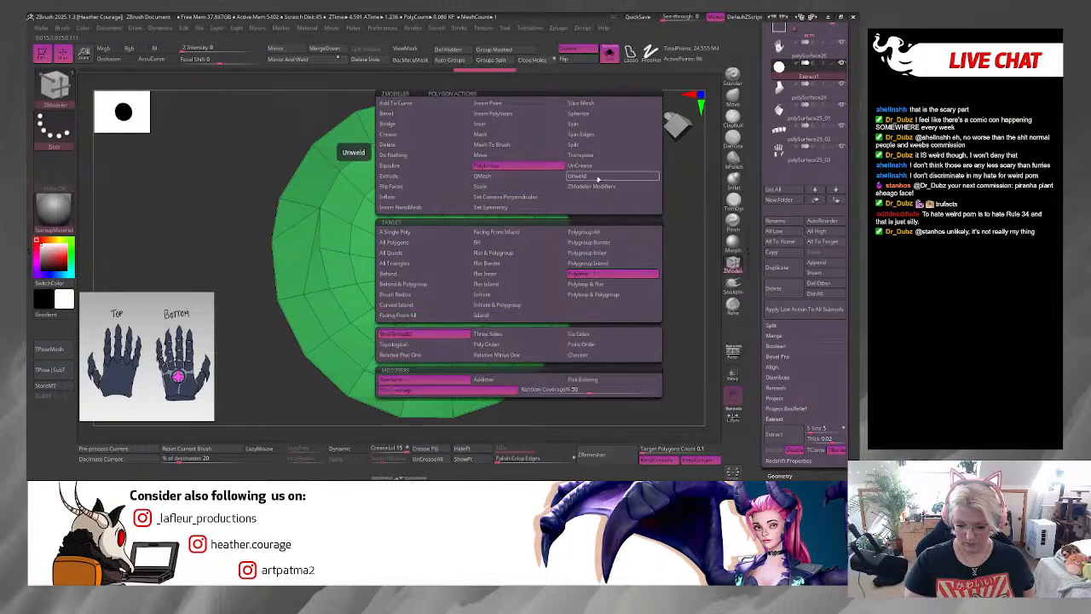
left_click(621, 286)
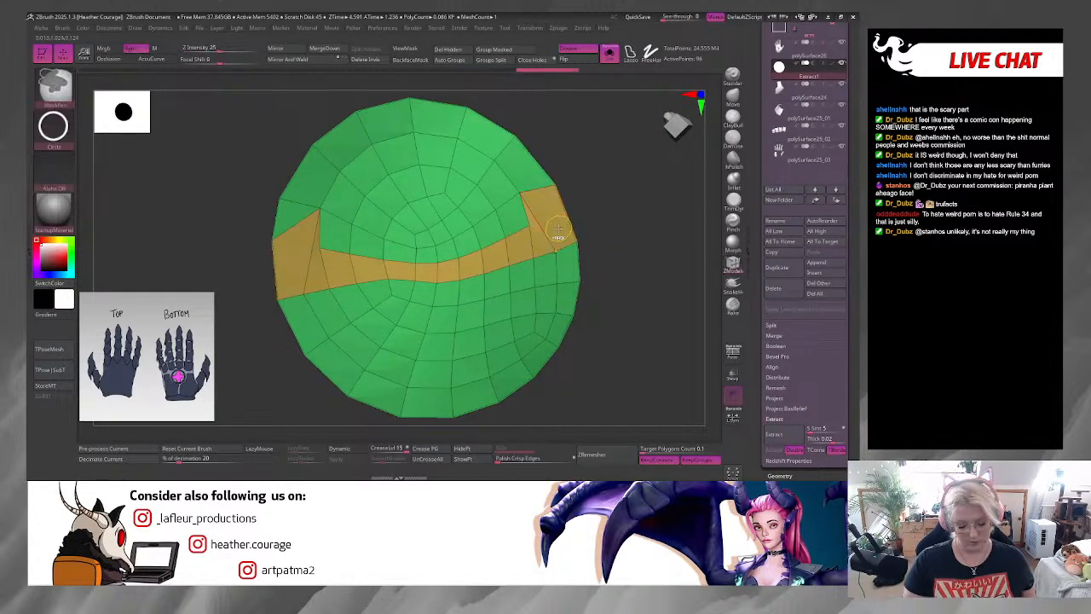
key("space")
left_click(439, 231)
left_click(389, 125)
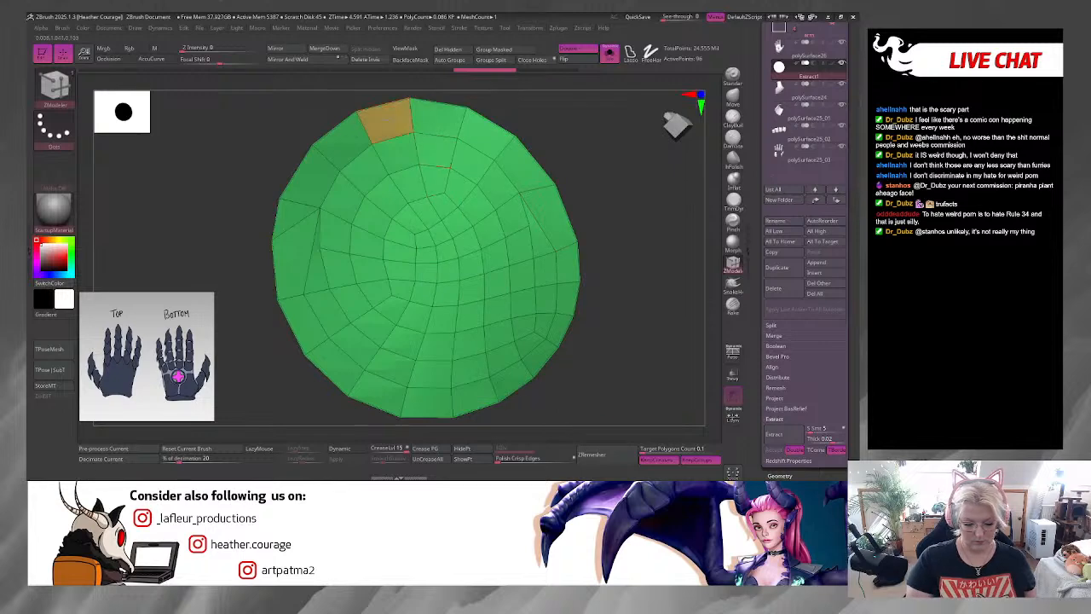
mouse_move(482, 130)
left_mouse_down()
mouse_move(528, 175)
mouse_move(563, 262)
mouse_move(561, 305)
mouse_move(511, 396)
mouse_move(401, 413)
mouse_move(337, 367)
left_mouse_up()
left_click(292, 260)
left_click(291, 219)
left_click(307, 178)
left_click(342, 138)
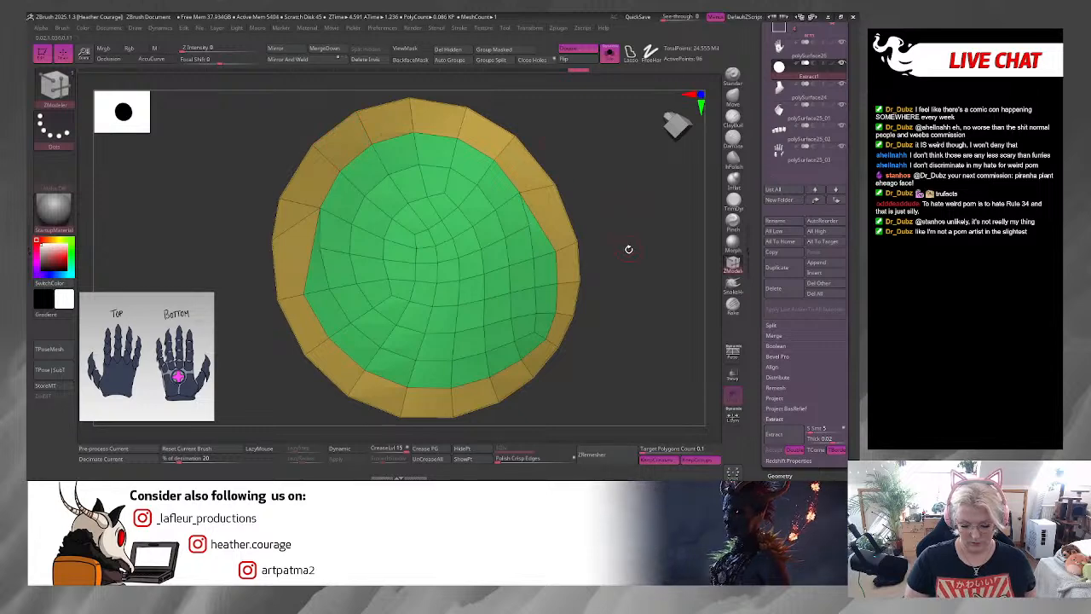
Step: Even out the yellow rim's width by repositioning its inner points with the ZModeler Move point action, targeting By Brush Radius
left_click_drag(628, 248, 620, 206, "alt")
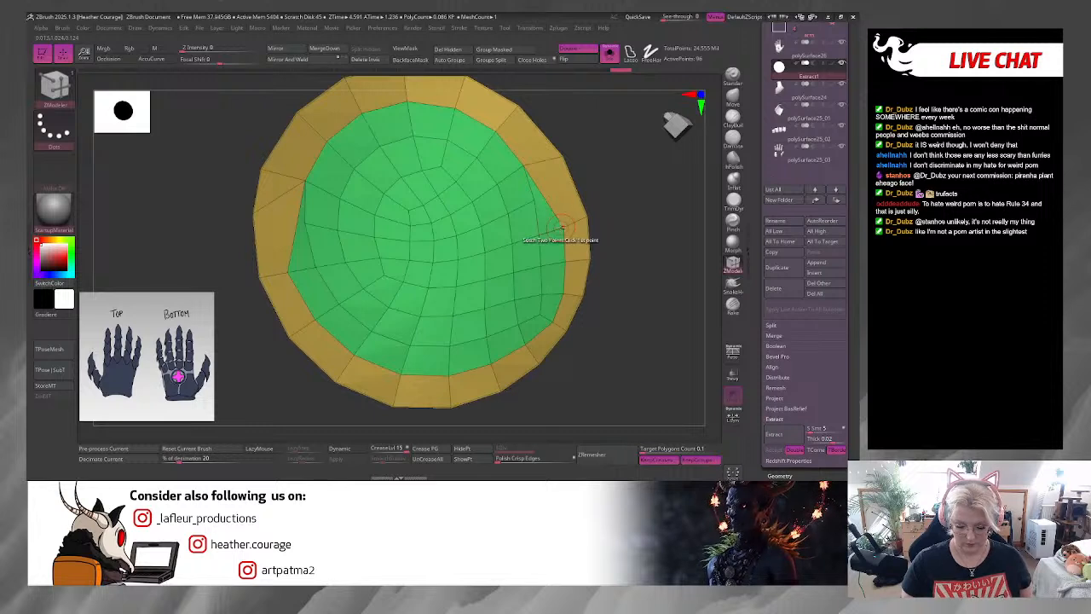
key("space")
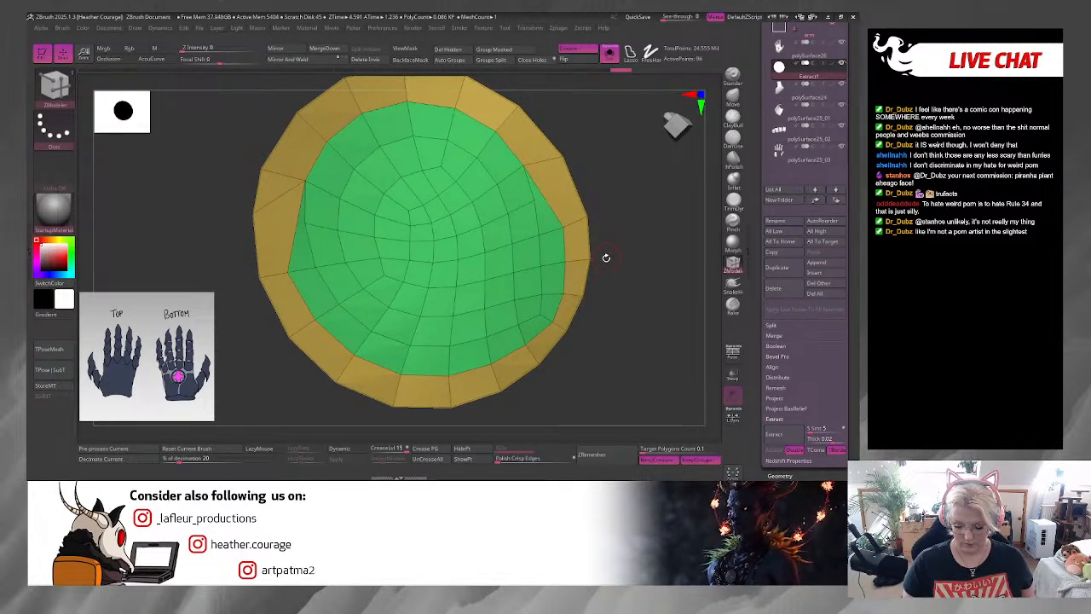
key("space")
key("space")
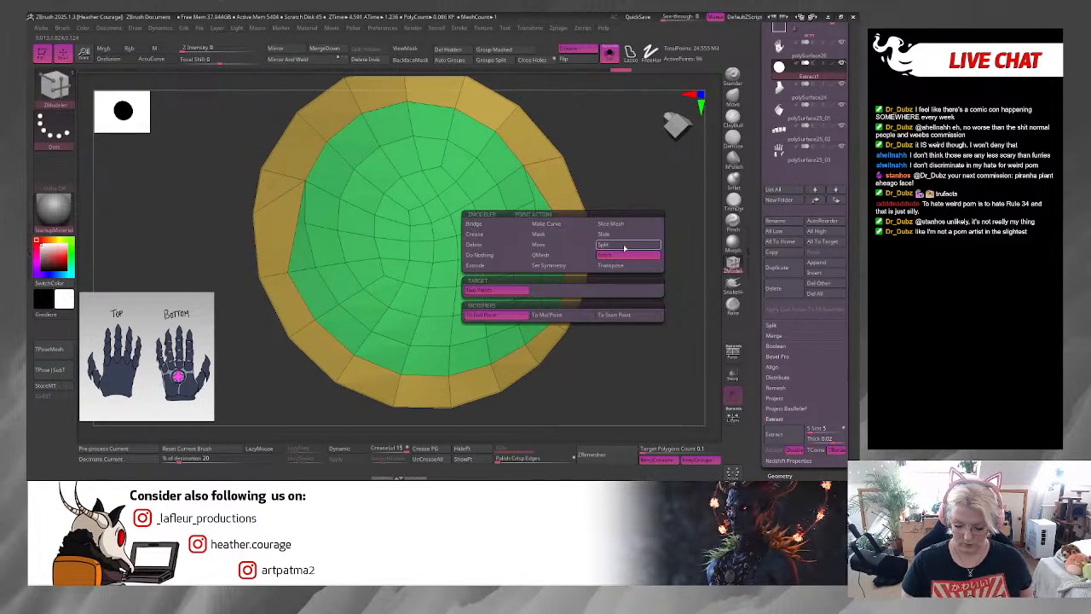
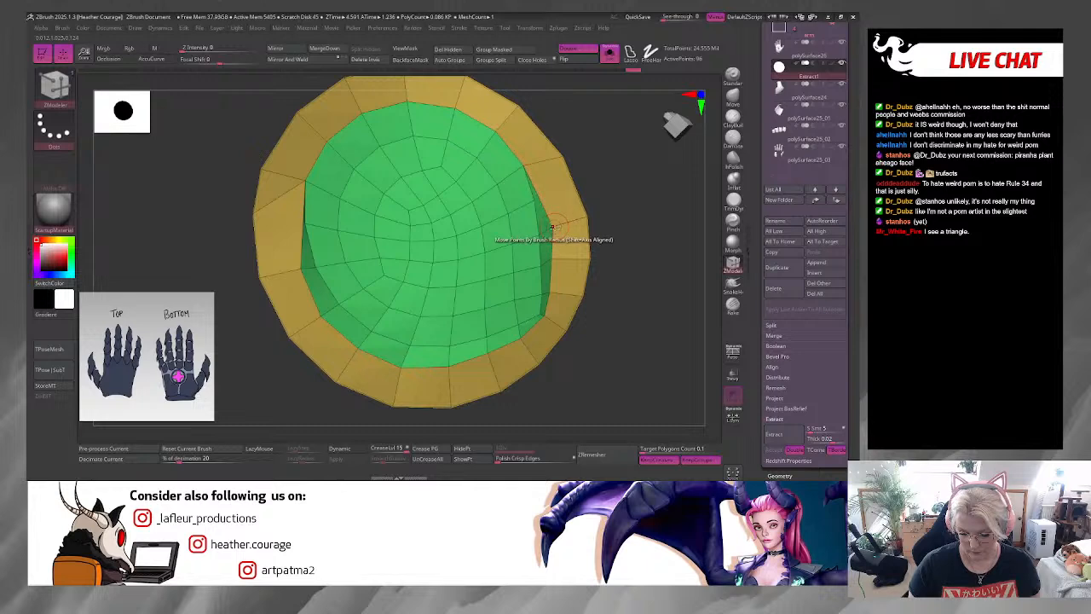
mouse_move(634, 240)
left_mouse_down()
mouse_move(638, 167)
mouse_move(628, 187)
mouse_move(639, 241)
mouse_move(643, 219)
mouse_move(634, 185)
mouse_move(640, 234)
mouse_move(623, 255)
mouse_move(645, 261)
mouse_move(640, 281)
mouse_move(636, 260)
left_mouse_up()
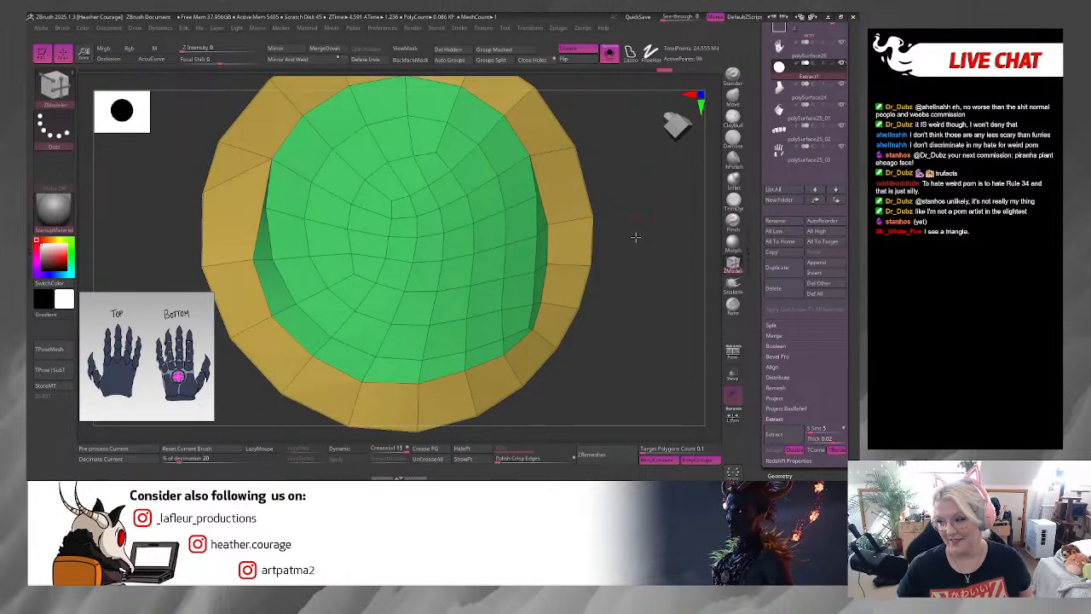
left_click_drag(635, 237, 377, 231)
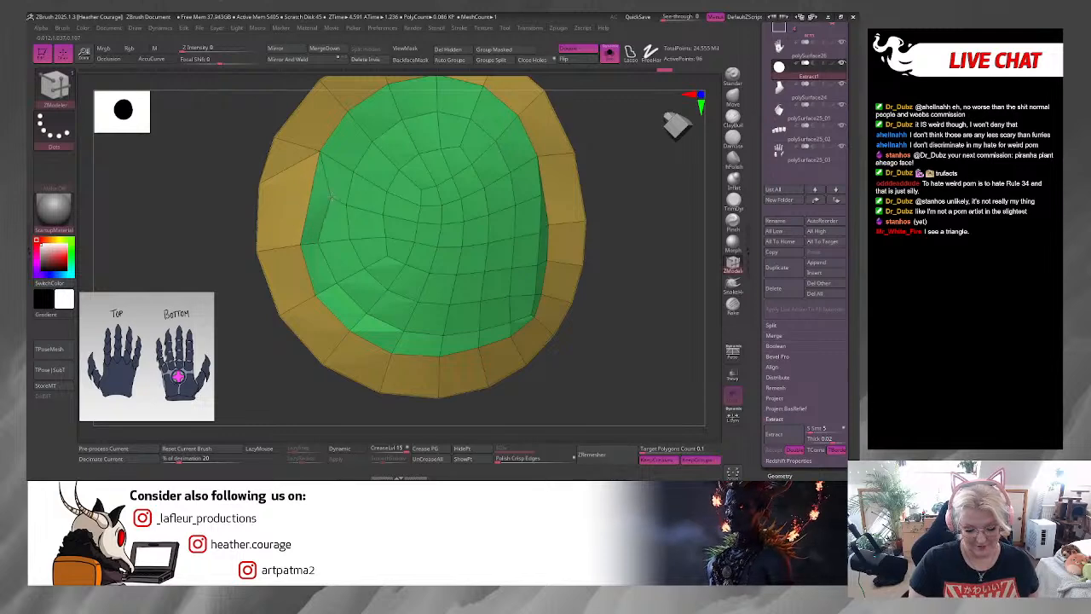
left_click_drag(640, 188, 610, 191)
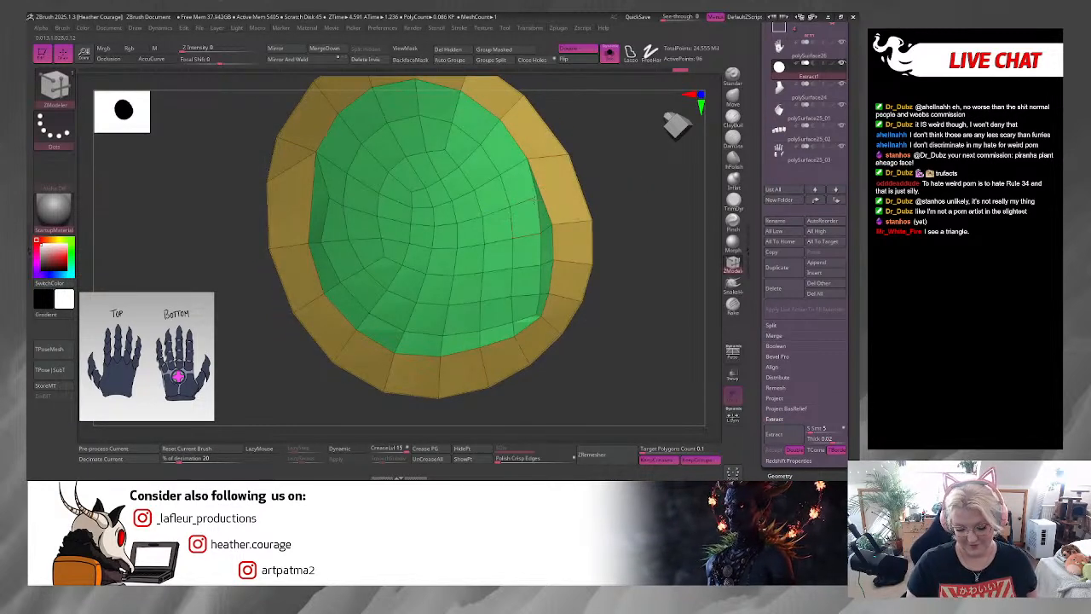
mouse_move(613, 336)
left_mouse_down()
mouse_move(623, 312)
mouse_move(460, 258)
left_mouse_up()
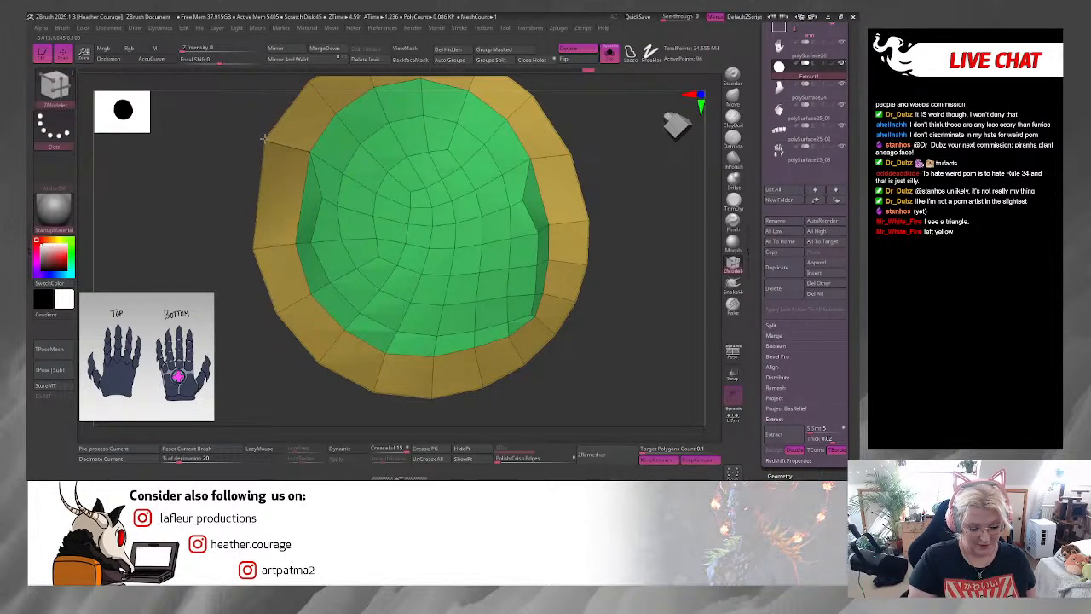
Step: Stitch the two close points on the yellow rim's outer edge together with the ZModeler Stitch point action
key("space")
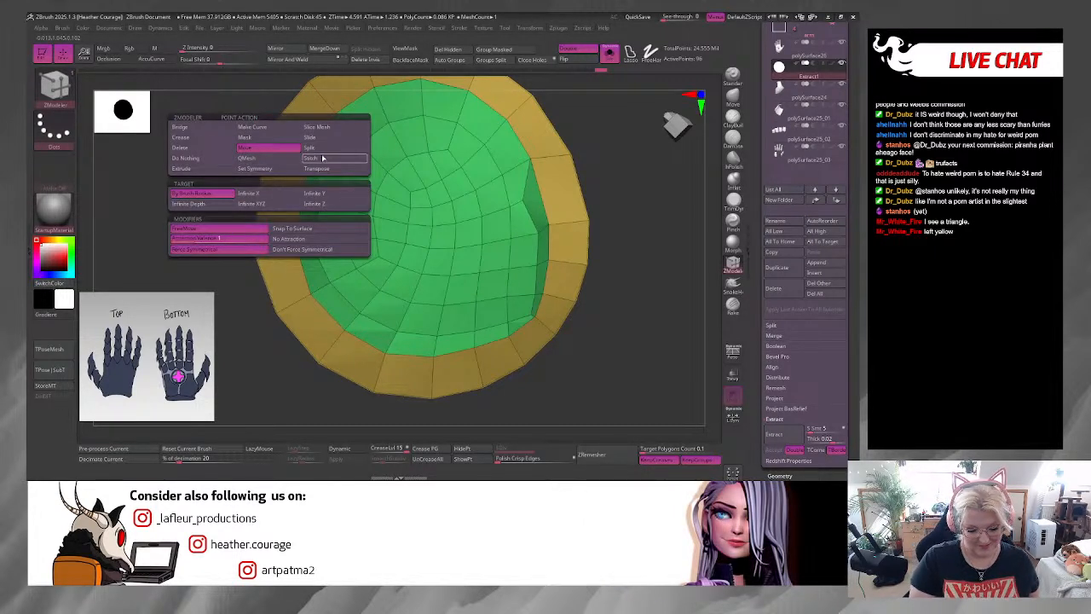
left_click(322, 154)
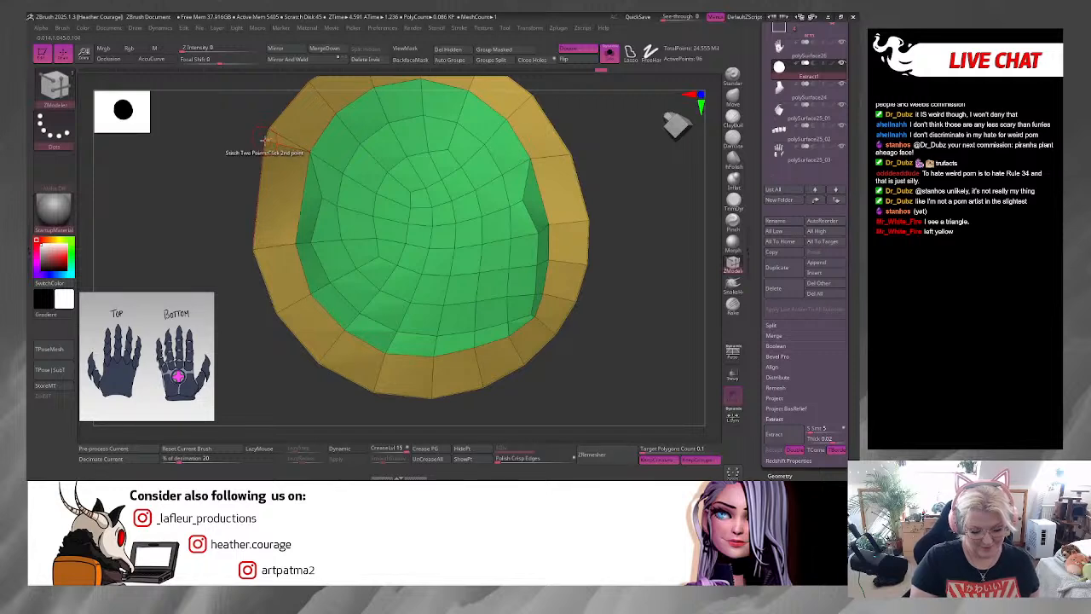
left_click_drag(640, 256, 634, 236)
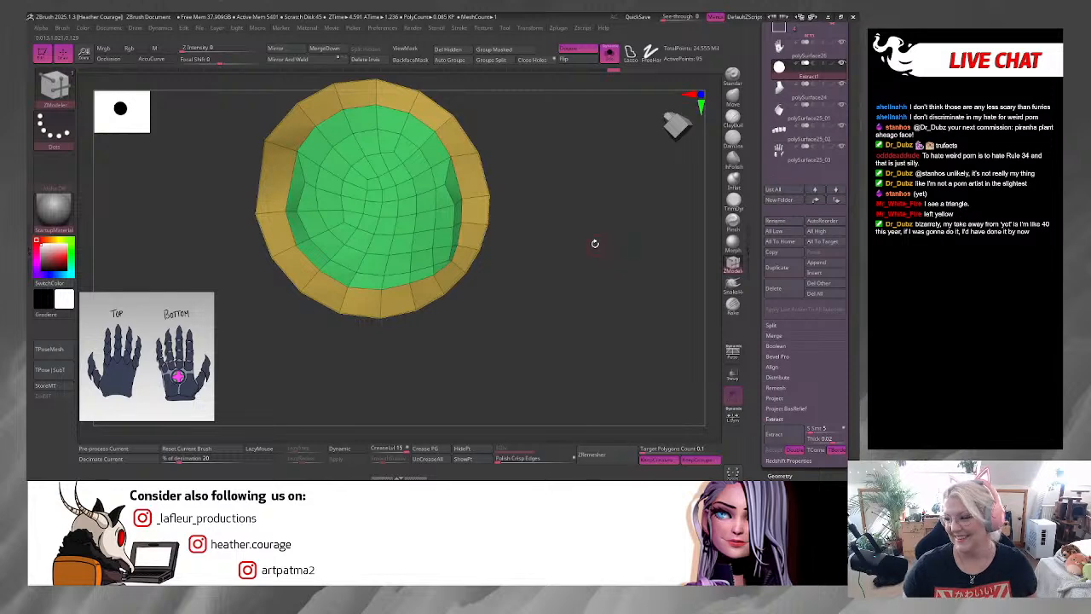
left_click_drag(595, 243, 622, 267)
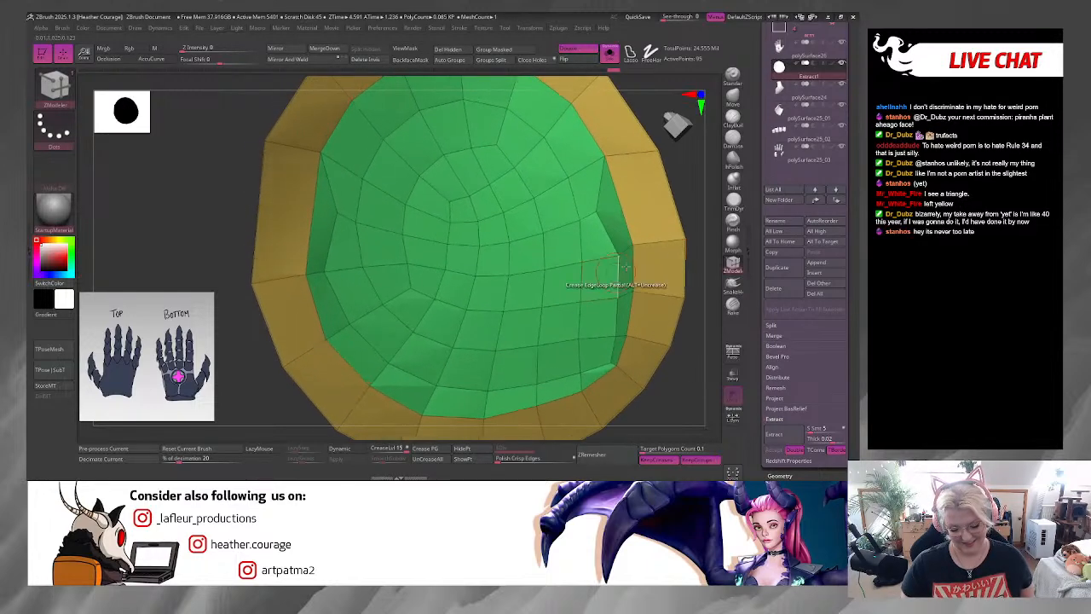
Step: Delete the green centre of the disc as a polygroup island with the ZModeler Delete polygon action, keeping only the yellow ring
key("space")
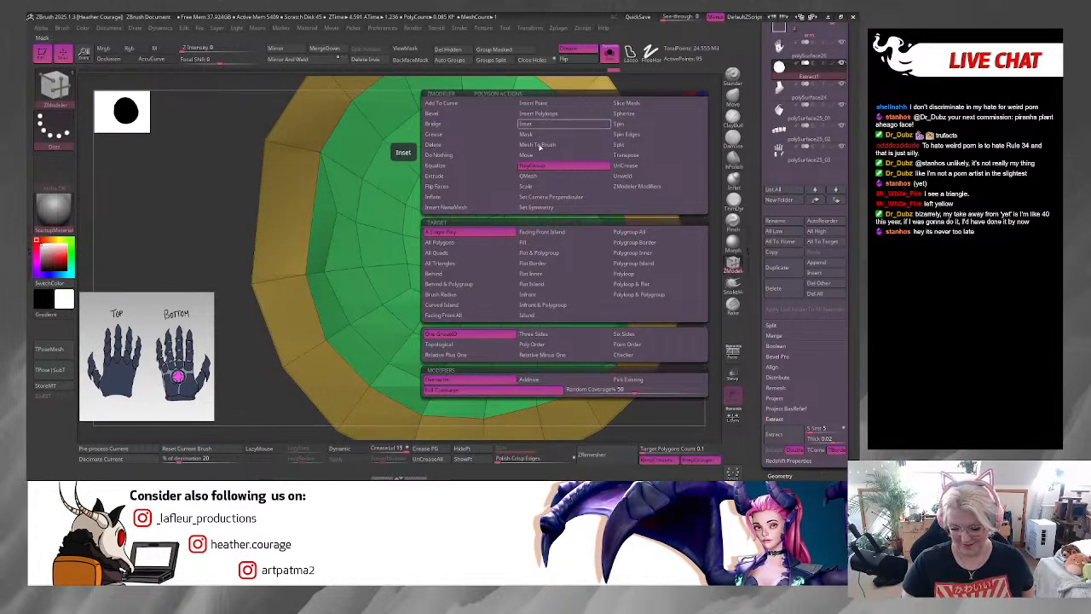
left_click(435, 144)
left_click(651, 274)
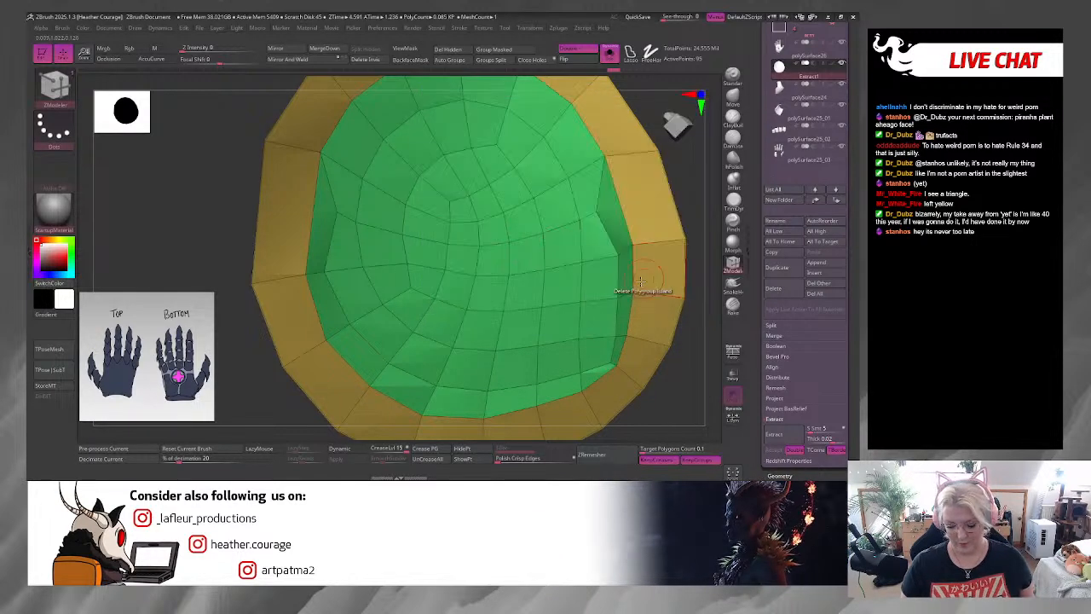
left_click(557, 292)
key("f")
left_click_drag(547, 282, 617, 279)
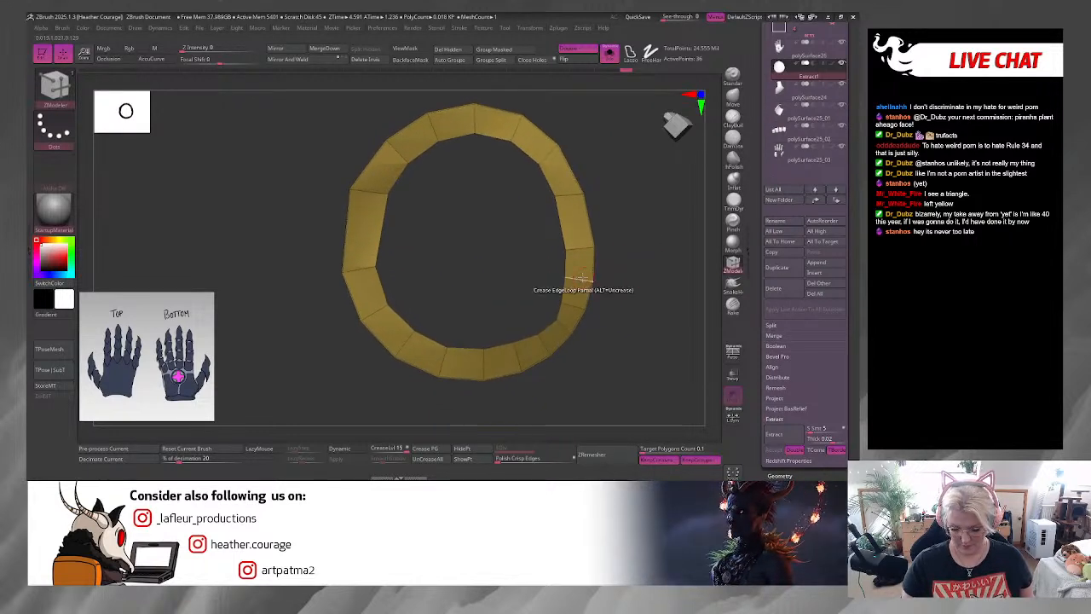
Step: Remove surplus edge loops along the ring's lower part and redistribute the side loops with the ZModeler Insert edge action
key("space")
left_click(548, 186)
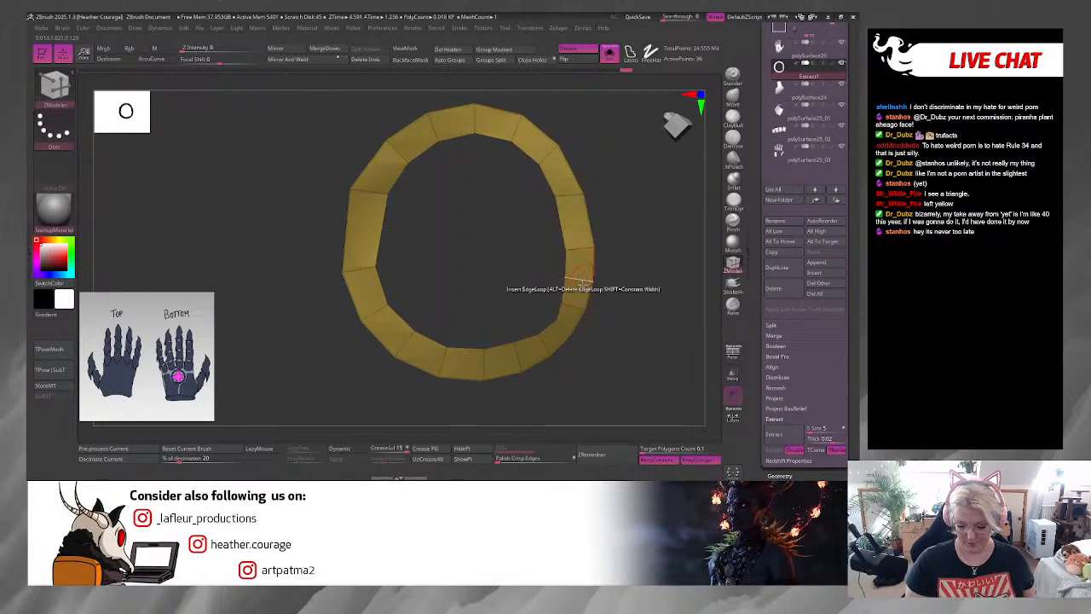
left_click(546, 350, "alt")
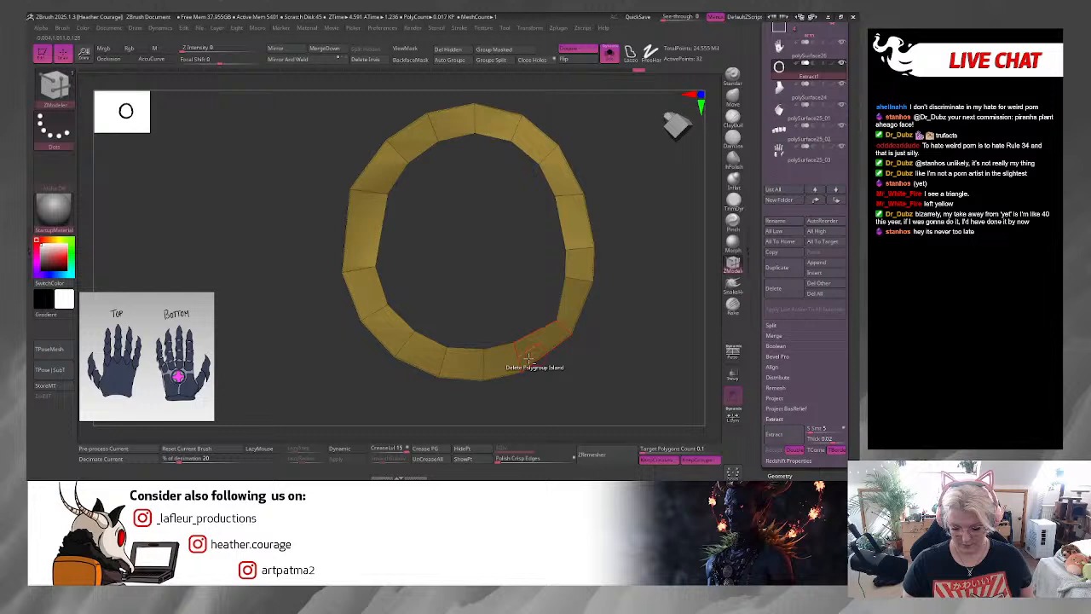
left_click(483, 361, "alt")
left_click(402, 341, "alt")
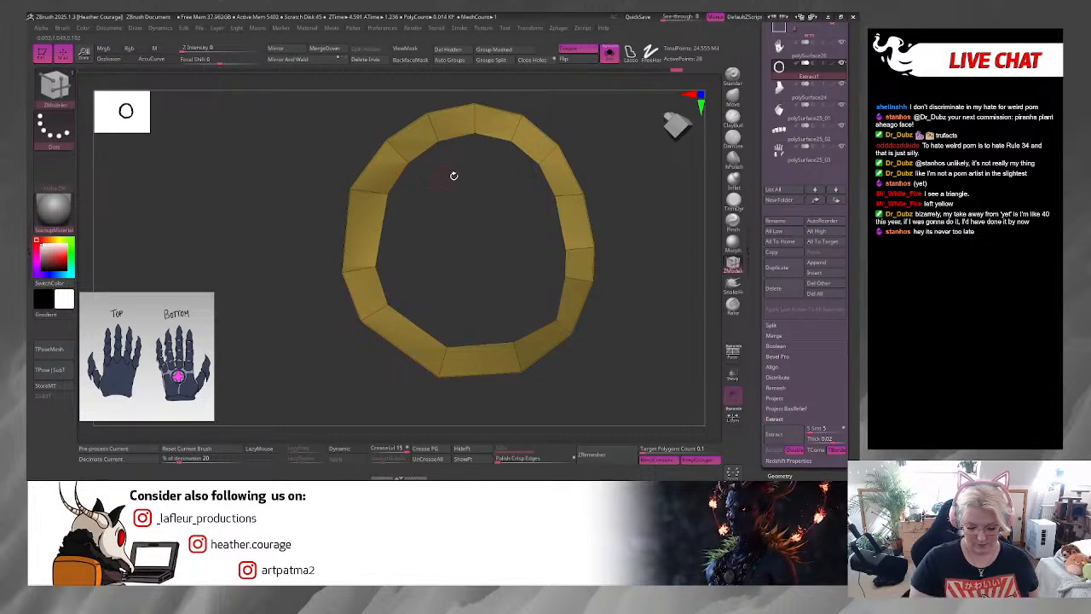
key("ctrl")
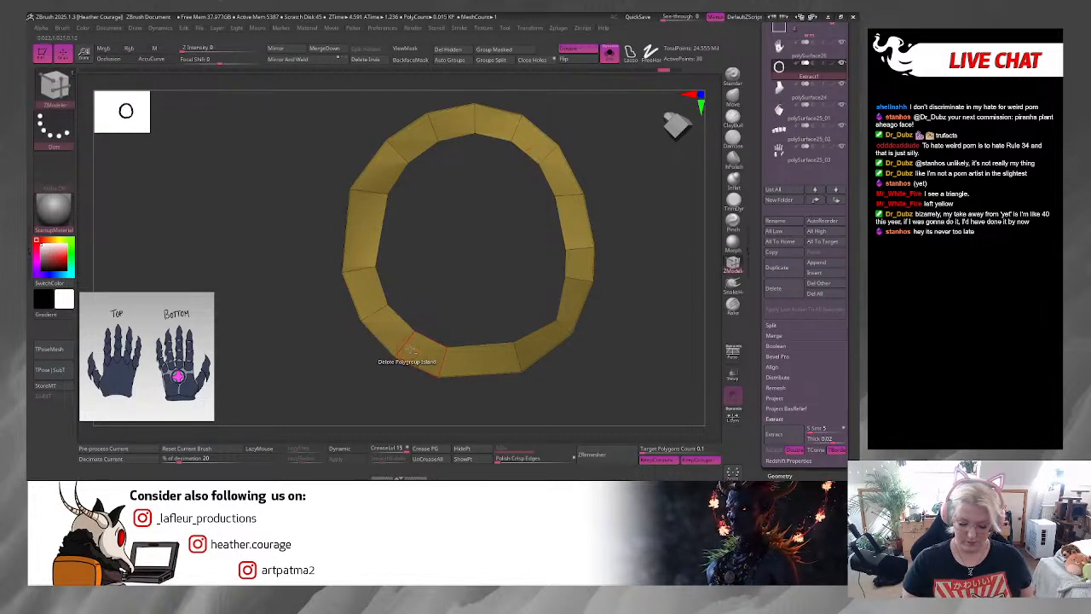
left_click(409, 345, "alt")
key("ctrl")
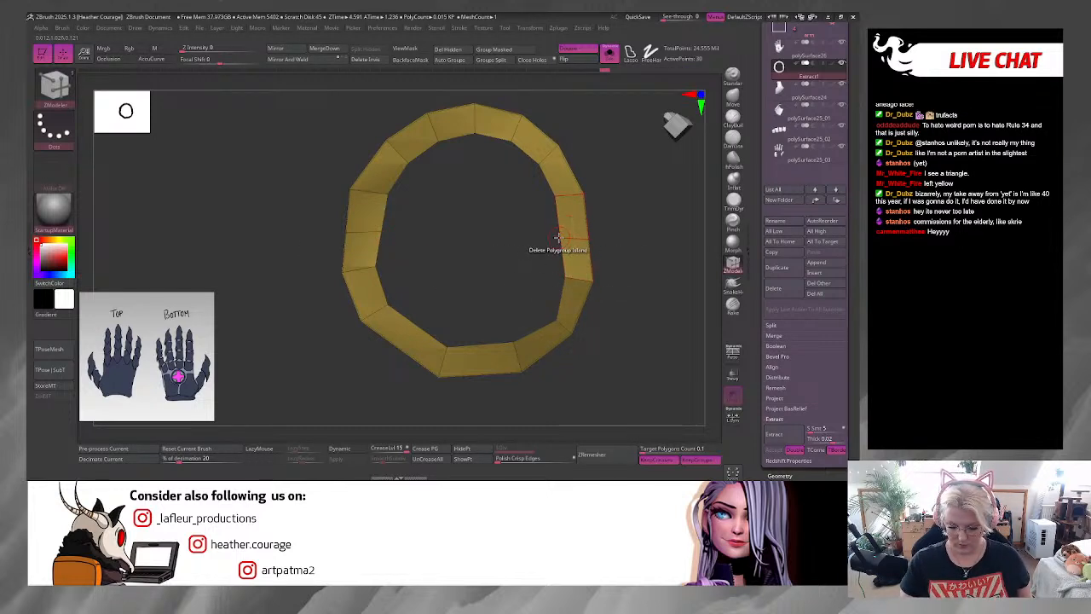
Step: Reshape the ring into a rounder, more even outline by moving its points and edges with the ZModeler Move actions
key("space")
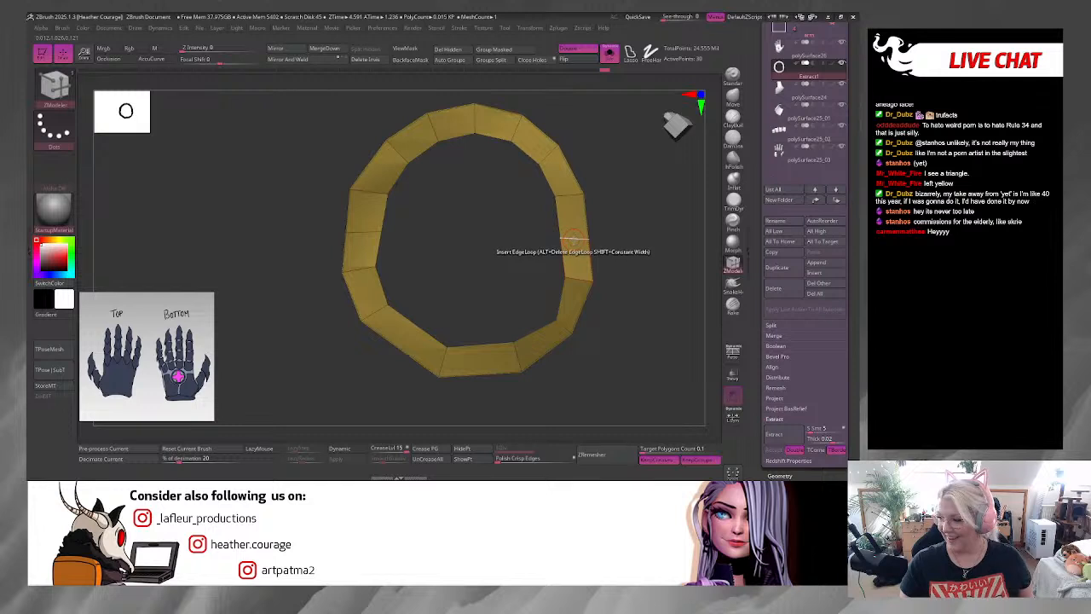
key("space")
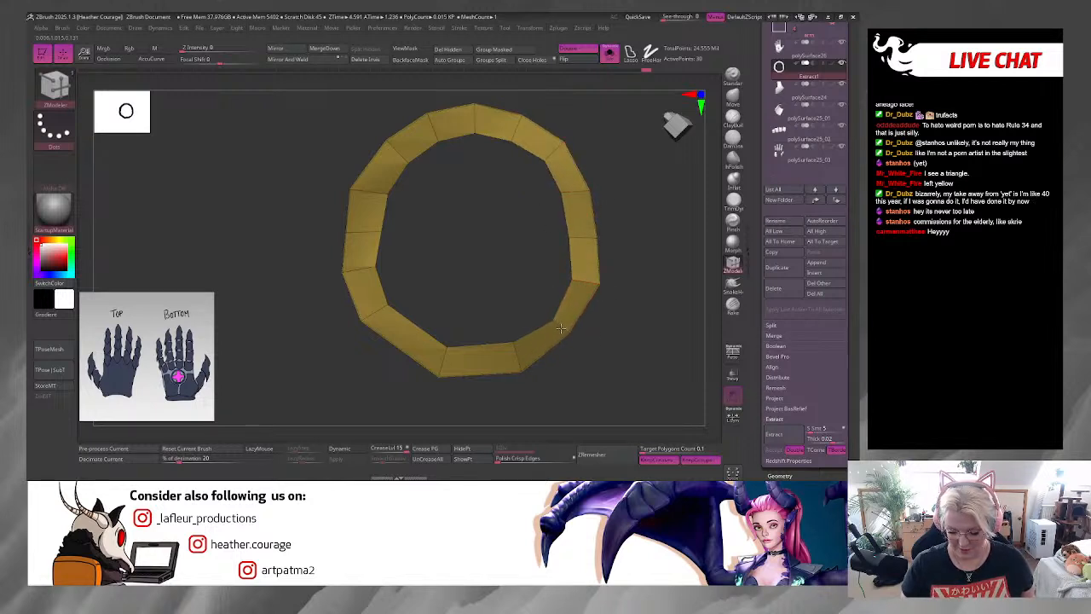
key("space")
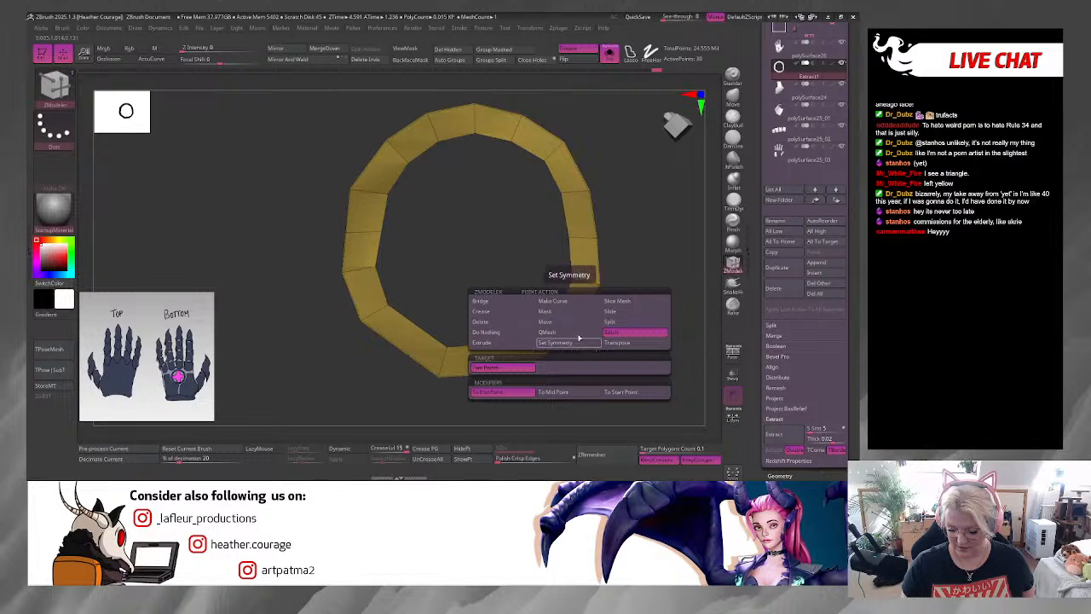
left_click(557, 323)
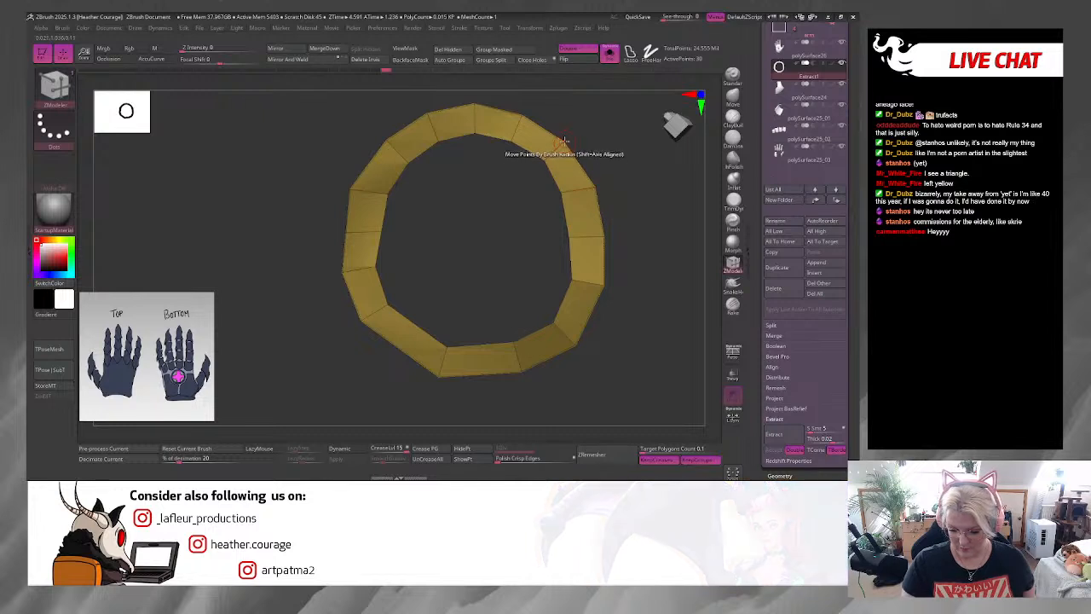
left_click_drag(565, 143, 570, 138)
mouse_move(640, 165)
left_mouse_down()
mouse_move(638, 154)
mouse_move(639, 256)
mouse_move(389, 270)
mouse_move(399, 279)
left_mouse_up()
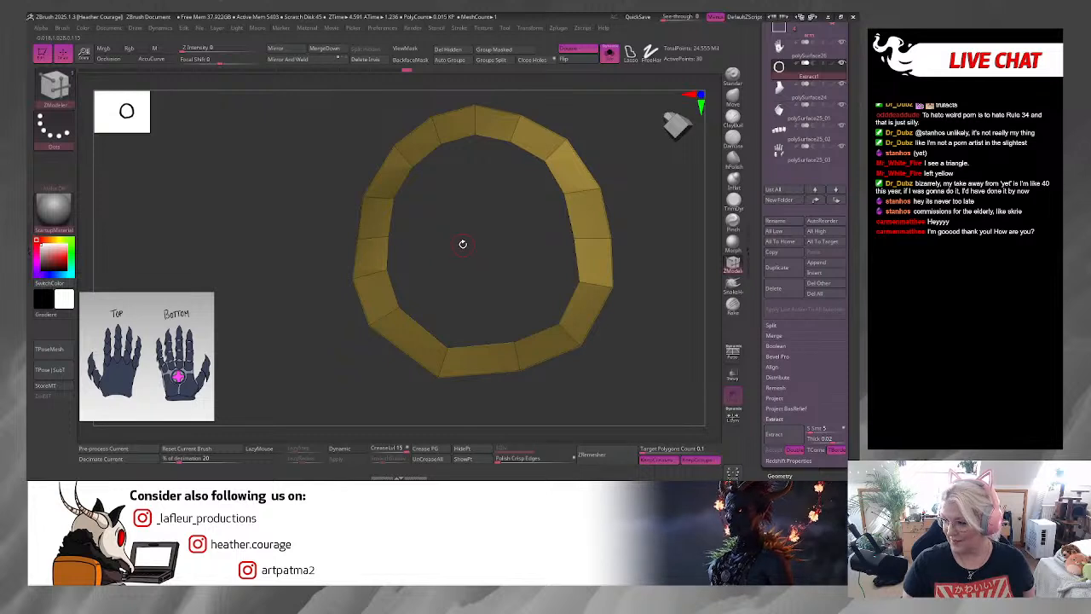
left_click_drag(462, 244, 463, 233)
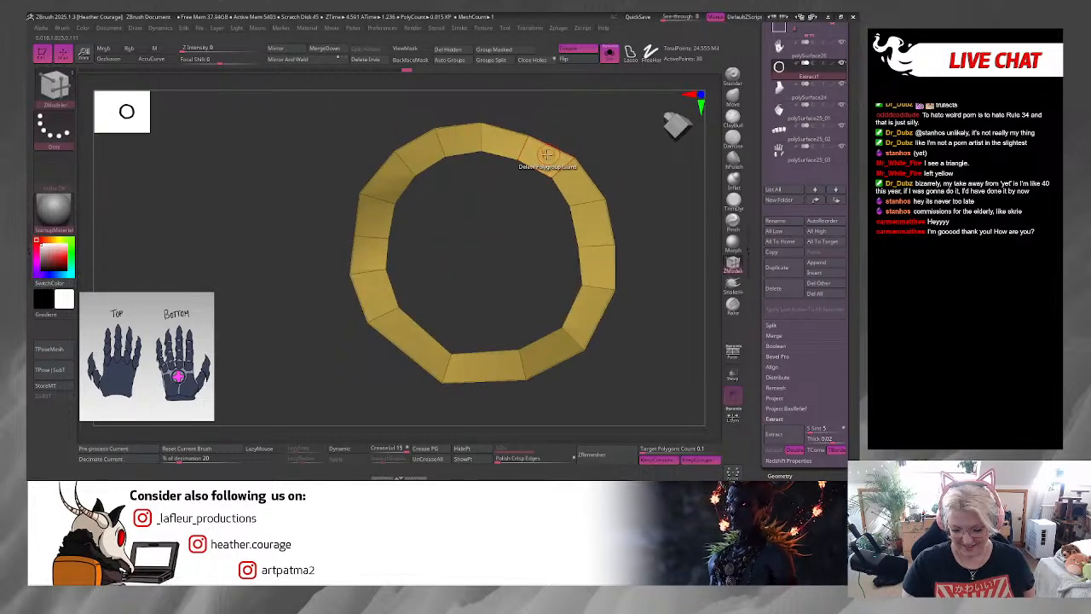
left_click_drag(636, 188, 612, 188)
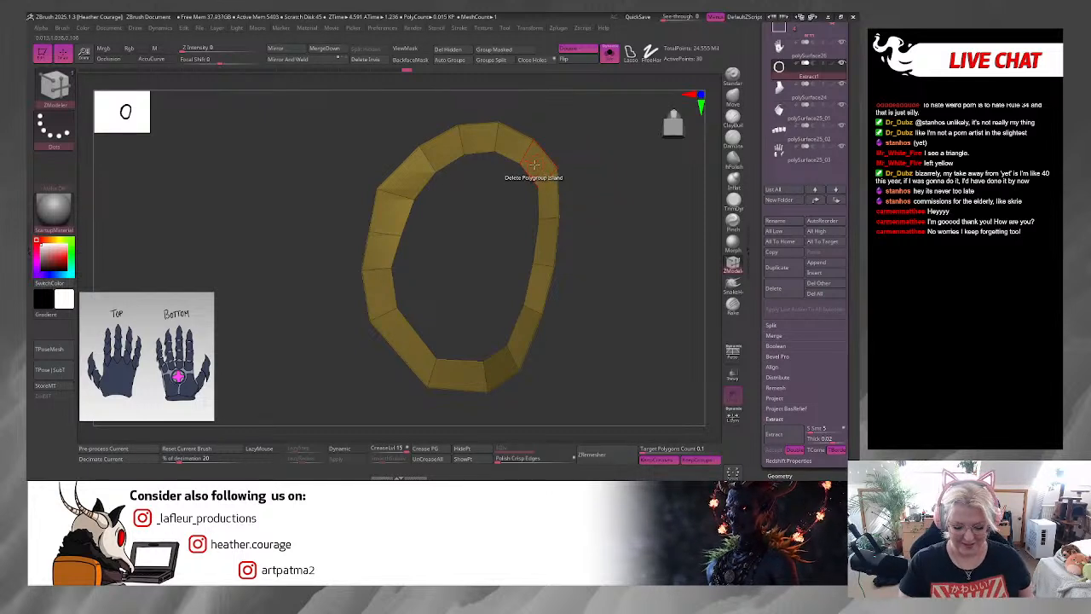
key("space")
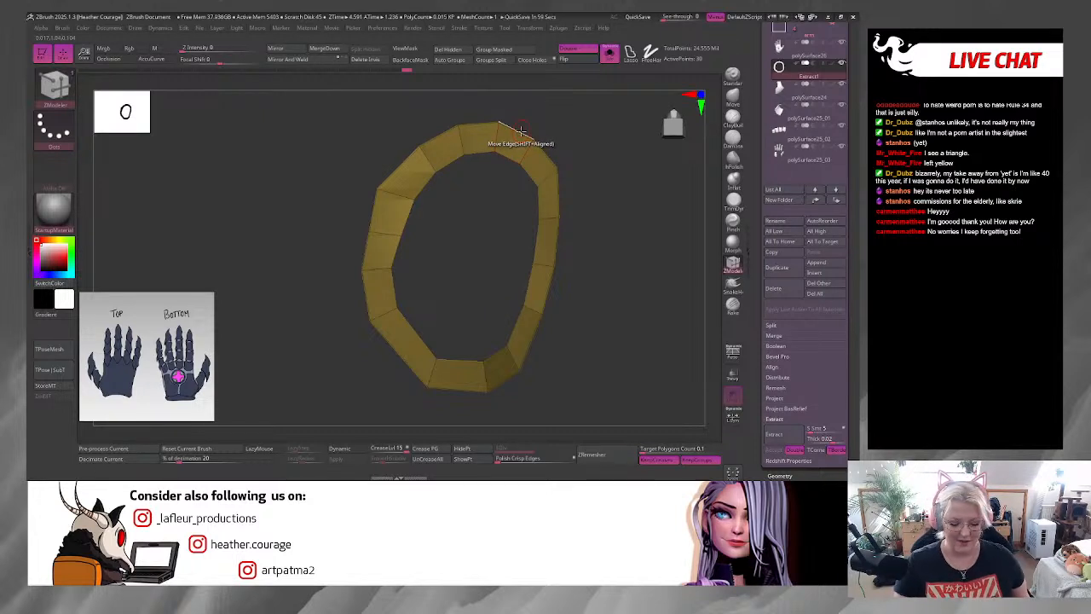
left_click_drag(561, 126, 518, 143)
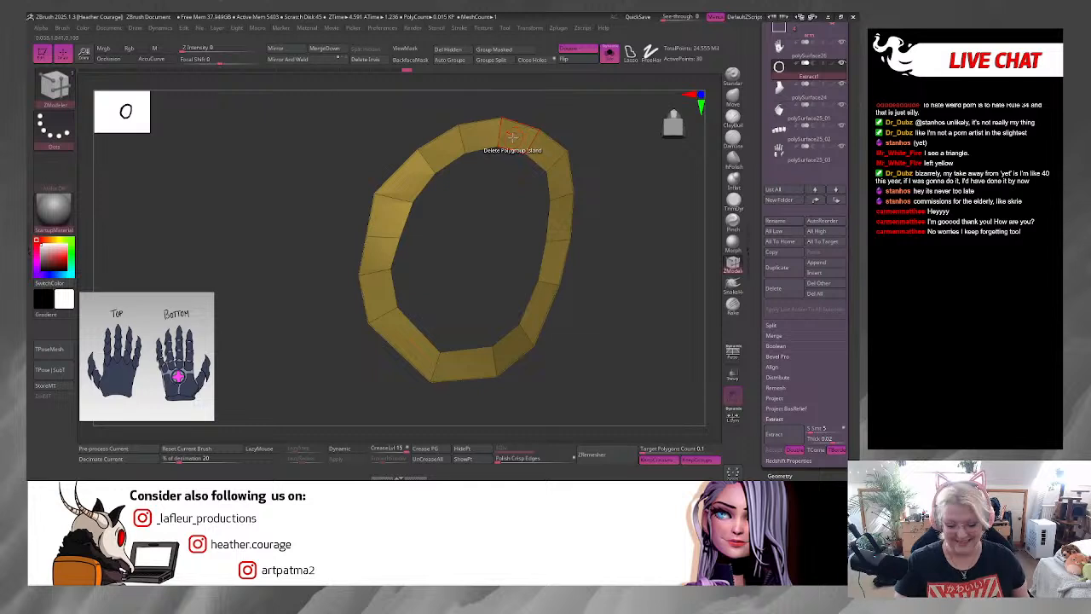
Step: Extrude the ring's whole polygroup island with the ZModeler Extrude polygon action to give it thickness
key("space")
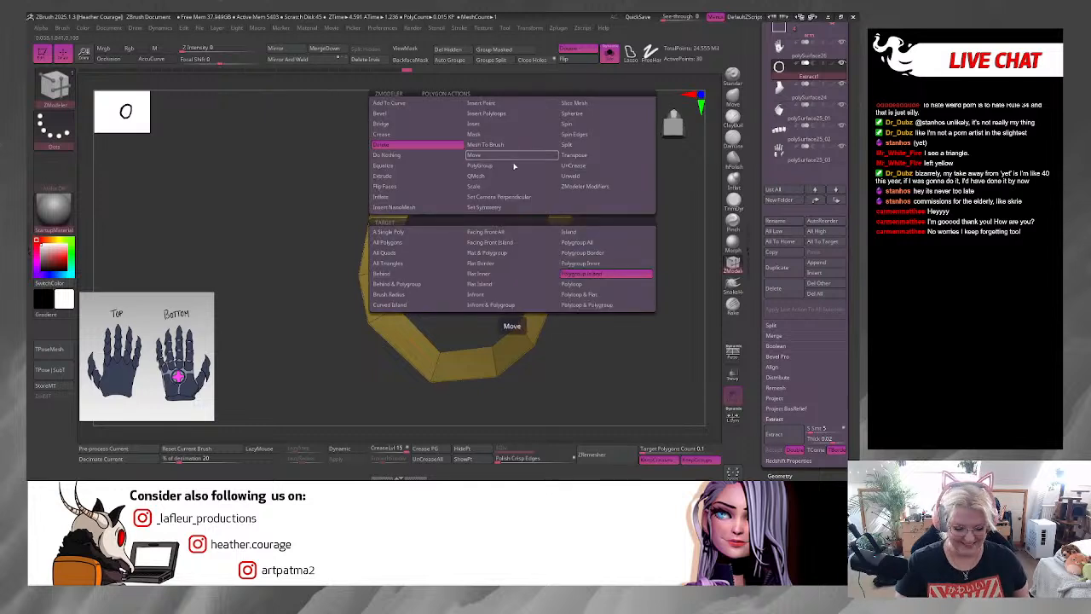
left_click(409, 178)
left_click_drag(592, 390, 554, 264)
left_click_drag(568, 365, 590, 427)
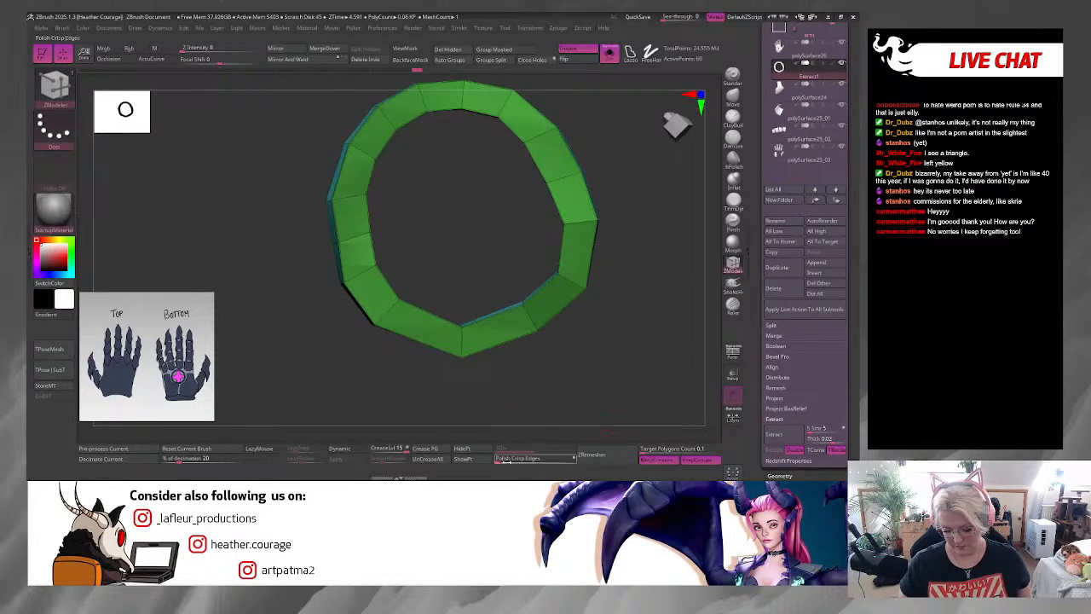
Step: Smooth the thickened ring into a more circular shape with Polish Crisp Edges, applying it repeatedly
left_click(506, 461)
left_click_drag(601, 389, 623, 316)
left_click(507, 461)
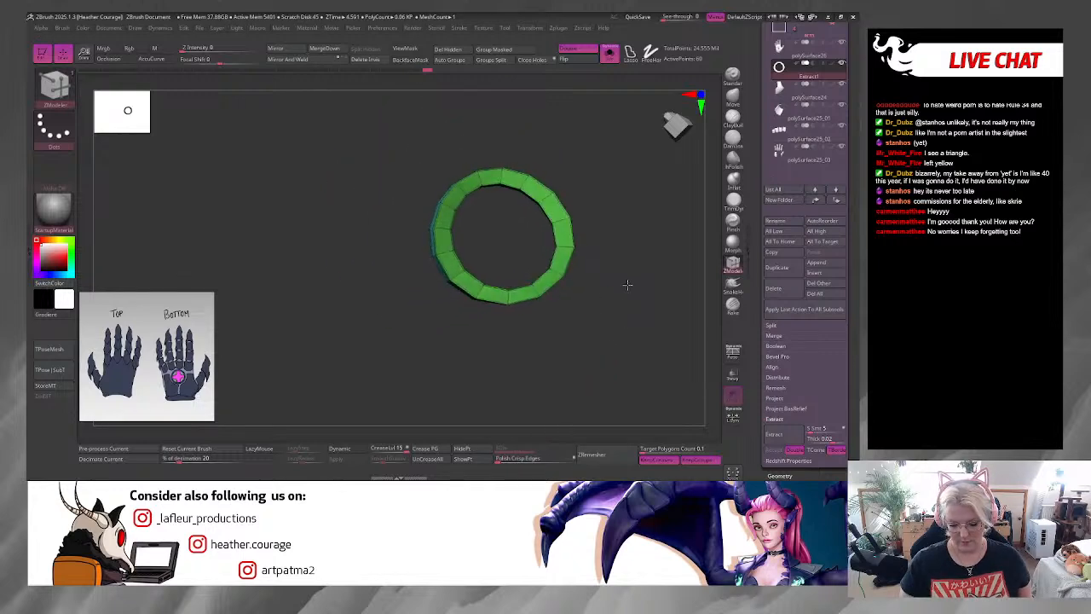
Step: Turn off Solo to bring back the full gauntlet around the palm ring and switch to the Move transform mode
left_click(608, 53)
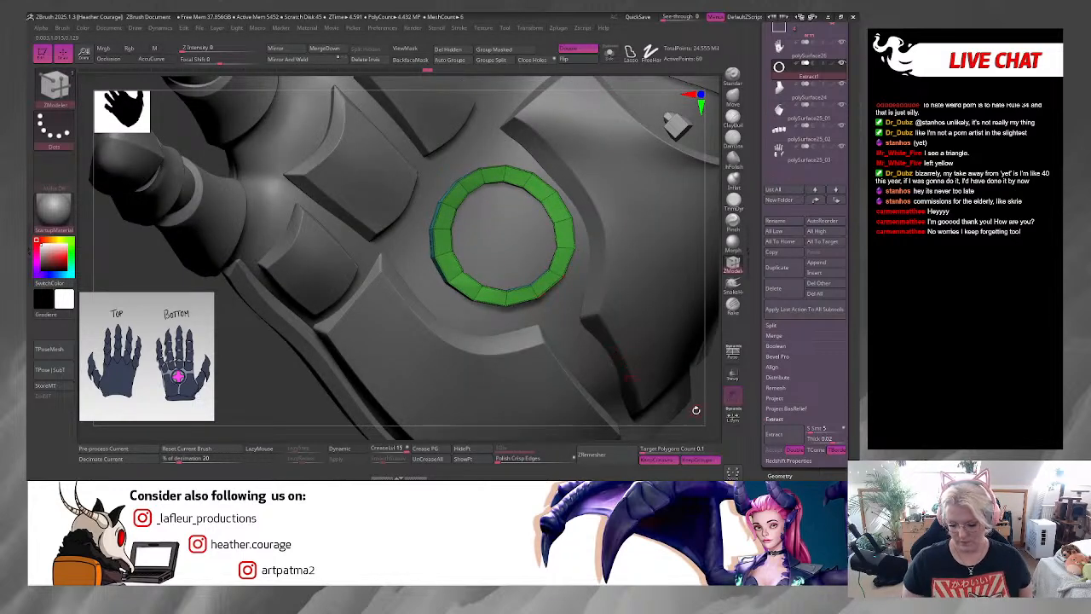
left_click_drag(703, 418, 667, 334, "alt")
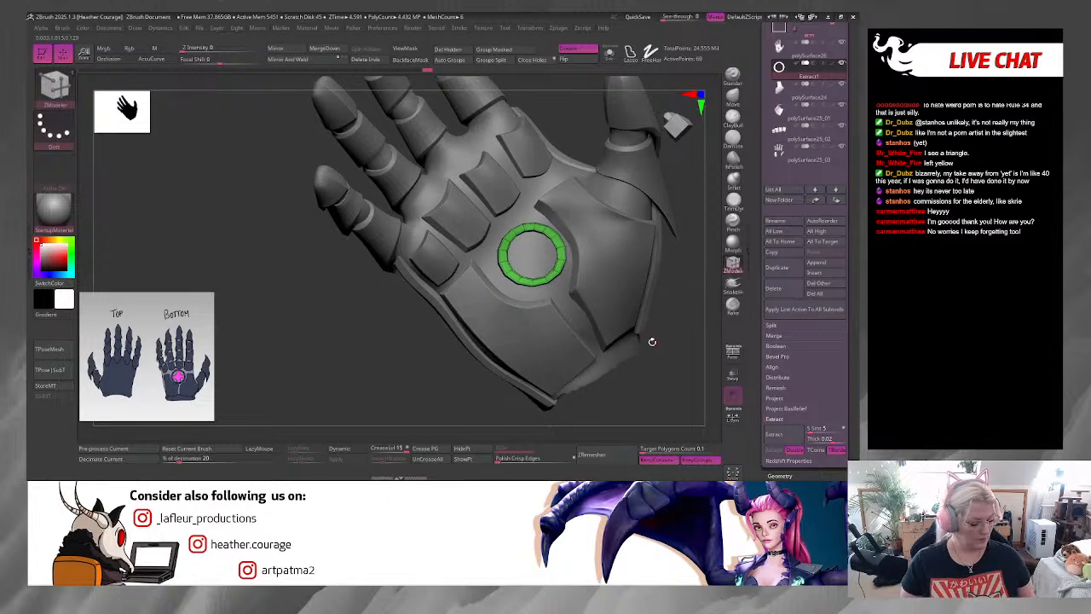
key("w")
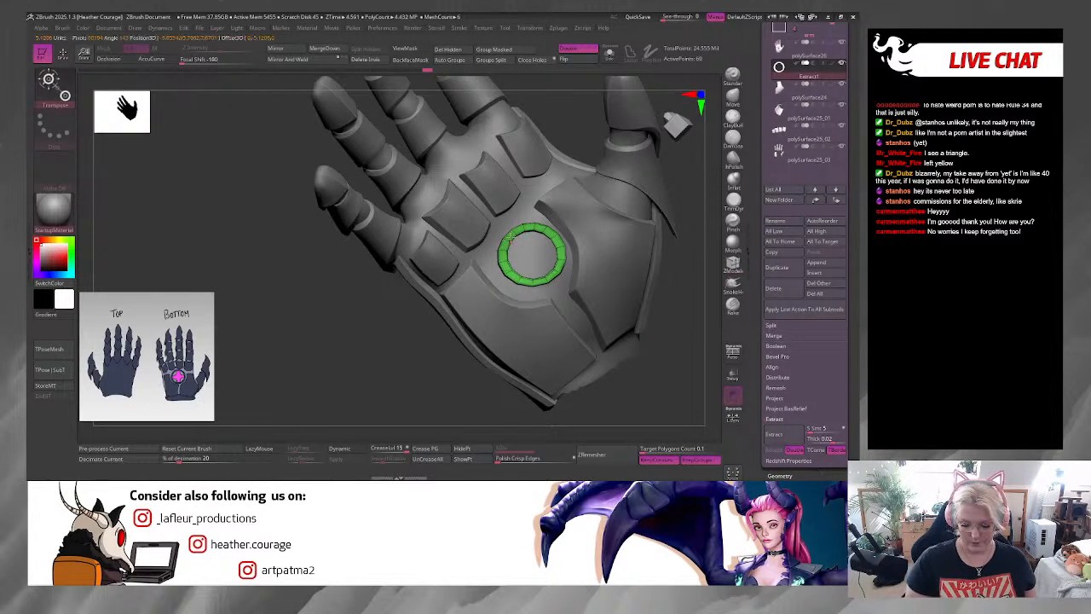
Step: Adjust how the palm ring sits on the gauntlet using the transform gizmo at its centre
left_click(510, 239, "alt")
left_click(539, 176)
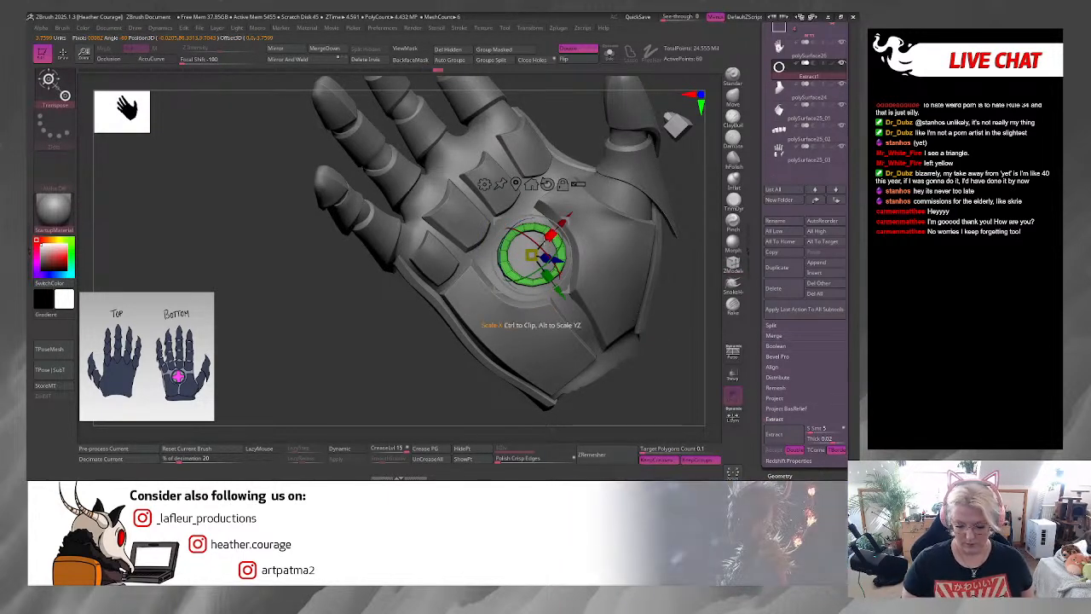
left_click_drag(530, 254, 565, 218)
left_click_drag(681, 336, 588, 76)
Step: Isolate the ring and insert edge loops around its inner and outer side walls with ZModeler
left_click(609, 53)
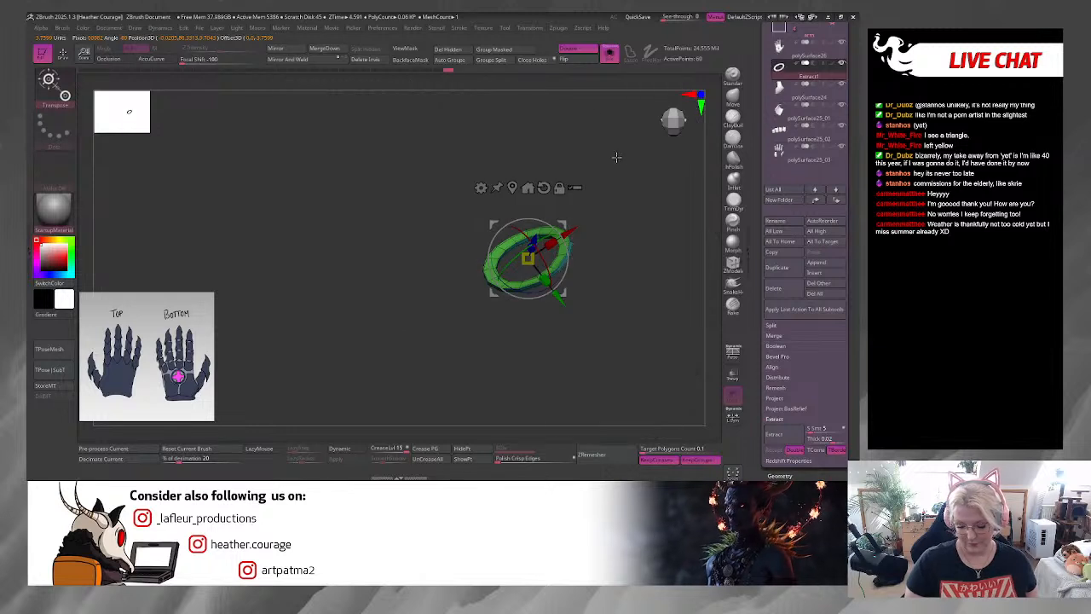
key("f")
left_click_drag(575, 322, 707, 346)
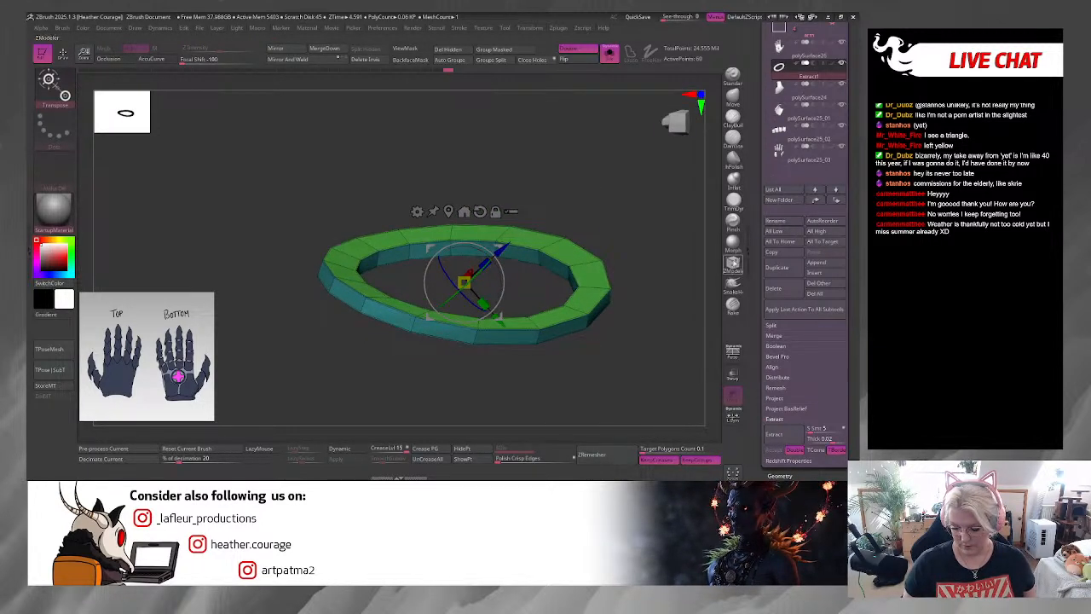
key("q")
left_click_drag(590, 271, 592, 255)
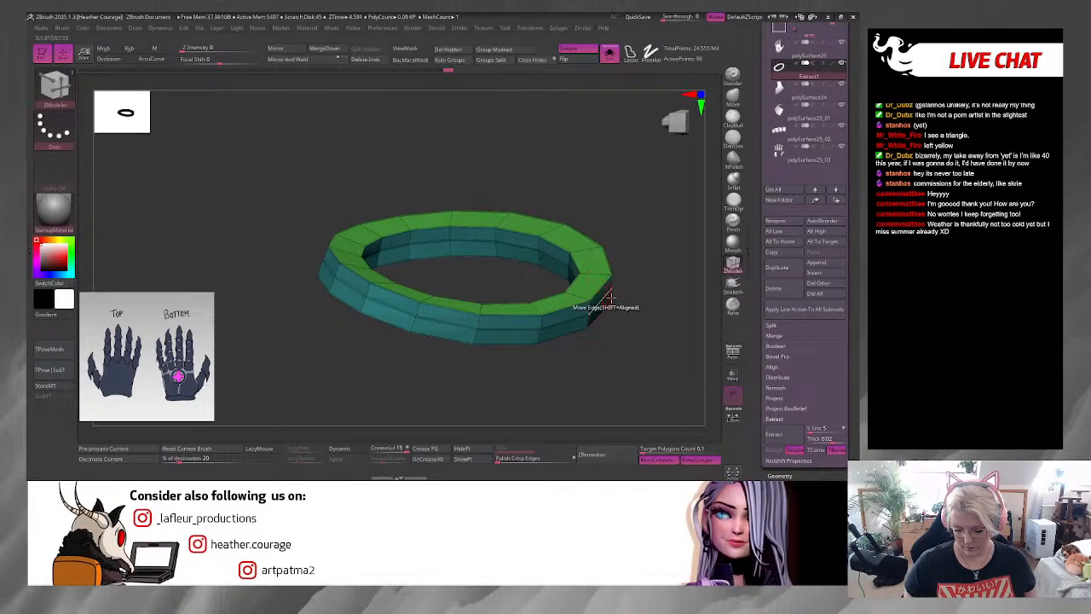
Step: Add loops along the ring's rims, deleting the extra one on the outer rim with the ZModeler Insert edge action
left_click_drag(619, 305, 606, 270)
key("space")
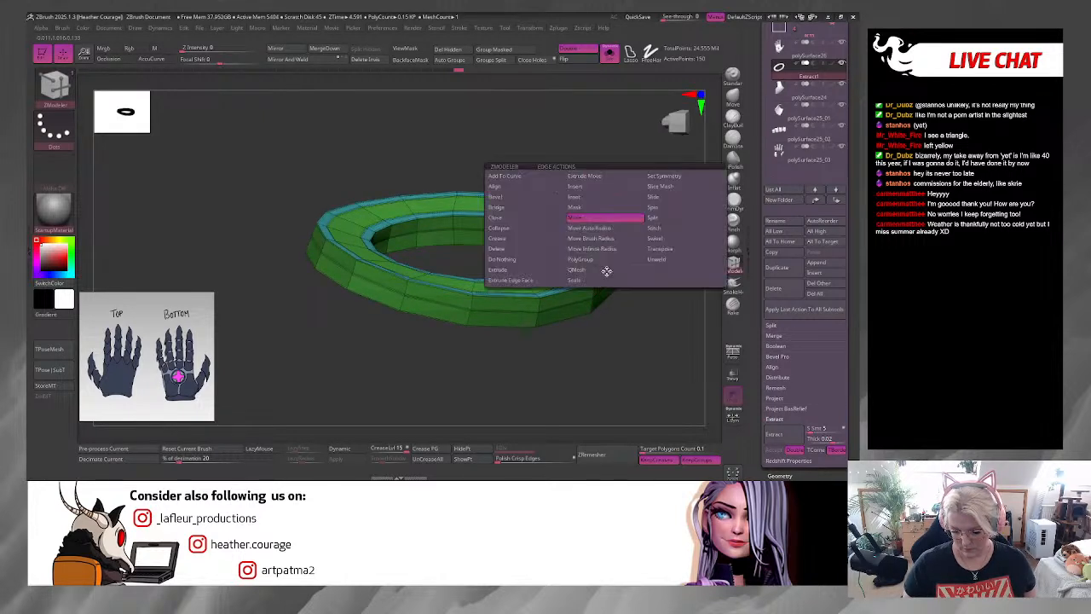
left_click(606, 187)
left_click(605, 274, "alt")
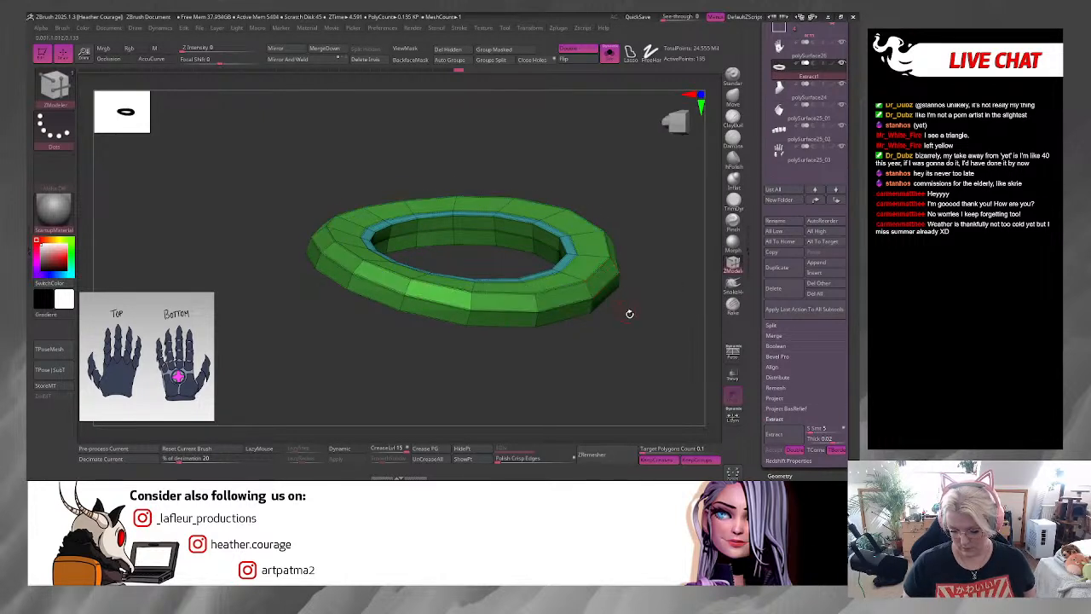
Step: Even out the ring with Polish Crisp Edges and check its outline with the Move Topological brush active
left_click_drag(628, 312, 588, 295)
left_click(503, 459)
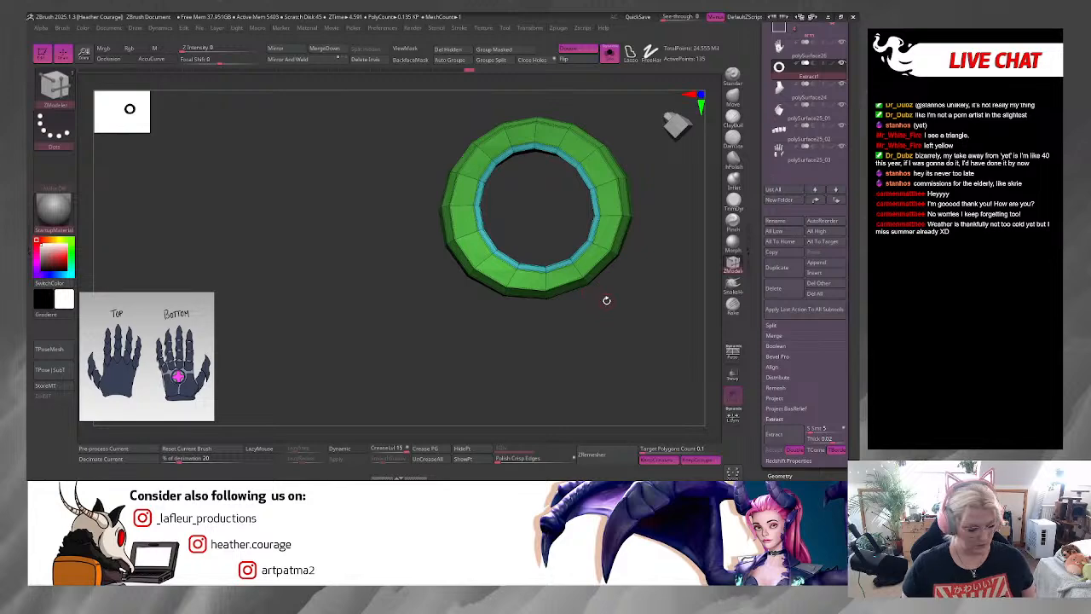
key("b")
key("m")
key("t")
key("space")
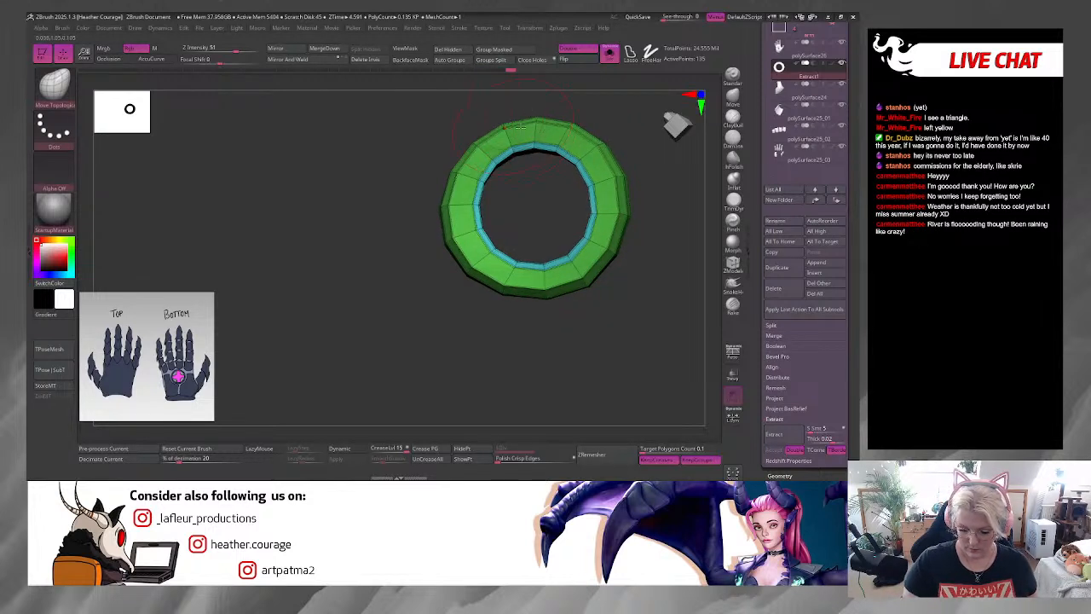
left_click_drag(639, 131, 662, 287)
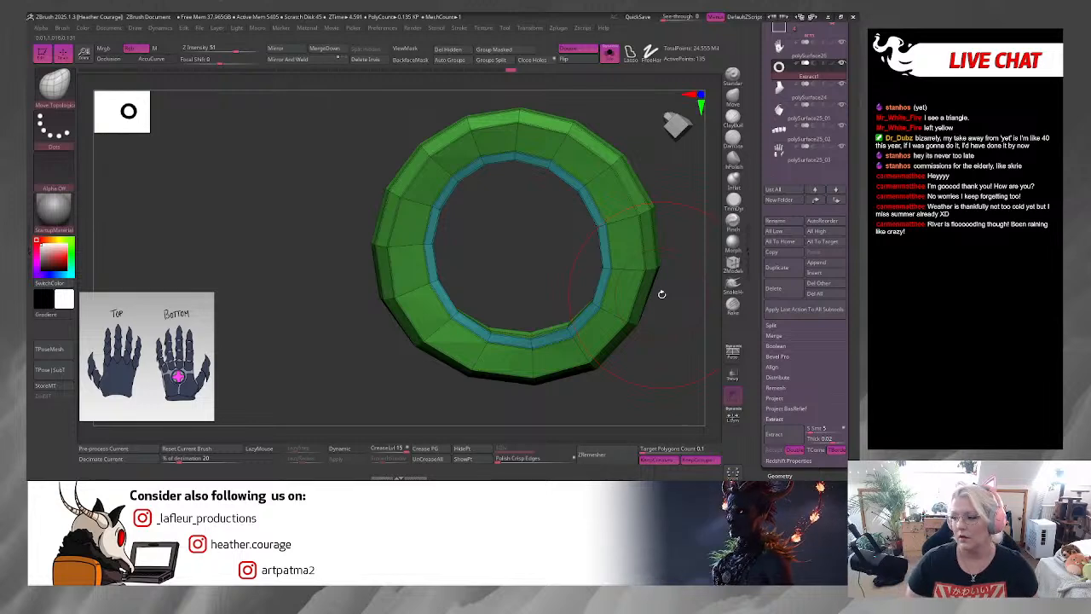
left_click_drag(661, 293, 535, 224)
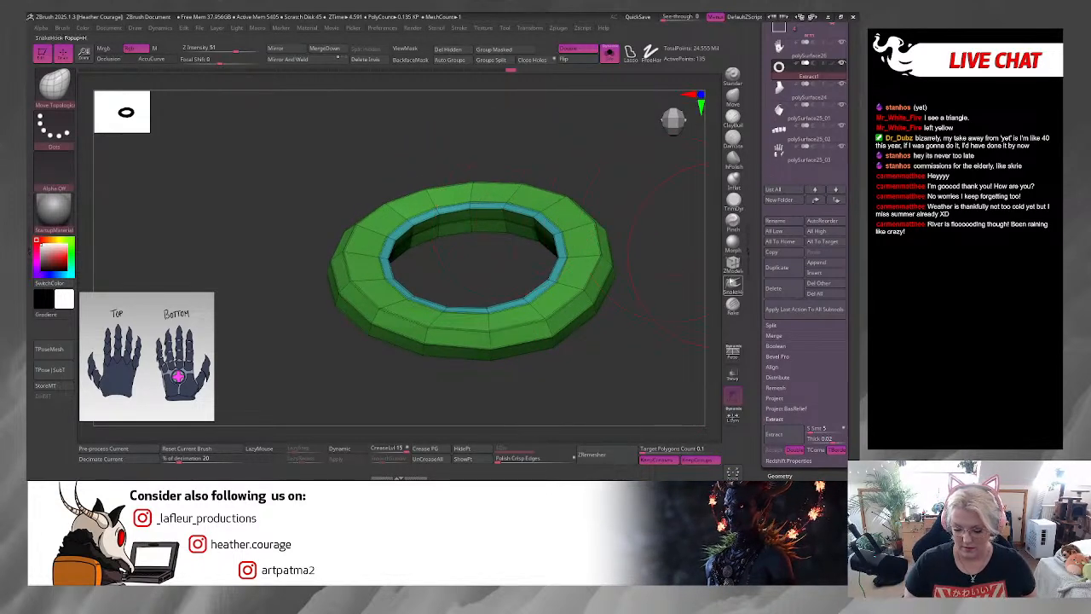
Step: Delete the extra edge loop along the ring's inner rim with the ZModeler brush
left_click(733, 263)
key("space")
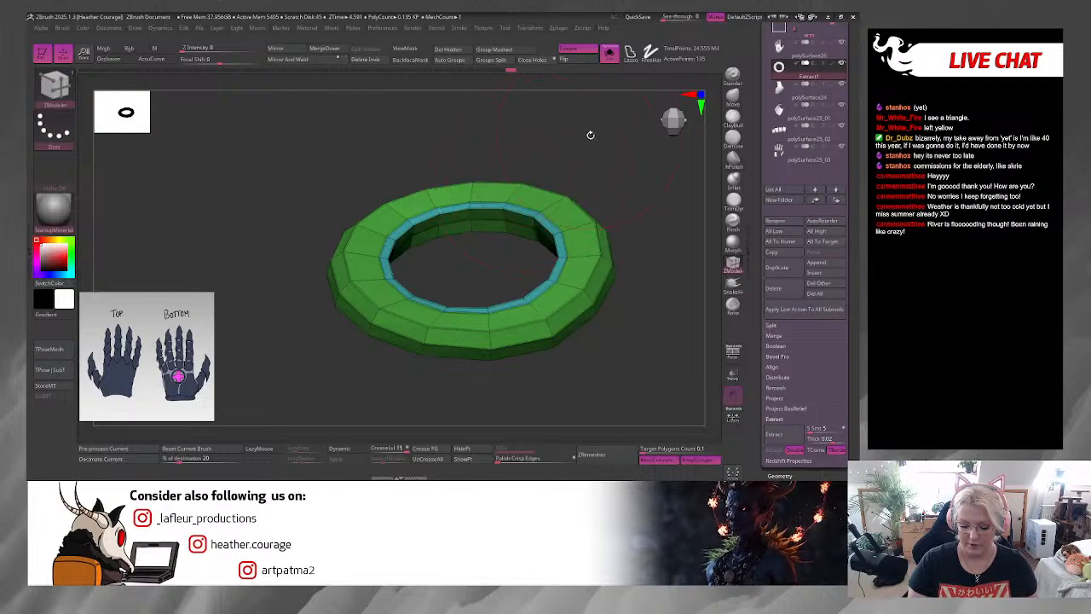
key("space")
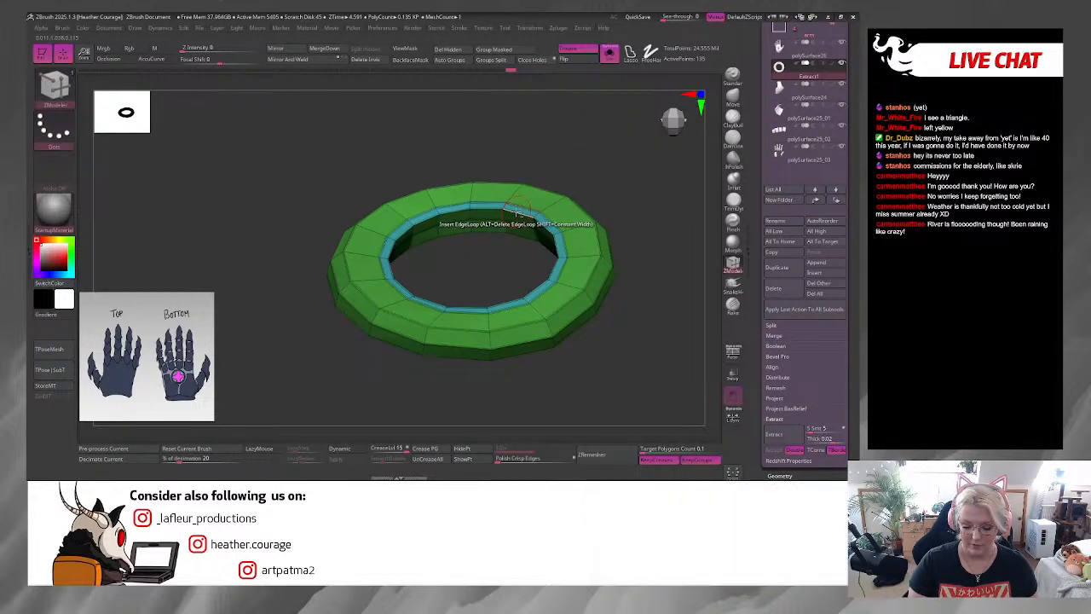
left_click(514, 208, "alt")
left_click_drag(585, 187, 637, 161)
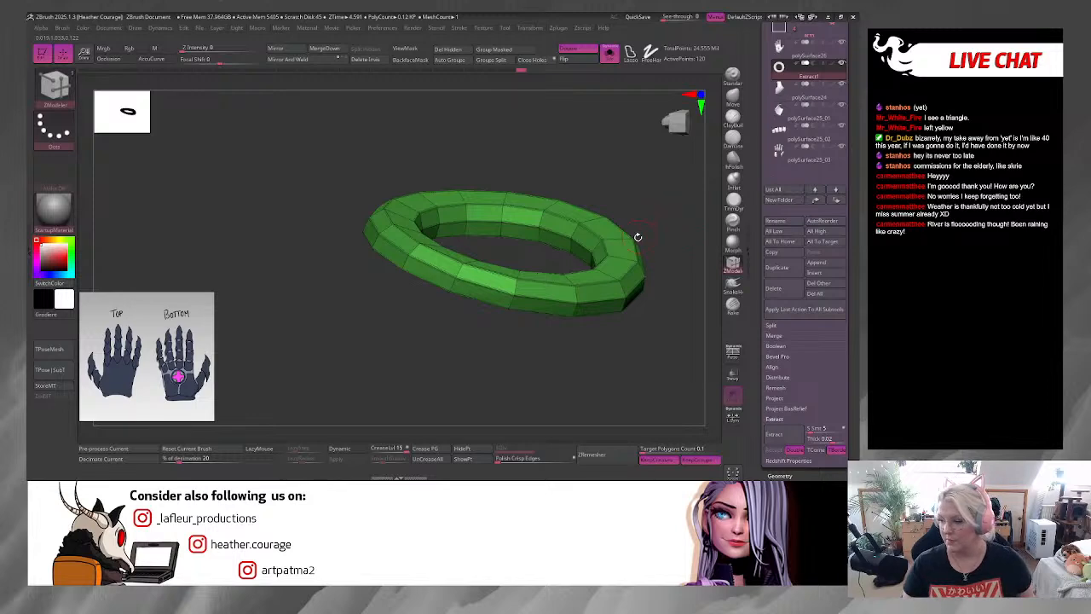
left_click_drag(659, 313, 629, 194)
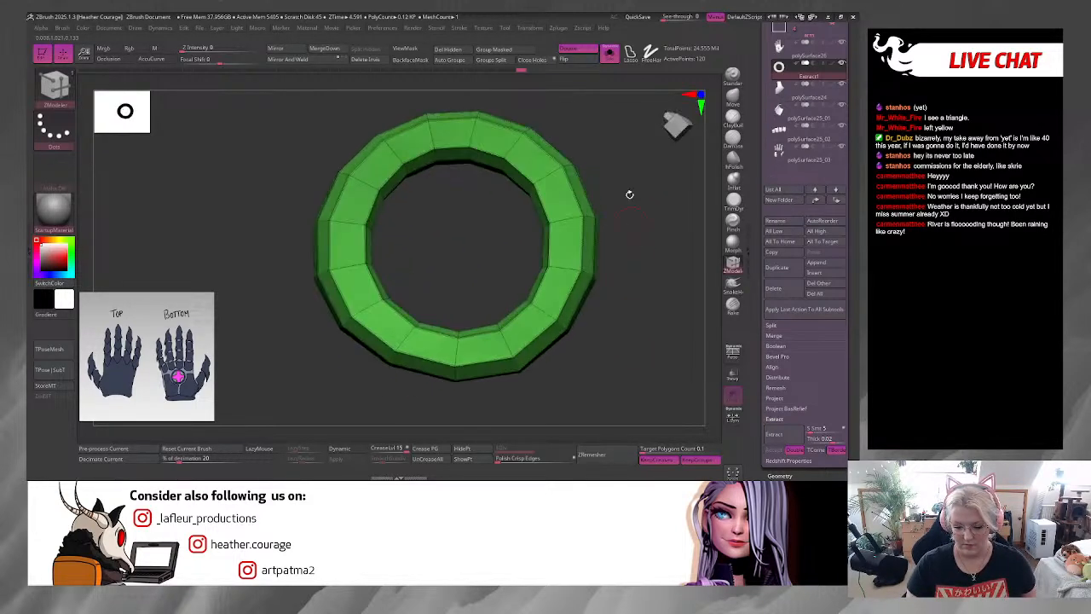
Step: Show the full gauntlet again and enable Dynamic subdivision on the ring with crease level 4 and an adjusted SmoothSubdiv level
left_click(609, 54)
left_click_drag(706, 293, 700, 230, "alt")
left_click(380, 449)
type("3")
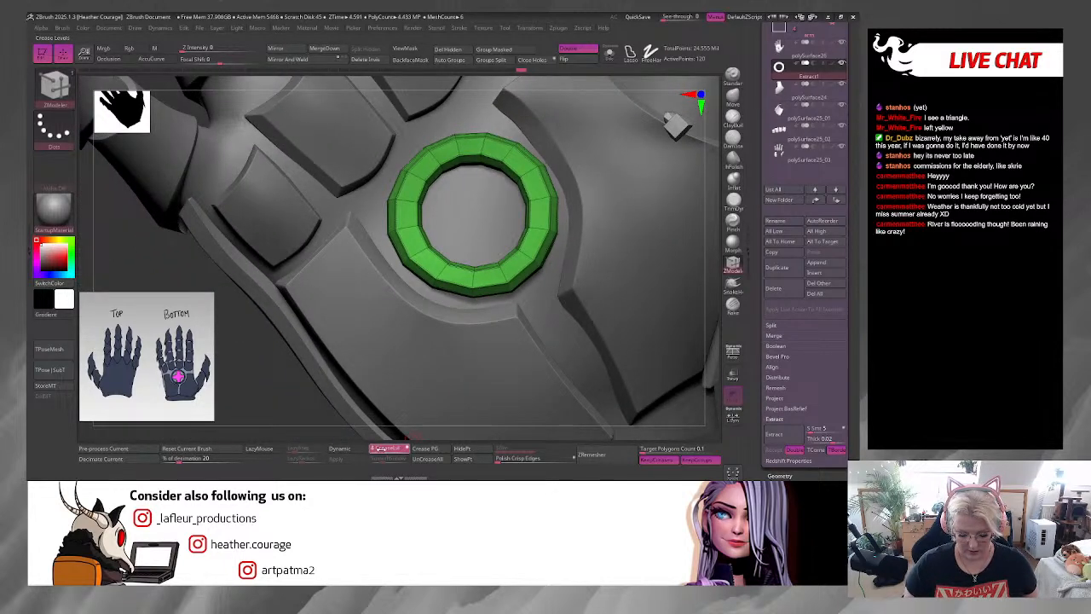
left_click_drag(381, 449, 382, 449)
left_click(357, 451)
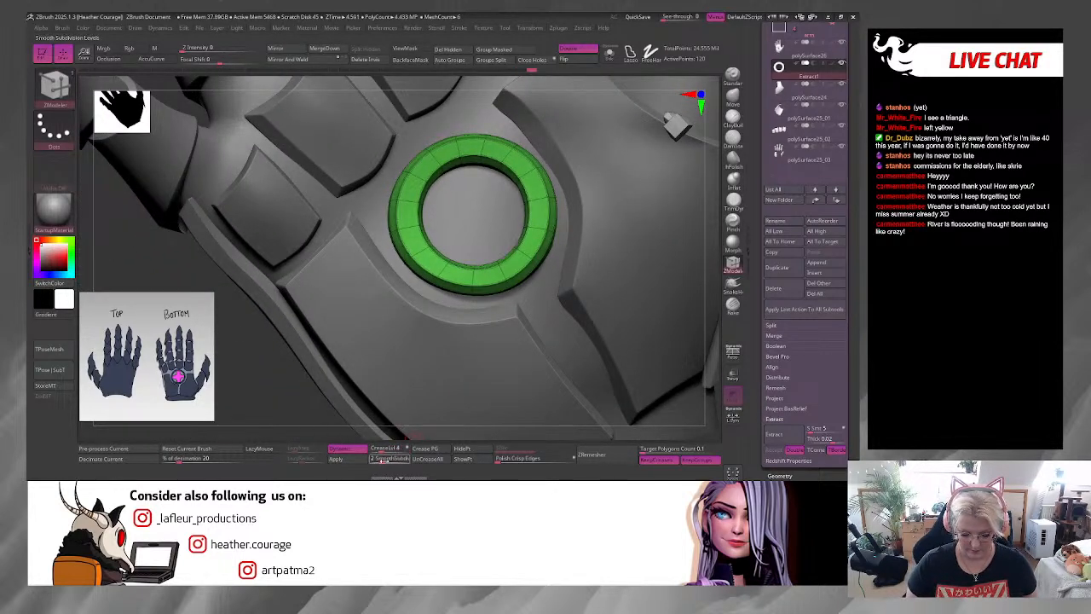
left_click(388, 458)
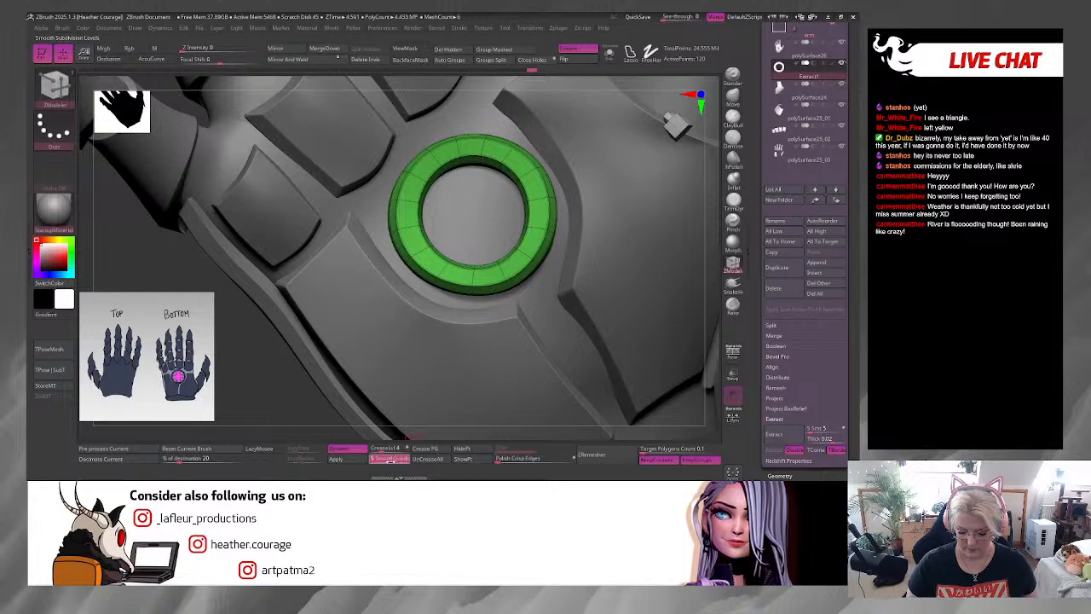
key("Return")
Step: Examine the smoothed ring against the whole gauntlet and the base glove surface from the palm side
left_click_drag(264, 395, 230, 297, "alt")
left_click_drag(543, 321, 560, 292)
left_click(679, 127)
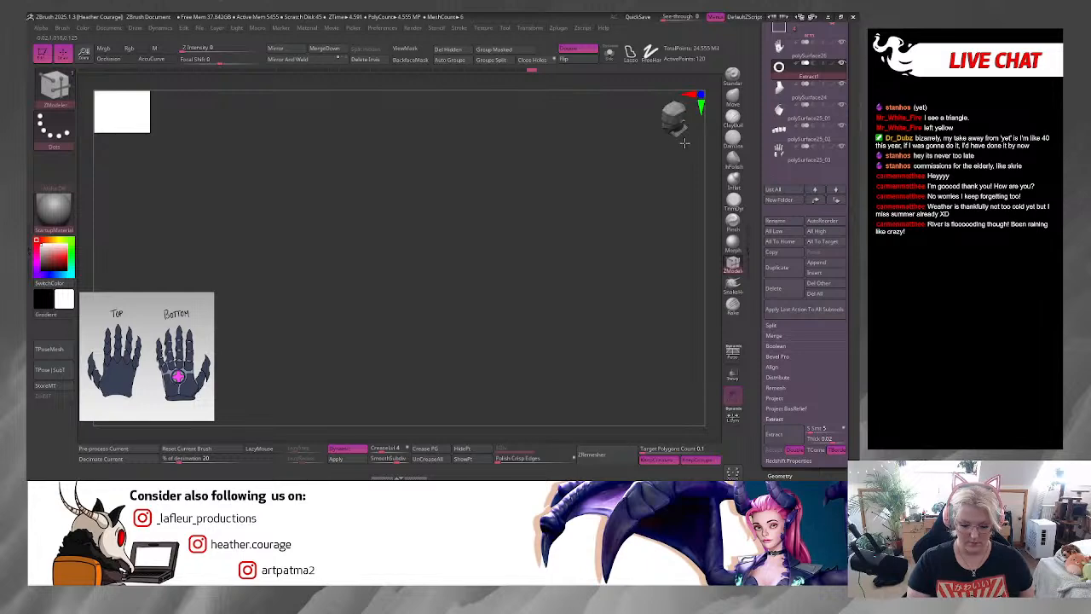
key("f")
left_click_drag(570, 329, 486, 294)
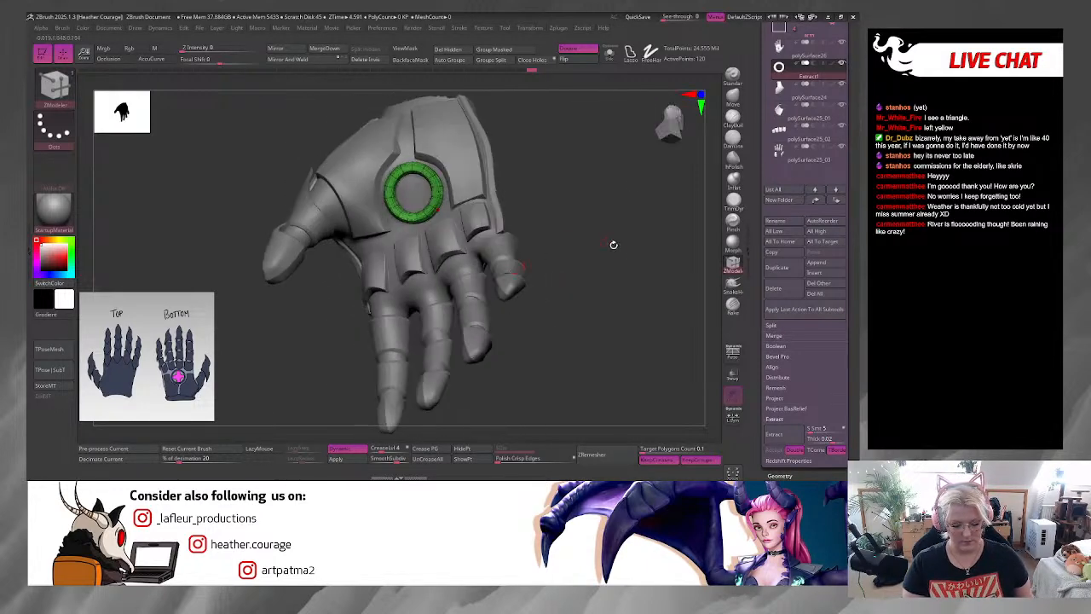
mouse_move(612, 245)
left_mouse_down()
mouse_move(636, 261)
mouse_move(614, 237)
mouse_move(640, 207)
mouse_move(629, 251)
mouse_move(619, 234)
mouse_move(626, 219)
mouse_move(629, 241)
left_mouse_up()
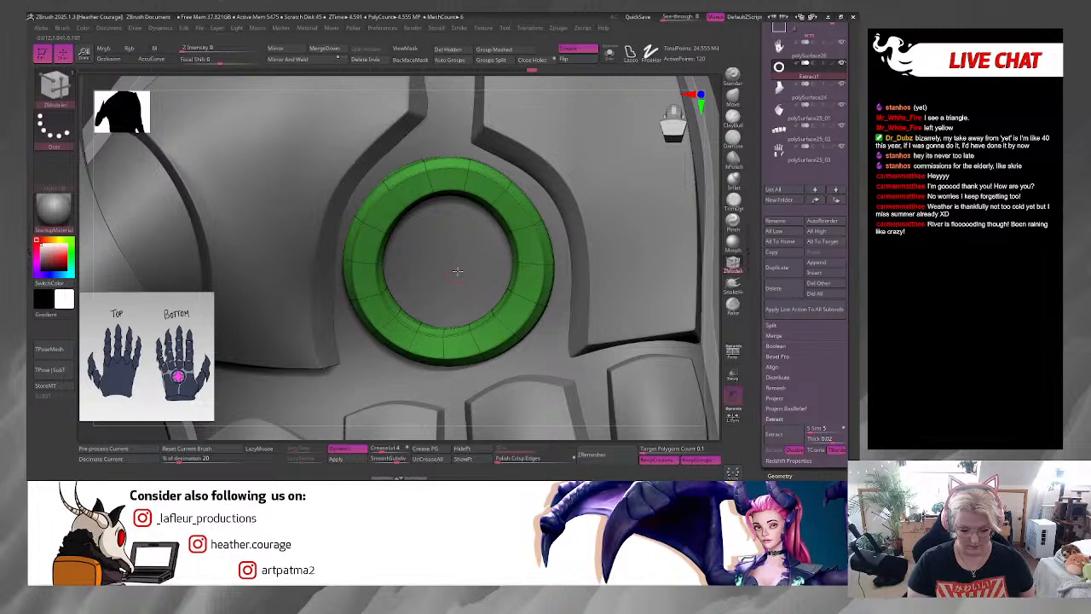
left_click(458, 271, "alt")
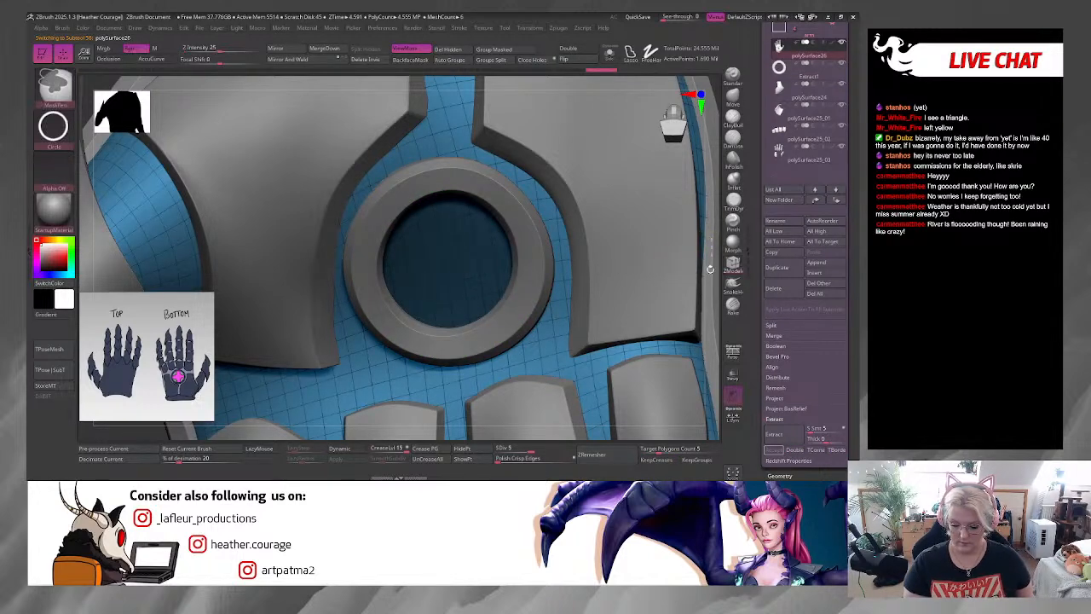
key("f")
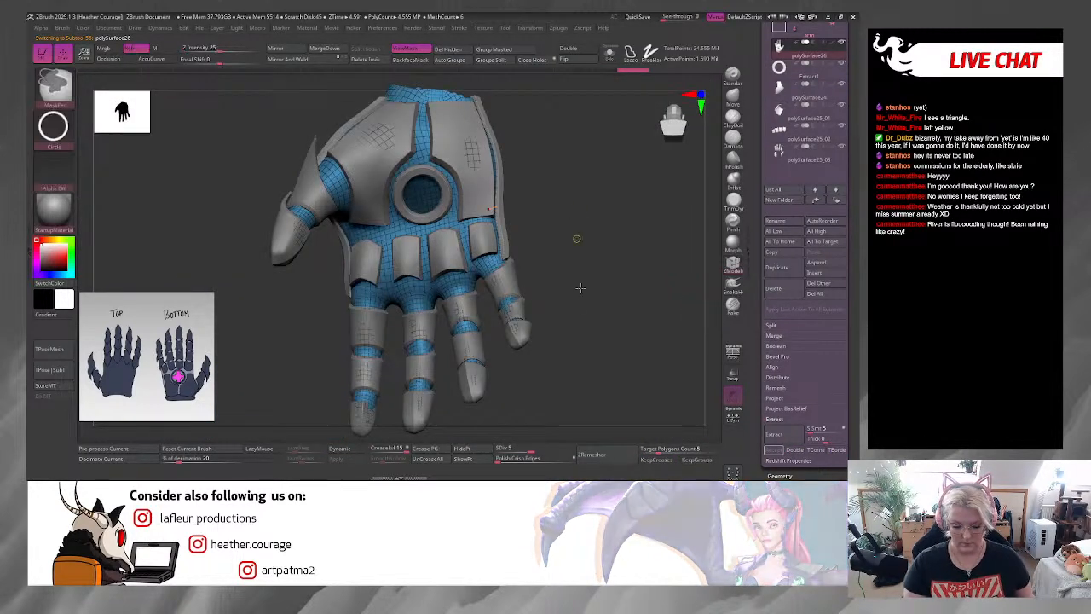
mouse_move(581, 288)
left_mouse_down("ctrl")
mouse_move(574, 239)
mouse_move(578, 281)
left_mouse_up("ctrl")
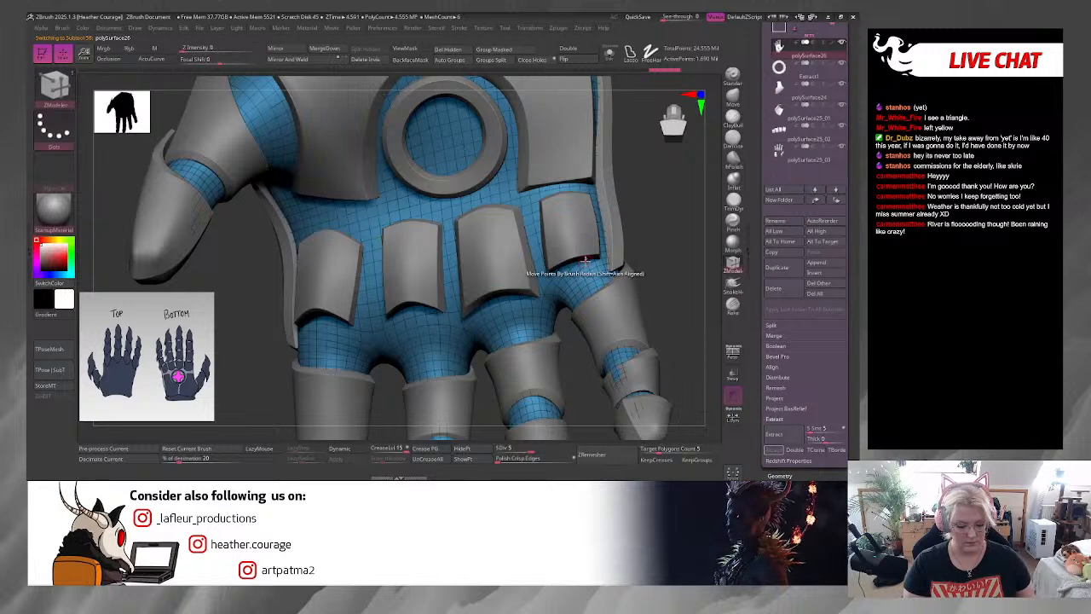
Step: Hide the polyframe display and scale the palm ring up slightly with the transform gizmo
key("shift+f")
left_click_drag(645, 204, 639, 229, "alt")
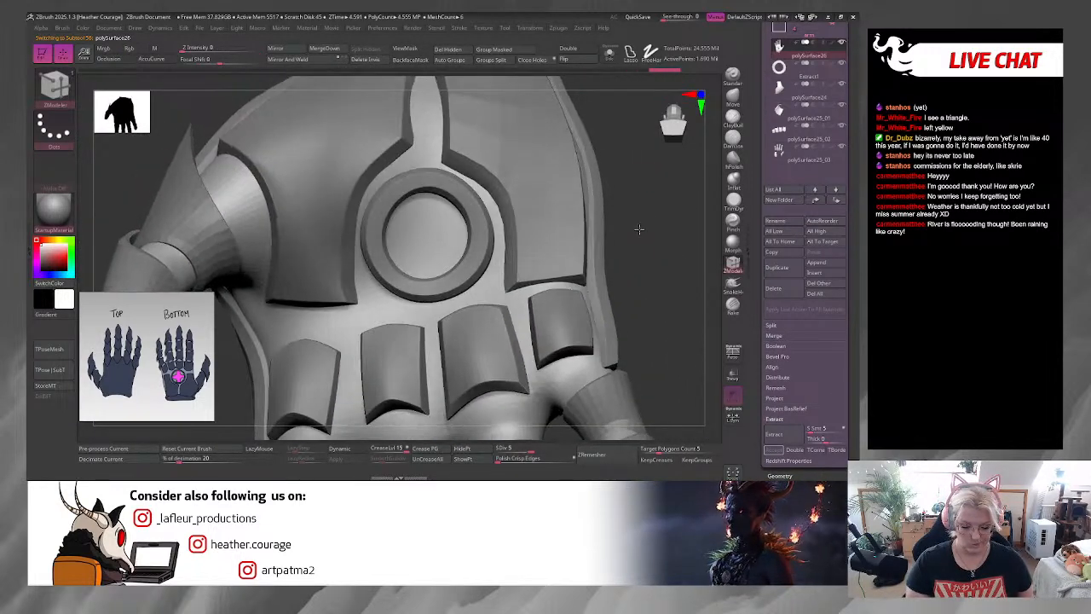
left_click(483, 245, "alt")
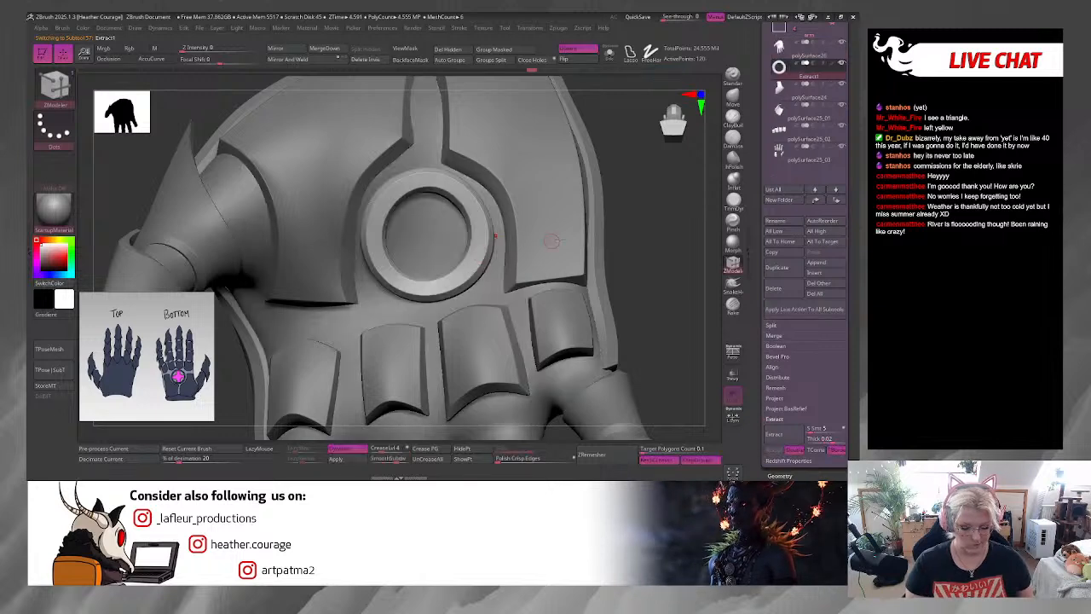
key("w")
left_click_drag(427, 234, 440, 240)
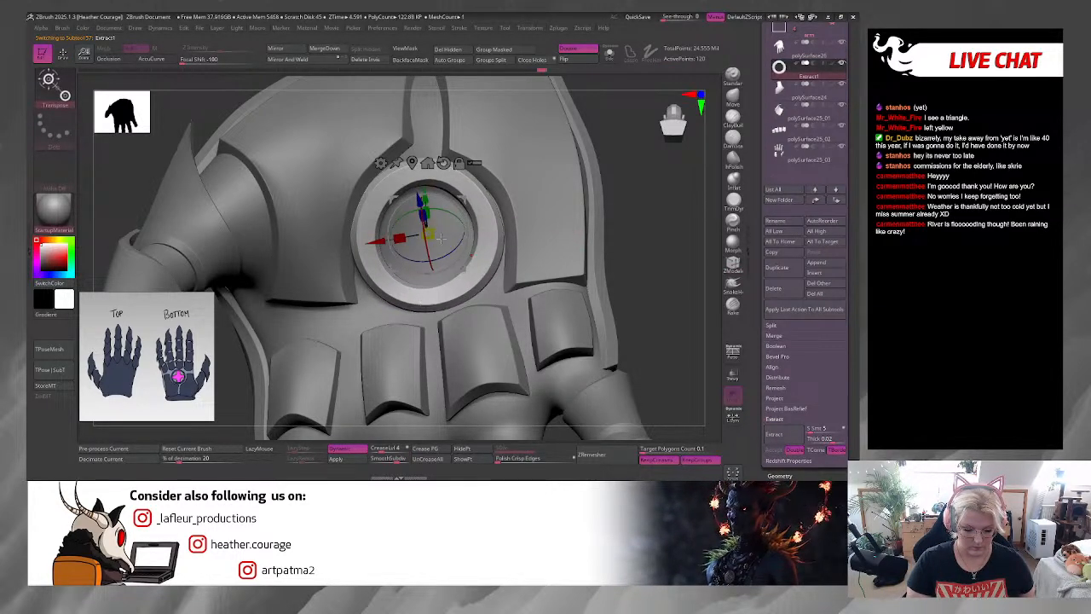
Step: Select the base glove, set the mask brush stroke to FreeHand and paint a vertical mask stripe inside the ring
left_click(573, 397, "alt")
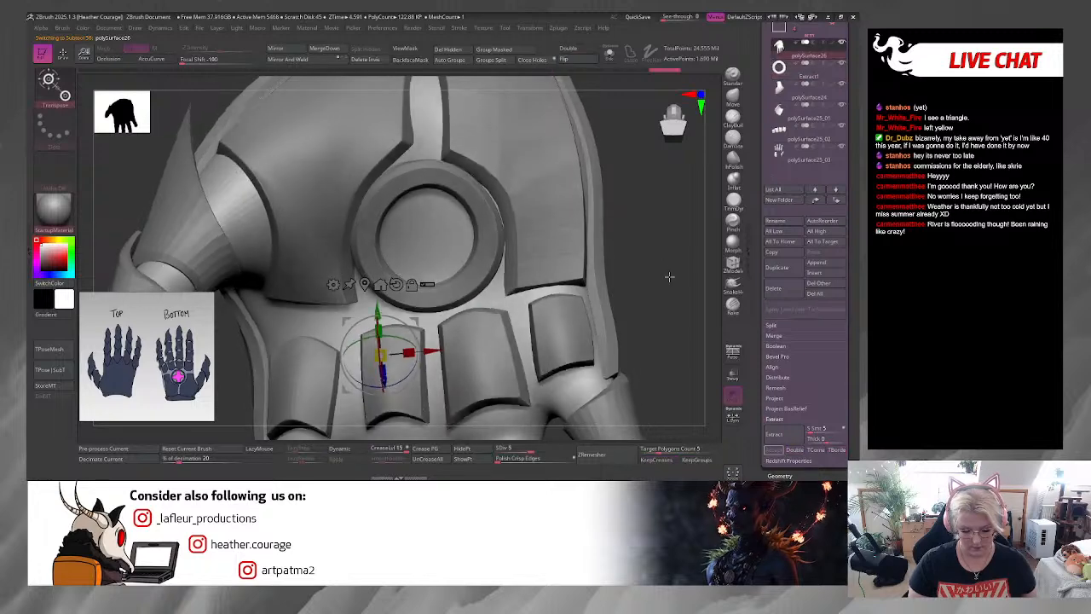
left_click_drag(669, 277, 670, 263)
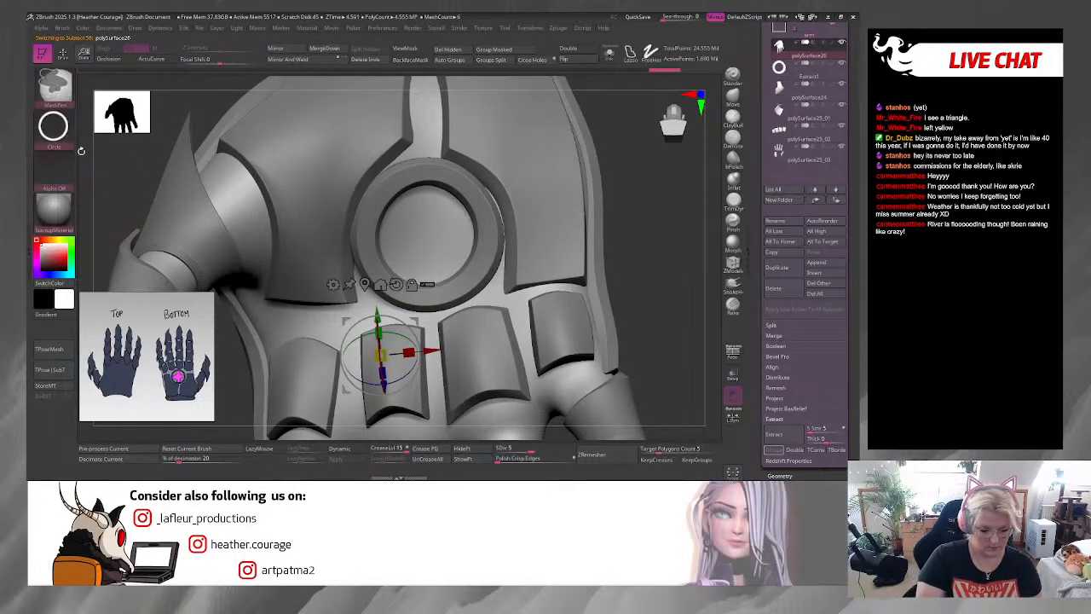
left_click(53, 126)
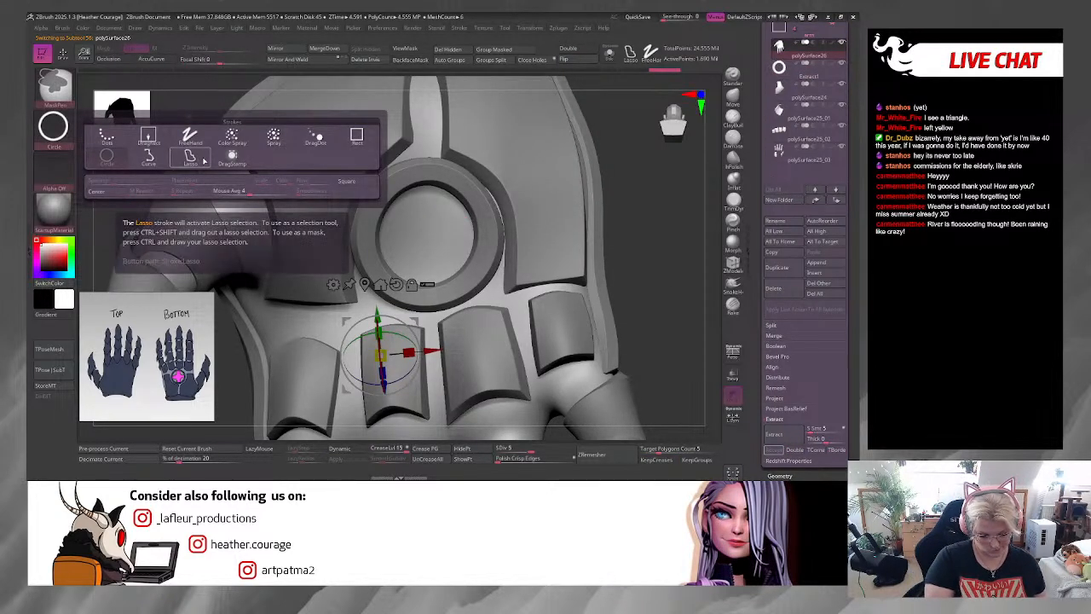
left_click(192, 139, "ctrl")
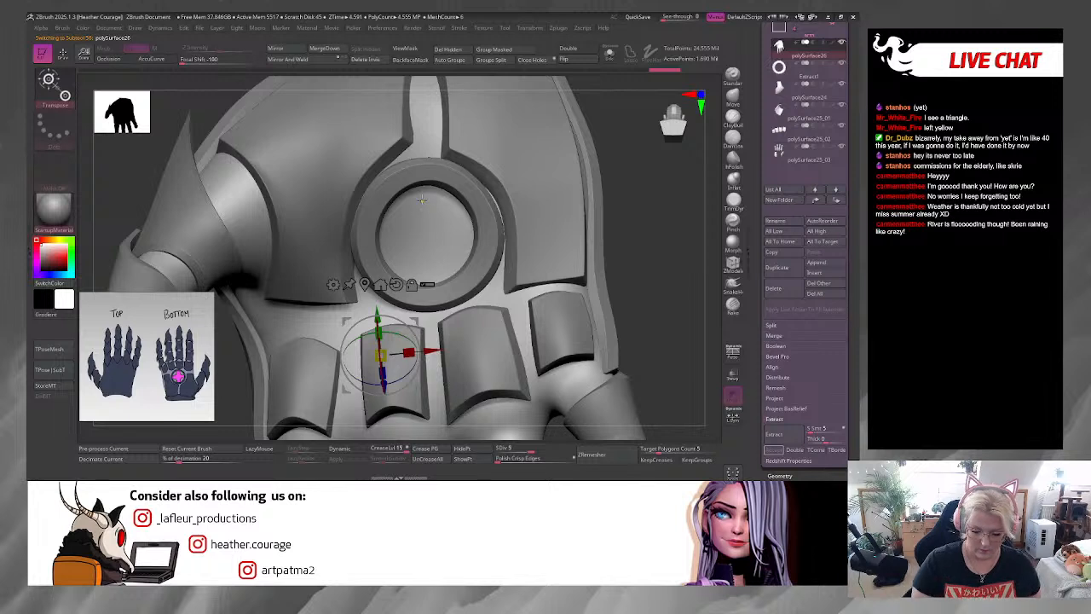
key("q")
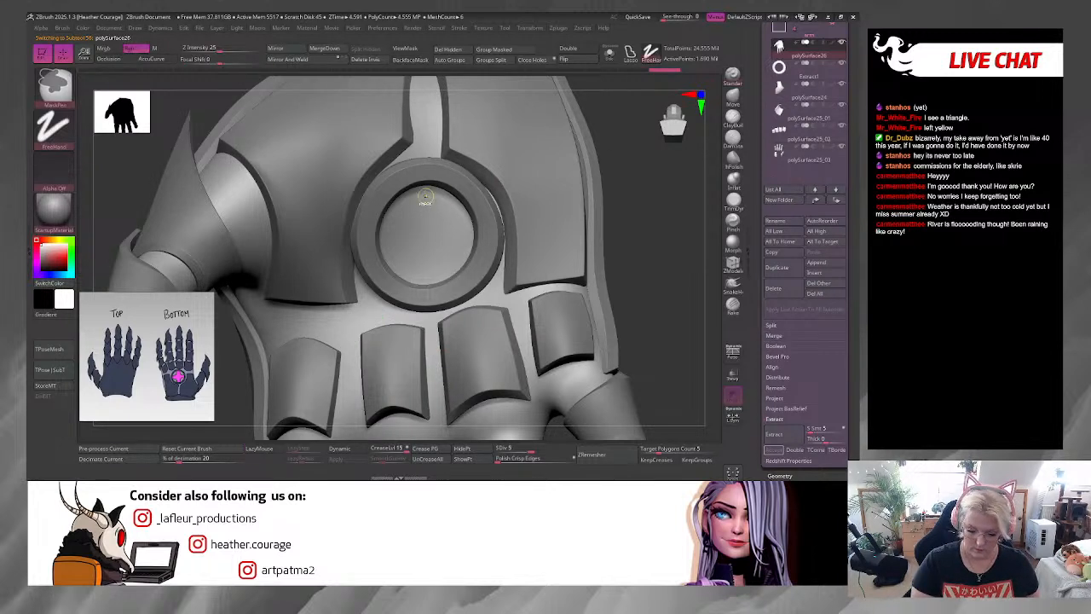
mouse_move(421, 185)
left_mouse_down("ctrl")
mouse_move(423, 288)
mouse_move(421, 189)
left_mouse_up("ctrl")
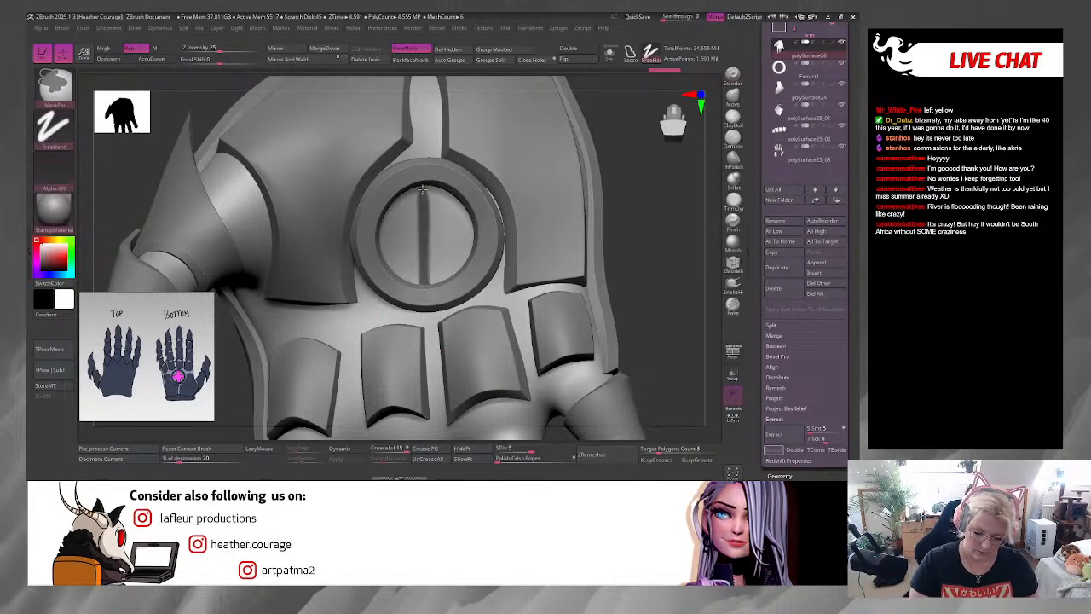
Step: Paint a horizontal mask stripe across the vertical one inside the ring and thicken the arms into a cross with a rounded centre
left_click_drag(384, 241, 465, 227, "ctrl")
left_click_drag(377, 238, 473, 223, "ctrl")
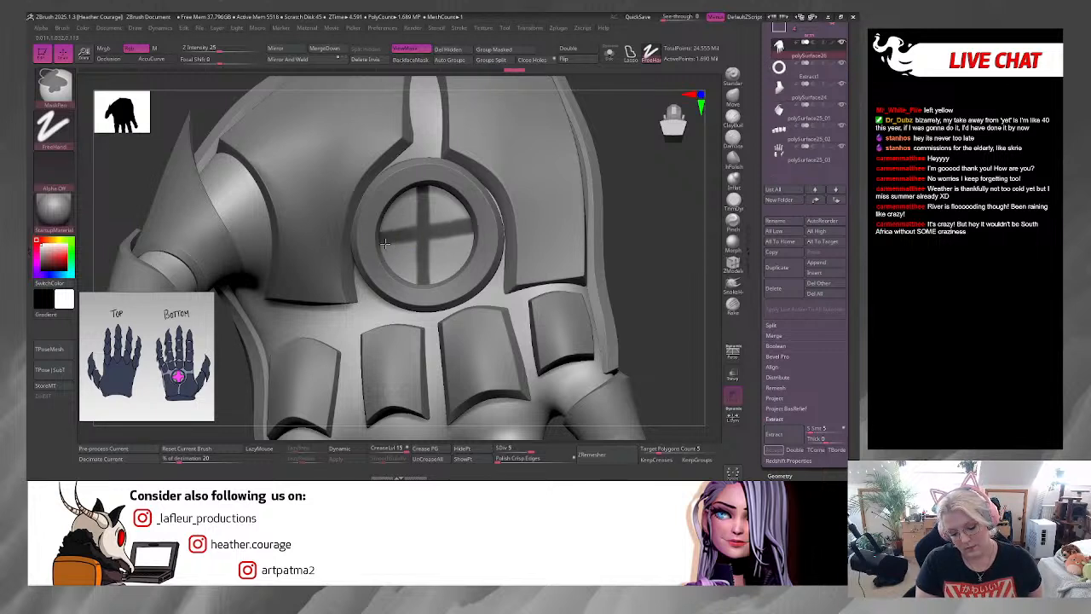
left_click_drag(384, 245, 488, 222, "ctrl")
mouse_move(430, 189)
left_mouse_down("ctrl")
mouse_move(434, 281)
mouse_move(432, 194)
mouse_move(419, 184)
left_mouse_up("ctrl")
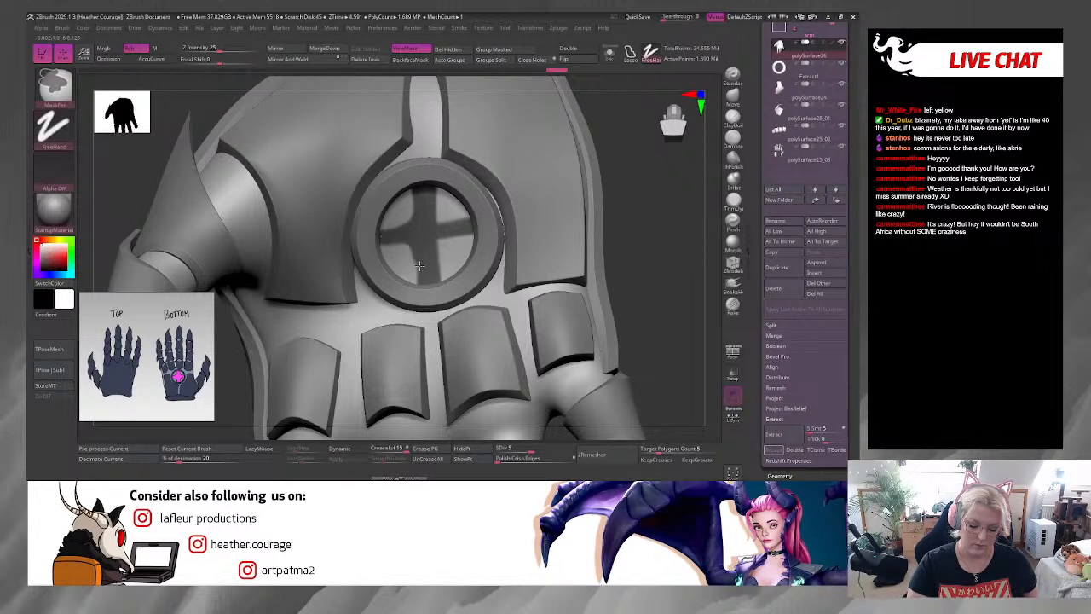
mouse_move(397, 236)
left_mouse_down("ctrl")
mouse_move(419, 277)
mouse_move(430, 258)
left_mouse_up("ctrl")
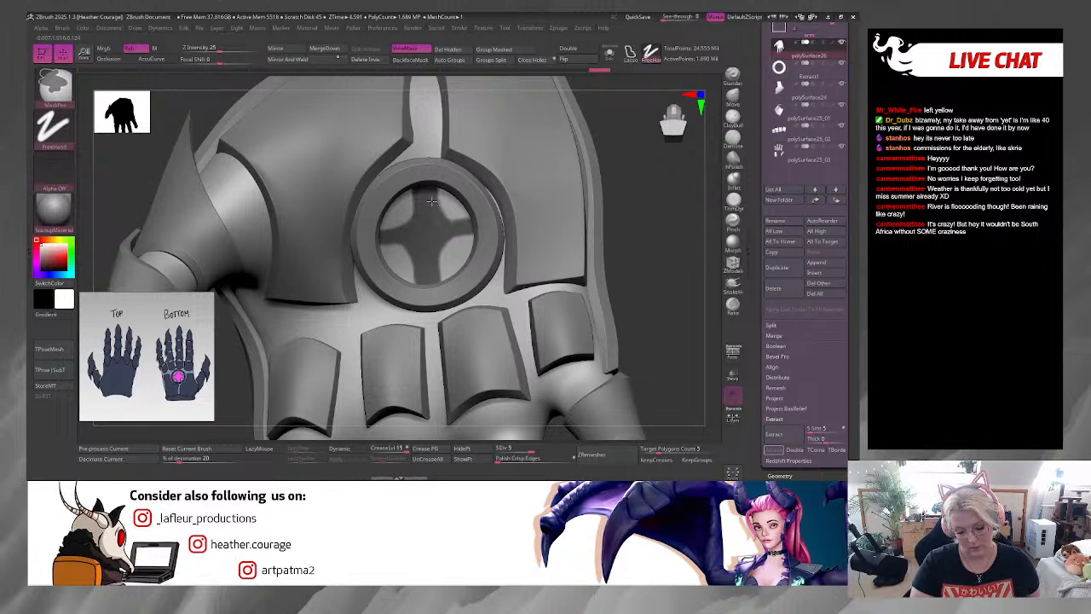
left_click_drag(432, 201, 433, 206, "ctrl")
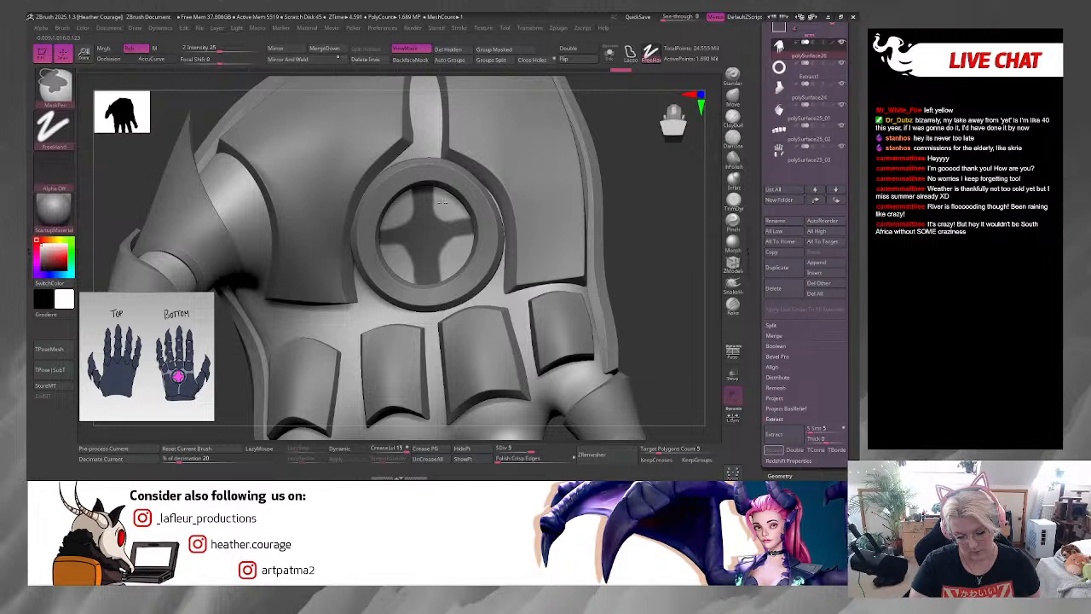
Step: Trim the cross mask's edges by erasing stray masking, and refine its arms so they flare evenly towards the ring
left_click_drag(444, 197, 444, 279, "ctrl+alt")
left_click_drag(402, 245, 415, 284, "ctrl+alt")
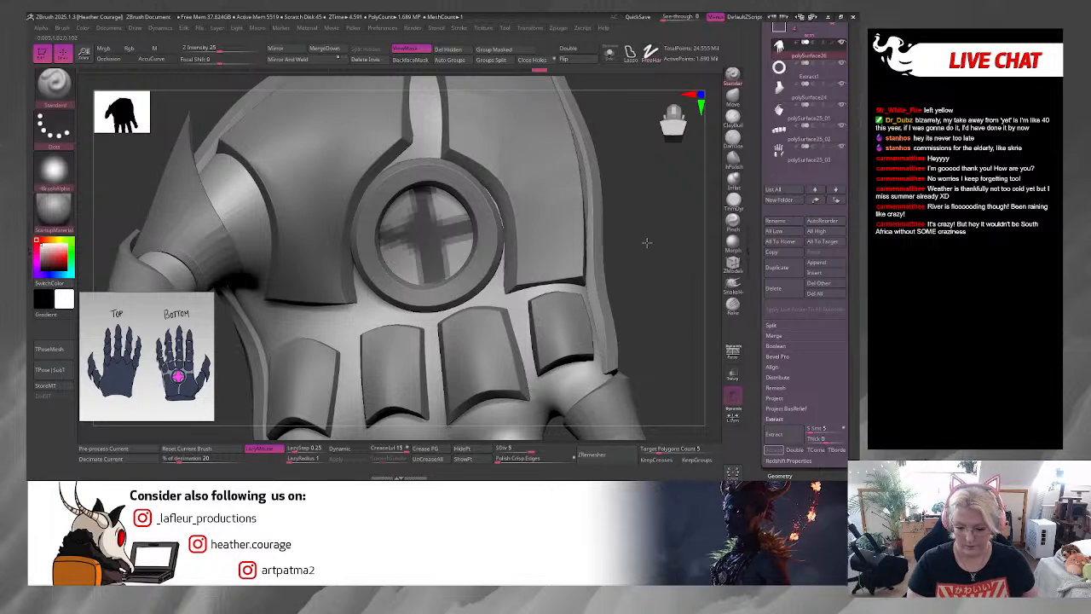
mouse_move(648, 241)
left_mouse_down()
mouse_move(638, 241)
mouse_move(648, 304)
left_mouse_up()
key("space")
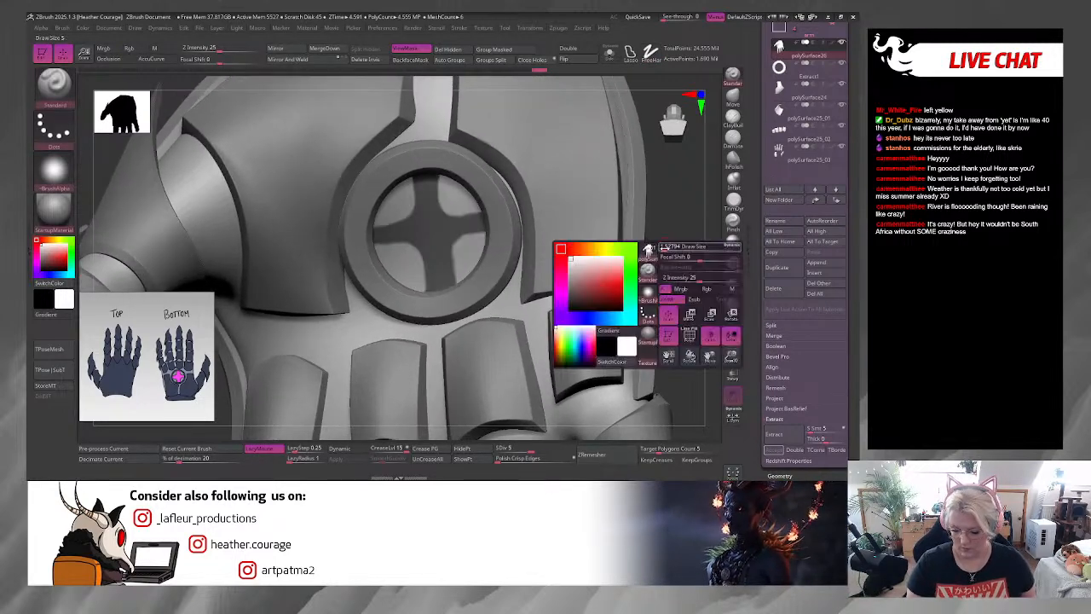
key("ctrl")
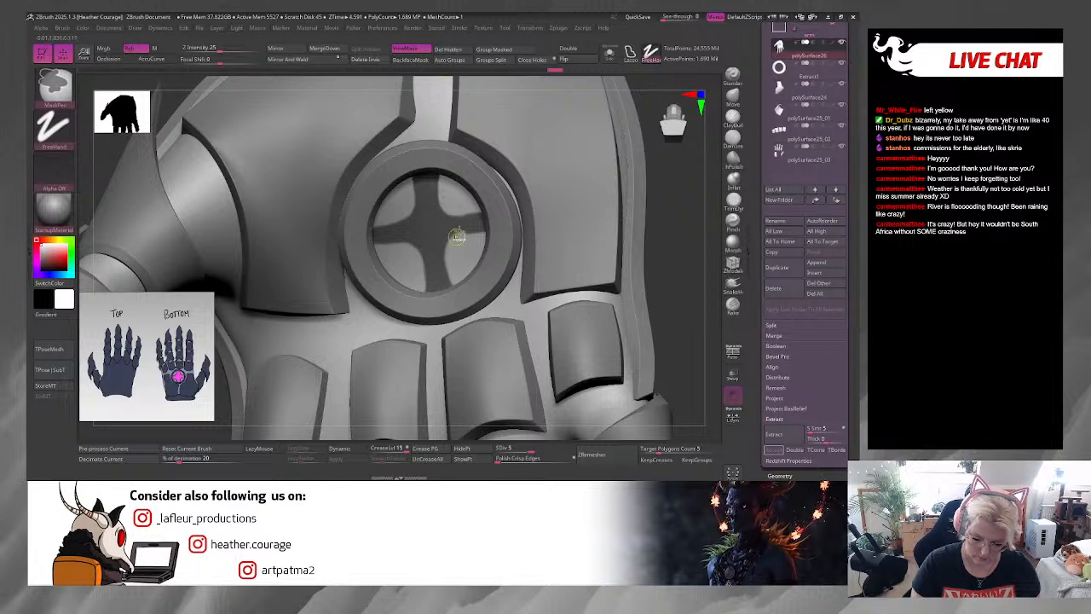
mouse_move(458, 237)
left_mouse_down("ctrl")
mouse_move(488, 223)
mouse_move(432, 168)
left_mouse_up("ctrl")
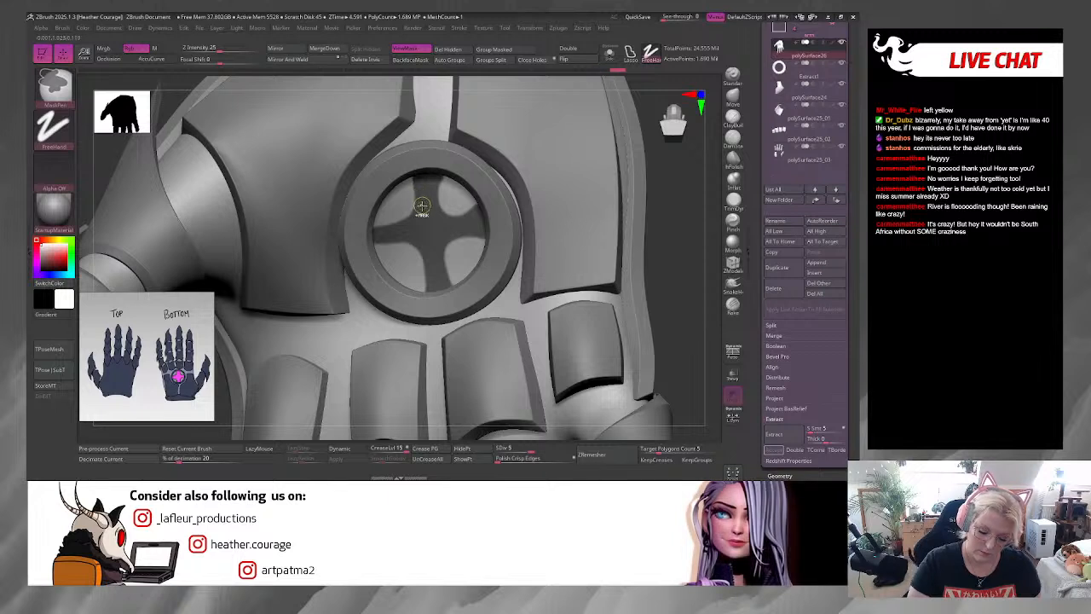
mouse_move(411, 245)
left_mouse_down("ctrl")
mouse_move(370, 226)
mouse_move(388, 235)
left_mouse_up("ctrl")
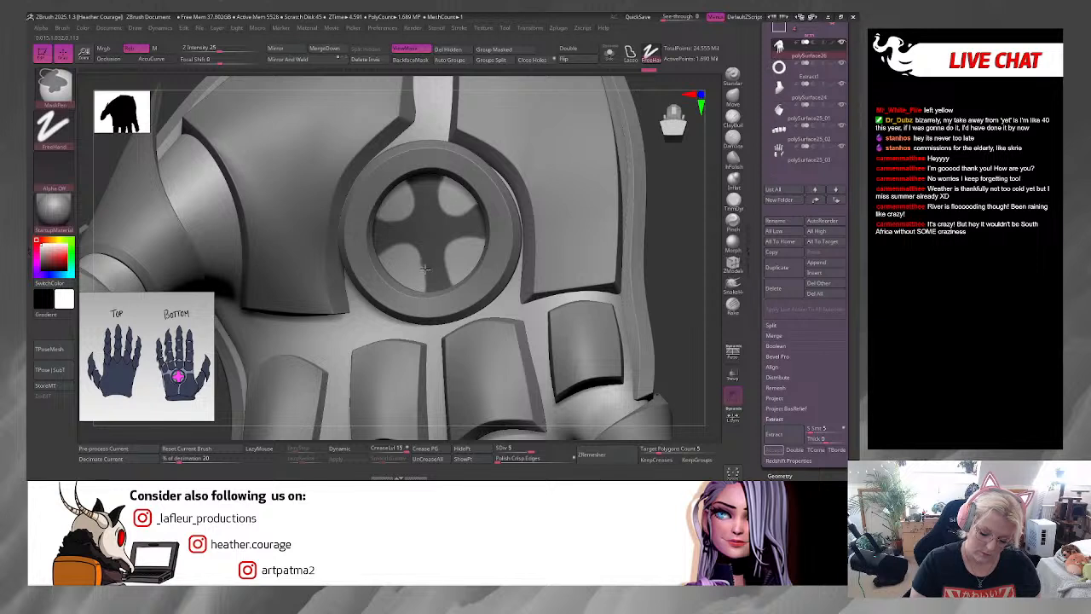
left_click_drag(432, 274, 443, 221, "ctrl")
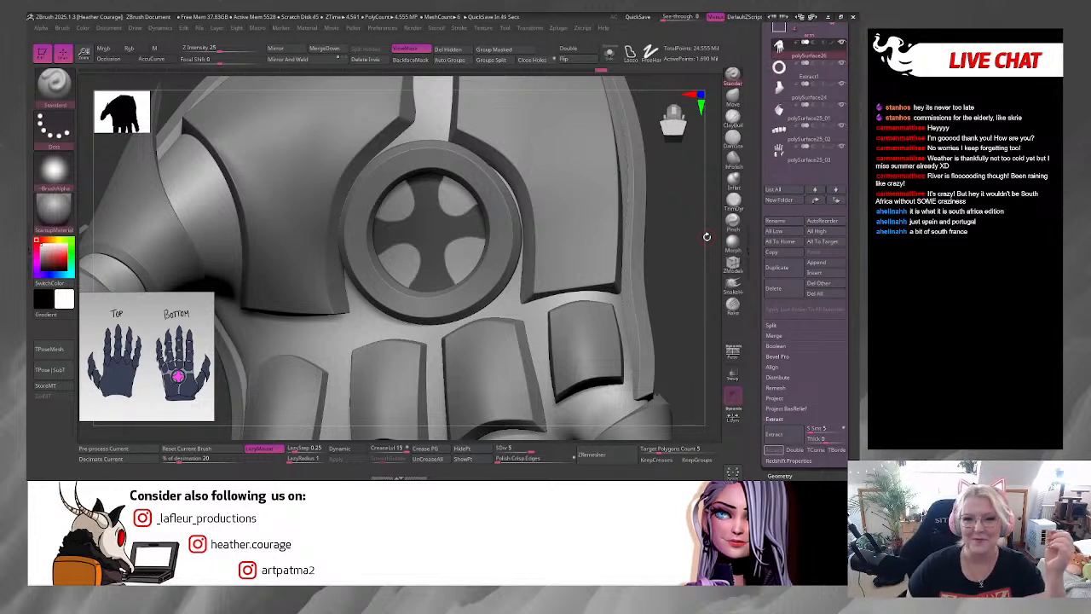
Step: Extract the masked cross as a new mesh with smoothness 5 and thickness 0, accept it and isolate it in Solo mode
left_click(780, 476)
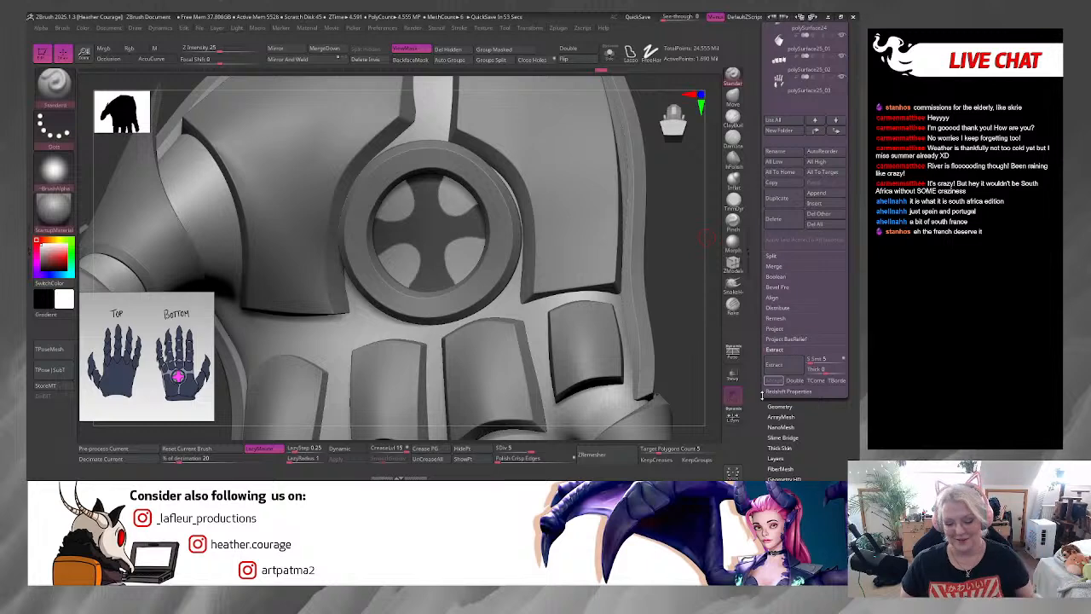
left_click_drag(680, 365, 683, 346)
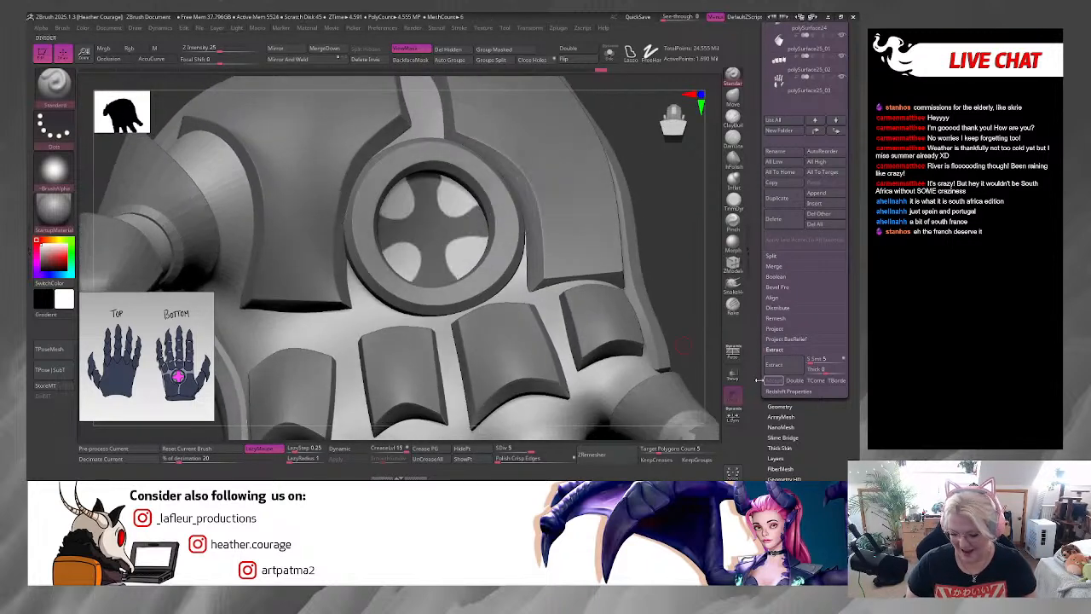
left_click(774, 364)
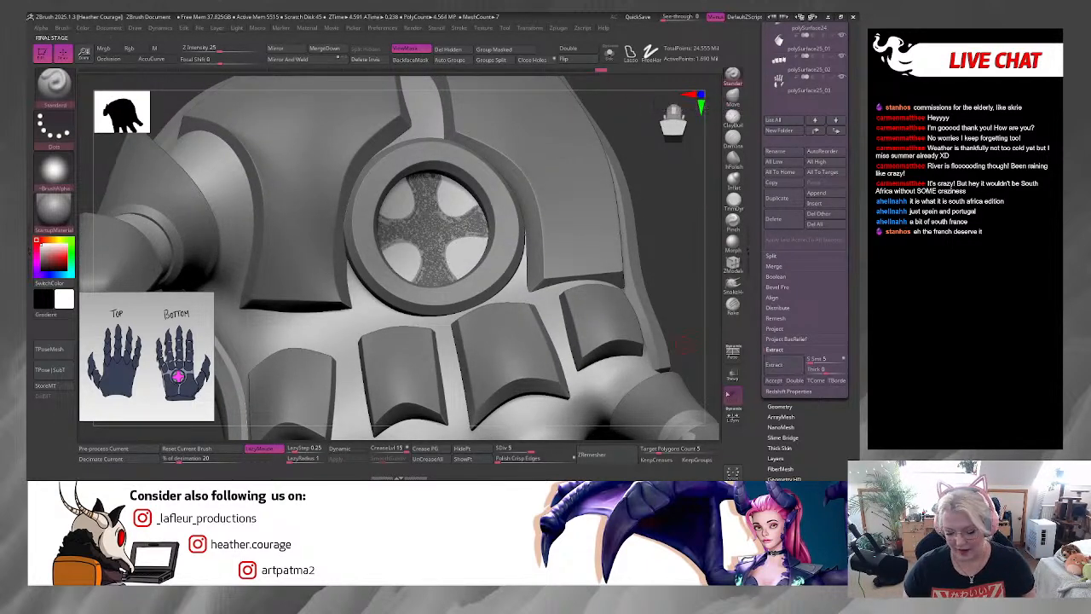
left_click(774, 380)
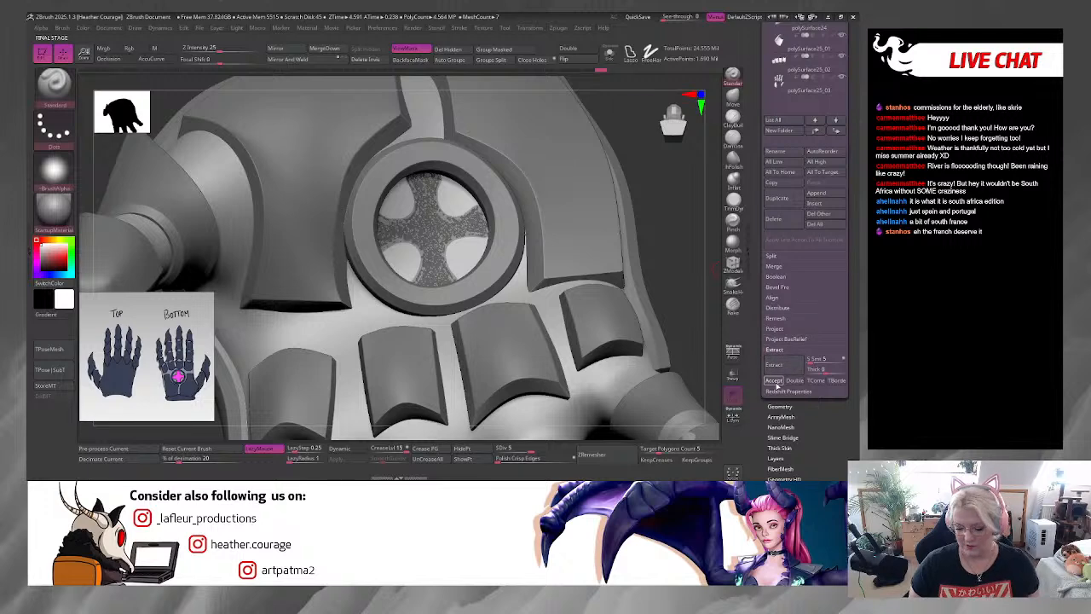
left_click(609, 53)
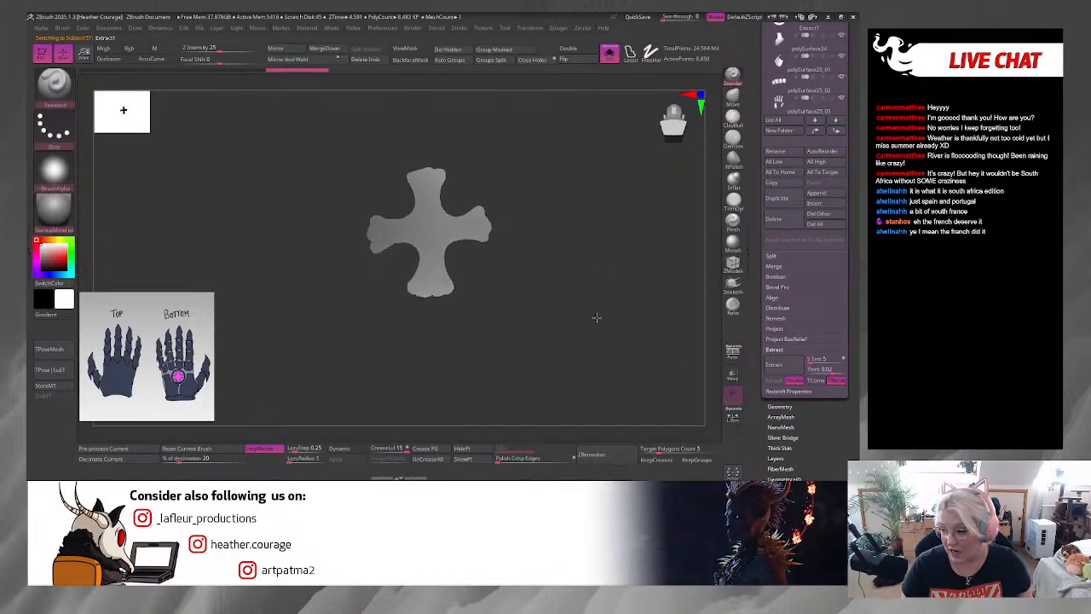
Step: Frame the isolated cross and show its polyframe
key("f")
left_click_drag(585, 270, 642, 308)
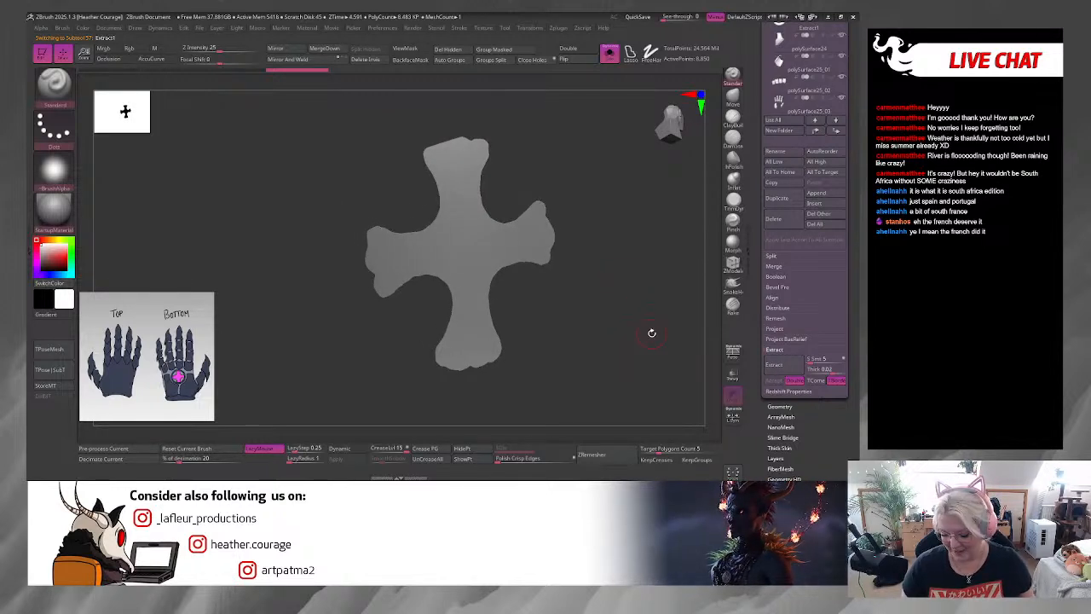
left_click_drag(631, 258, 614, 270)
left_click(621, 310, "ctrl")
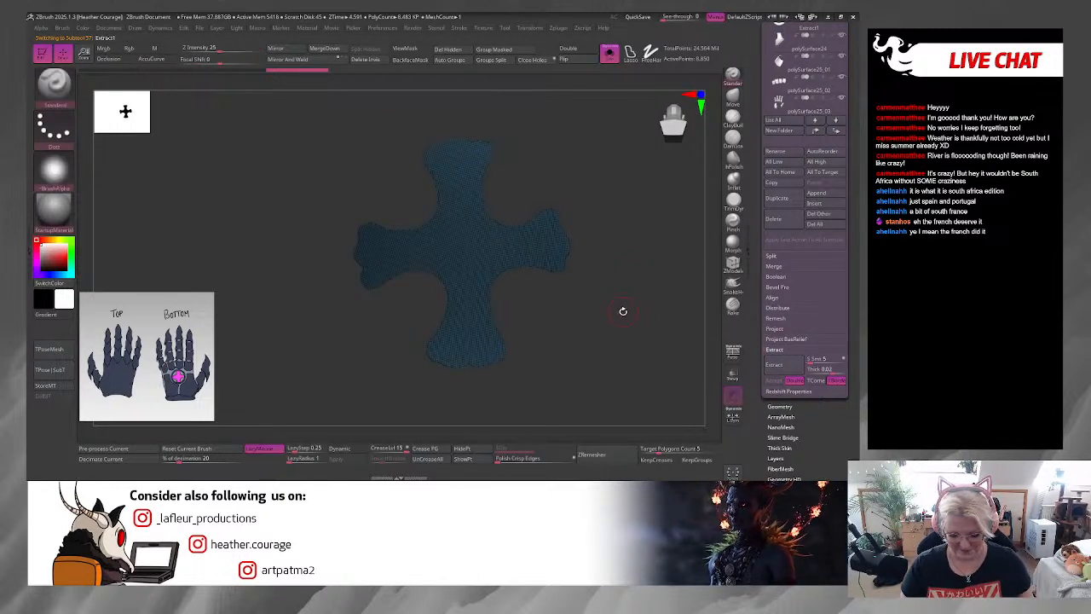
left_click_drag(621, 310, 679, 312)
left_click_drag(618, 186, 534, 349)
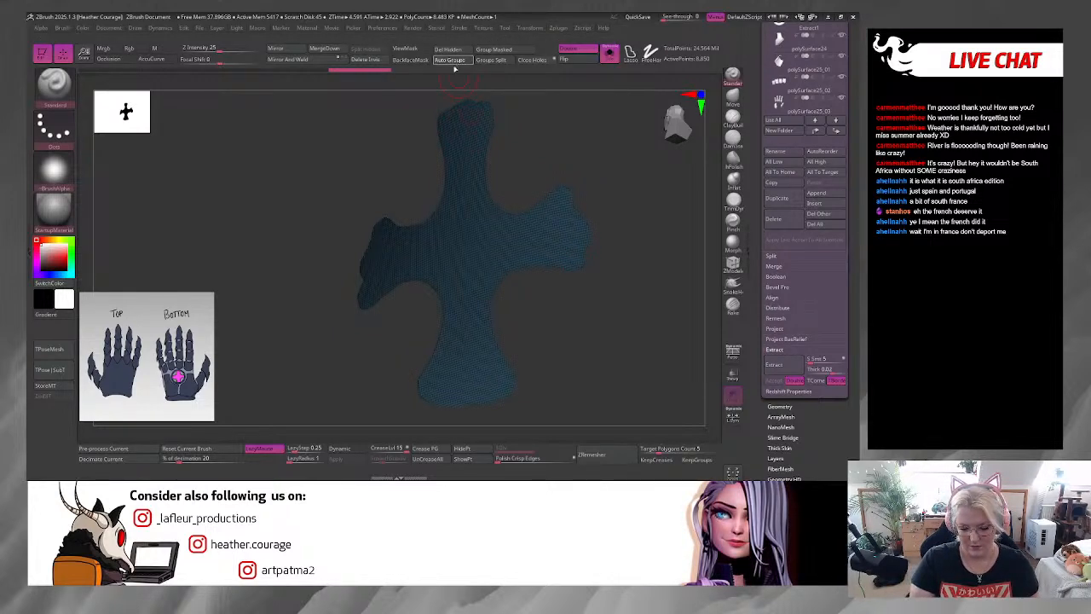
Step: Assign new polygroups to the extracted cross with Auto Groups
left_click(453, 64)
mouse_move(545, 115)
left_mouse_down()
mouse_move(592, 140)
mouse_move(538, 124)
left_mouse_up()
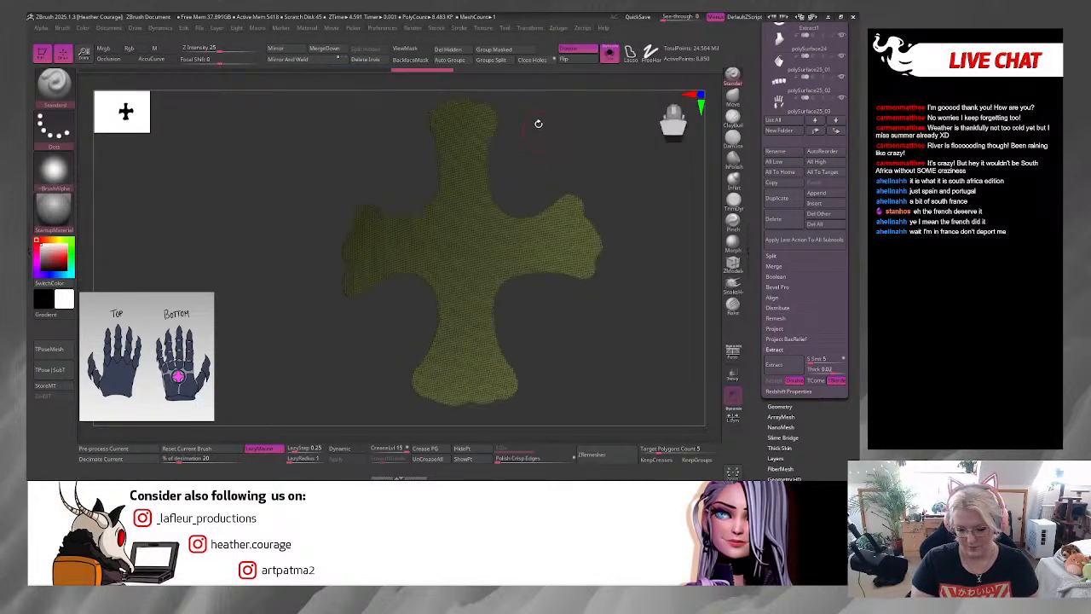
left_click(495, 62)
left_click(463, 80)
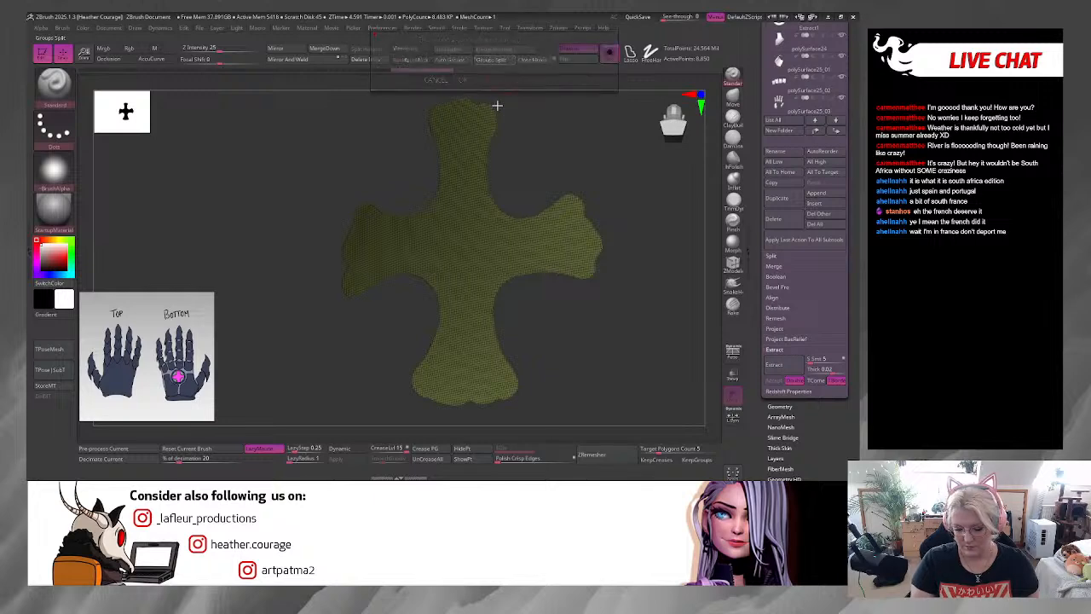
left_click(451, 60)
left_click_drag(546, 122, 622, 221)
Step: ZRemesh the cross with KeepCreases and KeepGroups enabled and a target polygon count of 0.1
left_click(672, 461)
left_click(667, 450)
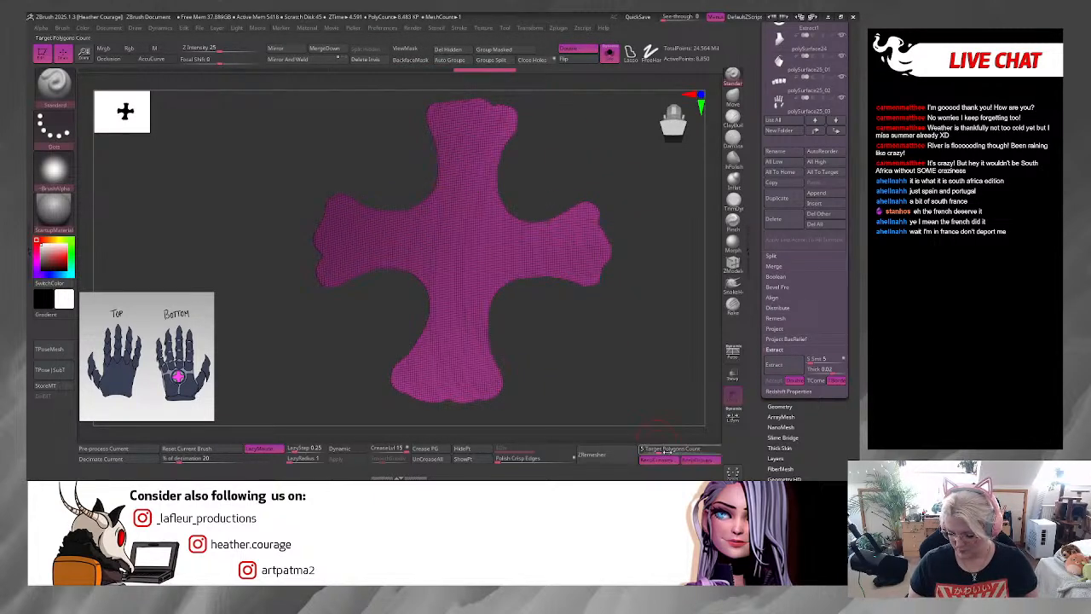
left_click(594, 454)
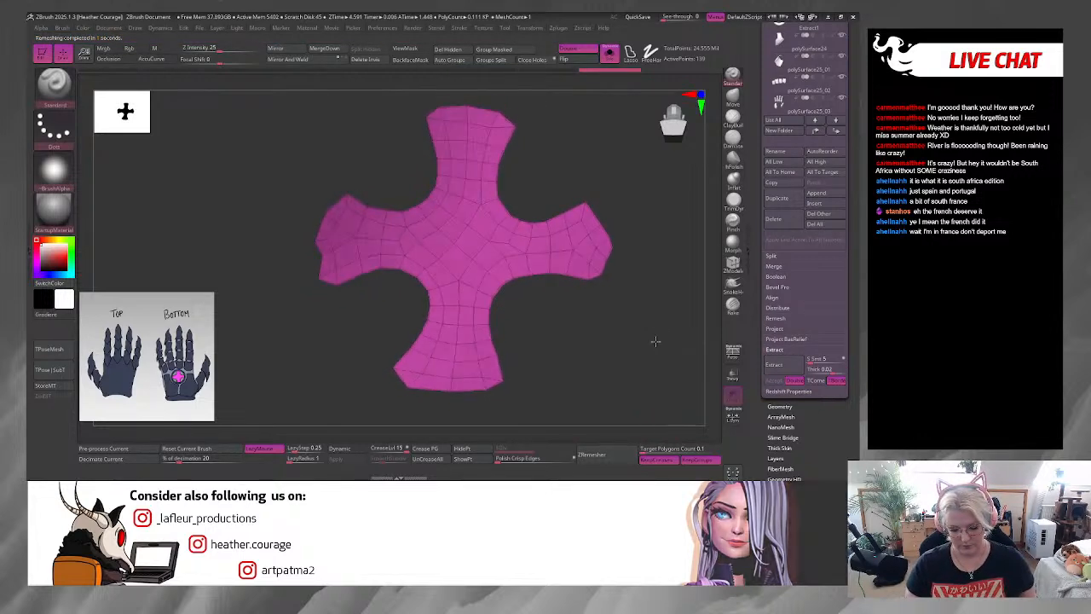
mouse_move(655, 341)
left_mouse_down()
mouse_move(653, 356)
mouse_move(677, 359)
left_mouse_up()
left_click(599, 453)
Step: Choose ZModeler with the Stitch point action and merge surplus corner points at the ends of the cross's side arms
scroll(643, 326, "up", 3)
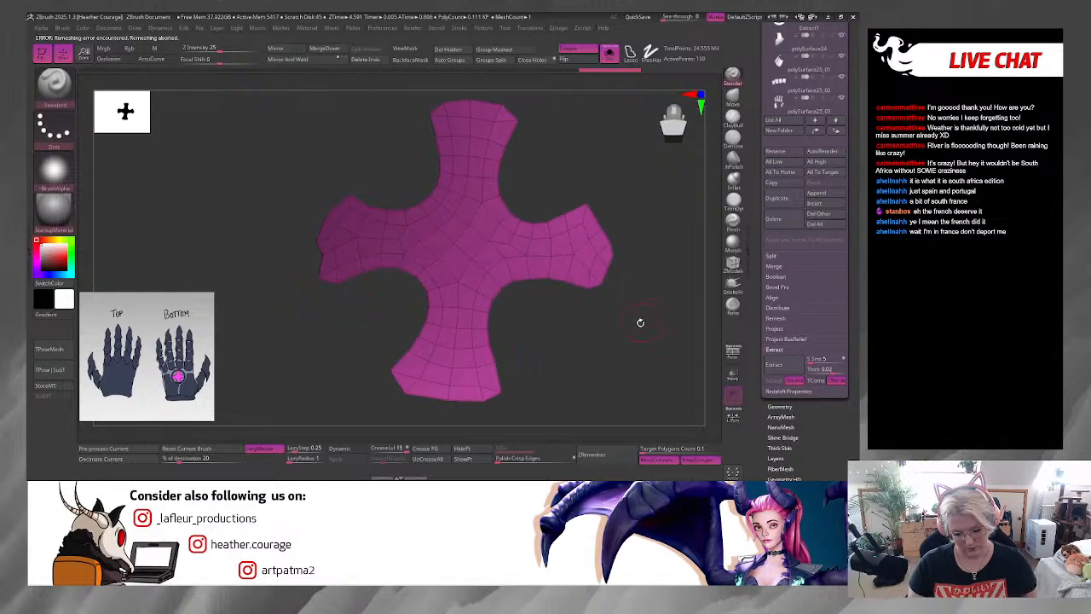
key("space")
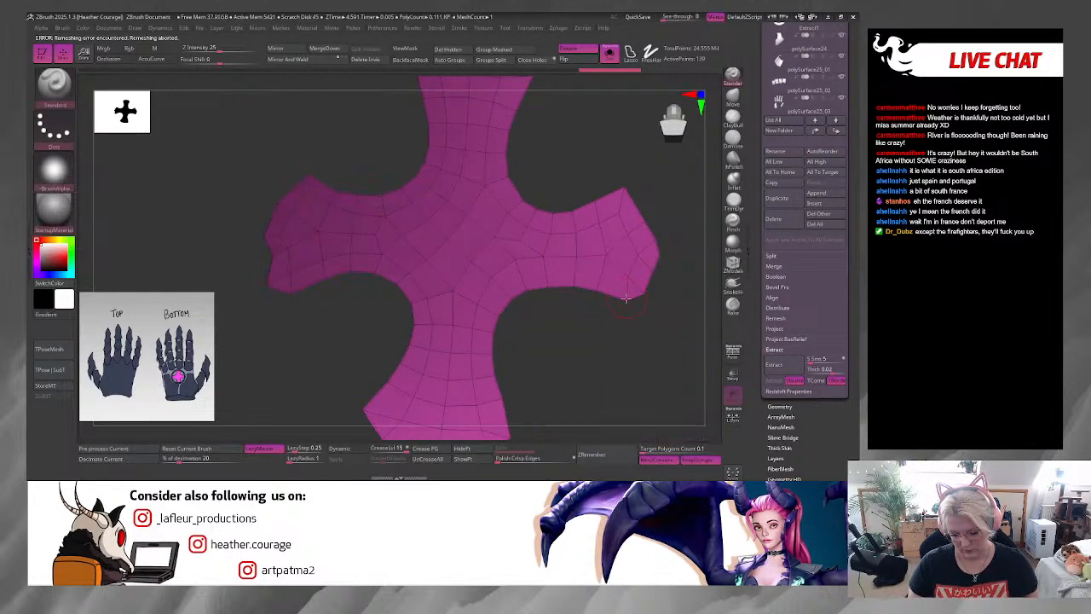
key("space")
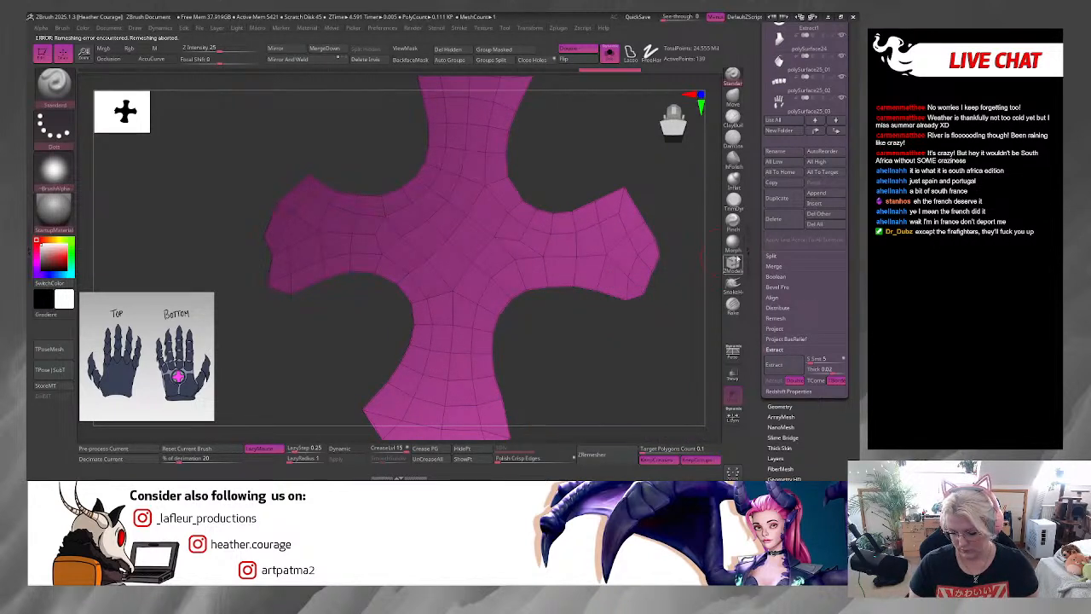
left_click(733, 261)
key("space")
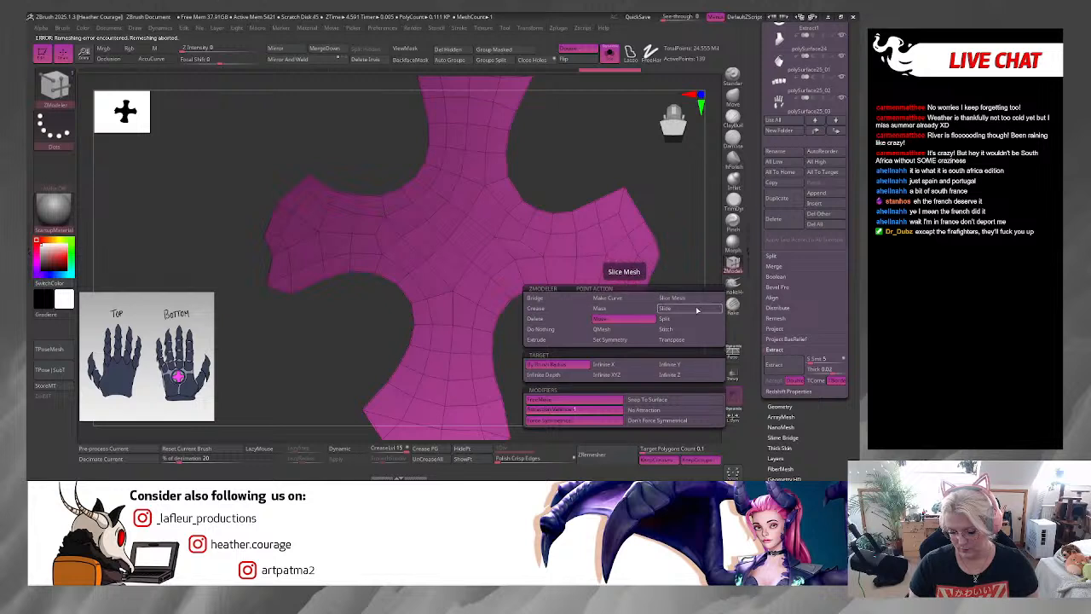
left_click(671, 326)
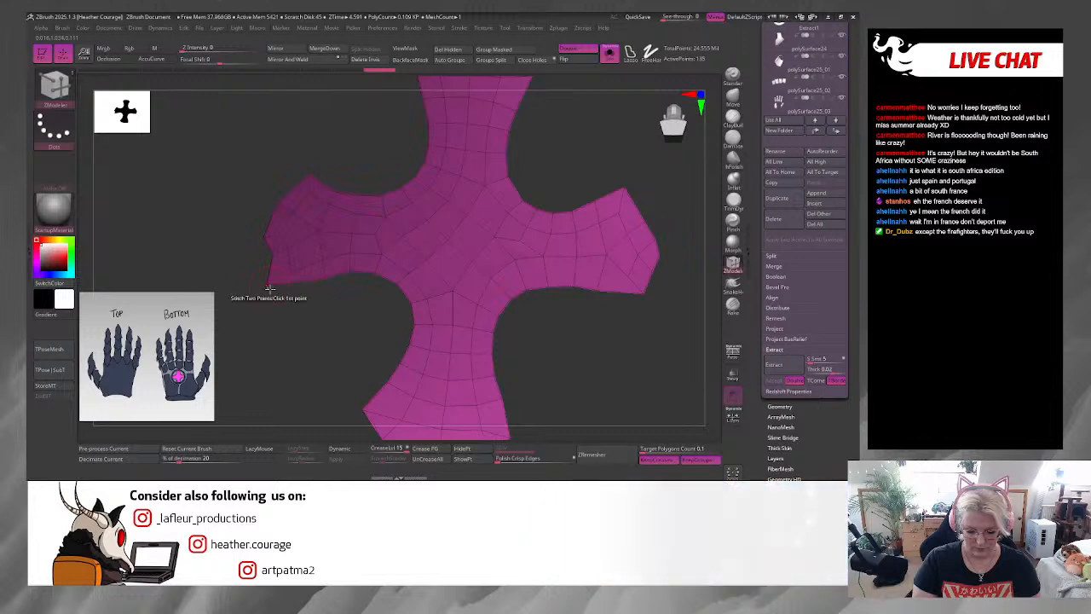
left_click_drag(320, 338, 311, 314, "alt")
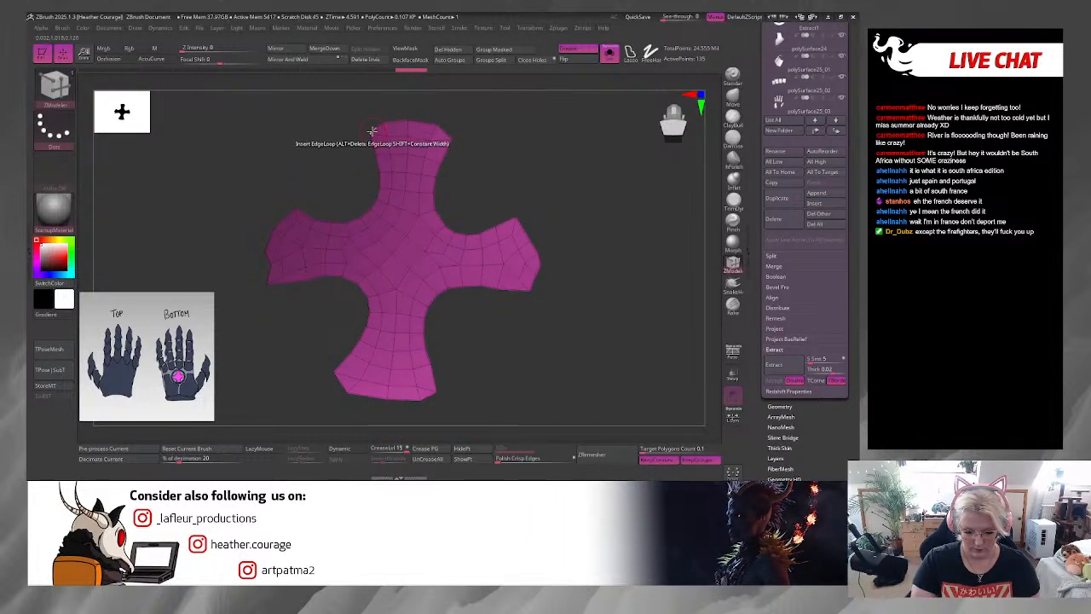
left_click(442, 132)
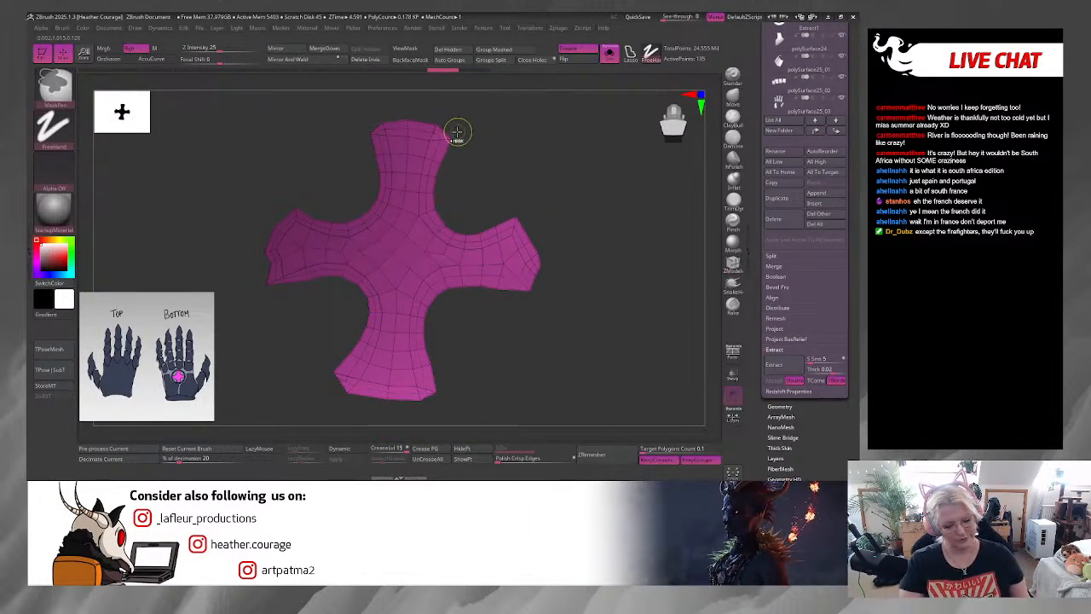
left_click(445, 132)
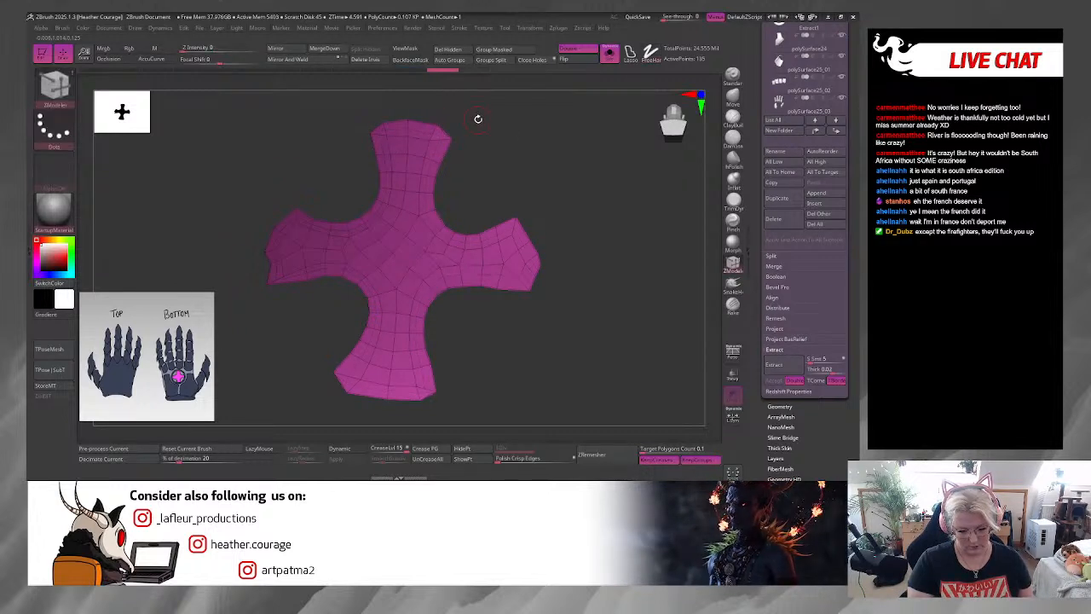
Step: Stitch the surplus points at the upper arm's end into its two outer corners
mouse_move(477, 117)
left_mouse_down()
mouse_move(538, 265)
mouse_move(528, 195)
mouse_move(438, 171)
left_mouse_up()
key("space")
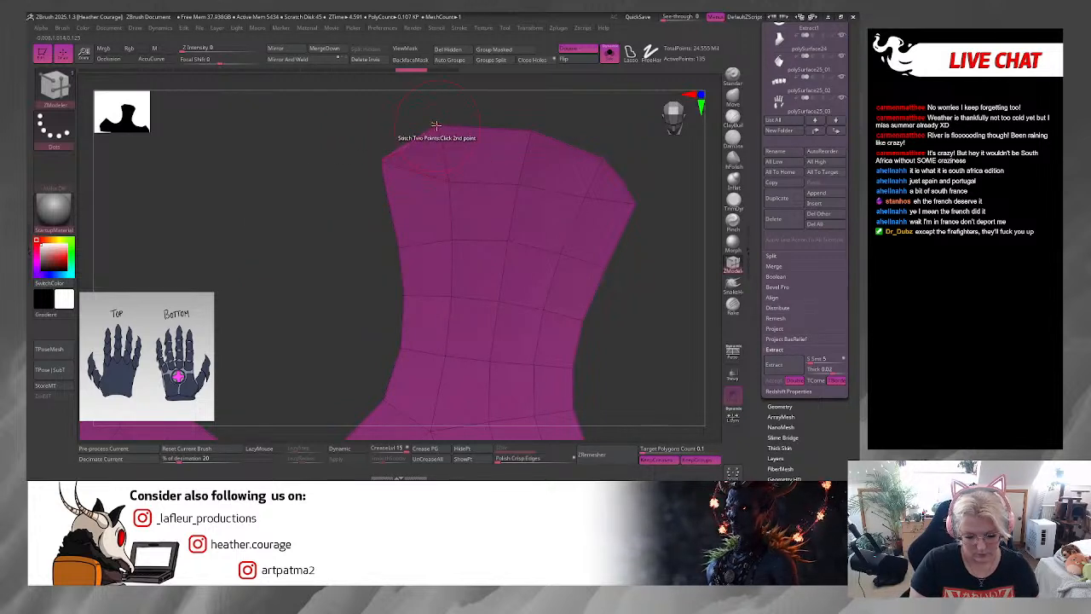
left_click_drag(409, 151, 341, 209)
left_click(506, 214)
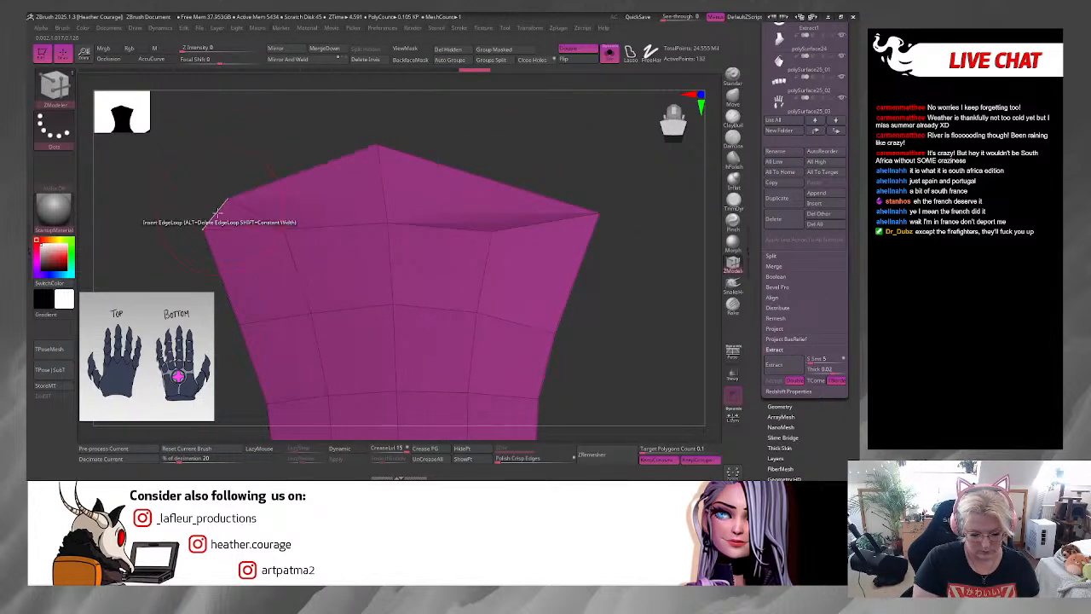
left_click_drag(204, 227, 229, 195)
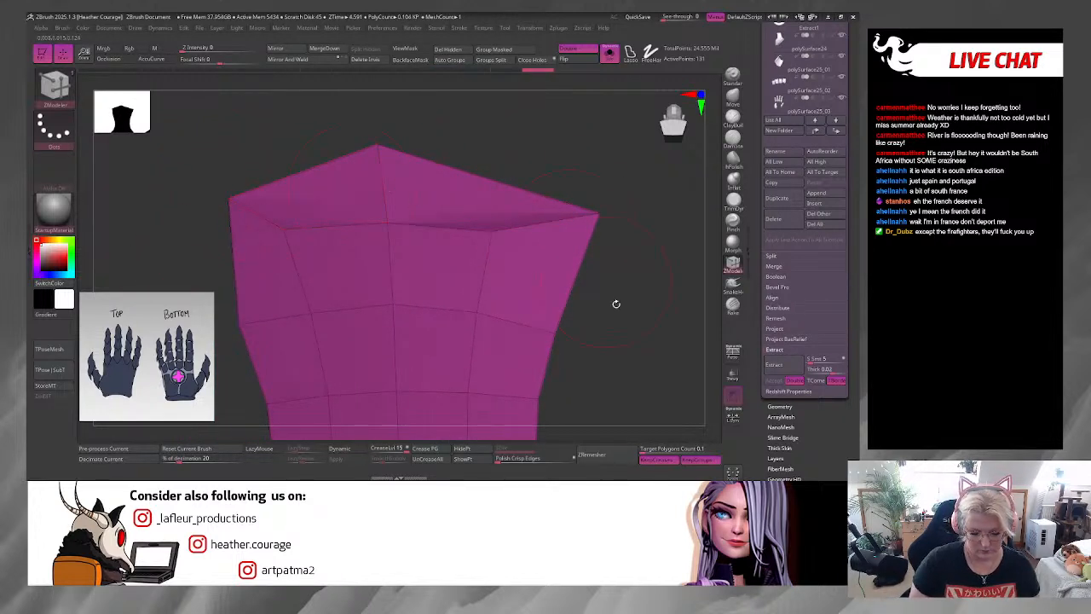
Step: Stitch the surplus corner points on both sides of the lower arm's end
left_click_drag(616, 303, 558, 253)
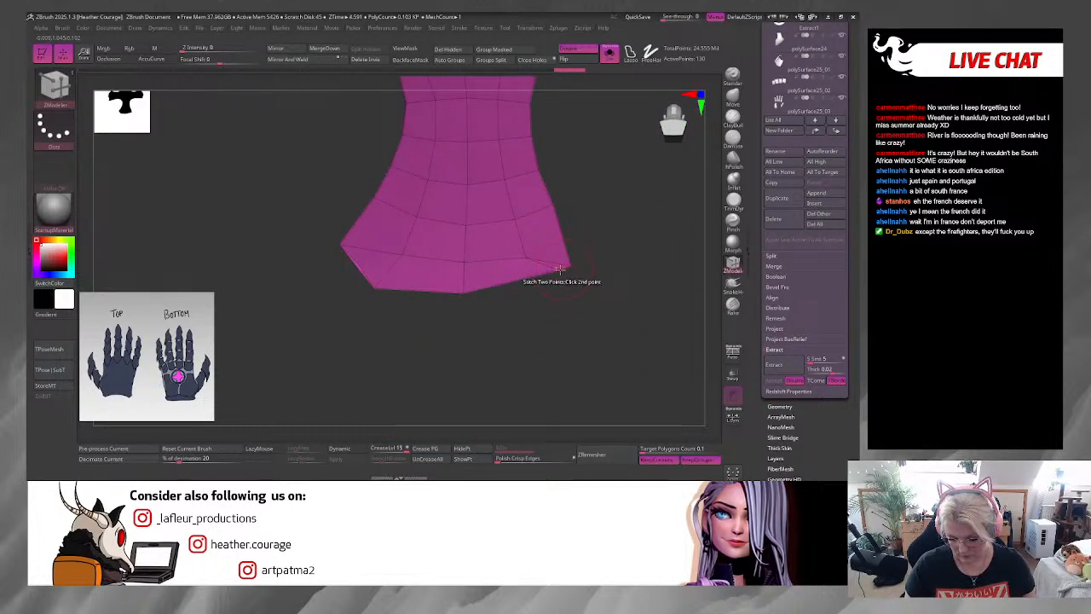
left_click(341, 244)
left_click(358, 263)
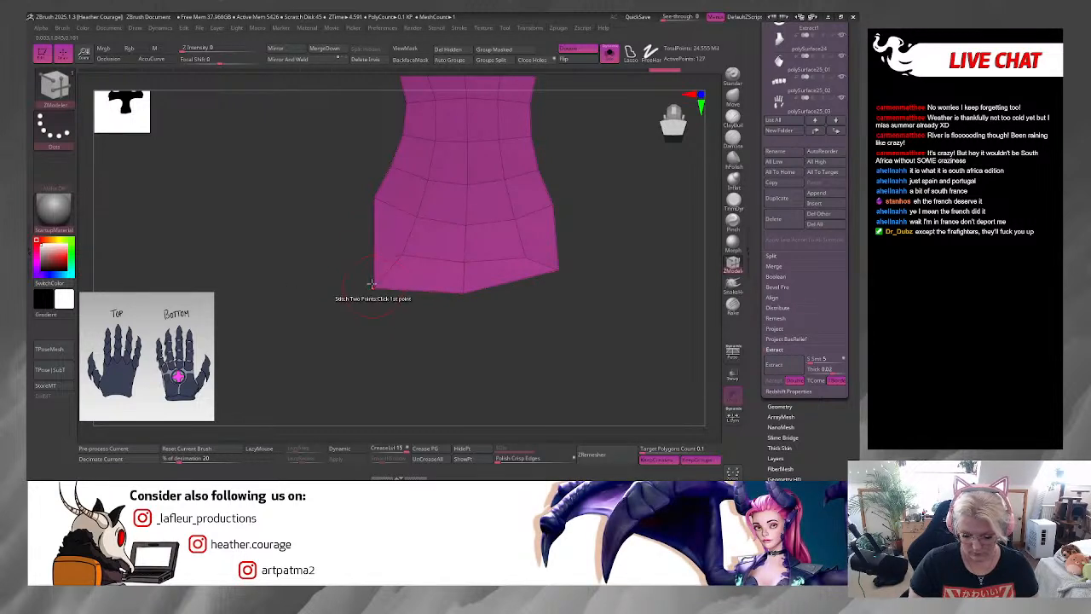
Step: Undo the last stitch at the cross's lower arm and stitch the surplus point again to form a pointed outer corner
key("ctrl")
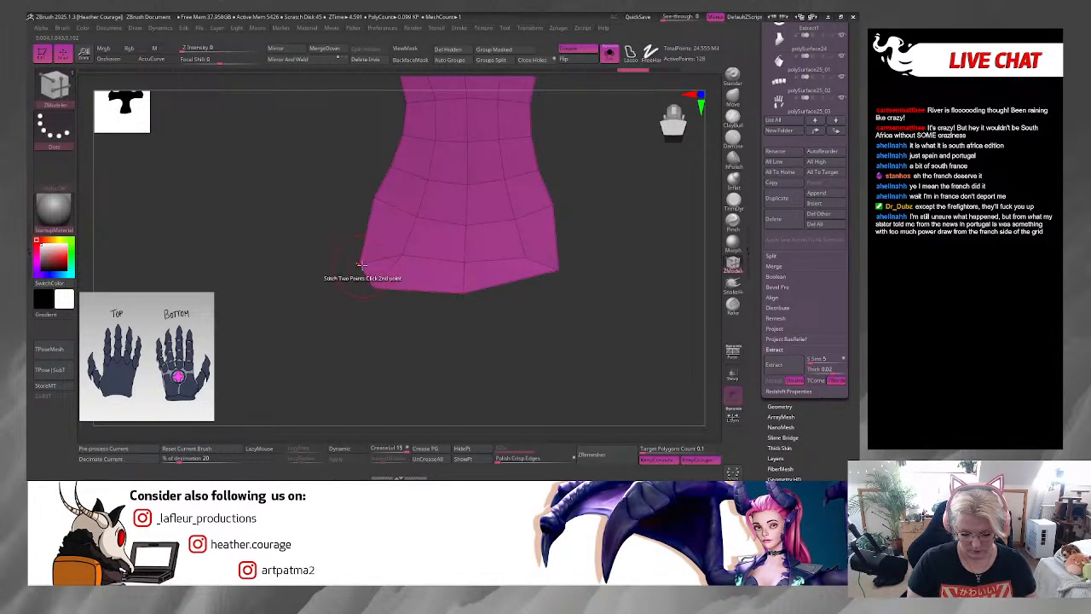
left_click(361, 264)
left_click_drag(516, 324, 604, 298)
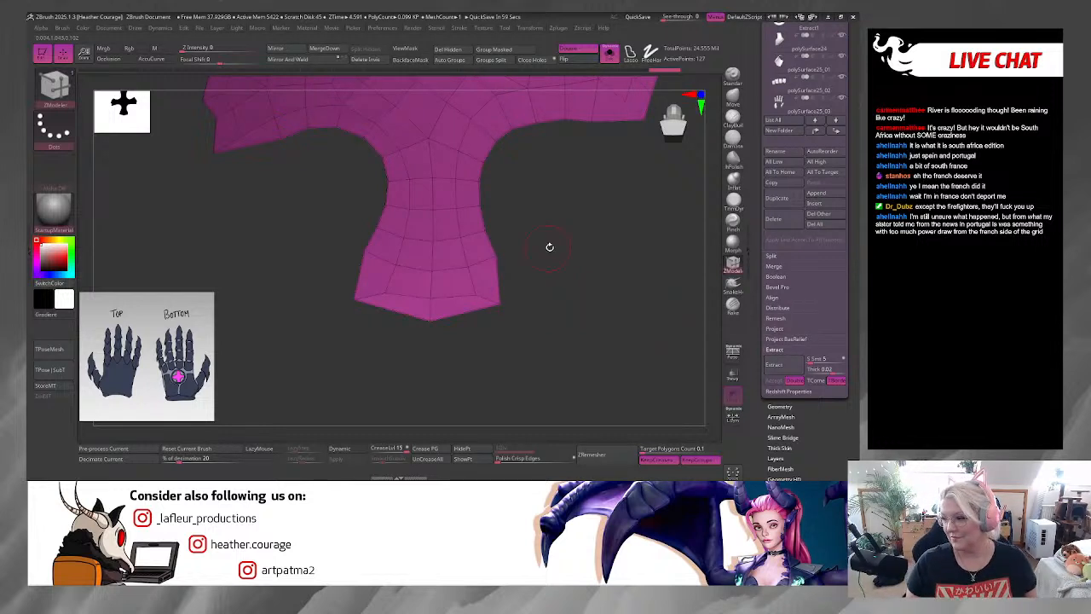
mouse_move(550, 247)
left_mouse_down()
mouse_move(588, 177)
mouse_move(579, 273)
mouse_move(571, 239)
mouse_move(490, 246)
left_mouse_up()
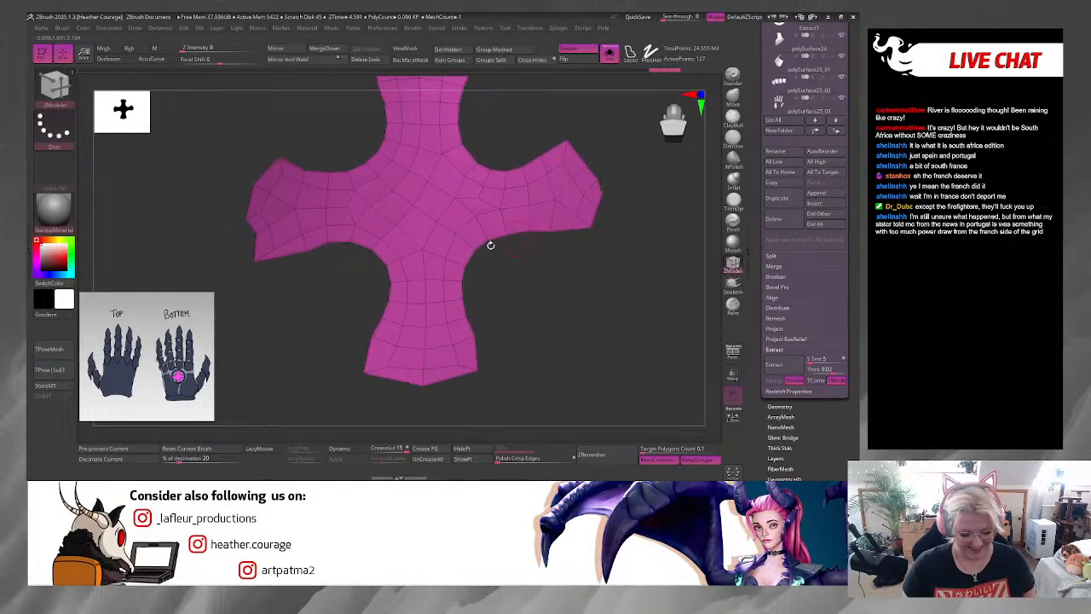
Step: Set the ZModeler point action to Move and reshape the left arm's end by shifting its upper and lower corner points
key("space")
left_click(259, 237)
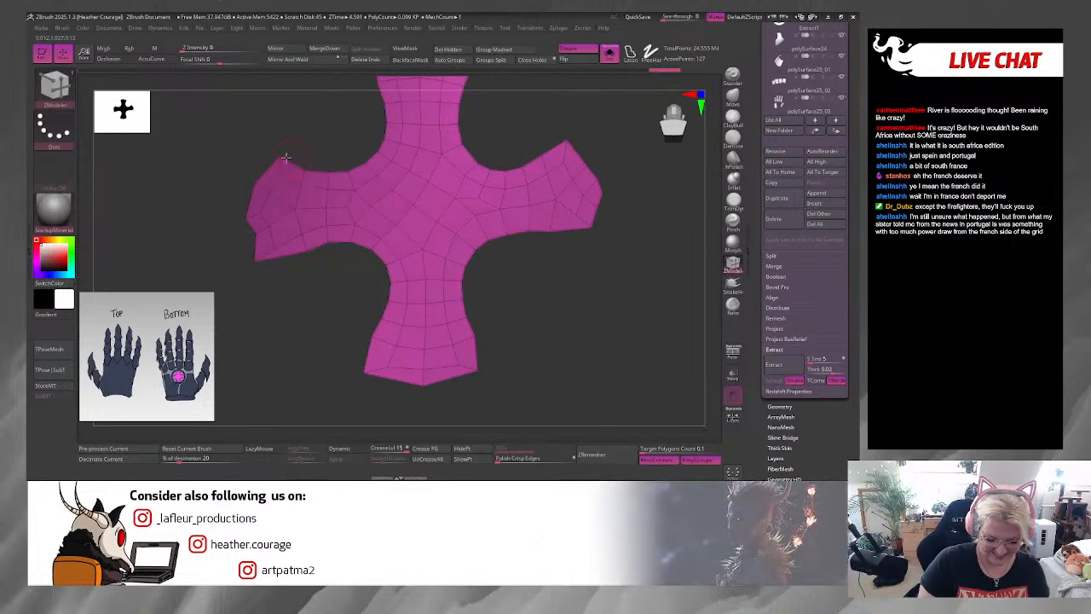
key("space")
left_click(284, 176)
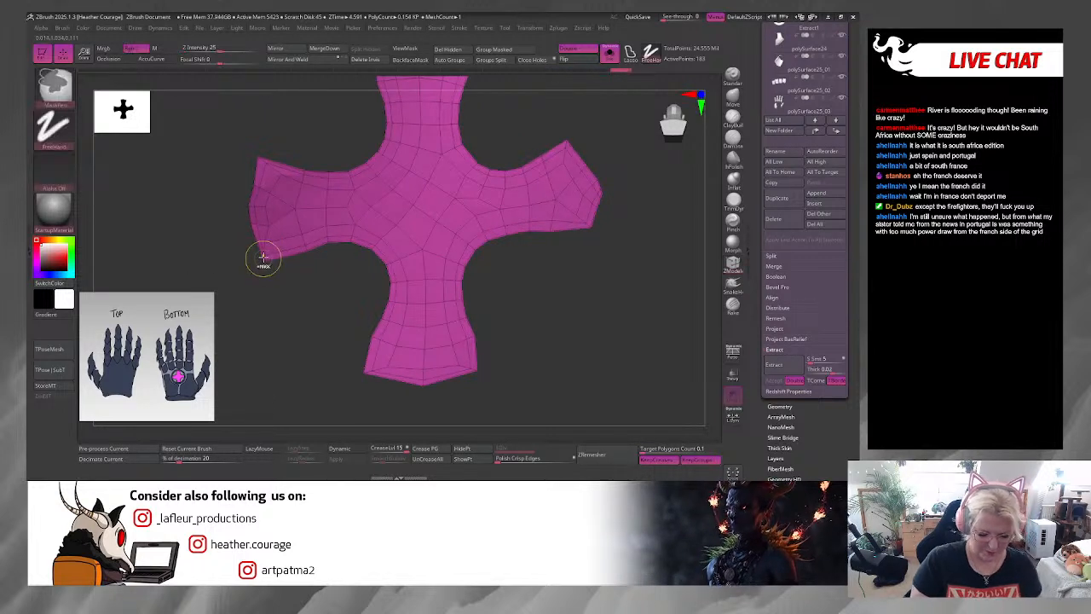
left_click_drag(263, 254, 265, 261, "shift")
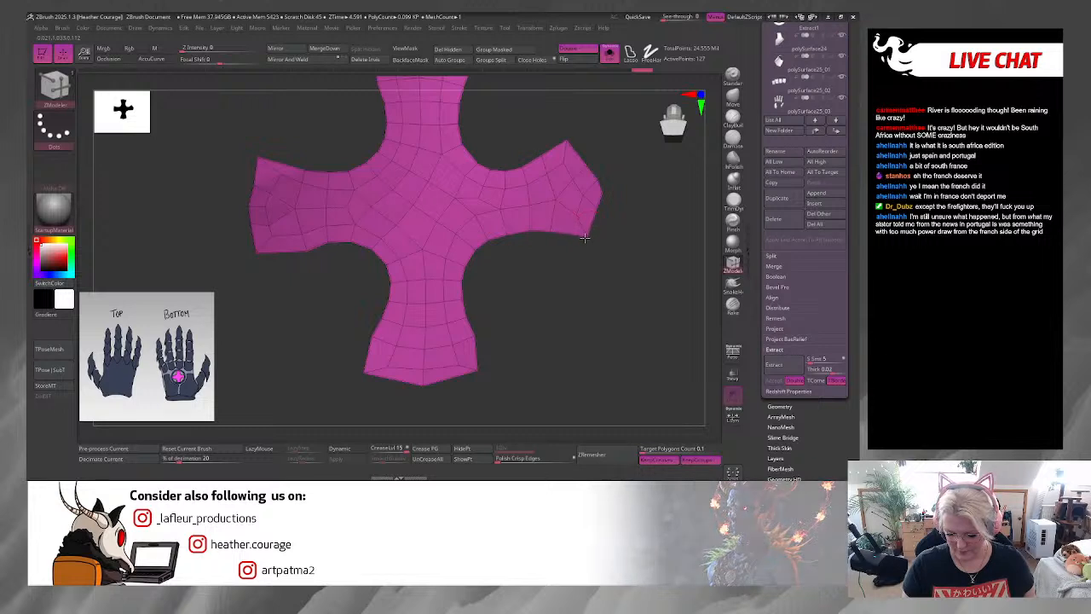
Step: Switch the point action back to Stitch and merge the surplus points along the right arm's end
key("space")
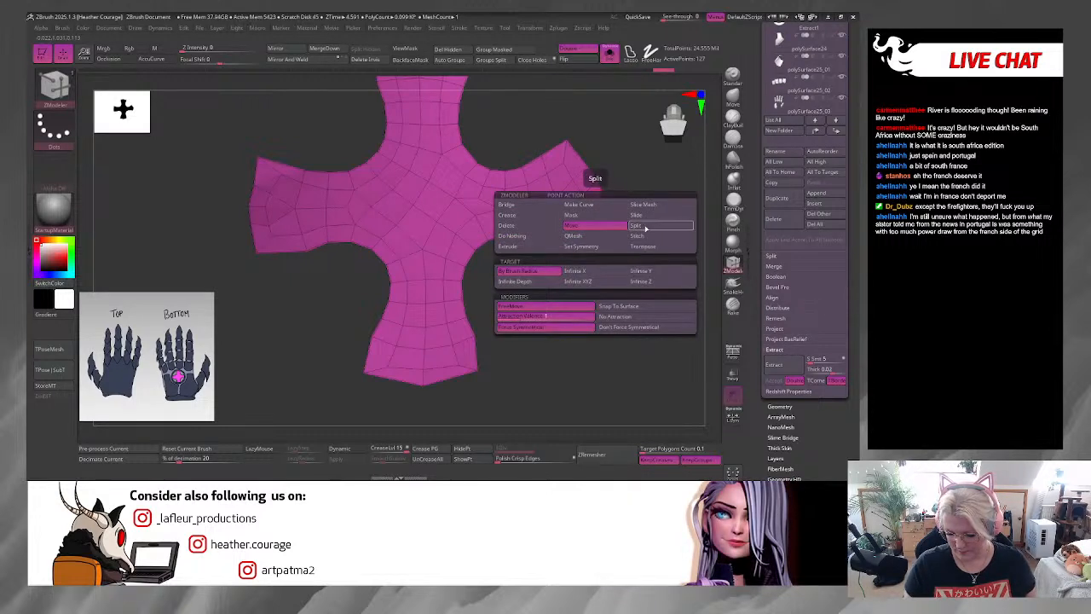
left_click(641, 236)
left_click(598, 182)
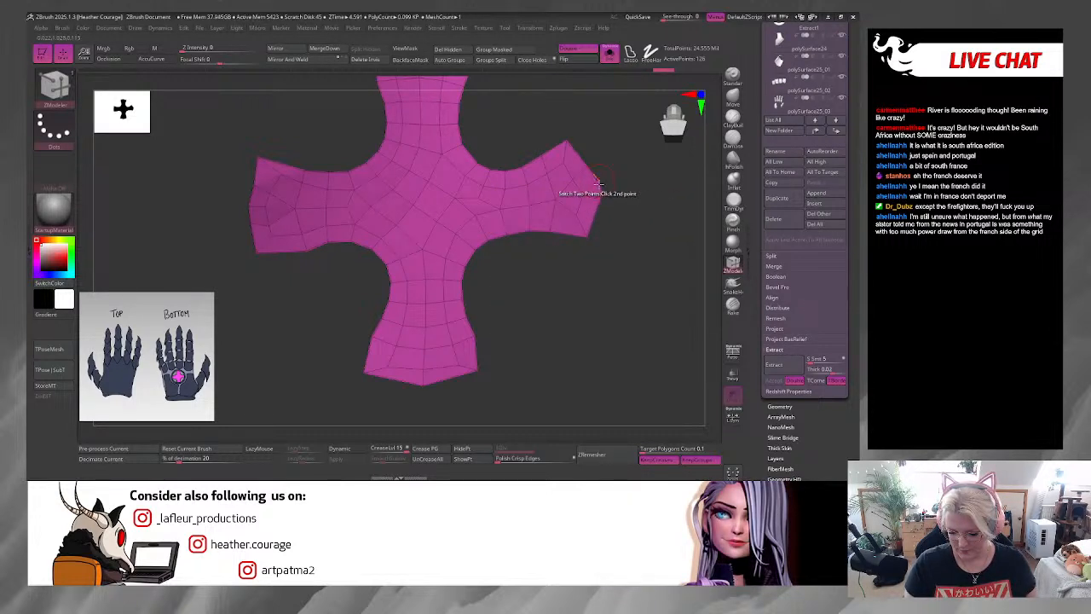
mouse_move(629, 223)
left_mouse_down()
mouse_move(627, 200)
mouse_move(625, 227)
left_mouse_up()
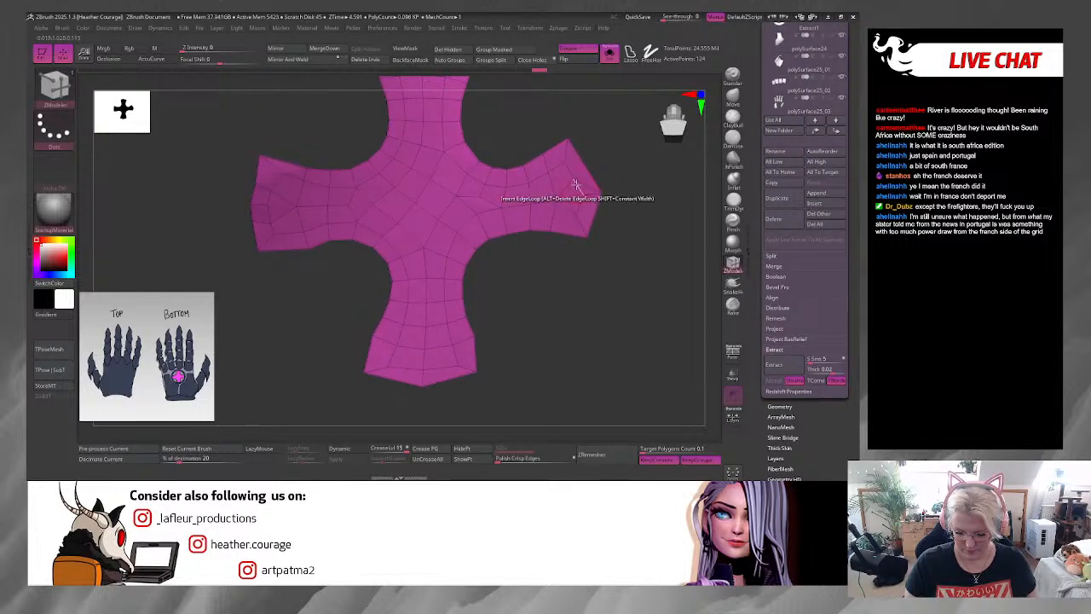
mouse_move(619, 228)
left_mouse_down()
mouse_move(634, 244)
mouse_move(621, 222)
left_mouse_up()
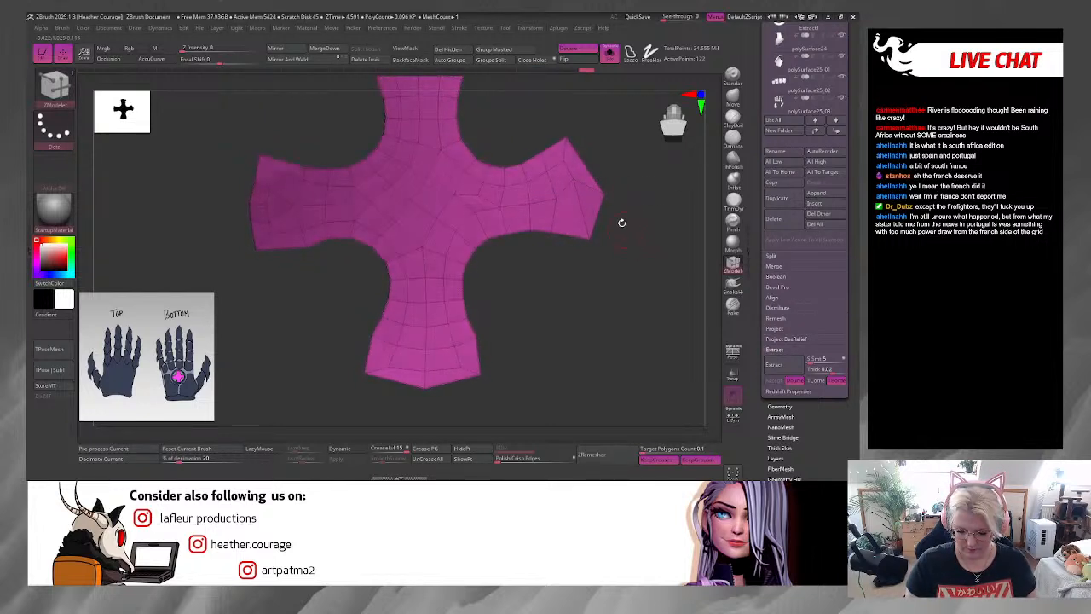
Step: Stitch the surplus inner and edge points together along the left arm's end
left_click(268, 218)
left_click(267, 200)
left_click(269, 190)
left_click(268, 202)
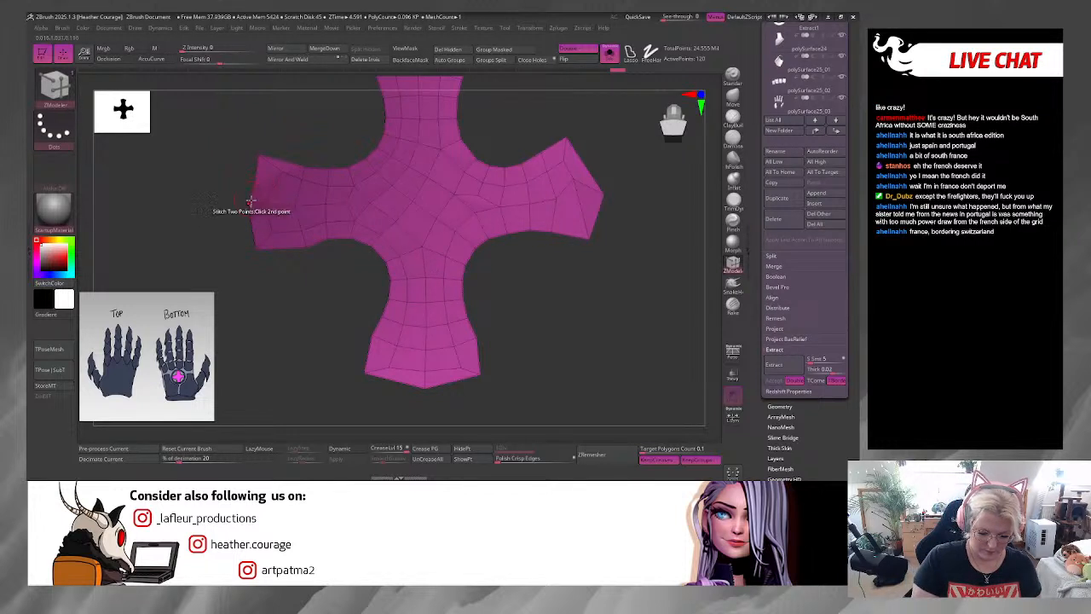
left_click(250, 206)
left_click(250, 208)
left_click(265, 211)
left_click_drag(613, 308, 608, 312)
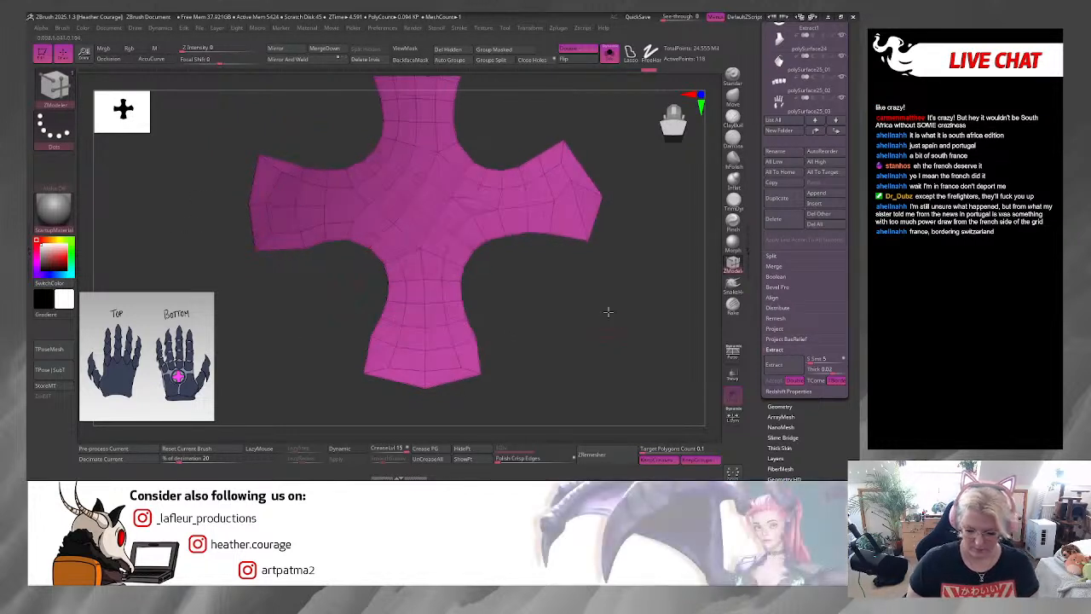
Step: Set the point action to Move and reposition the middle point on the right arm's outer edge
key("space")
left_click(643, 217)
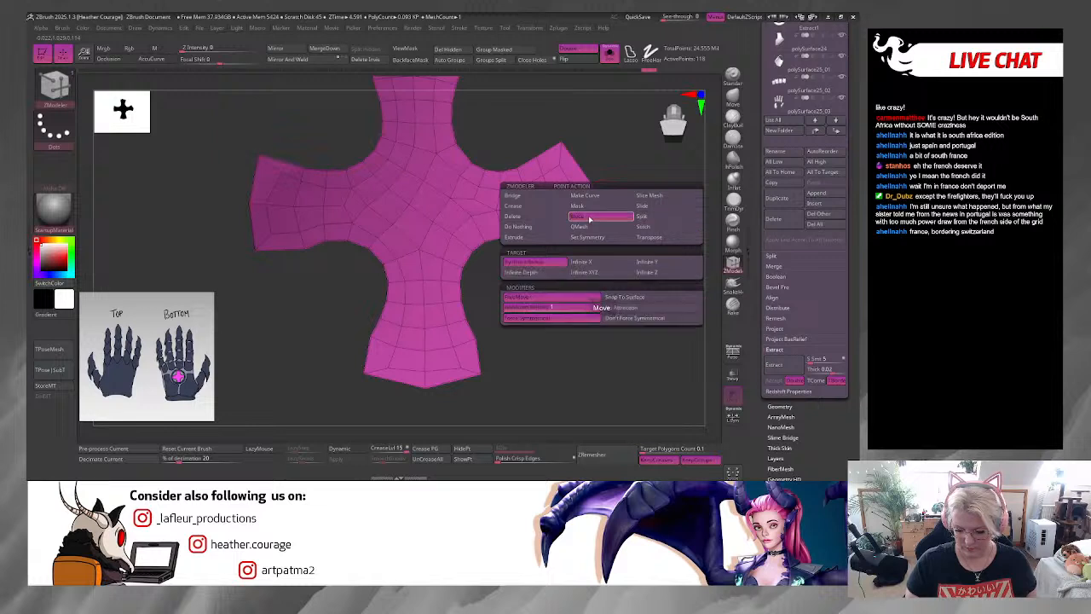
left_click(600, 189)
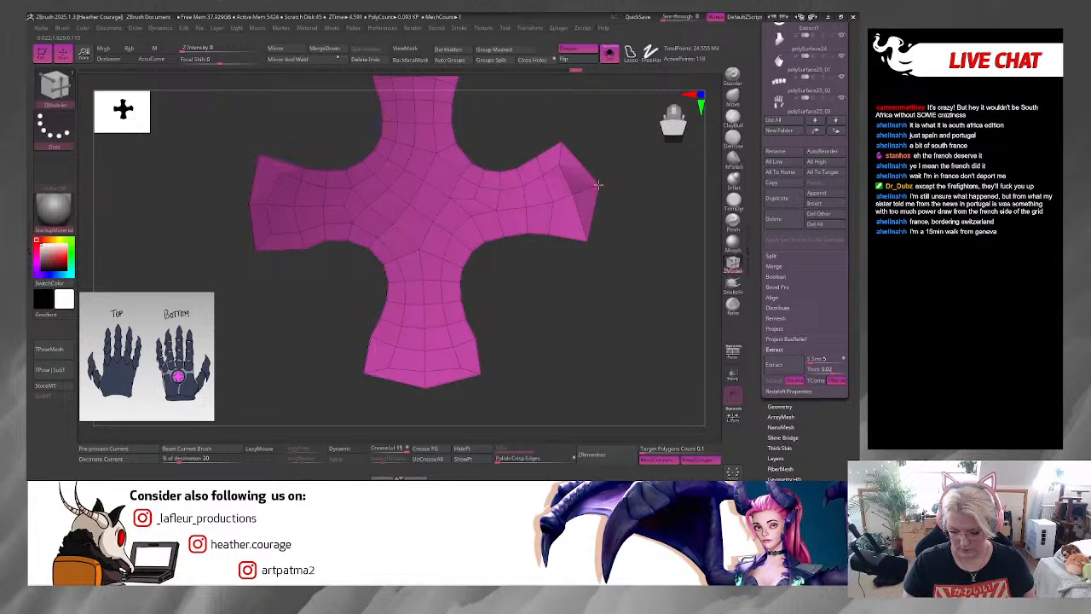
Step: Undo the latest edits at the flared end of the cross-shaped mesh's irregular arm
key("ctrl+z")
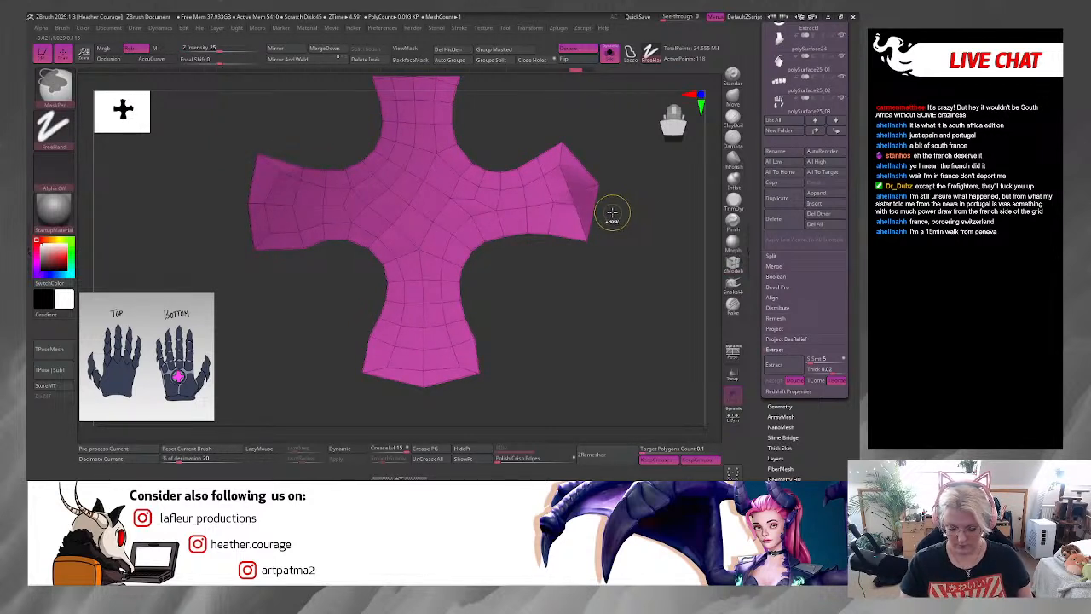
key("ctrl+z")
key("ctrl+z")
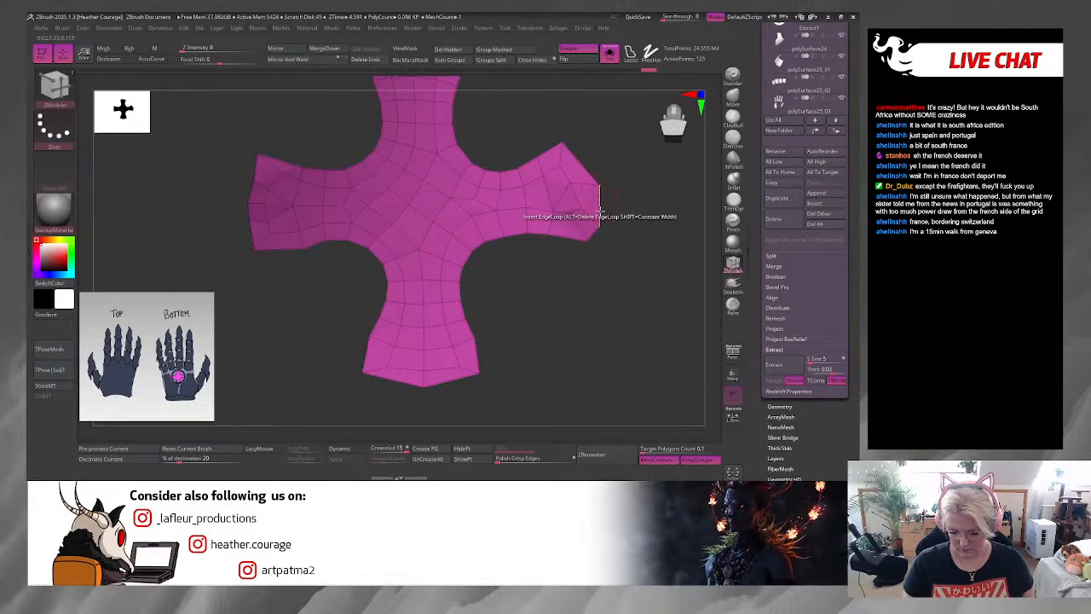
Step: Stitch points together at the irregular arm's flared end with the Stitch point action, and undo the stray stitch across the mesh
key("space")
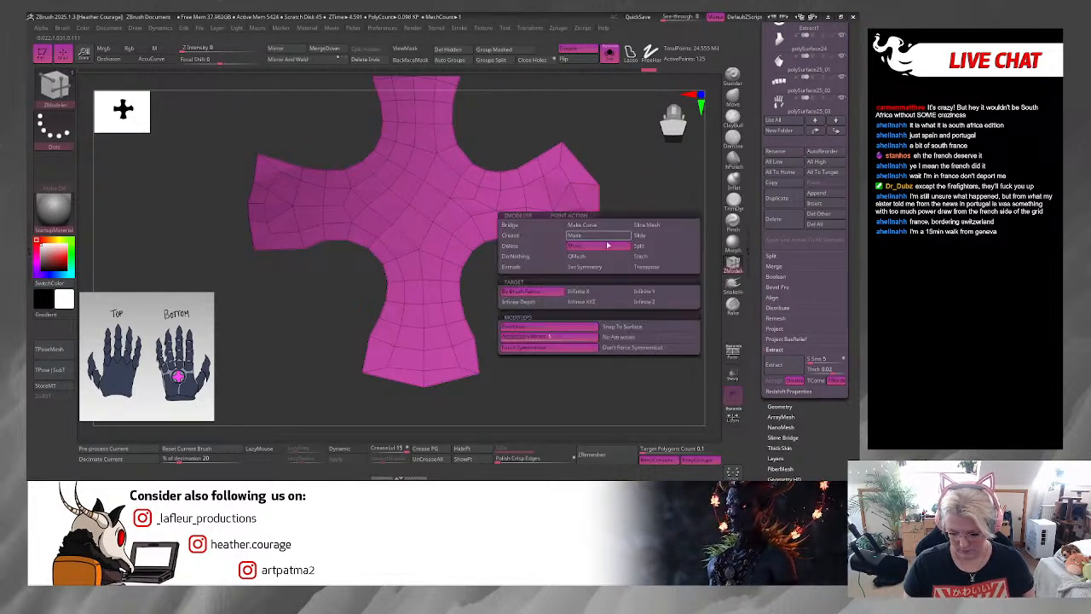
left_click(650, 261)
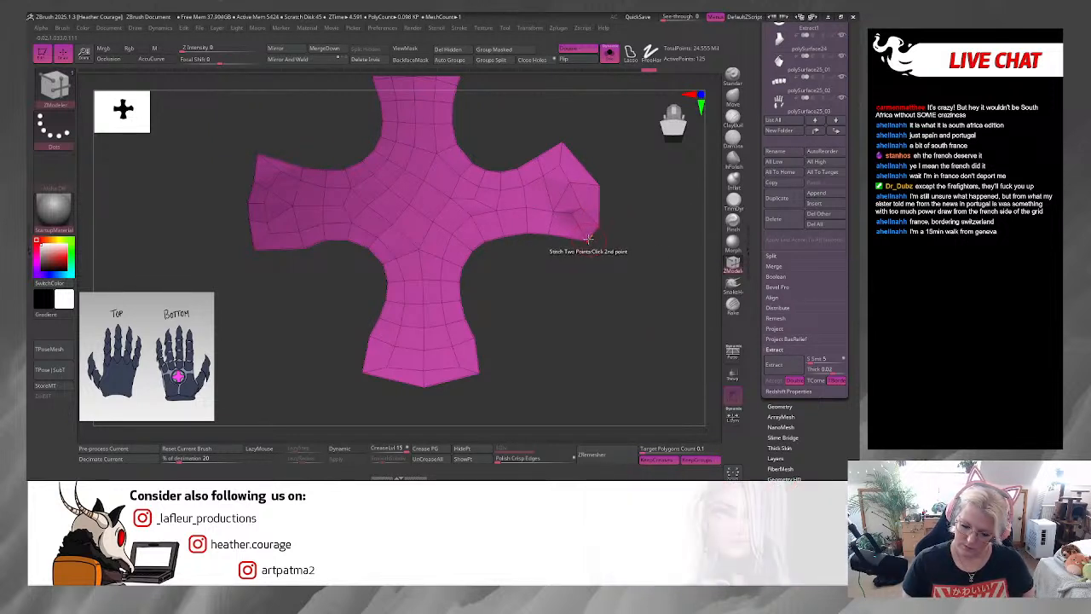
left_click(249, 218)
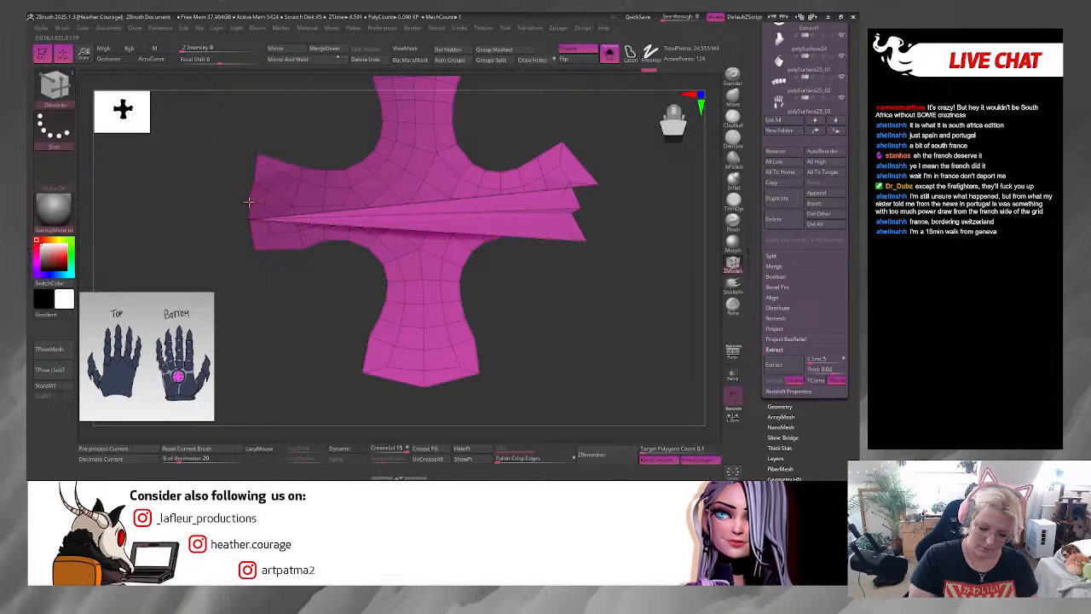
key("ctrl+z")
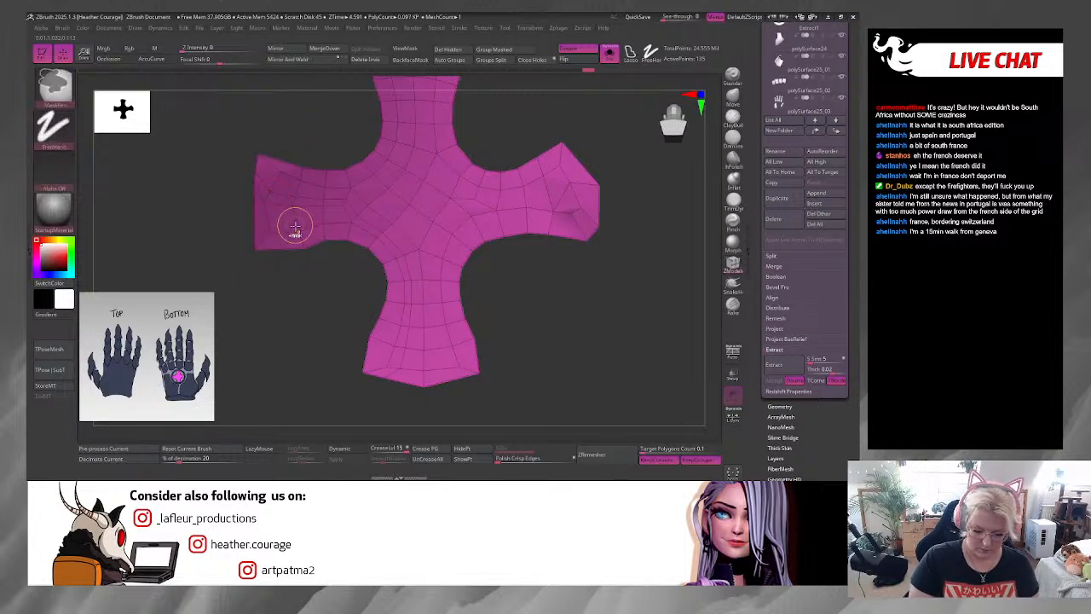
Step: Apply the Insert edge-loop action to the edge near the end of the opposite arm
key("space")
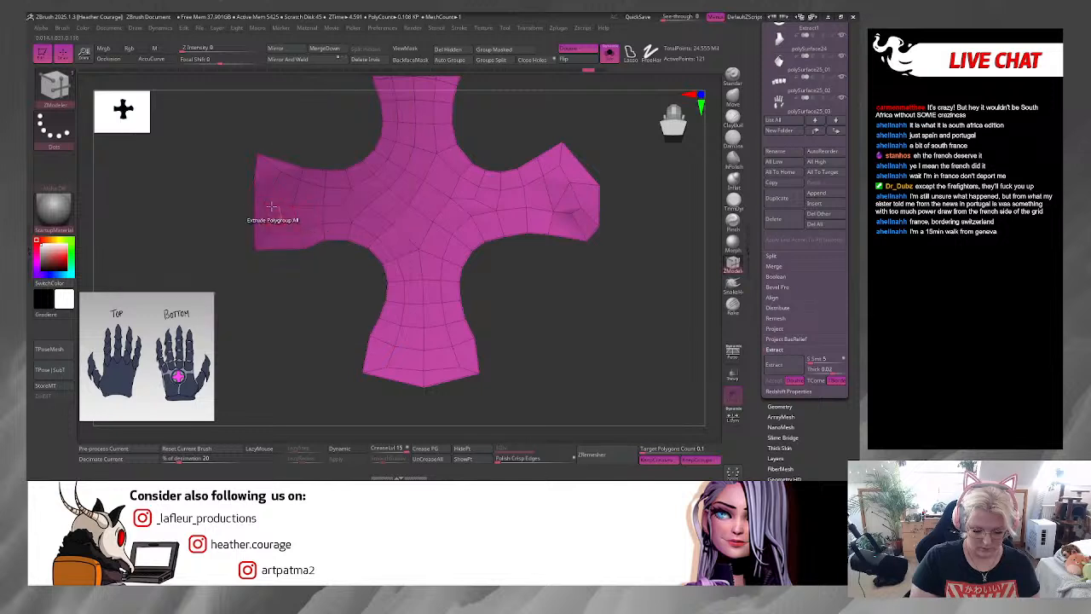
key("space")
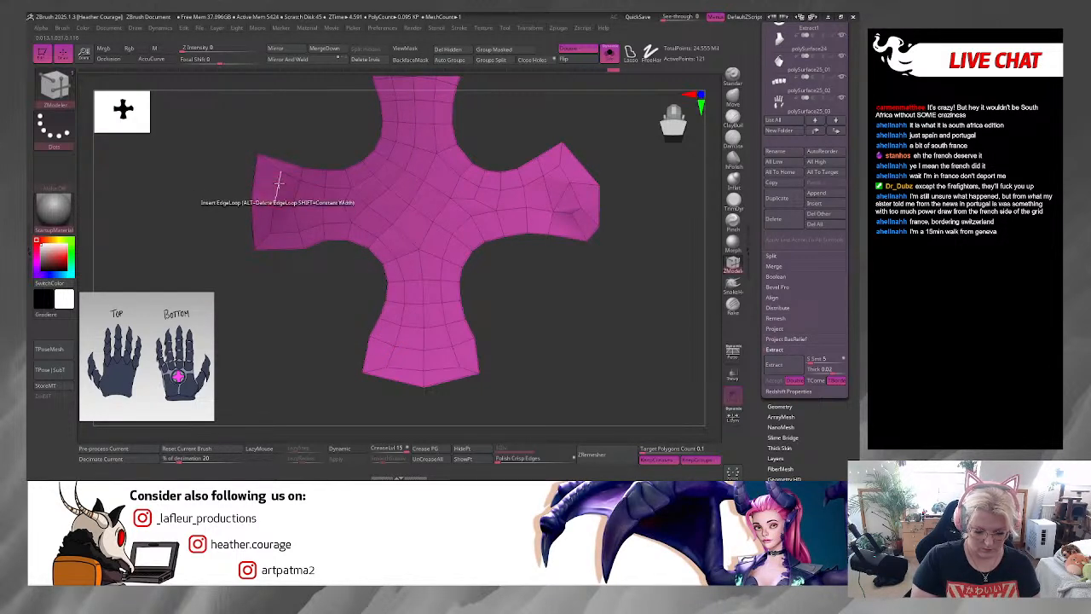
left_click(276, 179)
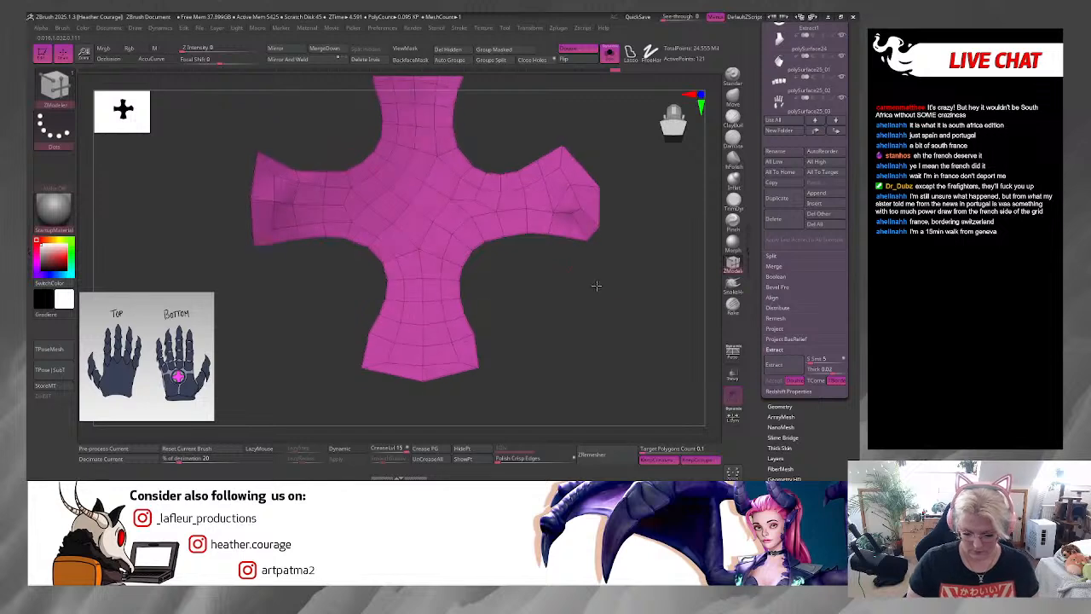
Step: Stitch the extra outer point of the irregular arm's end into the neighbouring corner point
left_click_drag(594, 284, 562, 288)
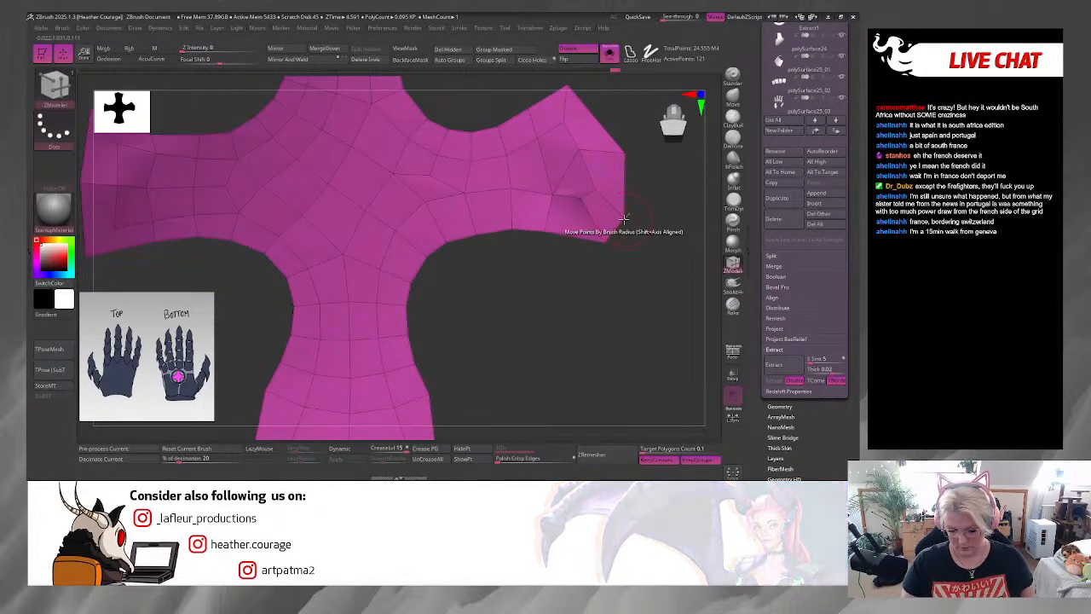
key("space")
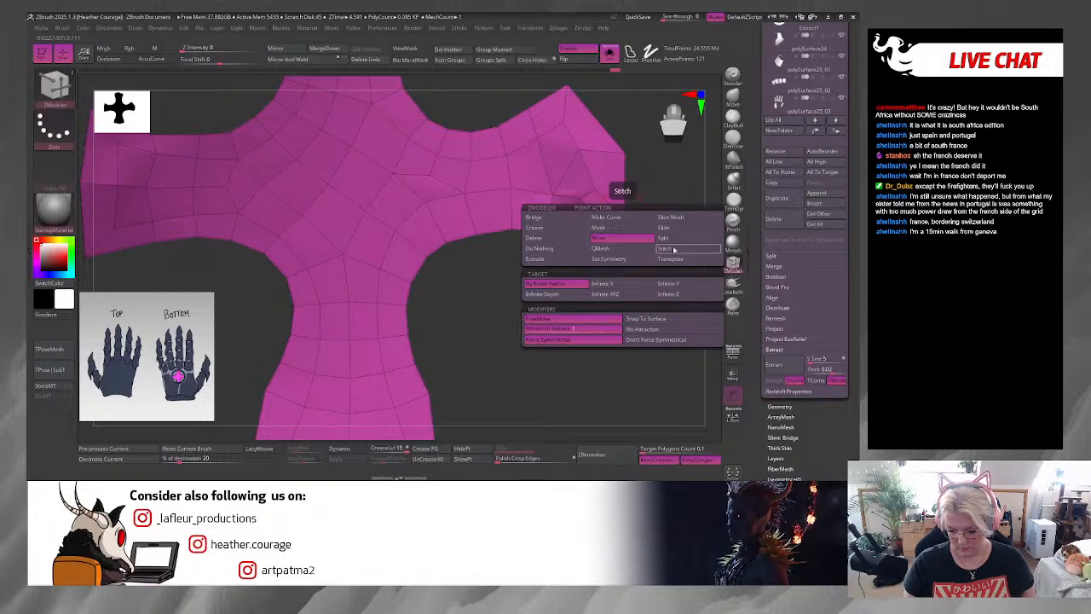
left_click(623, 219)
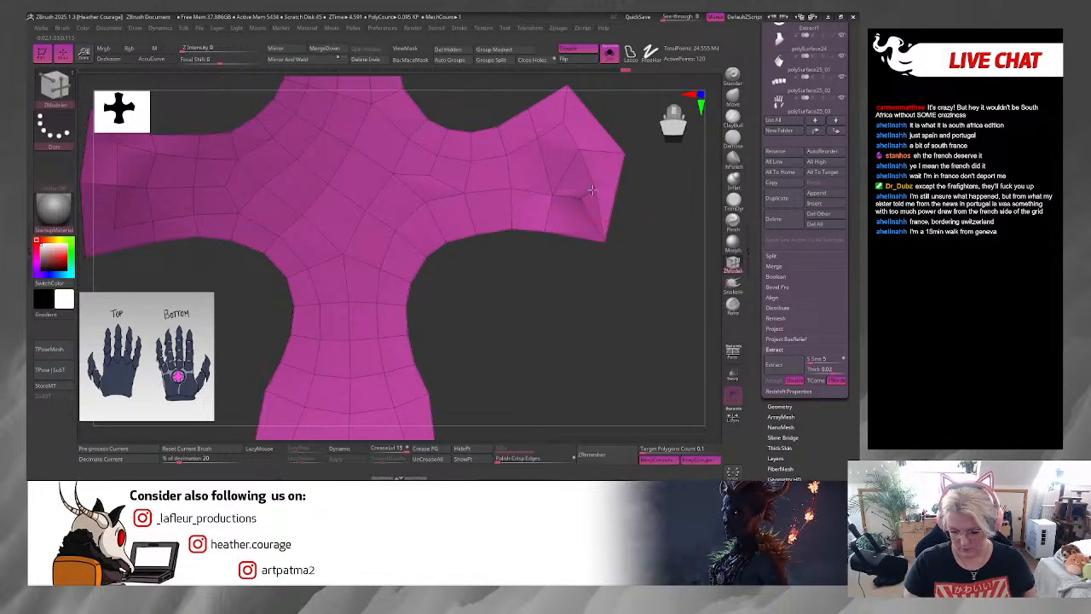
left_click(605, 241, "alt")
Step: Delete the polygons along the middle of the irregular arm one by one, from the flared end toward the cross centre
mouse_move(636, 236)
left_mouse_down()
mouse_move(628, 258)
mouse_move(627, 228)
mouse_move(607, 218)
left_mouse_up()
key("space")
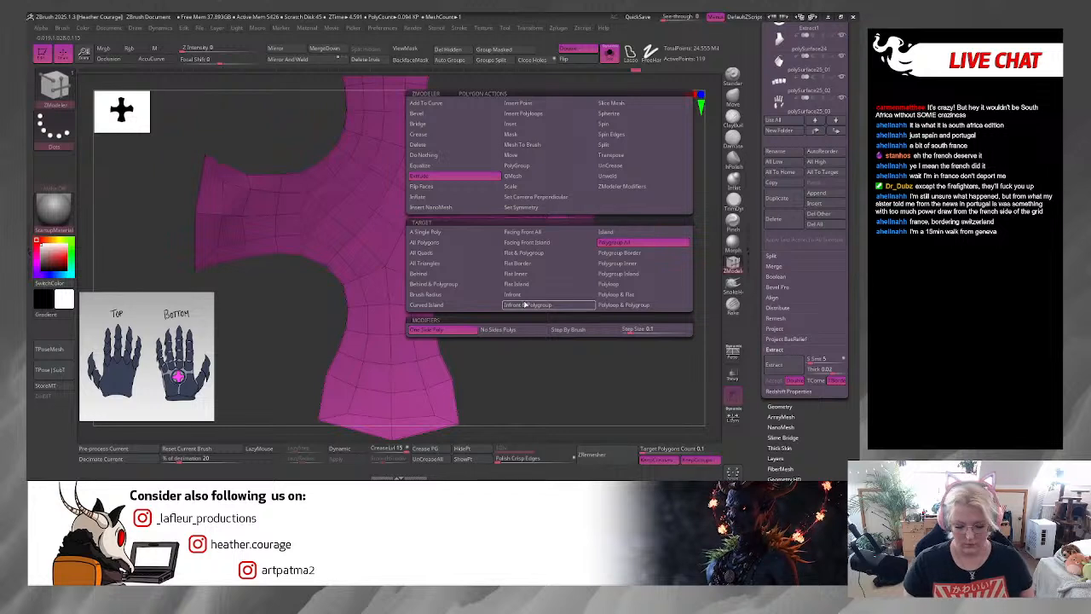
left_click(452, 235)
left_click(552, 189)
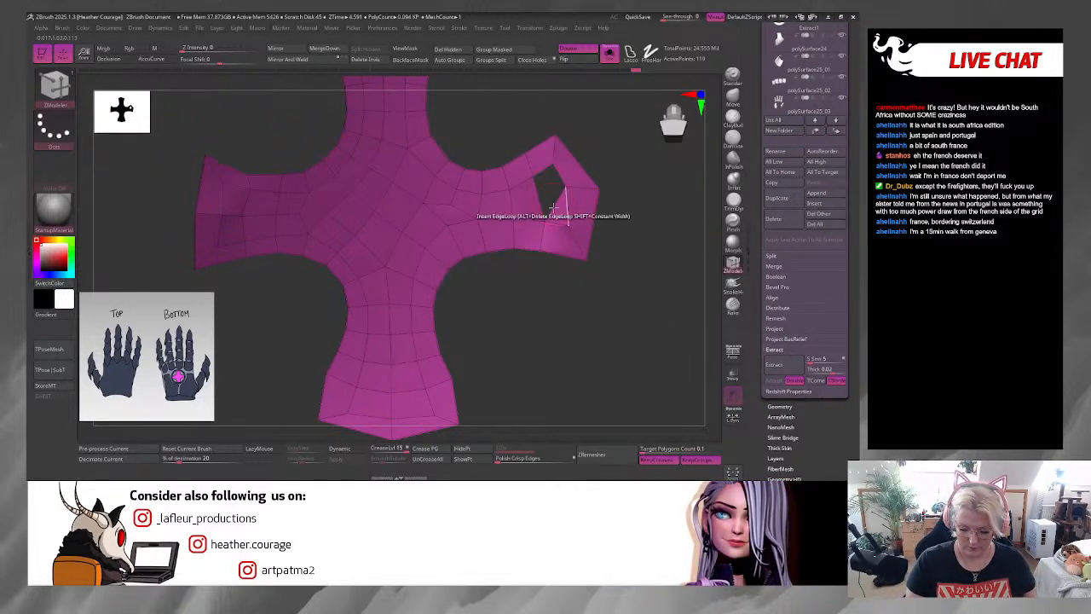
left_click(497, 207)
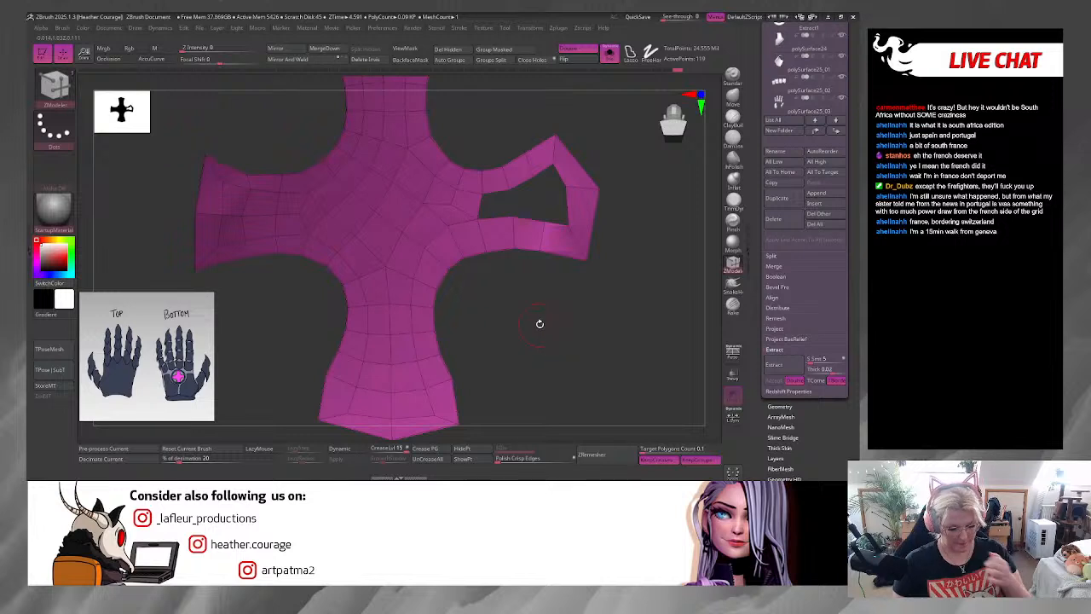
left_click(451, 203)
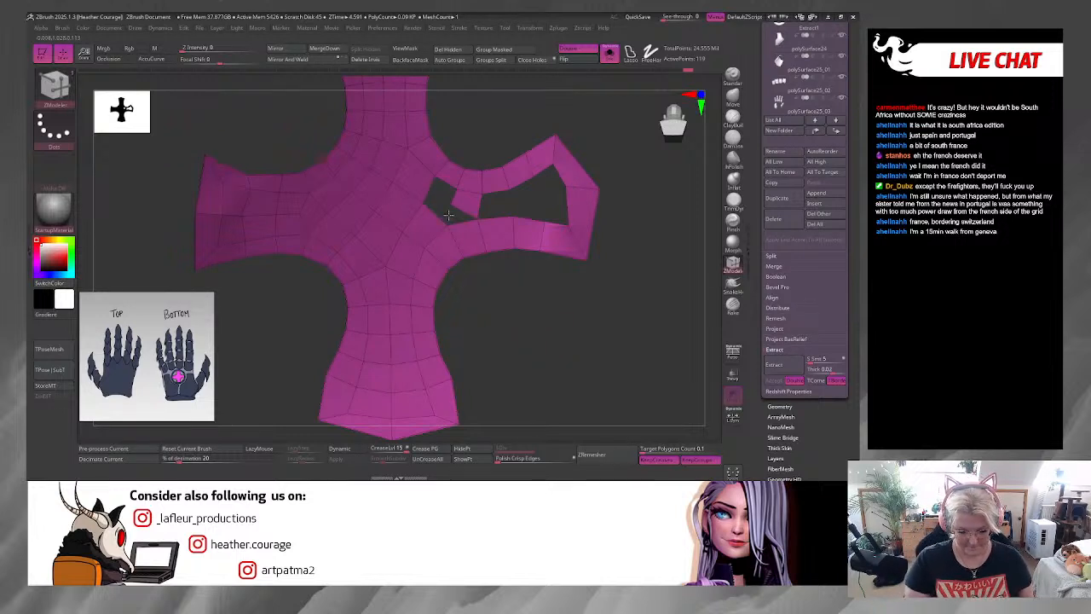
Step: Set the edge action to Bridge and bridge facing edges across the arm's hole, from near the centre toward the flared end
left_click_drag(567, 353, 582, 311)
key("space")
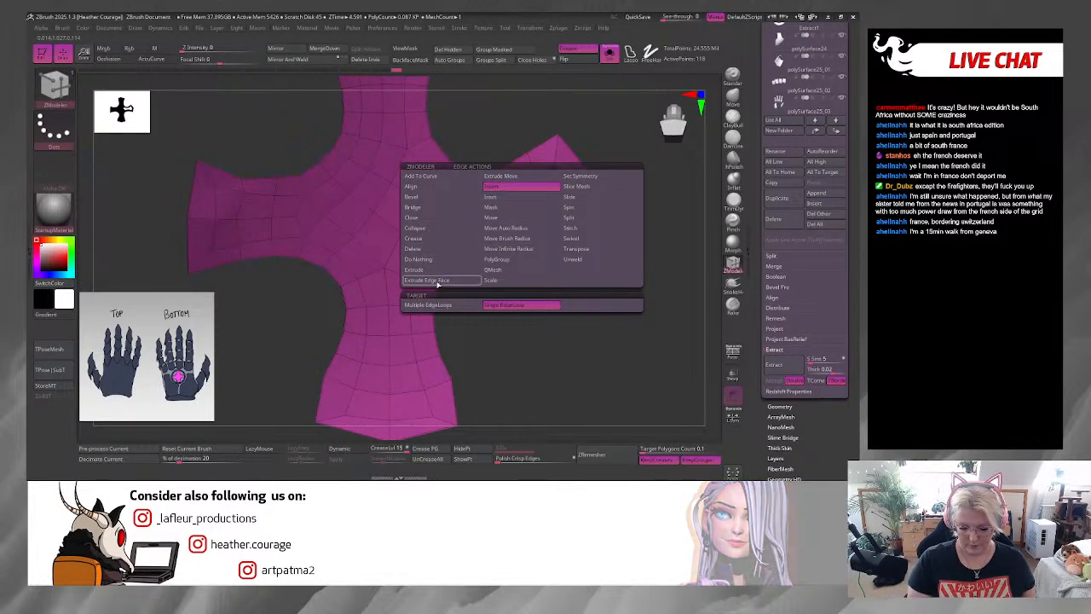
left_click(456, 209)
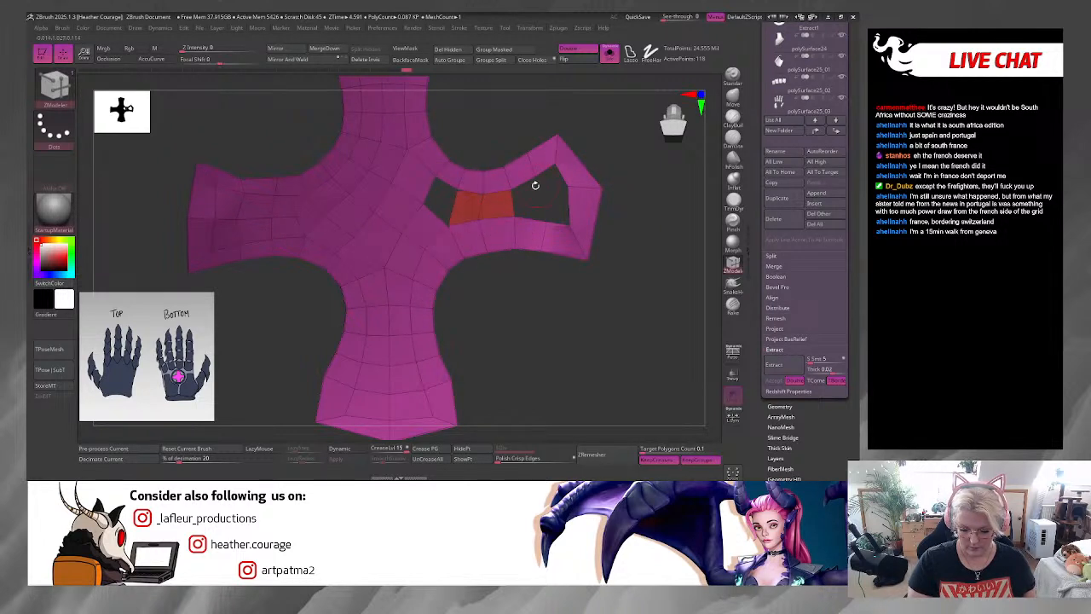
key("space")
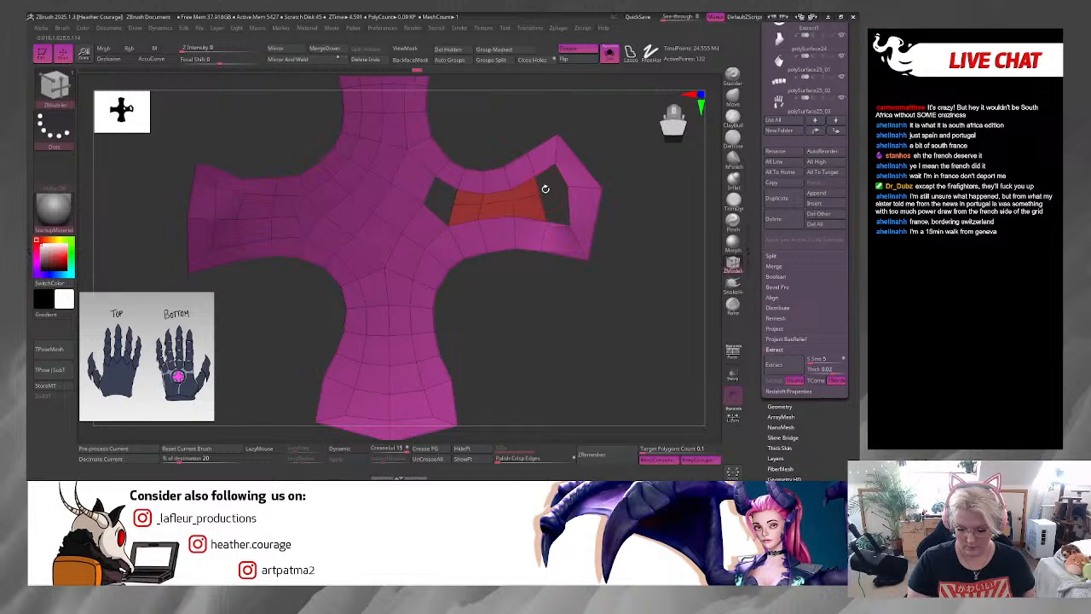
key("space")
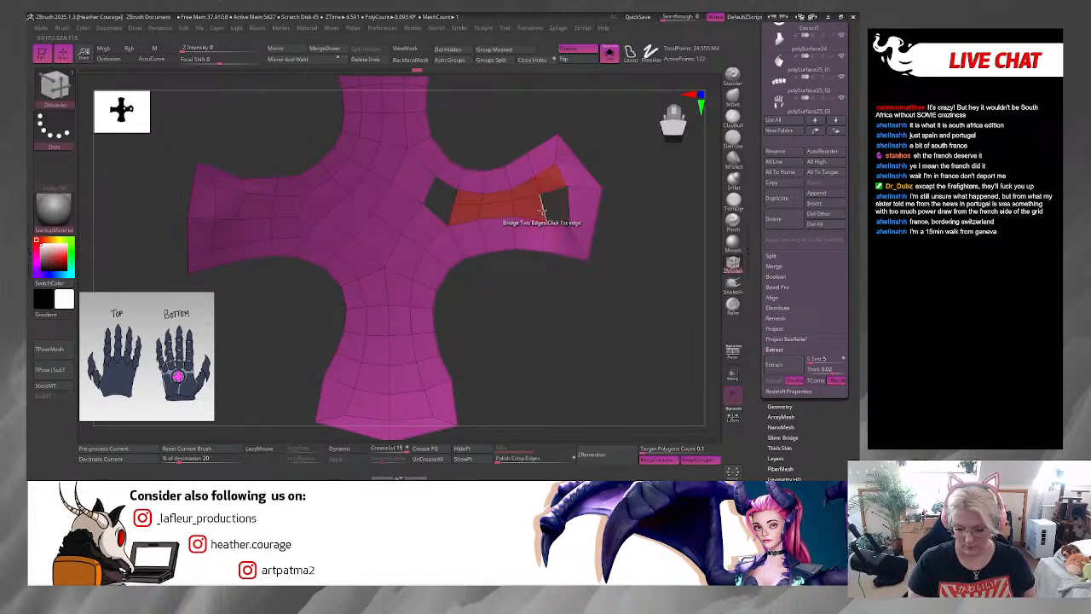
left_click(571, 207)
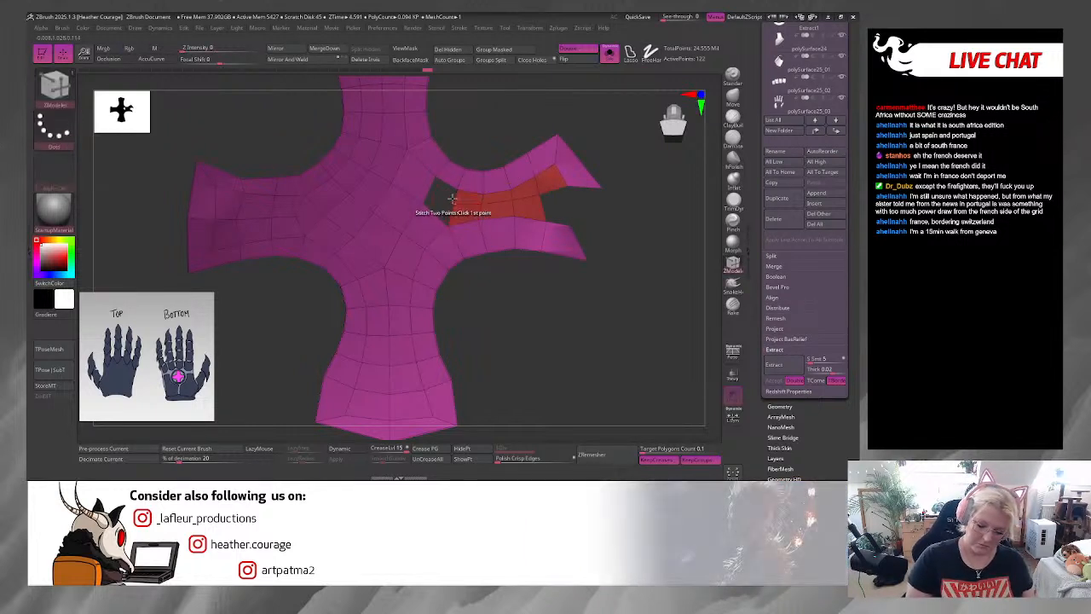
left_click(452, 196)
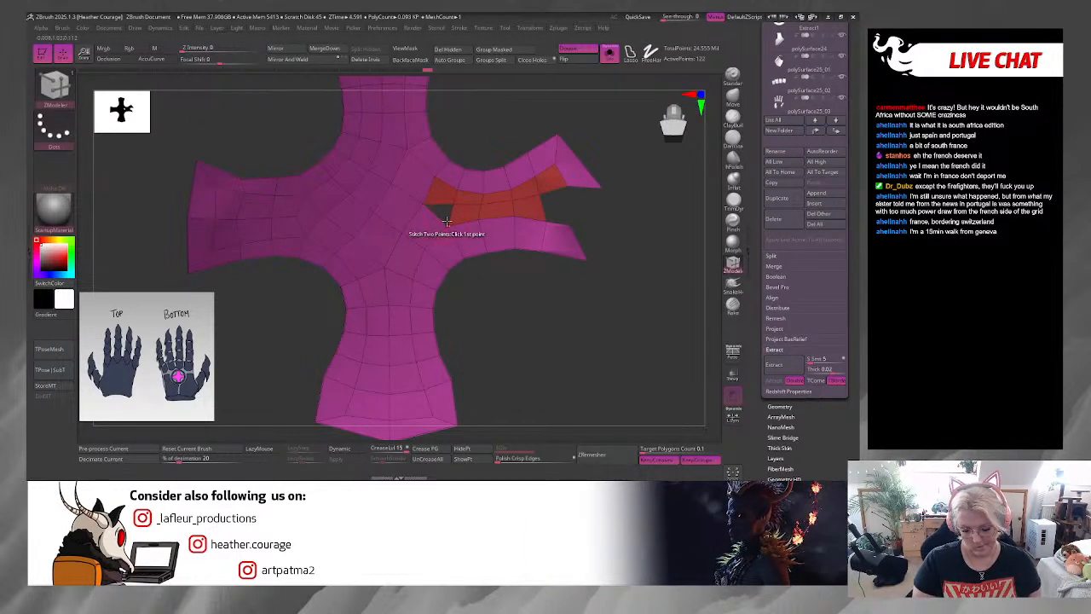
left_click(438, 225)
left_click_drag(491, 321, 504, 338)
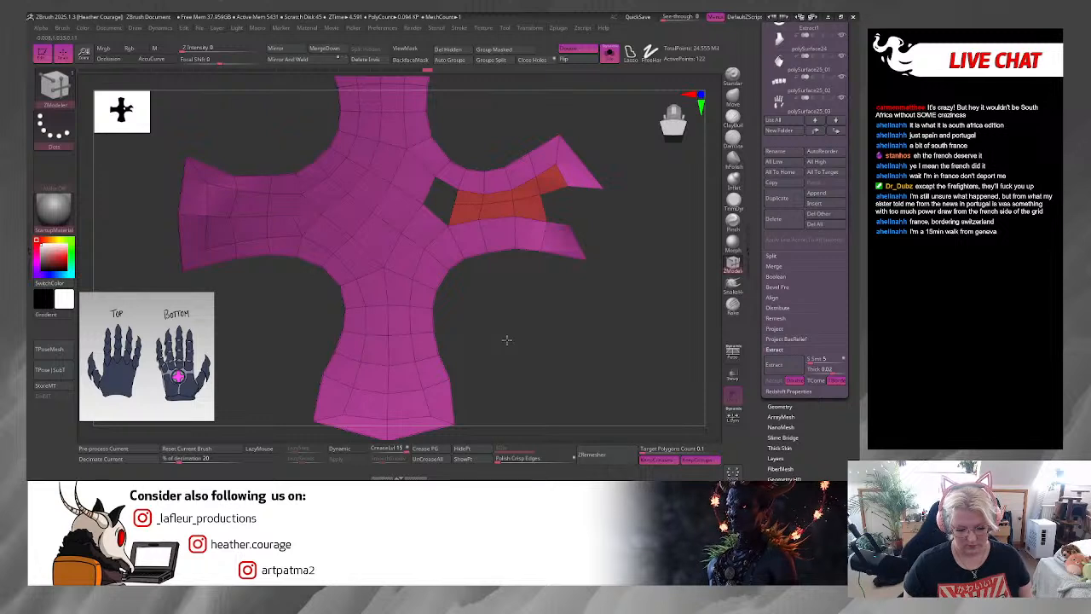
left_click(430, 184)
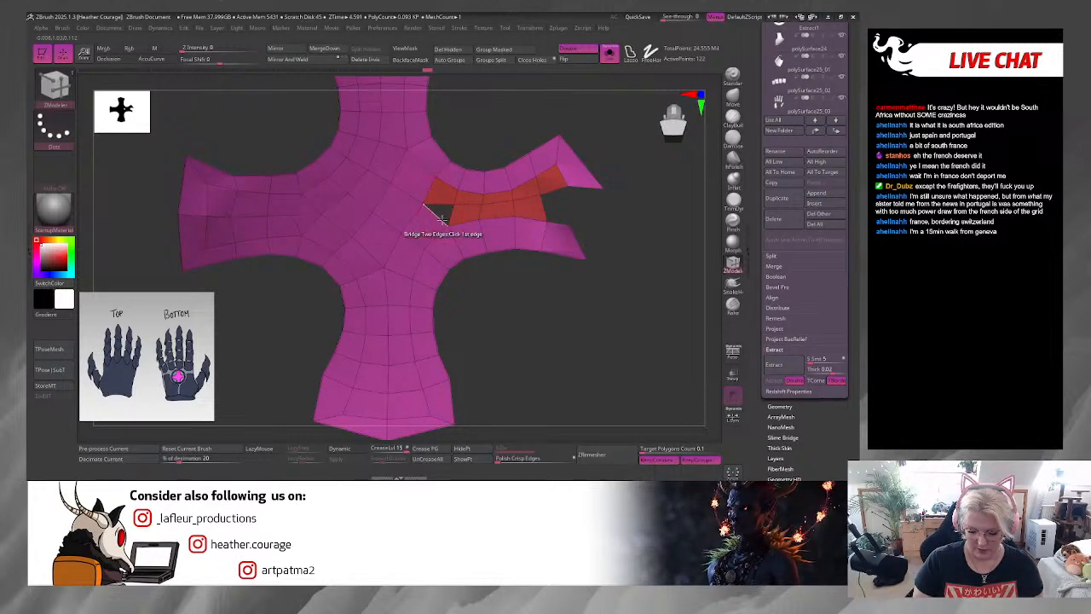
left_click(533, 61)
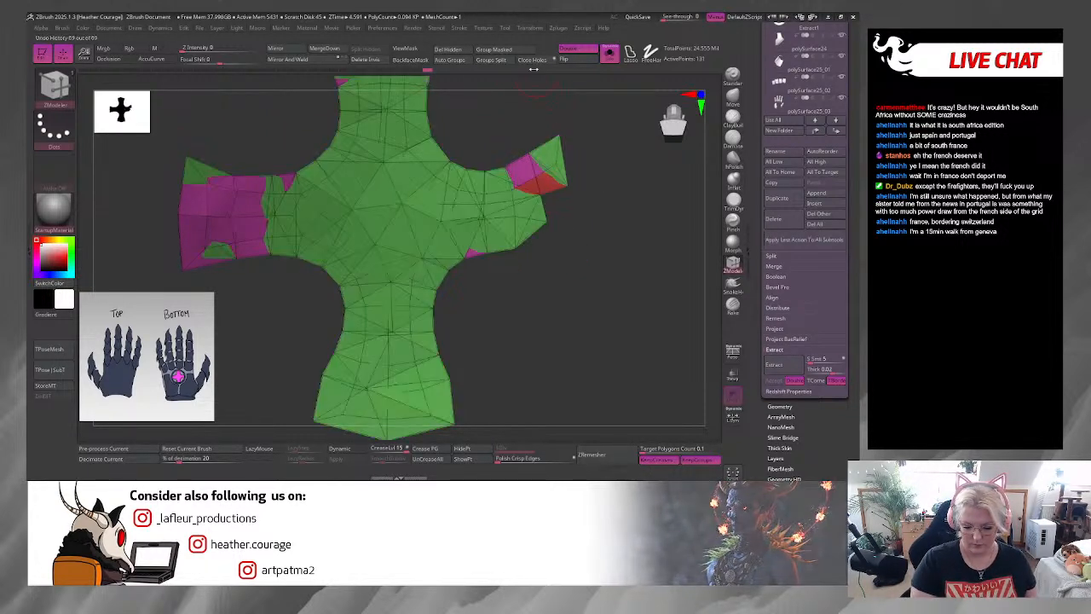
key("ctrl+z")
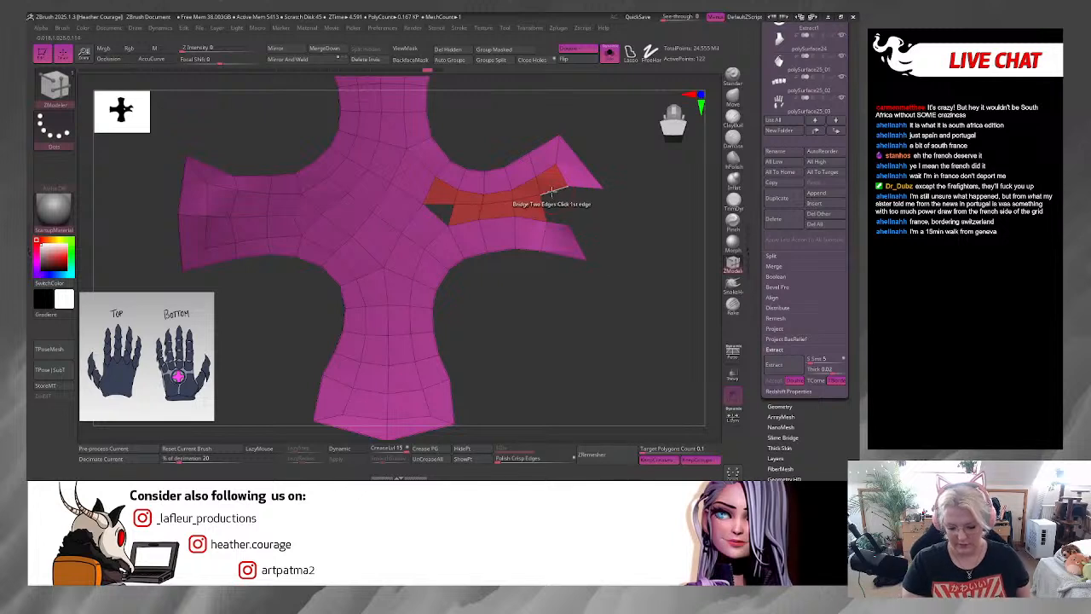
key("ctrl+z")
key("ctrl+z")
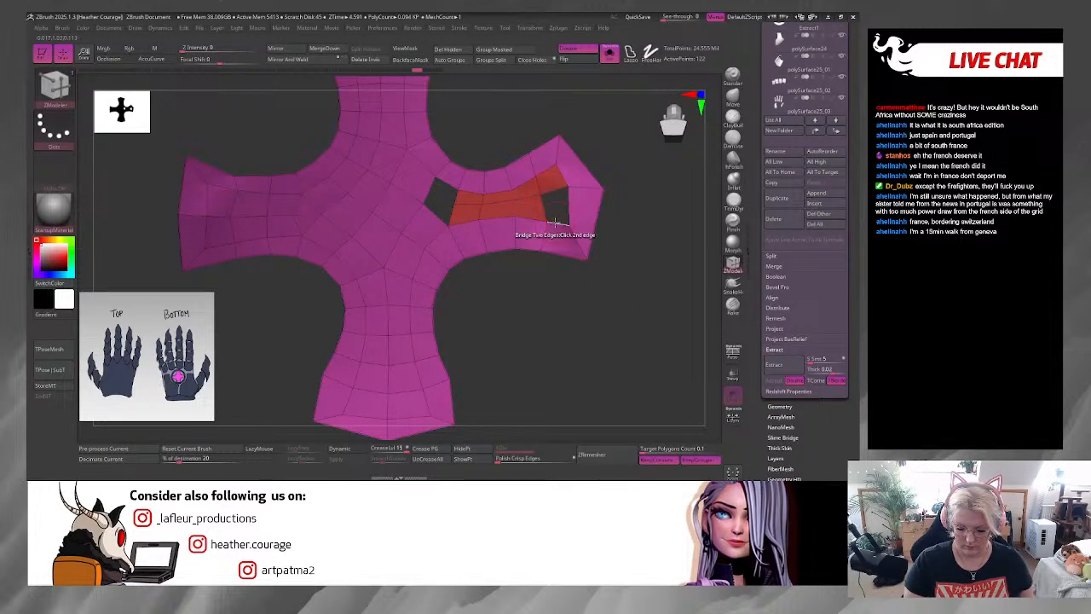
Step: Fill the remaining gaps at both ends of the arm's hole by bridging their edges
left_click(554, 222)
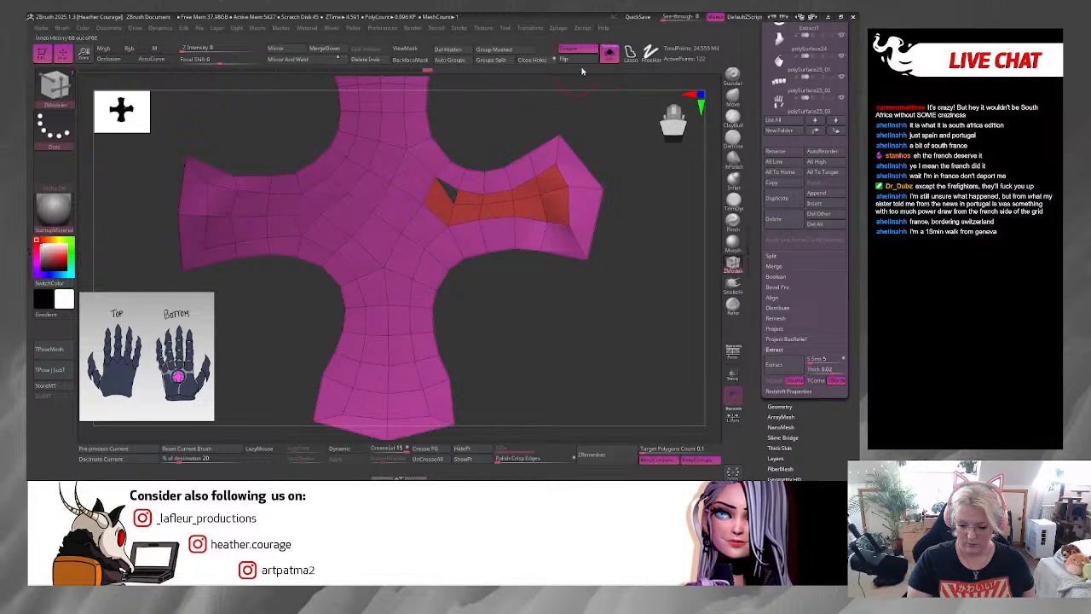
left_click(534, 61)
key("ctrl+z")
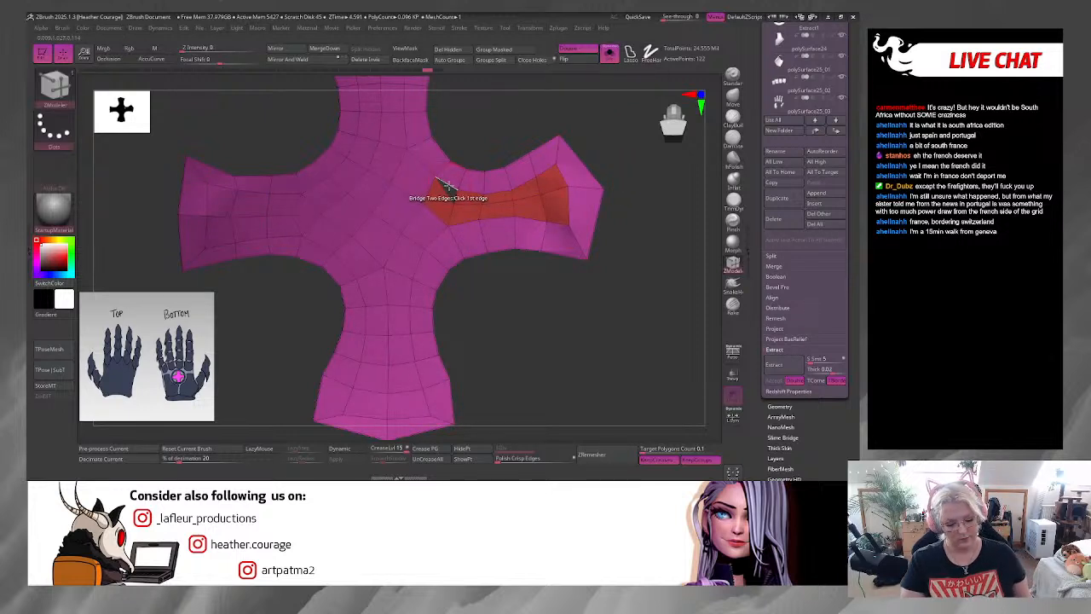
key("ctrl+shift+z")
Step: Regroup the whole cross-shaped mesh into a single polygroup with Auto Groups
left_click_drag(585, 312, 389, 276)
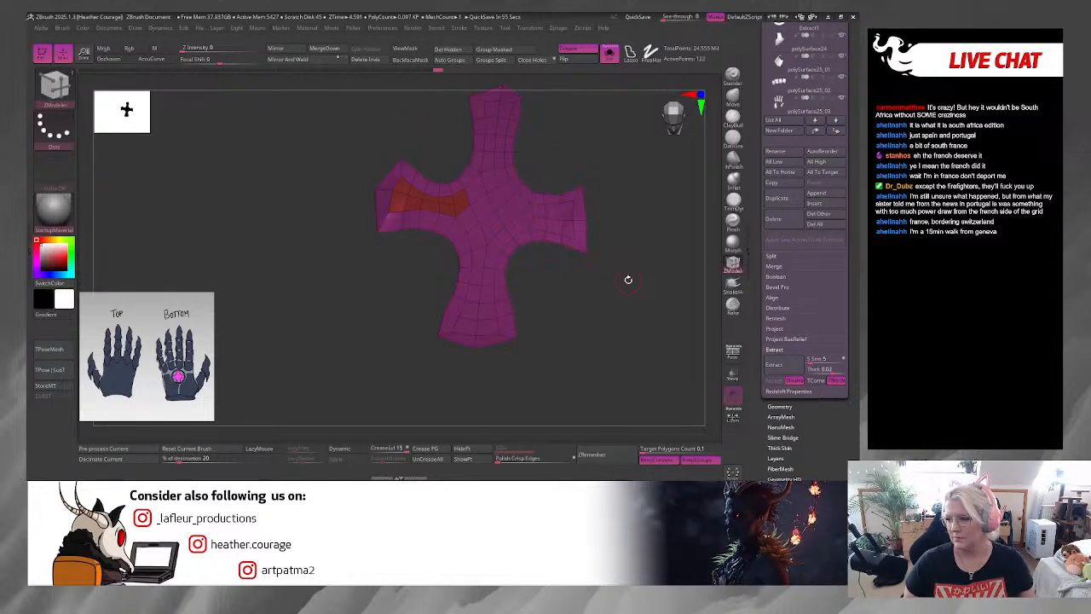
left_click_drag(589, 356, 569, 122)
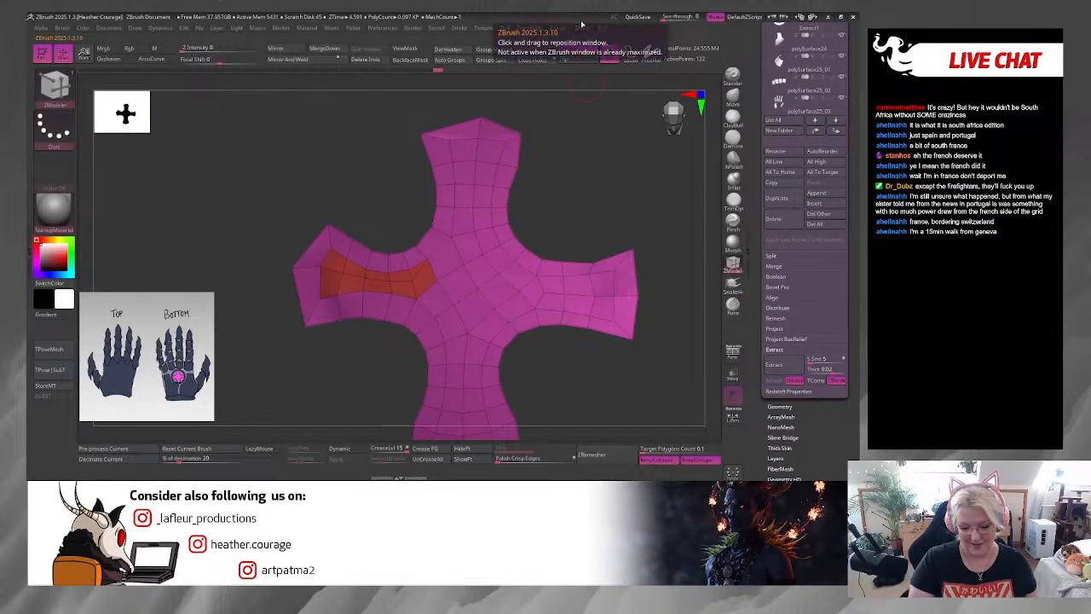
left_click(447, 61)
Step: Crease the mesh along its polygroup borders and turn off Solo mode to show the other subtools
left_click_drag(581, 162, 516, 104)
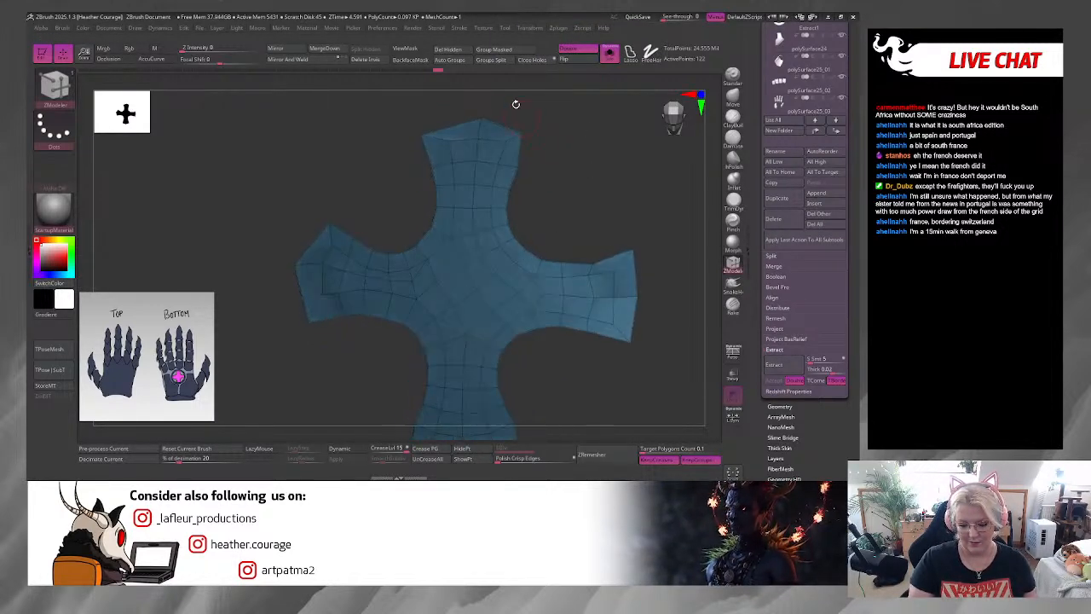
left_click_drag(578, 146, 564, 142)
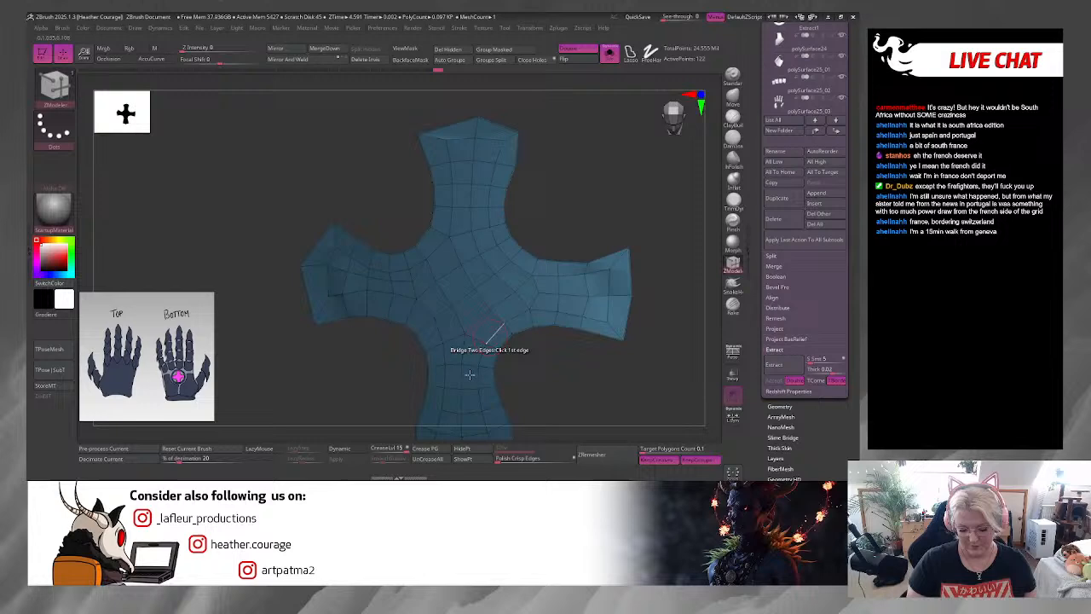
left_click(443, 447)
left_click_drag(573, 408, 582, 285, "alt")
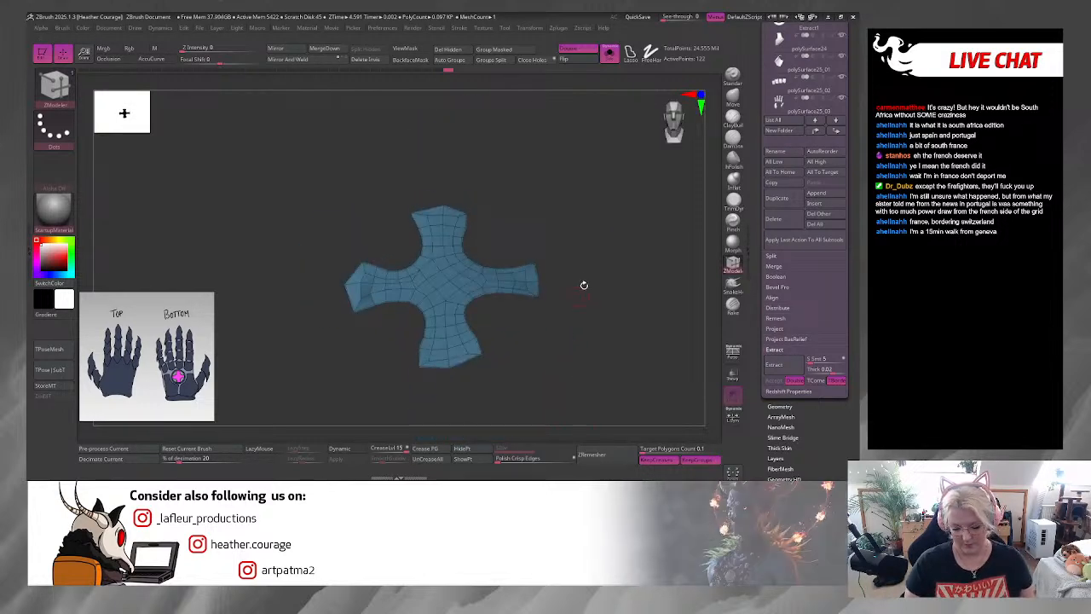
left_click(610, 54)
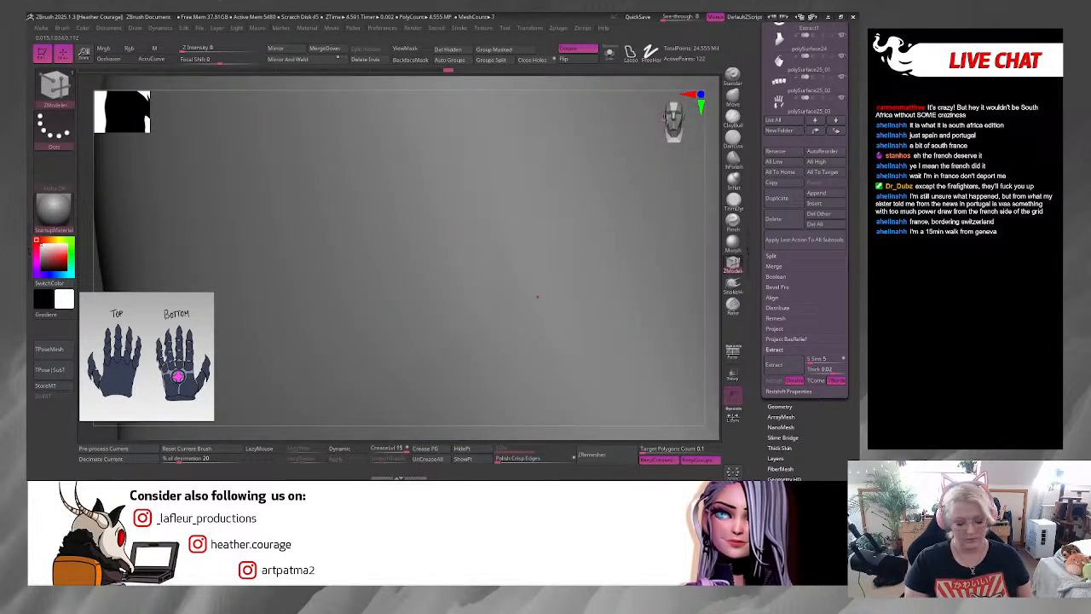
Step: Switch to the Move Topological brush and nudge the outer side of the cross's upper arm inward inside the palm ring
key("f")
left_click_drag(583, 244, 602, 262)
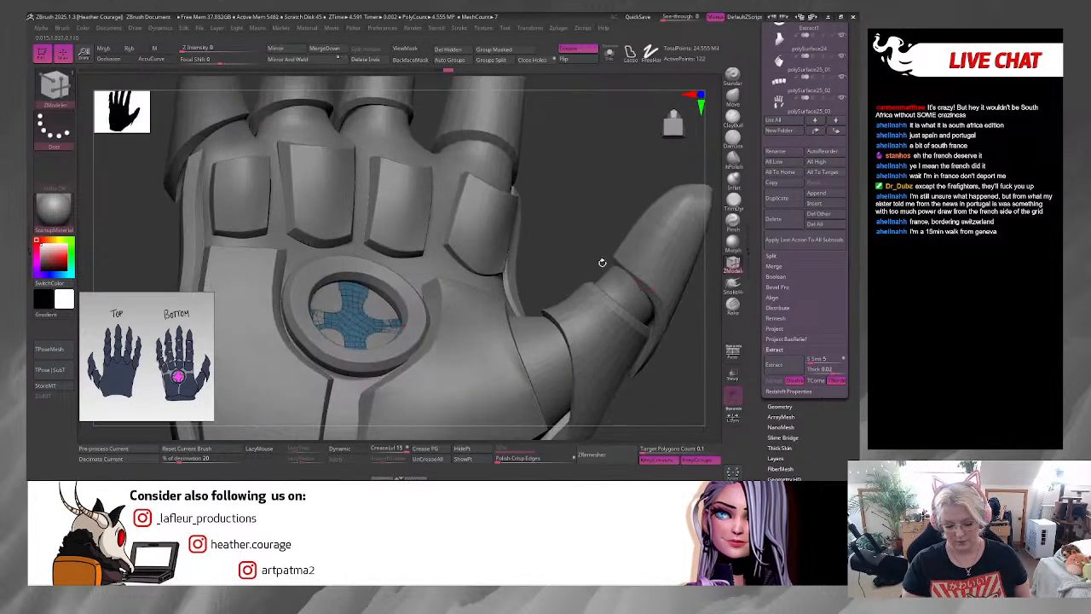
left_click_drag(587, 210, 678, 347)
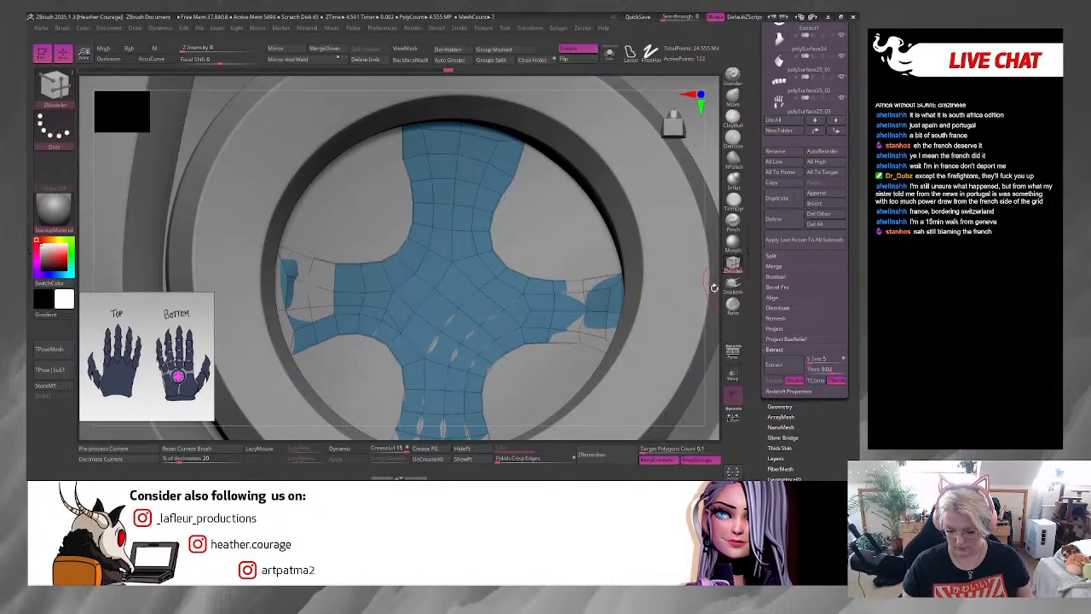
left_click_drag(714, 287, 708, 222)
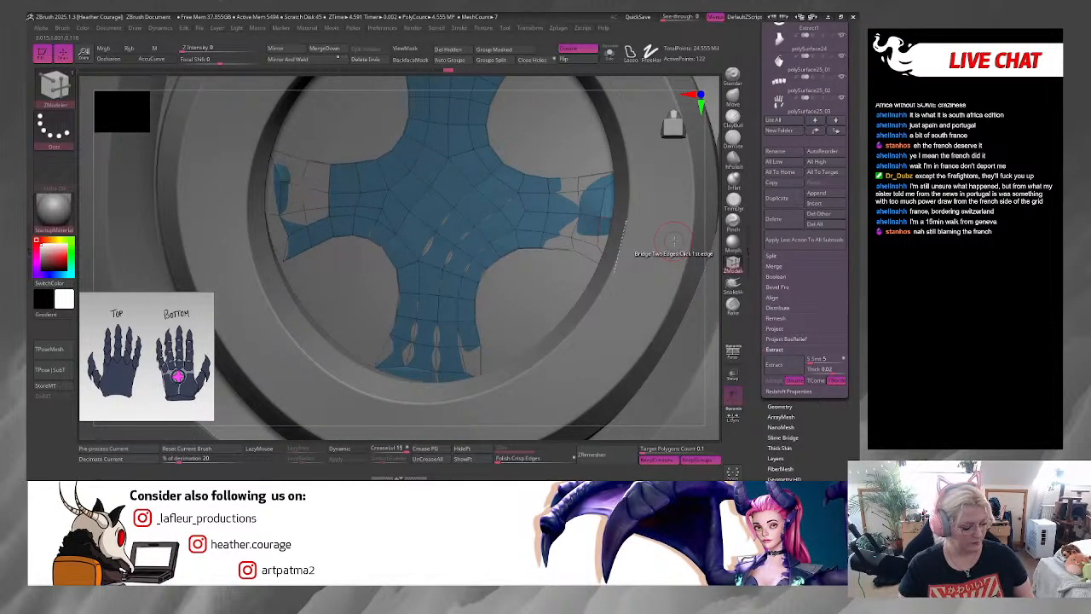
key("b")
key("m")
key("t")
key("space")
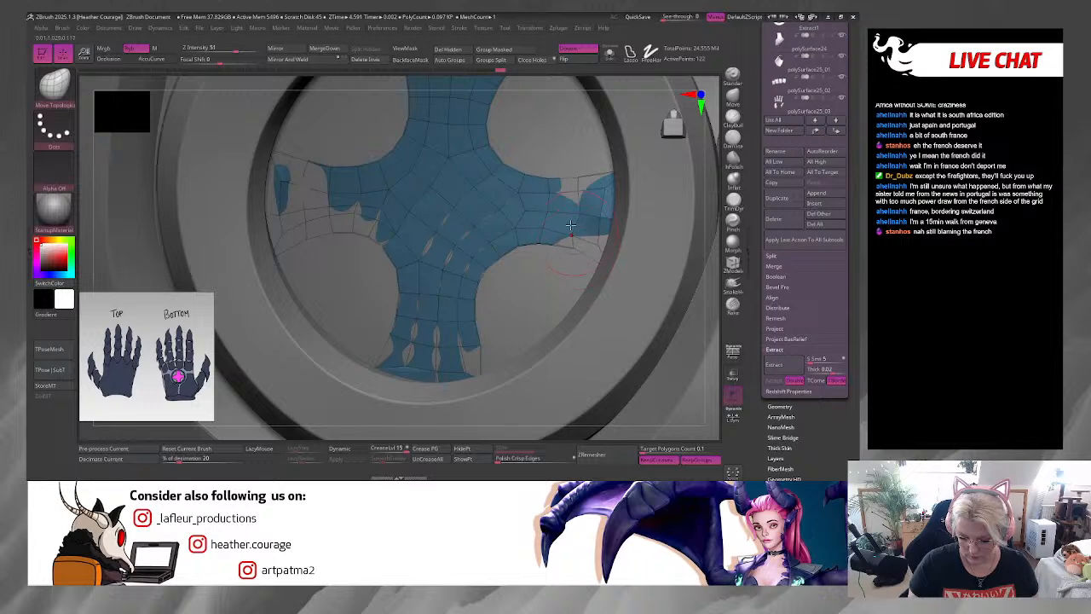
left_click_drag(709, 218, 700, 294, "alt")
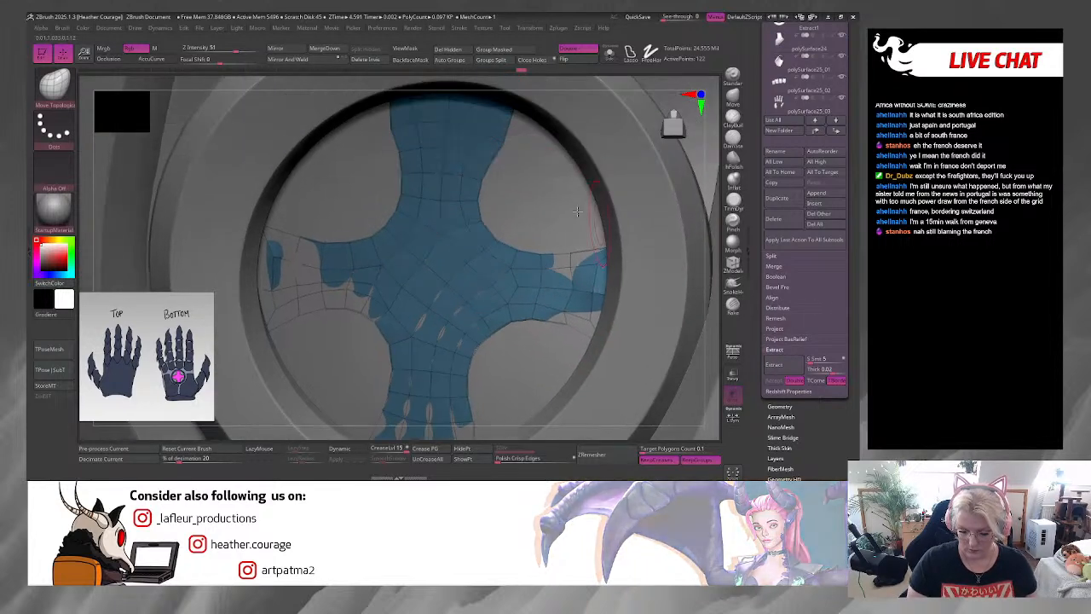
left_click_drag(503, 140, 479, 151)
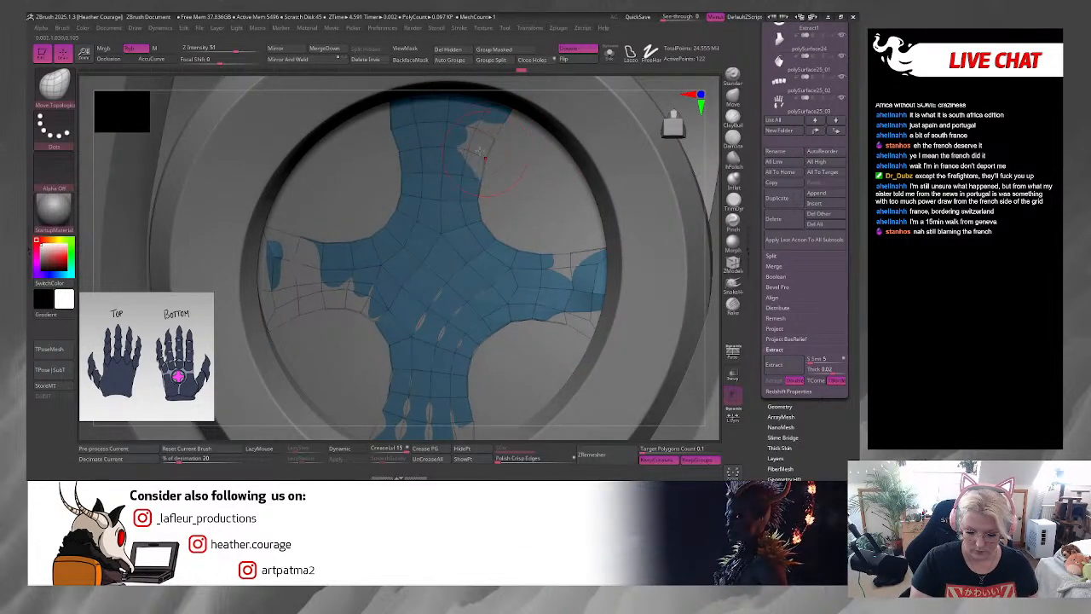
Step: Adjust the other side of the upper arm, the lower-left inner curve and both edges of the right arm
left_click_drag(396, 145, 401, 182)
left_click_drag(367, 304, 411, 322)
left_click_drag(525, 328, 523, 324)
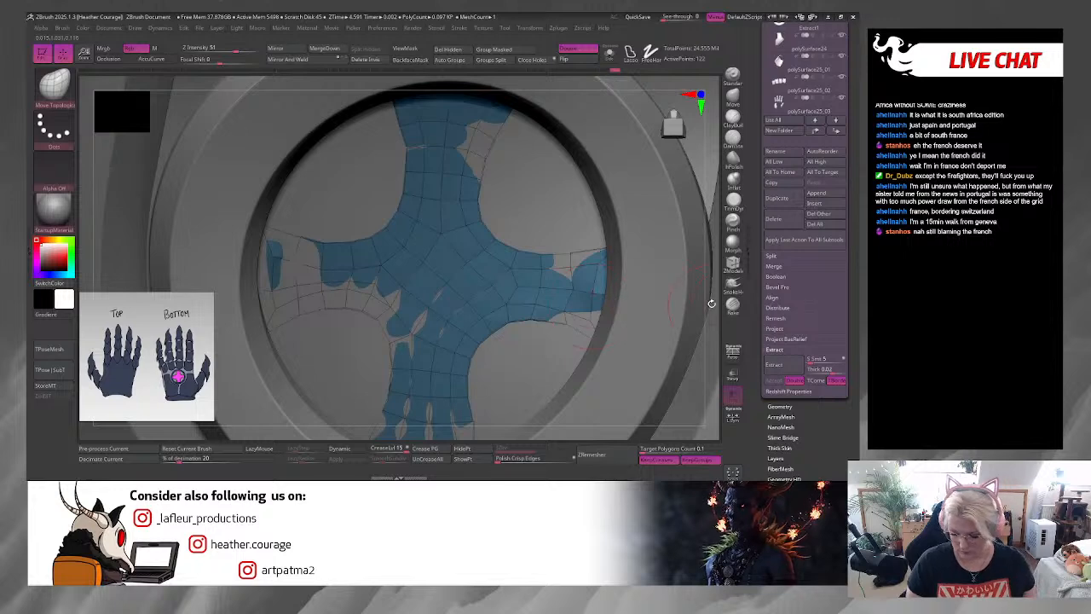
mouse_move(711, 303)
left_mouse_down()
mouse_move(715, 268)
mouse_move(699, 304)
left_mouse_up()
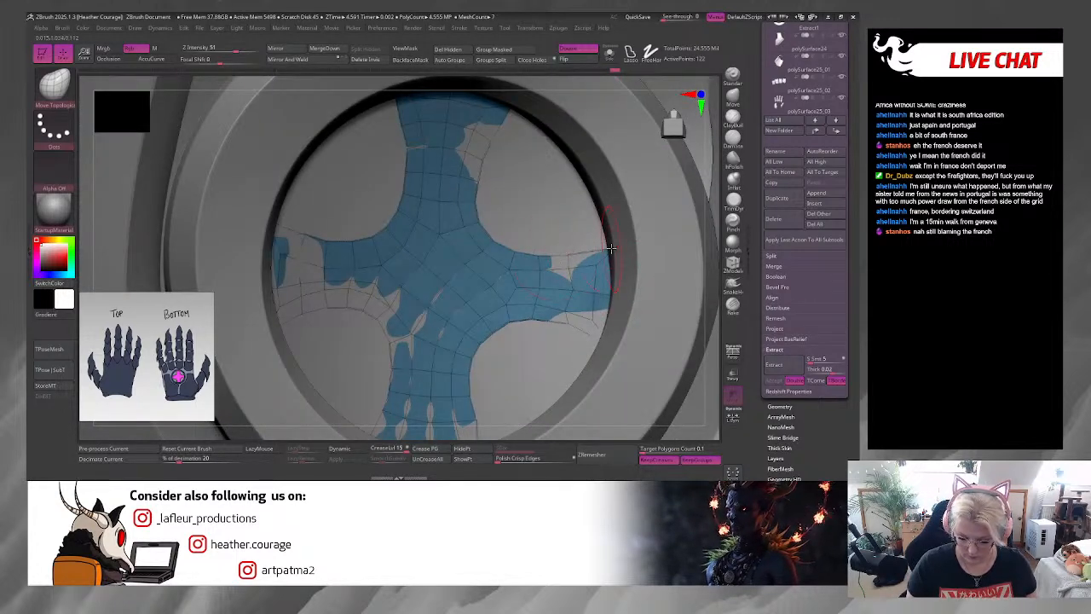
left_click_drag(546, 260, 538, 259)
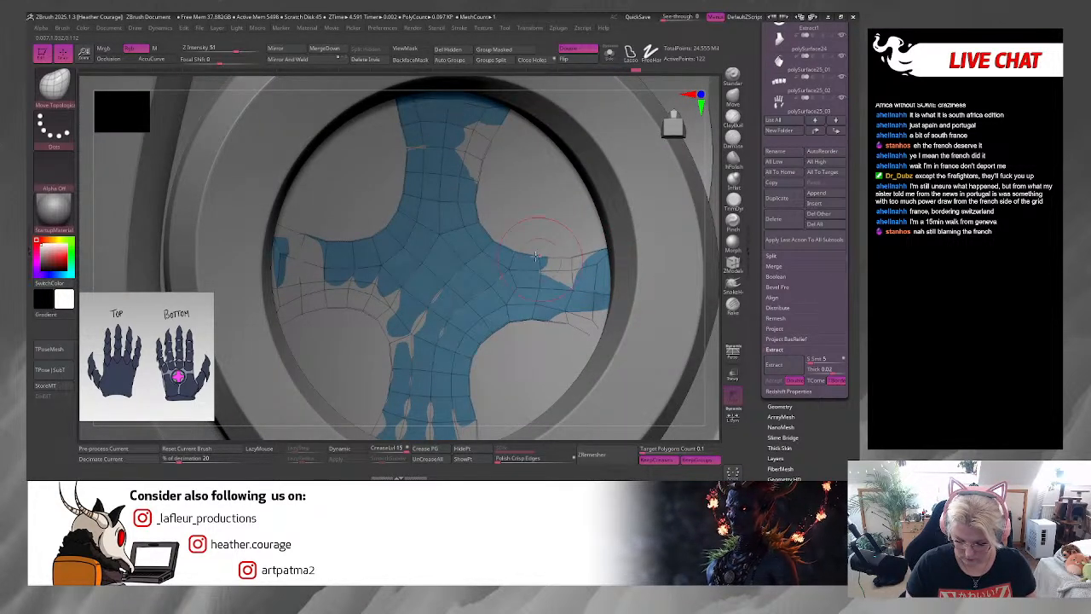
Step: Enlarge the brush and reshape the upper arm and the tip corner of the lower arm to fit the ring
key("space")
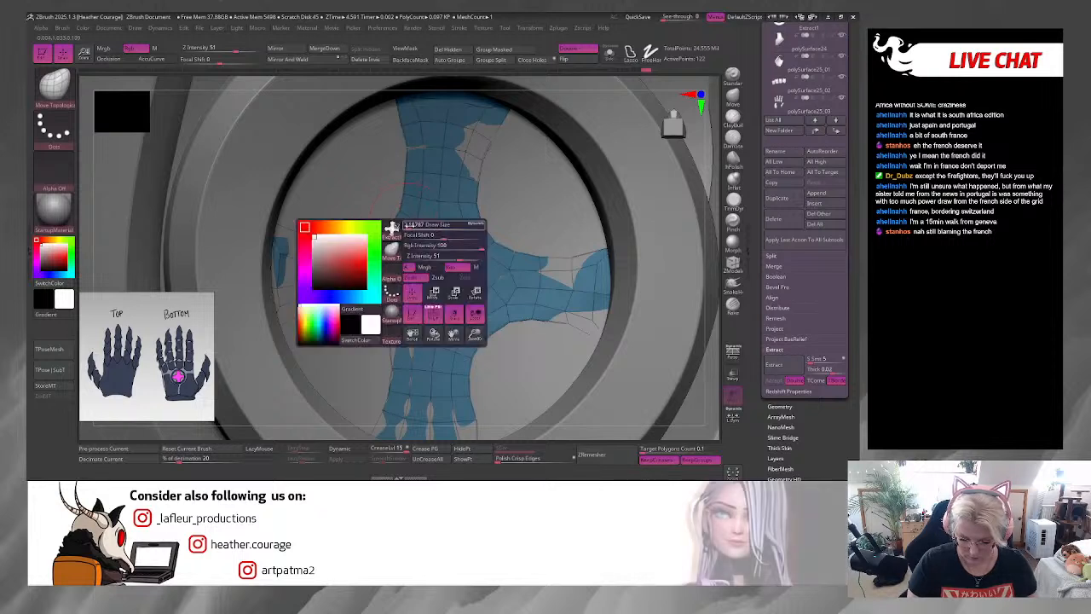
key("space")
mouse_move(415, 222)
left_mouse_down()
mouse_move(479, 175)
mouse_move(486, 155)
left_mouse_up()
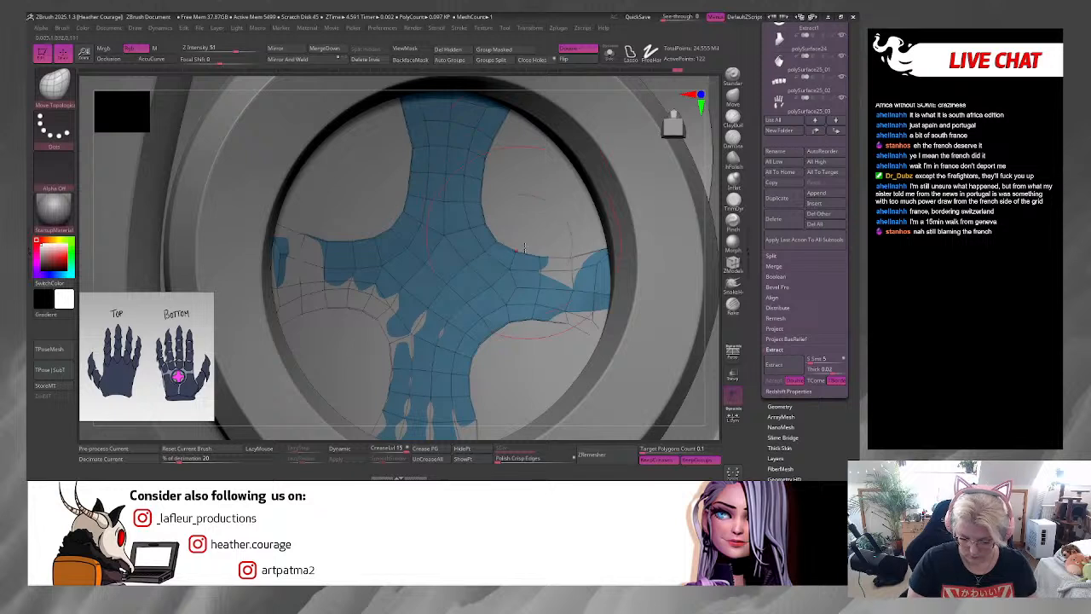
left_click_drag(707, 283, 707, 200, "alt")
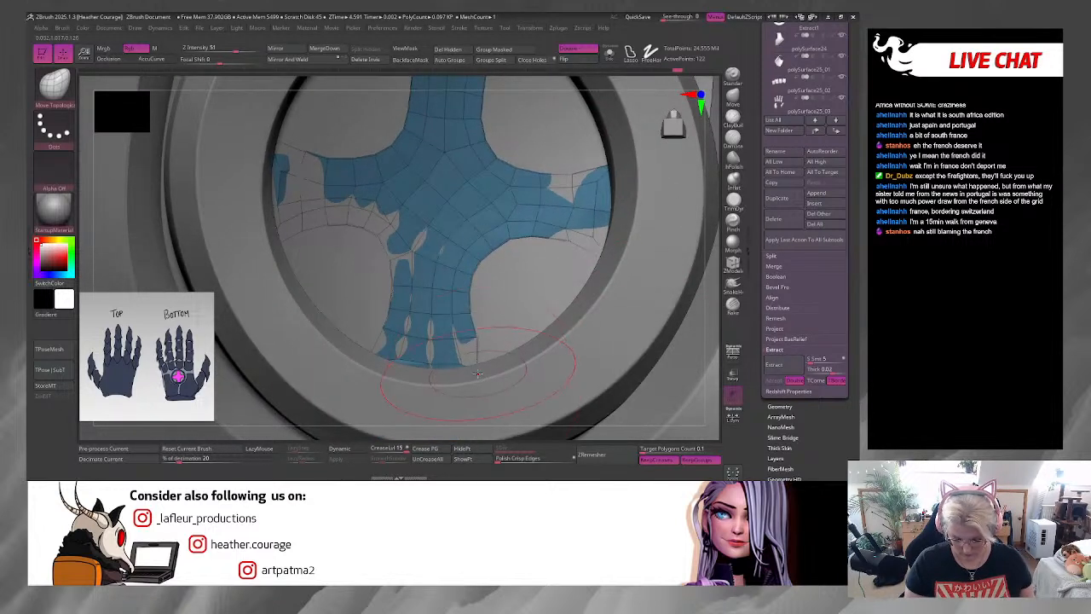
key("space")
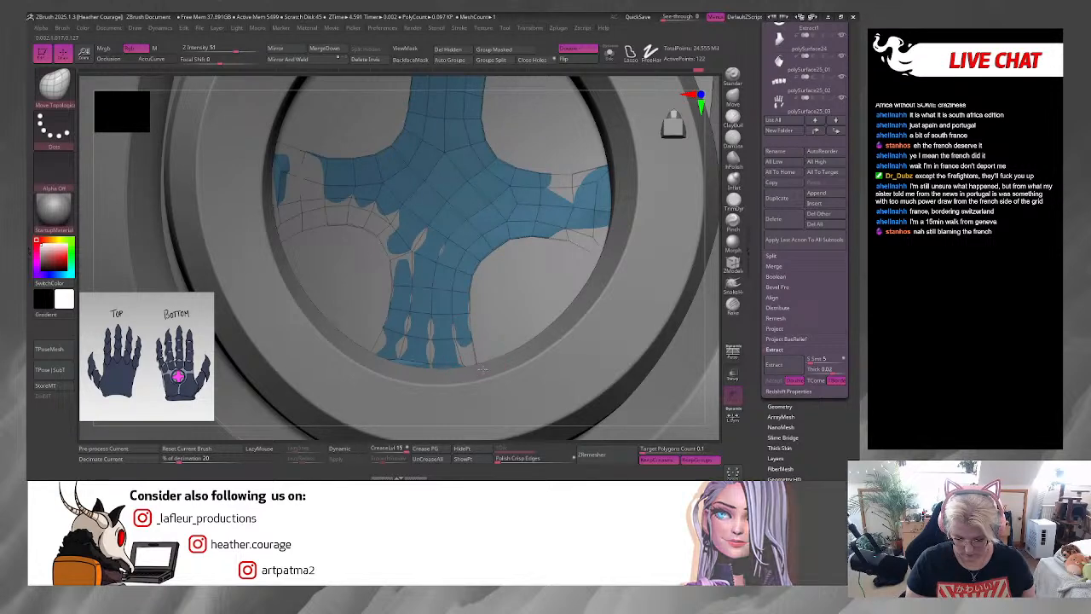
Step: Isolate the cross in Solo mode and extrude its whole polygroup with ZModeler to give the piece thickness
left_click(609, 53)
left_click_drag(596, 287, 571, 294)
left_click(732, 262)
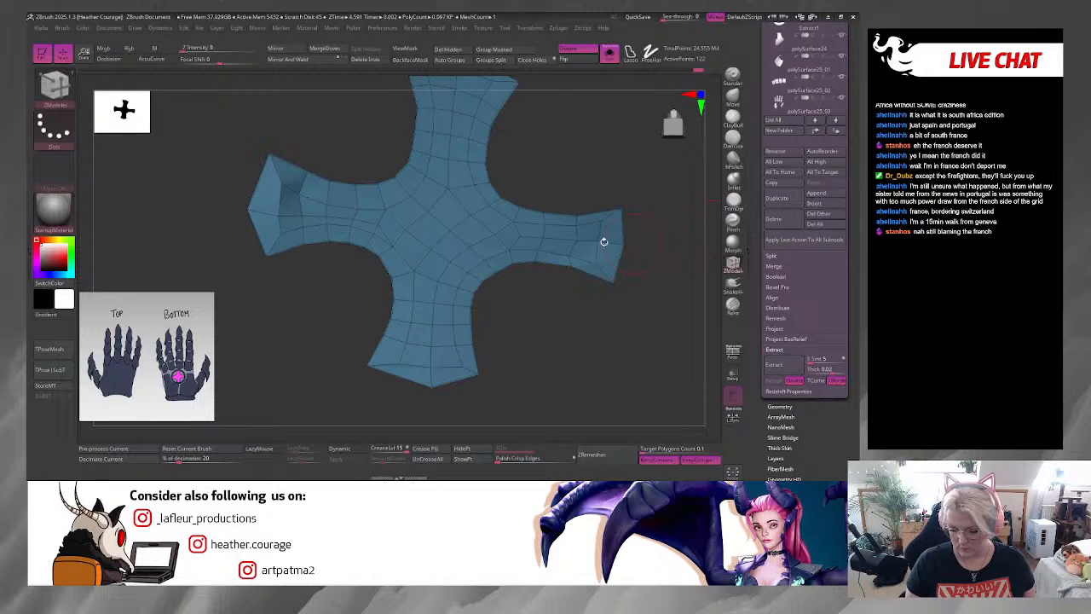
key("space")
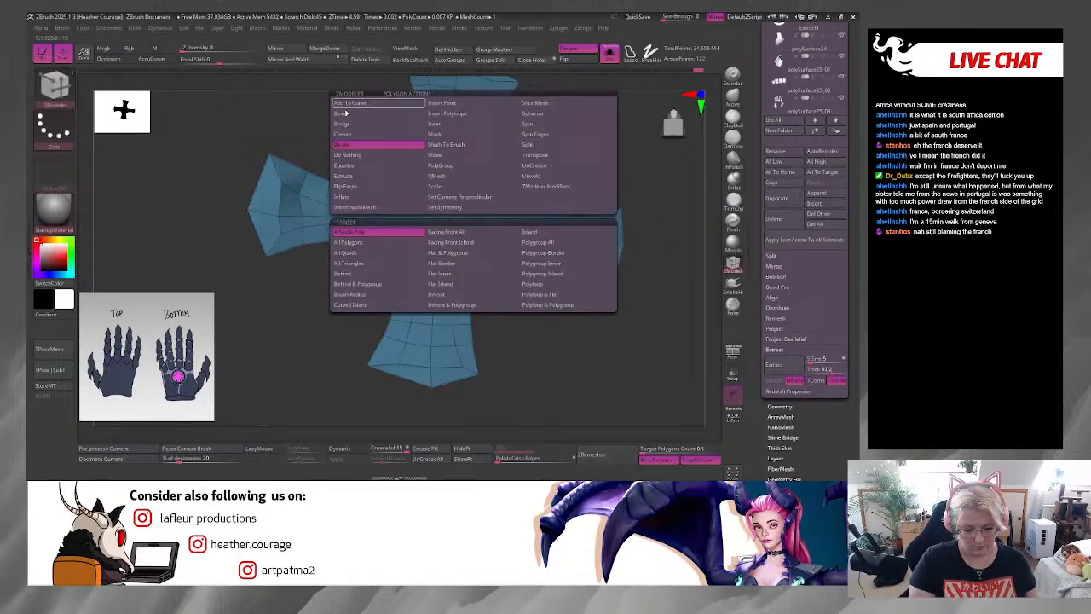
left_click(344, 176)
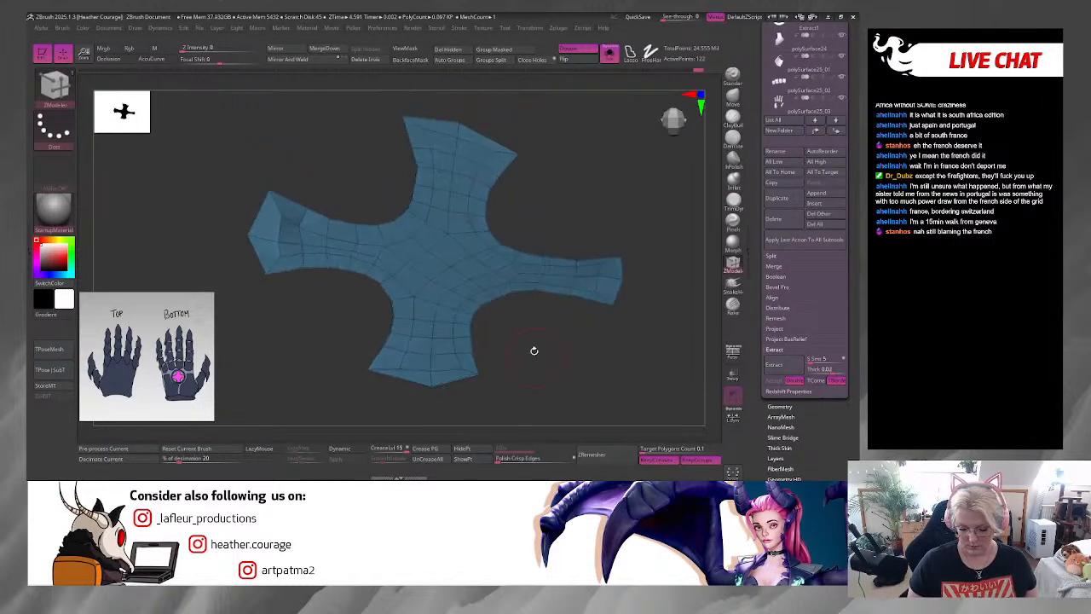
left_click_drag(468, 260, 470, 237)
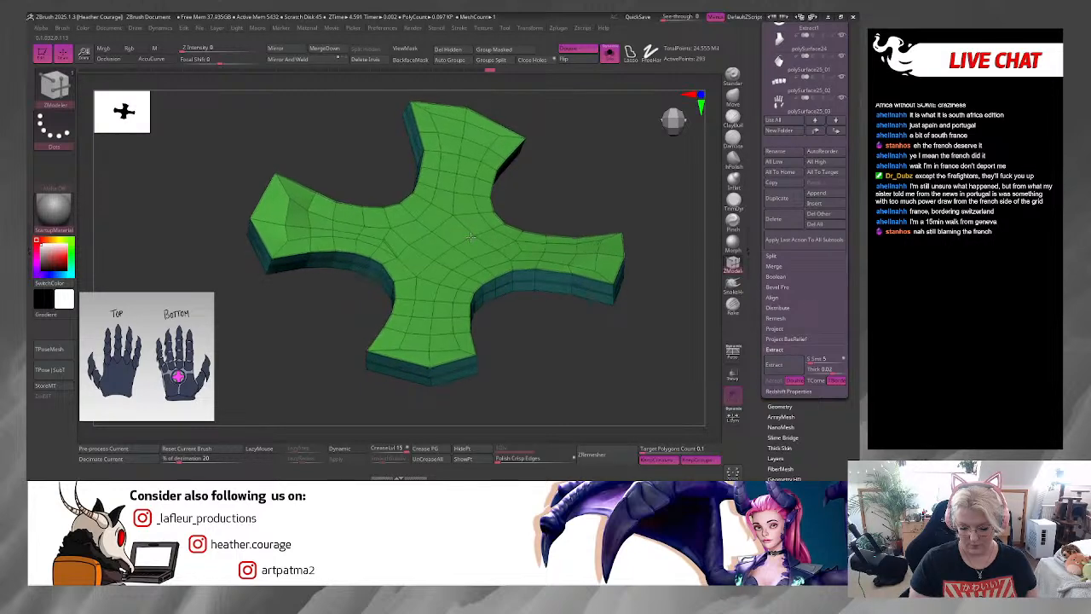
Step: Extrude the side-wall polygroup outward to form a narrow border around the cross's outline
left_click_drag(505, 281, 516, 290)
left_click_drag(580, 356, 594, 408)
key("space")
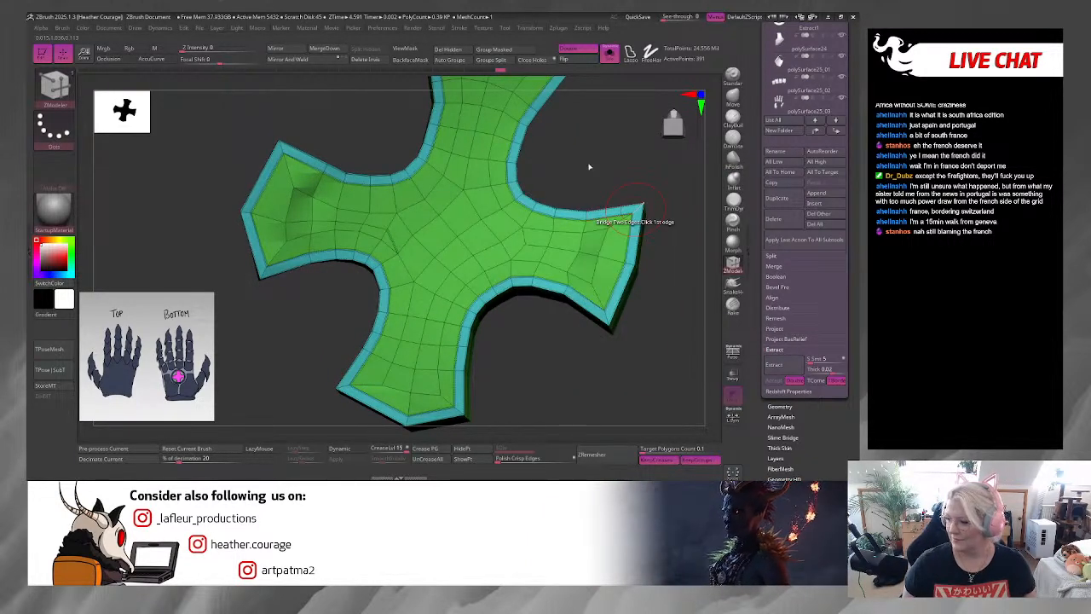
mouse_move(807, 85)
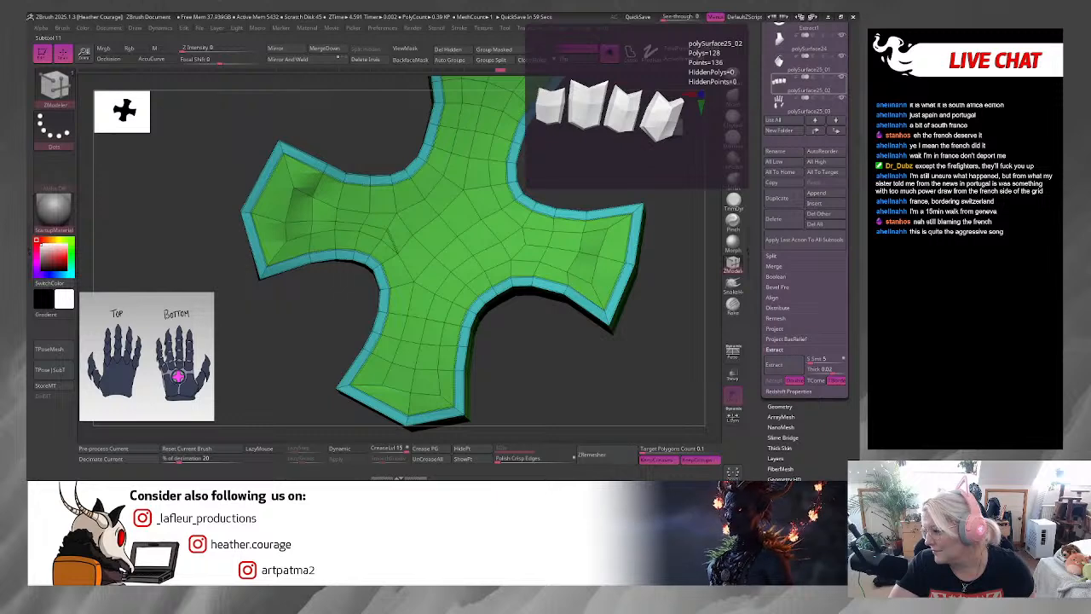
key("alt+Tab")
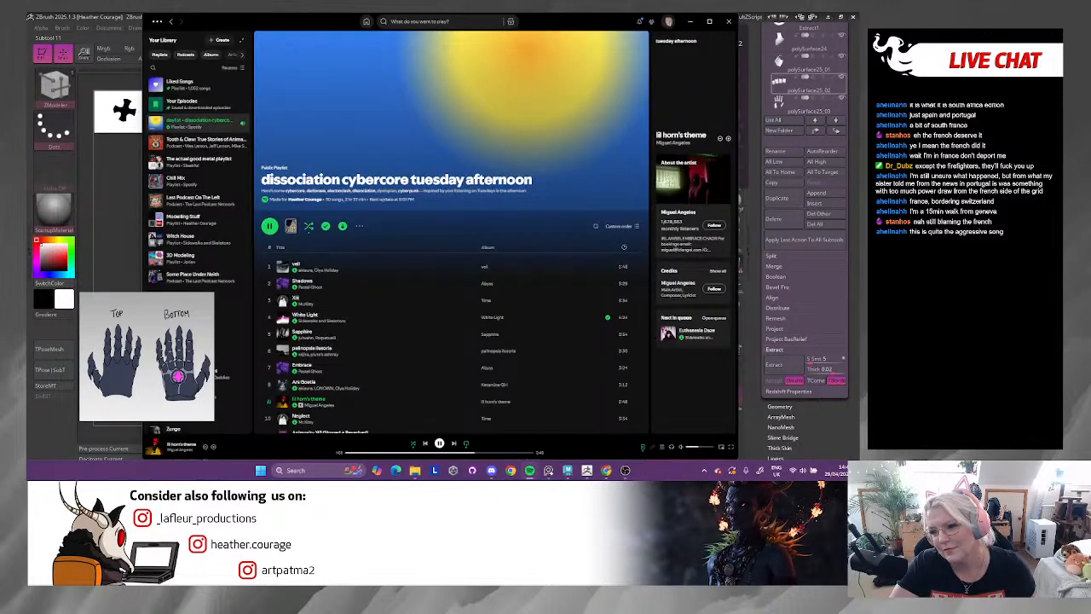
left_click(708, 22)
left_click(697, 19)
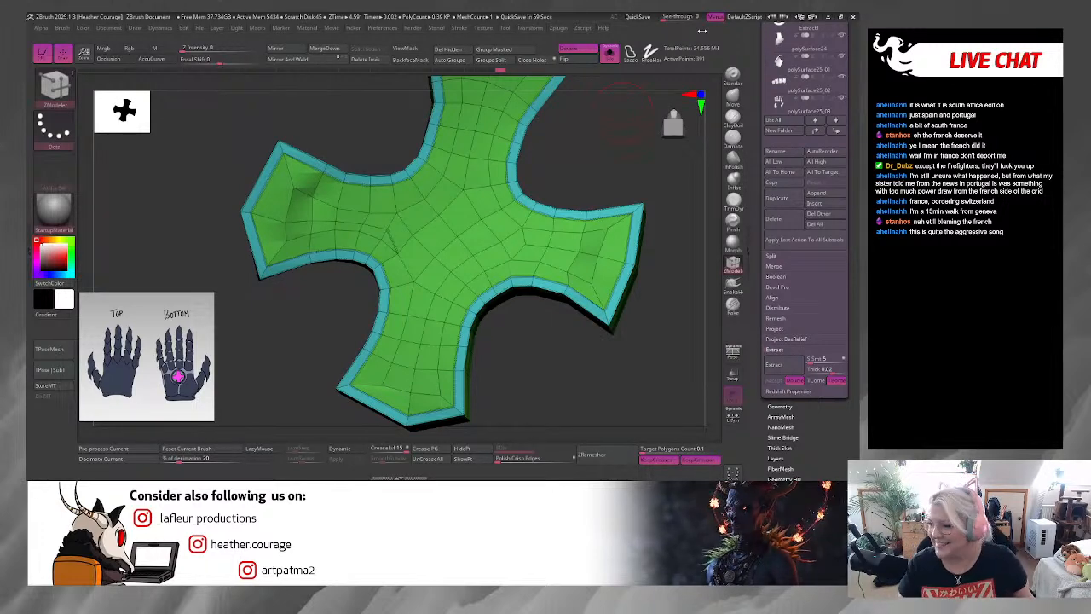
Step: Set the ZModeler edge action to Crease at the tip of one of the cross's arms
mouse_move(611, 361)
left_mouse_down()
mouse_move(619, 310)
mouse_move(634, 361)
mouse_move(623, 338)
mouse_move(608, 349)
left_mouse_up()
key("space")
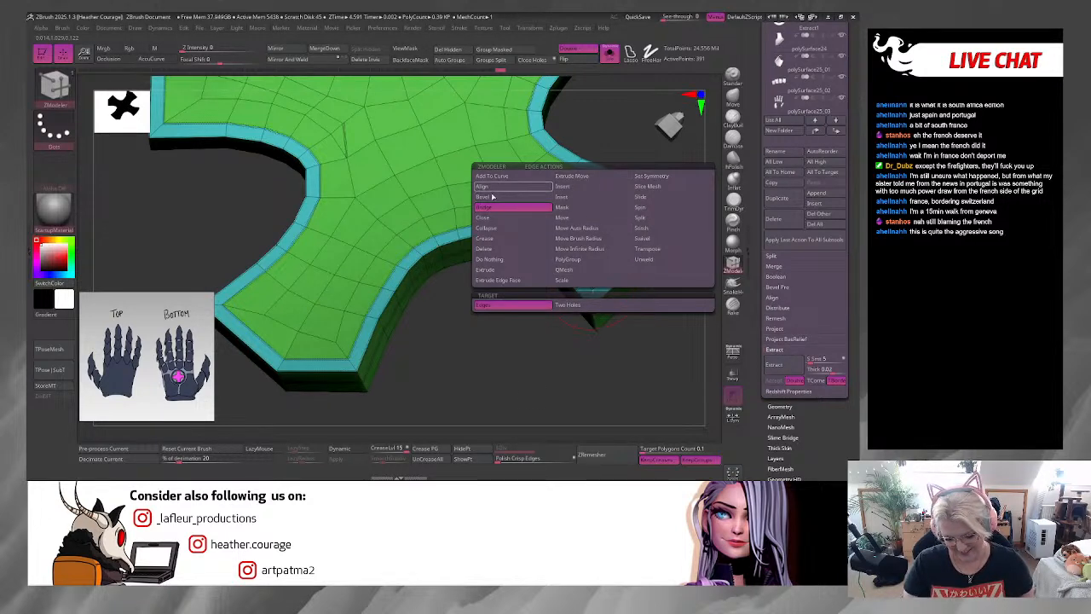
left_click(500, 239)
left_click(594, 309)
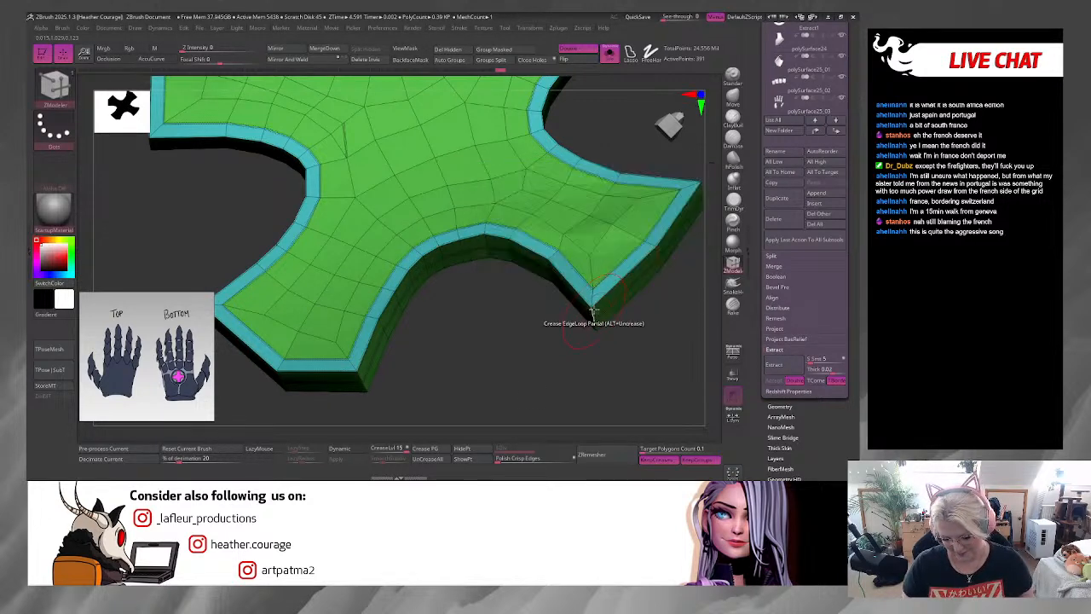
left_click_drag(593, 365, 600, 371)
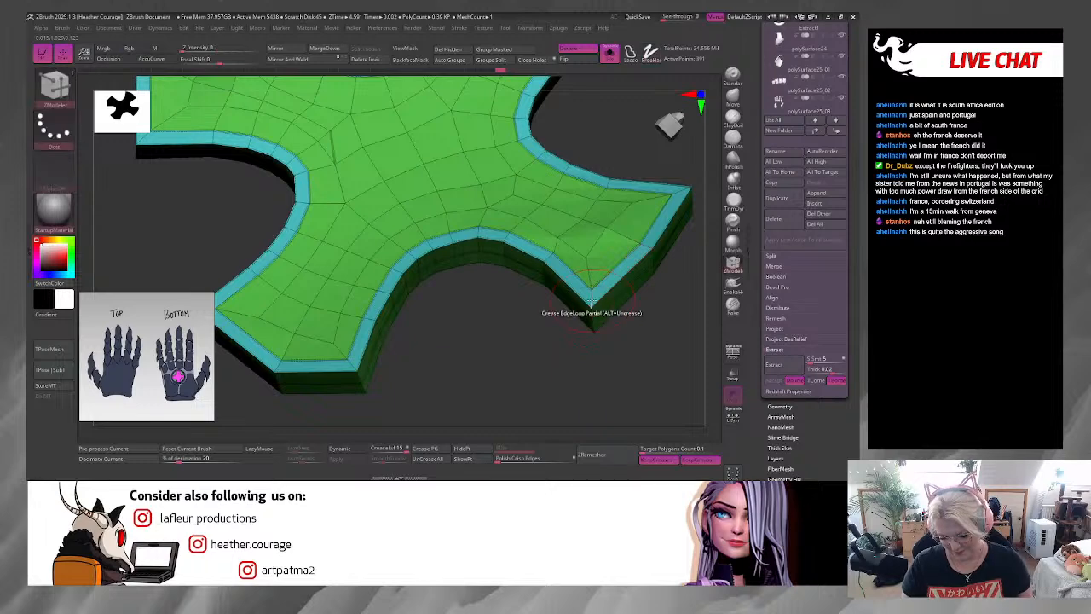
Step: Change the Crease action's target to a single Edge
key("space")
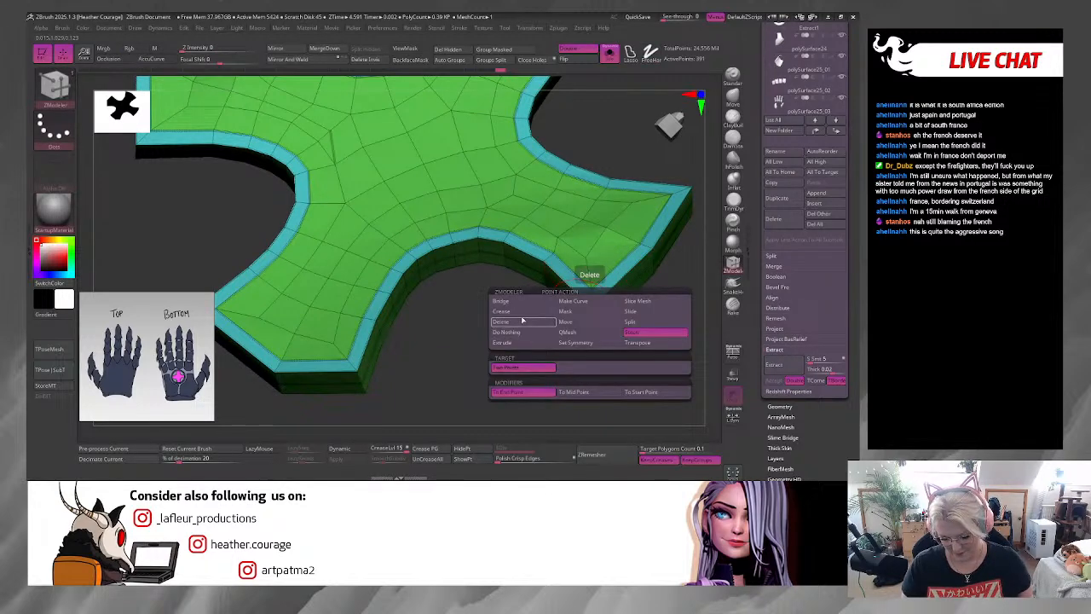
left_click_drag(635, 382, 559, 324)
key("space")
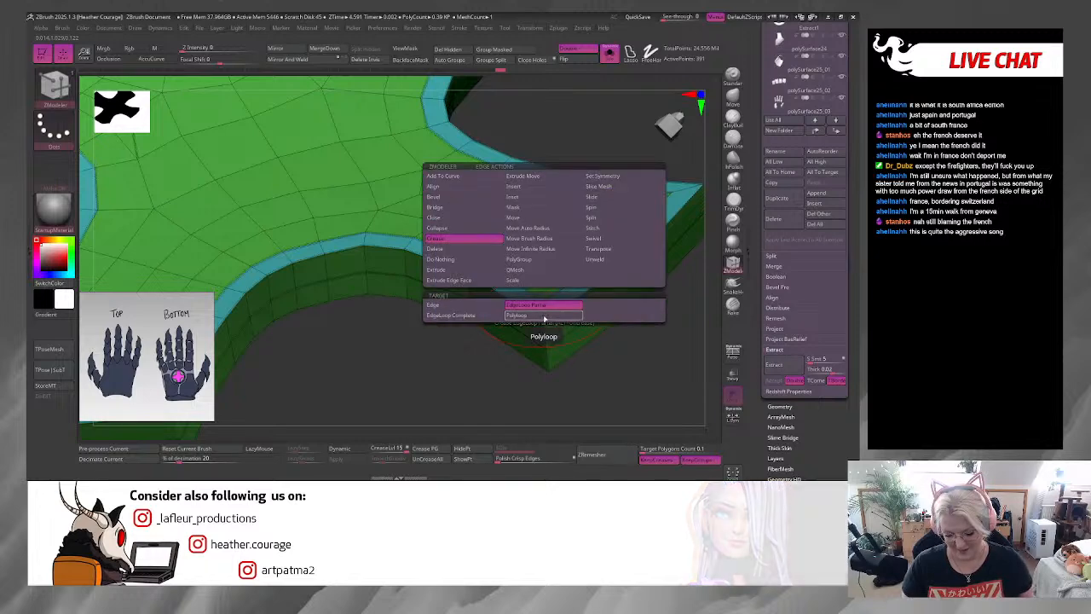
left_click(543, 304)
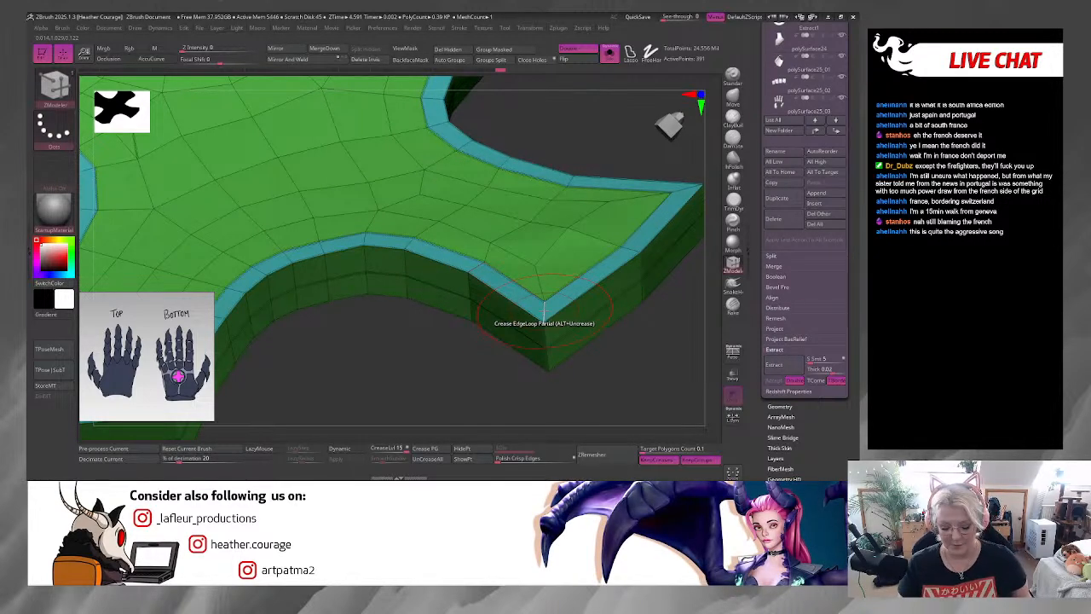
key("space")
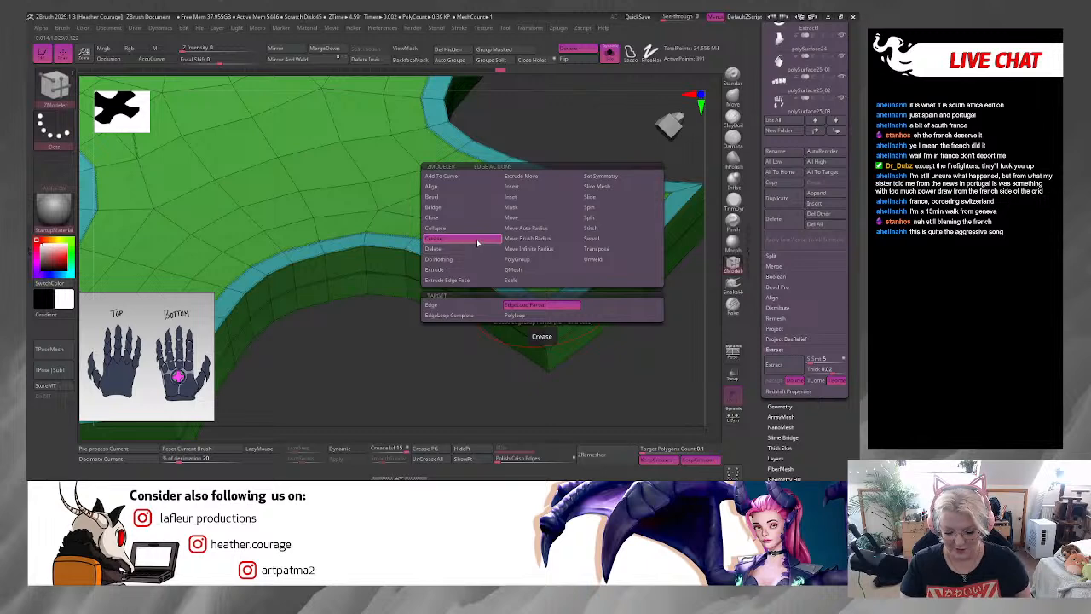
left_click(494, 304)
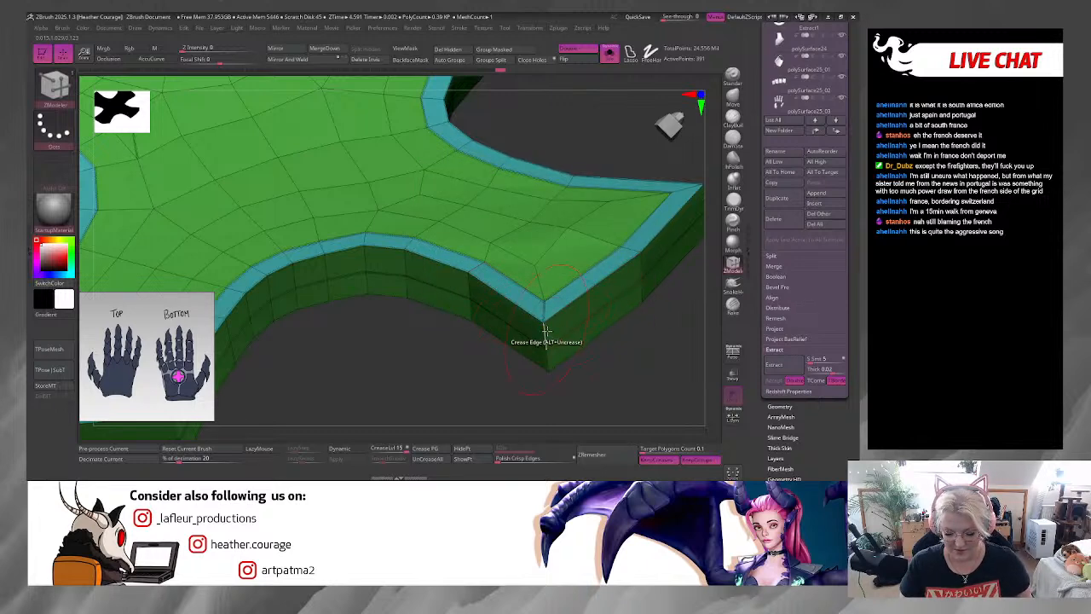
Step: Crease the short vertical corner edges of the side wall at the tips of the cross's arms
left_click_drag(592, 394, 583, 291)
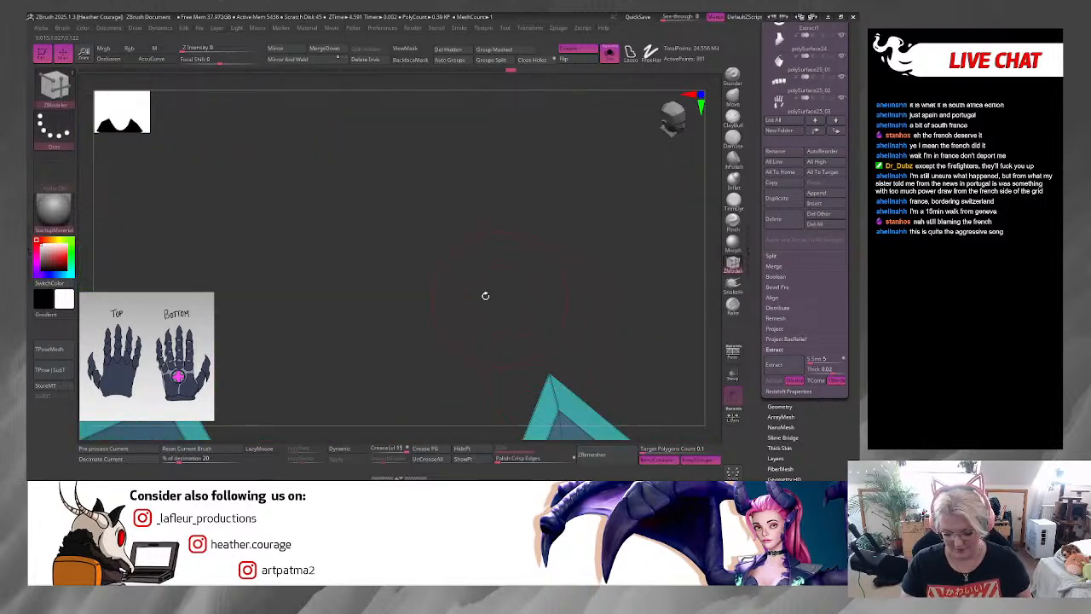
left_click_drag(484, 296, 441, 197)
left_click_drag(321, 236, 344, 257)
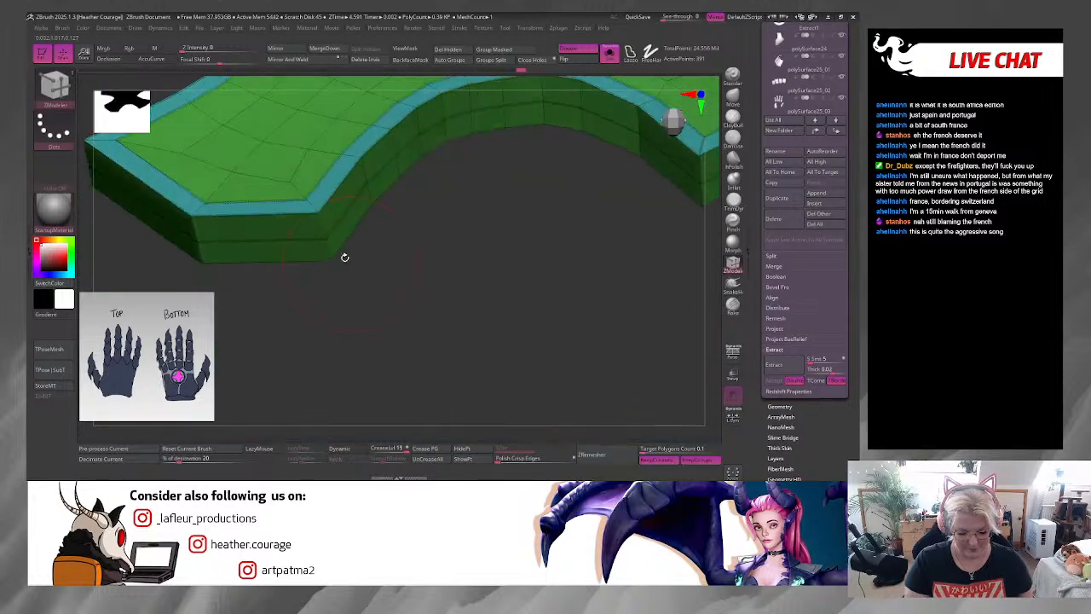
left_click_drag(314, 205, 473, 294)
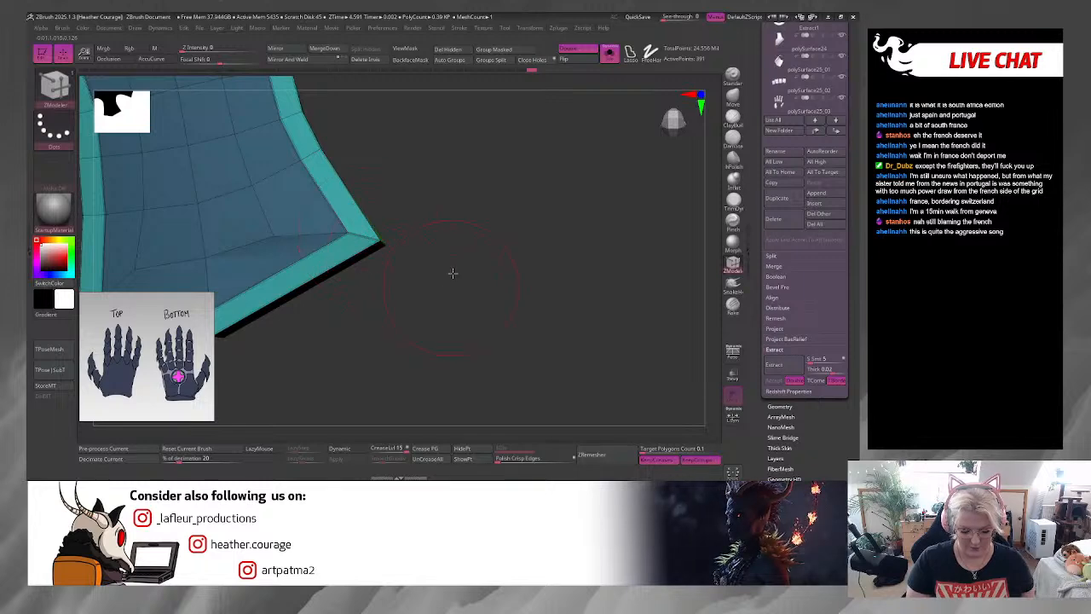
left_click_drag(453, 273, 464, 239)
left_click_drag(492, 309, 471, 277)
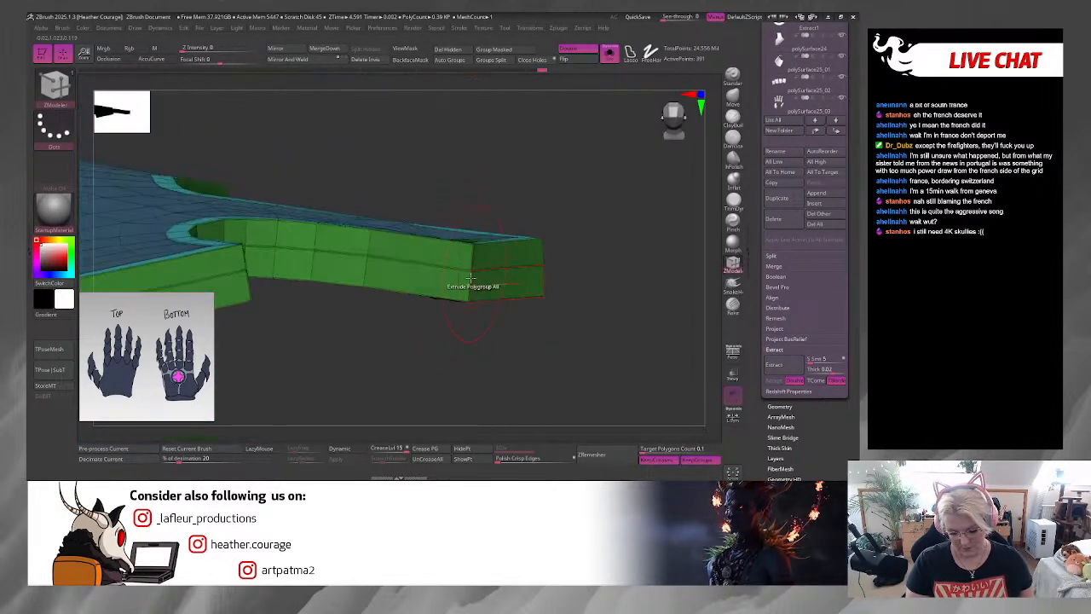
left_click_drag(518, 355, 539, 260)
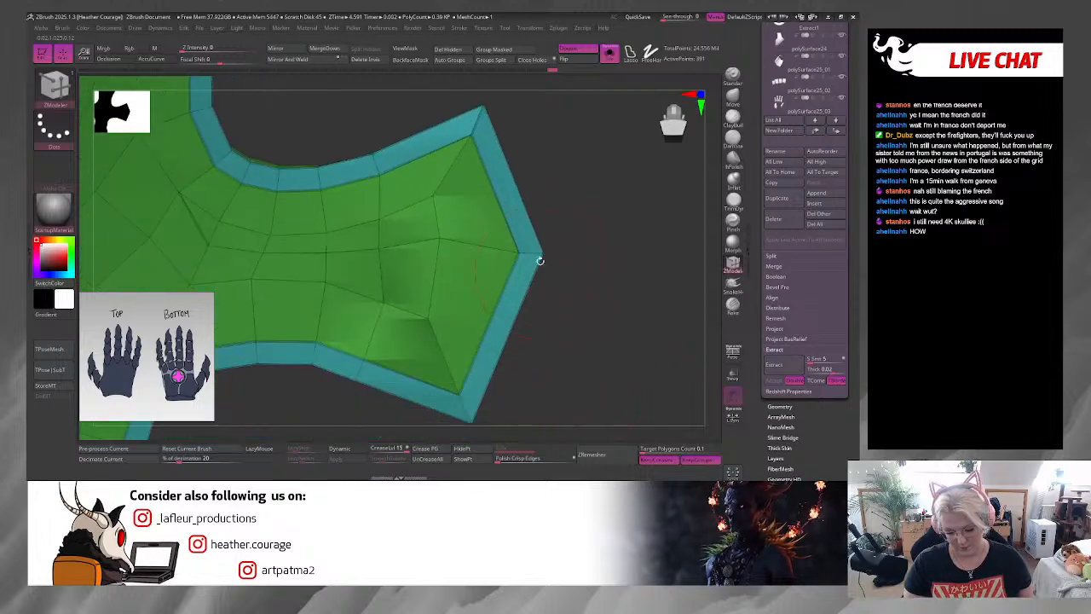
left_click_drag(600, 282, 508, 313)
left_click_drag(609, 333, 552, 195)
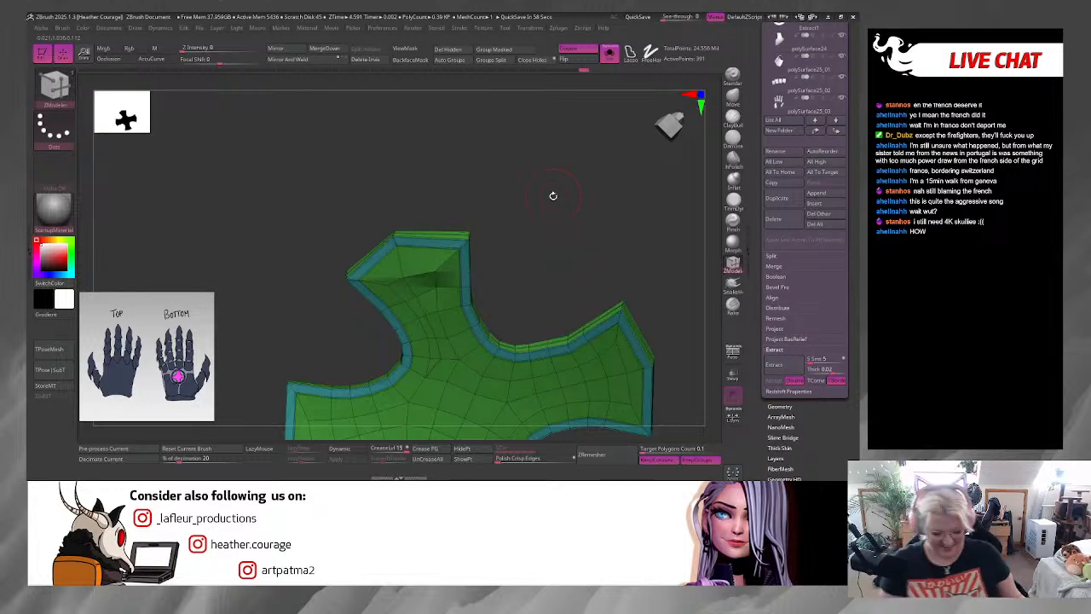
Step: Crease further short corner edges of the side wall on the cross's arm tips, working on front and back
left_click_drag(552, 195, 575, 225)
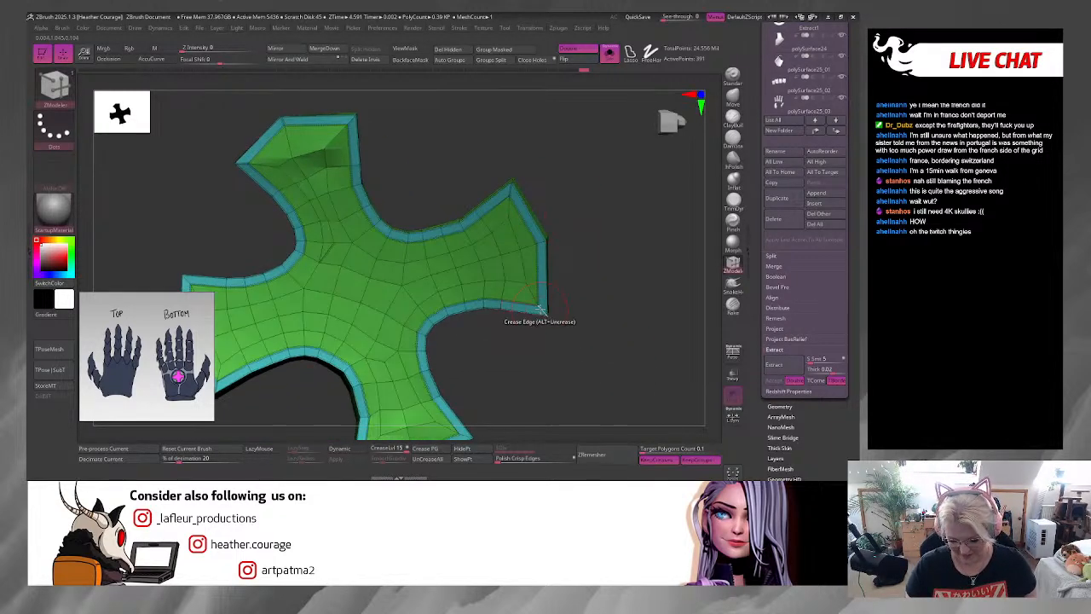
left_click_drag(539, 309, 509, 282)
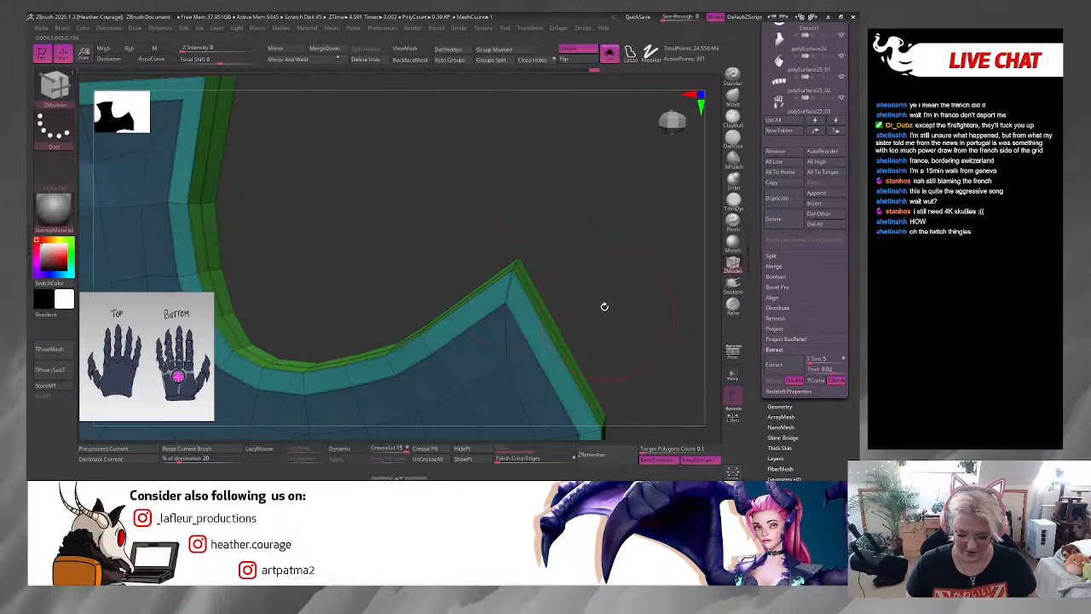
left_click_drag(603, 305, 619, 279)
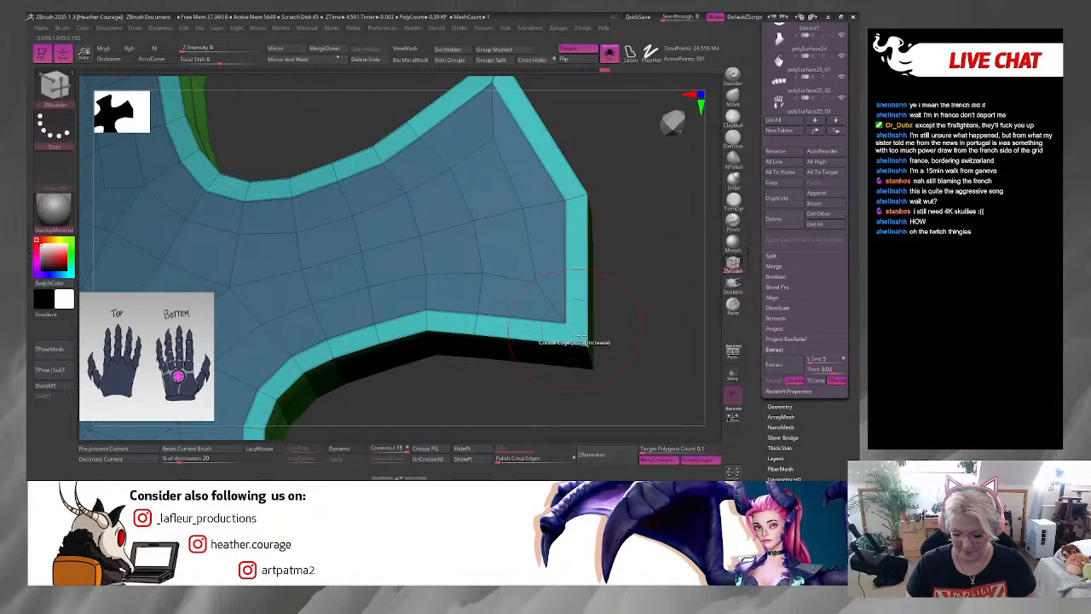
mouse_move(580, 336)
left_mouse_down()
mouse_move(599, 384)
mouse_move(616, 303)
mouse_move(636, 333)
mouse_move(568, 151)
mouse_move(636, 263)
mouse_move(624, 346)
mouse_move(623, 333)
mouse_move(576, 347)
left_mouse_up()
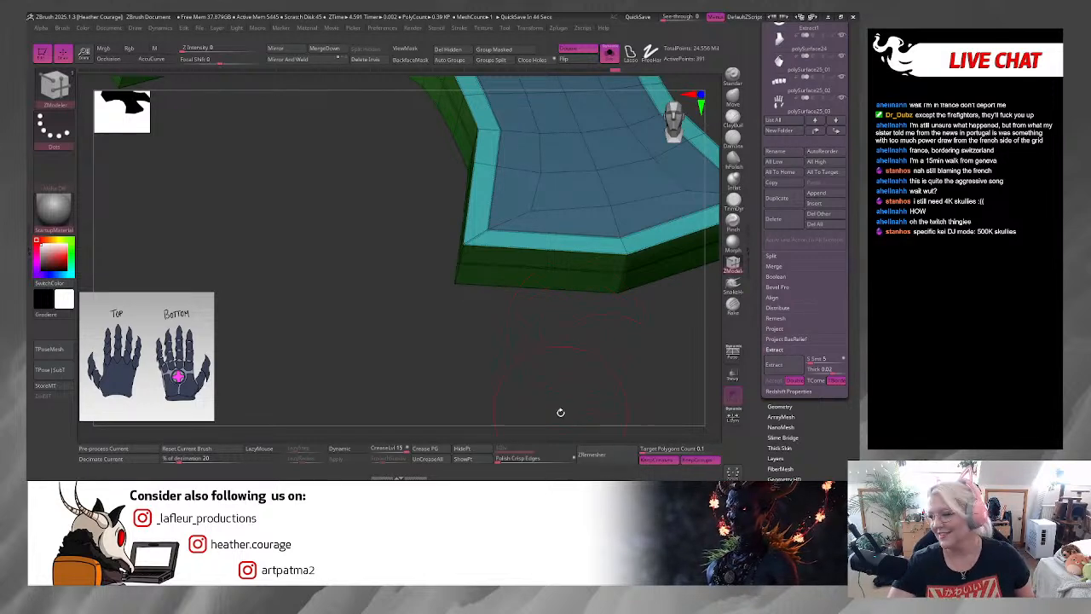
Step: Save the tool as a new file version, removing the "_0001" suffix from the suggested name
scroll(788, 136, "up", 8)
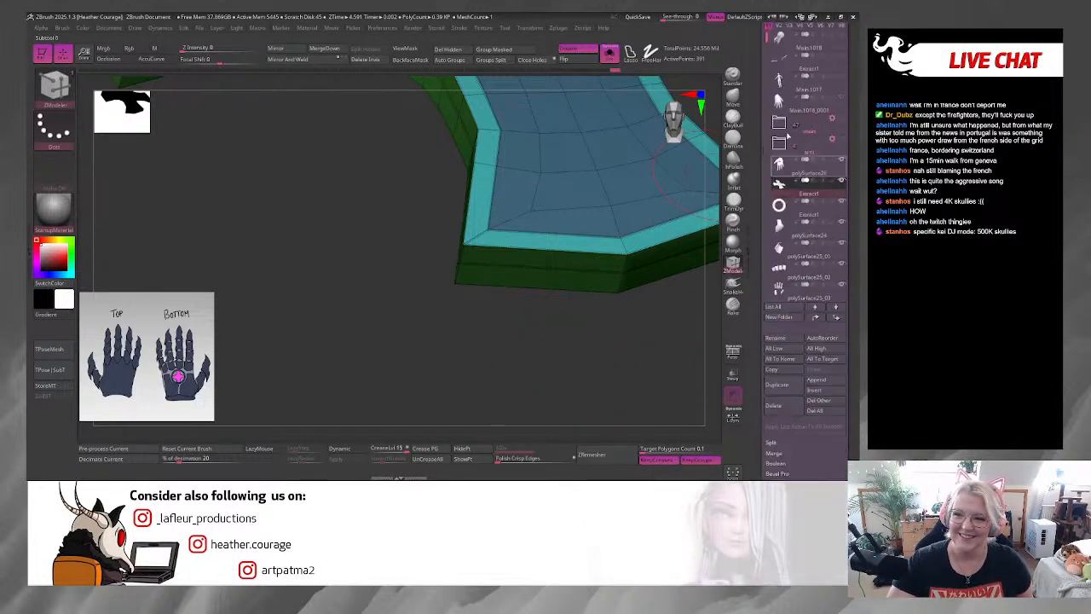
scroll(789, 127, "up", 3)
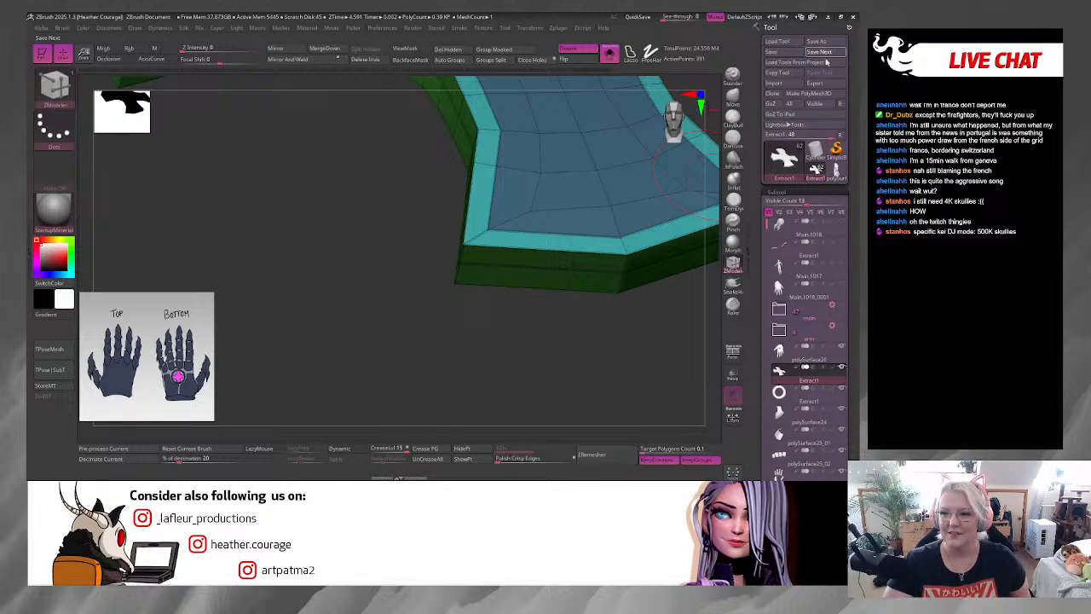
left_click(822, 53)
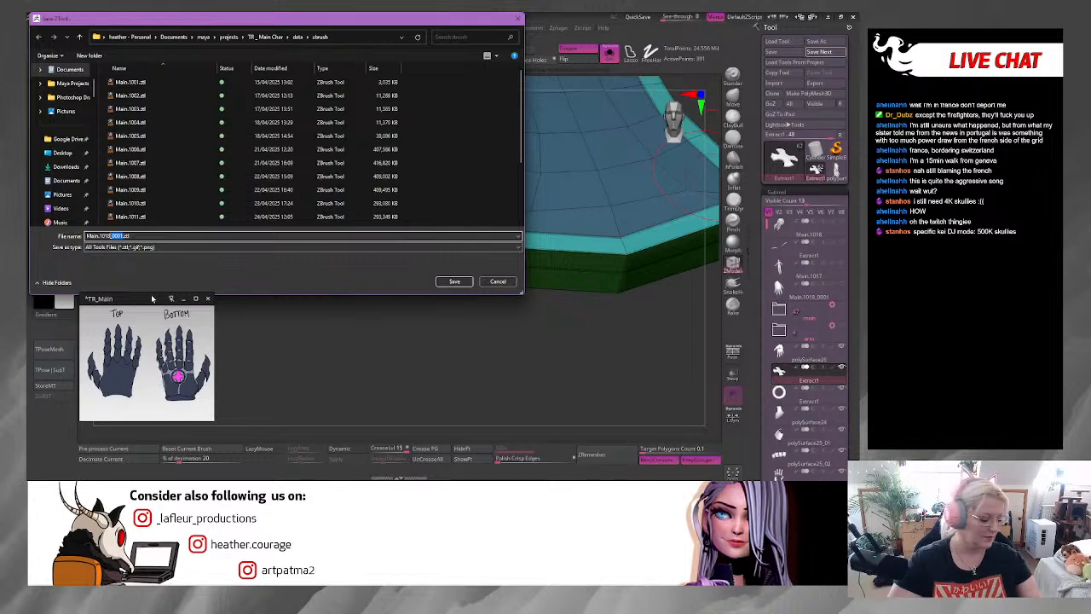
key("BackSpace")
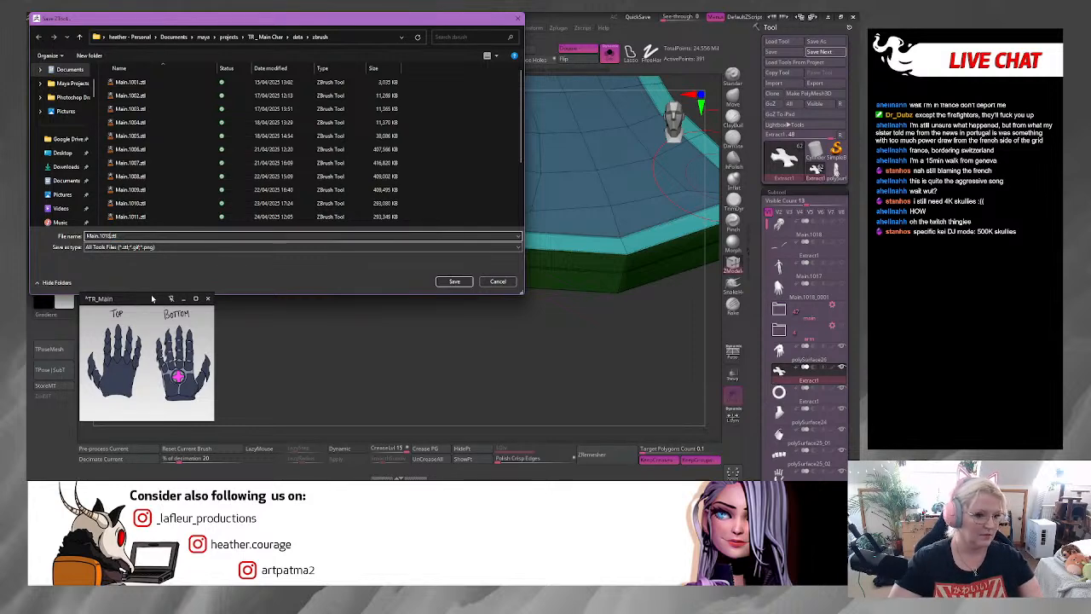
left_click(452, 281)
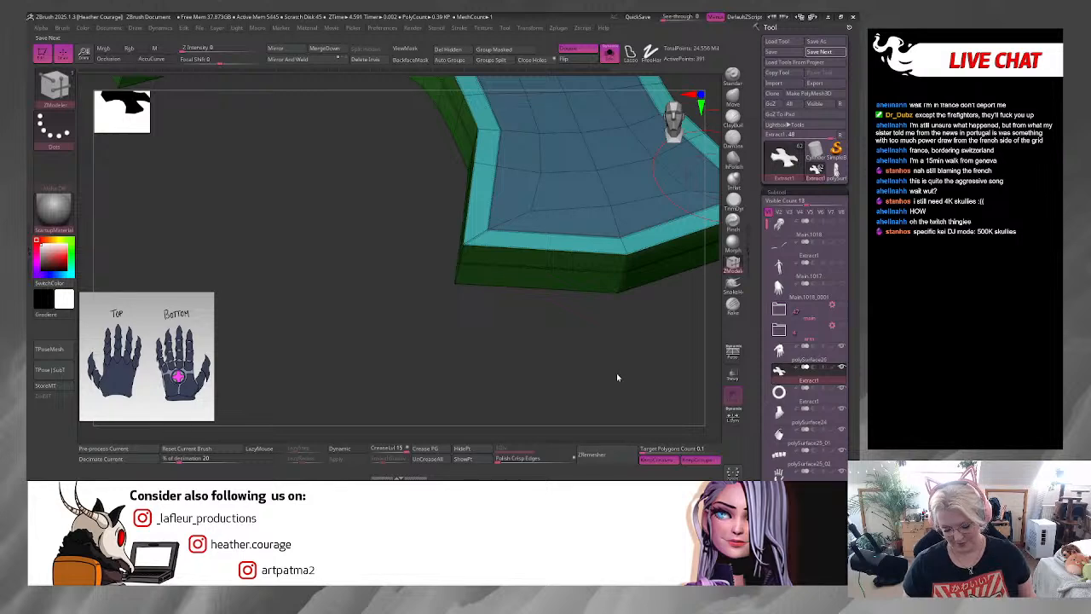
Step: Crease the corner edges at the cross's remaining arm tips on both the front and back borders
left_click_drag(616, 372, 617, 373)
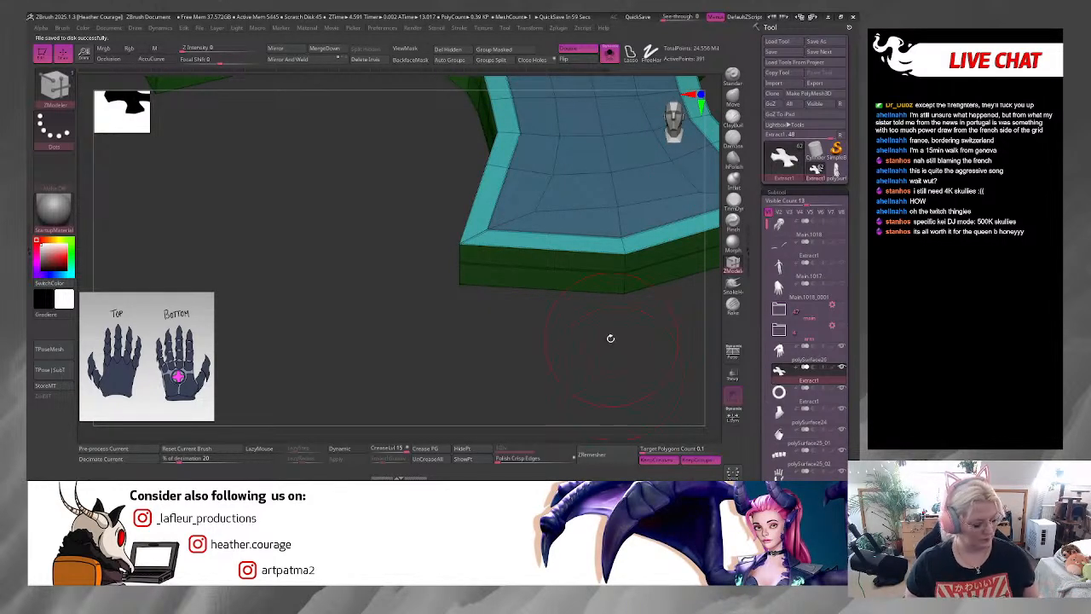
left_click_drag(610, 338, 353, 343)
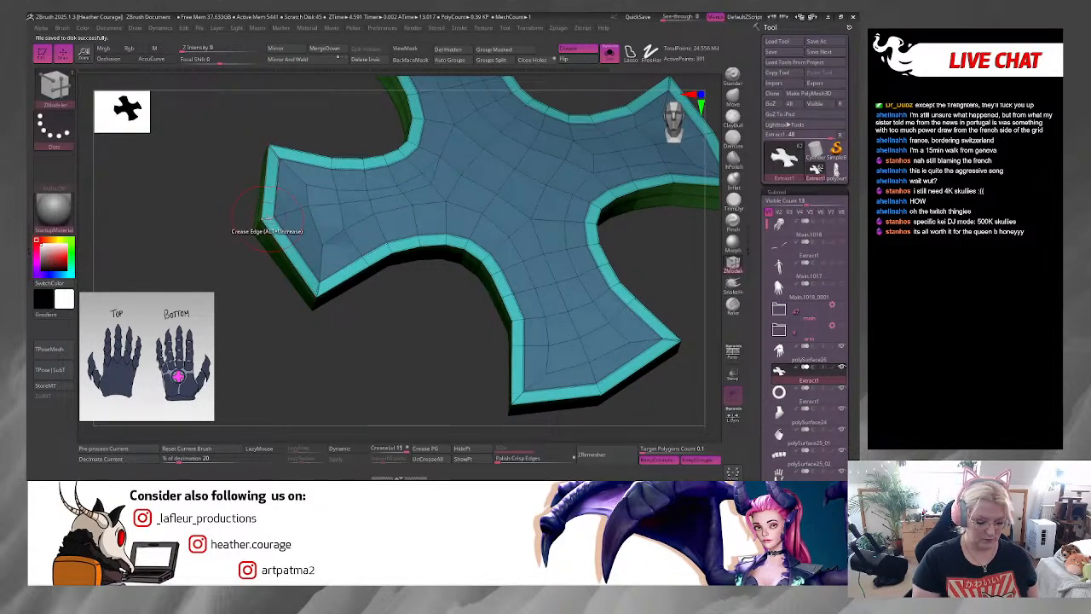
left_click_drag(276, 328, 297, 222)
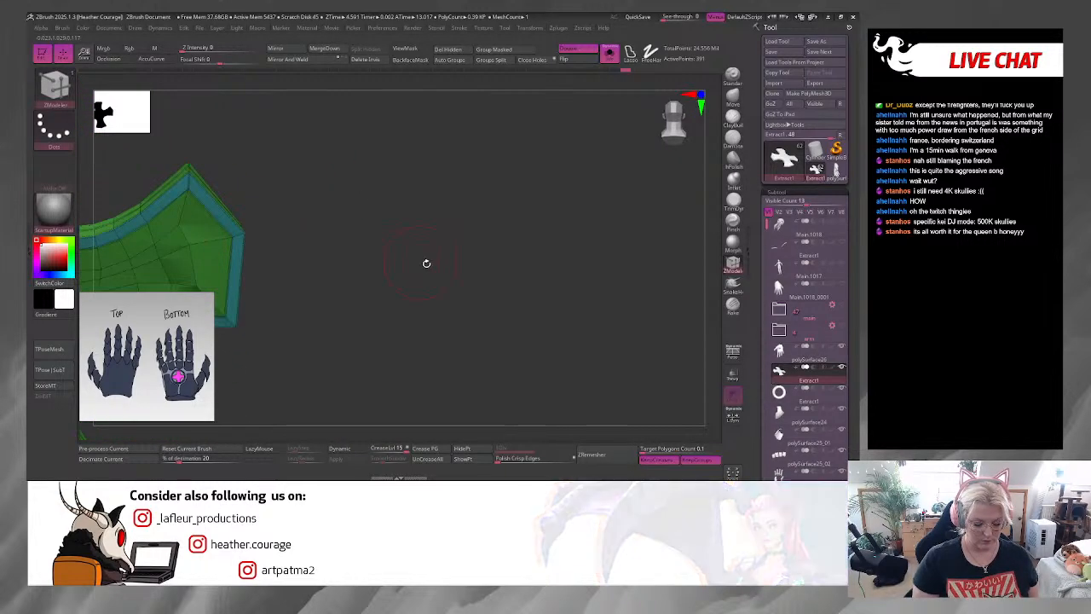
left_click_drag(426, 261, 620, 254)
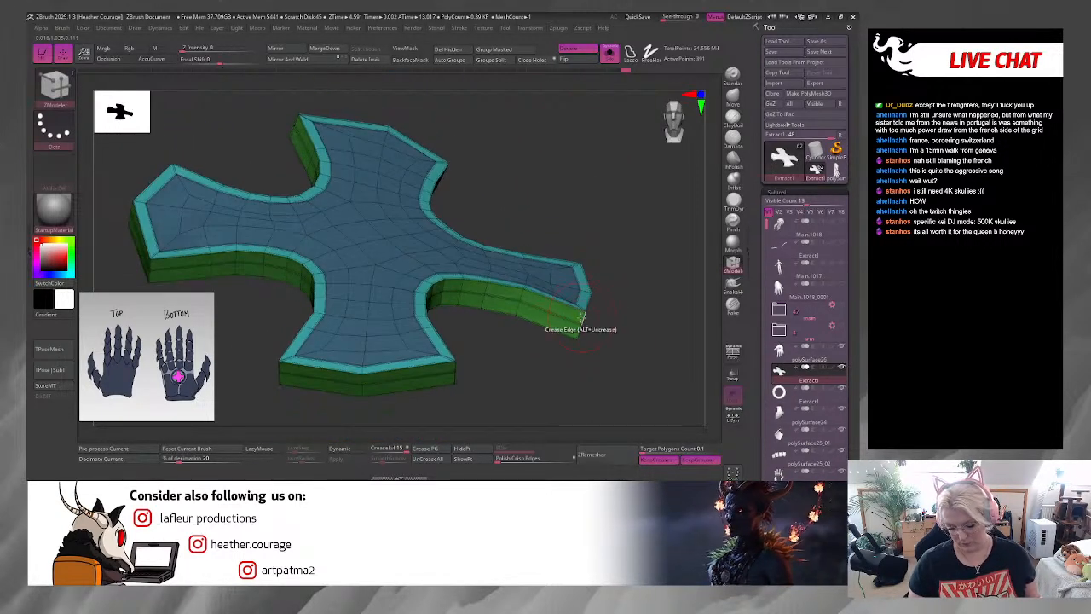
left_click_drag(620, 331, 638, 237)
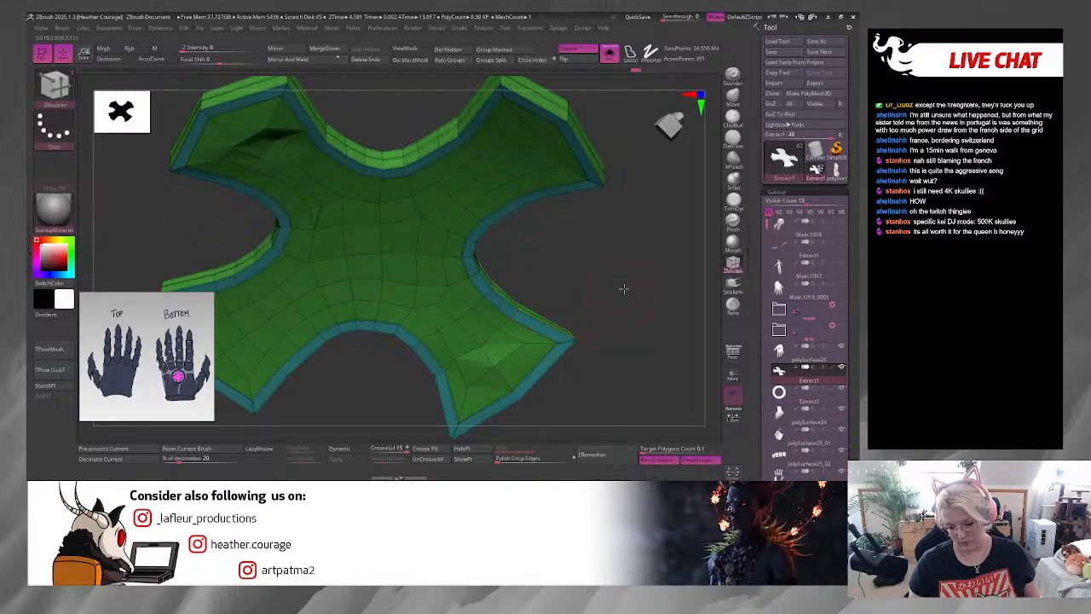
left_click_drag(623, 288, 532, 335)
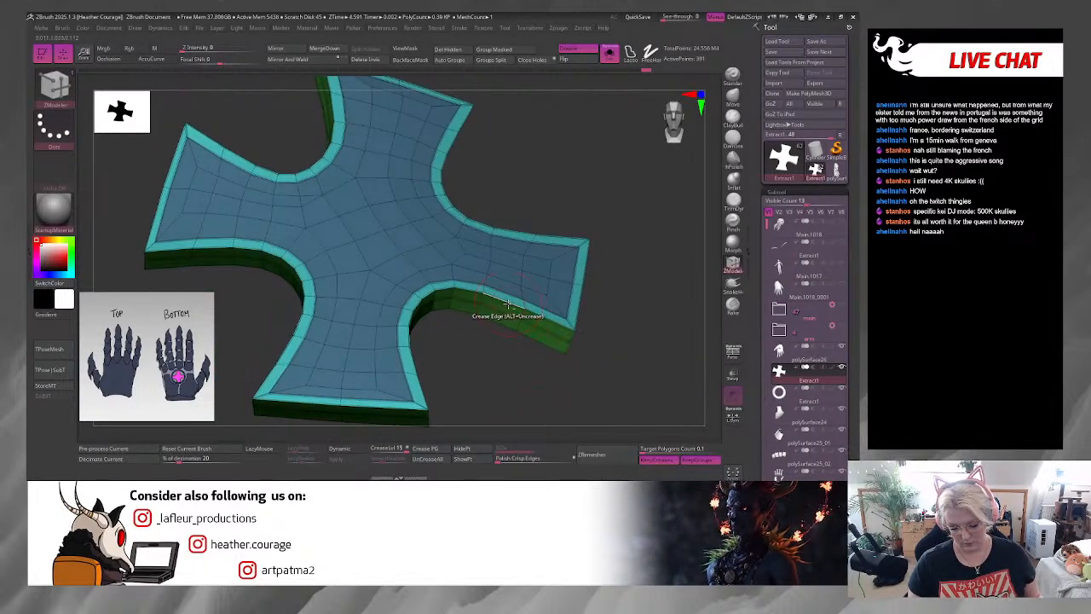
Step: Set the ZModeler edge action to Insert a single EdgeLoop and use it to delete the cross's border loop
key("space")
left_click(501, 188)
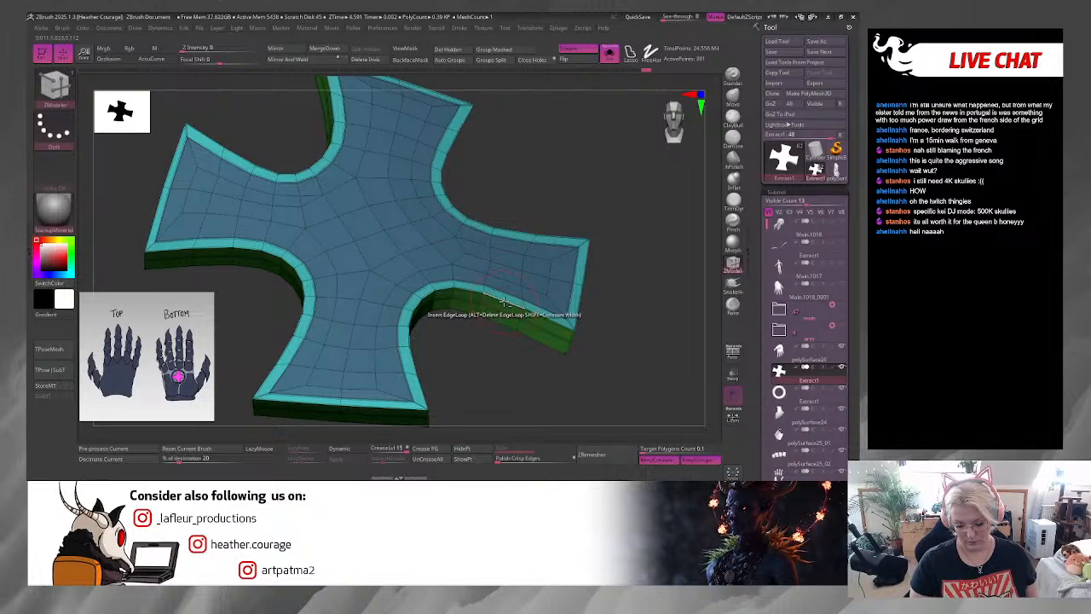
left_click(505, 302)
mouse_move(503, 356)
left_mouse_down()
mouse_move(504, 338)
mouse_move(480, 353)
mouse_move(509, 357)
left_mouse_up()
Step: Show the whole hand to check the cross in the palm ring, and undo the border loop deletion
left_click(609, 53)
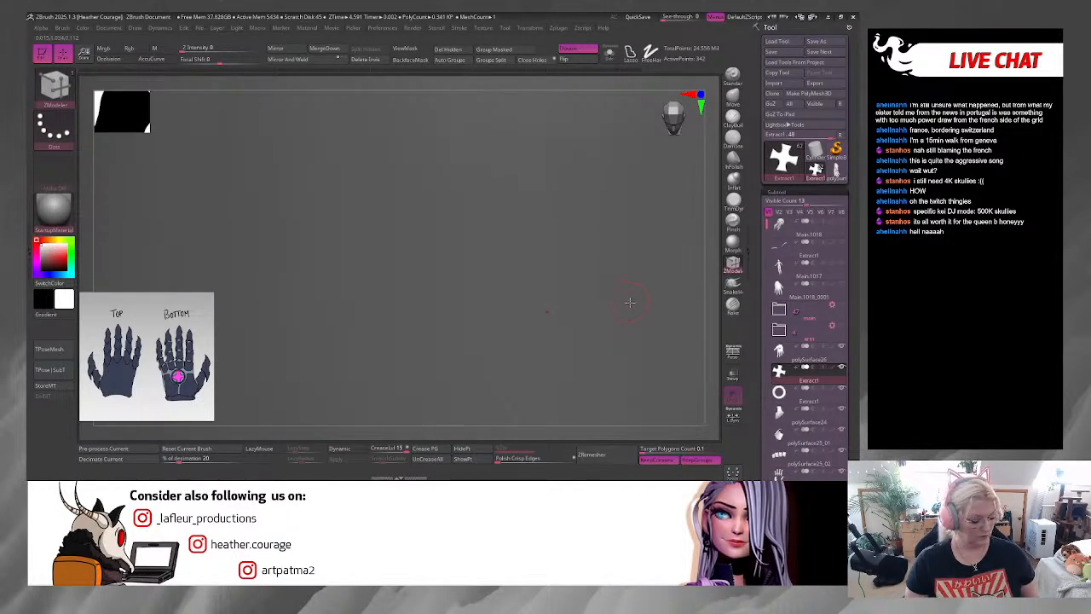
key("f")
left_click_drag(617, 261, 655, 173)
mouse_move(582, 177)
left_mouse_down("alt")
mouse_move(596, 266)
mouse_move(653, 215)
mouse_move(657, 171)
mouse_move(650, 219)
left_mouse_up("alt")
key("ctrl+z")
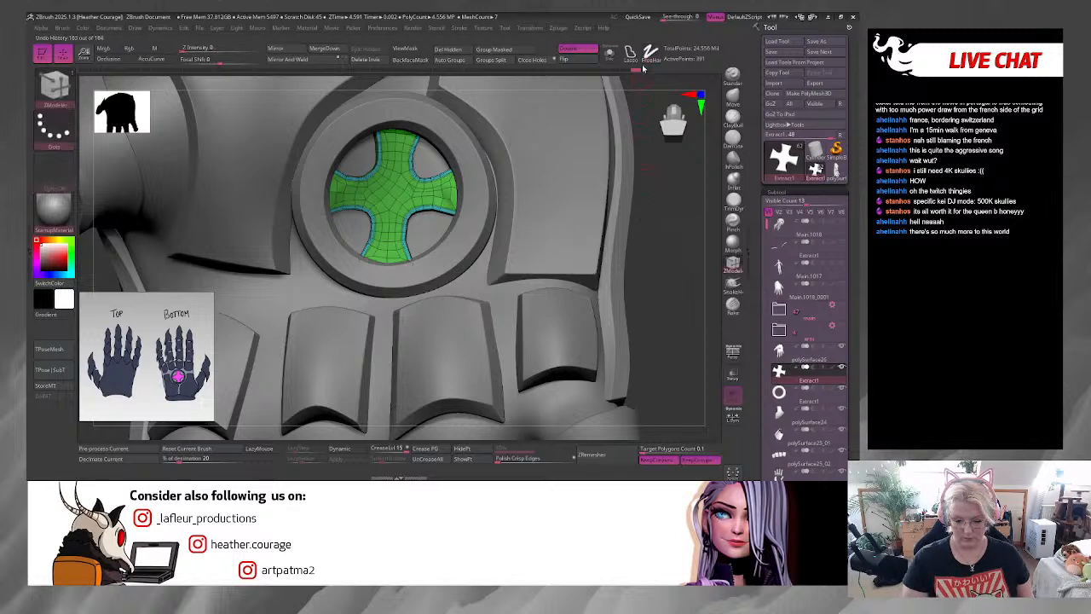
Step: Isolate the cross, delete its border loop again and preview it with dynamic subdivision at crease level 4
left_click(609, 54)
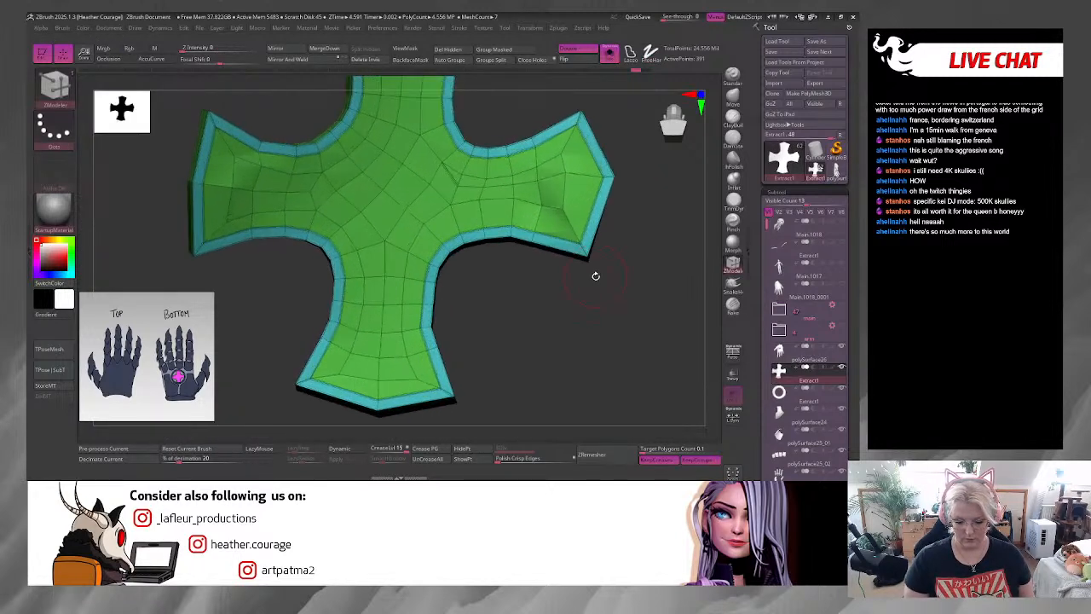
left_click_drag(583, 352, 536, 321)
key("d")
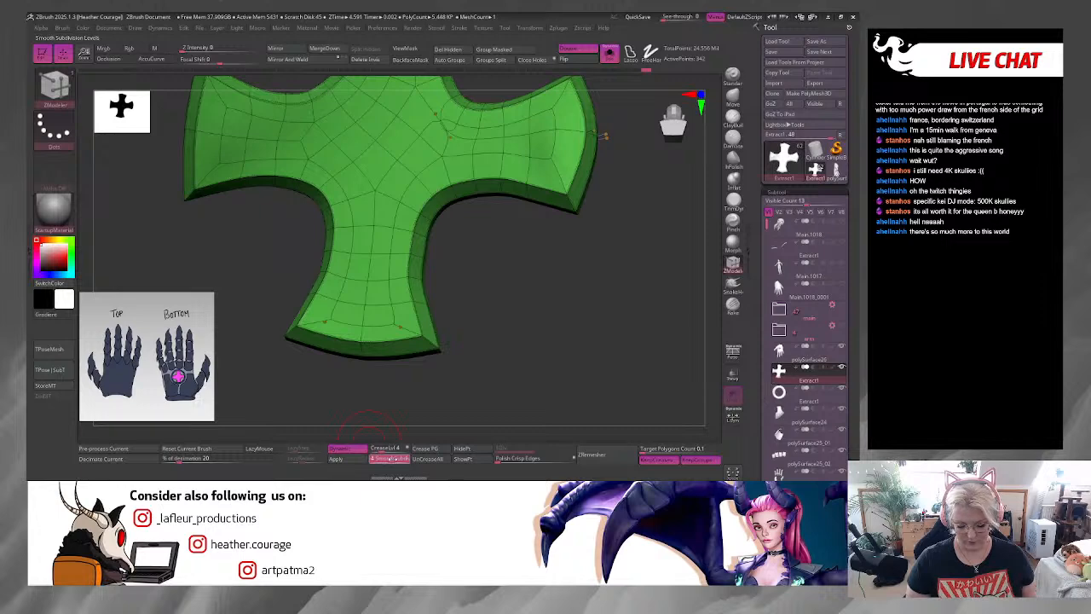
left_click(389, 458)
left_click_drag(438, 382, 512, 404)
left_click(358, 448)
Step: Switch the ZModeler edge action back to Crease and turn dynamic subdivision on for the cross
left_click_drag(433, 332, 468, 407, "alt")
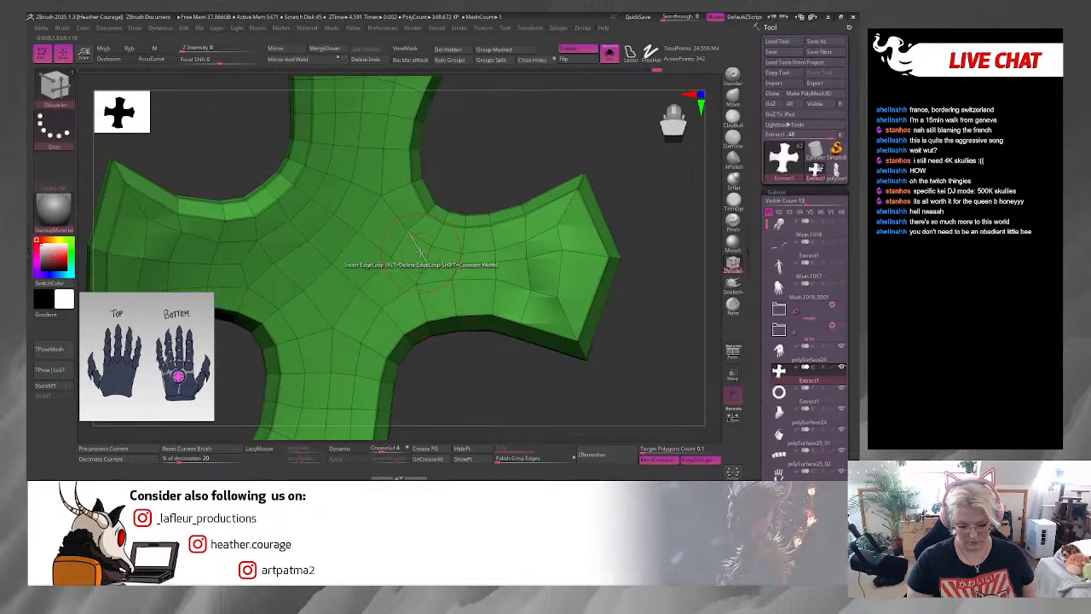
key("space")
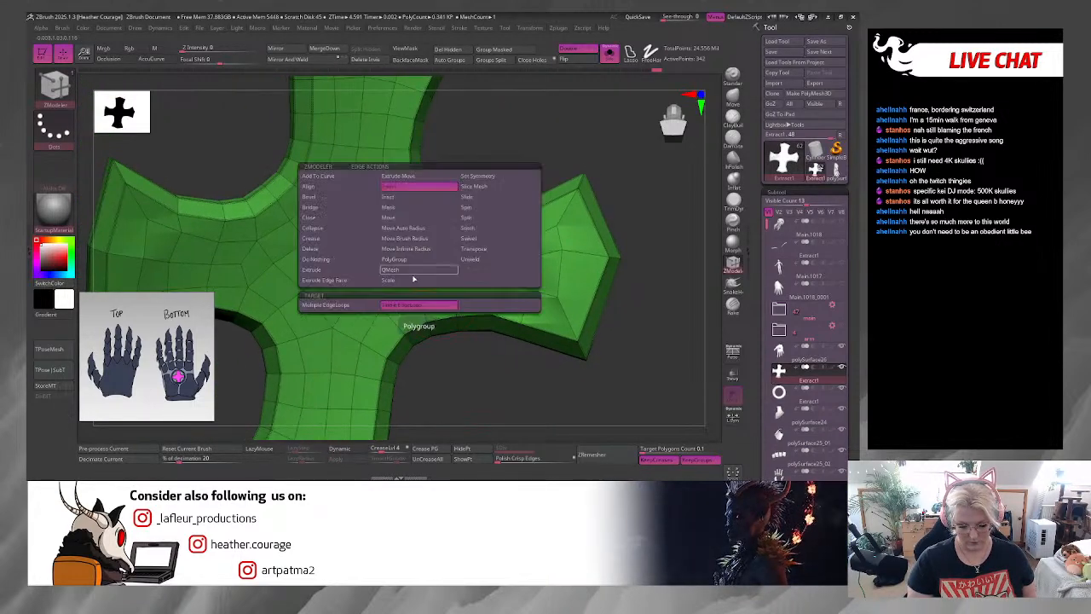
left_click(329, 238)
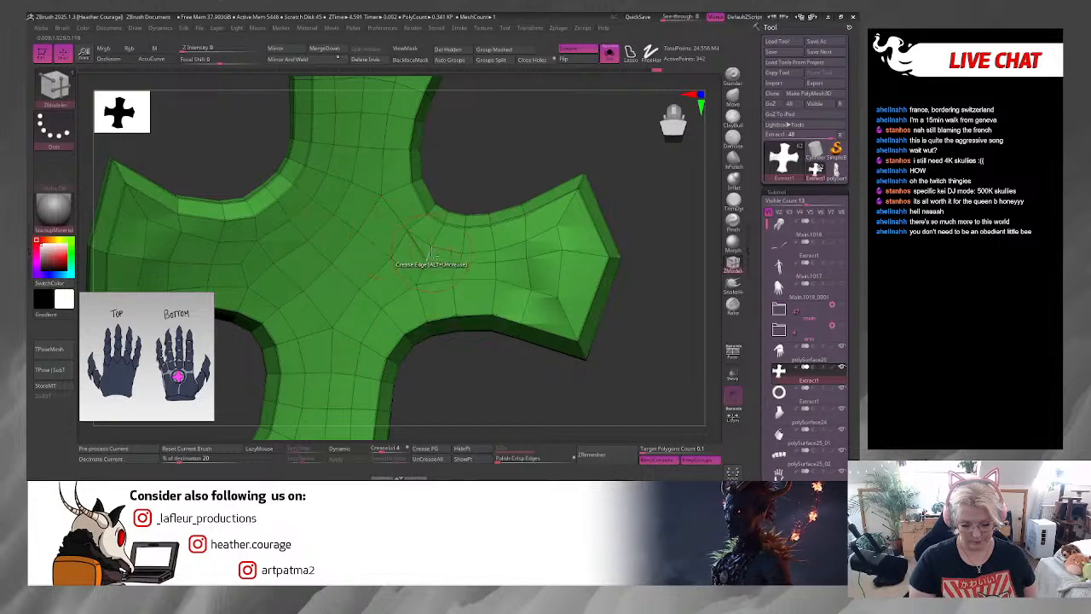
left_click_drag(468, 377, 485, 247, "alt")
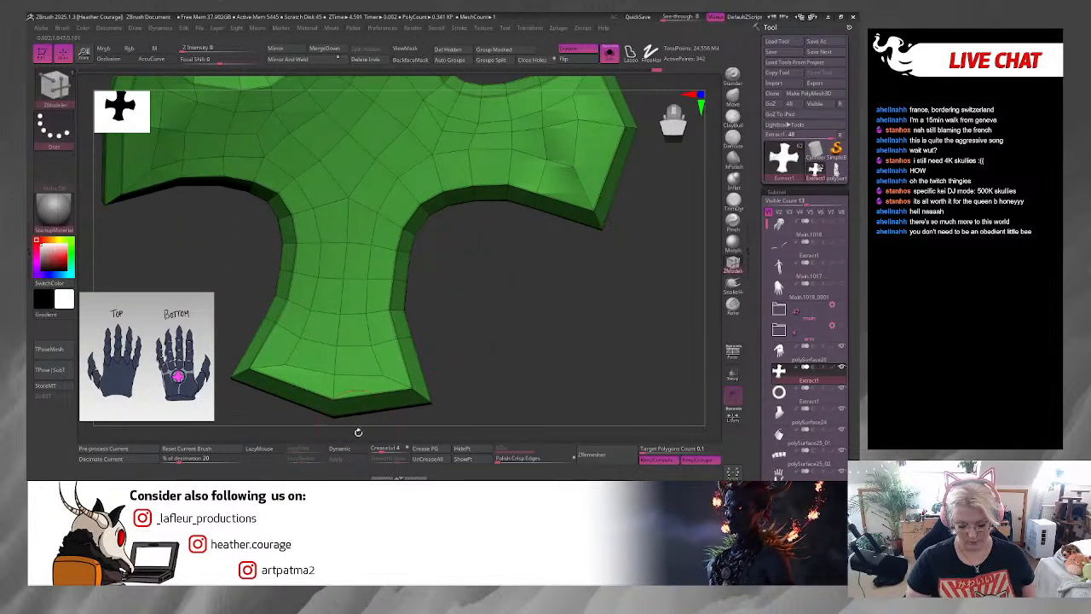
left_click(352, 447)
Step: Hide the polyframe, show the full hand again and examine how the smoothed cross sits inside the palm ring
left_click_drag(488, 372, 576, 330, "alt")
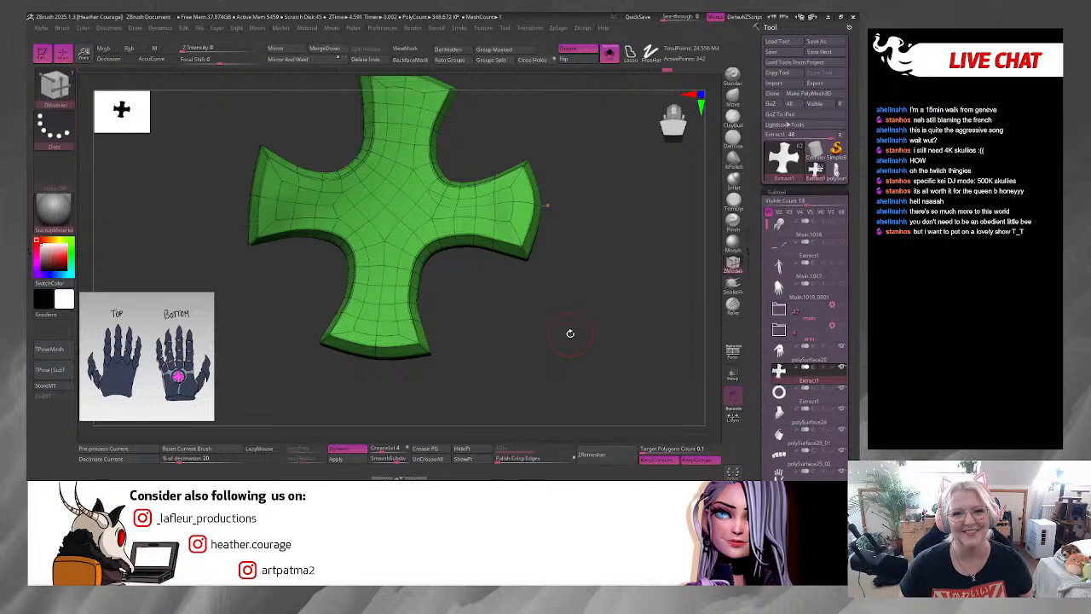
left_click_drag(586, 322, 515, 424)
key("shift+f")
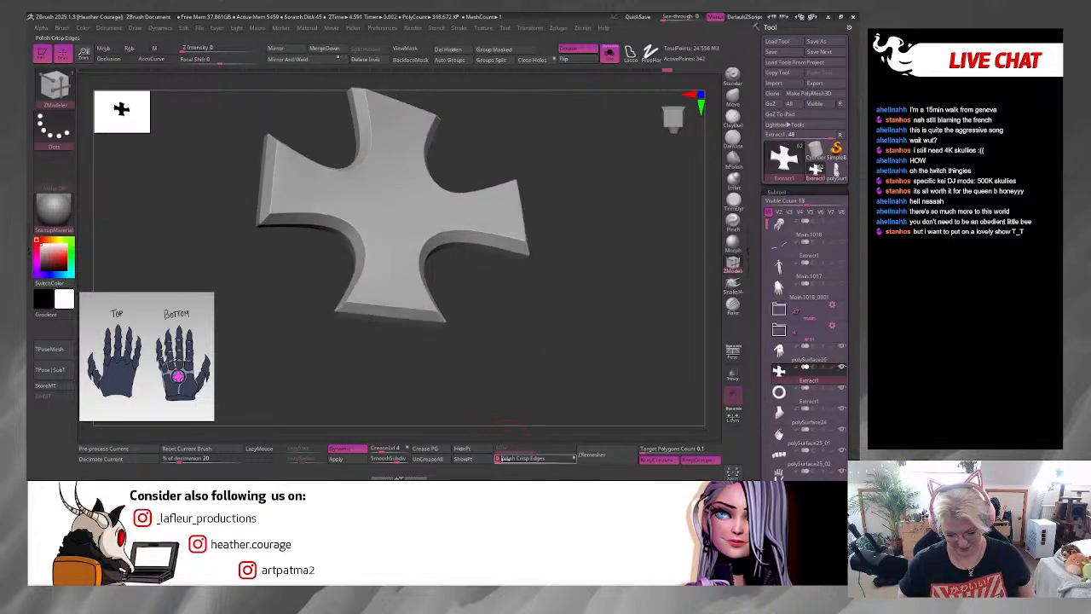
left_click_drag(553, 372, 558, 367)
left_click(611, 56)
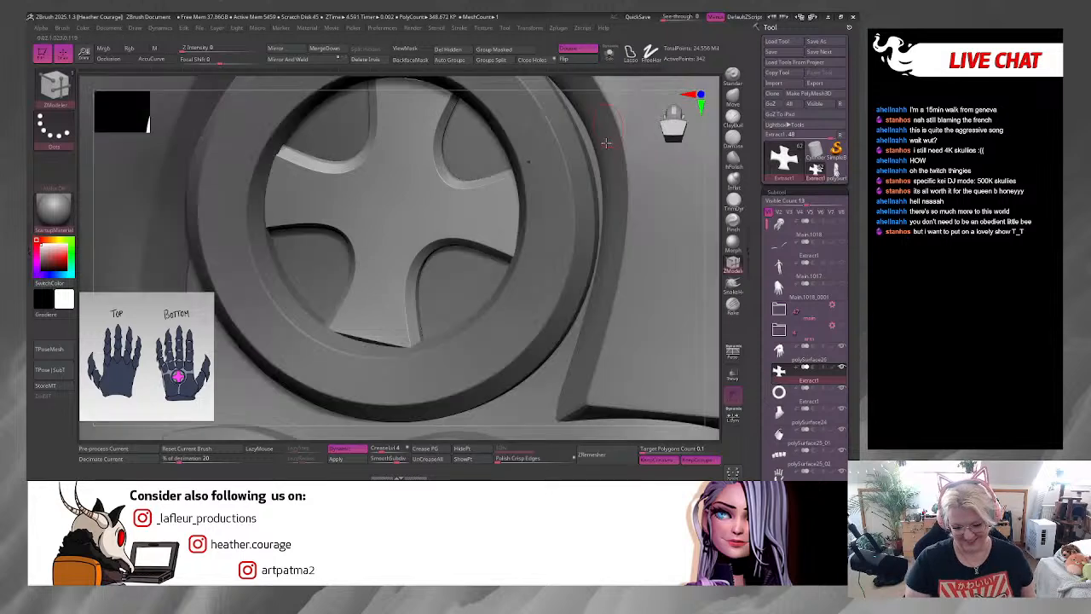
left_click_drag(711, 300, 694, 202, "alt")
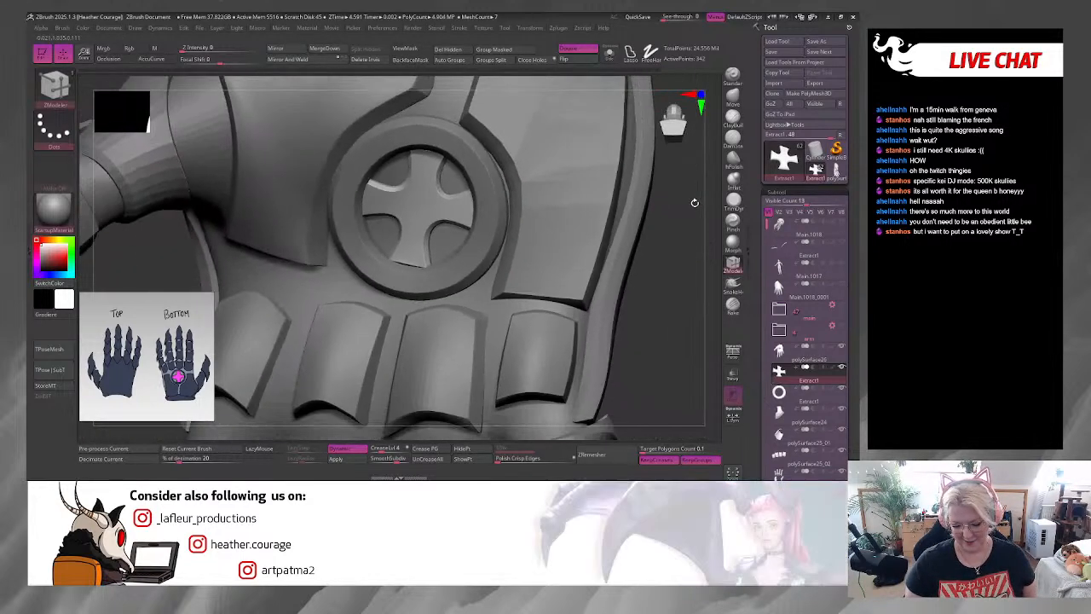
key("space")
left_click_drag(665, 270, 673, 266)
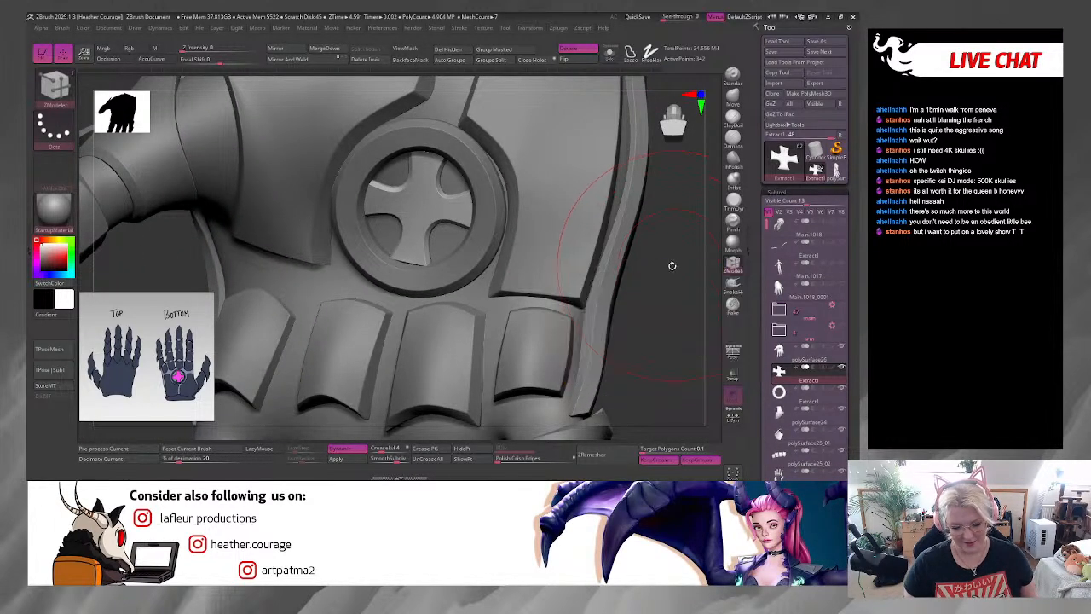
Step: Choose the Move Topological brush and make the palm ring the active subtool
key("space")
key("b")
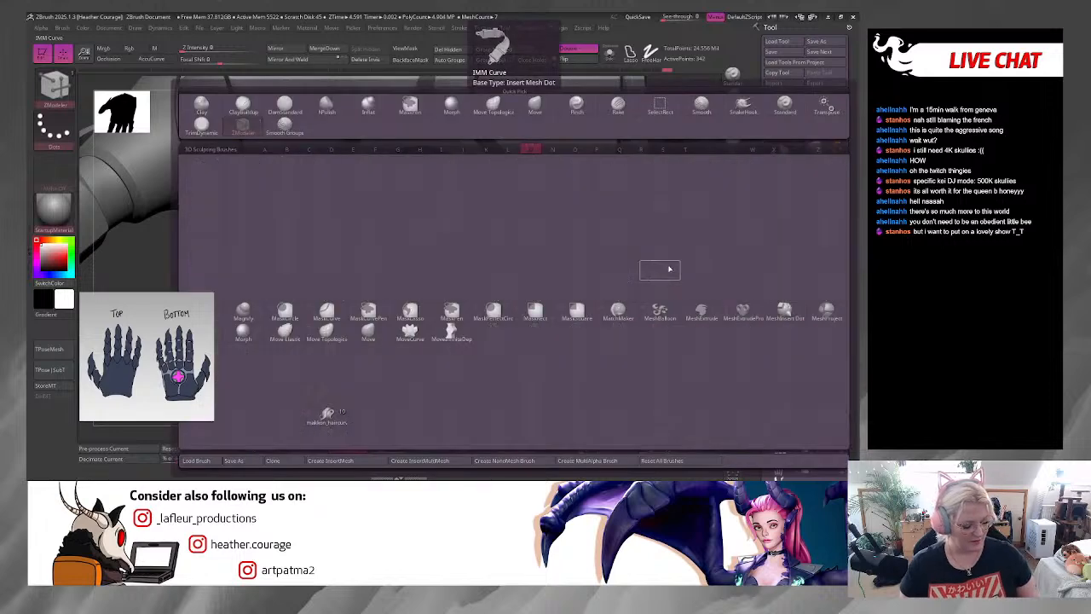
key("m")
key("t")
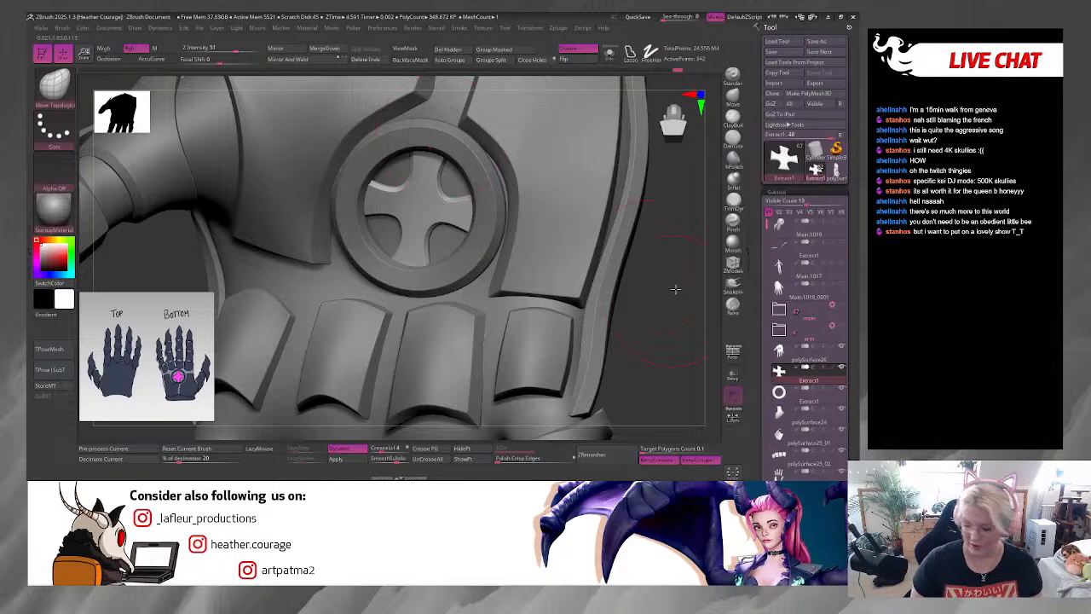
left_click_drag(676, 290, 652, 246)
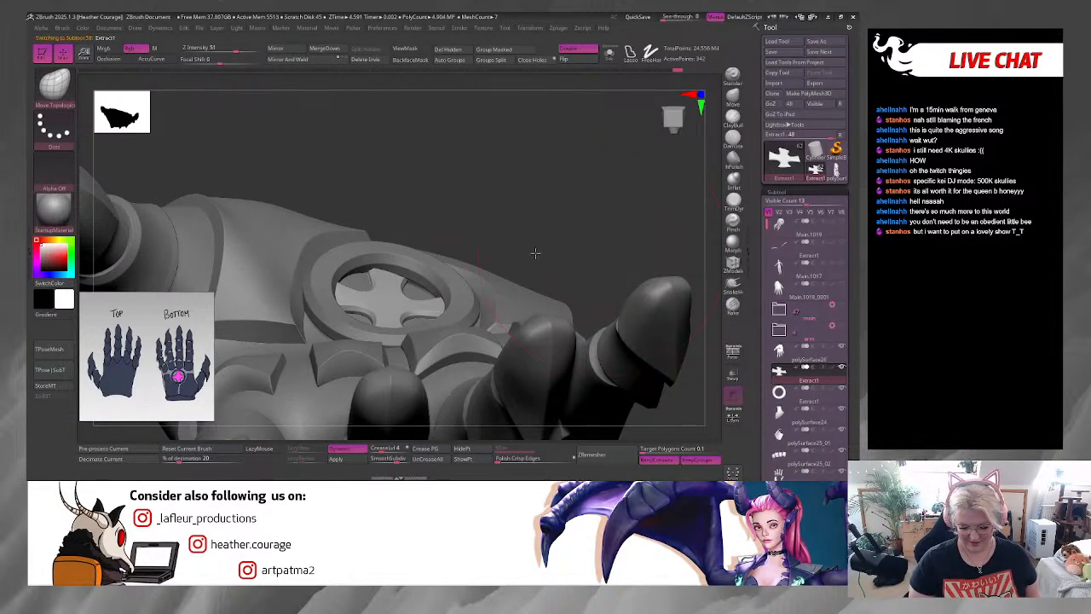
left_click(465, 287, "alt")
Step: Examine from several angles how the palm ring and inner cross sit against the surrounding palm plates and the whole hand
left_click_drag(588, 240, 545, 192)
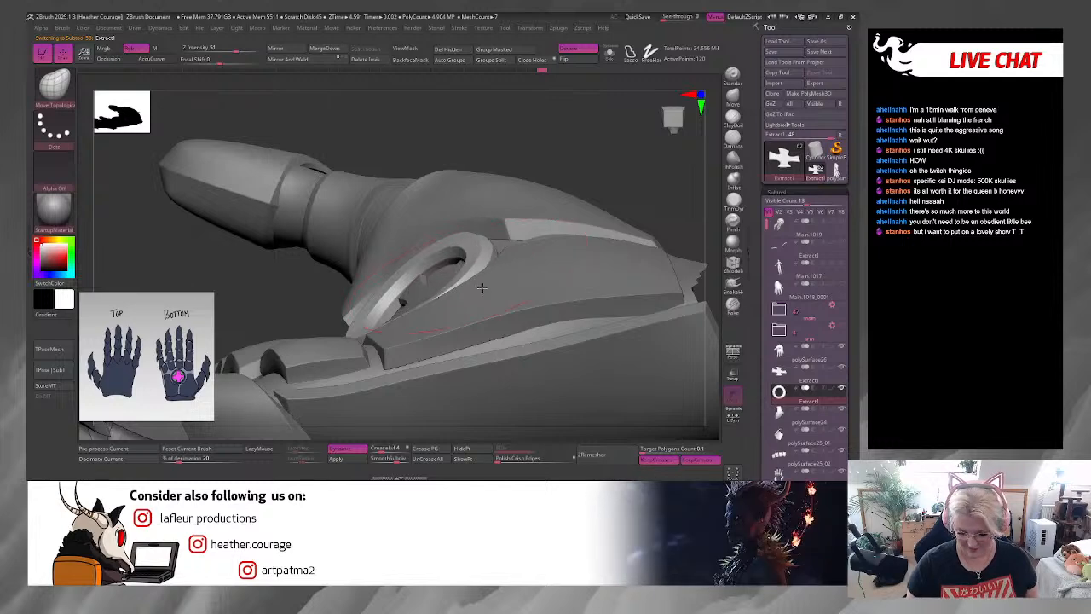
left_click_drag(628, 162, 455, 241)
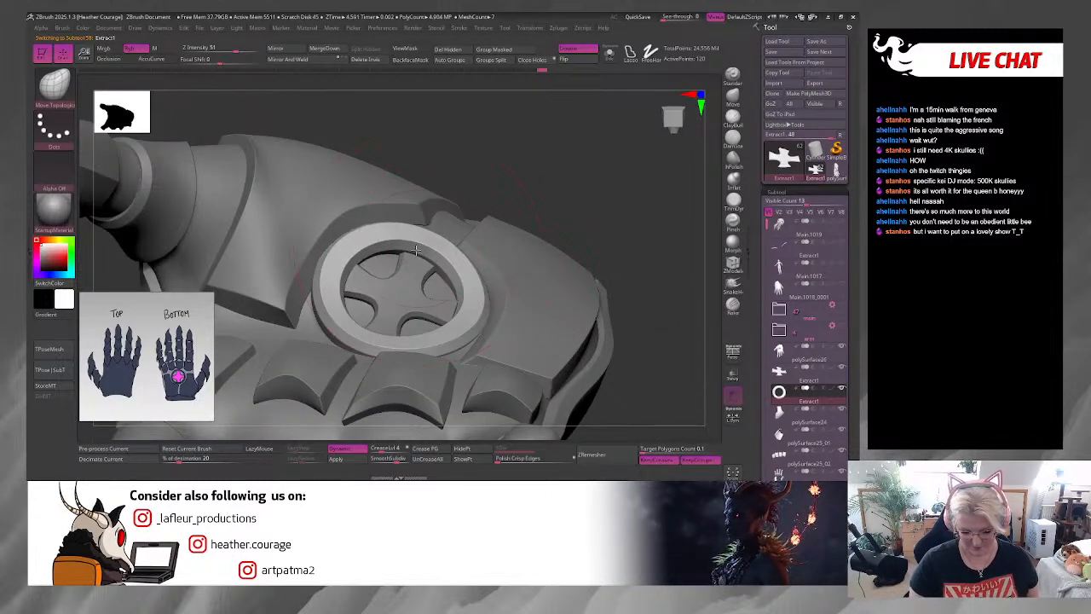
left_click_drag(484, 204, 588, 181)
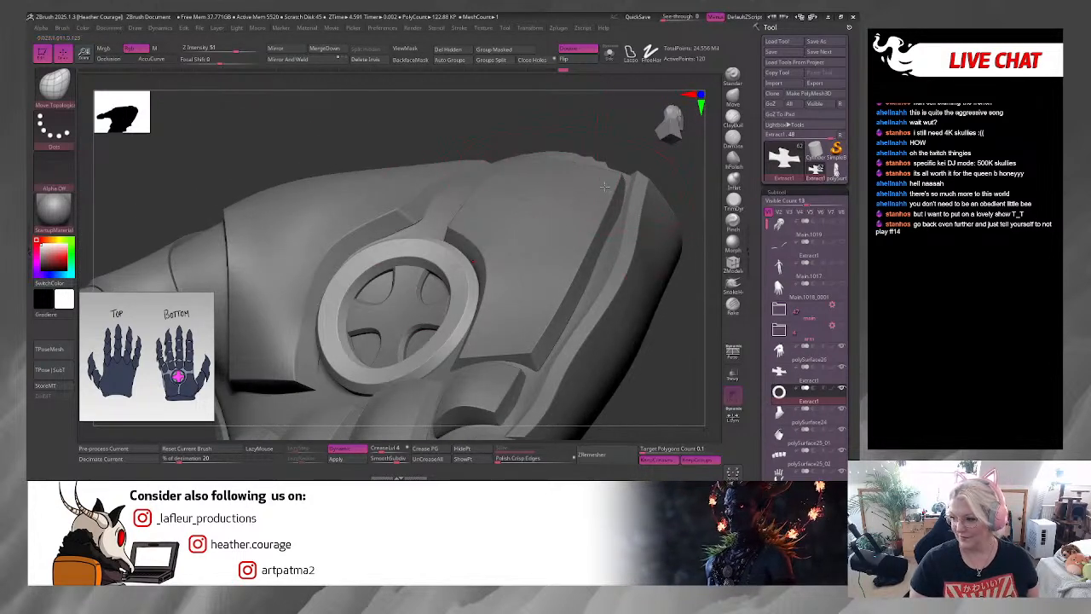
left_click_drag(654, 336, 454, 317)
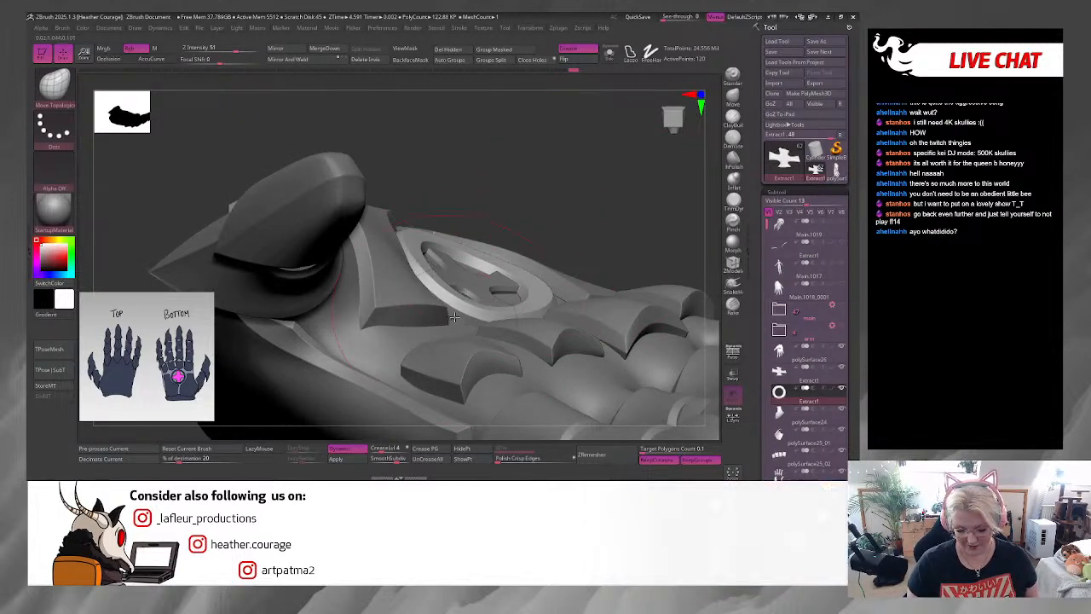
left_click_drag(551, 292, 488, 300)
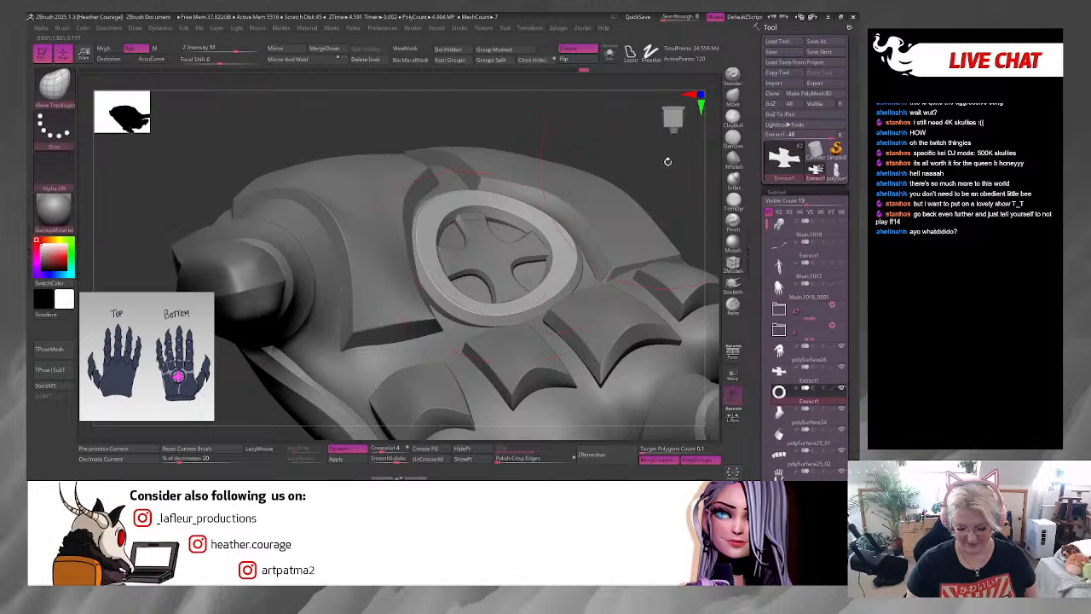
left_click_drag(667, 161, 648, 178)
key("space")
left_click_drag(656, 177, 643, 183)
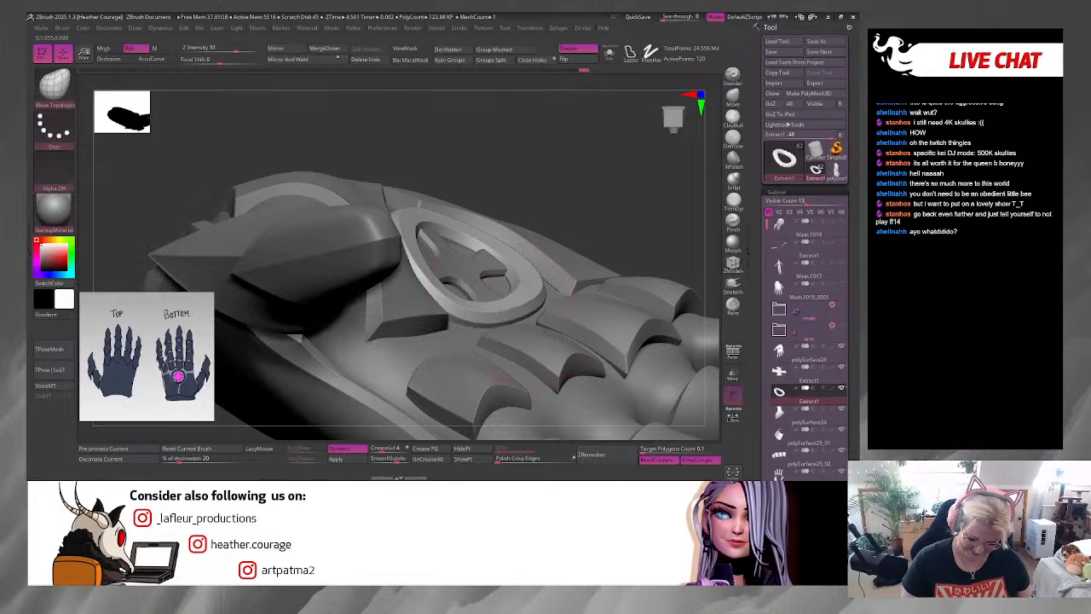
left_click_drag(605, 207, 668, 213)
mouse_move(564, 221)
left_mouse_down()
mouse_move(593, 211)
mouse_move(559, 243)
left_mouse_up()
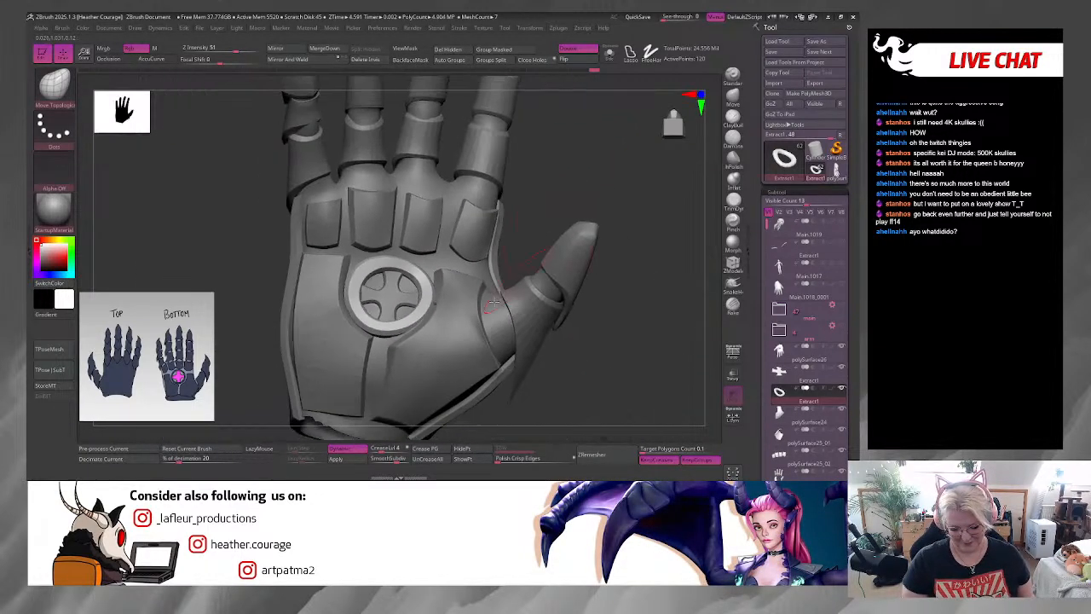
left_click_drag(569, 338, 648, 240)
left_click(679, 124)
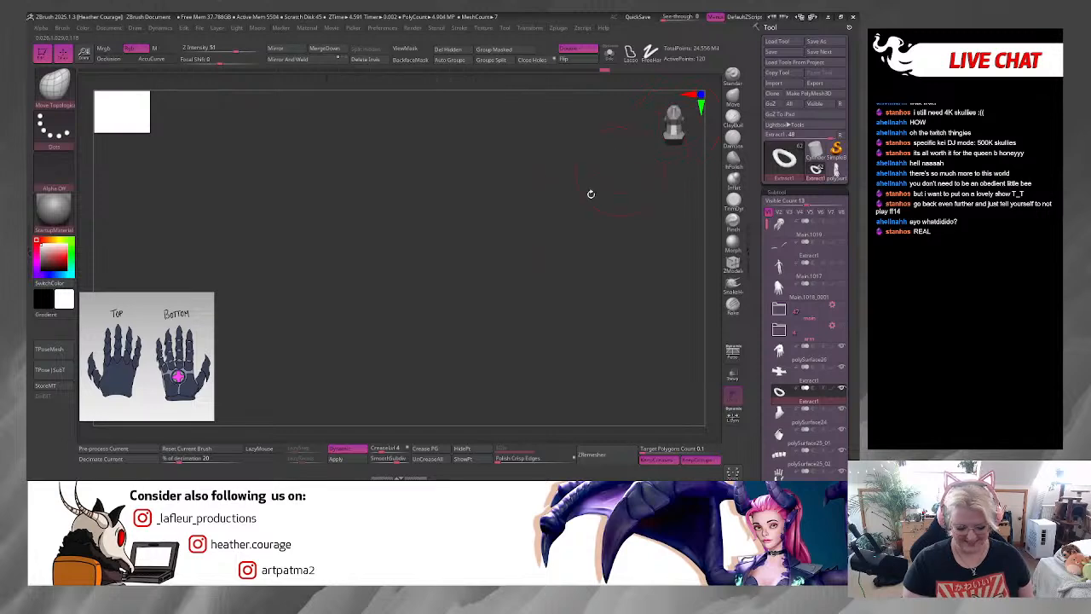
left_click_drag(494, 315, 484, 312)
key("f")
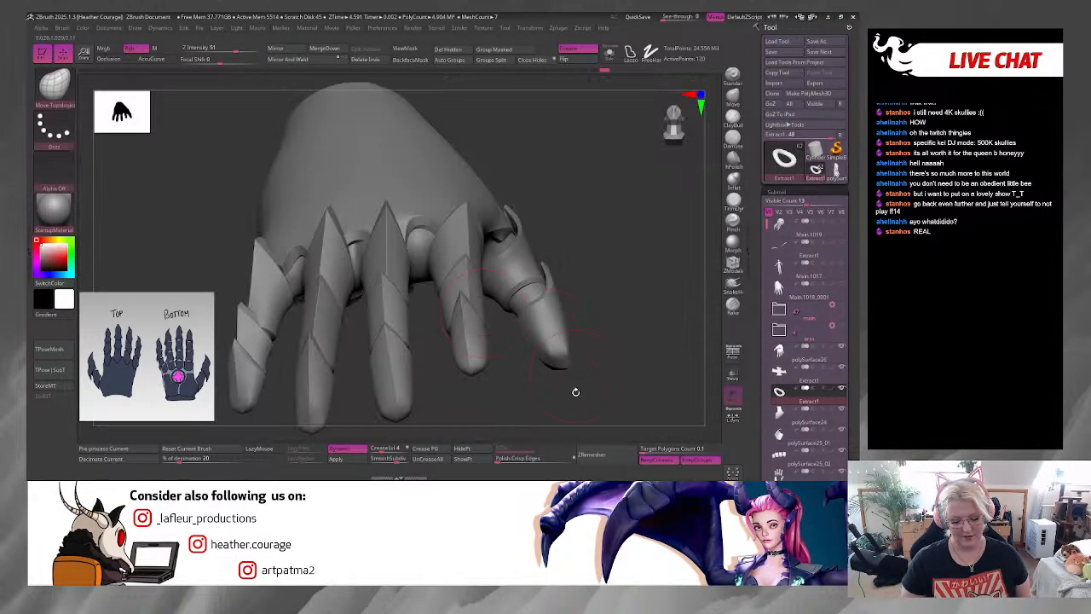
left_click_drag(575, 392, 573, 268)
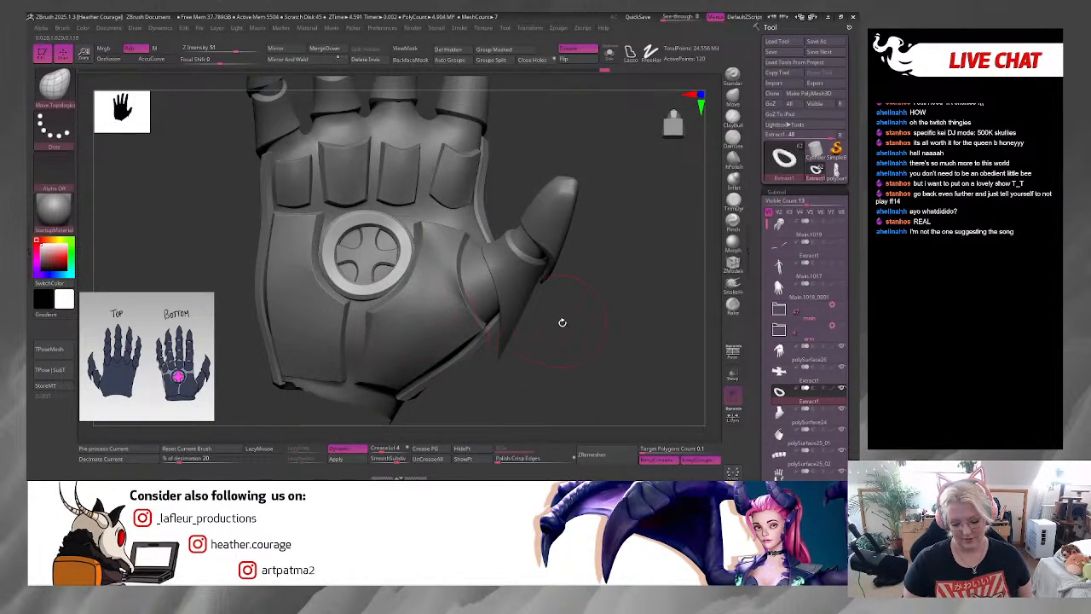
Step: Make the thumb-side palm plate the active subtool, isolate it and display its polyframe
left_click(443, 320, "alt")
left_click(609, 53)
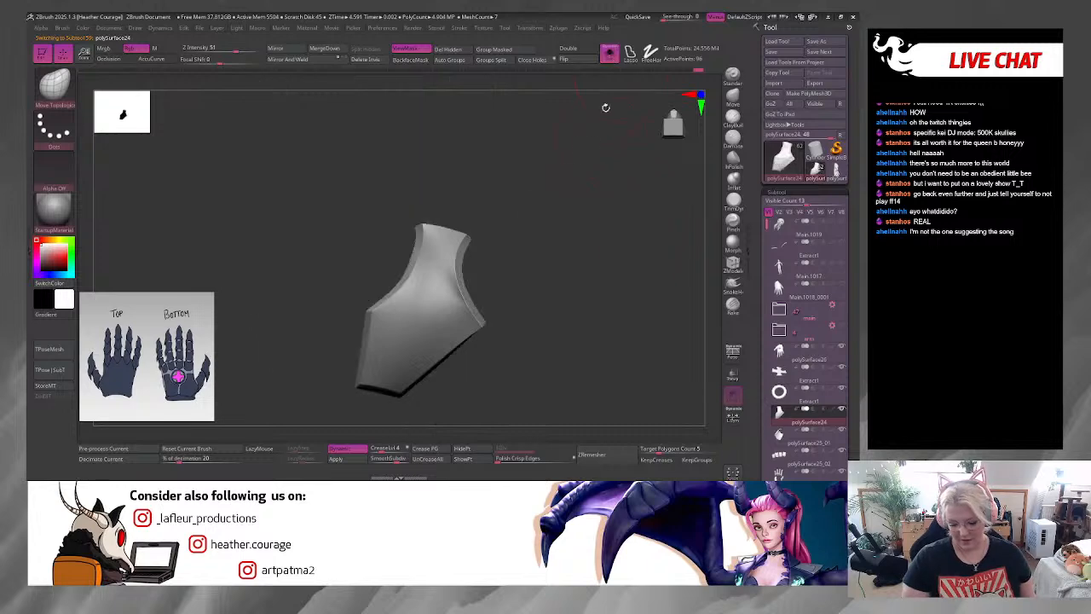
mouse_move(601, 304)
left_mouse_down()
mouse_move(628, 304)
mouse_move(637, 260)
mouse_move(640, 277)
mouse_move(614, 297)
mouse_move(614, 329)
mouse_move(636, 315)
mouse_move(629, 300)
left_mouse_up()
key("shift+f")
key("space")
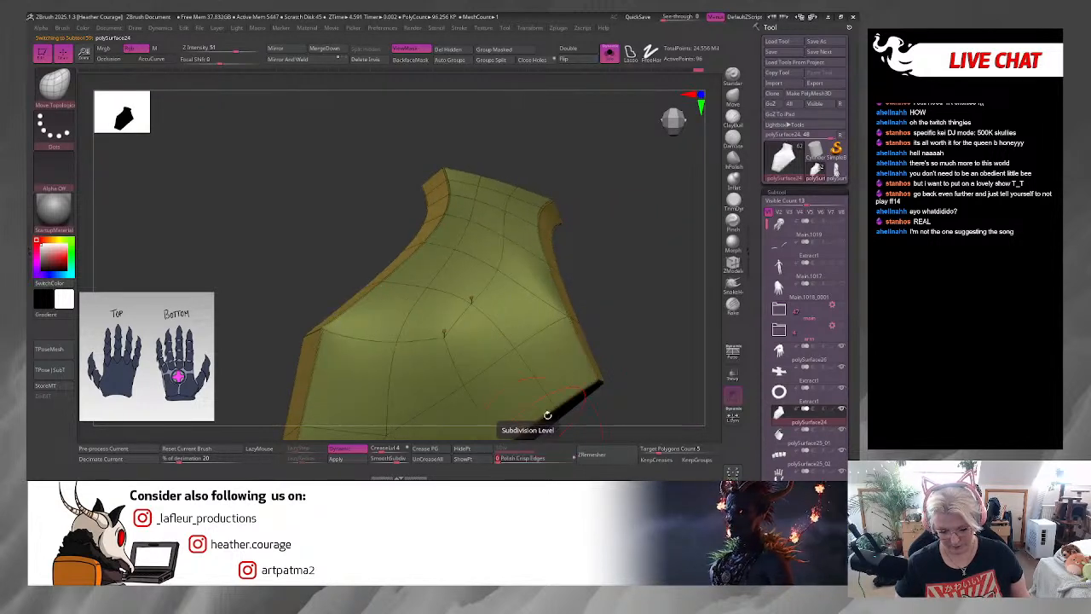
left_click_drag(618, 394, 511, 287)
Step: Choose the Move Topological brush again and inspect the isolated plate's curved rim and edge flow
key("space")
key("b")
key("m")
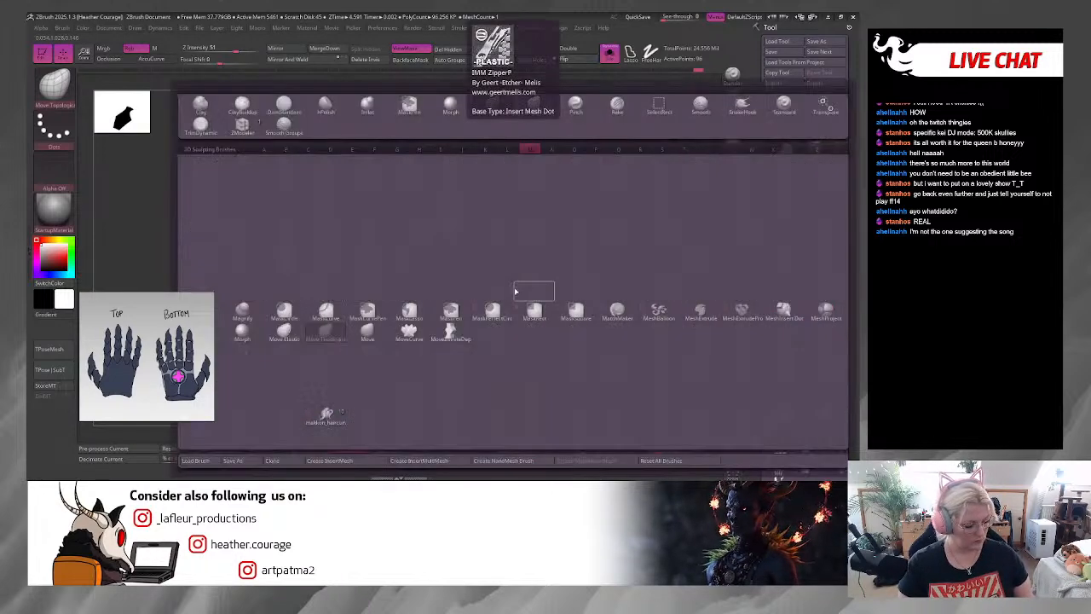
key("t")
left_click_drag(587, 278, 600, 303)
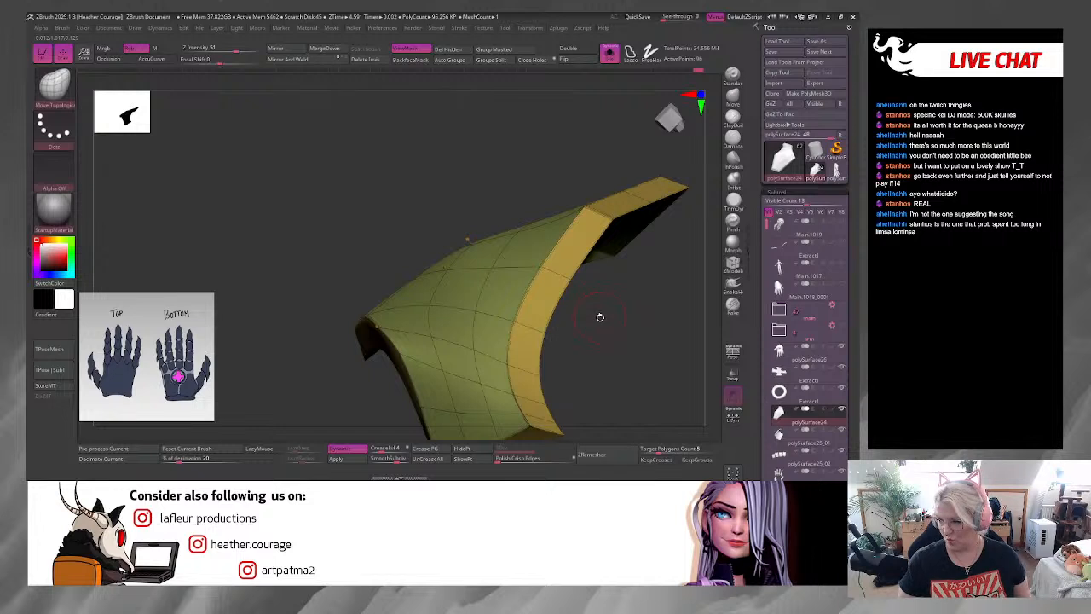
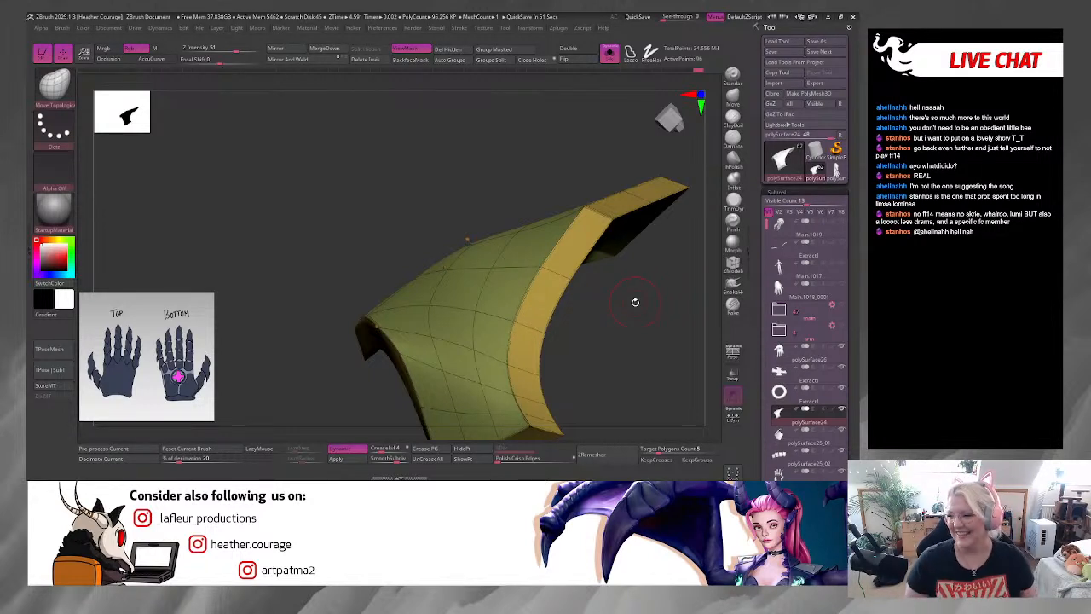
mouse_move(652, 332)
left_mouse_down()
mouse_move(687, 298)
mouse_move(653, 302)
mouse_move(601, 385)
mouse_move(645, 360)
mouse_move(631, 349)
mouse_move(627, 272)
mouse_move(565, 324)
mouse_move(618, 405)
mouse_move(625, 290)
left_mouse_up()
key("shift+f")
key("shift+f")
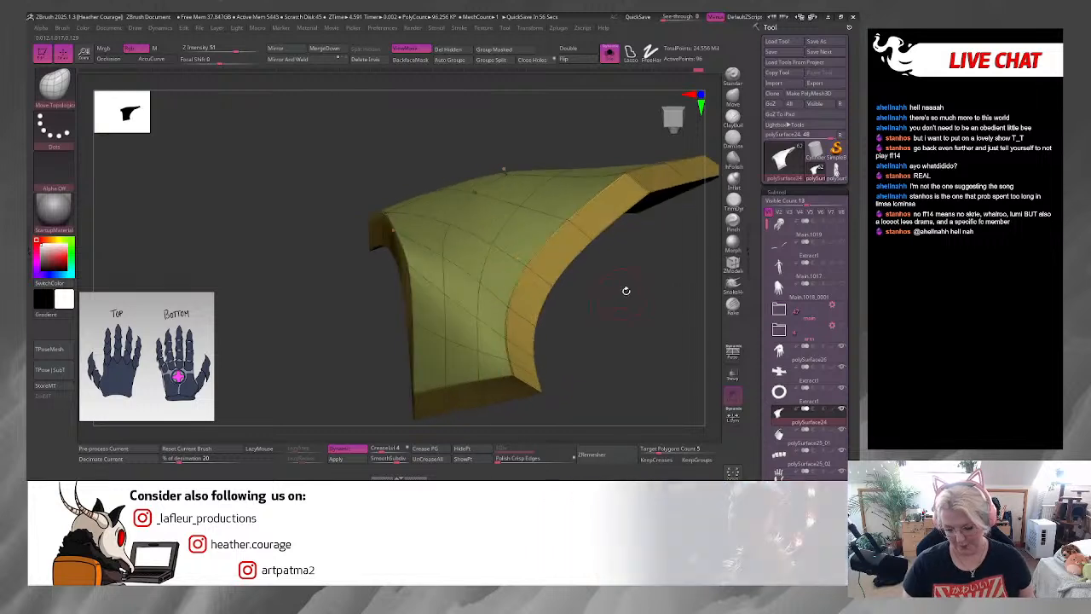
Step: Try inserting a single edge loop along the thickness of the plate's rim with the ZModeler Insert edge action
left_click(732, 265)
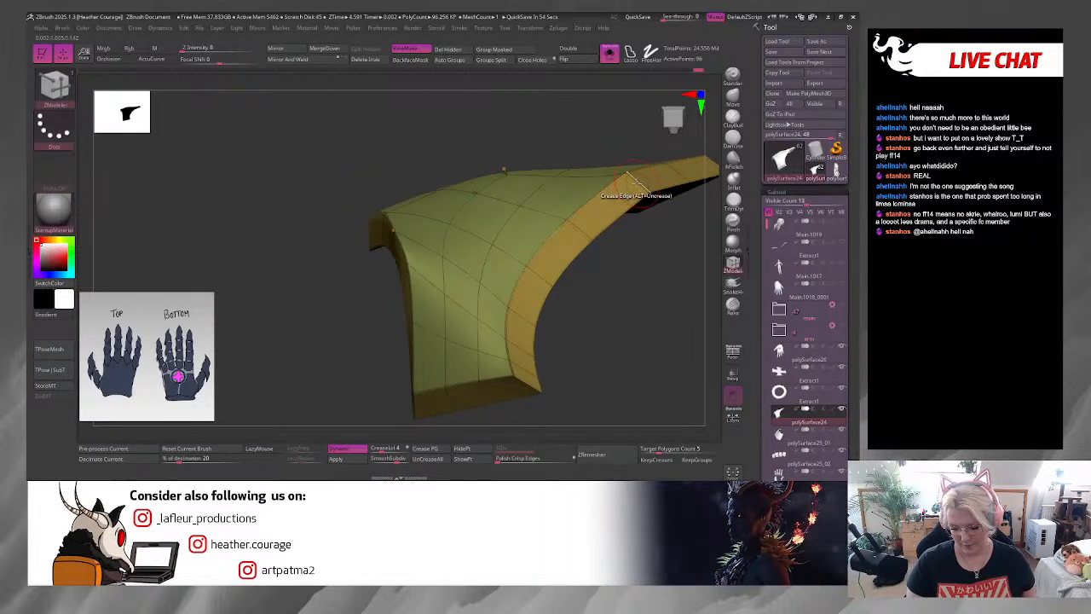
key("space")
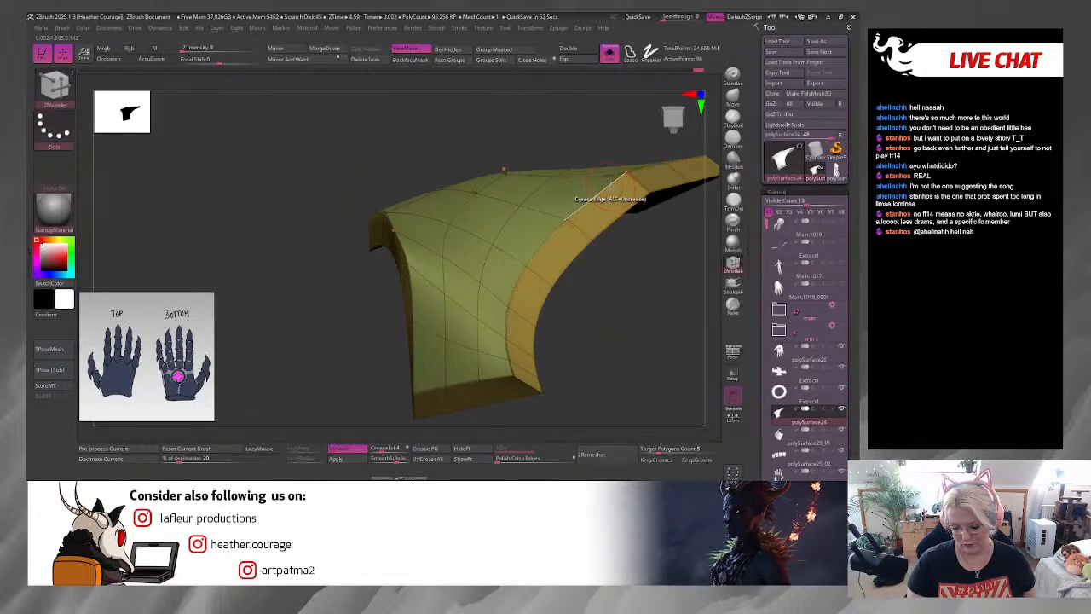
key("space")
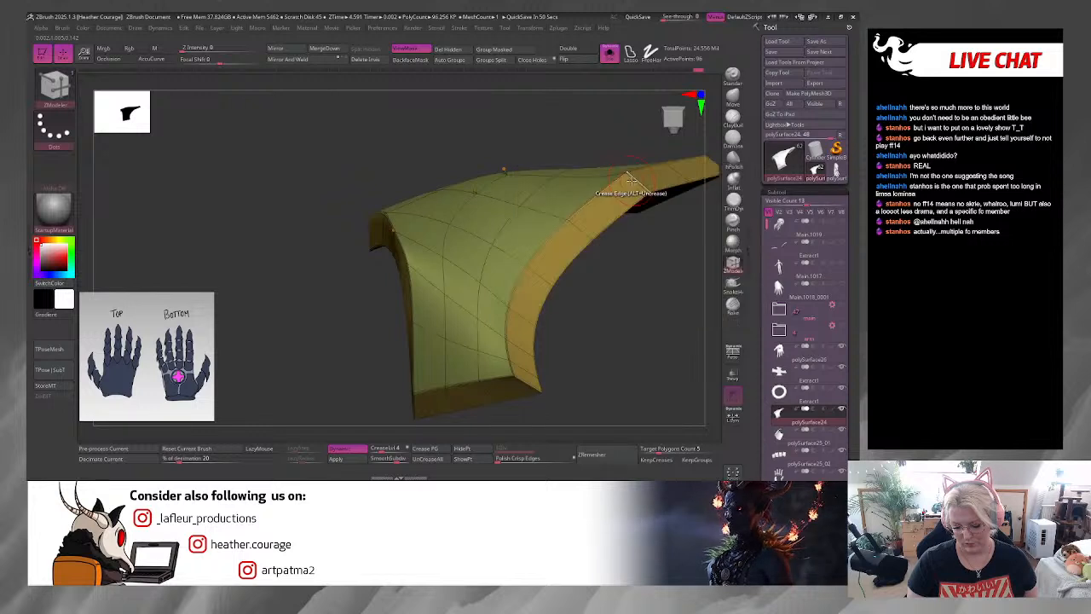
key("space")
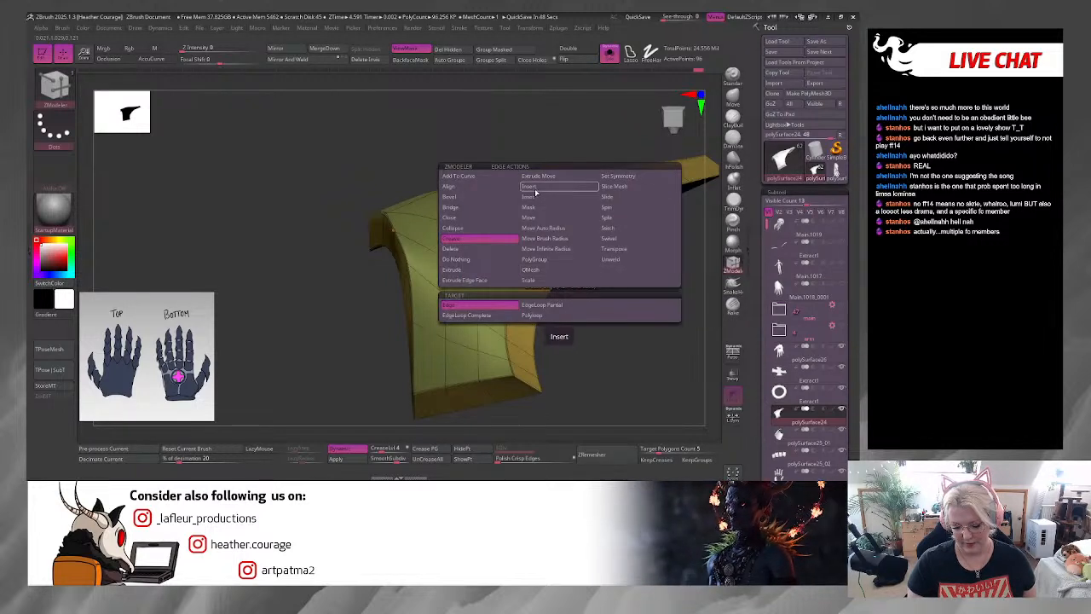
left_click(535, 188)
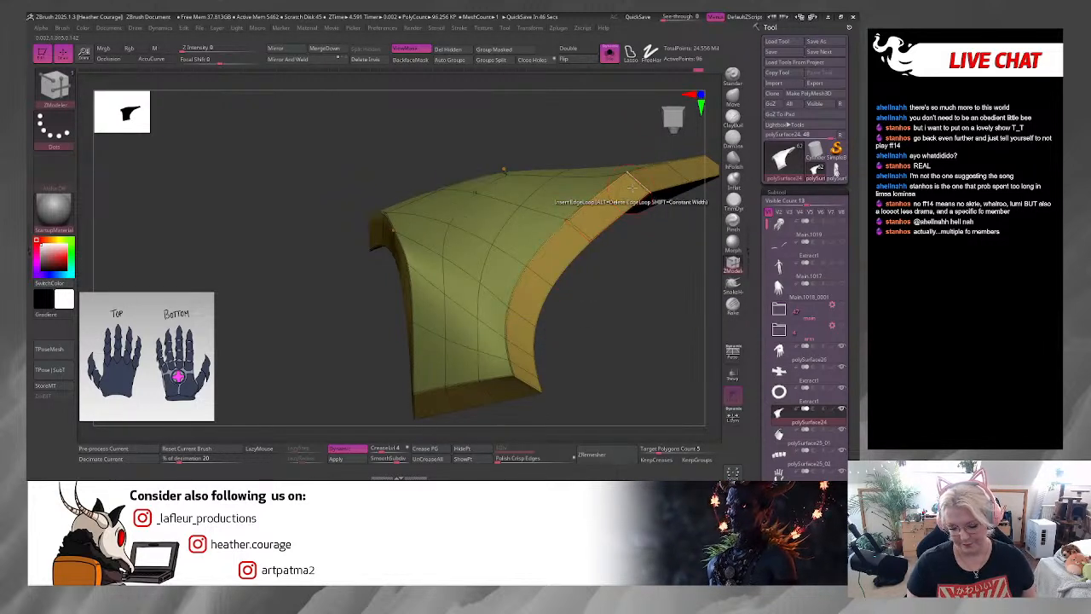
left_click(632, 201)
left_click_drag(594, 294, 649, 176)
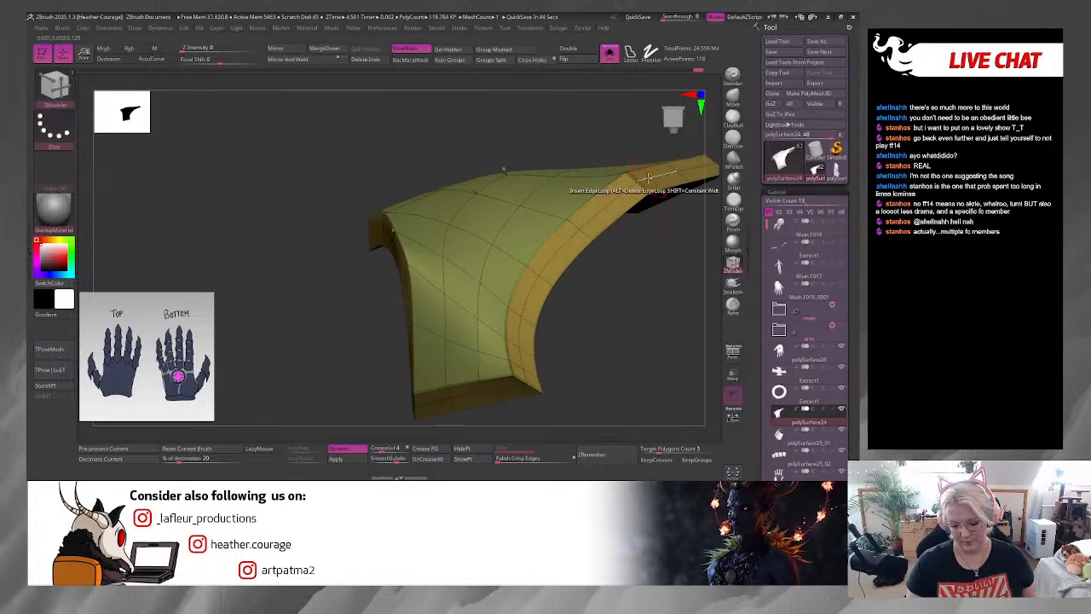
Step: Try the ZModeler Scale edge action with EdgeLoop Complete on the rim loop, checking the plate with and without dynamic subdivision
key("space")
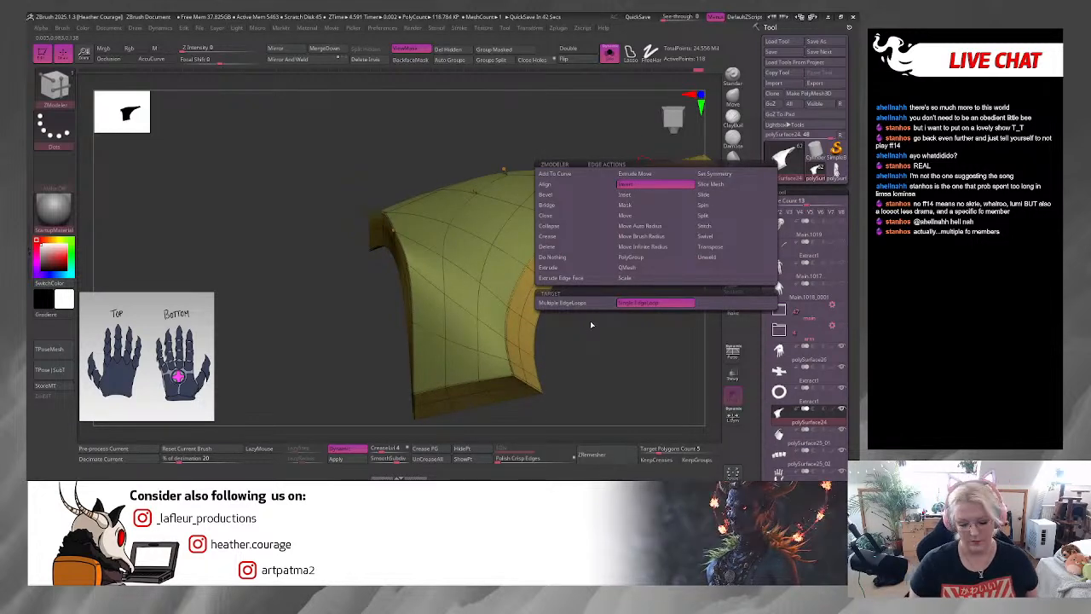
left_click(641, 279)
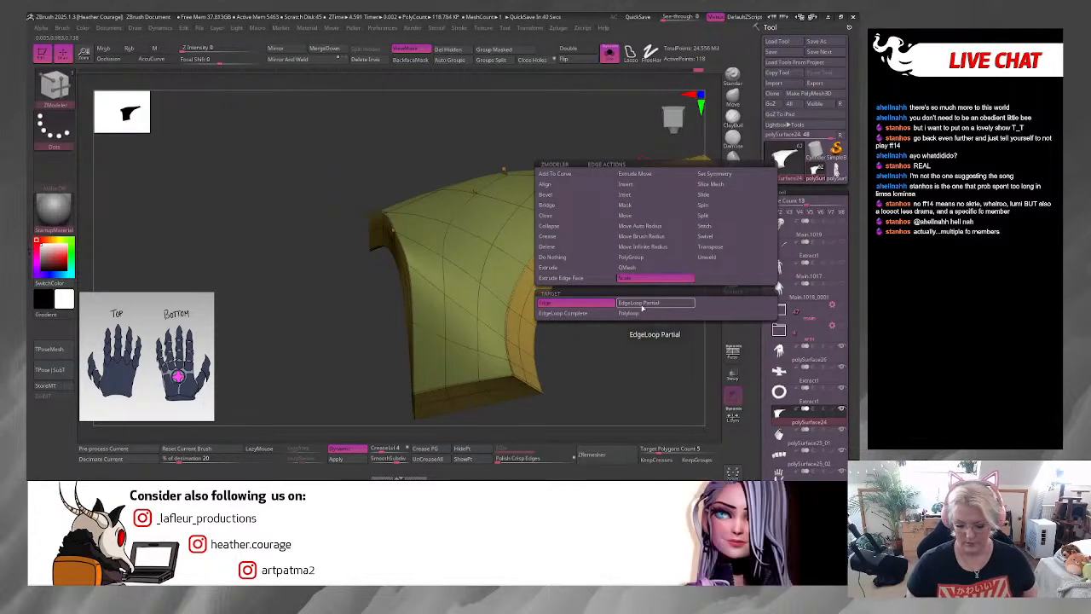
left_click(597, 315)
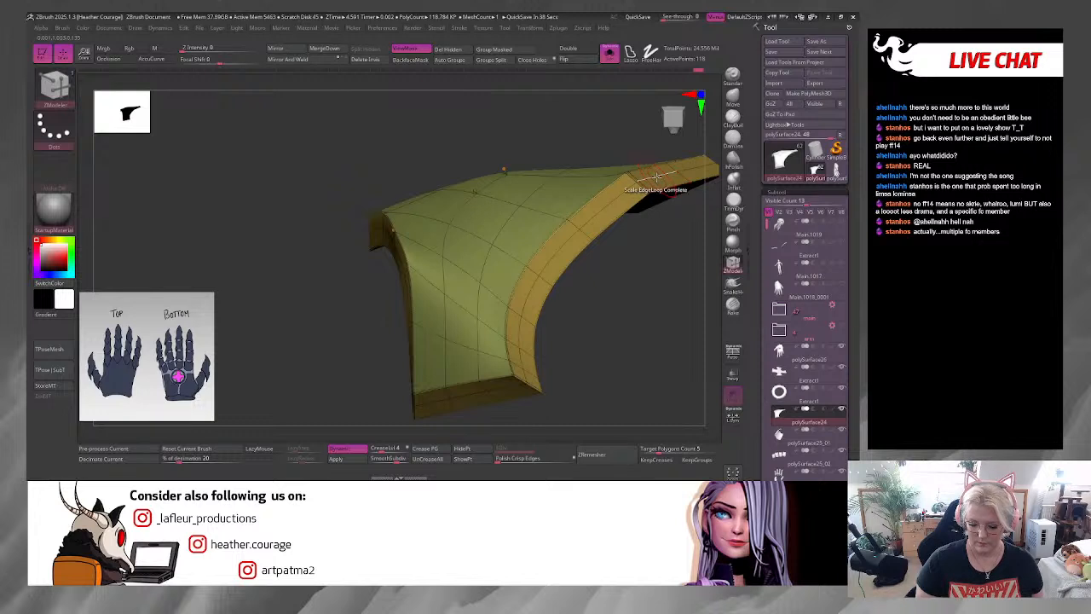
mouse_move(652, 222)
left_mouse_down()
mouse_move(652, 275)
mouse_move(645, 212)
mouse_move(688, 215)
mouse_move(660, 239)
mouse_move(653, 267)
mouse_move(622, 224)
mouse_move(660, 226)
left_mouse_up()
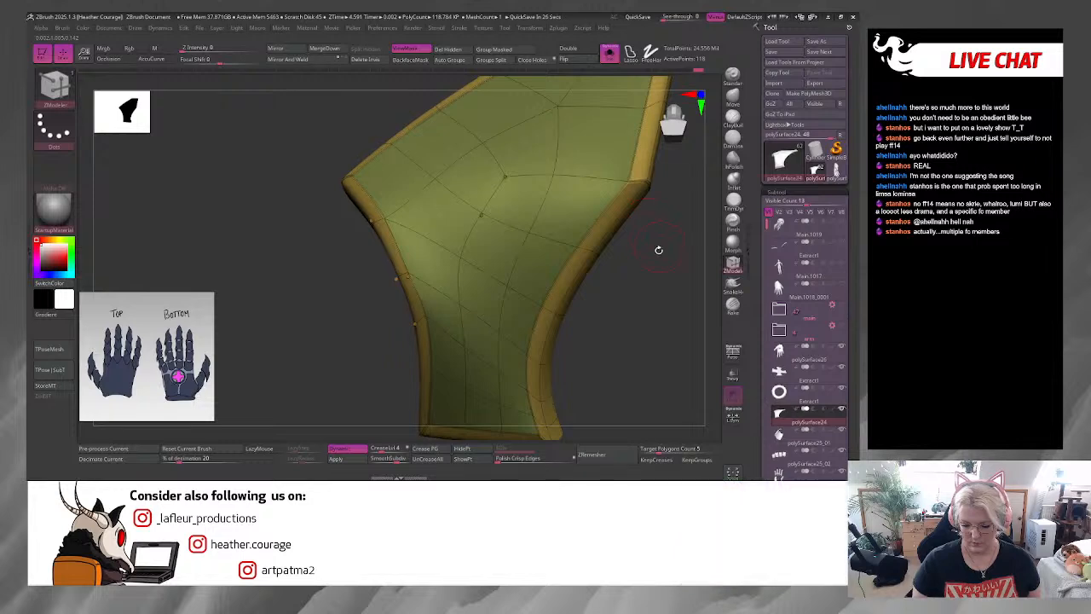
left_click_drag(655, 247, 626, 298)
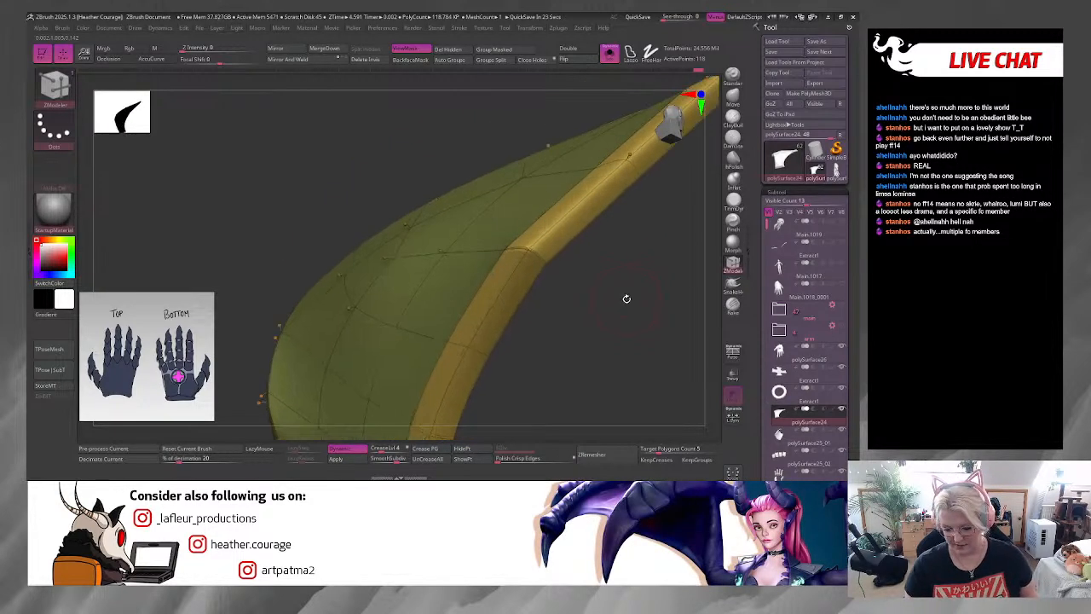
left_click_drag(429, 424, 555, 232)
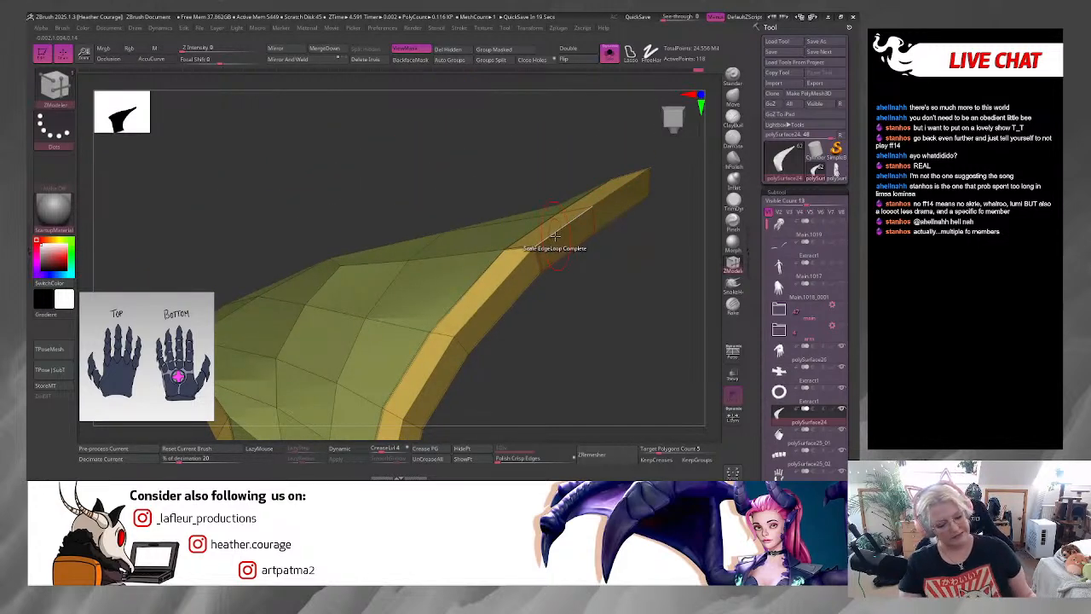
key("d")
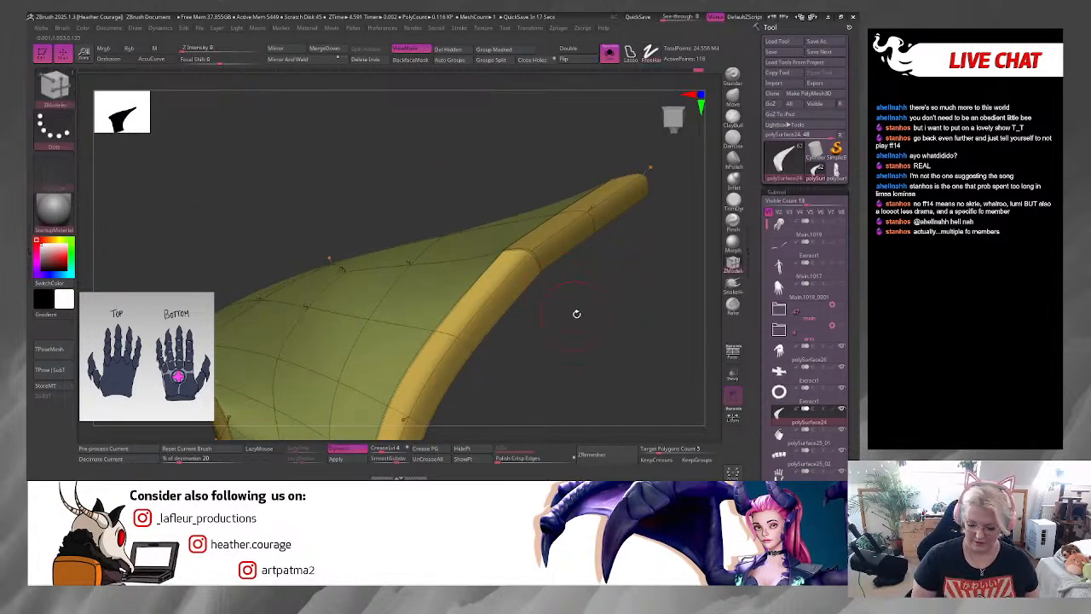
mouse_move(577, 312)
left_mouse_down()
mouse_move(584, 307)
mouse_move(543, 346)
mouse_move(603, 336)
mouse_move(577, 331)
left_mouse_up()
Step: Undo the plate's edge-loop edits and turn off dynamic subdivision to inspect its low-poly surface
key("ctrl+z")
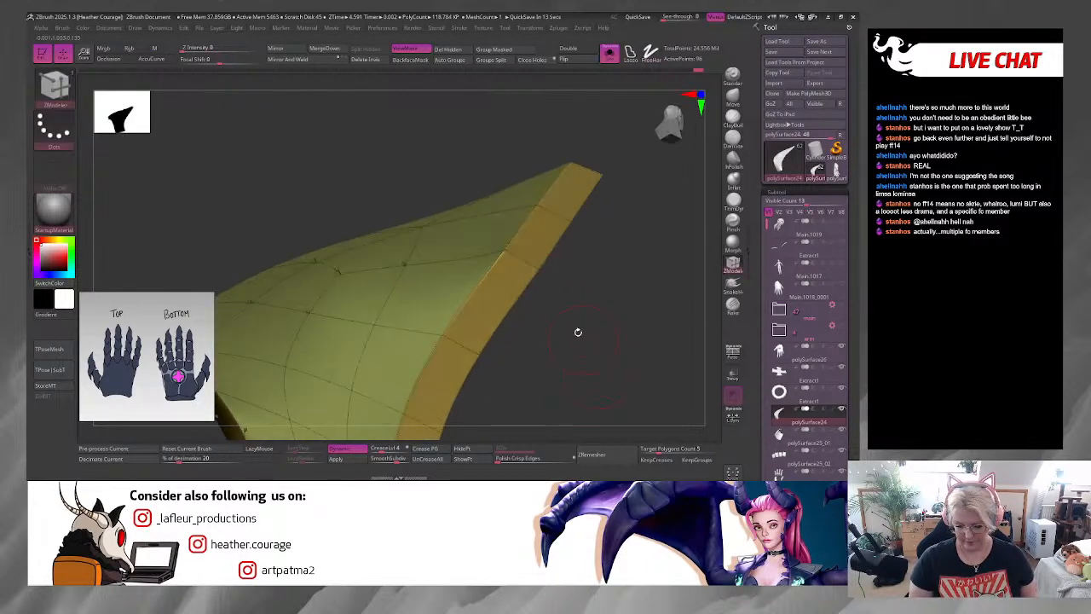
key("shift+d")
left_click_drag(434, 399, 555, 341)
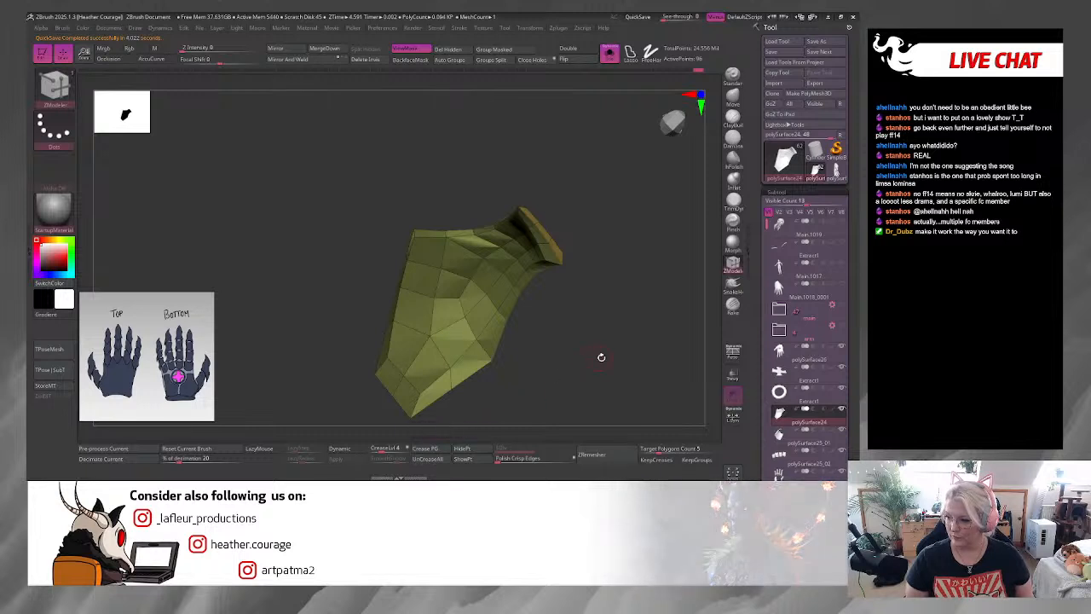
left_click_drag(602, 355, 602, 318)
mouse_move(586, 360)
left_mouse_down()
mouse_move(589, 383)
mouse_move(596, 361)
left_mouse_up()
left_click_drag(590, 321, 566, 301)
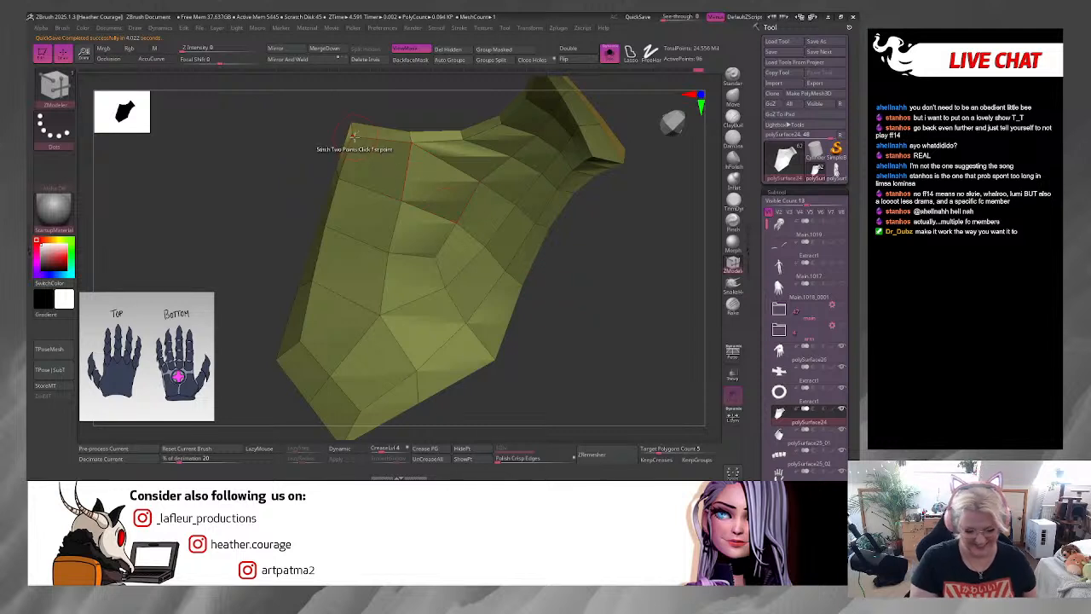
Step: Set the ZModeler point action to Move by Brush Radius and remove all creases from the isolated plate
key("space")
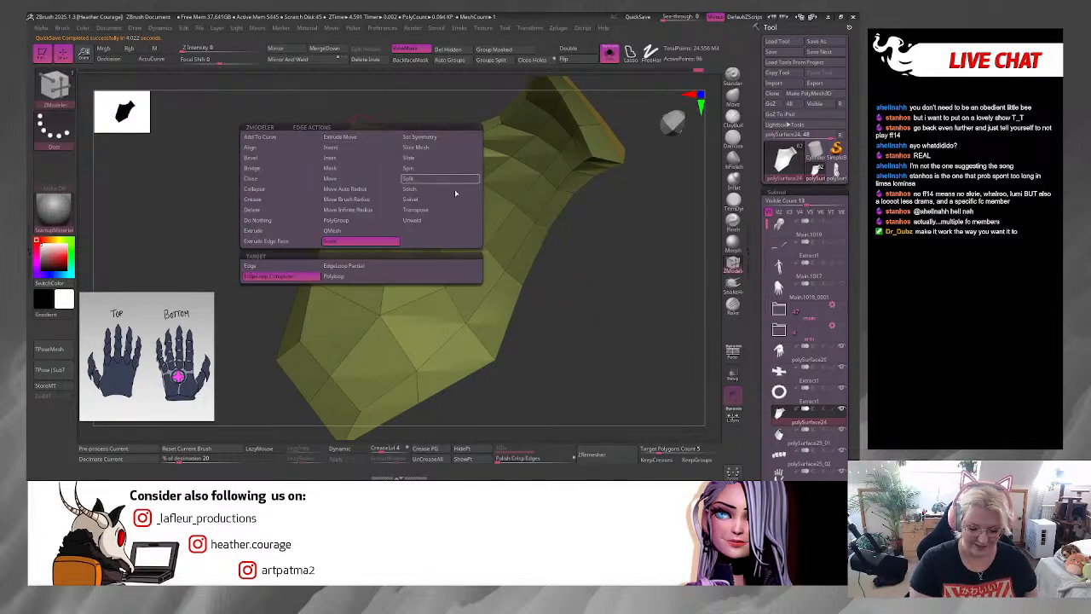
key("space")
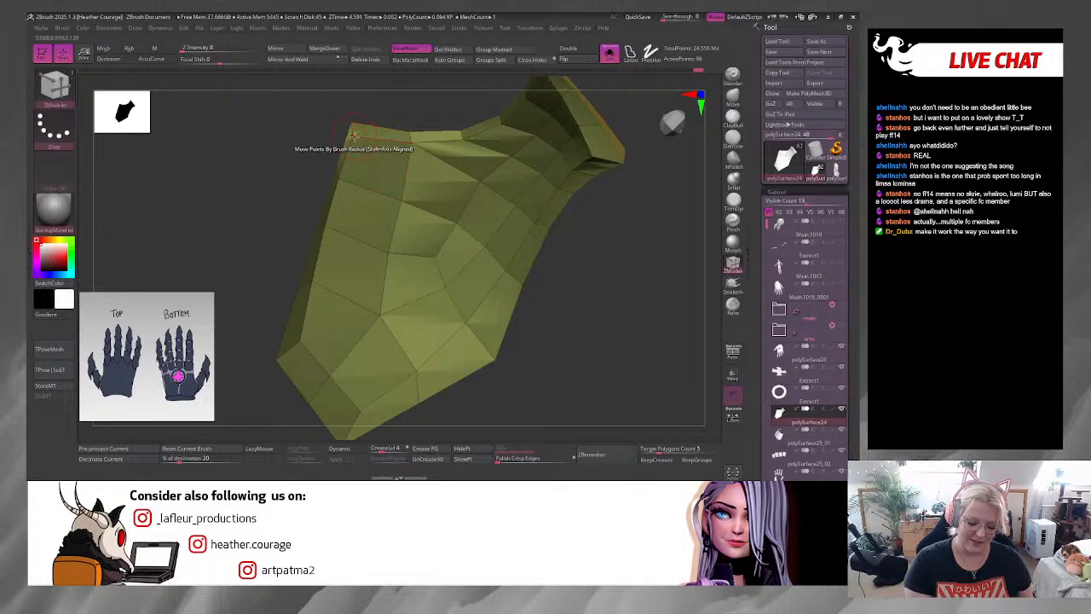
left_click_drag(409, 112, 341, 182)
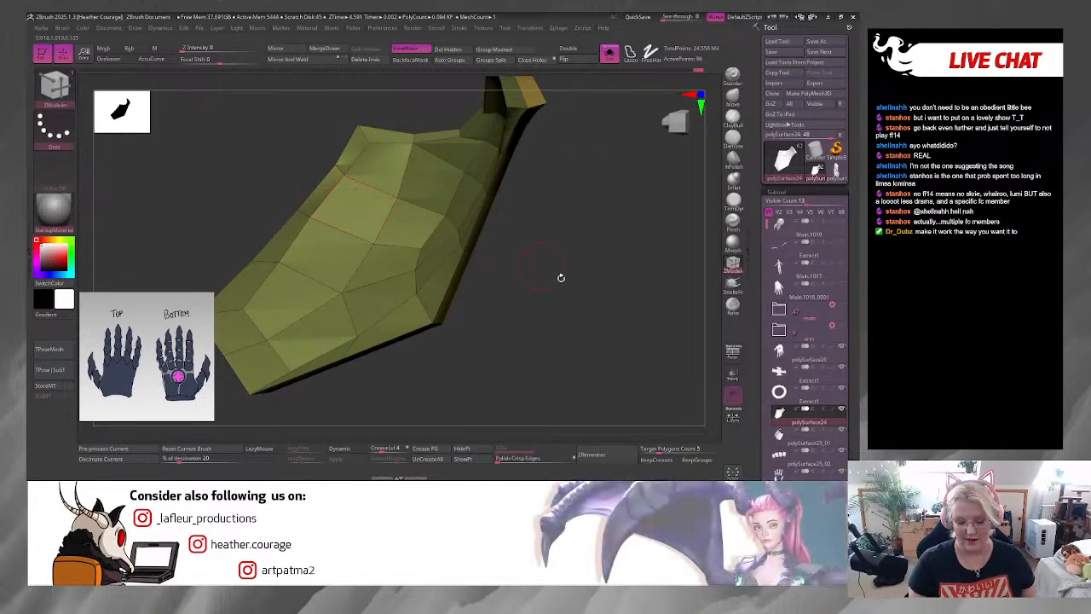
left_click_drag(560, 276, 607, 270)
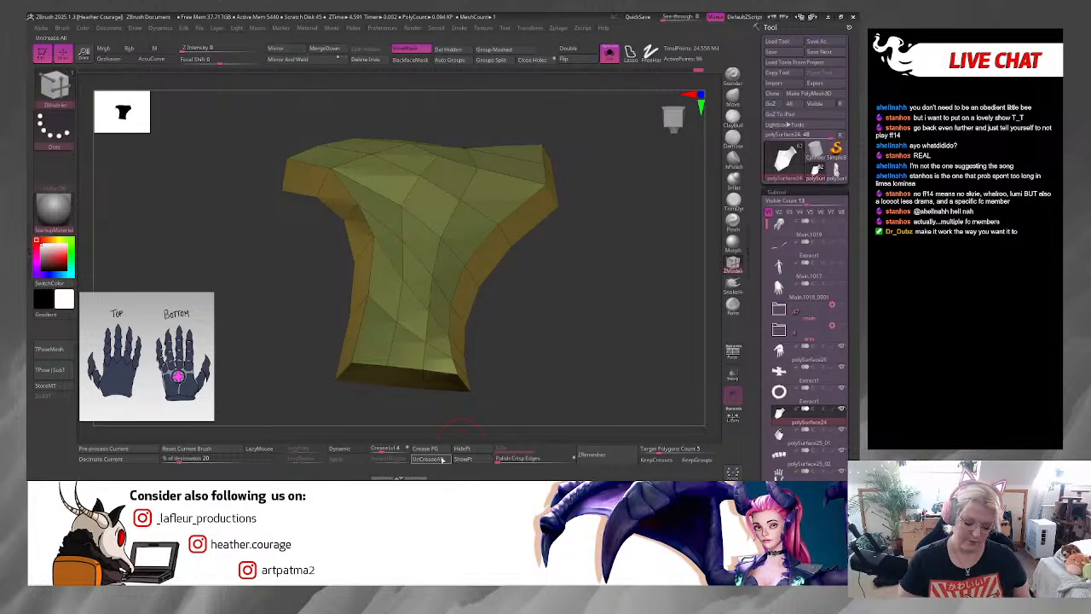
left_click_drag(502, 409, 557, 240)
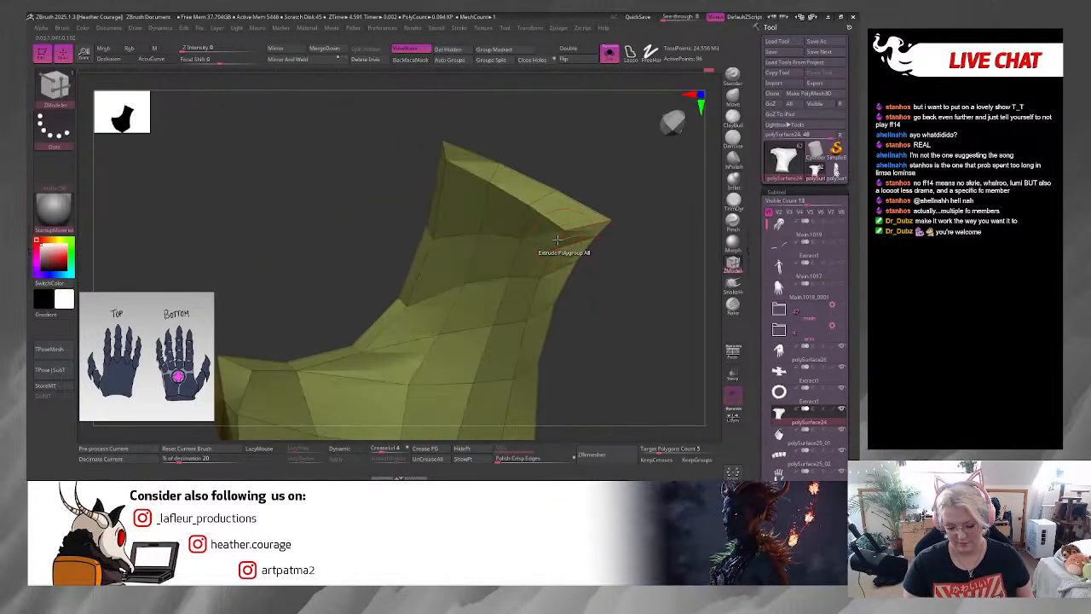
Step: Set the ZModeler point action to Stitch and stitch the inner and outer rim points together at the plate's upper corner
key("space")
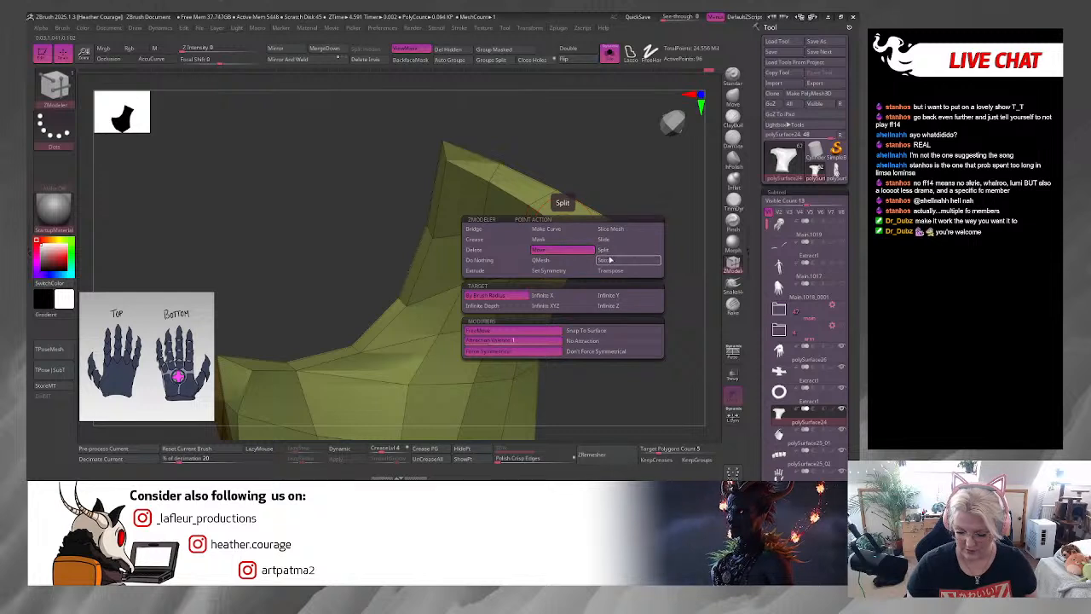
left_click(610, 265)
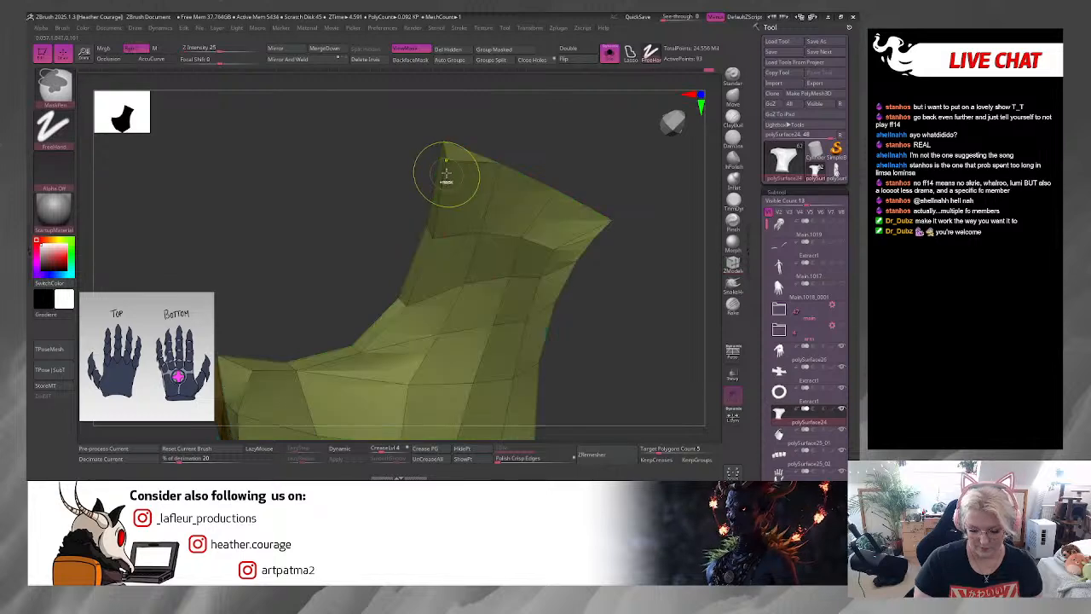
left_click(445, 158)
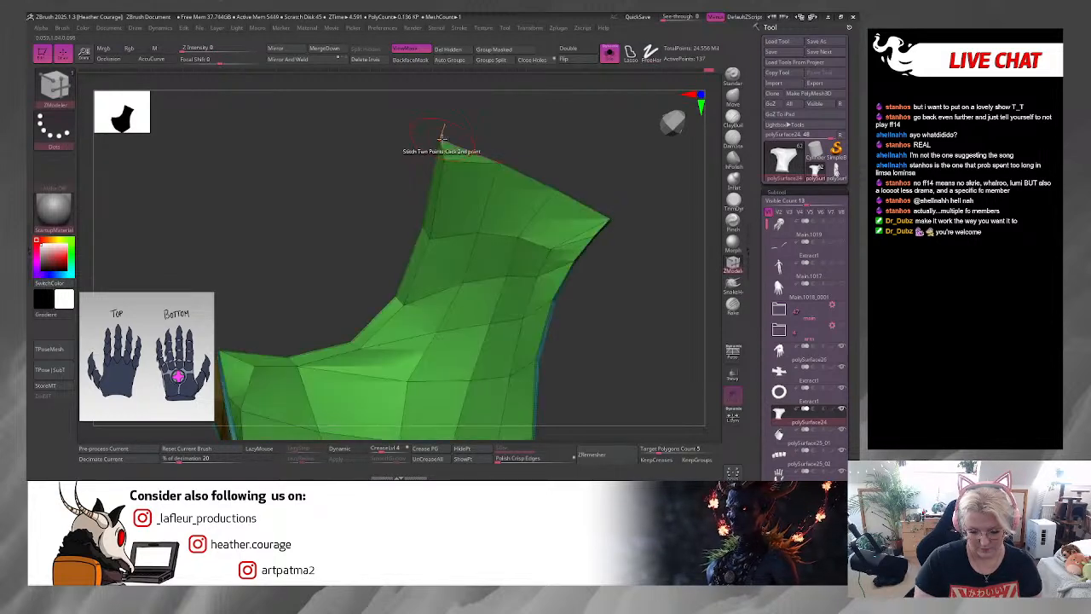
left_click_drag(463, 126, 482, 127)
key("space")
left_click(330, 154)
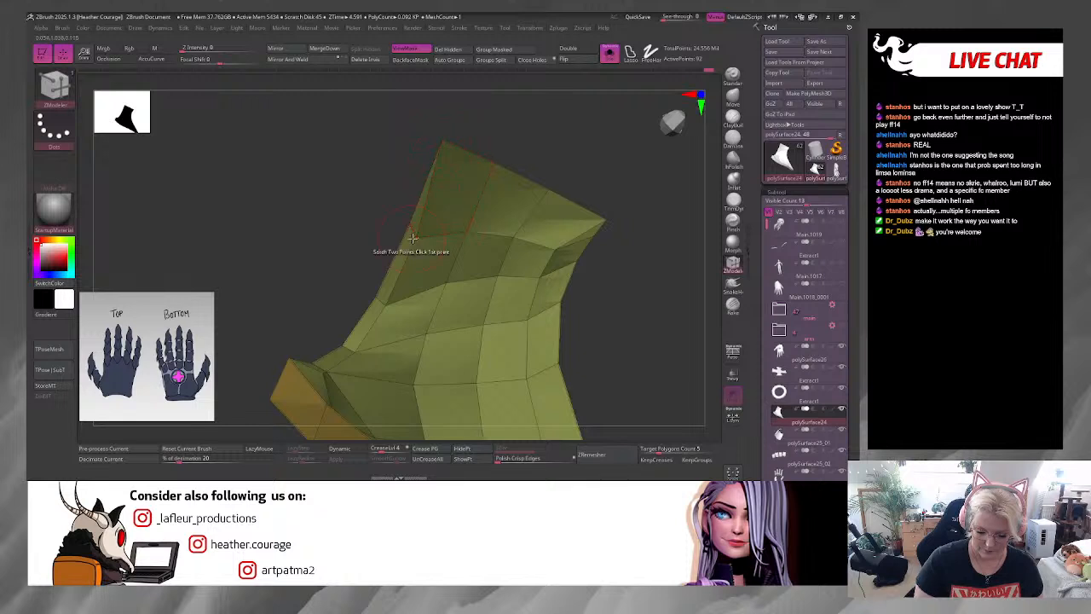
Step: Stitch pairs of rim points together along the plate's long side edge, working away from the collapsed upper corner
left_click(415, 233)
left_click(410, 224)
left_click_drag(322, 275, 479, 184, "alt")
left_click(444, 249)
left_click(469, 255)
left_click(435, 279)
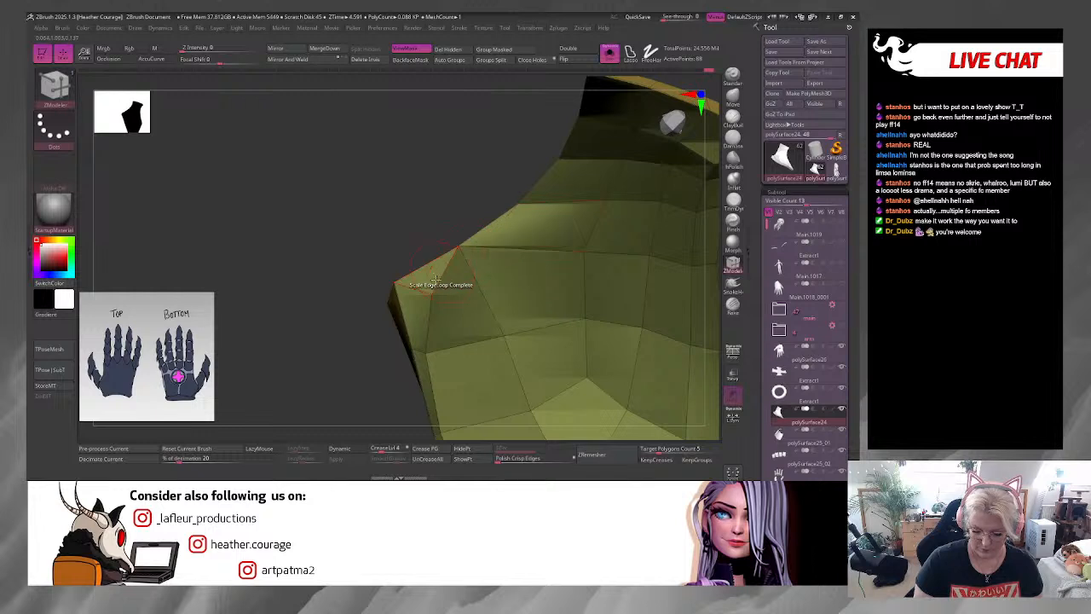
left_click_drag(409, 213, 435, 257)
left_click(494, 249)
left_click(475, 255)
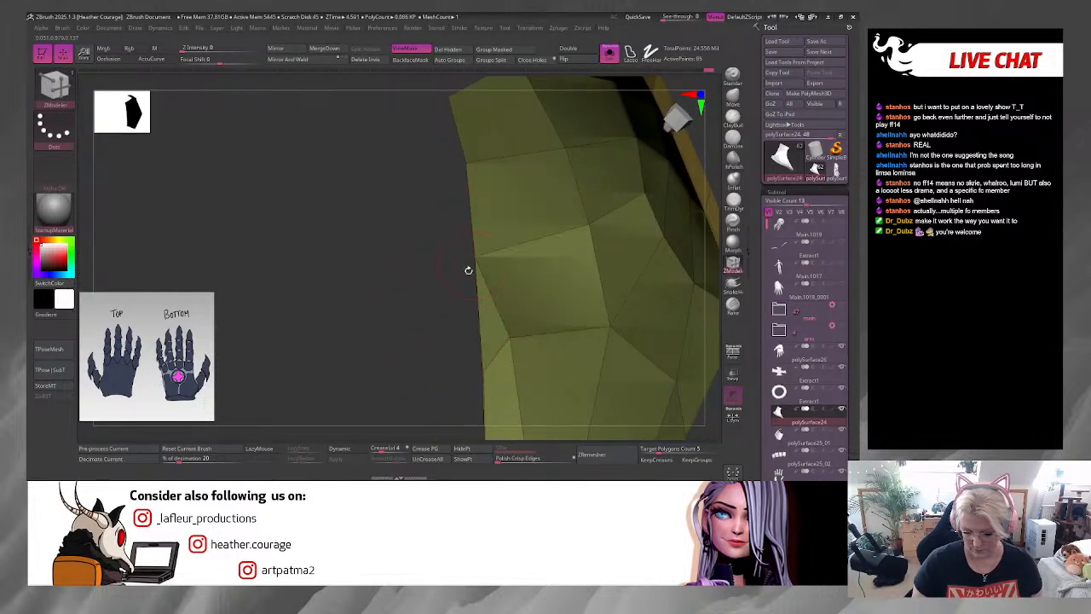
Step: Stitch the remaining point pairs down the same side edge toward the plate's lower end
left_click_drag(431, 367, 491, 273)
left_click(523, 242)
left_click(496, 273)
left_click(524, 327)
left_click_drag(531, 367, 469, 338)
left_click(509, 294)
left_click_drag(628, 336, 603, 298)
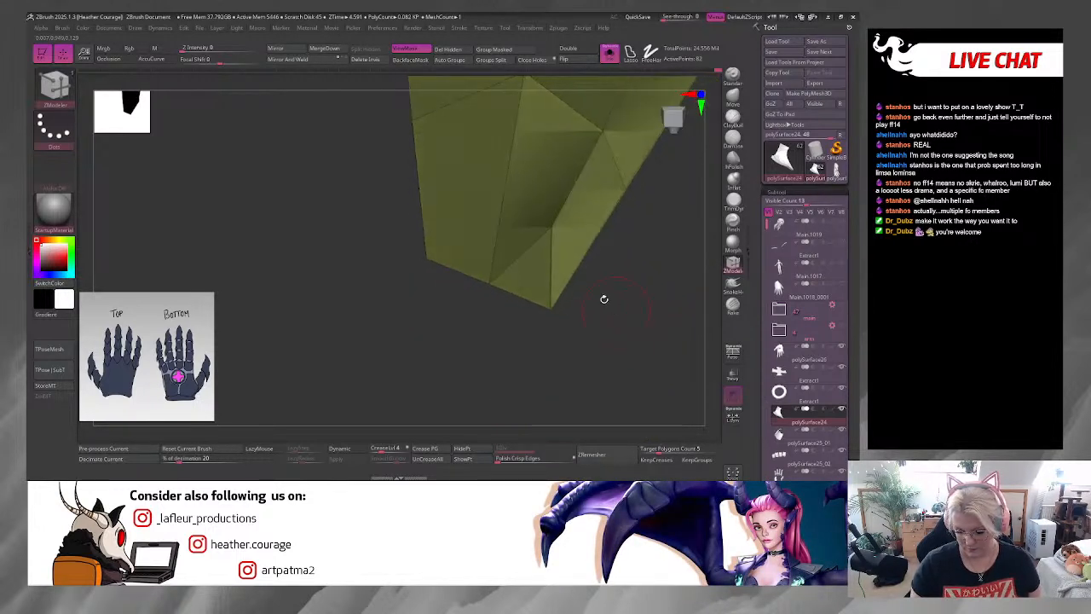
Step: Undo the last stitch, redo it at the pointed lower corner, and set the ZModeler edge action to Do Nothing
left_click(551, 230)
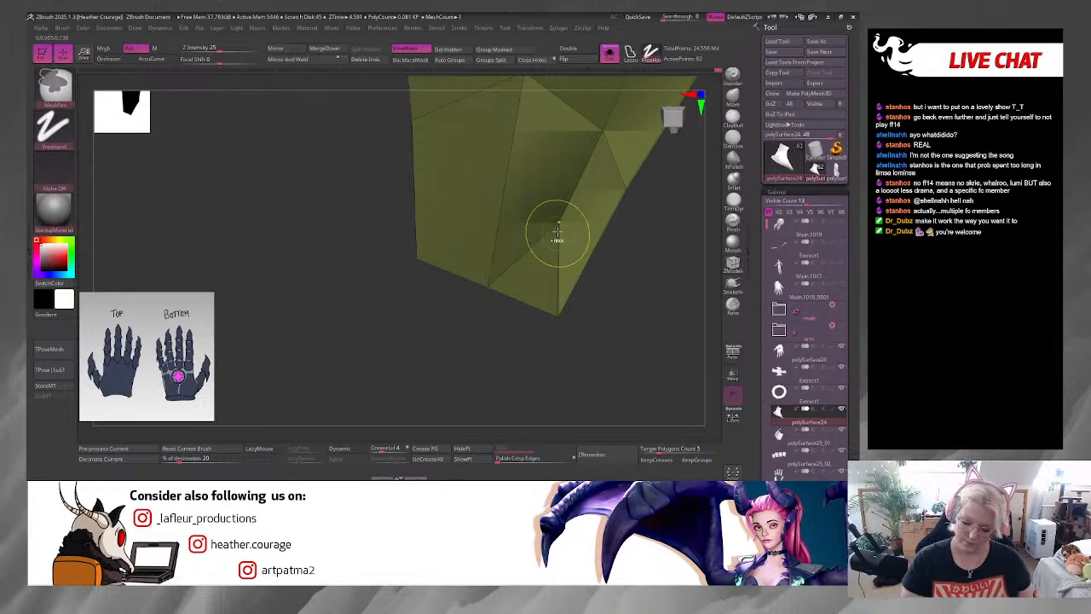
key("ctrl+z")
left_click(551, 306)
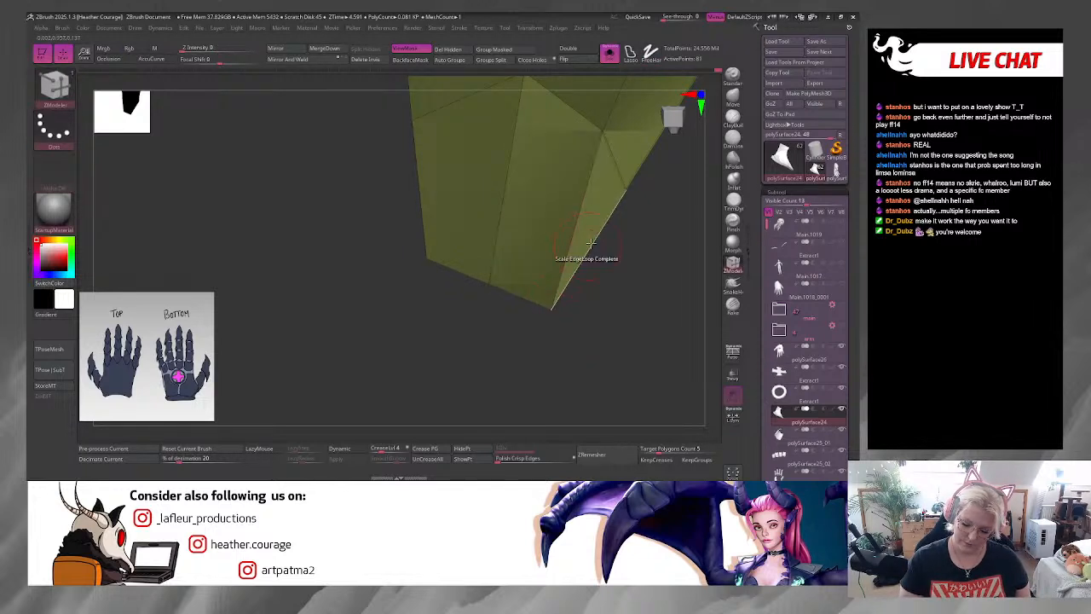
key("space")
left_click(522, 258)
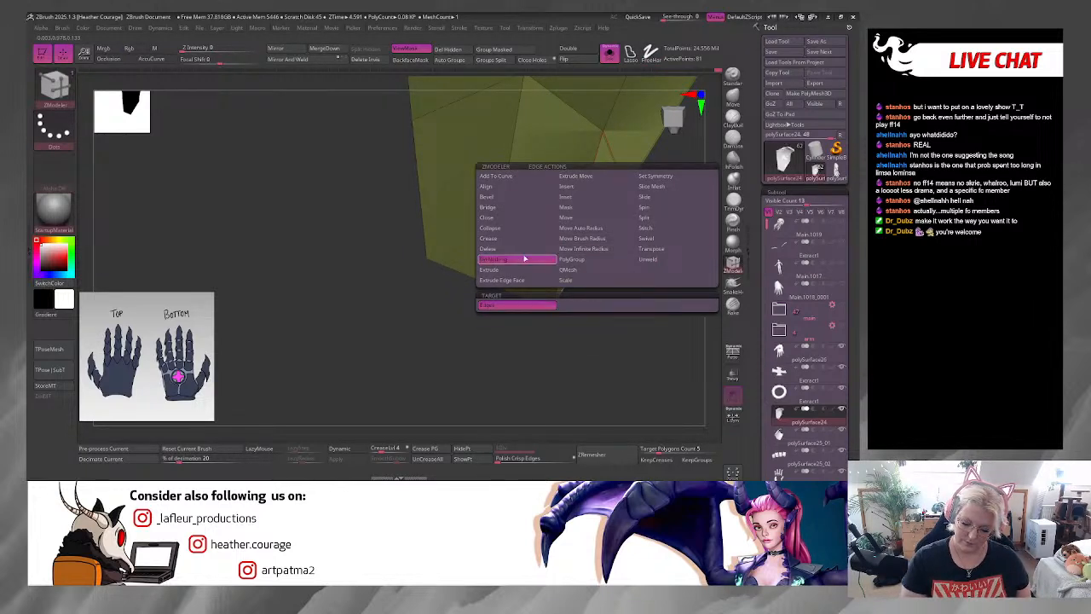
Step: Stitch the rim point pairs along the plate's concave edge from the lower corner up toward the far upper tip
left_click_drag(511, 339, 569, 348)
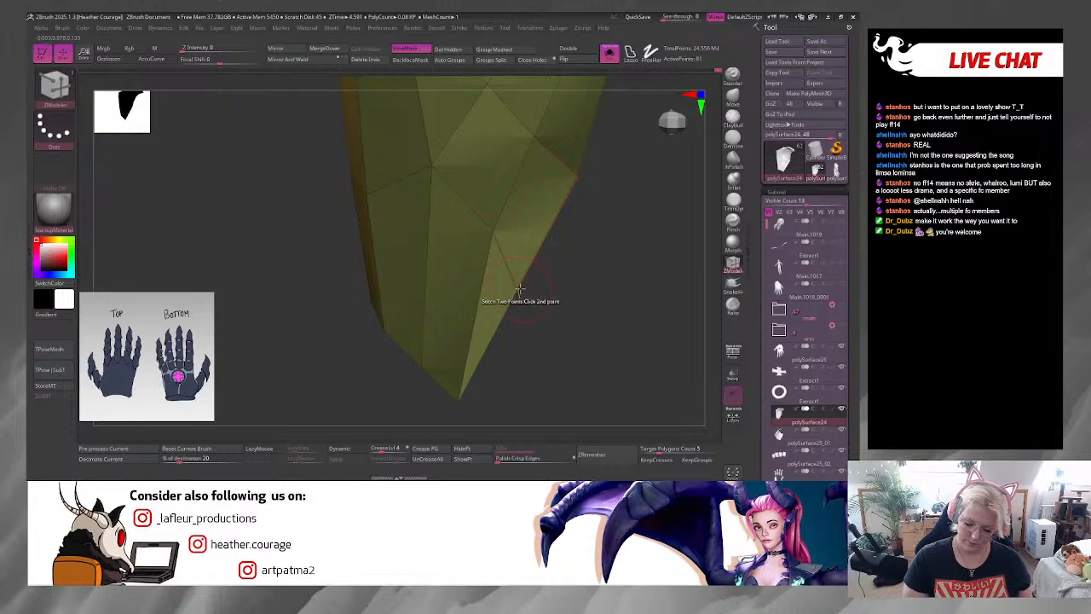
left_click_drag(521, 286, 506, 223)
left_click(523, 232)
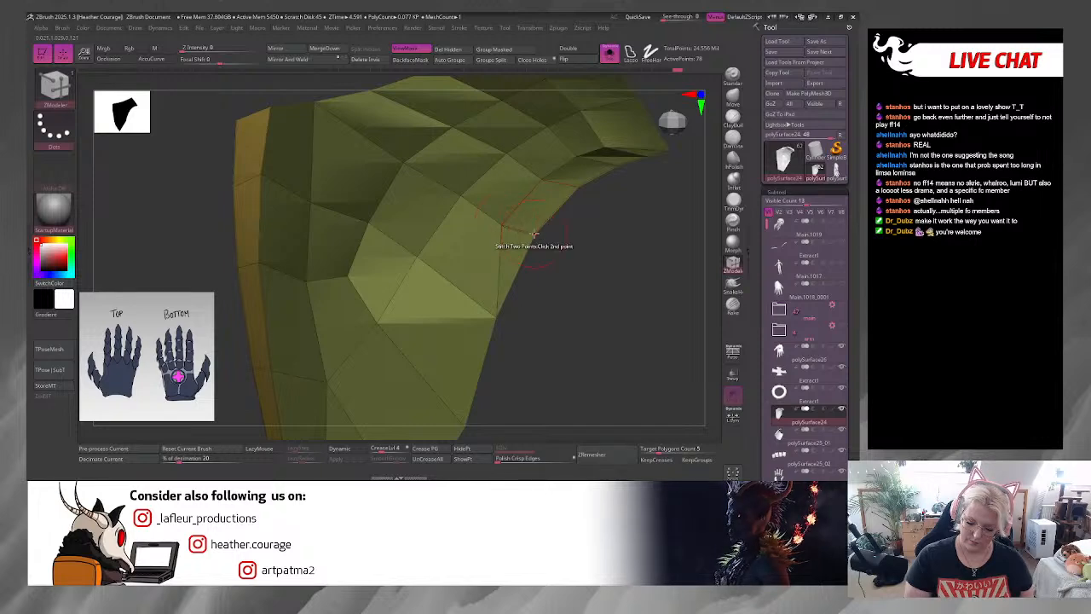
left_click_drag(587, 259, 546, 229)
left_click(536, 243)
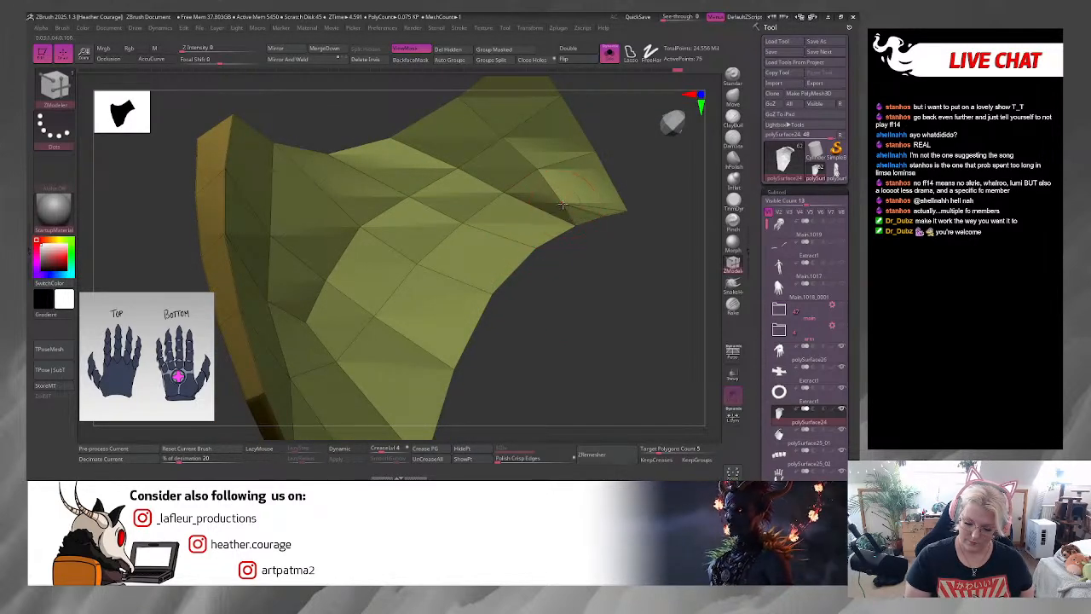
left_click_drag(641, 229, 673, 201)
left_click_drag(667, 392, 530, 199)
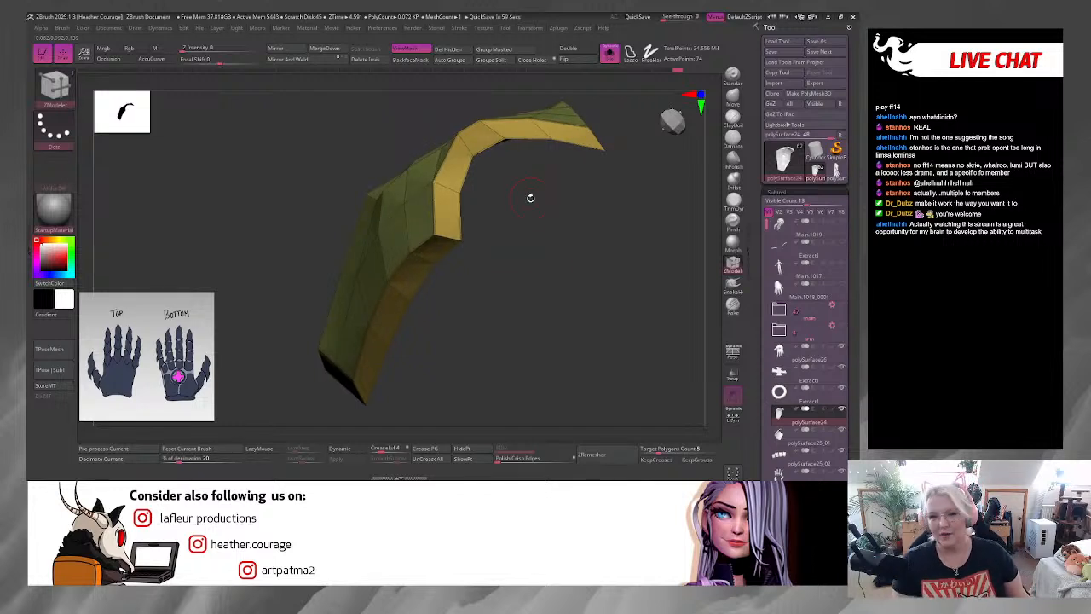
Step: Set the ZModeler polygon action to Delete with Polygroup Island and delete the plate's surface facing the view and its yellow rim
left_click_drag(557, 276, 567, 220)
key("space")
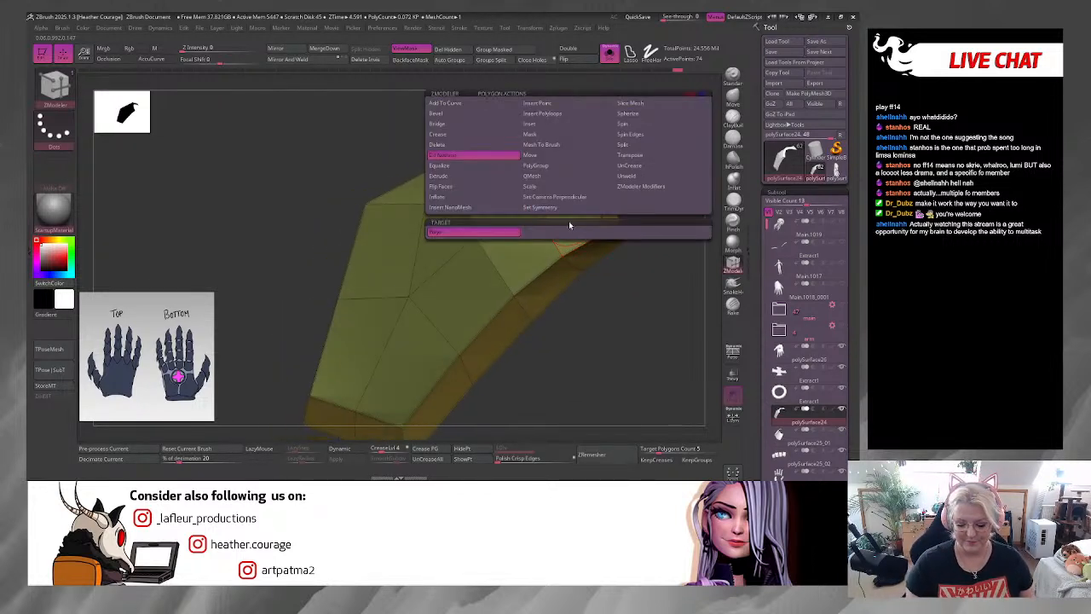
left_click(467, 144)
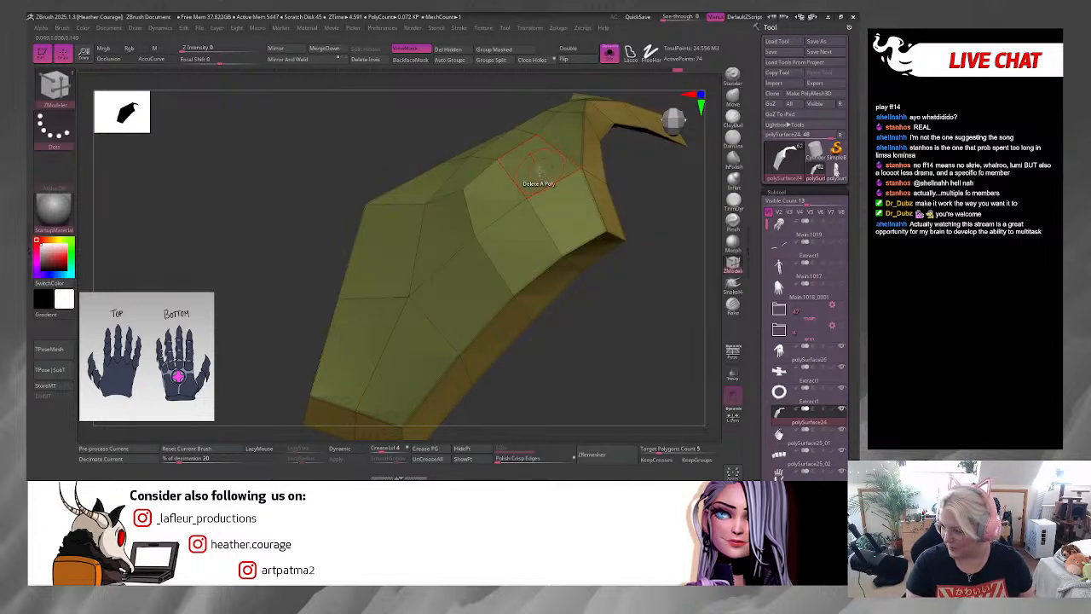
key("space")
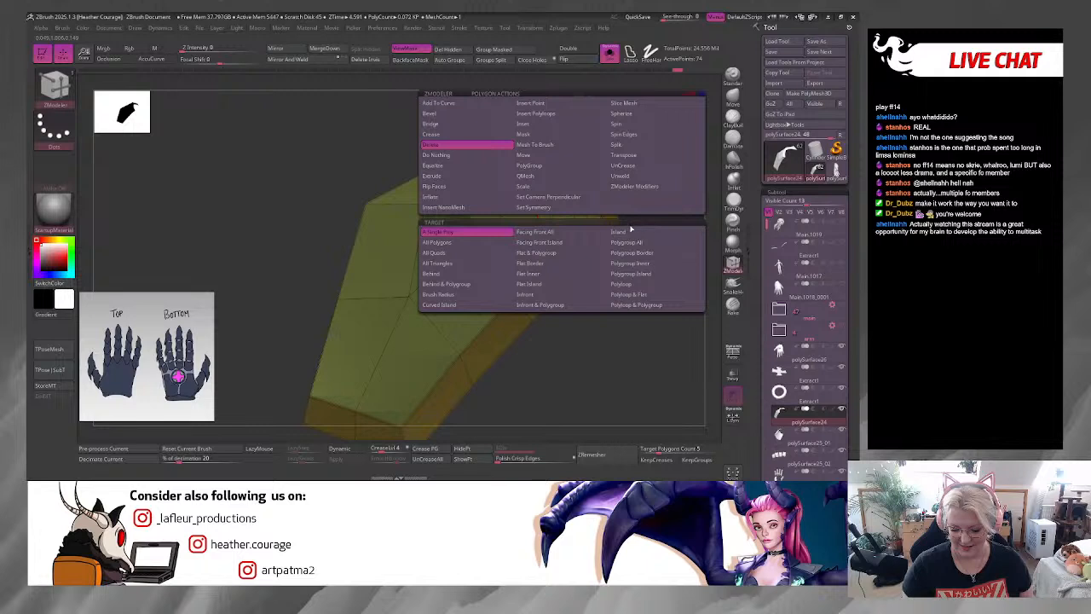
left_click(631, 273)
left_click(634, 260)
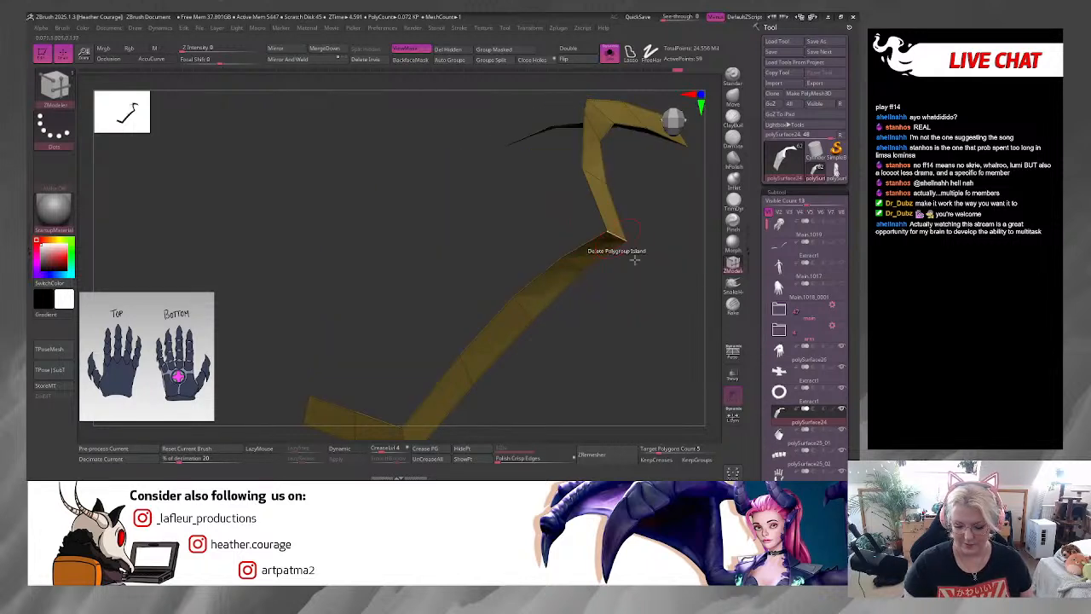
left_click(627, 241)
left_click(619, 220)
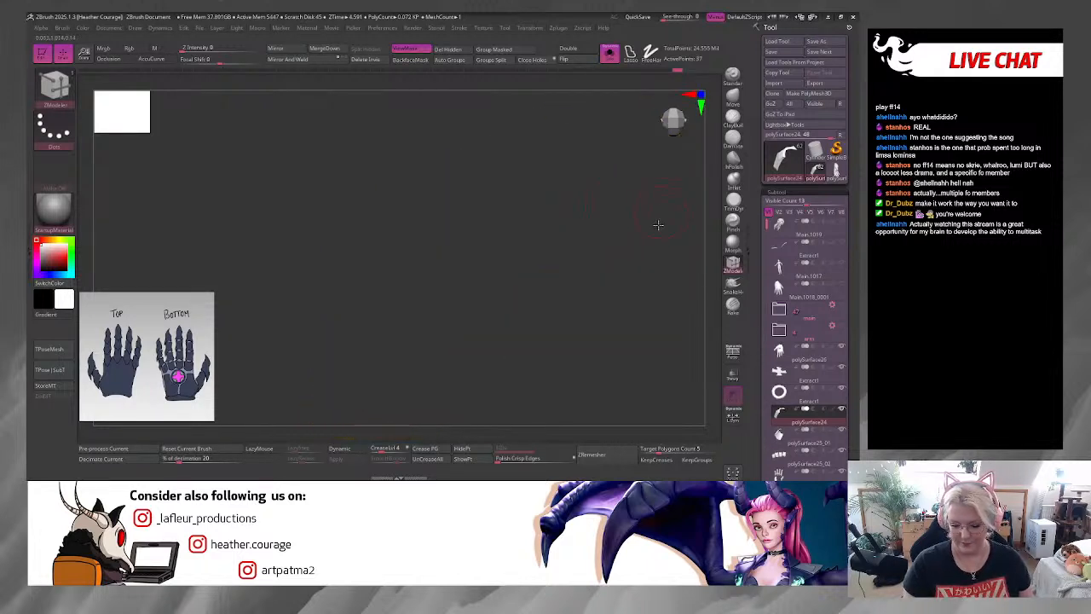
Step: Turn on Double display, leave Solo mode, and enable transparency to see the remaining plate surface within the hand
left_click(585, 51)
left_click_drag(651, 263, 654, 244)
left_click(609, 55)
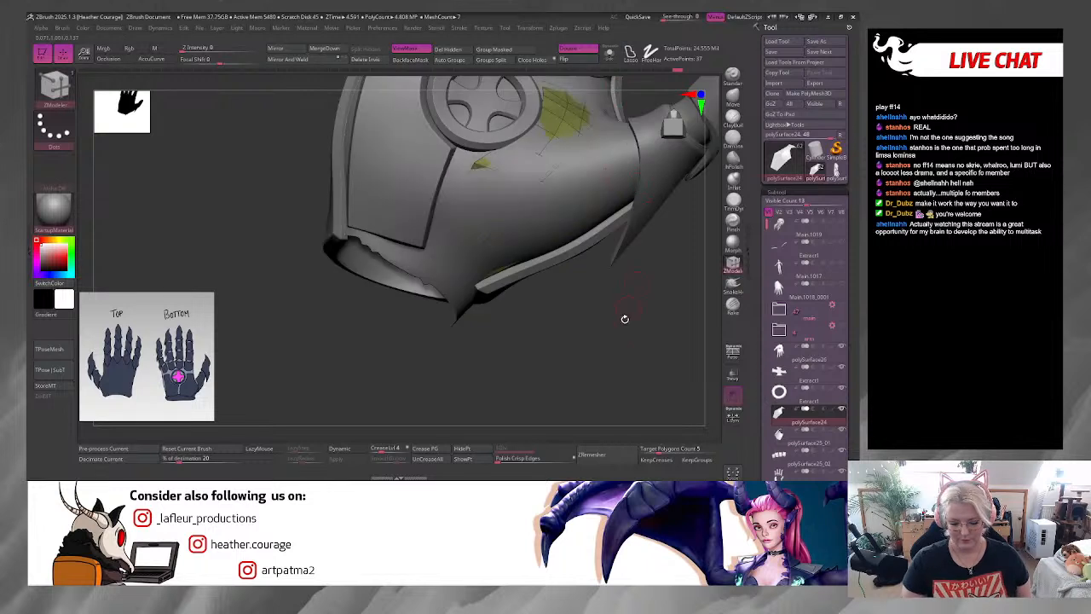
left_click_drag(621, 342, 709, 303, "alt")
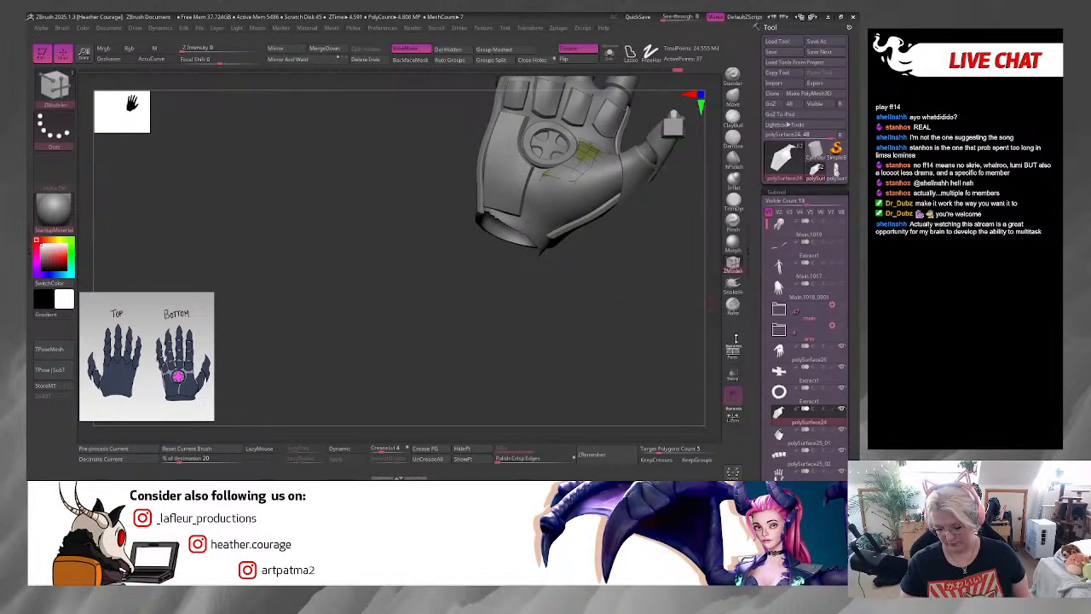
left_click(734, 378)
left_click_drag(695, 358, 649, 300)
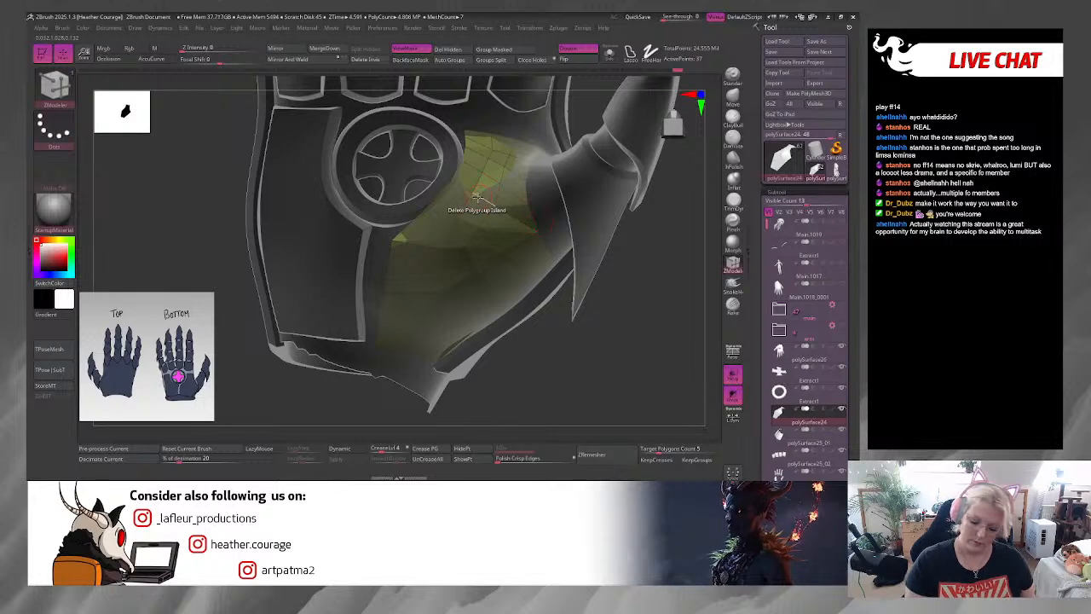
Step: Choose the Move Topological brush, adjust its draw size, and pull the plate surface's upper thumb-side edge outward
key("space")
key("b")
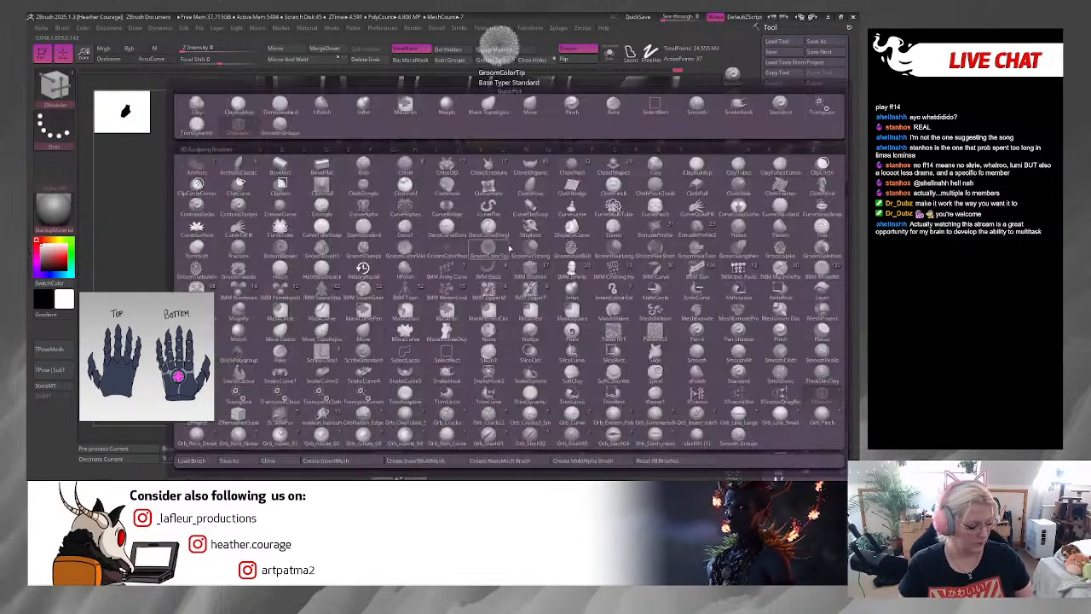
key("m")
key("t")
key("space")
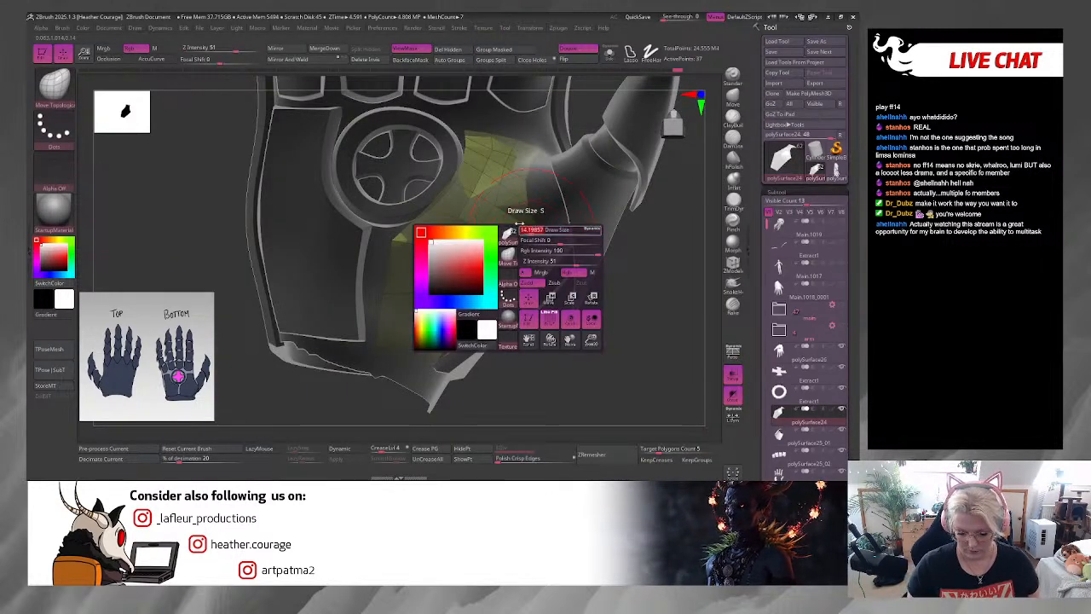
right_click_drag(490, 247, 562, 290)
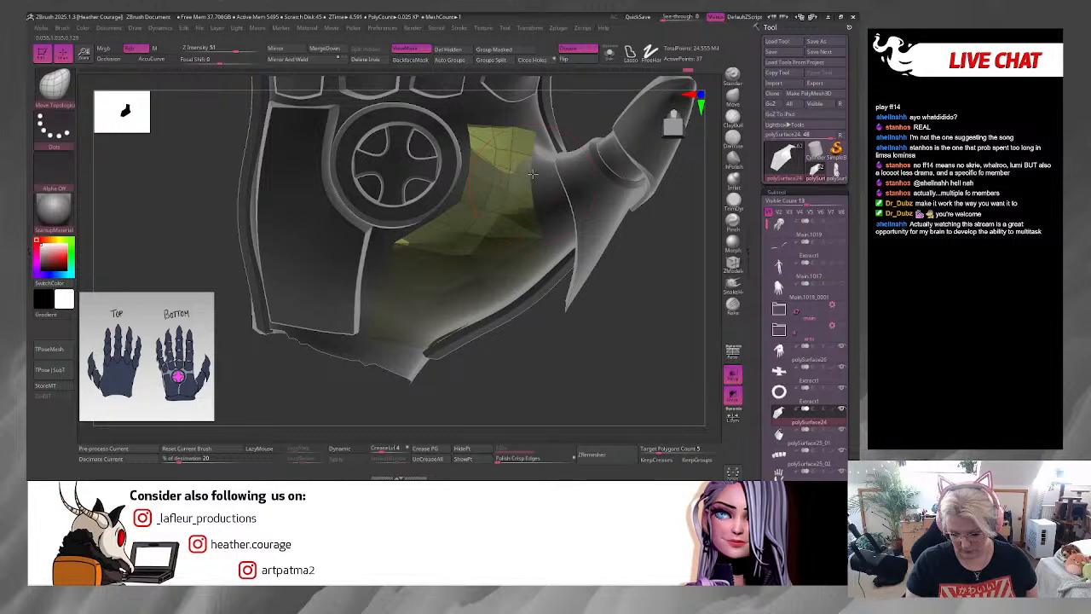
Step: Shape the plate surface's upper edge and thumb-side corner to fit between the palm ring and the thumb base
key("space")
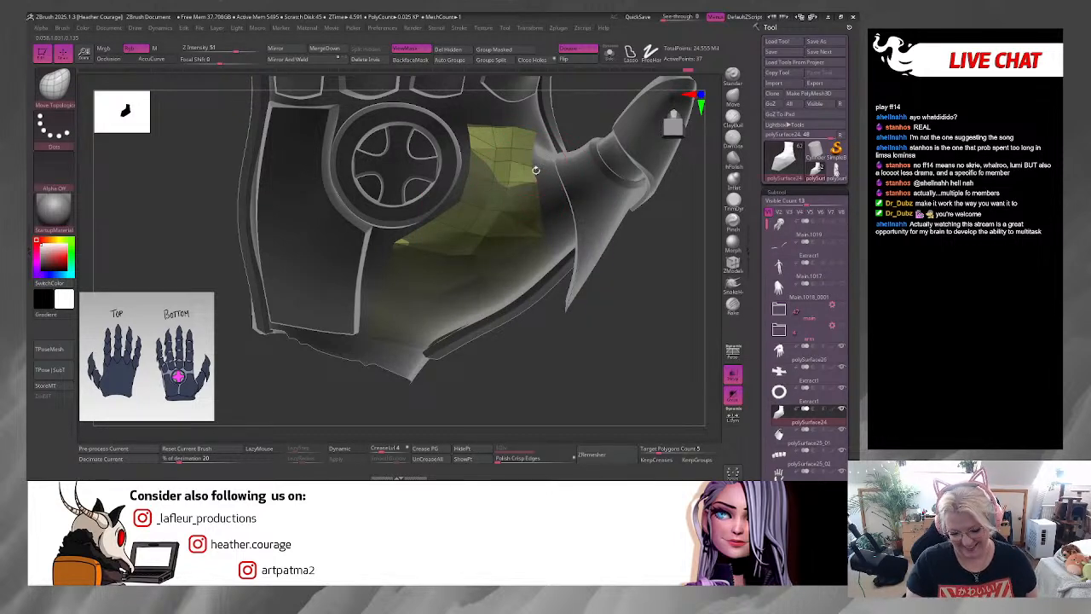
right_click_drag(548, 243, 542, 259)
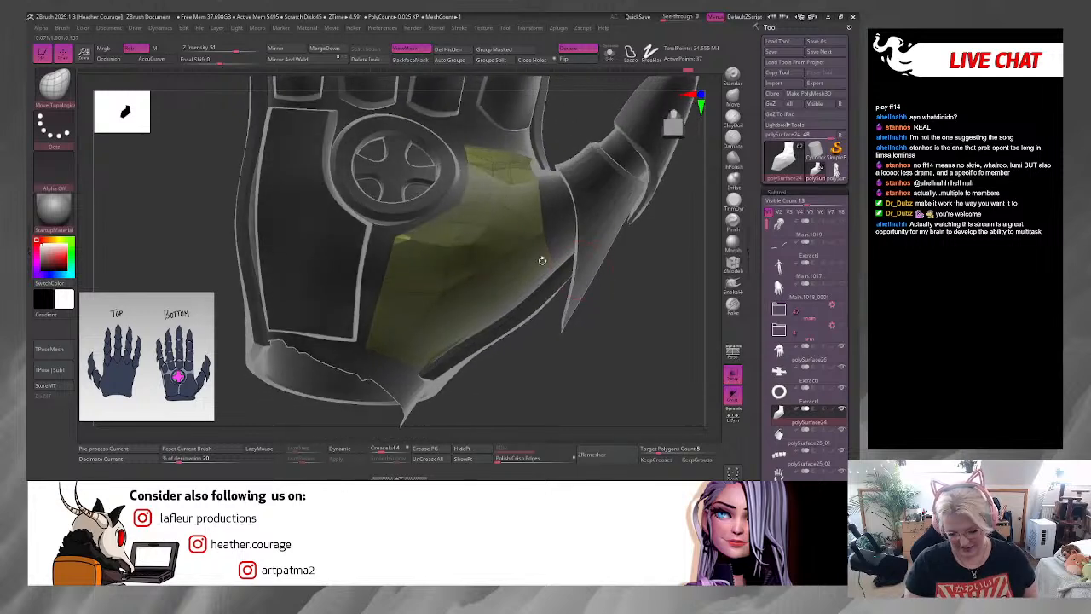
right_click_drag(525, 214, 588, 306)
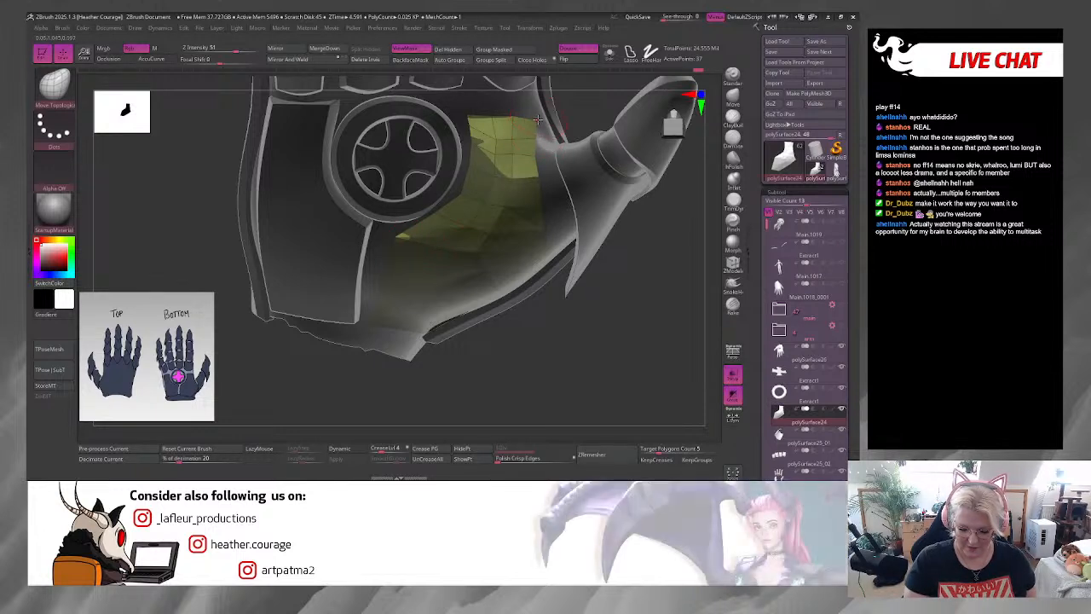
right_click_drag(502, 108, 501, 110)
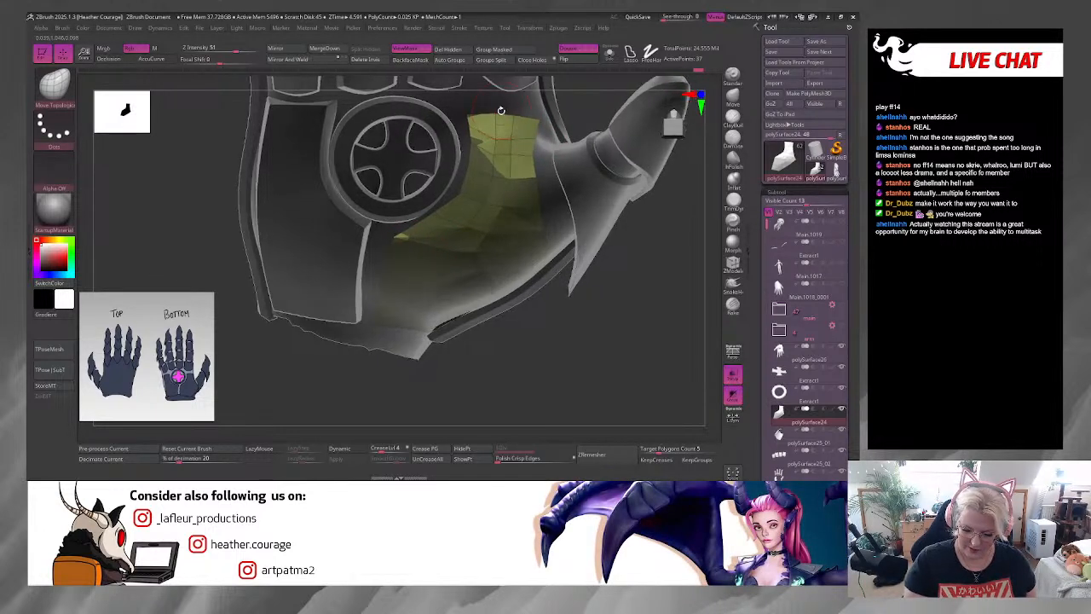
right_click_drag(600, 158, 546, 262)
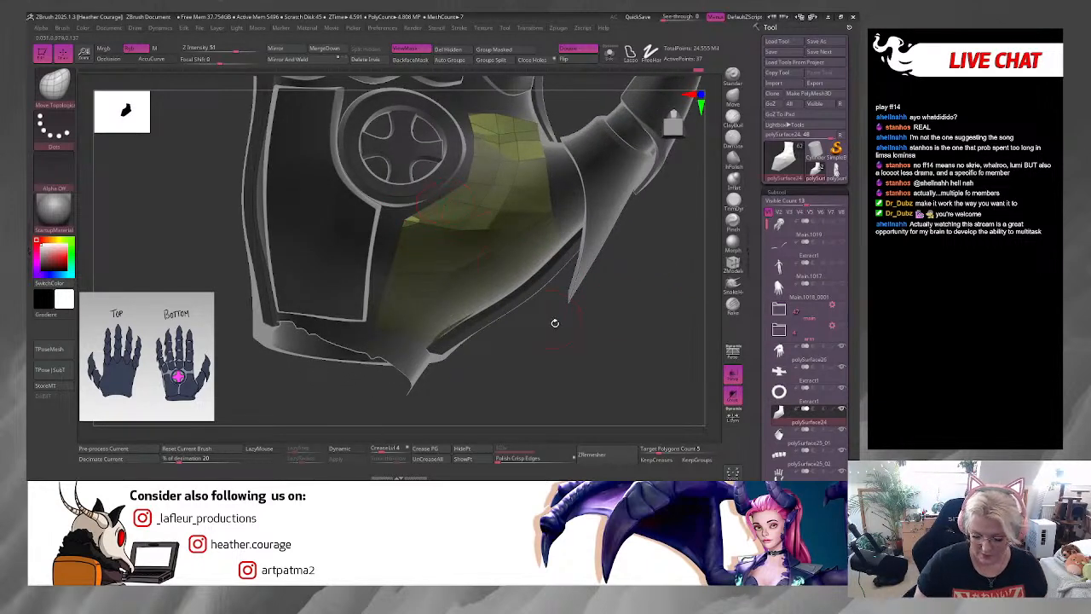
Step: Choose the ZModeler brush, set the point action to Stitch Two Points, and merge the surplus points in the middle of the plate surface
mouse_move(555, 323)
right_mouse_down()
mouse_move(555, 340)
mouse_move(592, 311)
mouse_move(623, 308)
mouse_move(506, 231)
right_mouse_up()
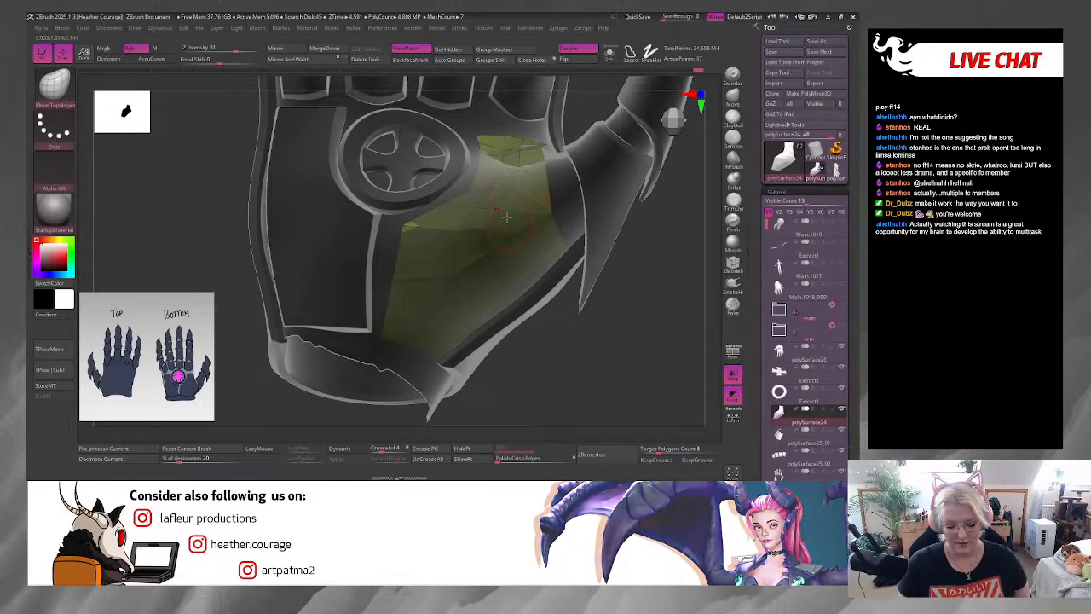
left_click_drag(600, 319, 602, 347)
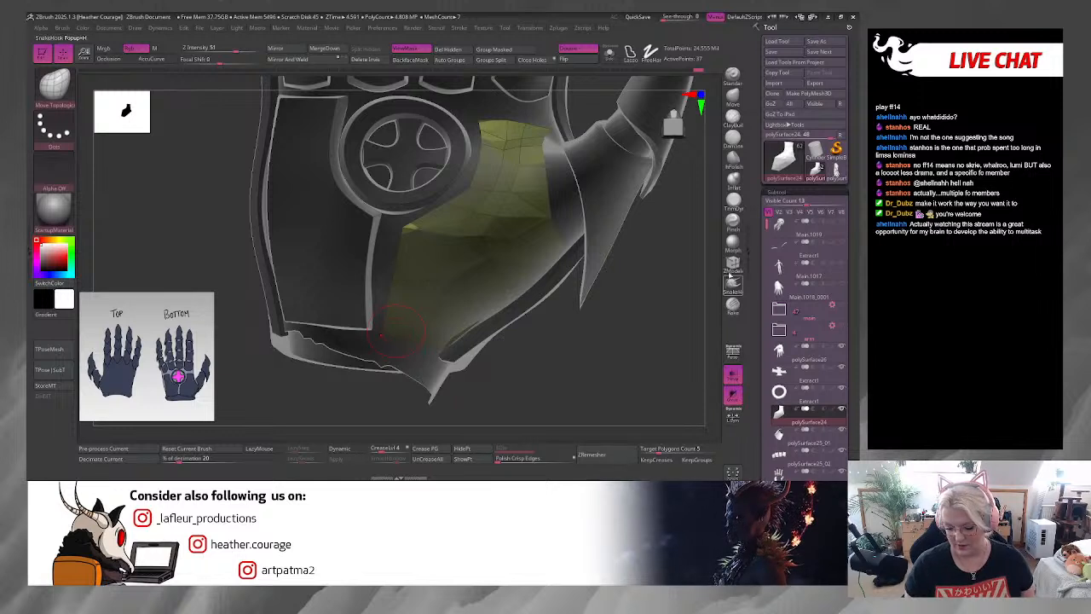
left_click(732, 264)
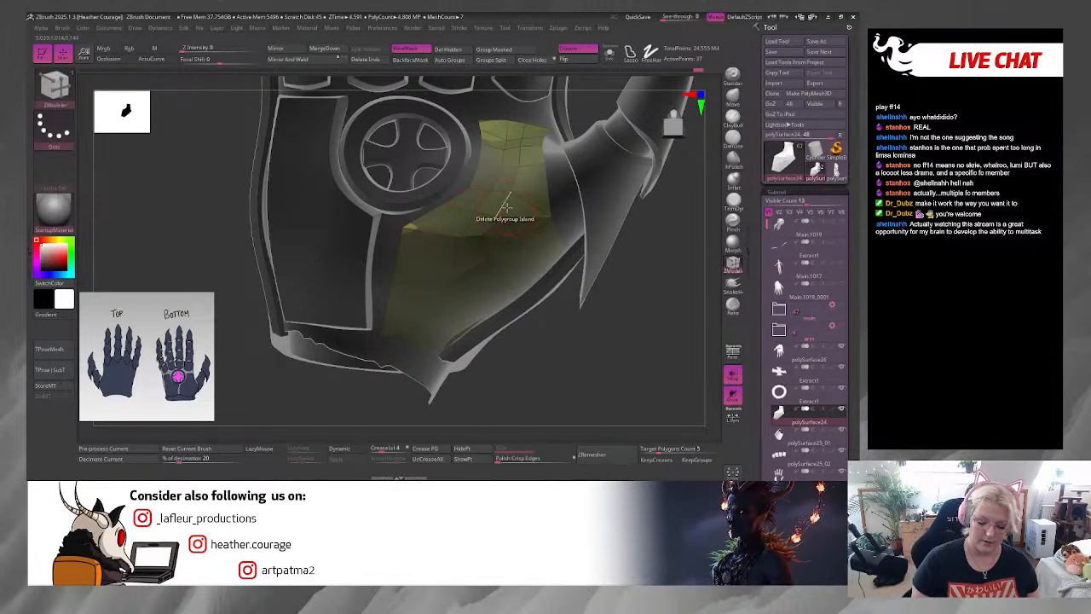
key("space")
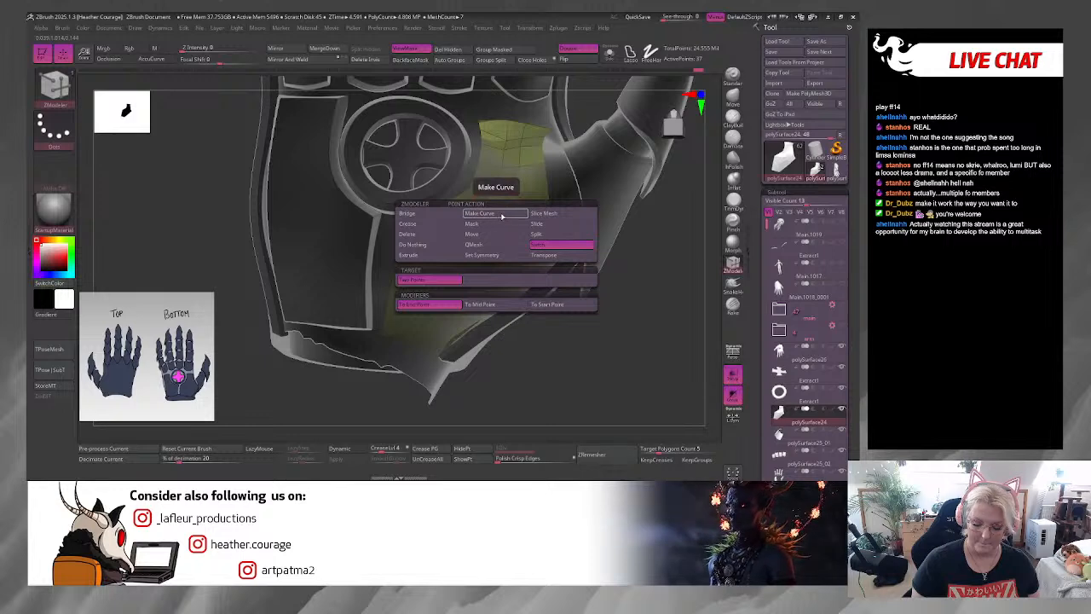
left_click(502, 217)
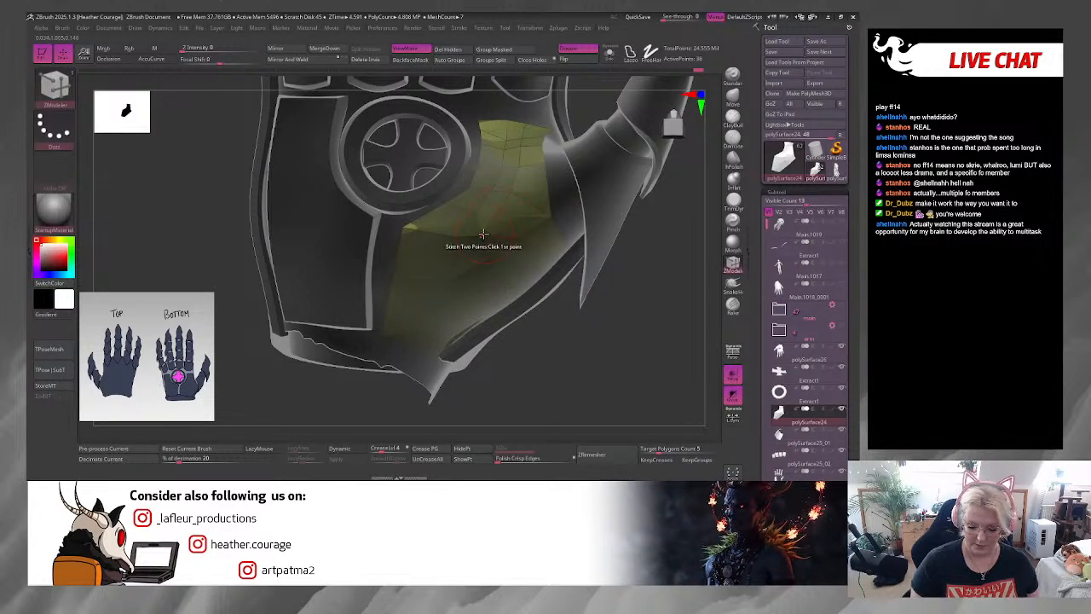
right_click_drag(509, 249, 477, 286)
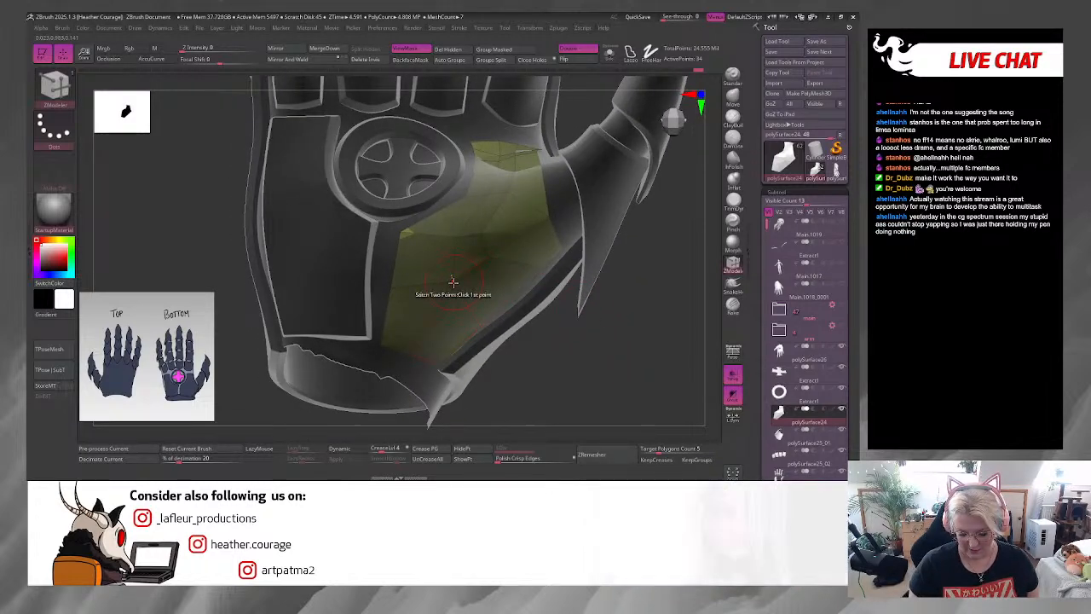
key("space")
left_click(550, 275)
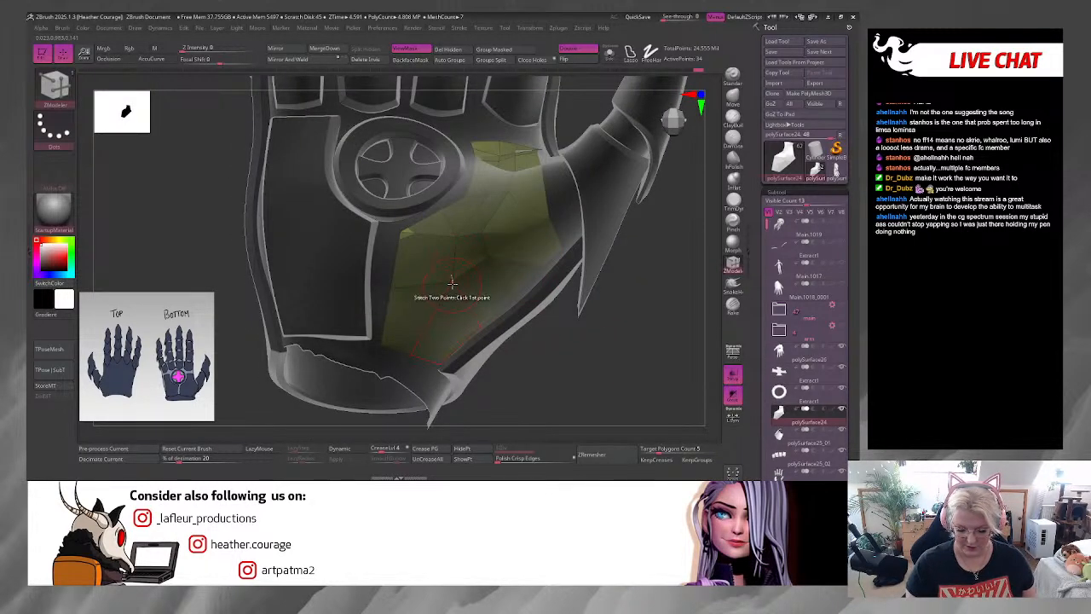
right_click_drag(494, 280, 613, 241)
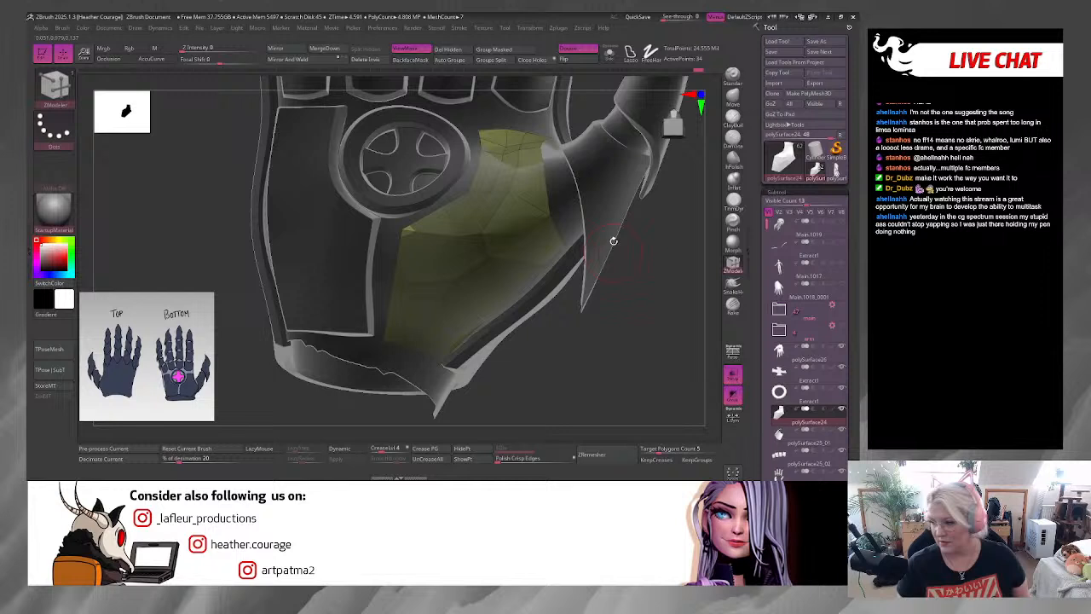
Step: Isolate the plate surface in Solo mode, set the ZModeler point action to Move, and adjust the surface's middle points
left_click(610, 58)
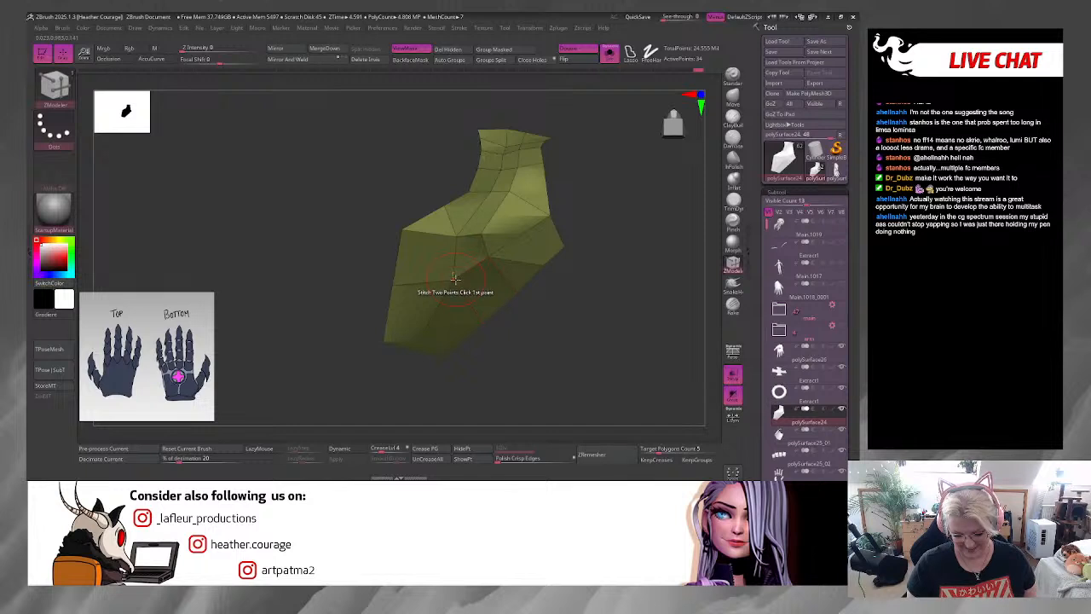
key("space")
left_click(439, 300)
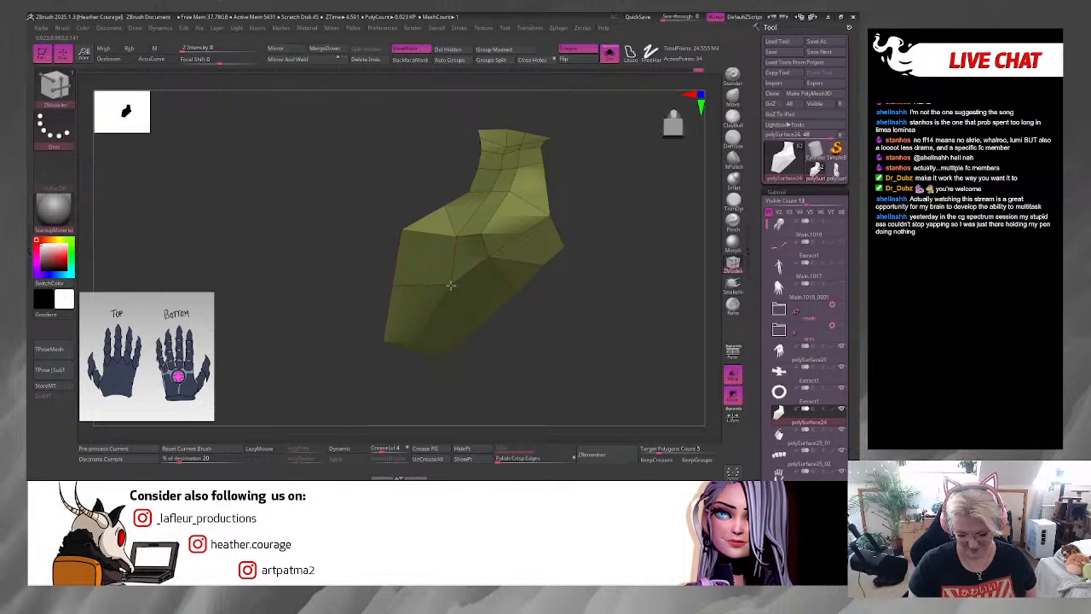
left_click_drag(557, 318, 464, 245)
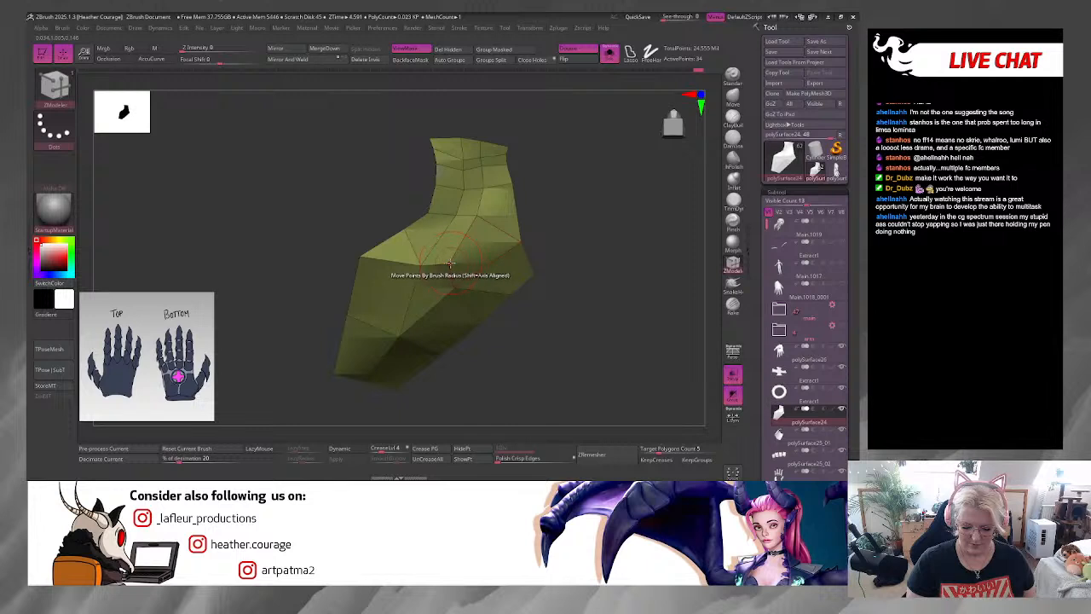
Step: Set the point action back to Stitch Two Points and merge neighbouring points along the surface's thumb-side edge
key("space")
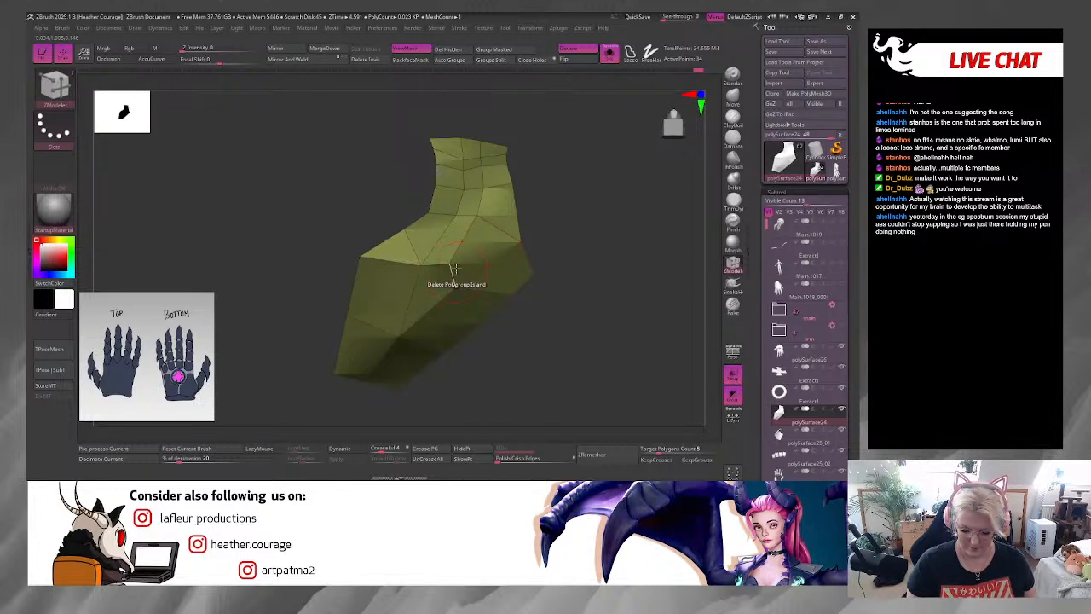
mouse_move(565, 234)
left_mouse_down()
mouse_move(582, 192)
mouse_move(564, 243)
left_mouse_up()
left_click(521, 242)
left_click(520, 242)
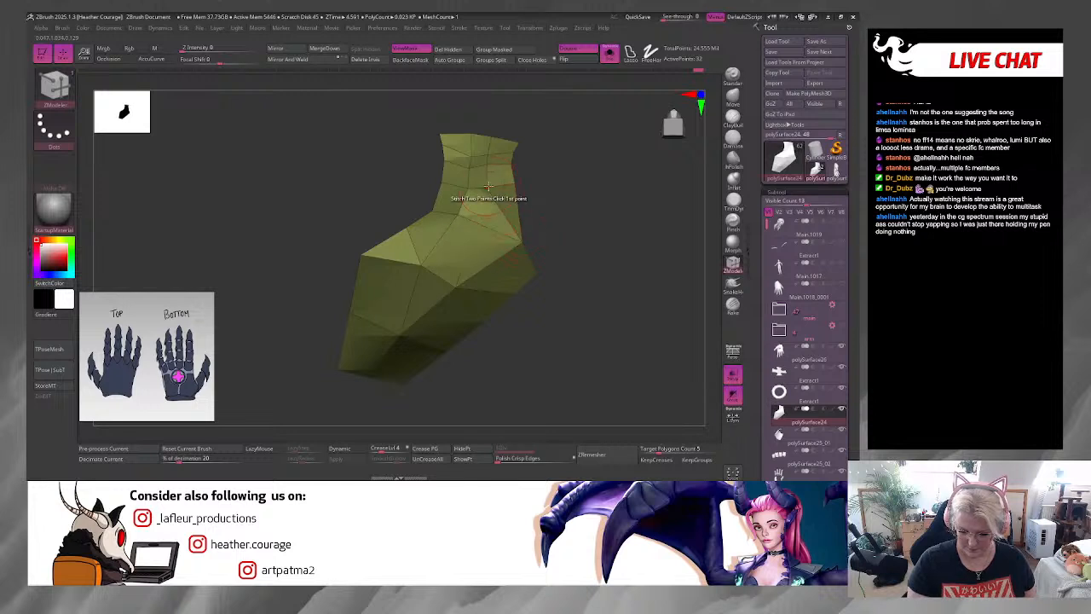
left_click(513, 185)
left_click(511, 159)
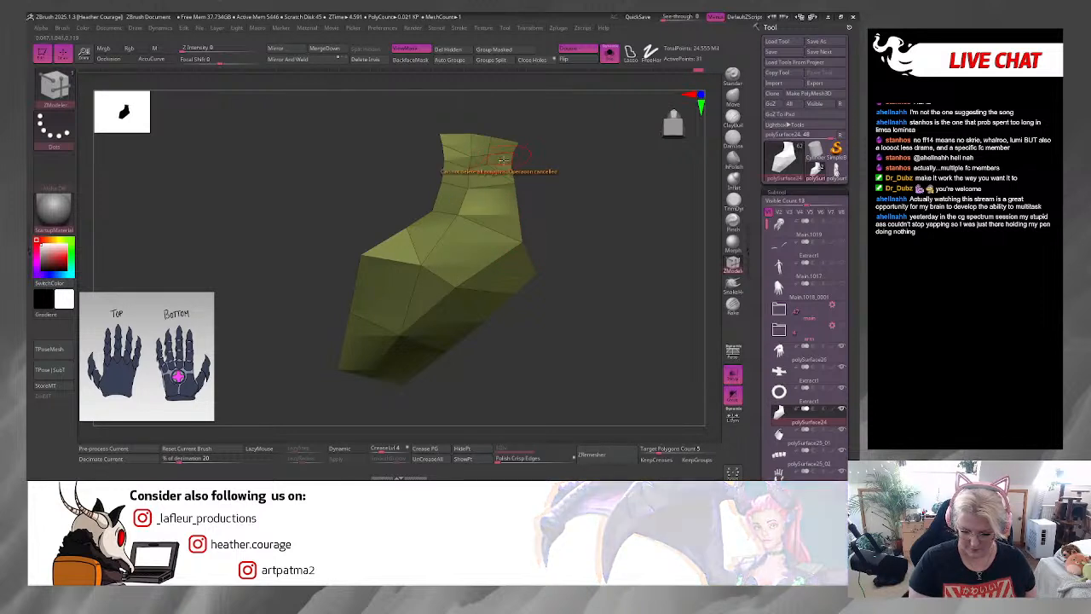
Step: Stitch the surplus points on the surface's upper end and its palm-ring side to simplify the polygon flow
left_click_drag(550, 173, 574, 240)
left_click(522, 169)
left_click(486, 141)
left_click(519, 140)
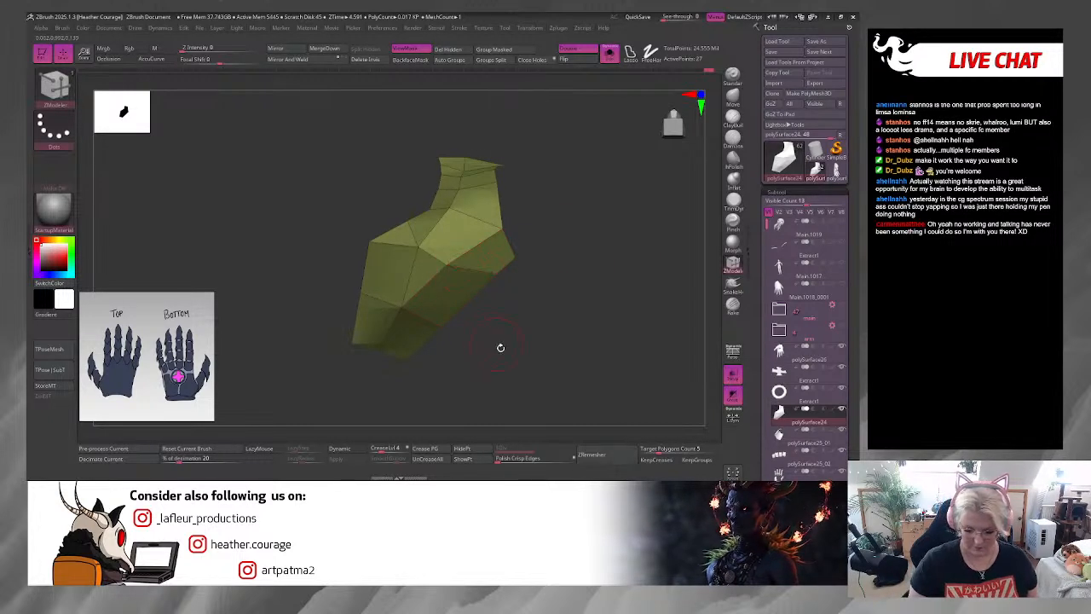
left_click_drag(500, 348, 504, 336)
left_click(408, 219)
left_click(373, 241)
Step: Set the ZModeler edge action to Insert with Single EdgeLoop and remove an extra edge loop near the surface's upper end
key("space")
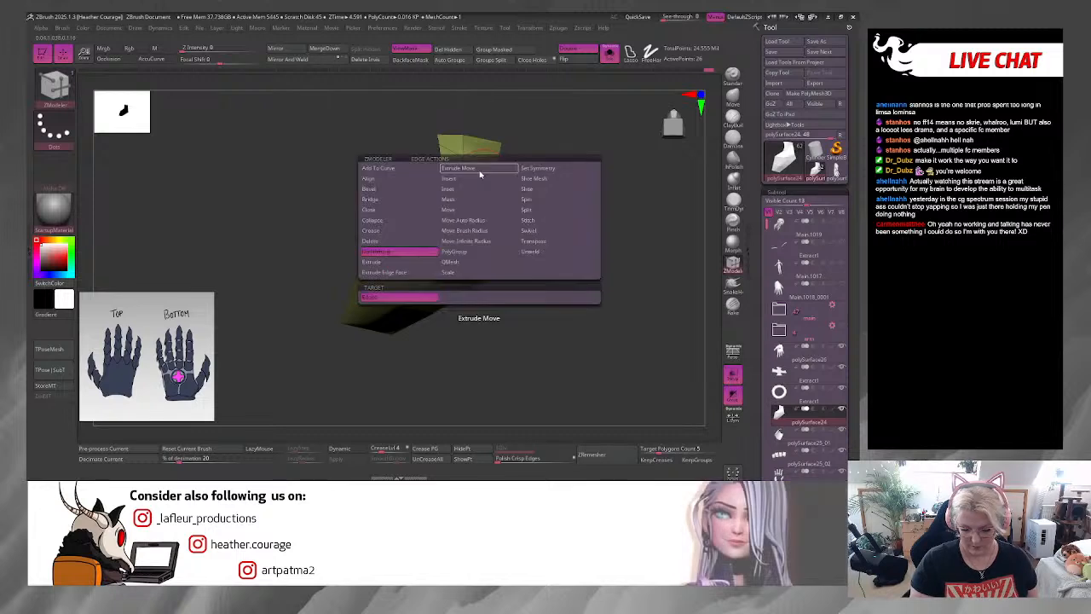
left_click(474, 179)
left_click_drag(539, 186, 497, 187)
left_click(489, 157, "alt")
Step: Set the point action to Move and reposition the surface's points to even out its neck and middle polygons
key("space")
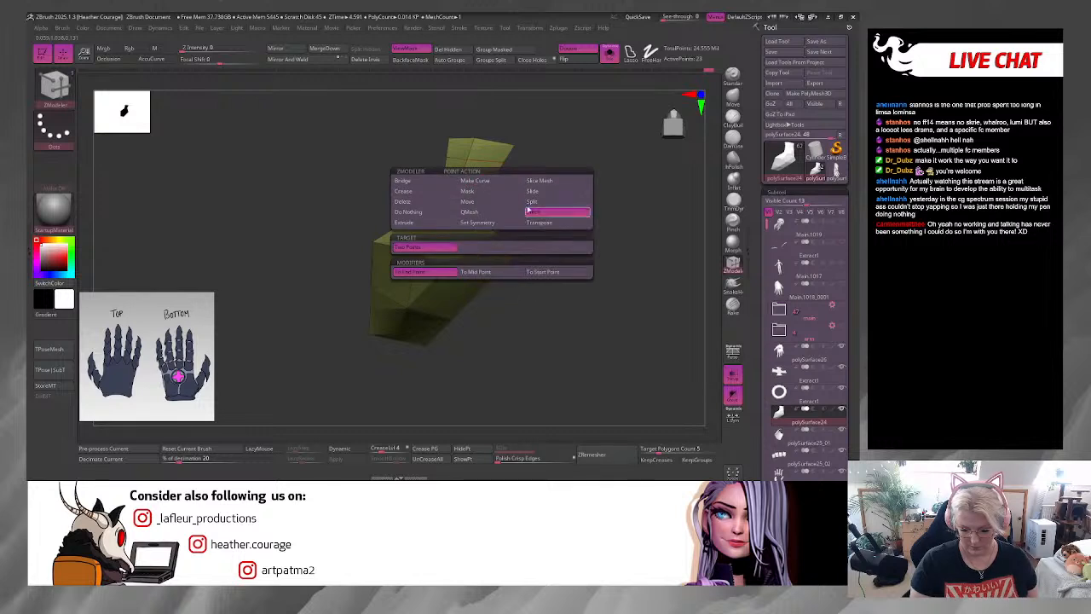
left_click(490, 207)
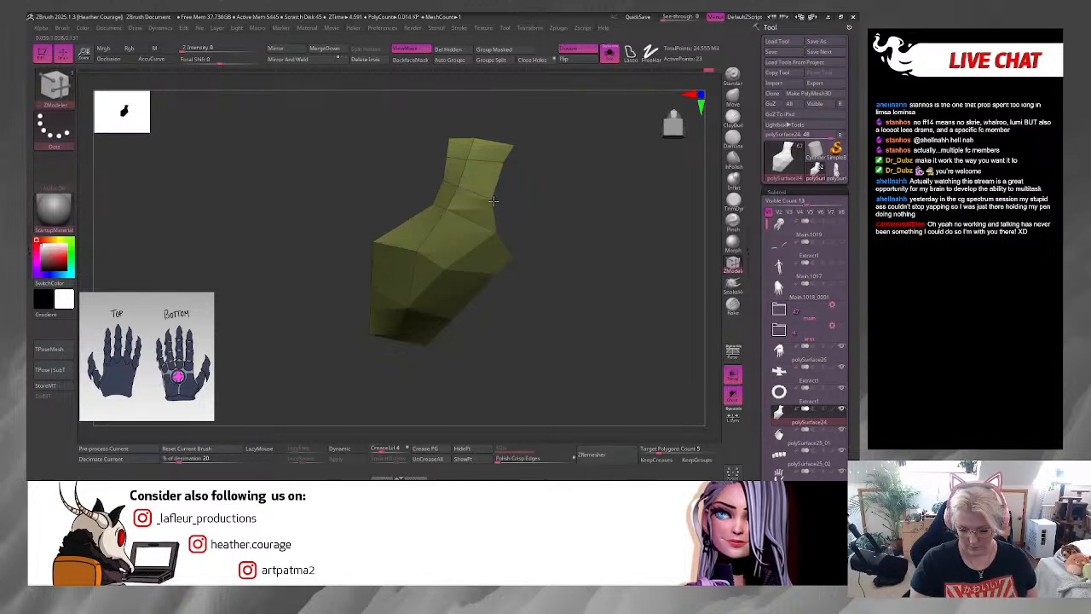
left_click_drag(493, 200, 536, 183)
right_click_drag(438, 226, 526, 217)
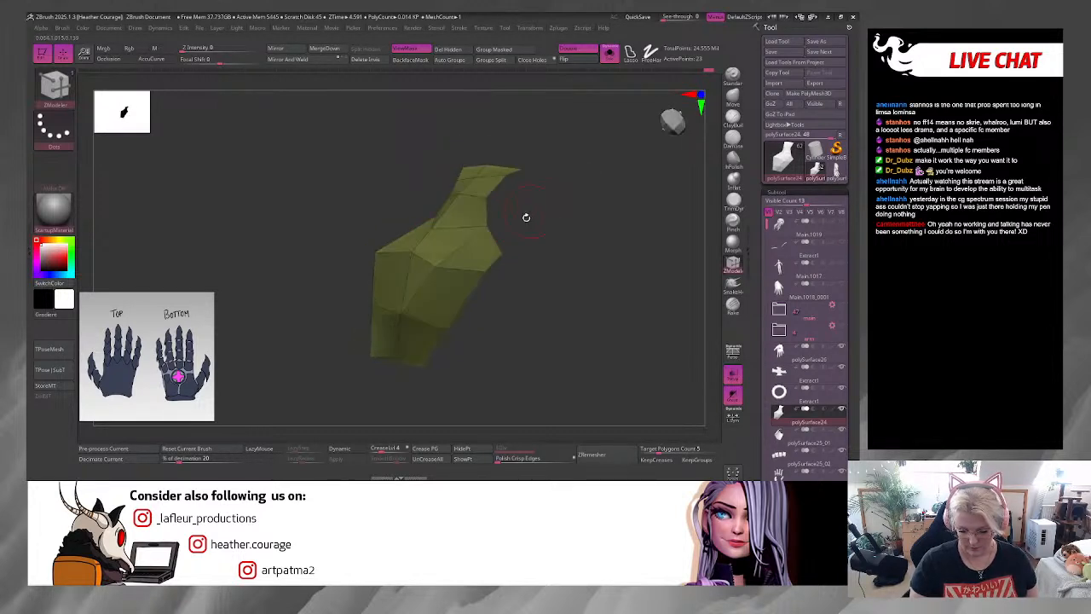
right_click_drag(429, 241, 477, 227)
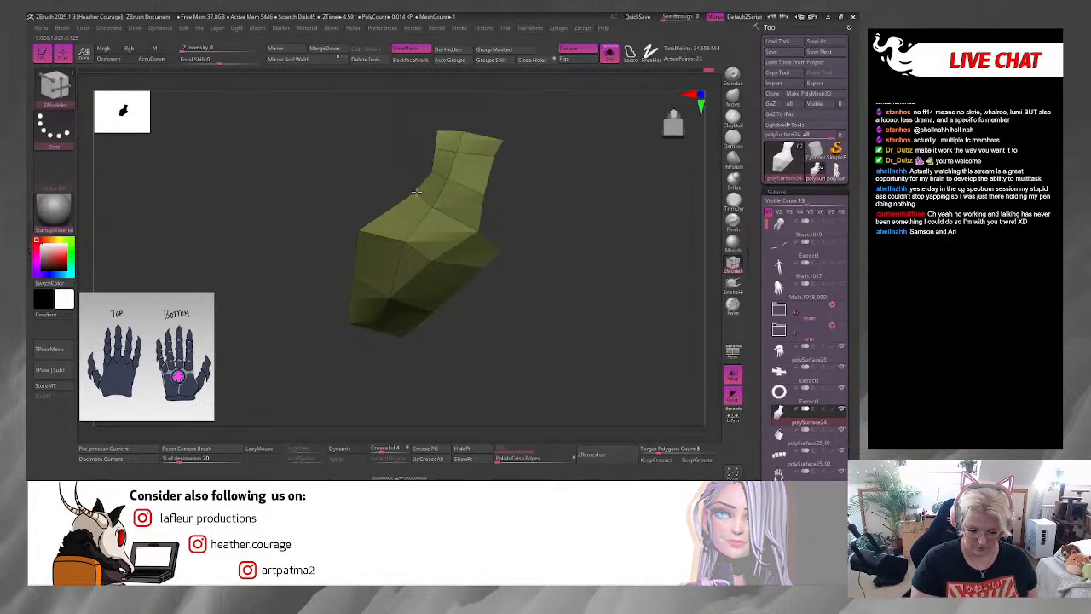
left_click_drag(505, 198, 524, 183)
mouse_move(504, 295)
left_mouse_down()
mouse_move(540, 293)
mouse_move(526, 281)
mouse_move(540, 304)
mouse_move(513, 287)
left_mouse_up()
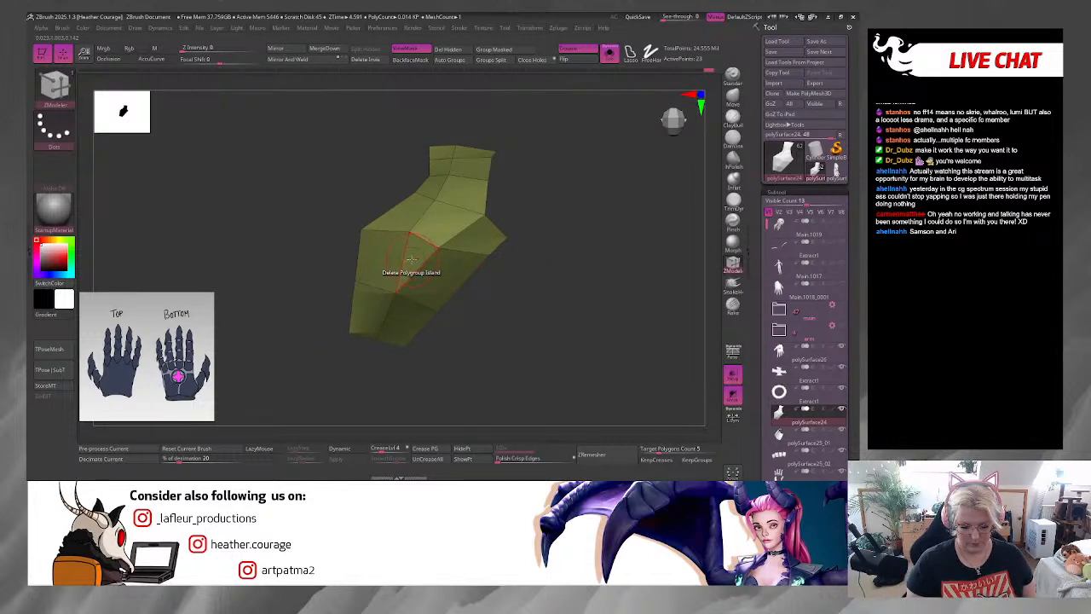
Step: Set the polygon action to Delete with A Single Poly and remove the uneven polygons in the surface's lower middle
key("space")
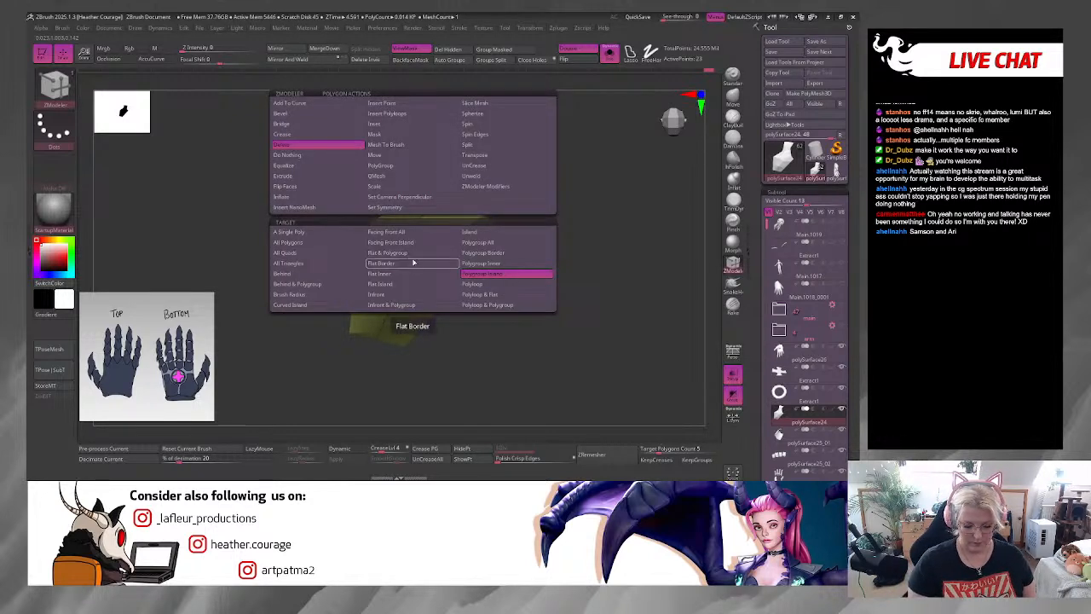
left_click(319, 233)
left_click(420, 256)
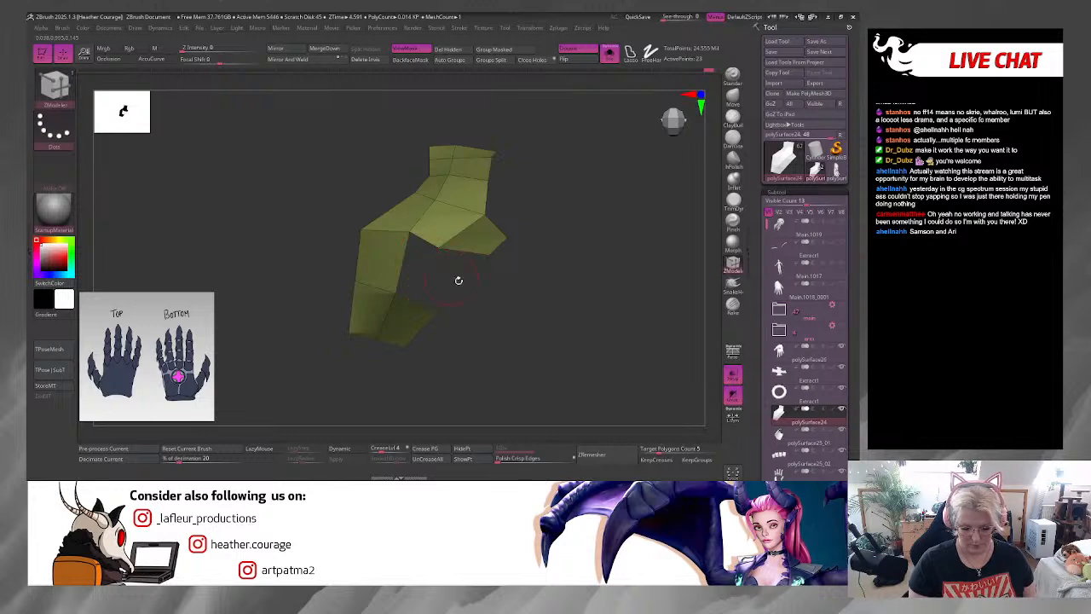
Step: Set the edge action to Bridge and fill the gap by bridging two pairs of opposite open edges
left_click_drag(524, 291, 506, 292)
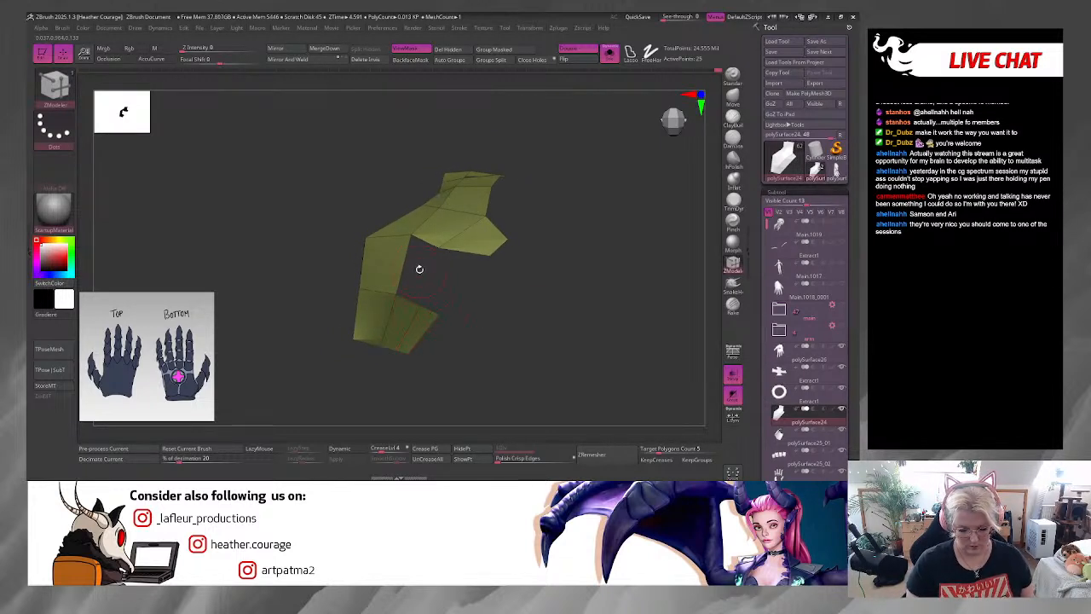
key("space")
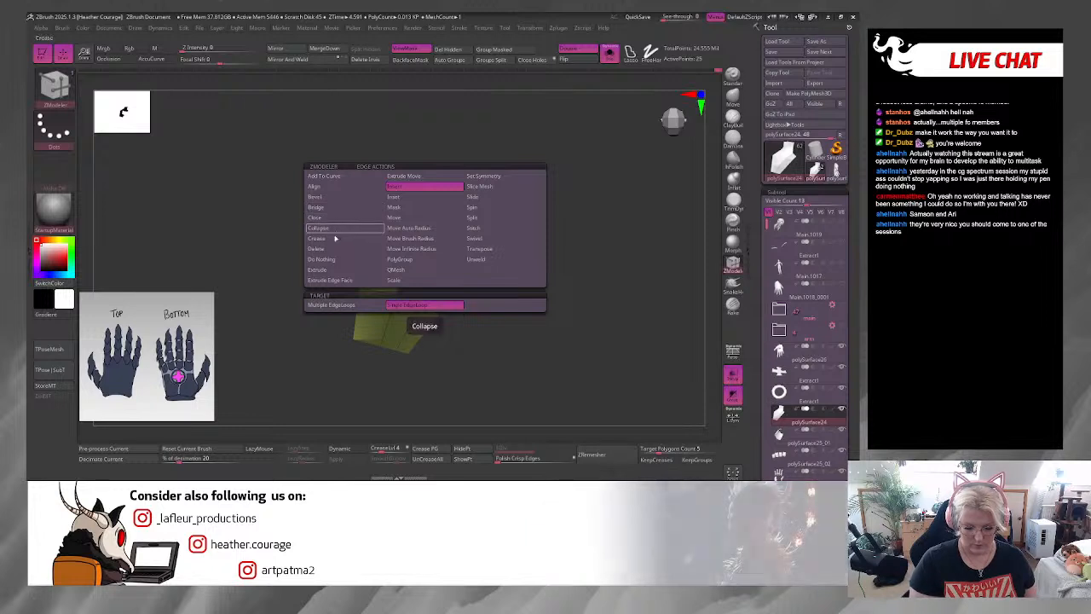
left_click(317, 208)
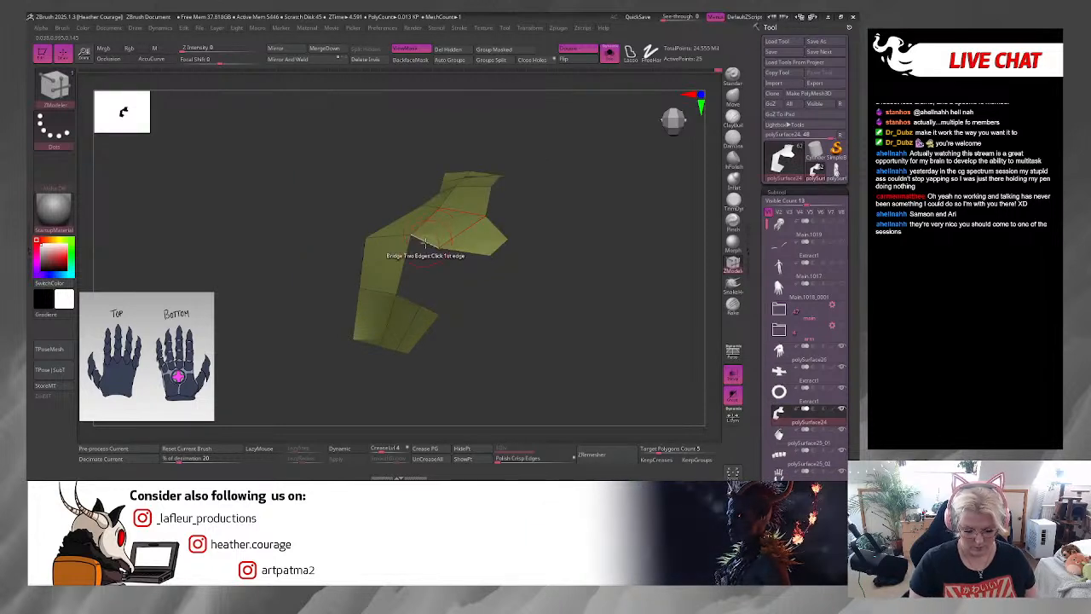
left_click(426, 244)
left_click(415, 305)
left_click(432, 314)
left_click(470, 251)
Step: Move the points around the red bridged polygons and the neck to even out the surface, undoing one misplaced move
left_click_drag(490, 320, 553, 324)
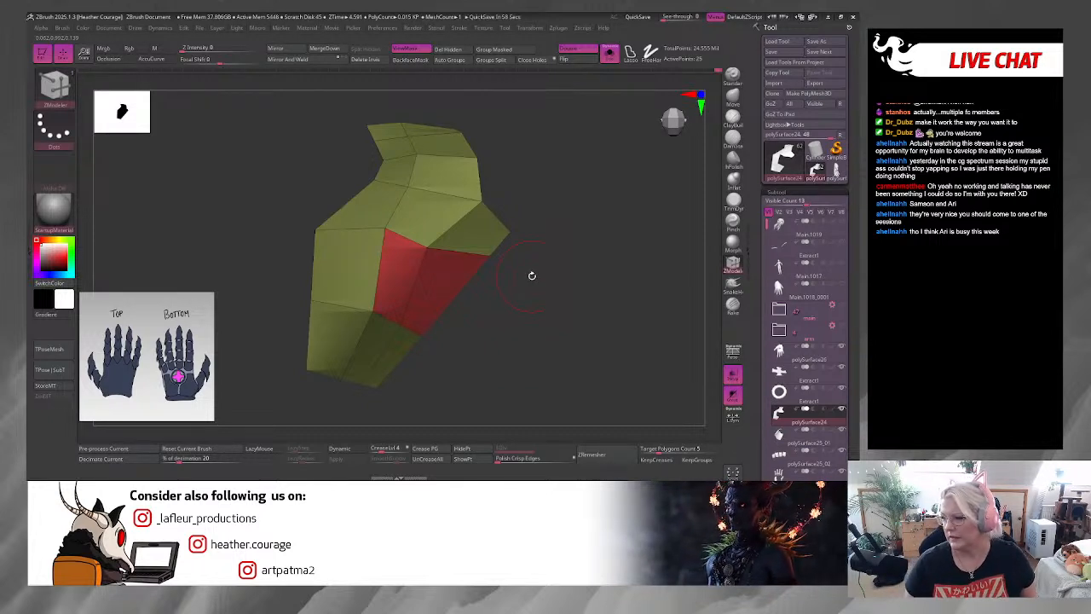
left_click_drag(531, 275, 559, 341)
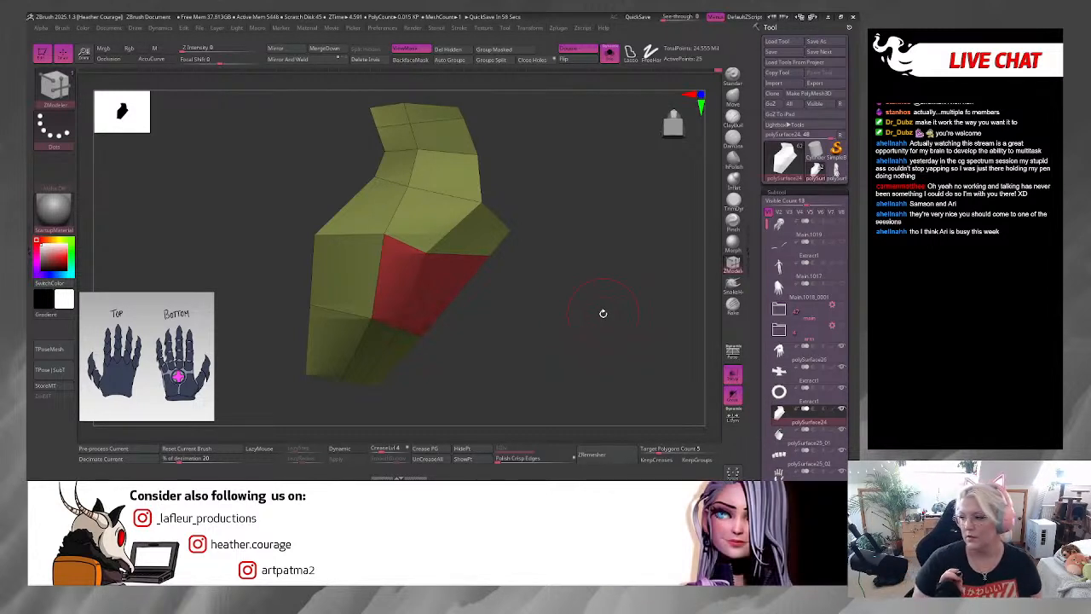
mouse_move(554, 327)
left_mouse_down()
mouse_move(546, 334)
mouse_move(555, 295)
mouse_move(537, 285)
left_mouse_up()
left_click_drag(421, 252, 440, 239)
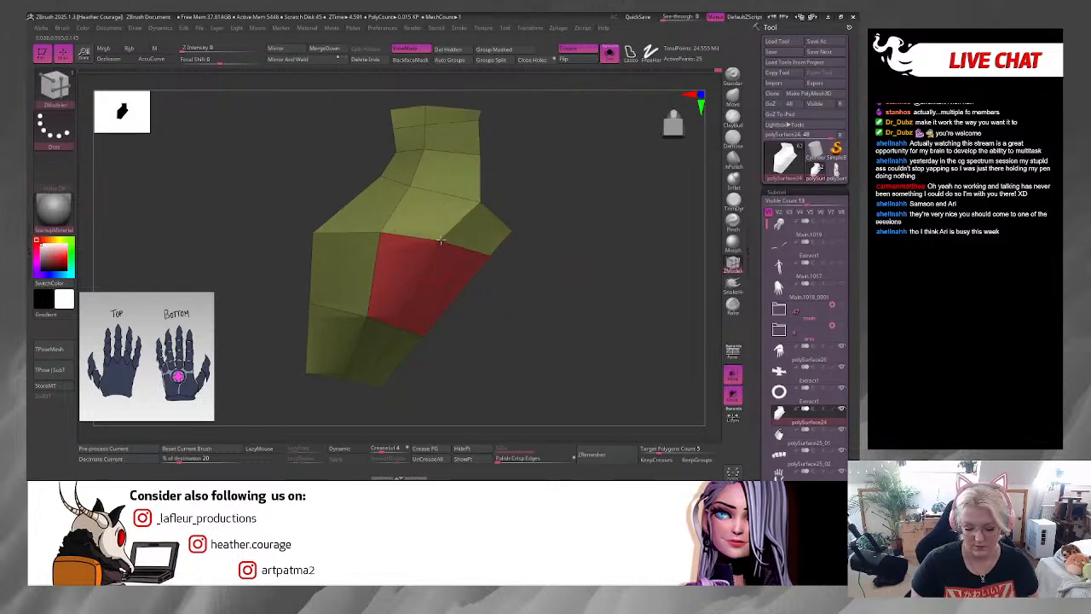
key("ctrl+z")
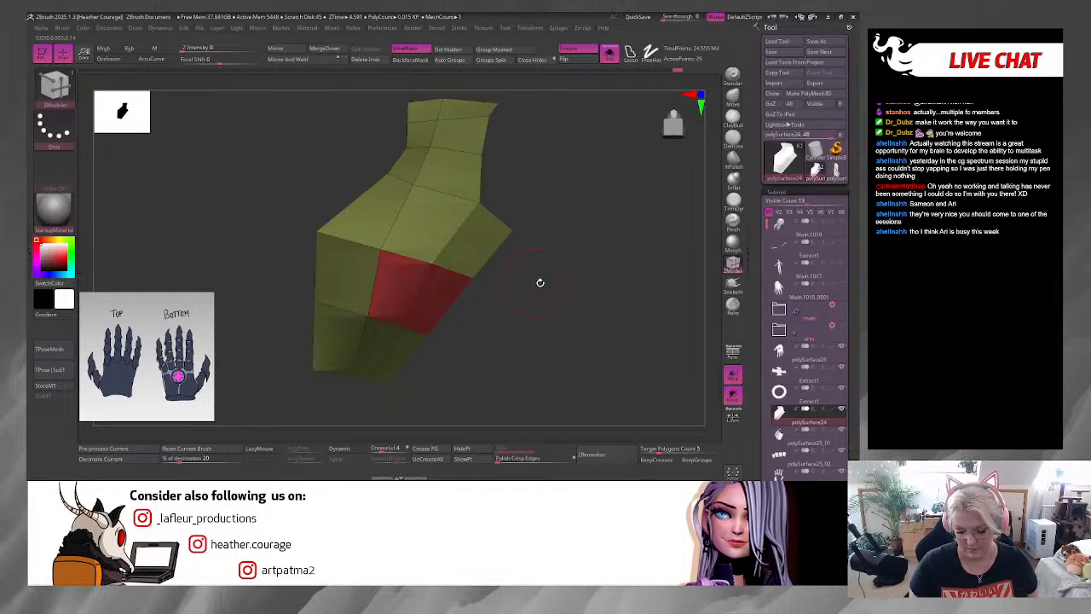
mouse_move(539, 282)
left_mouse_down()
mouse_move(514, 258)
mouse_move(528, 283)
mouse_move(511, 269)
left_mouse_up()
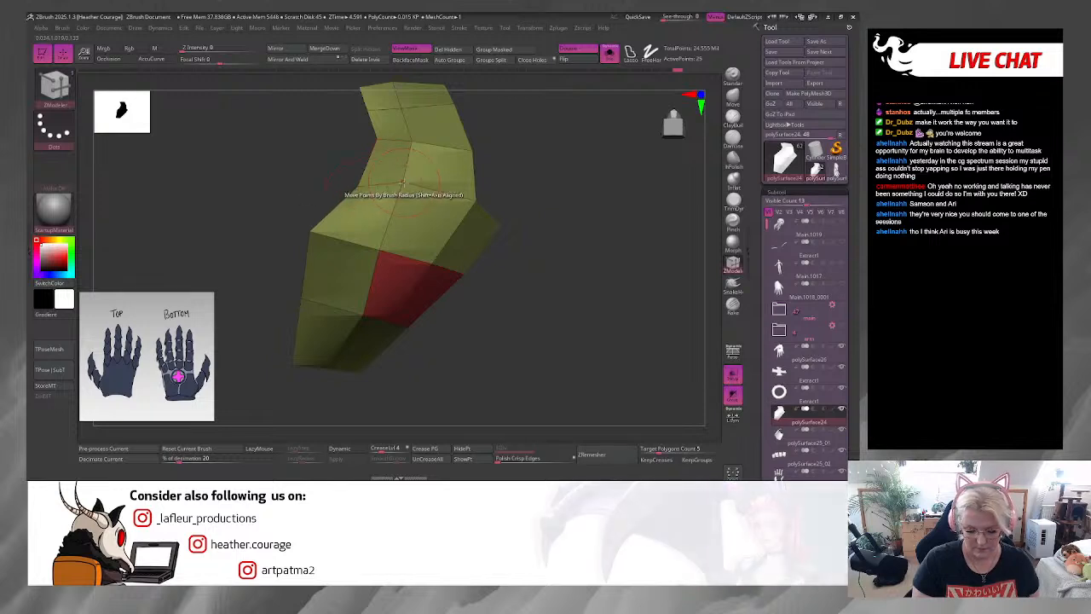
left_click_drag(404, 183, 399, 196)
left_click_drag(523, 210, 530, 209)
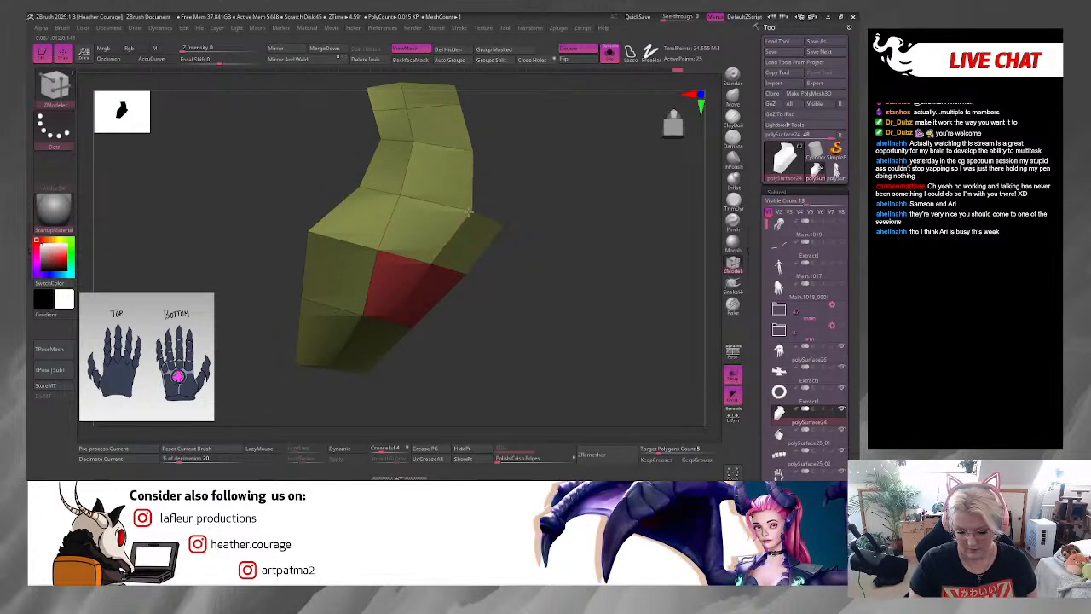
Step: Set the edge action to Insert, add an edge loop across the surface's neck, and adjust the thumb-side points there
key("space")
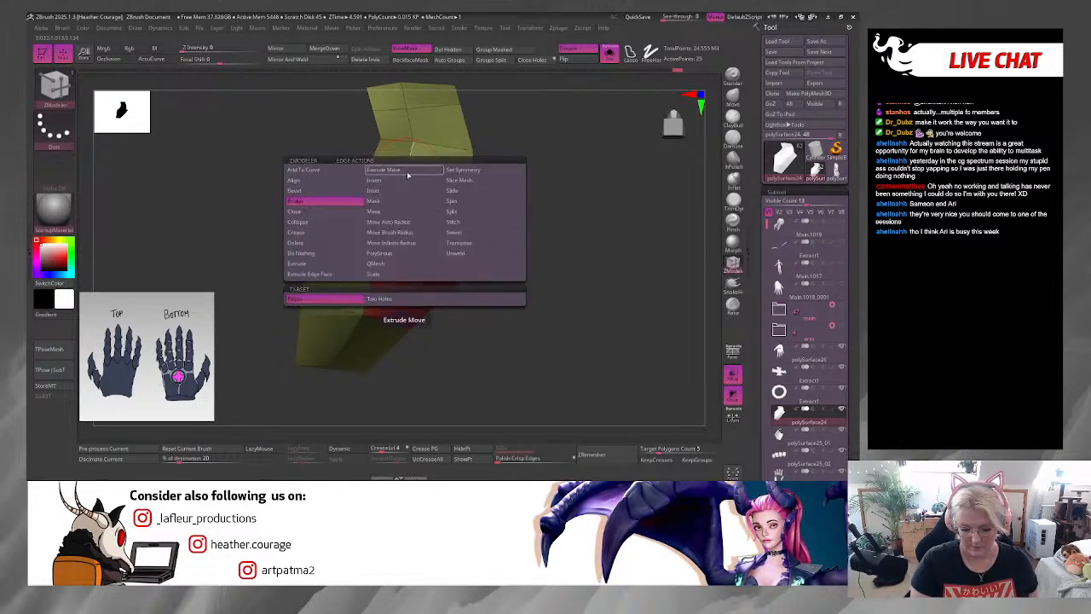
left_click(400, 181)
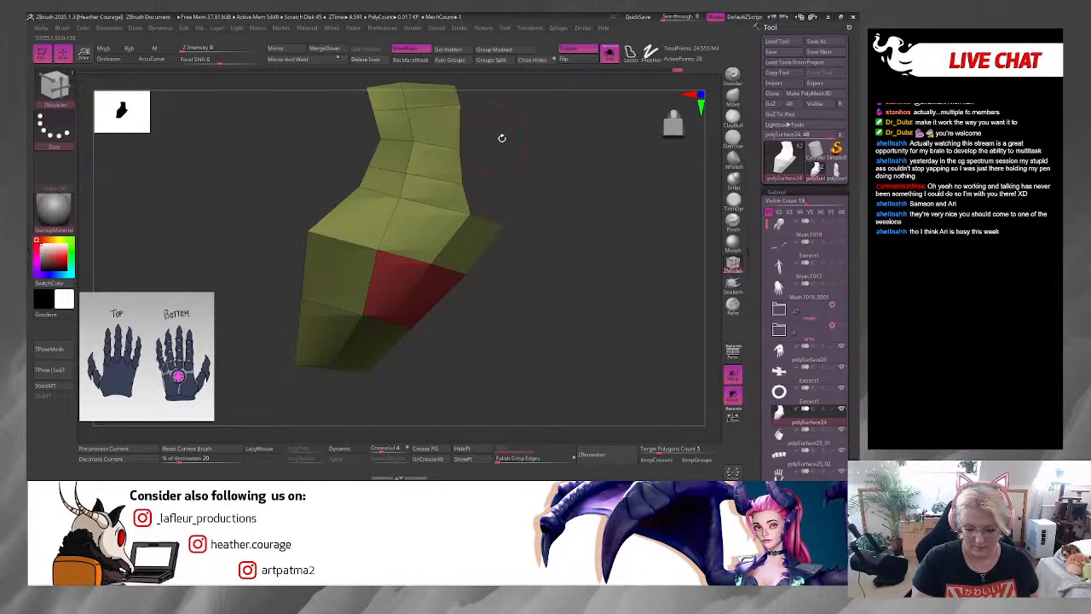
left_click_drag(502, 137, 451, 156)
left_click(446, 150)
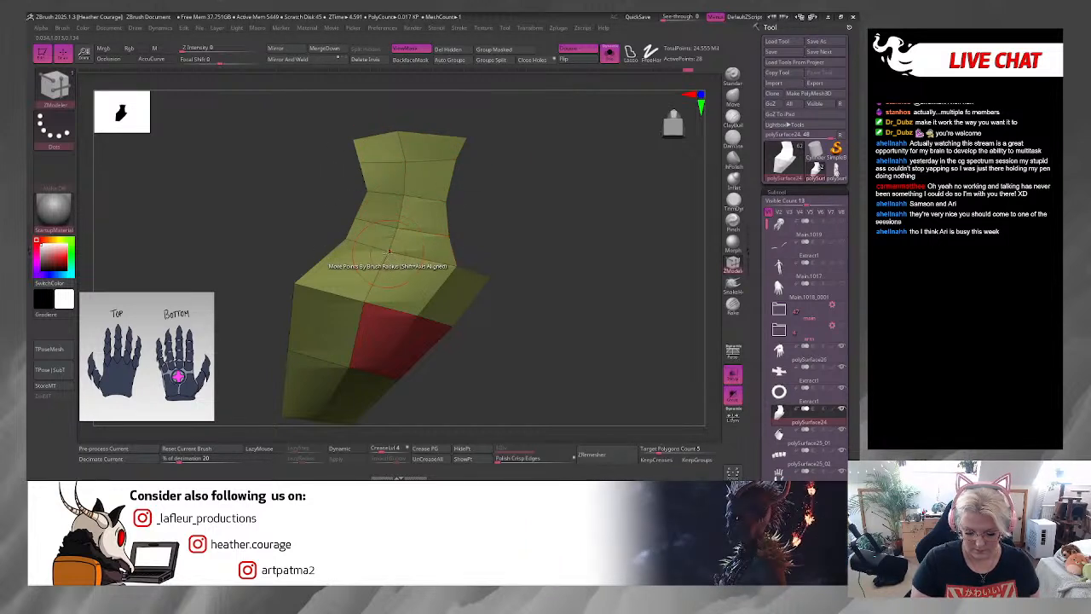
Step: Check how the rebuilt surface fits against the palm ring and thumb base with the hand shown, and isolate the surface again
left_click_drag(536, 294, 534, 215, "alt")
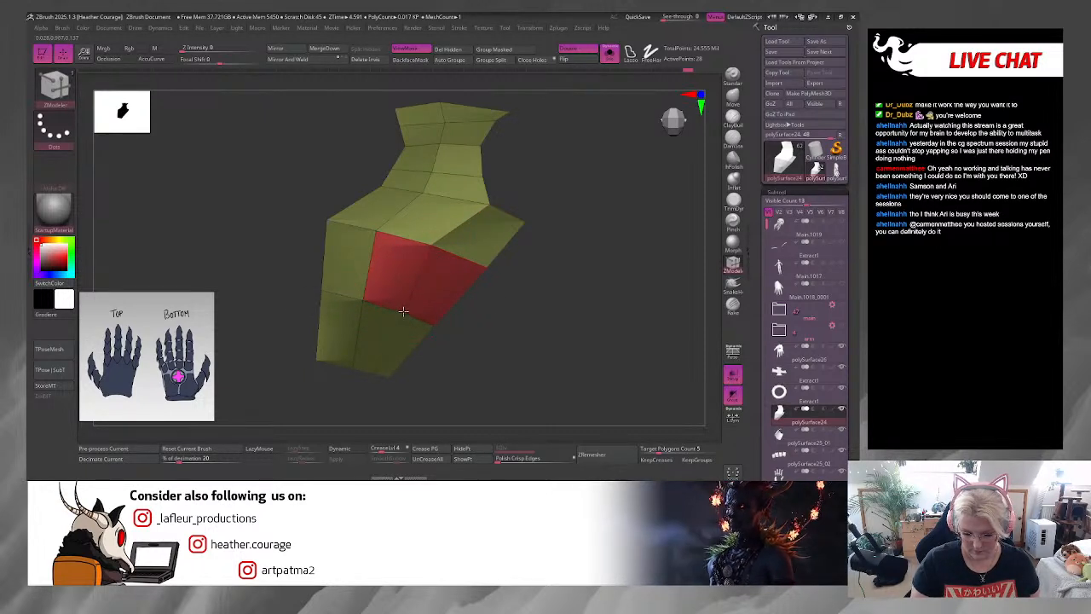
left_click_drag(545, 271, 542, 319)
left_click(610, 53)
left_click_drag(628, 316, 587, 322)
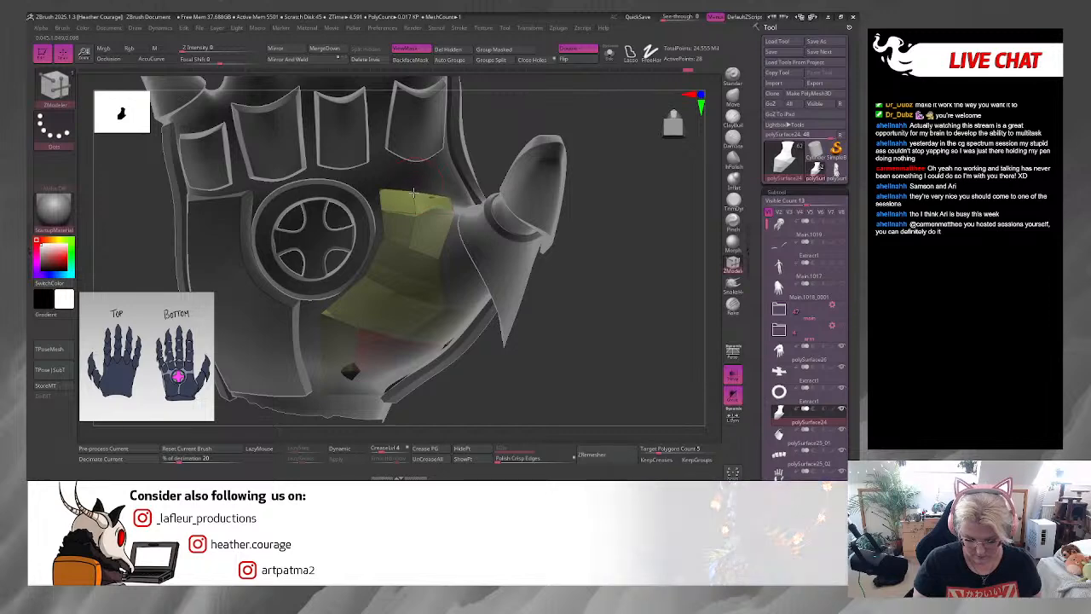
mouse_move(597, 213)
left_mouse_down()
mouse_move(601, 263)
mouse_move(595, 213)
left_mouse_up()
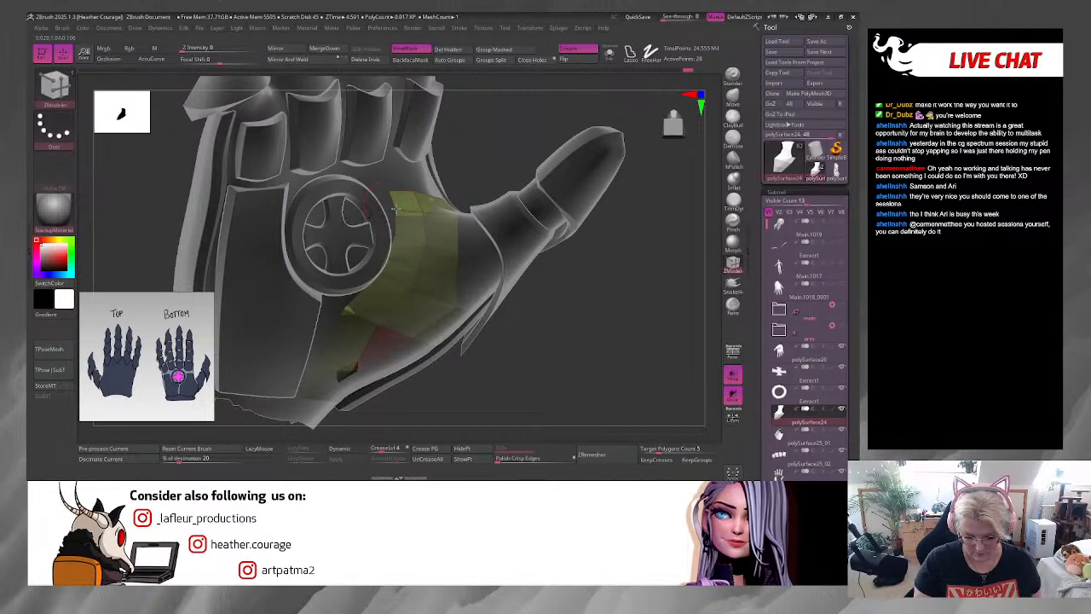
left_click_drag(540, 304, 546, 293)
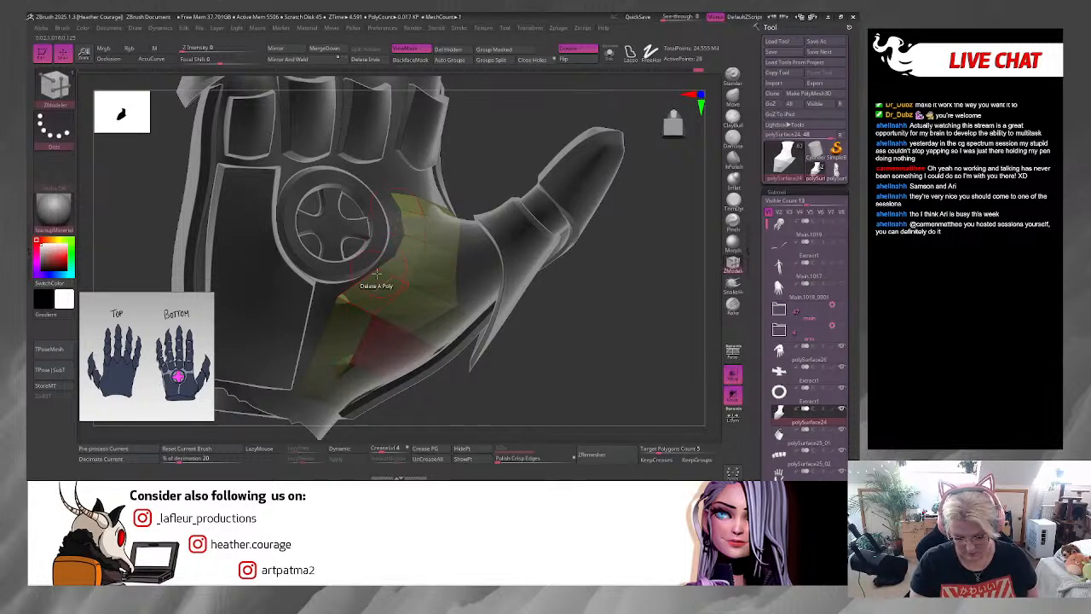
right_click_drag(394, 282, 474, 291)
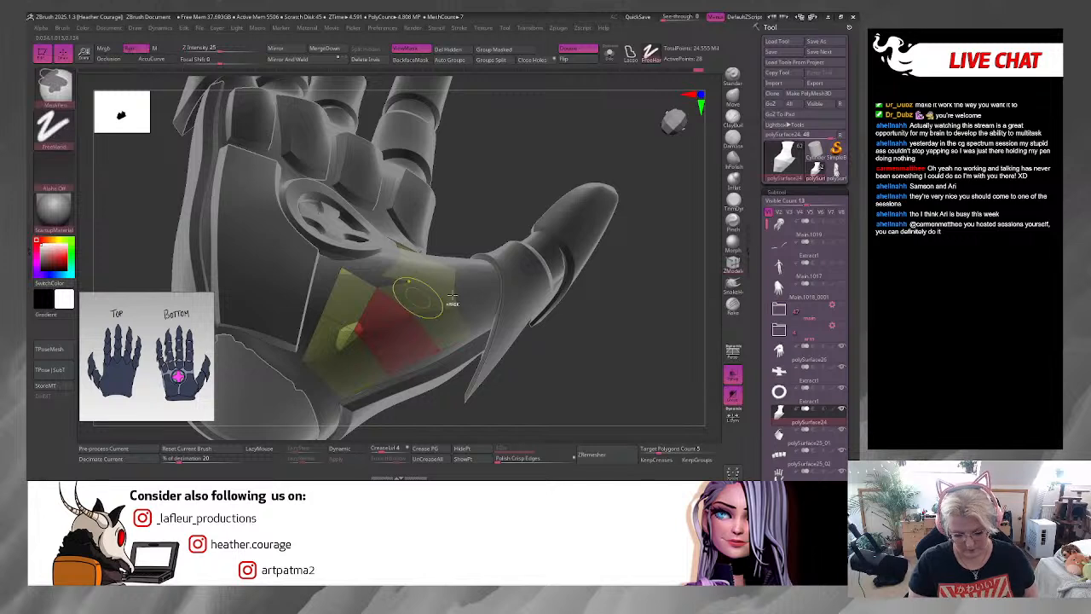
left_click(609, 54)
left_click_drag(576, 111, 597, 192)
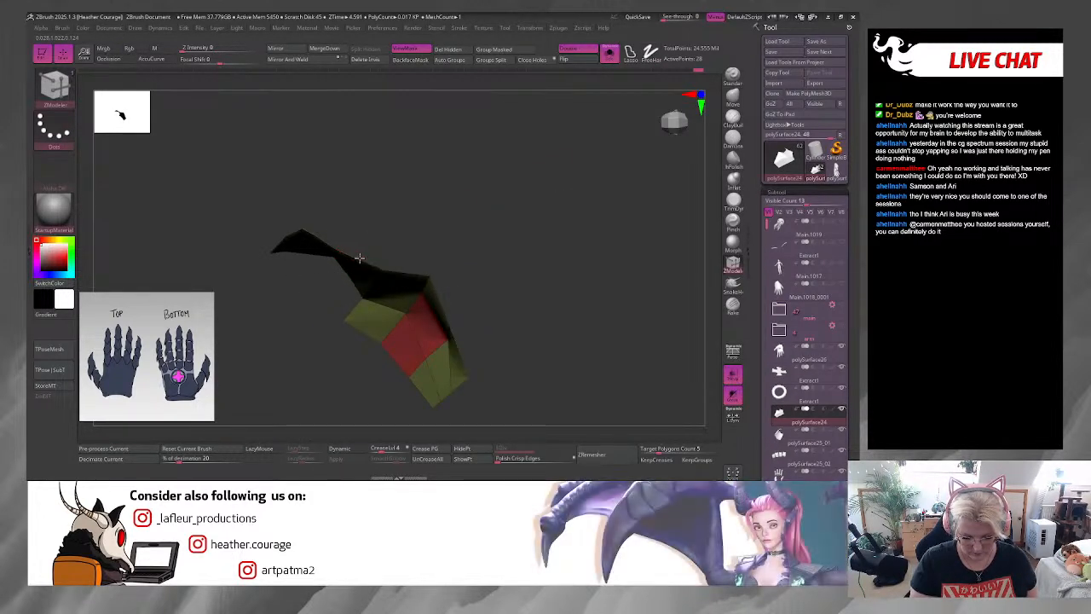
Step: Merge all polygons of the isolated surface into a single polygroup
right_click_drag(361, 259, 450, 437)
key("ctrl+w")
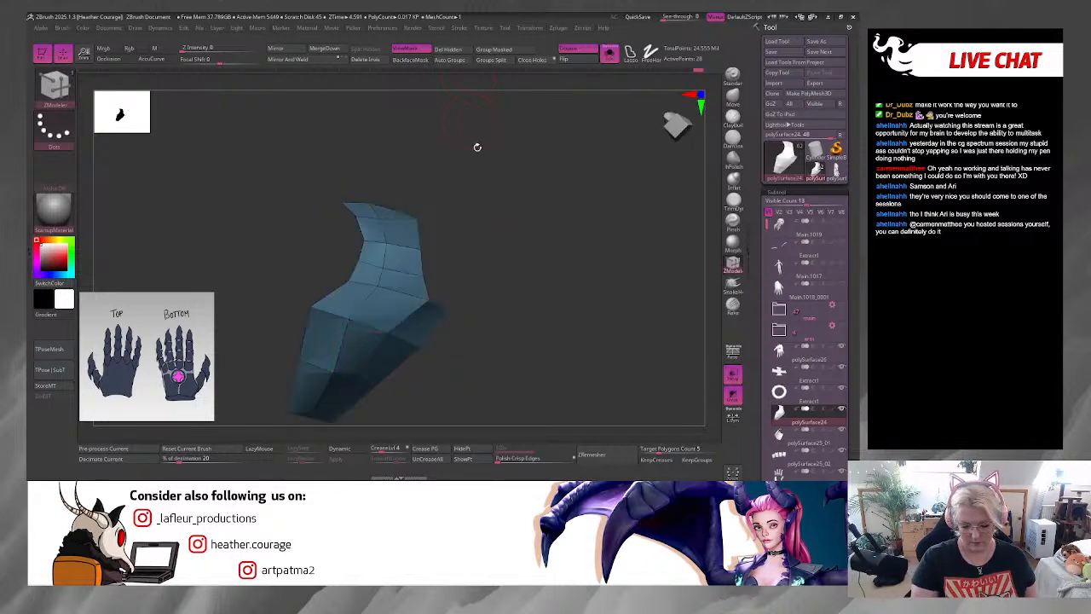
right_click_drag(539, 333, 495, 368)
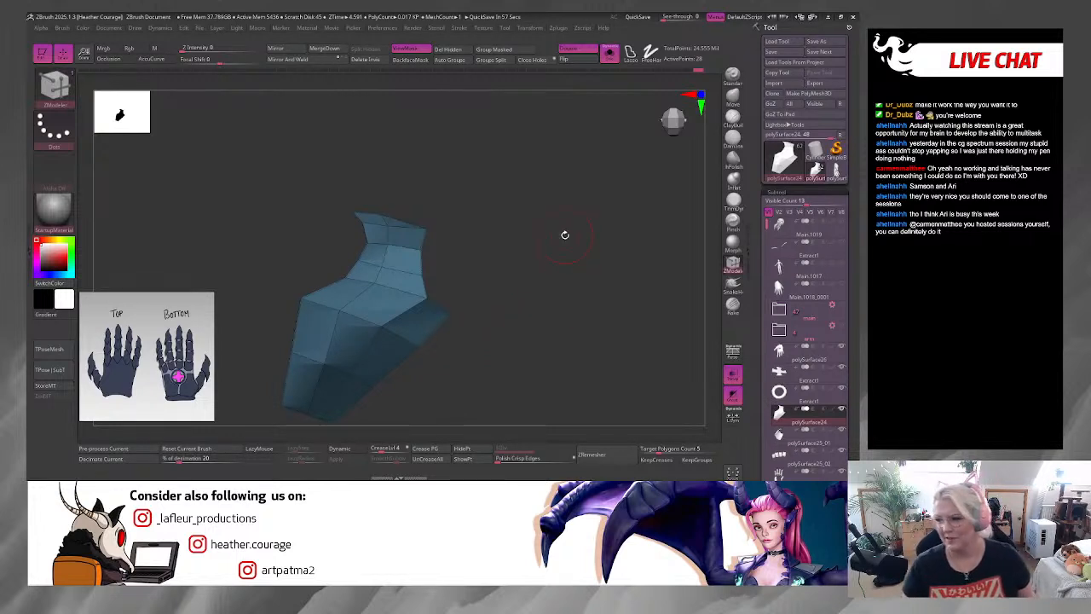
left_click_drag(617, 282, 579, 335)
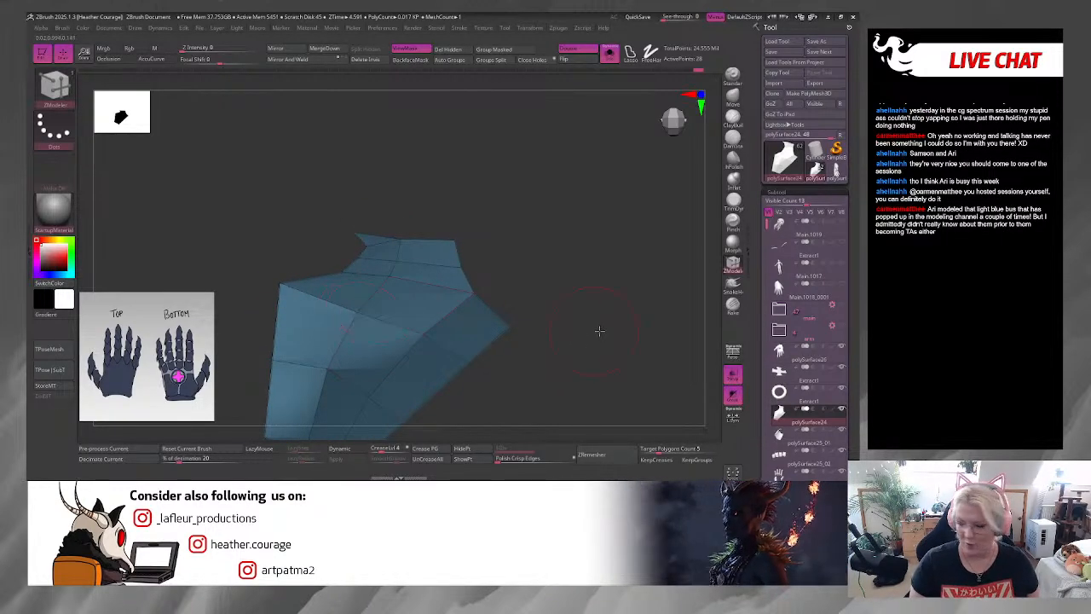
left_click_drag(597, 329, 623, 247)
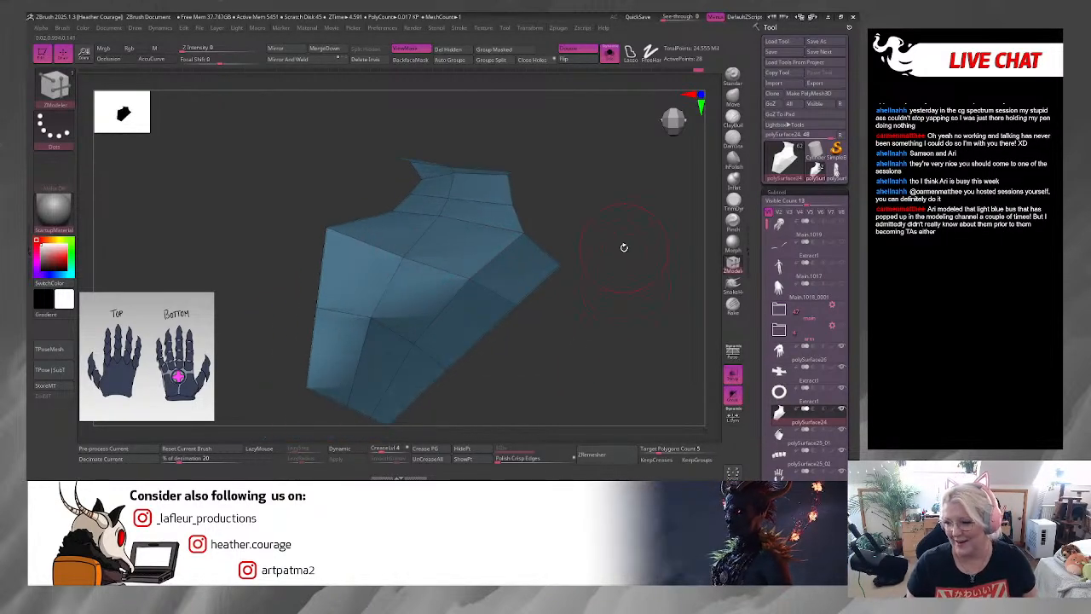
Step: Set the polygon action to Extrude with Polygroup All and extrude the whole surface to give the plate thickness
left_click(446, 310)
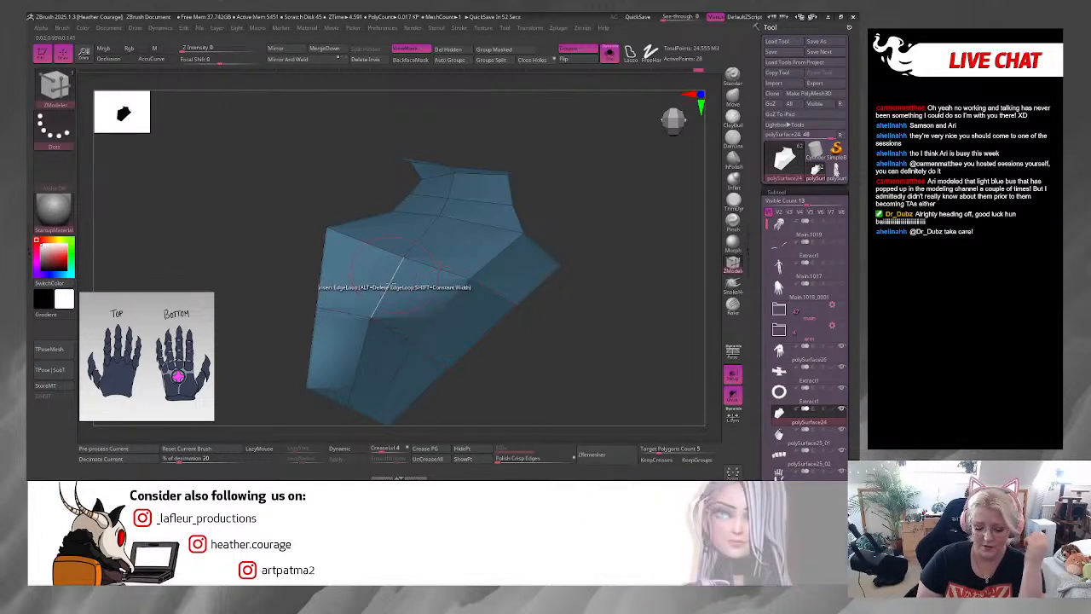
mouse_move(579, 244)
left_mouse_down()
mouse_move(605, 243)
mouse_move(578, 234)
left_mouse_up()
left_click_drag(548, 177, 568, 138)
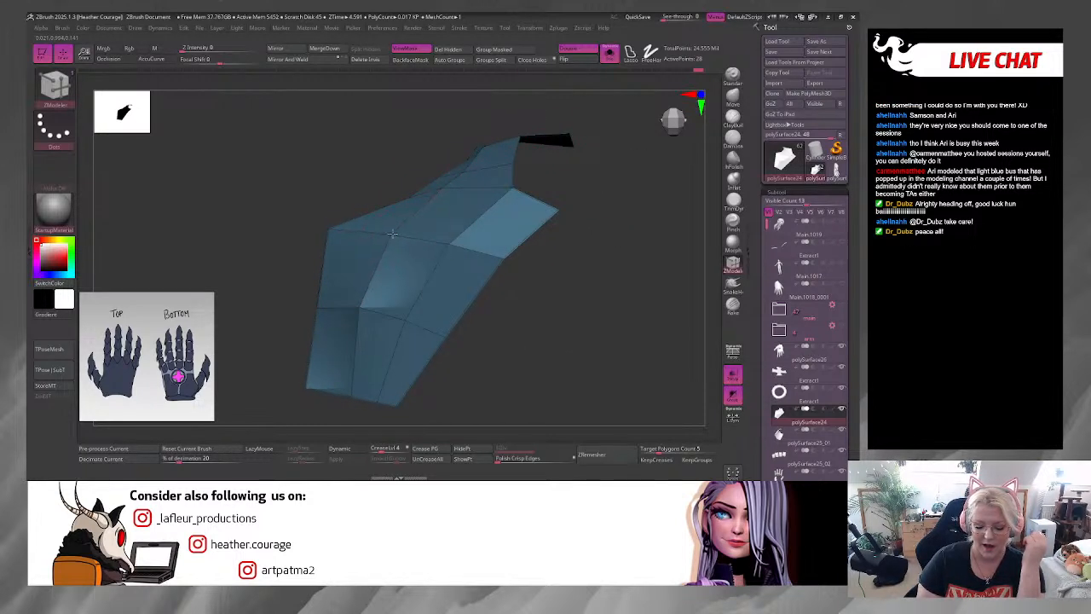
left_click_drag(558, 243, 602, 185)
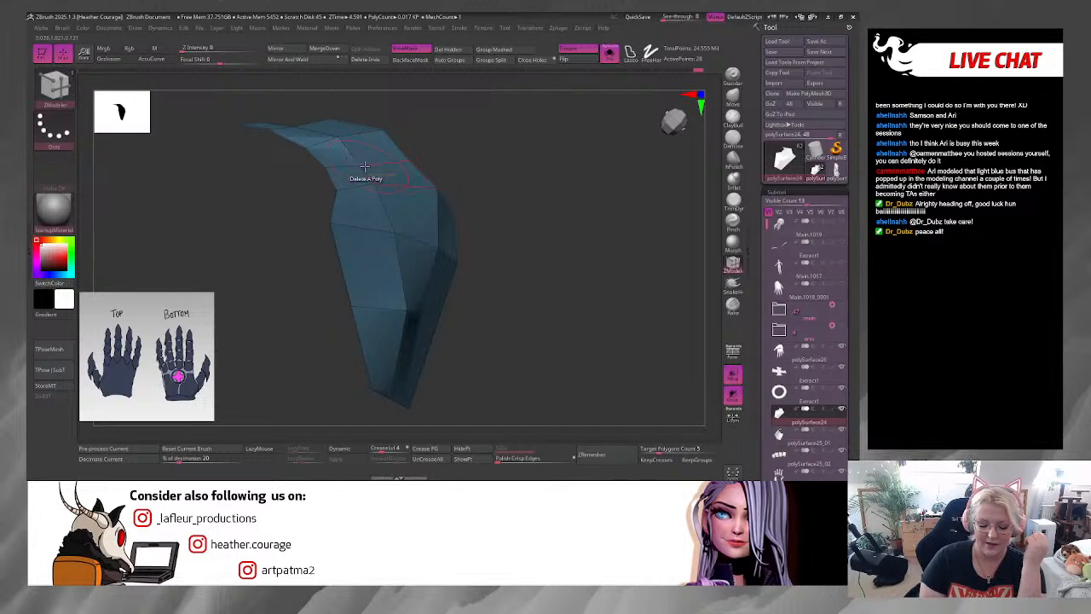
left_click_drag(466, 147, 410, 231)
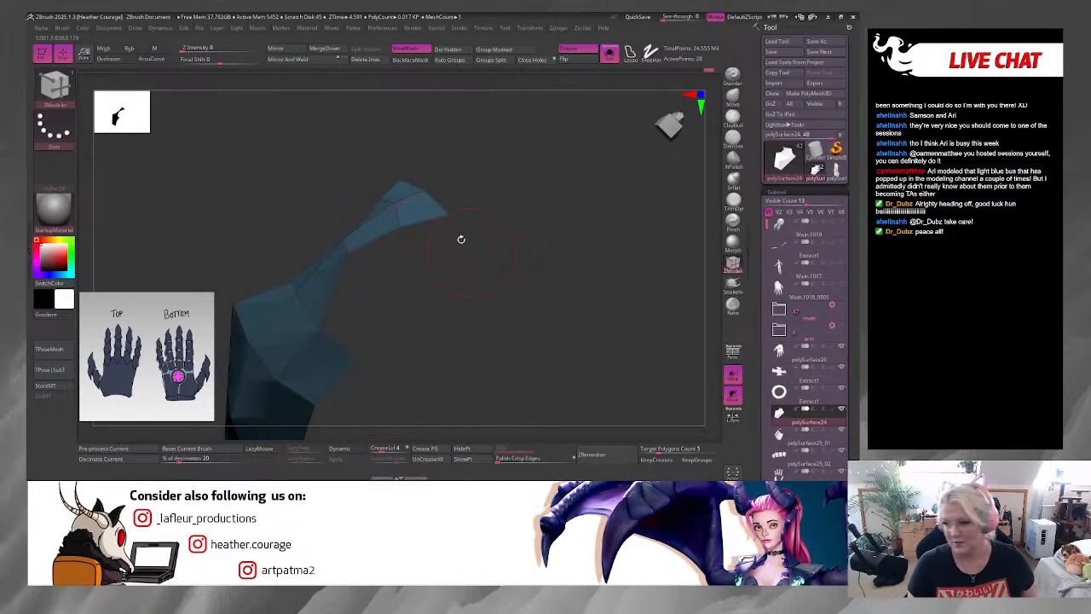
left_click_drag(455, 291, 454, 268)
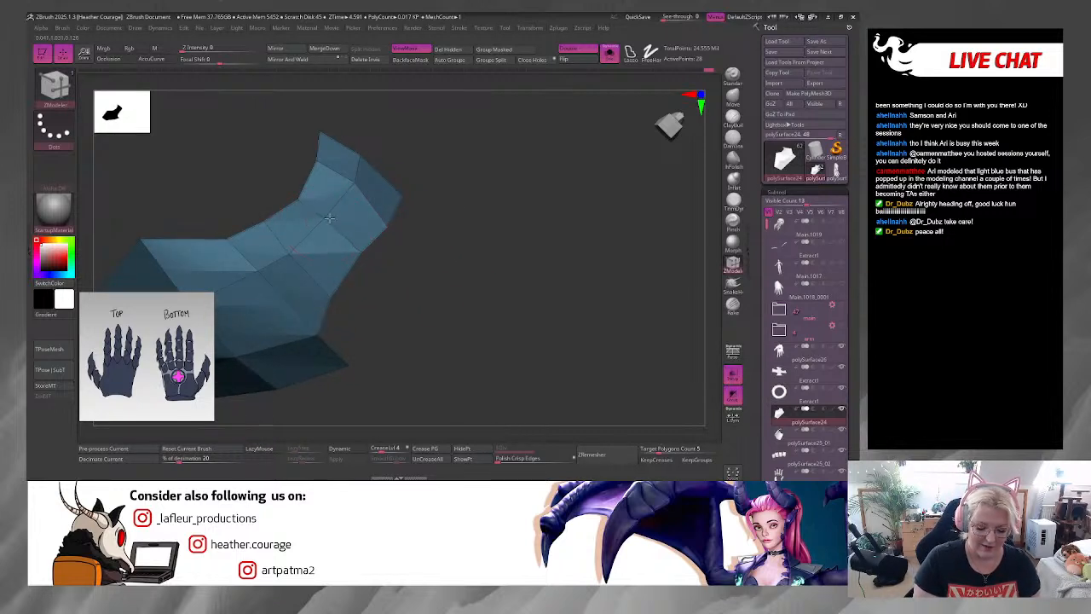
left_click_drag(329, 219, 448, 281)
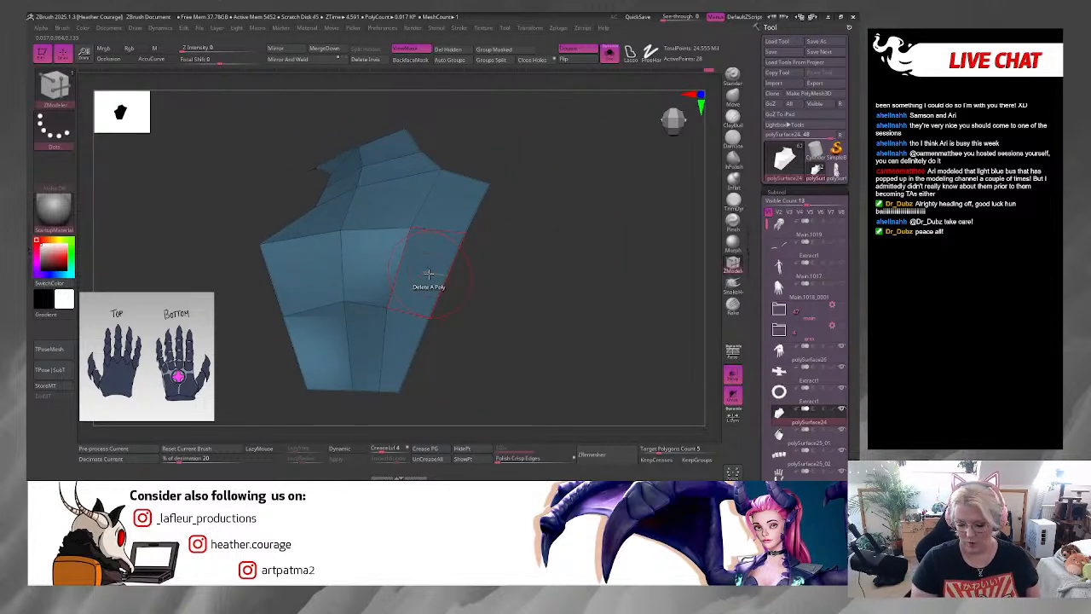
key("space")
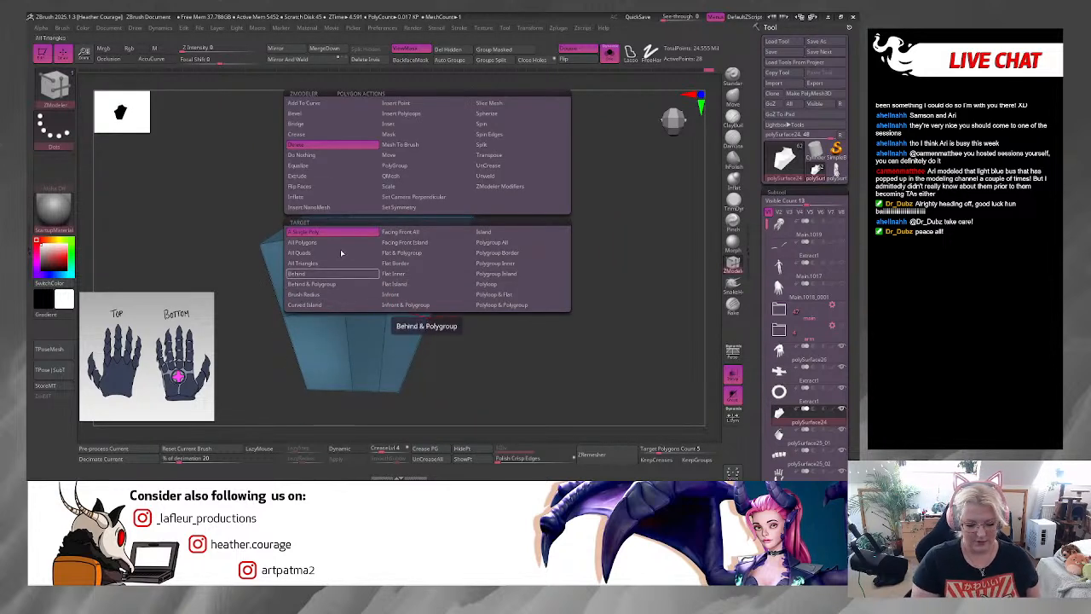
left_click(322, 177)
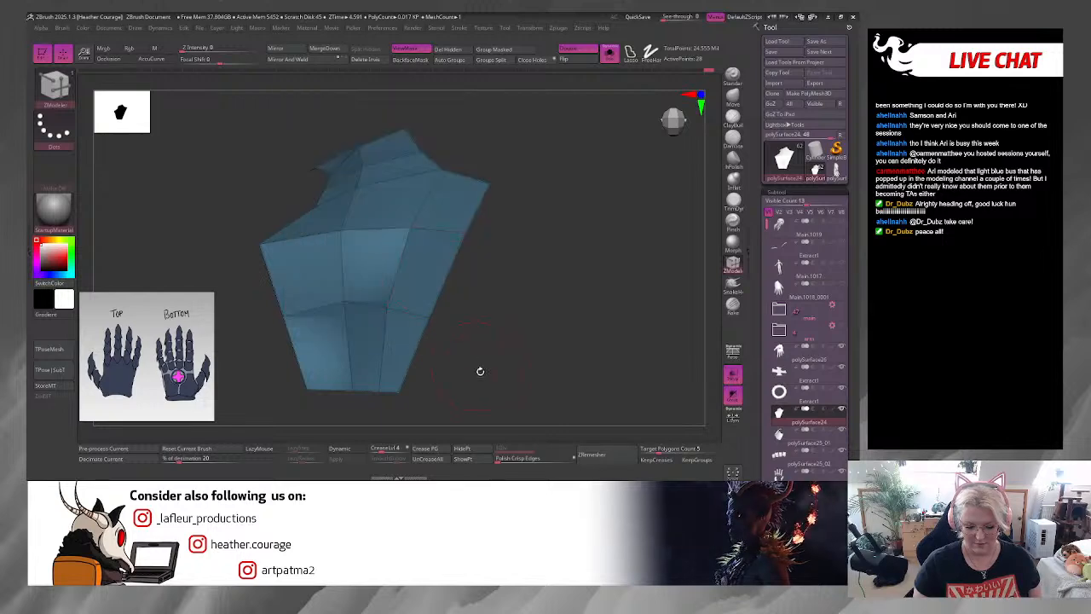
left_click_drag(480, 371, 477, 334)
left_click_drag(425, 240, 433, 235)
Step: Show the rest of the hand again and insert an edge loop around the plate's thin side faces
left_click_drag(515, 210, 474, 168)
left_click(609, 53)
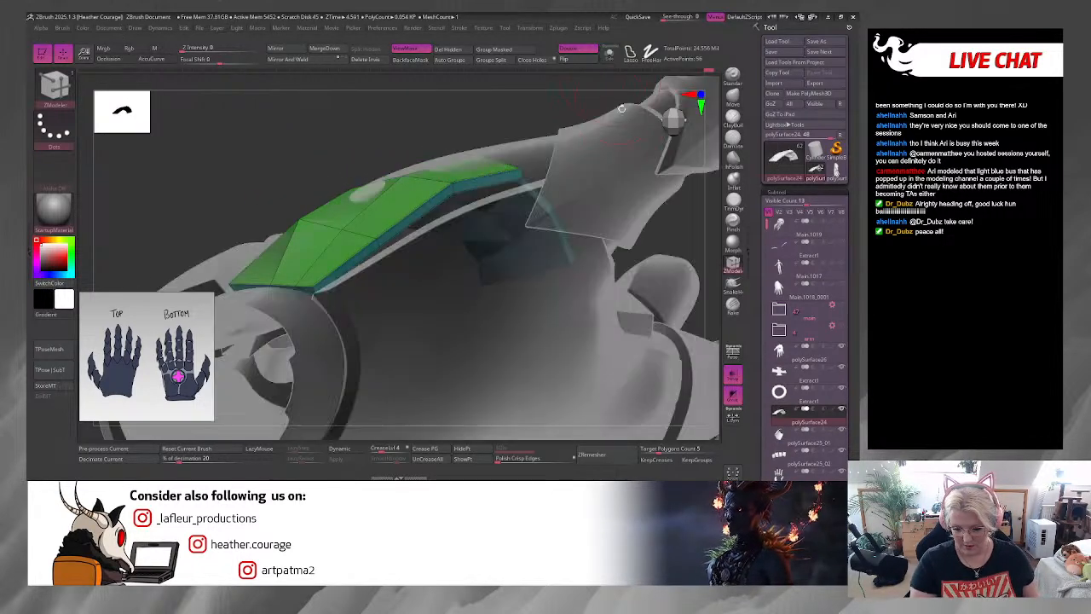
left_click_drag(668, 226, 589, 245)
left_click_drag(458, 248, 455, 243)
left_click_drag(576, 240, 588, 280)
Step: Switch to the Move Topological brush and adjust the thickened plate to fit the palm and thumb base
key("b")
key("m")
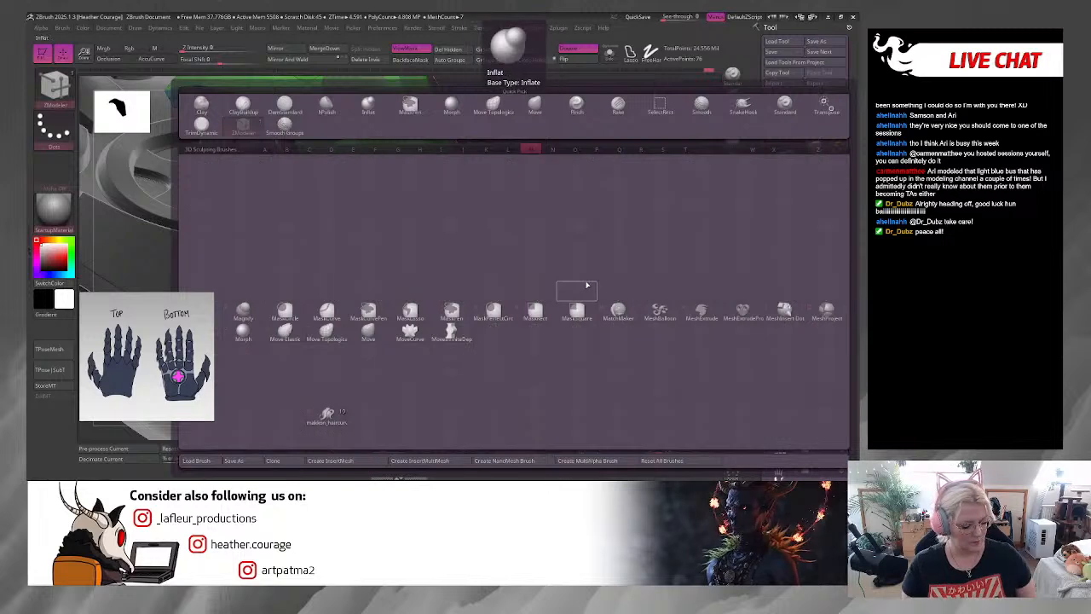
key("t")
key("space")
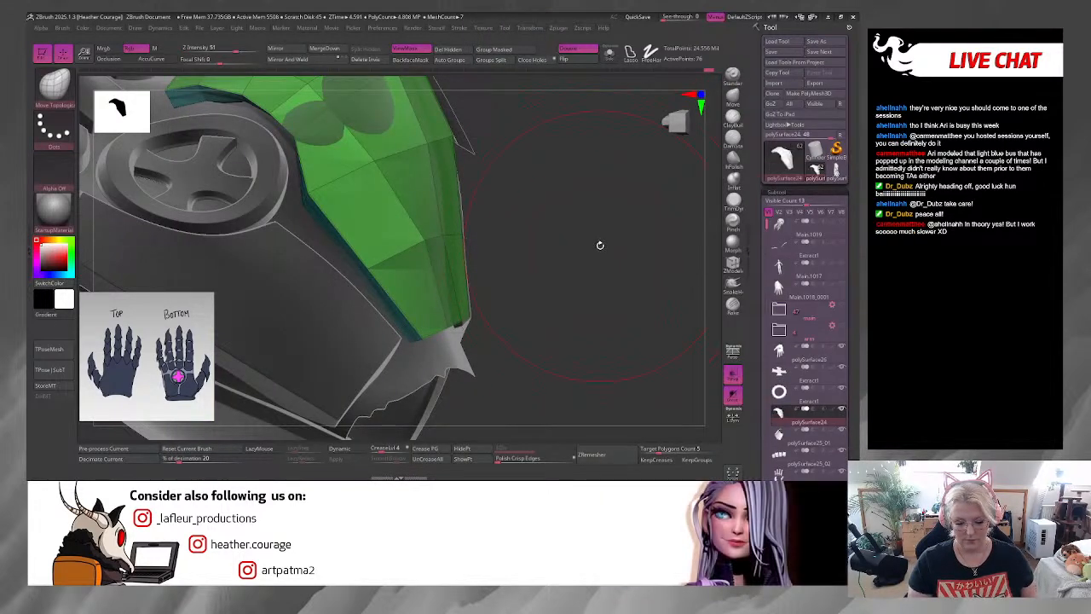
mouse_move(599, 247)
left_mouse_down()
mouse_move(562, 185)
mouse_move(587, 226)
mouse_move(577, 230)
left_mouse_up()
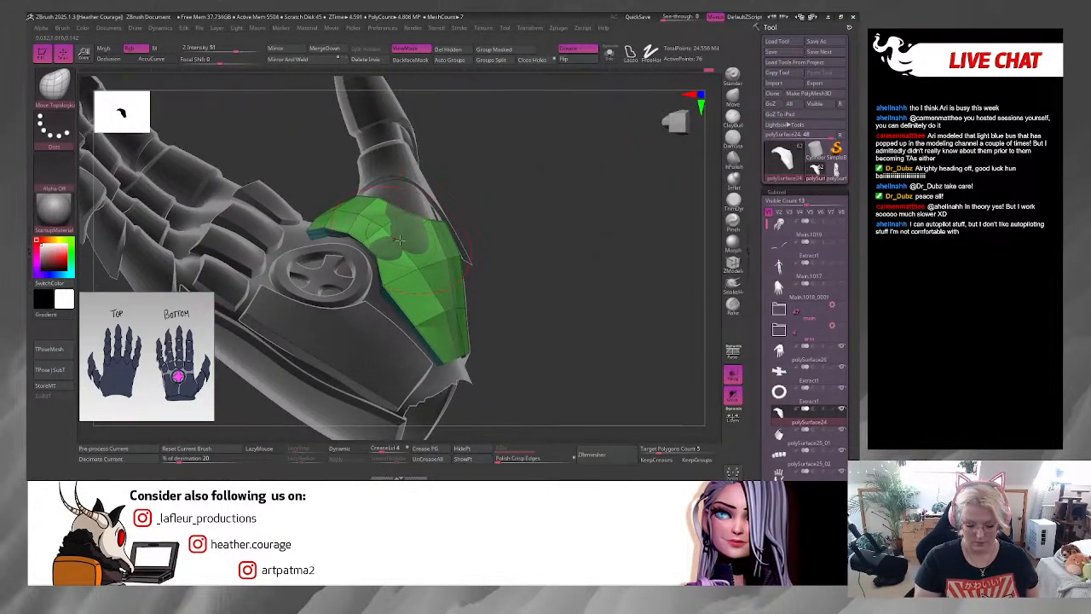
mouse_move(501, 226)
left_mouse_down()
mouse_move(533, 190)
mouse_move(626, 229)
mouse_move(483, 232)
left_mouse_up()
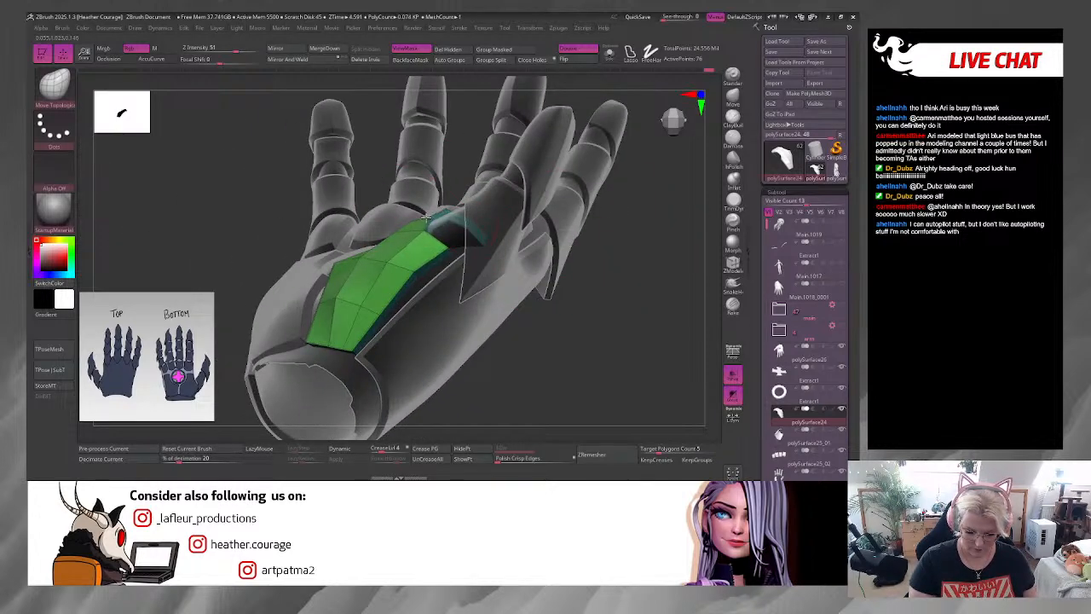
left_click_drag(603, 291, 509, 250)
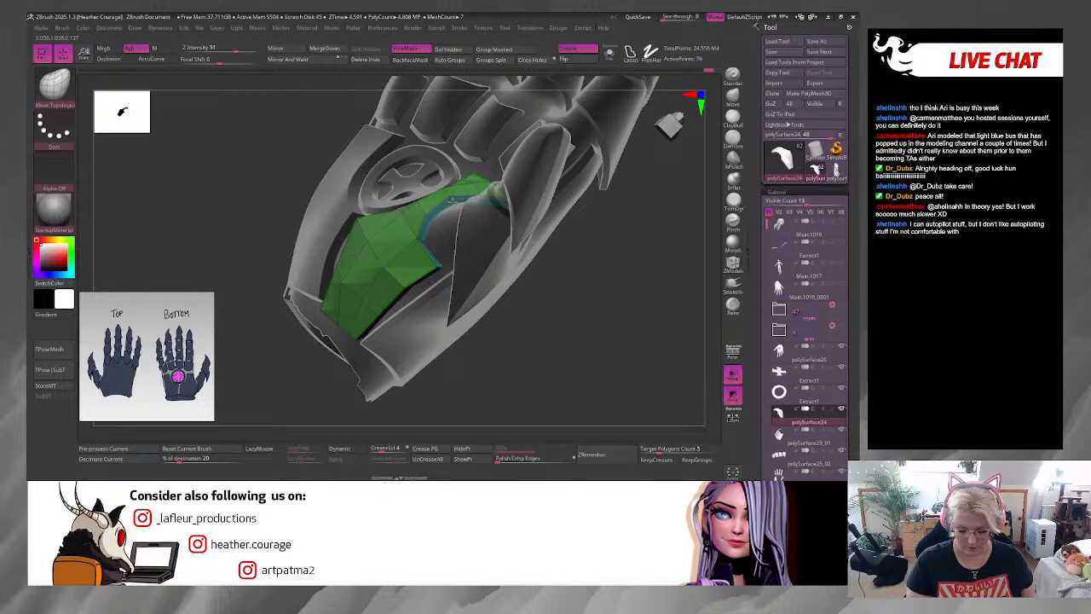
left_click_drag(450, 220, 449, 299)
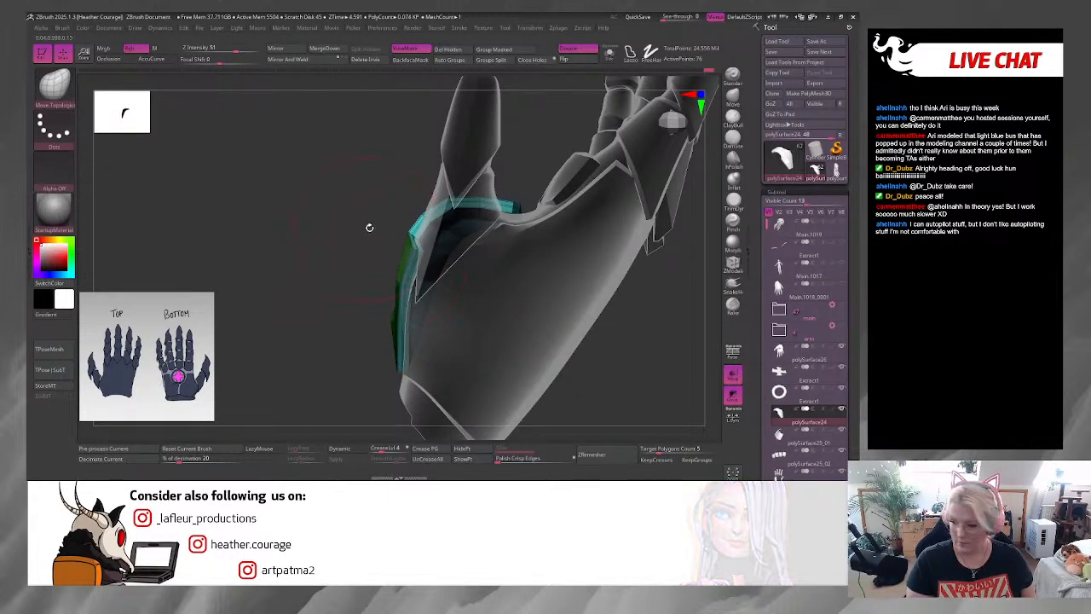
left_click_drag(367, 227, 454, 193)
left_click_drag(570, 261, 463, 314)
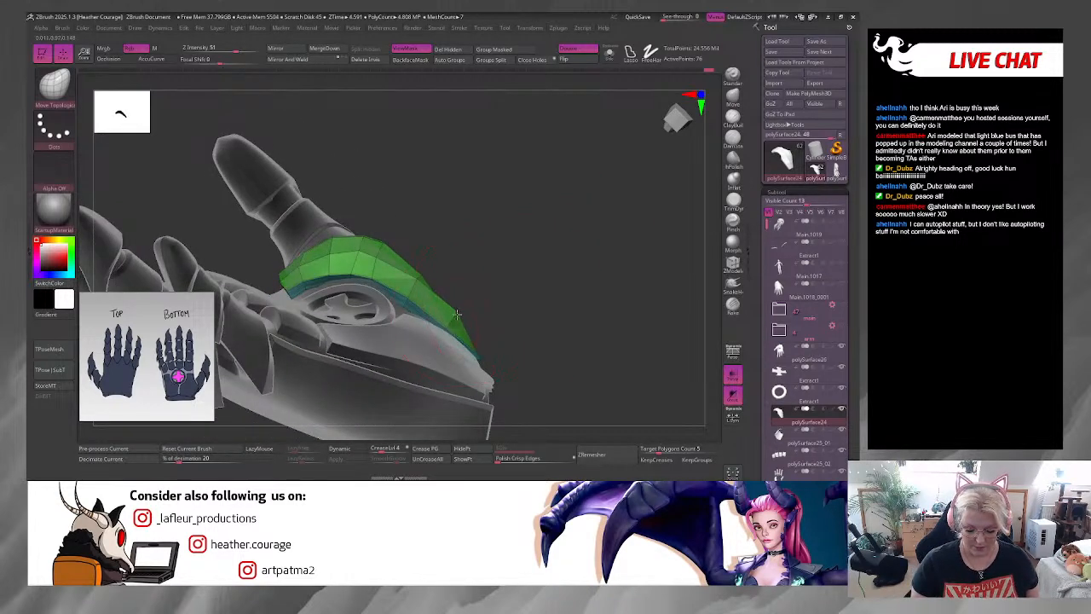
Step: Adjust the Move Topological brush size and nudge the plate's side edge beside the palm ring closer to the hand
key("space")
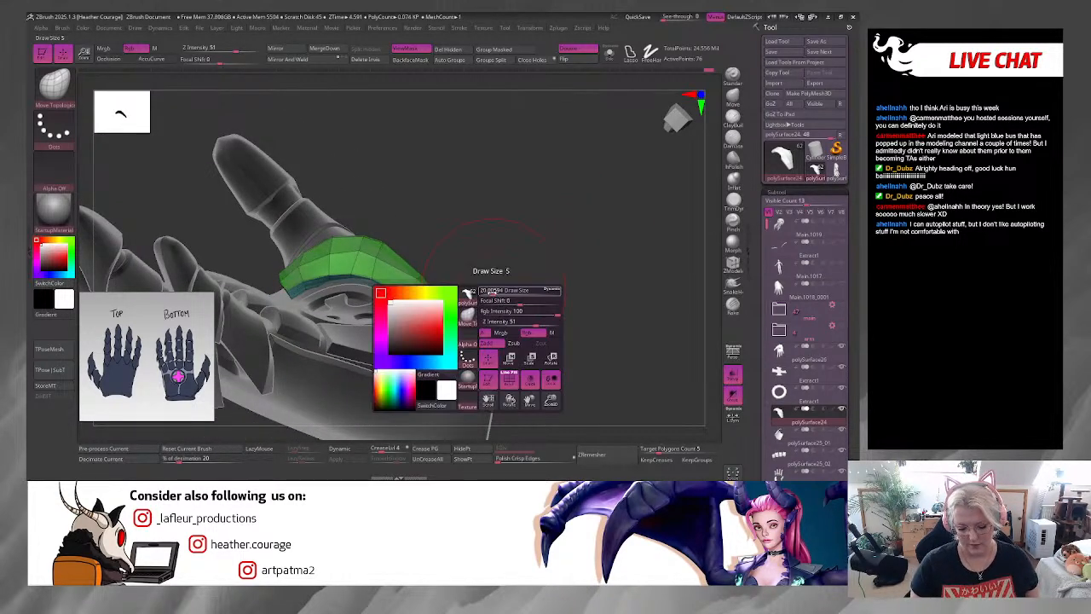
left_click_drag(489, 292, 489, 263)
key("space")
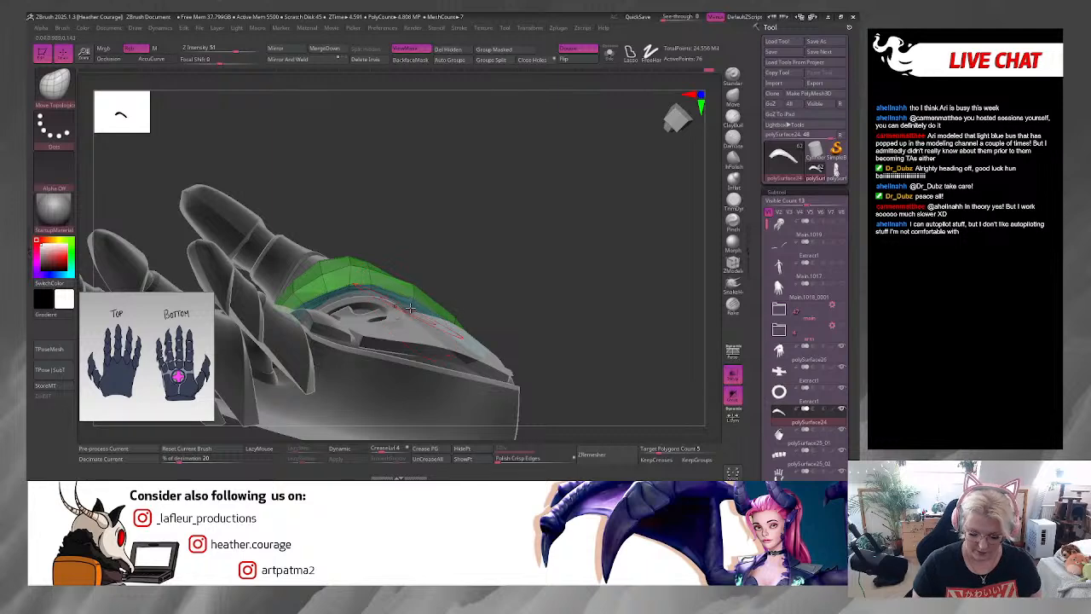
left_click_drag(410, 308, 411, 309)
key("space")
left_click(479, 252)
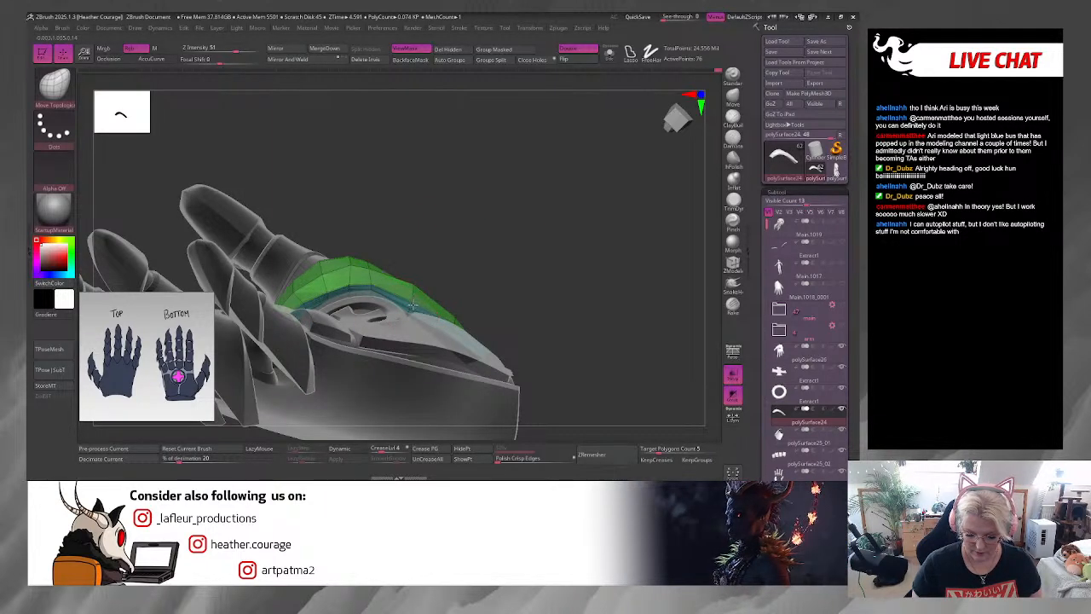
left_click_drag(517, 296, 545, 314)
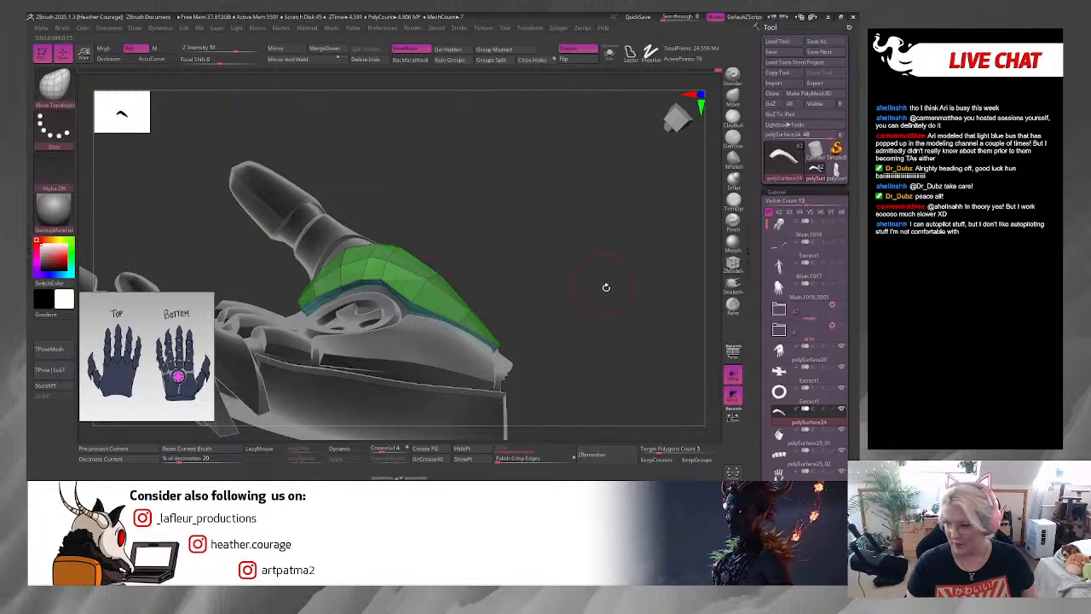
Step: Isolate the plate, switch to the ZModeler brush, and extrude the side polygroup outward all around the plate
mouse_move(606, 287)
left_mouse_down()
mouse_move(646, 309)
mouse_move(651, 364)
mouse_move(596, 248)
mouse_move(596, 339)
mouse_move(554, 212)
mouse_move(565, 166)
mouse_move(548, 253)
mouse_move(645, 338)
mouse_move(628, 178)
mouse_move(596, 275)
mouse_move(619, 236)
left_mouse_up()
left_click(610, 54)
key("space")
key("b")
key("z")
key("m")
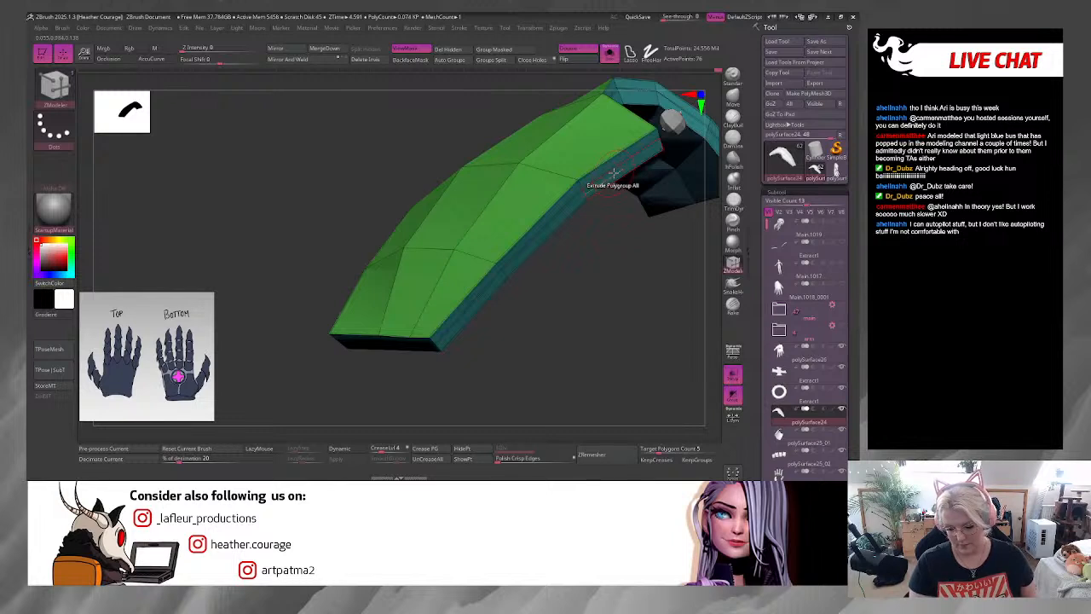
left_click_drag(613, 174, 631, 174)
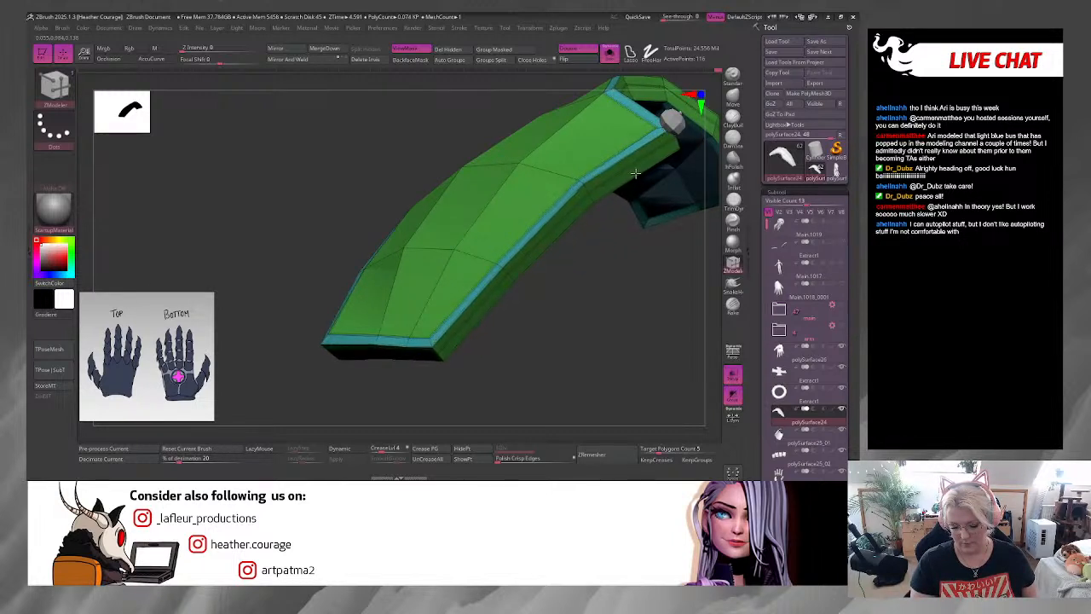
left_click_drag(638, 173, 635, 173)
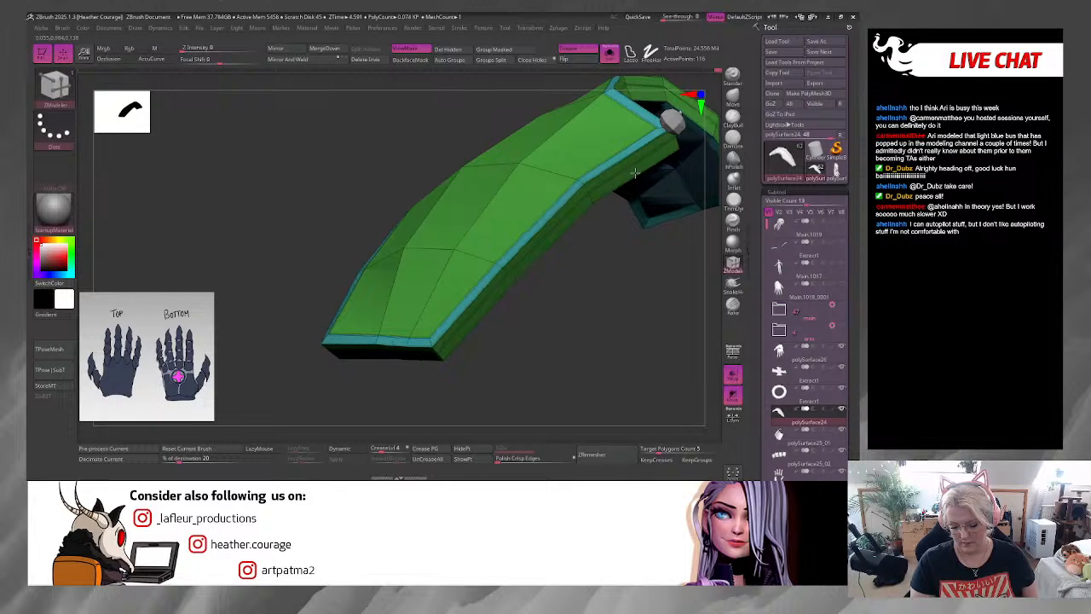
Step: Crease the plate's border edge loops with ZModeler's edge-loop Crease action and check the shape in a dynamic subdivision preview
mouse_move(574, 291)
left_mouse_down()
mouse_move(606, 275)
mouse_move(618, 372)
mouse_move(640, 251)
mouse_move(602, 265)
left_mouse_up()
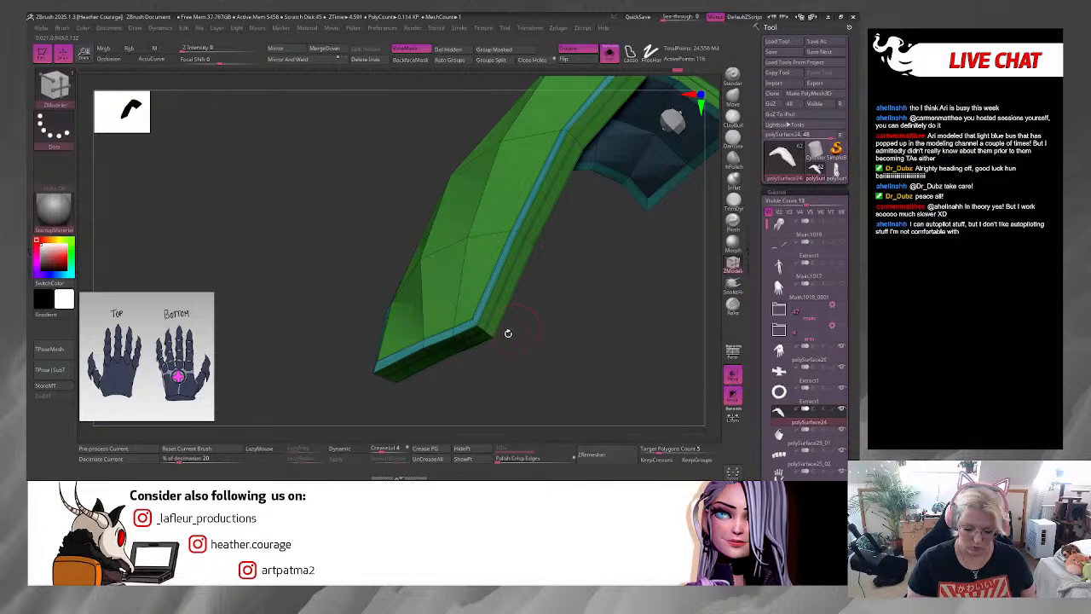
key("space")
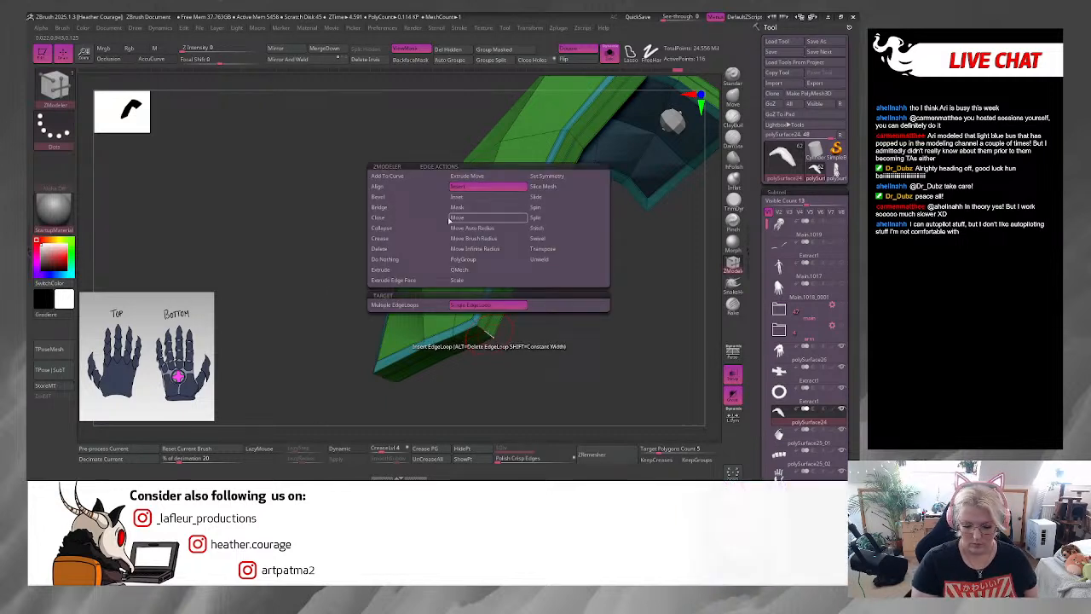
left_click(407, 240)
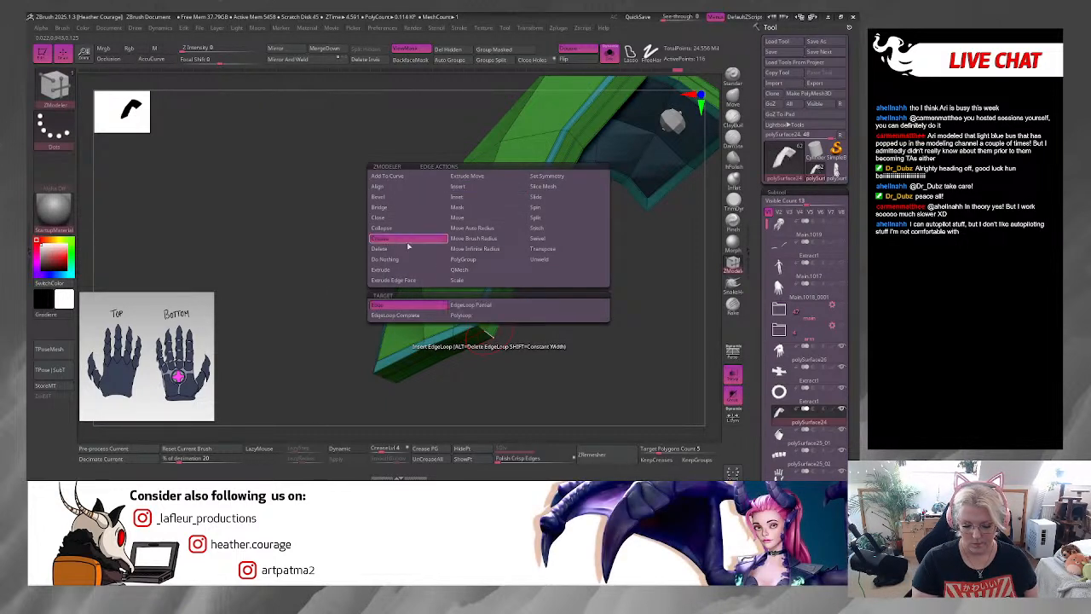
left_click(420, 316)
left_click_drag(510, 348, 434, 358)
left_click_drag(554, 275, 268, 266)
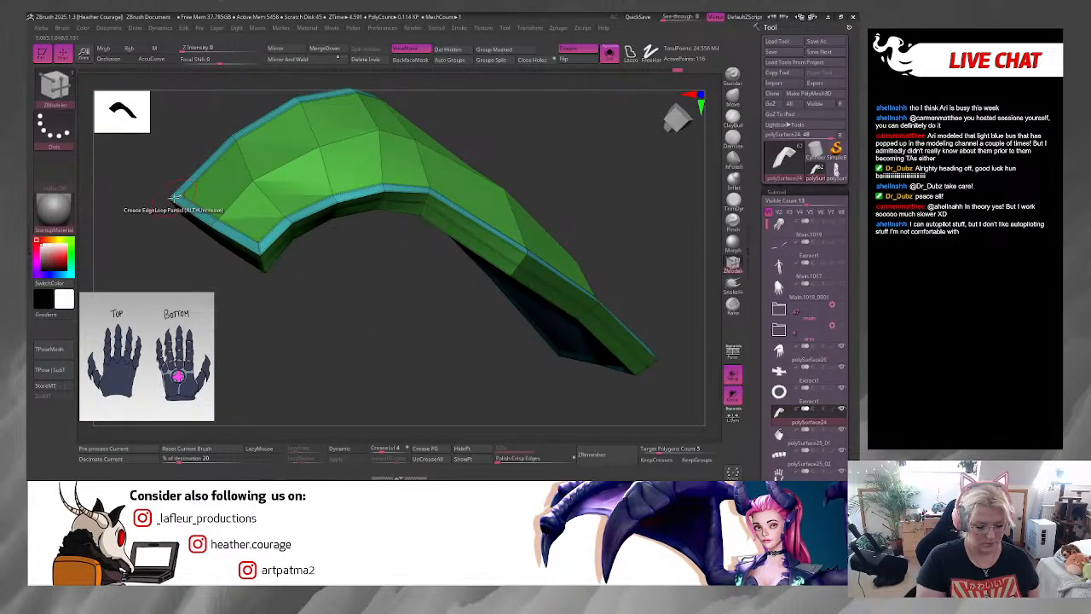
left_click_drag(380, 341, 452, 324)
left_click_drag(372, 279, 581, 318)
left_click(343, 448)
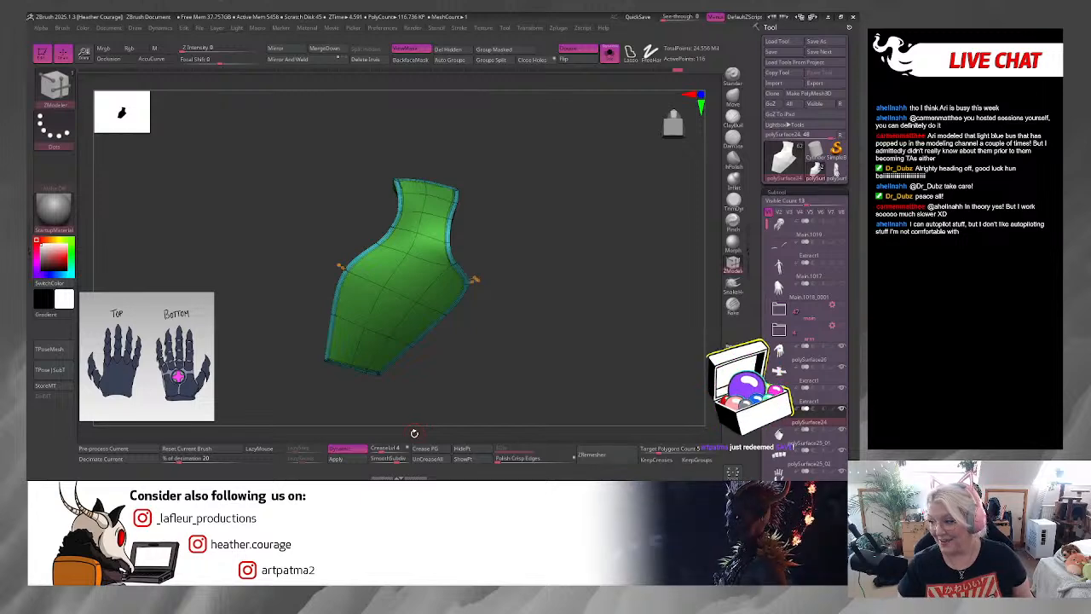
key("shift+d")
left_click_drag(414, 423, 562, 352)
Step: Limit the Crease action to single edges, crease the plate's corner edges, and check the shape with dynamic subdivision
left_click_drag(564, 280, 606, 222, "alt")
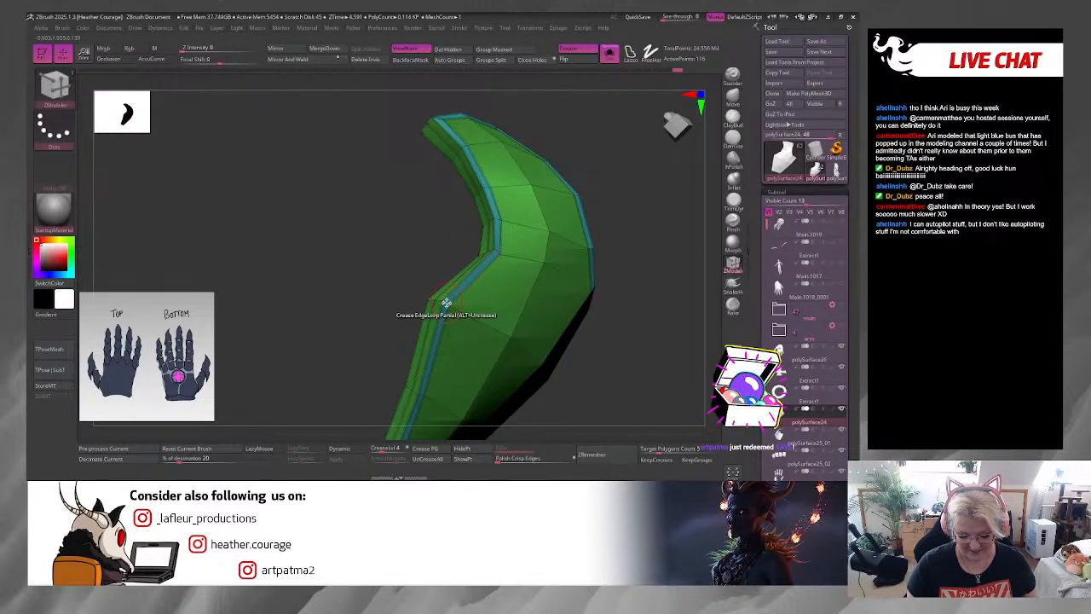
key("space")
left_click(397, 313)
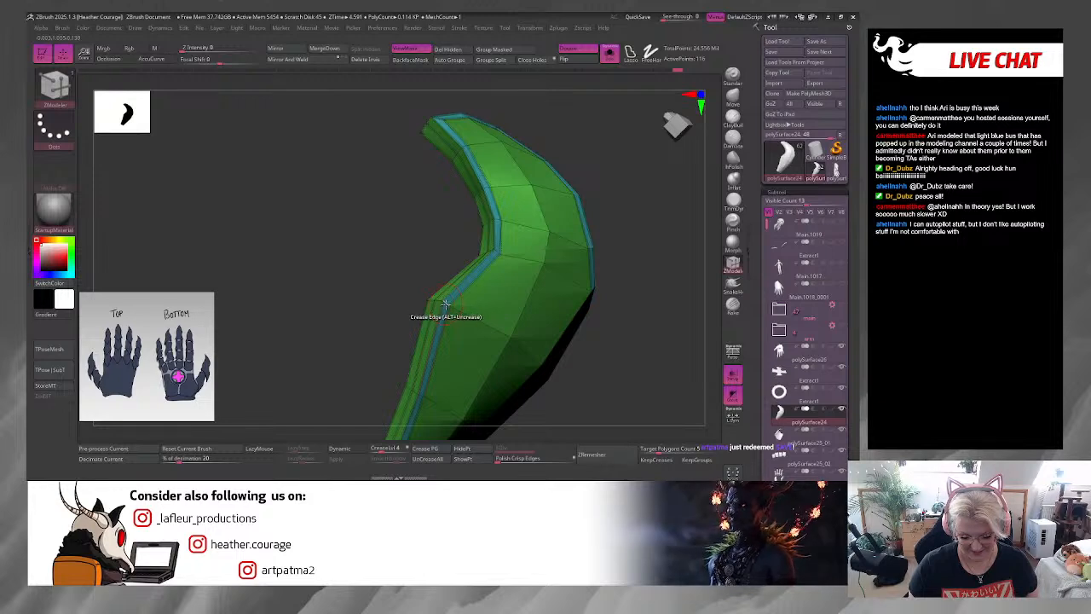
mouse_move(601, 268)
left_mouse_down()
mouse_move(674, 234)
mouse_move(554, 264)
mouse_move(512, 353)
left_mouse_up()
left_click_drag(627, 287, 545, 332)
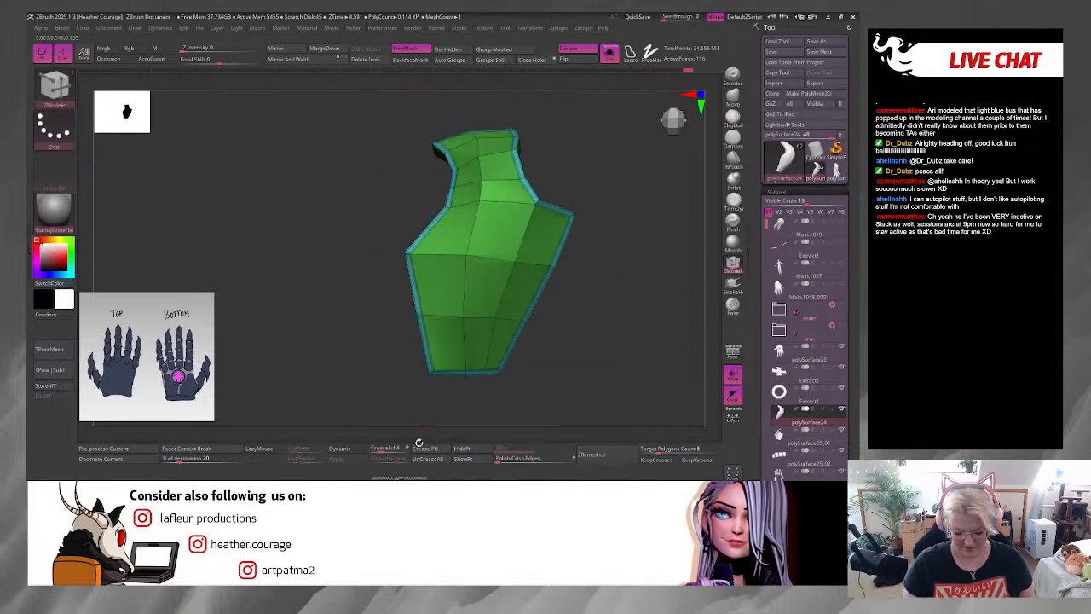
left_click(358, 449)
mouse_move(599, 375)
left_mouse_down()
mouse_move(623, 377)
mouse_move(600, 372)
mouse_move(600, 346)
mouse_move(586, 379)
left_mouse_up()
left_click(357, 449)
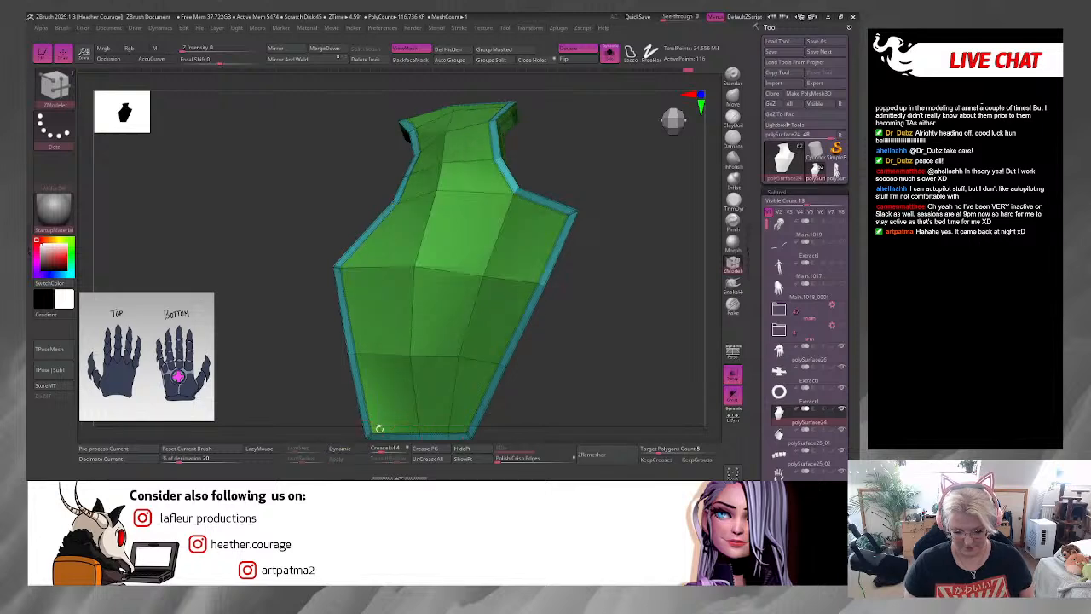
Step: Switch the ZModeler edge action to Insert and delete the edge loop running along the plate's outer rim
left_click_drag(379, 427, 570, 318)
left_click_drag(542, 259, 613, 314)
key("space")
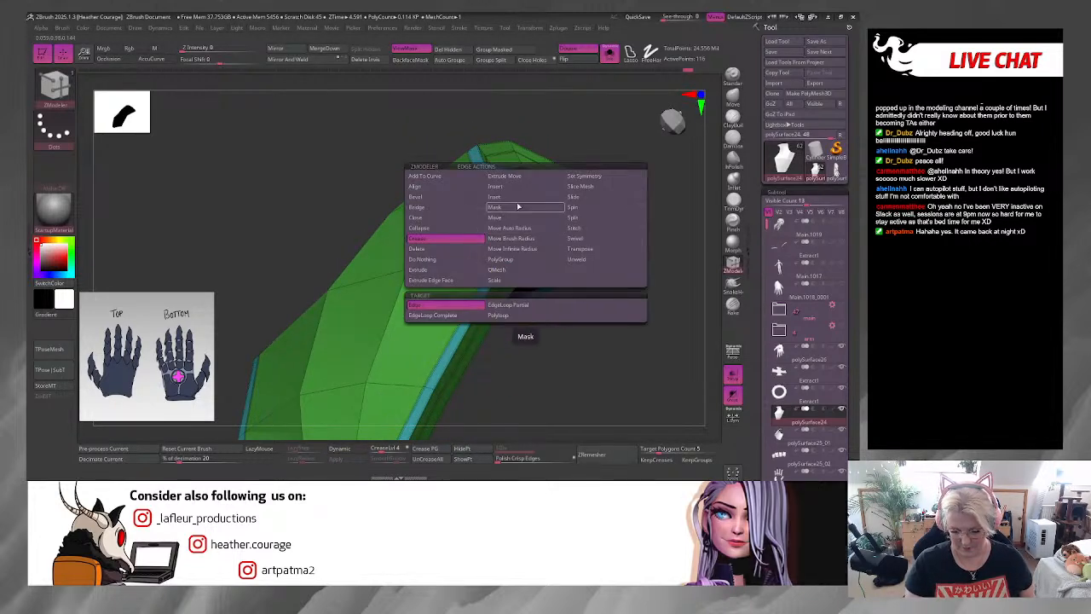
left_click(510, 189)
left_click(526, 242, "alt")
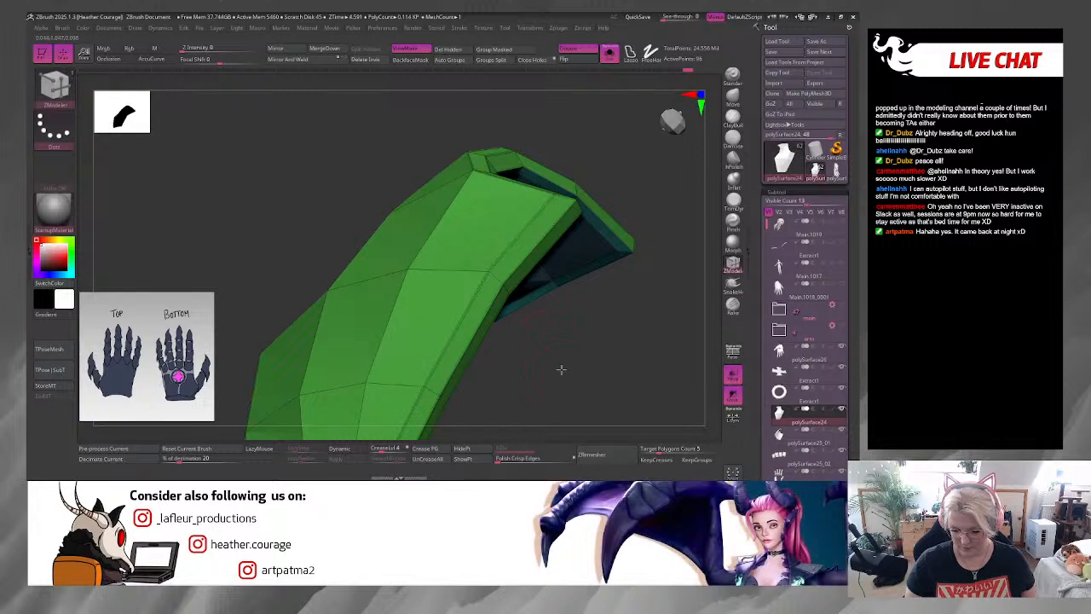
left_click_drag(560, 370, 583, 348)
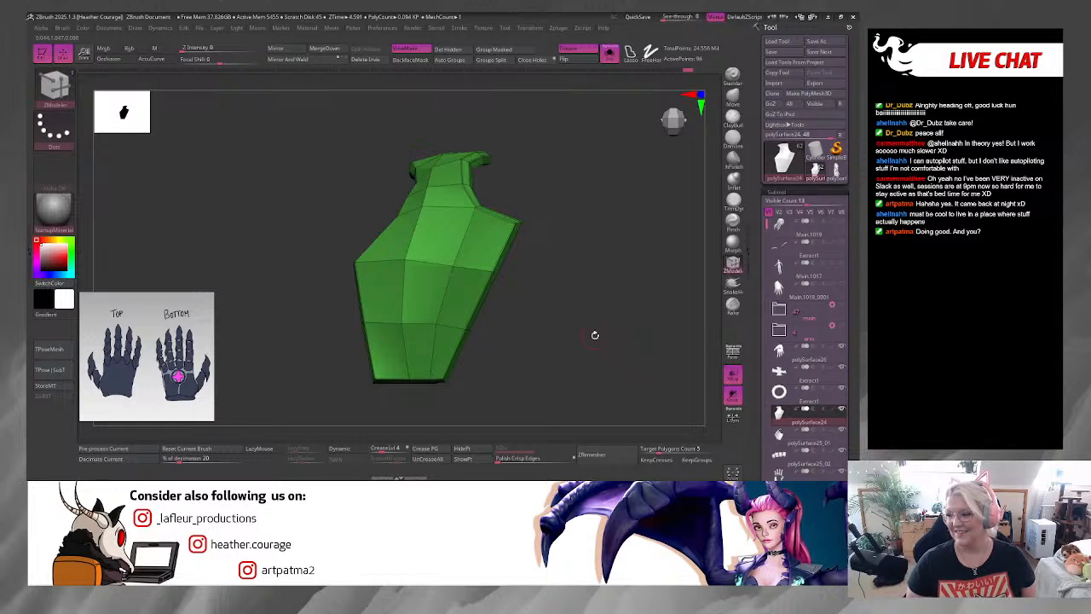
mouse_move(595, 334)
left_mouse_down()
mouse_move(614, 324)
mouse_move(594, 324)
left_mouse_up()
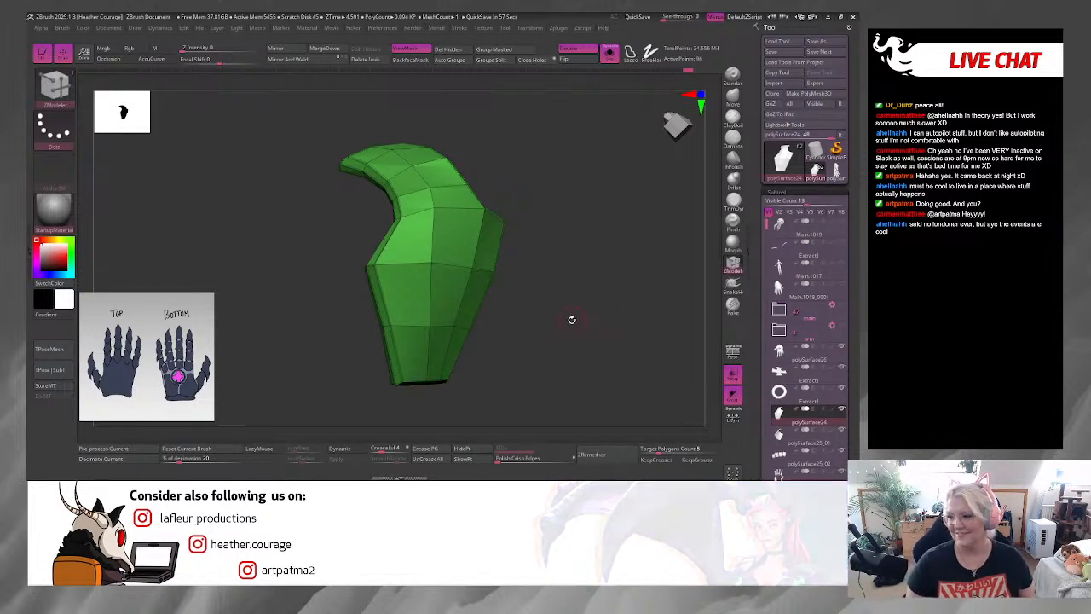
left_click_drag(565, 332, 567, 367, "alt")
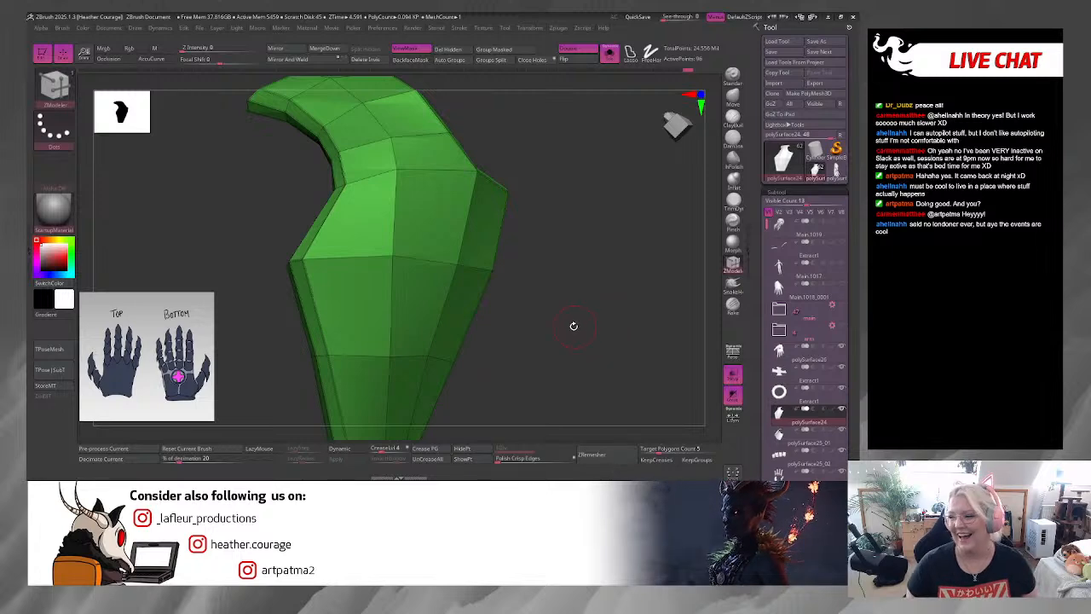
left_click_drag(570, 316, 597, 326, "alt")
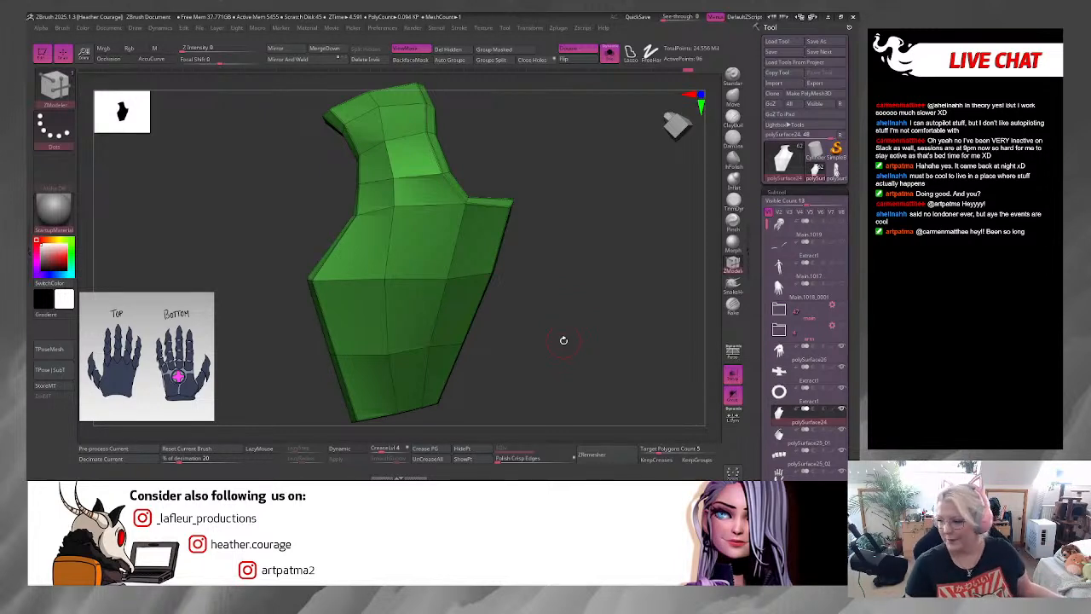
left_click_drag(563, 340, 602, 180)
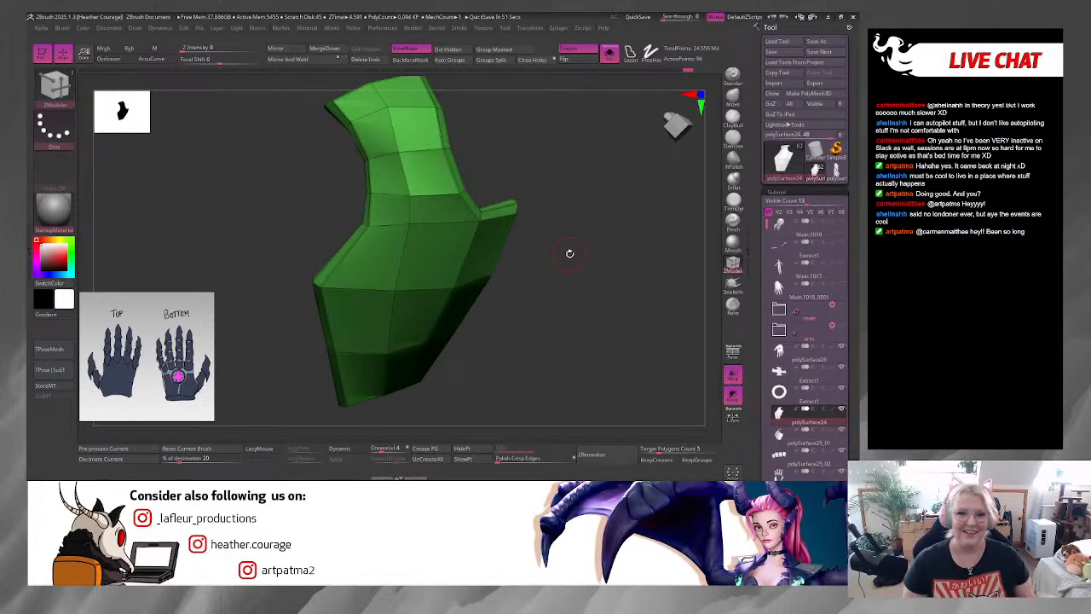
left_click_drag(569, 254, 583, 185)
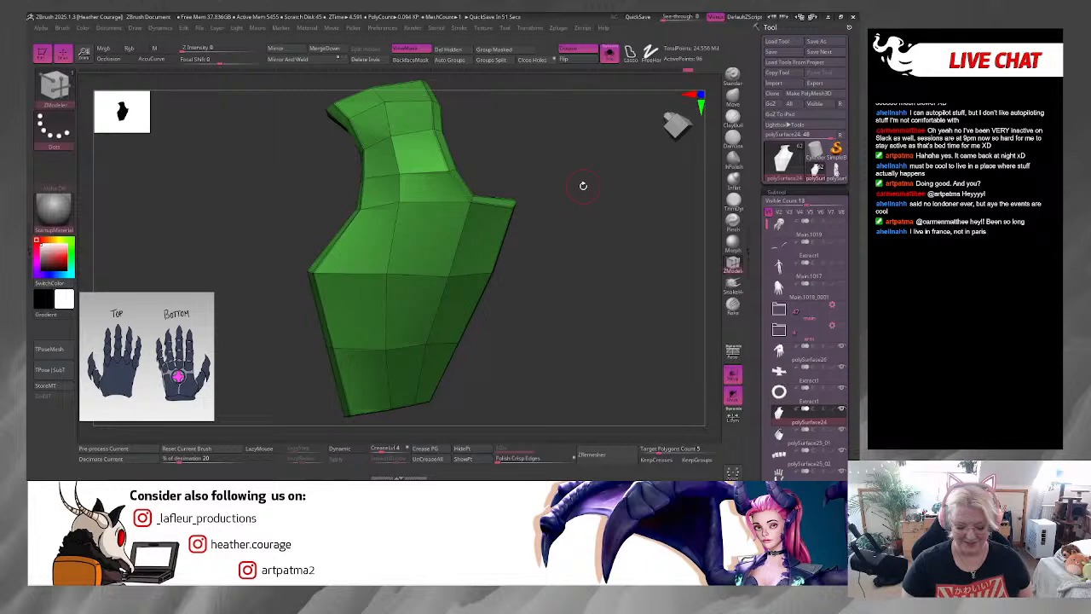
Step: Turn on dynamic subdivision for the plate and show the rest of the hand again
left_click(350, 450)
left_click(612, 156)
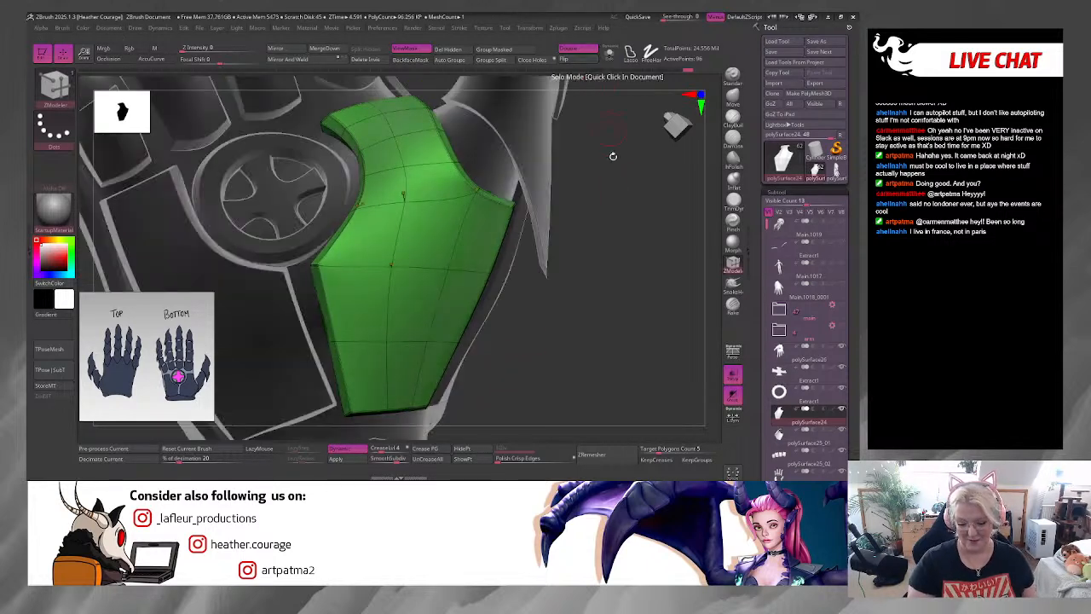
mouse_move(611, 322)
left_mouse_down()
mouse_move(611, 298)
mouse_move(598, 305)
mouse_move(609, 301)
mouse_move(605, 286)
mouse_move(614, 310)
left_mouse_up()
Step: Switch to the Move Topological brush and adjust the smoothed plate's fit around the palm ring and thumb base
key("space")
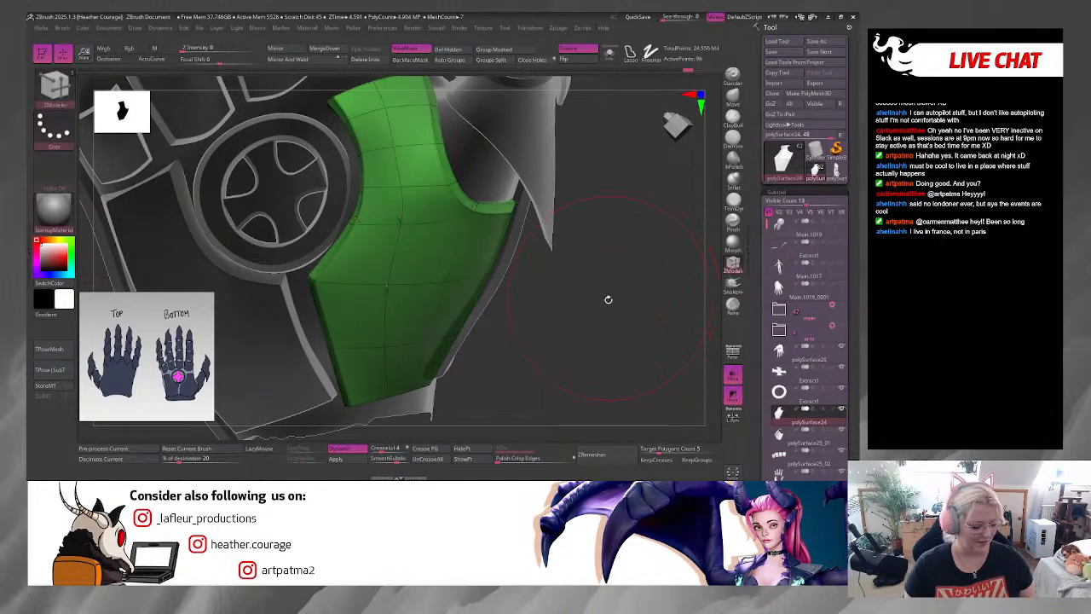
key("b")
key("m")
key("t")
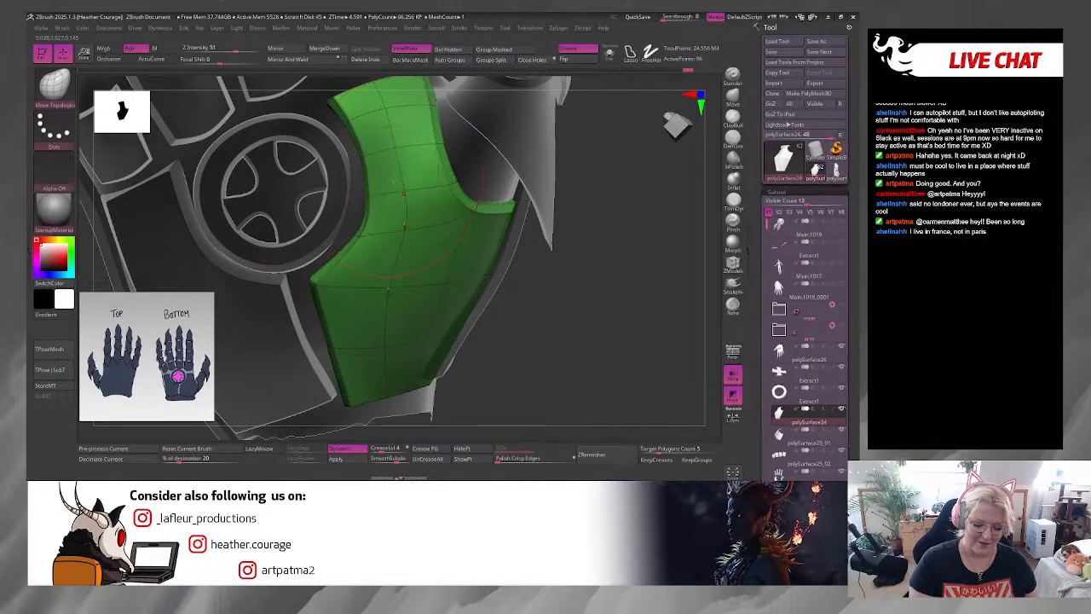
left_click_drag(652, 213, 520, 221)
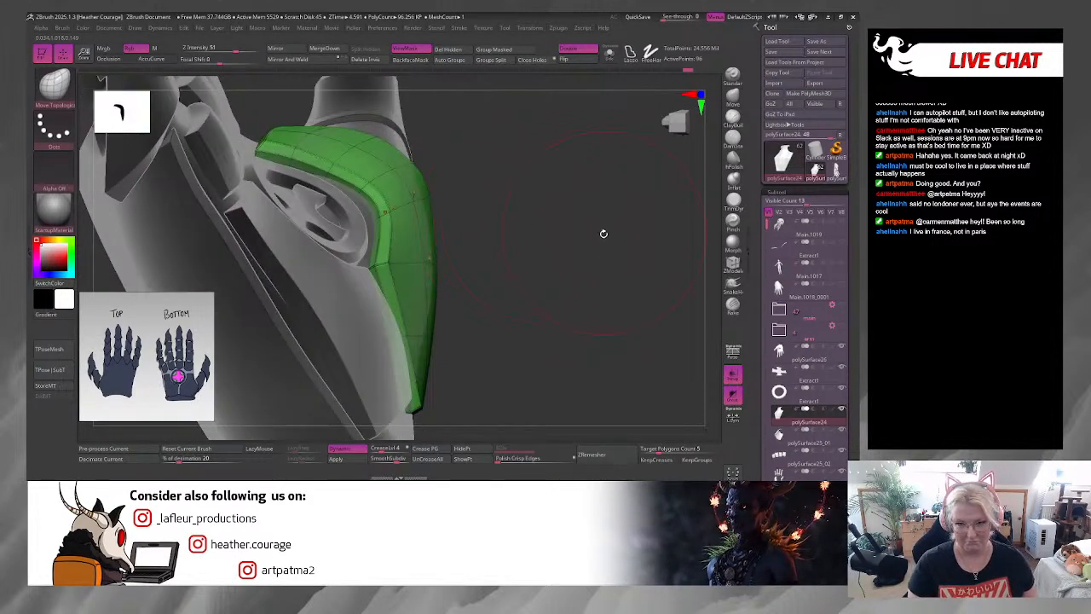
left_click_drag(603, 233, 594, 234)
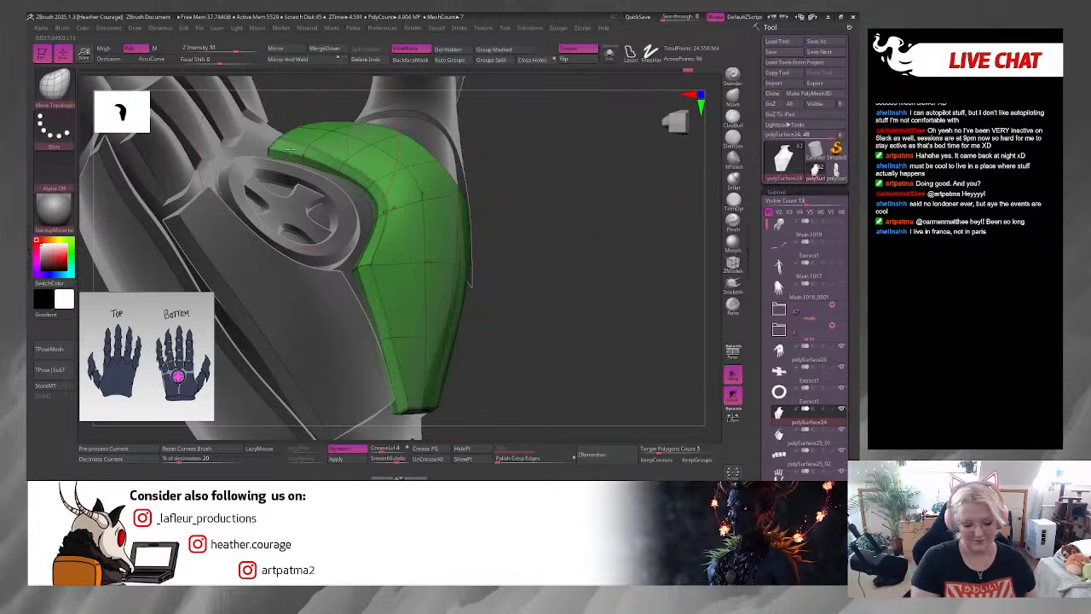
left_click_drag(543, 273, 376, 161)
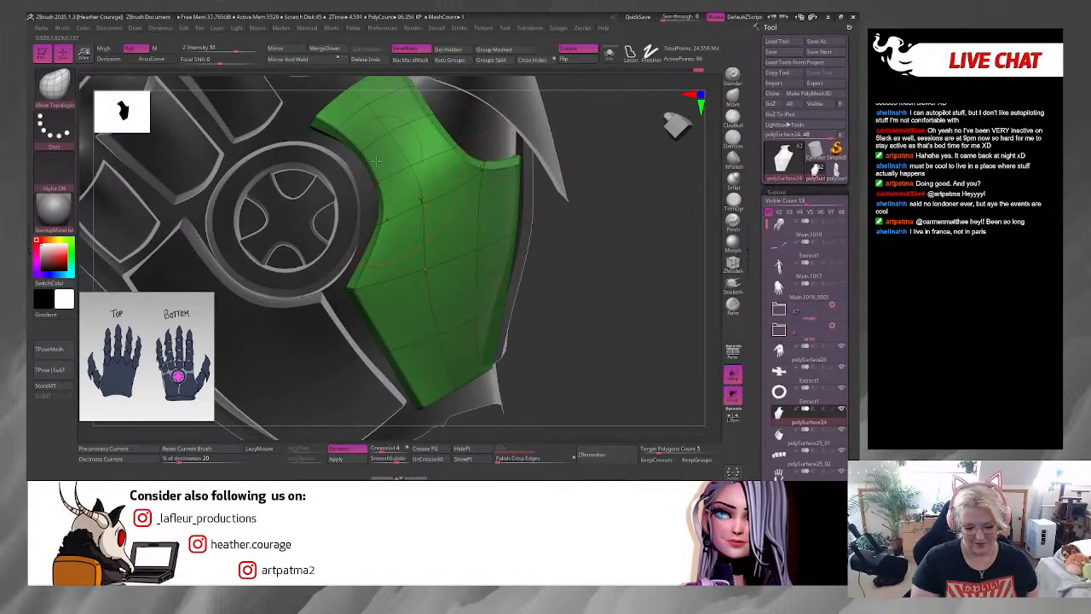
mouse_move(614, 224)
left_mouse_down()
mouse_move(628, 182)
mouse_move(606, 190)
left_mouse_up()
Step: Isolate the plate, reduce the Move Topological brush size, and turn off dynamic subdivision to refine its curved inner edge
key("space")
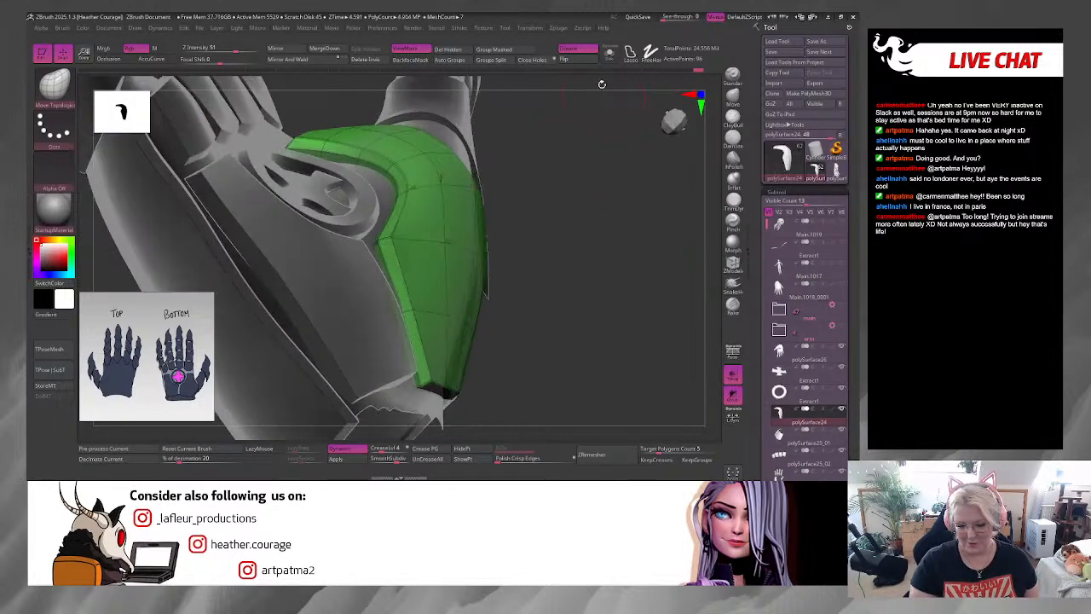
left_click(608, 53)
mouse_move(588, 114)
left_mouse_down()
mouse_move(598, 134)
mouse_move(565, 166)
mouse_move(596, 151)
mouse_move(538, 170)
mouse_move(554, 167)
left_mouse_up()
key("space")
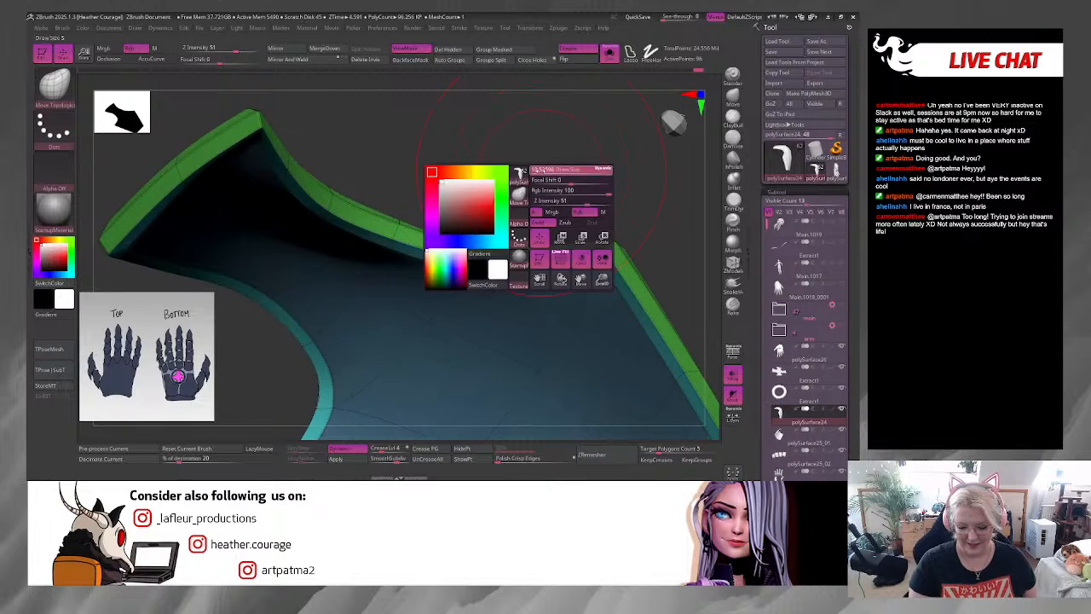
left_click_drag(483, 244, 396, 282)
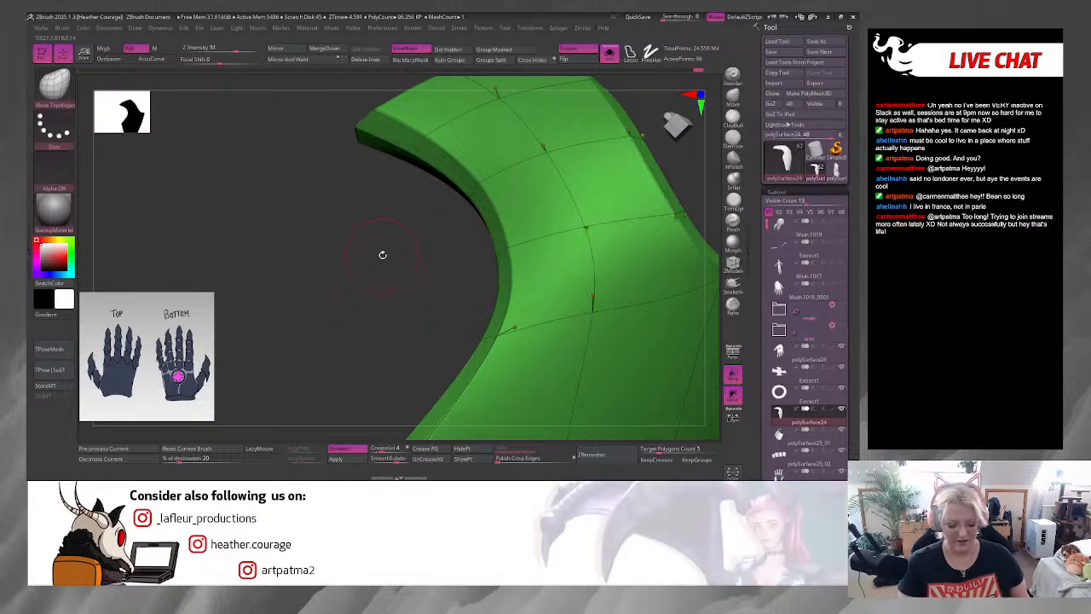
left_click(358, 448)
mouse_move(406, 312)
left_mouse_down()
mouse_move(463, 234)
mouse_move(365, 245)
mouse_move(472, 202)
mouse_move(376, 224)
left_mouse_up()
key("space")
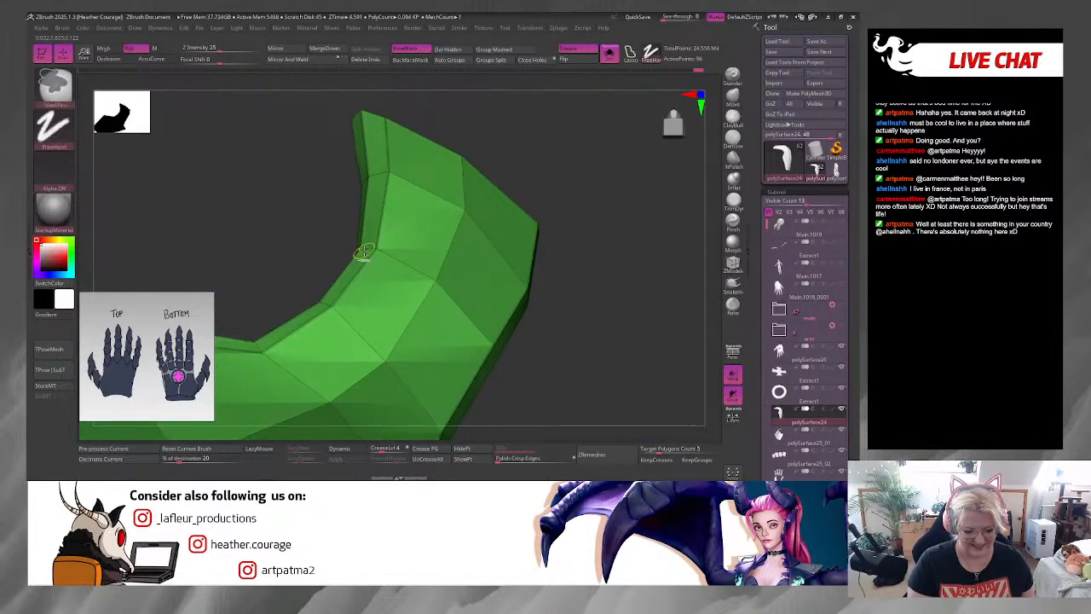
key("ctrl+z")
Step: Show the whole hand again and turn dynamic subdivision back on for the plate
mouse_move(583, 368)
left_mouse_down("alt")
mouse_move(560, 248)
mouse_move(531, 223)
left_mouse_up("alt")
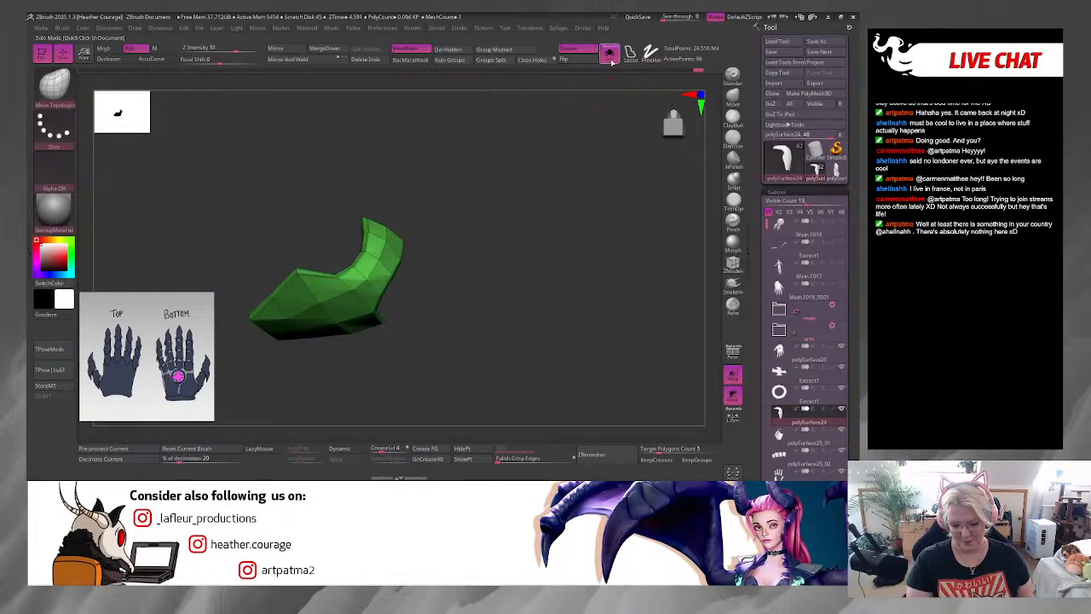
left_click(609, 54)
key("d")
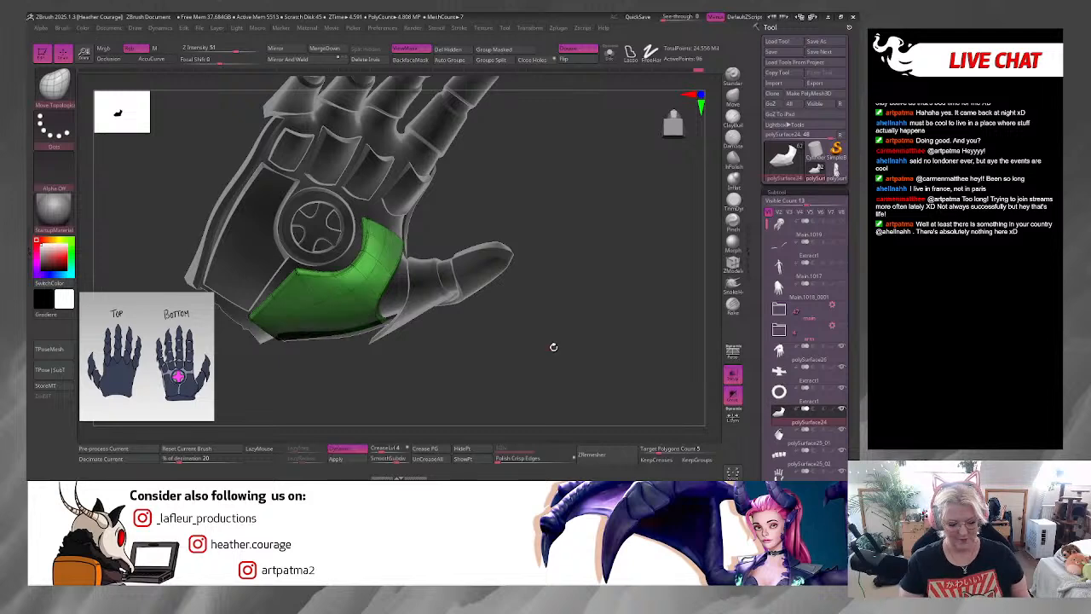
left_click_drag(553, 347, 588, 290)
left_click_drag(640, 156, 602, 182)
left_click_drag(601, 182, 600, 227)
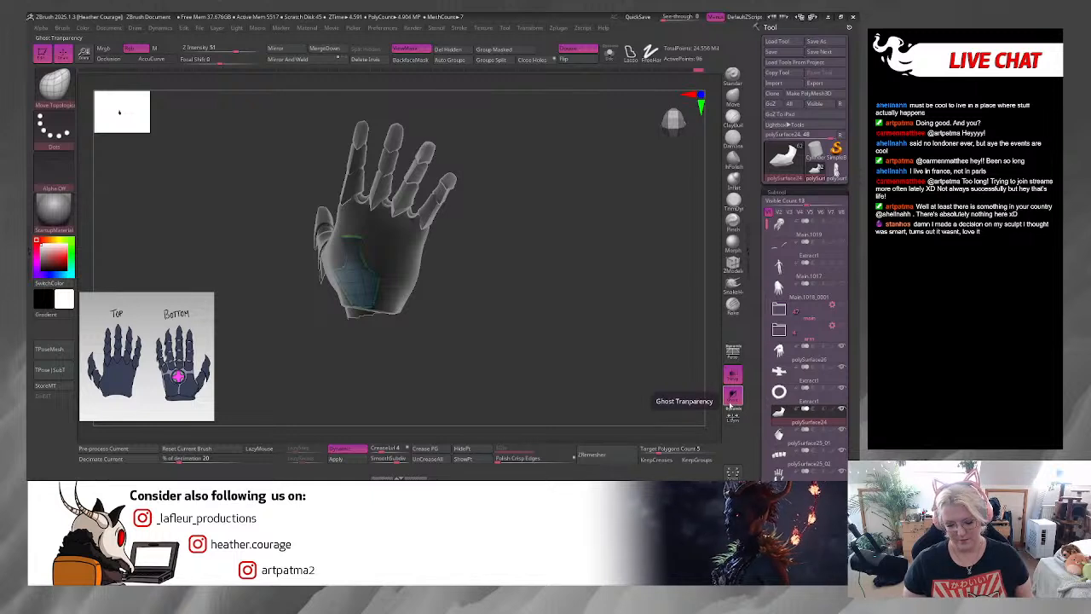
Step: Turn off ghost transparency and transparency, and inspect the back of the hand, the fingers and the side plates
left_click(733, 395)
left_click_drag(612, 373, 385, 414)
left_click(734, 375)
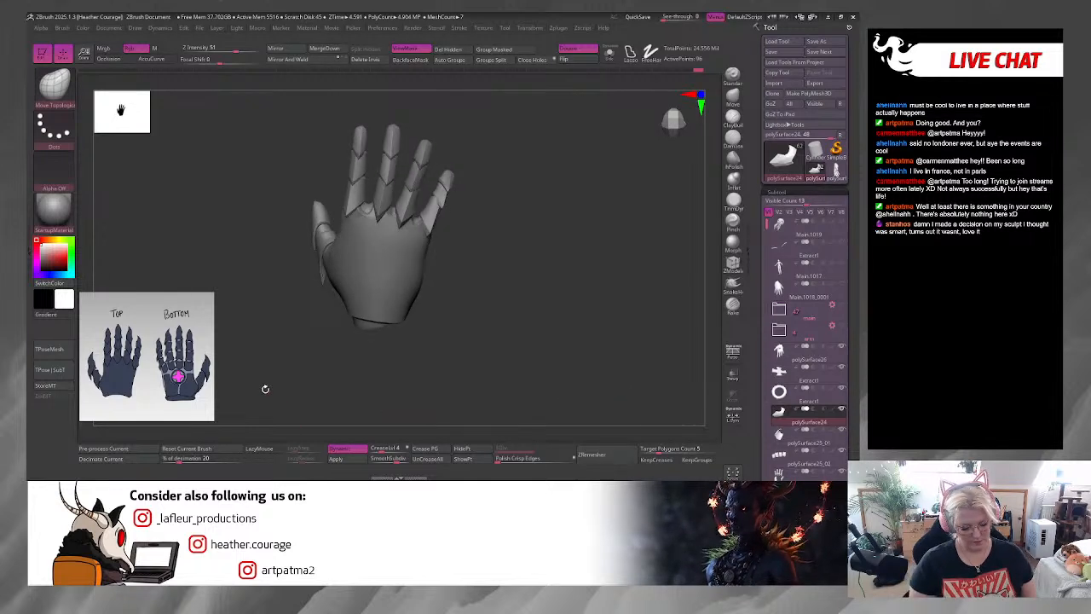
scroll(470, 369, "up", 5)
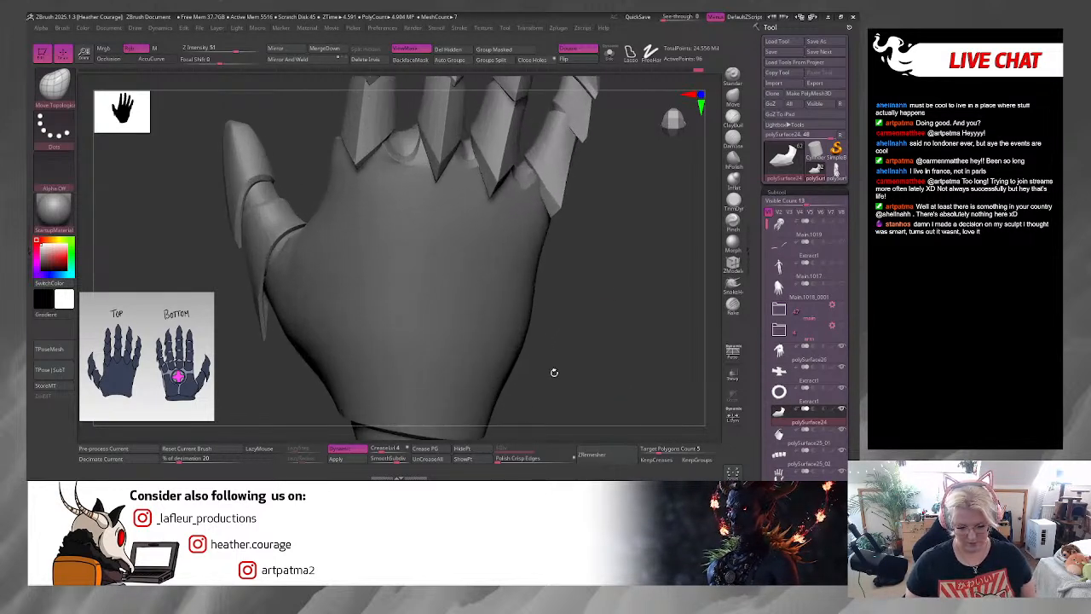
left_click_drag(554, 372, 577, 363)
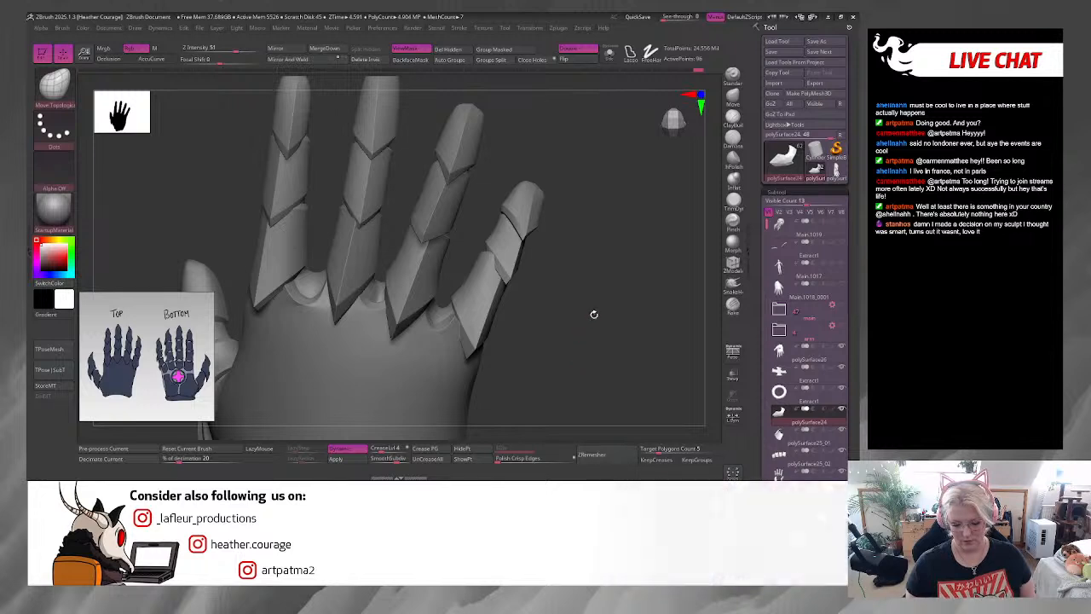
left_click_drag(594, 314, 582, 277)
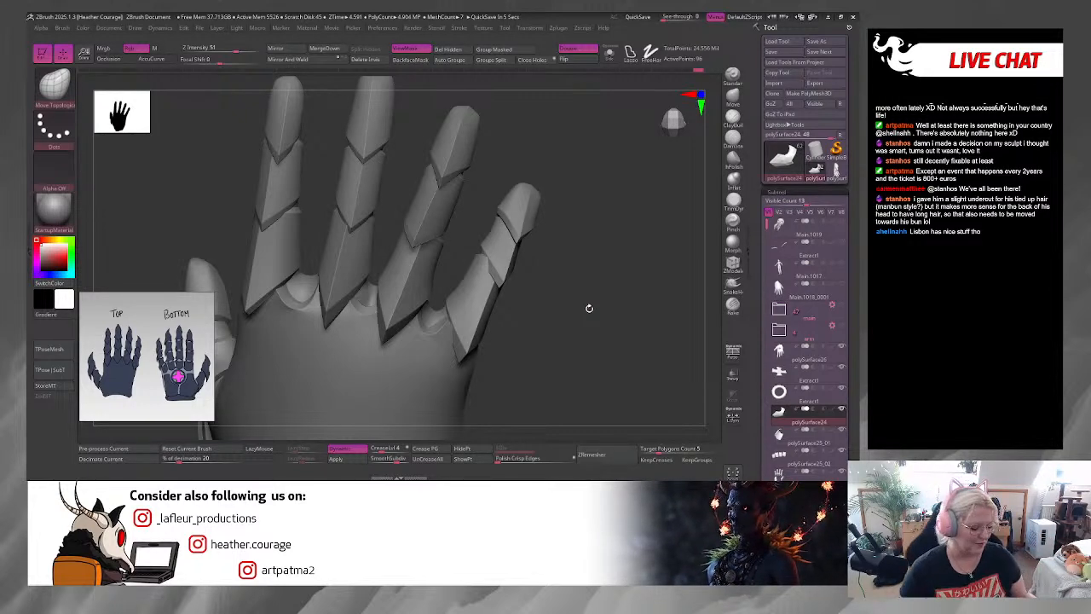
left_click_drag(585, 296, 555, 246)
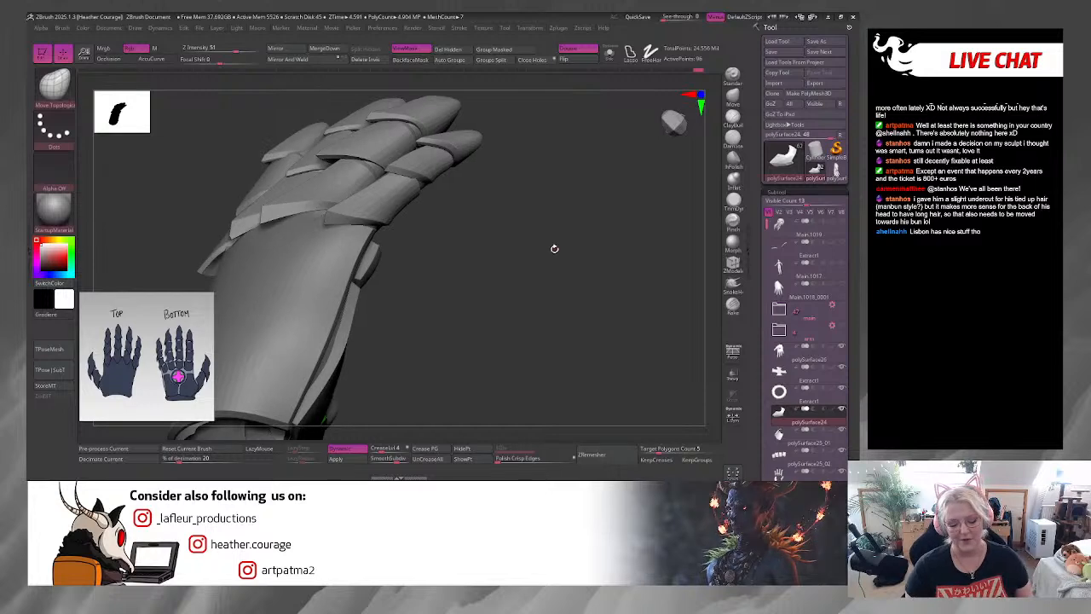
Step: Make the finger armour plates the active subtool and display them with their coloured polygroup wireframe, framed on the index fingertip
left_click_drag(546, 208, 572, 276)
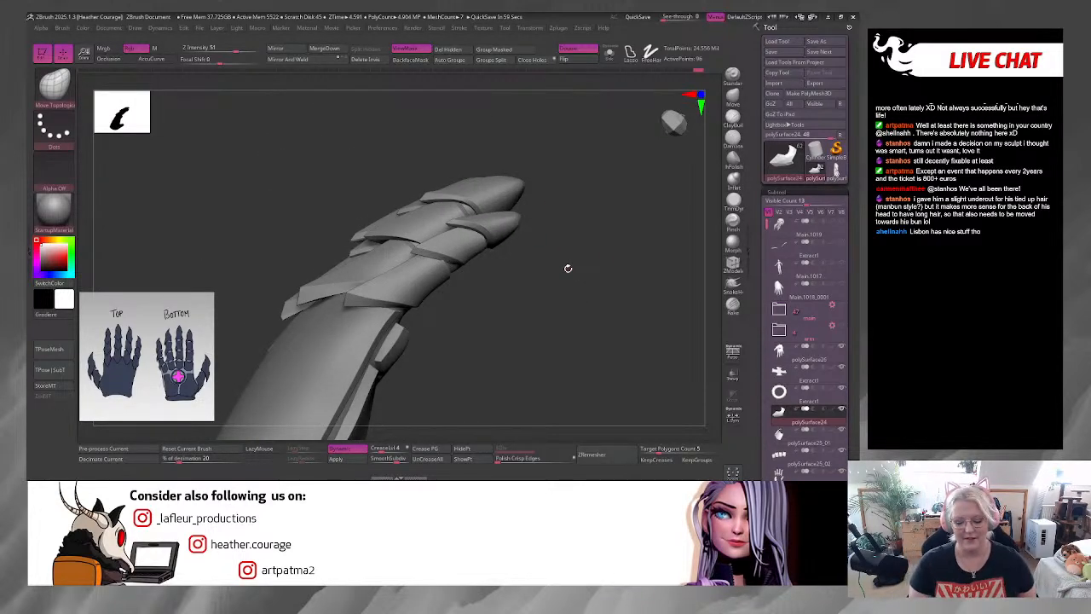
mouse_move(607, 270)
left_mouse_down()
mouse_move(609, 316)
mouse_move(629, 243)
mouse_move(611, 303)
mouse_move(603, 291)
left_mouse_up()
key("space")
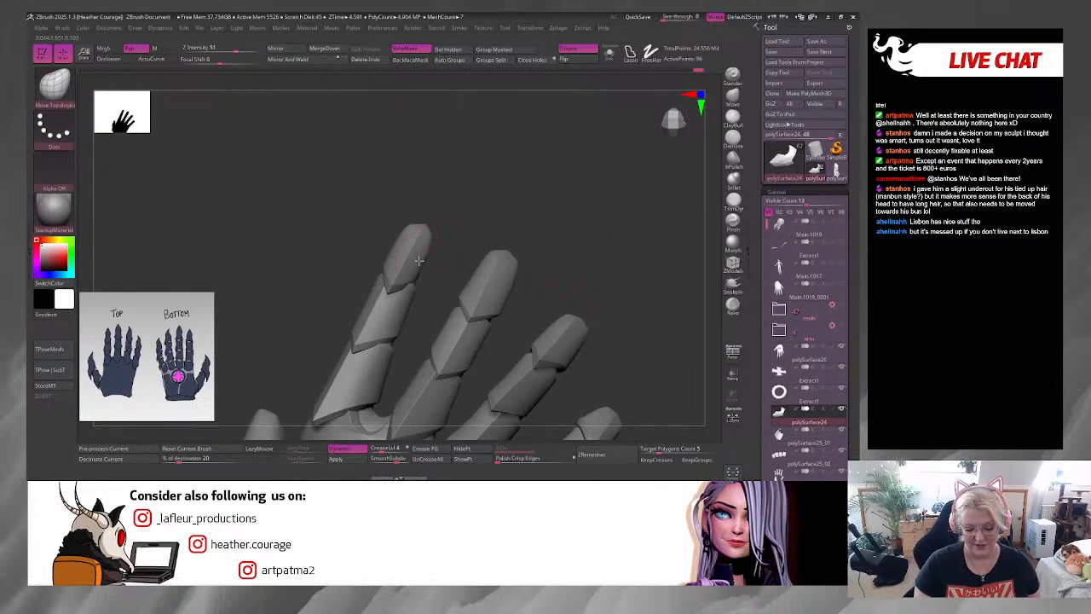
key("shift+f")
left_click_drag(579, 185, 537, 223)
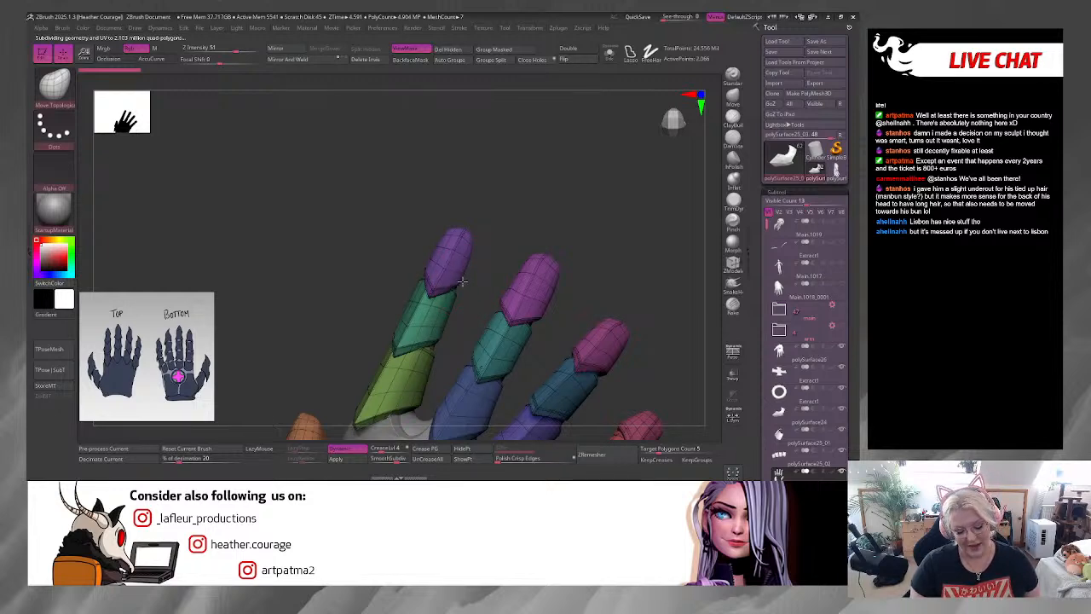
left_click_drag(500, 228, 500, 321, "alt")
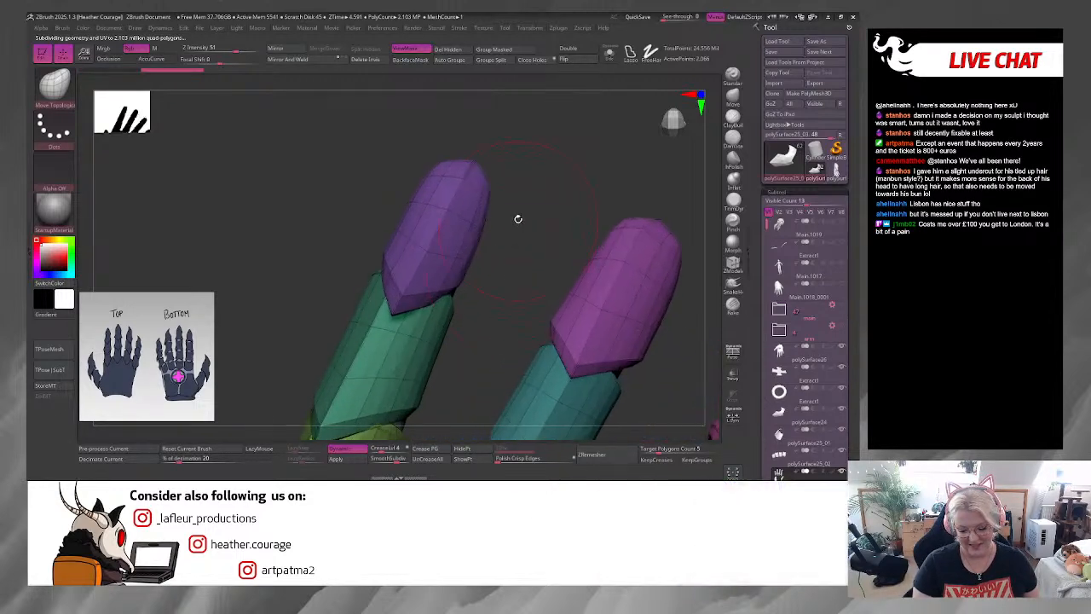
Step: Adjust the Move Topological brush size and pull the end of the index fingertip plate into a sharp central point
key("space")
left_click(513, 220)
mouse_move(499, 223)
left_mouse_down()
mouse_move(608, 184)
mouse_move(510, 154)
mouse_move(524, 100)
mouse_move(518, 134)
mouse_move(537, 164)
mouse_move(518, 155)
mouse_move(585, 149)
mouse_move(588, 159)
left_mouse_up()
key("space")
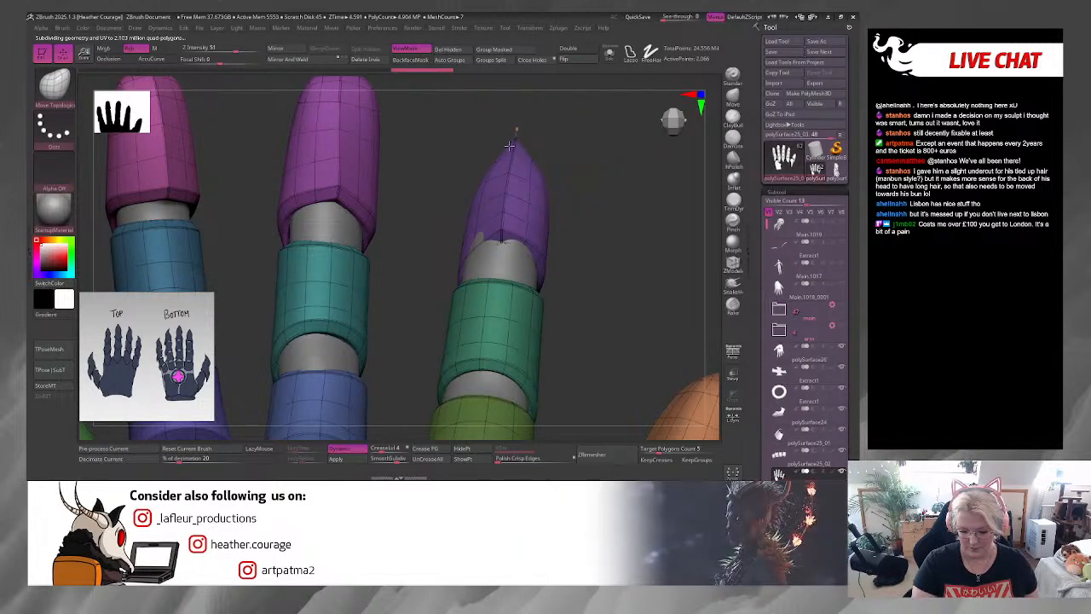
left_click_drag(509, 145, 513, 147)
mouse_move(594, 231)
left_mouse_down()
mouse_move(568, 142)
mouse_move(586, 142)
mouse_move(590, 192)
mouse_move(489, 208)
left_mouse_up()
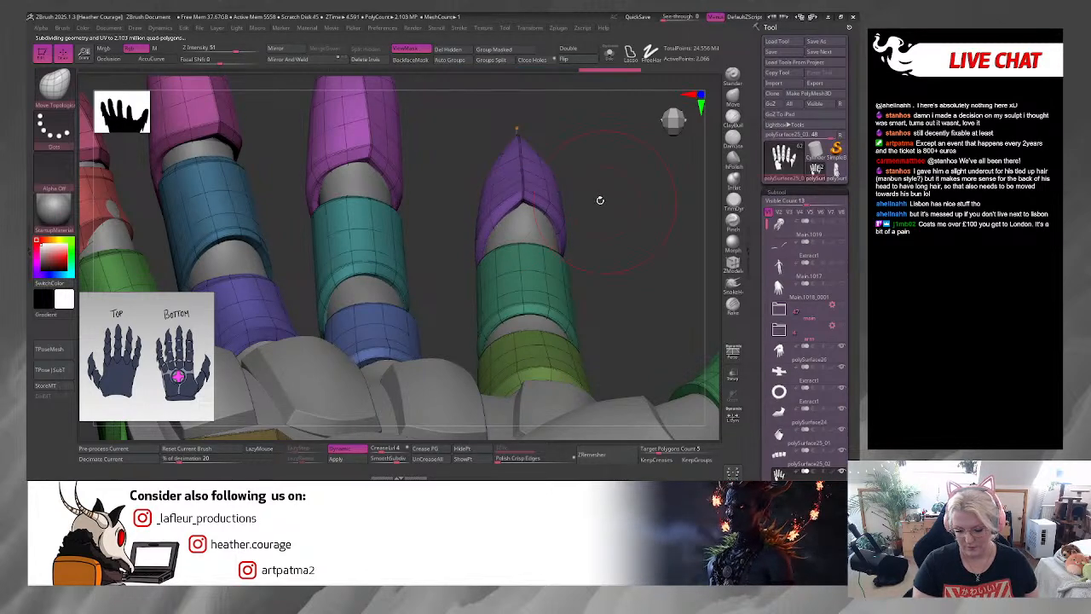
left_click_drag(600, 199, 490, 227)
left_click_drag(613, 177, 619, 299)
Step: Pull the middle fingertip plate into a matching sharp point and taper its sides toward the tip
key("space")
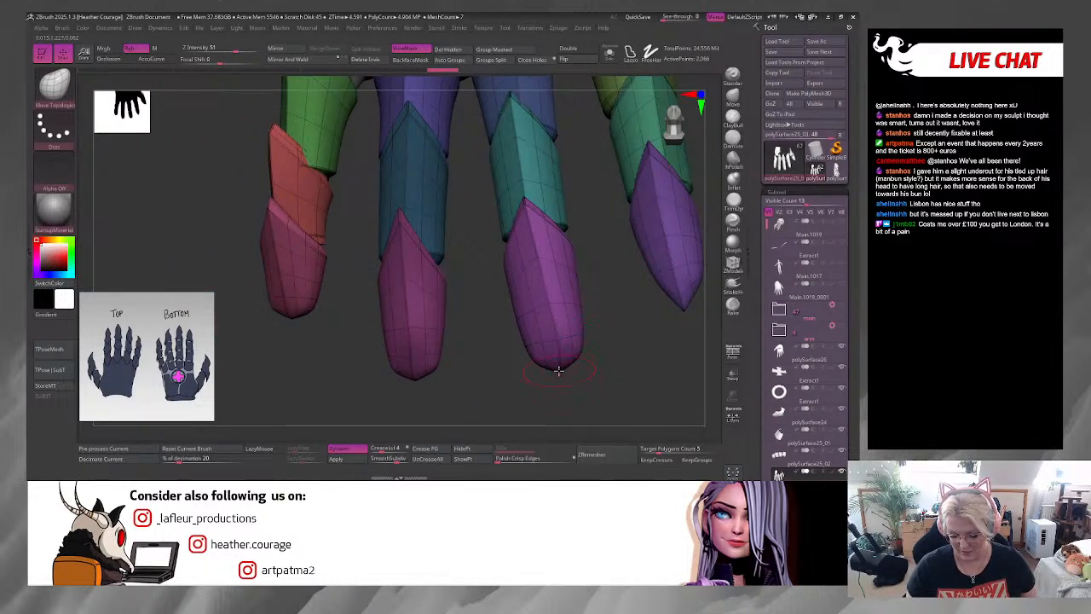
key("ctrl+d")
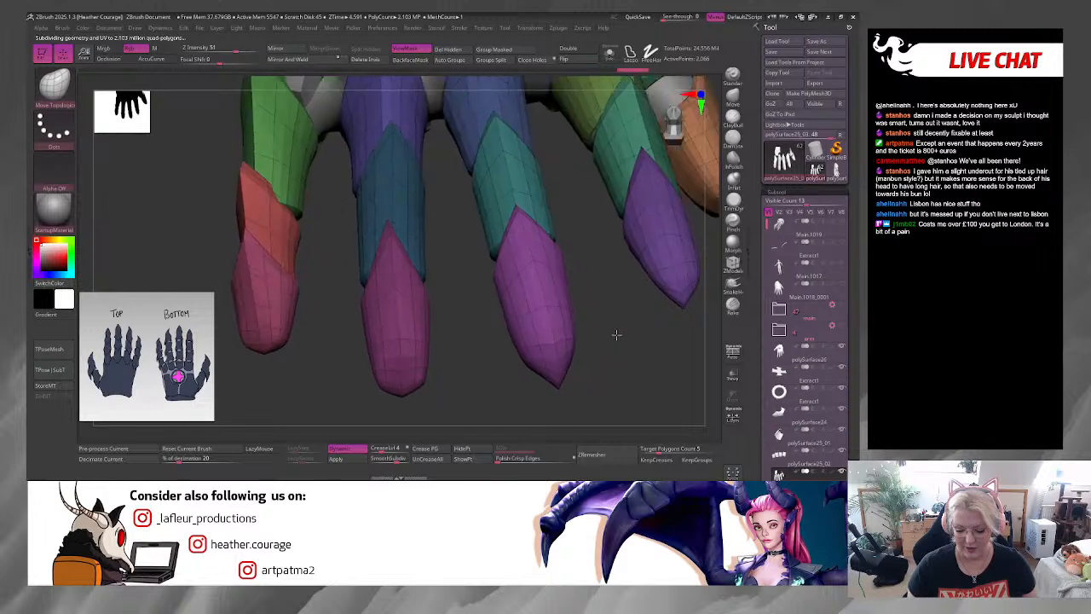
left_click_drag(614, 349, 529, 363)
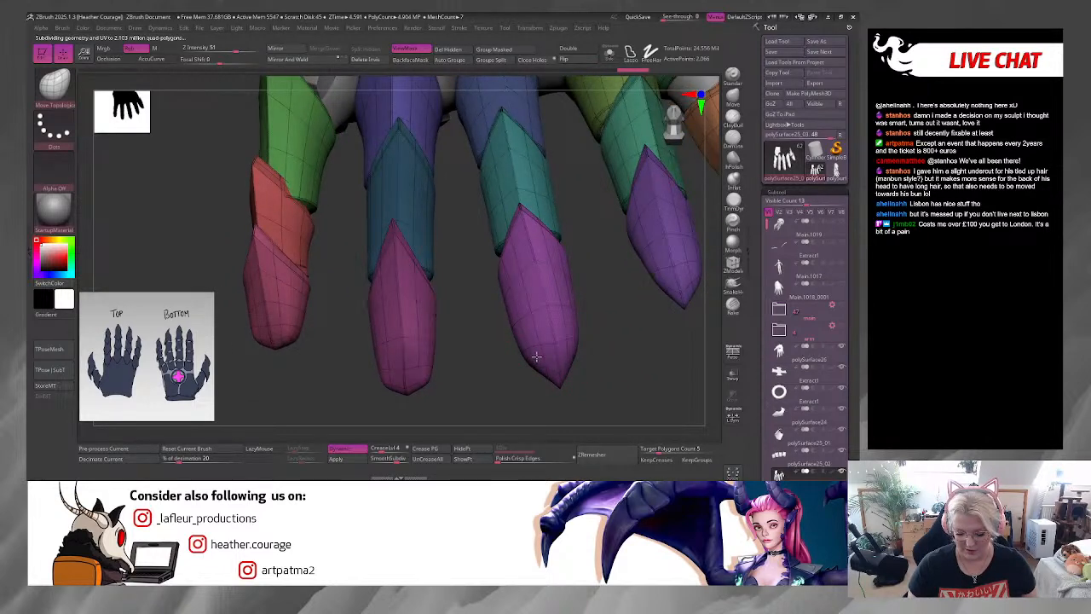
left_click_drag(537, 358, 571, 359)
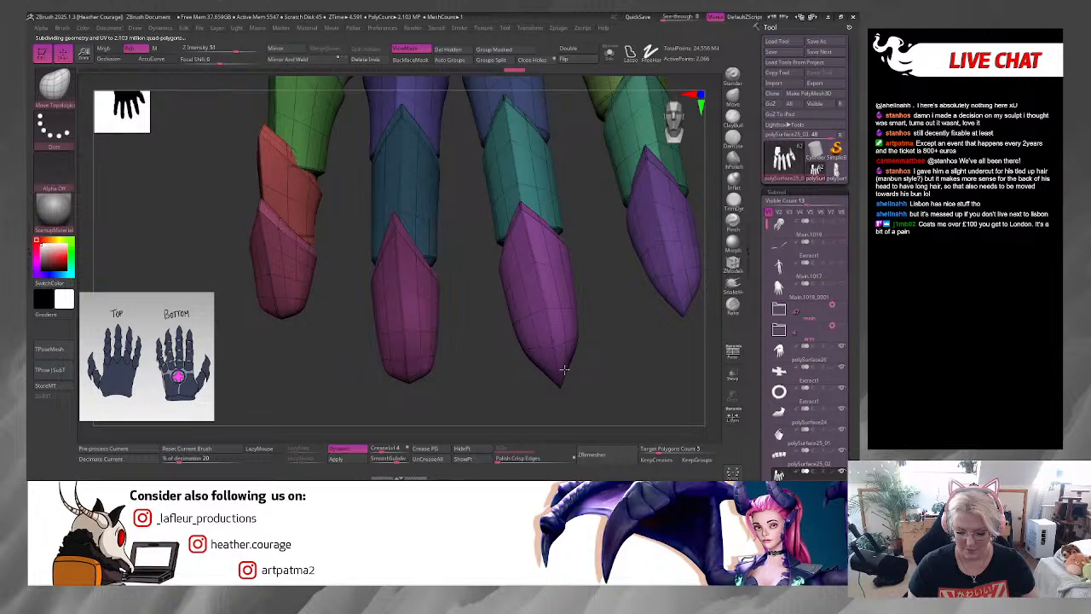
left_click_drag(646, 352, 621, 360)
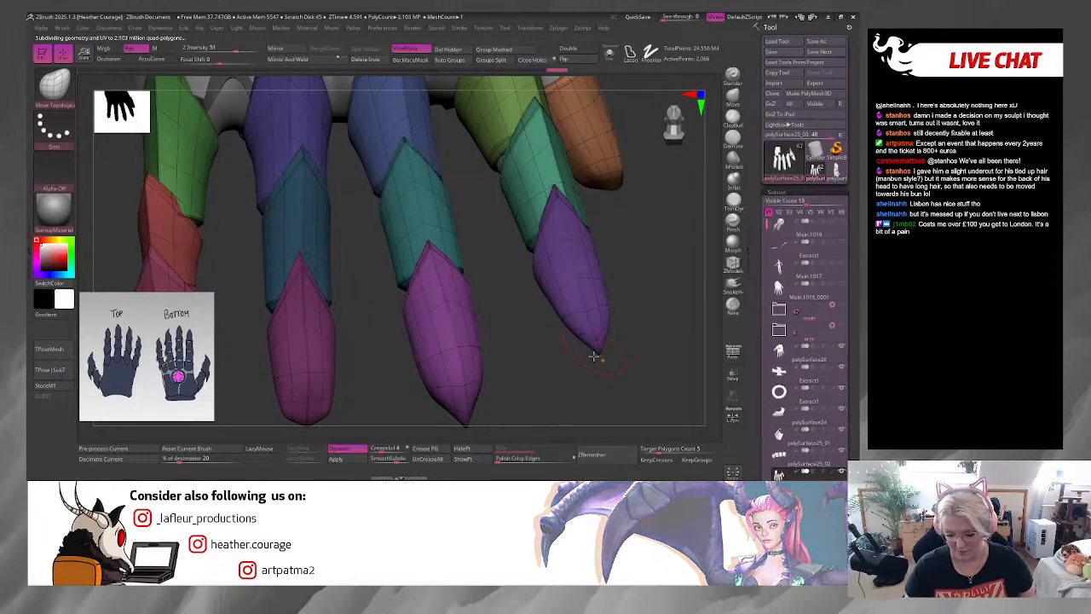
Step: Refine the taper of the index fingertip plate's sides so they run smoothly into the point
left_click_drag(610, 349, 572, 337)
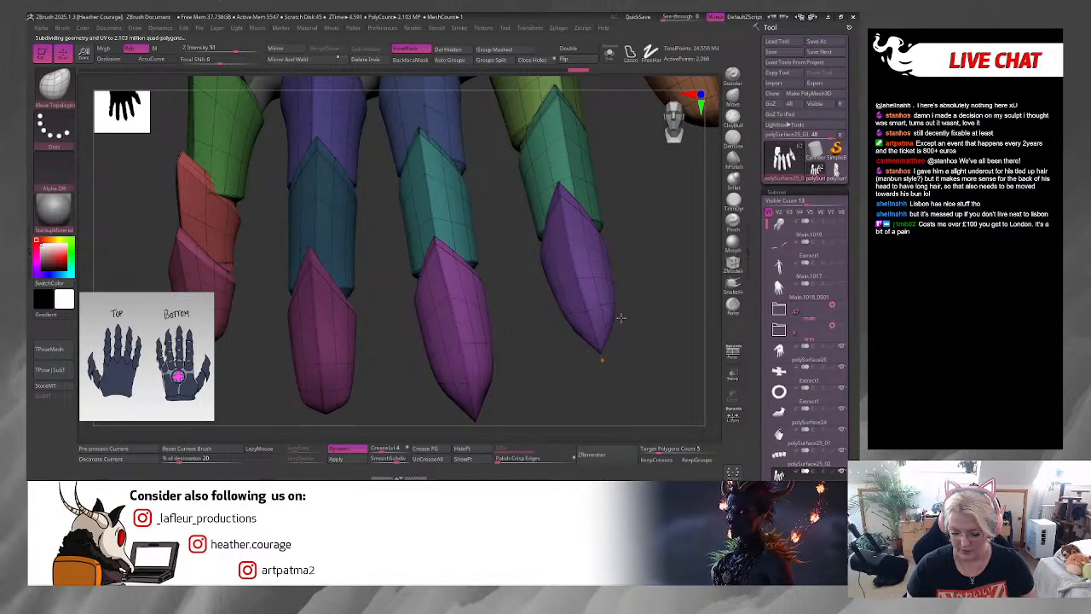
left_click_drag(605, 341, 650, 165)
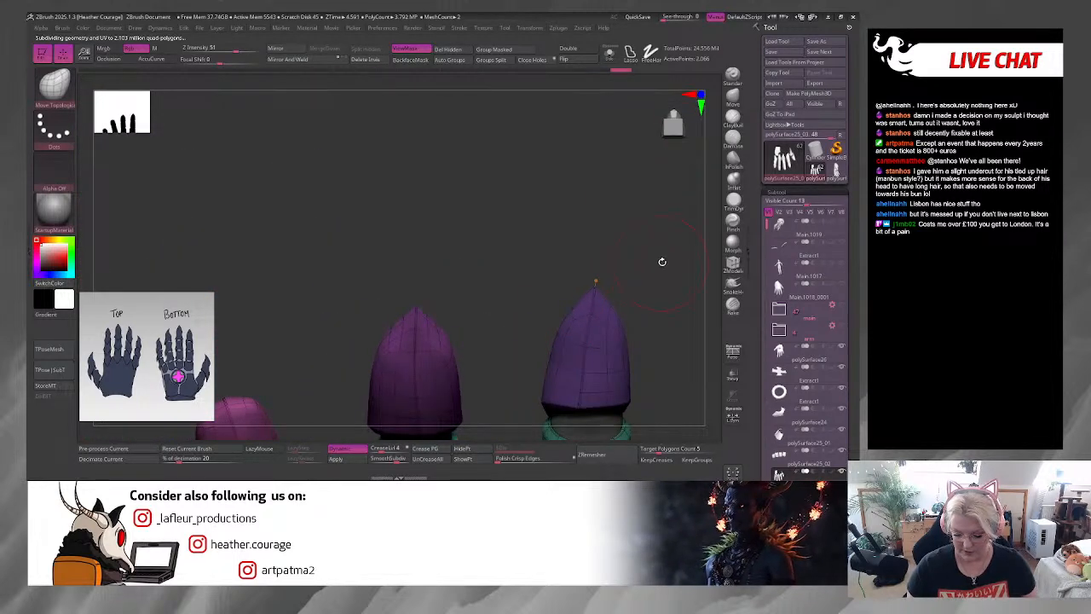
left_click_drag(659, 260, 627, 271)
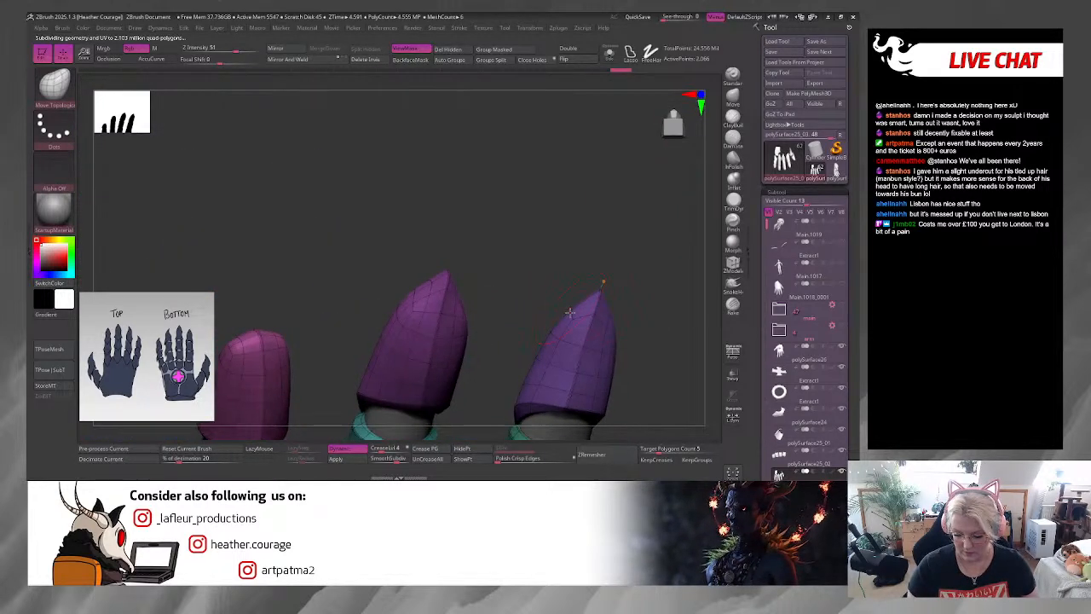
left_click_drag(644, 310, 630, 231)
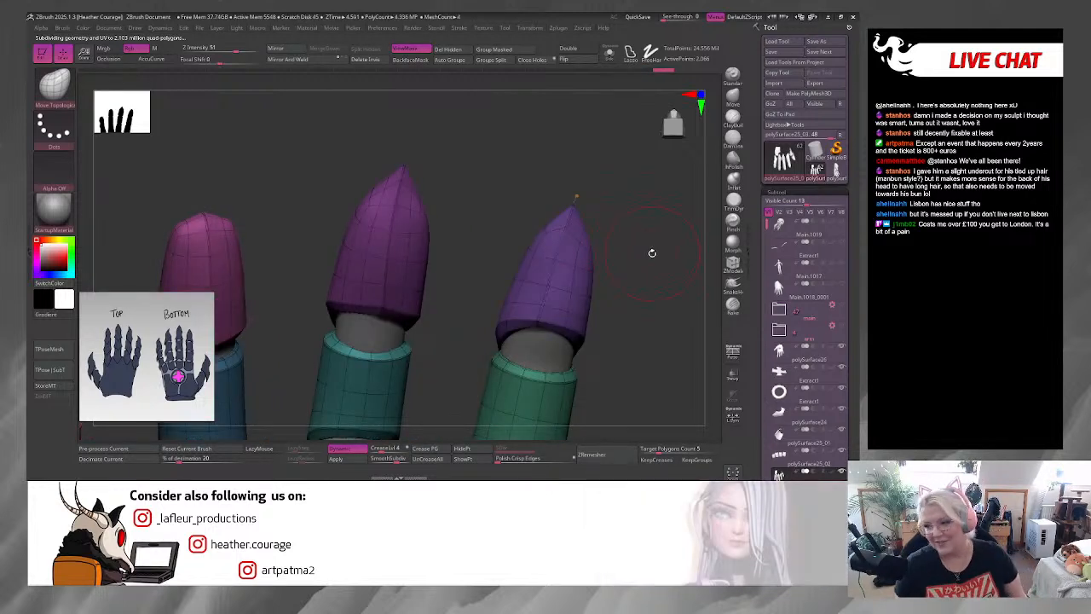
Step: Resize the brush and reshape the palm-side rim and corners of the index fingertip plate around the finger
key("space")
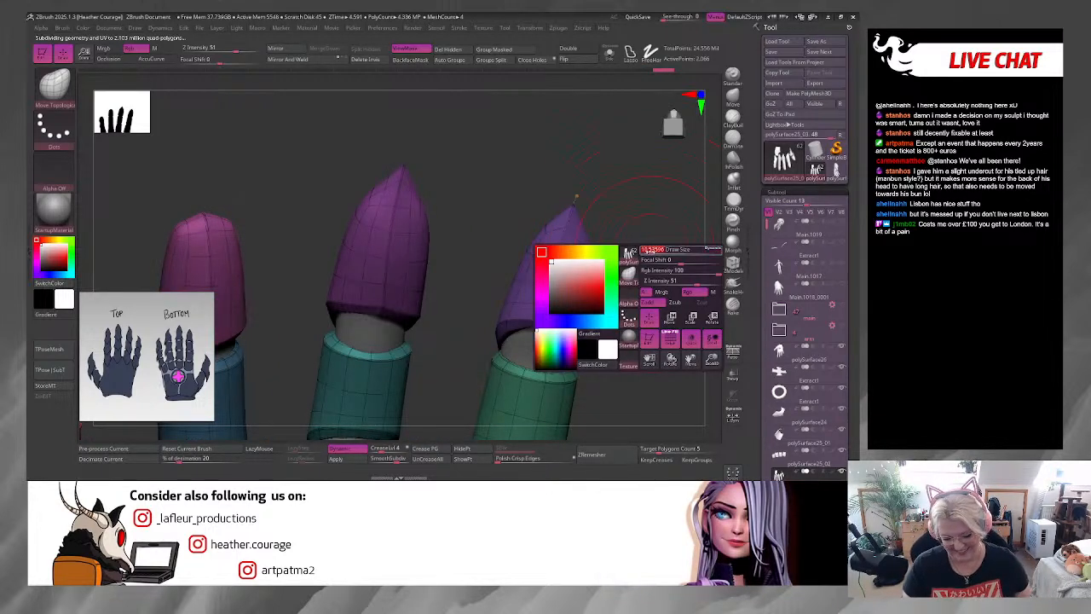
left_click_drag(634, 269, 621, 282)
left_click_drag(580, 351, 580, 361)
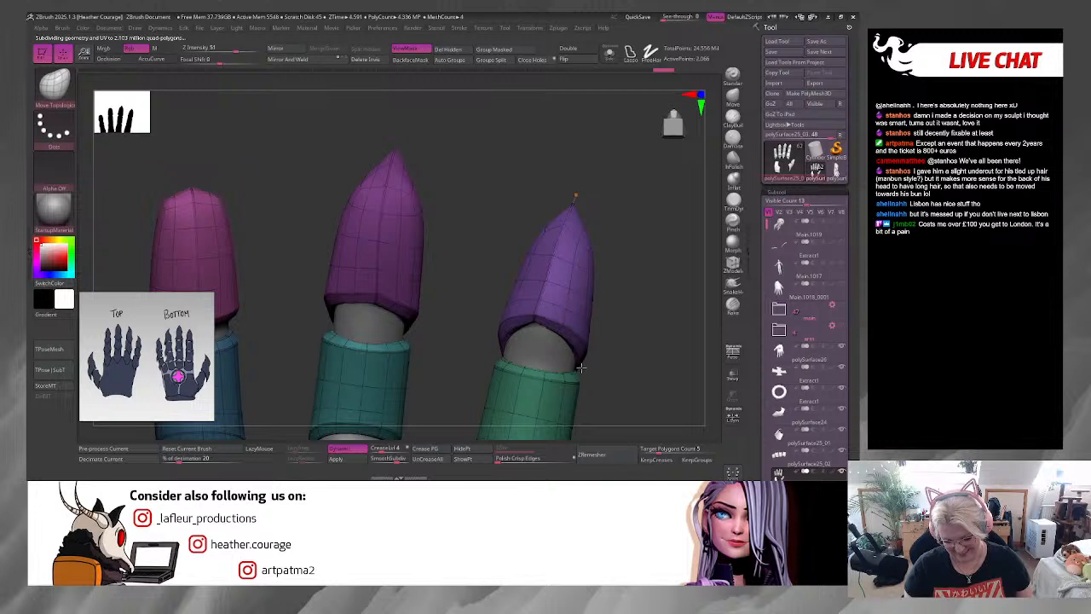
mouse_move(540, 316)
left_mouse_down()
mouse_move(556, 328)
mouse_move(556, 295)
mouse_move(621, 256)
mouse_move(529, 273)
left_mouse_up()
key("space")
left_click_drag(644, 272, 667, 275)
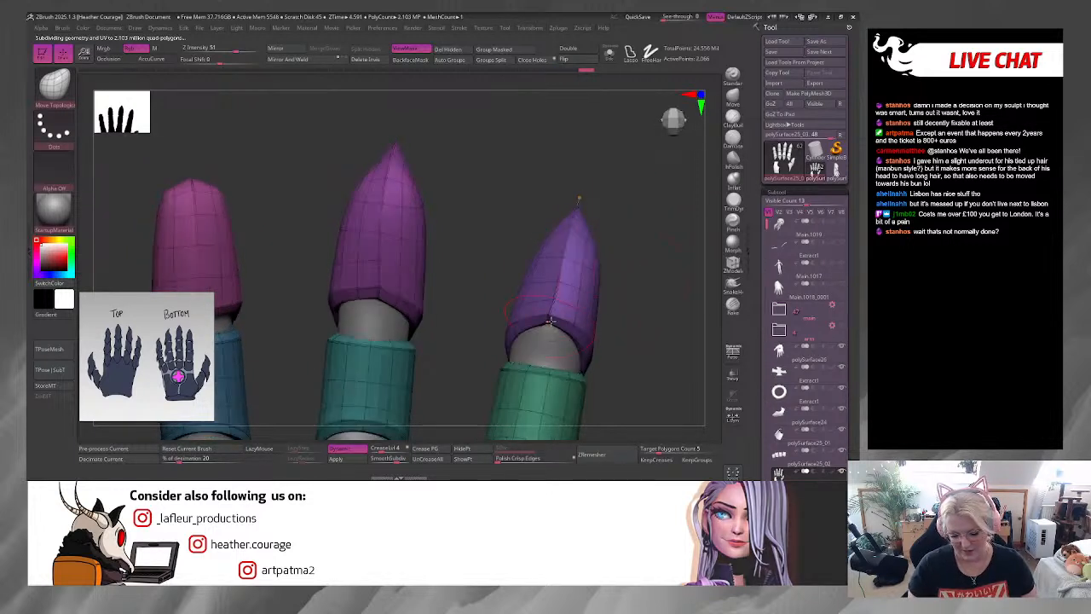
mouse_move(552, 324)
left_mouse_down()
mouse_move(551, 315)
mouse_move(506, 335)
left_mouse_up()
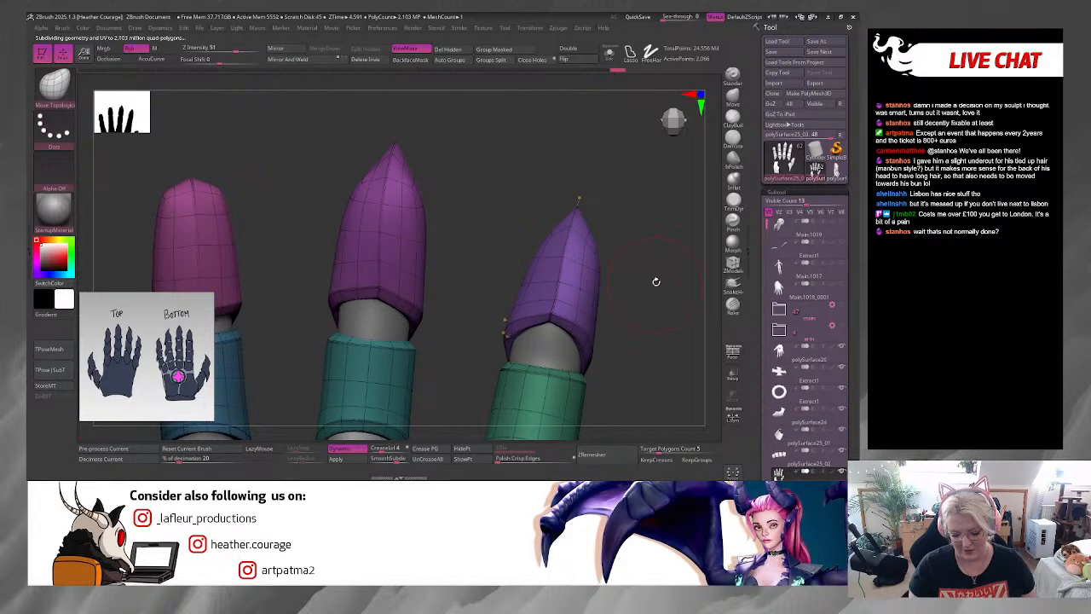
left_click_drag(656, 281, 657, 225)
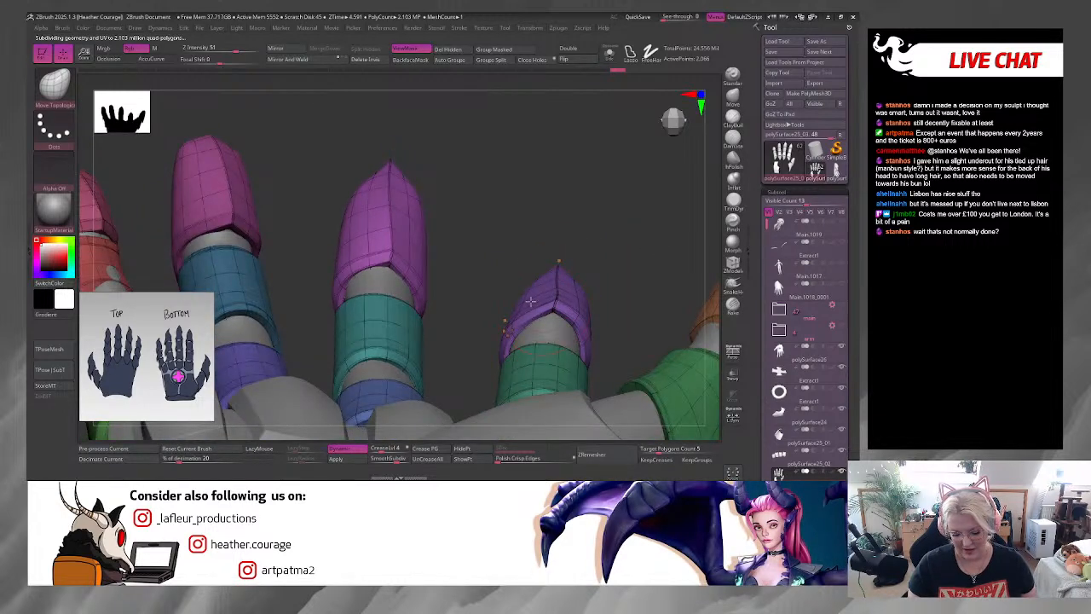
left_click_drag(530, 301, 563, 315)
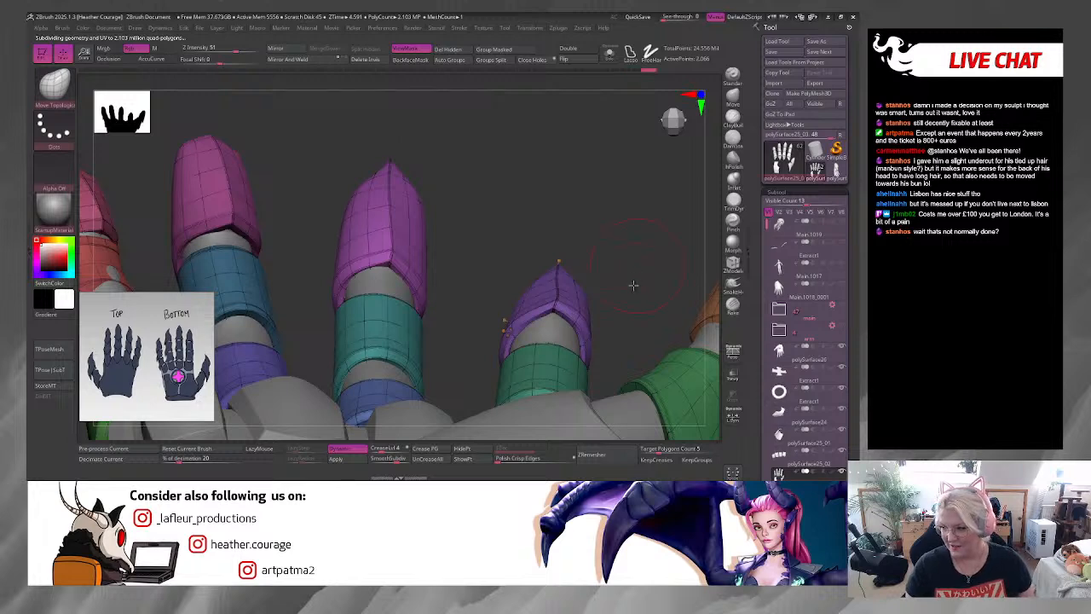
Step: Adjust the brush size and reshape the index finger's middle plate, refining its sides and pointed upper edge
left_click_drag(637, 266, 647, 329)
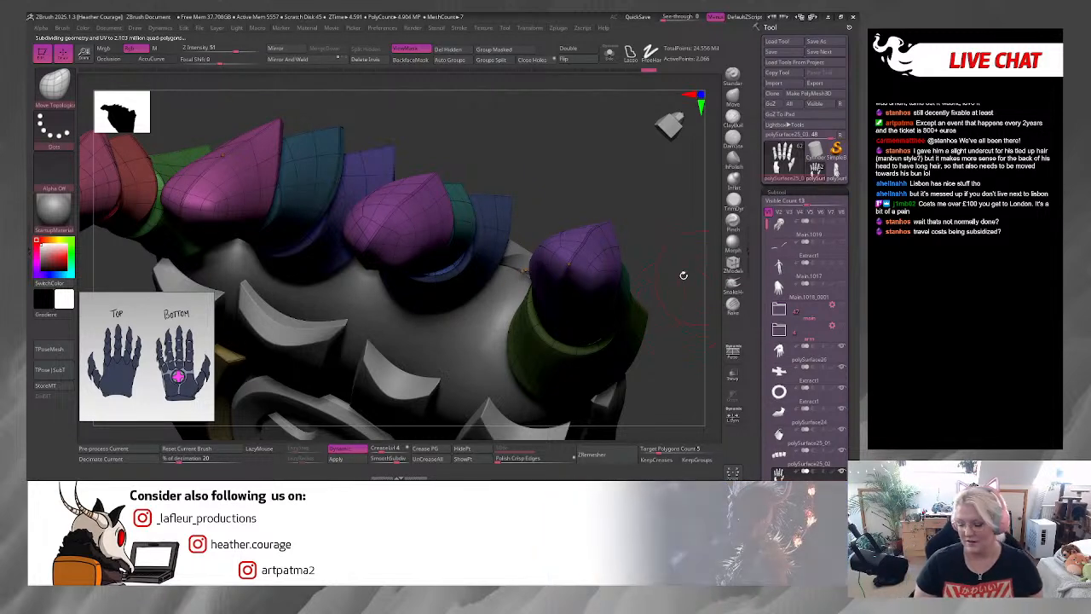
mouse_move(672, 234)
left_mouse_down()
mouse_move(670, 338)
mouse_move(649, 265)
mouse_move(636, 317)
mouse_move(652, 286)
left_mouse_up()
key("space")
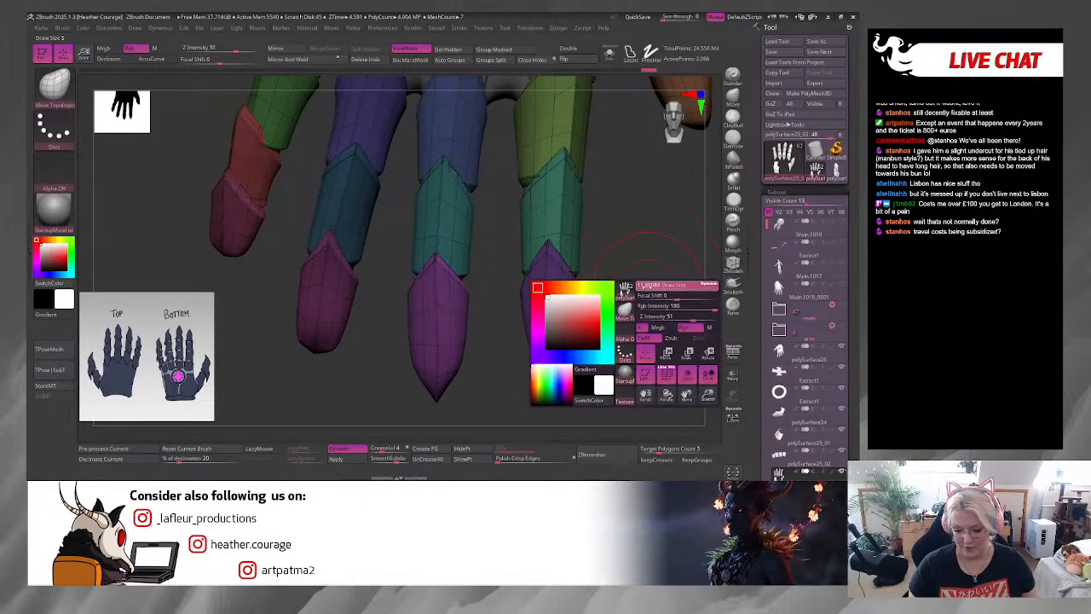
key("ctrl+d")
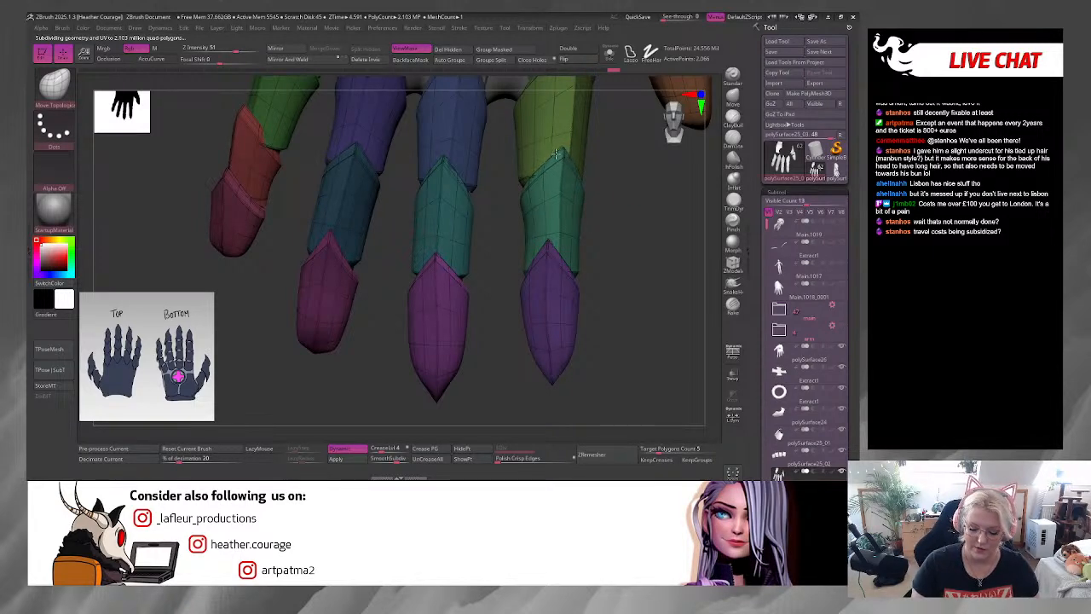
left_click_drag(622, 182, 570, 168)
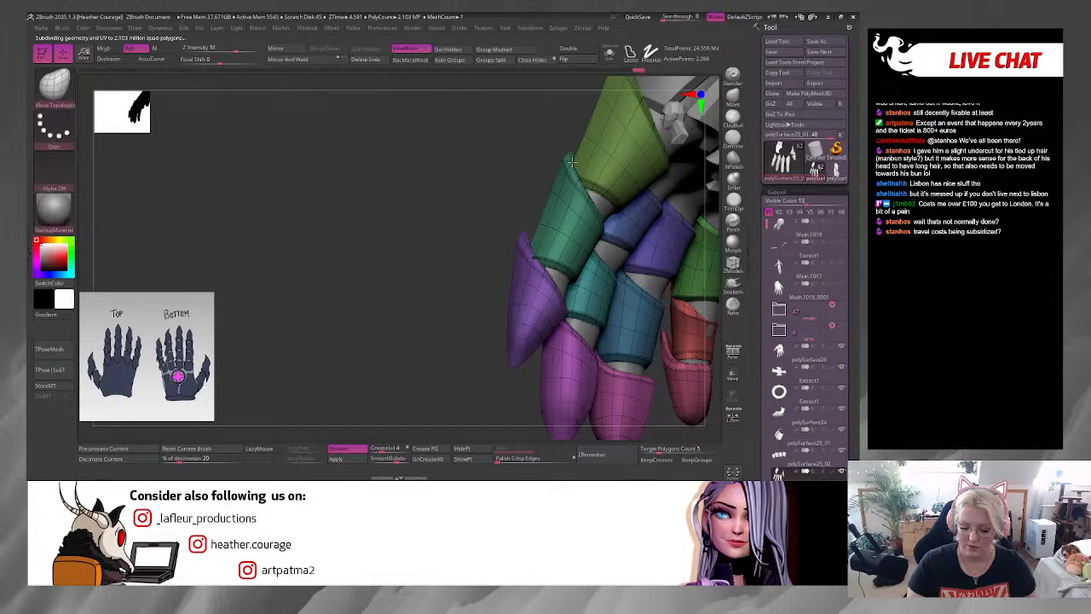
Step: Adjust the edges of the middle plates on the other fingers, including the little finger's overlap with its fingertip plate
left_click_drag(442, 342, 597, 222)
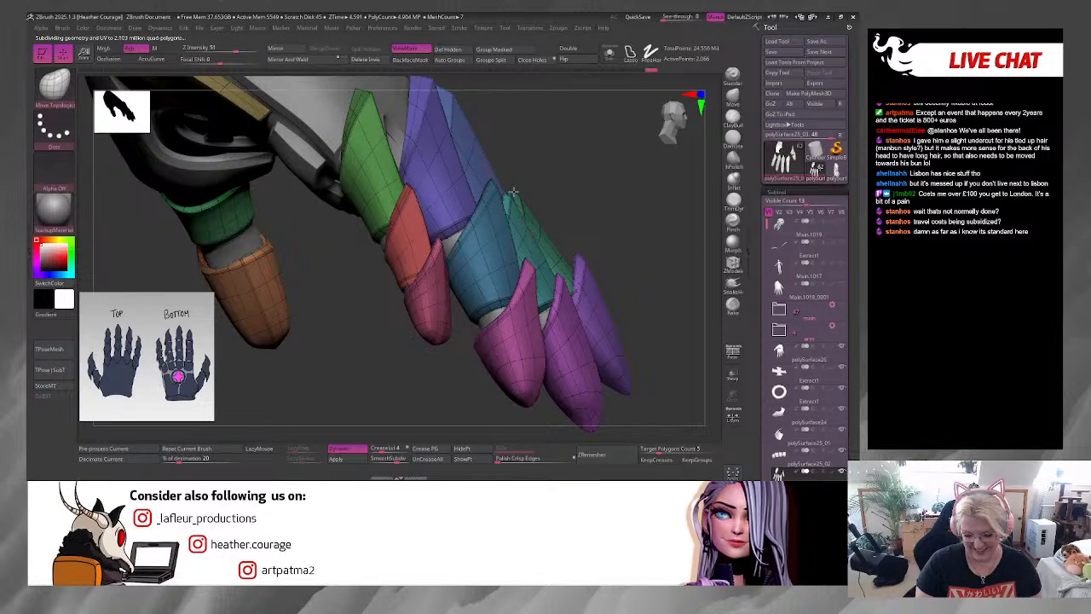
mouse_move(610, 167)
left_mouse_down()
mouse_move(669, 195)
mouse_move(653, 202)
mouse_move(666, 209)
mouse_move(633, 210)
mouse_move(613, 187)
left_mouse_up()
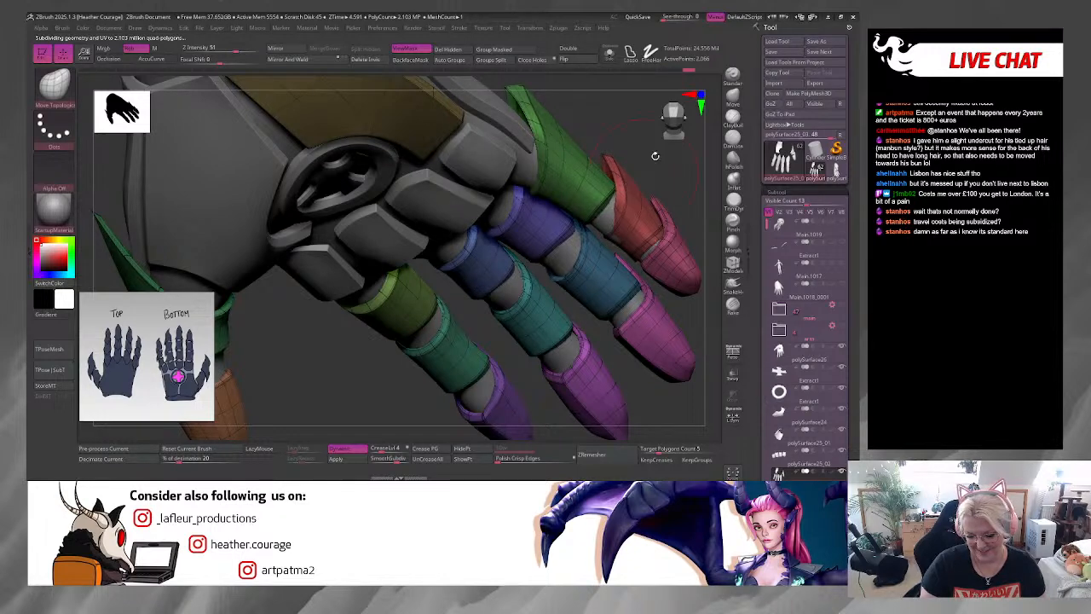
left_click_drag(655, 156, 585, 223)
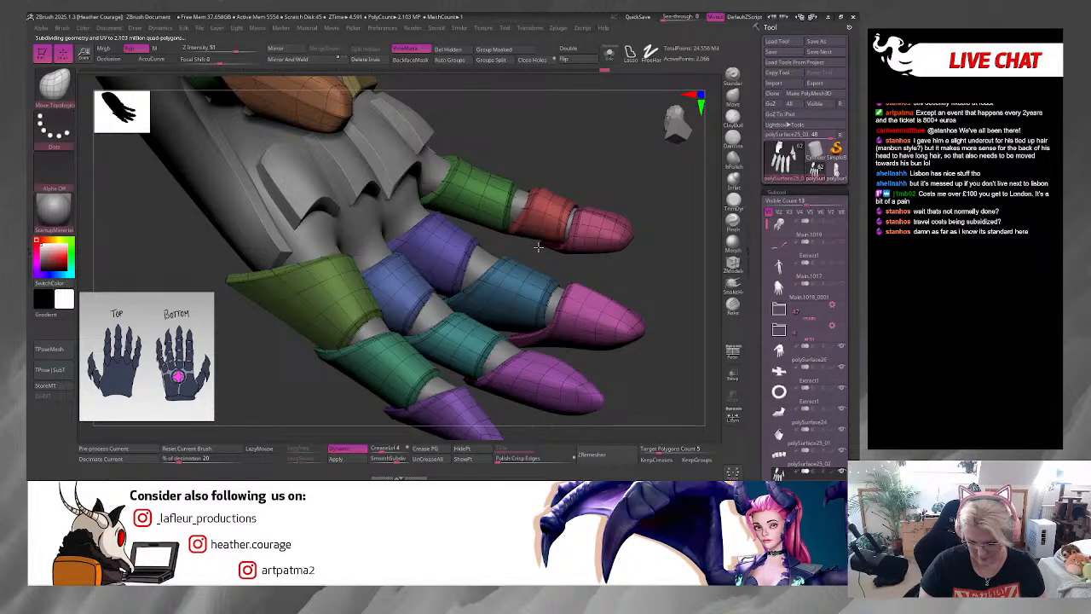
mouse_move(628, 189)
left_mouse_down()
mouse_move(631, 219)
mouse_move(602, 203)
mouse_move(576, 233)
mouse_move(580, 216)
left_mouse_up()
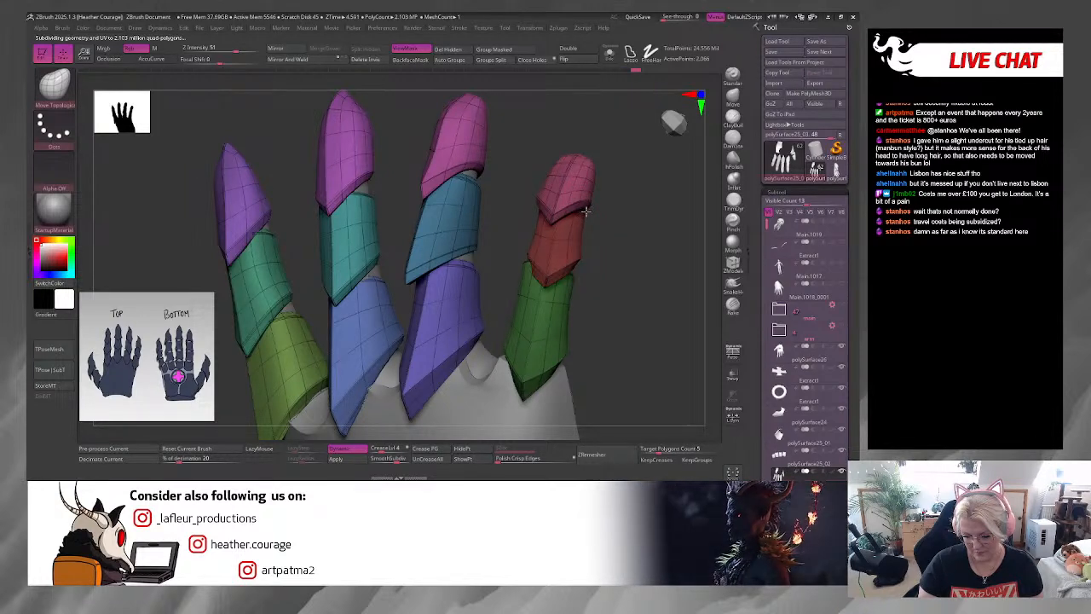
mouse_move(606, 255)
left_mouse_down()
mouse_move(618, 278)
mouse_move(582, 331)
mouse_move(526, 254)
mouse_move(563, 346)
mouse_move(536, 332)
mouse_move(441, 375)
mouse_move(631, 324)
mouse_move(533, 319)
mouse_move(579, 371)
mouse_move(614, 312)
mouse_move(415, 324)
mouse_move(441, 295)
left_mouse_up()
Step: Pull the ring and little fingertip plates into sharp points with a resized brush, matching the other fingers
key("space")
mouse_move(511, 384)
left_mouse_down()
mouse_move(528, 377)
mouse_move(530, 362)
left_mouse_up()
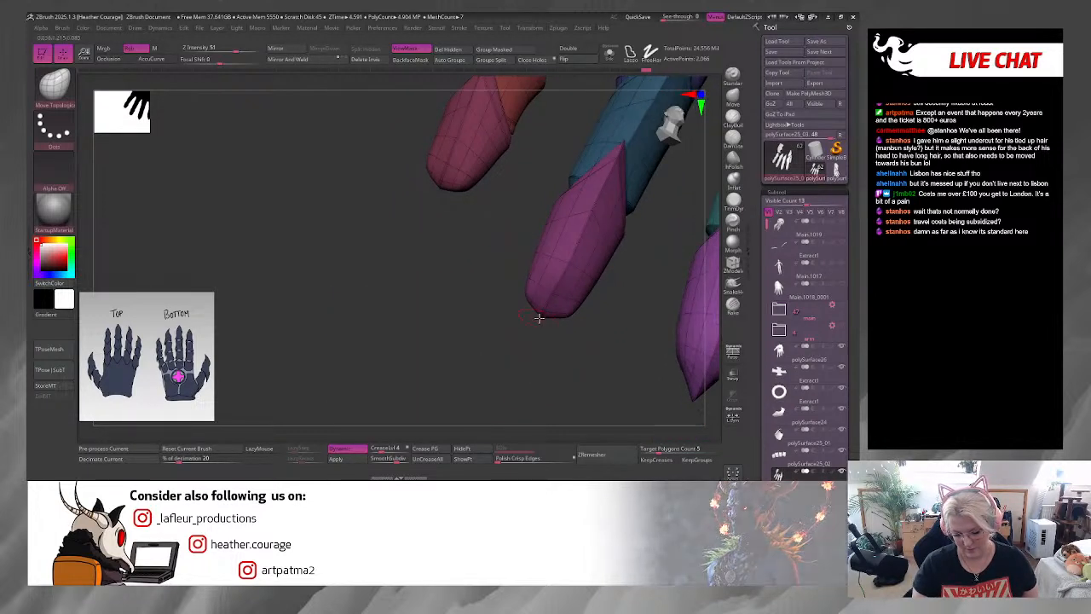
key("ctrl+d")
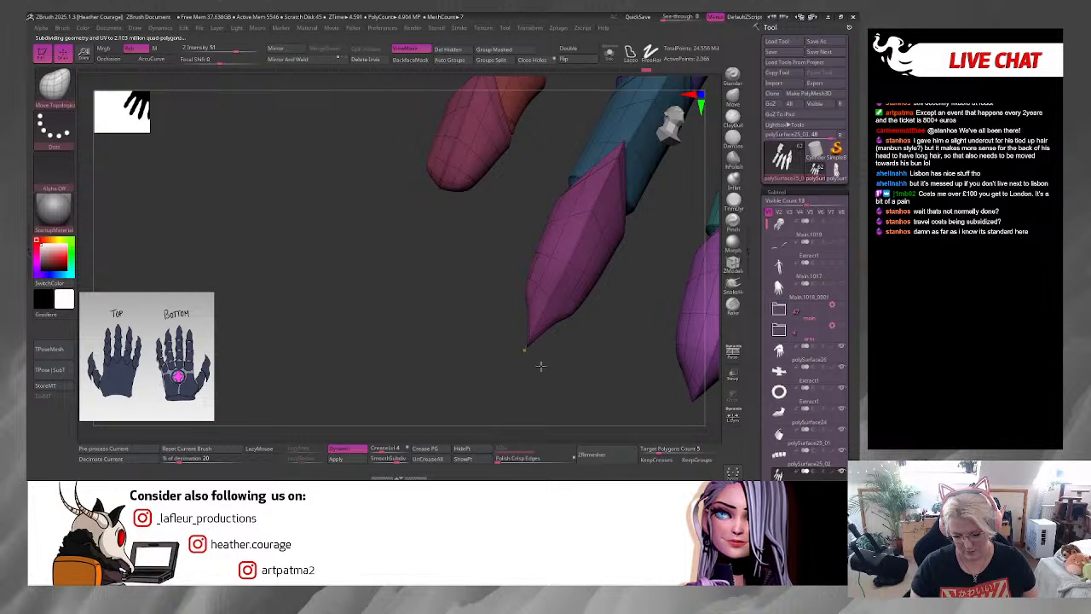
mouse_move(540, 365)
left_mouse_down()
mouse_move(420, 195)
mouse_move(391, 251)
left_mouse_up()
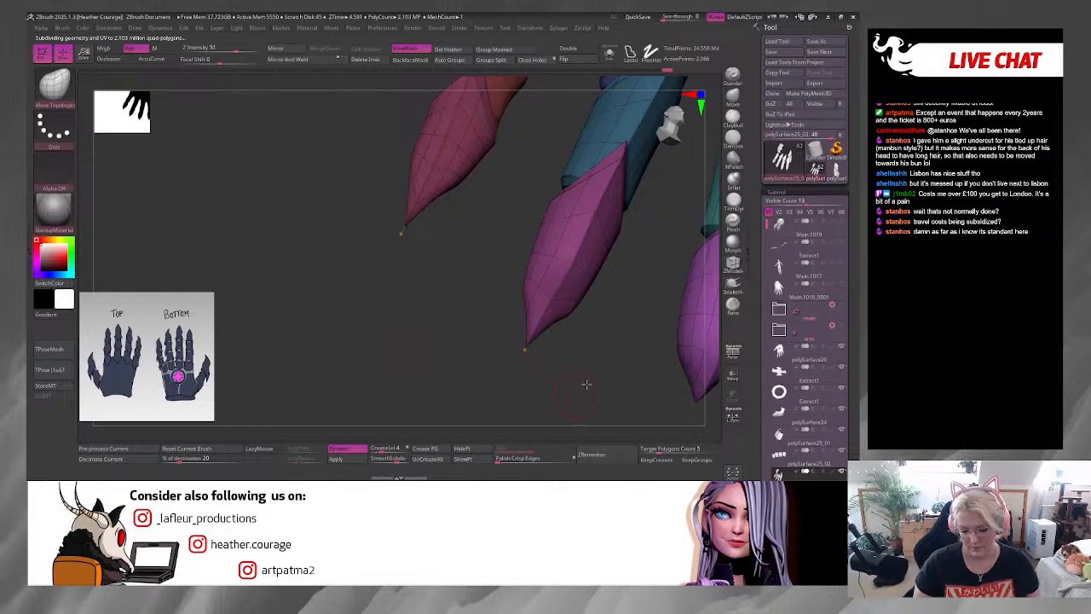
left_click_drag(586, 384, 572, 312)
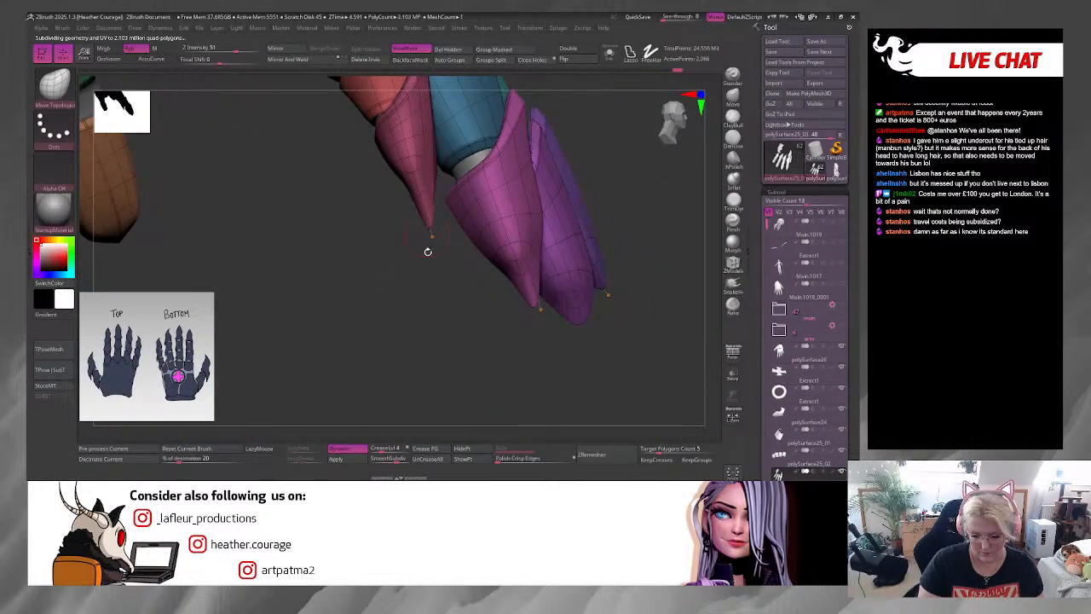
Step: Resize the brush, extend the thumb tip plate's upper edge, and pull its end into a sharp point
mouse_move(438, 318)
left_mouse_down()
mouse_move(409, 338)
mouse_move(440, 312)
mouse_move(555, 310)
mouse_move(538, 295)
mouse_move(533, 251)
mouse_move(565, 321)
mouse_move(601, 338)
mouse_move(584, 337)
mouse_move(640, 326)
mouse_move(355, 367)
mouse_move(495, 344)
left_mouse_up()
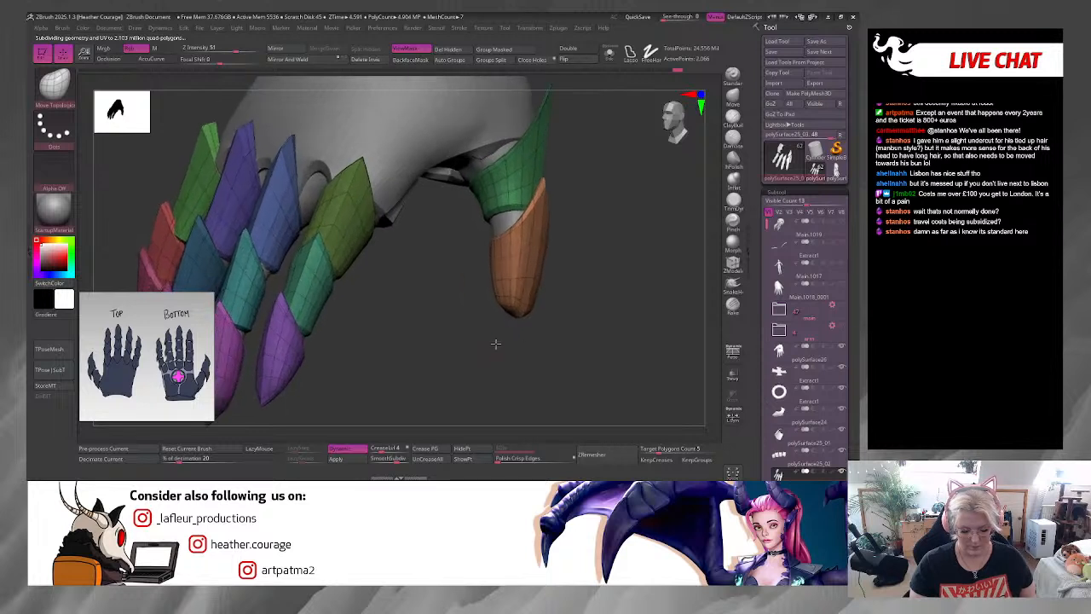
key("space")
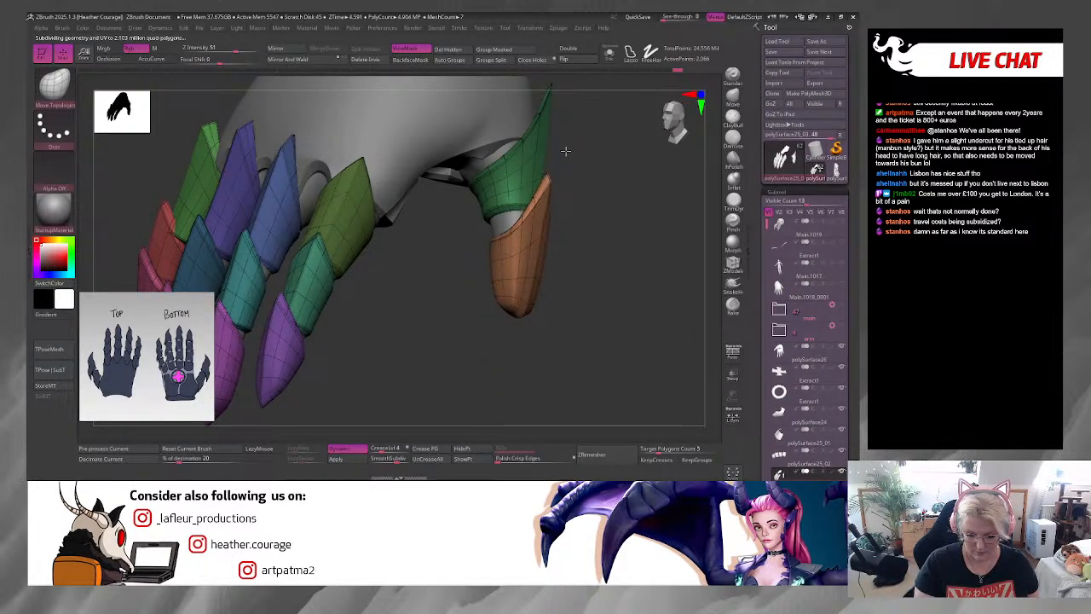
left_click_drag(576, 220, 585, 211)
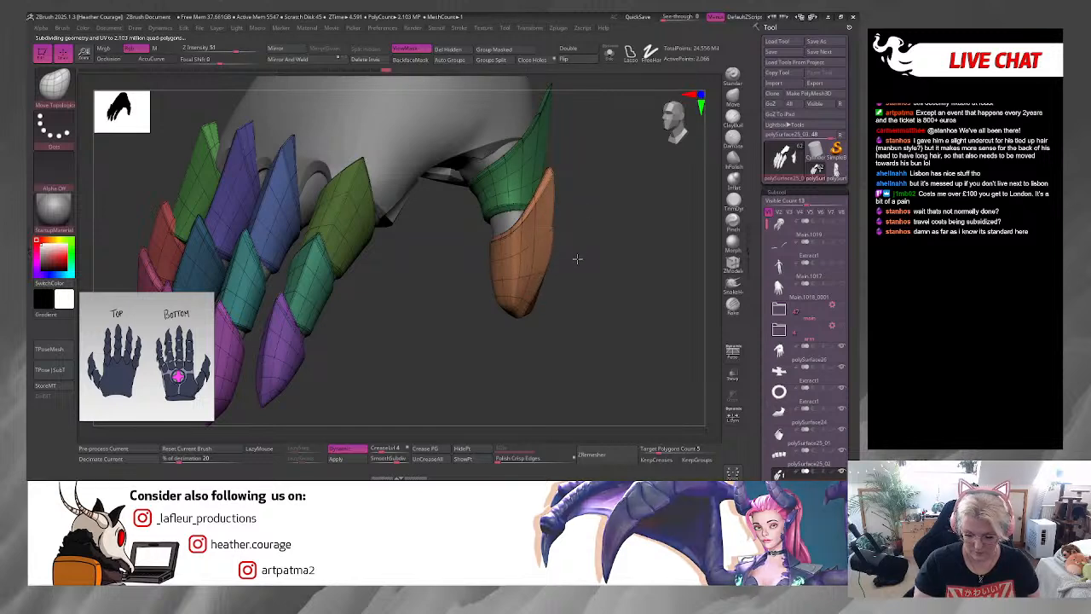
left_click_drag(570, 253, 524, 311)
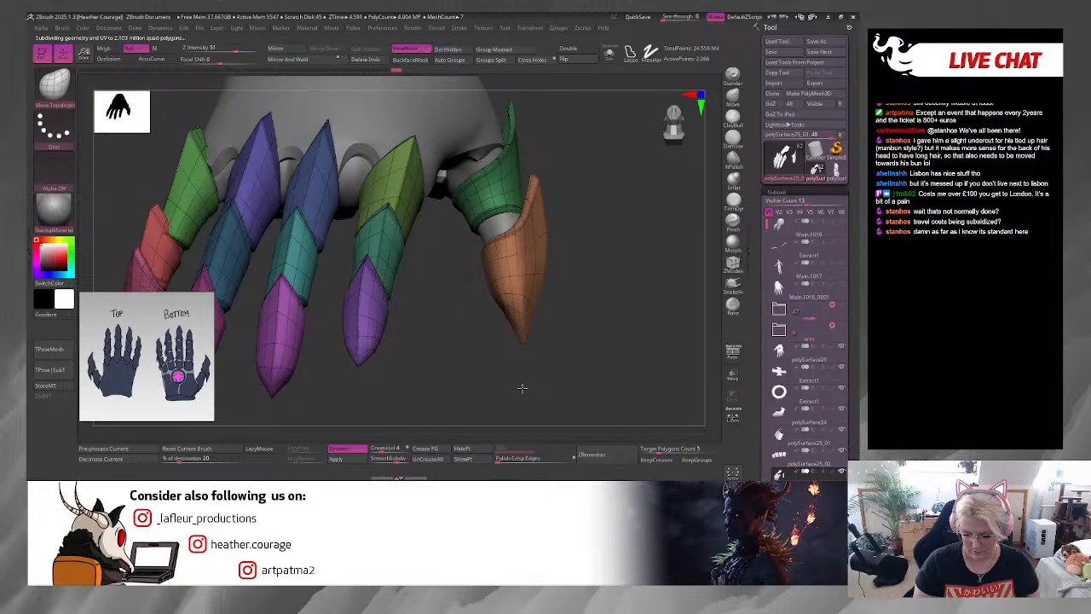
left_click_drag(511, 369, 524, 256)
Step: Turn off dynamic subdivision, reshape the thumb claw's tip on the low-poly mesh, and turn dynamic subdivision back on
right_click(584, 222)
right_click(562, 258)
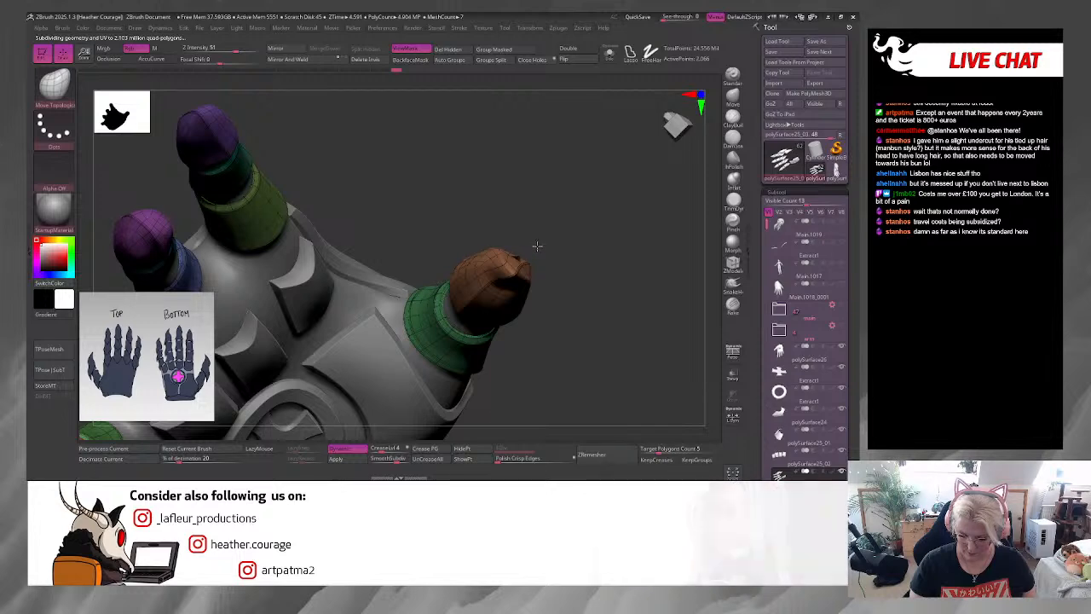
left_click_drag(592, 275, 508, 259)
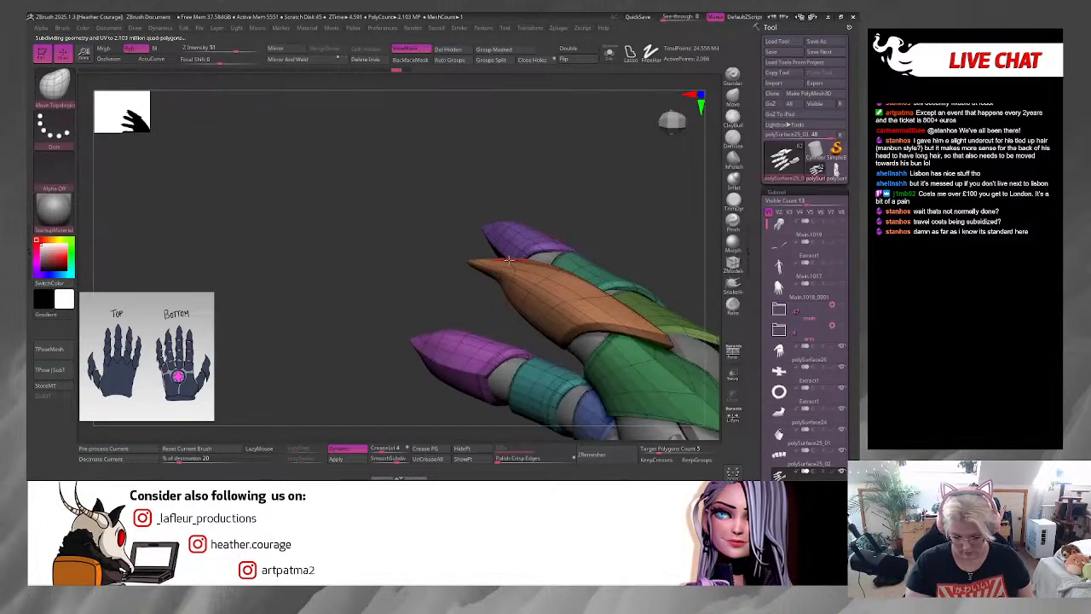
right_click(556, 179)
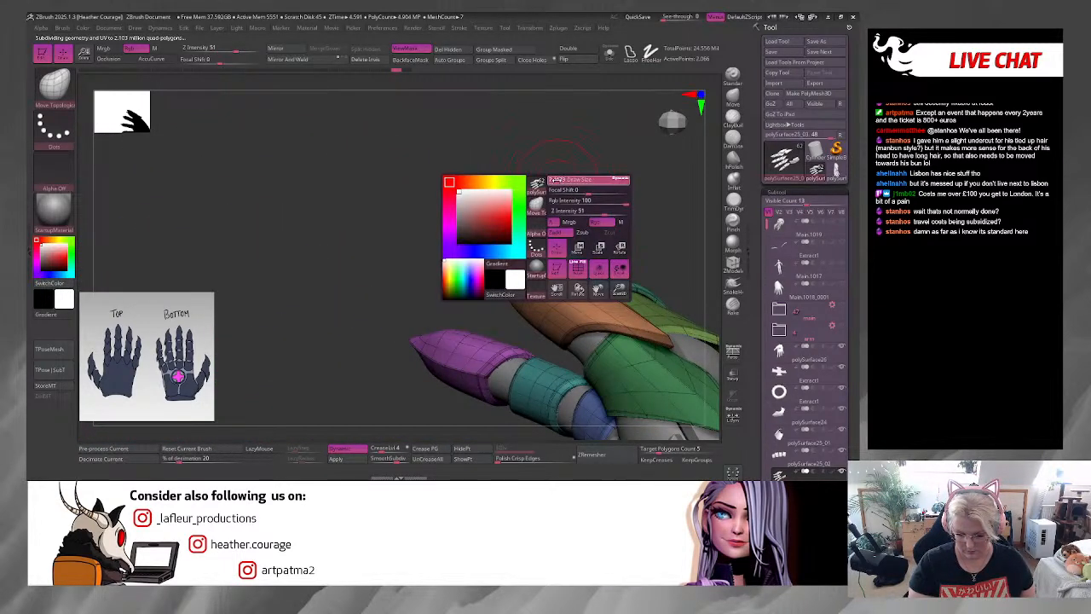
left_click(365, 448)
left_click_drag(596, 231, 506, 259)
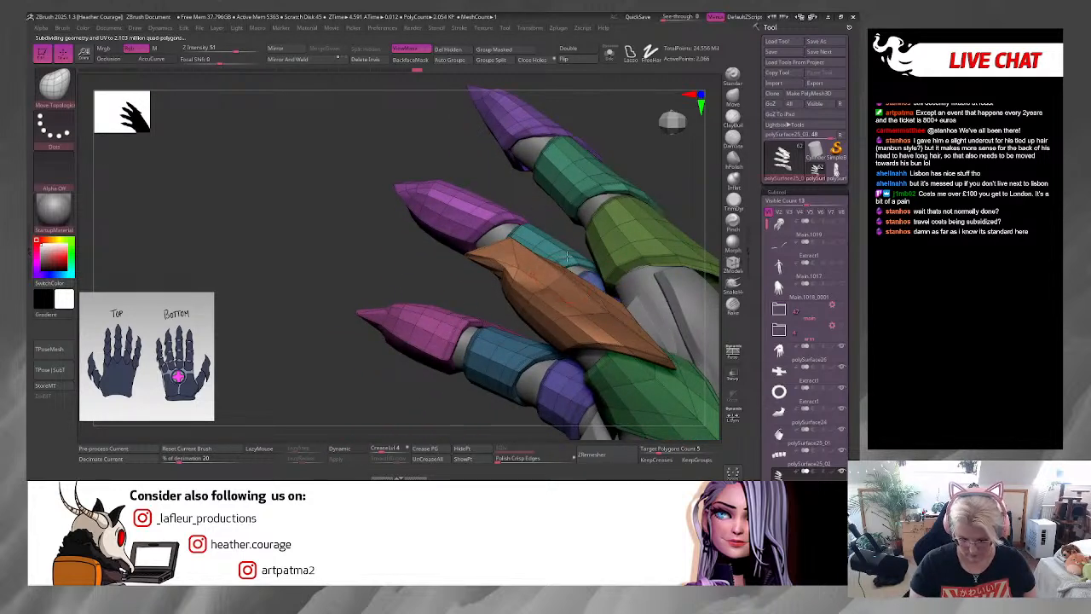
left_click_drag(584, 176, 591, 169)
left_click(354, 449)
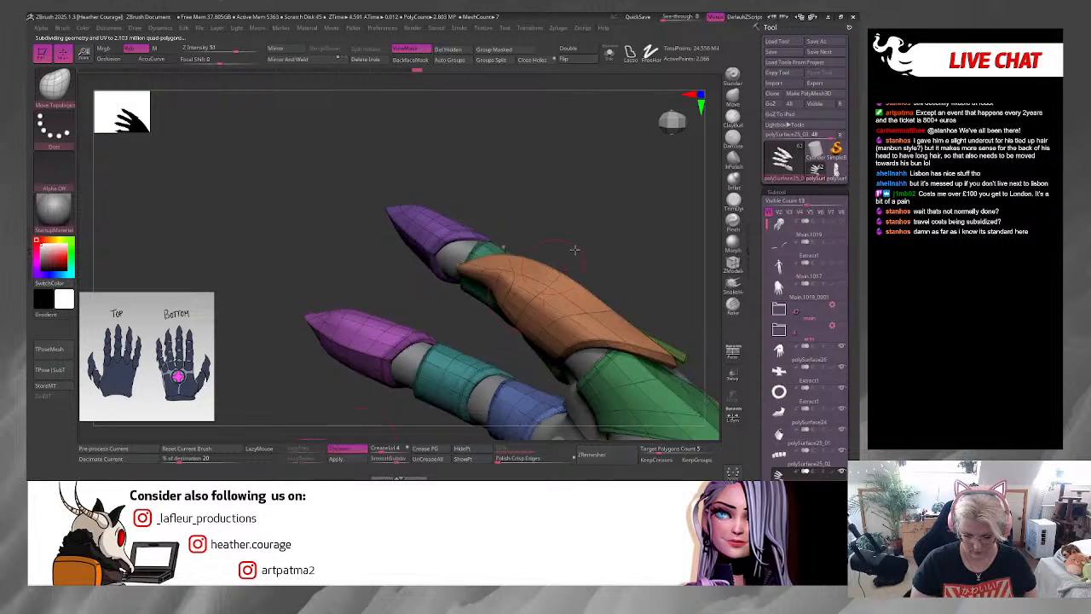
Step: Refine the thumb claw's outline so its end curves smoothly into a pointed tip from every side
left_click_drag(617, 218, 554, 249)
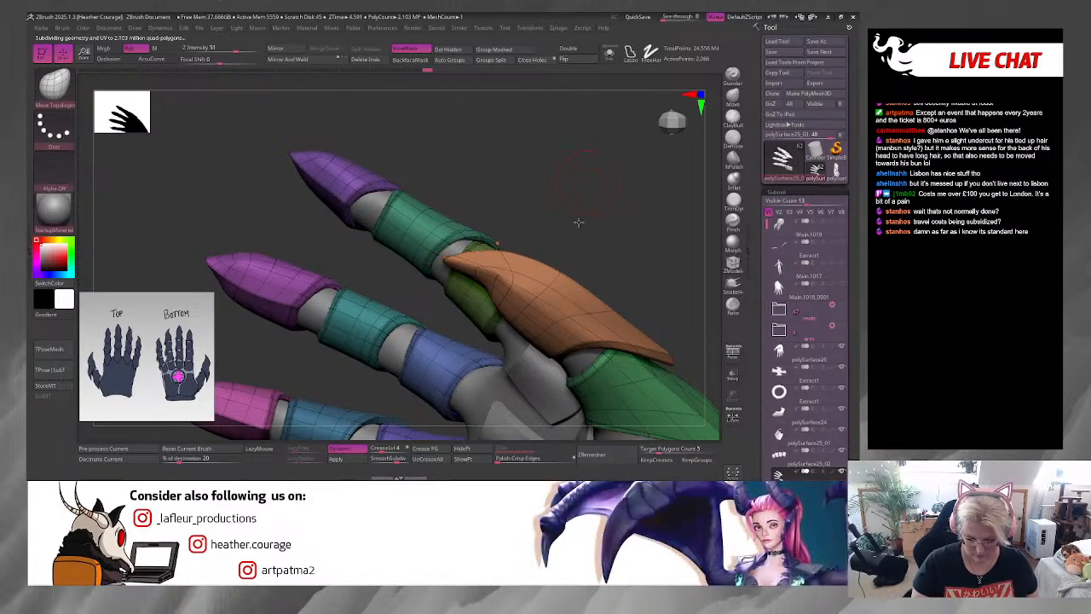
left_click_drag(578, 222, 449, 242)
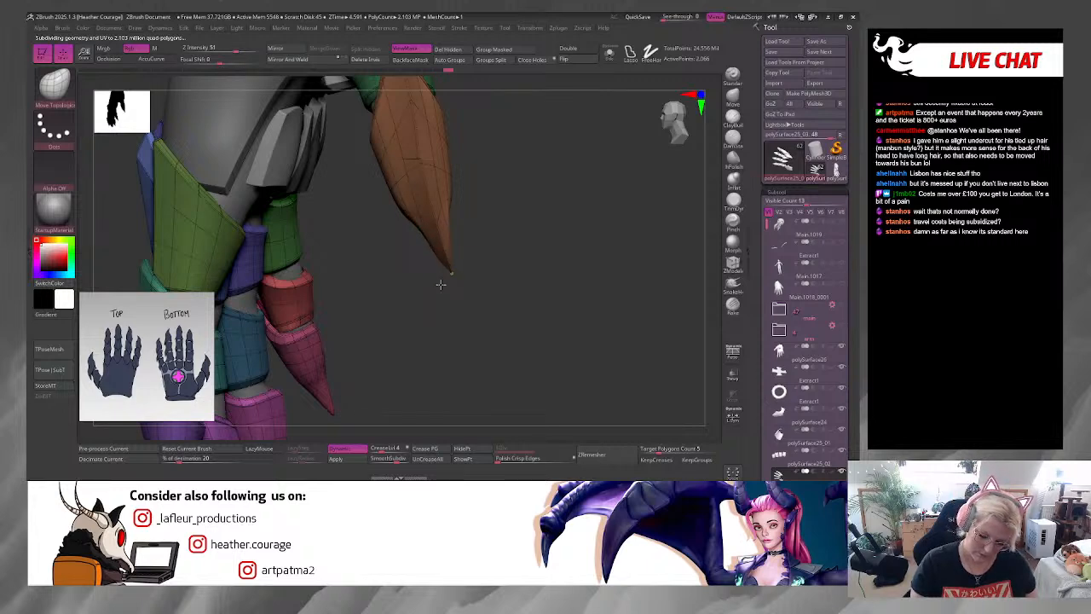
left_click_drag(503, 265, 602, 269)
left_click_drag(699, 326, 451, 241)
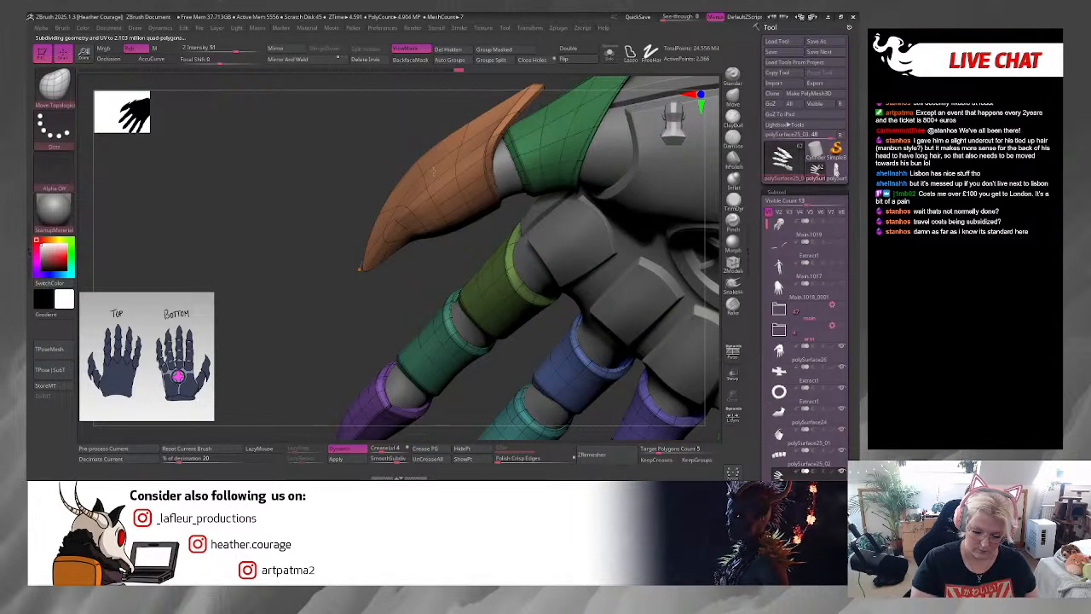
Step: Apply the dynamic subdivision to the plates and nudge the thumb tip plate's outer edge with a resized brush
left_click_drag(378, 257, 609, 400, "alt")
left_click(343, 460)
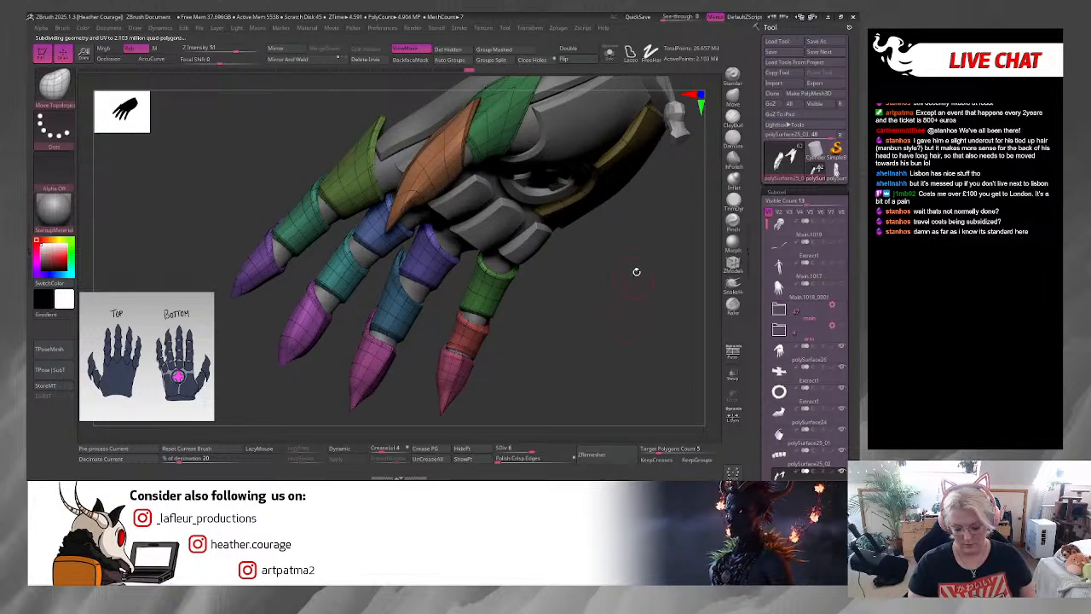
mouse_move(638, 271)
left_mouse_down()
mouse_move(627, 267)
mouse_move(629, 328)
left_mouse_up()
key("space")
left_click(650, 271)
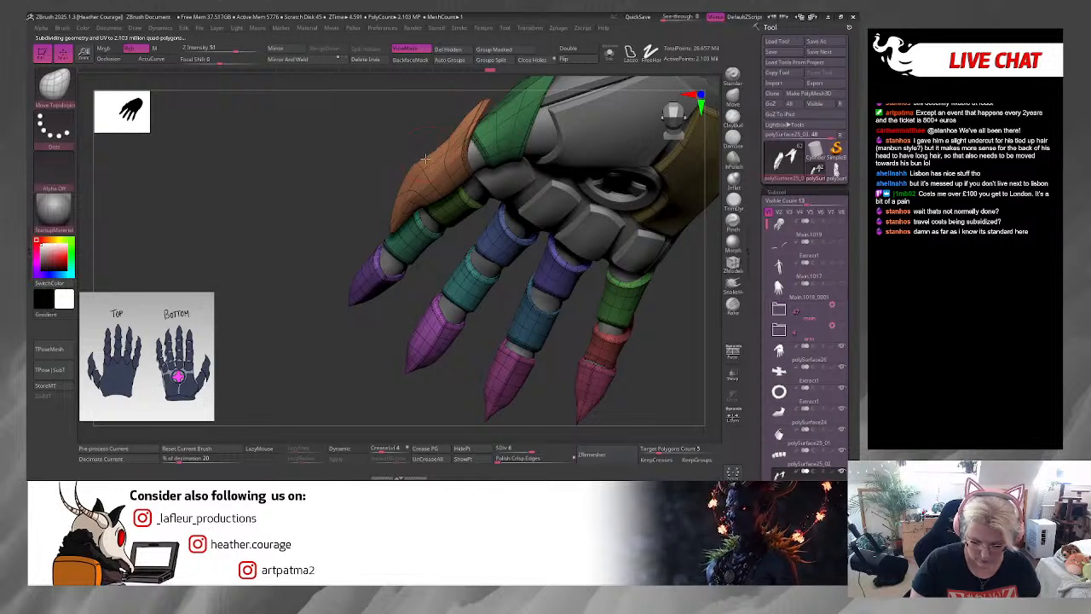
key("space")
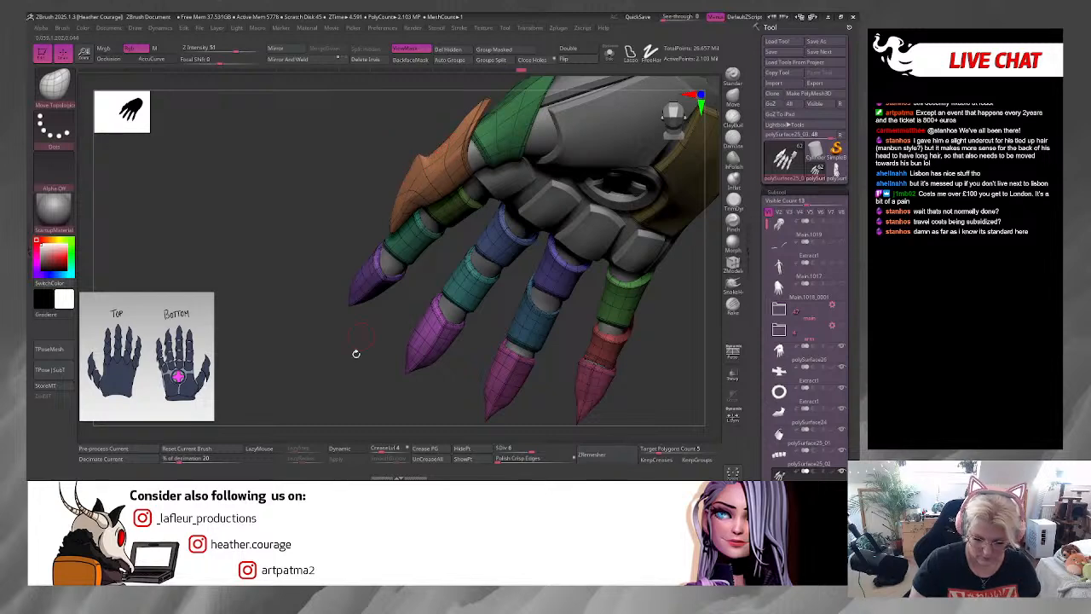
Step: Hide the polygroup wireframe and inspect the plain shaded hand armour from several angles
left_click_drag(355, 353, 621, 334)
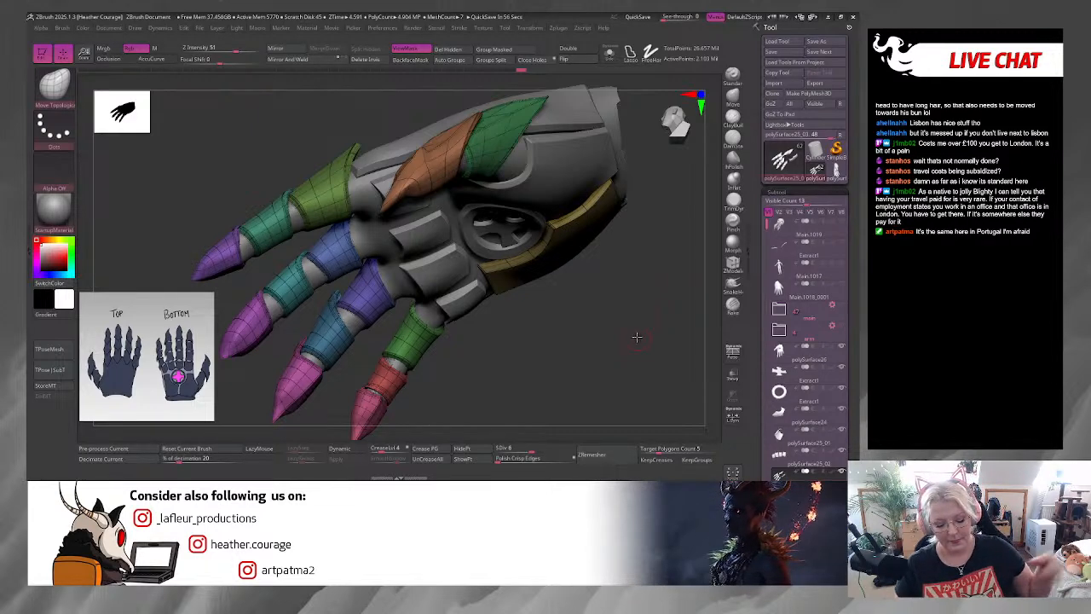
left_click_drag(637, 337, 639, 306)
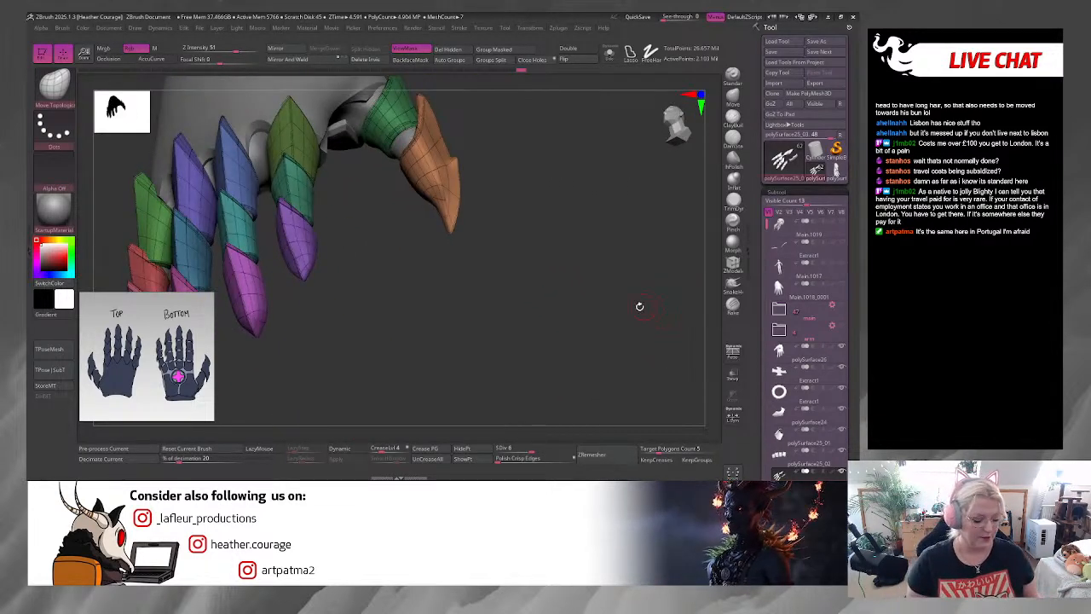
key("shift+f")
left_click_drag(575, 299, 580, 251)
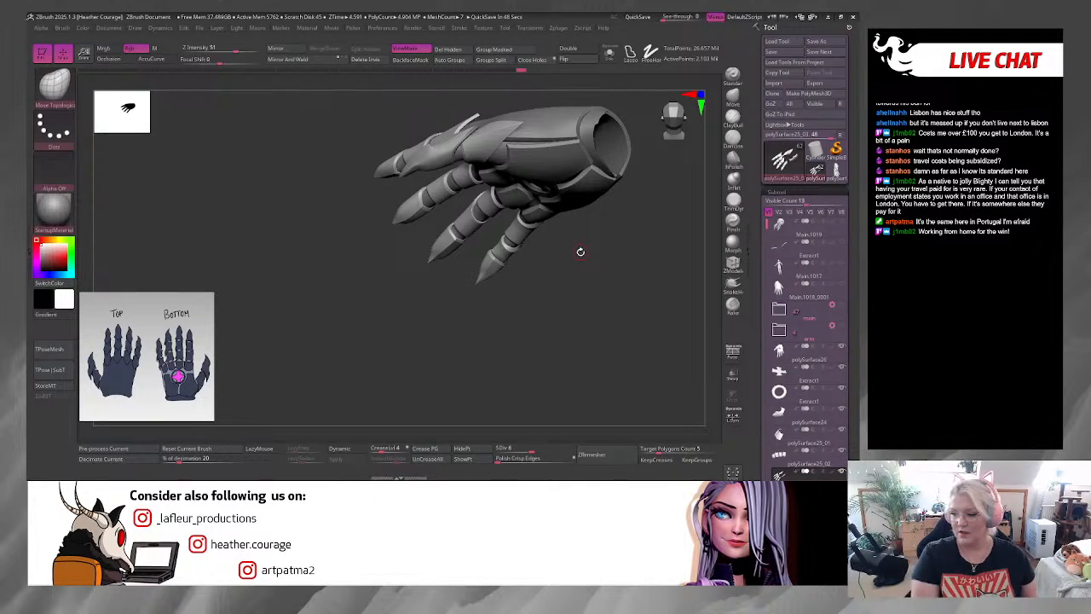
left_click_drag(598, 311, 633, 328)
Step: Adjust the brush size and refine the thumb claw's ridge, sides and curved tip
key("ctrl")
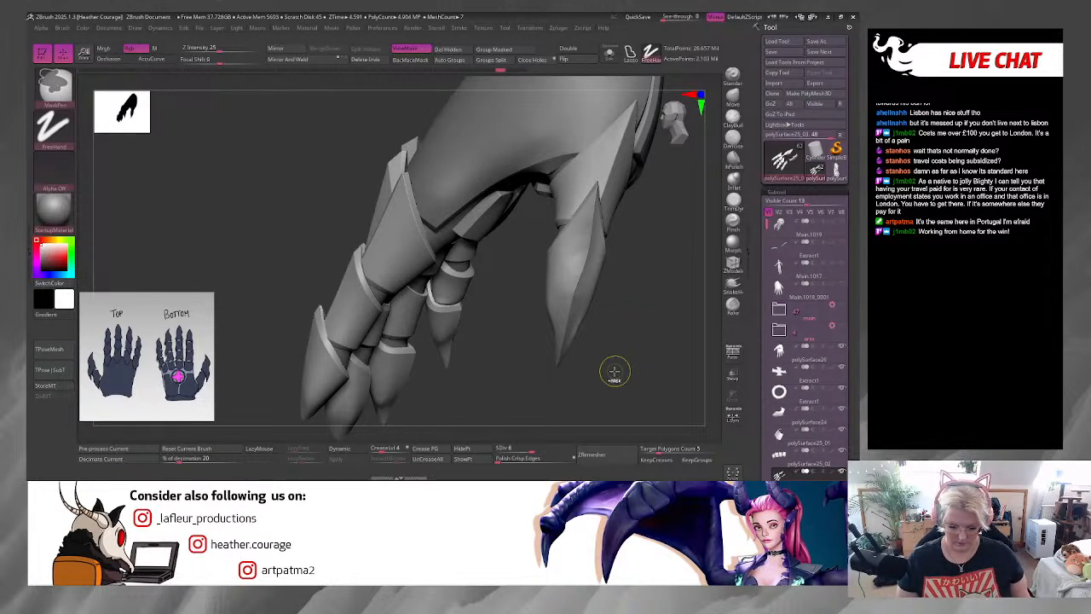
left_click_drag(623, 360, 635, 346)
key("space")
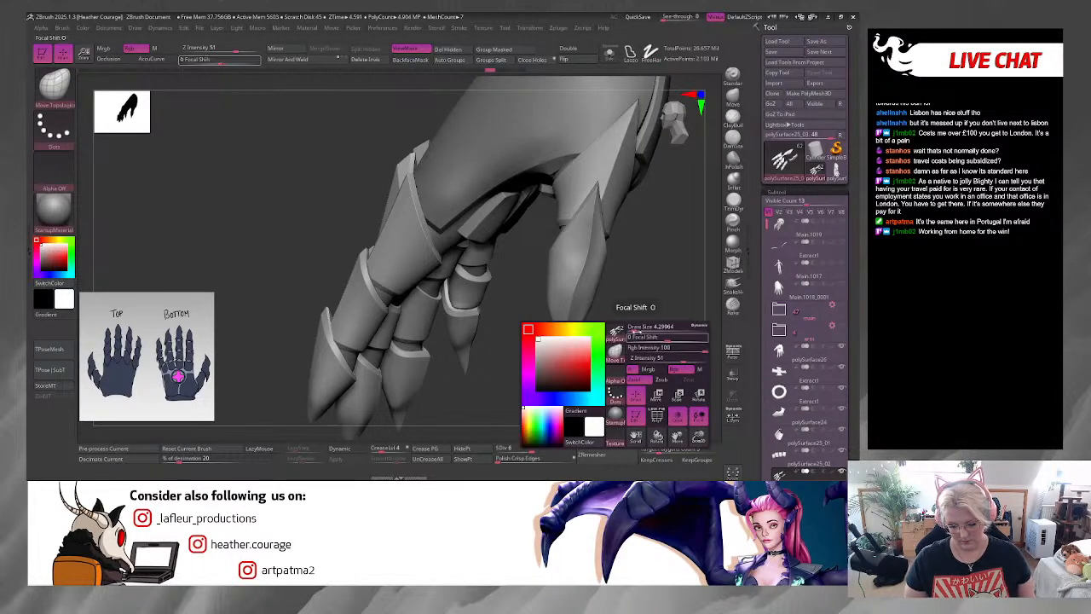
key("shift")
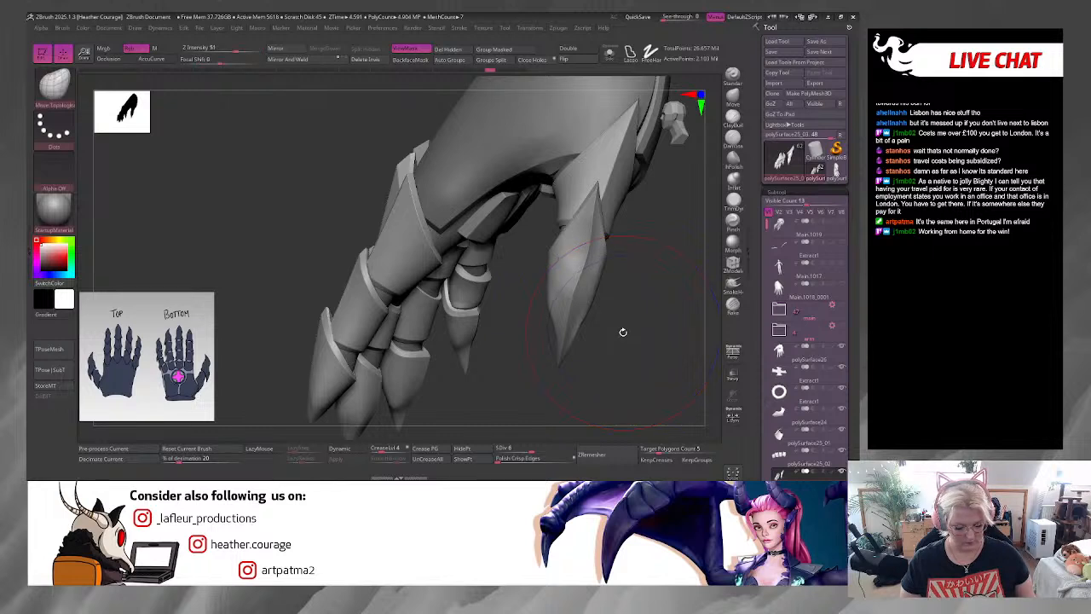
key("ctrl")
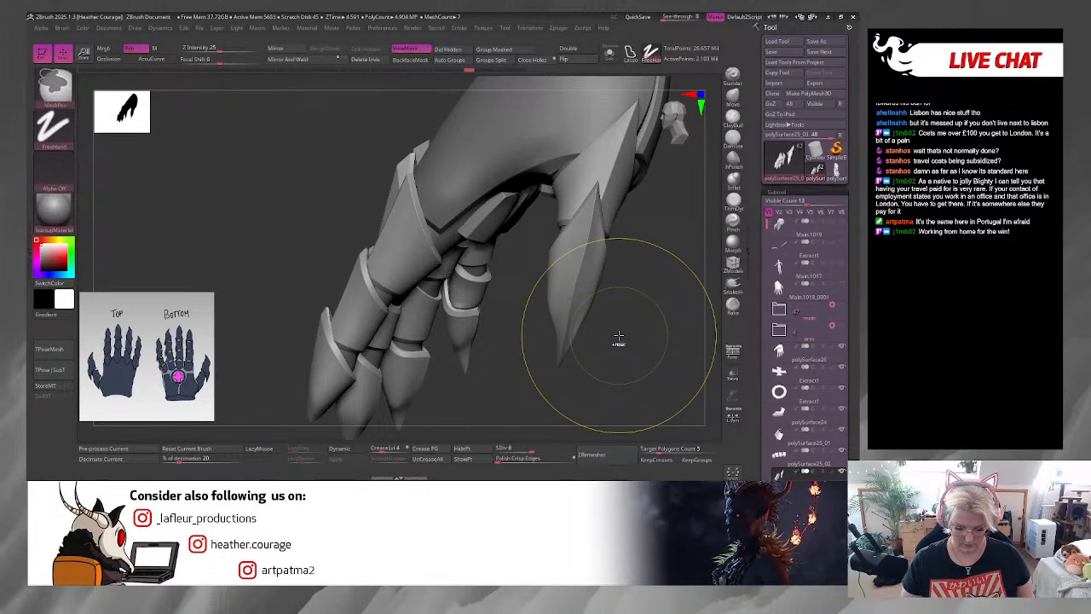
mouse_move(614, 383)
left_mouse_down()
mouse_move(619, 364)
mouse_move(608, 381)
left_mouse_up()
key("space")
left_click_drag(657, 327, 649, 327)
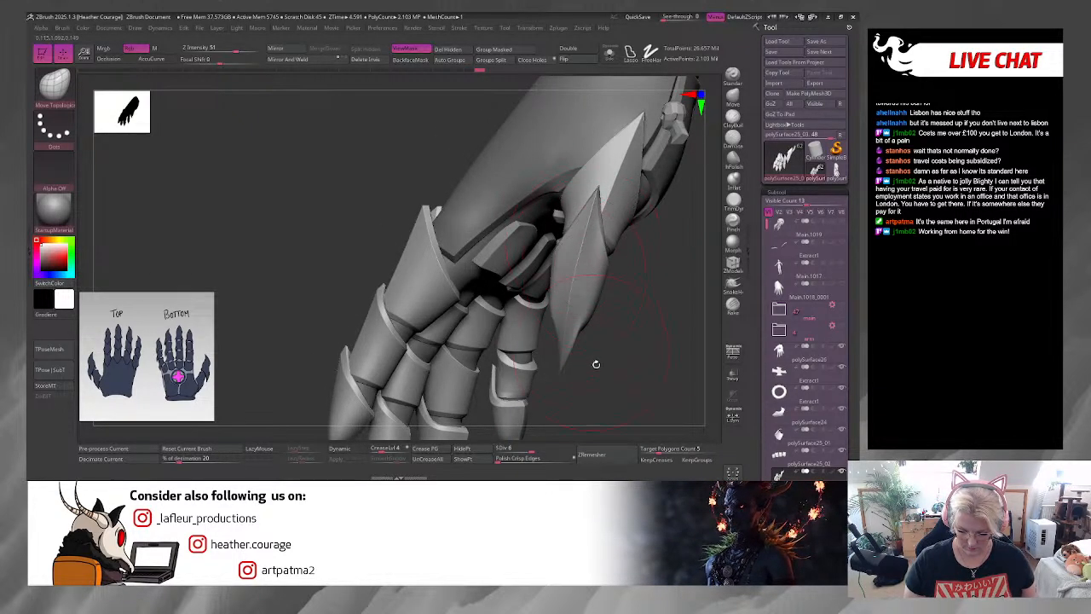
left_click_drag(595, 364, 619, 279)
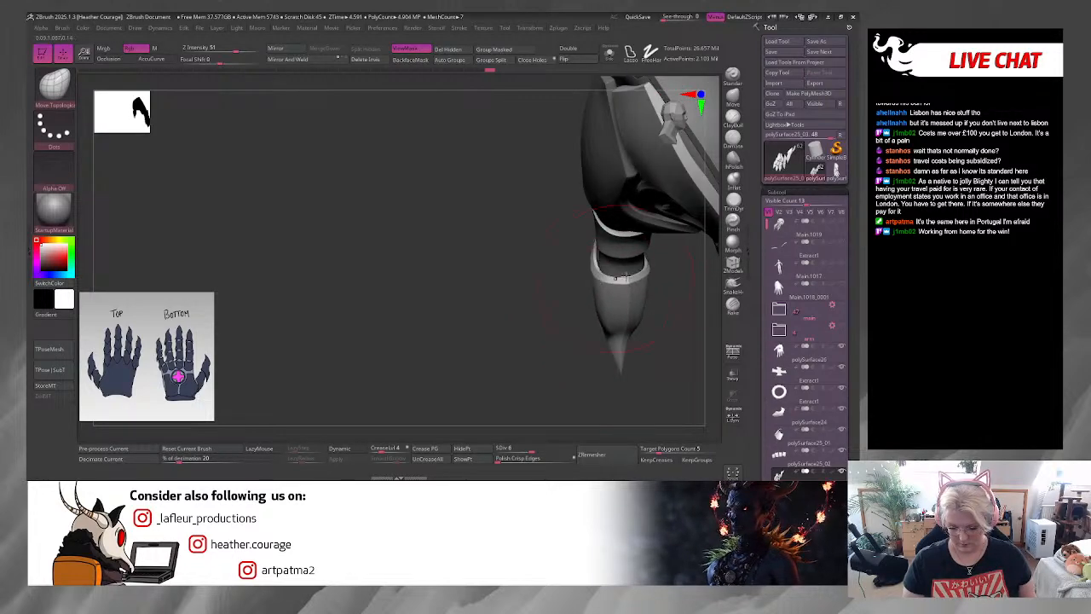
mouse_move(555, 360)
left_mouse_down()
mouse_move(655, 345)
mouse_move(621, 227)
mouse_move(689, 282)
mouse_move(628, 324)
mouse_move(613, 322)
mouse_move(647, 407)
mouse_move(614, 343)
left_mouse_up()
Step: Switch to the Move brush and adjust the side of the index finger's base plate
key("space")
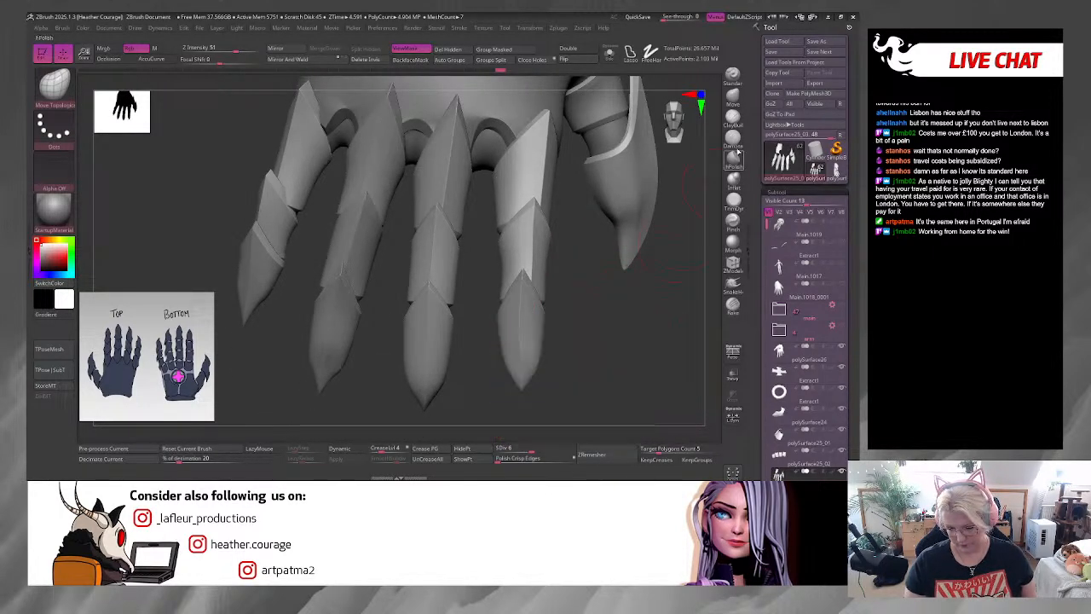
left_click(733, 118)
mouse_move(592, 323)
left_mouse_down()
mouse_move(578, 312)
mouse_move(601, 318)
left_mouse_up()
key("b")
key("m")
key("v")
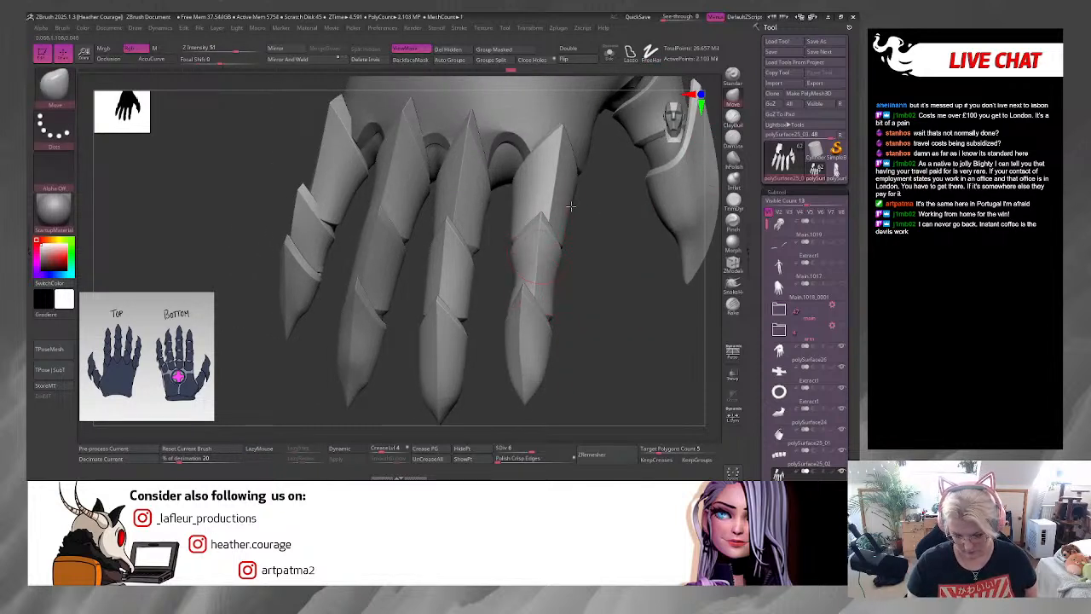
left_click_drag(597, 231, 520, 205)
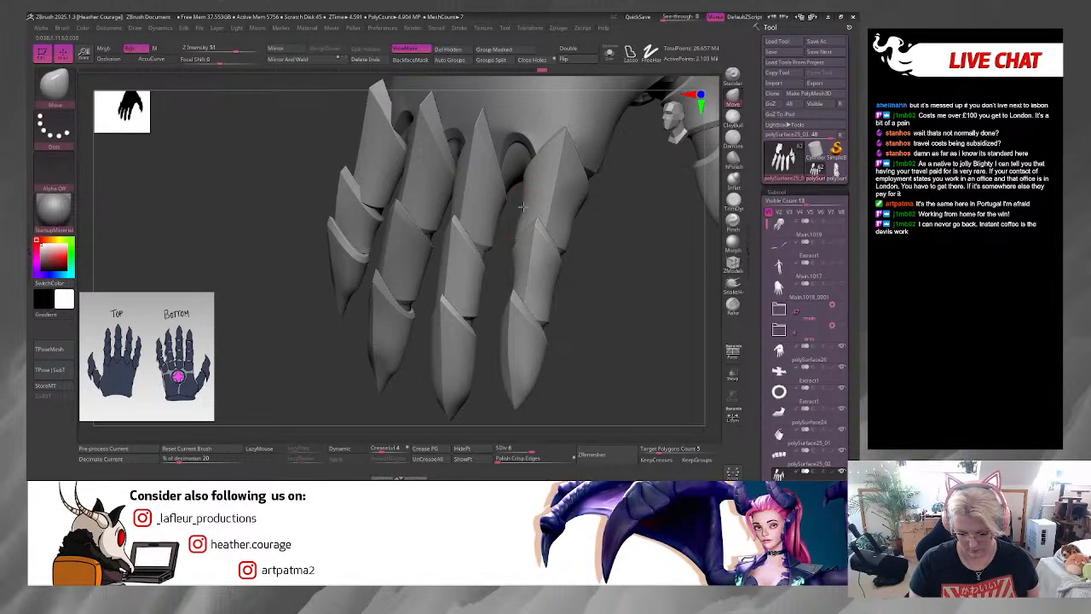
Step: Switch to the Move Topological brush, then reshape and smooth the sides of the index finger's base and middle plates
key("b")
key("m")
key("t")
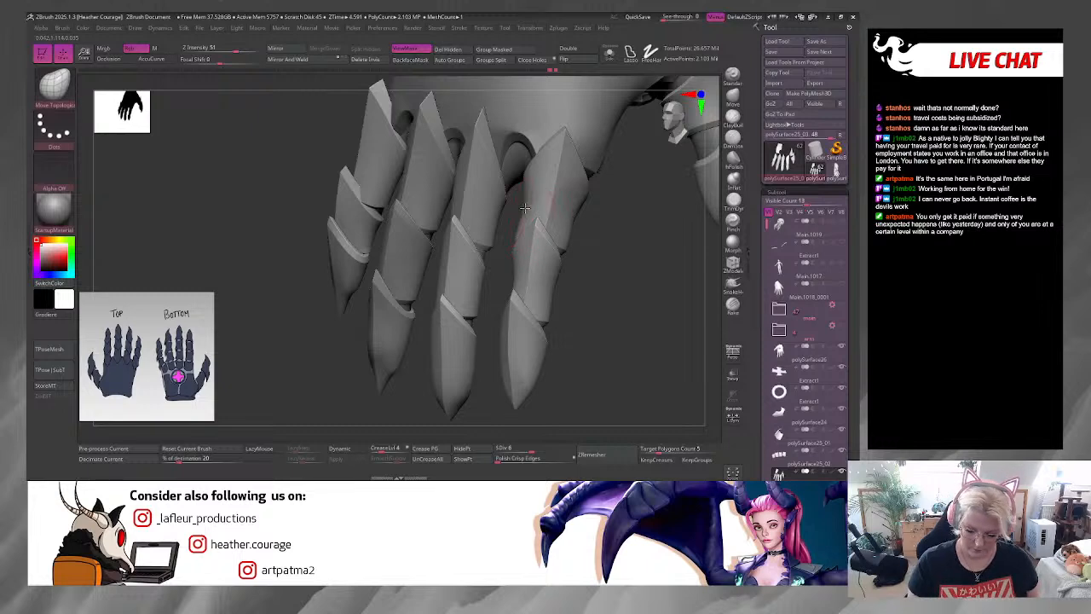
left_click_drag(581, 293, 649, 266)
left_click_drag(595, 223, 537, 168)
mouse_move(584, 204)
left_mouse_down()
mouse_move(601, 266)
mouse_move(621, 247)
left_mouse_up()
mouse_move(528, 205)
left_mouse_down("shift")
mouse_move(503, 210)
mouse_move(636, 184)
mouse_move(520, 207)
mouse_move(511, 221)
mouse_move(542, 222)
left_mouse_up("shift")
Step: Shape the sides of the middle finger's middle and base plates to match the index finger
mouse_move(630, 224)
left_mouse_down()
mouse_move(622, 189)
mouse_move(667, 173)
mouse_move(572, 233)
mouse_move(624, 219)
left_mouse_up()
left_click_drag(521, 265, 479, 266)
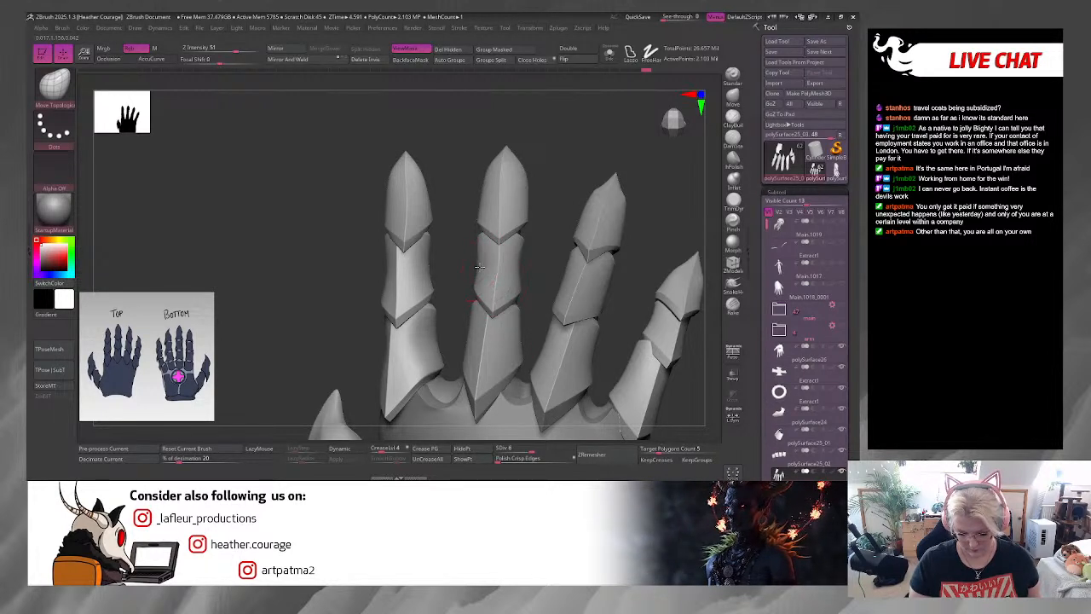
mouse_move(456, 339)
left_mouse_down()
mouse_move(484, 342)
mouse_move(488, 327)
left_mouse_up()
key("space")
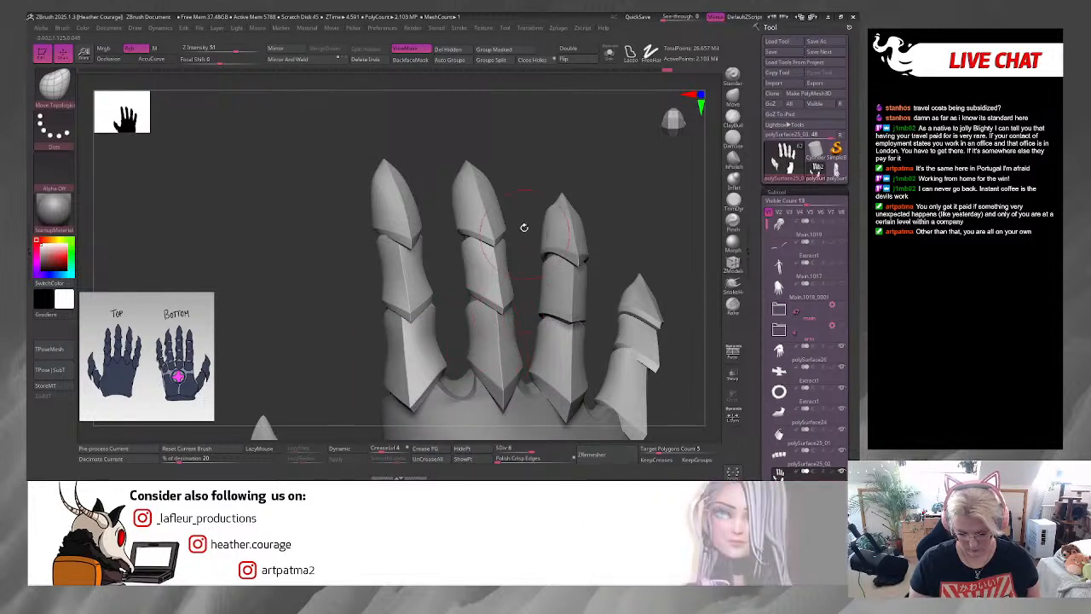
Step: Lengthen and sharpen the middle fingertip, then narrow the sides of the index and middle finger tip plates
mouse_move(523, 228)
left_mouse_down()
mouse_move(507, 199)
mouse_move(473, 189)
left_mouse_up()
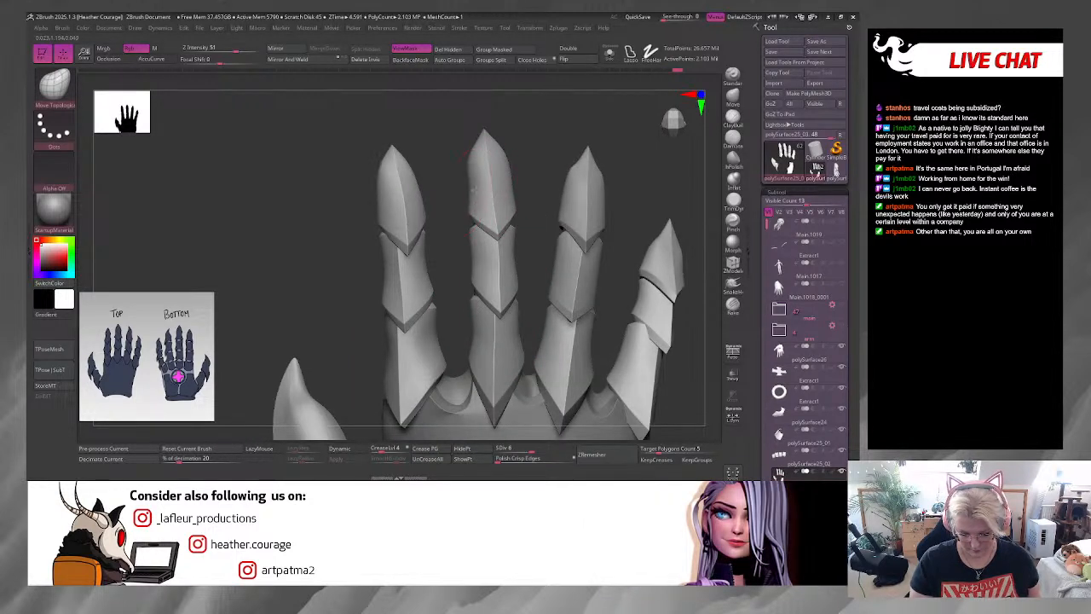
key("space")
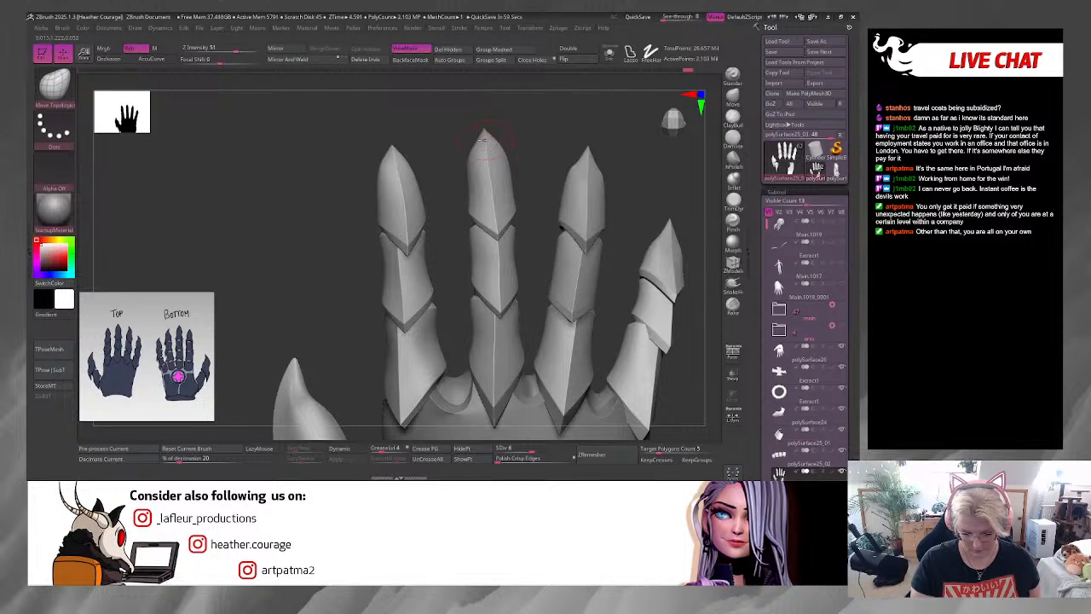
left_click_drag(483, 119, 484, 116)
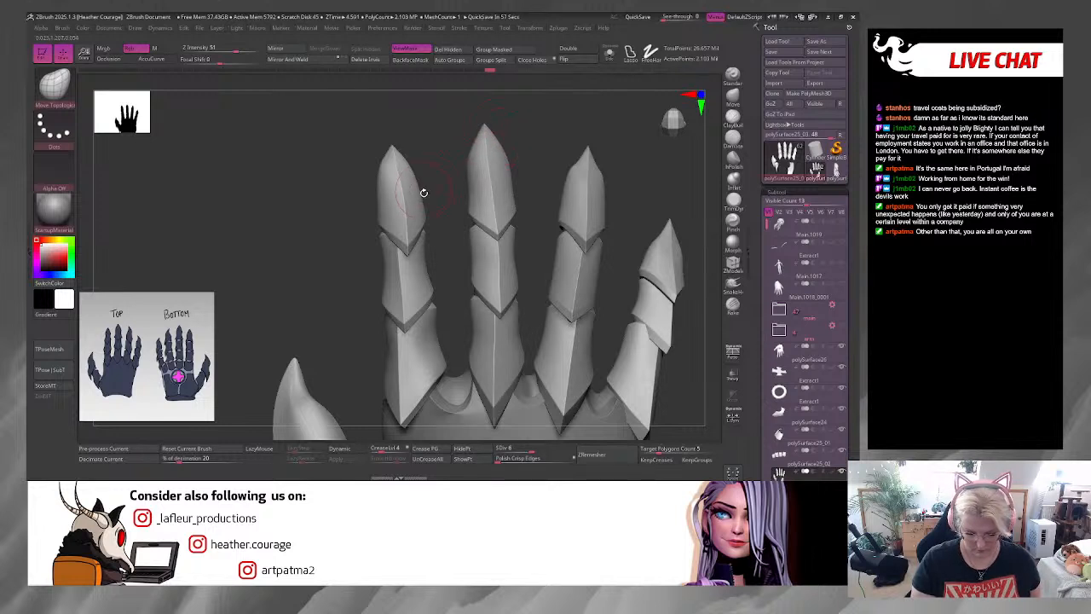
left_click_drag(434, 175, 431, 196)
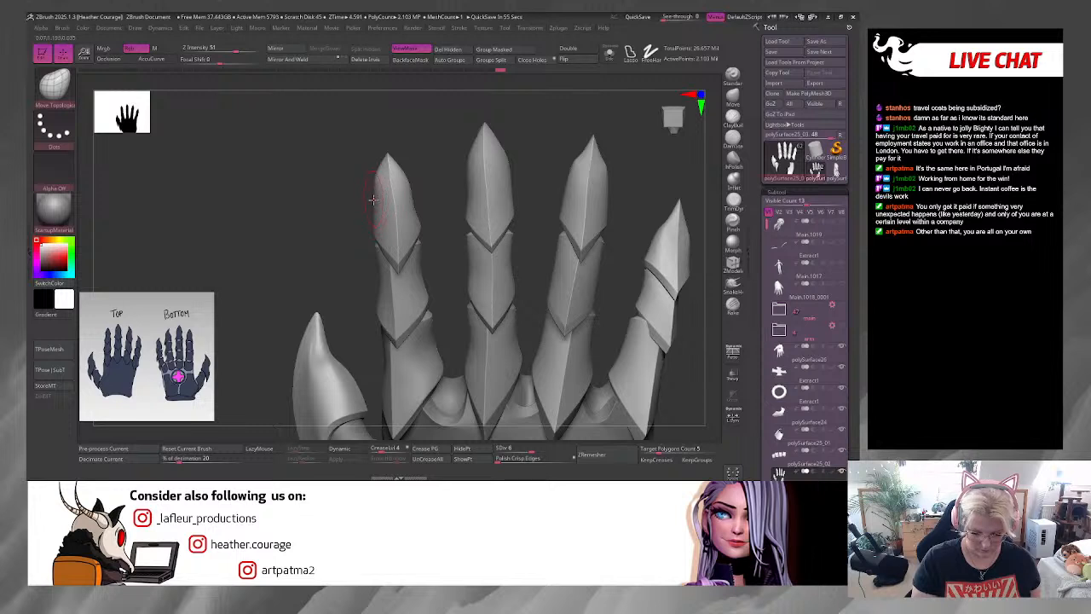
key("space")
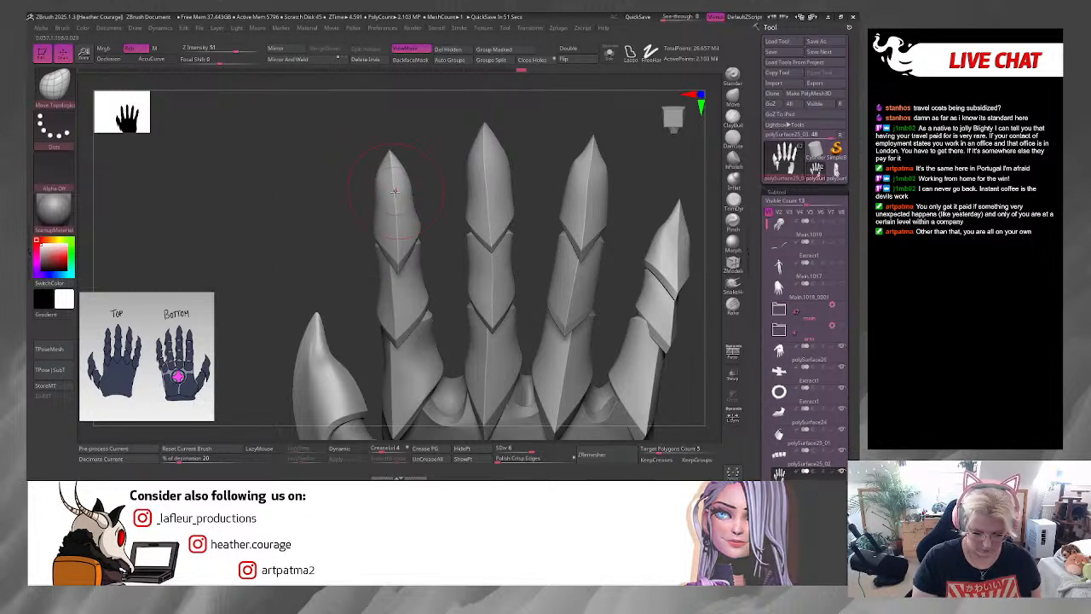
left_click_drag(554, 208, 500, 176)
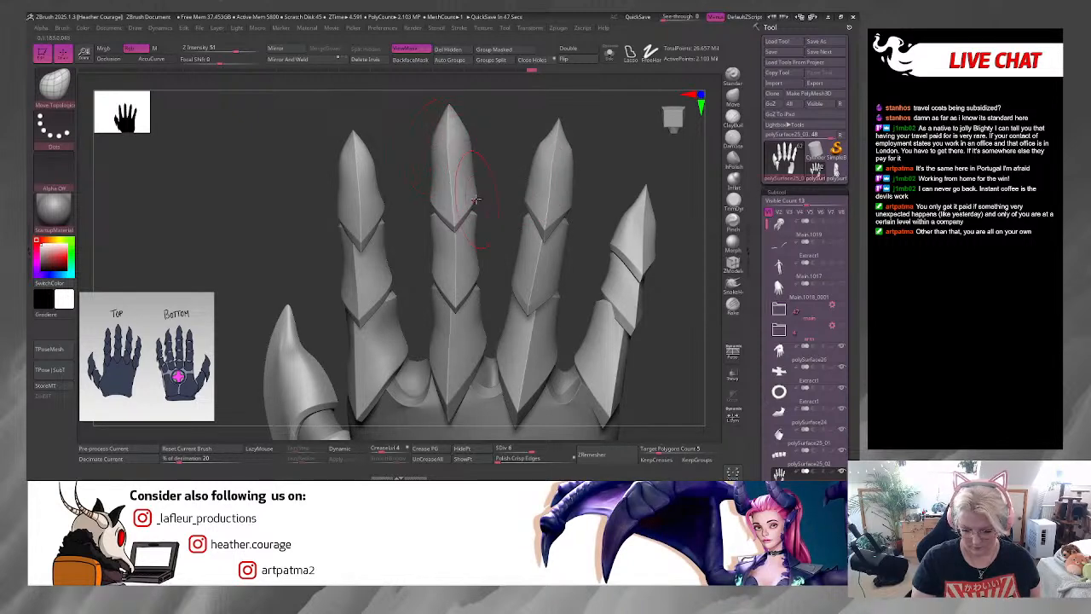
left_click_drag(497, 186, 501, 109)
Step: Check the fingers in profile and refine the shape of the ring and little finger tips
left_click_drag(493, 158, 501, 153)
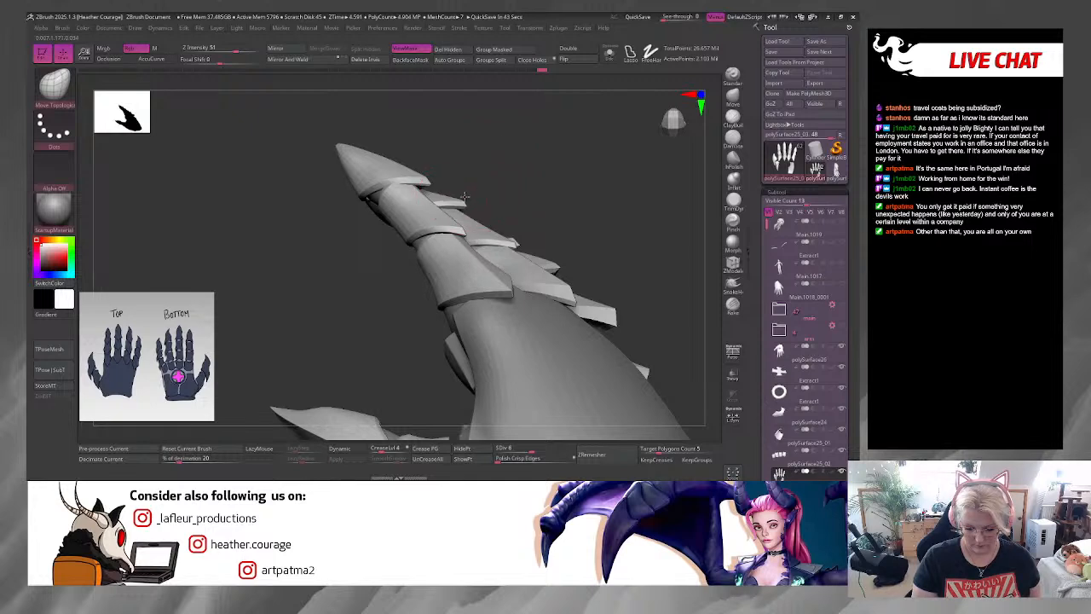
mouse_move(468, 192)
left_mouse_down()
mouse_move(435, 182)
mouse_move(477, 149)
mouse_move(409, 173)
mouse_move(444, 139)
mouse_move(534, 163)
mouse_move(478, 207)
left_mouse_up()
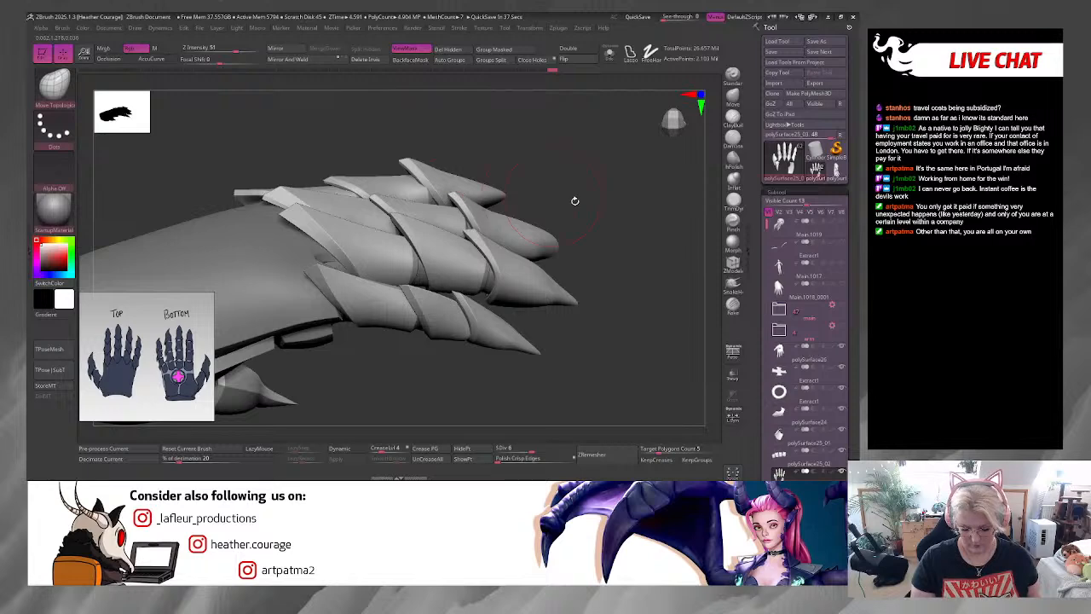
mouse_move(575, 200)
left_mouse_down()
mouse_move(487, 190)
mouse_move(479, 202)
mouse_move(497, 217)
left_mouse_up()
left_click_drag(546, 280, 536, 288)
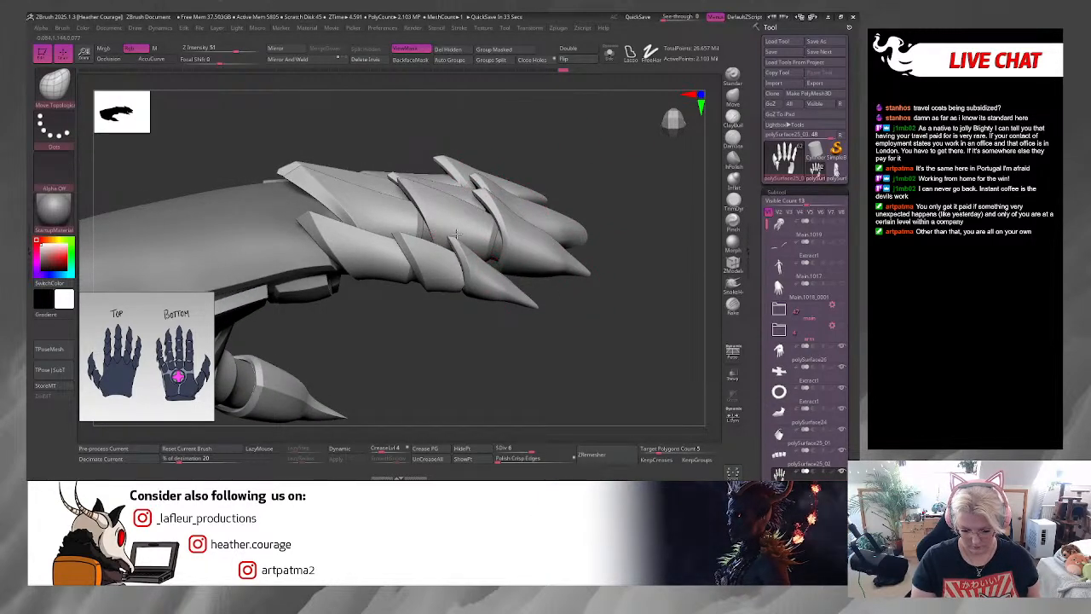
left_click_drag(461, 260, 497, 233)
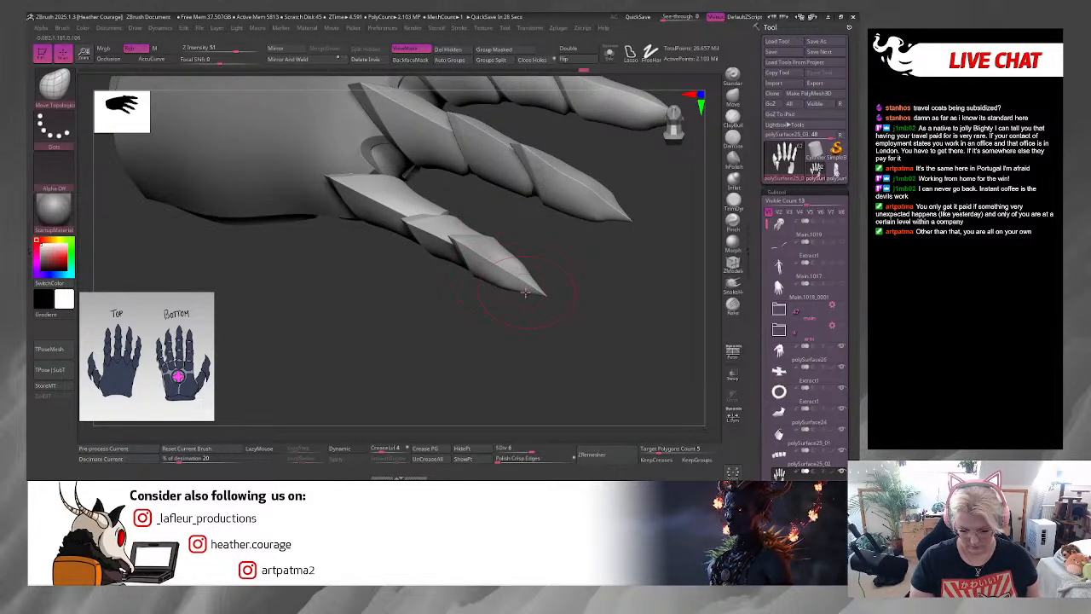
mouse_move(523, 288)
left_mouse_down("shift")
mouse_move(535, 280)
mouse_move(559, 295)
mouse_move(524, 289)
mouse_move(514, 318)
mouse_move(618, 210)
mouse_move(614, 231)
mouse_move(602, 202)
left_mouse_up("shift")
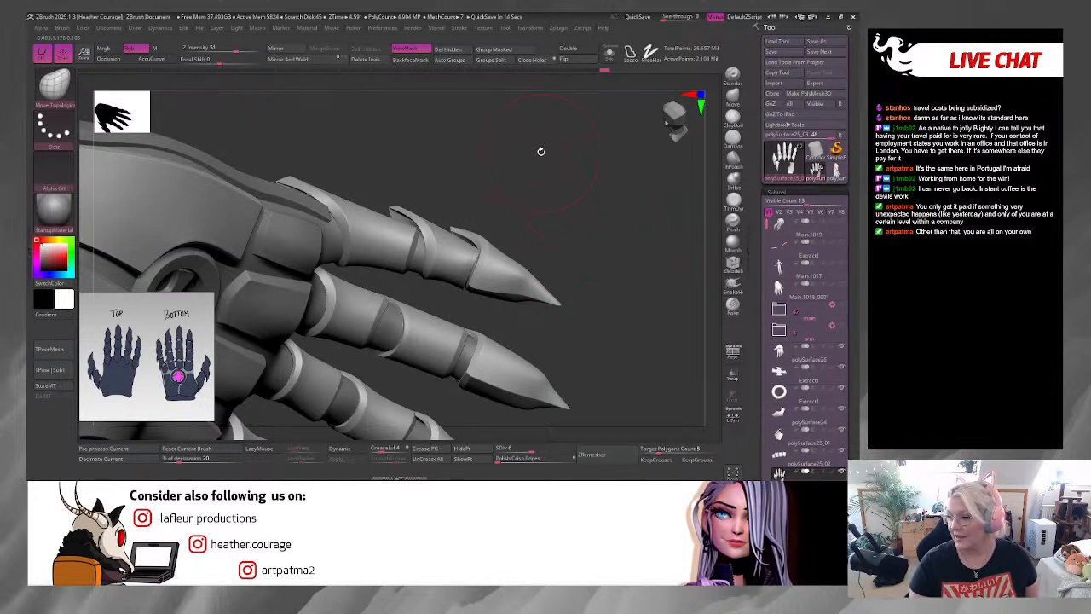
Step: Reduce the brush size and shape the little finger's tip into a slender, curved claw
left_click_drag(577, 197, 529, 296)
key("space")
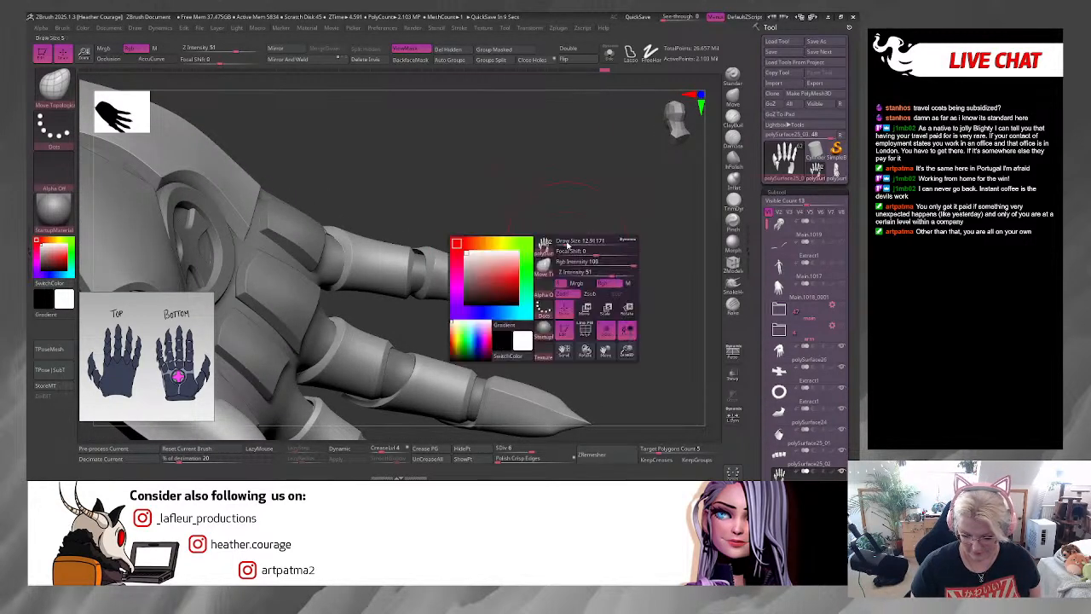
left_click_drag(569, 242, 559, 243)
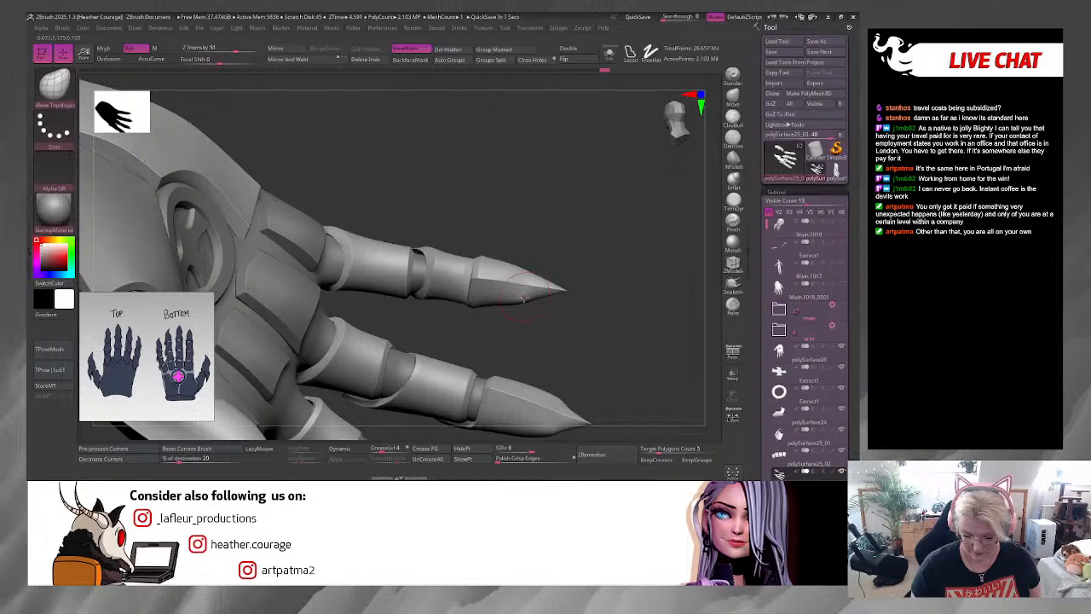
mouse_move(550, 285)
left_mouse_down()
mouse_move(614, 323)
mouse_move(659, 272)
mouse_move(585, 332)
mouse_move(578, 288)
mouse_move(540, 305)
left_mouse_up()
mouse_move(618, 261)
left_mouse_down()
mouse_move(619, 201)
mouse_move(598, 255)
mouse_move(542, 304)
left_mouse_up()
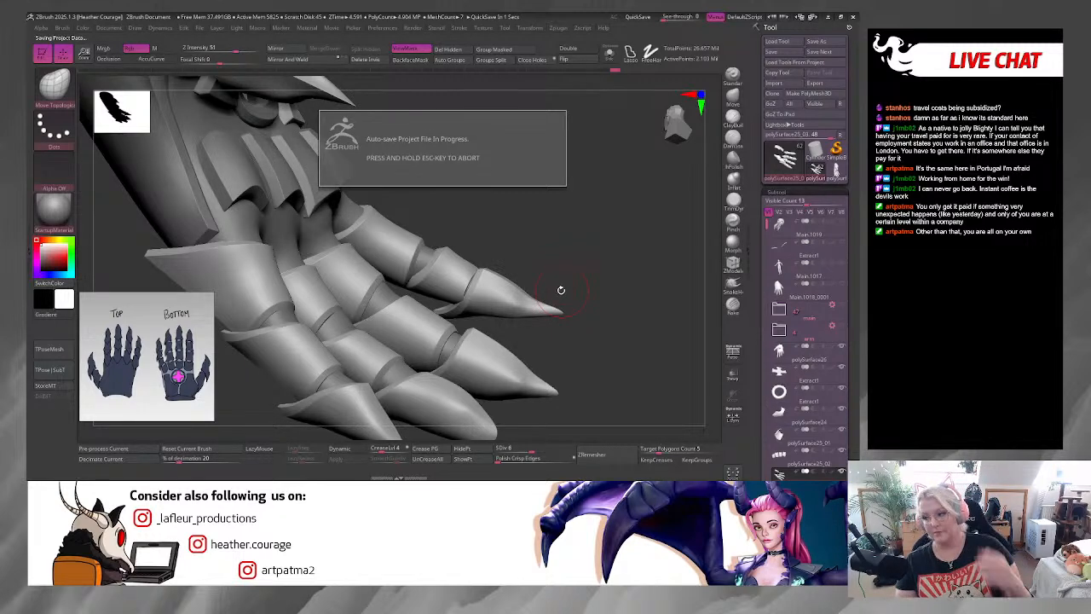
left_click_drag(599, 242, 529, 348)
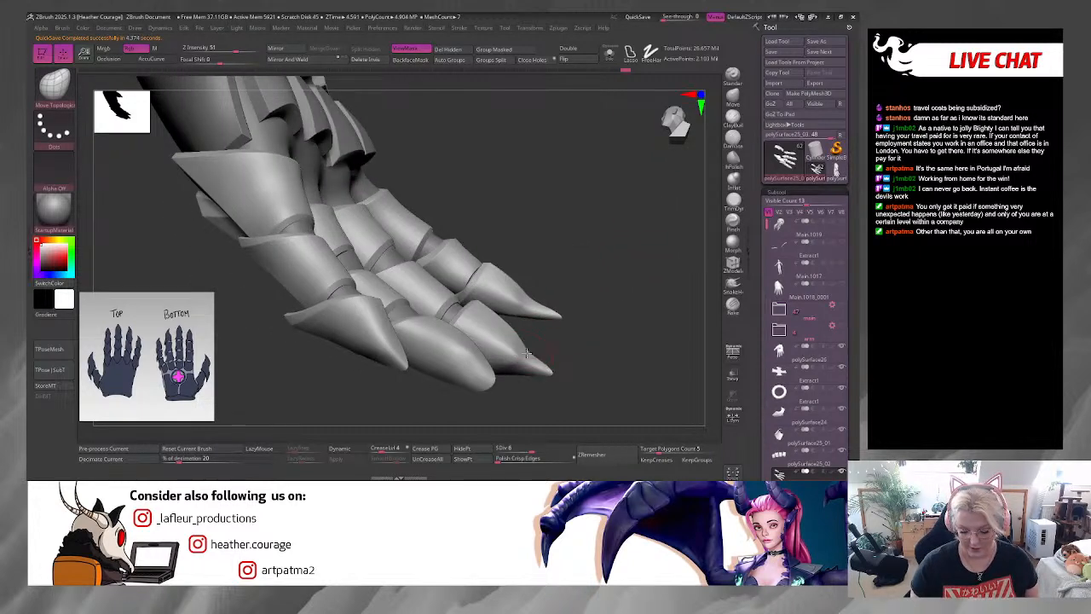
Step: Narrow both sides of the ring fingertip from the palm side to form a sharp, curved claw
mouse_move(613, 343)
left_mouse_down()
mouse_move(631, 353)
mouse_move(650, 340)
mouse_move(668, 373)
mouse_move(551, 377)
left_mouse_up()
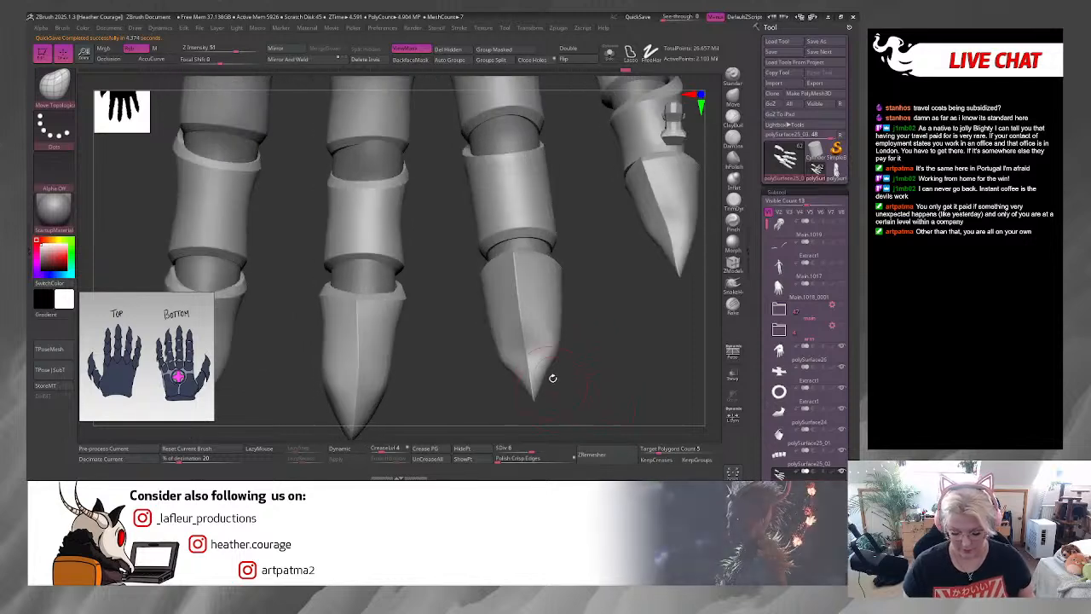
key("space")
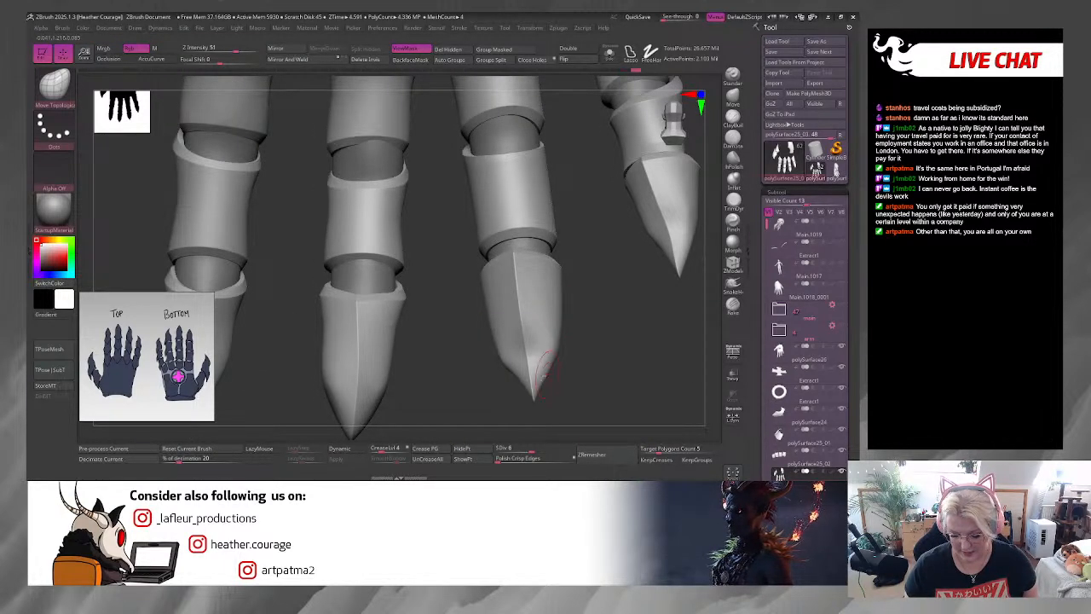
left_click_drag(515, 375, 602, 296)
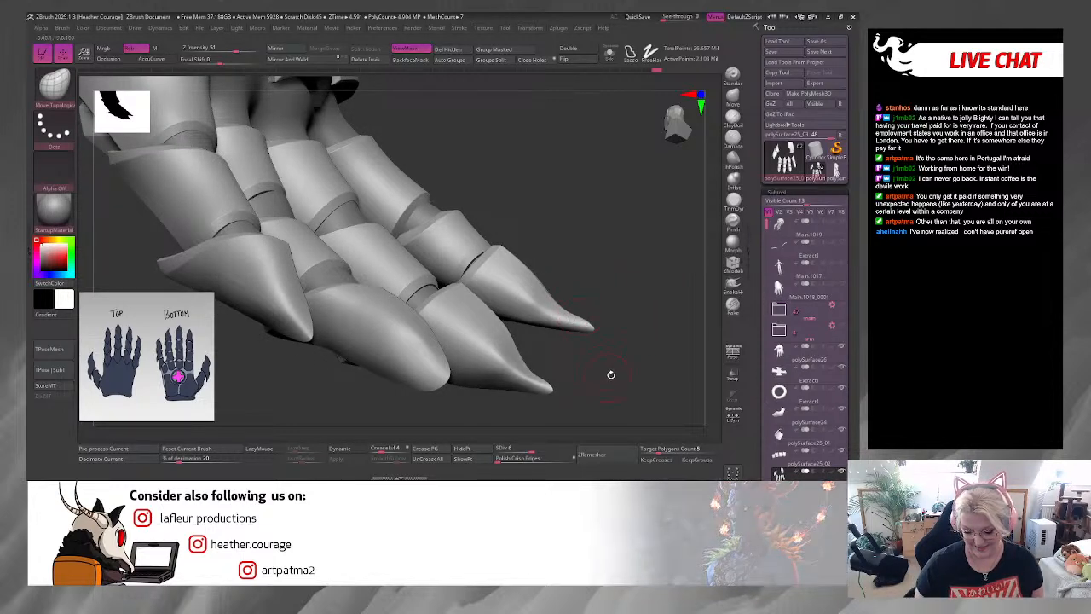
left_click_drag(609, 375, 575, 324)
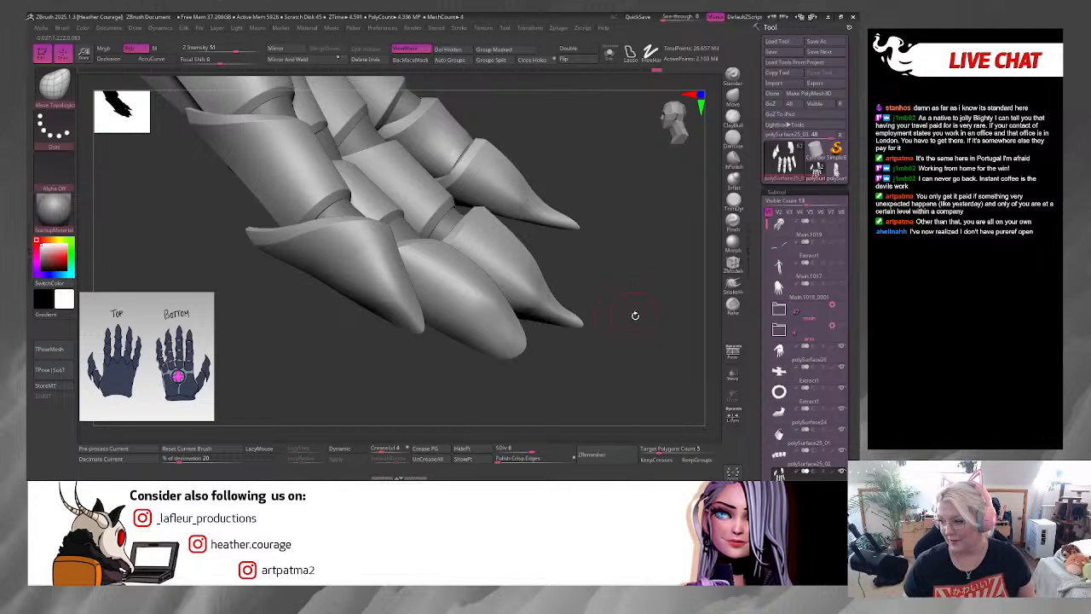
Step: Adjust the brush size and pull the middle and index fingertips into curved claws matching the other fingers
key("space")
mouse_move(633, 327)
left_mouse_down()
mouse_move(649, 328)
mouse_move(626, 268)
mouse_move(587, 270)
mouse_move(592, 231)
mouse_move(637, 249)
mouse_move(625, 236)
mouse_move(611, 297)
mouse_move(599, 222)
mouse_move(578, 210)
left_mouse_up()
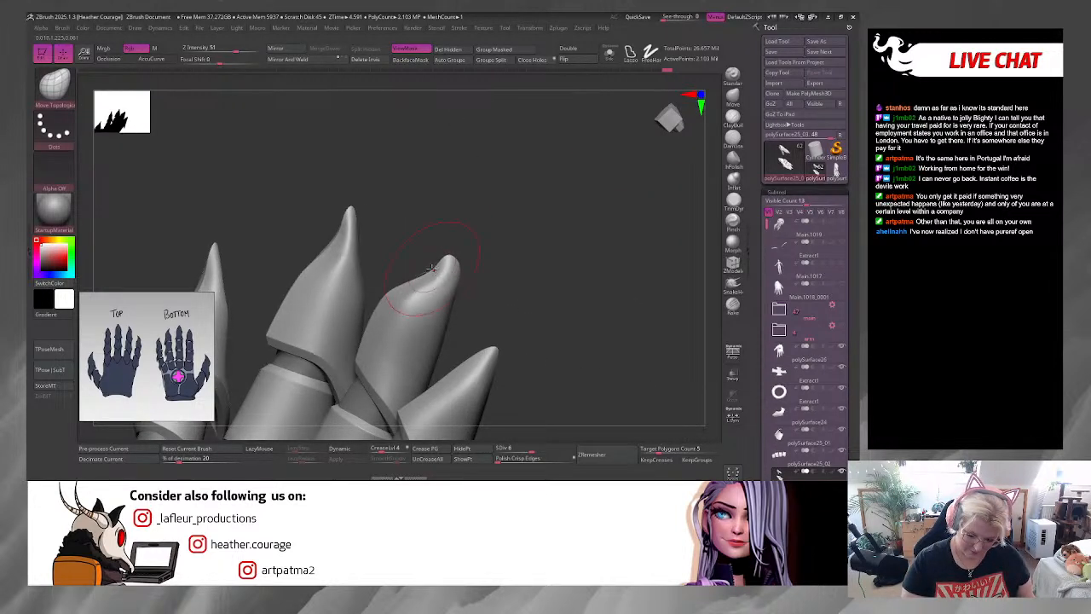
left_click_drag(473, 248, 444, 271)
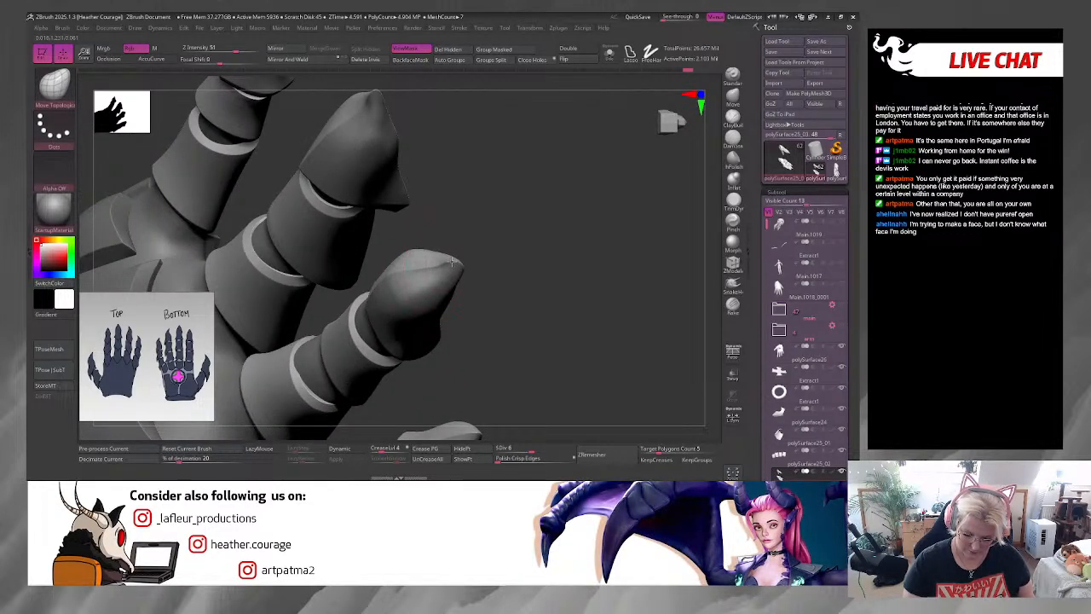
mouse_move(519, 243)
left_mouse_down()
mouse_move(453, 256)
mouse_move(434, 195)
mouse_move(536, 200)
mouse_move(540, 213)
mouse_move(582, 189)
mouse_move(540, 168)
mouse_move(562, 185)
mouse_move(443, 281)
mouse_move(423, 328)
left_mouse_up()
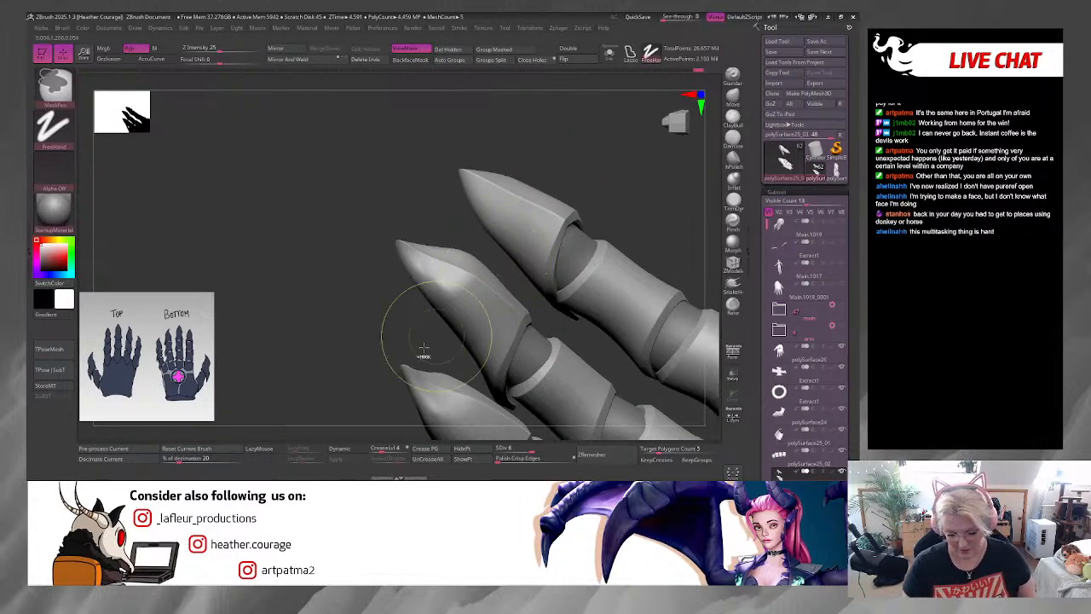
mouse_move(373, 385)
left_mouse_down()
mouse_move(361, 368)
mouse_move(601, 191)
mouse_move(576, 187)
mouse_move(584, 236)
left_mouse_up()
left_click_drag(626, 179, 631, 282)
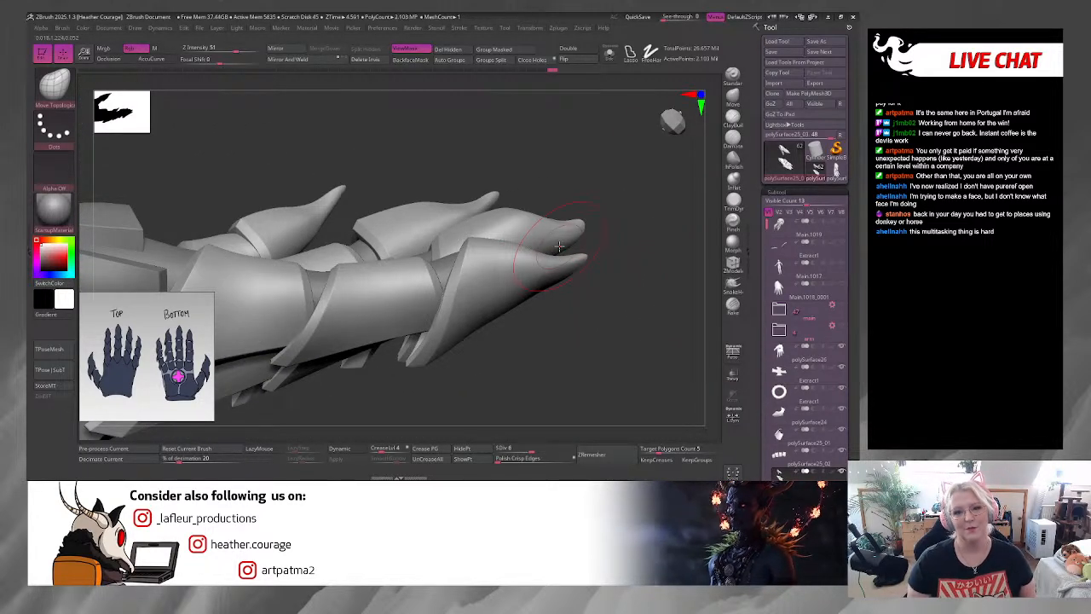
left_click_drag(610, 288, 622, 344)
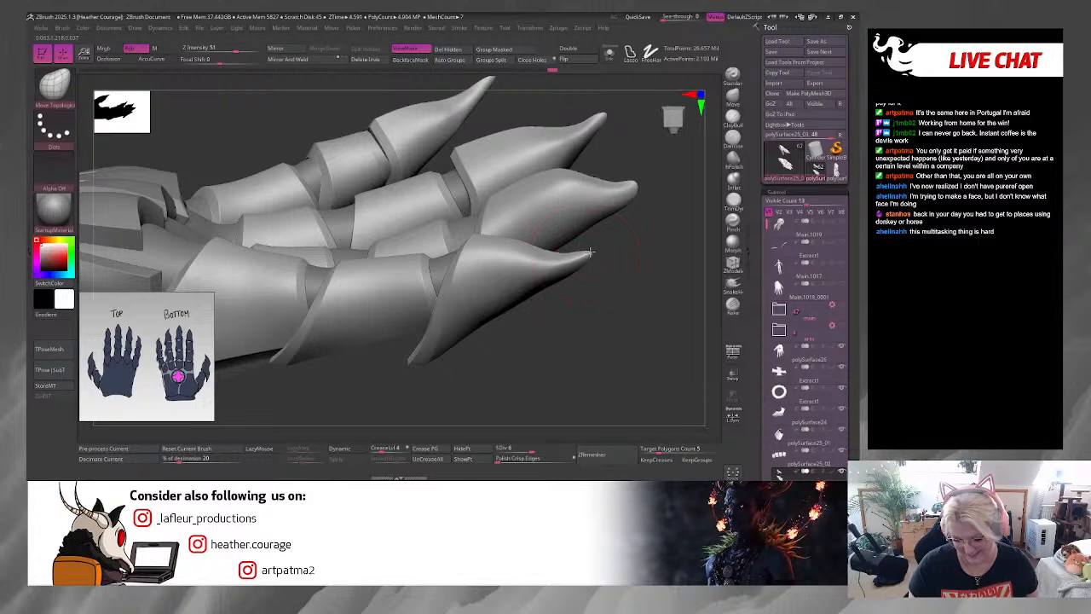
left_click_drag(526, 315, 615, 257)
Step: Enlarge the brush and curve the sides of the ring finger's middle and base plates inward
left_click_drag(615, 259, 624, 258)
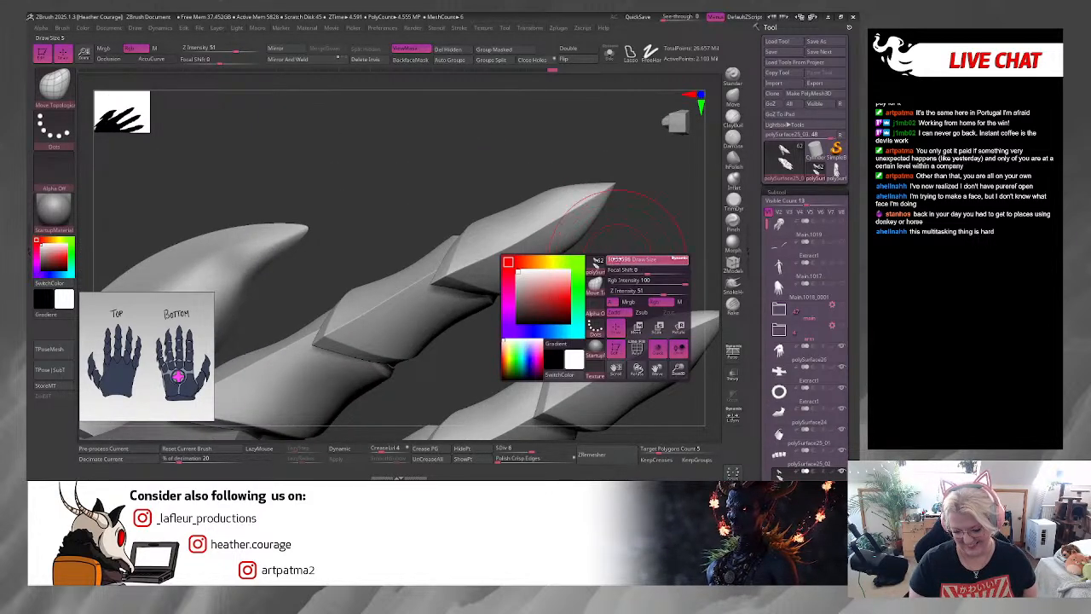
mouse_move(616, 247)
right_mouse_down("ctrl")
mouse_move(589, 129)
mouse_move(610, 114)
mouse_move(652, 175)
mouse_move(662, 278)
mouse_move(633, 284)
mouse_move(655, 336)
mouse_move(619, 230)
right_mouse_up("ctrl")
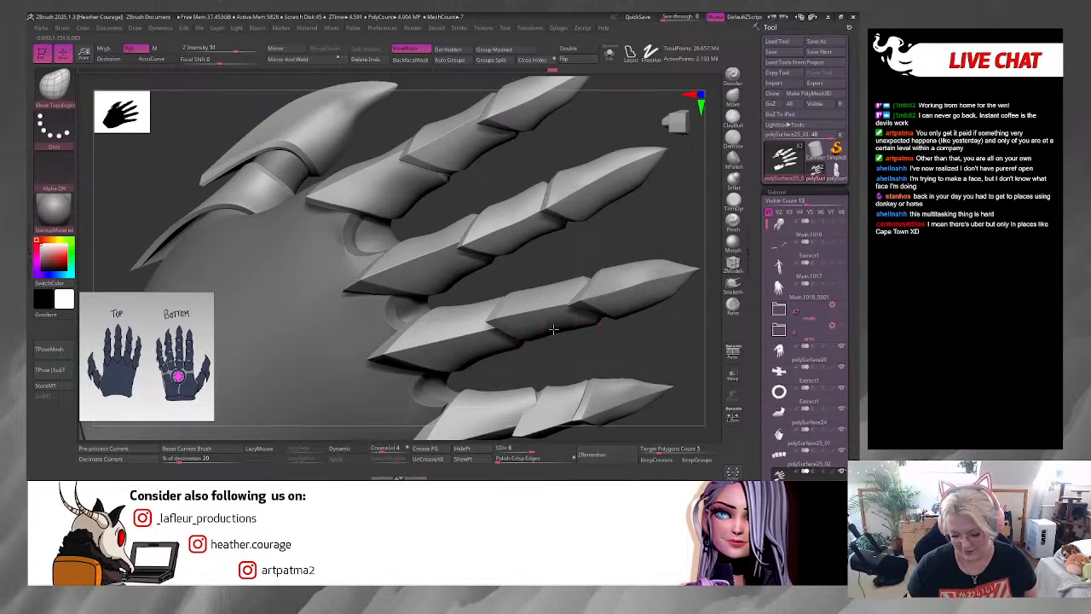
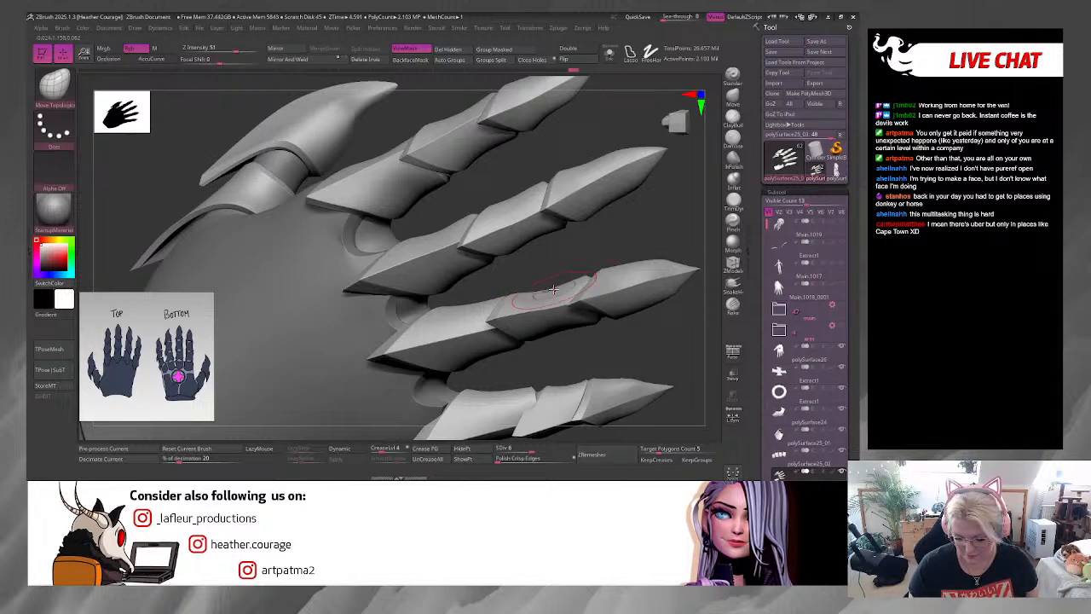
right_click_drag(555, 286, 494, 346)
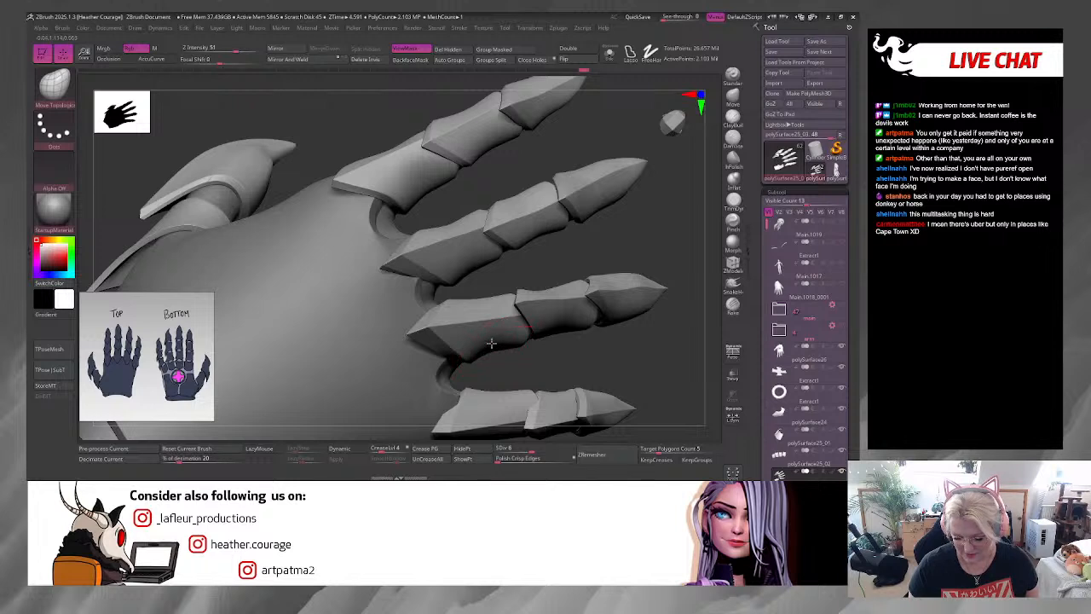
left_click_drag(520, 368, 479, 302)
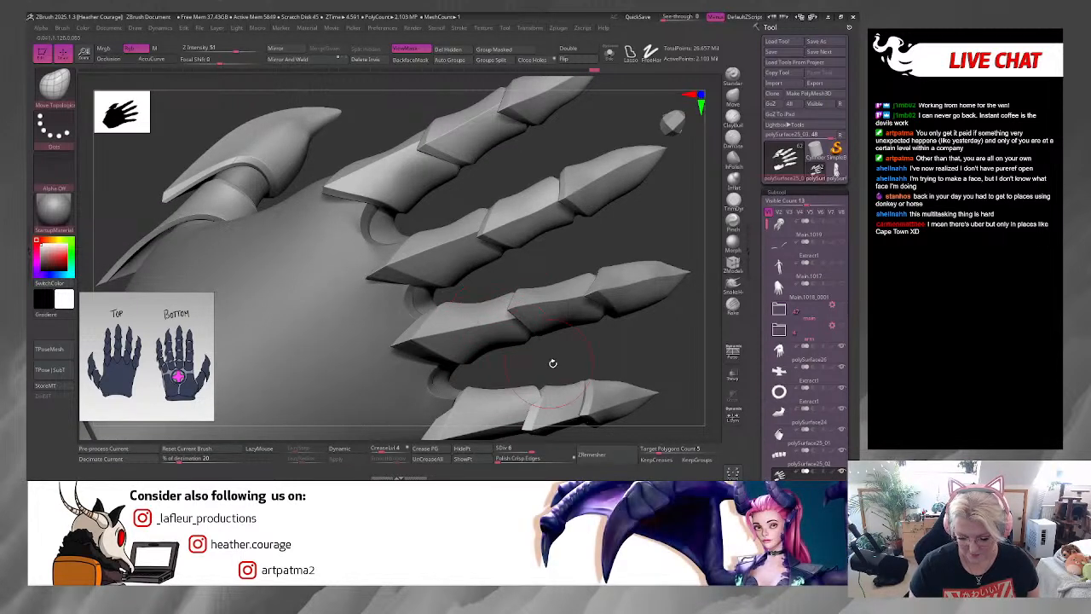
mouse_move(657, 317)
left_mouse_down()
mouse_move(519, 324)
mouse_move(511, 340)
left_mouse_up()
mouse_move(546, 302)
left_mouse_down()
mouse_move(543, 354)
mouse_move(574, 298)
left_mouse_up()
Step: Adjust the underlying hand mesh beneath the little finger's plates, then reselect the finger plates and shape the middle plate's side
key("space")
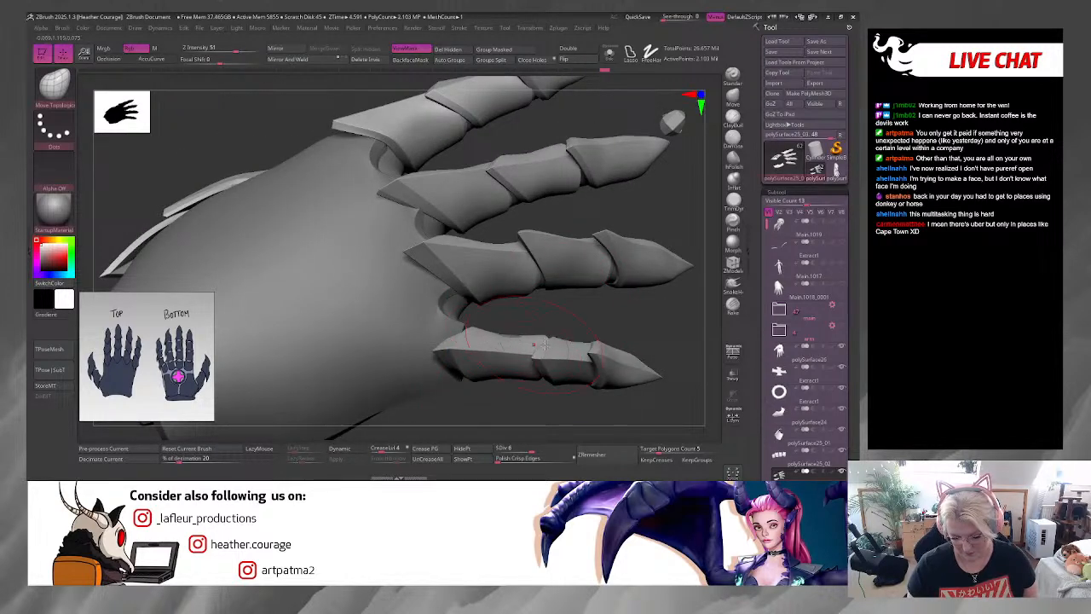
left_click_drag(604, 311, 519, 315)
left_click(503, 303, "alt")
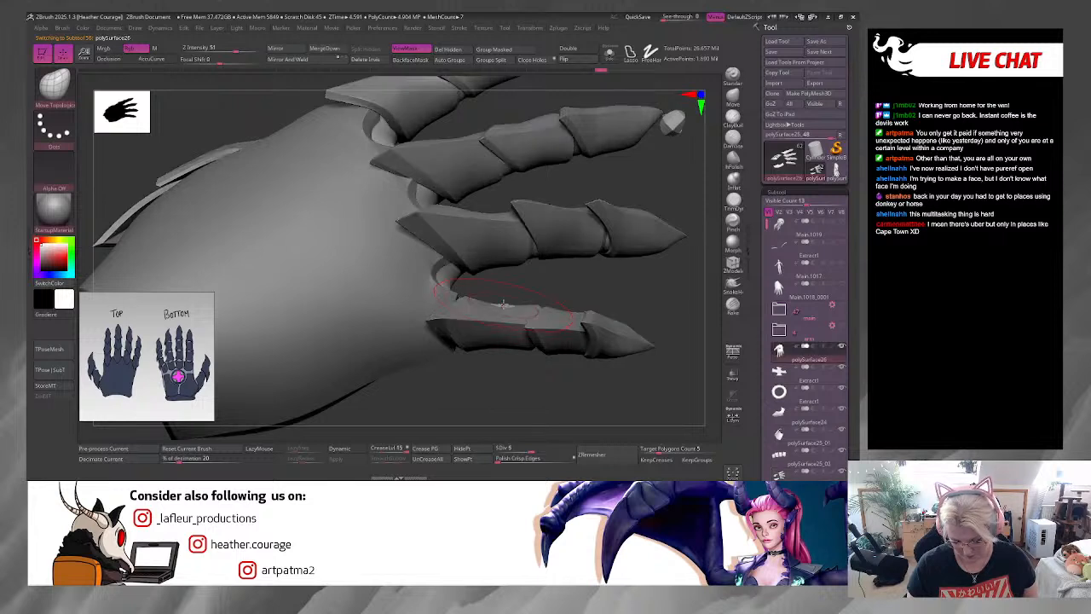
left_click_drag(586, 284, 556, 320)
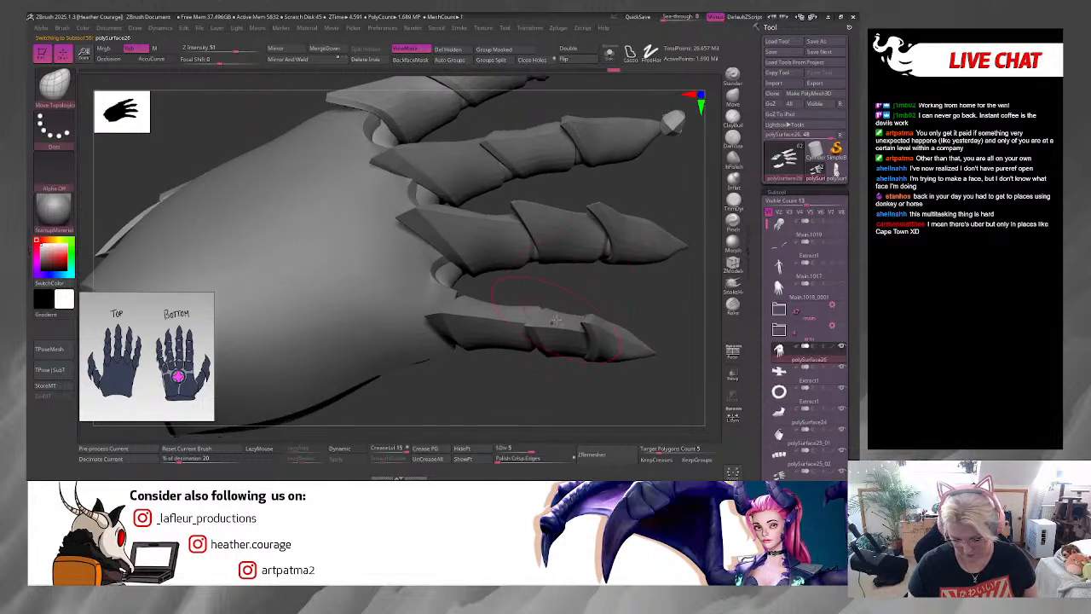
left_click(543, 312, "alt")
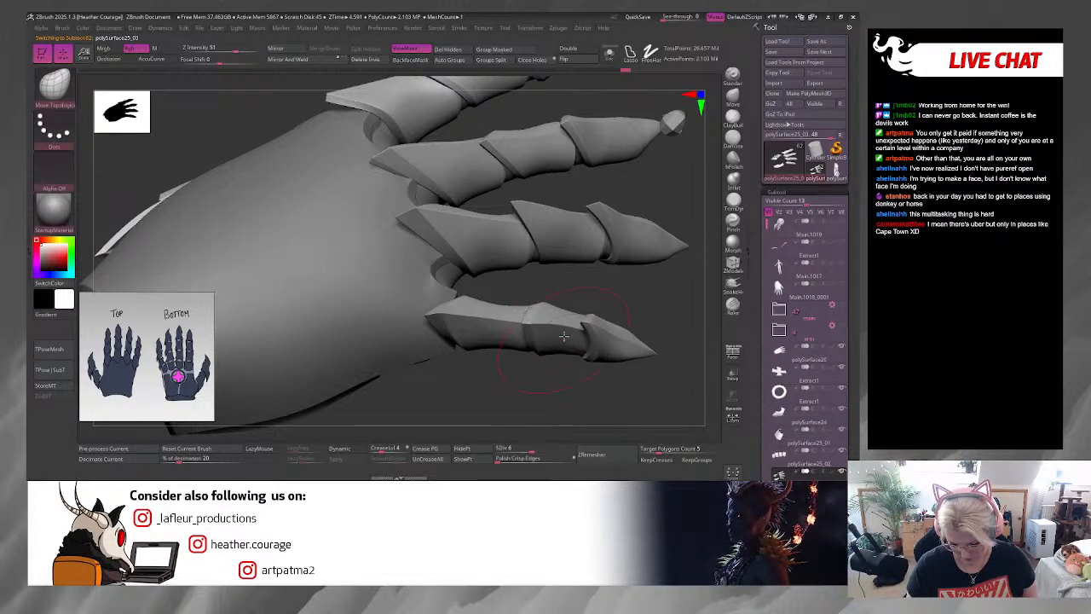
Step: Resize the brush and refine the little finger's plates around the tip joint from the palm side
left_click_drag(620, 407, 681, 205)
key("space")
left_click_drag(633, 300, 595, 299)
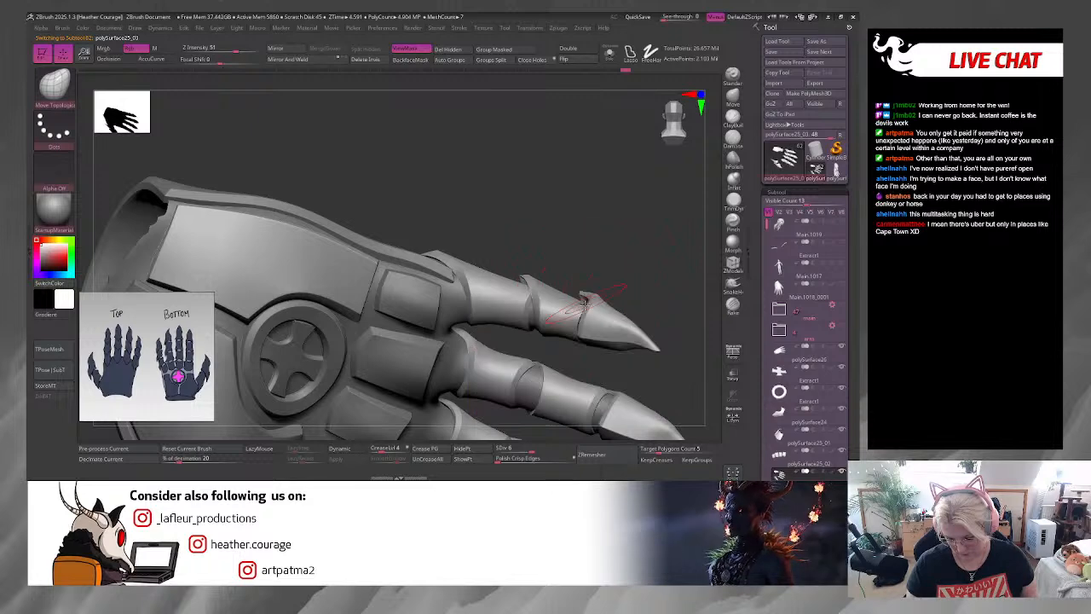
left_click_drag(656, 246, 615, 182)
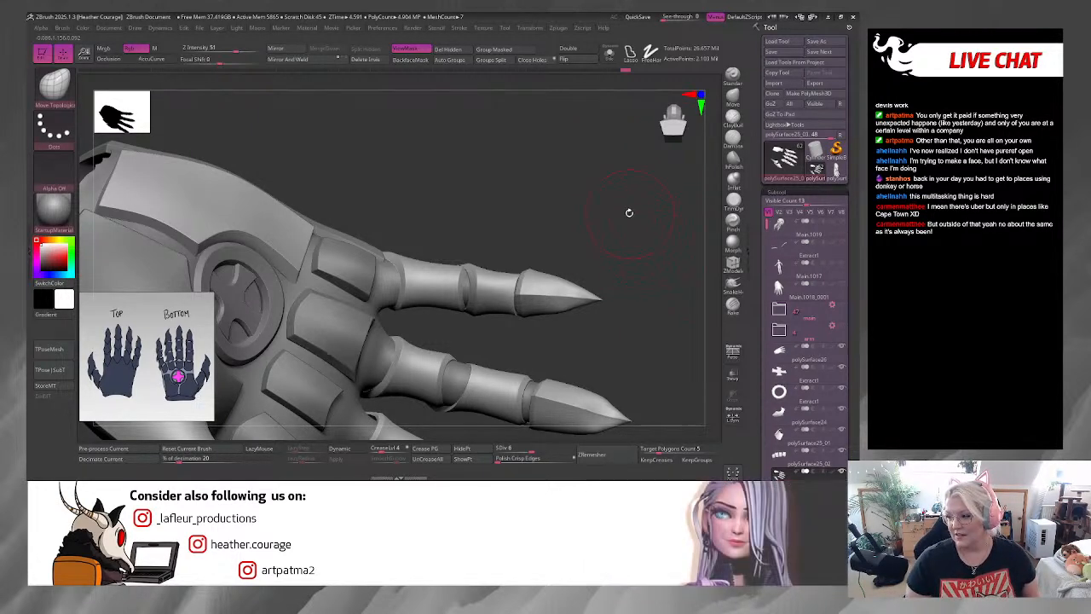
Step: Refine the side contours of the little finger's tip and middle plates around their joints
left_click_drag(629, 212, 577, 214)
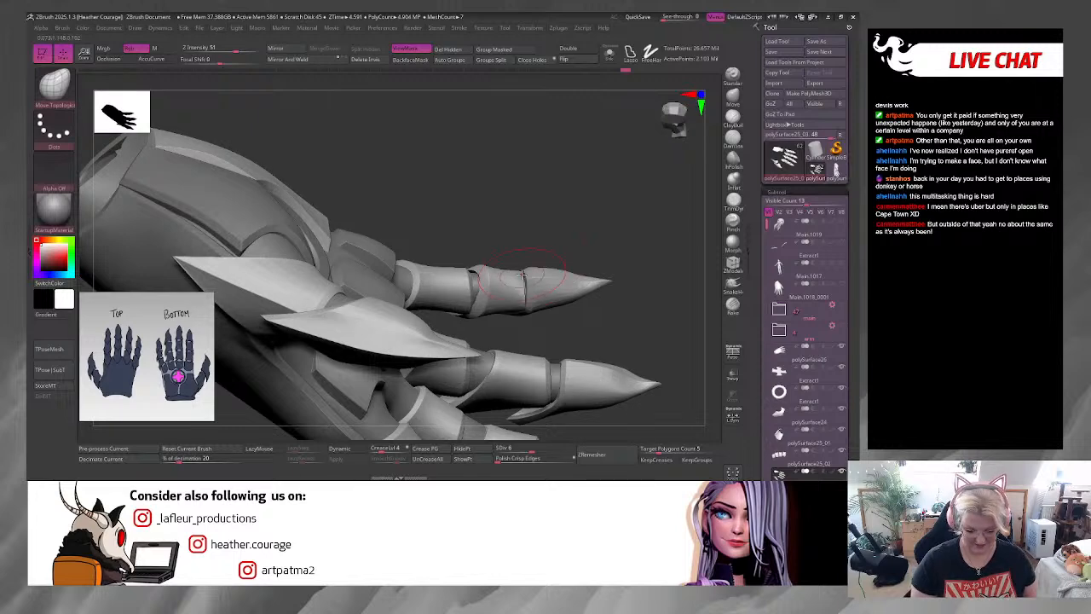
left_click_drag(598, 250, 545, 300)
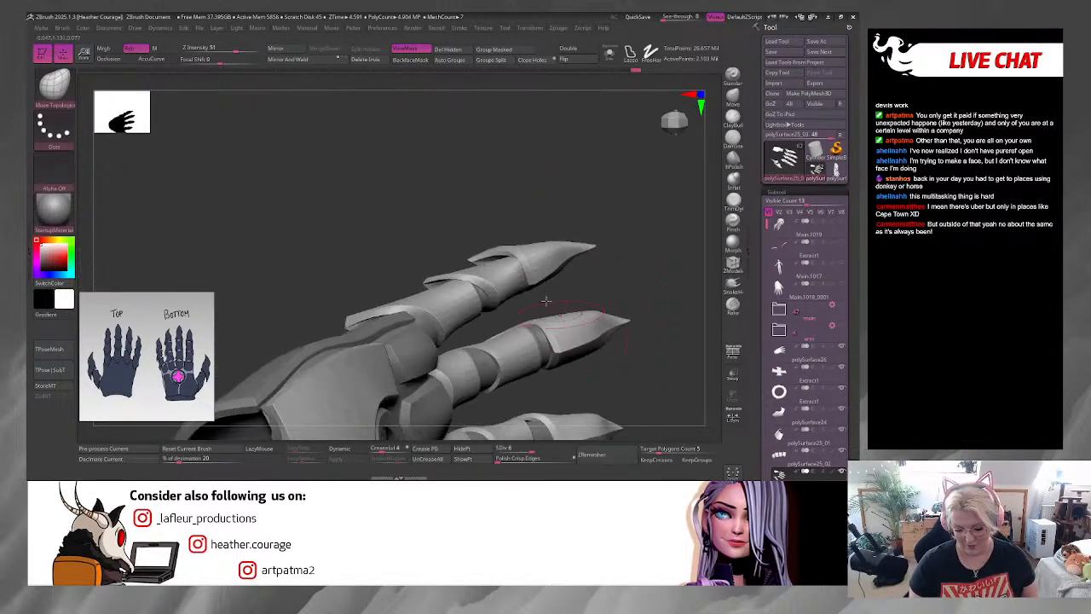
left_click_drag(626, 261, 578, 257)
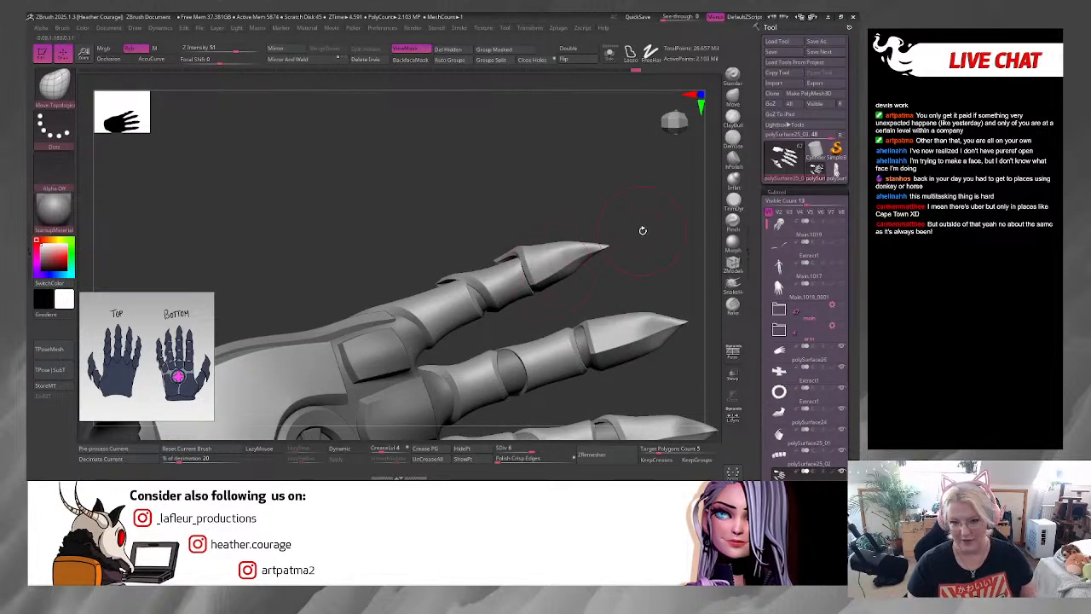
left_click_drag(643, 231, 516, 256)
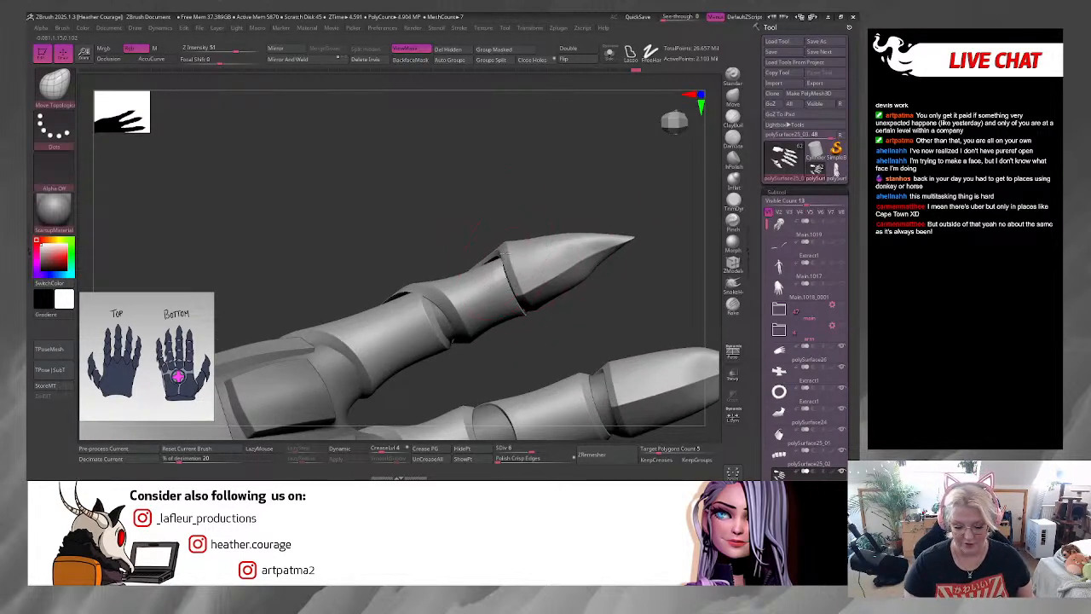
mouse_move(562, 206)
left_mouse_down()
mouse_move(588, 211)
mouse_move(576, 247)
mouse_move(537, 266)
mouse_move(608, 251)
mouse_move(490, 309)
mouse_move(541, 241)
mouse_move(488, 226)
mouse_move(540, 188)
mouse_move(534, 163)
mouse_move(555, 170)
mouse_move(630, 264)
mouse_move(466, 360)
left_mouse_up()
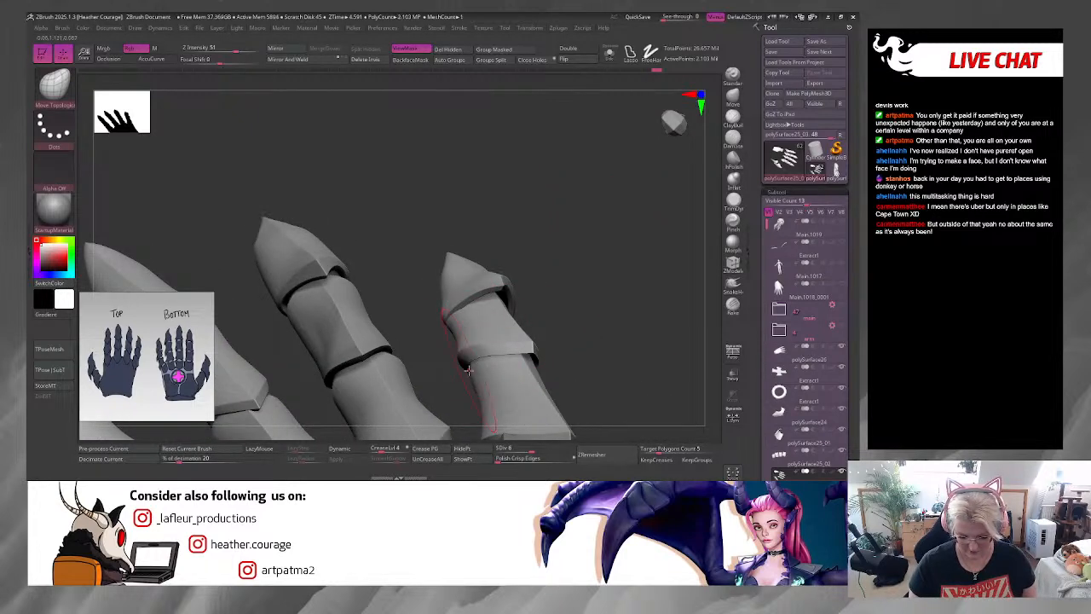
mouse_move(589, 330)
left_mouse_down()
mouse_move(608, 303)
mouse_move(340, 319)
mouse_move(426, 231)
mouse_move(519, 246)
mouse_move(495, 152)
mouse_move(557, 251)
mouse_move(625, 236)
mouse_move(637, 264)
mouse_move(589, 223)
left_mouse_up()
Step: Shape the upper ridges and hooked claw tips of the finger plates from the back of the hand
right_click(612, 236)
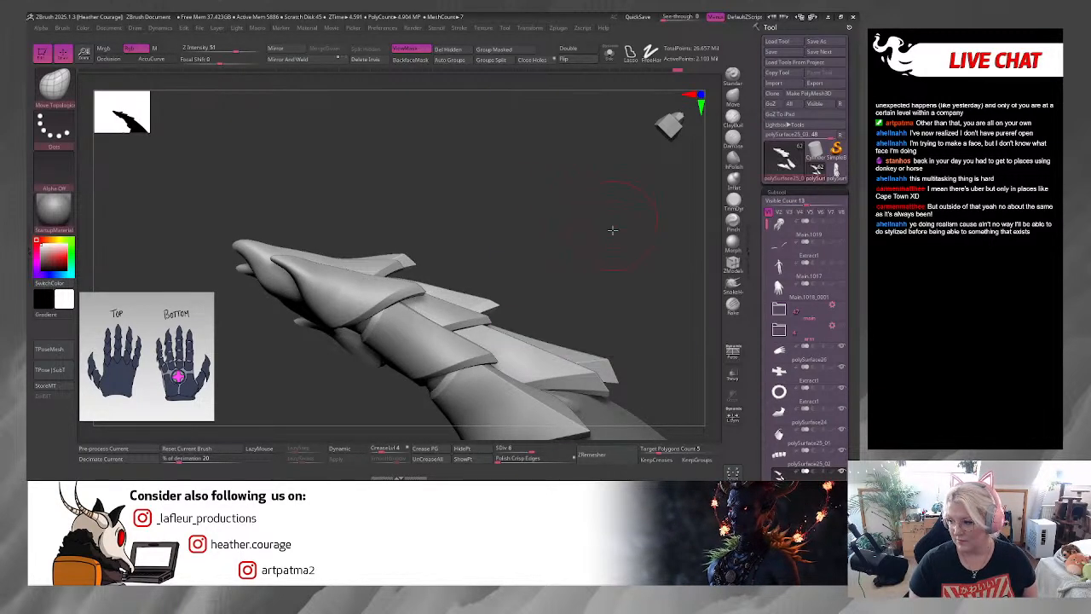
mouse_move(612, 218)
left_mouse_down()
mouse_move(656, 214)
mouse_move(622, 210)
left_mouse_up()
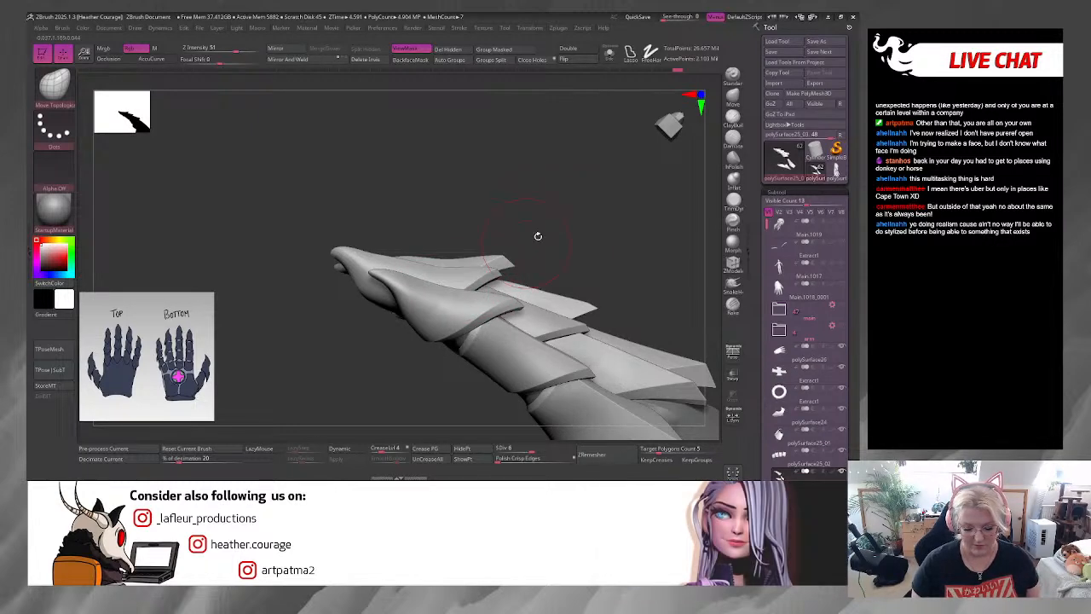
left_click_drag(538, 236, 450, 253)
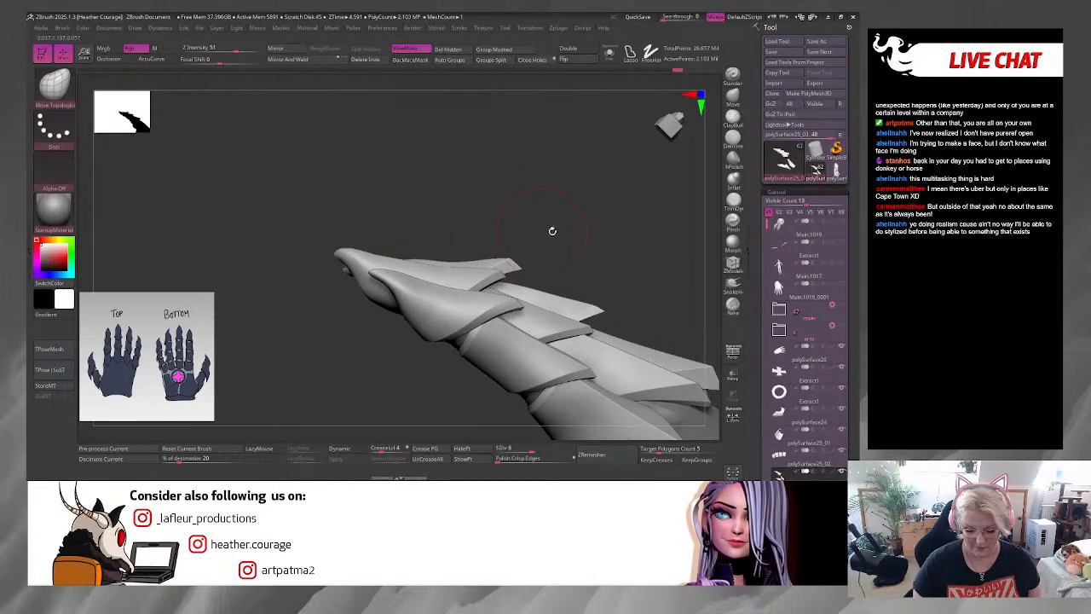
left_click_drag(552, 231, 490, 218)
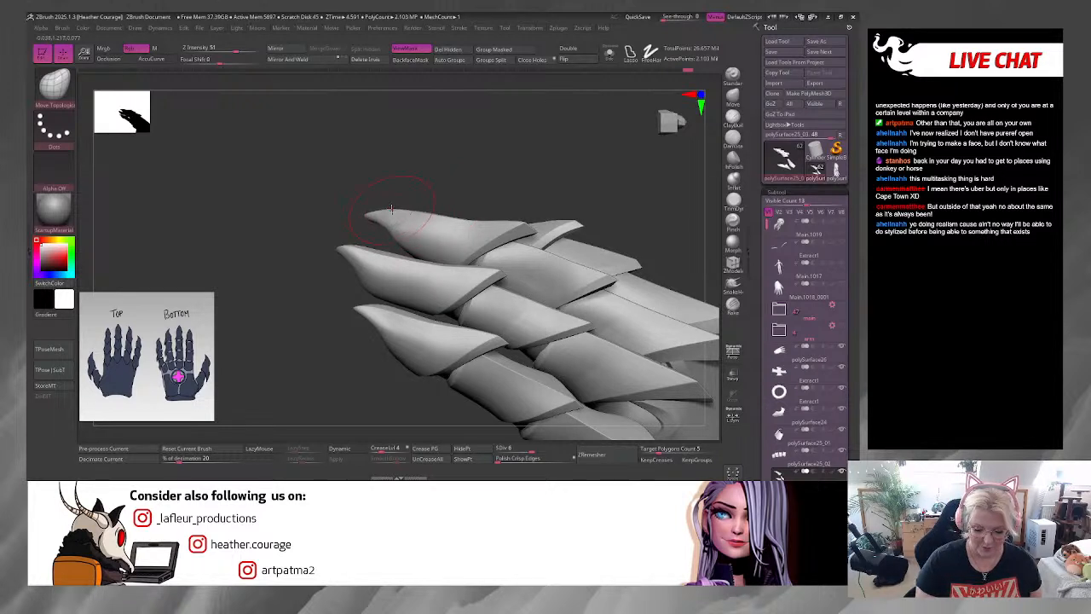
mouse_move(435, 150)
left_mouse_down()
mouse_move(414, 168)
mouse_move(452, 151)
left_mouse_up()
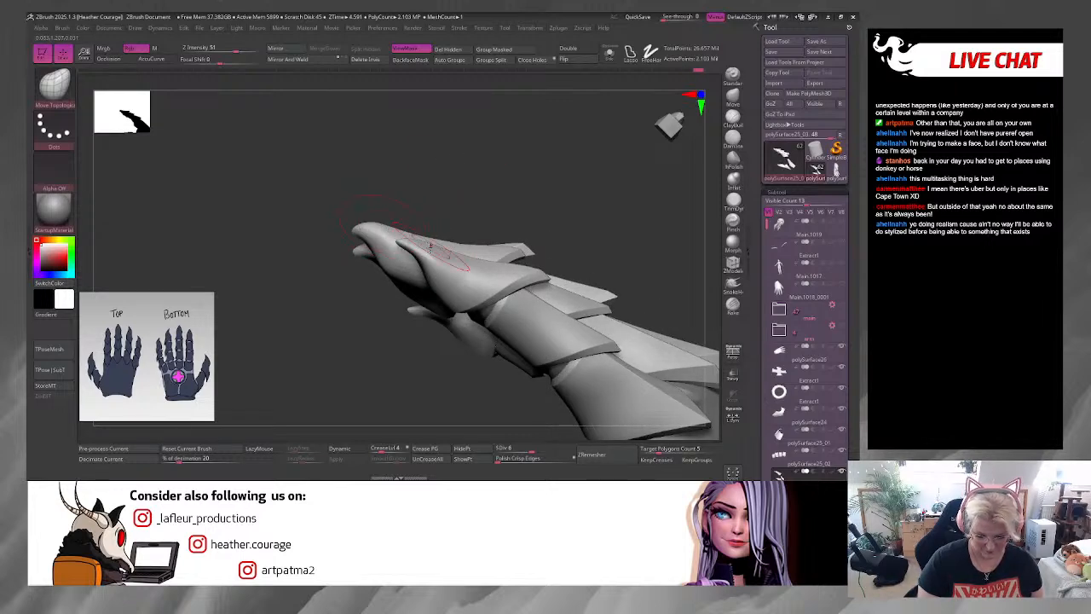
mouse_move(431, 234)
left_mouse_down()
mouse_move(477, 204)
mouse_move(534, 210)
mouse_move(521, 213)
left_mouse_up()
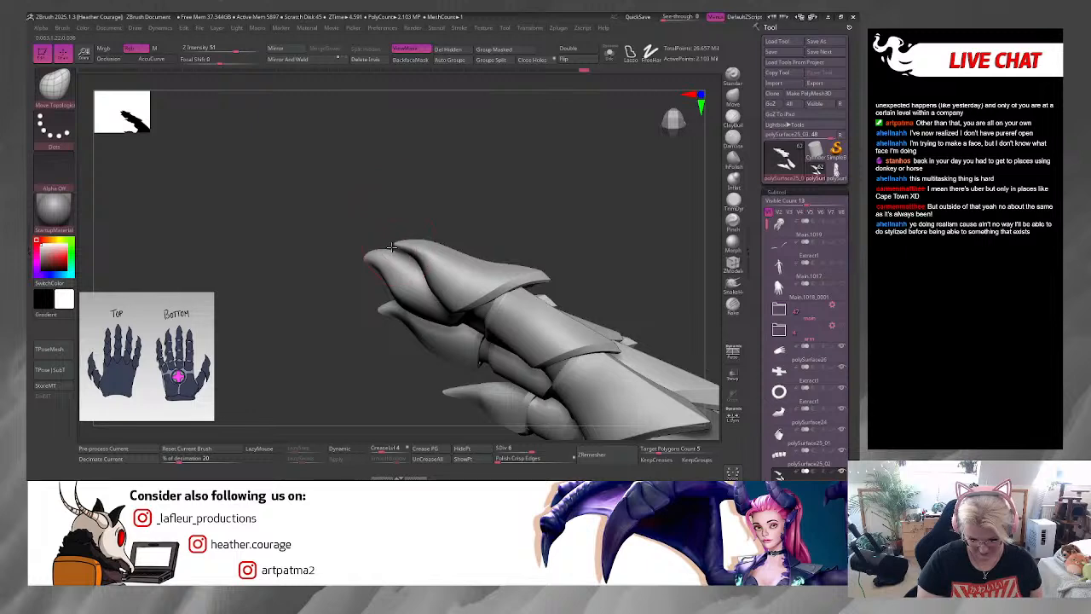
Step: Adjust the brush and refine the curved claw on the outermost finger's tip plate in side view
left_click_drag(571, 233, 535, 271)
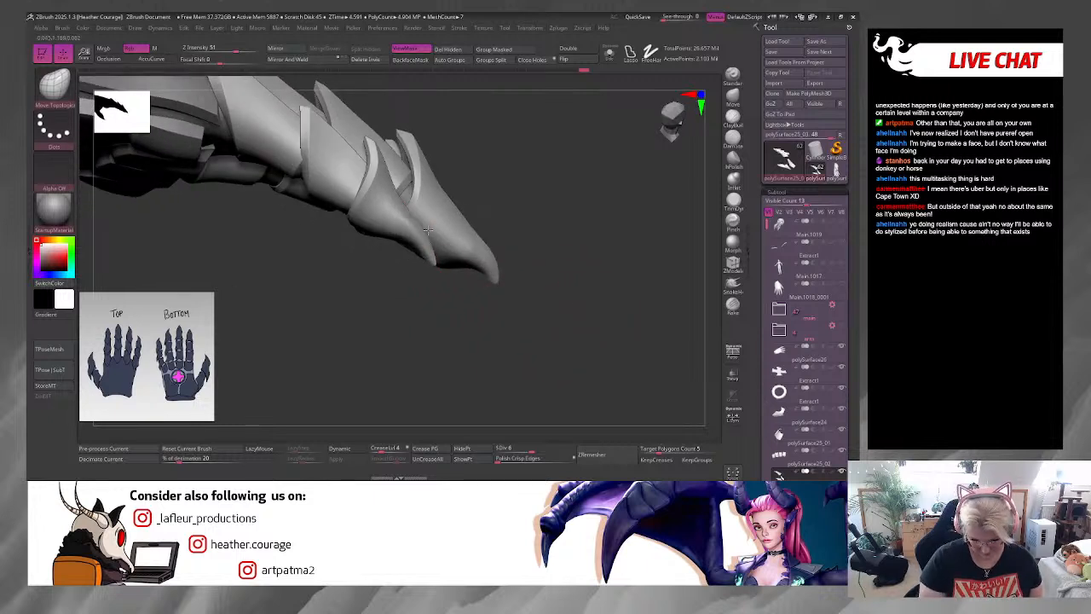
key("space")
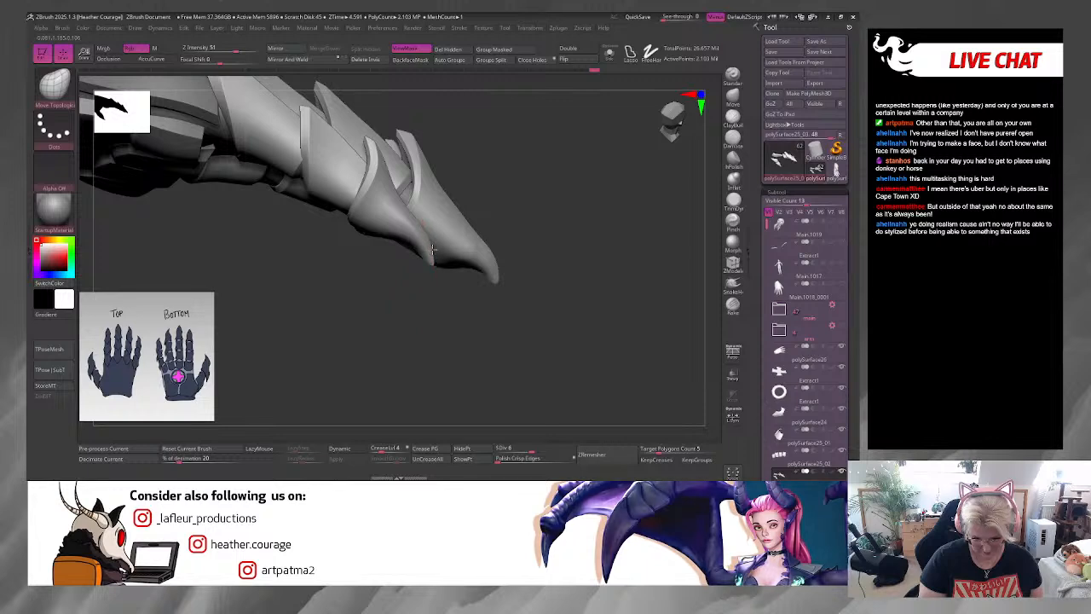
mouse_move(428, 292)
left_mouse_down()
mouse_move(410, 307)
mouse_move(434, 255)
mouse_move(523, 236)
mouse_move(531, 253)
mouse_move(416, 219)
left_mouse_up()
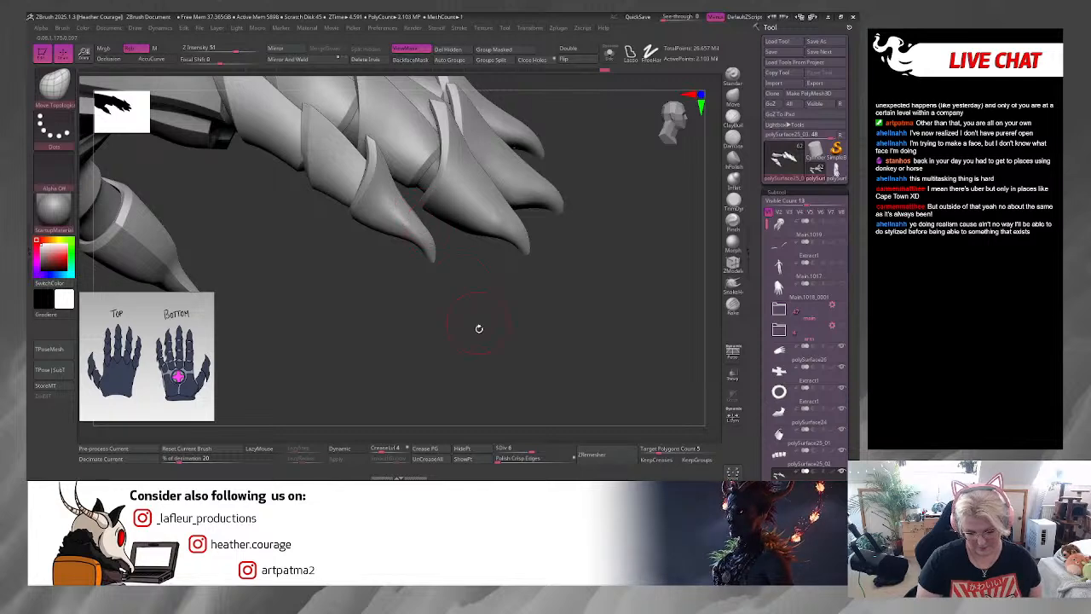
Step: Select the palm-side base plates, adjust the brush and reshape the plates at the base of the little and ring fingers
mouse_move(479, 328)
left_mouse_down("alt")
mouse_move(500, 363)
mouse_move(504, 180)
mouse_move(506, 281)
mouse_move(478, 239)
mouse_move(469, 272)
mouse_move(565, 267)
mouse_move(565, 303)
mouse_move(585, 299)
mouse_move(601, 170)
mouse_move(603, 231)
mouse_move(590, 240)
mouse_move(608, 353)
mouse_move(478, 402)
mouse_move(510, 353)
mouse_move(575, 297)
mouse_move(602, 294)
mouse_move(575, 301)
mouse_move(567, 372)
mouse_move(577, 340)
mouse_move(570, 359)
mouse_move(531, 333)
left_mouse_up("alt")
left_click(468, 283, "alt")
left_click(352, 461)
key("space")
key("space")
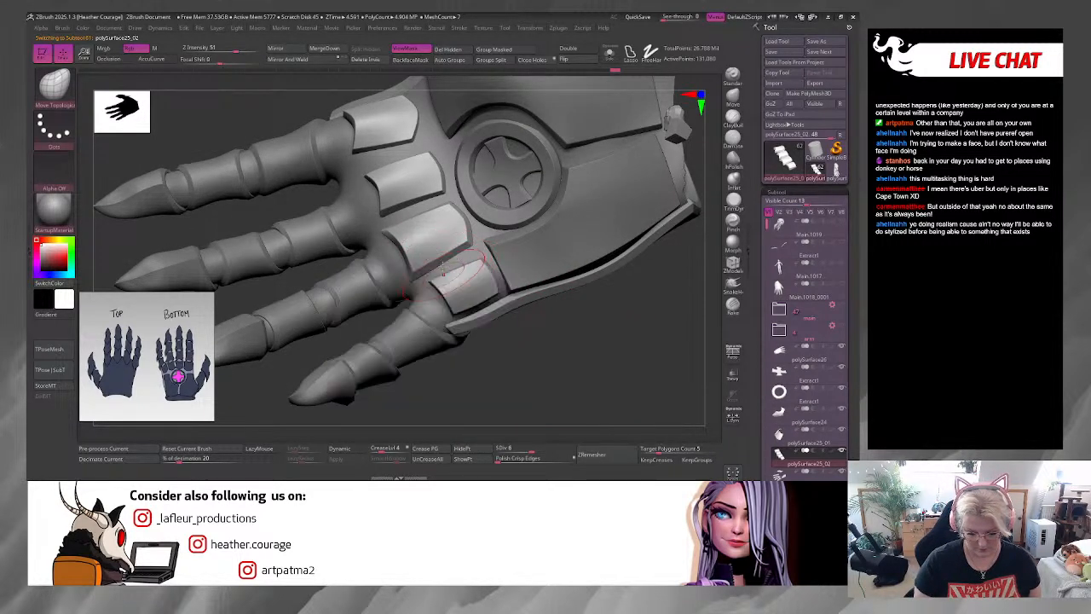
left_click_drag(508, 373, 424, 209)
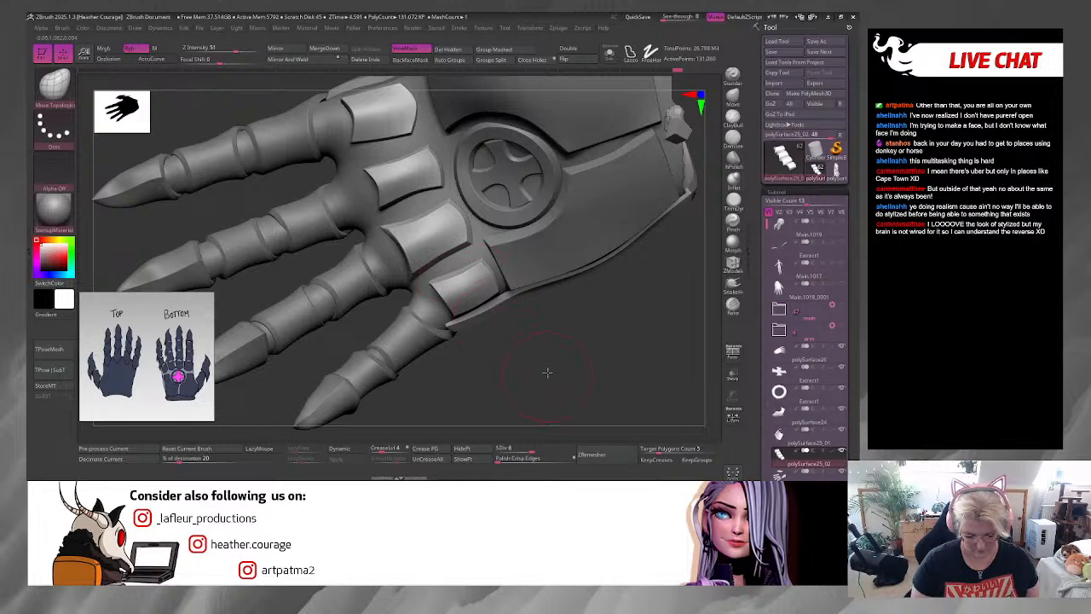
Step: Inspect the four knuckle plates and surrounding palm armor from the side, wrist and fingertip angles
left_click_drag(547, 372, 457, 241)
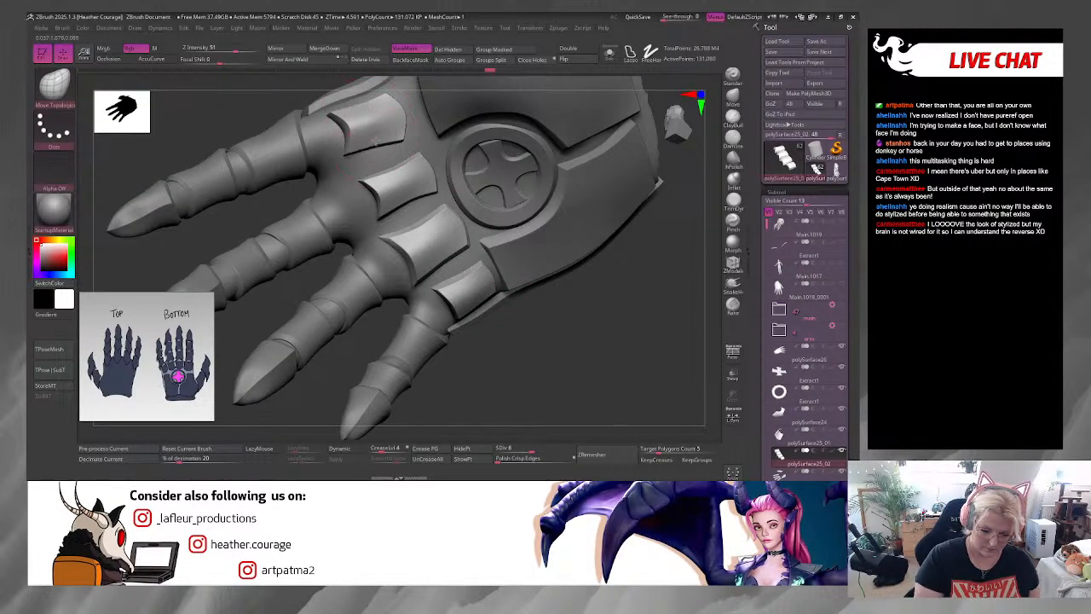
left_click_drag(582, 331, 617, 367)
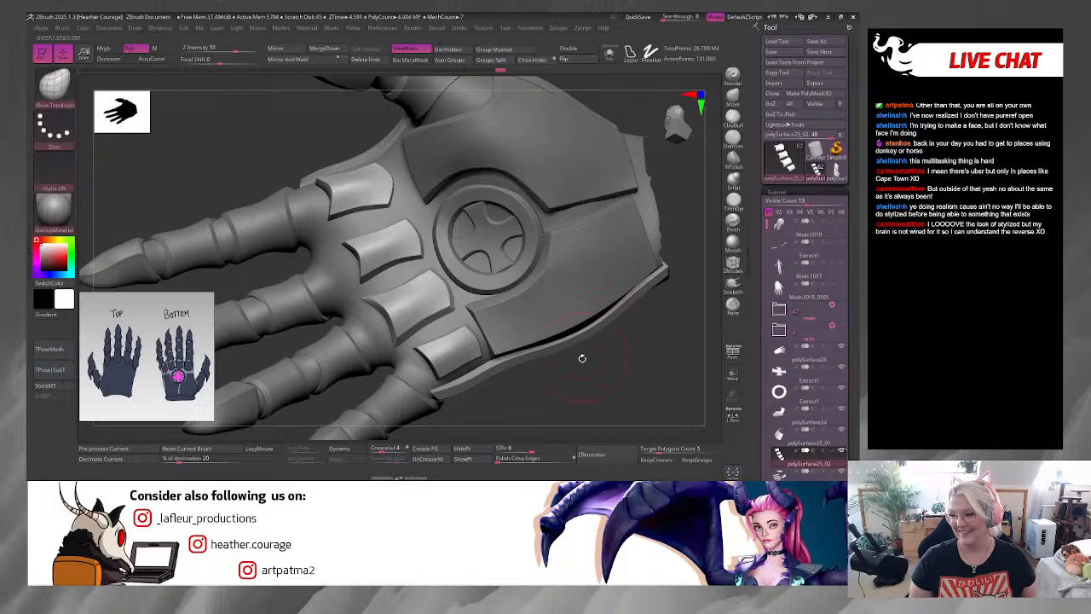
left_click_drag(576, 350, 515, 318)
left_click_drag(577, 371, 581, 303)
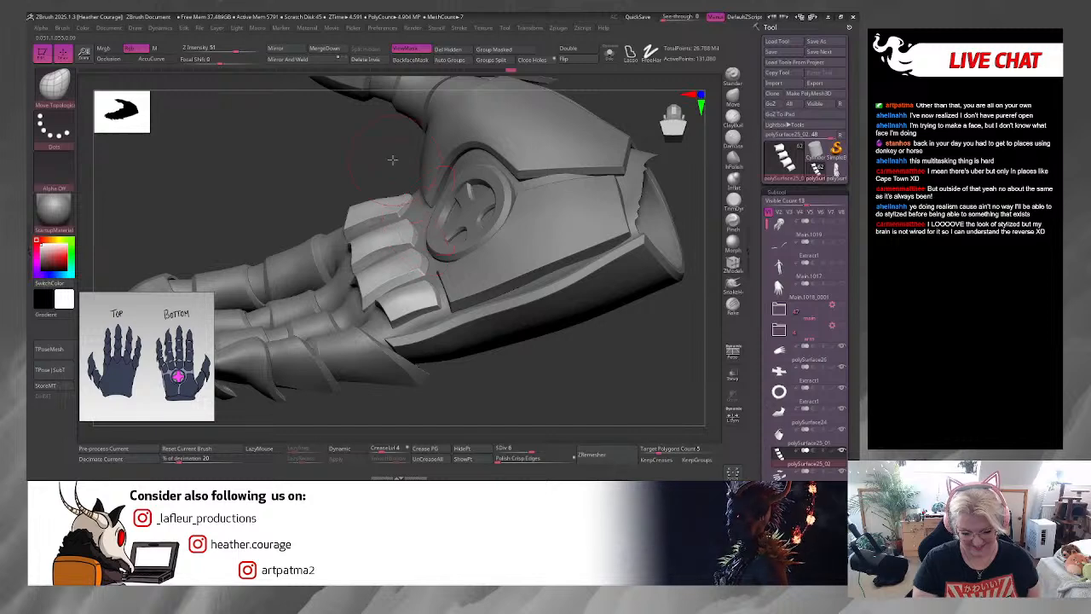
left_click_drag(392, 160, 401, 220)
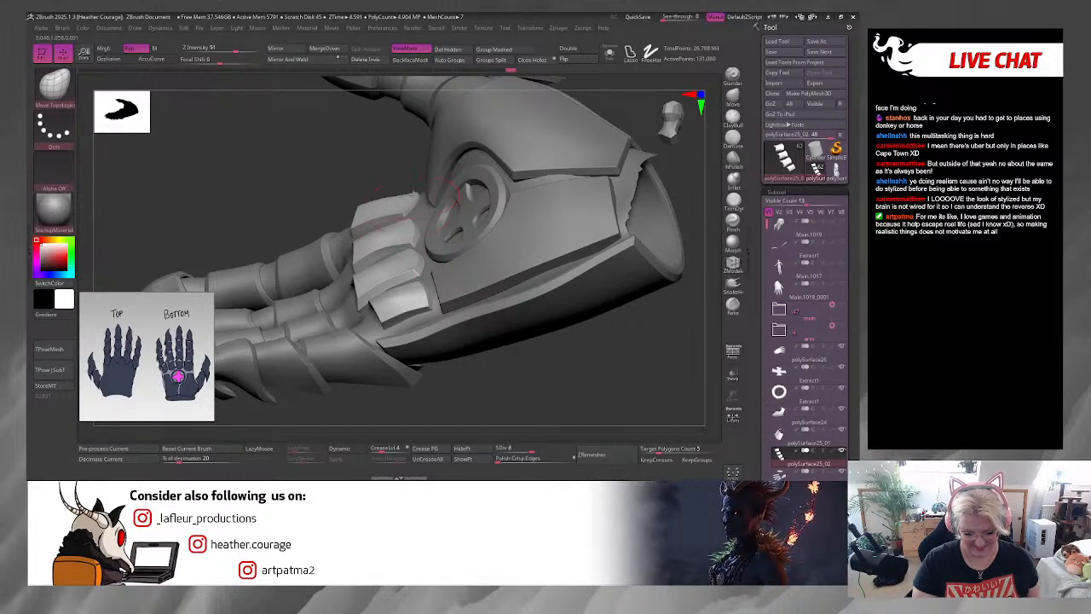
left_click_drag(417, 171, 423, 275)
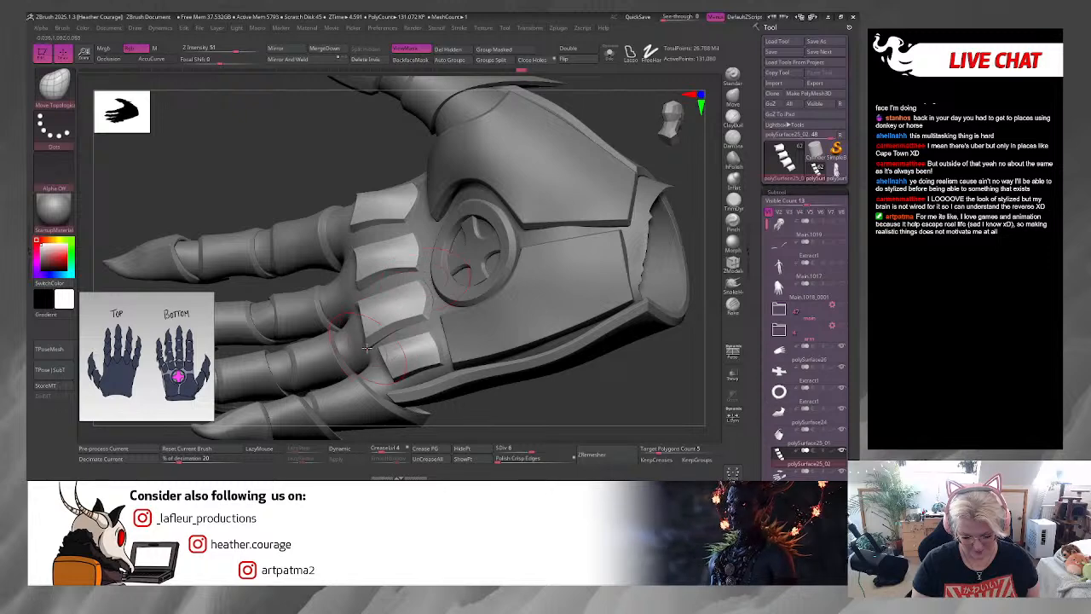
left_click_drag(610, 403, 394, 357)
left_click_drag(517, 291, 603, 297)
left_click_drag(416, 290, 355, 347)
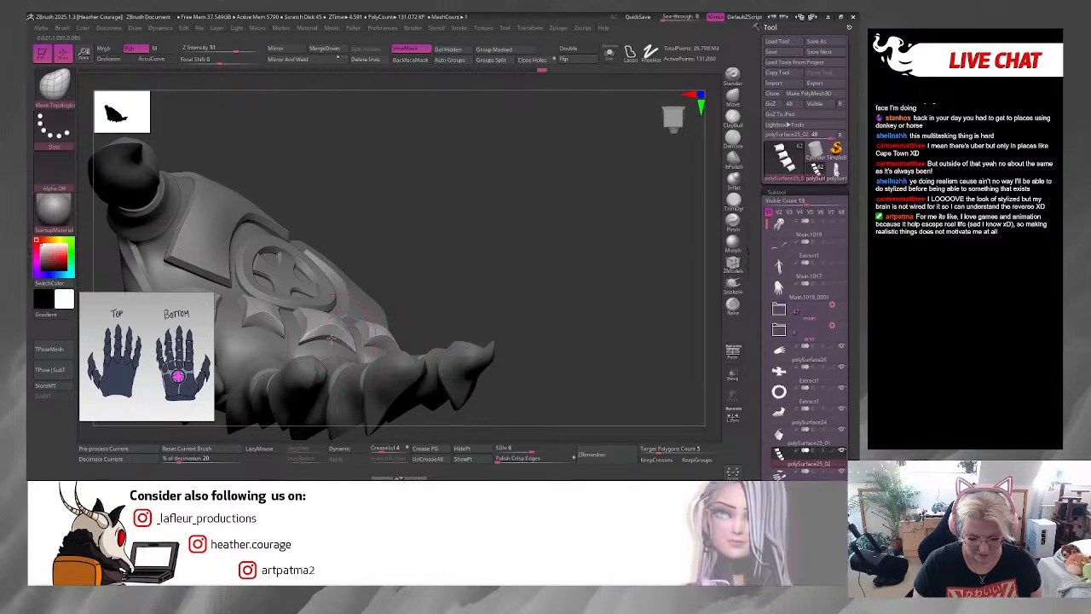
mouse_move(511, 268)
left_mouse_down()
mouse_move(540, 360)
mouse_move(536, 411)
mouse_move(617, 241)
mouse_move(619, 304)
mouse_move(601, 280)
mouse_move(615, 305)
mouse_move(476, 269)
left_mouse_up()
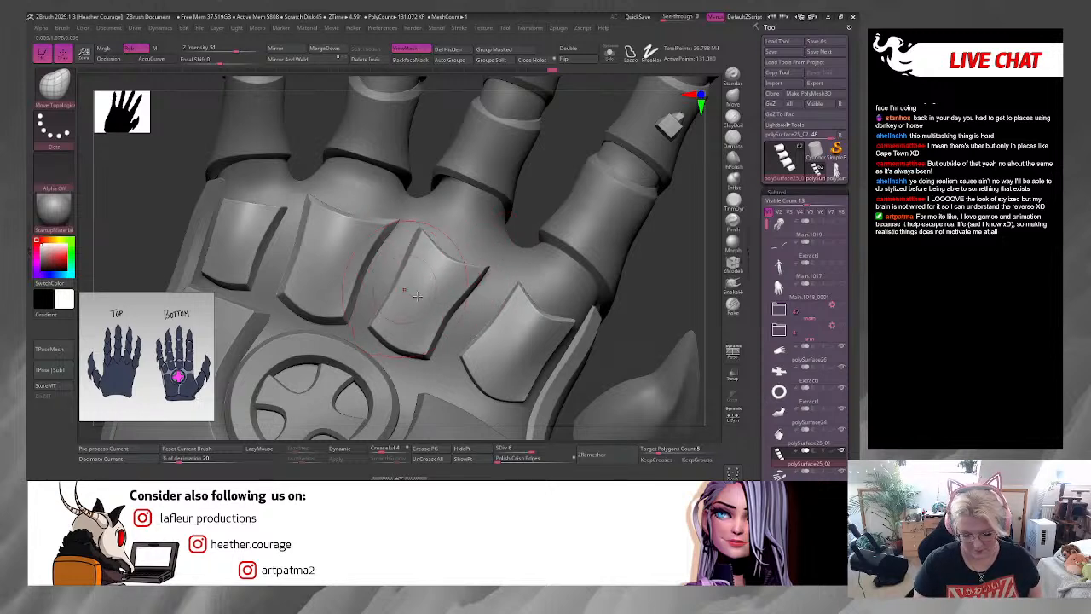
Step: Nudge the palm-side corners and edges of the four knuckle plates with small Move Topological strokes so they fit the palm
left_click_drag(458, 312, 465, 317)
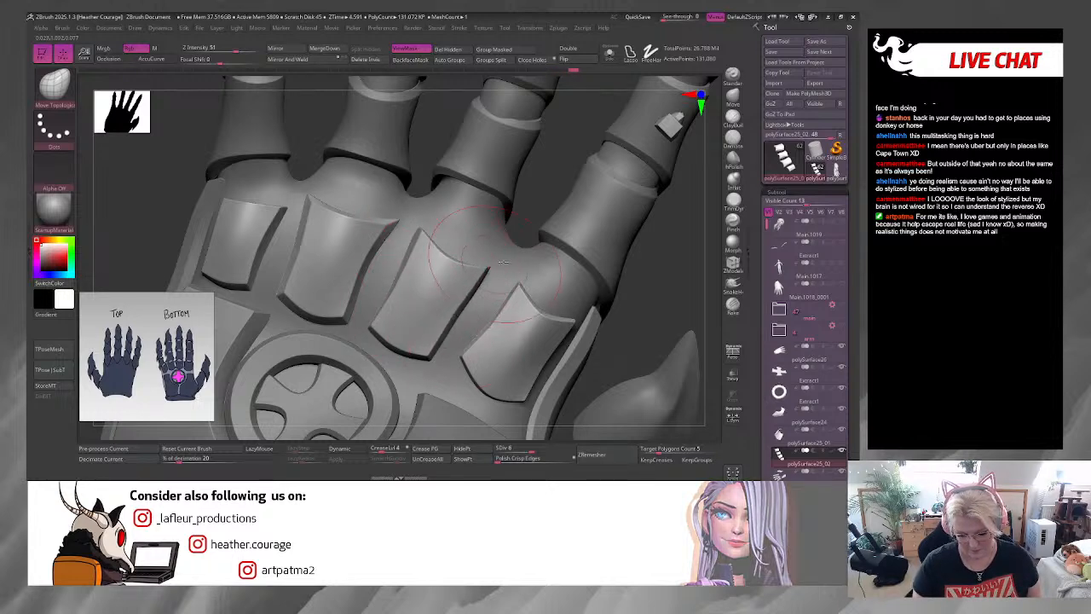
left_click_drag(661, 283, 641, 271)
left_click_drag(462, 361, 465, 364)
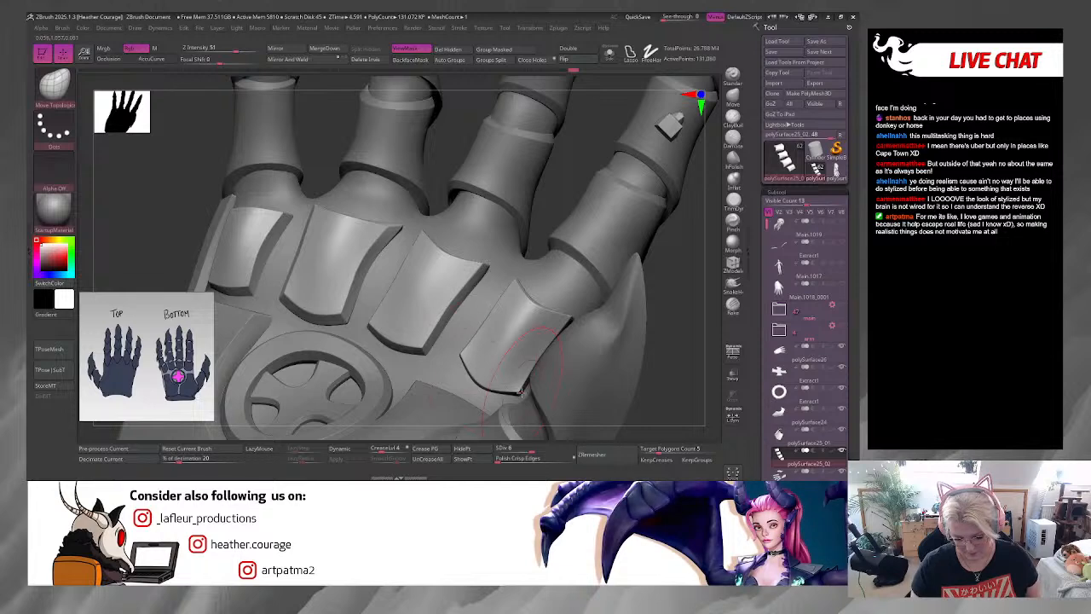
left_click_drag(519, 392, 513, 394)
right_click_drag(537, 367, 406, 348)
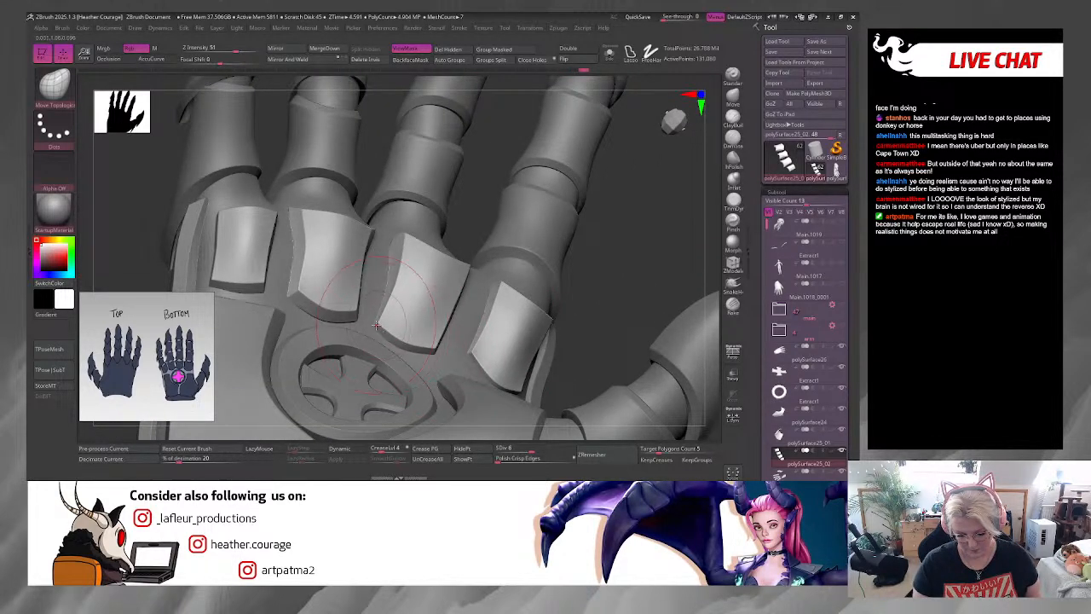
right_click_drag(619, 281, 410, 326)
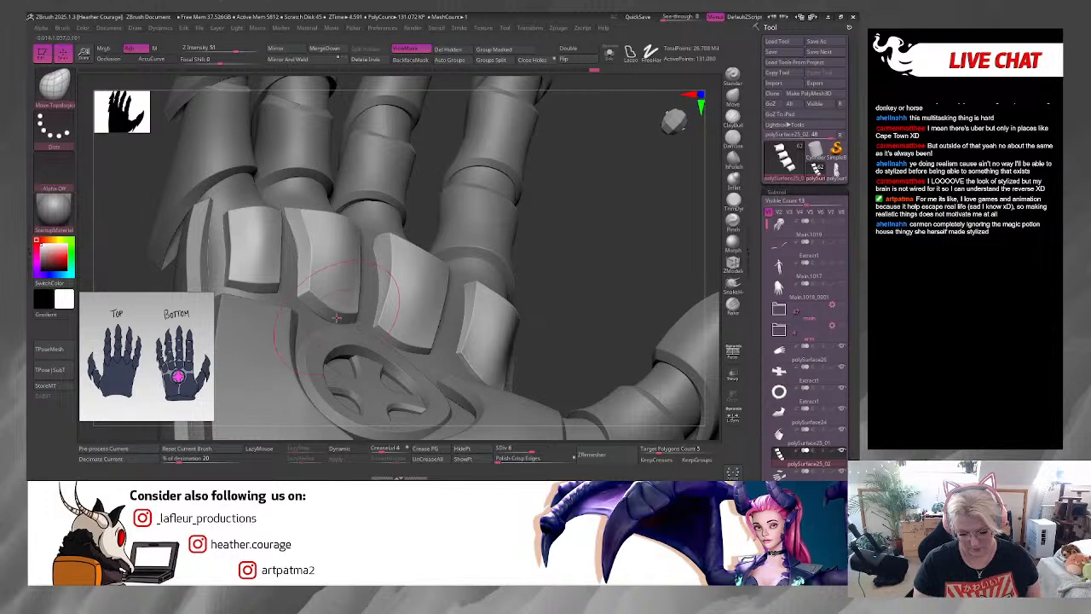
left_click_drag(337, 318, 332, 317)
left_click_drag(274, 292, 276, 290)
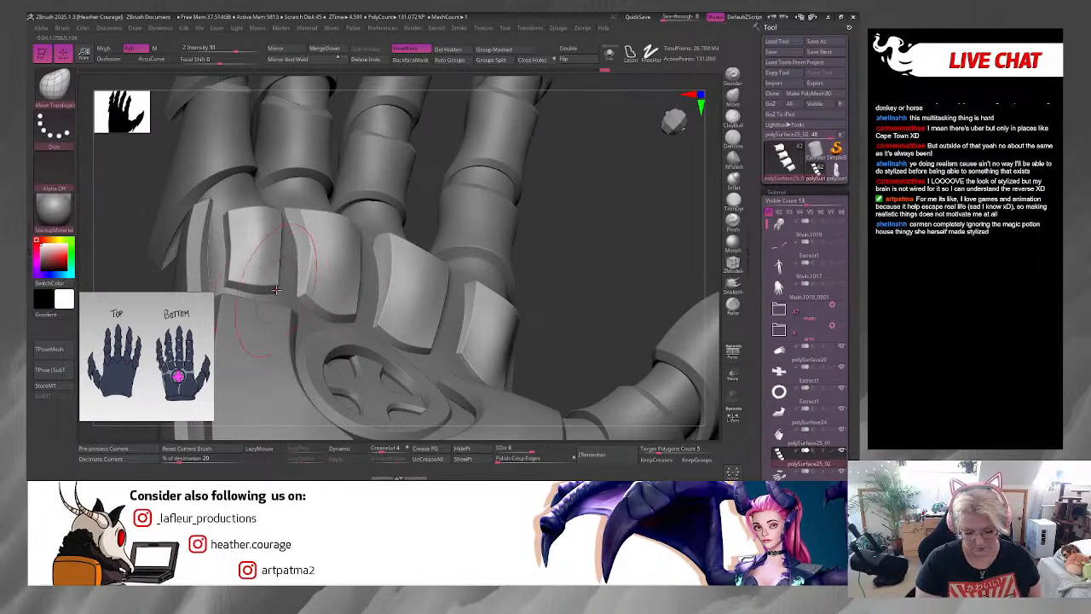
right_click_drag(640, 256, 622, 354)
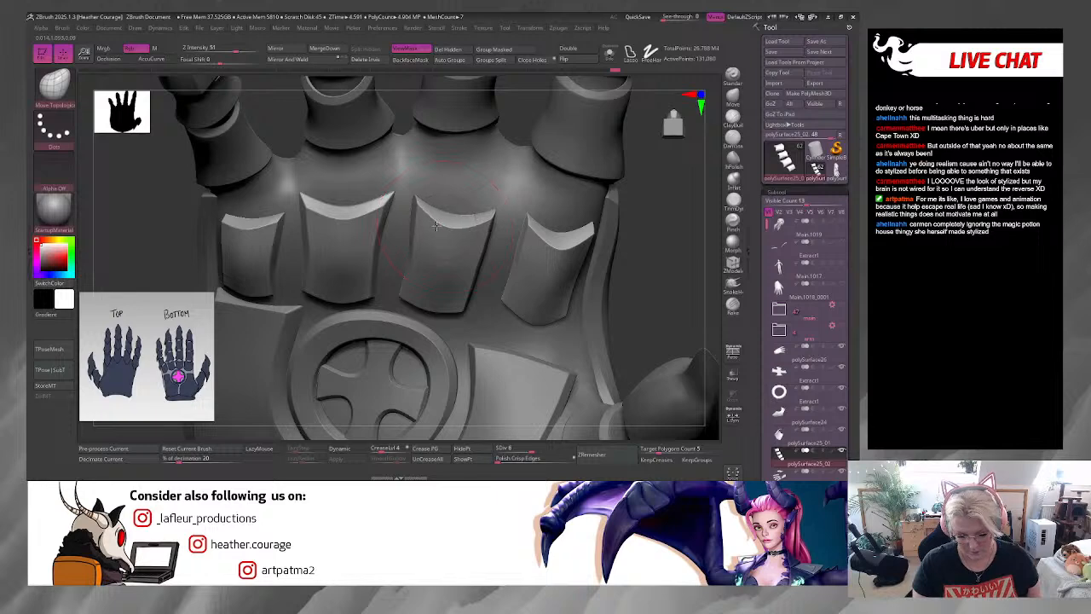
Step: Resize the Move Topological brush and adjust how the row of knuckle plates sits against the palm
right_click_drag(652, 280, 592, 316, "ctrl")
right_click_drag(570, 236, 588, 320, "ctrl")
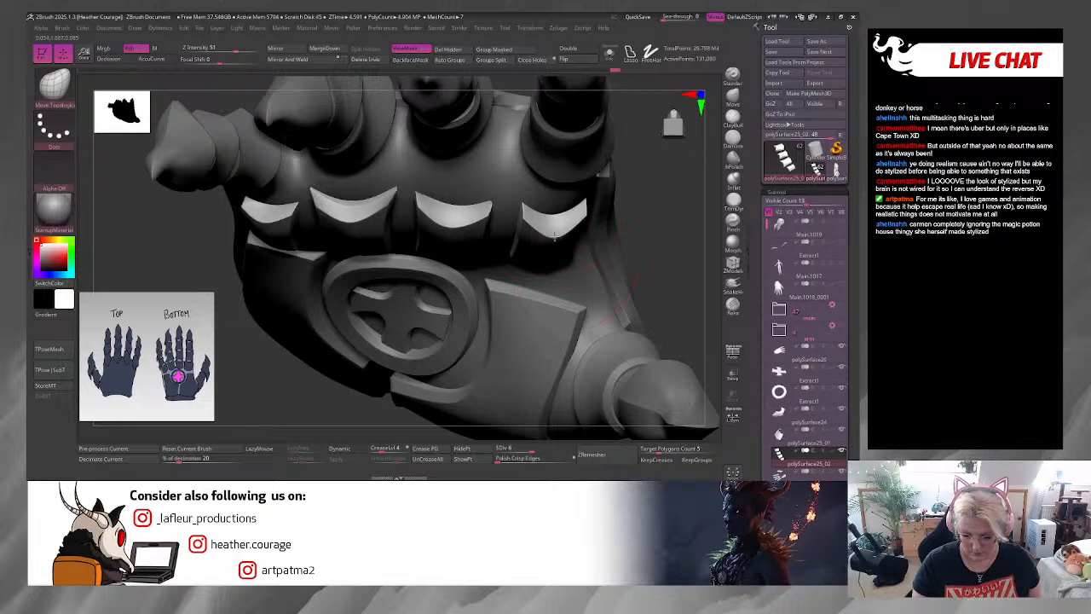
key("space")
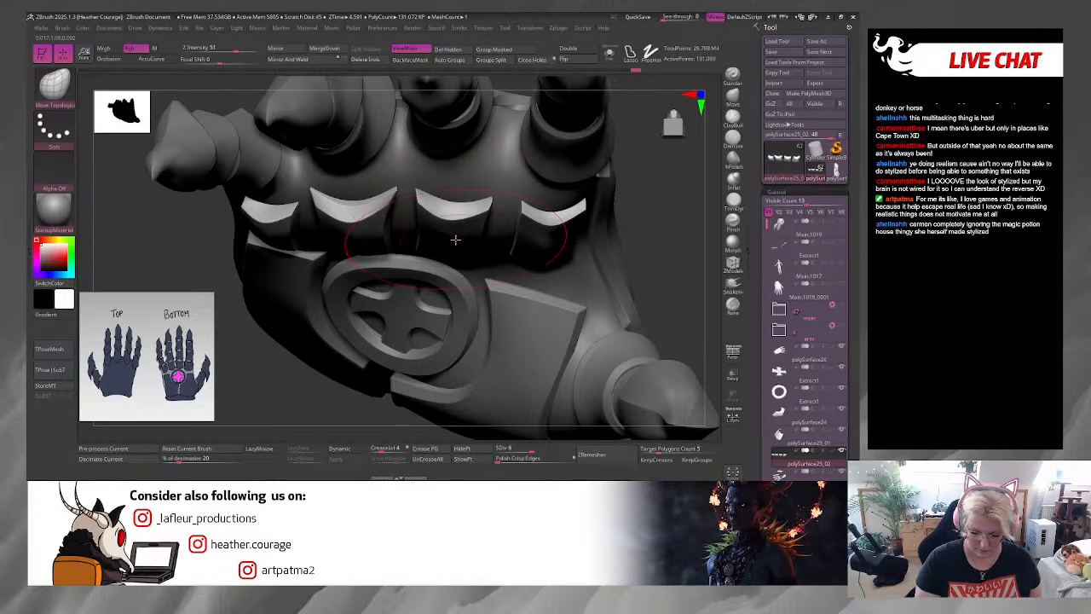
left_click_drag(662, 198, 604, 163)
left_click_drag(555, 201, 439, 269)
left_click_drag(582, 220, 490, 223)
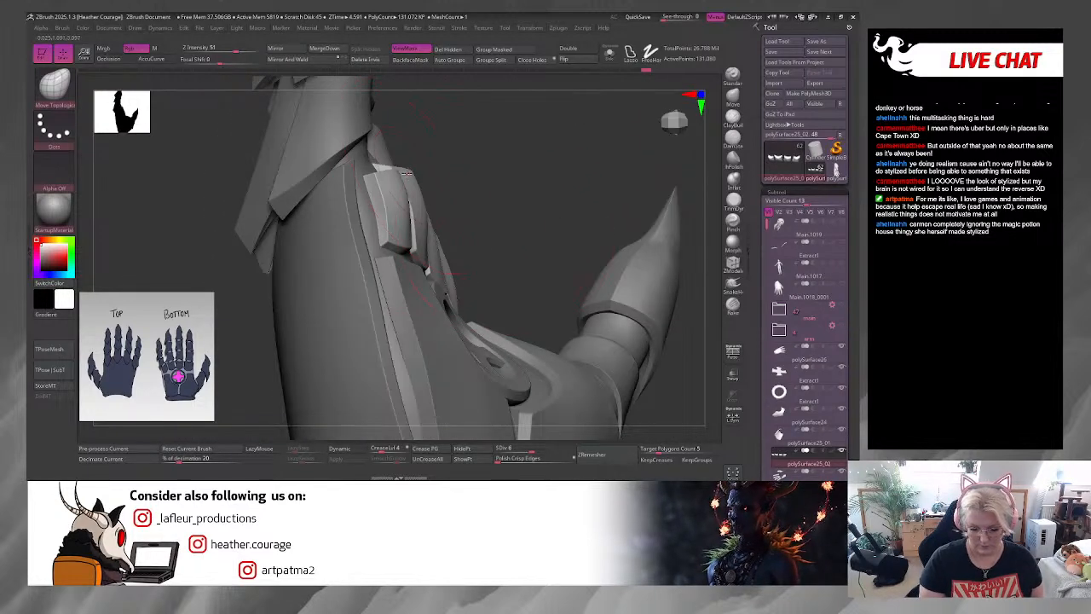
left_click_drag(496, 156, 633, 213)
Step: Select the little-finger-side palm plate, turn on polyframe display, and check its mesh in Solo mode before showing the full hand again
left_click(456, 243, "alt")
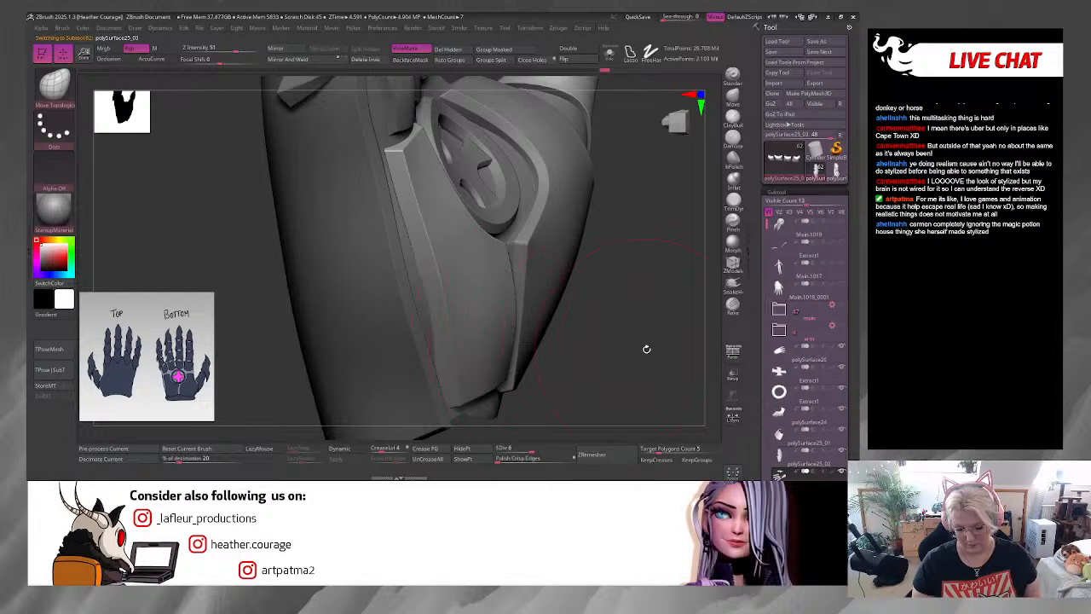
mouse_move(645, 348)
left_mouse_down()
mouse_move(616, 295)
mouse_move(550, 281)
left_mouse_up()
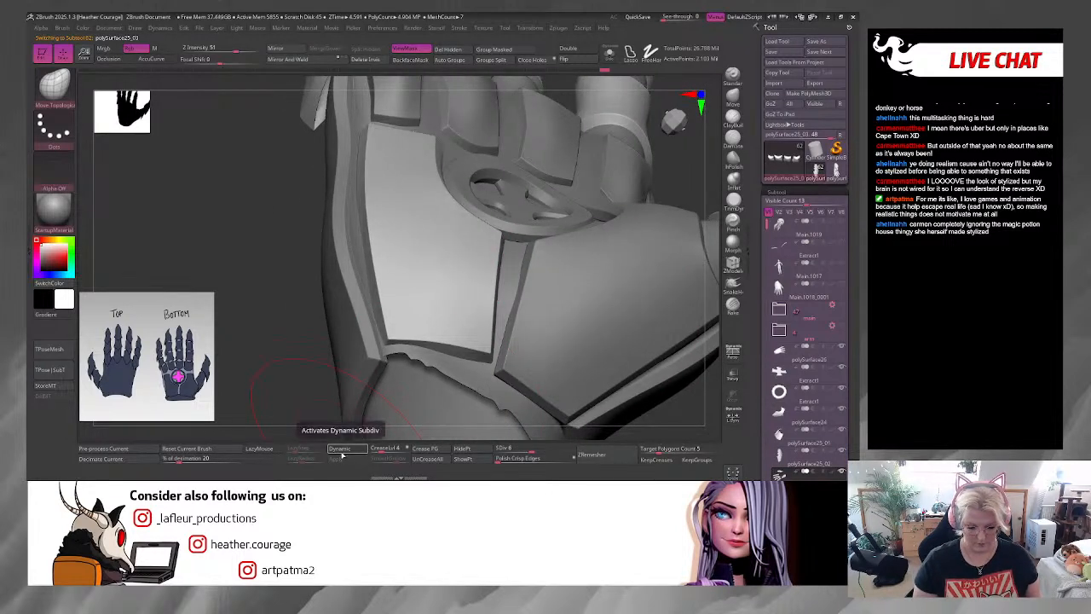
left_click(610, 56)
left_click_drag(584, 407, 552, 391)
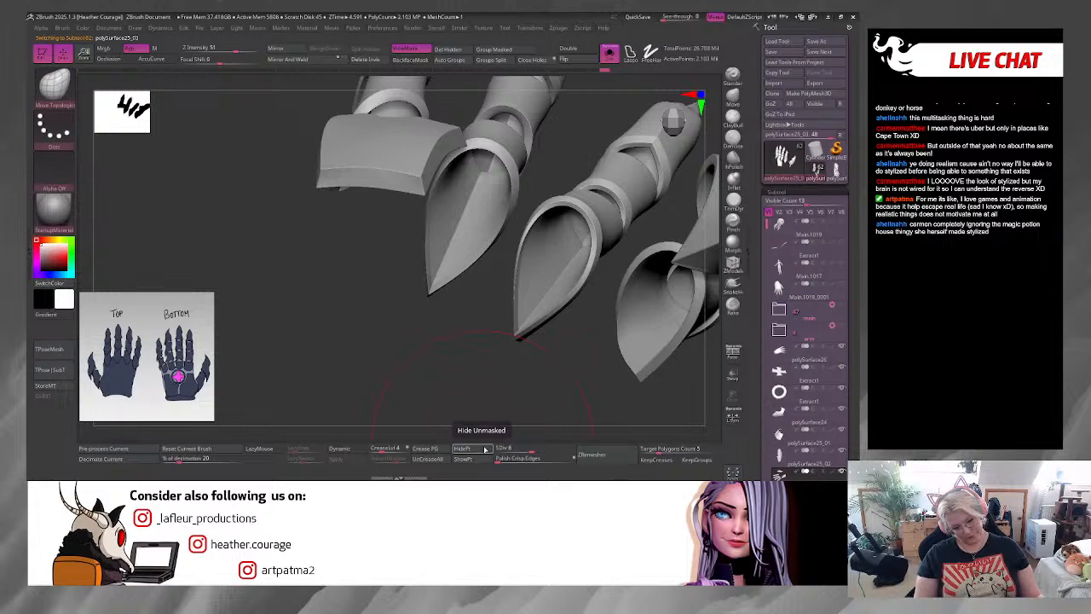
left_click_drag(406, 363, 393, 383)
key("shift+f")
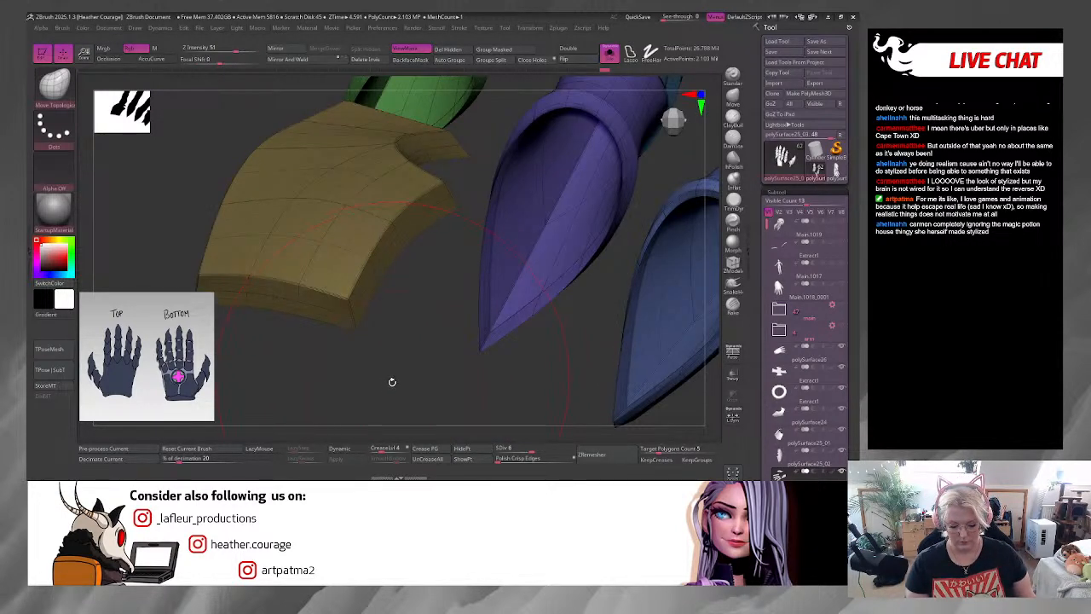
left_click(609, 53)
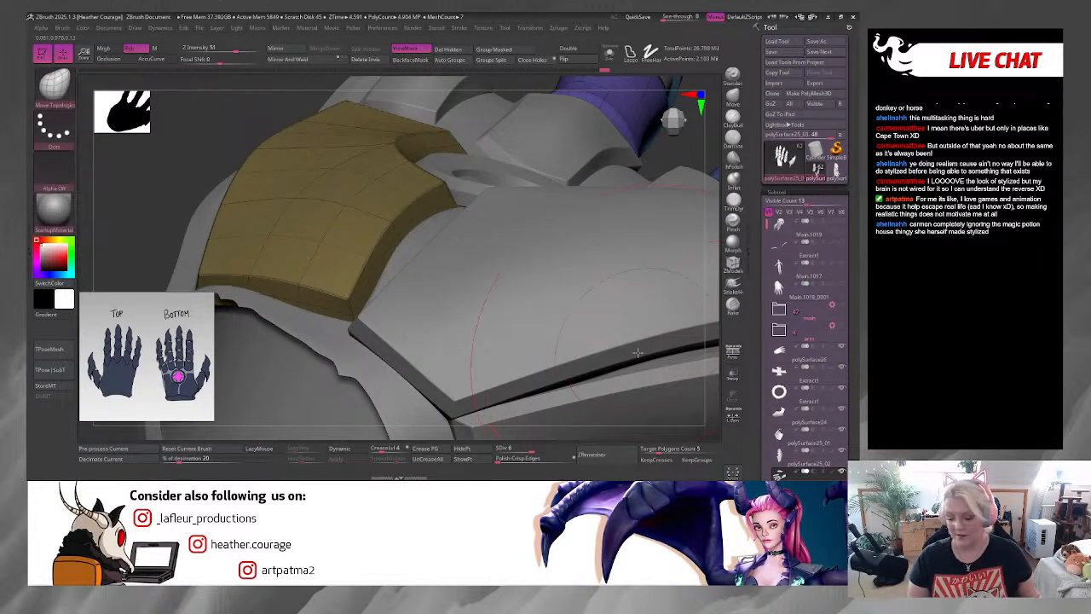
Step: Adjust the brush size and push the selected palm plate's knuckle-side corner toward the shell's rim
left_click_drag(118, 197, 212, 189)
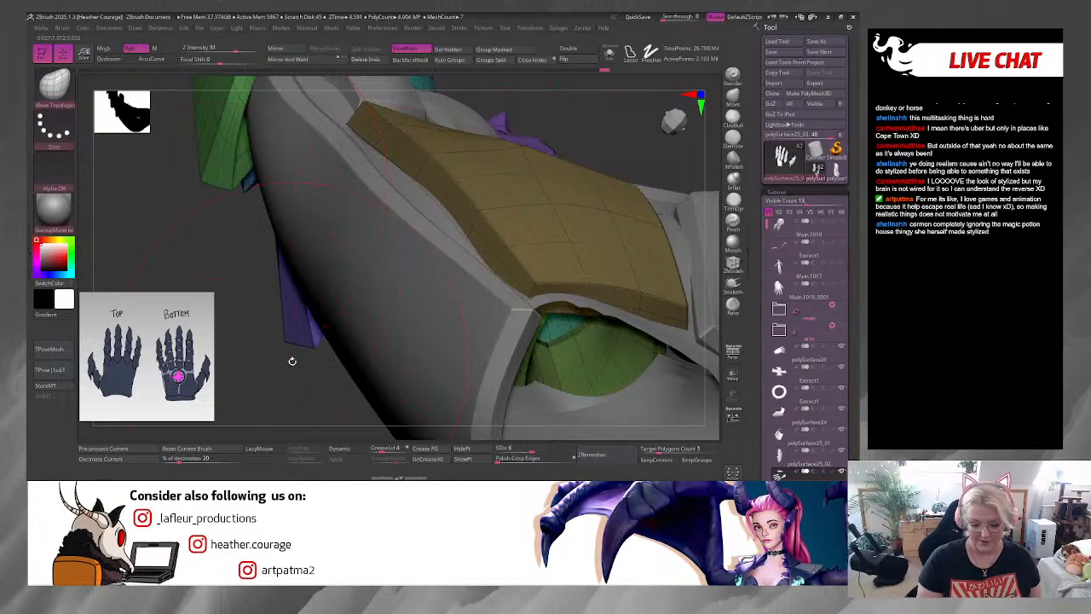
left_click_drag(292, 361, 314, 388)
key("space")
left_click(404, 125)
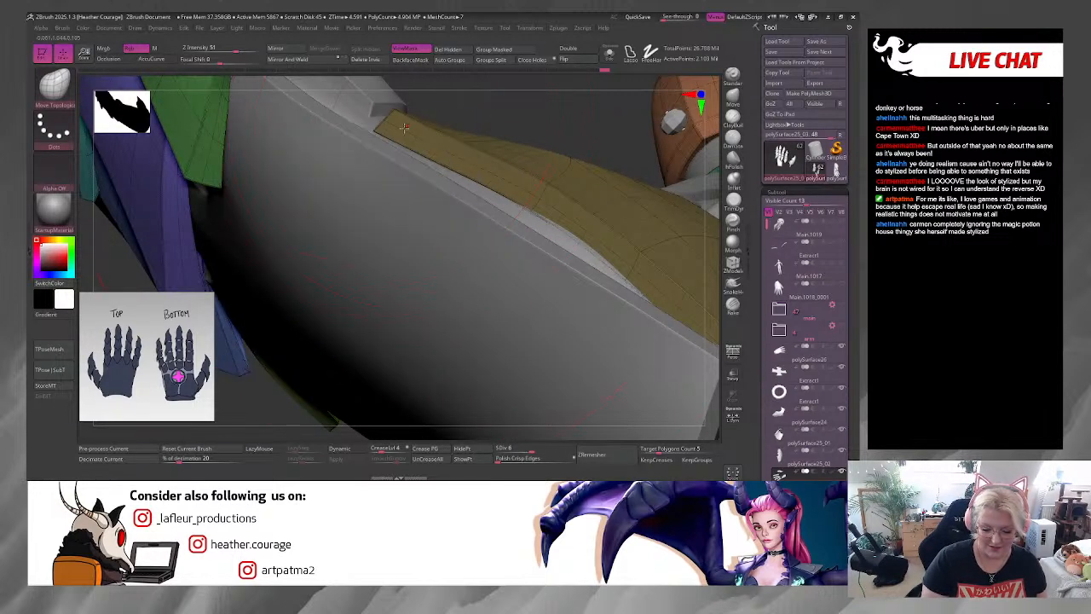
left_click_drag(404, 128, 396, 143)
mouse_move(503, 112)
left_mouse_down()
mouse_move(425, 150)
mouse_move(414, 133)
left_mouse_up()
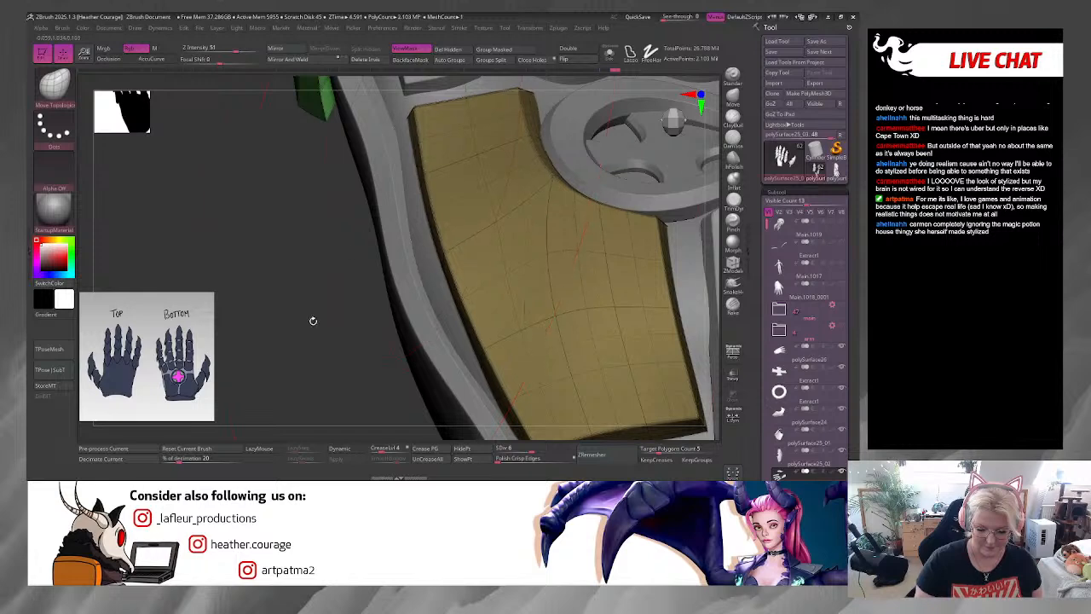
Step: Refine the selected palm plate's outer and wrist-side edges with a resized Move Topological brush so they follow the palm
left_click_drag(313, 321, 339, 297)
left_click_drag(387, 142, 398, 133)
left_click_drag(515, 121, 482, 268)
key("space")
left_click(482, 197)
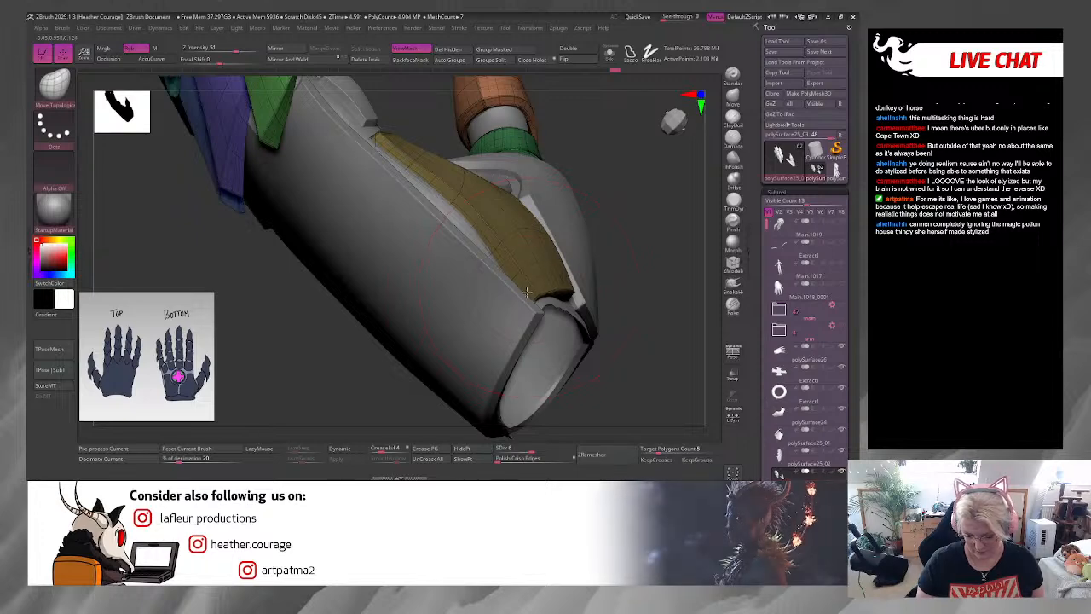
right_click_drag(528, 291, 558, 295)
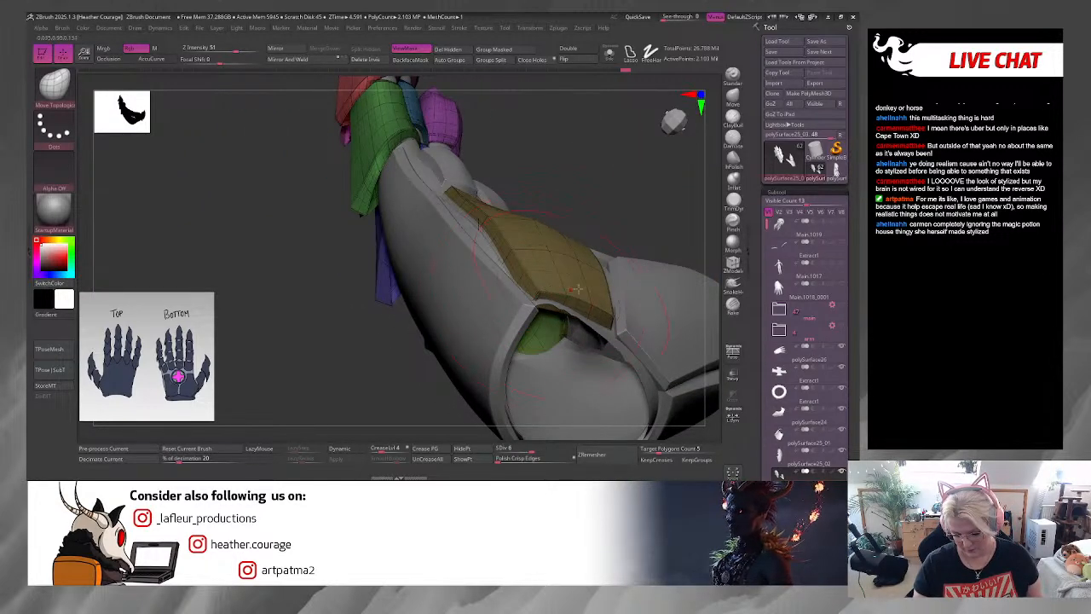
left_click_drag(632, 217, 615, 183)
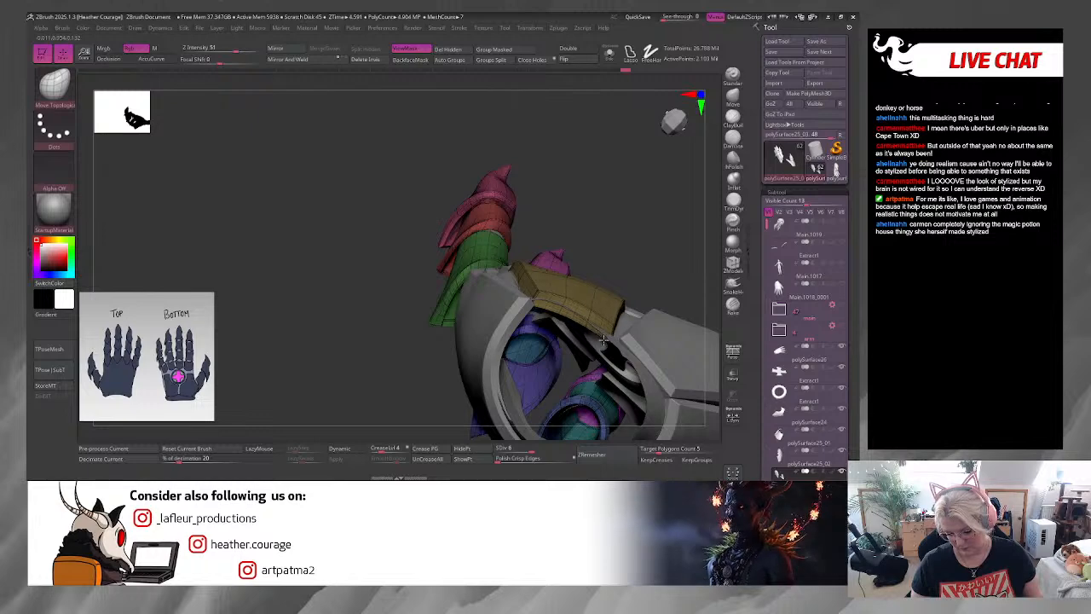
left_click_drag(625, 236, 467, 351)
Step: Select the thumb-side palm plate and apply its dynamic subdivision to the mesh
left_click(549, 294, "alt")
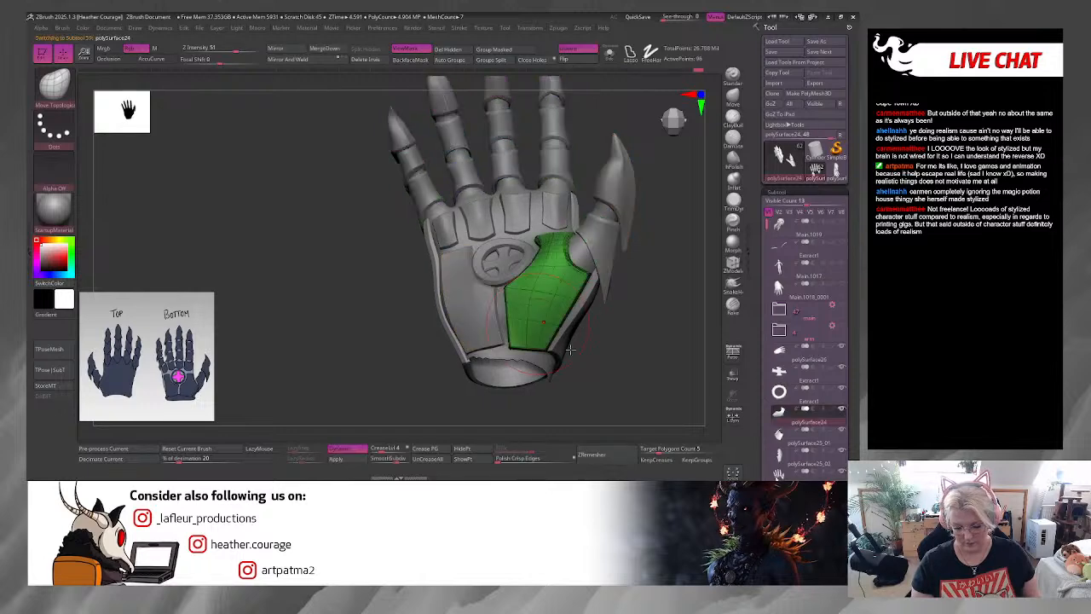
left_click_drag(620, 379, 606, 360)
left_click(342, 459)
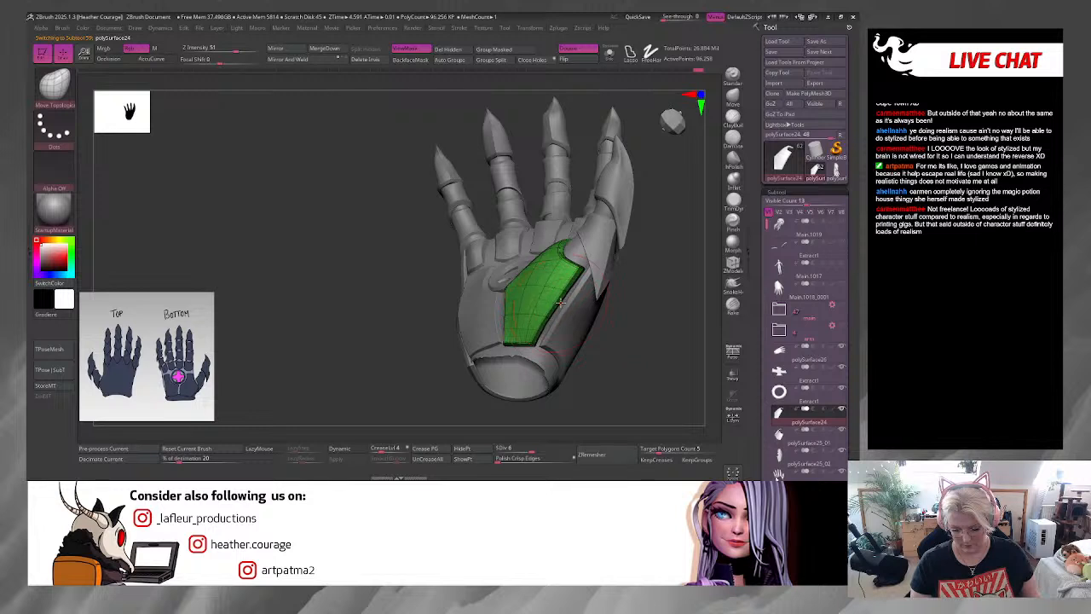
Step: Select the shell covering the back and sides of the hand and apply its dynamic subdivision
left_click_drag(660, 330, 627, 317)
left_click(595, 342, "alt")
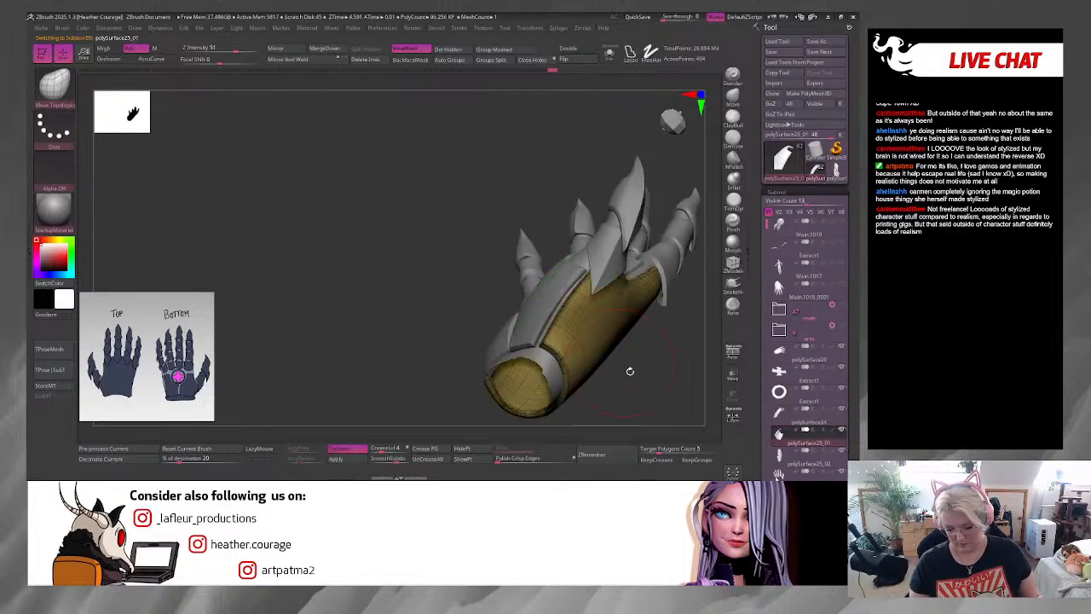
left_click_drag(629, 370, 638, 324)
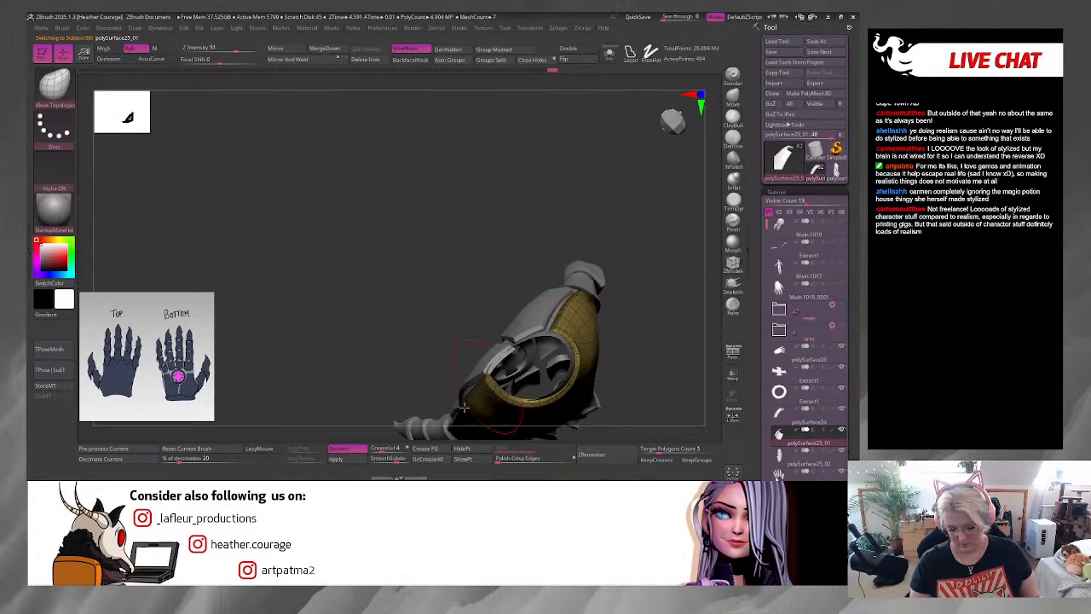
left_click(361, 459)
Step: Nudge the hand shell's wrist-side rim corner with the Move Topological brush and check its fit around the palm
left_click_drag(670, 350, 508, 295)
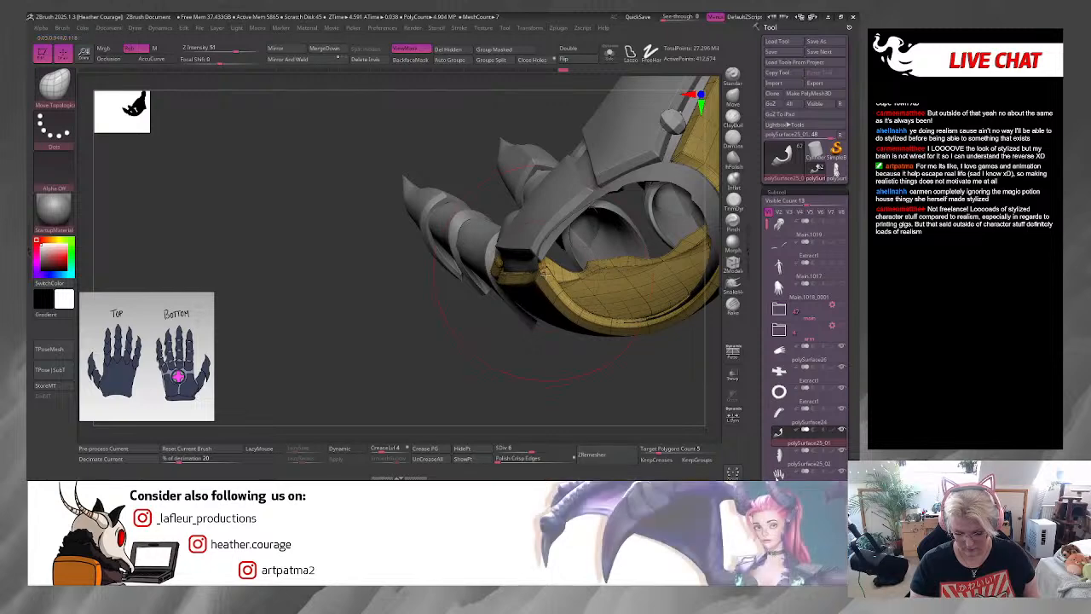
right_click_drag(550, 276, 626, 288)
left_click_drag(538, 290, 528, 294)
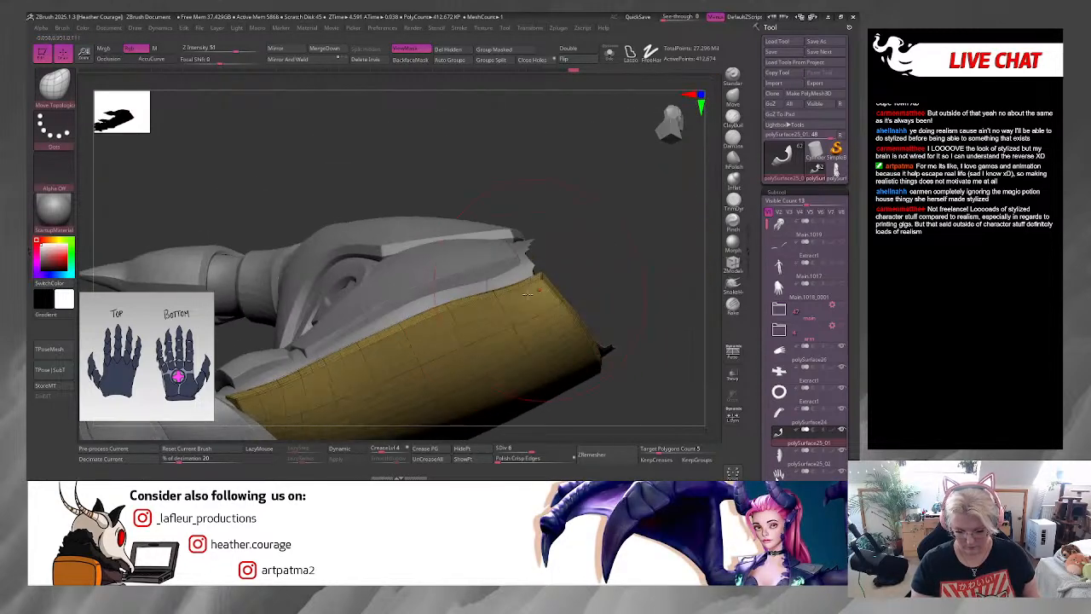
right_click_drag(469, 300, 588, 171)
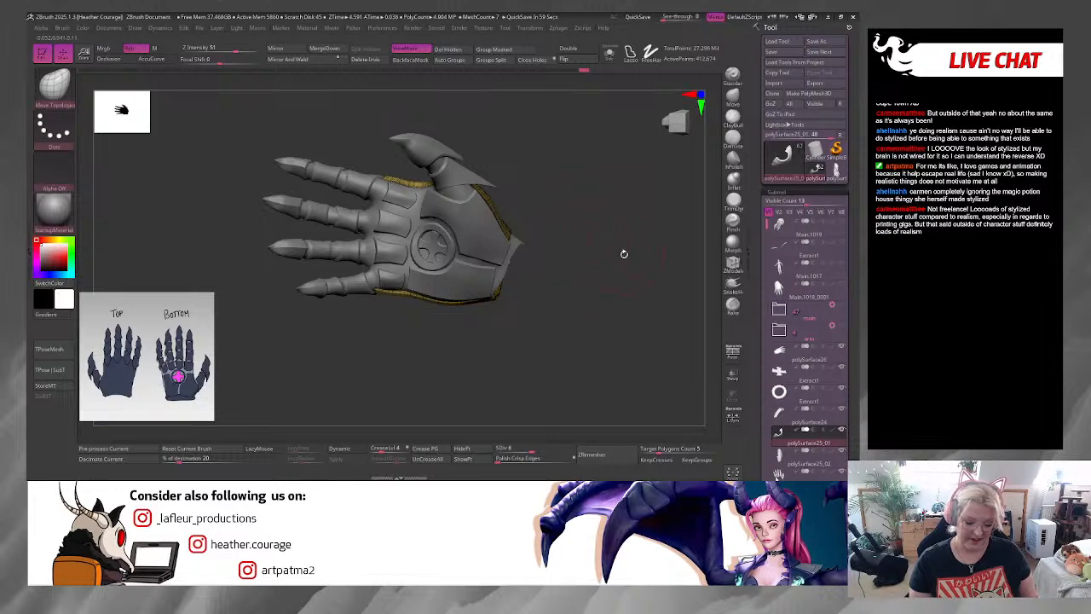
right_click_drag(624, 253, 578, 309)
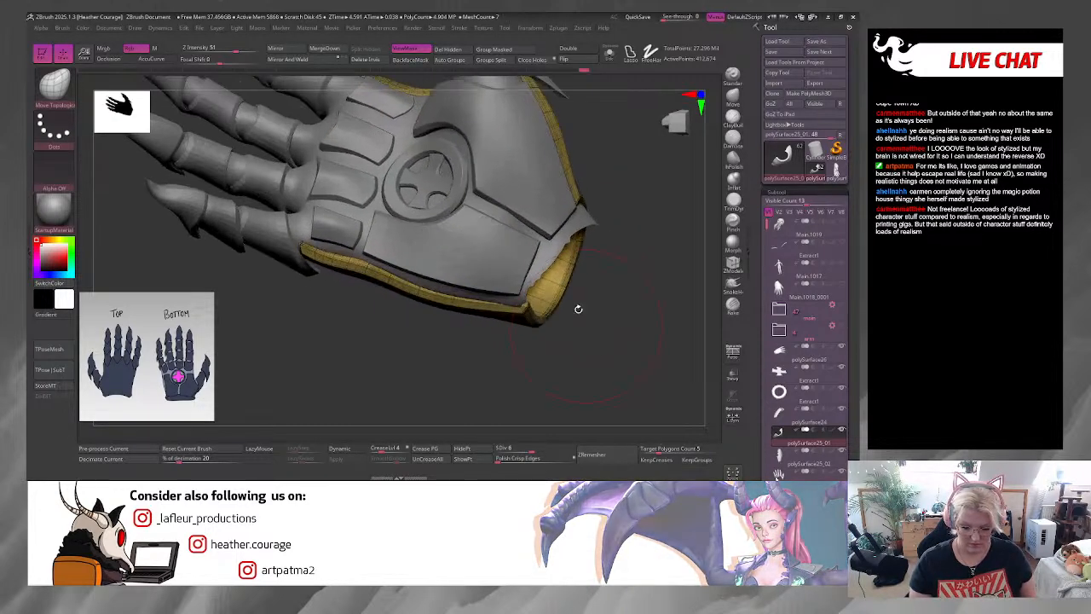
Step: Select the thumb-side palm plate and refine its inner and wrist-side edges with a resized Move Topological brush
left_click(527, 175, "alt")
key("space")
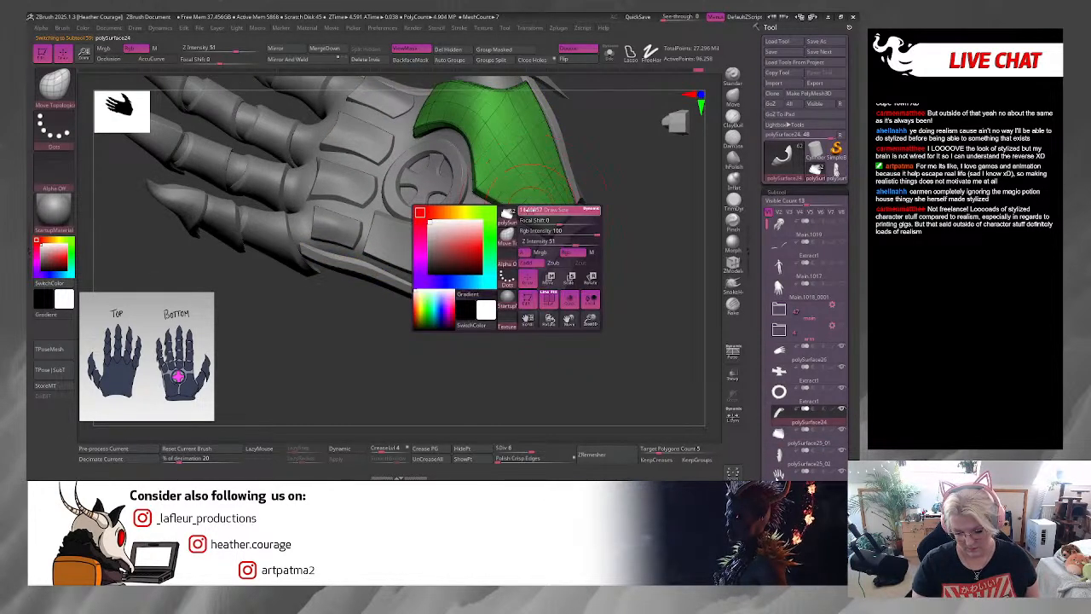
right_click_drag(518, 219, 478, 193)
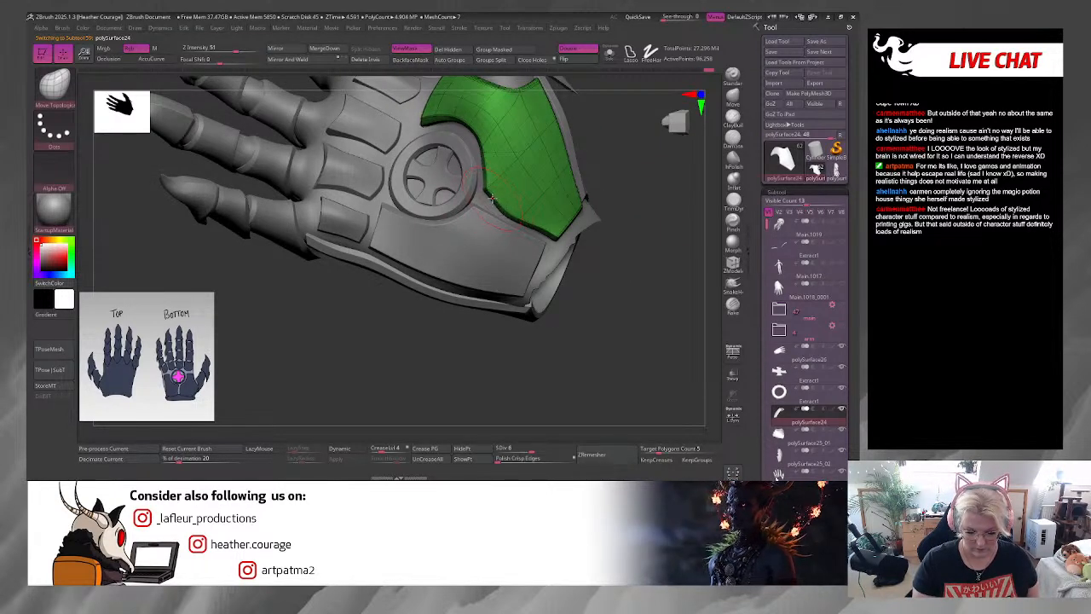
key("space")
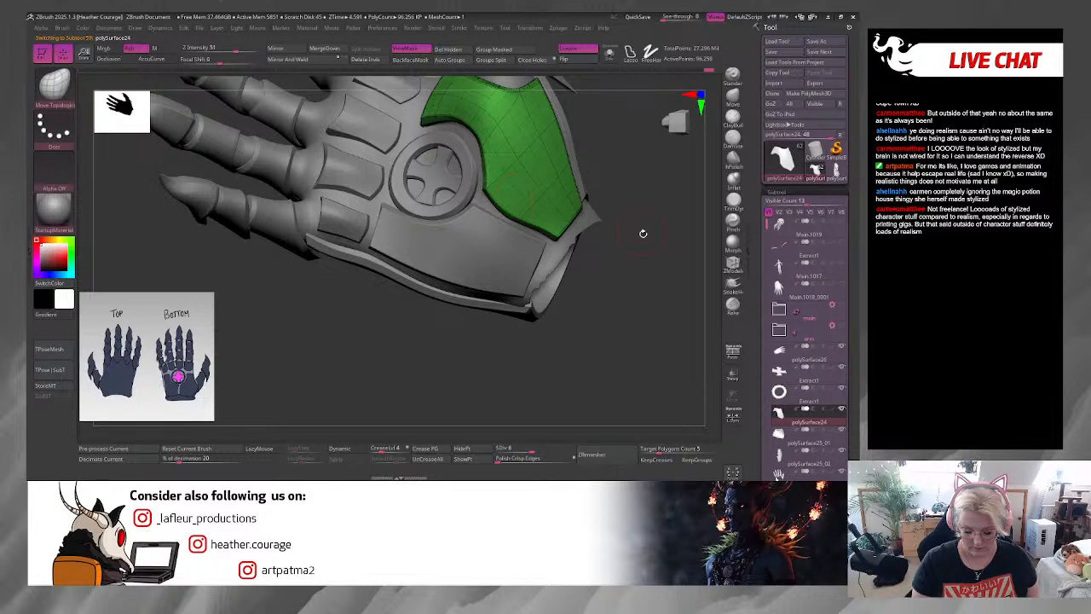
right_click_drag(642, 233, 542, 227)
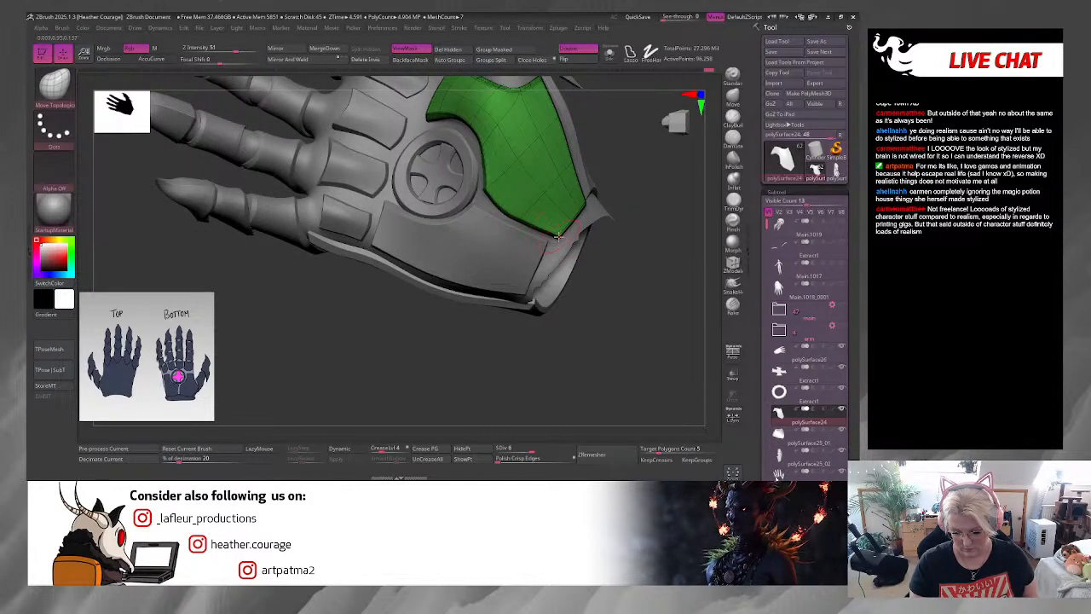
right_click_drag(646, 270, 645, 232)
Step: Select the glove base mesh beneath the plates, lower it to subdivision level 1 and delete its higher levels
left_click(564, 255, "alt")
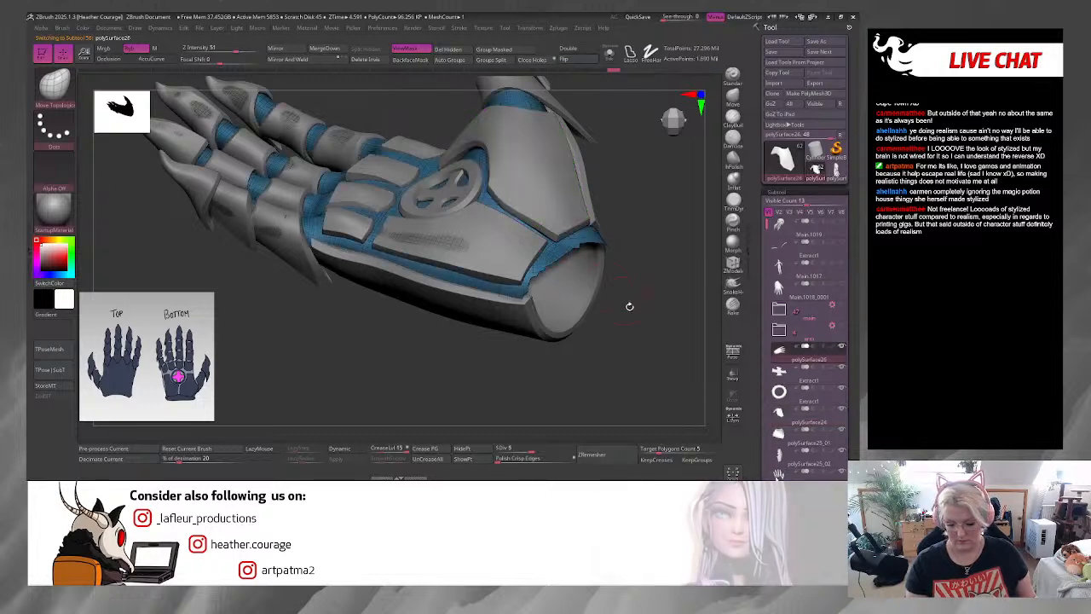
right_click_drag(640, 316, 618, 187)
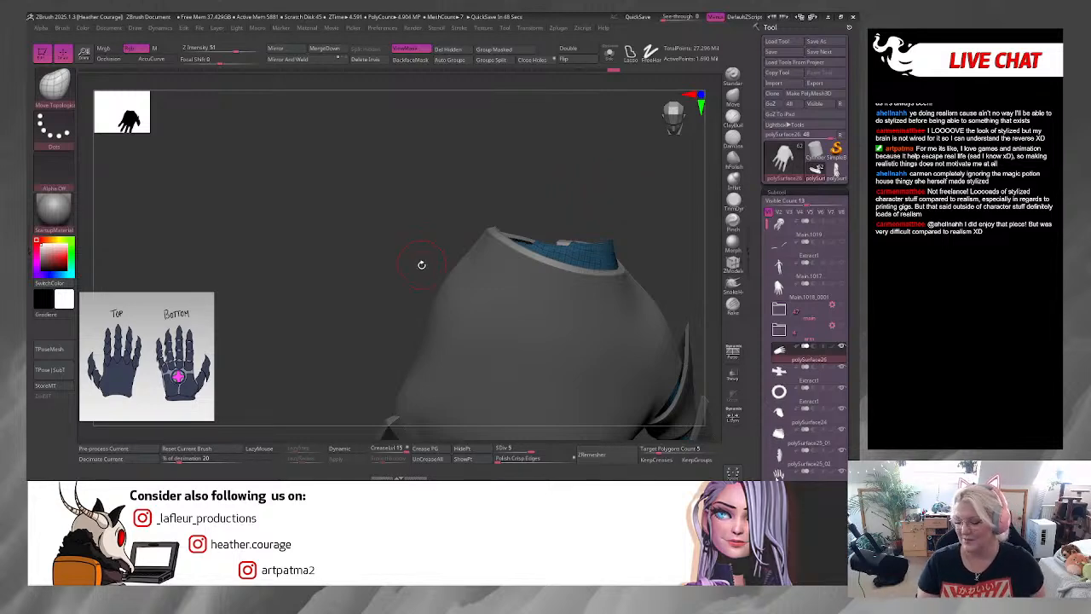
left_click_drag(414, 267, 674, 300)
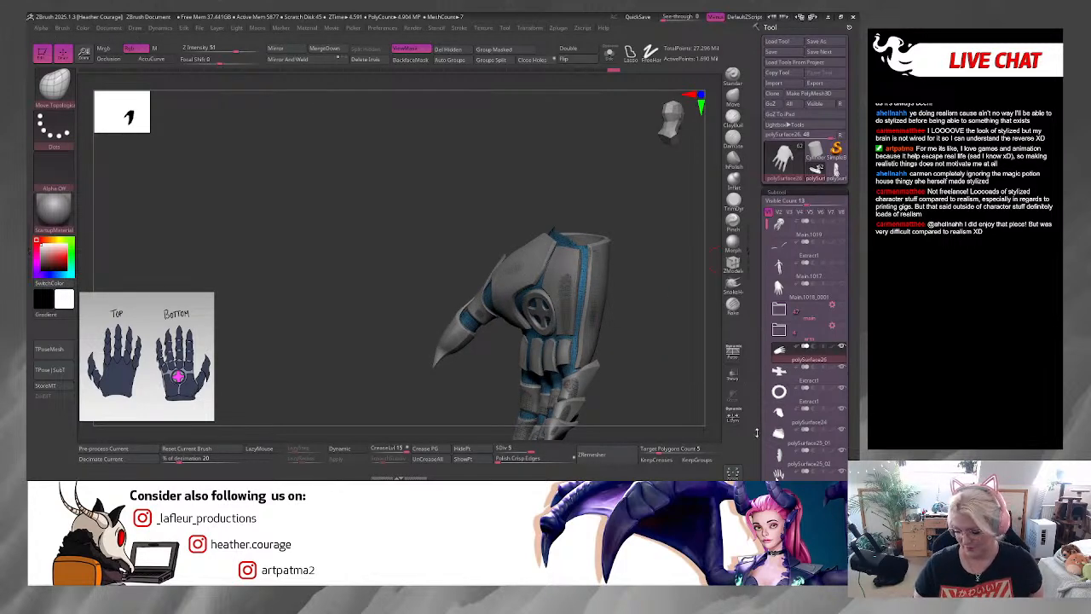
scroll(756, 432, "down", 10)
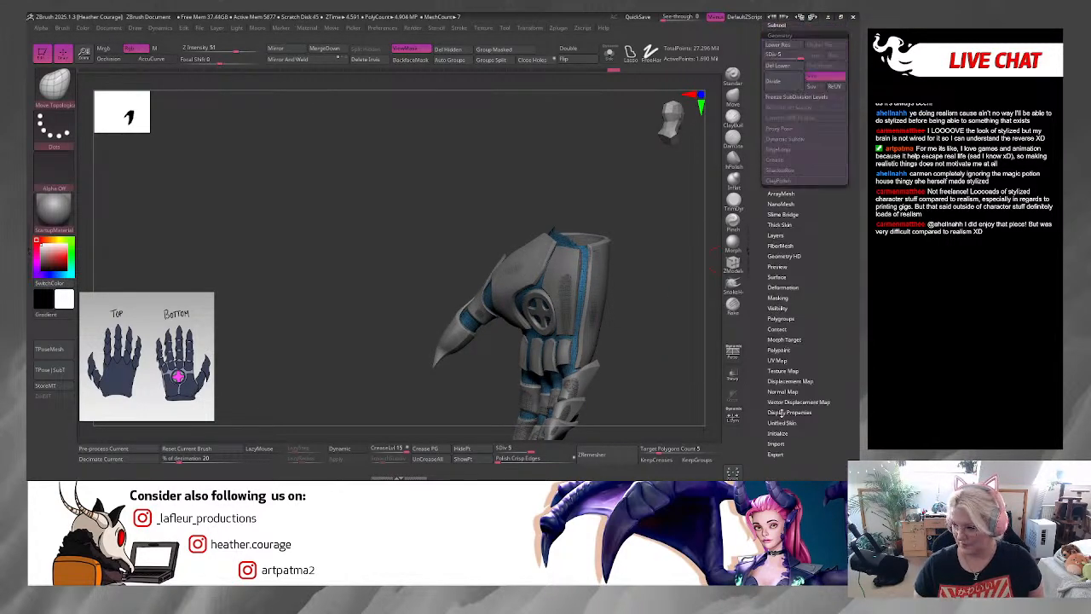
left_click(765, 54)
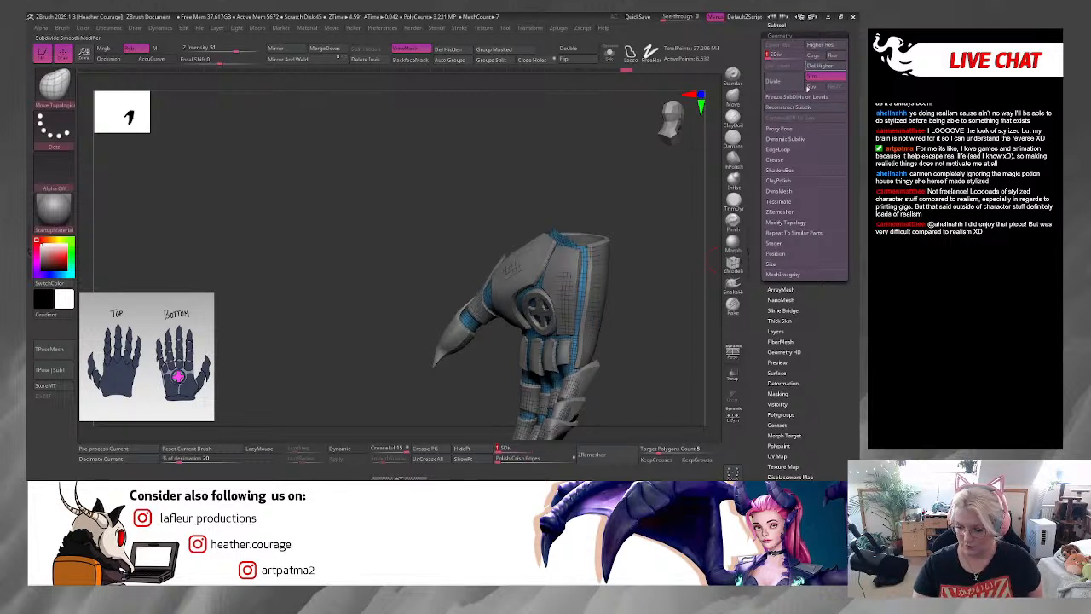
left_click(831, 65)
Step: Close the open wrist hole of the glove base mesh and check the result from the side
mouse_move(663, 294)
left_mouse_down()
mouse_move(645, 311)
mouse_move(658, 290)
left_mouse_up()
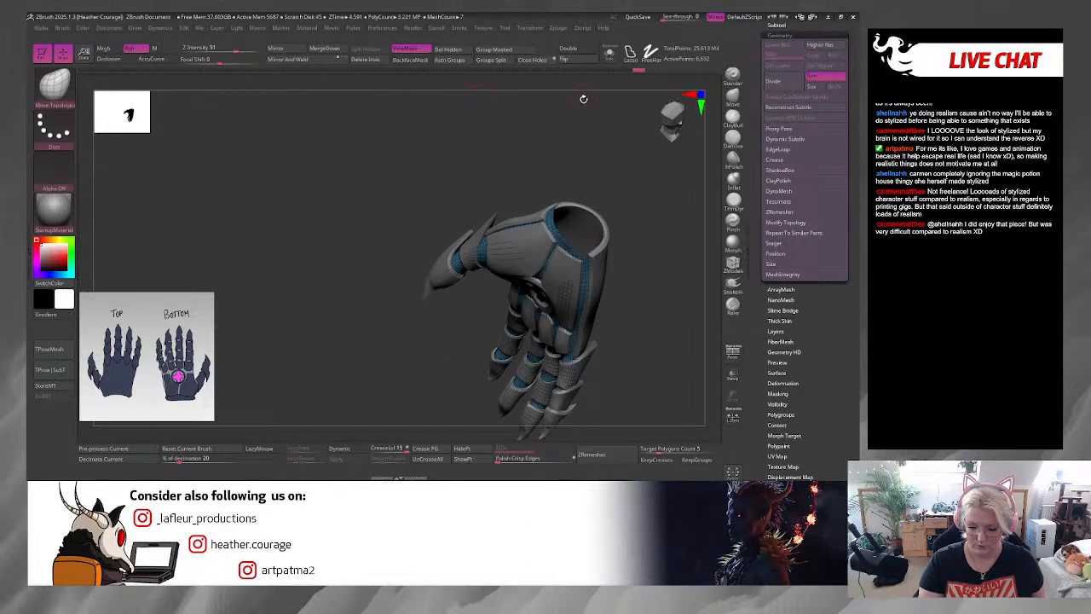
left_click(536, 59)
left_click_drag(653, 238, 681, 291)
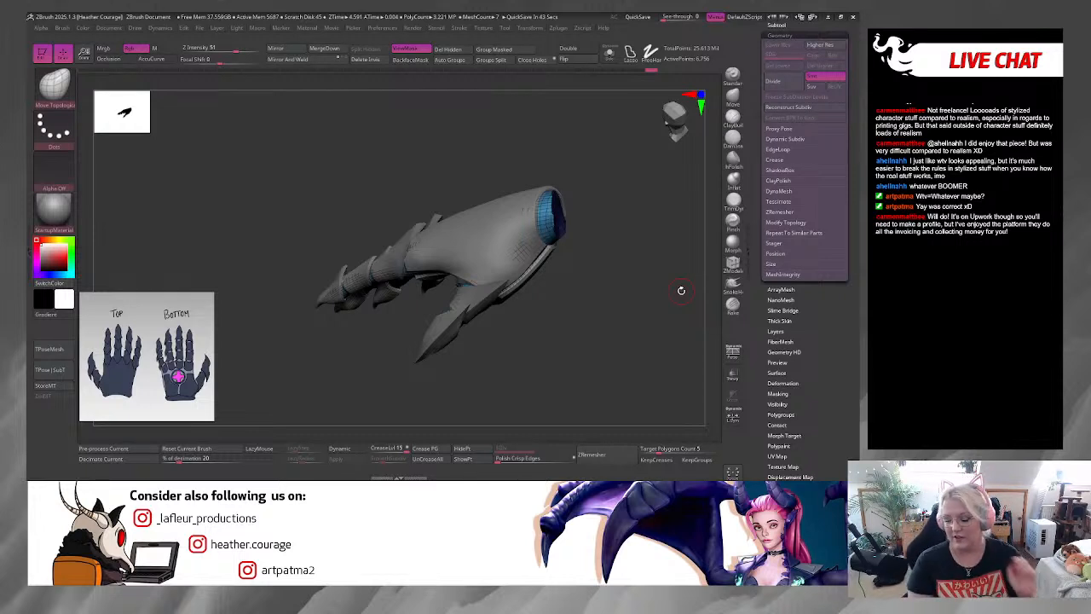
left_click_drag(681, 291, 595, 306)
mouse_move(611, 244)
left_mouse_down("alt")
mouse_move(613, 320)
mouse_move(629, 350)
left_mouse_up("alt")
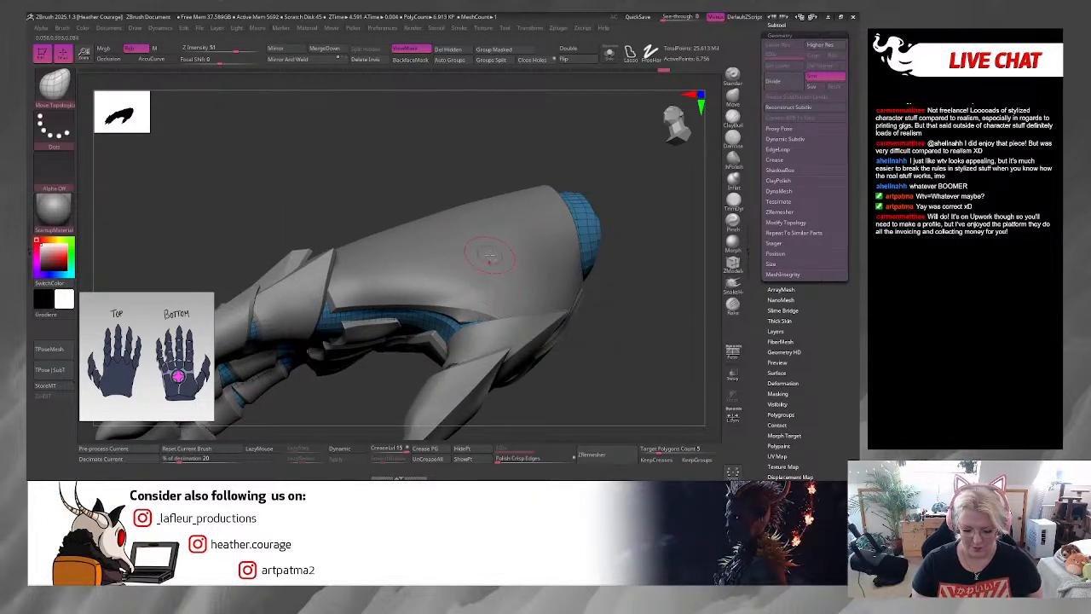
Step: Select the hand shell and pull its edge between thumb and index finger into shape with a resized Move Topological brush
left_click(492, 253, "alt")
left_click_drag(634, 294, 633, 311)
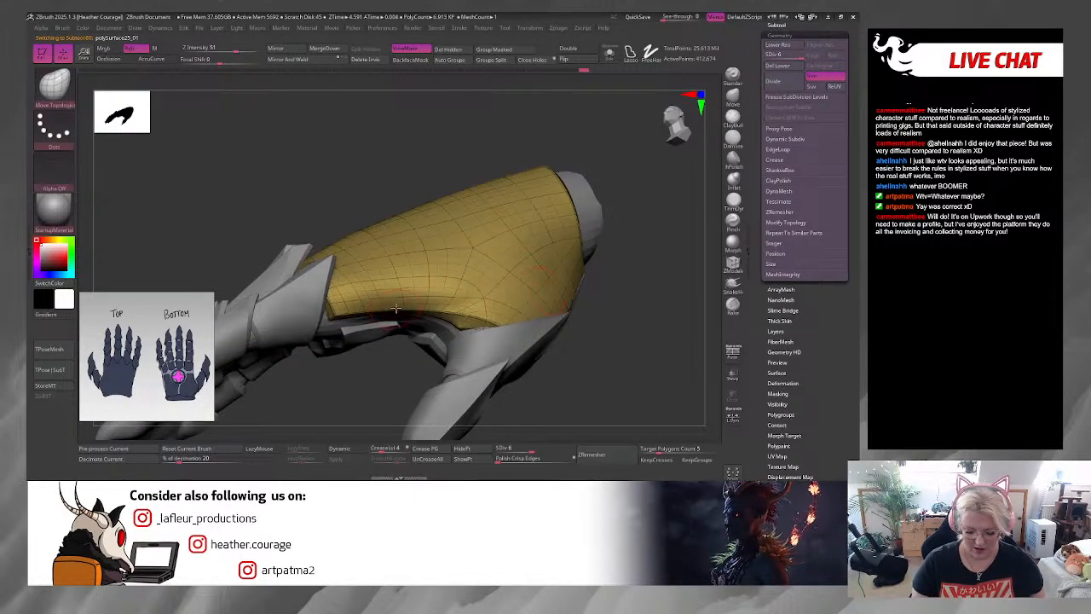
key("space")
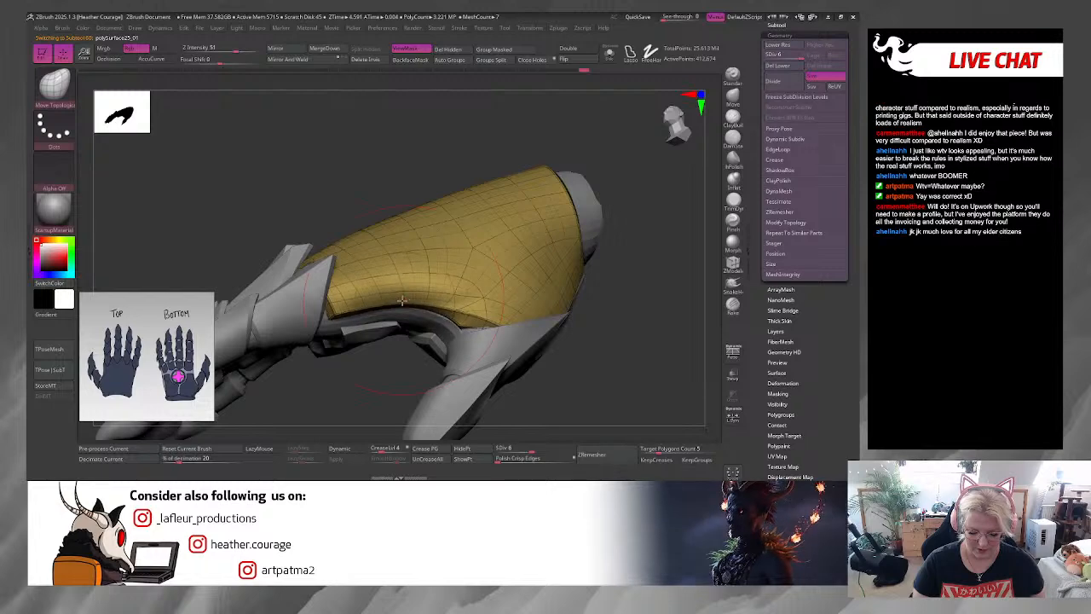
mouse_move(585, 291)
left_mouse_down()
mouse_move(606, 244)
mouse_move(516, 292)
left_mouse_up()
key("space")
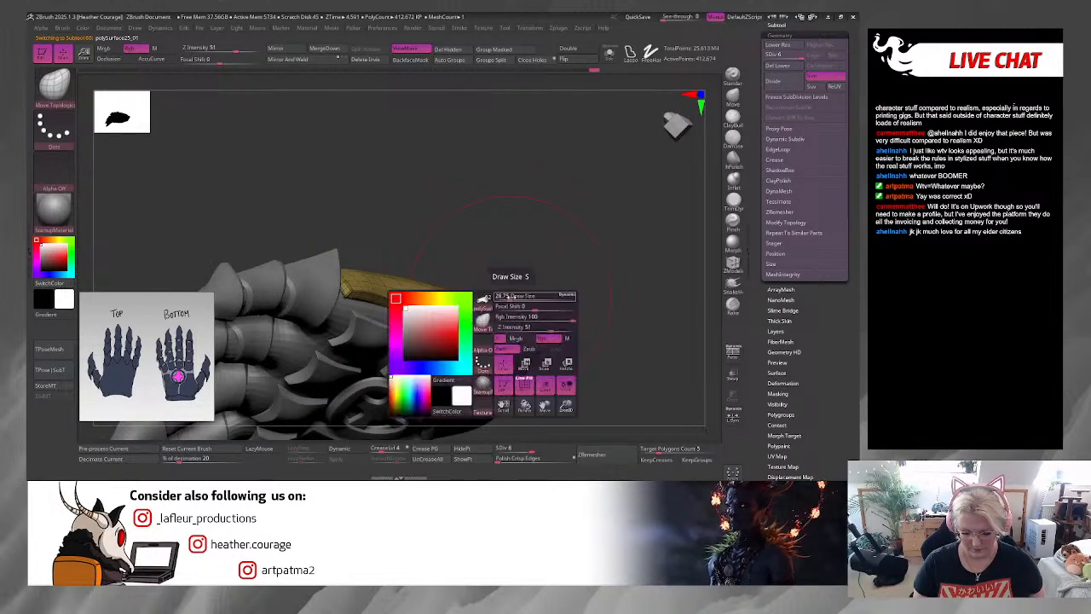
left_click_drag(525, 255, 583, 266)
key("space")
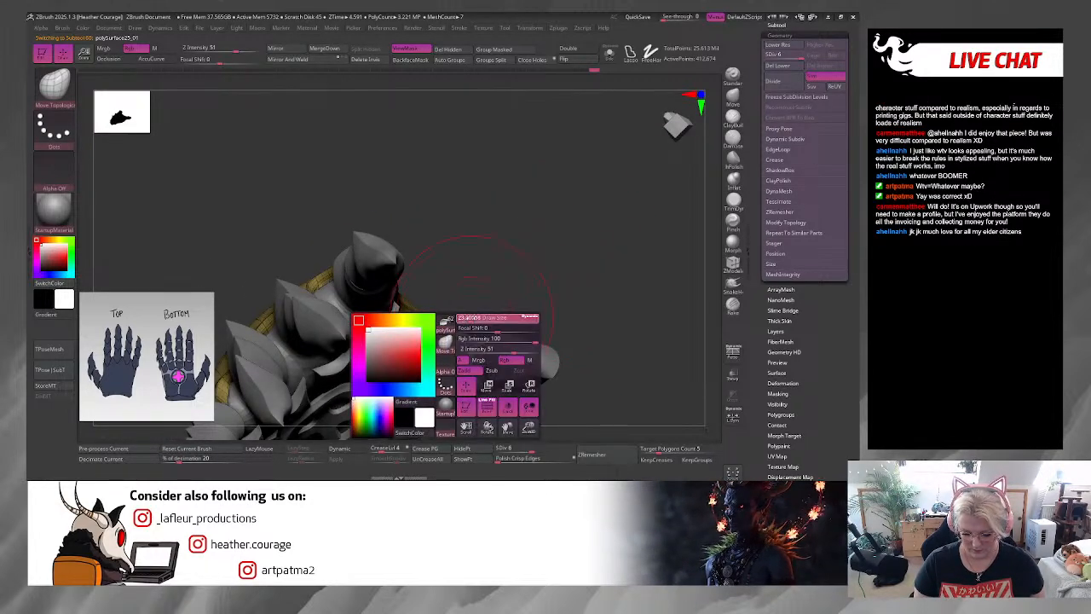
Step: Reshape the shell's thumb-web edge at subdivision level 1, then return it to level 6 with the wireframe hidden
left_click_drag(530, 449, 497, 449)
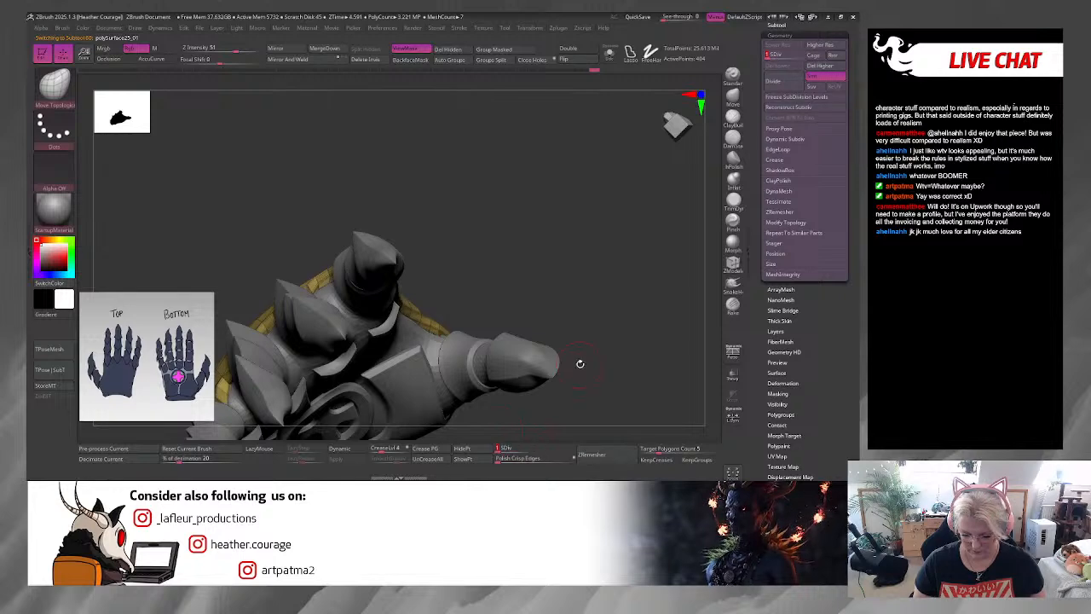
left_click_drag(577, 363, 603, 361)
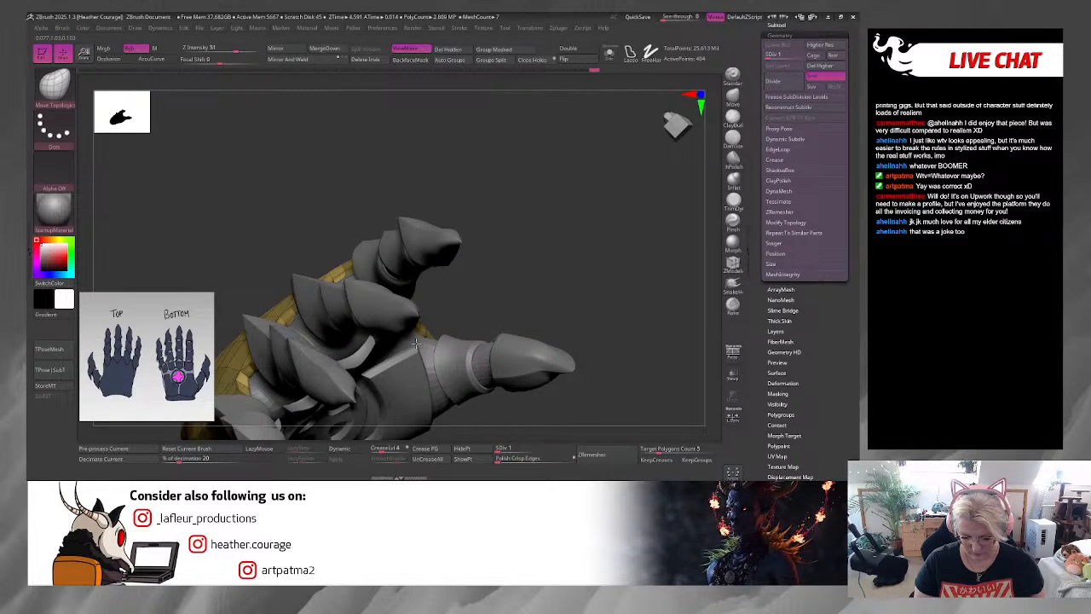
mouse_move(415, 344)
left_mouse_down()
mouse_move(524, 295)
mouse_move(432, 337)
left_mouse_up()
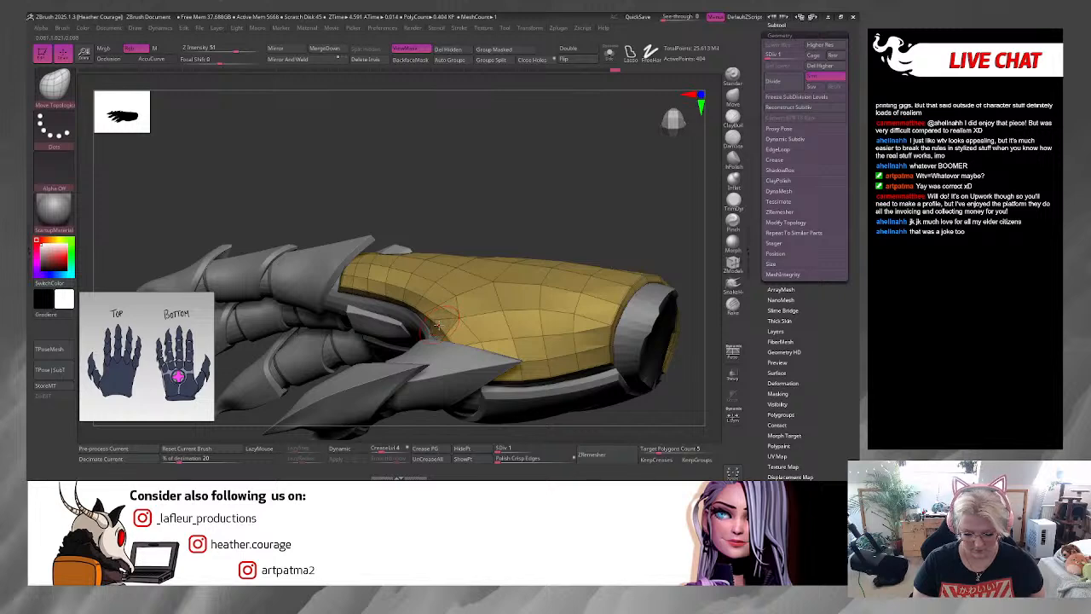
left_click_drag(632, 402, 645, 441)
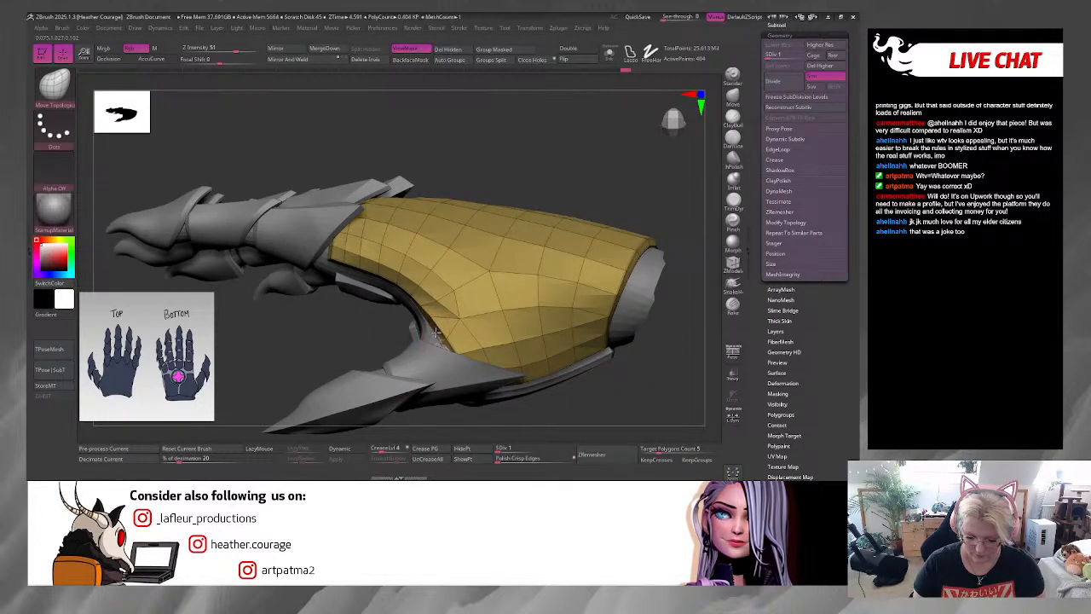
right_click_drag(389, 277, 351, 309)
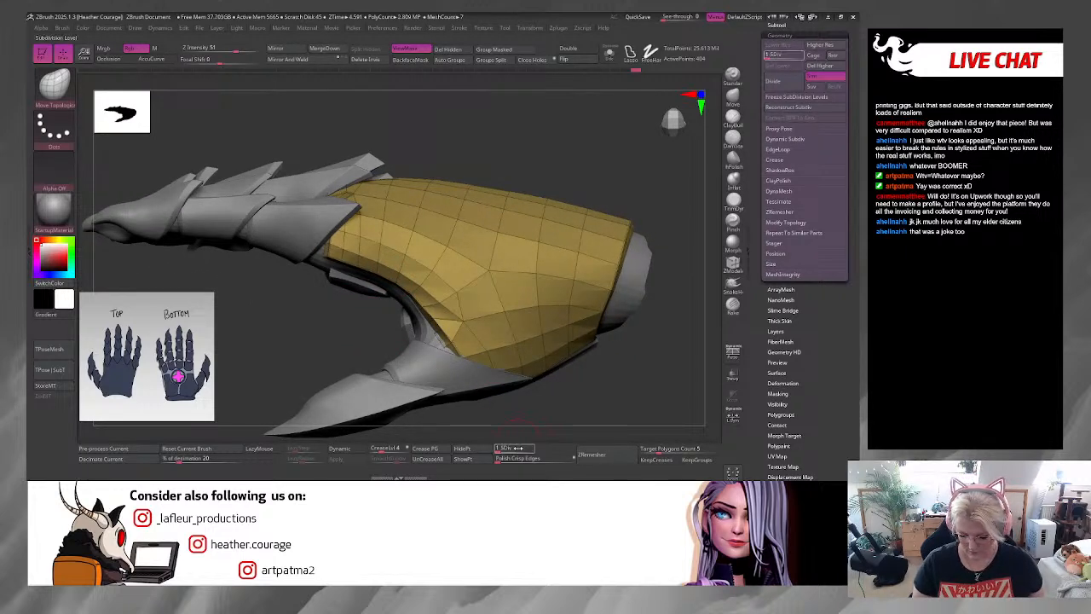
left_click_drag(542, 451, 548, 446)
right_click_drag(626, 392, 614, 335, "ctrl")
key("shift+f")
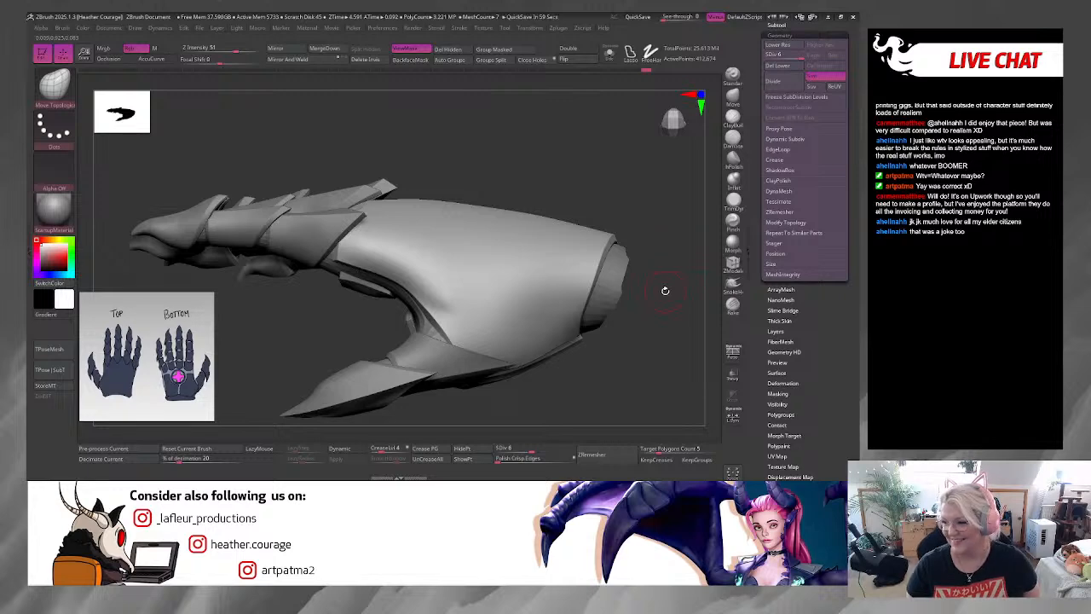
Step: Smooth the hand shell's surface around the thumb web with a resized brush and check its topology and fit
key("space")
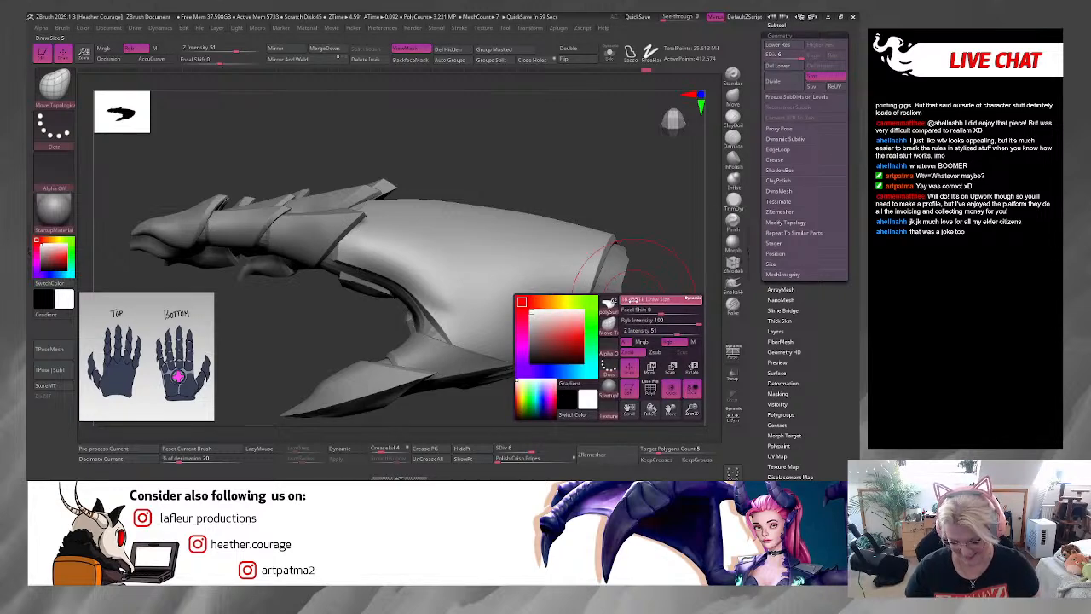
left_click_drag(633, 301, 636, 301)
mouse_move(635, 306)
right_mouse_down()
mouse_move(634, 318)
mouse_move(609, 297)
right_mouse_up()
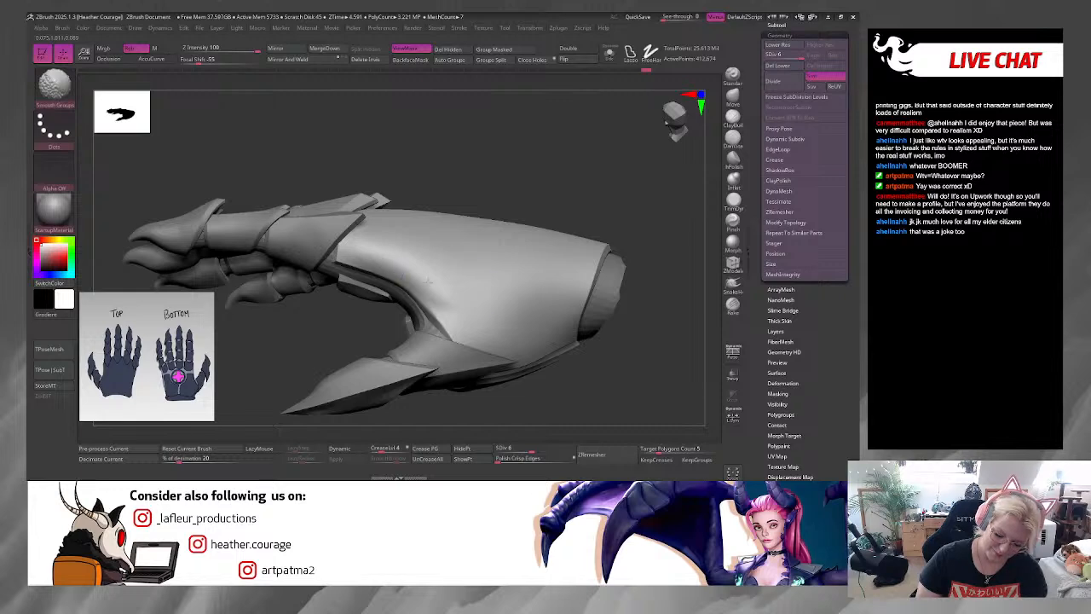
left_click_drag(632, 189, 604, 216)
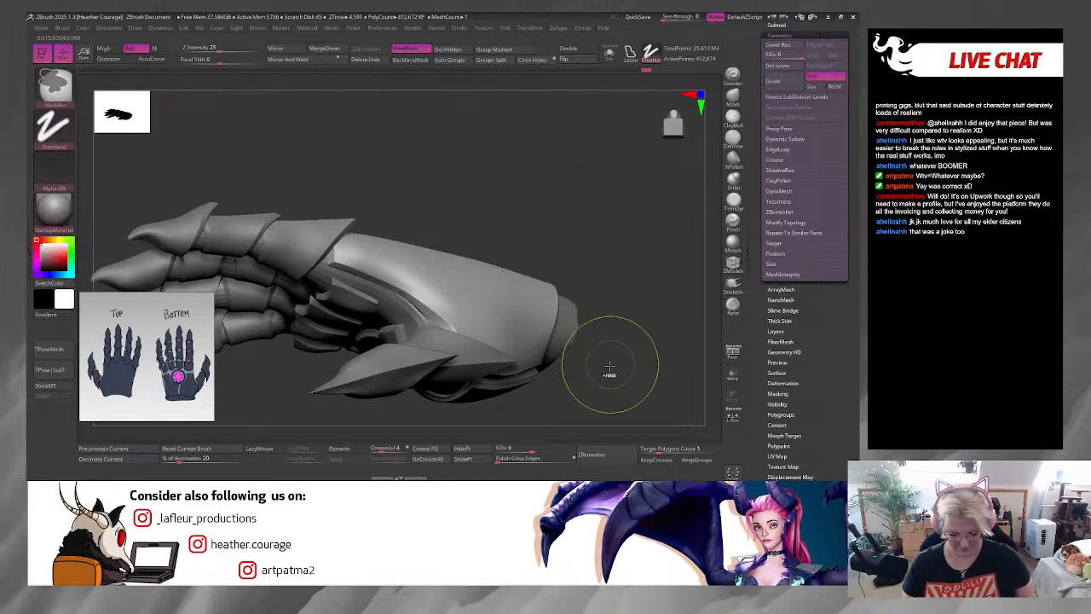
mouse_move(611, 375)
left_mouse_down()
mouse_move(607, 346)
mouse_move(601, 357)
mouse_move(674, 337)
mouse_move(645, 383)
mouse_move(531, 319)
left_mouse_up()
key("shift+f")
key("shift+f")
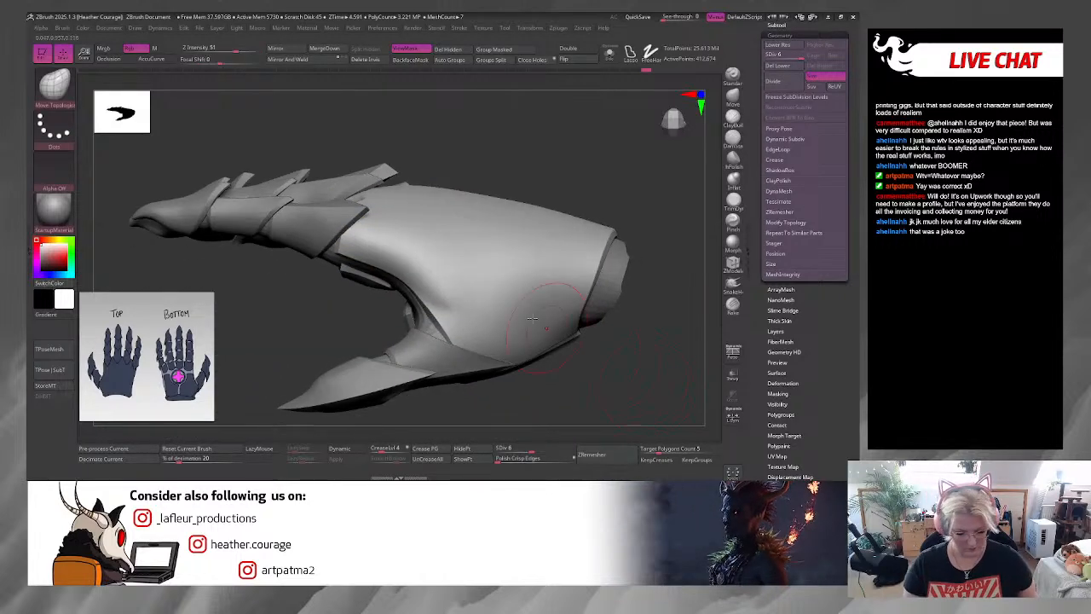
Step: Set the Move Topological brush's Focal Shift to -79 and refine the shell's surface above the thumb web
key("space")
left_click_drag(524, 239, 501, 230)
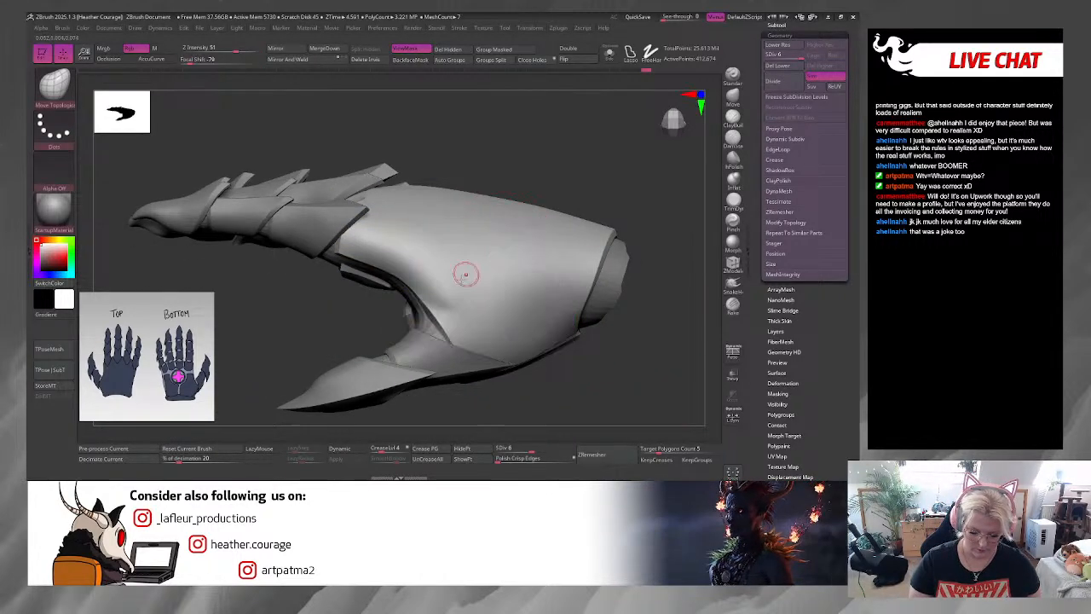
key("shift")
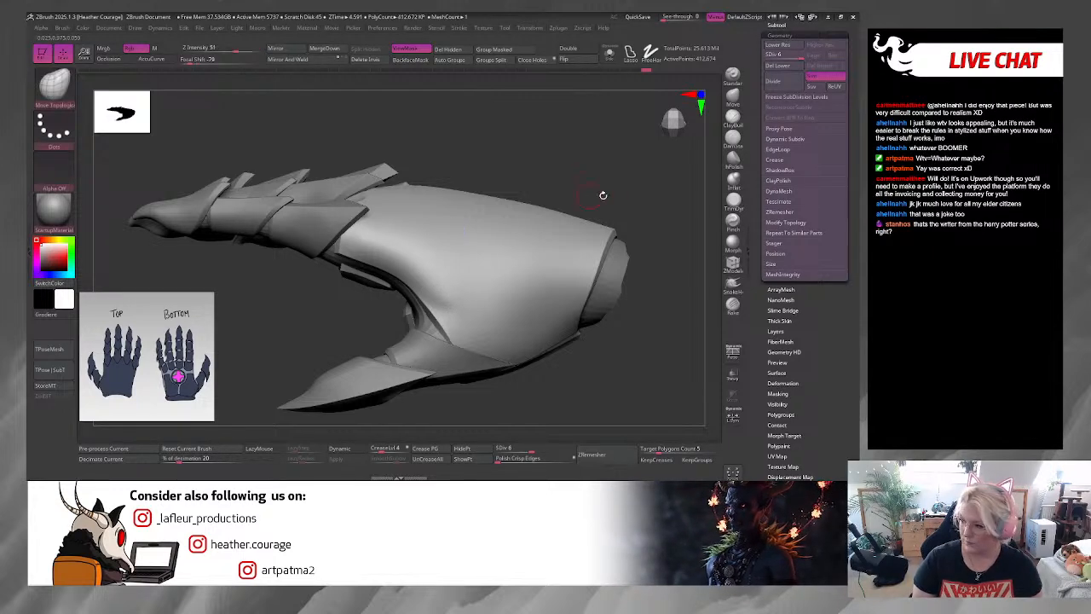
left_click_drag(615, 191, 645, 229)
Step: Select the finger armor and adjust the index finger's knuckle plate against the shell with a resized Move Topological brush
key("space")
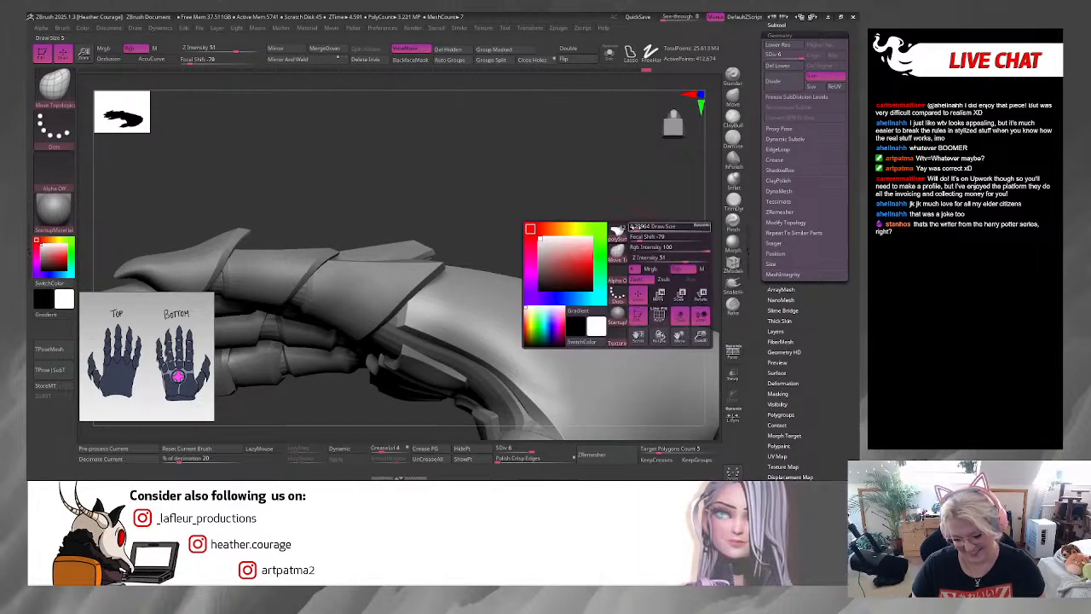
mouse_move(628, 222)
left_mouse_down()
mouse_move(488, 260)
mouse_move(584, 229)
mouse_move(488, 275)
left_mouse_up()
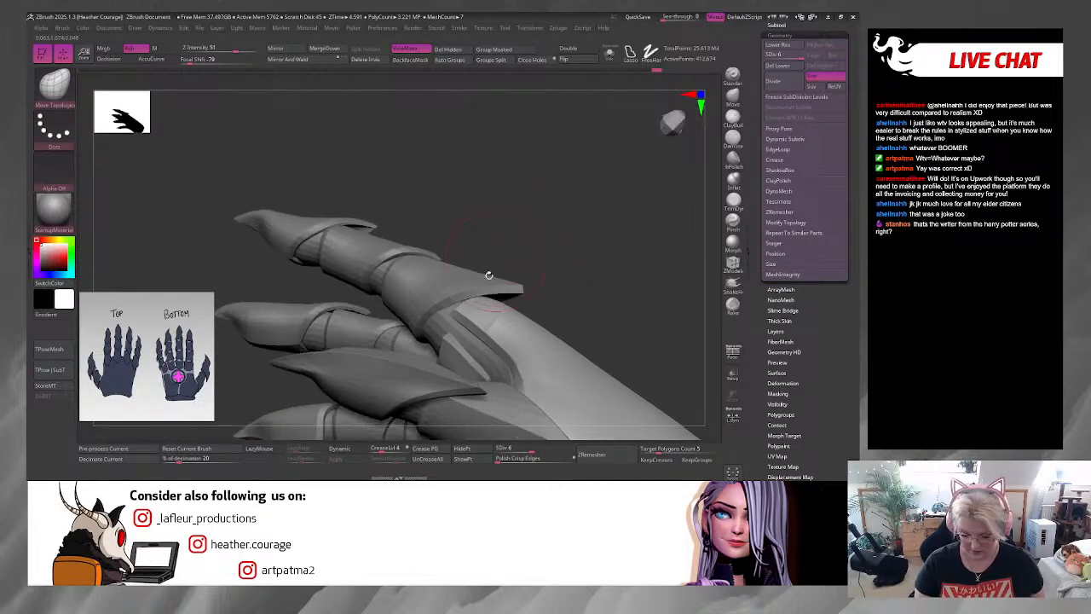
left_click(481, 286, "alt")
mouse_move(616, 241)
left_mouse_down()
mouse_move(513, 254)
mouse_move(484, 286)
left_mouse_up()
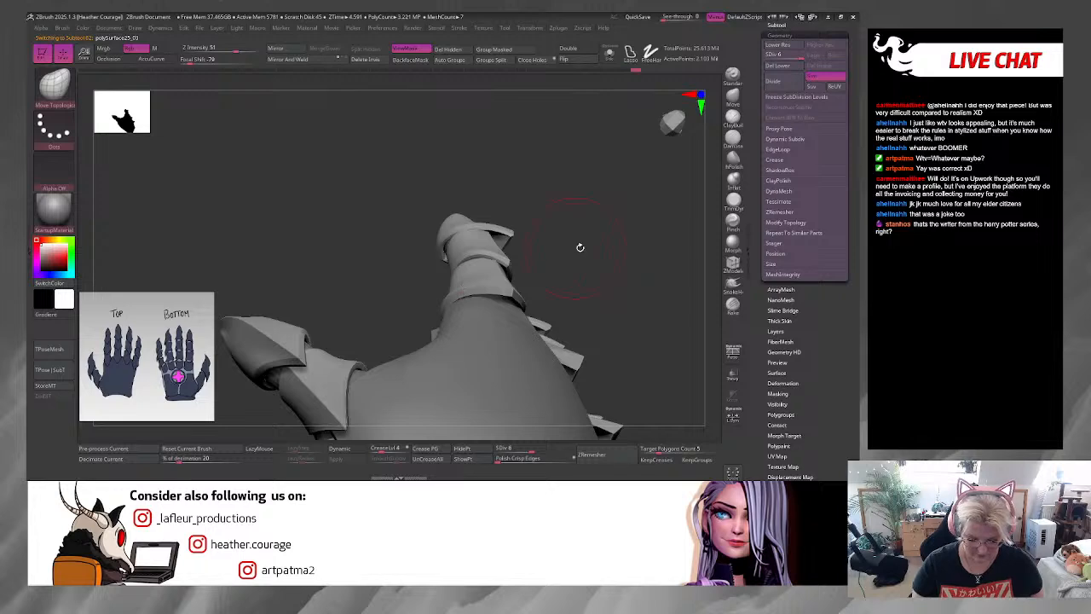
left_click_drag(579, 247, 607, 260)
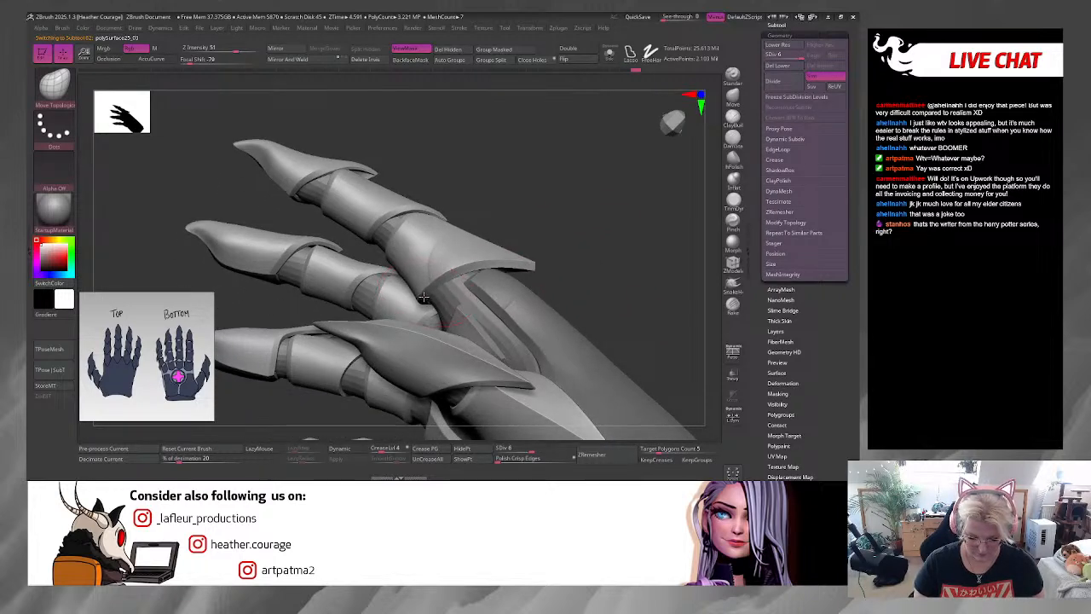
Step: Select the uppermost gauntlet hand subtool and merge all the hand subtools below it down into a single subtool
key("f")
left_click_drag(577, 165, 642, 317)
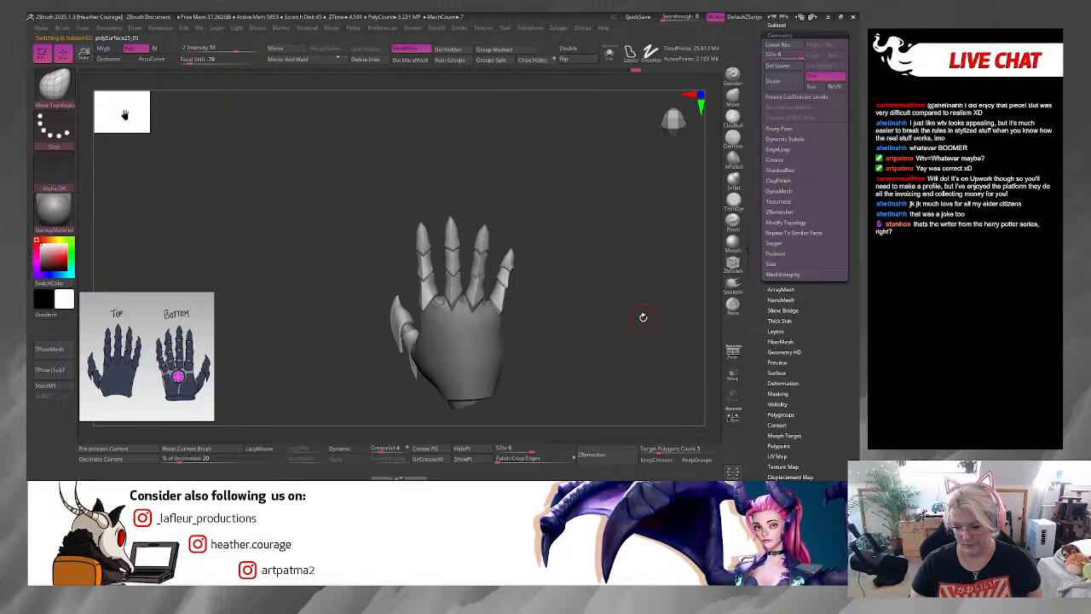
left_click(776, 25)
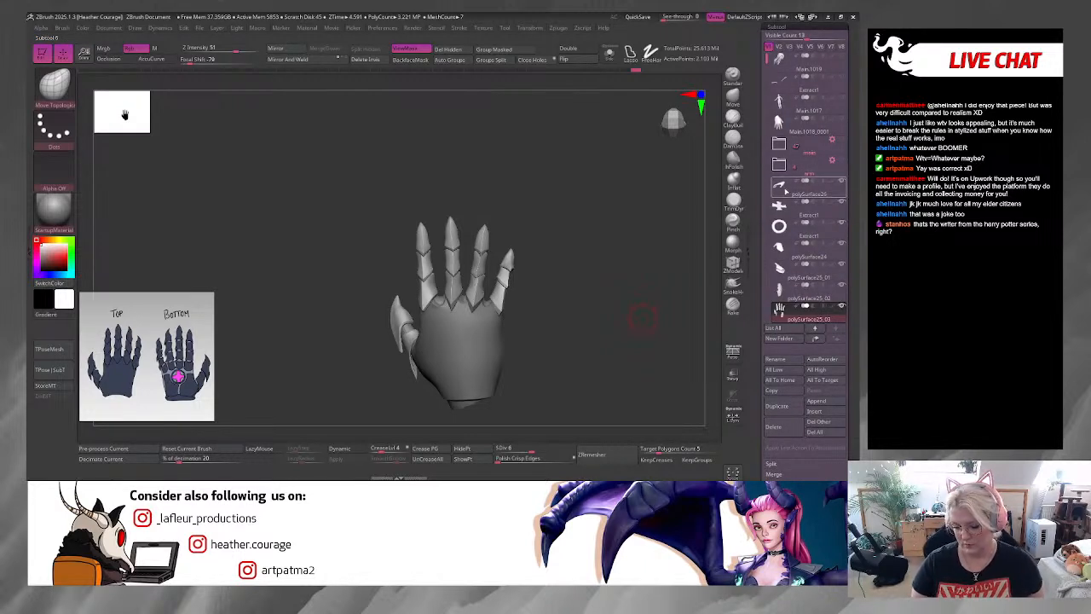
left_click(784, 191)
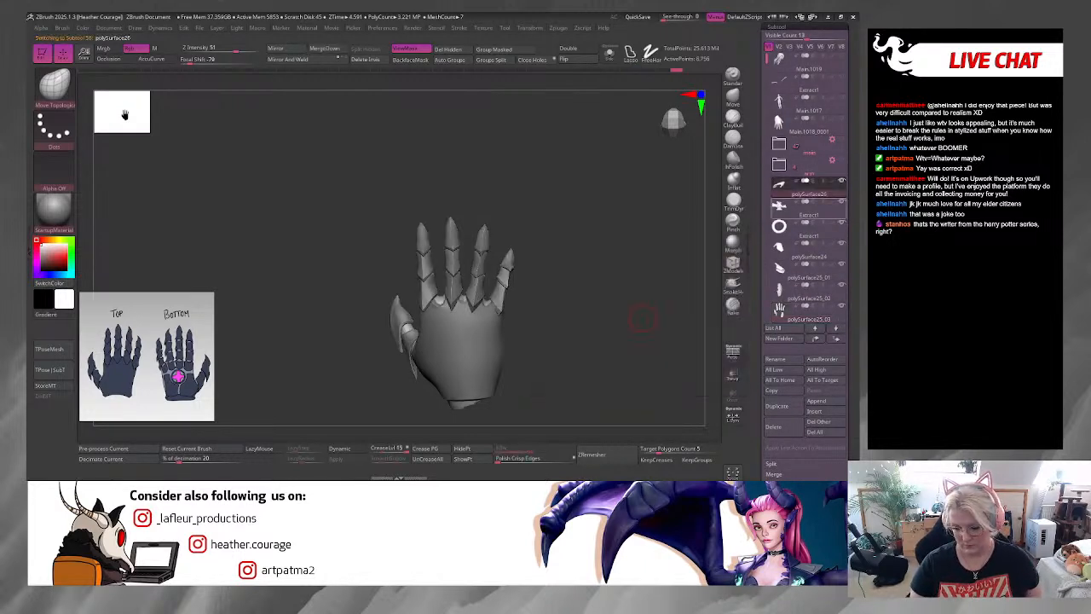
left_click(341, 50)
left_click(337, 51)
left_click(338, 51)
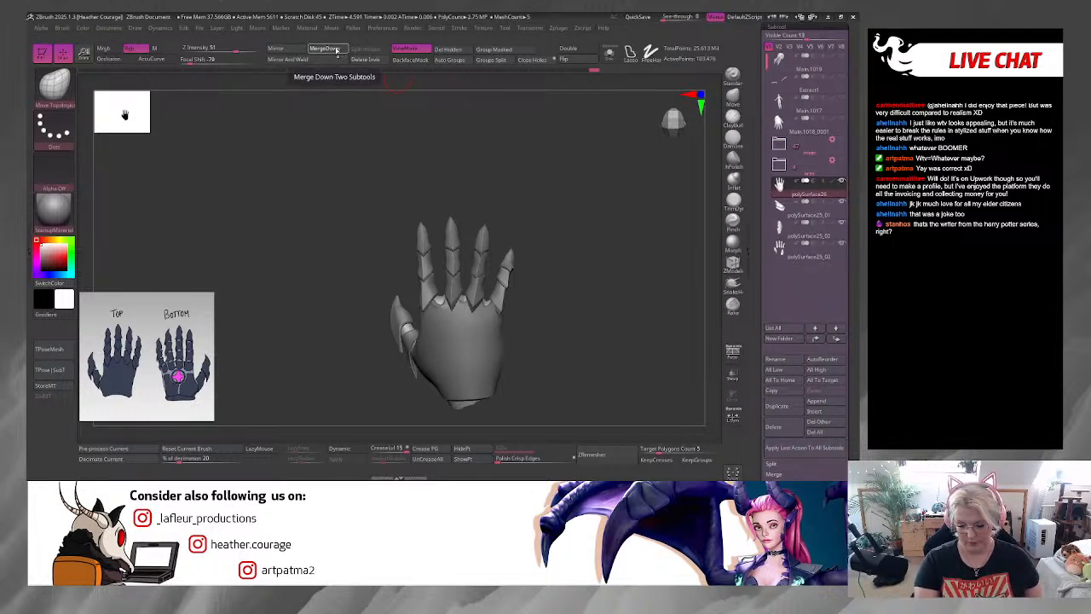
left_click(337, 51)
left_click(337, 51)
left_click(338, 51)
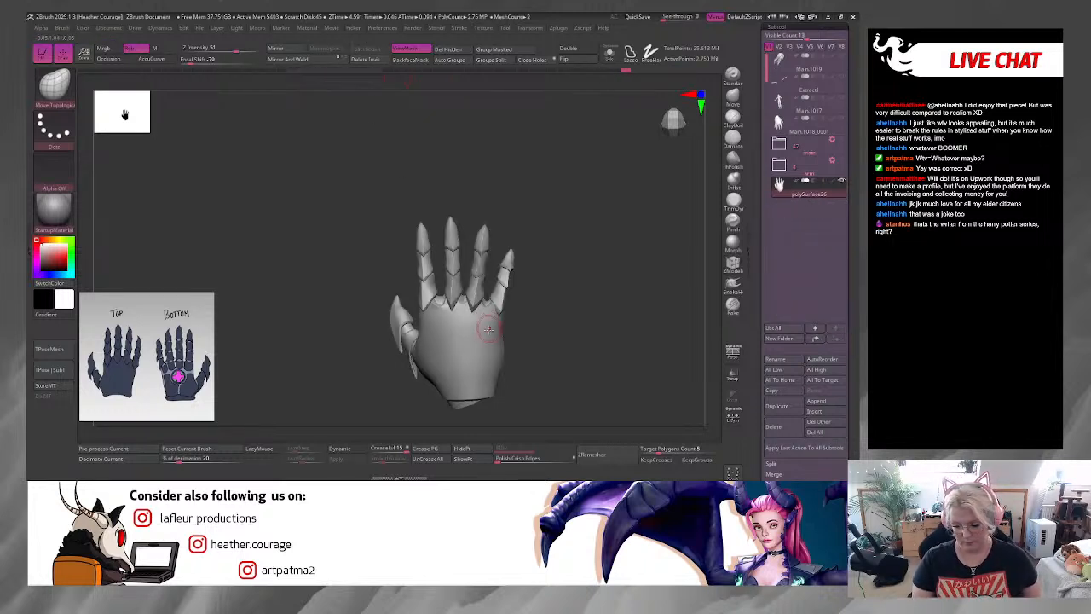
Step: Show the merged hand's wireframe and polygroups from the palm side and regenerate the polygroups with Auto Groups
left_click_drag(472, 307, 609, 162)
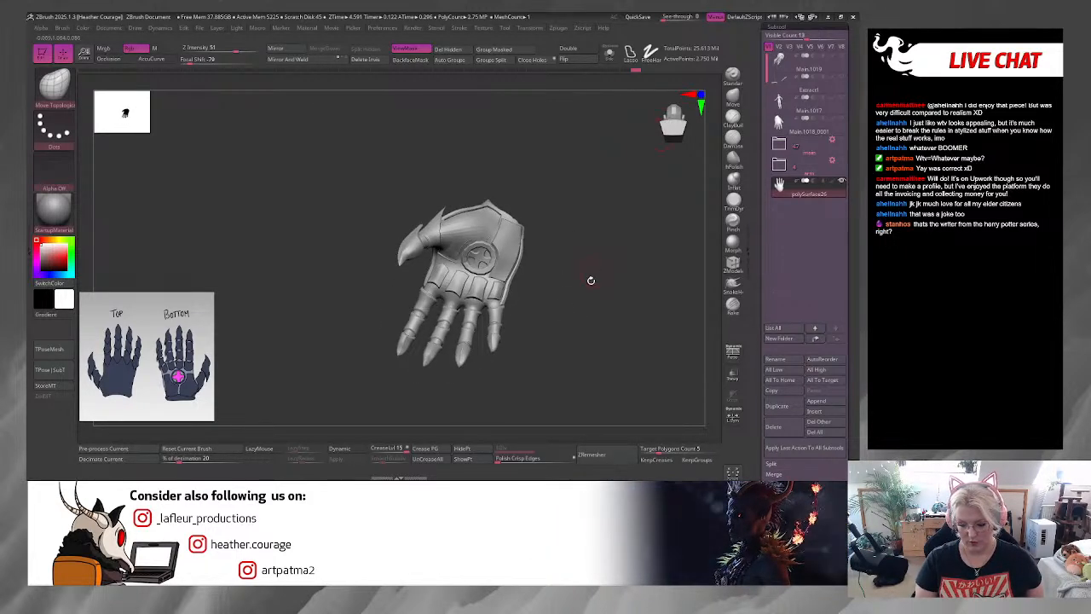
left_click_drag(590, 279, 584, 361)
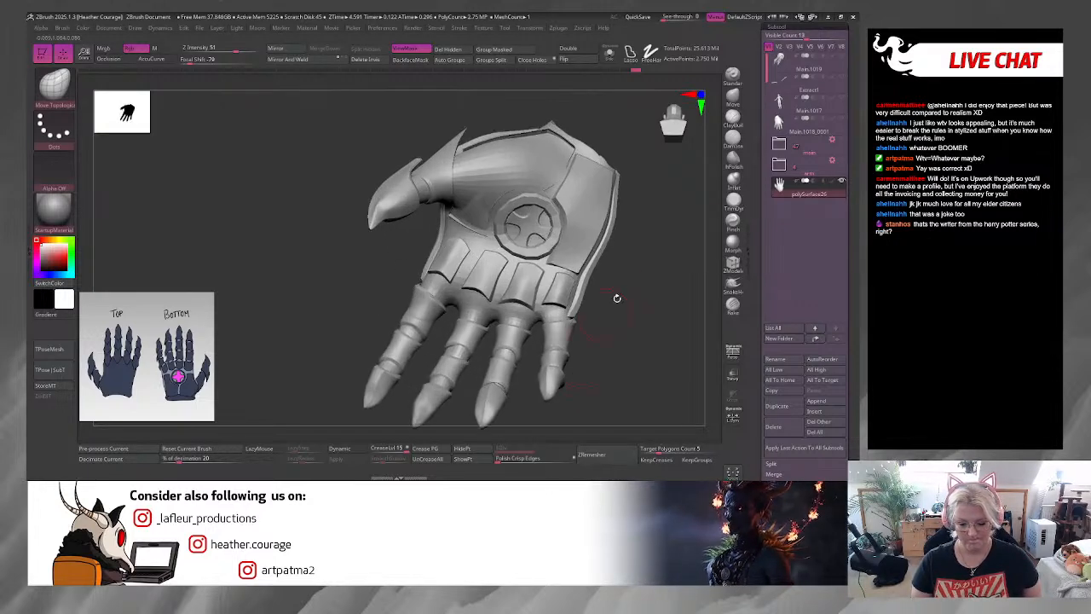
key("shift+f")
left_click_drag(662, 263, 483, 147)
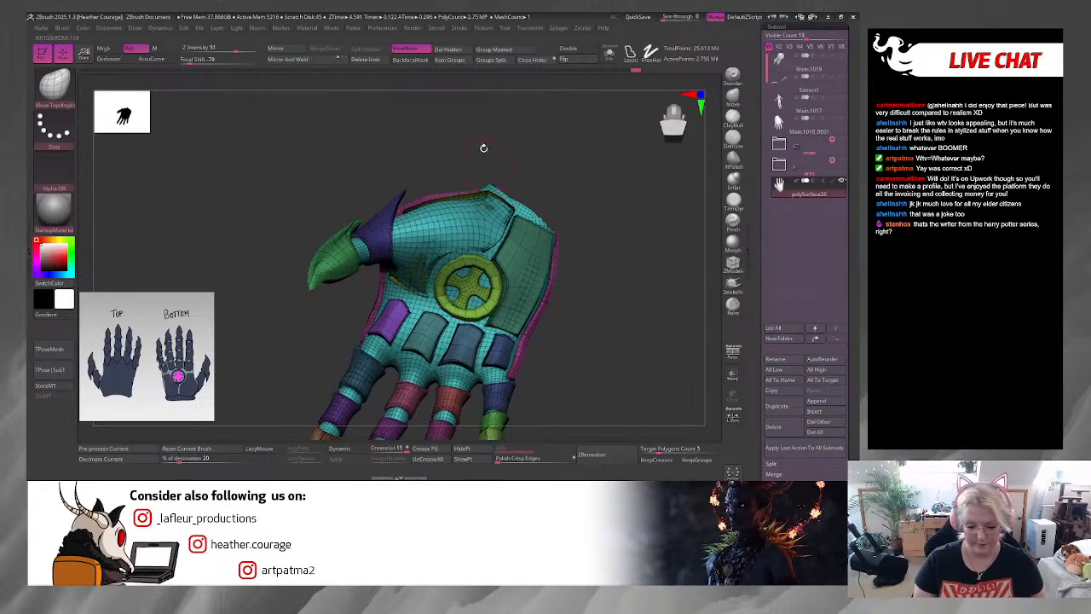
left_click(454, 61)
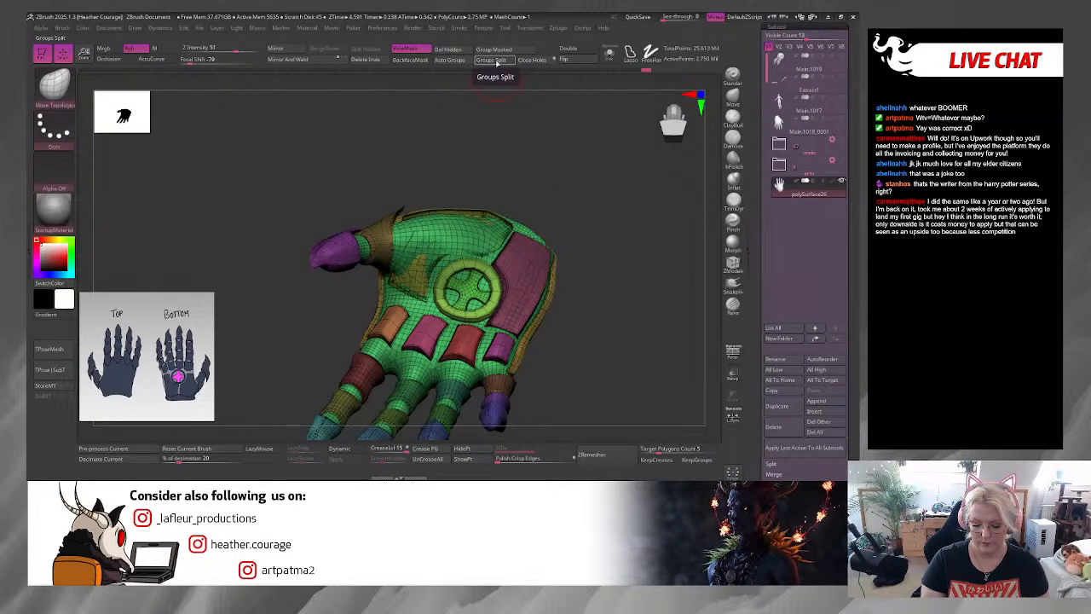
Step: Split the thumb-base palm plate into its own subtool, inspect it in solo mode, and merge it back into the hand
left_click(497, 61)
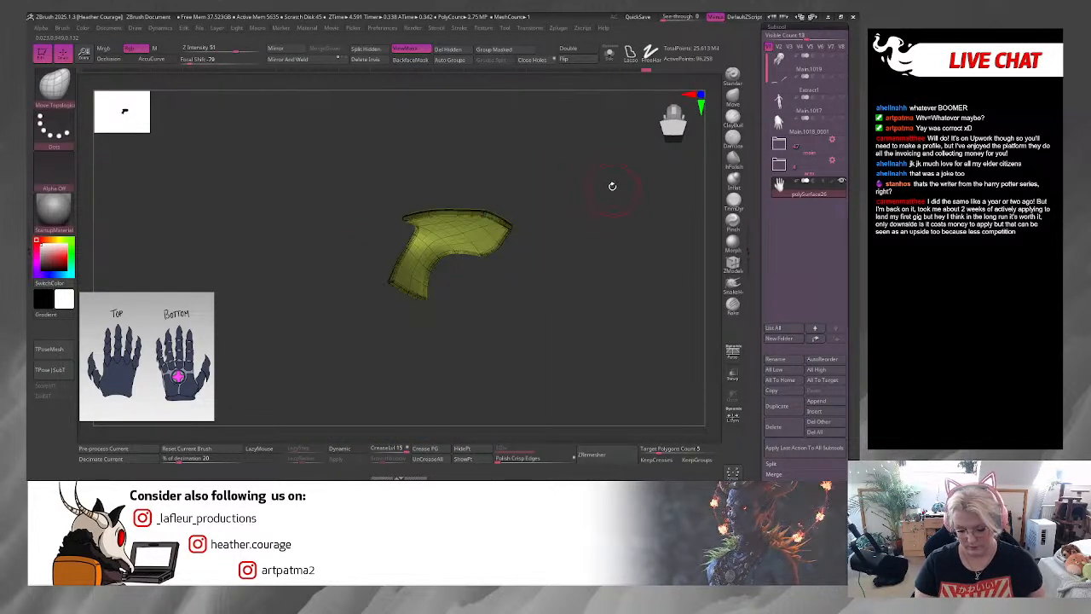
left_click_drag(611, 185, 588, 358)
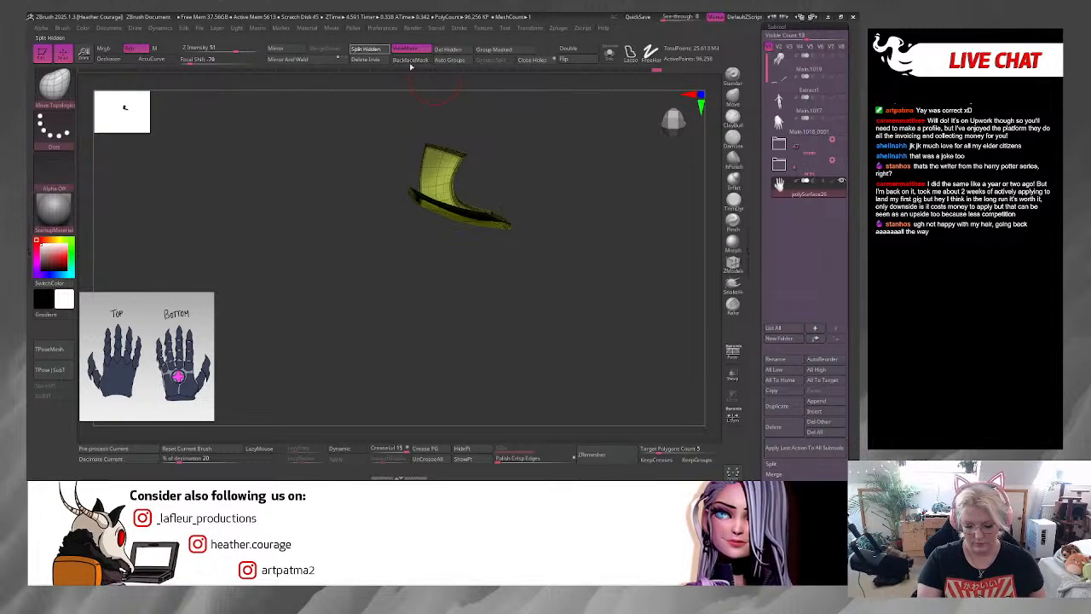
left_click(365, 49)
left_click_drag(600, 265, 652, 192)
left_click_drag(764, 98, 768, 263)
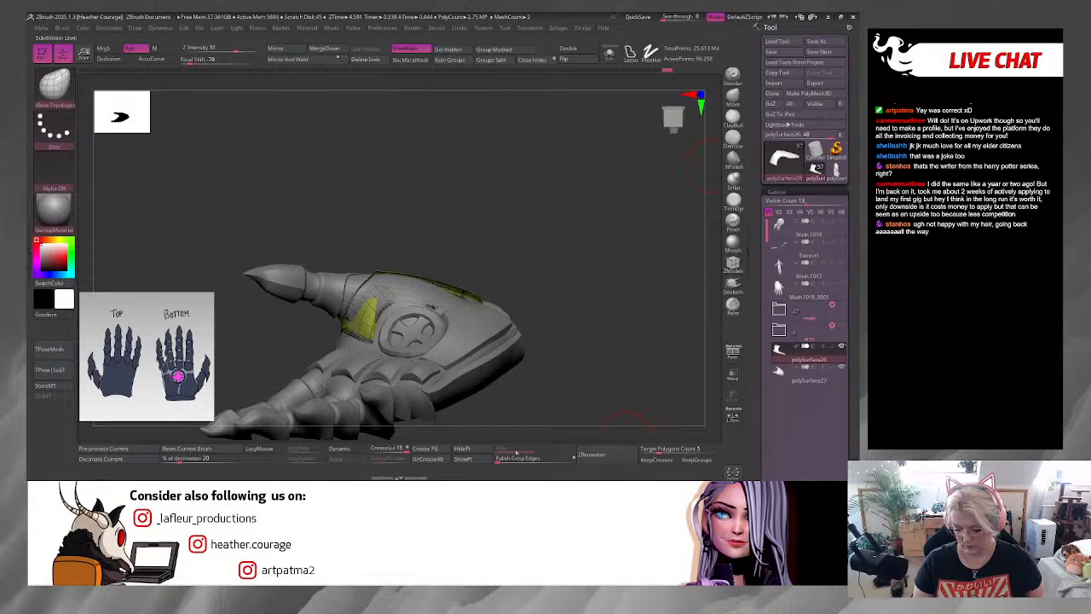
left_click_drag(552, 358, 558, 309)
left_click(608, 53)
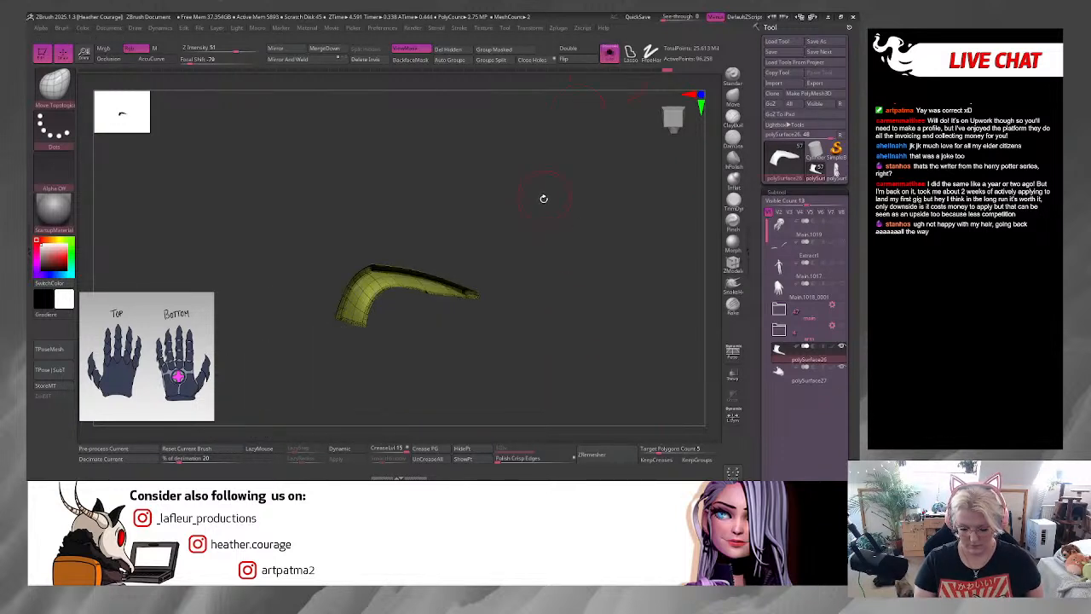
left_click_drag(543, 197, 636, 253)
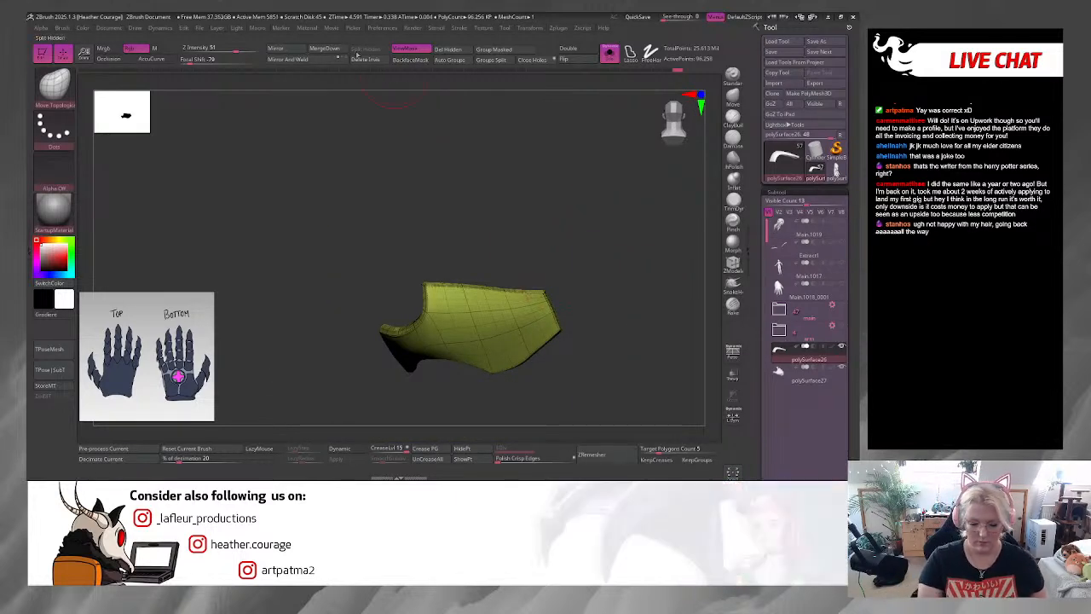
left_click(332, 50)
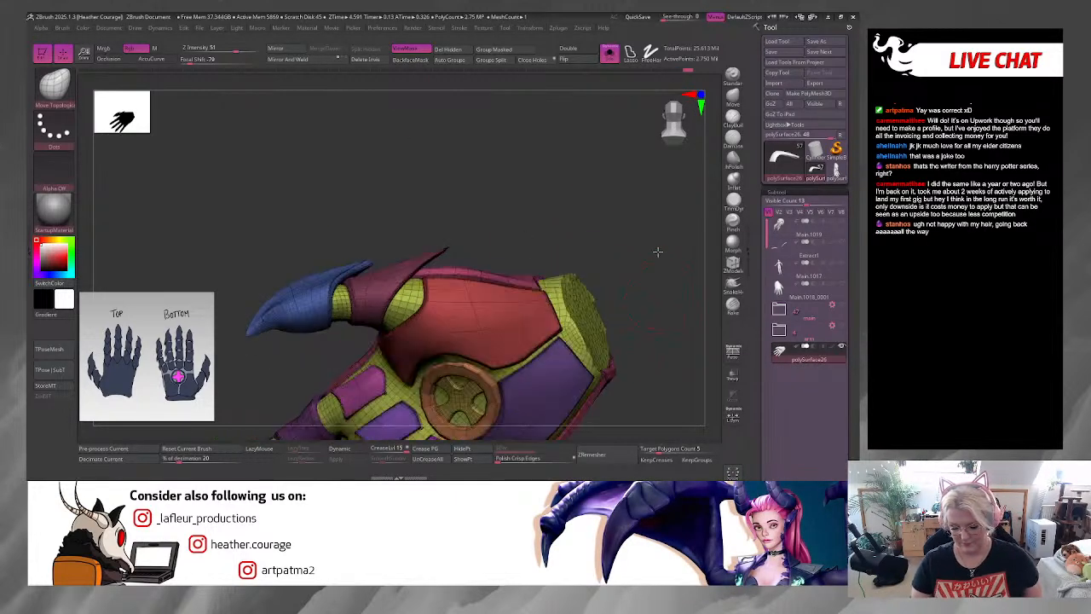
Step: Isolate the glove base and smooth the jagged rim around its closed wrist opening with the Smooth Groups brush
left_click_drag(657, 251, 619, 299)
mouse_move(608, 352)
left_mouse_down()
mouse_move(557, 384)
mouse_move(618, 373)
mouse_move(633, 343)
mouse_move(638, 367)
mouse_move(577, 342)
left_mouse_up()
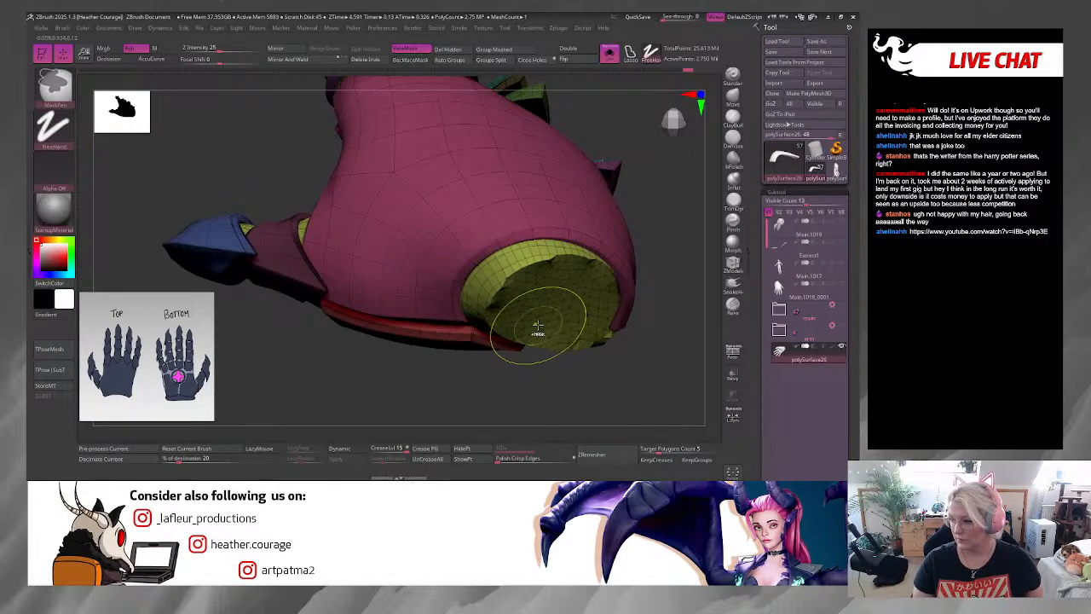
left_click(562, 332, "ctrl+shift")
left_click_drag(650, 343, 650, 321)
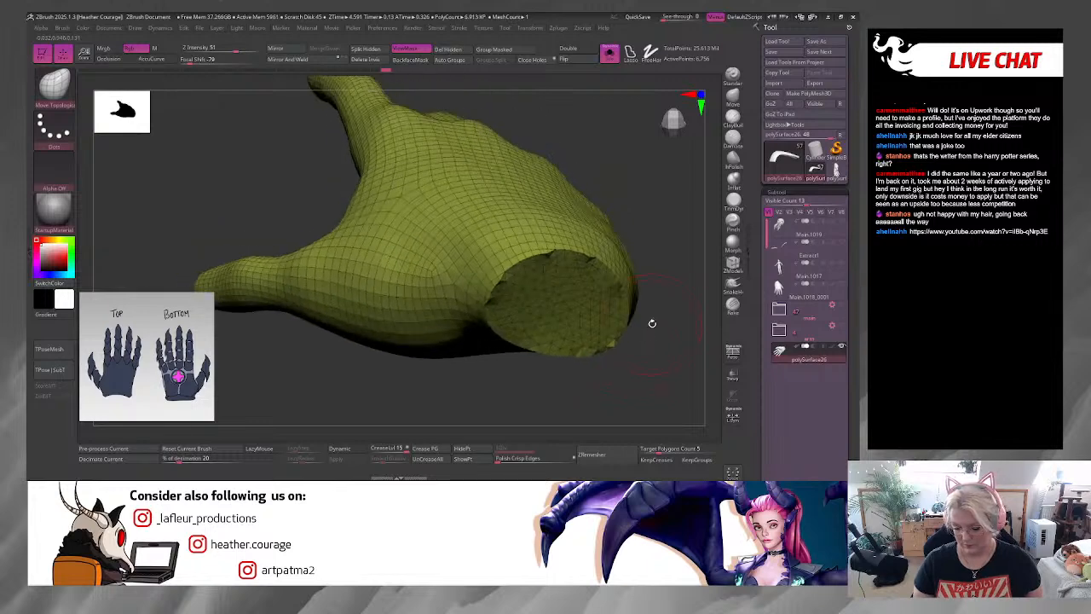
key("space")
key("shift")
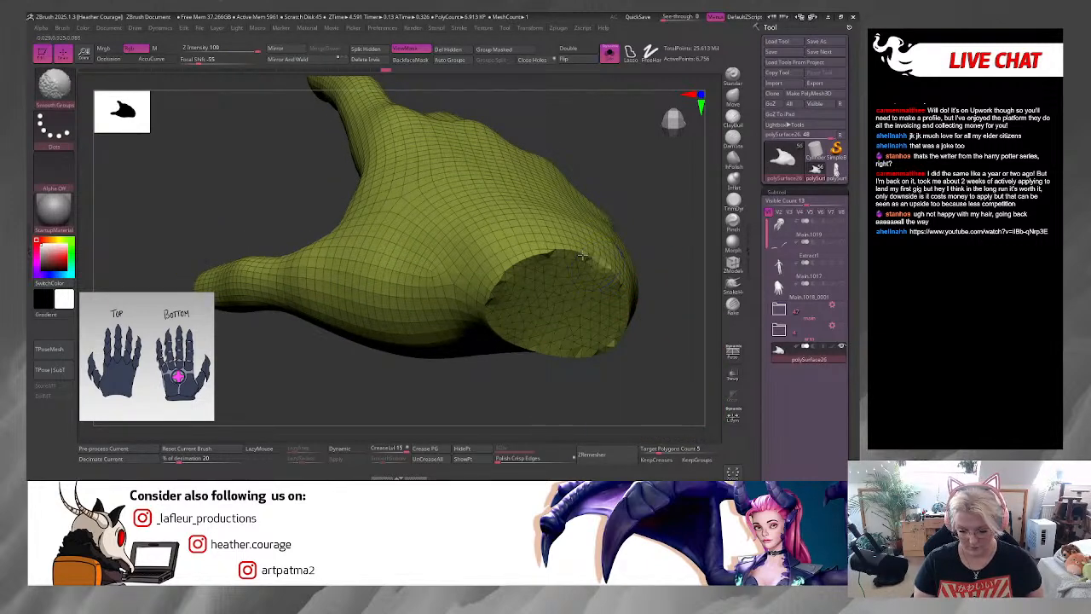
left_click_drag(582, 255, 520, 265, "shift")
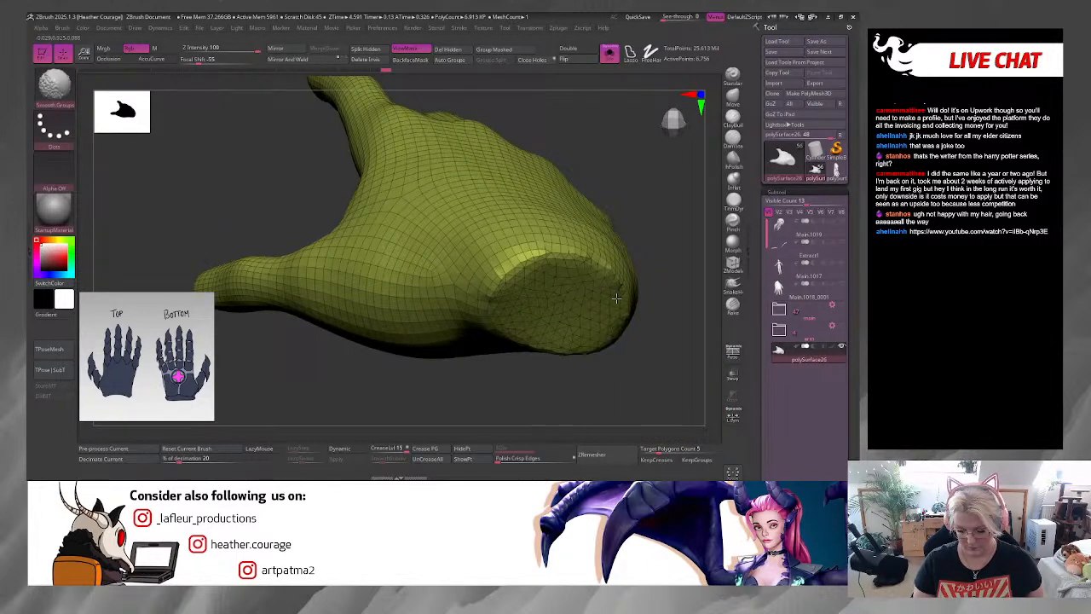
left_click_drag(616, 298, 484, 324, "shift")
mouse_move(646, 313)
left_mouse_down("alt")
mouse_move(639, 258)
mouse_move(624, 318)
mouse_move(523, 340)
left_mouse_up("alt")
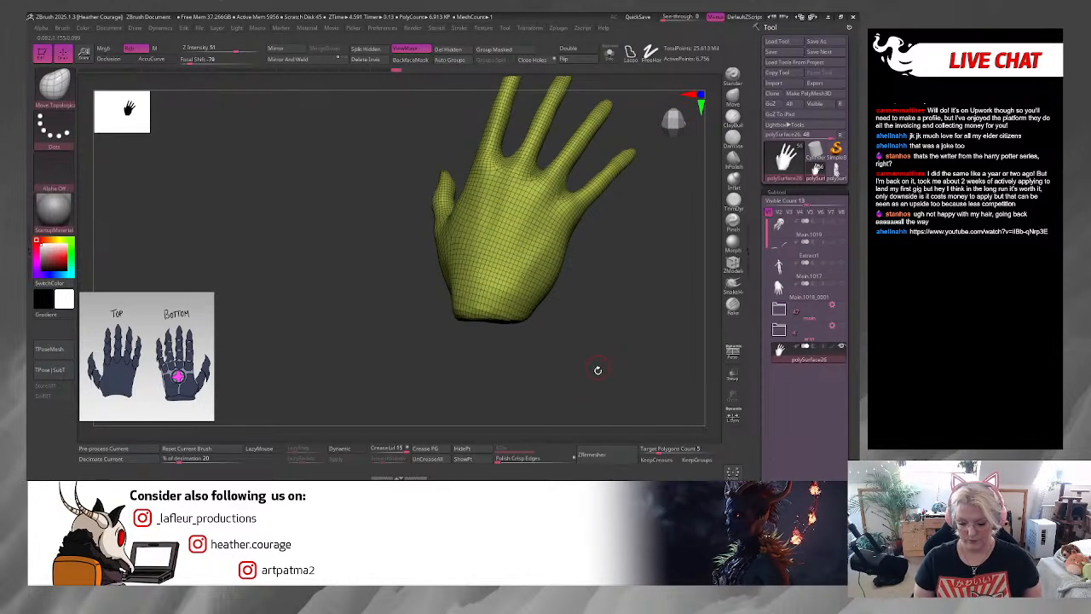
left_click_drag(638, 155, 648, 297)
Step: Expand the main and arm subtool folders and display the arm armor together with the full hand
key("shift+f")
left_click(841, 305)
left_click(838, 311)
left_click(778, 310)
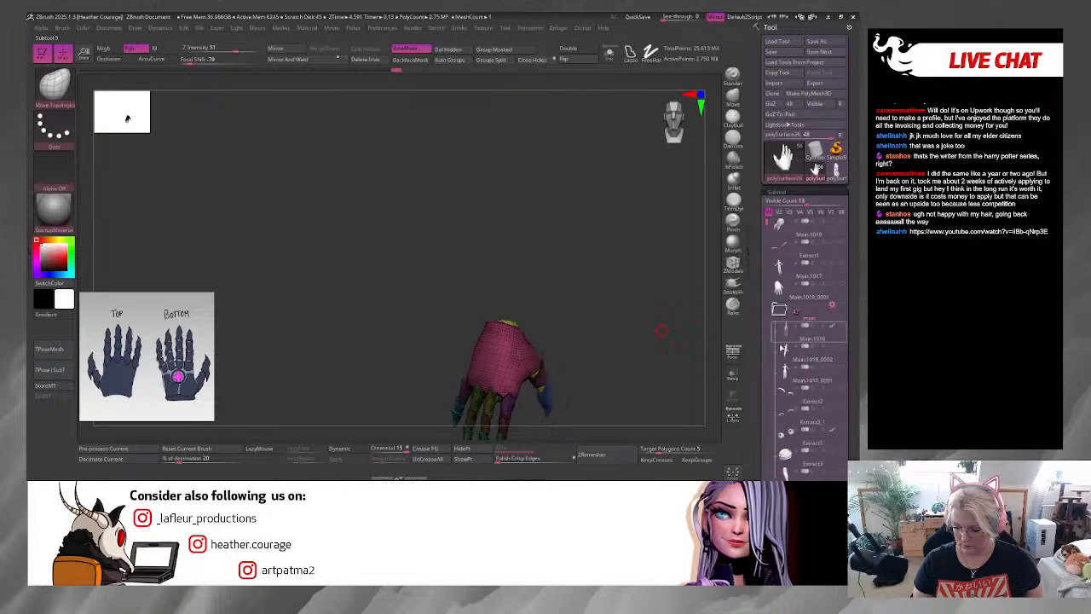
left_click_drag(764, 221, 764, 372)
left_click_drag(763, 402, 767, 437)
left_click(779, 373)
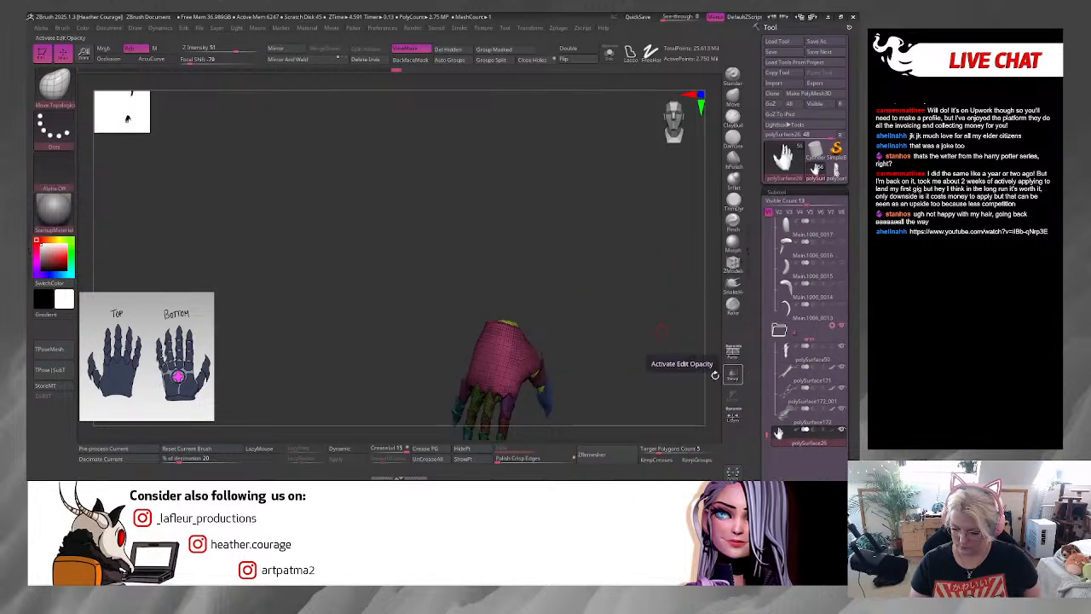
left_click_drag(623, 387, 619, 290, "alt")
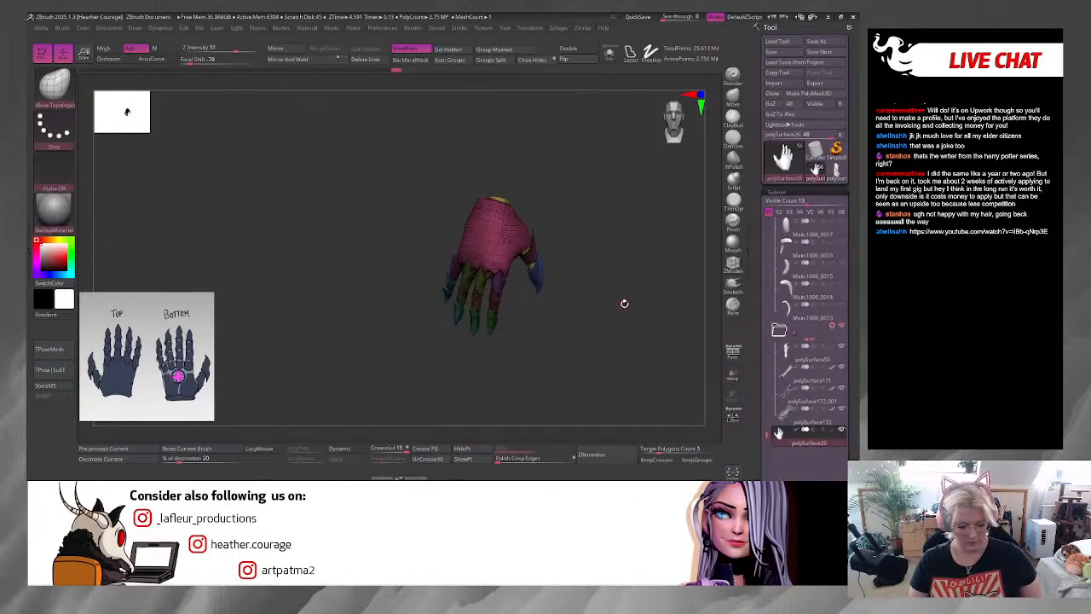
key("f")
key("f")
left_click(677, 133)
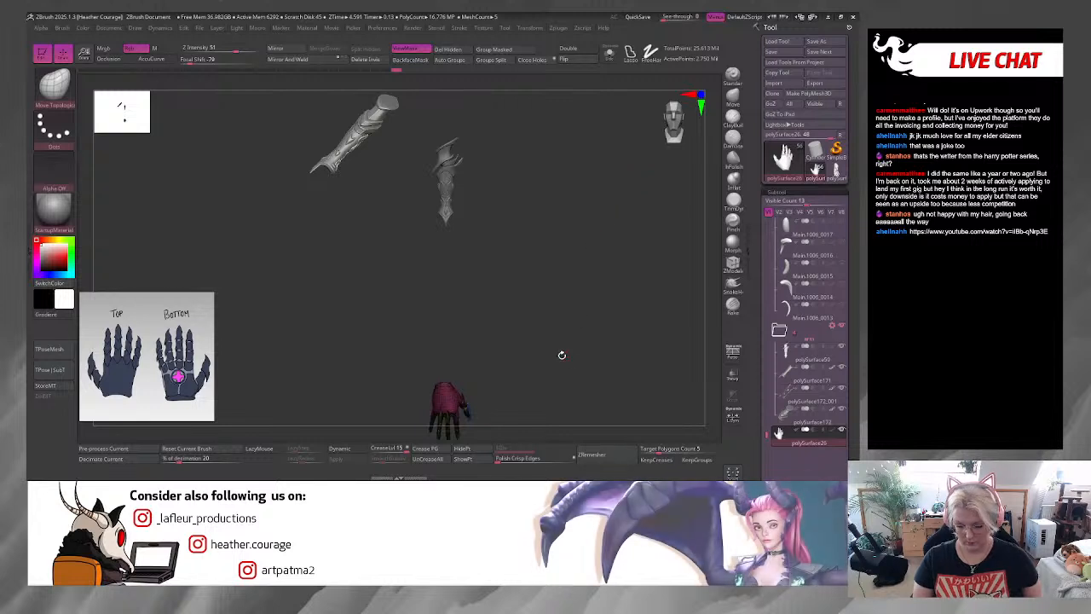
Step: Select the upright arm armor with the star ornament and examine its cuff plates and forearm down to the wrist
left_click_drag(562, 355, 552, 373, "alt")
left_click_drag(526, 235, 541, 276, "alt")
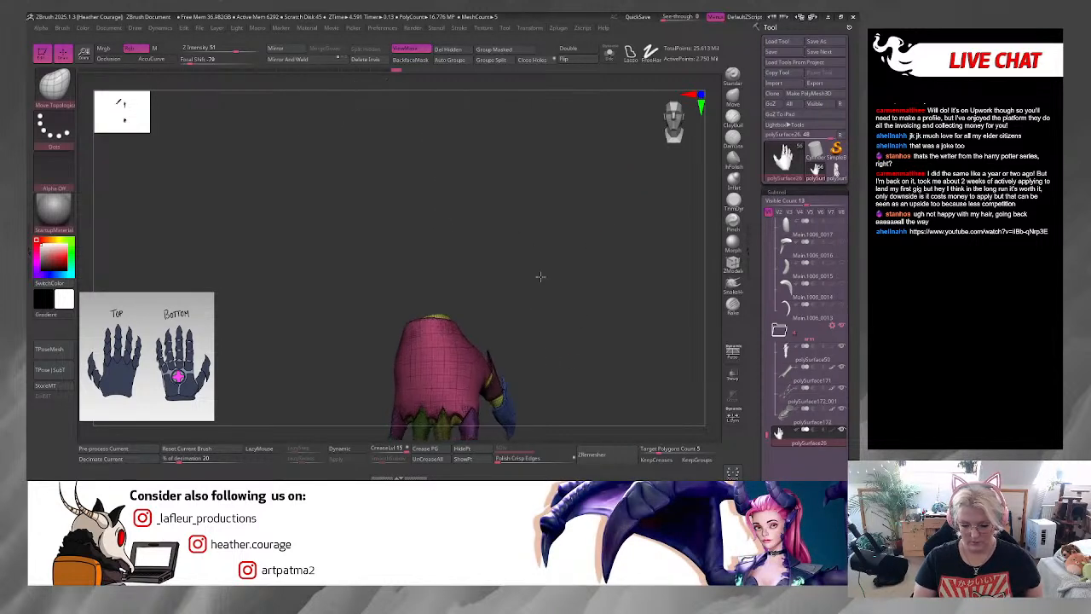
left_click_drag(554, 153, 545, 349, "alt")
left_click_drag(533, 225, 441, 277, "alt")
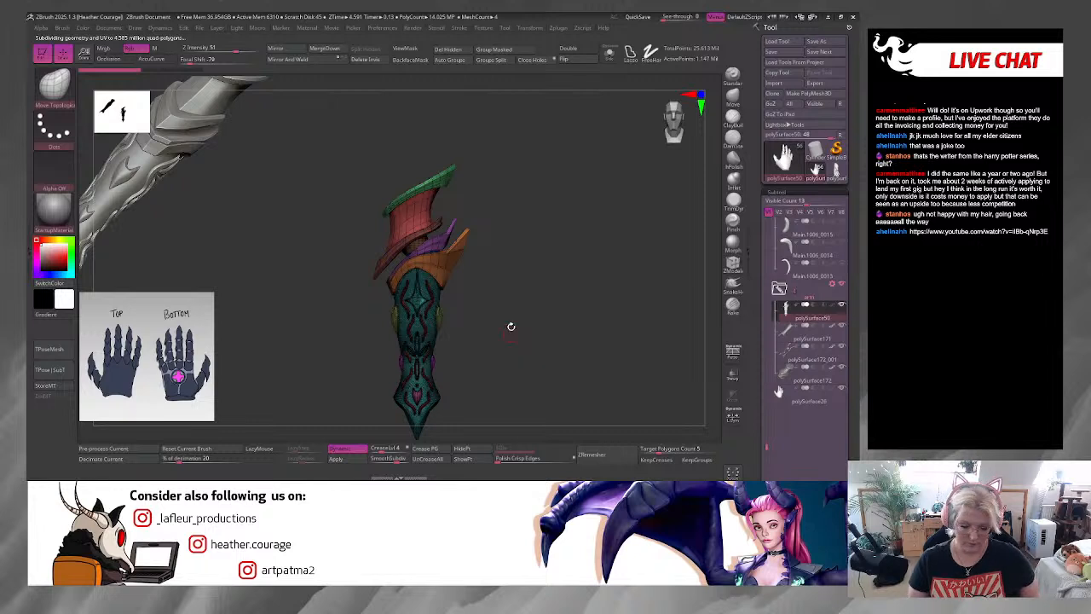
left_click_drag(511, 327, 555, 234, "alt")
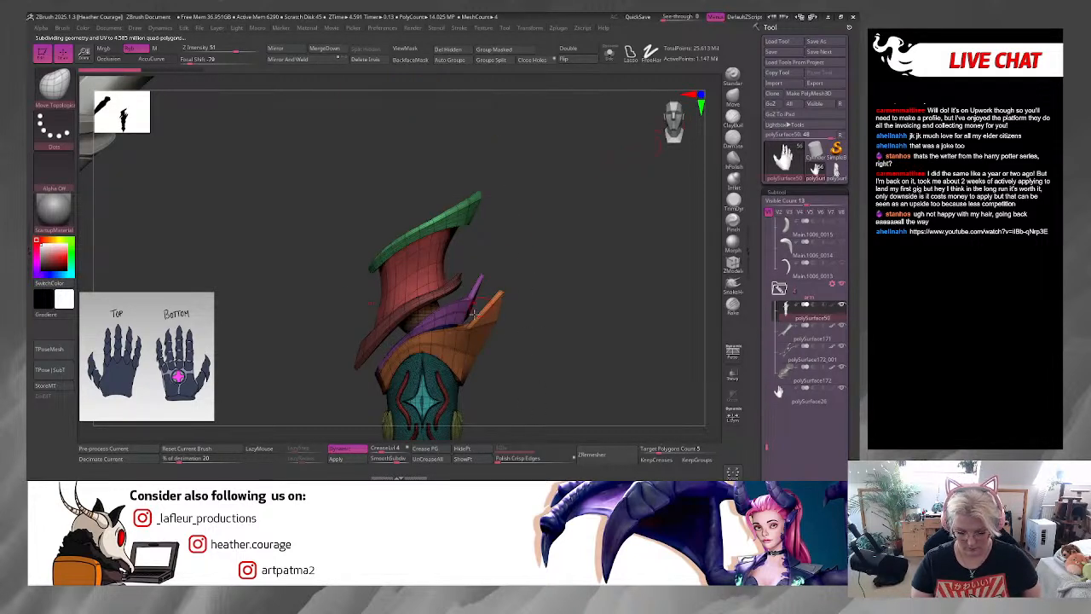
key("ctrl+shift")
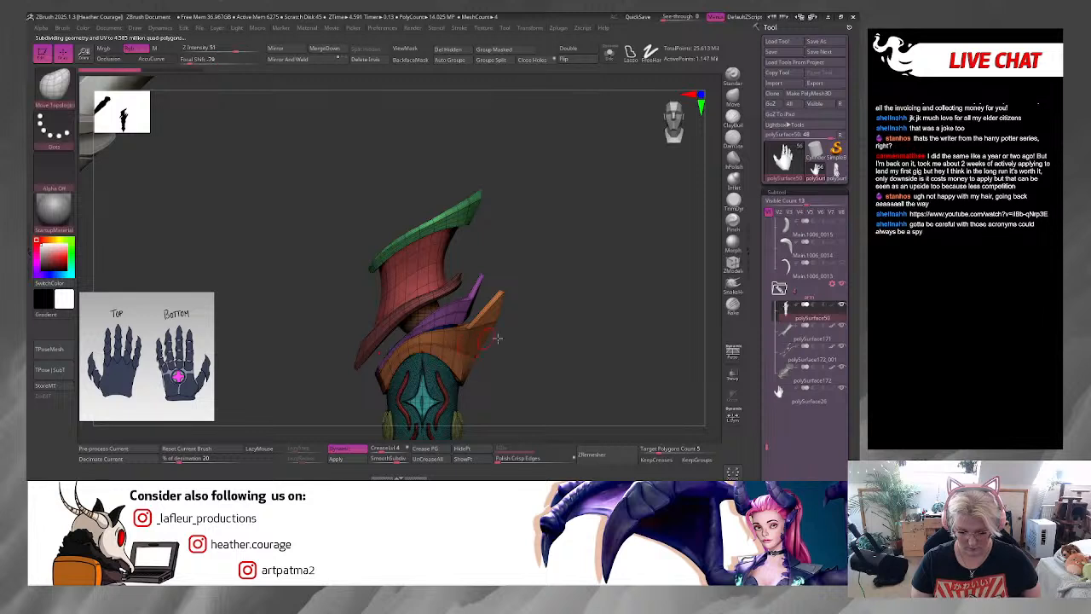
mouse_move(537, 375)
left_mouse_down()
mouse_move(538, 233)
mouse_move(590, 199)
left_mouse_up()
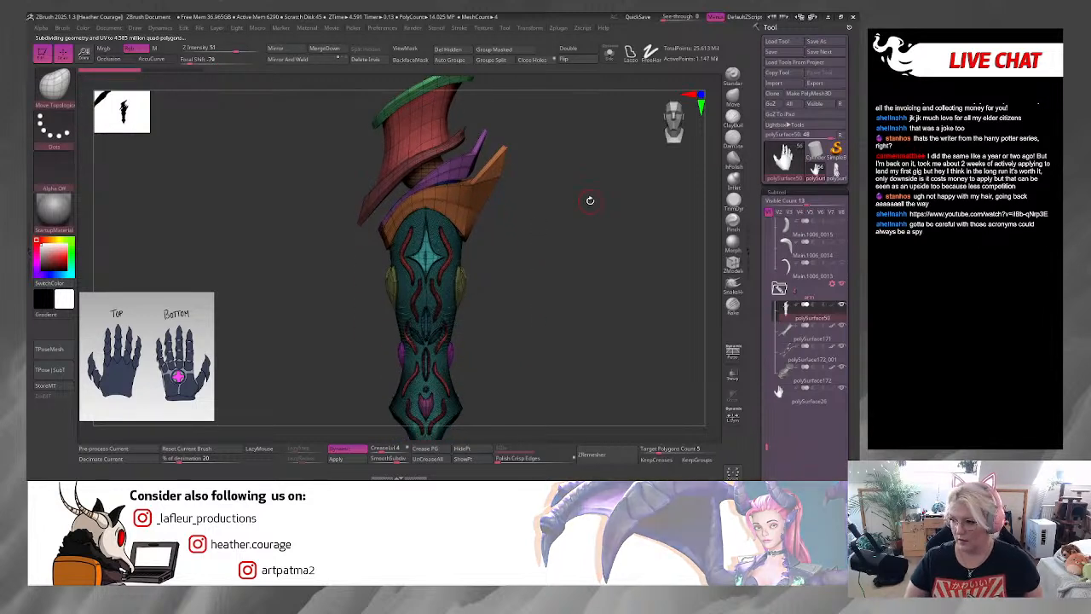
Step: Show the whole reference sheet and compare its arm and hand designs with the framed arm armor and hand
mouse_move(136, 298)
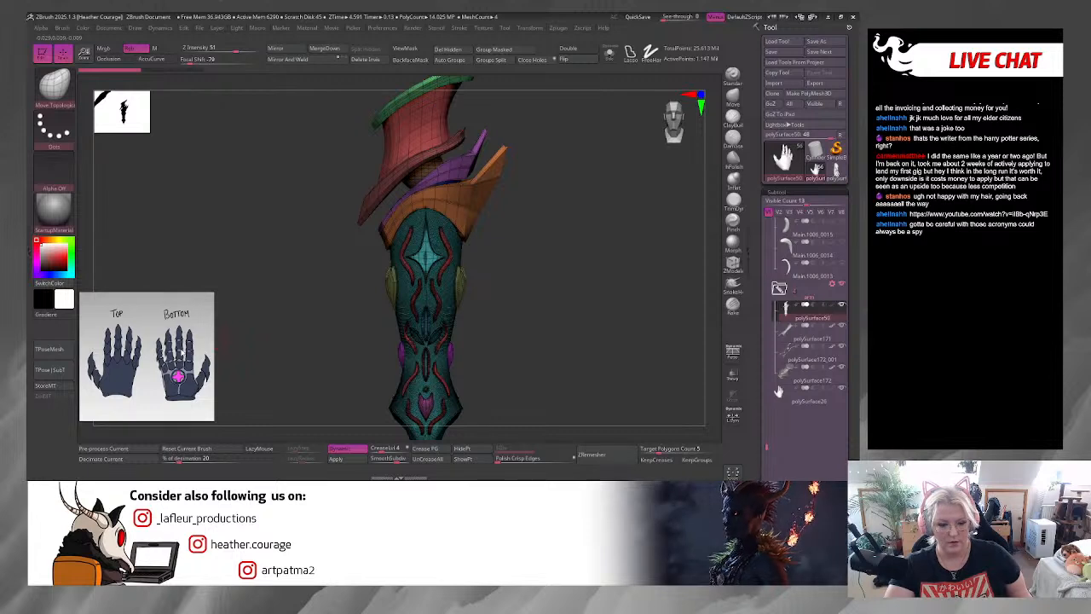
scroll(178, 351, "down", 5)
scroll(178, 351, "up", 2)
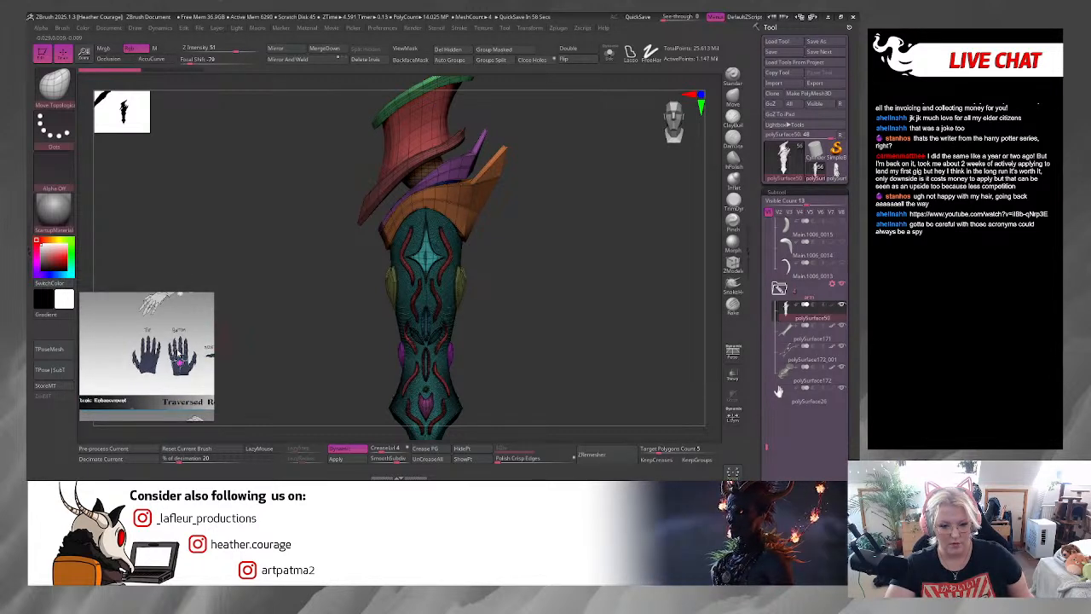
scroll(175, 365, "down", 3)
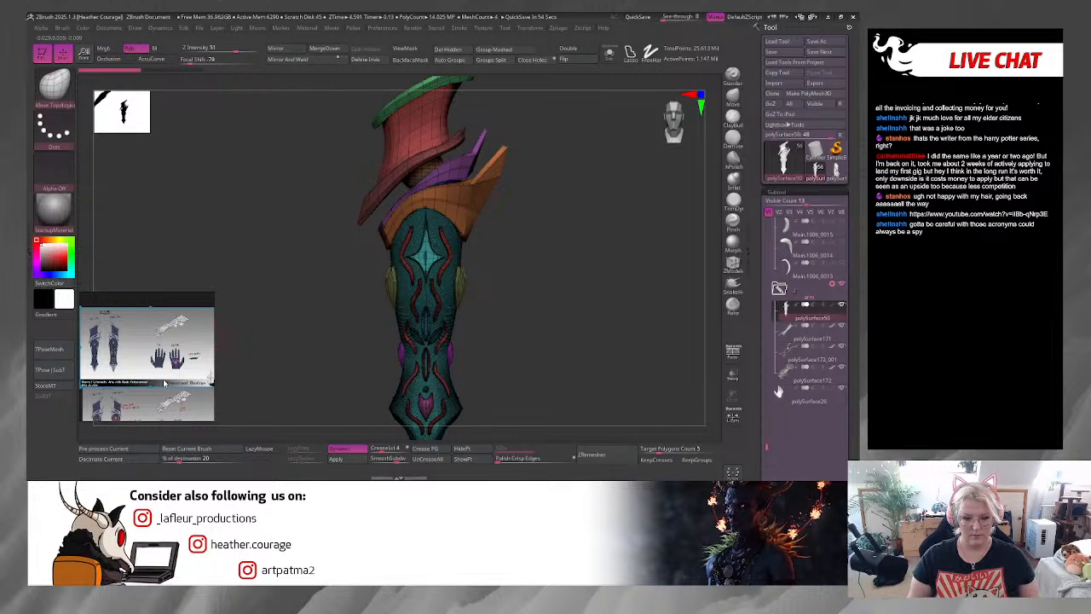
left_click_drag(538, 381, 522, 305)
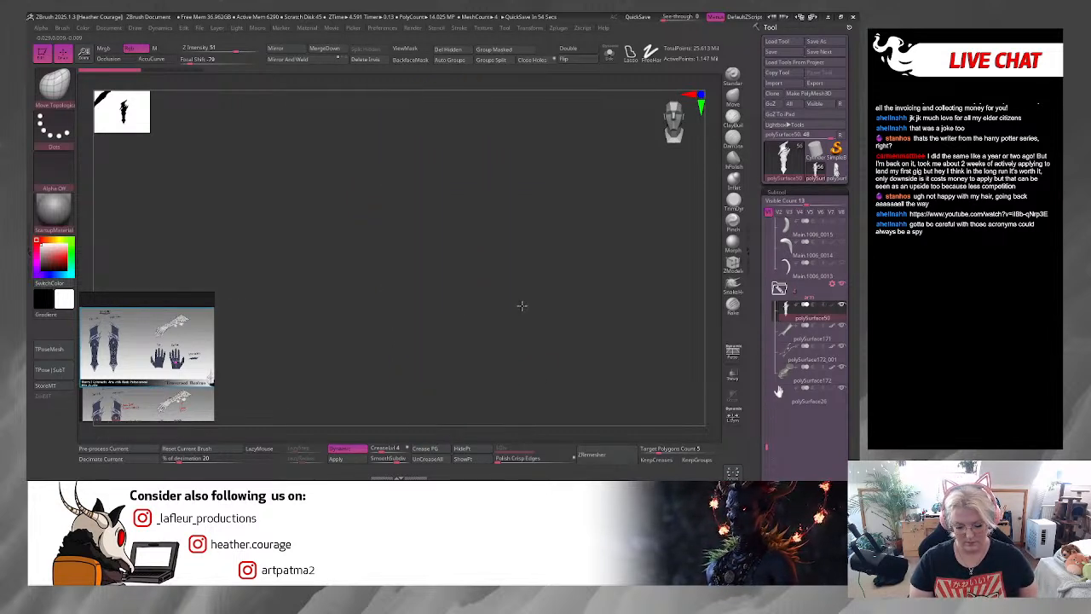
key("f")
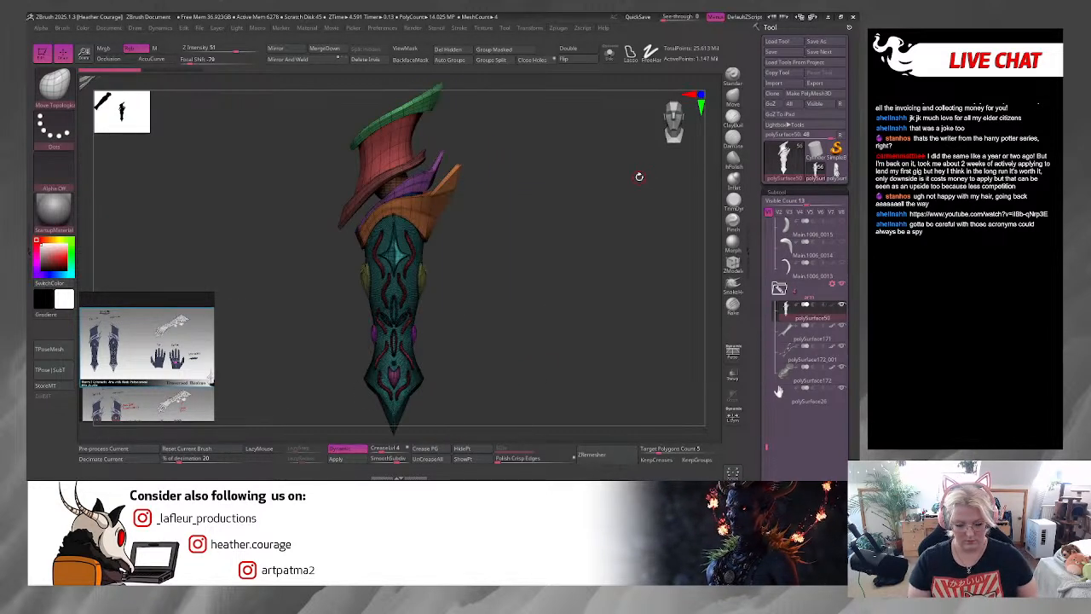
key("f")
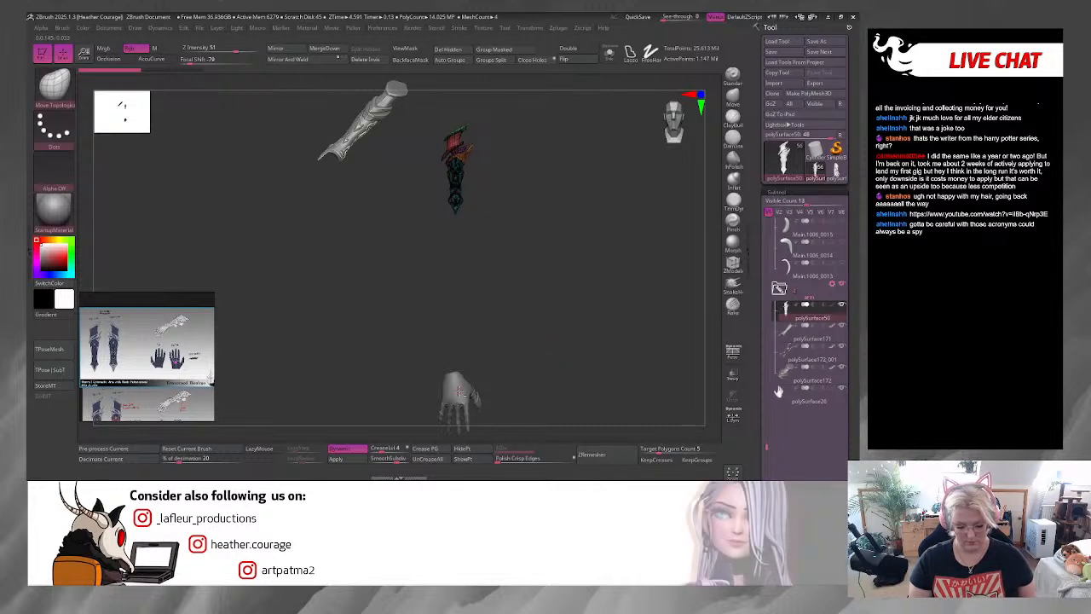
Step: Select the clawed hand and move it up and sideways until it sits under the upright arm armor's wrist cuff
left_click(457, 396, "alt")
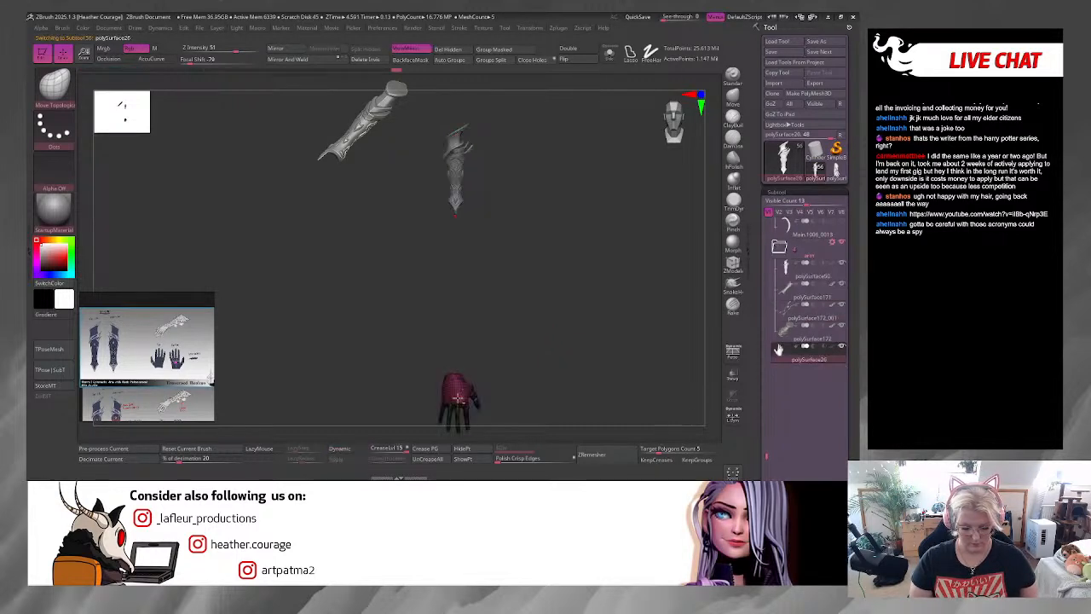
key("w")
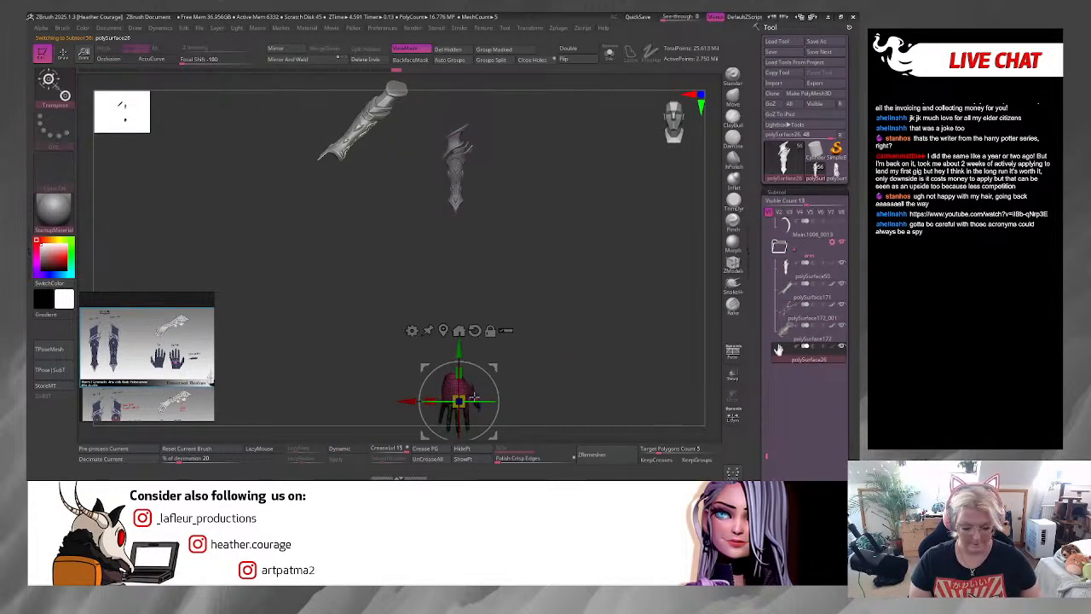
left_click_drag(457, 357, 445, 158)
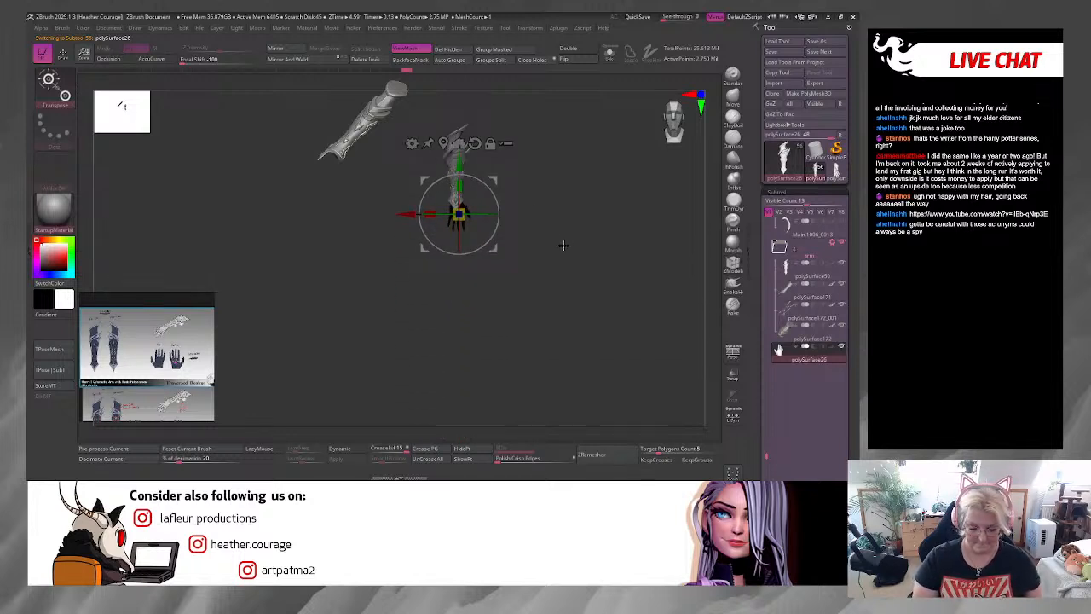
left_click_drag(563, 245, 588, 248, "alt")
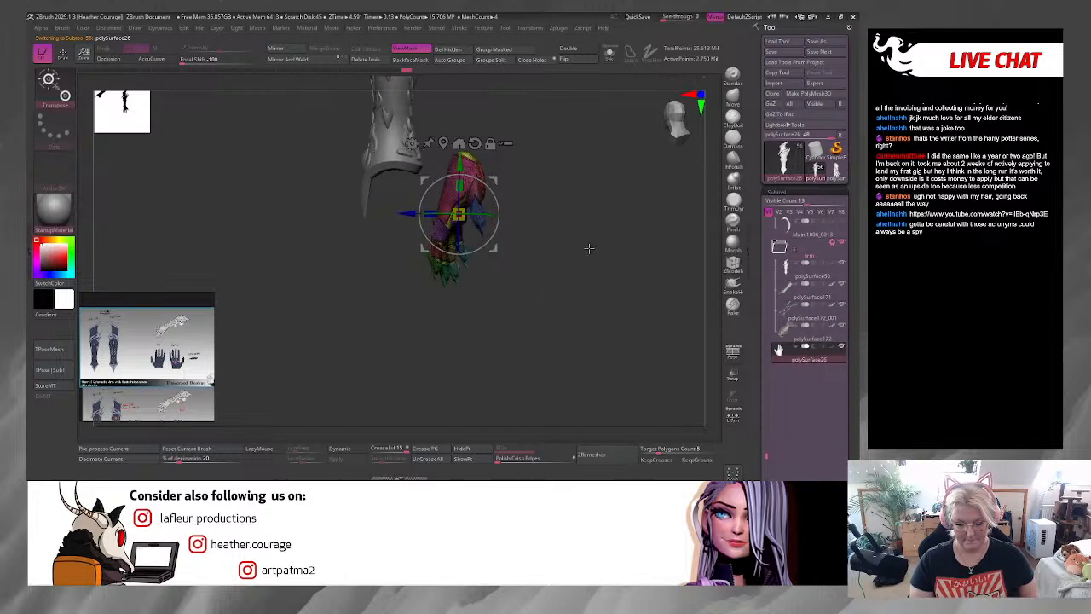
left_click_drag(400, 227, 336, 229)
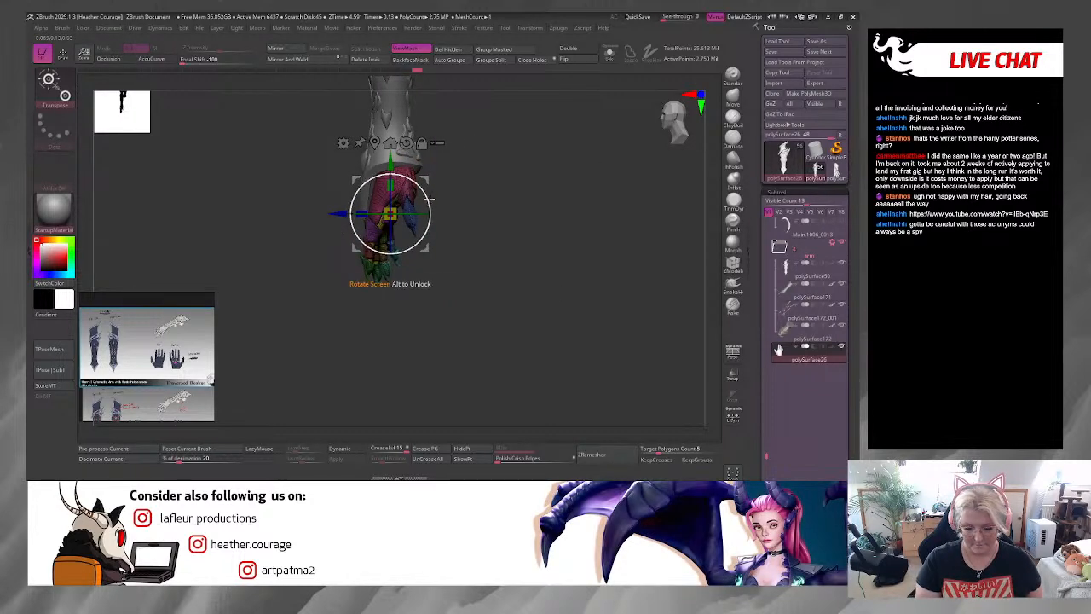
Step: Fine-tune the hand's tilt and sideways position so the wrist fits inside the cuff and the cuff's point centers on the hand
left_click_drag(428, 199, 428, 198)
left_click_drag(491, 242, 597, 193)
left_click_drag(527, 223, 535, 282, "alt")
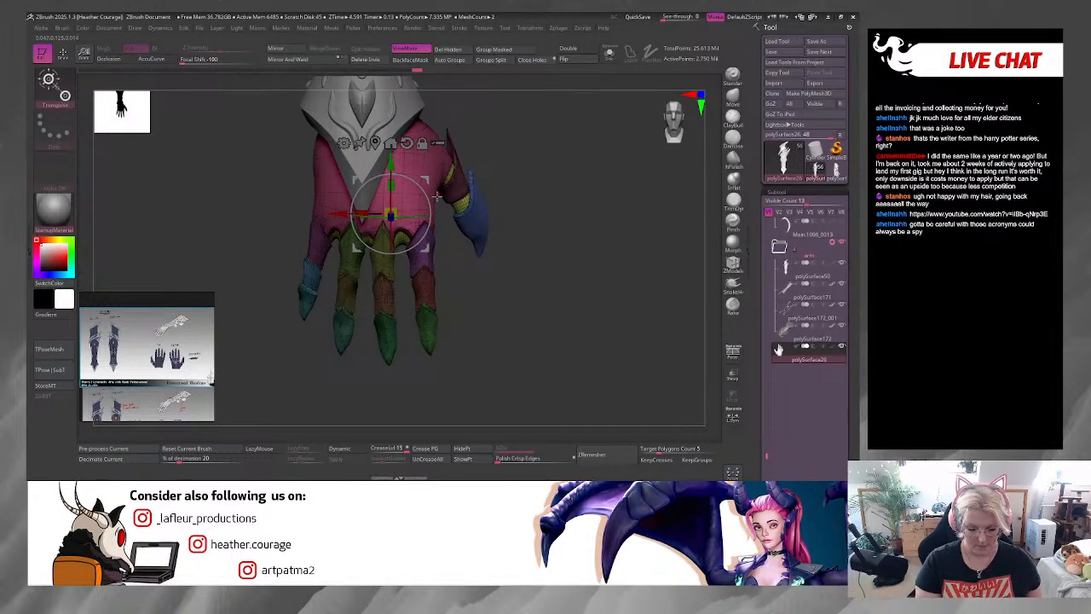
left_click_drag(430, 213, 430, 215)
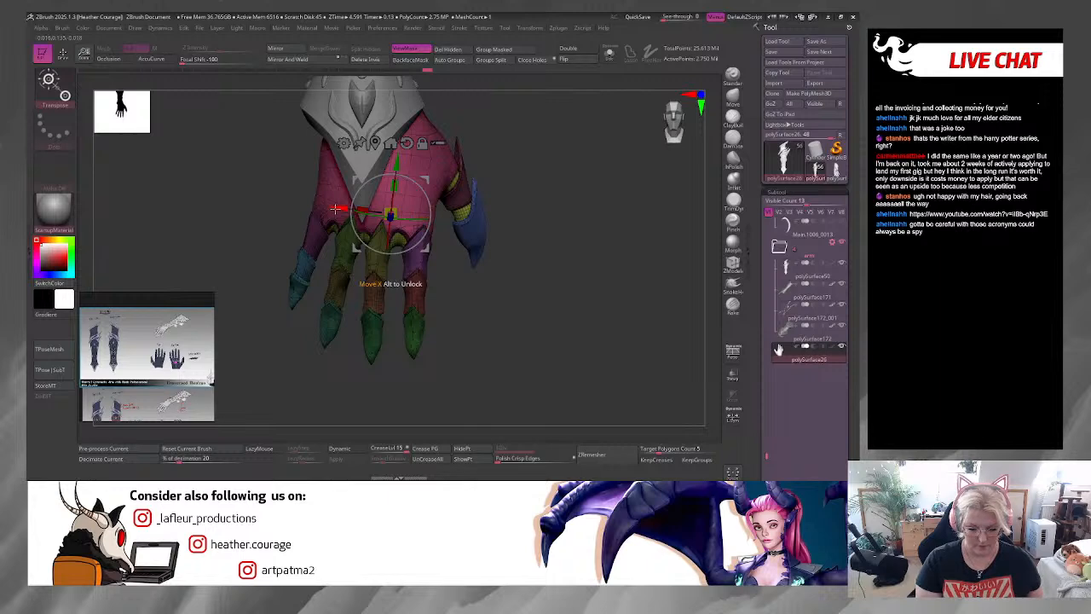
left_click_drag(335, 209, 313, 207)
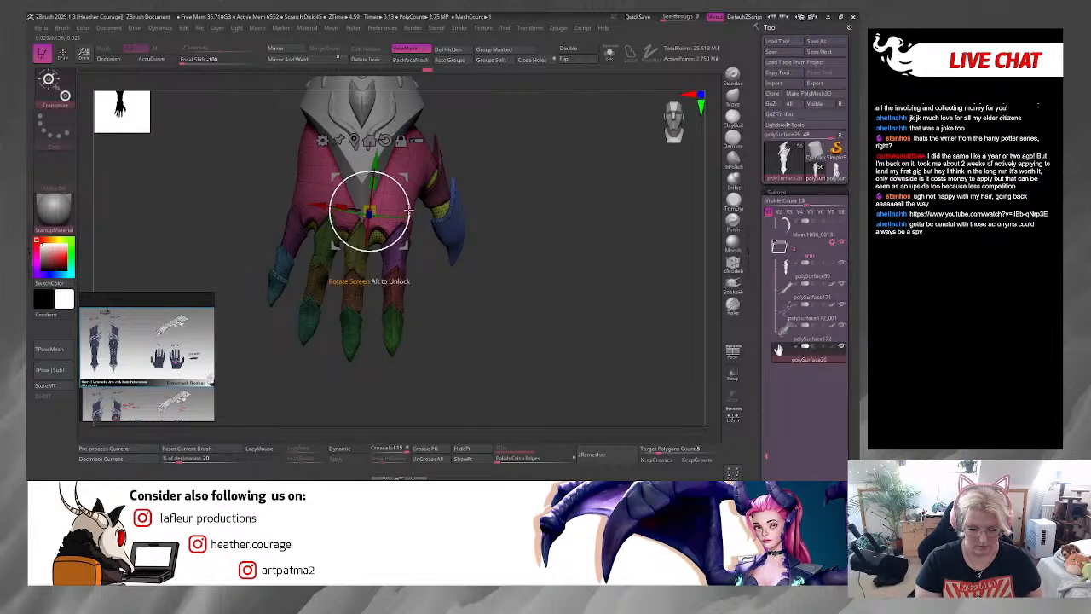
left_click_drag(409, 208, 406, 204)
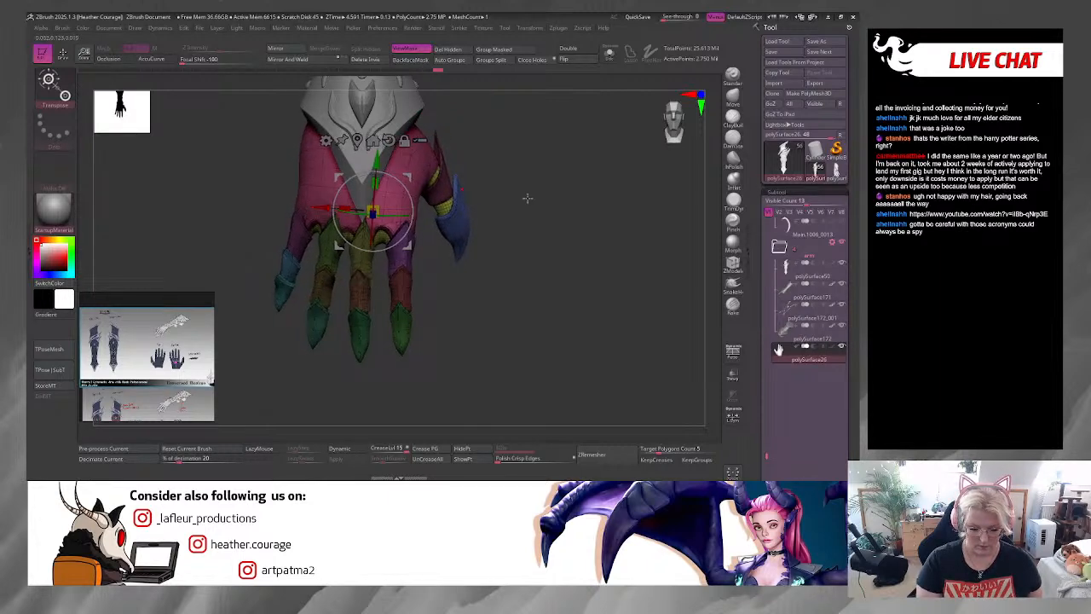
left_click_drag(523, 195, 679, 128)
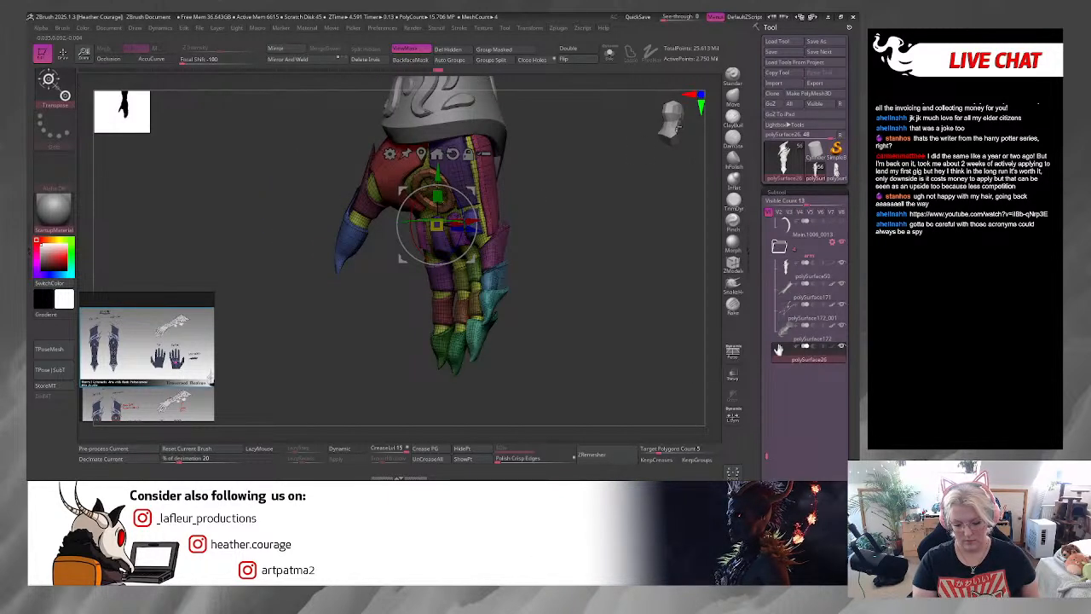
left_click_drag(438, 175, 438, 174)
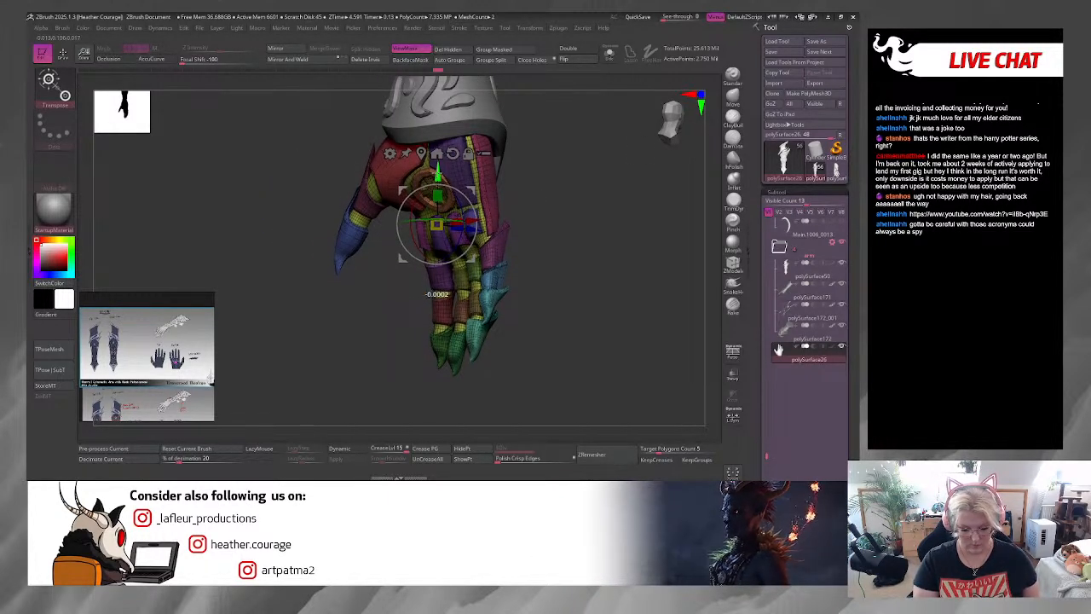
Step: Enlarge the reference board, study the armored arm and hand on the body orthographic sheet, and clear the board from the viewport
mouse_move(168, 384)
left_mouse_down()
mouse_move(170, 356)
mouse_move(167, 376)
left_mouse_up()
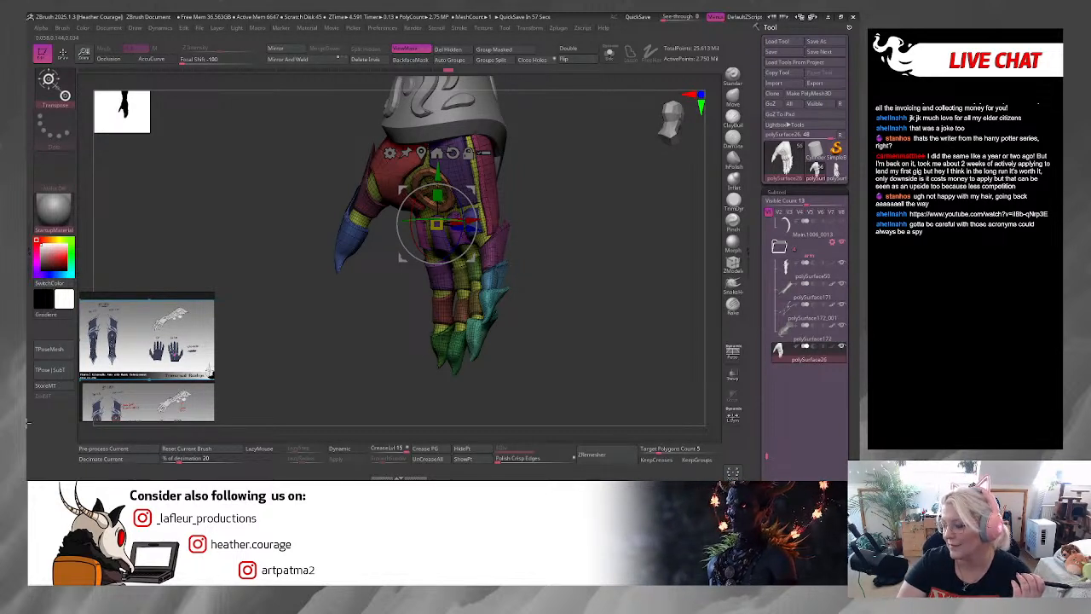
mouse_move(209, 304)
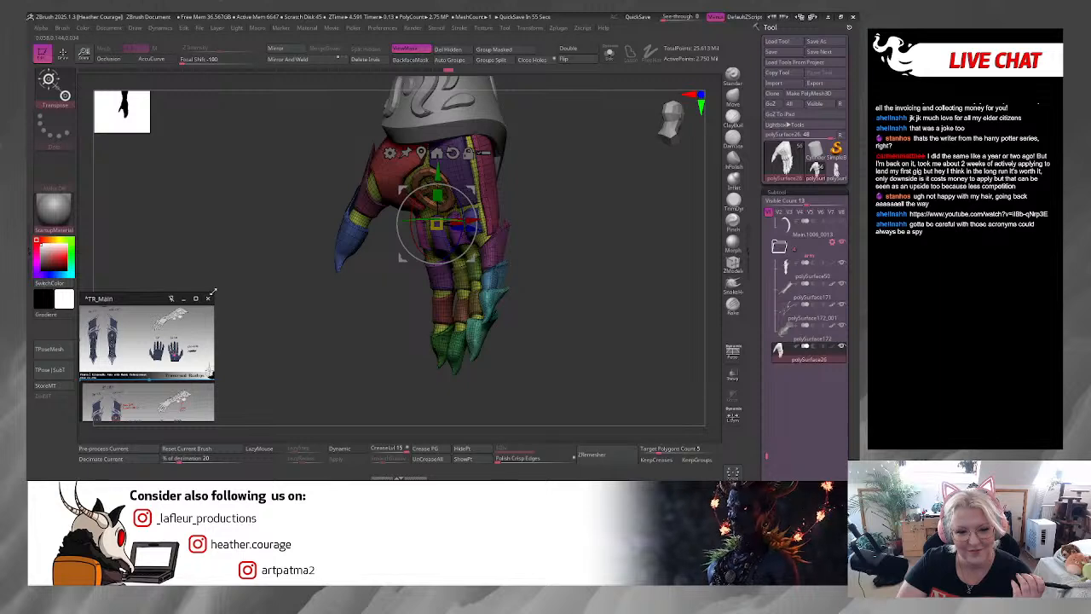
left_click_drag(212, 292, 373, 158)
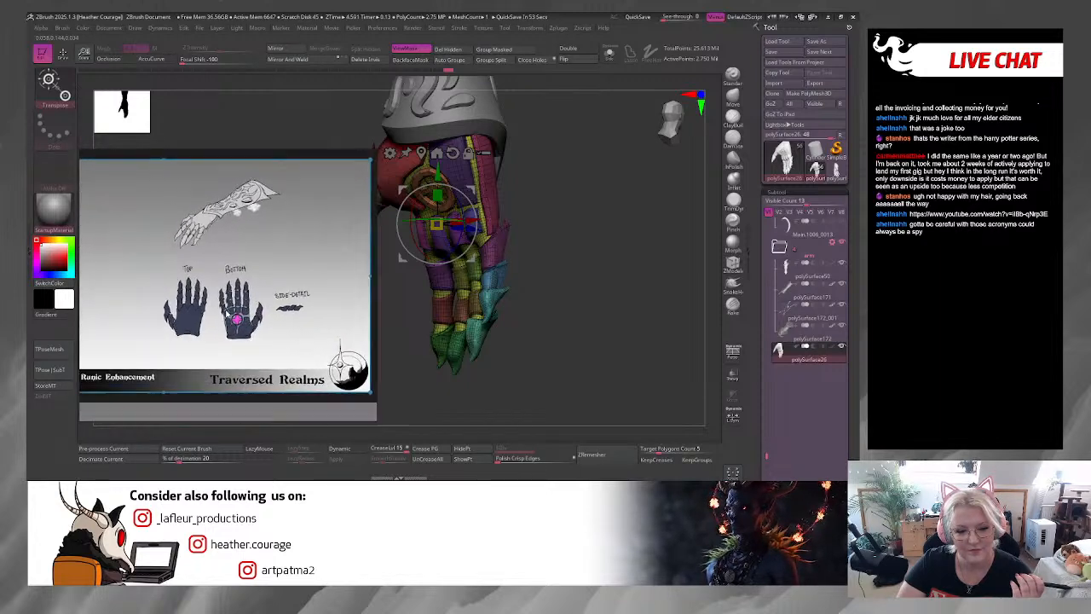
middle_click_drag(226, 312, 545, 243)
scroll(214, 357, "down", 8)
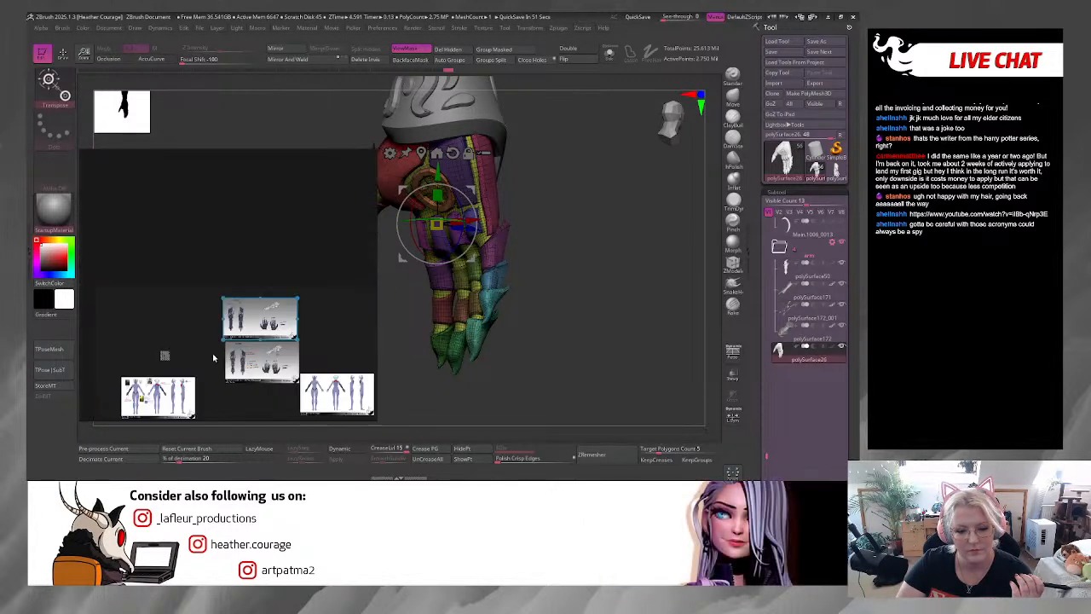
middle_click_drag(179, 373, 246, 271)
scroll(176, 301, "up", 7)
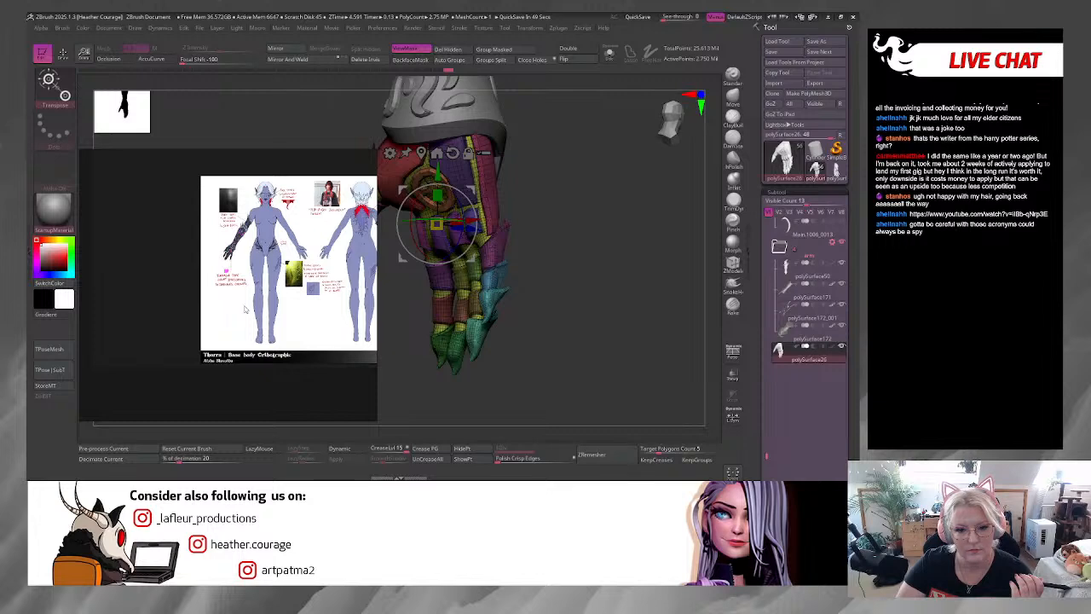
scroll(244, 309, "up", 8)
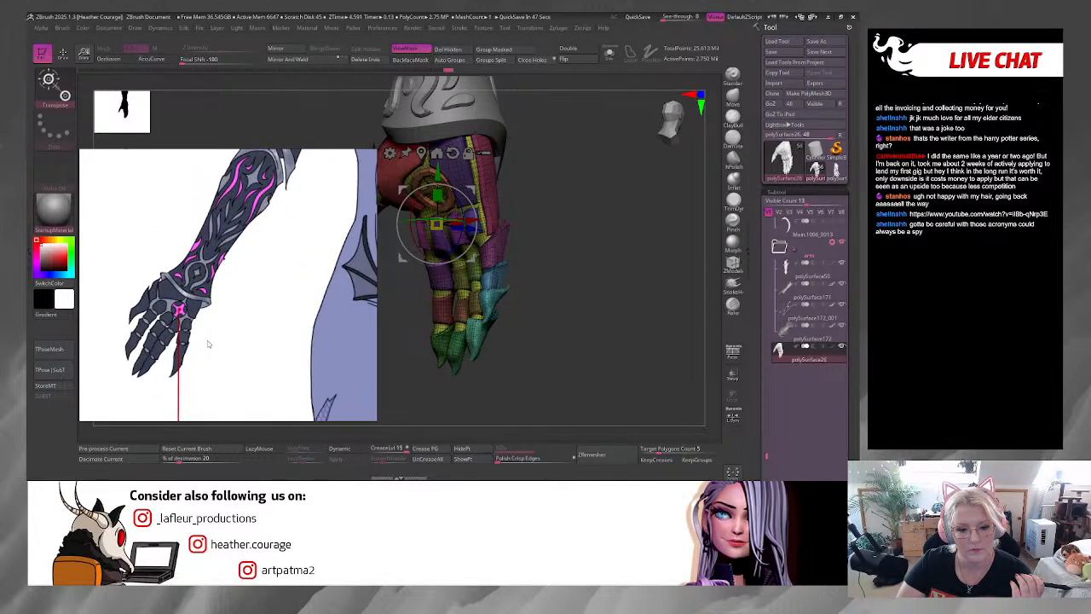
scroll(218, 332, "down", 7)
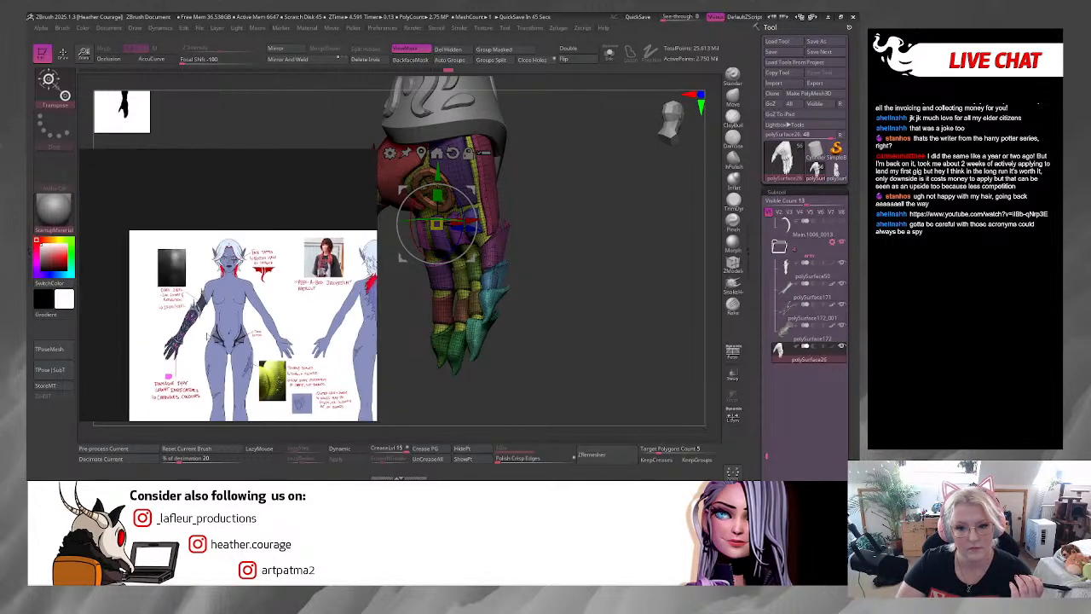
scroll(257, 304, "down", 2)
right_click_drag(255, 203, 859, 218)
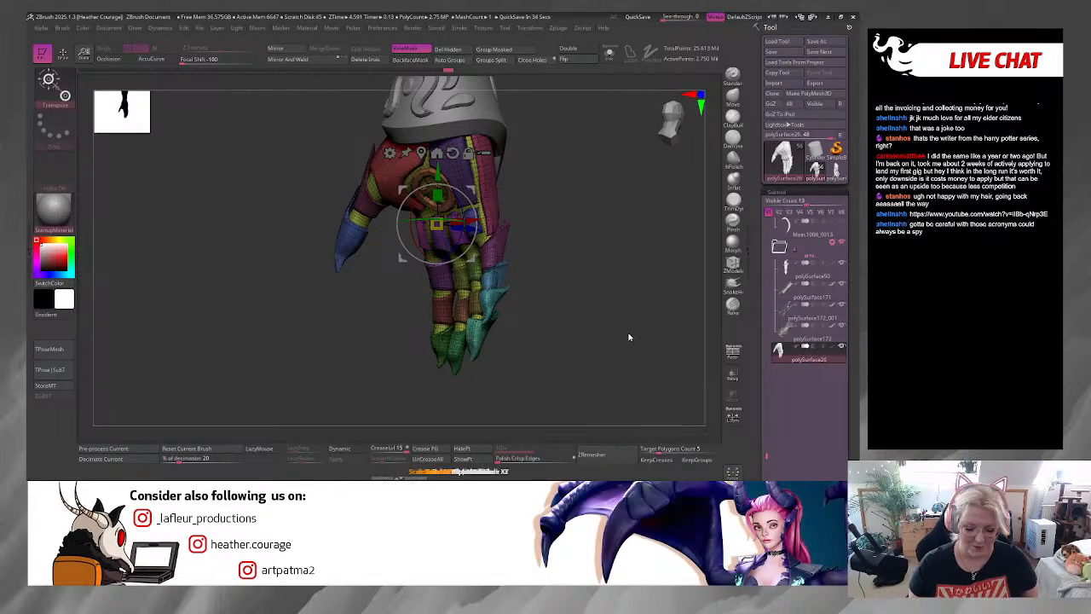
Step: Examine the back of the hand with and without polygroup colors and mask everything except the glove base
left_click_drag(628, 336, 668, 142)
left_click_drag(594, 246, 581, 411)
key("shift+f")
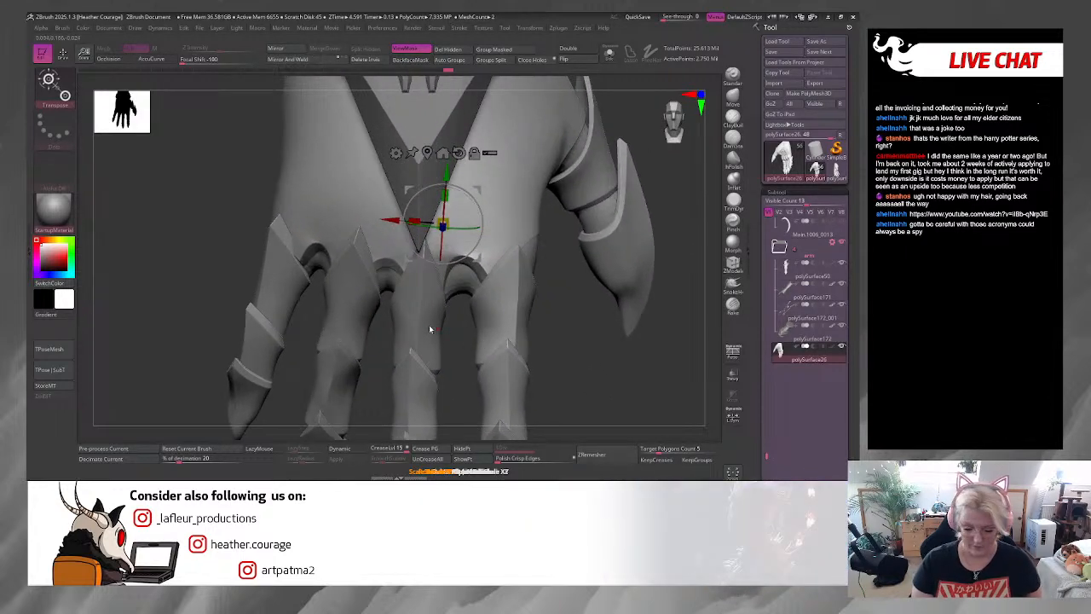
left_click(319, 262, "alt")
left_click(467, 288, "alt")
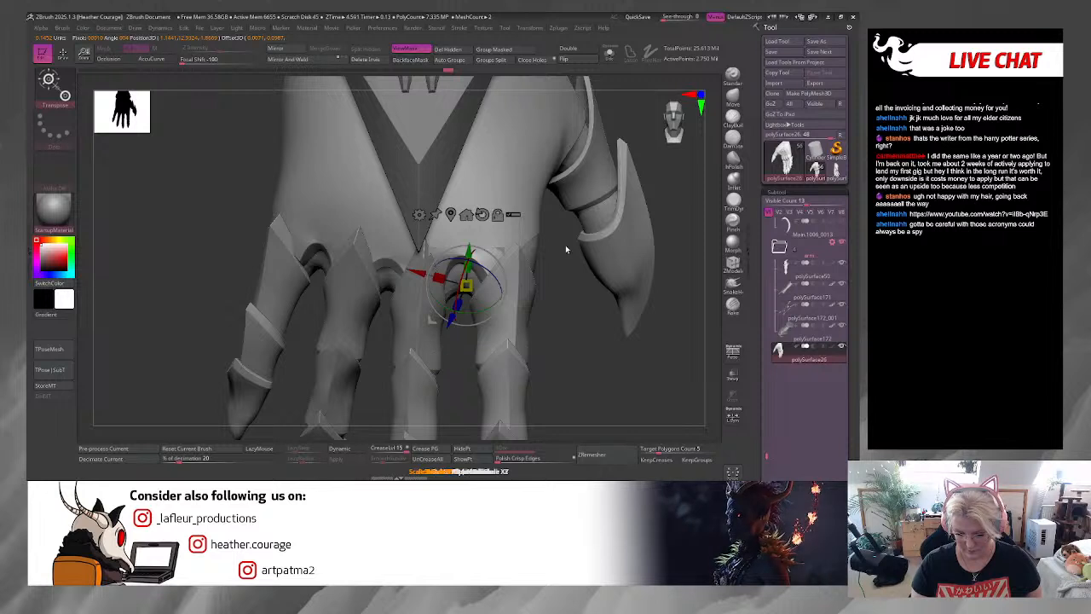
key("shift+f")
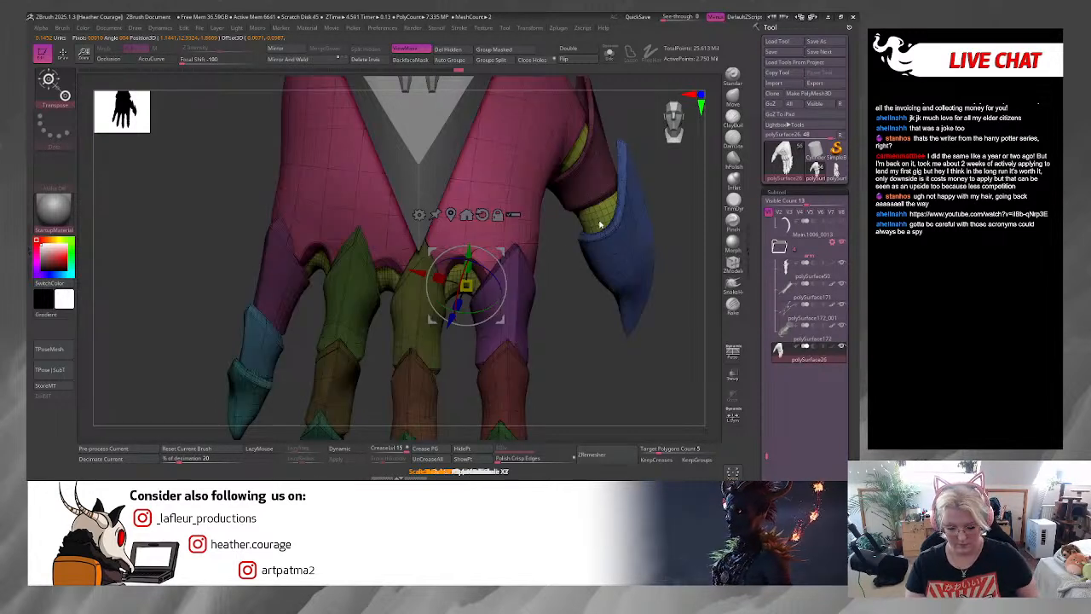
left_click(600, 225, "alt")
key("shift+f")
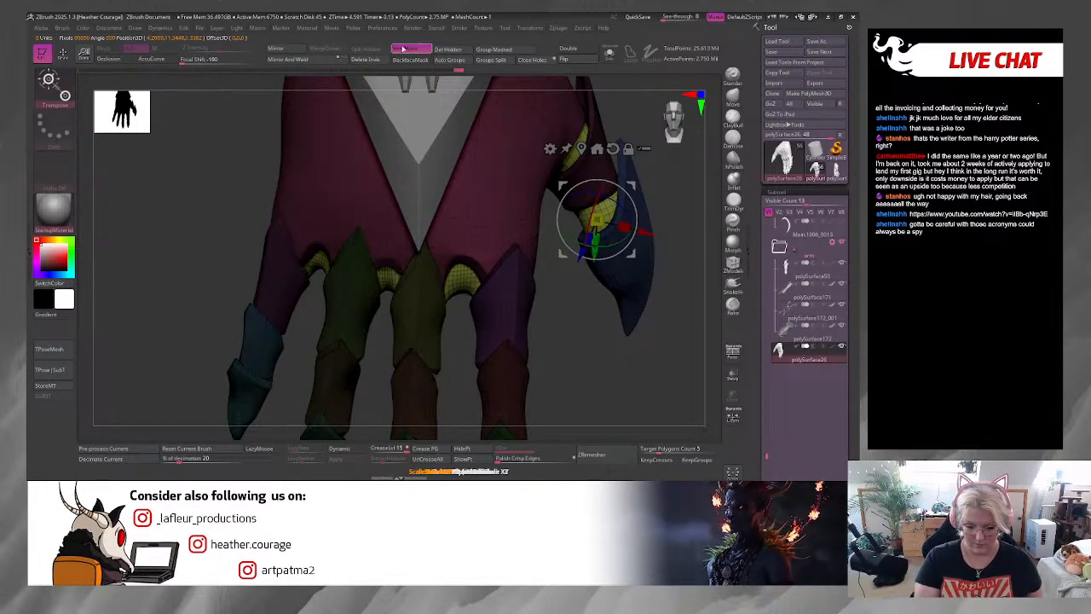
left_click(405, 47)
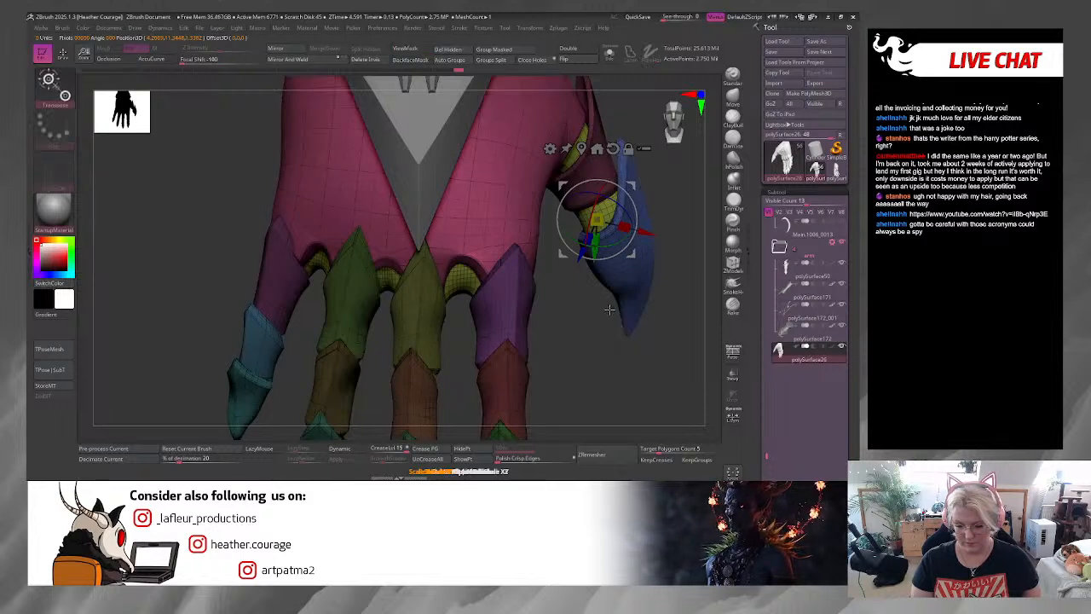
left_click(458, 279, "ctrl")
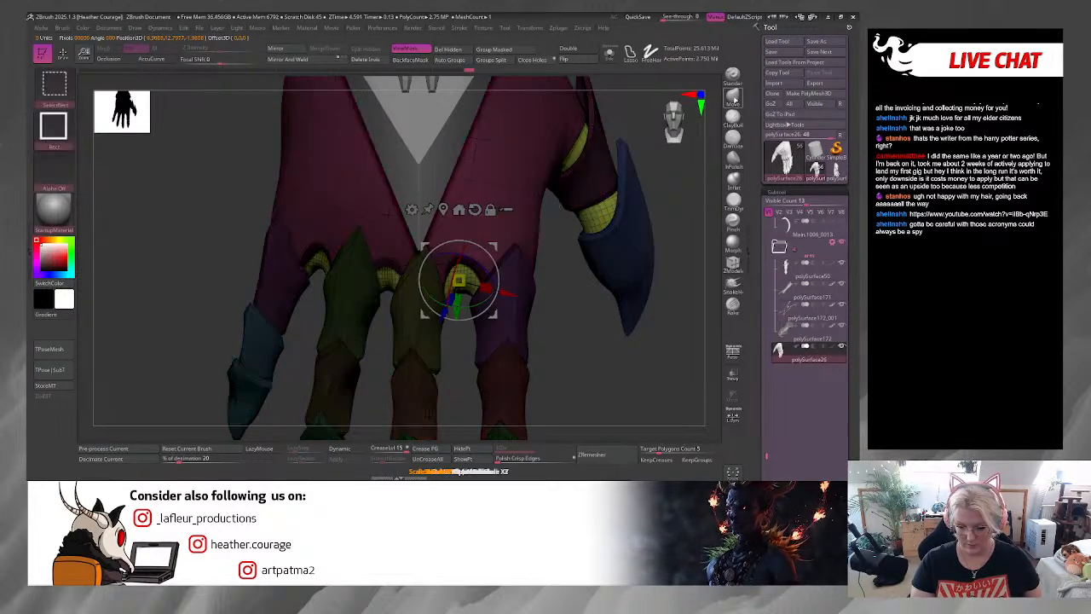
Step: Hide the glove base, clear the mask, check the remaining armor plates from the palm side, and show the full hand again
key("q")
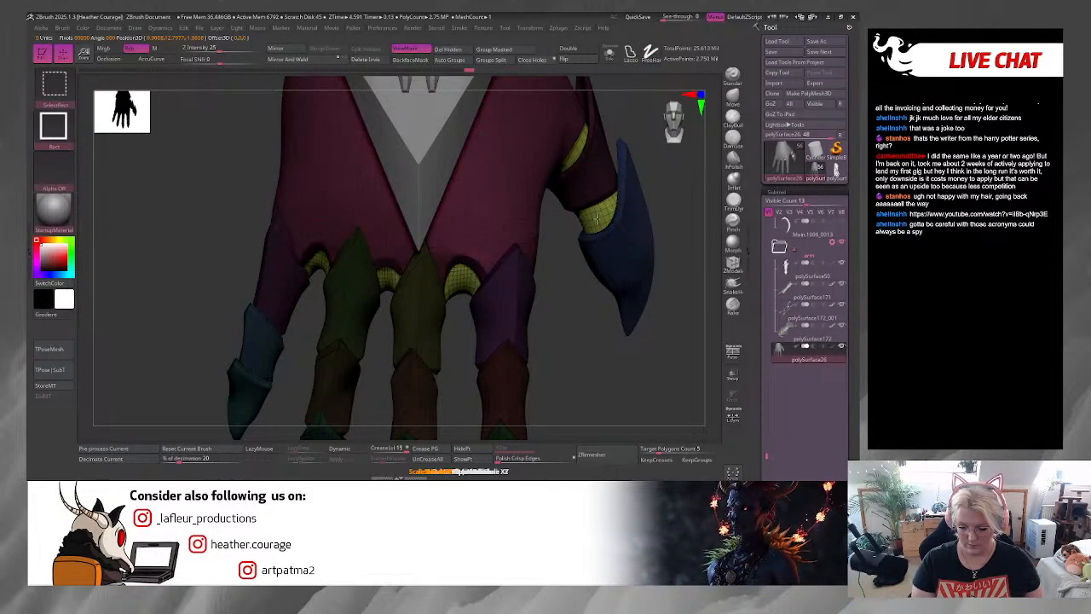
left_click(600, 214, "ctrl+shift")
left_click(579, 326, "ctrl+shift")
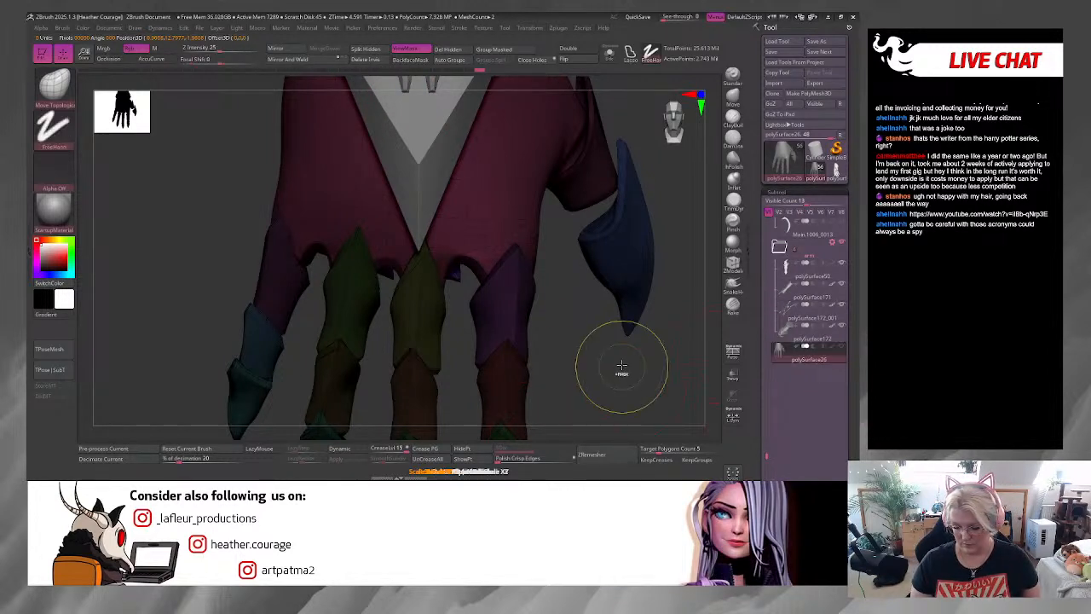
left_click_drag(622, 366, 635, 417, "ctrl")
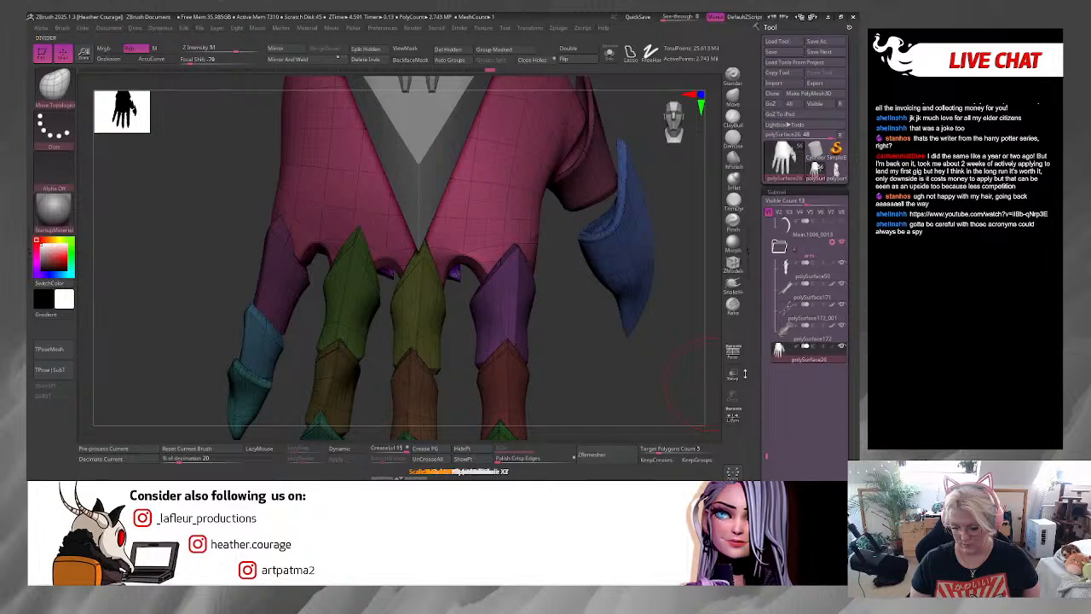
left_click_drag(654, 364, 202, 317)
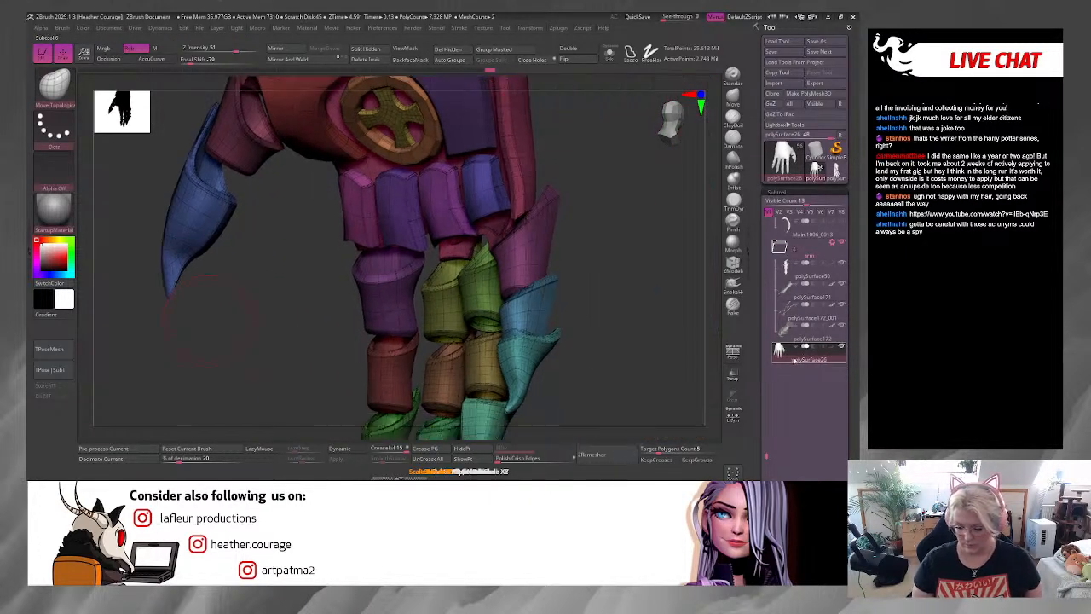
mouse_move(794, 324)
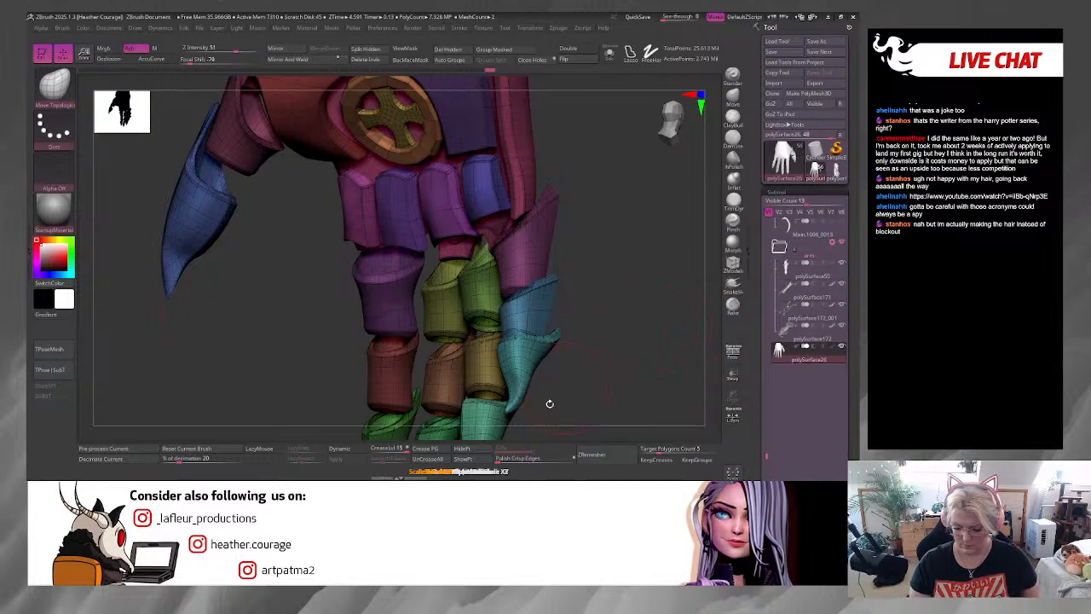
left_click(645, 384, "ctrl+shift")
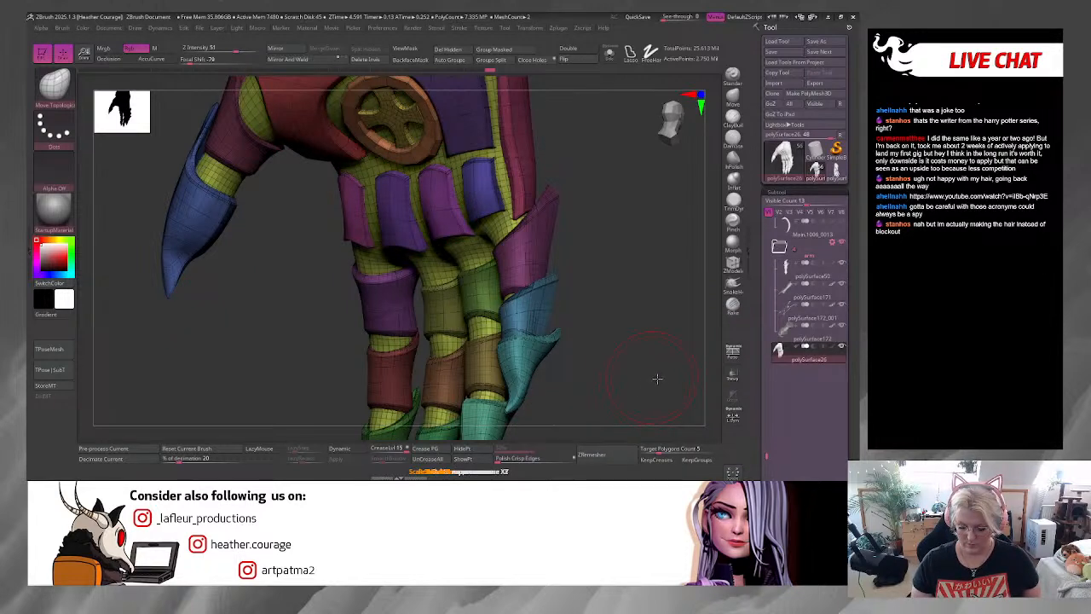
Step: Isolate the glove base beneath the armor plates and split it from the plates into a separate subtool
mouse_move(657, 378)
left_mouse_down()
mouse_move(670, 384)
mouse_move(645, 372)
left_mouse_up()
key("ctrl+shift")
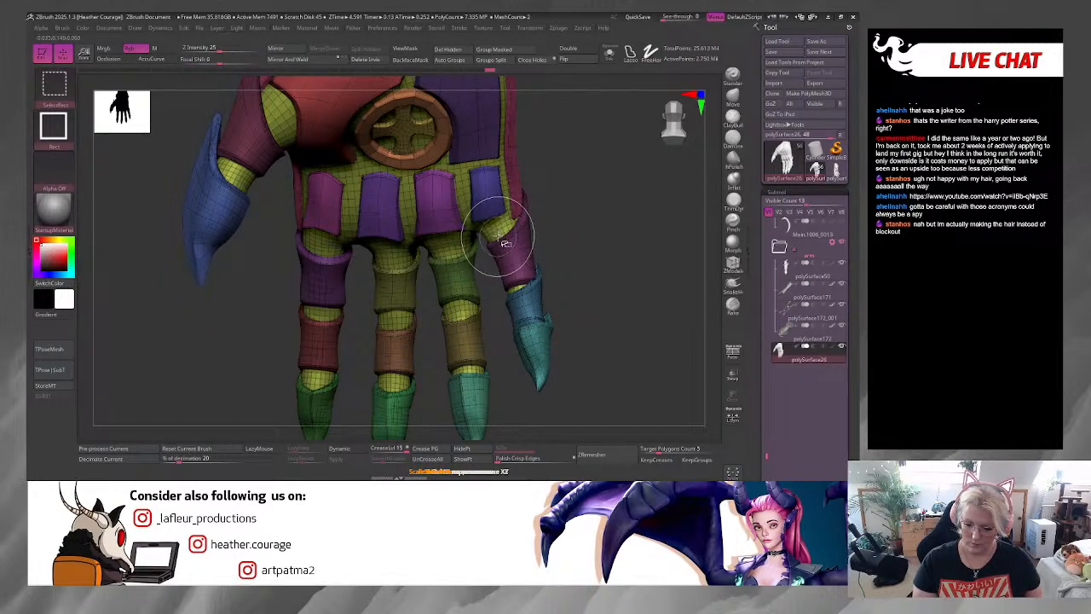
left_click(456, 246, "ctrl+shift")
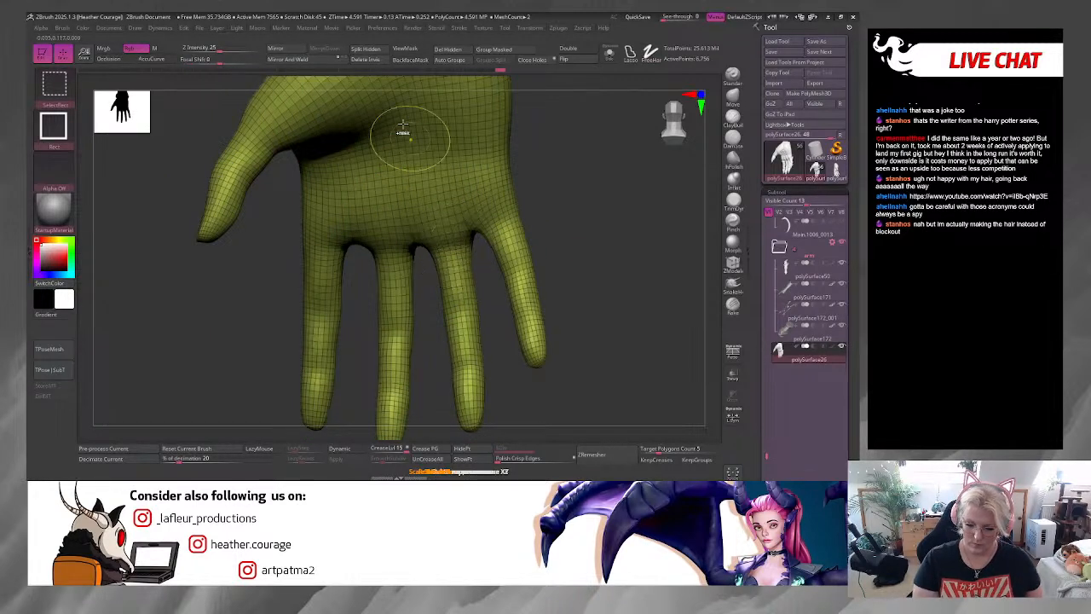
left_click(371, 53)
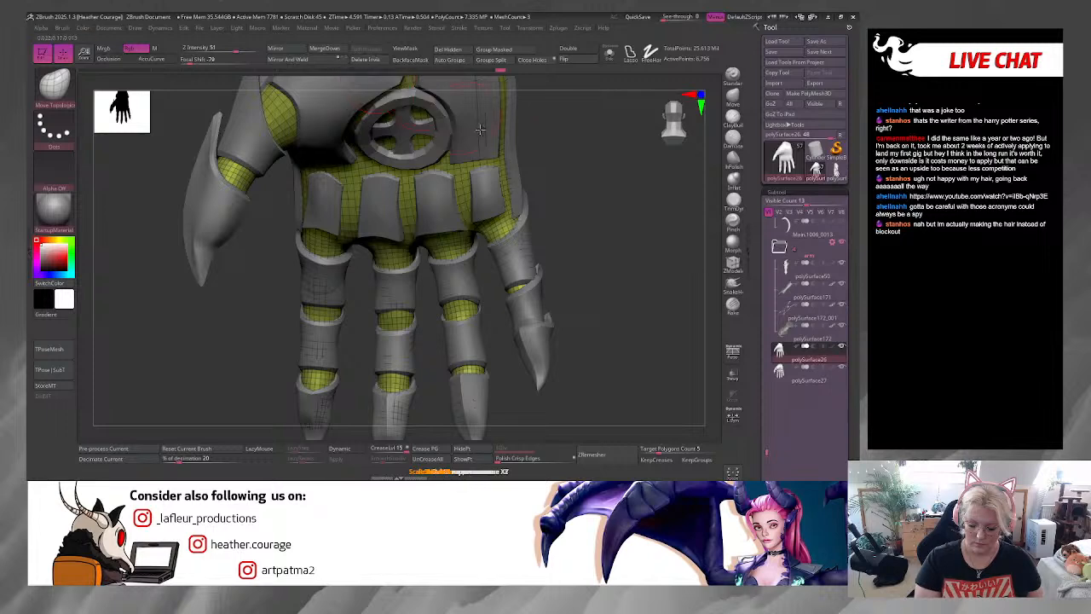
Step: Solo the glove base subtool and bring the back of the bare hand into view
left_click_drag(608, 254, 532, 259)
left_click(608, 55)
mouse_move(576, 213)
left_mouse_down("alt")
mouse_move(524, 338)
mouse_move(560, 258)
mouse_move(553, 312)
mouse_move(503, 312)
mouse_move(639, 377)
mouse_move(610, 372)
left_mouse_up("alt")
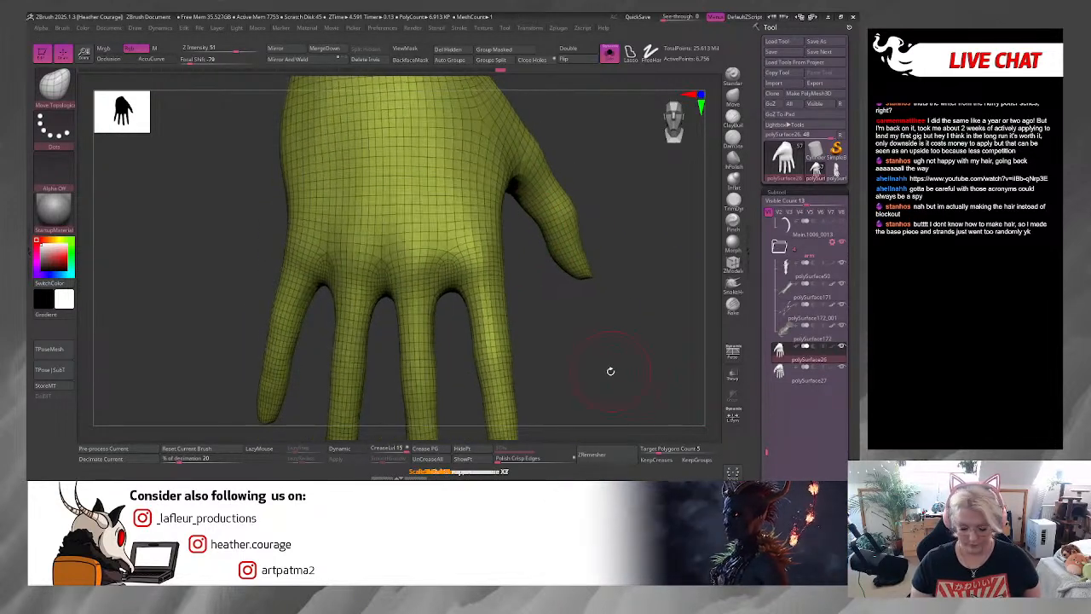
Step: Subdivide the glove base to subdivision level 3 and show the rest of the armor again
key("ctrl+d")
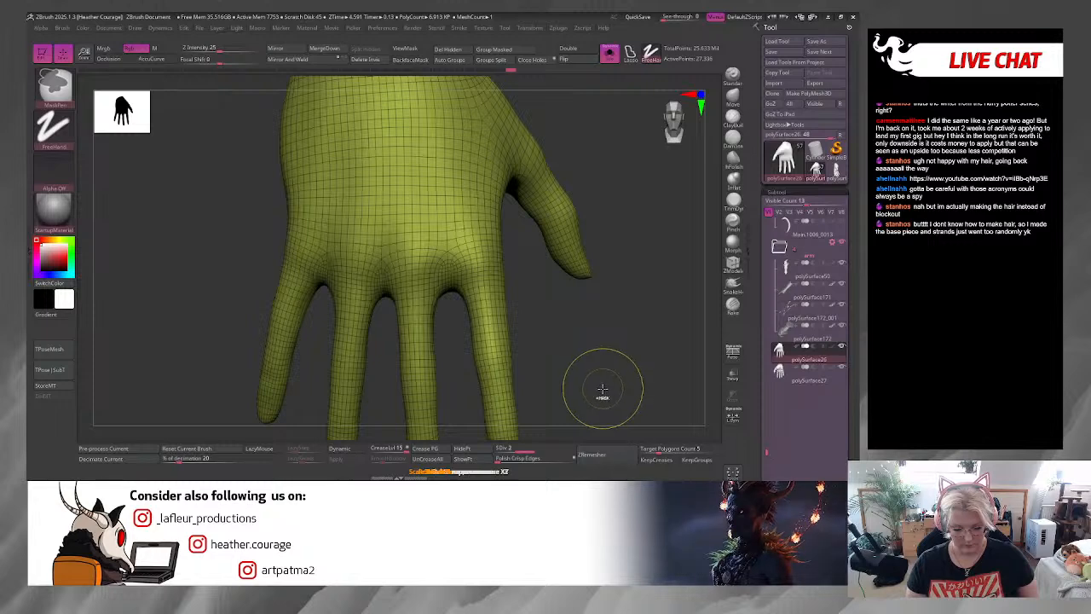
key("ctrl+d")
left_click_drag(594, 350, 592, 368)
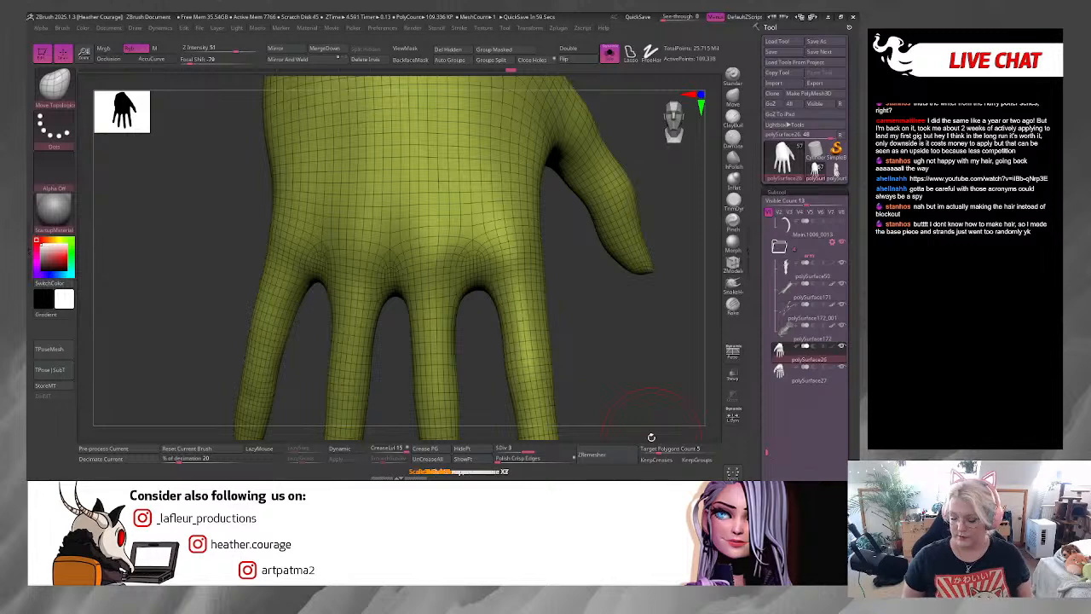
key("f")
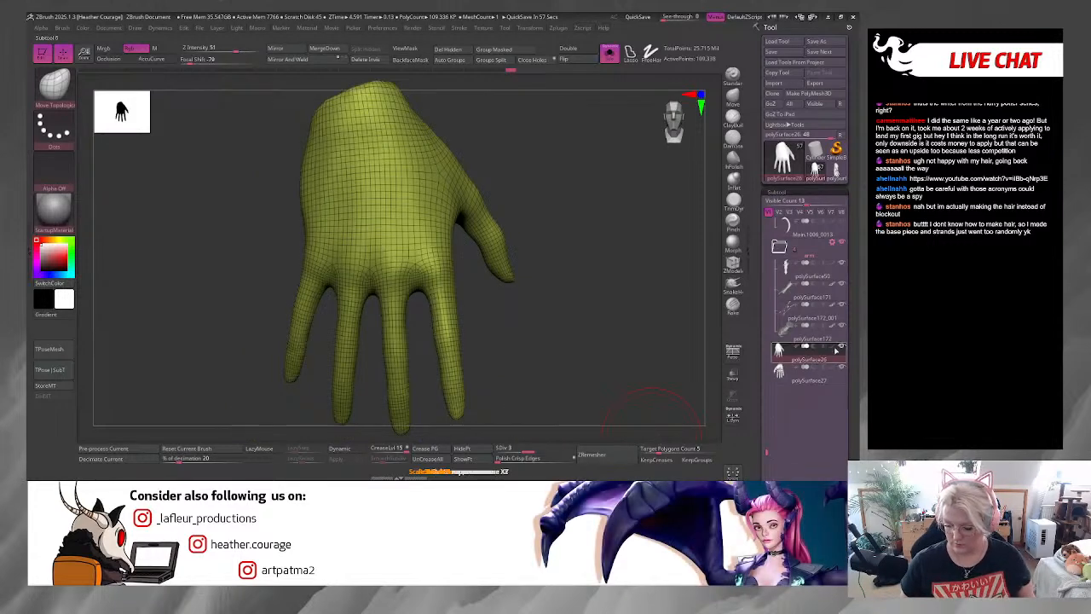
left_click(610, 57)
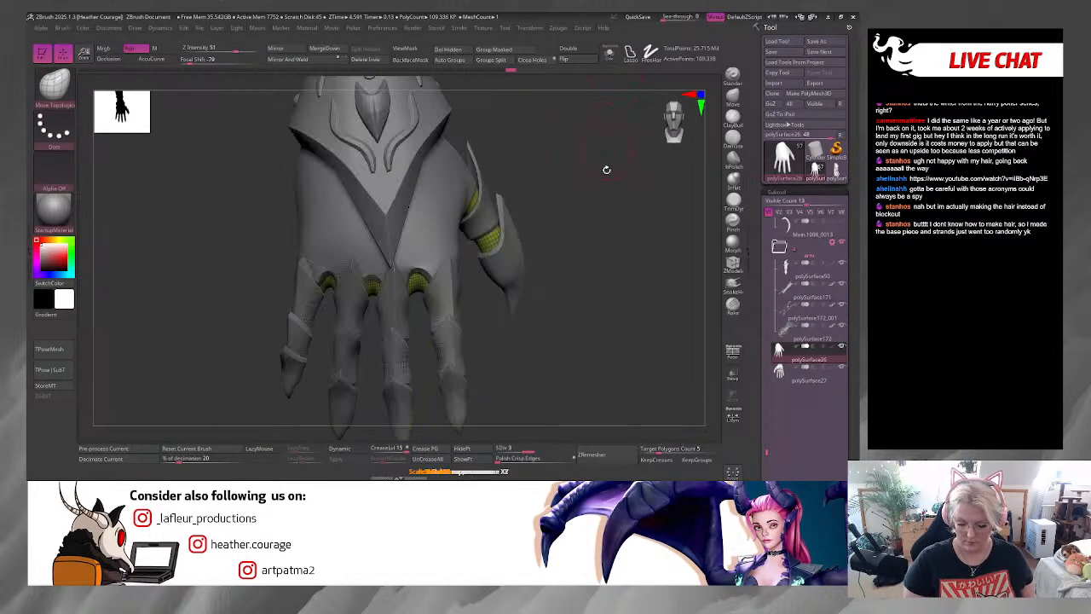
Step: Select the arm armor and pull the outer corner of its wrist cuff slightly outward over the palm using the topological Move and Move brushes
right_click_drag(611, 302, 586, 231, "ctrl")
left_click_drag(585, 232, 455, 215)
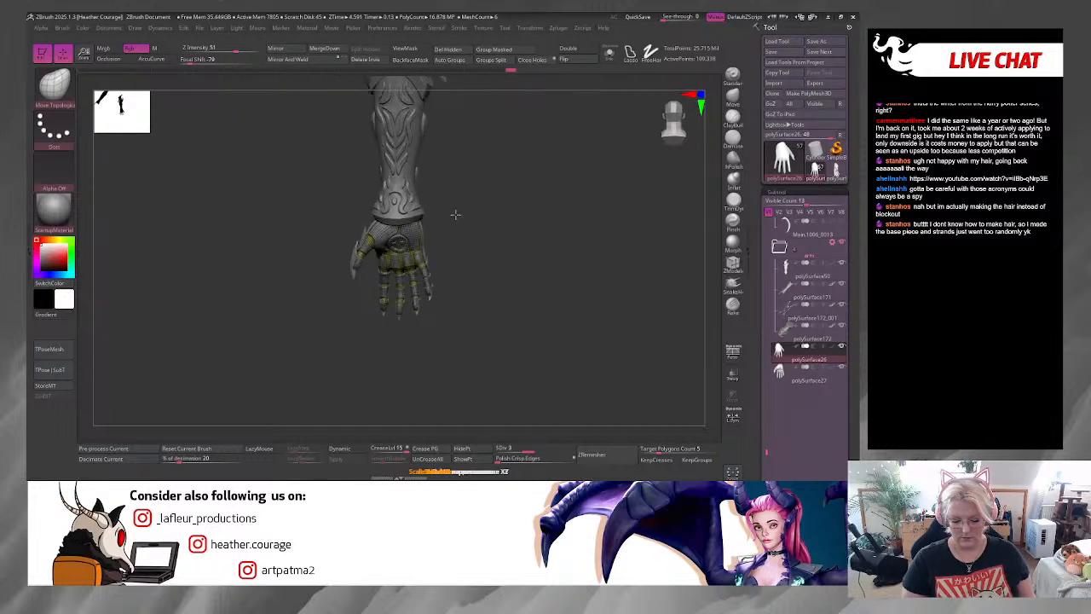
left_click(411, 201, "alt")
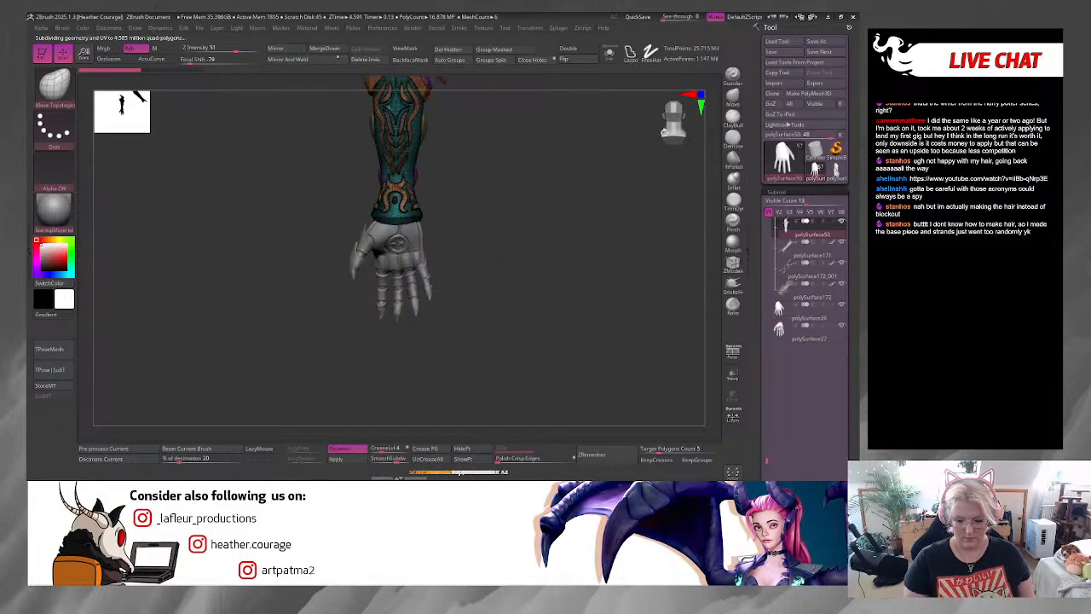
mouse_move(521, 285)
left_mouse_down()
mouse_move(547, 358)
mouse_move(536, 341)
left_mouse_up()
key("b")
key("m")
key("t")
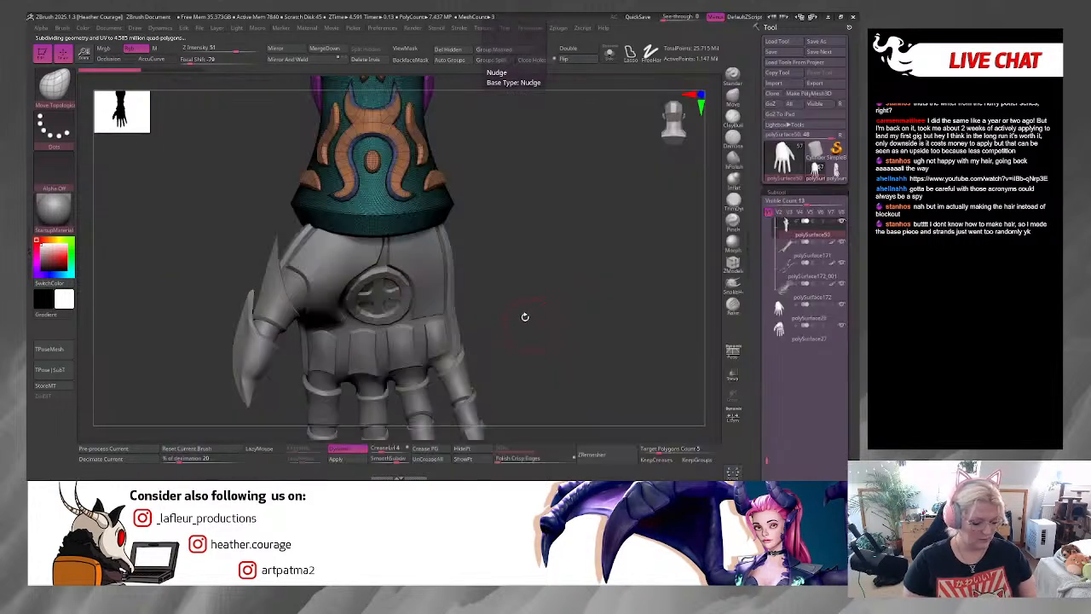
key("space")
left_click_drag(511, 248, 518, 248)
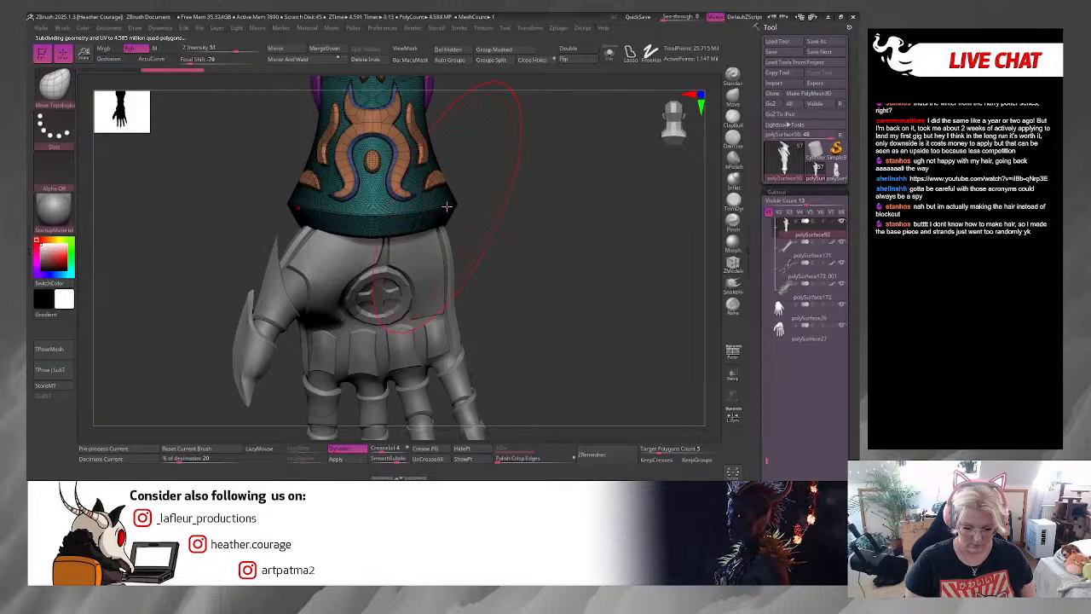
left_click_drag(454, 203, 454, 206)
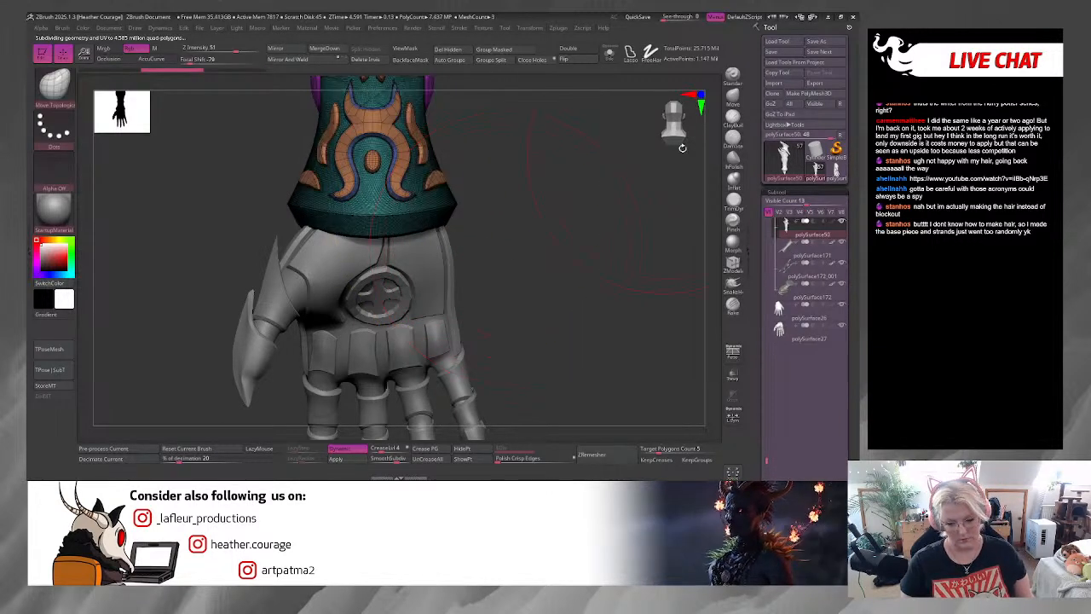
left_click(732, 99)
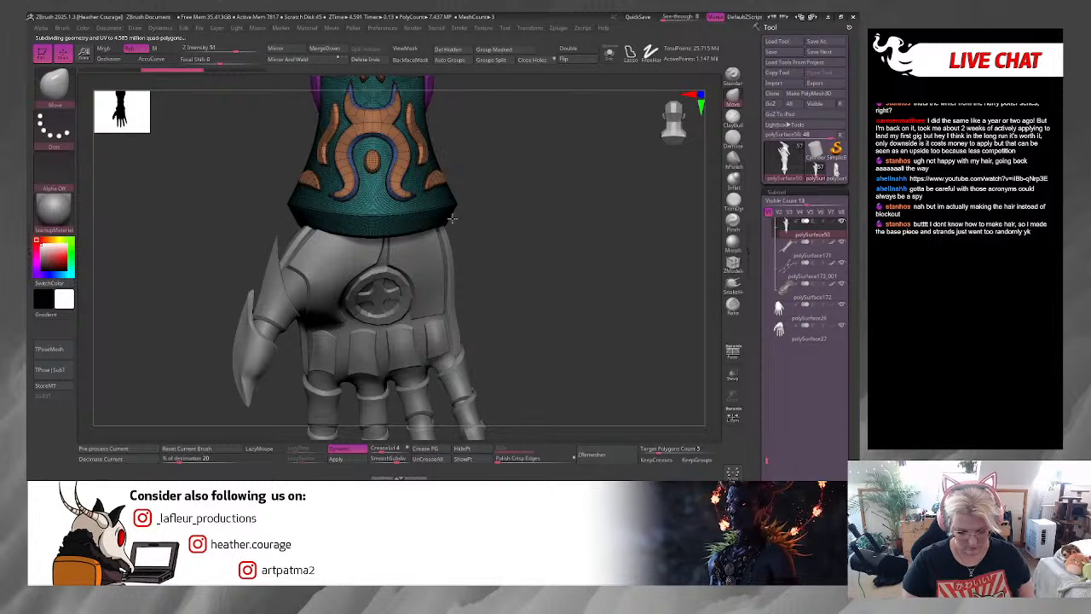
left_click_drag(452, 219, 460, 232)
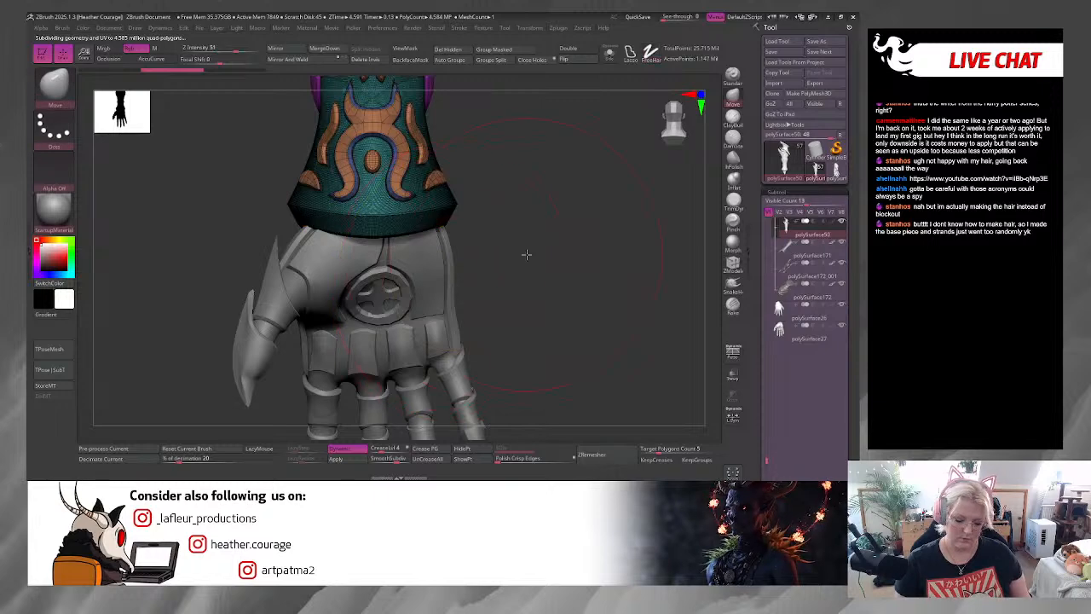
Step: Select the hand plates, reset the gizmo orientation, and merge the plates with the glove base into one subtool
mouse_move(526, 255)
left_mouse_down()
mouse_move(579, 252)
mouse_move(454, 293)
left_mouse_up()
left_click(468, 289, "alt")
key("w")
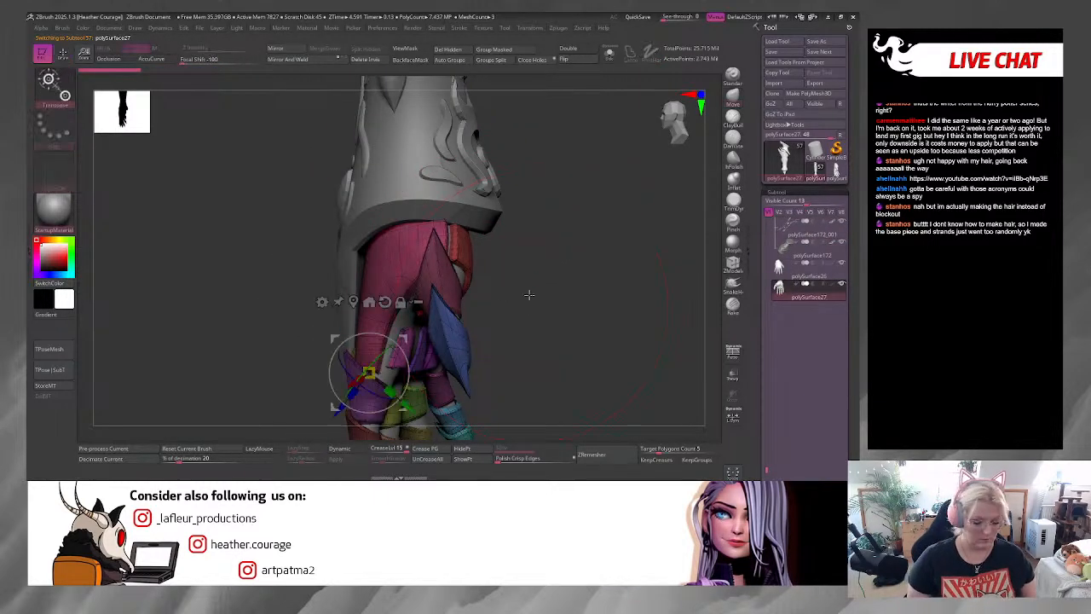
left_click(384, 302)
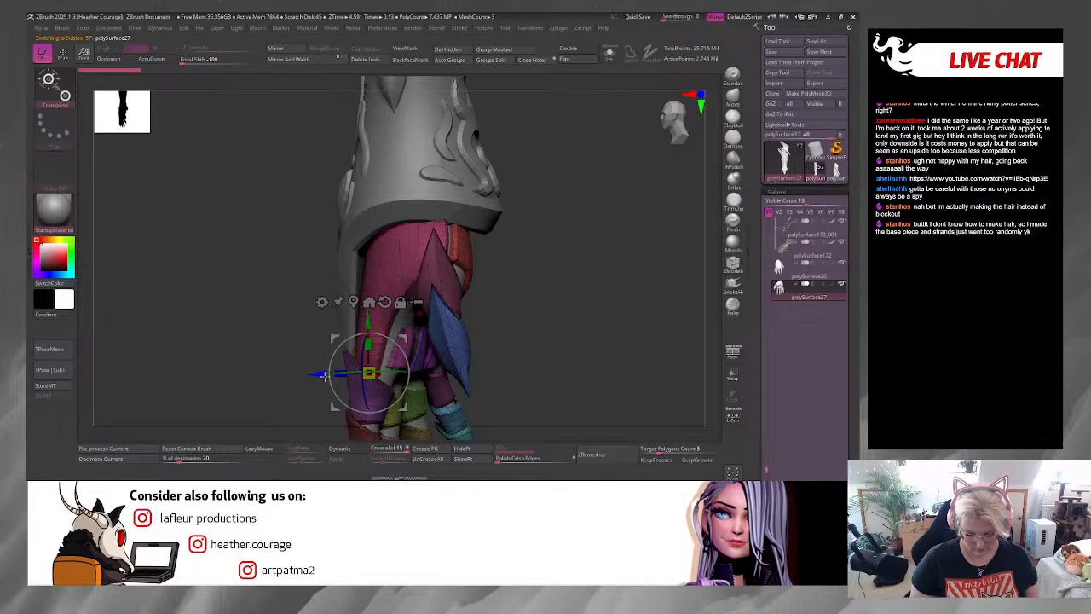
left_click_drag(324, 375, 322, 376)
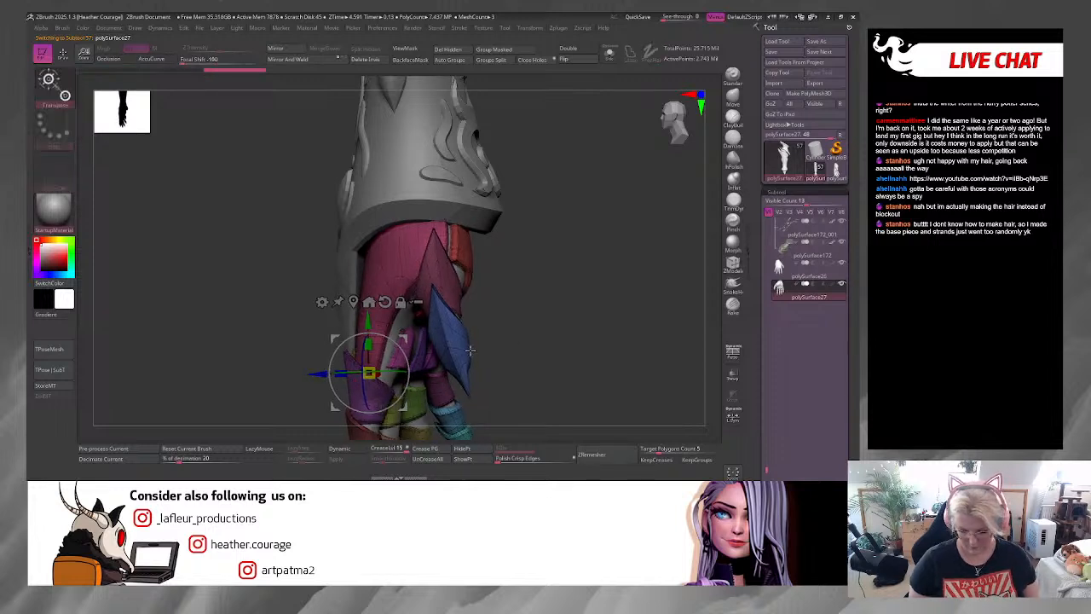
key("alt+Up")
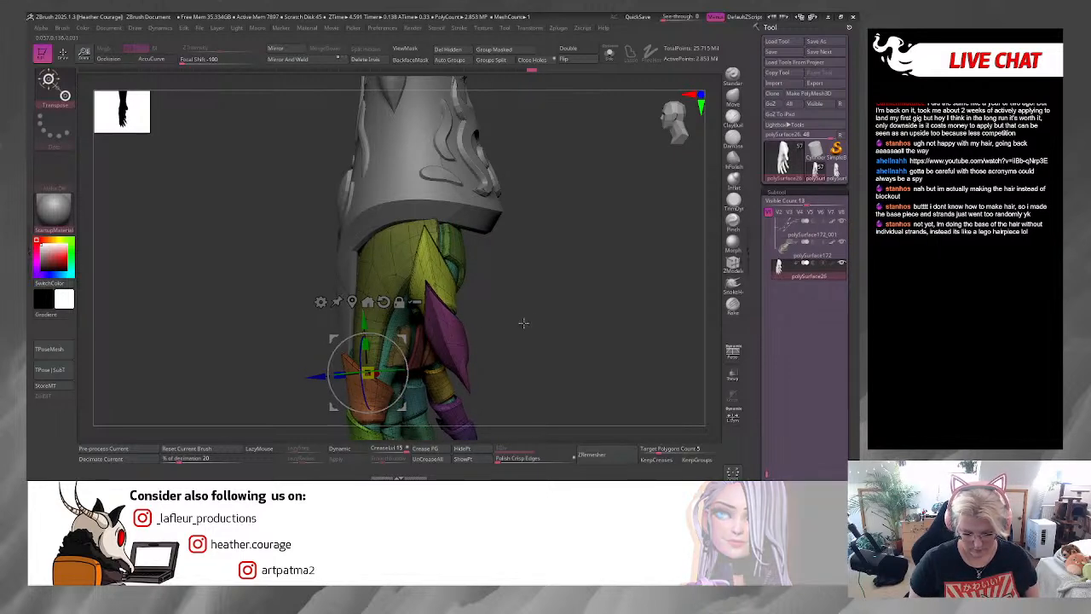
Step: Nudge the merged gauntlet hand slightly sideways beneath the pointed wrist cuff on the back of the hand
mouse_move(524, 317)
left_mouse_down()
mouse_move(576, 314)
mouse_move(489, 329)
mouse_move(540, 310)
mouse_move(573, 312)
mouse_move(550, 275)
mouse_move(638, 274)
mouse_move(614, 275)
left_mouse_up()
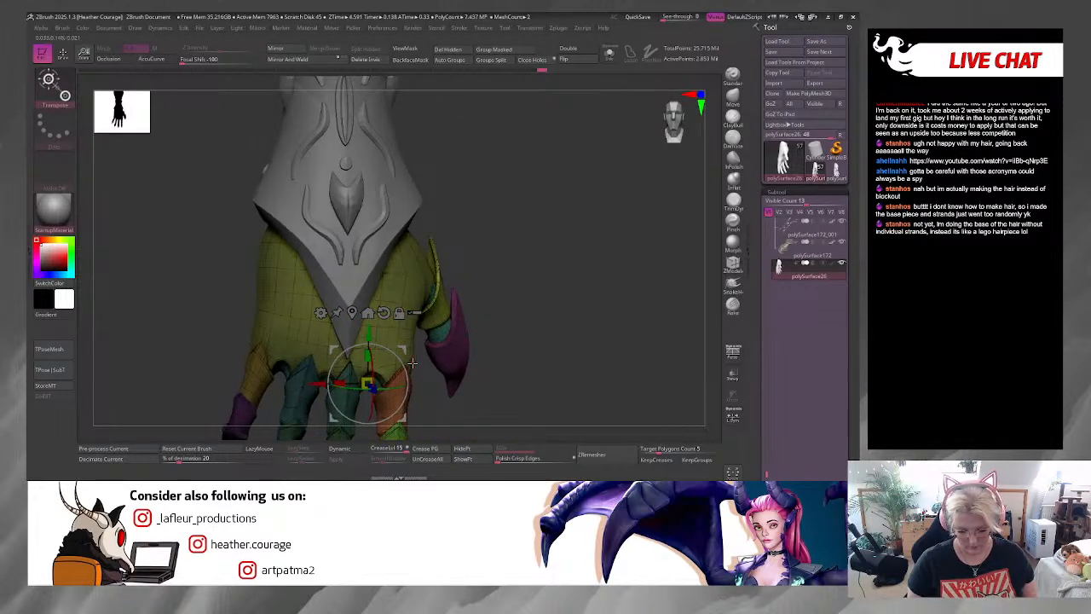
left_click_drag(391, 387, 393, 387)
mouse_move(464, 331)
left_mouse_down()
mouse_move(533, 272)
mouse_move(545, 295)
mouse_move(551, 237)
mouse_move(501, 85)
left_mouse_up()
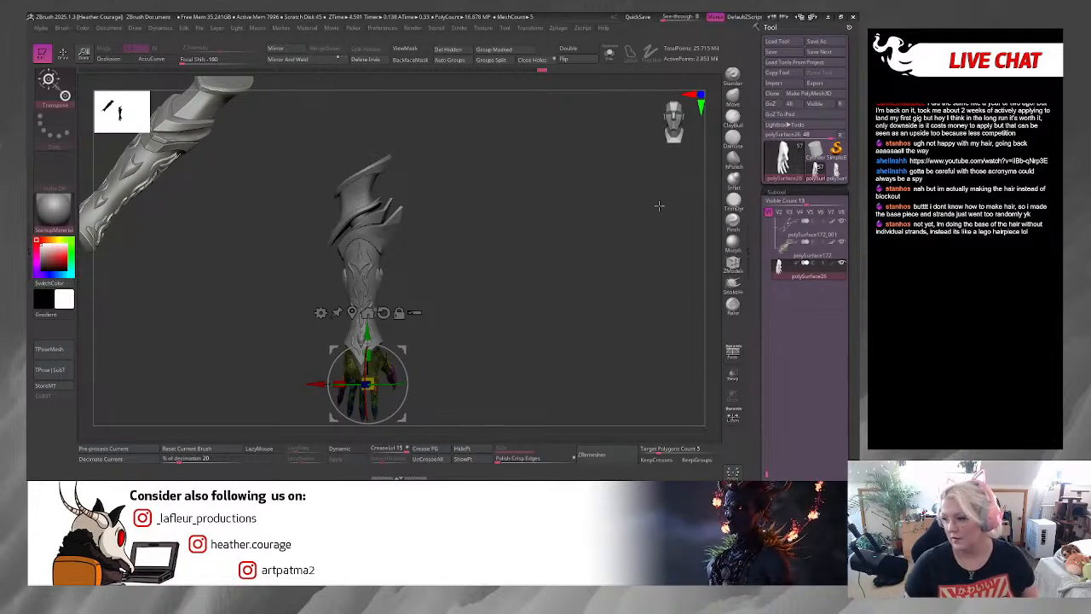
Step: Select the arm armor subtool and reorder it to sit directly above the gauntlet hand in the subtool list
left_click_drag(497, 298, 431, 311, "alt")
left_click(373, 175, "ctrl")
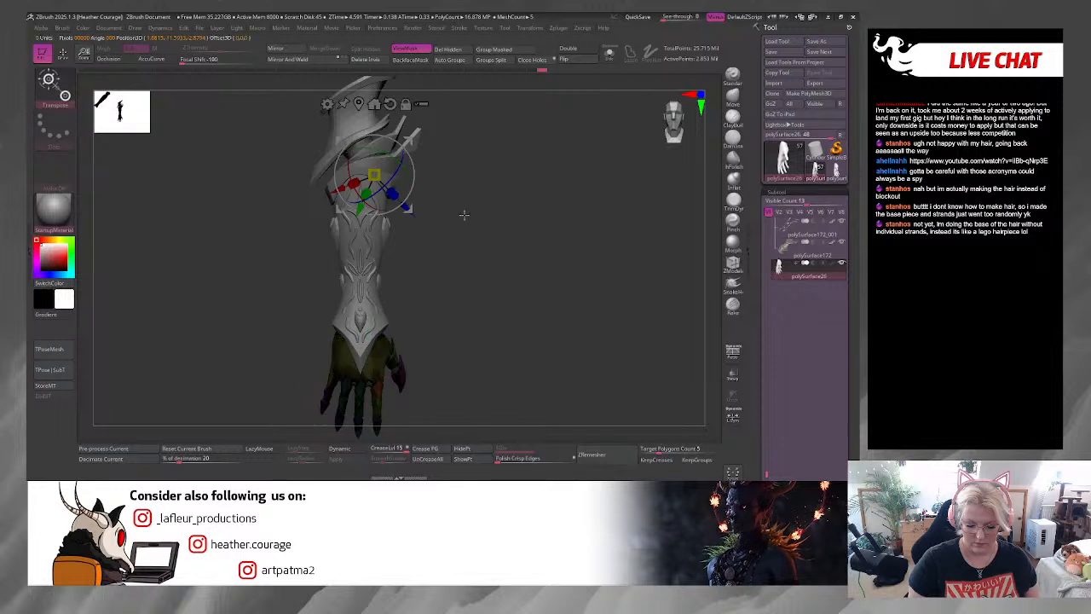
left_click_drag(495, 235, 523, 362, "alt")
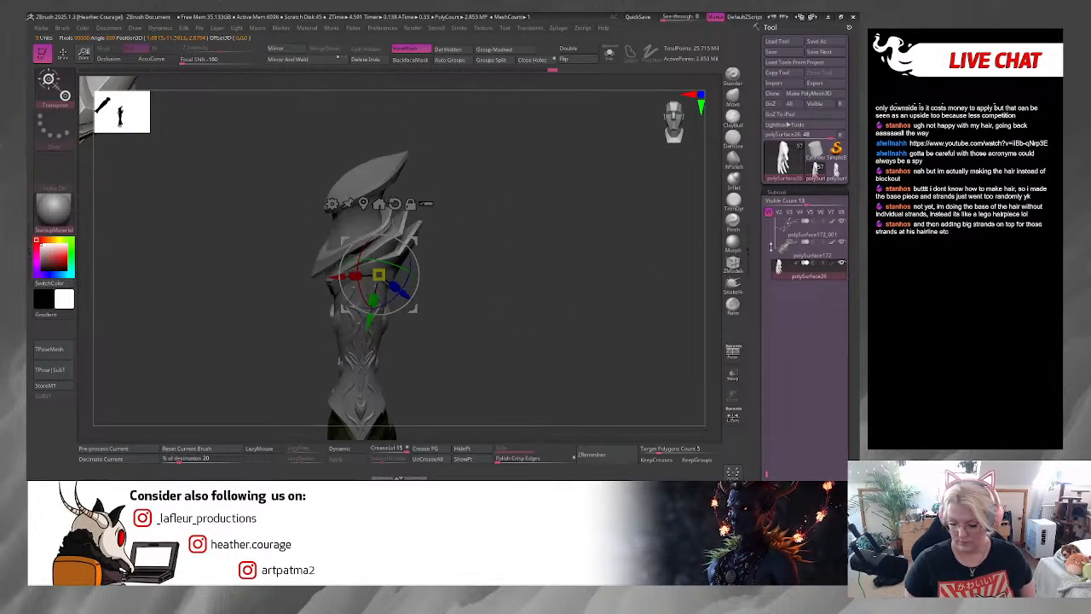
left_click(363, 320, "alt")
left_click_drag(541, 246, 529, 248, "ctrl")
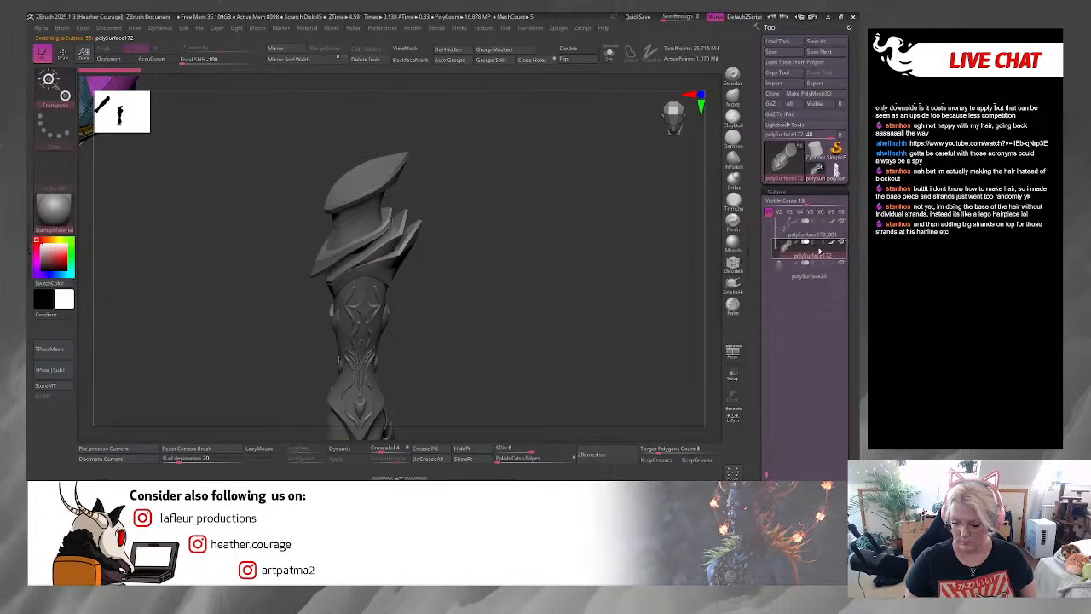
left_click(765, 430)
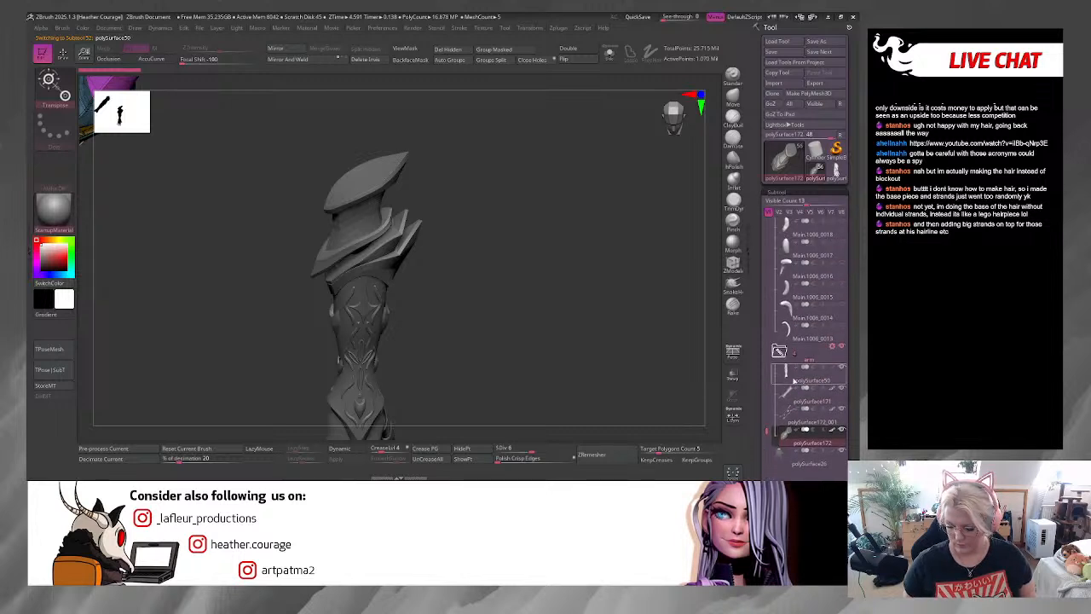
left_click(825, 401)
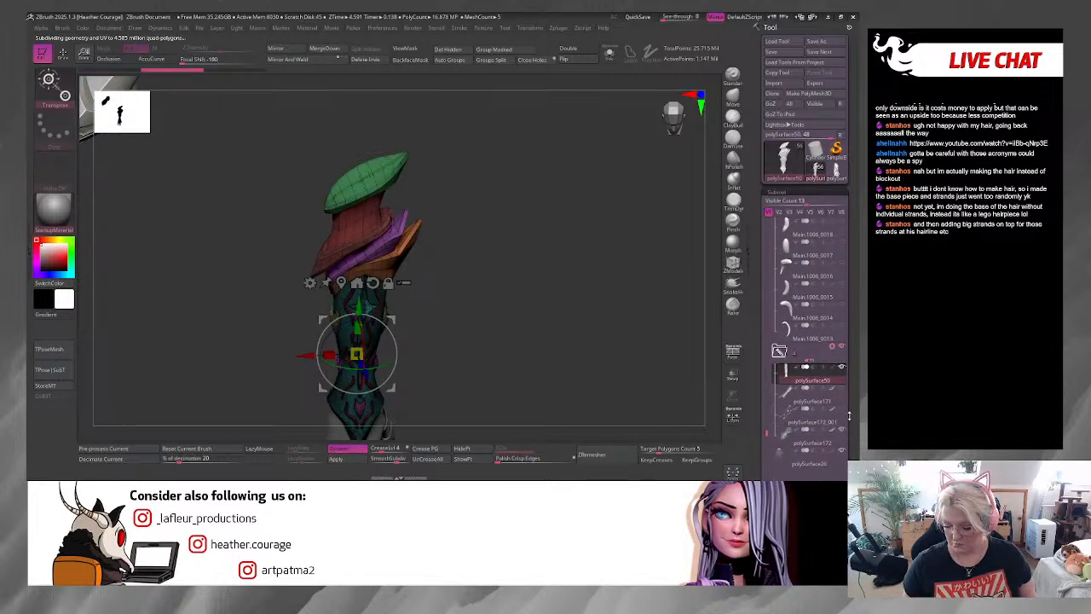
left_click_drag(796, 410, 791, 447)
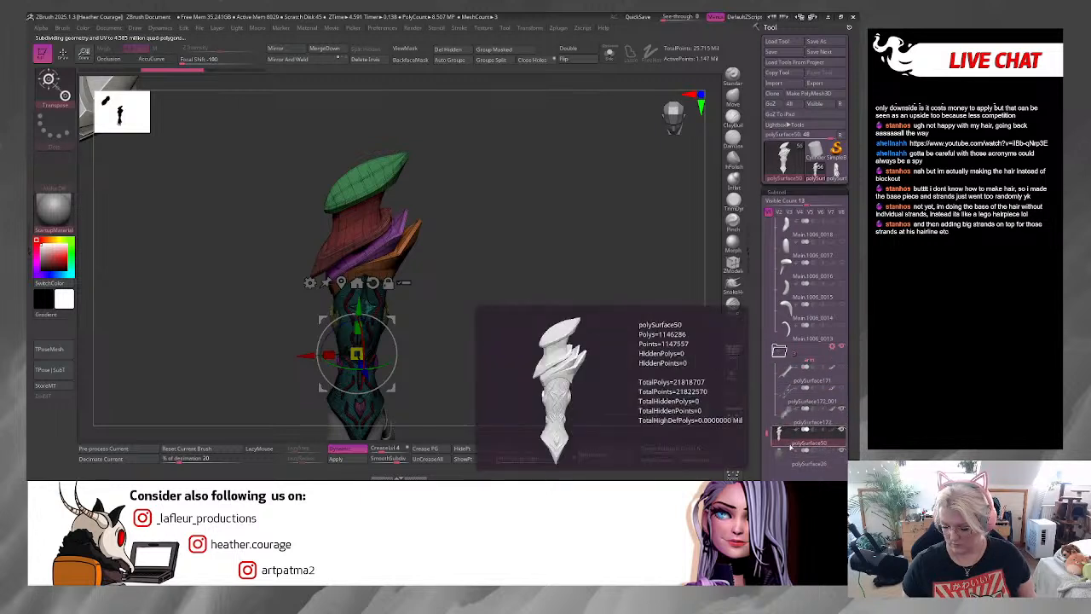
Step: Clear the mask on the arm armor and hide its orange elbow plate
left_click_drag(517, 366, 637, 190)
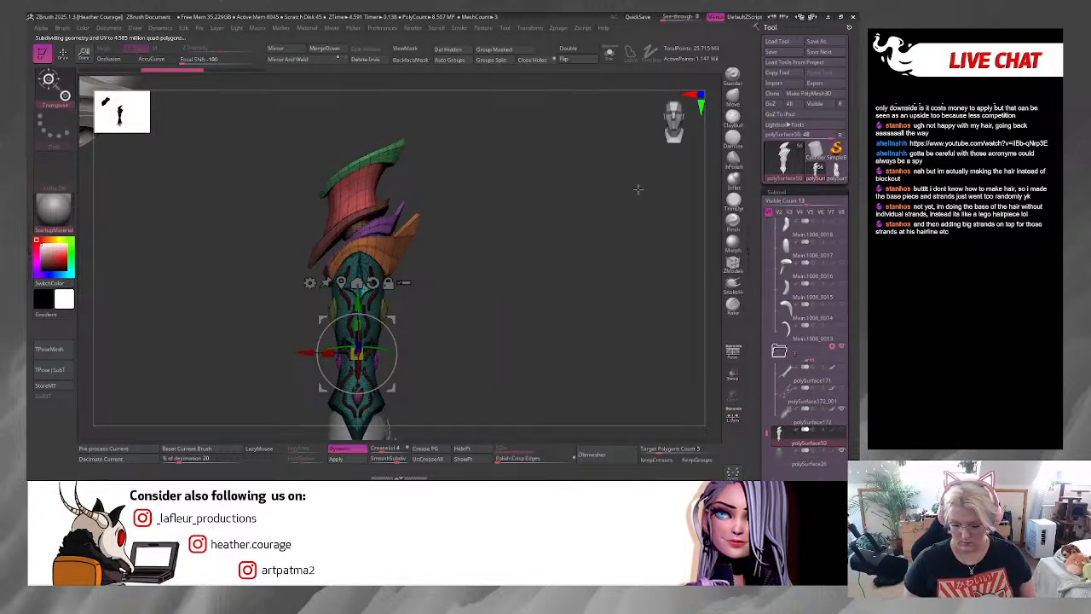
left_click_drag(505, 198, 522, 244, "alt")
left_click(412, 205, "ctrl")
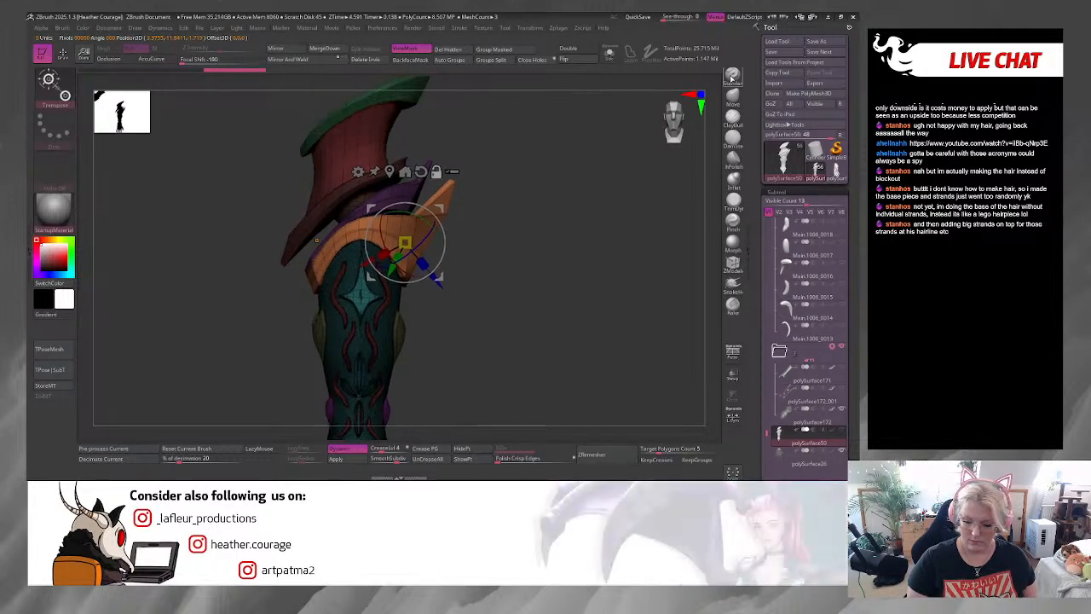
key("q")
left_click_drag(551, 198, 550, 246, "ctrl")
left_click(409, 248, "ctrl+shift")
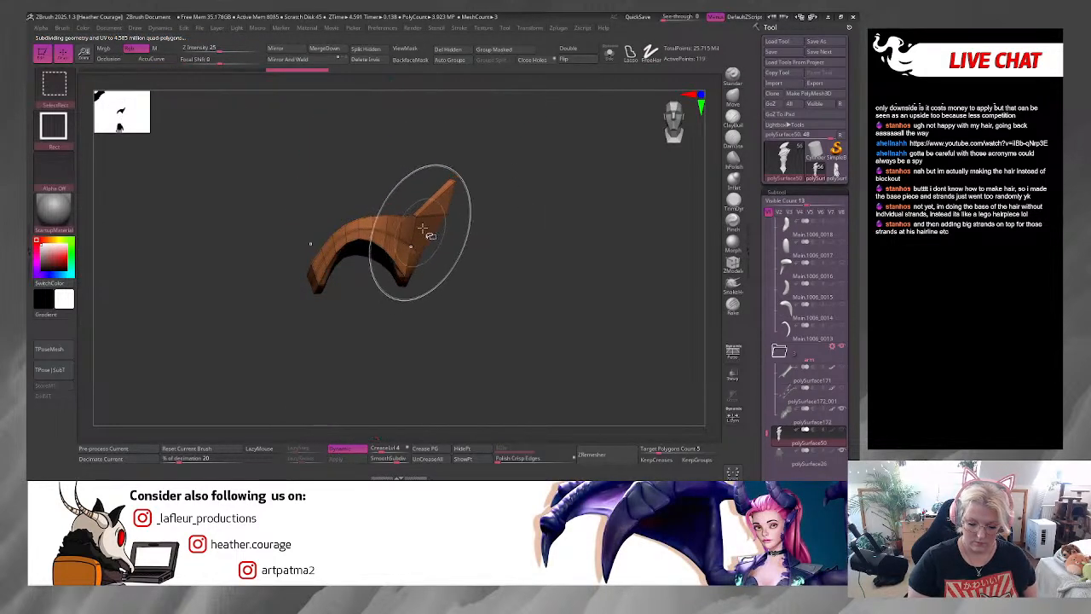
left_click_drag(586, 173, 587, 228, "ctrl+shift")
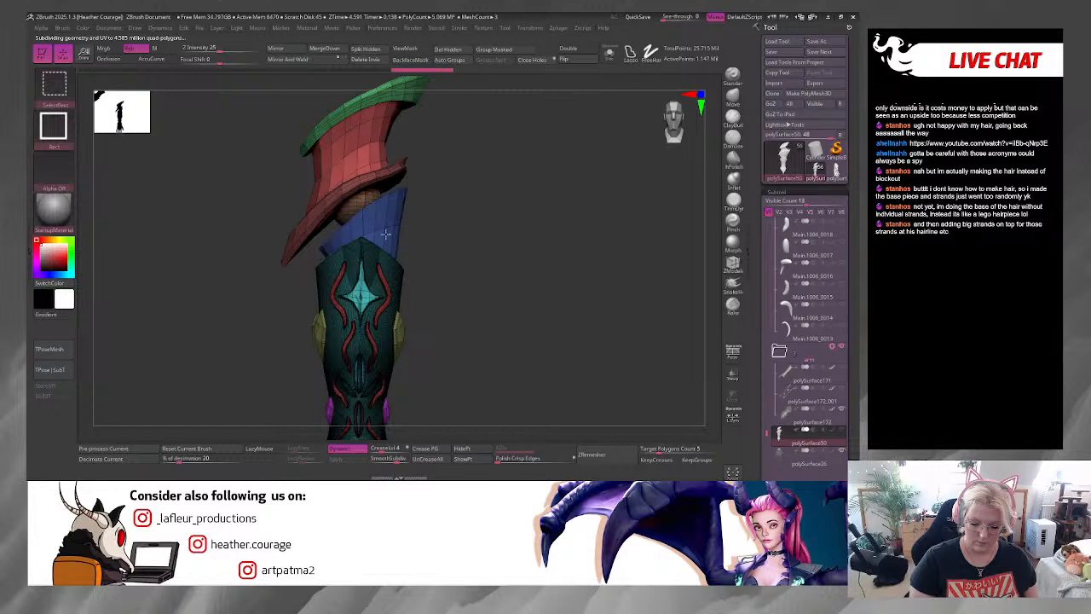
Step: Hide the remaining elbow and upper-arm plates and split them from the forearm piece into their own subtool
left_click(361, 205, "ctrl+shift")
left_click(362, 203, "ctrl+shift")
left_click(361, 186, "ctrl+shift")
left_click(364, 165, "ctrl+shift")
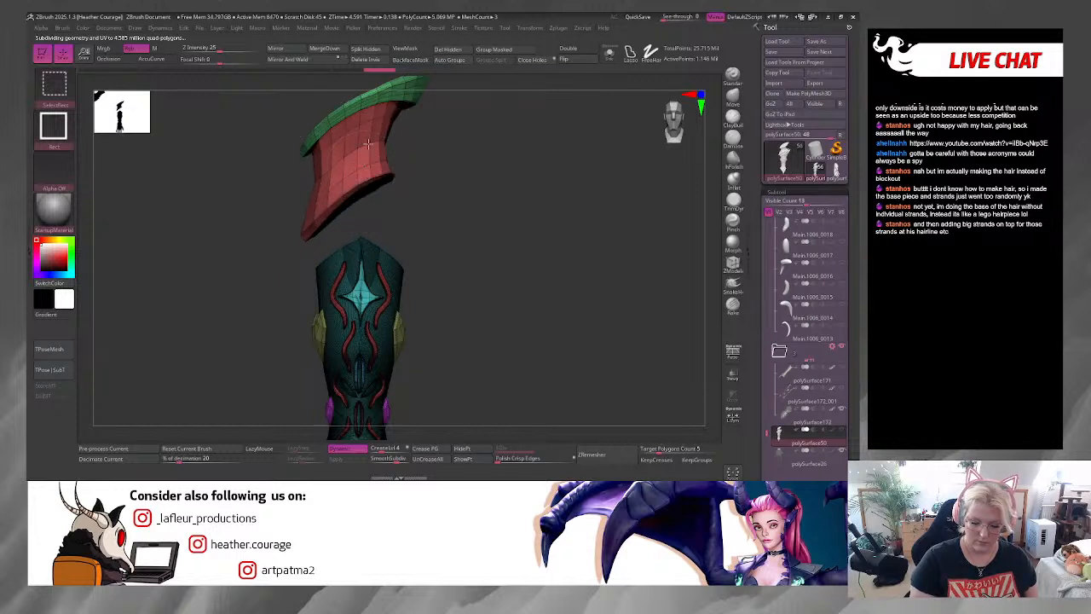
left_click(380, 98, "ctrl+shift")
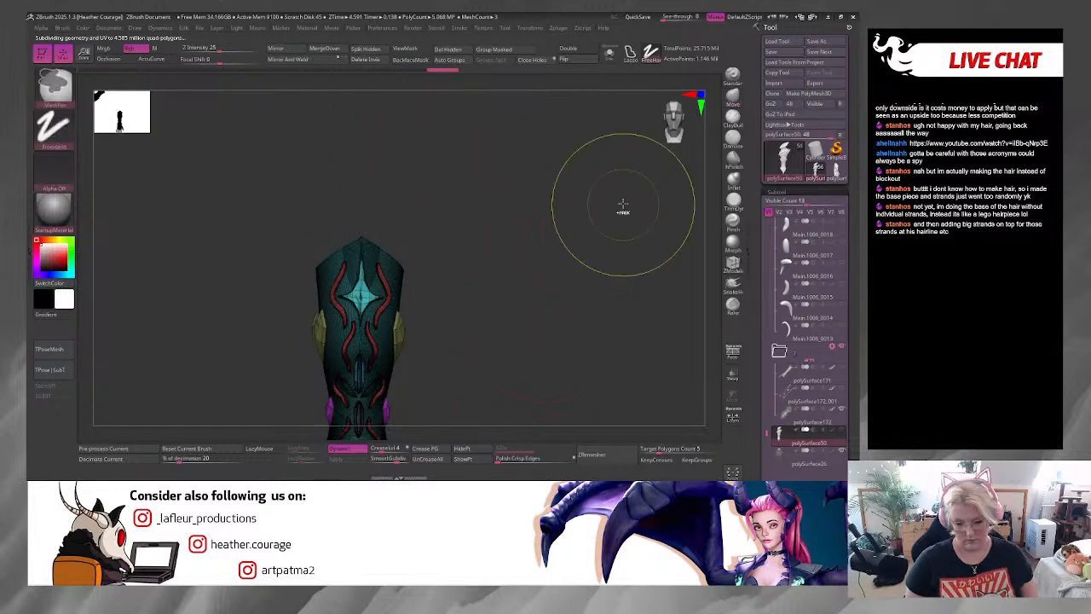
left_click_drag(621, 213, 621, 273, "ctrl+shift")
left_click_drag(596, 326, 379, 80)
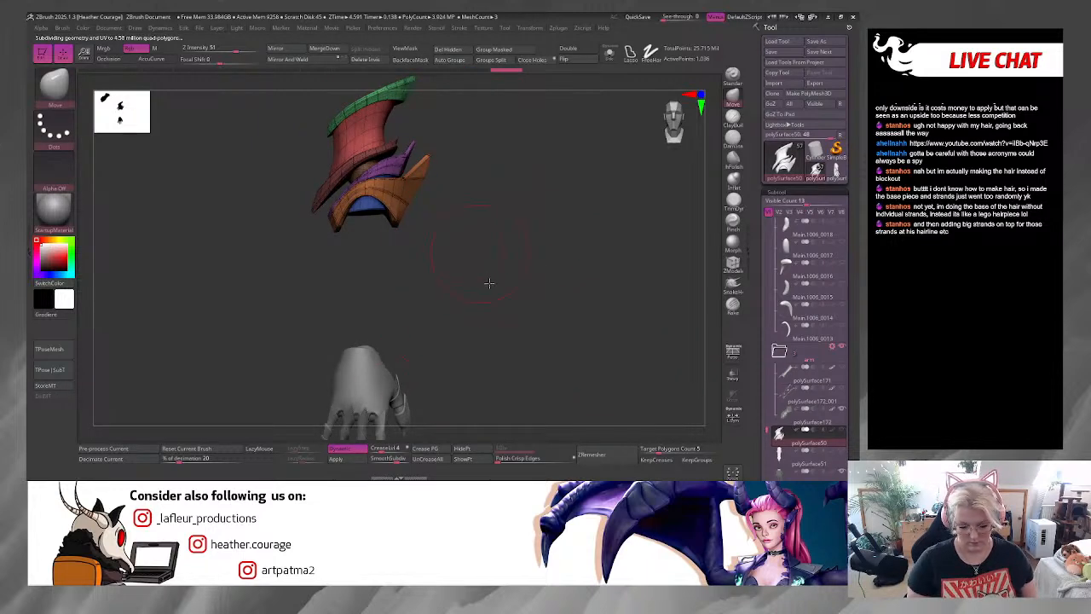
Step: Apply the dynamic subdivision to the elbow and upper-arm plates subtool
key("f")
left_click_drag(494, 297, 539, 288)
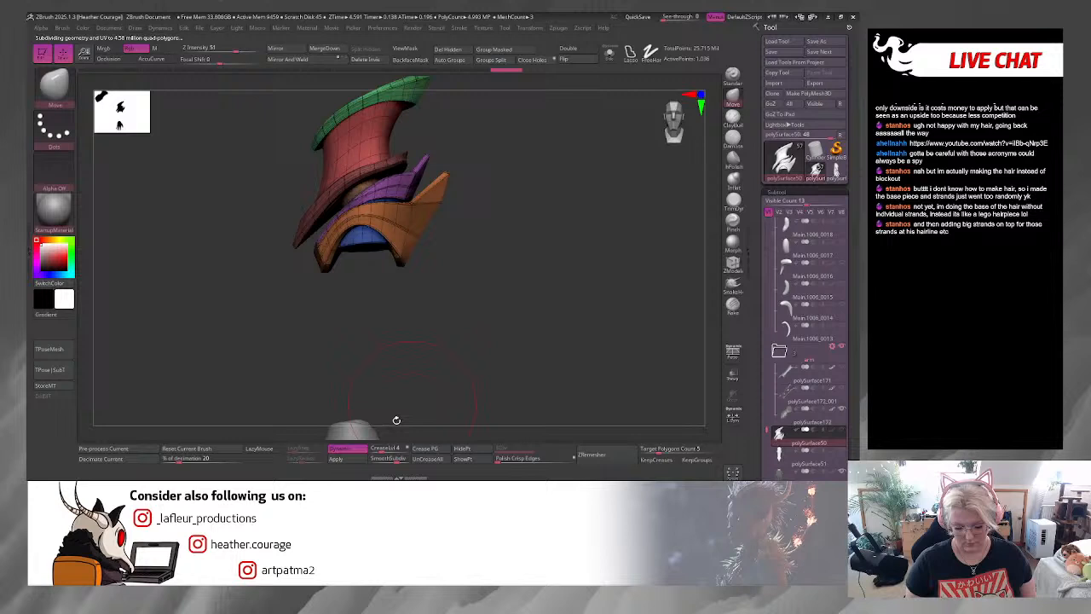
left_click(362, 459)
Step: Split the forearm's ornaments from its base shell into a separate subtool and apply the dynamic subdivision to the ornaments
left_click(789, 463)
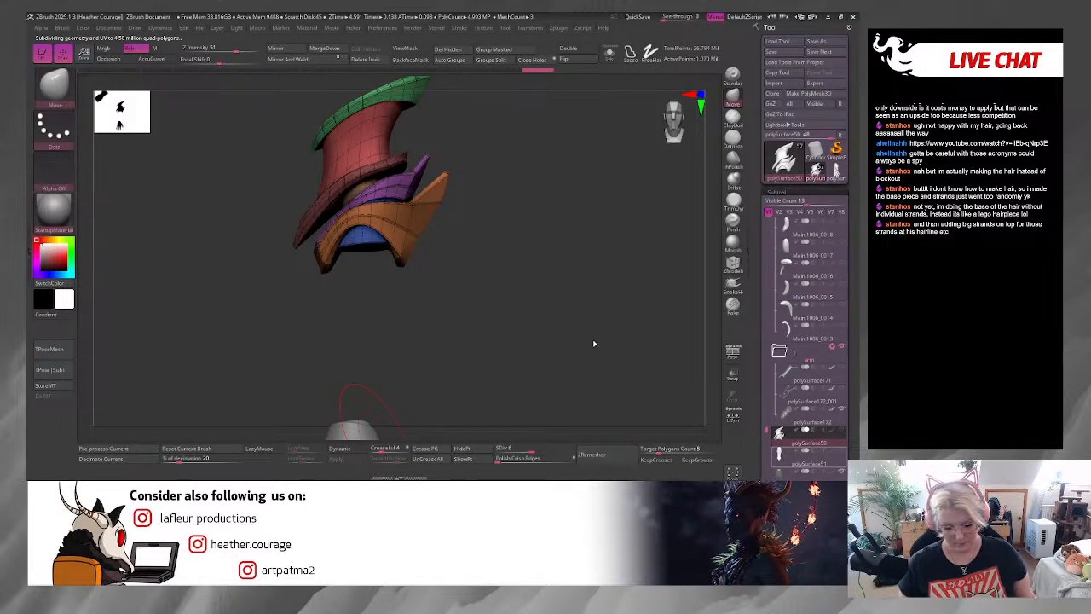
mouse_move(502, 295)
left_mouse_down("alt")
mouse_move(533, 191)
mouse_move(534, 211)
left_mouse_up("alt")
key("space")
mouse_move(546, 253)
left_mouse_down()
mouse_move(580, 248)
mouse_move(530, 265)
left_mouse_up()
key("ctrl")
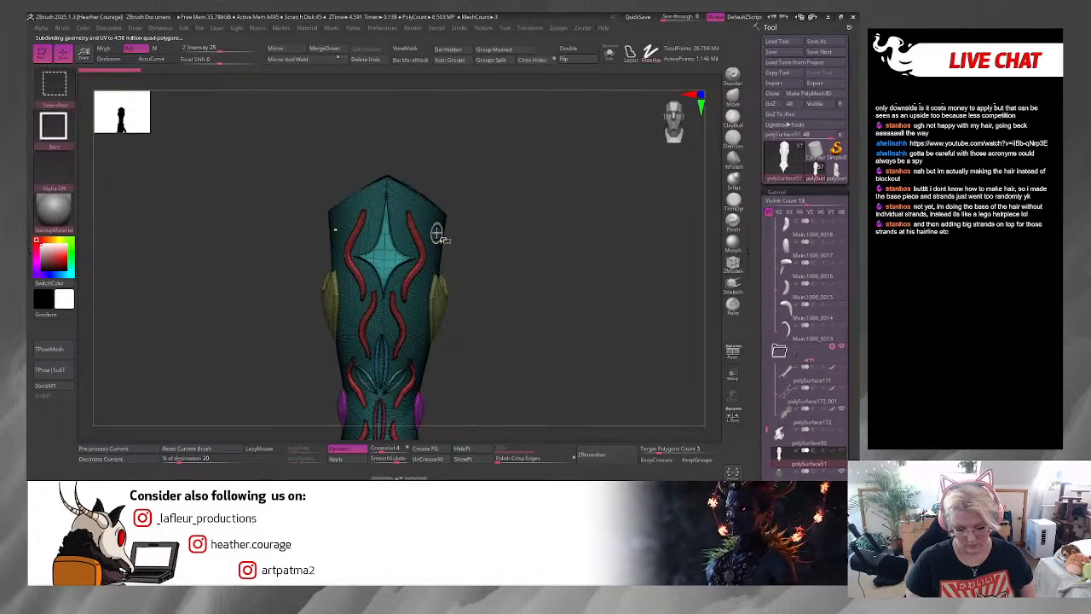
left_click(440, 233, "ctrl+shift")
left_click_drag(547, 325, 390, 74)
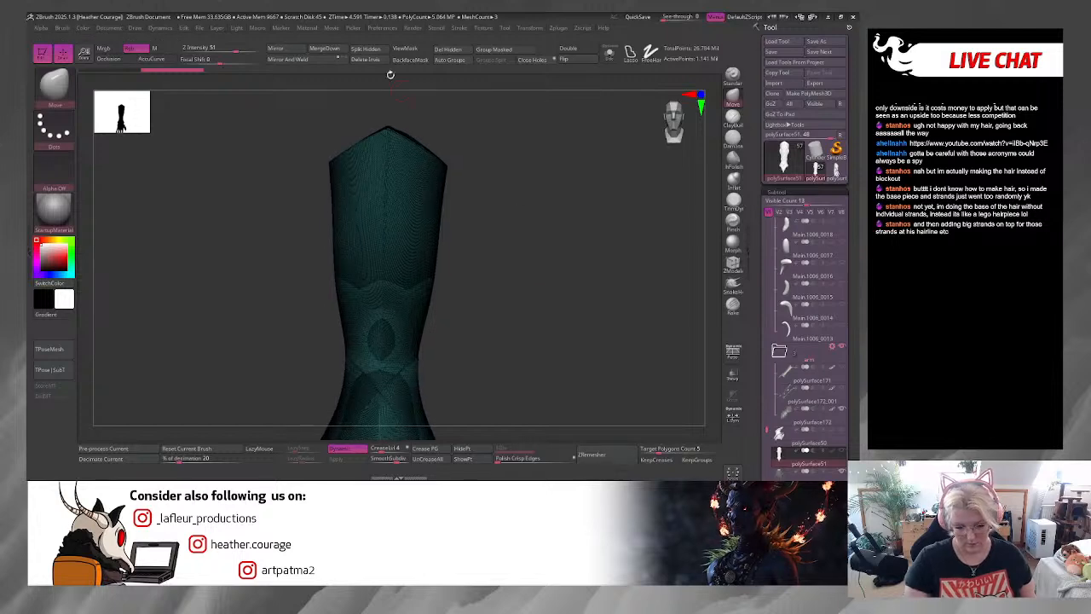
scroll(785, 408, "down", 3)
left_click(786, 420)
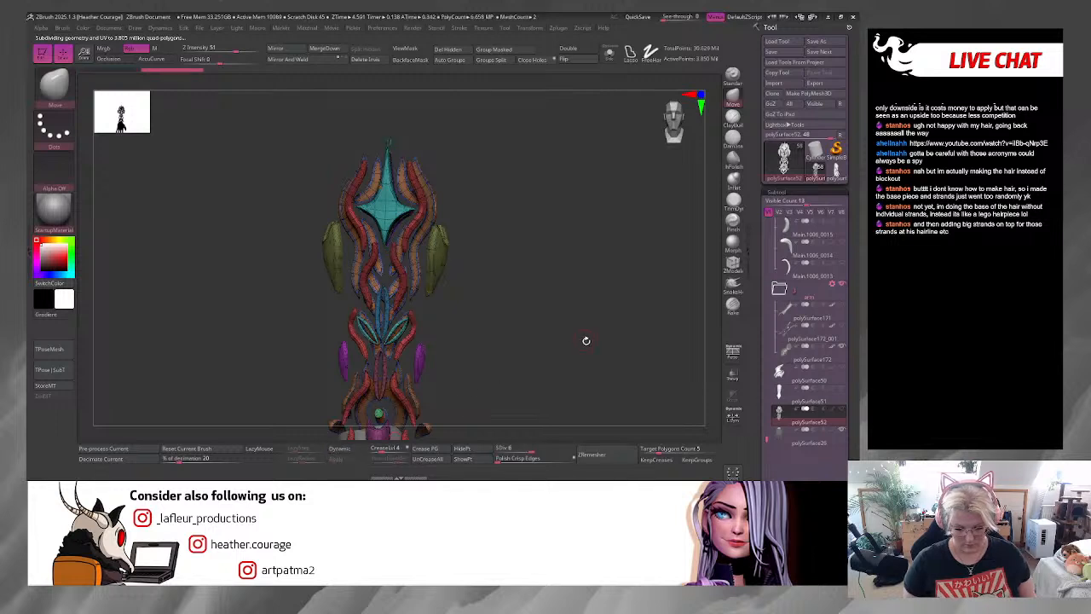
Step: Show the forearm's base shell together with its ornaments again and make the gauntlet hand the active subtool
mouse_move(583, 391)
left_mouse_down("alt")
mouse_move(548, 214)
mouse_move(555, 232)
left_mouse_up("alt")
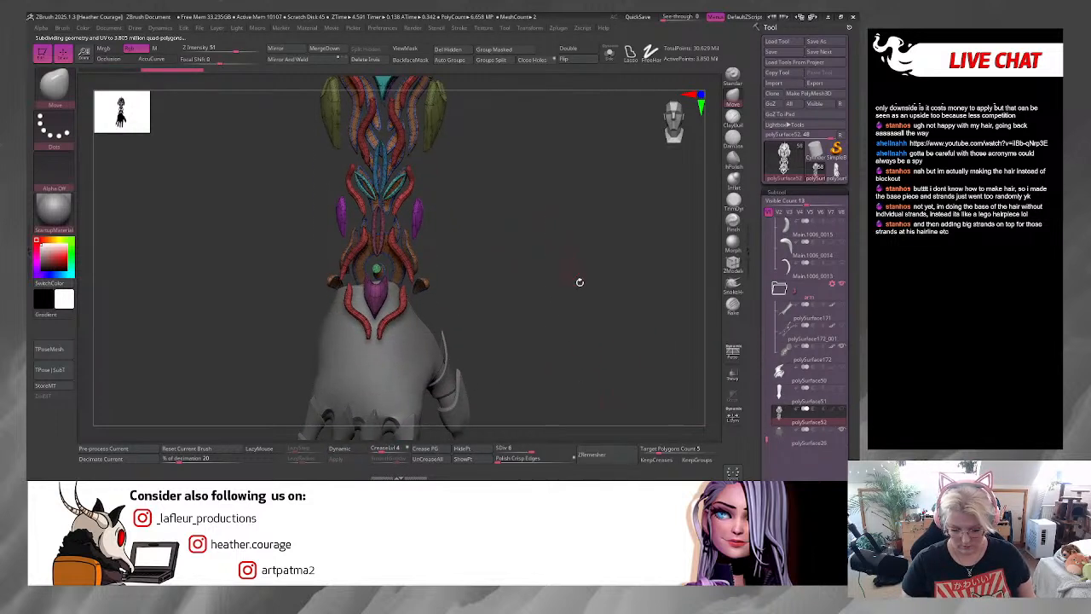
left_click(841, 408)
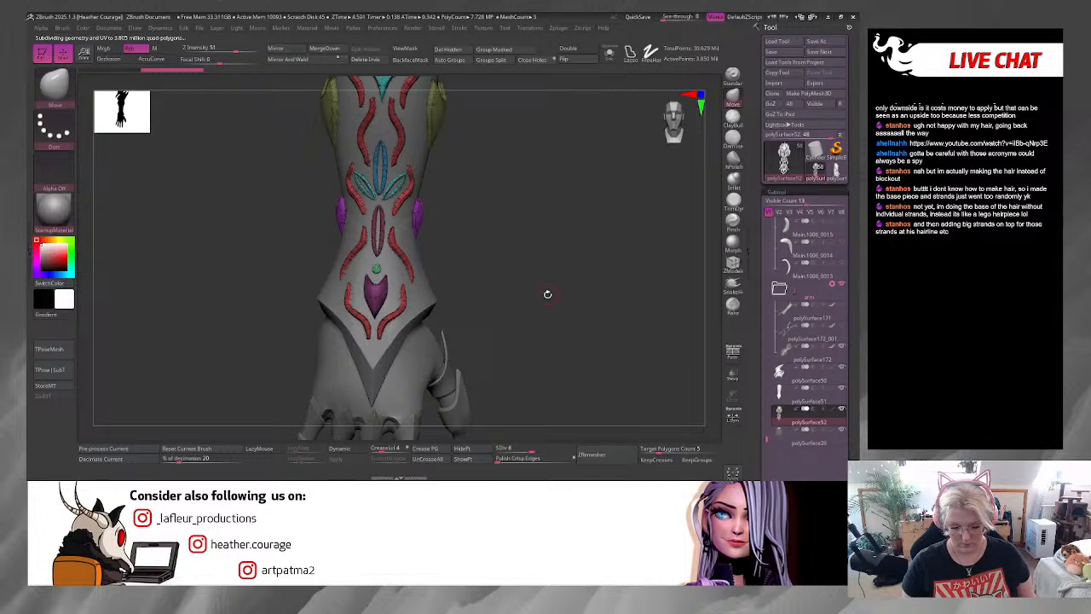
mouse_move(547, 293)
left_mouse_down()
mouse_move(521, 214)
mouse_move(536, 327)
left_mouse_up()
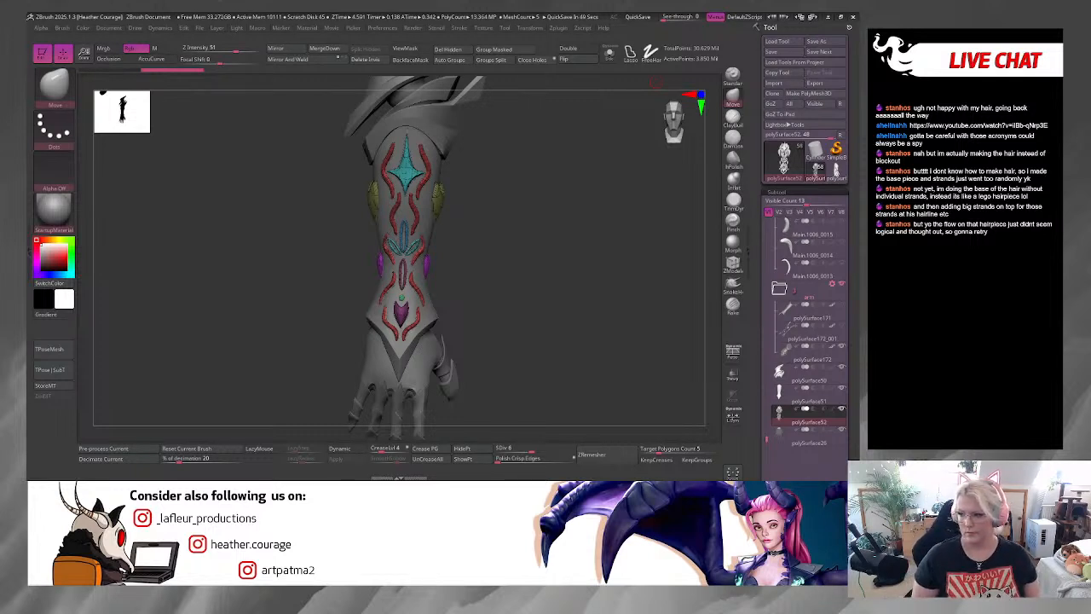
left_click_drag(559, 328, 544, 288)
left_click(484, 313, "alt")
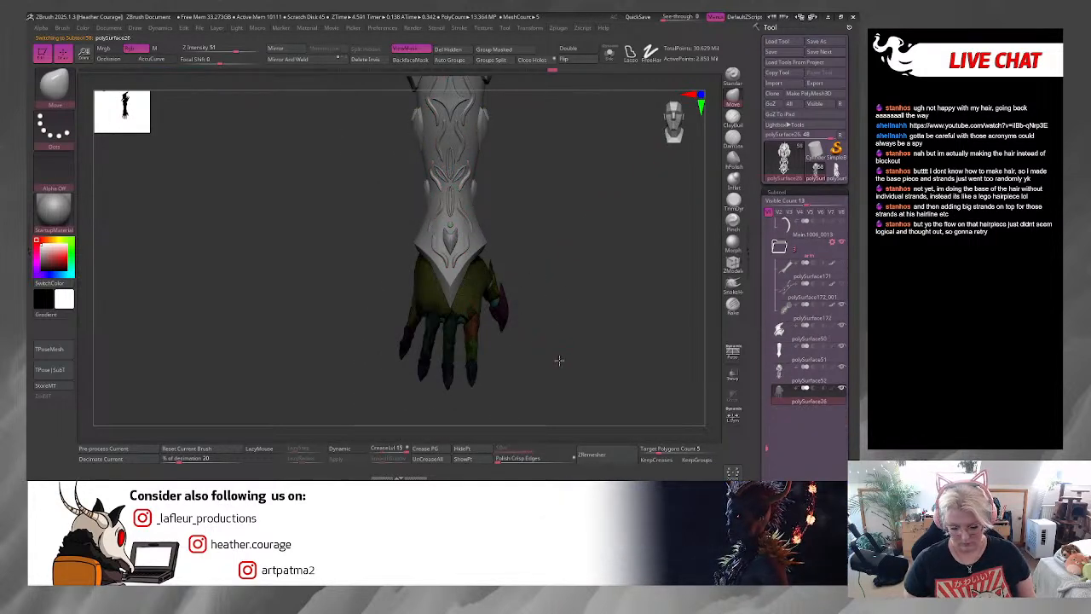
Step: Try to reshape the back of the hand near the forearm cuff with the Move Topological brush
key("b")
key("m")
key("t")
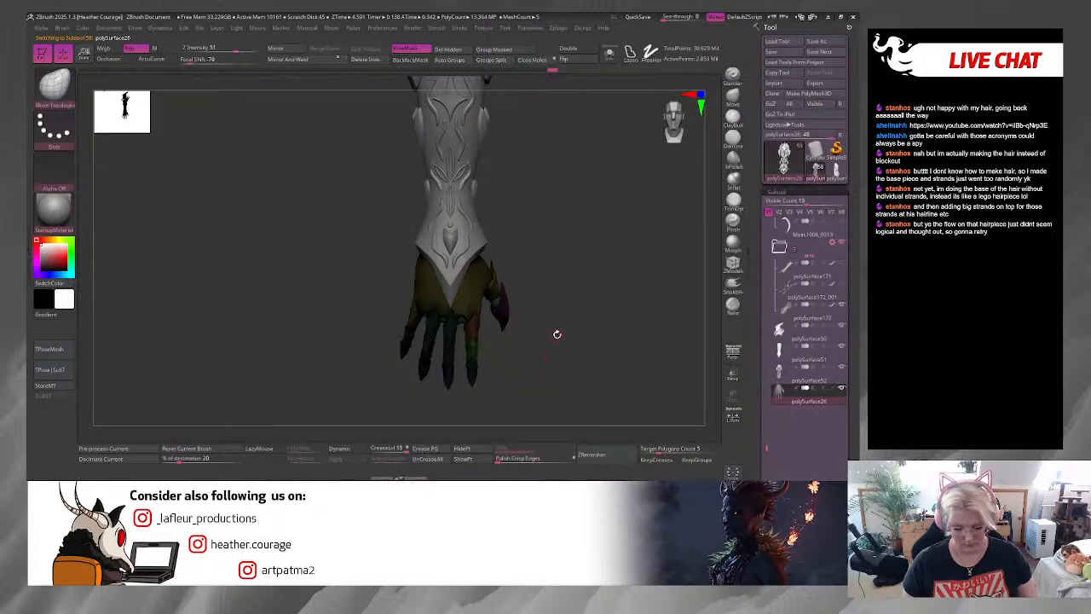
key("space")
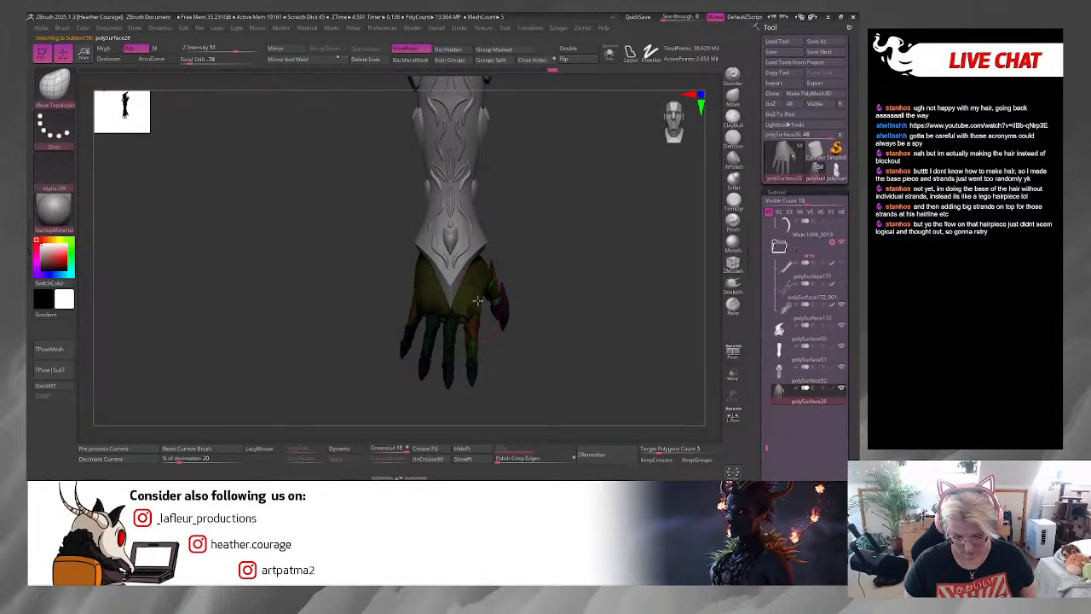
left_click_drag(583, 242, 582, 321, "ctrl")
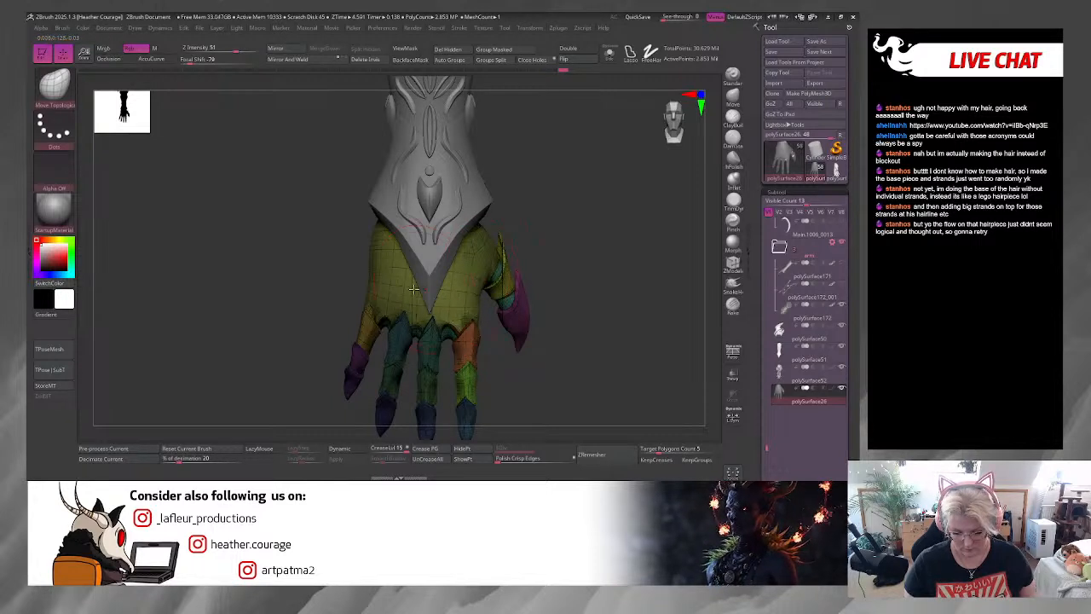
key("ctrl+z")
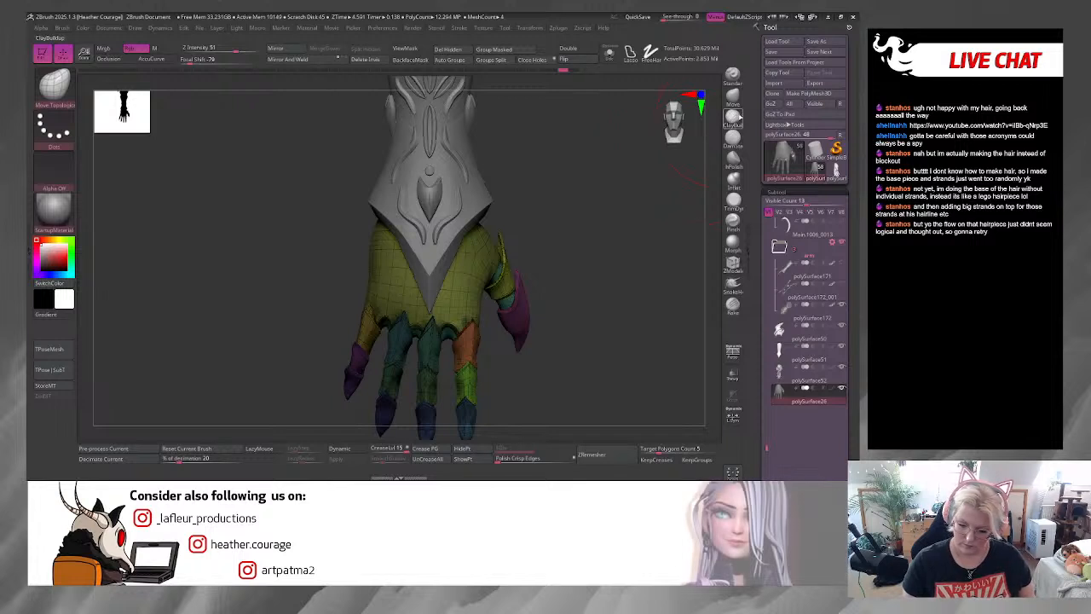
Step: Adjust the back and sides of the hand with the Move brush to fit it under the forearm armor's cuff
left_click(732, 95)
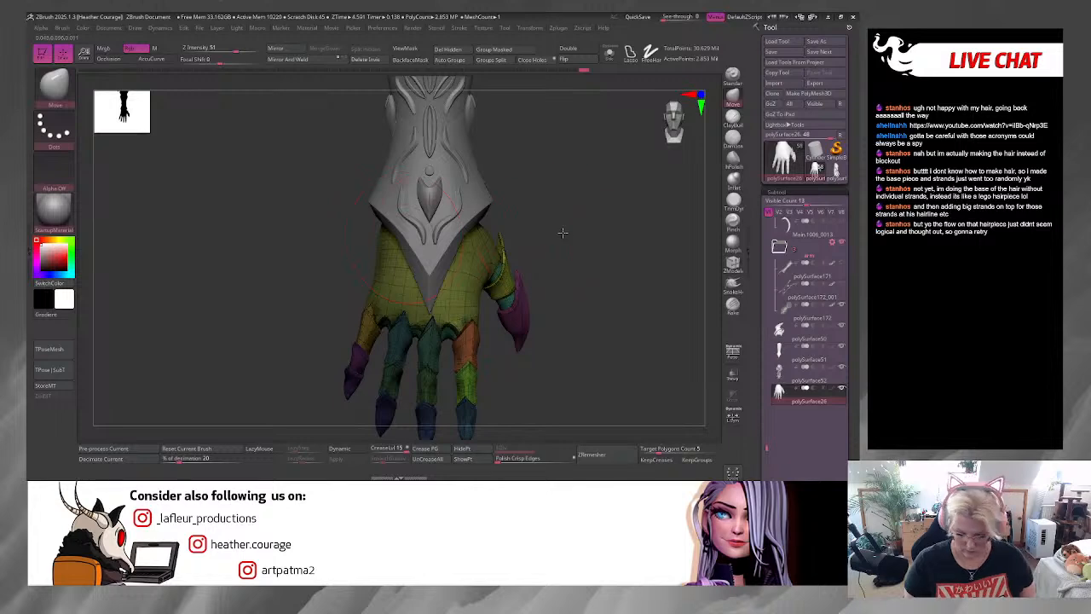
left_click_drag(563, 232, 565, 236)
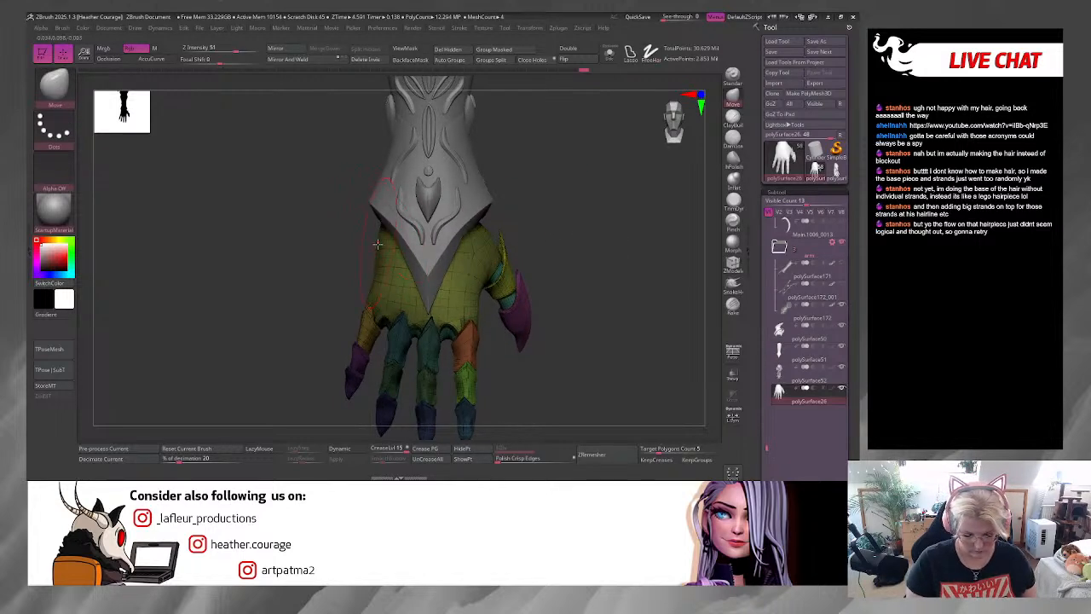
left_click_drag(372, 299, 376, 299)
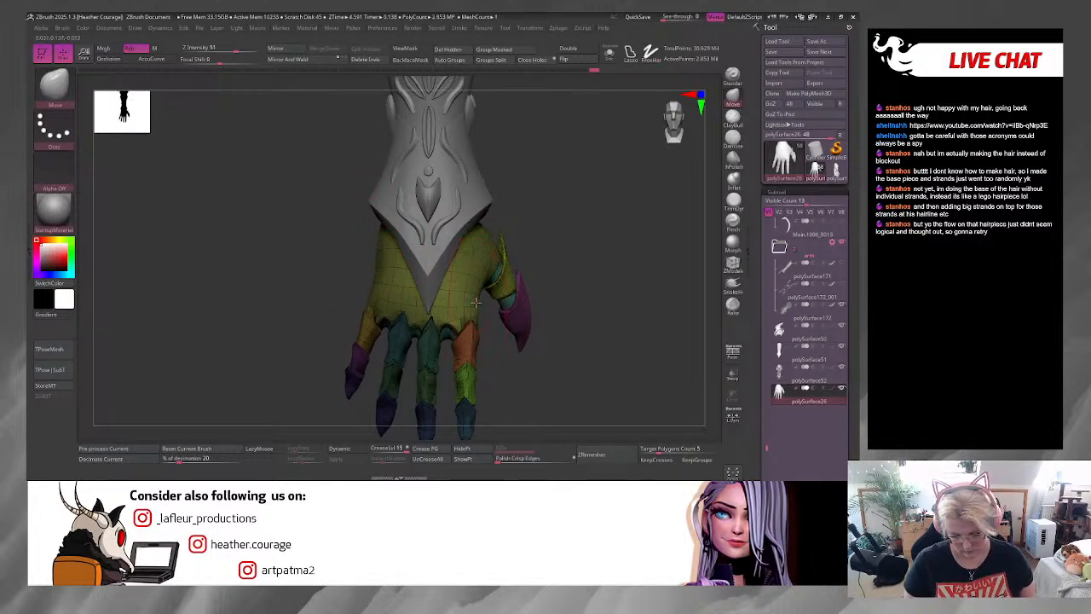
mouse_move(590, 247)
left_mouse_down()
mouse_move(554, 247)
mouse_move(631, 249)
mouse_move(640, 235)
mouse_move(638, 120)
mouse_move(630, 199)
mouse_move(398, 334)
mouse_move(397, 322)
left_mouse_up()
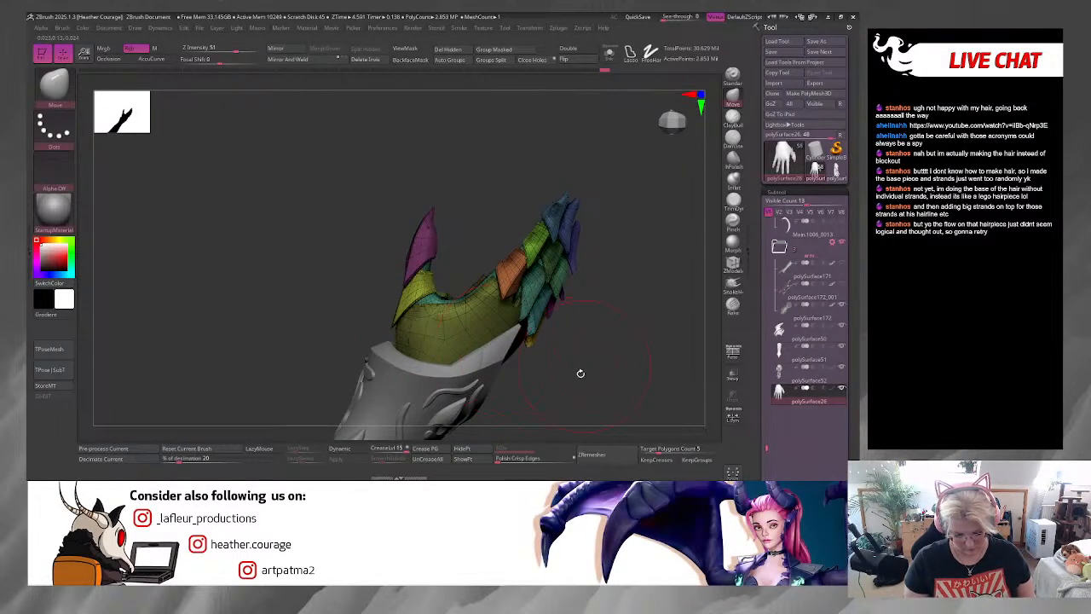
mouse_move(580, 372)
left_mouse_down()
mouse_move(529, 384)
mouse_move(409, 368)
left_mouse_up()
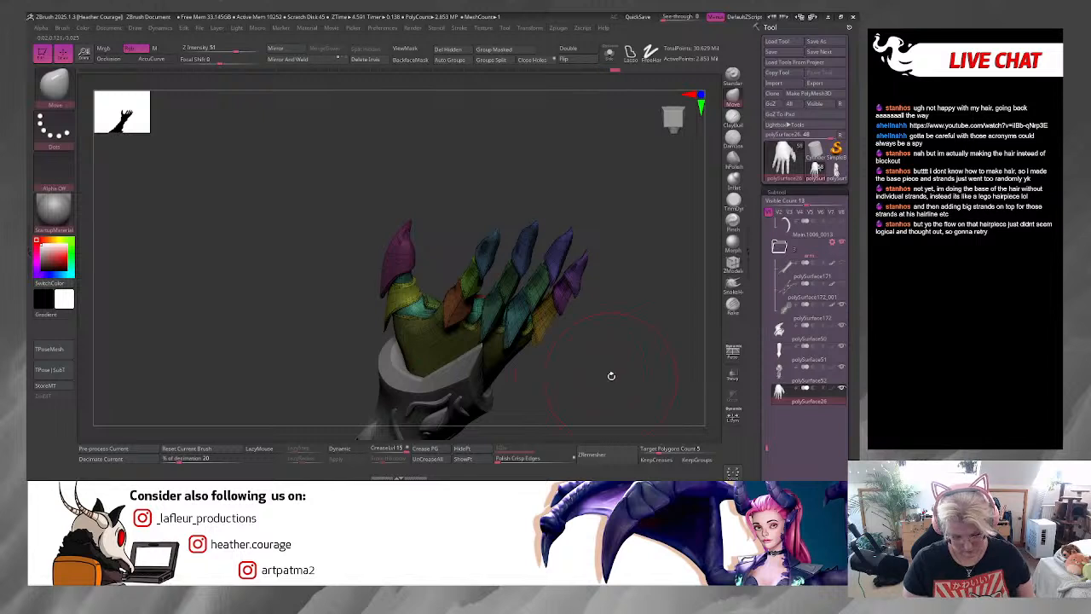
mouse_move(611, 376)
left_mouse_down()
mouse_move(611, 272)
mouse_move(603, 387)
left_mouse_up()
Step: Hide the arm folder and turn off the polyframe display, leaving the gauntlet hand and arm armor in view
left_click_drag(587, 333, 570, 198, "alt")
left_click_drag(569, 197, 588, 372)
left_click(609, 54)
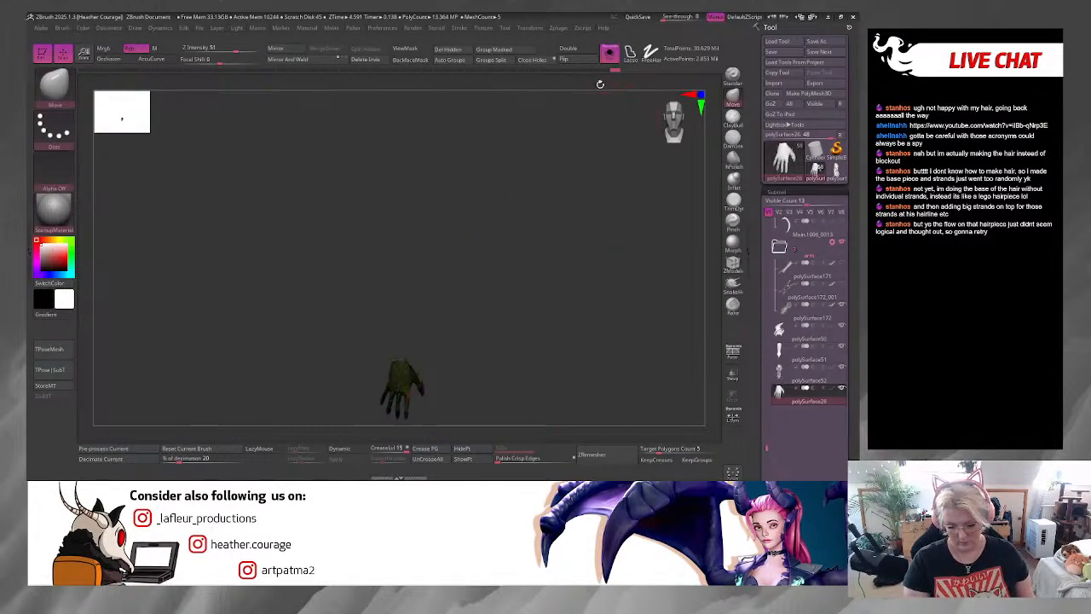
left_click(610, 59)
left_click_drag(536, 327, 617, 277)
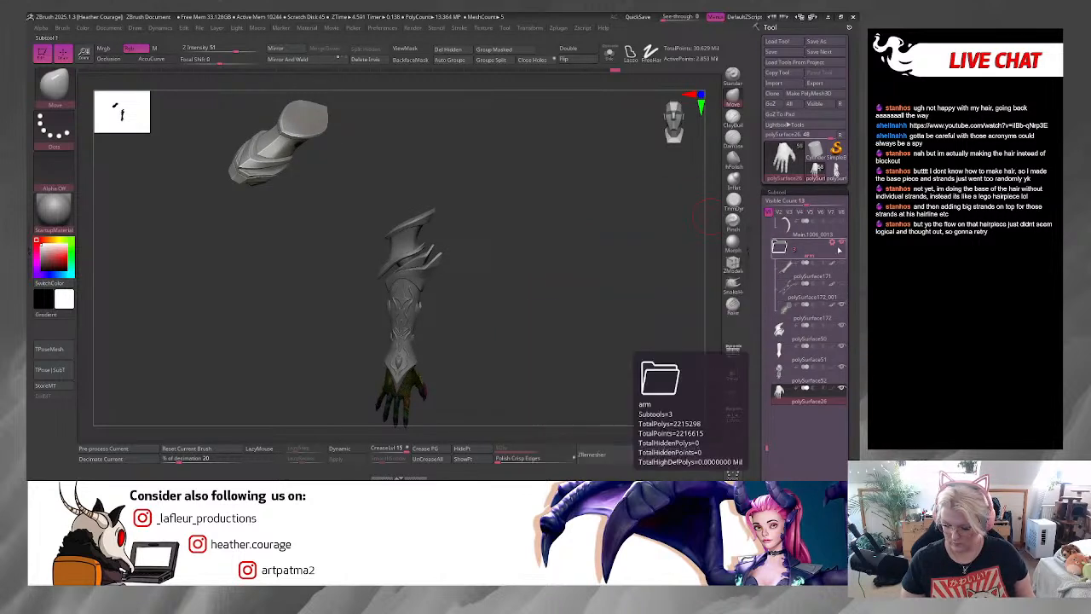
left_click(841, 244)
left_click_drag(663, 131, 626, 199)
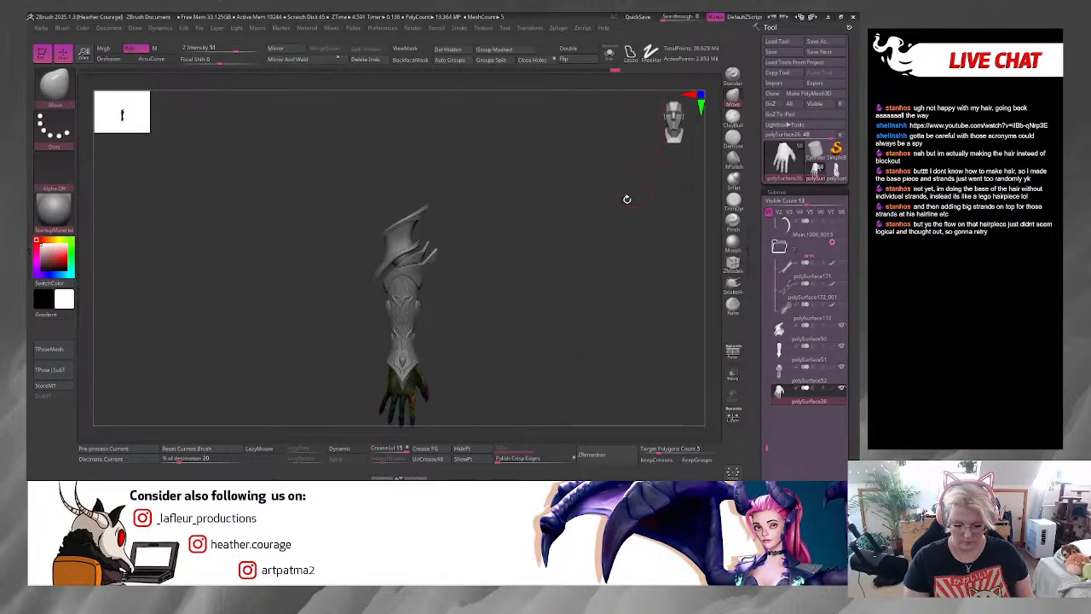
key("shift+f")
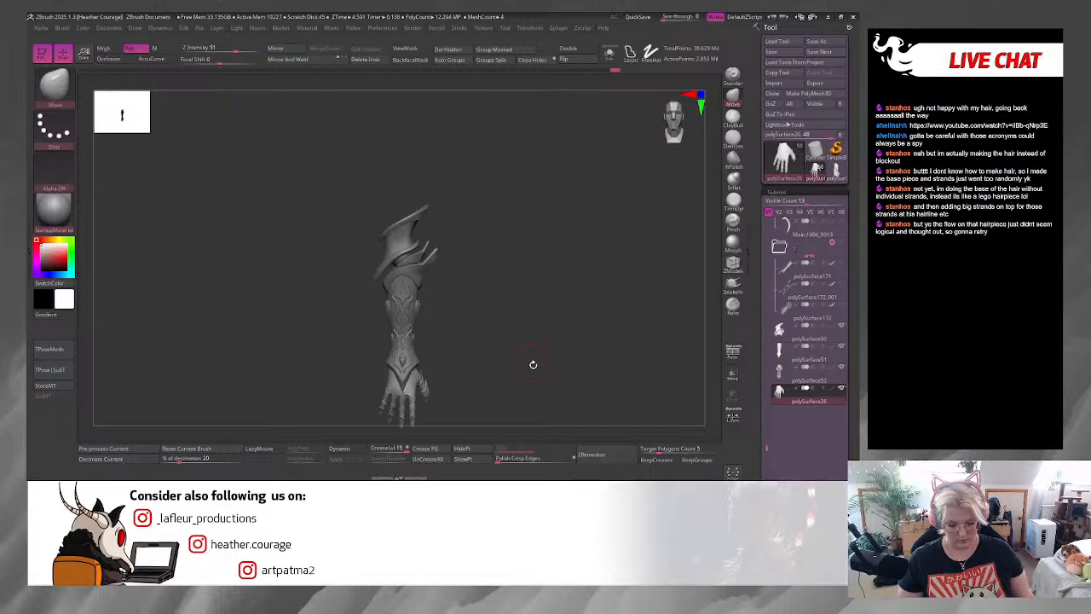
Step: Make the elbow and upper-arm plates active and flatten a first chip into the upper rim's edge near its tip with TrimDynamic
left_click_drag(534, 364, 546, 422)
left_click_drag(535, 204, 536, 335, "alt")
left_click_drag(543, 258, 589, 278, "alt")
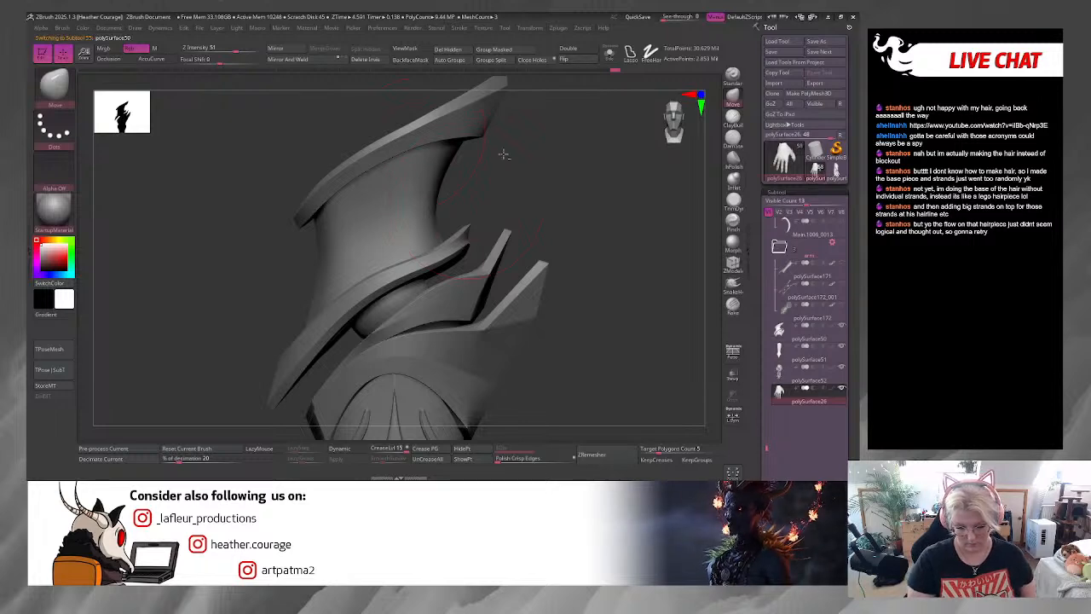
key("space")
left_click_drag(562, 166, 569, 77)
left_click_drag(576, 265, 587, 324)
left_click_drag(575, 111, 566, 283, "alt")
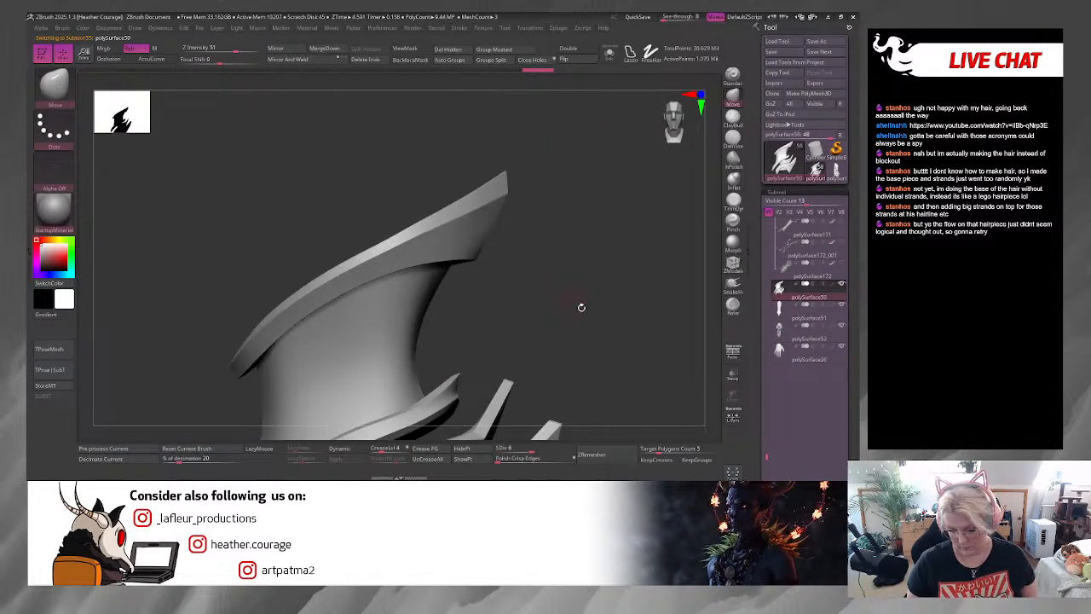
left_click(732, 202)
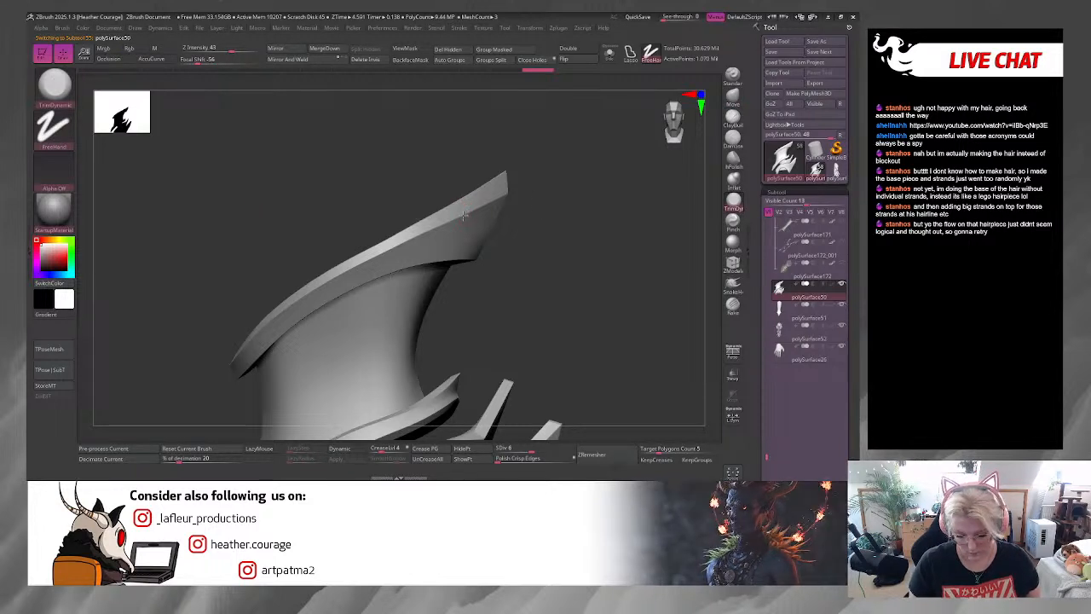
left_click_drag(461, 214, 468, 210)
left_click_drag(558, 203, 518, 256)
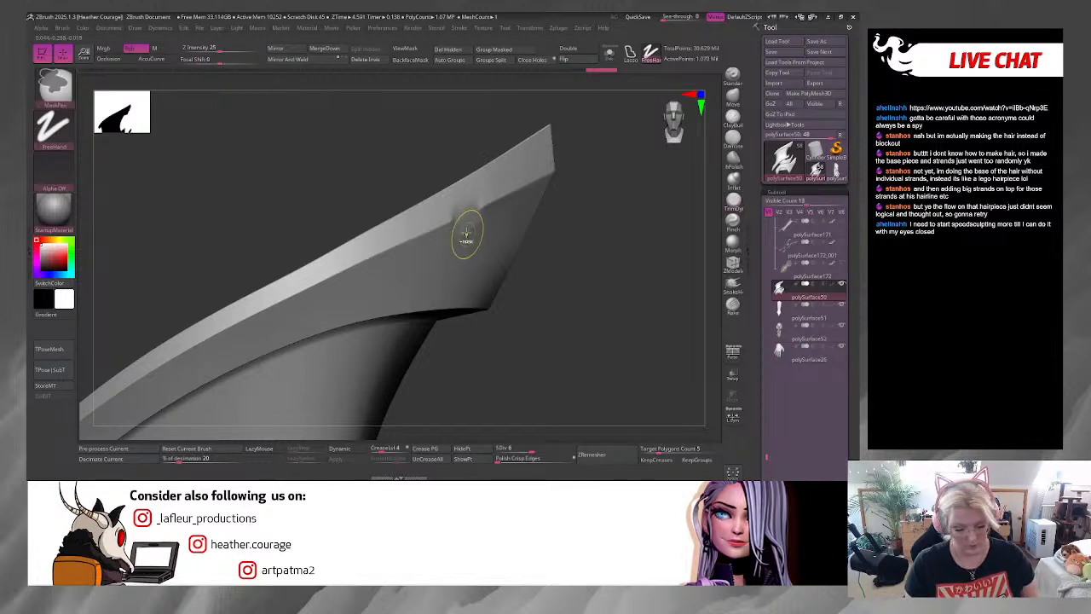
Step: Subdivide the elbow and upper-arm plates to level 7 and deepen the chip near the rim's tip with TrimDynamic
key("ctrl+d")
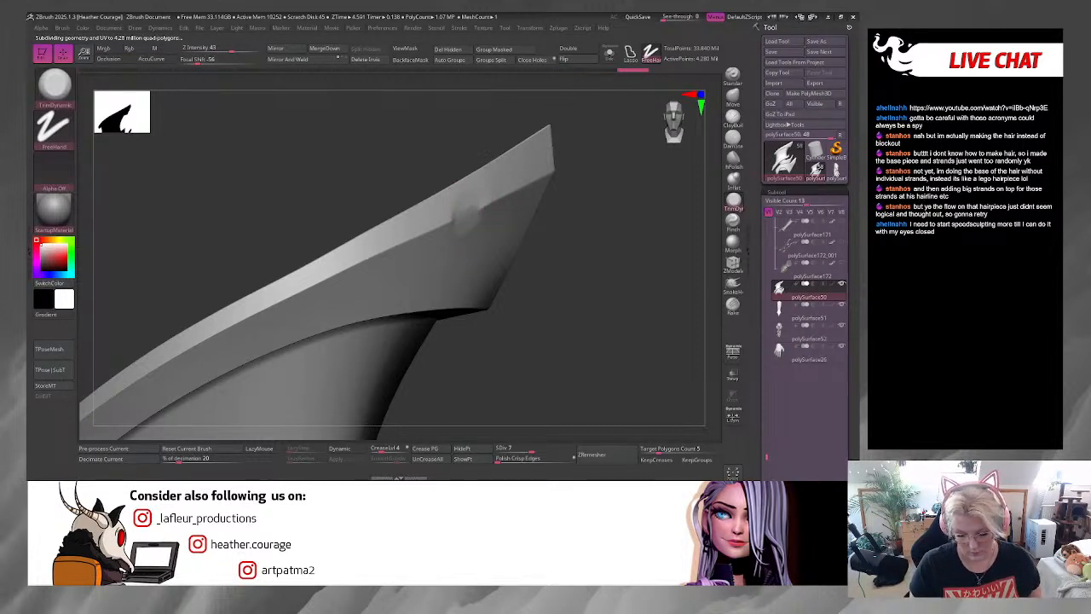
mouse_move(492, 201)
left_mouse_down()
mouse_move(452, 221)
mouse_move(461, 235)
left_mouse_up()
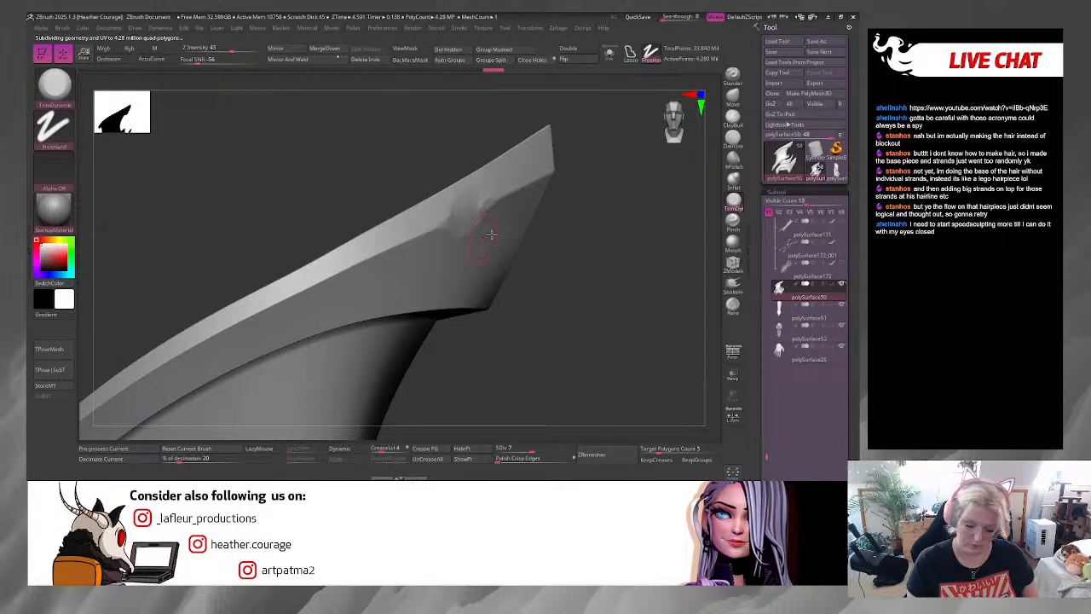
left_click_drag(573, 232, 579, 315, "alt")
key("space")
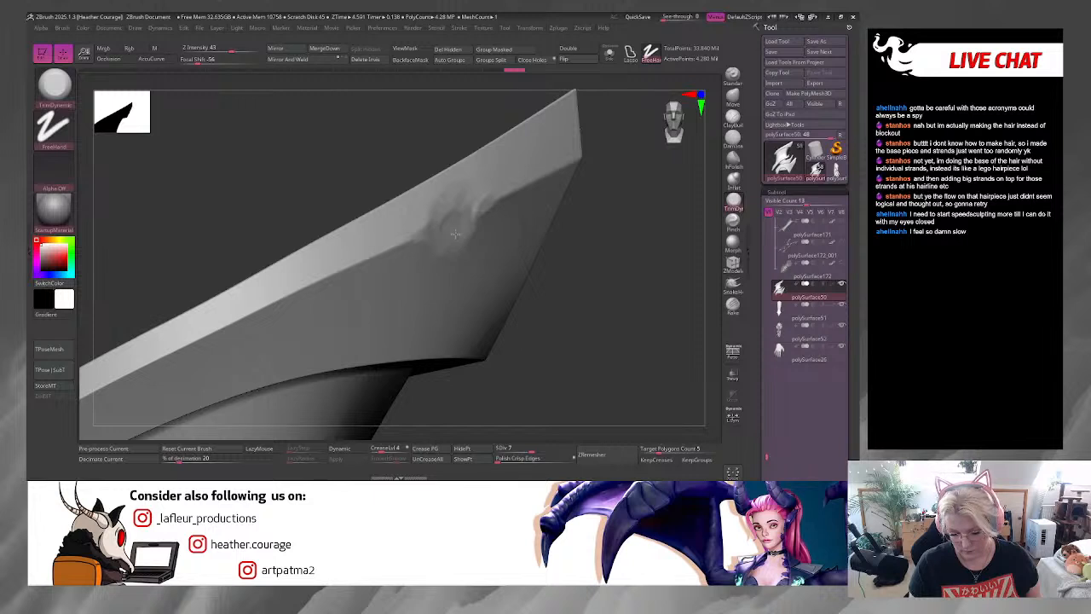
left_click_drag(456, 233, 462, 224)
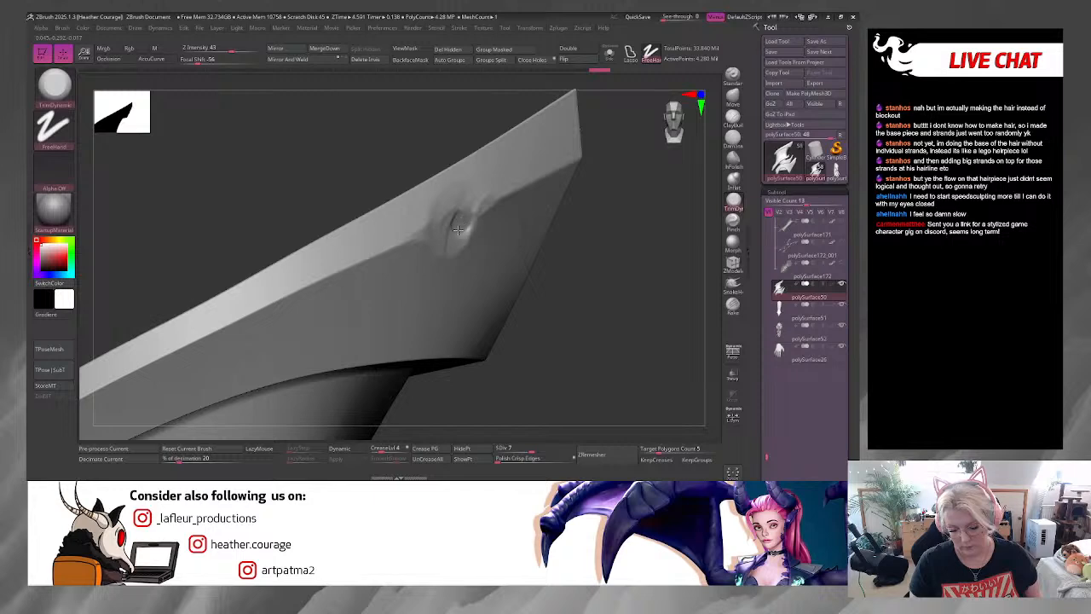
Step: Trim a second, smaller nick into the upper rim's edge farther from its tip
left_click_drag(616, 271, 564, 215, "alt")
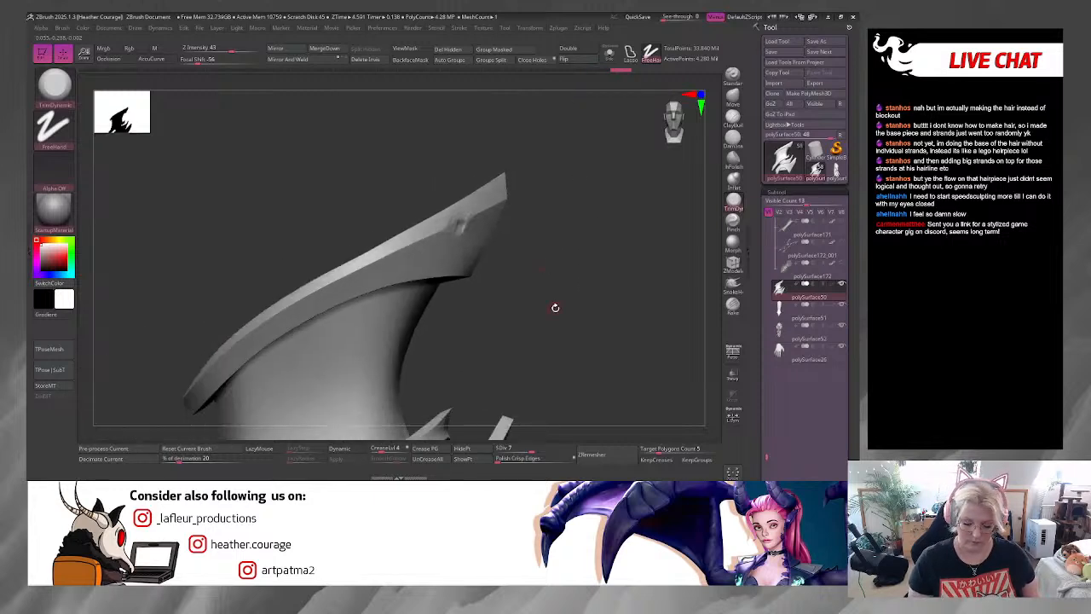
left_click_drag(556, 308, 598, 366, "alt")
left_click_drag(548, 247, 581, 354, "alt")
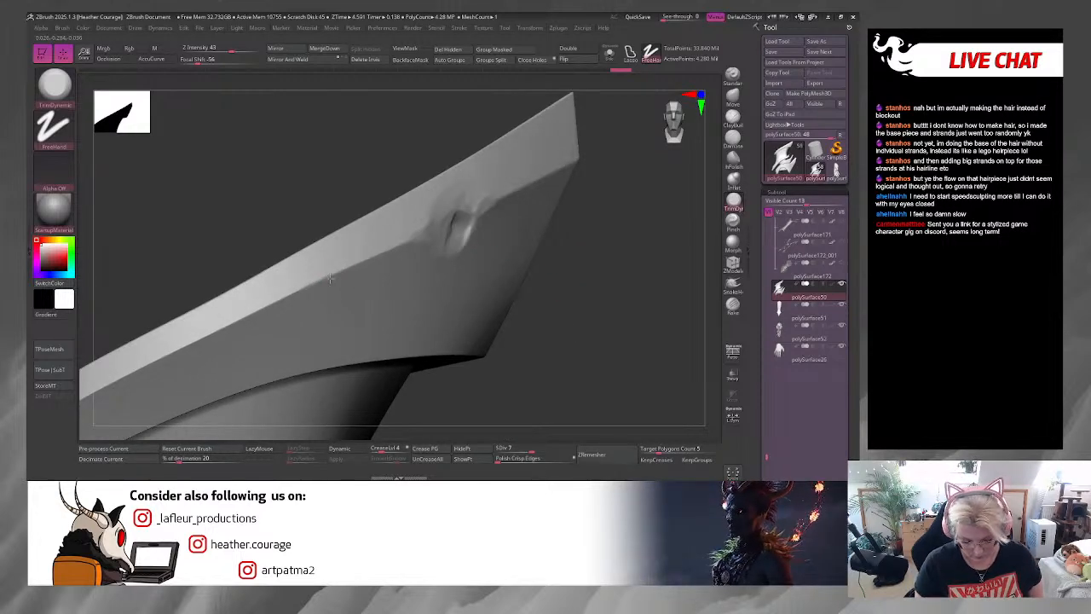
left_click_drag(321, 280, 309, 287)
mouse_move(588, 287)
left_mouse_down("alt")
mouse_move(632, 239)
mouse_move(613, 260)
mouse_move(548, 280)
mouse_move(554, 299)
mouse_move(579, 285)
left_mouse_up("alt")
Step: Carve the smaller nick on the upper rim's edge more sharply with the DamStandard brush
left_click(733, 136)
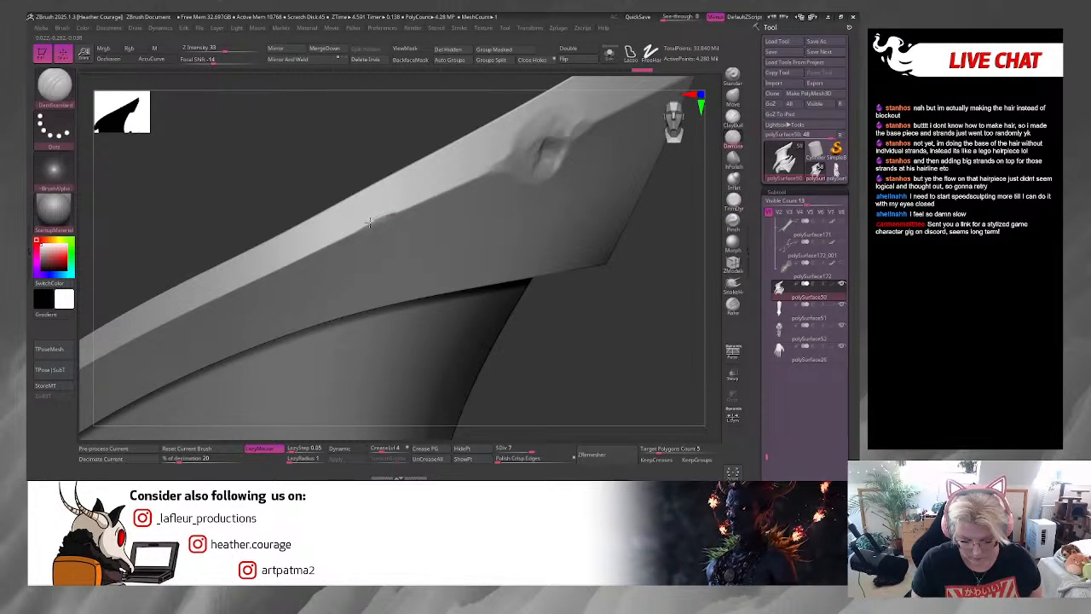
left_click_drag(397, 213, 341, 240)
key("ctrl+z")
left_click(733, 75)
left_click(733, 138)
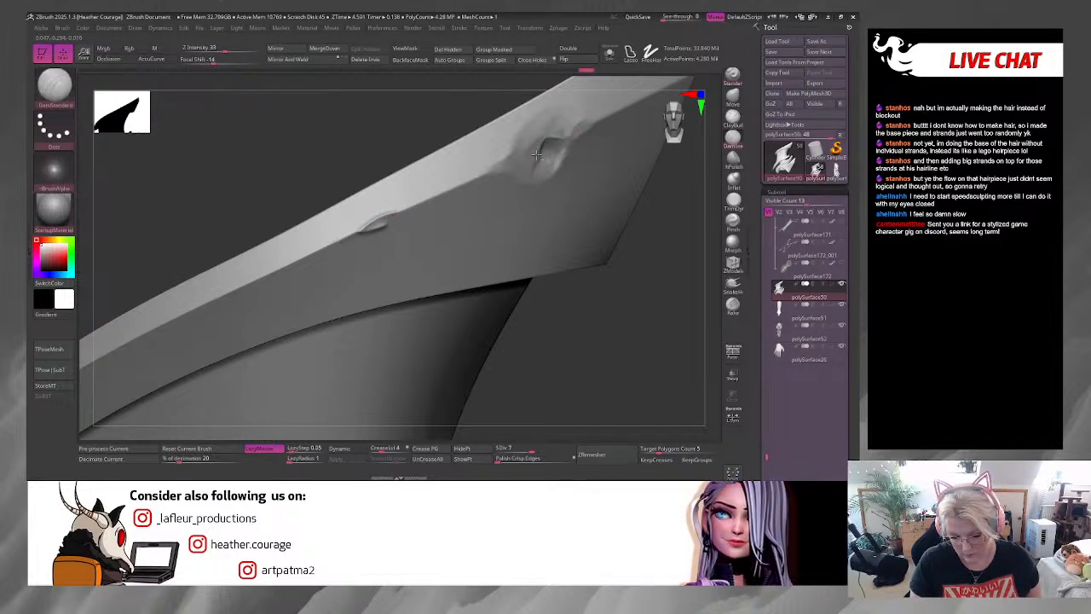
Step: Sharpen the creases of the large dent near the rim's tip and score the rim's lower corner with DamStandard
left_click_drag(536, 154, 558, 143)
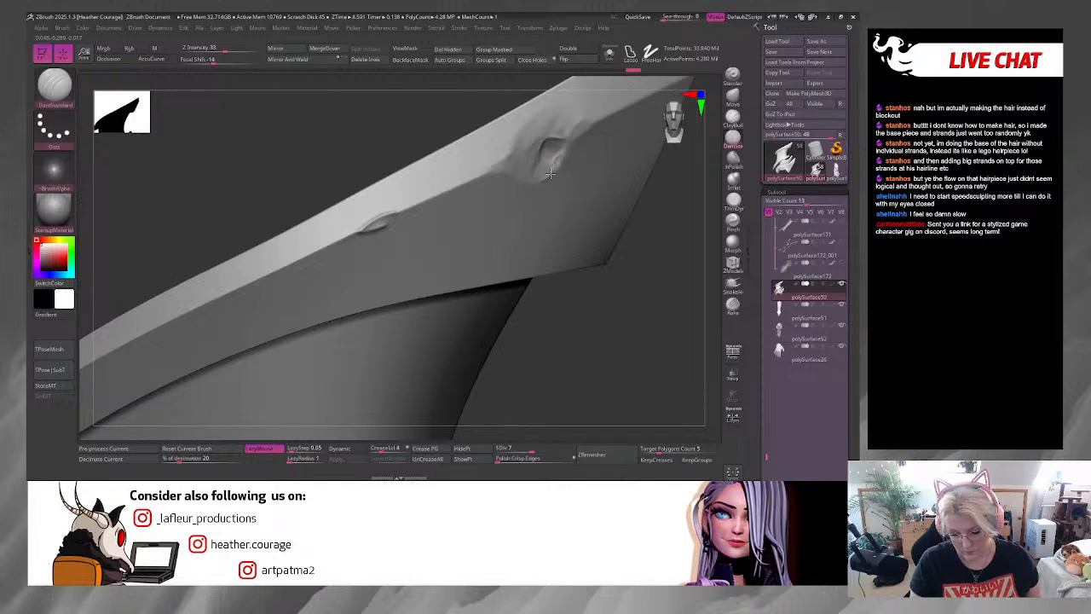
left_click_drag(549, 174, 558, 148)
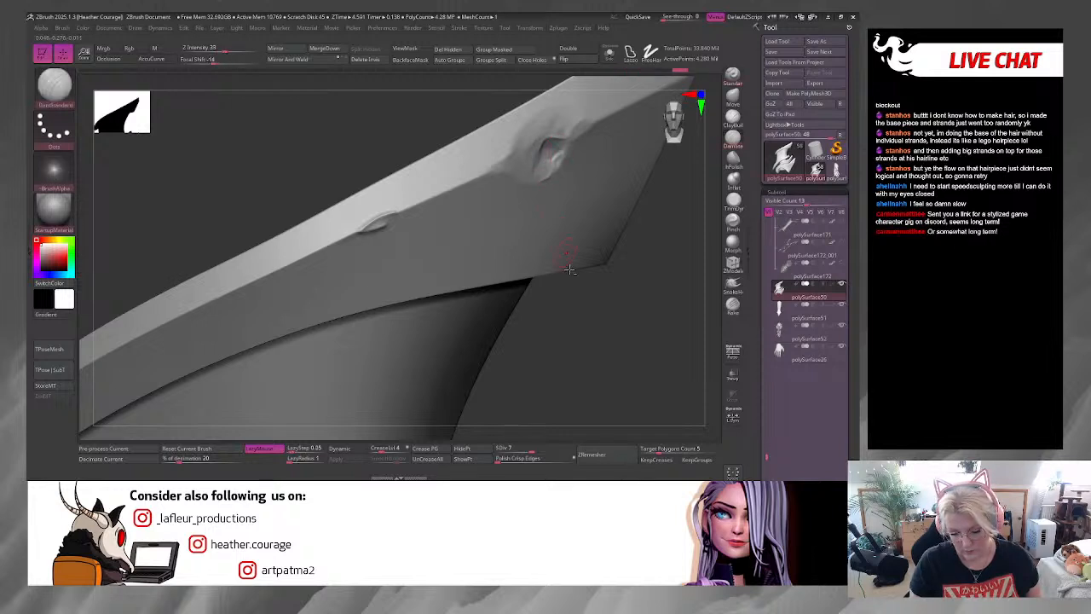
mouse_move(570, 270)
left_mouse_down()
mouse_move(612, 261)
mouse_move(610, 190)
mouse_move(582, 146)
mouse_move(594, 225)
mouse_move(622, 260)
left_mouse_up()
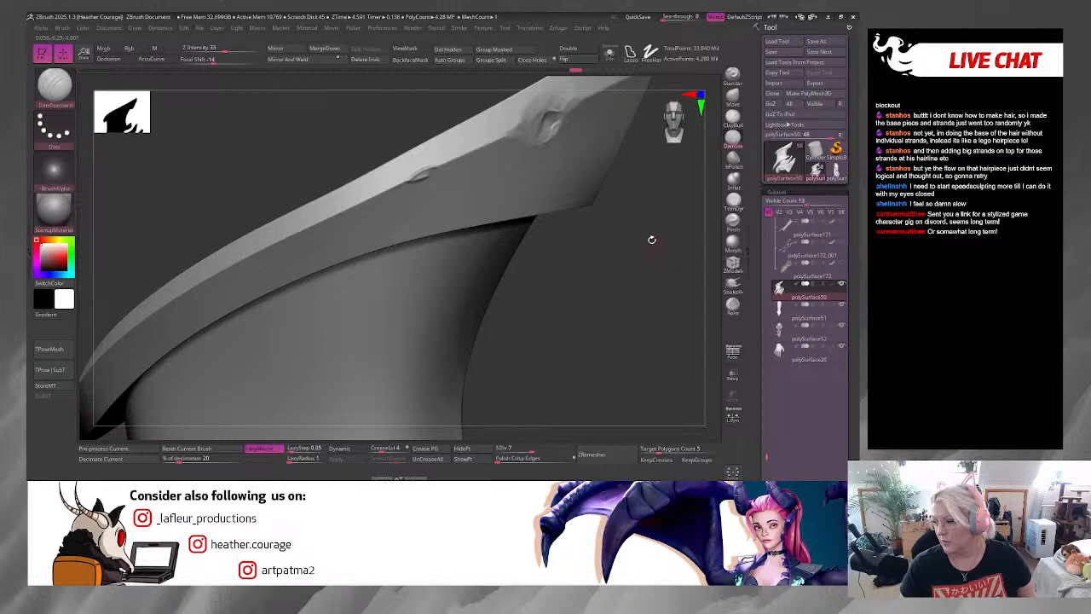
Step: Paint a jagged, crack-shaped mask across the upper rim and down onto the upper-arm plate
mouse_move(652, 294)
left_mouse_down()
mouse_move(670, 247)
mouse_move(602, 269)
mouse_move(601, 218)
left_mouse_up()
left_click_drag(483, 144, 473, 152, "ctrl")
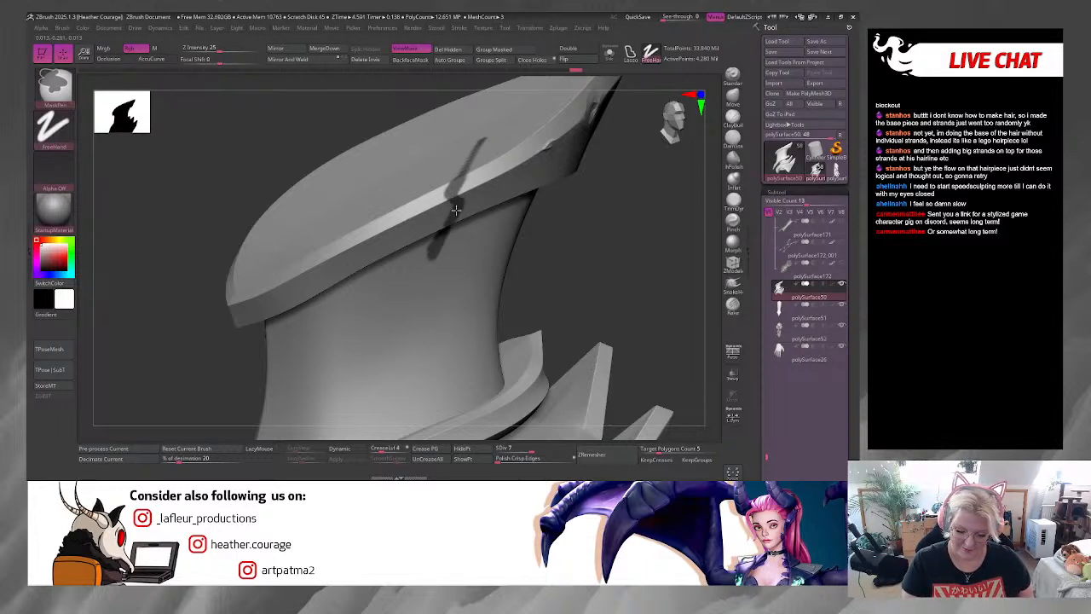
mouse_move(649, 277)
left_mouse_down()
mouse_move(659, 216)
mouse_move(640, 238)
left_mouse_up()
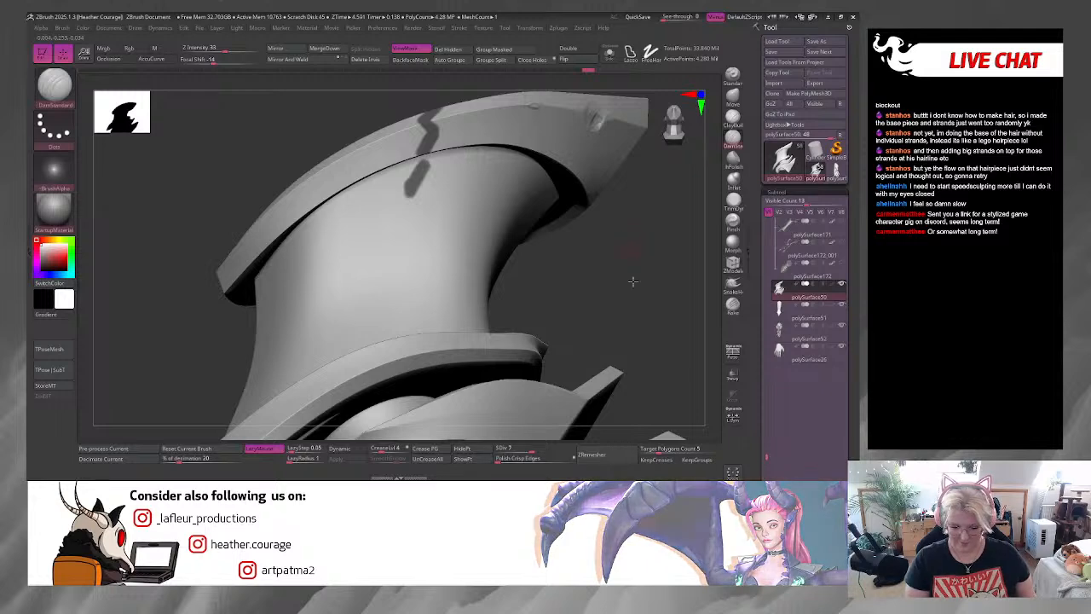
mouse_move(633, 281)
left_mouse_down()
mouse_move(636, 341)
mouse_move(504, 230)
left_mouse_up()
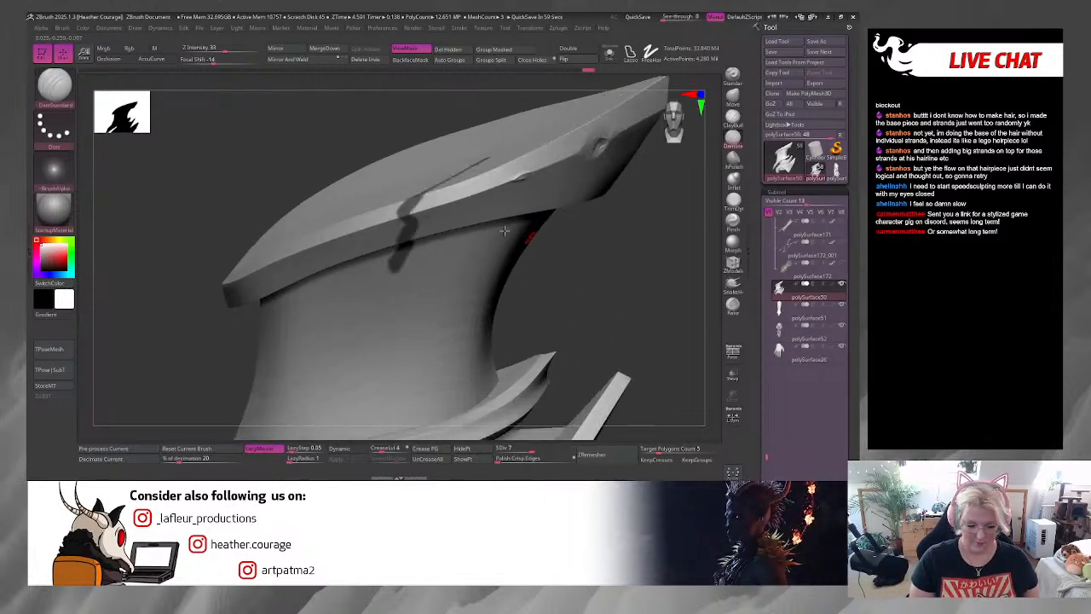
Step: Switch the masking stroke to Curve and try another mask stroke along the crack on the upper rim
key("ctrl")
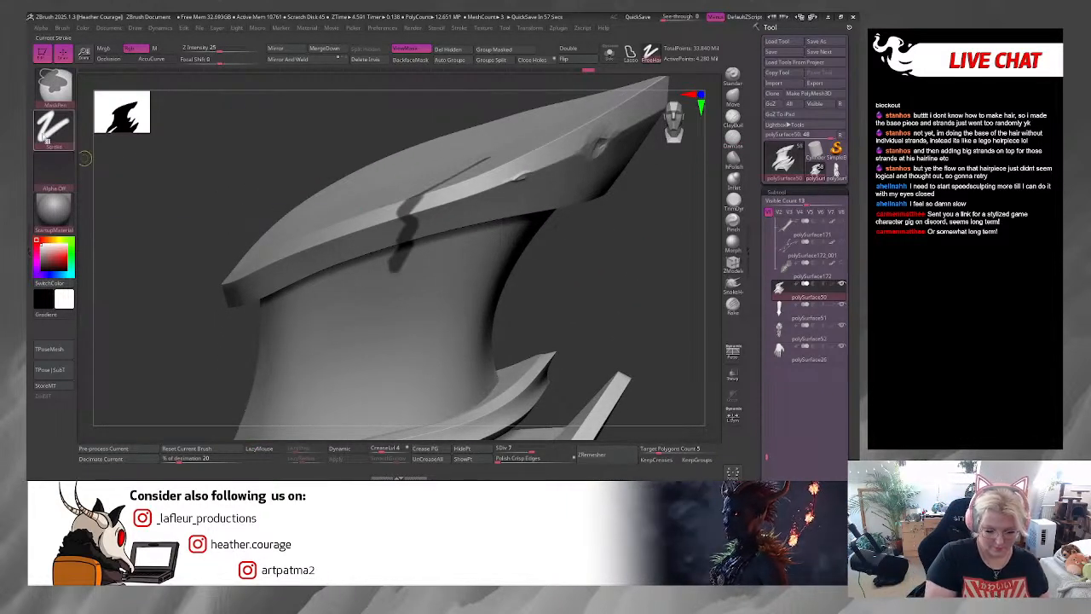
left_click(46, 137, "ctrl")
left_click(102, 160, "ctrl")
left_click(53, 132, "ctrl")
left_click(113, 170, "ctrl")
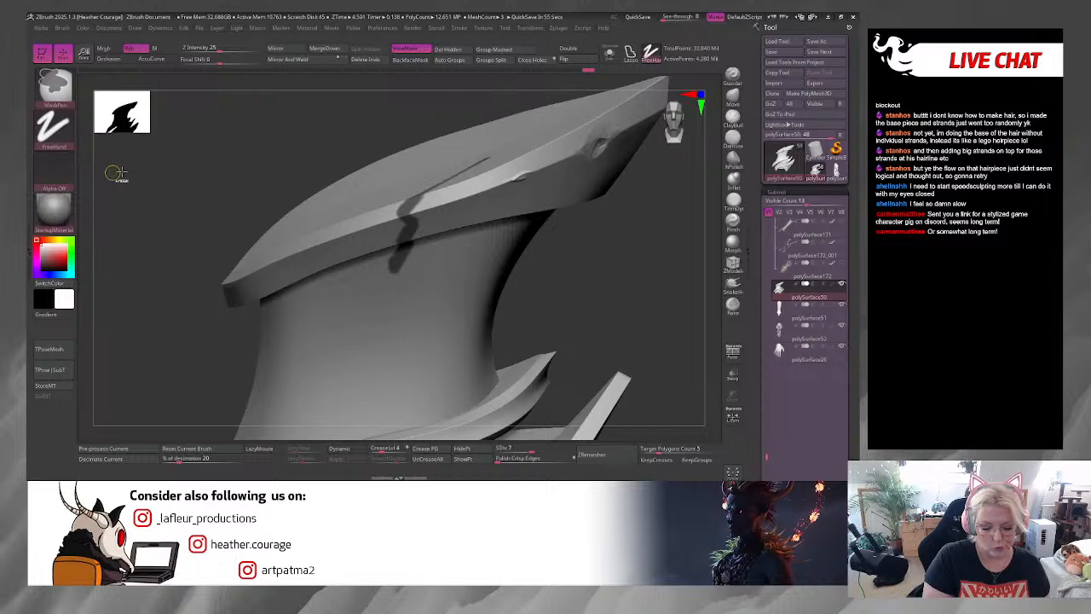
left_click(53, 139, "ctrl")
left_click(149, 157, "ctrl")
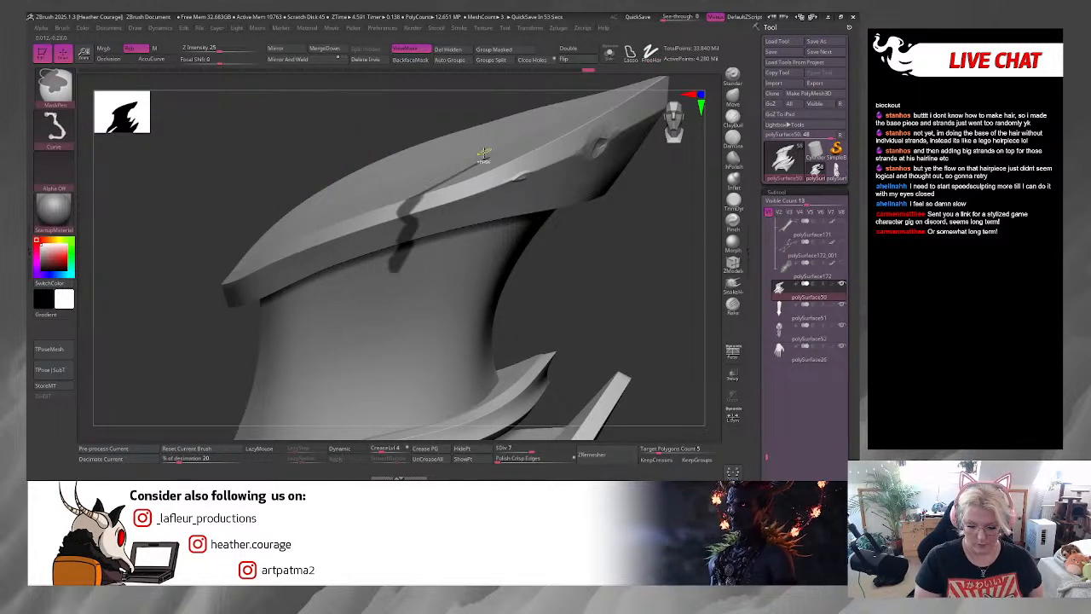
left_click_drag(483, 154, 249, 202, "ctrl")
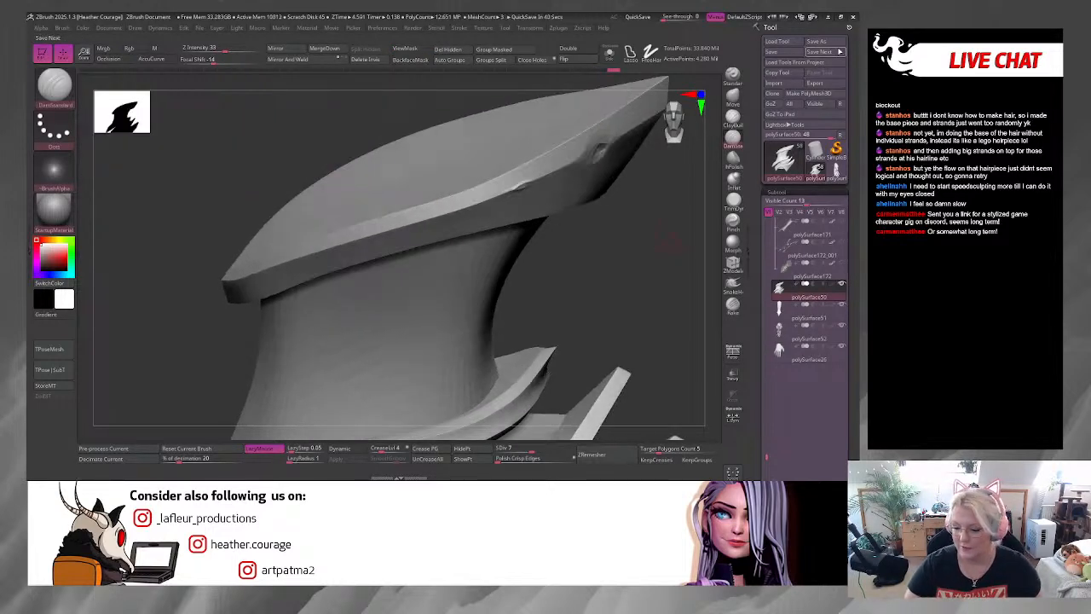
Step: Save the tool as a new .ztl file, raising the version number in the Main file name
left_click(826, 52)
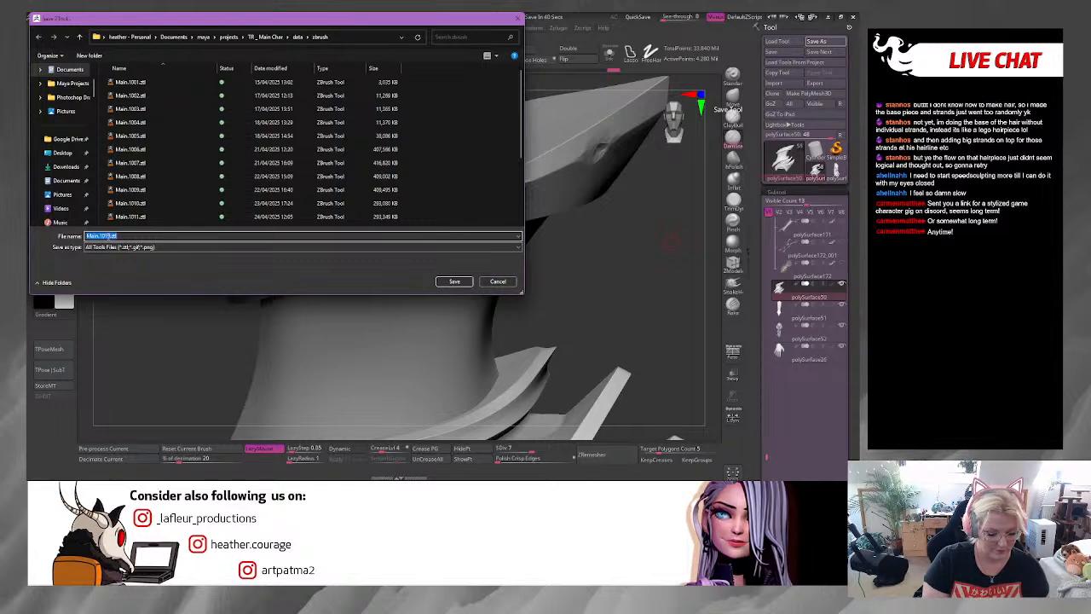
left_click_drag(111, 236, 107, 236)
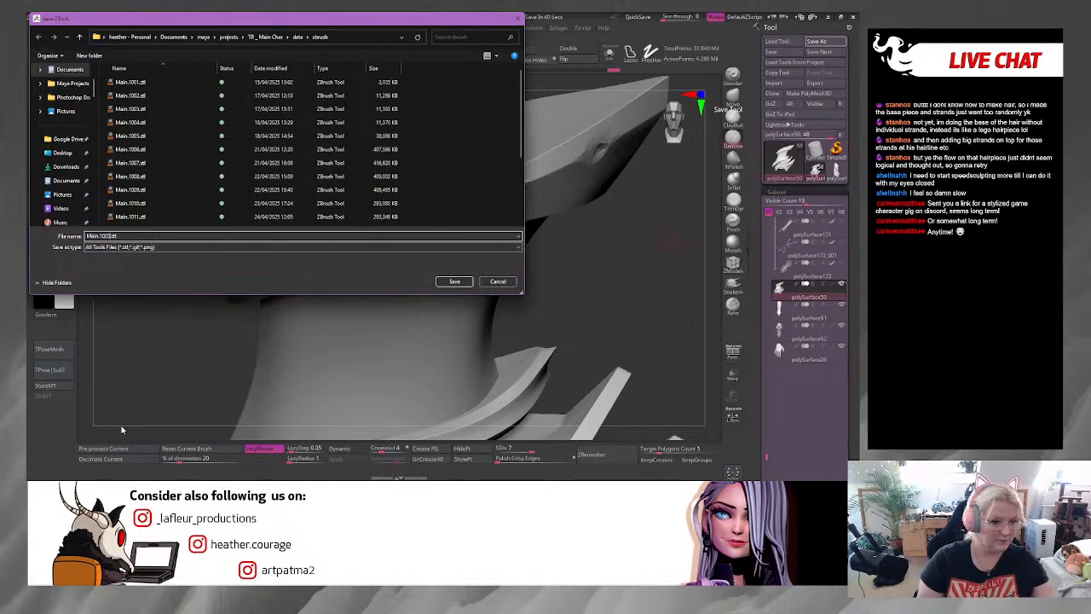
left_click(455, 281)
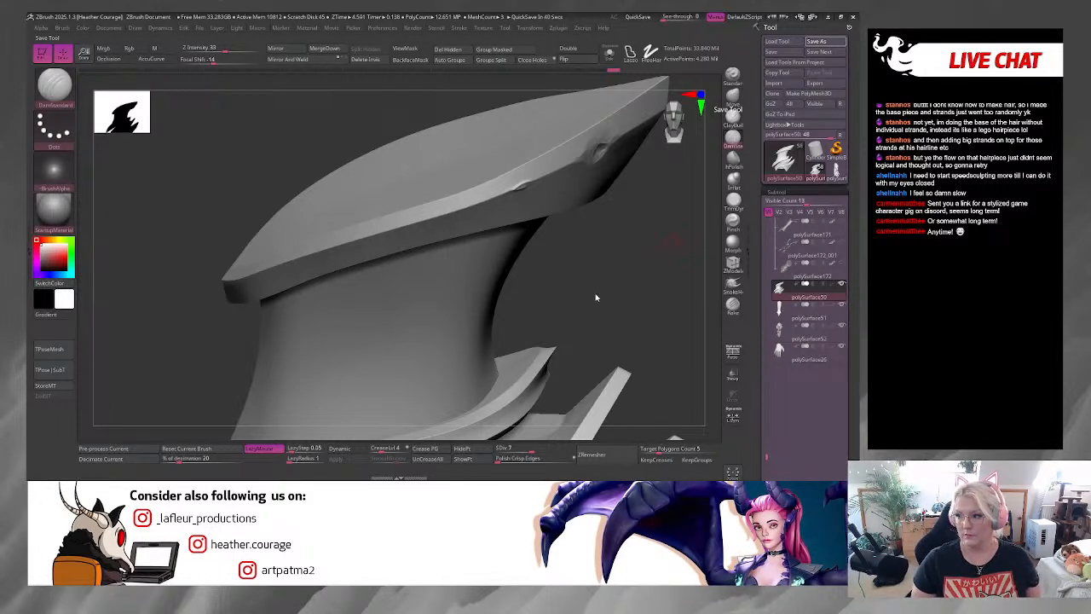
Step: Lasso-mask a jagged-edged area of the lower flared plate, undoing the first outline, and leave the spike's outer part unmasked
left_click_drag(578, 283, 628, 215)
mouse_move(610, 286)
left_mouse_down("alt")
mouse_move(596, 236)
mouse_move(563, 223)
mouse_move(580, 182)
mouse_move(565, 193)
mouse_move(559, 224)
mouse_move(610, 111)
left_mouse_up("alt")
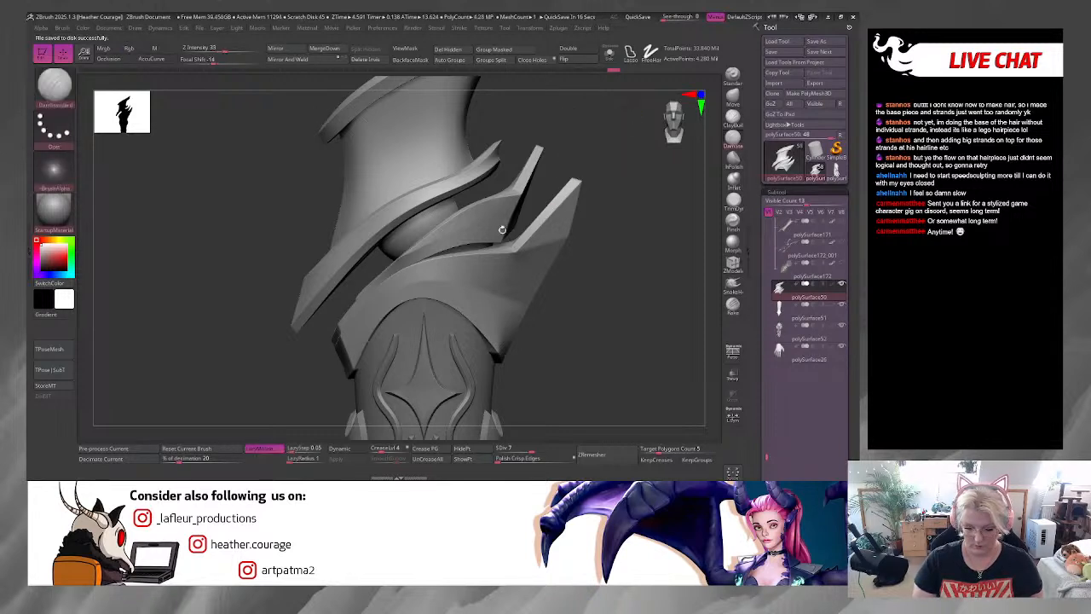
left_click(53, 128, "ctrl")
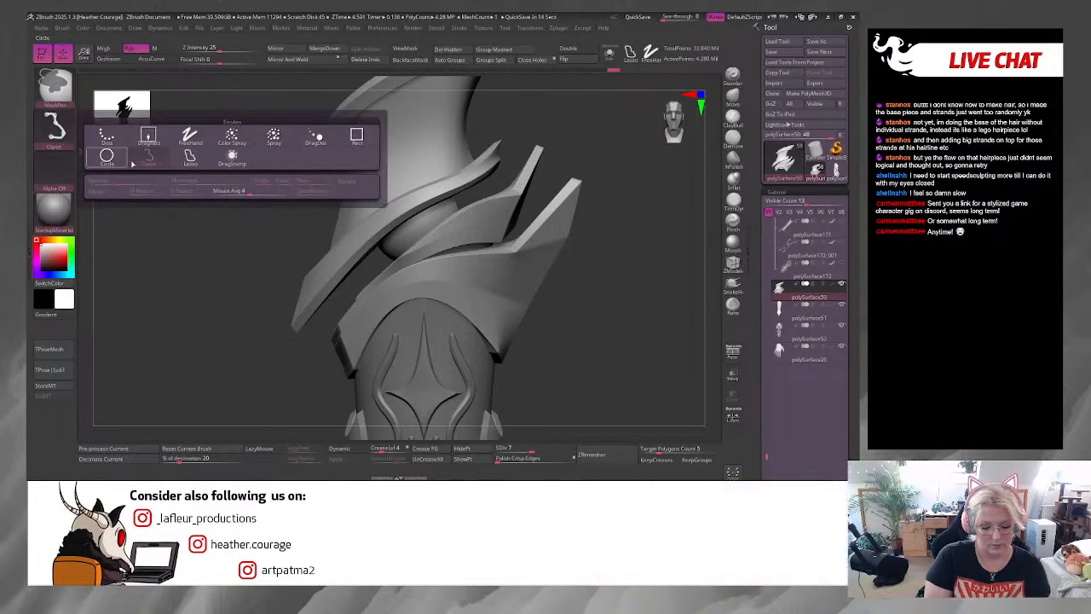
left_click(190, 158, "ctrl")
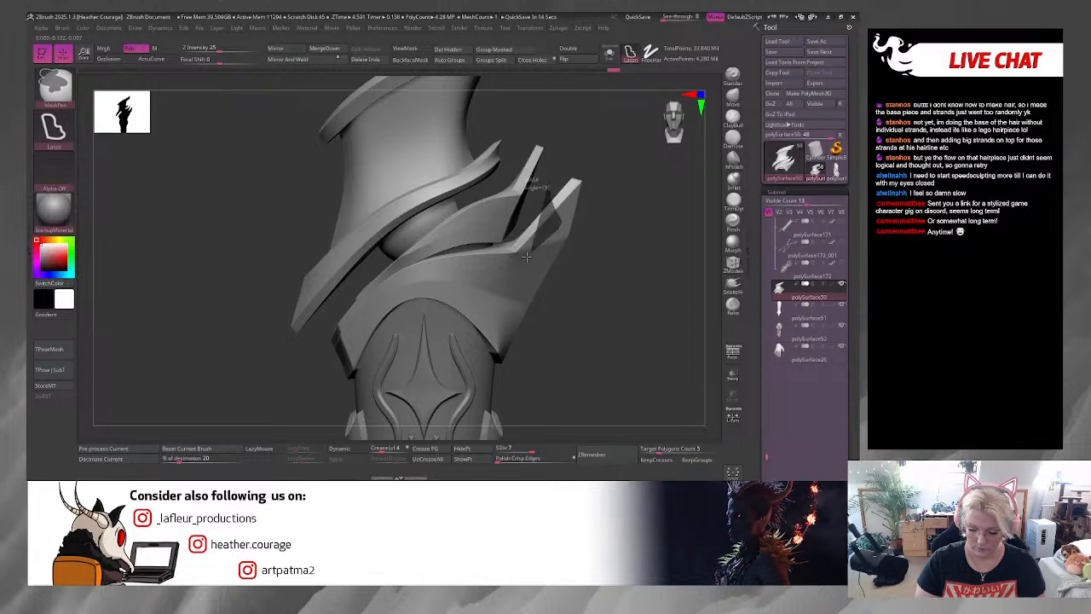
mouse_move(526, 256)
left_mouse_down("ctrl")
mouse_move(504, 279)
mouse_move(568, 377)
mouse_move(600, 324)
left_mouse_up("ctrl")
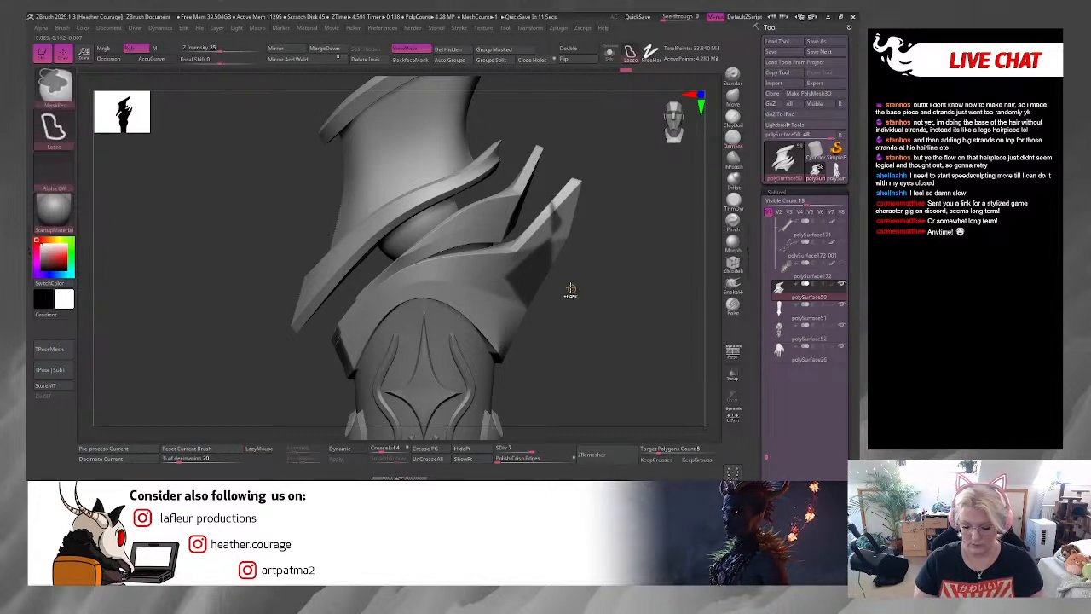
key("ctrl+z")
mouse_move(562, 157)
left_mouse_down("ctrl")
mouse_move(556, 241)
mouse_move(508, 289)
mouse_move(506, 338)
mouse_move(483, 121)
mouse_move(602, 155)
left_mouse_up("ctrl")
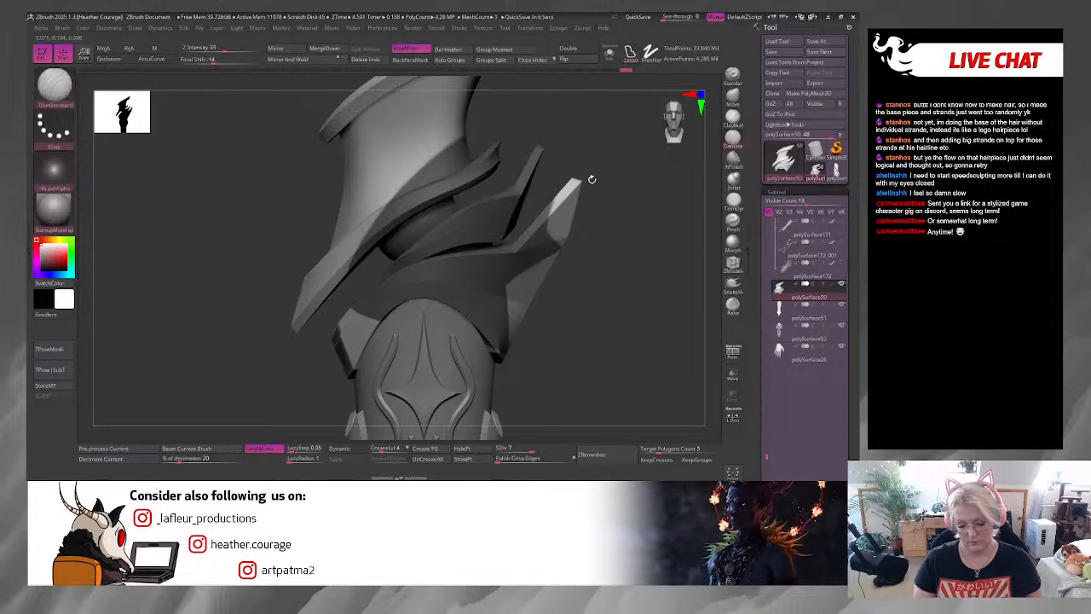
Step: Add a jagged lasso mask across the lower plate's spike below its tip
left_click_drag(619, 288, 668, 242, "alt")
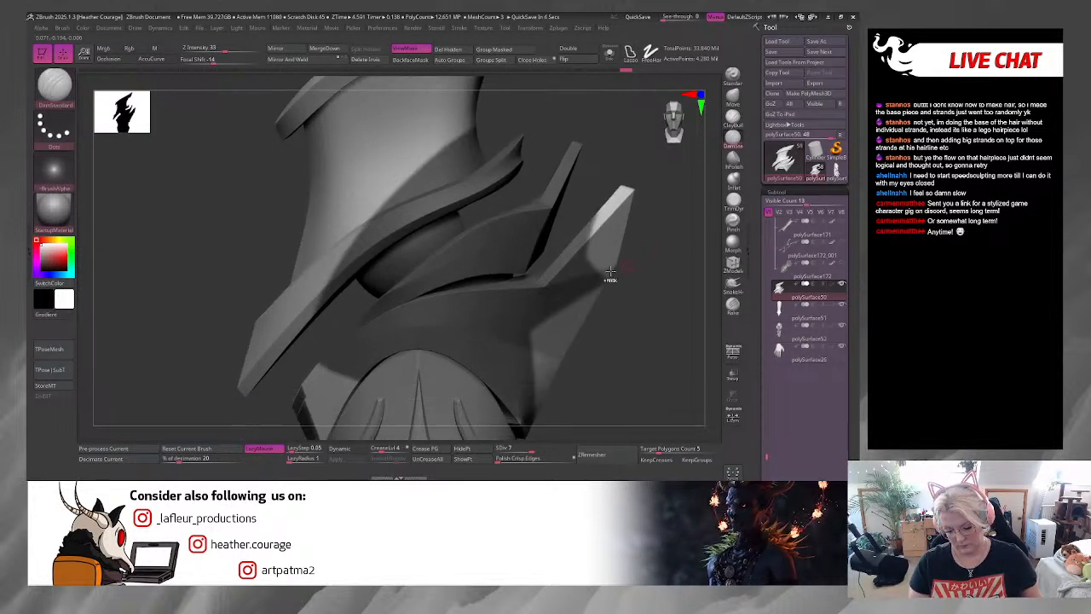
key("ctrl")
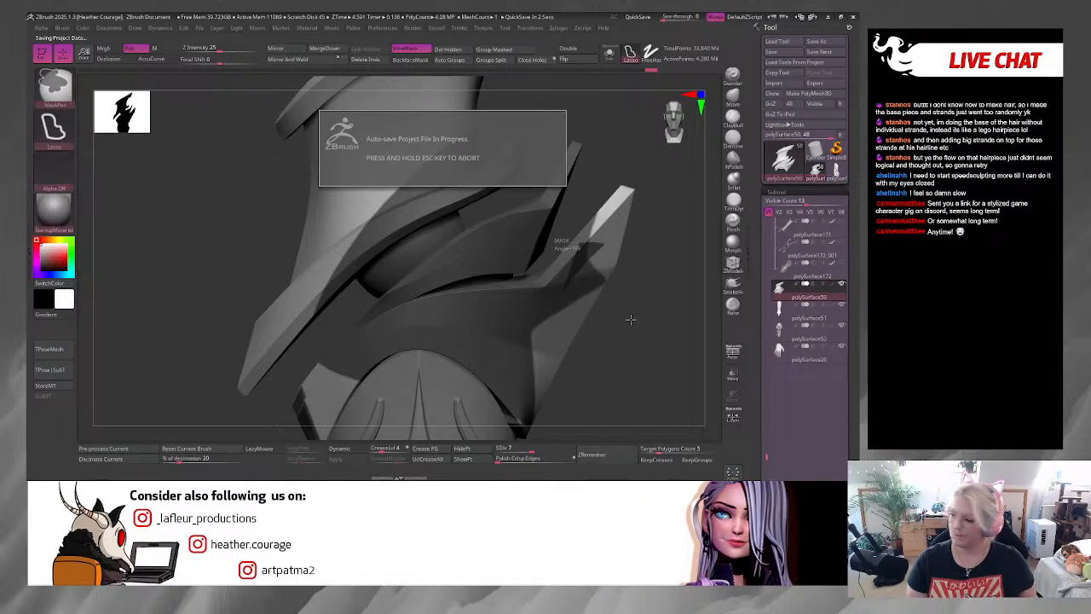
key("ctrl")
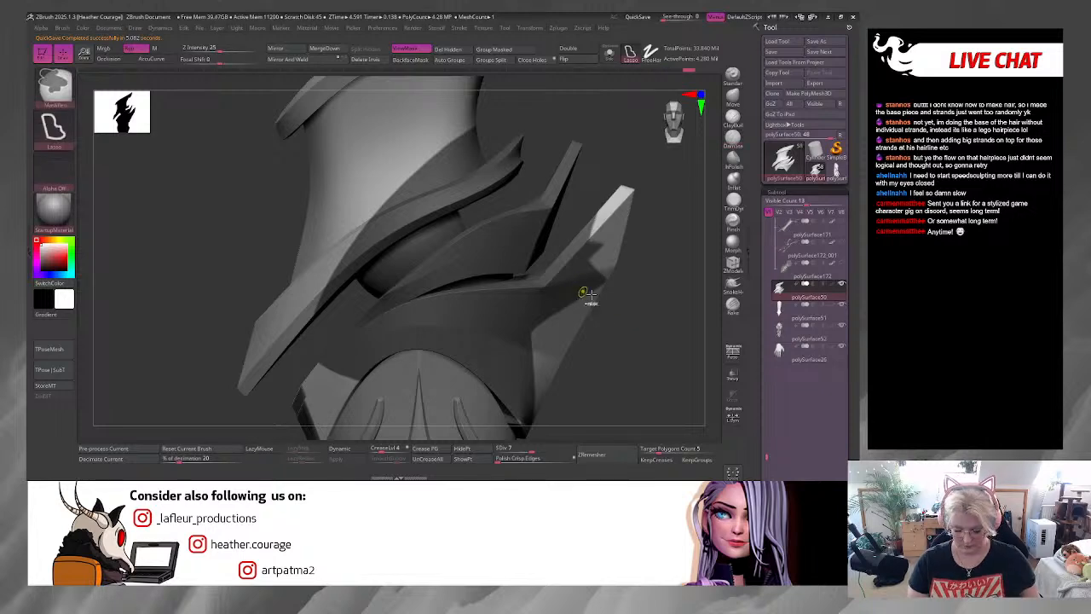
Step: Shift the unmasked surface of the lower plate's spike with a resized Move Topological brush, then clear the mask
left_click_drag(661, 294, 591, 304)
left_click_drag(618, 352, 595, 359)
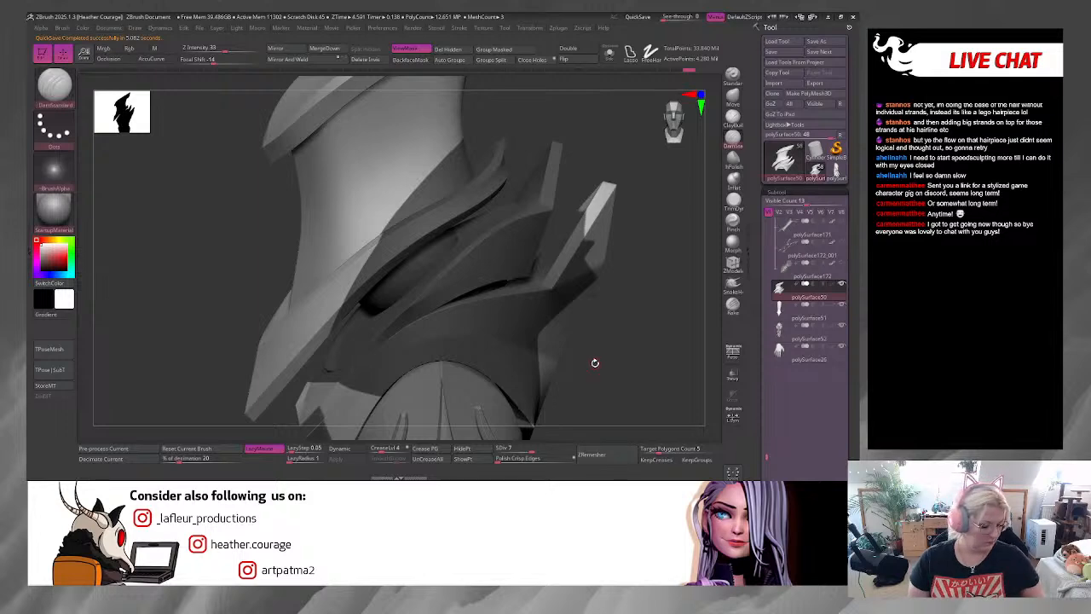
key("b")
key("m")
key("t")
key("space")
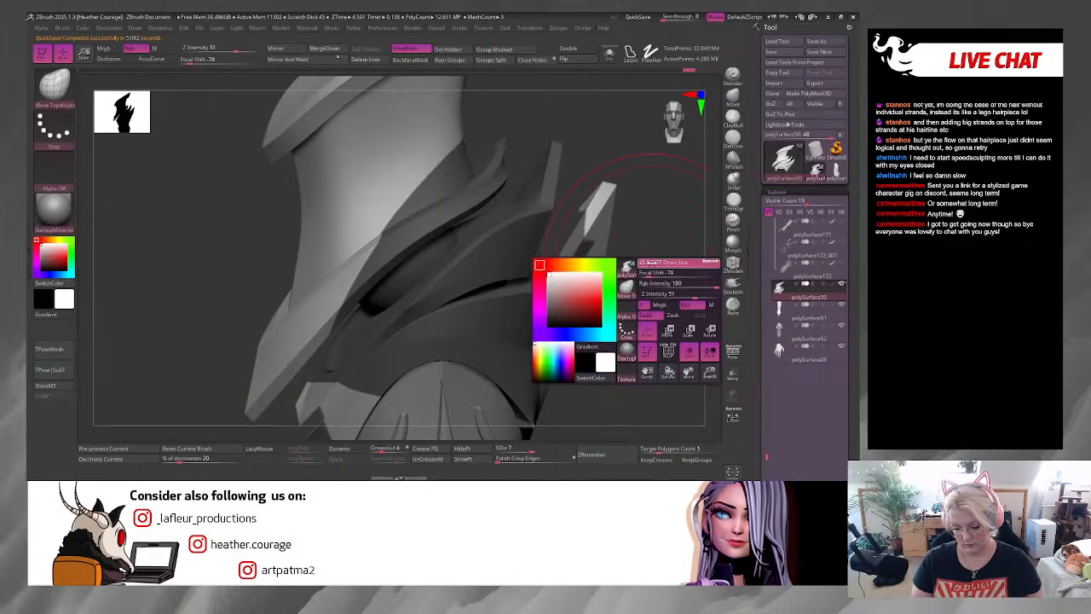
left_click_drag(652, 263, 649, 263)
mouse_move(605, 209)
left_mouse_down()
mouse_move(624, 238)
mouse_move(602, 246)
left_mouse_up()
key("space")
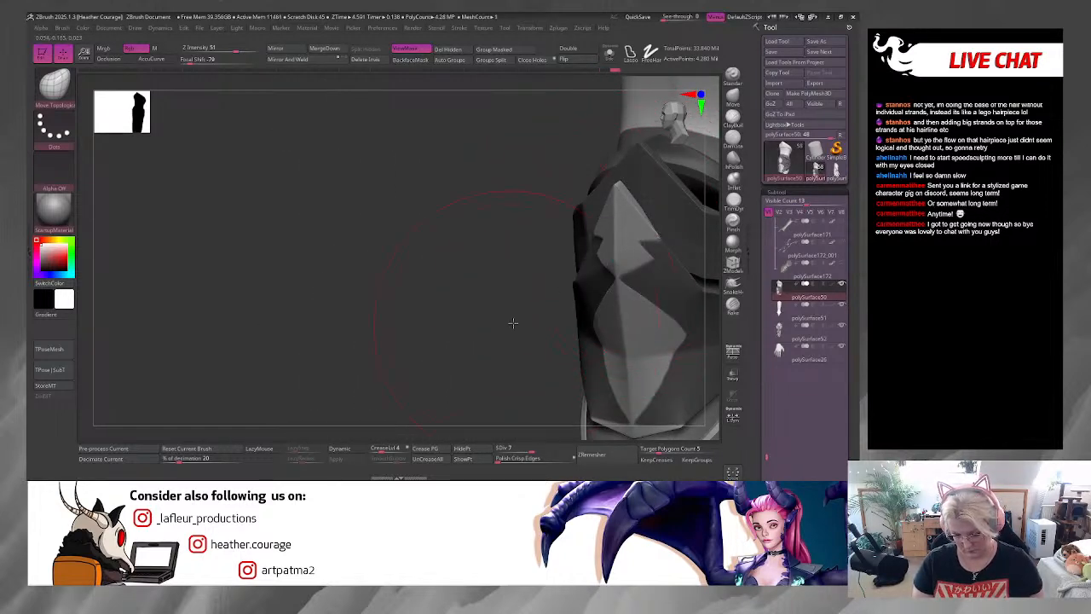
left_click_drag(513, 323, 577, 361)
mouse_move(695, 294)
left_mouse_down()
mouse_move(646, 254)
mouse_move(645, 315)
left_mouse_up()
left_click_drag(645, 316, 688, 317)
Step: Rework the jagged creases on the lower plate's spike with the Standard brush and smoothing, using an adjusted brush size
key("1")
left_click_drag(596, 273, 528, 334)
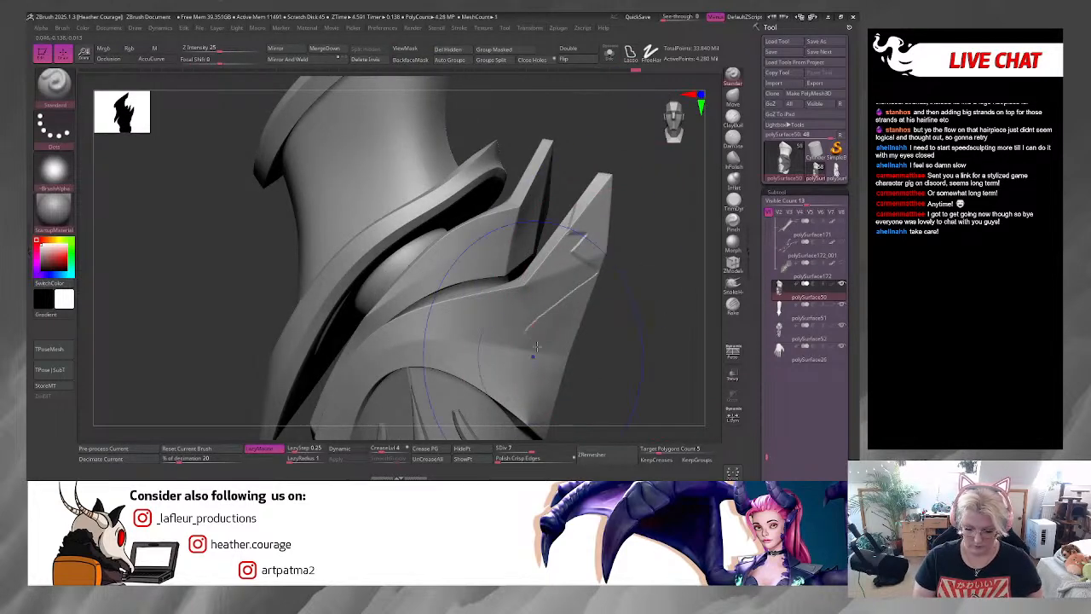
key("2")
key("space")
left_click_drag(639, 278, 633, 277)
key("1")
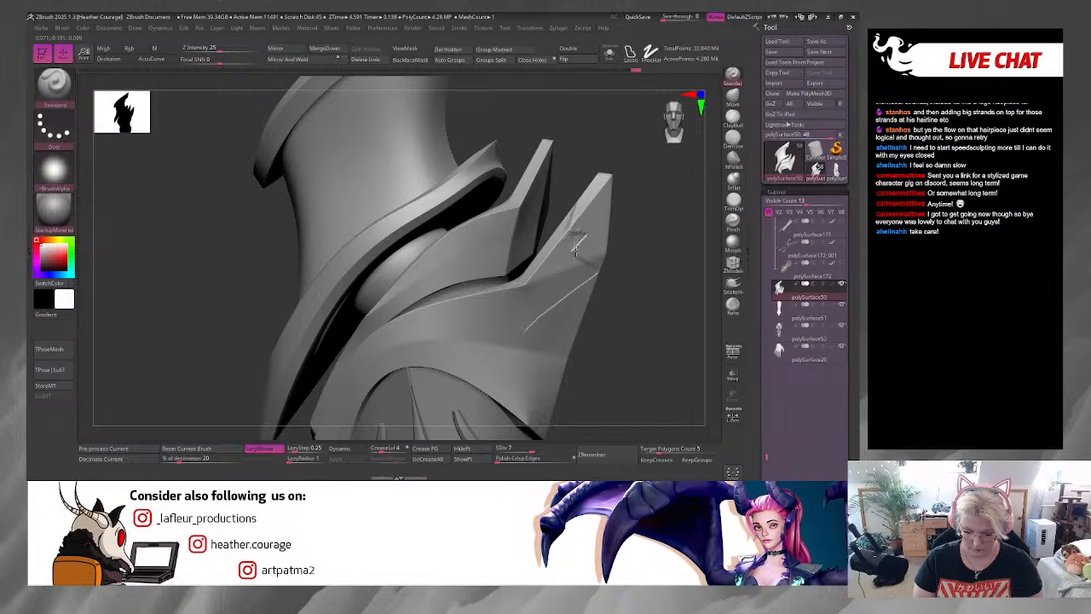
left_click_drag(576, 249, 571, 252)
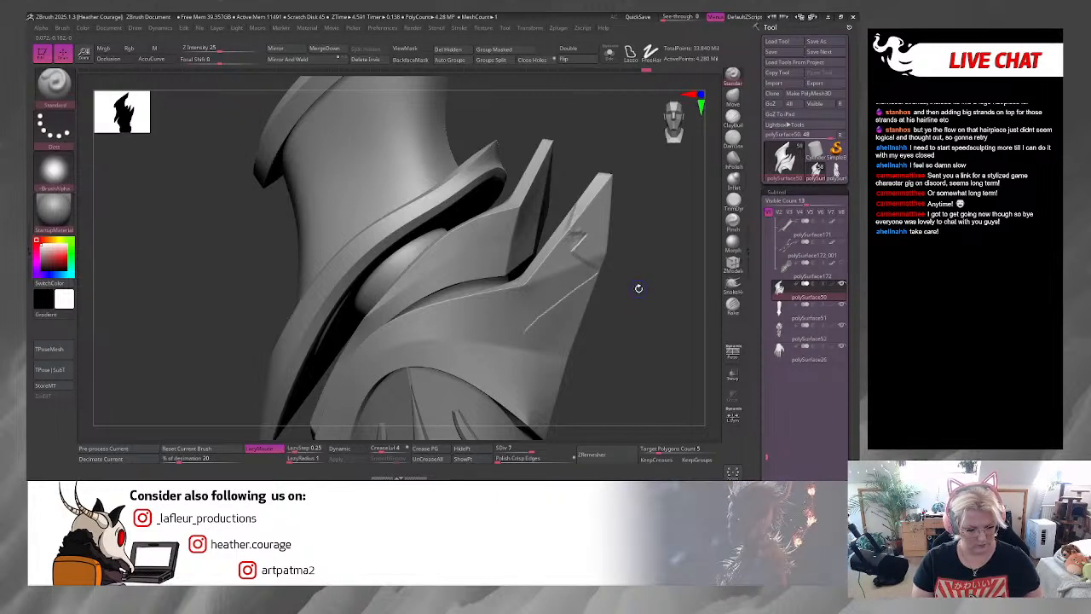
Step: Undo the last brush strokes on the spike's creases
left_click_drag(639, 282, 628, 325)
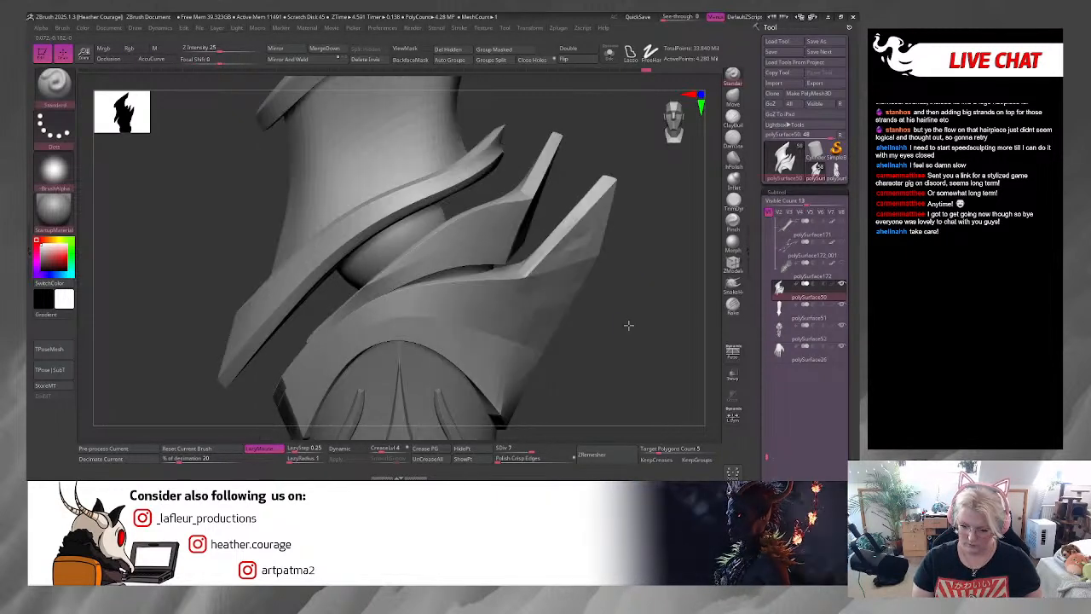
key("ctrl")
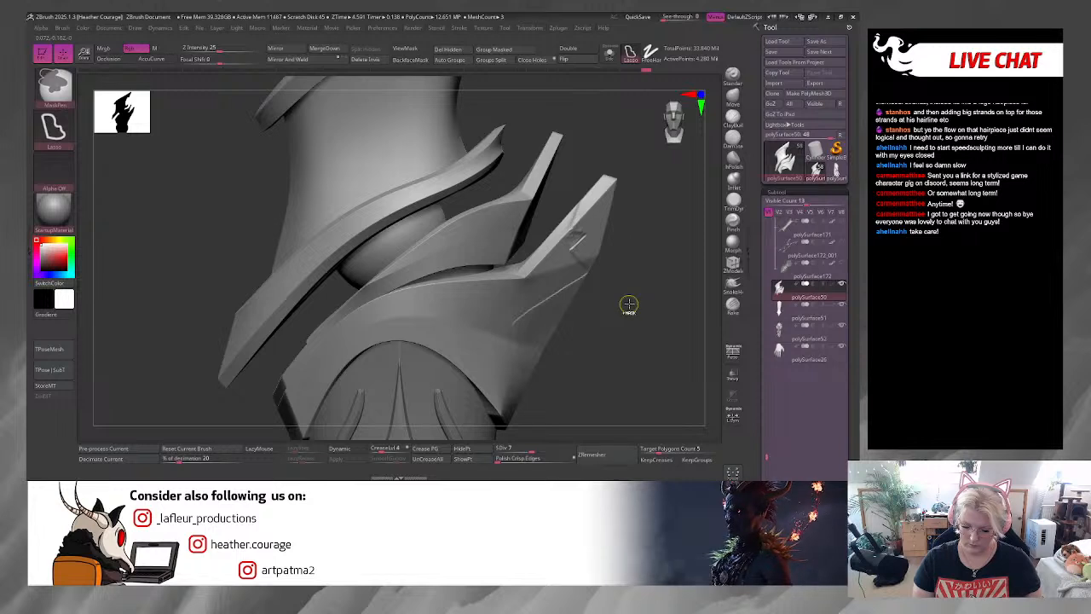
key("ctrl+z")
key("ctrl+z")
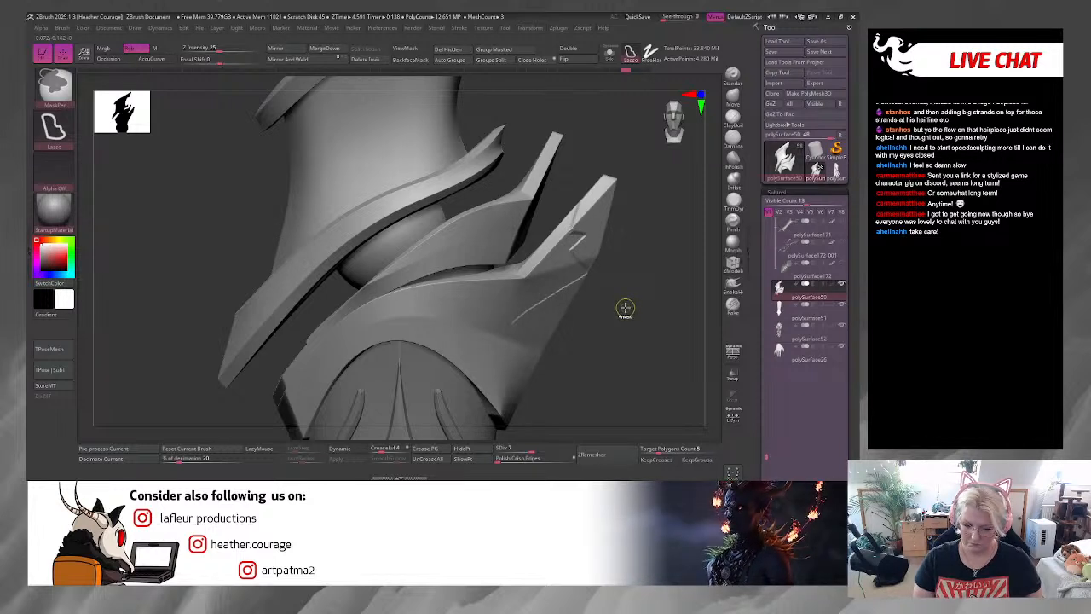
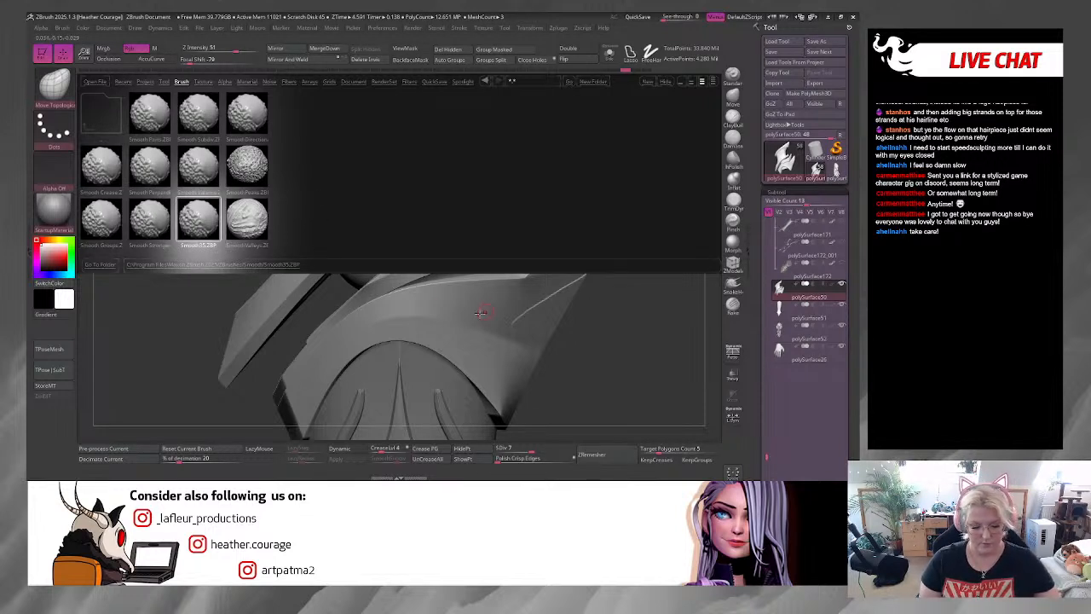
Step: Load another smoothing brush from the Smooth brush library and try it on the spike's creases
double_click(203, 228)
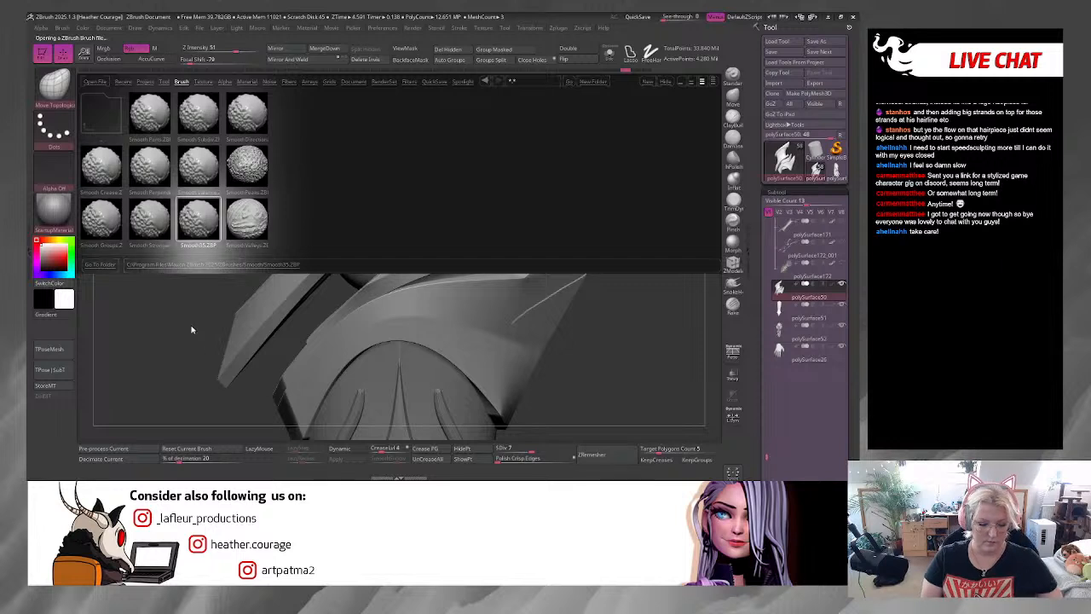
left_click(170, 244)
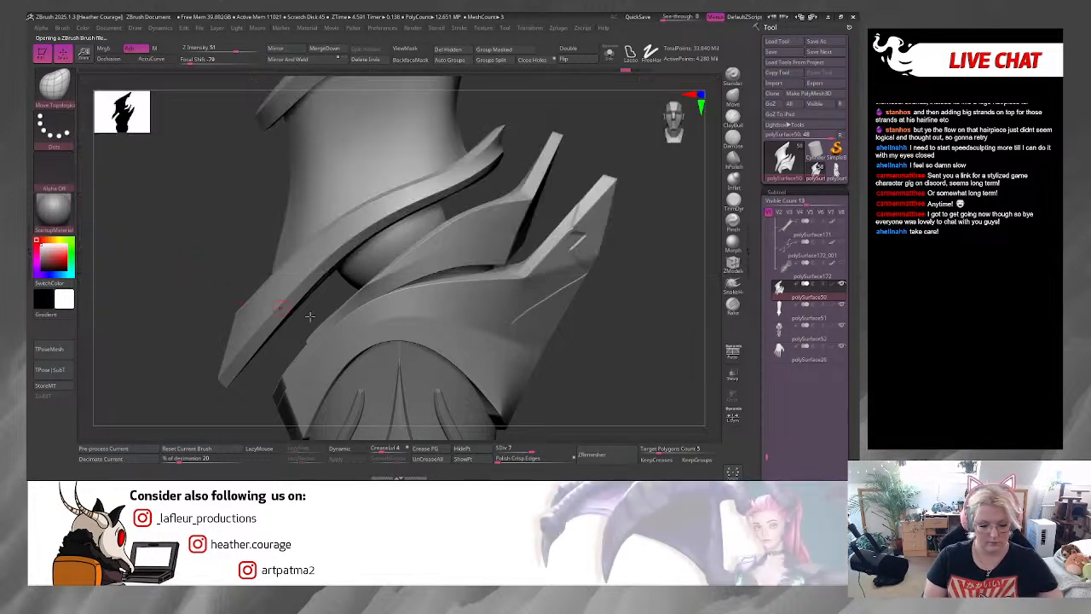
key("shift")
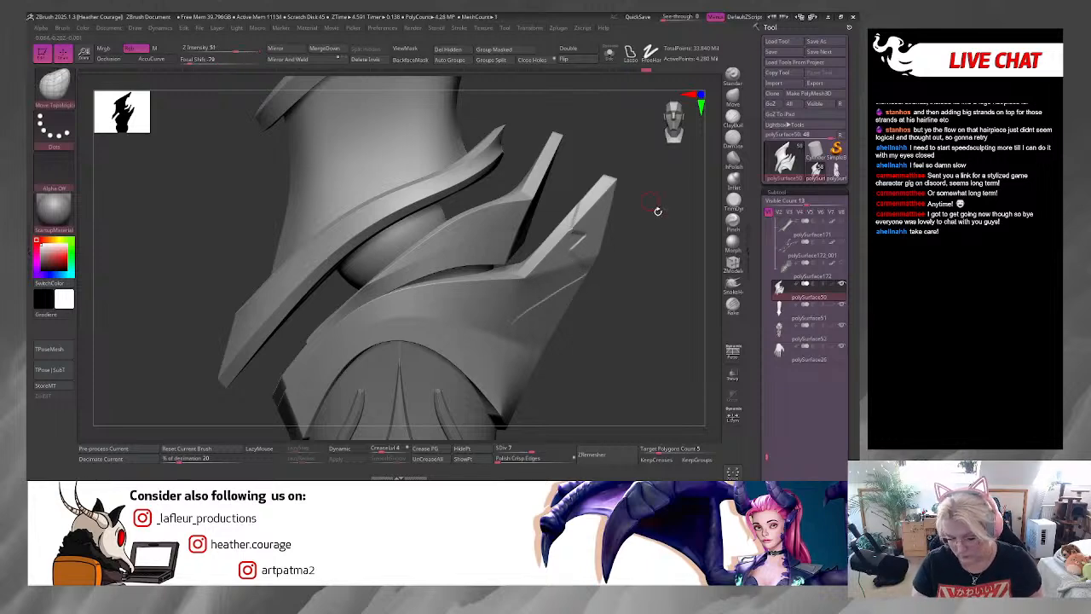
Step: Undo the crease sculpting on the lower plate's spike and clear the restored mask
left_click_drag(655, 210, 670, 263)
key("ctrl")
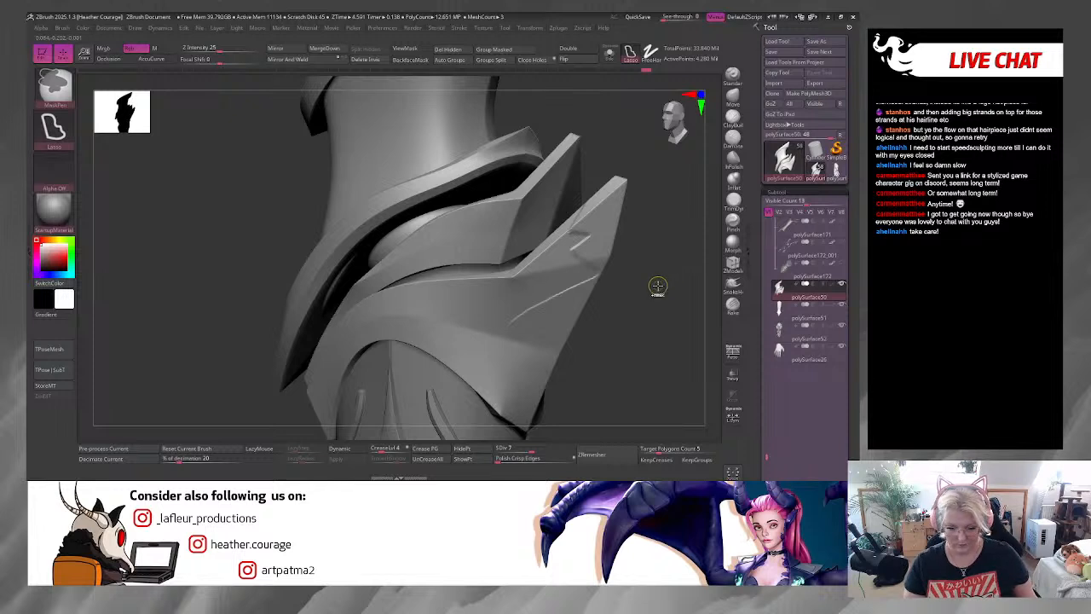
key("ctrl+z")
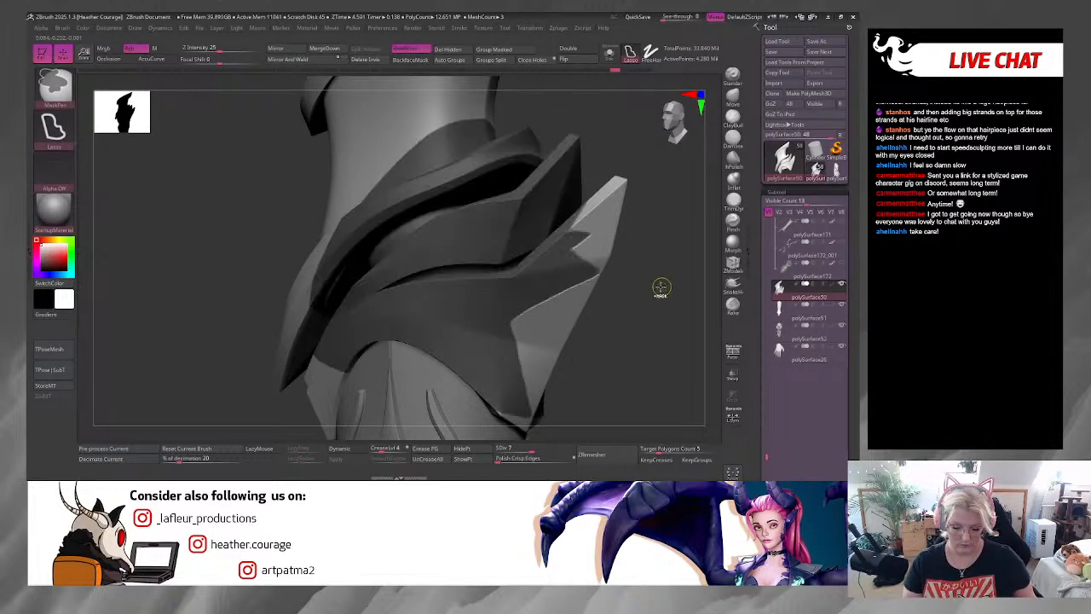
key("ctrl+z")
key("ctrl+z")
key("ctrl+z")
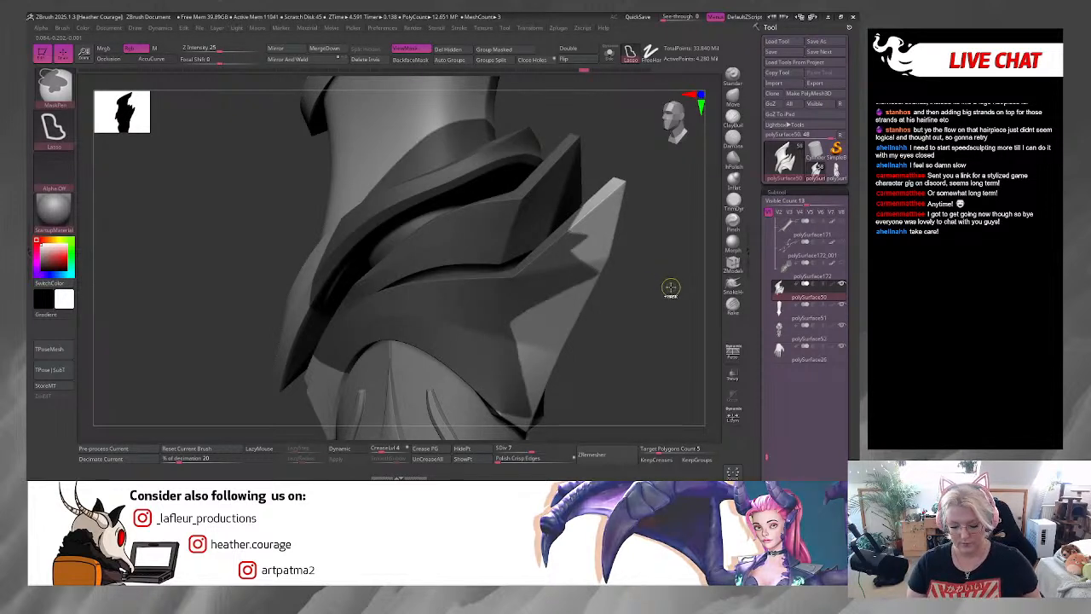
left_click_drag(663, 316, 653, 171, "ctrl")
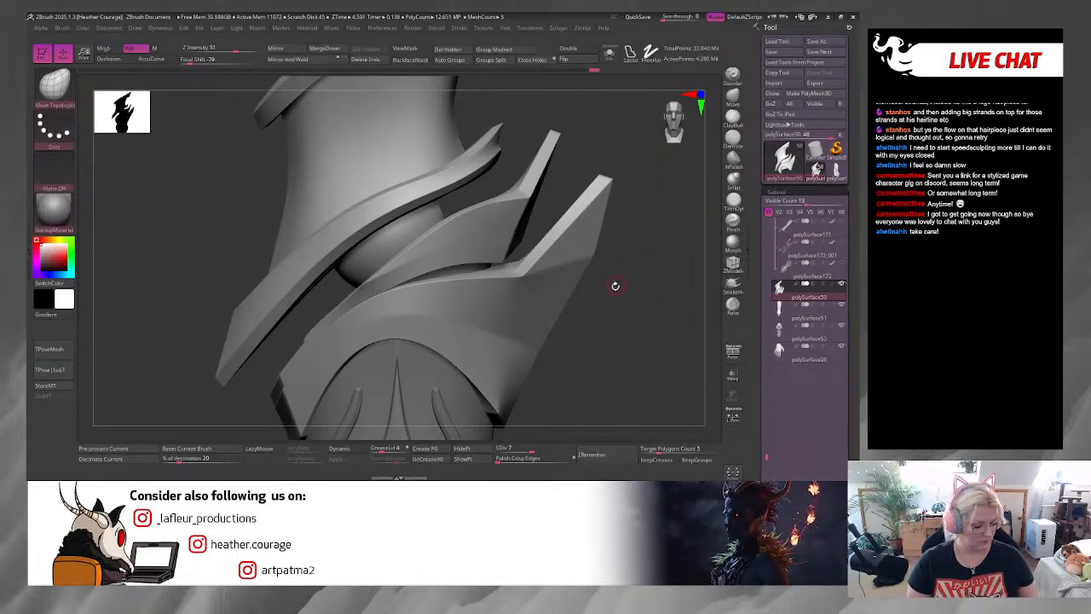
Step: Try slashing a notch into the lower plate's spike with the Orb_Slash01 brush at Z Intensity 100
key("b")
key("o")
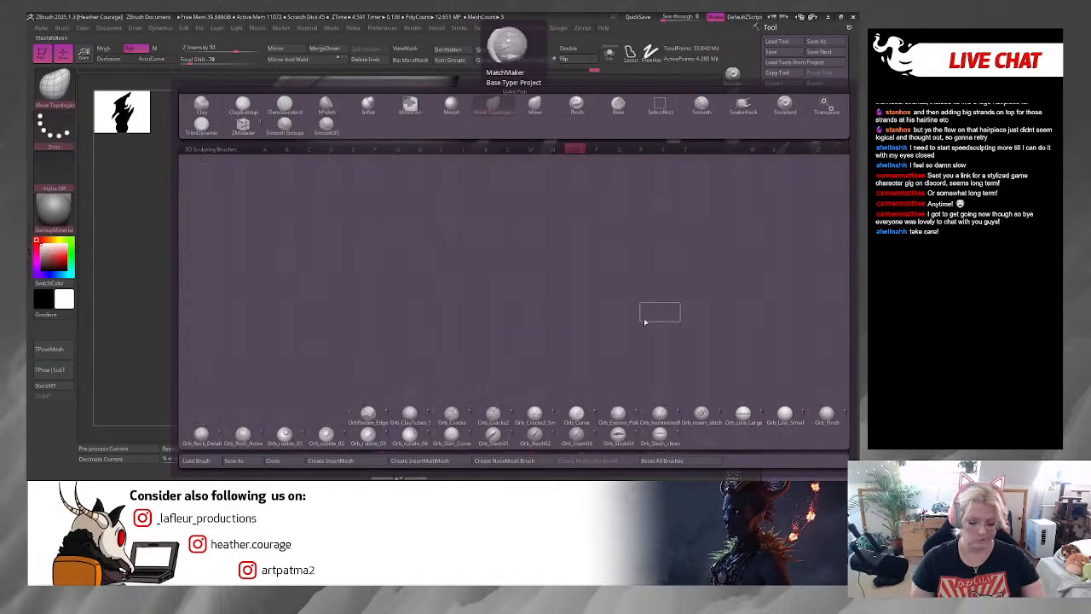
left_click(494, 435)
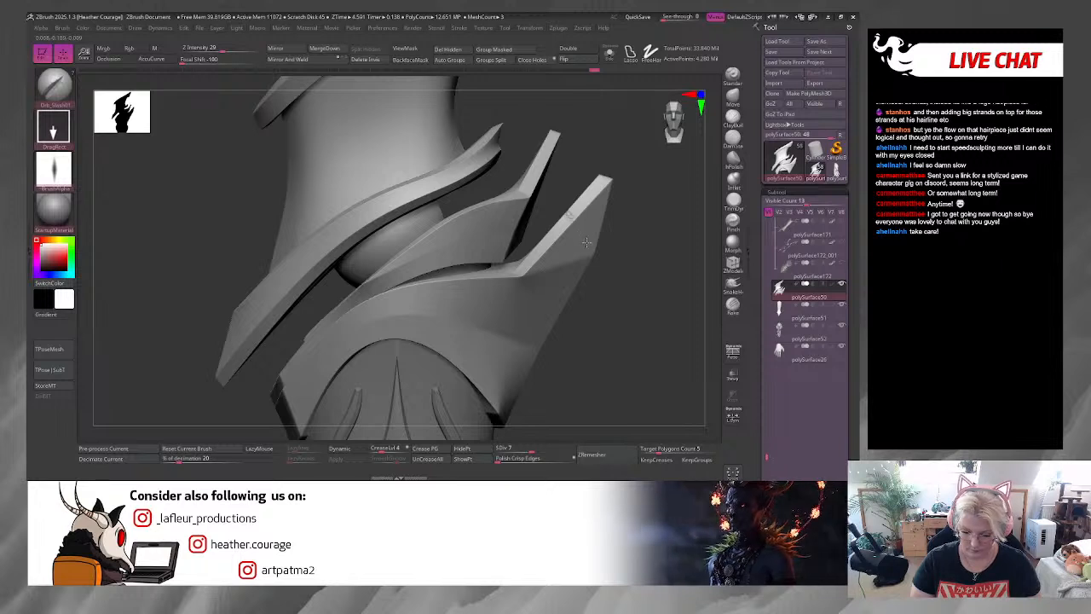
left_click(582, 248, "ctrl")
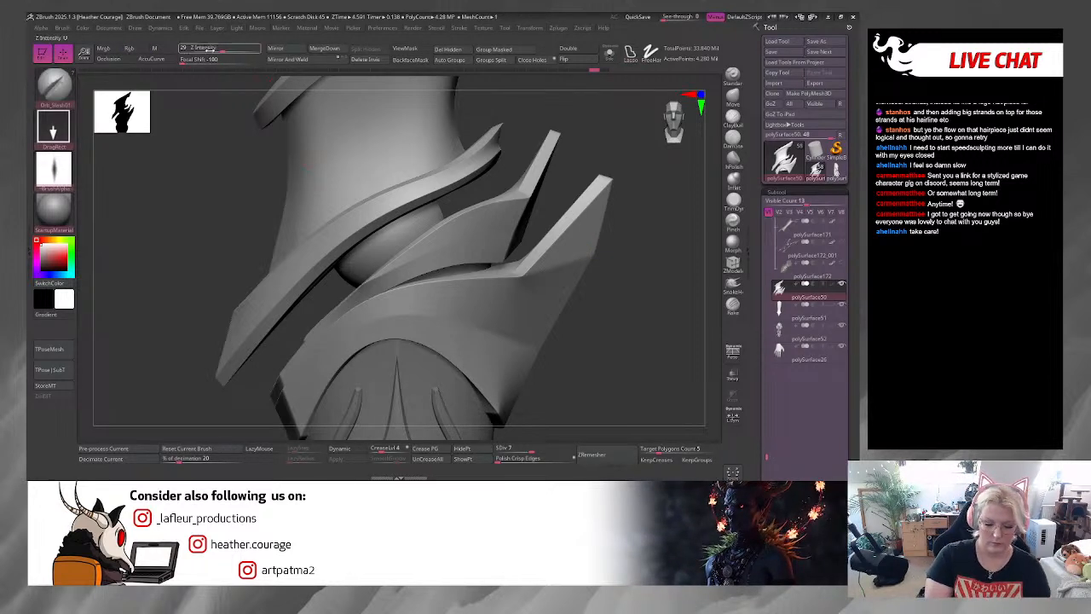
key("ctrl+z")
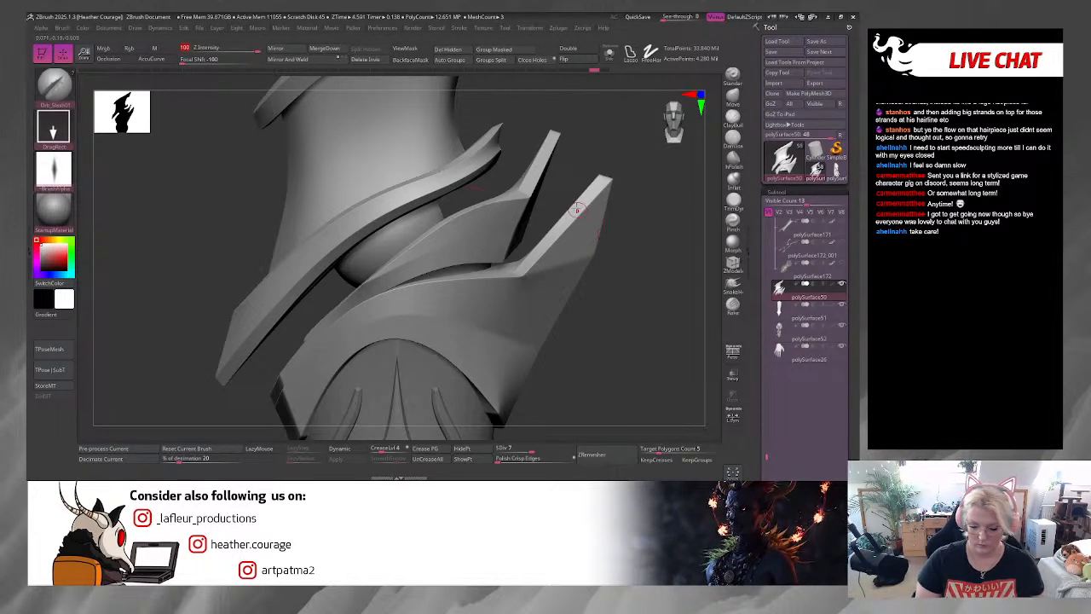
left_click_drag(634, 237, 653, 253)
key("ctrl")
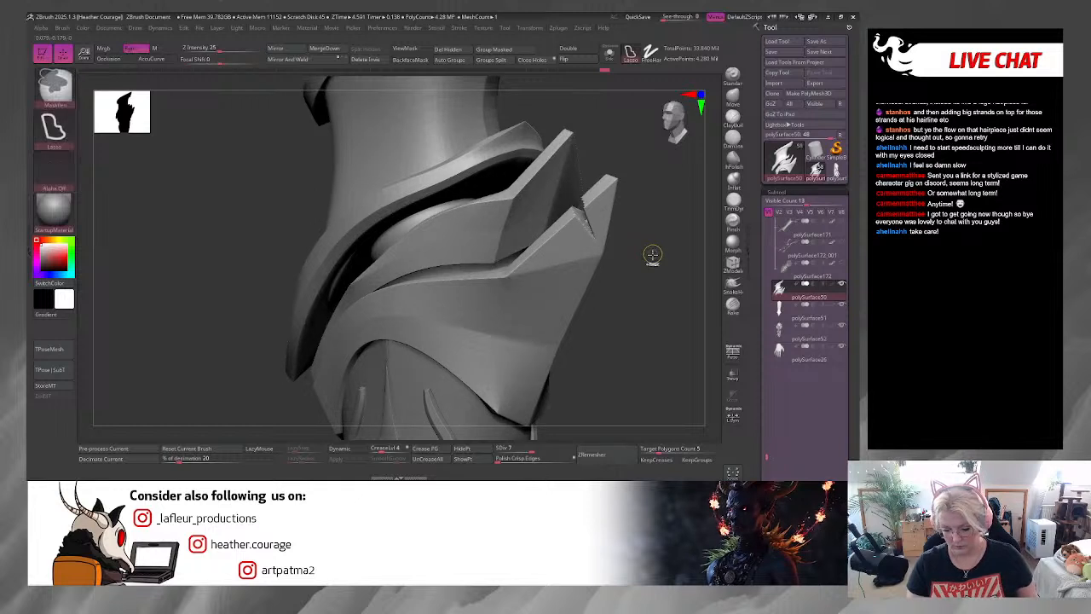
Step: Subdivide the spiked plates once more and cut a notch into the lower spike's edge with Orb_Slash01, smoothing its rim
key("ctrl+d")
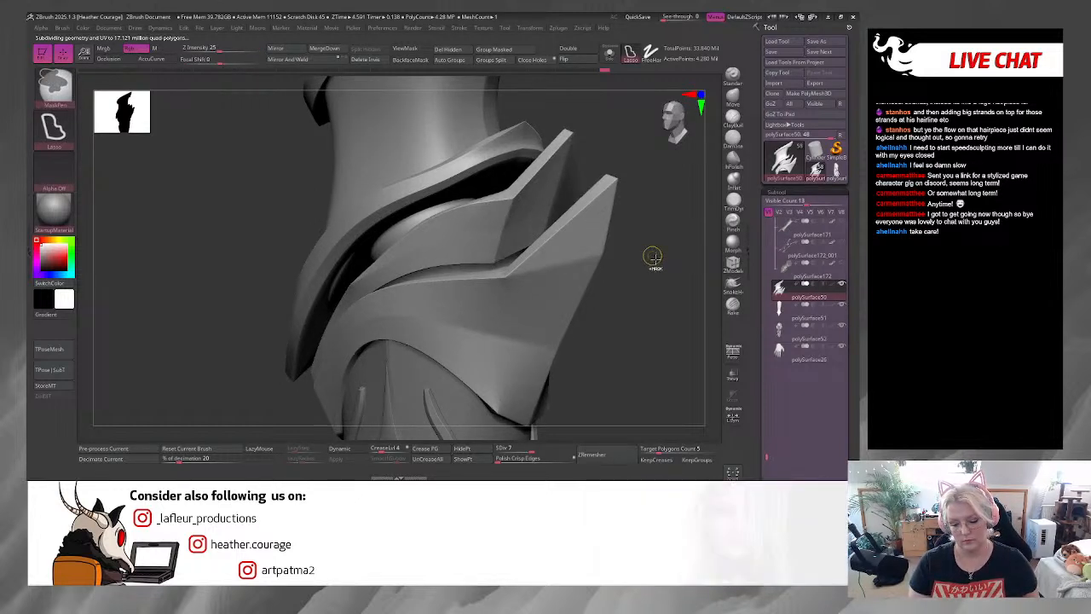
left_click_drag(650, 296, 659, 294)
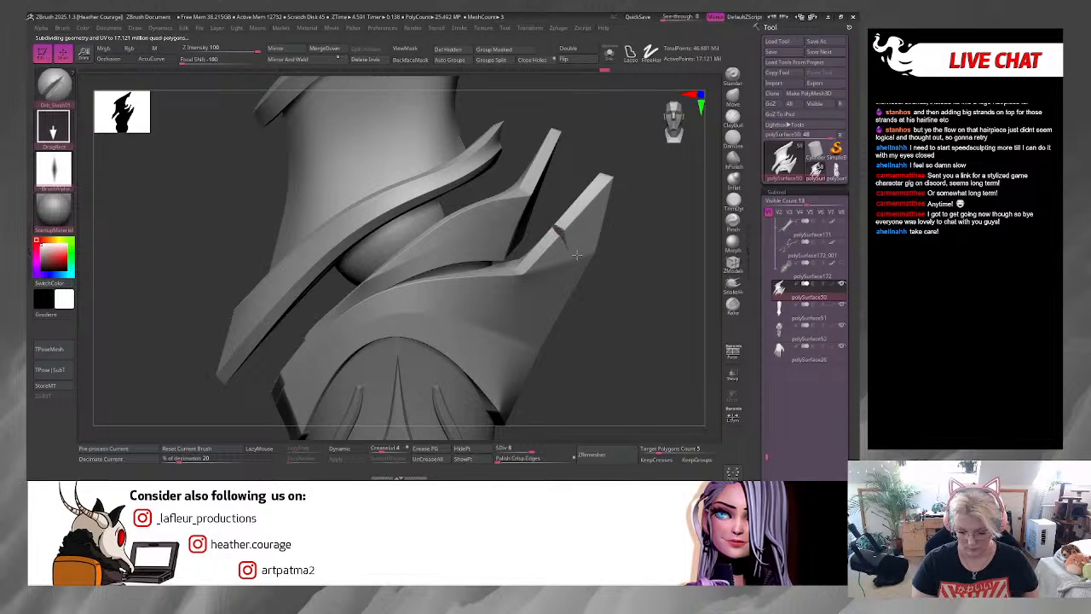
left_click_drag(578, 264, 574, 258)
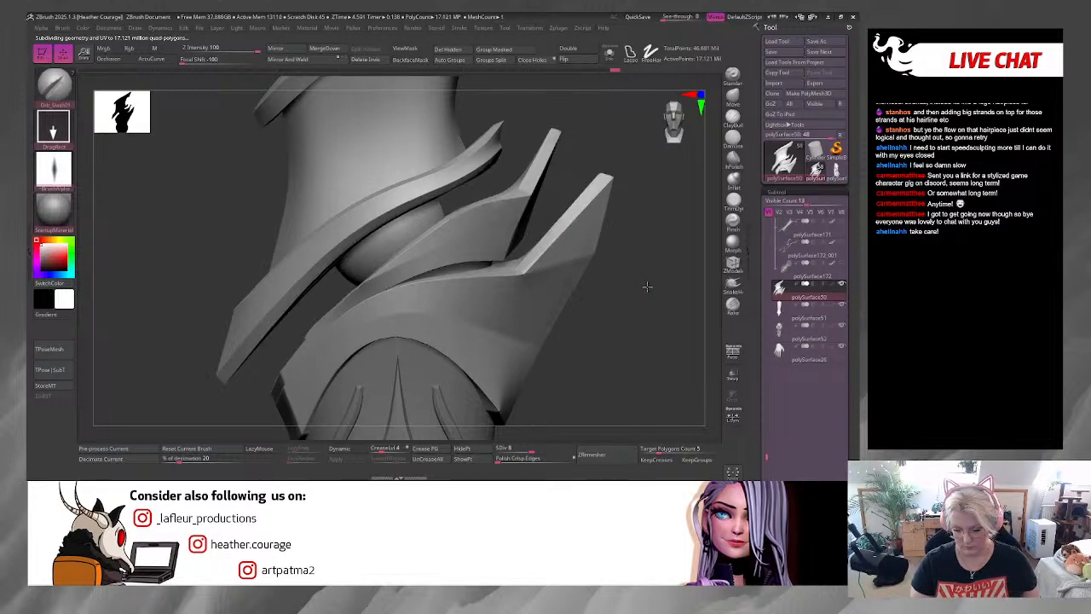
left_click_drag(645, 288, 635, 285)
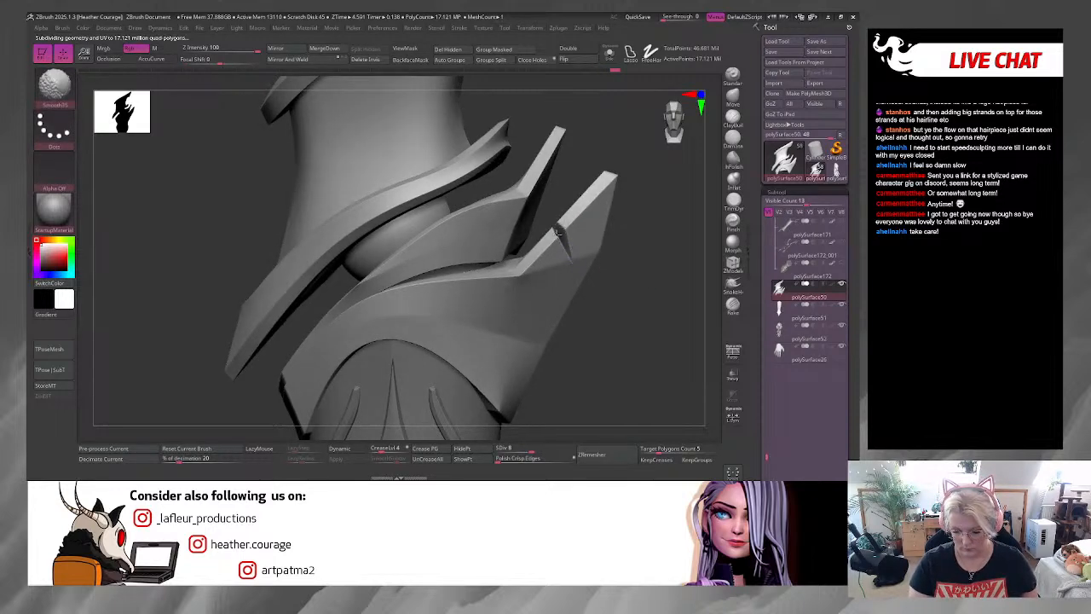
left_click_drag(558, 232, 563, 243, "shift")
mouse_move(647, 285)
left_mouse_down()
mouse_move(655, 349)
mouse_move(616, 294)
left_mouse_up()
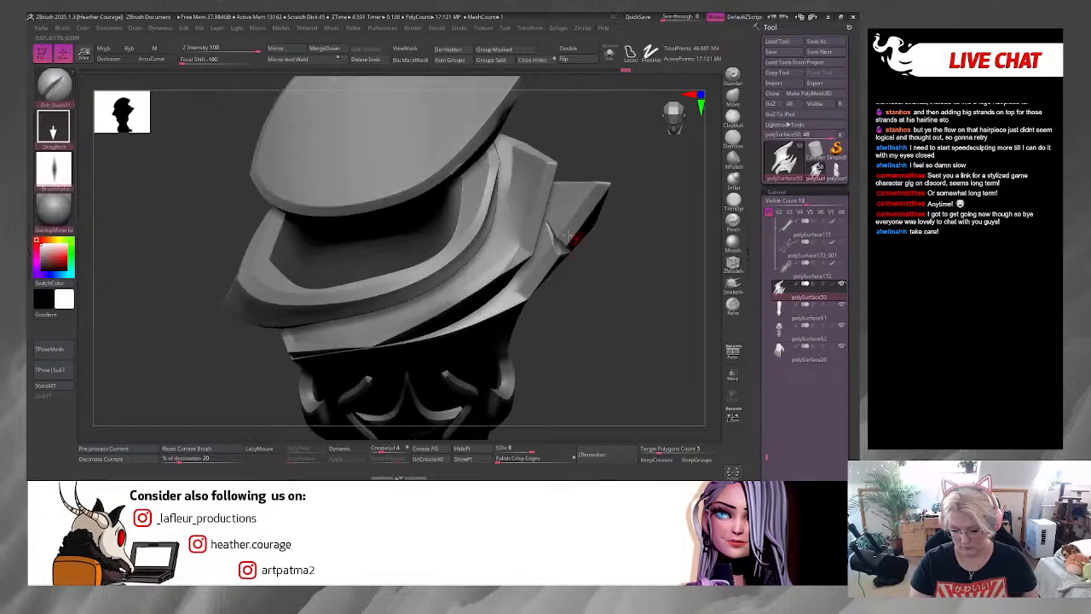
left_click_drag(552, 227, 552, 267, "shift")
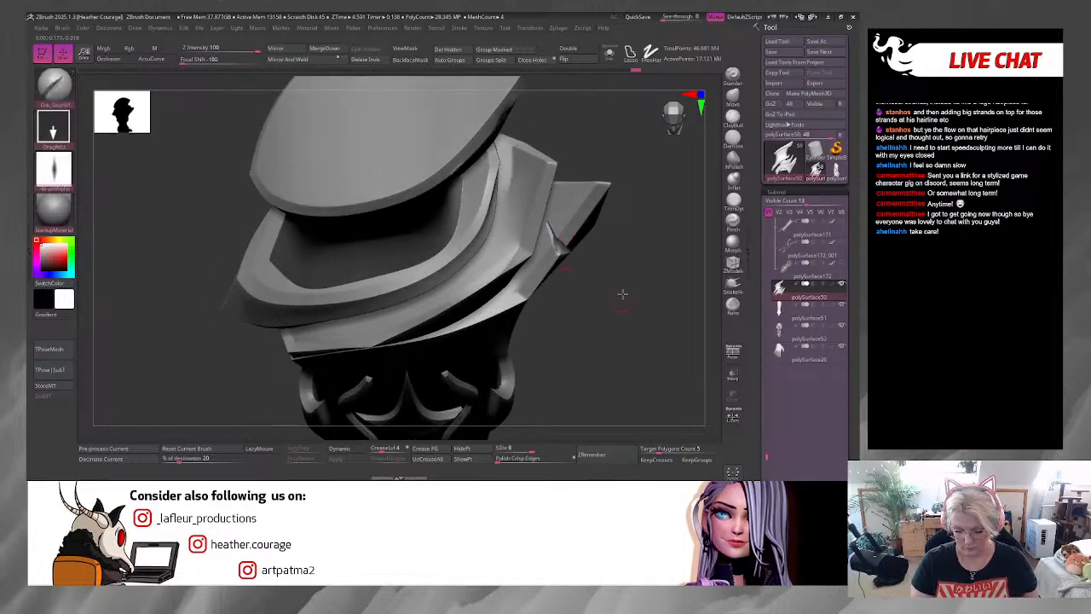
Step: Thicken the lower rim of the upper plate on both sides using the Inflat brush with LazyMouse on and Z Intensity 19
mouse_move(623, 295)
left_mouse_down()
mouse_move(645, 282)
mouse_move(616, 149)
mouse_move(671, 143)
left_mouse_up()
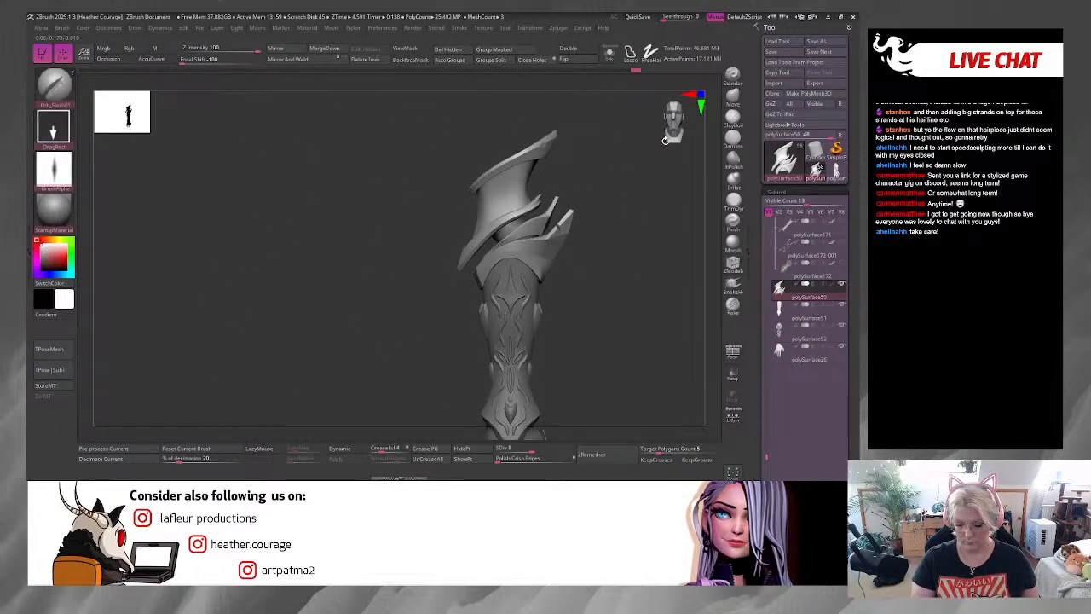
mouse_move(630, 240)
left_mouse_down("alt")
mouse_move(605, 287)
mouse_move(653, 315)
left_mouse_up("alt")
left_click(734, 181)
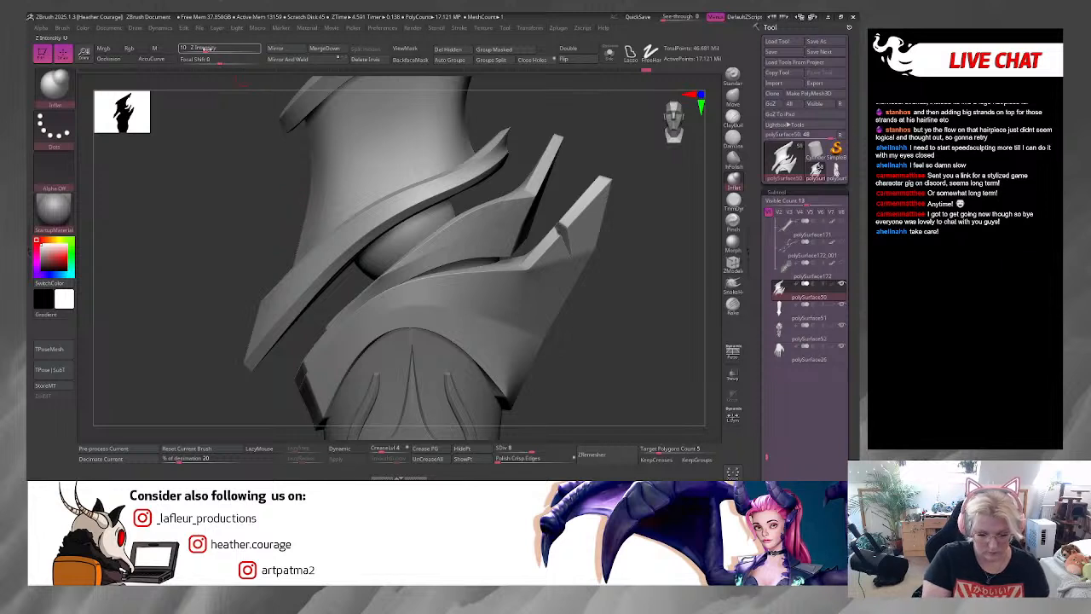
key("l")
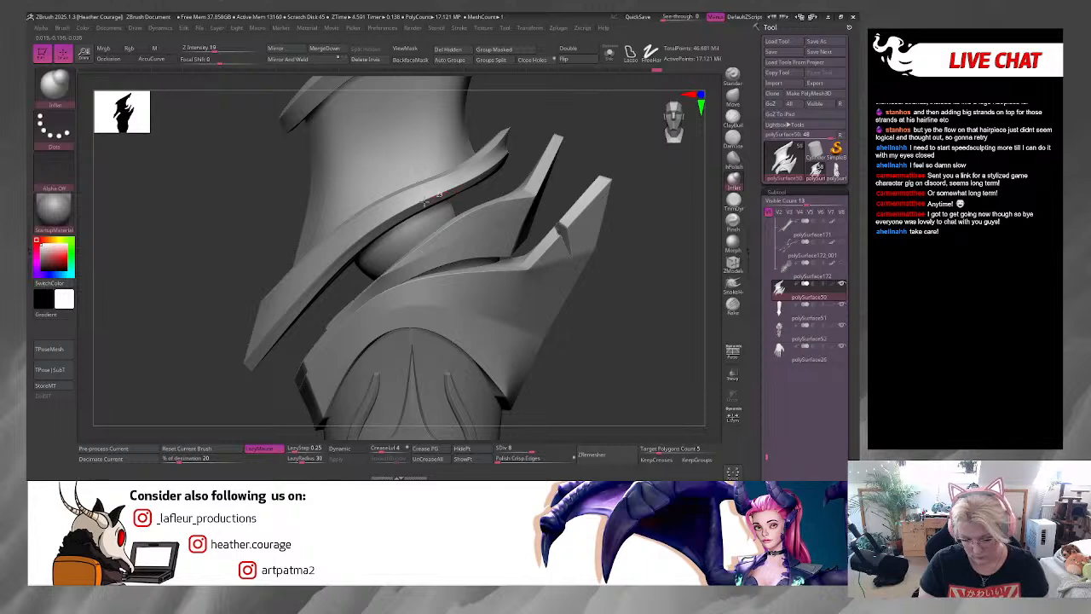
left_click_drag(339, 260, 237, 380)
mouse_move(602, 378)
left_mouse_down()
mouse_move(650, 394)
mouse_move(608, 340)
mouse_move(642, 280)
mouse_move(560, 195)
left_mouse_up()
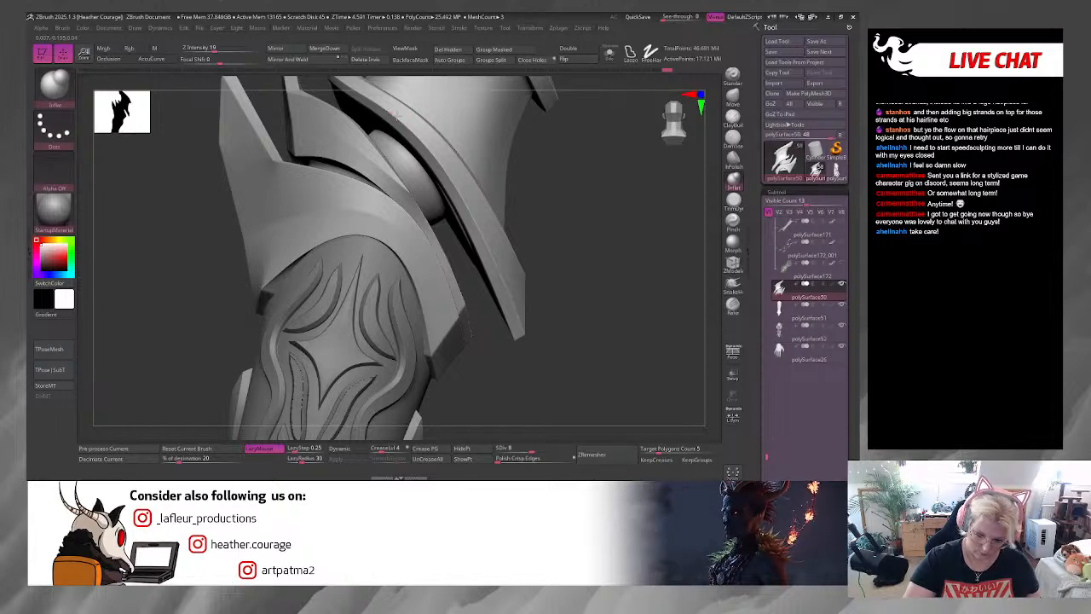
left_click_drag(397, 116, 476, 227)
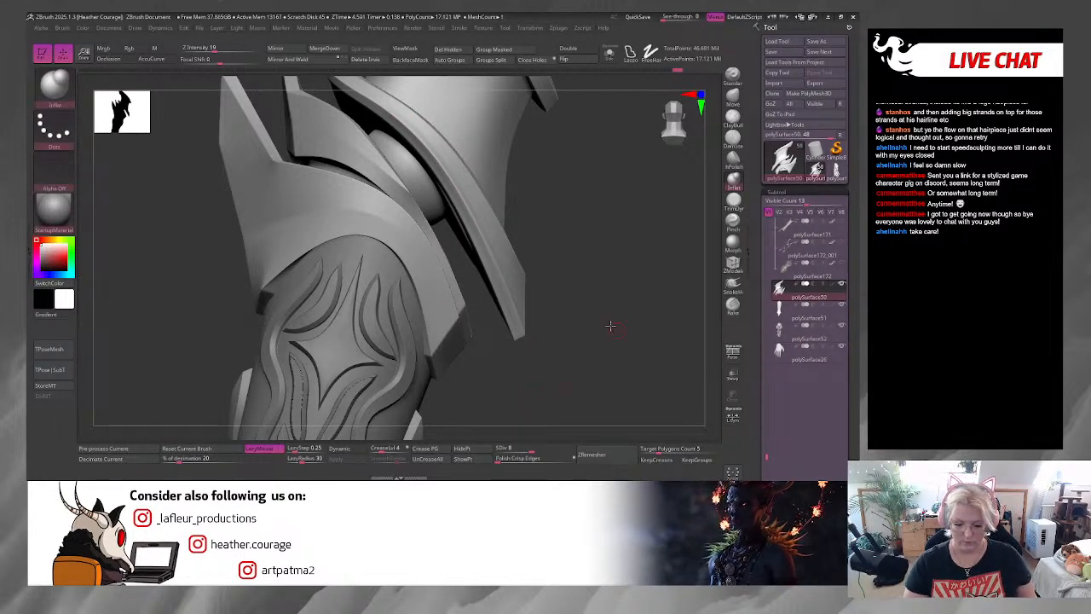
Step: Inflate the outer edge of the lower plate down to its corner and smooth the strokes
left_click_drag(609, 324, 372, 146)
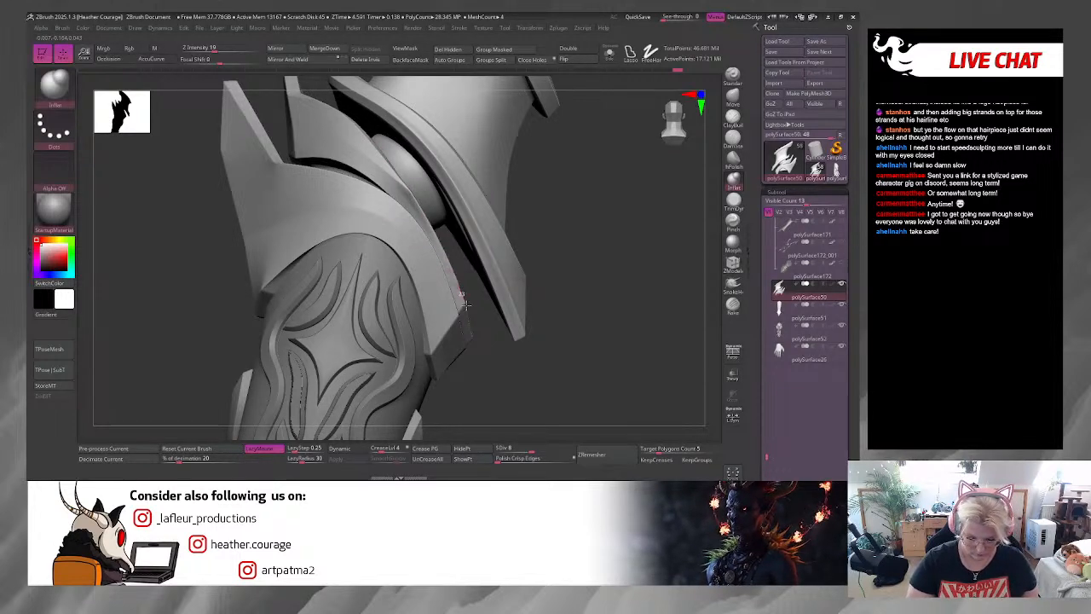
left_click_drag(547, 395, 542, 165)
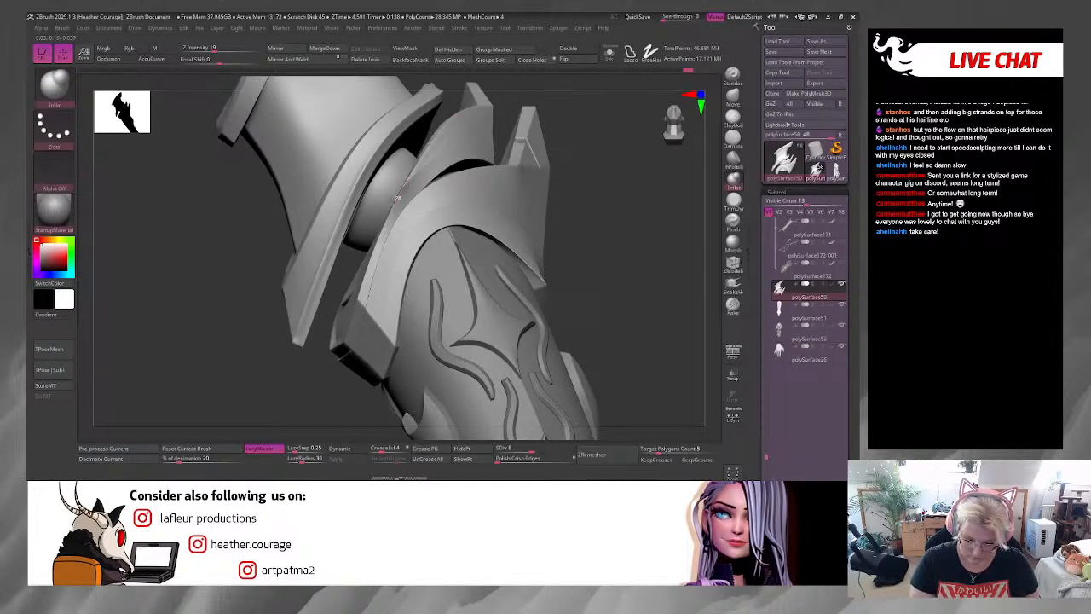
left_click_drag(349, 331, 341, 349)
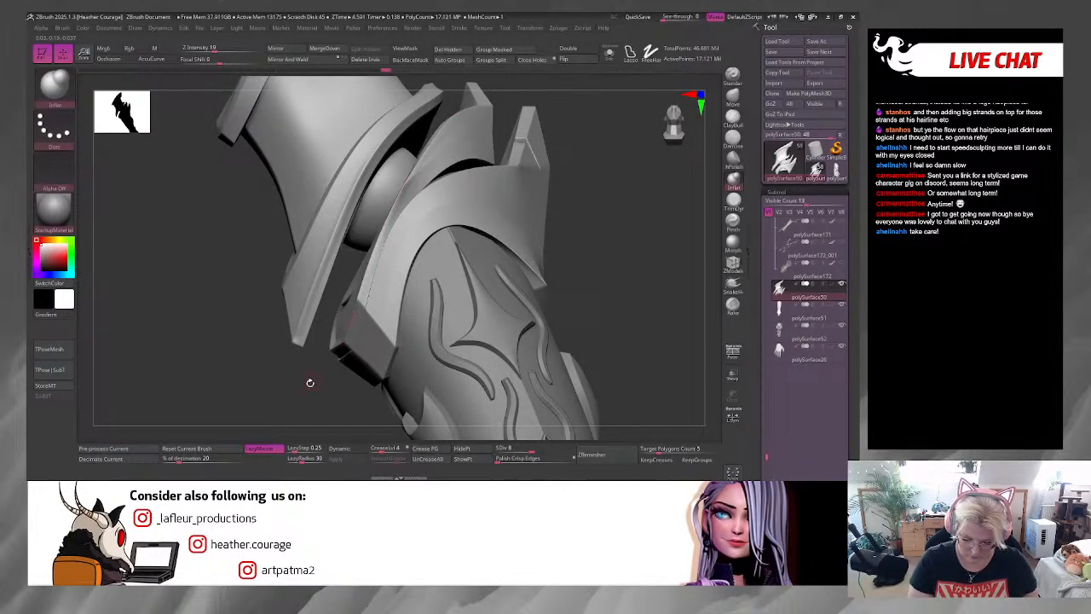
mouse_move(622, 304)
left_mouse_down()
mouse_move(622, 328)
mouse_move(610, 321)
left_mouse_up()
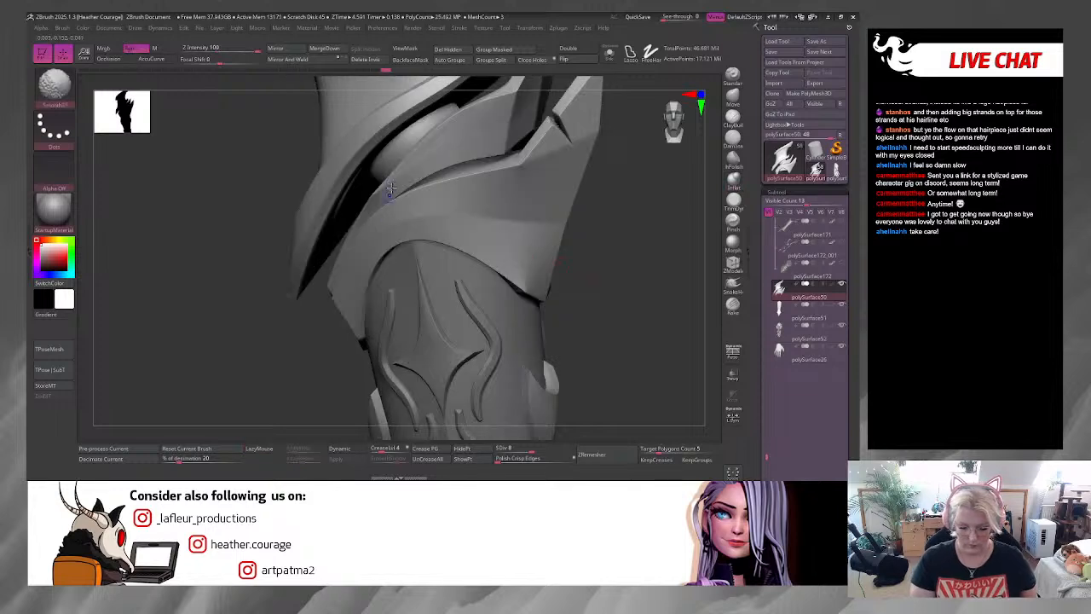
left_click_drag(441, 131, 452, 134, "shift")
left_click_drag(659, 235, 608, 317, "alt")
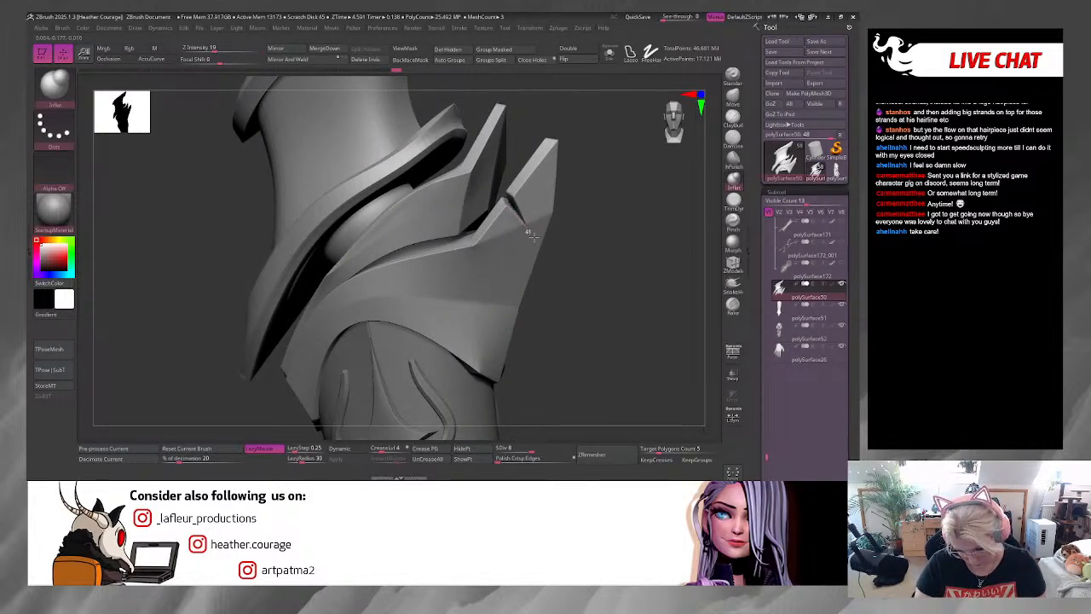
Step: Inflate the edges of the notch in the lower plate's spike and smooth the inside of the cut
mouse_move(606, 211)
left_mouse_down()
mouse_move(602, 180)
mouse_move(621, 200)
mouse_move(625, 253)
mouse_move(576, 221)
left_mouse_up()
right_click(602, 180)
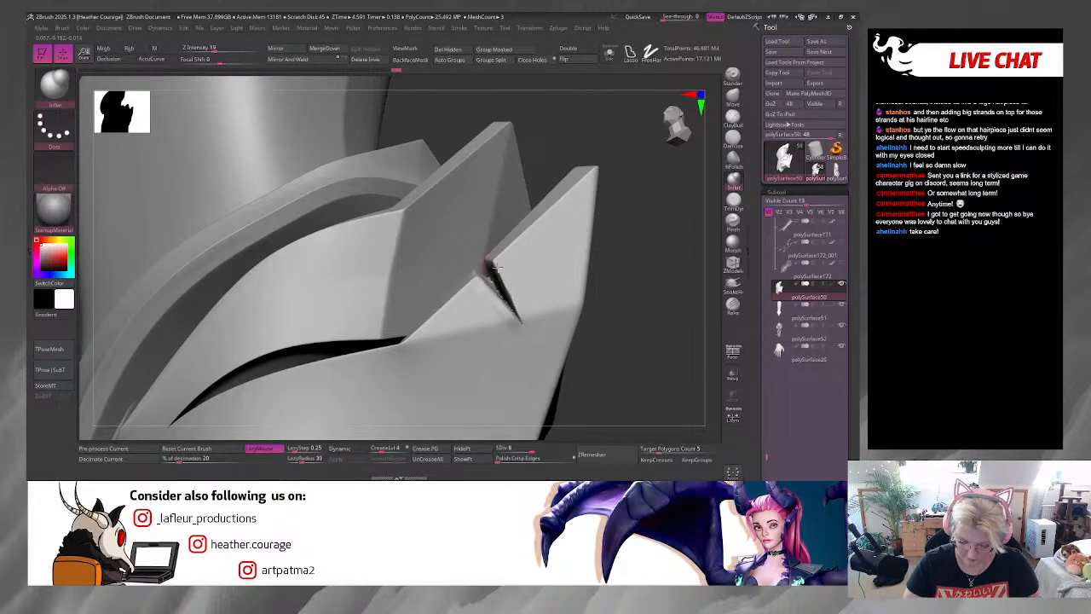
key("shift")
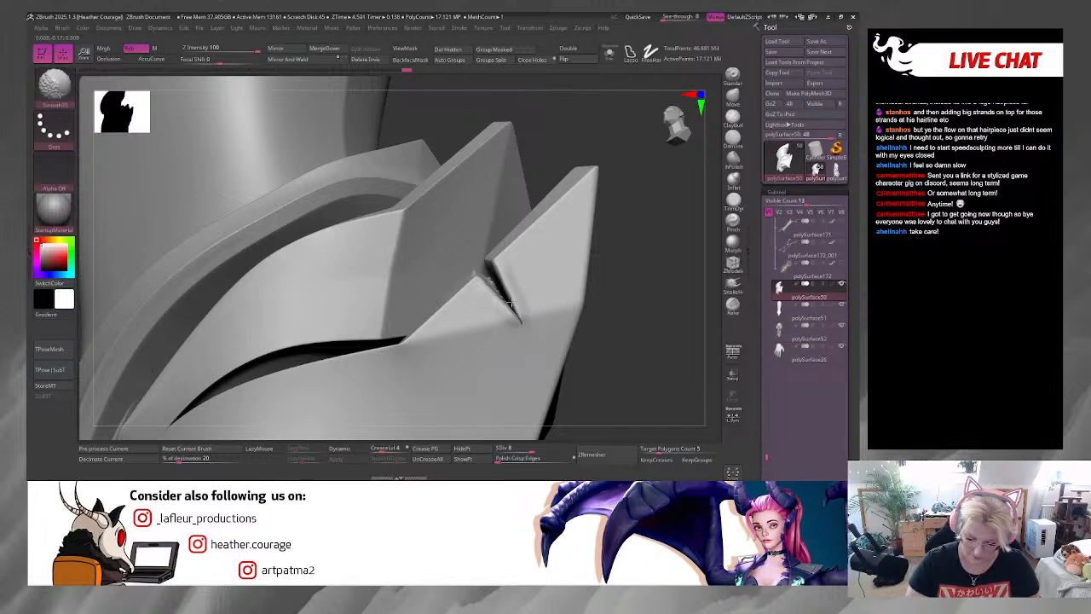
mouse_move(609, 281)
left_mouse_down("alt")
mouse_move(617, 319)
mouse_move(627, 292)
left_mouse_up("alt")
left_click_drag(667, 160, 584, 295)
Step: Try drawing branching cracks down the upper plate's surface with the Orb_Cracks brush
key("b")
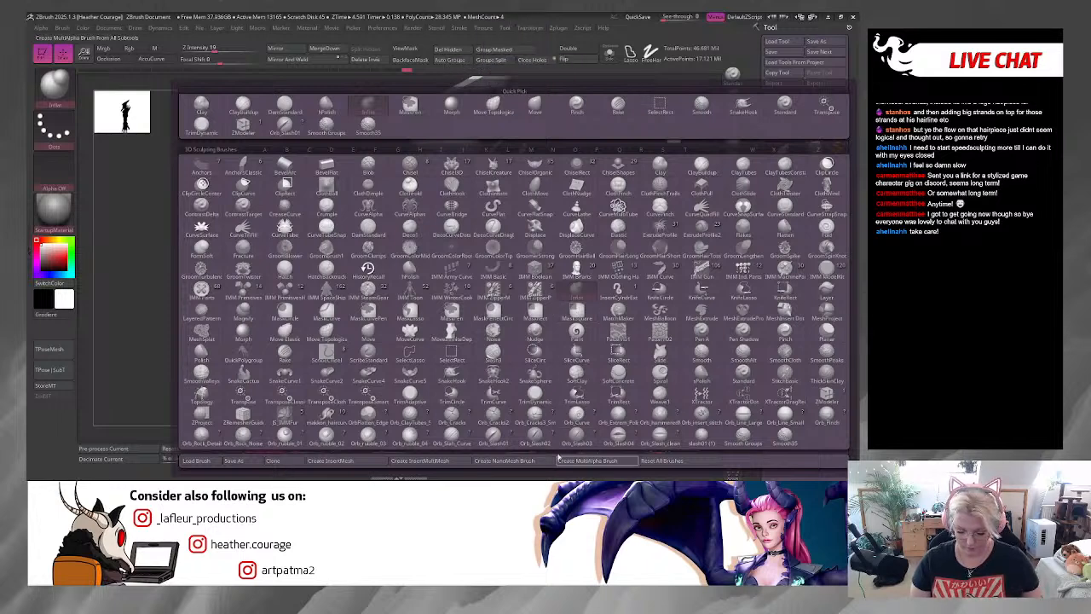
left_click(461, 421)
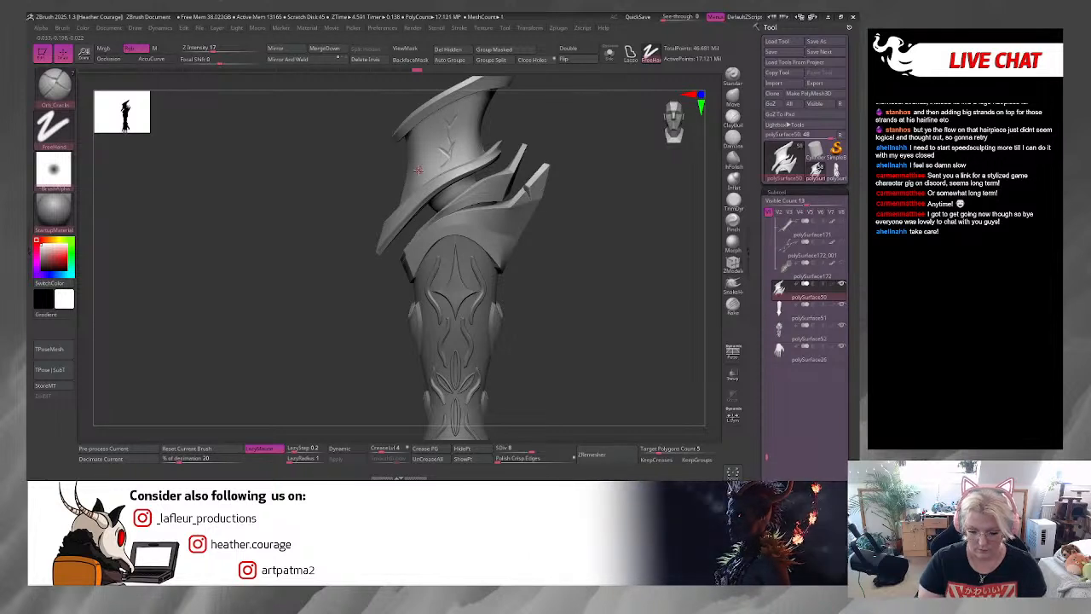
key("ctrl")
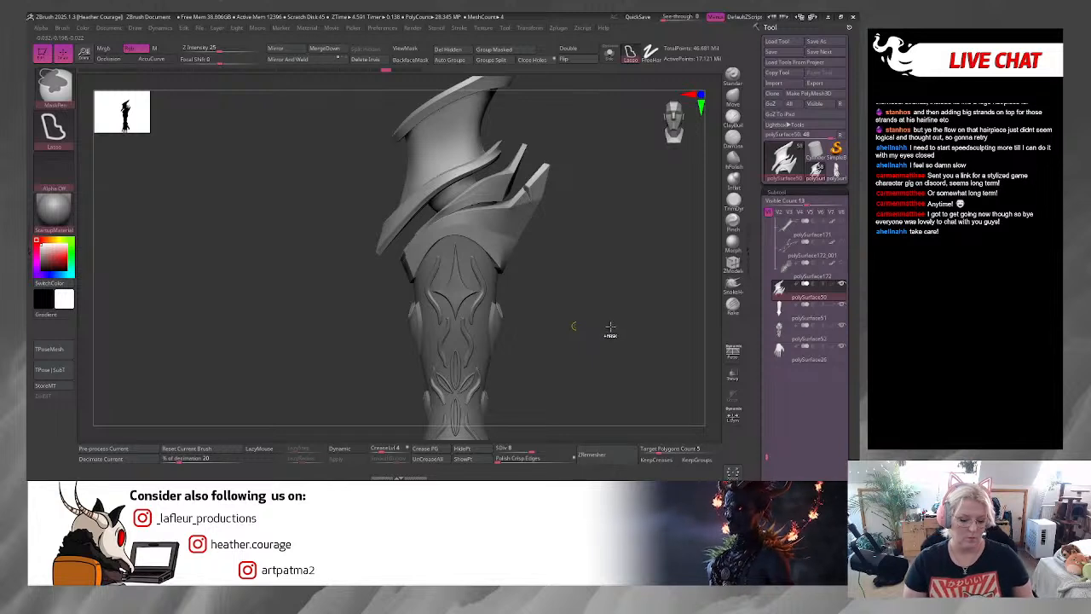
mouse_move(602, 324)
left_mouse_down()
mouse_move(609, 332)
mouse_move(558, 302)
left_mouse_up()
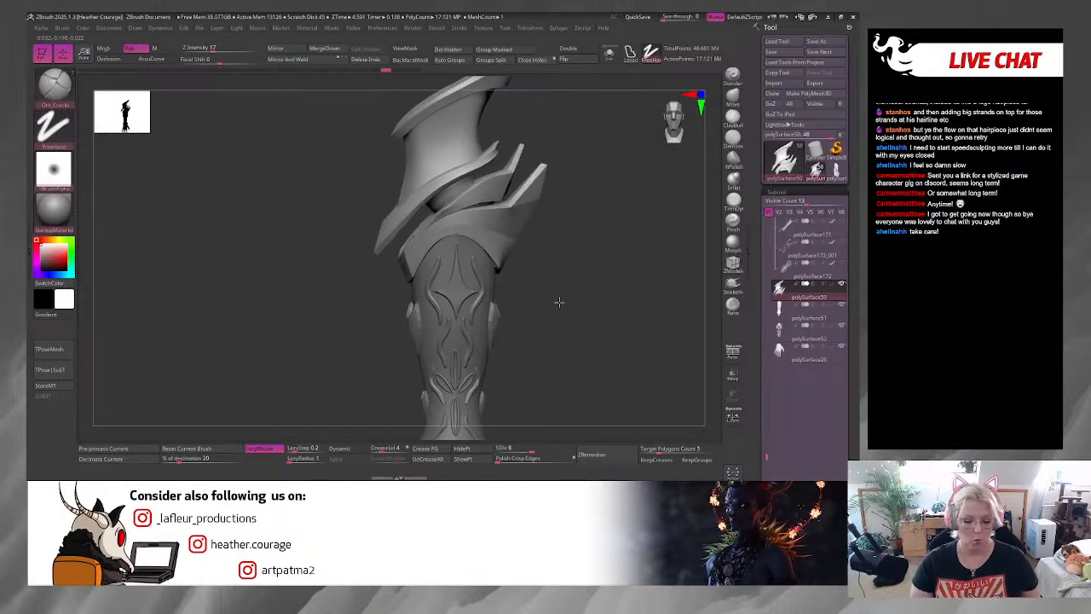
key("ctrl+z")
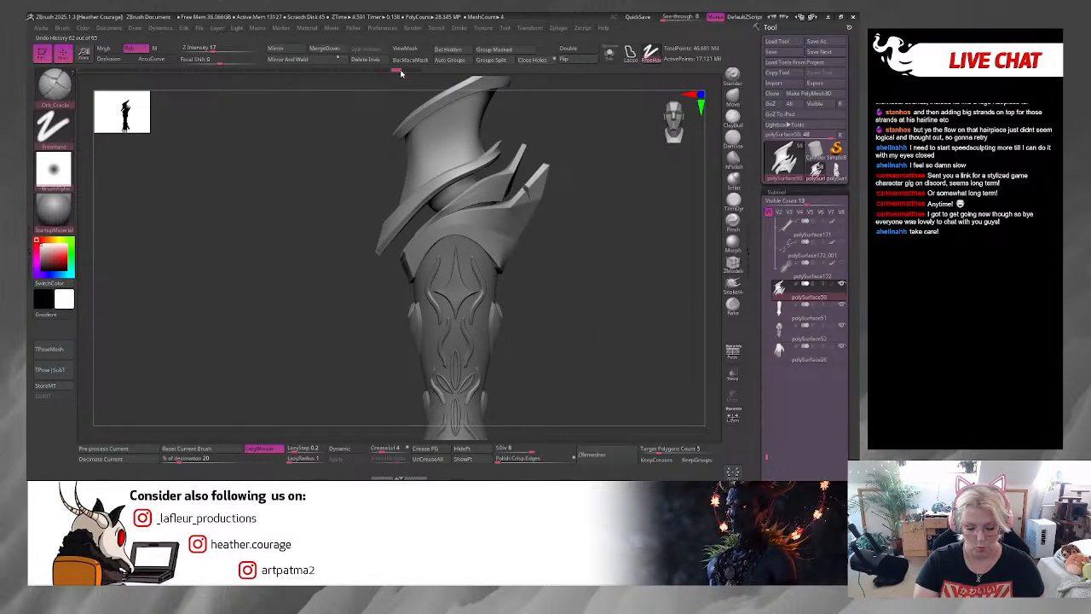
Step: Cut small nicks along the top rim of the upper plate with the Orb_Slash_clean brush at Z Intensity 24
key("b")
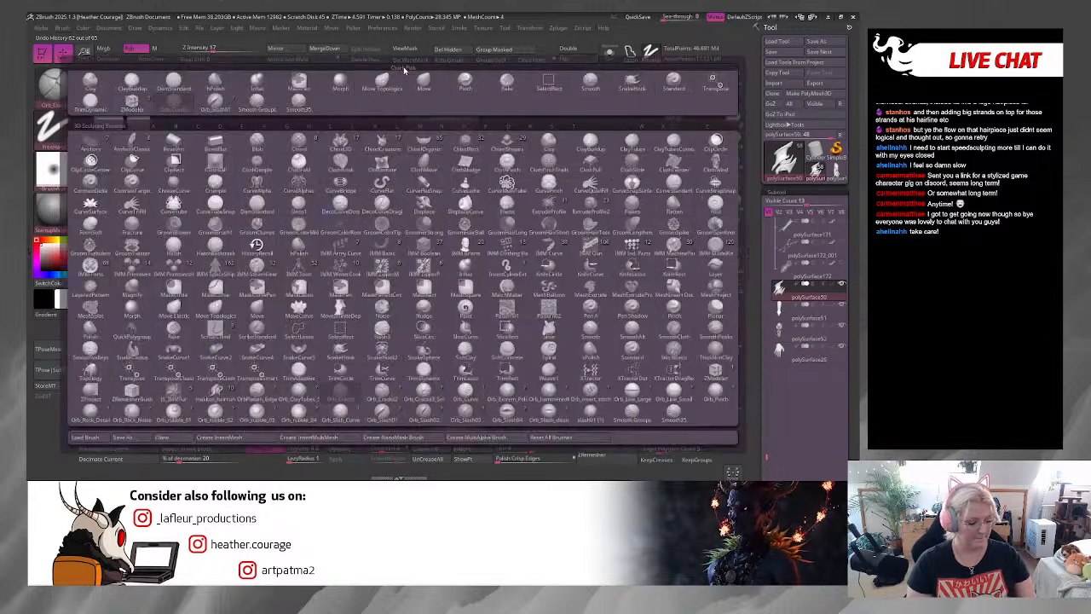
key("o")
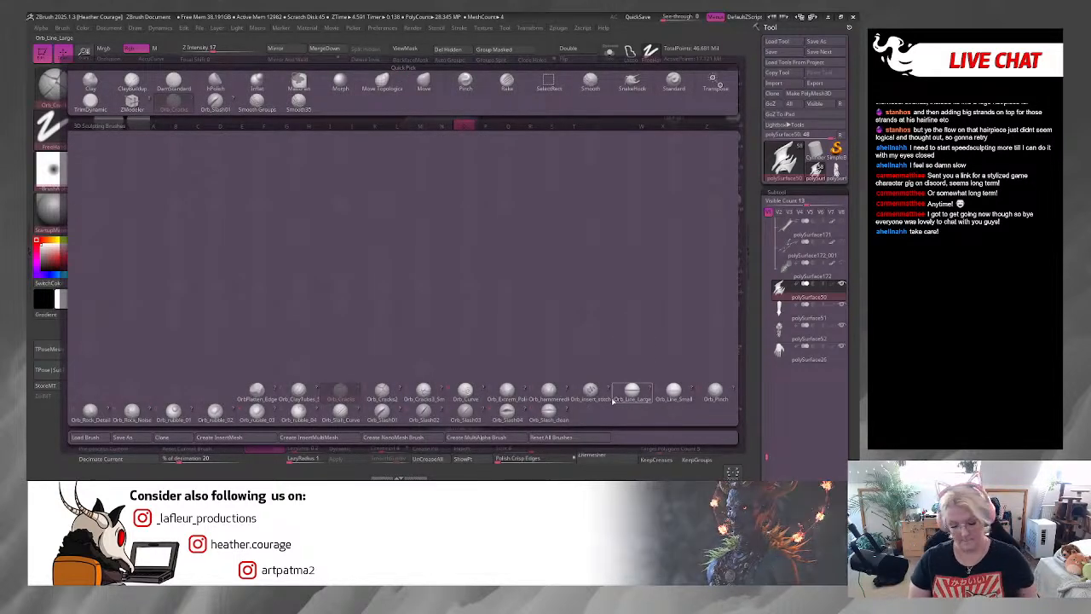
left_click(546, 415)
key("space")
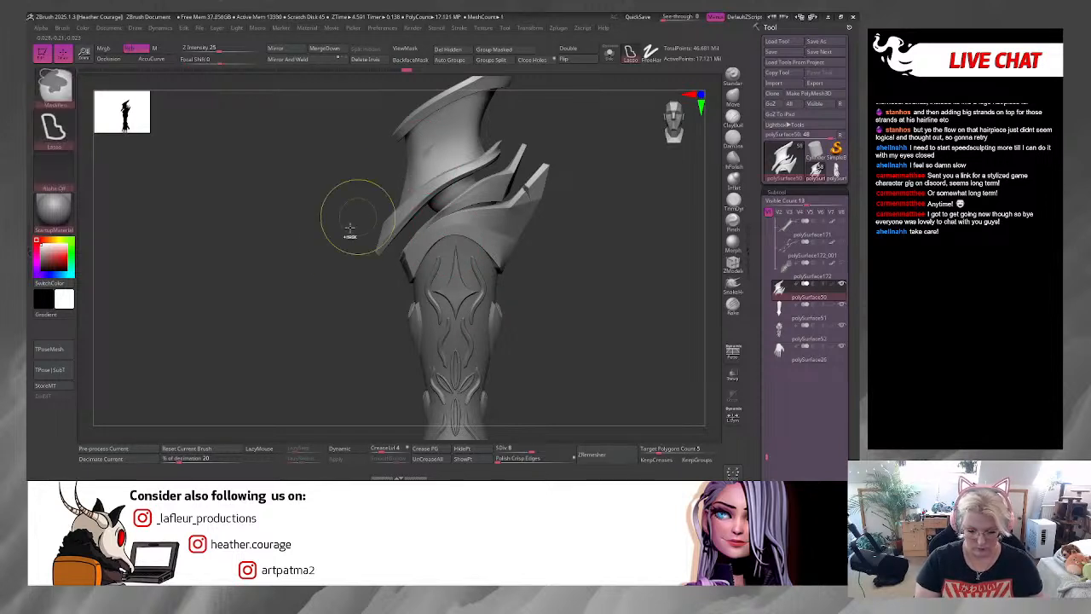
left_click_drag(295, 313, 348, 289, "ctrl")
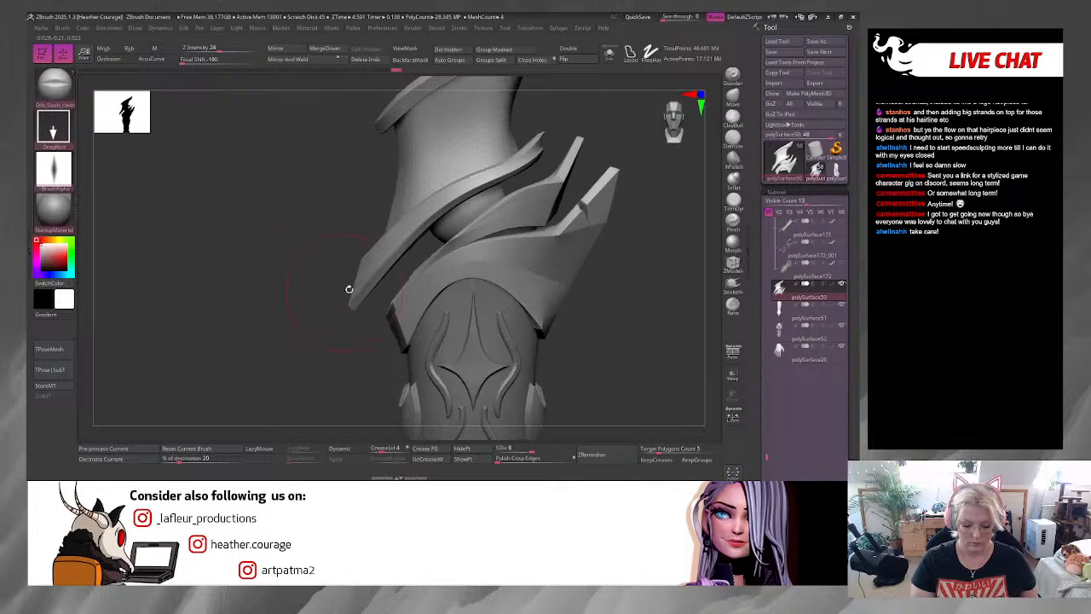
left_click_drag(325, 341, 555, 333)
mouse_move(637, 348)
left_mouse_down()
mouse_move(552, 359)
mouse_move(628, 316)
mouse_move(553, 275)
left_mouse_up()
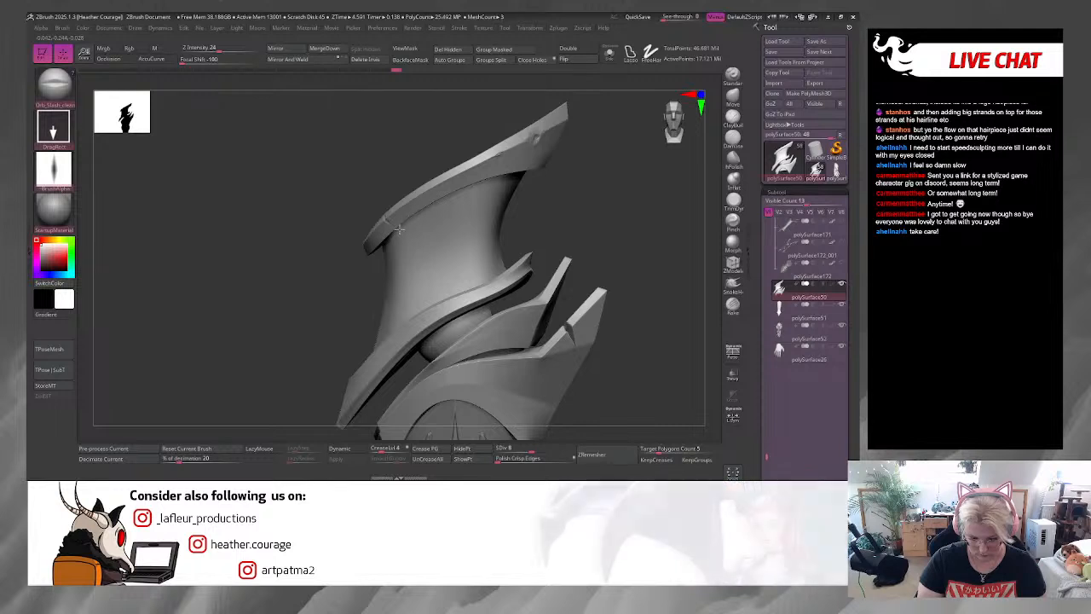
Step: Remove the last rim nick and slash a nick into the pointed lower band of the upper plate
key("ctrl")
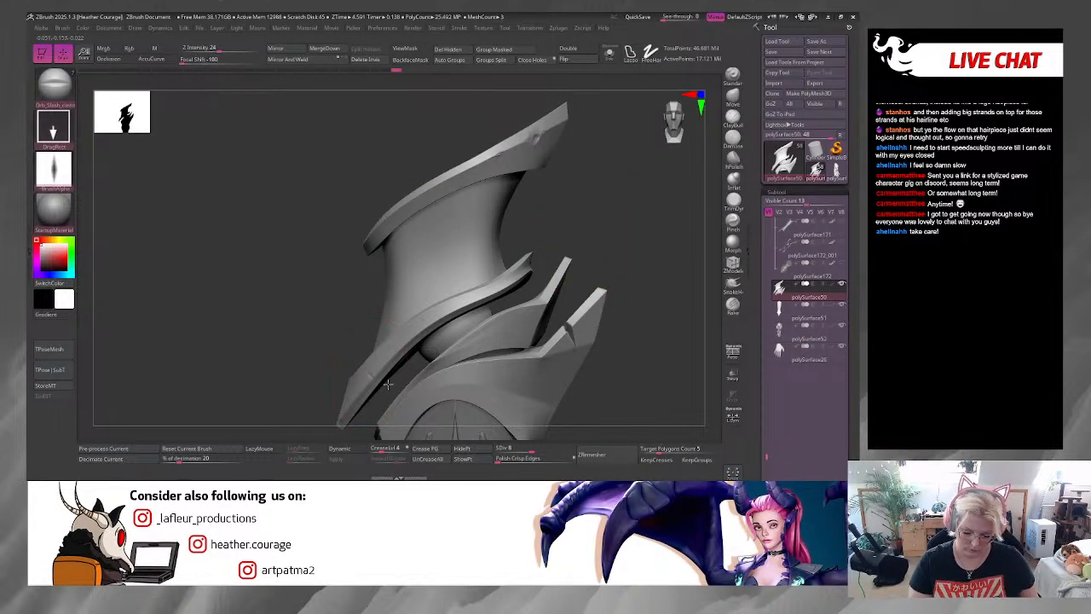
right_click_drag(636, 337, 375, 256, "alt")
mouse_move(517, 233)
right_mouse_down("alt")
mouse_move(563, 193)
mouse_move(615, 298)
right_mouse_up("alt")
key("shift")
right_click_drag(400, 377, 355, 236, "alt")
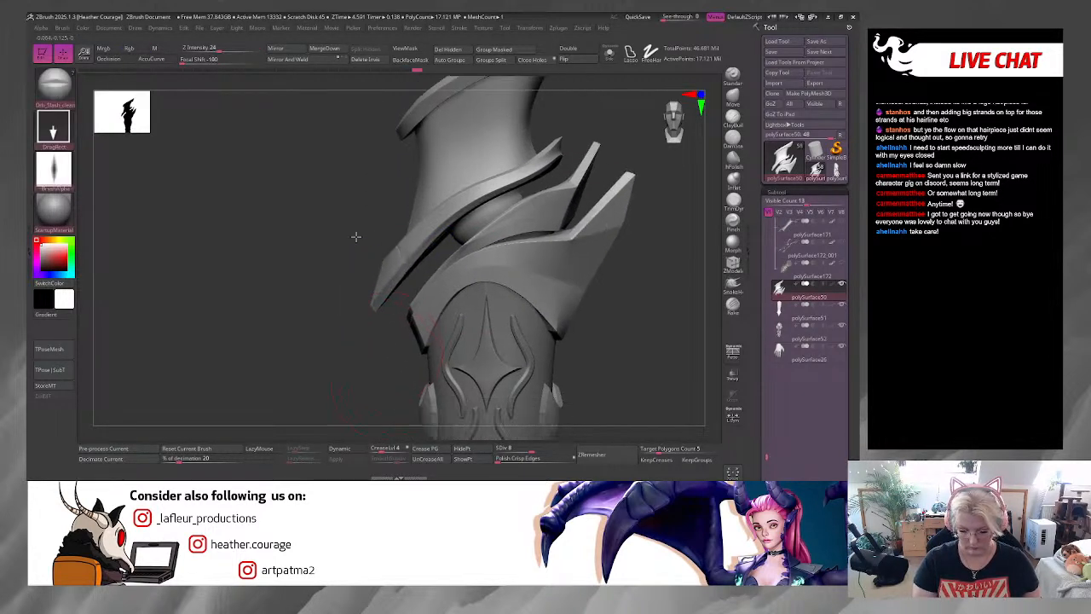
Step: Stamp a small deep dent into the face of the middle plate with the Orb_rubble_03 brush at Z Intensity 88
mouse_move(606, 341)
right_mouse_down("ctrl")
mouse_move(574, 265)
mouse_move(478, 253)
mouse_move(476, 226)
mouse_move(498, 354)
right_mouse_up("ctrl")
key("ctrl")
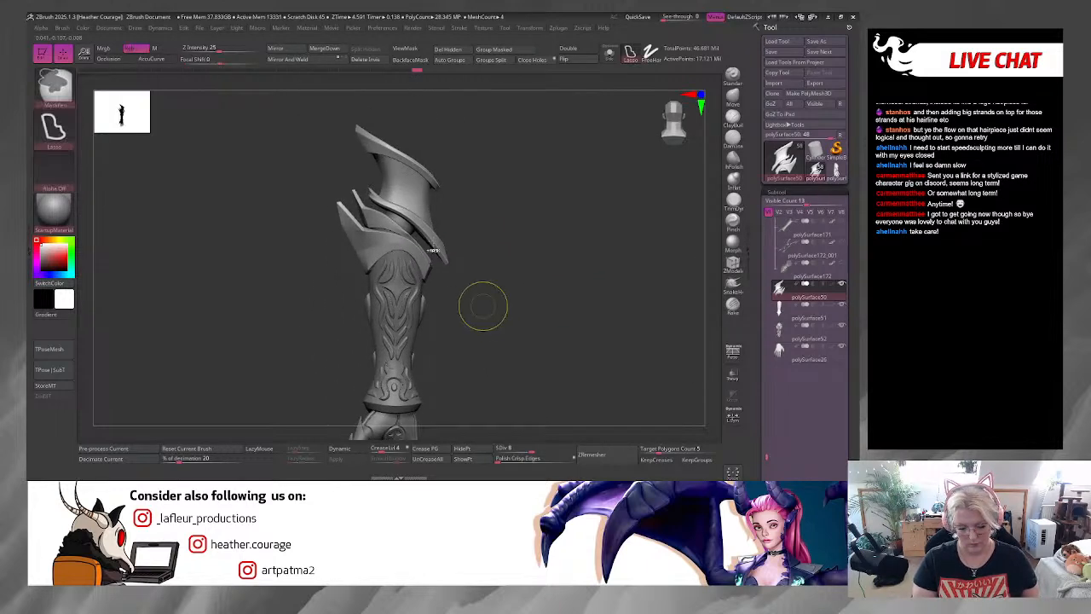
right_click_drag(490, 222, 531, 292, "ctrl")
key("b")
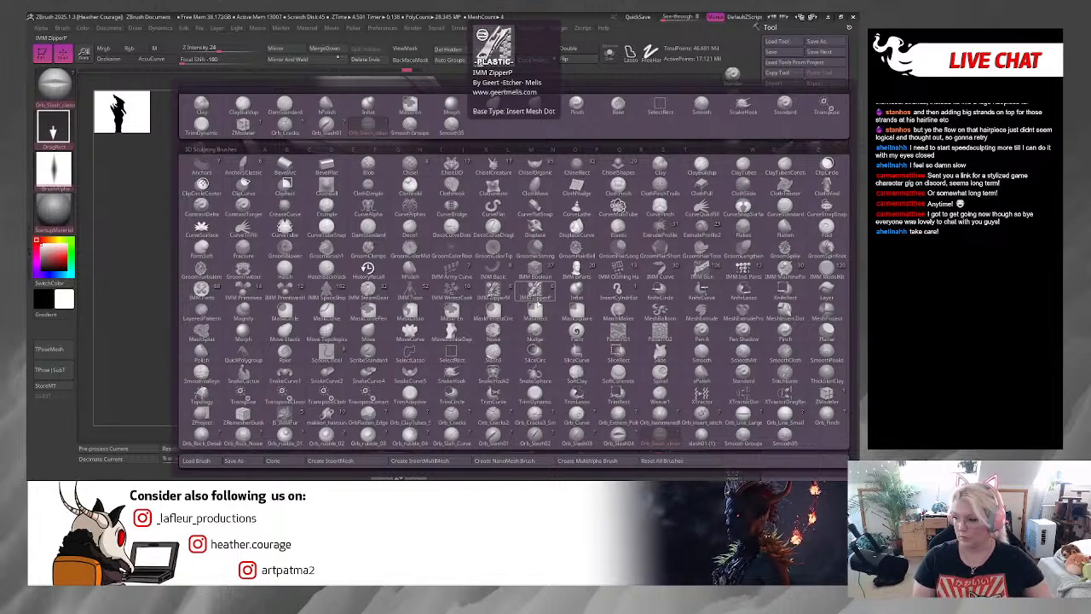
key("o")
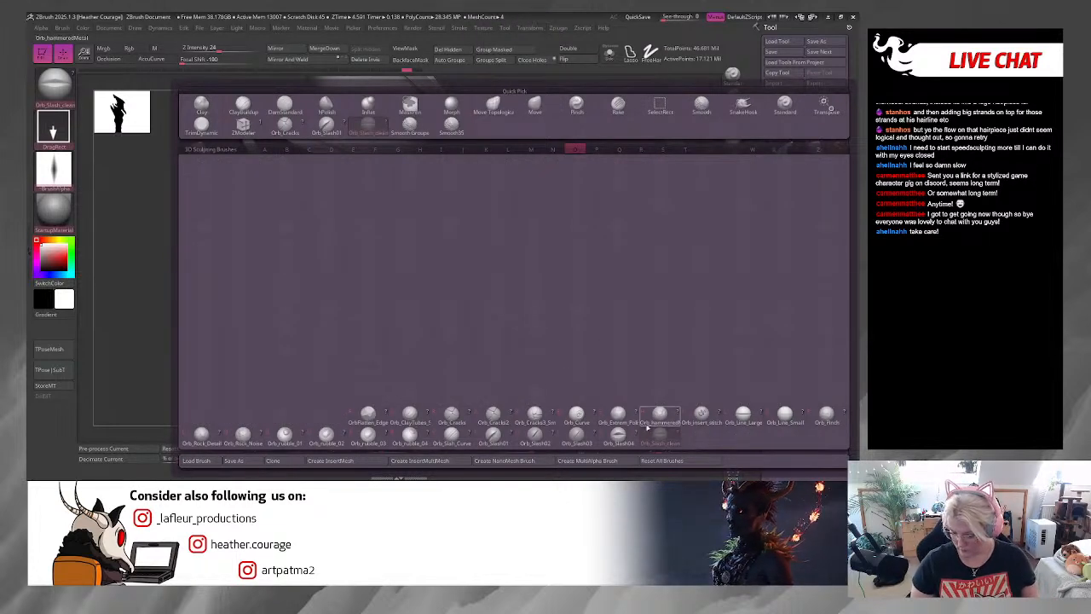
left_click(407, 421)
key("space")
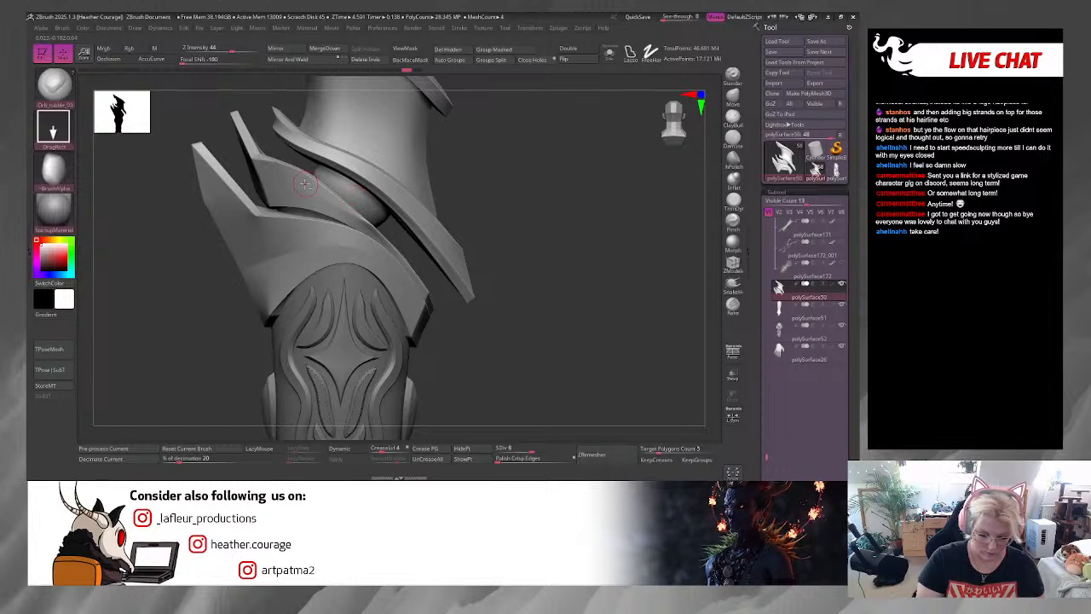
mouse_move(569, 169)
left_mouse_down("alt")
mouse_move(577, 224)
mouse_move(604, 272)
mouse_move(596, 309)
left_mouse_up("alt")
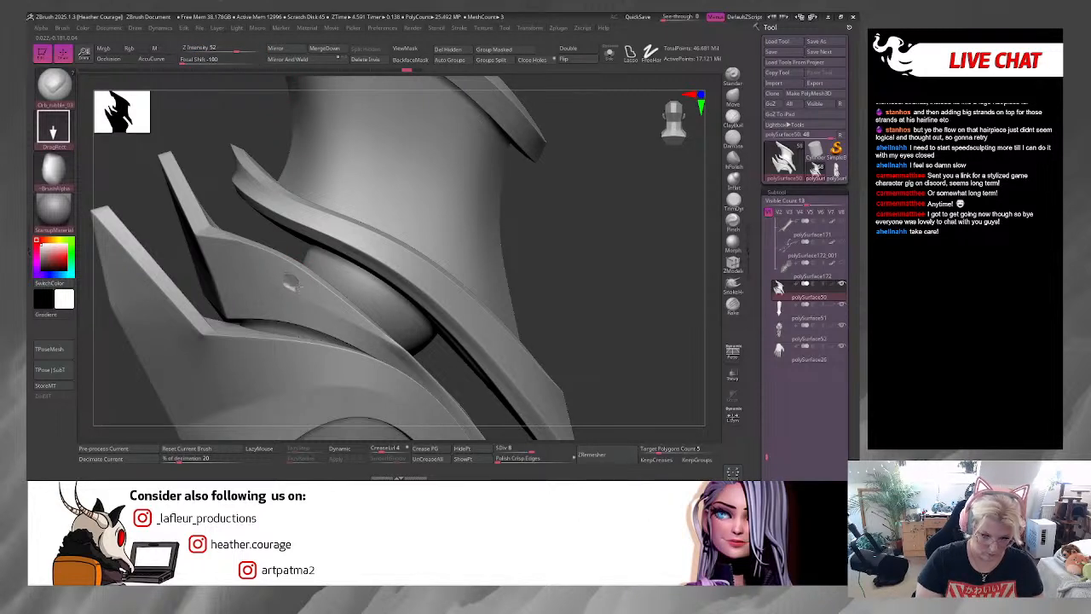
key("ctrl")
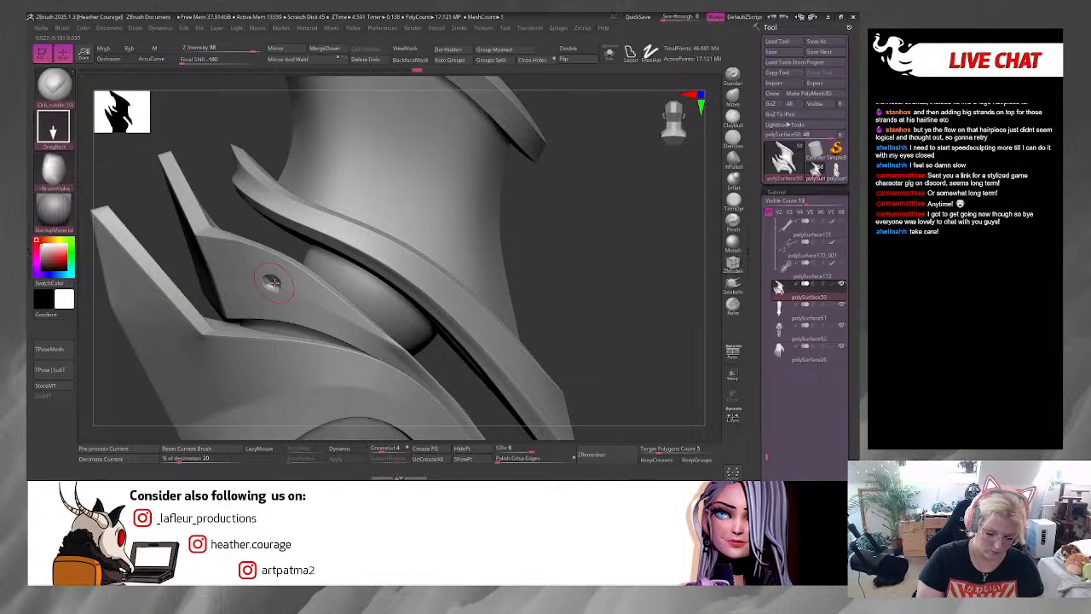
left_click_drag(589, 347, 481, 296, "alt")
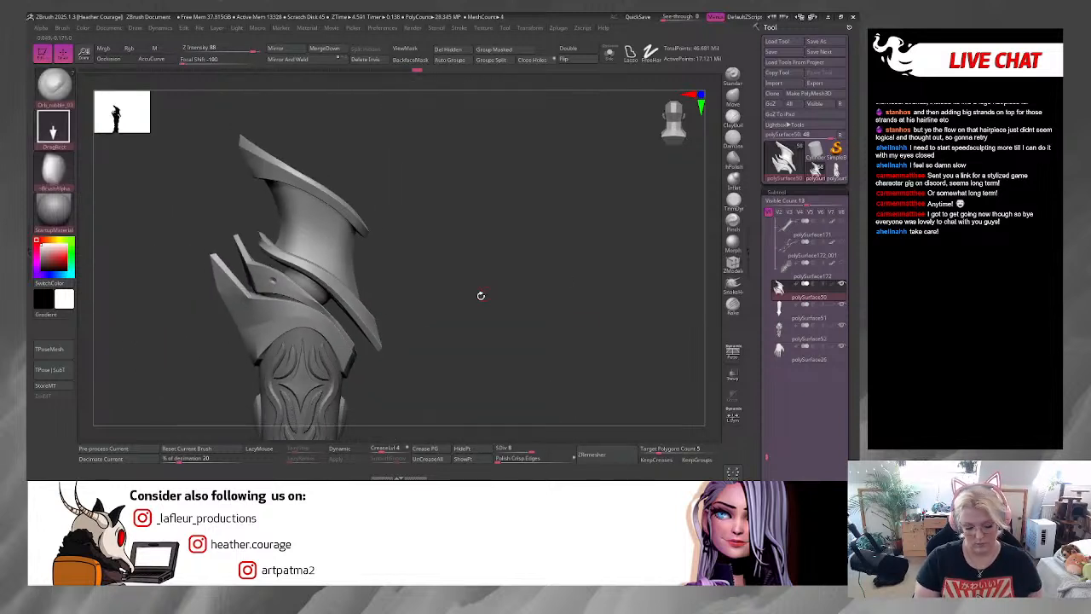
Step: Slash cuts into the pointed lower band and the plates beneath it with the Orb_Slash01 brush at Z Intensity 100
key("b")
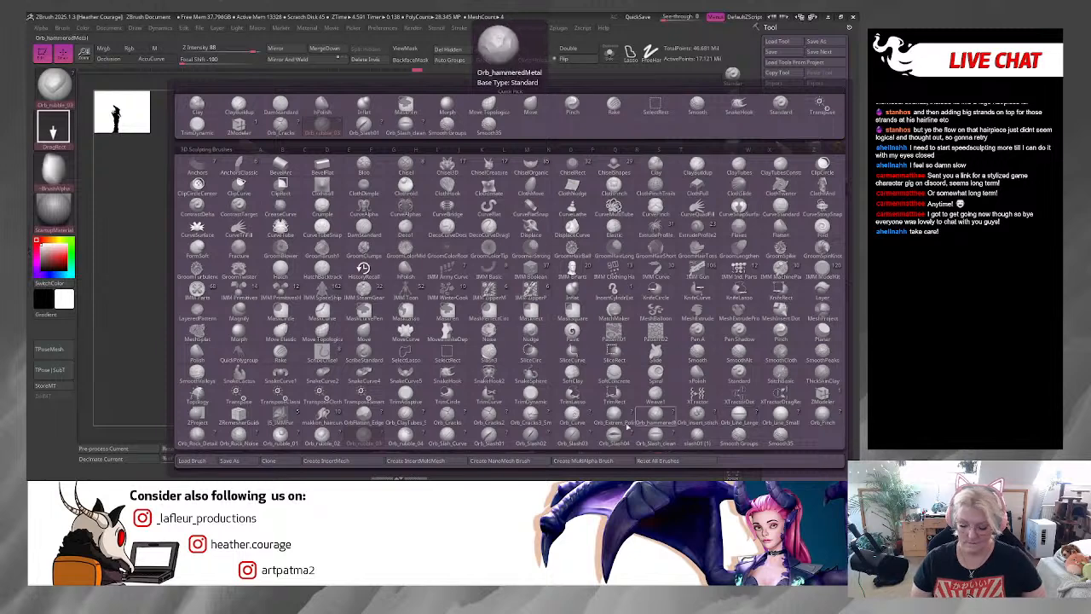
left_click(488, 436)
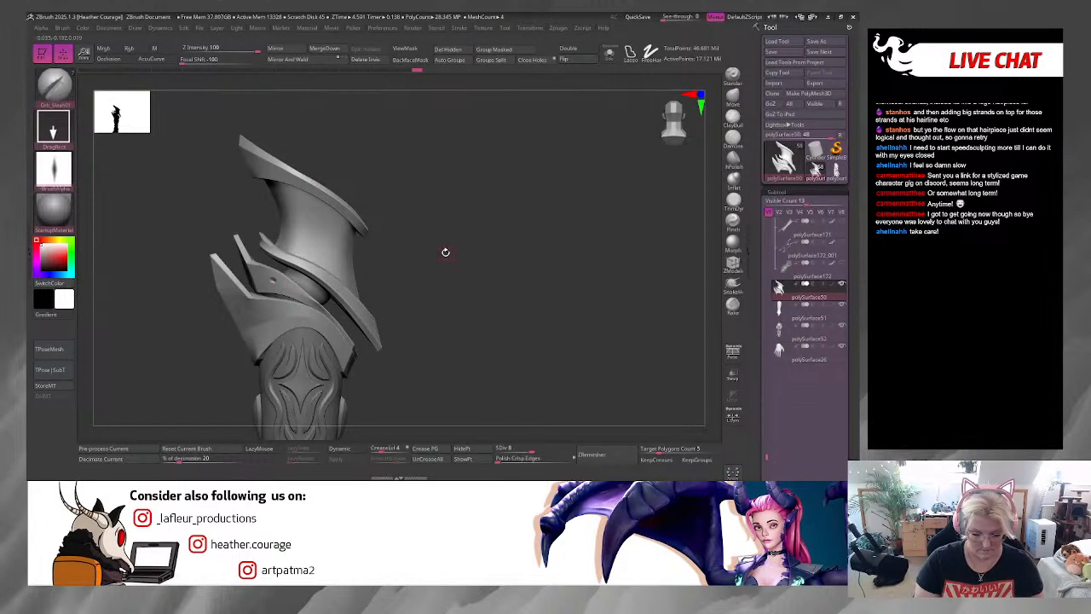
left_click_drag(445, 253, 438, 365)
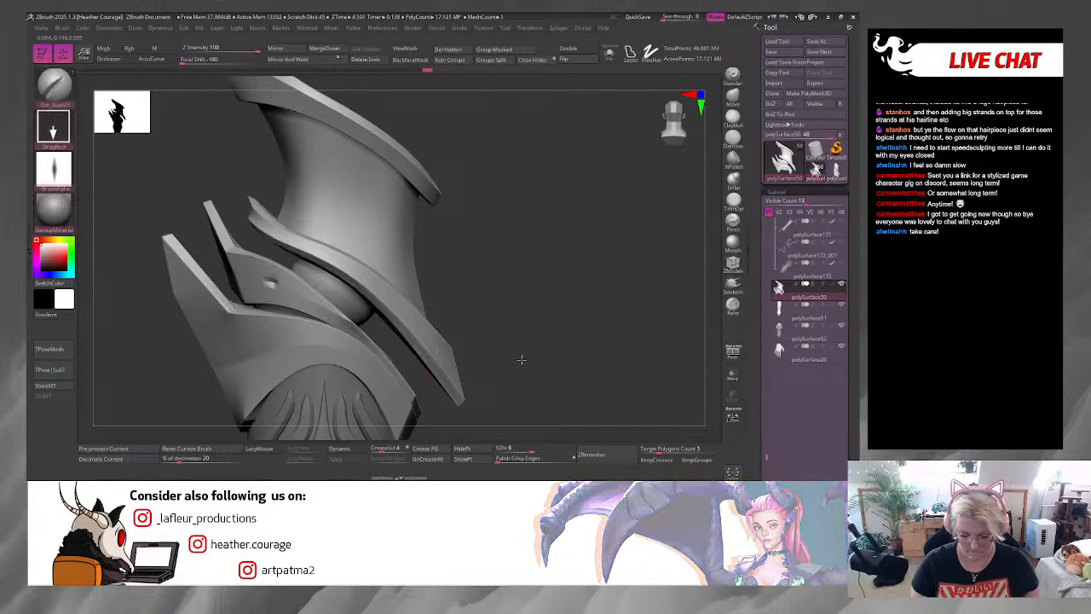
left_click_drag(521, 358, 438, 357)
mouse_move(588, 339)
left_mouse_down()
mouse_move(536, 344)
mouse_move(589, 318)
left_mouse_up()
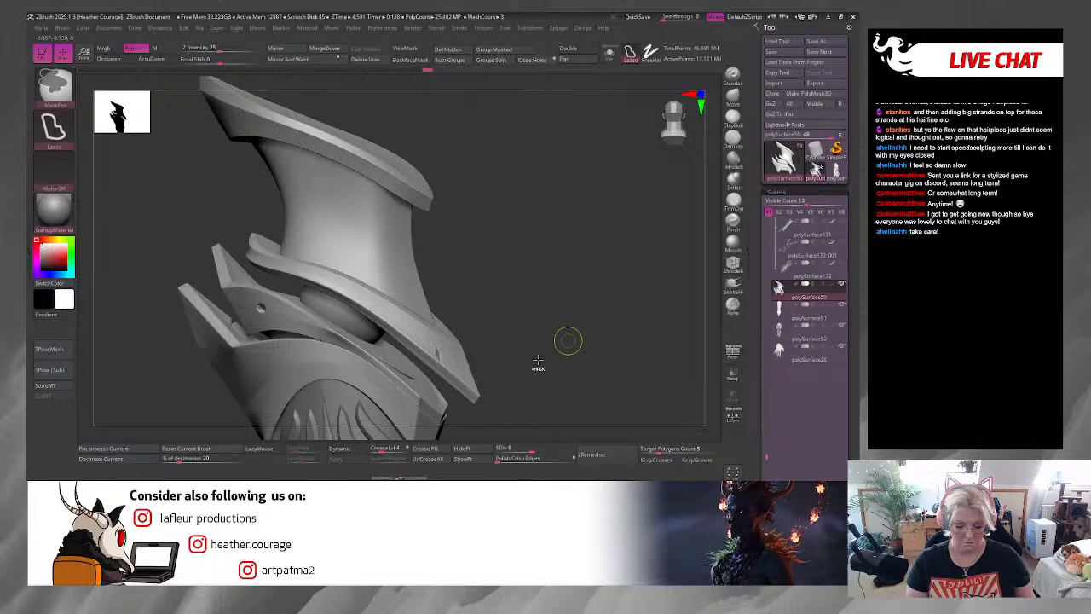
left_click_drag(551, 338, 574, 287, "alt")
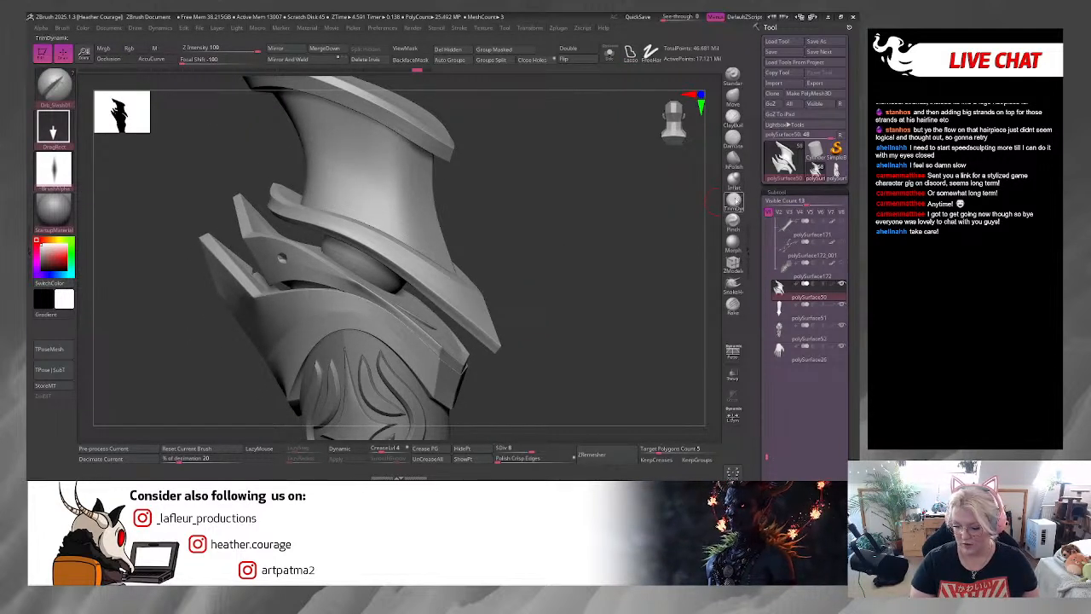
Step: Wear down the lower edge of the pointed band with TrimDynamic and hPolish, and smooth the worn spots
left_click(734, 201)
left_click_drag(579, 256, 588, 303, "alt")
key("space")
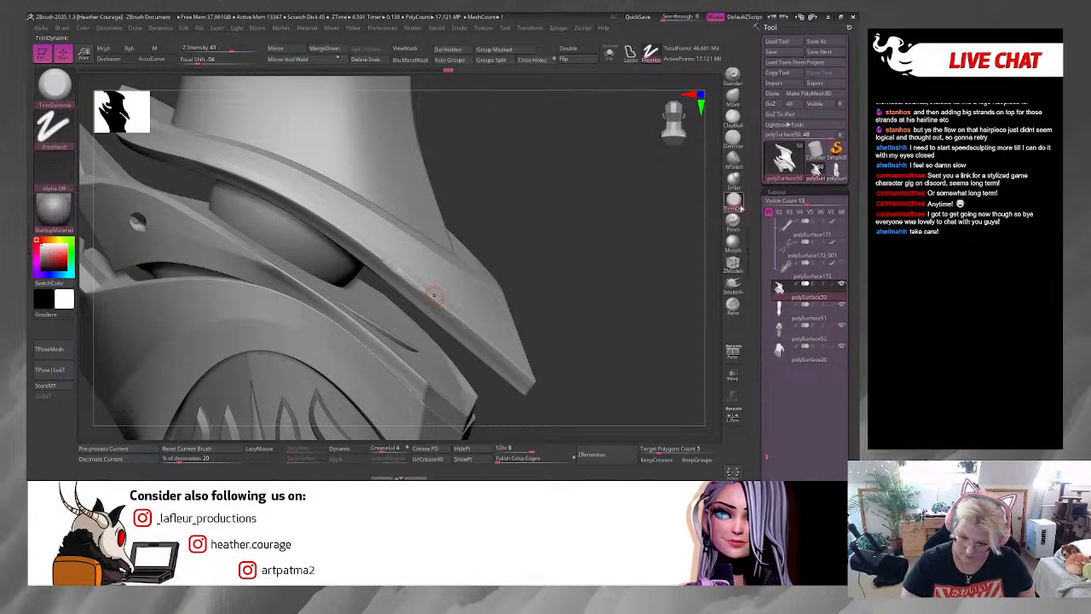
left_click(736, 162)
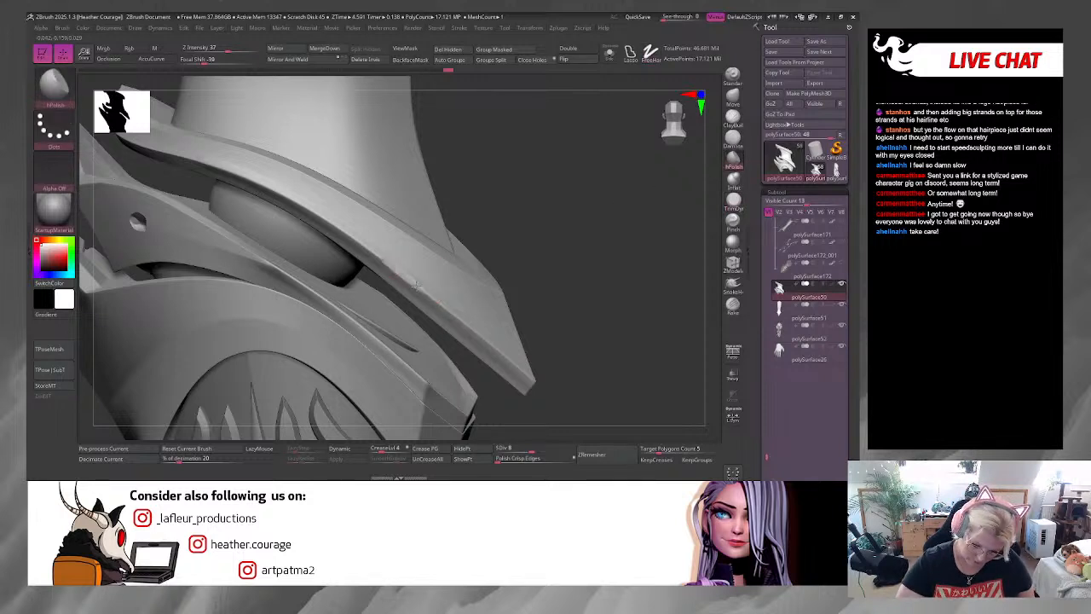
key("shift")
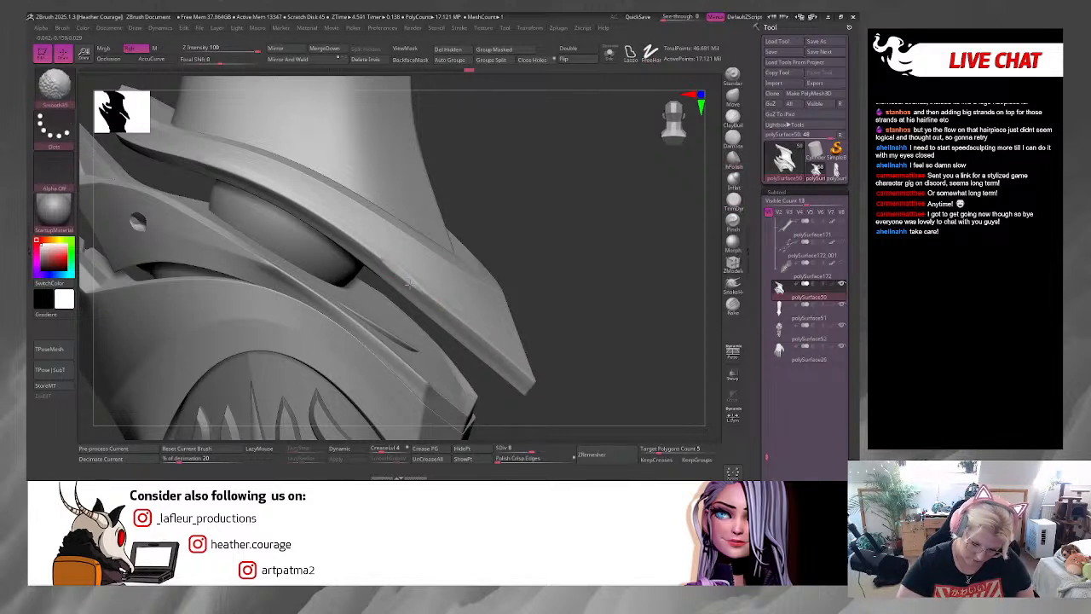
left_click_drag(586, 278, 548, 284)
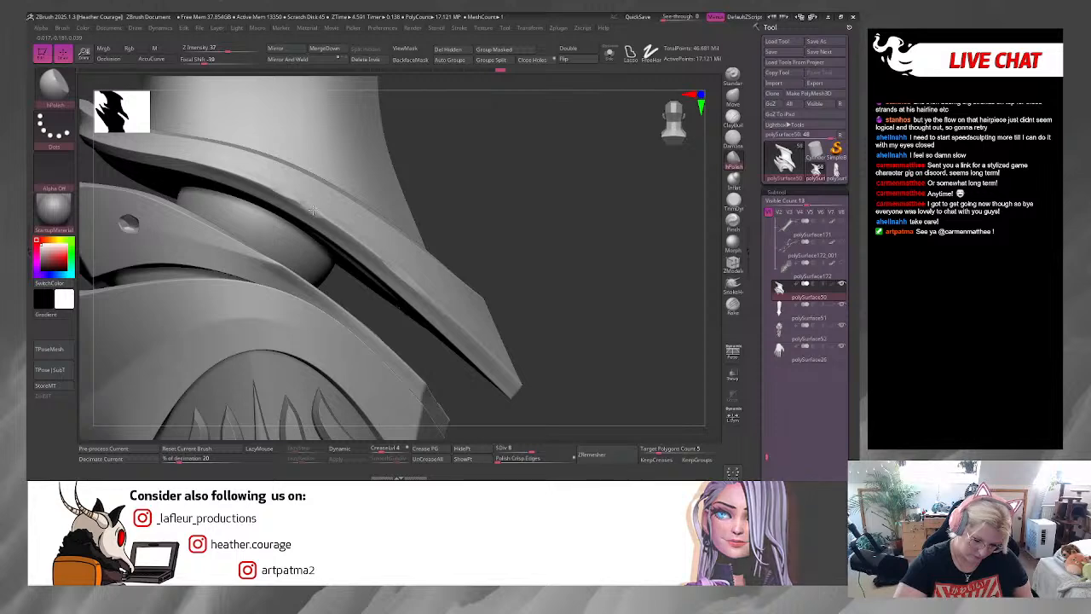
key("shift")
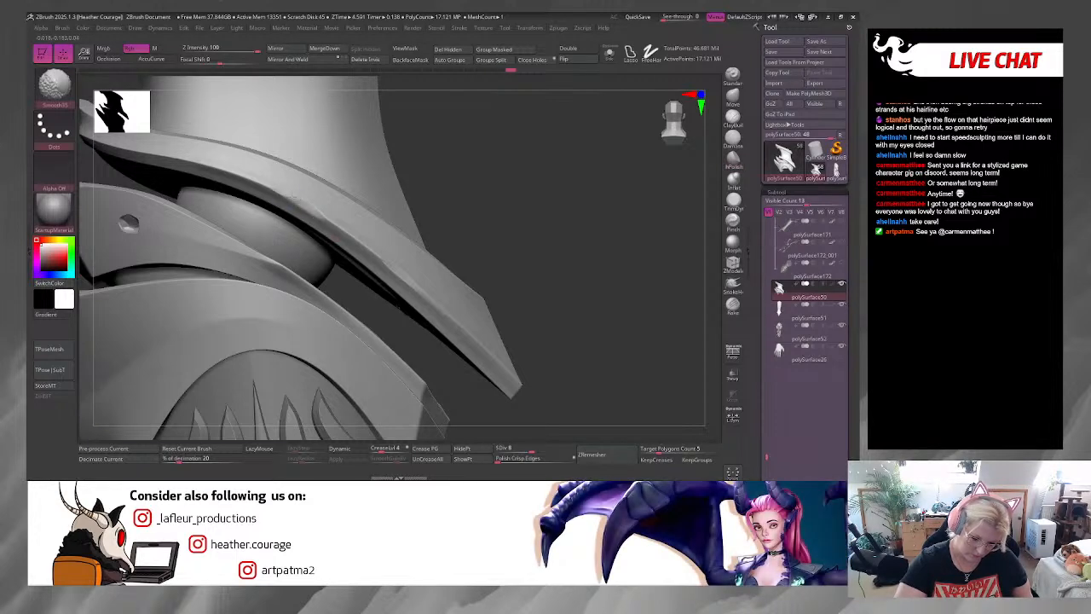
mouse_move(602, 316)
left_mouse_down()
mouse_move(685, 271)
mouse_move(599, 295)
mouse_move(618, 287)
mouse_move(622, 276)
mouse_move(609, 273)
left_mouse_up()
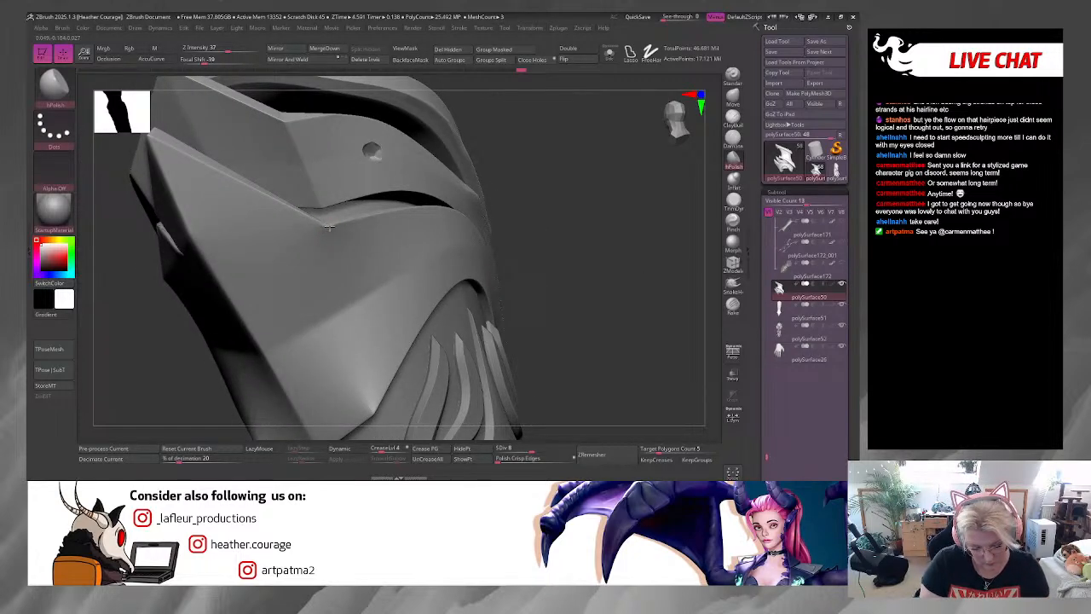
Step: Flatten a chip into the inner corner of the lower plate's rim, at the base of its spike, with hPolish
left_click_drag(329, 227, 334, 242)
mouse_move(585, 247)
left_mouse_down()
mouse_move(525, 139)
mouse_move(540, 147)
left_mouse_up()
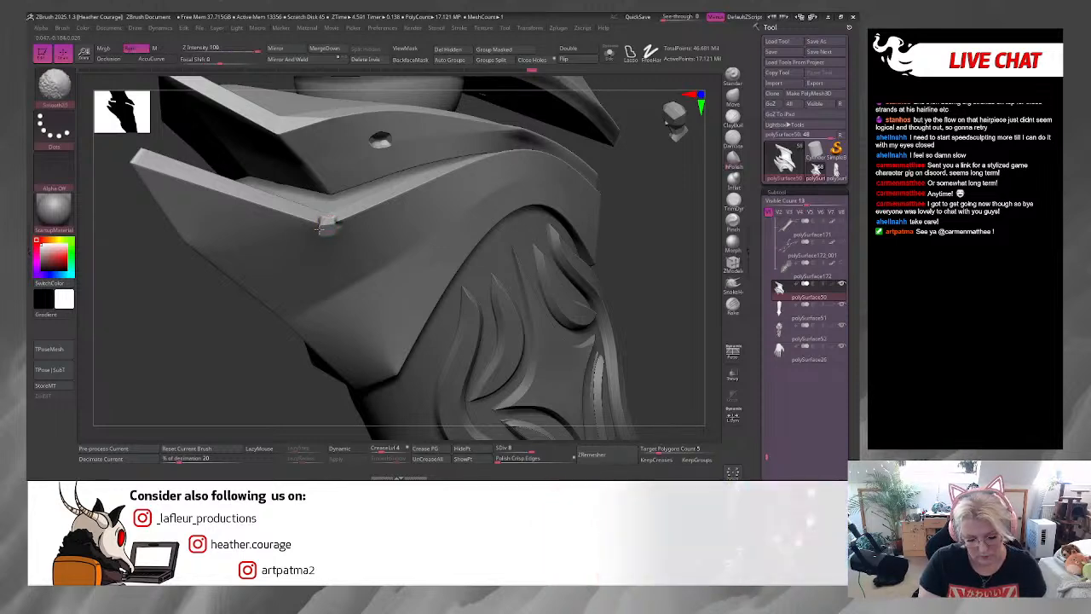
left_click_drag(230, 332, 326, 224)
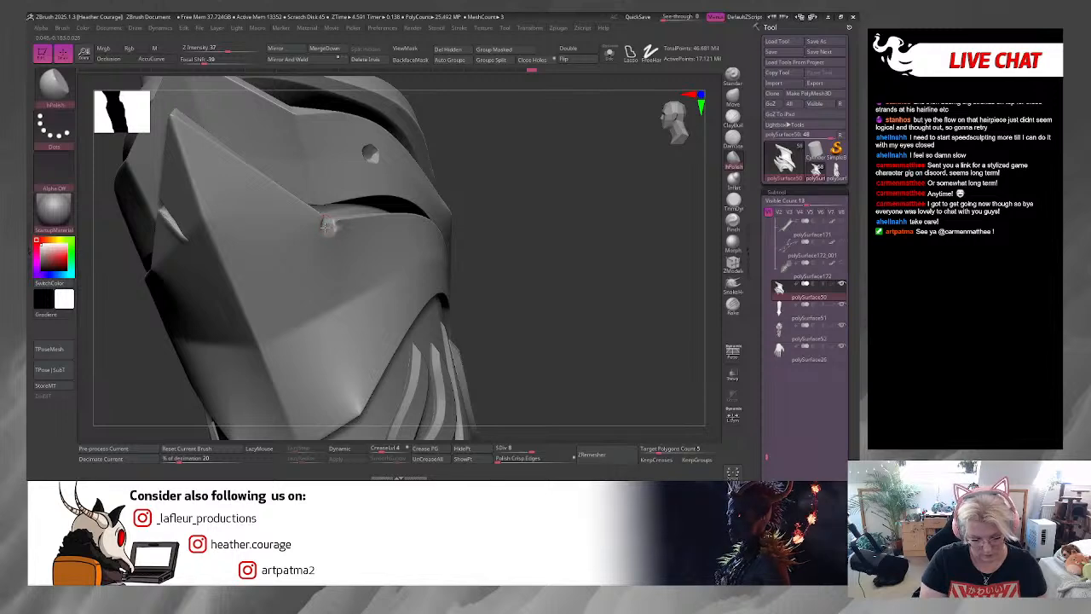
Step: Blunt the sharp bottom corners of the lower plate with hPolish
left_click_drag(555, 246, 340, 268)
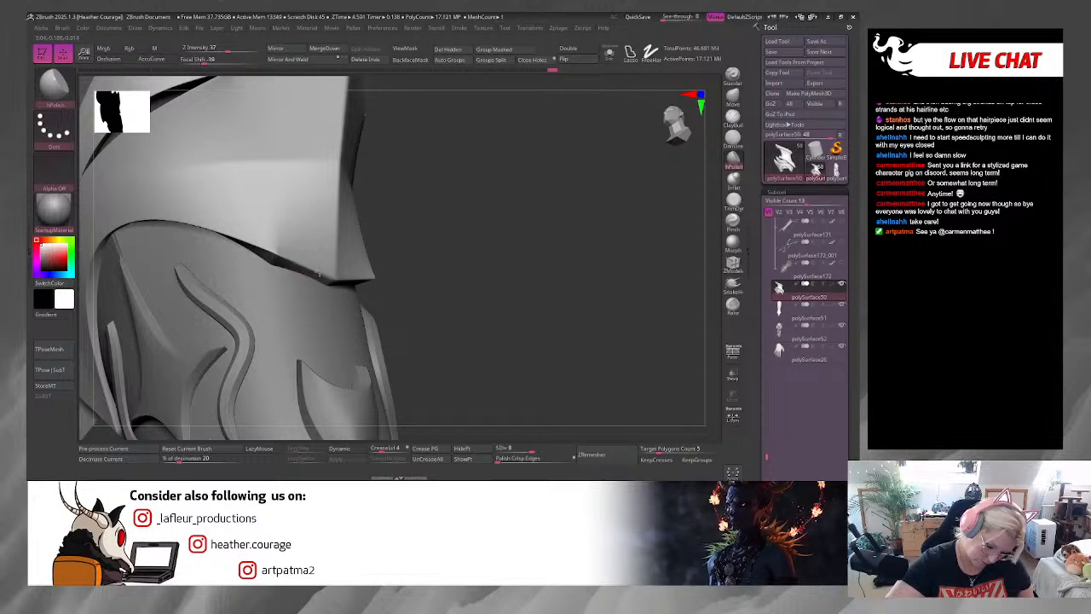
left_click_drag(466, 269, 316, 182)
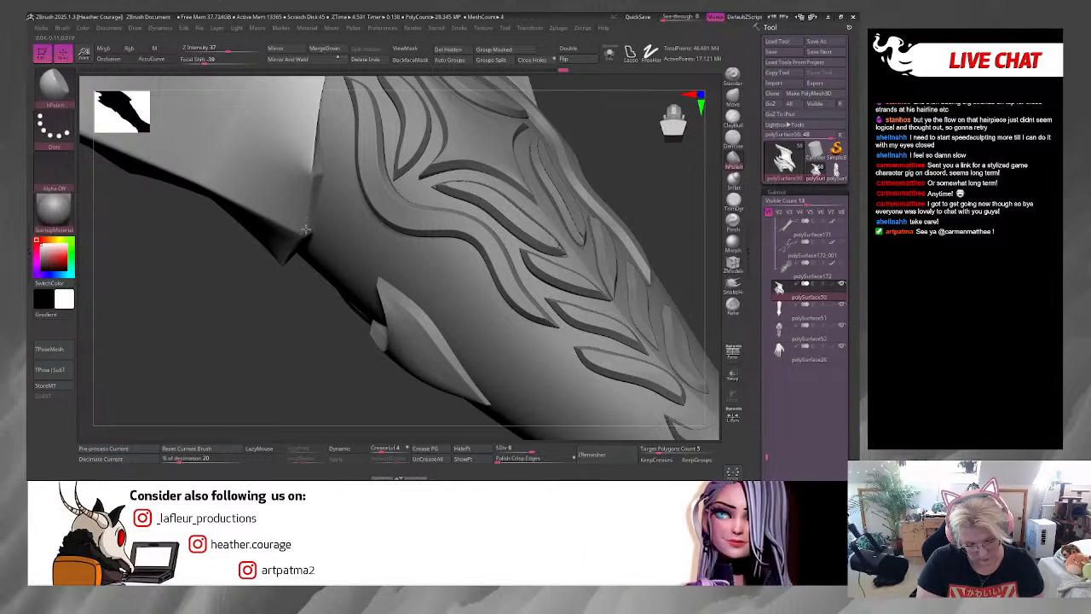
left_click_drag(292, 299, 303, 247)
left_click_drag(537, 157, 618, 183)
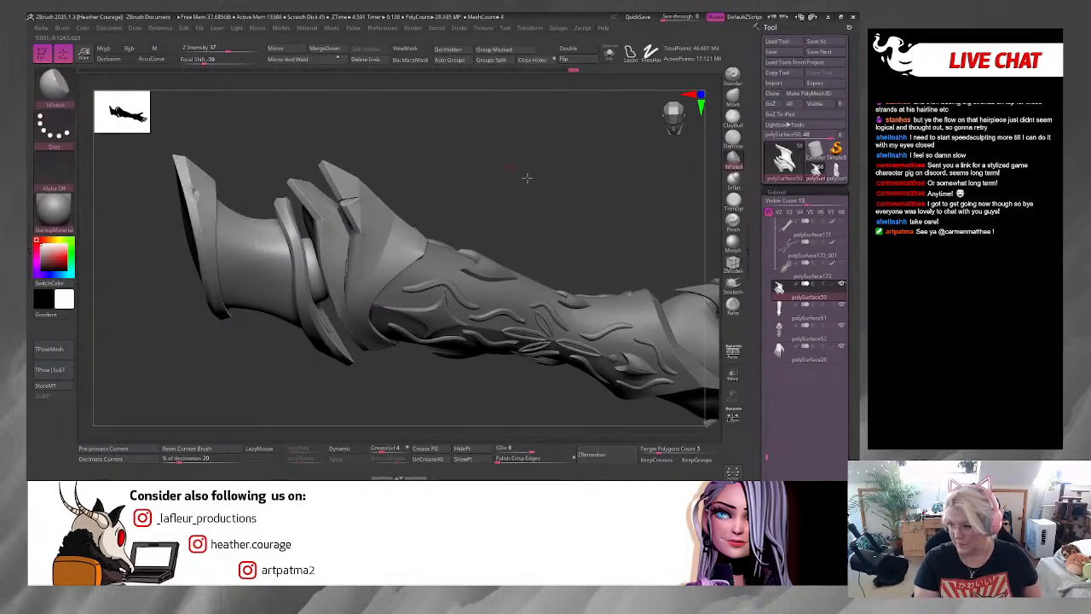
left_click_drag(528, 178, 558, 212, "alt")
left_click_drag(499, 192, 608, 182, "alt")
mouse_move(482, 251)
left_mouse_down()
mouse_move(574, 195)
mouse_move(564, 204)
left_mouse_up()
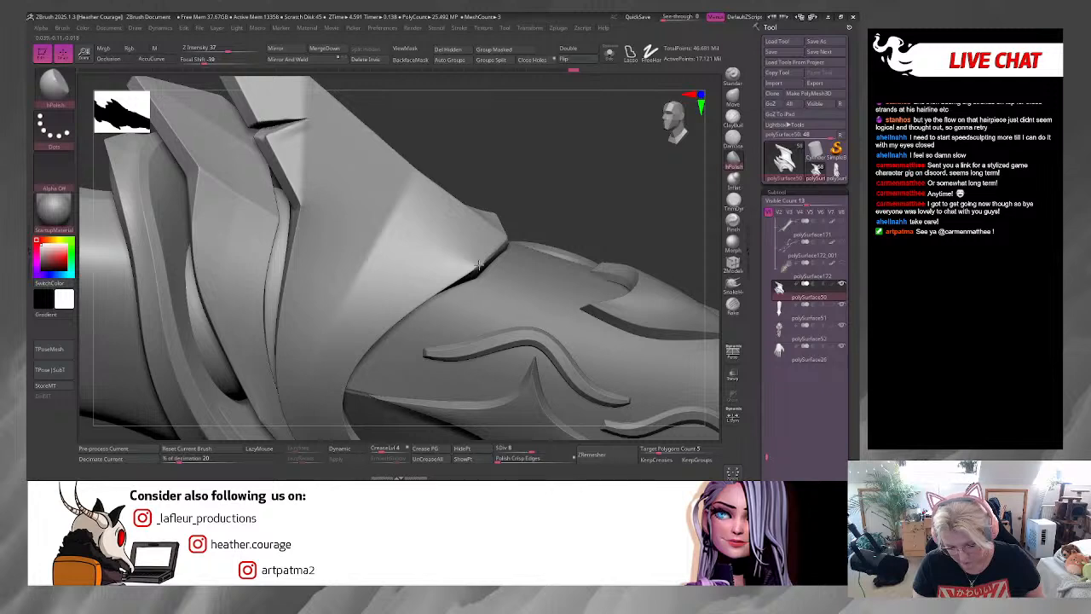
left_click_drag(526, 188, 554, 132)
Step: Polish the edge corner of the middle plate and blunt the spike tips with hPolish
left_click_drag(351, 162, 298, 236)
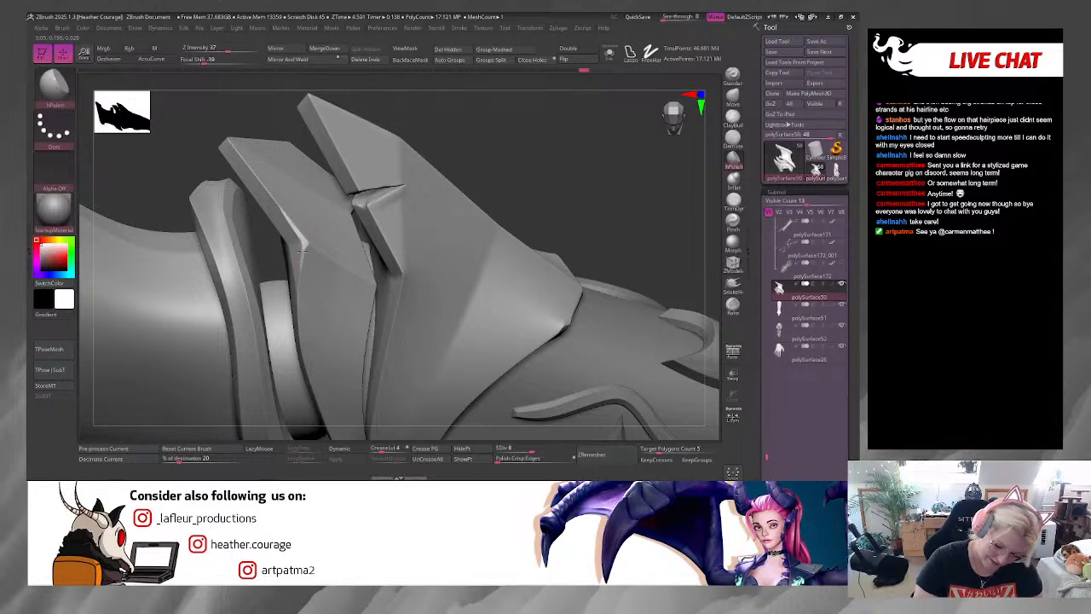
left_click_drag(495, 172, 374, 240)
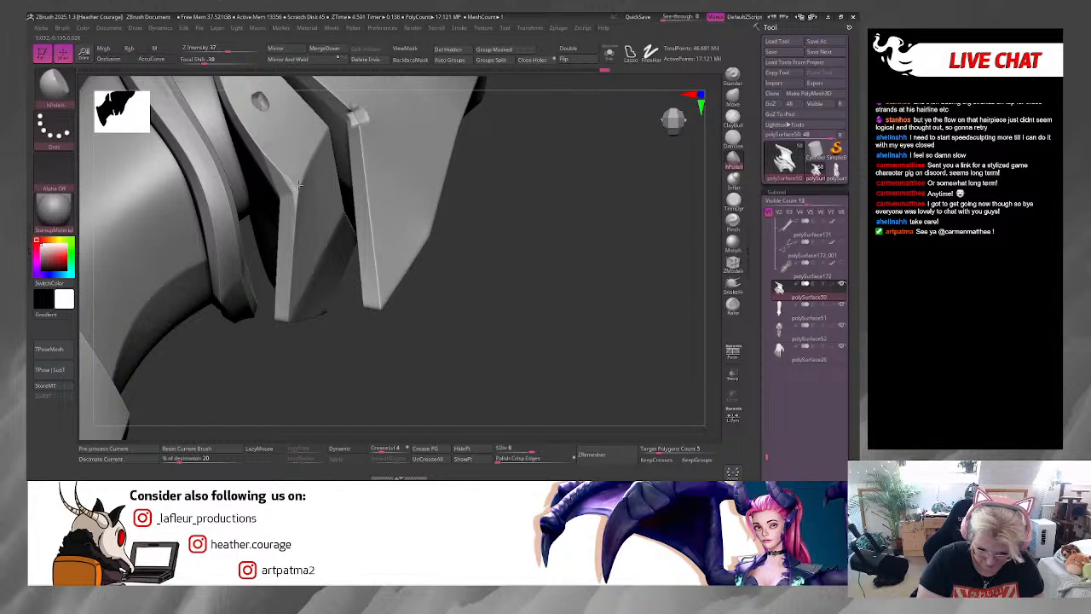
left_click_drag(400, 319, 382, 272)
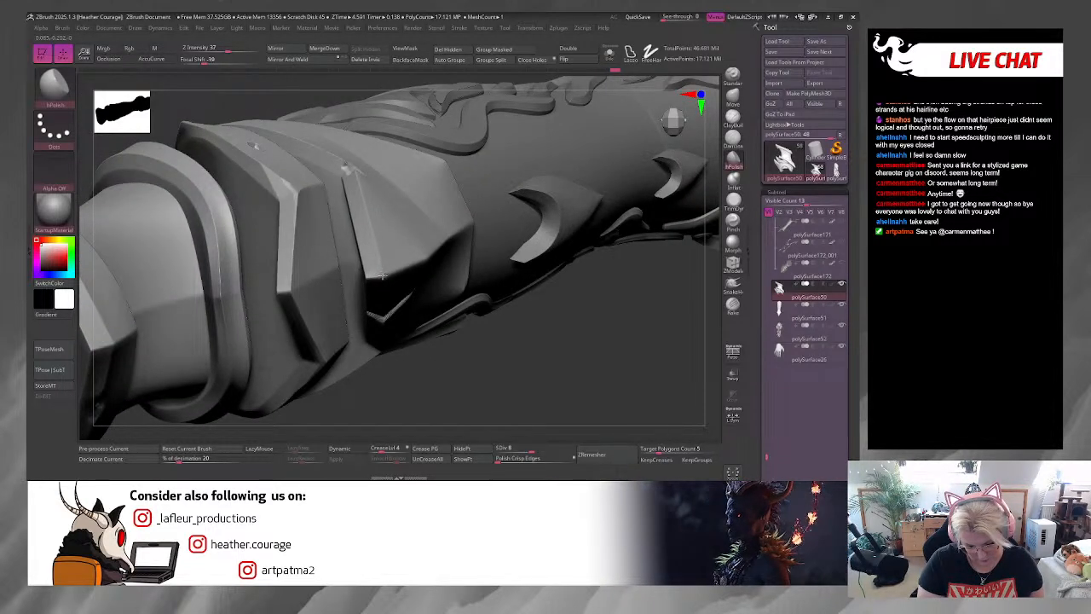
left_click_drag(443, 370, 382, 275)
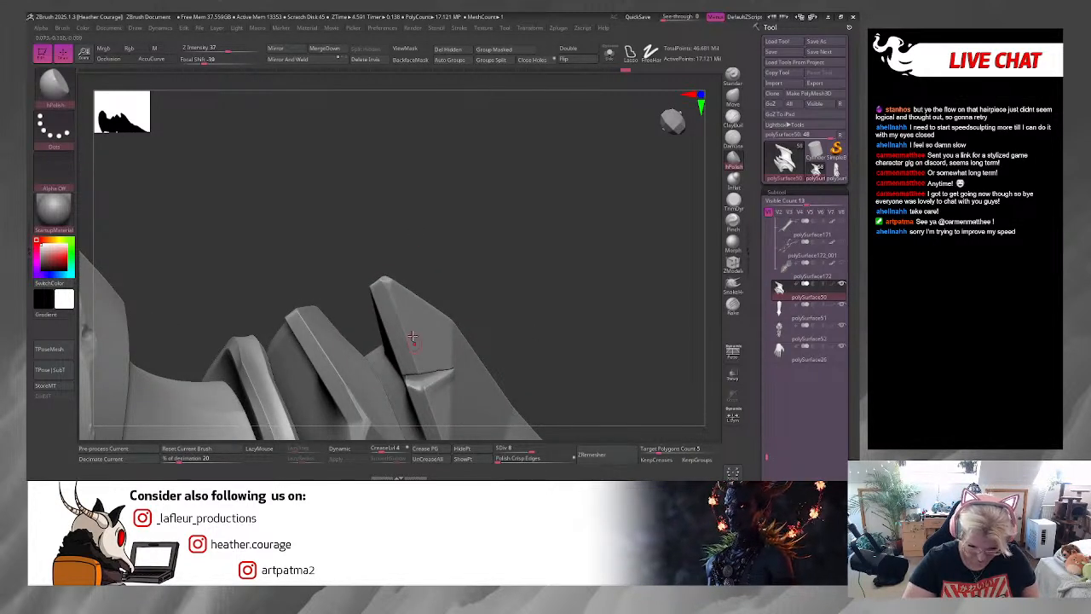
left_click_drag(441, 203, 492, 300, "alt")
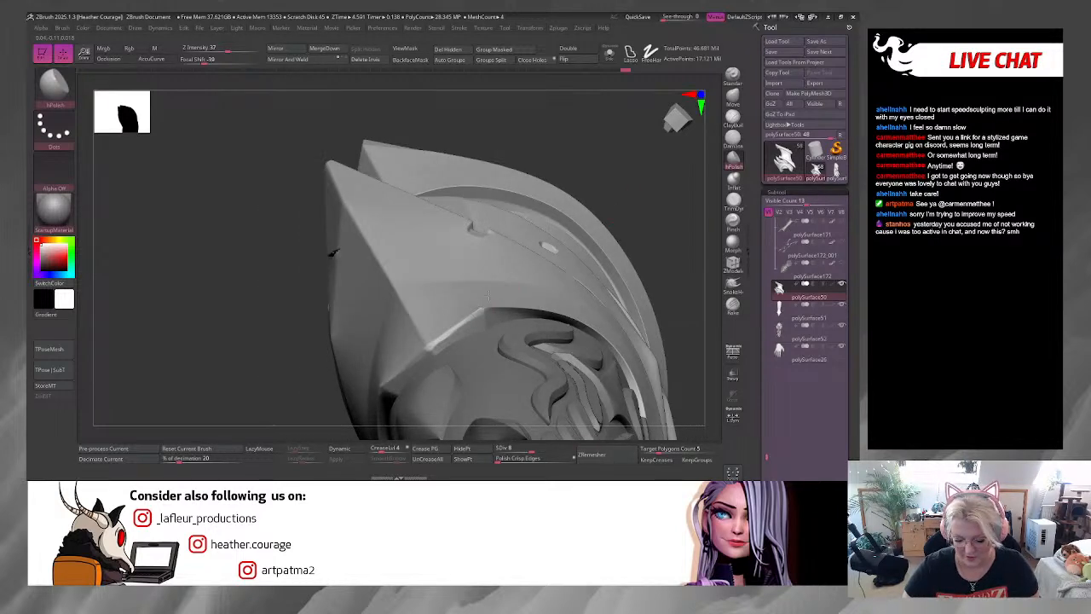
Step: Polish the lower plate's bottom edge and flatten a chip into the pointed band's edge above the round joint
left_click_drag(672, 201, 647, 106)
left_click_drag(294, 306, 225, 328)
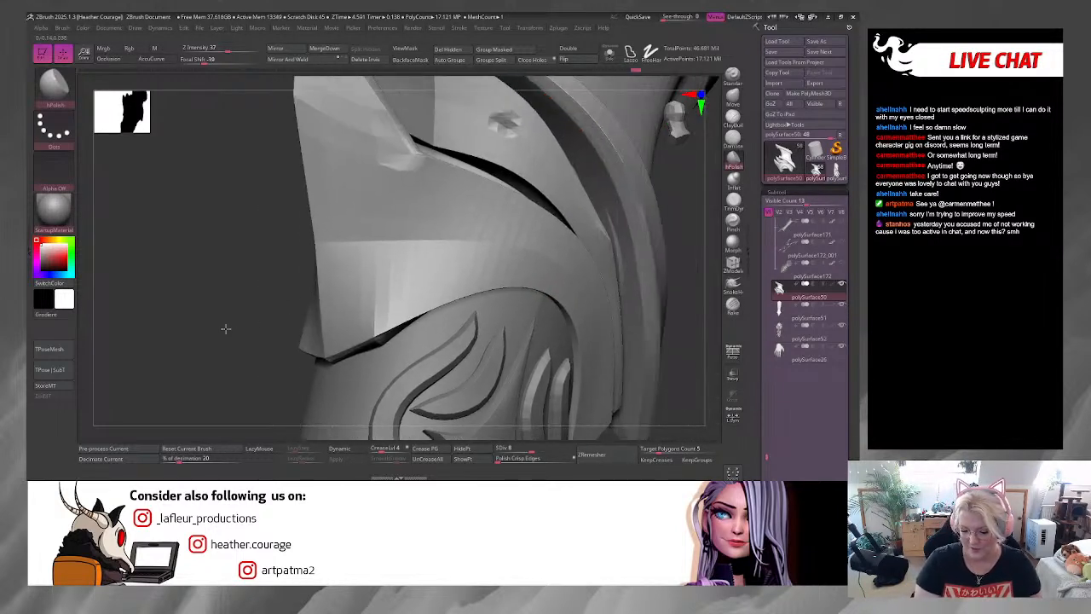
left_click_drag(652, 341, 582, 314)
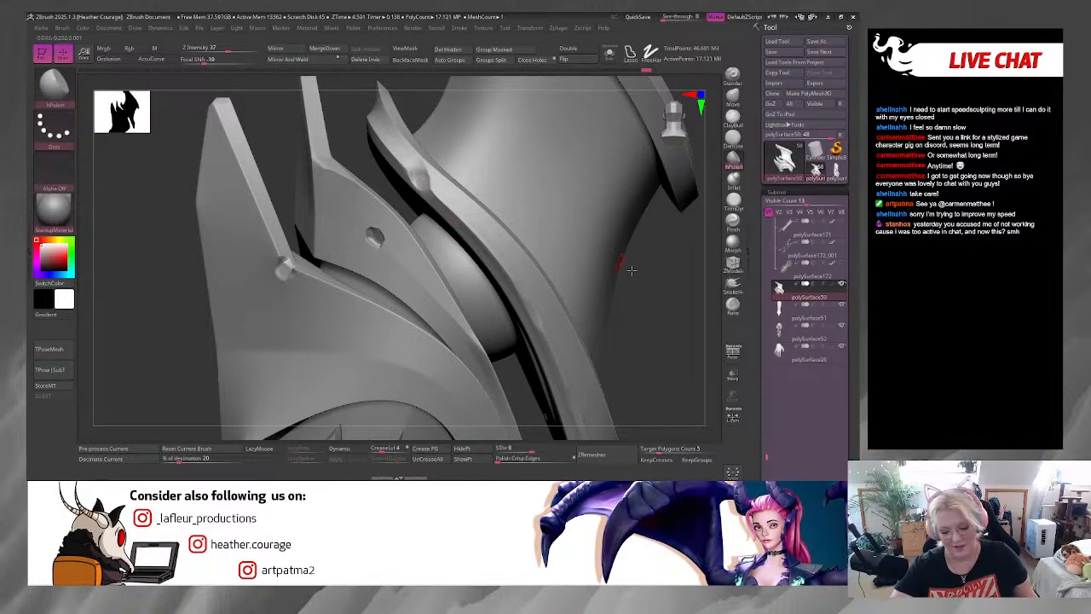
Step: Bevel the lower plate's bottom corner and wear the arched edge beside it with hPolish
mouse_move(630, 270)
left_mouse_down()
mouse_move(650, 233)
mouse_move(558, 254)
mouse_move(365, 240)
left_mouse_up()
left_click_drag(289, 247, 234, 374, "alt")
left_click_drag(266, 305, 332, 365)
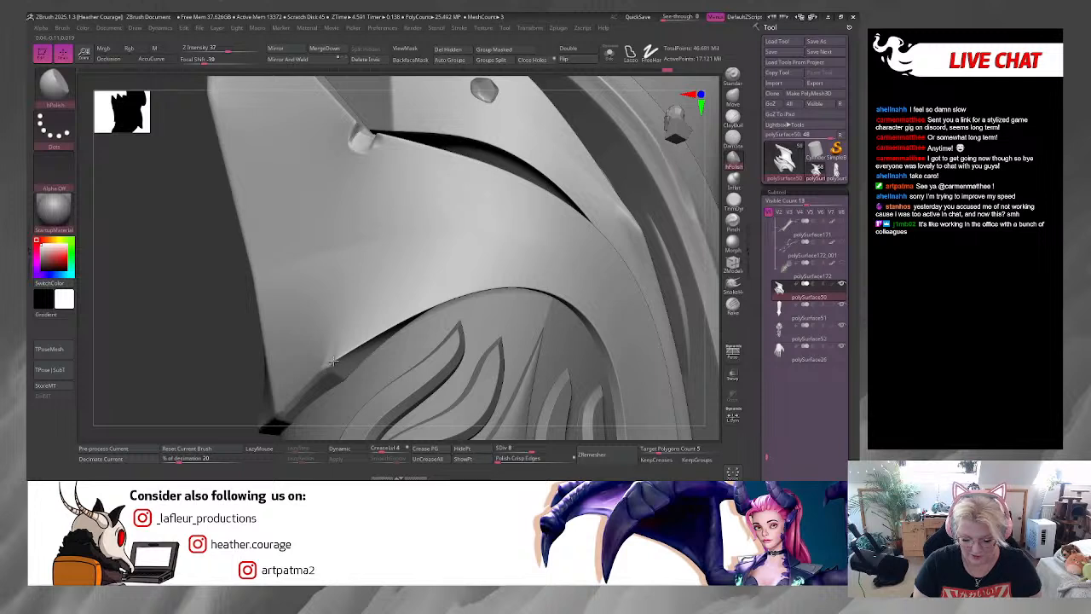
left_click_drag(352, 331, 372, 341)
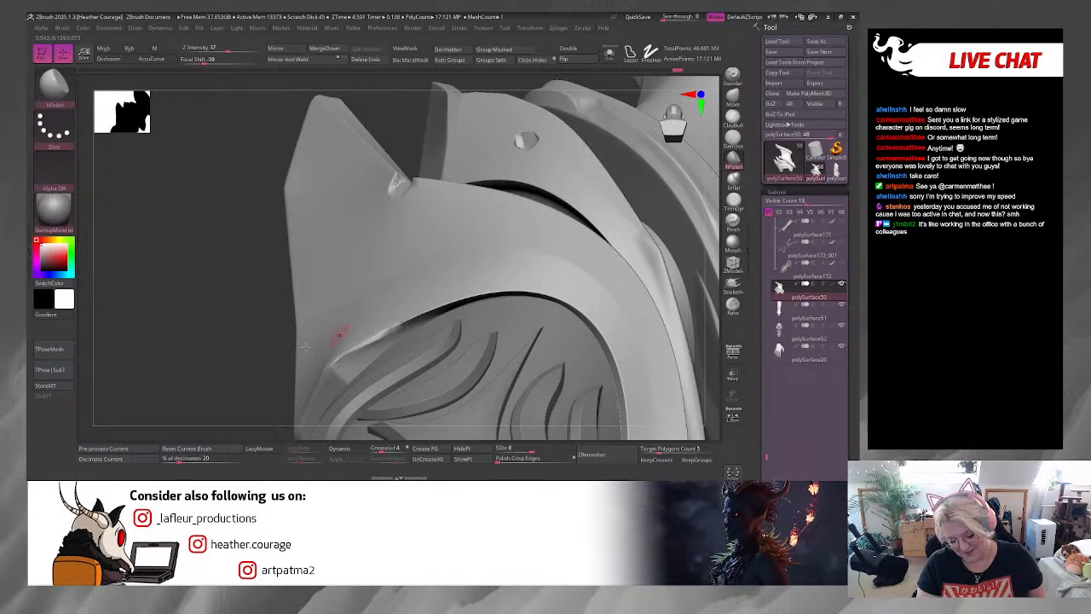
left_click_drag(338, 333, 395, 281)
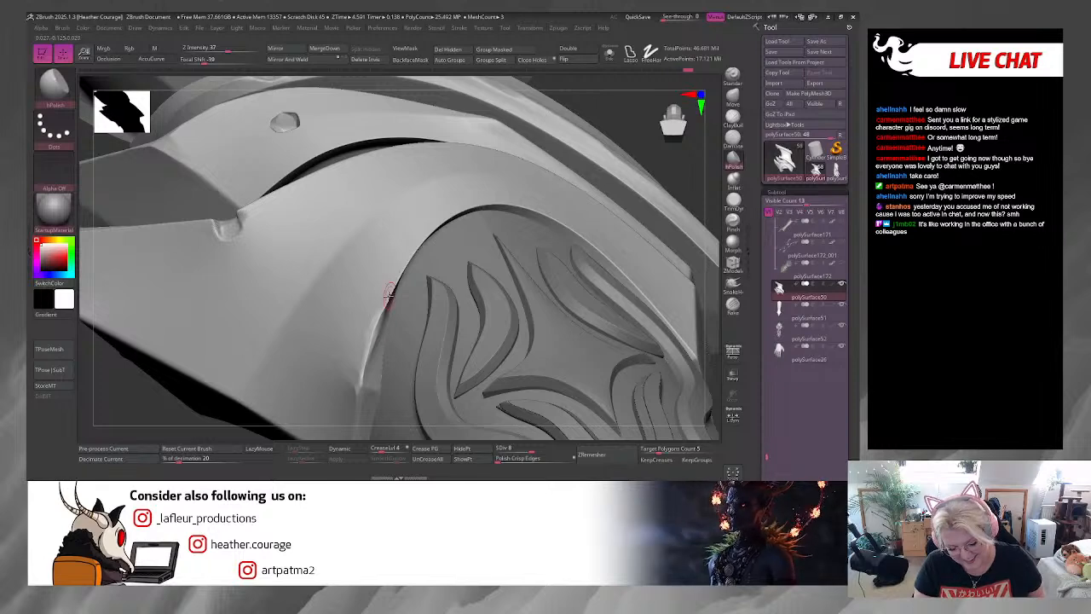
Step: Wear the raised edge beside the ornament and the rim of the upper arm cuff with hPolish
left_click_drag(487, 223, 285, 307)
left_click_drag(629, 314, 533, 289)
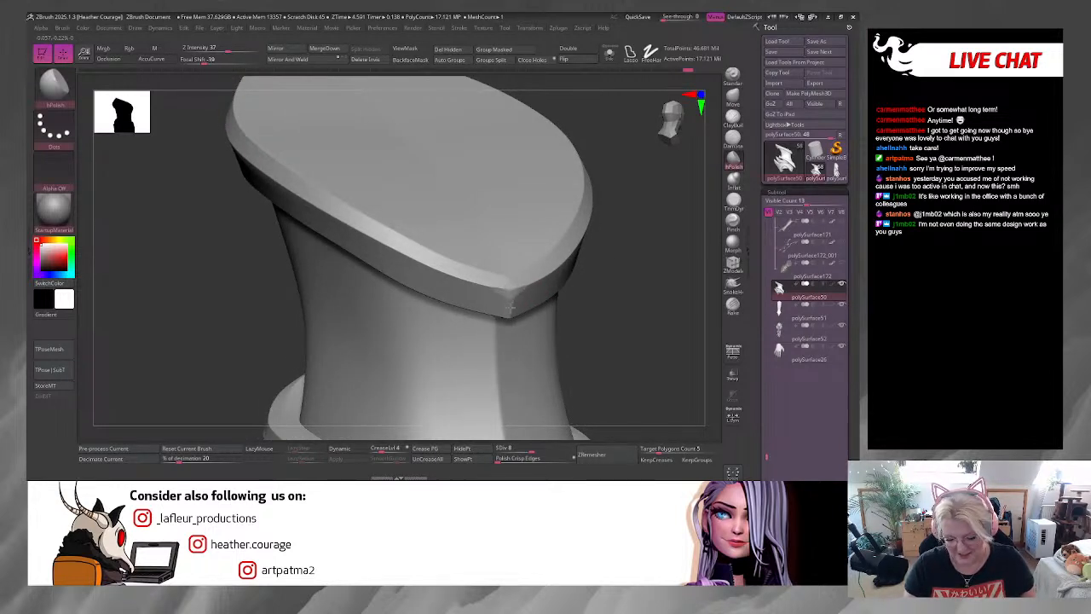
left_click_drag(508, 309, 450, 222)
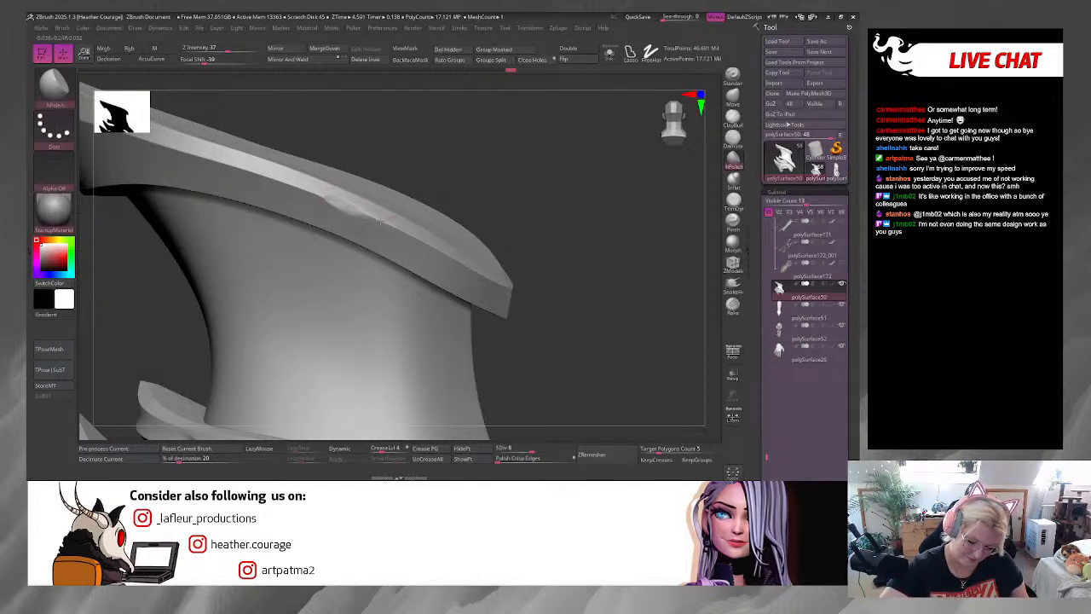
left_click_drag(576, 293, 513, 145, "alt")
left_click_drag(518, 339, 565, 274)
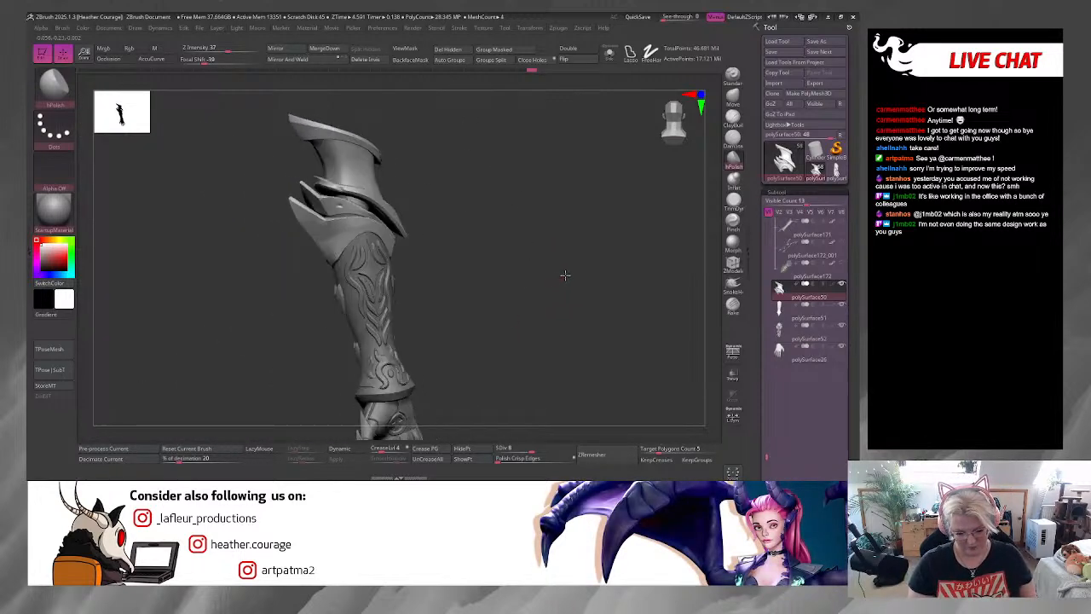
Step: Select the forearm filigree subtool and display its polyframe with polygroup colours
left_click_drag(520, 312, 574, 278, "alt")
left_click_drag(570, 319, 565, 176)
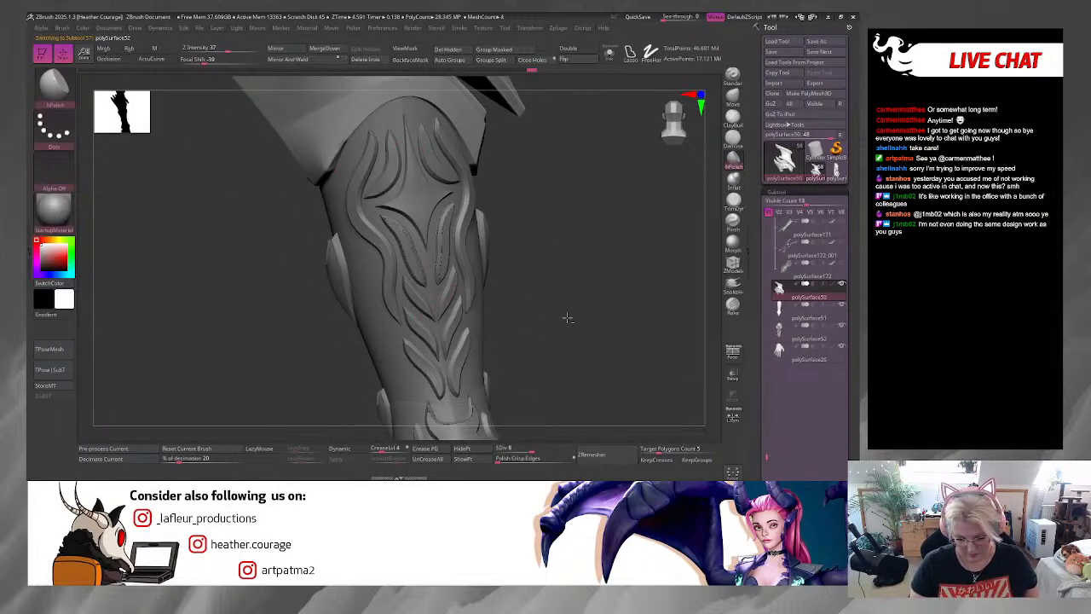
left_click_drag(573, 333, 588, 431, "alt")
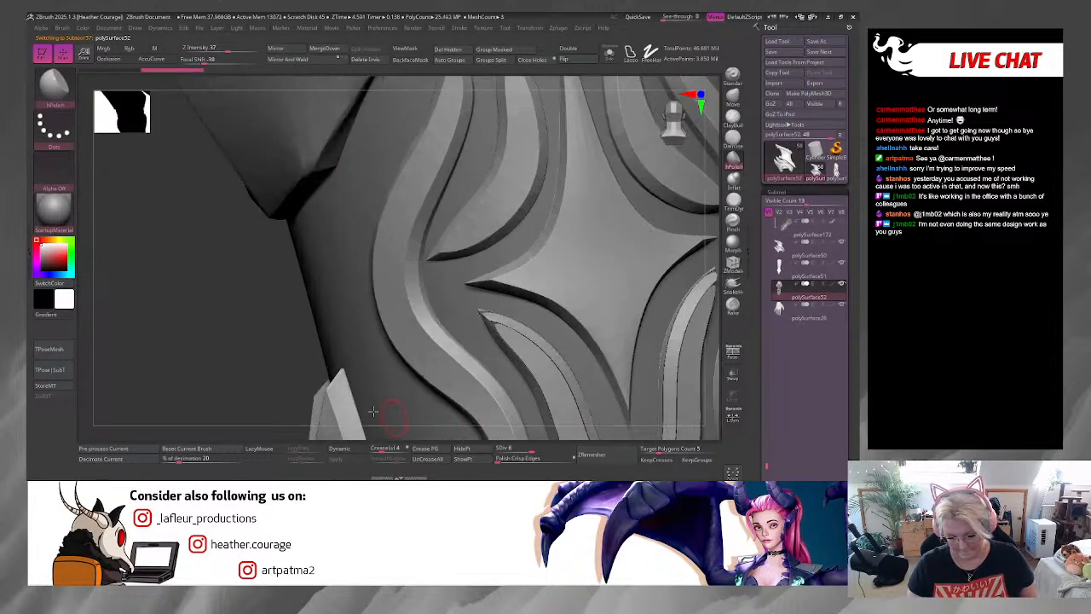
left_click_drag(217, 327, 74, 246, "alt")
mouse_move(695, 195)
left_mouse_down("alt")
mouse_move(634, 204)
mouse_move(643, 159)
mouse_move(571, 192)
mouse_move(584, 279)
mouse_move(568, 280)
left_mouse_up("alt")
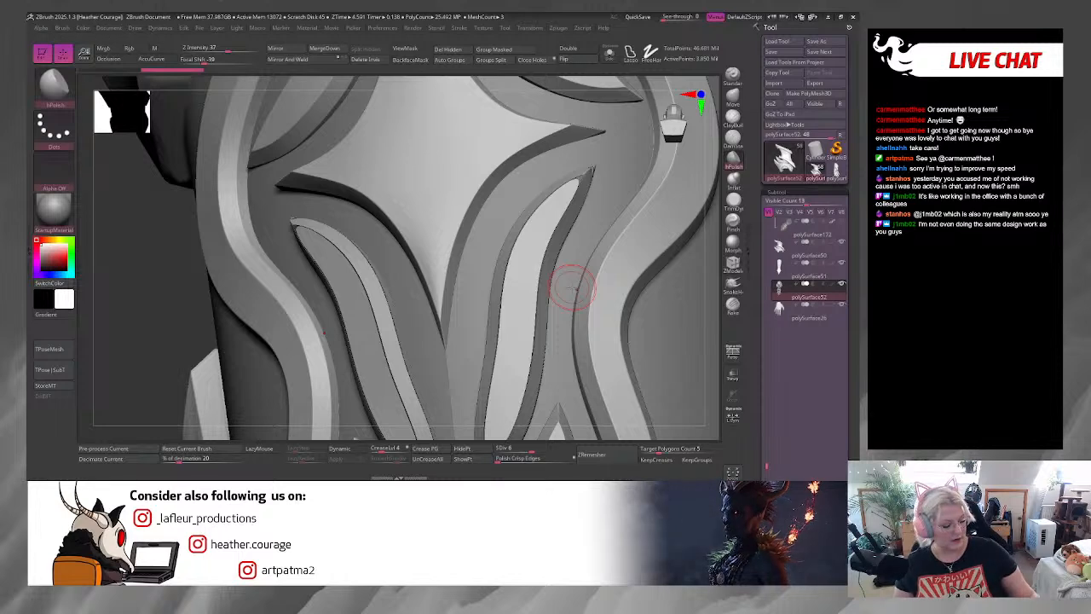
key("shift+f")
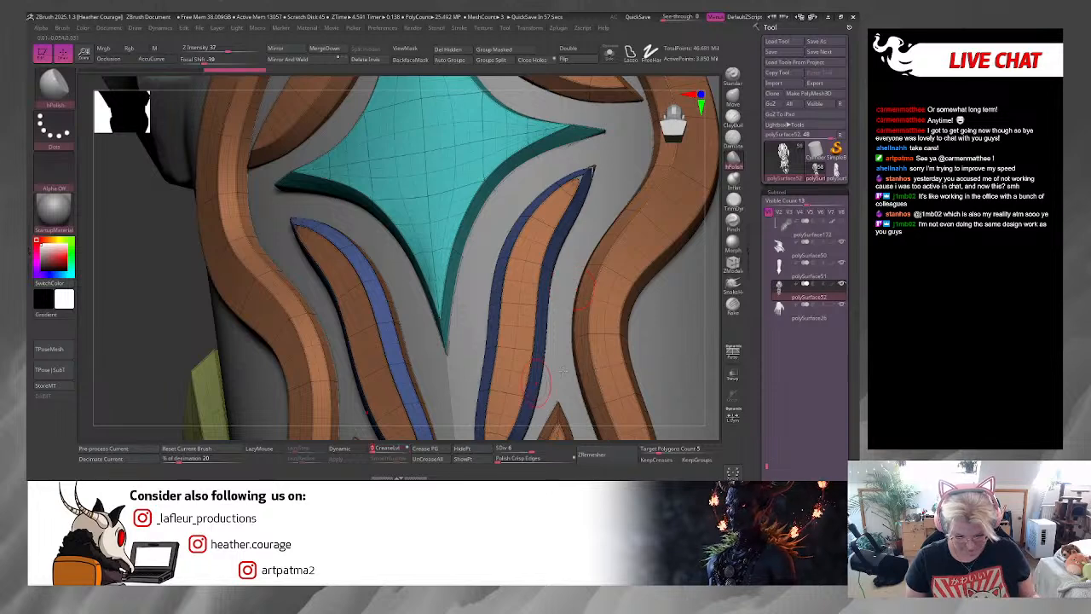
Step: Isolate the filigree subtool with Solo and check it from the side with double-sided display
left_click_drag(673, 124, 674, 128)
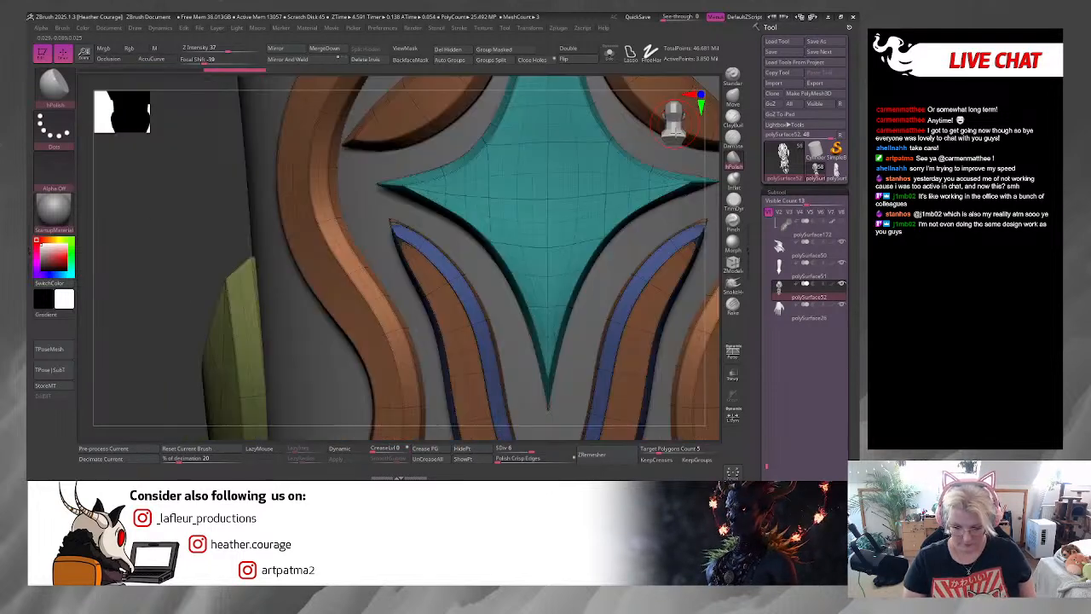
left_click(609, 53)
left_click_drag(581, 384, 509, 341, "alt")
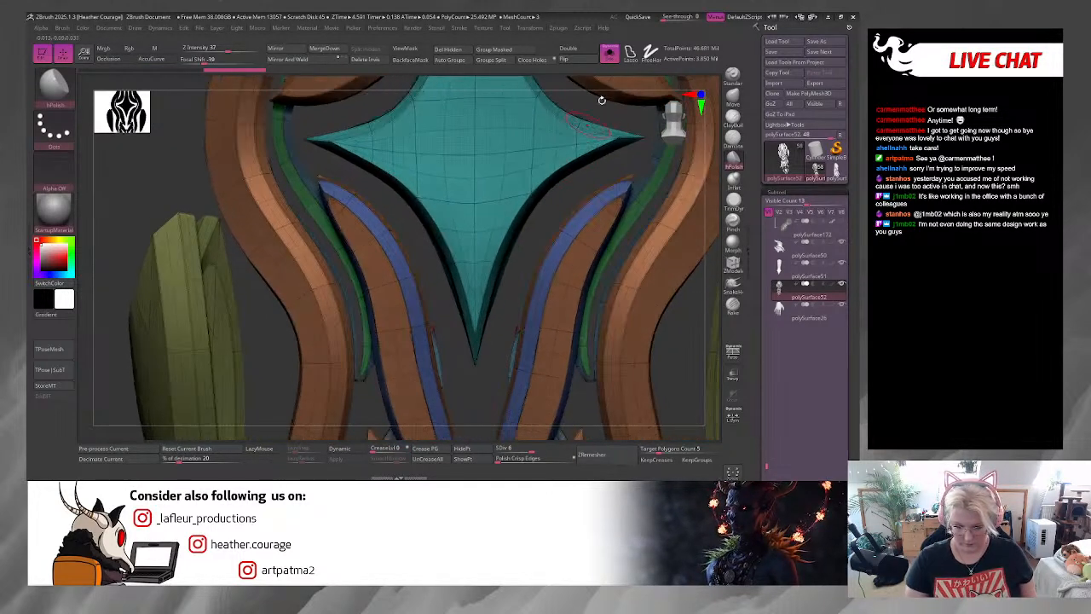
left_click(609, 55)
left_click(608, 53)
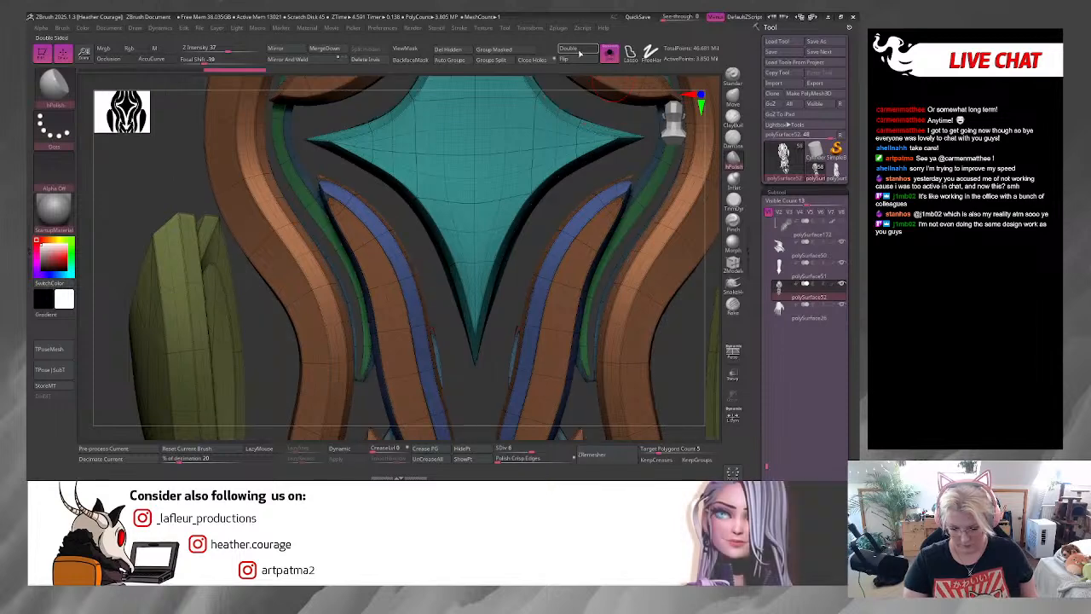
left_click_drag(482, 372, 551, 363)
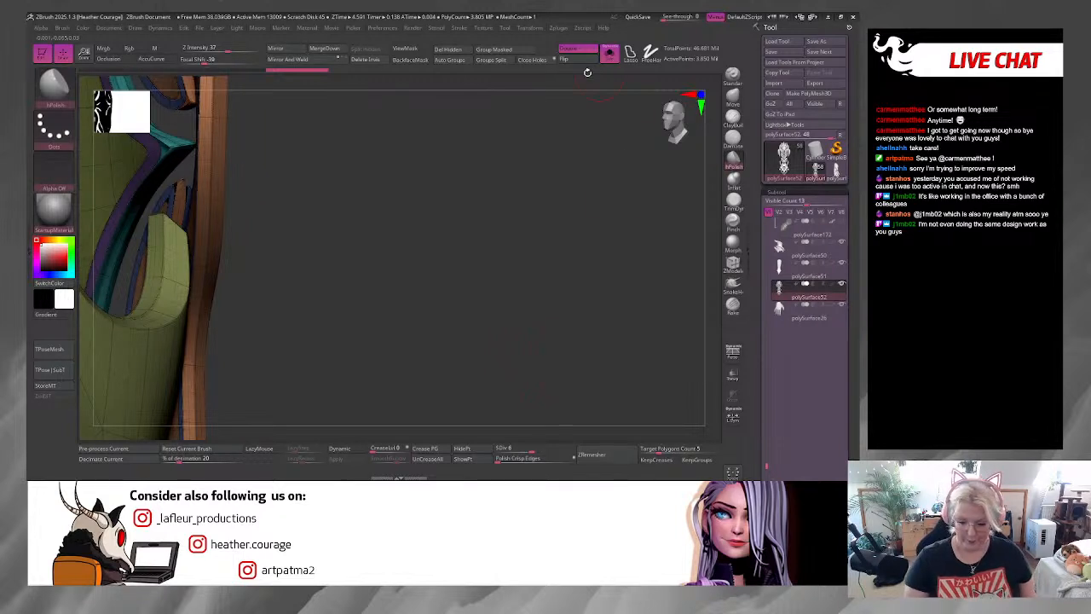
Step: Return the filigree to its unsubdivided mesh with dynamic subdivision off, and choose the ZModeler brush
key("d")
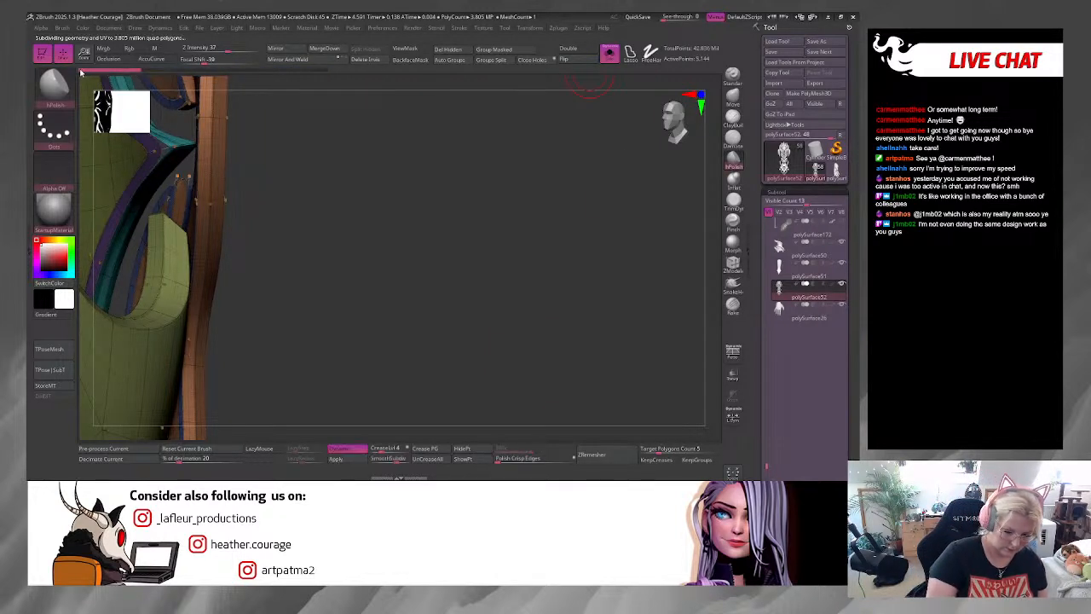
left_click_drag(397, 371, 475, 305)
left_click_drag(374, 257, 673, 243, "alt")
left_click(351, 447)
left_click_drag(603, 367, 427, 354)
mouse_move(656, 369)
left_mouse_down()
mouse_move(648, 341)
mouse_move(686, 311)
left_mouse_up()
left_click(732, 264)
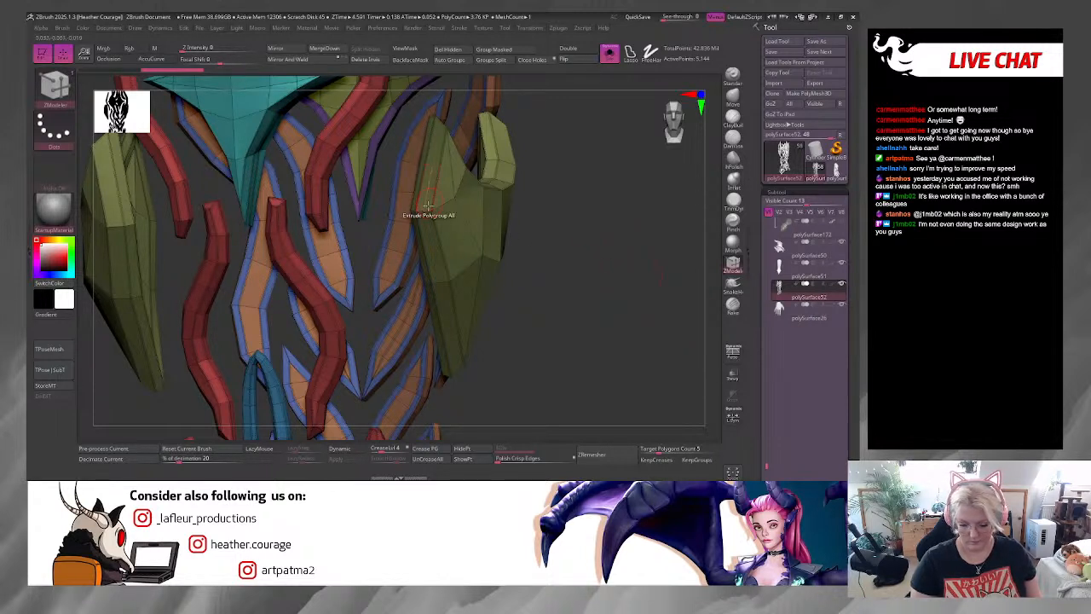
left_click_drag(554, 144, 570, 228)
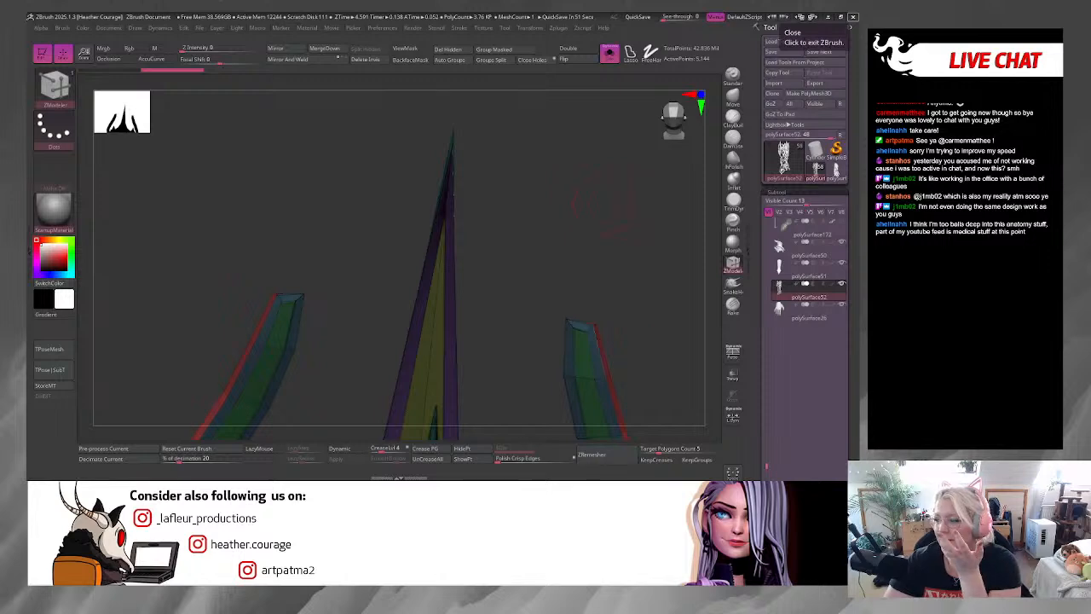
Step: Shrink the TR_Main reference window to frame the armored forearm and hand, and place it beside the model
right_click_drag(852, 270, 484, 318)
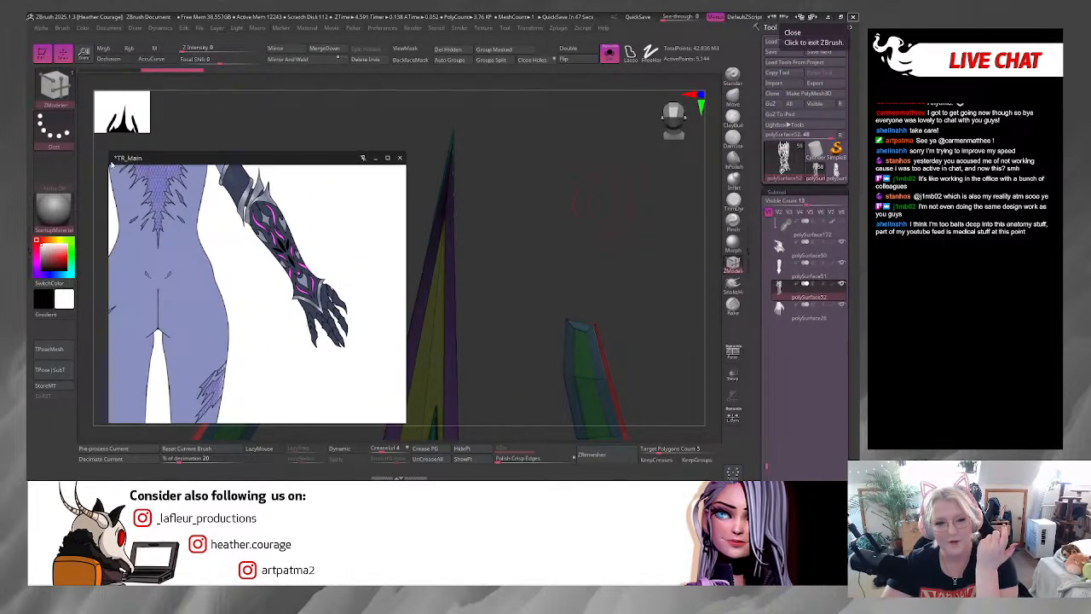
left_click_drag(106, 150, 293, 248)
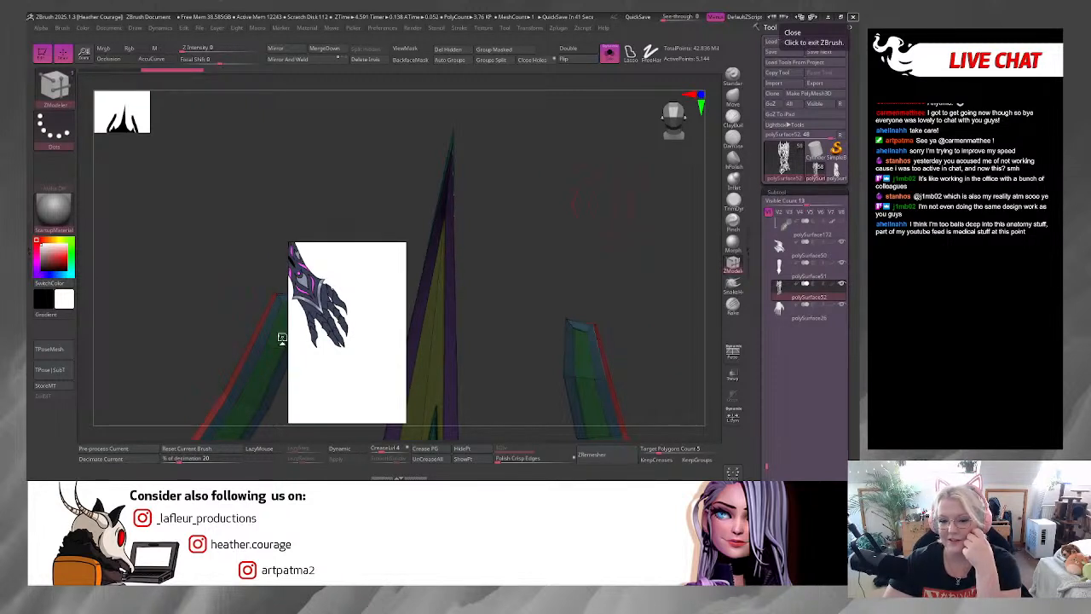
middle_click_drag(312, 331, 355, 356)
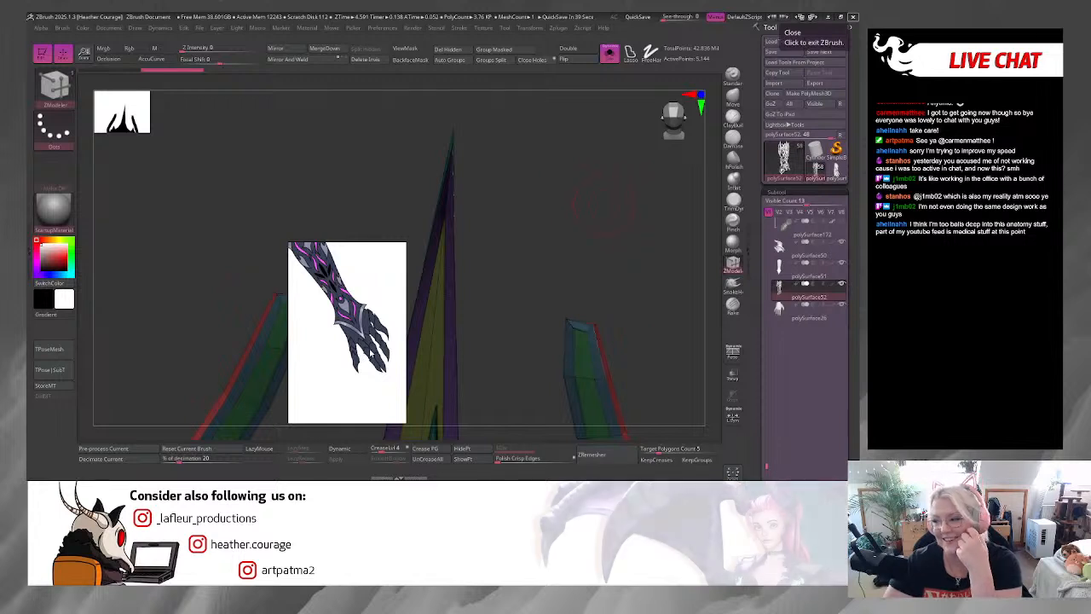
right_click_drag(370, 351, 172, 362)
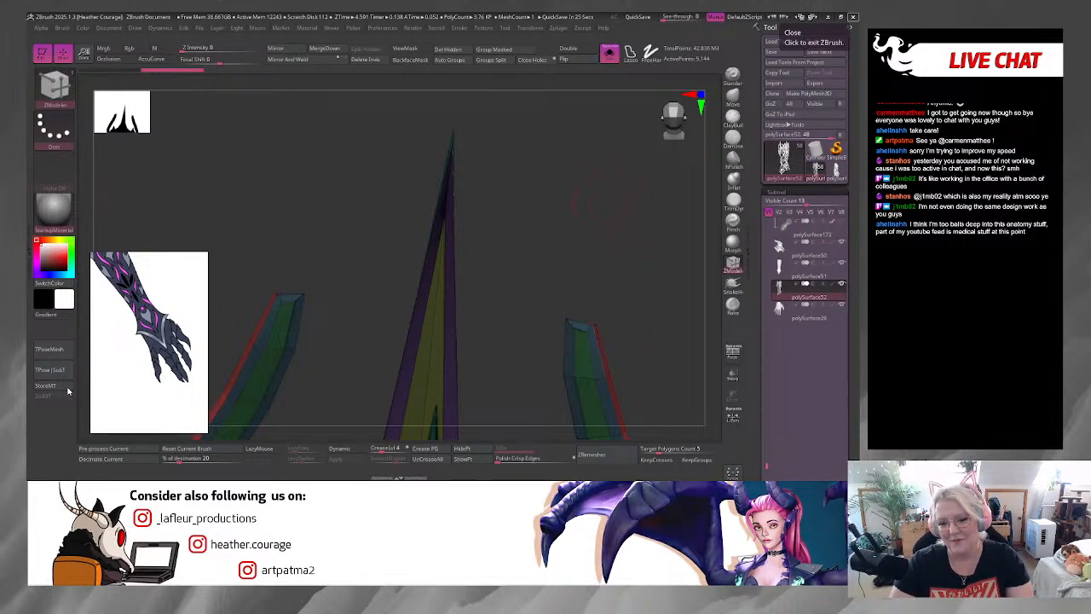
Step: Switch to File Explorer and open the Refs folder in the Traversed Realms - Troll project's data folder
key("alt+Tab")
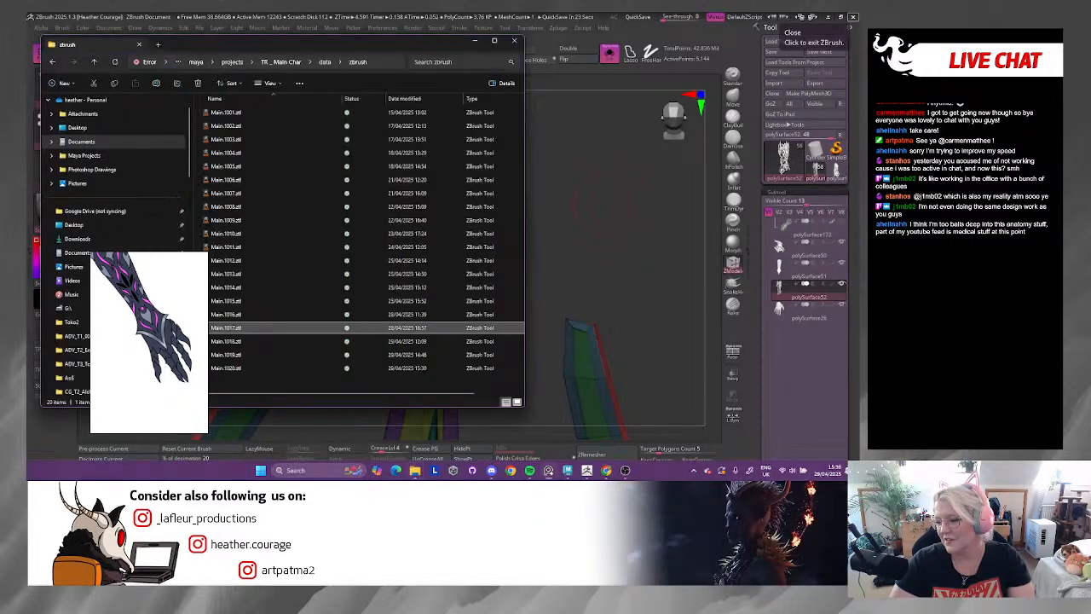
left_click_drag(277, 47, 453, 52)
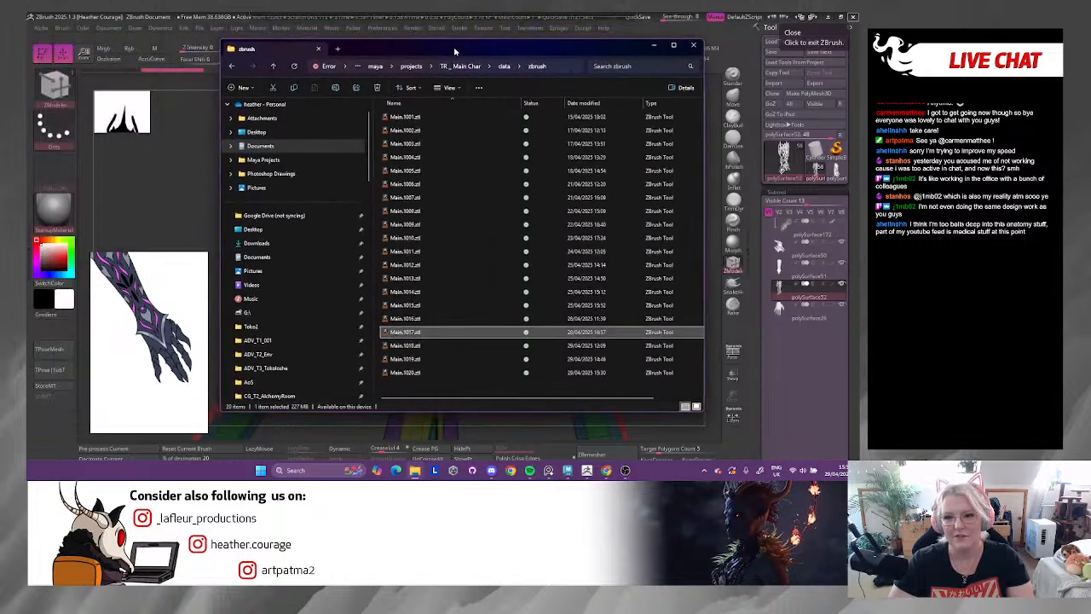
left_click(410, 67)
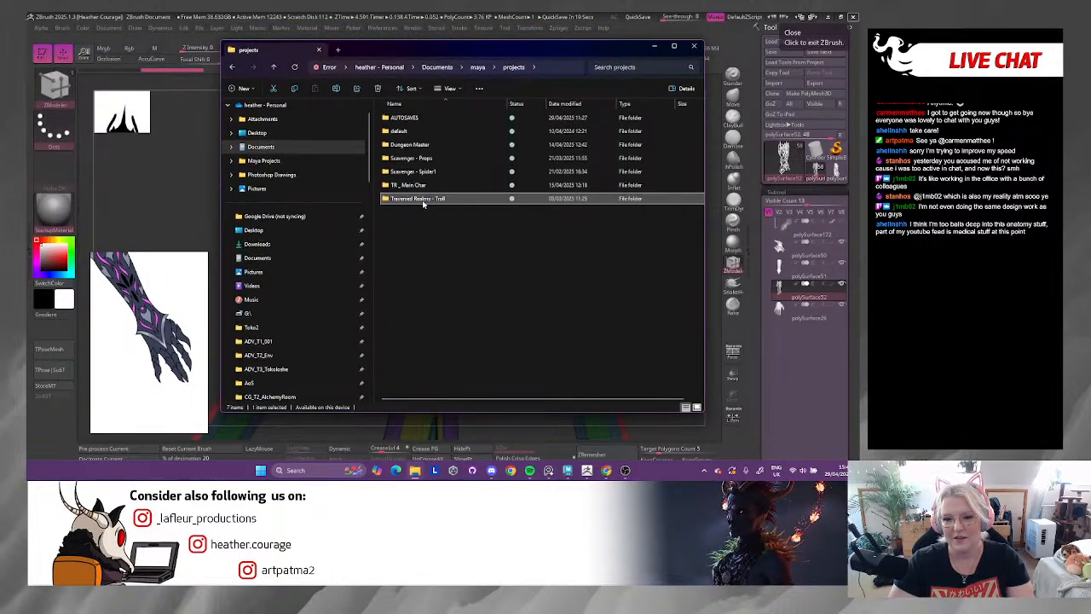
double_click(419, 198)
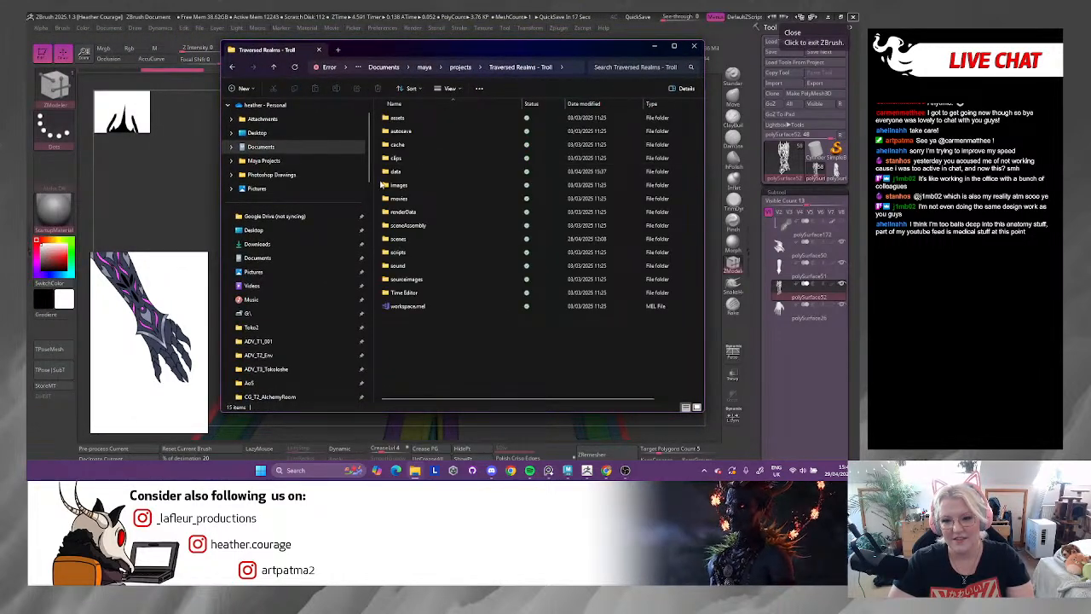
double_click(406, 173)
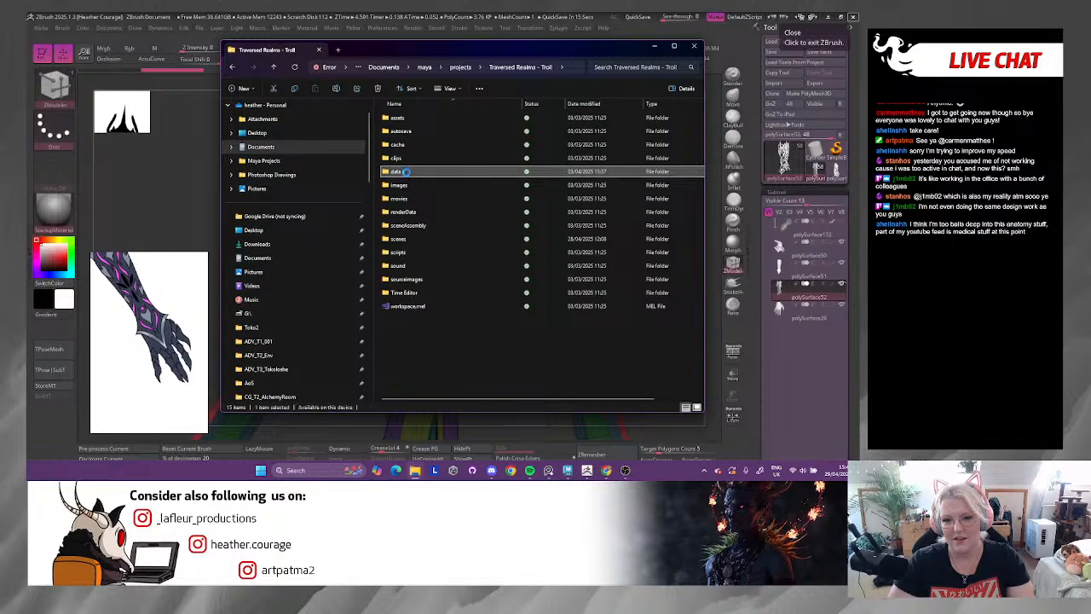
left_click(404, 160)
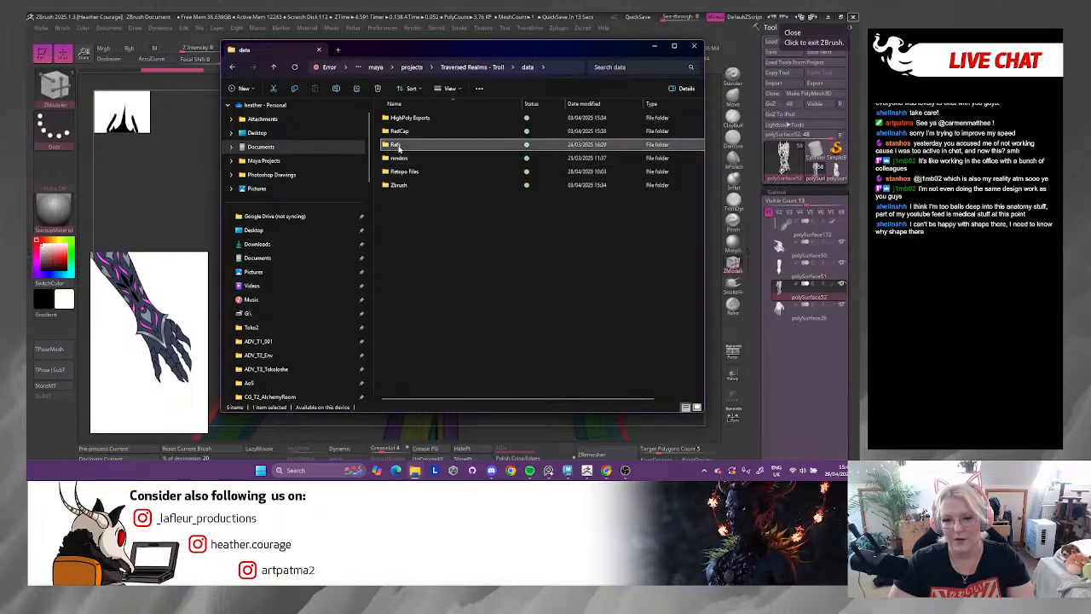
double_click(397, 145)
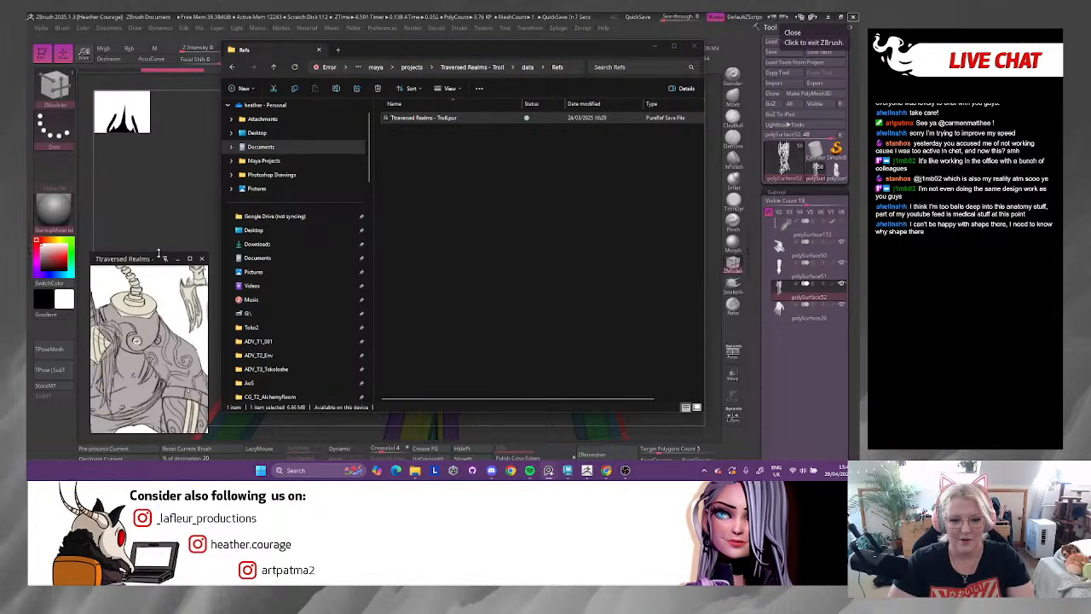
Step: Enlarge the Traversed Realms - Troll reference board, examine its concept drawings and gorilla anatomy images, and close the board
left_click_drag(159, 253, 171, 49)
left_click_drag(209, 139, 792, 170)
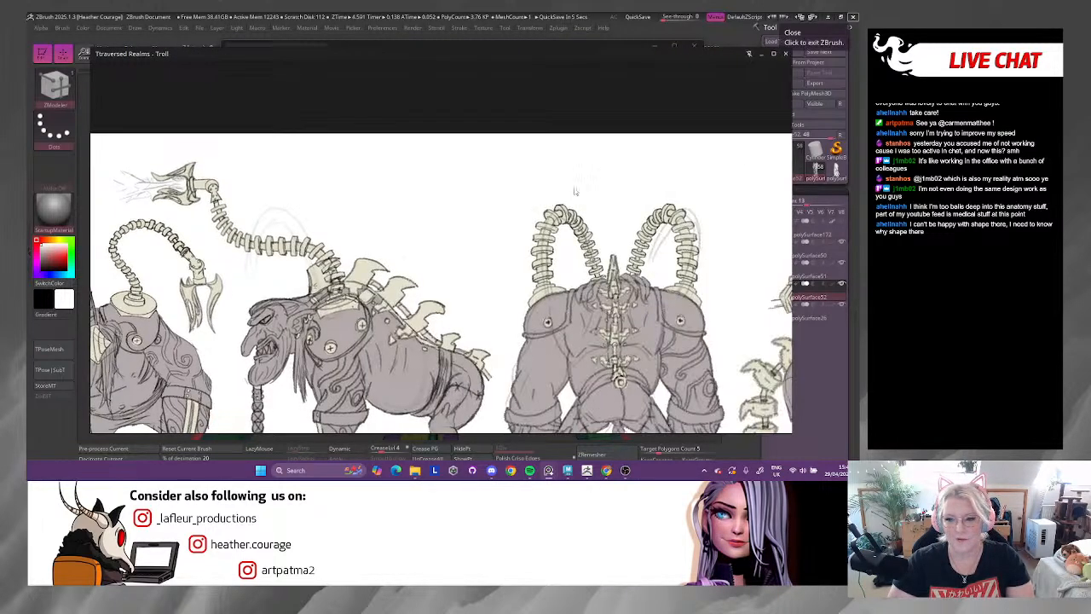
scroll(596, 197, "down", 10)
middle_click_drag(663, 223, 422, 216)
scroll(485, 269, "up", 7)
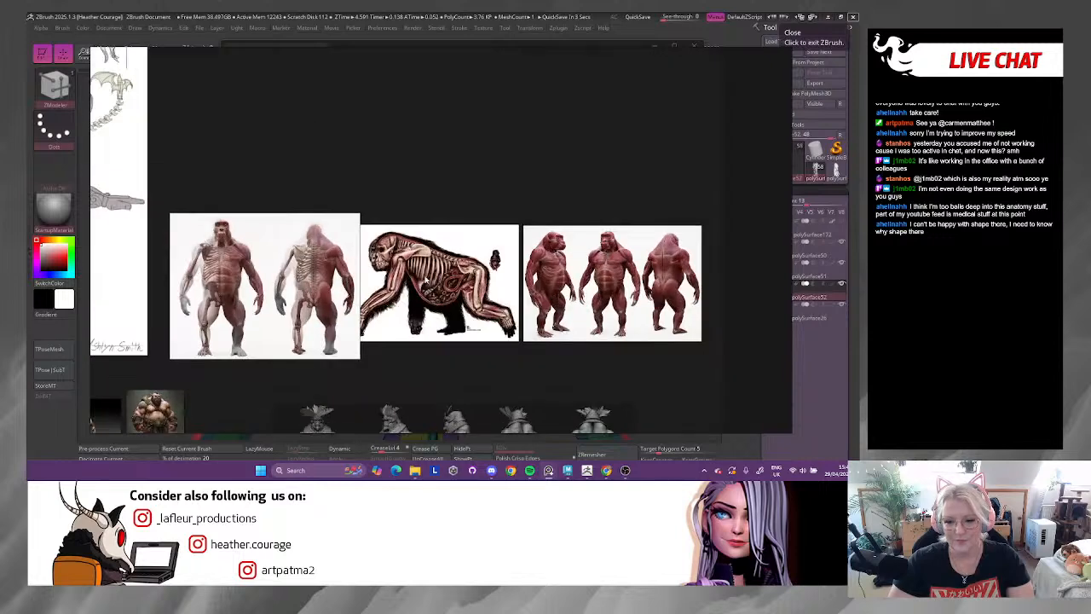
scroll(424, 281, "up", 2)
mouse_move(181, 260)
middle_mouse_down()
mouse_move(199, 226)
mouse_move(179, 215)
mouse_move(356, 254)
mouse_move(282, 239)
mouse_move(254, 249)
middle_mouse_up()
scroll(159, 213, "down", 3)
scroll(282, 239, "up", 1)
scroll(280, 241, "up", 1)
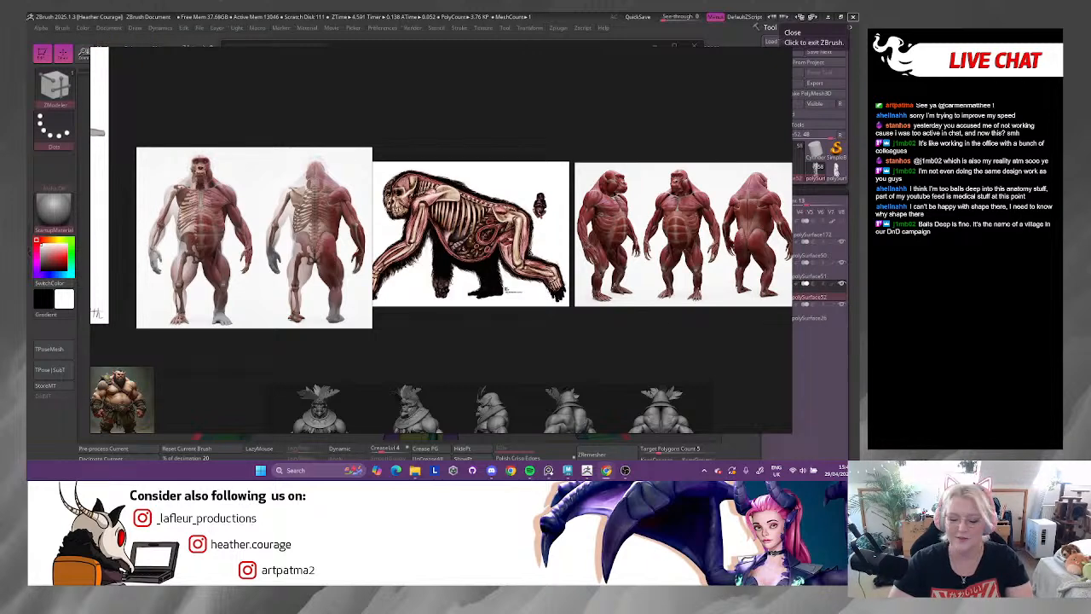
scroll(611, 184, "down", 3)
mouse_move(782, 57)
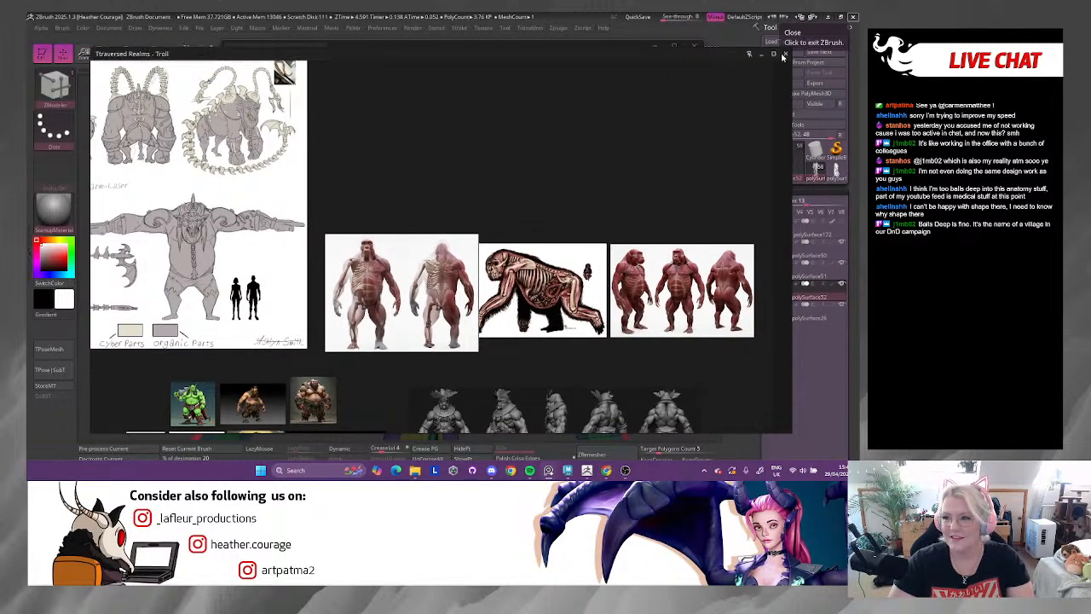
left_click_drag(790, 47, 228, 269)
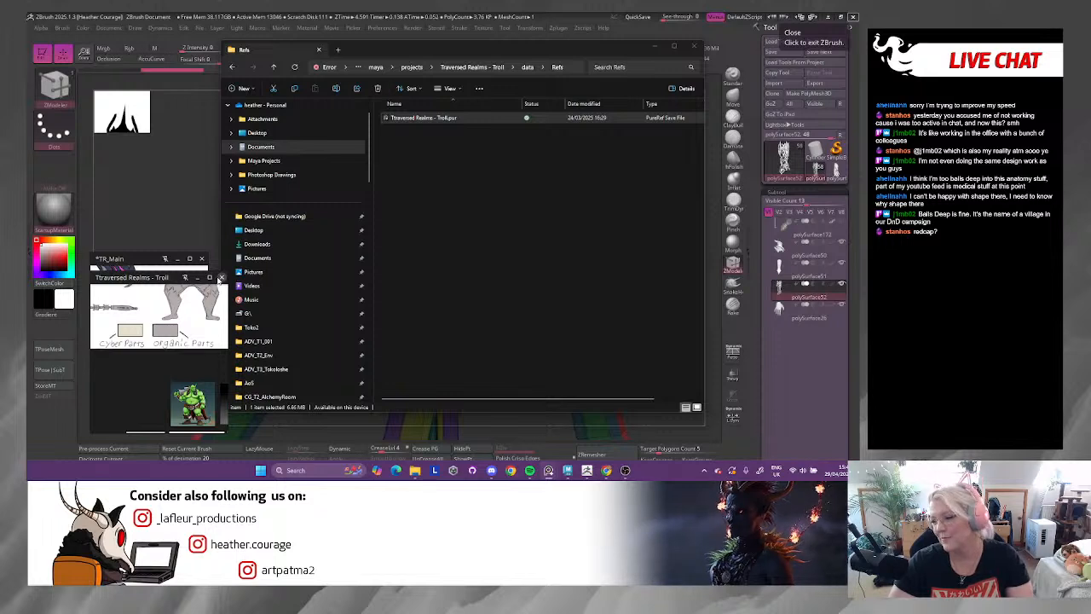
left_click(220, 277)
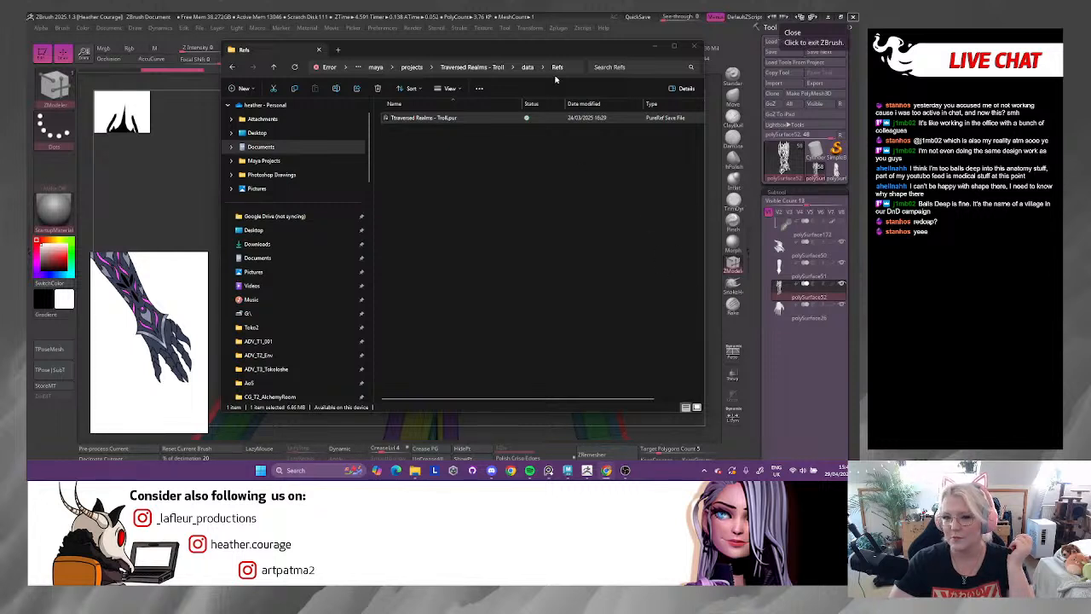
Step: Browse to the data folder of the TR _ Main Char project, select its Ref folder, and return to ZBrush
left_click(527, 67)
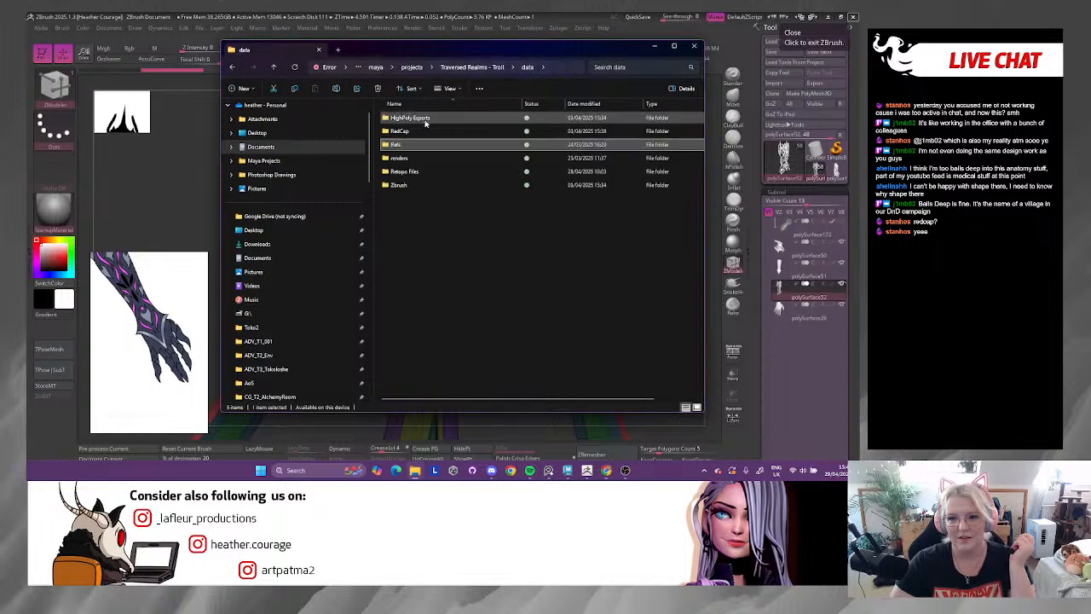
left_click(477, 68)
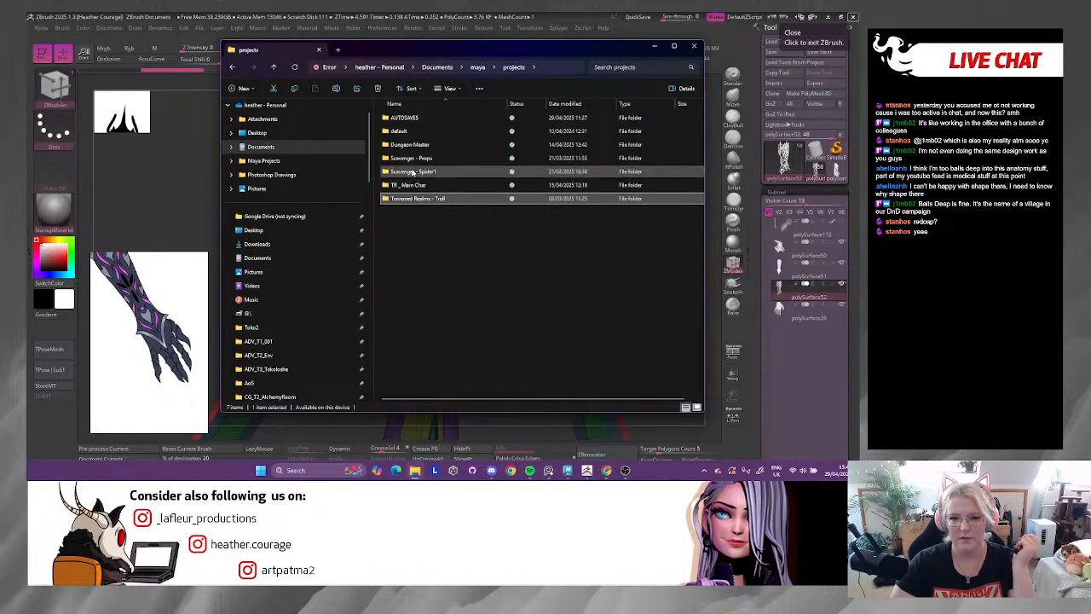
double_click(415, 185)
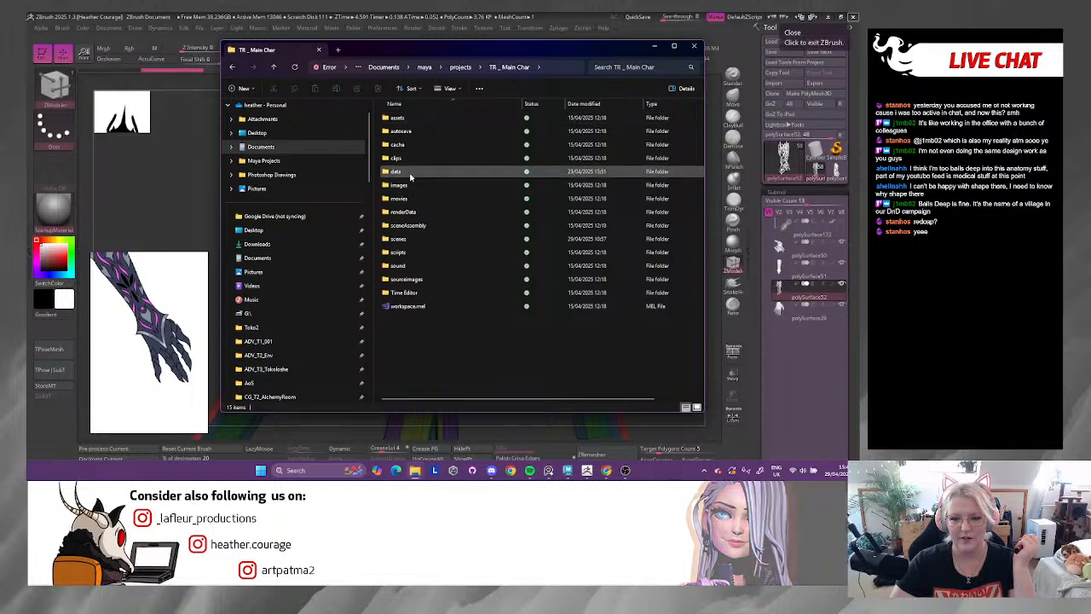
double_click(410, 174)
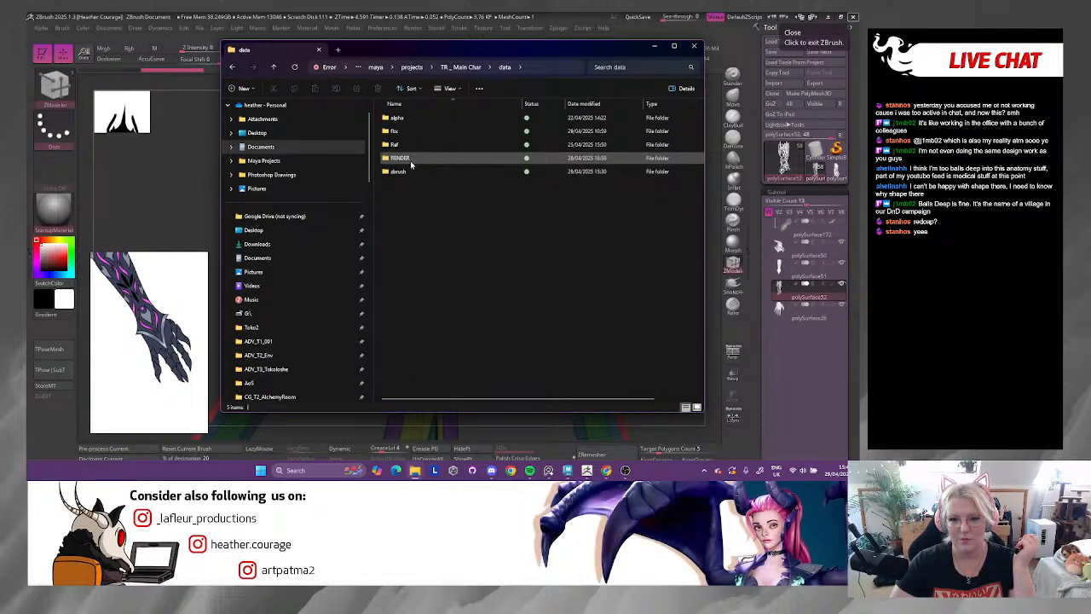
left_click(414, 145)
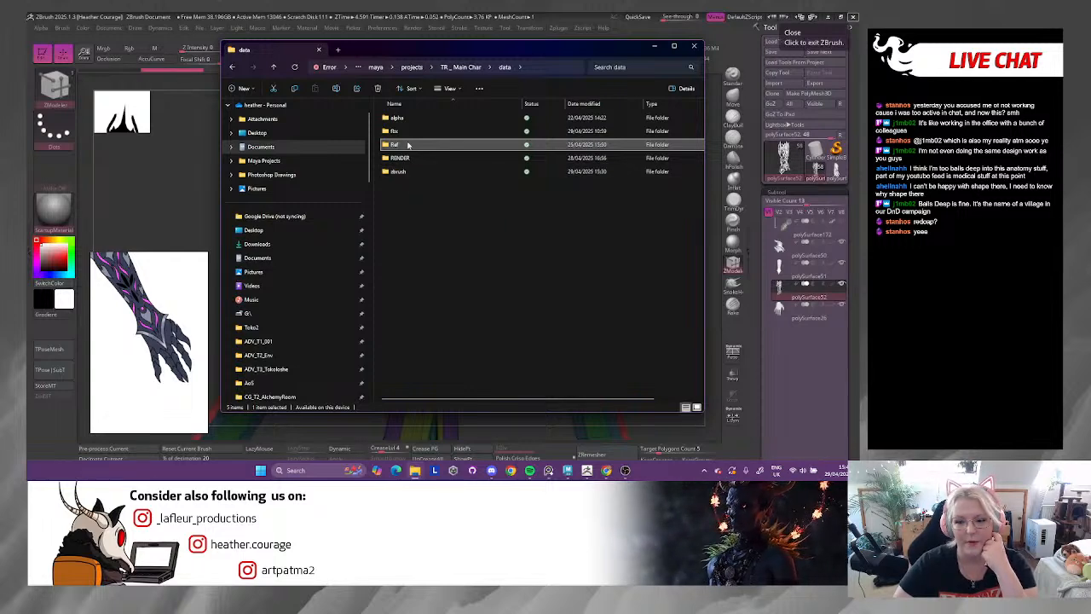
left_click(653, 46)
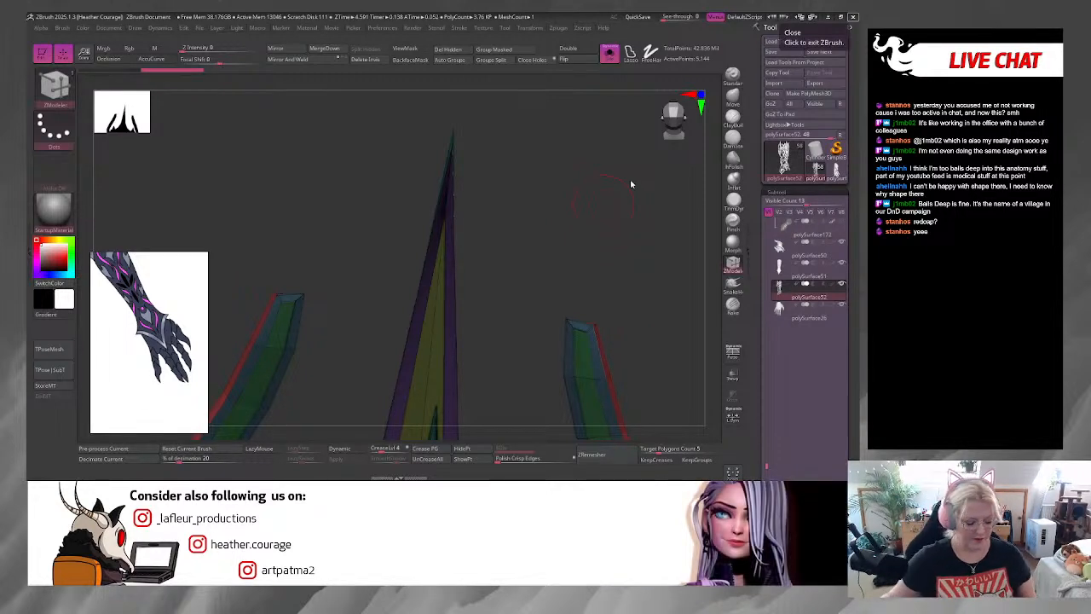
Step: Remove surplus points at the pointed ends of the blue-bordered orange filigree strips and preview the dynamic subdivision
left_click_drag(631, 185, 536, 258)
left_click_drag(496, 219, 591, 263, "alt")
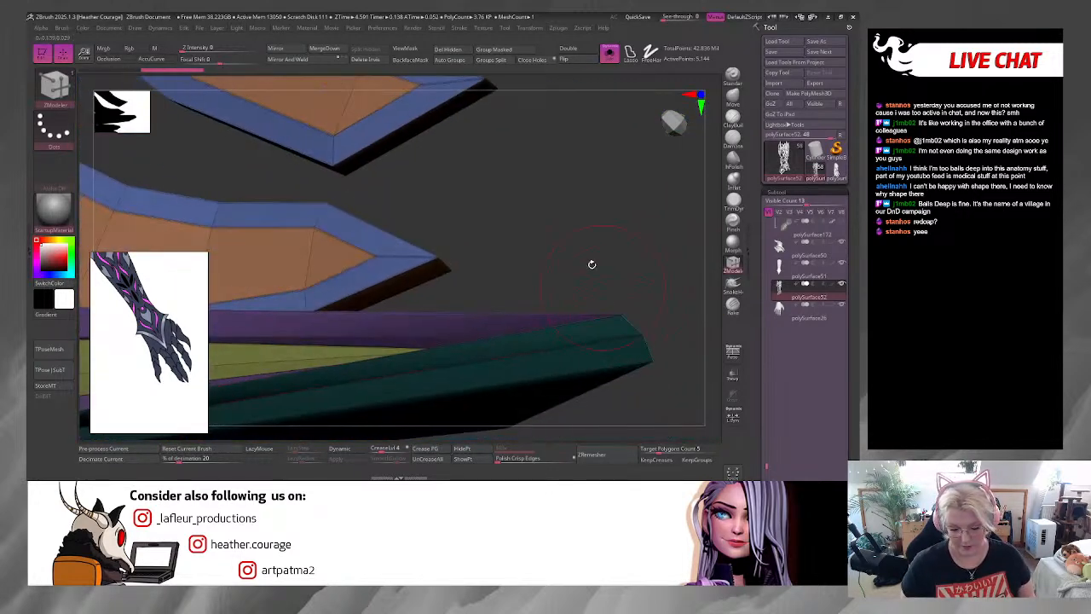
left_click_drag(520, 181, 558, 322)
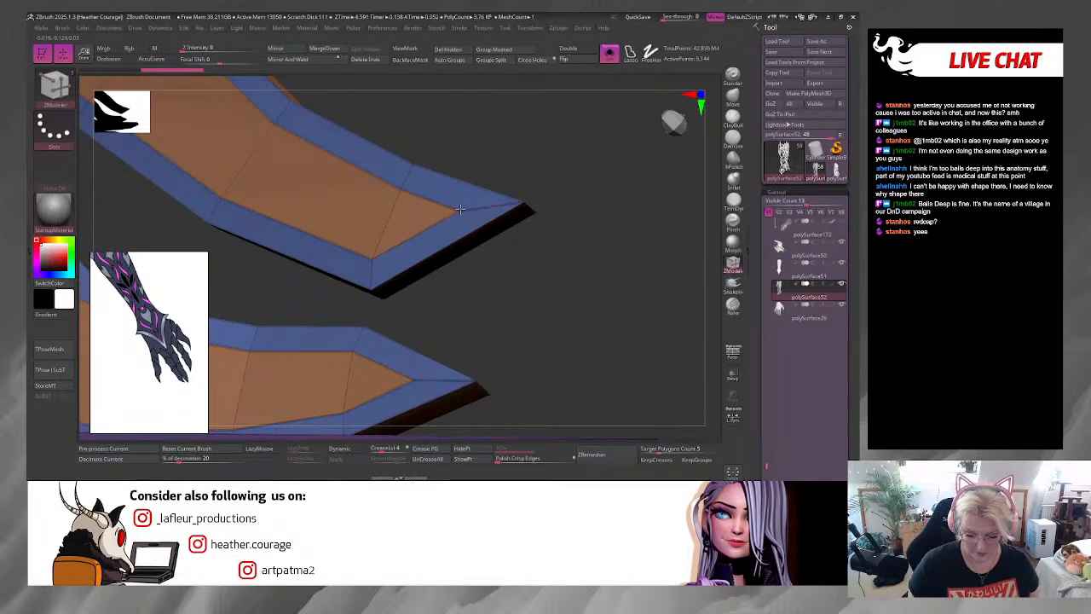
left_click(523, 200)
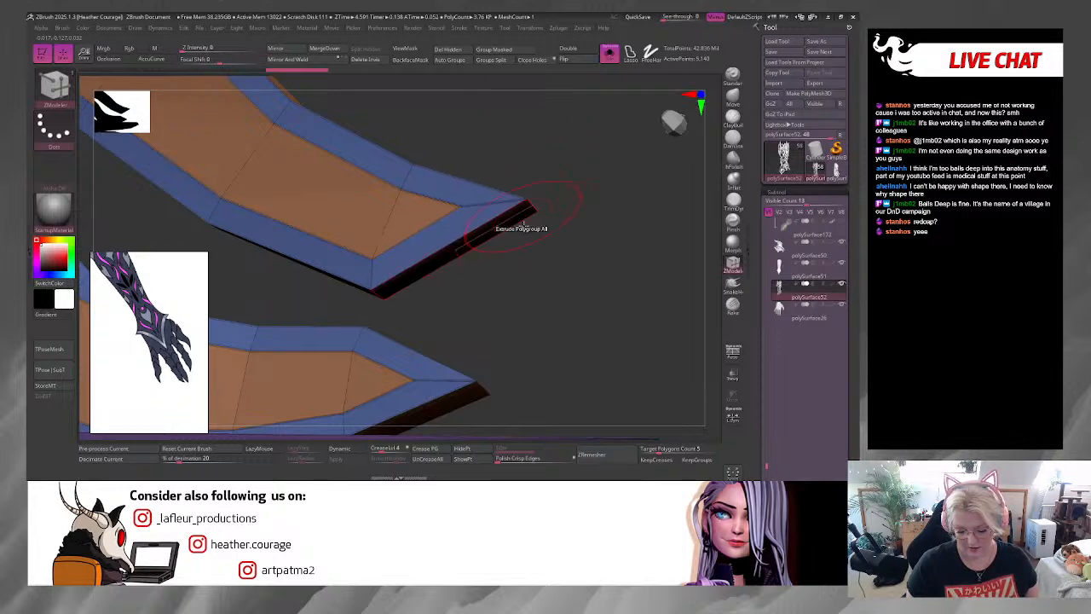
left_click_drag(552, 315, 551, 246, "alt")
key("d")
left_click(356, 450)
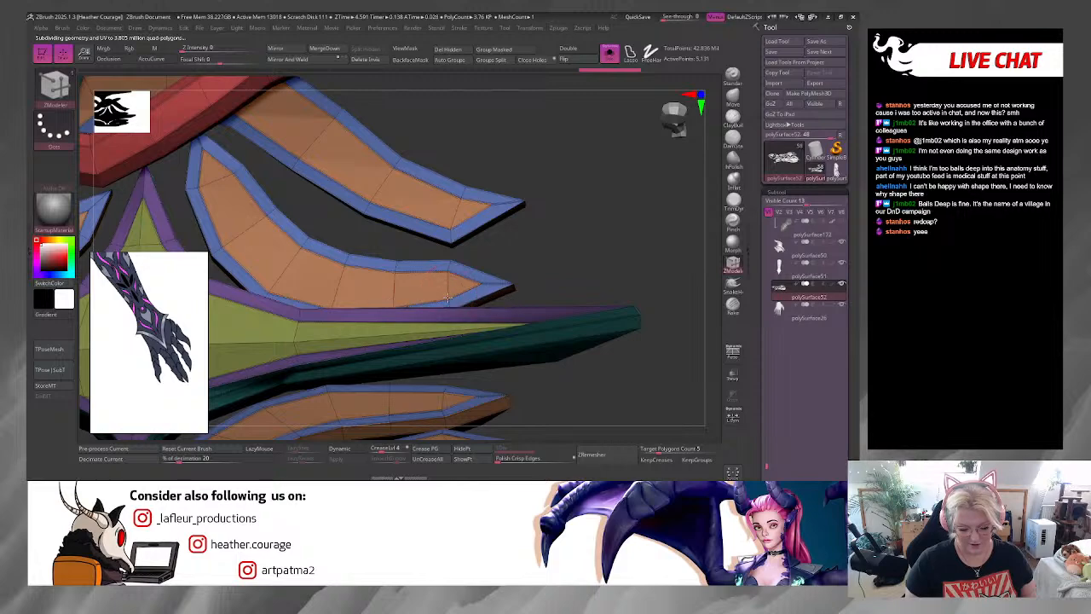
Step: Adjust the draw size, clean surplus points from the curved blue-edged strips, and check them with dynamic subdivision before switching it off
left_click_drag(584, 227, 563, 203)
left_click_drag(605, 228, 622, 209)
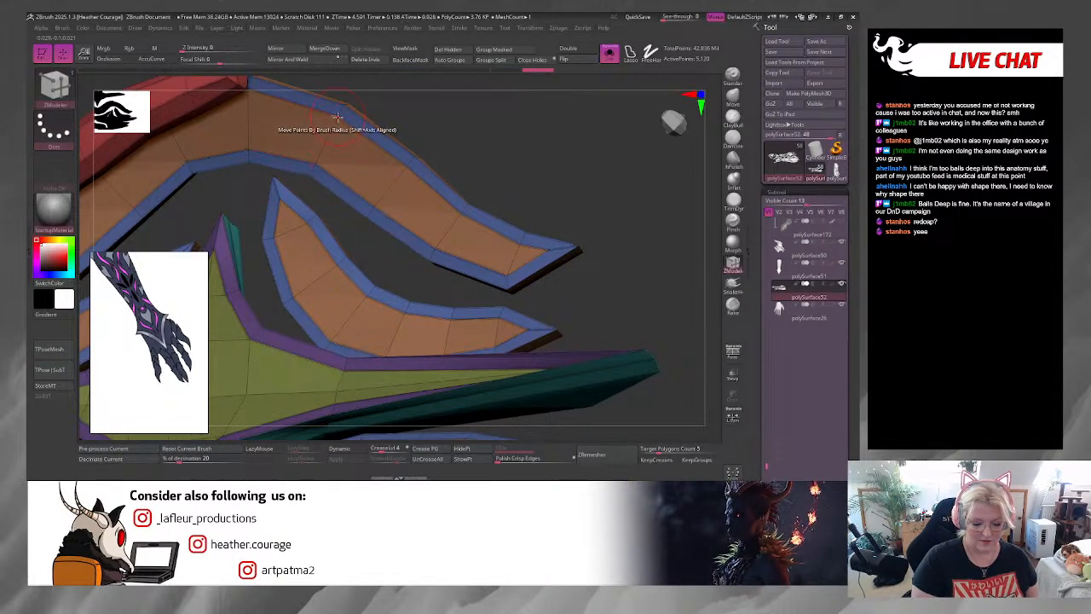
left_click_drag(404, 121, 435, 117, "alt")
key("space")
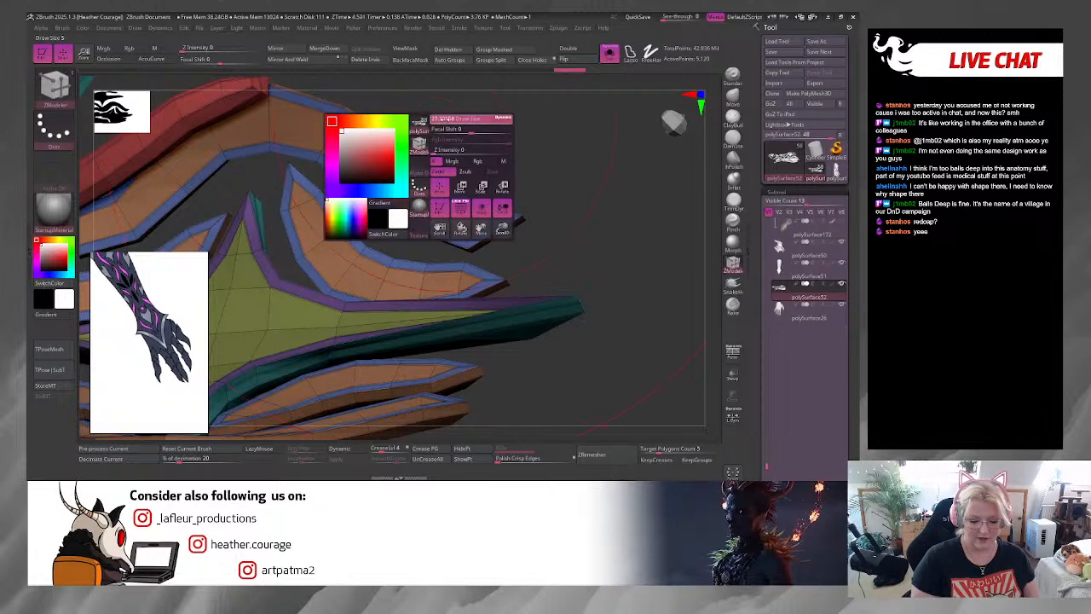
left_click(358, 158)
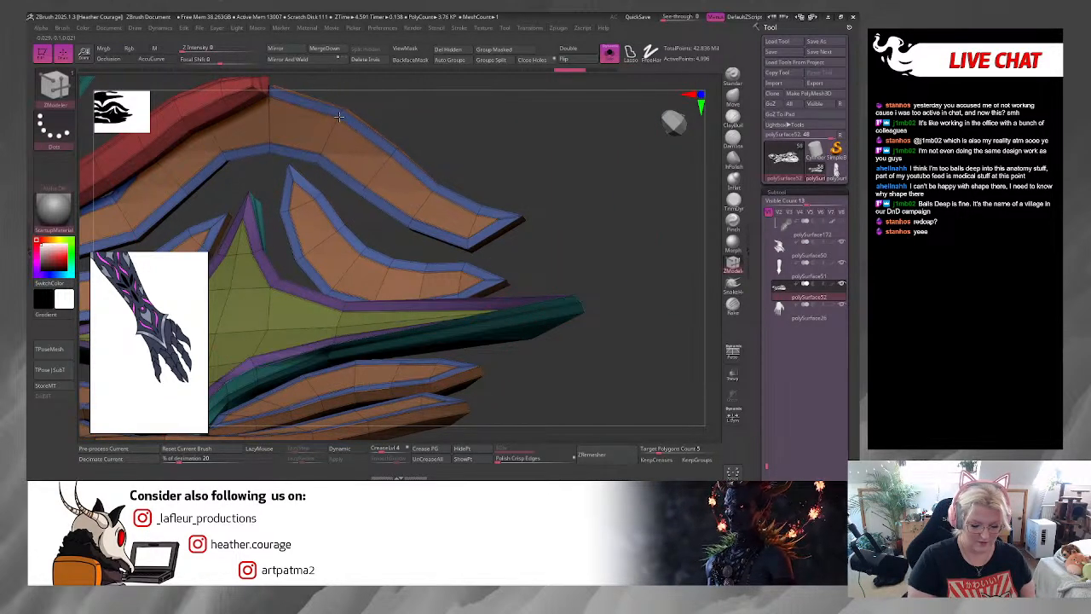
left_click_drag(531, 141, 534, 146, "alt")
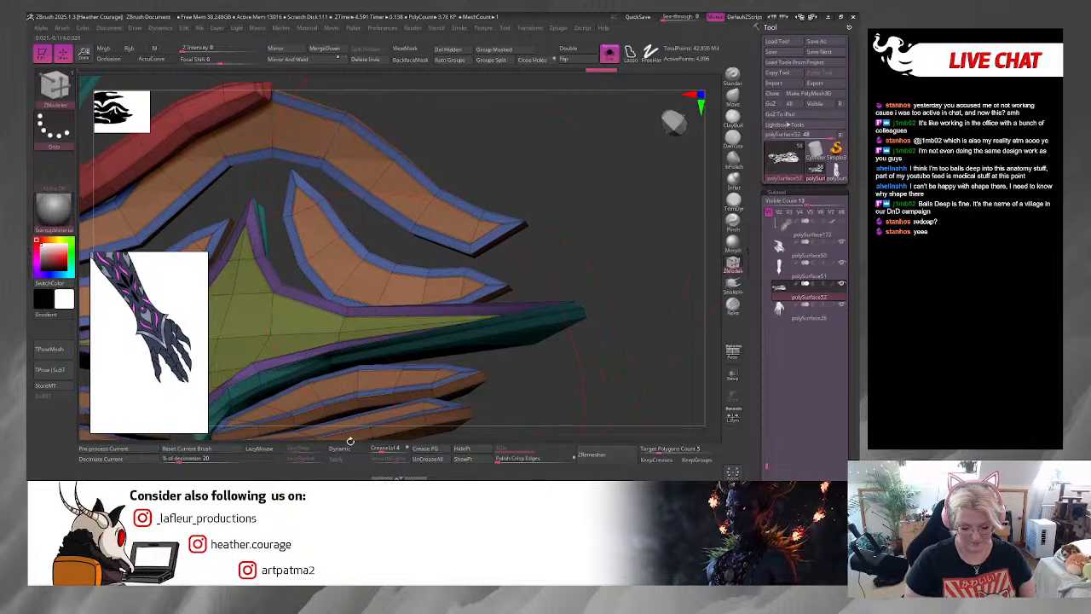
left_click(359, 449)
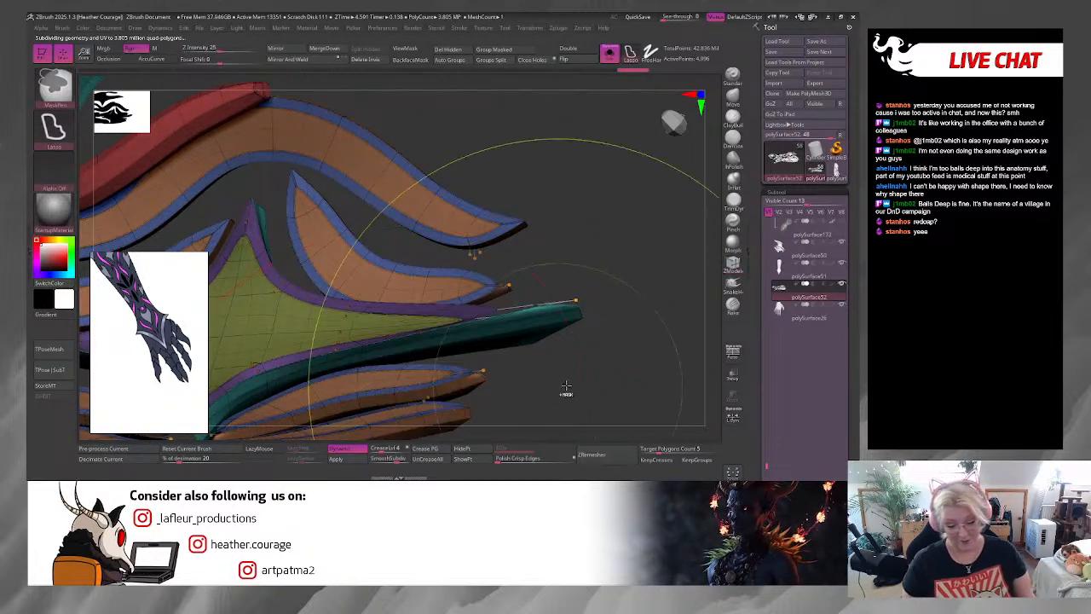
key("shift+d")
Step: Check the smoothed spike tips with dynamic subdivision, and simplify the geometry at the strip ends around the teal star ornament
left_click_drag(575, 380, 555, 363)
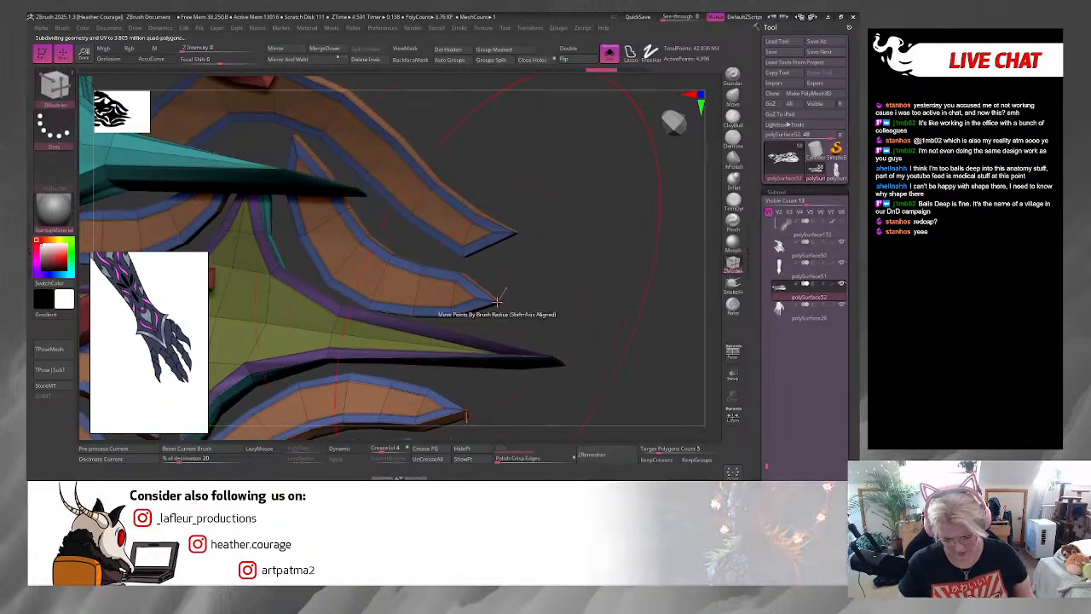
left_click(366, 453)
left_click(365, 453)
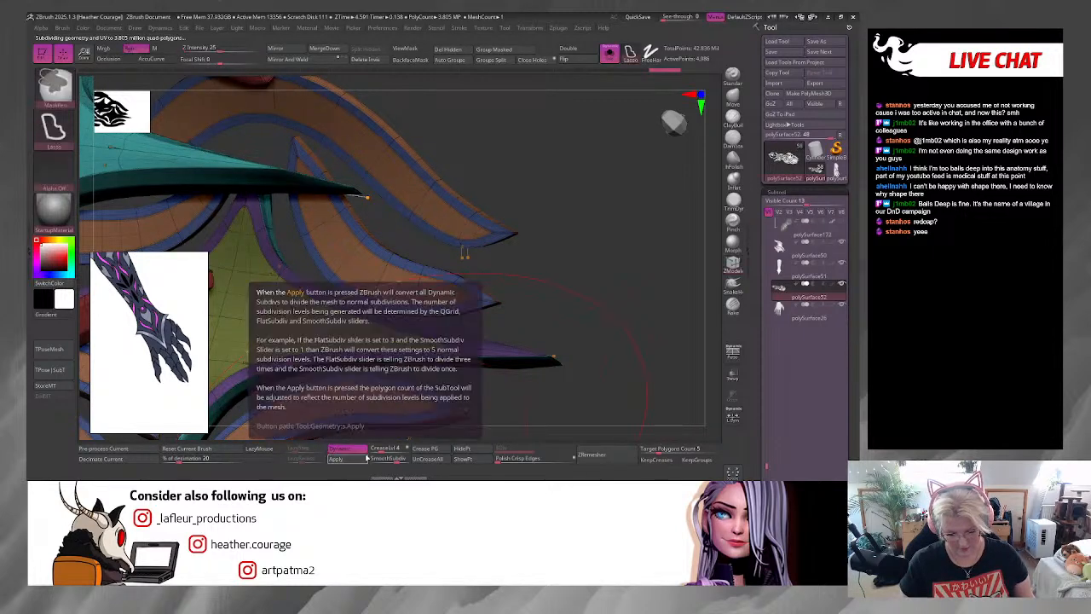
mouse_move(581, 305)
left_mouse_down()
mouse_move(548, 200)
mouse_move(580, 266)
mouse_move(560, 195)
mouse_move(517, 182)
mouse_move(481, 244)
mouse_move(523, 231)
mouse_move(557, 199)
mouse_move(524, 170)
mouse_move(545, 247)
mouse_move(481, 206)
left_mouse_up()
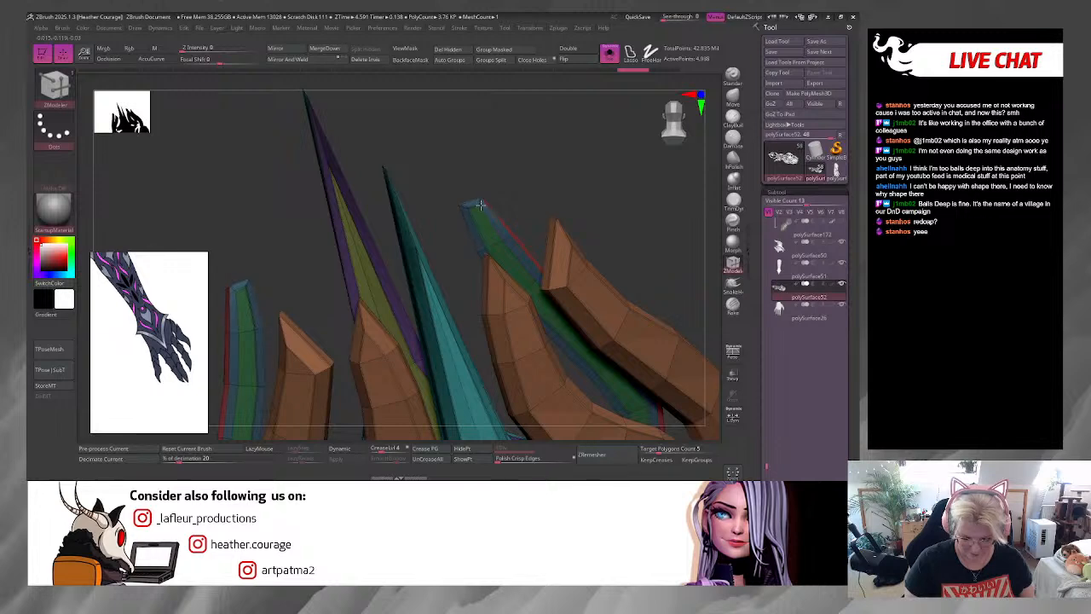
left_click_drag(429, 190, 374, 180)
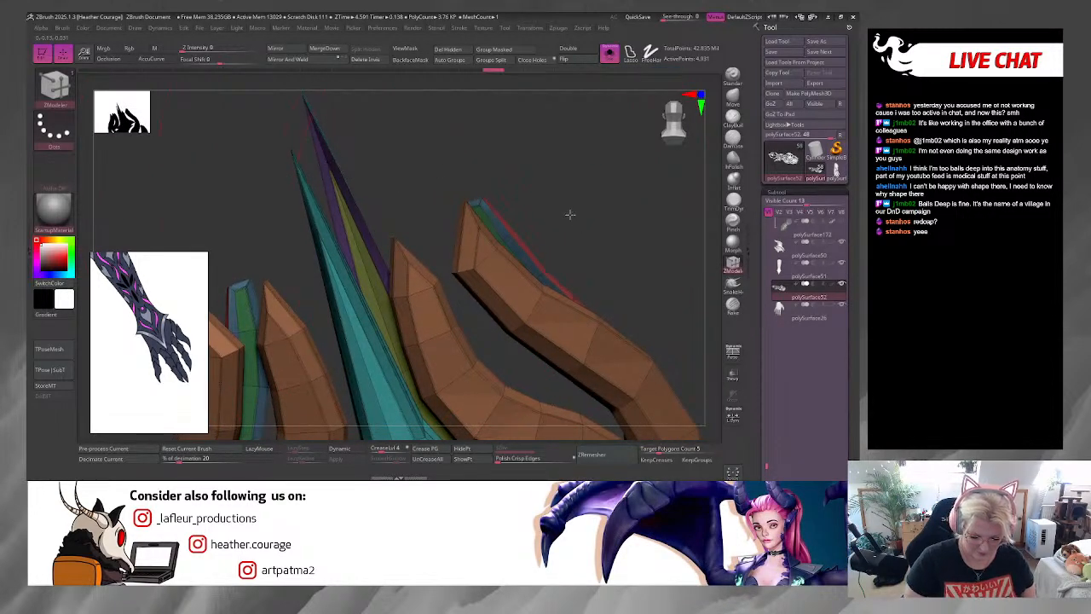
left_click_drag(570, 214, 595, 183)
mouse_move(558, 316)
left_mouse_down()
mouse_move(555, 278)
mouse_move(558, 292)
left_mouse_up()
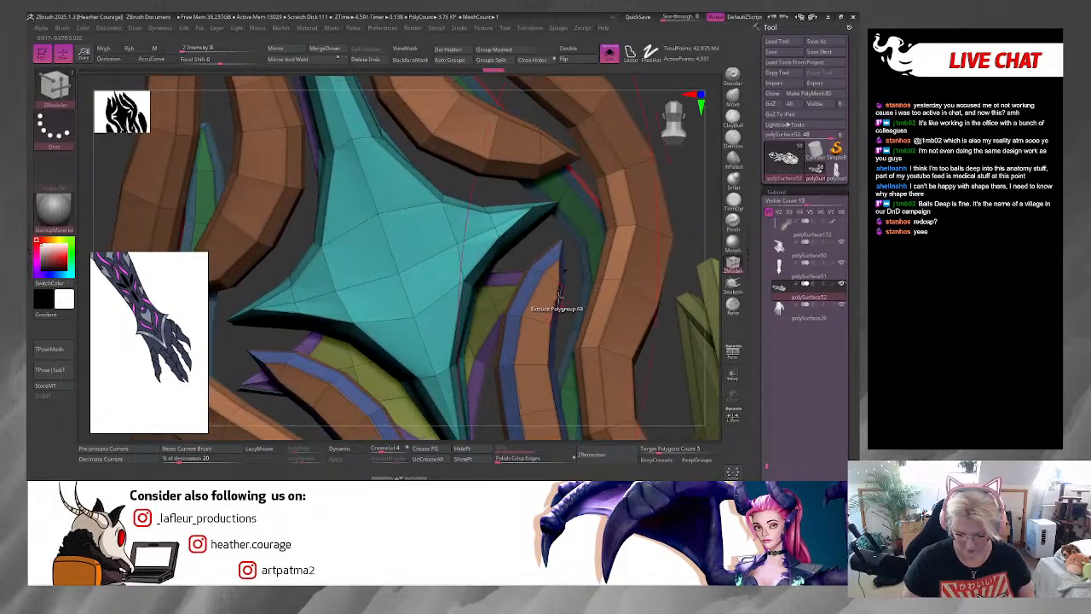
Step: Reduce the surplus points along the green-and-blue strips beside the olive spike and on the neighbouring brown strips
left_click_drag(490, 406, 530, 345)
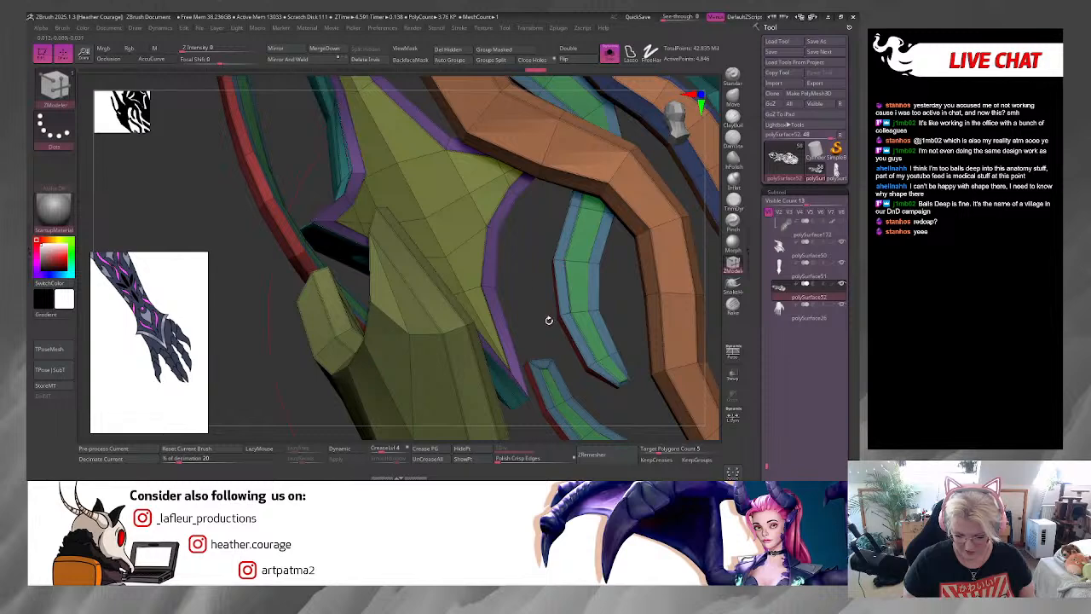
mouse_move(549, 320)
left_mouse_down()
mouse_move(545, 281)
mouse_move(574, 404)
mouse_move(554, 323)
left_mouse_up()
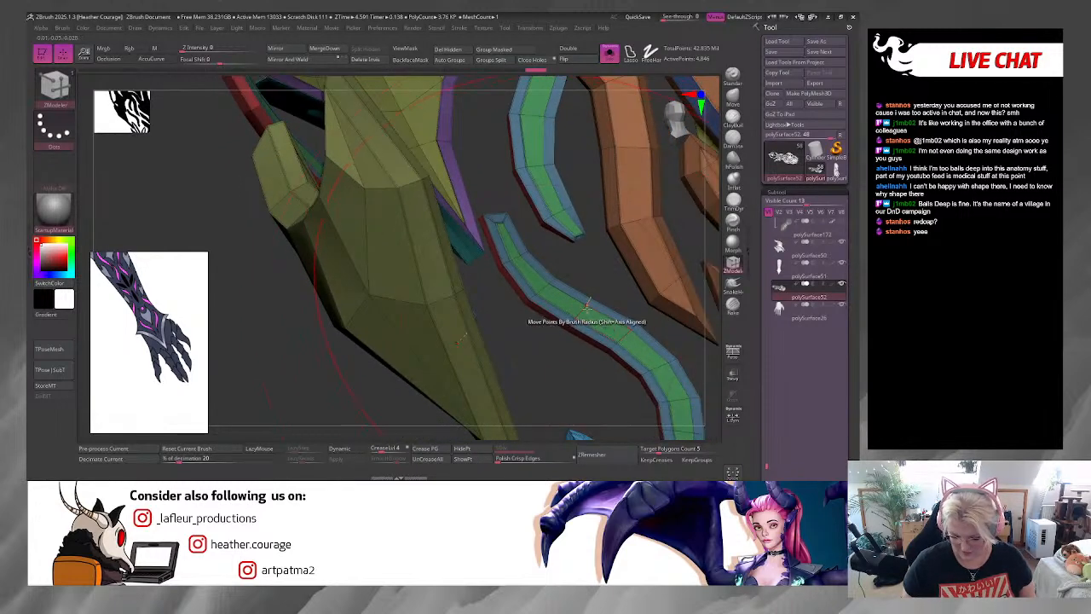
left_click_drag(577, 385, 608, 360)
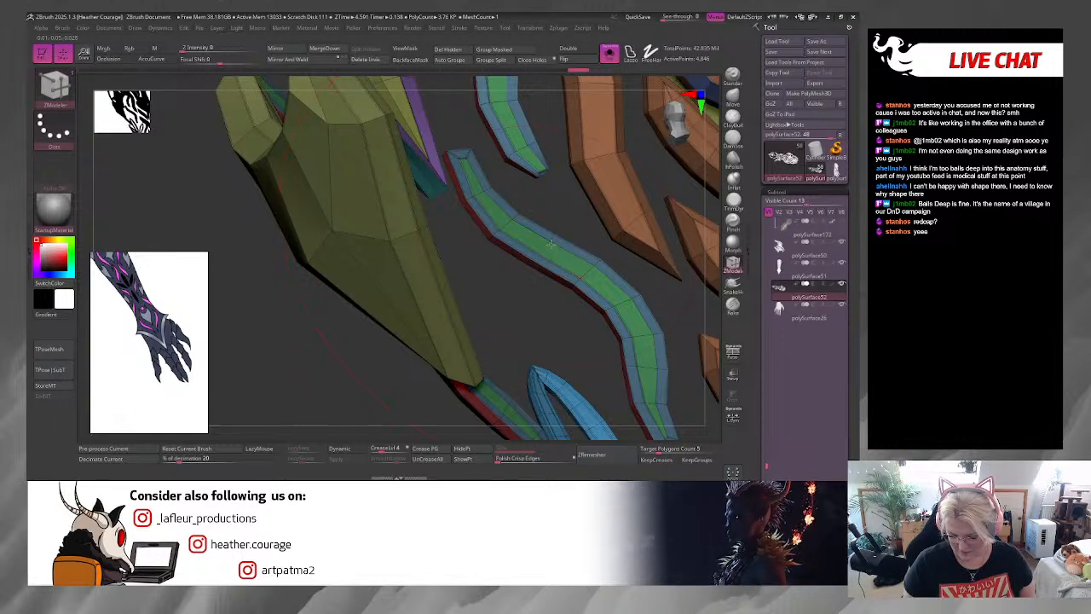
mouse_move(546, 272)
left_mouse_down()
mouse_move(528, 280)
mouse_move(572, 295)
mouse_move(542, 185)
mouse_move(507, 271)
left_mouse_up()
left_click(553, 294)
left_click_drag(474, 387, 505, 402)
left_click_drag(452, 316, 362, 366)
left_click_drag(566, 215, 460, 290)
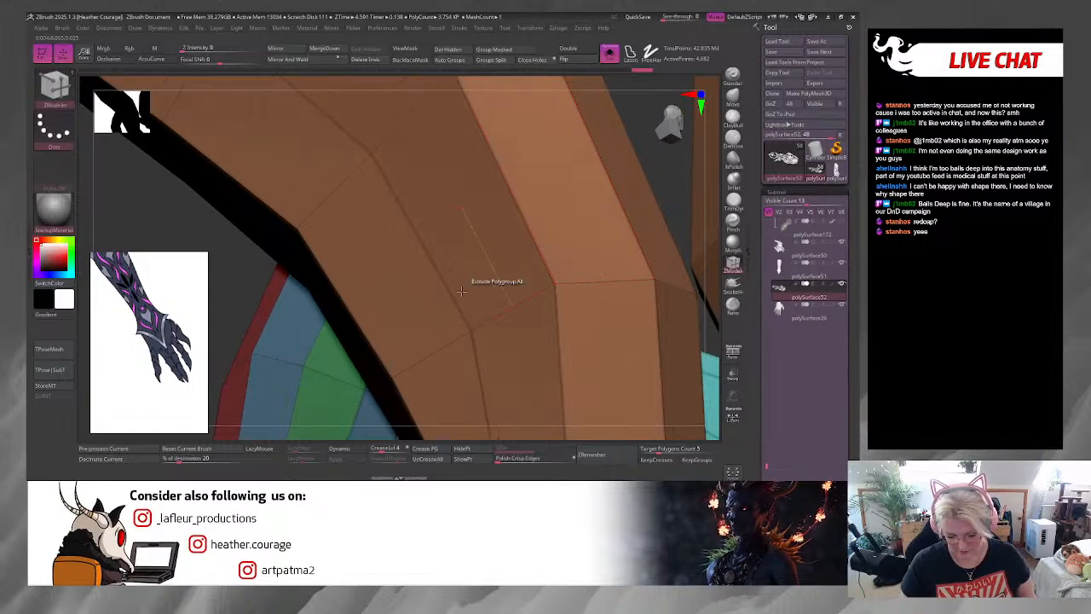
Step: Clean up the points at the bend of the red, blue and green strip end, and check its smoothing with dynamic subdivision
left_click_drag(242, 304, 257, 293)
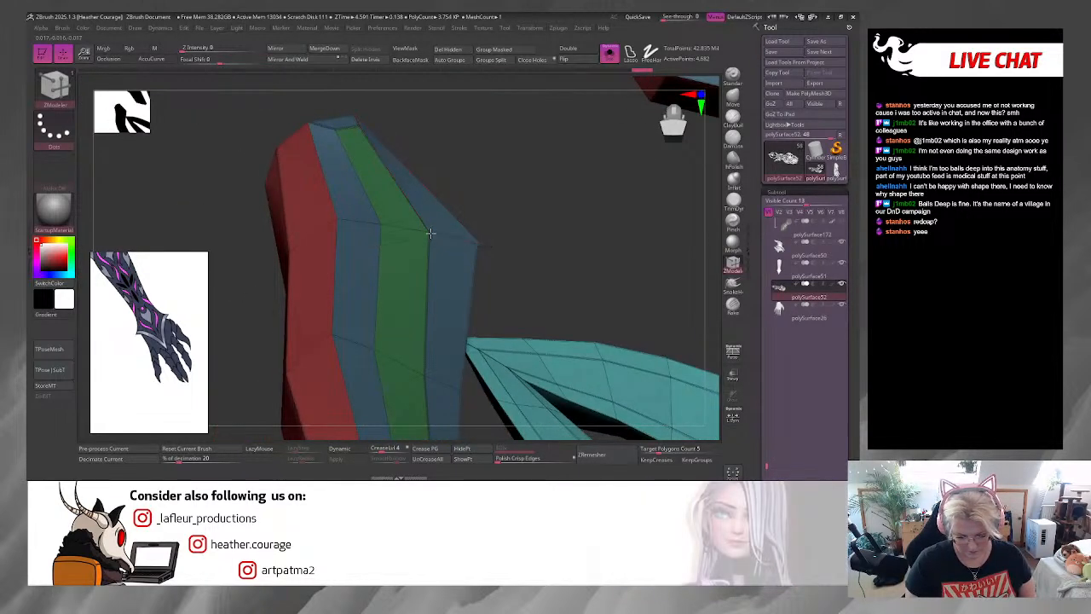
left_click(428, 230, "alt")
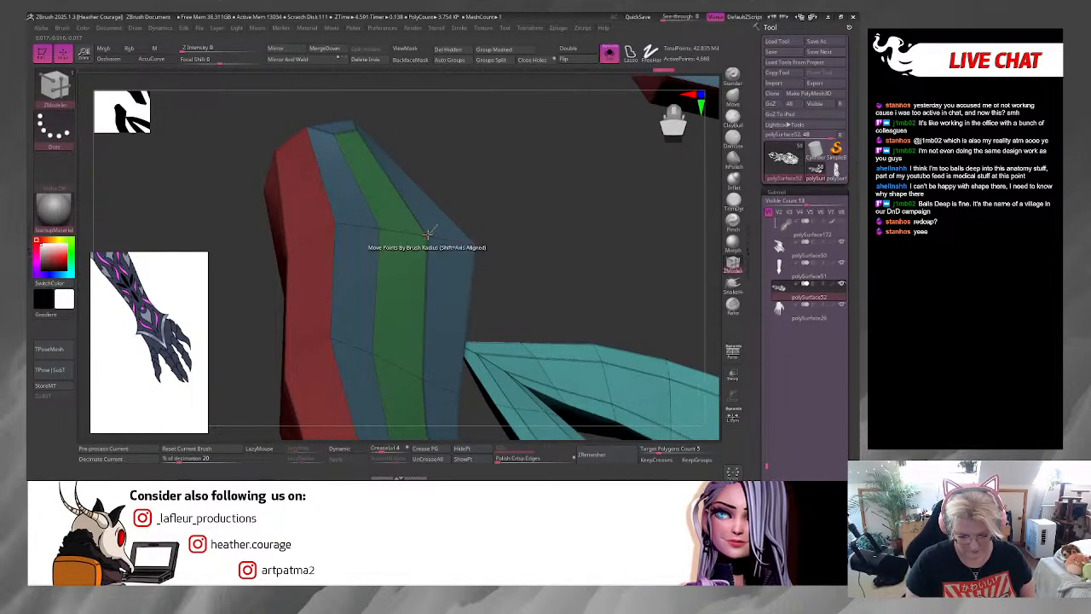
left_click_drag(426, 232, 430, 231)
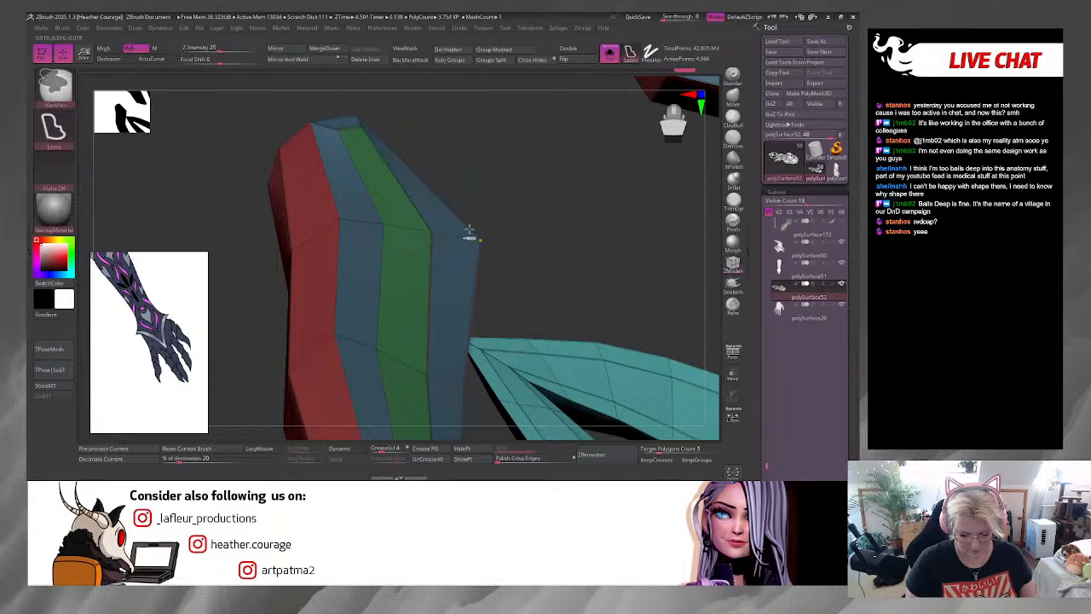
mouse_move(537, 222)
left_mouse_down()
mouse_move(523, 228)
mouse_move(536, 216)
left_mouse_up()
key("space")
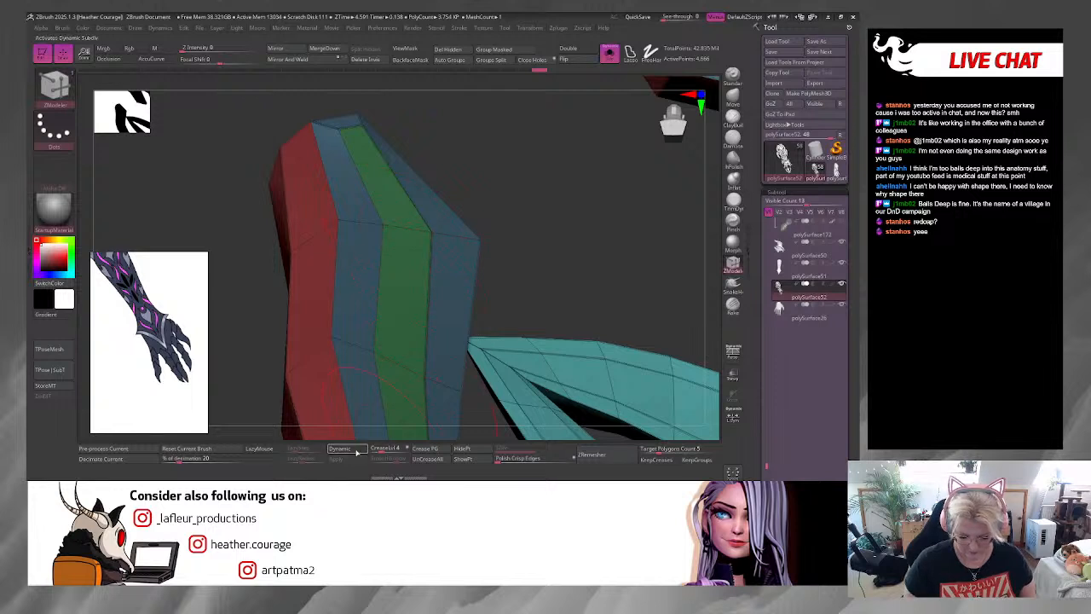
left_click(357, 452)
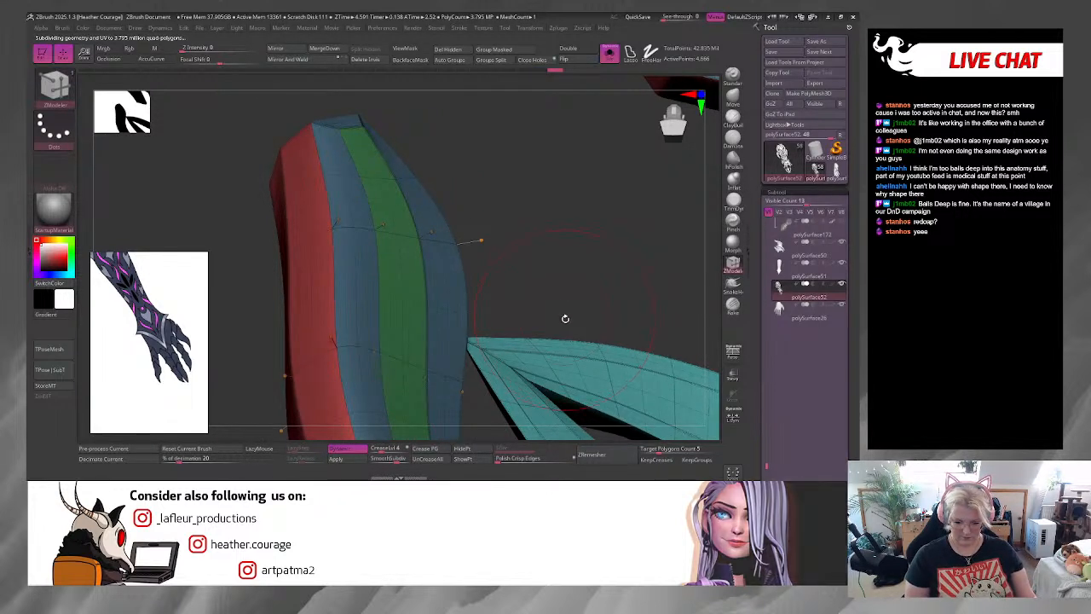
key("shift+d")
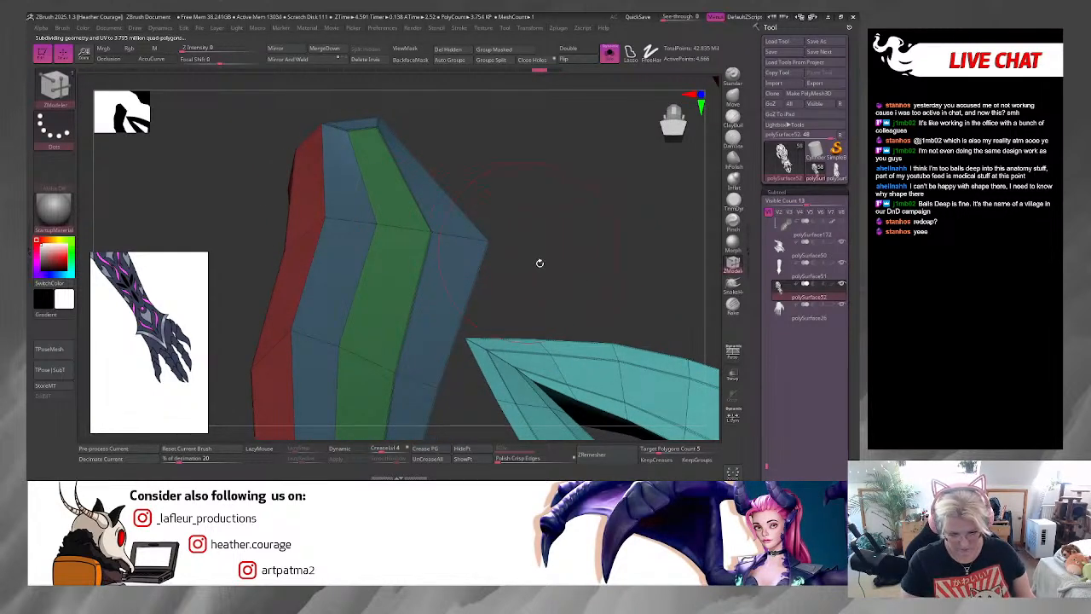
Step: Clean up the edge points of the pink and purple shield-shaped plates and preview them with dynamic subdivision
left_click_drag(549, 266, 369, 113, "alt")
left_click_drag(349, 344, 332, 187, "alt")
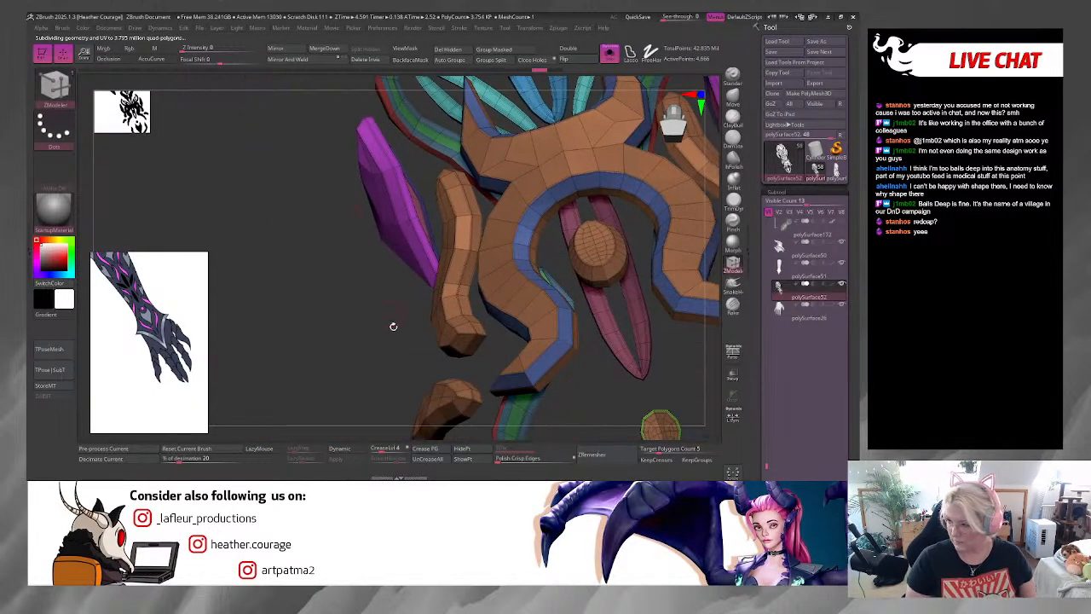
left_click_drag(392, 326, 453, 375)
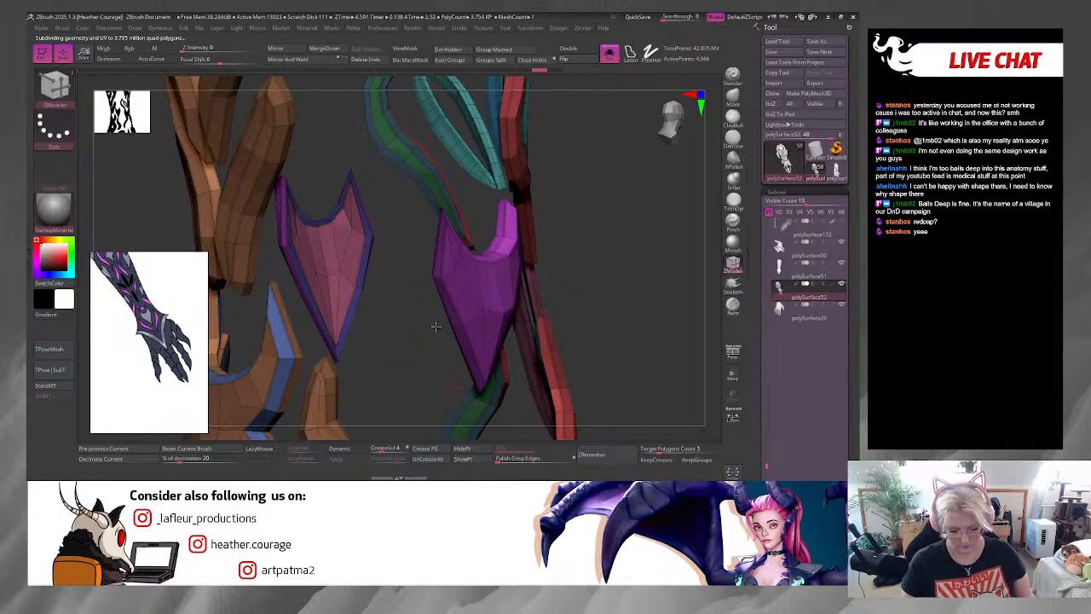
left_click_drag(435, 327, 527, 320, "alt")
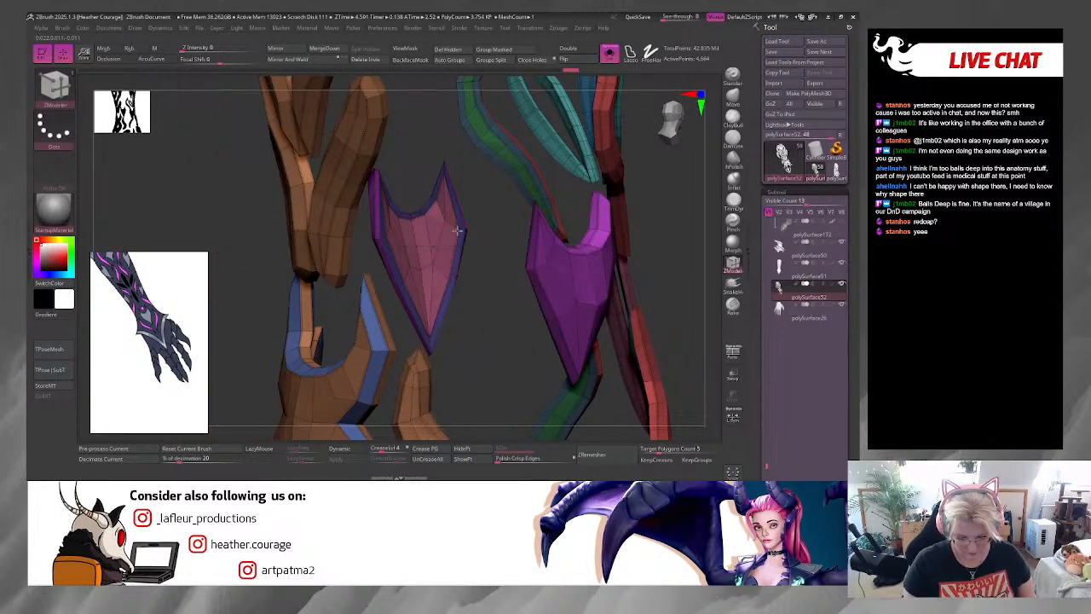
left_click_drag(478, 218, 467, 258, "alt")
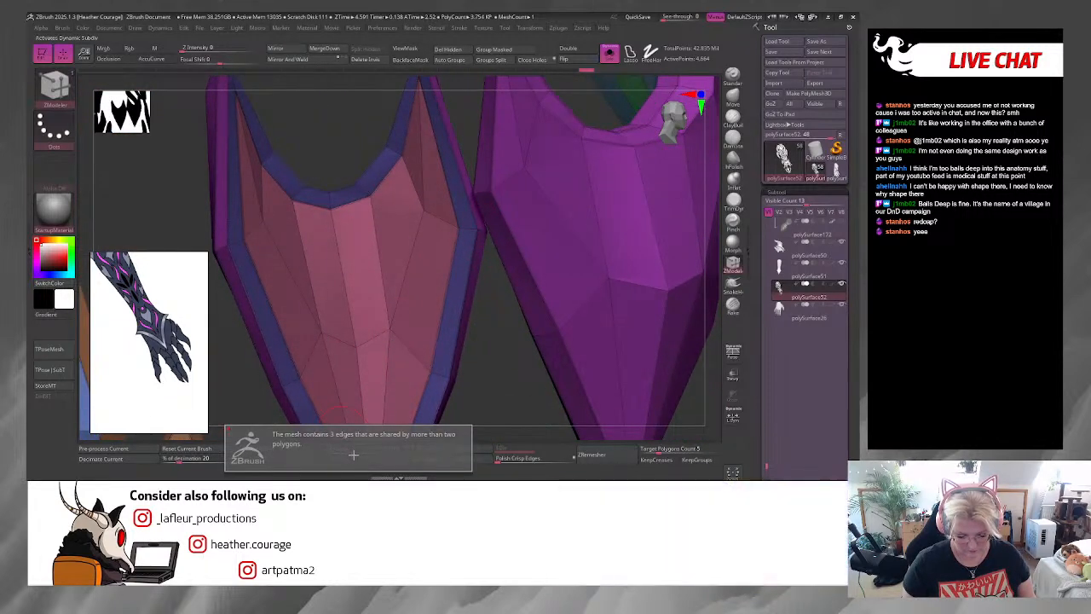
key("shift+d")
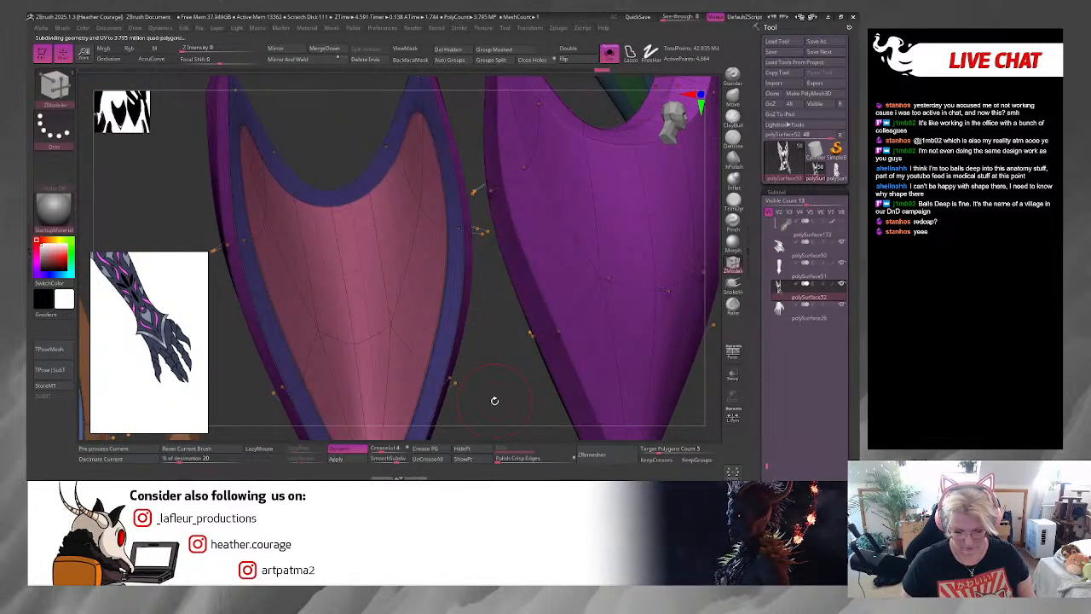
Step: Reduce the surplus edge points on the outer side of the horned brown plate and check its smoothing with dynamic subdivision
left_click_drag(494, 400, 395, 357)
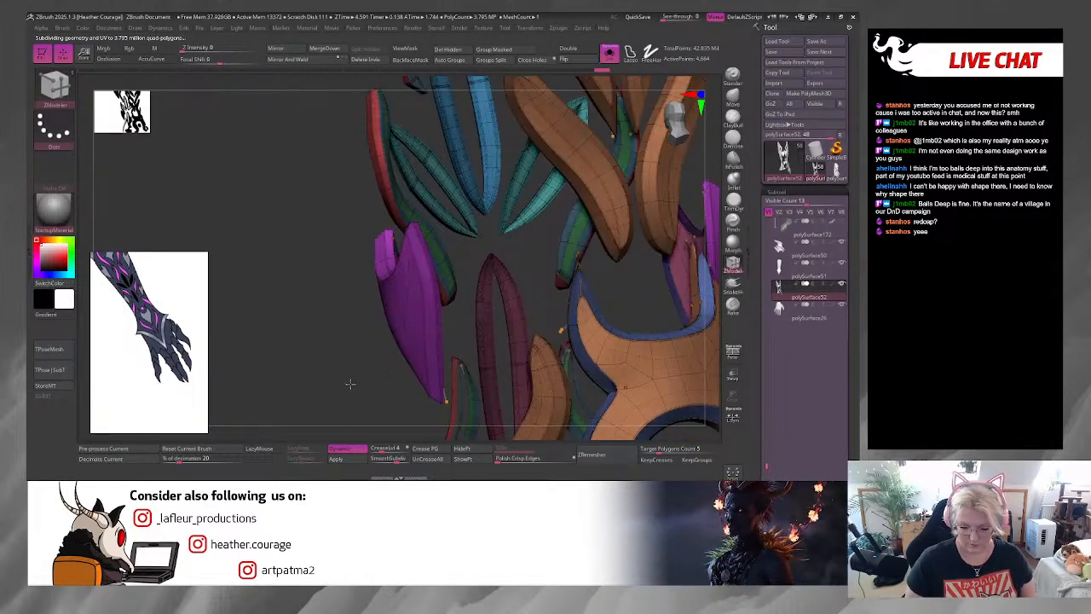
left_click_drag(349, 384, 583, 288)
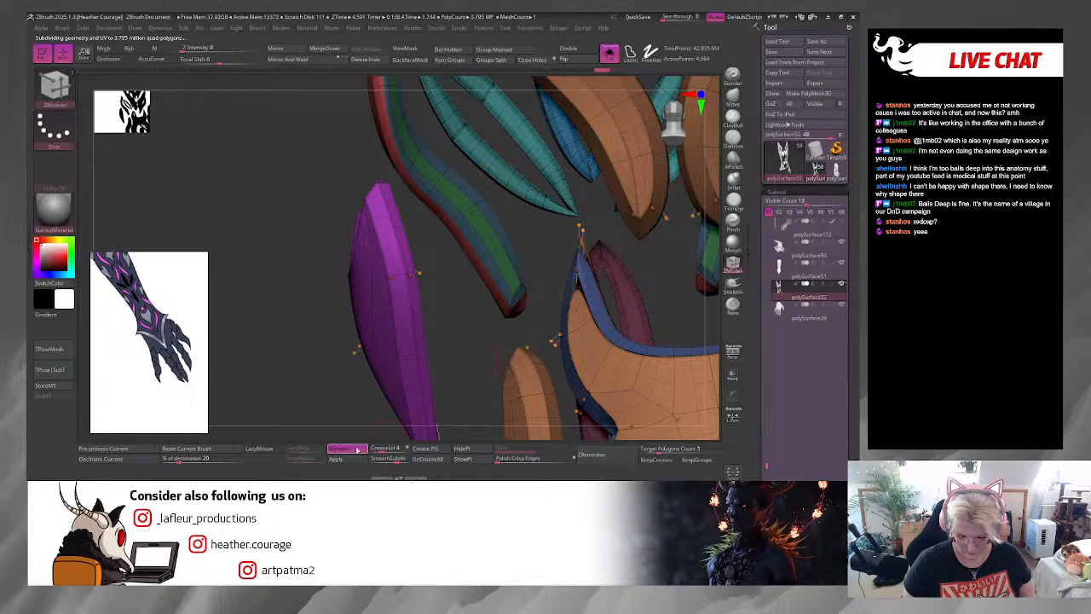
left_click(359, 448)
left_click_drag(534, 300, 518, 186, "alt")
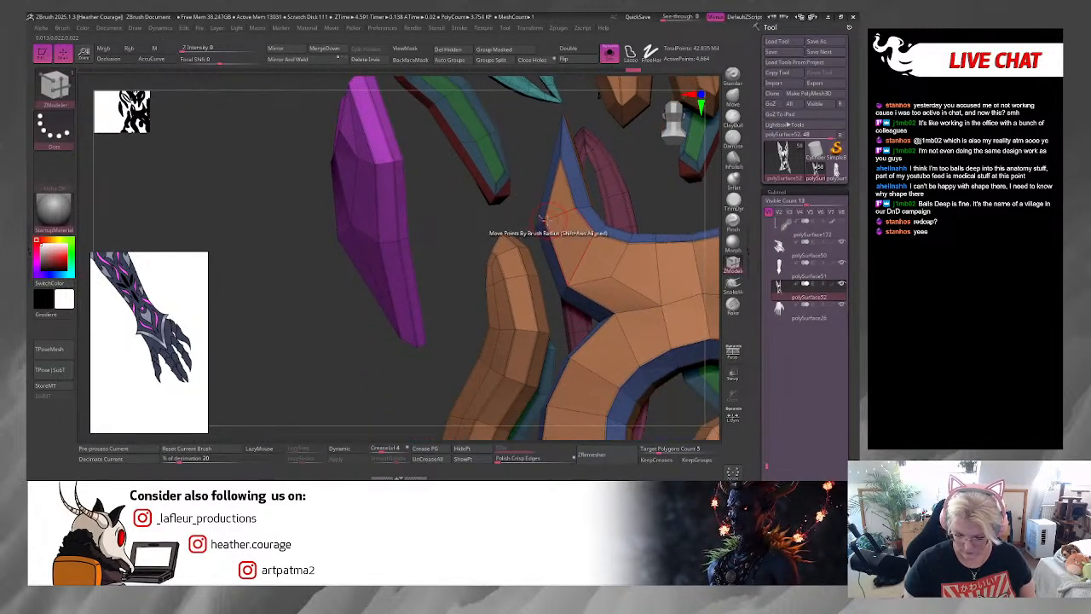
left_click(571, 279, "alt")
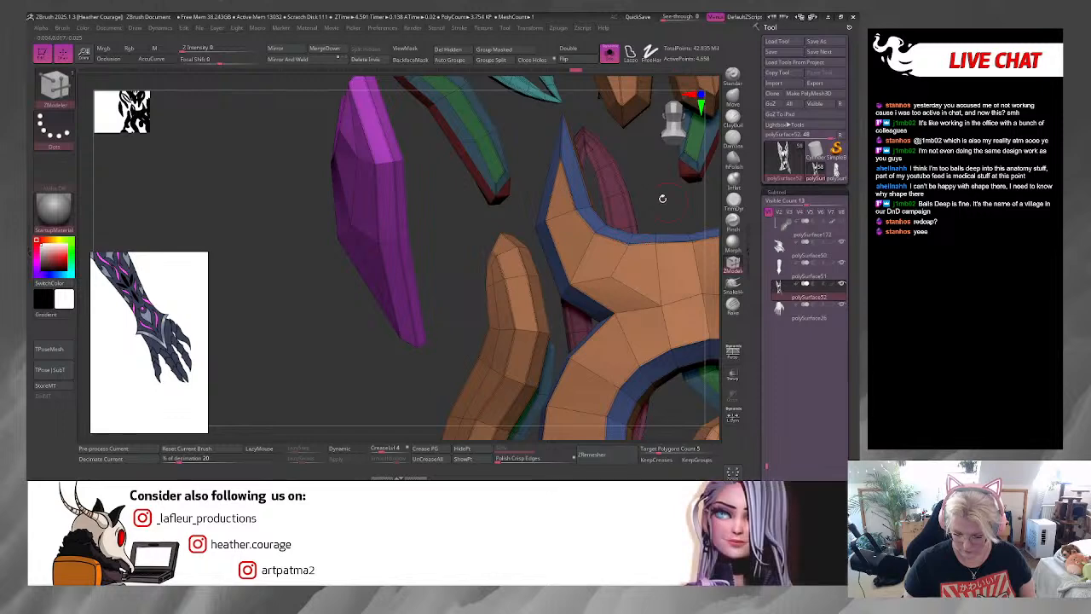
left_click_drag(662, 198, 584, 161)
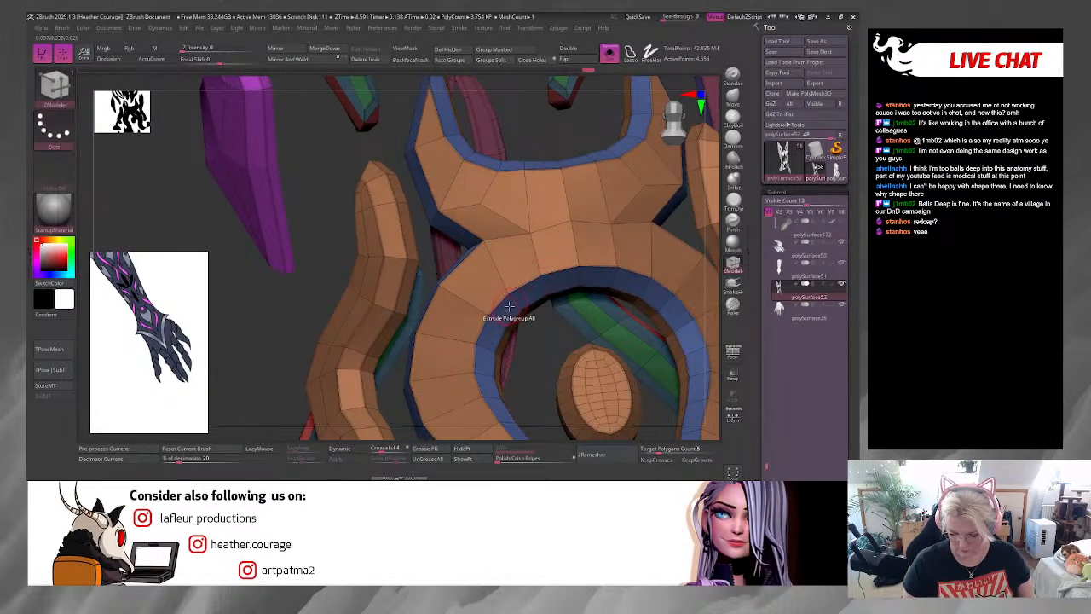
left_click(350, 446)
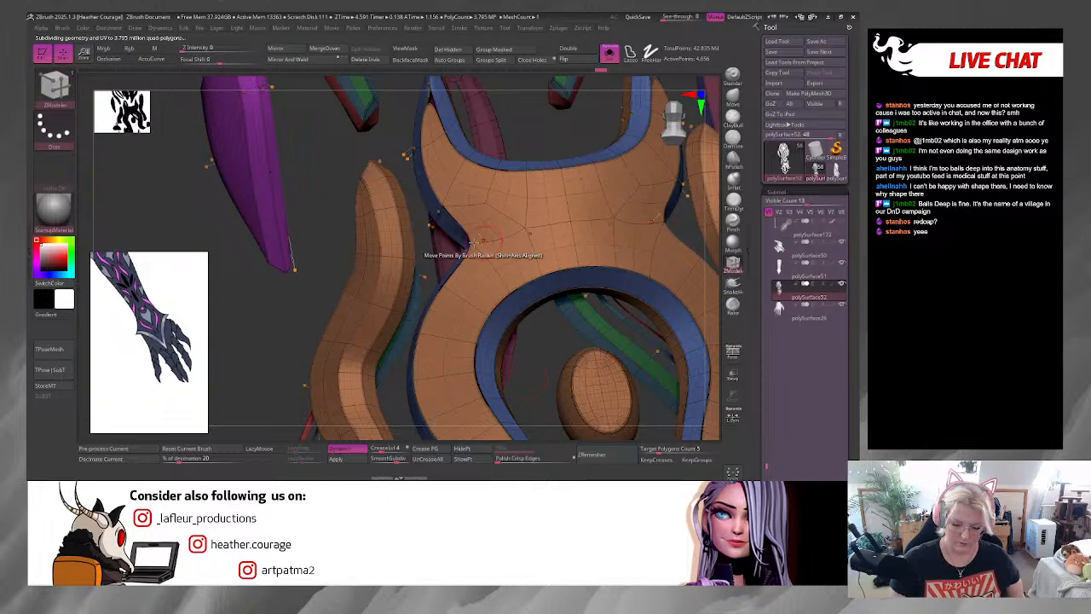
left_click(357, 449)
Step: Clean up the points along the blue inner rim and the horns of the brown horned plate
left_click_drag(334, 187, 307, 264, "alt")
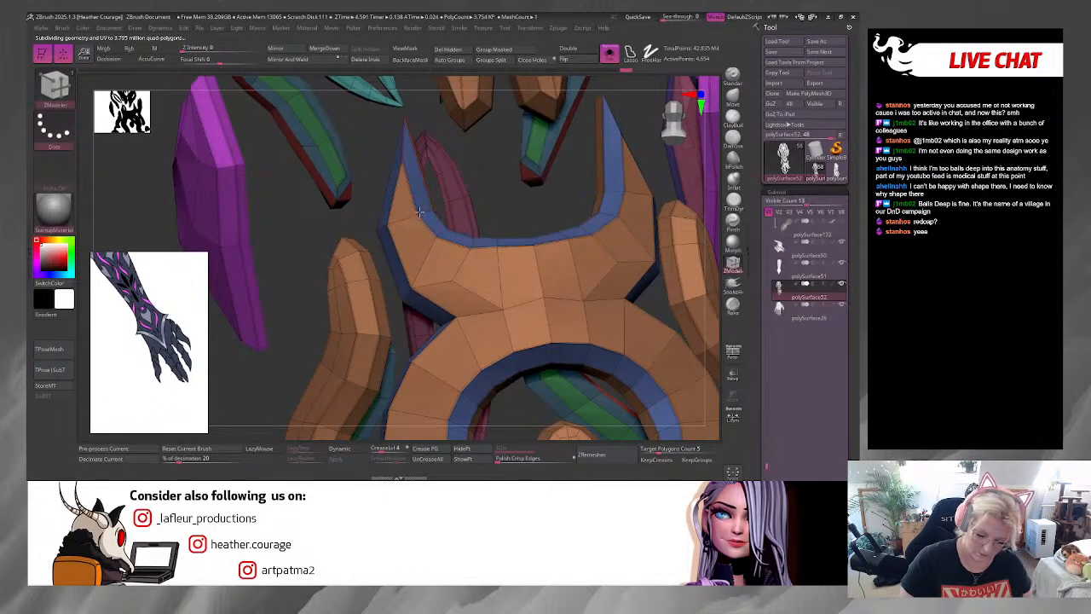
key("space")
left_click(441, 195)
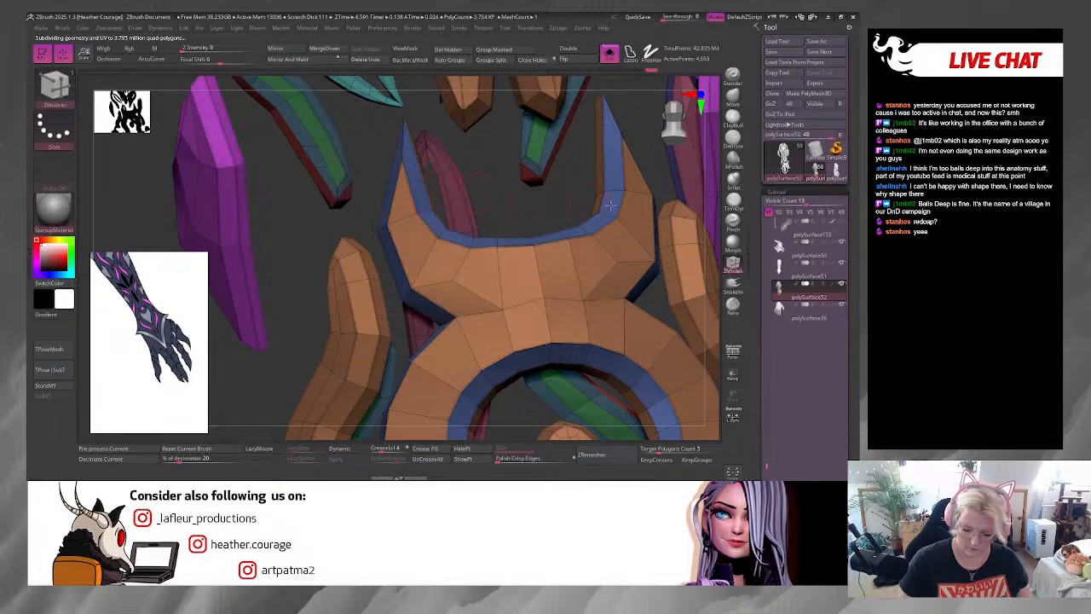
key("space")
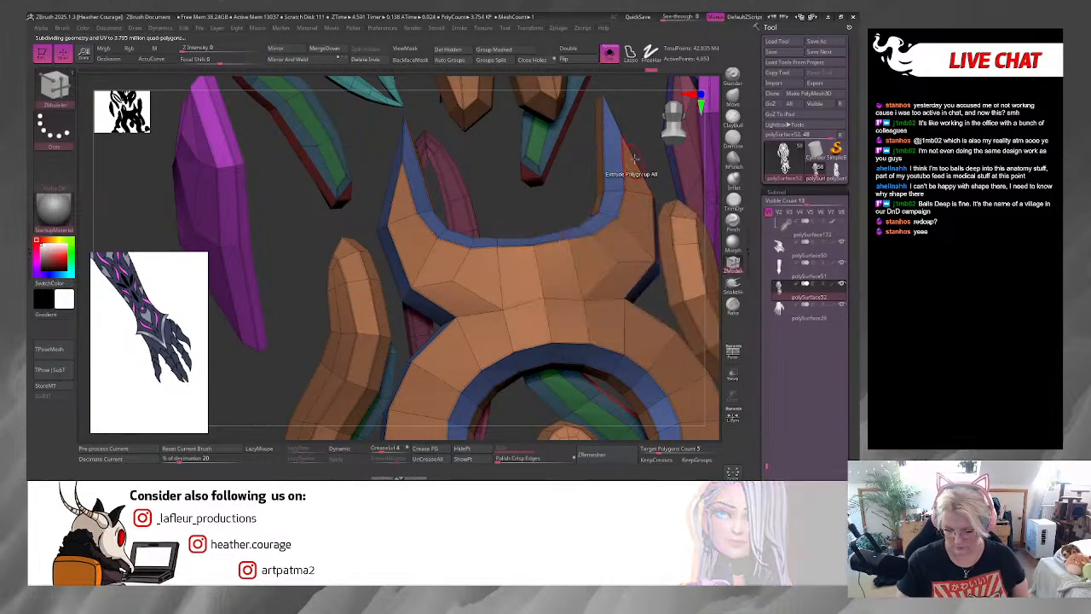
key("space")
left_click_drag(647, 138, 654, 138)
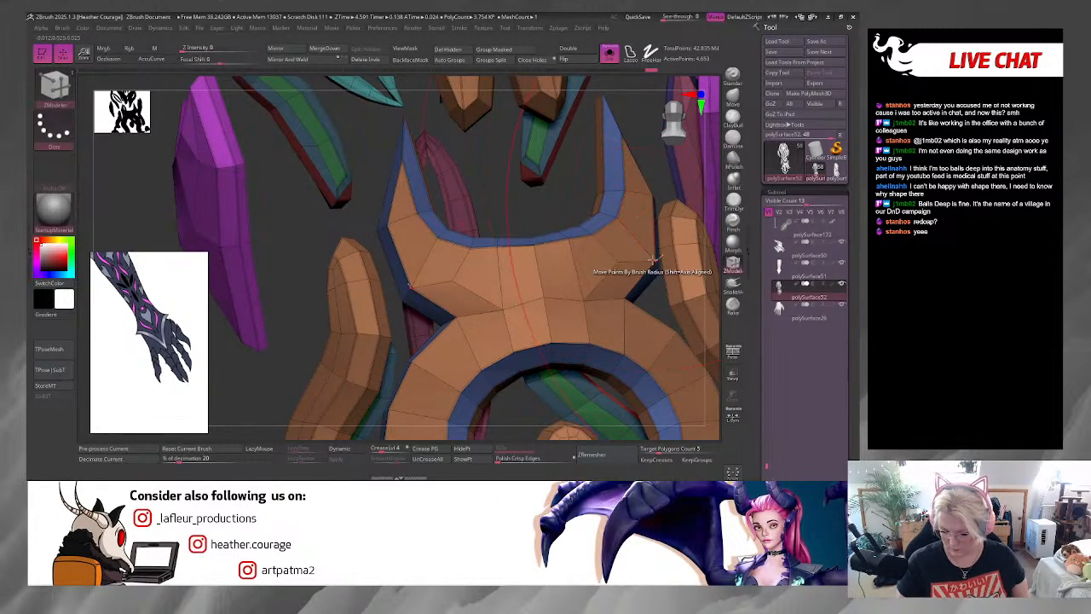
mouse_move(655, 254)
left_mouse_down()
mouse_move(666, 190)
mouse_move(609, 152)
left_mouse_up()
left_click_drag(425, 298, 323, 287)
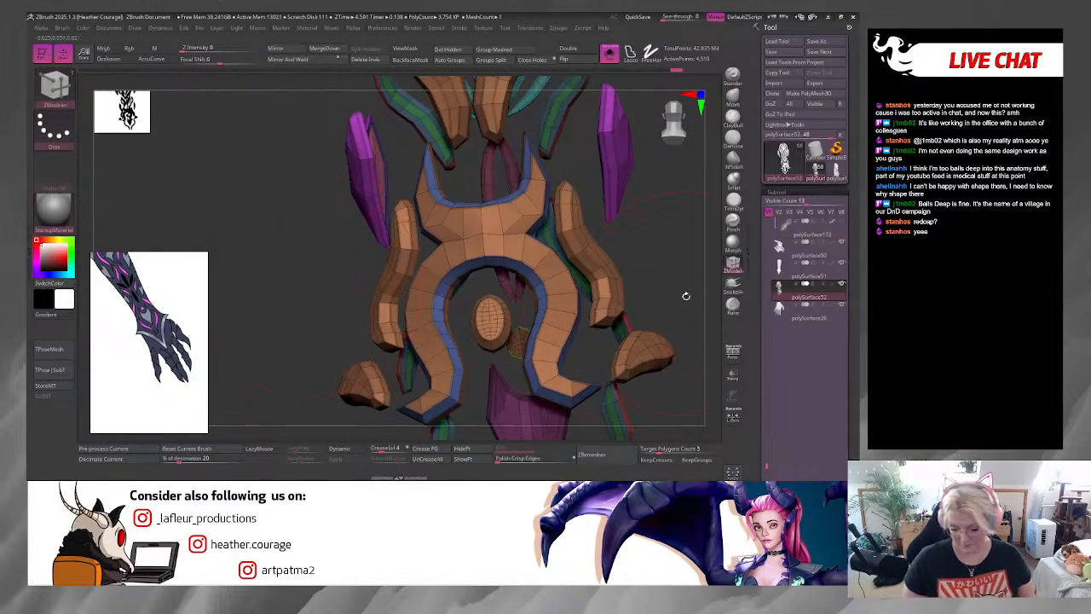
Step: Examine the side edges of the horned plate and the wavy brown strip next to it
left_click_drag(685, 296, 665, 275)
left_click_drag(629, 309, 610, 348, "alt")
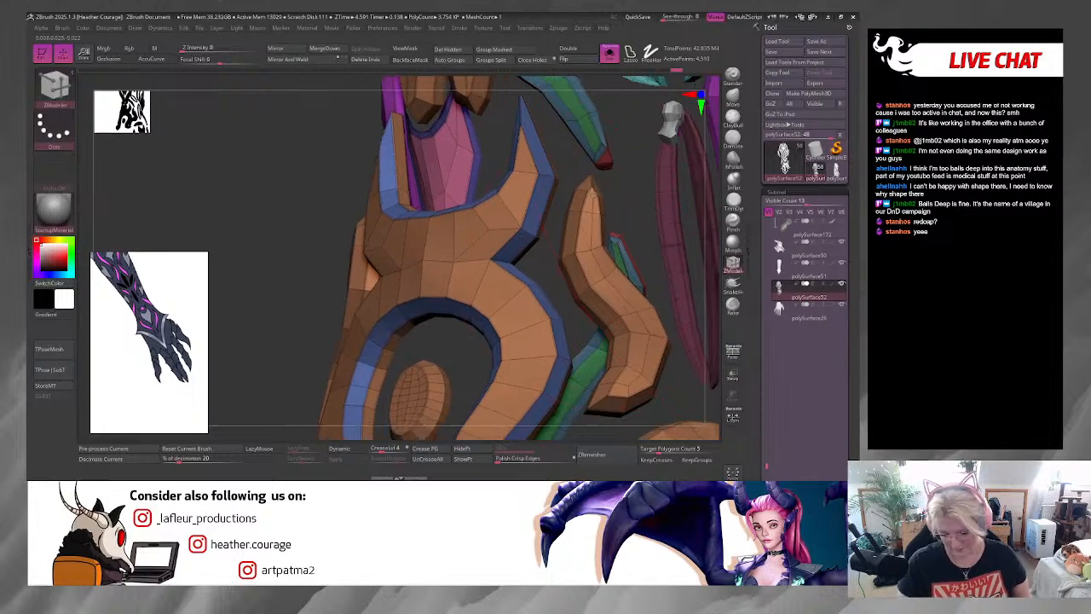
left_click_drag(656, 213, 576, 197)
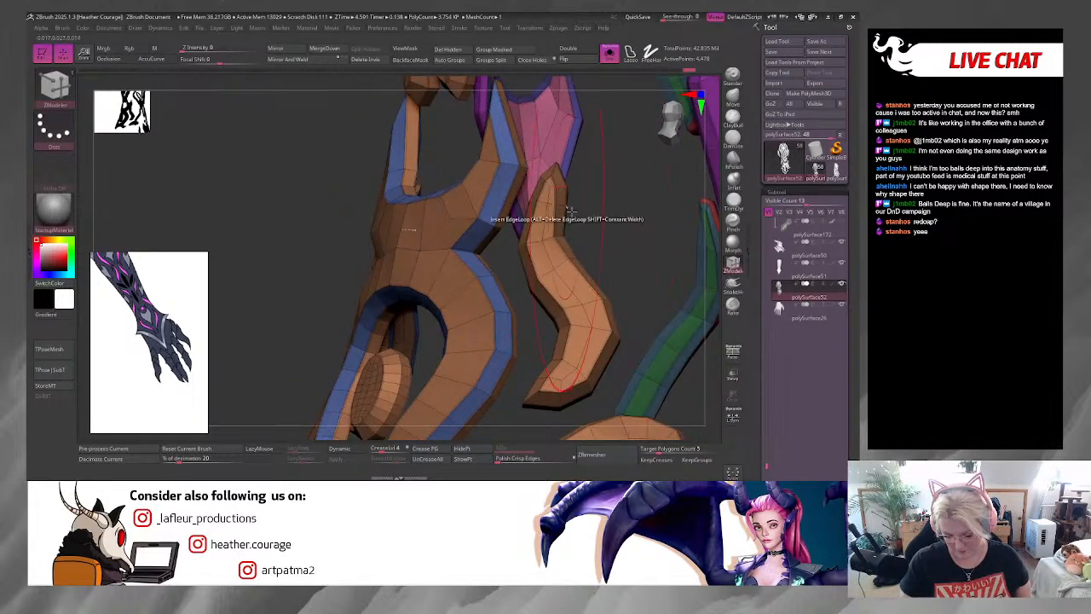
Step: Preview the arm ornaments with dynamic subdivision and return to the low-poly display
left_click(359, 451)
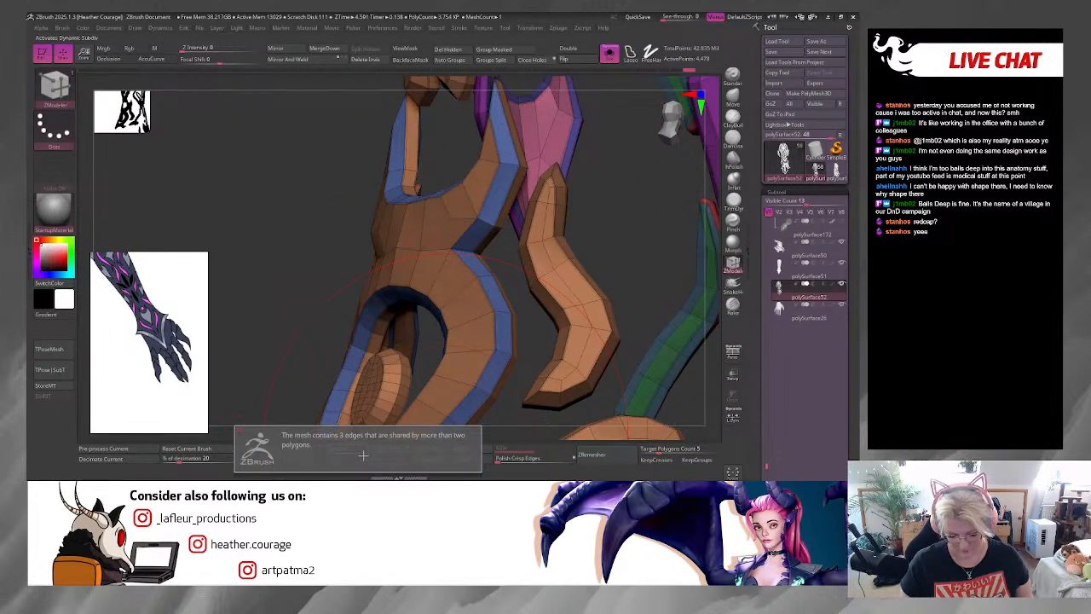
mouse_move(621, 254)
left_mouse_down()
mouse_move(649, 252)
mouse_move(651, 333)
mouse_move(657, 280)
mouse_move(640, 227)
mouse_move(594, 360)
mouse_move(588, 312)
mouse_move(623, 240)
mouse_move(638, 295)
mouse_move(650, 254)
mouse_move(611, 256)
left_mouse_up()
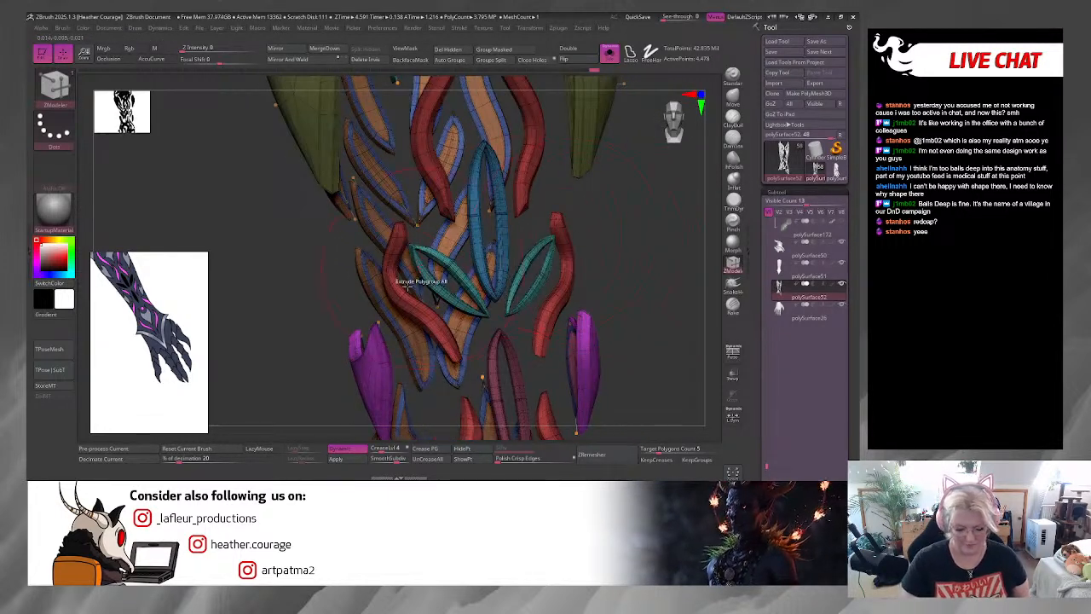
left_click(357, 450)
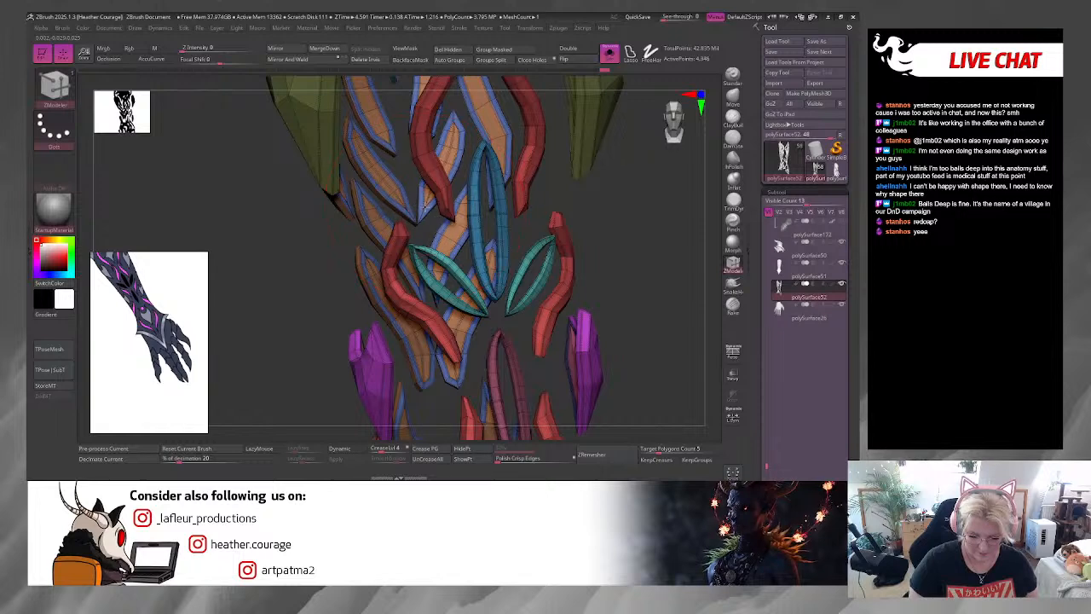
Step: Delete a surplus edge loop from the ornament strips and turn on dynamic subdivision
mouse_move(626, 218)
left_mouse_down("alt")
mouse_move(609, 270)
mouse_move(619, 292)
mouse_move(681, 319)
mouse_move(550, 287)
mouse_move(625, 216)
mouse_move(599, 270)
mouse_move(628, 302)
mouse_move(657, 287)
mouse_move(608, 327)
left_mouse_up("alt")
left_click(448, 183, "alt")
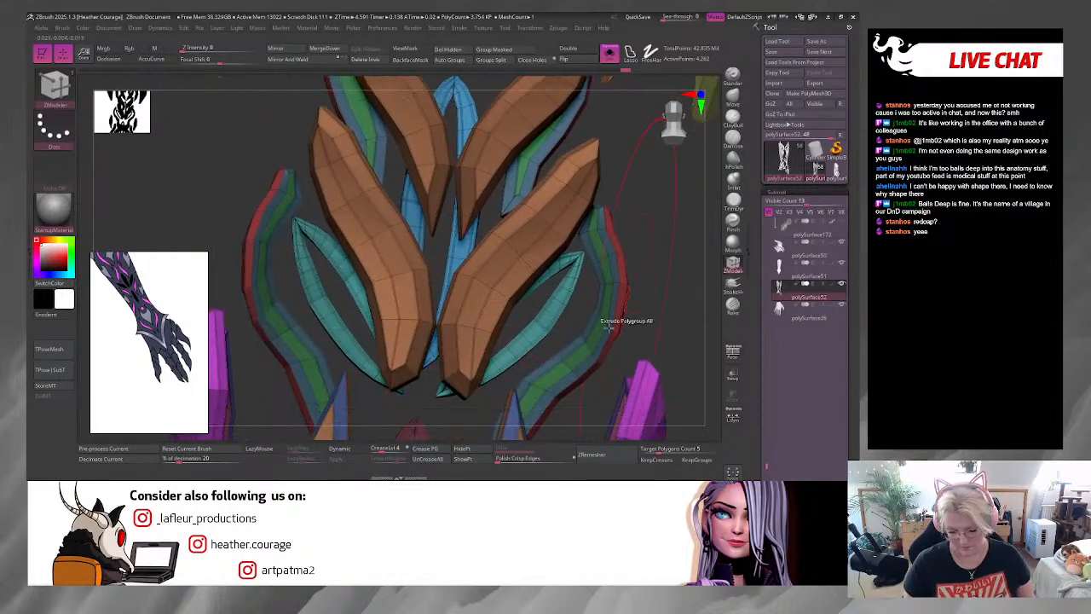
left_click_drag(576, 417, 629, 343)
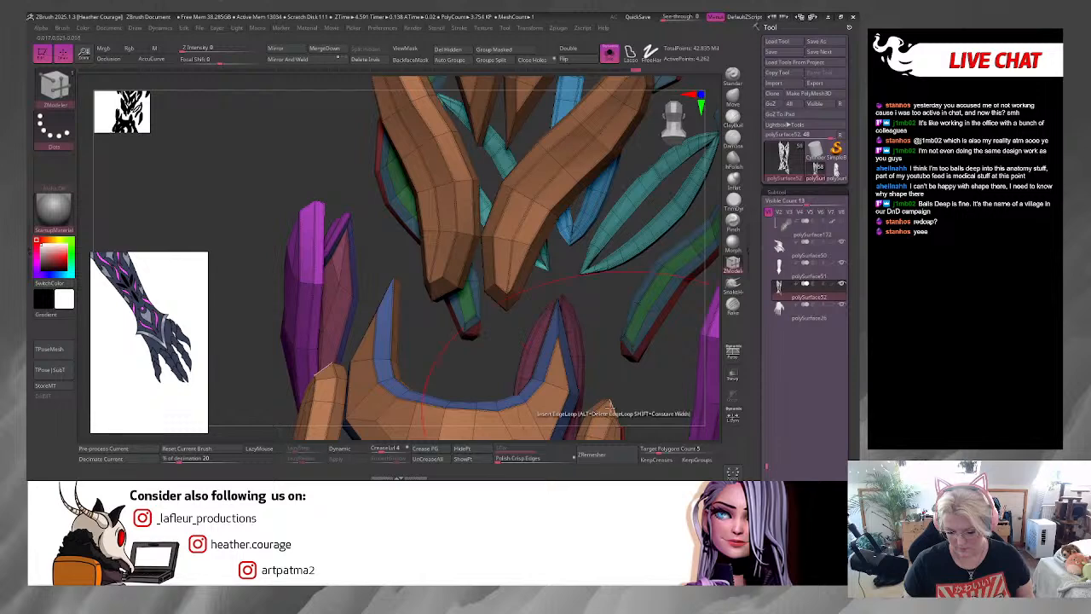
left_click(357, 449)
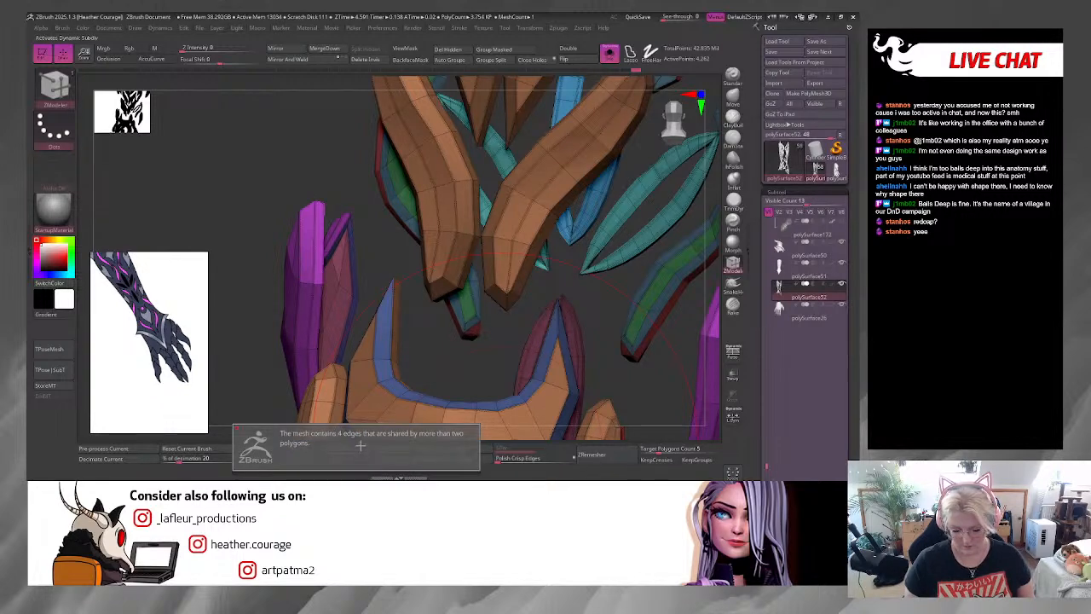
left_click(368, 451)
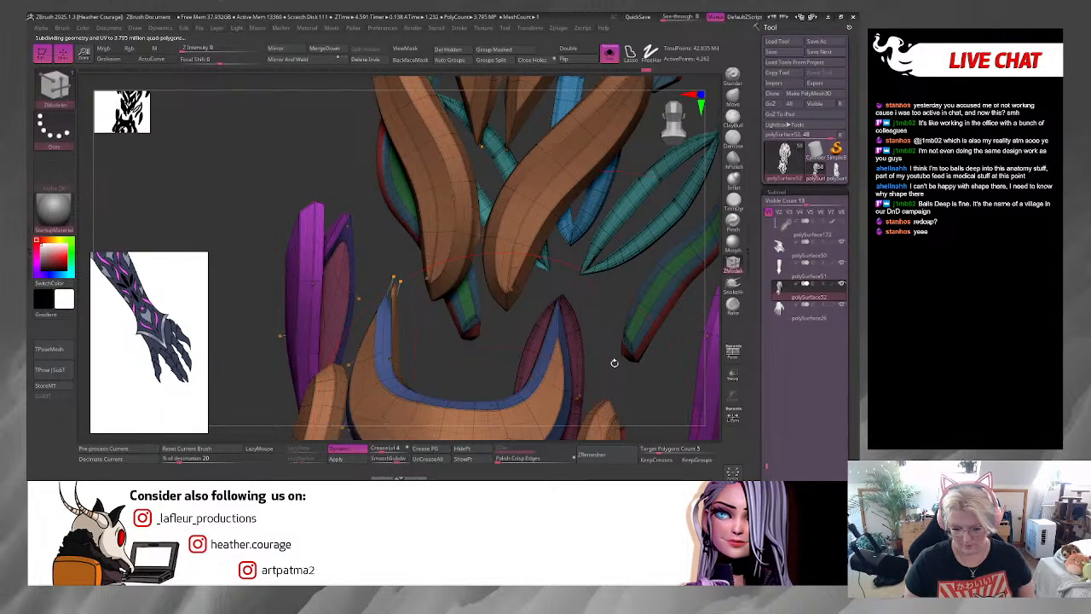
Step: Inspect the smoothed ornament strips up to the star-shaped plate and turn dynamic subdivision off
left_click_drag(613, 362, 567, 422)
left_click_drag(633, 284, 598, 424, "alt")
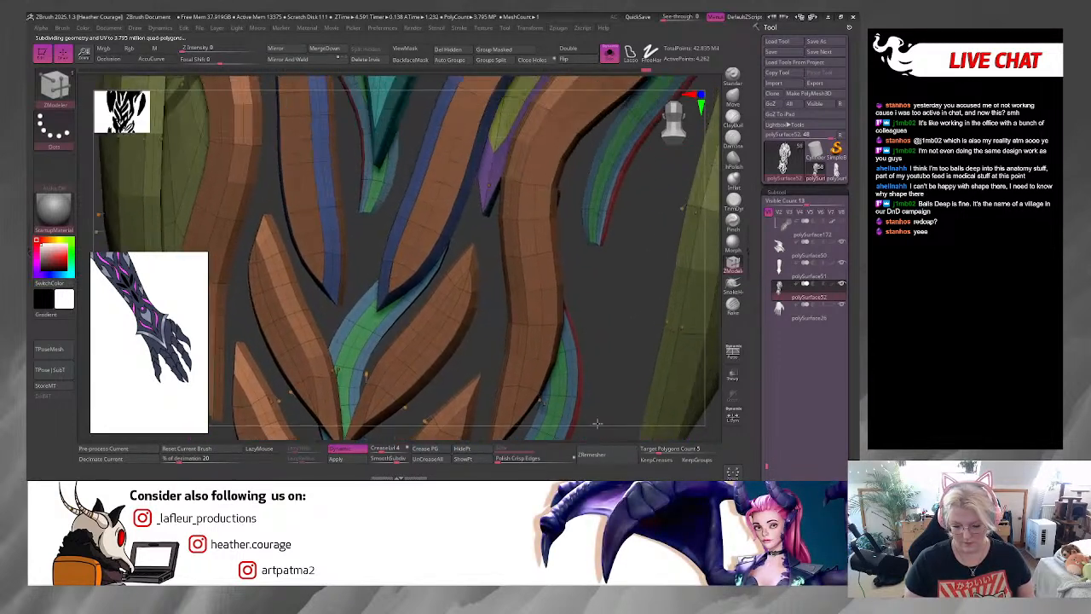
left_click_drag(610, 323, 467, 69, "alt")
left_click_drag(641, 358, 489, 434)
left_click(360, 452)
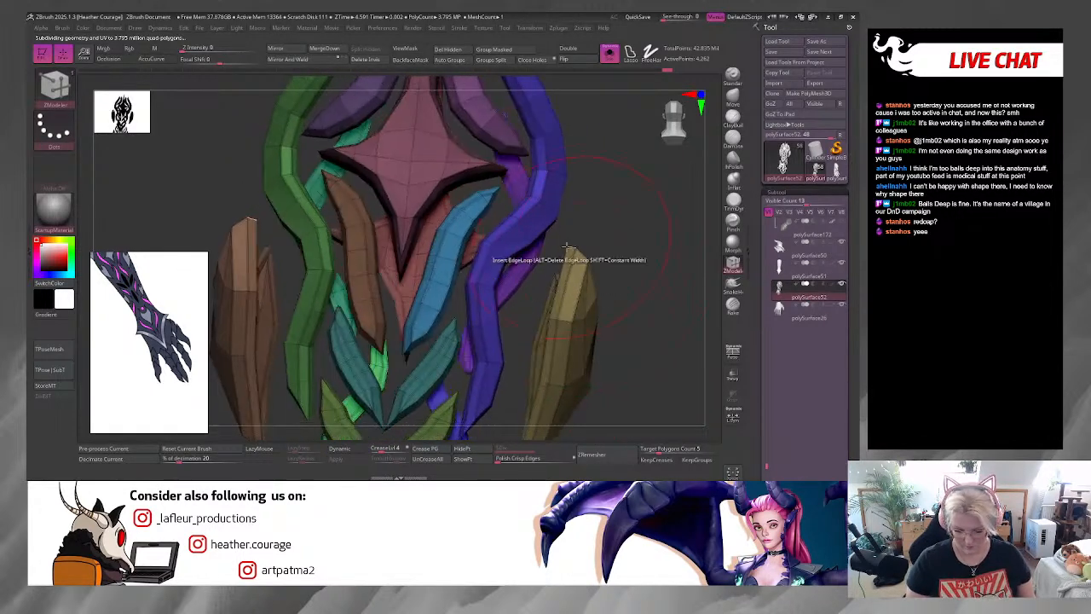
Step: Undo the edge loop inserted by mistake and clean up the stray point at the bend of the thin purple strip
left_click_drag(642, 215, 623, 360, "alt")
mouse_move(656, 137)
left_mouse_down("alt")
mouse_move(638, 241)
mouse_move(585, 292)
mouse_move(567, 252)
mouse_move(540, 242)
left_mouse_up("alt")
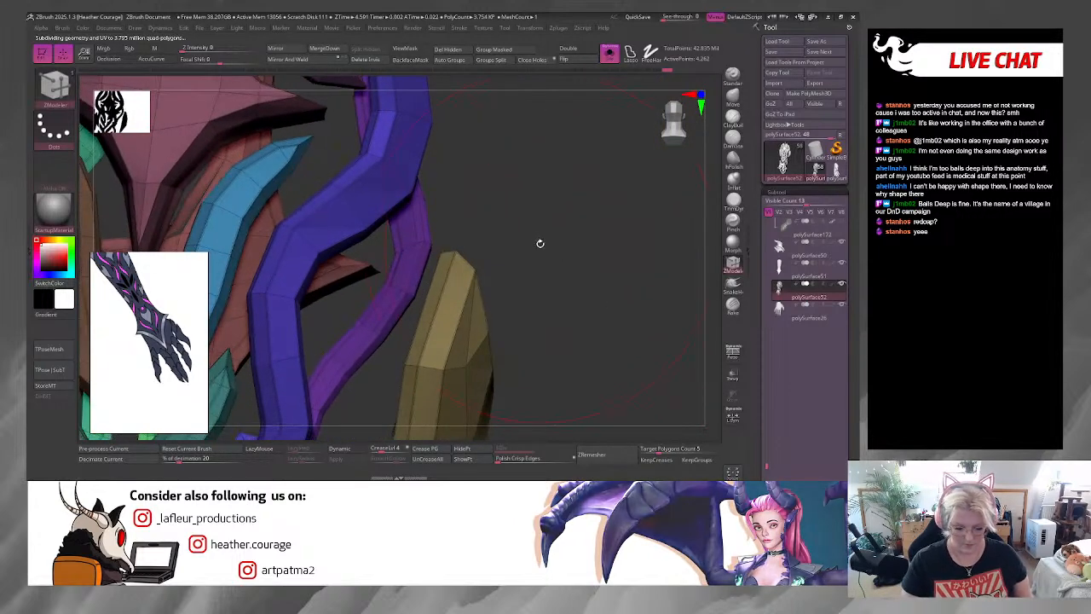
key("space")
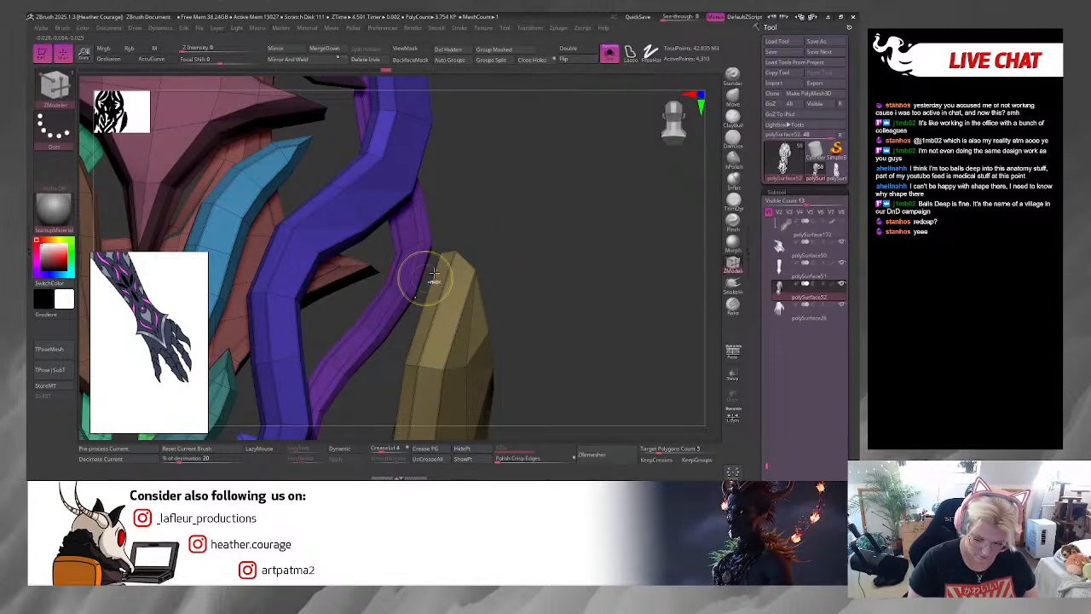
key("ctrl+z")
left_click_drag(500, 204, 530, 298, "alt")
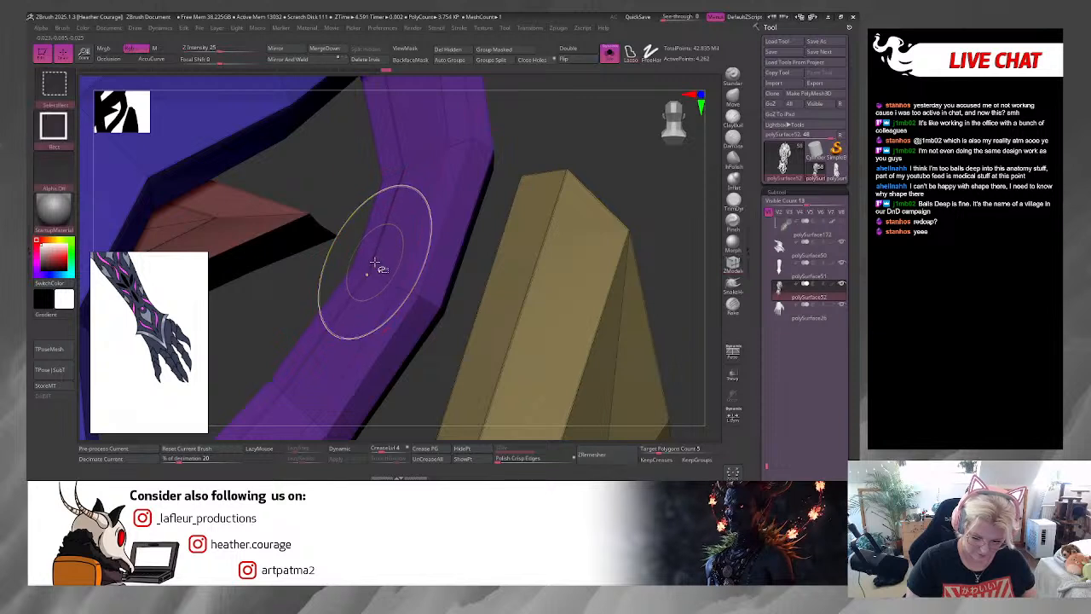
left_click(359, 306)
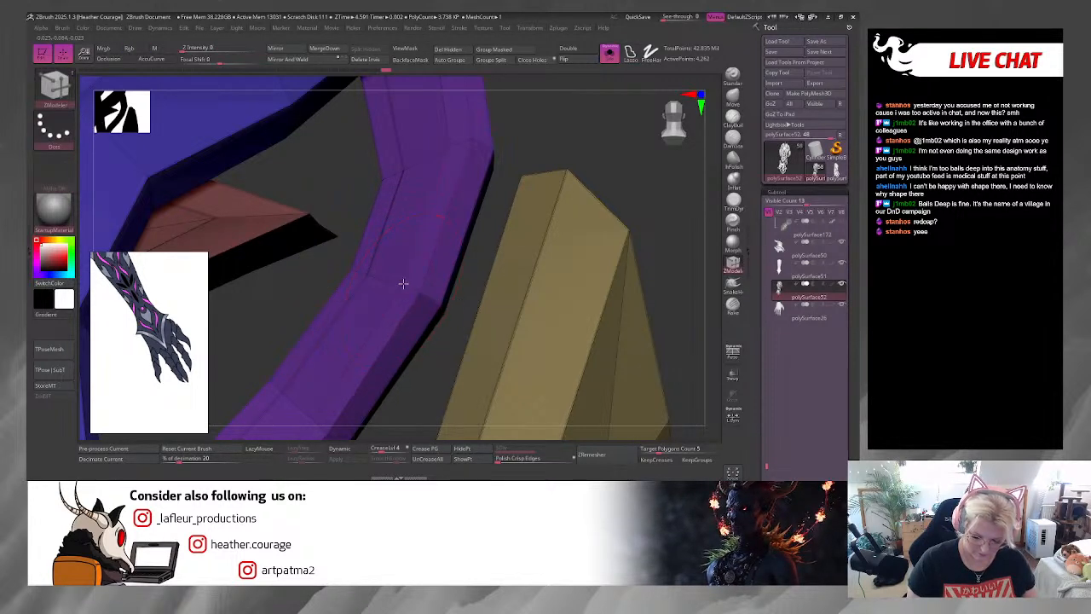
left_click_drag(626, 184, 592, 230, "alt")
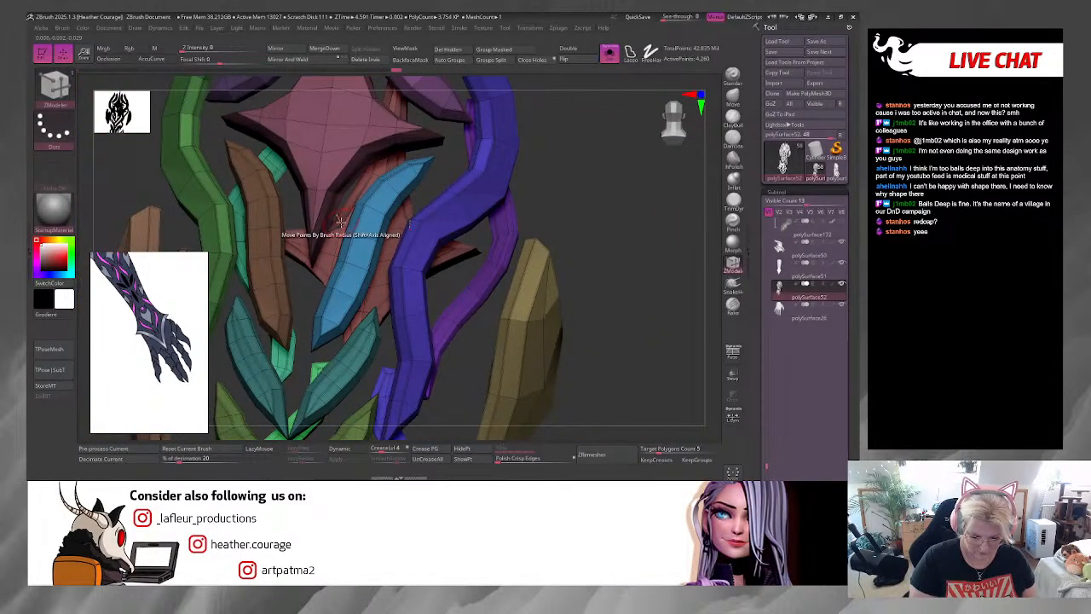
Step: Set the ZModeler point action to Stitch Two Points and close the gap in the red plate beside the light-blue strip
key("space")
key("space")
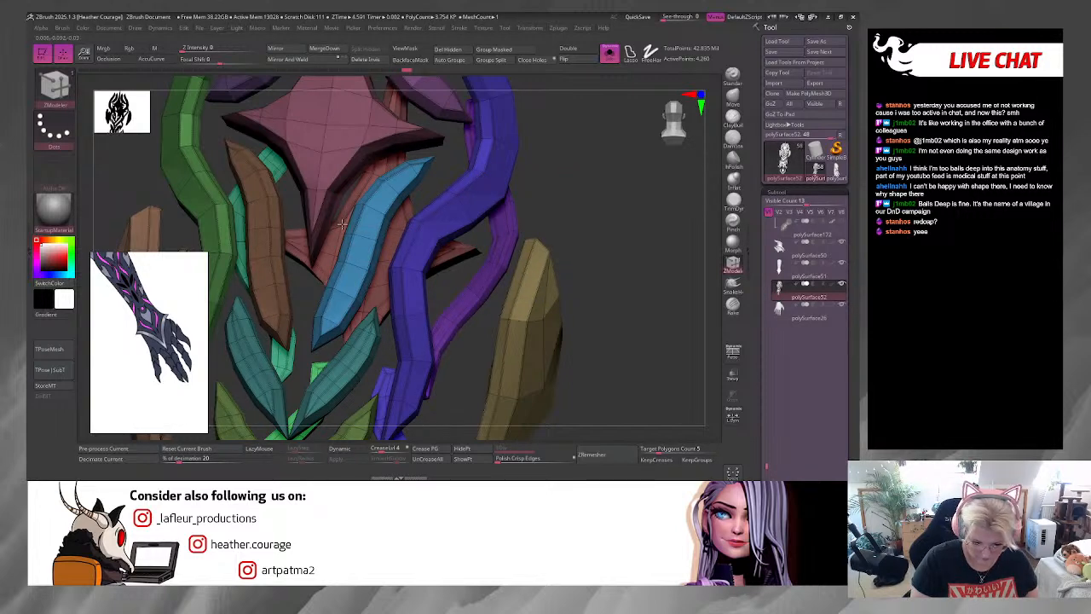
left_click_drag(553, 177, 616, 423, "alt")
left_click_drag(340, 232, 345, 223)
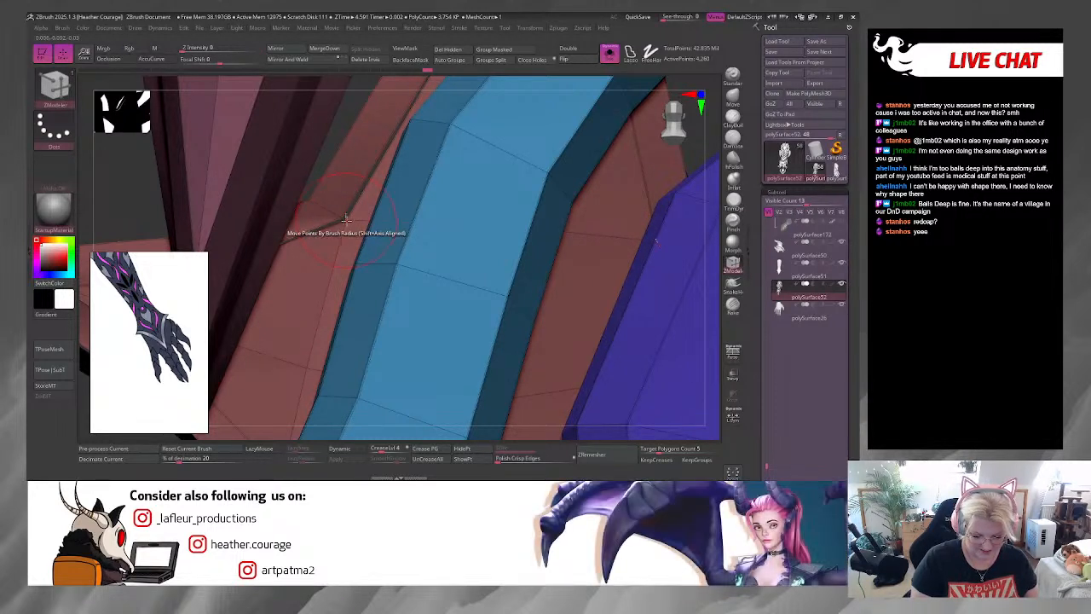
key("space")
left_click(404, 250)
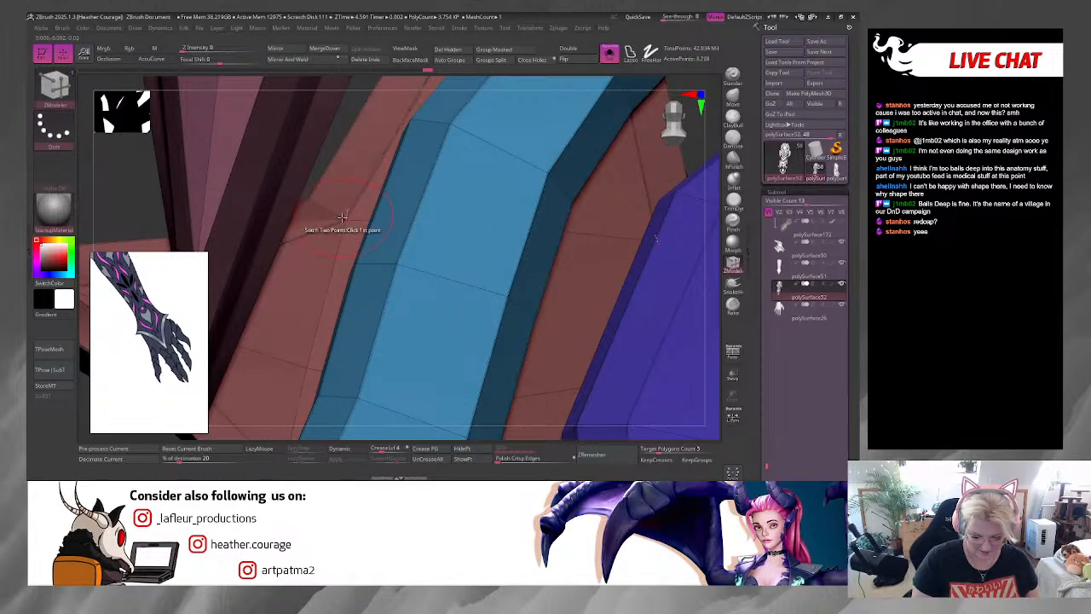
Step: Examine the whole arm ornament with dynamic subdivision on, moving in on the star-shaped plate
key("f")
left_click_drag(597, 360, 593, 194)
left_click(340, 448)
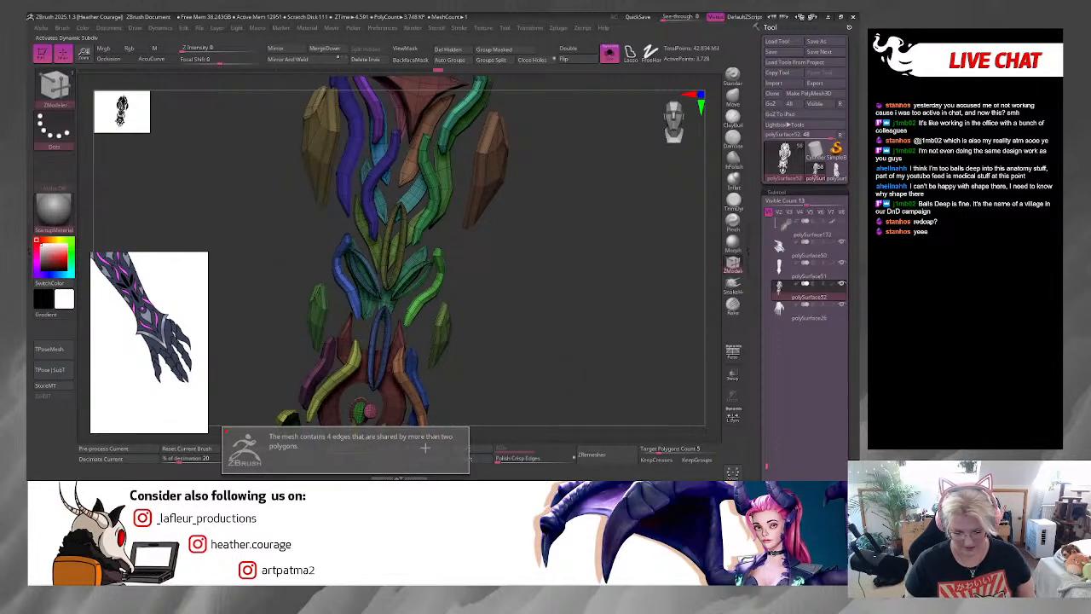
left_click_drag(567, 375, 516, 245)
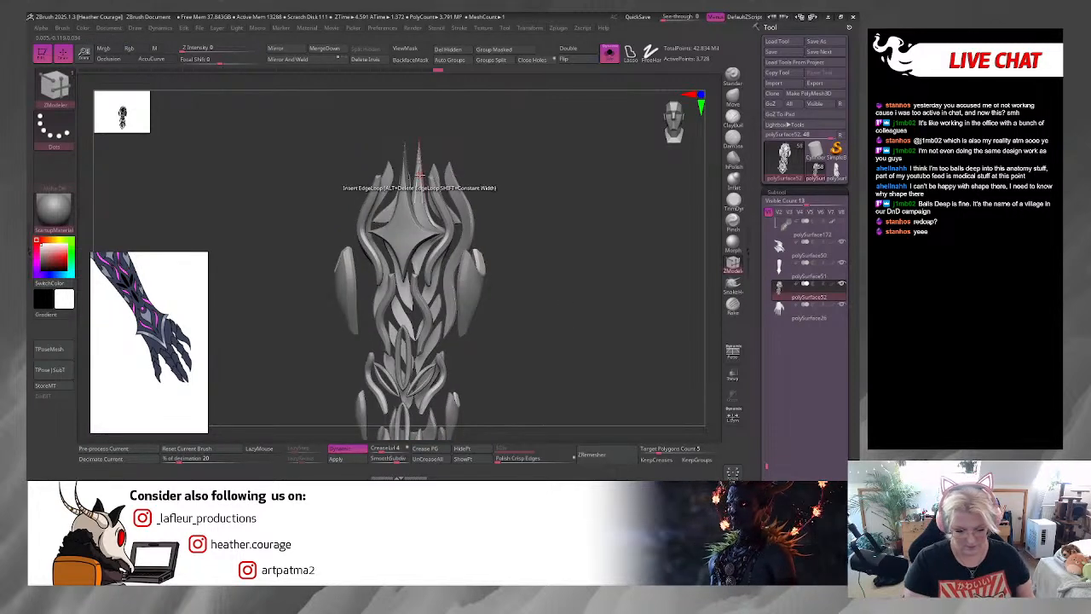
left_click_drag(504, 171, 594, 319)
left_click_drag(557, 240, 551, 228)
Step: Stitch the loose points along the upper edge of the star plate's side arm and switch dynamic subdivision off
left_click(317, 333)
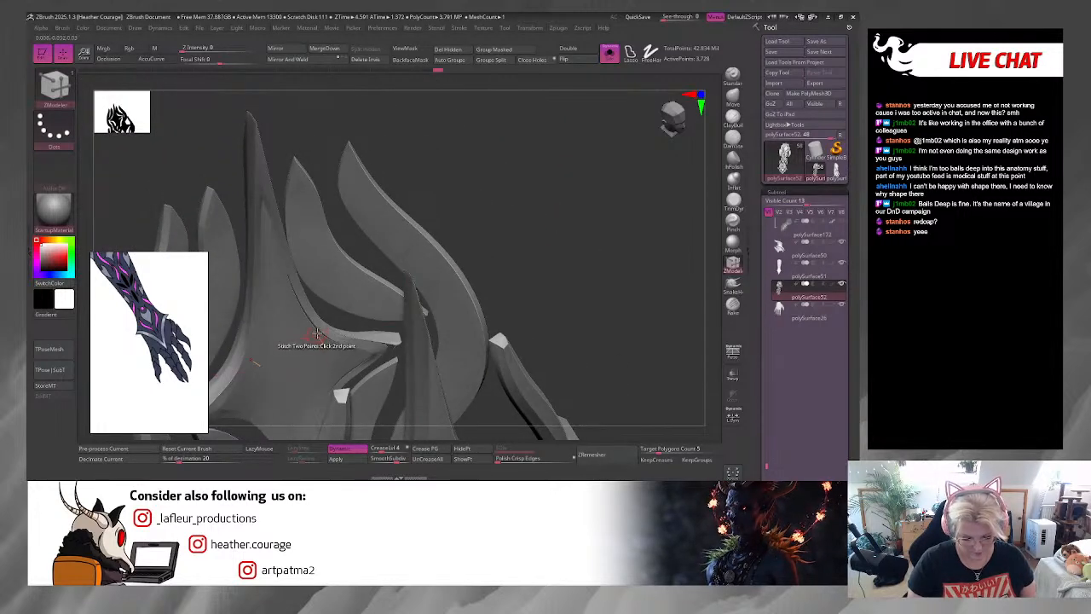
left_click(344, 448)
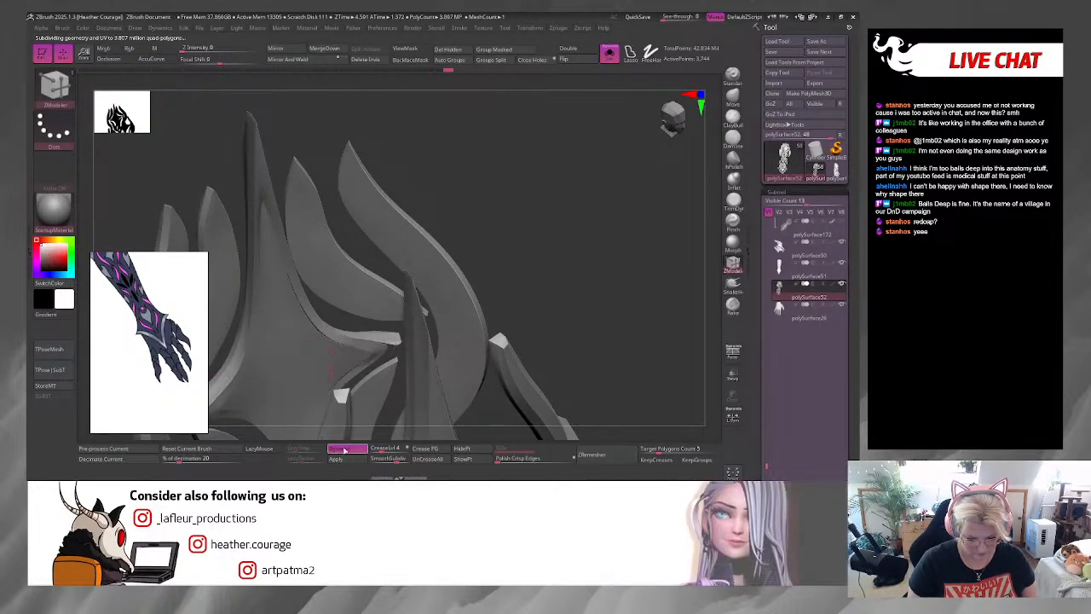
left_click(344, 449)
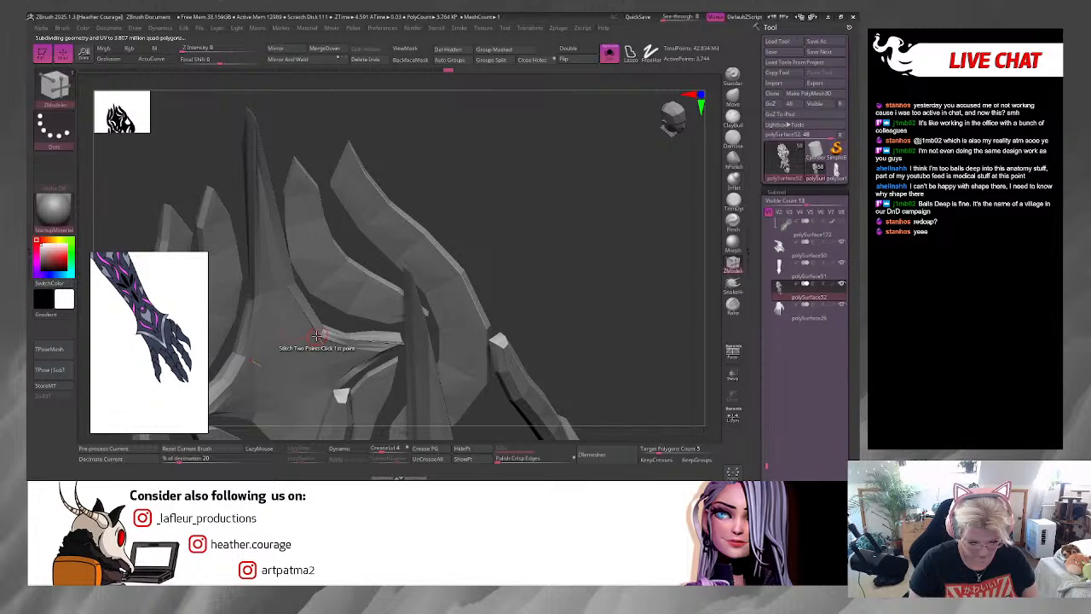
left_click_drag(546, 268, 555, 248)
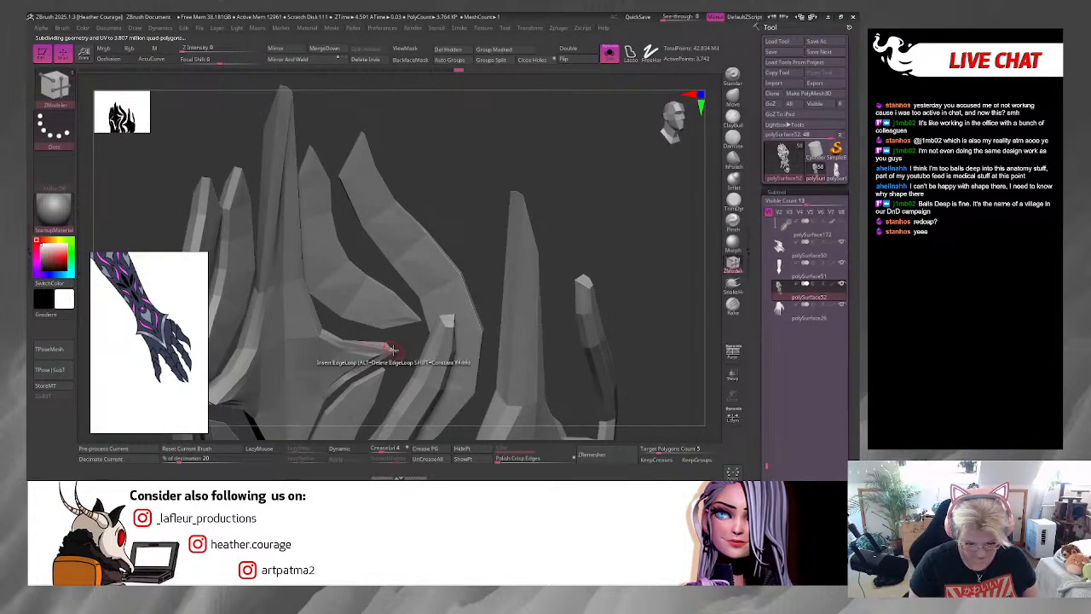
Step: Undo the unwanted edge loop and stitch the loose points at the tip of the star plate's side arm
left_click(374, 357)
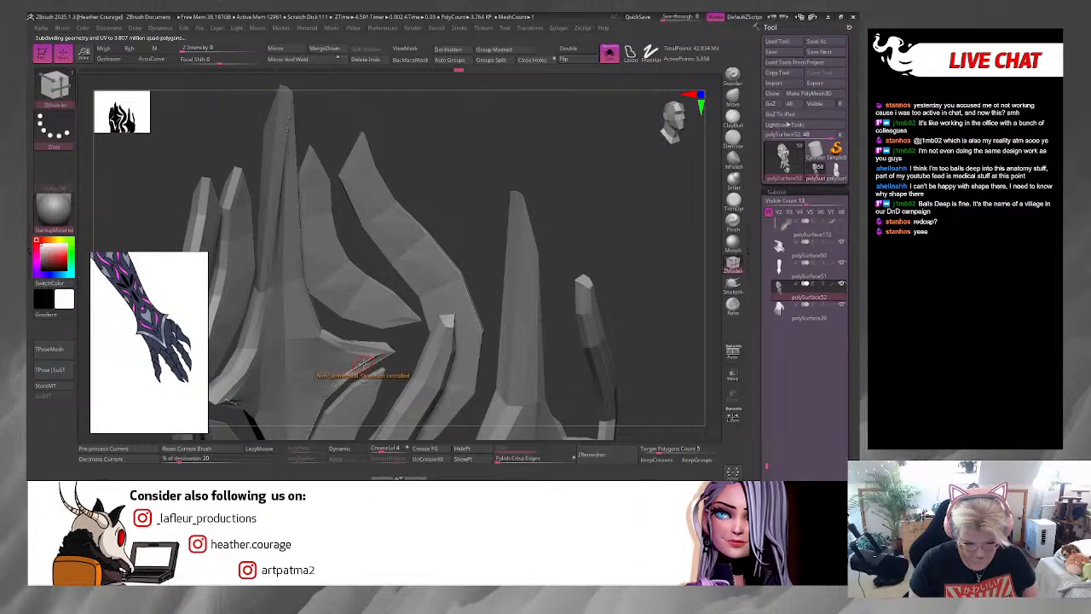
key("ctrl+z")
mouse_move(404, 336)
left_mouse_down("alt")
mouse_move(422, 367)
mouse_move(457, 348)
left_mouse_up("alt")
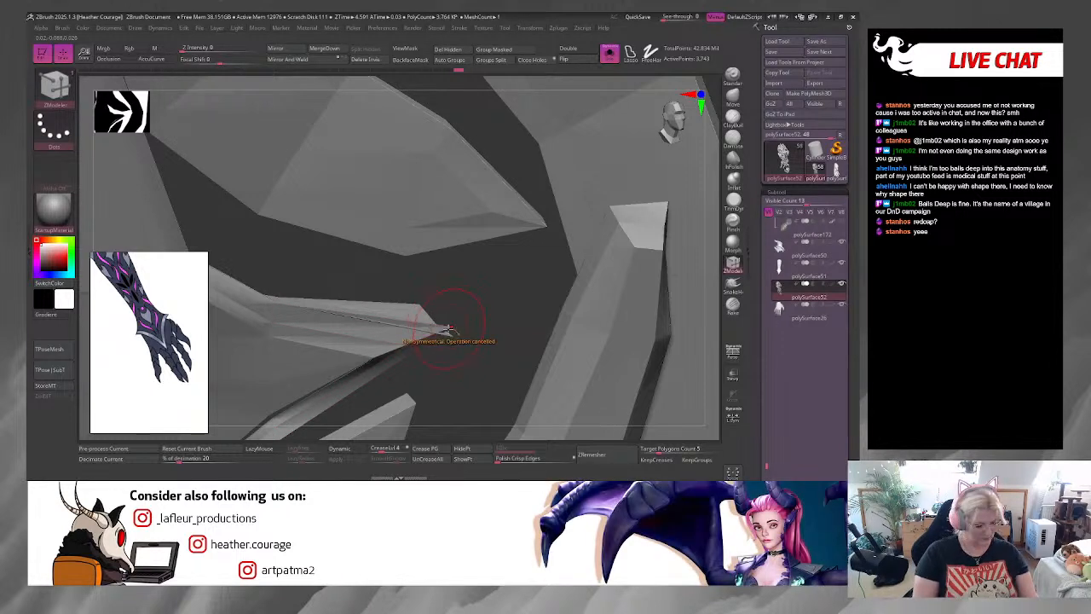
left_click(454, 333)
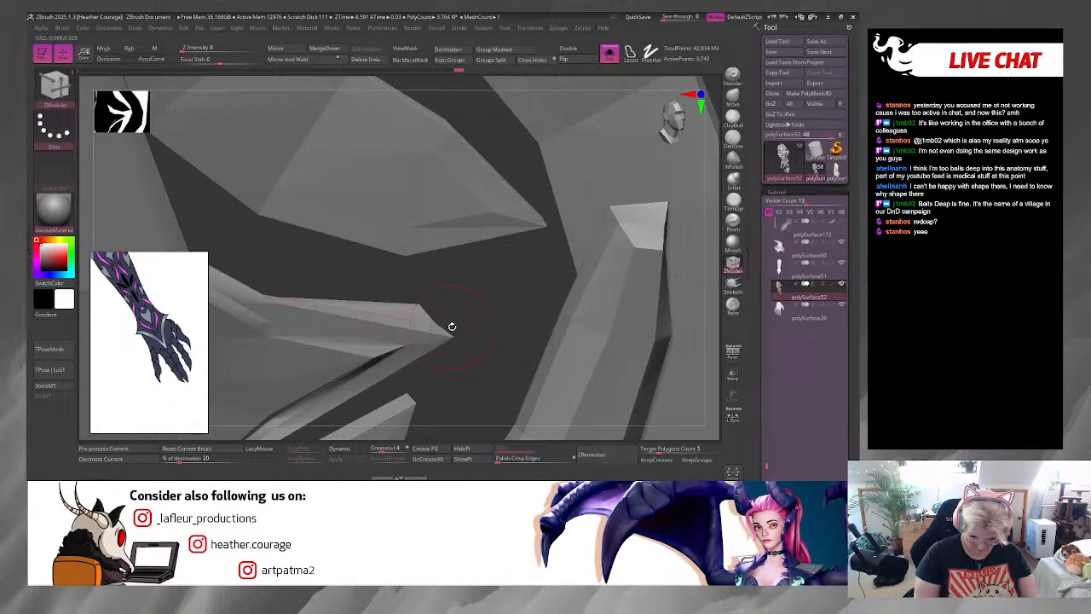
Step: Stitch the loose points along the lower edge of the star plate's side arm
right_click_drag(421, 328, 447, 363)
left_click(330, 362)
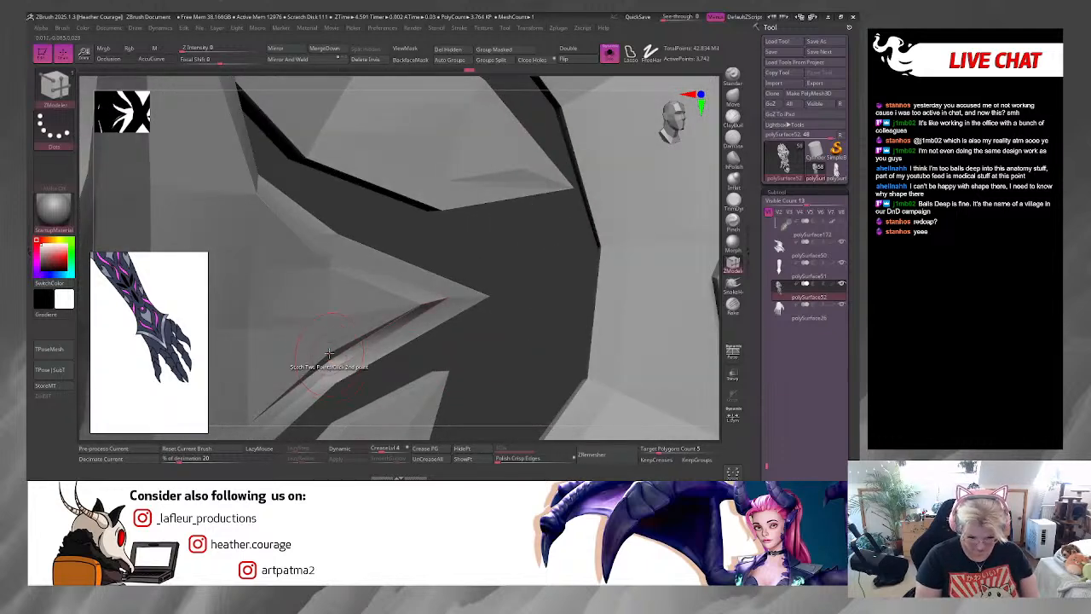
left_click(330, 354)
left_click(329, 362)
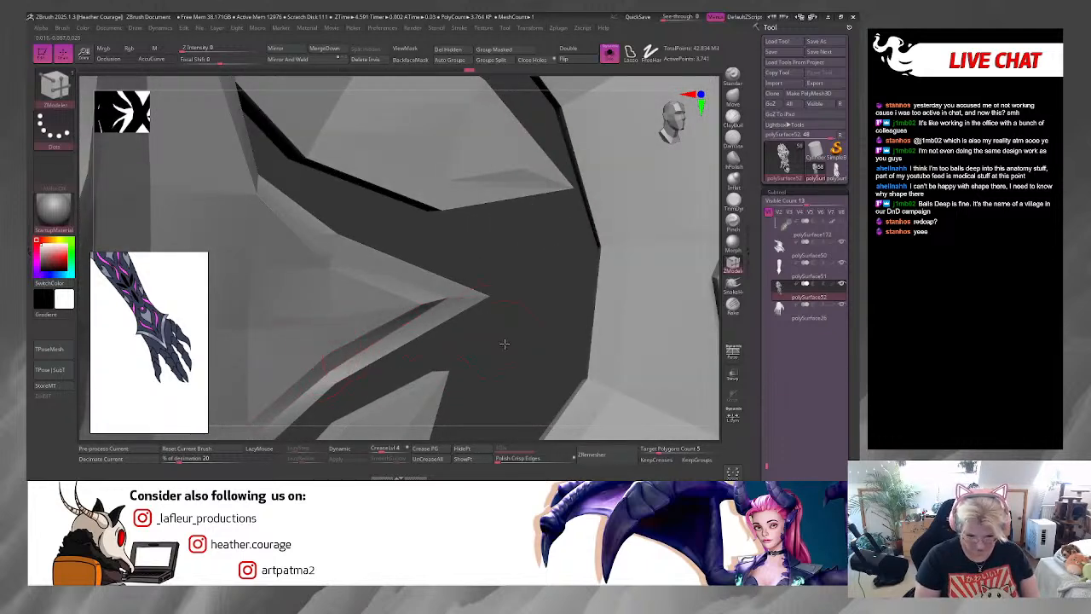
Step: Apply Mirror And Weld to the ornament mesh
right_click_drag(505, 343, 457, 229, "ctrl")
right_click_drag(558, 252, 652, 204)
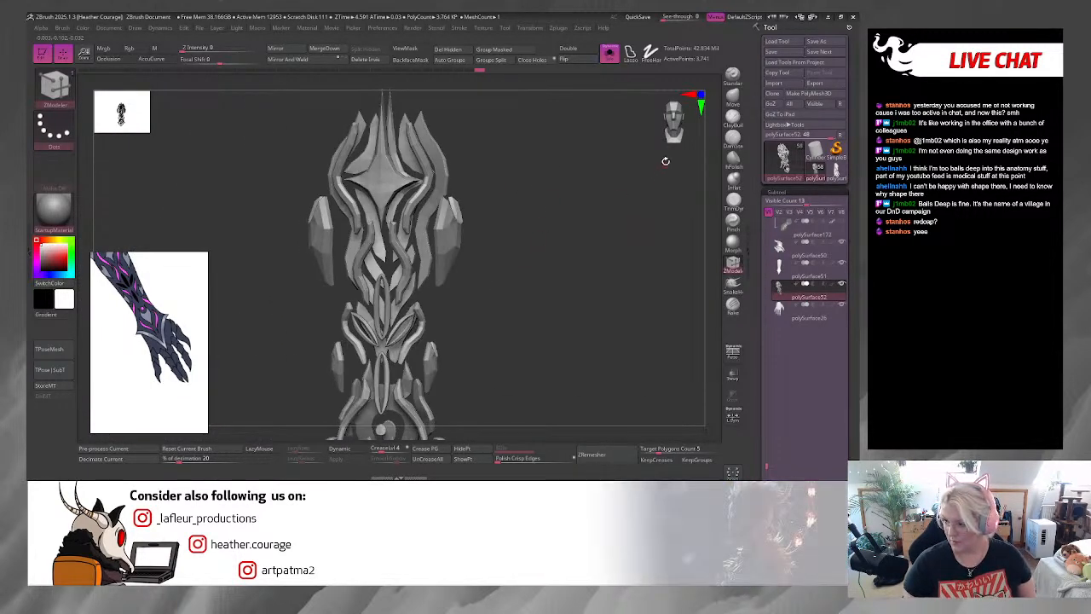
left_click(672, 133)
right_click_drag(557, 250, 527, 213, "ctrl")
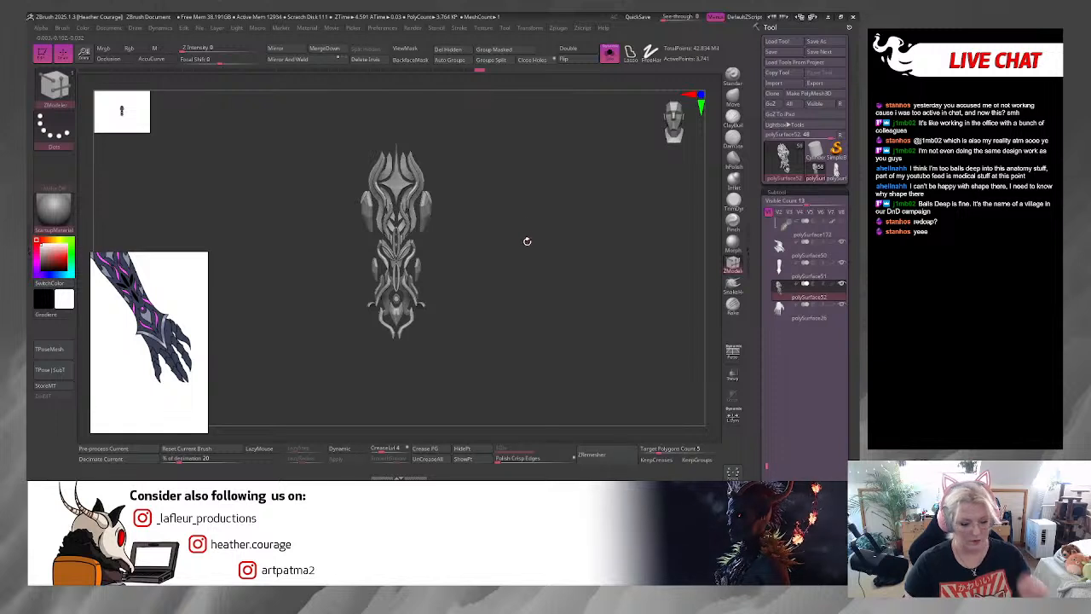
left_click(318, 65)
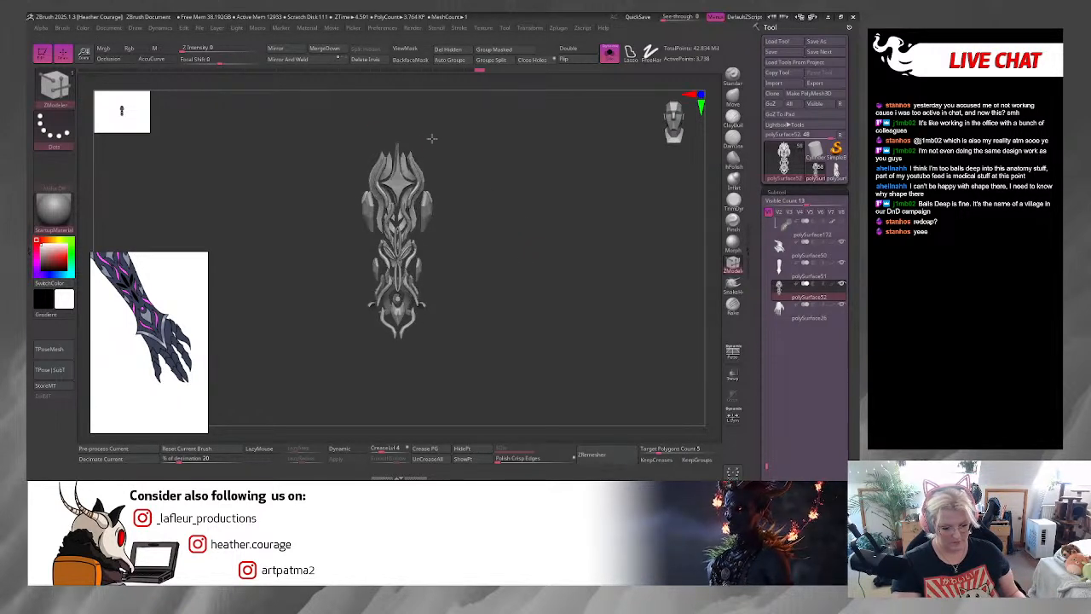
Step: Show the polygroup colours and isolate the pointed shield-shaped piece near the lower end of the ornament
mouse_move(432, 138)
left_mouse_down()
mouse_move(485, 224)
mouse_move(497, 291)
mouse_move(563, 402)
mouse_move(543, 127)
left_mouse_up()
mouse_move(533, 309)
left_mouse_down()
mouse_move(582, 293)
mouse_move(591, 260)
mouse_move(596, 305)
mouse_move(585, 261)
left_mouse_up()
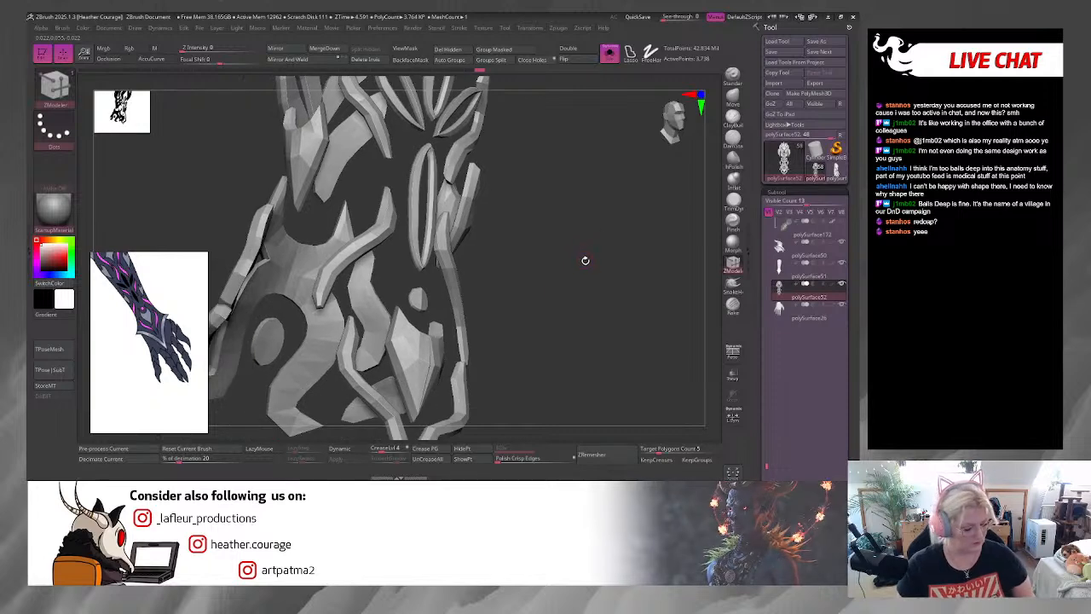
key("shift+f")
left_click(418, 360, "ctrl+shift")
left_click_drag(531, 294, 557, 192, "alt")
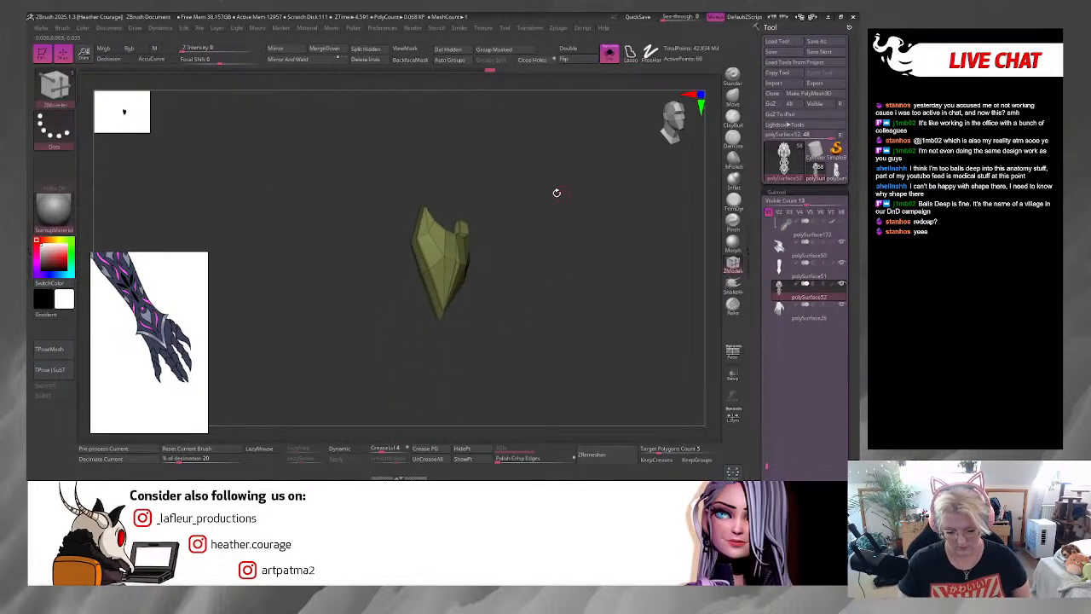
Step: Stitch the loose point at the open gap on the back of the shield-shaped piece to its neighbour
left_click_drag(573, 292, 638, 329)
left_click_drag(536, 241, 465, 308)
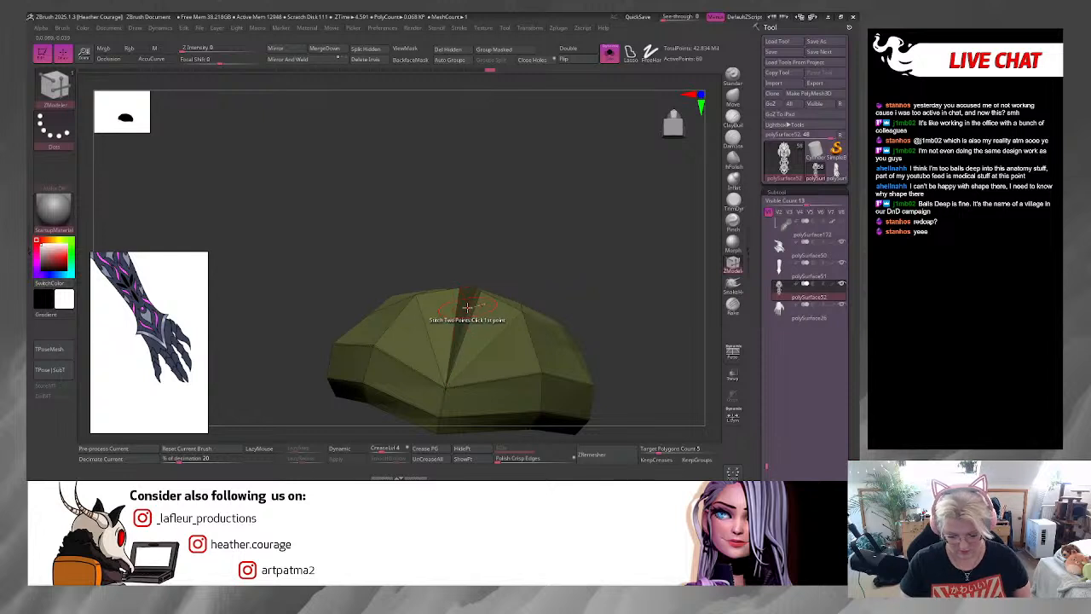
key("space")
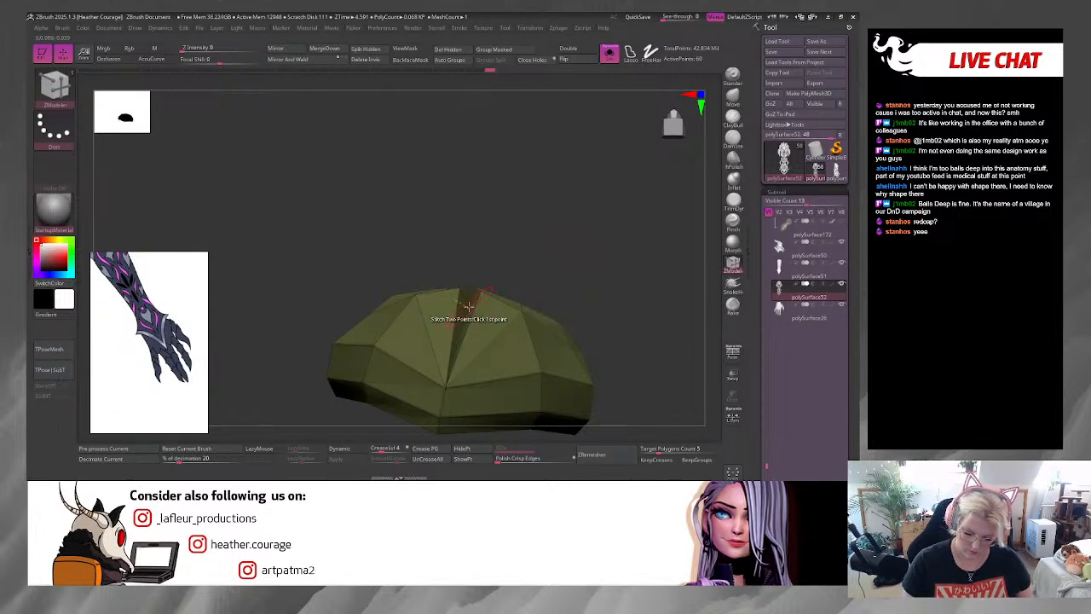
left_click(474, 295)
left_click(480, 290)
left_click_drag(559, 256, 627, 300)
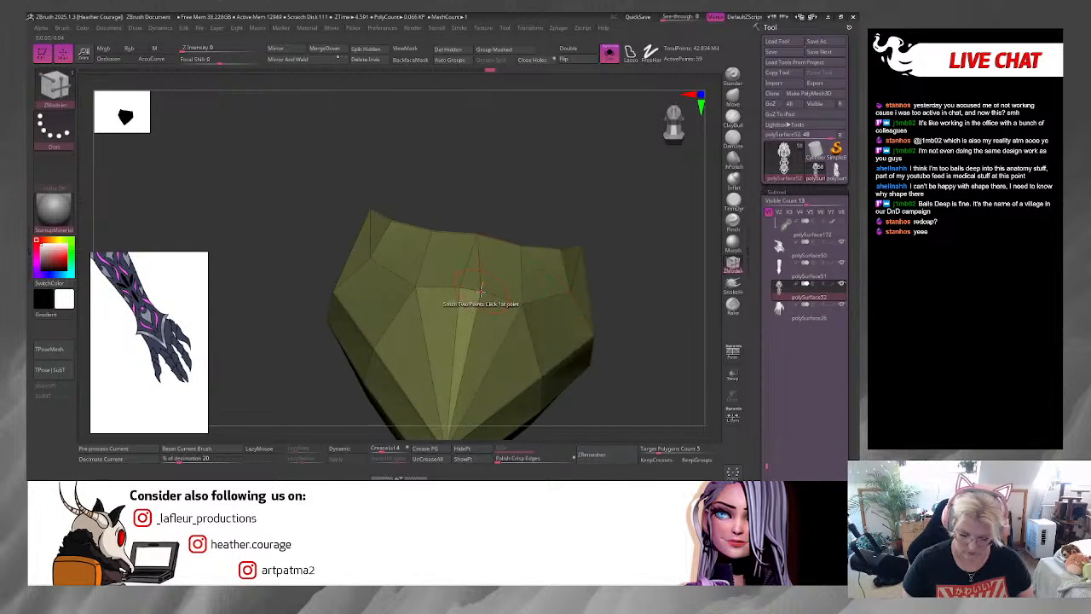
Step: Remove the extra edge running down the front face of the shield-shaped piece towards its tip
left_click_drag(581, 215, 572, 341)
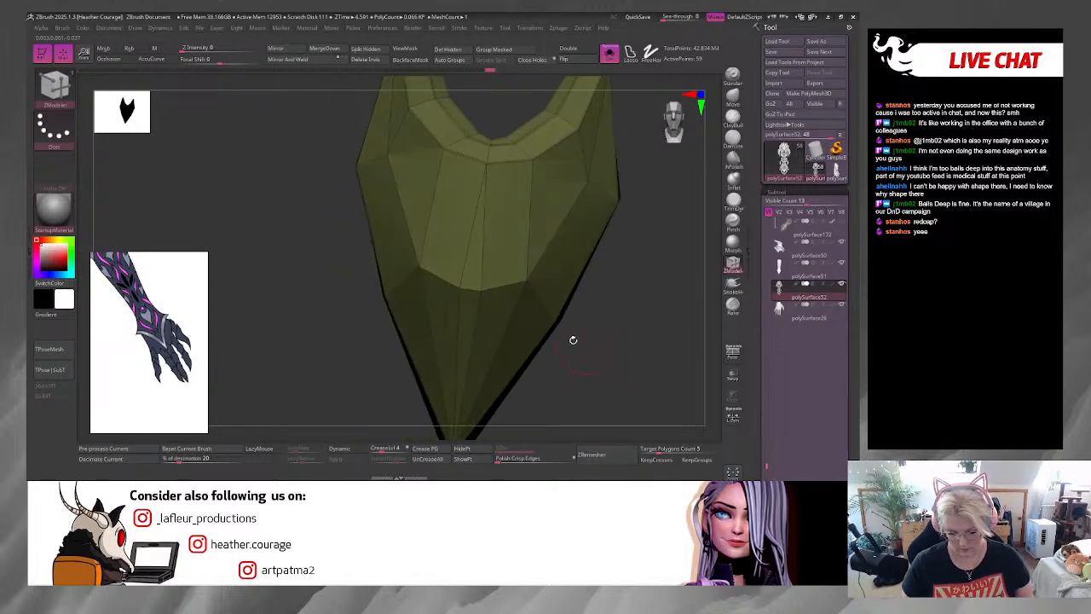
key("space")
left_click(460, 308)
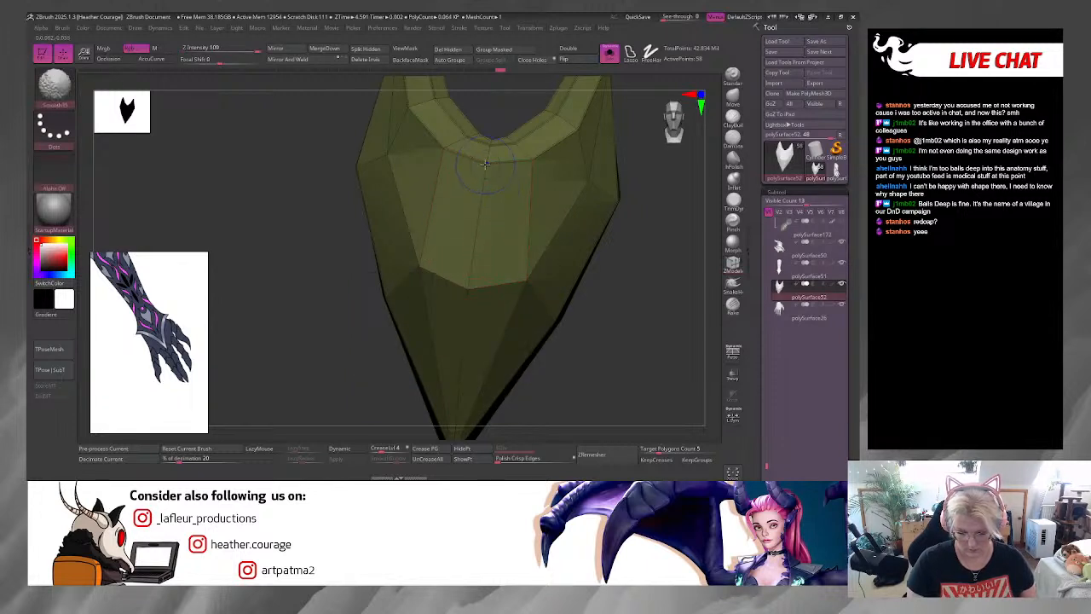
Step: Unhide all the ornament pieces and show them together with the arm again
left_click_drag(565, 358, 566, 225, "alt")
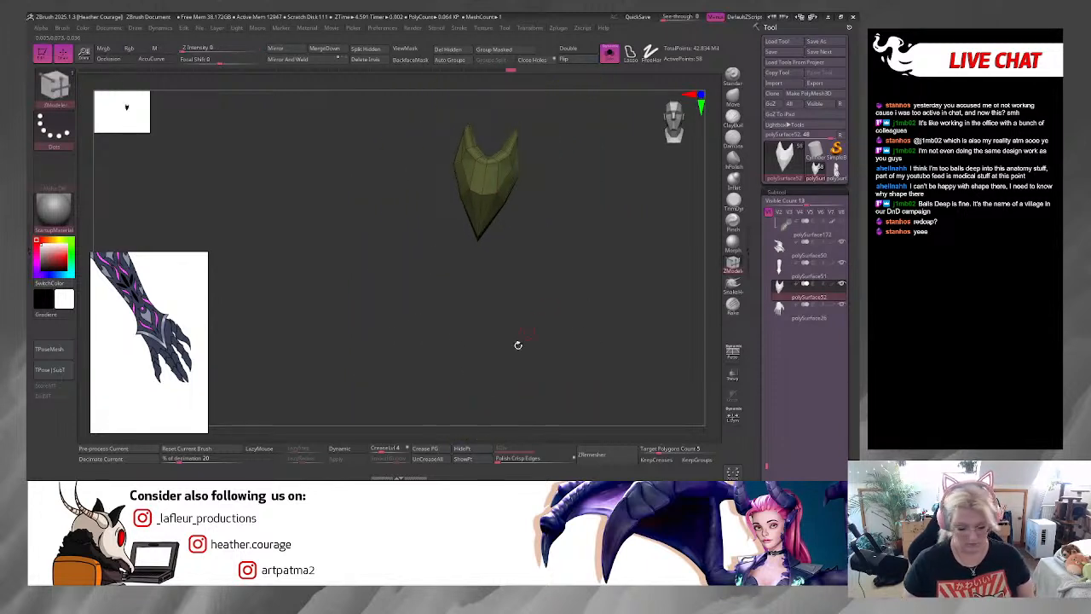
left_click_drag(616, 312, 539, 356, "ctrl+shift")
left_click(469, 459)
left_click_drag(591, 271, 600, 134)
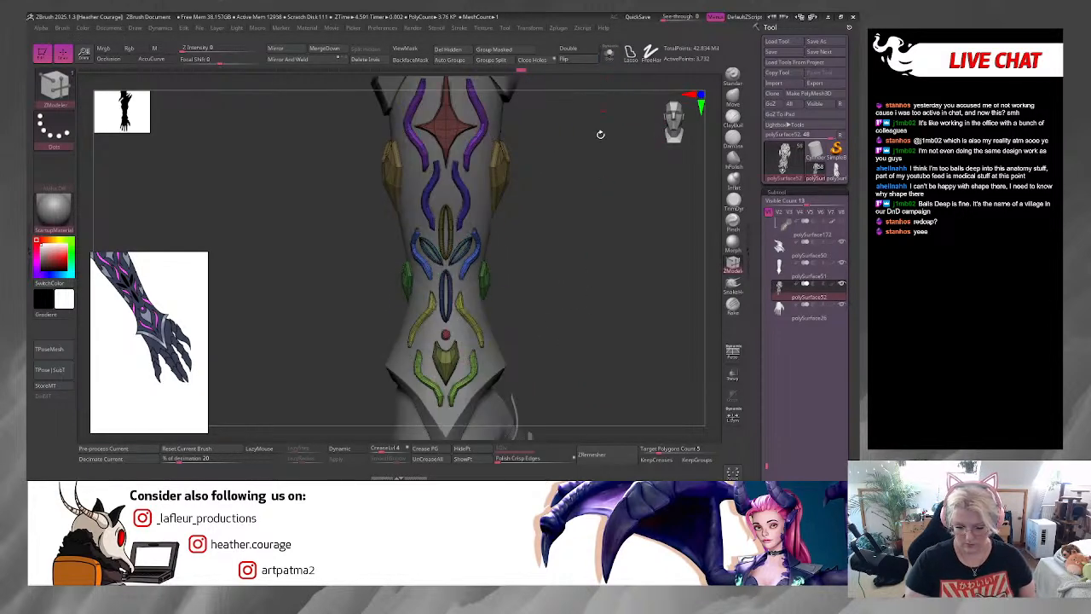
left_click_drag(589, 311, 551, 338)
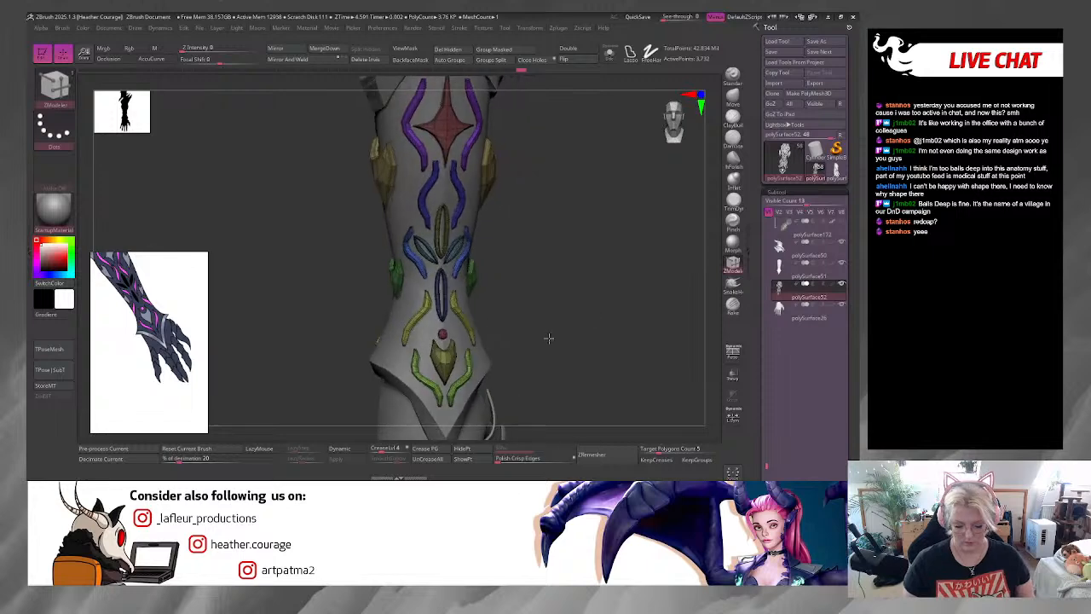
Step: Crease the ornaments' polygroup borders, apply dynamic subdivision up to level 6, and hide the polygroup colours
left_click(424, 448)
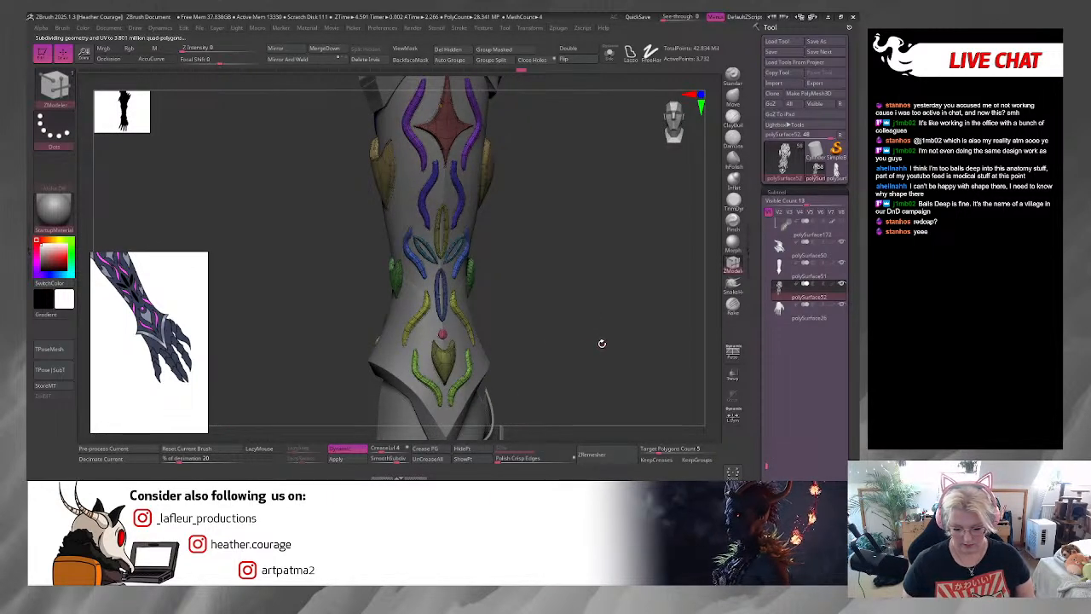
left_click_drag(602, 343, 496, 339)
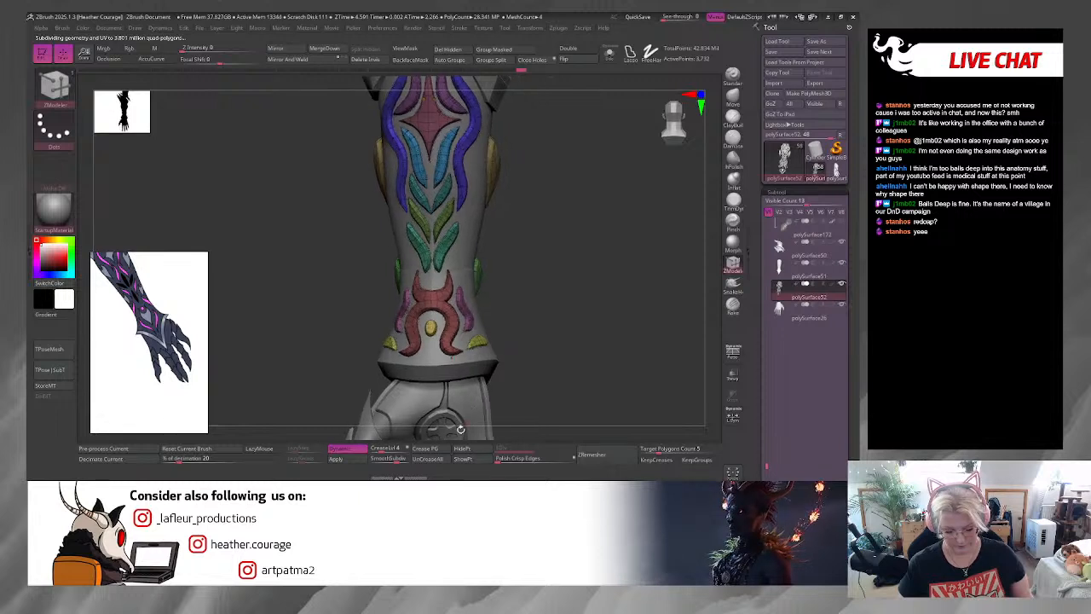
left_click(357, 460)
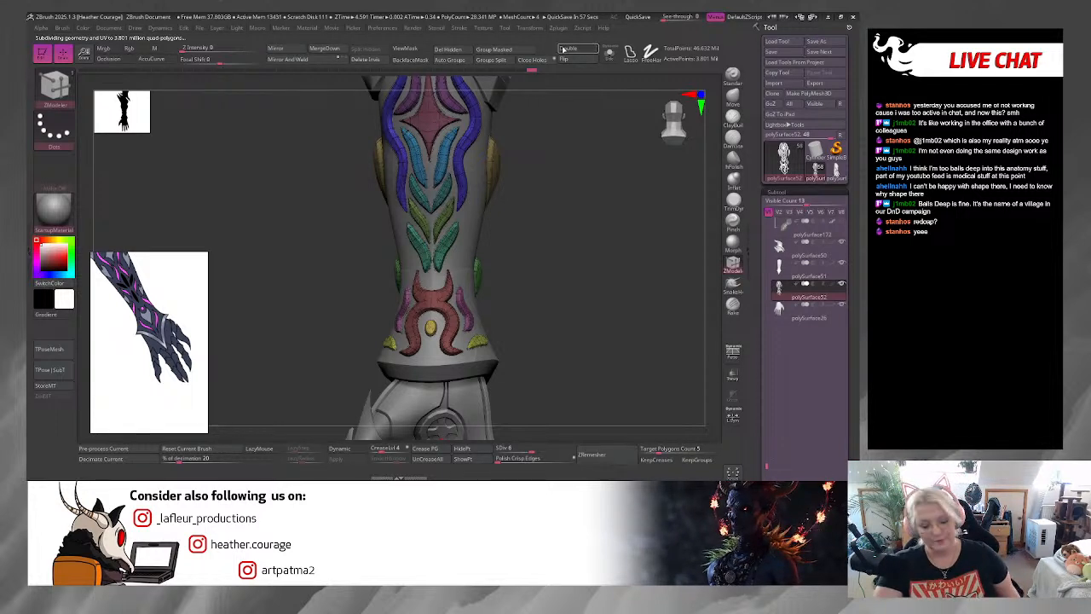
key("shift+f")
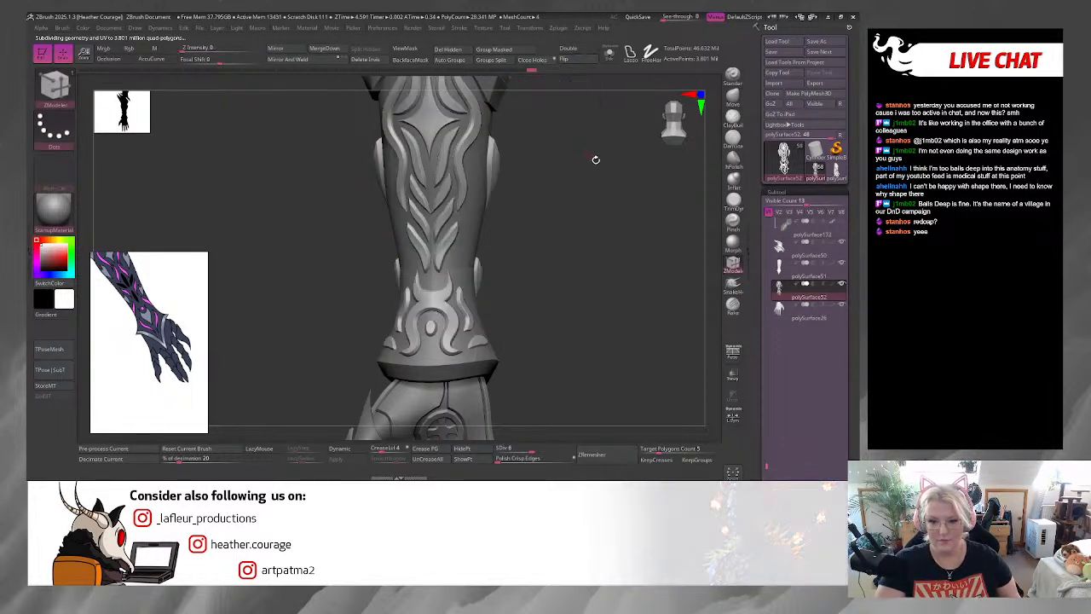
Step: Select the bracer subtool polySurface51 beneath the ornaments and isolate it
left_click_drag(603, 184, 671, 341, "alt")
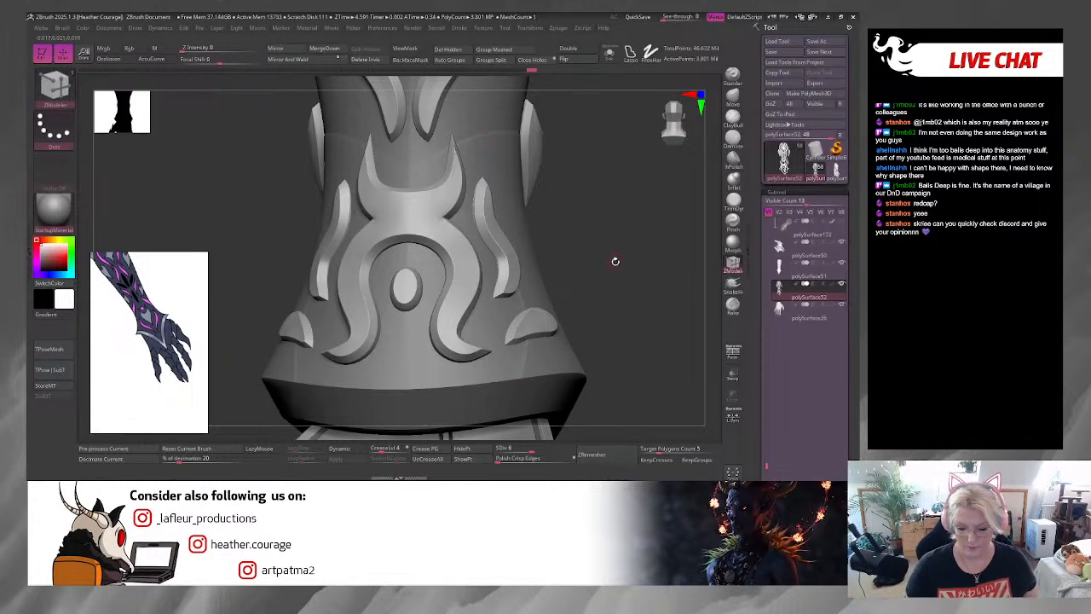
left_click_drag(639, 263, 553, 344)
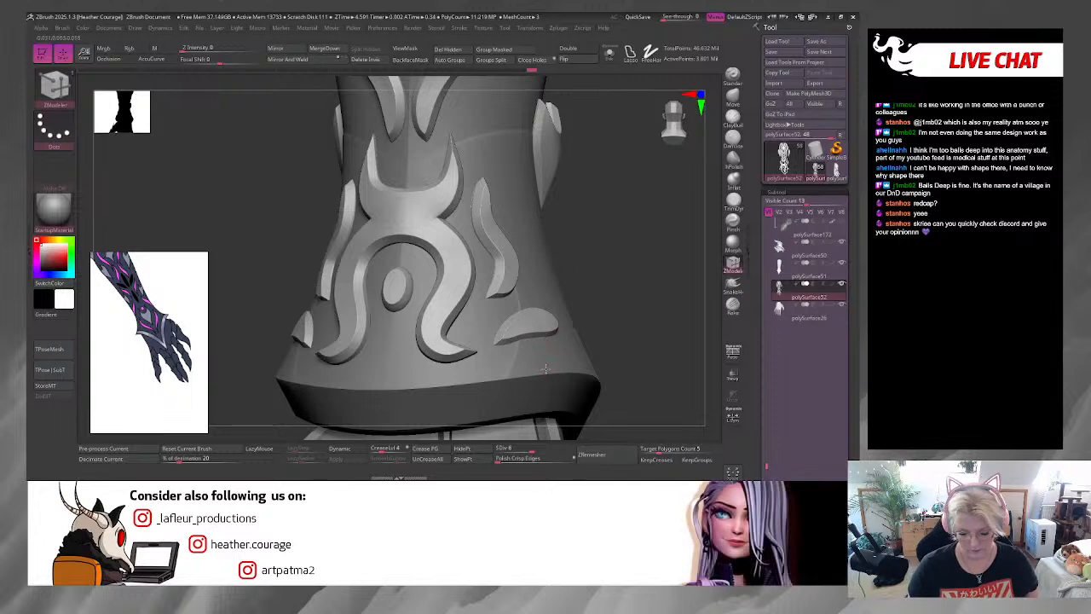
left_click(786, 318)
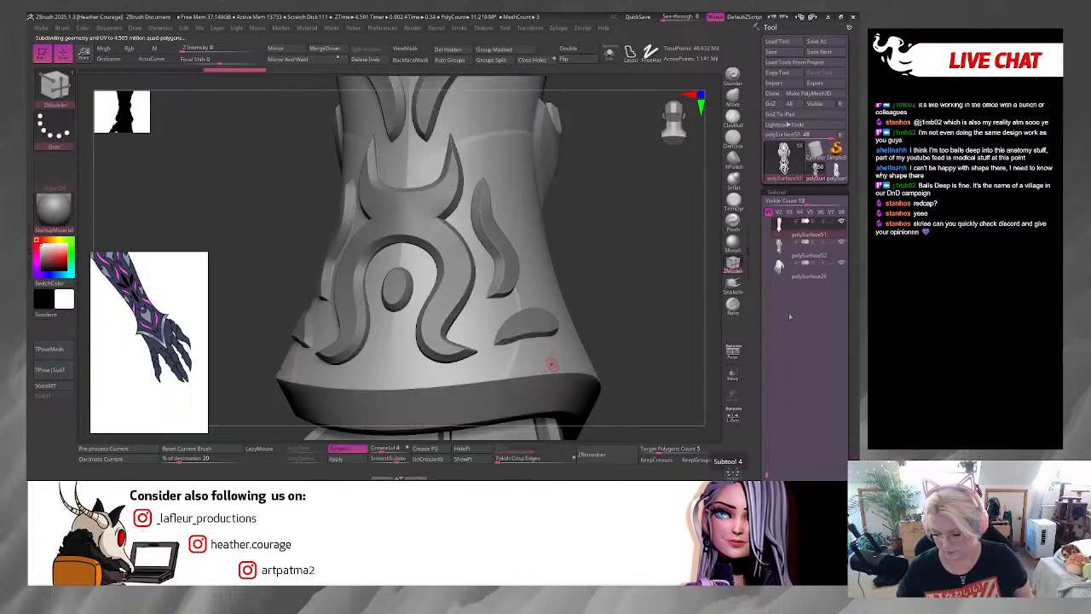
left_click(609, 53)
mouse_move(636, 272)
left_mouse_down()
mouse_move(606, 202)
mouse_move(619, 229)
mouse_move(576, 245)
left_mouse_up()
Step: Move through the bracer's undo history to the plain version without ornament shapes
key("shift")
key("space")
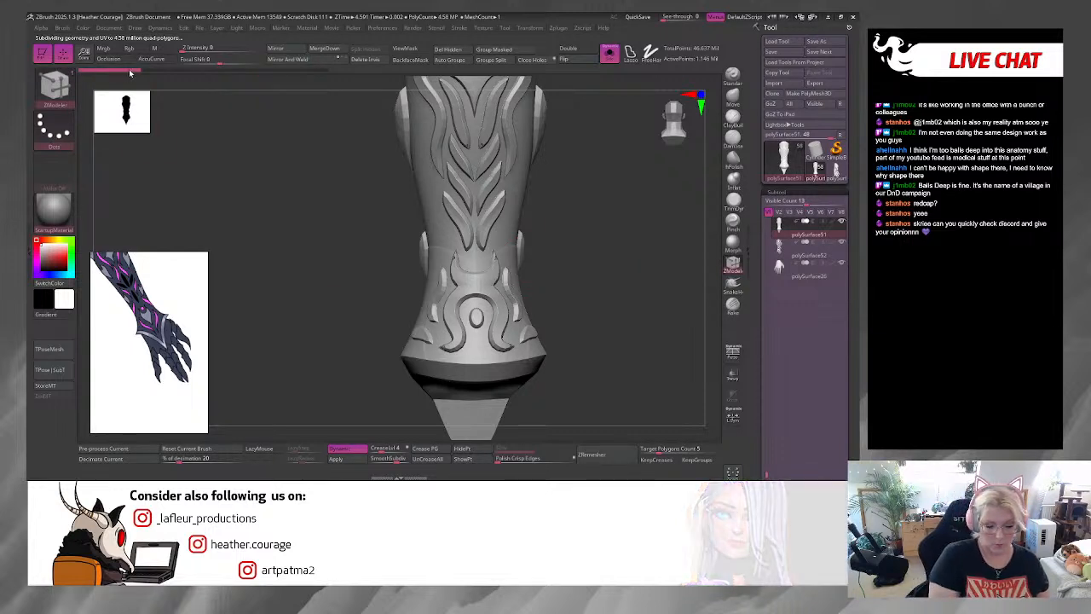
left_click_drag(131, 72, 377, 74)
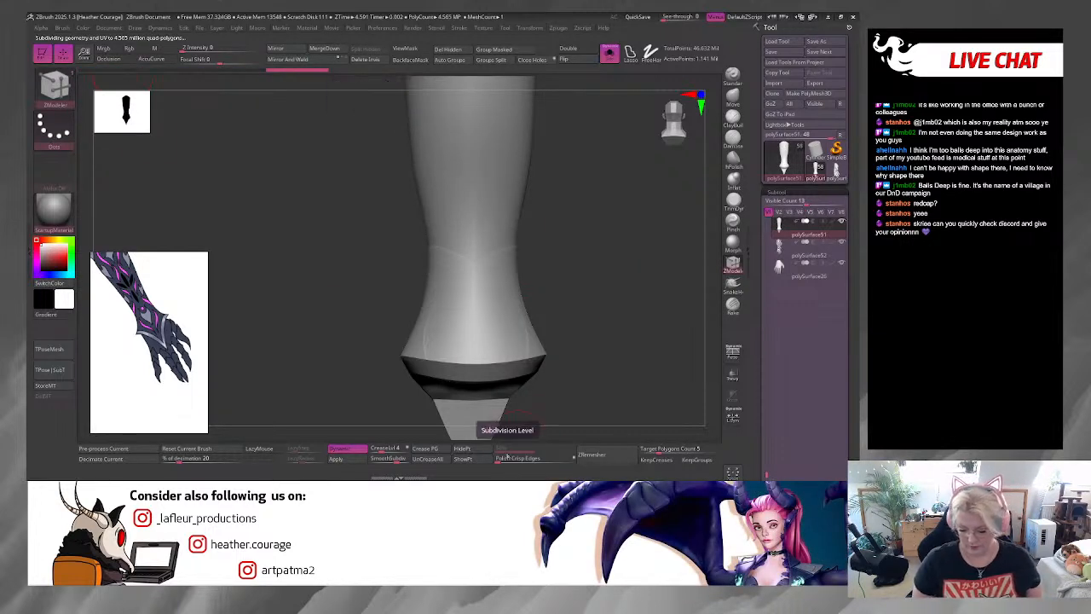
Step: Try to reconstruct a lower subdivision level for the bracer
left_click_drag(588, 372, 716, 291)
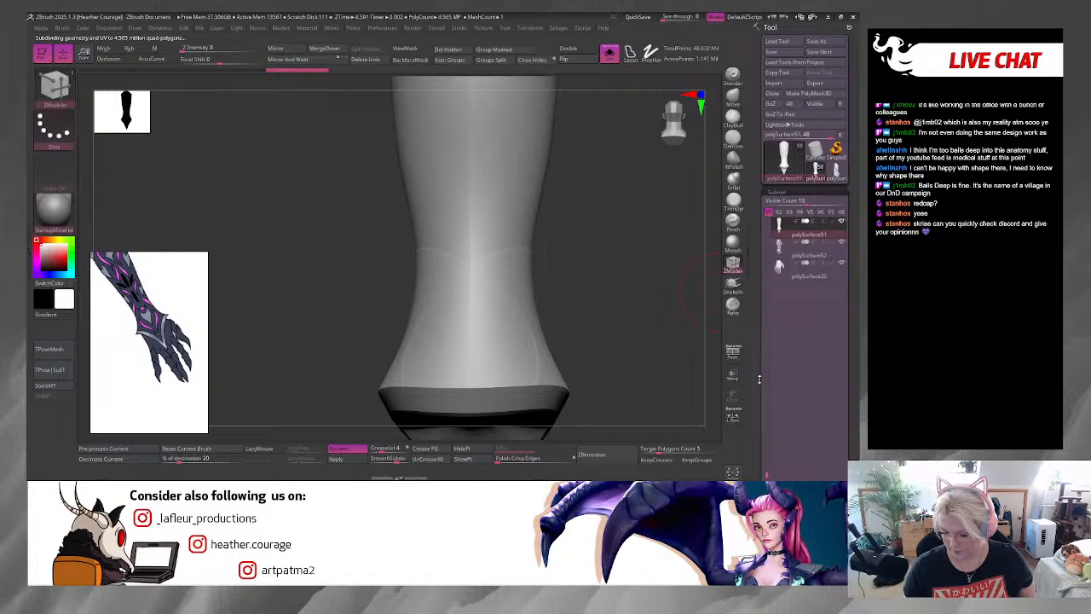
scroll(760, 383, "down", 10)
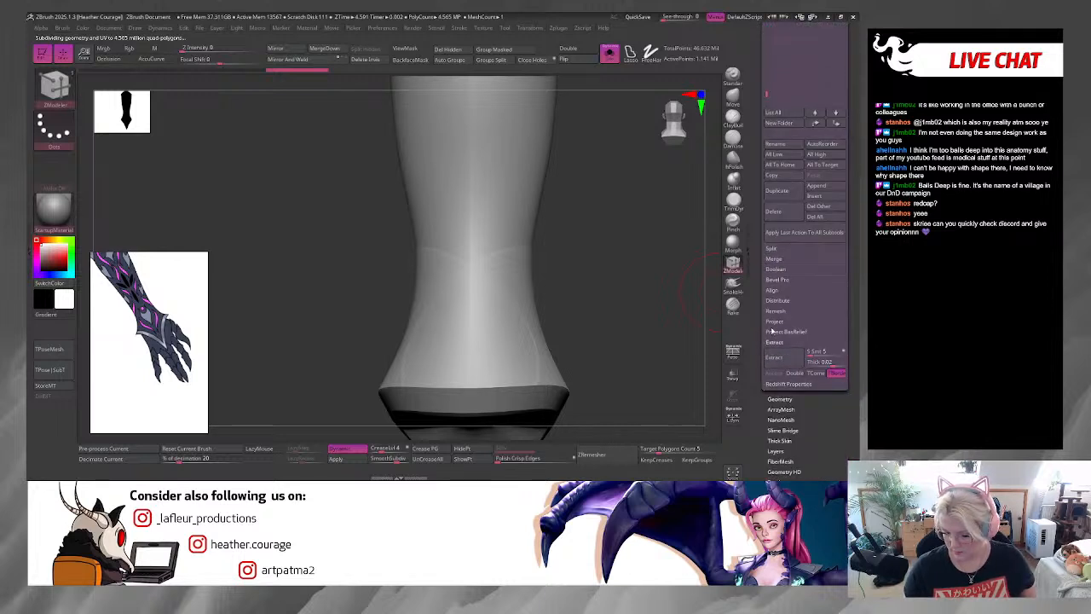
left_click(779, 398)
left_click(808, 107)
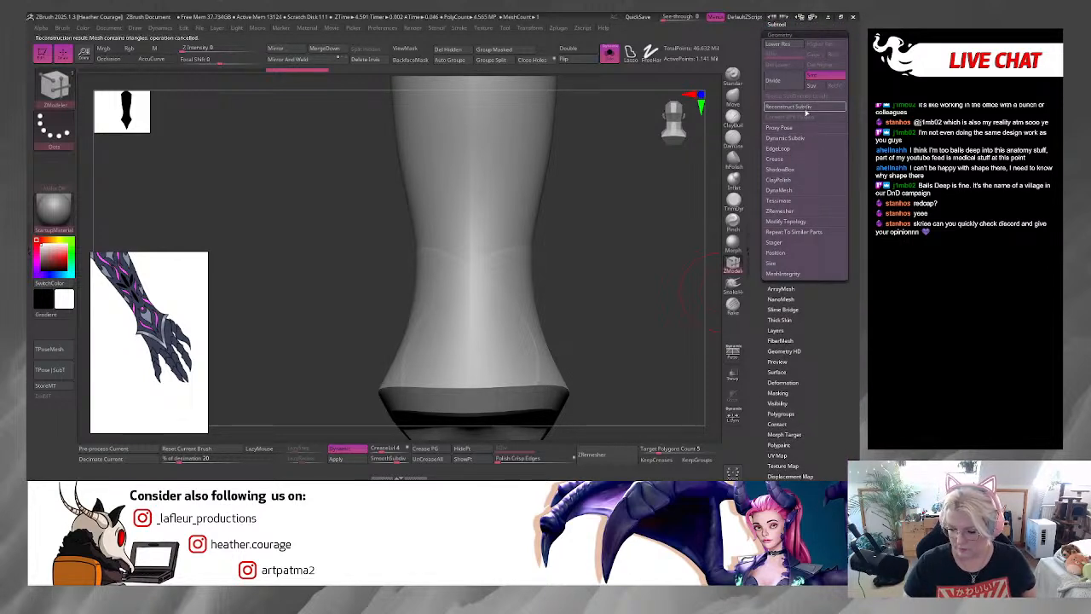
key("ctrl+d")
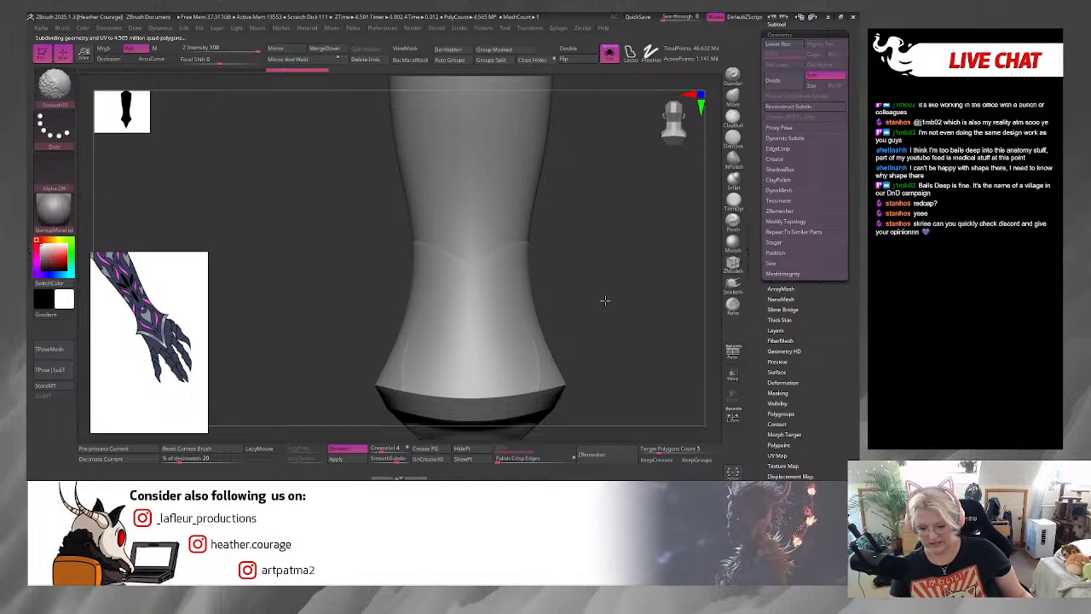
Step: Smooth the seam line across the bracer's wrist and polish it with the hPolish brush
mouse_move(602, 293)
left_mouse_down()
mouse_move(585, 285)
mouse_move(565, 244)
left_mouse_up()
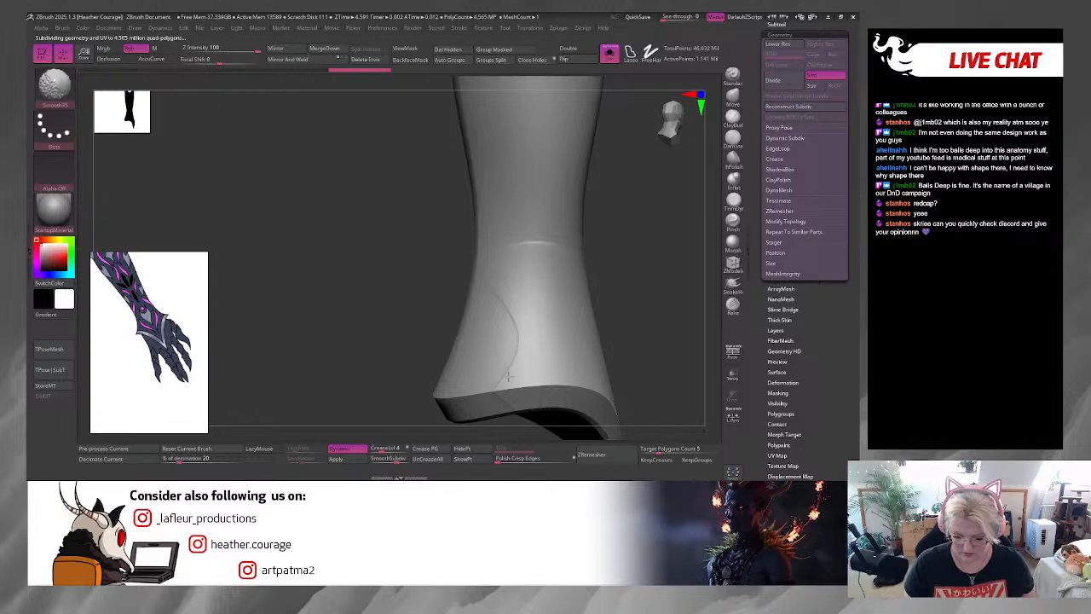
mouse_move(657, 324)
left_mouse_down()
mouse_move(628, 244)
mouse_move(616, 316)
mouse_move(653, 287)
mouse_move(570, 187)
mouse_move(627, 205)
left_mouse_up()
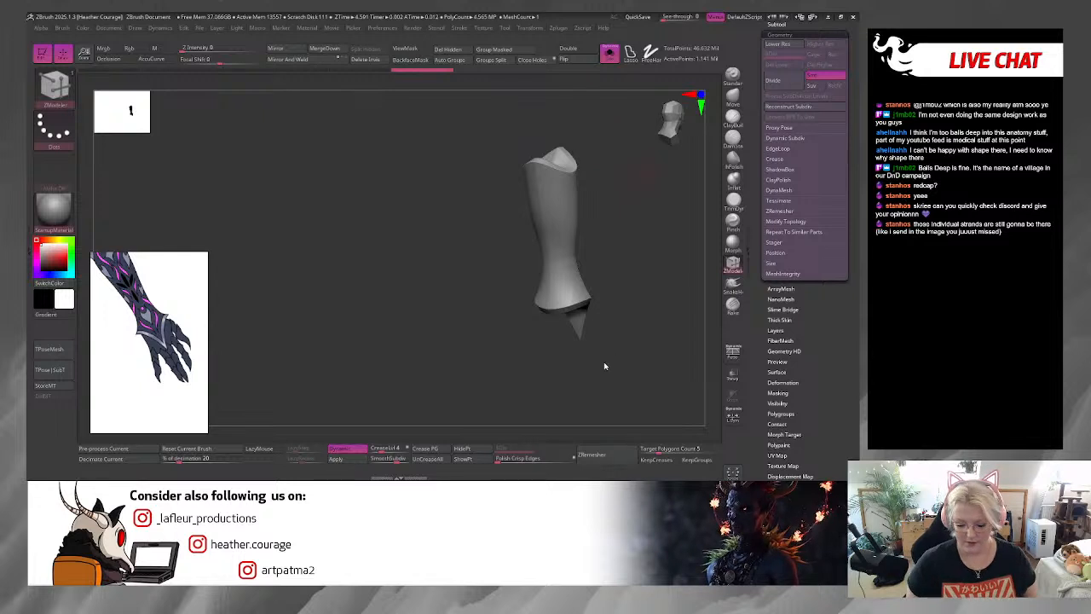
left_click_drag(605, 366, 592, 453)
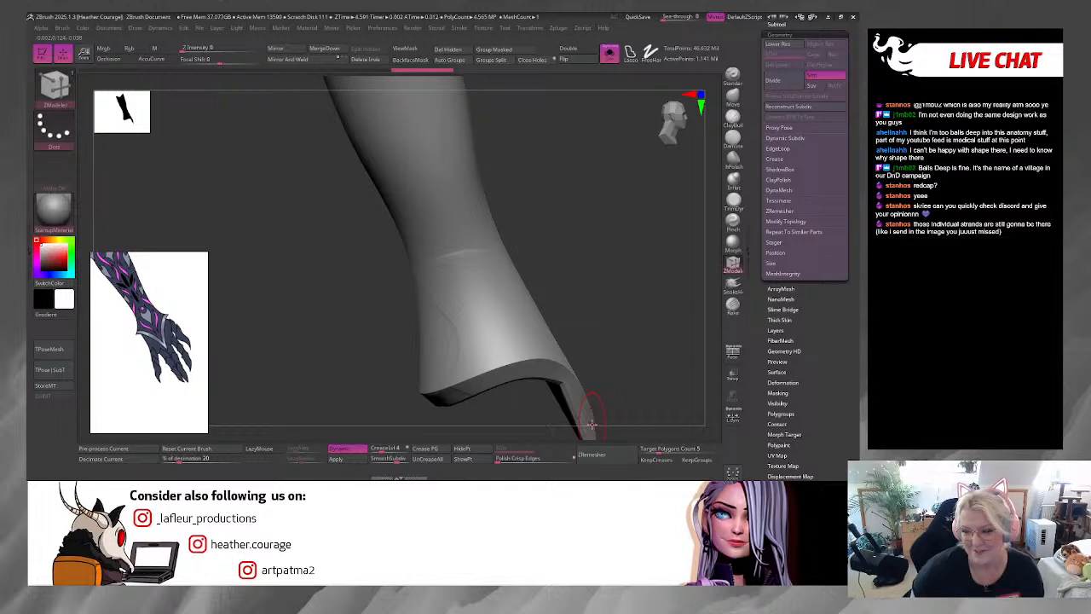
left_click_drag(649, 317, 674, 256)
left_click(732, 158)
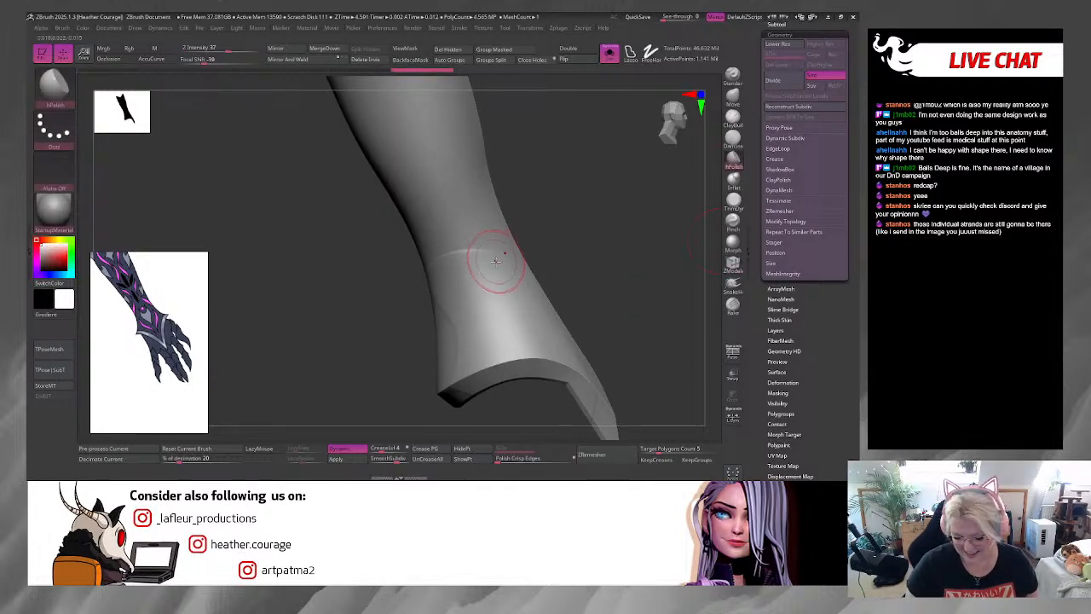
left_click_drag(530, 259, 608, 258)
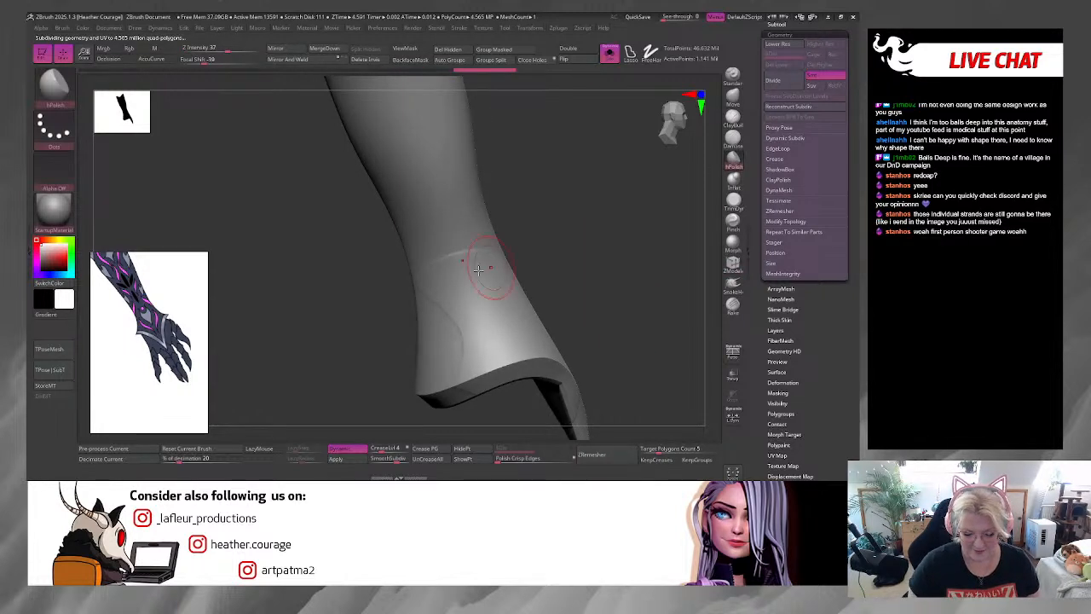
left_click_drag(444, 257, 475, 247)
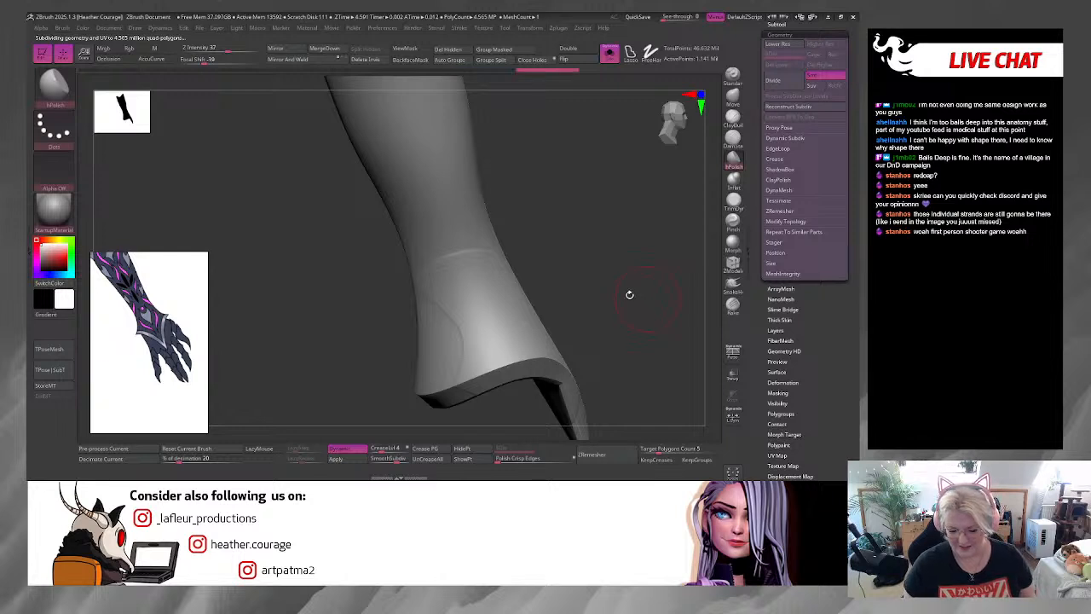
Step: Check the pointed front of the bracer and apply its dynamic subdivision as real geometry
left_click_drag(628, 295, 548, 333)
left_click_drag(645, 297, 536, 366)
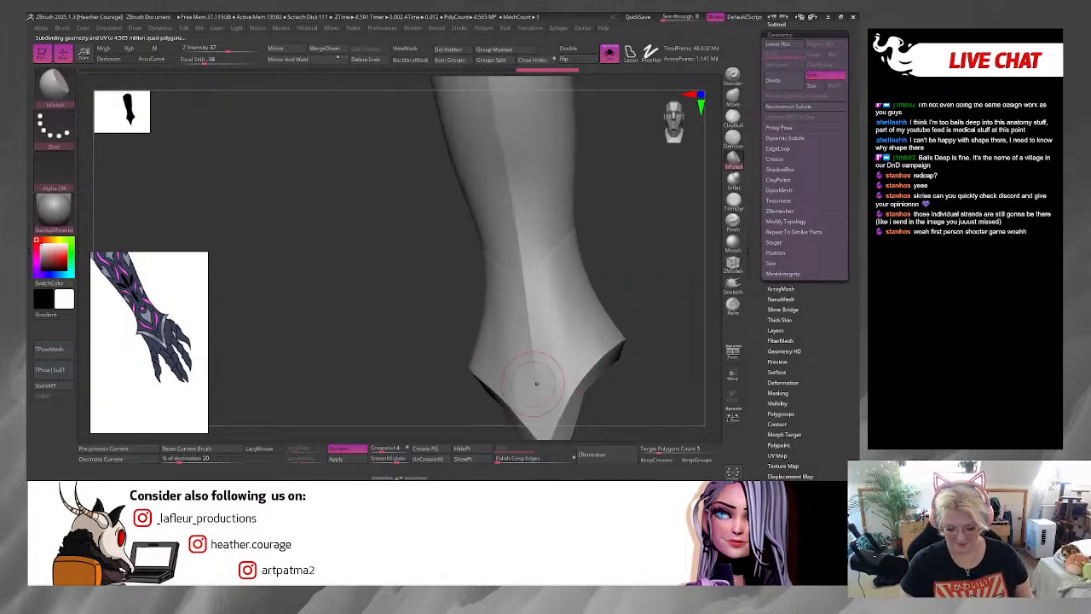
left_click_drag(653, 273, 549, 271)
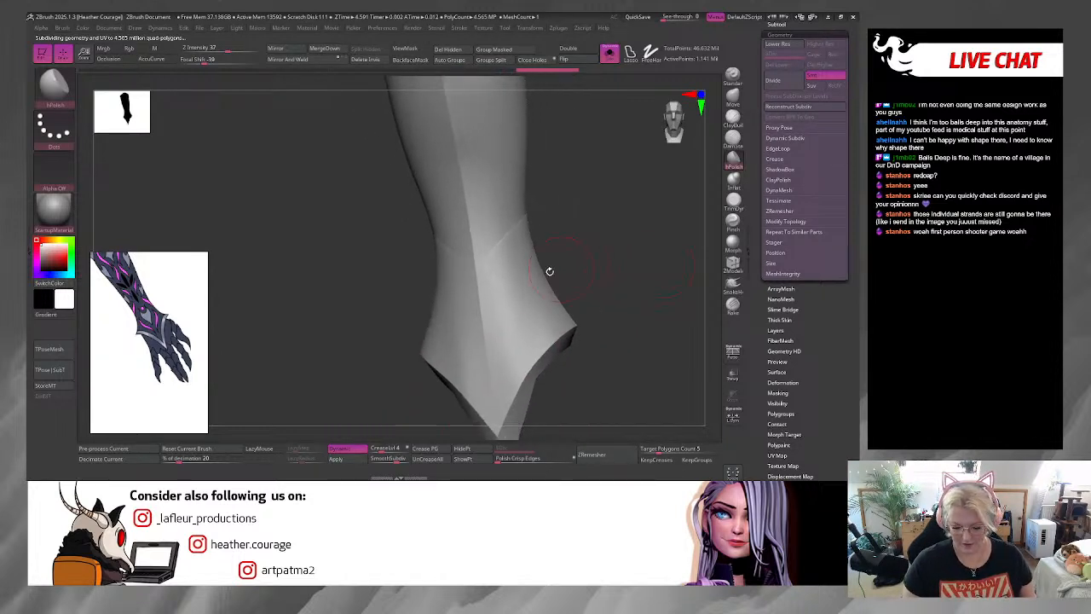
left_click(354, 458)
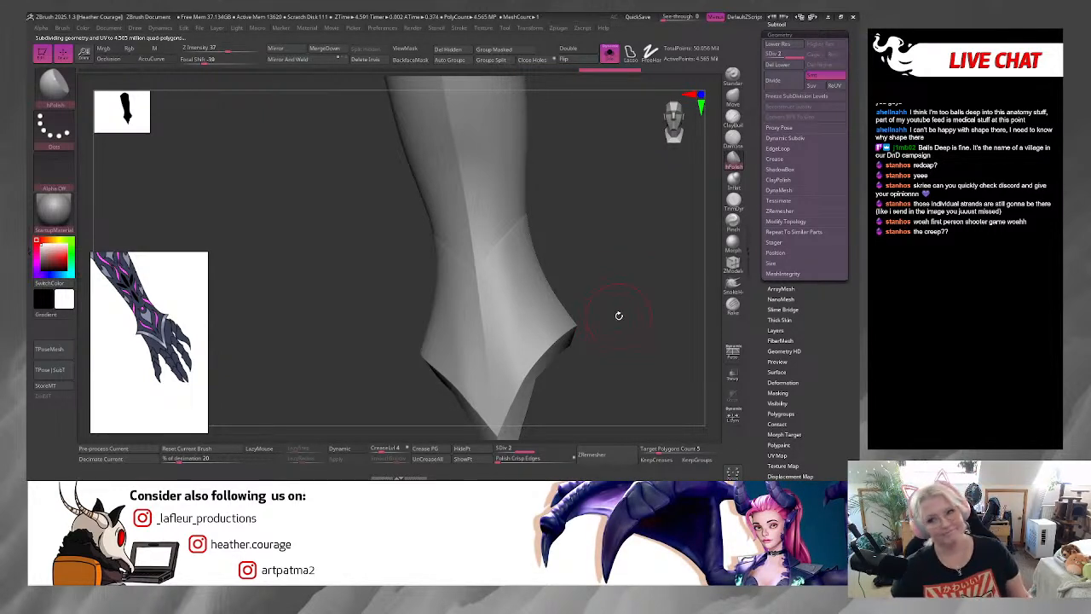
Step: Compare the bracer at subdivision levels 1 and 2 and redo its subdivision with crease level 8
mouse_move(606, 299)
left_mouse_down()
mouse_move(622, 245)
mouse_move(506, 231)
mouse_move(522, 220)
mouse_move(548, 234)
mouse_move(560, 221)
left_mouse_up()
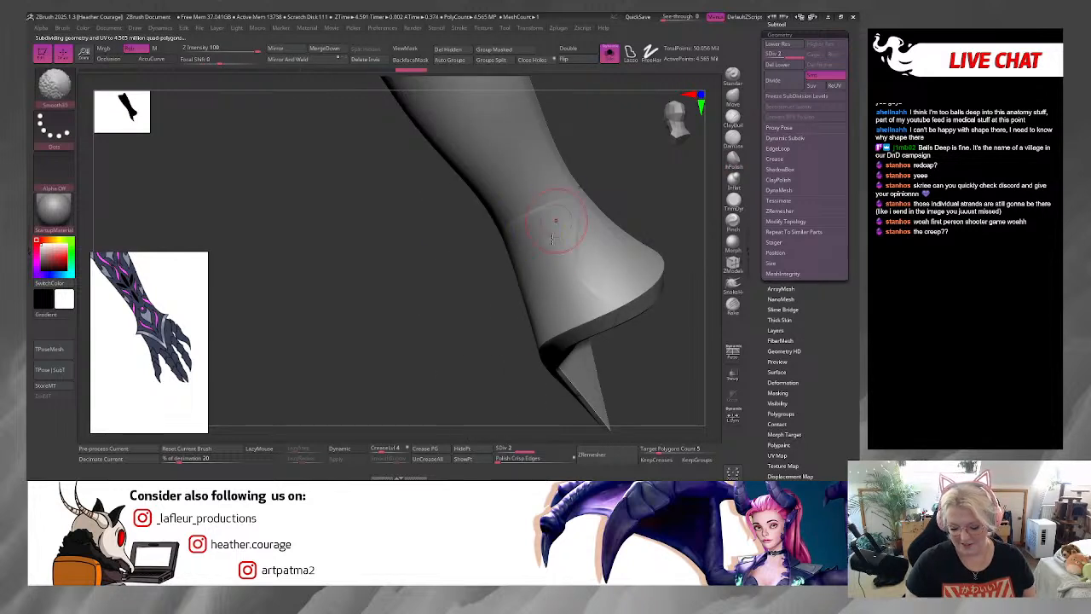
left_click(507, 449)
left_click_drag(622, 391, 613, 356)
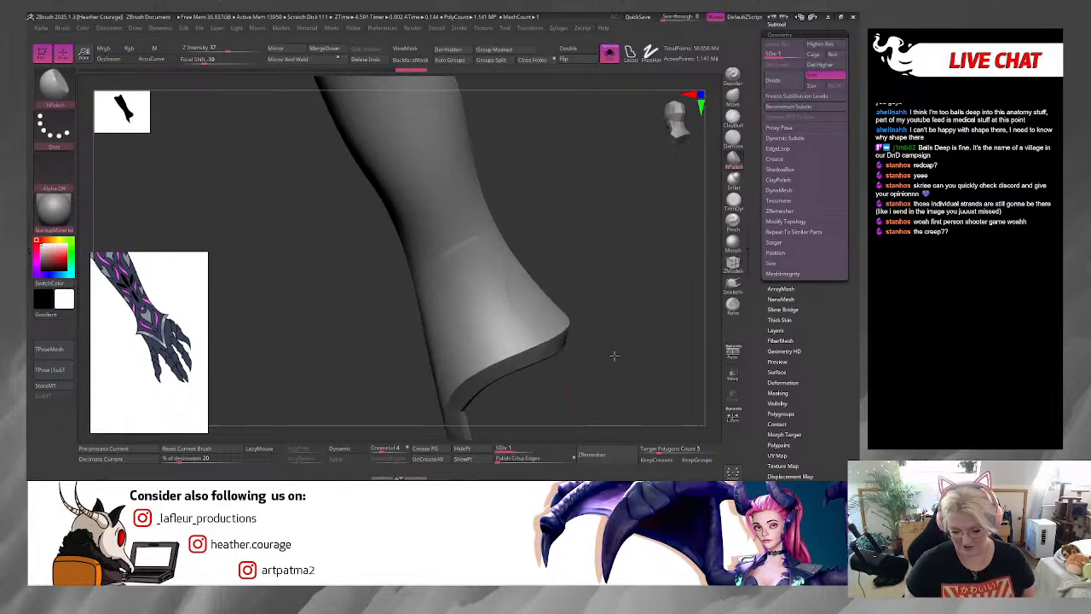
key("ctrl")
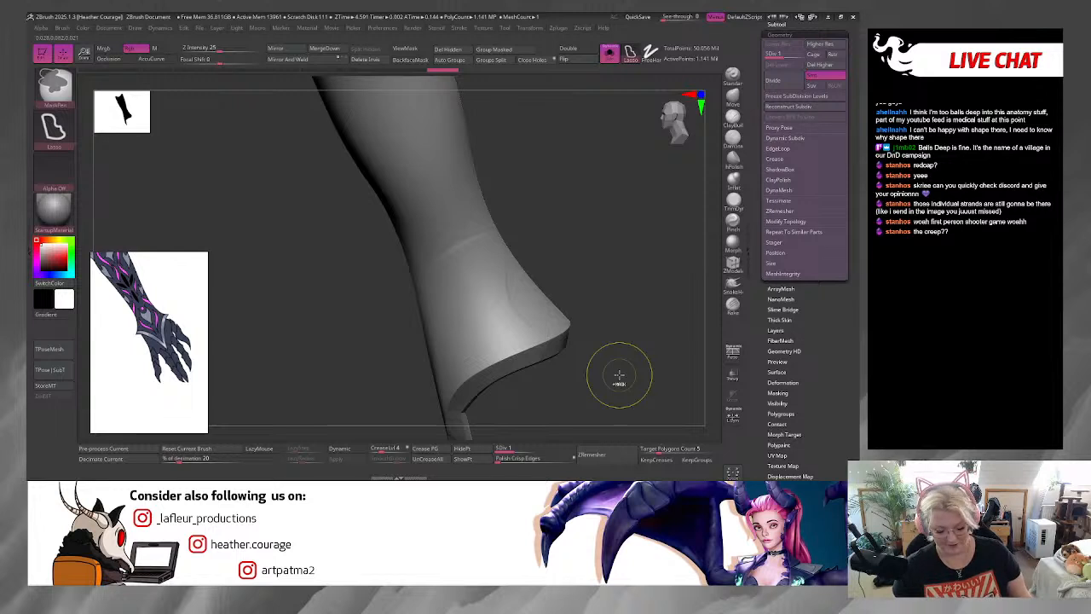
key("d")
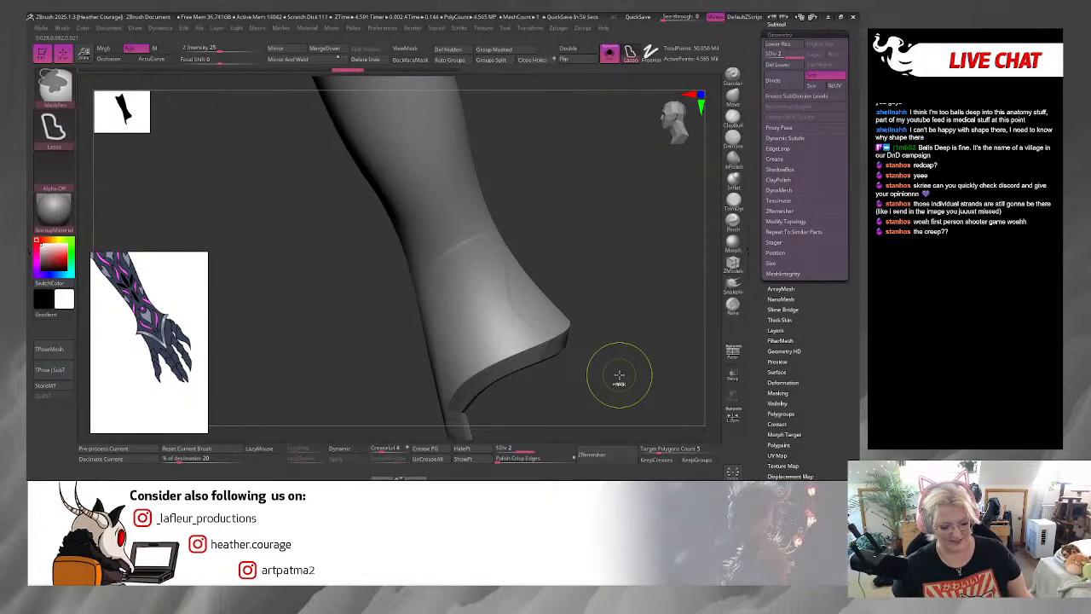
key("ctrl+z")
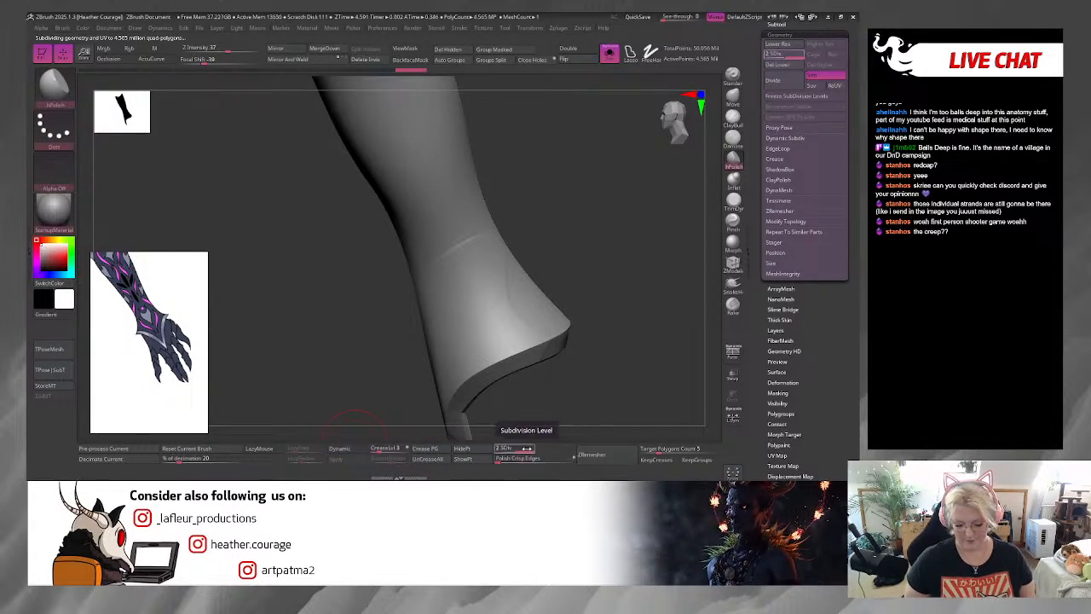
Step: Drop the bracer to subdivision level 1, then smooth and polish away the seam across its wrist flare
key("shift+d")
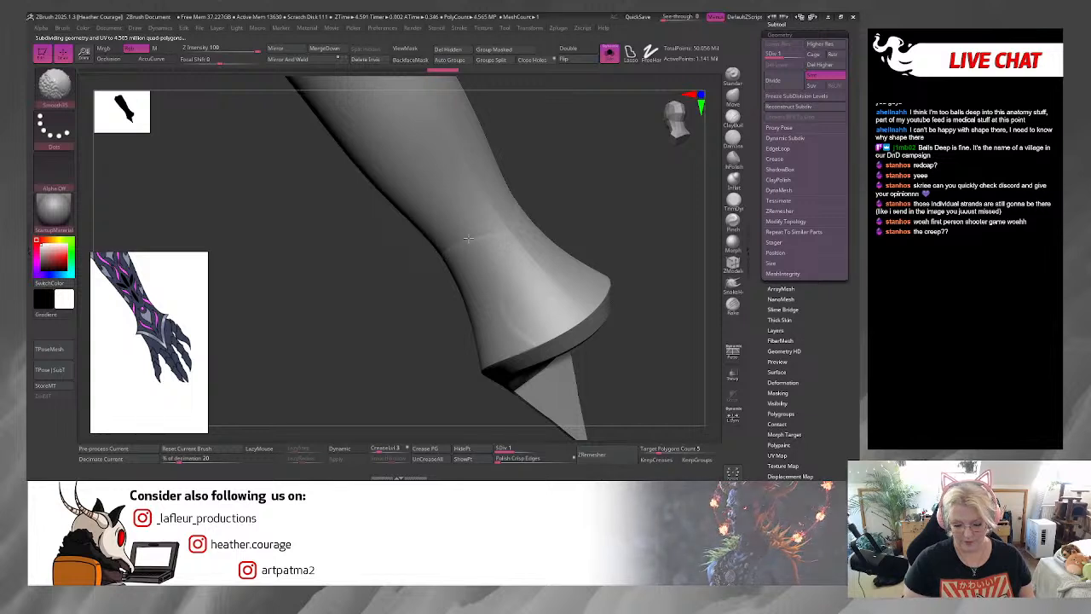
mouse_move(590, 175)
left_mouse_down()
mouse_move(620, 173)
mouse_move(490, 234)
left_mouse_up()
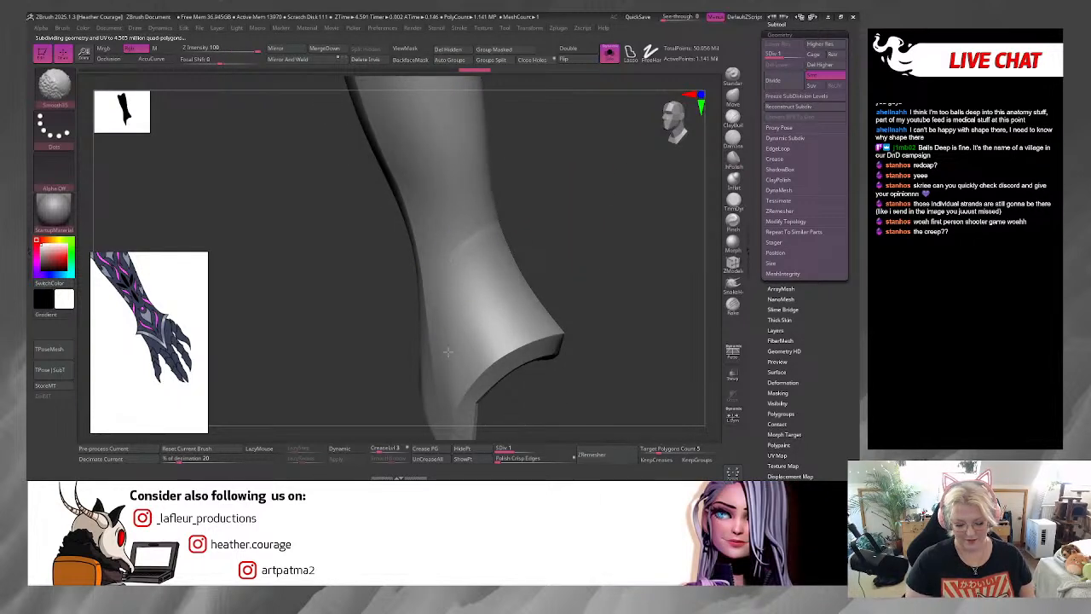
left_click_drag(503, 271, 462, 274)
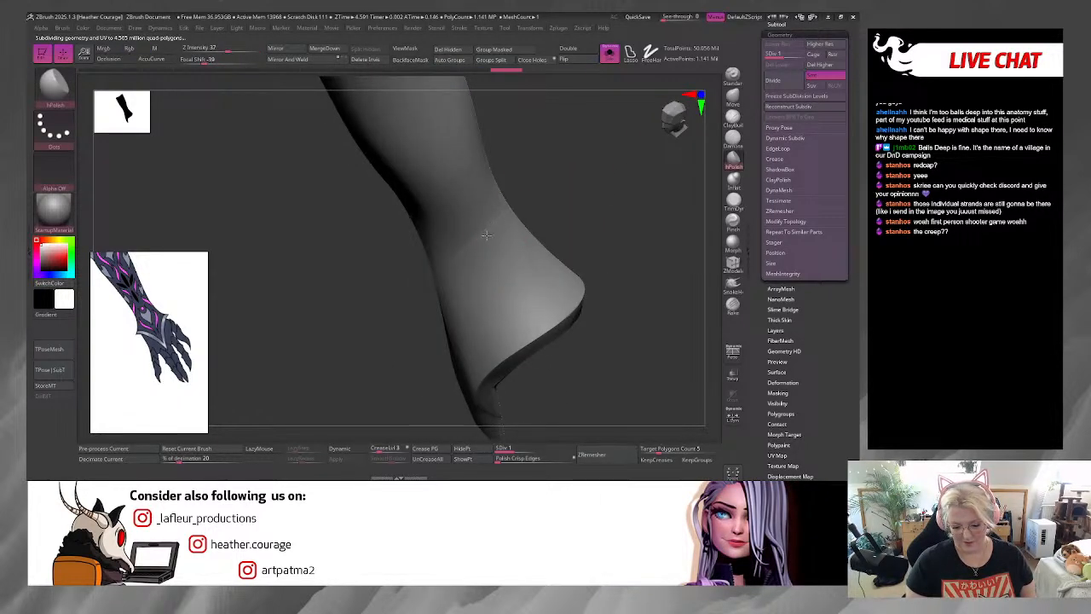
left_click_drag(485, 235, 482, 205)
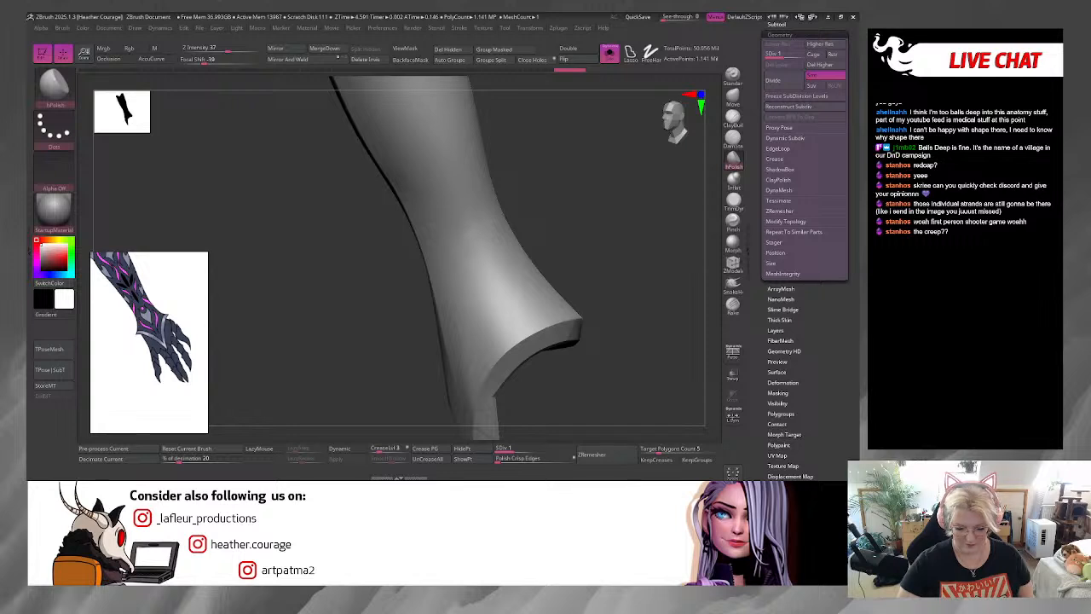
left_click_drag(485, 253, 536, 277)
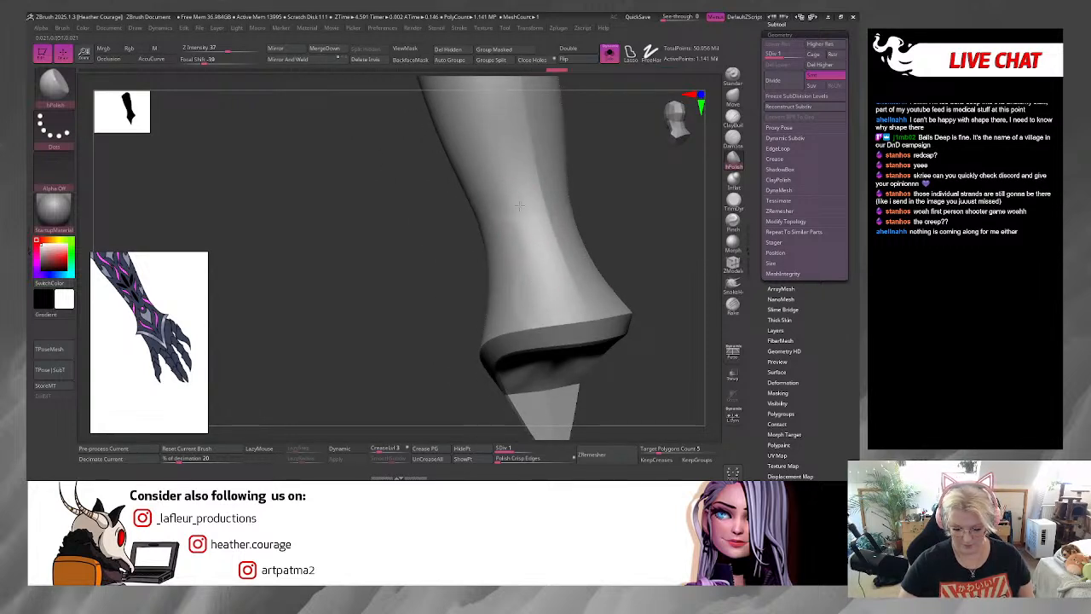
right_click_drag(560, 263, 660, 228)
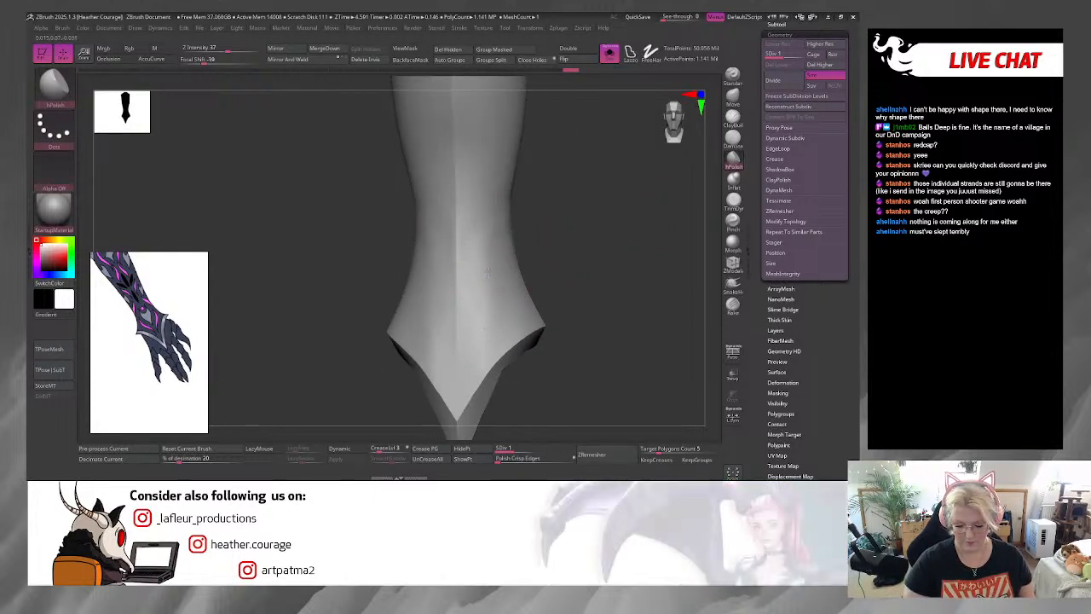
Step: Smooth the front of the bracer's wrist along its central ridge
left_click_drag(574, 244, 637, 185)
mouse_move(470, 298)
left_mouse_down("shift")
mouse_move(478, 173)
mouse_move(466, 245)
left_mouse_up("shift")
left_click_drag(605, 242, 598, 375, "alt")
left_click_drag(469, 324, 464, 304, "shift")
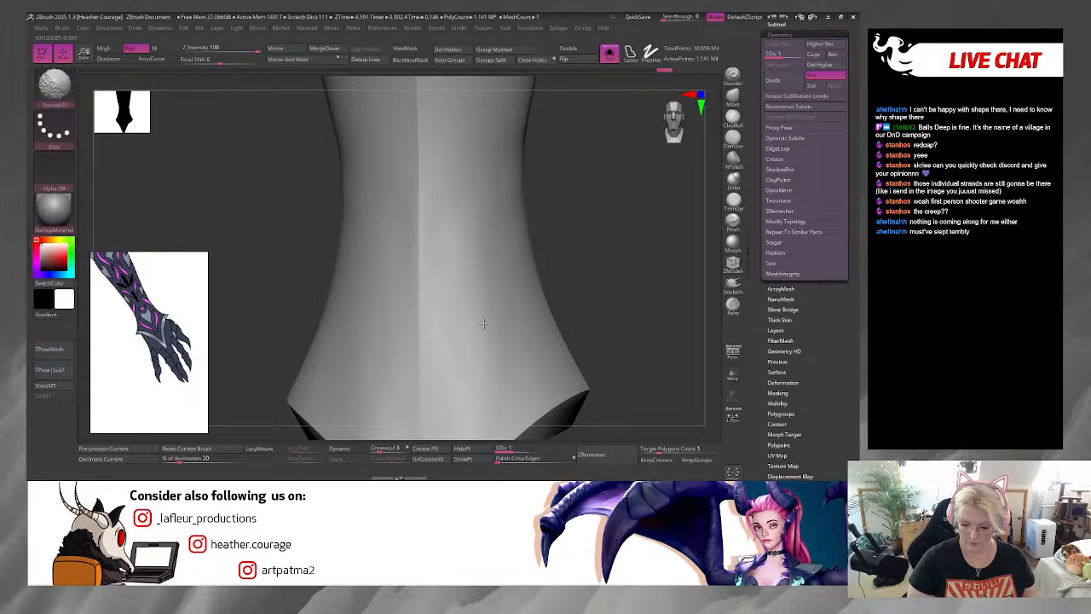
mouse_move(611, 260)
left_mouse_down()
mouse_move(585, 214)
mouse_move(555, 275)
mouse_move(605, 363)
mouse_move(599, 346)
left_mouse_up()
Step: Adjust the hPolish brush's draw size and check the bracer's underside and wrist rim
mouse_move(518, 283)
right_mouse_down()
mouse_move(469, 280)
mouse_move(633, 288)
right_mouse_up()
key("space")
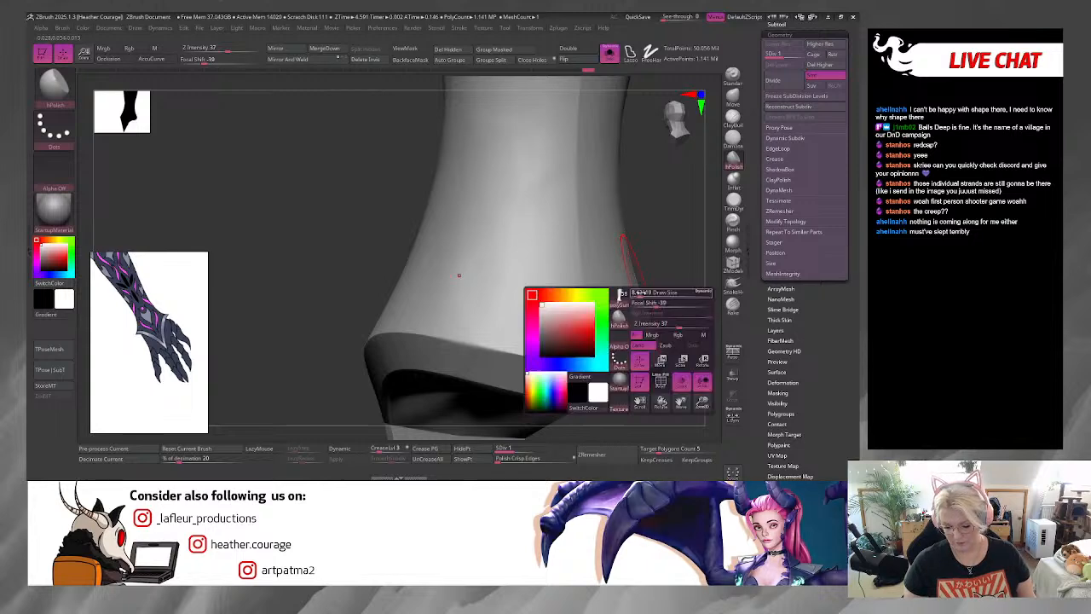
left_click_drag(641, 293, 652, 292)
right_click_drag(660, 284, 662, 211)
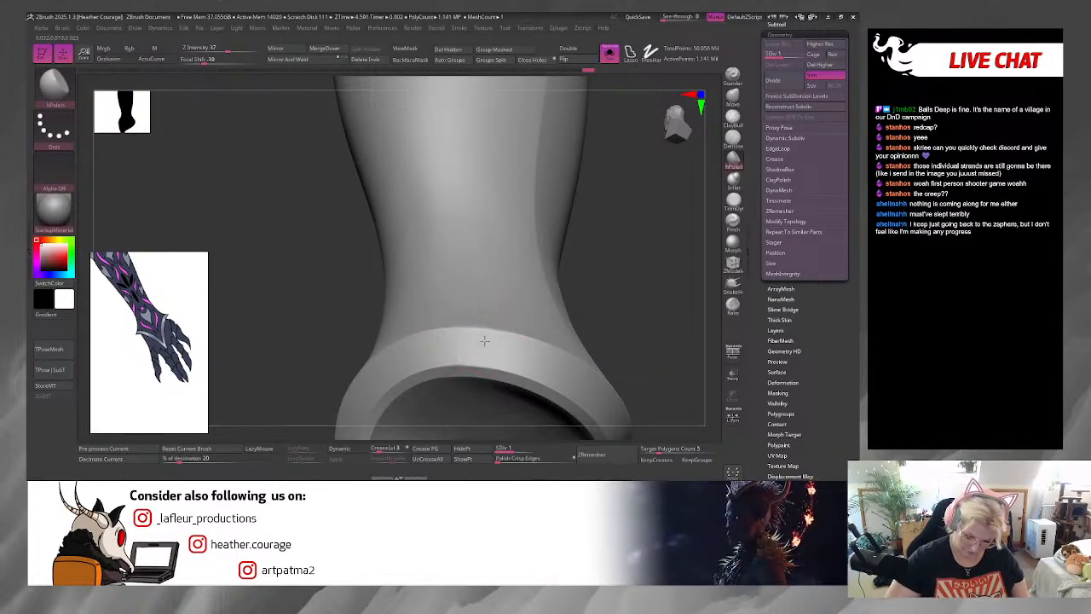
right_click_drag(648, 311, 645, 236)
Step: Show the other armour parts around the bracer again and set the brush's draw size to 20
left_click(609, 54)
right_click_drag(570, 302, 600, 345)
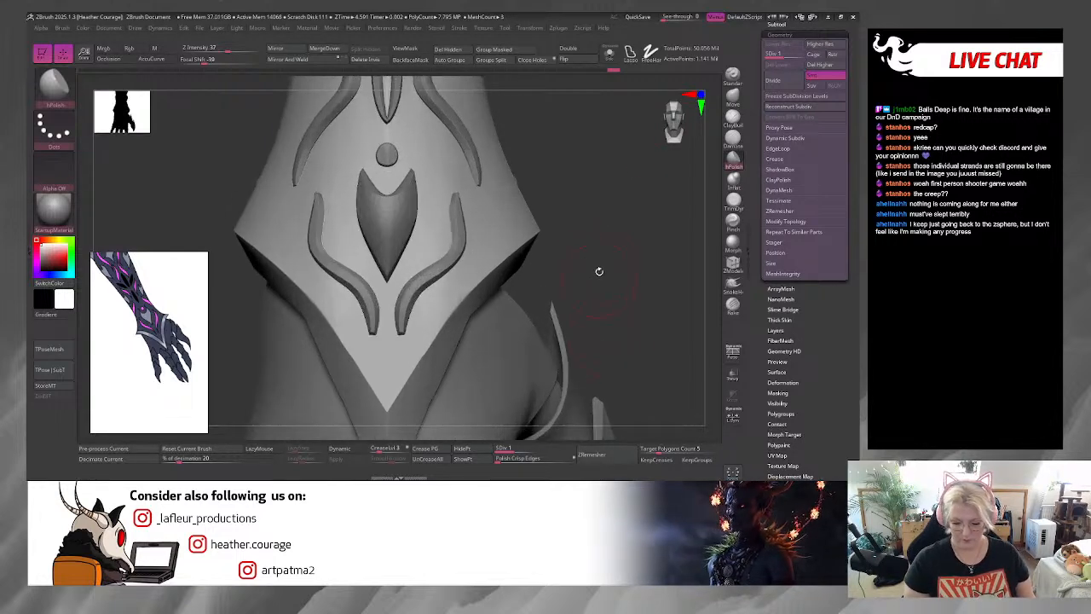
right_click(599, 271)
left_click(617, 247)
type("20")
key("Return")
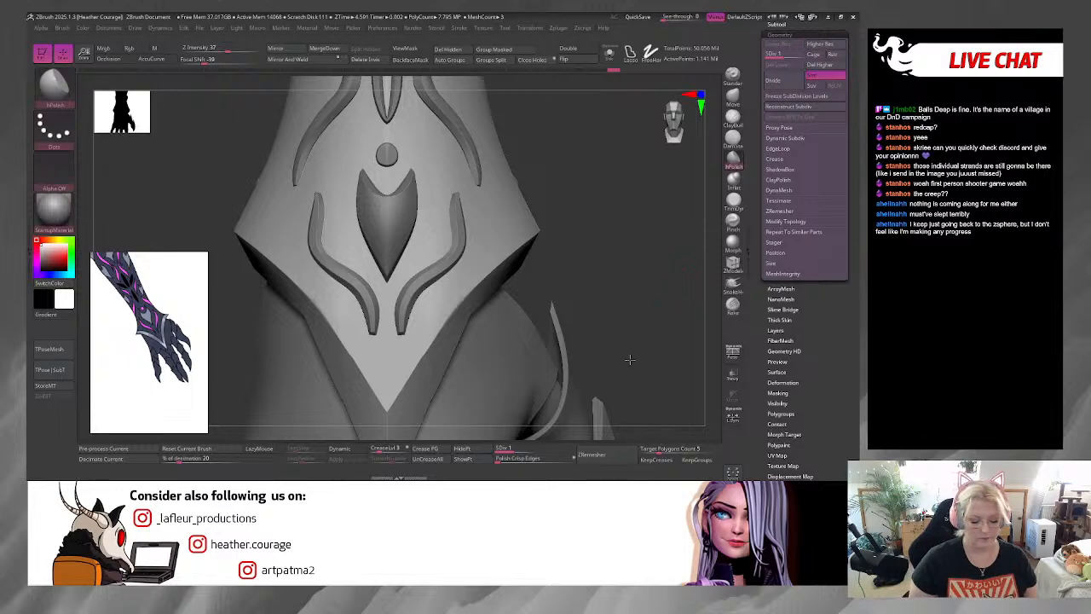
Step: Examine the wrist ornaments and the whole armoured arm from the side and the front
mouse_move(629, 359)
left_mouse_down()
mouse_move(624, 345)
mouse_move(639, 368)
left_mouse_up()
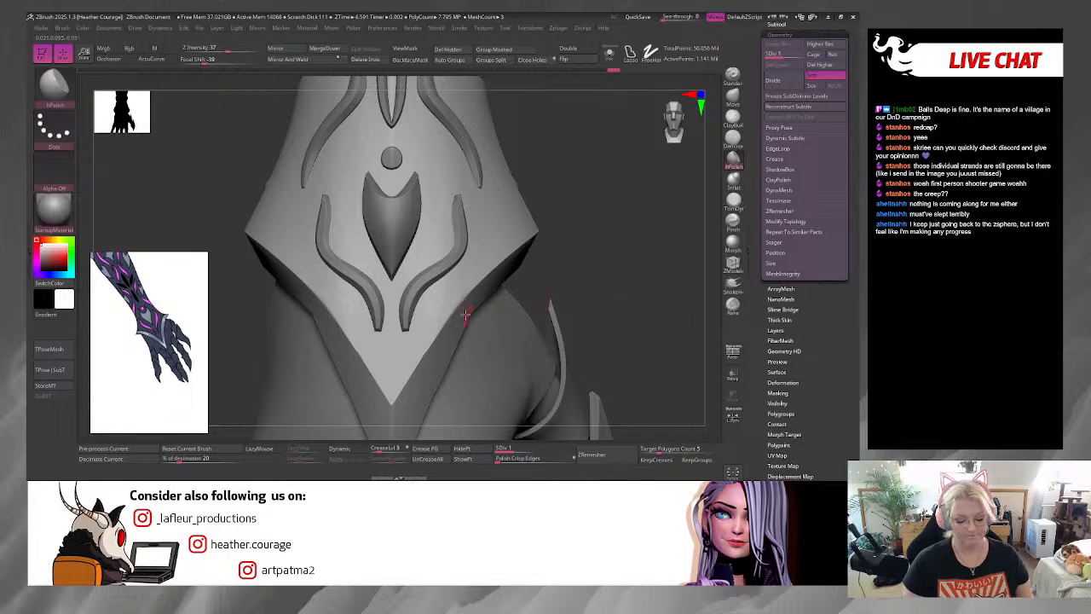
mouse_move(677, 193)
left_mouse_down("alt")
mouse_move(605, 260)
mouse_move(542, 131)
mouse_move(609, 343)
mouse_move(606, 401)
mouse_move(536, 209)
mouse_move(616, 319)
mouse_move(611, 308)
mouse_move(621, 305)
mouse_move(612, 429)
mouse_move(605, 243)
mouse_move(571, 163)
mouse_move(604, 251)
mouse_move(599, 273)
mouse_move(588, 234)
mouse_move(537, 260)
mouse_move(594, 203)
left_mouse_up("alt")
left_click_drag(674, 117, 632, 157)
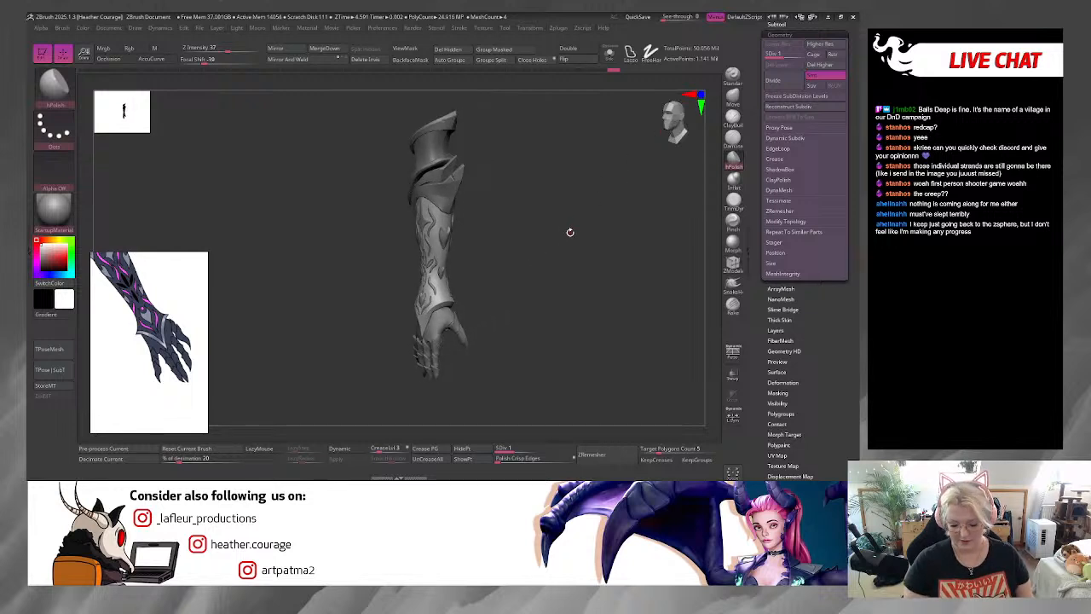
mouse_move(592, 340)
left_mouse_down()
mouse_move(514, 335)
mouse_move(575, 344)
mouse_move(598, 333)
left_mouse_up()
left_click(671, 125)
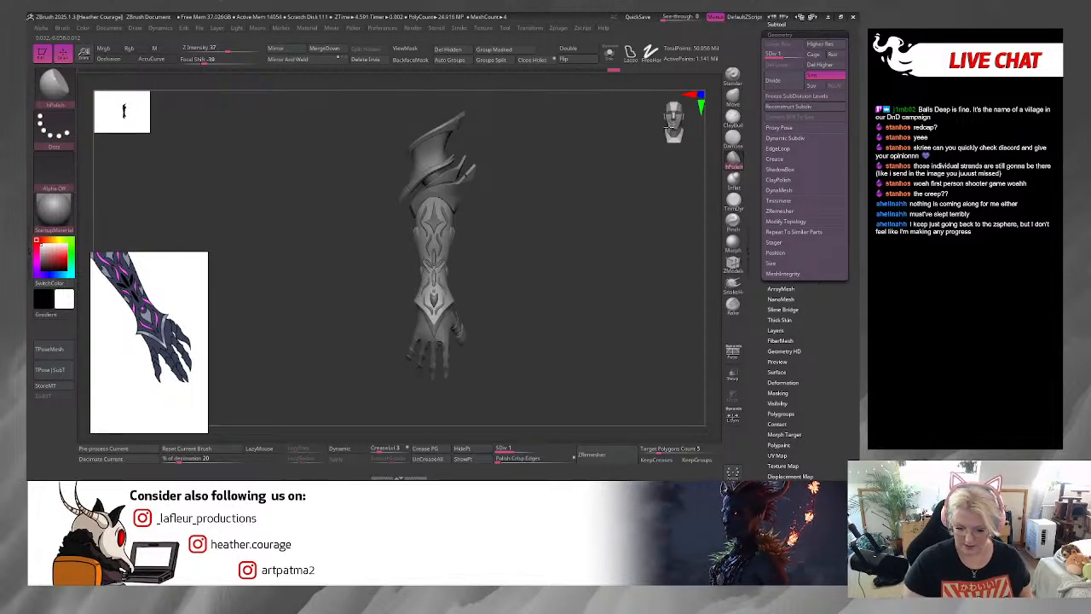
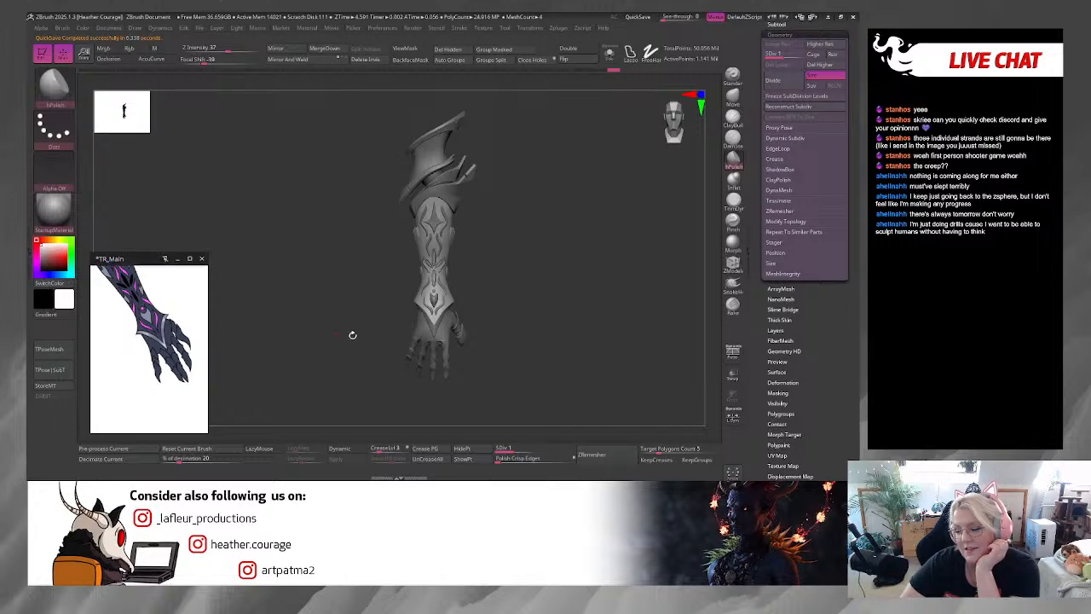
Step: Move the reference image out of the way and apply the Orb_clay_gloss material, showing the arm at a three-quarter angle
left_click(53, 212)
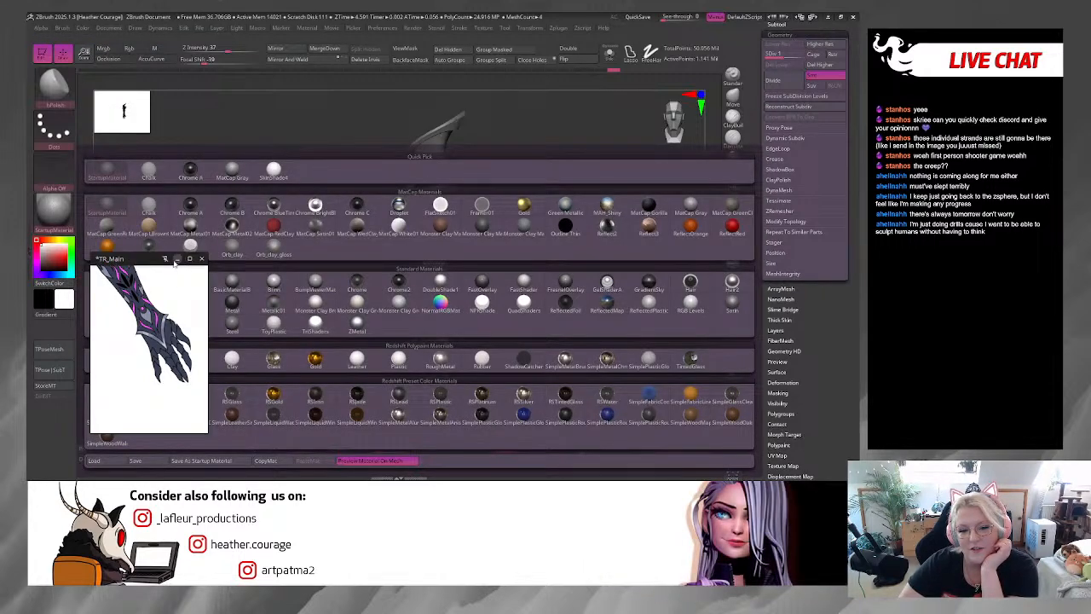
left_click_drag(177, 258, 859, 121)
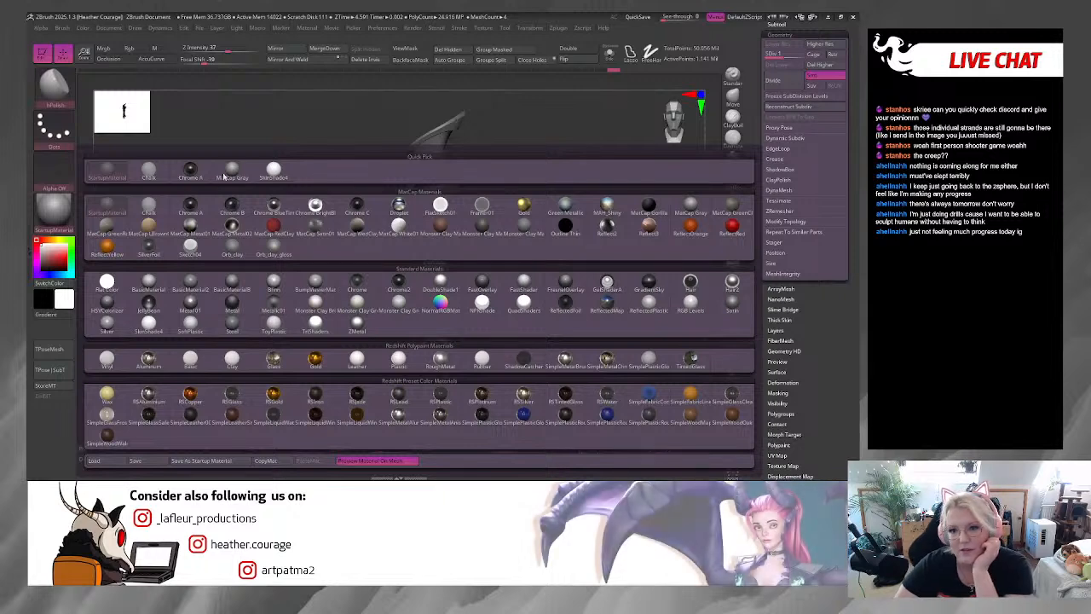
left_click(274, 249)
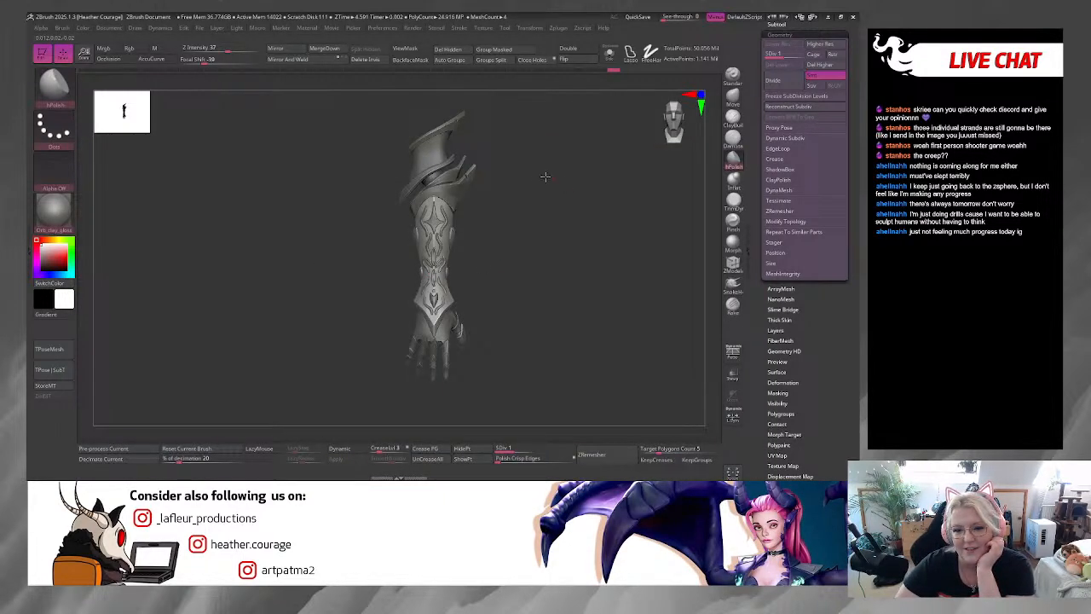
left_click_drag(546, 177, 568, 173)
left_click(670, 135)
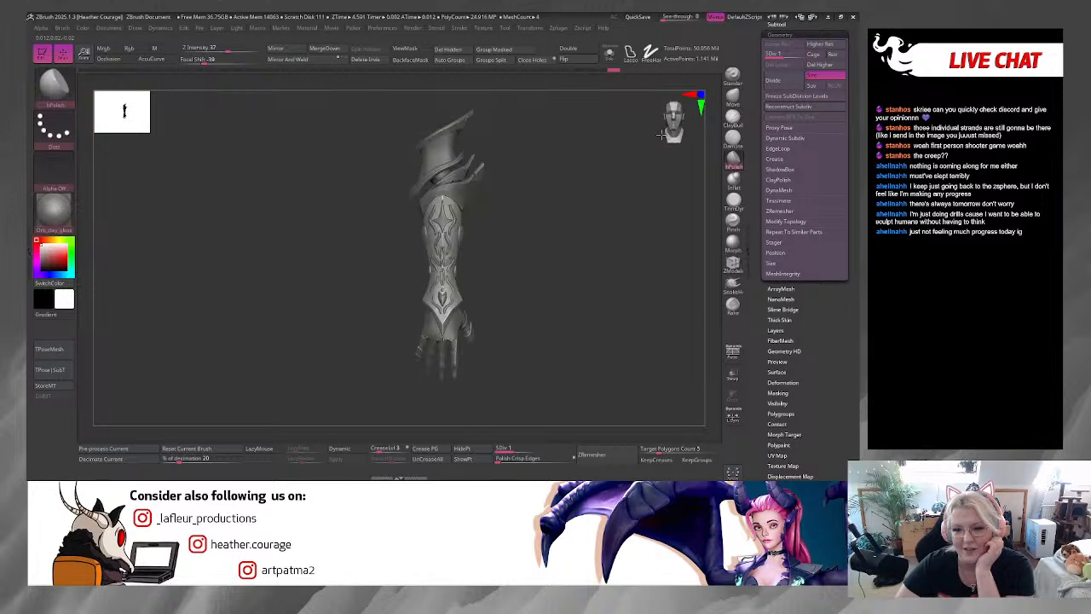
left_click_drag(661, 134, 588, 150)
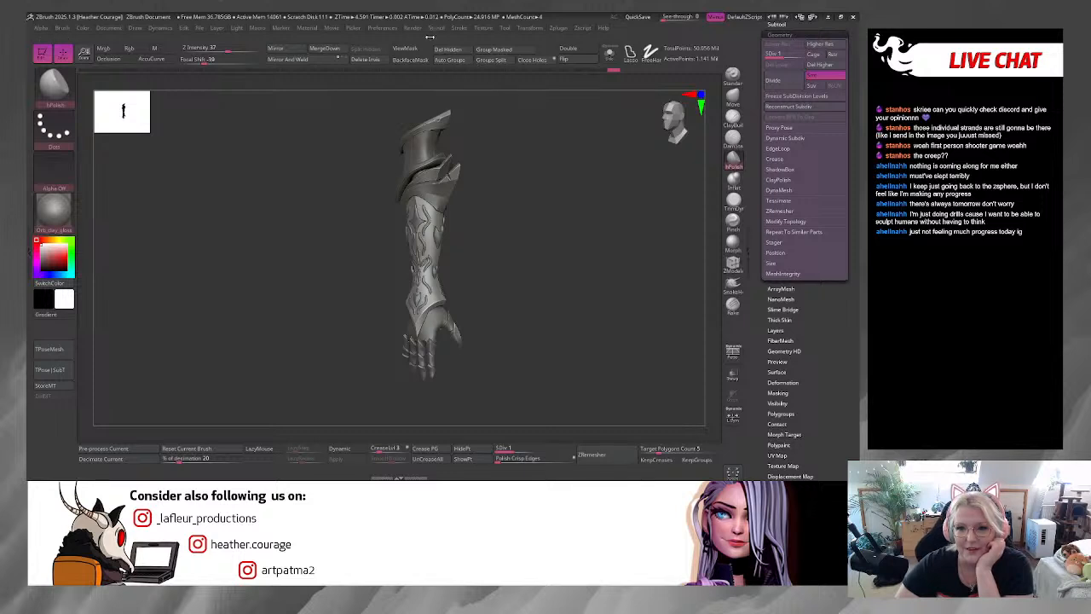
Step: Set the BPR shadow angle to about 60, raise its ray count and render the arm
left_click(413, 29)
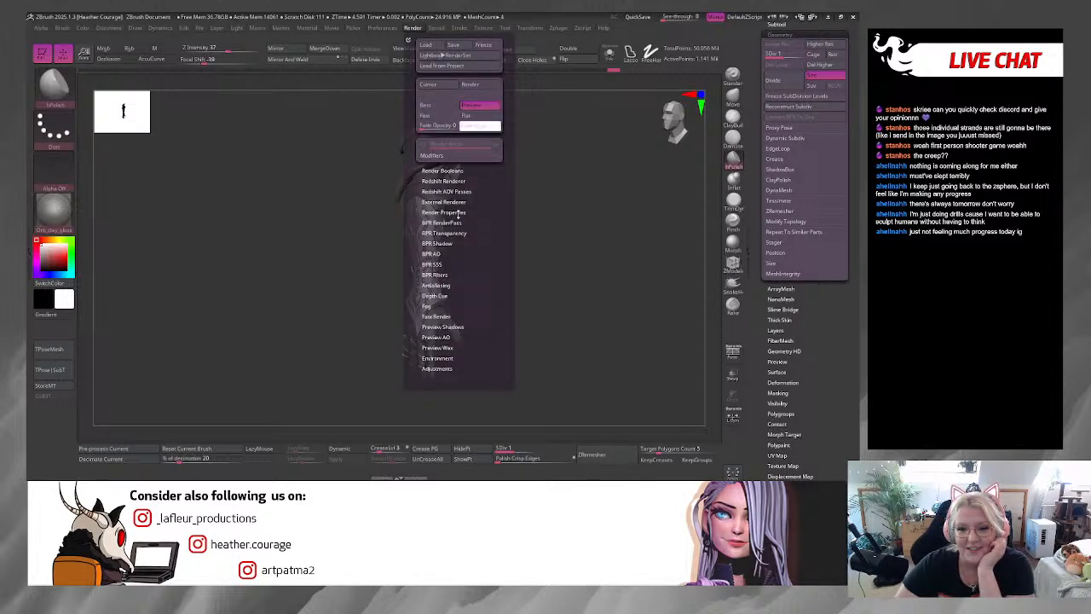
left_click(437, 243)
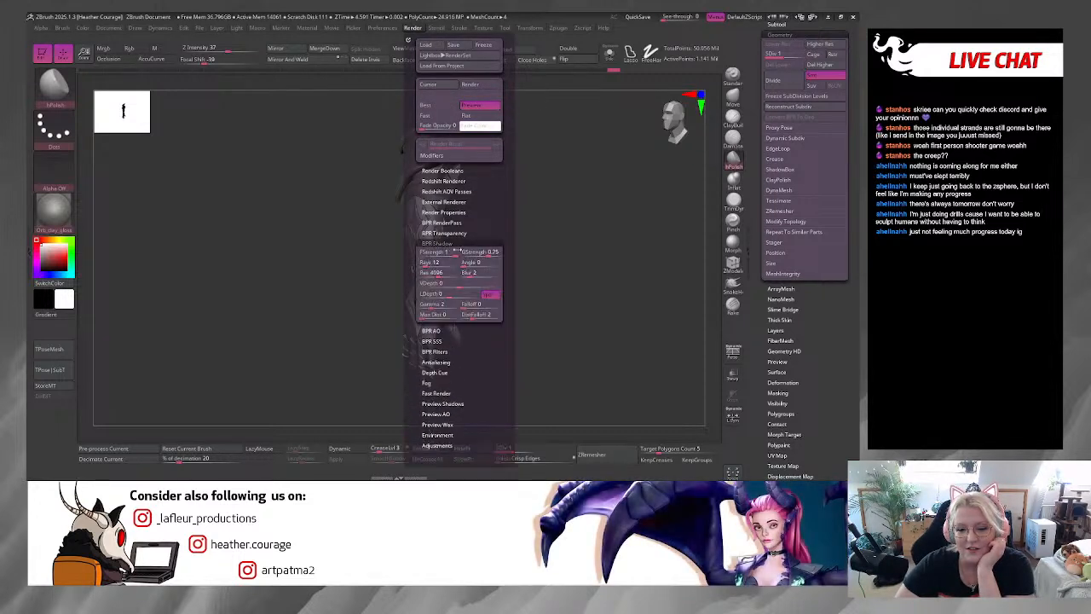
left_click_drag(465, 263, 469, 263)
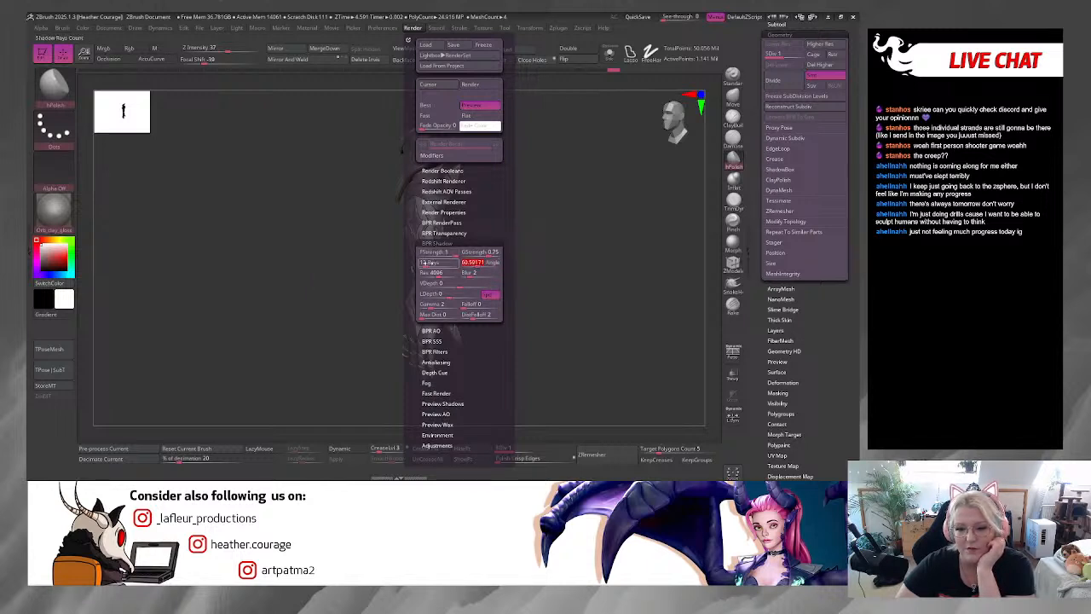
left_click(425, 263)
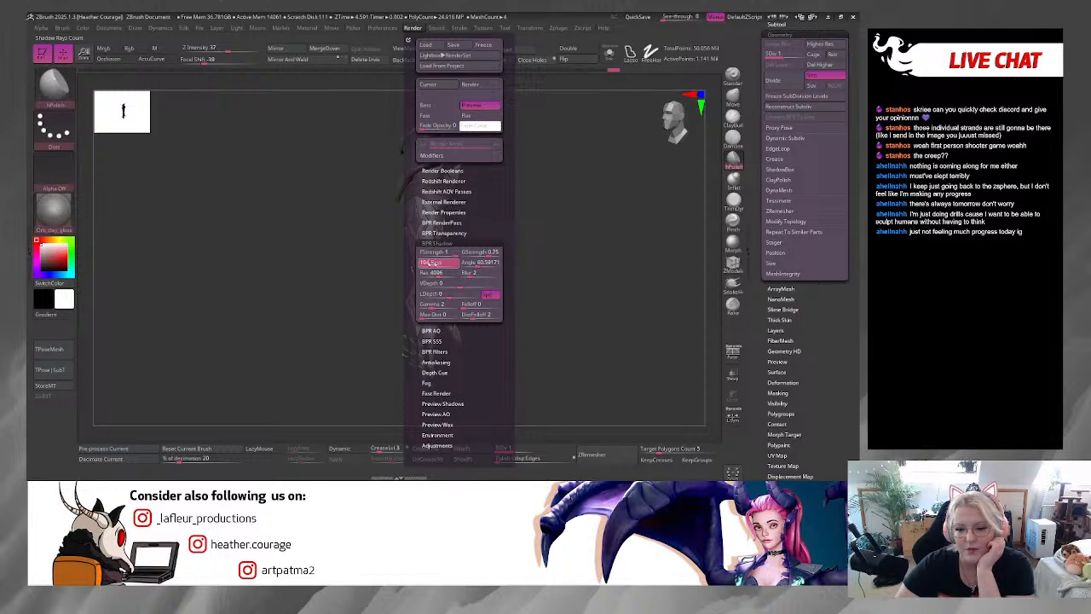
left_click(432, 264)
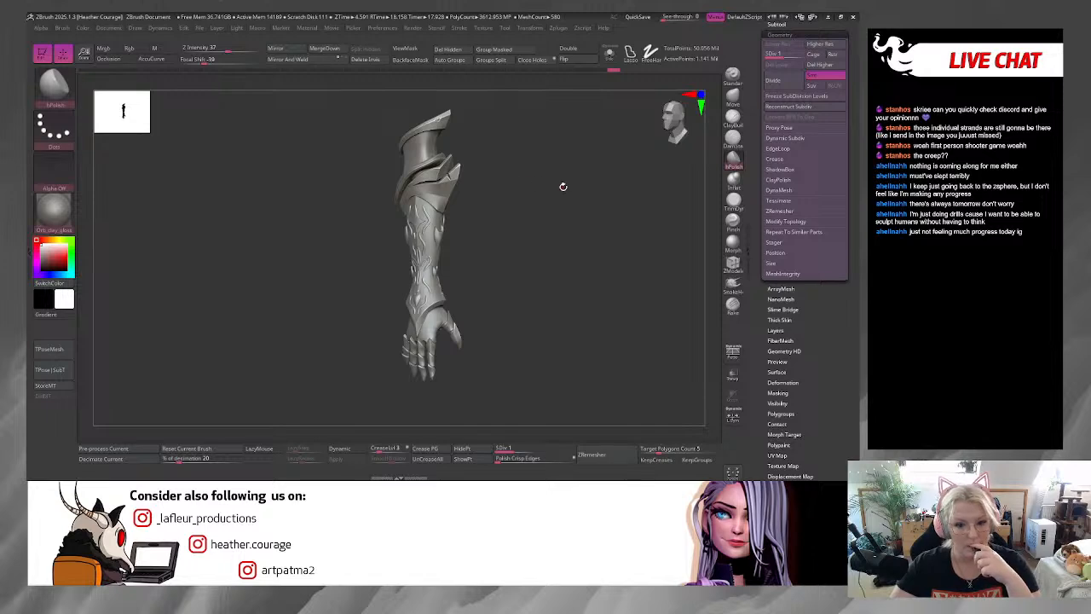
Step: Start exporting the BPR composite image and browse to the project's RENDER folder
left_click(412, 27)
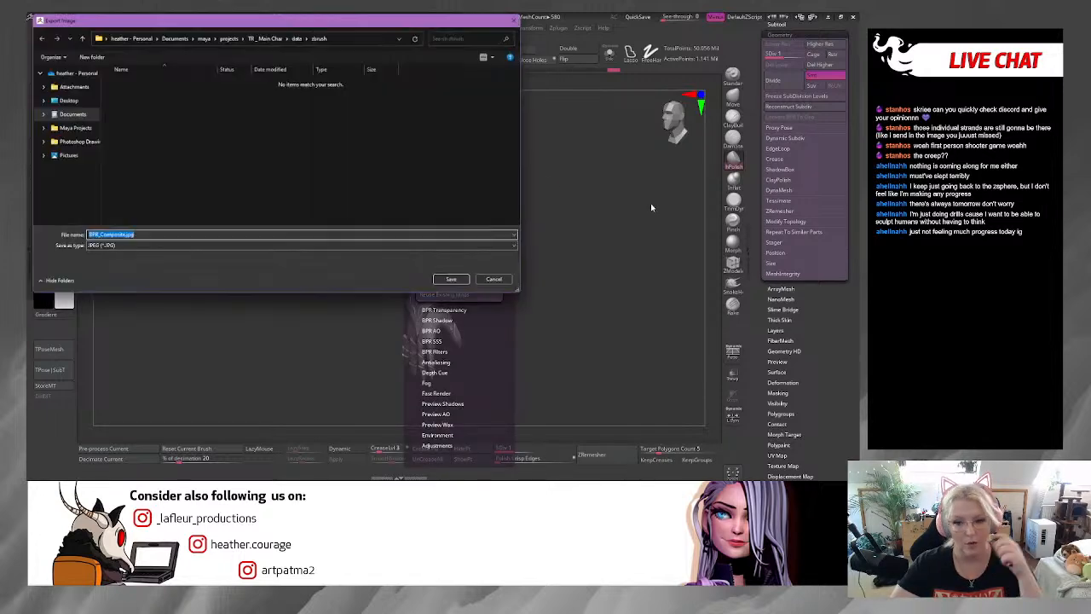
left_click(428, 256)
left_click(297, 36)
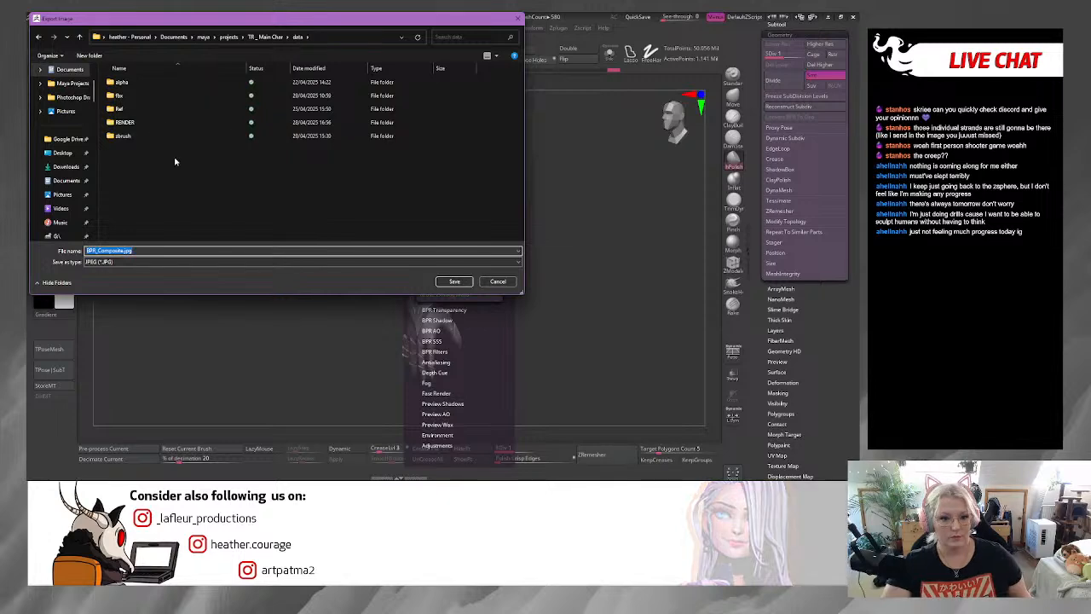
double_click(126, 123)
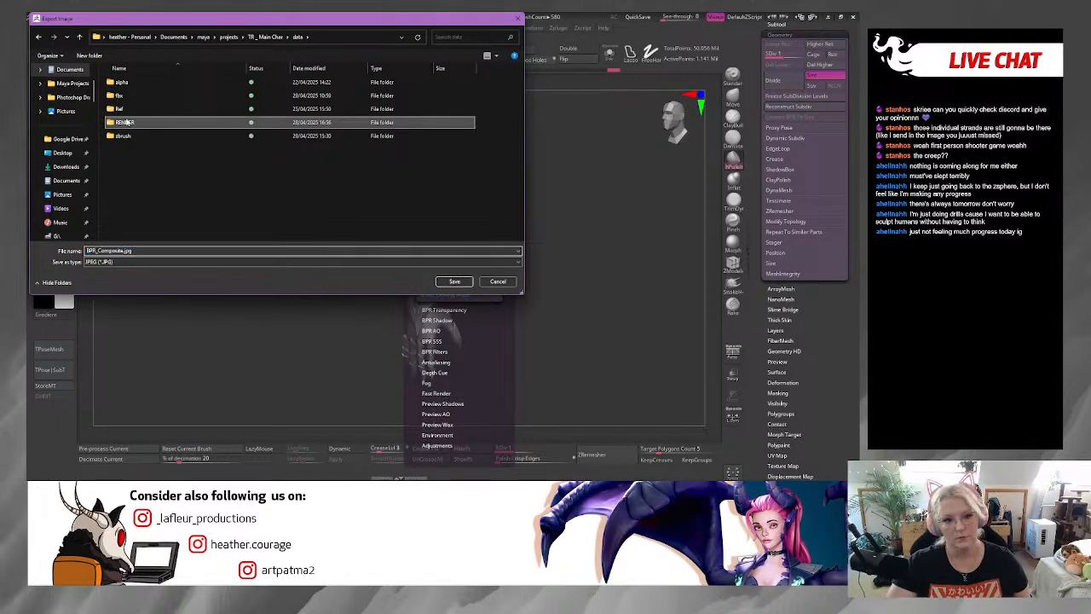
Step: Name the exported composite 37BPR_Composite.jpg and save it cropped closely around the arm
scroll(340, 176, "down", 5)
left_click(281, 197)
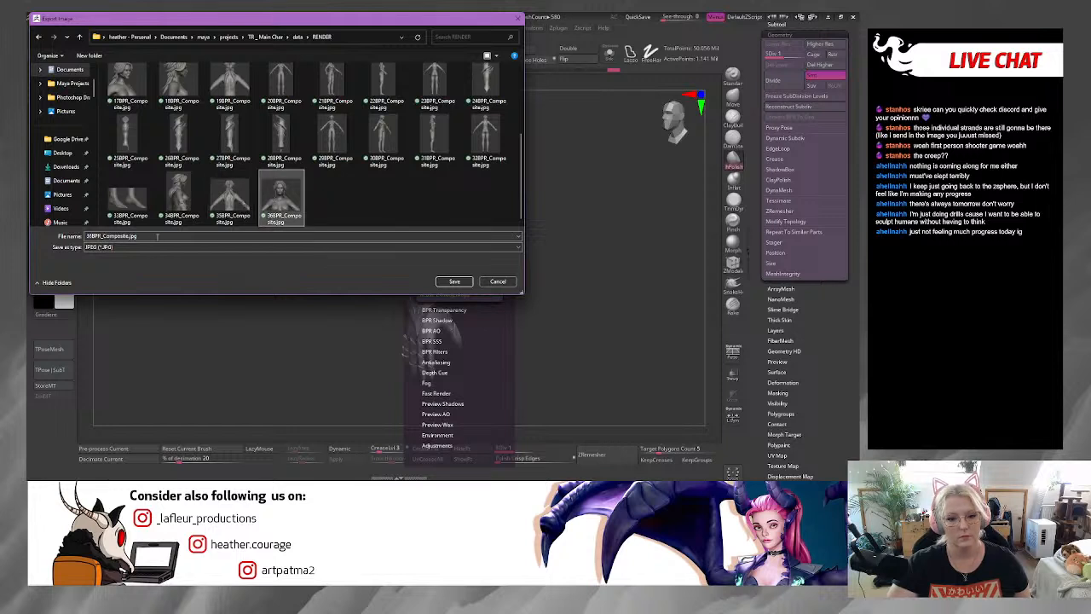
left_click(92, 236)
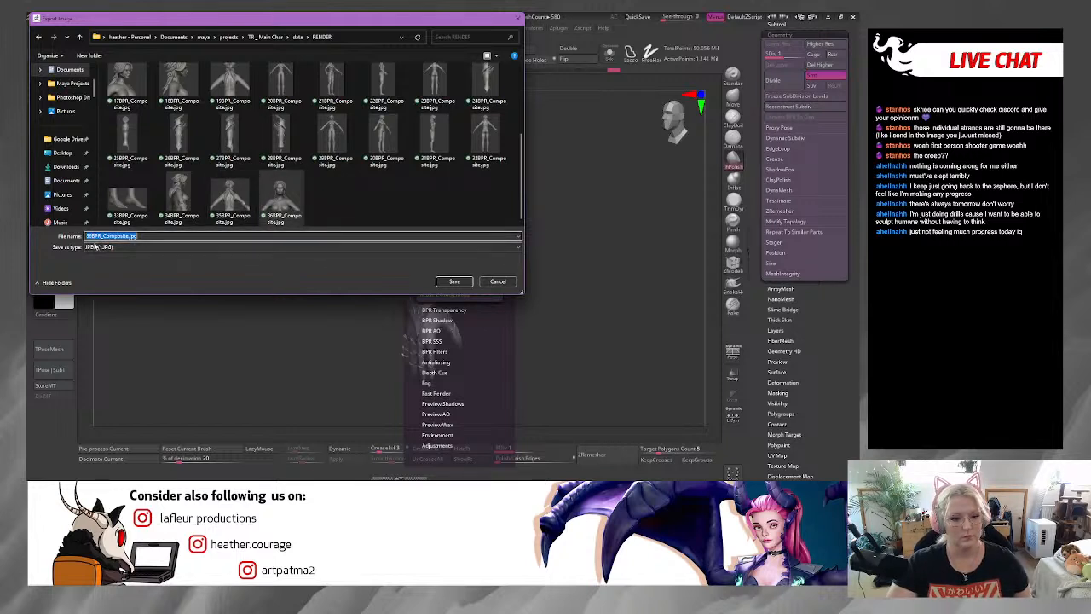
left_click(92, 237)
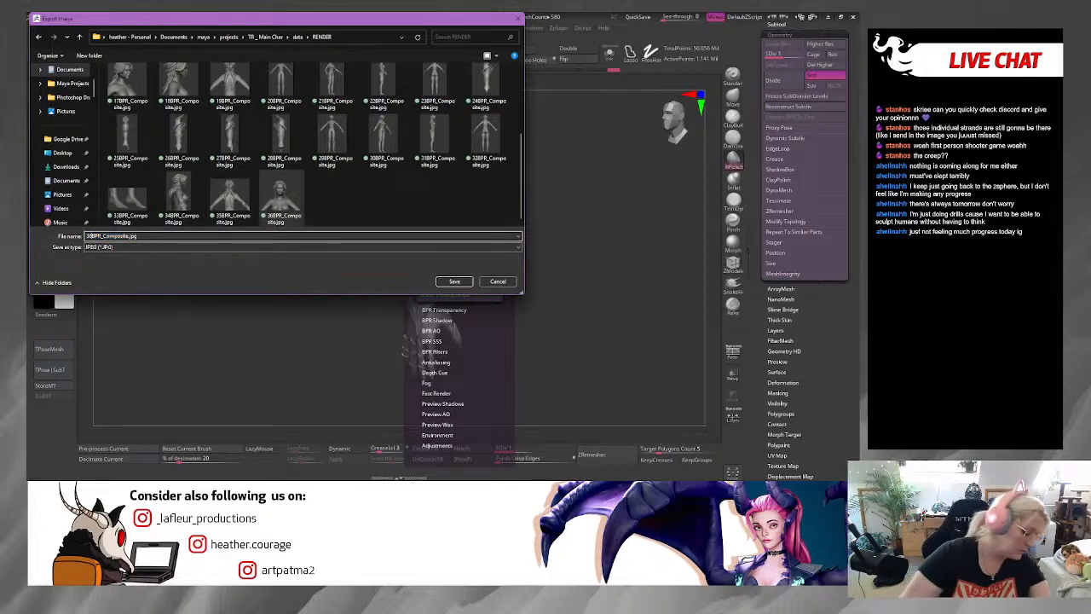
key("BackSpace")
type("7")
left_click(453, 281)
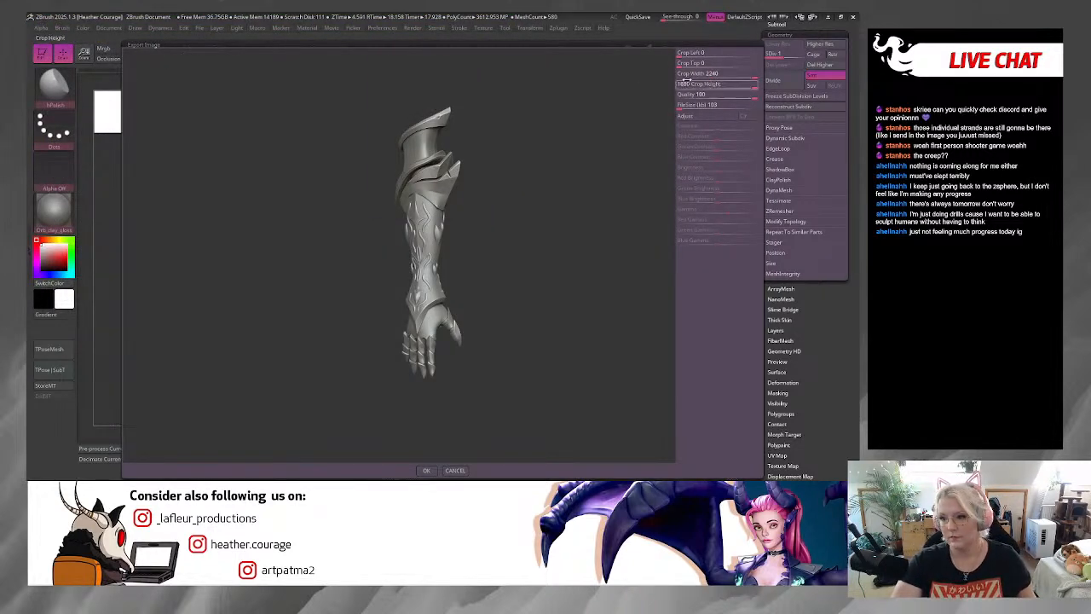
left_click_drag(680, 66, 712, 85)
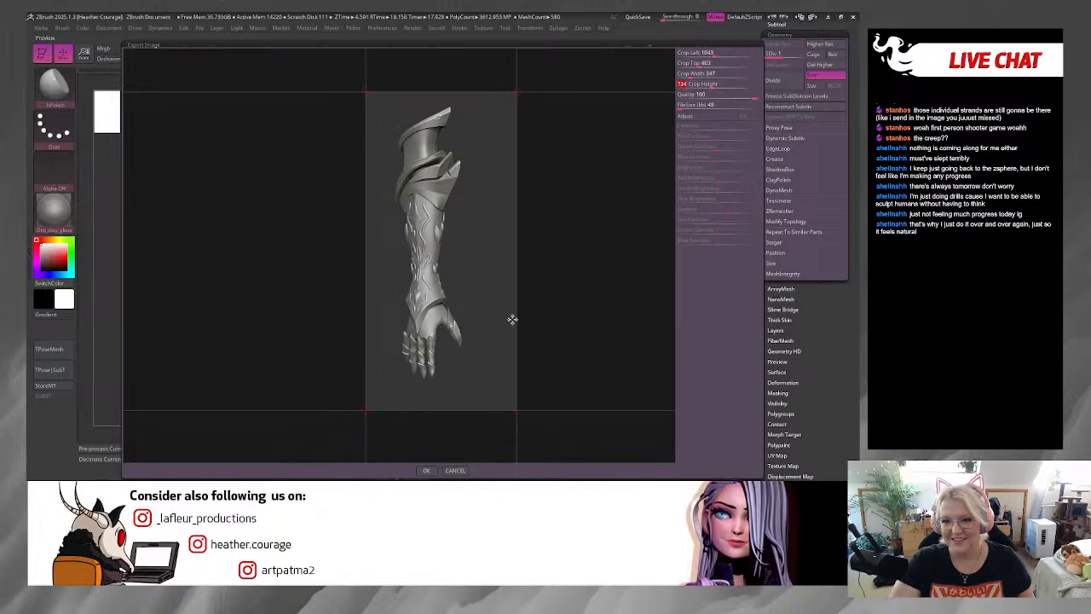
left_click(425, 469)
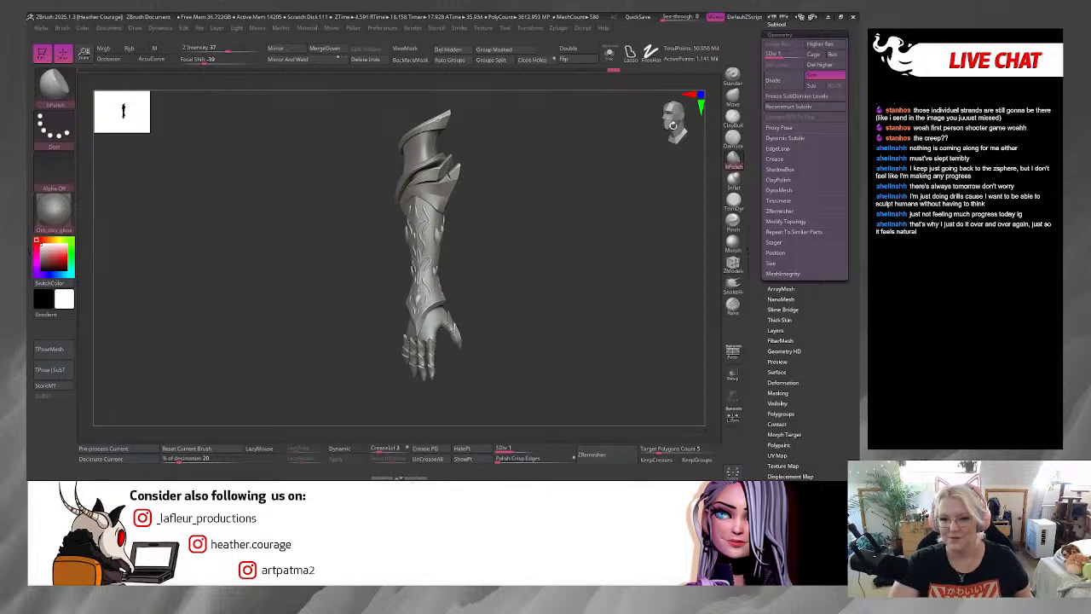
Step: Turn the arm to show its palm side and make a new BPR render
left_click_drag(672, 126, 651, 128)
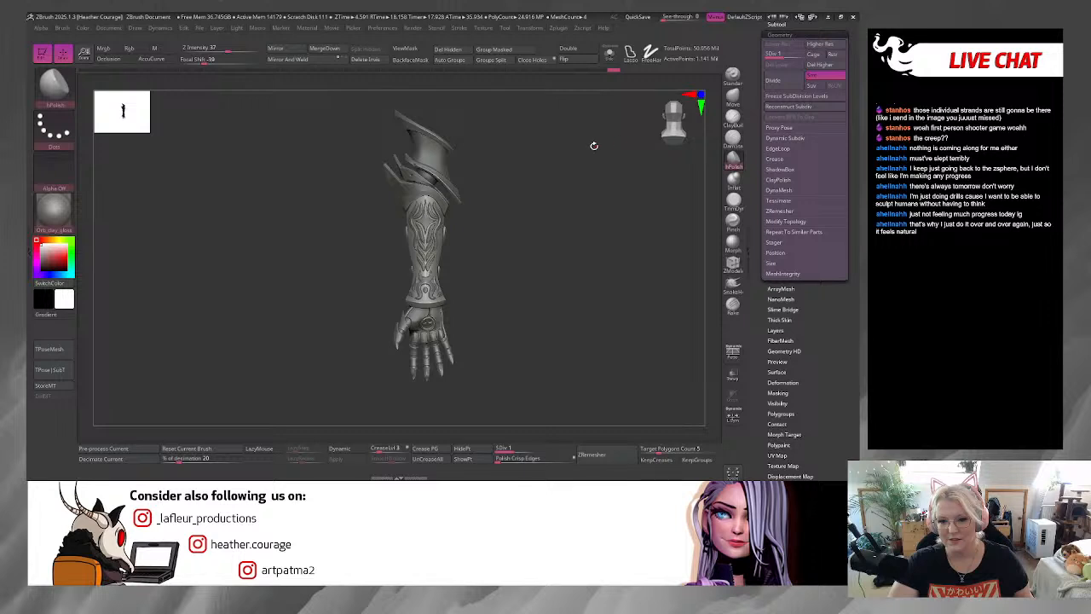
left_click_drag(594, 146, 483, 112)
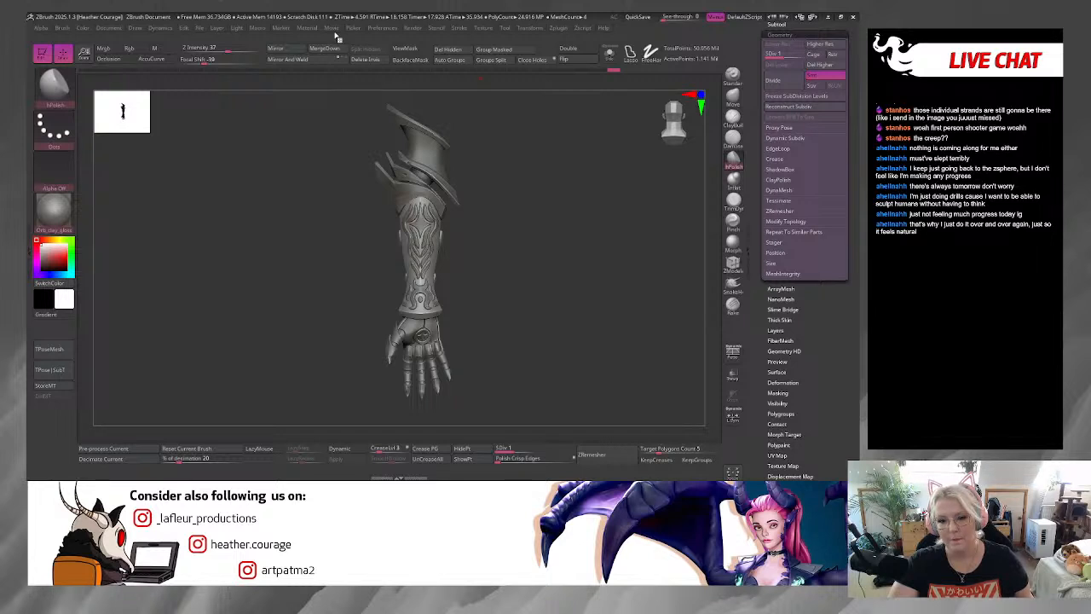
left_click(415, 32)
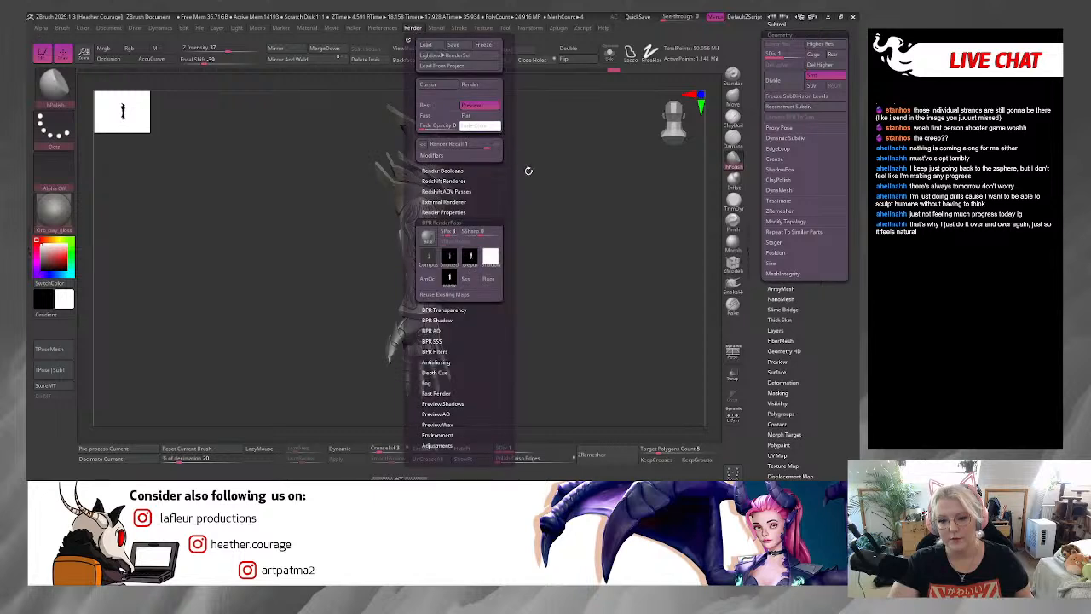
left_click(416, 29)
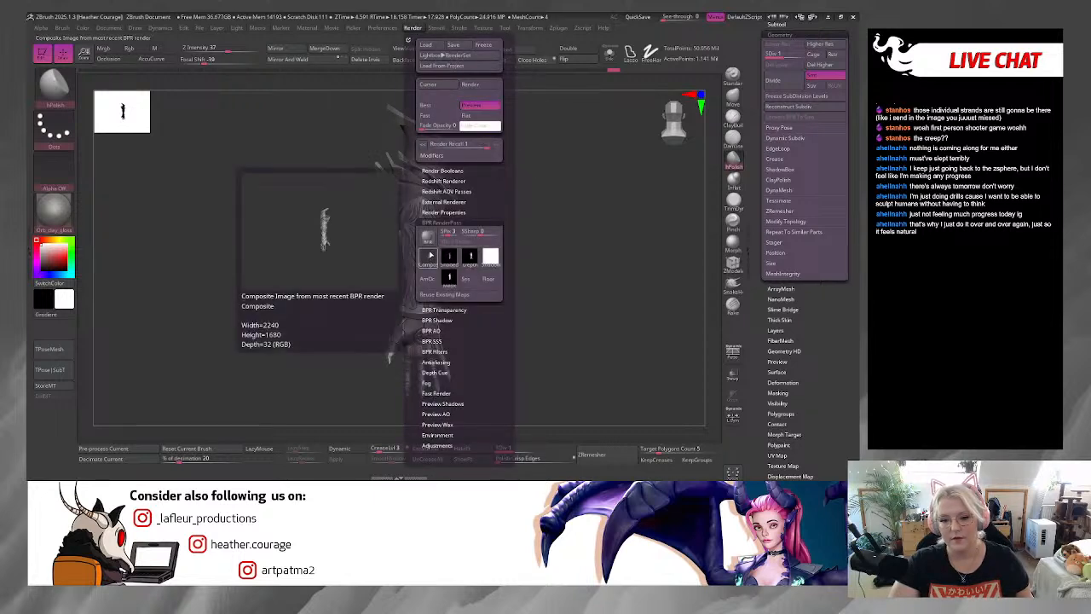
left_click(427, 236)
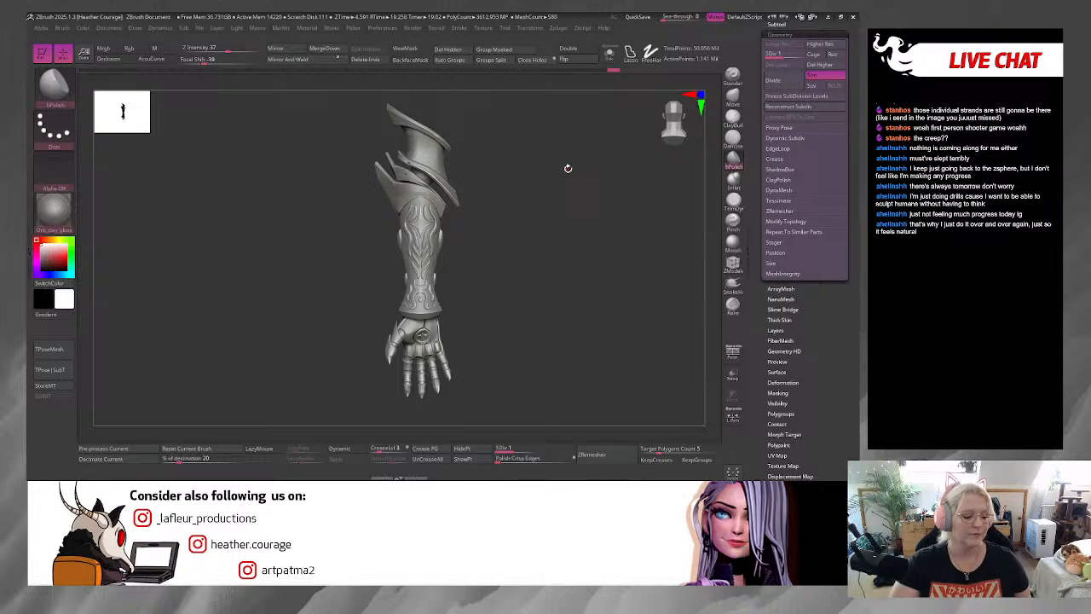
Step: Export the BPR composite to the RENDER folder as 38BPR_Composite.jpg, widening the crop slightly beside the arm
left_click(411, 31)
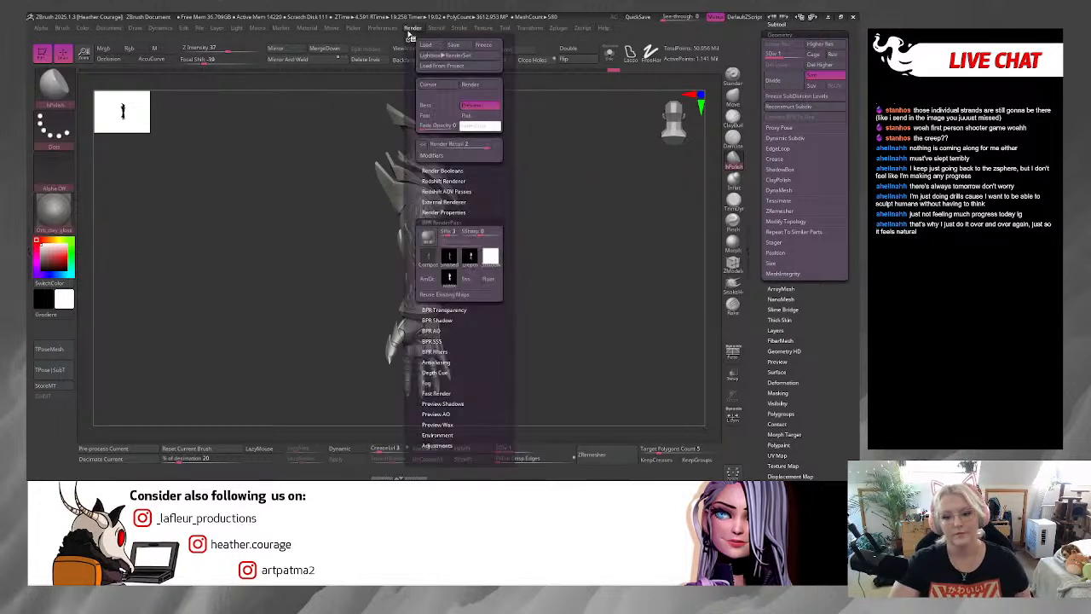
left_click(428, 256)
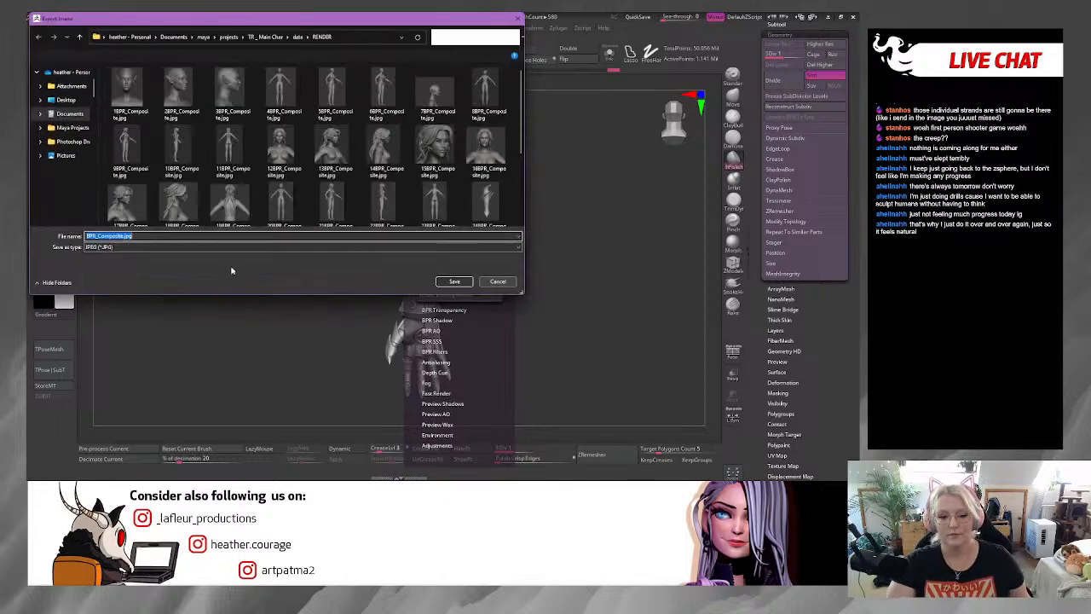
scroll(321, 205, "down", 1)
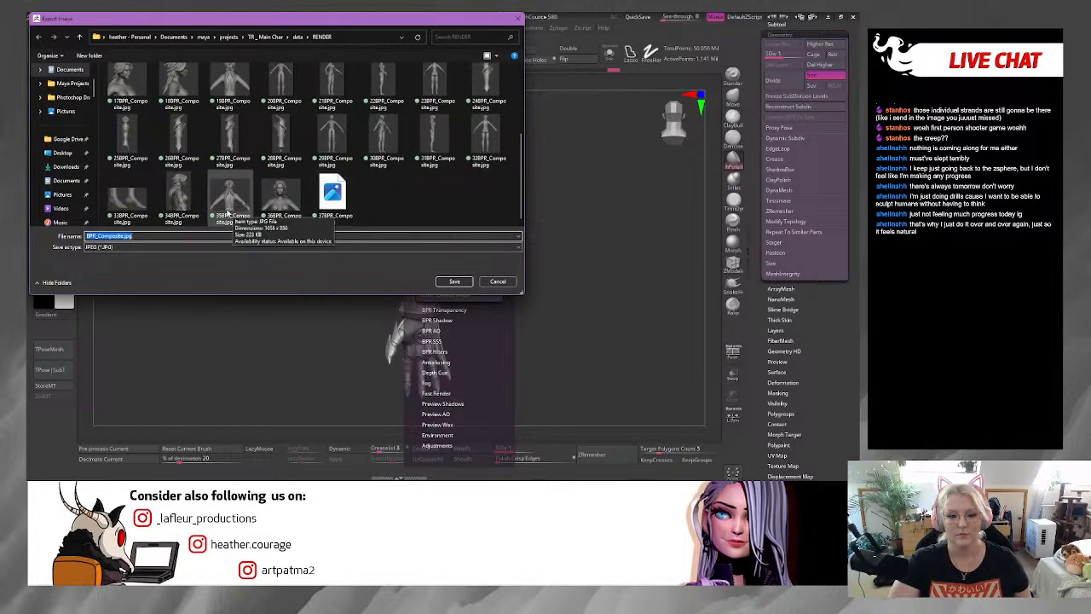
left_click(328, 198)
left_click(92, 237)
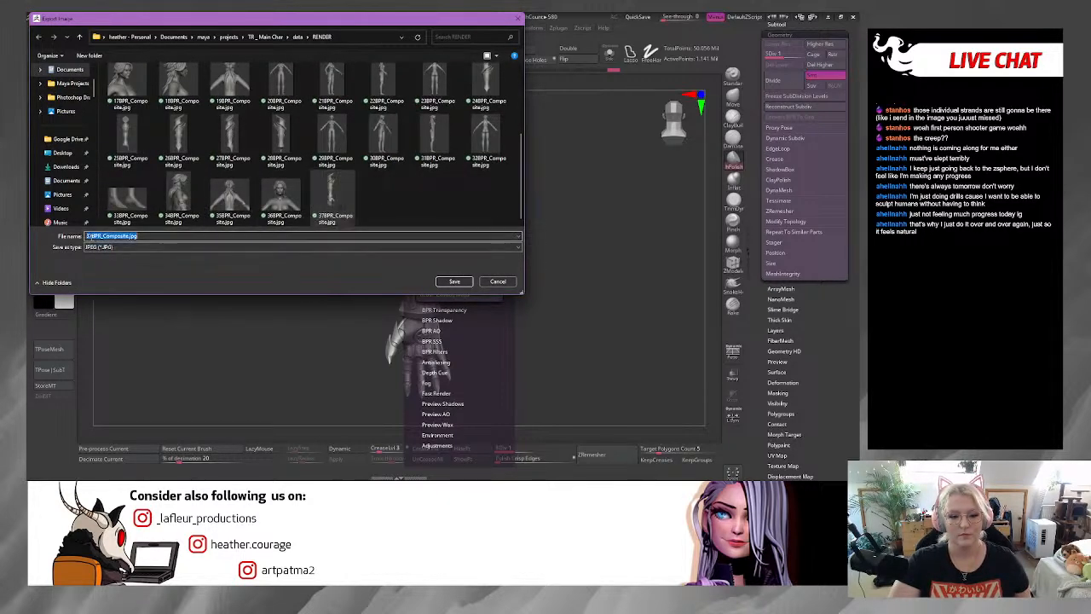
left_click(92, 237)
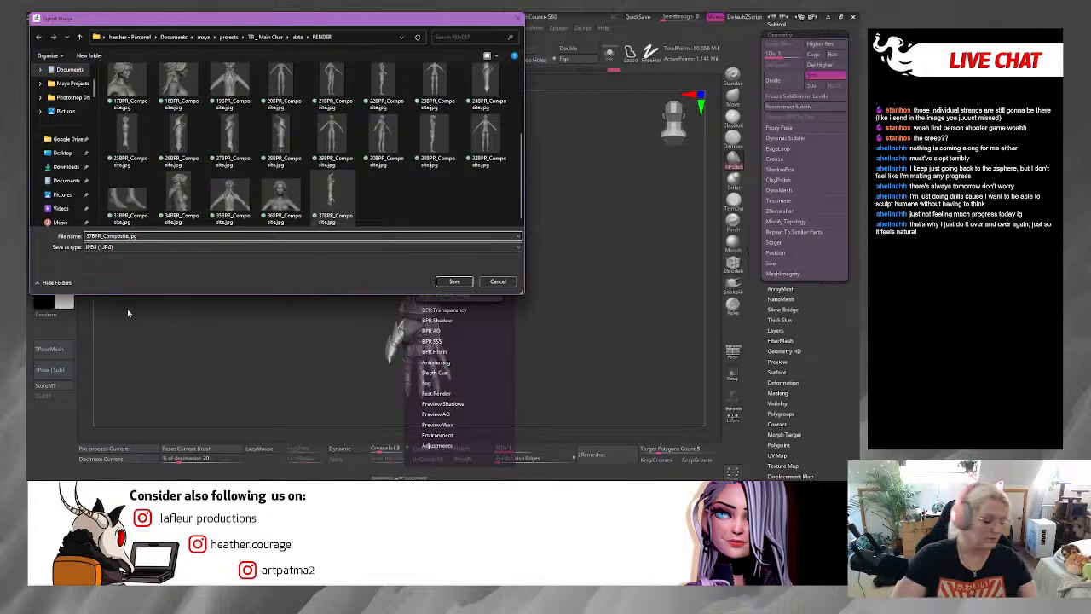
key("BackSpace")
type("8")
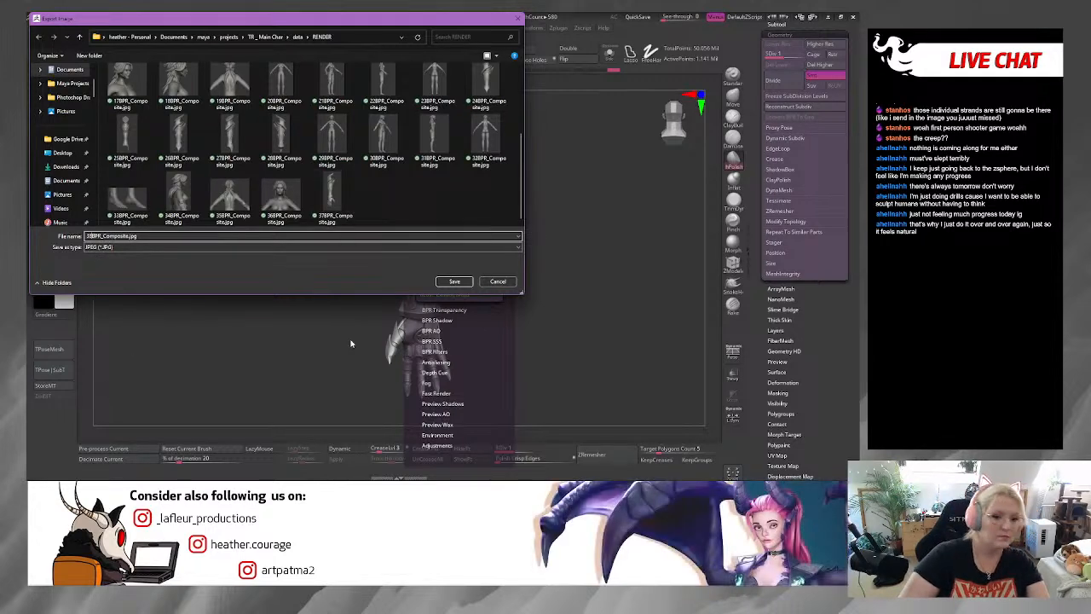
left_click(454, 282)
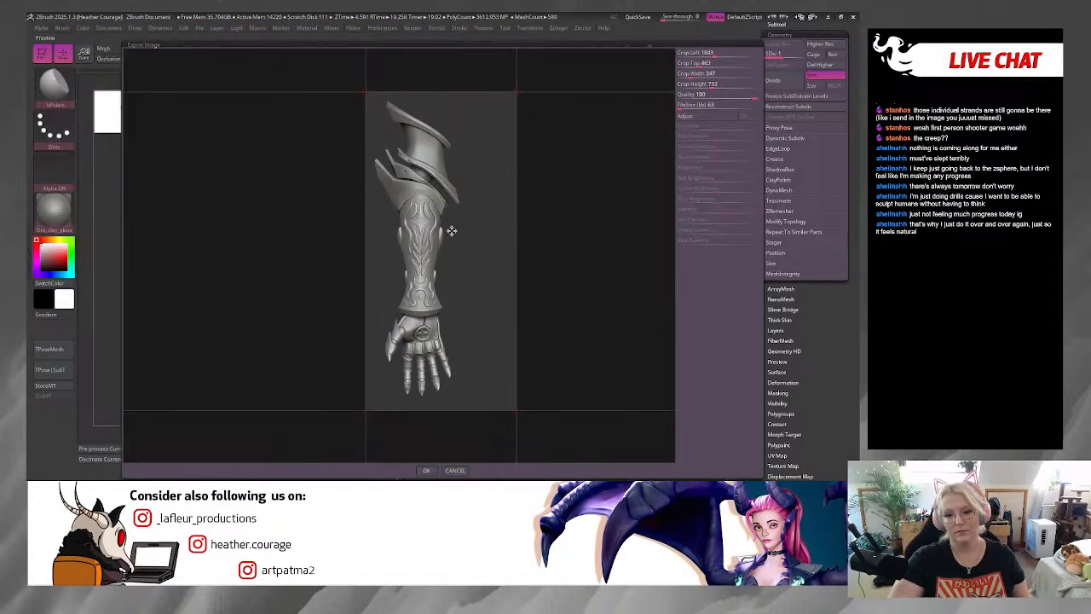
left_click_drag(373, 408, 353, 406)
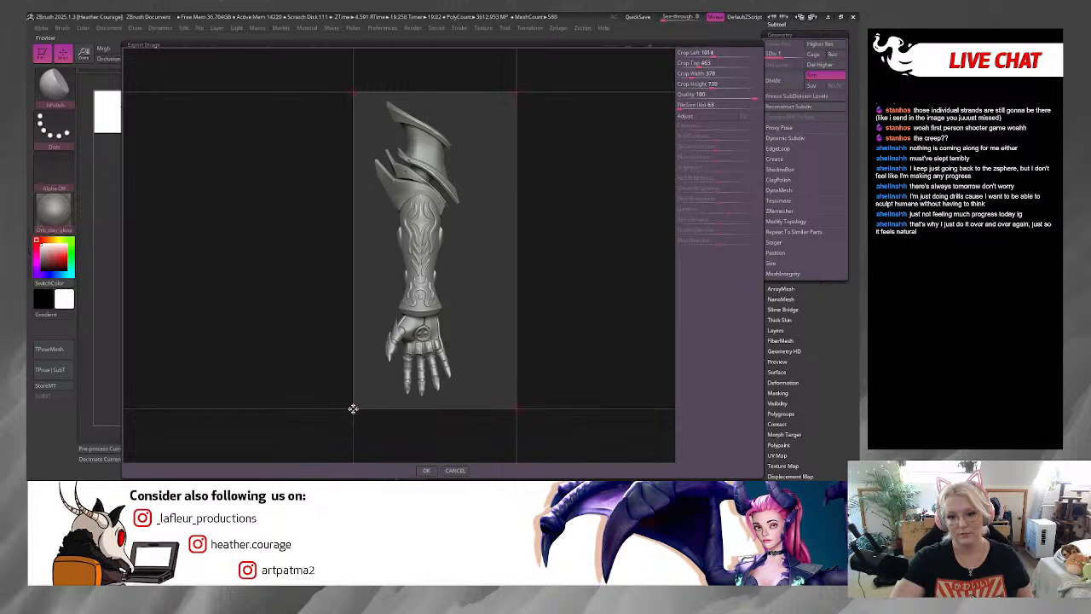
left_click(426, 470)
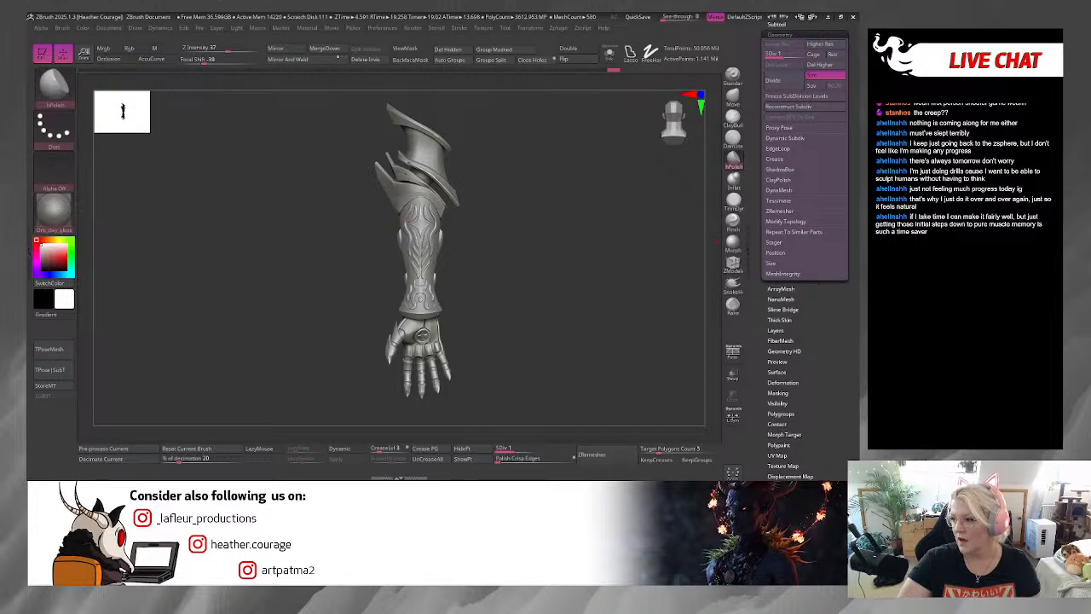
Step: Bring the reference image back beside the arm and select 37BPR_Composite.jpg and 38BPR_Composite.jpg in File Explorer's RENDER folder
right_click_drag(860, 371, 225, 365)
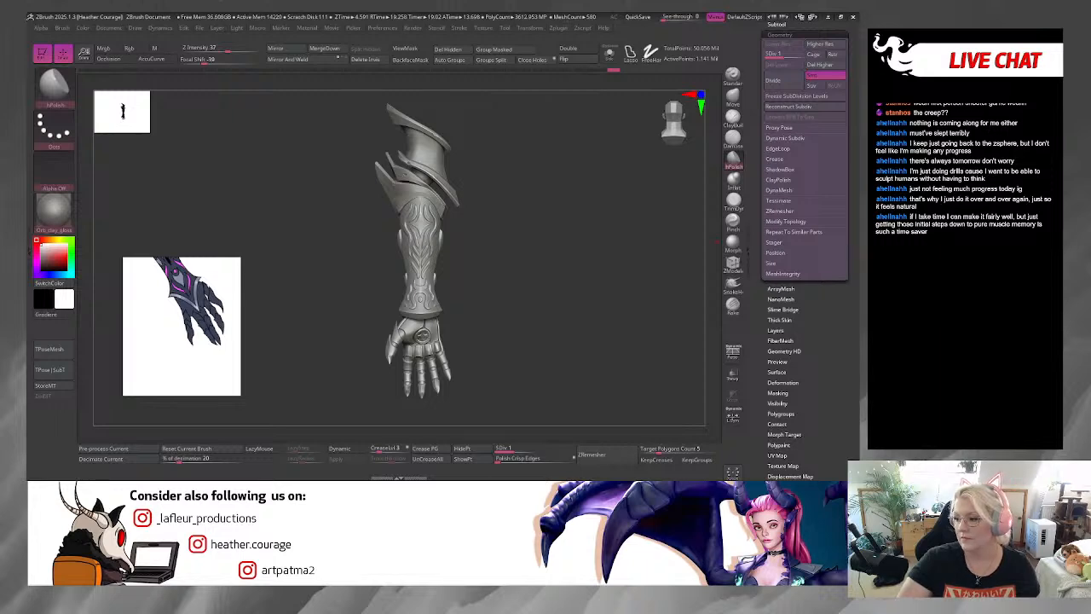
key("alt+Tab")
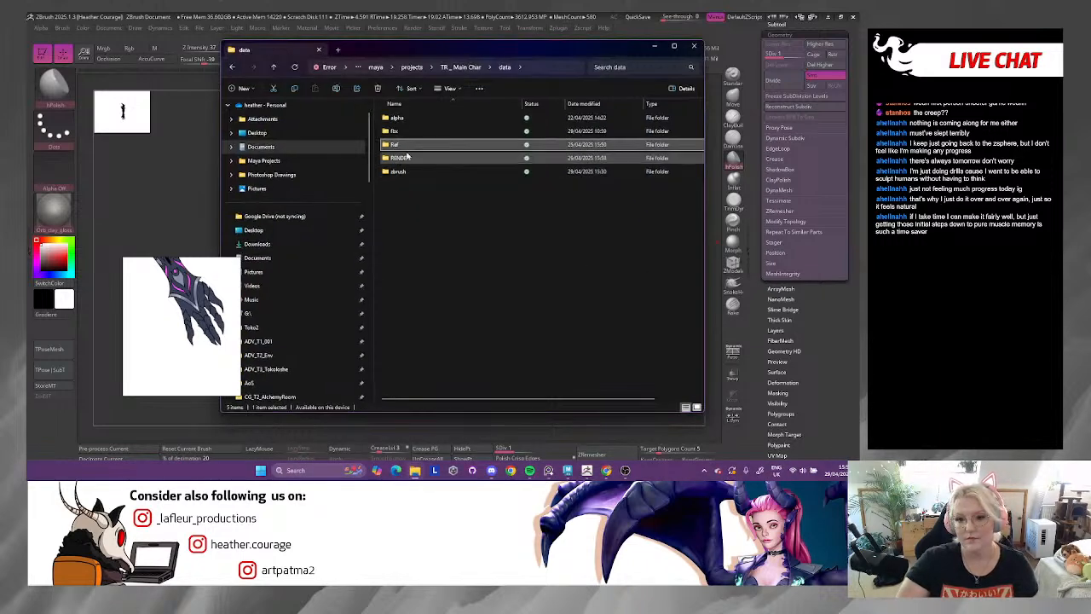
left_click(400, 160)
double_click(400, 160)
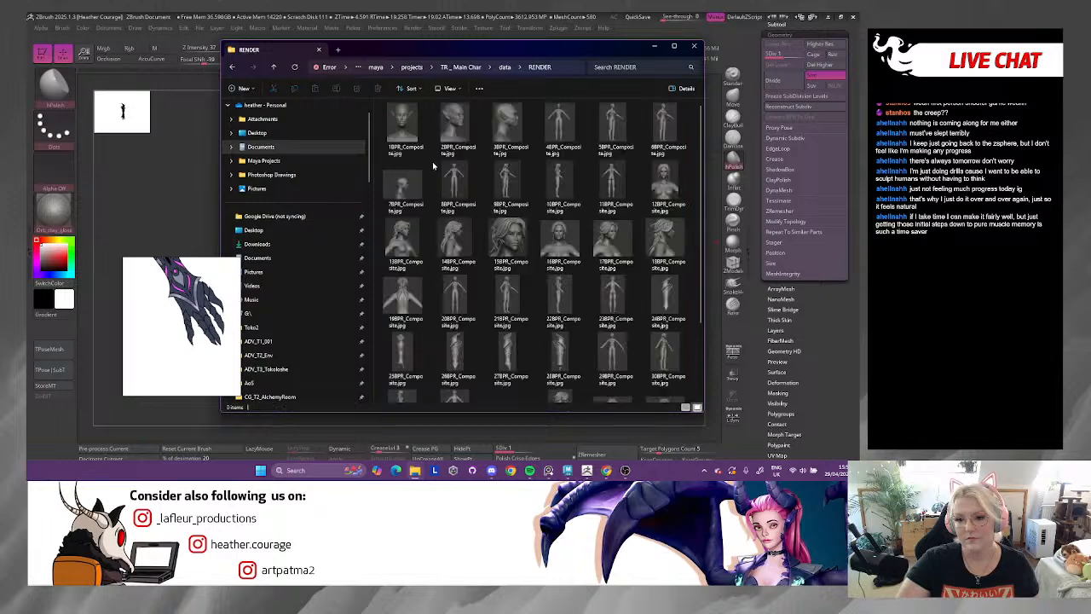
scroll(458, 386, "down", 3)
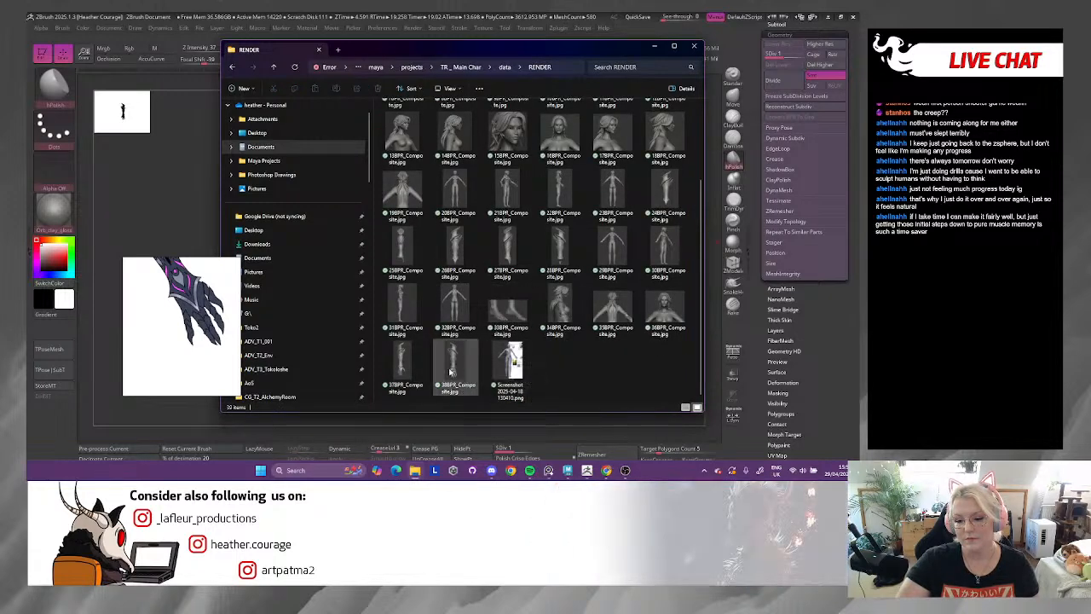
left_click_drag(377, 339, 456, 367)
left_click(379, 364)
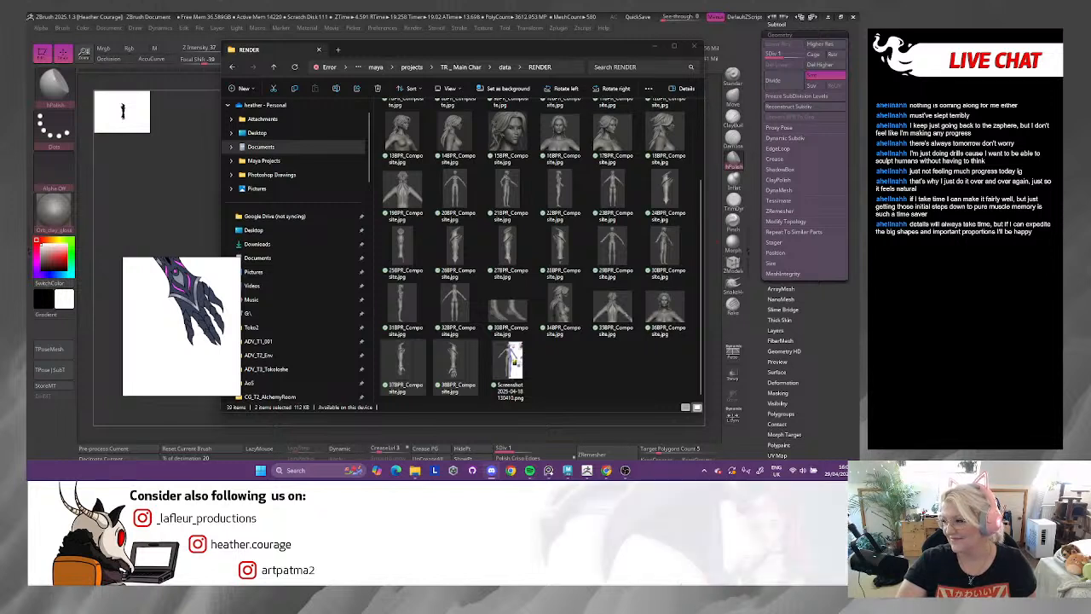
key("alt+Tab")
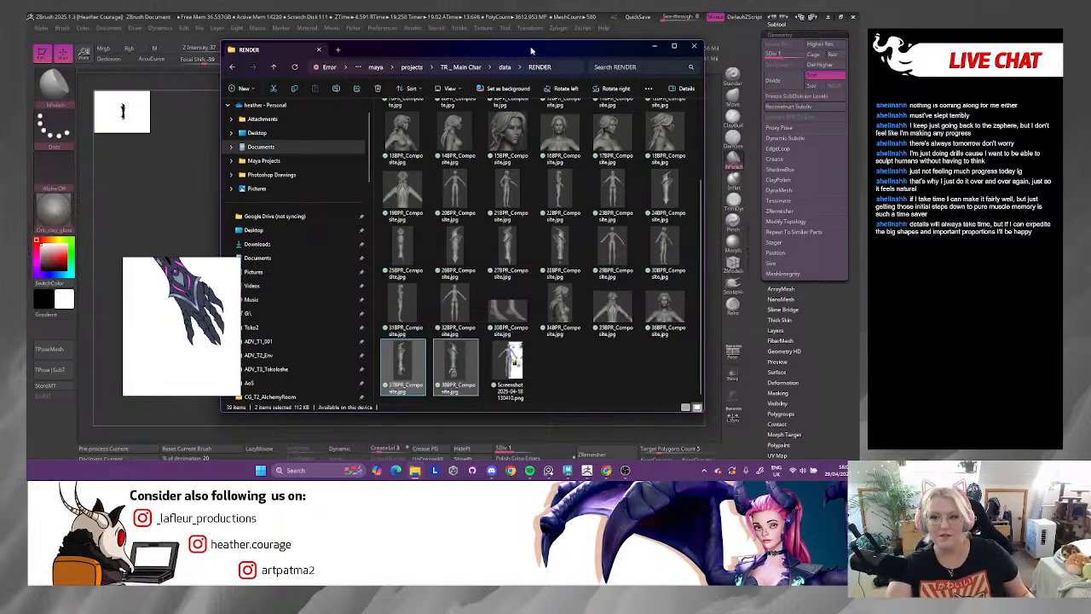
left_click(653, 46)
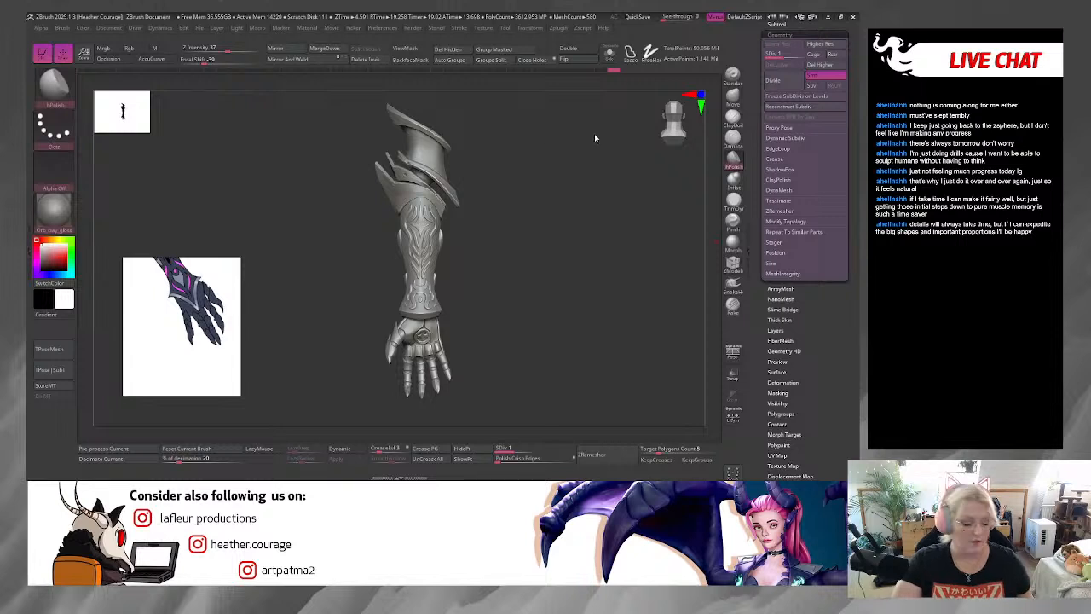
Step: Select the clawed hand subtool and isolate it with Solo
left_click_drag(573, 185, 618, 168)
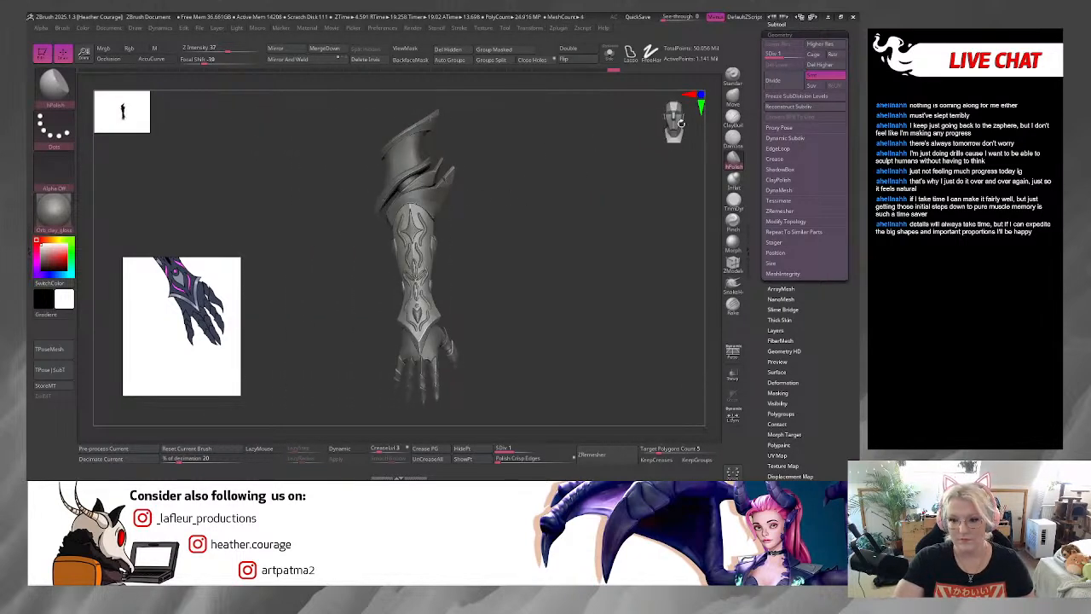
left_click_drag(680, 122, 289, 205)
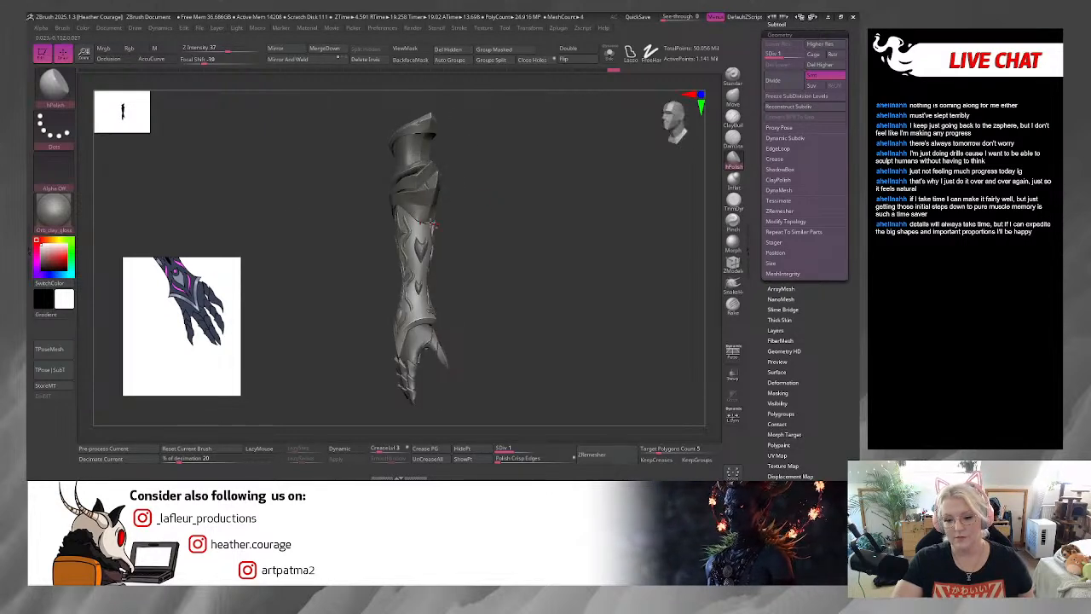
left_click_drag(429, 226, 504, 187, "alt")
left_click(412, 237, "alt")
left_click_drag(511, 238, 575, 205)
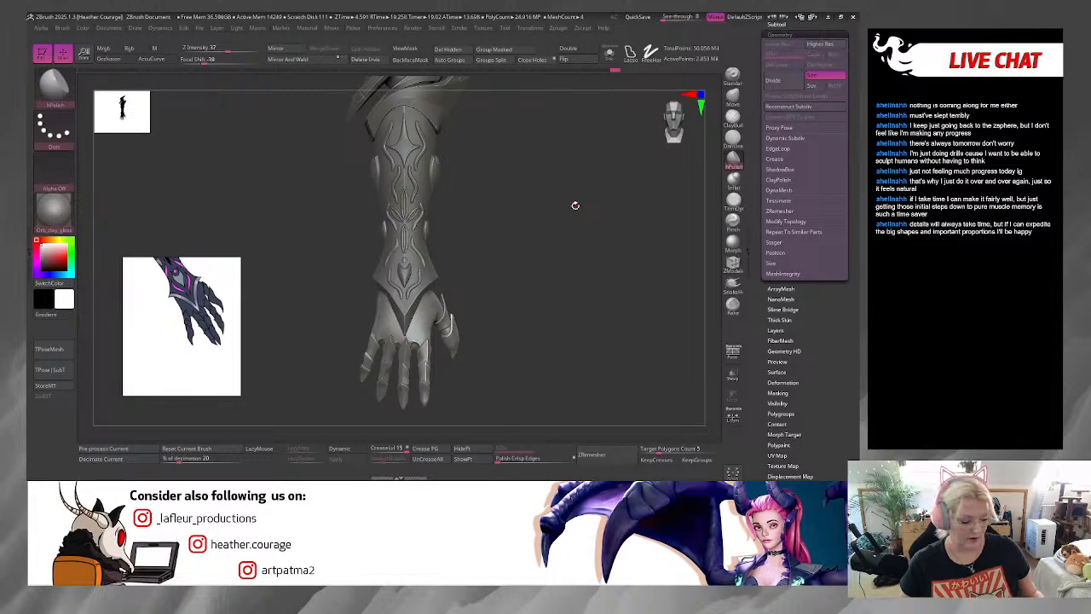
key("f")
key("f")
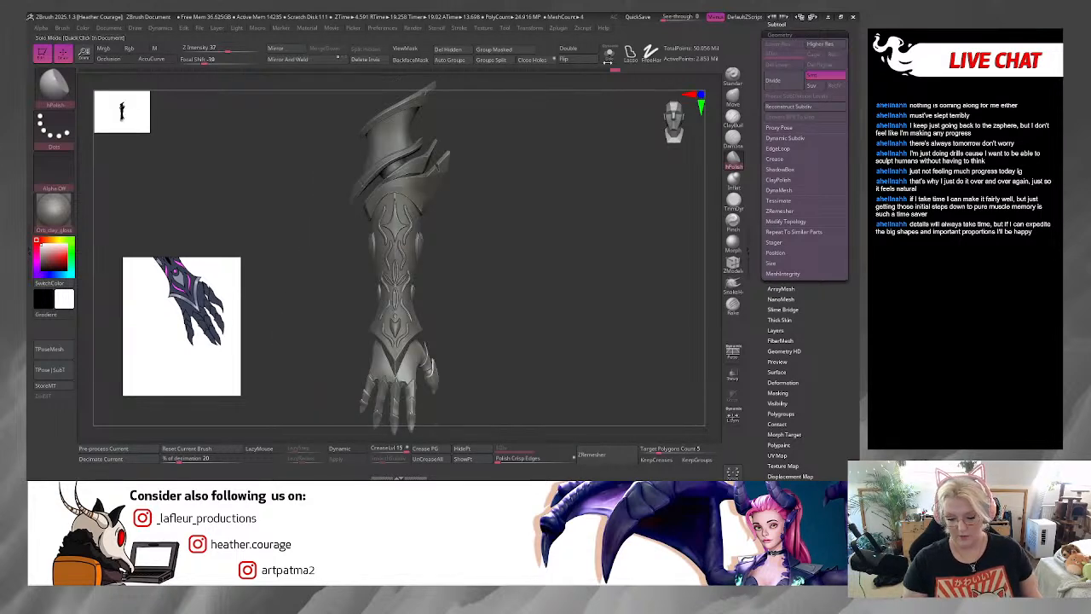
left_click(611, 55)
left_click_drag(576, 339, 574, 295, "alt")
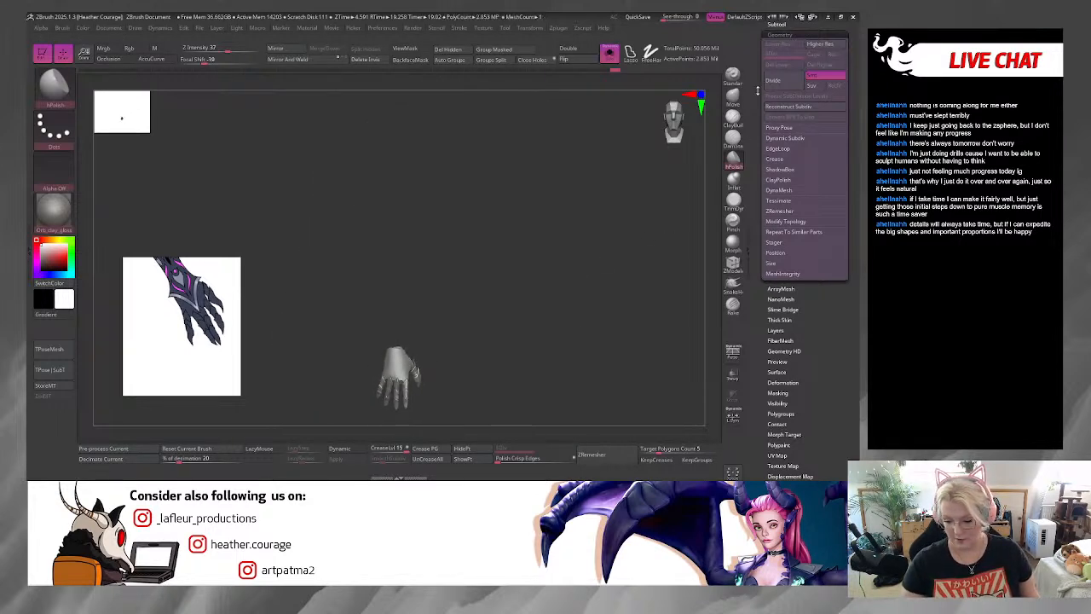
Step: Make the main subtool folder visible and turn off Solo to show the arm together with the body
left_click_drag(755, 88, 757, 388)
left_click(774, 193)
left_click_drag(769, 473, 769, 213)
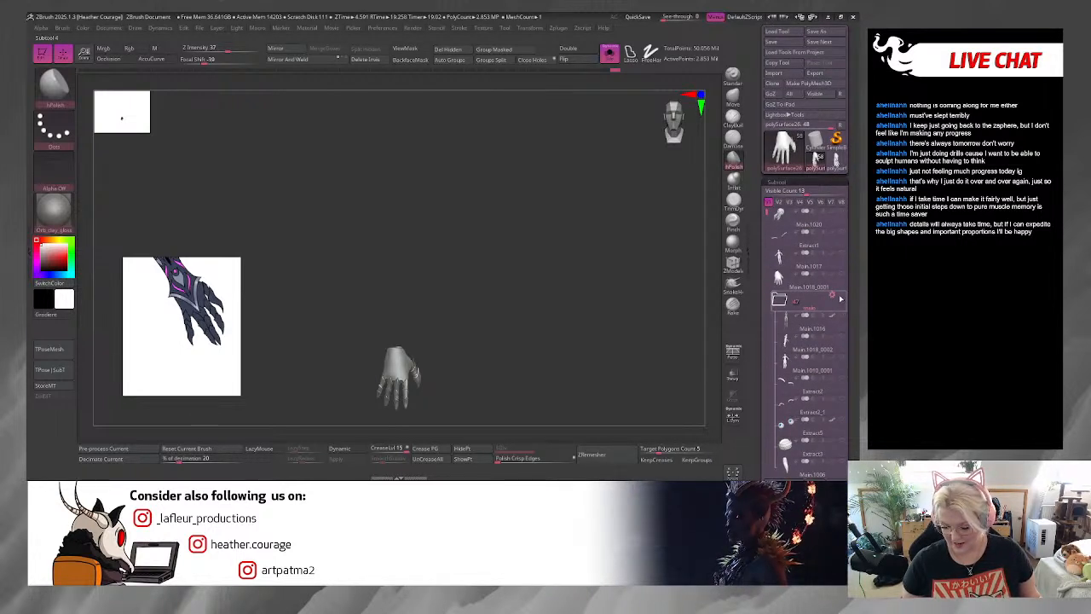
key("f")
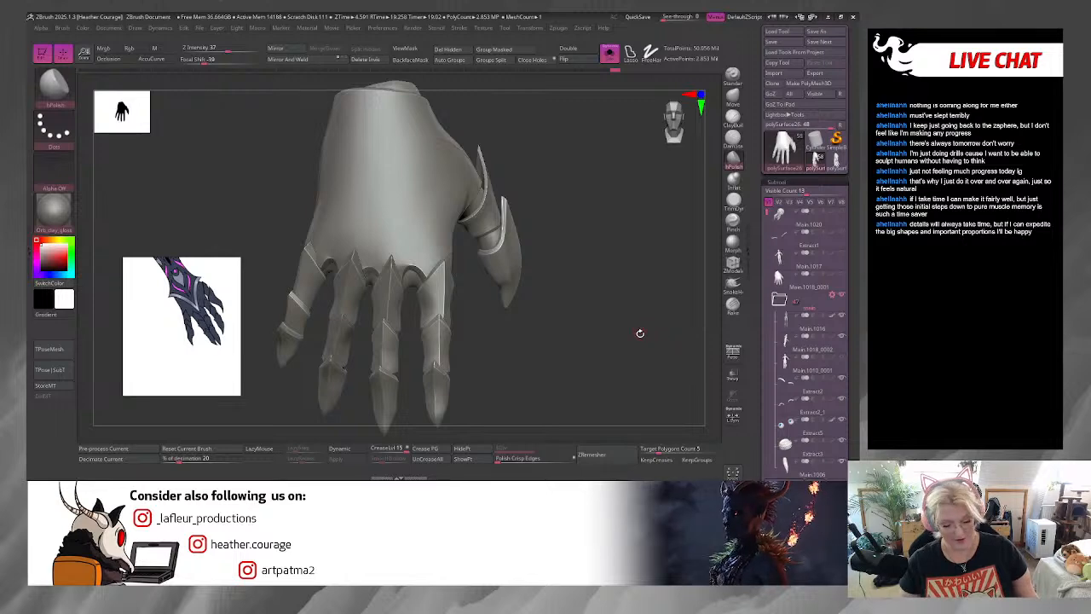
left_click(608, 52)
key("f")
mouse_move(596, 346)
left_mouse_down()
mouse_move(572, 343)
mouse_move(590, 324)
mouse_move(578, 362)
mouse_move(586, 349)
left_mouse_up()
left_click_drag(593, 250, 538, 241, "alt")
left_click_drag(511, 355, 631, 240, "alt")
mouse_move(761, 356)
left_mouse_down()
mouse_move(761, 294)
mouse_move(756, 348)
left_mouse_up()
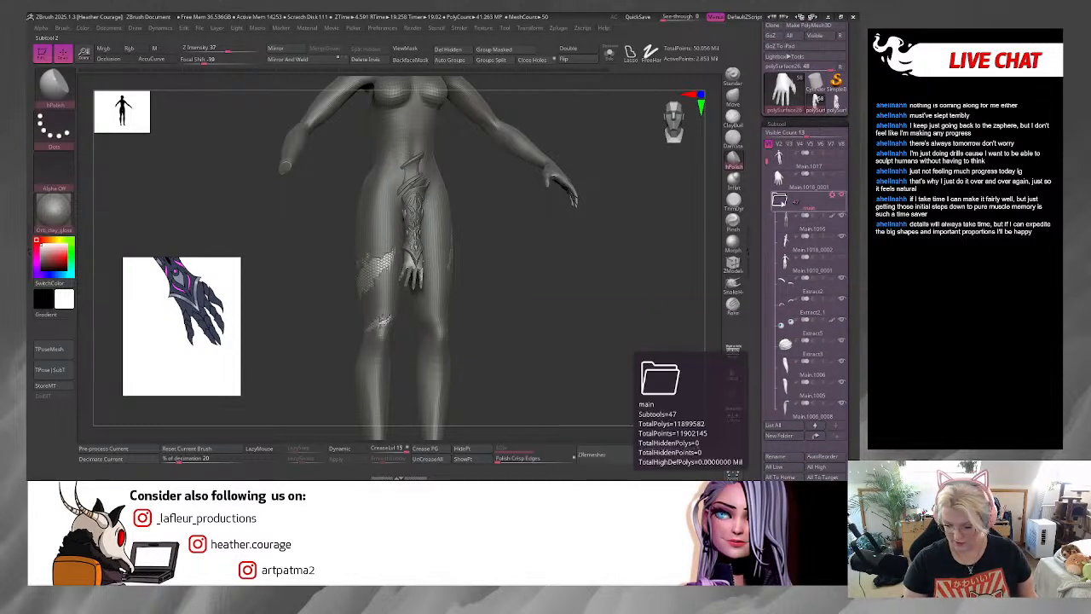
Step: Collapse the main subtool folder and select the upper-arm armour subtool polySurface50 in the arm folder
left_click(780, 202)
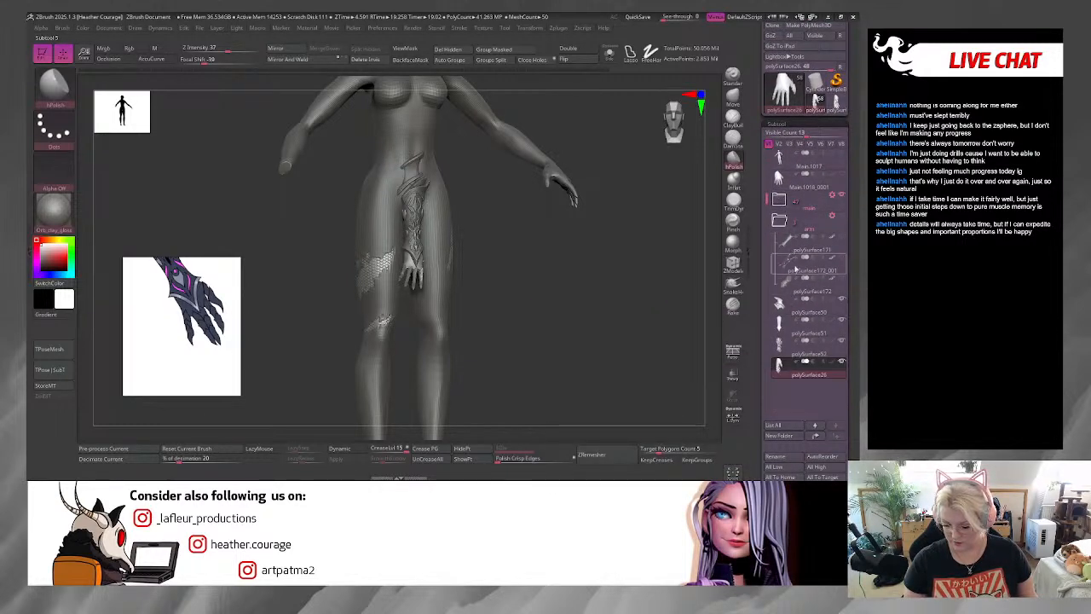
left_click(810, 308)
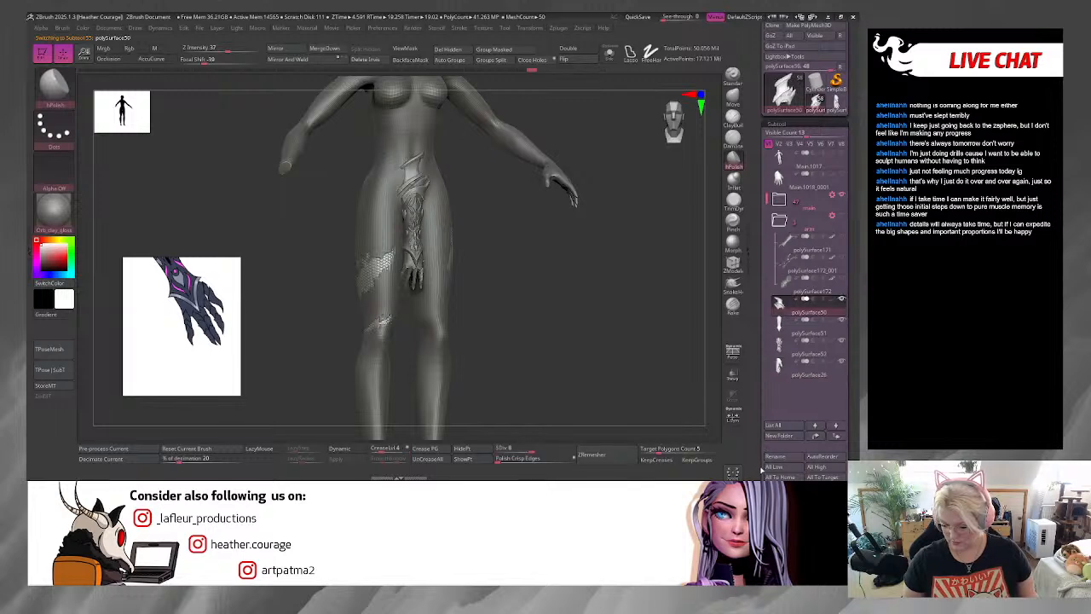
left_click_drag(761, 466, 761, 397)
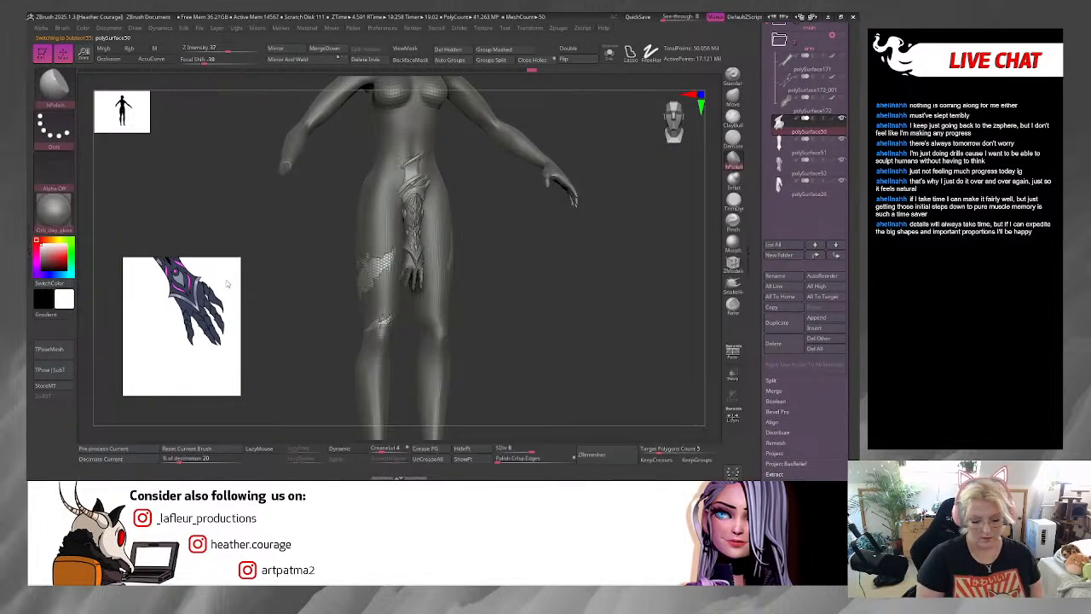
Step: Create a new subtool folder named arm2 around the upper-arm armour subtool polySurface50
left_click(67, 220)
left_click(232, 246)
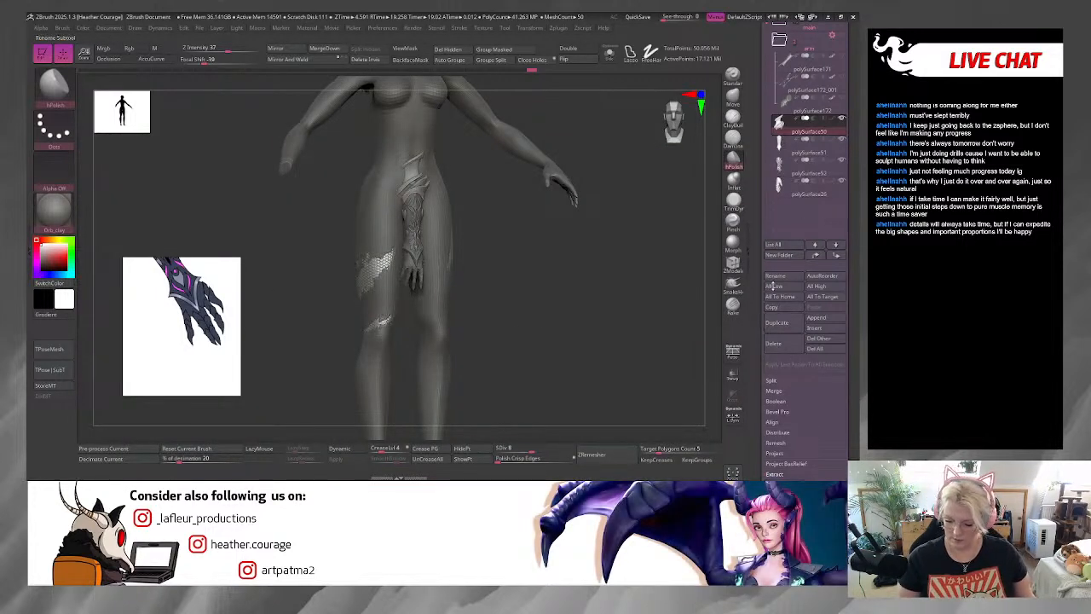
scroll(777, 313, "down", 5)
left_click(780, 252)
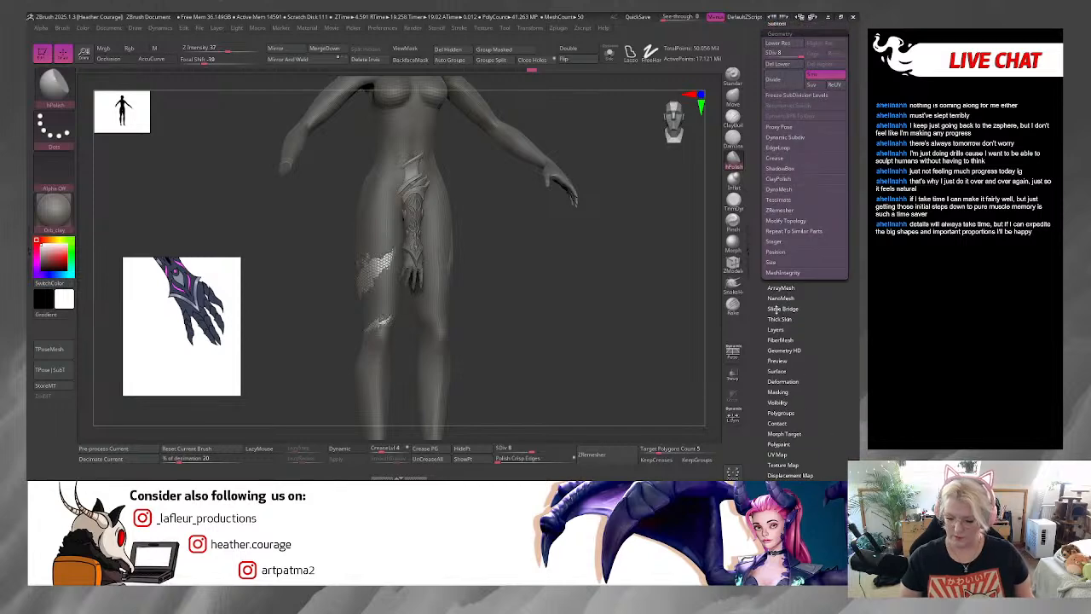
scroll(763, 298, "up", 3)
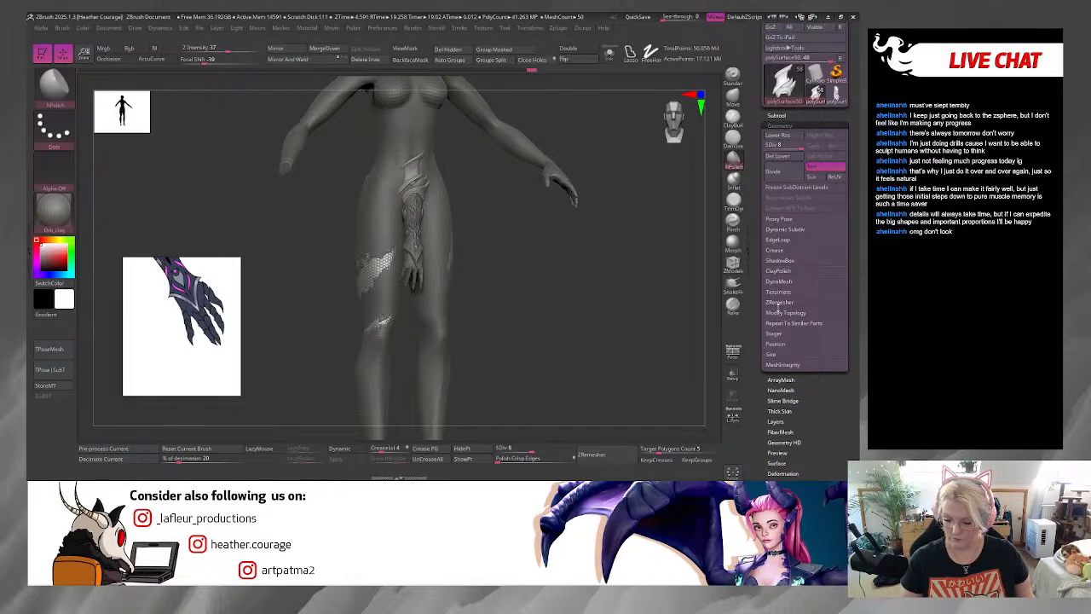
left_click(776, 116)
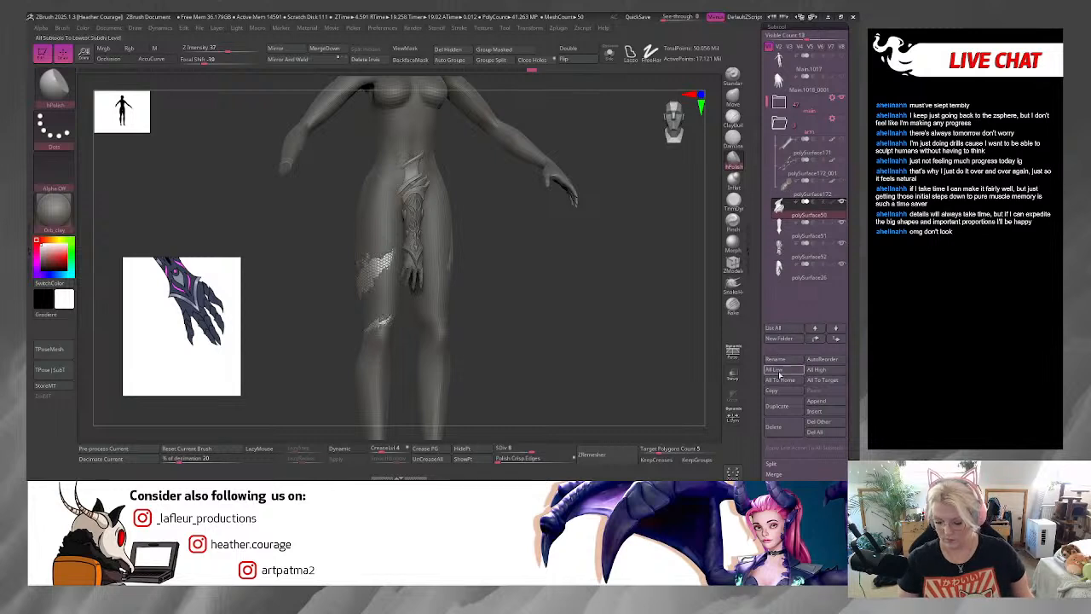
left_click(778, 338)
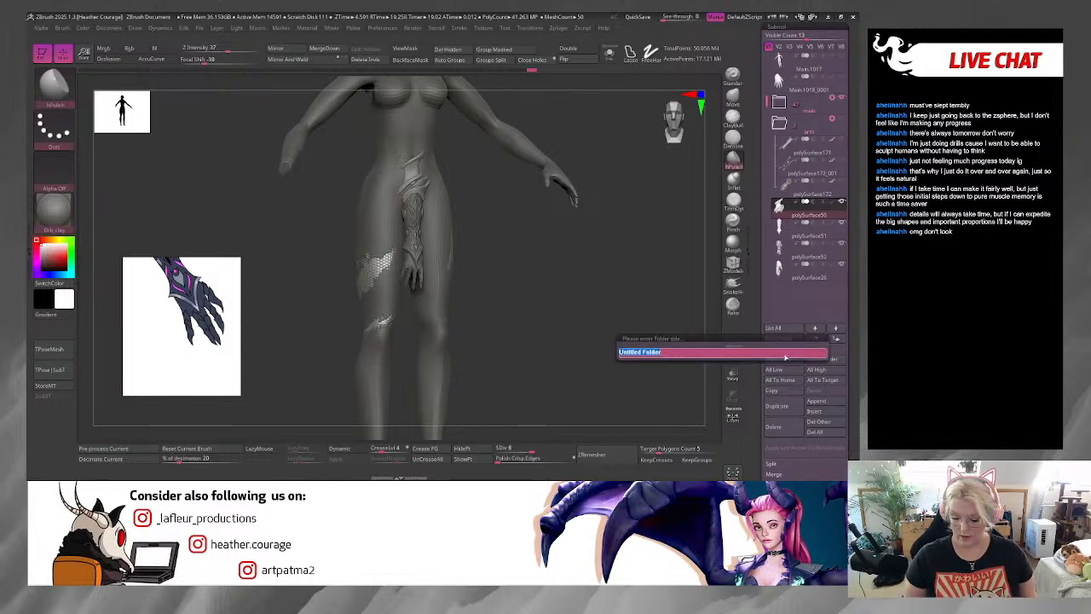
type("a")
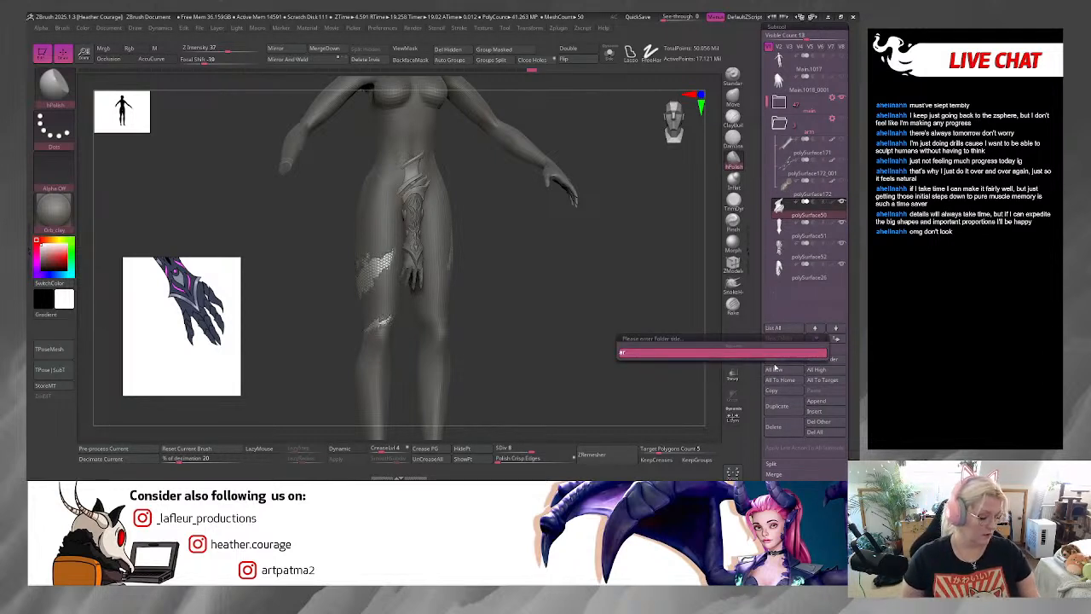
type("rm2")
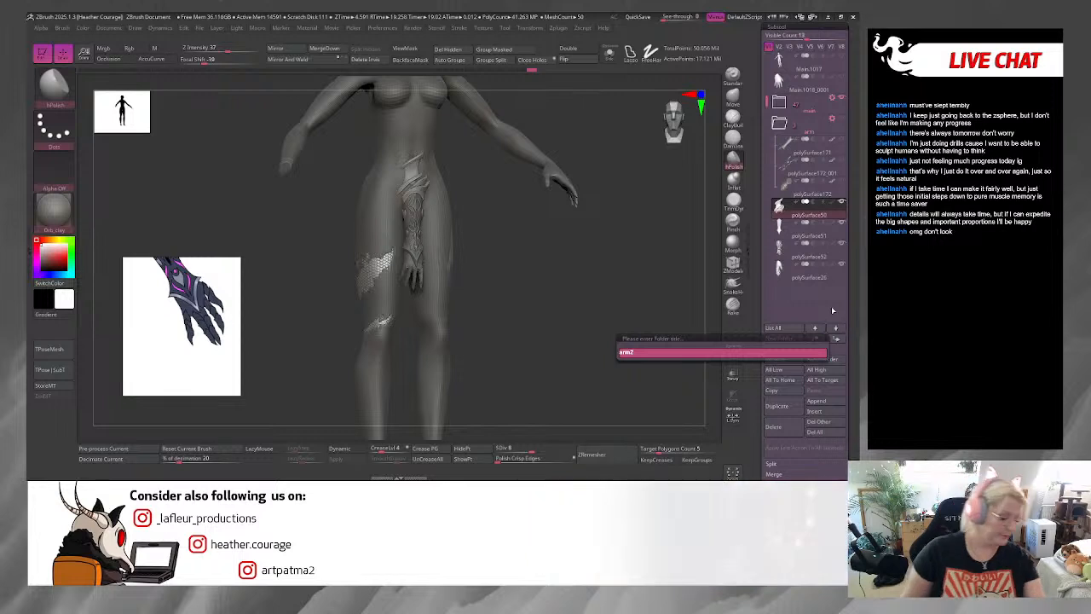
key("Return")
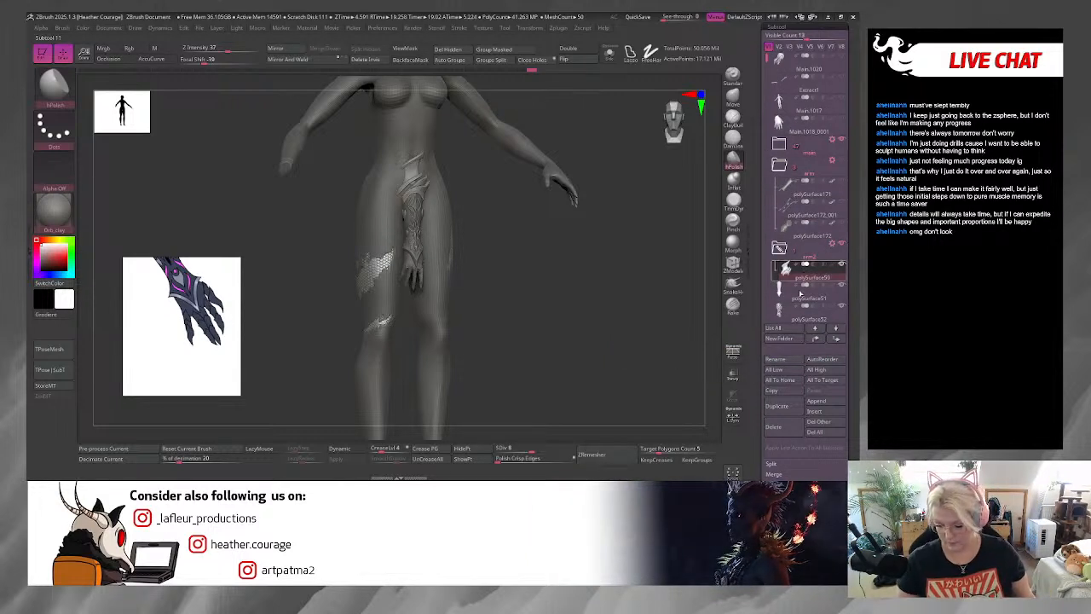
Step: Duplicate the hand subtool polySurface26 and move the duplicate into the arm2 folder
left_click_drag(765, 66, 765, 83)
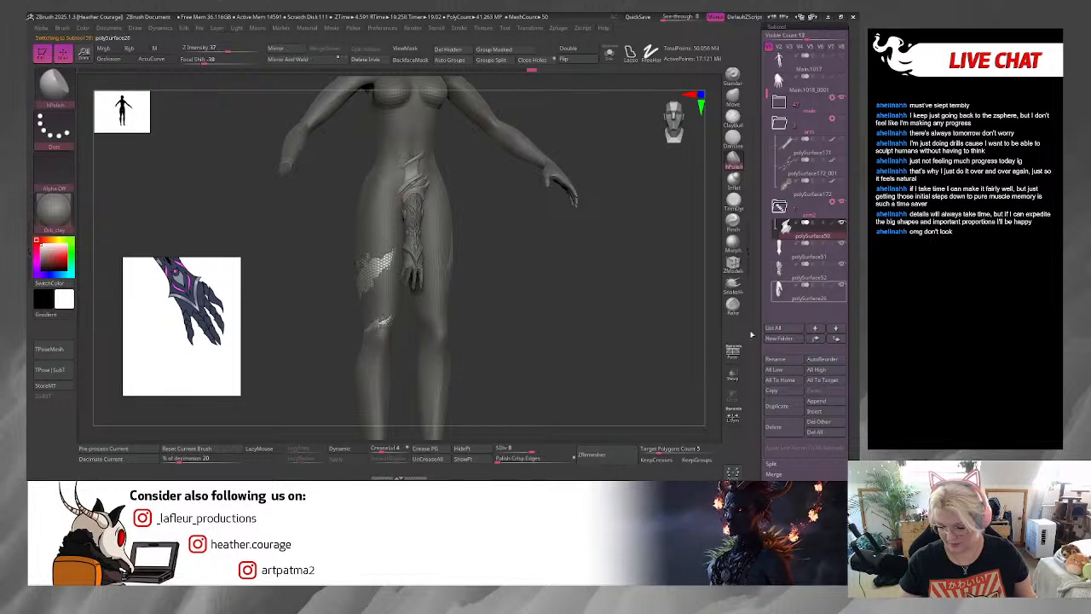
left_click_drag(604, 379, 576, 381)
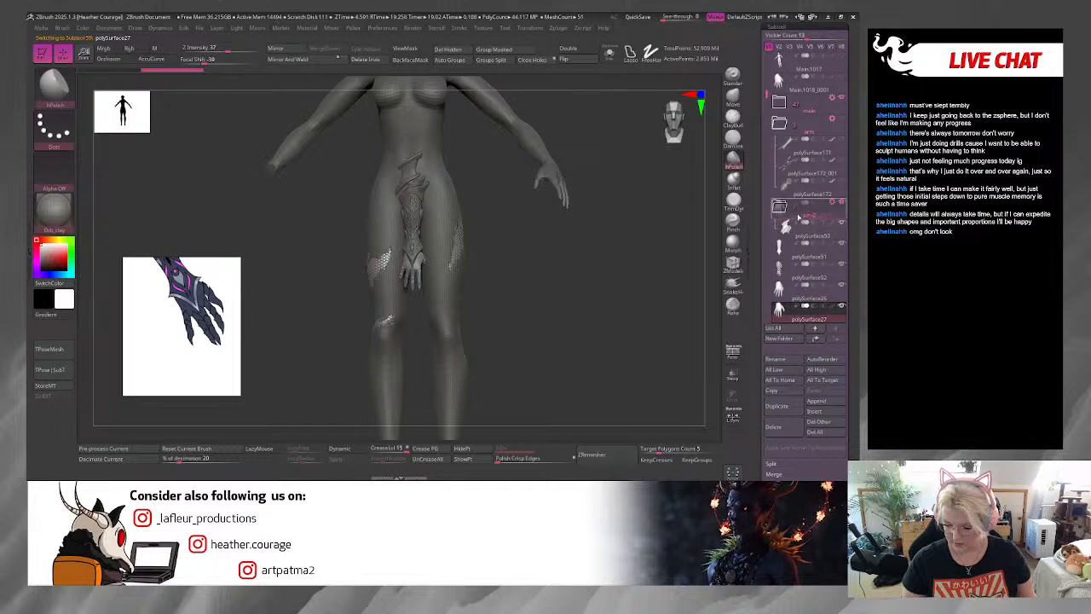
left_click(802, 220)
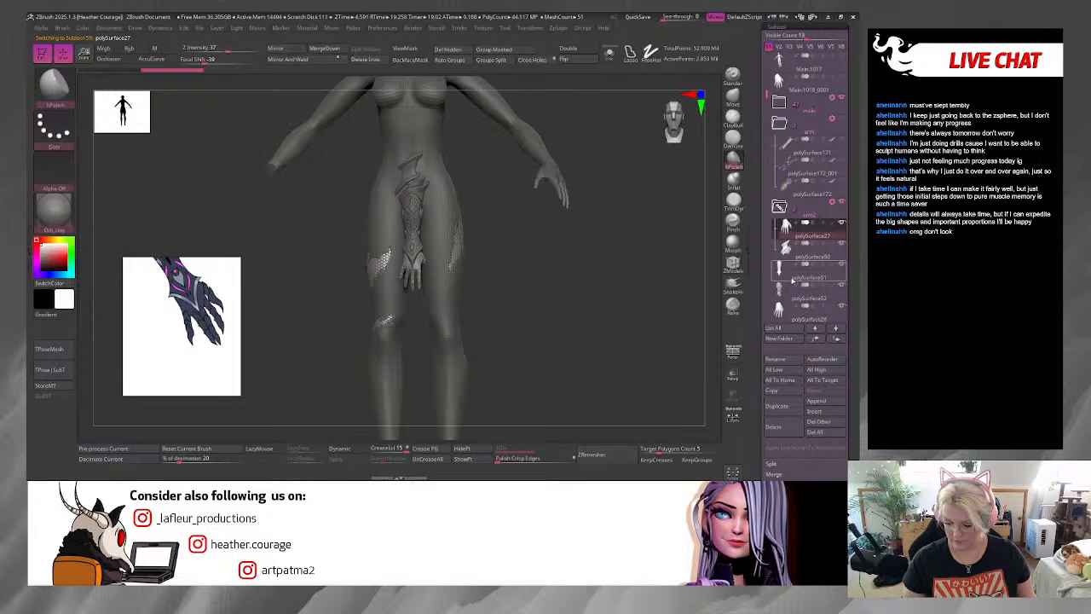
Step: Sort polySurface26 into the arm folder and the remaining armour pieces into arm2, and hide the collapsed arm2 folder
left_click_drag(802, 145, 803, 144)
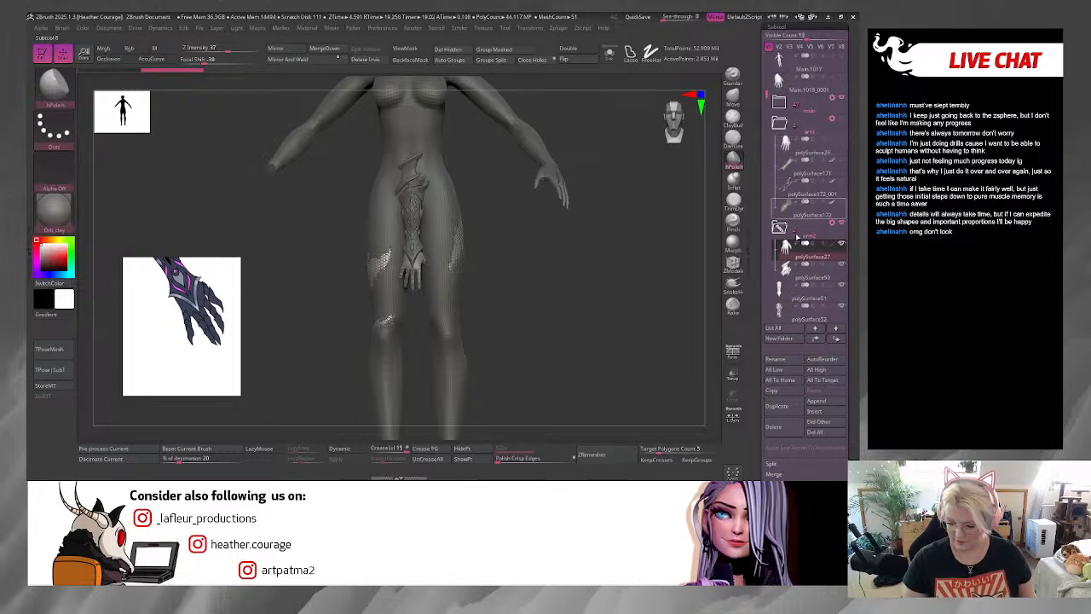
left_click_drag(797, 241, 796, 243)
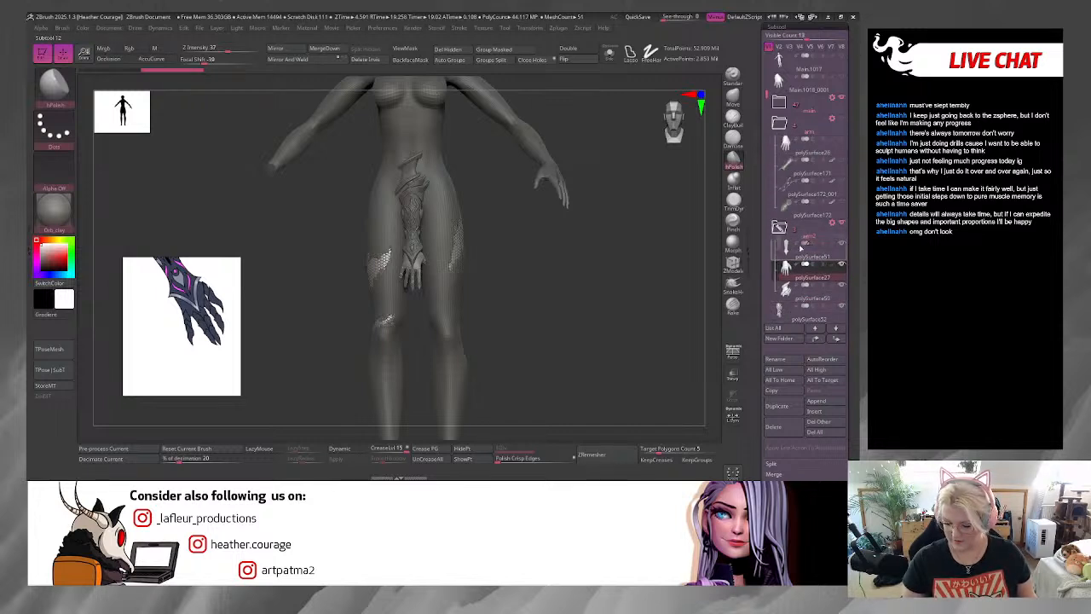
left_click(778, 226)
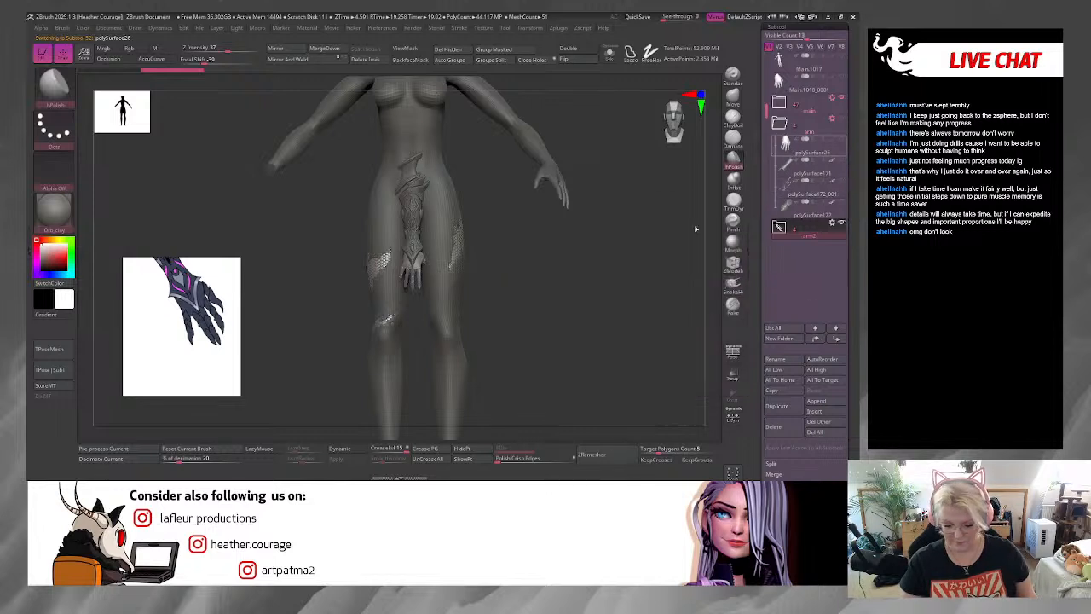
left_click(840, 225)
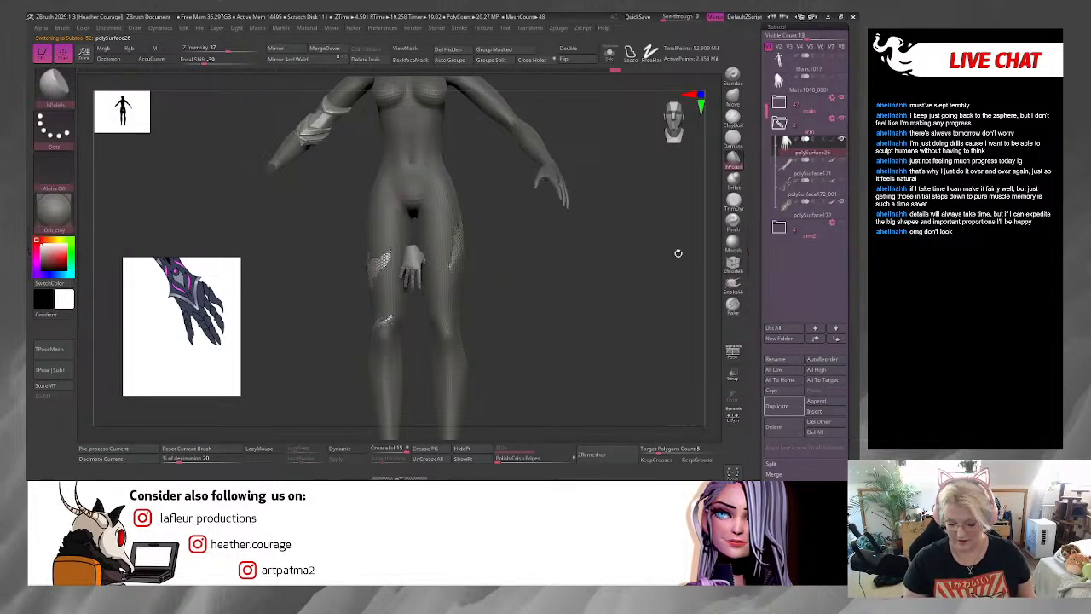
Step: Select the body subtool Main.1018_0002 in the main folder and delete it
left_click_drag(678, 253, 587, 289, "alt")
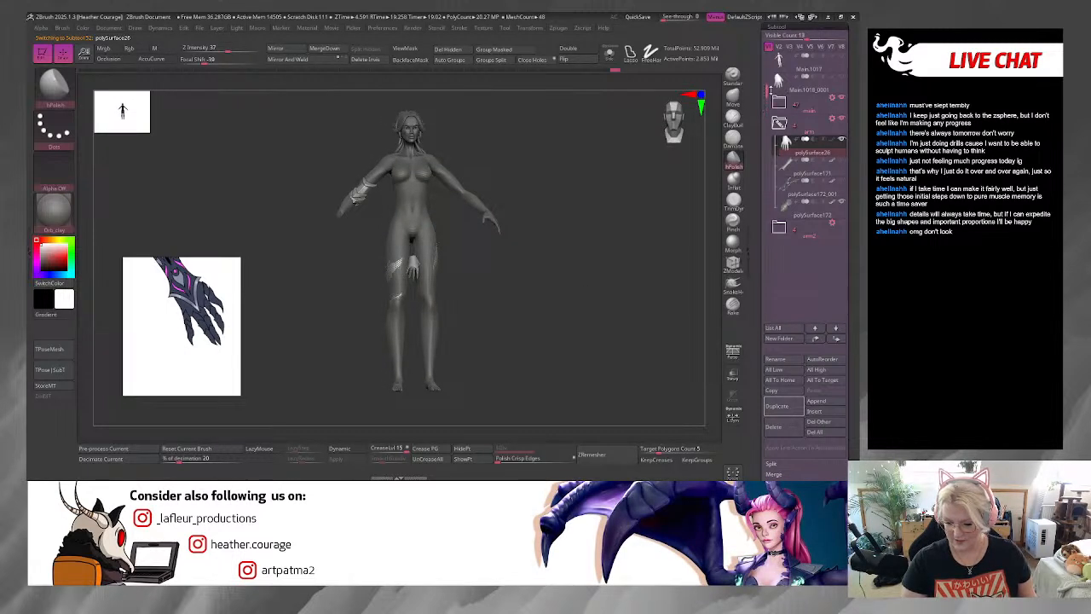
left_click(808, 99)
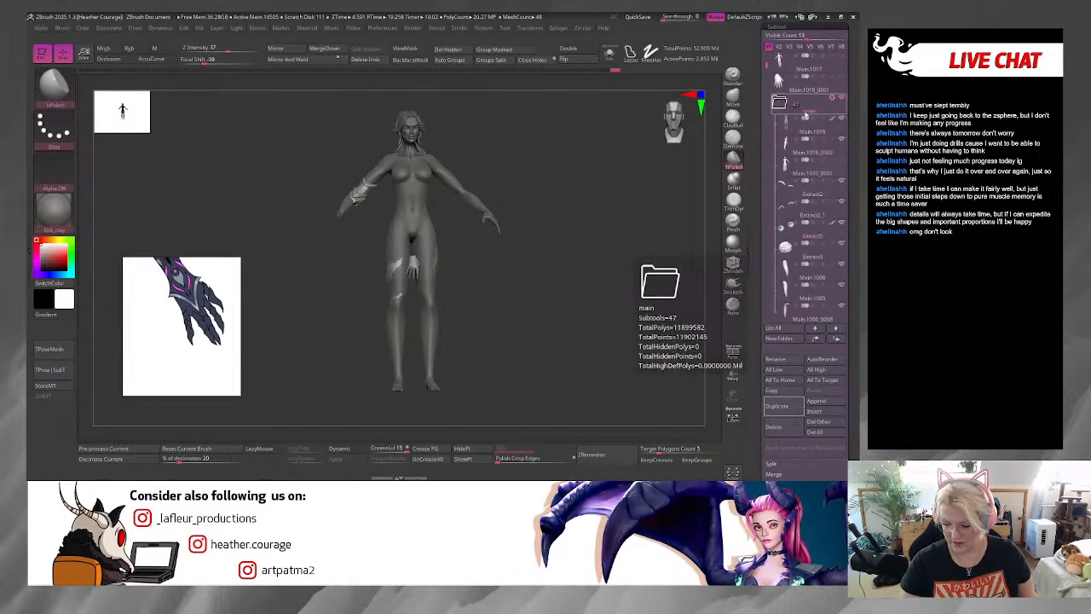
mouse_move(823, 151)
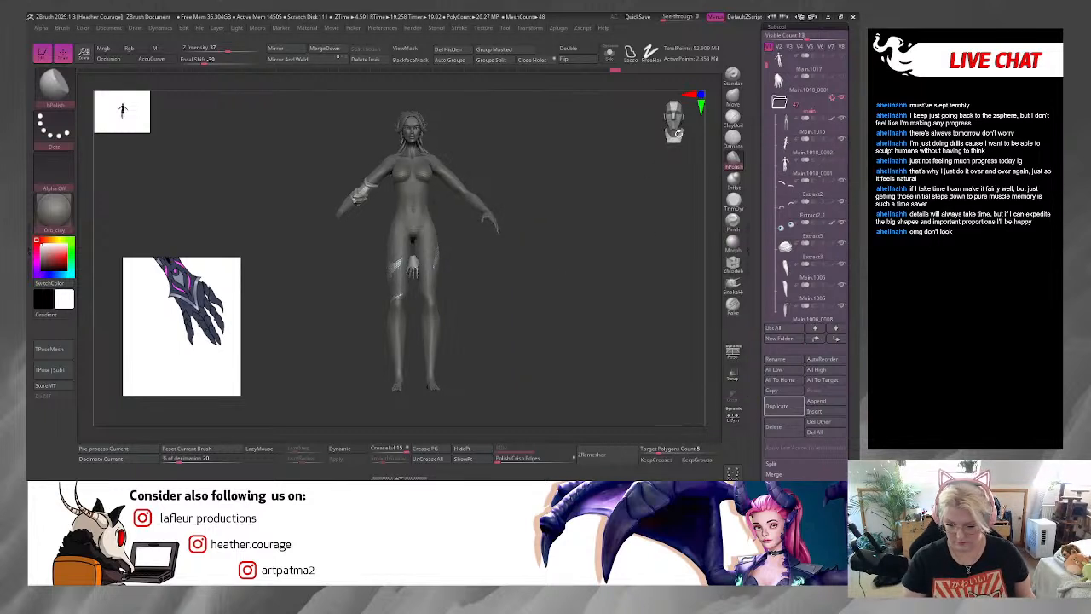
left_click_drag(604, 208, 567, 221)
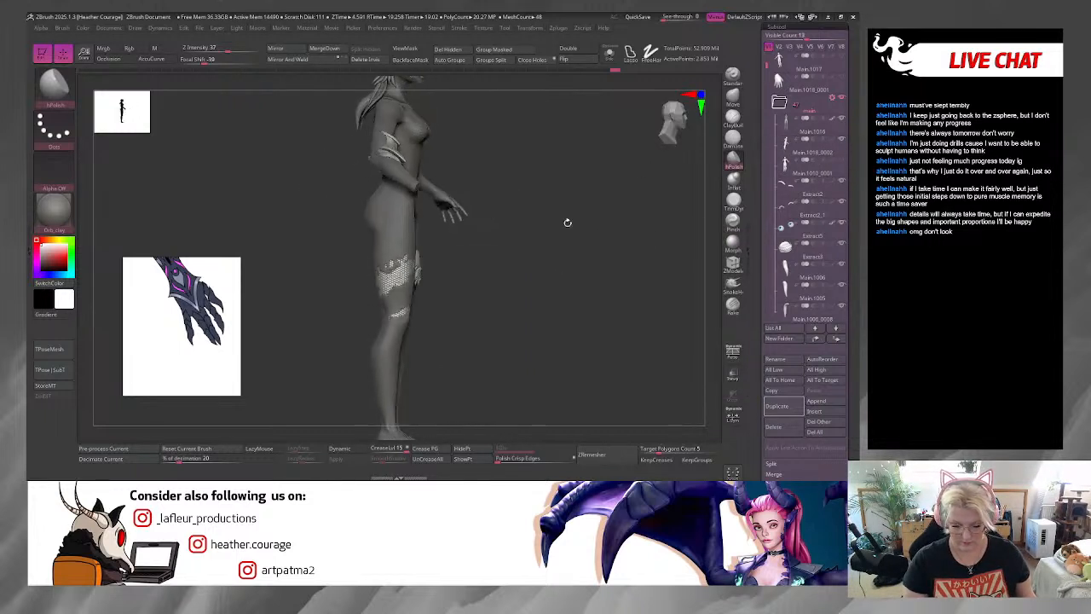
left_click(411, 181, "alt")
left_click_drag(536, 273, 686, 204)
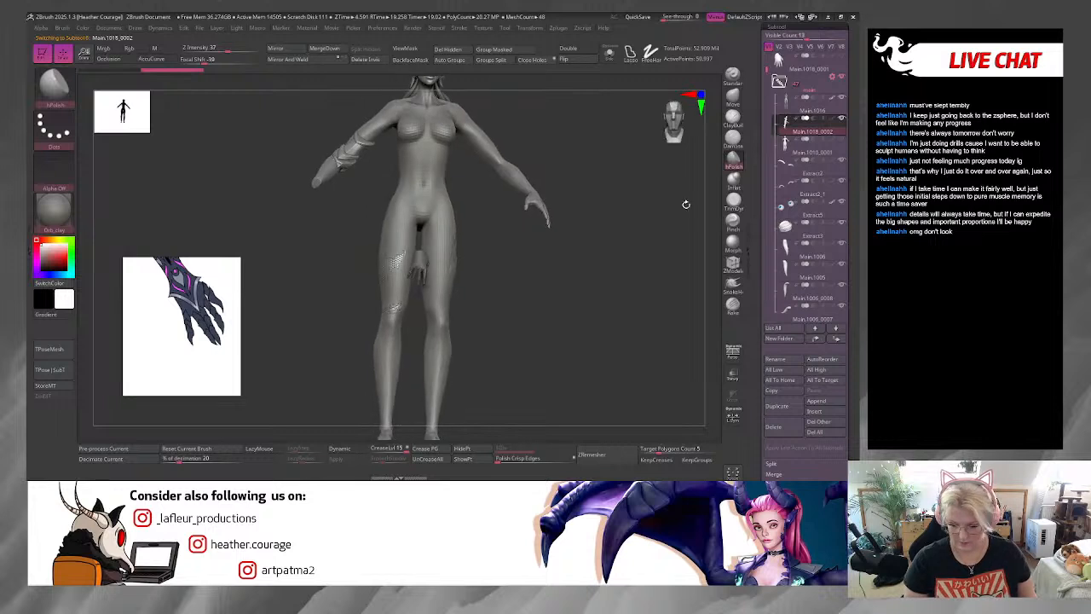
mouse_move(816, 132)
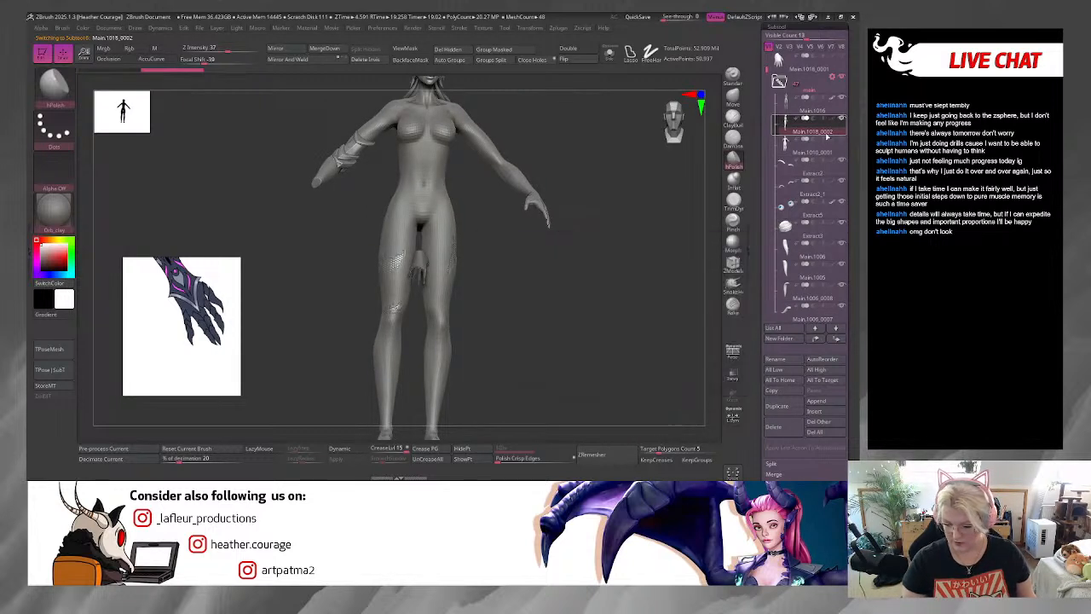
left_click(773, 426)
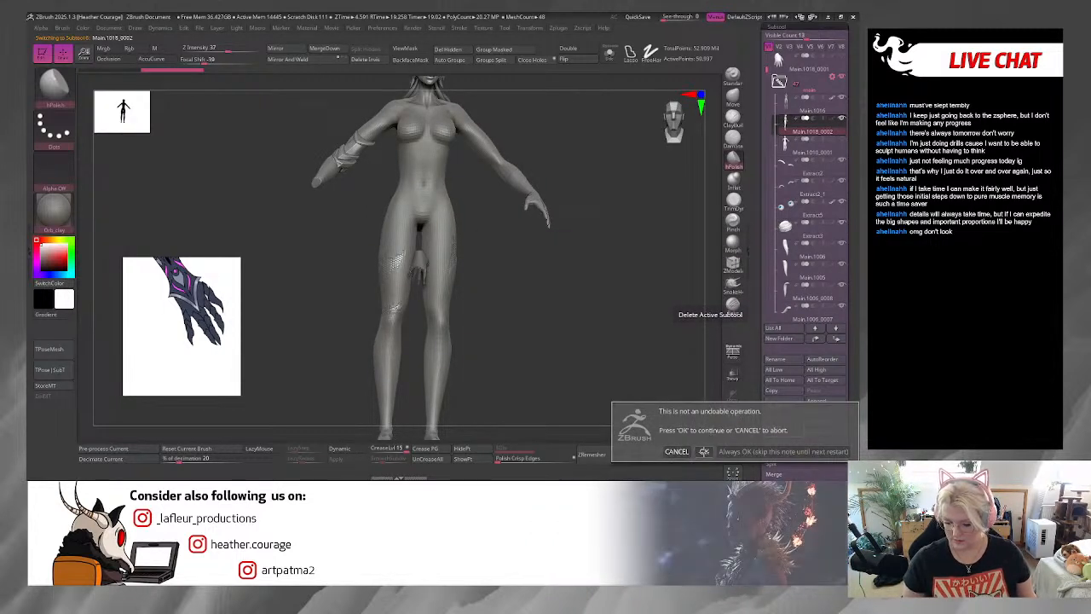
left_click(704, 451)
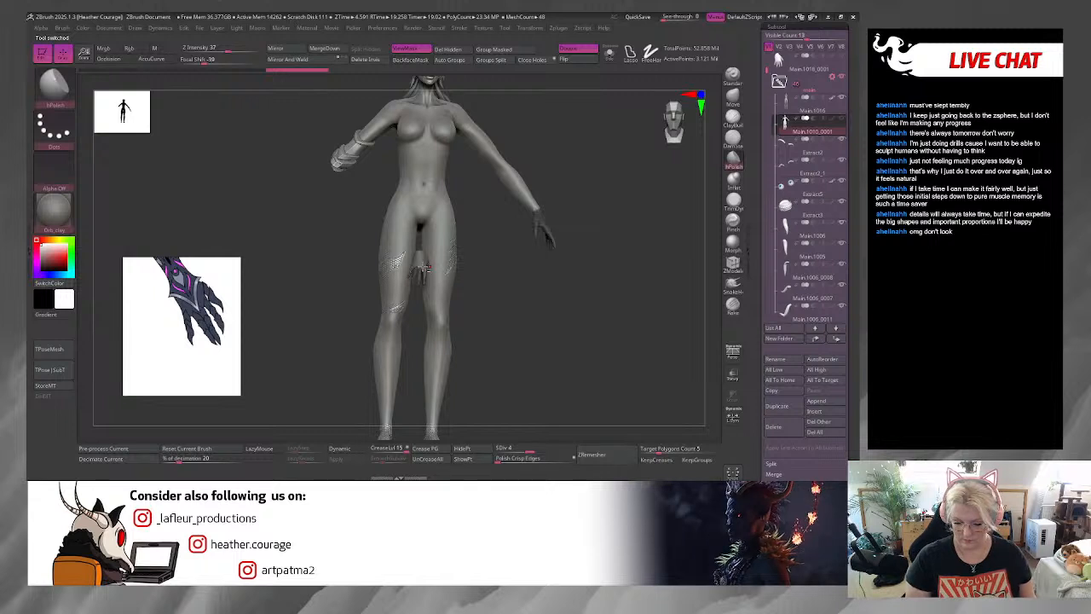
Step: Select the hand subtool polySurface26 and make the body subtool Main.1010_0001 visible in the main folder
left_click(426, 268, "alt")
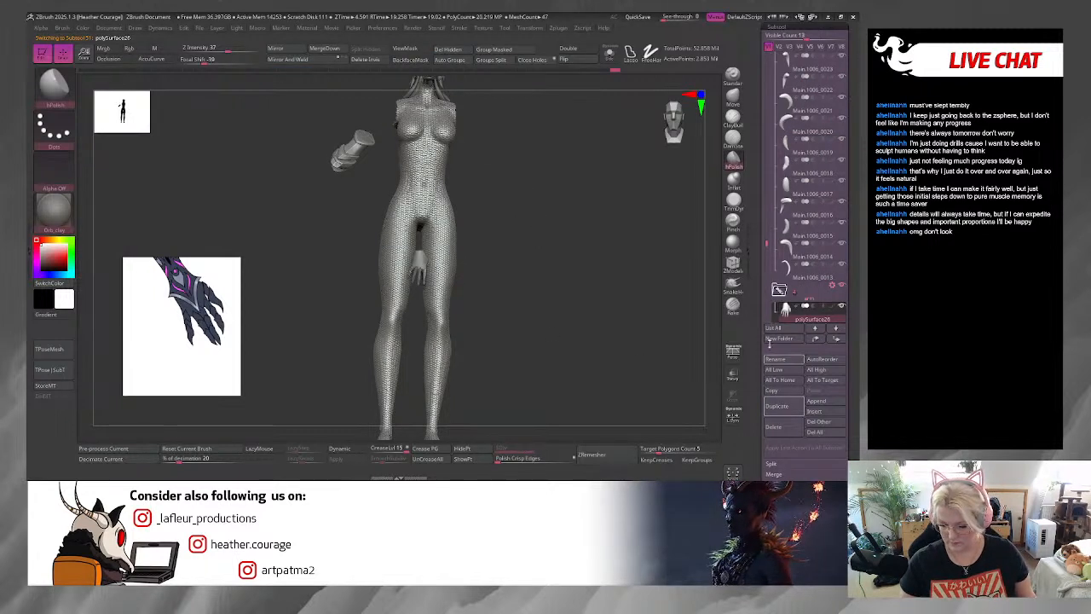
left_click_drag(768, 239, 768, 85)
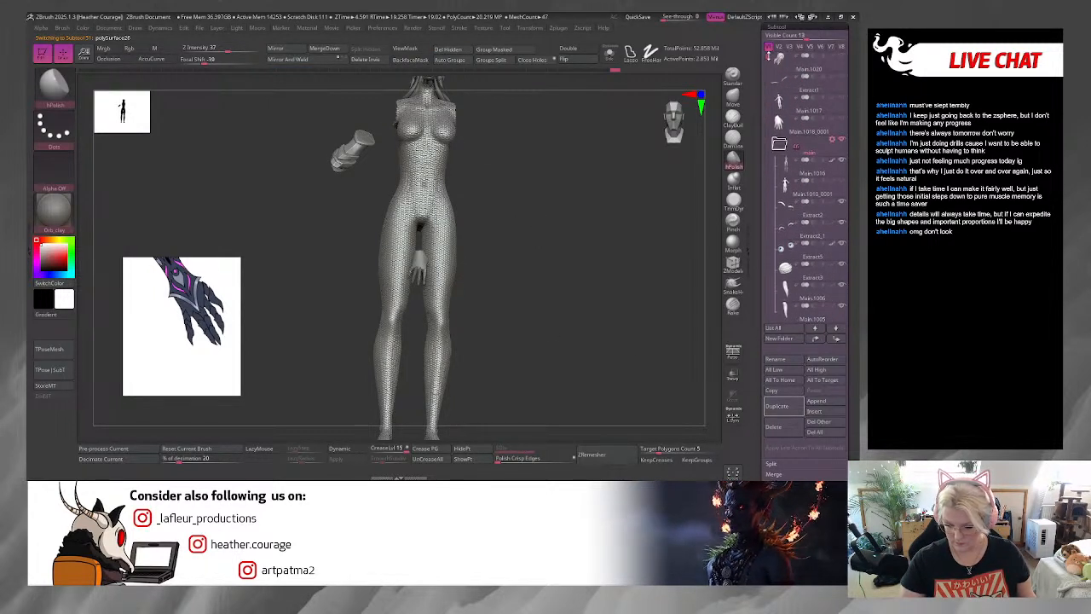
left_click(841, 185)
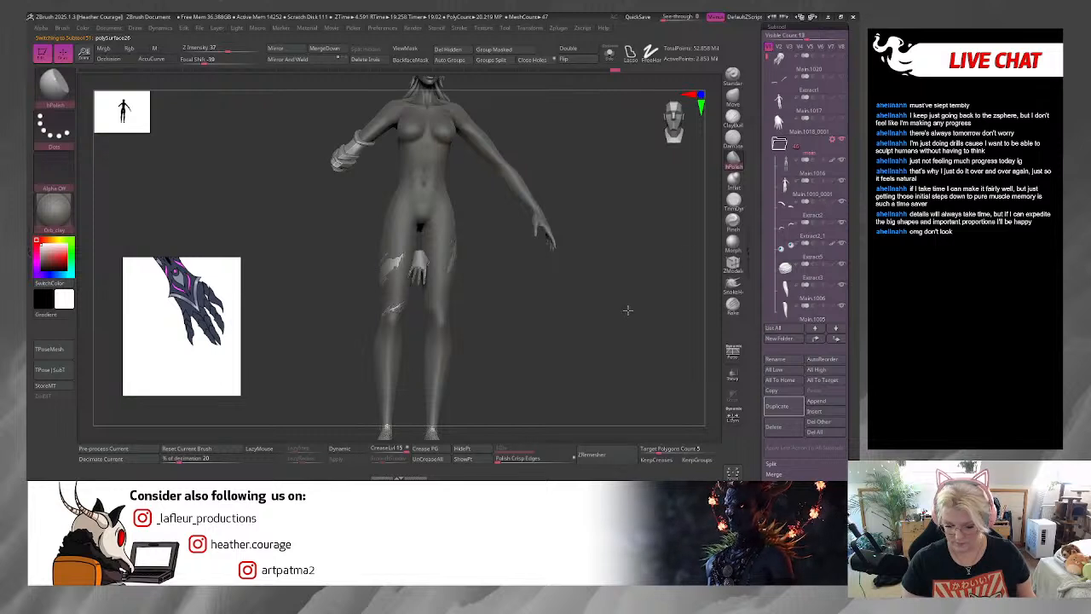
Step: Centre the transform gizmo on the hand and move the hand sideways out from between the legs, towards the armoured arm
left_click_drag(627, 309, 467, 291)
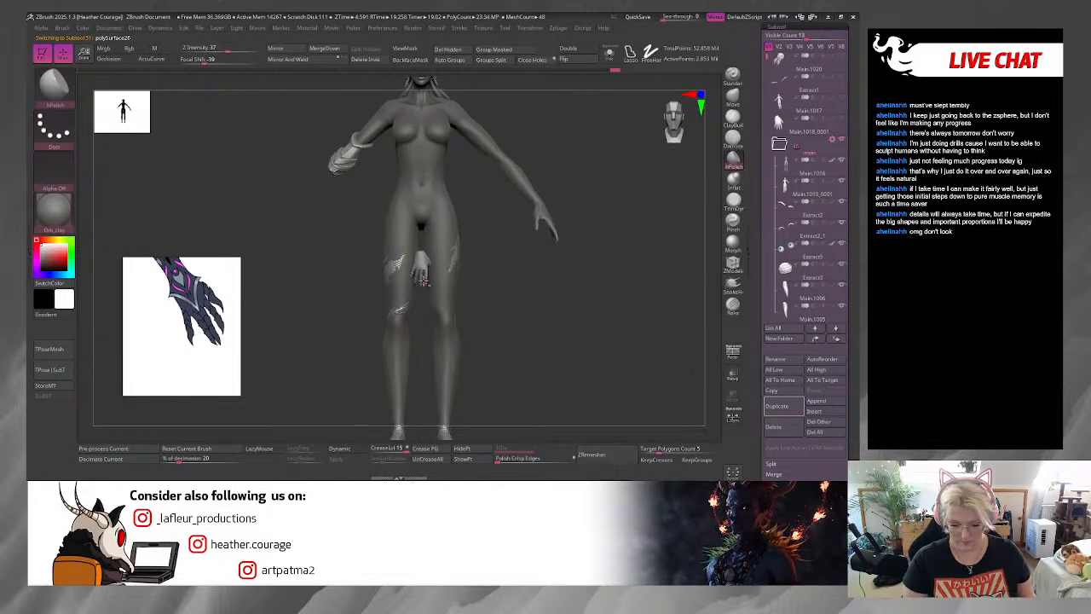
key("w")
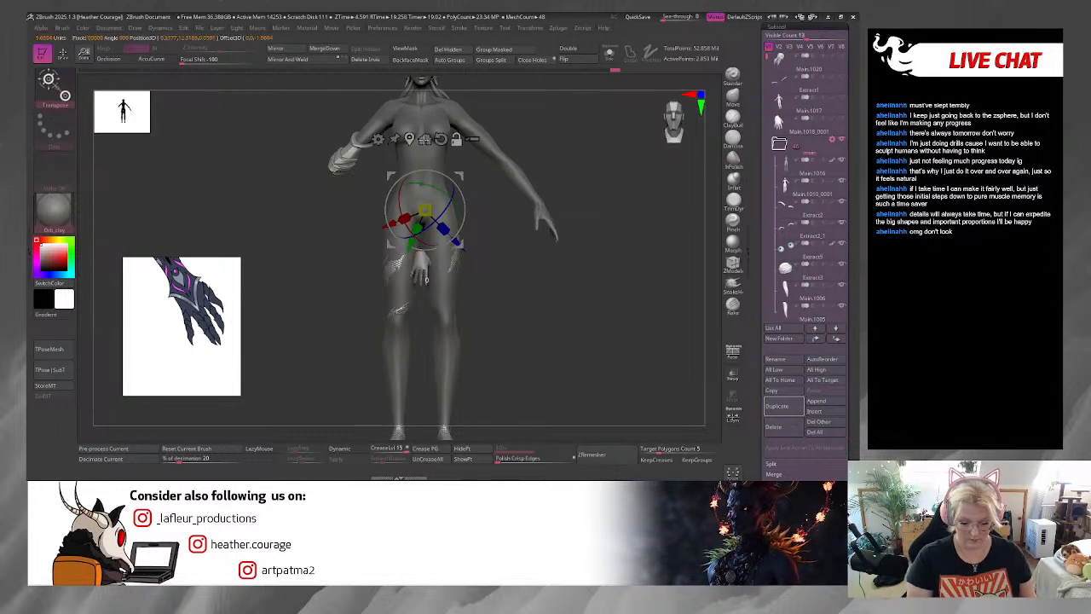
left_click(421, 271)
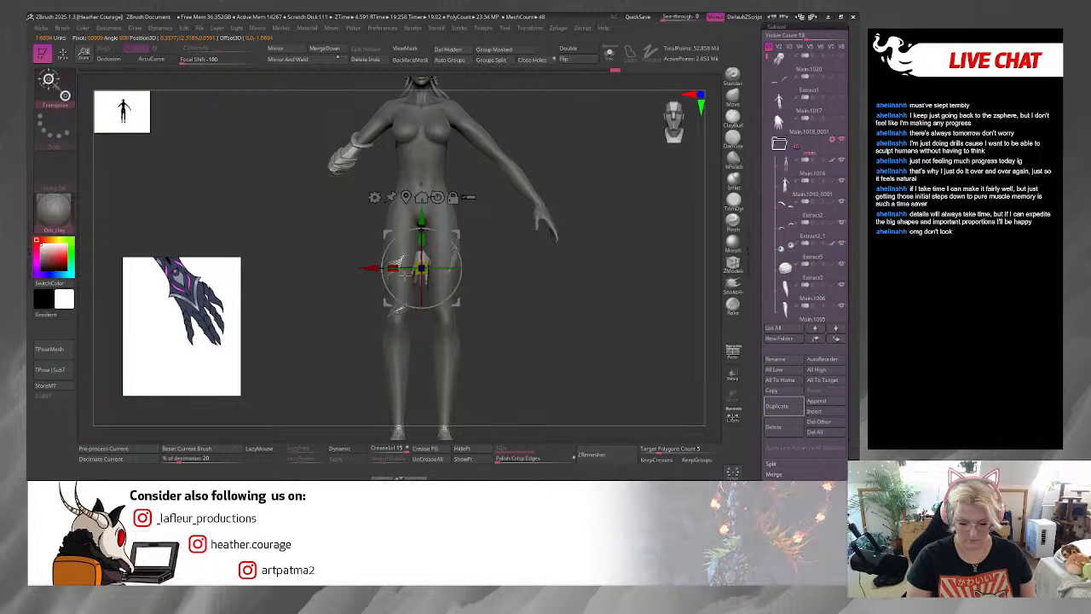
left_click_drag(390, 279, 247, 286)
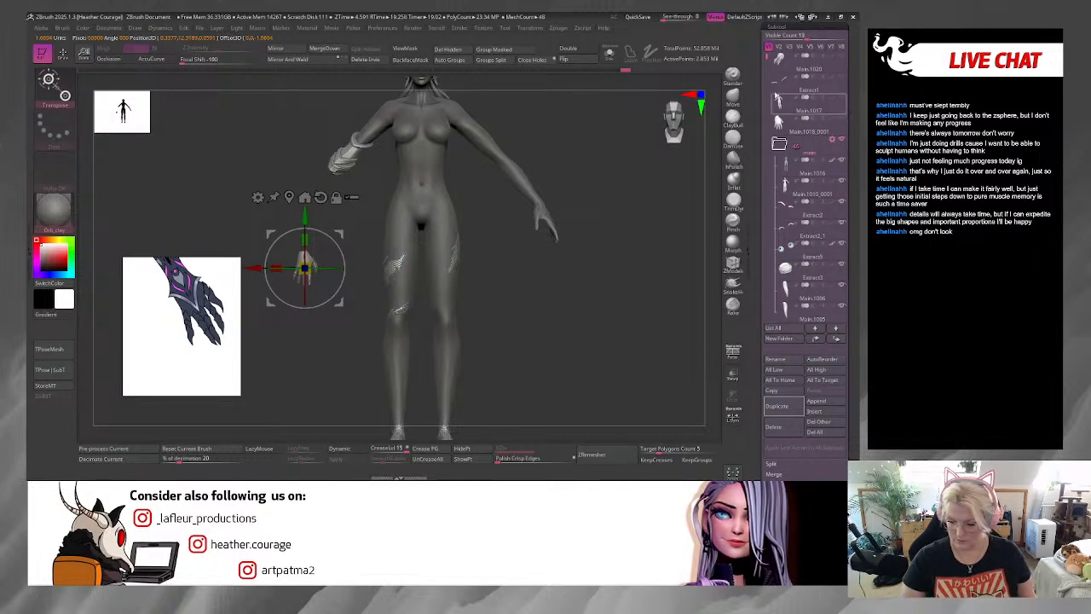
Step: Make the hidden forearm armour subtools in the arm folder visible on the body
left_click_drag(767, 58, 767, 116)
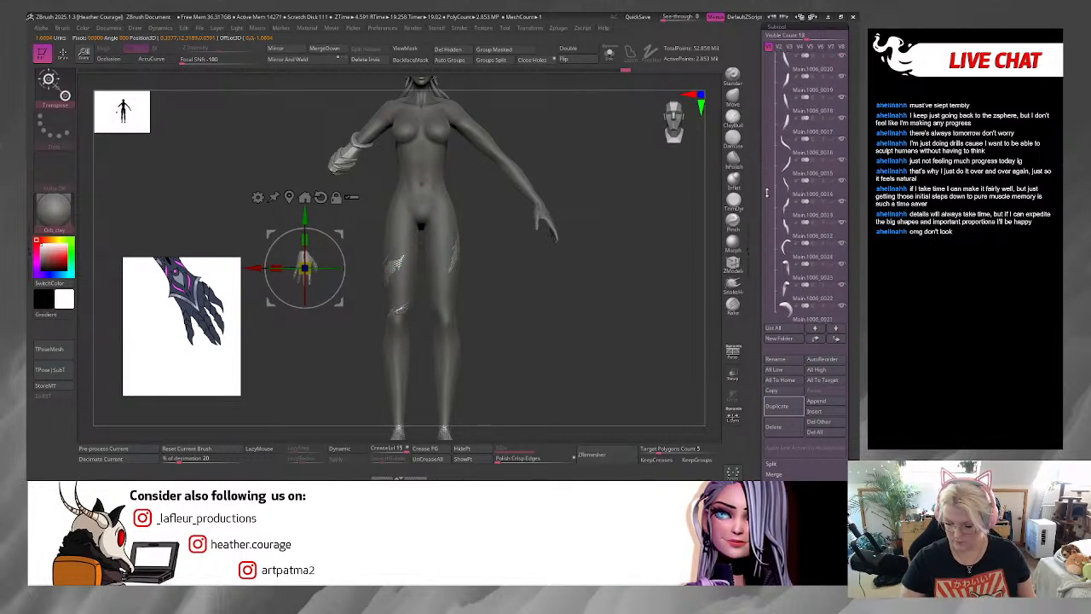
left_click_drag(767, 192, 767, 273)
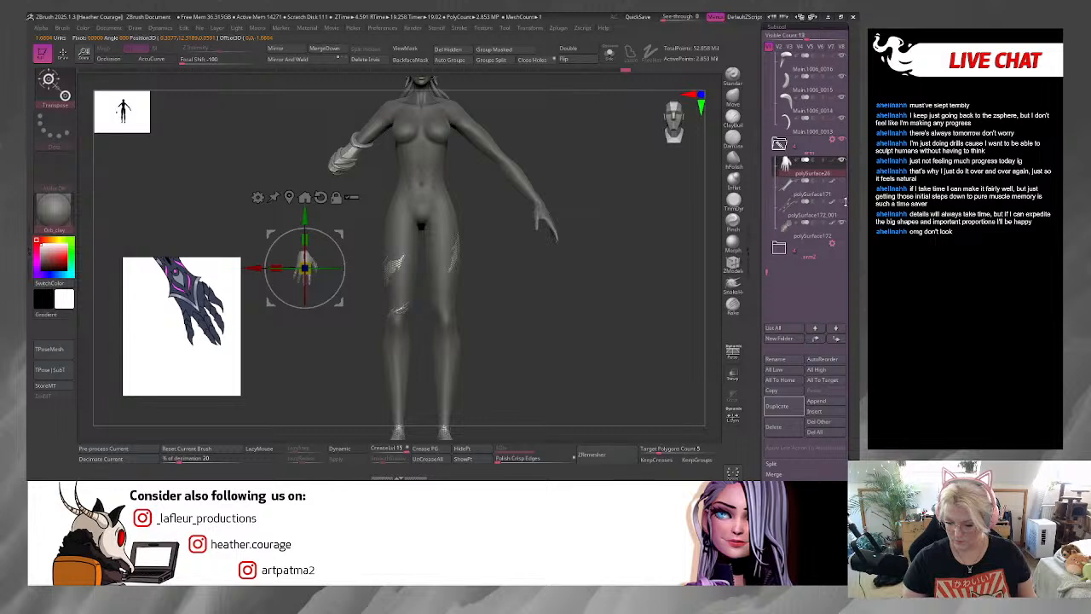
left_click_drag(524, 285, 486, 294)
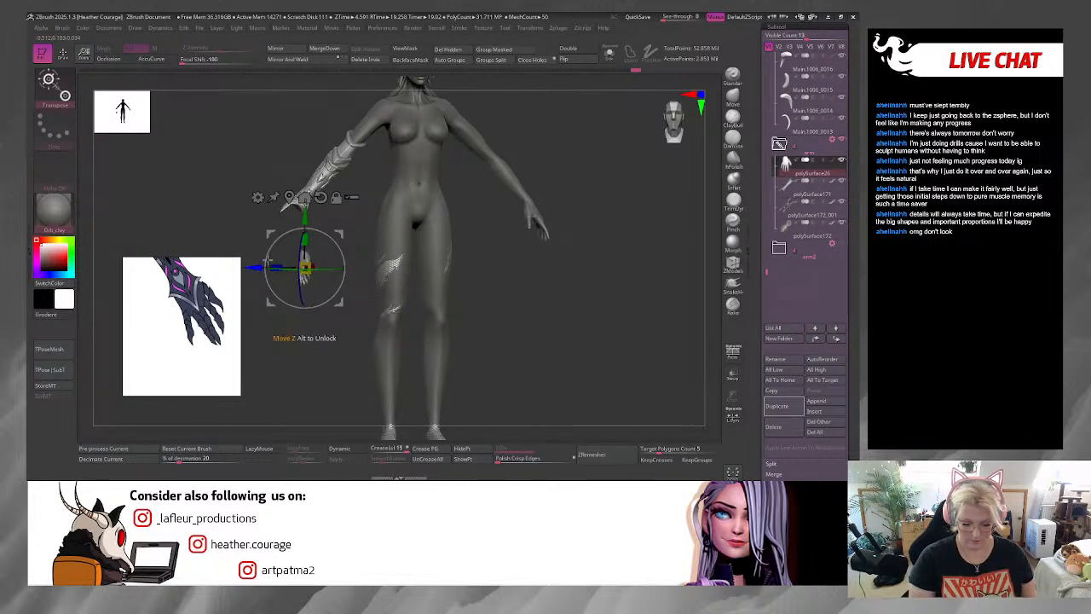
Step: Rotate the separate hand to follow the forearm's slant and move it up to the end of the forearm armour
left_click_drag(340, 250, 357, 275)
left_click_drag(395, 368, 504, 389, "alt")
left_click_drag(367, 248, 338, 207)
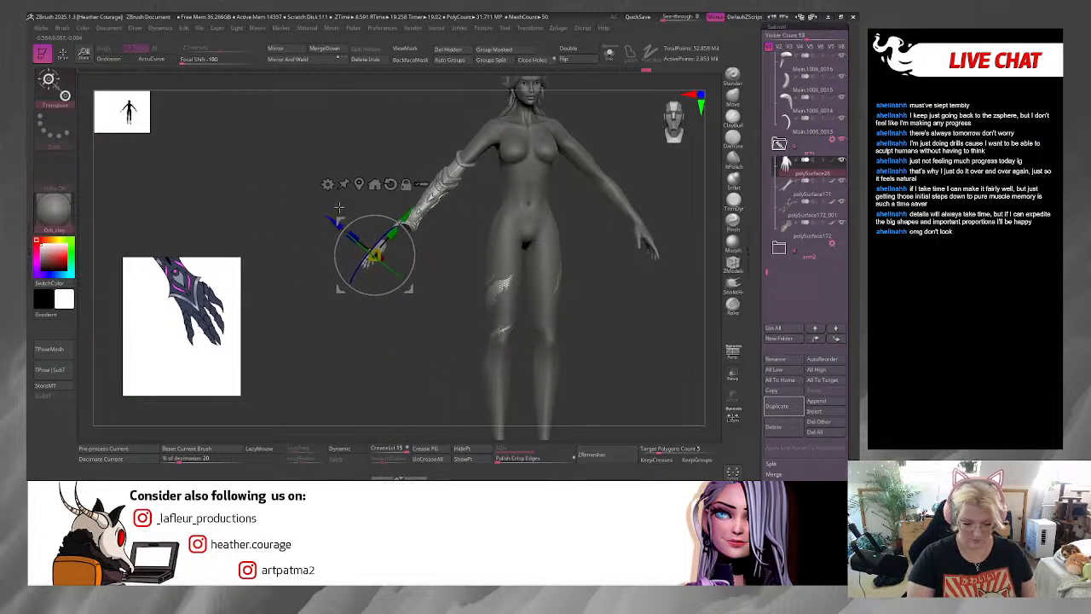
left_click_drag(407, 207, 427, 179)
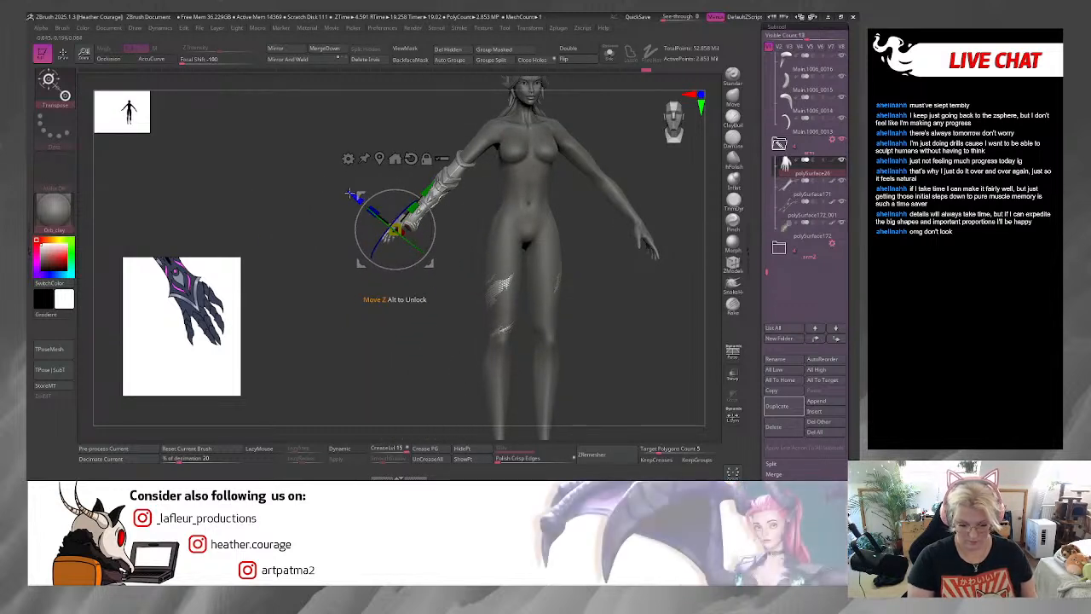
left_click_drag(350, 189, 358, 197)
Step: Rotate the hand from the side and underneath to line up with the forearm, and shift it into the armour's wrist opening
left_click_drag(431, 323, 522, 271)
left_click_drag(669, 126, 558, 338)
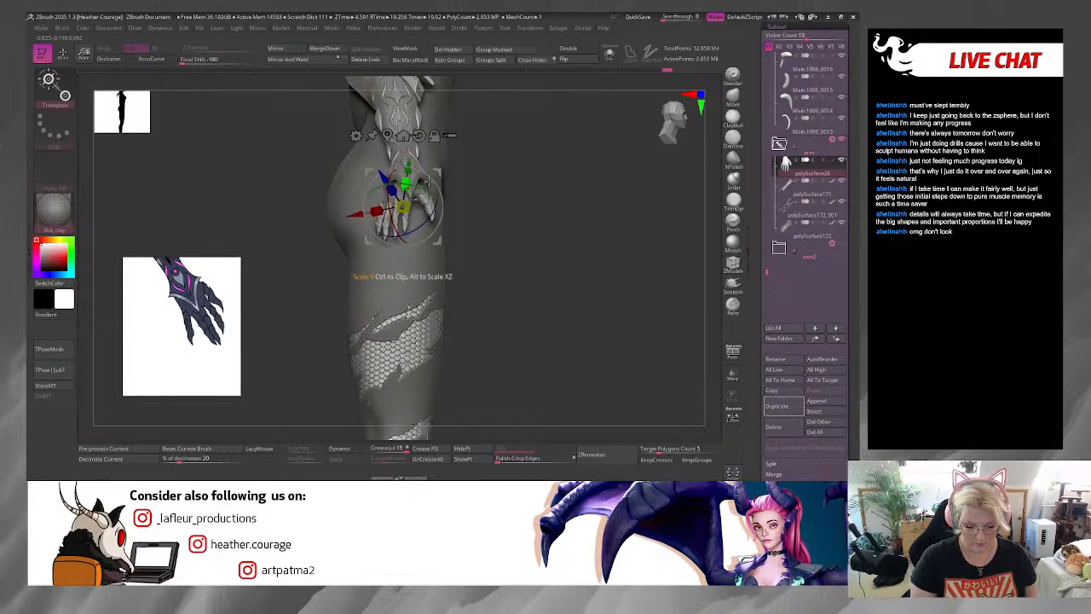
left_click_drag(428, 180, 432, 234)
left_click_drag(433, 215, 435, 206)
left_click_drag(430, 275, 448, 170)
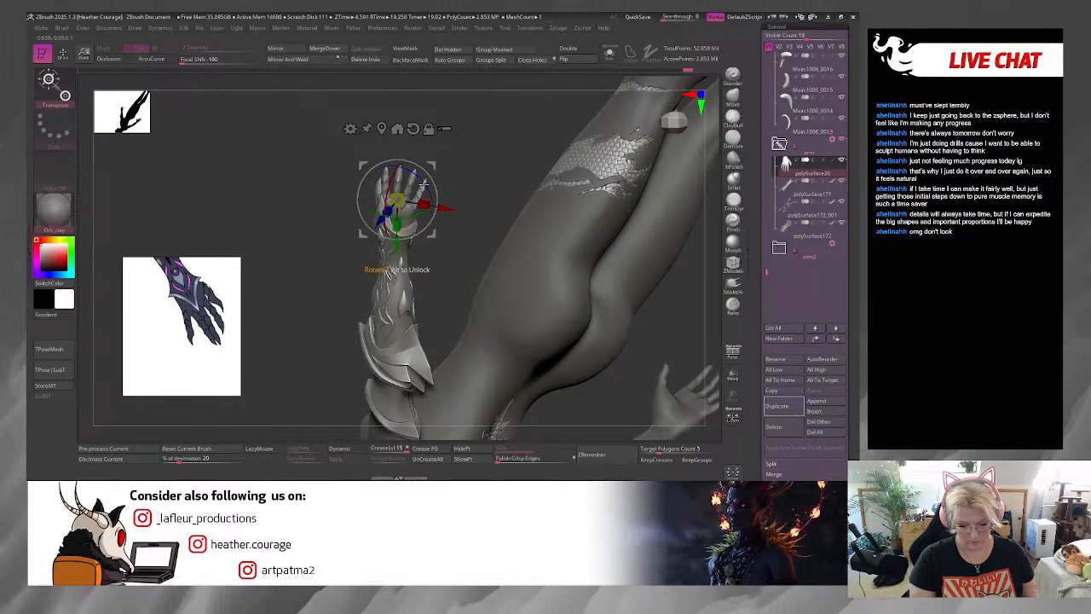
left_click_drag(455, 160, 435, 213)
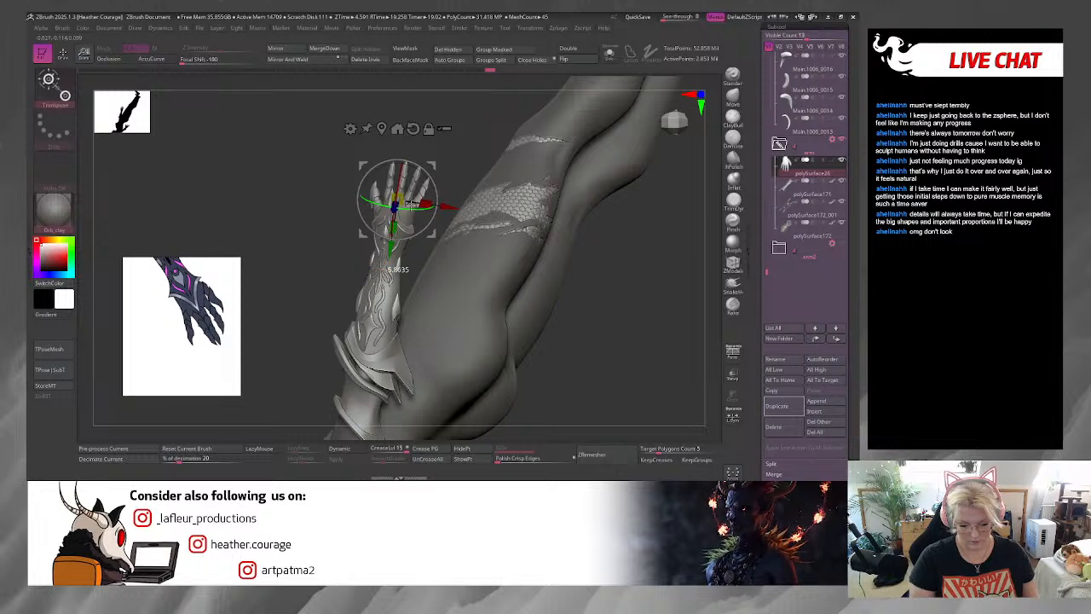
left_click_drag(453, 170, 458, 166)
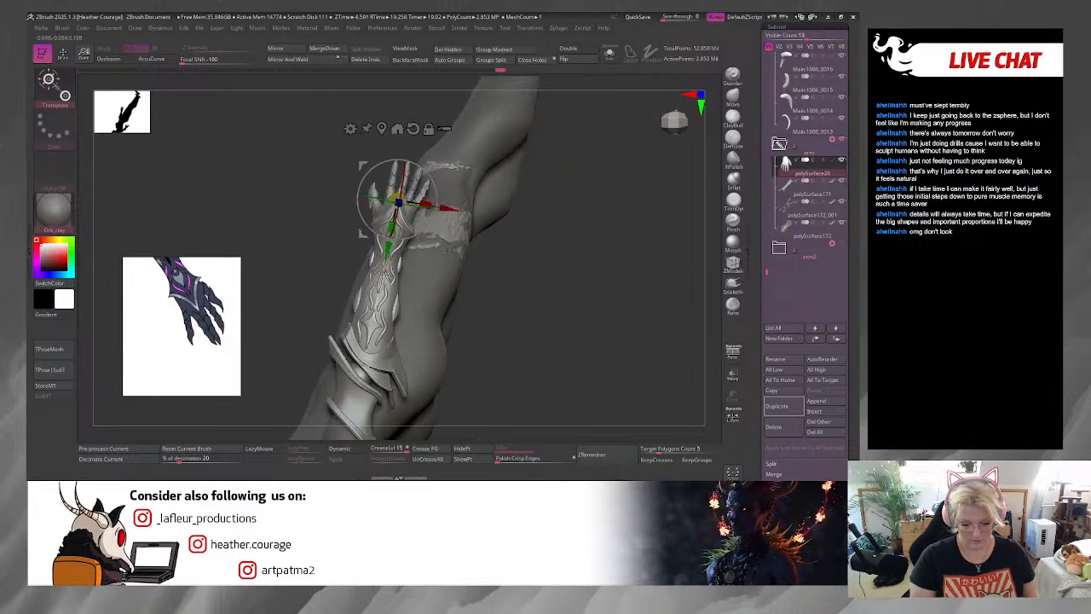
left_click_drag(388, 252, 390, 245)
left_click_drag(450, 202, 452, 202)
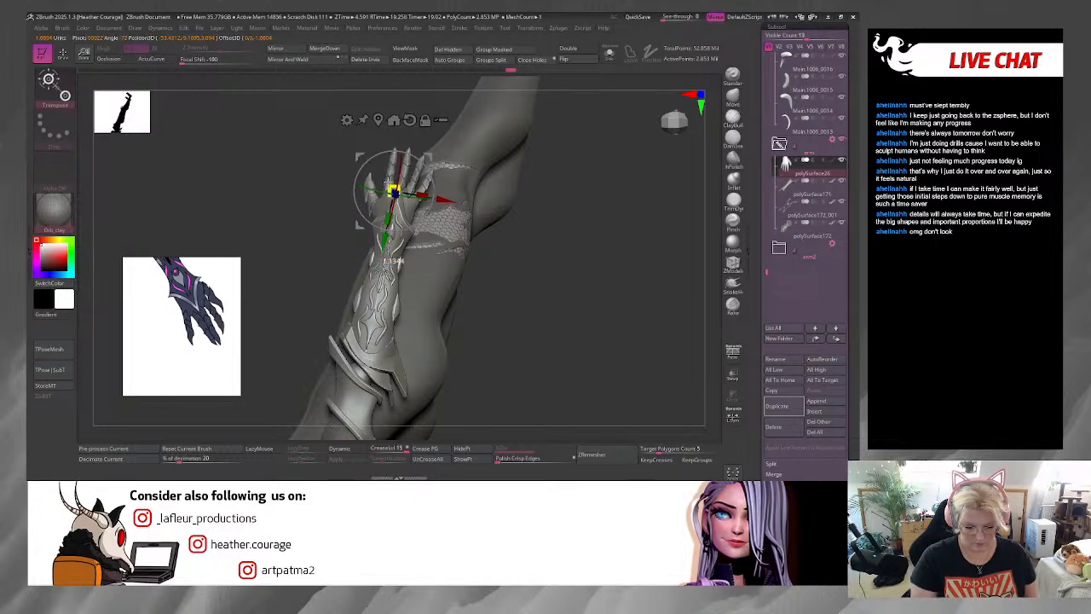
Step: Compare the hand with the whole figure, then fine-tune its rotation and sideways position inside the wrist cuff
left_click_drag(530, 275, 507, 324)
left_click_drag(473, 355, 443, 230, "alt")
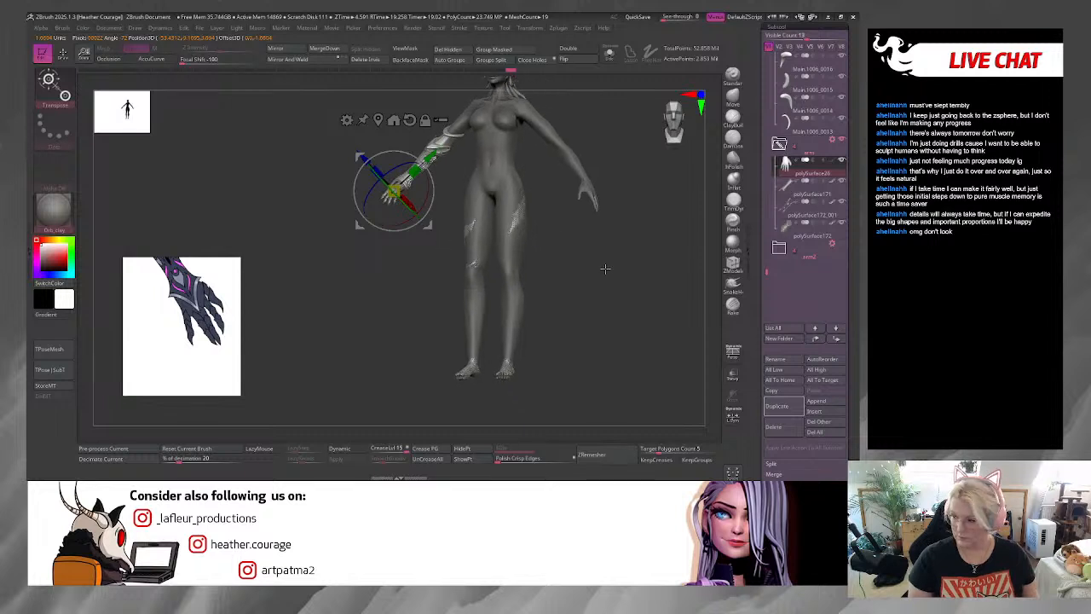
left_click_drag(606, 268, 592, 205, "alt")
left_click_drag(598, 260, 601, 275)
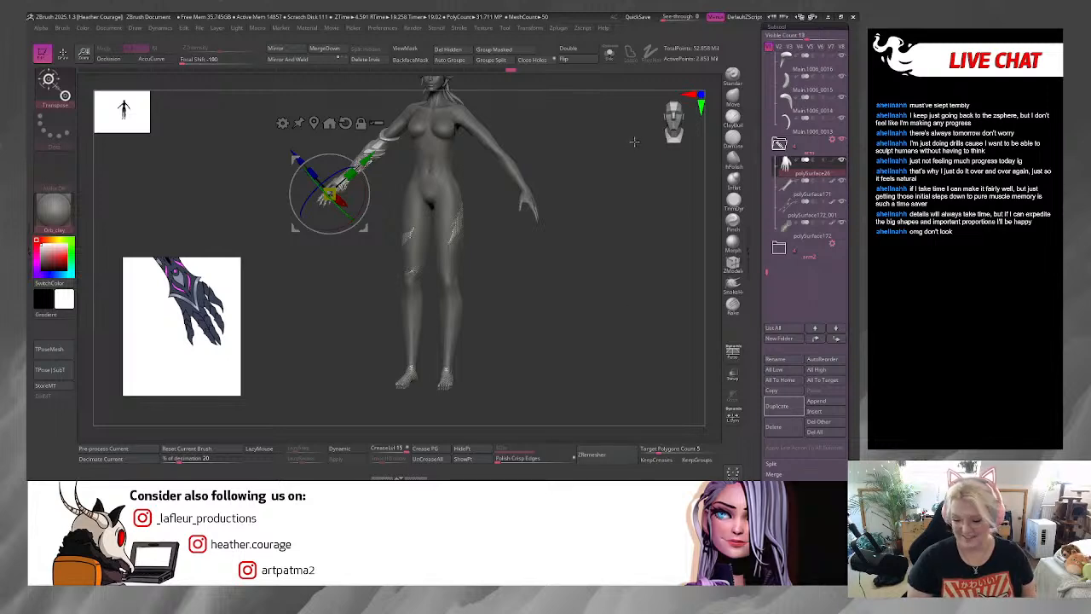
left_click_drag(529, 242, 384, 296)
left_click_drag(412, 350, 367, 219, "alt")
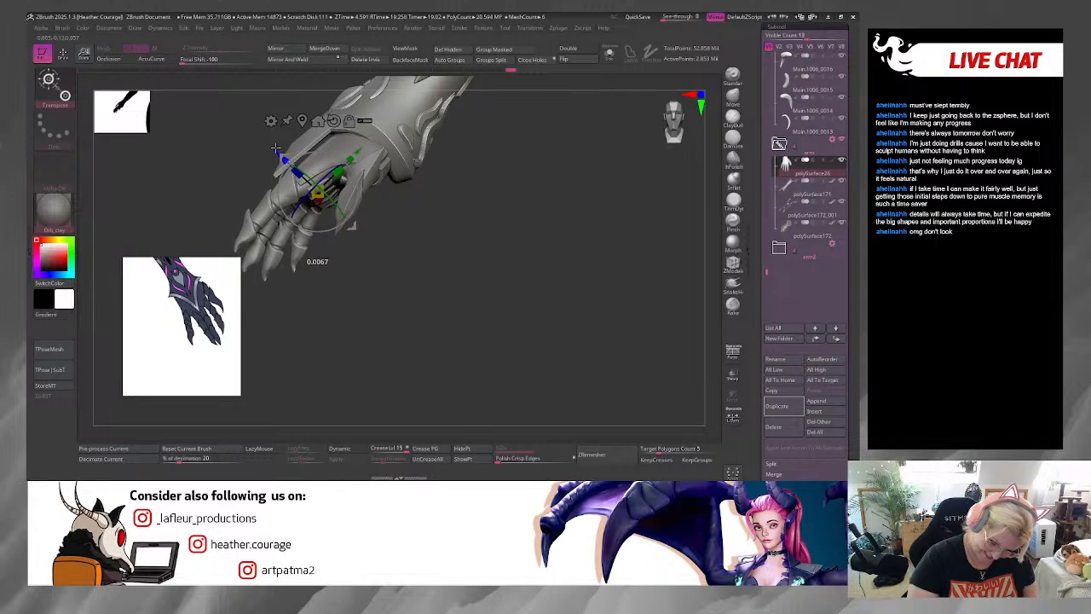
left_click_drag(416, 300, 339, 185)
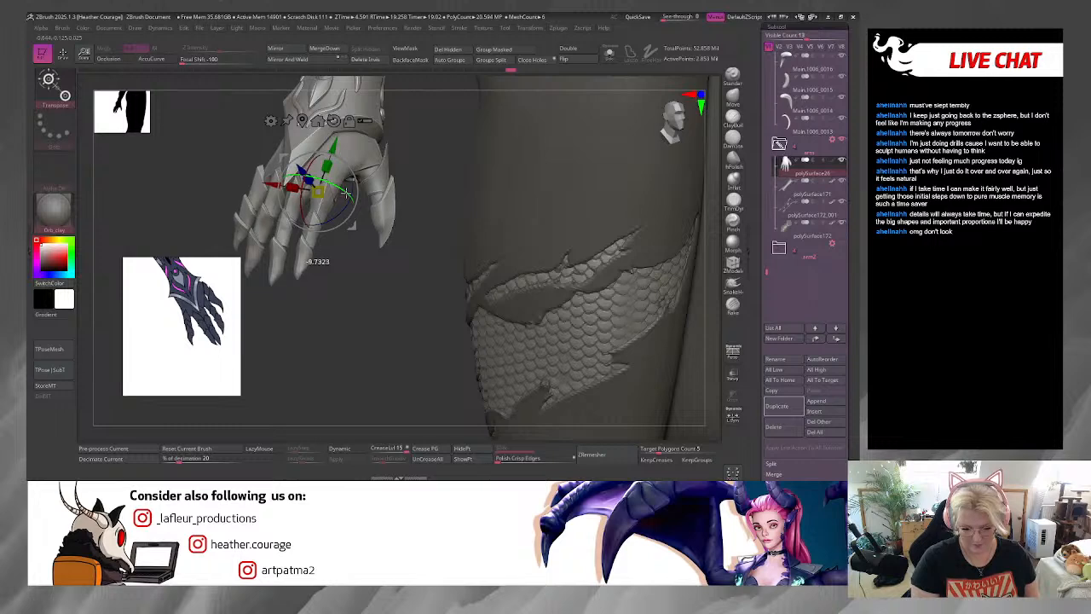
left_click_drag(347, 299, 294, 260)
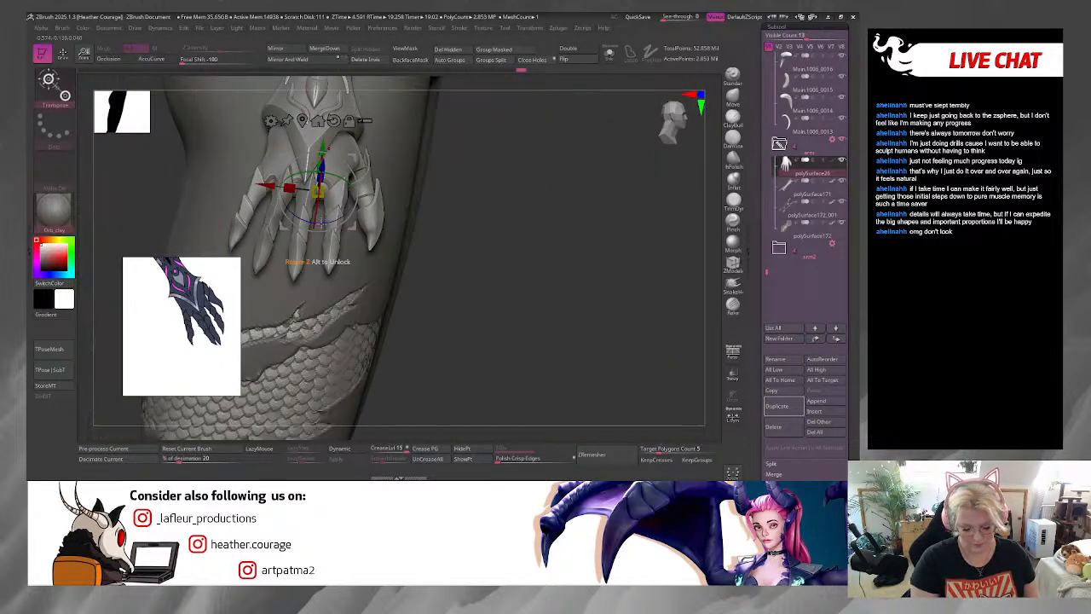
left_click_drag(356, 198, 355, 204)
left_click_drag(266, 182, 259, 178)
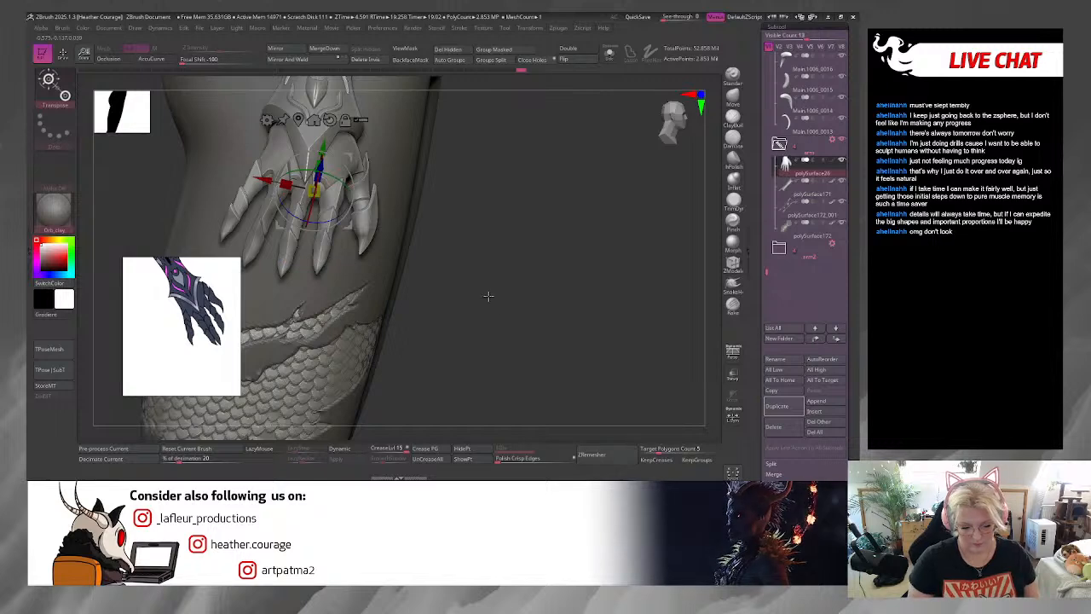
Step: Adjust the hand's wrist with the Move brush so it sits neatly inside the armour cuff
left_click_drag(488, 295, 467, 371, "alt")
left_click(732, 103)
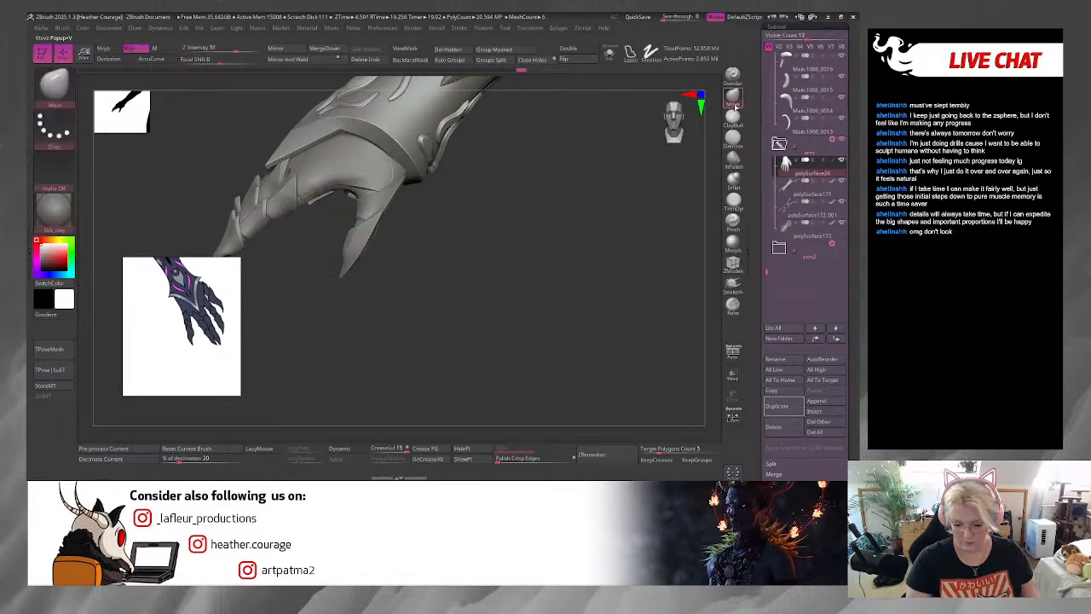
key("space")
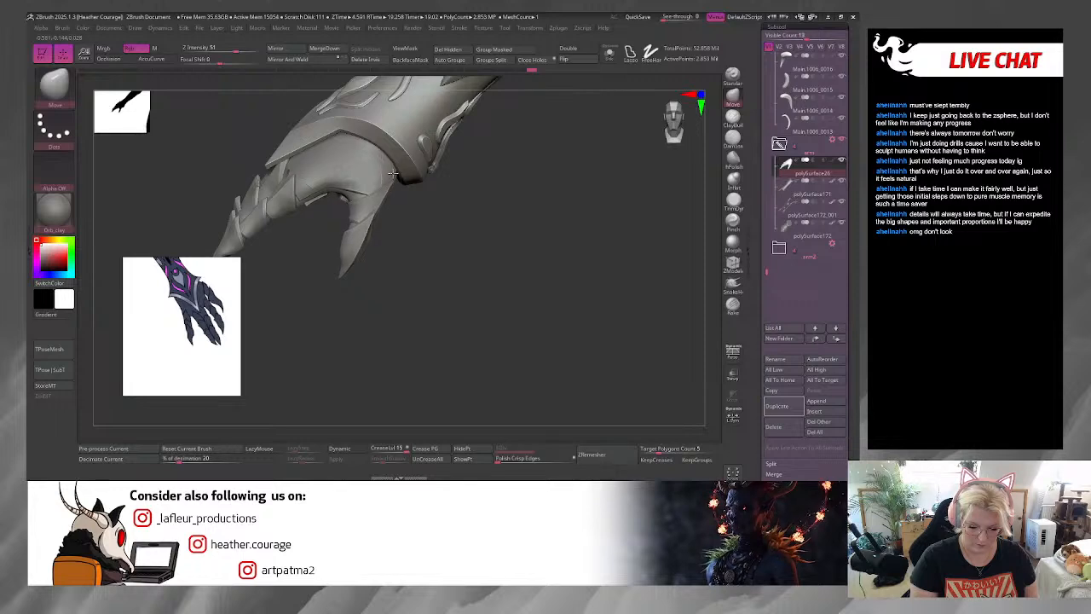
mouse_move(448, 219)
left_mouse_down()
mouse_move(441, 224)
mouse_move(480, 298)
mouse_move(430, 201)
mouse_move(432, 184)
mouse_move(429, 233)
mouse_move(395, 111)
left_mouse_up()
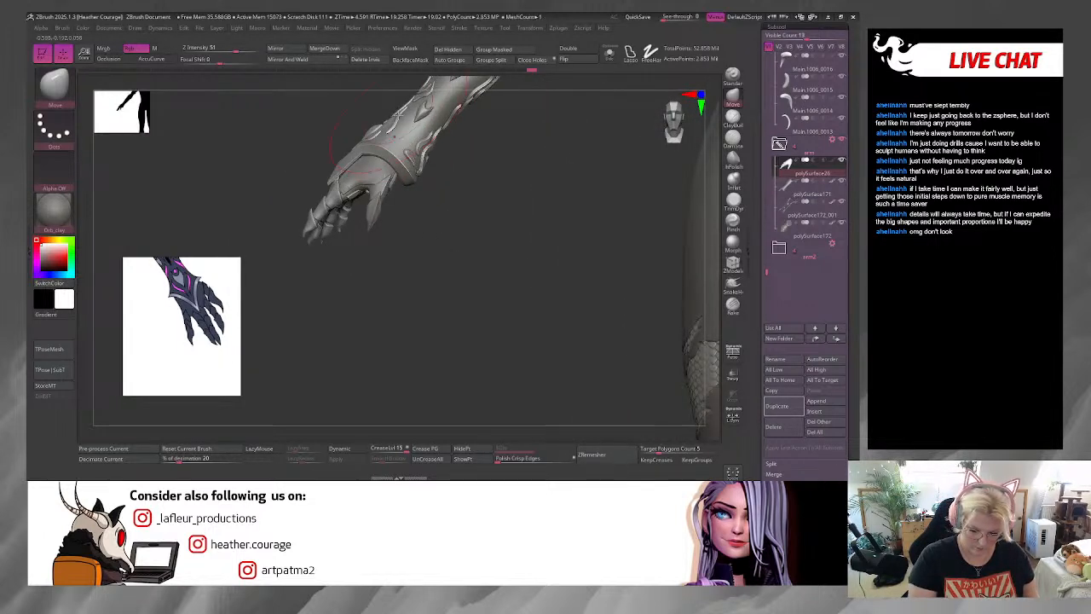
Step: Select the forearm armour subtool polySurface171 and merge it down with polySurface172_001
left_click(408, 128, "alt")
left_click_drag(462, 208, 426, 271)
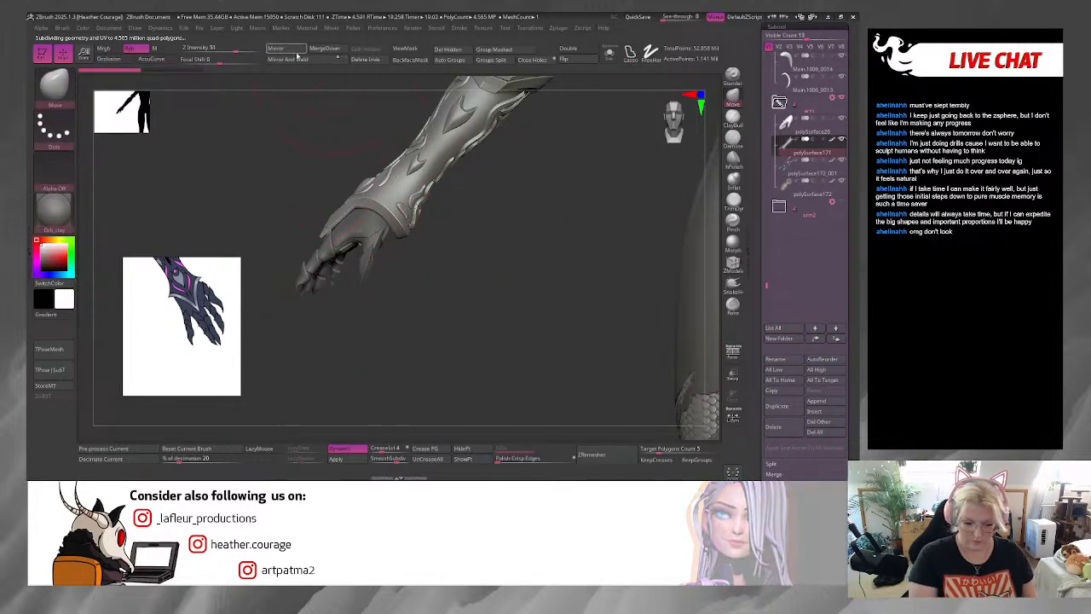
left_click(331, 52)
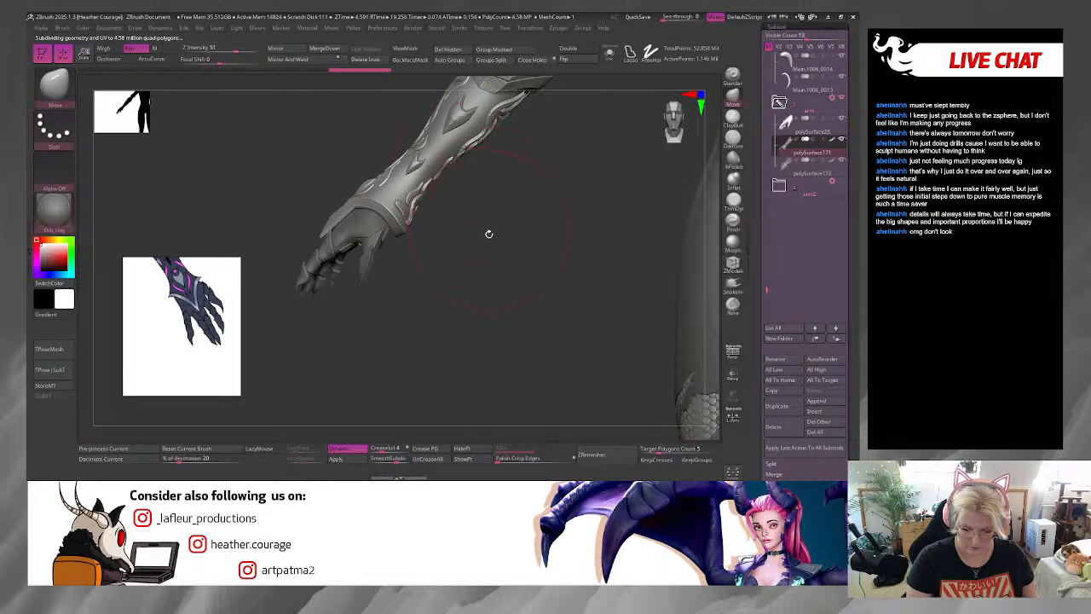
Step: Examine the whole figure from the front, side and back, checking the armoured arm, the hand and the head
left_click_drag(473, 202, 512, 111, "alt")
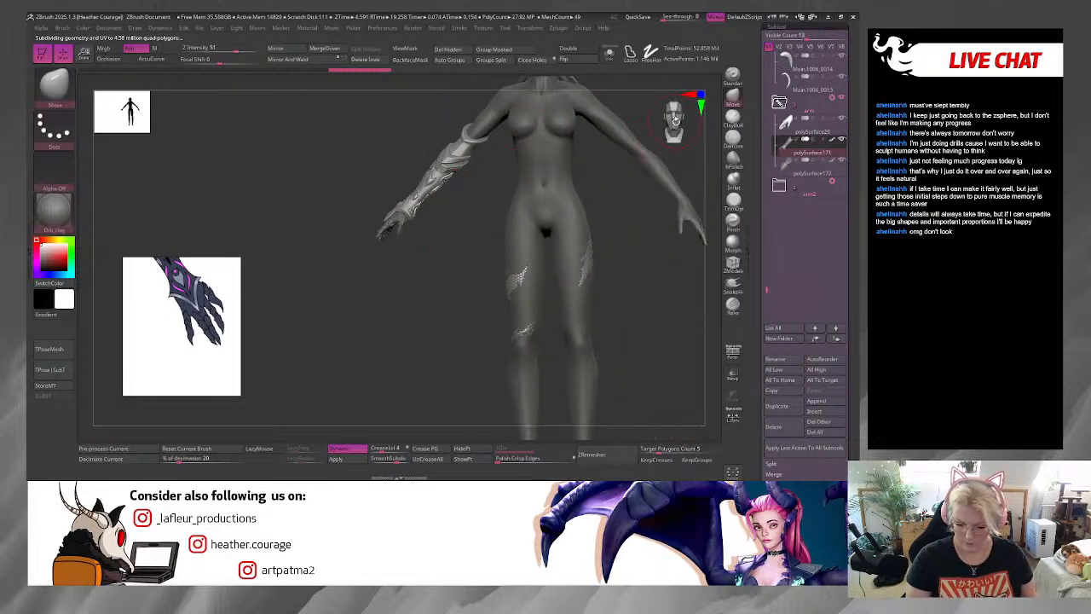
left_click_drag(638, 282, 669, 248, "alt")
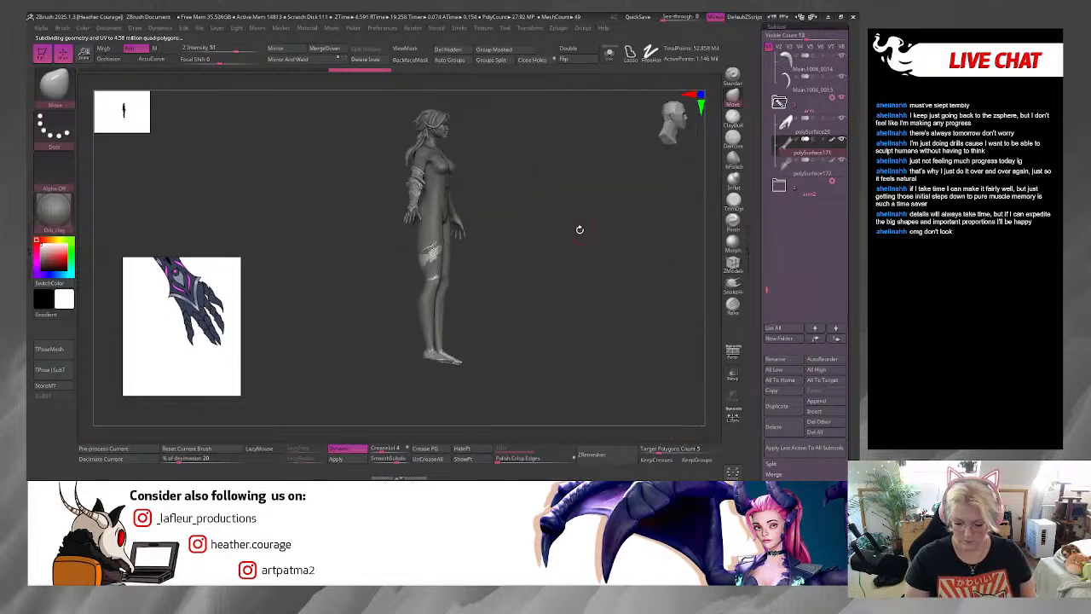
left_click_drag(579, 229, 550, 208, "alt")
left_click_drag(435, 309, 333, 356, "alt")
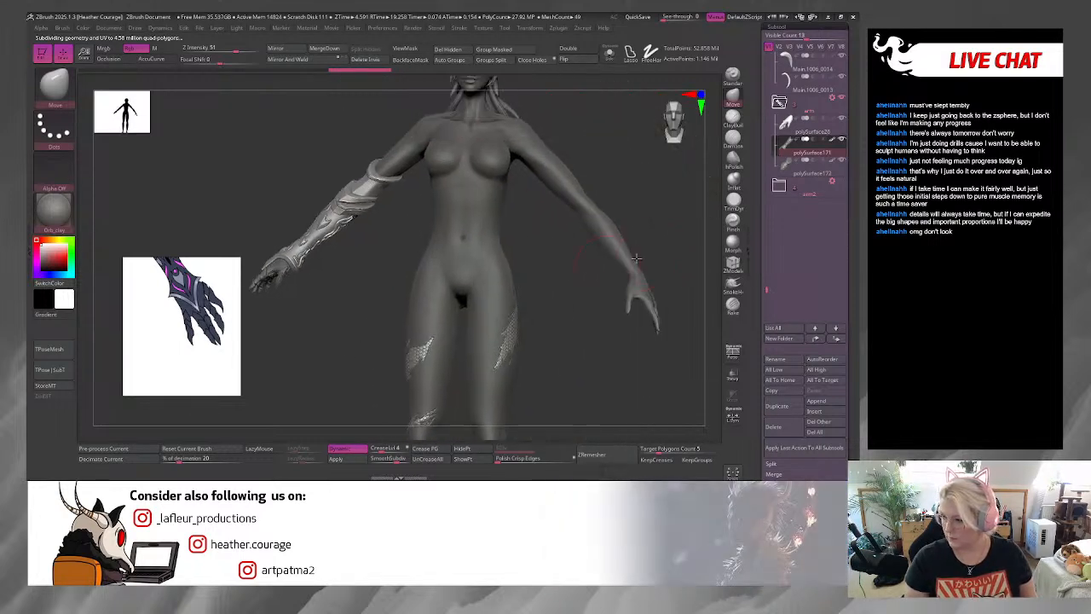
left_click_drag(636, 257, 675, 118)
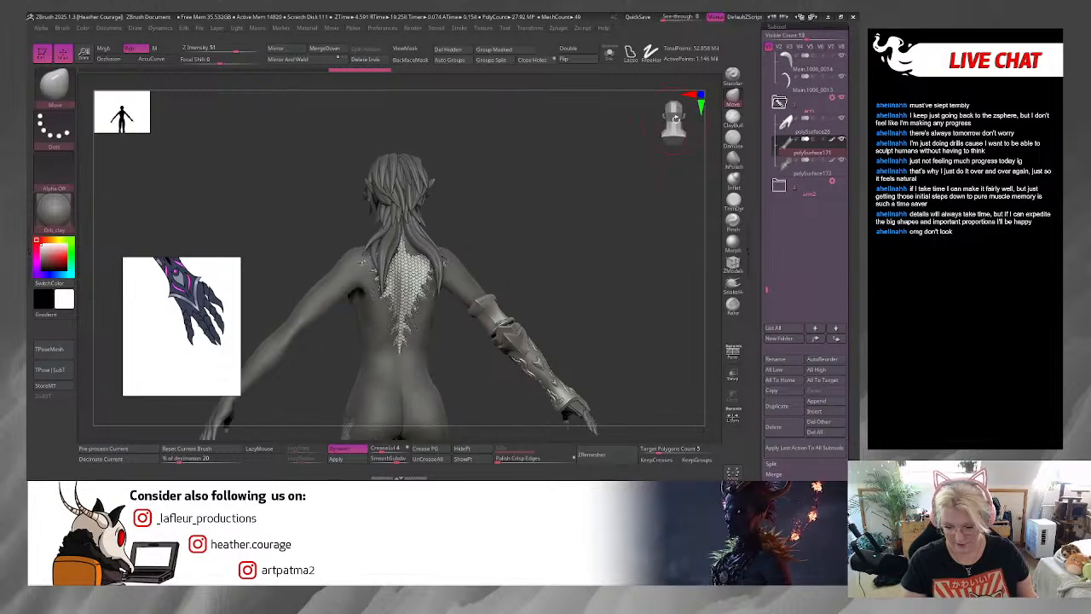
left_click_drag(546, 225, 504, 176)
left_click_drag(610, 255, 637, 262)
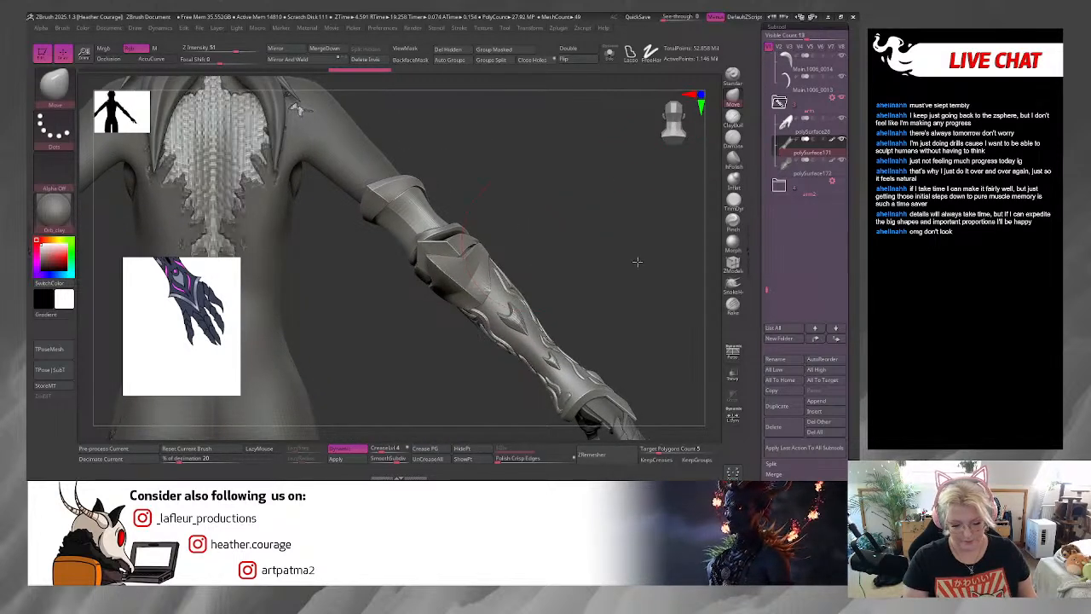
left_click_drag(452, 119, 668, 322, "alt")
left_click_drag(575, 209, 315, 328)
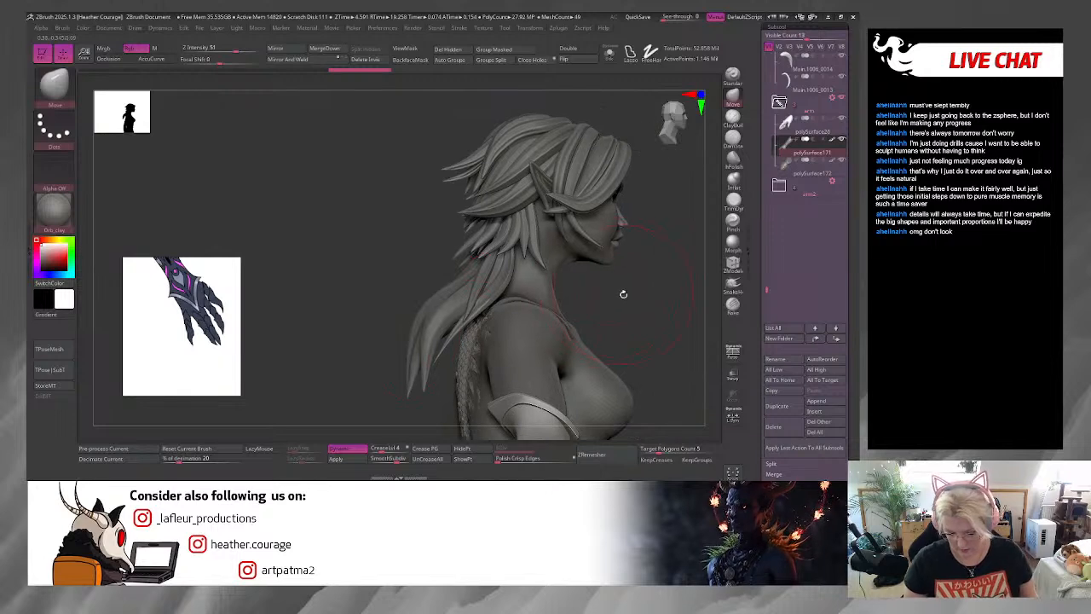
left_click_drag(623, 296, 767, 291)
left_click_drag(560, 287, 223, 390)
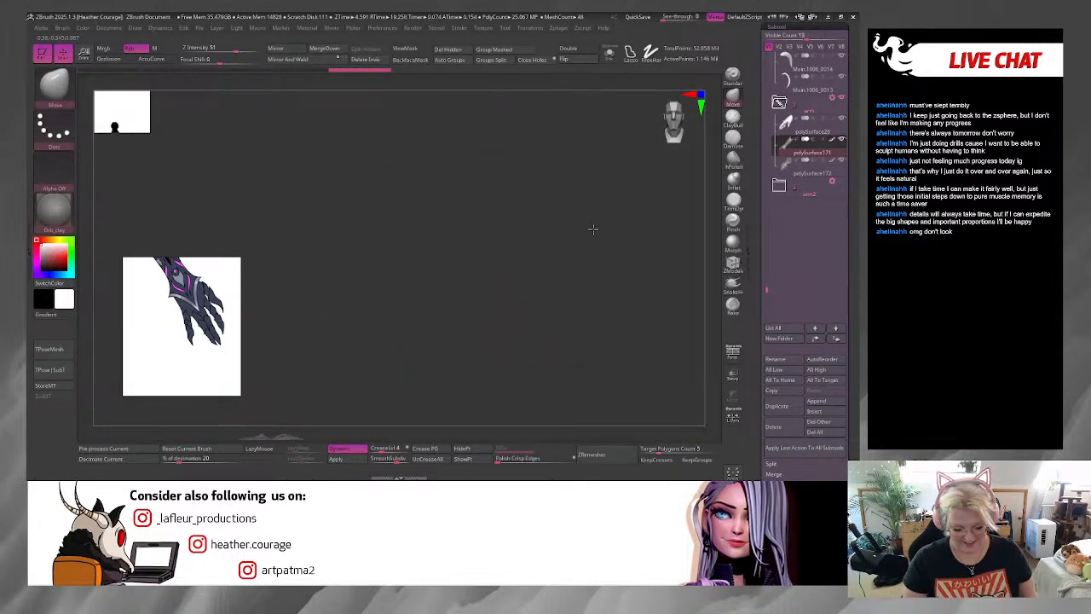
left_click_drag(593, 229, 646, 105, "alt")
left_click_drag(582, 200, 518, 314, "alt")
Step: Select the body subtool Main.1010_0001 and adjust the bridge of the nose in profile with the Move Topological brush
left_click(515, 179, "alt")
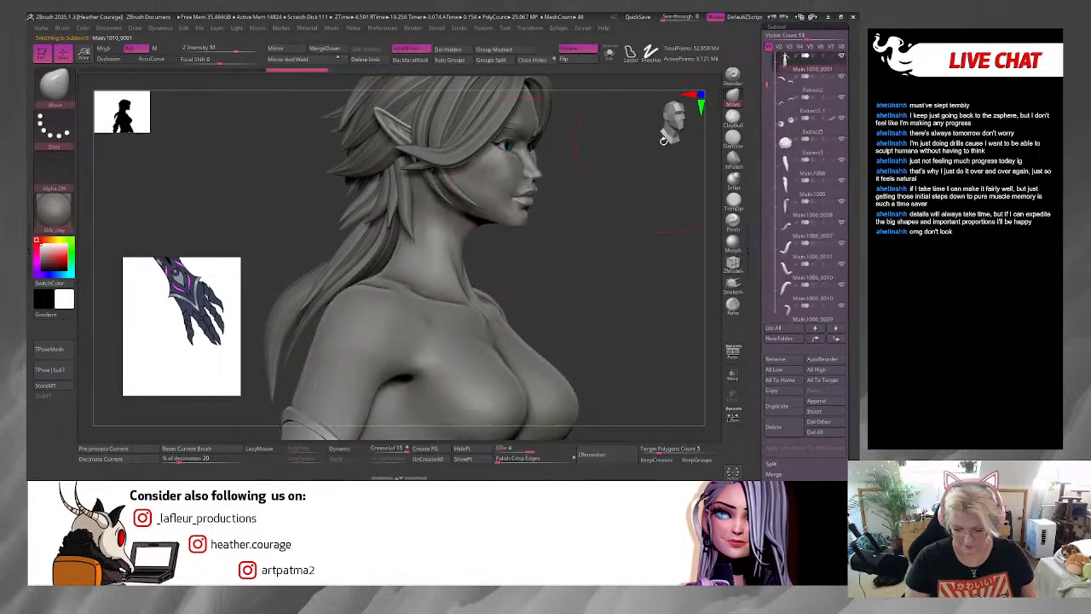
left_click_drag(605, 187, 517, 359, "alt")
left_click_drag(547, 278, 548, 282, "alt")
mouse_move(584, 213)
left_mouse_down()
mouse_move(582, 246)
mouse_move(602, 220)
left_mouse_up()
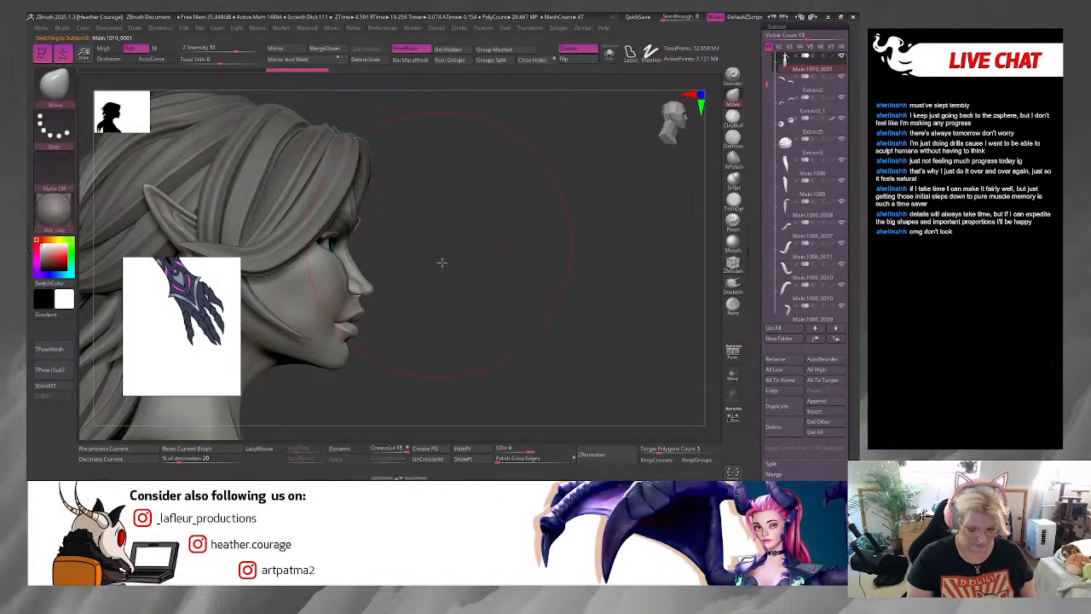
left_click_drag(442, 262, 455, 237, "alt")
left_click_drag(519, 175, 522, 285, "alt")
key("b")
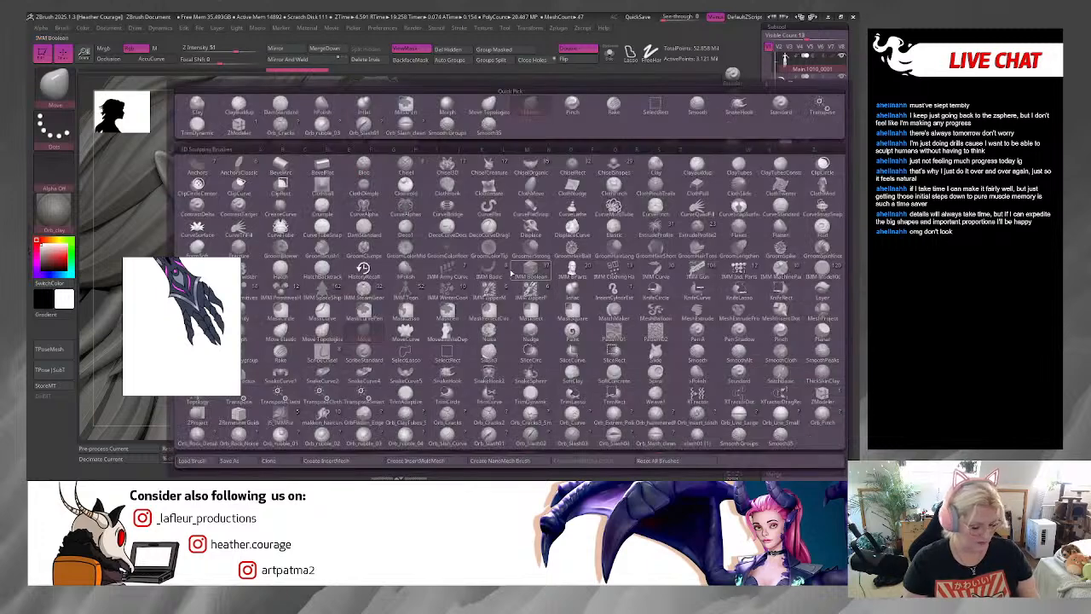
key("m")
key("t")
key("space")
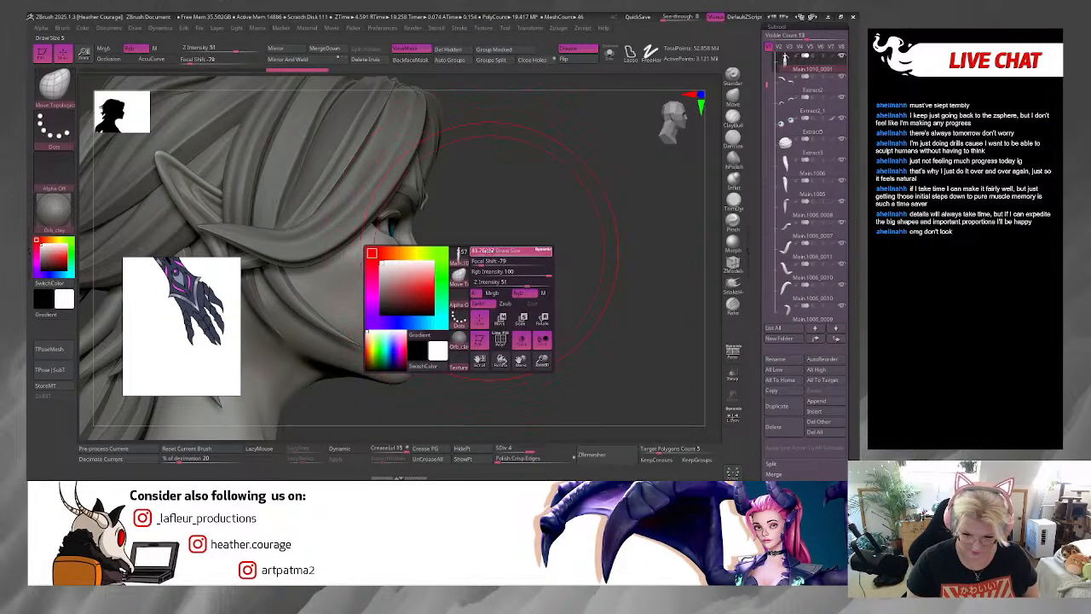
key("space")
left_click_drag(416, 231, 415, 229)
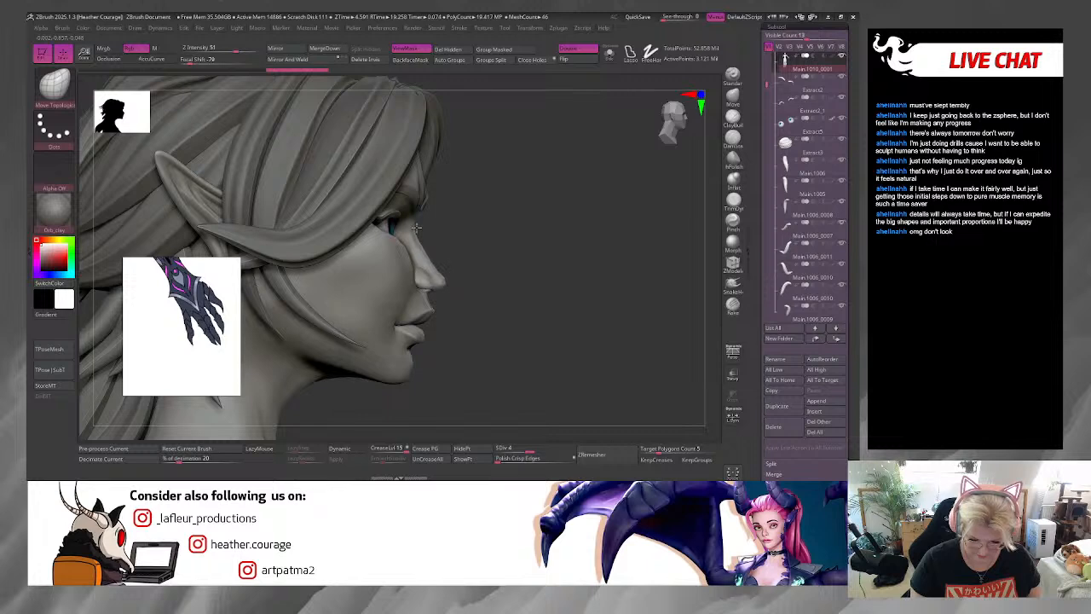
Step: Refine the nose bridge and brow transition in profile and from below with the Move Topological brush
mouse_move(469, 221)
left_mouse_down()
mouse_move(409, 226)
mouse_move(445, 232)
left_mouse_up()
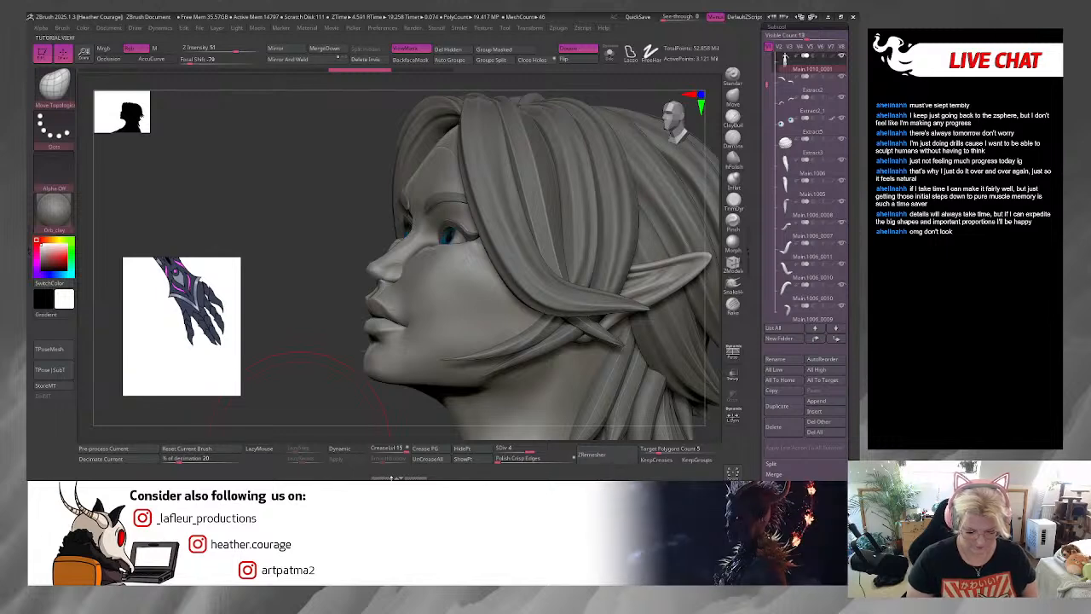
left_click(227, 448)
left_click_drag(311, 361, 503, 361)
left_click_drag(543, 314, 540, 294)
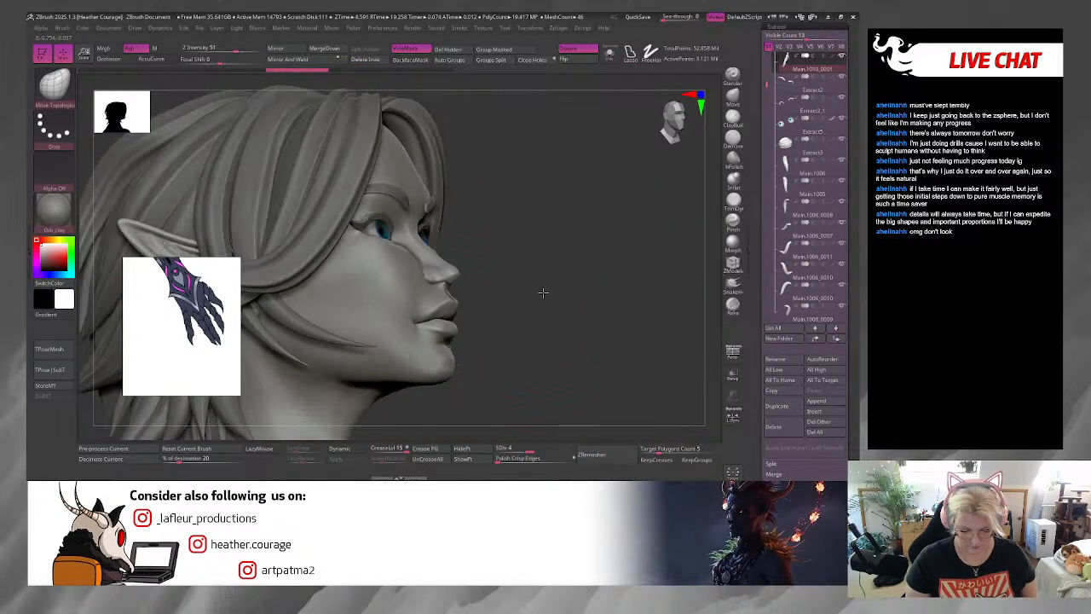
key("space")
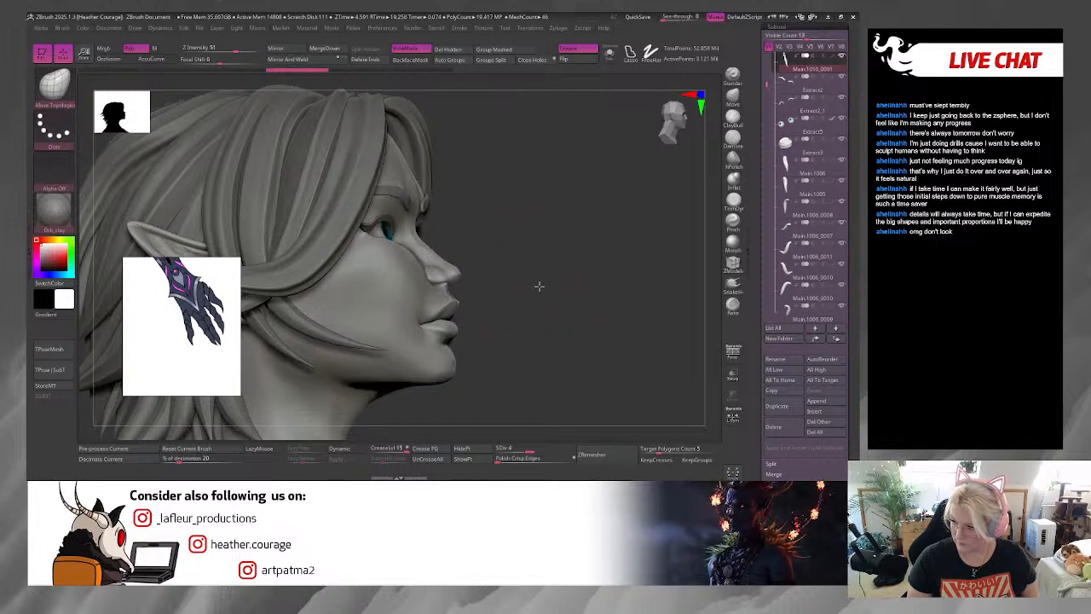
mouse_move(538, 285)
left_mouse_down("alt")
mouse_move(545, 246)
mouse_move(424, 229)
left_mouse_up("alt")
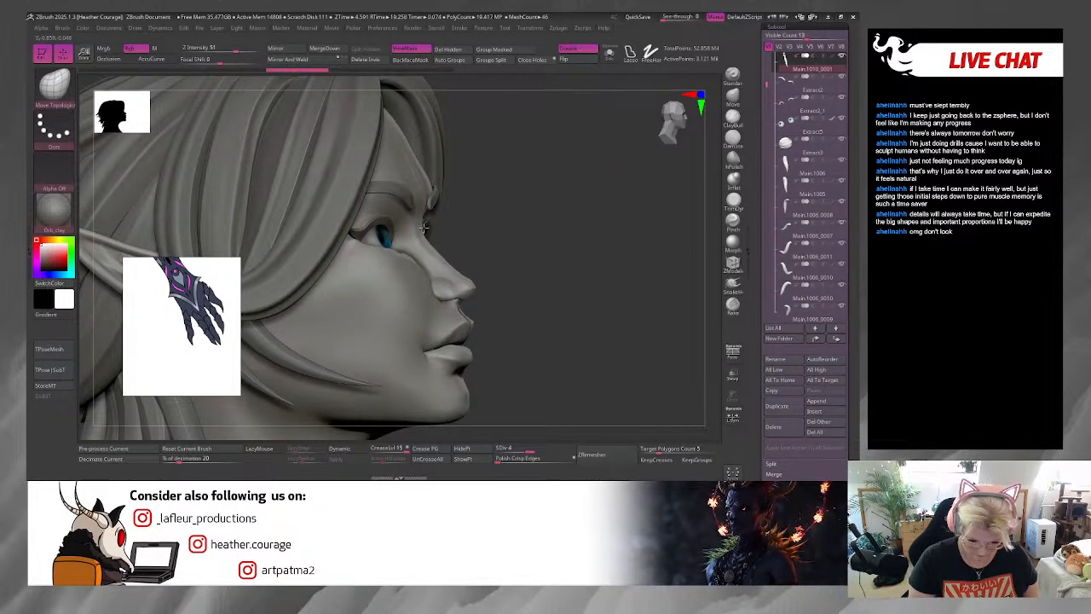
mouse_move(507, 199)
left_mouse_down()
mouse_move(497, 170)
mouse_move(443, 126)
mouse_move(419, 134)
left_mouse_up()
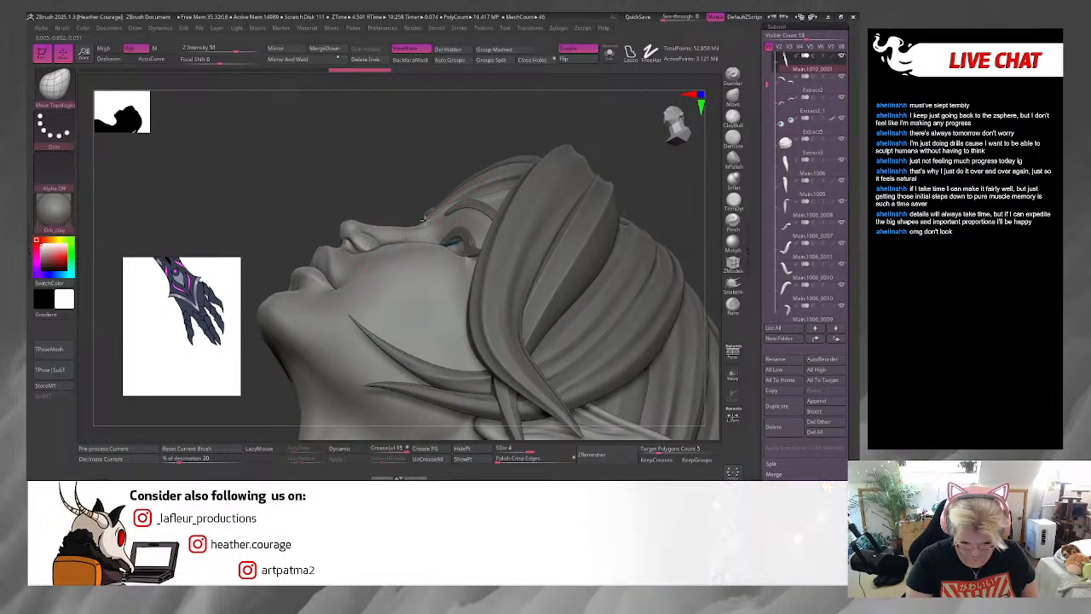
mouse_move(446, 209)
left_mouse_down()
mouse_move(451, 200)
mouse_move(416, 215)
left_mouse_up()
mouse_move(433, 156)
left_mouse_down()
mouse_move(463, 192)
mouse_move(482, 263)
mouse_move(525, 262)
left_mouse_up()
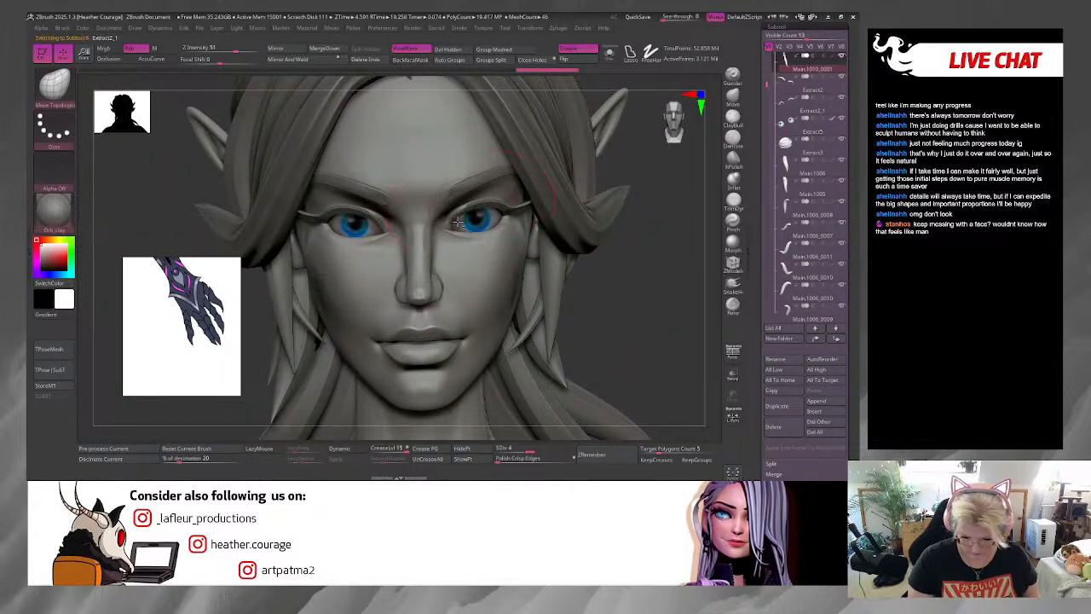
Step: Select the eyebrow subtool Extract2 and adjust the brows' inner ends from the front with the Move Topological brush
left_click(458, 217, "alt")
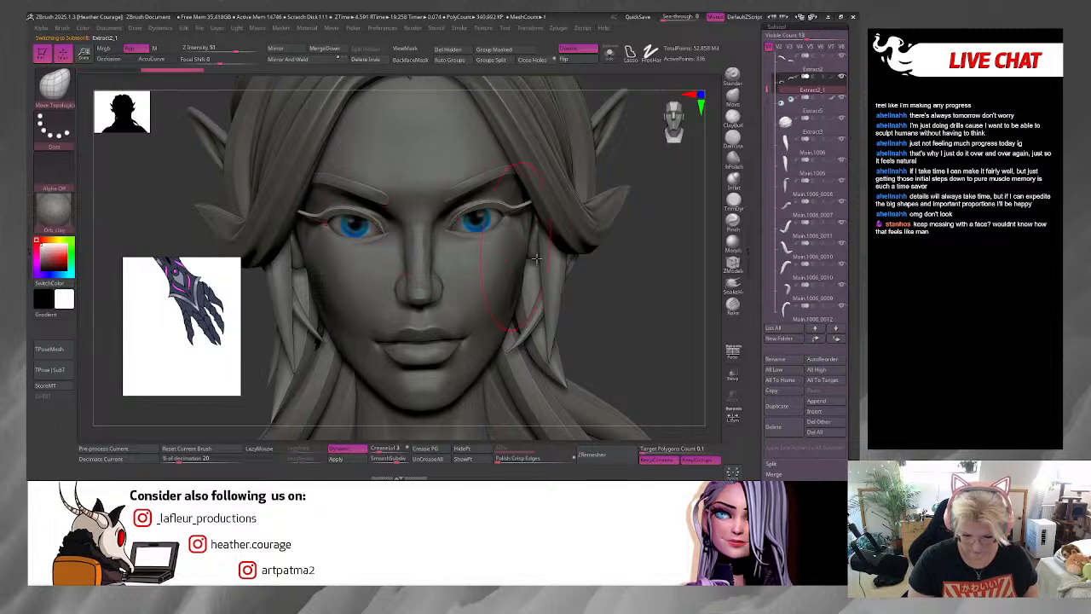
left_click_drag(620, 300, 617, 341)
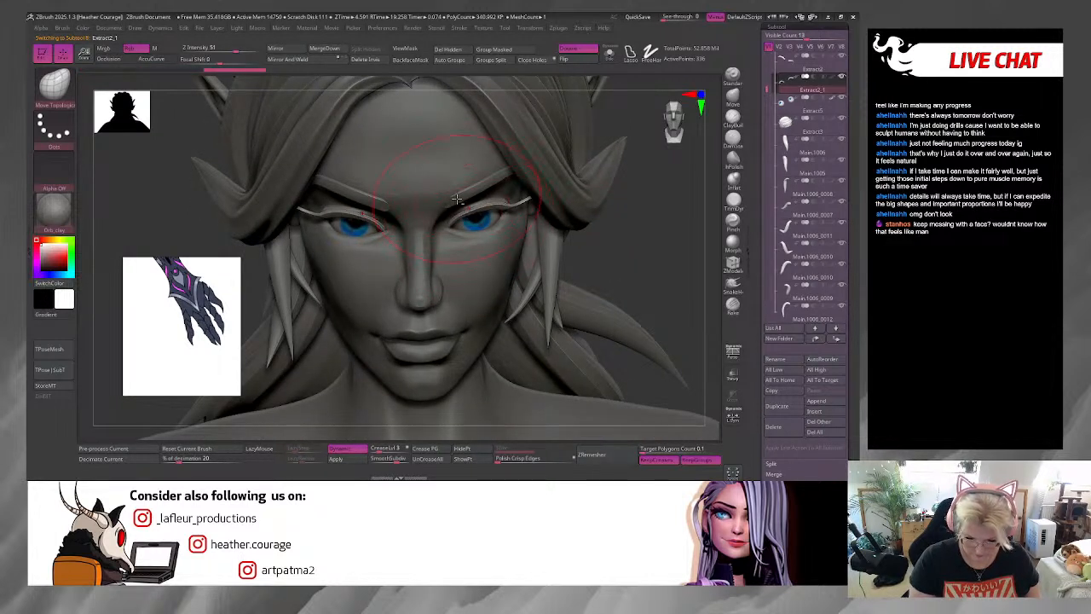
left_click(451, 205, "alt")
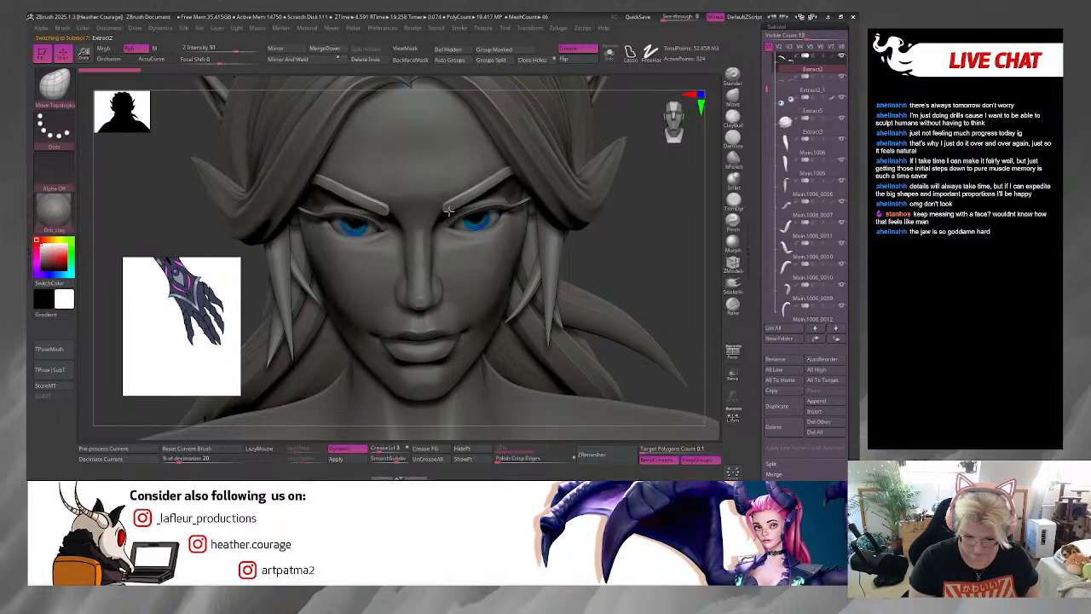
left_click_drag(447, 209, 449, 203)
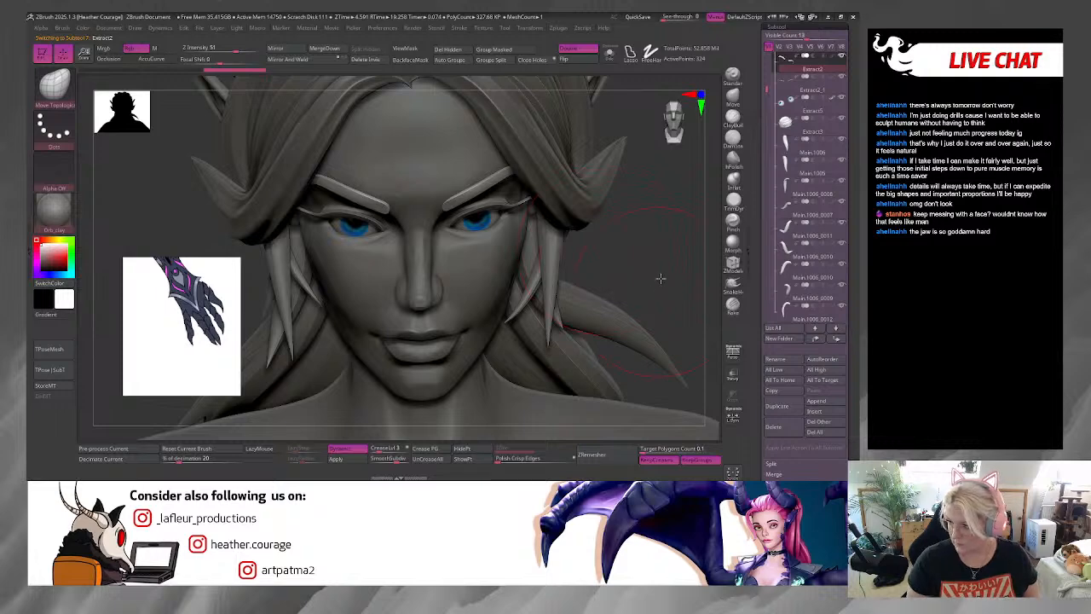
left_click_drag(661, 279, 631, 281)
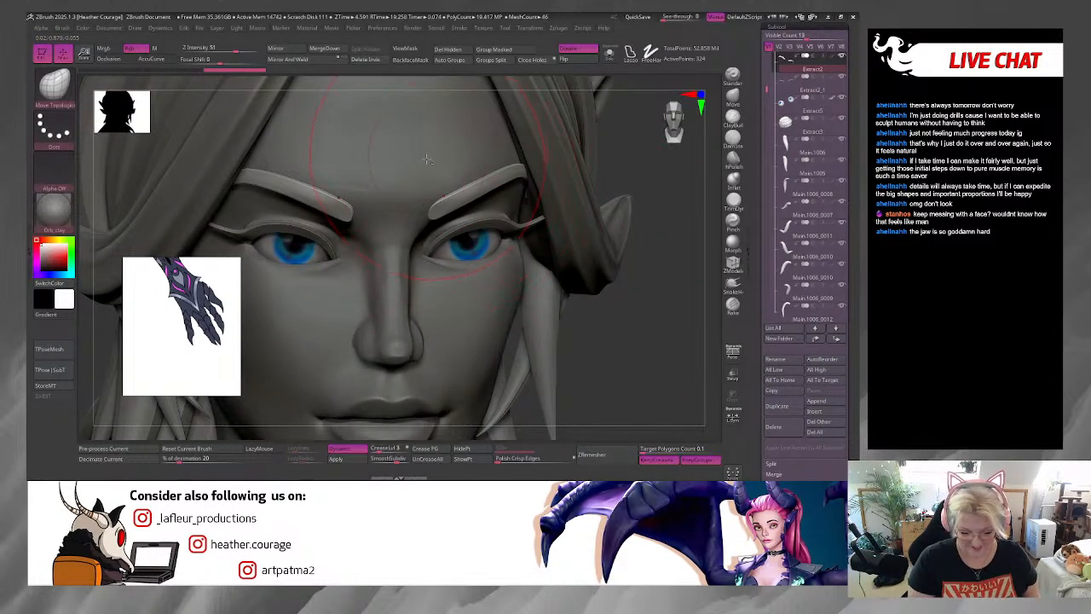
left_click_drag(427, 158, 436, 187)
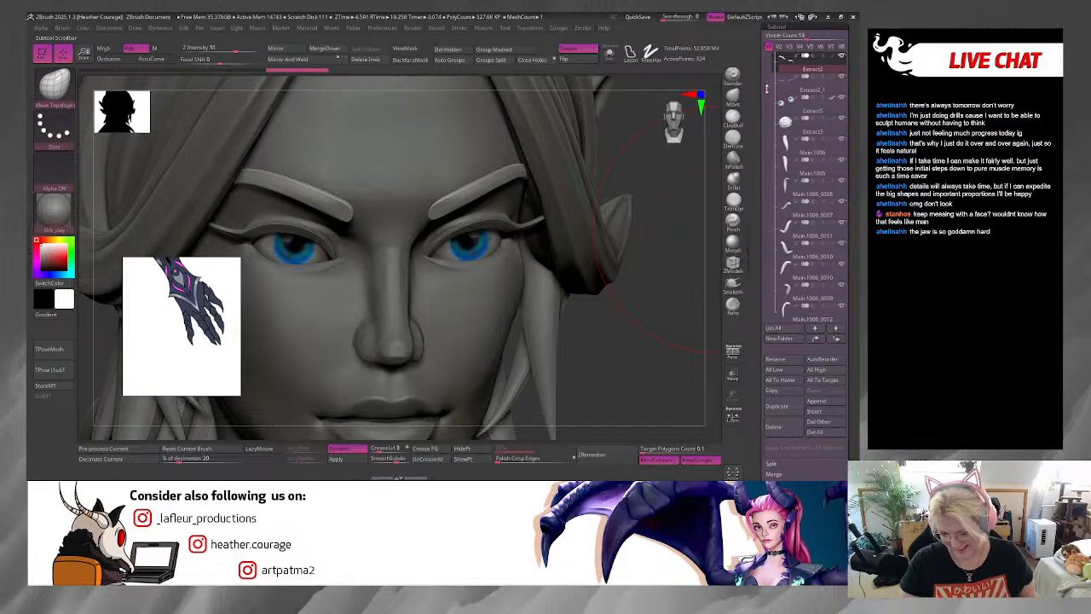
Step: Reselect the body subtool Main.1010_0001 and bring the brow area into a three-quarter view
scroll(805, 196, "up", 2)
left_click(801, 91)
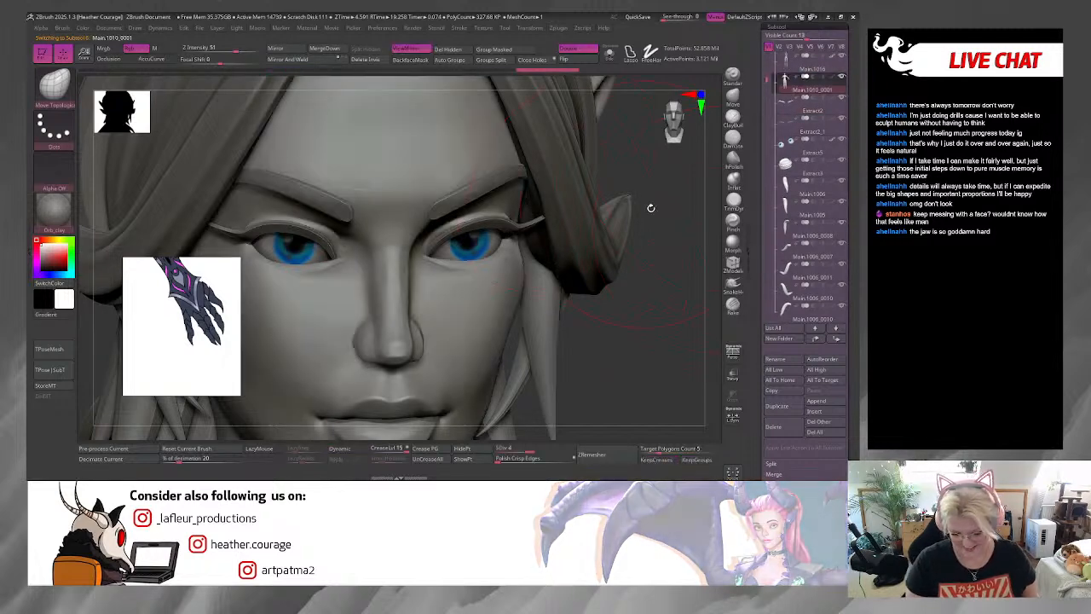
key("space")
key("shift")
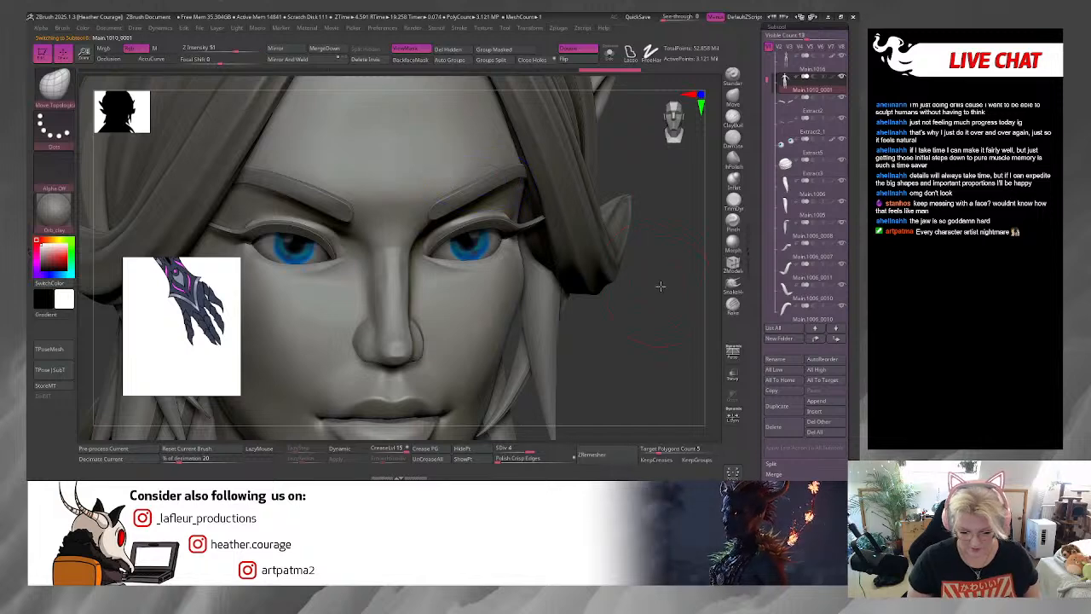
mouse_move(660, 286)
left_mouse_down()
mouse_move(593, 303)
mouse_move(533, 298)
left_mouse_up()
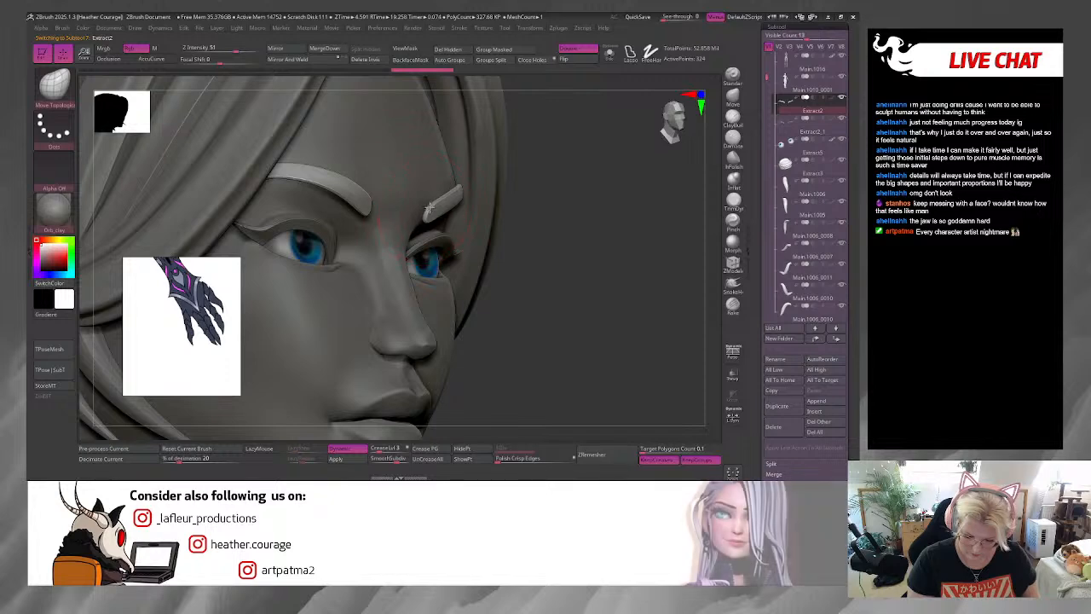
Step: Reshape the Extract2 eyebrows with the Move Topological brush so they follow the forehead's curvature from below, above and the side
mouse_move(548, 197)
left_mouse_down()
mouse_move(521, 87)
mouse_move(429, 209)
left_mouse_up()
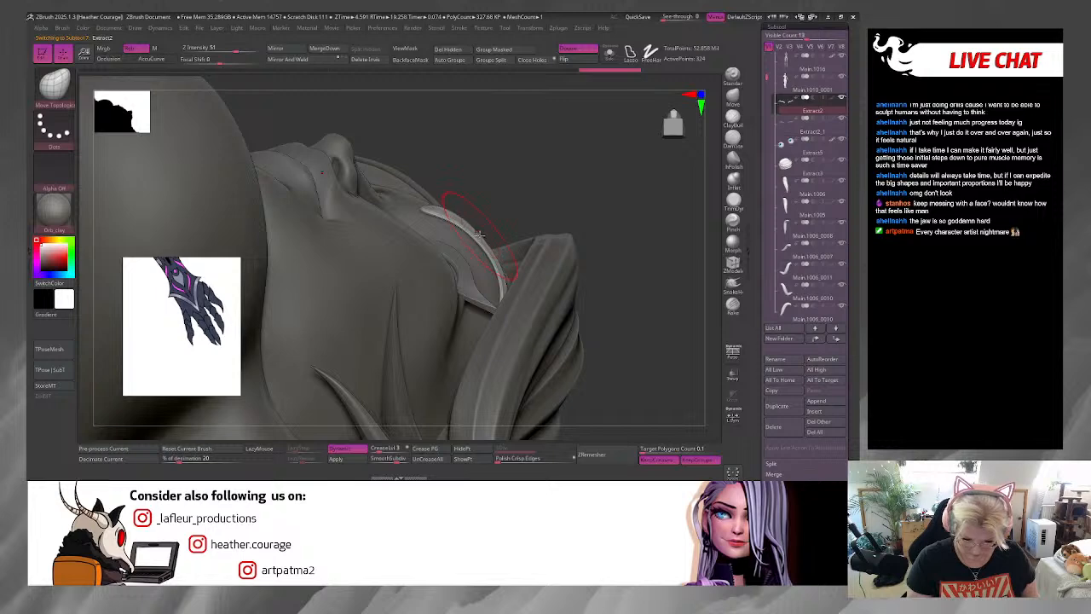
mouse_move(543, 169)
left_mouse_down()
mouse_move(555, 309)
mouse_move(565, 285)
mouse_move(599, 363)
mouse_move(605, 314)
mouse_move(601, 329)
mouse_move(518, 342)
mouse_move(460, 332)
left_mouse_up()
mouse_move(565, 339)
left_mouse_down()
mouse_move(604, 329)
mouse_move(604, 341)
mouse_move(526, 274)
left_mouse_up()
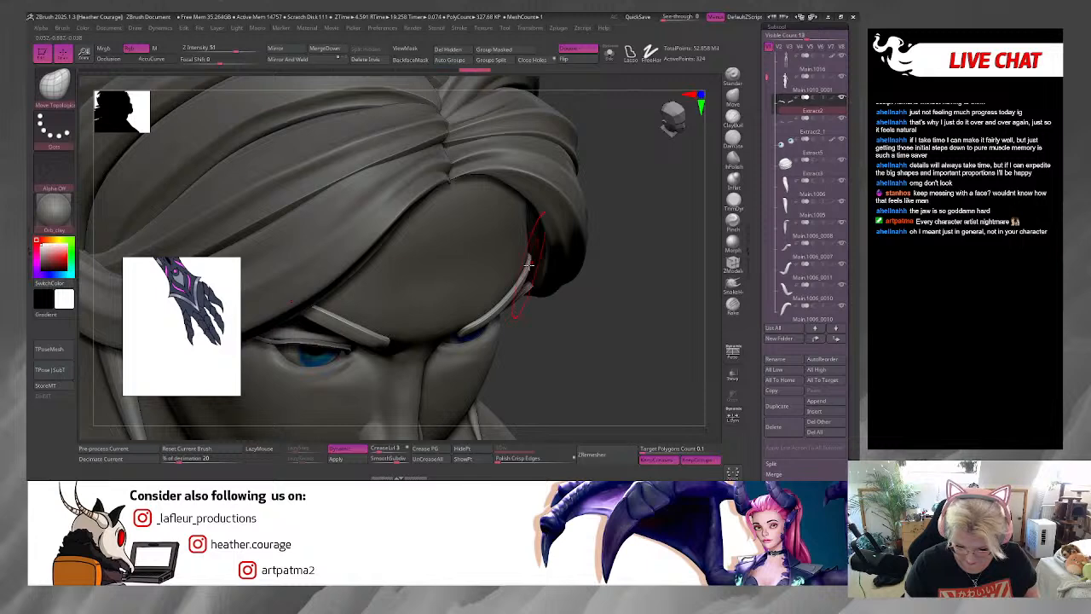
left_click_drag(582, 320, 547, 281)
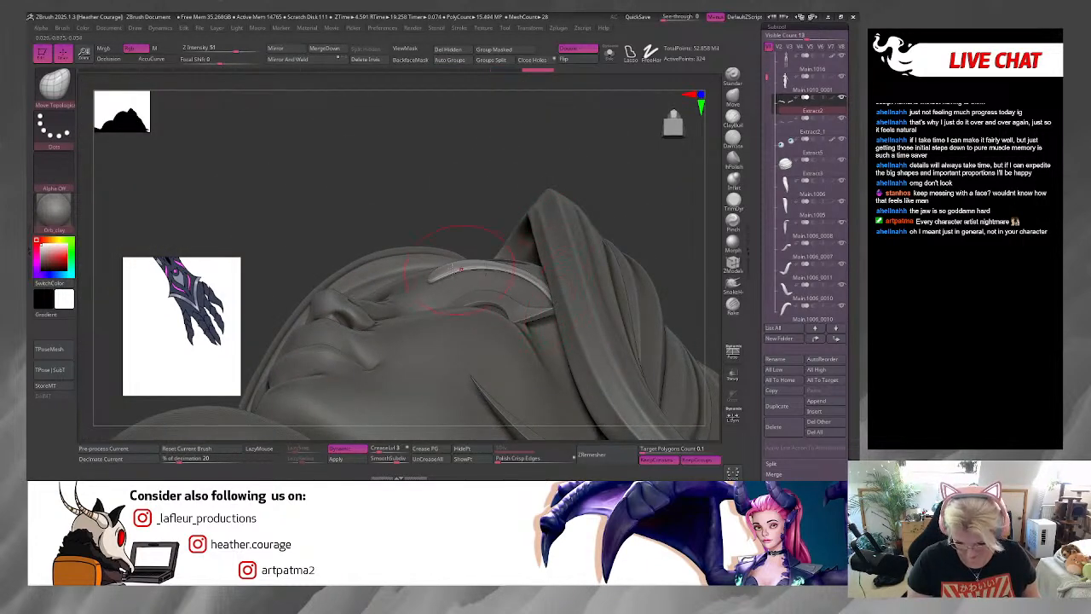
mouse_move(507, 190)
left_mouse_down()
mouse_move(497, 254)
mouse_move(342, 327)
left_mouse_up()
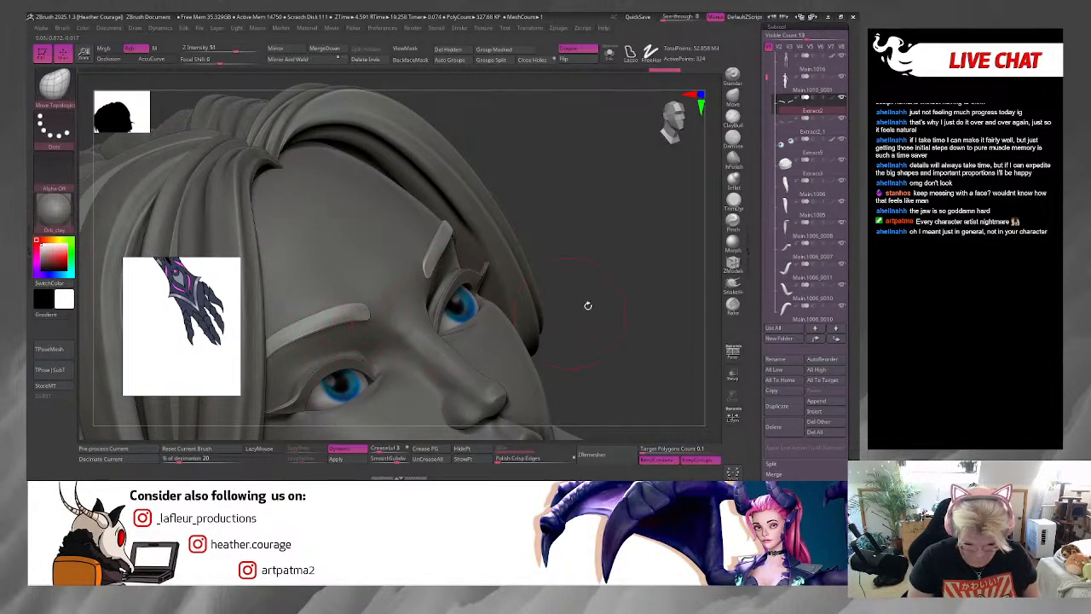
left_click_drag(618, 287, 457, 282)
left_click_drag(599, 223, 629, 205)
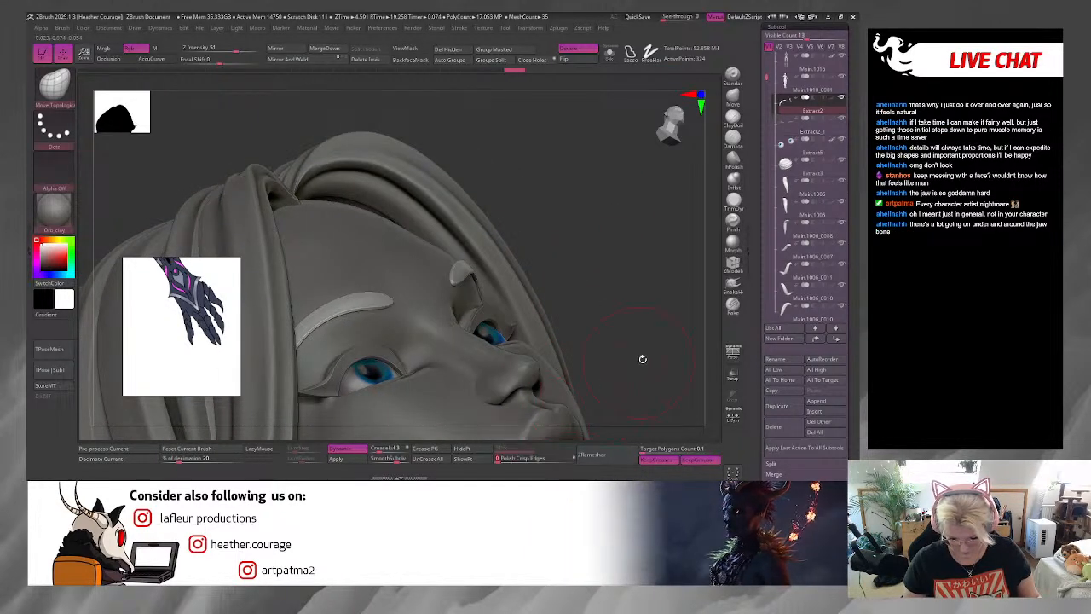
left_click_drag(643, 359, 672, 396)
Step: Examine the character's face drawing on the TR_Main reference board and minimise the board
left_click_drag(205, 303, 187, 418)
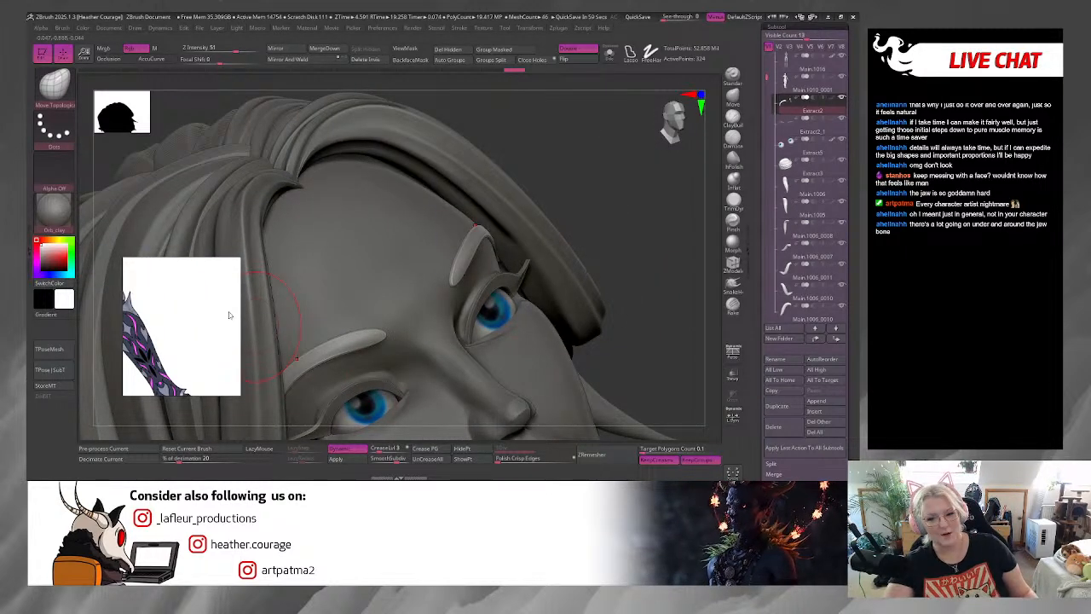
scroll(229, 315, "down", 6)
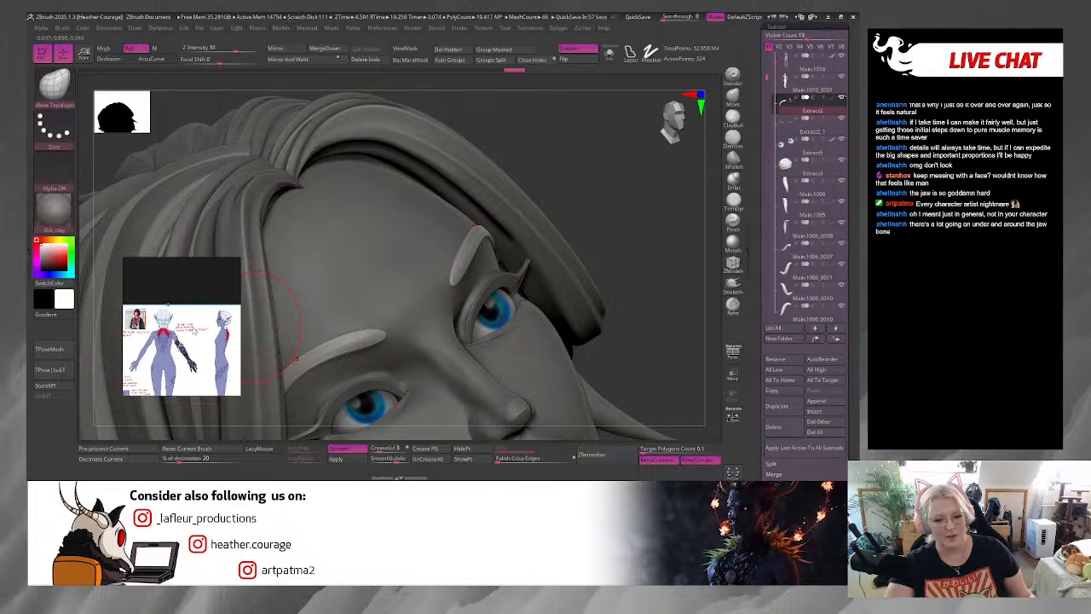
middle_click_drag(194, 331, 242, 325)
scroll(181, 333, "up", 2)
scroll(171, 327, "down", 4)
scroll(210, 322, "up", 2)
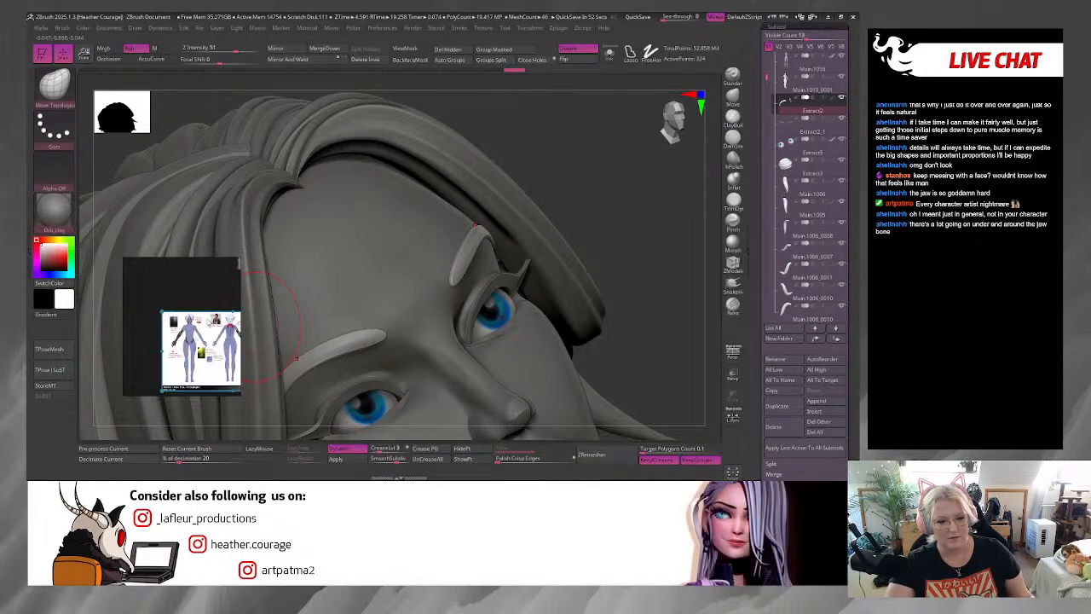
scroll(204, 322, "up", 6)
mouse_move(174, 322)
middle_mouse_down()
mouse_move(231, 320)
mouse_move(215, 305)
middle_mouse_up()
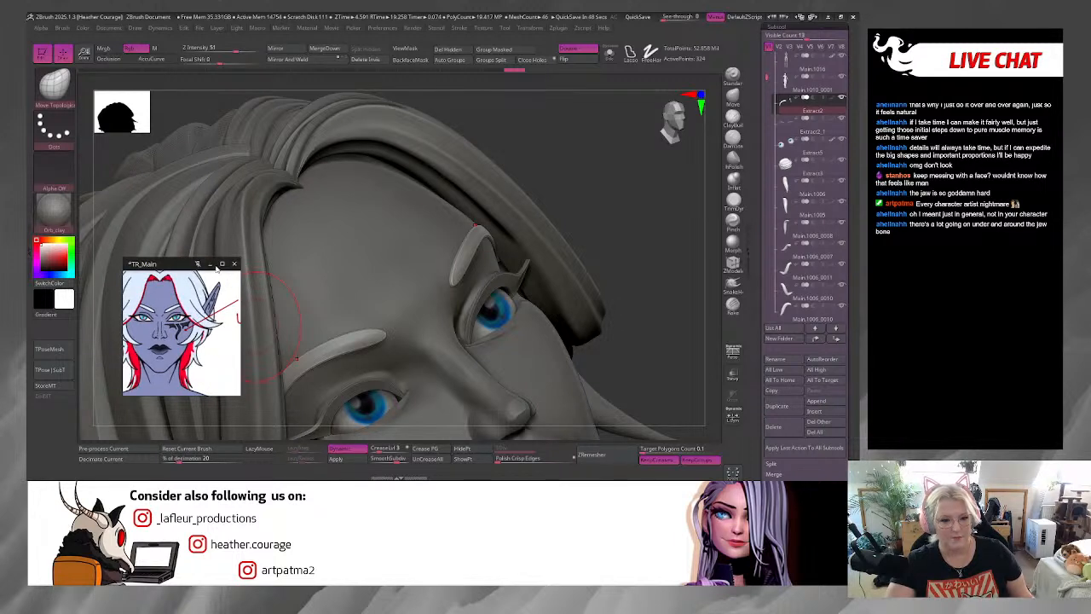
left_click(212, 264)
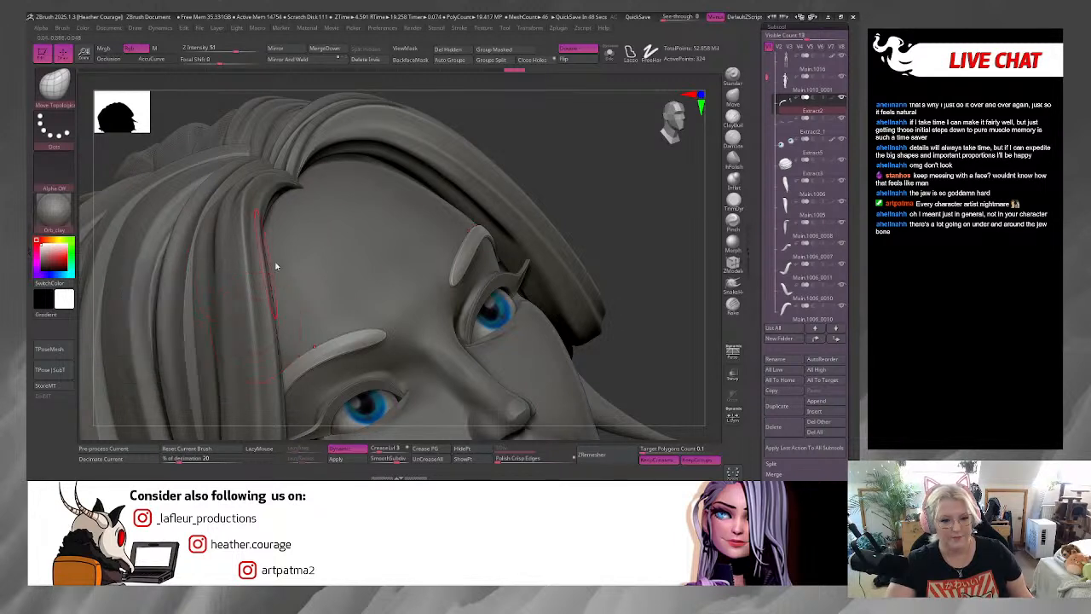
Step: Check the whole figure and the face from the front, and select the body subtool Main.1010_0001
left_click(675, 131)
key("f")
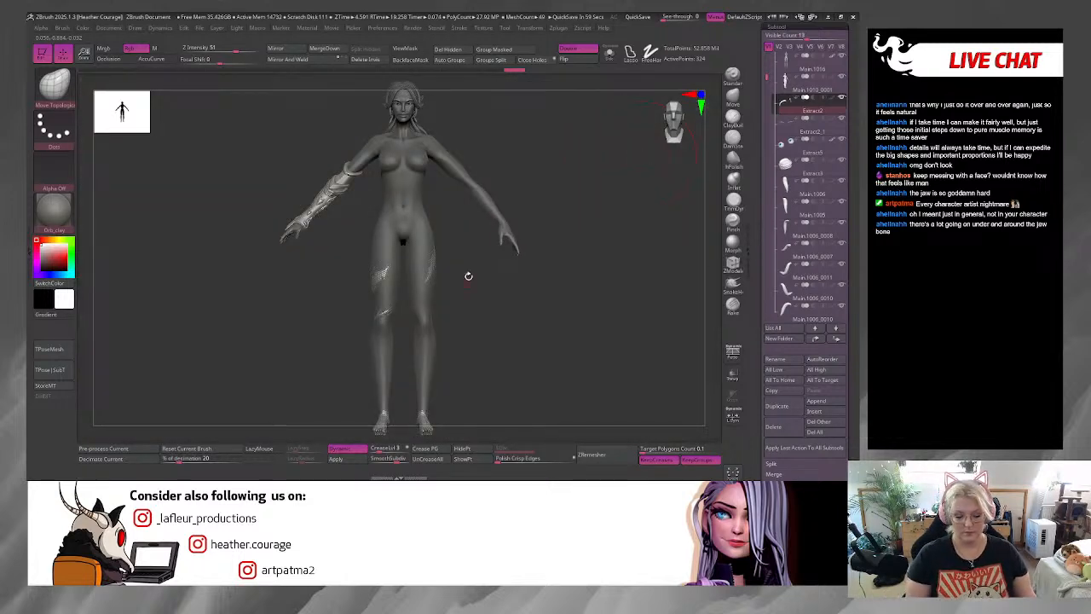
left_click_drag(484, 367, 565, 242, "alt")
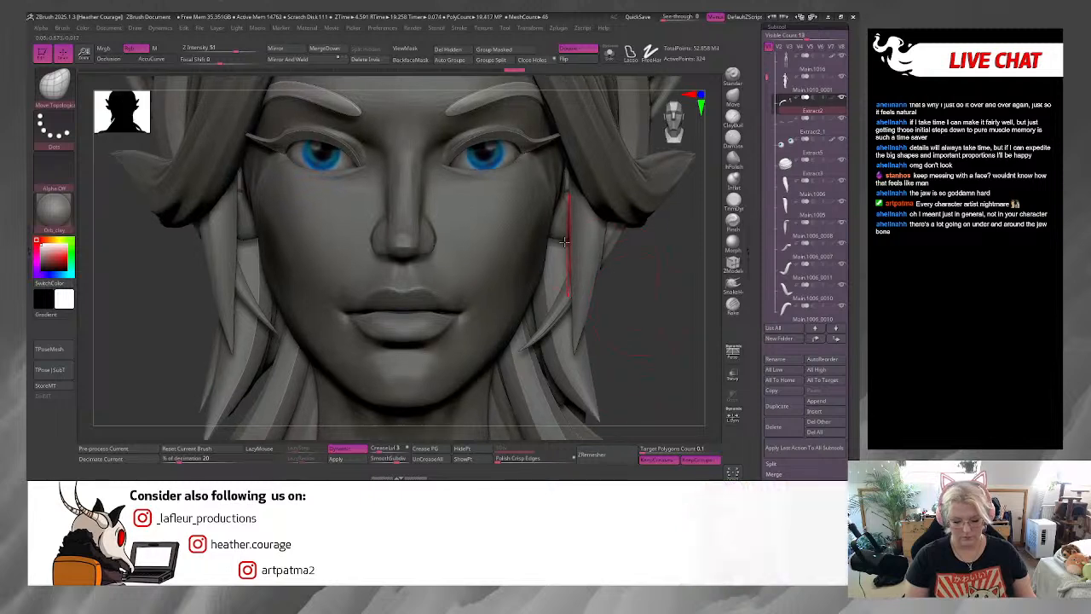
mouse_move(641, 275)
left_mouse_down("alt")
mouse_move(621, 316)
mouse_move(645, 321)
left_mouse_up("alt")
key("space")
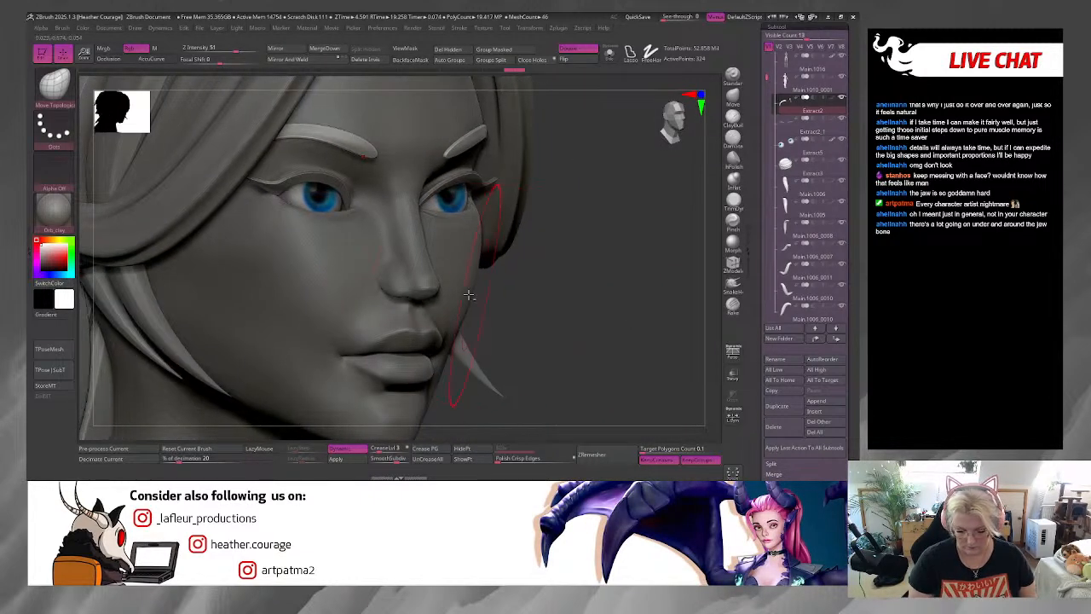
left_click(461, 293, "alt")
left_click_drag(574, 352, 484, 278)
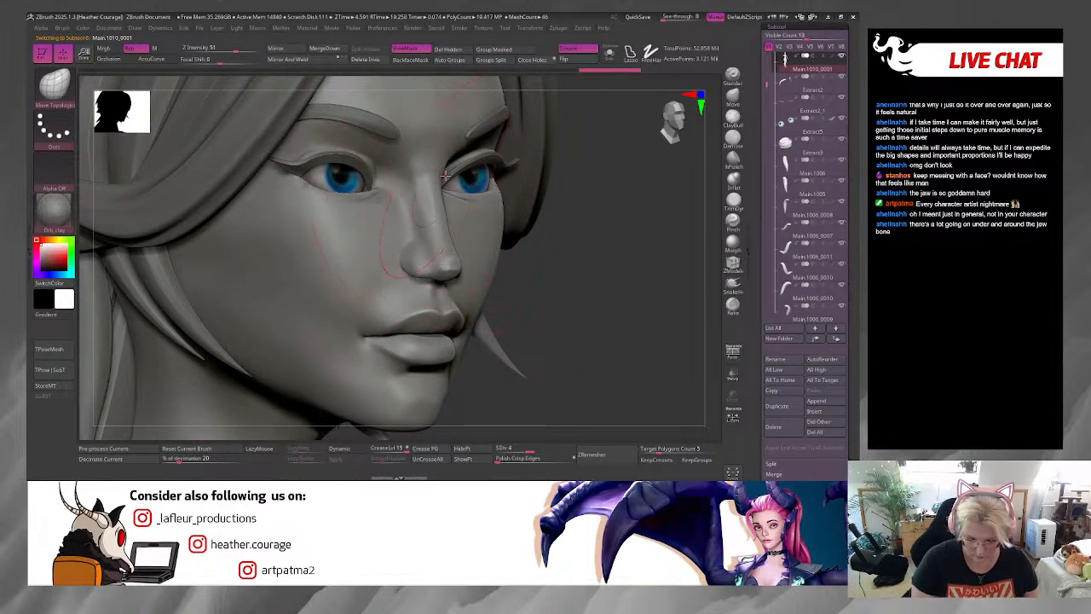
Step: Try to reshape the inner eye corner beside the nose bridge, and undo the last two changes
key("space")
left_click(474, 178)
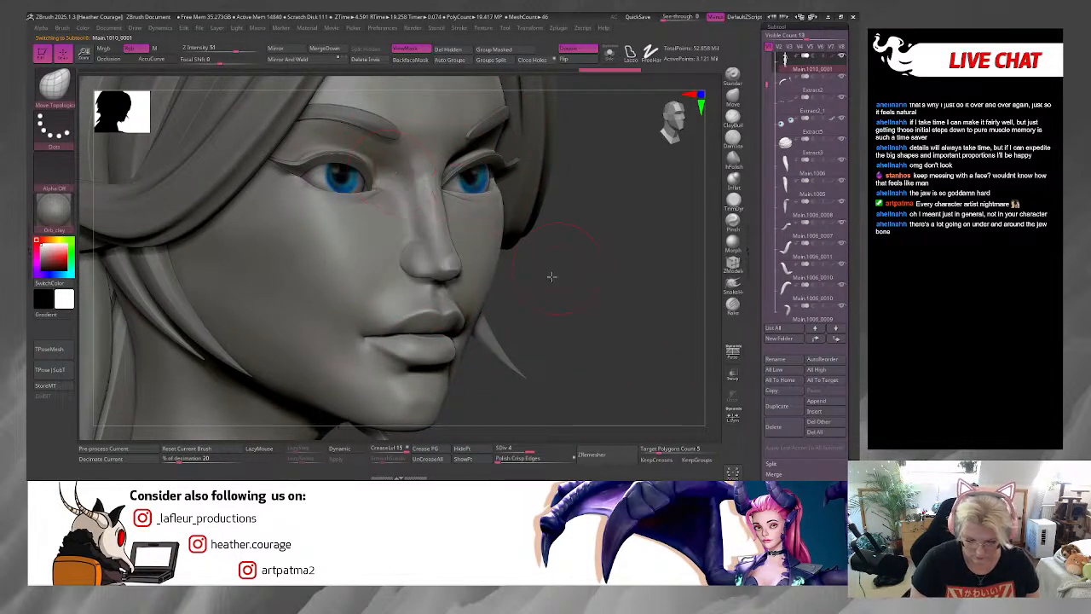
left_click_drag(551, 276, 458, 169)
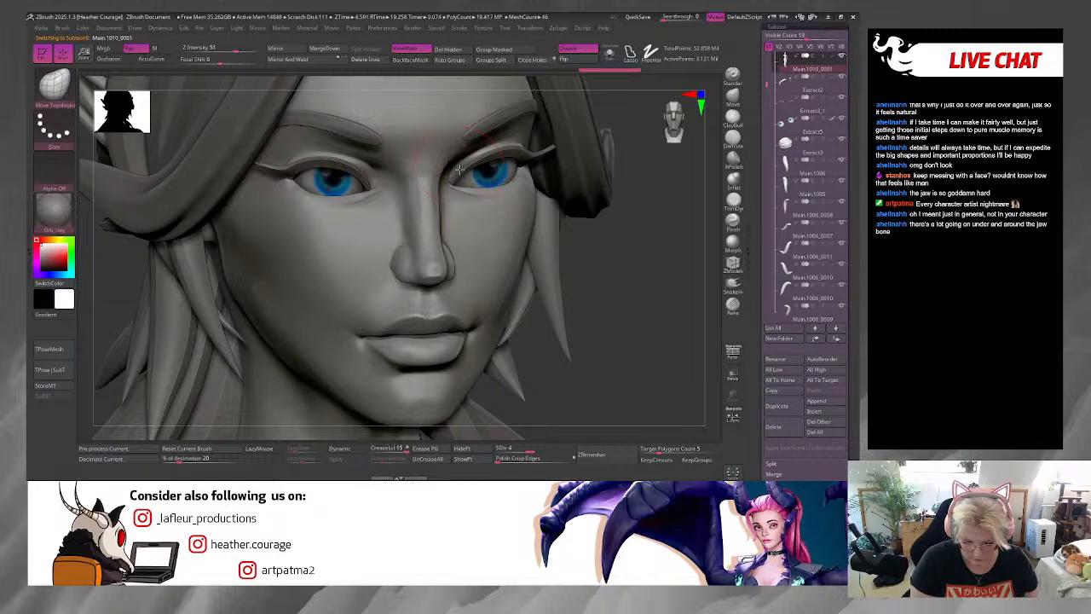
key("ctrl+z")
key("ctrl+z")
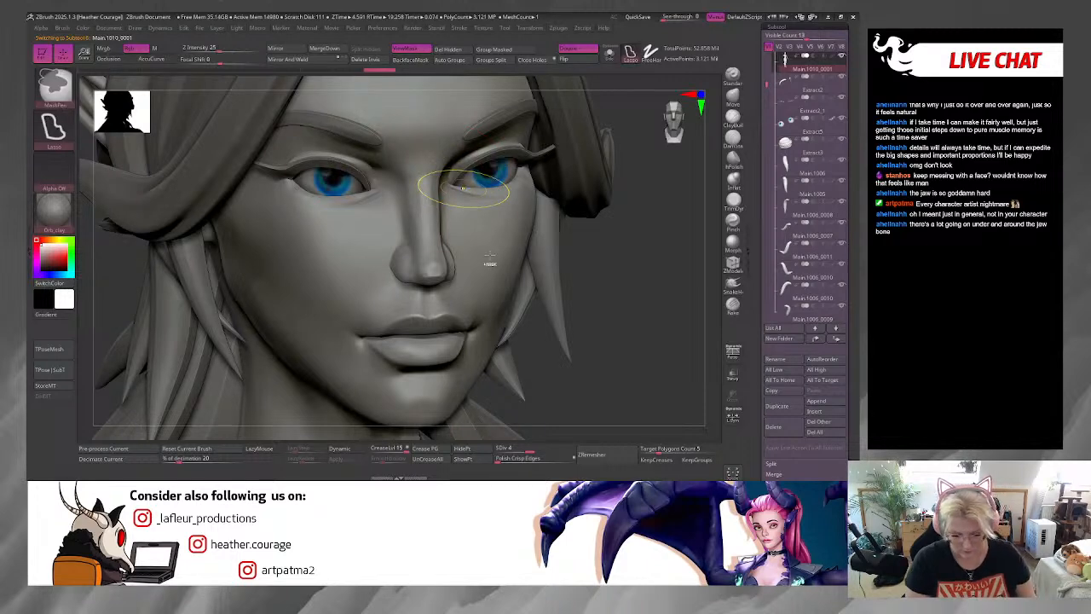
Step: Adjust the inner part of the upper eyelid with the Move Topological brush, checking the face from both three-quarter sides
mouse_move(638, 239)
left_mouse_down()
mouse_move(635, 226)
mouse_move(637, 241)
mouse_move(568, 234)
mouse_move(458, 165)
left_mouse_up()
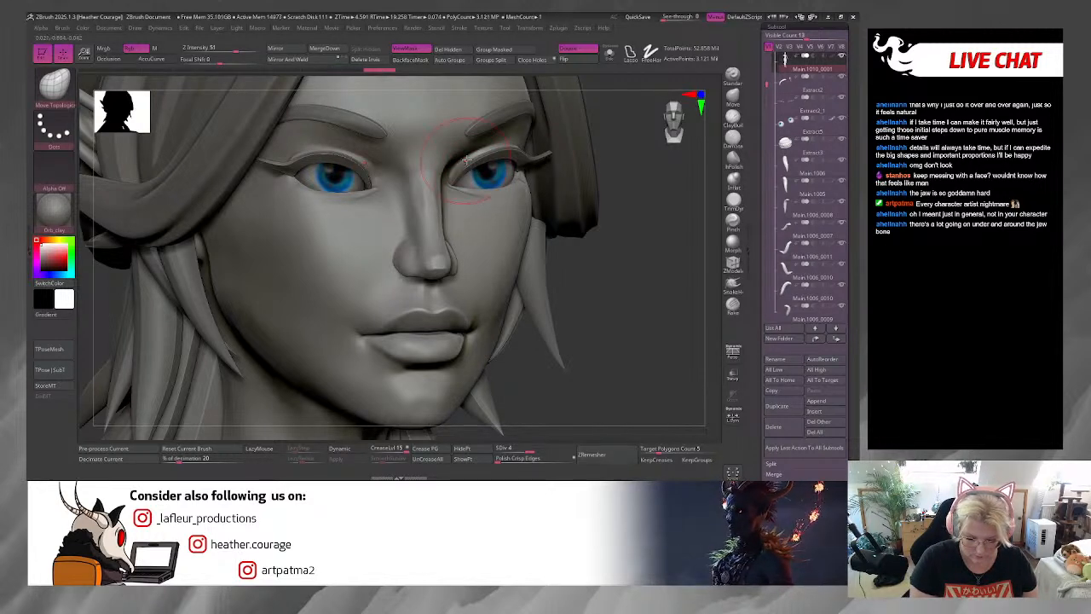
left_click_drag(633, 236, 638, 226)
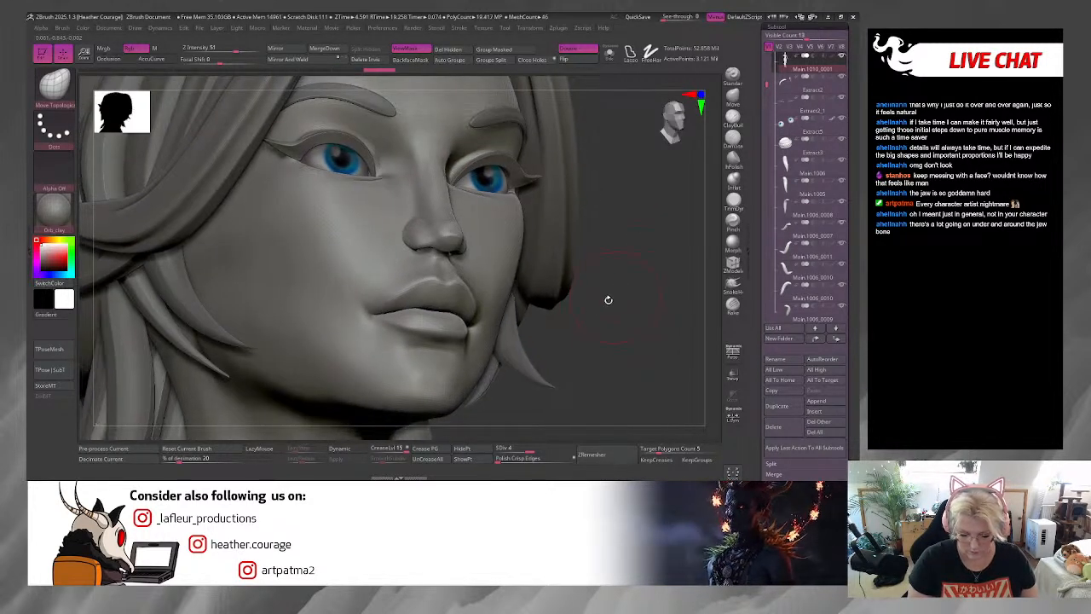
mouse_move(628, 341)
left_mouse_down()
mouse_move(660, 308)
mouse_move(615, 349)
left_mouse_up()
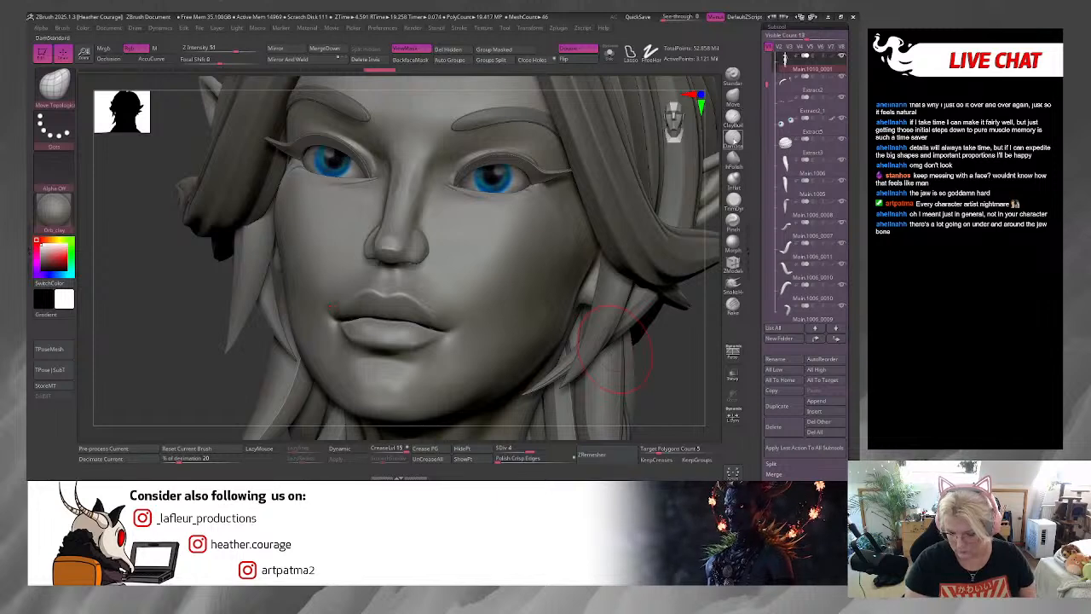
Step: Refine the outline of the upper and lower lips with the DamStandard brush, smoothing the lip edges from the front
key("b")
key("d")
key("s")
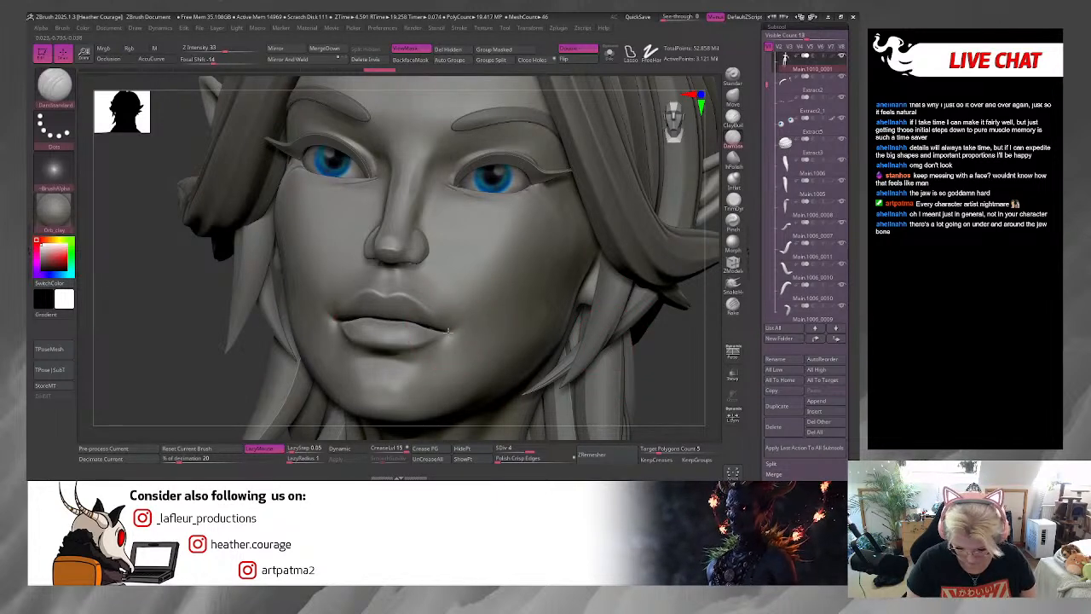
left_click(676, 122)
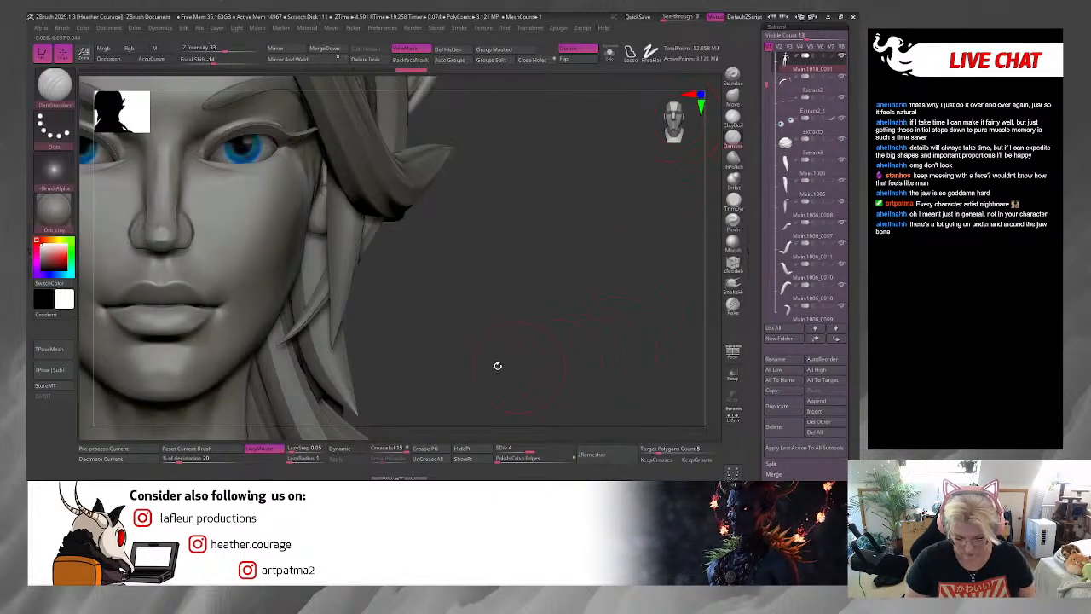
left_click_drag(443, 324, 690, 257, "alt")
left_click(266, 448)
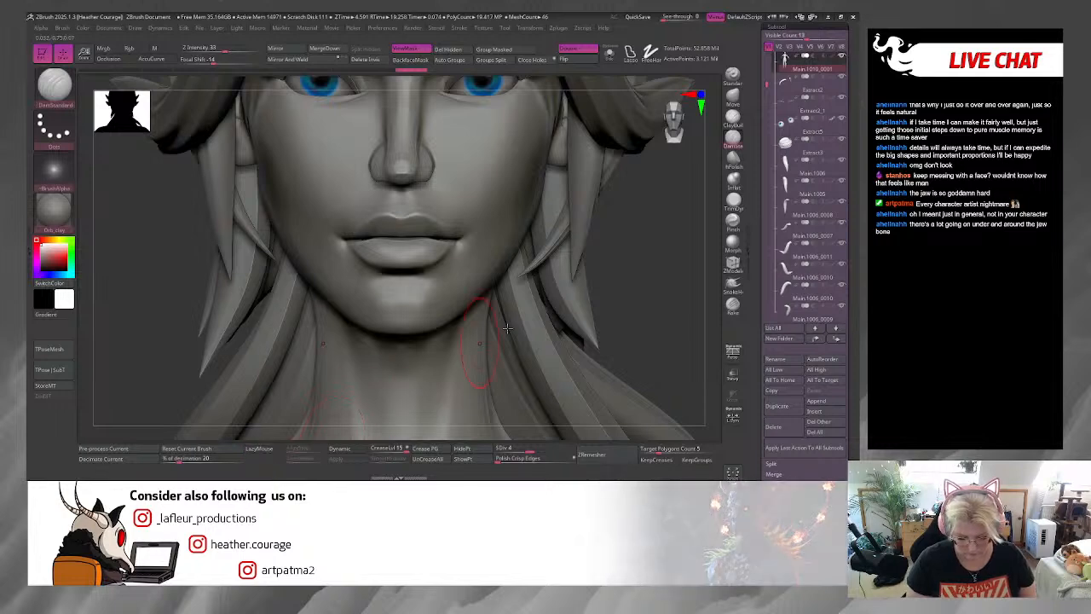
left_click_drag(611, 305, 608, 361, "alt")
left_click_drag(528, 277, 489, 240, "alt")
key("space")
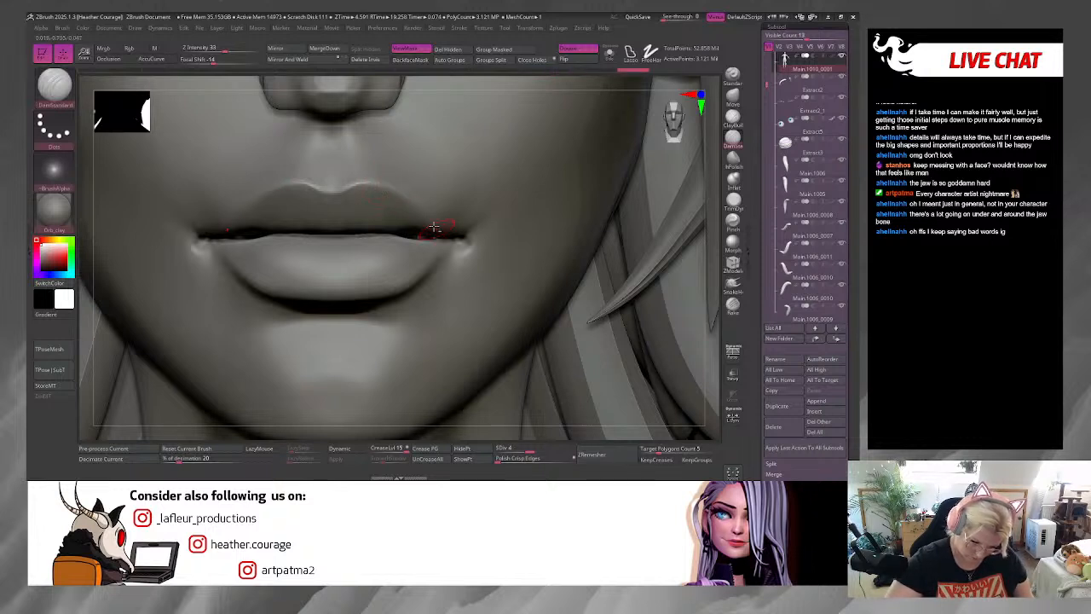
key("shift")
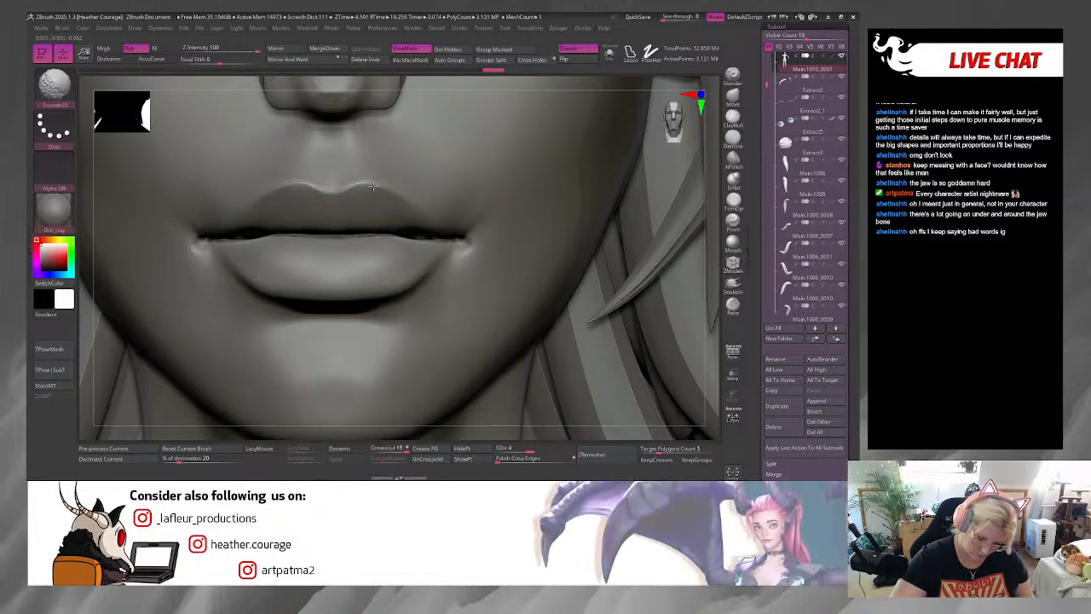
left_click_drag(372, 185, 385, 189, "shift")
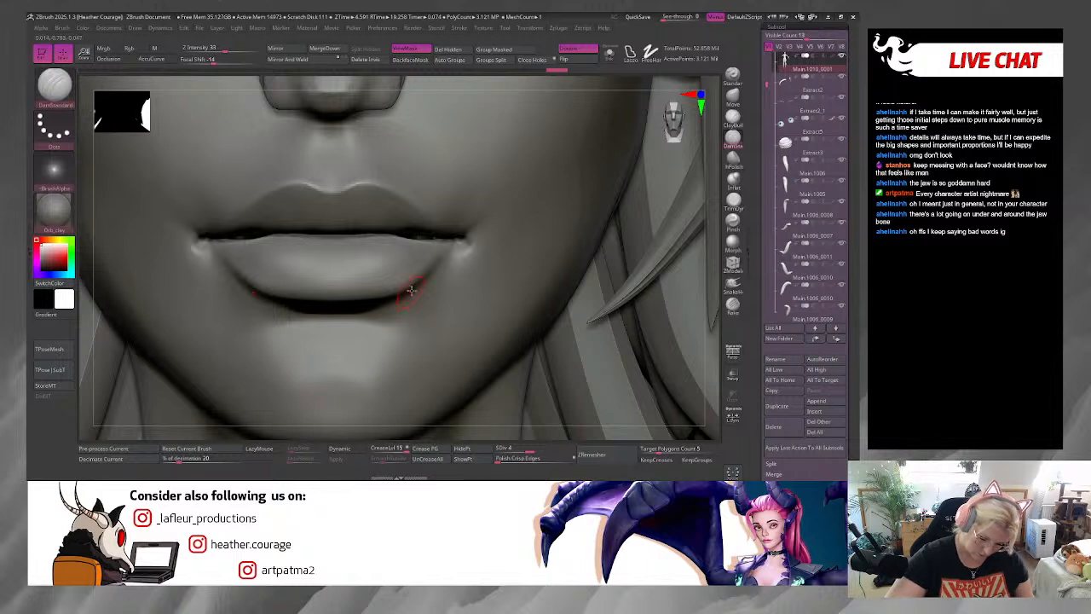
left_click_drag(409, 290, 317, 270, "shift")
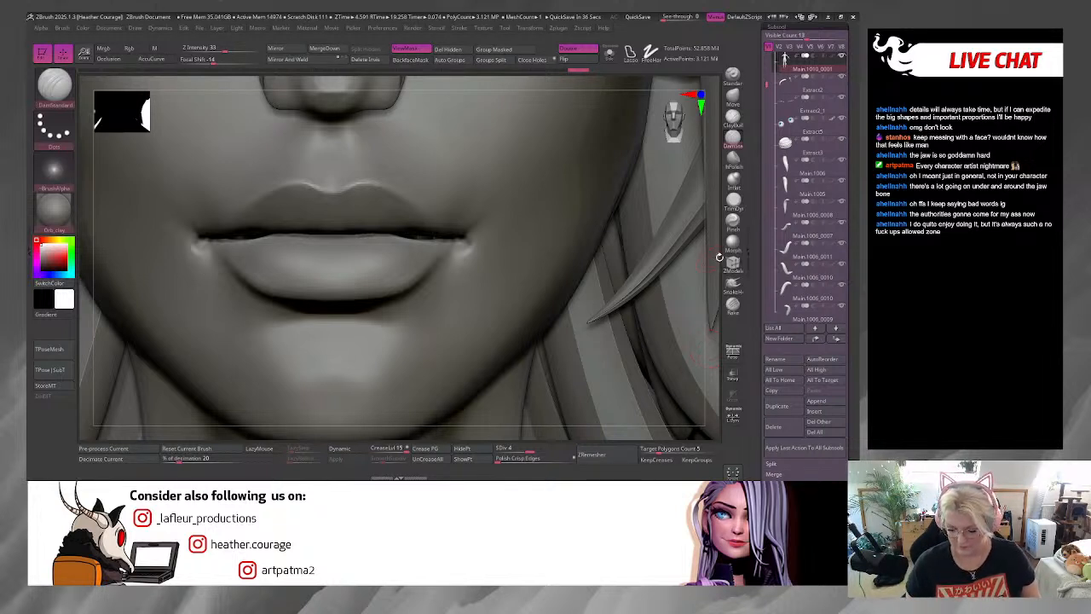
Step: Try to carve into the centre of the lips with a resized DamStandard brush, and undo the stroke
left_click_drag(719, 256, 702, 258)
key("space")
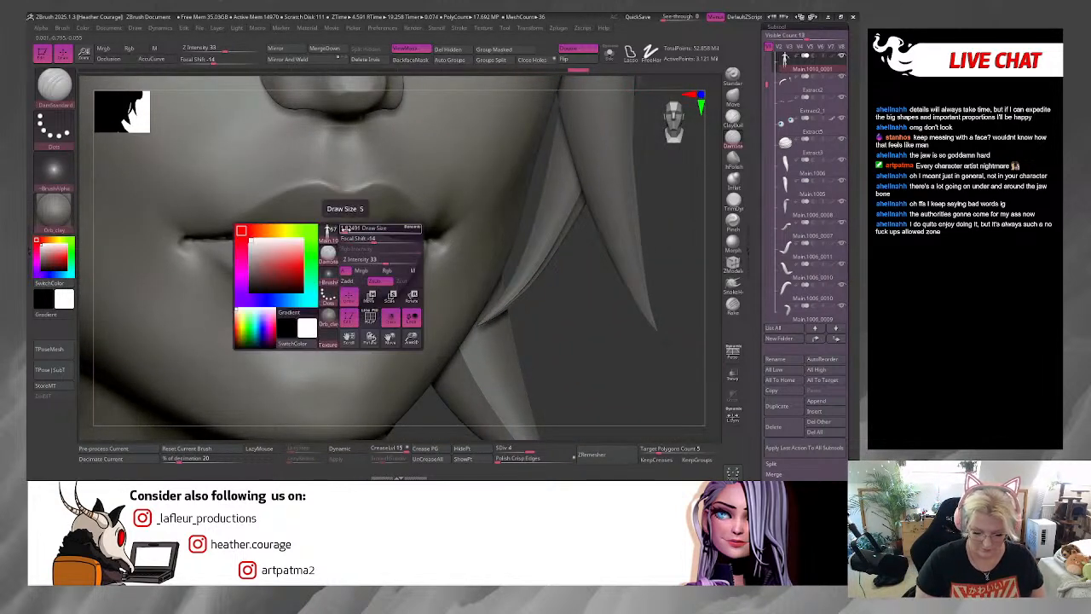
left_click_drag(343, 229, 350, 228)
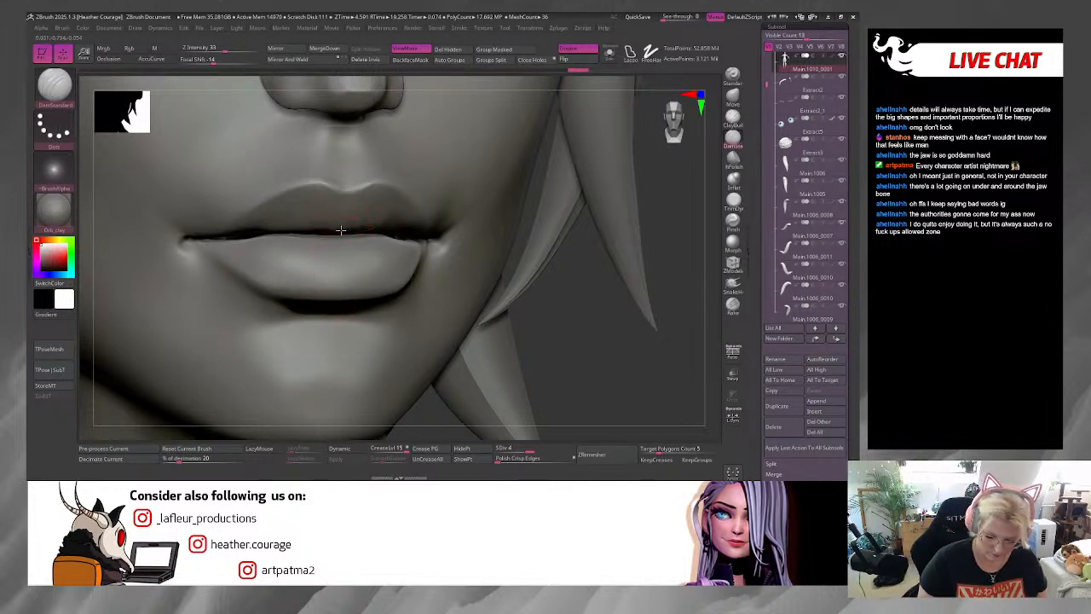
left_click_drag(341, 228, 344, 269)
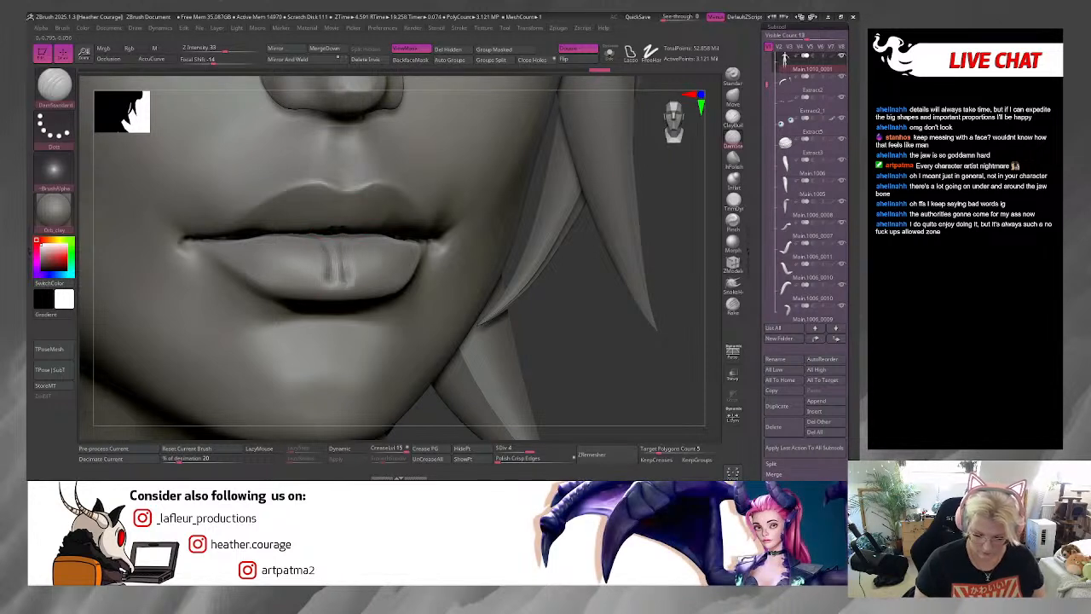
key("ctrl+z")
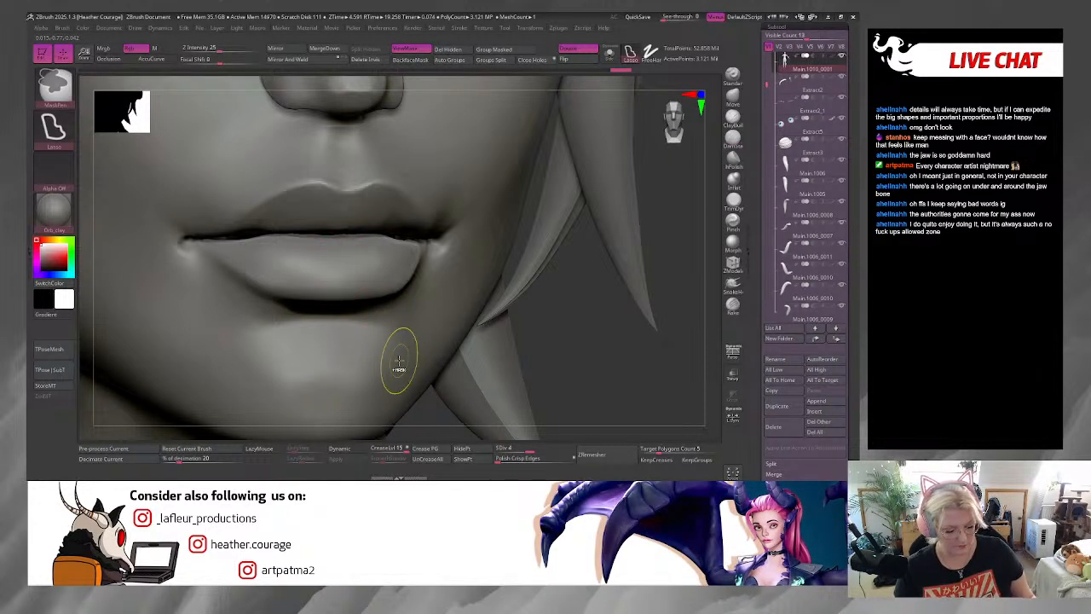
Step: Reshape the middle of the parting line between the lips with the Move Topological brush and smooth it
key("b")
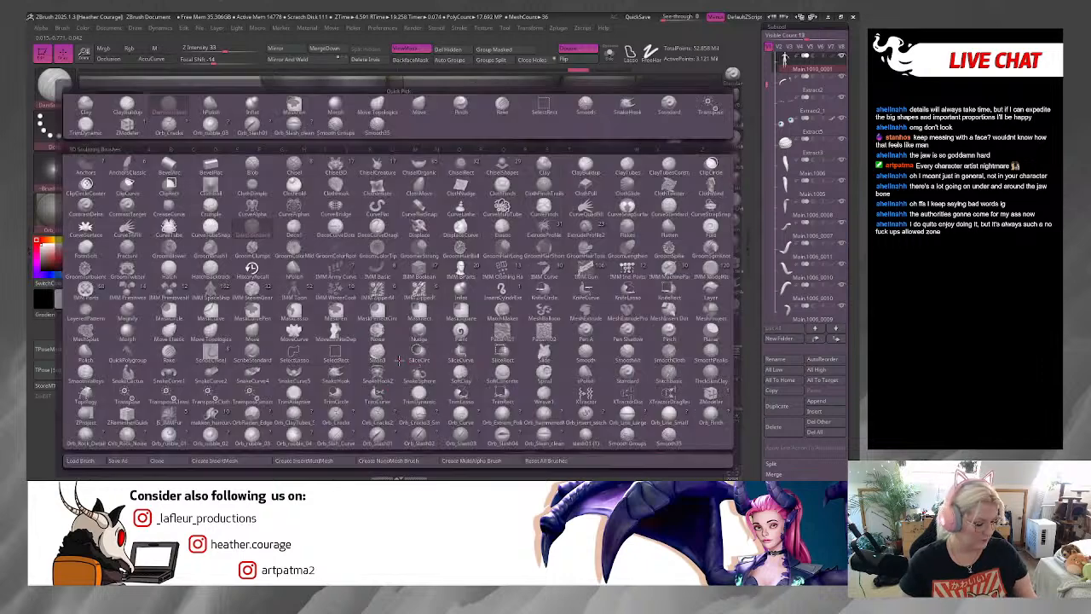
key("m")
key("t")
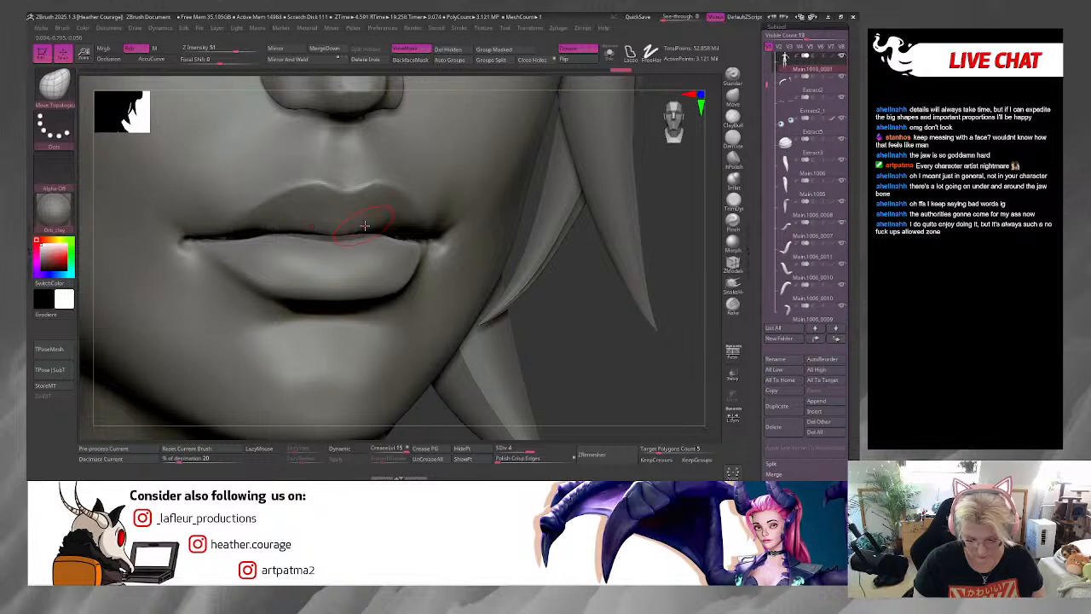
key("shift")
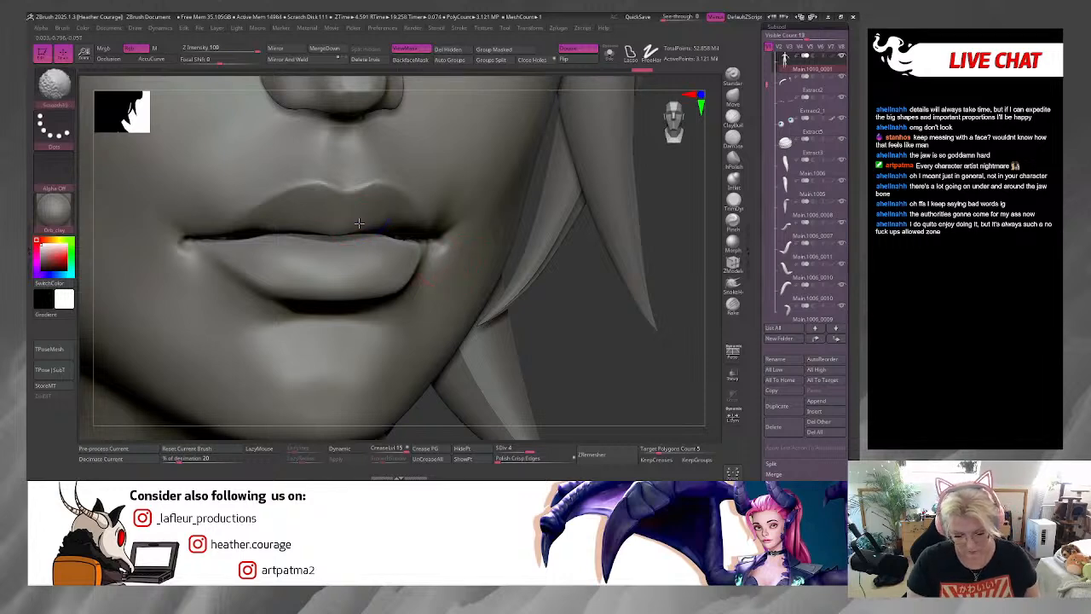
mouse_move(559, 246)
left_mouse_down("alt")
mouse_move(597, 182)
mouse_move(560, 224)
mouse_move(530, 226)
mouse_move(577, 222)
mouse_move(557, 183)
mouse_move(426, 220)
left_mouse_up("alt")
Step: Reshape the cheeks below the eyes and beside the mouth with the Move Topological brush, working from below and from the front
left_click(682, 130)
key("space")
key("space")
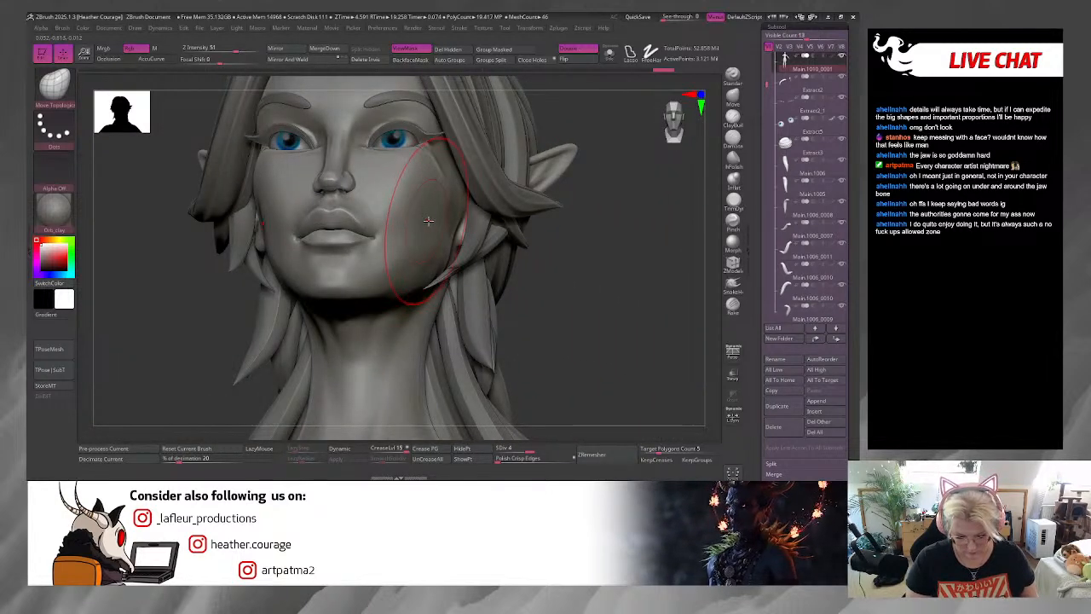
mouse_move(617, 162)
left_mouse_down()
mouse_move(613, 146)
mouse_move(414, 169)
left_mouse_up()
key("space")
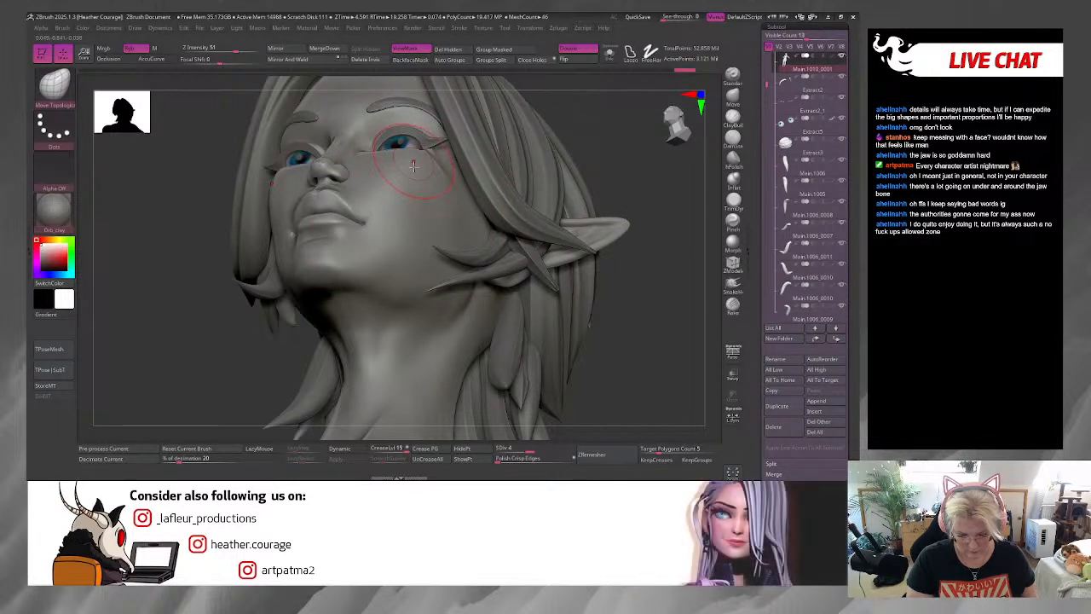
left_click_drag(414, 169, 425, 170)
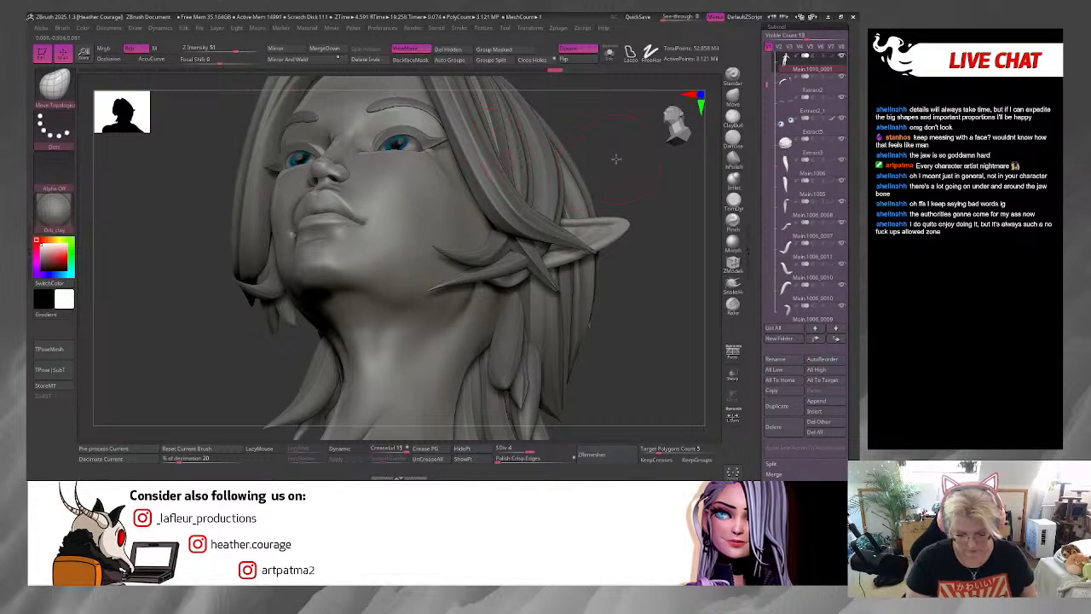
mouse_move(615, 158)
left_mouse_down()
mouse_move(632, 221)
mouse_move(563, 213)
mouse_move(531, 226)
left_mouse_up()
key("space")
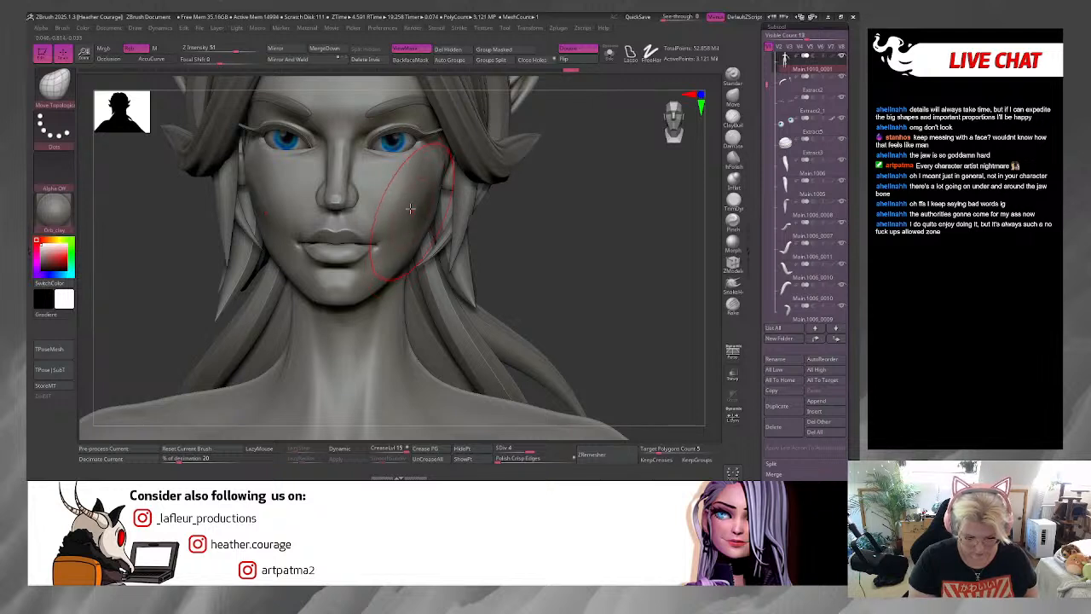
left_click_drag(409, 209, 397, 236)
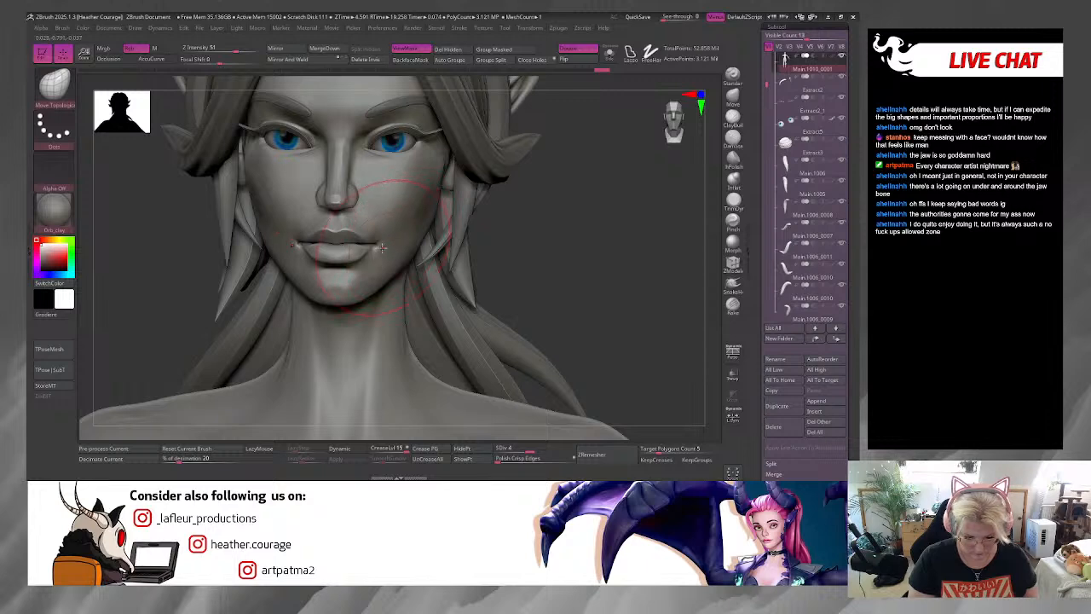
Step: Adjust the cheek contour beside the nose and mouth from both three-quarter sides with a resized Move Topological brush, smoothing the surface
mouse_move(686, 132)
left_mouse_down()
mouse_move(619, 215)
mouse_move(509, 146)
mouse_move(523, 235)
mouse_move(553, 241)
mouse_move(482, 249)
mouse_move(506, 324)
mouse_move(472, 260)
mouse_move(494, 321)
mouse_move(460, 298)
left_mouse_up()
key("space")
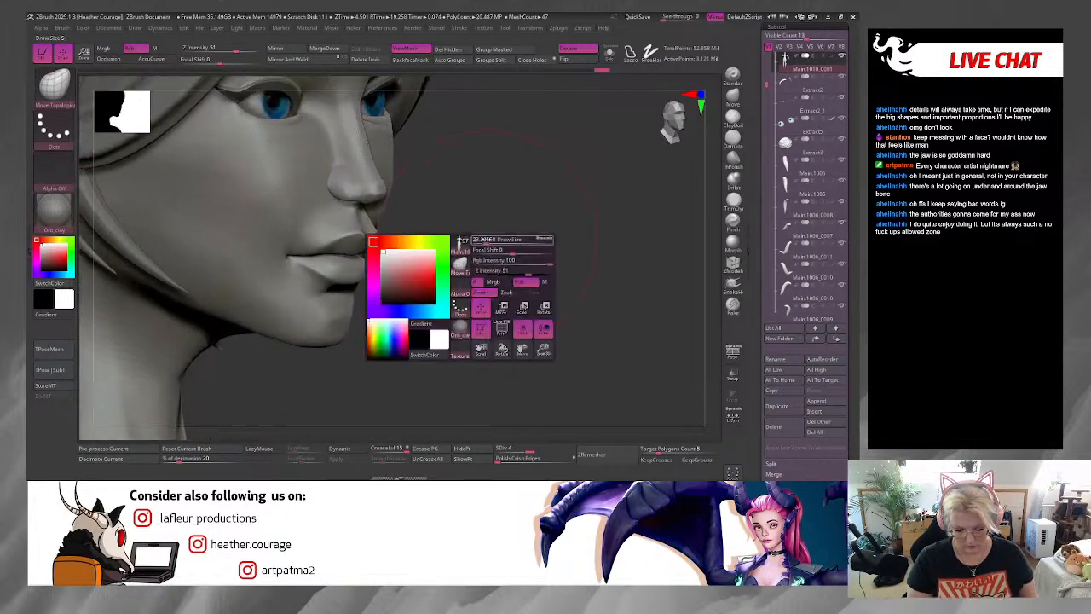
left_click_drag(486, 241, 482, 240)
key("space")
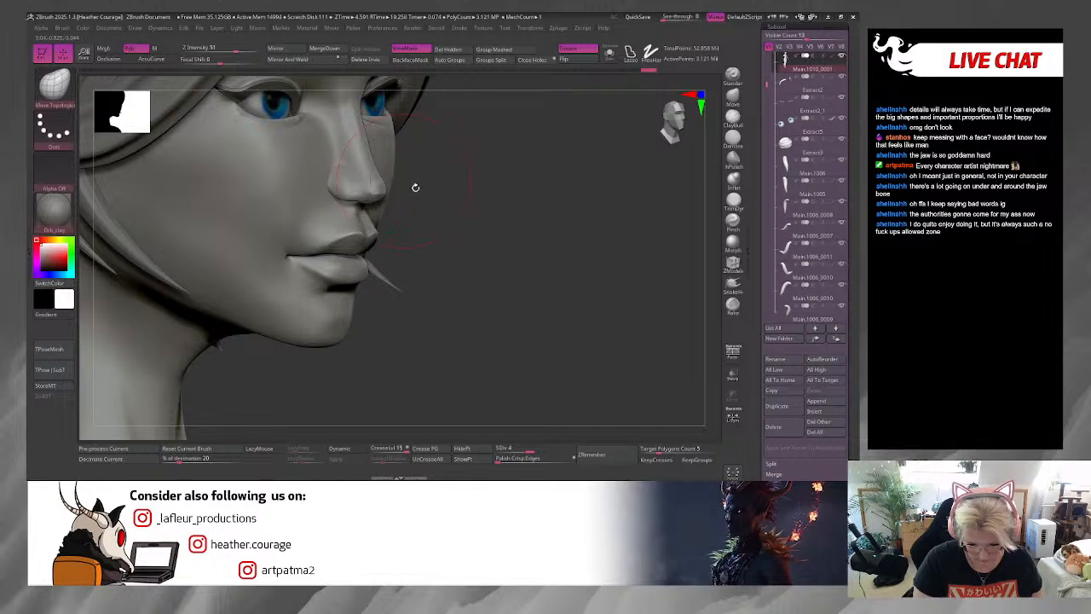
mouse_move(415, 186)
left_mouse_down()
mouse_move(492, 261)
mouse_move(496, 244)
mouse_move(486, 258)
mouse_move(416, 188)
mouse_move(418, 124)
left_mouse_up()
left_click_drag(515, 261, 428, 257)
mouse_move(426, 169)
left_mouse_down("shift")
mouse_move(432, 133)
mouse_move(432, 175)
left_mouse_up("shift")
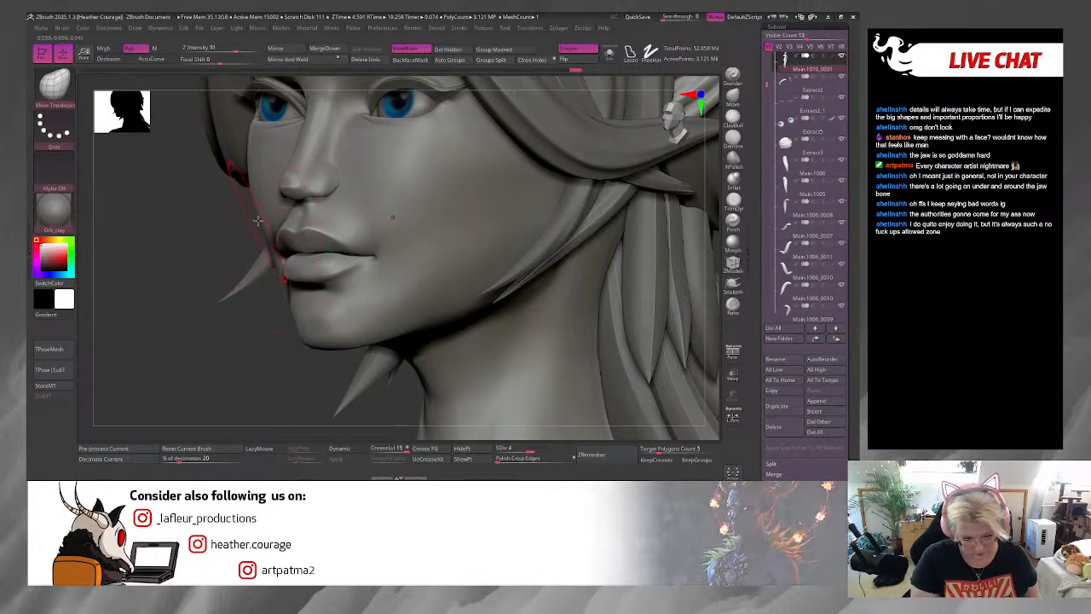
left_click_drag(264, 216, 264, 224)
left_click_drag(247, 349, 451, 345)
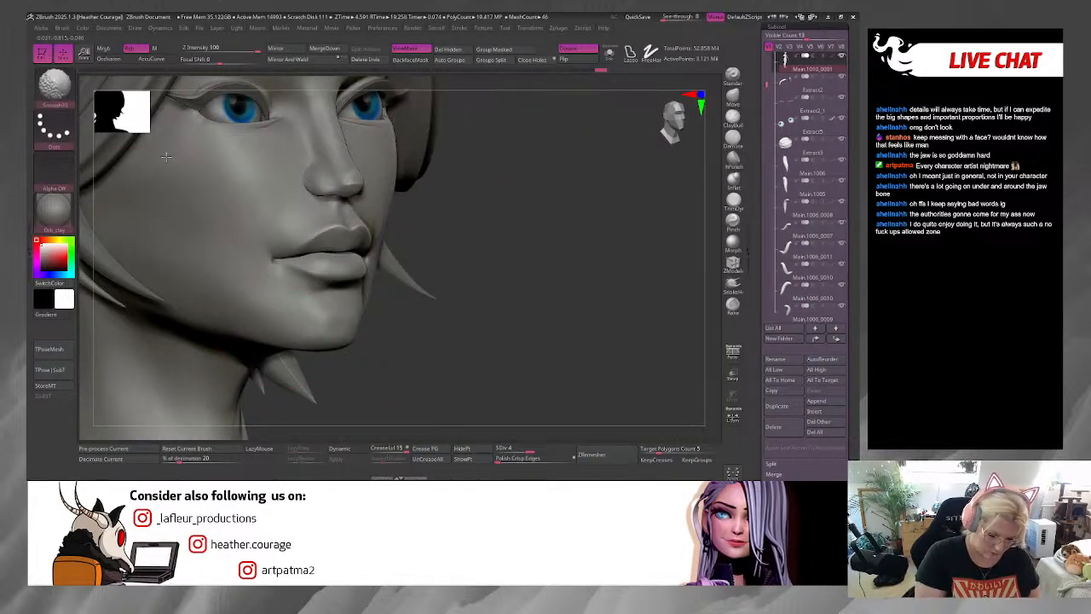
Step: Change the material to SkinShade4, and check the whole figure and the face from the front
mouse_move(490, 352)
left_mouse_down("alt")
mouse_move(455, 256)
mouse_move(474, 157)
left_mouse_up("alt")
left_click_drag(564, 290, 580, 251)
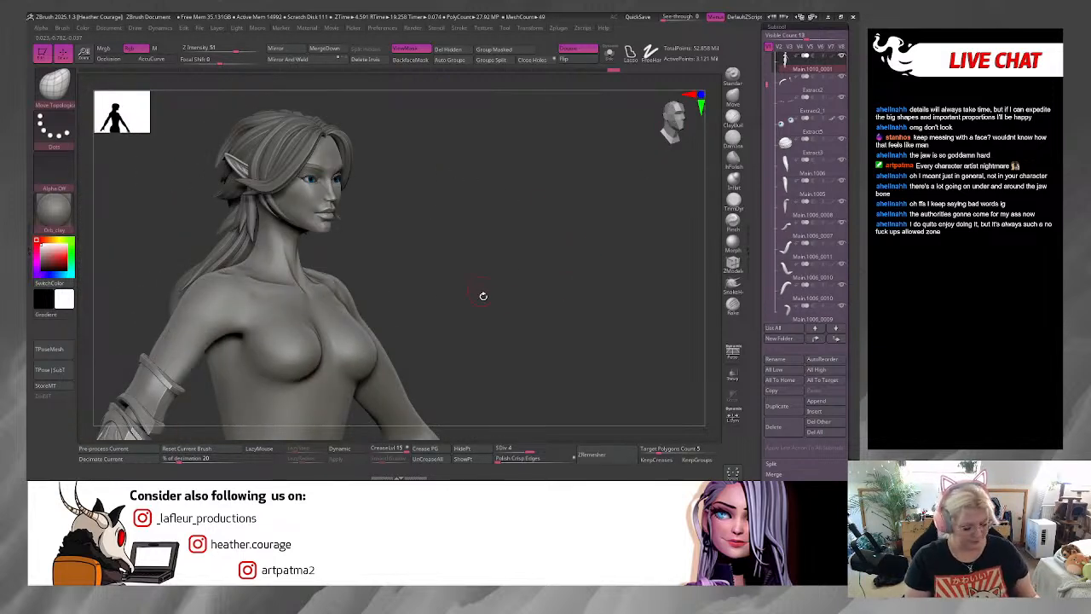
left_click_drag(488, 294, 419, 111, "alt")
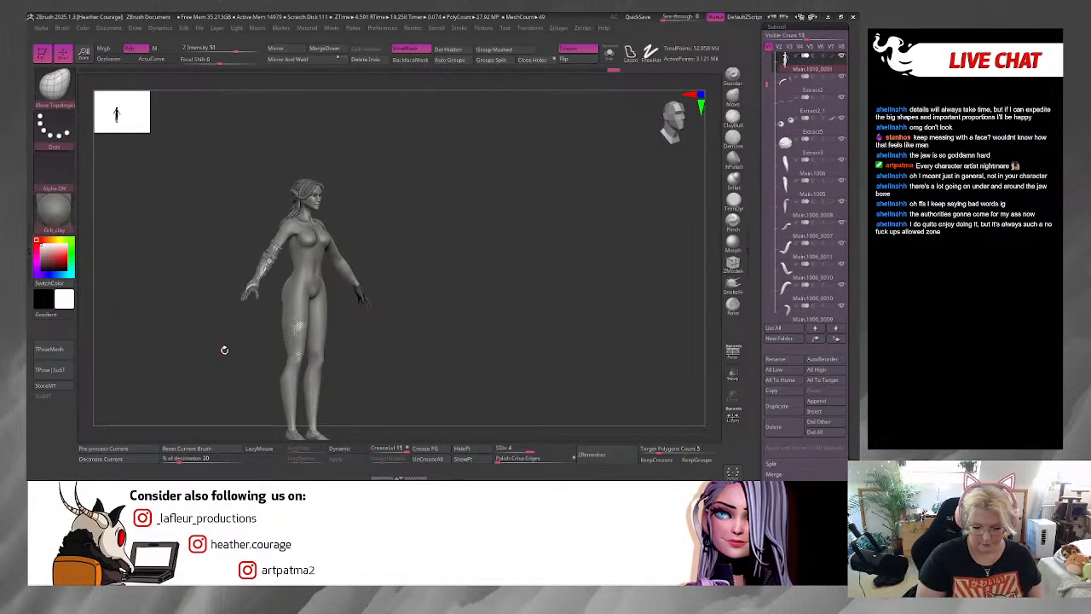
left_click(55, 220)
left_click(274, 176)
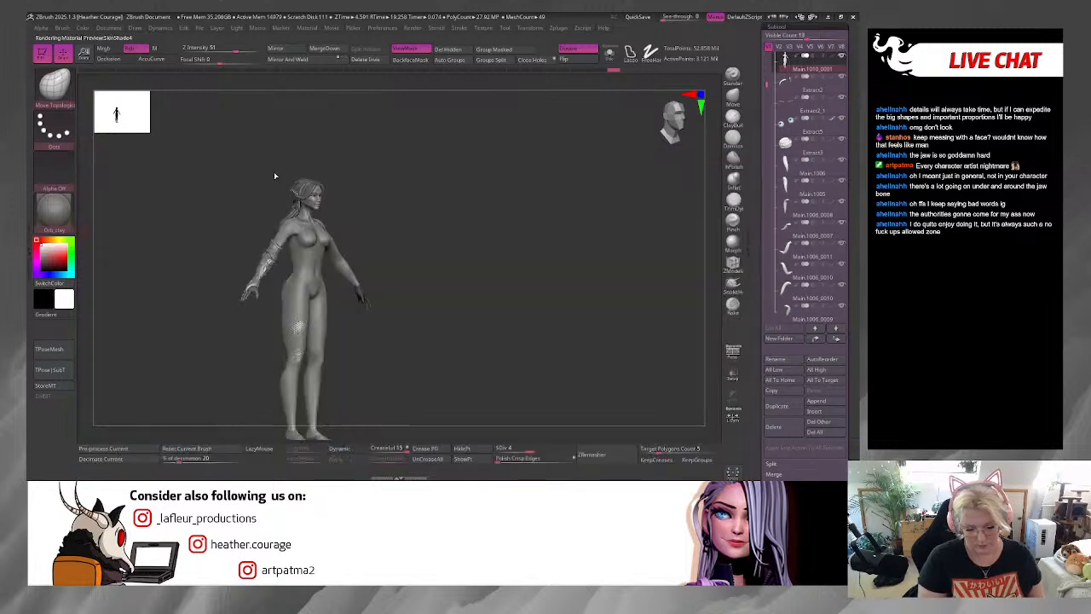
left_click_drag(274, 175, 635, 162)
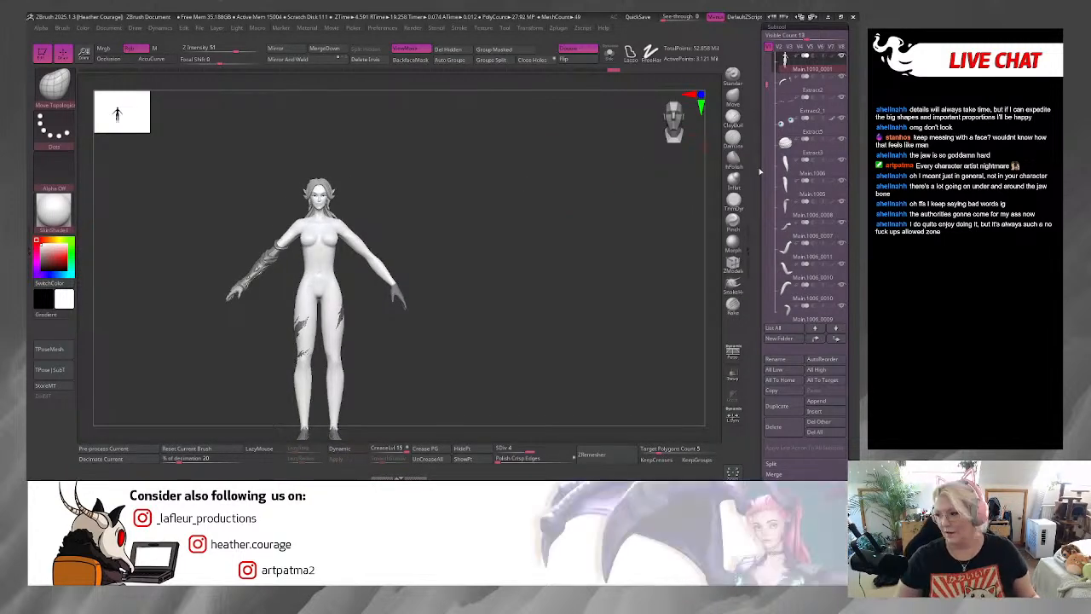
left_click_drag(480, 311, 542, 348, "alt")
left_click_drag(531, 274, 581, 267, "alt")
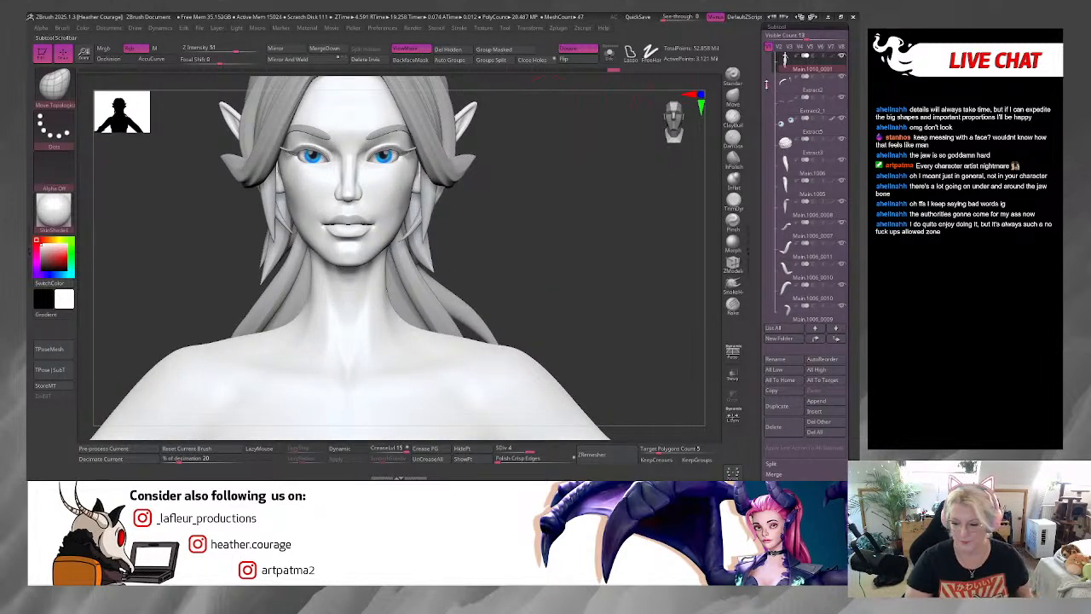
Step: Collapse the main and arm folders in the subtool list
left_click_drag(766, 85, 767, 60)
left_click(779, 143)
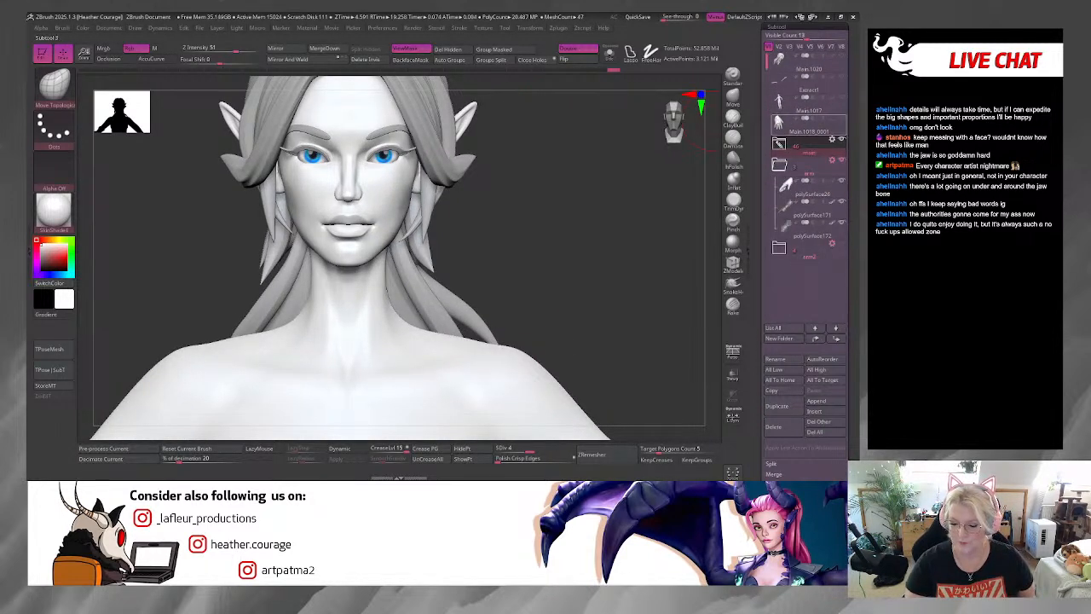
left_click(779, 165)
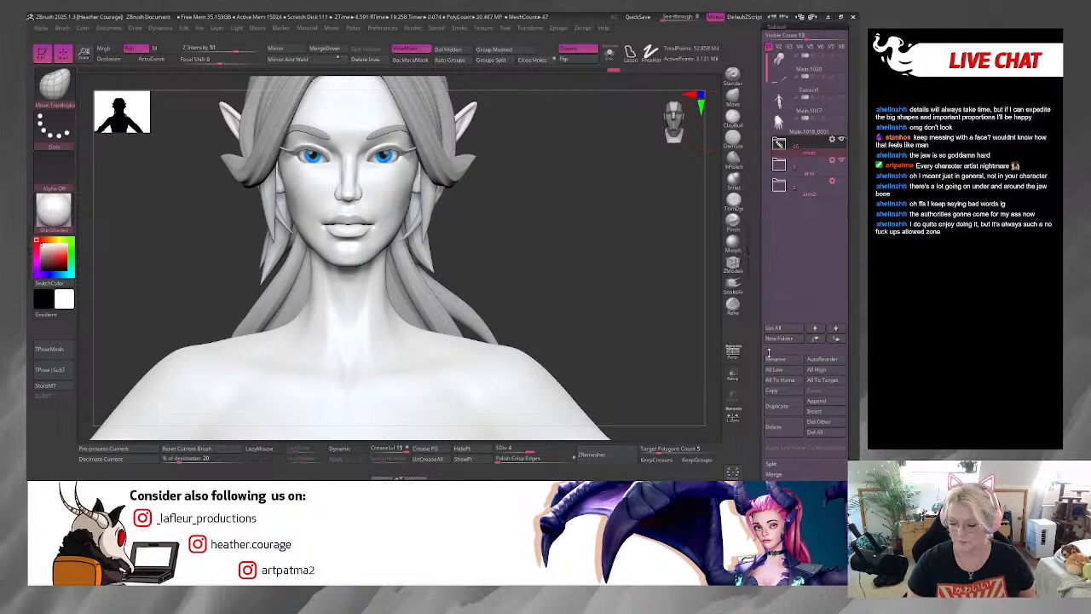
left_click_drag(756, 279, 758, 444)
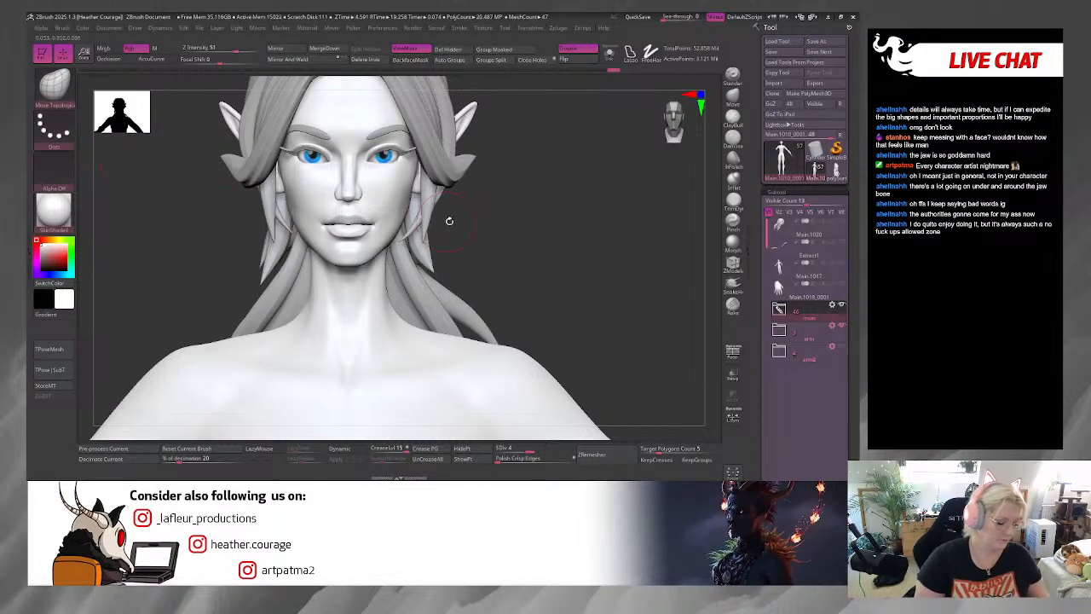
Step: Activate the Paint brush and dock the colour settings beside the canvas for painting the body
key("b")
key("p")
left_click(506, 332)
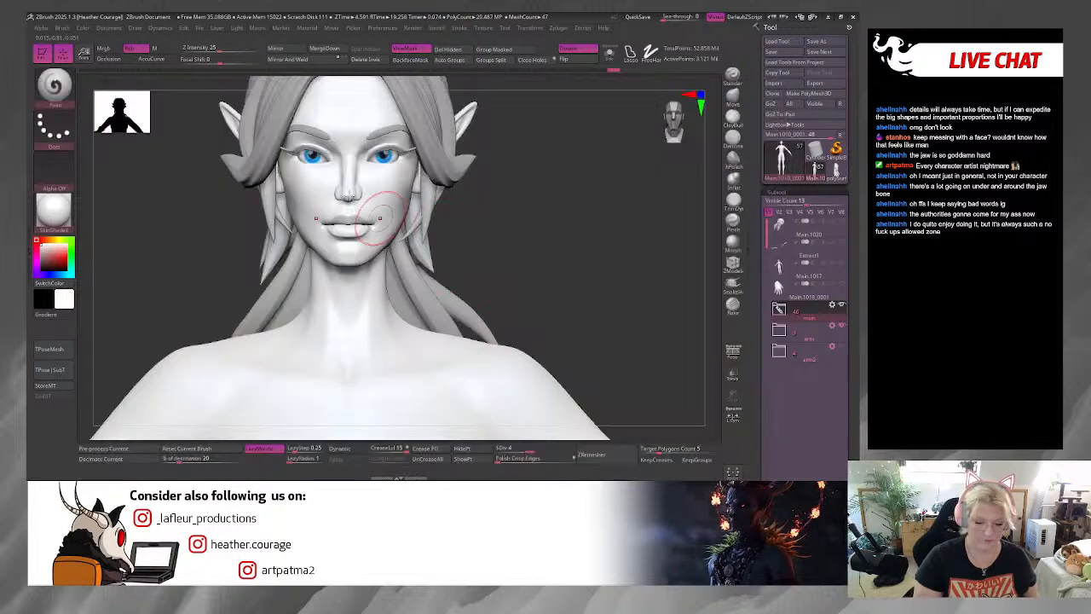
left_click(90, 29)
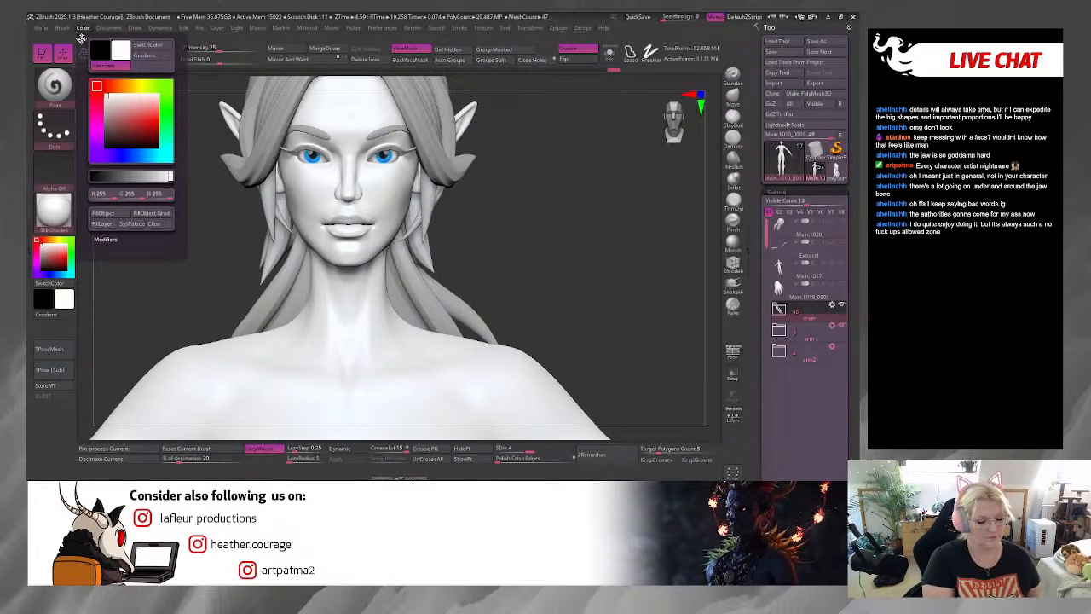
left_click(81, 39)
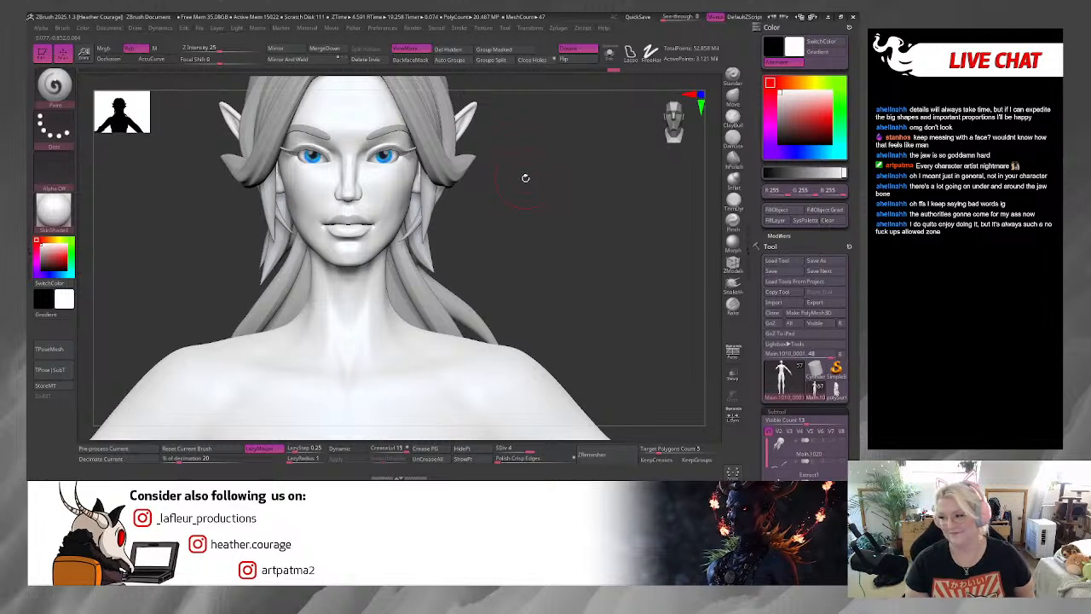
mouse_move(626, 305)
left_mouse_down()
mouse_move(647, 309)
mouse_move(635, 309)
left_mouse_up()
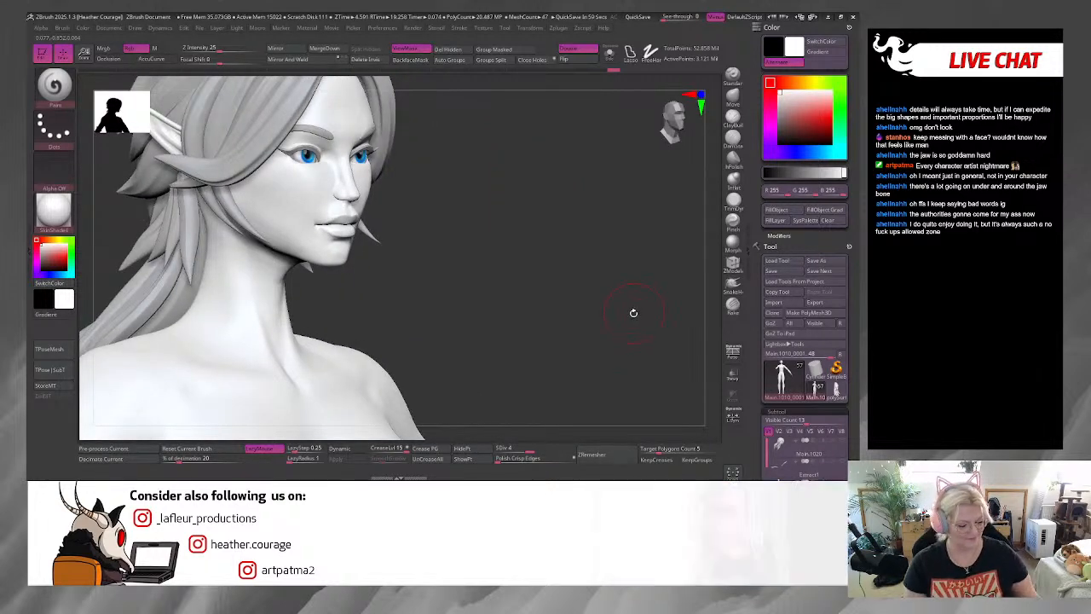
Step: Choose a muted lavender skin tone for the body
left_click_drag(483, 294, 599, 328)
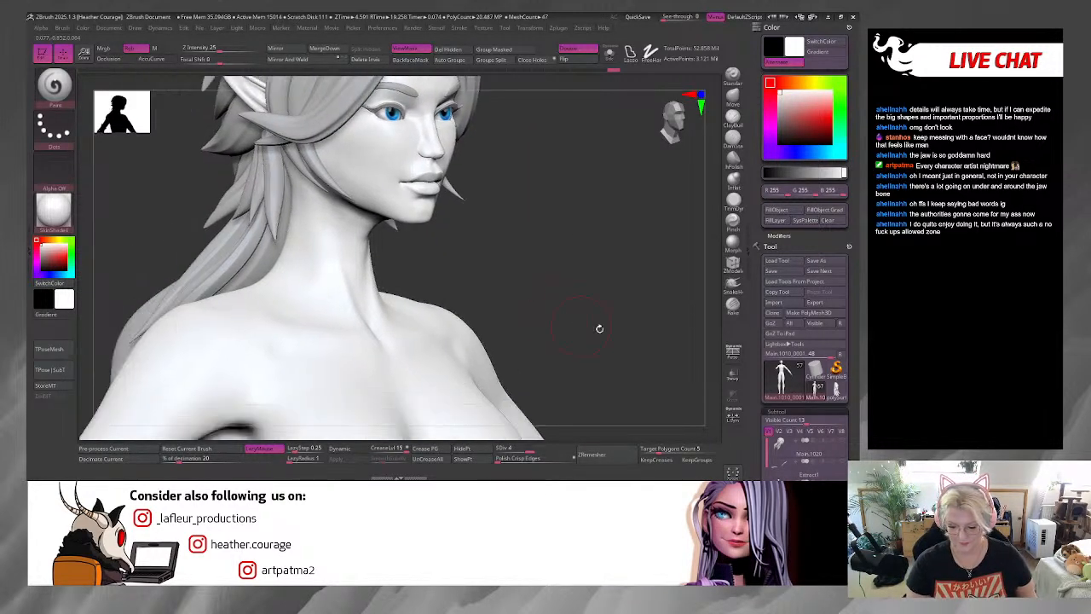
left_click_drag(761, 419, 762, 339)
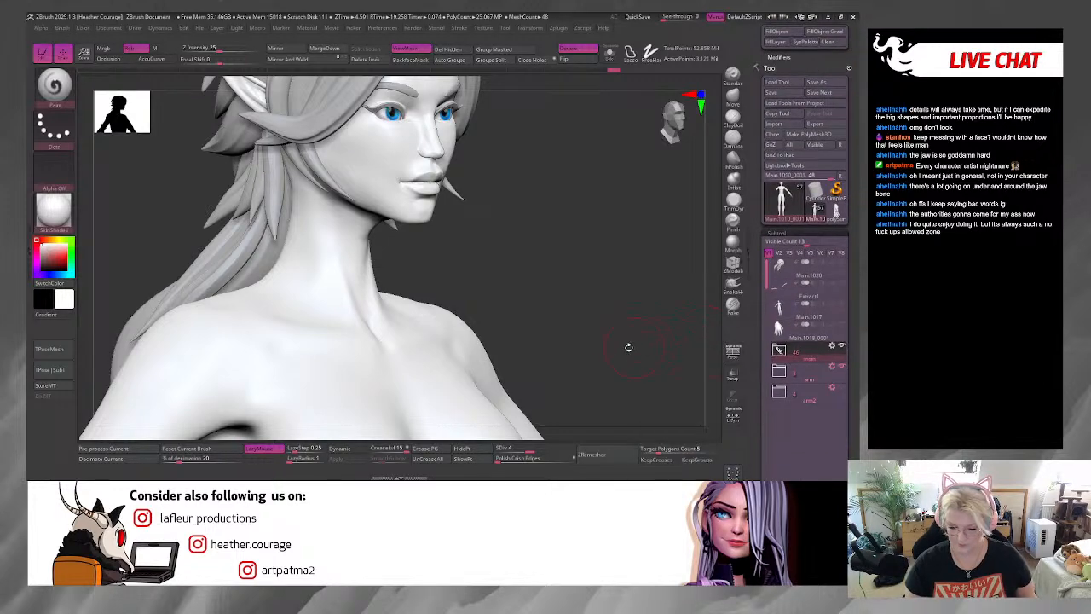
left_click_drag(629, 346, 585, 196)
mouse_move(613, 268)
left_mouse_down("ctrl")
mouse_move(640, 337)
mouse_move(635, 260)
mouse_move(643, 298)
left_mouse_up("ctrl")
scroll(756, 130, "up", 4)
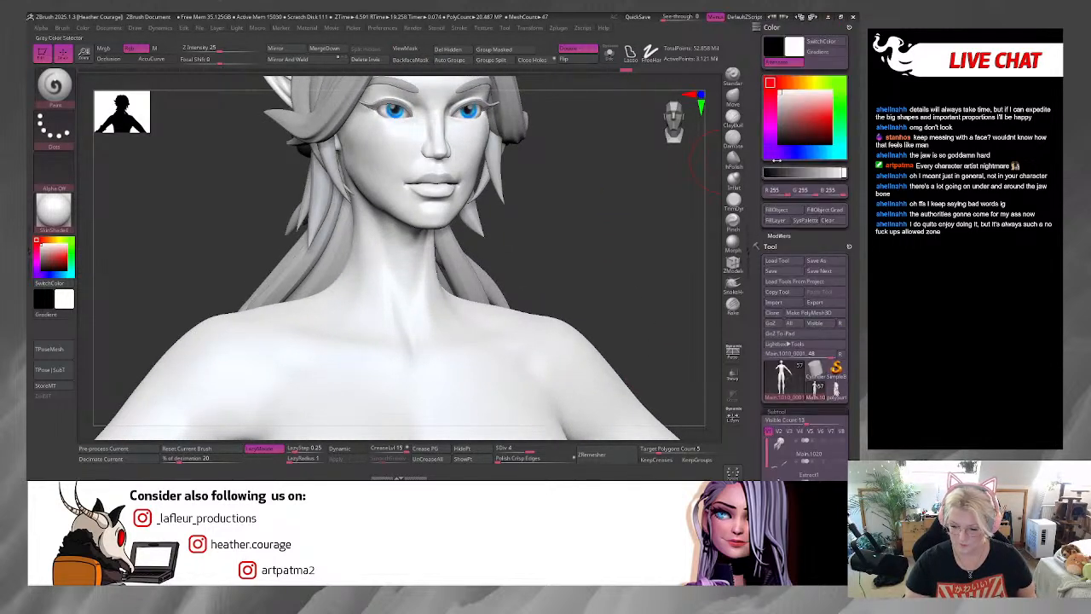
left_click(794, 151)
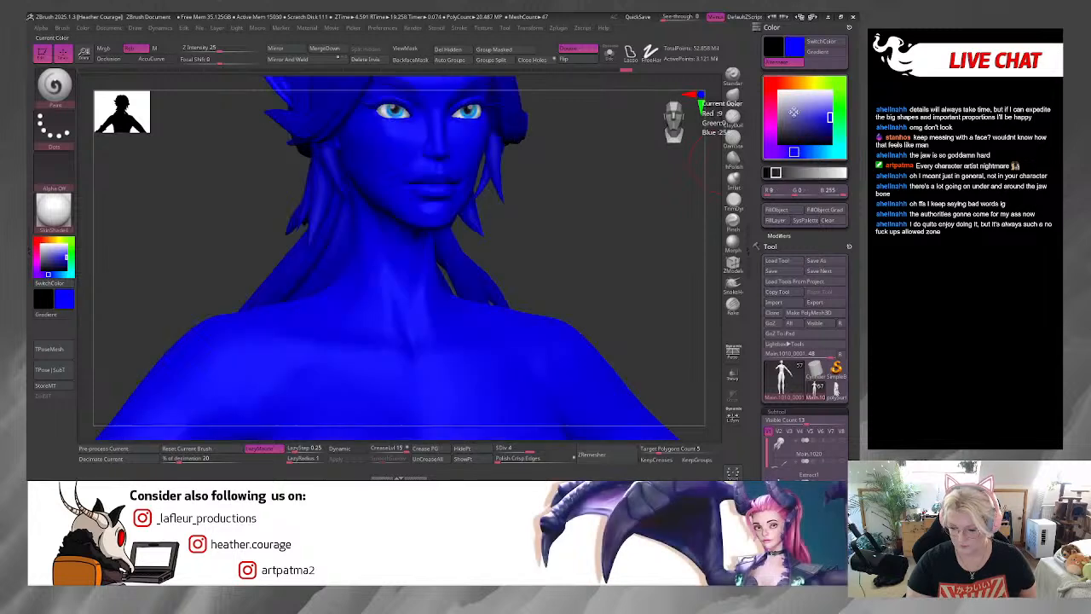
left_click_drag(789, 152, 786, 106)
left_click(782, 128)
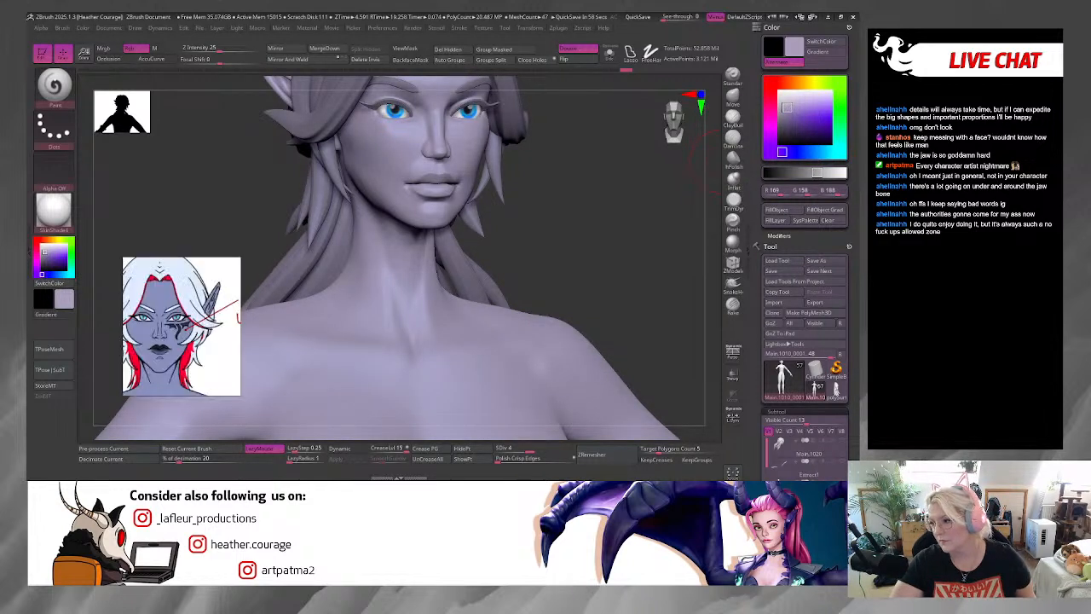
Step: Move the reference portrait beside the colour settings, shift the skin tone to a bluer lavender, and fill the body with it
left_click_drag(222, 331, 737, 127)
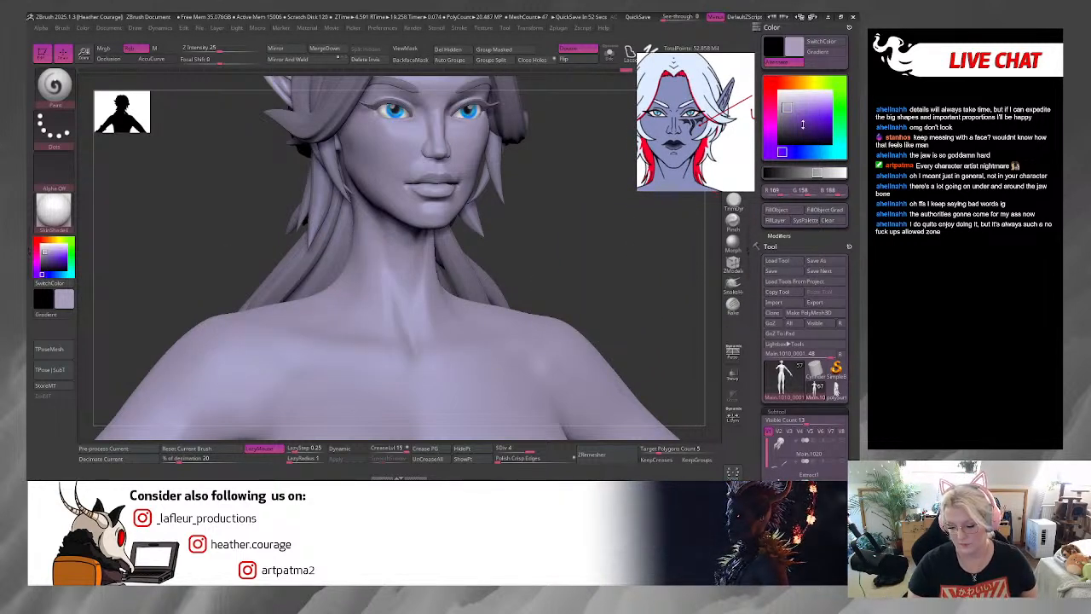
left_click_drag(783, 151, 790, 152)
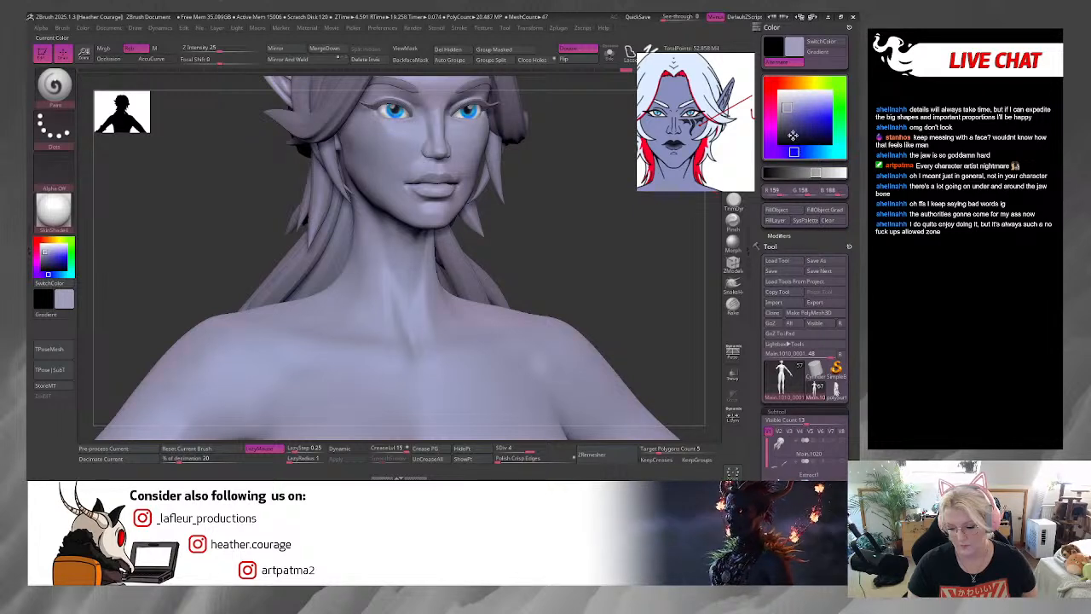
mouse_move(626, 285)
left_mouse_down()
mouse_move(625, 259)
mouse_move(625, 281)
mouse_move(621, 265)
mouse_move(613, 278)
left_mouse_up()
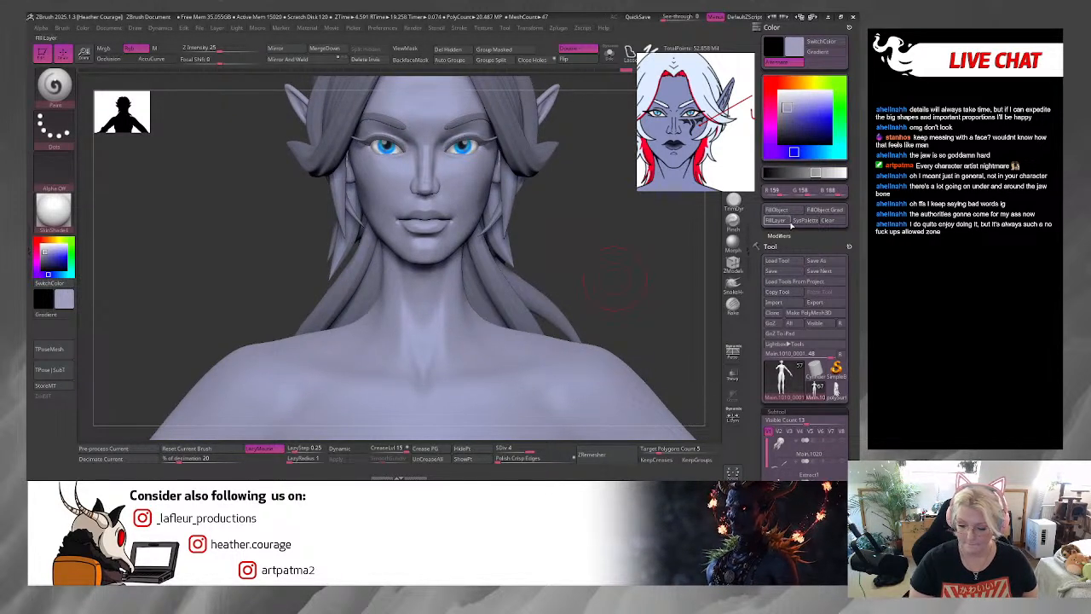
Step: Paint the inner jagged wing of the cheek tattoo in black with a small brush, below the character's left eye
left_click(777, 149)
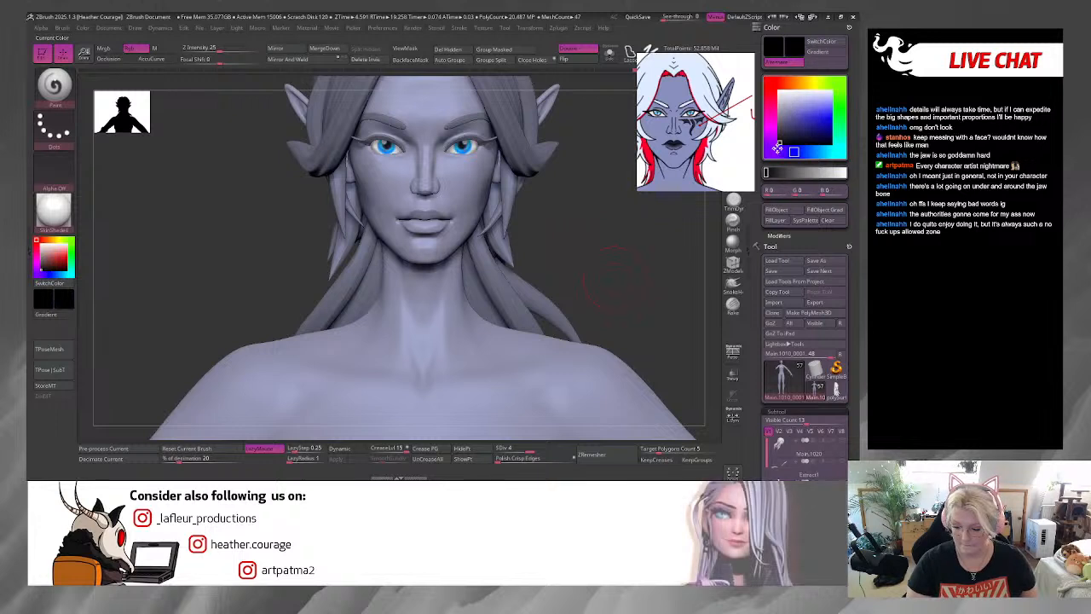
key("space")
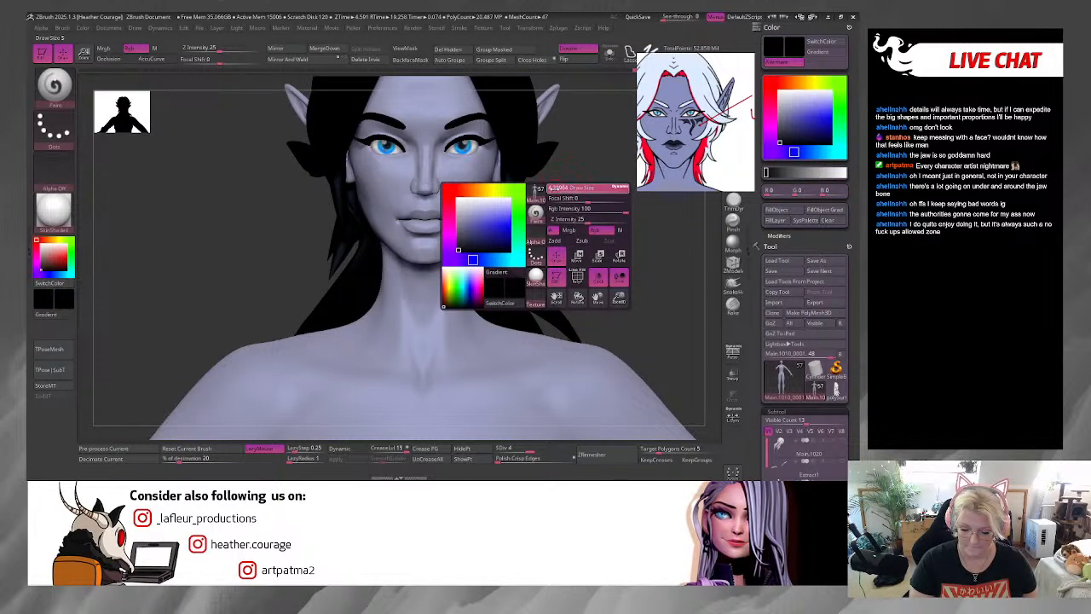
mouse_move(559, 201)
right_mouse_down("ctrl")
mouse_move(580, 262)
mouse_move(502, 119)
right_mouse_up("ctrl")
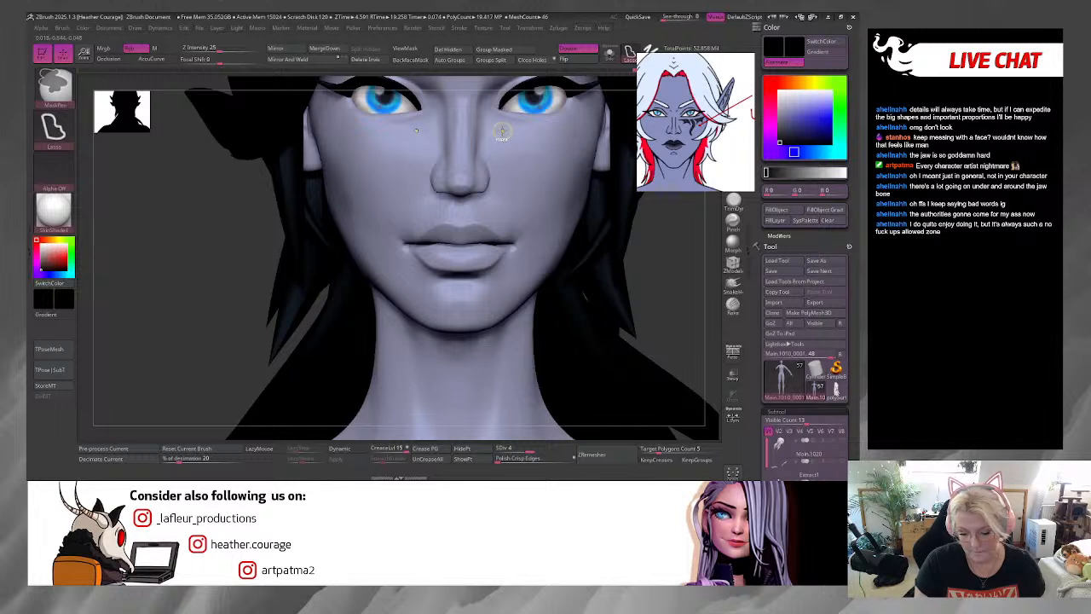
key("l")
key("ctrl")
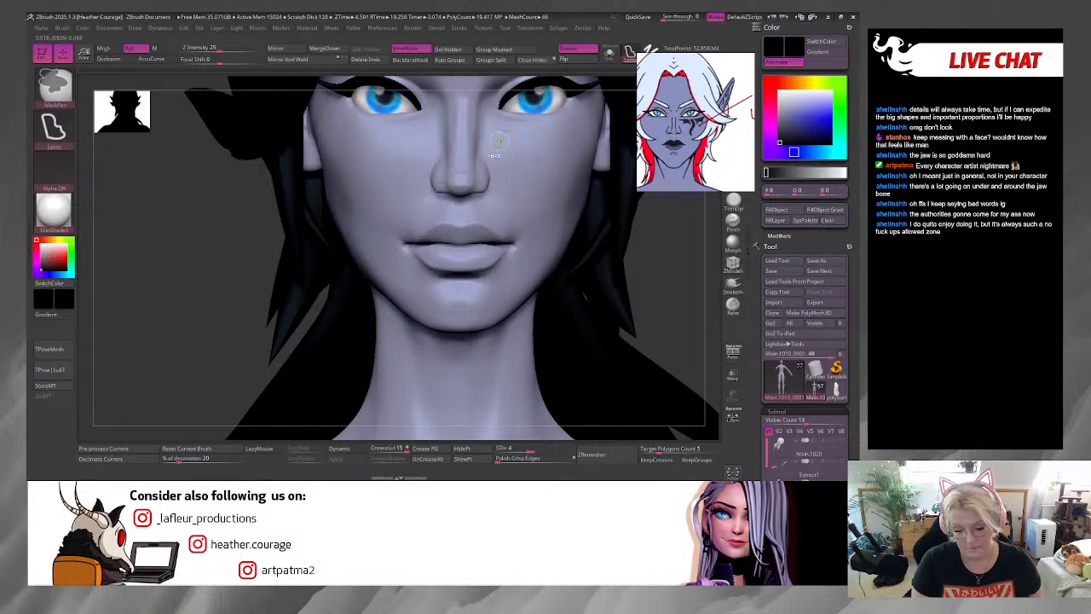
left_click_drag(212, 270, 185, 357, "ctrl")
left_click_drag(662, 275, 577, 355, "alt")
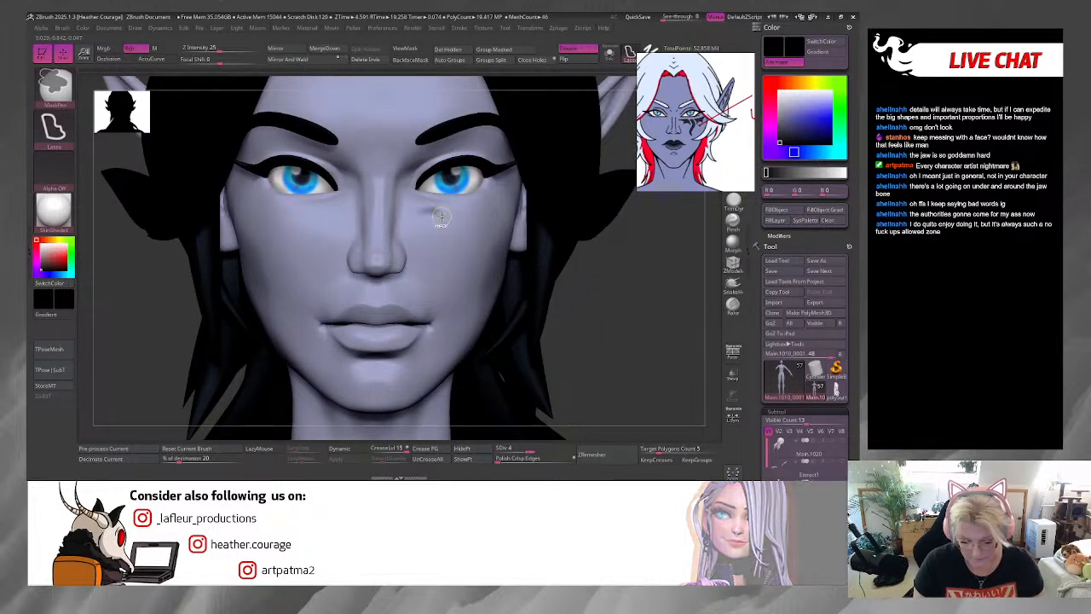
key("space")
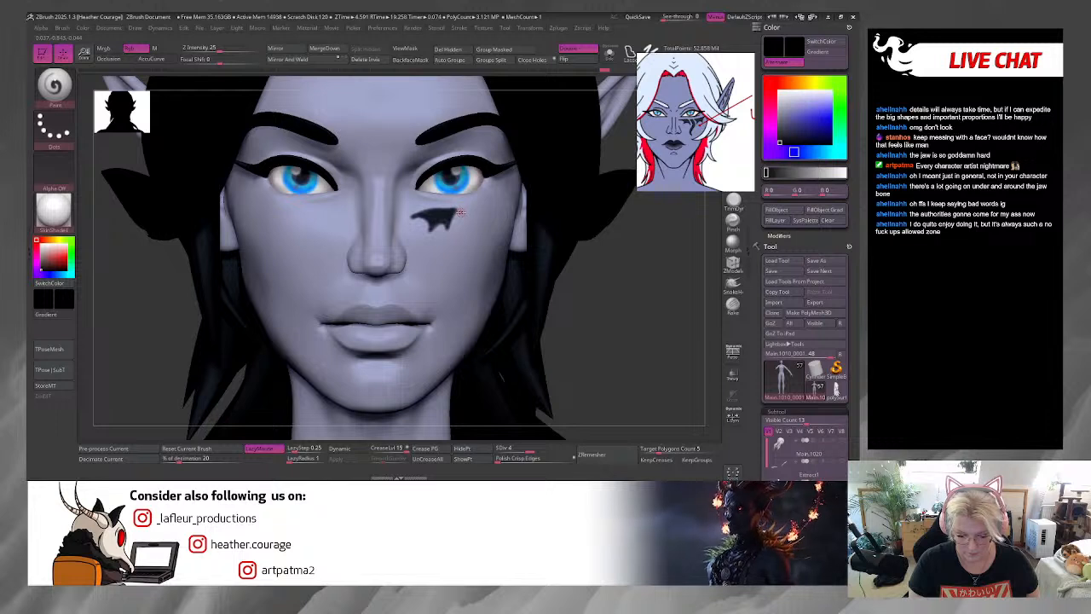
Step: Paint the curved central tail and the outer wing of the black tattoo on the character's left cheek
left_click_drag(468, 218, 463, 242)
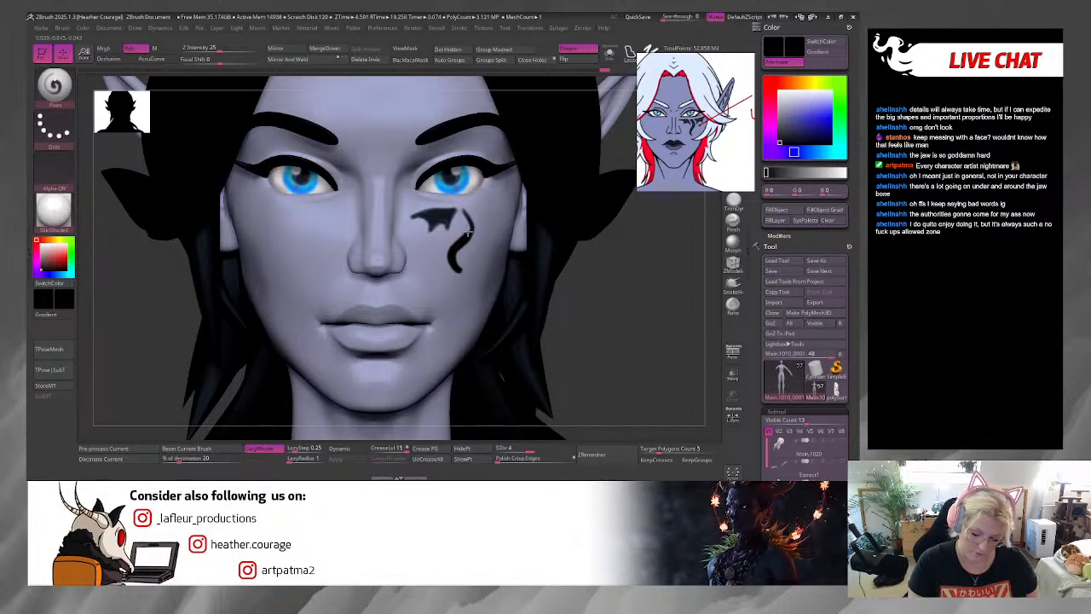
left_click_drag(468, 211, 467, 233)
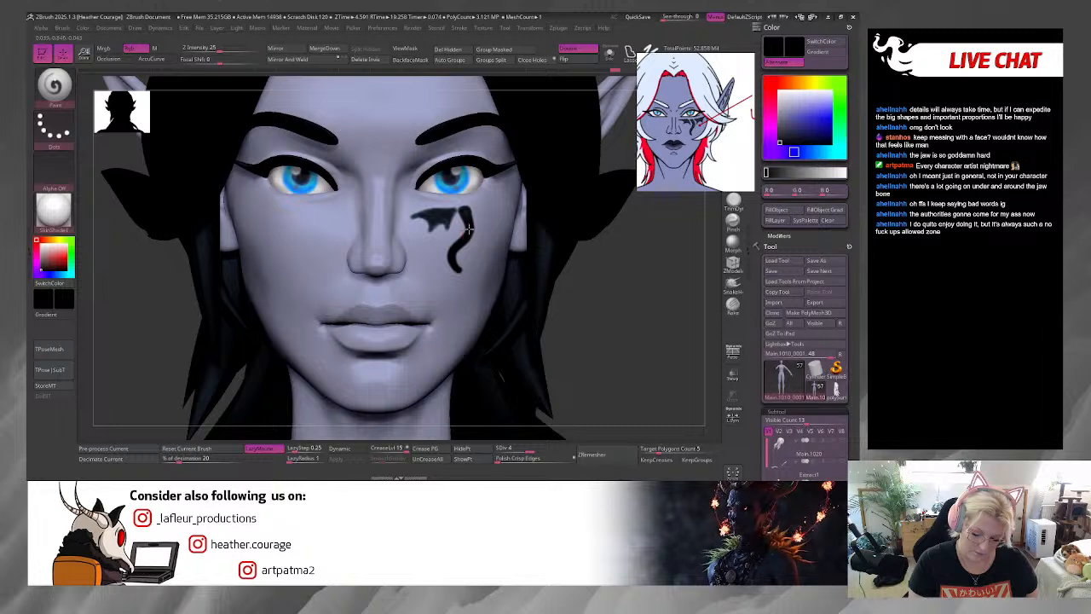
left_click_drag(624, 362, 545, 324)
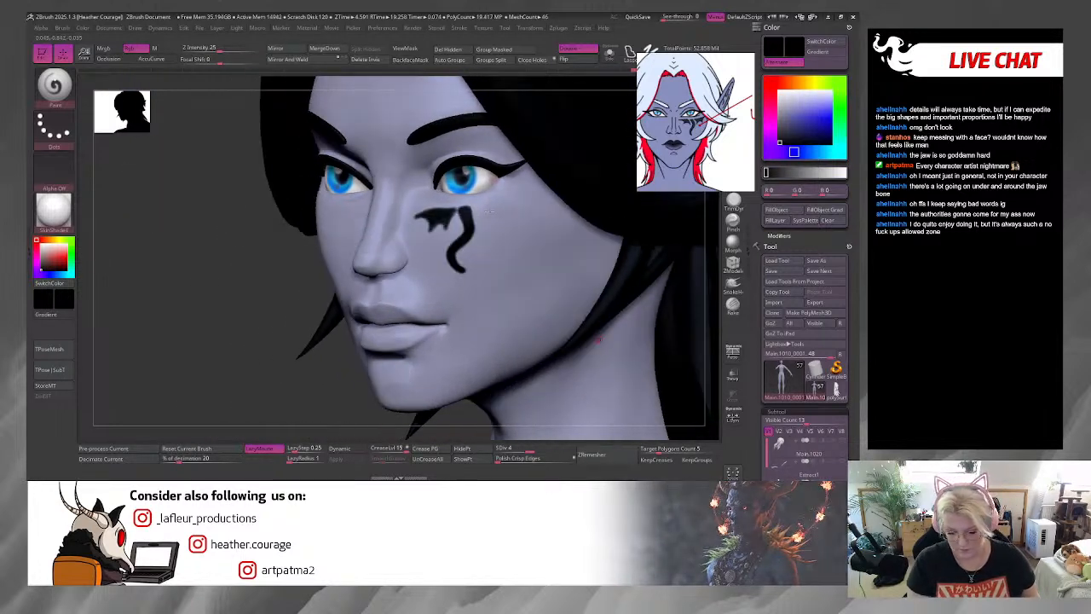
left_click_drag(515, 192, 526, 194)
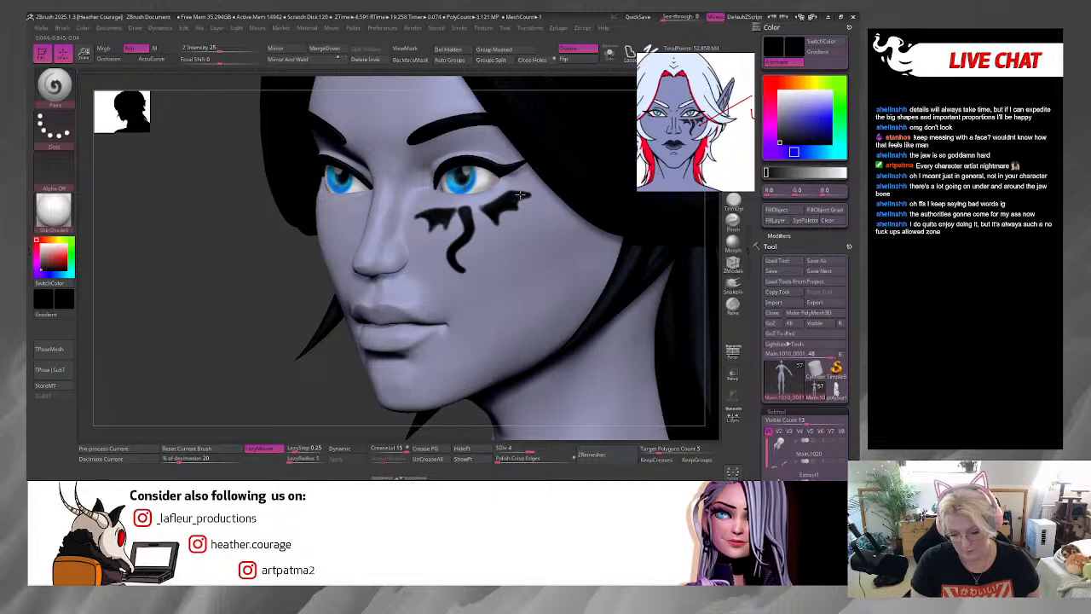
Step: Refine the tattoo's wings with larger, sharper jagged edges in close-up, checking it from several angles against the reference
mouse_move(255, 352)
left_mouse_down()
mouse_move(447, 223)
mouse_move(430, 215)
mouse_move(452, 205)
left_mouse_up()
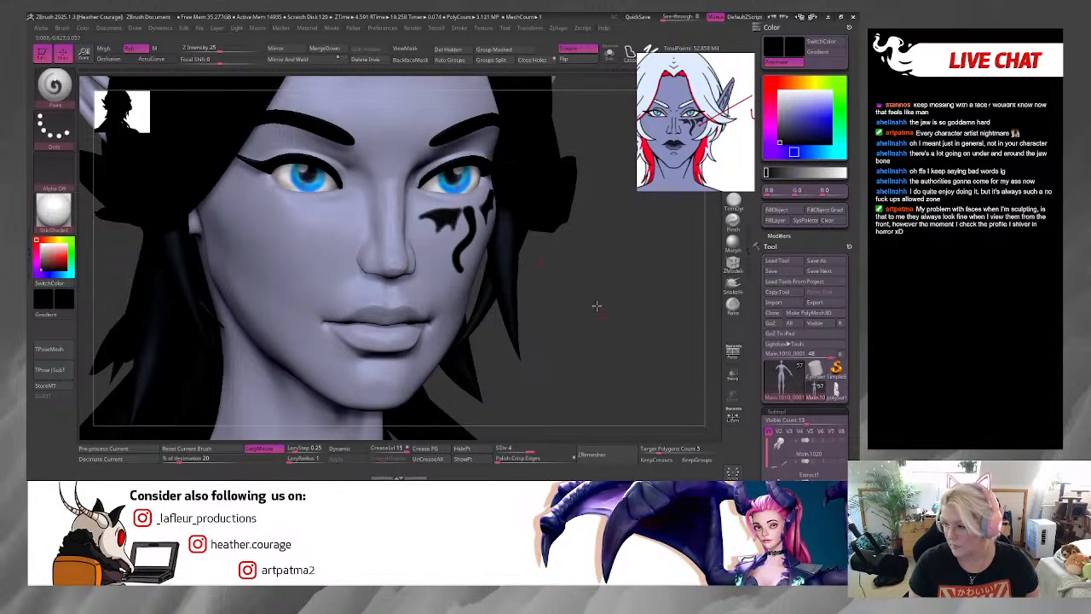
left_click_drag(594, 299, 610, 310, "alt")
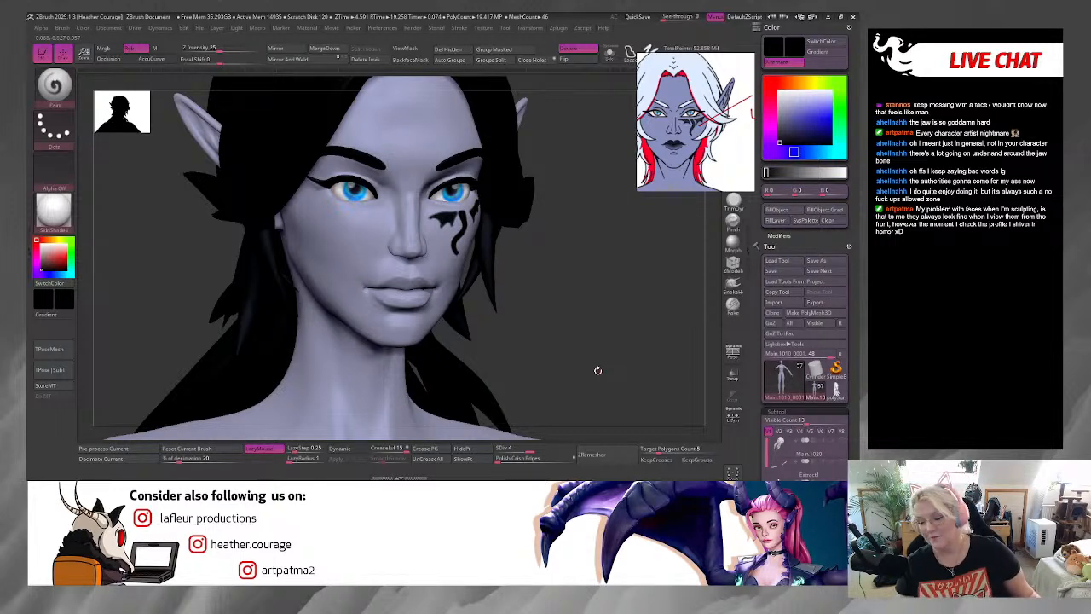
left_click_drag(597, 315, 596, 289)
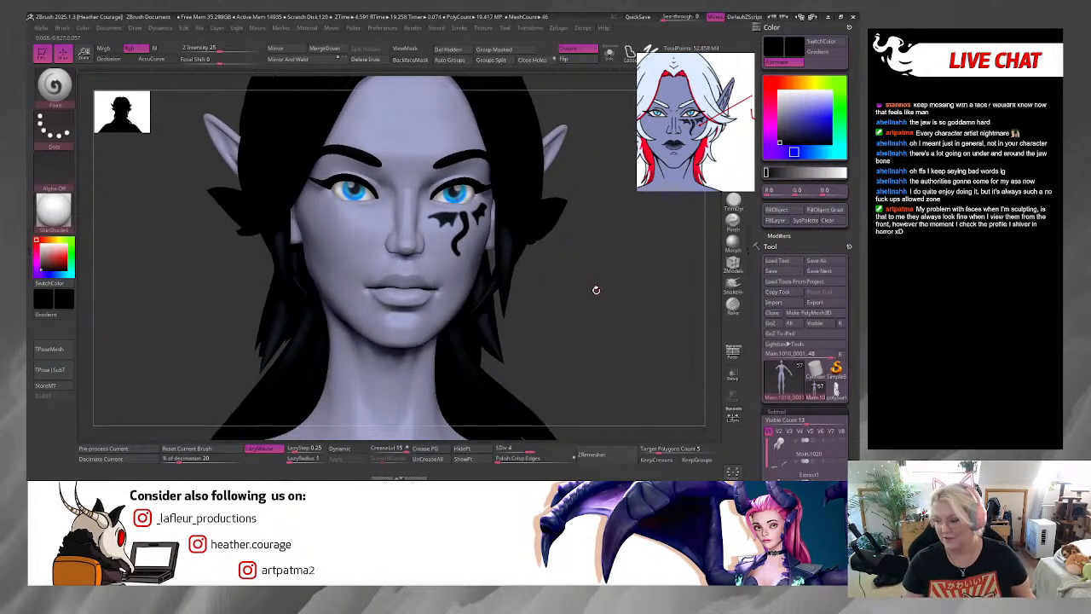
left_click_drag(583, 327, 547, 329)
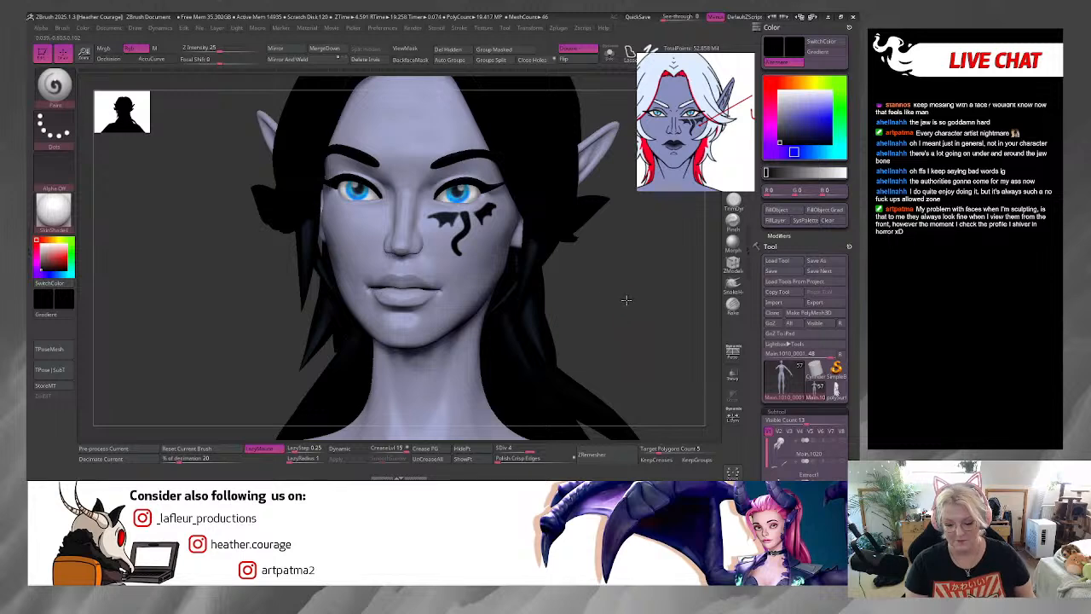
mouse_move(625, 300)
left_mouse_down()
mouse_move(599, 297)
mouse_move(654, 313)
mouse_move(696, 299)
mouse_move(645, 309)
mouse_move(663, 424)
left_mouse_up()
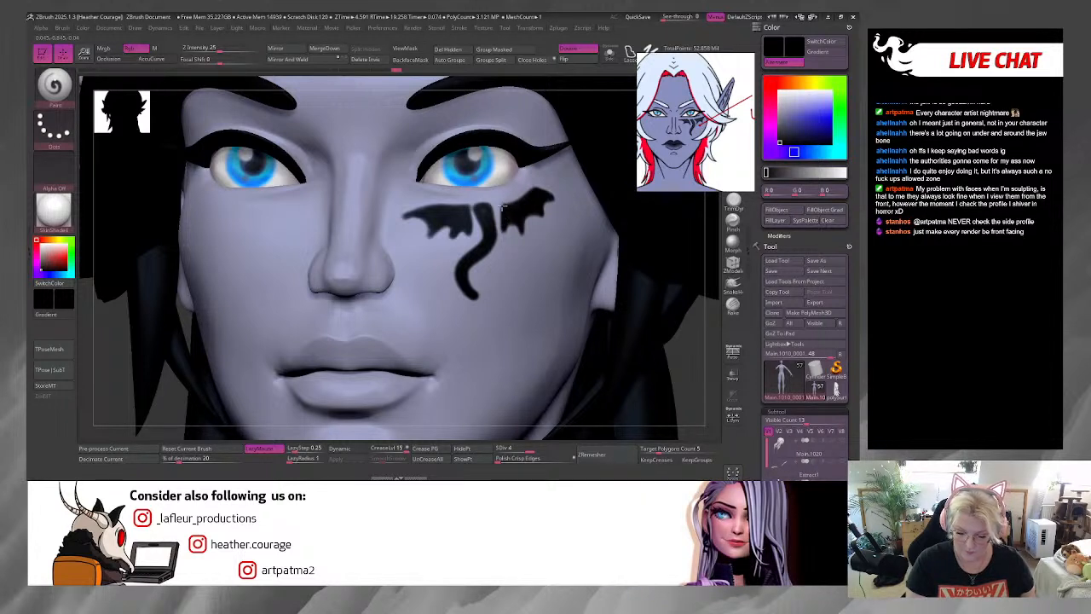
left_click_drag(689, 373, 675, 347)
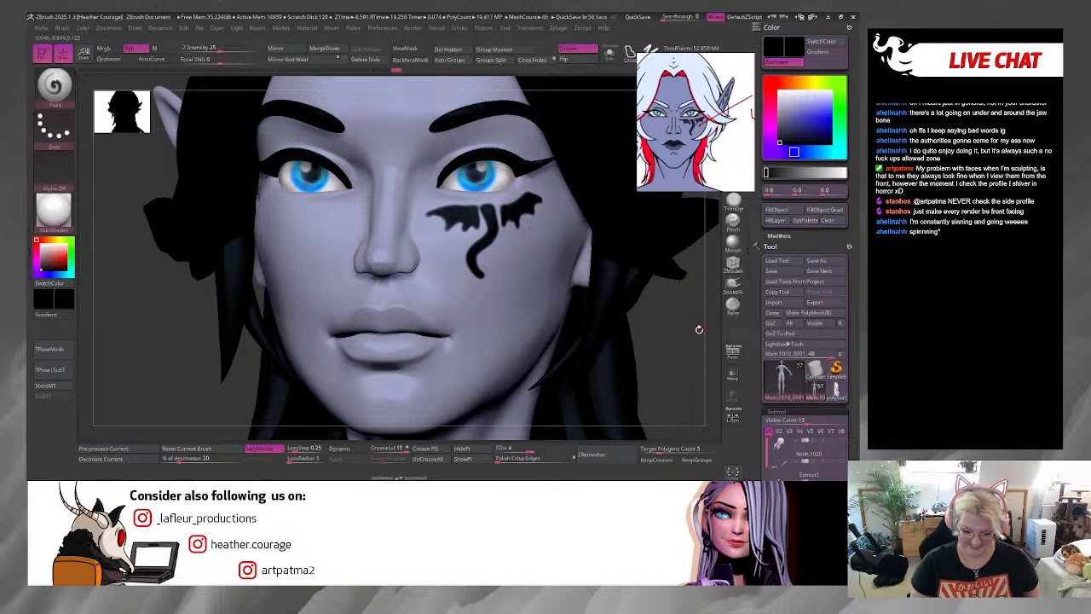
left_click_drag(701, 328, 661, 361)
Step: Expand the main folder, select the eyeliner subtool Extract2_1 and fill it with black
left_click(515, 163, "alt")
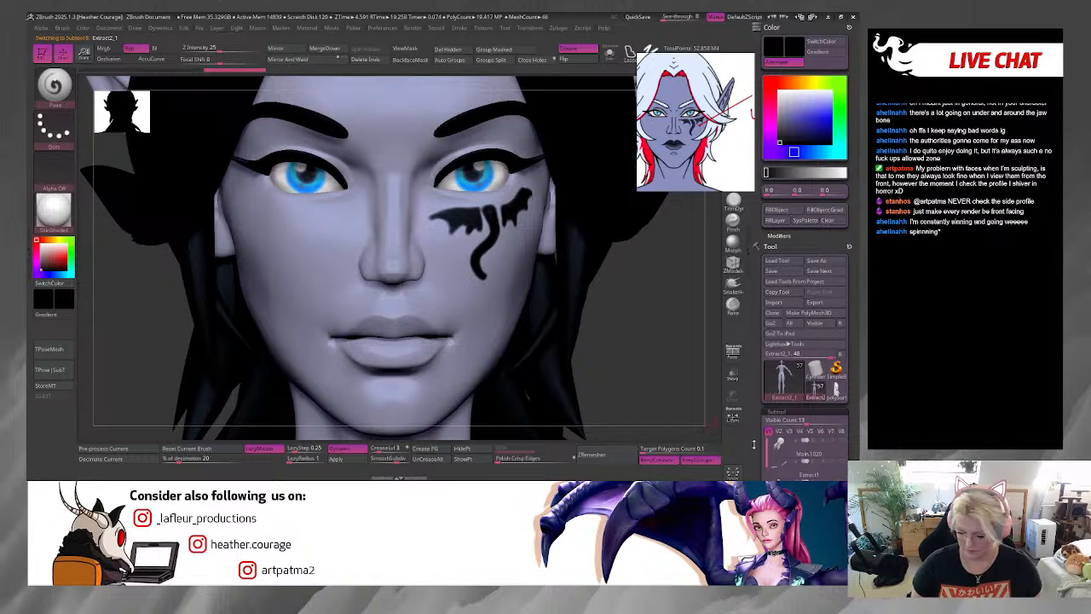
scroll(753, 443, "down", 3)
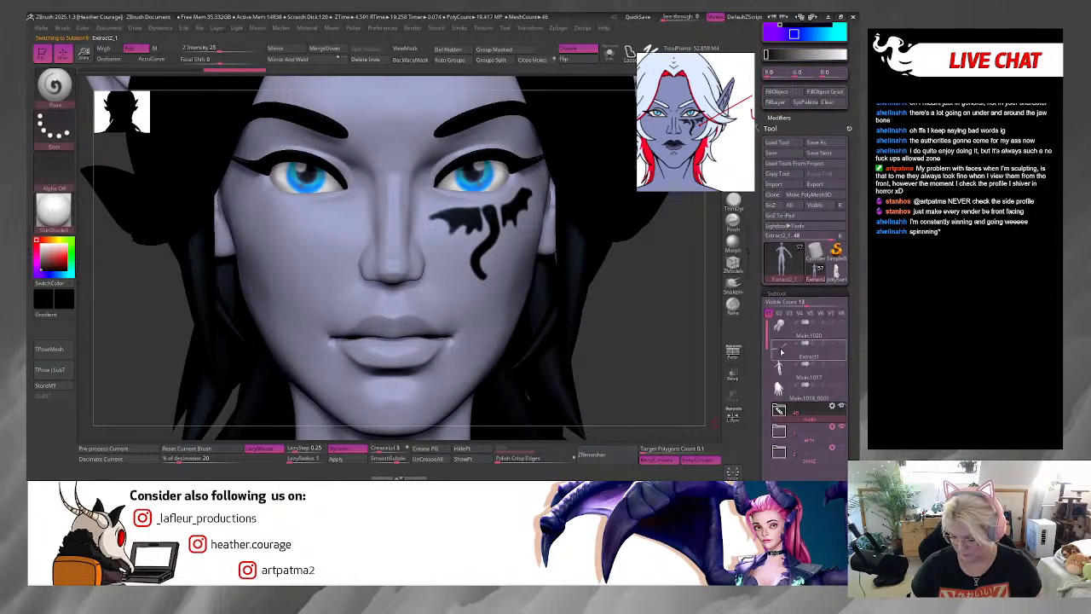
left_click(781, 352)
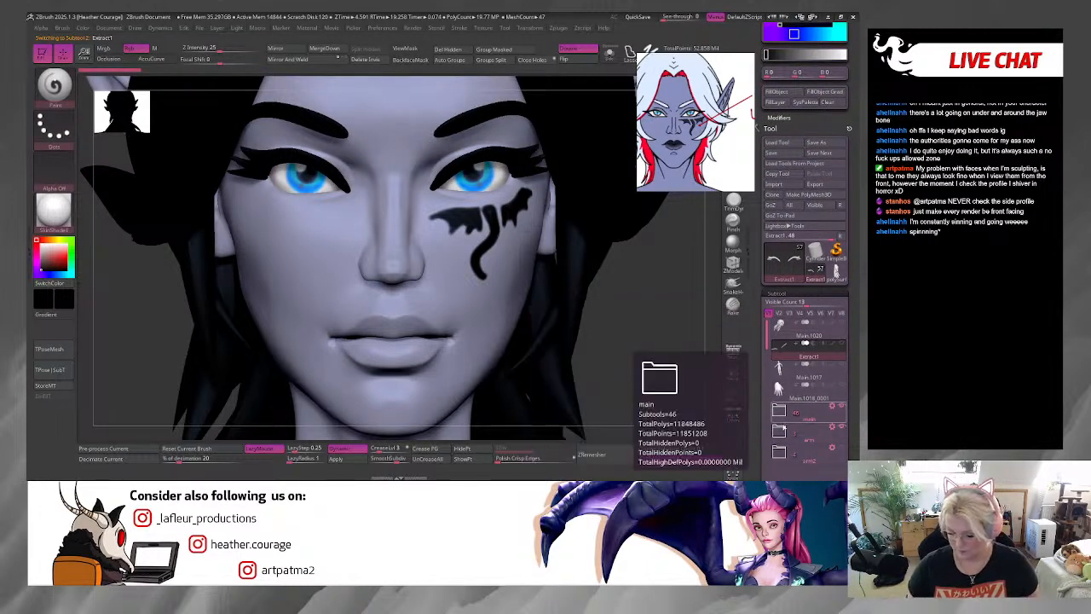
left_click(782, 418)
left_click_drag(766, 328, 766, 348)
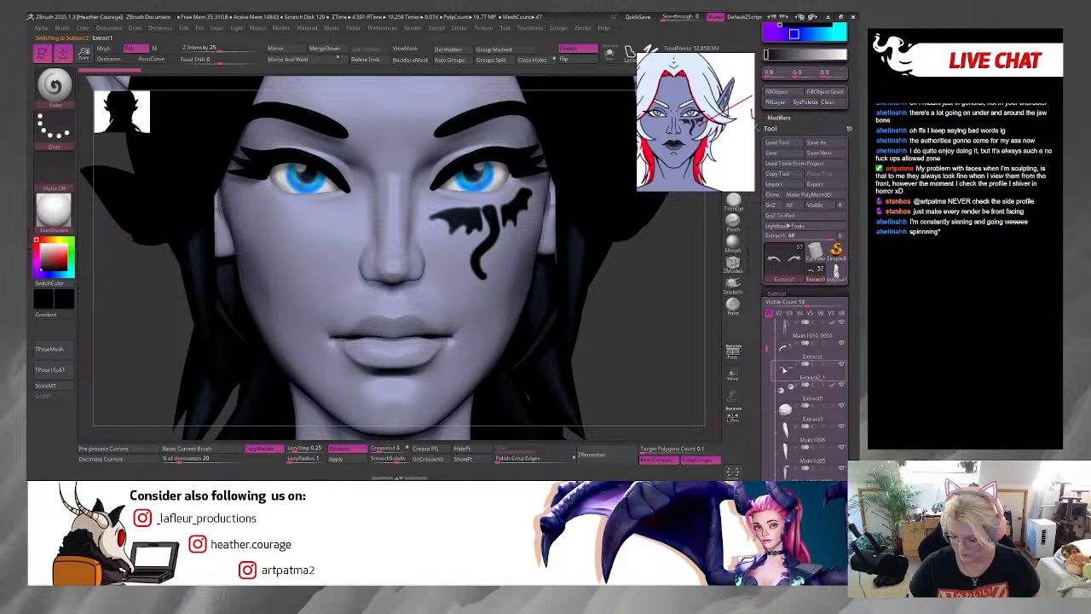
left_click(769, 376)
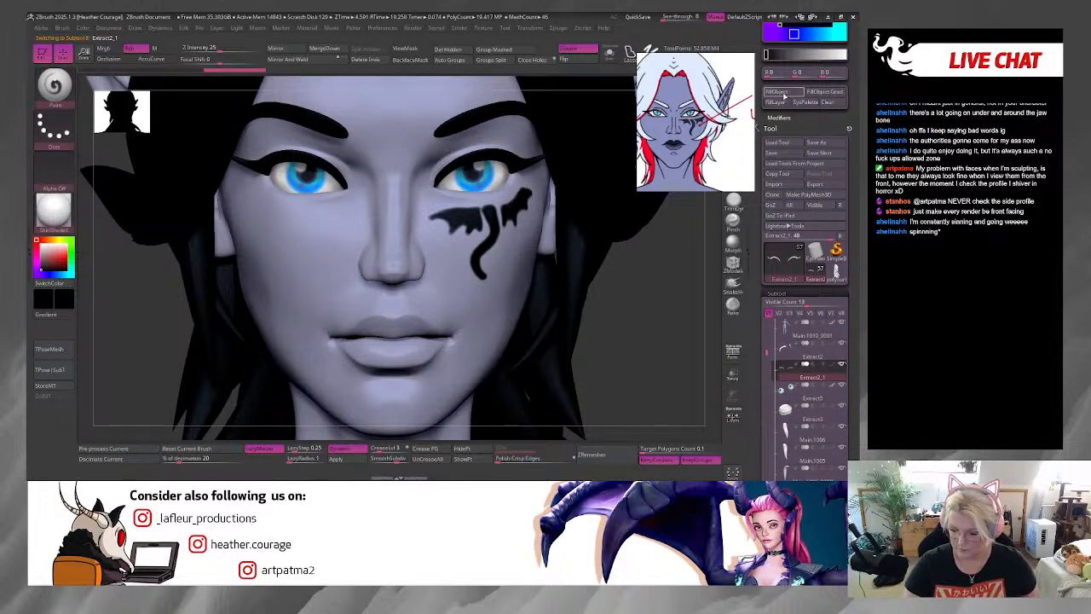
Step: Fill the eyebrow subtool Extract2 with a pale bluish white, RGB 218, 226, 236
left_click(788, 356)
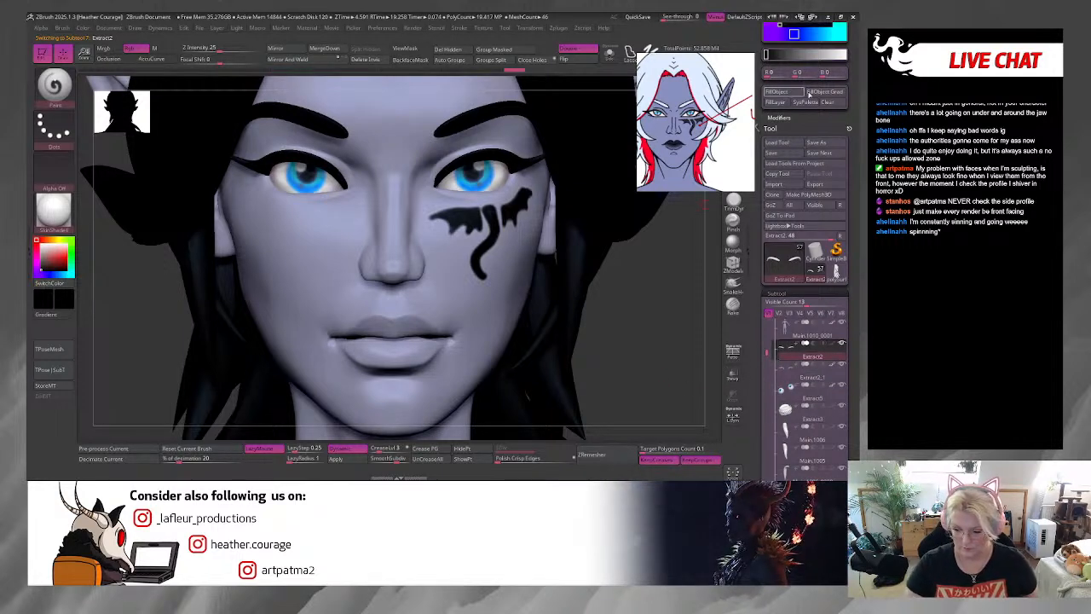
scroll(771, 102, "up", 3)
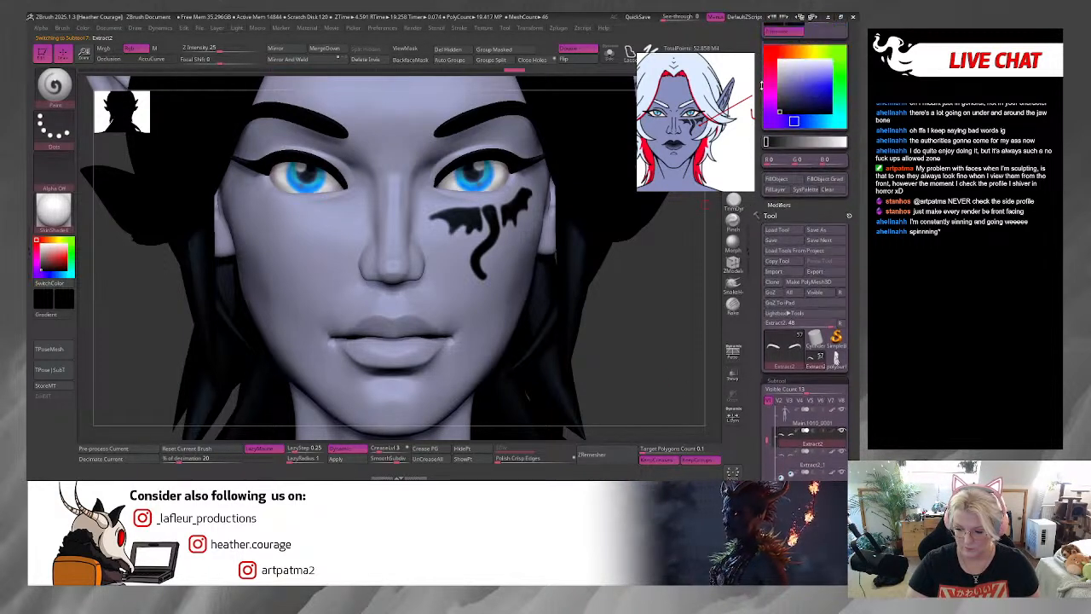
left_click_drag(780, 112, 781, 102)
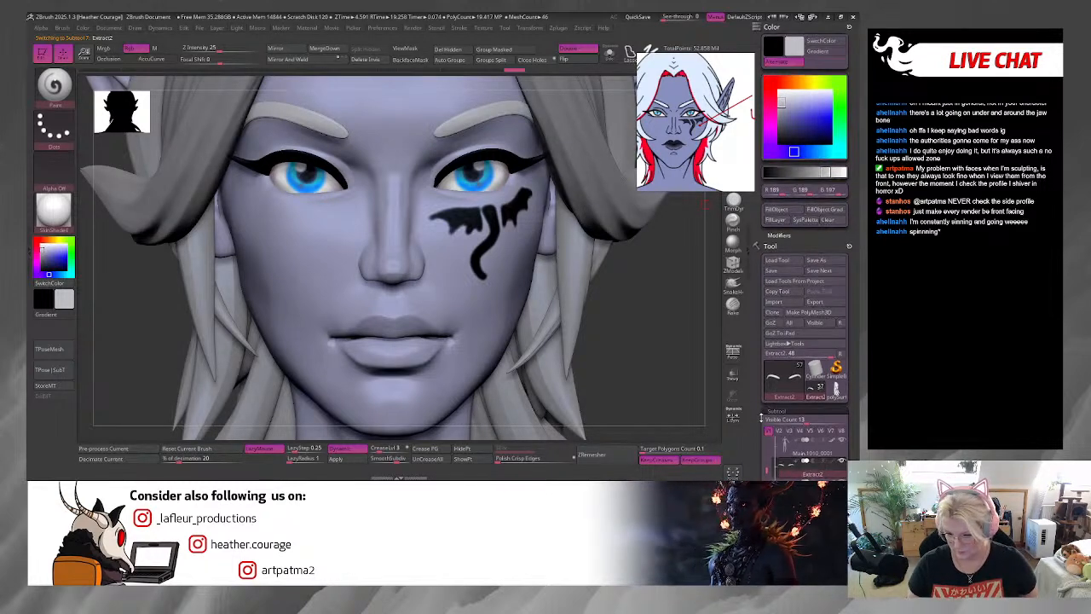
scroll(765, 324, "down", 2)
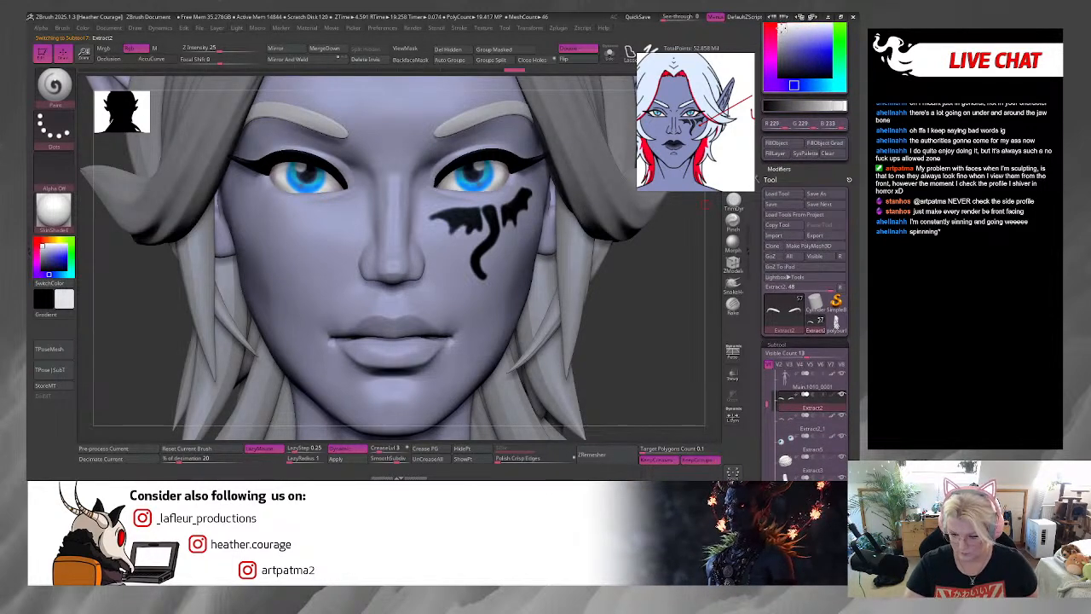
left_click(795, 82)
left_click(810, 84)
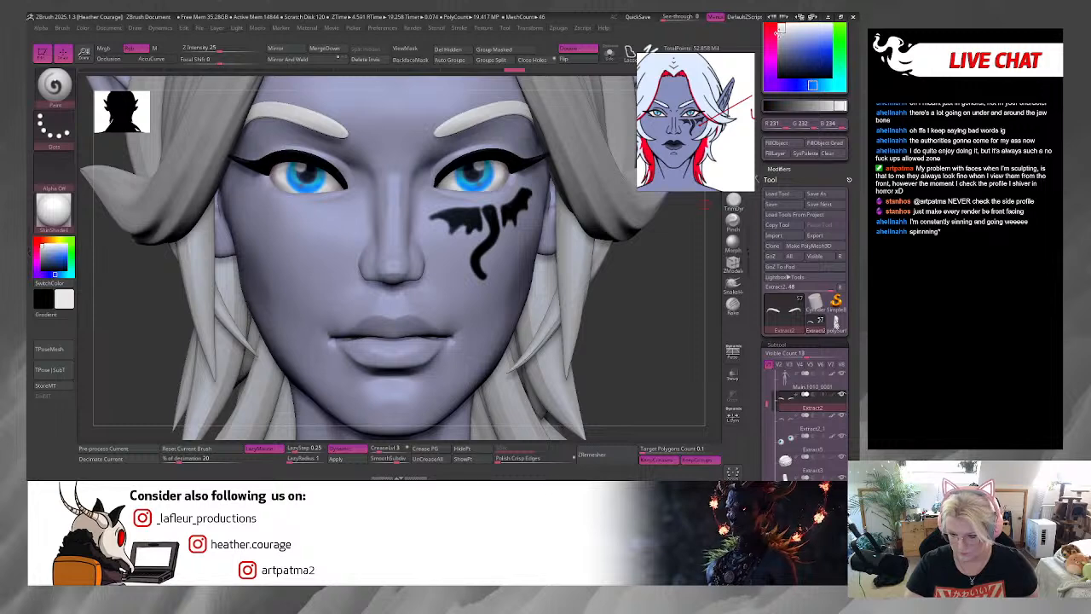
left_click(794, 29)
left_click(794, 29)
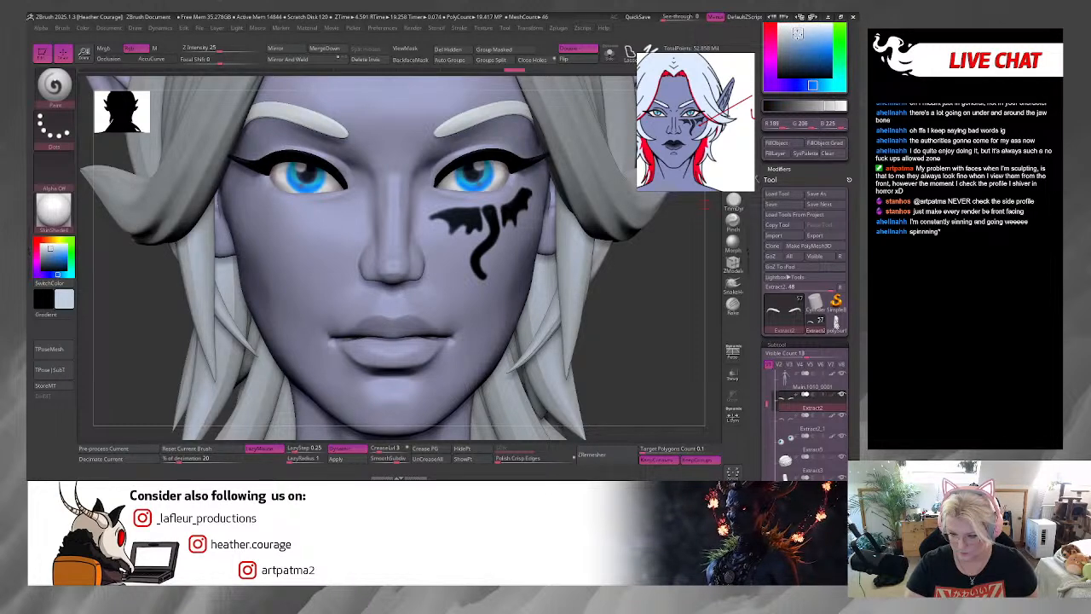
left_click(790, 64)
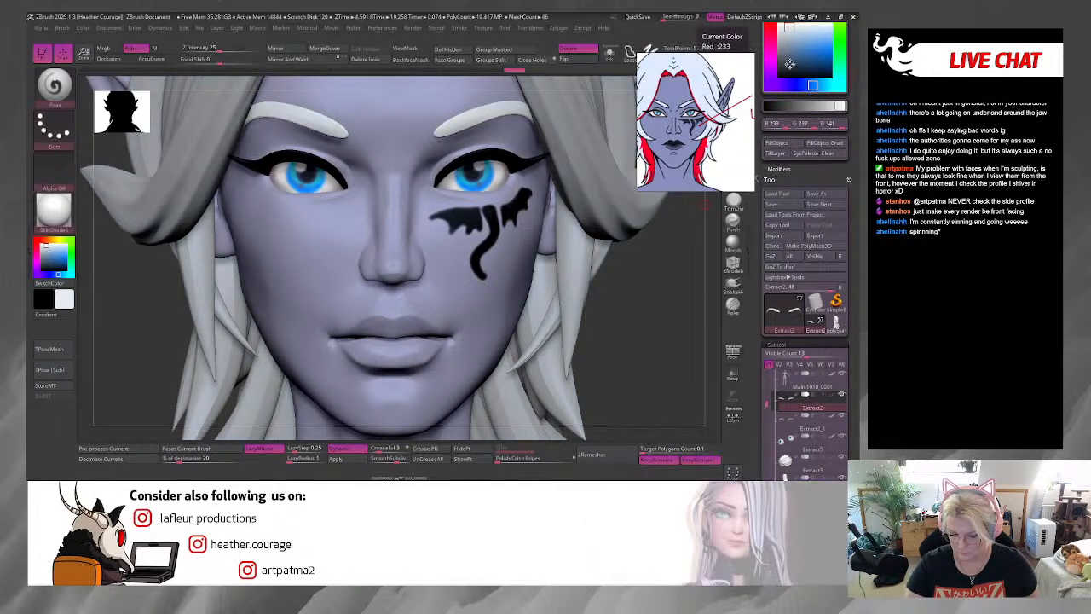
left_click(794, 29)
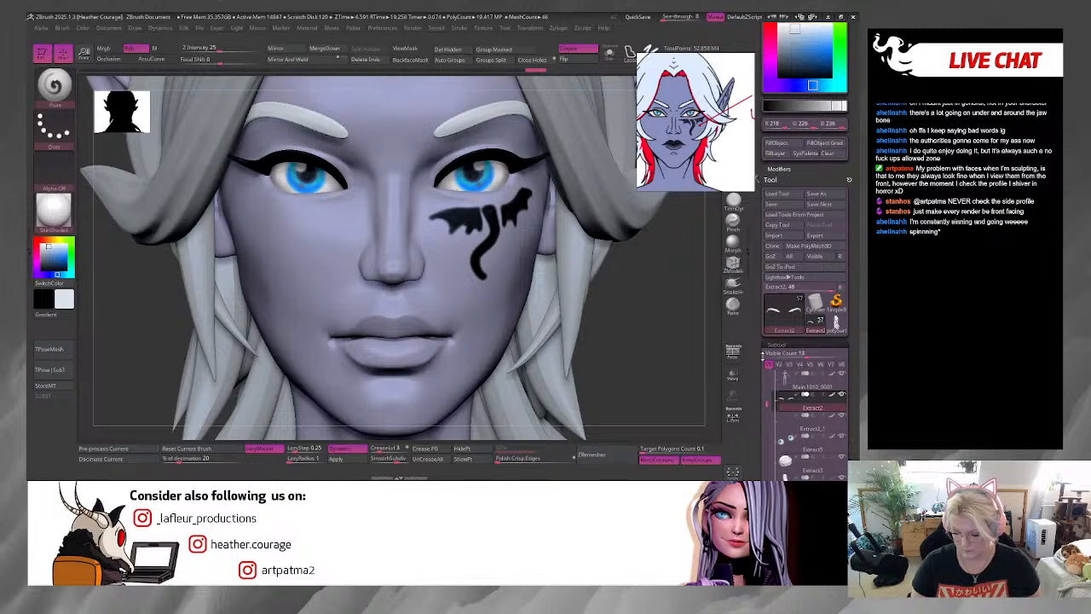
Step: Merge the hair strand subtools below Main.1006 into it and fill the combined hair with the same pale bluish white
left_click_drag(757, 379, 757, 312)
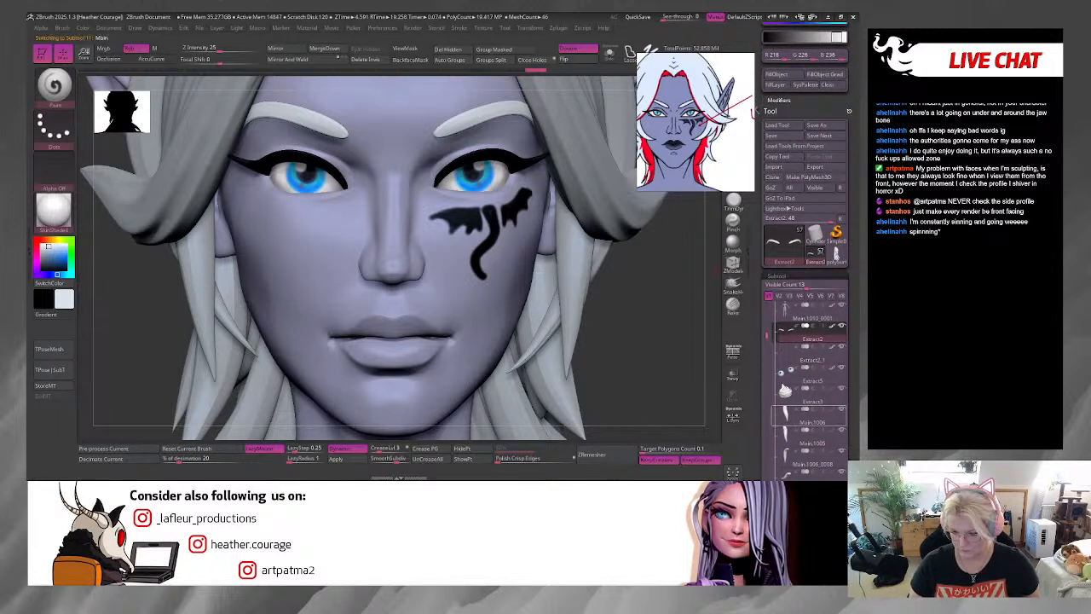
left_click(799, 415)
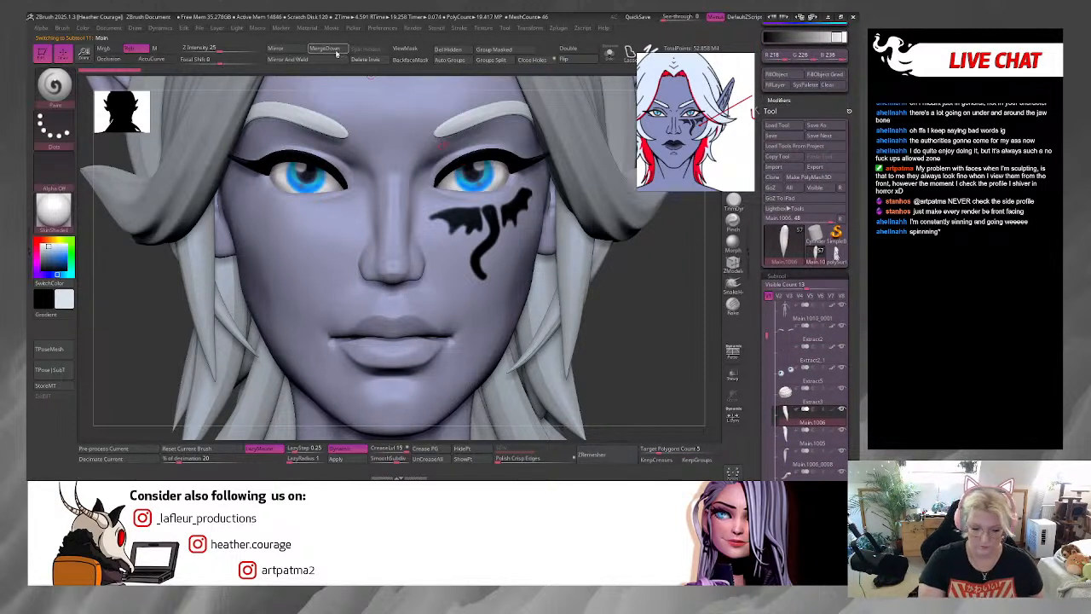
left_click(337, 52)
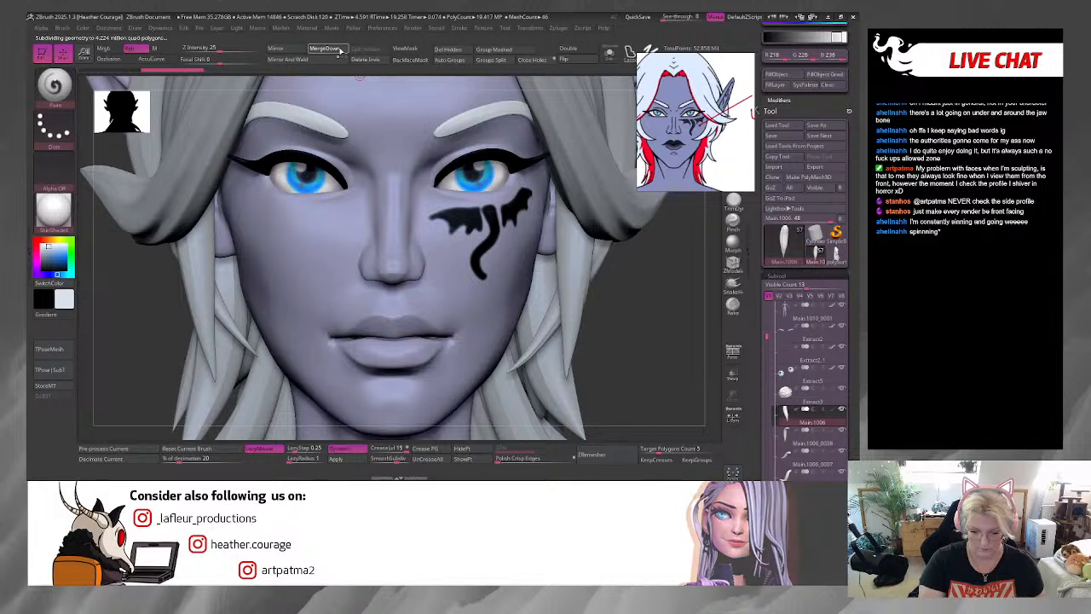
left_click(338, 53)
left_click(337, 53)
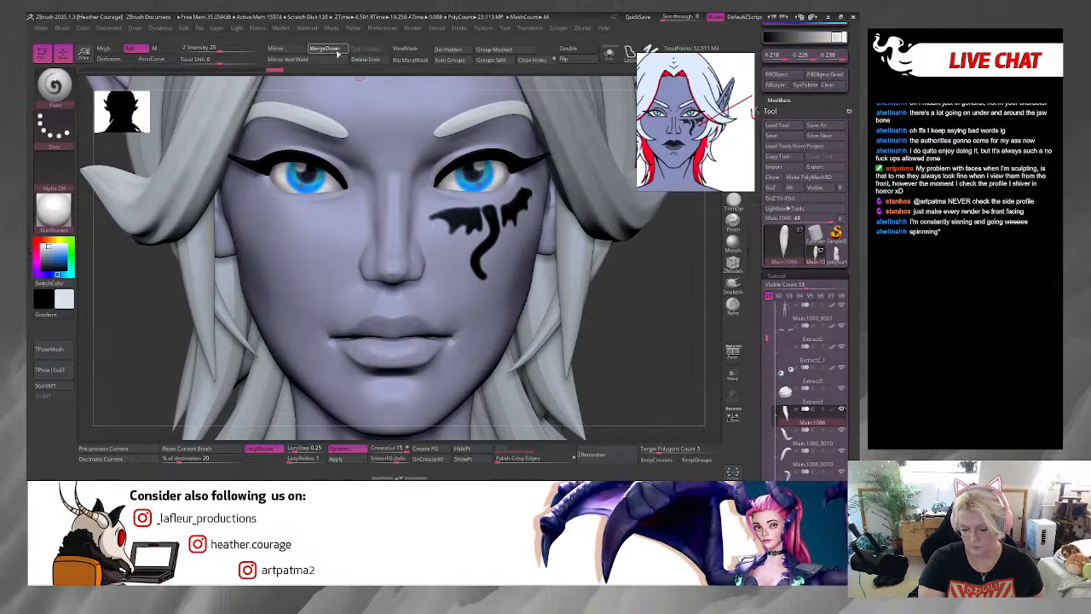
left_click(338, 53)
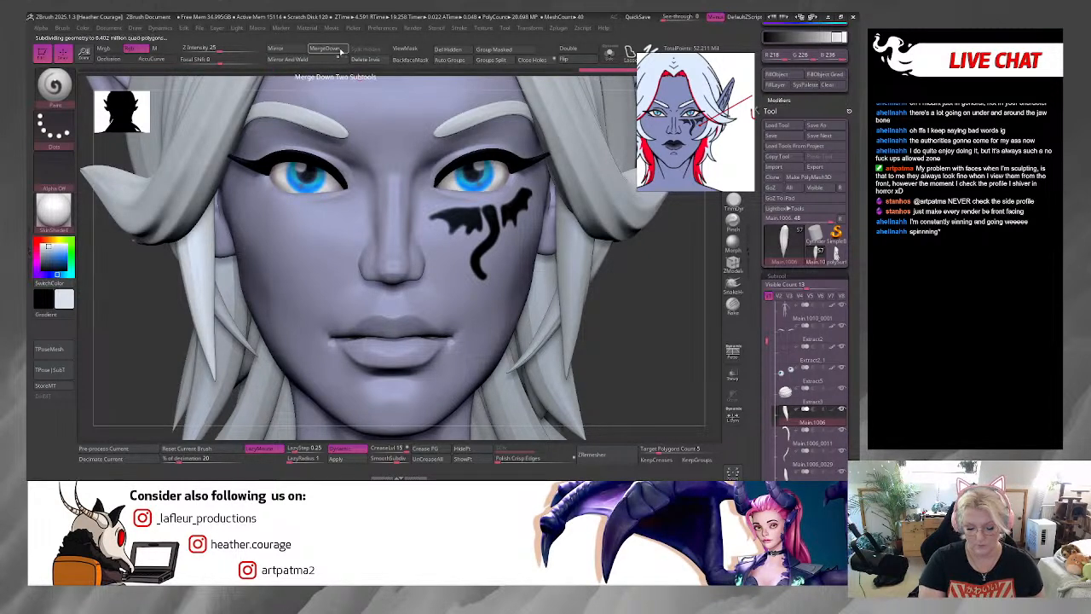
left_click(338, 52)
left_click(339, 52)
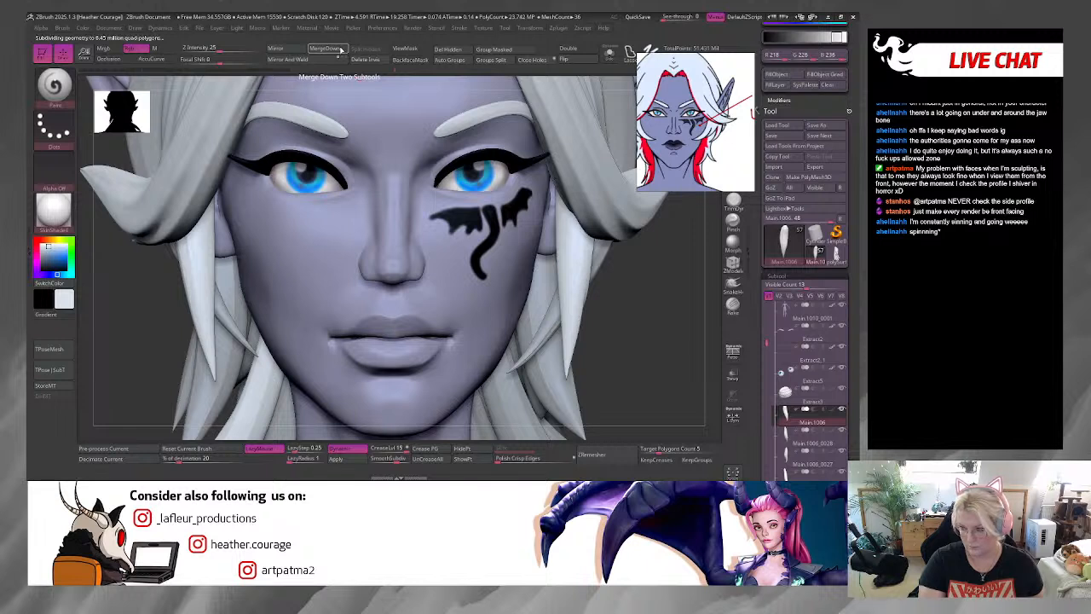
left_click(341, 51)
left_click(341, 49)
left_click(340, 50)
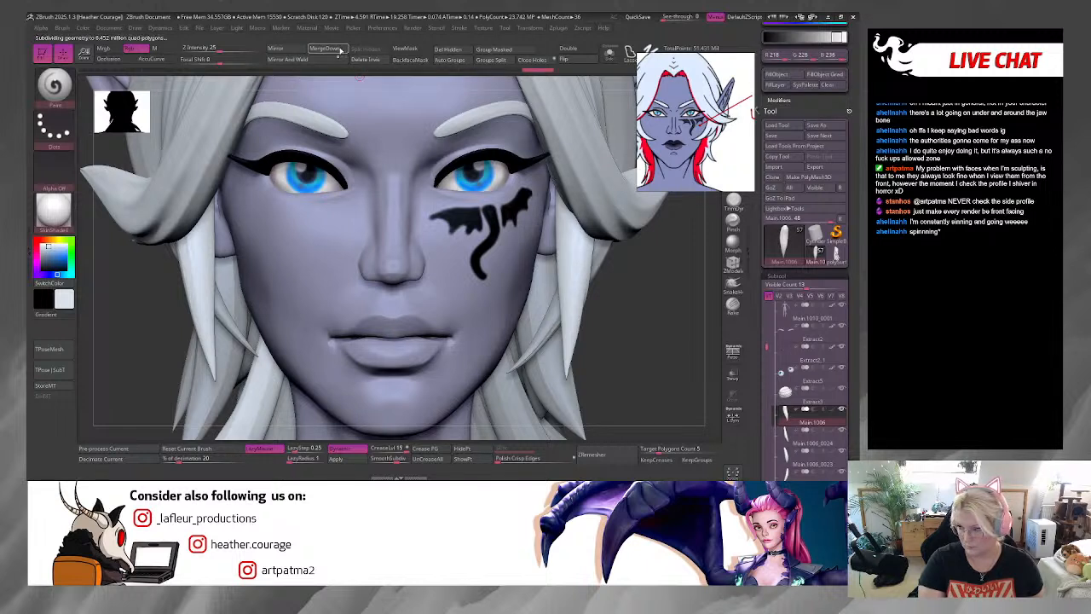
left_click(340, 49)
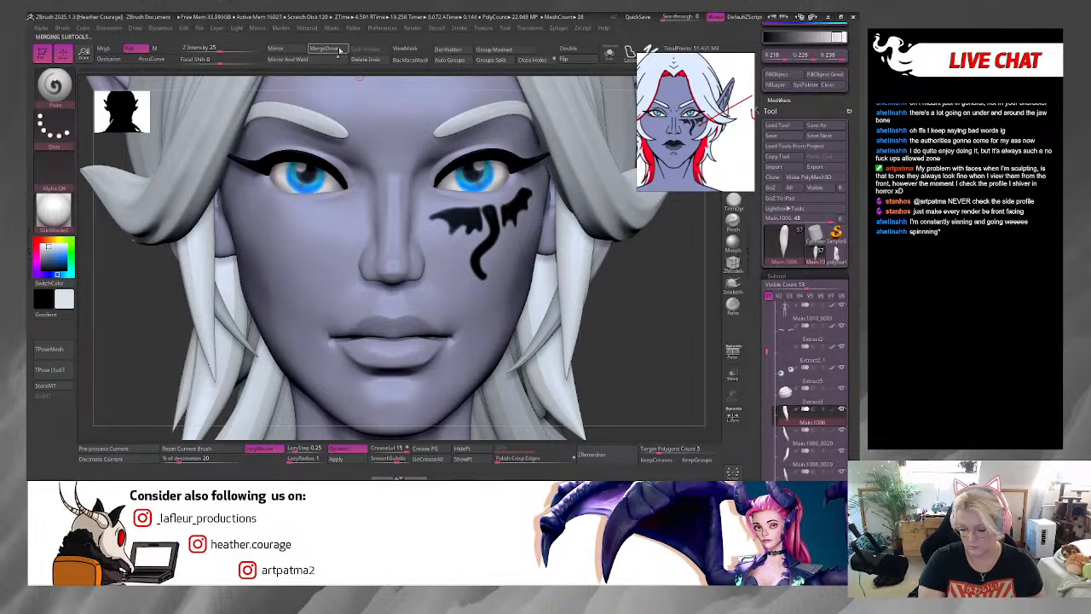
left_click(340, 49)
left_click(340, 49)
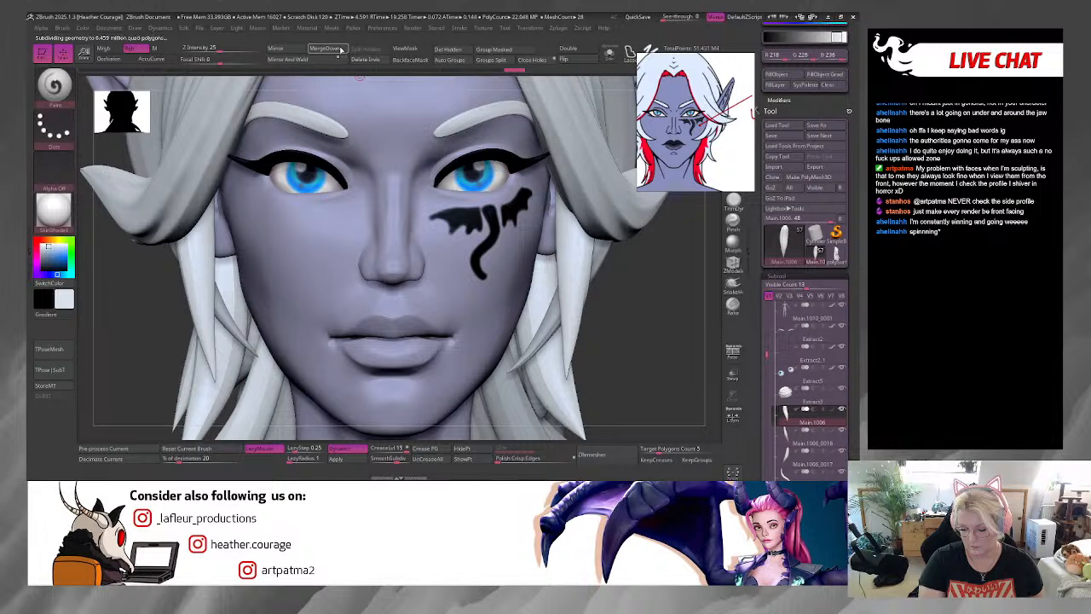
left_click(340, 49)
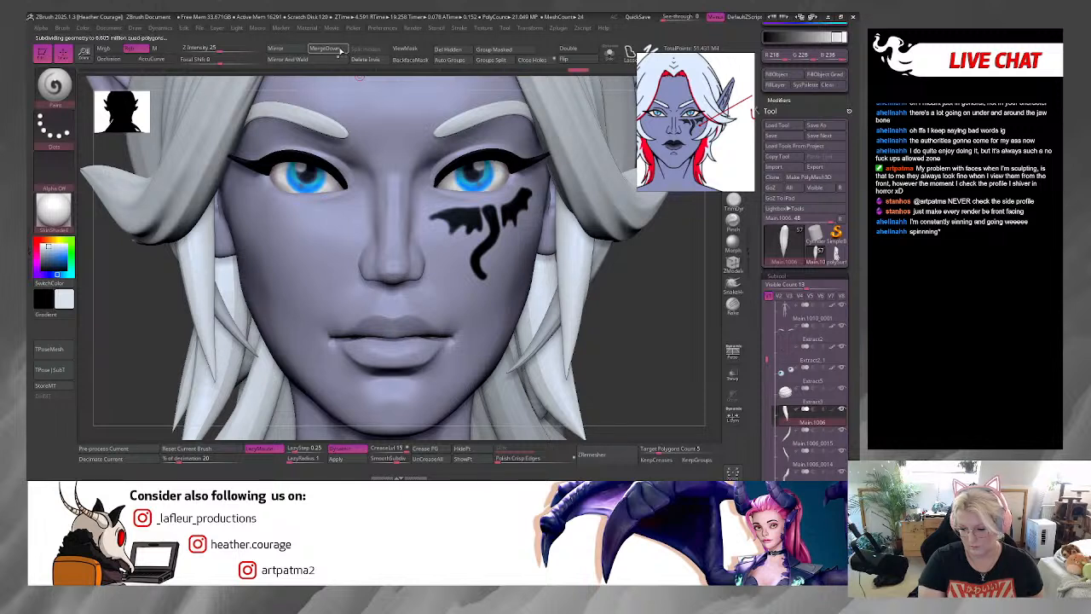
left_click(340, 50)
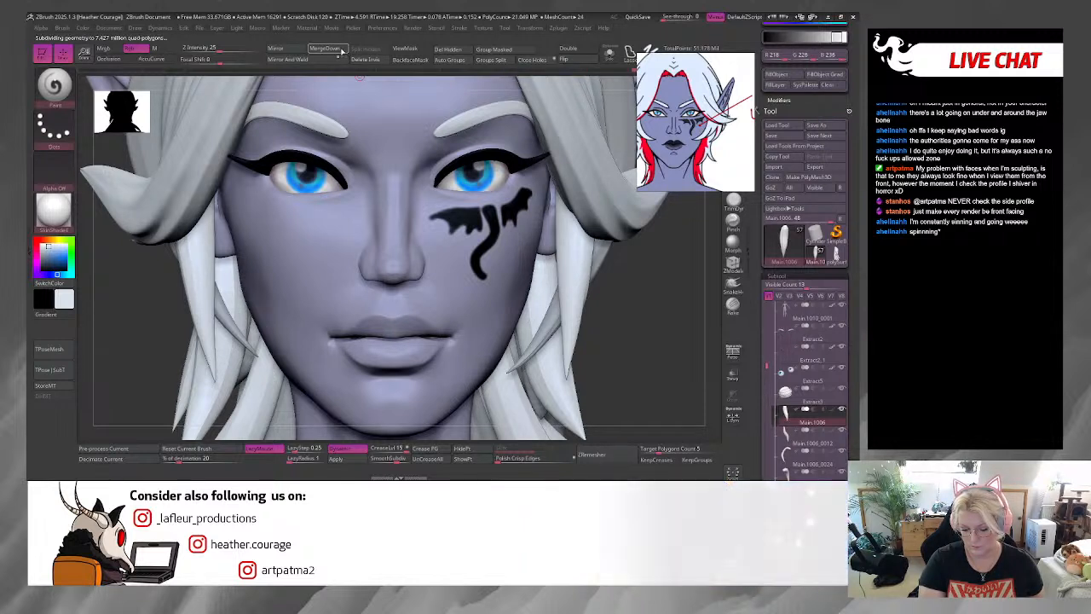
left_click(340, 50)
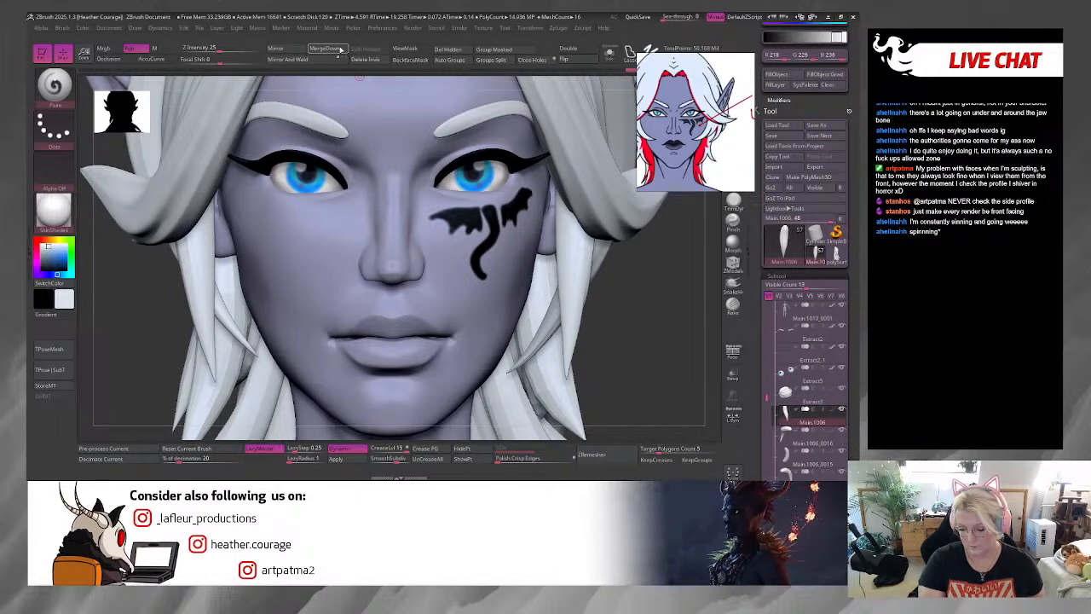
left_click(340, 50)
left_click(340, 50)
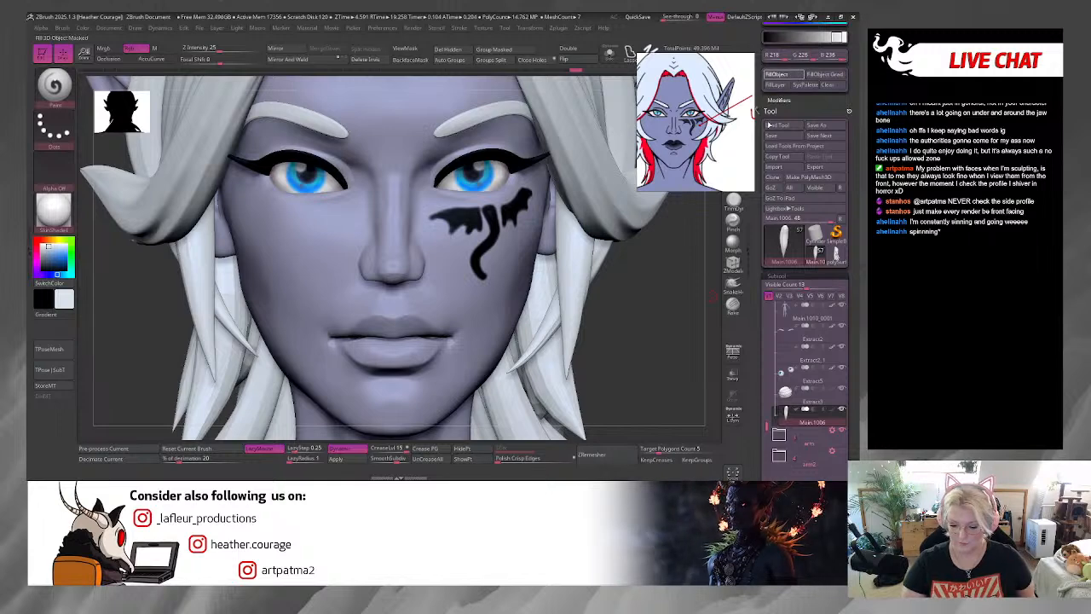
Step: Select the body subtool Main.1010_0001 and try painting the lower lash lines in dark grey, RGB 40, 42, 45
mouse_move(669, 399)
right_mouse_down("ctrl")
mouse_move(646, 309)
mouse_move(681, 428)
mouse_move(677, 418)
right_mouse_up("ctrl")
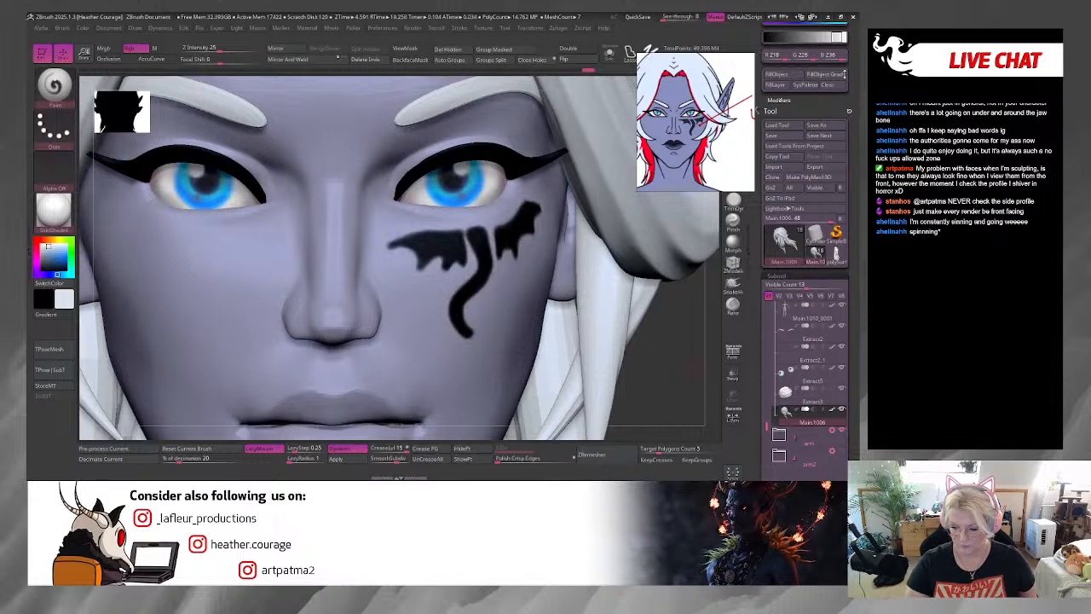
left_click(563, 357, "alt")
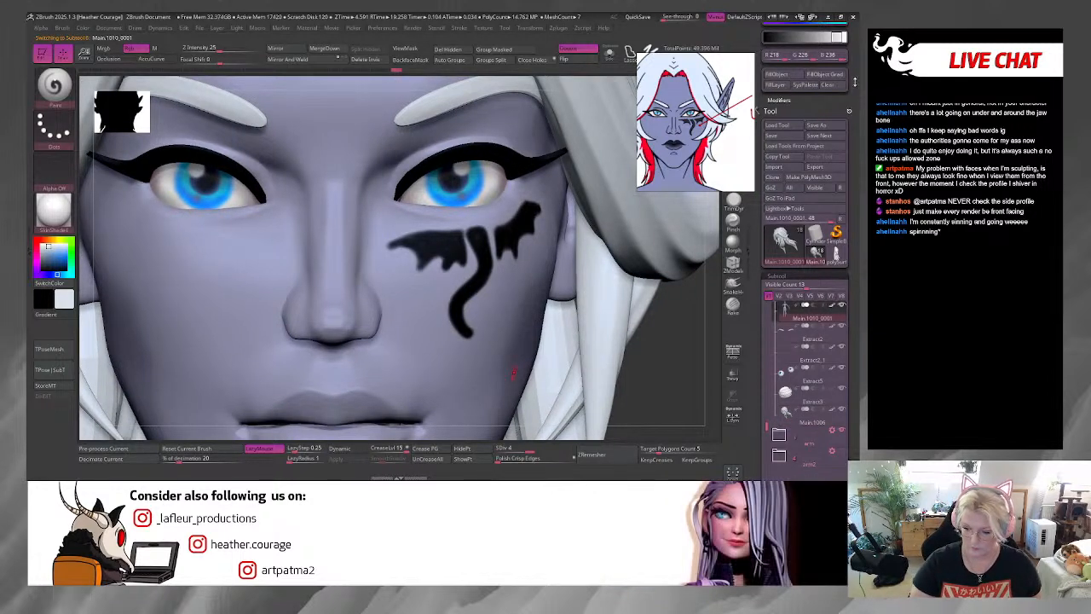
left_click_drag(856, 75, 856, 140)
left_click_drag(794, 96, 776, 136)
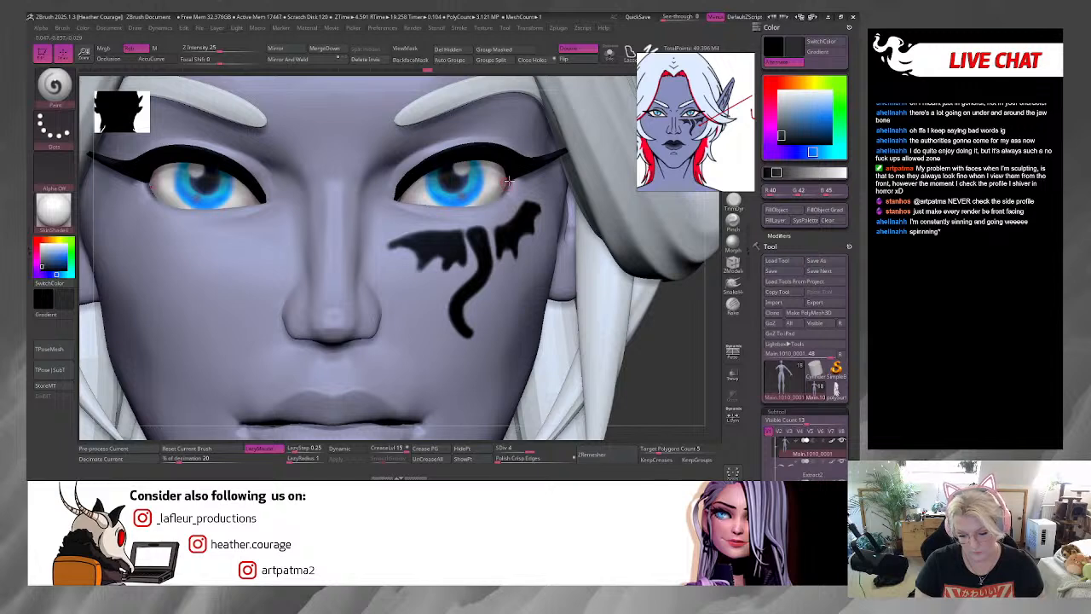
left_click_drag(673, 391, 428, 226)
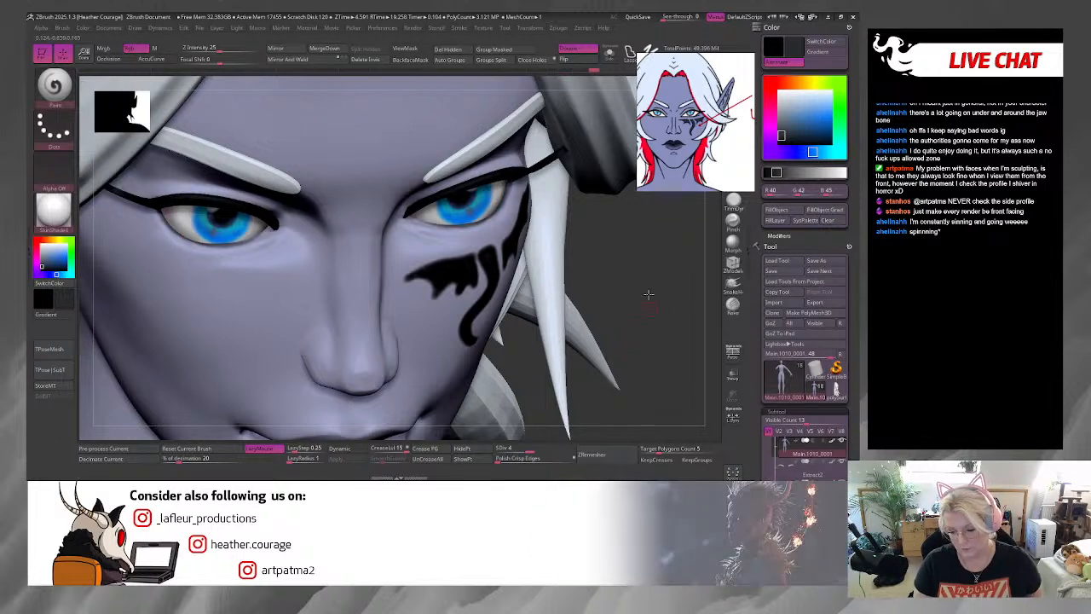
mouse_move(649, 294)
left_mouse_down()
mouse_move(643, 283)
mouse_move(676, 342)
left_mouse_up()
key("space")
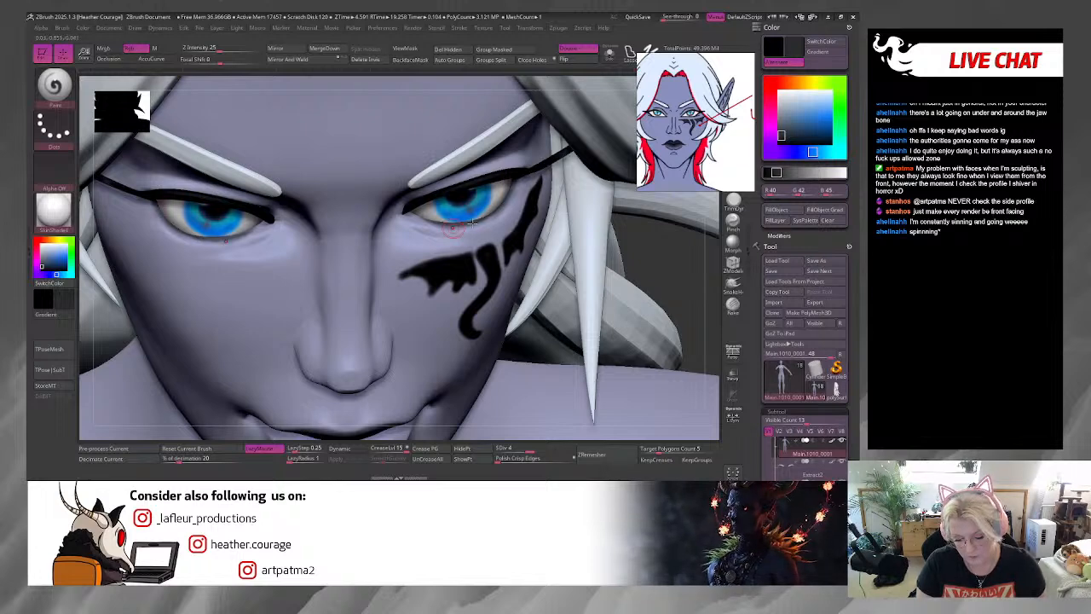
left_click_drag(672, 266, 584, 196)
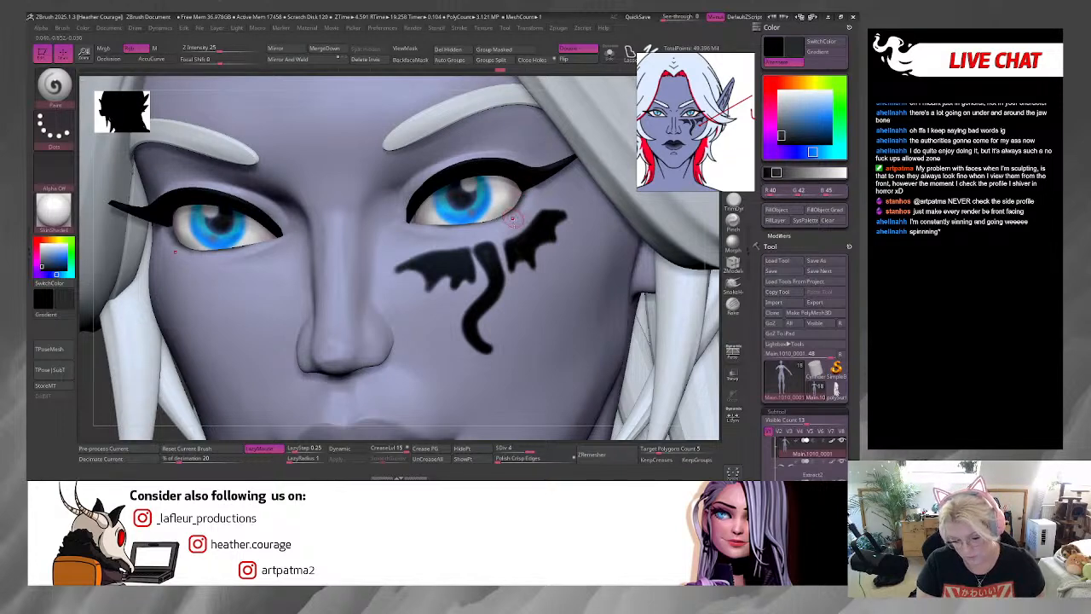
Step: Change the paint colour to a lighter blue-grey, RGB 96, 106, 117, and lower the brush's Z Intensity
left_click_drag(709, 378, 564, 239)
left_click_drag(781, 135, 782, 122)
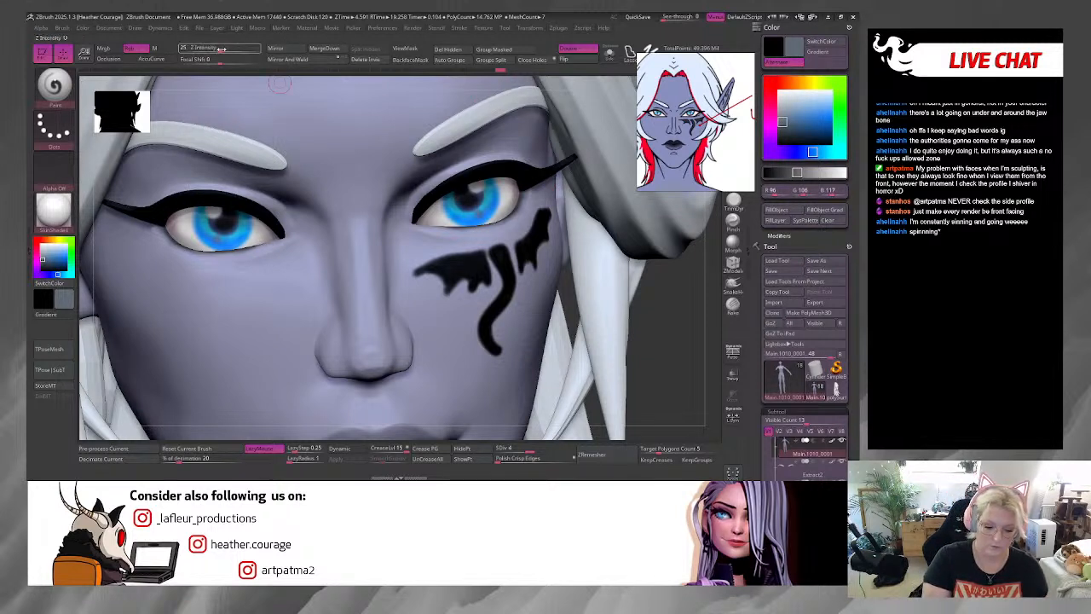
left_click(156, 49)
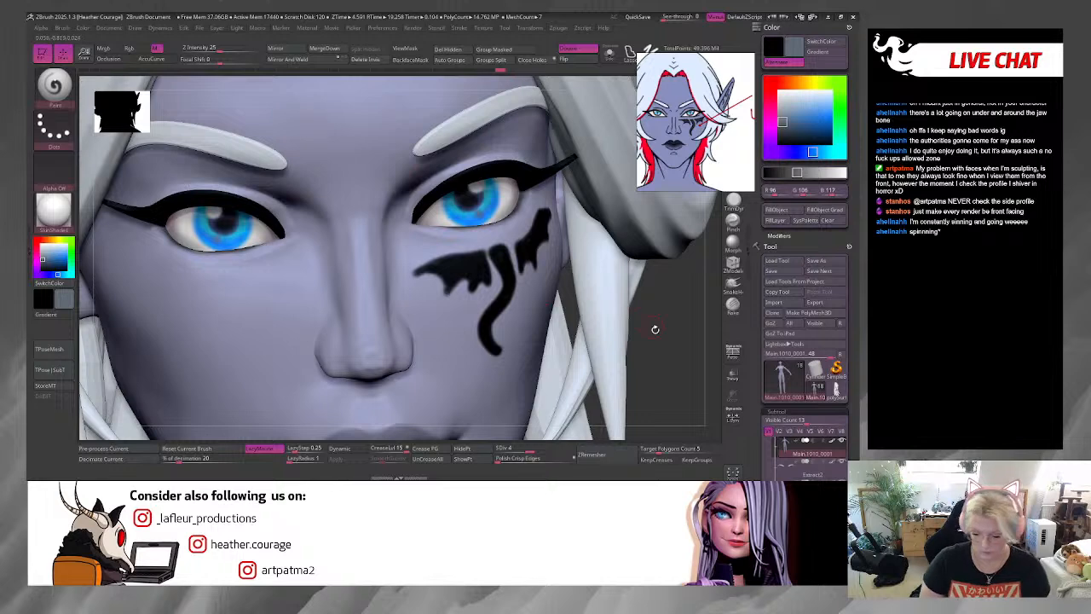
left_click_drag(657, 342, 659, 353)
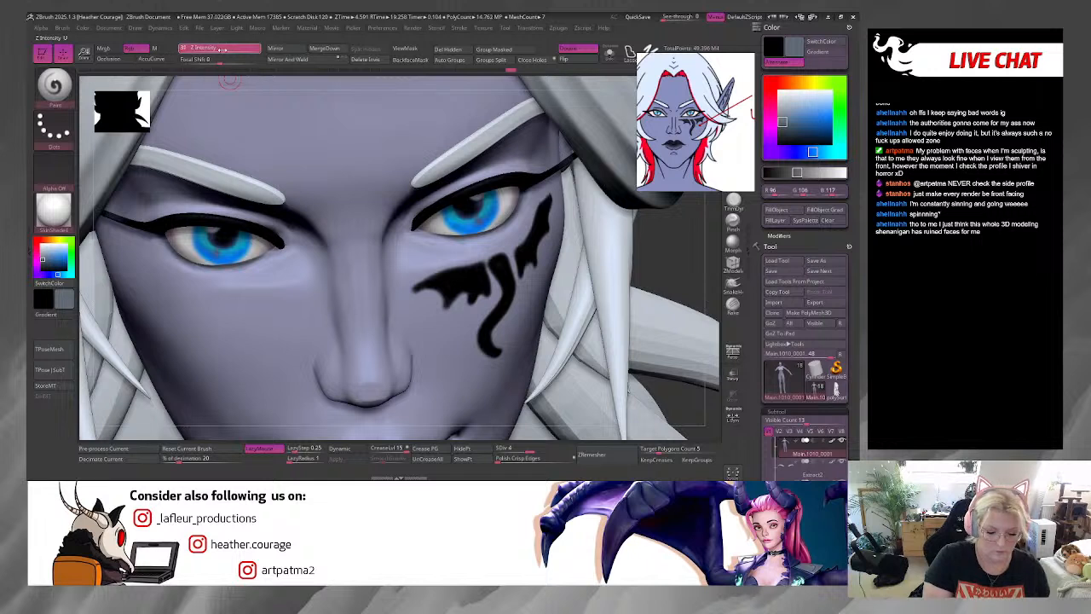
left_click_drag(205, 50, 203, 50)
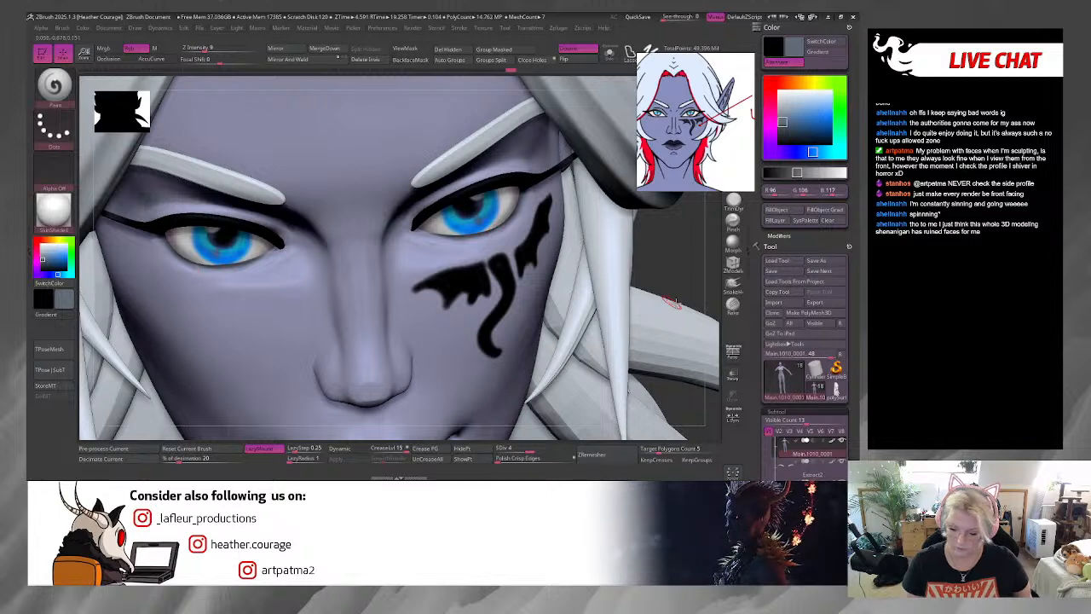
Step: Paint soft blue-grey shading along the lower eyelids, checking both eyes from several angles
left_click_drag(686, 278, 673, 310)
key("space")
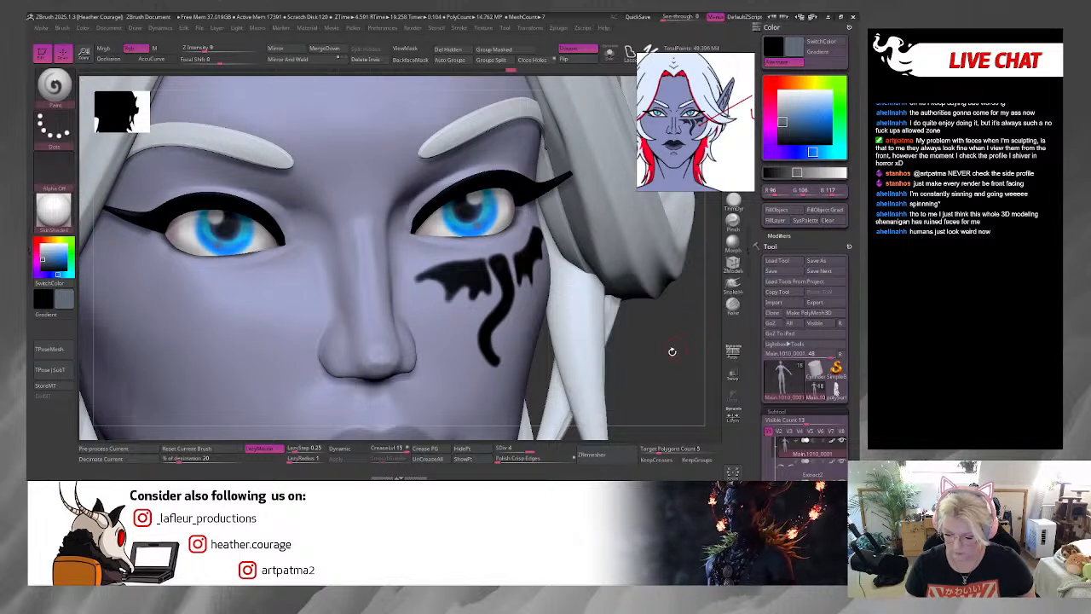
left_click_drag(658, 368, 662, 389)
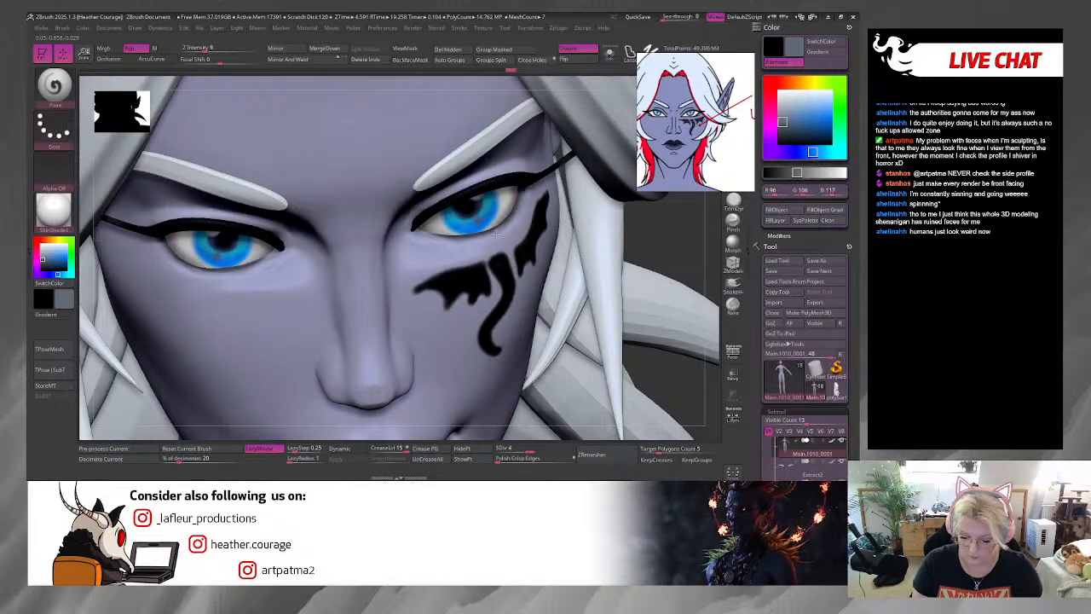
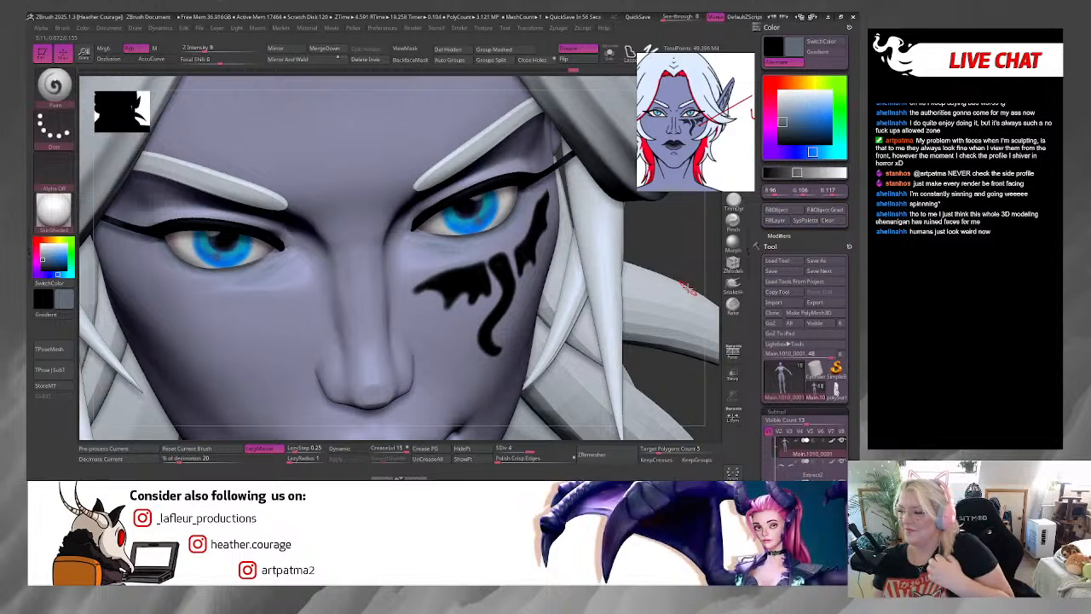
left_click_drag(674, 248, 422, 225)
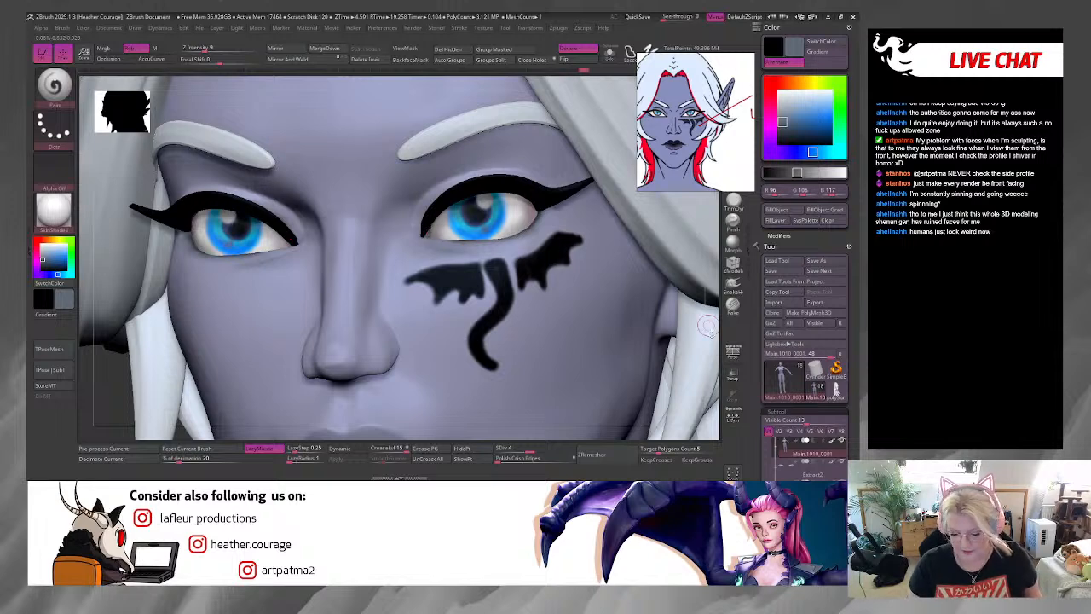
Step: Raise the brush's Z Intensity to 10 and refine the blue-grey shading around the eyes
left_click_drag(709, 365, 426, 230)
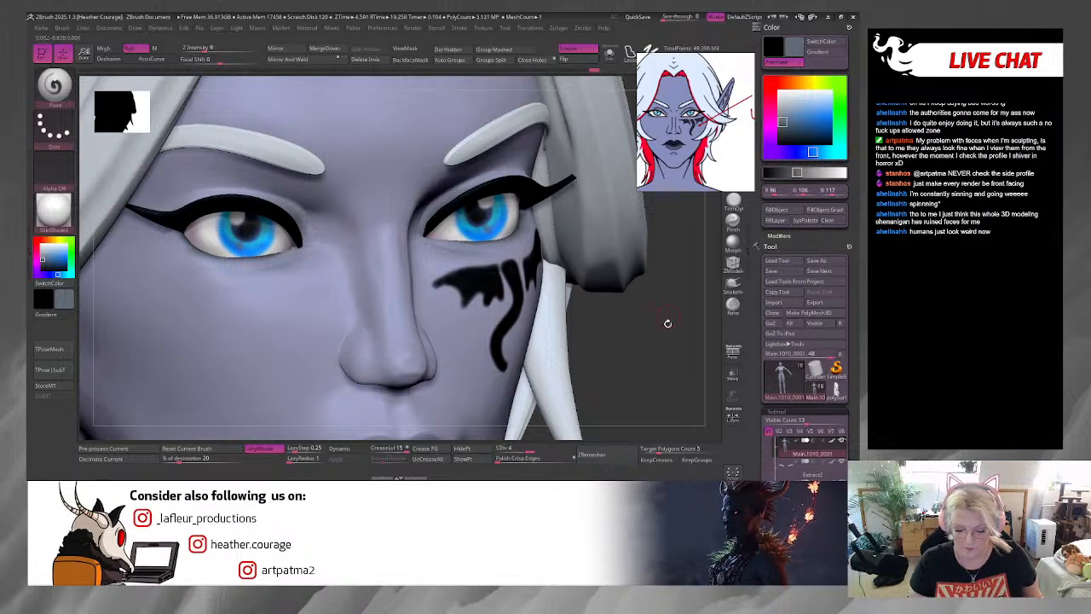
mouse_move(665, 321)
left_mouse_down()
mouse_move(654, 347)
mouse_move(661, 328)
left_mouse_up()
key("space")
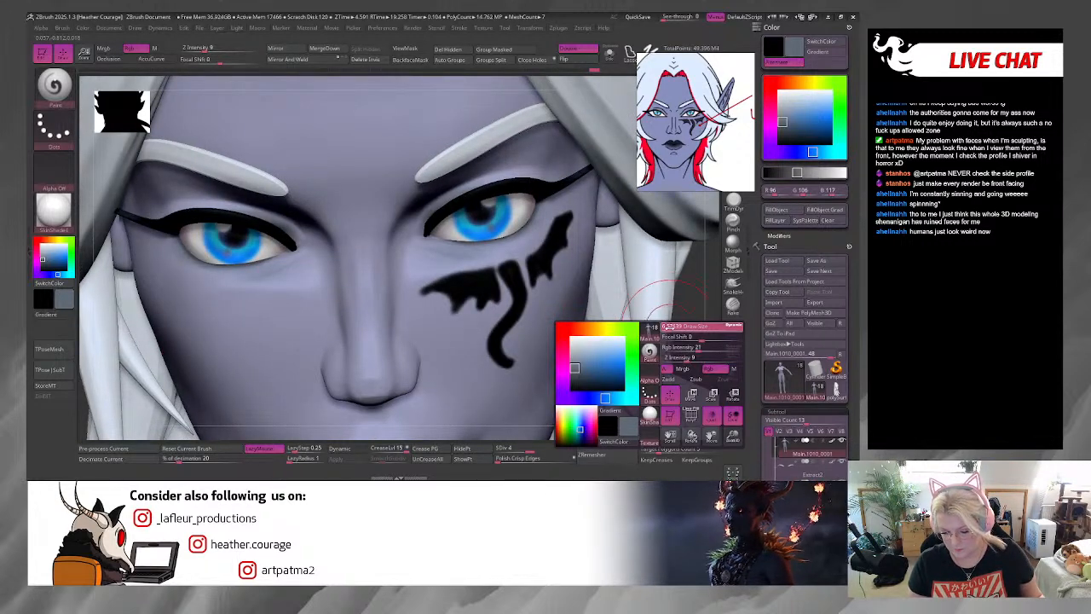
left_click(208, 51)
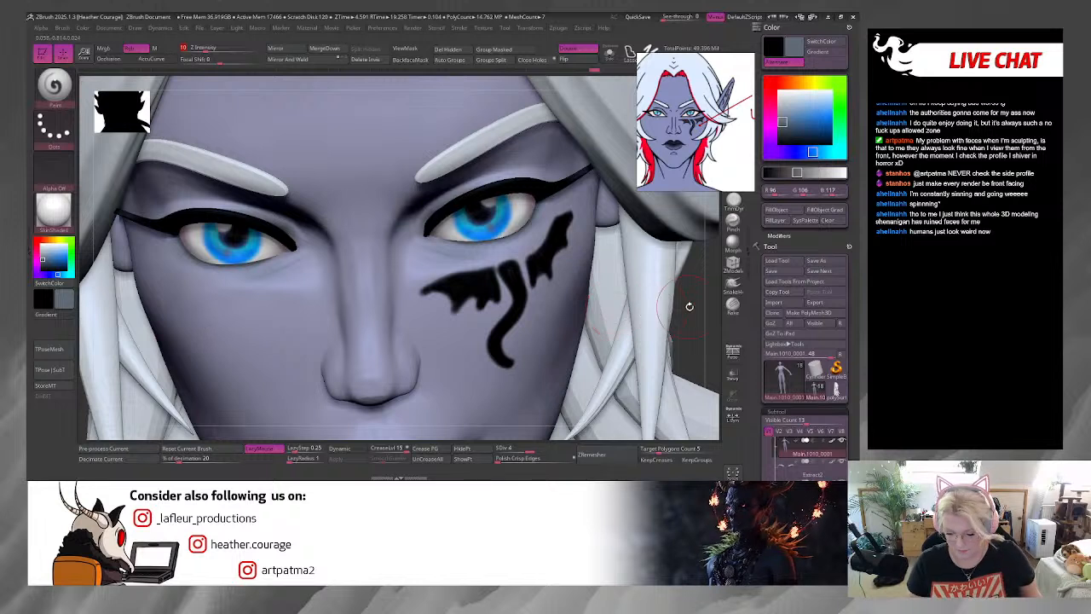
key("space")
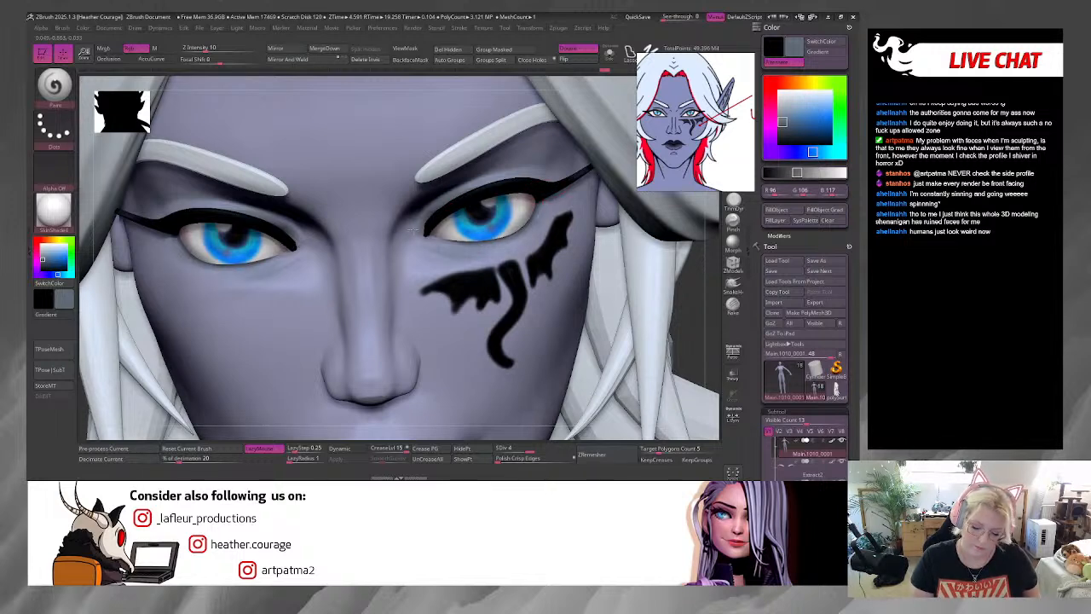
left_click_drag(697, 291, 691, 270)
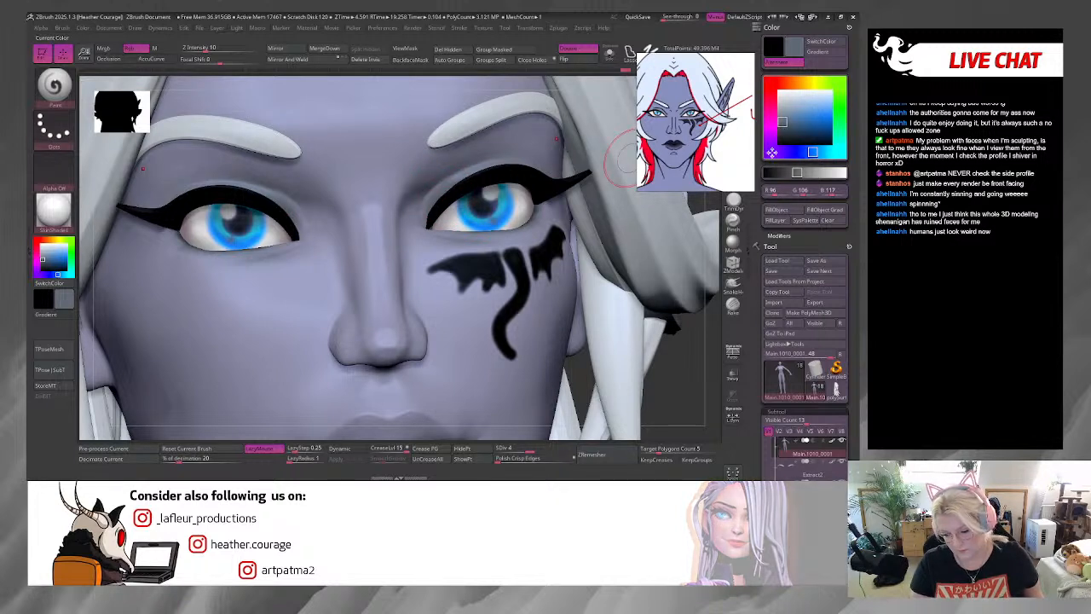
Step: Change the paint colour to a muted purple, RGB 100, 70, 130, and paint soft eyeshadow above the upper eyeliner
left_click(769, 152)
left_click_drag(781, 126, 793, 119)
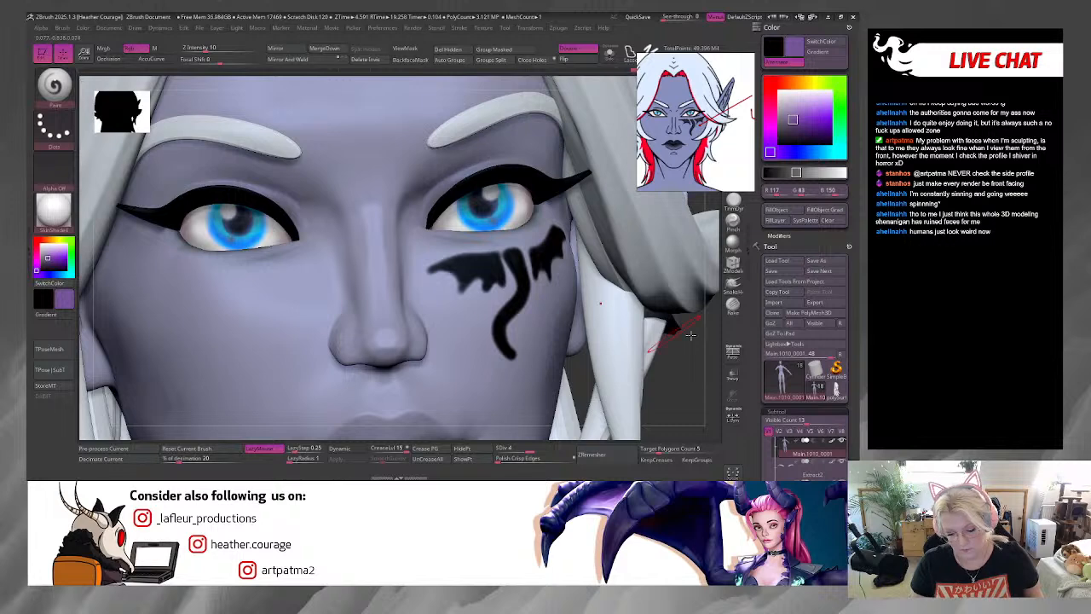
left_click(793, 124)
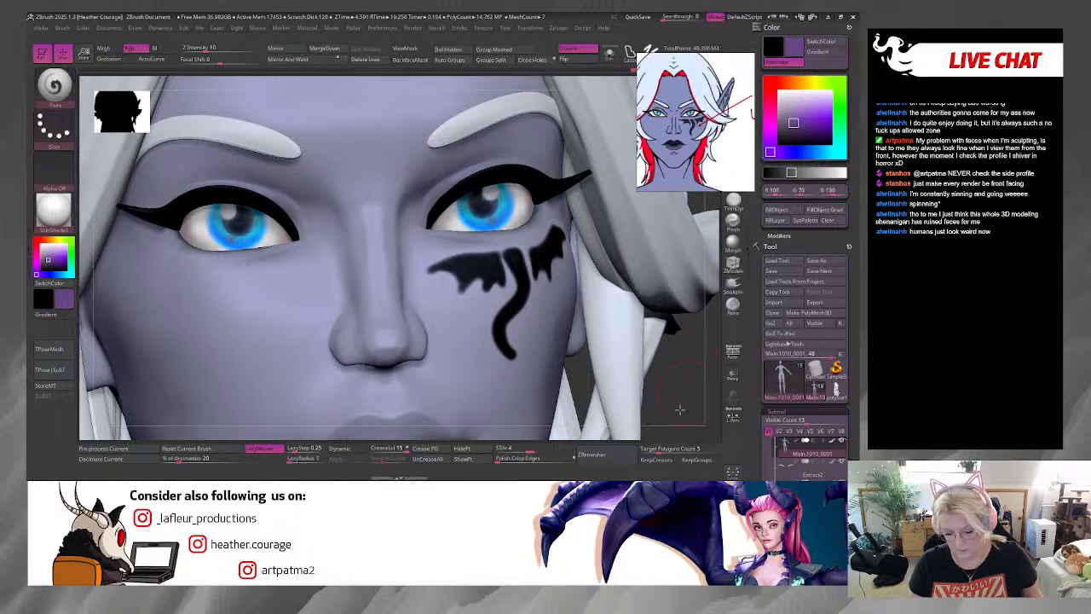
left_click_drag(681, 409, 637, 417)
left_click_drag(518, 173, 564, 175)
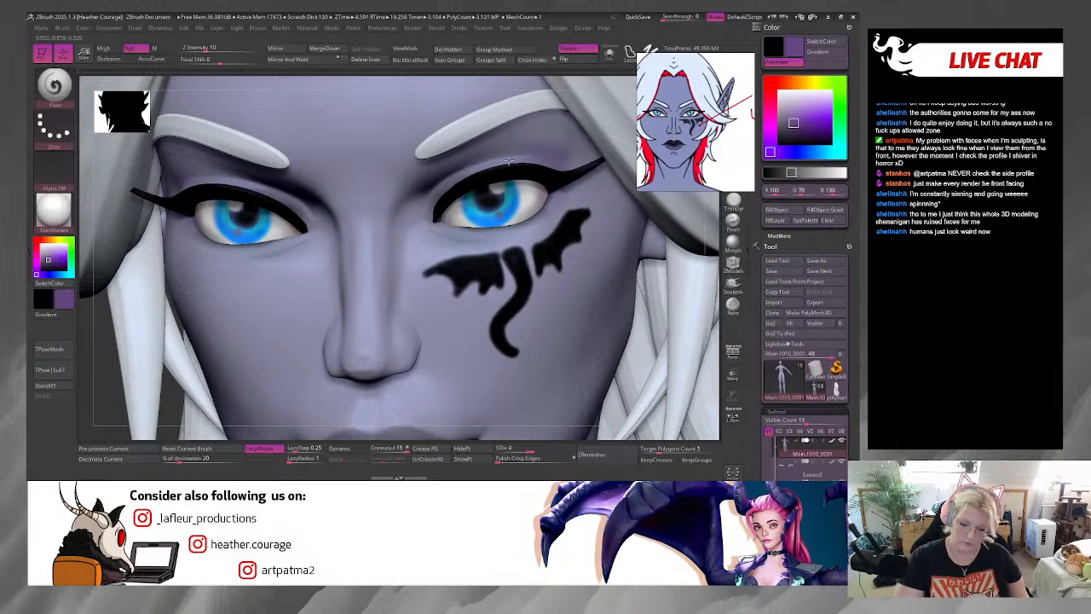
mouse_move(703, 341)
left_mouse_down()
mouse_move(721, 325)
mouse_move(699, 326)
left_mouse_up()
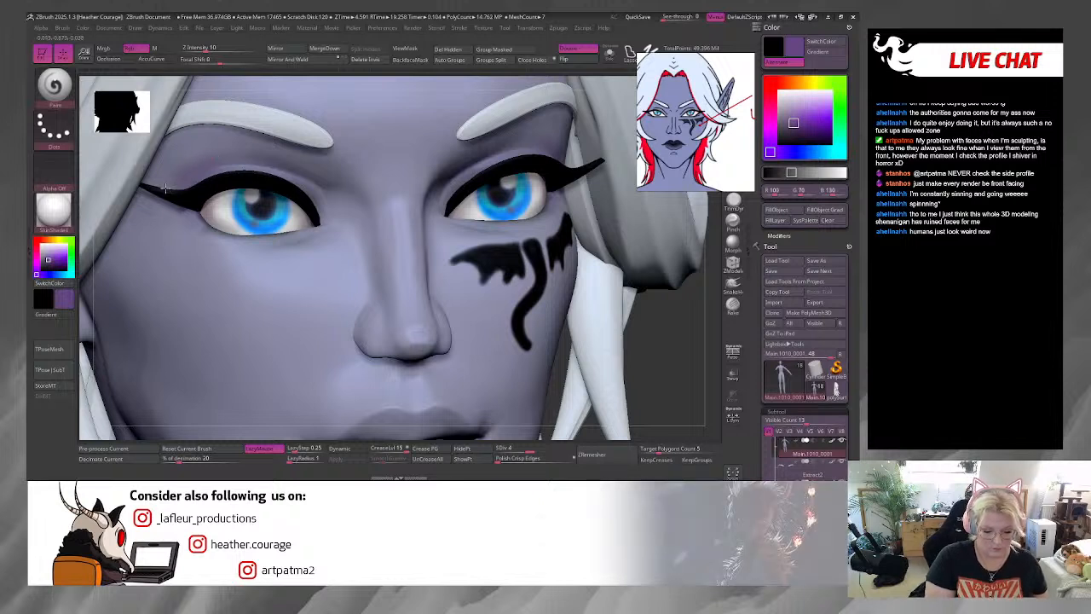
left_click_drag(167, 189, 153, 188)
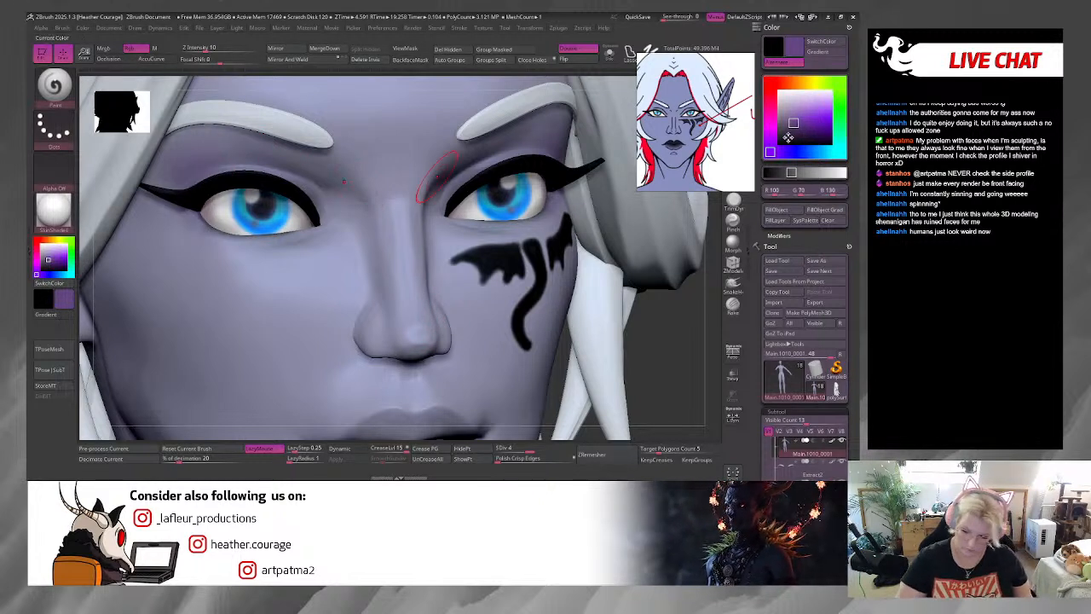
Step: Darken the paint colour to deep purple, RGB 55, 38, 71, and deepen the eyeshadow along the upper eyelids
left_click_drag(793, 125, 793, 132)
key("space")
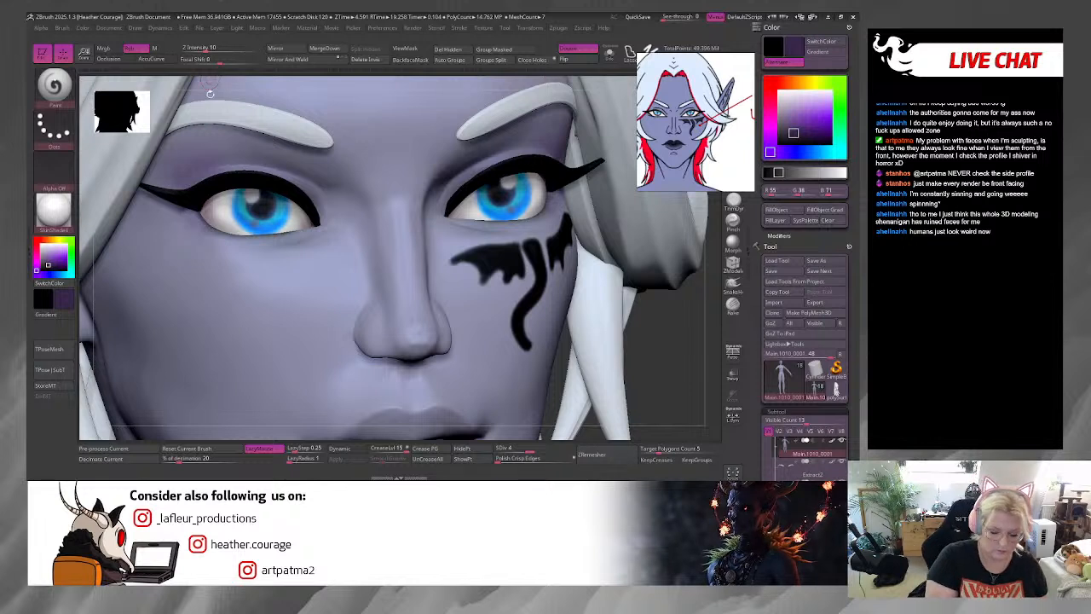
key("space")
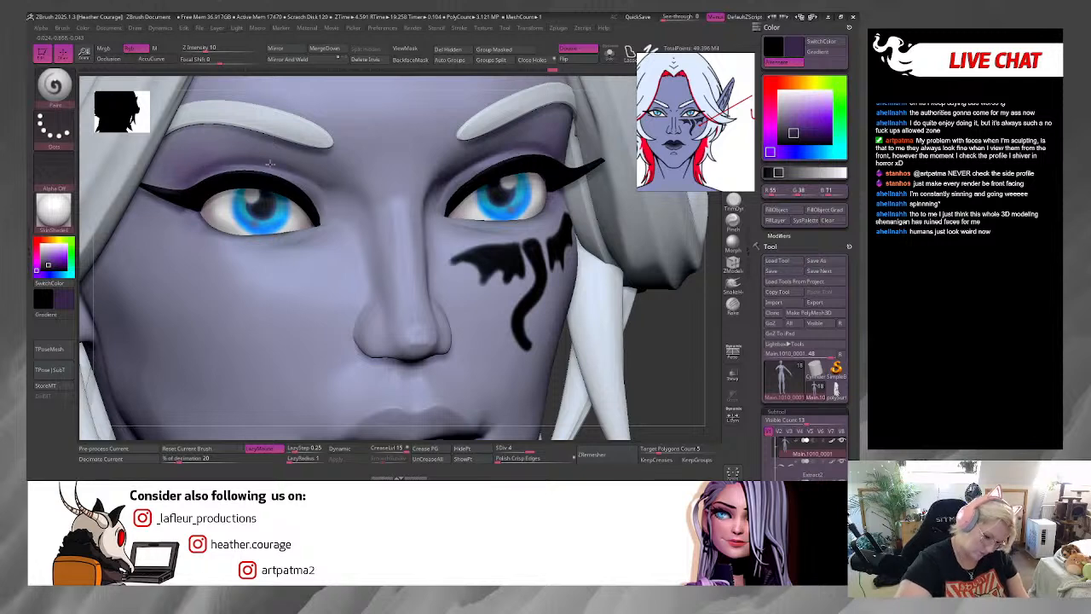
Step: Adjust the brush size and paint the upper and lower lips with the deep purple
left_click_drag(667, 301, 632, 149, "alt")
left_click_drag(602, 285, 604, 361)
left_click_drag(687, 360, 679, 266, "alt")
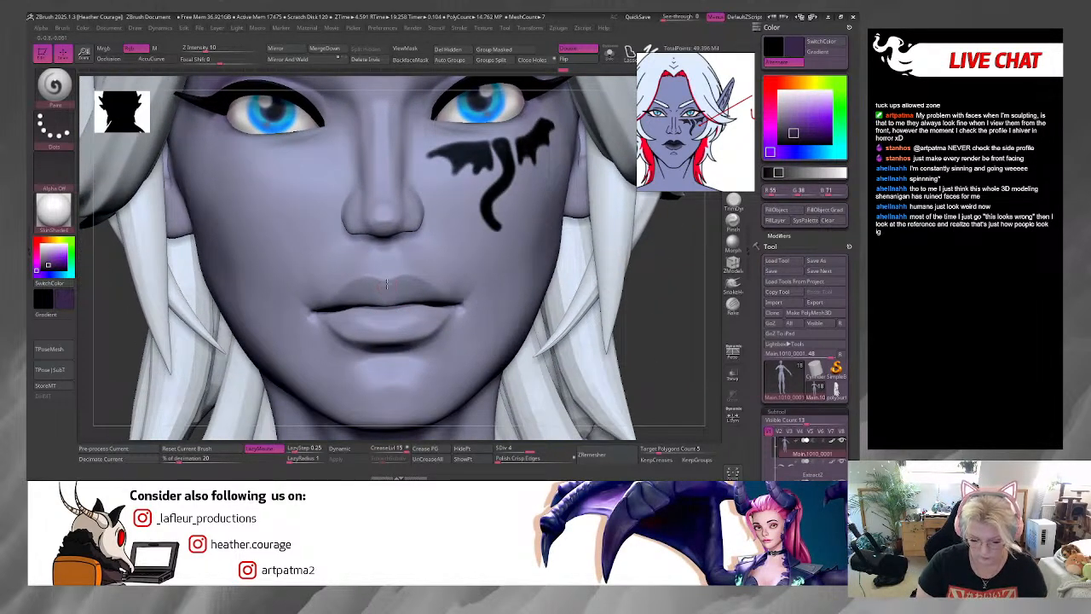
key("ctrl+z")
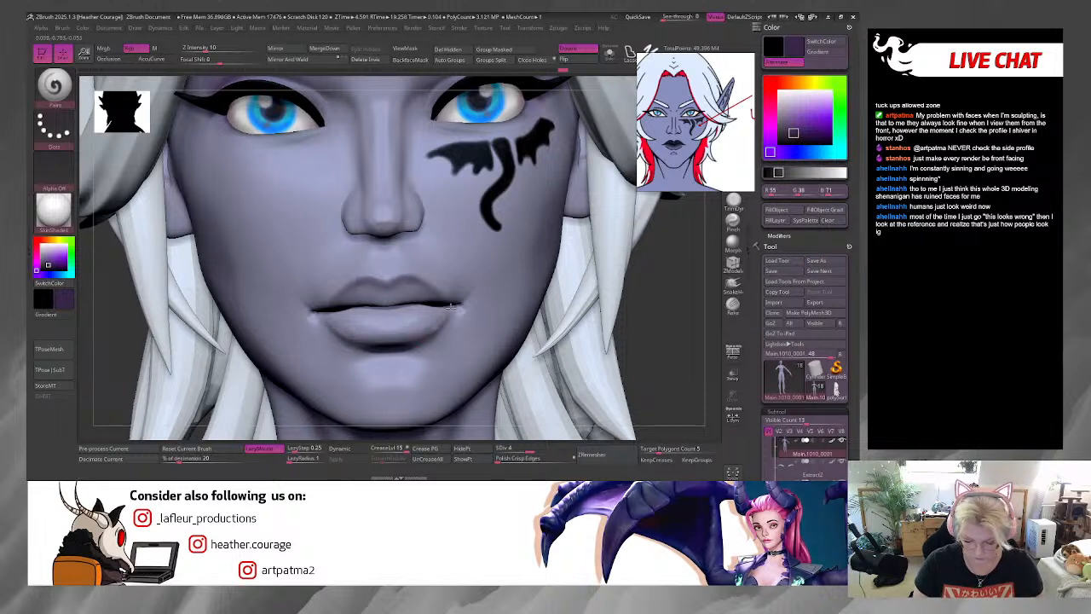
key("space")
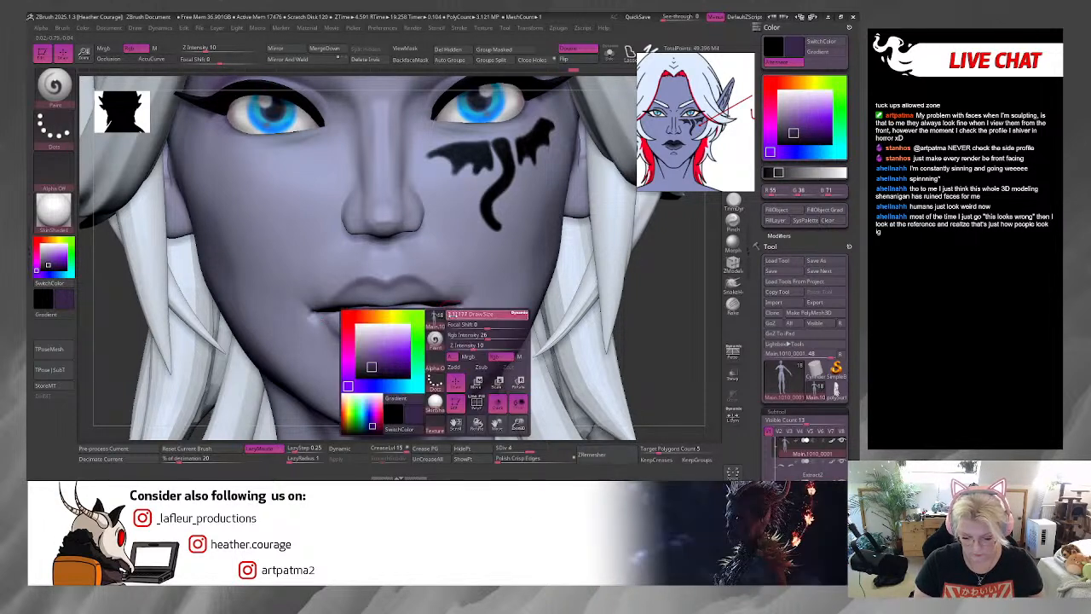
left_click_drag(453, 314, 460, 314)
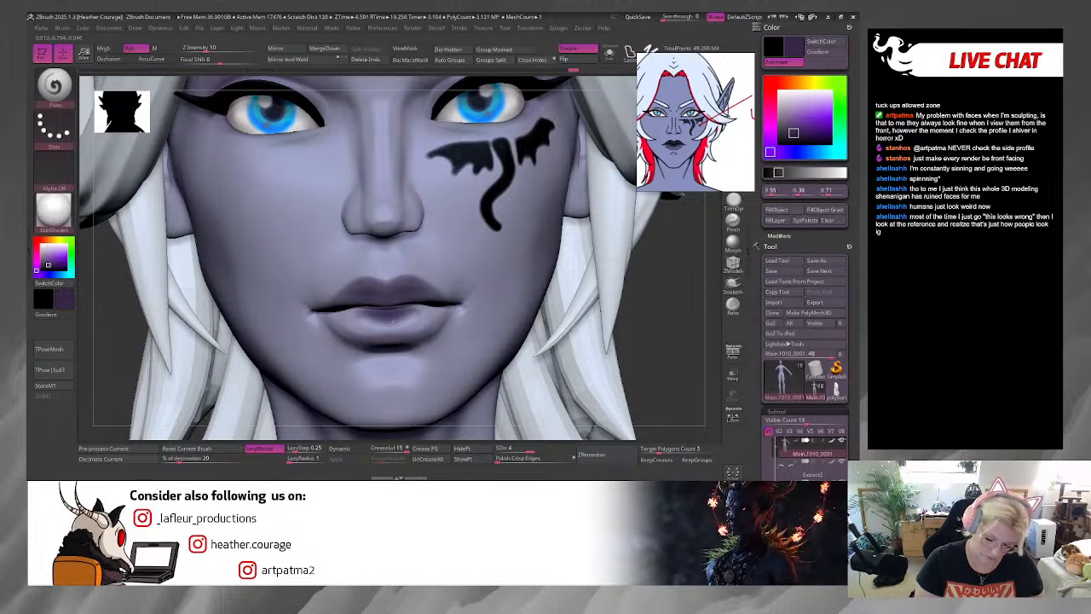
mouse_move(393, 323)
left_mouse_down()
mouse_move(416, 319)
mouse_move(412, 329)
left_mouse_up()
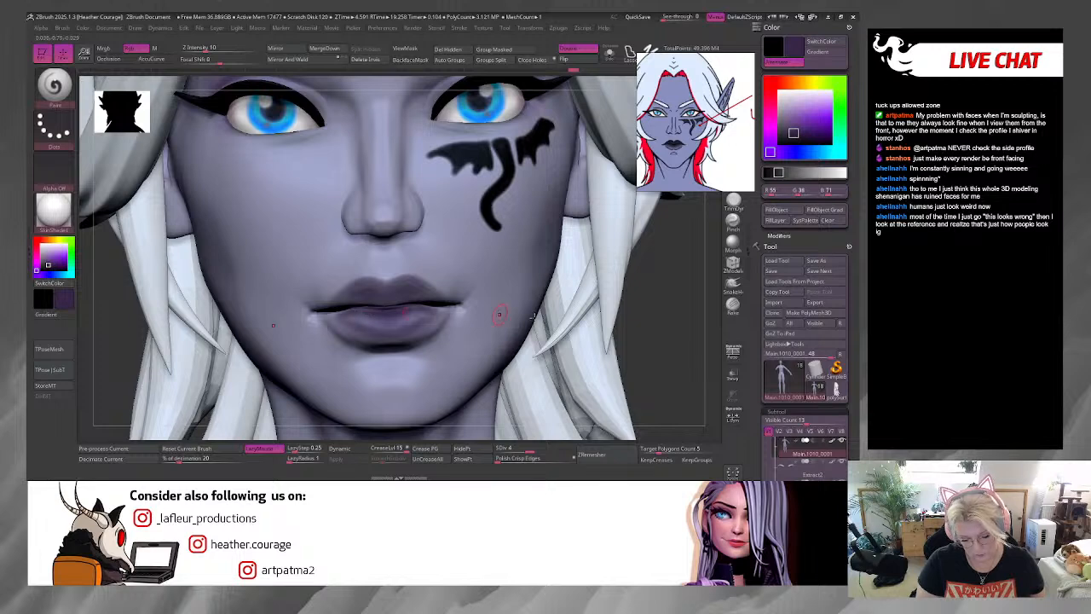
Step: Build up the deep purple lip colour towards the lip edges and mouth corners, working from both sides of the face
left_click_drag(681, 359, 364, 314)
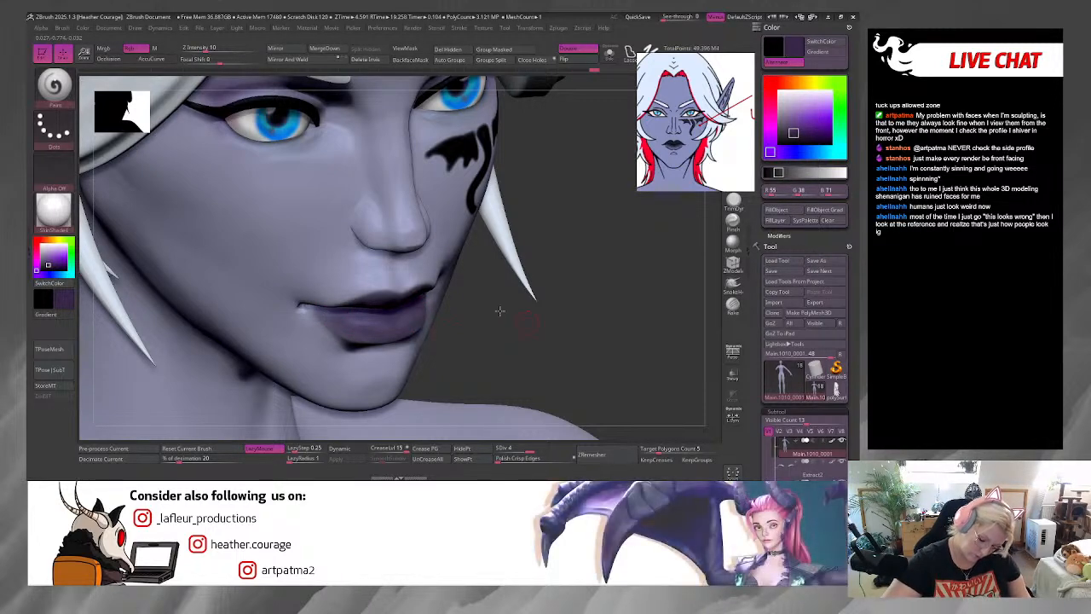
left_click_drag(499, 310, 407, 296)
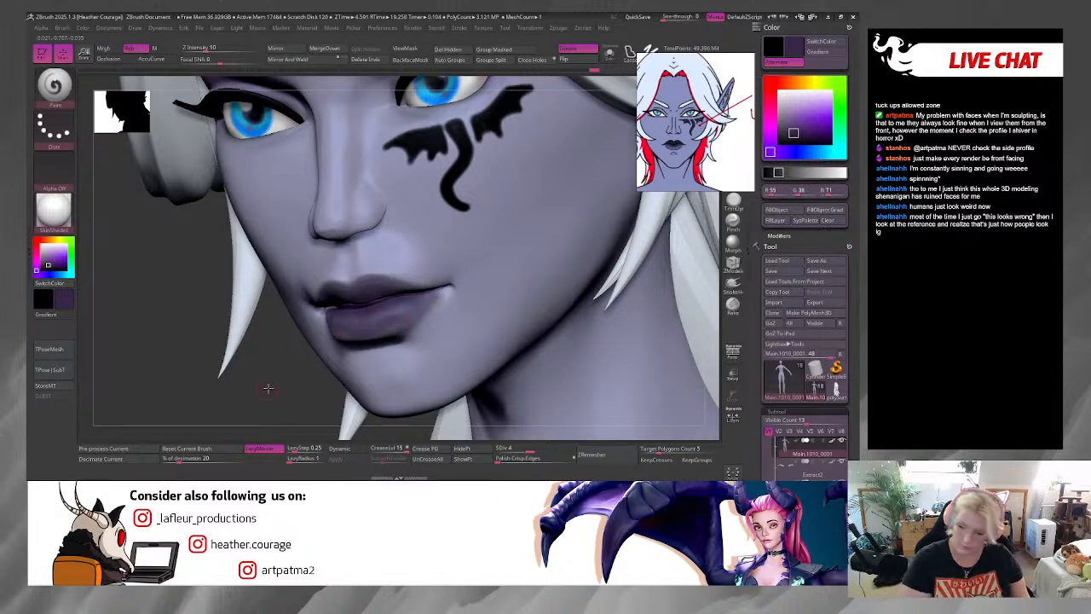
left_click_drag(267, 387, 637, 343)
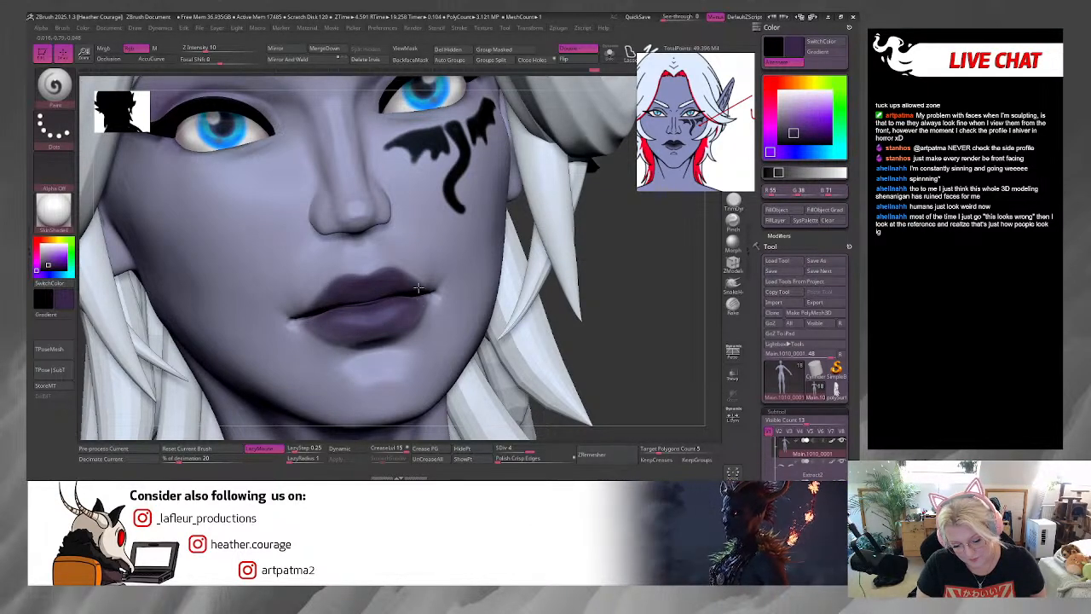
left_click_drag(638, 328, 655, 299)
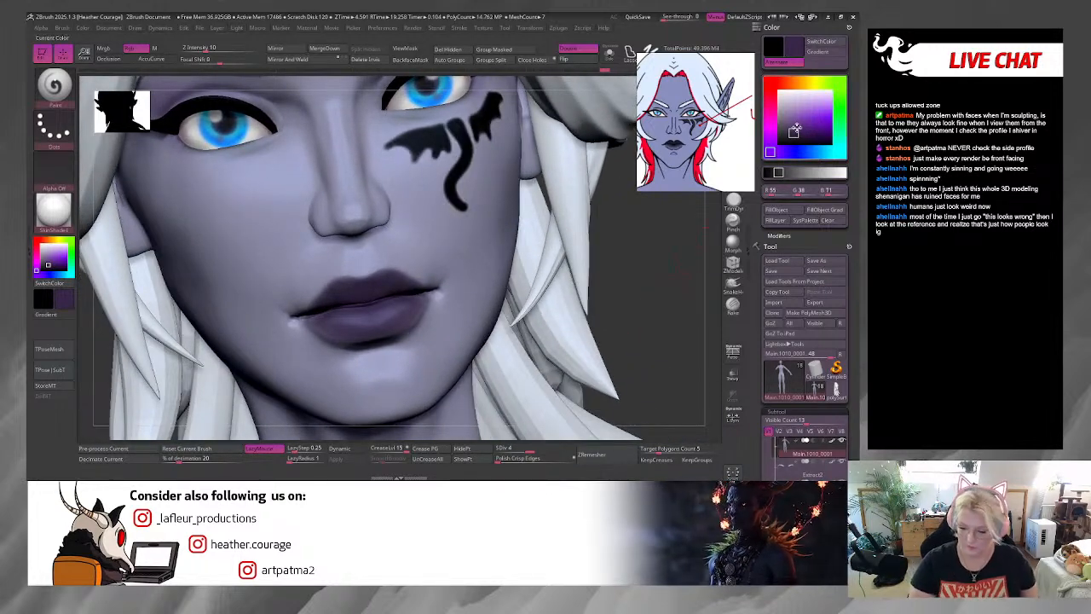
Step: Lighten the paint colour to purple RGB 137, 96, 177 and then lavender RGB 185, 164, 206 for soft lip highlights
left_click_drag(794, 132, 796, 113)
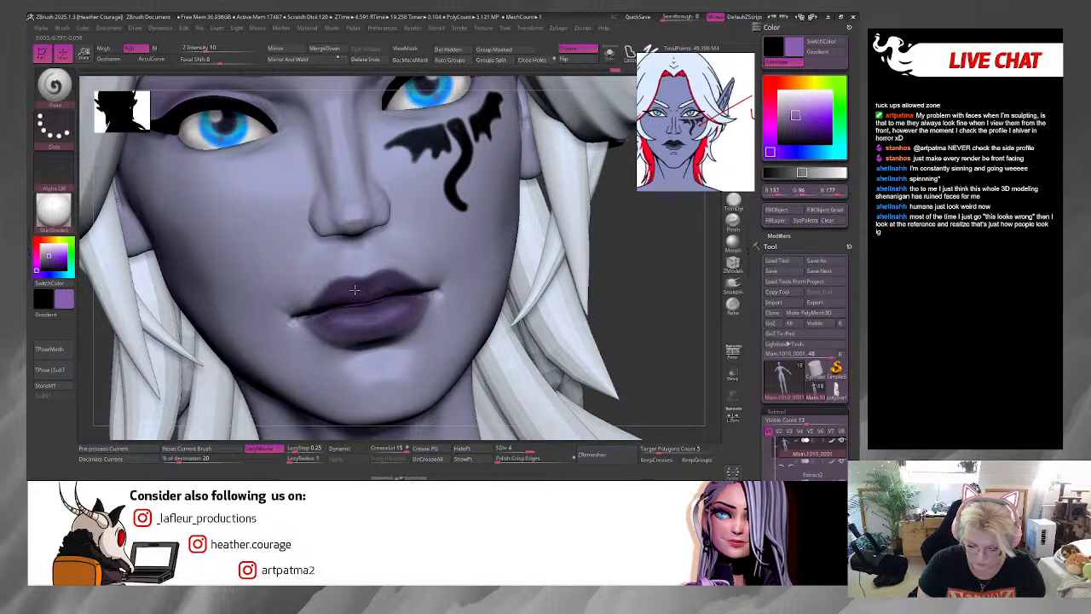
left_click_drag(797, 117, 793, 105)
key("space")
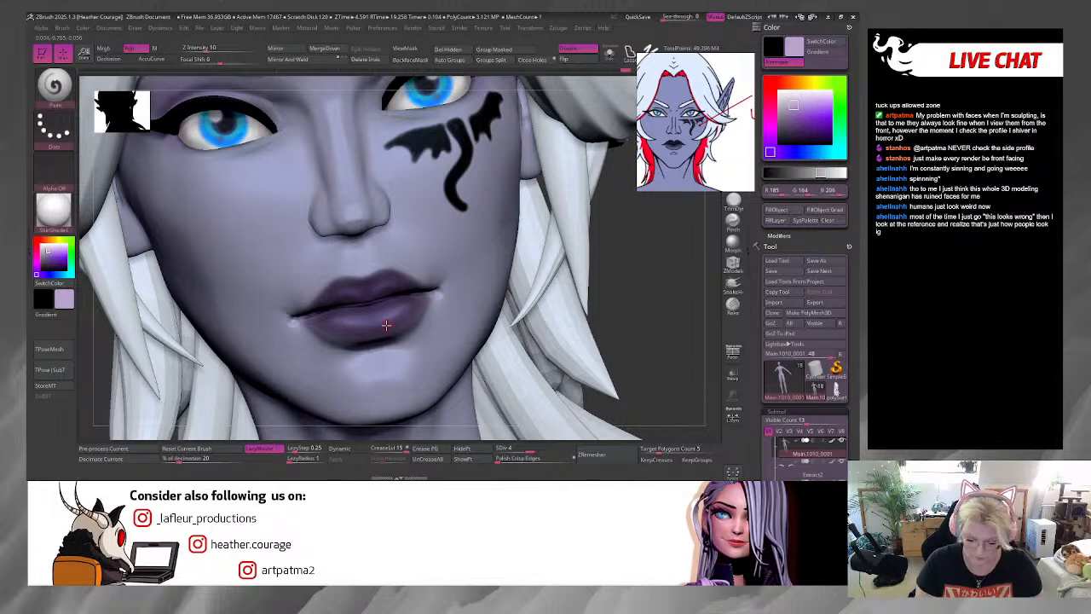
Step: Change the paint colour to dark red, RGB 138, 11, 32, and isolate the hair subtool Main.1006 with Solo
left_click_drag(626, 259, 614, 153, "alt")
left_click_drag(655, 268, 538, 222)
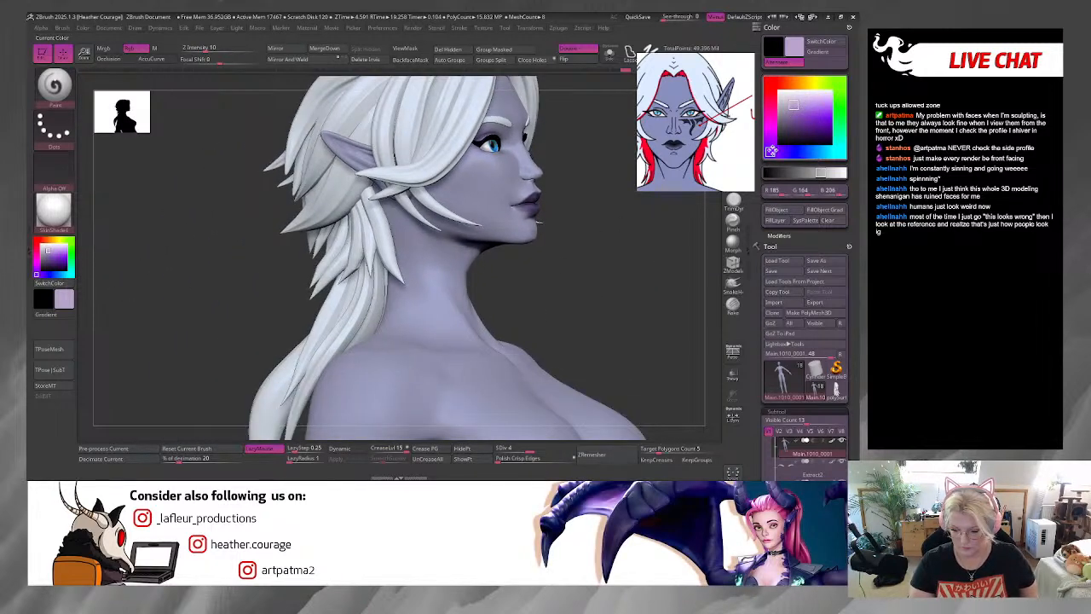
mouse_move(770, 150)
left_mouse_down()
mouse_move(771, 102)
mouse_move(824, 128)
left_mouse_up()
mouse_move(665, 270)
left_mouse_down()
mouse_move(627, 307)
mouse_move(163, 290)
left_mouse_up()
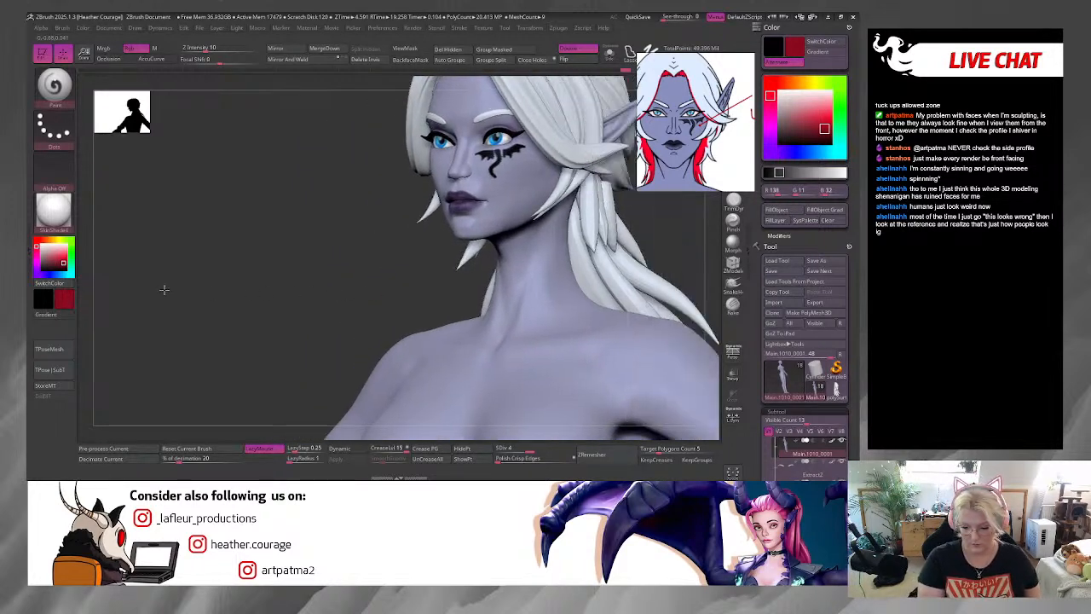
key("space")
left_click_drag(604, 241, 610, 241)
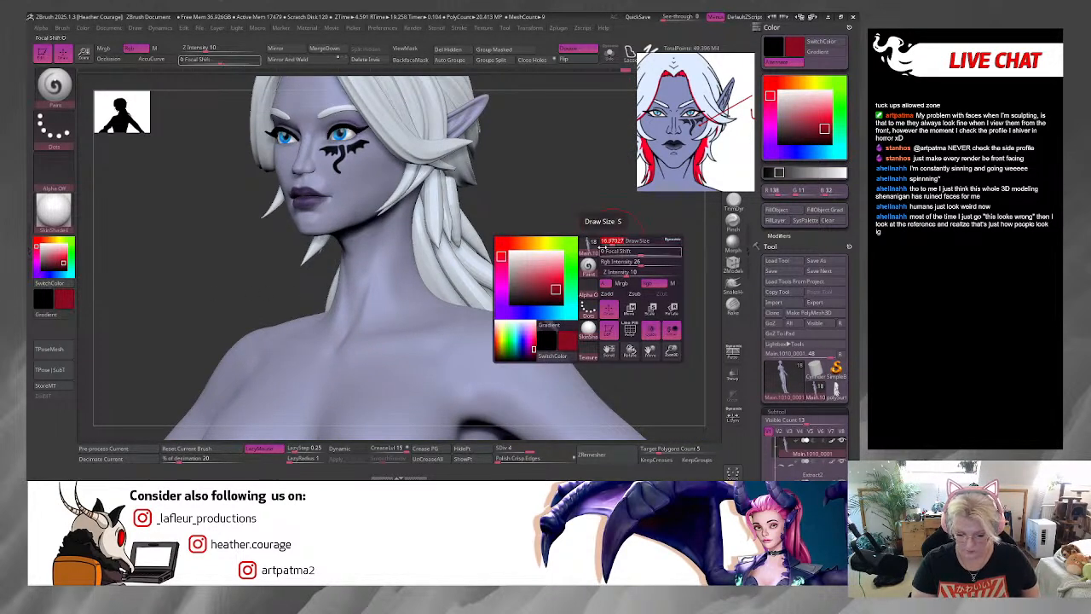
left_click(609, 53)
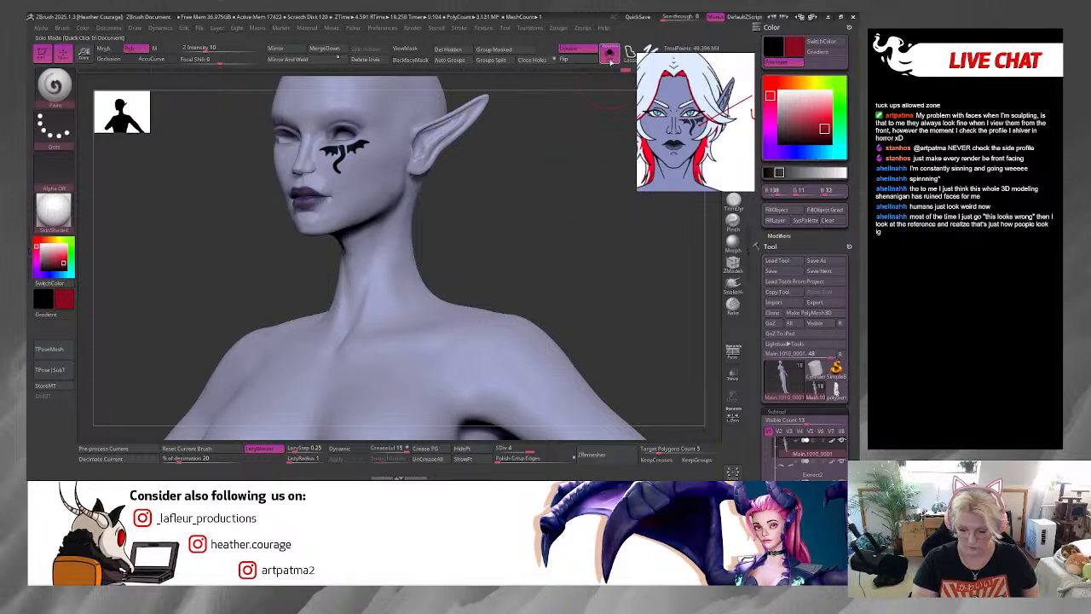
left_click(608, 53)
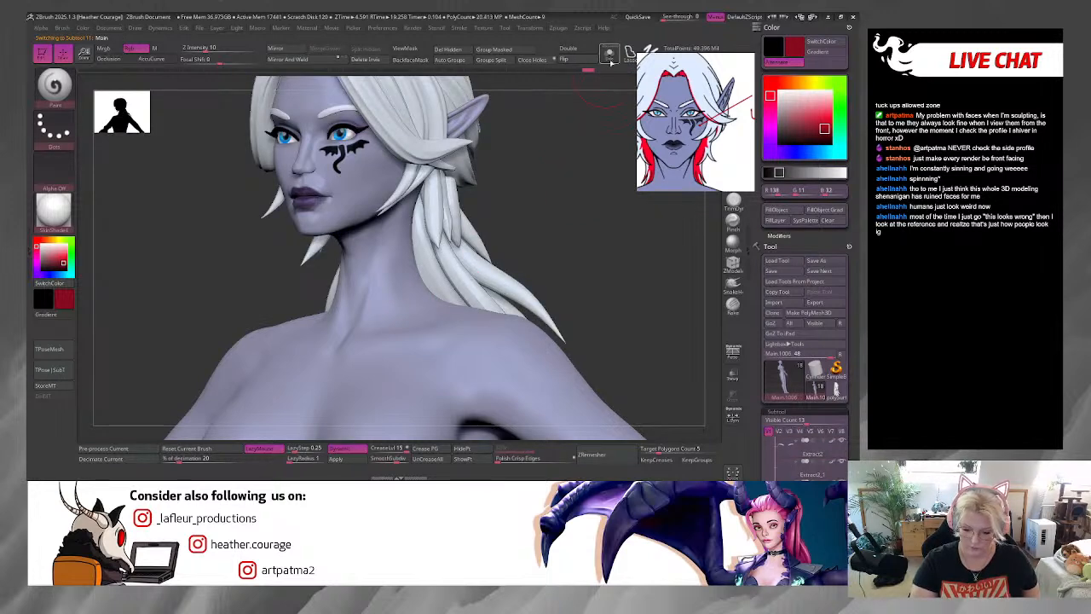
left_click(610, 59)
left_click_drag(543, 185, 591, 187)
Step: Try a soft red stroke on one long back hair strand, then undo it
left_click_drag(408, 183, 406, 230)
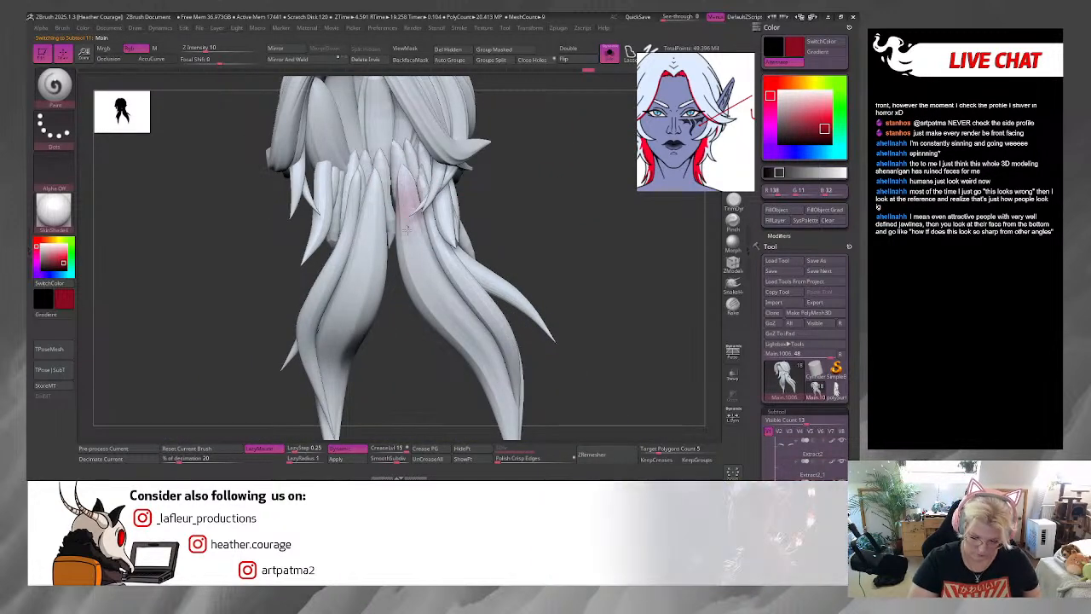
key("ctrl+z")
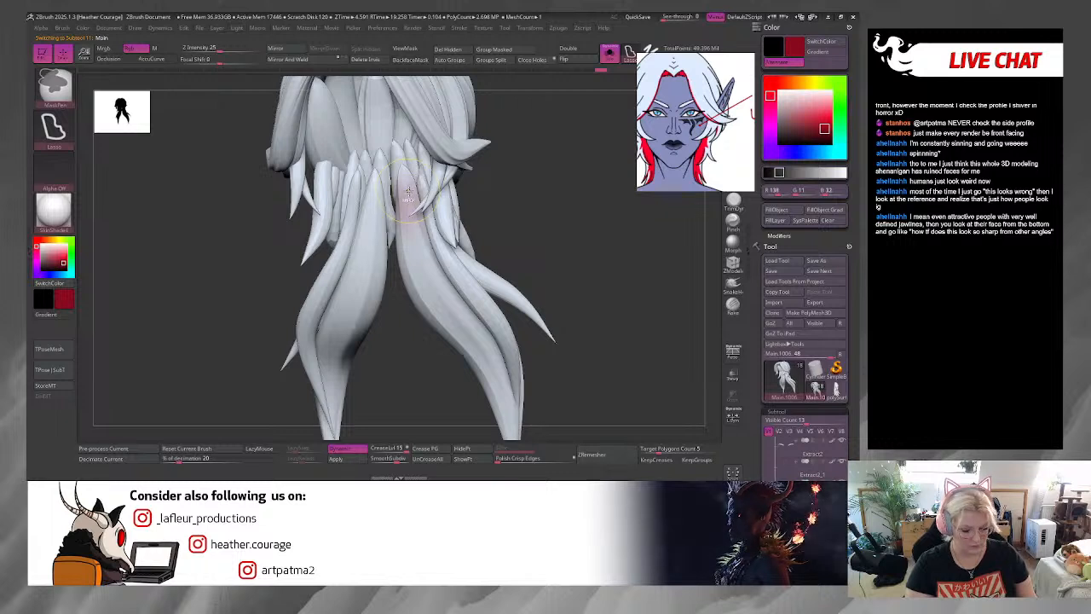
key("ctrl+z")
Step: Paint the two long back hair strands dark red along their full length, using a Focal Shift of -59
mouse_move(398, 174)
left_mouse_down()
mouse_move(415, 261)
mouse_move(414, 196)
left_mouse_up()
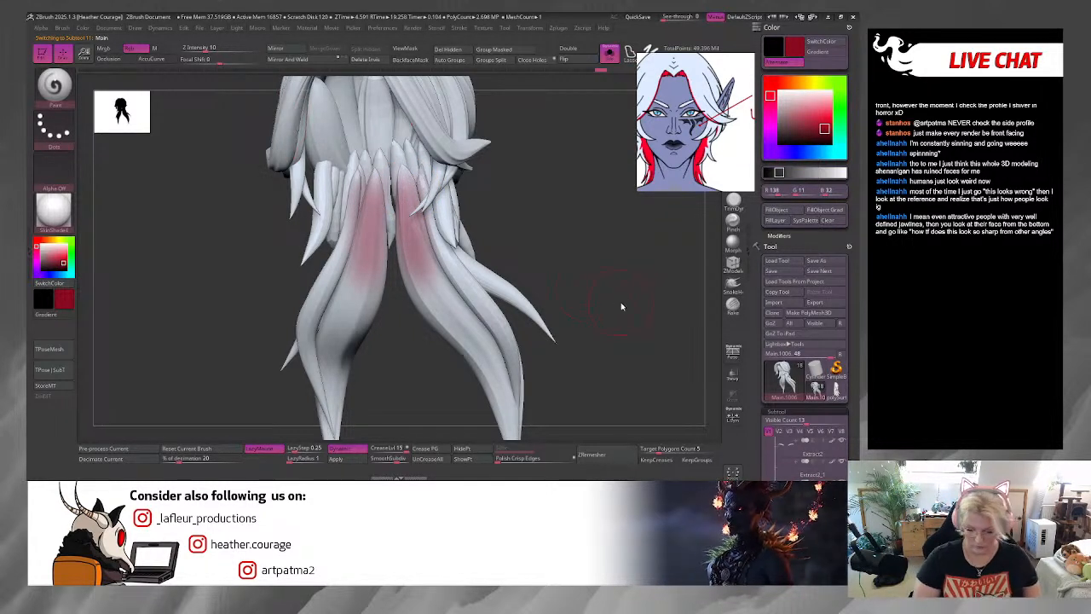
key("space")
mouse_move(647, 314)
left_mouse_down()
mouse_move(627, 313)
mouse_move(659, 324)
left_mouse_up()
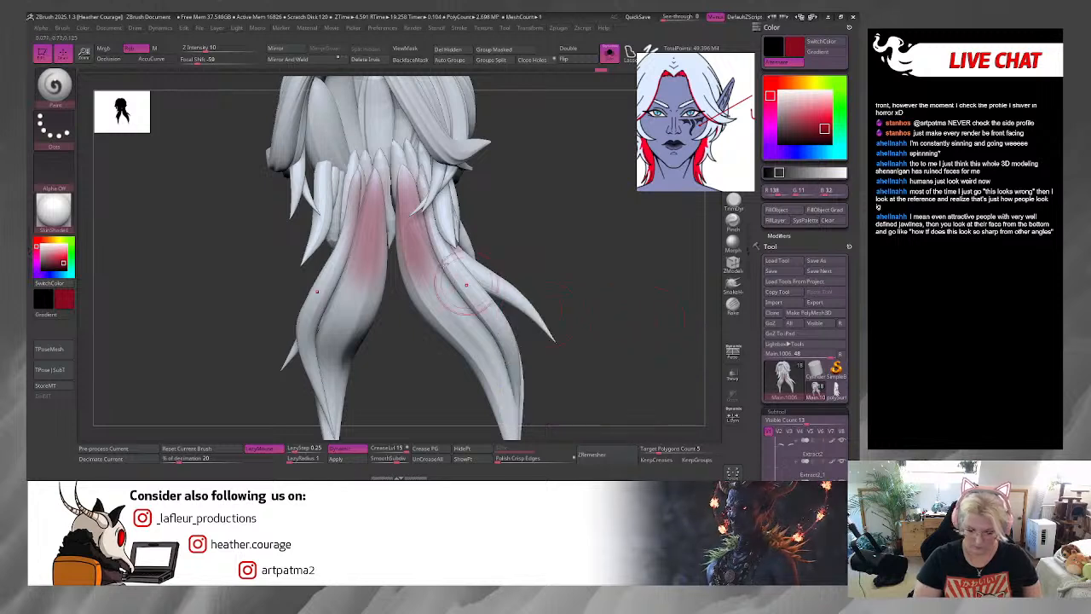
mouse_move(405, 186)
left_mouse_down()
mouse_move(436, 291)
mouse_move(483, 358)
mouse_move(513, 430)
left_mouse_up()
left_click_drag(601, 371, 530, 304)
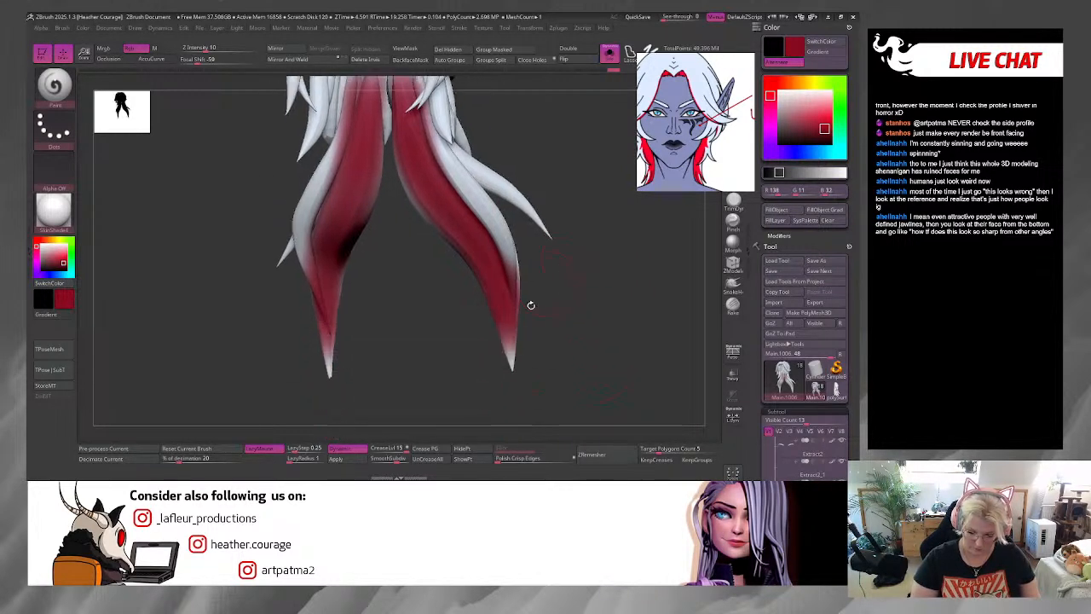
mouse_move(510, 343)
left_mouse_down()
mouse_move(512, 360)
mouse_move(478, 281)
mouse_move(409, 179)
mouse_move(523, 133)
mouse_move(550, 307)
mouse_move(403, 396)
left_mouse_up()
Step: Fill in the roots and pale inner edges of the two long back hair strands with dark red paint
left_click(356, 460)
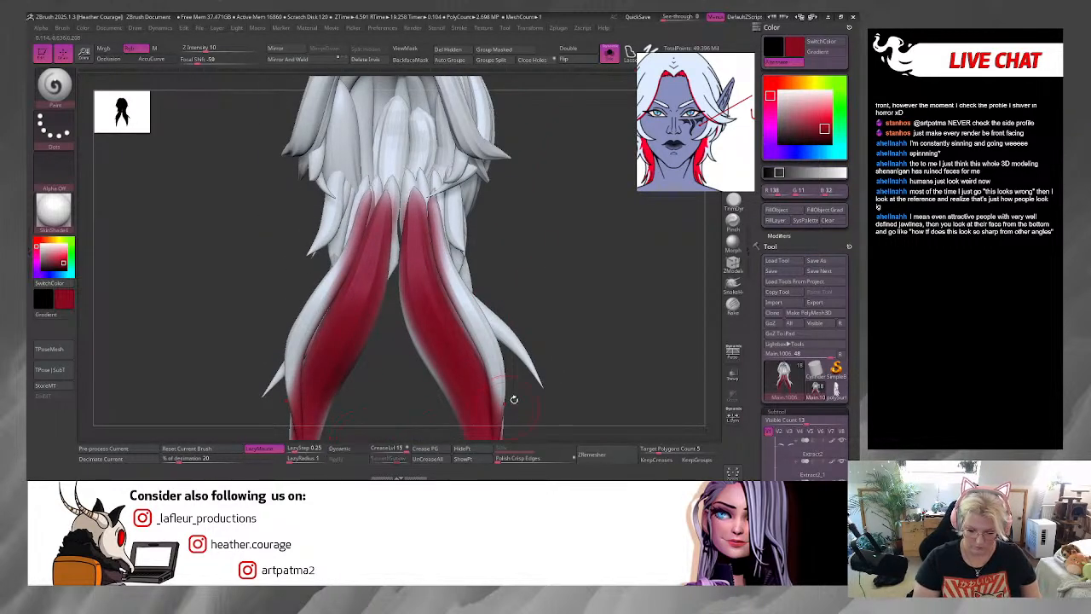
left_click_drag(416, 192, 414, 201)
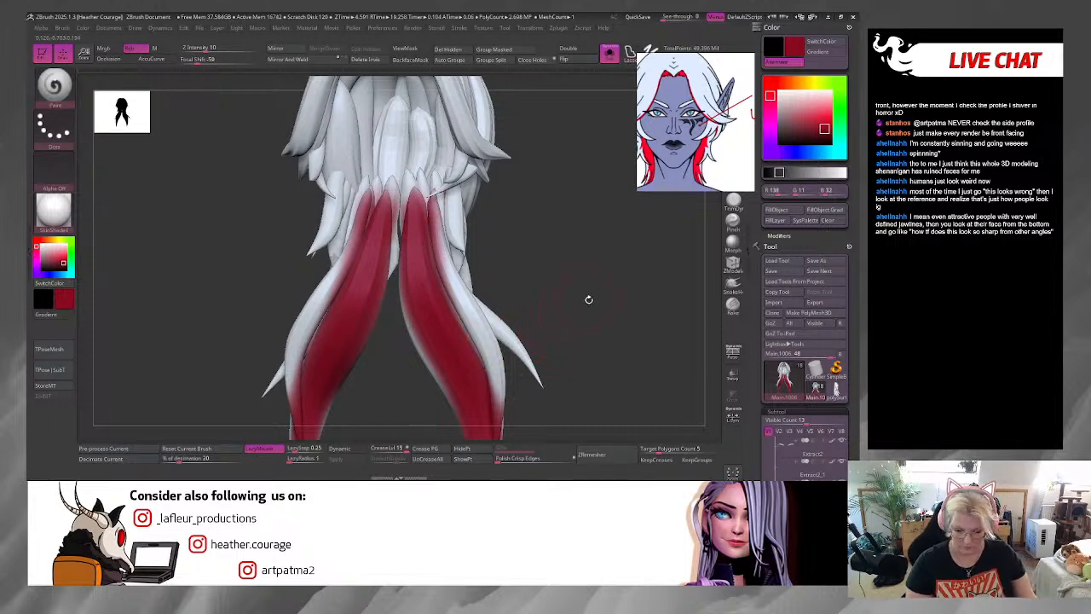
left_click_drag(591, 295, 597, 302)
key("ctrl")
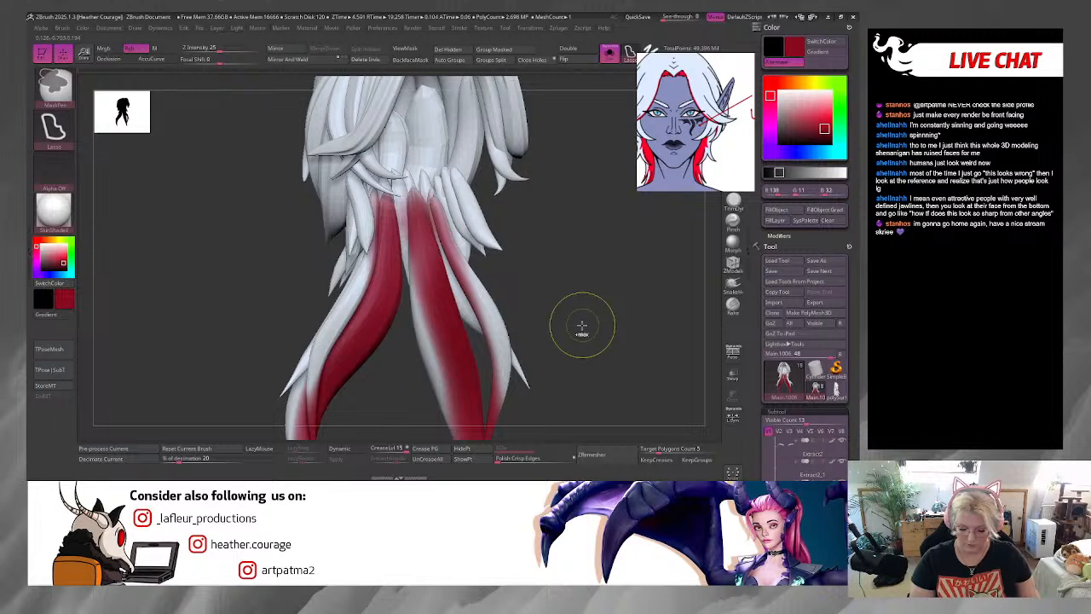
left_click_drag(573, 314, 523, 299)
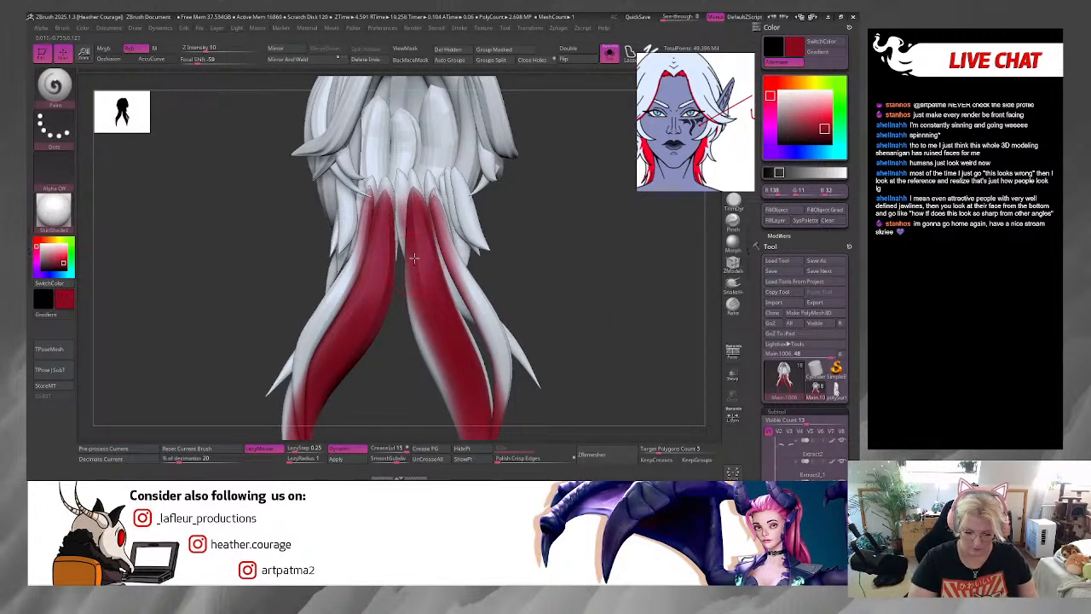
mouse_move(413, 266)
left_mouse_down()
mouse_move(419, 330)
mouse_move(444, 378)
left_mouse_up()
left_click_drag(428, 338, 460, 411)
left_click_drag(415, 306, 463, 422)
left_click_drag(412, 300, 458, 424)
left_click_drag(407, 247, 412, 298)
left_click_drag(436, 205, 472, 348)
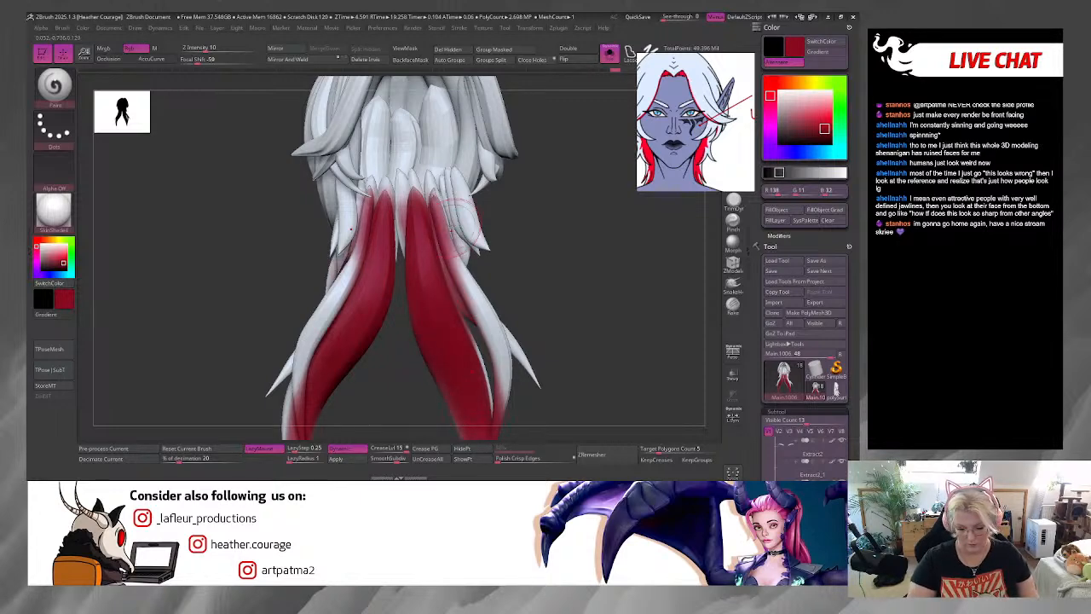
Step: Show the polyframe, auto-group the individual hair strands, and split the hair into separate subtools by polygroup
left_click_drag(578, 322, 568, 264)
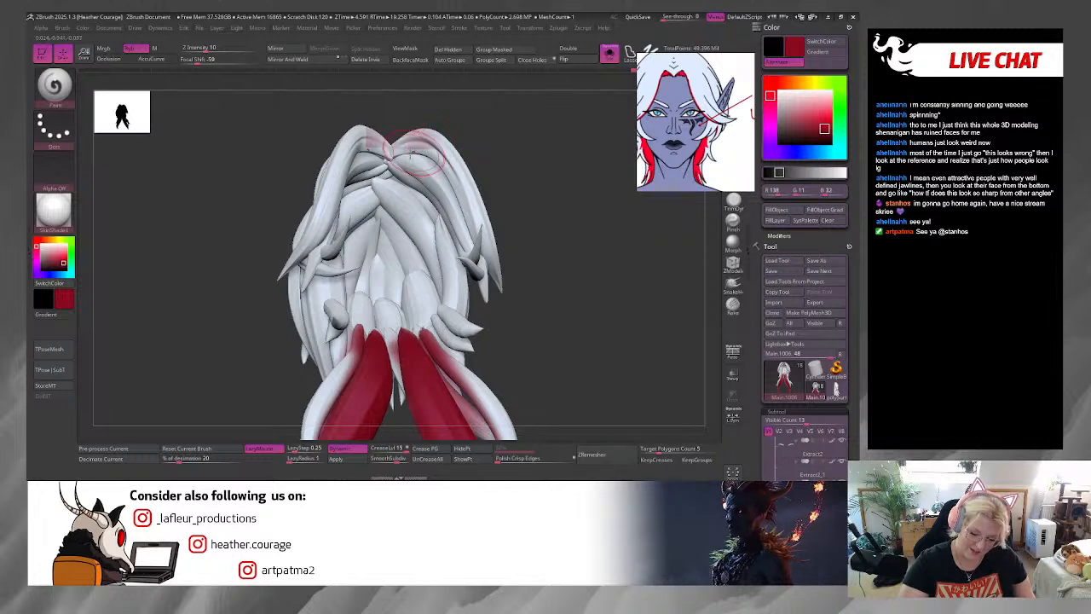
mouse_move(550, 256)
left_mouse_down()
mouse_move(545, 247)
mouse_move(557, 246)
mouse_move(554, 260)
left_mouse_up()
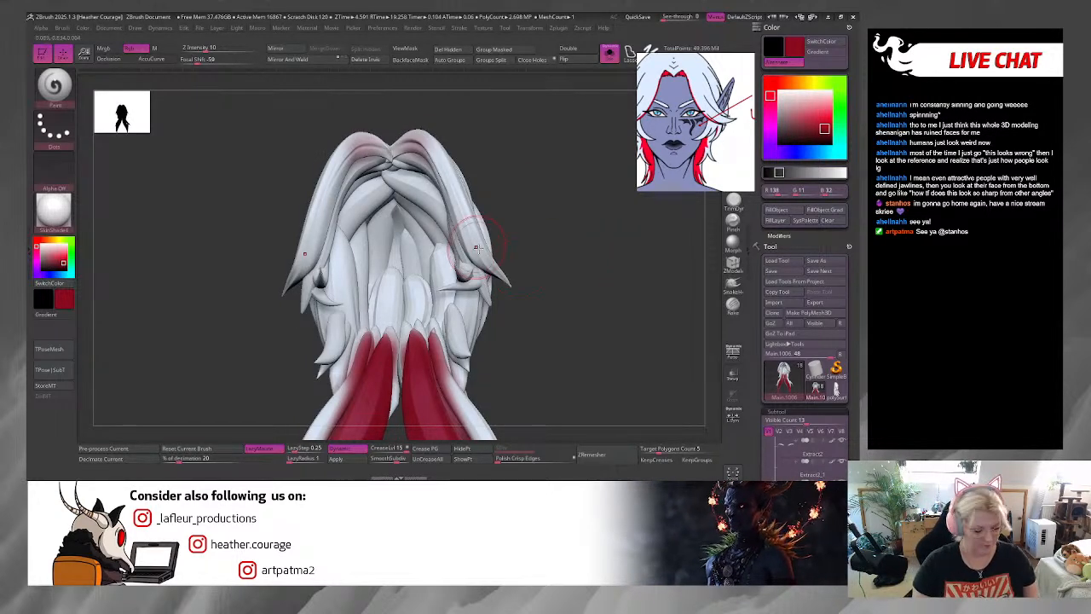
key("shift")
key("shift+f")
key("l")
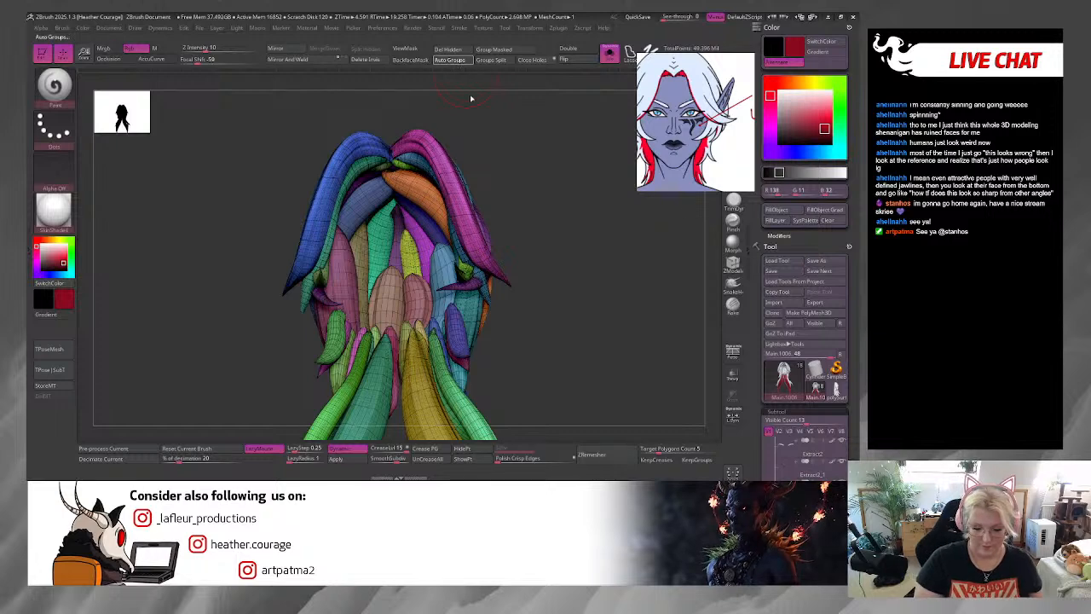
left_click_drag(471, 98, 461, 133)
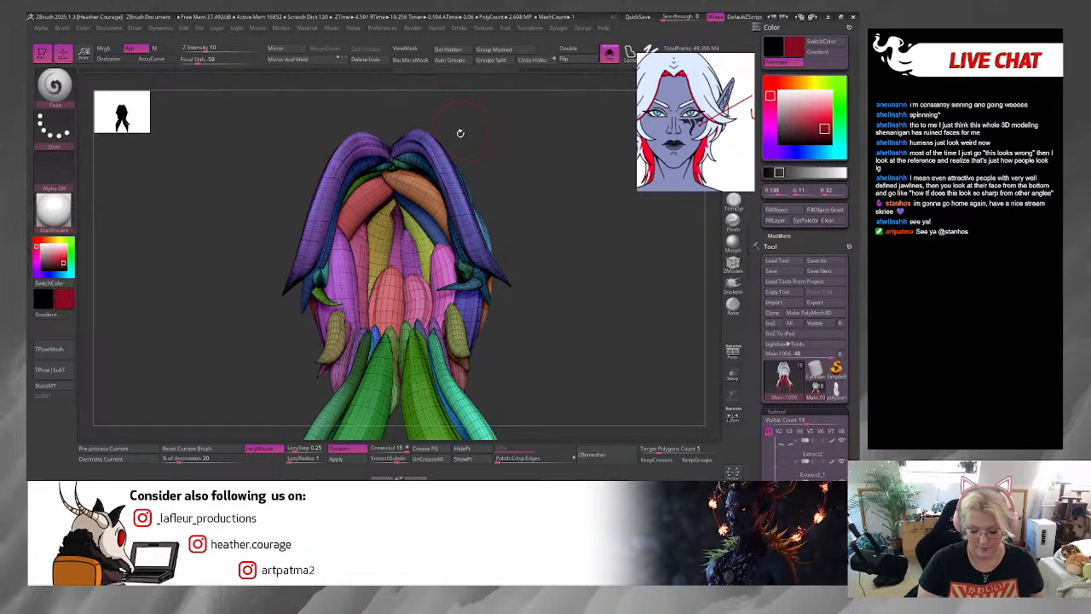
left_click(490, 59)
left_click(462, 81)
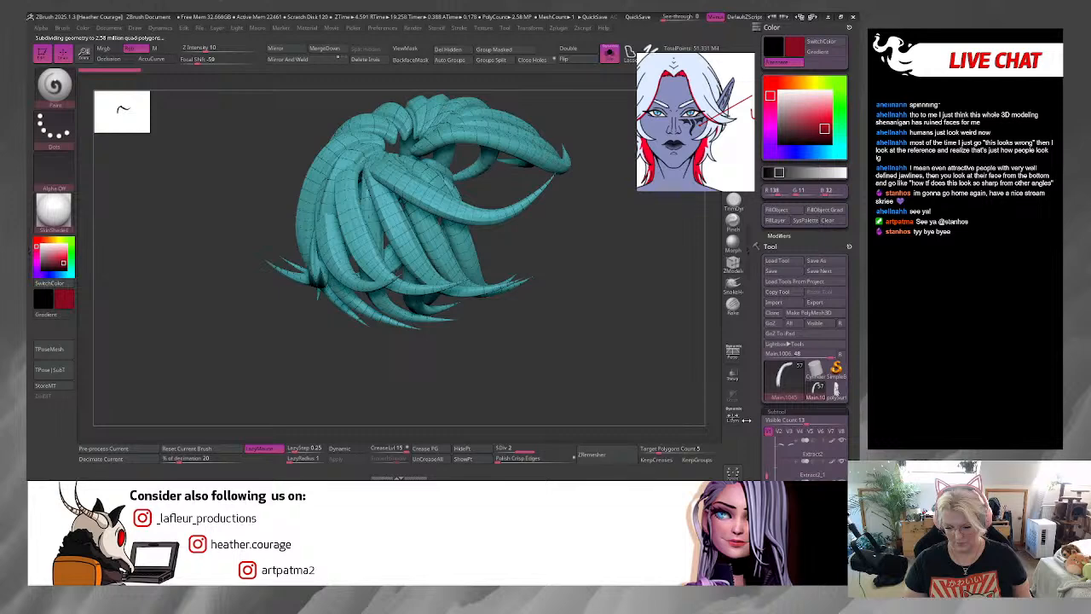
Step: Look through the split hair strand subtools, examining individual strands around Main.1045 and further down the list
scroll(750, 426, "down", 5)
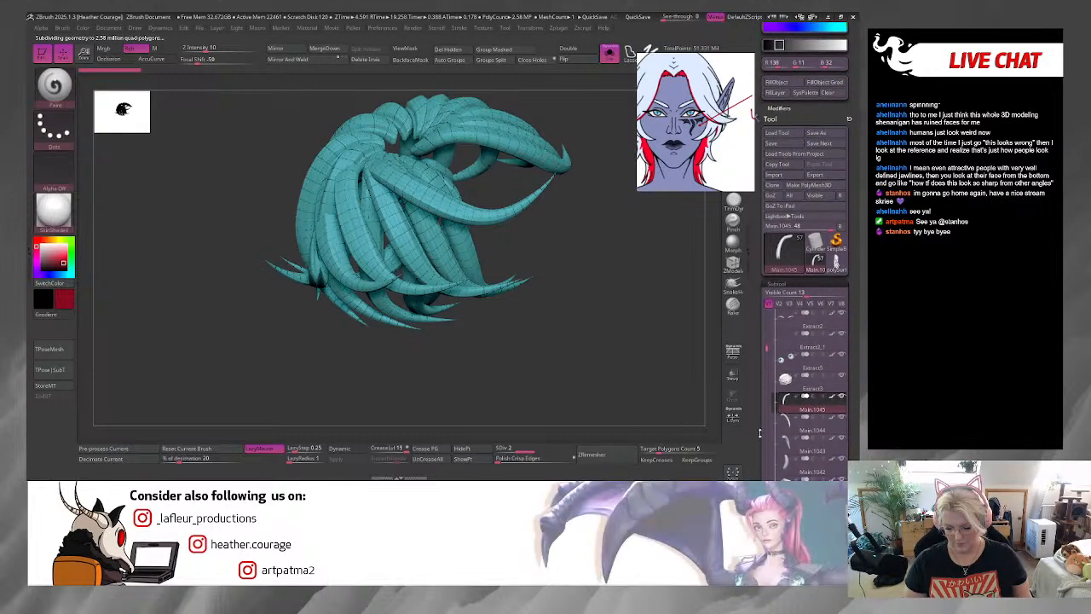
scroll(759, 431, "down", 6)
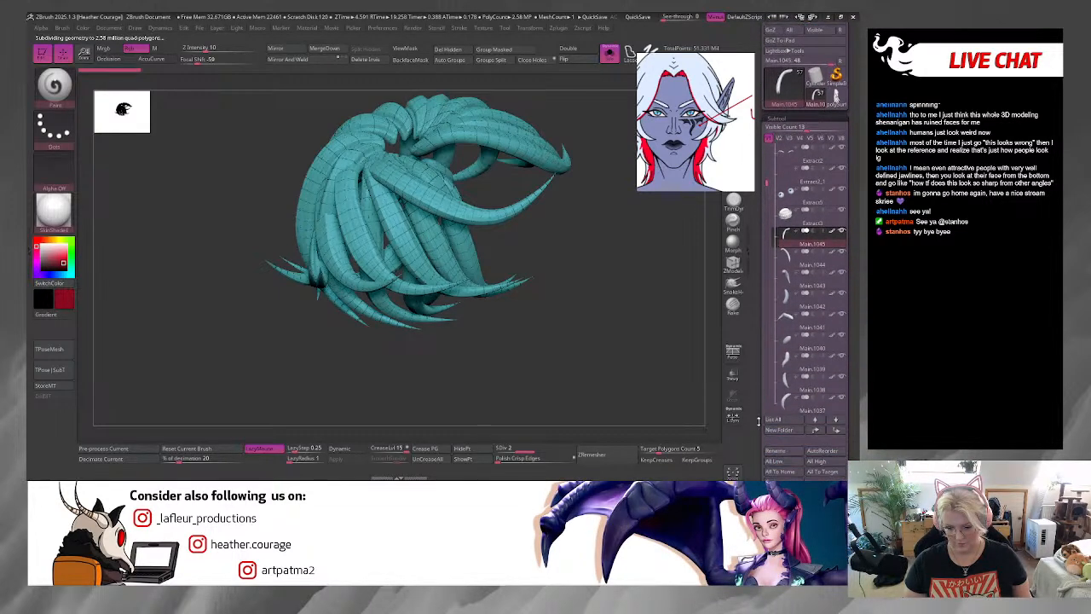
left_click_drag(758, 421, 757, 407)
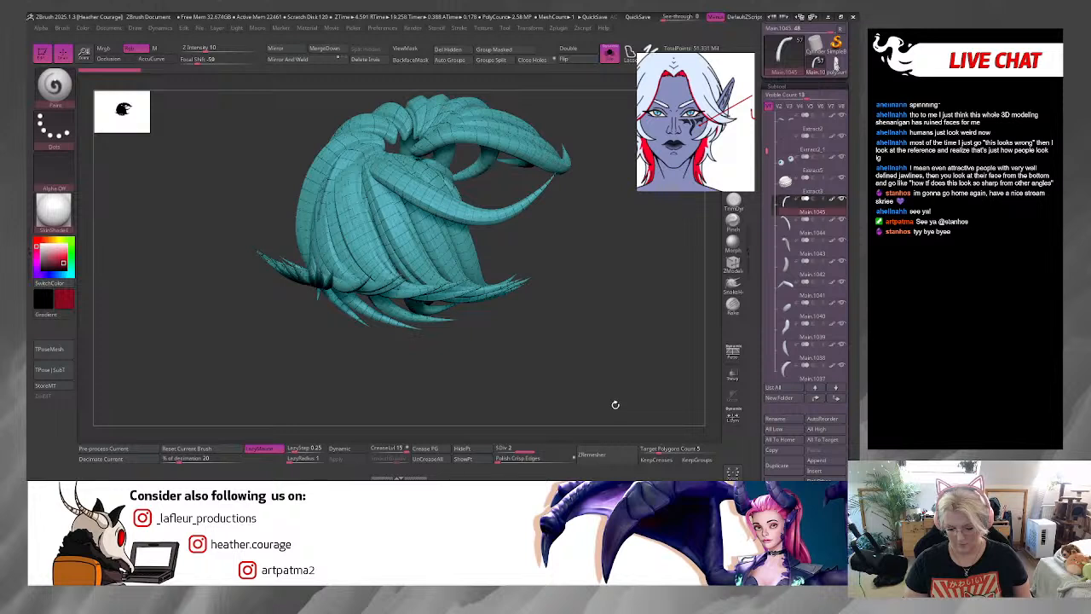
mouse_move(594, 398)
left_mouse_down("ctrl+shift")
mouse_move(526, 295)
mouse_move(373, 395)
mouse_move(610, 339)
left_mouse_up("ctrl+shift")
left_click_drag(767, 171, 767, 195)
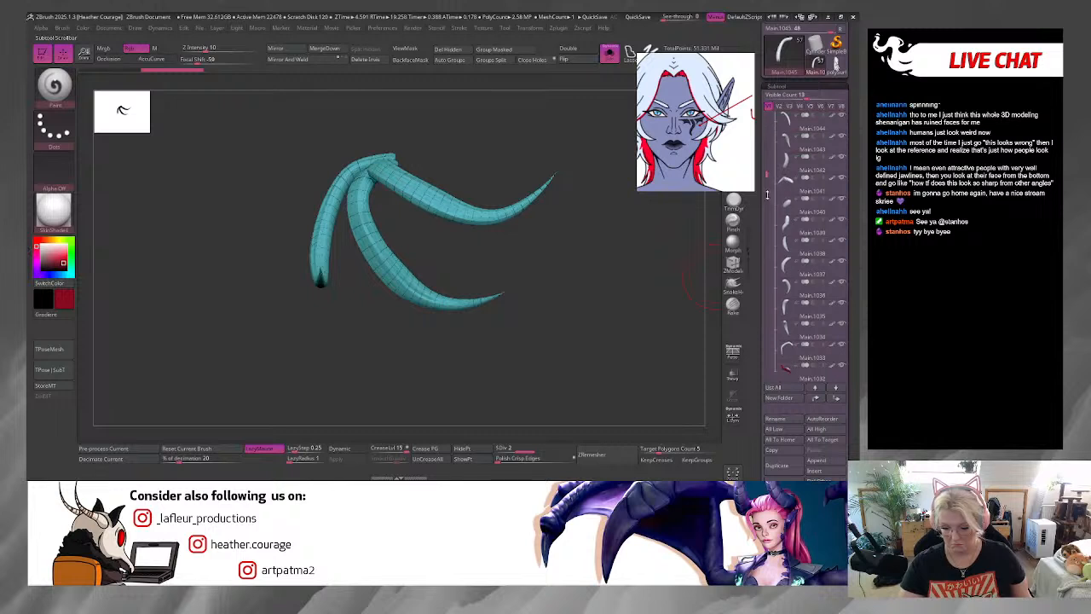
left_click(658, 301, "ctrl+shift")
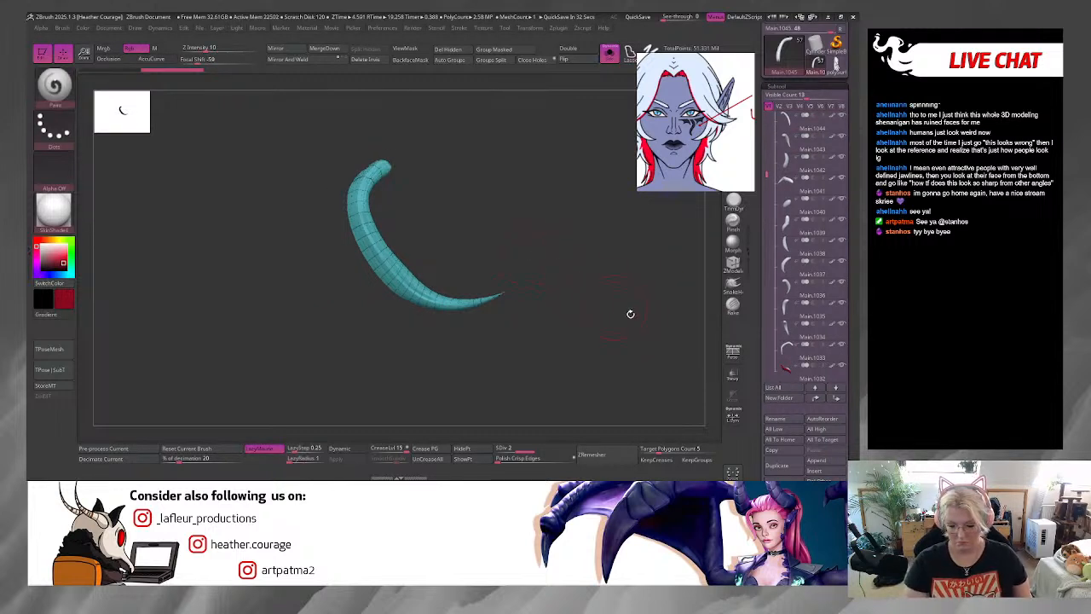
key("ctrl+d")
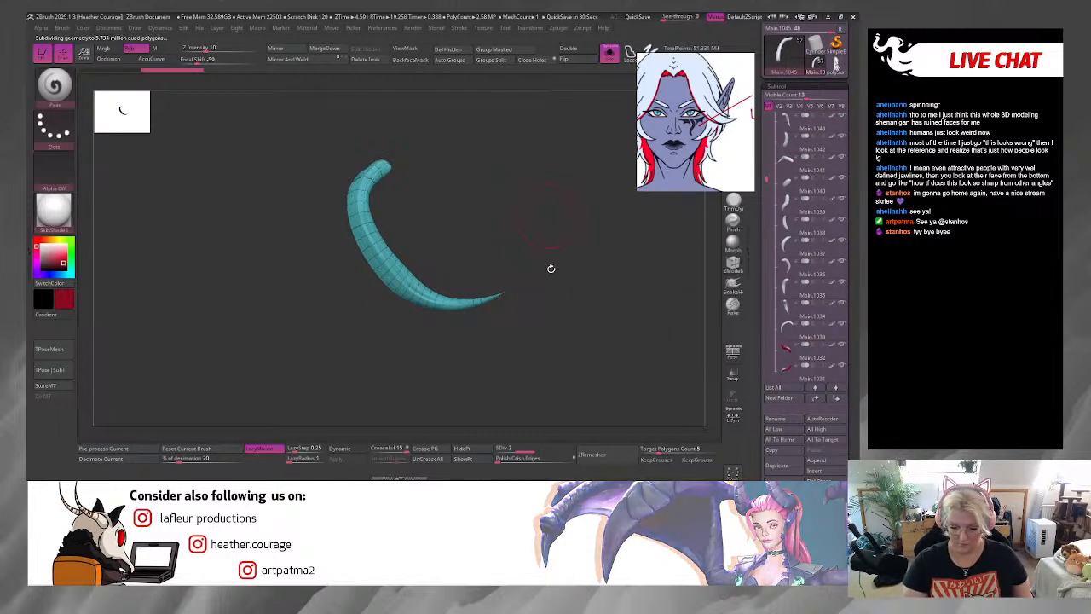
mouse_move(766, 180)
left_mouse_down()
mouse_move(767, 145)
mouse_move(767, 164)
left_mouse_up()
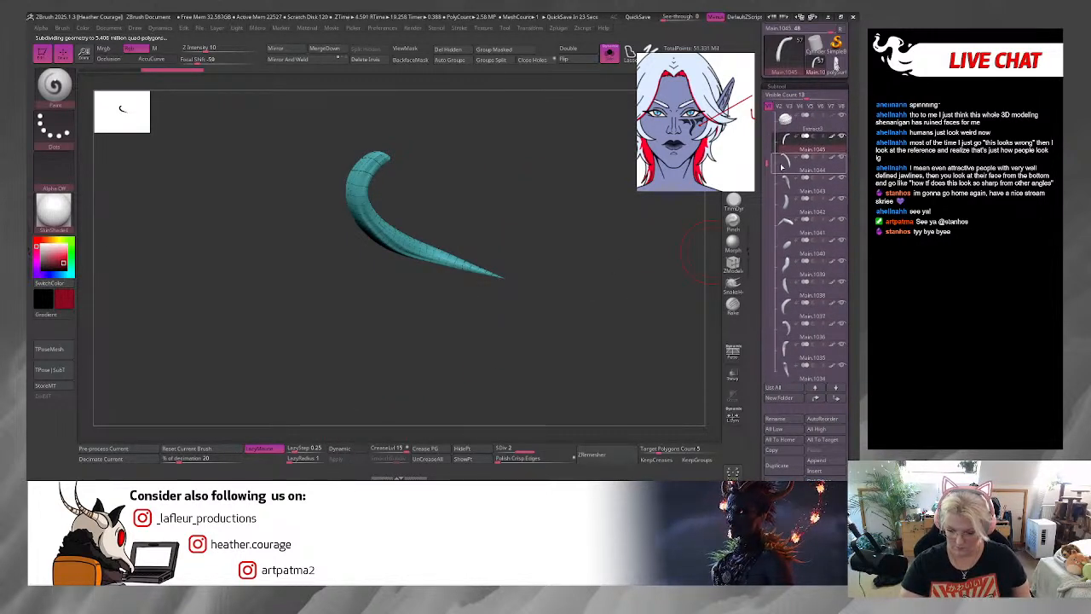
Step: Select hair strand Main.1043, apply its dynamic subdivision, and repeat the action on all other visible subtools
left_click(781, 167)
left_click(783, 187)
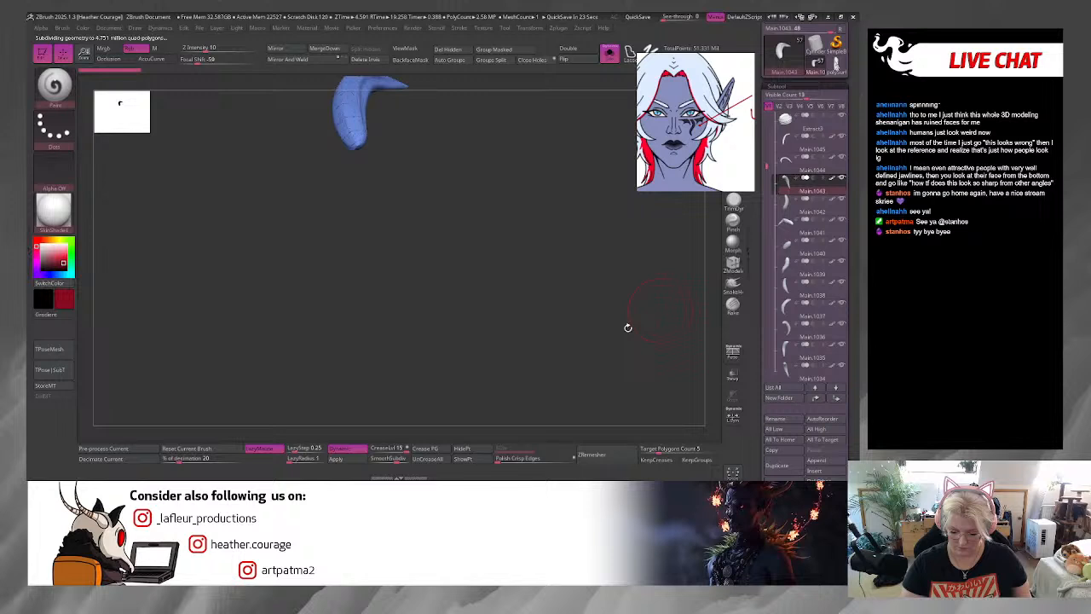
left_click(362, 464)
left_click_drag(761, 433, 760, 345)
left_click(801, 76)
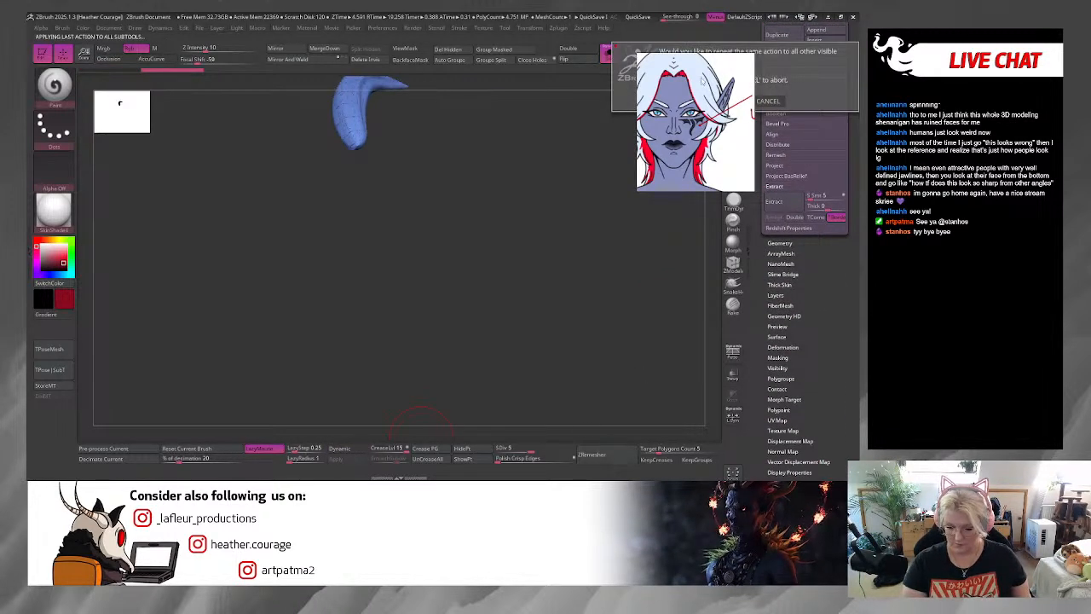
left_click_drag(703, 62, 703, 143)
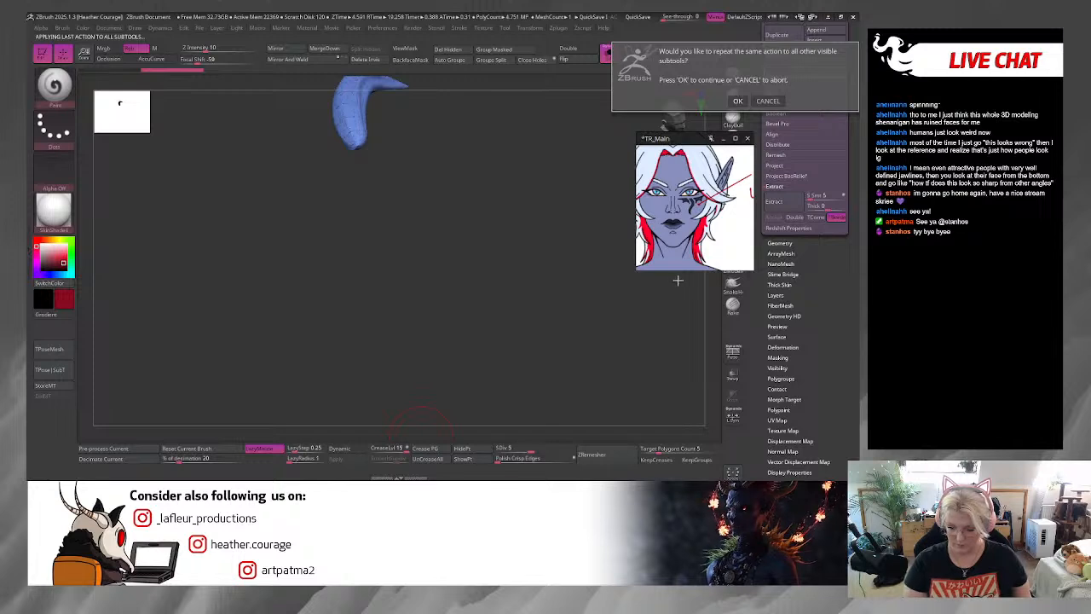
left_click(737, 101)
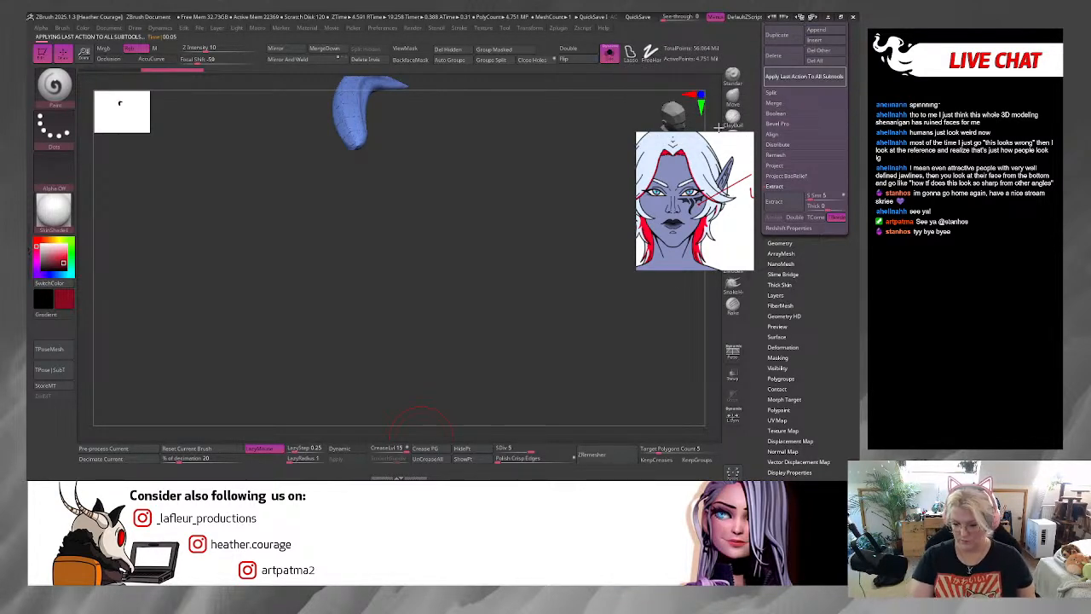
left_click_drag(696, 141, 681, 305)
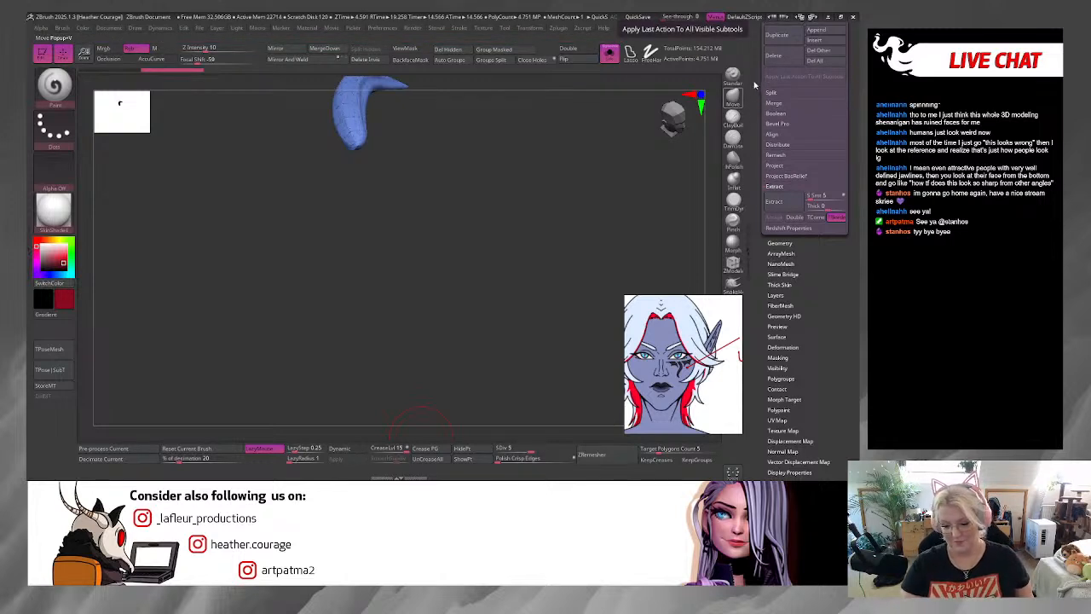
Step: Turn off Solo to show the whole character, and frame the head and shoulders straight from the front
left_click_drag(775, 44, 775, 164)
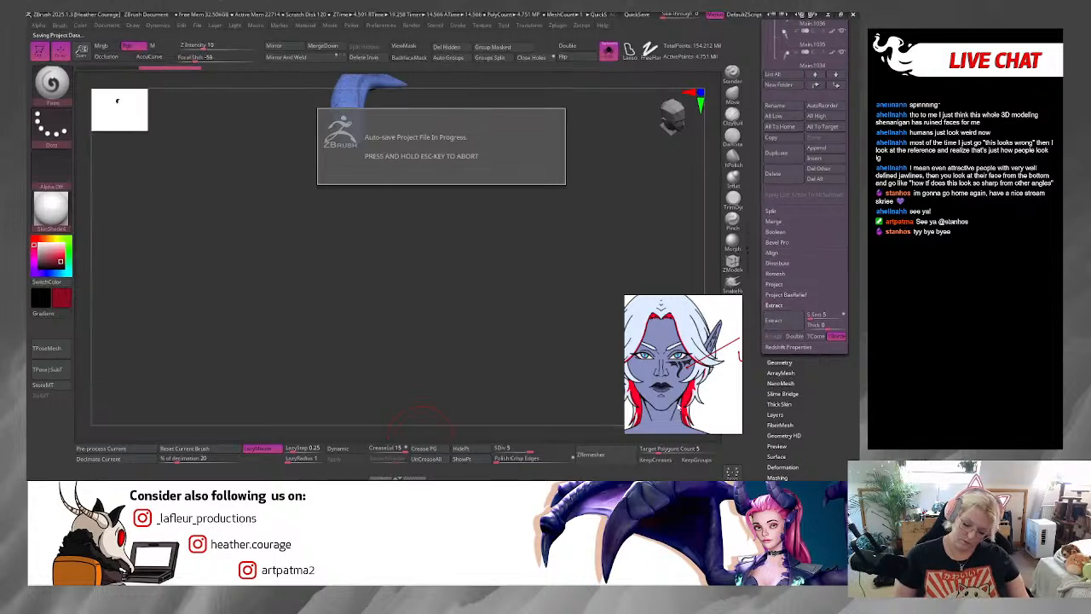
middle_click_drag(673, 426, 720, 421)
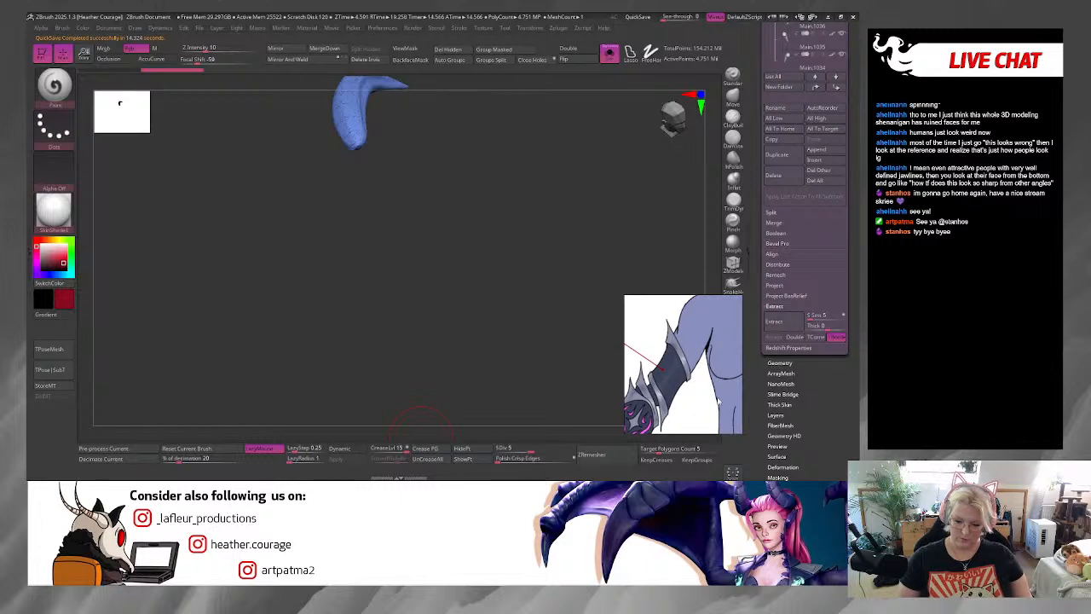
left_click(609, 53)
left_click(678, 121)
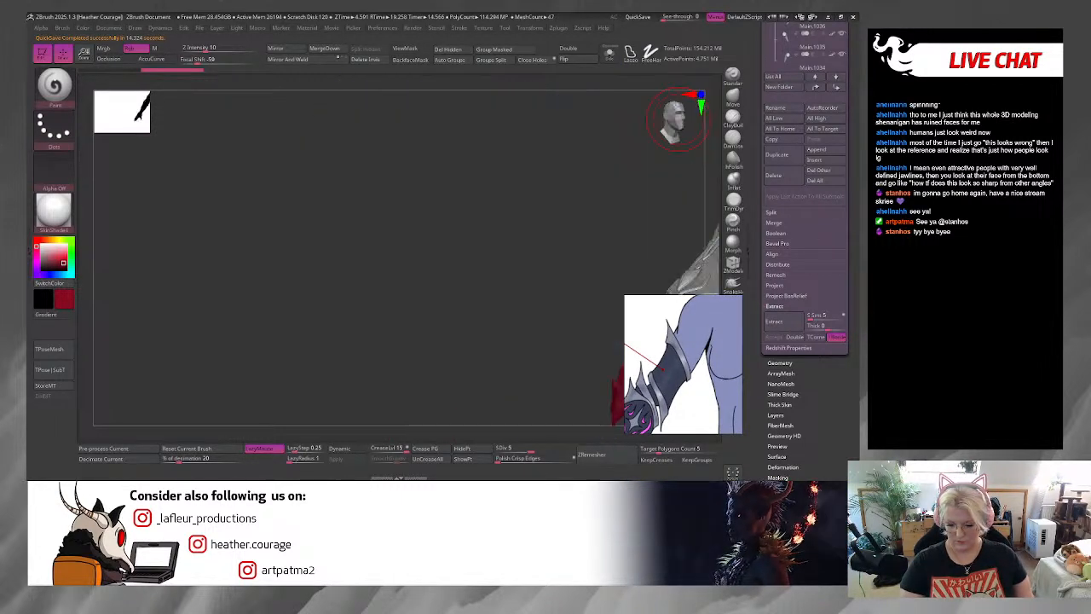
left_click(678, 120)
left_click(678, 120)
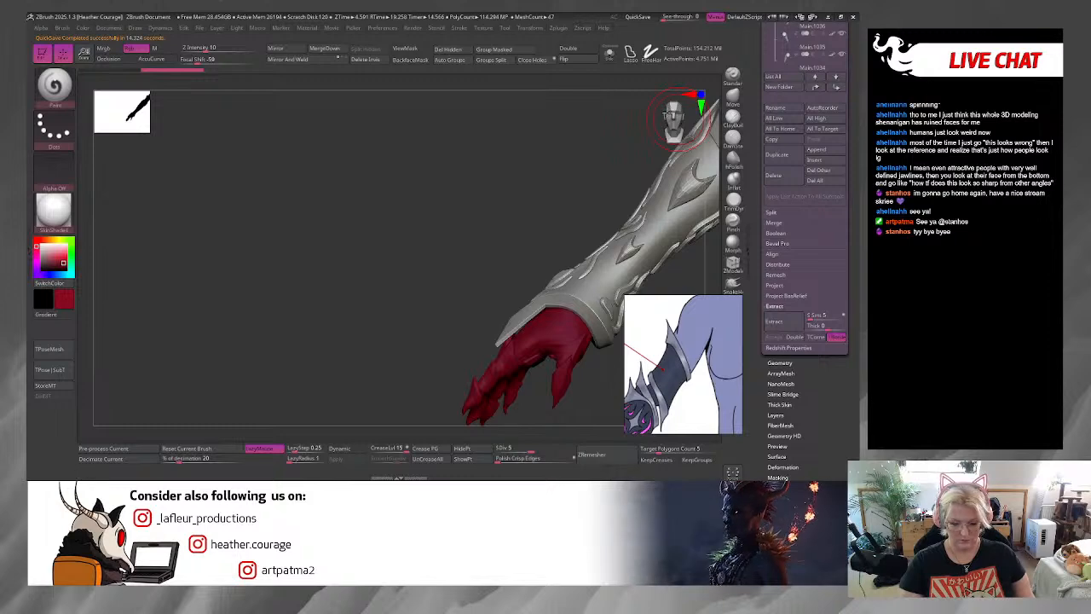
key("f")
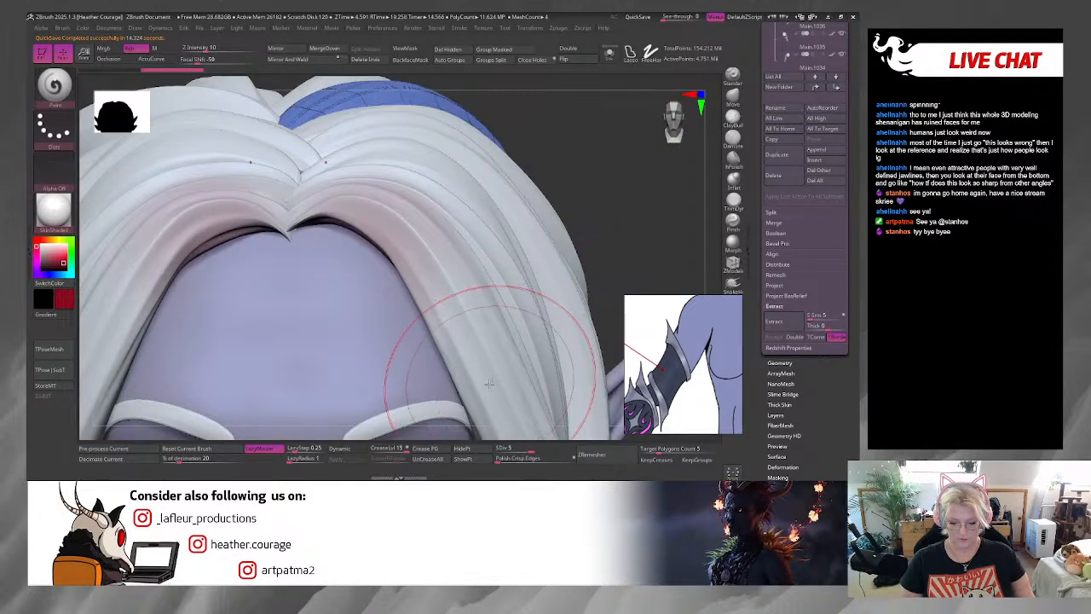
key("f")
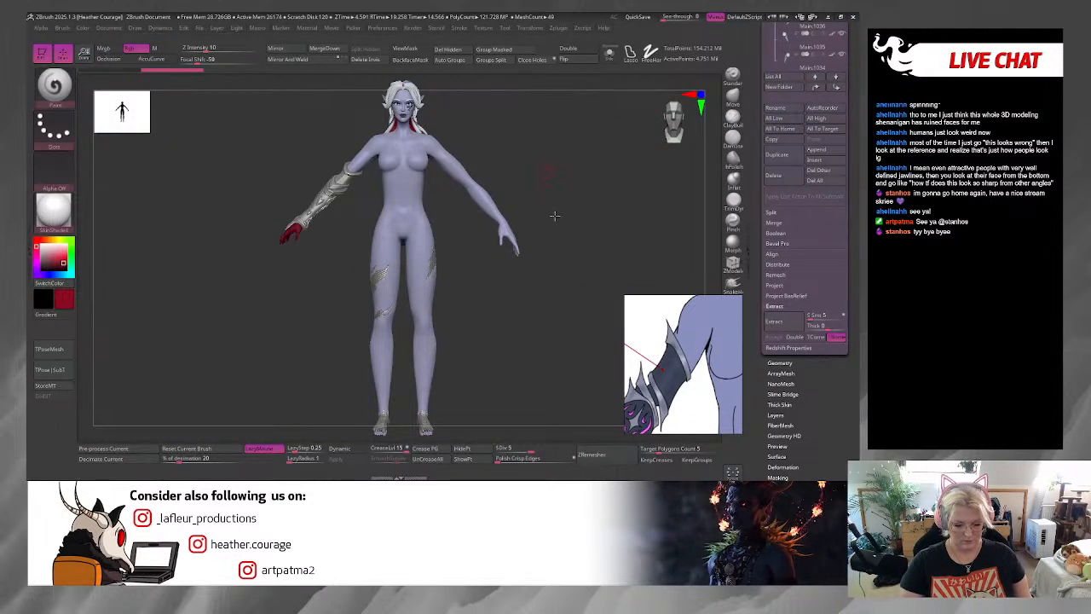
right_click_drag(555, 214, 588, 363, "ctrl")
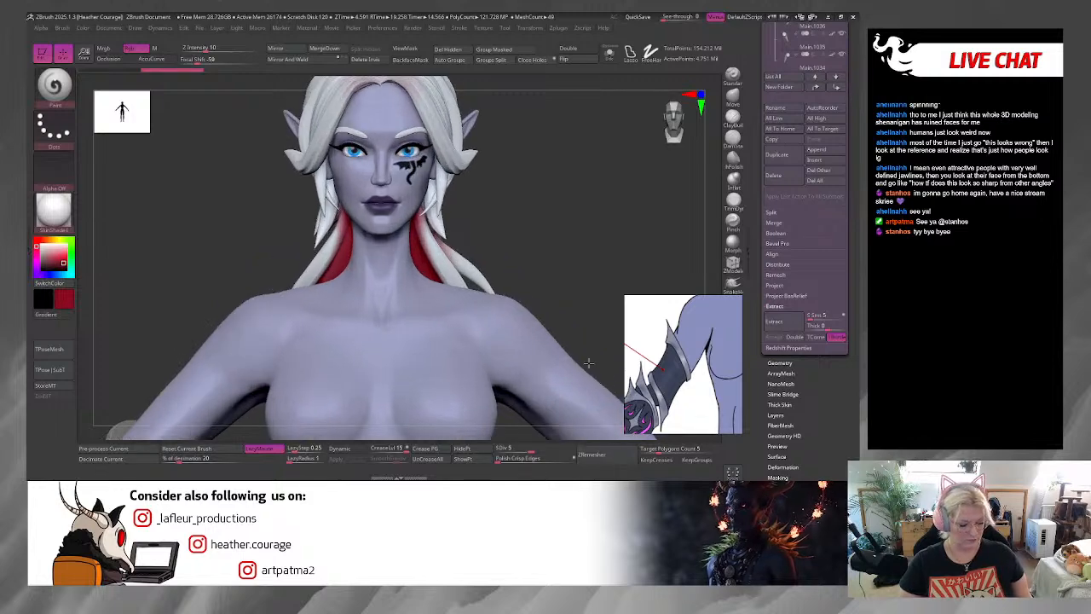
right_click_drag(509, 344, 516, 344)
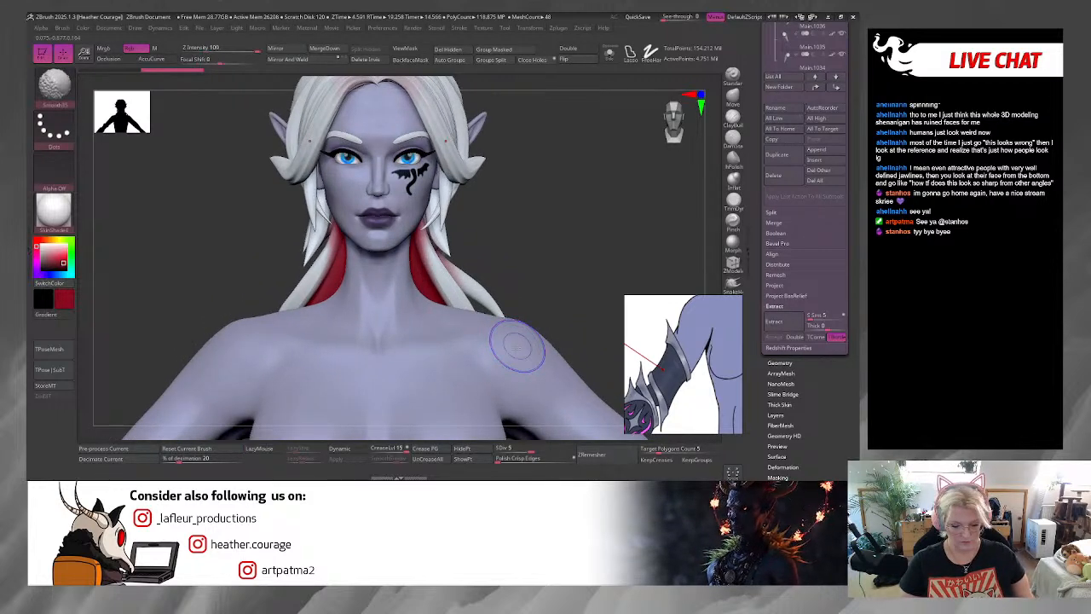
Step: Delete the four subtools above the main folder, starting with the hair duplicate Main.1020 and including Extract1 and Main.1017
scroll(753, 165, "up", 6)
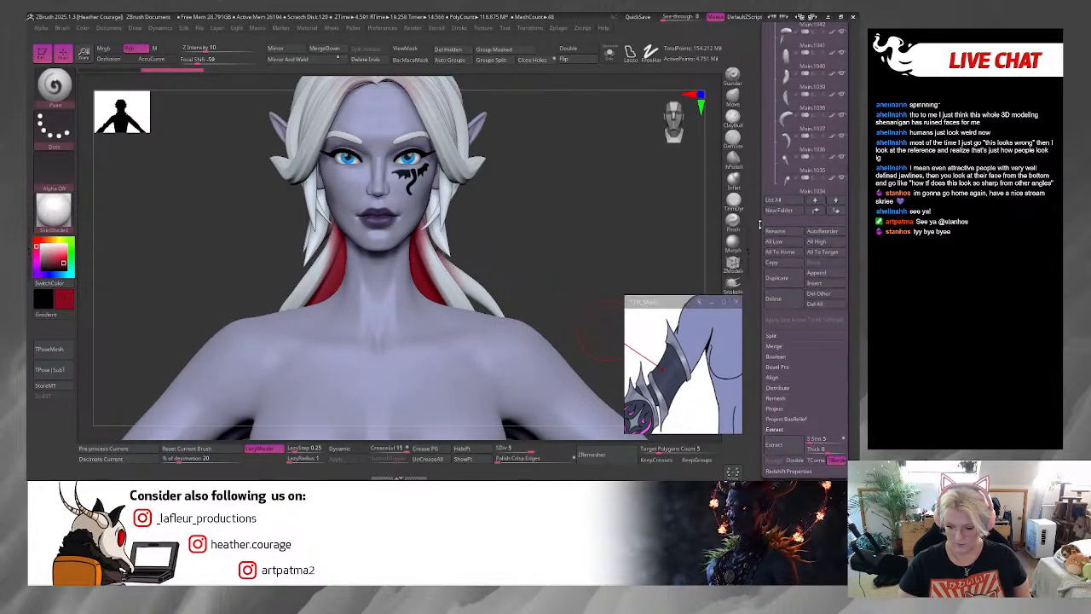
scroll(761, 253, "up", 5)
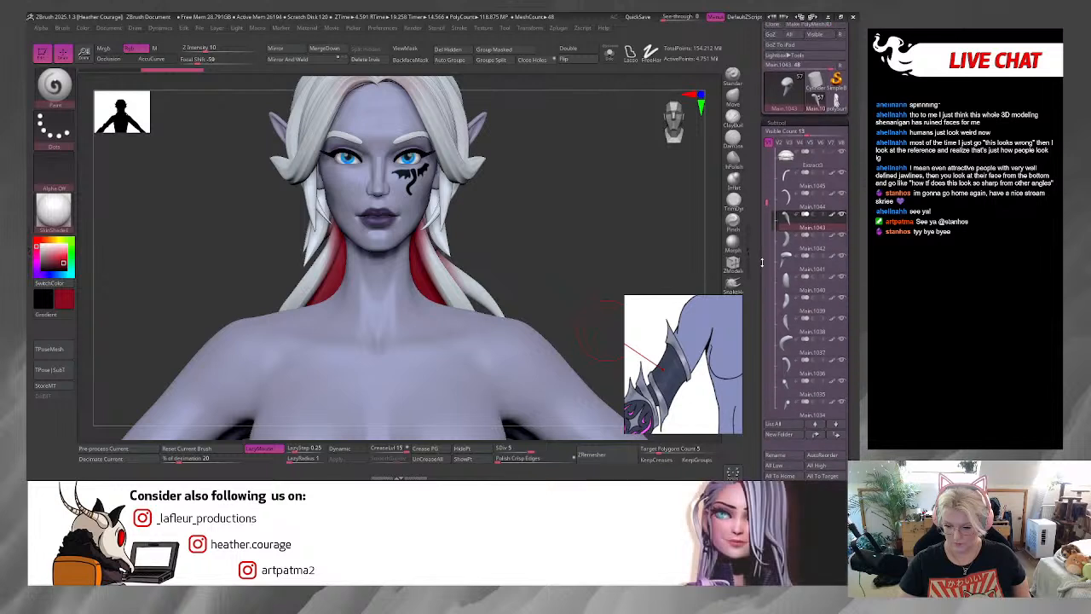
scroll(768, 159, "up", 2)
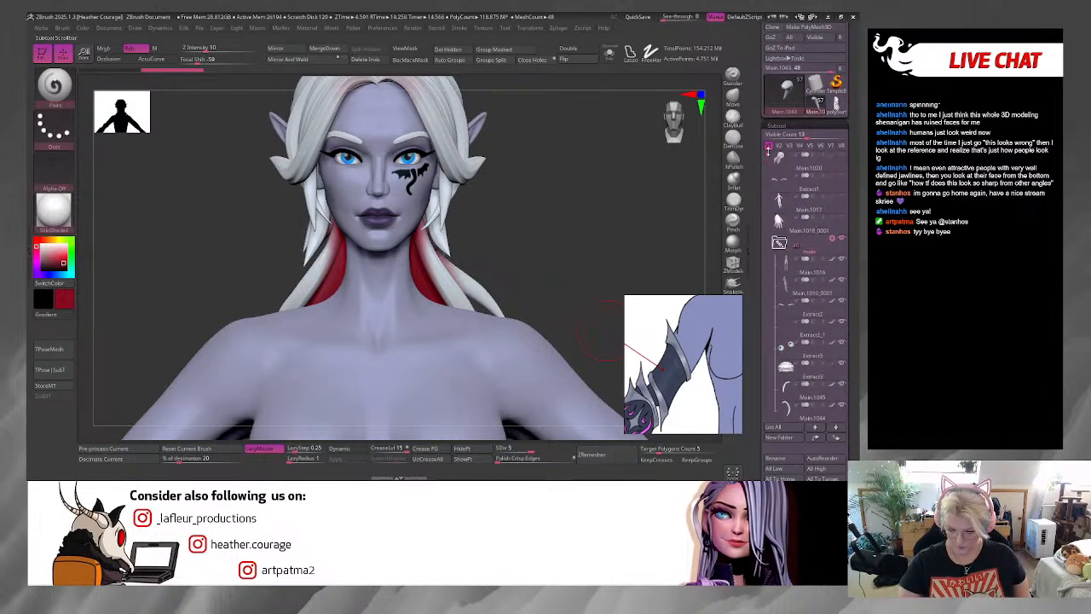
left_click(805, 167)
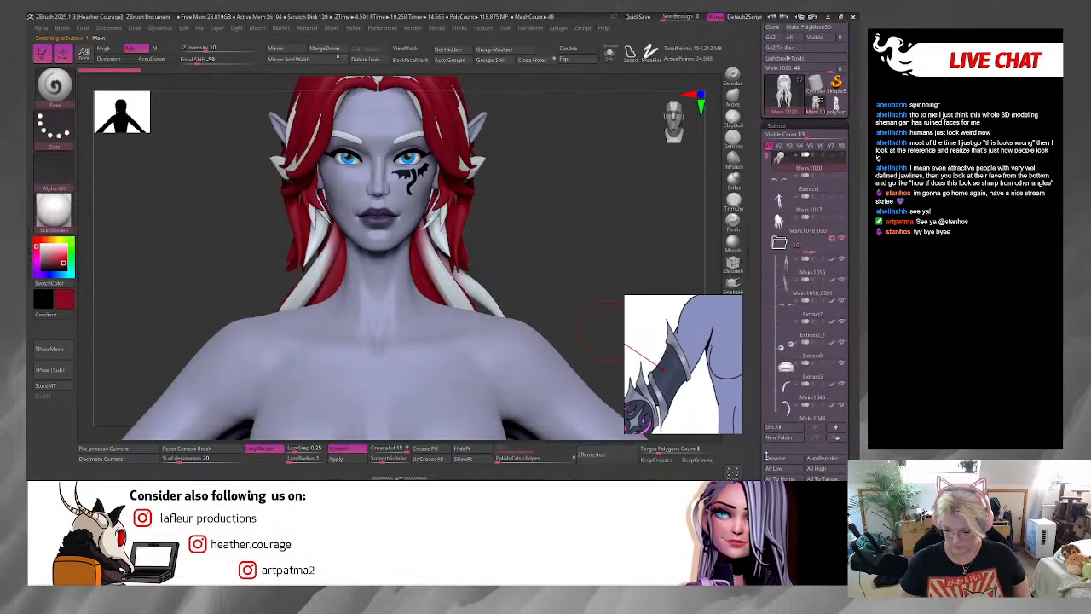
scroll(758, 452, "down", 3)
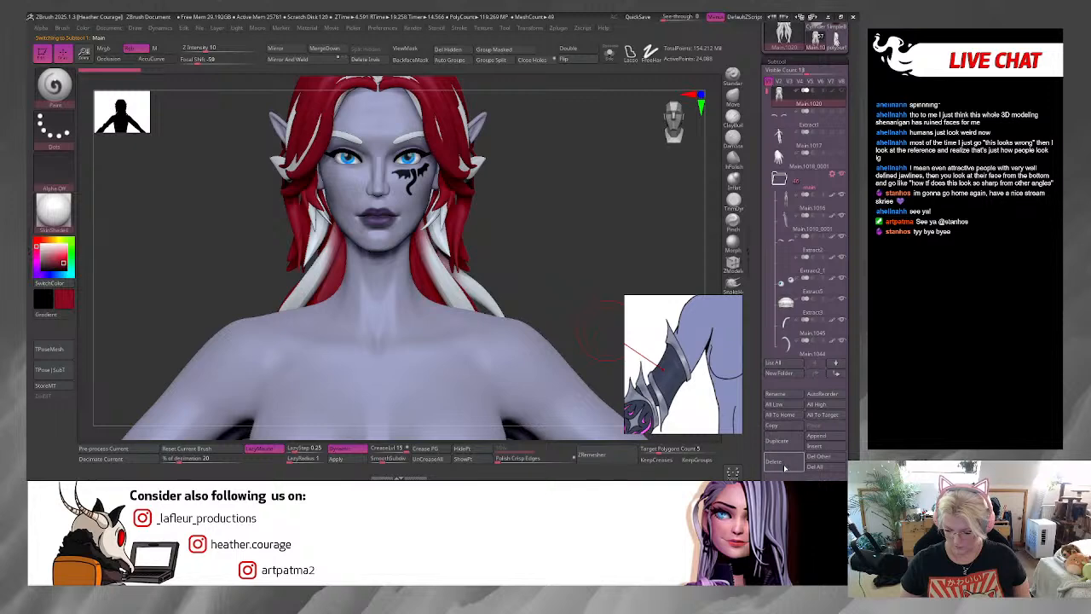
left_click(775, 461)
left_click(703, 470)
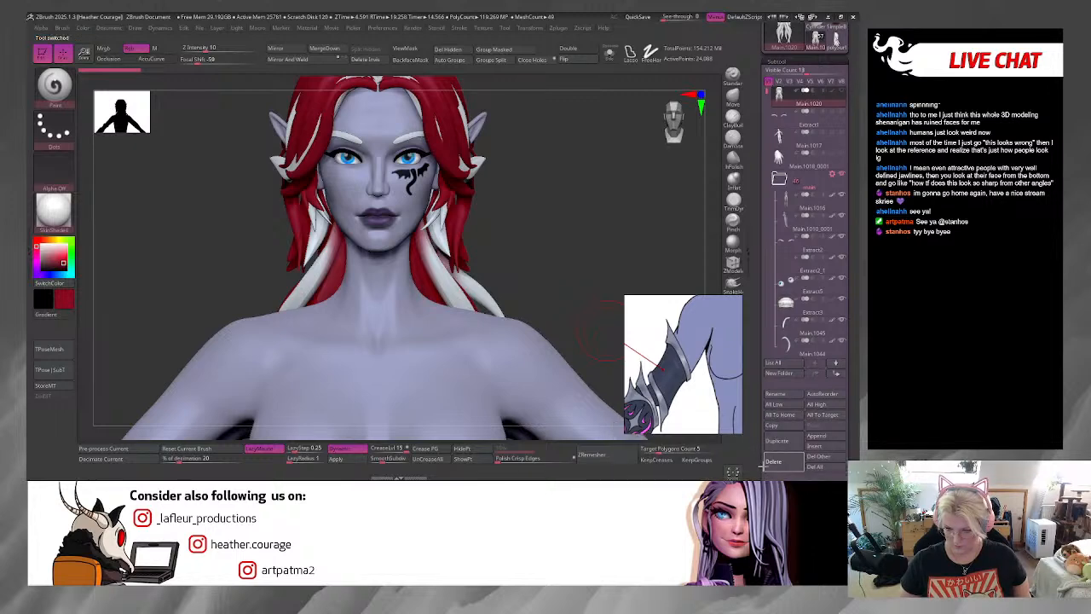
left_click(776, 461)
left_click(704, 469)
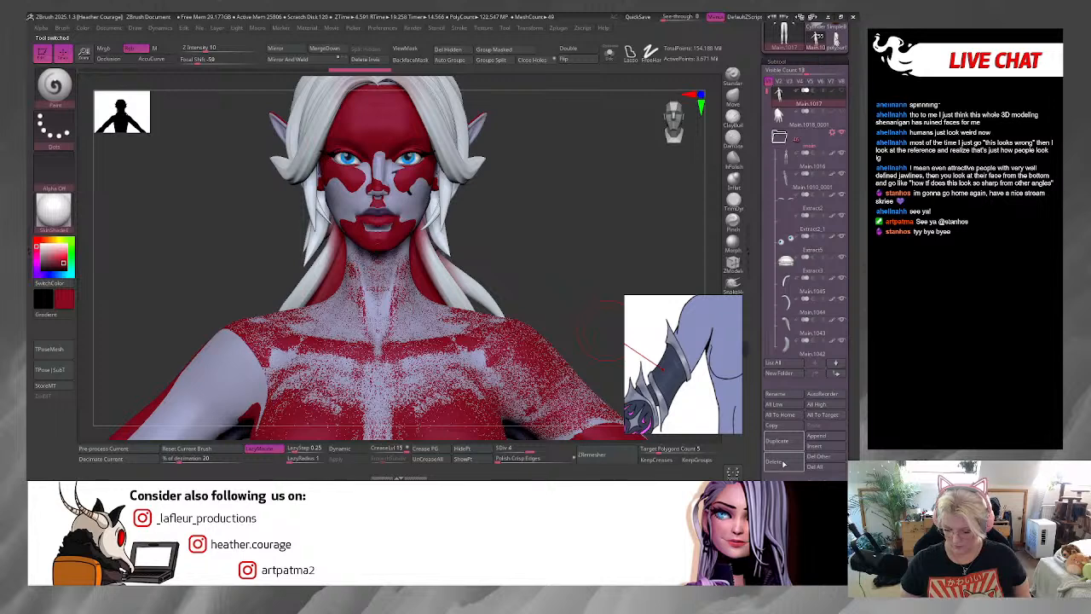
left_click(712, 477)
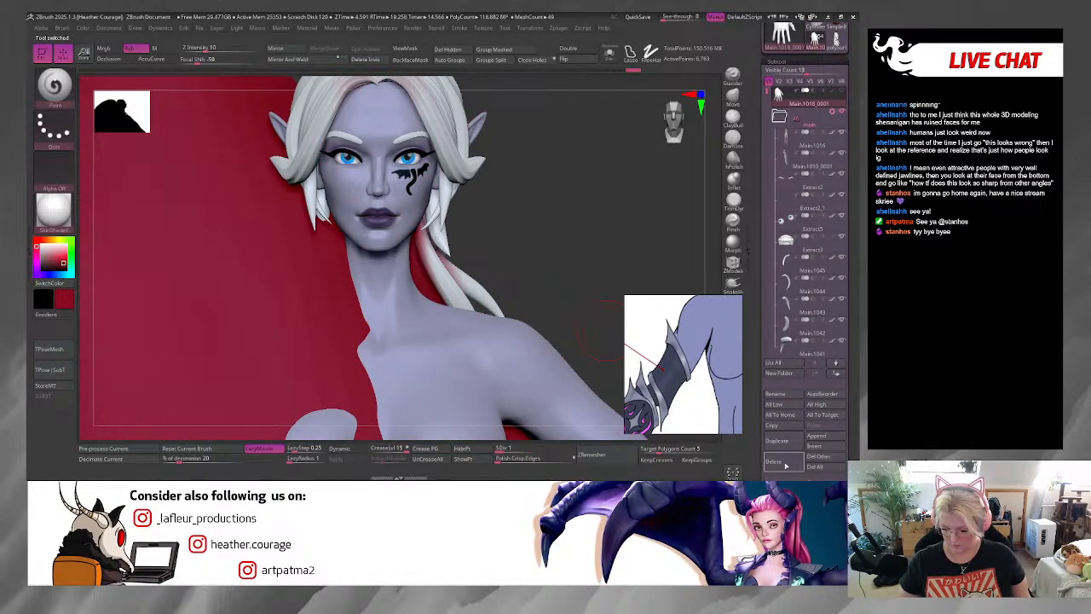
left_click(784, 464)
left_click(704, 469)
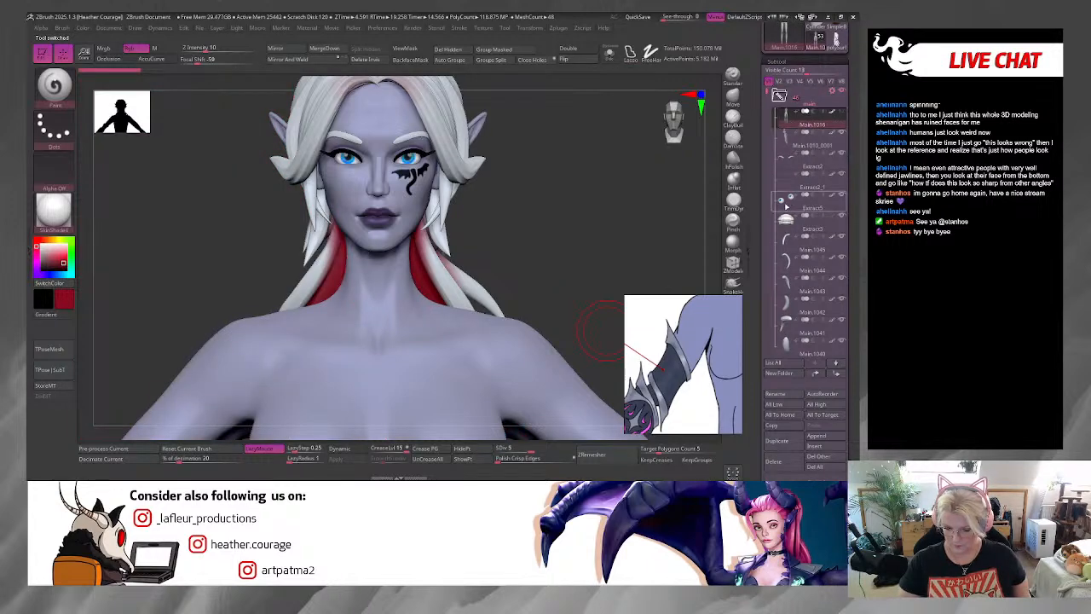
Step: Inspect the full-body subtool Main.1010_0001, and open the arm folder to check its hand and armor pieces
right_click_drag(557, 264, 599, 174, "ctrl")
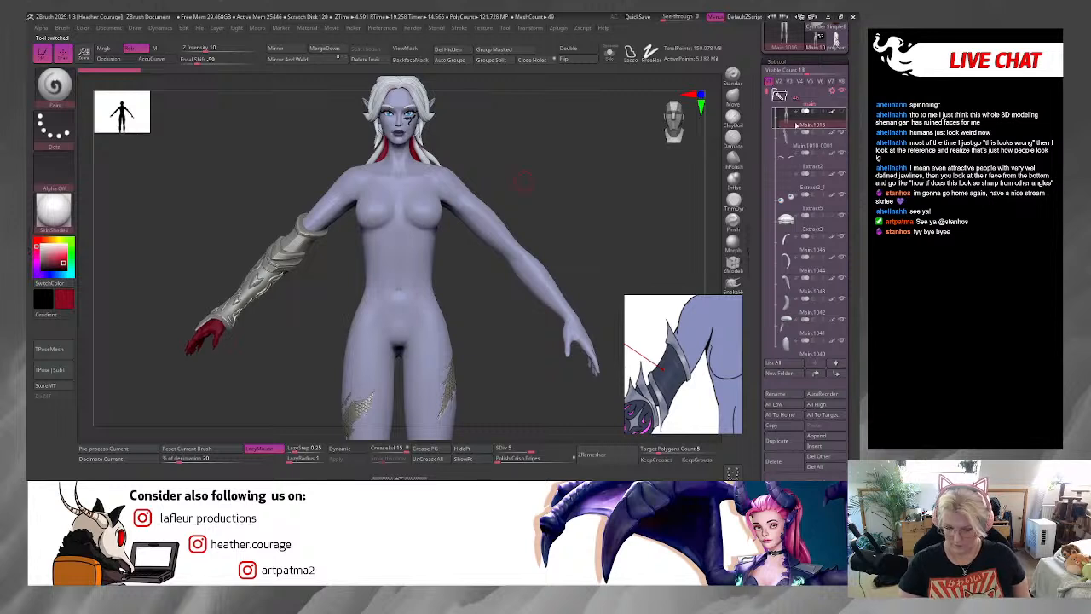
left_click(795, 150)
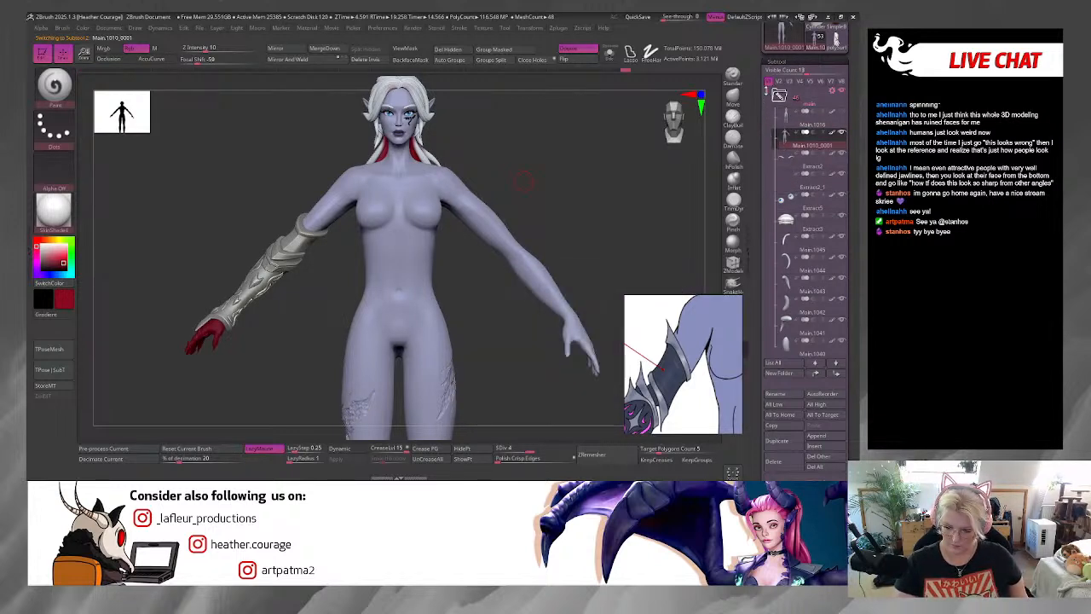
left_click_drag(766, 90, 763, 310)
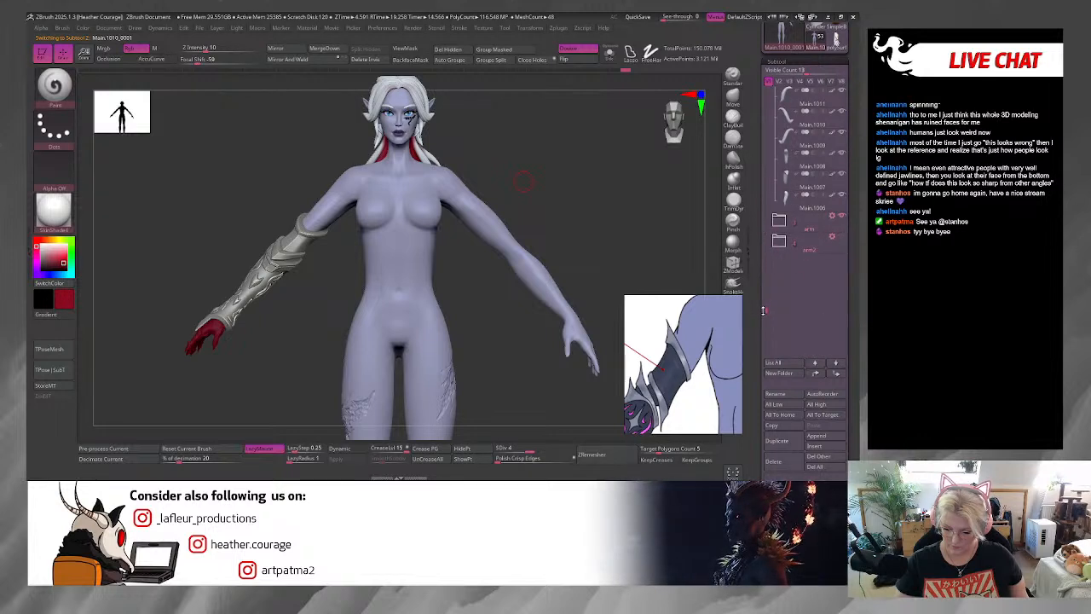
left_click(784, 225)
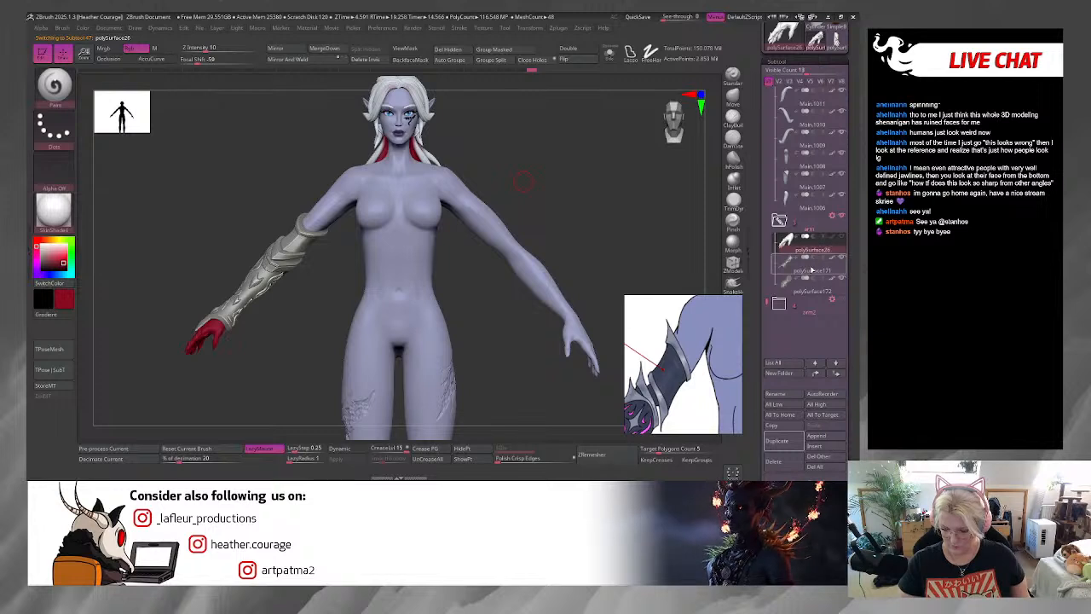
left_click(802, 291)
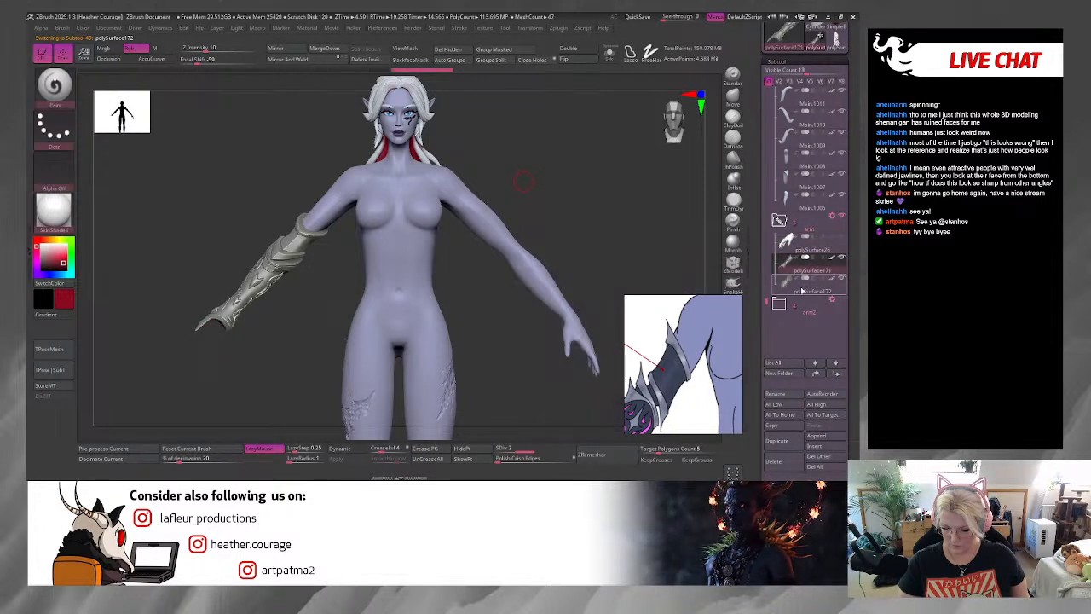
Step: Delete the subdivision levels above level 3 on the Main.1007 subtool
left_click(791, 207)
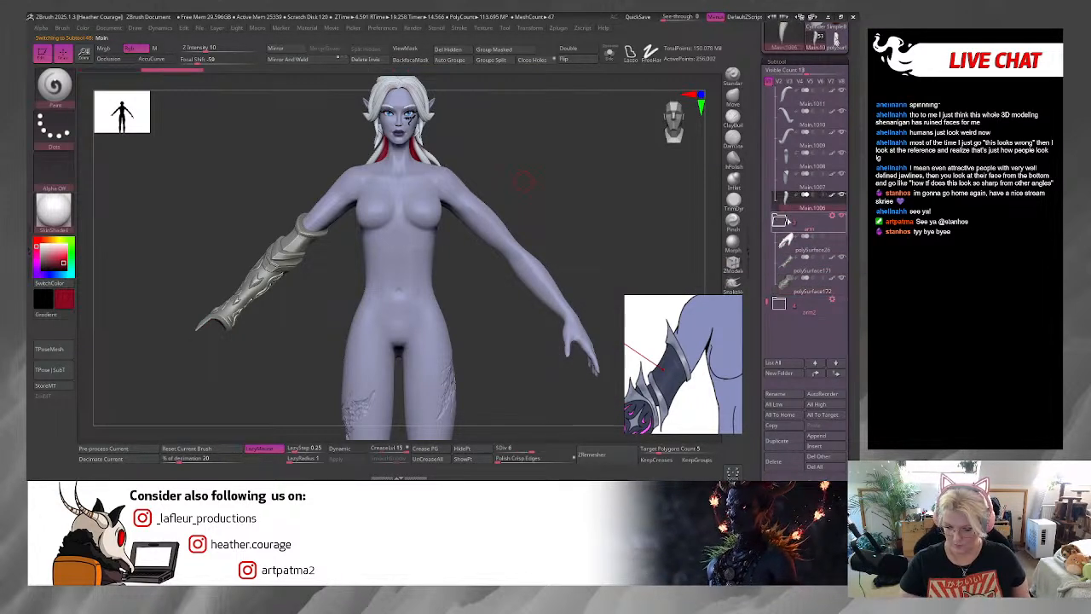
left_click(789, 168)
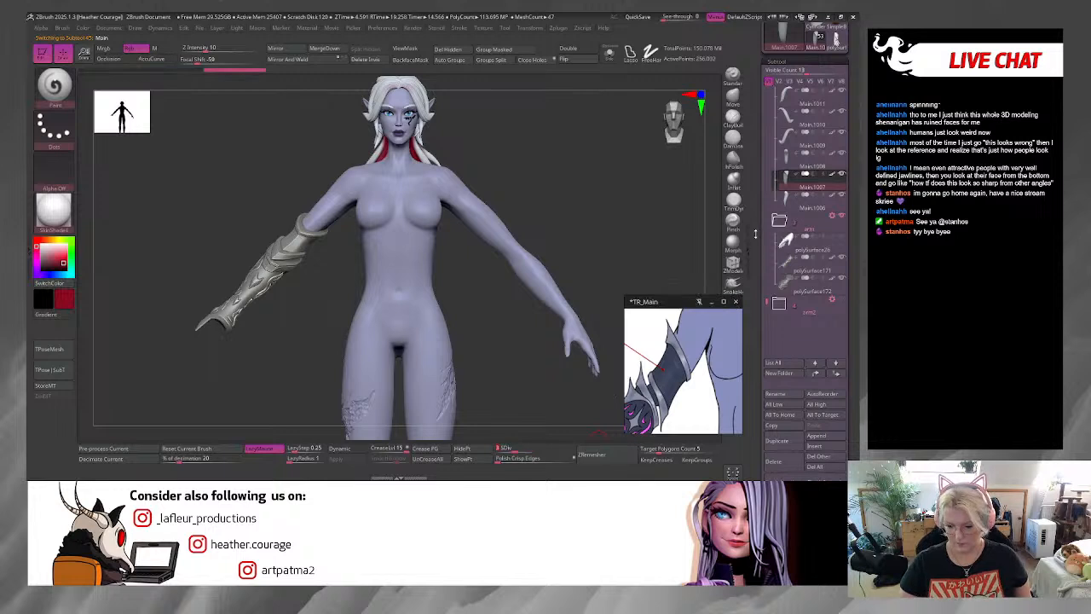
scroll(767, 226, "up", 5)
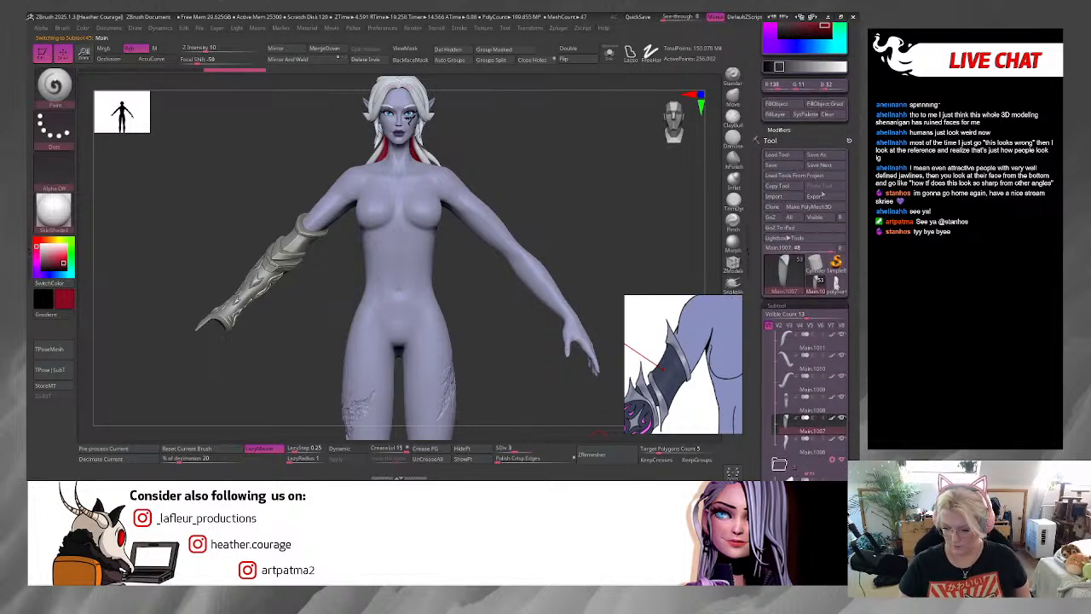
left_click_drag(756, 266, 755, 225)
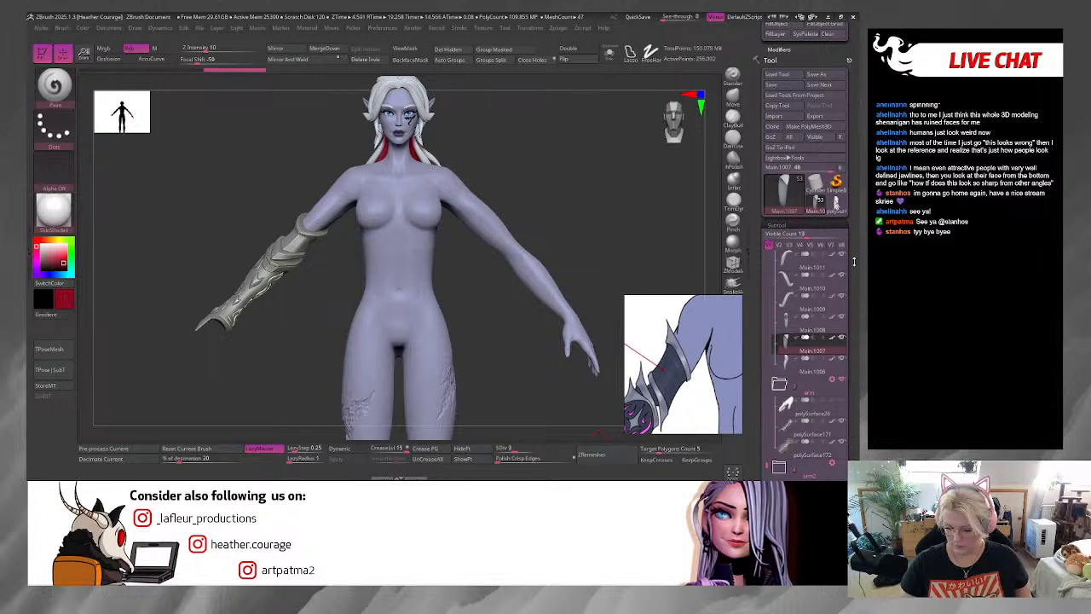
scroll(843, 272, "down", 5)
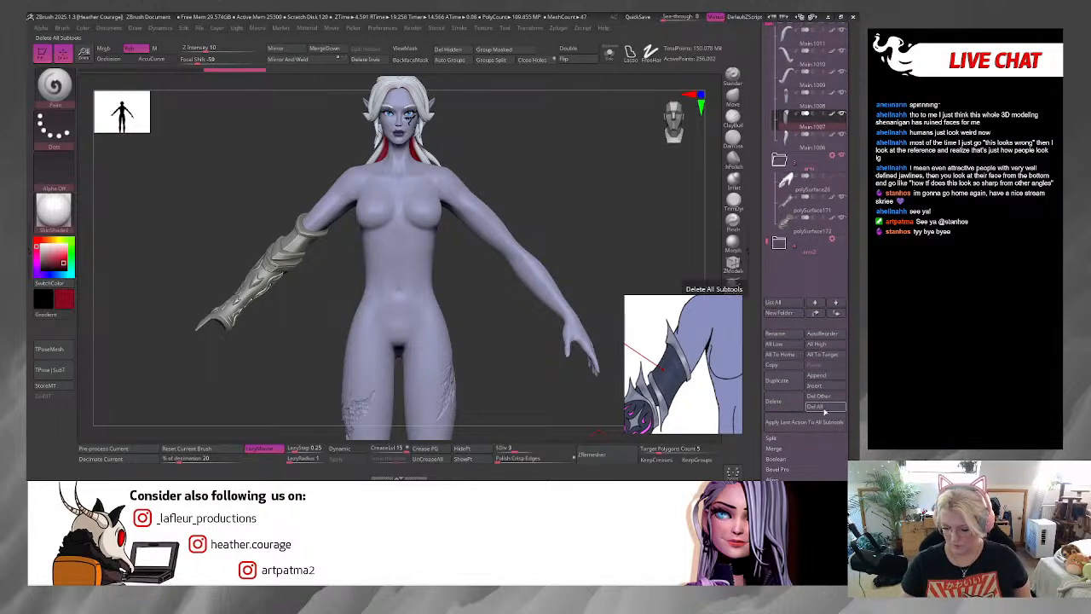
scroll(831, 398, "down", 2)
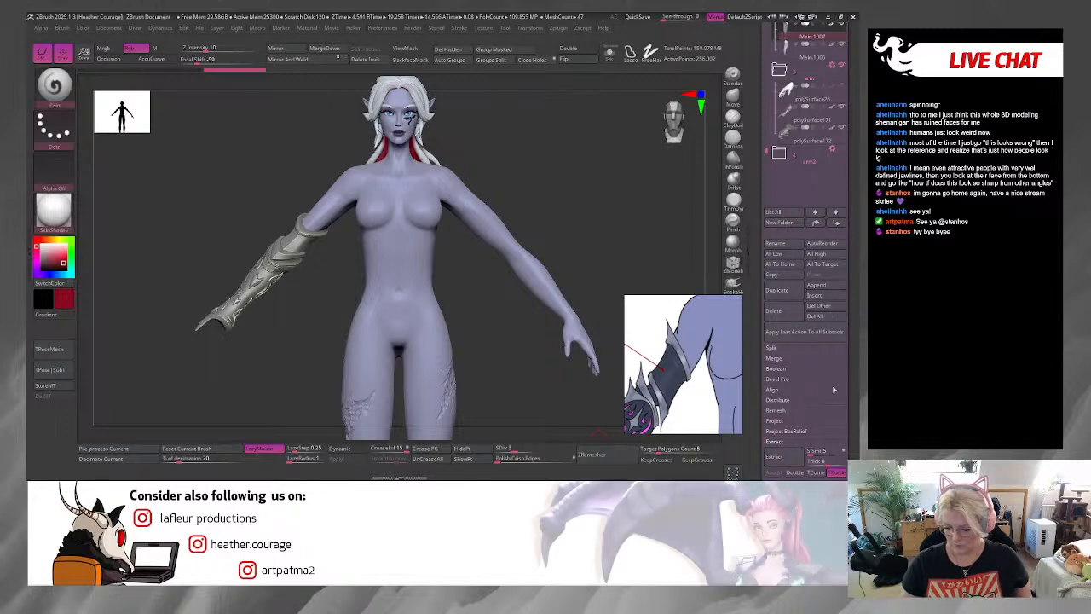
scroll(834, 390, "down", 8)
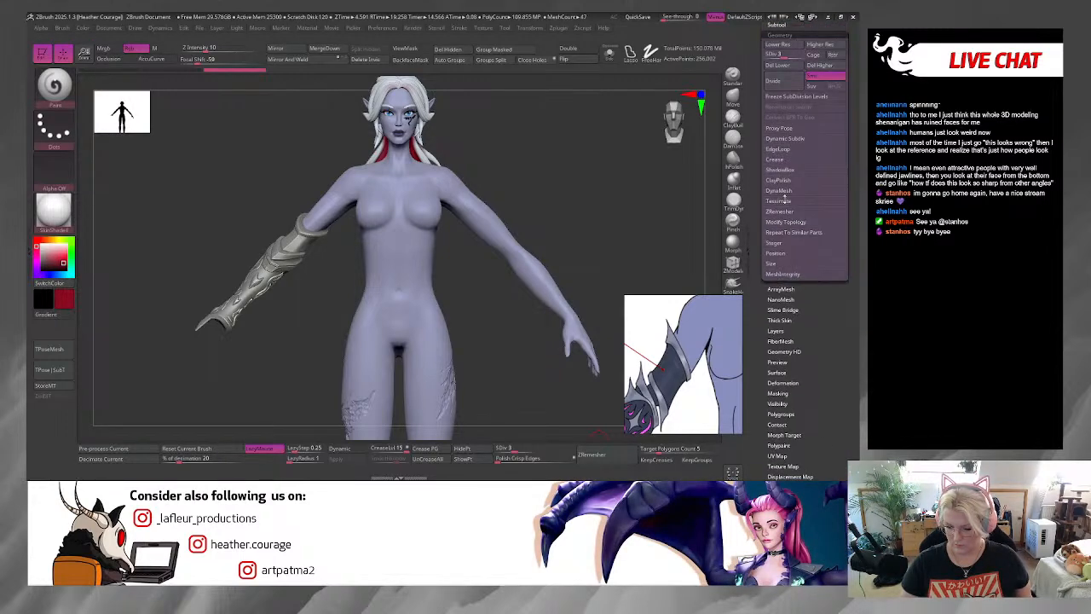
left_click(818, 66)
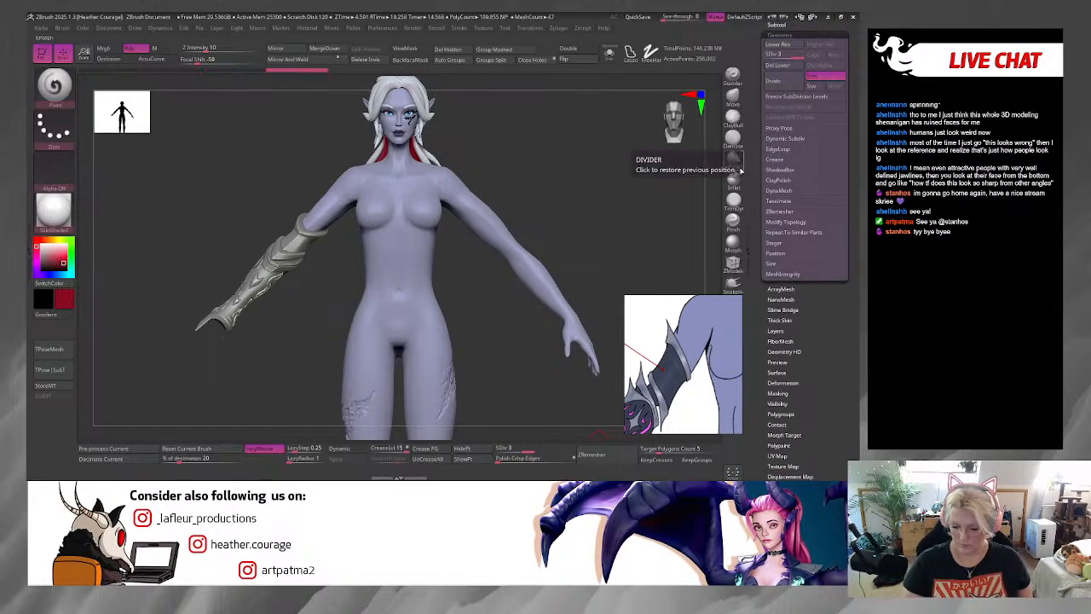
Step: Lower the purple and teal horns beside the head to subdivision level 2 and delete their higher levels
mouse_move(514, 162)
left_mouse_down()
mouse_move(500, 164)
mouse_move(536, 188)
mouse_move(560, 310)
mouse_move(439, 244)
mouse_move(438, 266)
left_mouse_up()
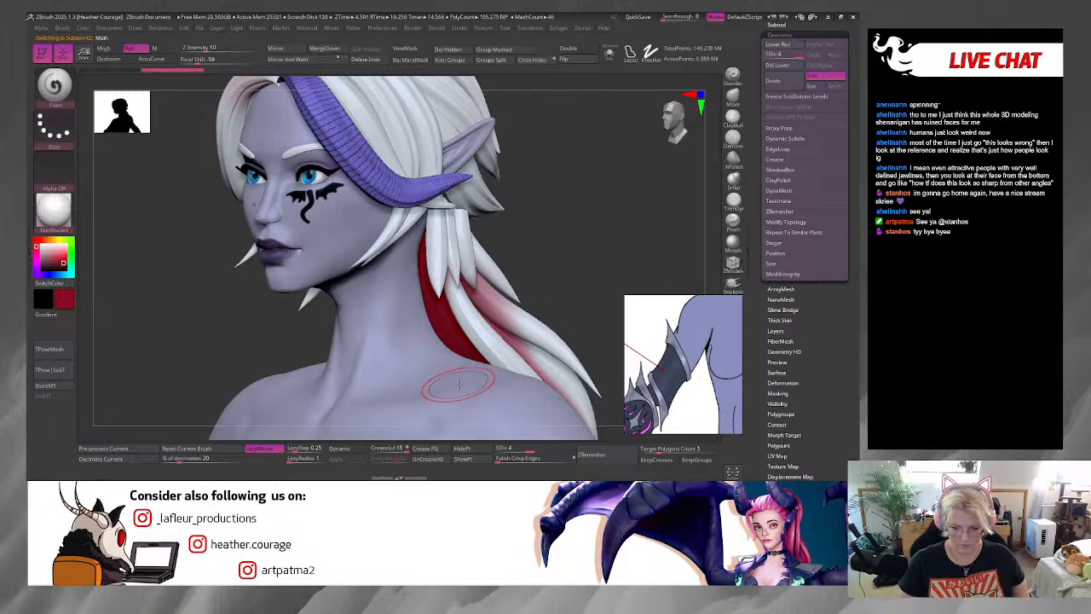
left_click_drag(532, 451, 519, 451)
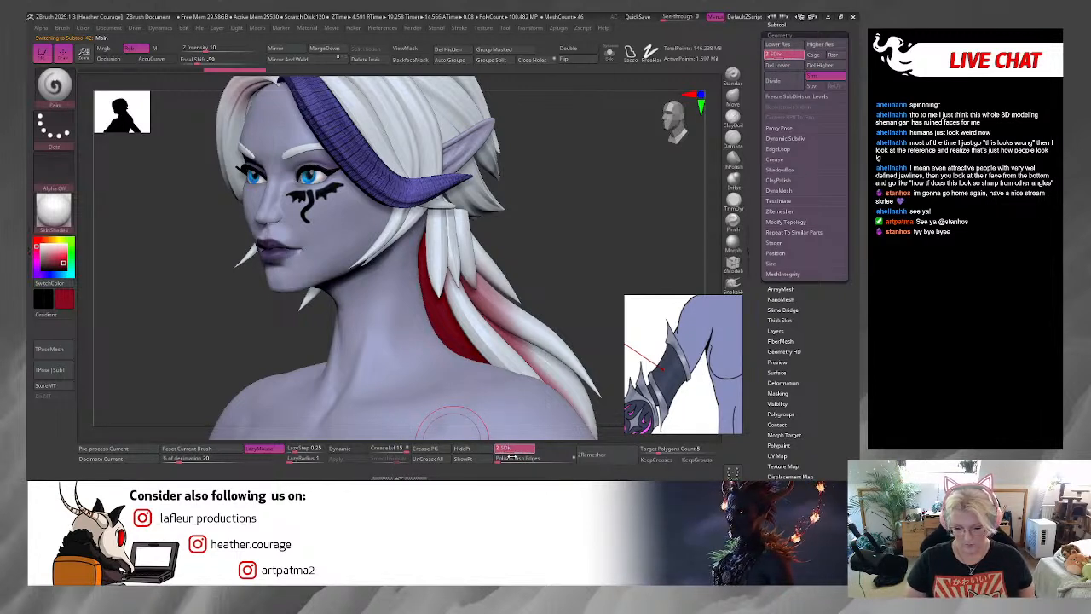
left_click_drag(509, 451, 501, 452)
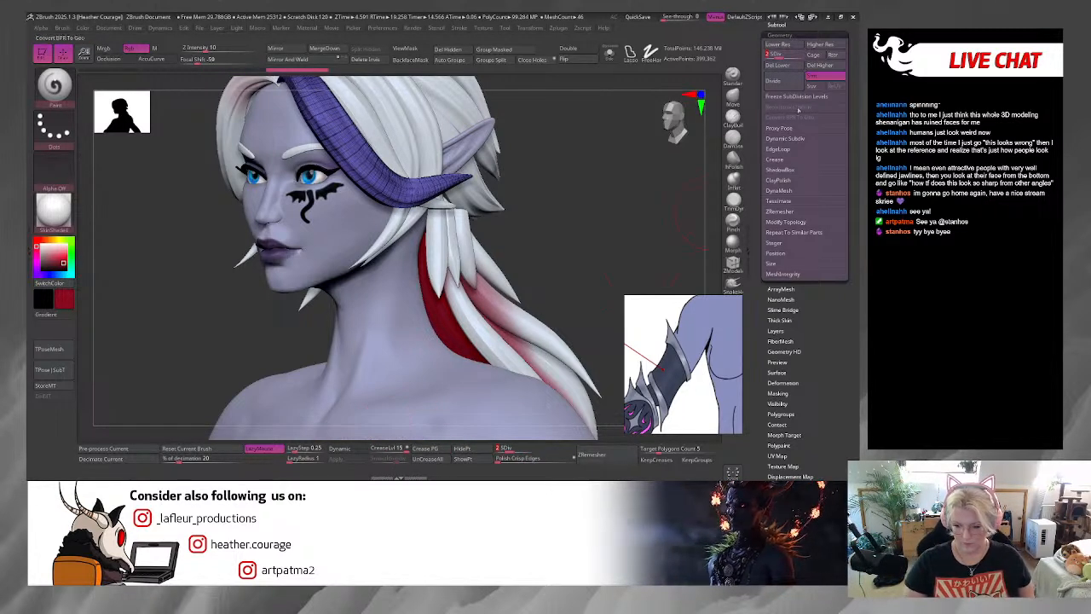
left_click(820, 66)
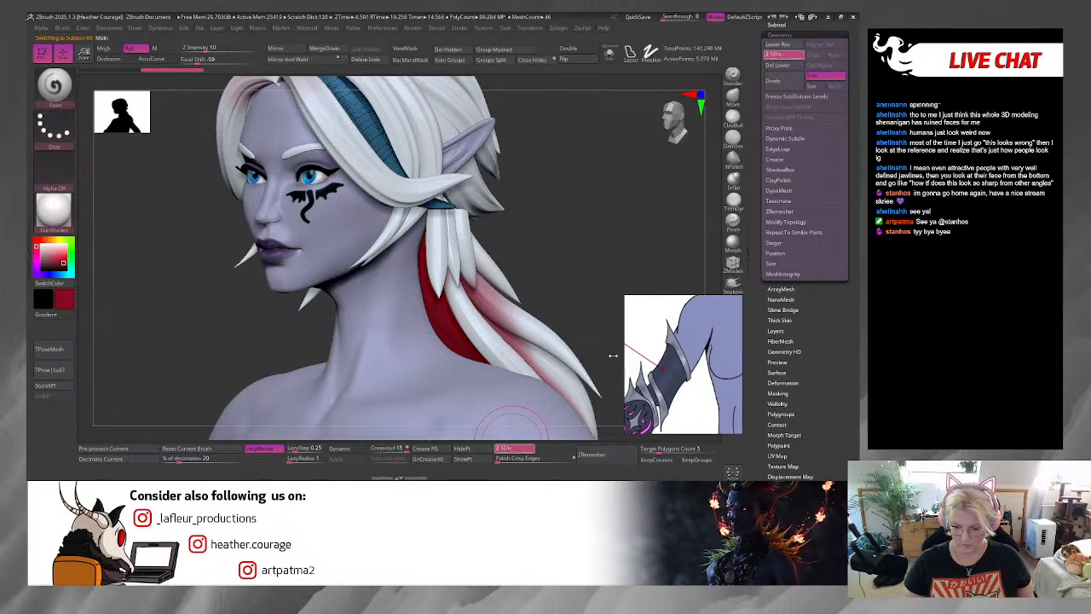
key("shift+d")
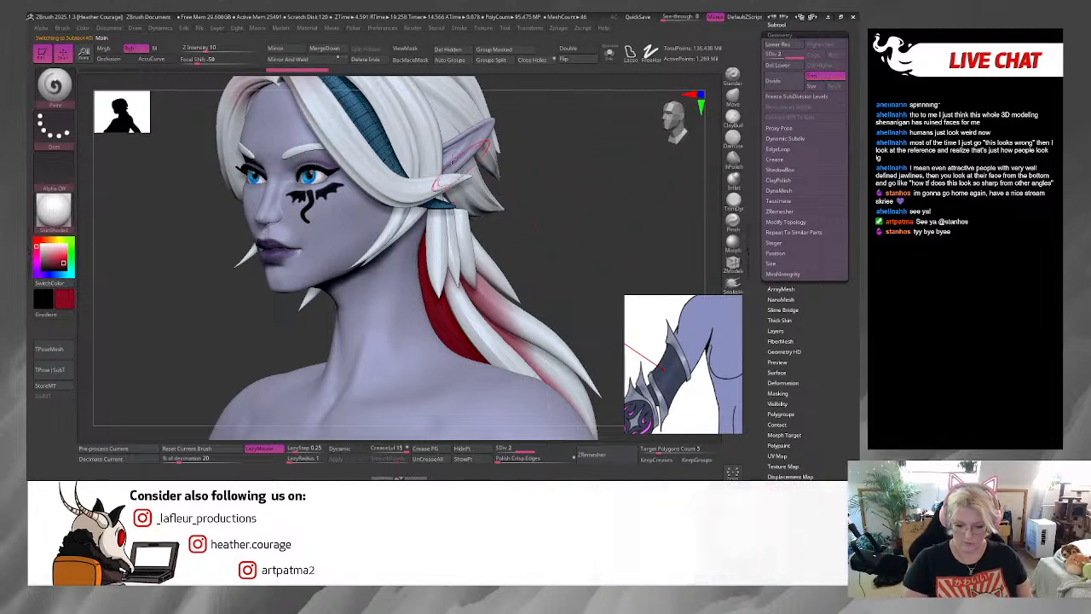
Step: Lower the green and light-blue hair strands in front of the ear to subdivision level 2 and delete their higher levels
key("Down")
left_click(532, 451)
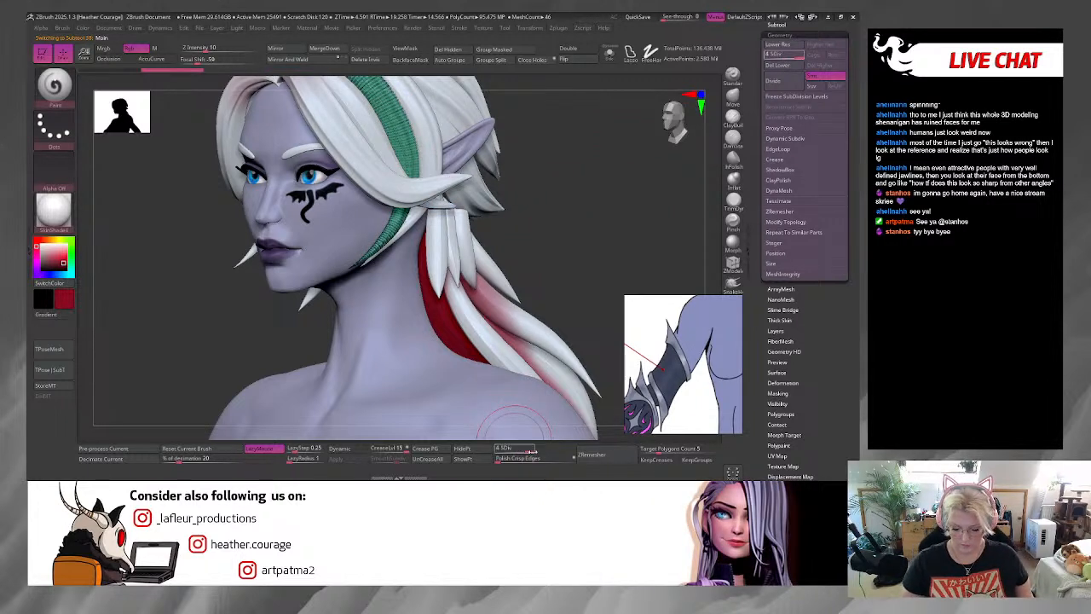
left_click_drag(509, 451, 509, 452)
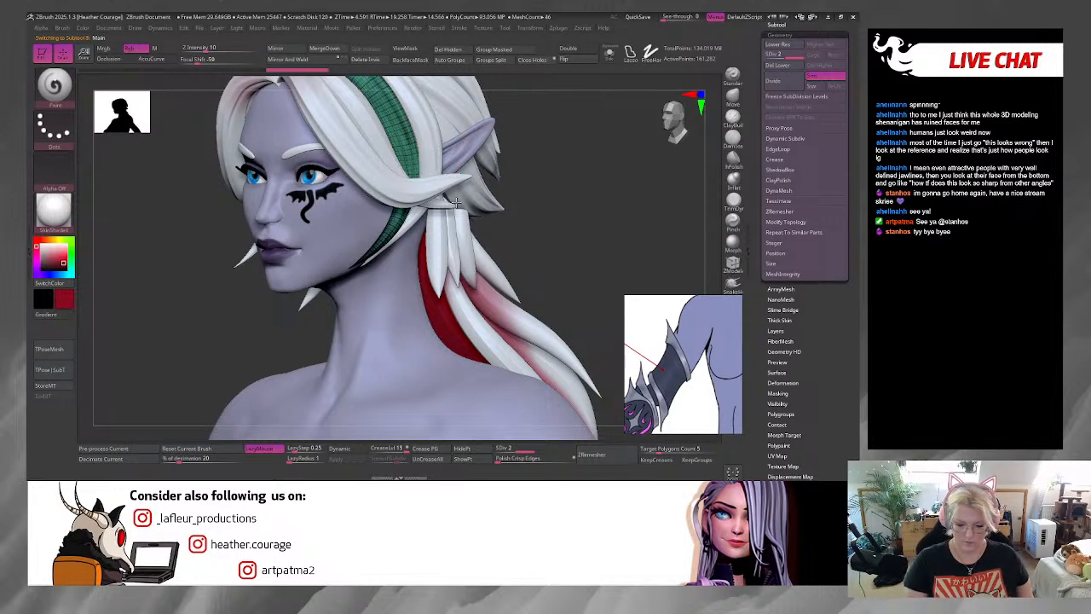
key("Up")
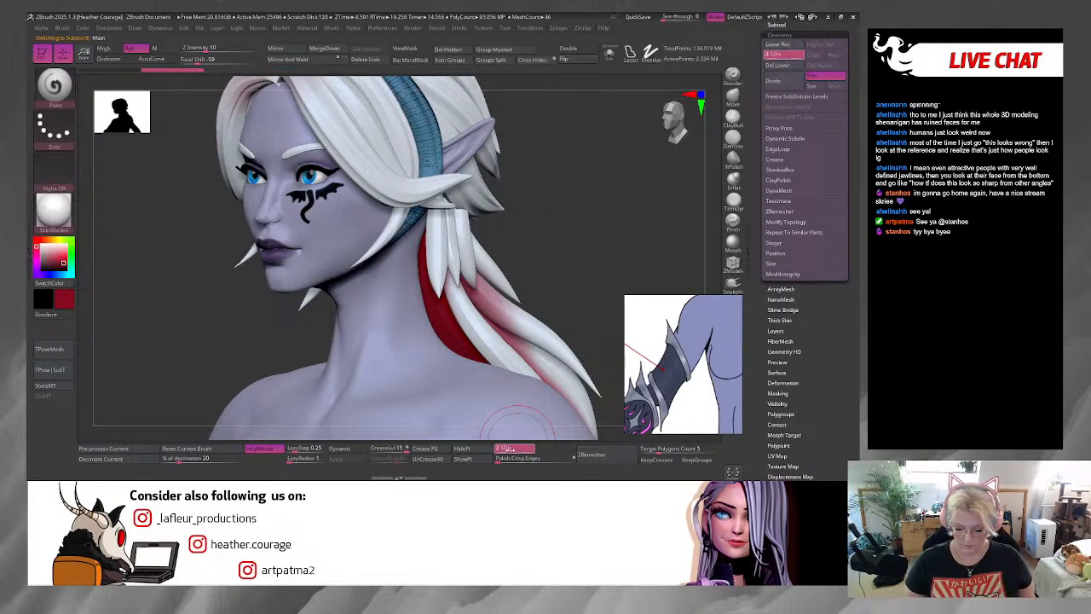
left_click(515, 448)
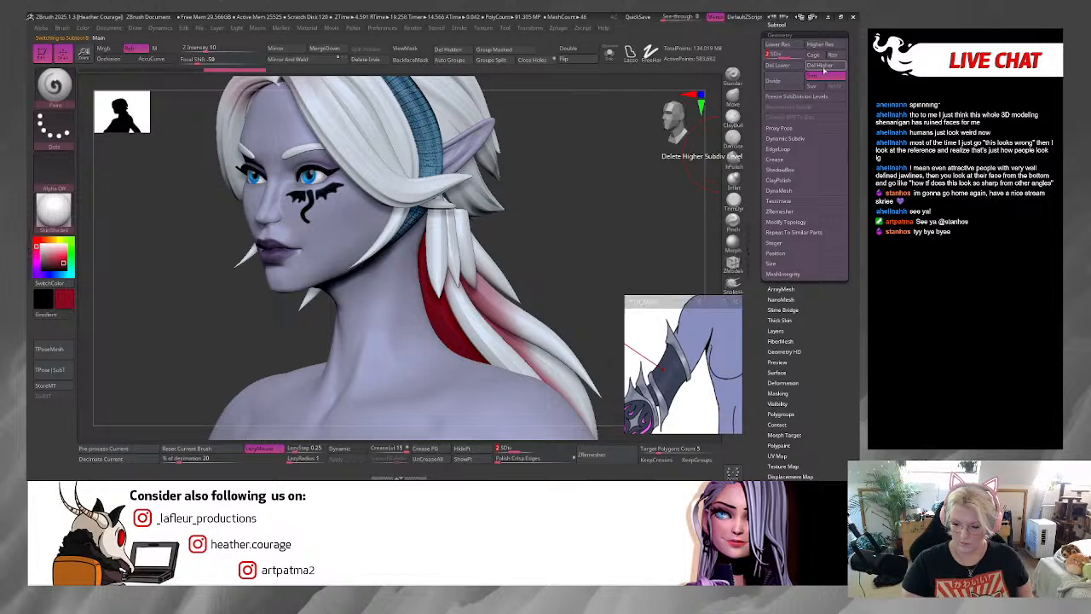
left_click(821, 66)
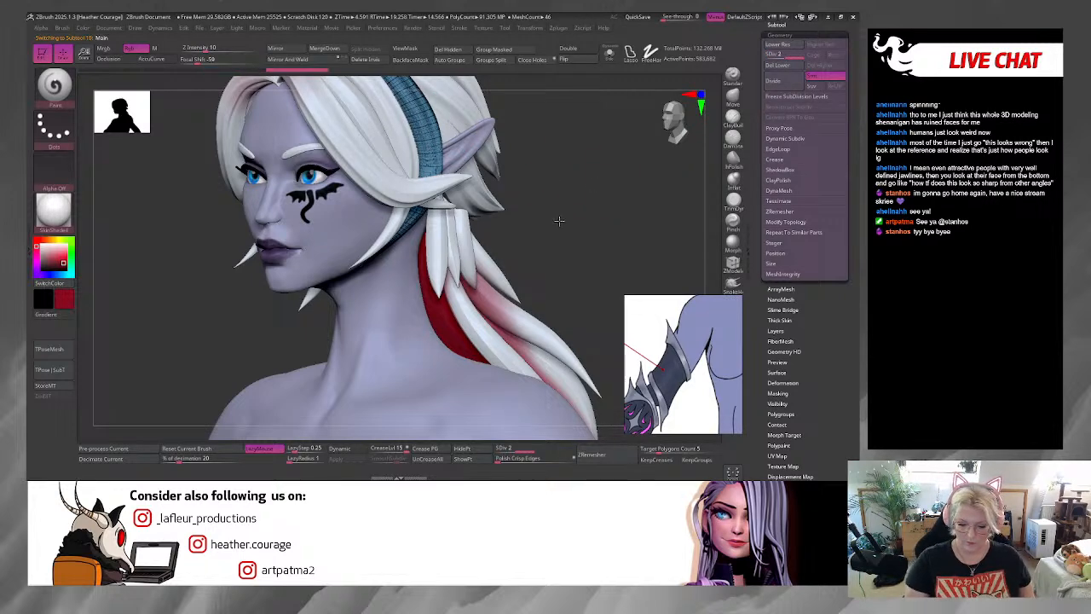
Step: Delete the subdivision levels above 2 on the dark-blue hair piece behind the ear and above 3 on the yellow strand below it
key("ctrl+d")
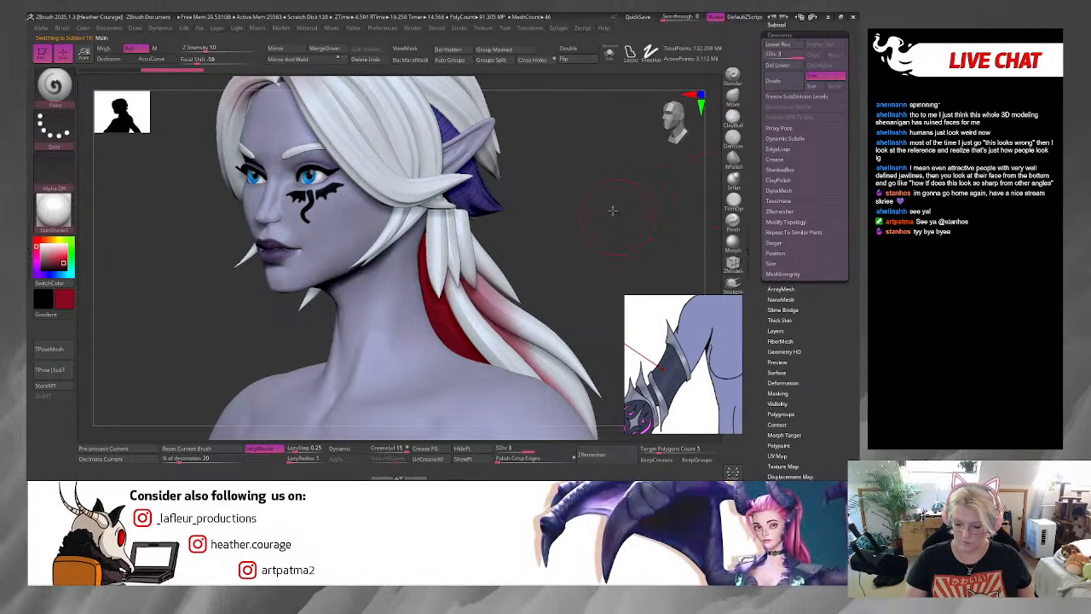
left_click_drag(612, 211, 583, 236)
left_click(521, 449)
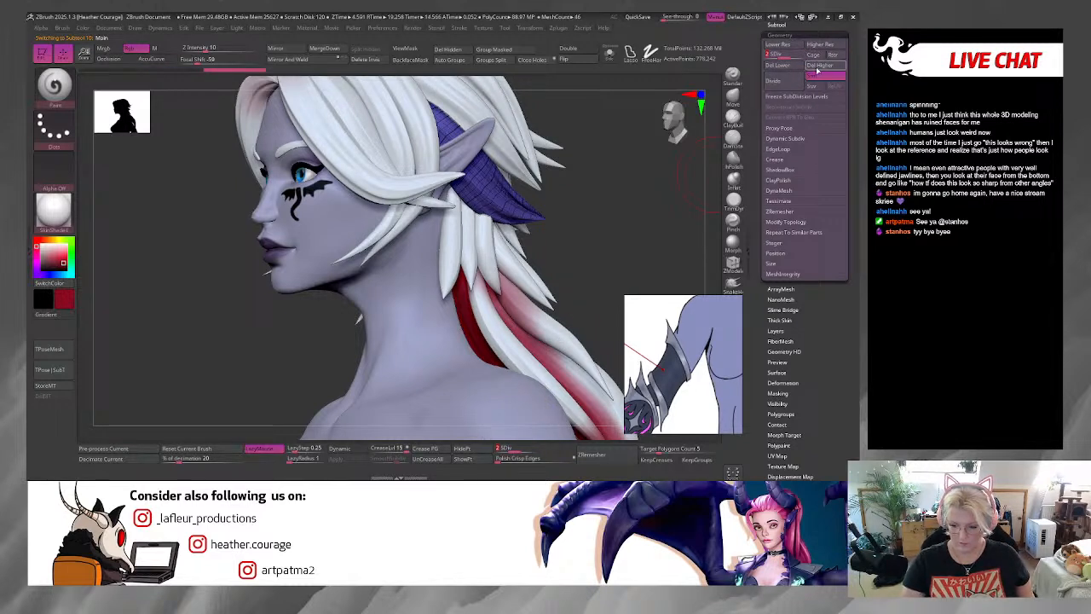
left_click(816, 74)
left_click(450, 252, "alt")
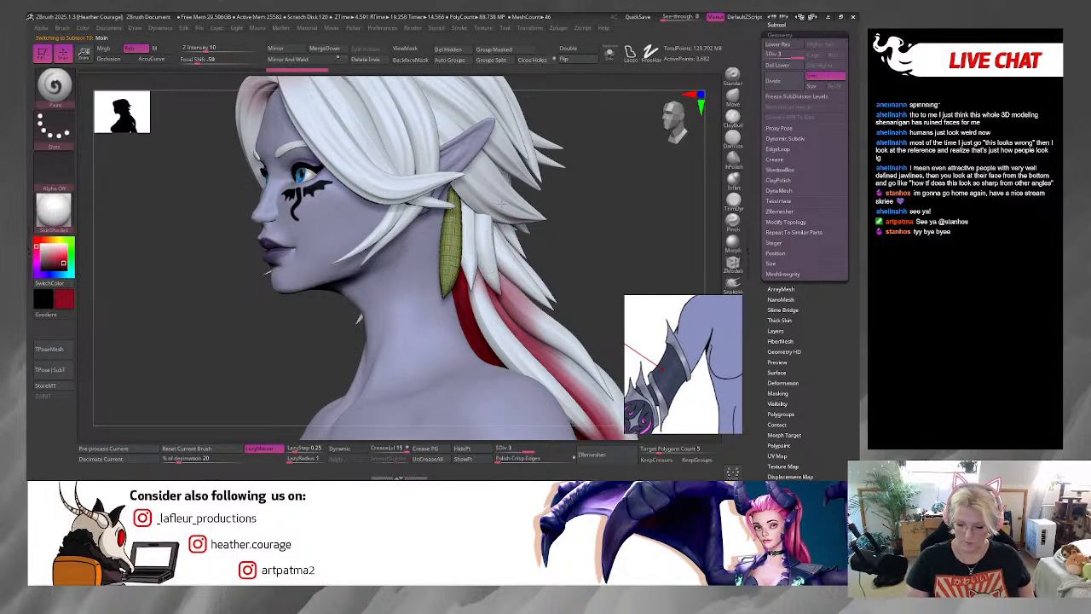
left_click(567, 358, "alt")
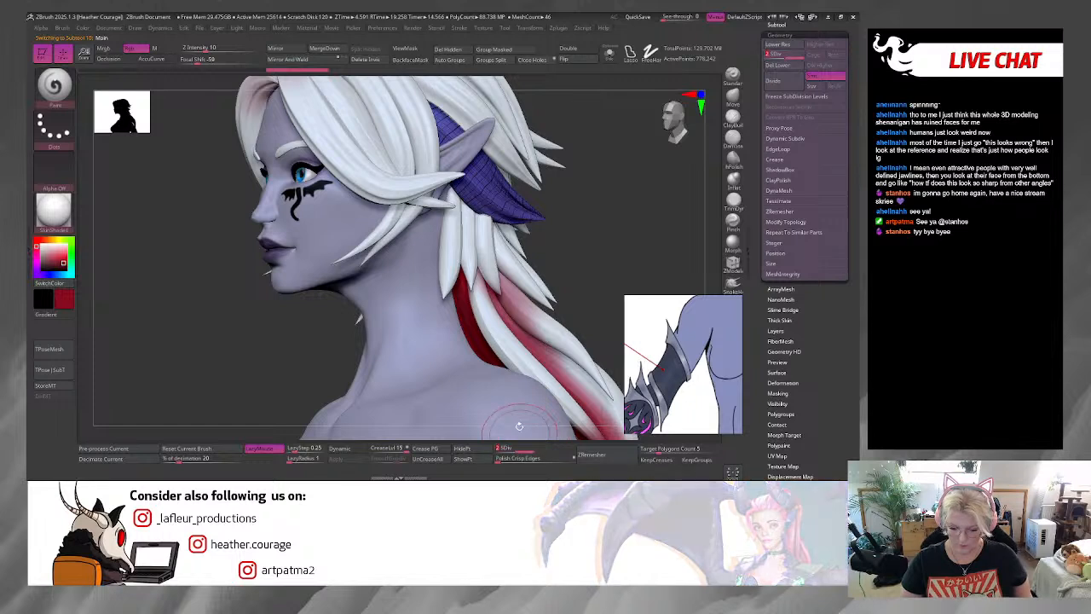
Step: Lower the brown hair strand below the ear to subdivision level 2 and delete its higher levels
left_click(474, 266, "alt")
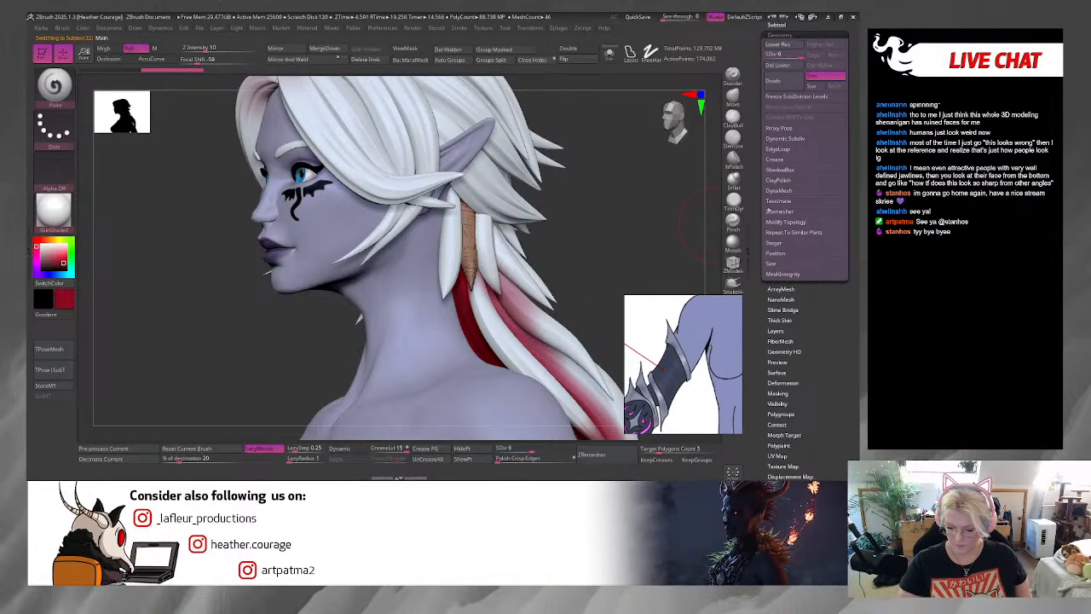
left_click_drag(776, 25, 776, 35)
left_click_drag(621, 241, 537, 341)
left_click(507, 448)
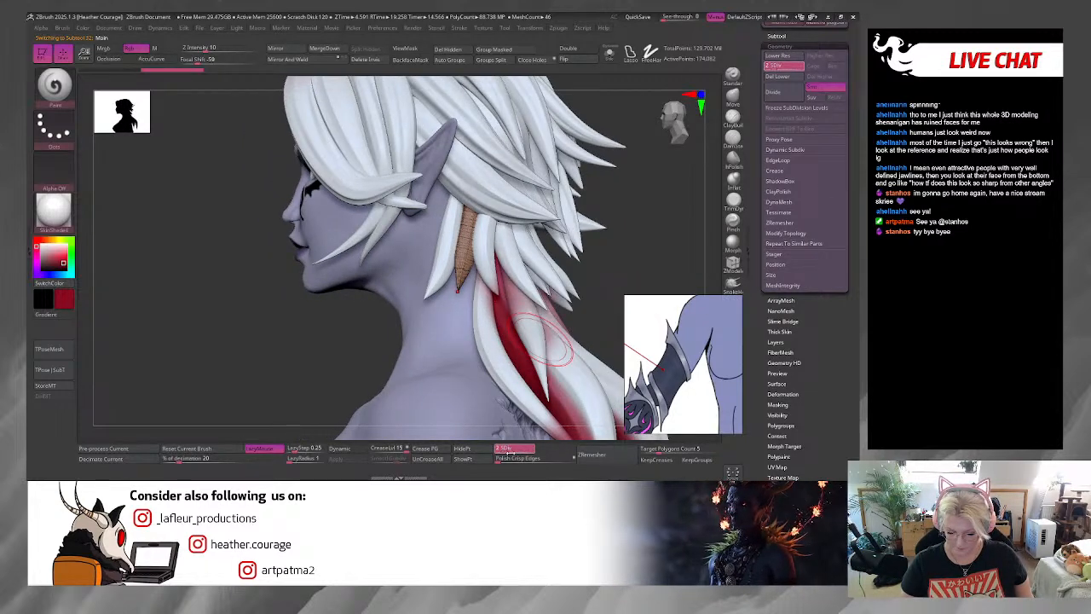
left_click(818, 77)
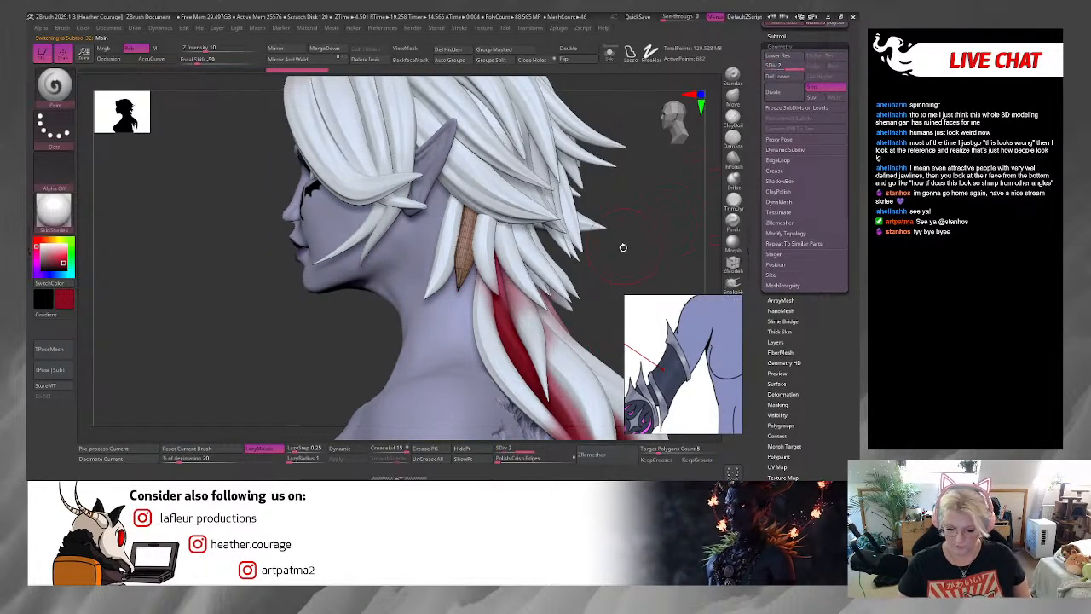
Step: Lower the red and purple hair strands behind the ear to subdivision level 3 and delete their higher levels
right_click_drag(490, 253, 485, 253)
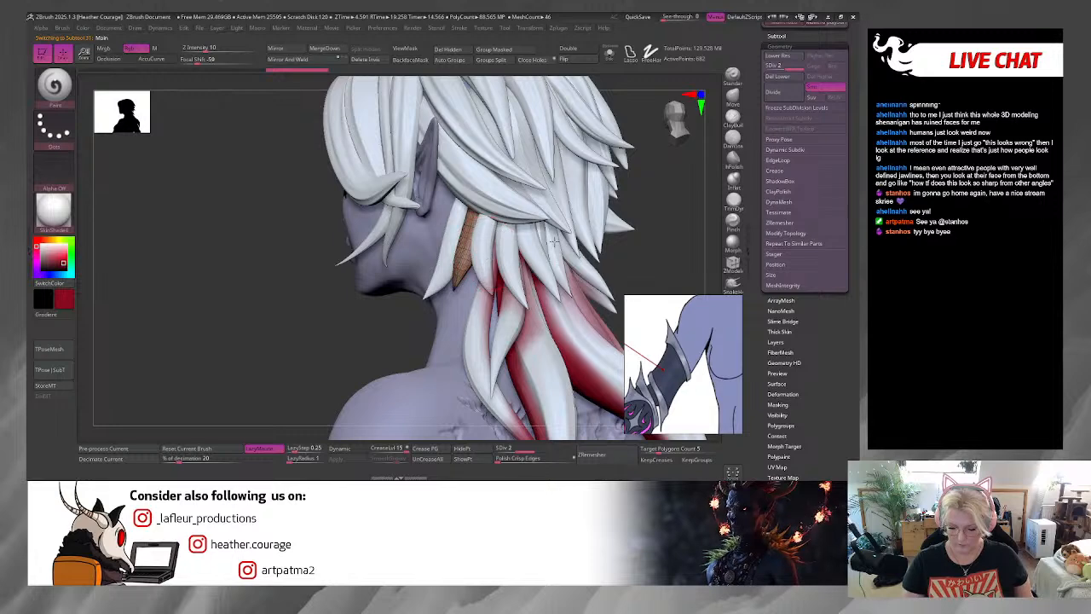
right_click_drag(674, 226, 677, 241)
right_click_drag(522, 319, 506, 426, "ctrl")
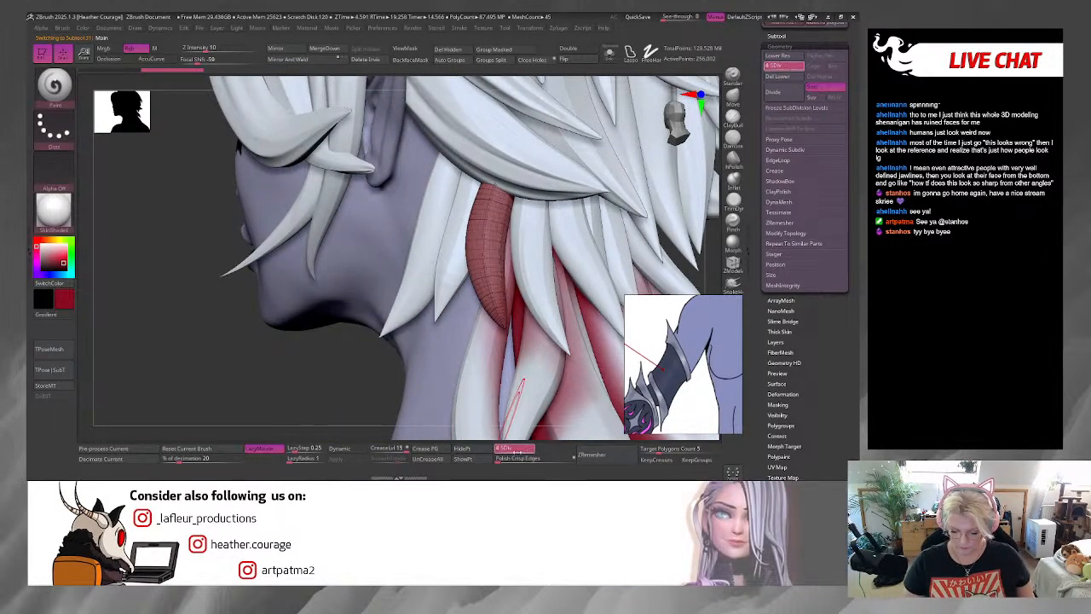
left_click(507, 455)
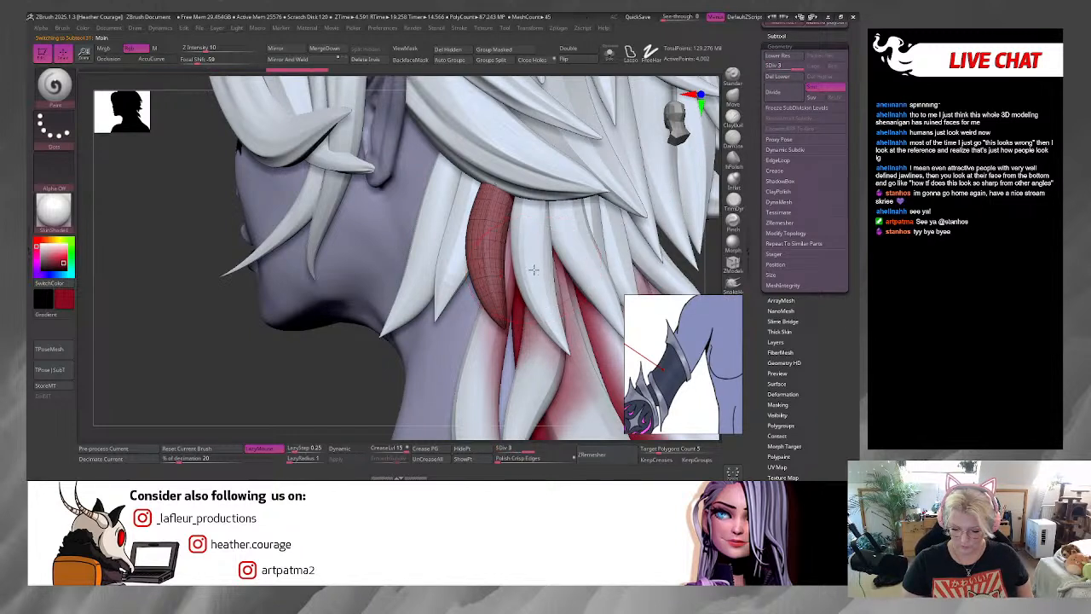
left_click(529, 449)
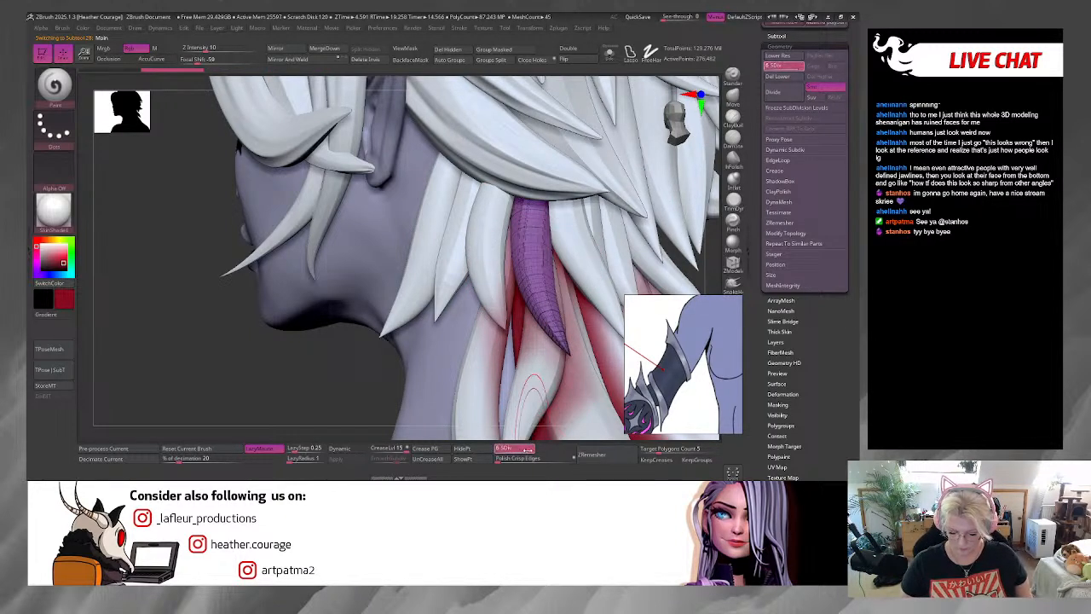
key("Return")
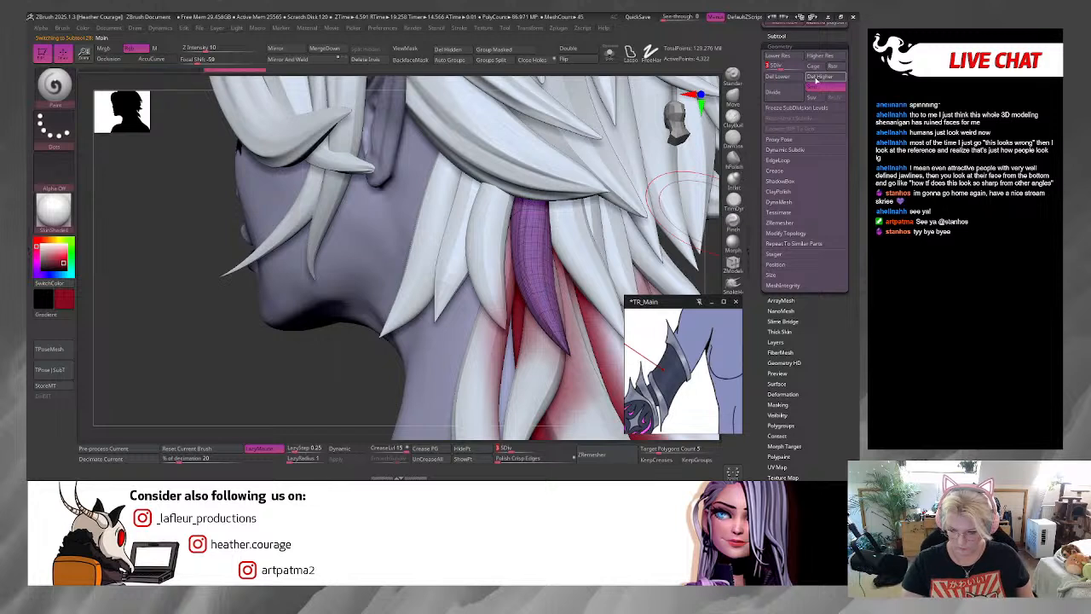
left_click(820, 77)
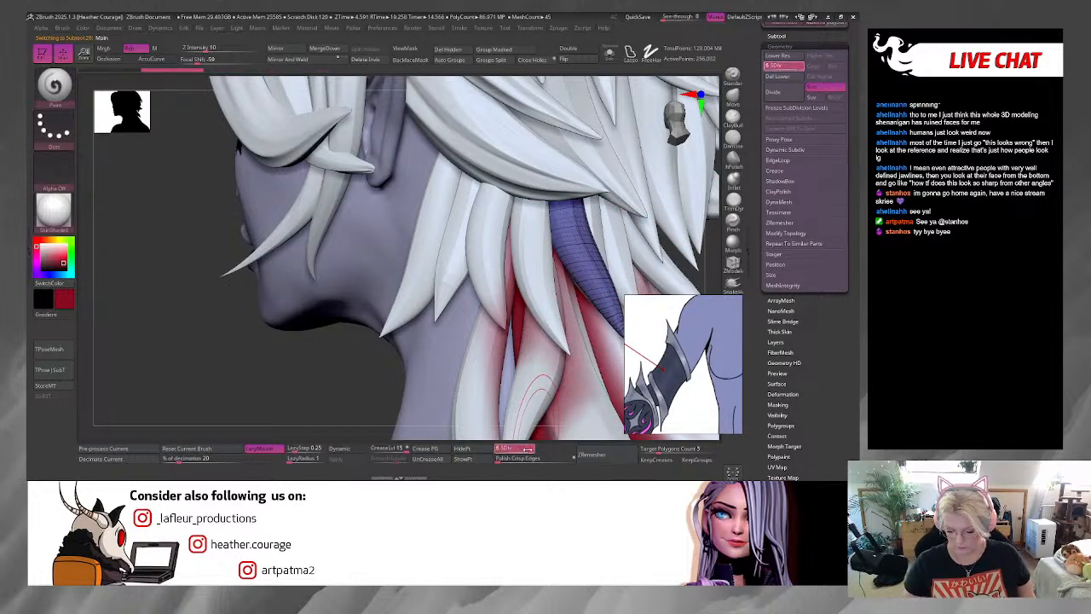
Step: Lower the blue hair strand and the narrow green one beside it to subdivision level 3 and delete their higher levels
key("shift+d")
key("shift+d")
key("shift+d")
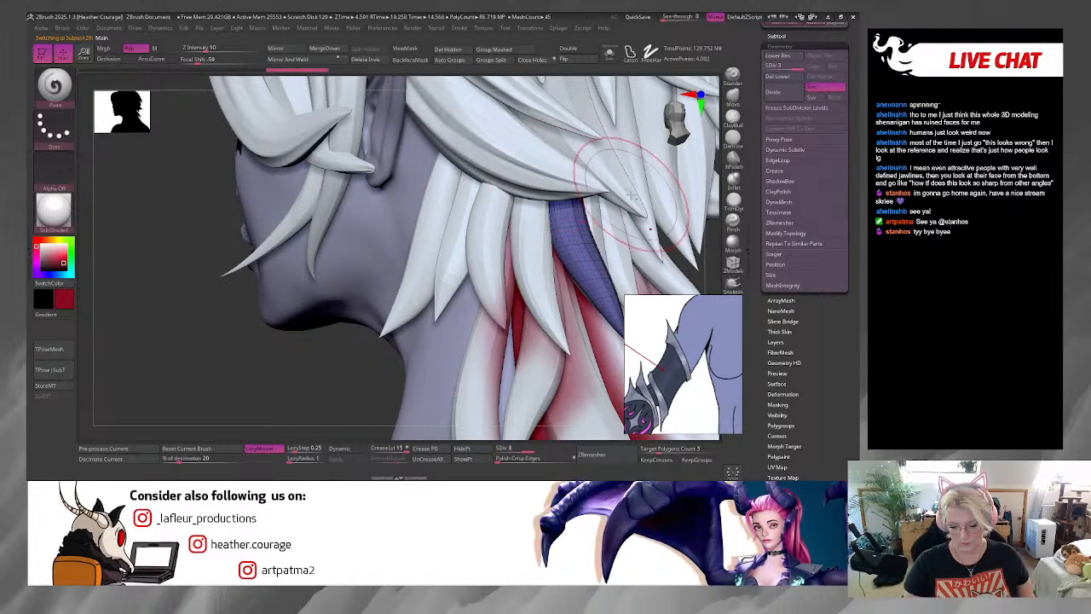
left_click(597, 264, "alt")
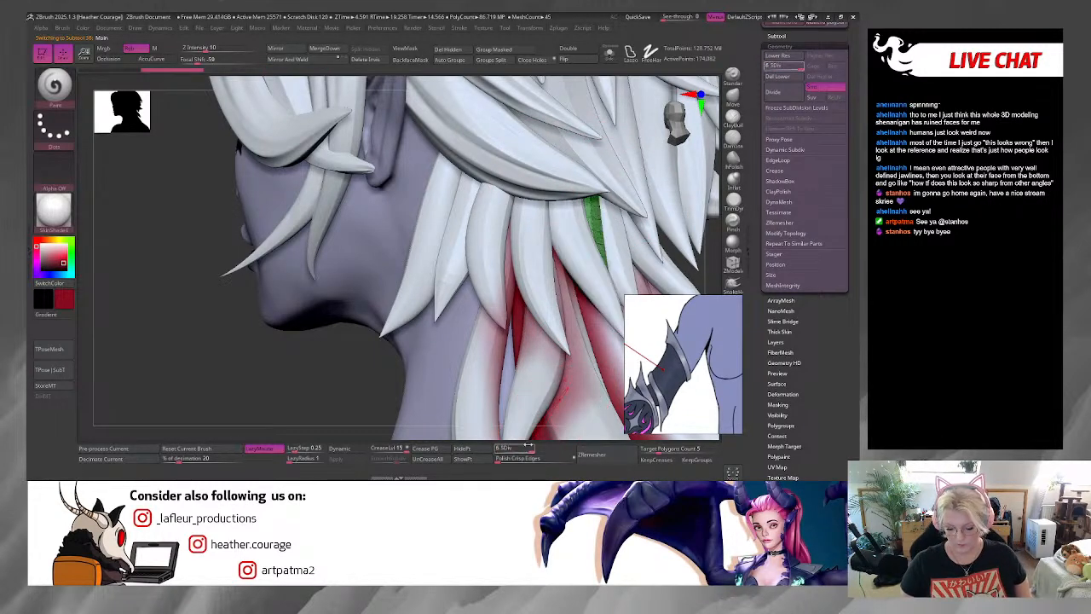
key("shift+d")
key("shift+d")
key("shift+d")
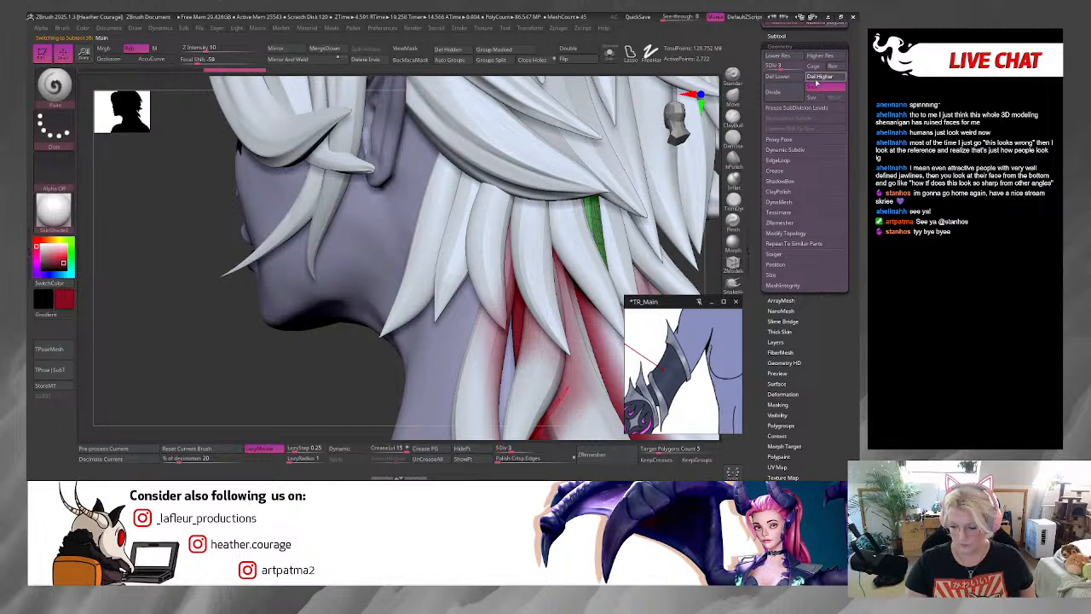
left_click(818, 77)
Step: Lower the olive-green hair strand at the nape to subdivision level 3 and delete its higher levels
left_click(621, 272, "alt")
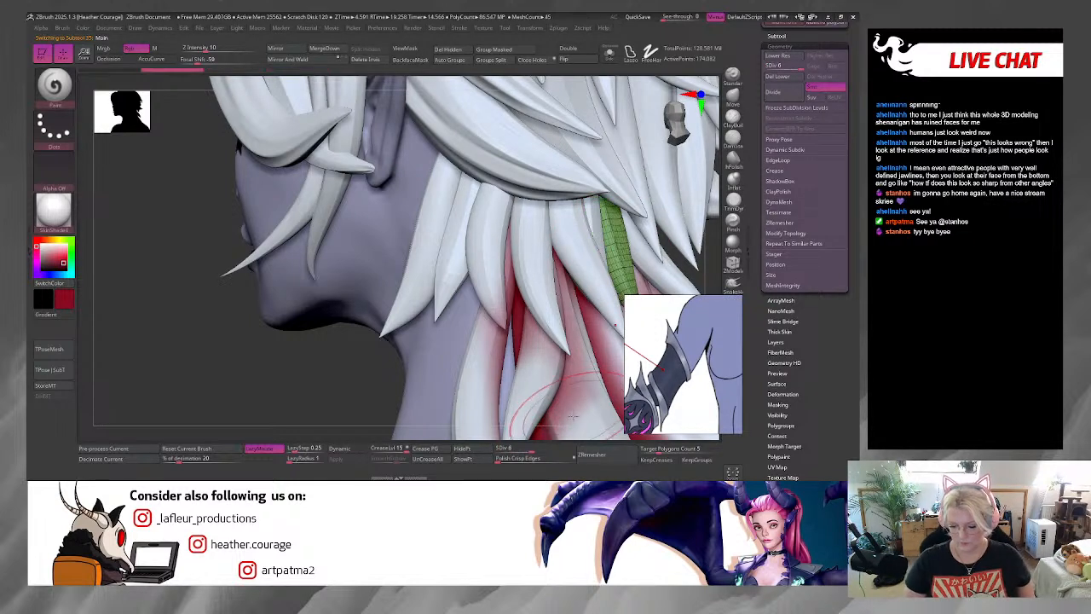
left_click_drag(516, 448, 513, 450)
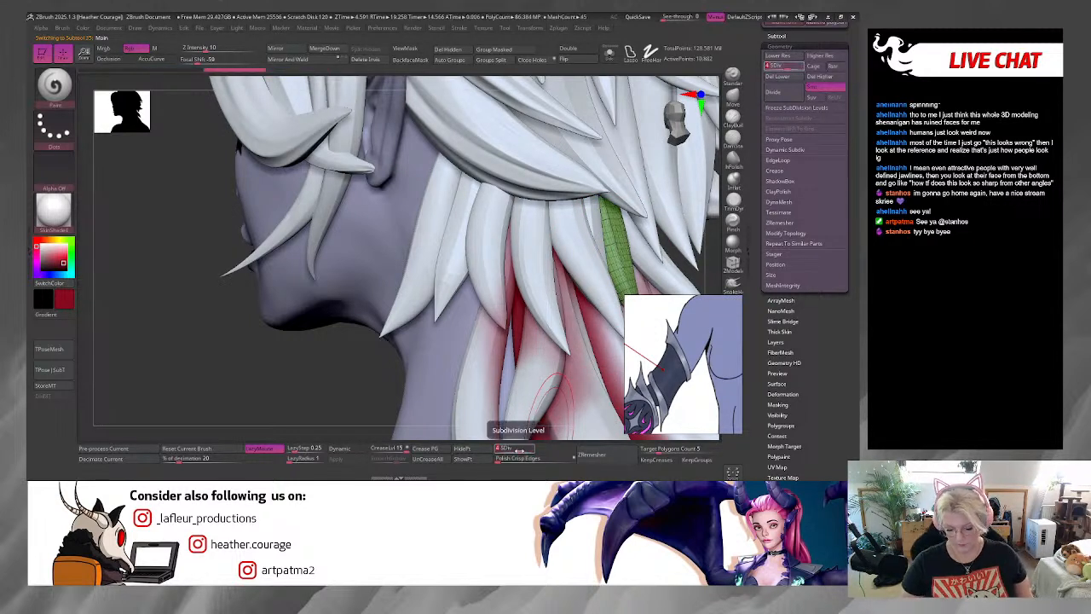
key("Return")
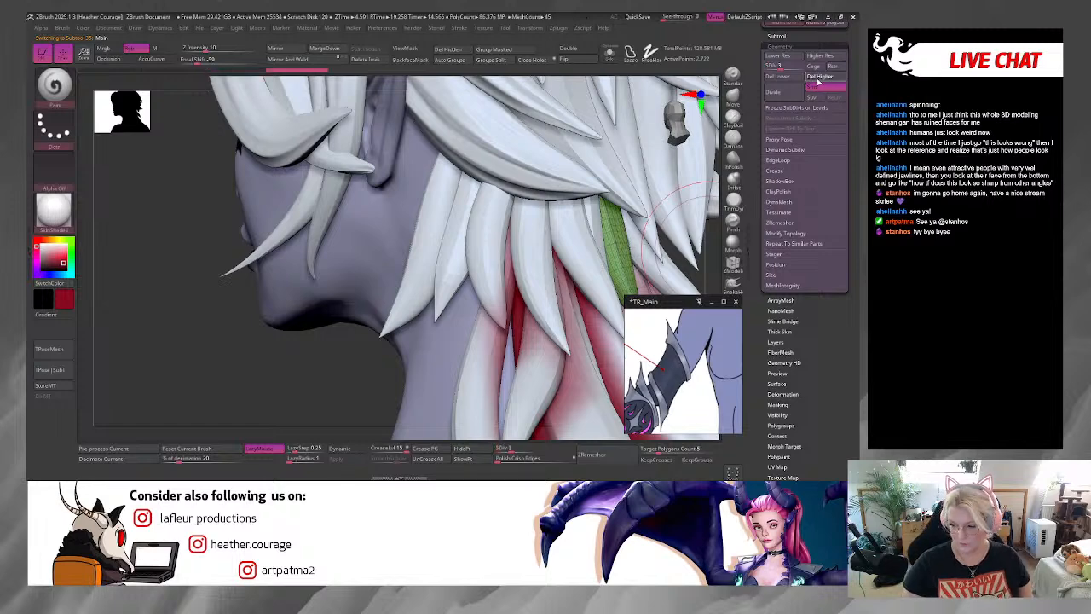
left_click(819, 78)
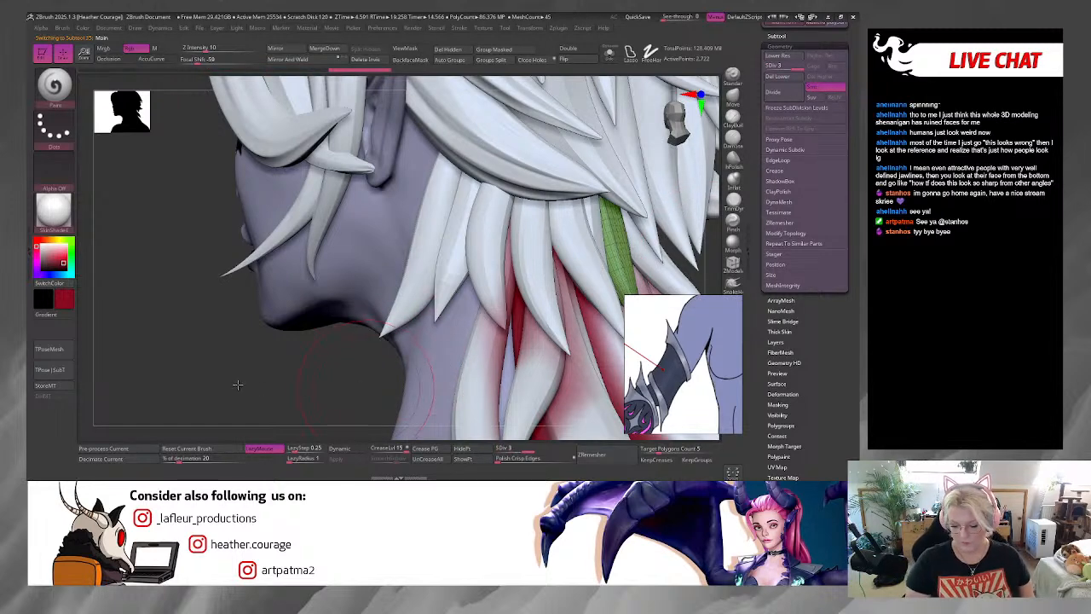
Step: Try lower subdivision levels on the blue and red hair strands at the back of the head, and restore level 6 on both
left_click_drag(697, 292, 552, 305, "alt")
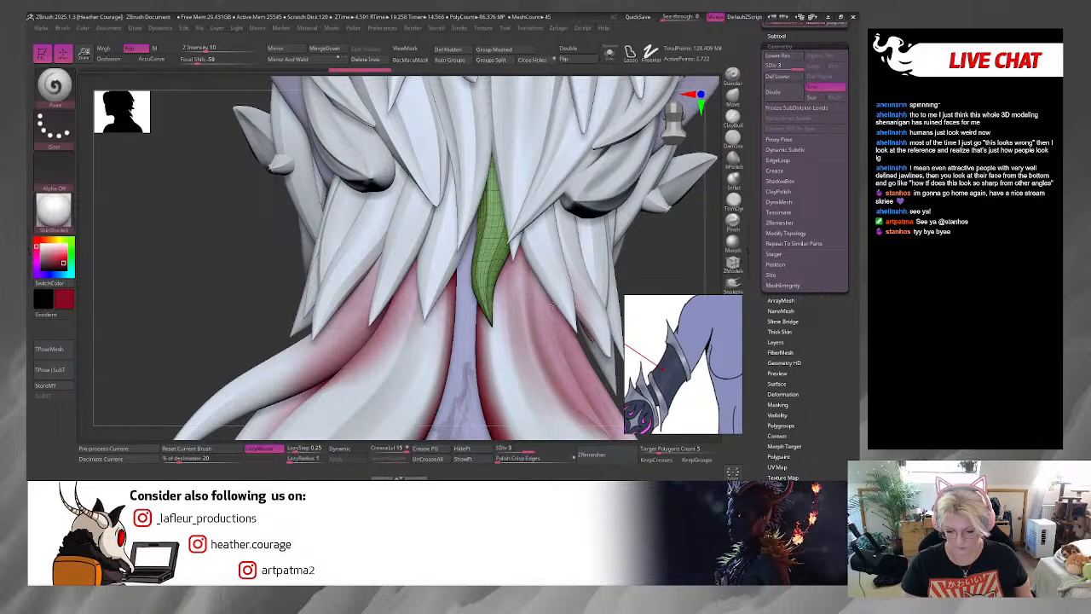
left_click(554, 294, "alt")
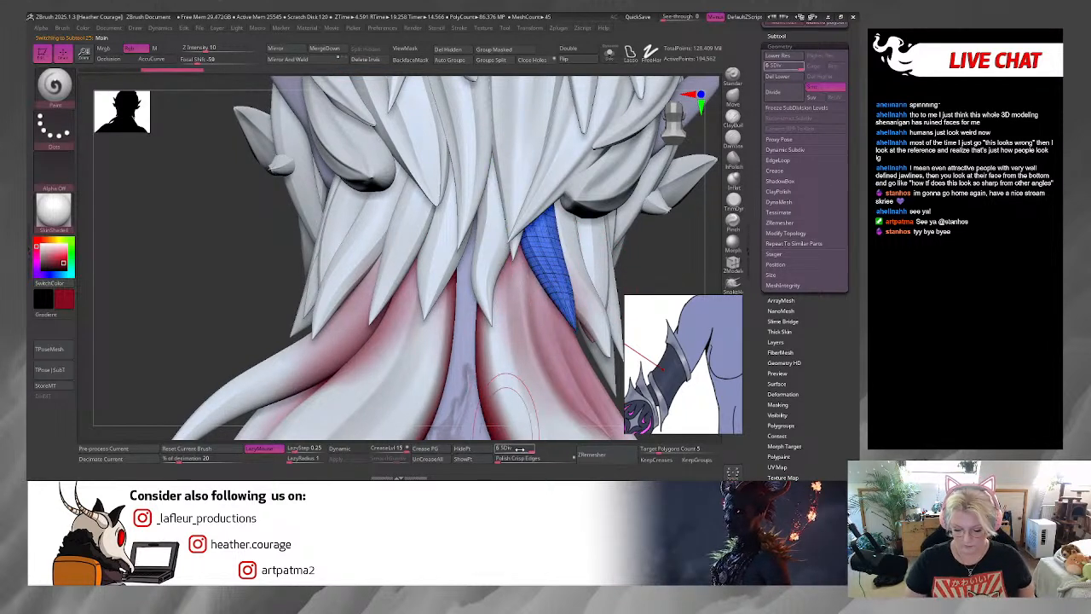
left_click_drag(519, 449, 507, 449)
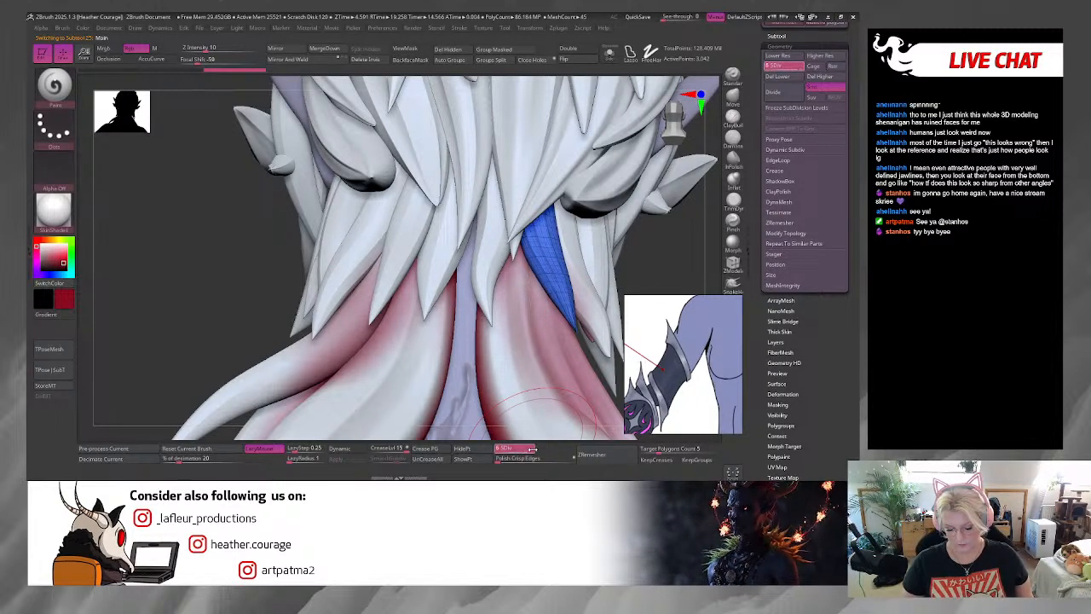
left_click_drag(524, 448, 530, 449)
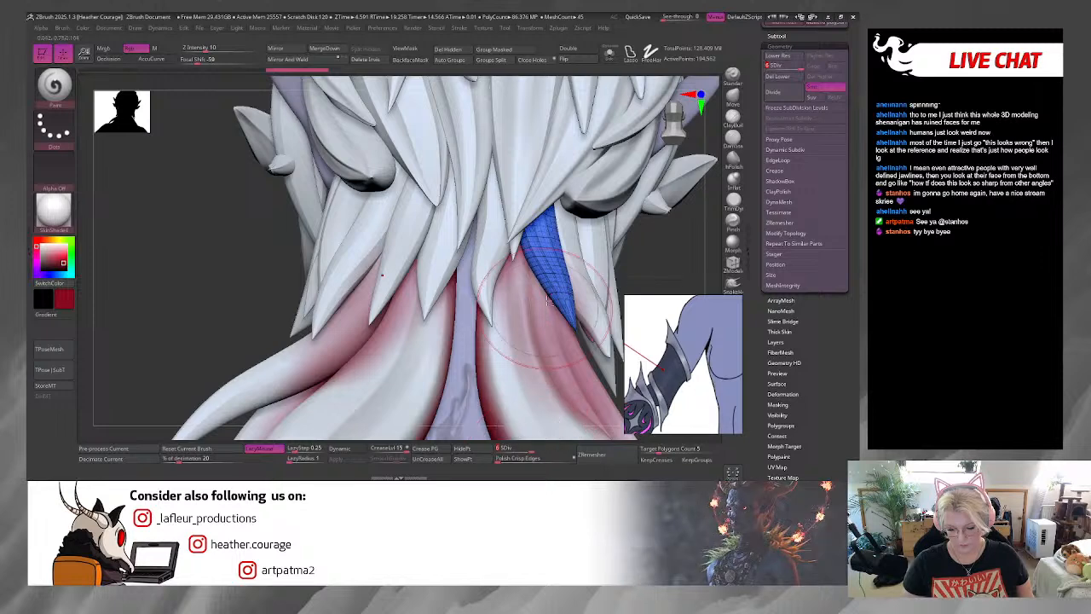
left_click(588, 306, "alt")
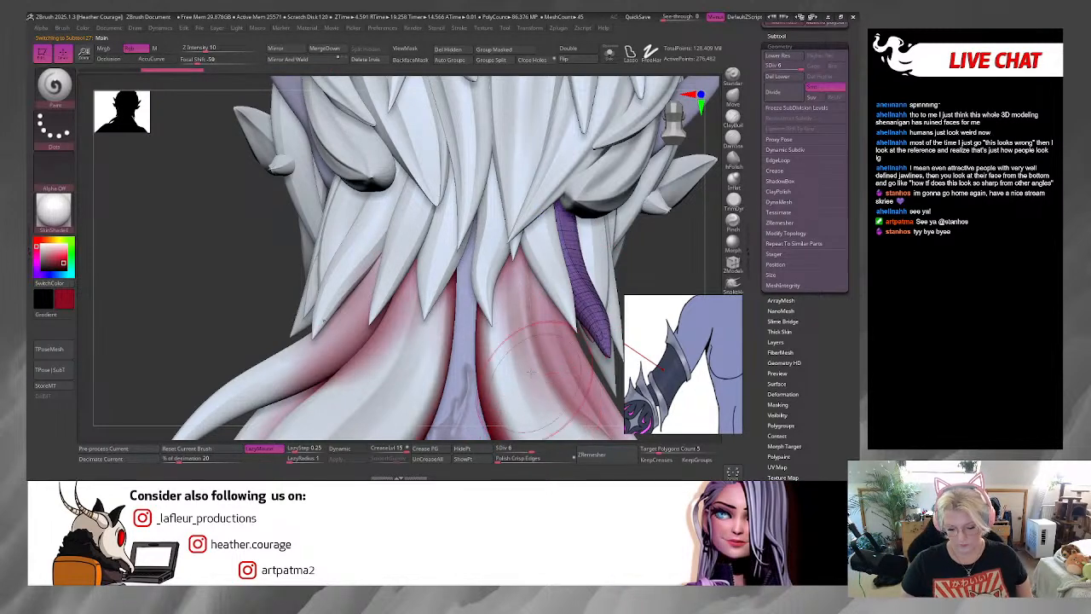
left_click(542, 339, "alt")
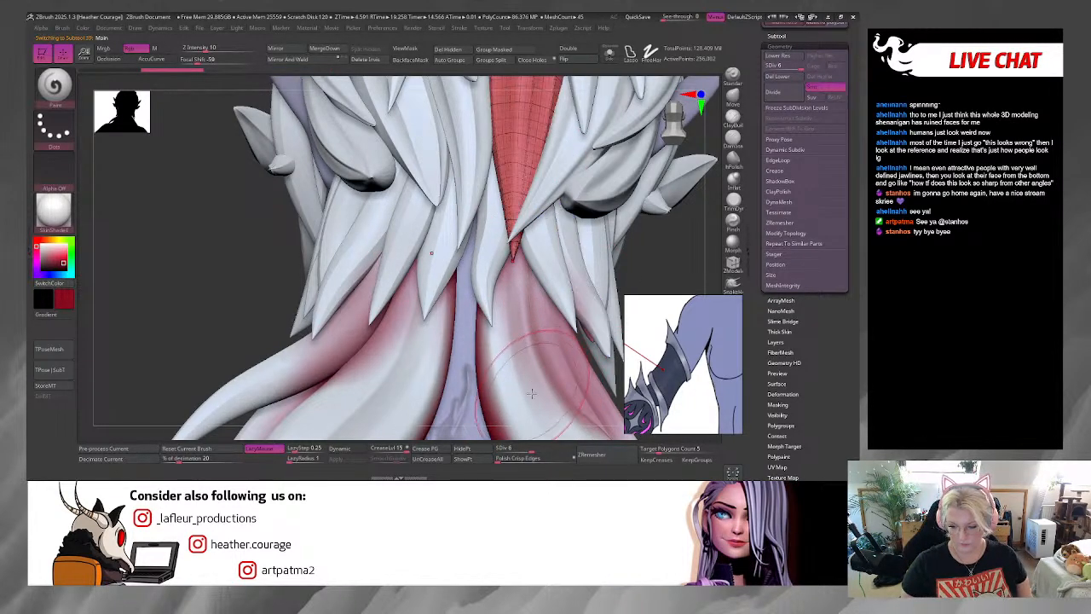
left_click(519, 450)
left_click(523, 449)
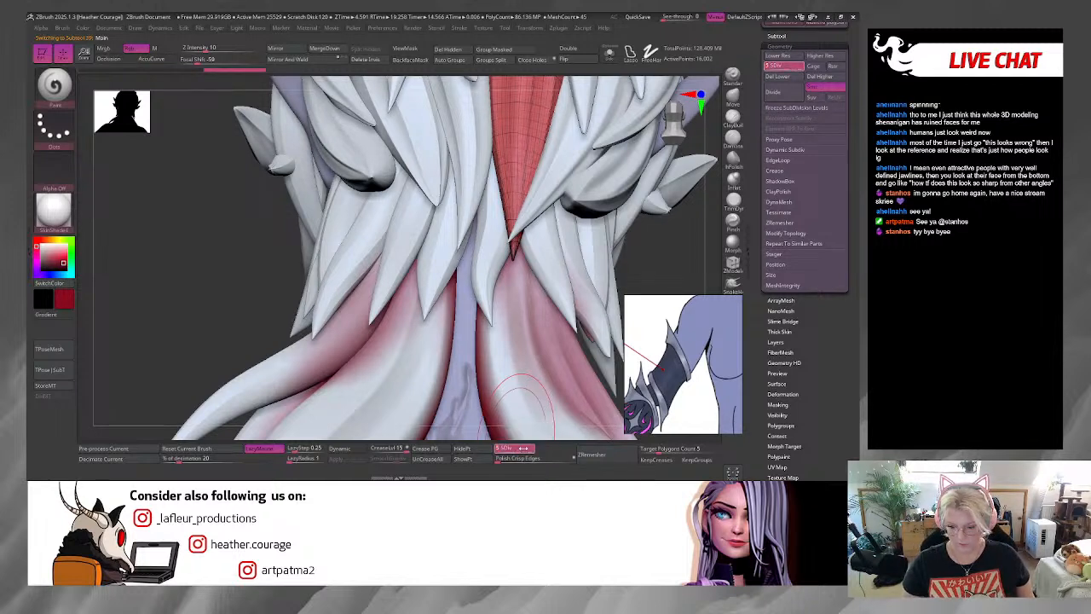
left_click(529, 448)
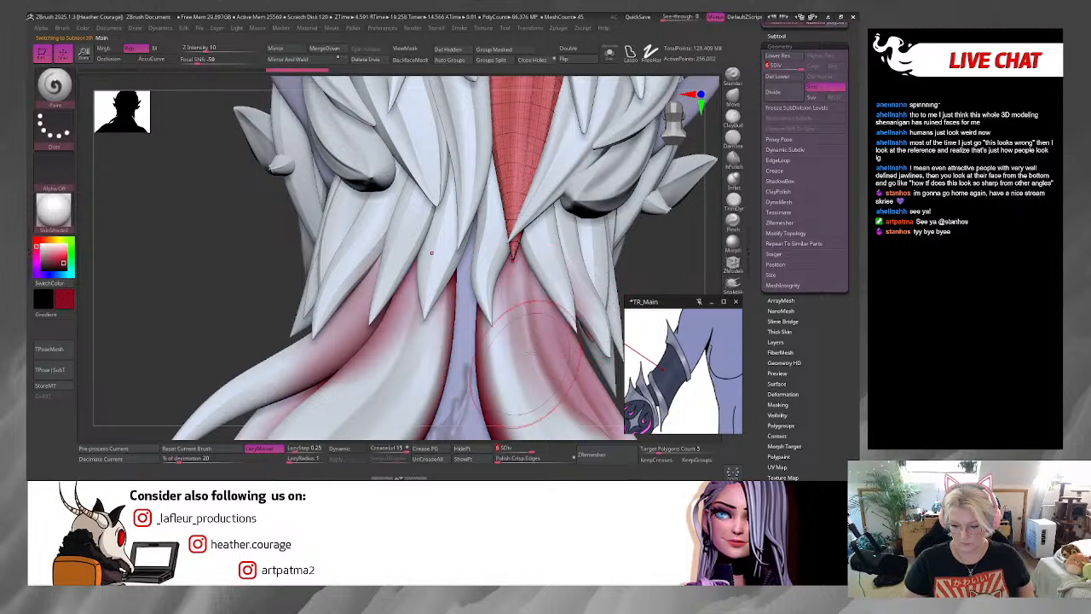
Step: Lower the two long green hair strands on the upper back to subdivision level 2 and delete their higher levels
right_click_drag(651, 185, 645, 110, "ctrl")
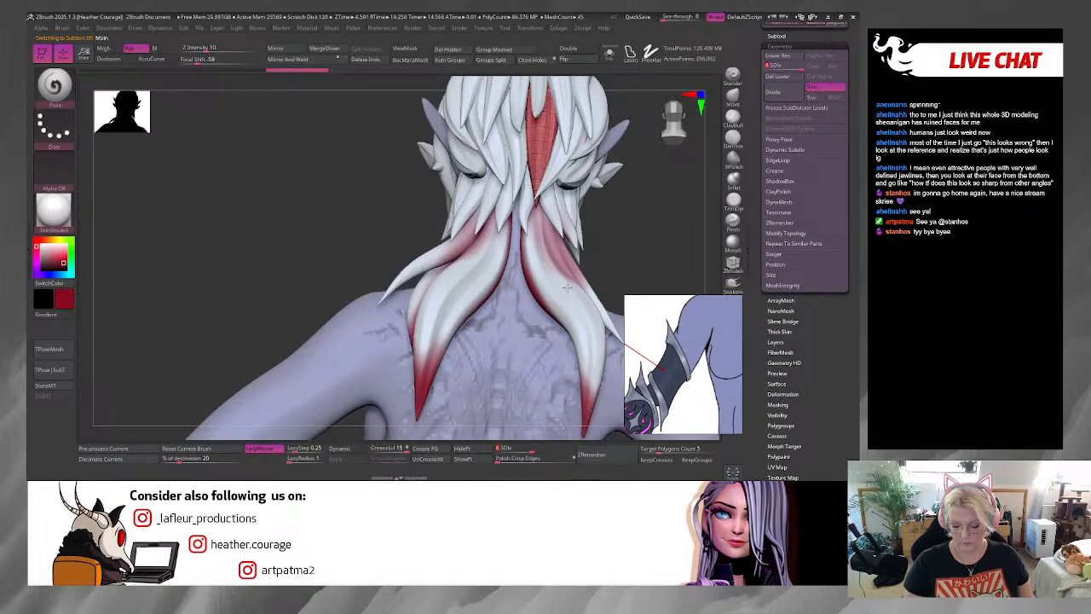
left_click(573, 328, "alt")
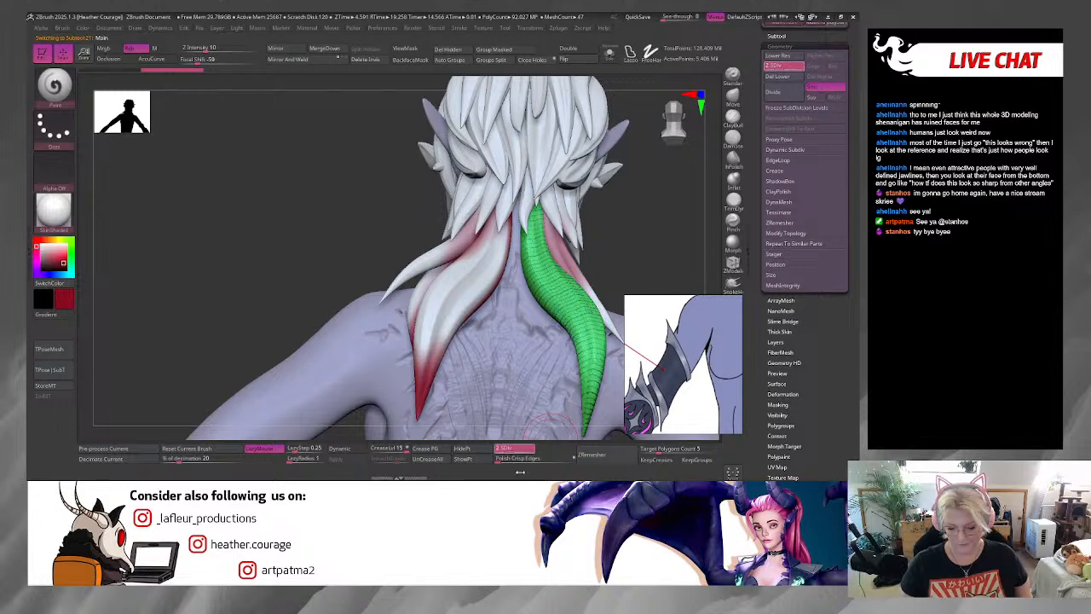
left_click(816, 81)
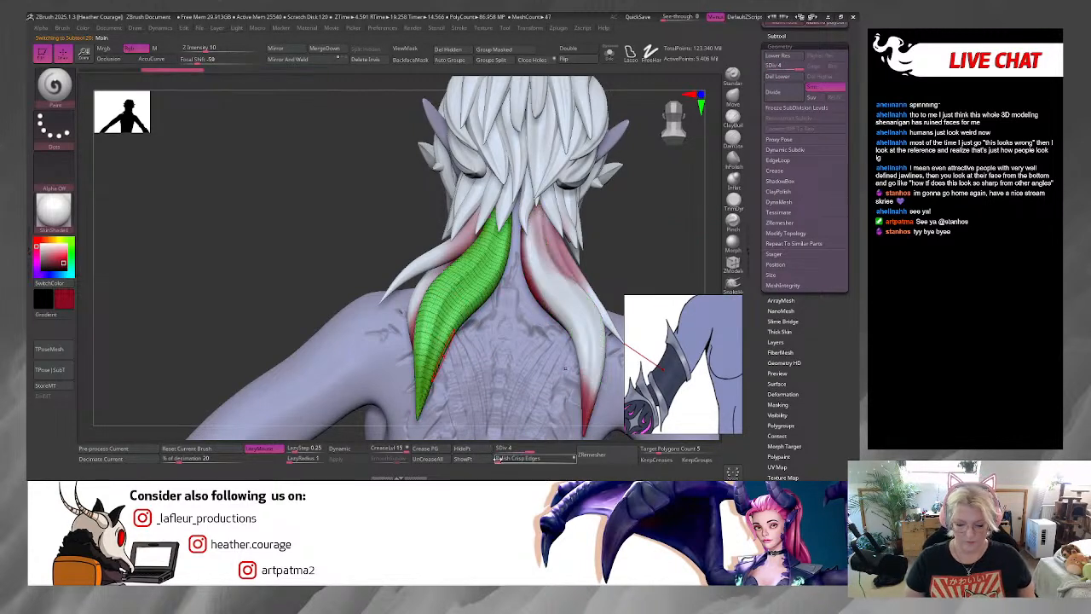
left_click(521, 448)
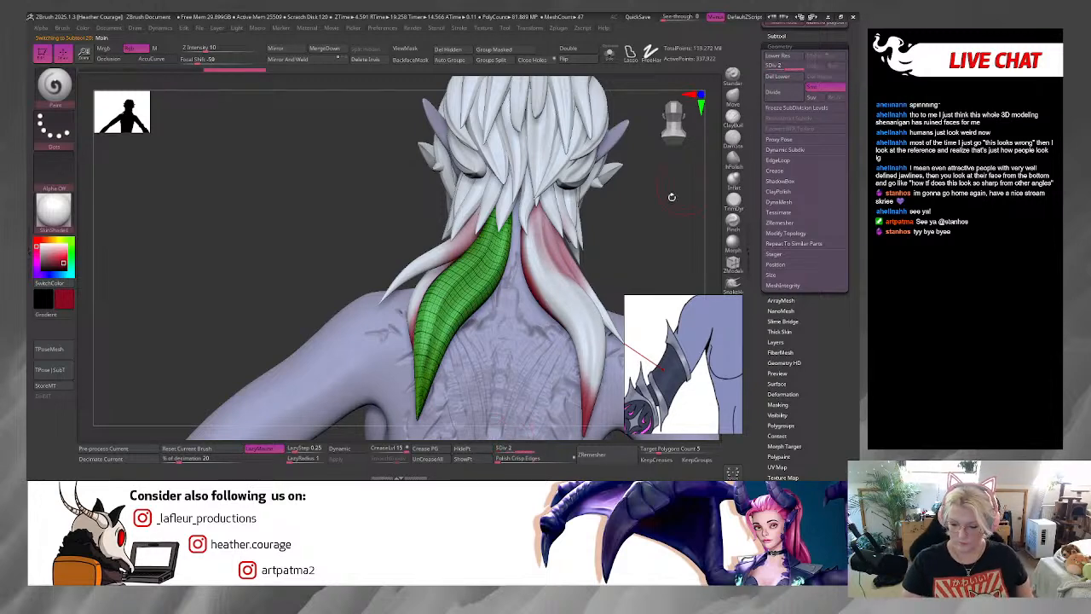
Step: Lower the dark green strand underneath the long back hair to subdivision level 3 and delete its higher levels
left_click_drag(649, 228, 594, 285)
left_click(506, 392, "alt")
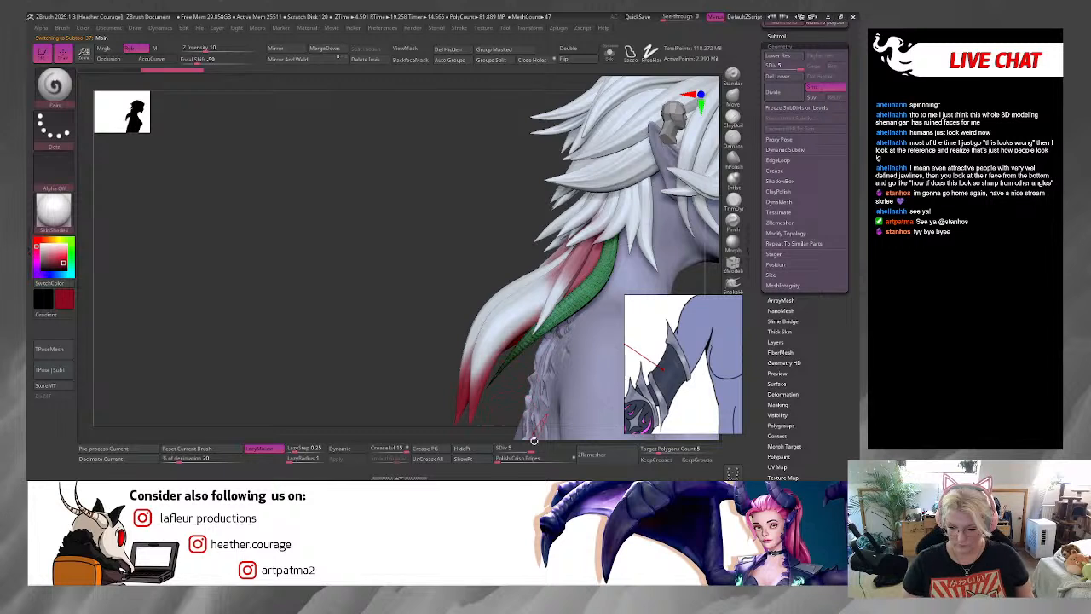
left_click_drag(532, 450, 523, 453)
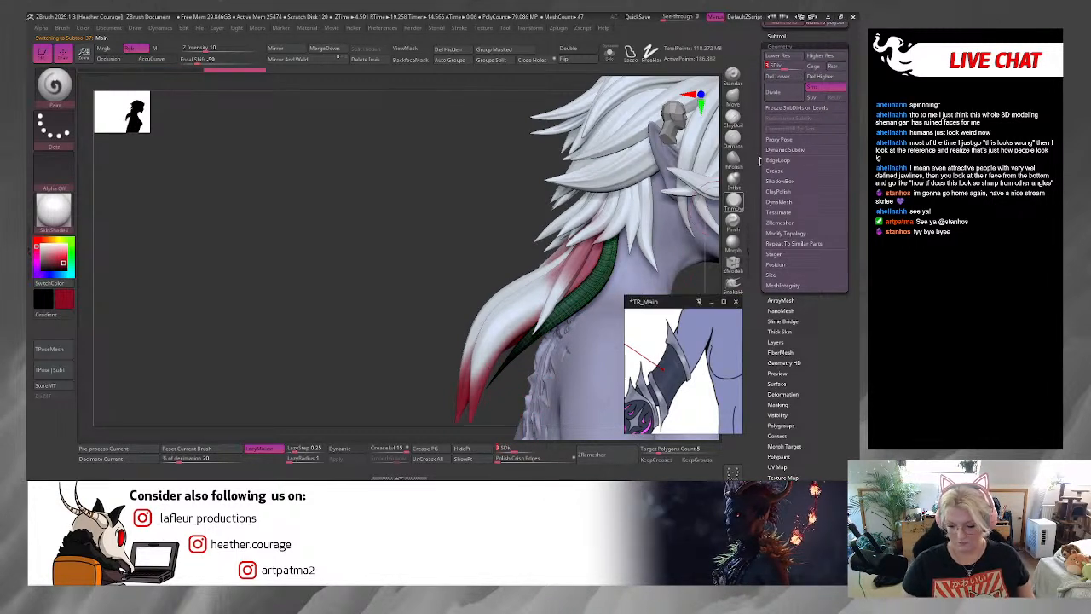
left_click(823, 78)
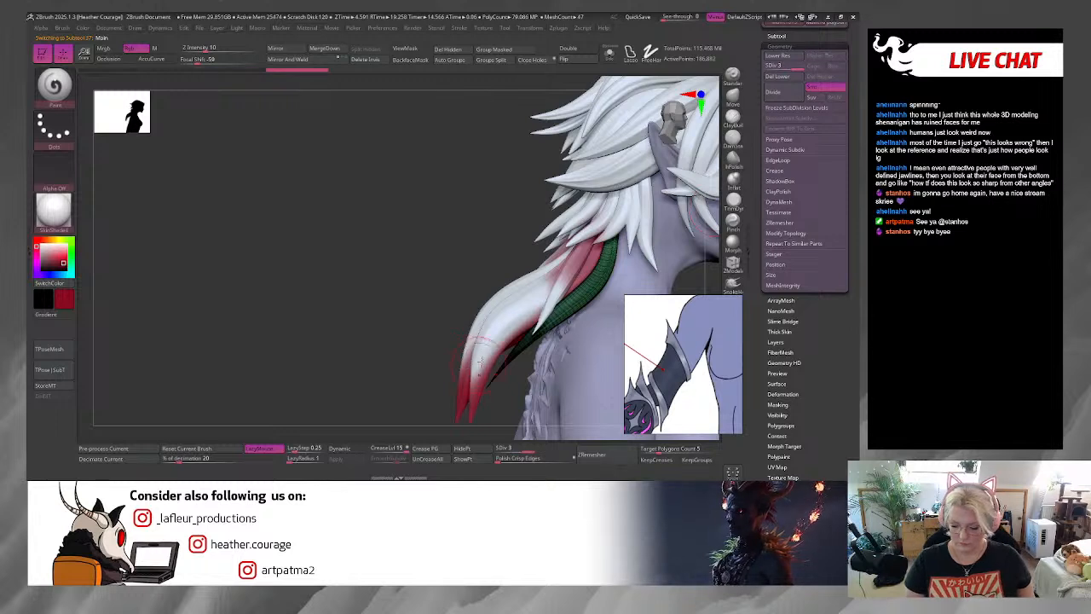
Step: Lower the short teal strand between the long back strands to subdivision level 2 and delete its higher levels
left_click(552, 298, "alt")
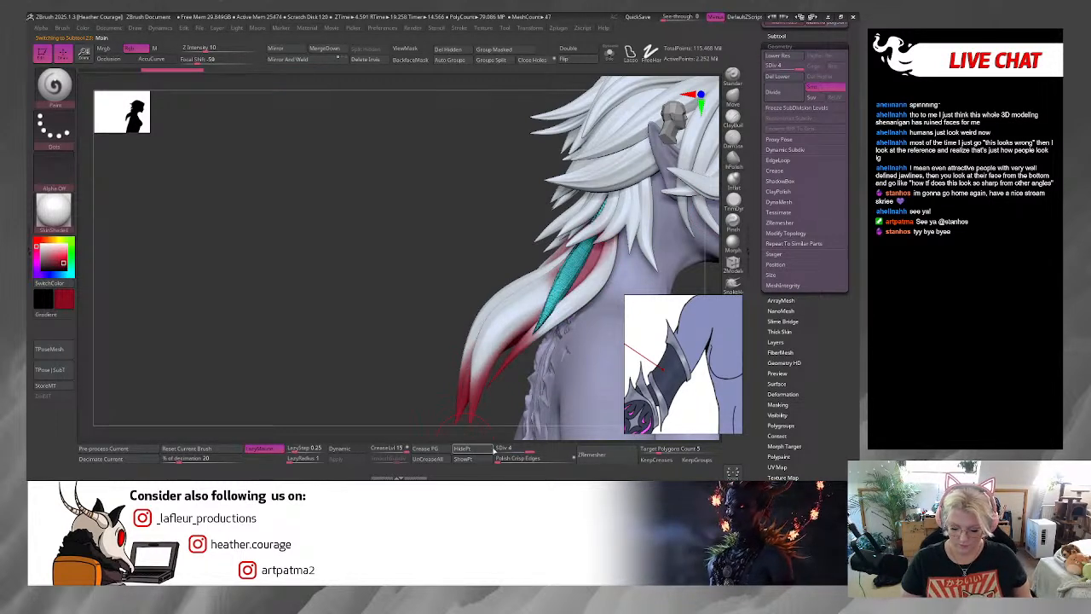
left_click(516, 451)
left_click_drag(512, 451, 510, 450)
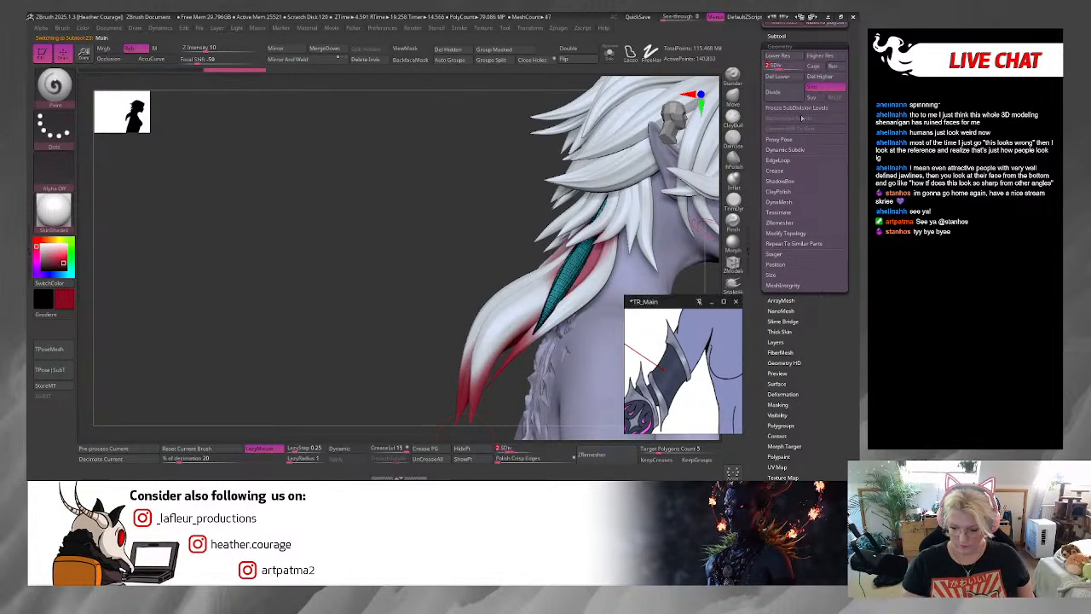
left_click(817, 78)
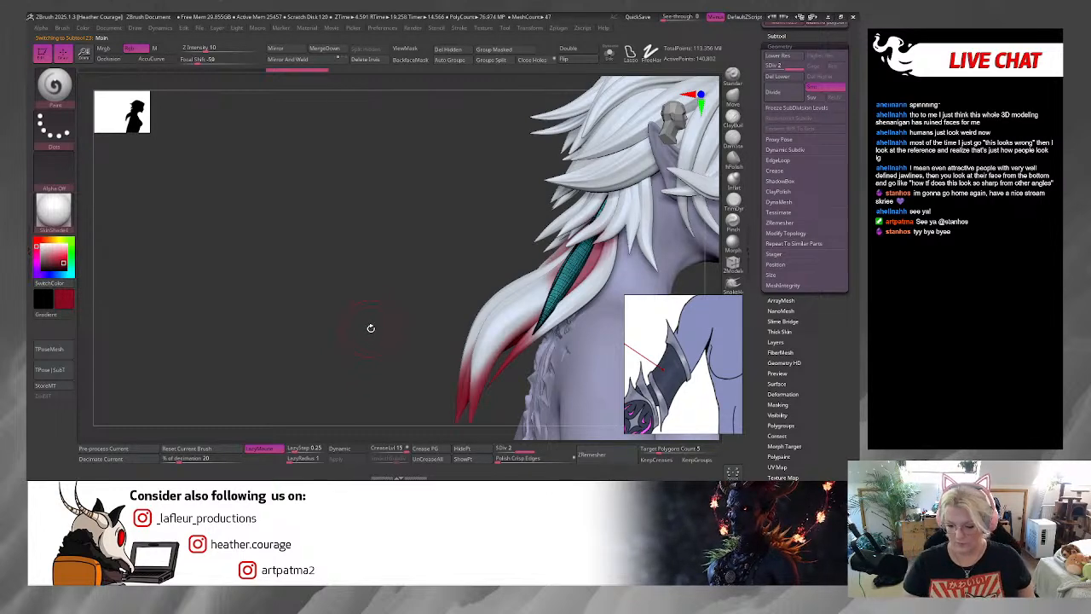
Step: Lower the sea-green strand on the opposite side of the nape to subdivision level 3 and delete its higher levels
left_click_drag(383, 330, 564, 303)
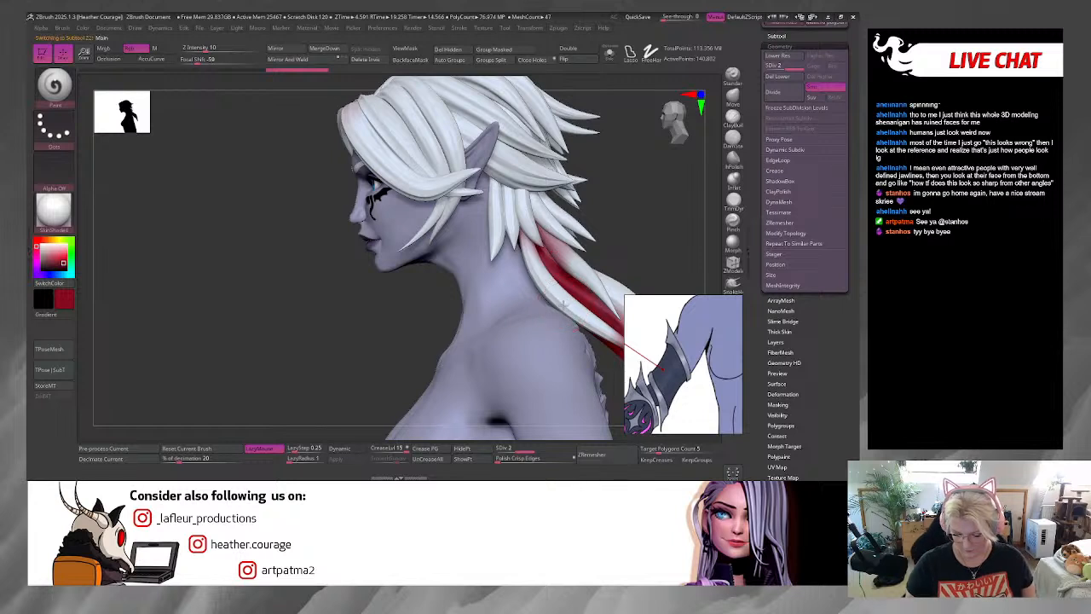
left_click(563, 303, "alt")
left_click_drag(598, 204, 516, 439)
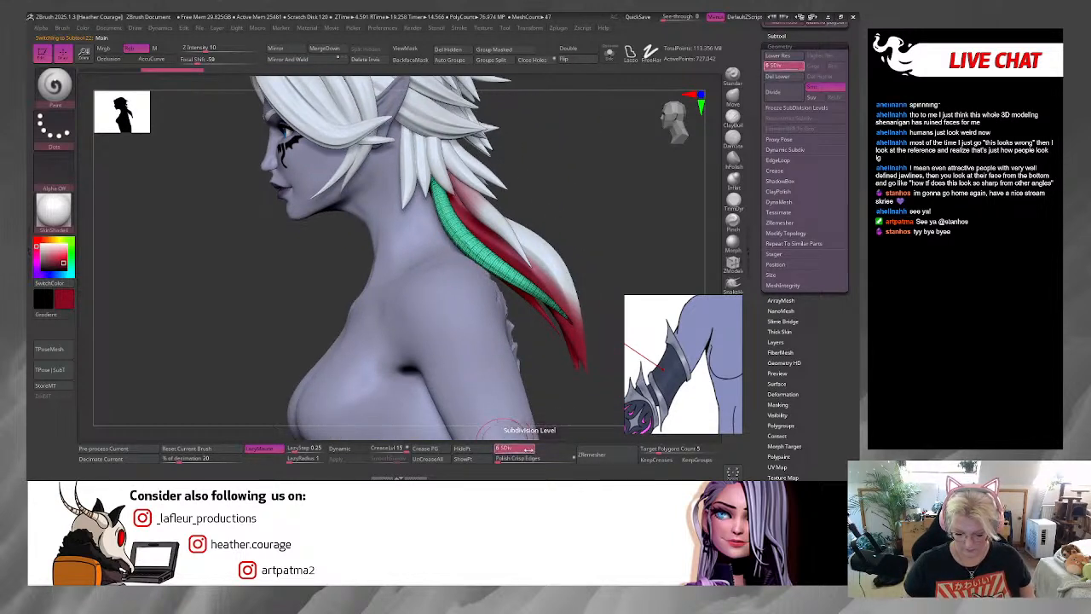
left_click(515, 445)
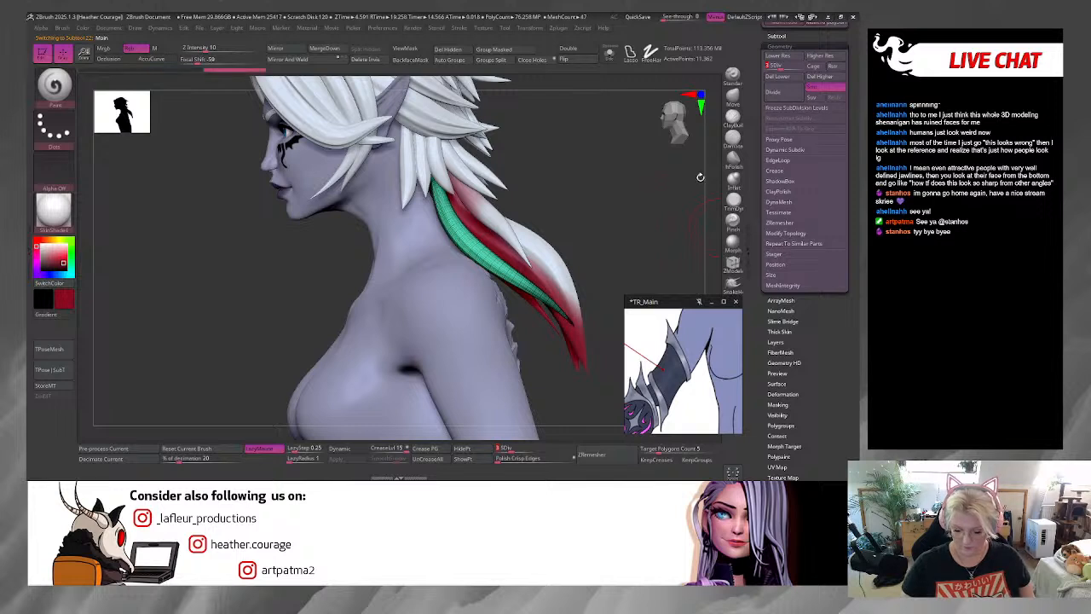
left_click(517, 448)
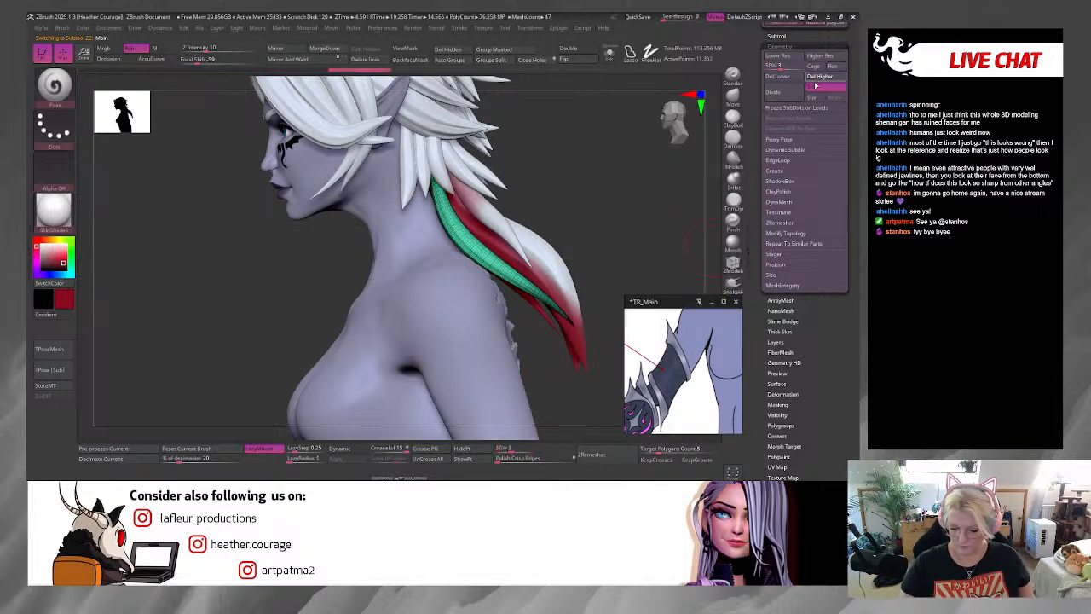
left_click(820, 78)
Step: Lower the purple fringe strand over the forehead to subdivision level 2 and delete its higher levels
left_click(492, 217, "alt")
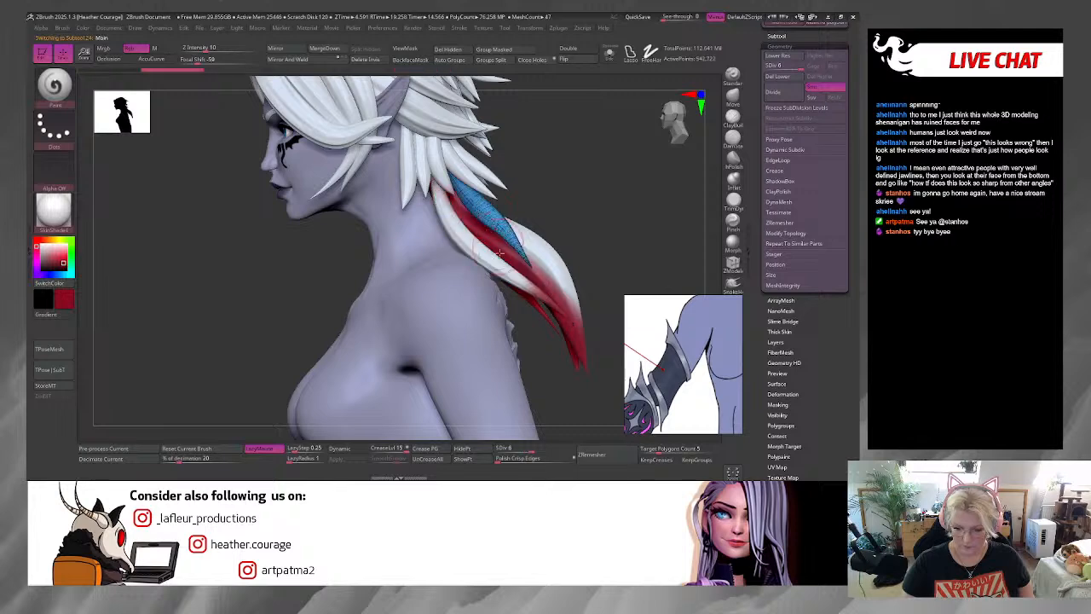
left_click_drag(622, 230, 590, 234)
left_click_drag(651, 170, 444, 206)
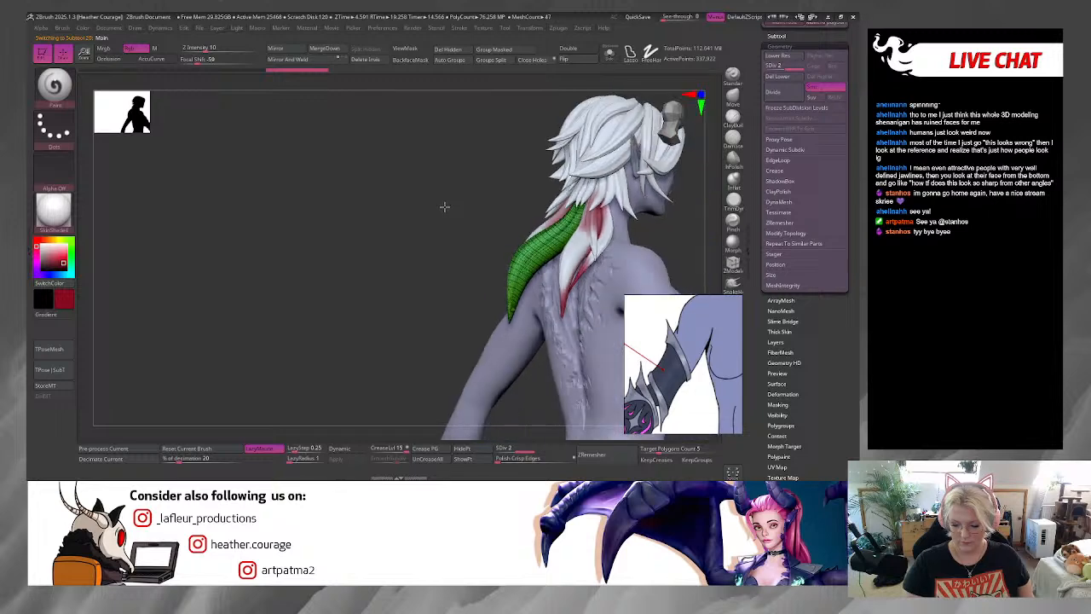
left_click_drag(670, 247, 580, 260)
left_click(554, 248, "alt")
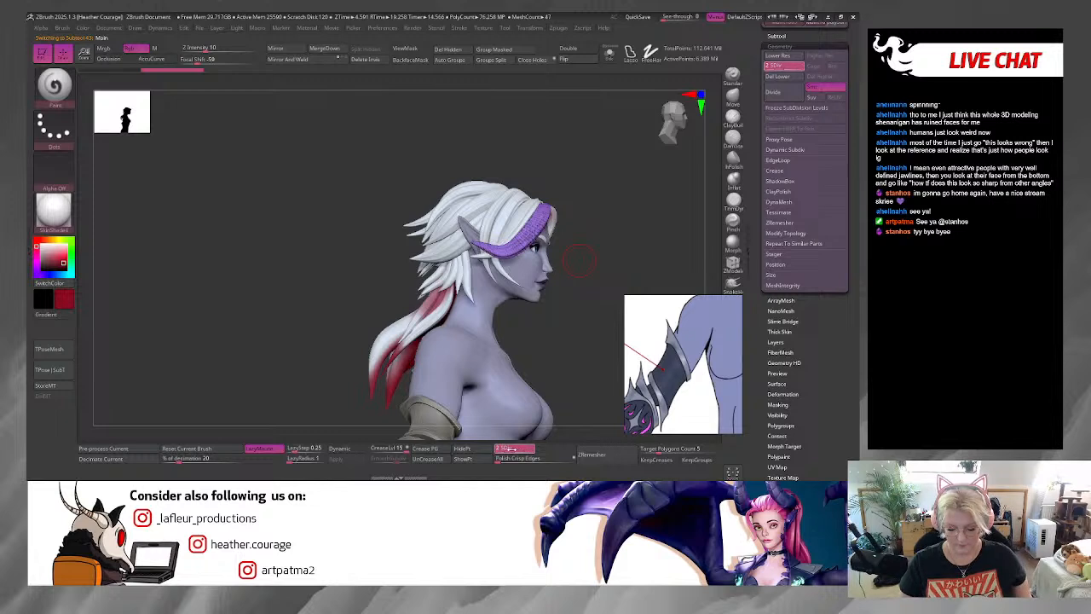
left_click_drag(510, 448, 500, 449)
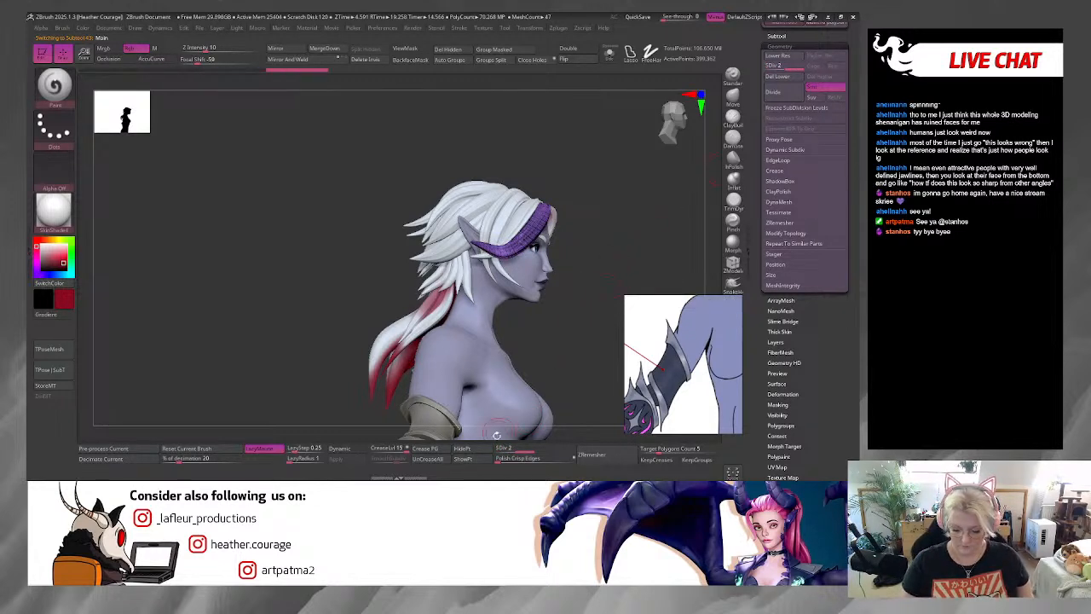
Step: Lower the blue strand just behind the fringe to subdivision level 1 and delete its higher levels
left_click(518, 219, "alt")
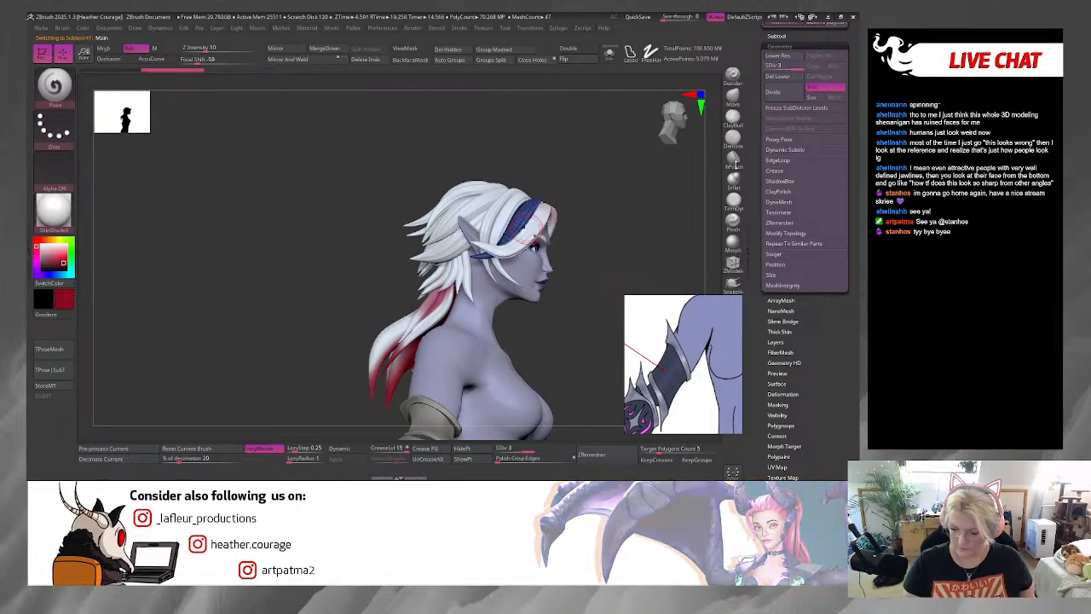
left_click(518, 450)
type("2")
key("Return")
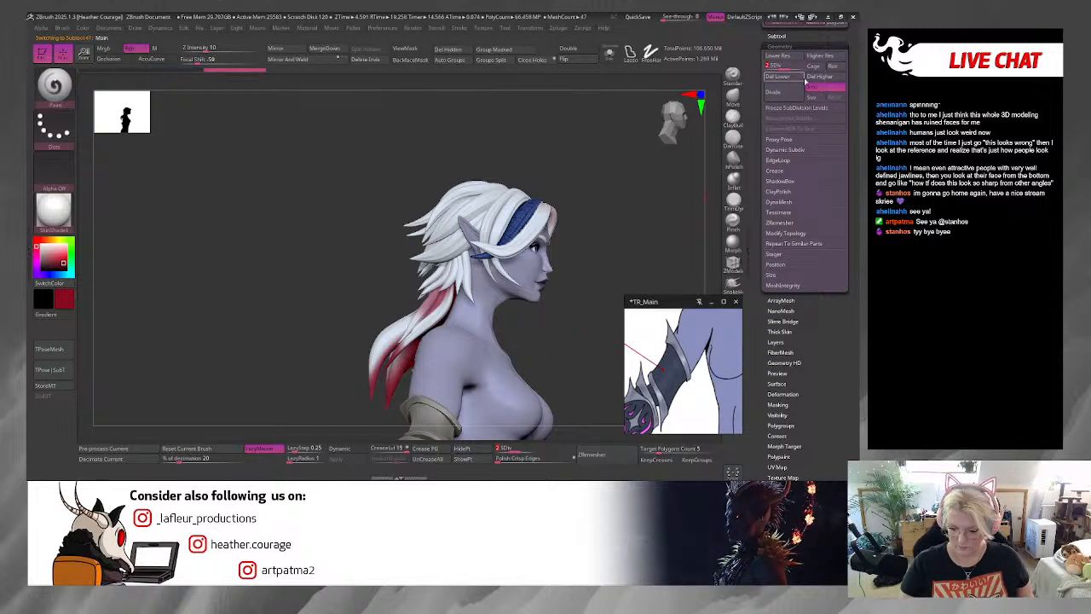
key("shift+d")
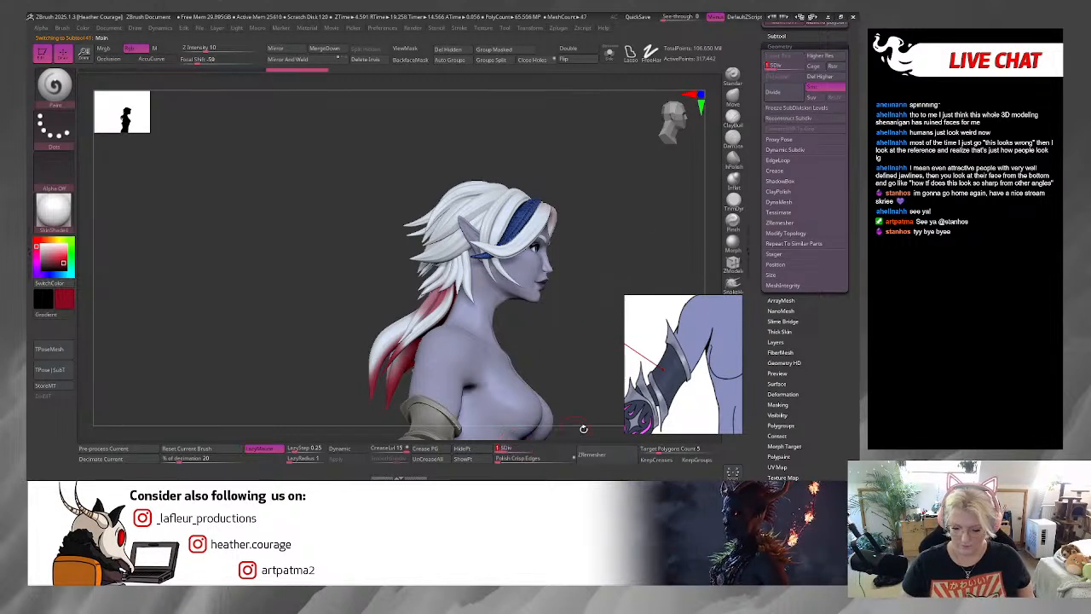
left_click(822, 76)
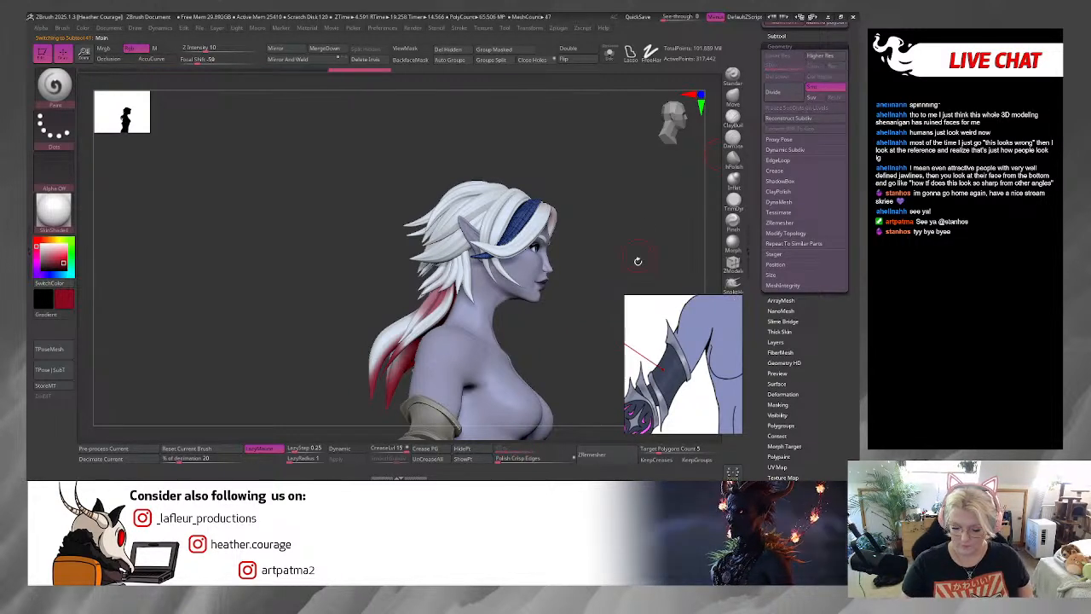
Step: Reduce the teal strand in front of the ear to subdivision level 1 and the green one behind it to level 2, deleting higher levels
left_click_drag(613, 273, 583, 259, "alt")
key("ctrl+d")
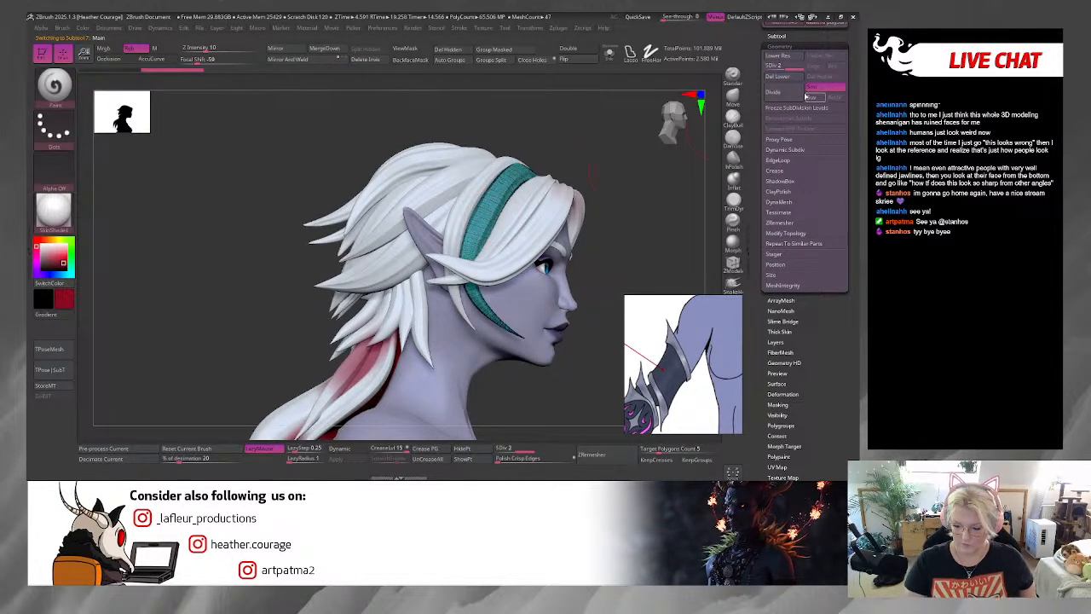
key("shift+d")
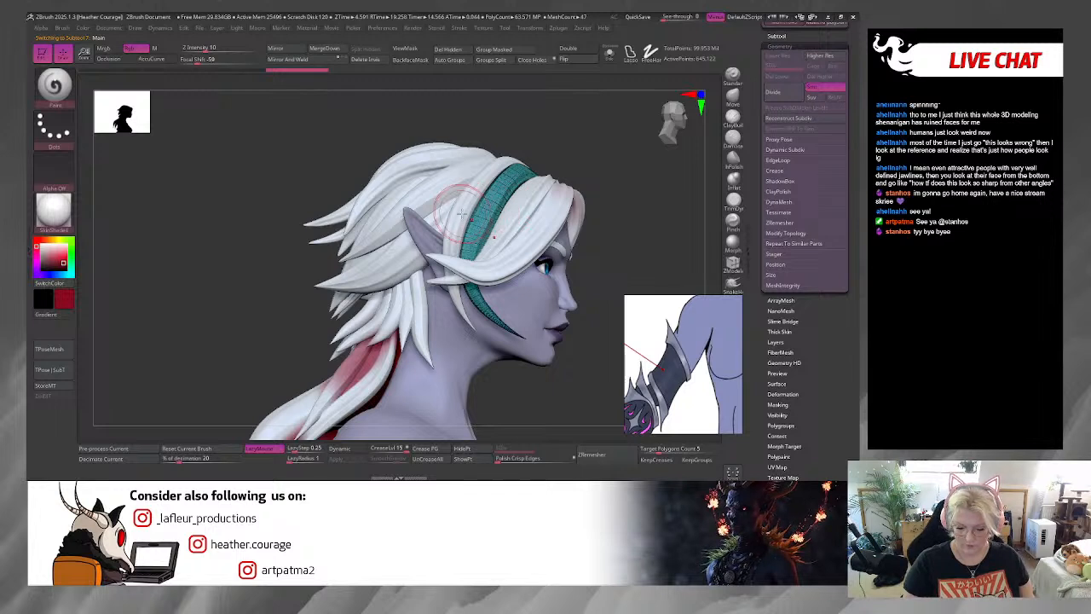
key("d")
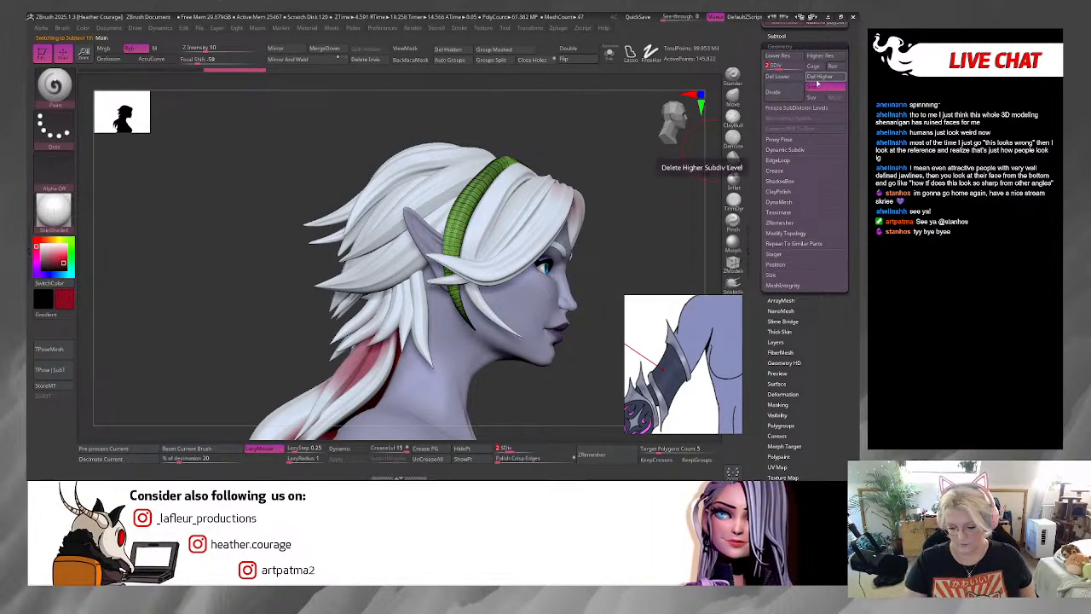
left_click(819, 78)
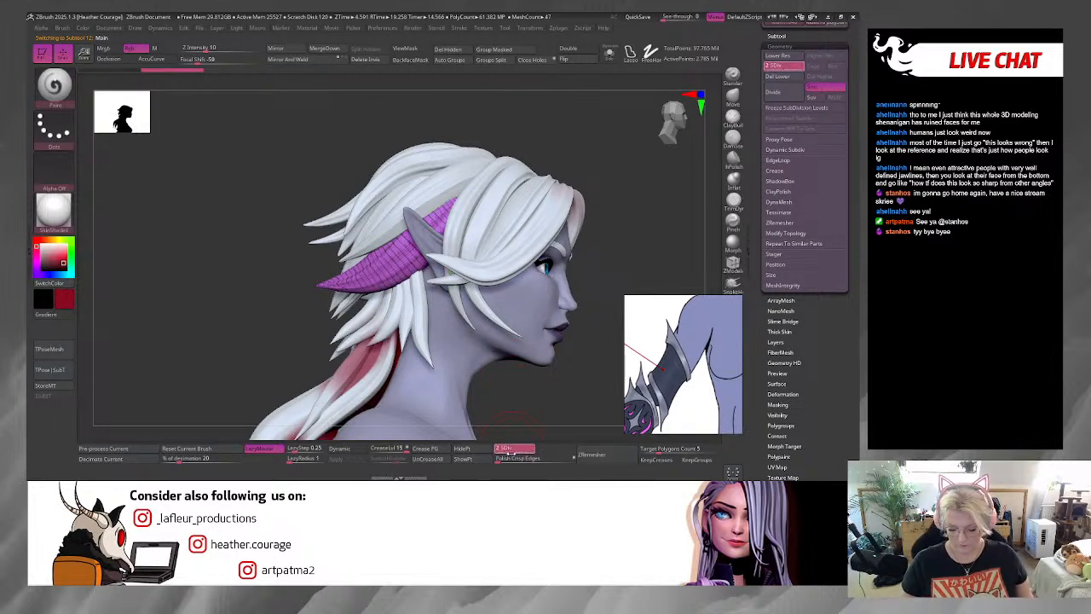
Step: Lower the magenta strand behind the ear and the red strand above it to subdivision level 2, deleting their higher levels
left_click(509, 452)
left_click(819, 80)
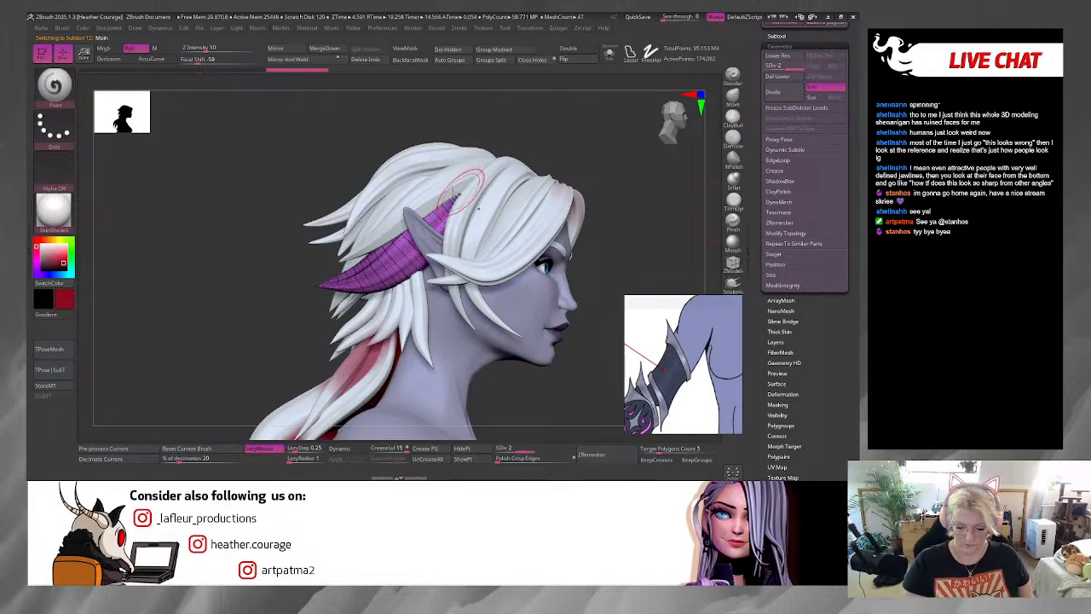
left_click(440, 195, "alt")
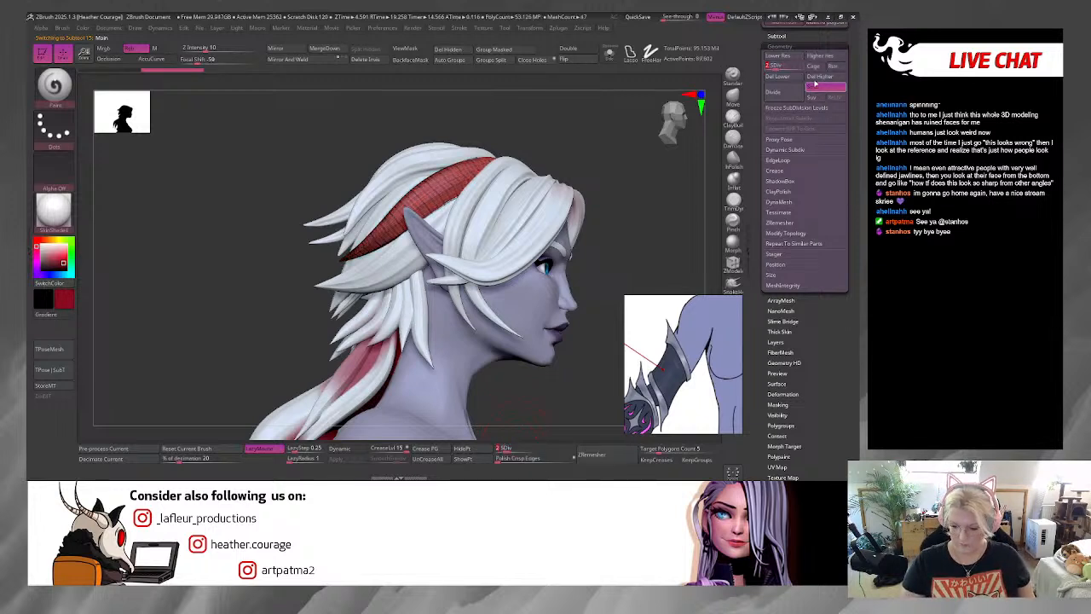
left_click(819, 77)
Step: Lower the purple crown strand and the red strand beneath it to subdivision level 2, deleting their higher levels
left_click(447, 233, "alt")
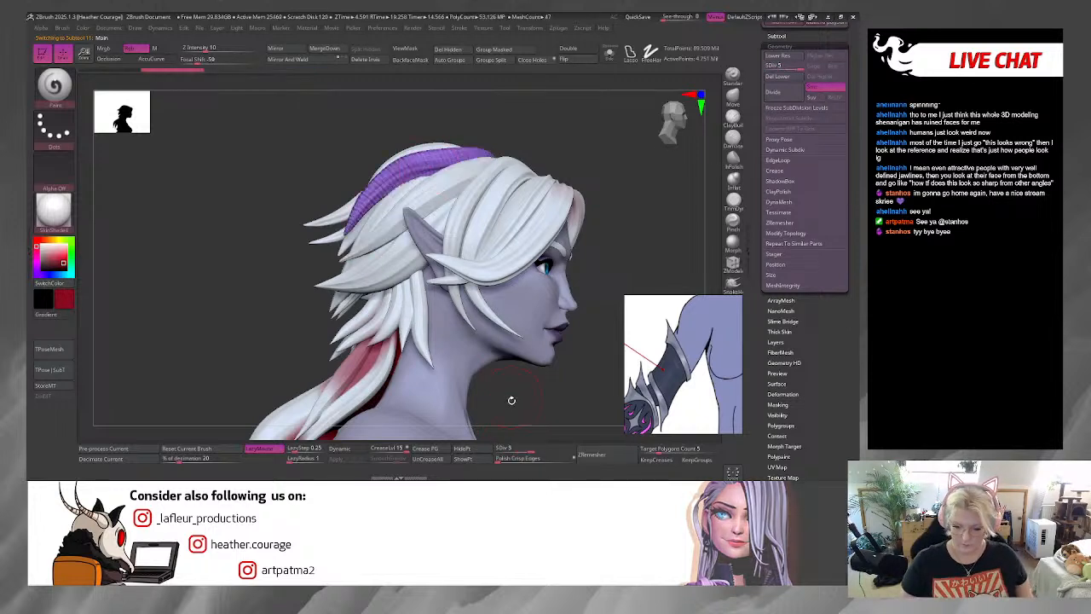
left_click(507, 449)
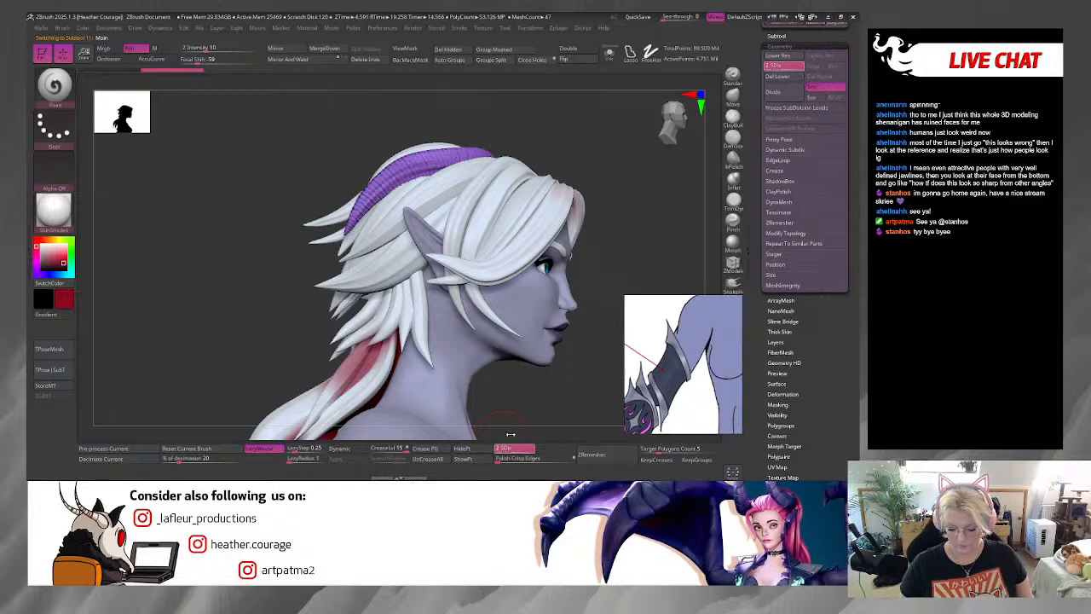
left_click(817, 77)
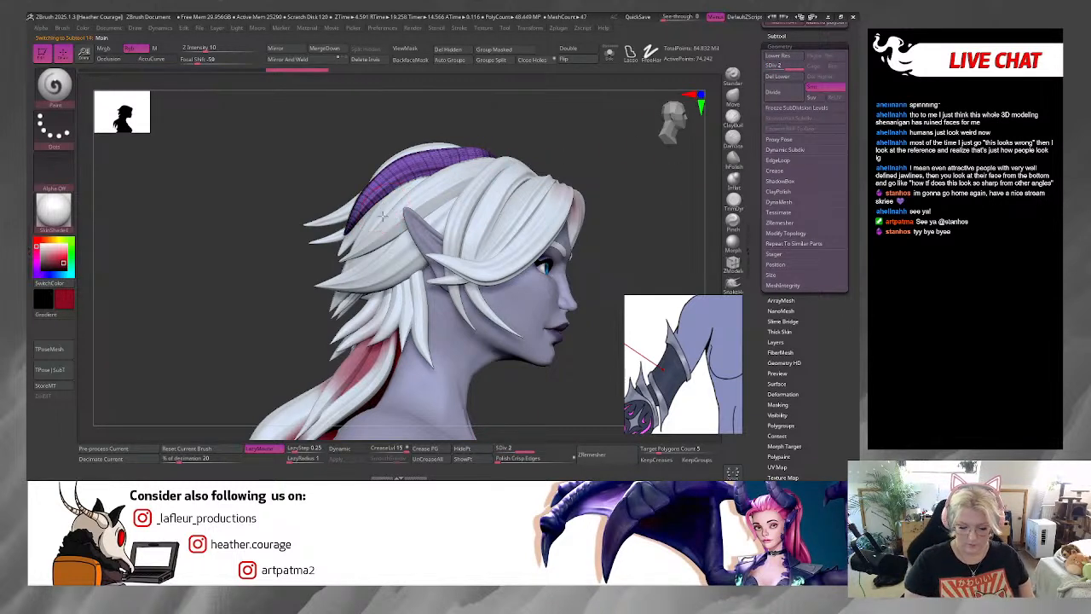
left_click(486, 380, "alt")
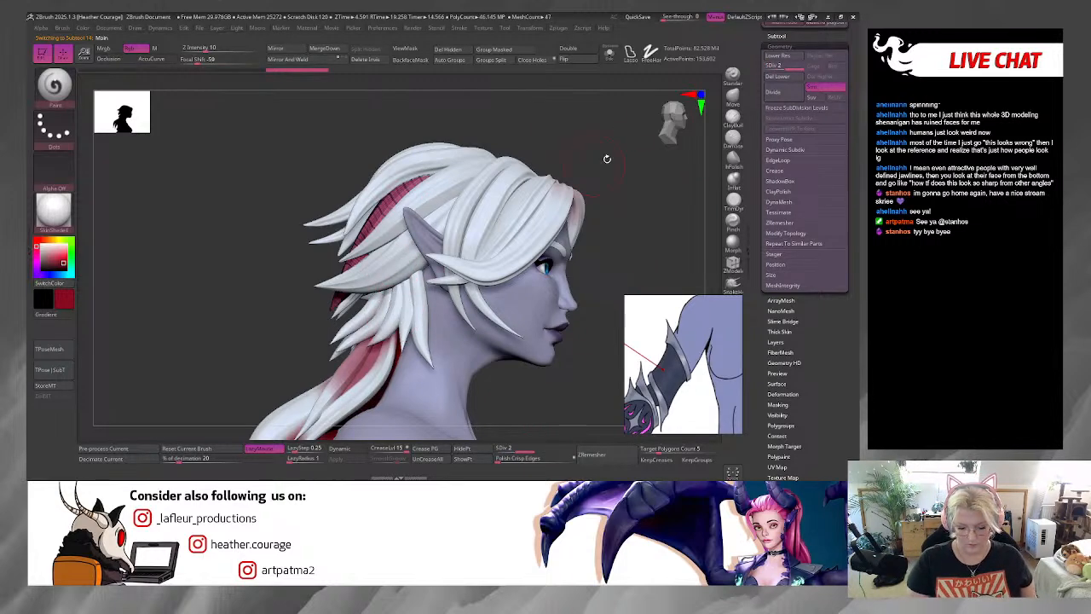
Step: Lower the yellow strand at the back of the crown to subdivision level 1 and delete its higher levels
mouse_move(606, 158)
left_mouse_down()
mouse_move(630, 178)
mouse_move(375, 155)
left_mouse_up()
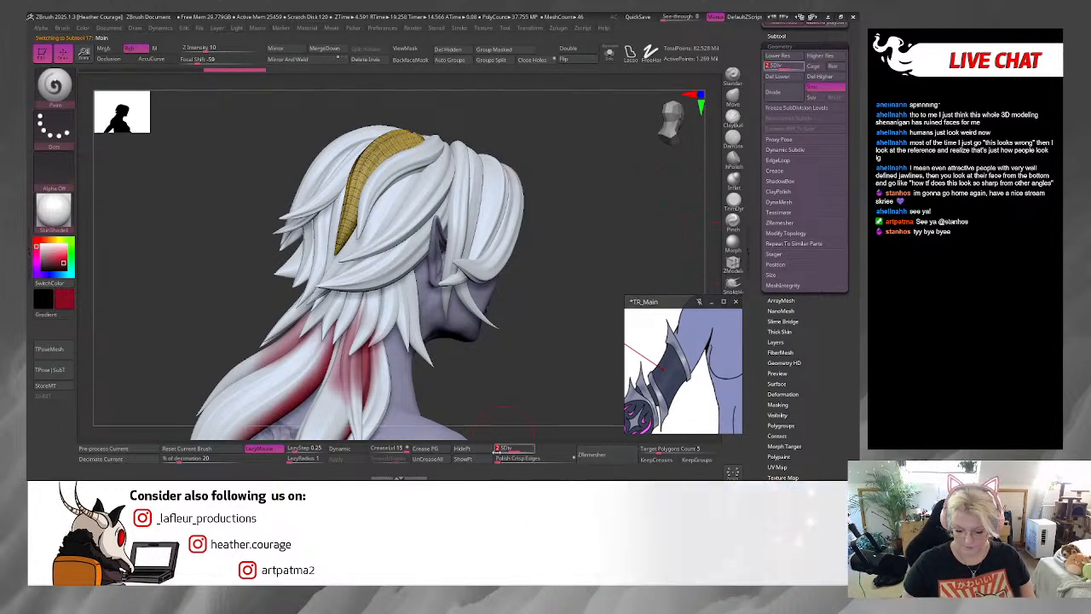
left_click(503, 450)
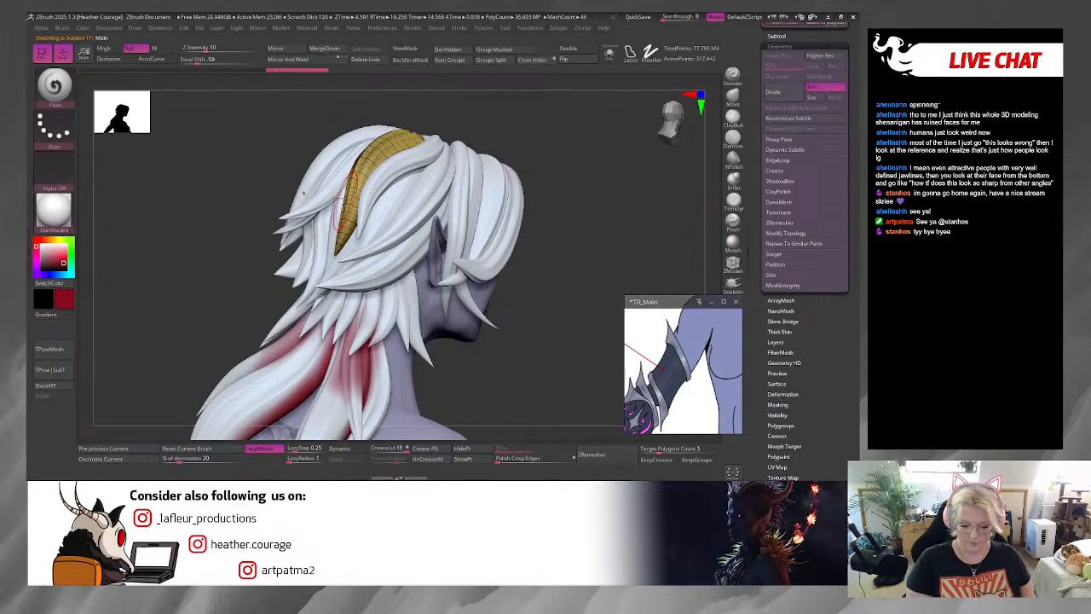
left_click_drag(507, 353, 515, 321)
left_click(349, 223, "alt")
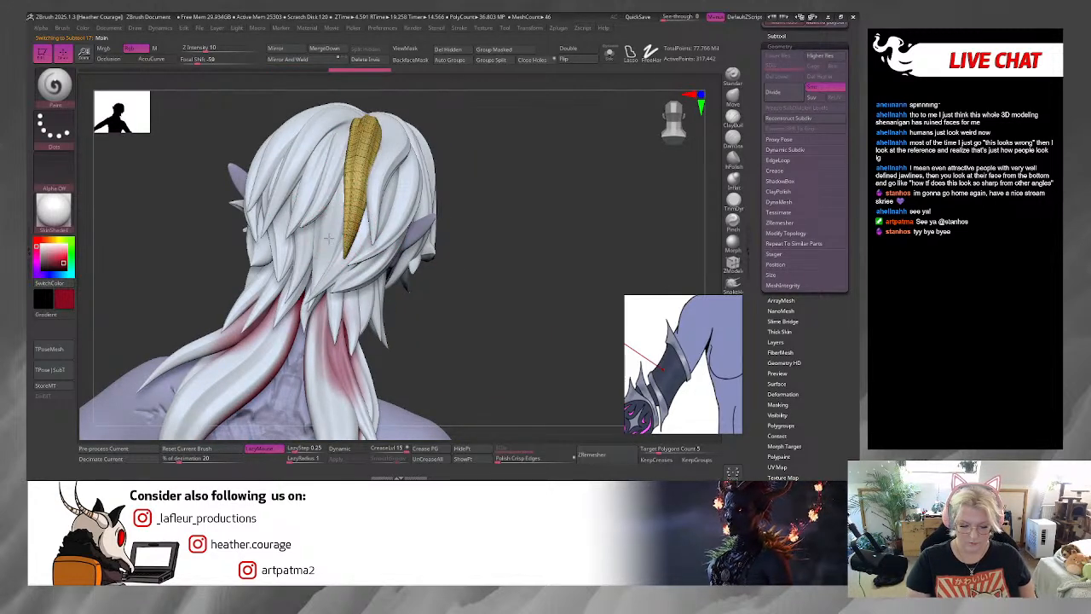
Step: Check the subdivision levels of the remaining hair strands at the back and side of the head
left_click(345, 271, "alt")
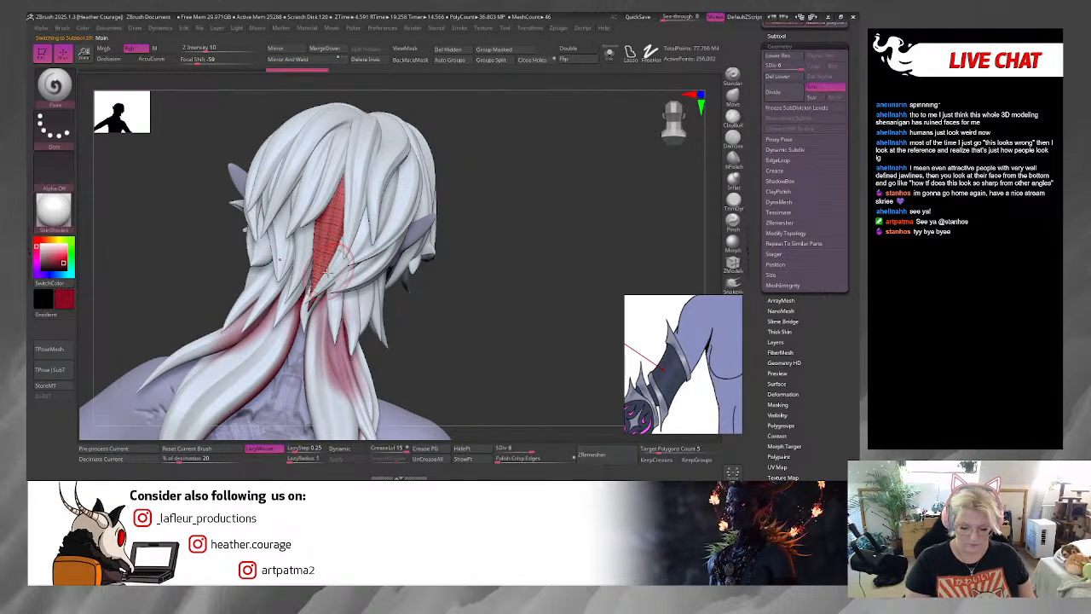
left_click(332, 292, "alt")
left_click_drag(434, 348, 362, 337)
left_click(280, 261, "alt")
left_click_drag(444, 340, 413, 344)
left_click(275, 296, "alt")
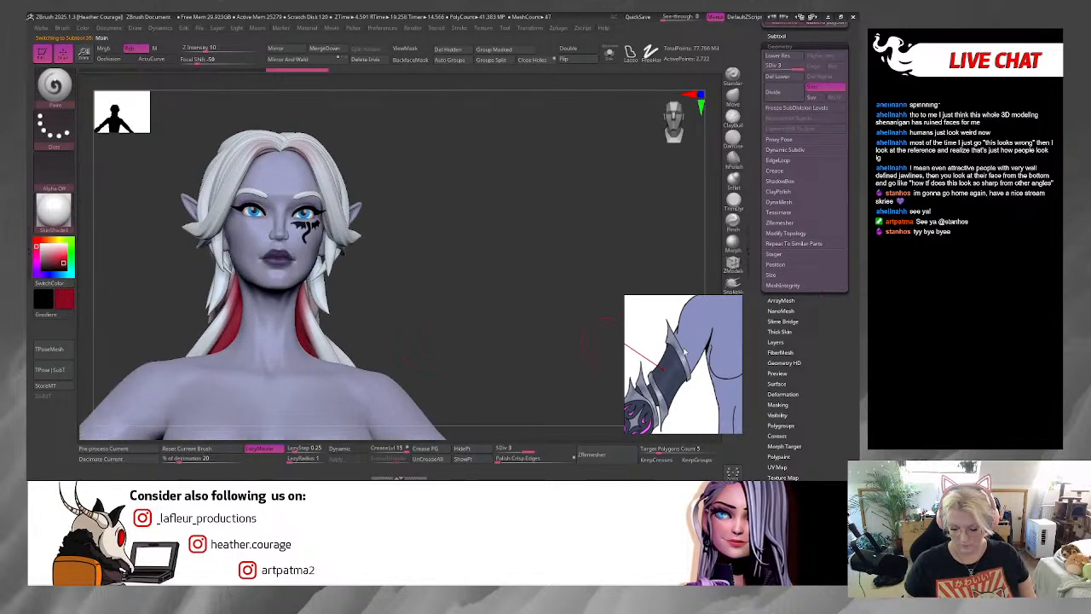
Step: Enlarge the reference window and frame the character sheet's front and back views for comparing the hair colors
middle_click_drag(660, 342, 606, 397)
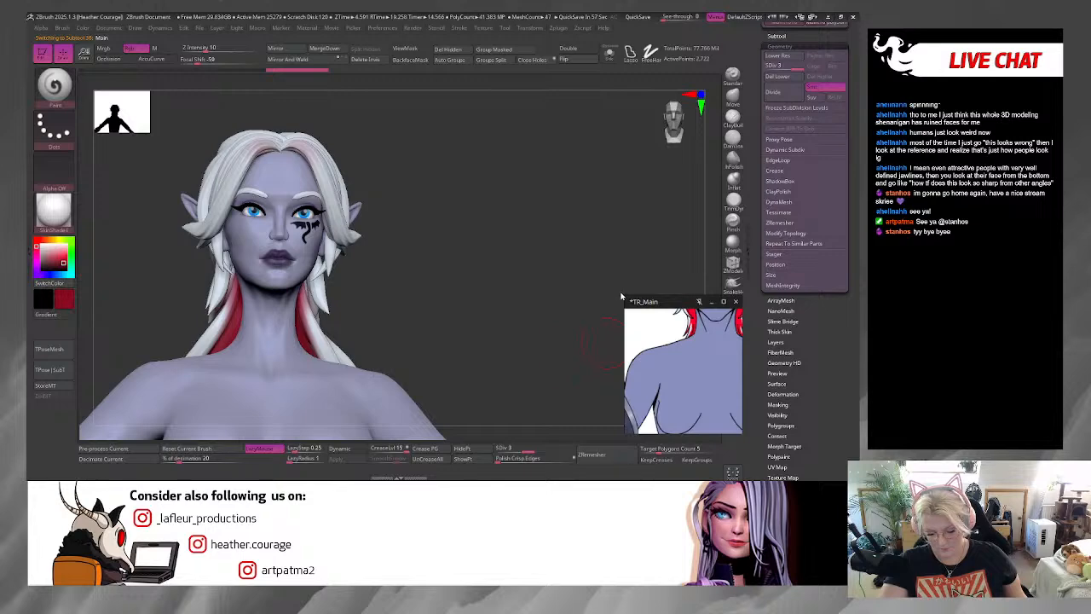
left_click_drag(623, 294, 459, 128)
scroll(632, 252, "down", 6)
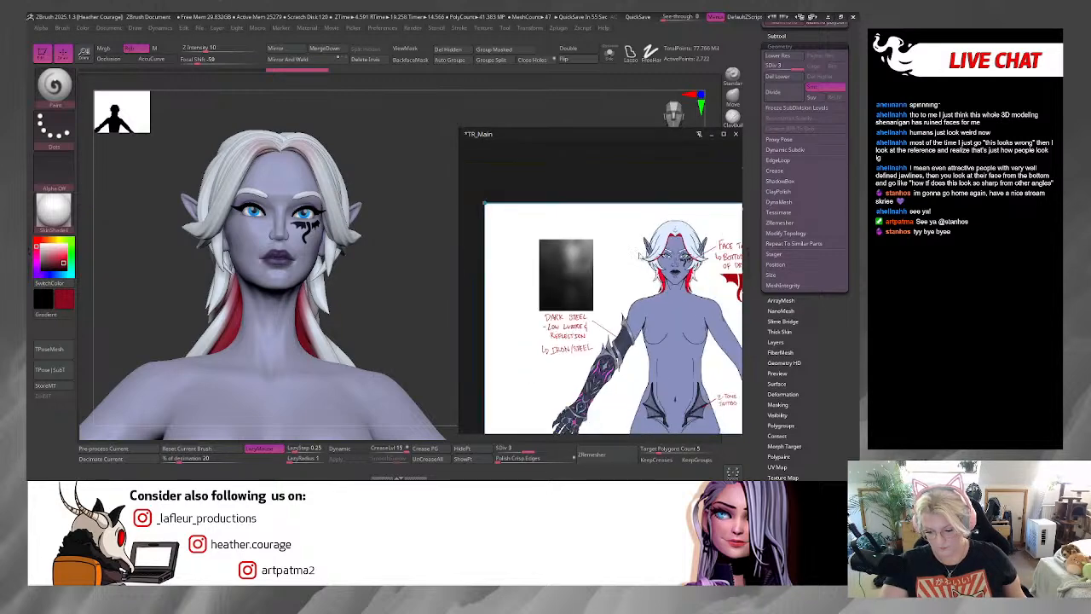
middle_click_drag(697, 287, 635, 271)
scroll(644, 267, "down", 3)
scroll(650, 265, "up", 4)
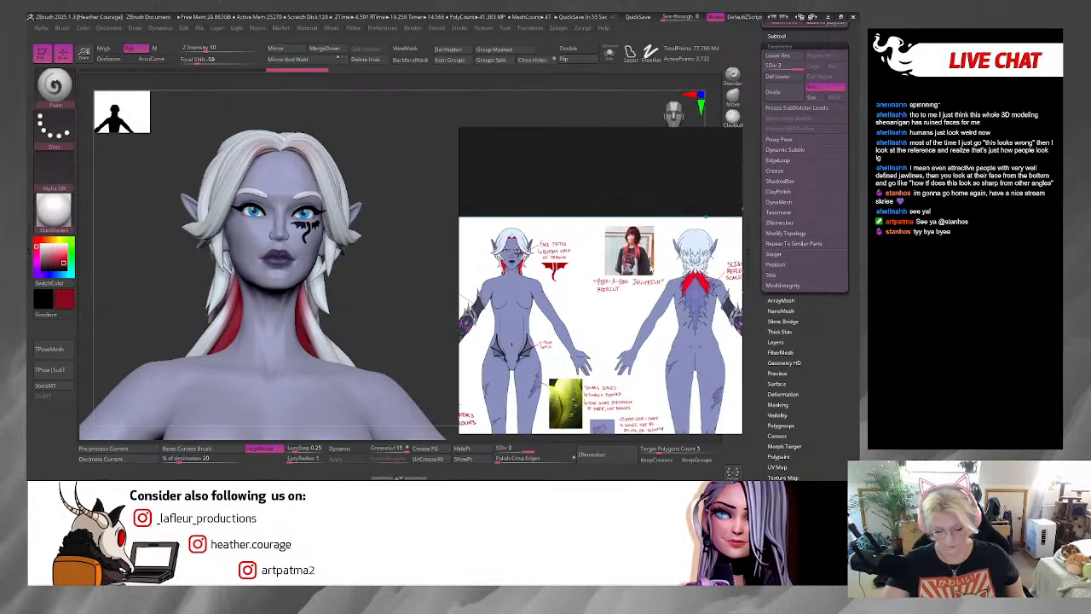
Step: Shrink the reference window and fill the two large nape strands with solid dark red (R 138, G 11, B 32)
mouse_move(414, 308)
left_mouse_down()
mouse_move(349, 304)
mouse_move(396, 298)
left_mouse_up()
left_click_drag(344, 327, 371, 253, "alt")
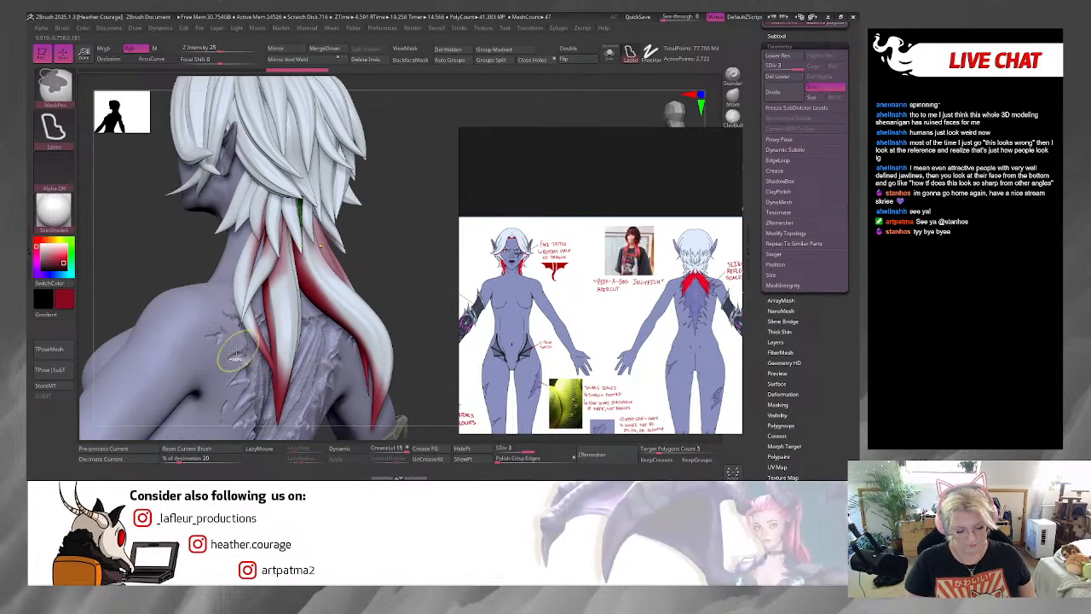
left_click(287, 334, "alt")
left_click_drag(460, 131, 551, 311)
left_click_drag(754, 94, 753, 194)
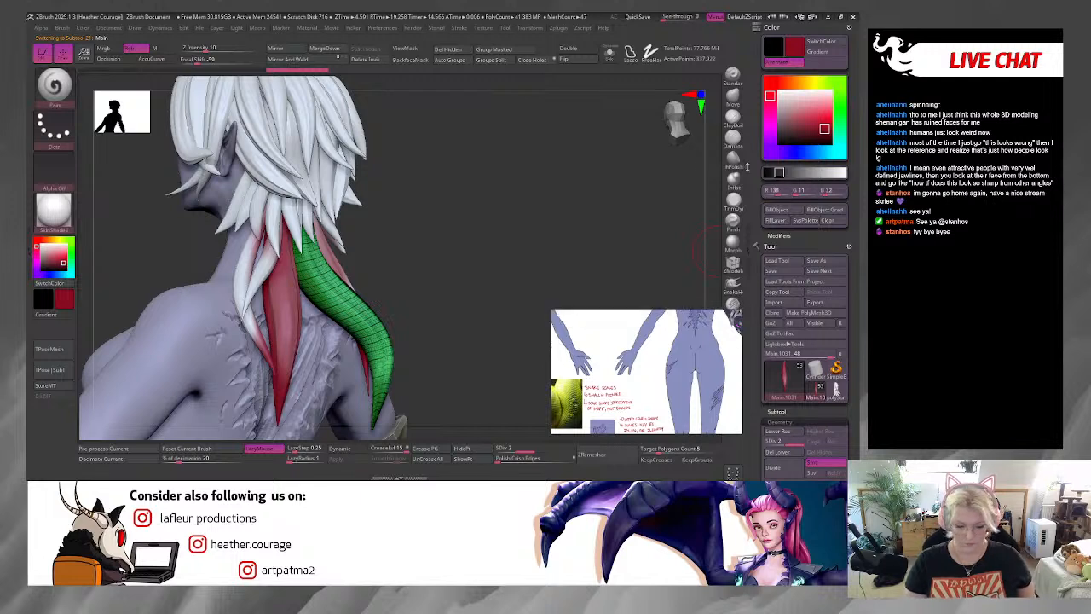
key("space")
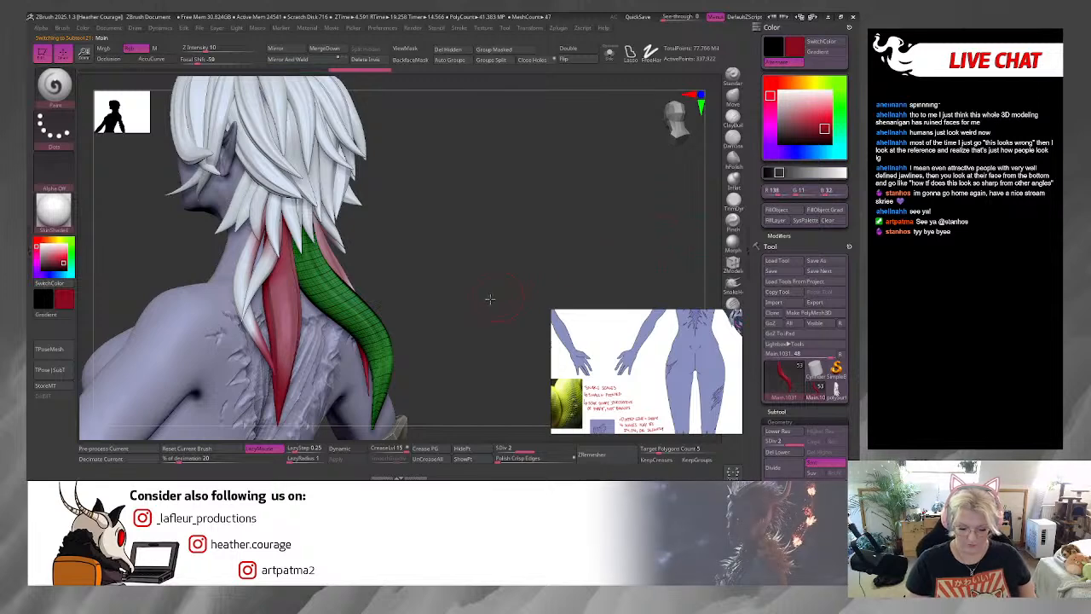
left_click_drag(487, 298, 294, 335)
left_click(281, 335, "alt")
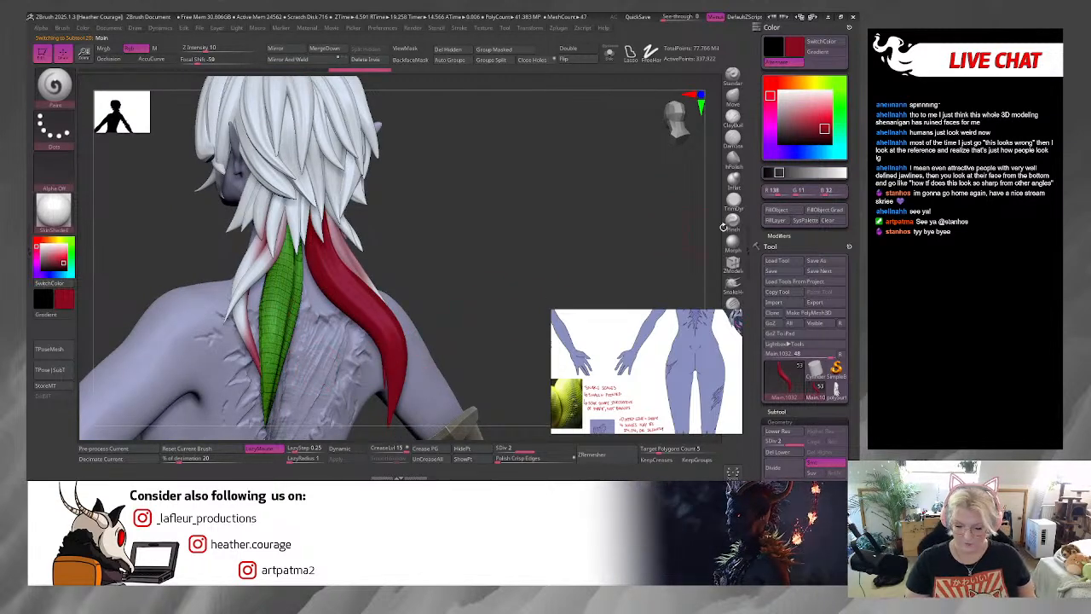
left_click(780, 210)
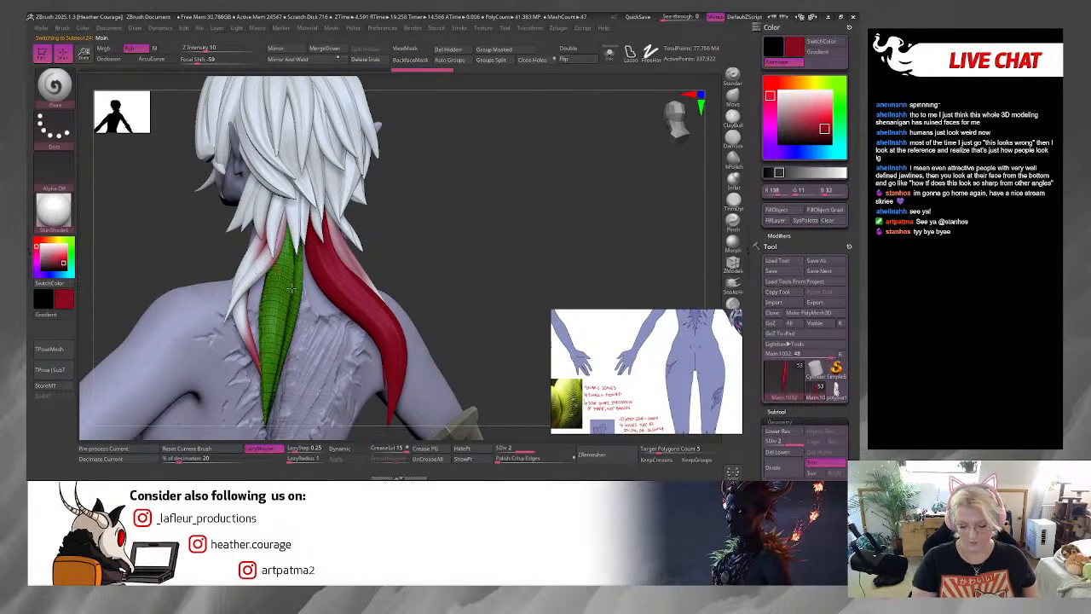
Step: Fill the two thinner nape strands on one side and the partly hidden one on the other with the same dark red
left_click(261, 273, "alt")
left_click(782, 211)
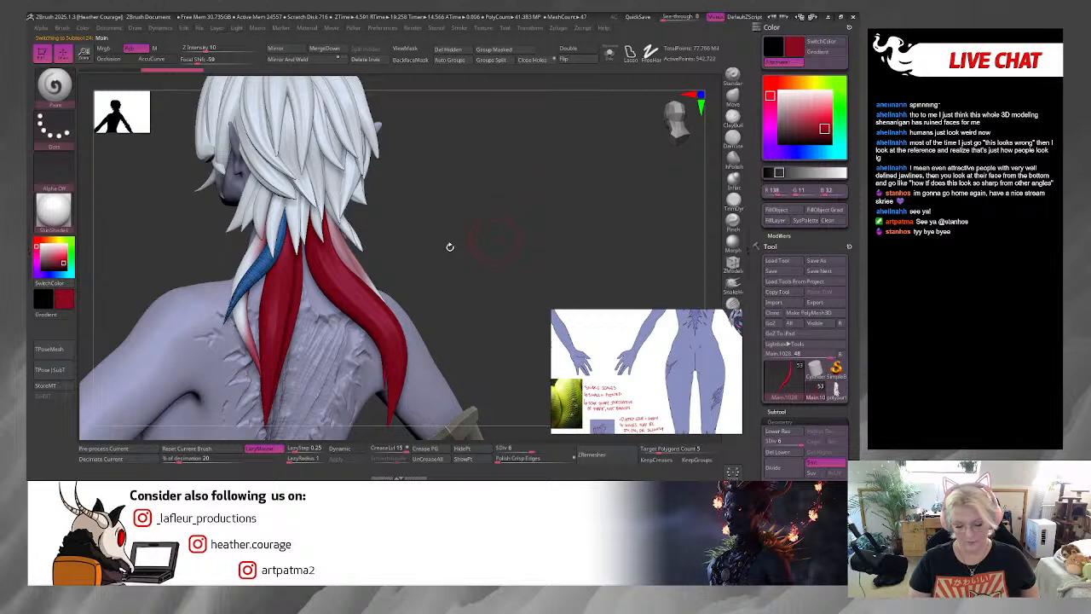
left_click(247, 258, "alt")
left_click(778, 211)
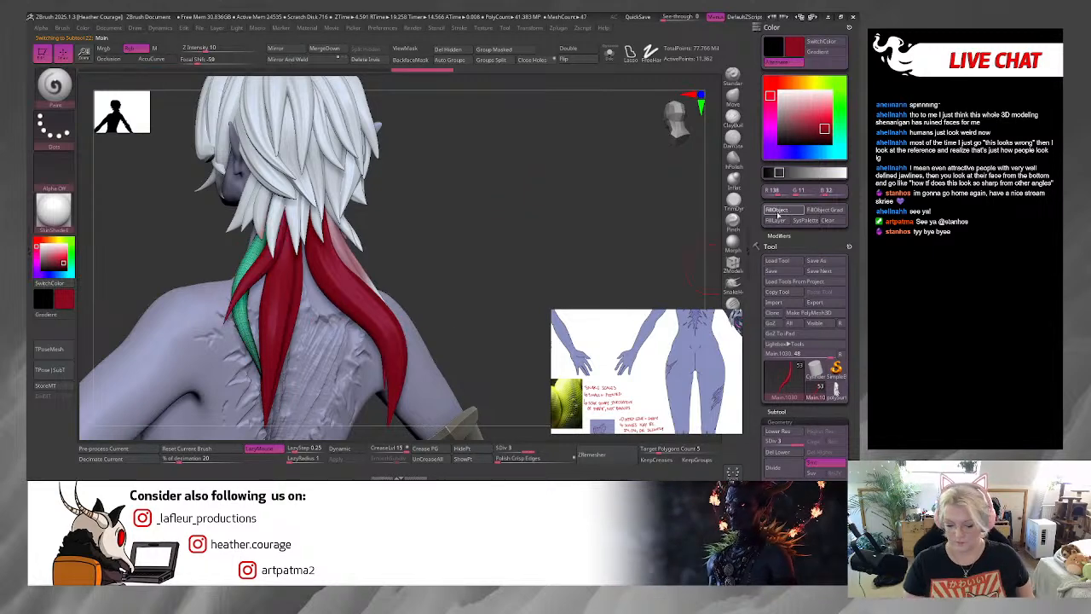
left_click(350, 265, "alt")
left_click(780, 213)
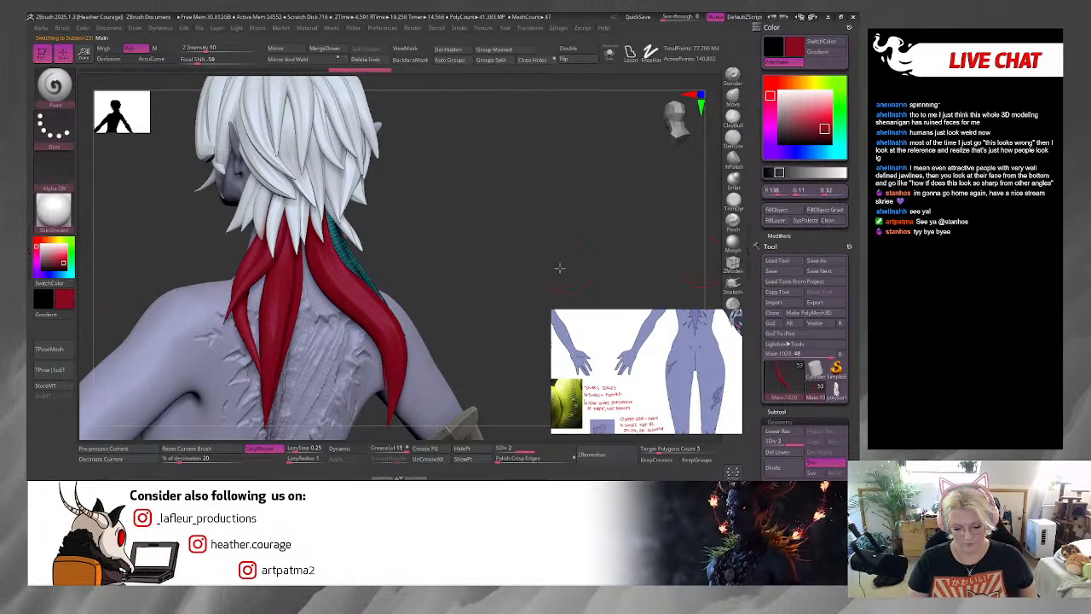
Step: Fill the remaining neck strand behind the shoulder with the same dark red and compare the hair with the reference views
mouse_move(559, 269)
left_mouse_down()
mouse_move(518, 252)
mouse_move(445, 264)
mouse_move(514, 265)
mouse_move(471, 254)
left_mouse_up()
left_click(297, 273, "alt")
left_click(776, 210)
middle_click_drag(694, 351, 690, 373)
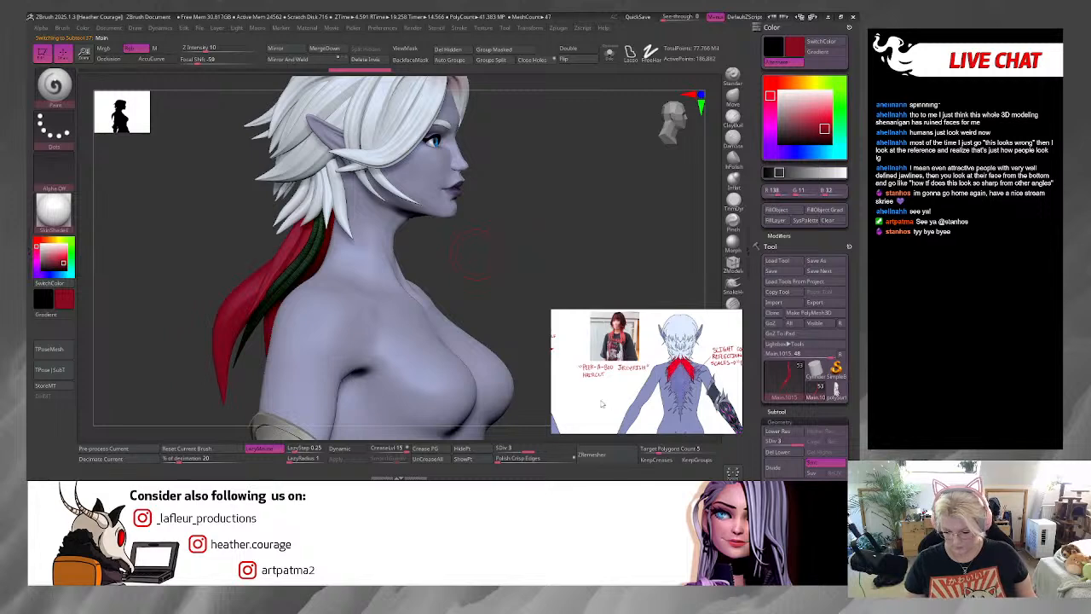
middle_click_drag(602, 404, 743, 411)
left_click_drag(534, 199, 490, 206)
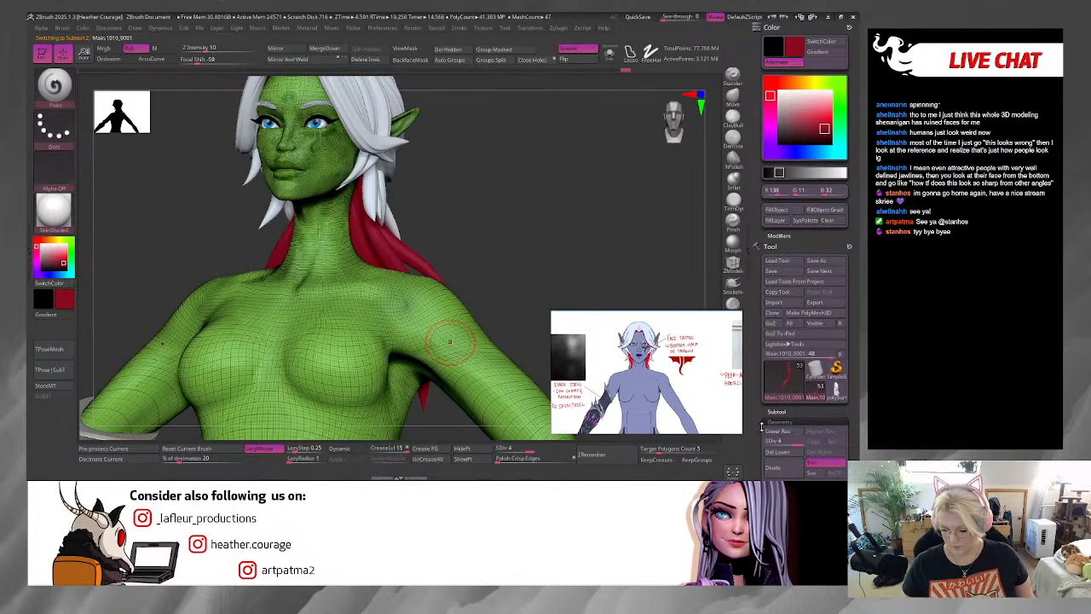
Step: Open the subtool list and hide the body, leaving the hair, eyes and mouth pieces in view
left_click_drag(761, 427, 758, 303)
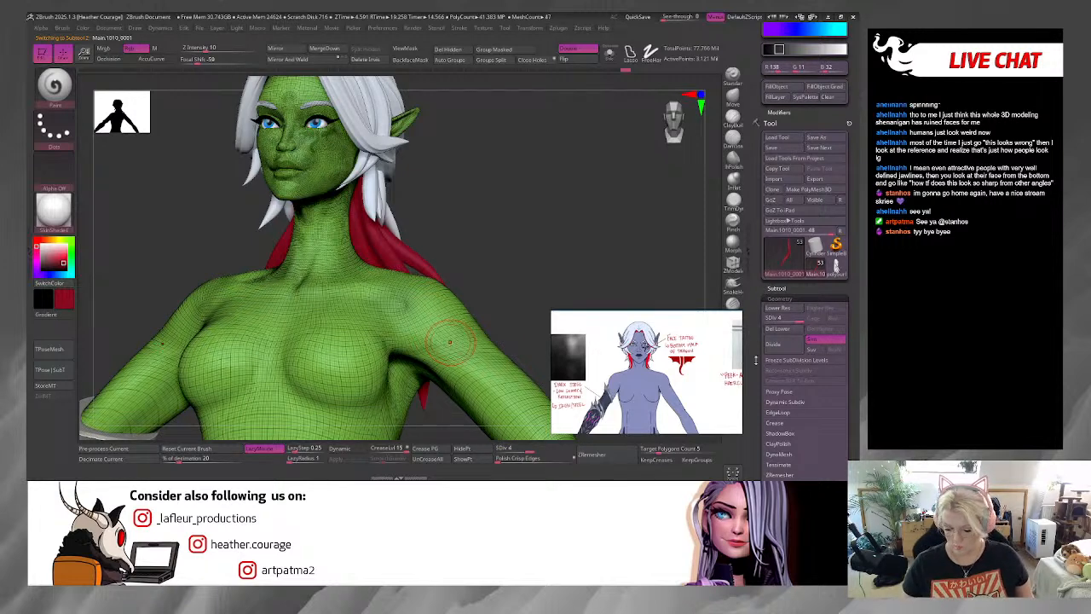
scroll(771, 221, "down", 5)
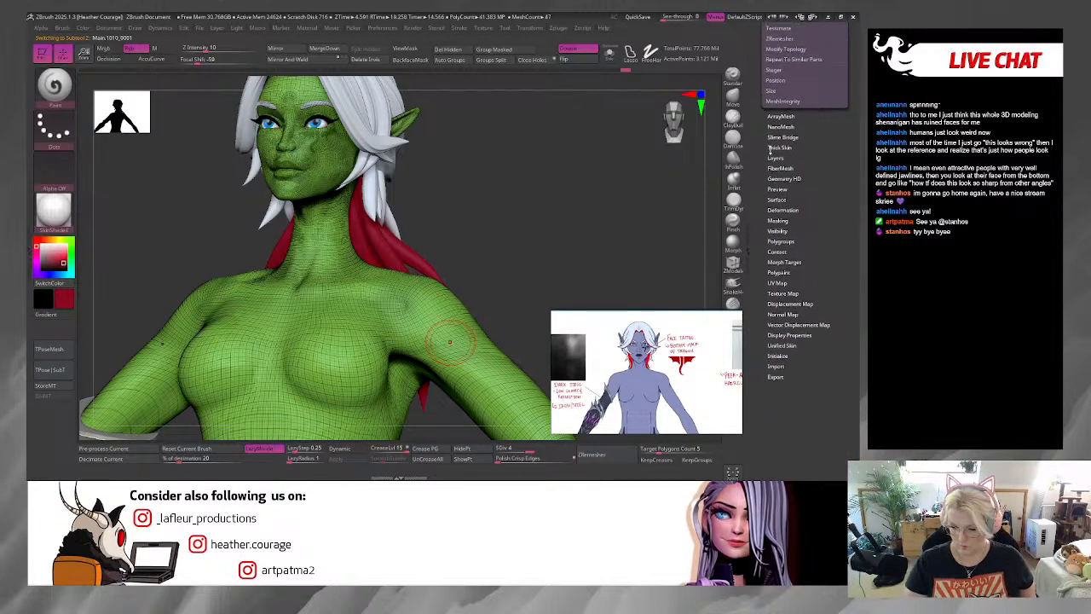
scroll(771, 214, "up", 2)
left_click(777, 199)
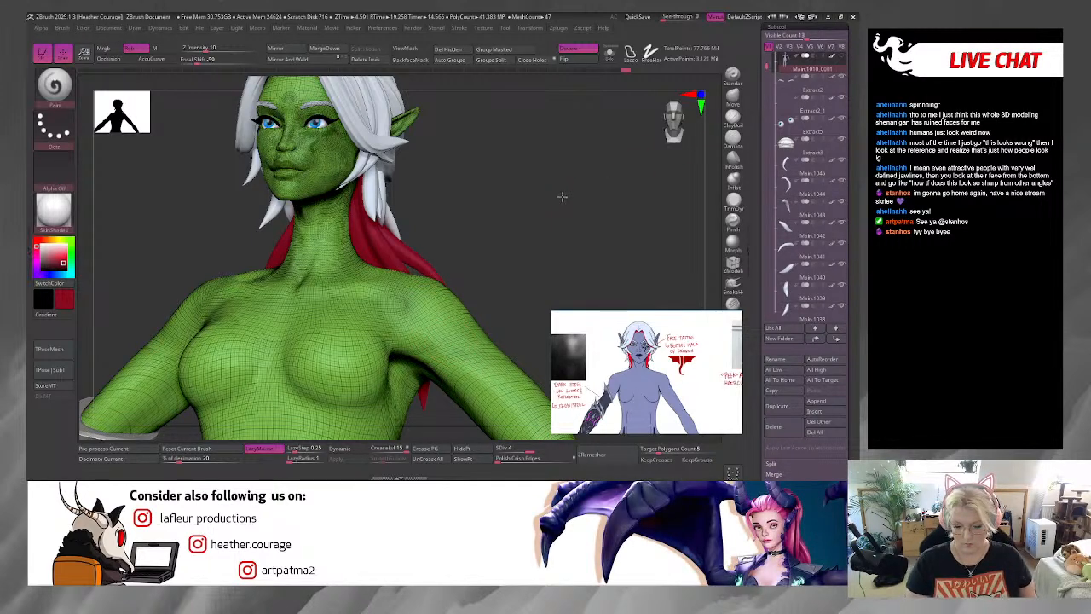
left_click_drag(562, 197, 632, 154)
left_click(396, 121, "alt")
left_click_drag(496, 165, 507, 224, "alt")
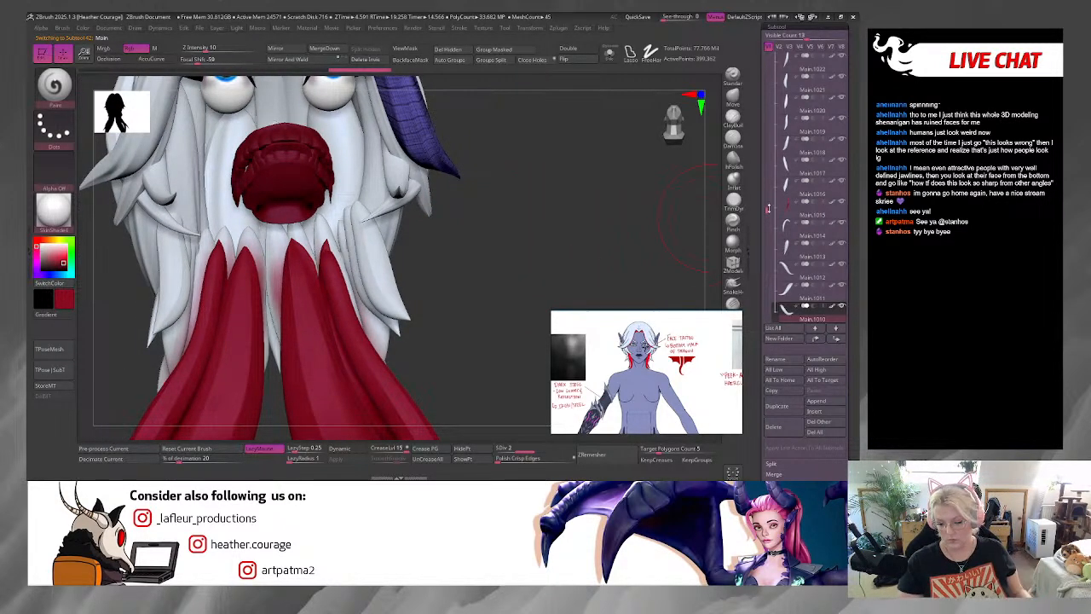
Step: Select the first hair strand, Main.1045, and merge the strands from Main.1044 through Main.1035 into it
left_click_drag(767, 209, 768, 80)
left_click(787, 112)
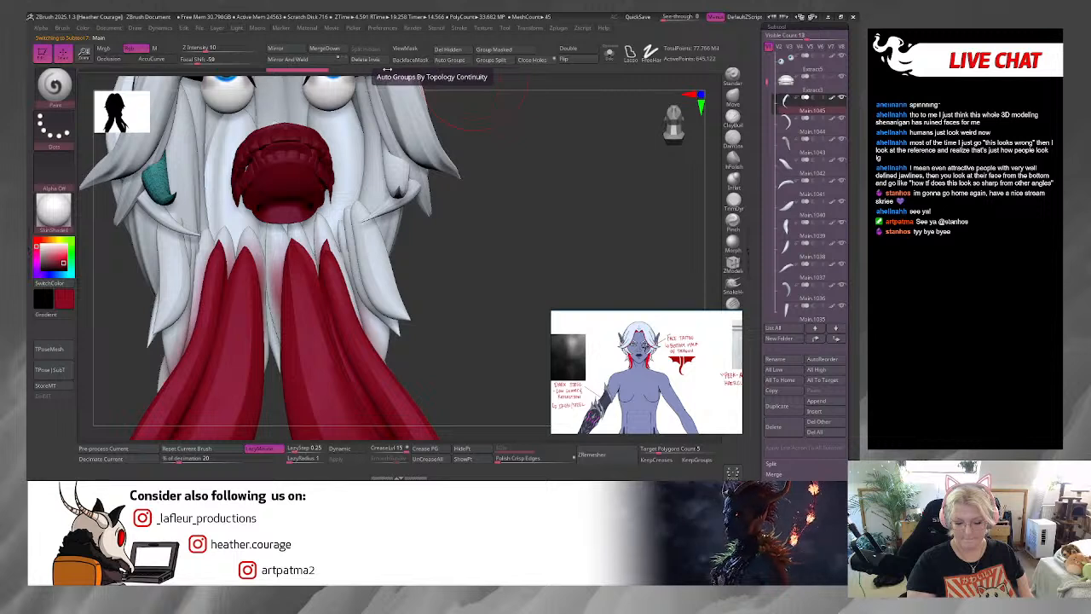
left_click(337, 50)
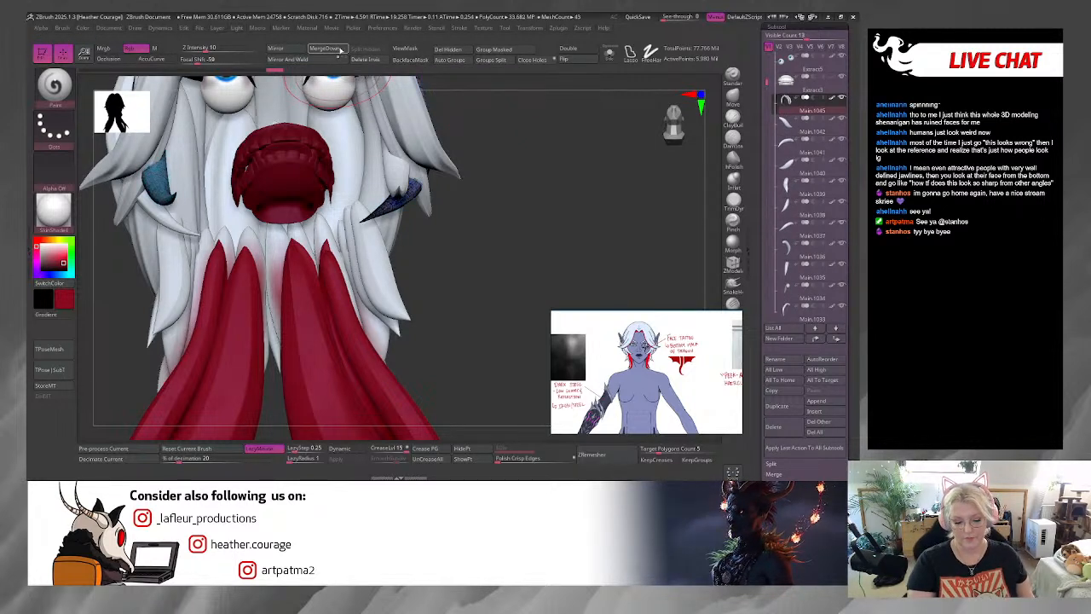
left_click(341, 49)
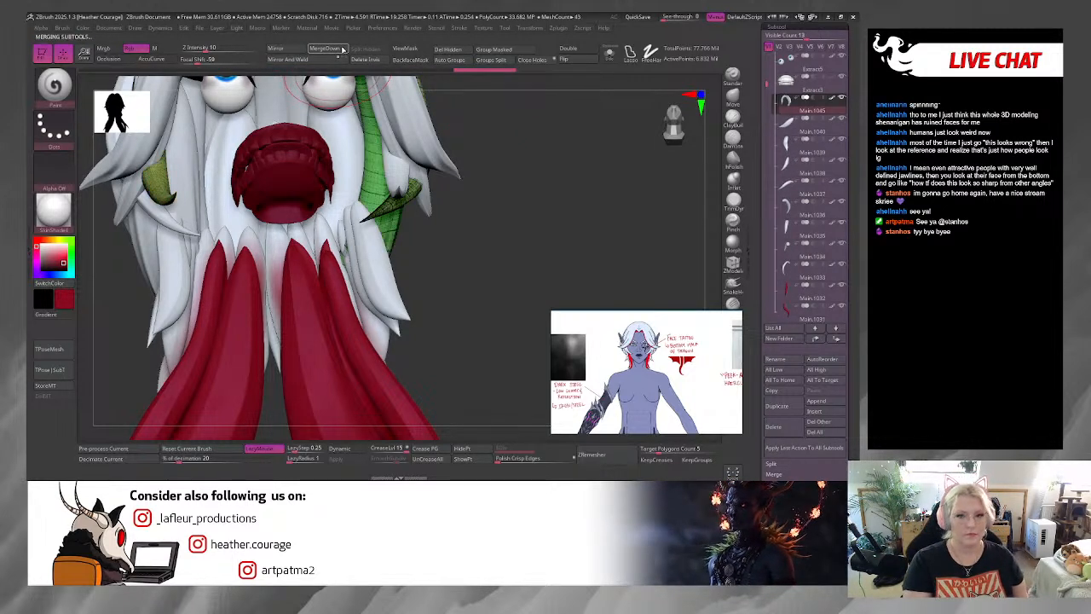
left_click(341, 50)
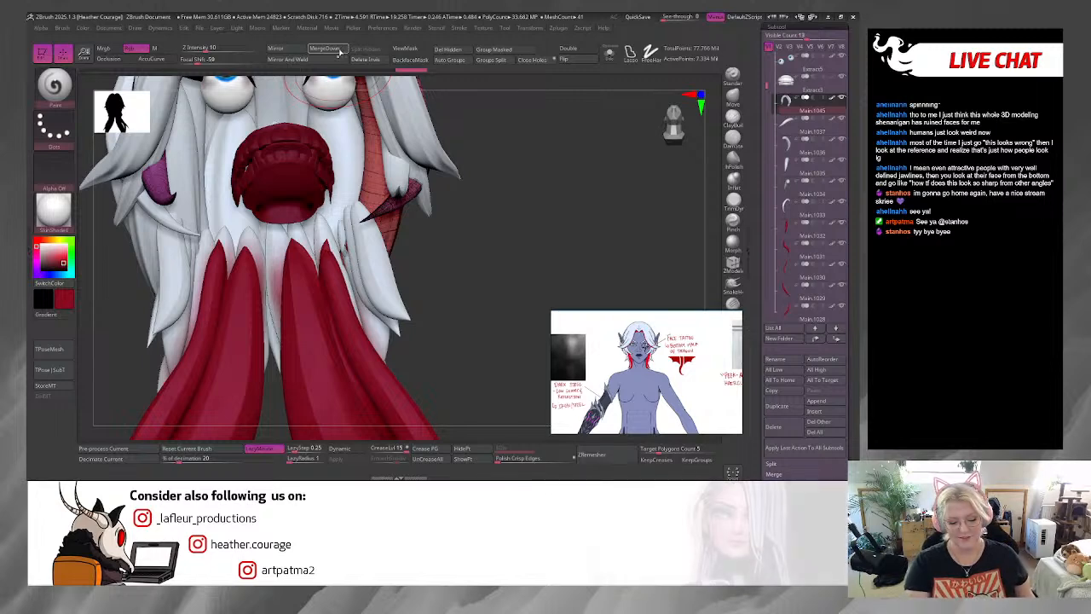
left_click(340, 49)
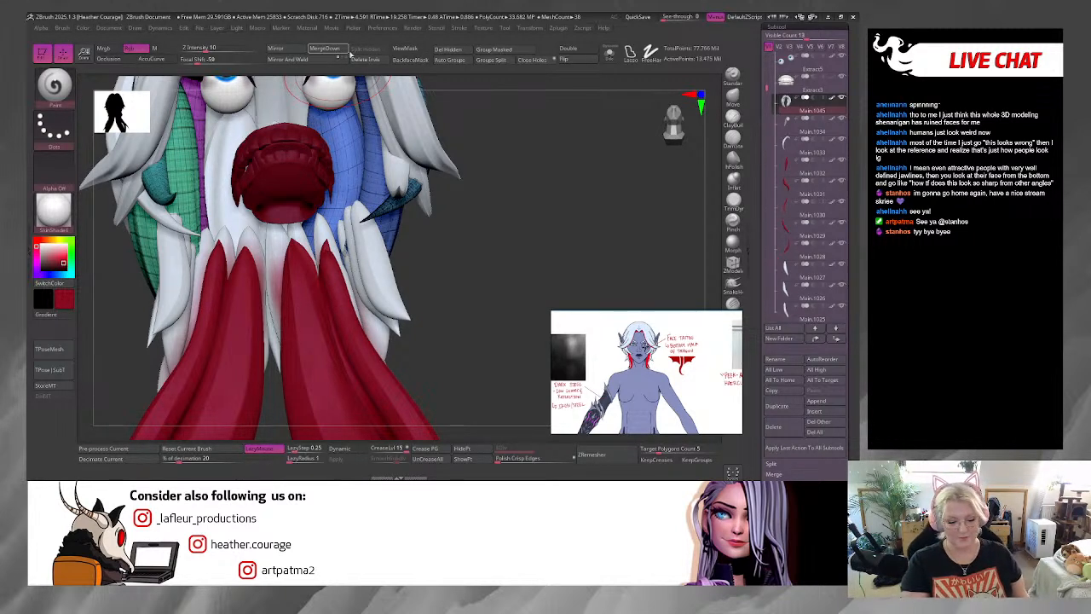
Step: Merge the hair strands from Main.1034 through Main.1021 into Main.1045
left_click(338, 52)
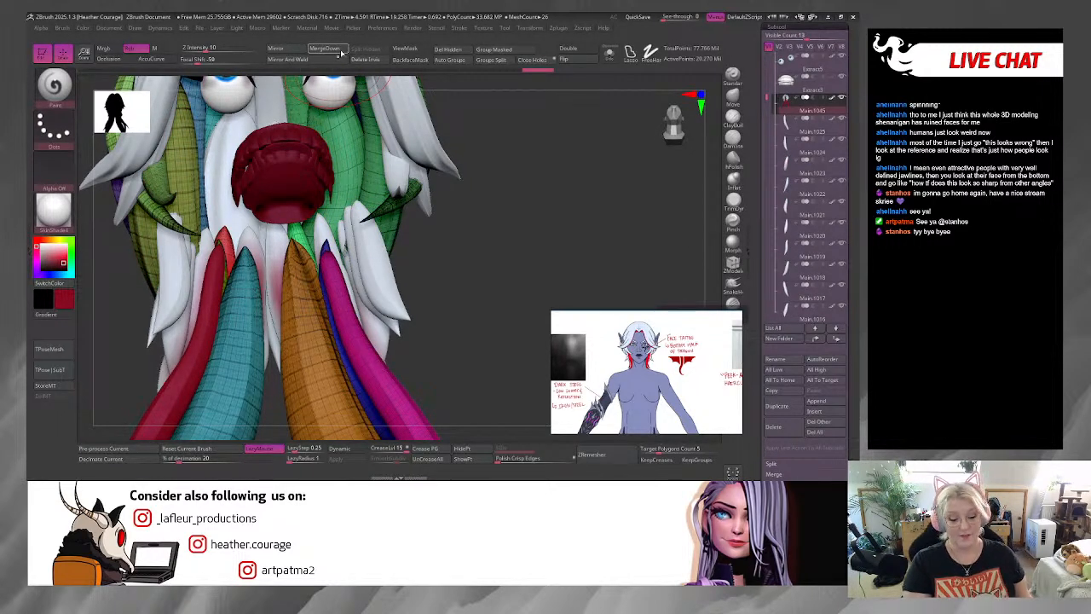
left_click(333, 51)
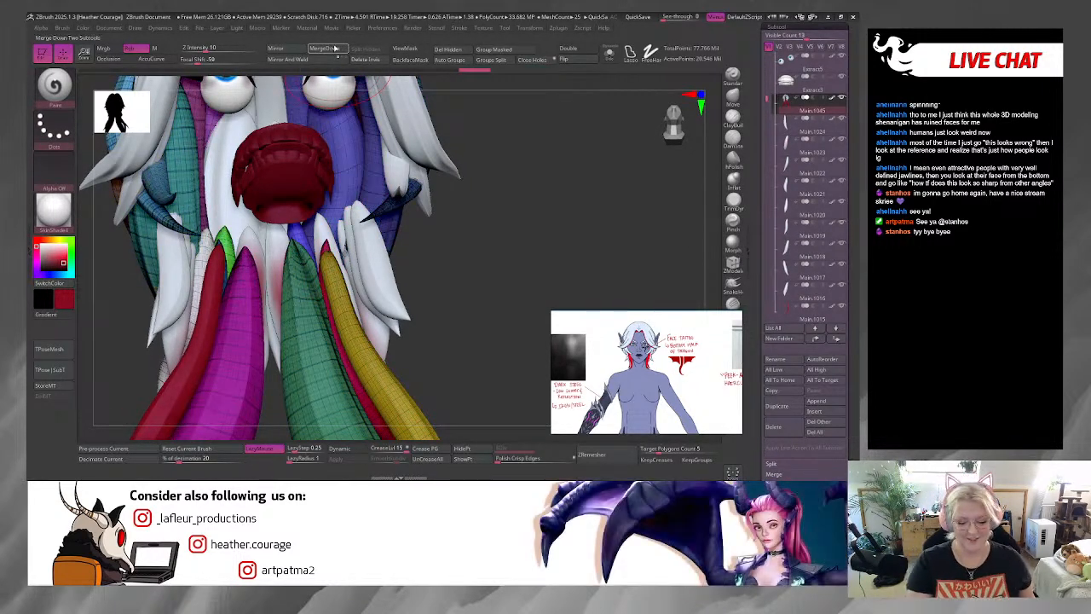
left_click(335, 49)
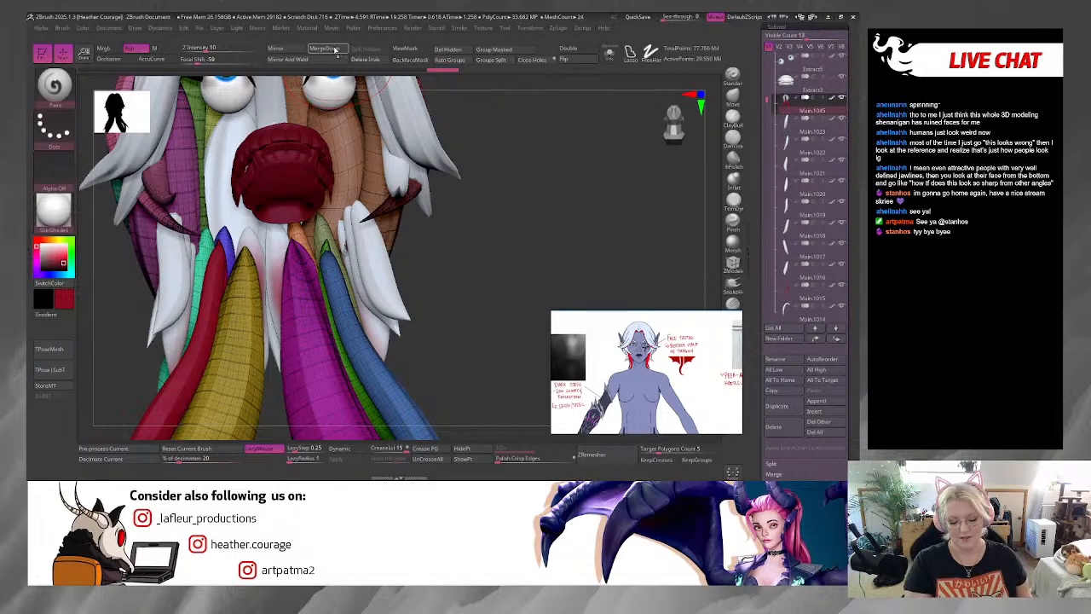
left_click(337, 49)
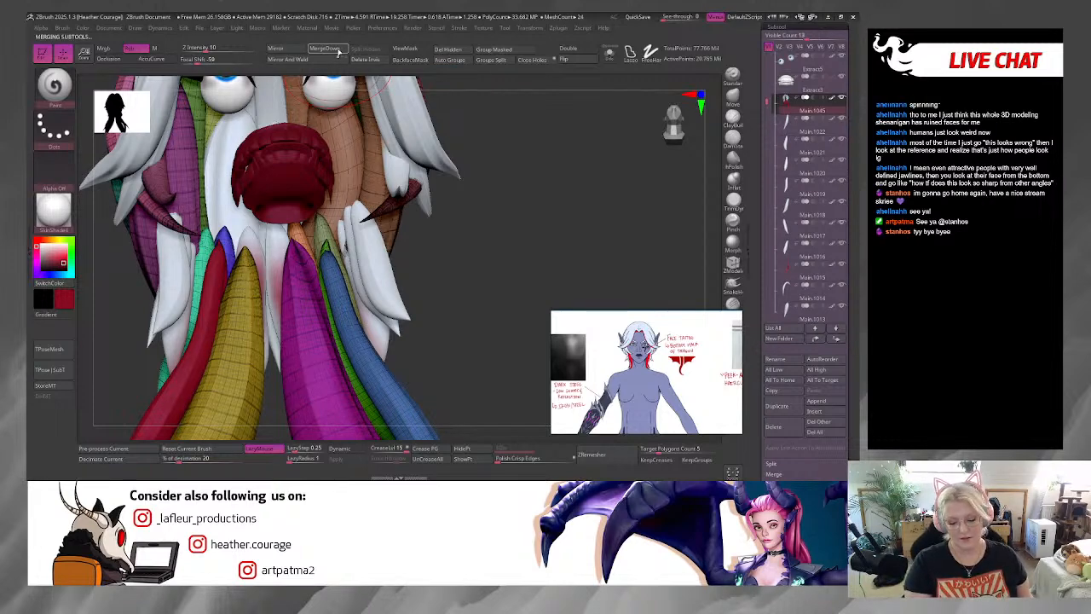
left_click(338, 50)
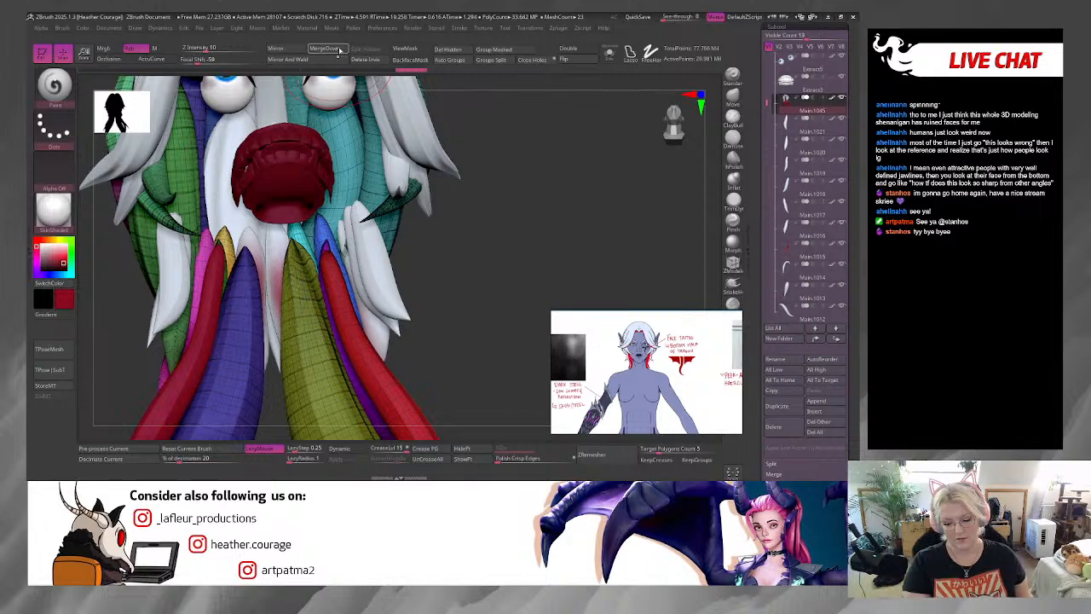
left_click(339, 49)
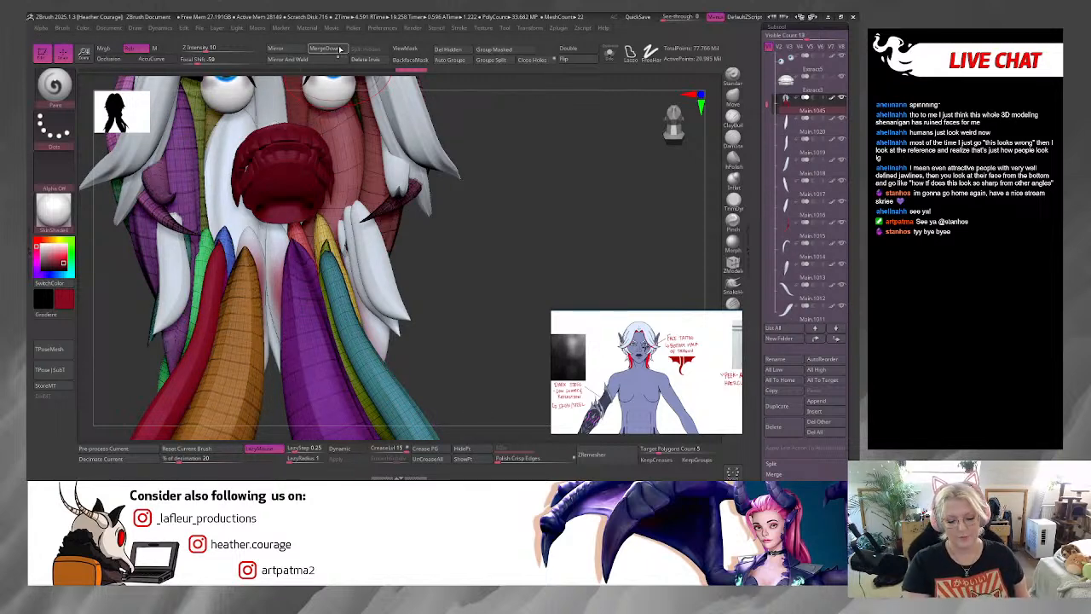
Step: Merge the remaining hair strands, from Main.1020 through Main.1006, into Main.1045
left_click(337, 49)
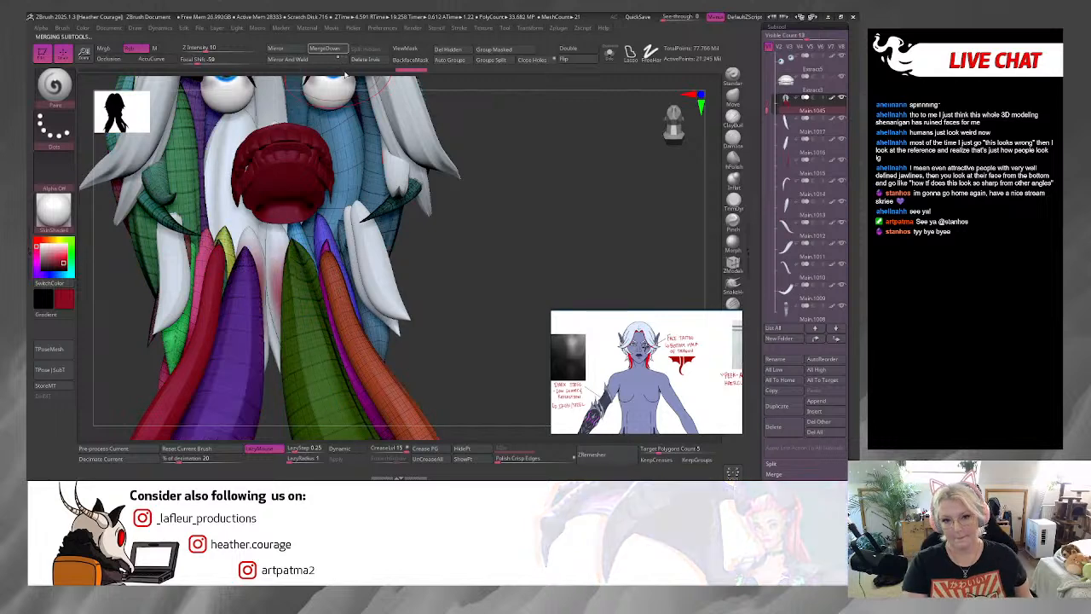
left_click(338, 49)
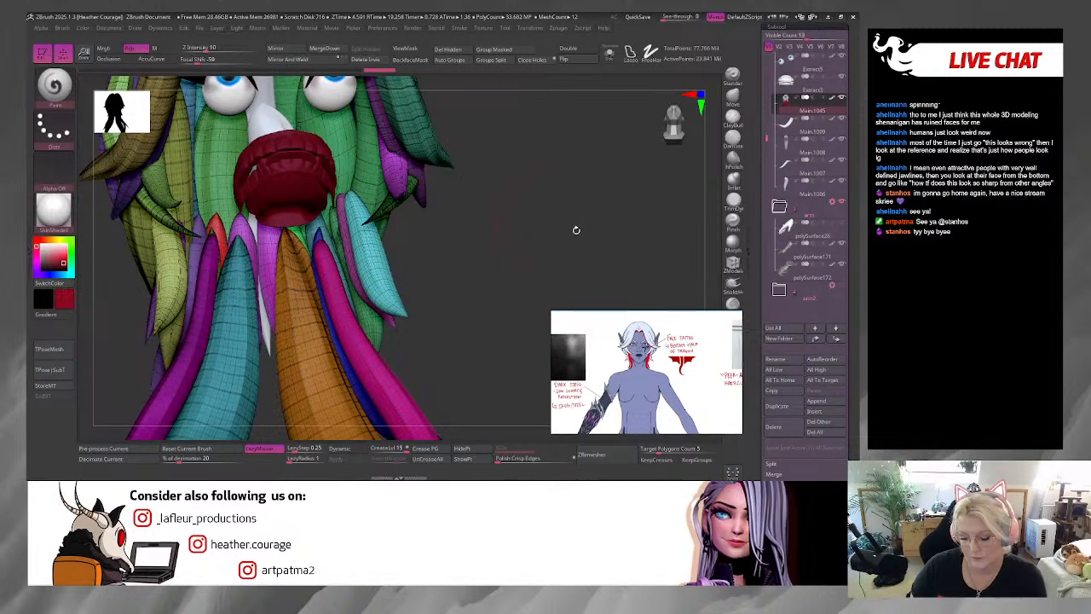
left_click_drag(576, 230, 568, 212)
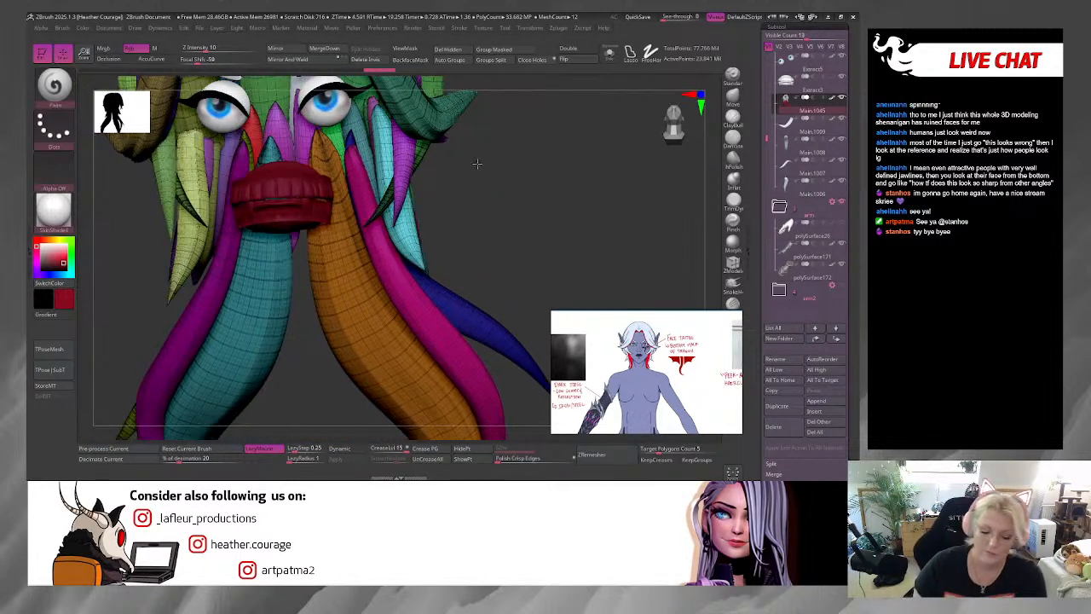
left_click(335, 52)
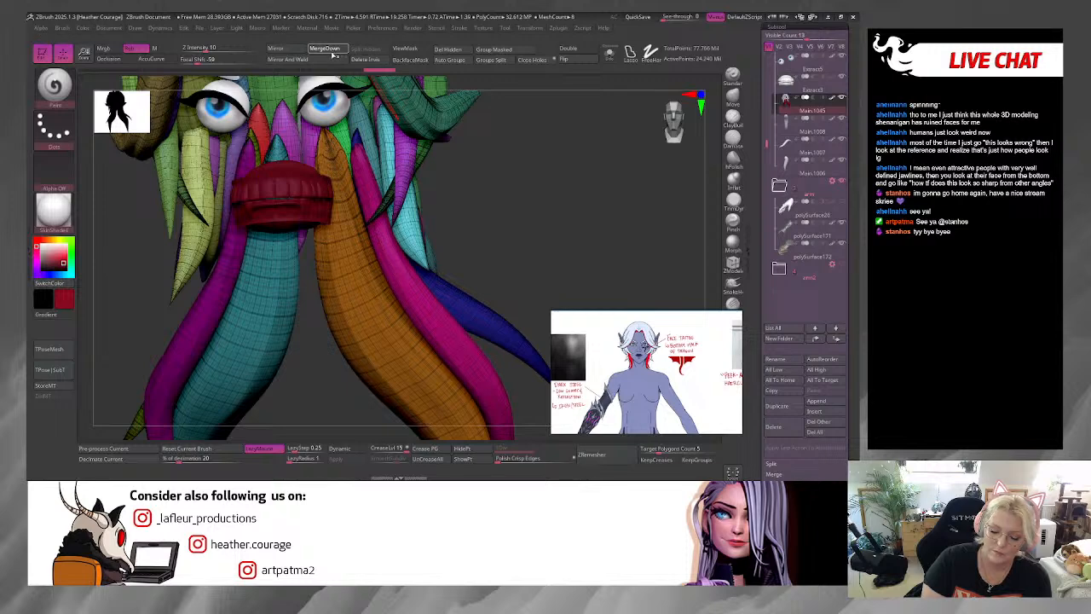
left_click(331, 53)
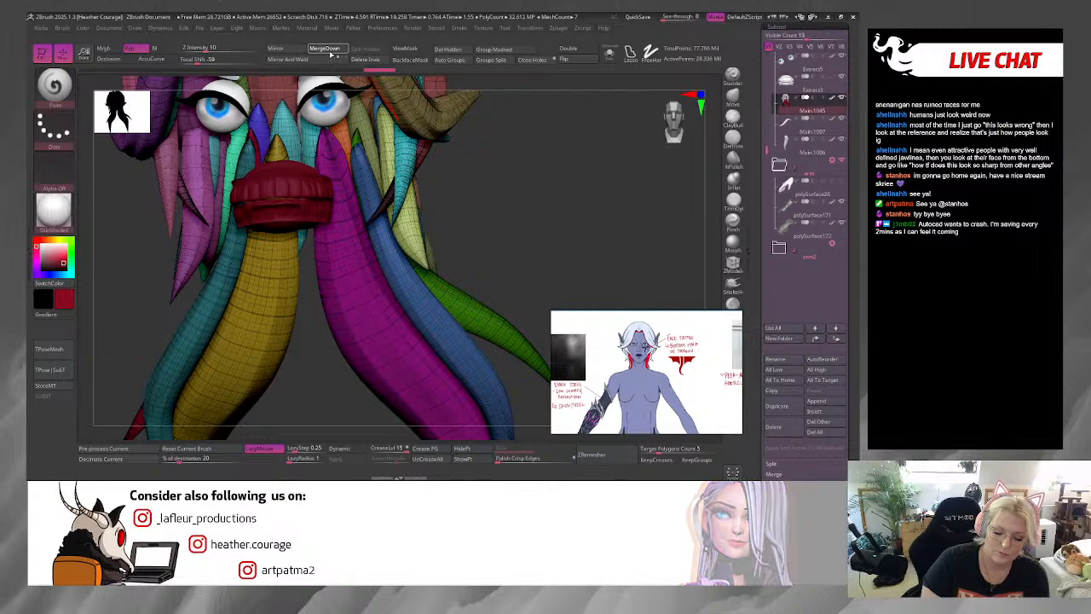
left_click(335, 50)
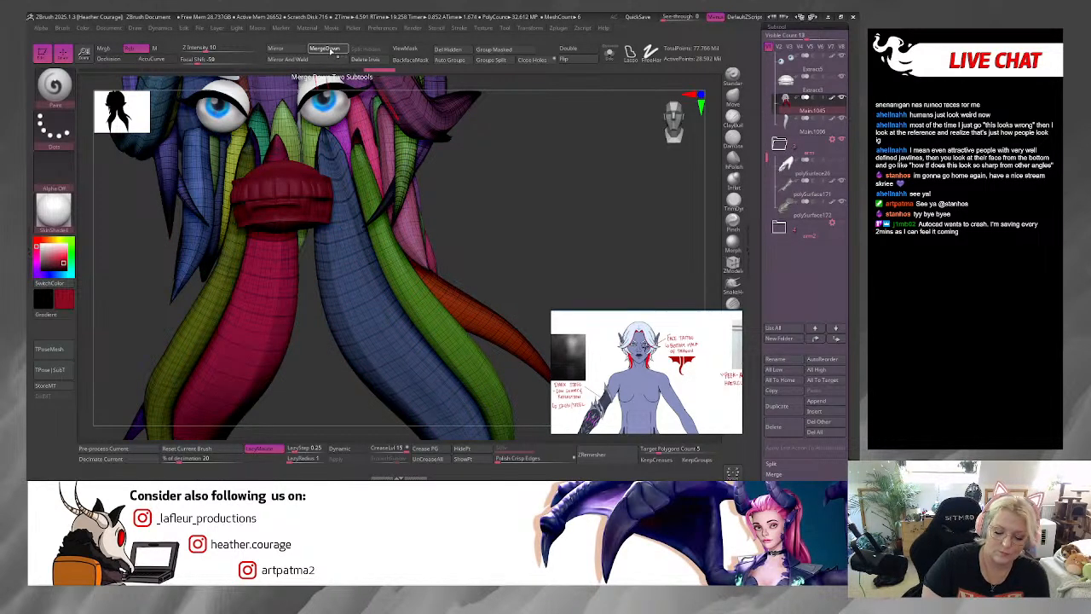
left_click(332, 49)
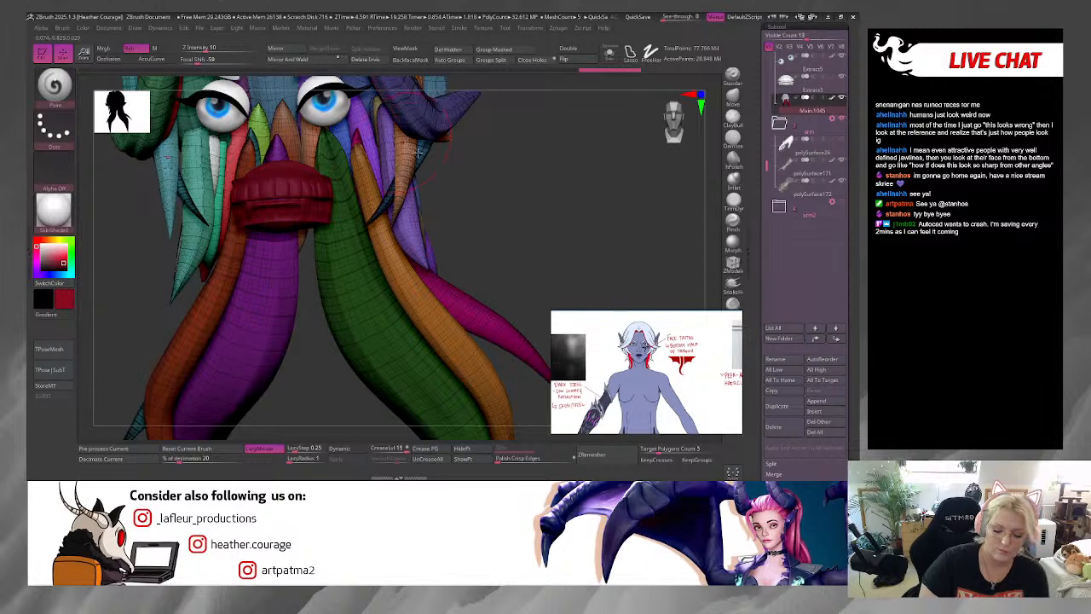
Step: Turn off the polygroup wireframe display and isolate the merged hair in view
left_click_drag(537, 192, 534, 179)
mouse_move(733, 319)
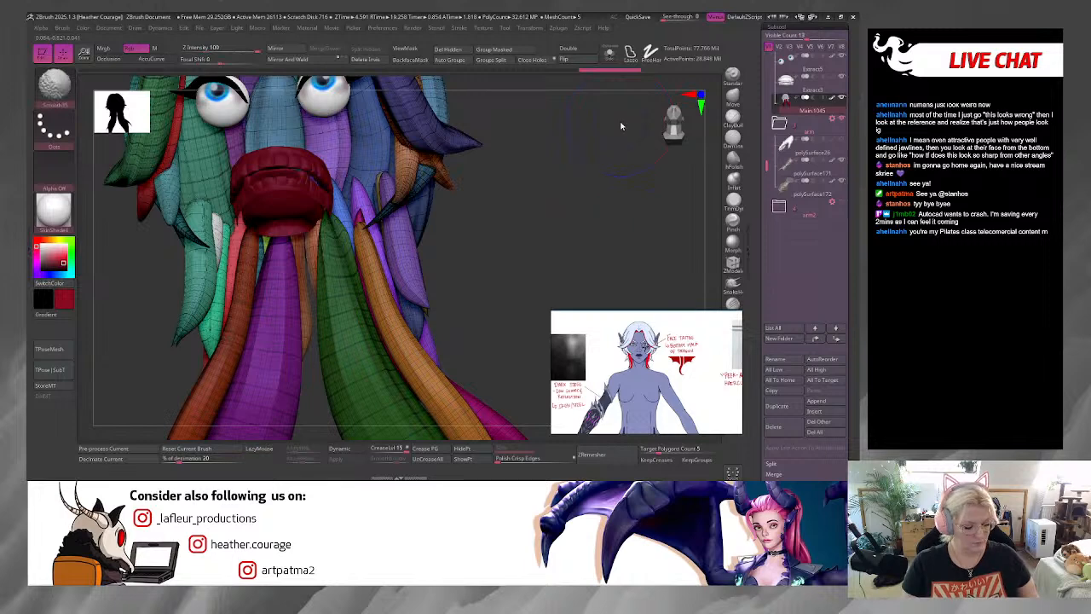
key("shift+f")
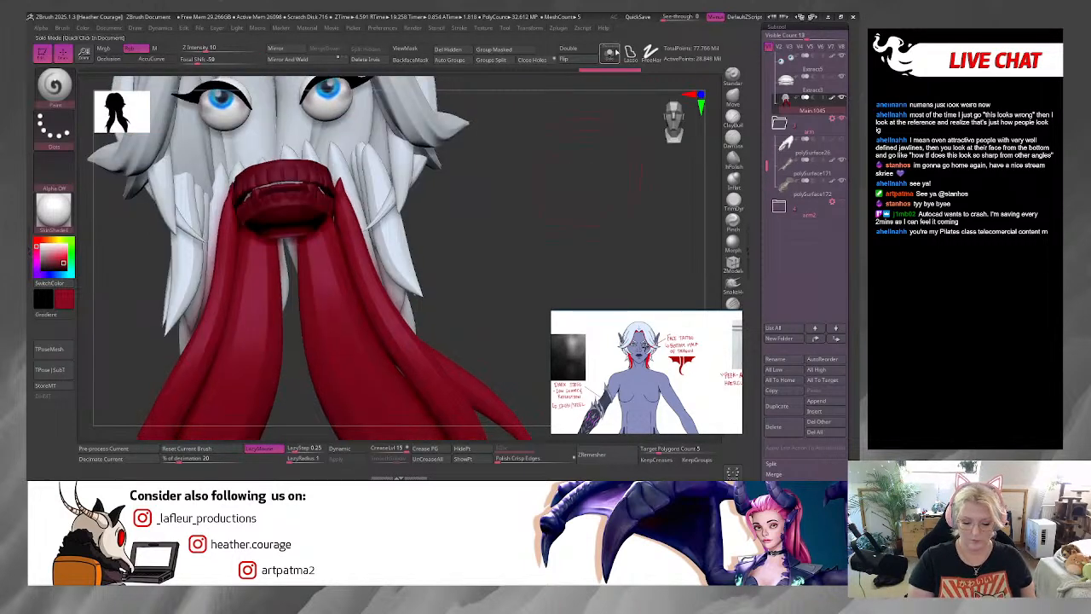
left_click_drag(556, 121, 483, 294)
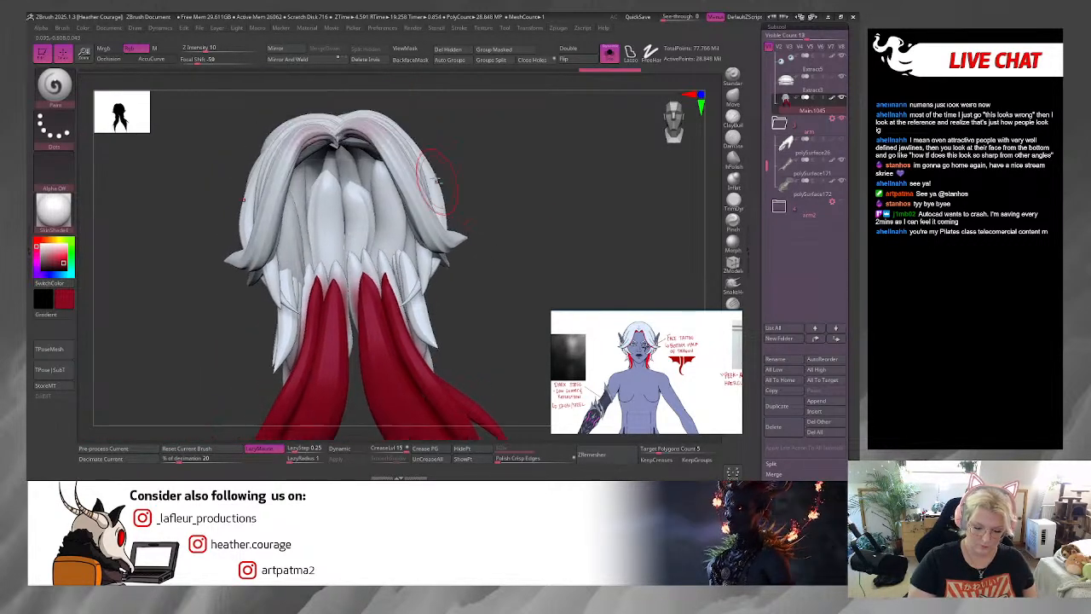
Step: Paint soft dark red onto the face-framing front strands, the side locks and the centre parting up towards the crown
mouse_move(343, 133)
left_mouse_down()
mouse_move(370, 136)
mouse_move(390, 155)
mouse_move(426, 231)
mouse_move(451, 254)
mouse_move(411, 252)
mouse_move(409, 288)
mouse_move(424, 313)
mouse_move(417, 245)
mouse_move(424, 279)
mouse_move(422, 256)
left_mouse_up()
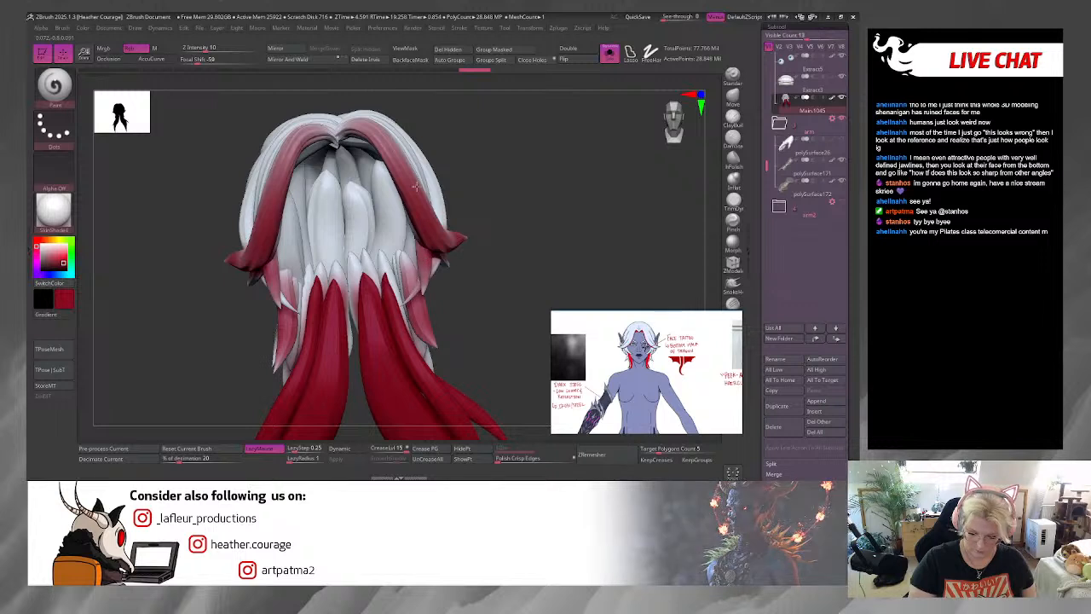
key("ctrl+z")
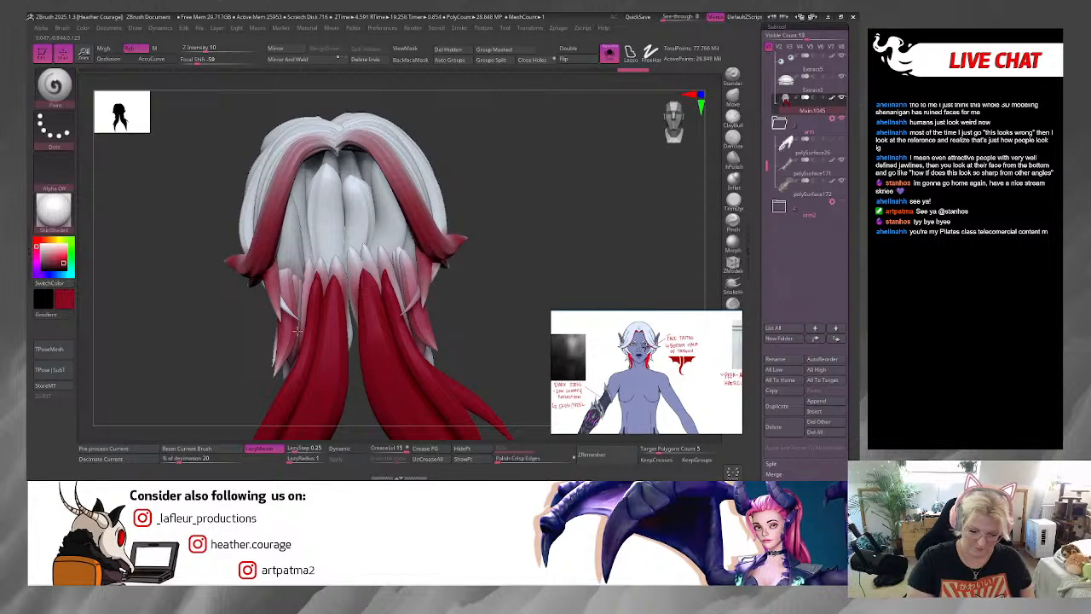
left_click_drag(511, 236, 511, 257)
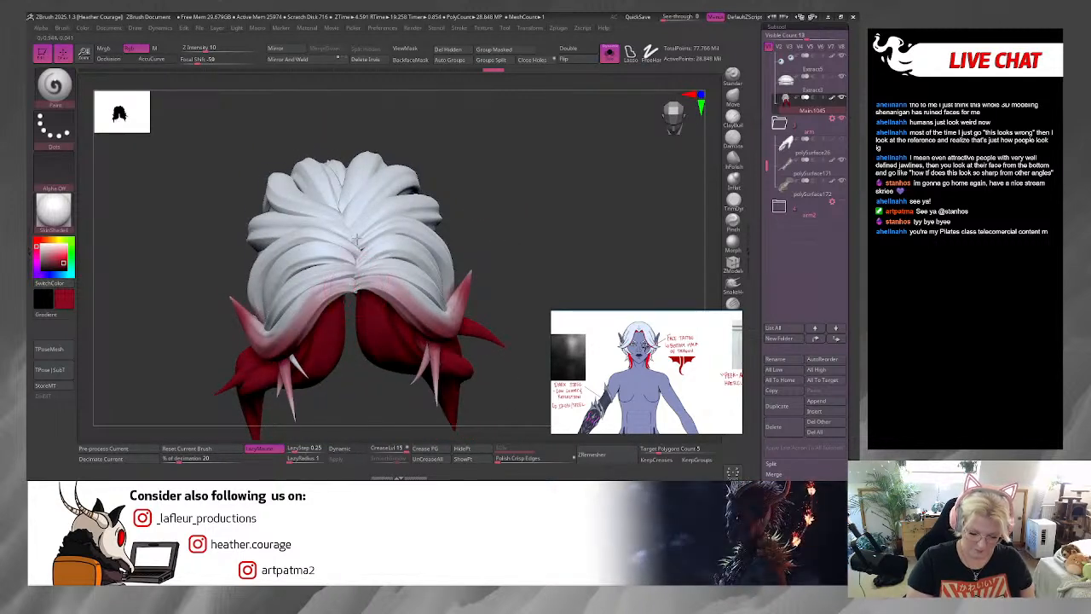
mouse_move(339, 291)
left_mouse_down()
mouse_move(375, 284)
mouse_move(415, 341)
left_mouse_up()
left_click_drag(385, 299, 407, 314)
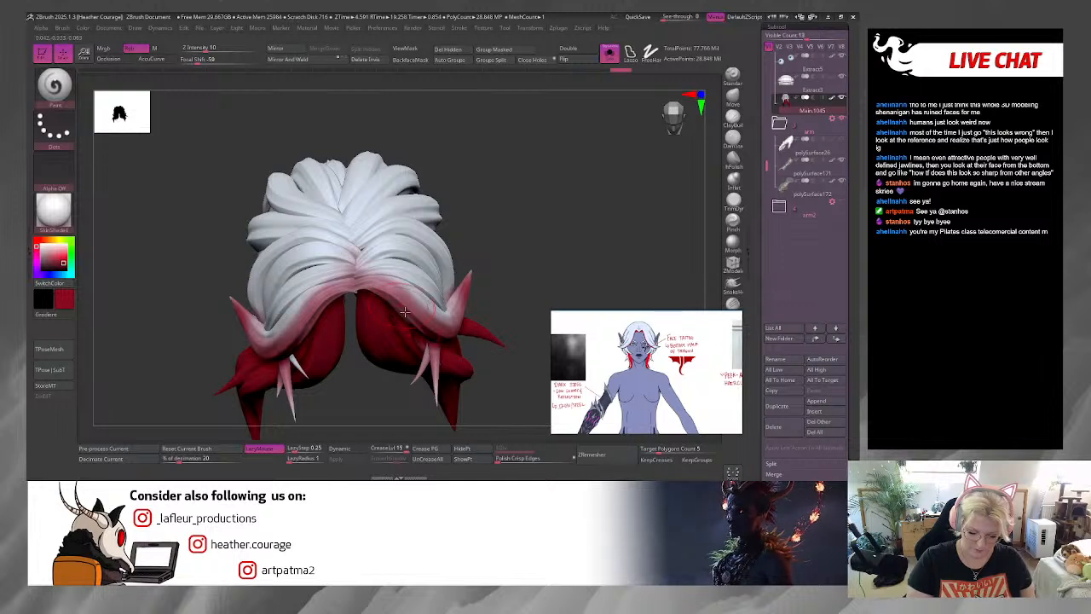
mouse_move(369, 281)
left_mouse_down()
mouse_move(354, 284)
mouse_move(361, 247)
mouse_move(348, 223)
mouse_move(350, 248)
left_mouse_up()
left_click_drag(372, 199, 355, 200)
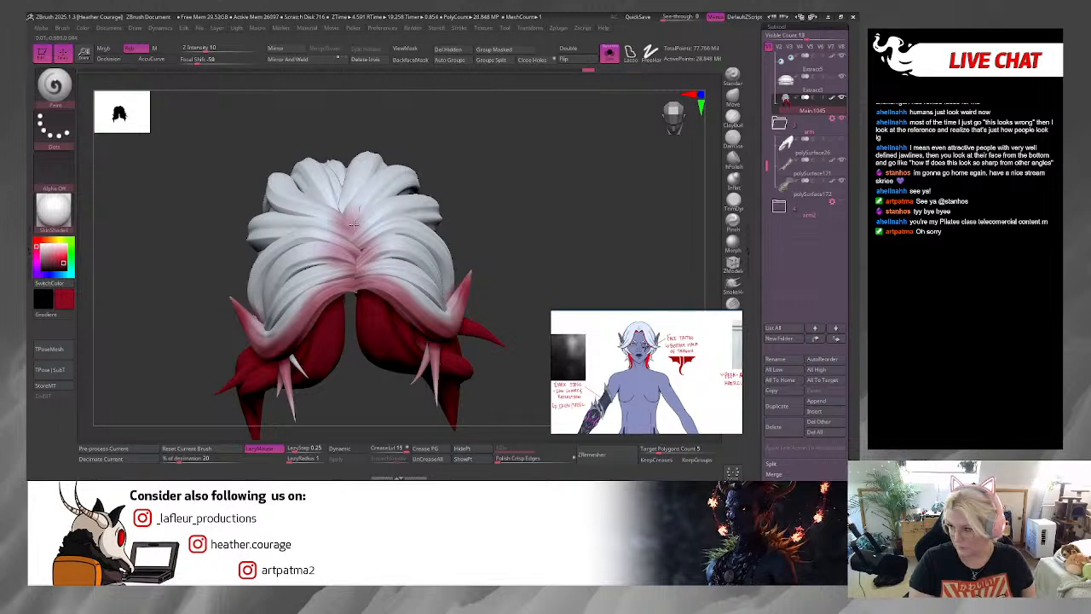
left_click_drag(393, 280, 385, 273)
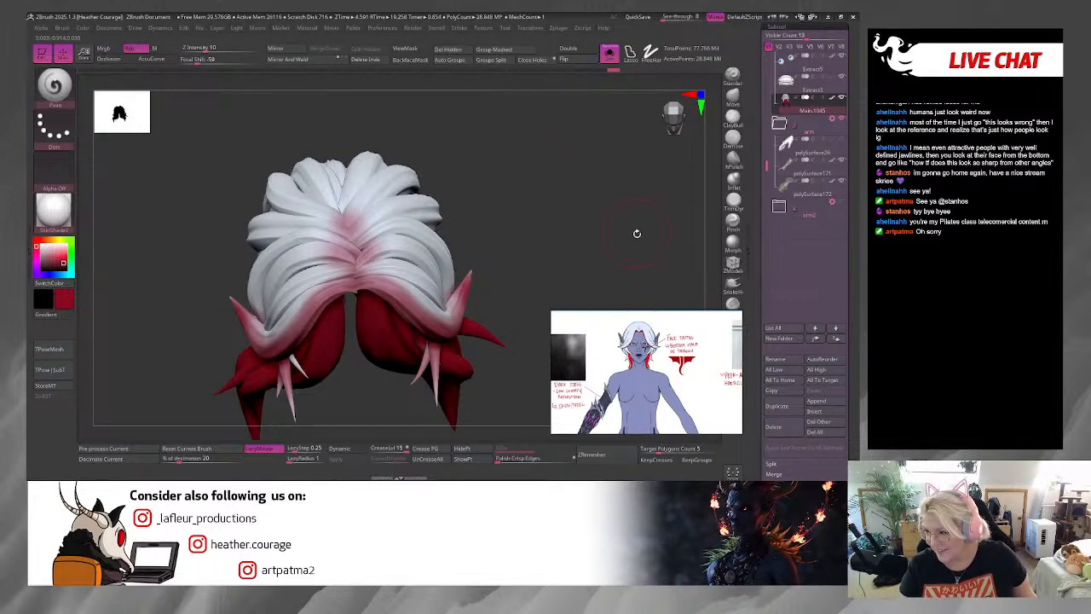
Step: Paint dark red onto the tips of the forward side strands and the lower locks above the nape
left_click_drag(636, 234, 606, 211)
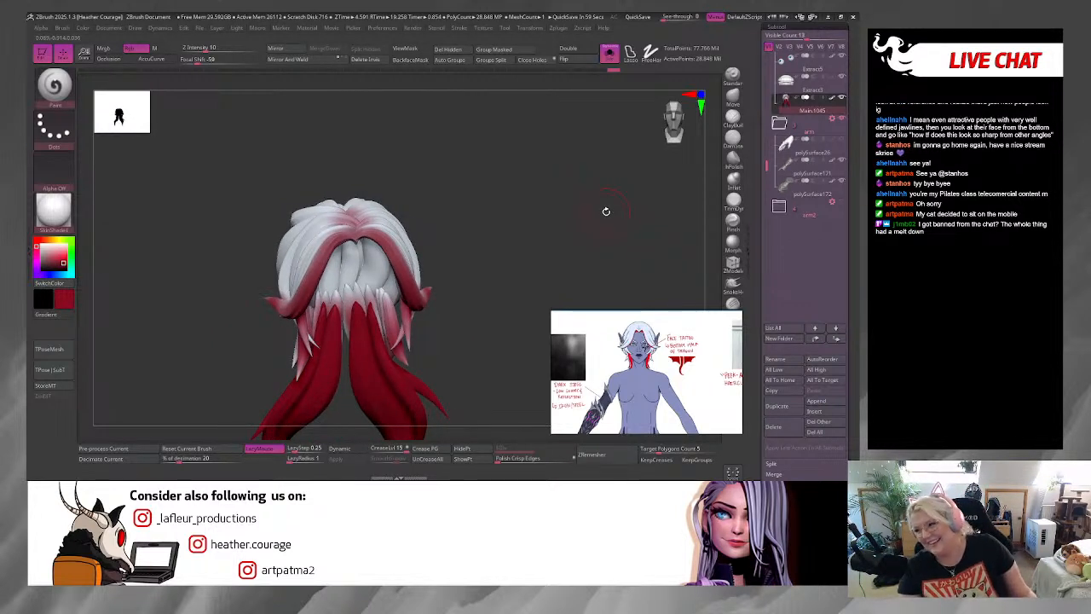
mouse_move(636, 210)
left_mouse_down()
mouse_move(640, 193)
mouse_move(605, 187)
mouse_move(337, 317)
mouse_move(309, 344)
left_mouse_up()
mouse_move(344, 311)
left_mouse_down()
mouse_move(288, 348)
mouse_move(297, 332)
mouse_move(318, 355)
left_mouse_up()
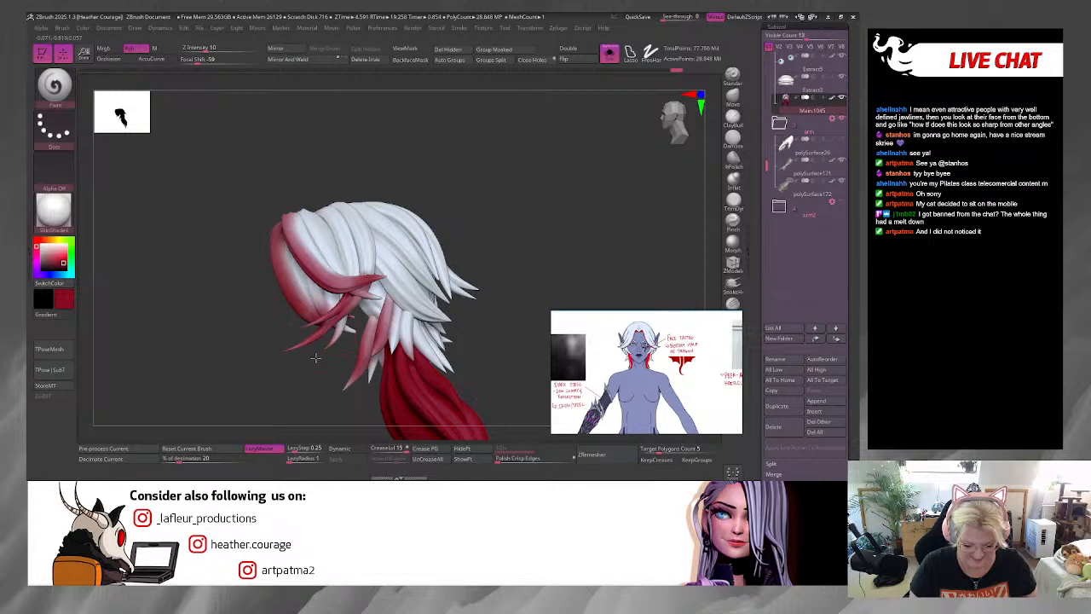
left_click_drag(394, 337, 450, 377)
mouse_move(506, 335)
left_mouse_down()
mouse_move(468, 365)
mouse_move(459, 349)
mouse_move(460, 373)
left_mouse_up()
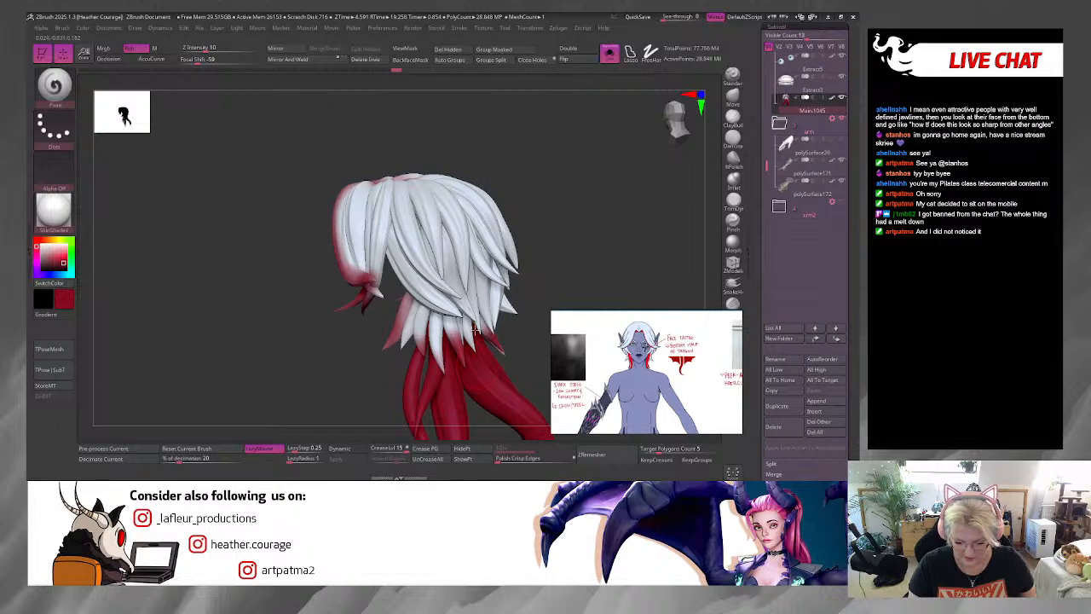
Step: Add faint dark red streaks between the white strands along the side of the hair
mouse_move(454, 281)
left_mouse_down()
mouse_move(449, 252)
mouse_move(409, 239)
mouse_move(435, 262)
left_mouse_up()
left_click_drag(391, 220, 397, 260)
left_click_drag(439, 305, 423, 285)
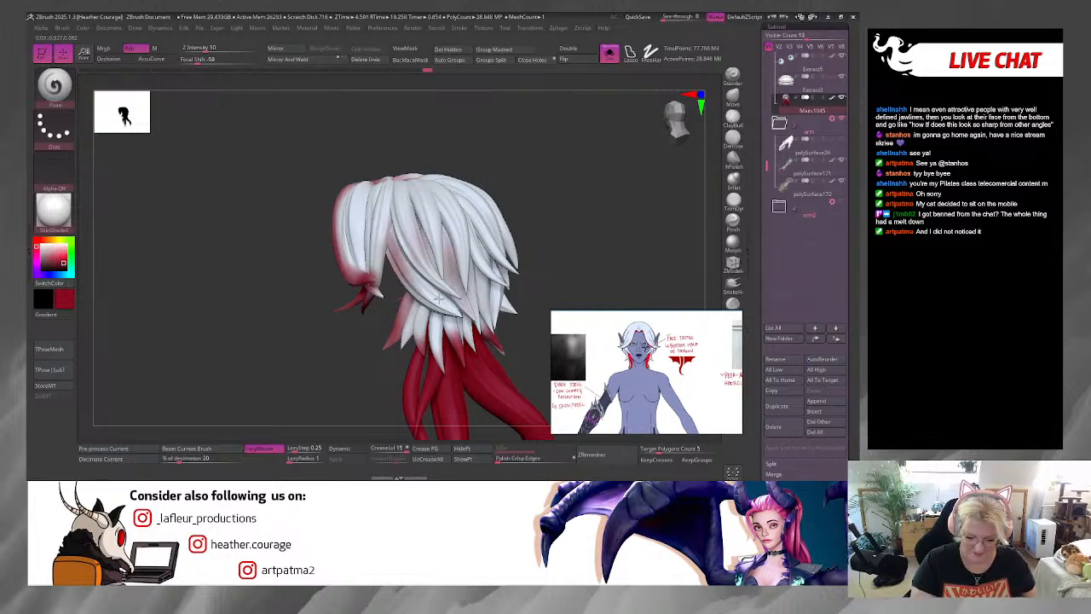
left_click_drag(566, 216, 530, 223)
left_click_drag(477, 256, 443, 213)
mouse_move(534, 265)
left_mouse_down()
mouse_move(548, 245)
mouse_move(660, 214)
mouse_move(670, 226)
left_mouse_up()
left_click_drag(645, 209, 639, 192)
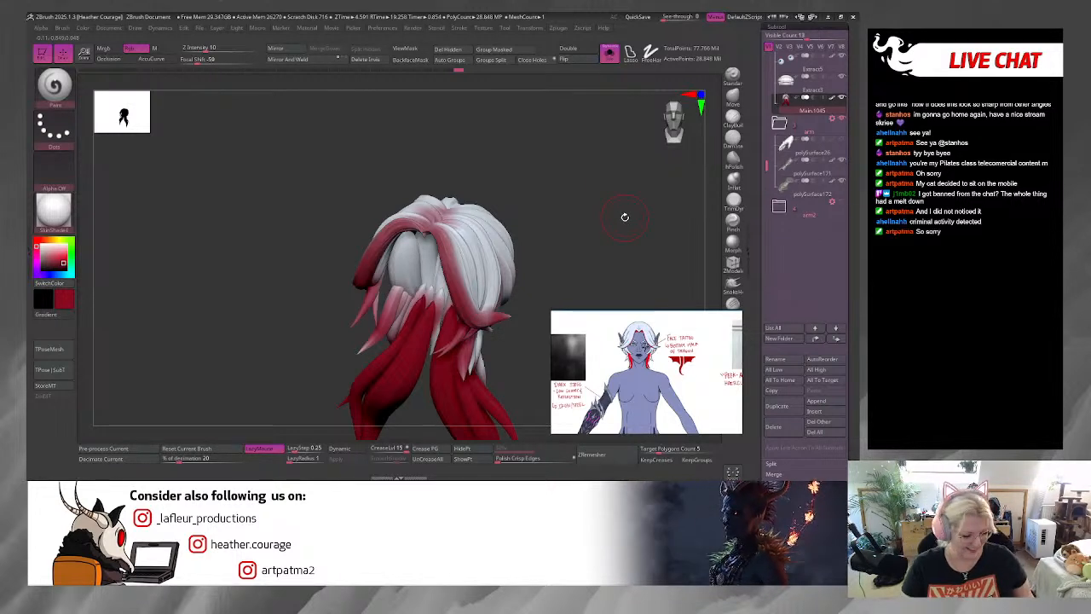
Step: Leave solo mode and unhide the body so the painted hair is shown on the full character
left_click_drag(622, 218, 595, 263)
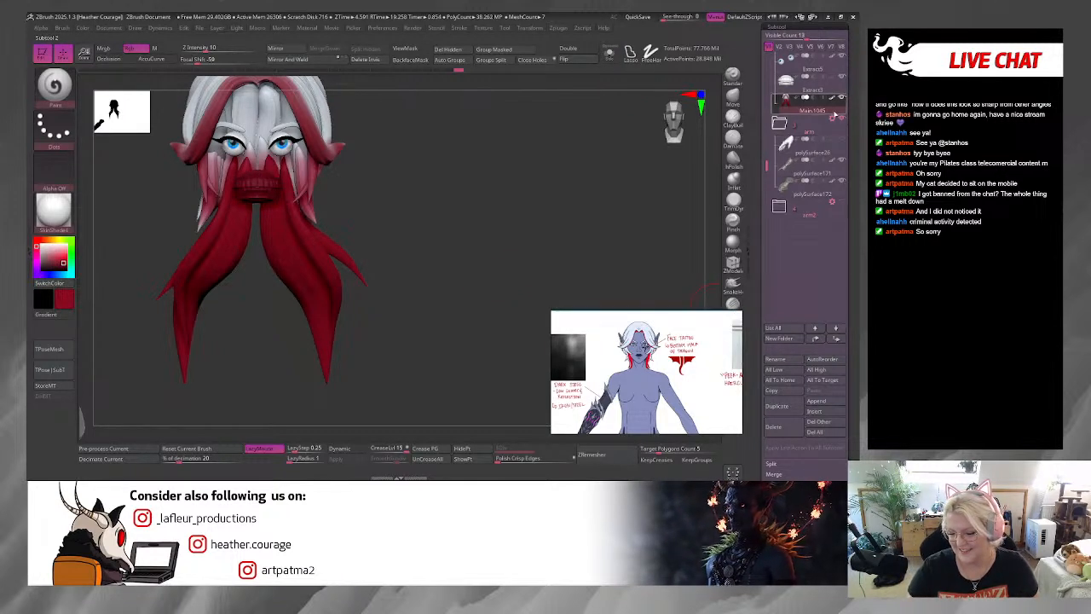
left_click_drag(772, 160, 774, 55)
left_click(842, 80)
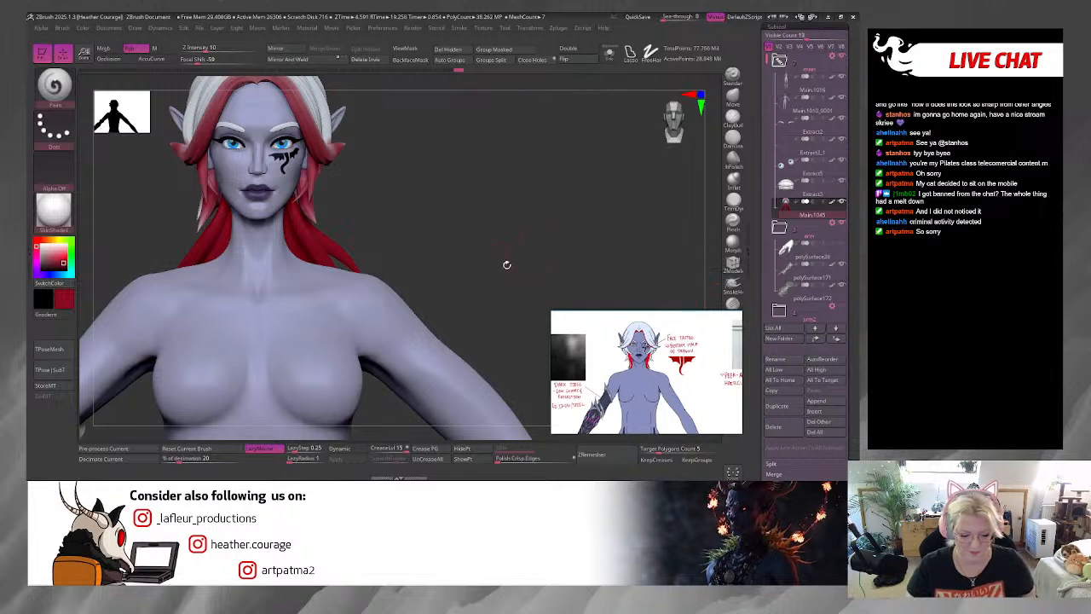
left_click_drag(463, 253, 458, 382, "alt")
Step: Select the body, Main.1010_0001, and set a dark muted purple paint colour (R 64, G 55, B 78) with lower RGB intensity
left_click(792, 106)
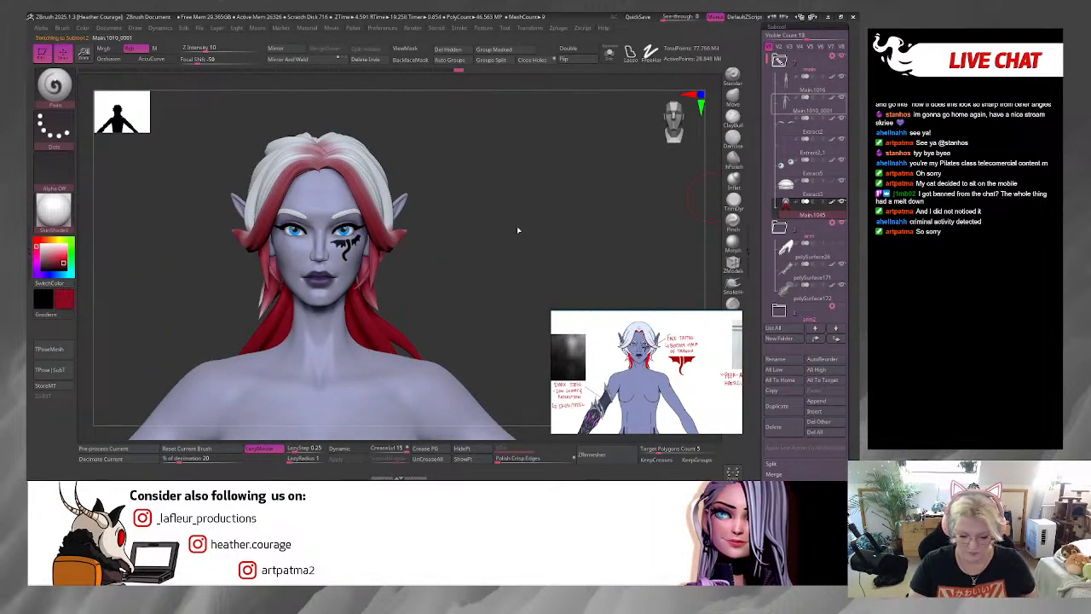
left_click_drag(755, 71, 755, 221)
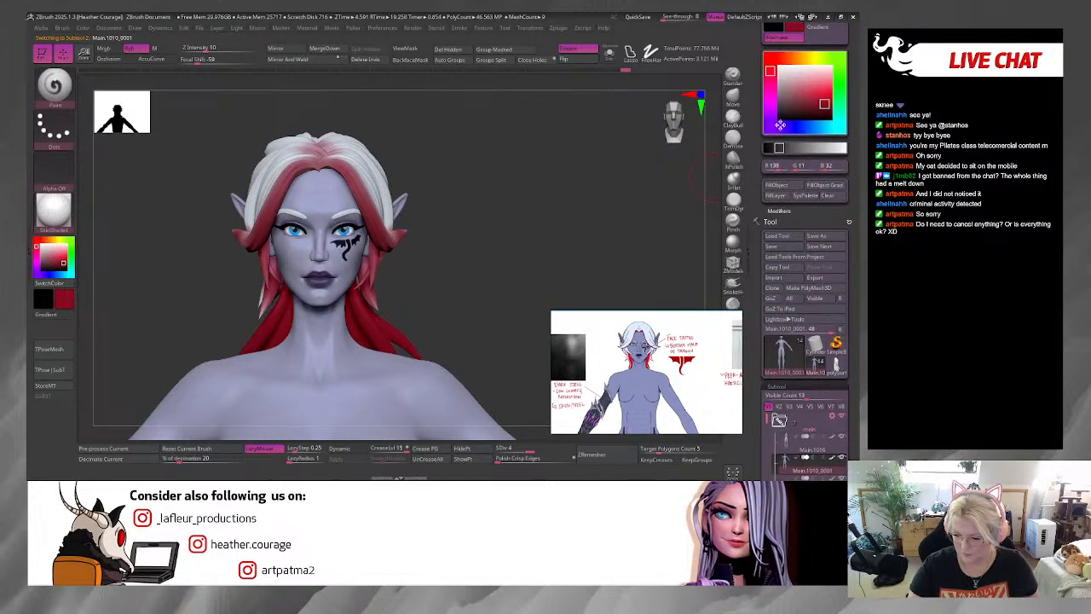
left_click(780, 125)
left_click(801, 106)
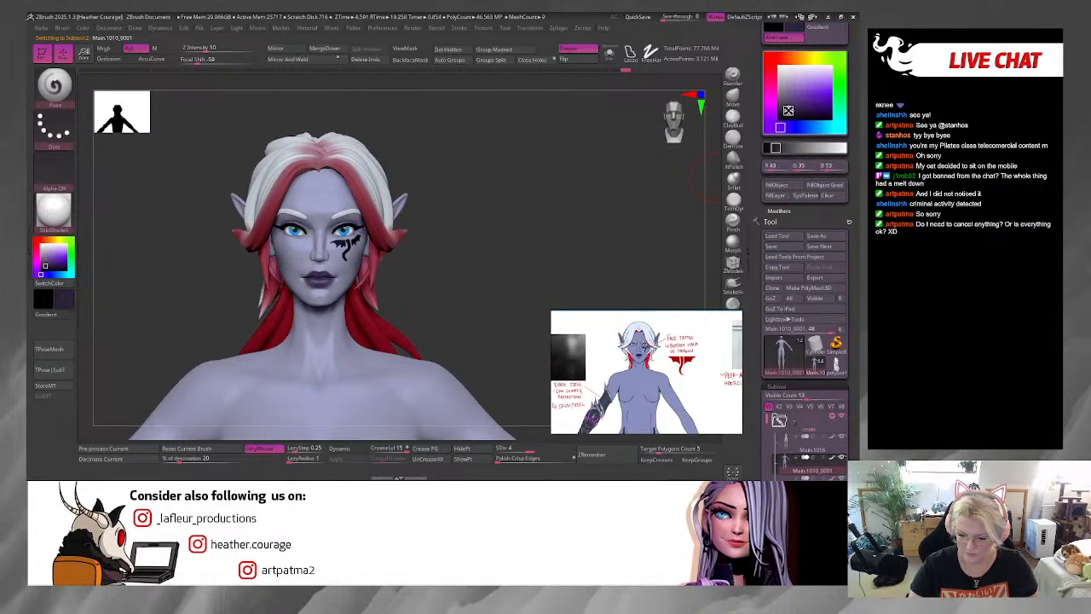
left_click_drag(788, 110, 792, 101)
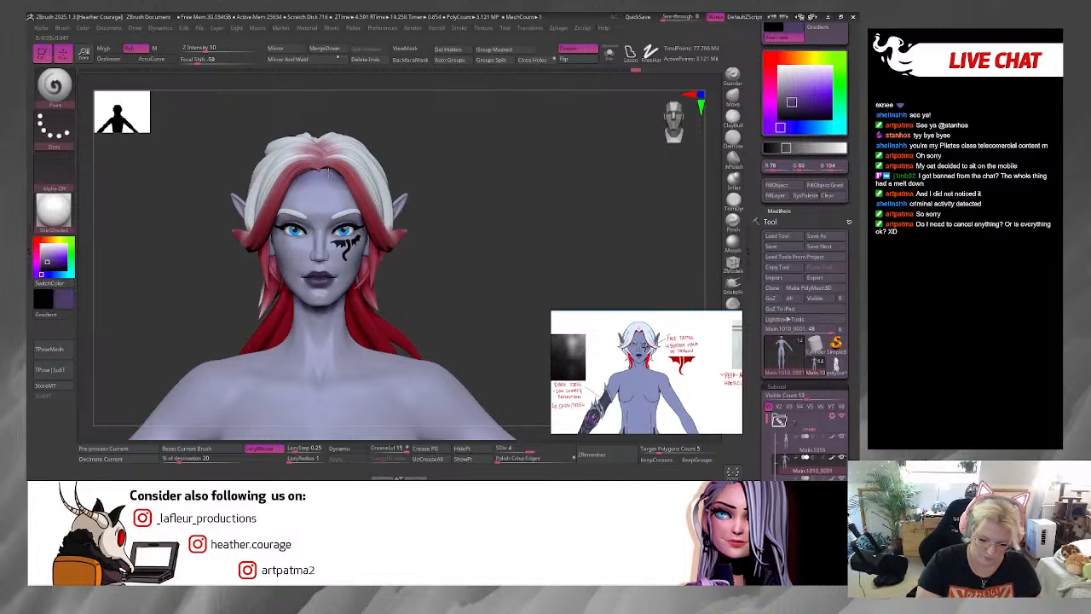
key("ctrl")
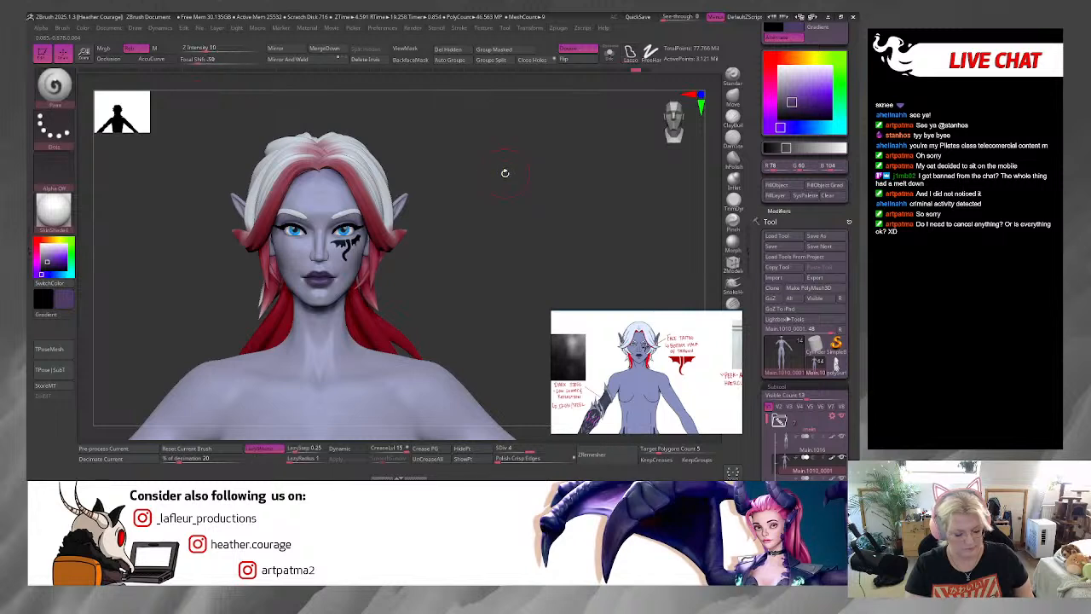
key("space")
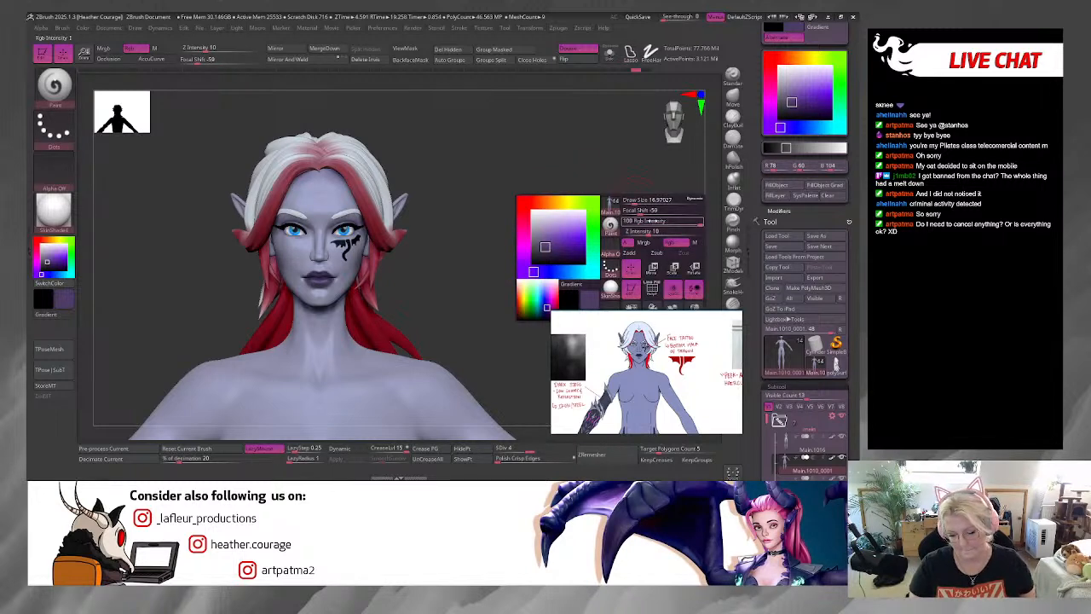
left_click_drag(697, 223, 666, 221)
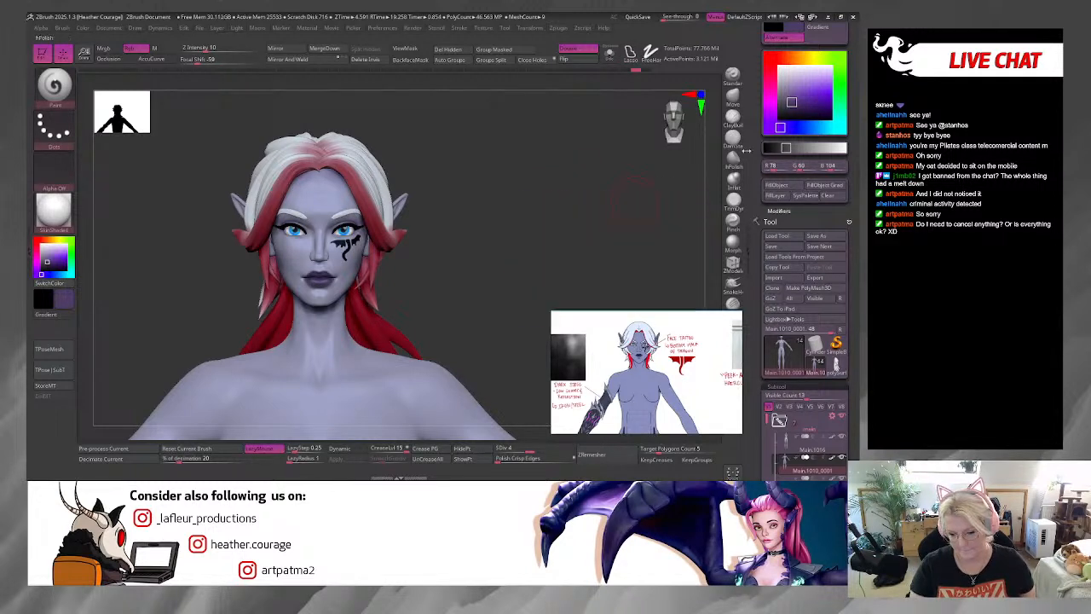
left_click_drag(791, 107, 786, 106)
Step: Shade the forehead along the hairline beneath the parting with the dark purple
left_click_drag(322, 174, 327, 175)
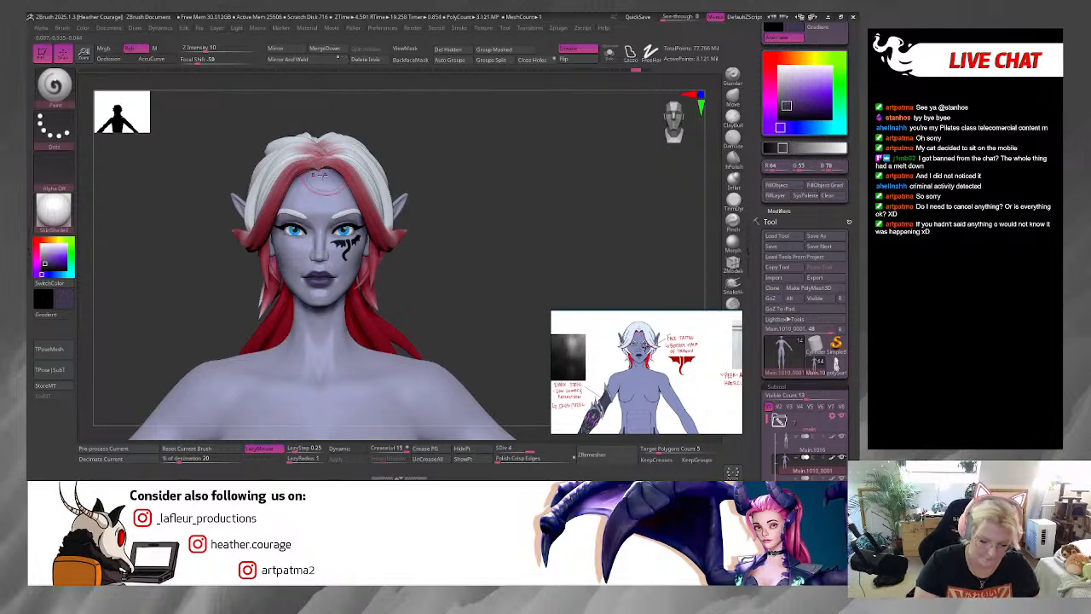
mouse_move(504, 188)
left_mouse_down("alt")
mouse_move(525, 209)
mouse_move(527, 174)
left_mouse_up("alt")
key("space")
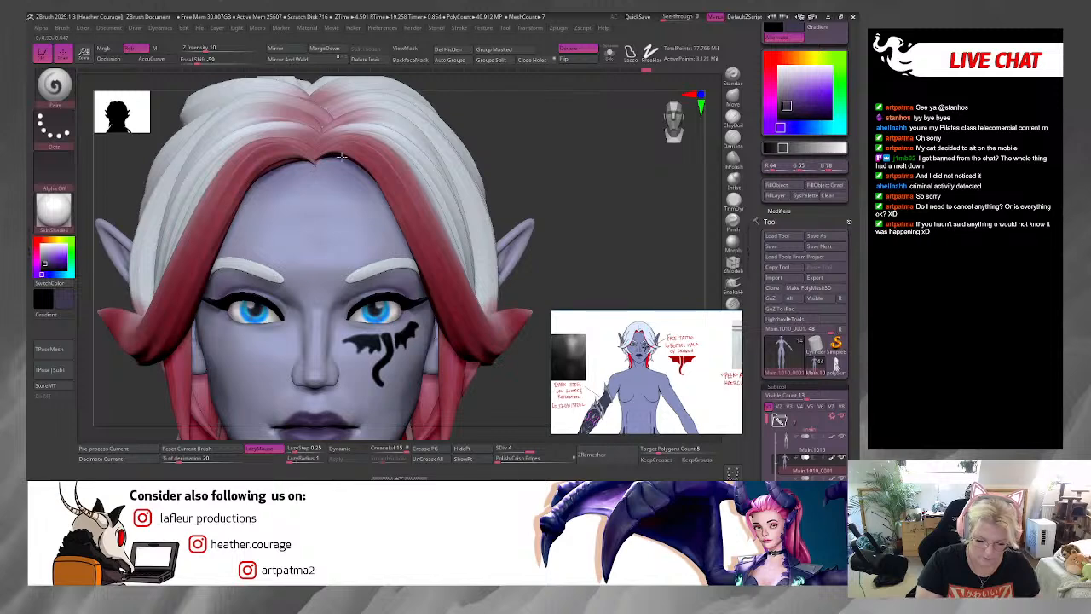
mouse_move(322, 173)
left_mouse_down()
mouse_move(359, 167)
mouse_move(384, 184)
mouse_move(359, 175)
left_mouse_up()
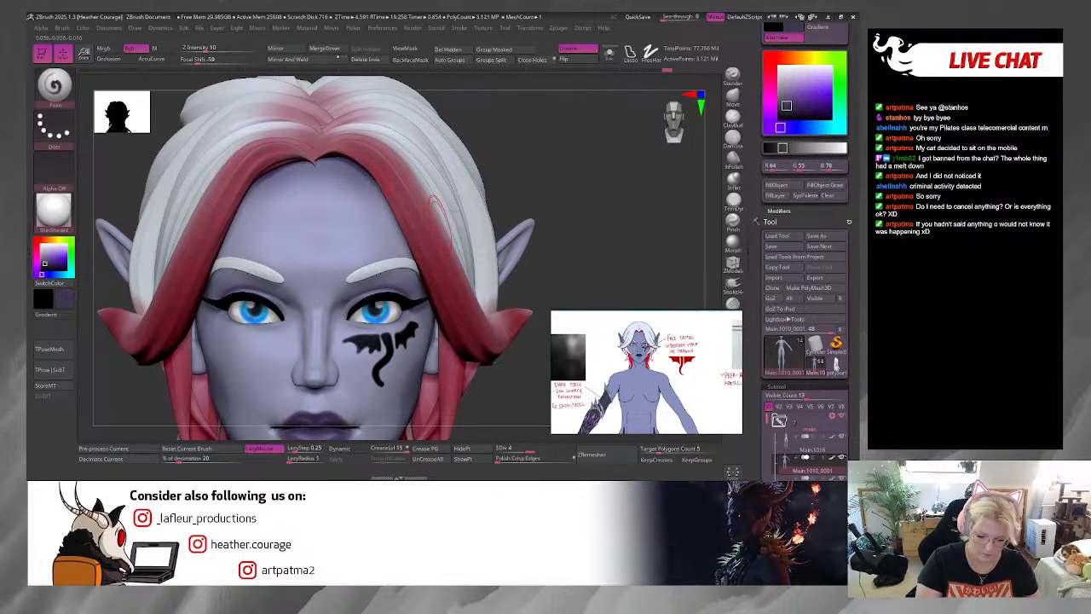
Step: Continue shading the face beside the eyes and around the cheeks and jaw with the dark purple
left_click_drag(504, 365, 510, 250, "alt")
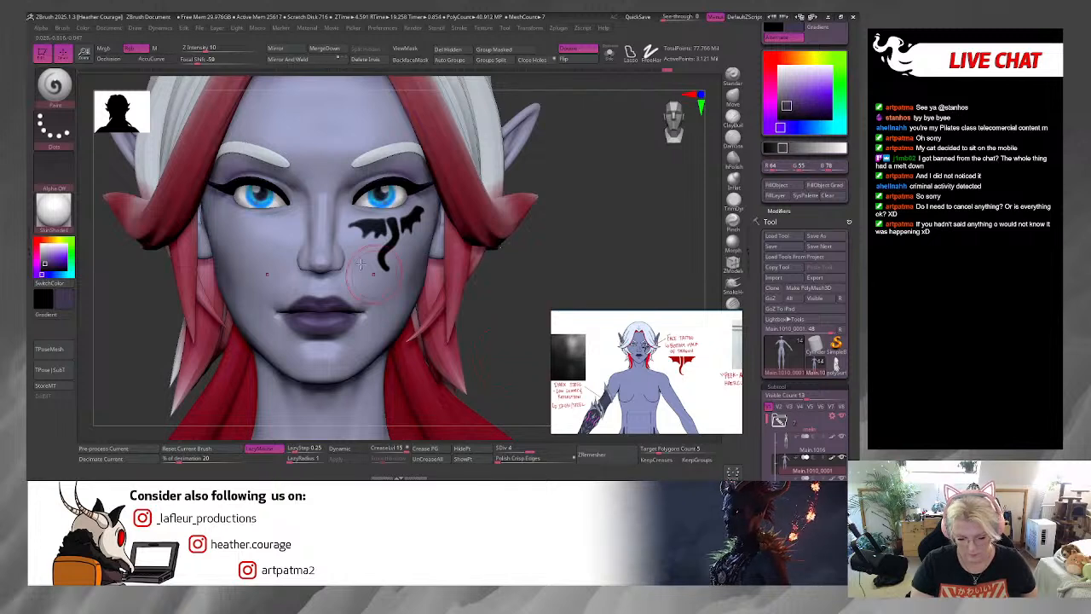
key("space")
left_click_drag(352, 200, 338, 200)
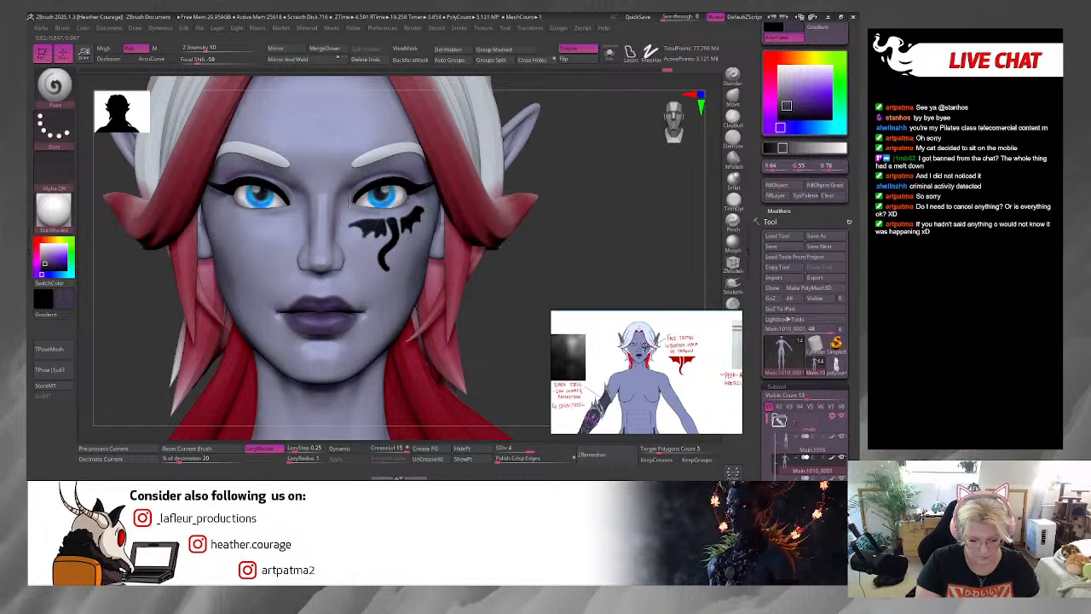
left_click_drag(525, 301, 551, 271)
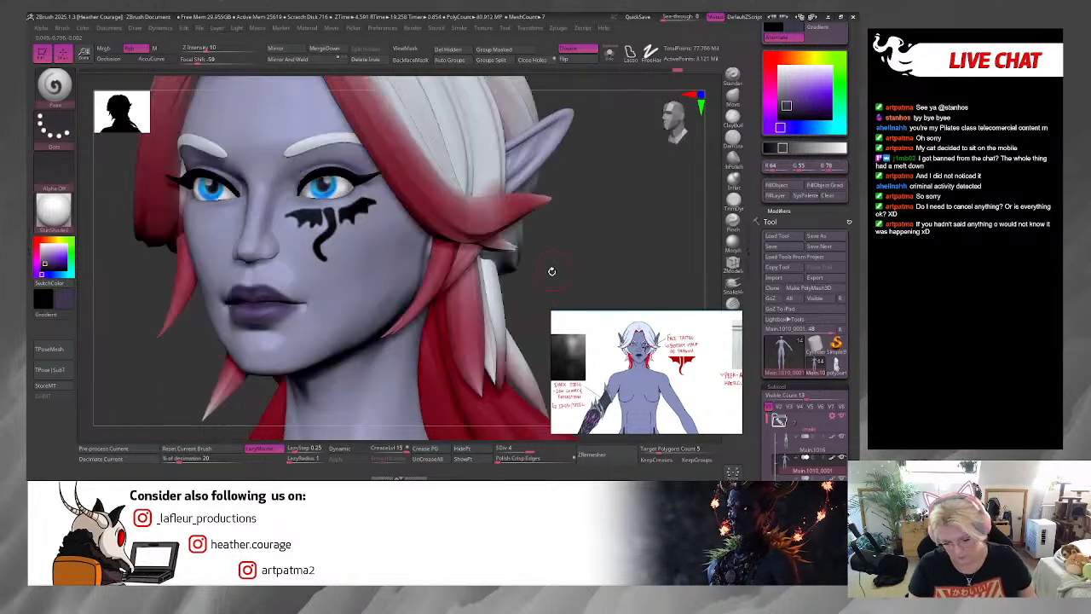
right_click(555, 261)
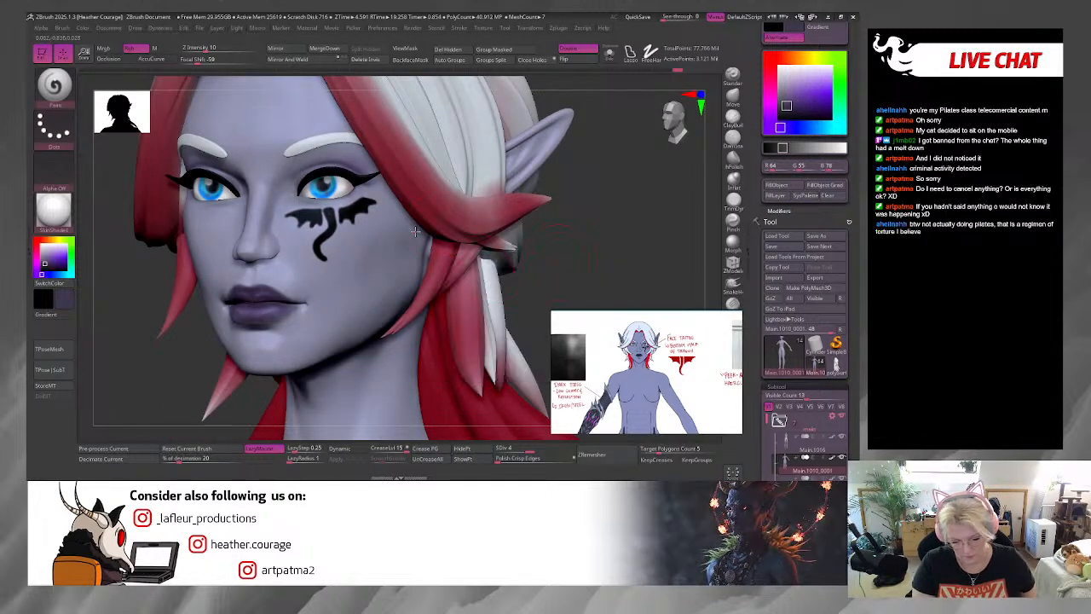
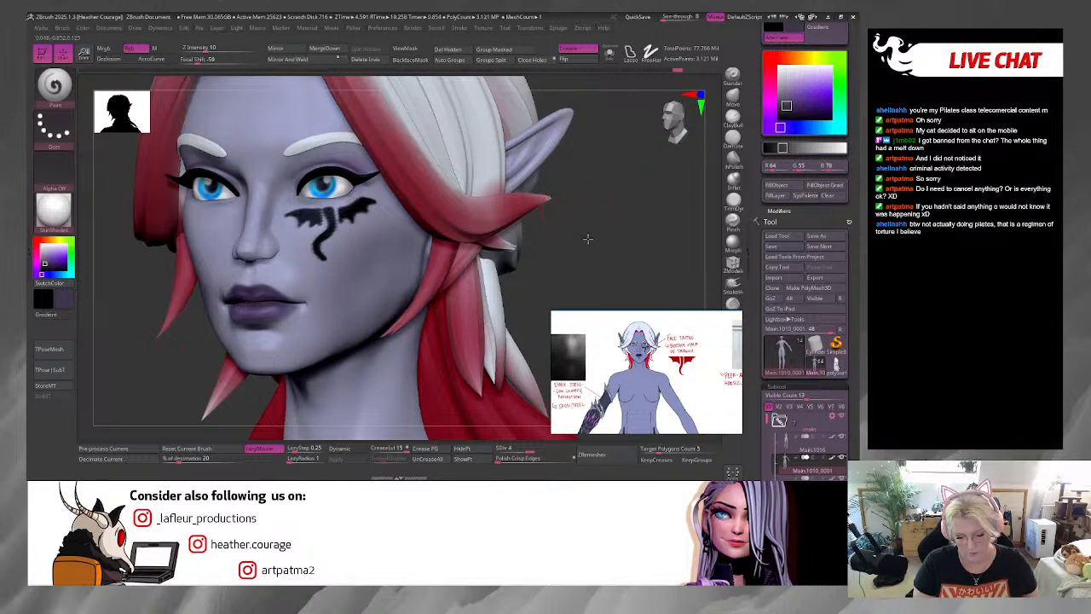
left_click_drag(587, 238, 407, 272)
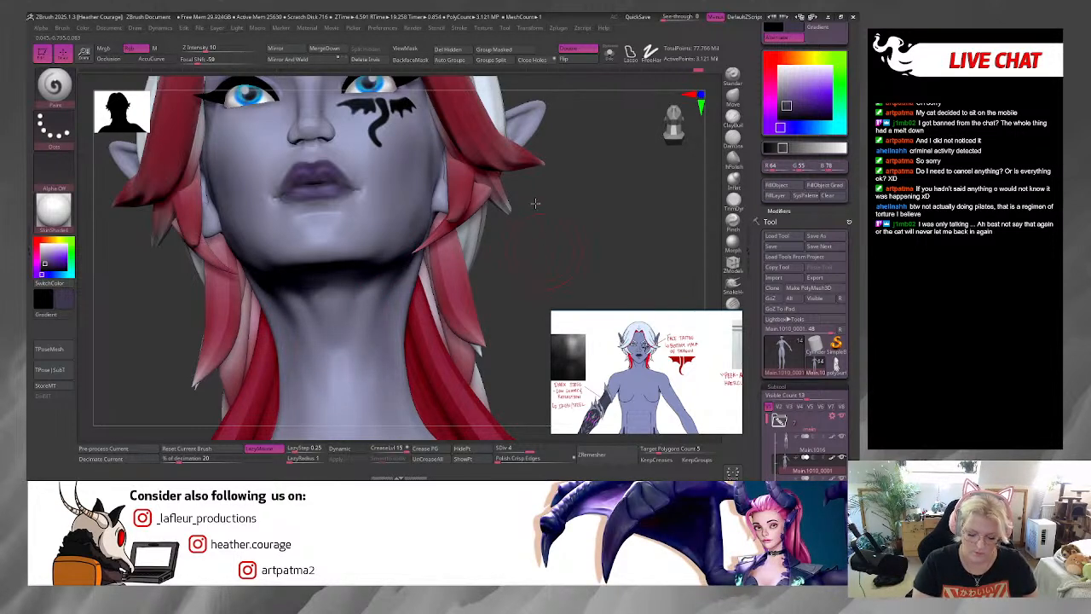
left_click_drag(646, 200, 622, 183, "alt")
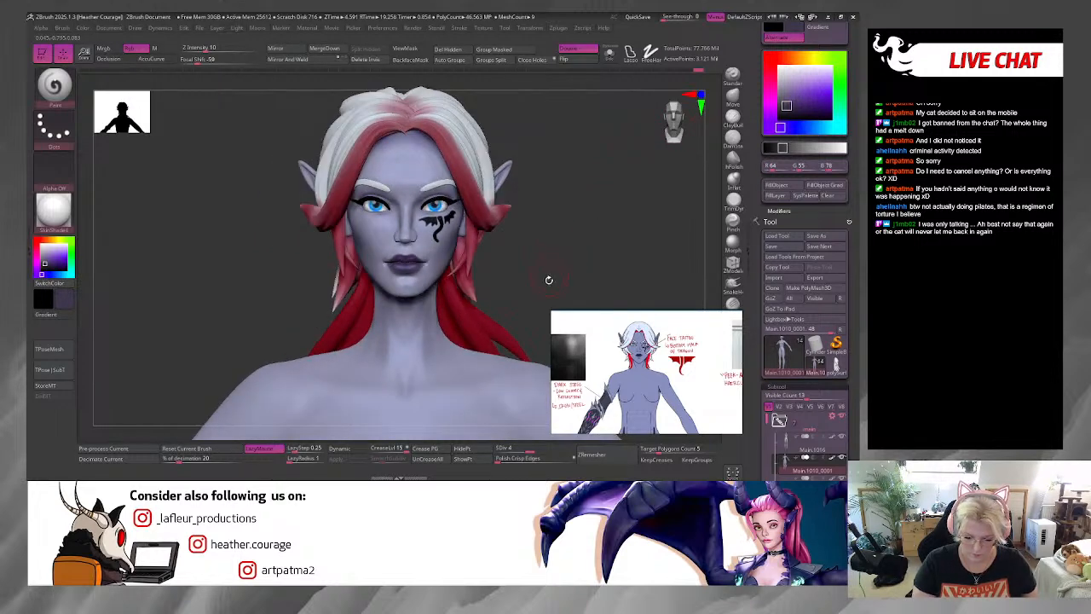
Step: Try magenta (R 205, G 76, B 201) as the paint colour for the face
left_click_drag(543, 248, 579, 327, "alt")
mouse_move(796, 100)
left_mouse_down()
mouse_move(808, 90)
mouse_move(770, 101)
left_mouse_up()
left_click(777, 126)
left_click_drag(600, 244, 569, 331, "alt")
left_click_drag(569, 292, 556, 330, "alt")
left_click_drag(554, 179, 548, 204, "alt")
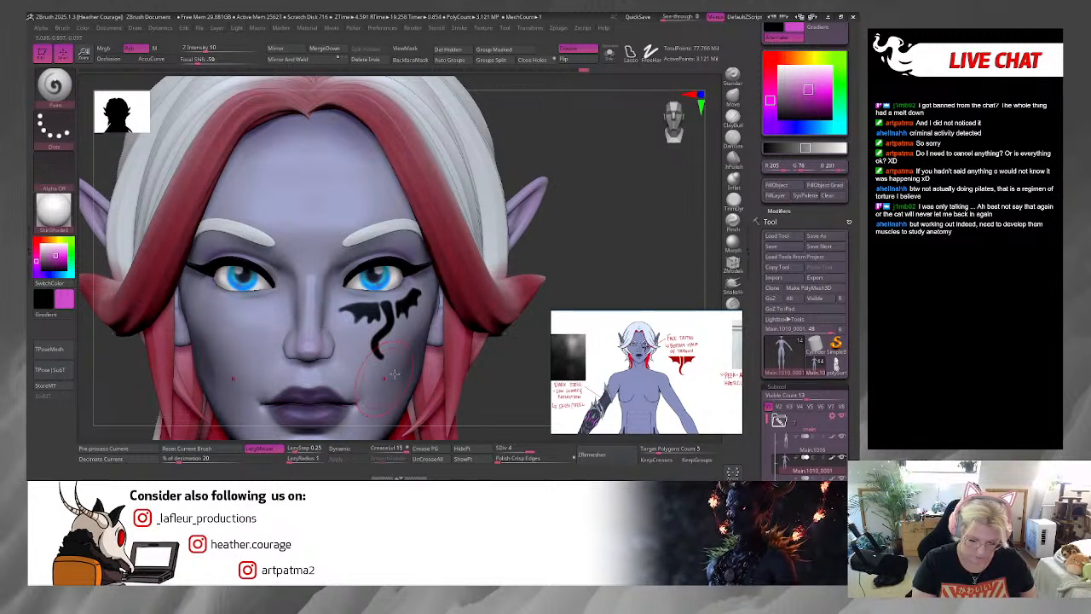
left_click_drag(588, 160, 578, 168, "alt")
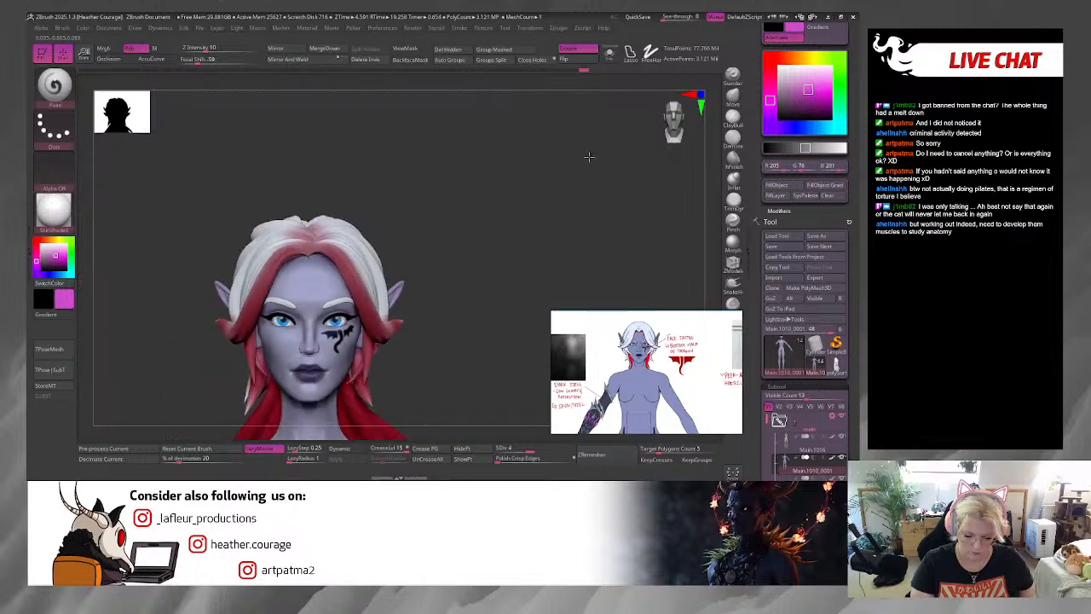
Step: Examine the painted hair and skin on the full figure and on the head from the front and at an angle
left_click_drag(452, 289, 532, 163)
left_click_drag(403, 343, 475, 242, "alt")
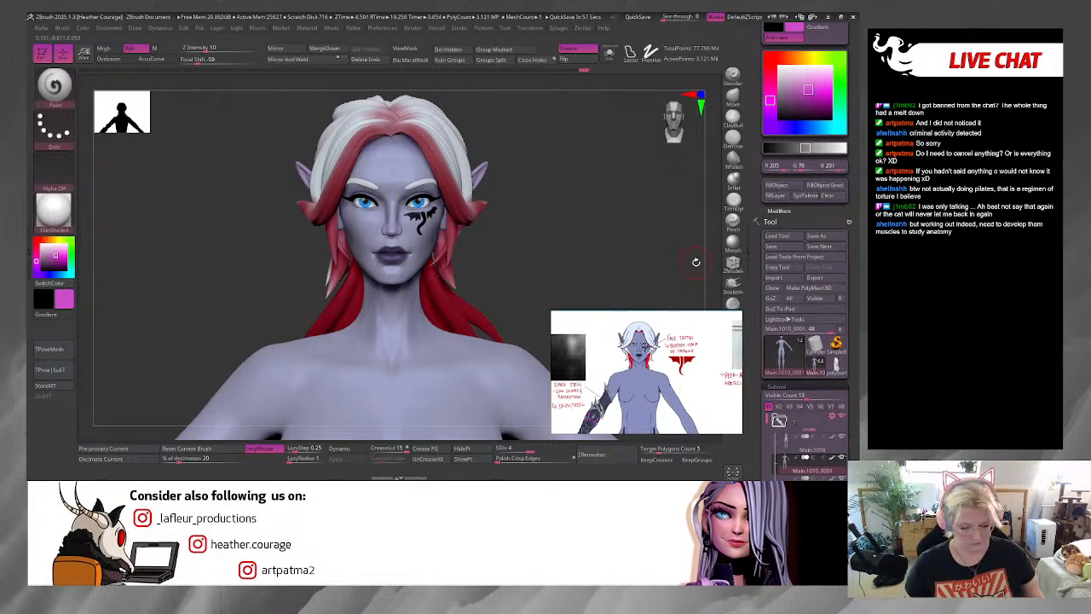
key("f")
mouse_move(501, 336)
left_mouse_down()
mouse_move(511, 336)
mouse_move(499, 339)
left_mouse_up()
left_click_drag(671, 134, 688, 139)
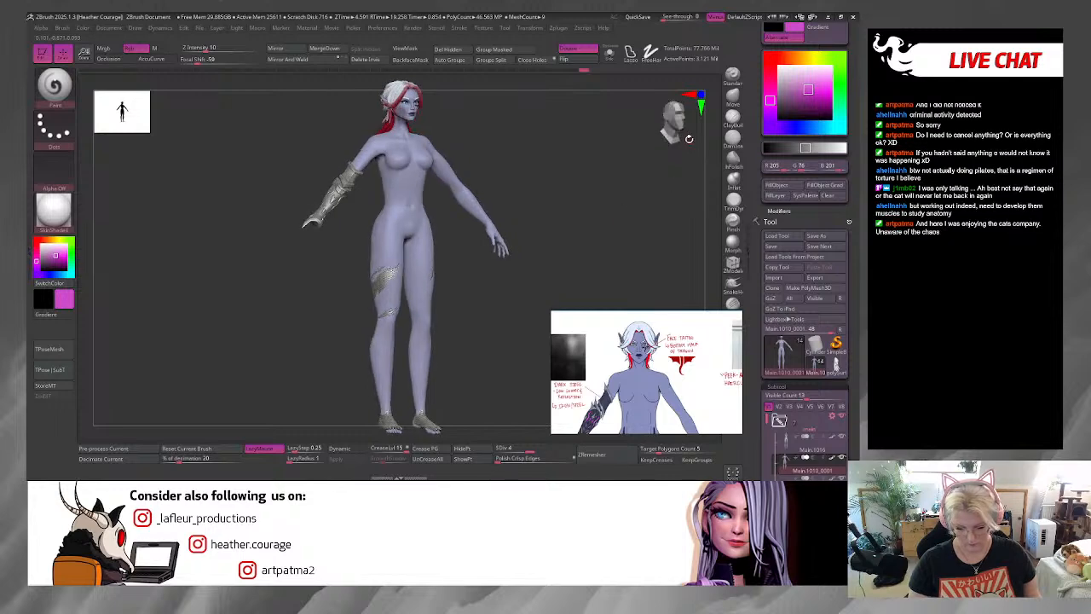
left_click_drag(556, 208, 567, 330, "alt")
left_click_drag(514, 166, 533, 125)
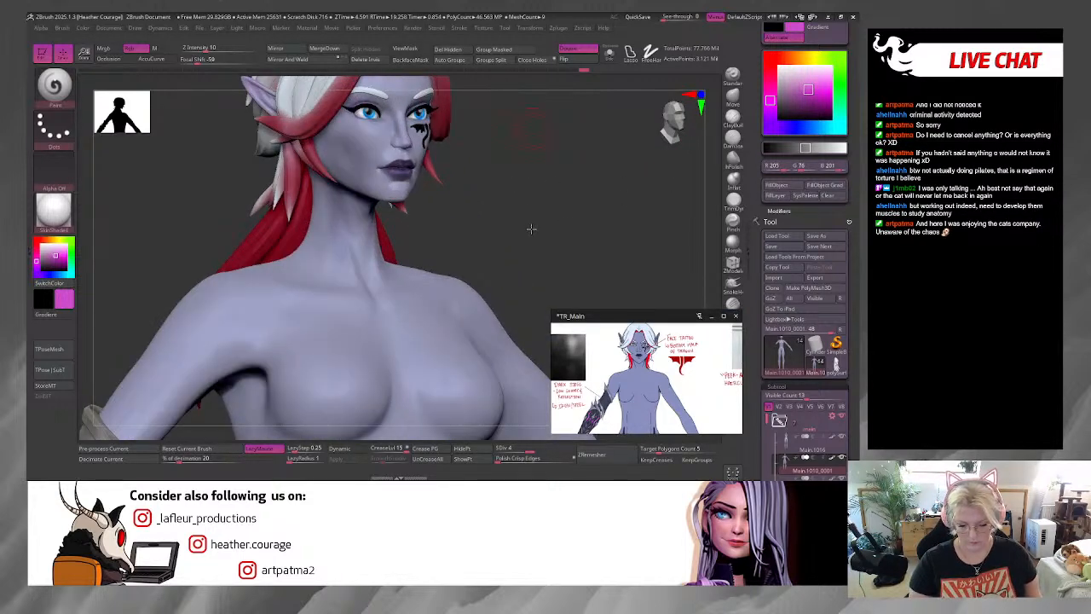
left_click_drag(531, 228, 526, 295, "alt")
left_click_drag(649, 184, 647, 214, "alt")
Step: Set the paint colour to pure white (R 255, G 255, B 255) and select the hair subtool, Main.1045
left_click(797, 83)
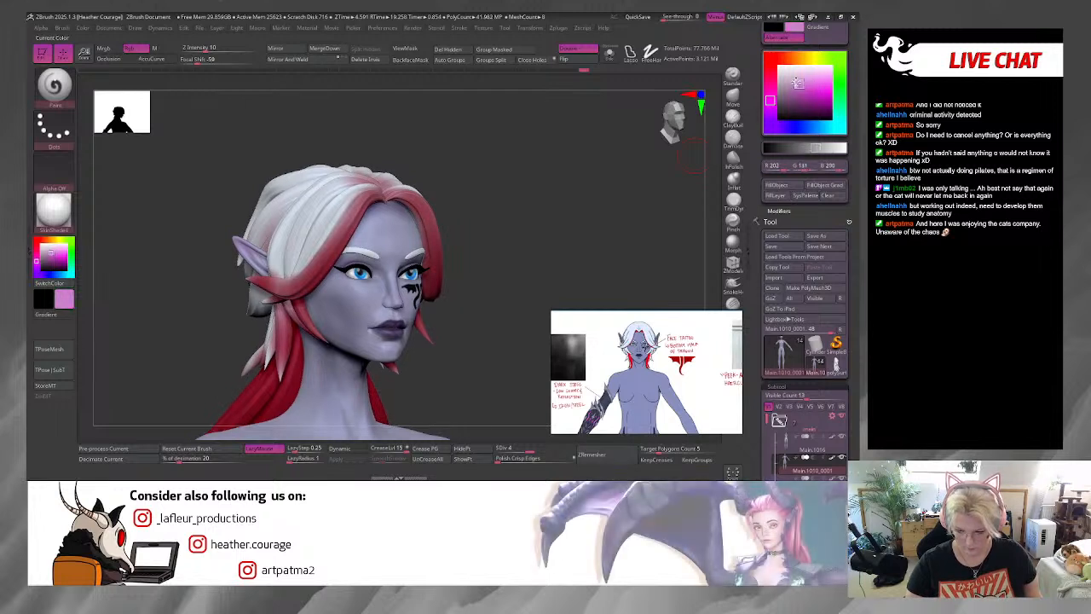
left_click(779, 63)
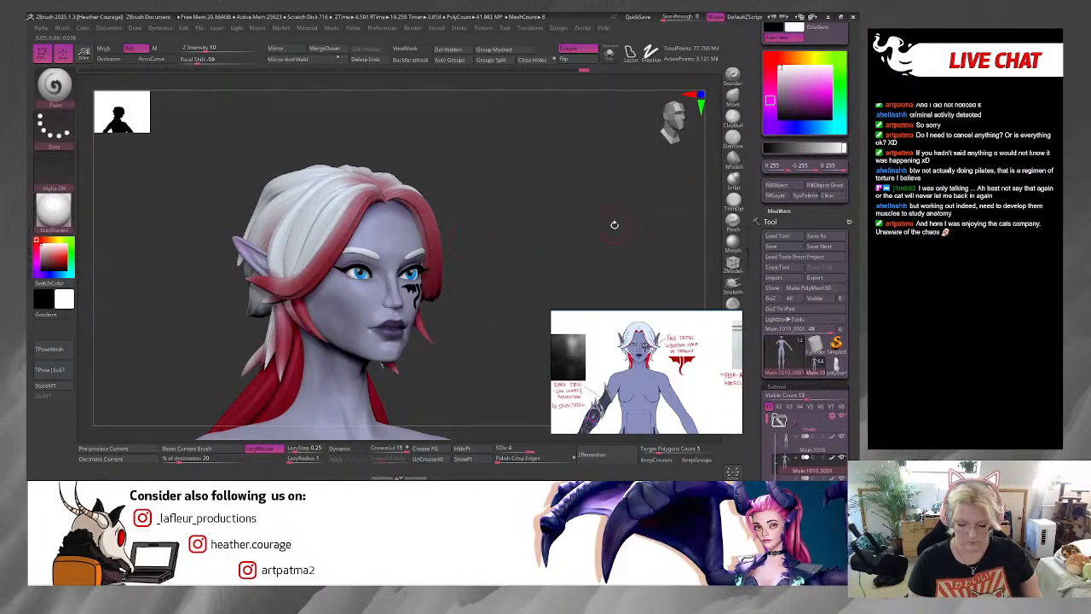
key("space")
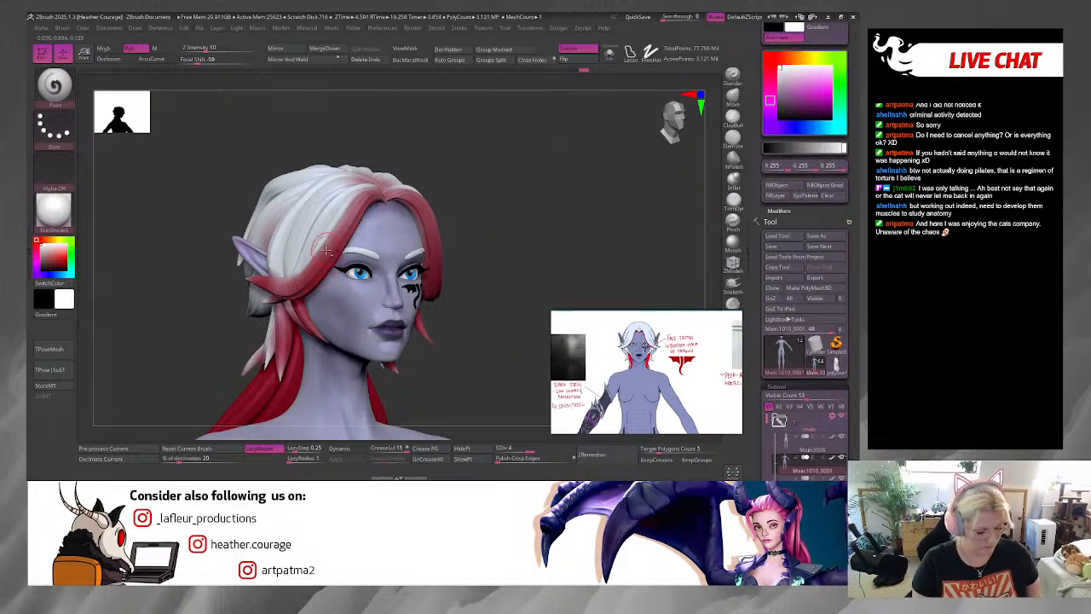
key("ctrl+z")
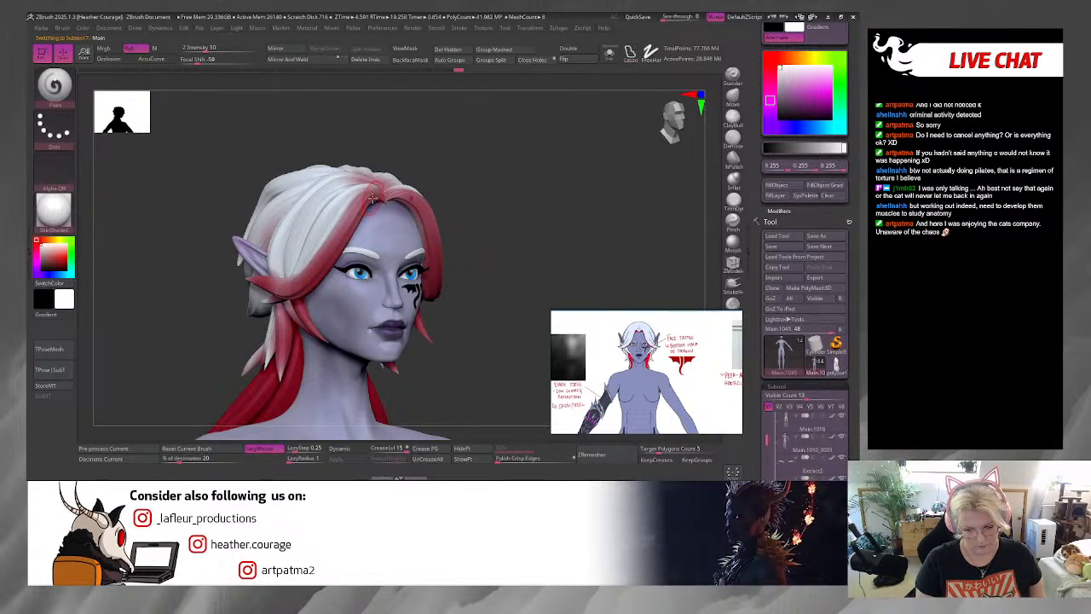
Step: Paint the red front locks white from the parting down to their upturned tips
mouse_move(373, 198)
left_mouse_down()
mouse_move(294, 271)
mouse_move(254, 280)
left_mouse_up()
mouse_move(355, 201)
left_mouse_down()
mouse_move(375, 189)
mouse_move(343, 183)
mouse_move(295, 261)
mouse_move(317, 185)
mouse_move(296, 274)
left_mouse_up()
left_click_drag(493, 199, 399, 267)
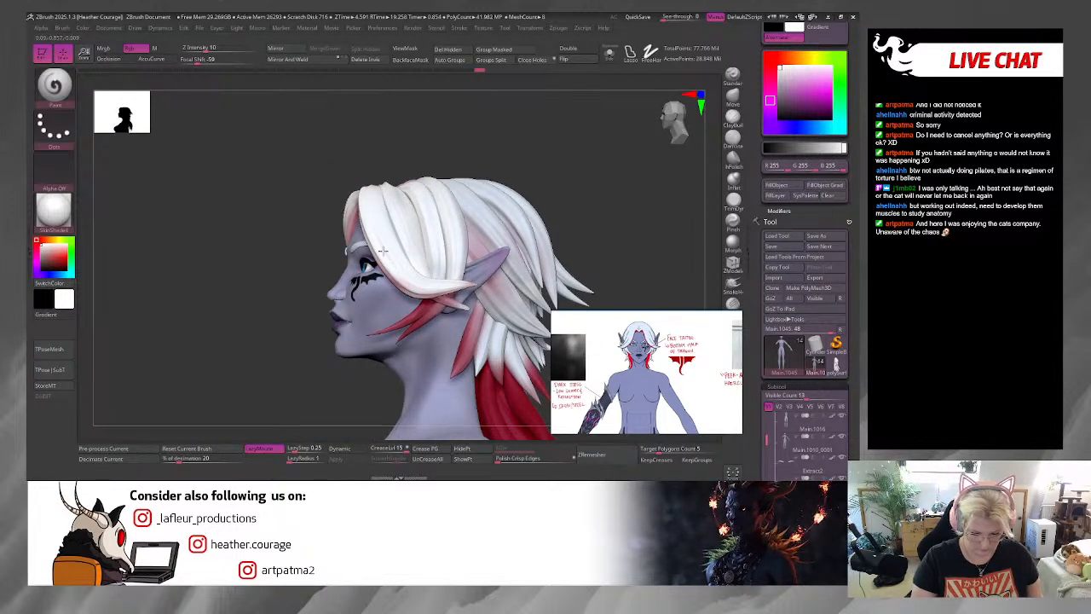
left_click_drag(427, 205, 452, 245)
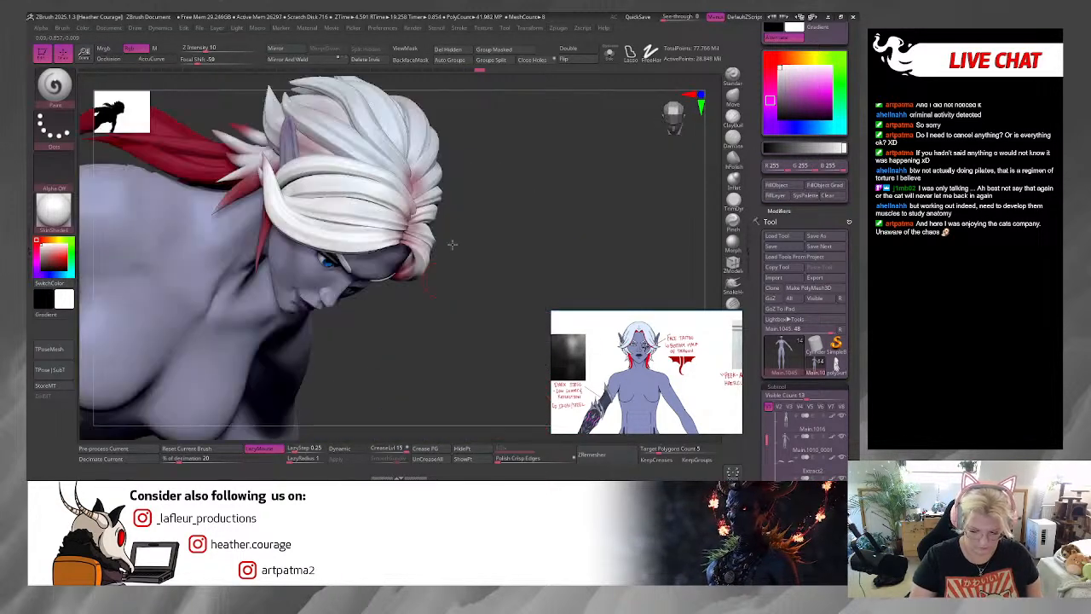
mouse_move(481, 199)
left_mouse_down()
mouse_move(487, 207)
mouse_move(450, 196)
left_mouse_up()
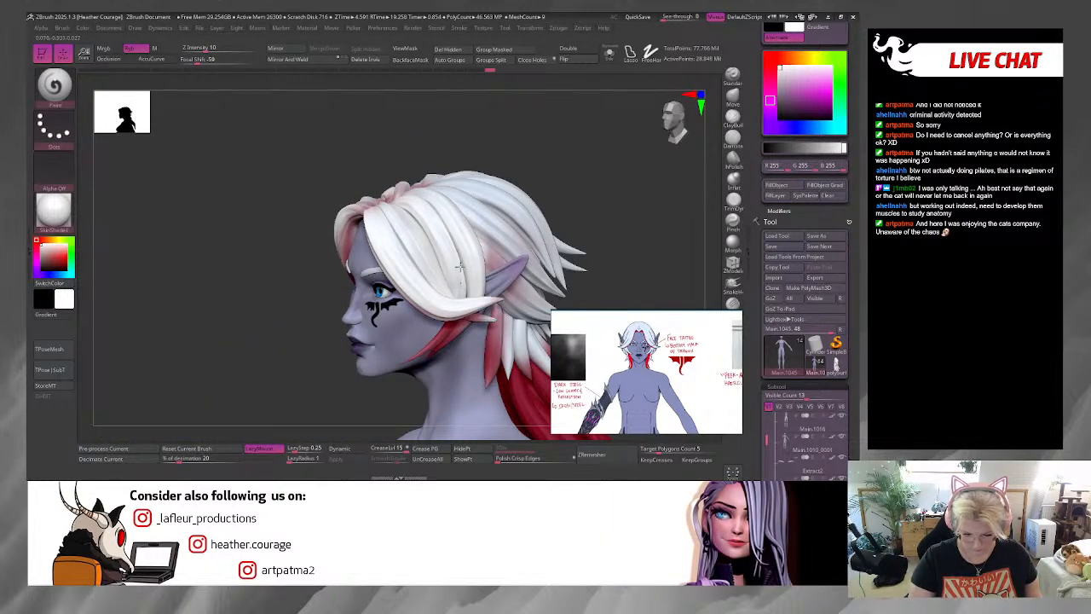
Step: Try tinting the white front lock with pale blue (R 193, G 219, B 237)
left_click(816, 127)
left_click(812, 79)
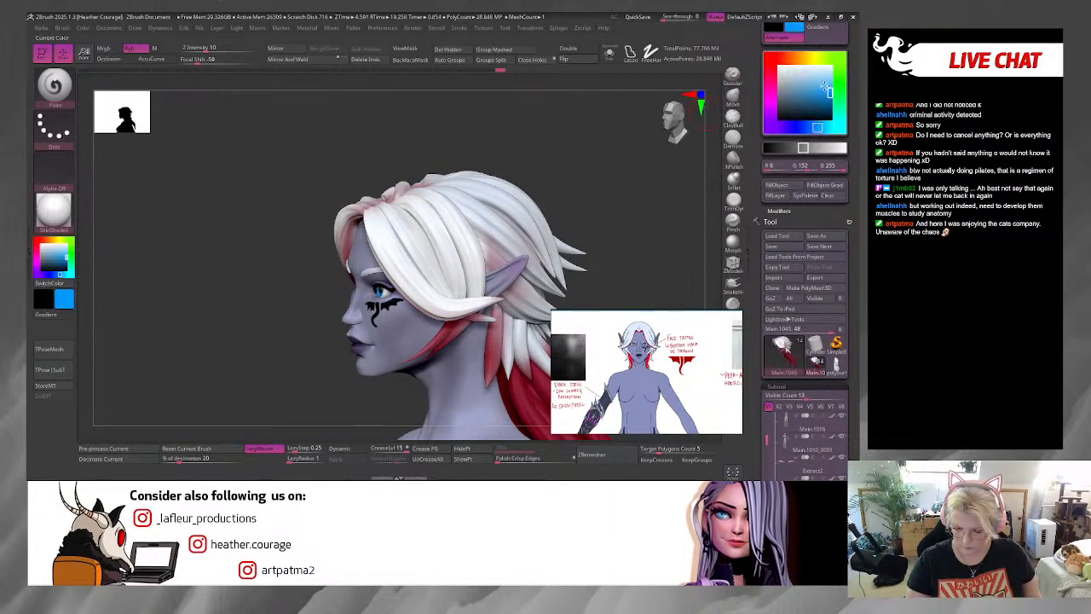
left_click(807, 73)
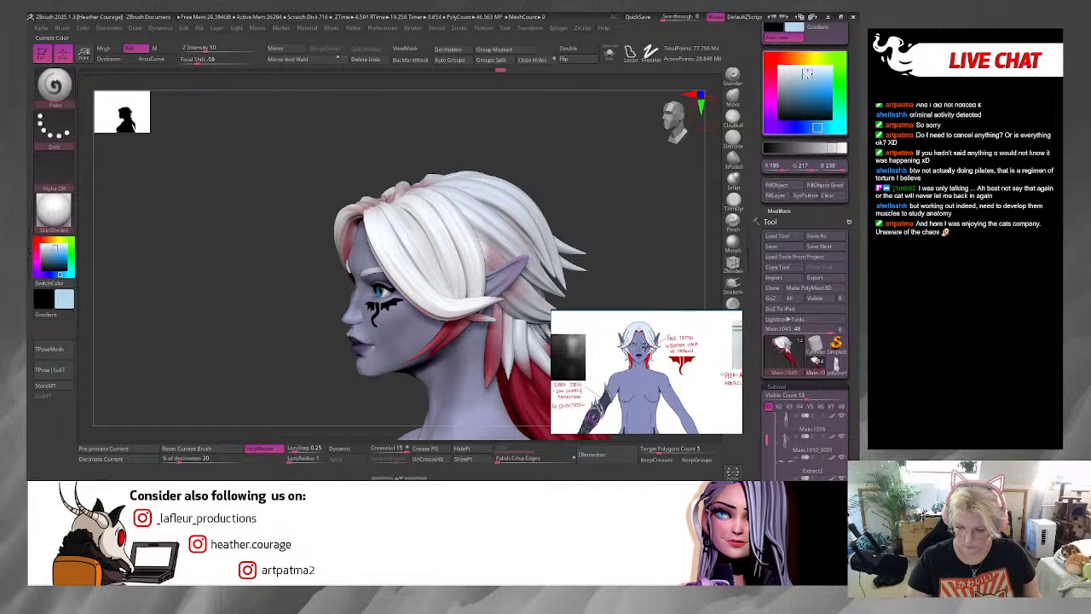
mouse_move(375, 213)
left_mouse_down()
mouse_move(397, 266)
mouse_move(437, 282)
left_mouse_up()
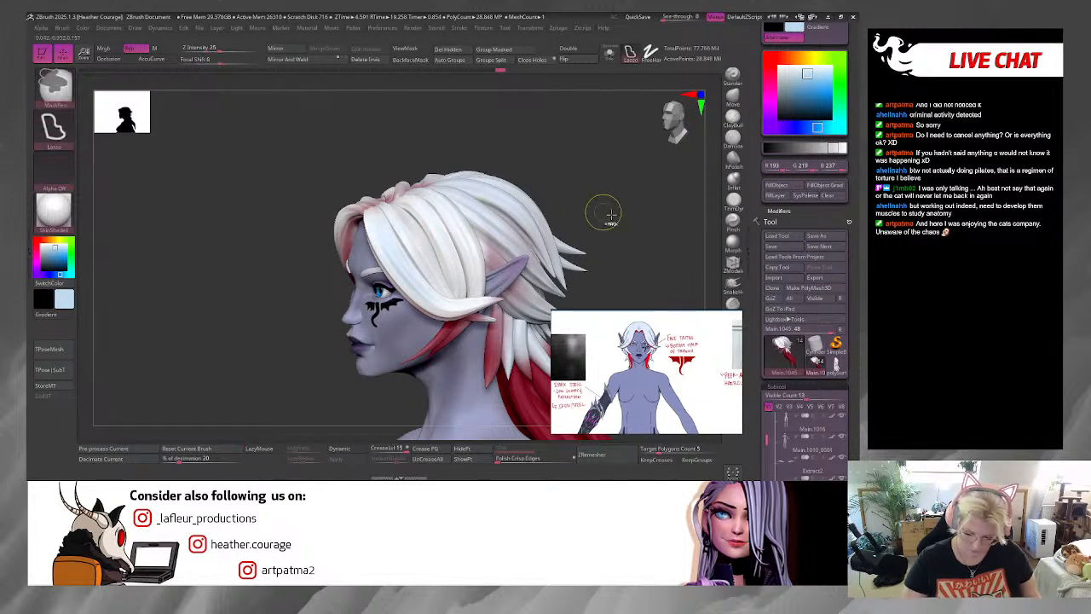
key("ctrl+z")
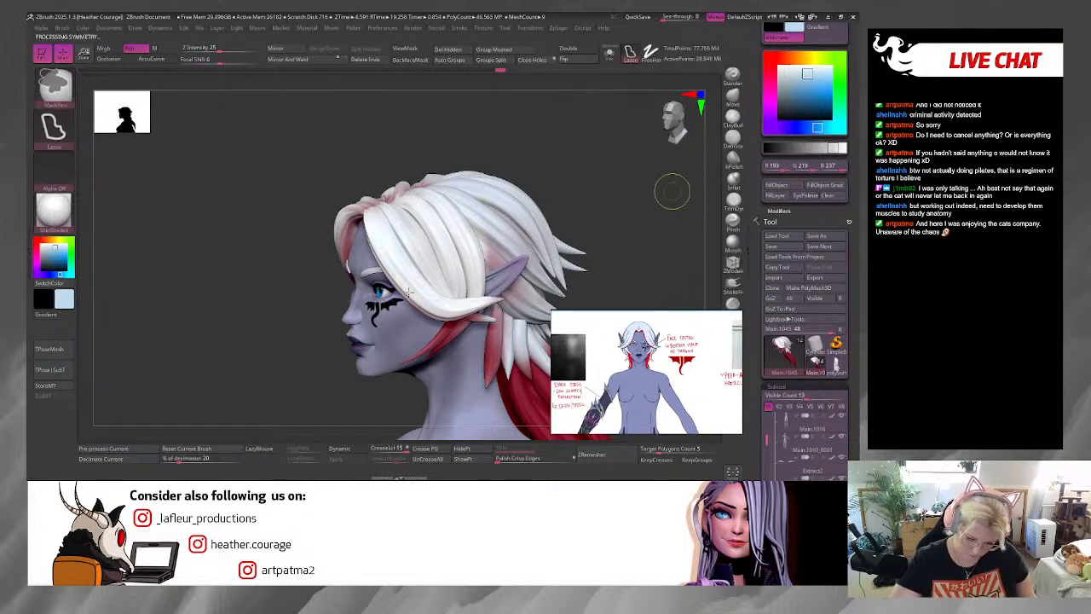
mouse_move(380, 232)
left_mouse_down()
mouse_move(457, 303)
mouse_move(490, 317)
left_mouse_up()
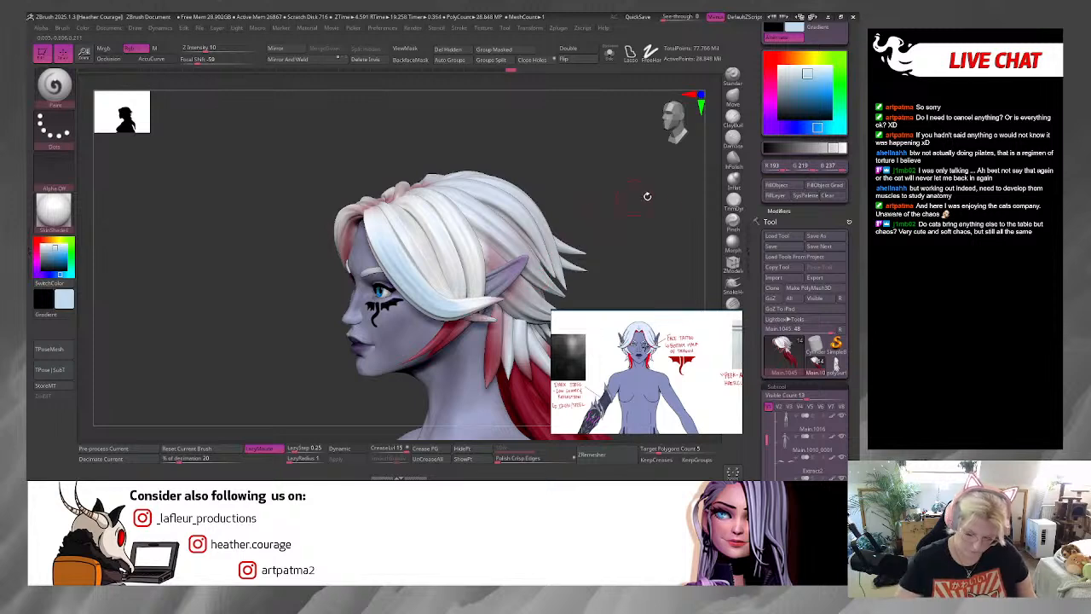
key("ctrl+shift")
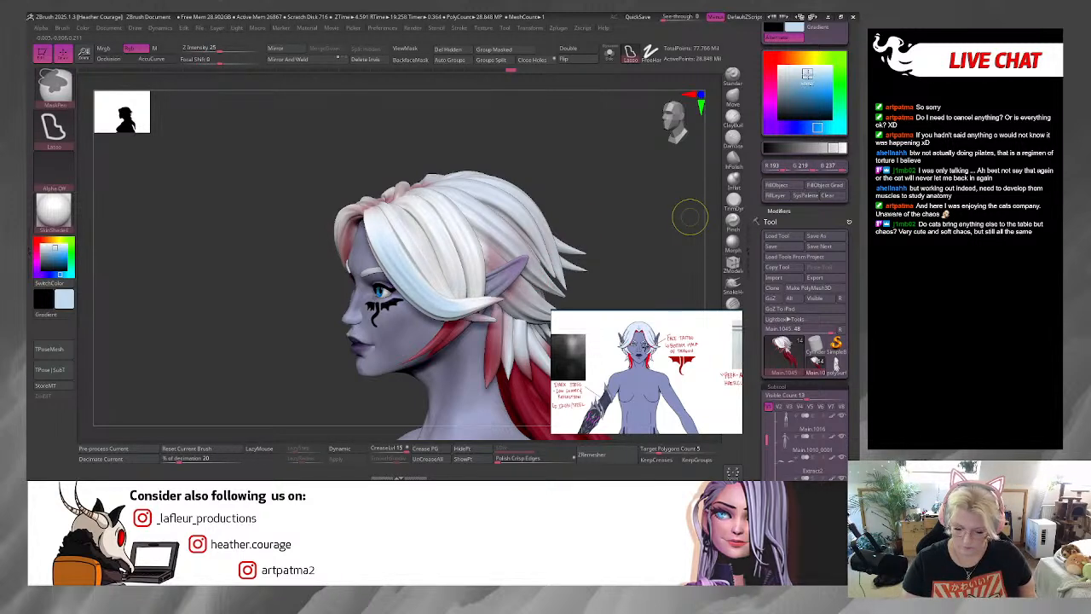
key("ctrl")
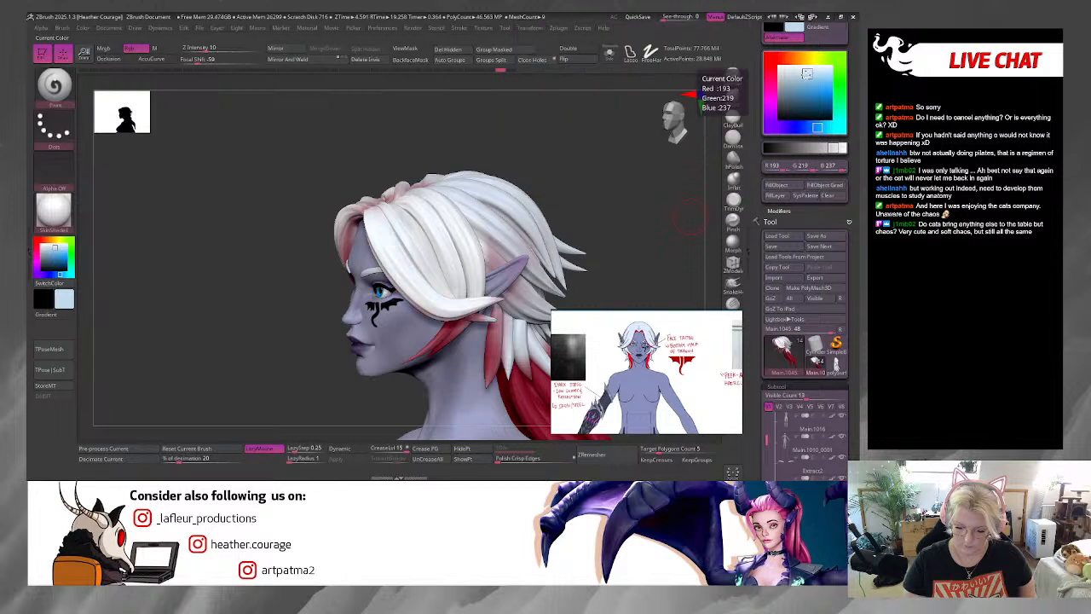
Step: Set an off-white colour (R 241, G 243, B 245) and paint it over the front locks and the strands behind the ear
left_click_drag(807, 75, 785, 69)
left_click_drag(379, 223, 415, 302)
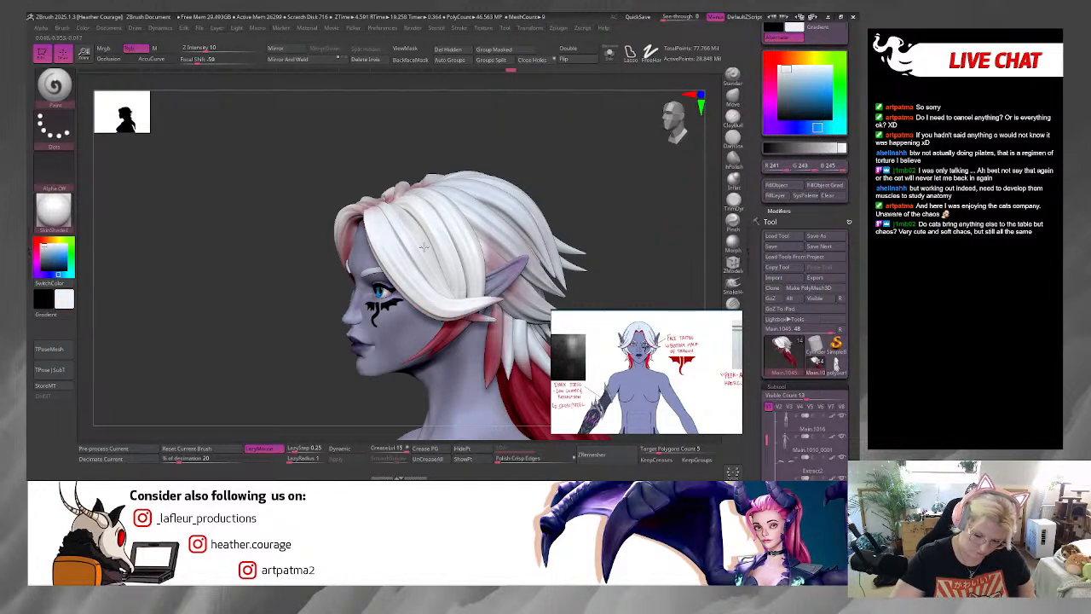
mouse_move(484, 239)
left_mouse_down()
mouse_move(490, 279)
mouse_move(541, 313)
left_mouse_up()
left_click_drag(495, 210, 533, 244)
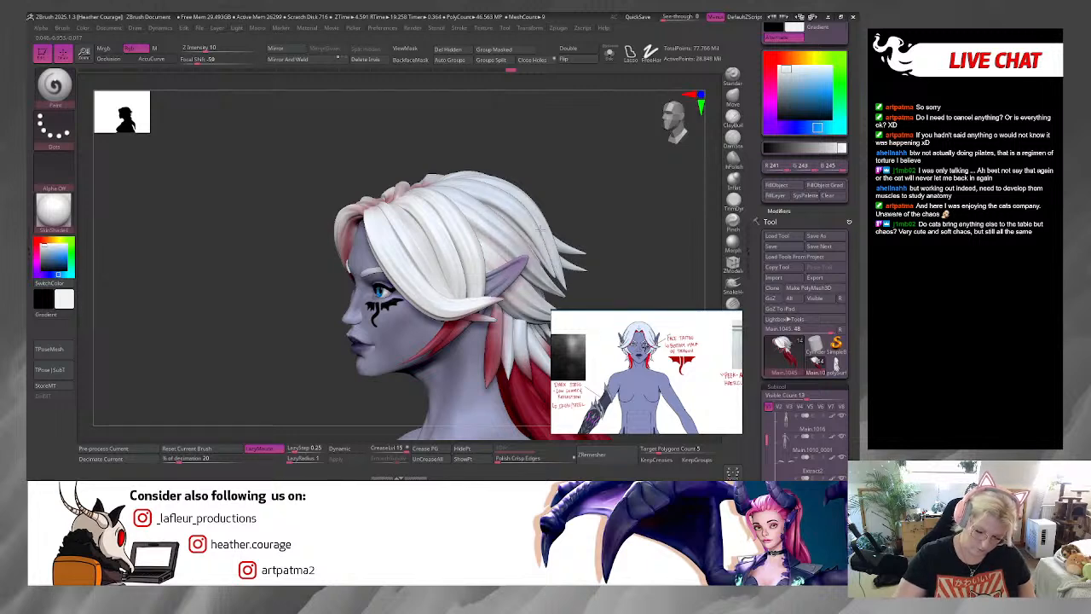
mouse_move(448, 176)
left_mouse_down()
mouse_move(526, 253)
mouse_move(543, 243)
left_mouse_up()
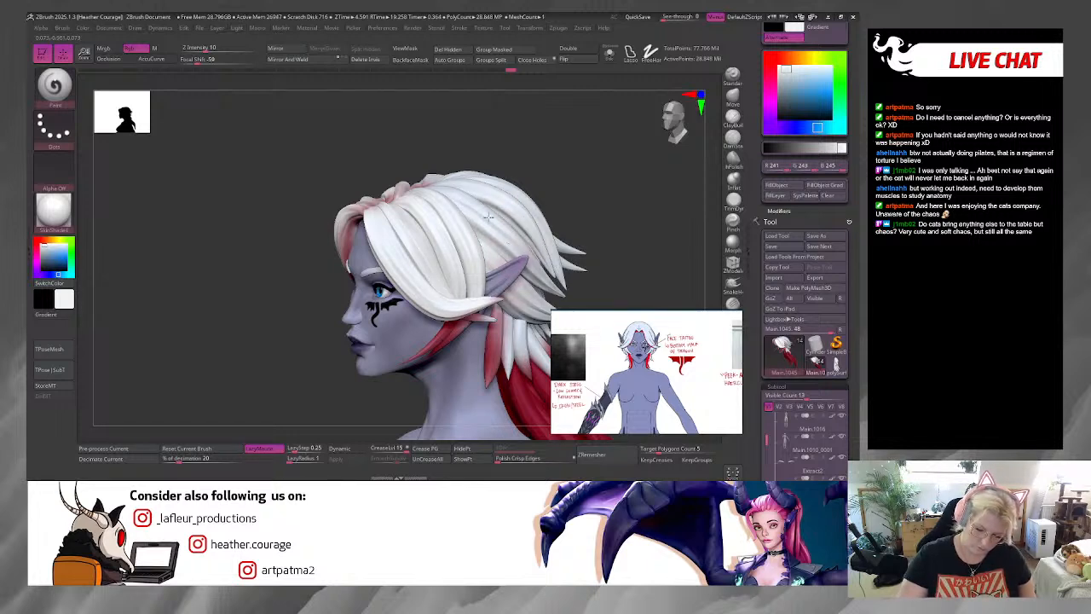
left_click_drag(537, 142, 449, 176)
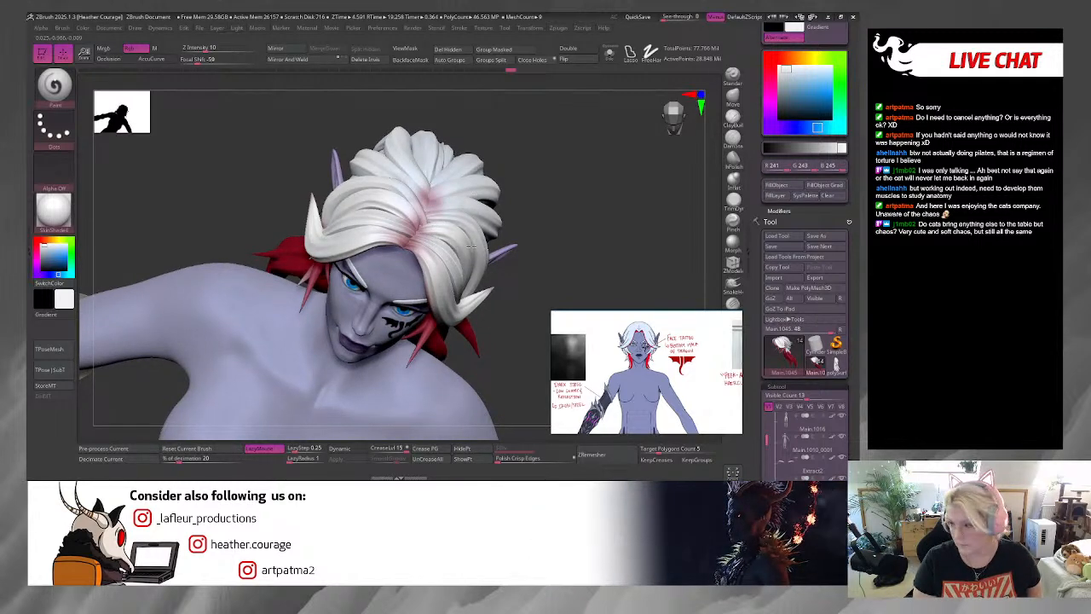
left_click_drag(607, 166, 551, 209)
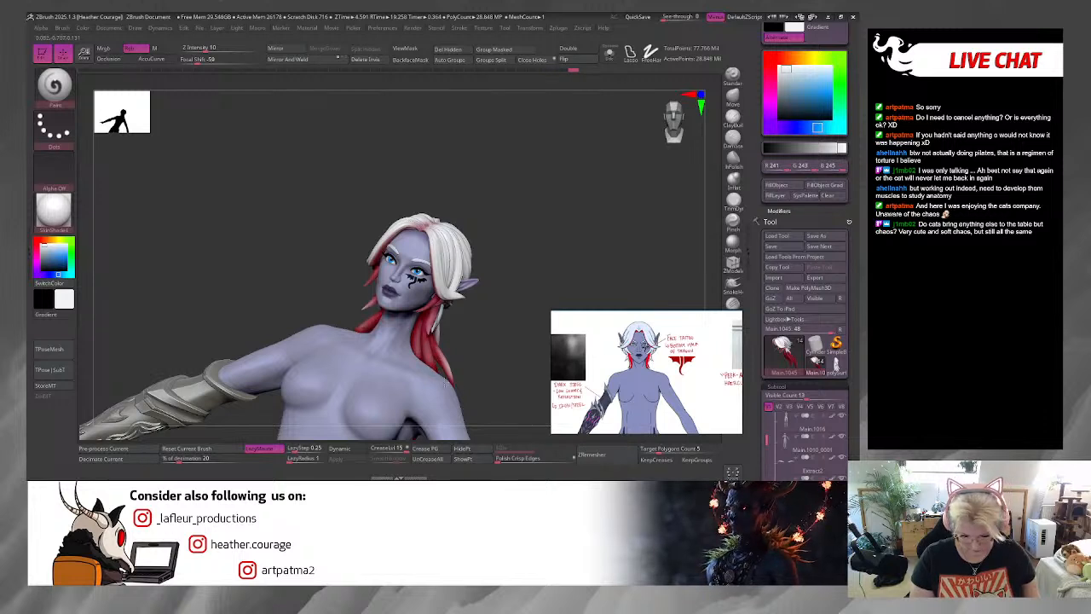
left_click_drag(545, 256, 531, 266, "shift")
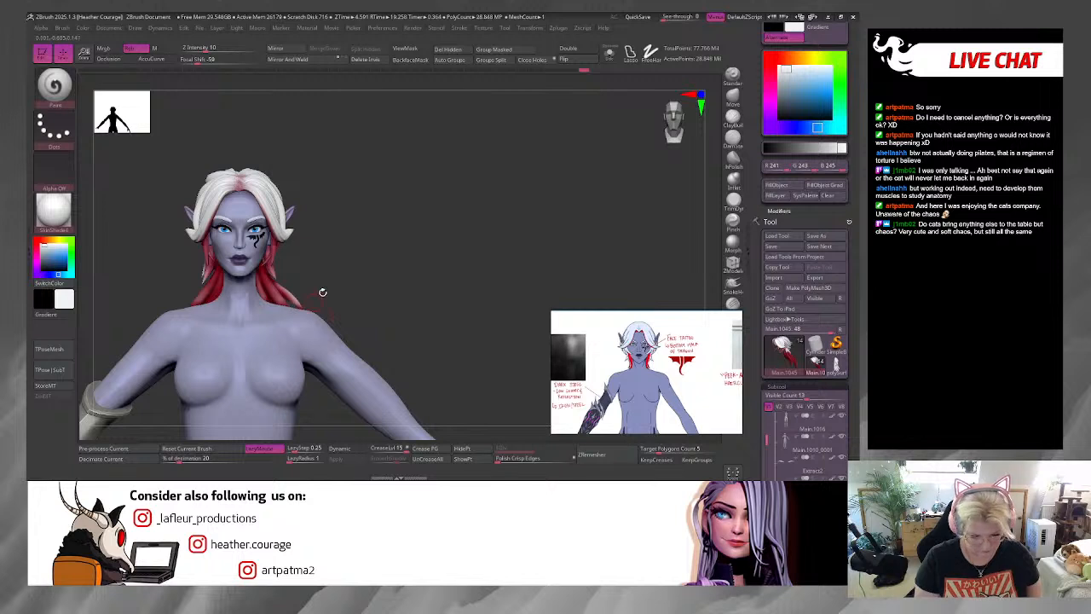
left_click_drag(344, 259, 390, 219, "alt")
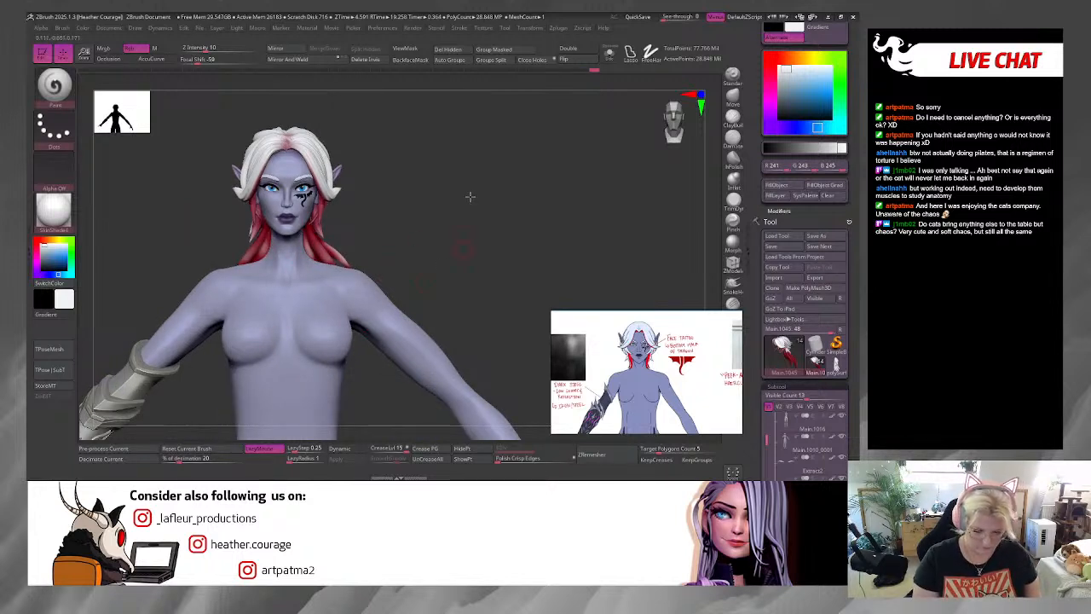
Step: Select the upper arm armour subtool, polySurface172, and try a near-black colour (R 33, G 37, B 40) on its sleeve section
left_click_drag(469, 197, 355, 335, "alt")
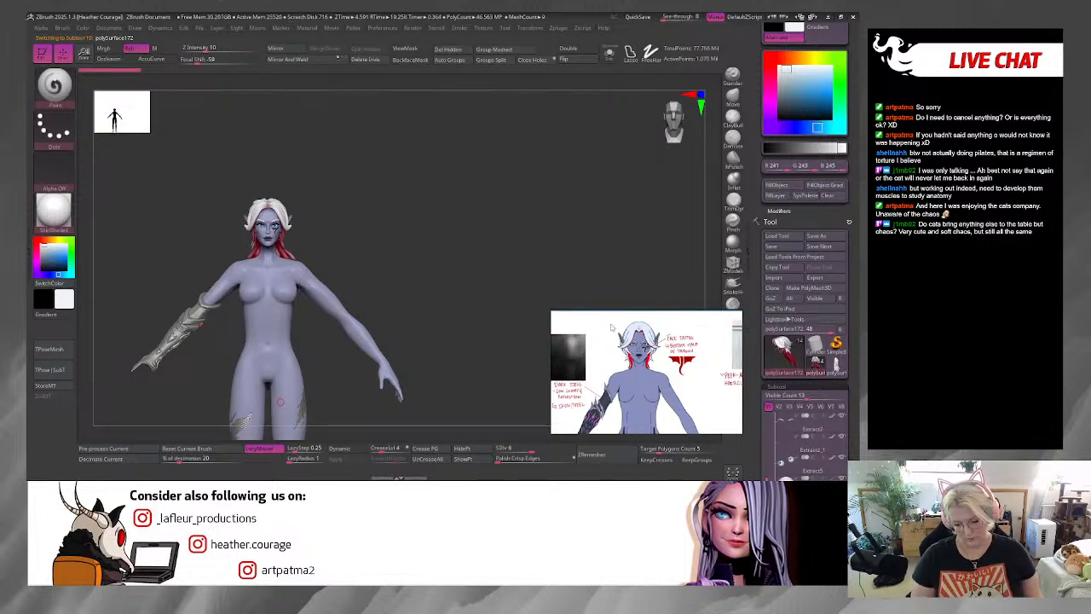
mouse_move(451, 247)
left_mouse_down()
mouse_move(473, 250)
mouse_move(448, 230)
left_mouse_up()
left_click(784, 112)
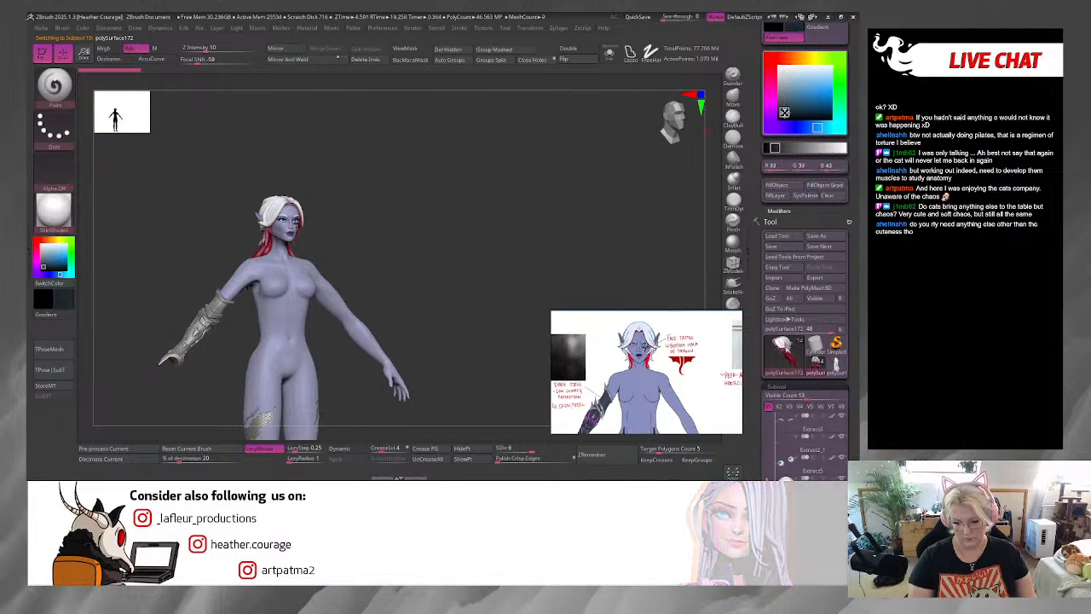
left_click_drag(784, 111, 782, 112)
mouse_move(412, 268)
left_mouse_down("alt")
mouse_move(425, 301)
mouse_move(191, 354)
mouse_move(183, 322)
left_mouse_up("alt")
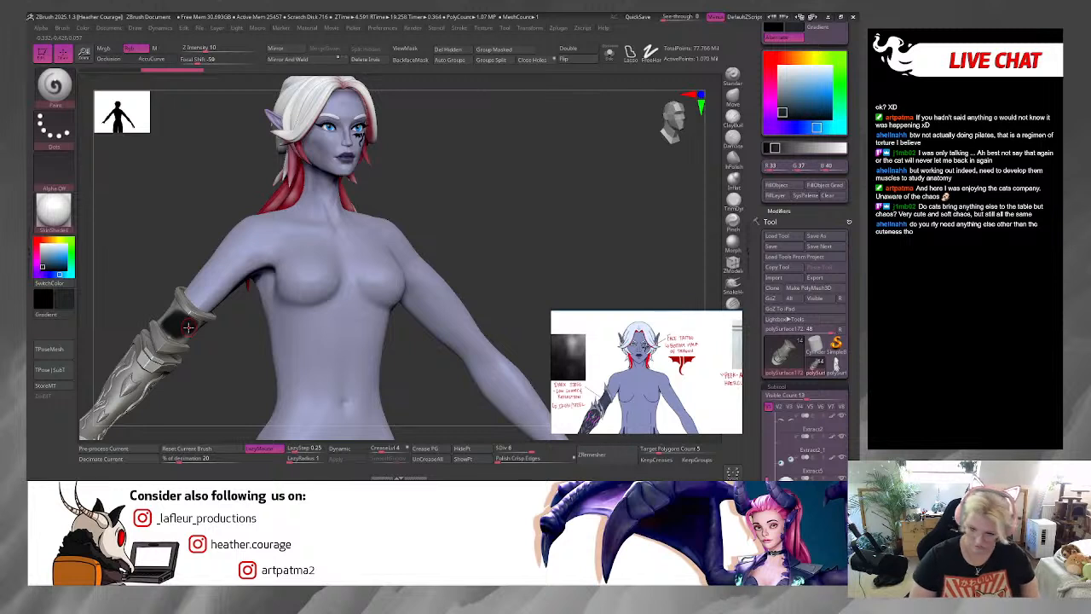
Step: Set a dark grey (R 106, G 109, B 111) and paint the armour's sleeve section between the upper rim and the elbow plates
key("c")
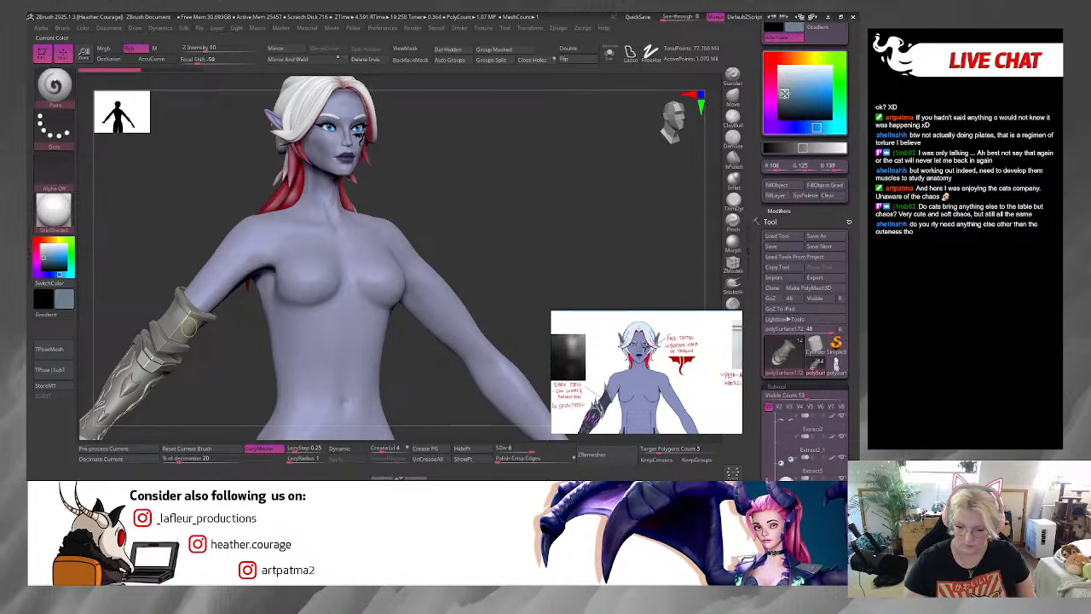
left_click(786, 100)
left_click_drag(783, 96, 779, 97)
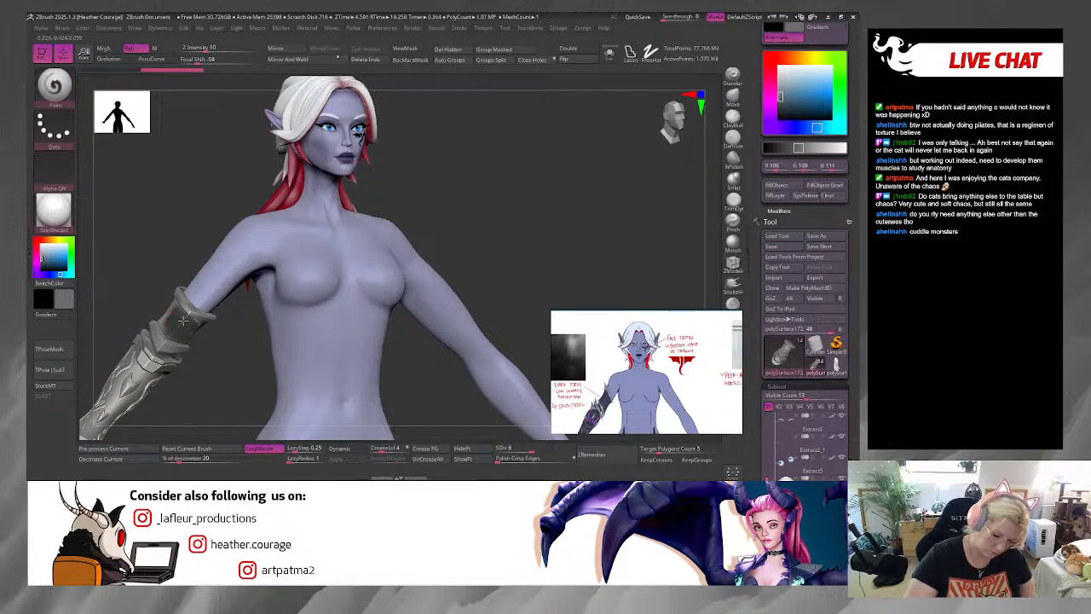
left_click_drag(176, 251, 286, 256)
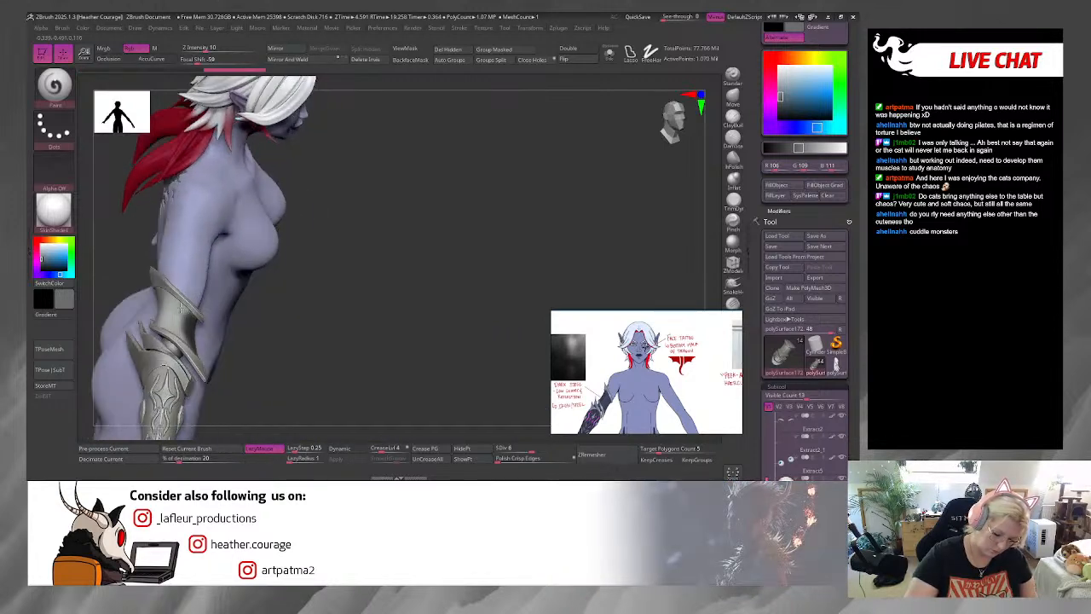
left_click_drag(181, 309, 192, 320)
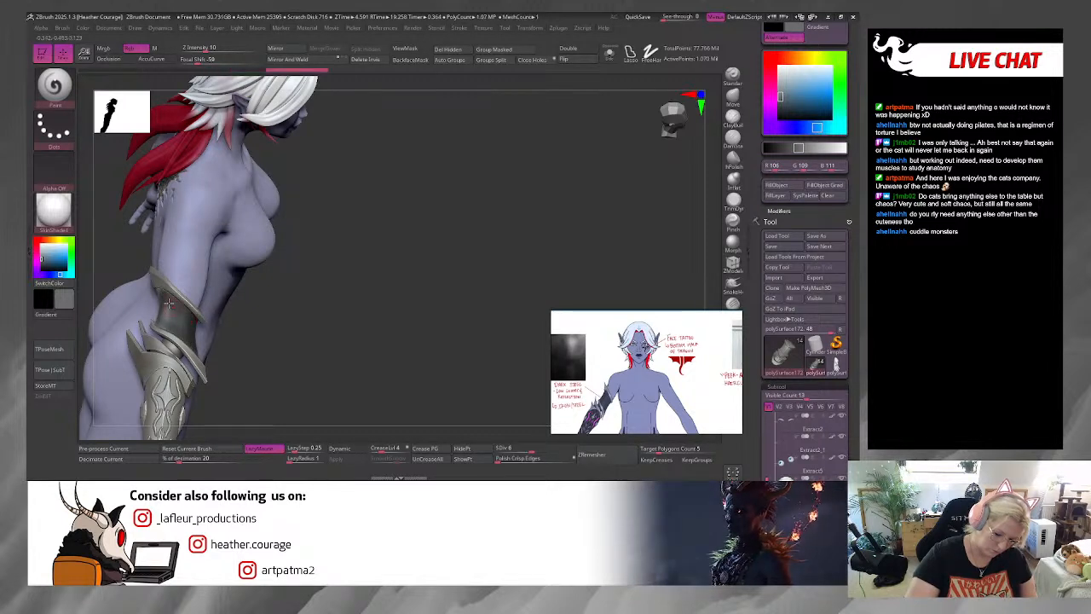
left_click_drag(163, 306, 174, 319)
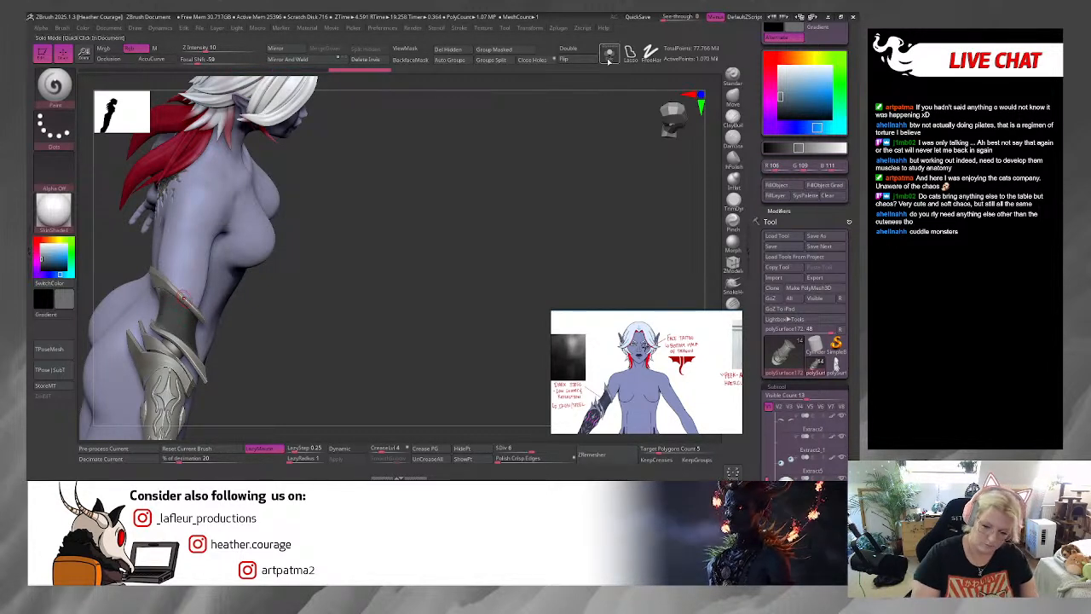
Step: Isolate the upper arm armour and continue the dark grey around the rest of its sleeve section
key("alt+shift+s")
left_click_drag(357, 327, 445, 260)
left_click_drag(337, 309, 380, 343, "alt")
left_click_drag(449, 289, 420, 260)
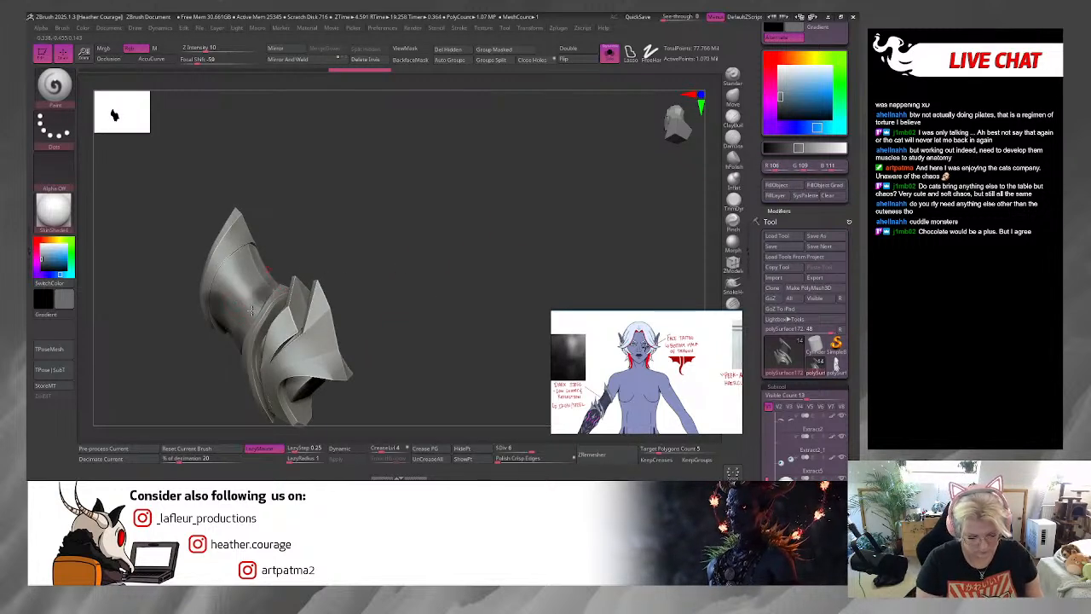
mouse_move(251, 310)
left_mouse_down()
mouse_move(242, 273)
mouse_move(229, 292)
left_mouse_up()
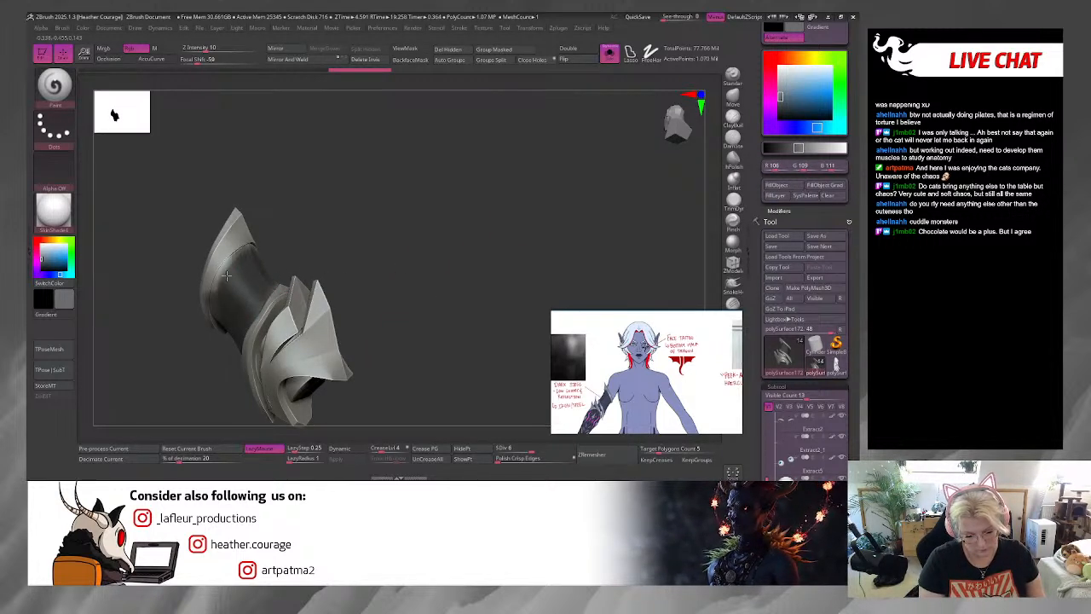
mouse_move(433, 241)
left_mouse_down()
mouse_move(319, 244)
mouse_move(300, 286)
mouse_move(267, 308)
left_mouse_up()
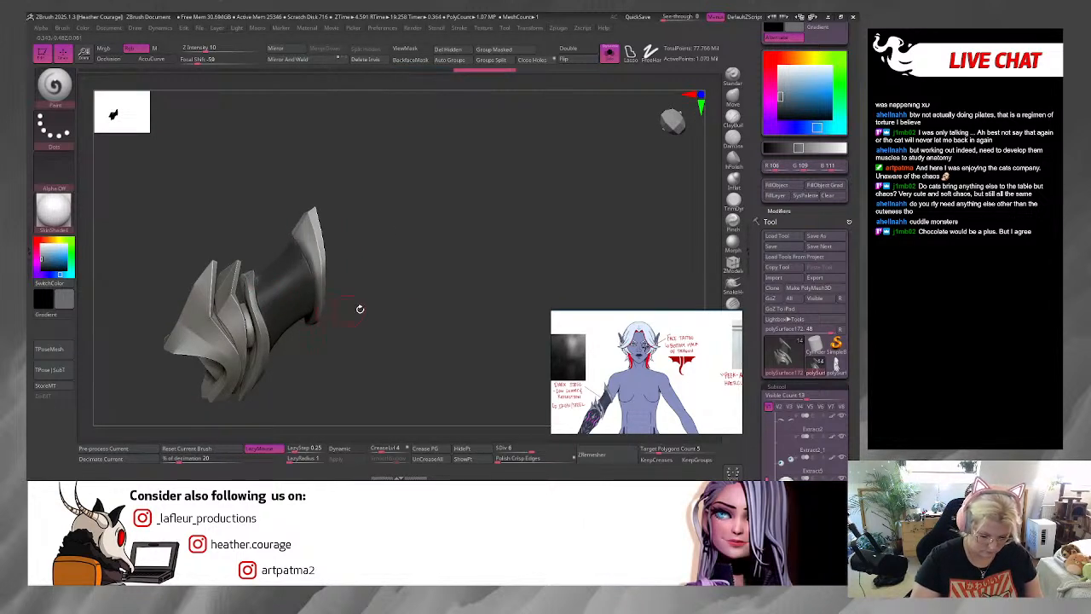
Step: Sample white (R 254, G 254, B 254) from the armour's upper rim, touch up the rim edge, and resample the sleeve's dark grey
left_click_drag(360, 308, 343, 223)
key("c")
key("space")
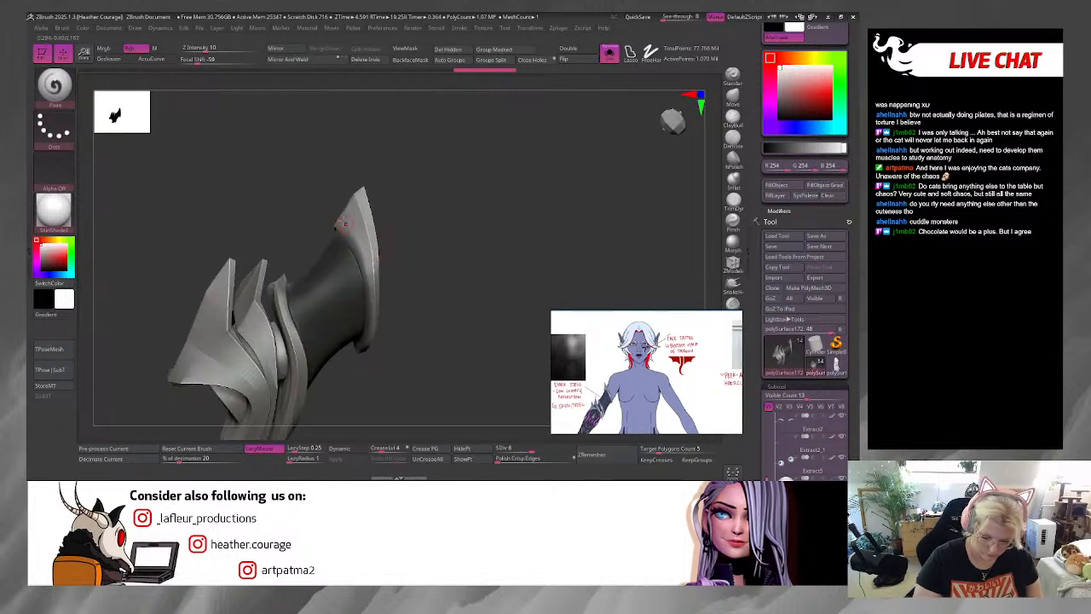
left_click_drag(371, 288, 402, 237)
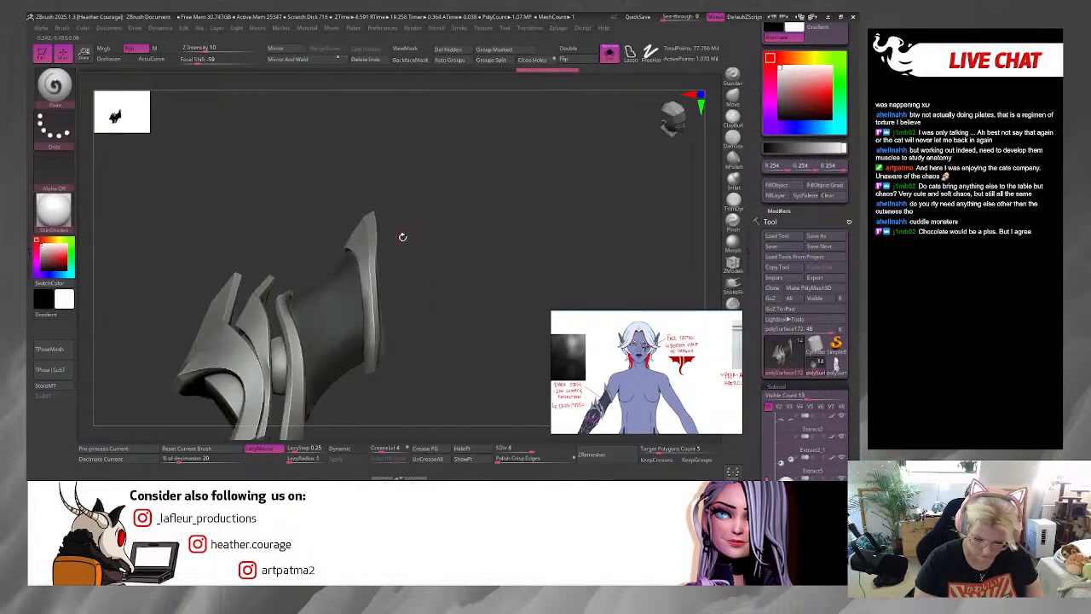
left_click_drag(374, 385, 369, 340)
key("c")
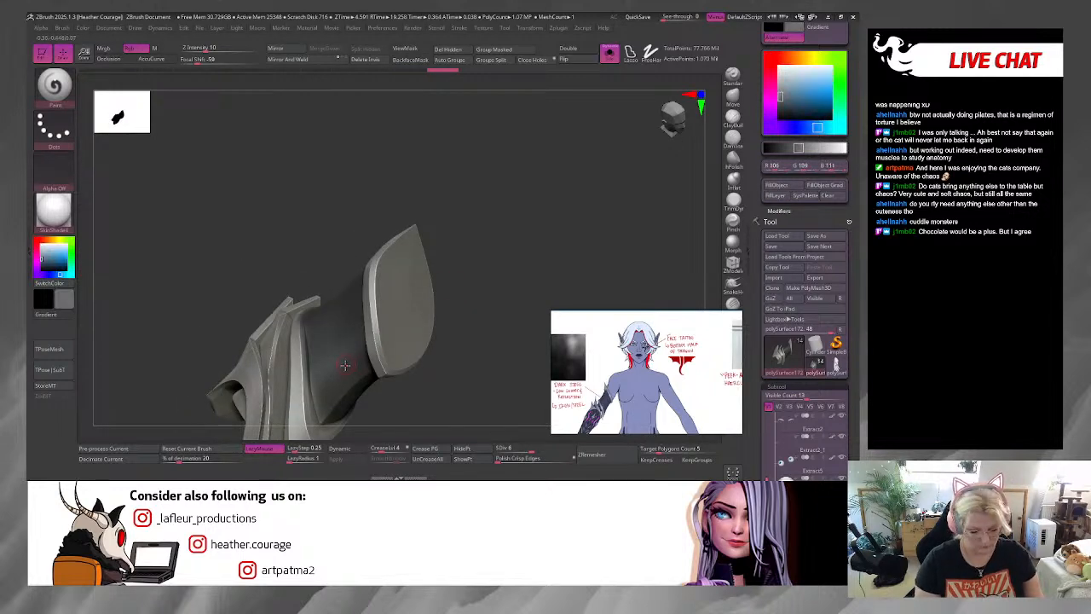
Step: Paint the recessed gaps between the elbow plates dark grey and show the whole character again
left_click_drag(494, 231, 296, 298)
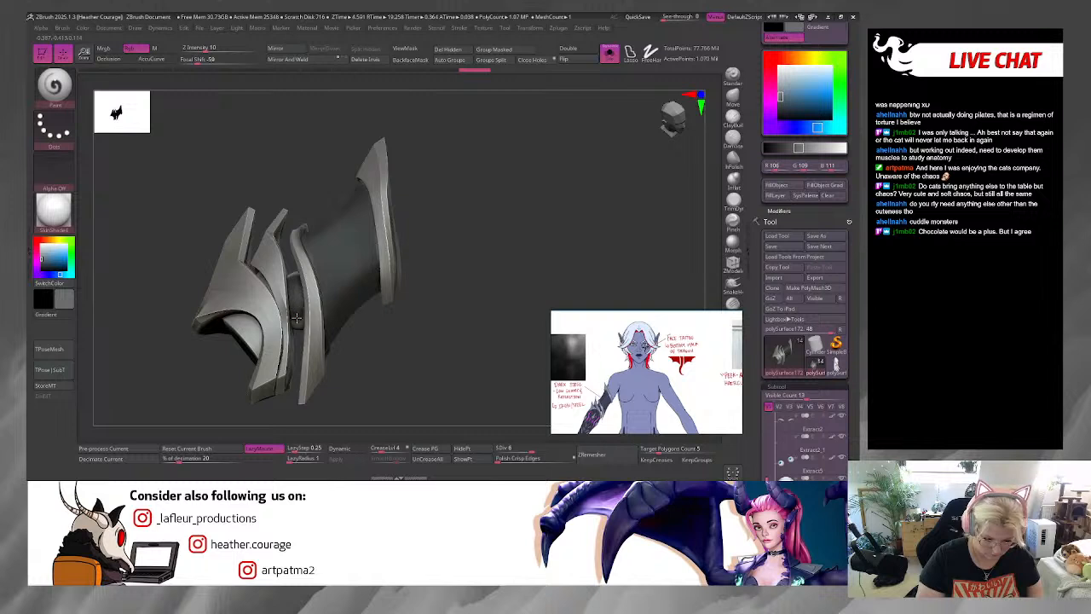
left_click_drag(387, 343, 303, 285)
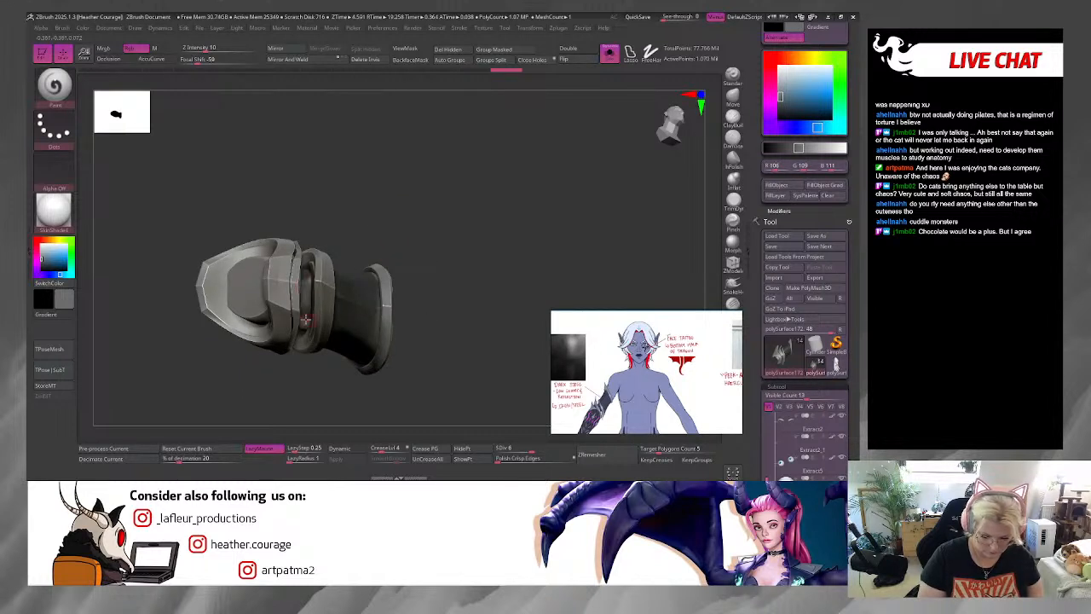
left_click_drag(451, 273, 297, 372)
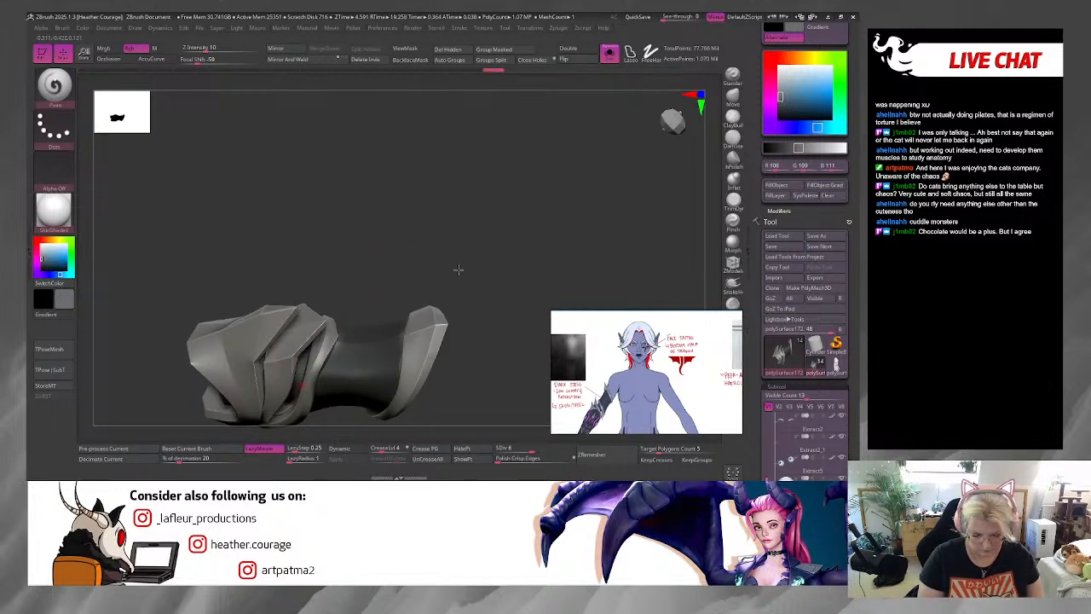
left_click_drag(459, 270, 537, 272)
left_click(609, 53)
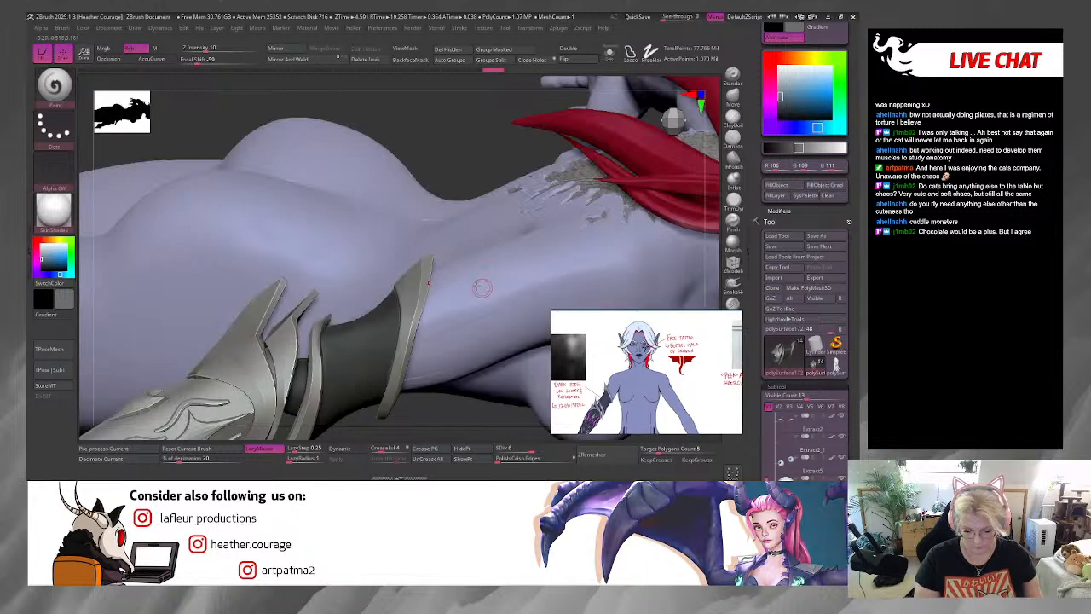
Step: Select the ornamented forearm guard subtool, polySurface171, and isolate it
left_click_drag(455, 414, 404, 247)
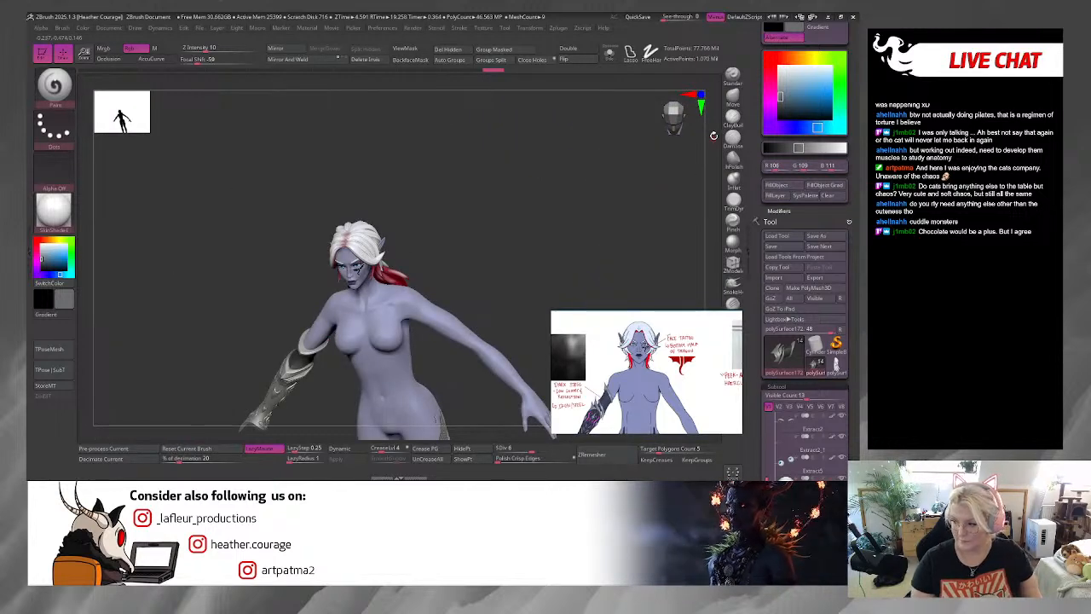
left_click_drag(679, 116, 673, 121)
left_click_drag(617, 172, 615, 203)
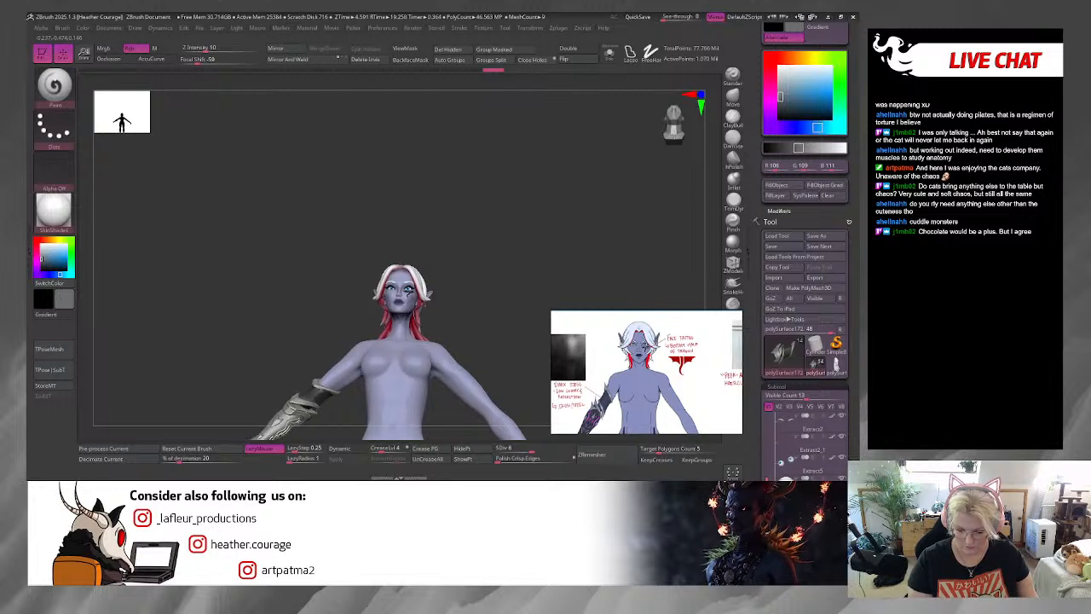
left_click_drag(675, 123, 675, 130)
left_click_drag(490, 291, 479, 274, "alt")
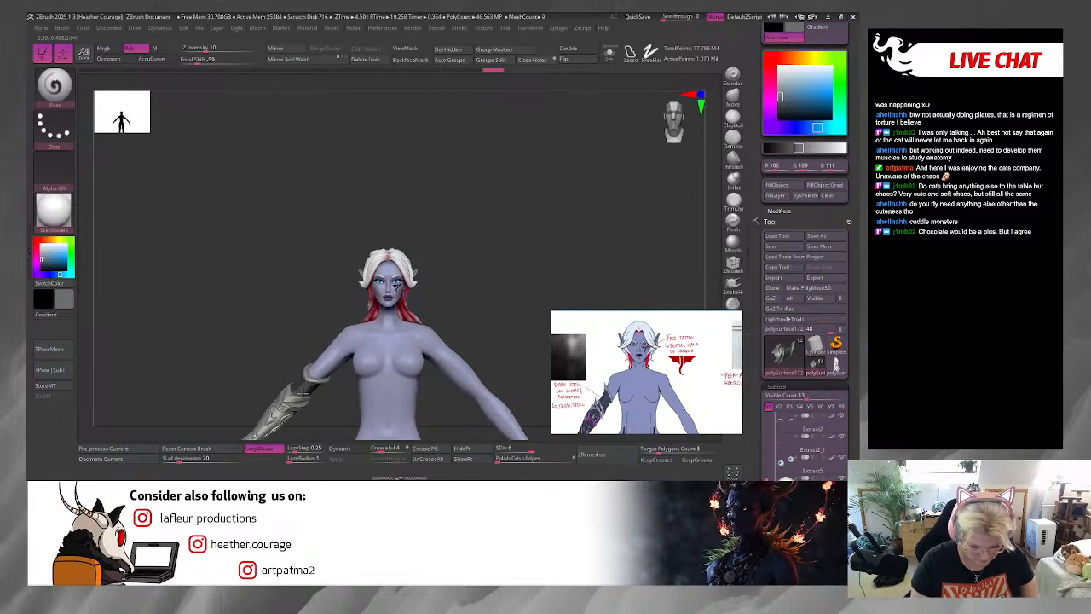
left_click_drag(329, 322, 356, 244, "alt")
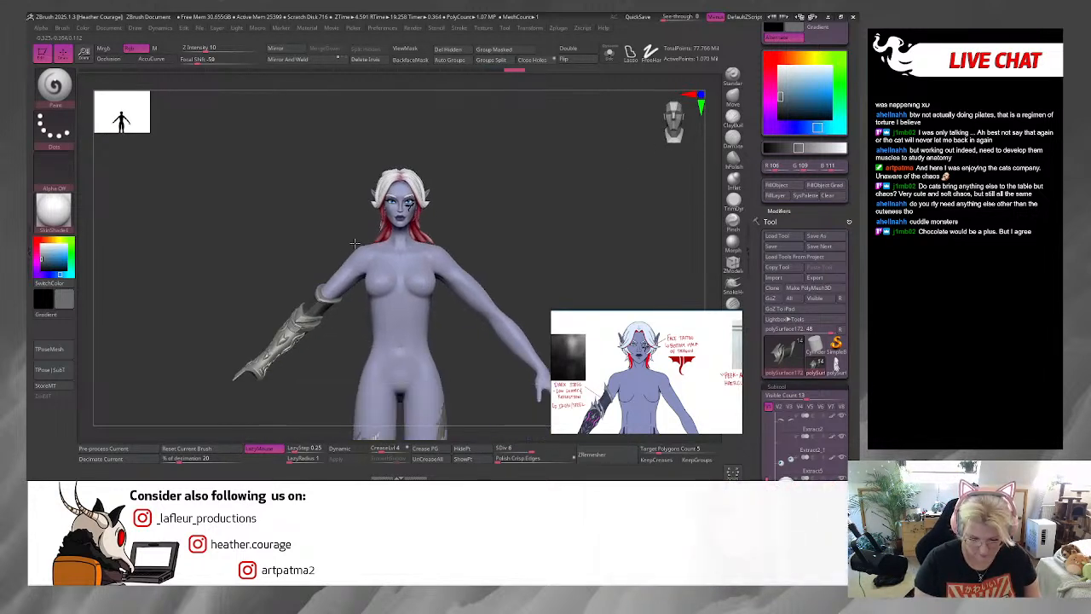
left_click_drag(286, 399, 274, 306, "alt")
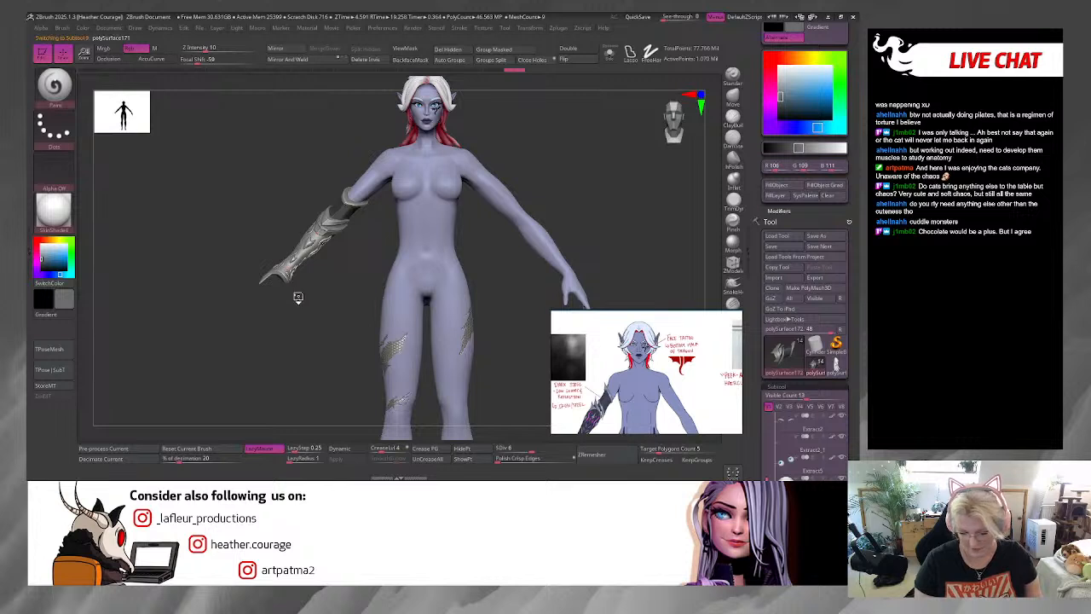
left_click(609, 53)
left_click_drag(360, 298, 424, 434, "alt")
left_click_drag(304, 387, 371, 320, "alt")
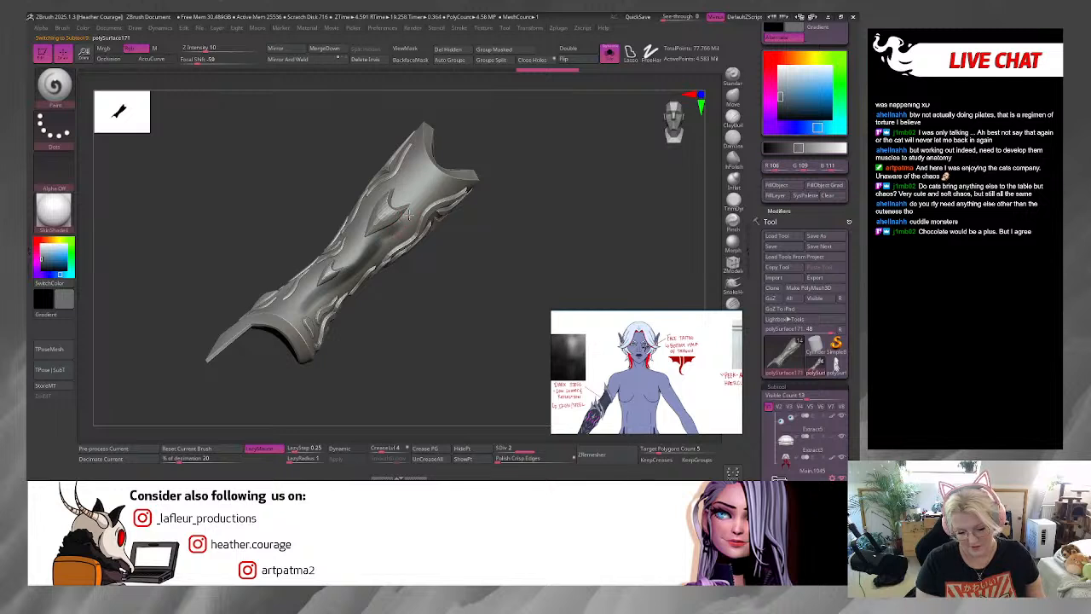
Step: Try painting the forearm guard's base dark grey between the raised ornaments, and undo the strokes
right_click_drag(416, 219, 420, 230)
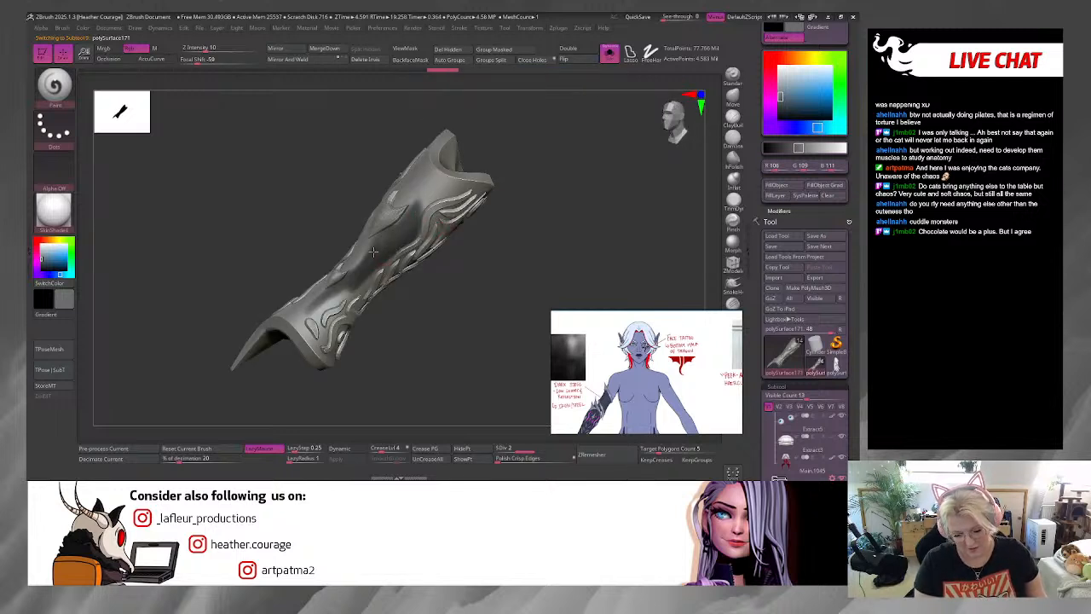
key("ctrl")
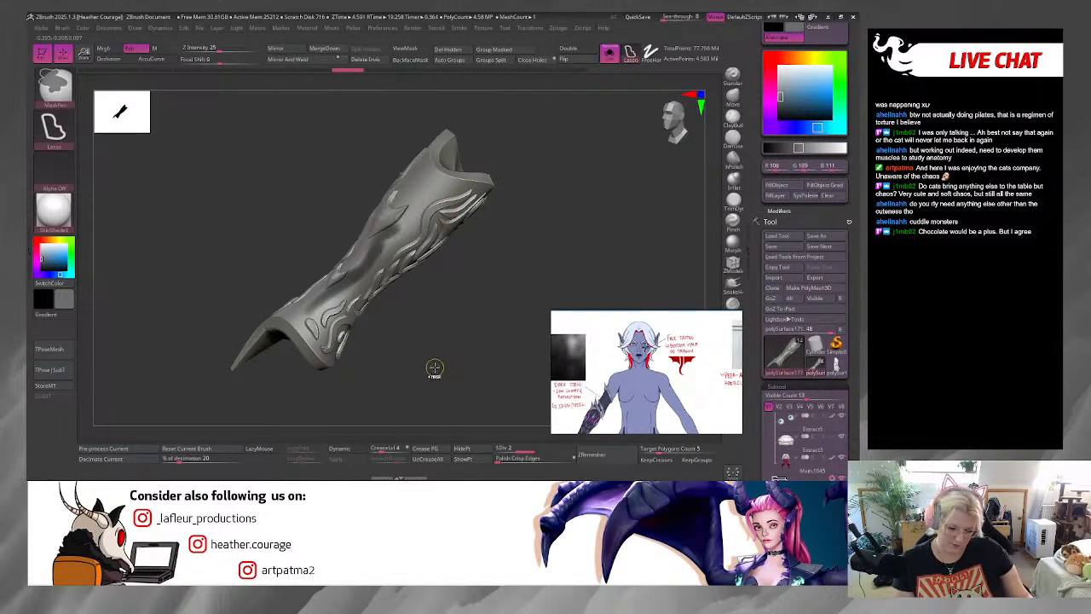
key("ctrl+z")
key("ctrl+z")
key("ctrl+z")
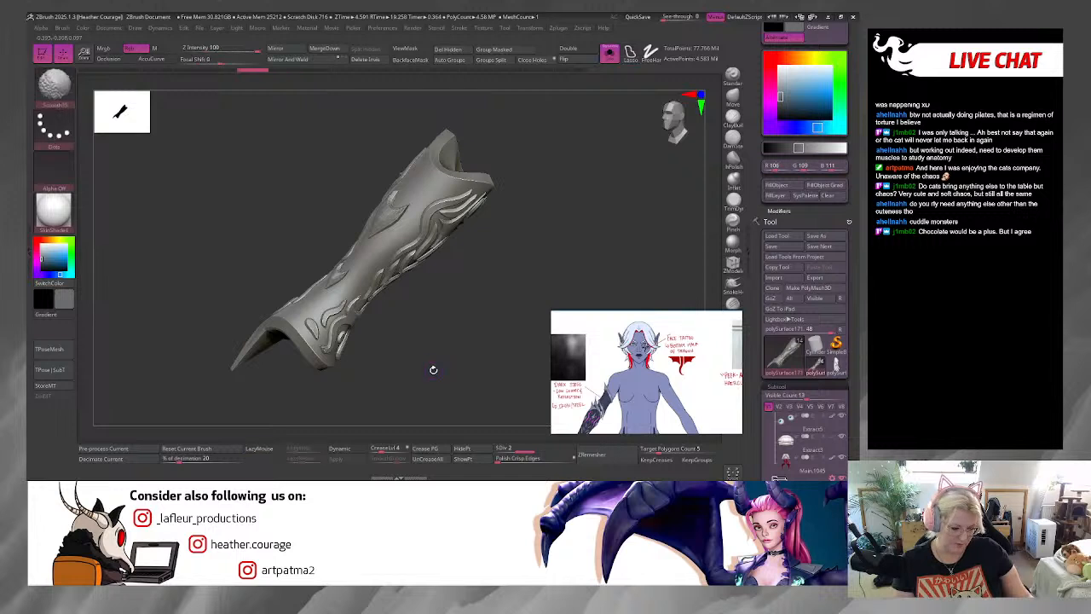
Step: Display the forearm guard's polygroups and try separating its base surface from the raised ornaments
key("shift+f")
mouse_move(446, 365)
left_mouse_down()
mouse_move(458, 375)
mouse_move(449, 343)
mouse_move(478, 399)
mouse_move(438, 243)
left_mouse_up()
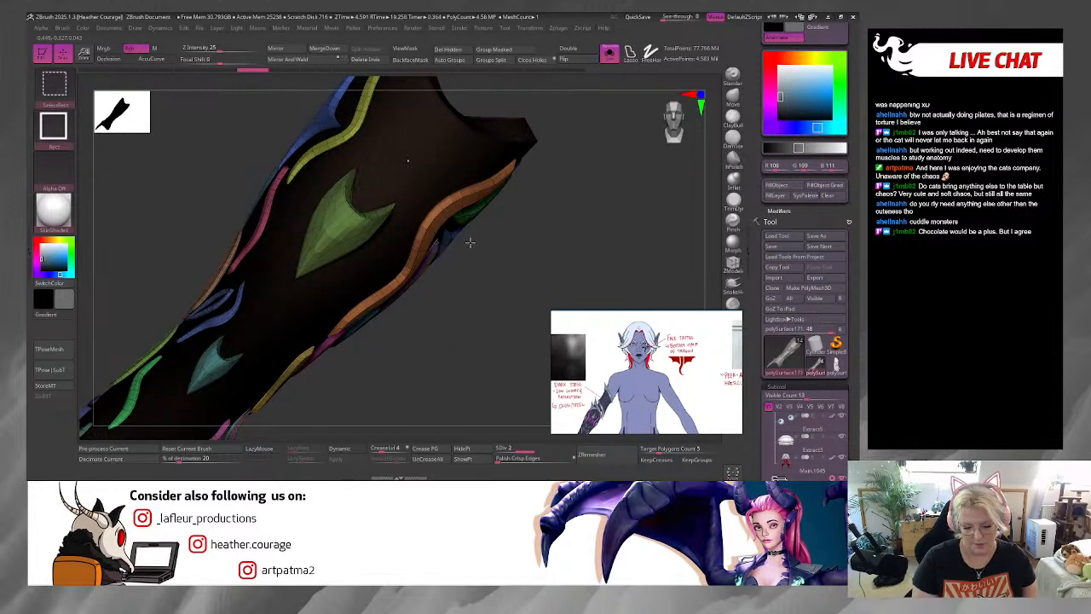
key("shift+f")
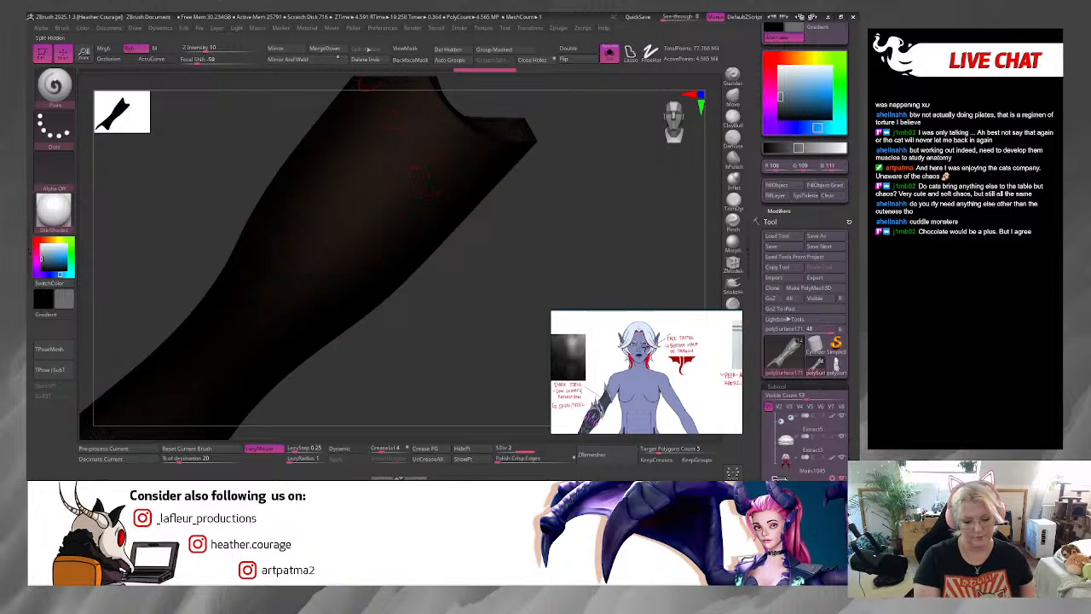
left_click(736, 78)
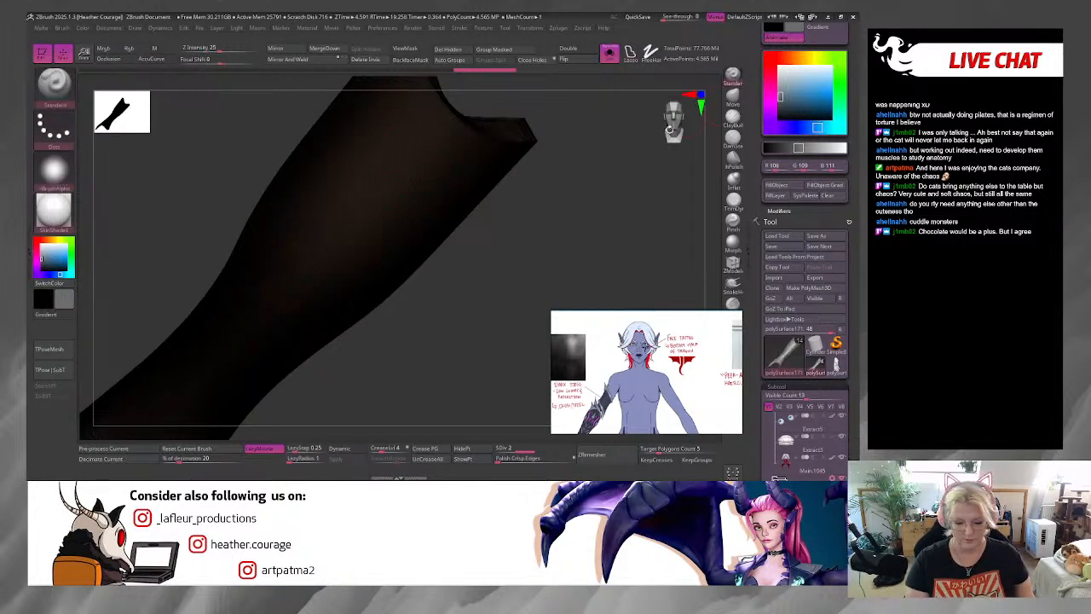
key("shift+f")
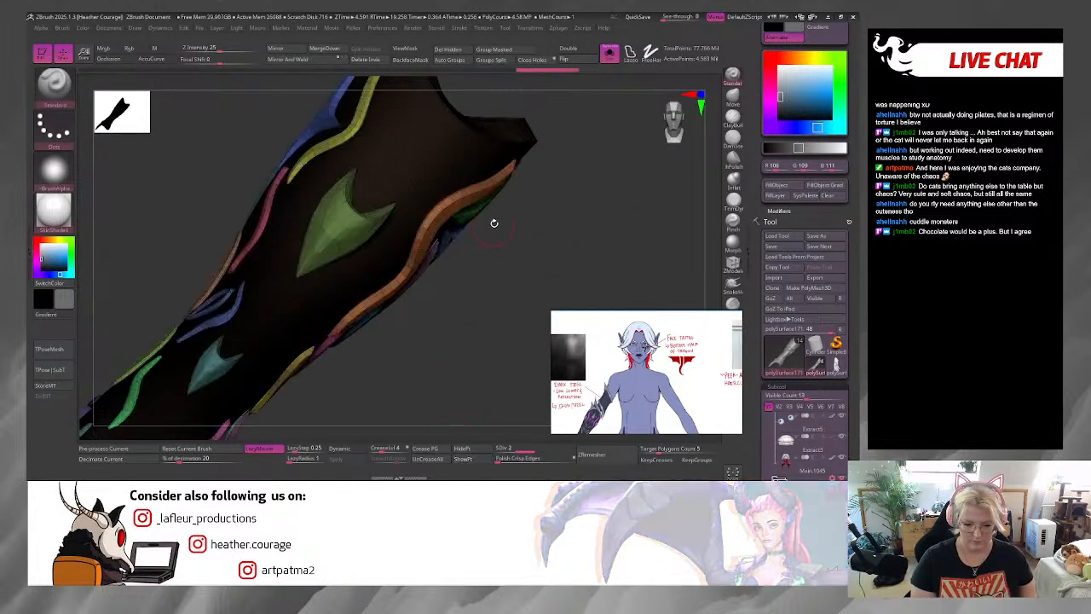
key("ctrl+shift")
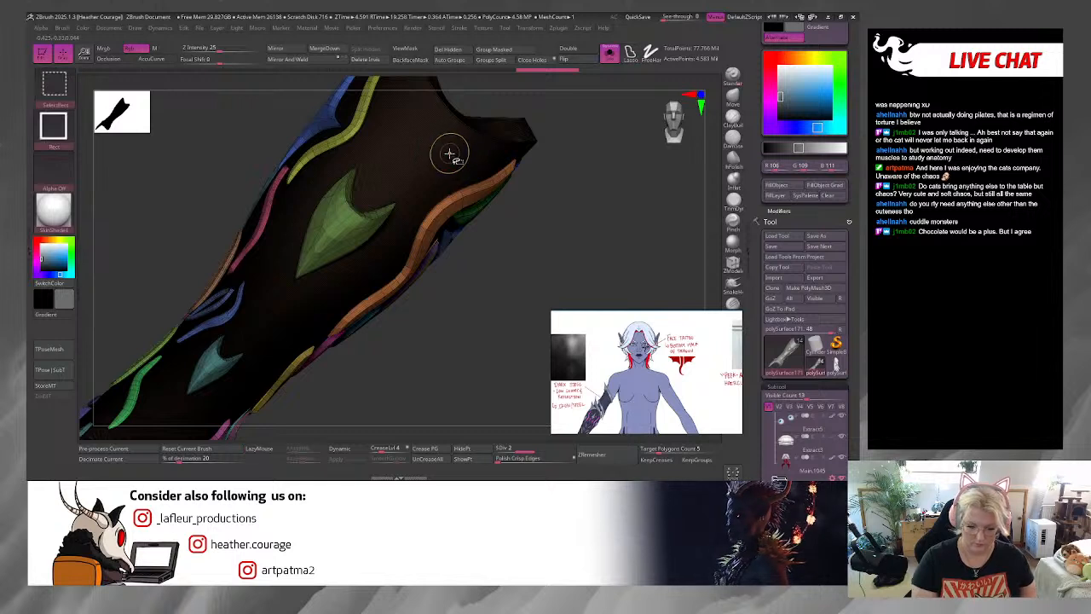
left_click(450, 153, "ctrl+shift")
mouse_move(492, 255)
left_mouse_down()
mouse_move(518, 268)
mouse_move(491, 254)
mouse_move(449, 177)
left_mouse_up()
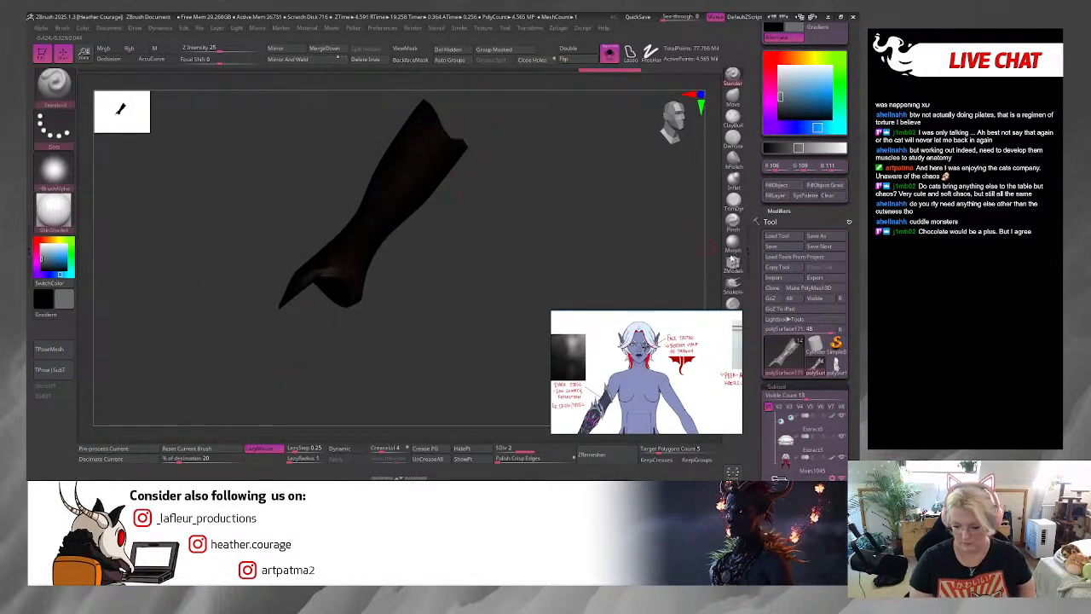
scroll(766, 171, "down", 5)
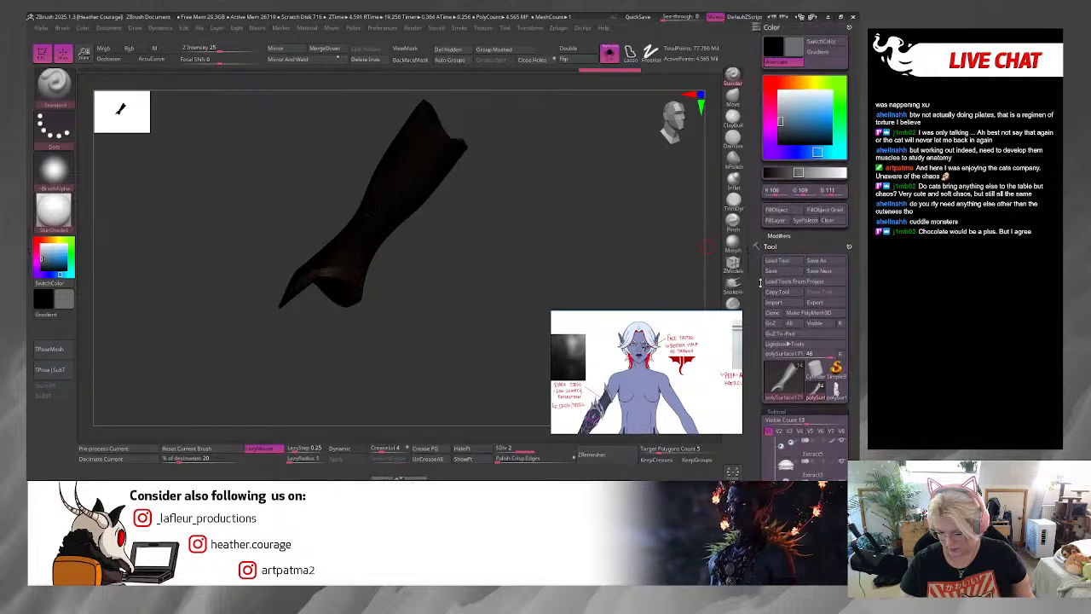
scroll(767, 130, "down", 2)
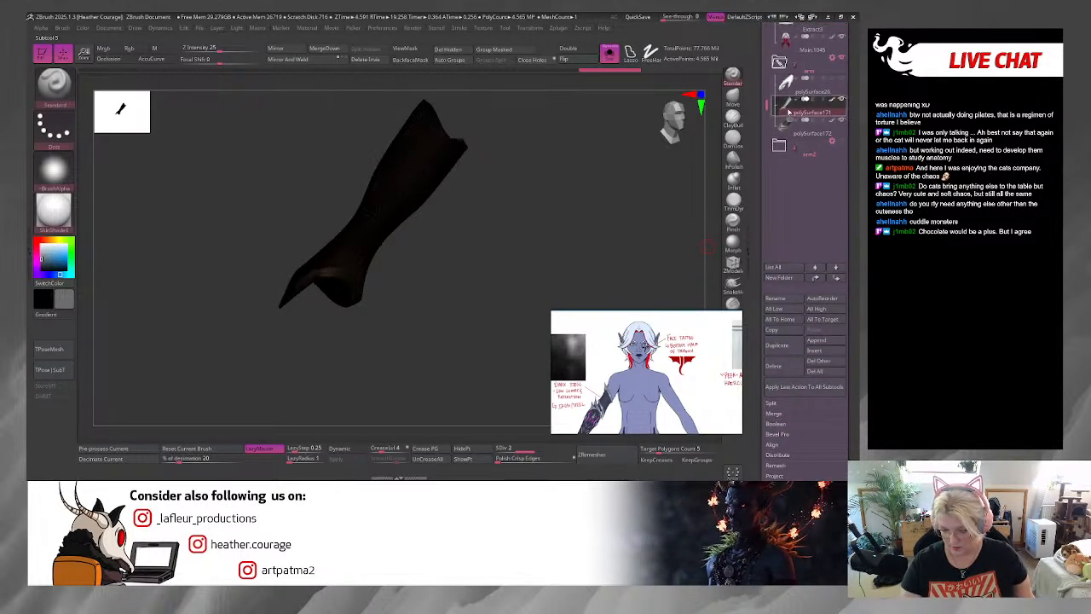
mouse_move(536, 261)
left_mouse_down()
mouse_move(526, 270)
mouse_move(604, 232)
mouse_move(595, 256)
left_mouse_up()
mouse_move(559, 309)
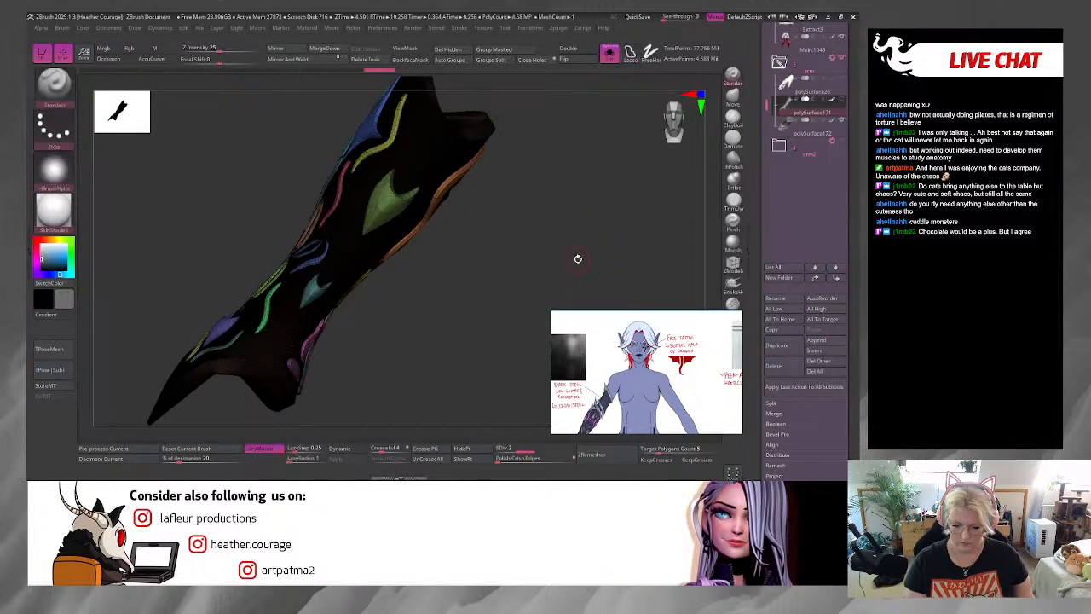
left_click_drag(577, 256, 436, 224)
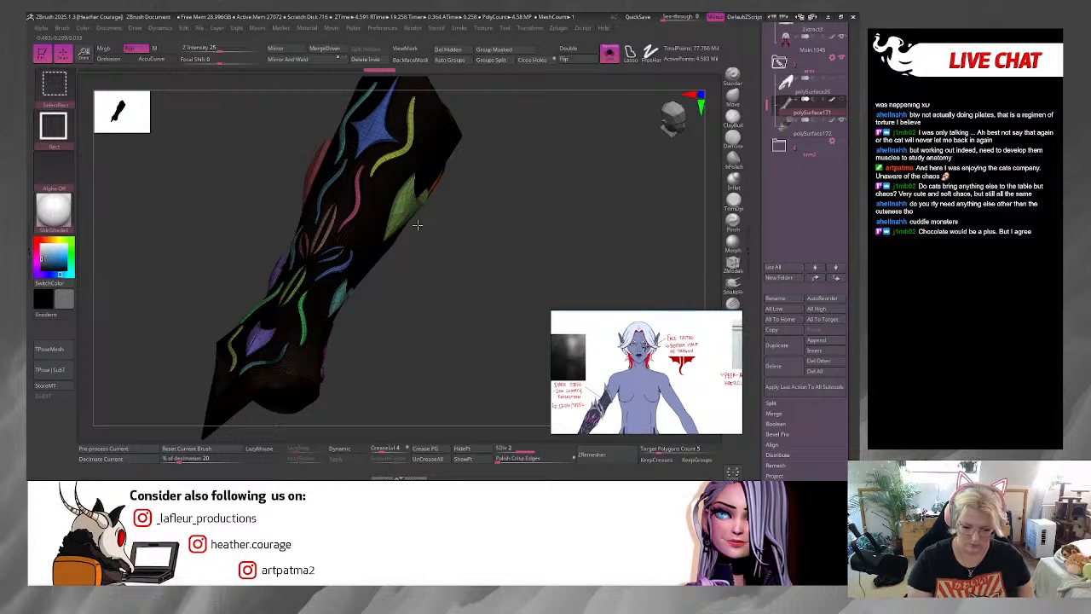
left_click(416, 225, "ctrl+shift")
left_click_drag(450, 315, 441, 313)
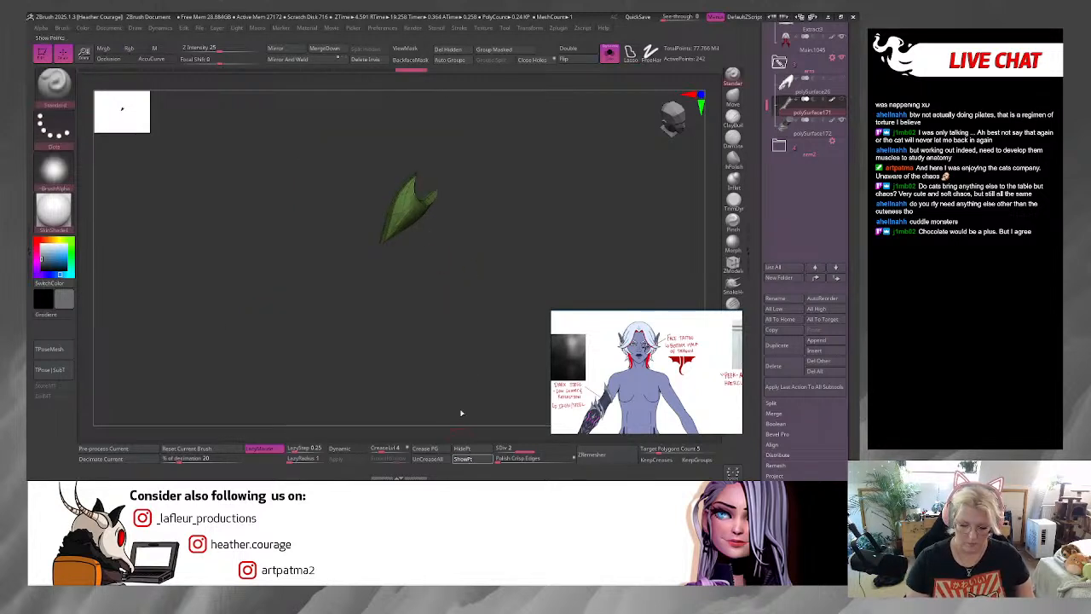
left_click(461, 413, "ctrl+shift")
Step: Isolate the forearm guard's raised ornaments, combine them into one polygroup, and show the whole guard again
key("shift+f")
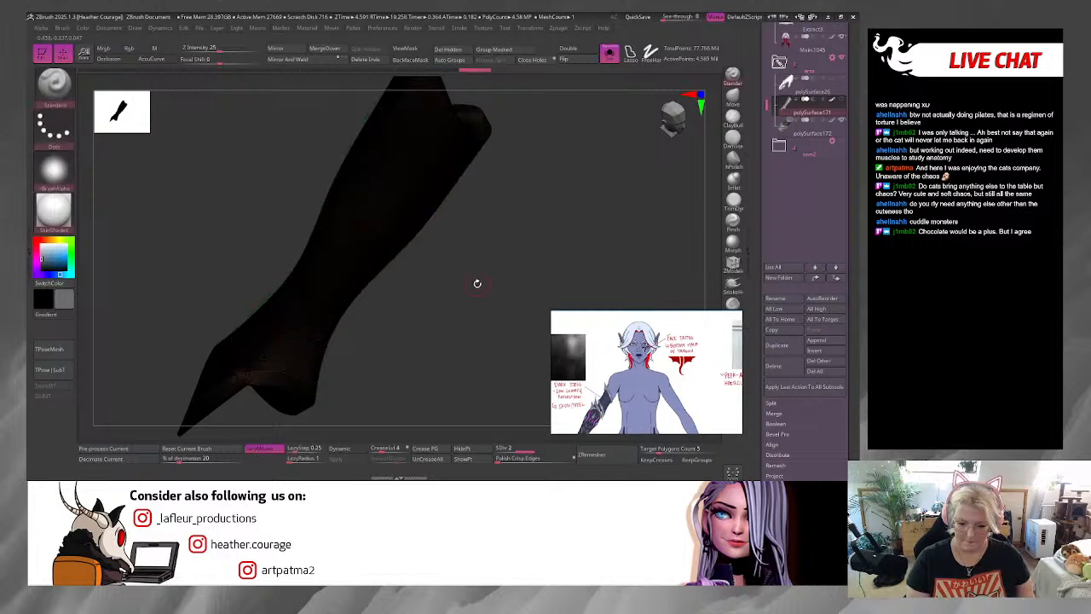
mouse_move(475, 282)
left_mouse_down()
mouse_move(550, 308)
mouse_move(499, 311)
left_mouse_up()
left_click_drag(530, 275, 518, 333, "ctrl+shift")
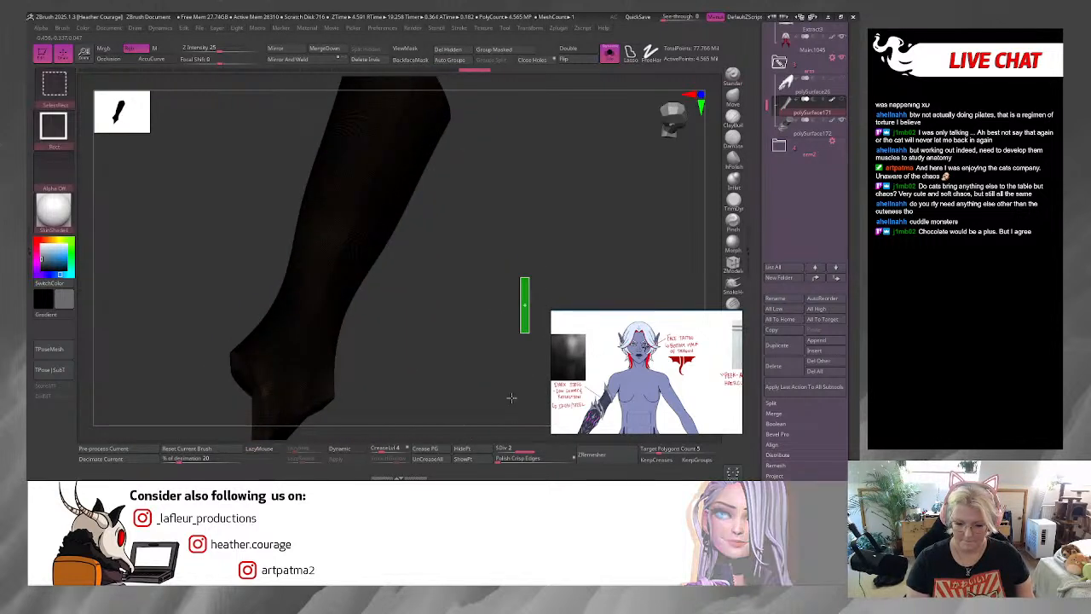
mouse_move(497, 373)
left_mouse_down("alt")
mouse_move(492, 268)
mouse_move(477, 294)
left_mouse_up("alt")
mouse_move(276, 130)
left_mouse_down("ctrl")
mouse_move(462, 292)
mouse_move(307, 158)
left_mouse_up("ctrl")
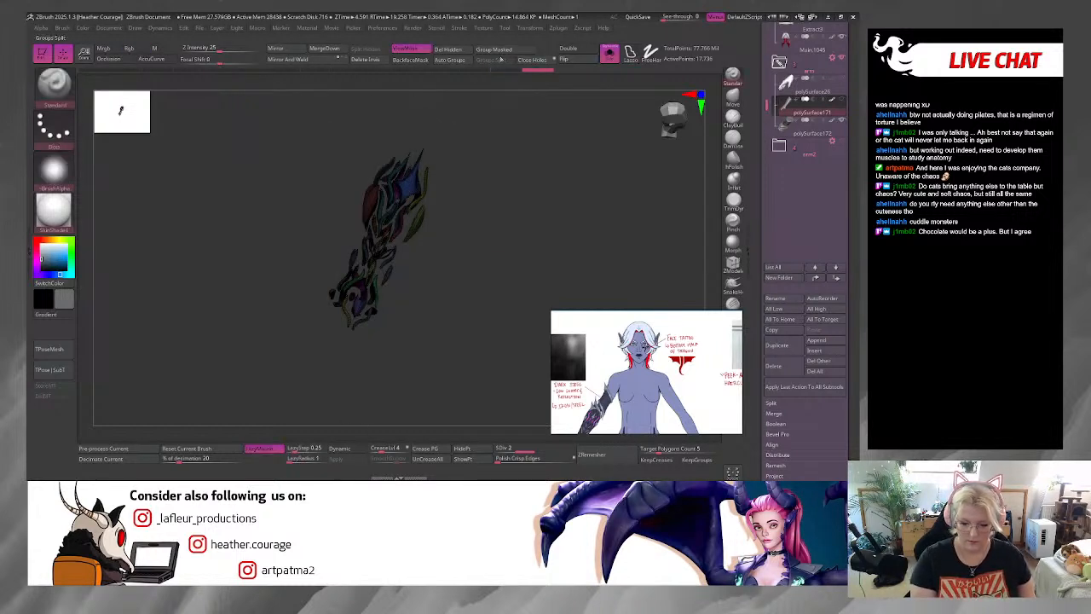
left_click(494, 49)
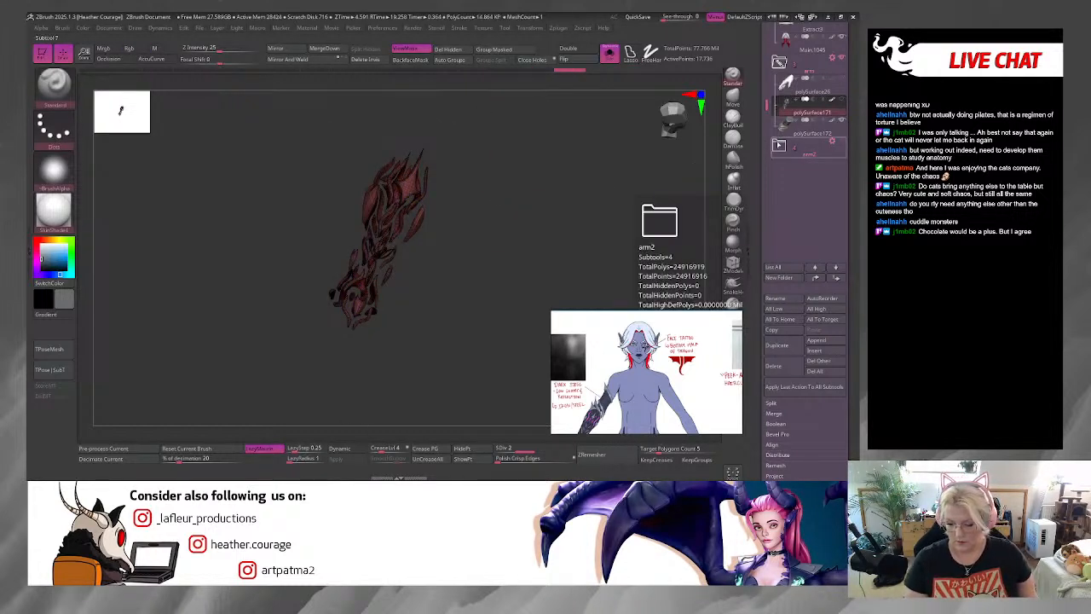
mouse_move(677, 171)
left_mouse_down()
mouse_move(527, 228)
mouse_move(488, 307)
left_mouse_up()
left_click(480, 460)
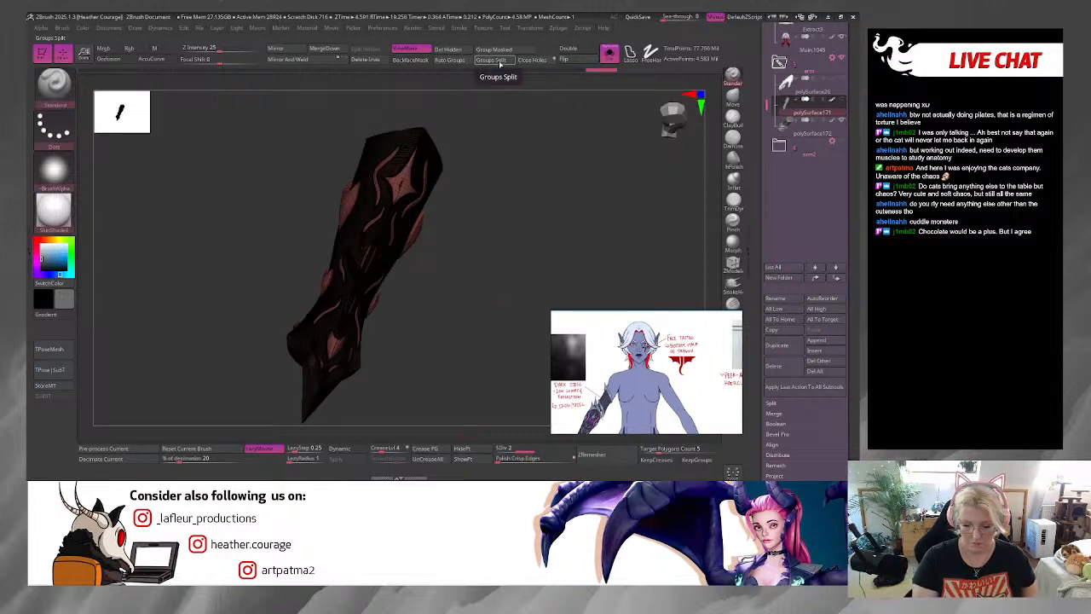
Step: Split the forearm guard by polygroups into separate base and ornament subtools, accepting that the operation cannot be undone
left_click(499, 61)
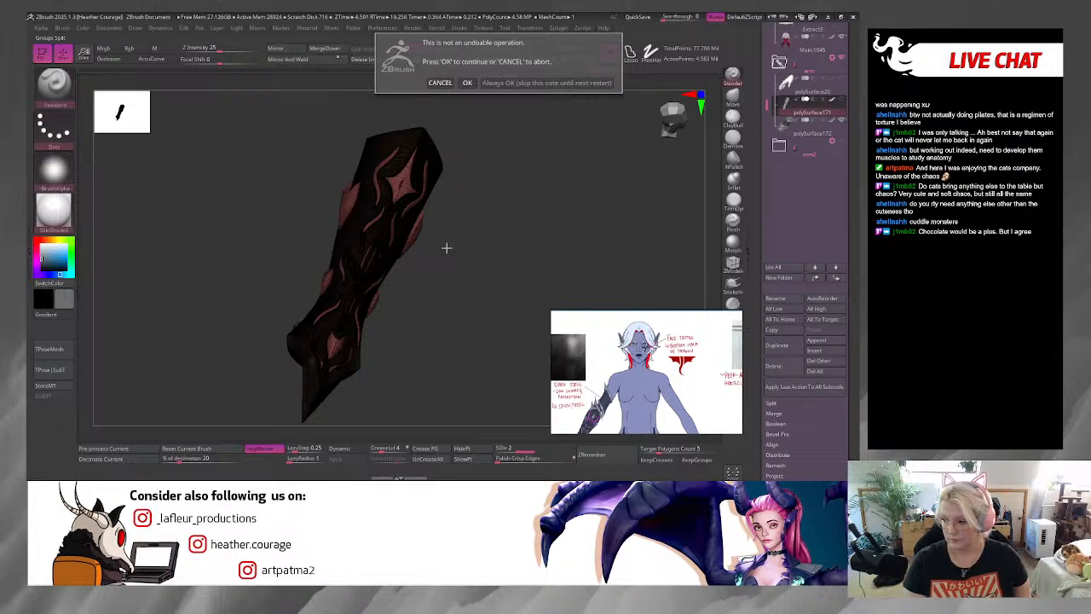
left_click(467, 83)
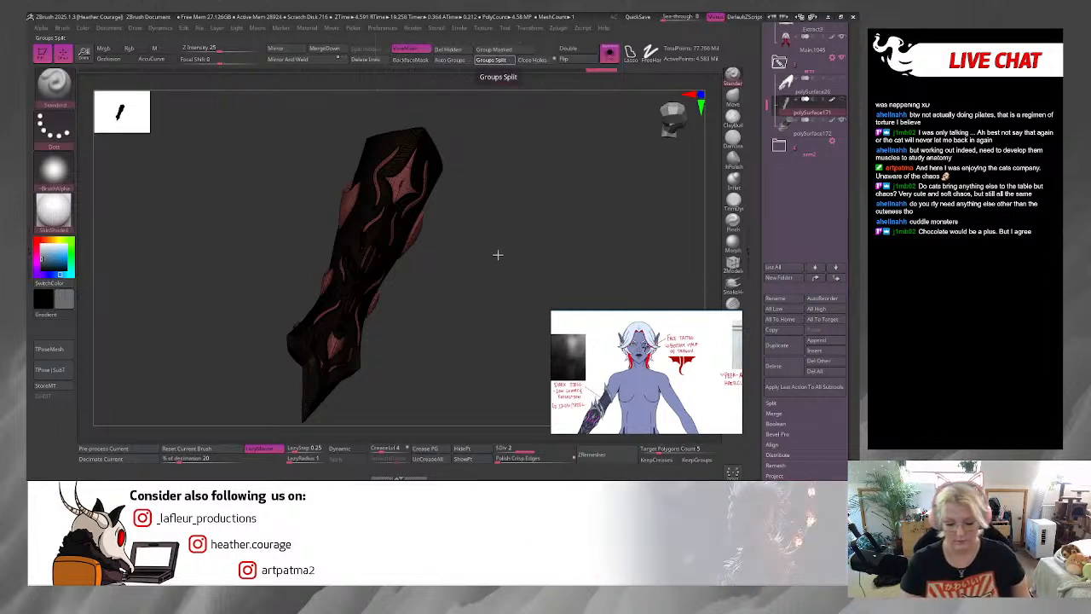
left_click_drag(480, 257, 504, 259)
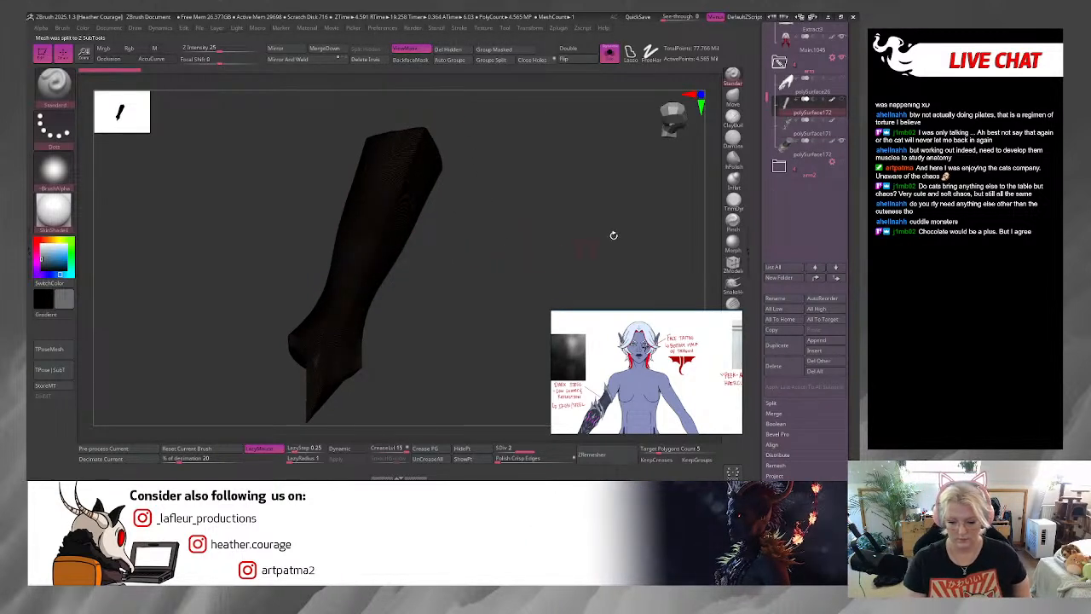
Step: Fill the separated forearm base with dark grey and turn off the polygroup display
left_click_drag(759, 130, 763, 298)
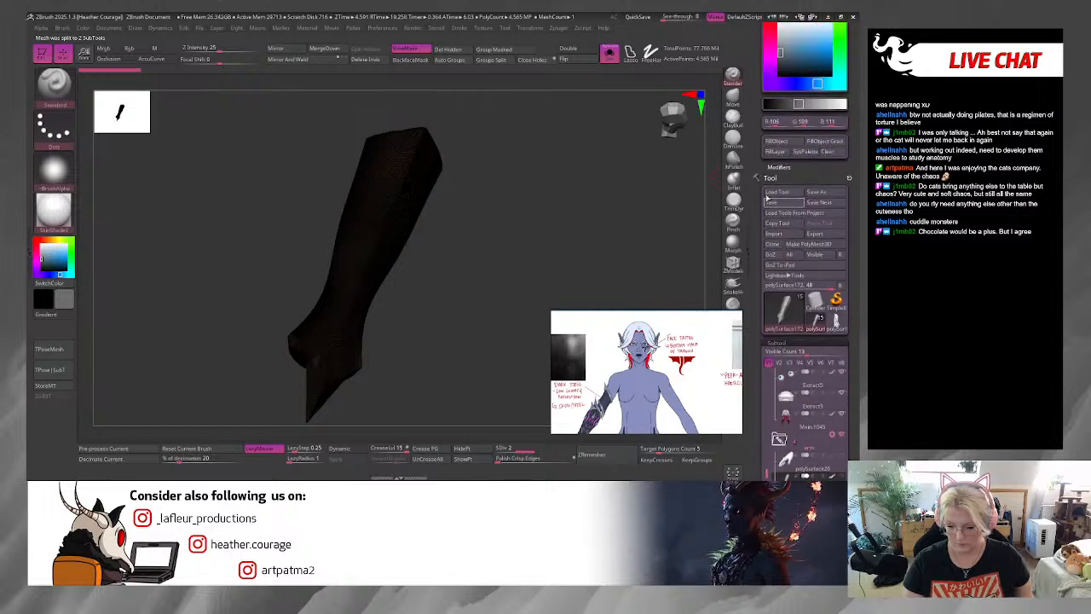
left_click_drag(785, 162, 785, 178)
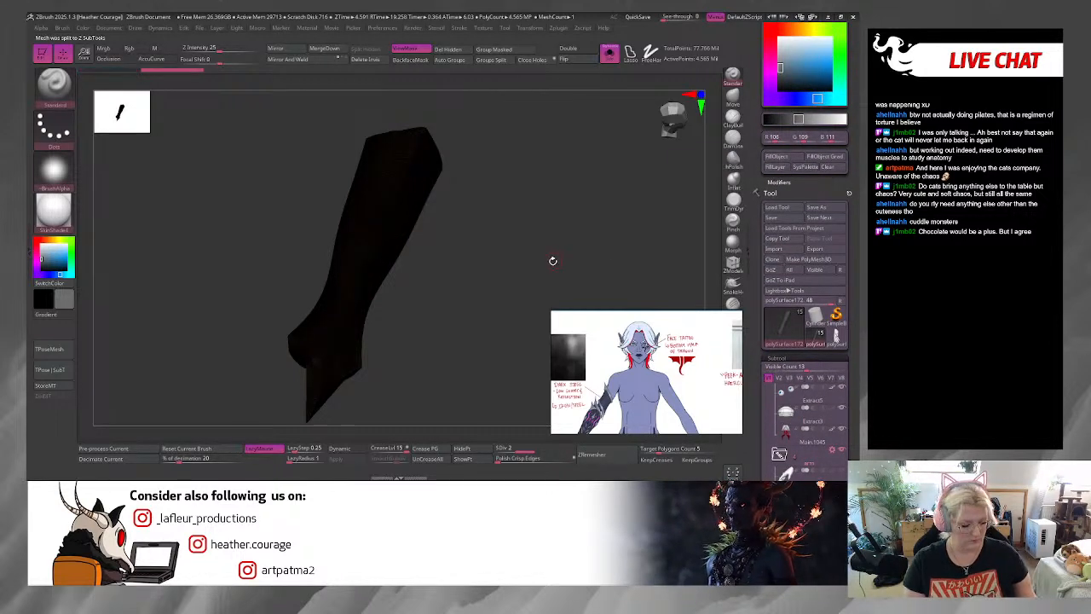
left_click_drag(645, 144, 622, 167)
key("ctrl+f")
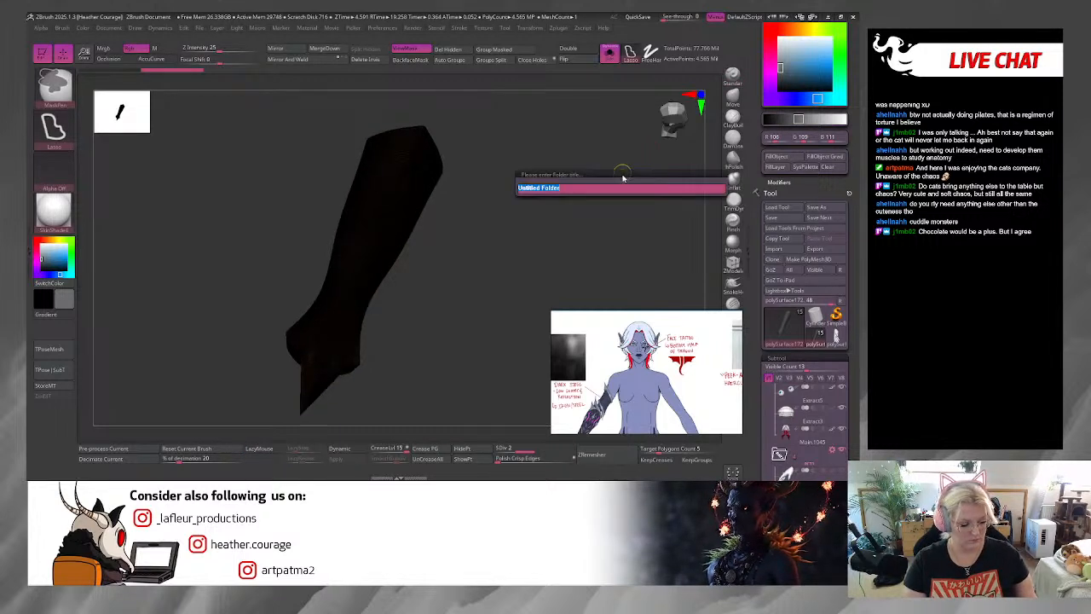
key("Return")
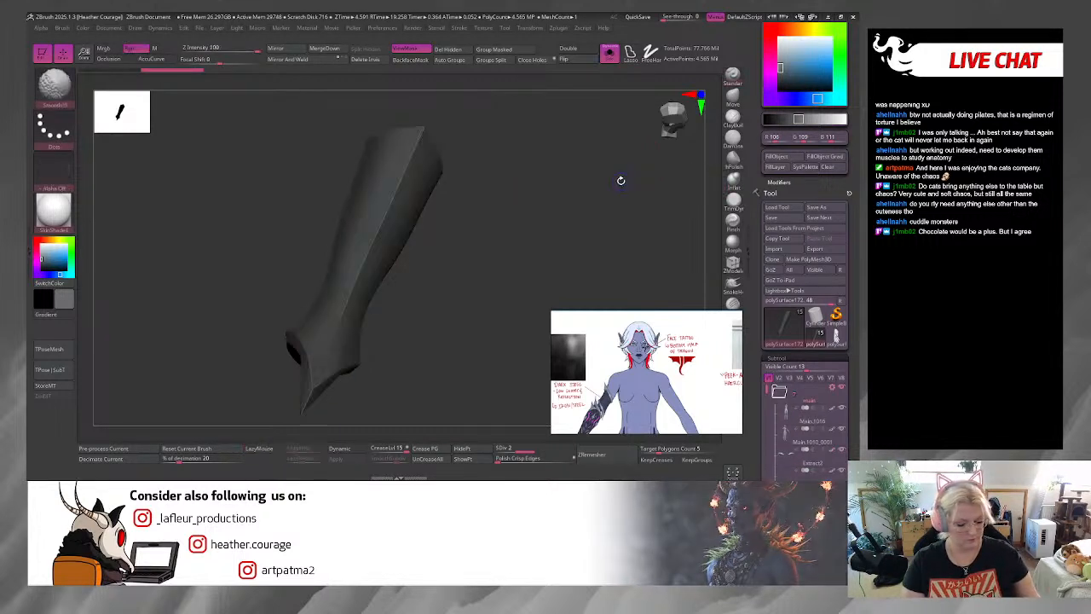
left_click_drag(592, 187, 573, 155)
Step: Leave the isolated view and make the separated ornament subtool visible over the forearm base
left_click(610, 54)
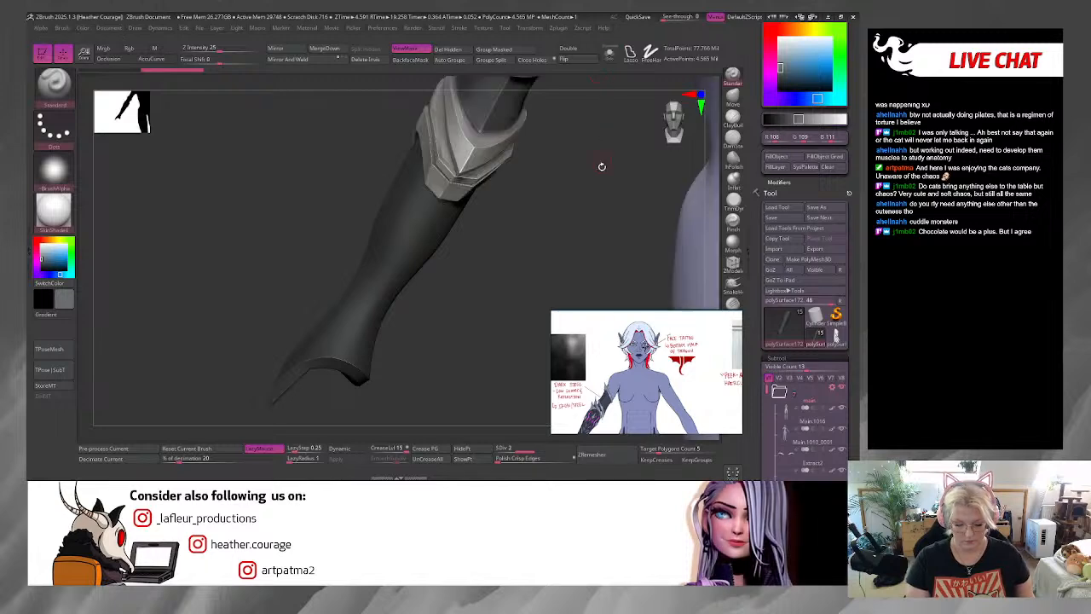
scroll(781, 300, "down", 5)
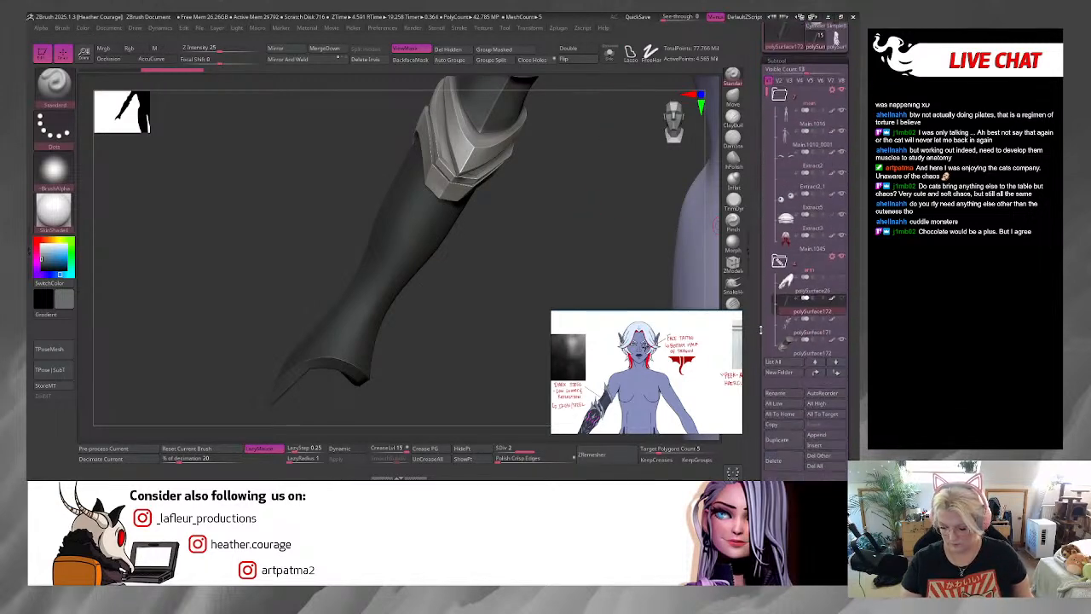
left_click(841, 243)
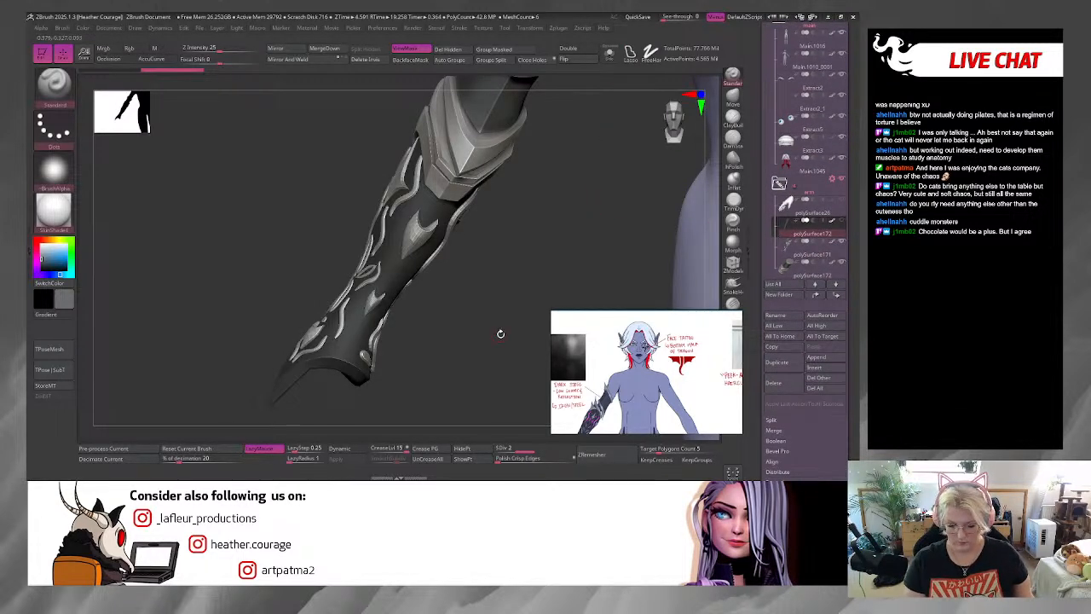
left_click_drag(515, 339, 626, 276)
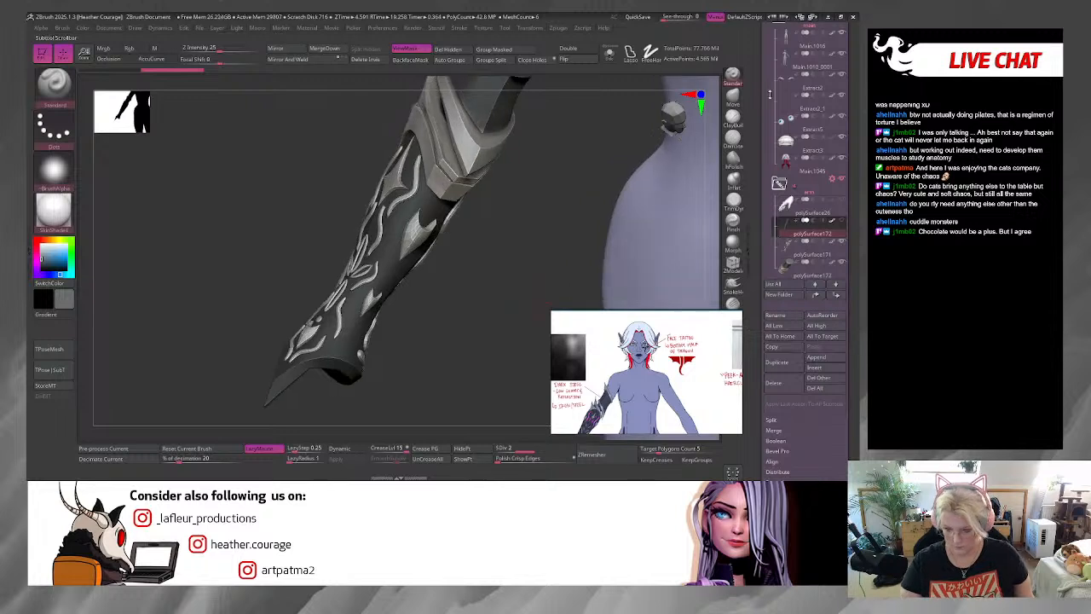
scroll(768, 60, "down", 3)
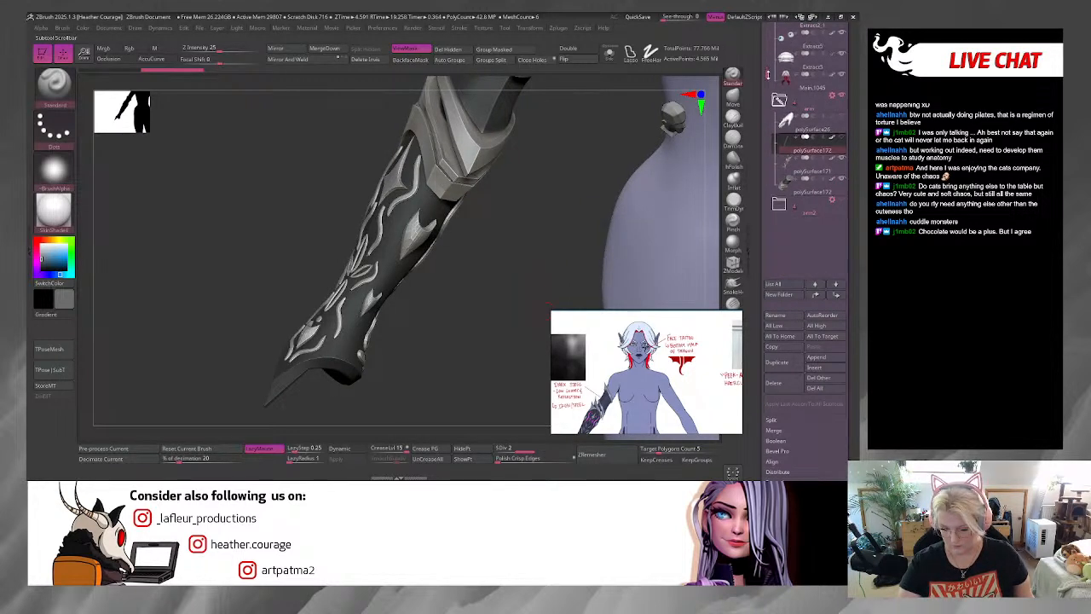
Step: Select the armoured hand subtool and fill it with the current dark grey colour
left_click(796, 128)
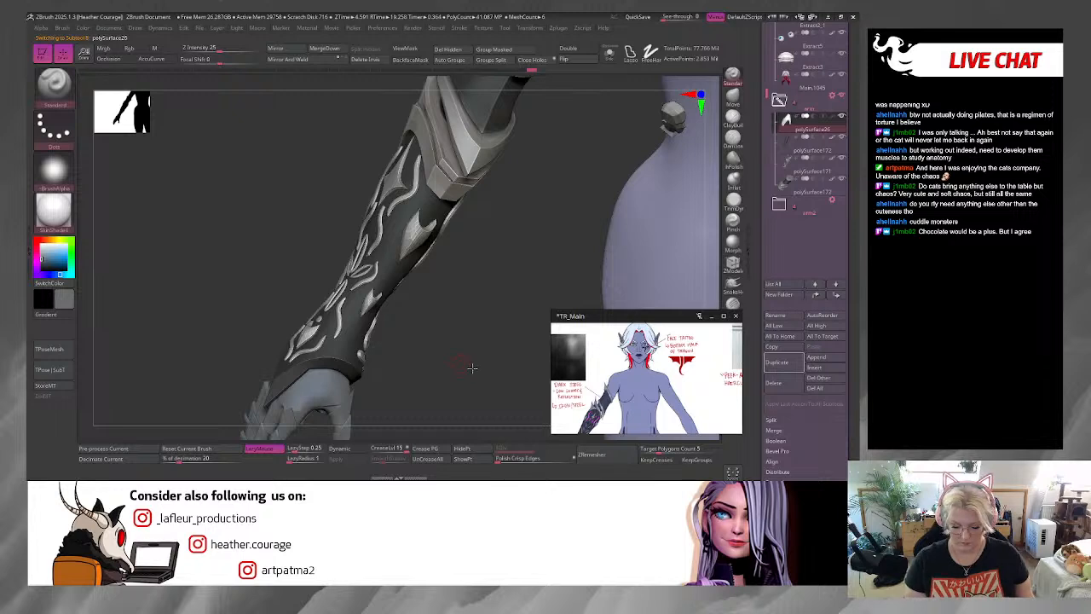
left_click_drag(472, 369, 565, 236)
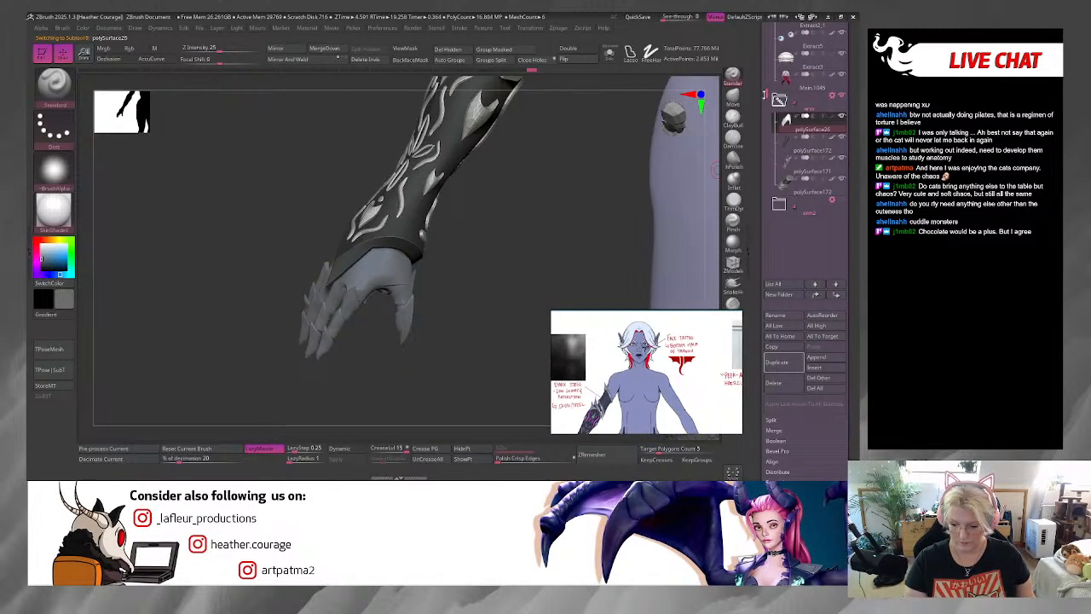
scroll(765, 94, "up", 8)
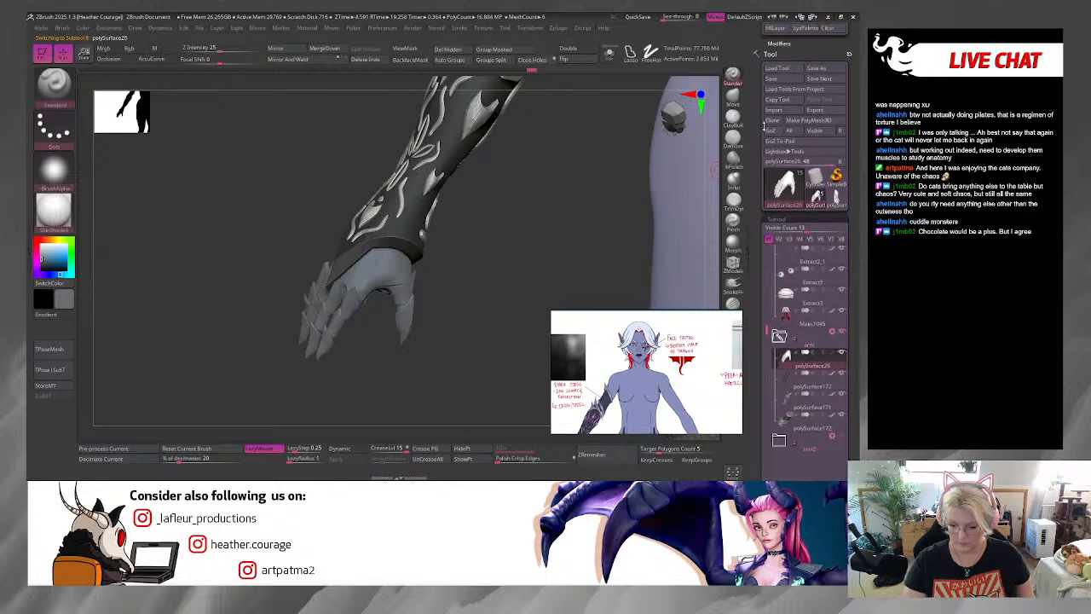
scroll(764, 126, "up", 3)
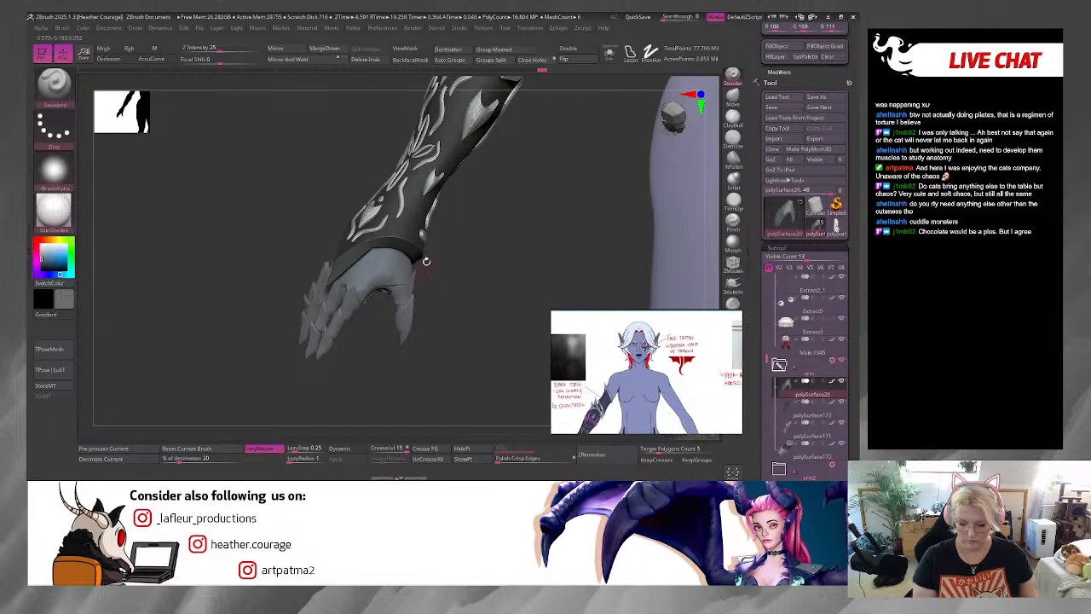
Step: Switch painting to the material channel and choose the Orb_clay_gloss material for the armoured hand
left_click_drag(479, 272, 262, 201)
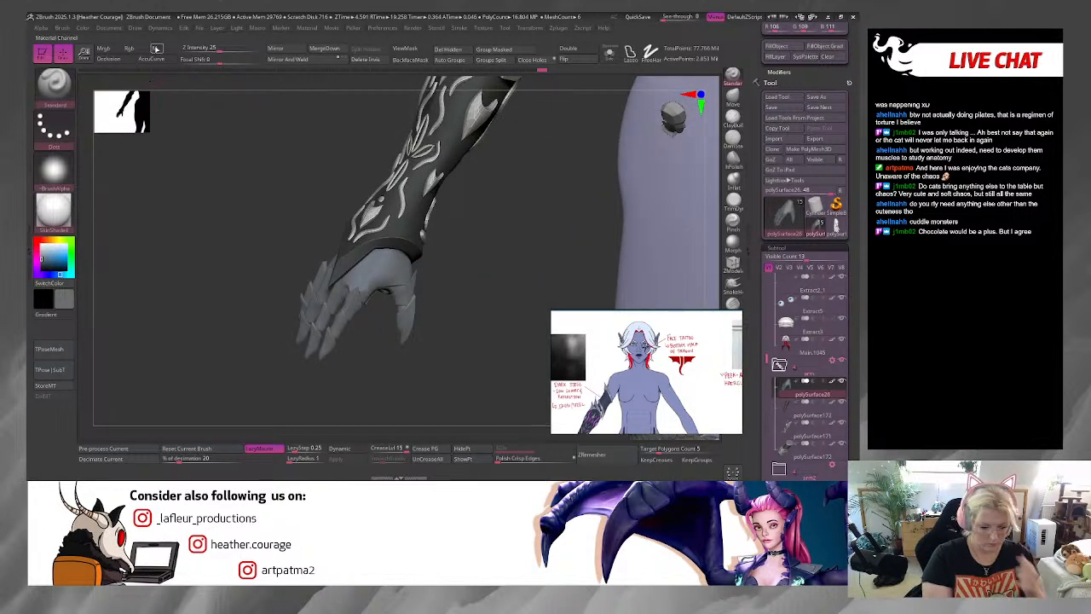
left_click(63, 222)
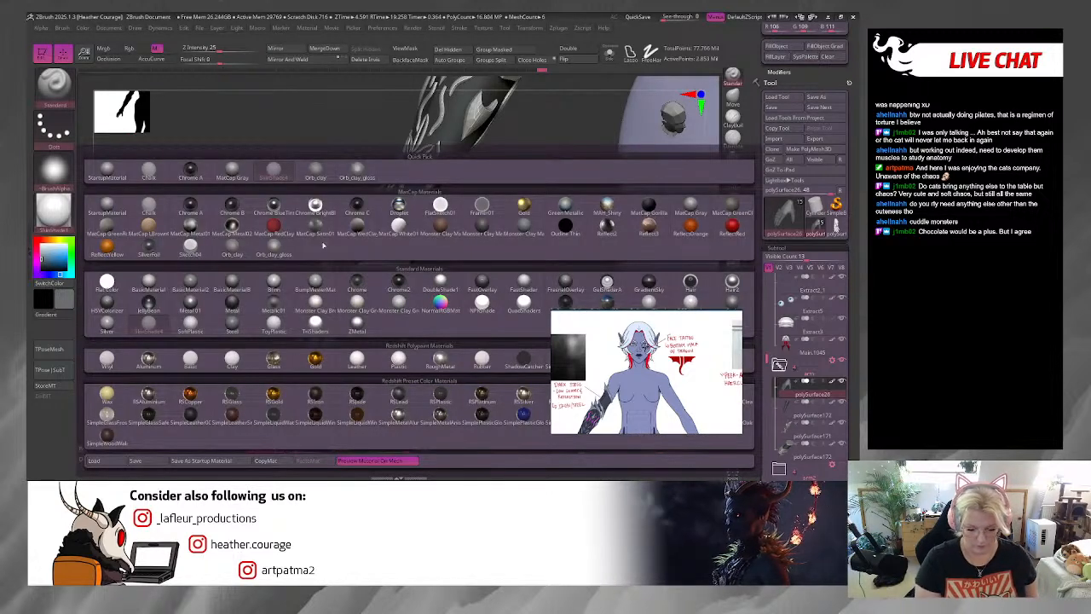
left_click(273, 245)
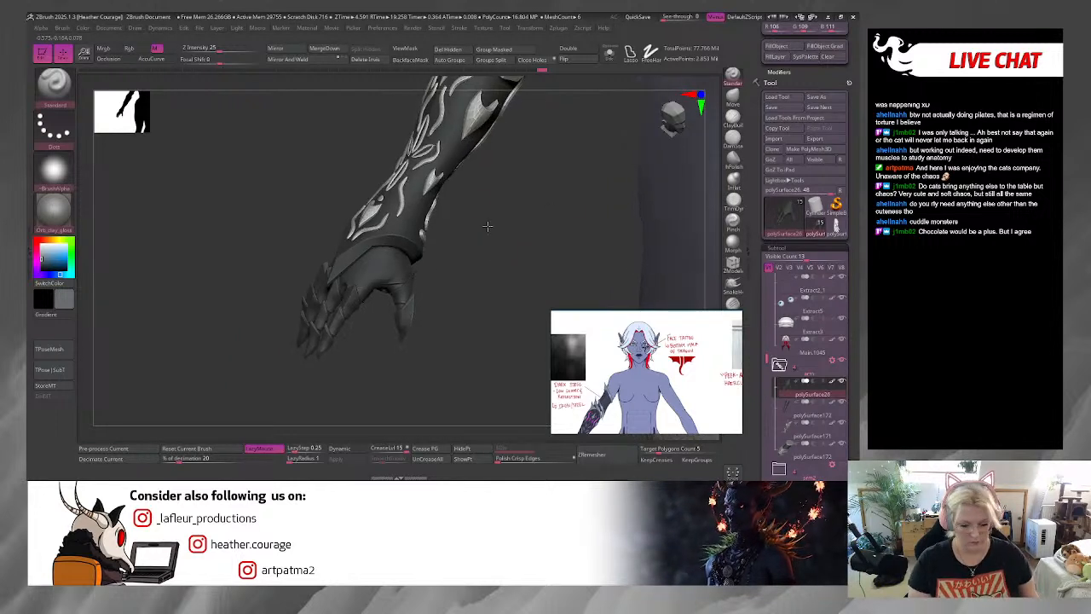
Step: Select the forearm ornament subtool, polySurface171, and subdivide it to about 3.8 million polygons
left_click(479, 189, "alt")
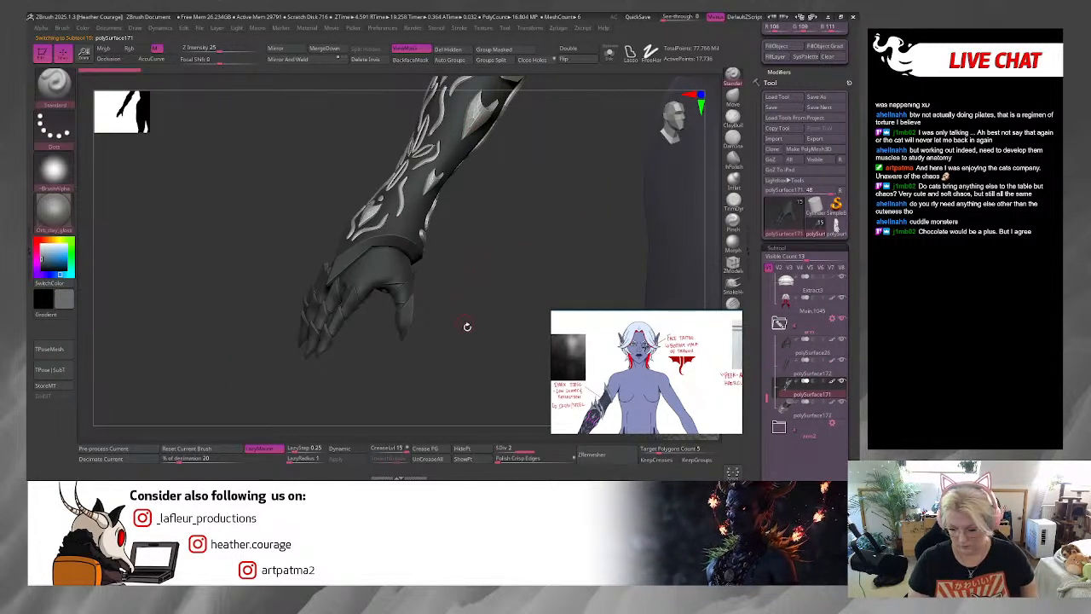
left_click(342, 449)
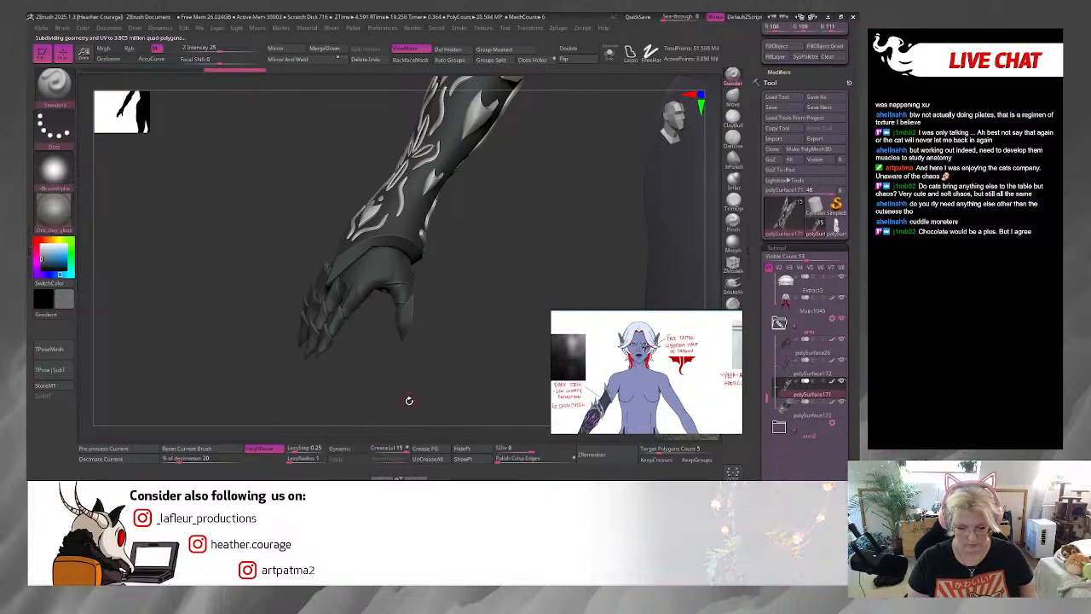
left_click_drag(409, 398, 423, 366)
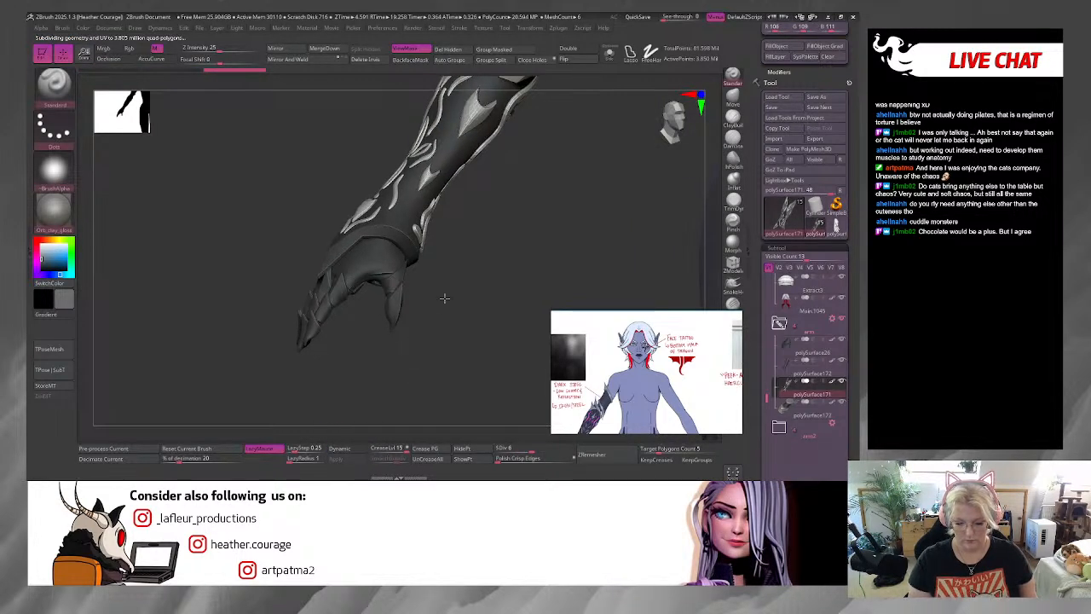
left_click_drag(444, 297, 491, 251)
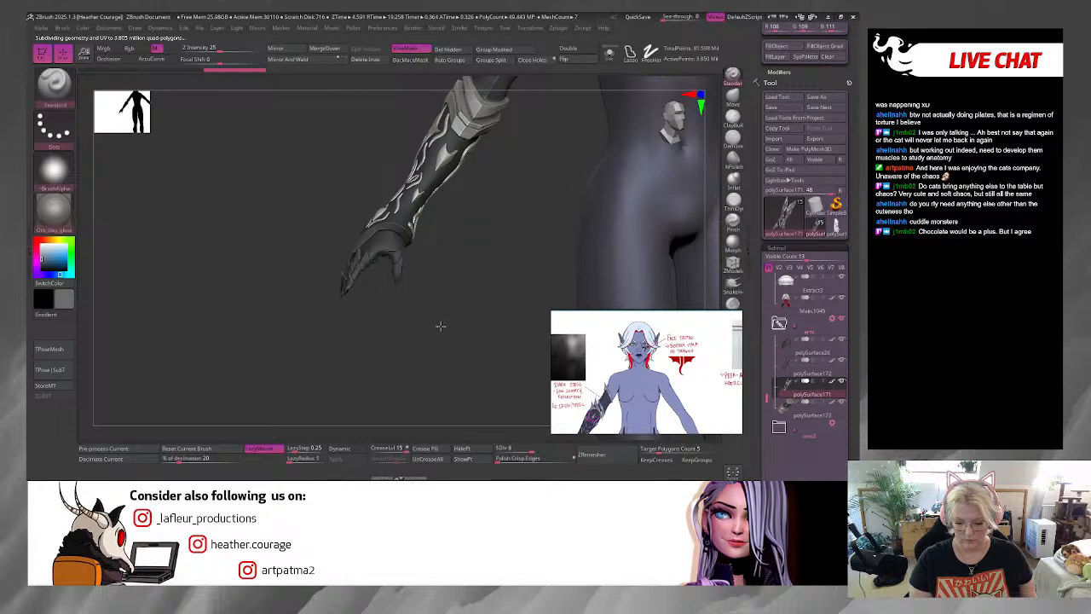
Step: Choose the SkinShade4 material with the forearm ornament subtool selected
left_click_drag(441, 325, 400, 298)
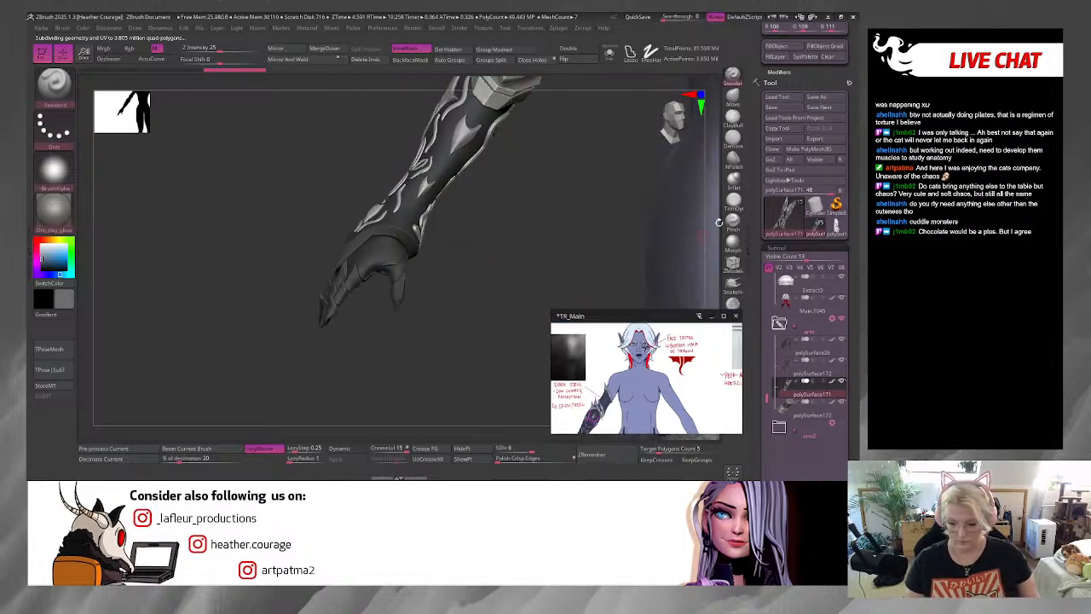
left_click(60, 215)
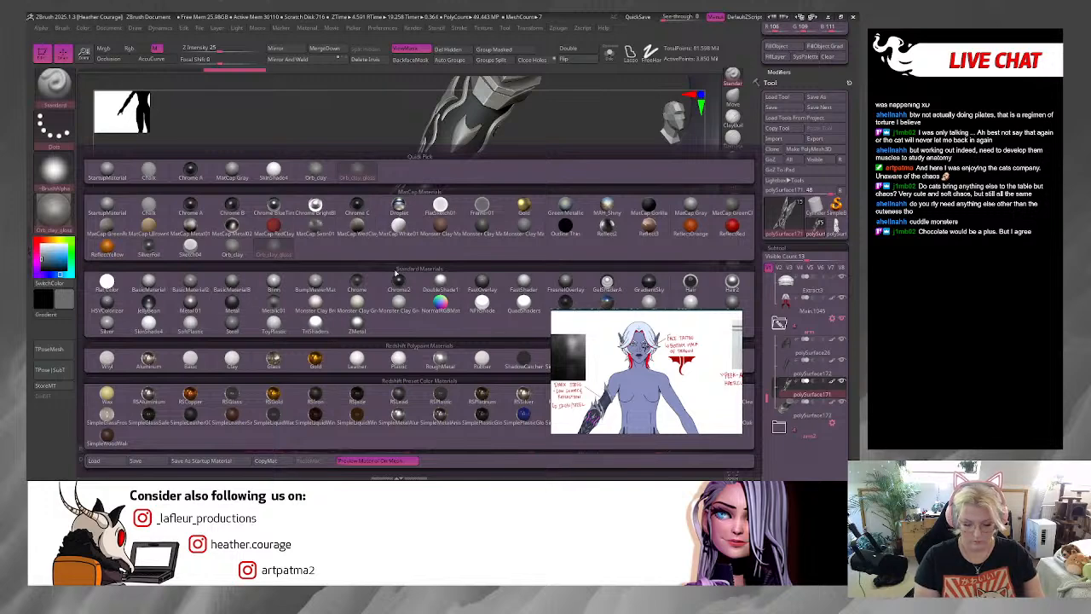
left_click(274, 170)
key("f")
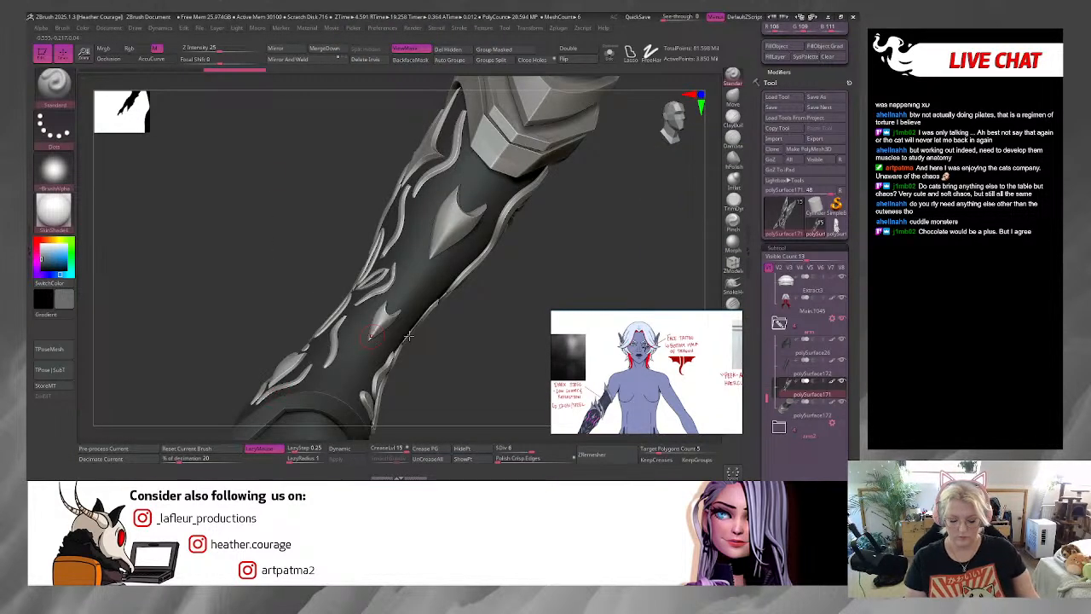
Step: Select the honeycomb-patterned body mesh under the skin and isolate it, framing its legs from the side
key("f")
left_click_drag(670, 121, 709, 126)
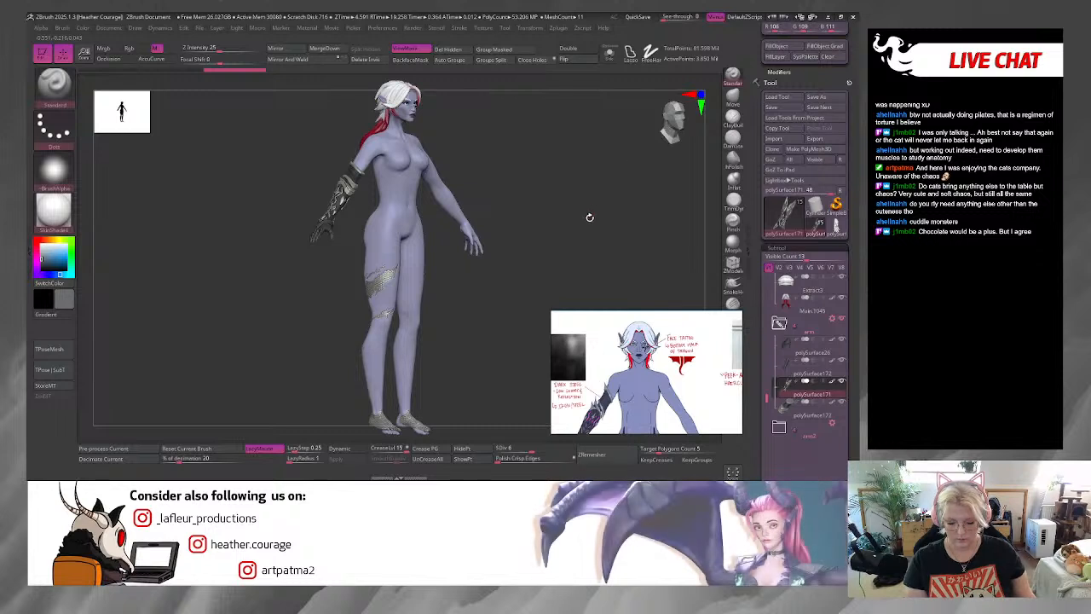
left_click_drag(585, 221, 603, 219)
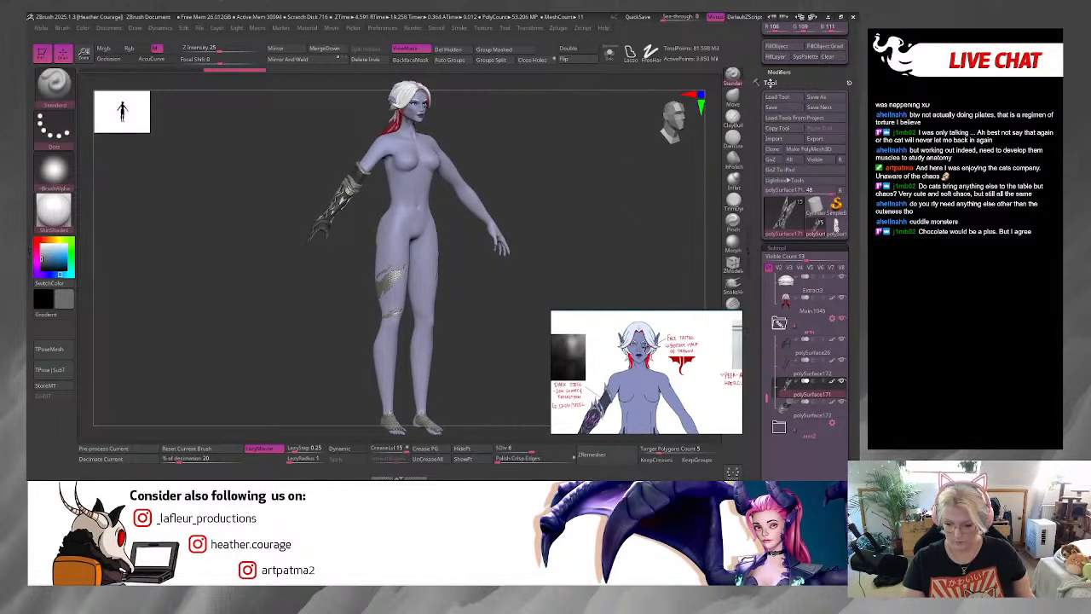
left_click_drag(498, 348, 427, 285)
left_click_drag(755, 88, 755, 188)
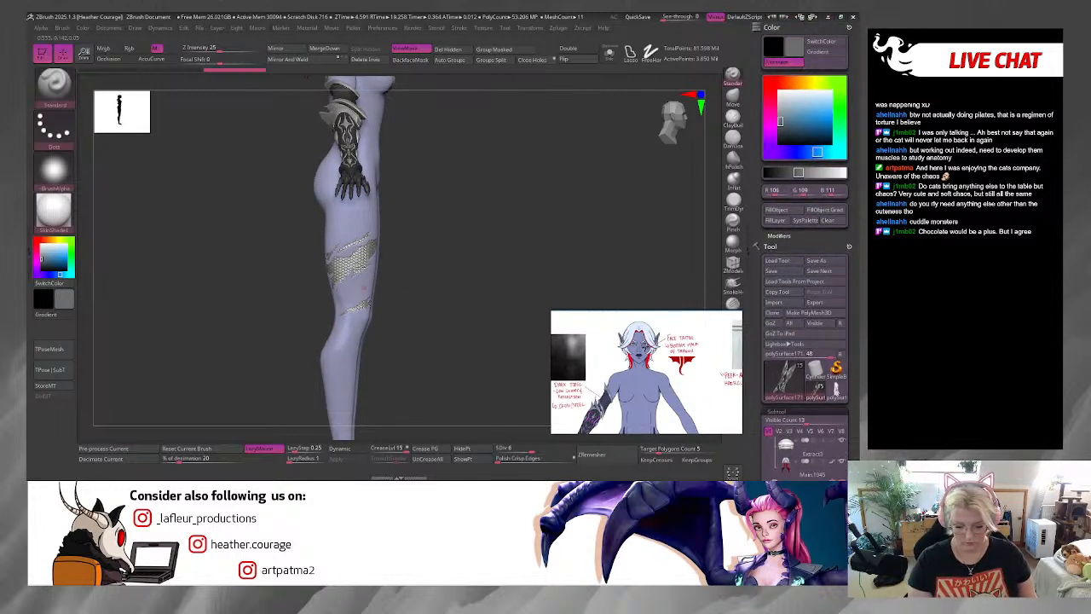
left_click(609, 55)
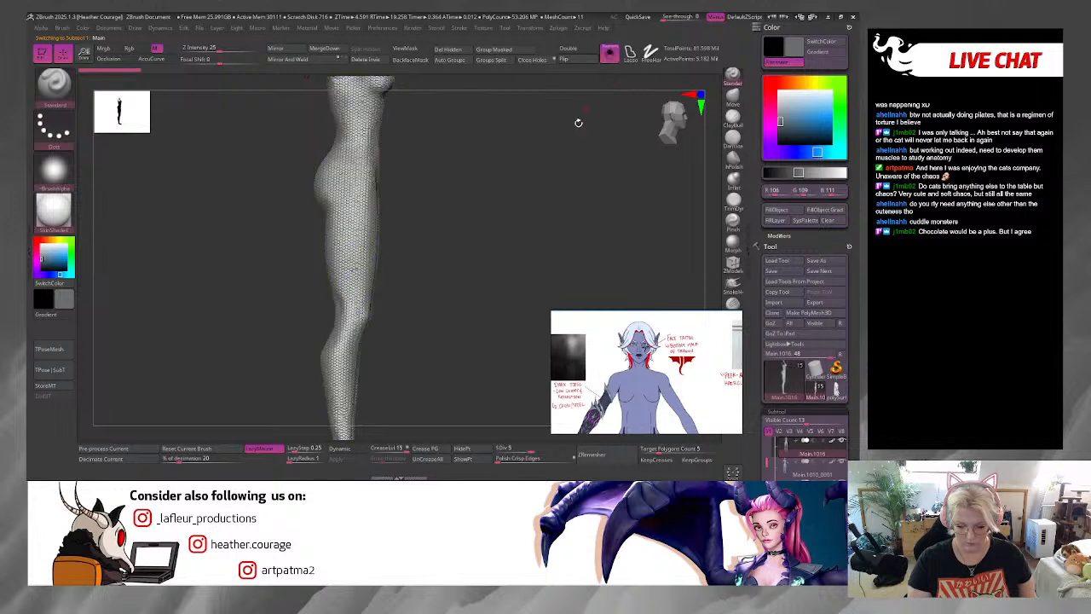
key("f")
key("ctrl+shift")
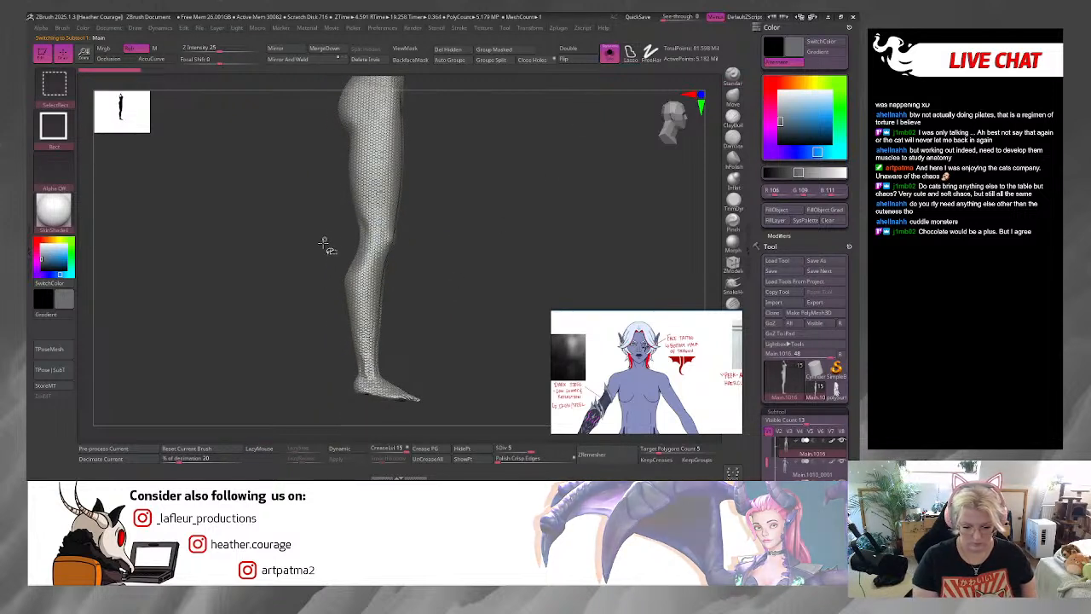
mouse_move(322, 294)
left_mouse_down("ctrl+shift")
mouse_move(389, 296)
mouse_move(461, 360)
mouse_move(471, 419)
left_mouse_up("ctrl+shift")
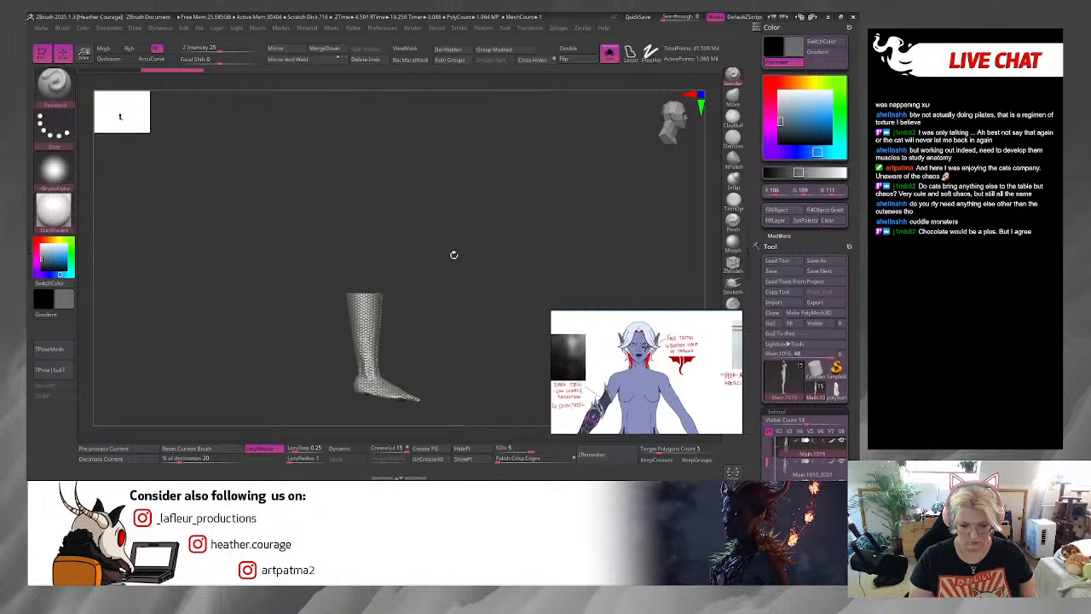
left_click_drag(381, 137, 486, 248)
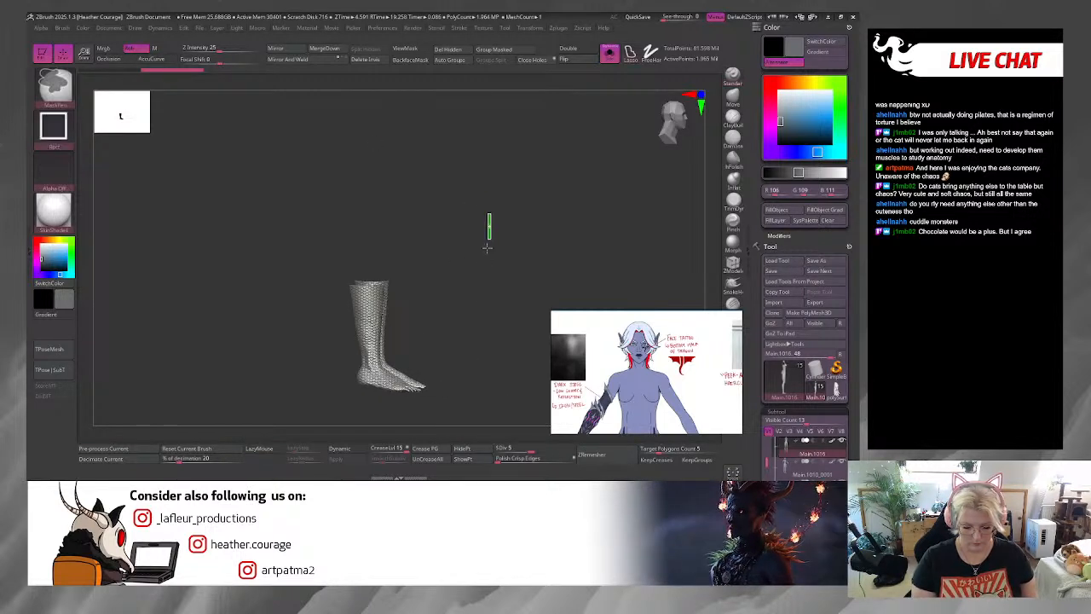
left_click_drag(480, 301, 490, 289, "ctrl+shift")
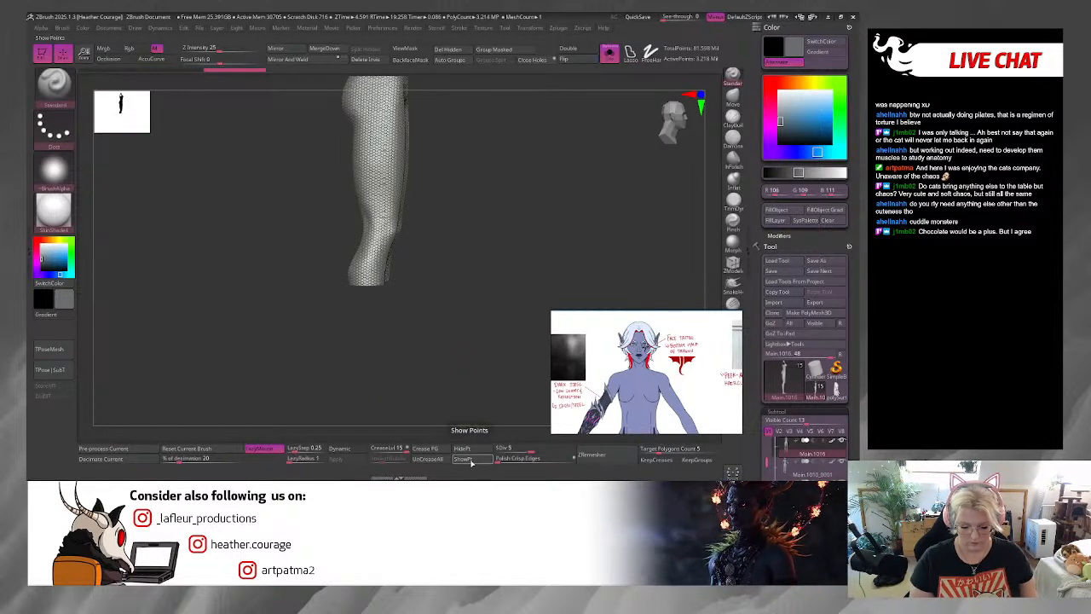
left_click(471, 461)
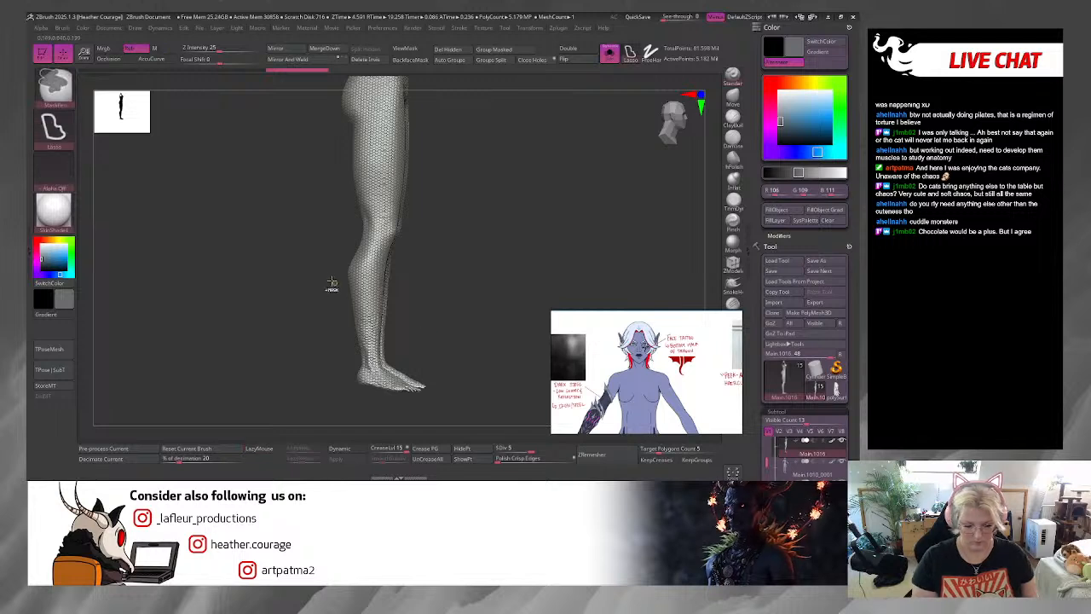
Step: Mask both lower legs of the honeycomb mesh from below the knees, group the masked area and split the groups into separate subtools
mouse_move(411, 271)
left_mouse_down("ctrl")
mouse_move(471, 390)
mouse_move(266, 290)
mouse_move(462, 261)
mouse_move(396, 428)
left_mouse_up("ctrl")
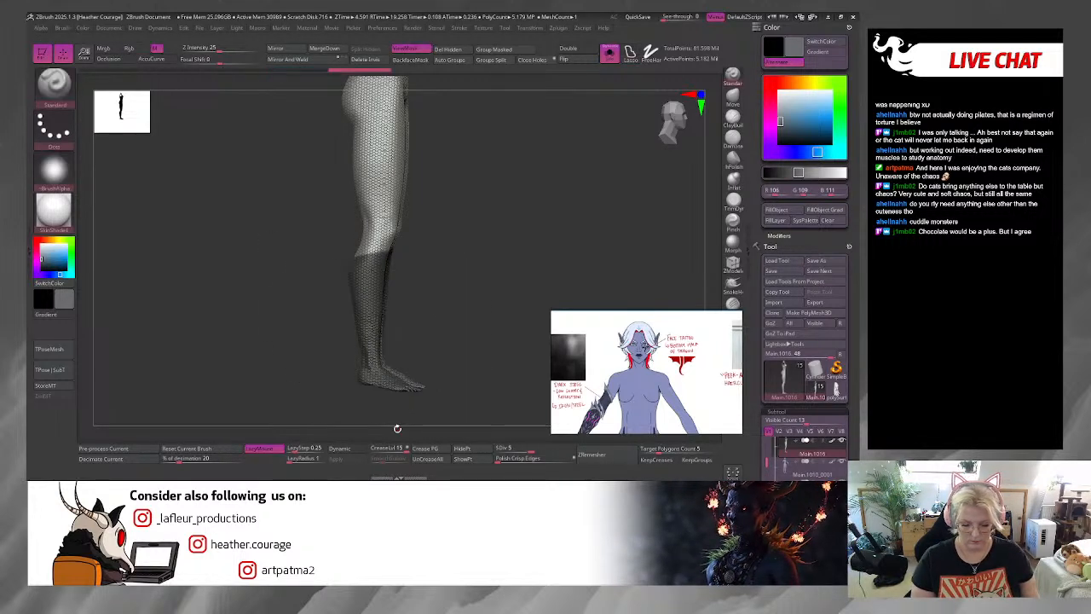
left_click_drag(484, 405, 483, 350)
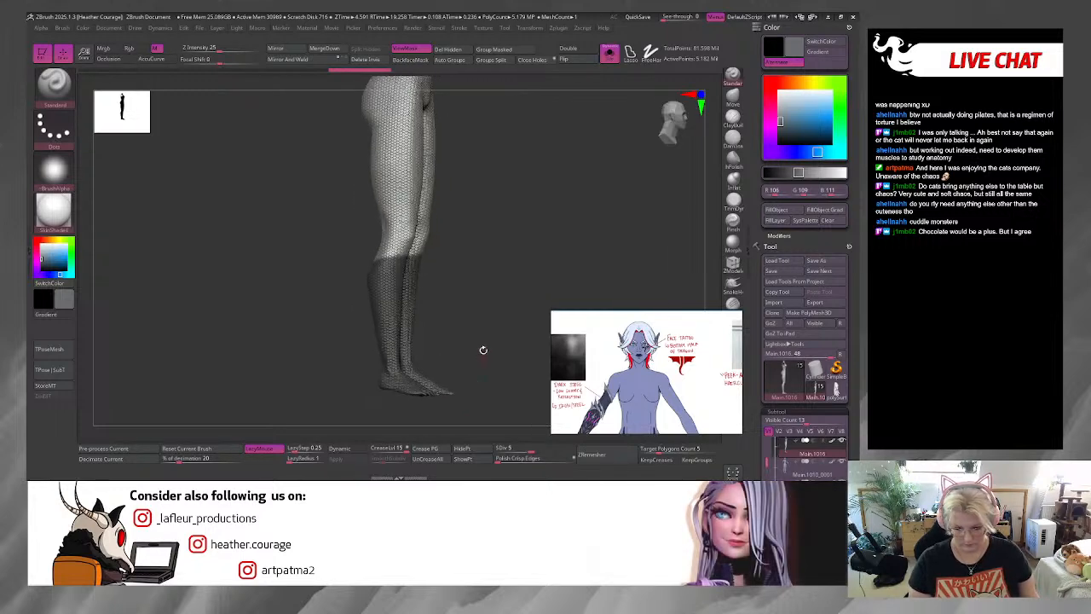
left_click(495, 49)
left_click(501, 62)
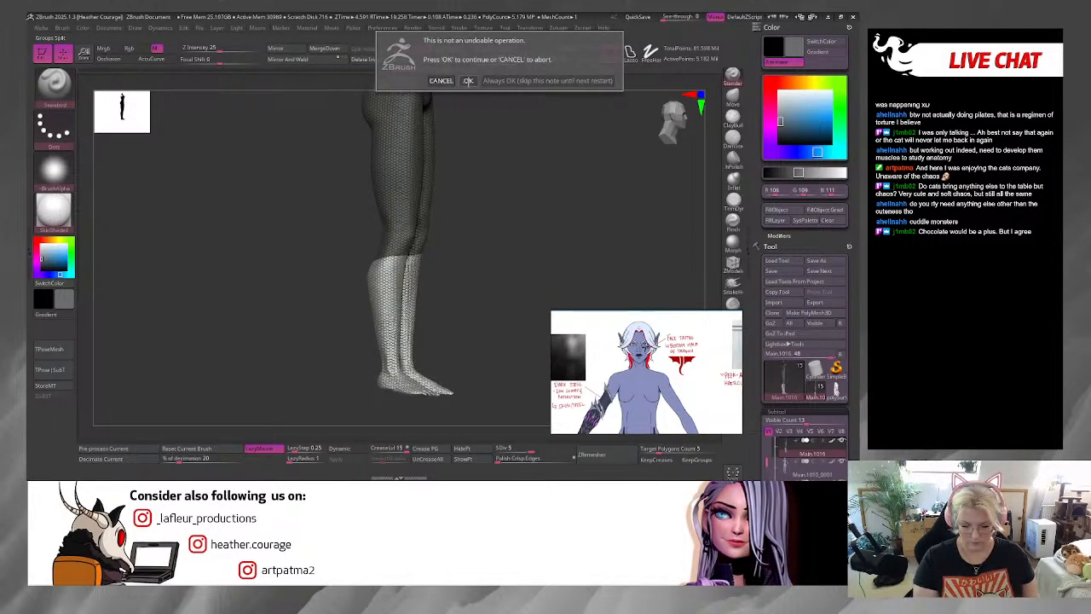
left_click(468, 81)
Step: Try to close the holes at the cut edges of the upper honeycomb mesh
left_click_drag(520, 247, 535, 188)
left_click(528, 61)
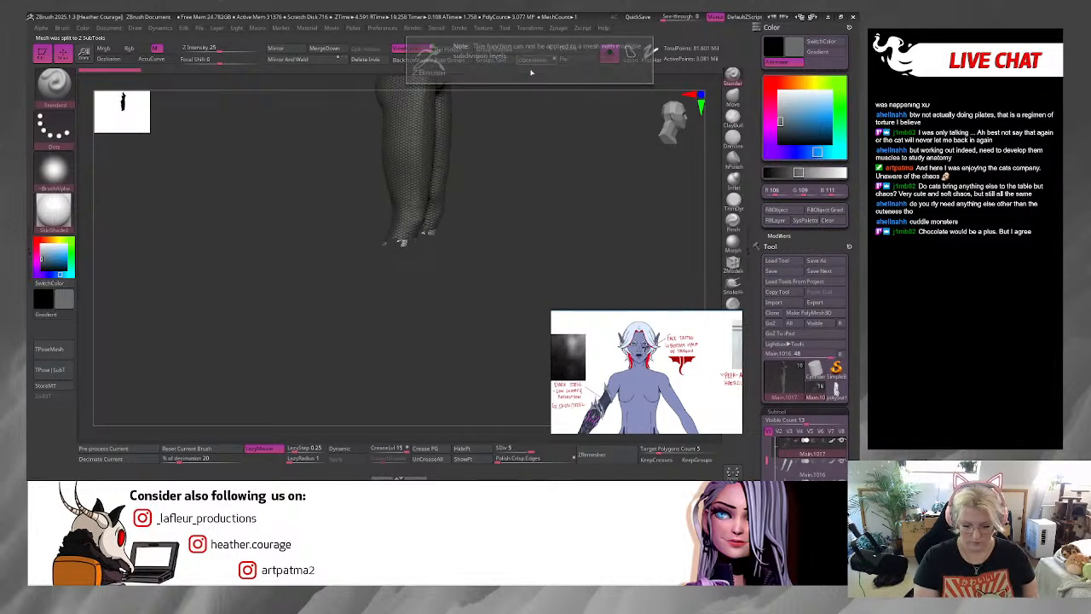
left_click_drag(528, 180, 561, 212)
Step: Leave the isolated view, select the split-off lower-leg honeycomb mesh and delete its subtool
left_click_drag(753, 292, 761, 271)
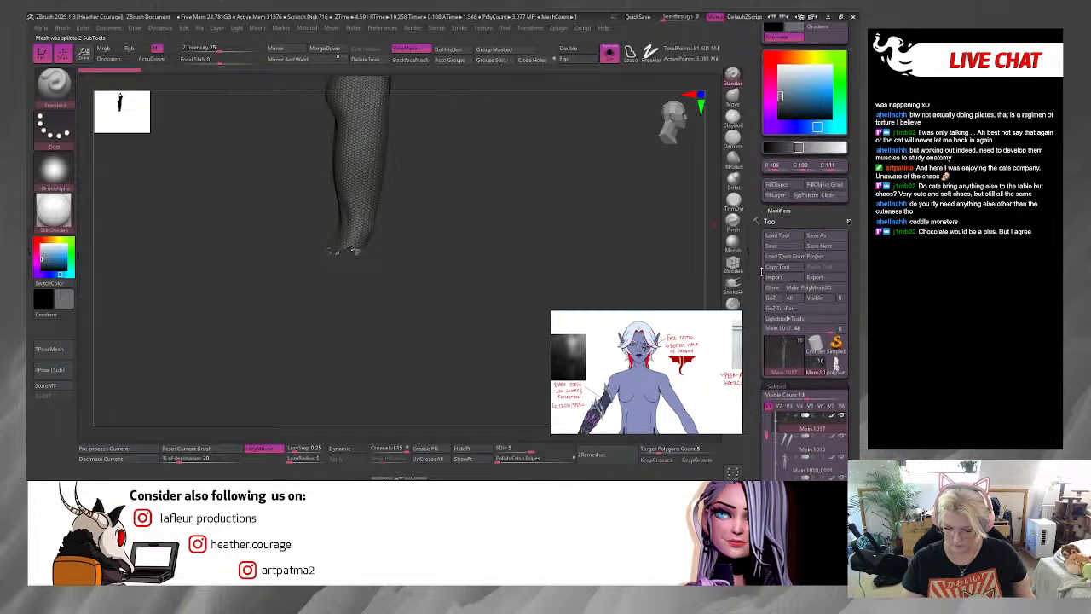
left_click(609, 53)
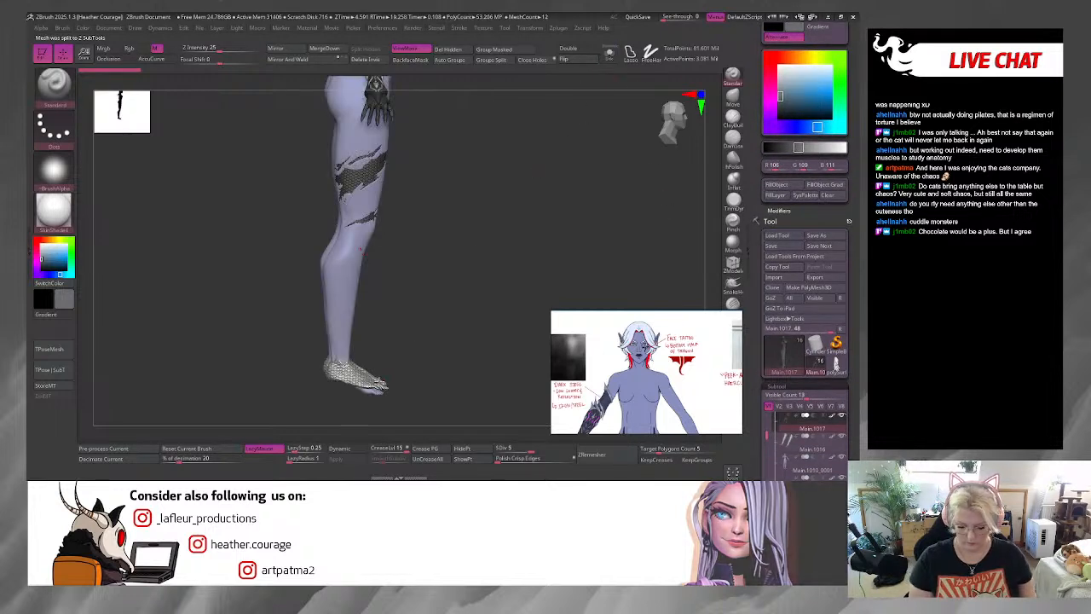
left_click(375, 382, "alt")
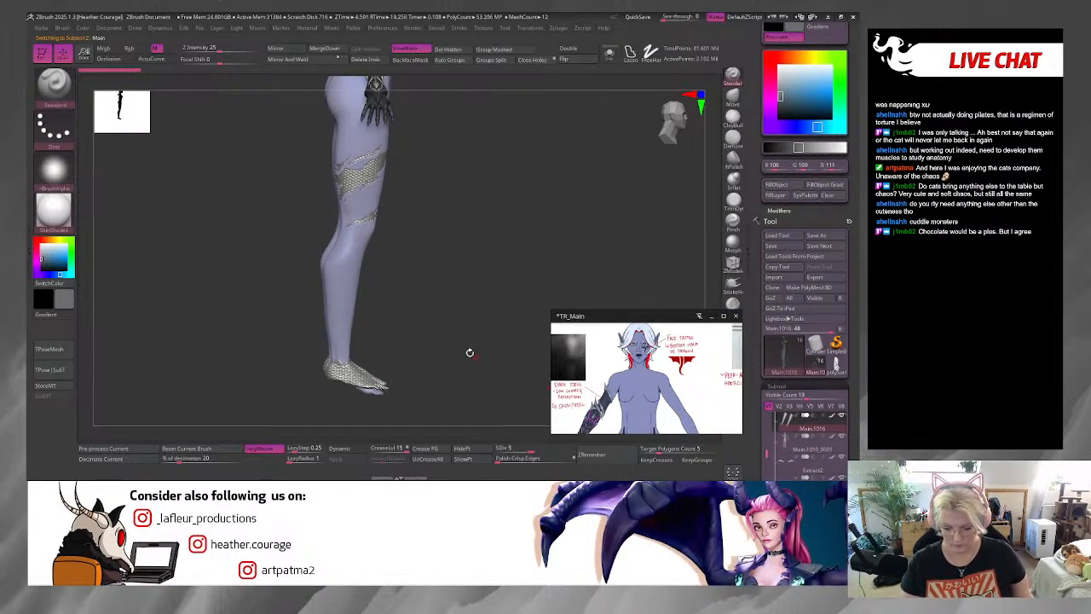
left_click(609, 55)
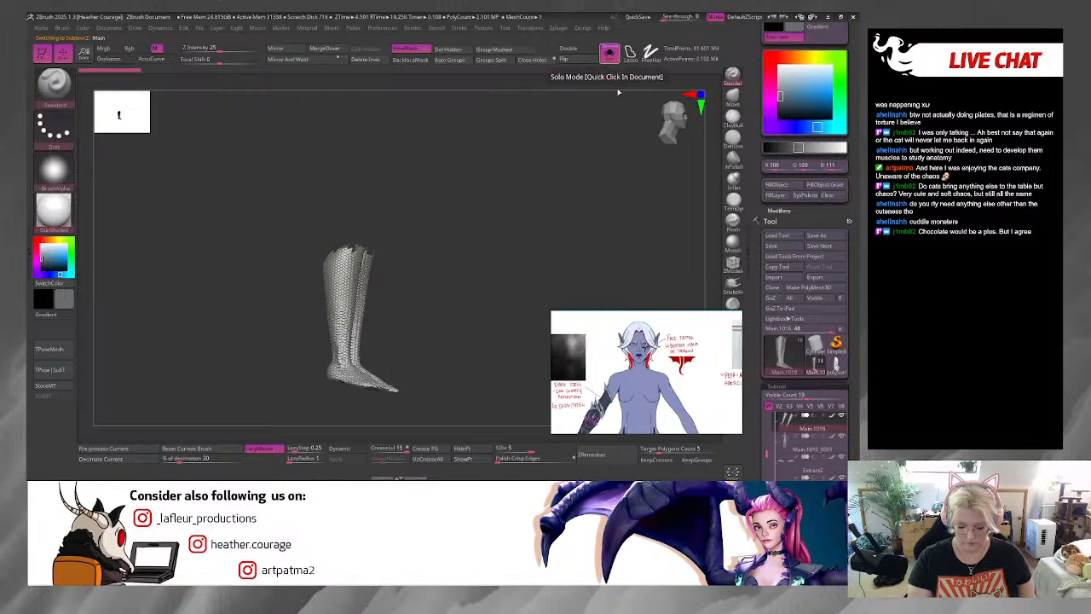
left_click(609, 54)
scroll(757, 409, "down", 10)
left_click_drag(767, 344, 767, 340)
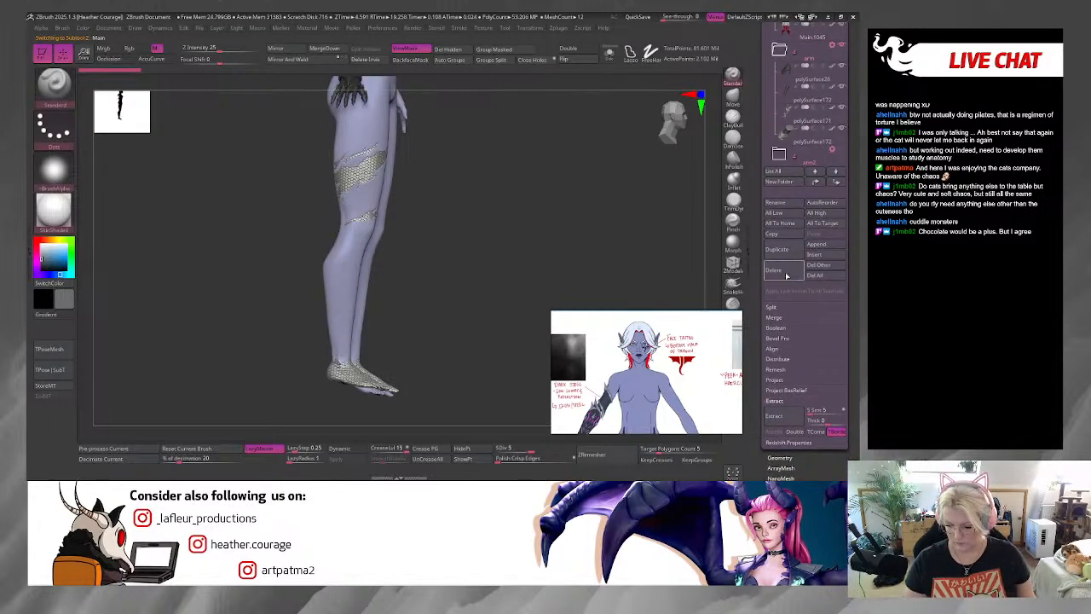
left_click(784, 273)
left_click(802, 292)
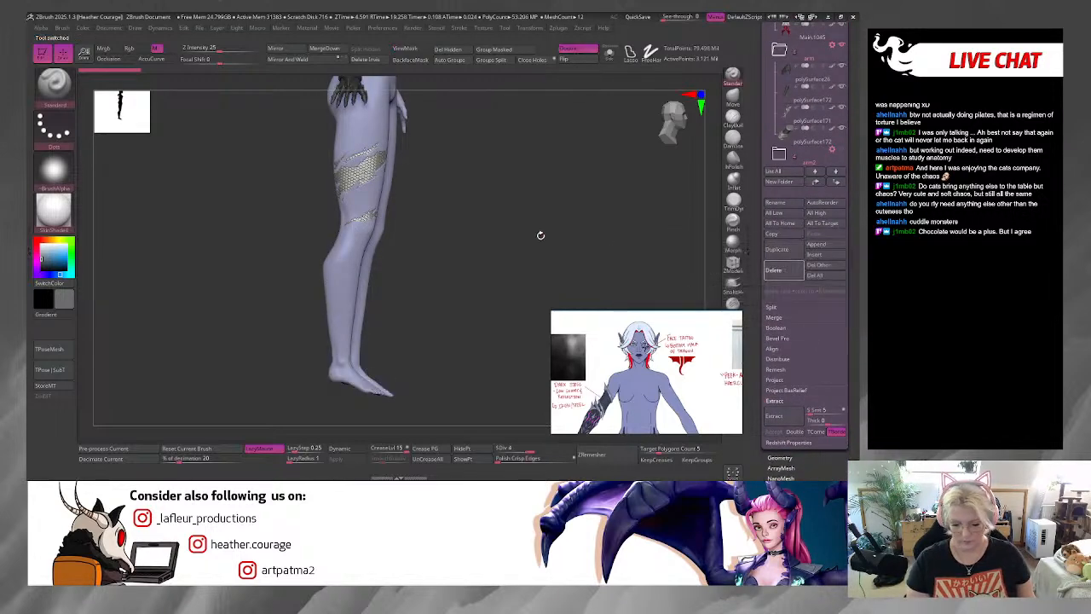
Step: Move the reference image window off the canvas and bring the full character into a front view
left_click_drag(520, 247, 606, 191)
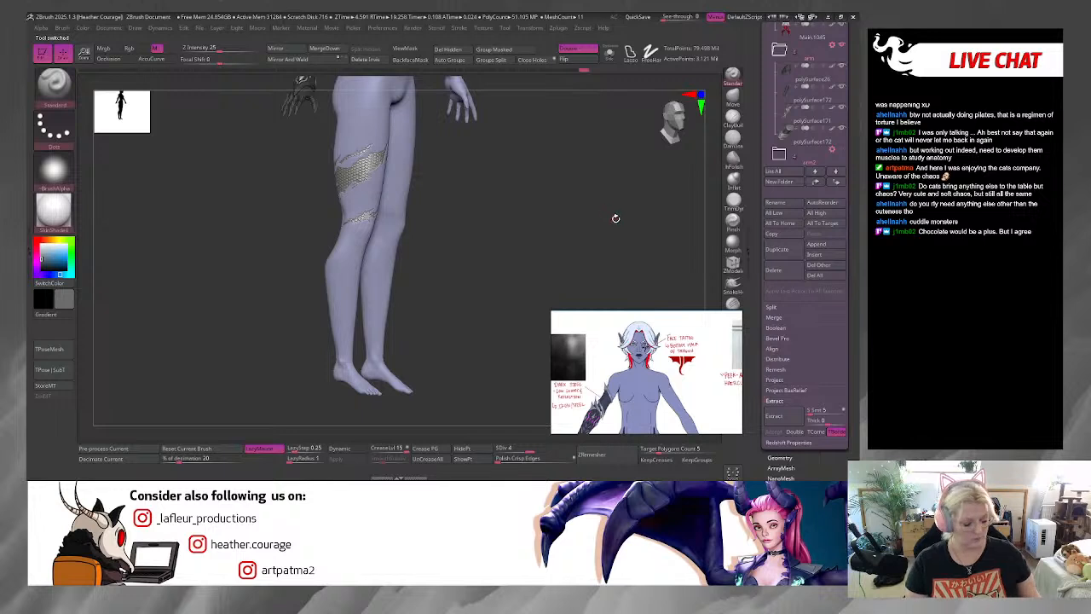
key("f")
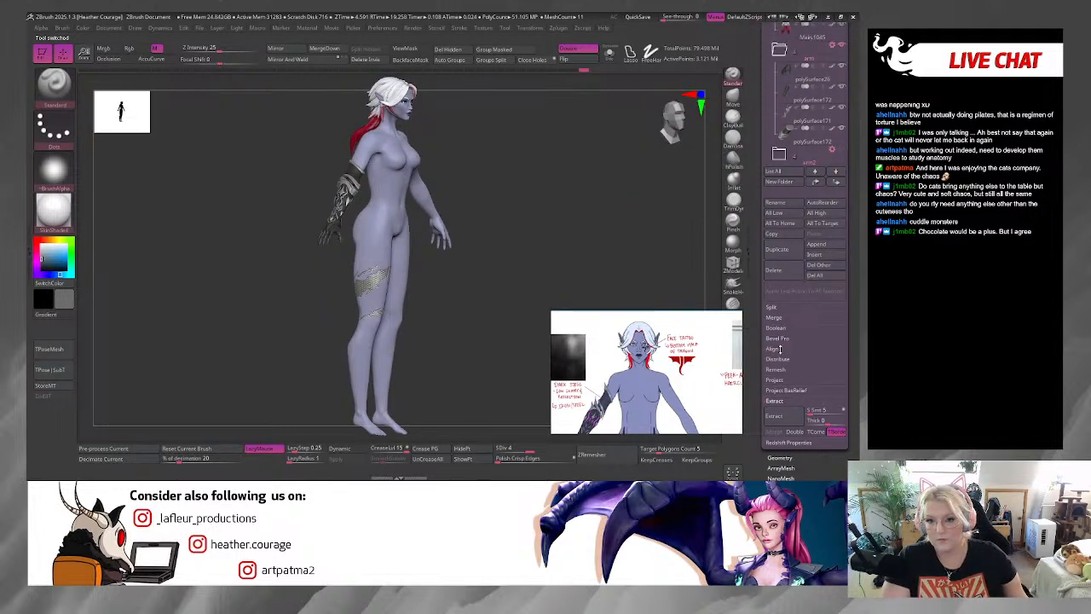
left_click_drag(672, 125, 663, 127)
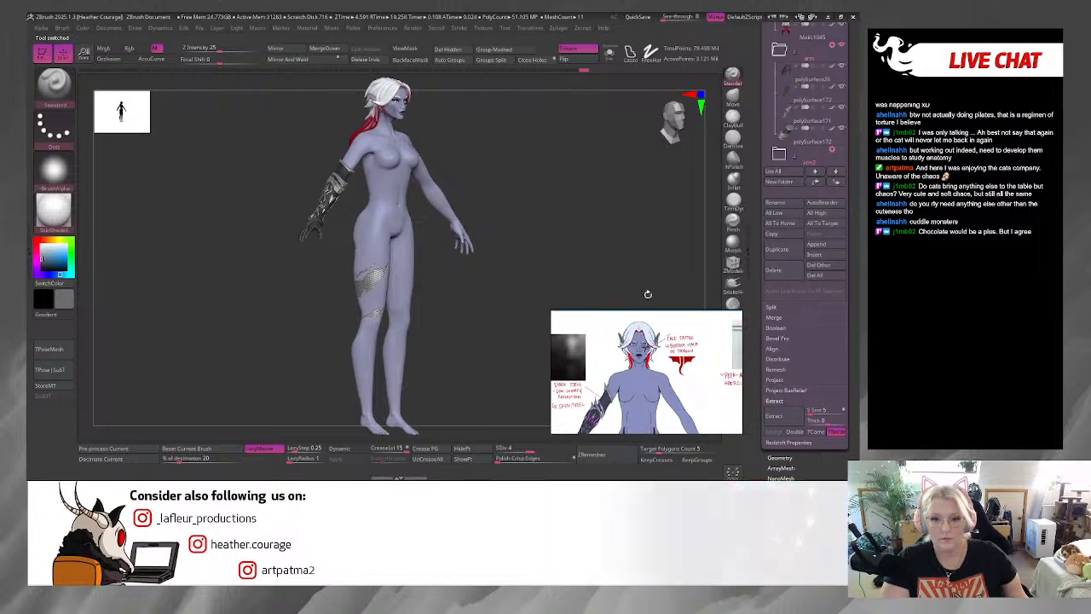
left_click_drag(651, 315, 941, 242)
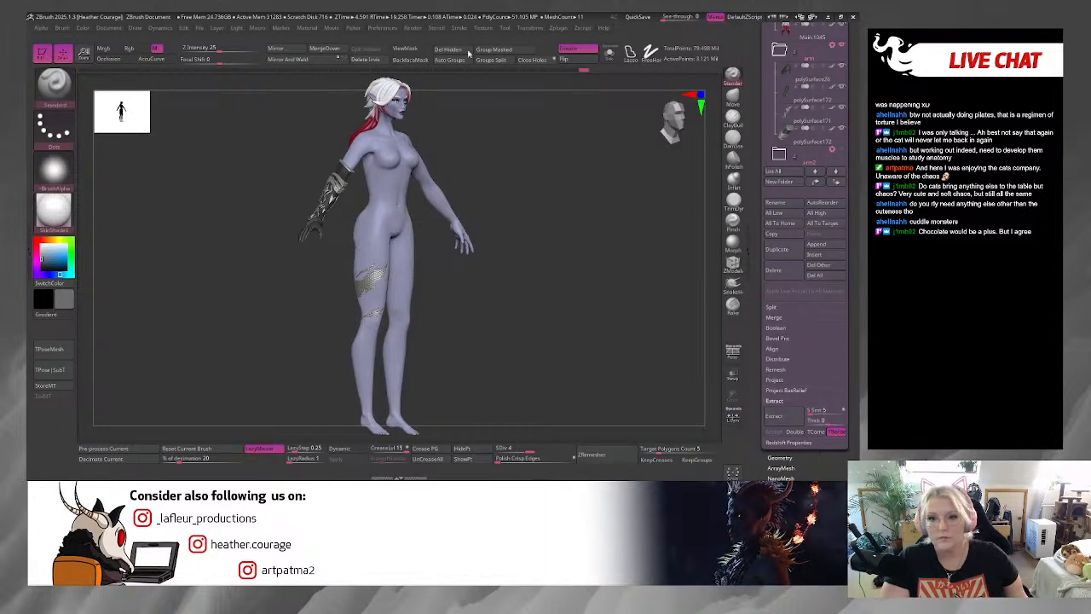
left_click_drag(486, 126, 494, 122)
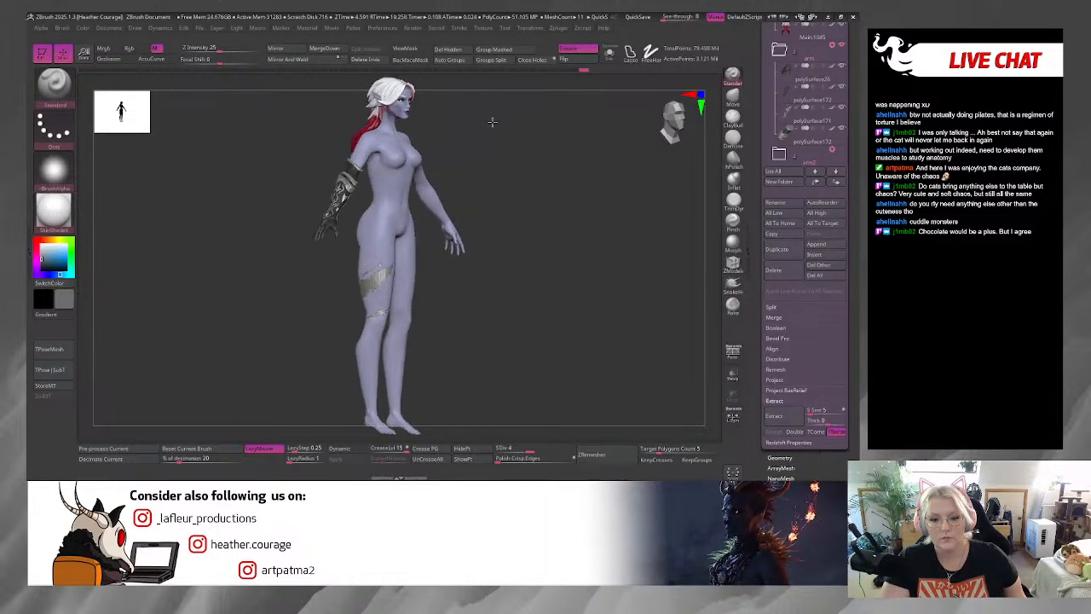
left_click_drag(651, 126, 550, 134)
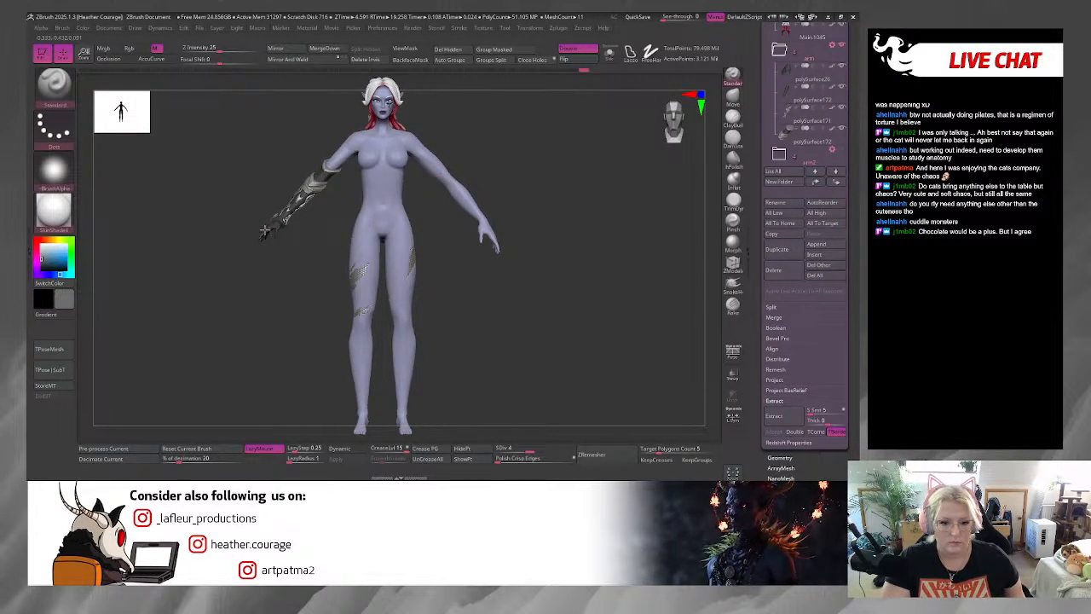
Step: Select the armoured hand subtool and shift it slightly along the forearm axis with the Move gizmo
left_click(264, 230, "alt")
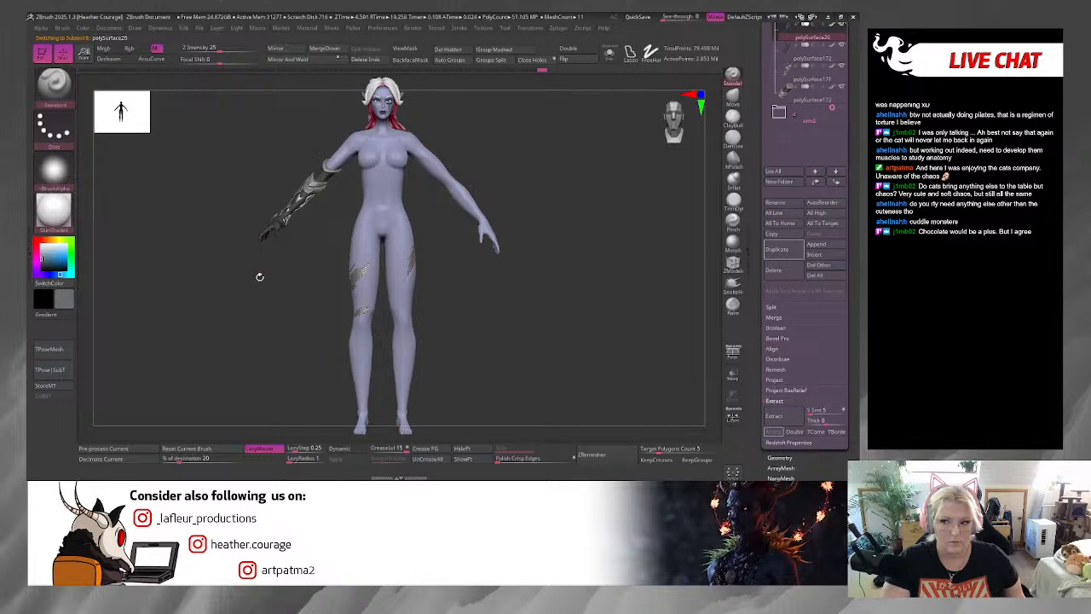
key("w")
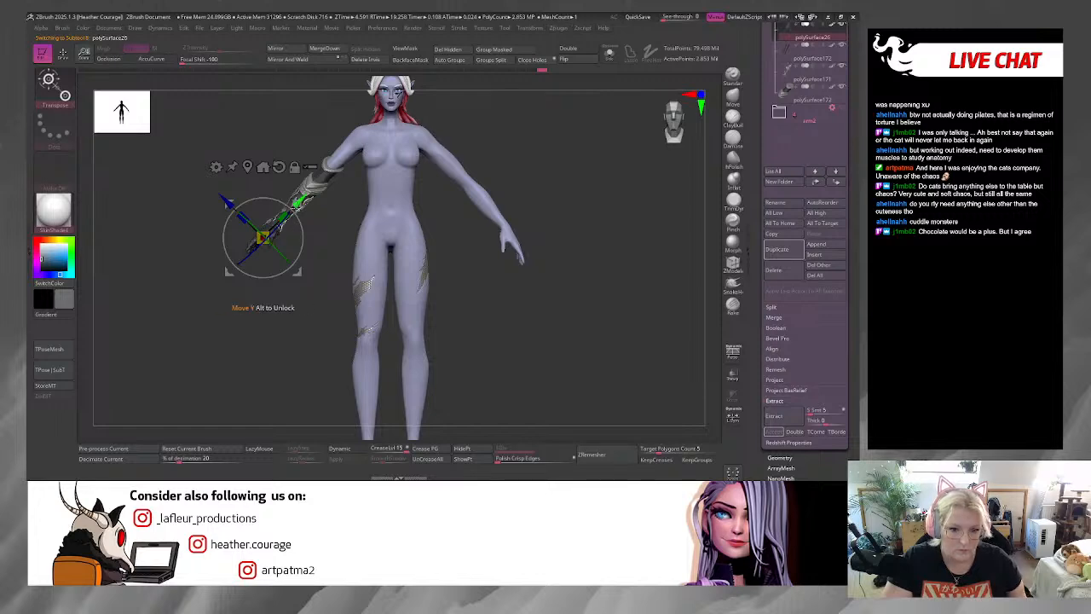
left_click_drag(298, 203, 295, 206)
right_click_drag(229, 257, 380, 264, "ctrl")
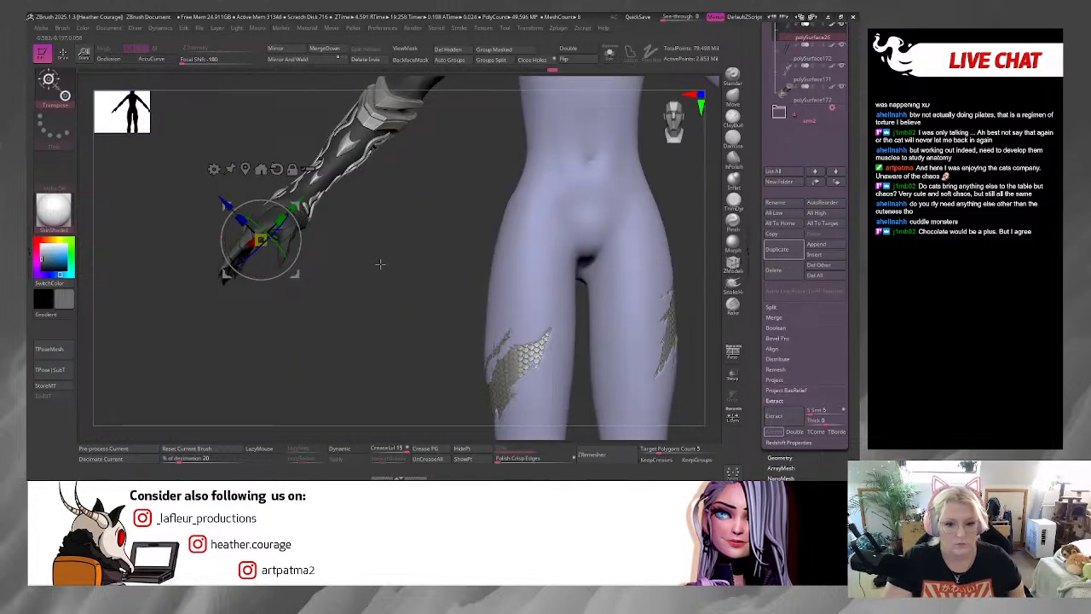
Step: Frame the full character from the front and run a Best Preview Render
key("f")
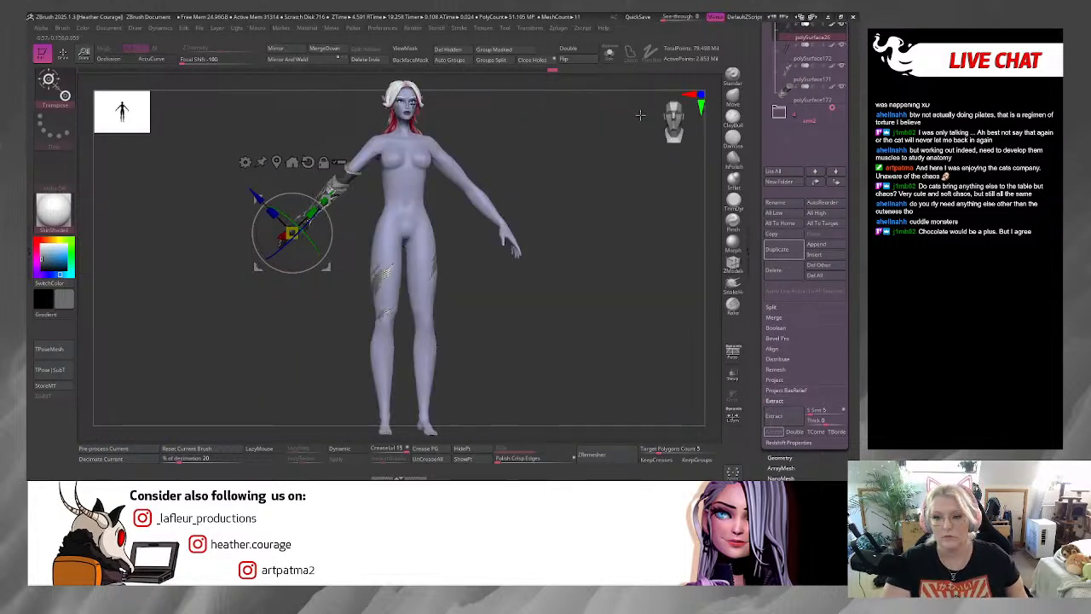
left_click(673, 121)
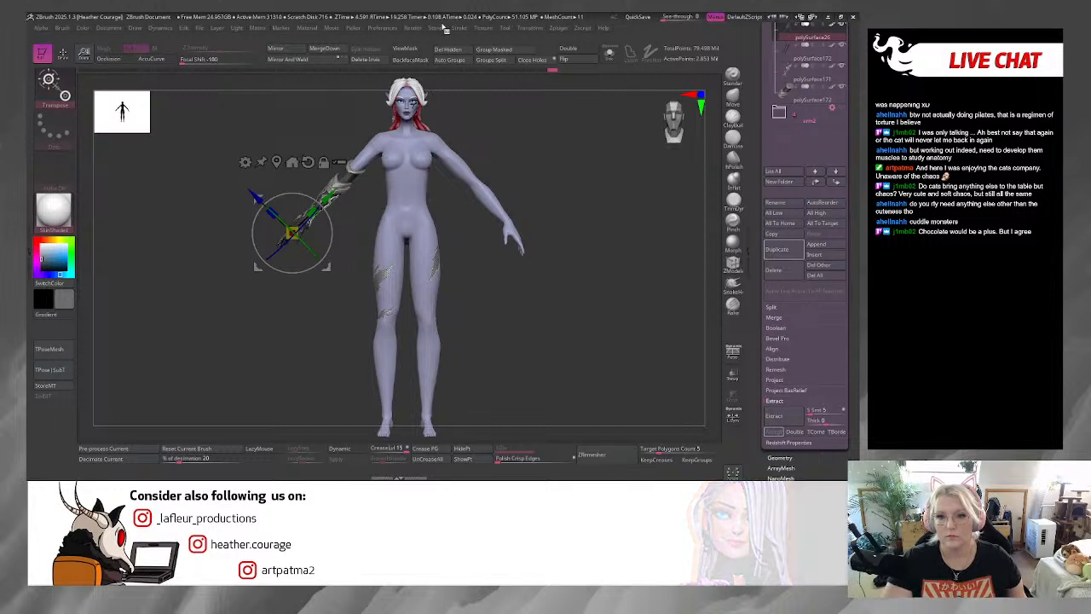
left_click(415, 32)
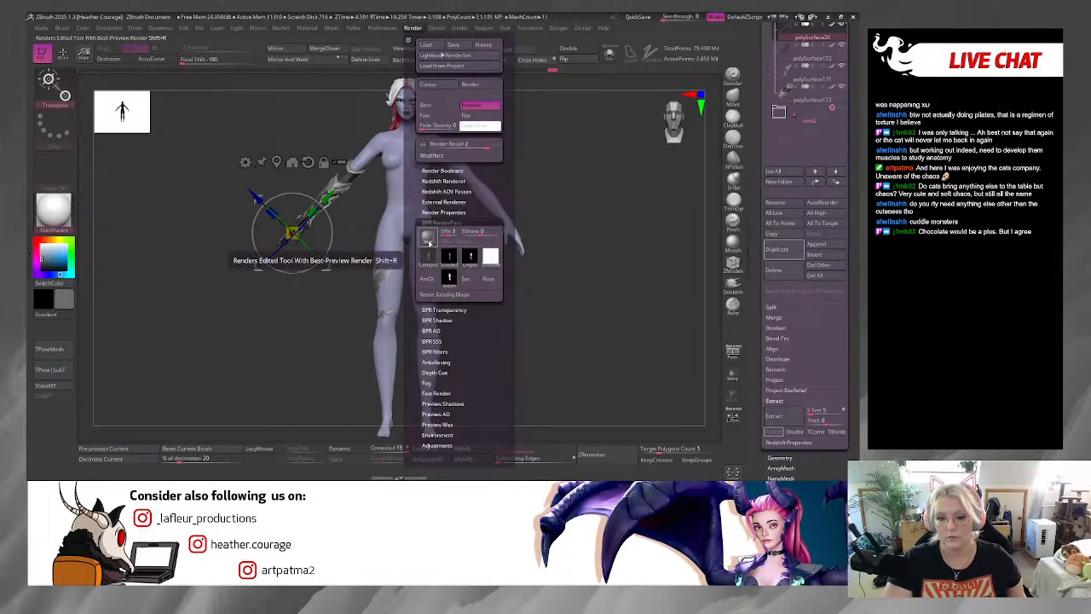
left_click(428, 245)
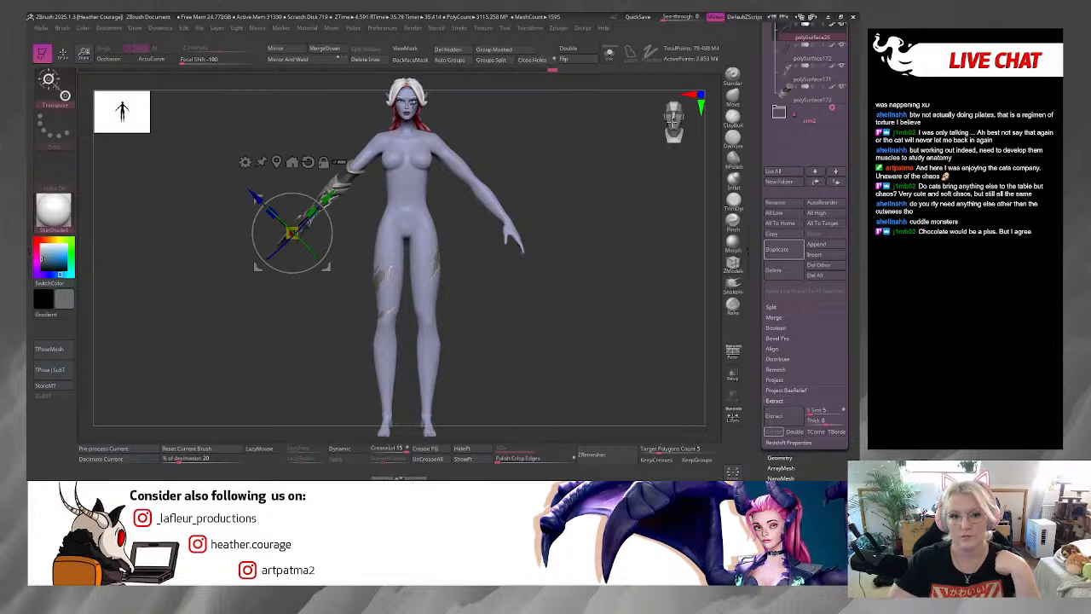
Step: Export the front view's composite render pass as 39BPR_Composite.jpg in the RENDER folder
left_click_drag(634, 138, 642, 137)
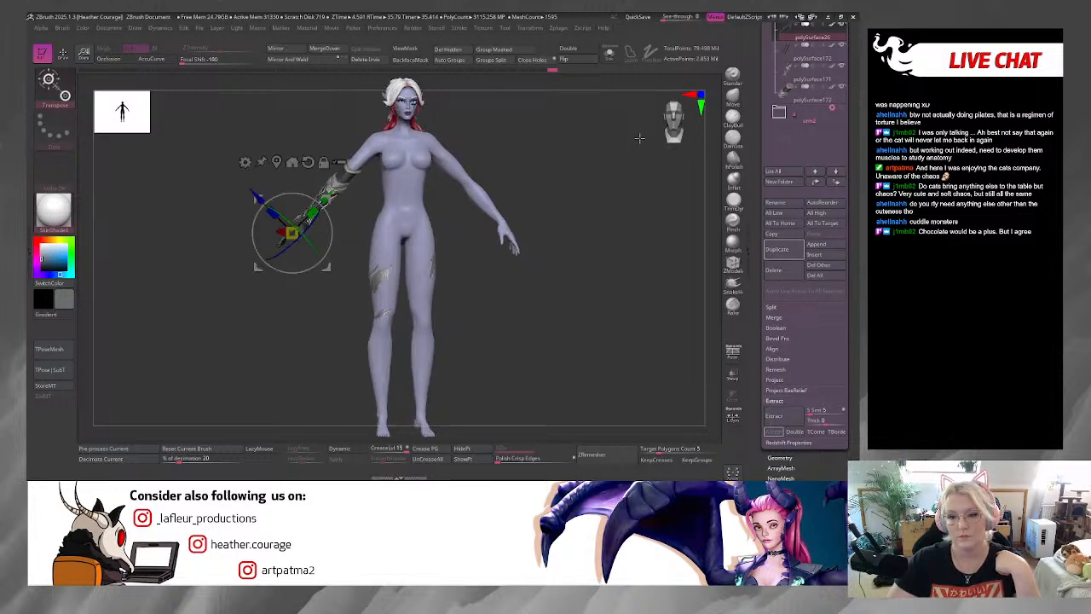
left_click(736, 83)
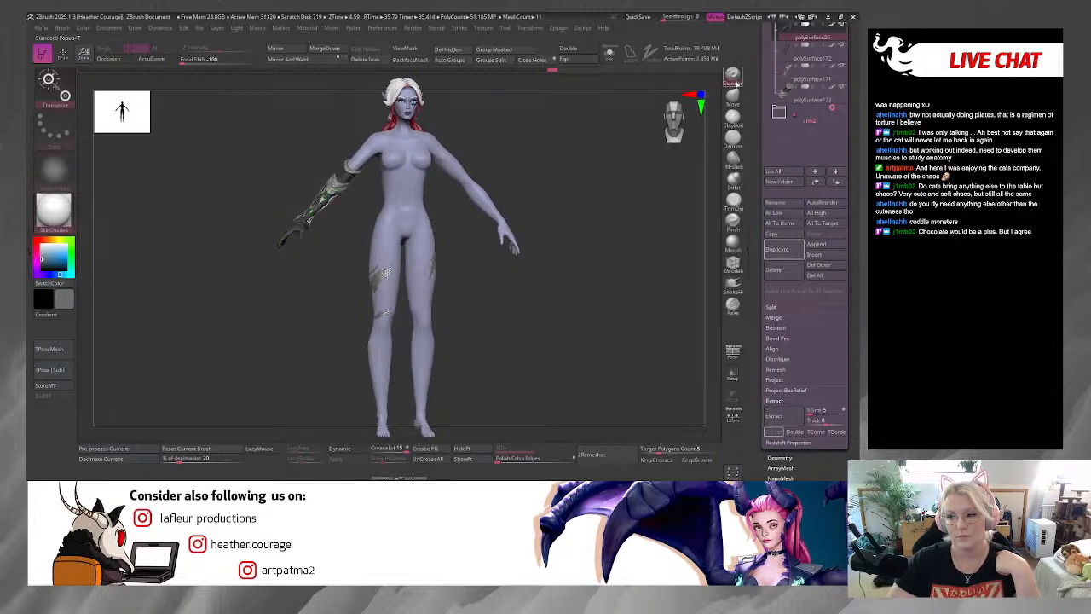
left_click(418, 28)
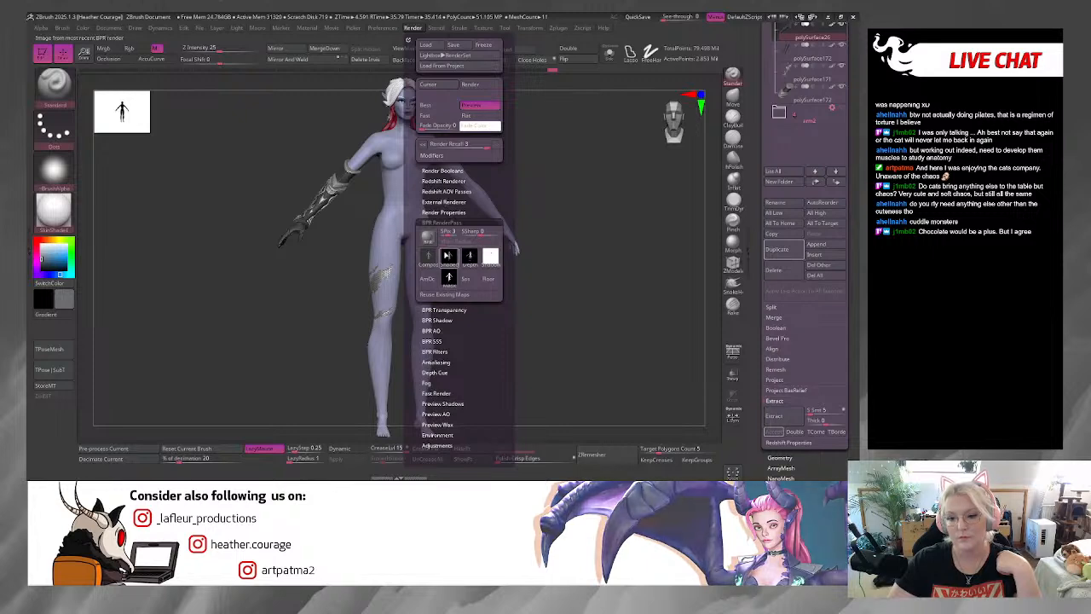
mouse_move(431, 258)
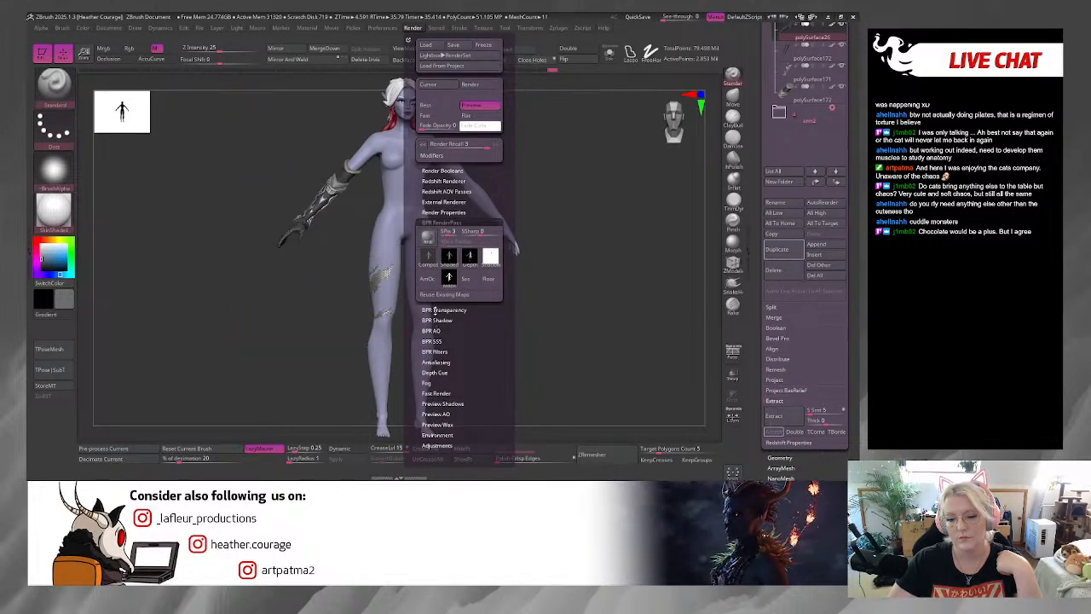
left_click(429, 258)
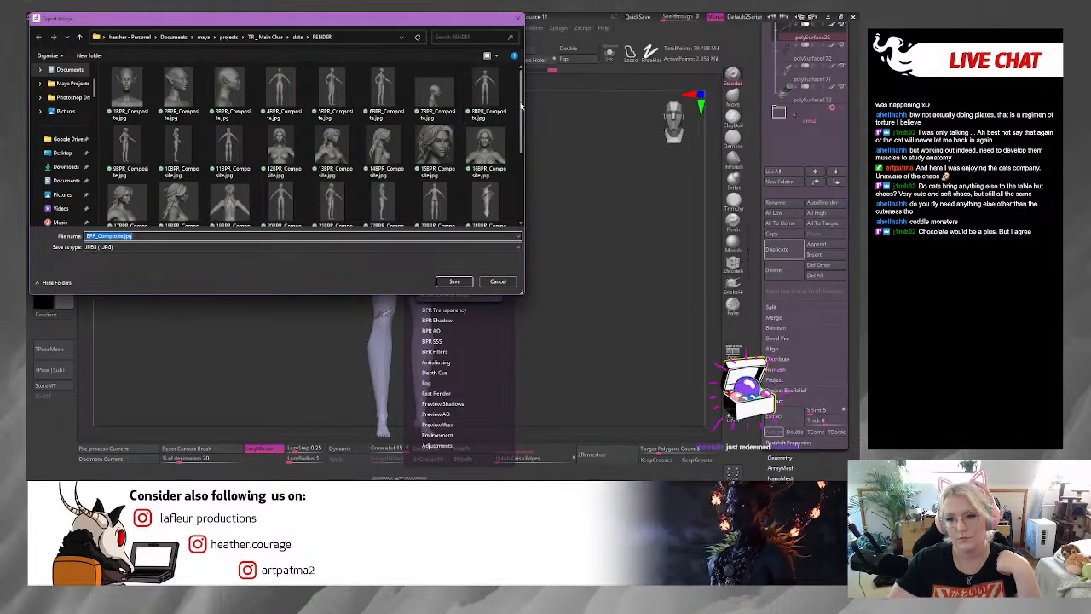
scroll(486, 141, "down", 3)
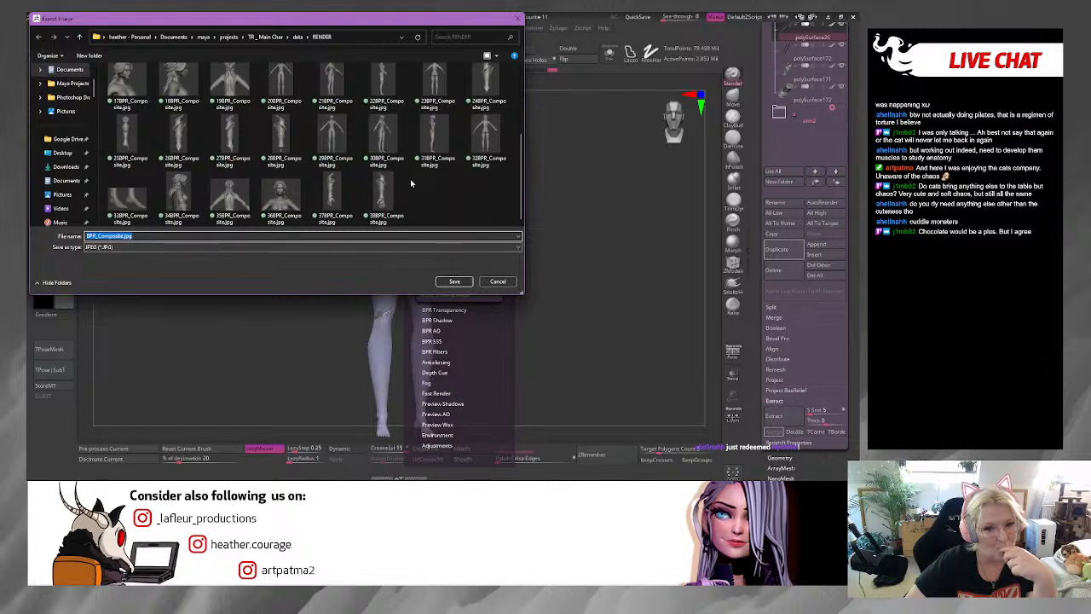
left_click(383, 196)
double_click(111, 236)
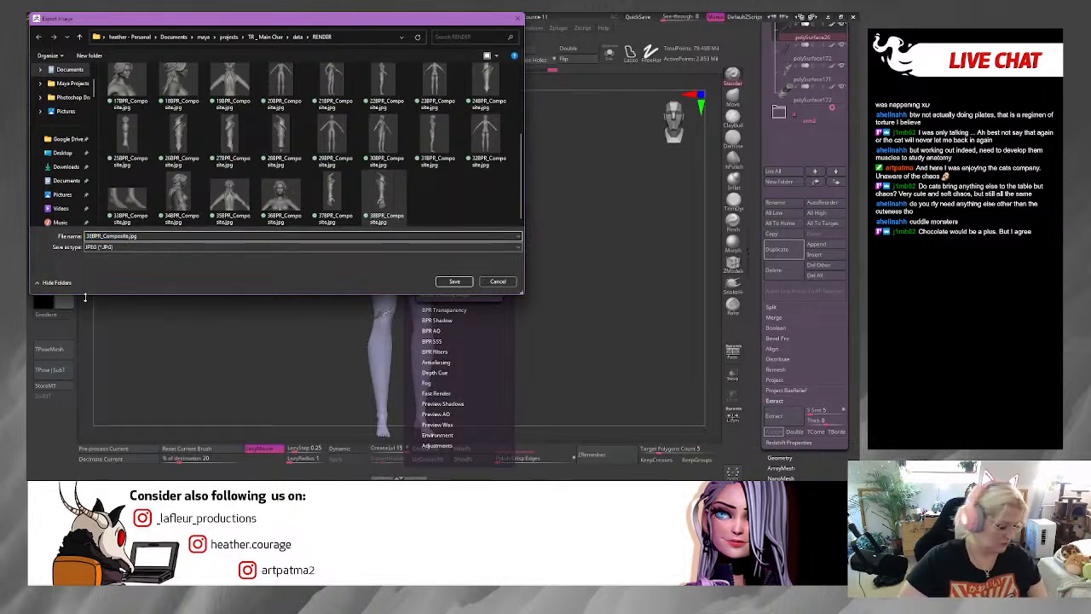
left_click(455, 283)
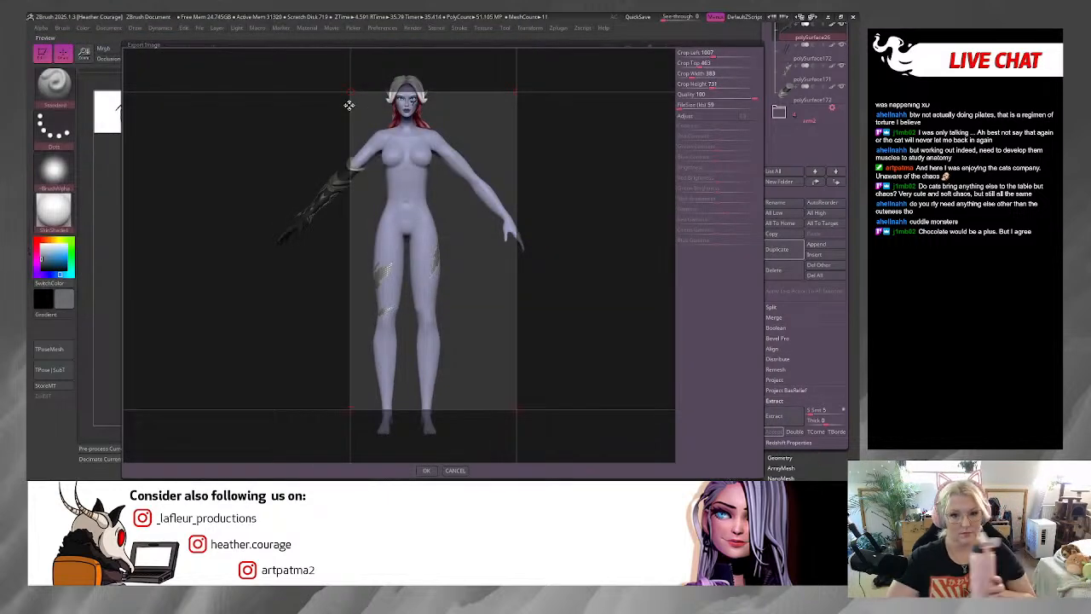
Step: Enlarge the export crop to about 650 by 872 so it frames the whole figure, and finish the image export
left_click_drag(349, 104, 263, 69)
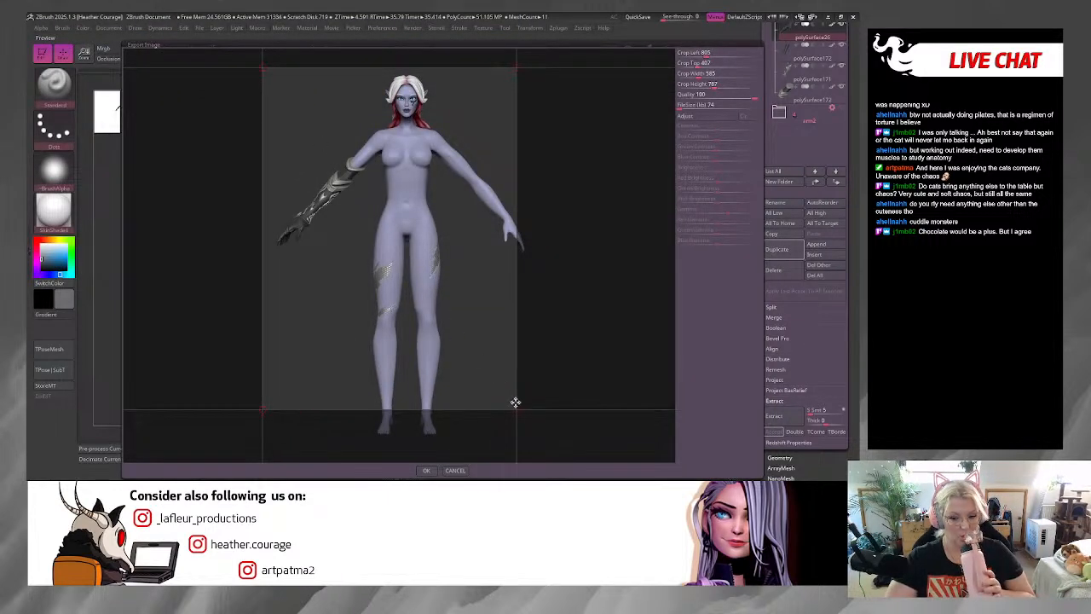
left_click_drag(522, 409, 546, 446)
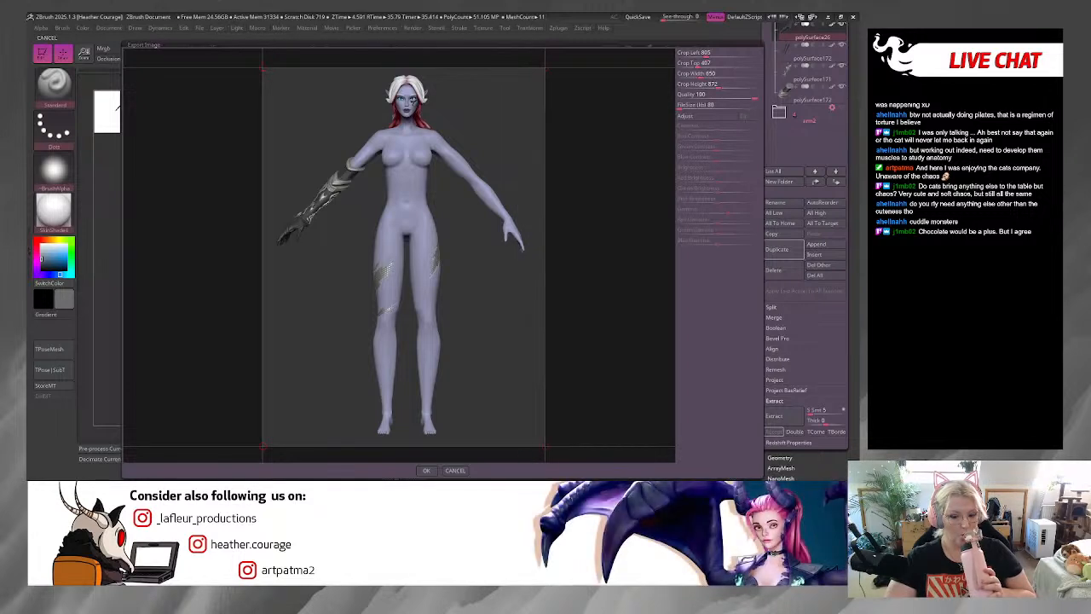
left_click(424, 470)
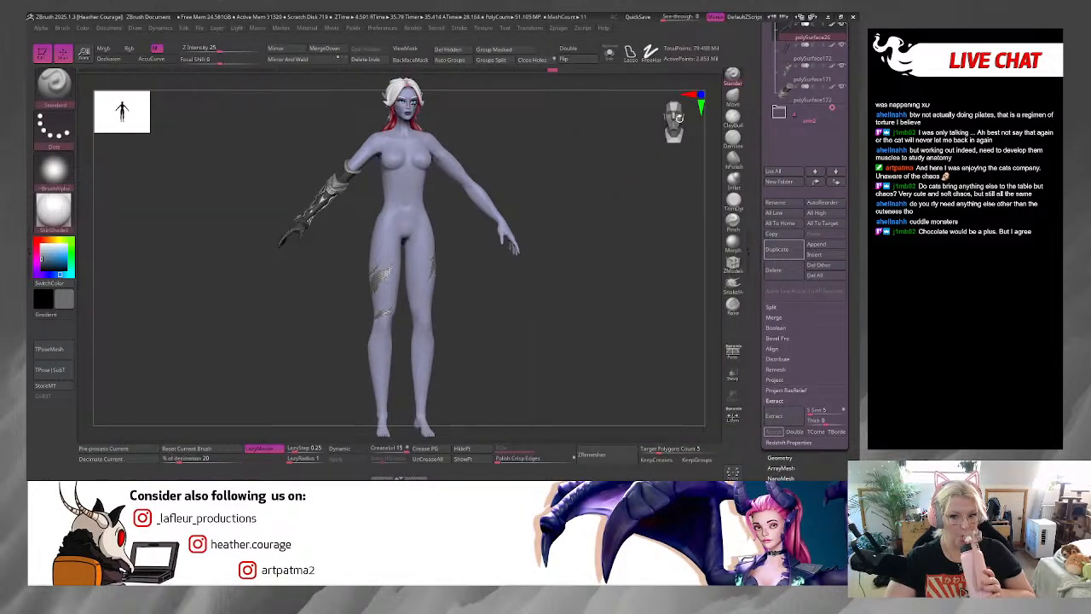
Step: Turn the character to a three-quarter view showing the armoured arm and run a Best Preview Render
left_click_drag(673, 119, 661, 121)
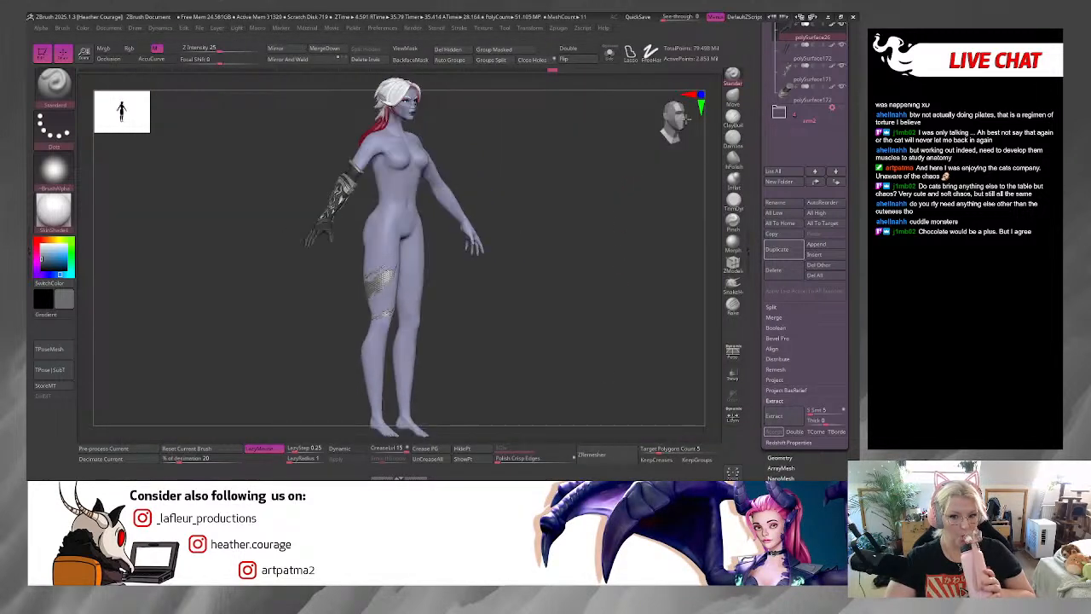
left_click(414, 28)
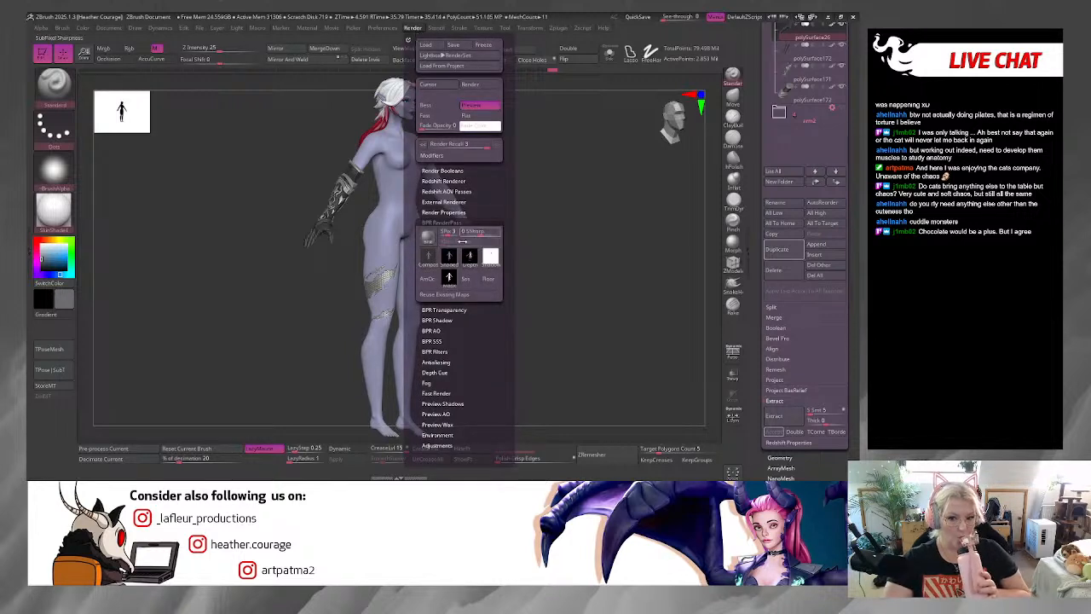
left_click(441, 320)
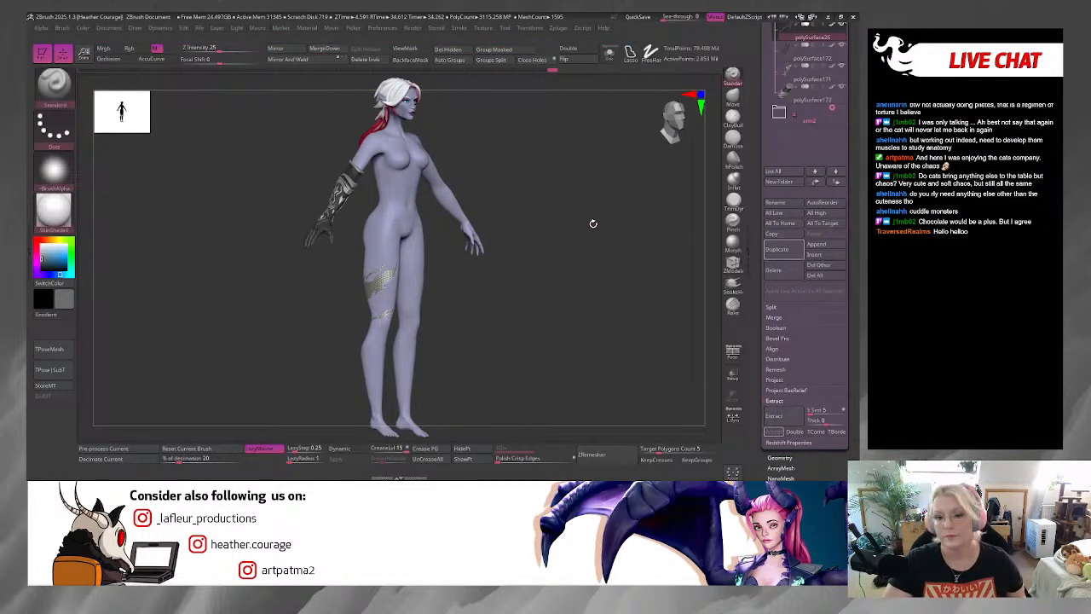
Step: Export the three-quarter view's composite render pass as 40BPR_Composite.jpg, keeping the existing crop
left_click(418, 28)
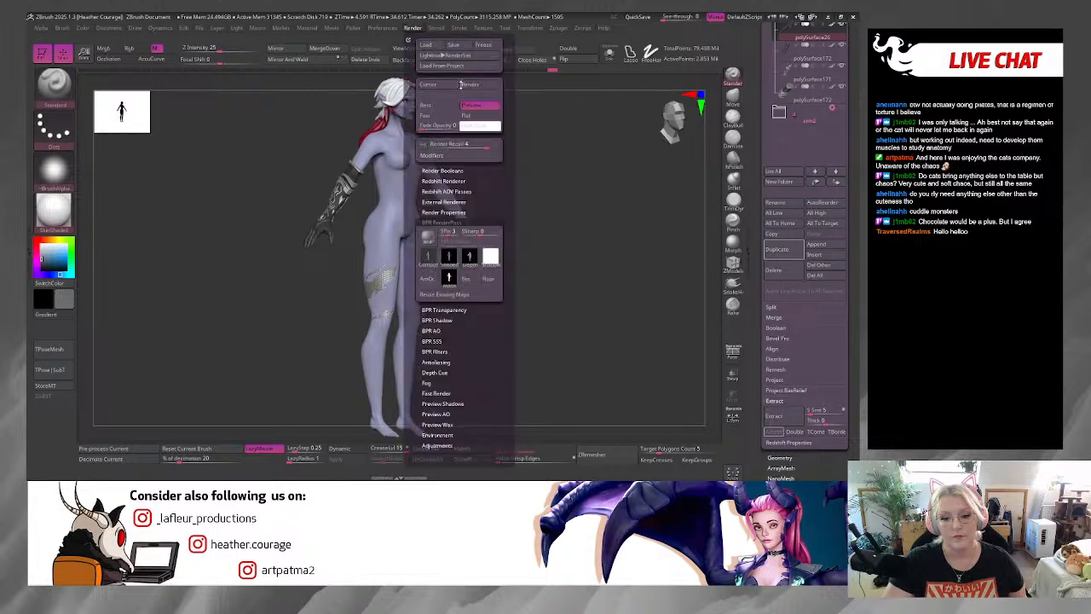
left_click(430, 257)
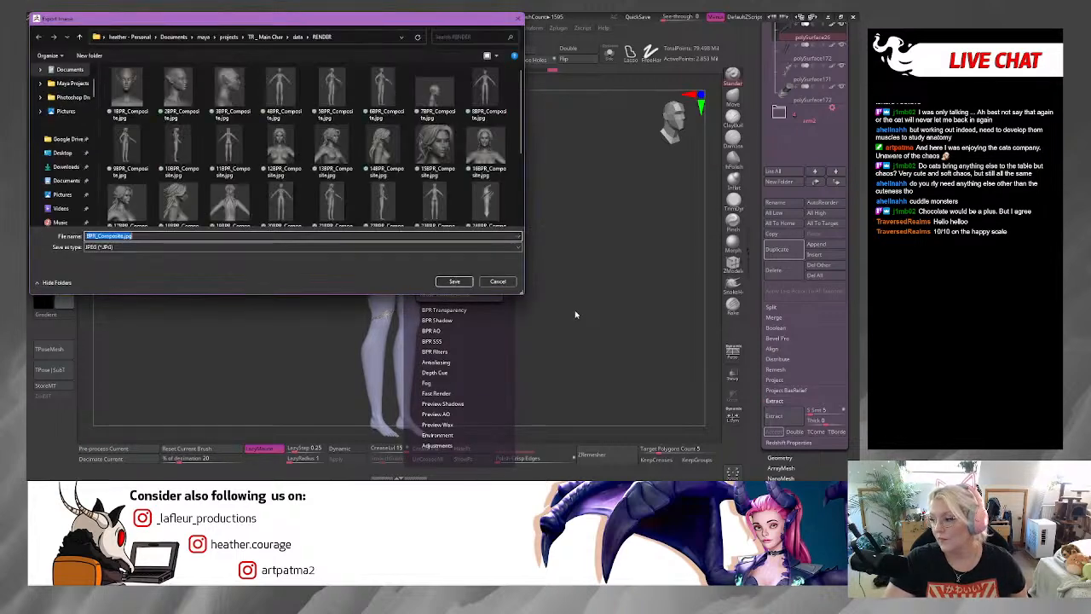
left_click_drag(371, 20, 494, 79)
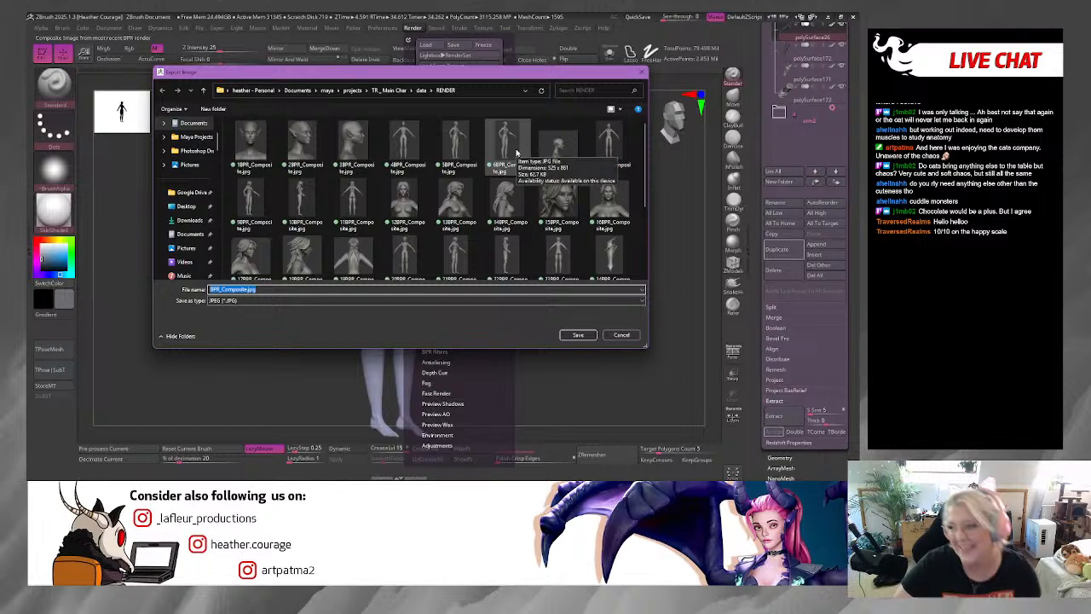
scroll(503, 179, "down", 1)
scroll(503, 183, "down", 1)
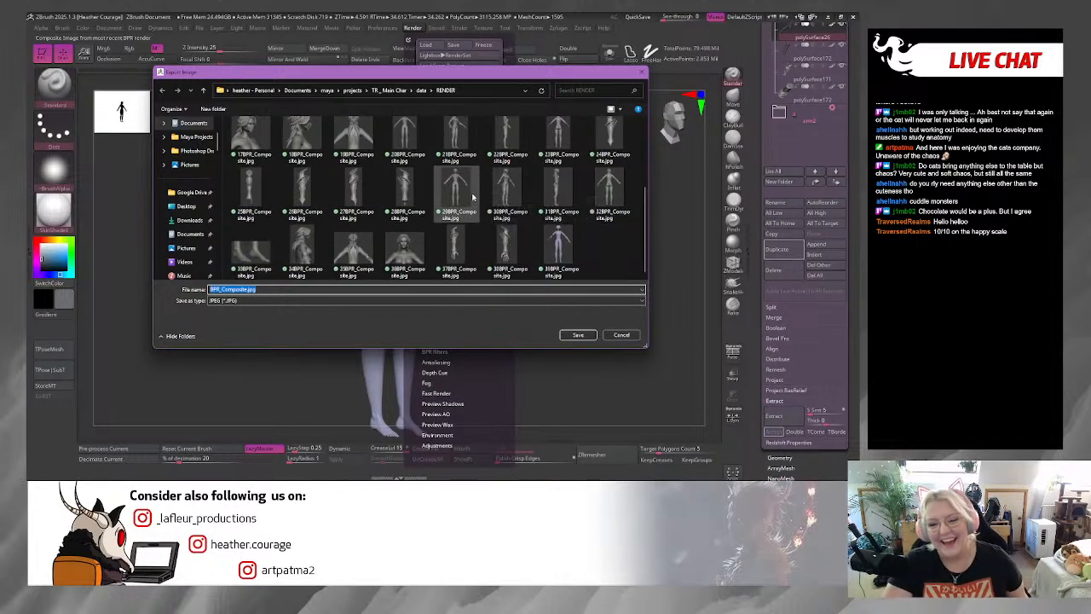
left_click(558, 248)
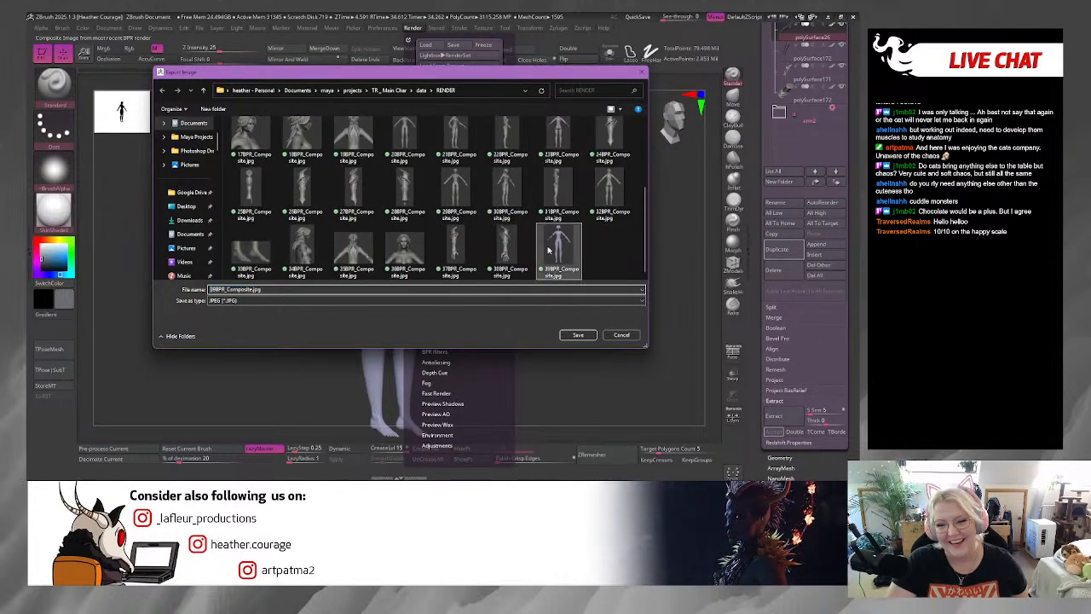
double_click(219, 290)
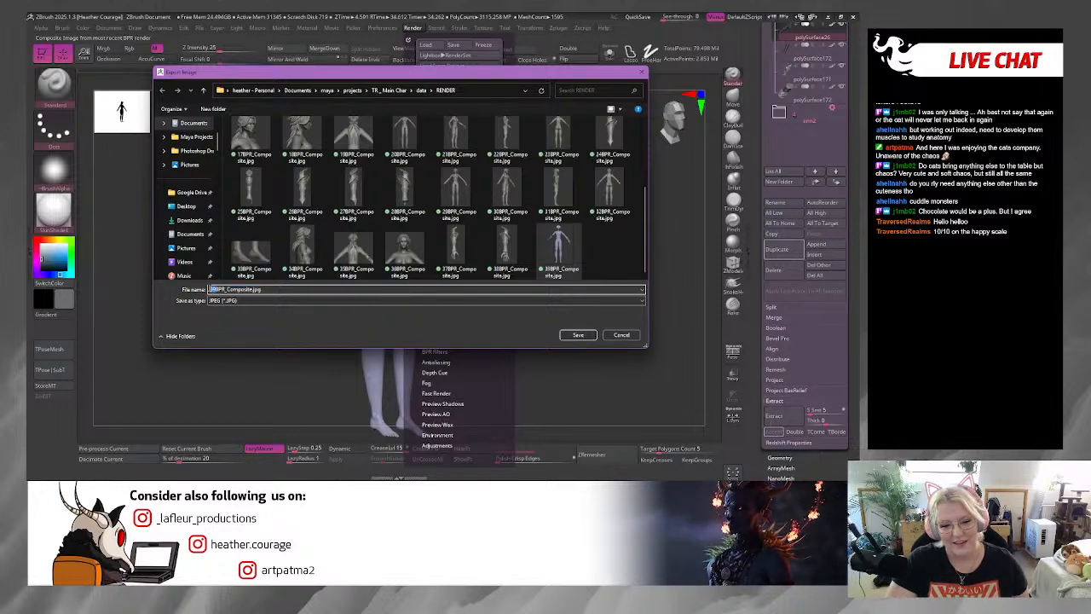
type("40")
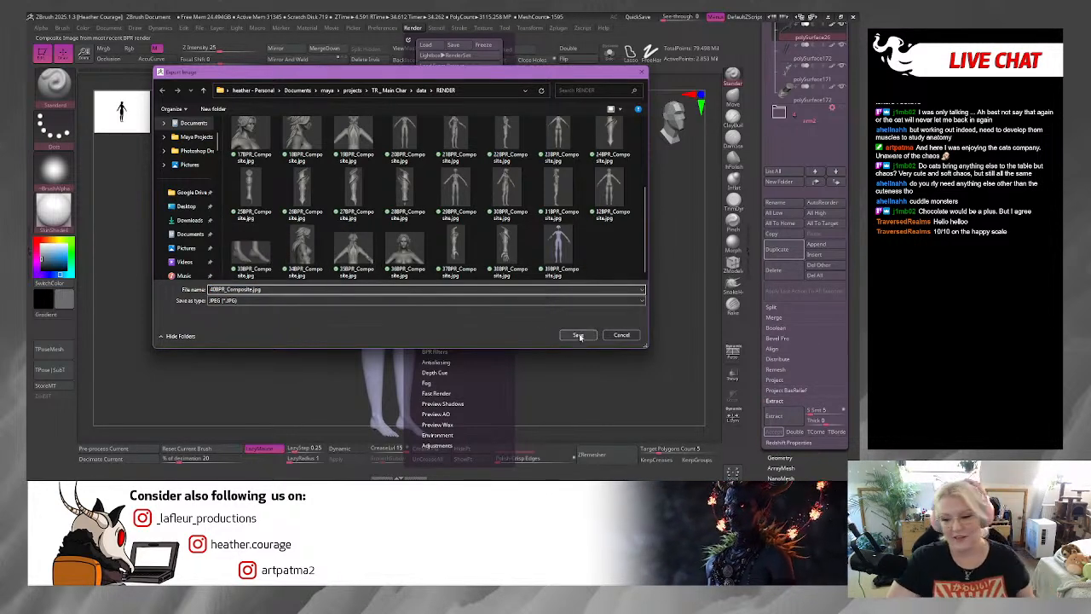
left_click(576, 335)
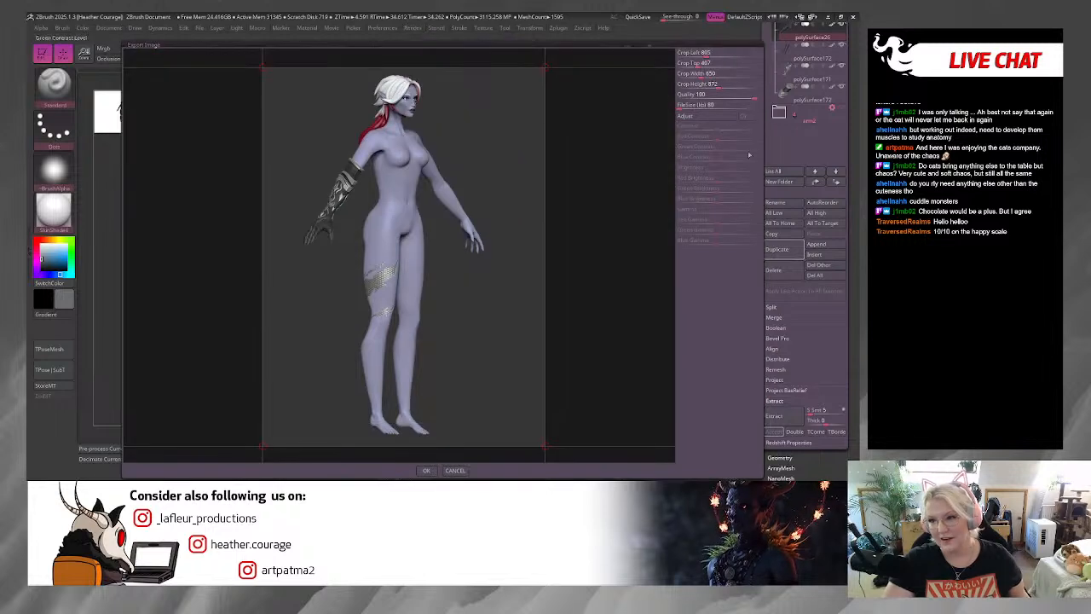
left_click(427, 470)
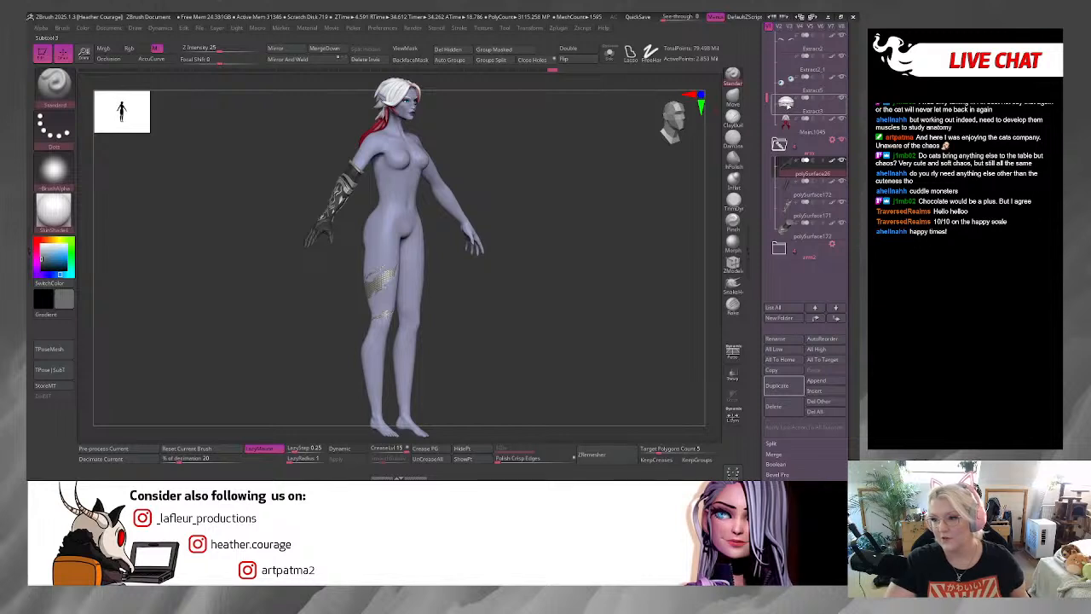
Step: Turn off the polypaint display on all subtools at once
mouse_move(785, 107)
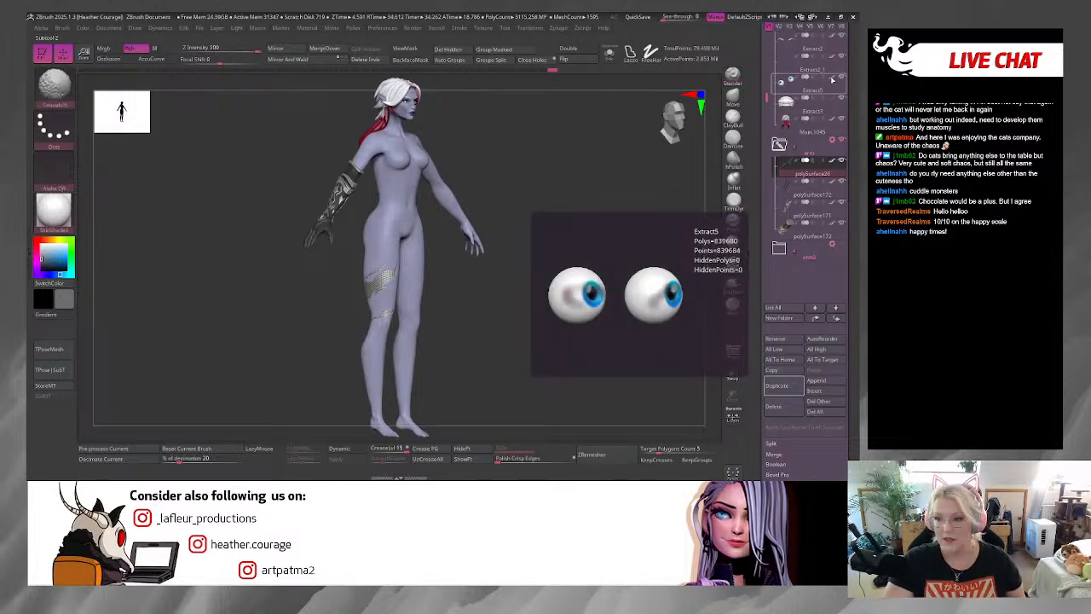
left_click(833, 79, "shift")
left_click_drag(594, 168, 331, 199)
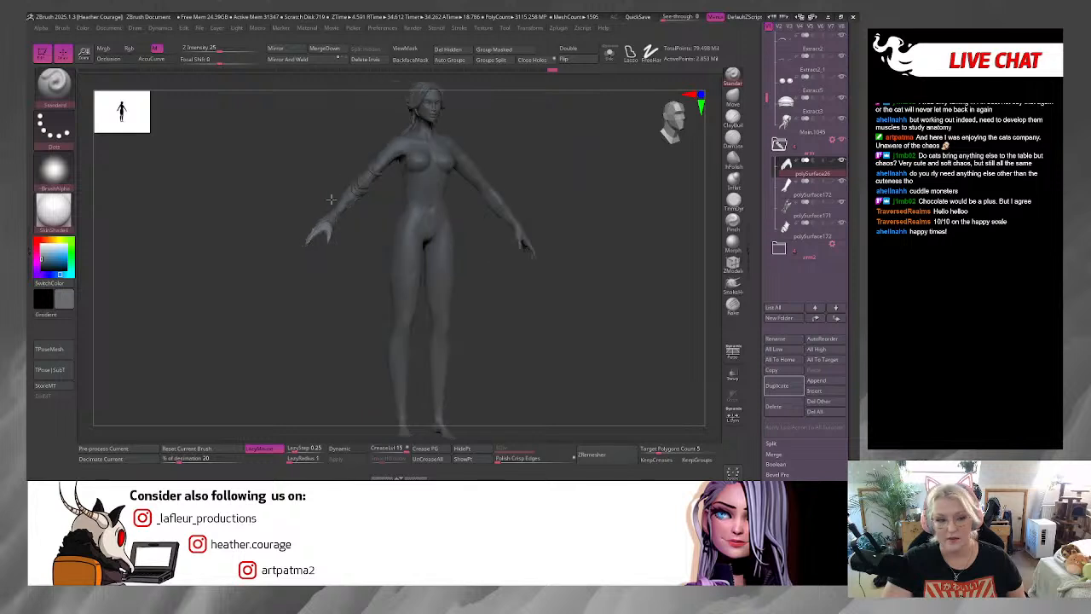
left_click_drag(755, 99, 754, 141)
Step: Set the current colour to white and apply the Orb_clay material, viewing the character from the front
mouse_move(65, 269)
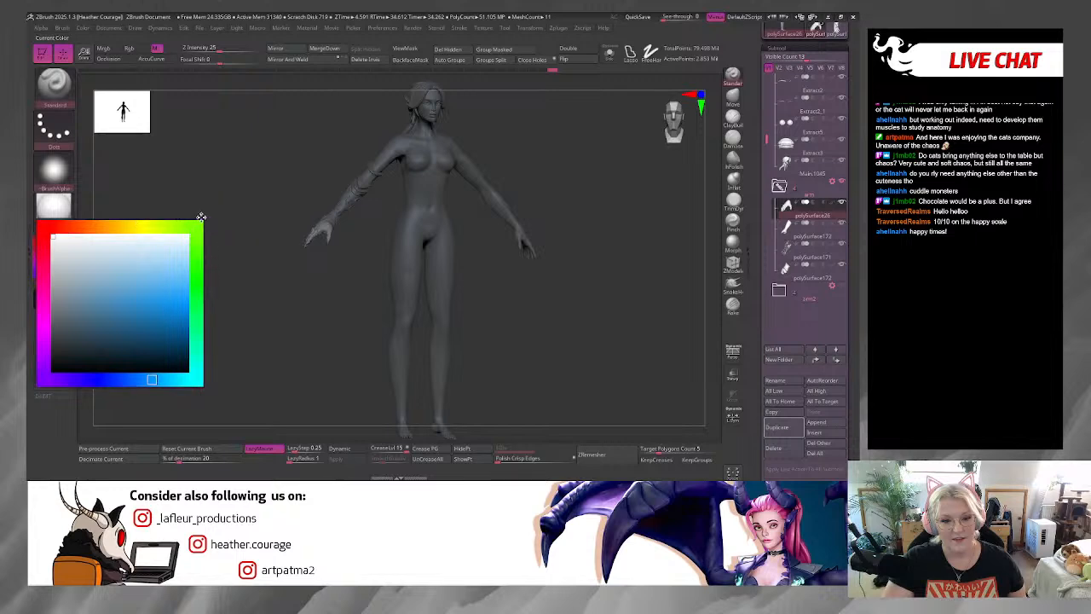
left_click(52, 208)
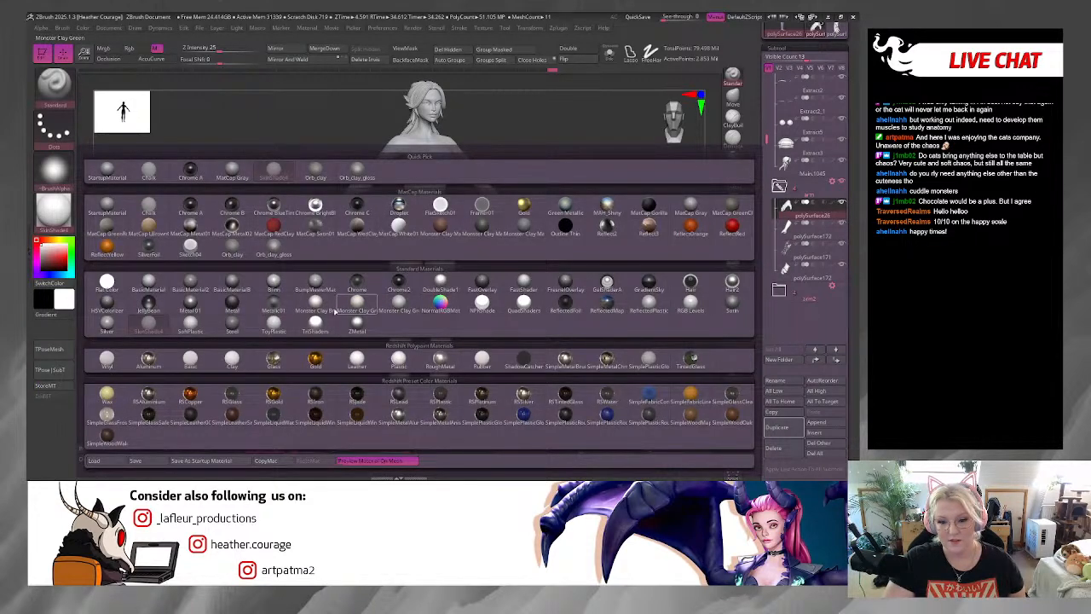
left_click(232, 249)
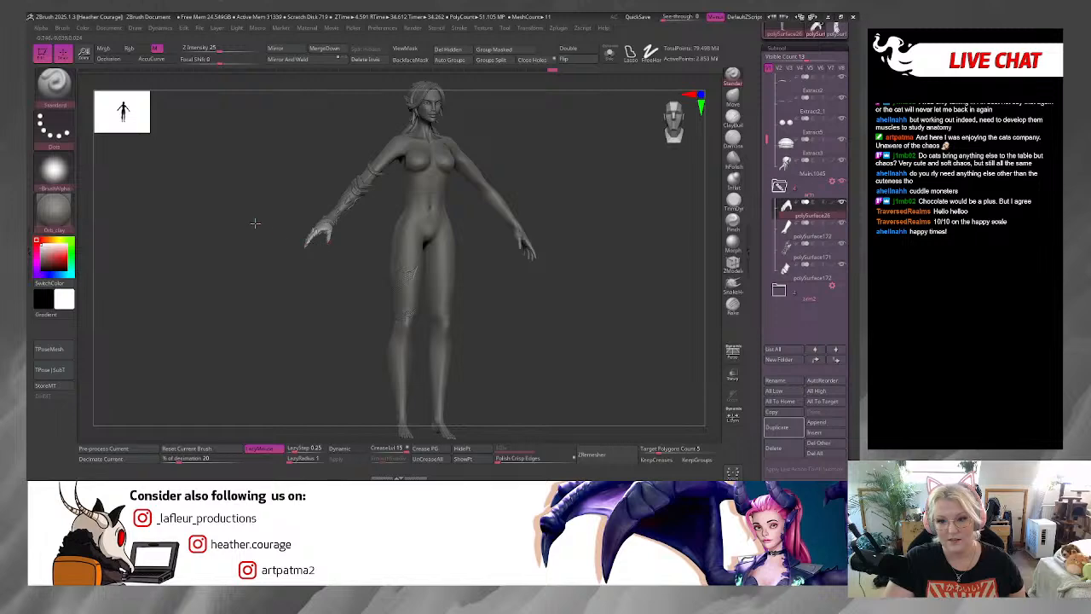
left_click_drag(255, 222, 255, 236)
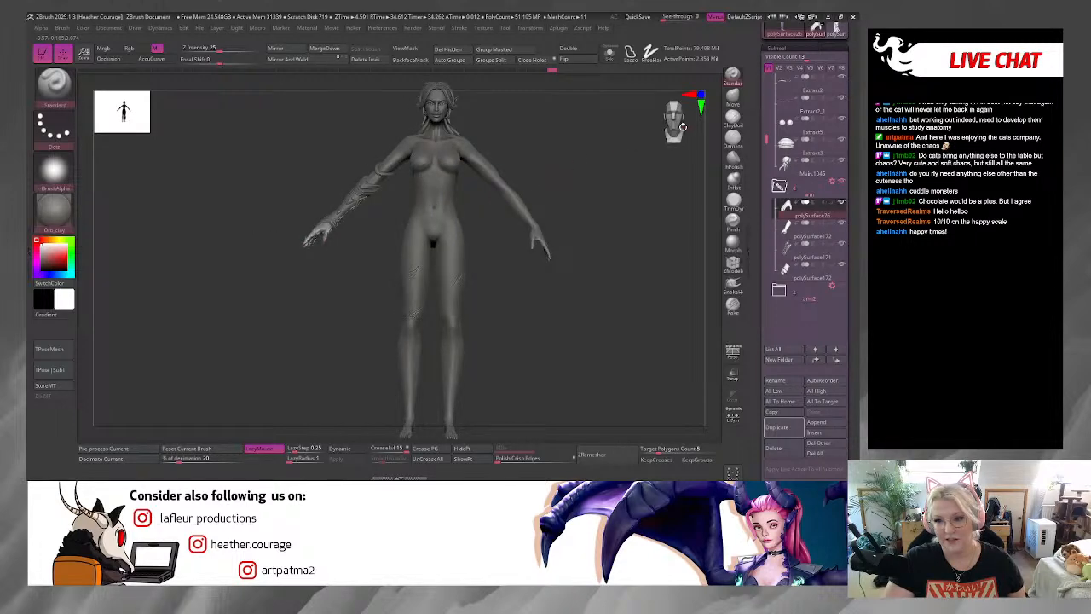
left_click_drag(551, 154, 544, 157)
Step: Switch the material to Orb_clay_gloss and inspect the armoured hand and thigh honeycomb patch up close
left_click(57, 213)
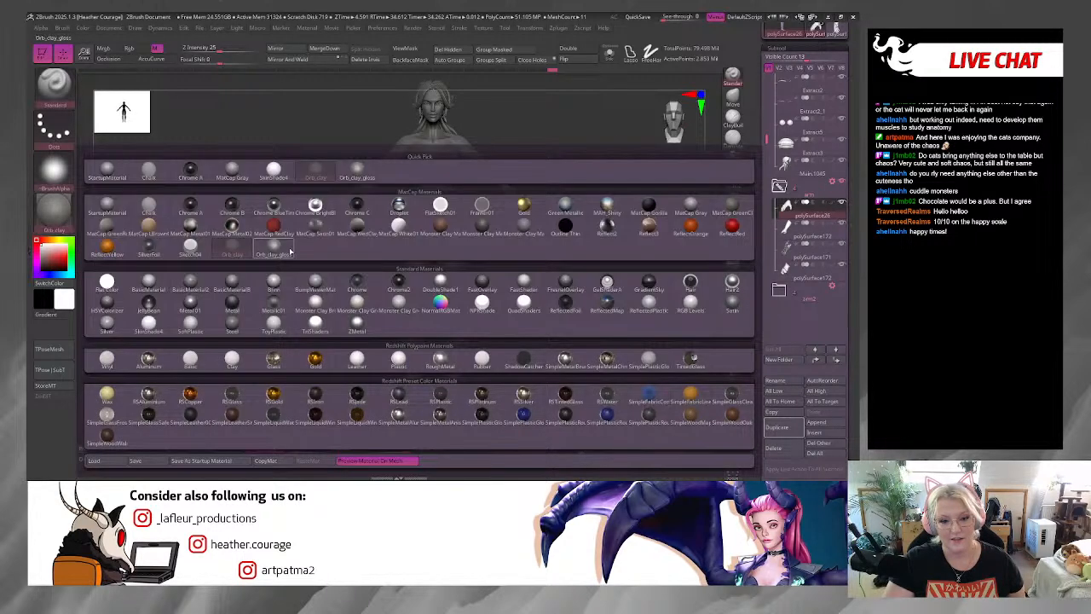
left_click(260, 254)
left_click_drag(267, 260, 293, 255)
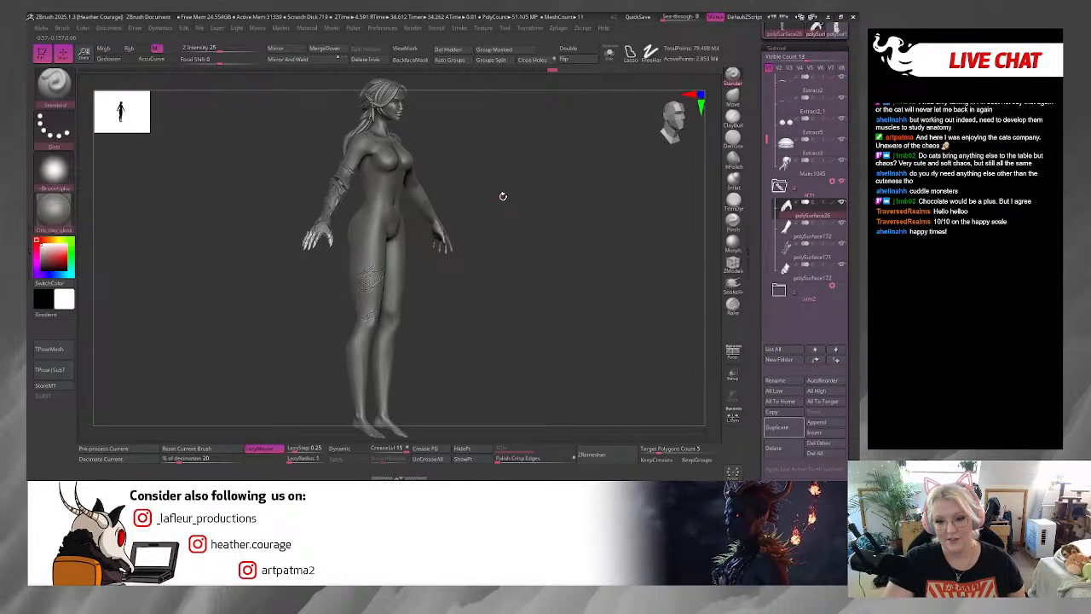
mouse_move(501, 199)
left_mouse_down()
mouse_move(589, 261)
mouse_move(579, 339)
left_mouse_up()
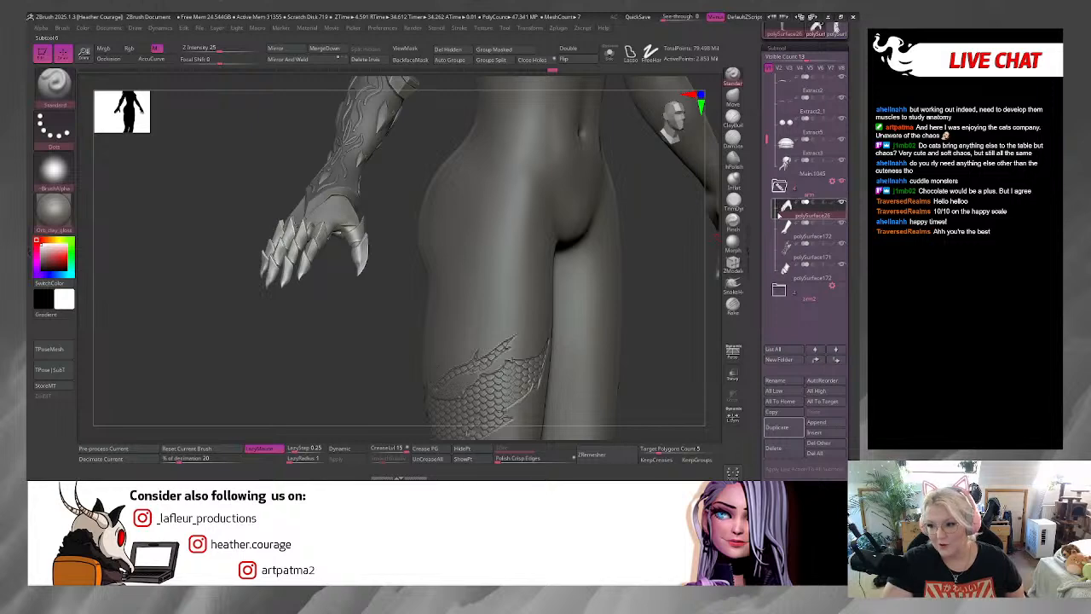
Step: Select the torso-and-thighs body subtool in the main folder, isolate it with Solo and frame it
left_click_drag(766, 138, 761, 70)
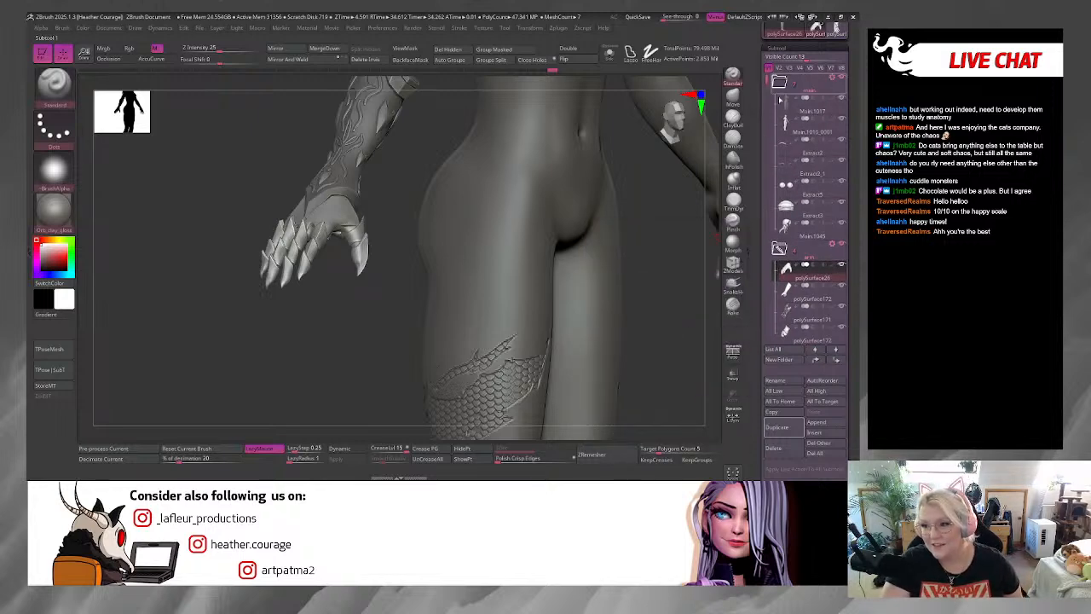
left_click(779, 99)
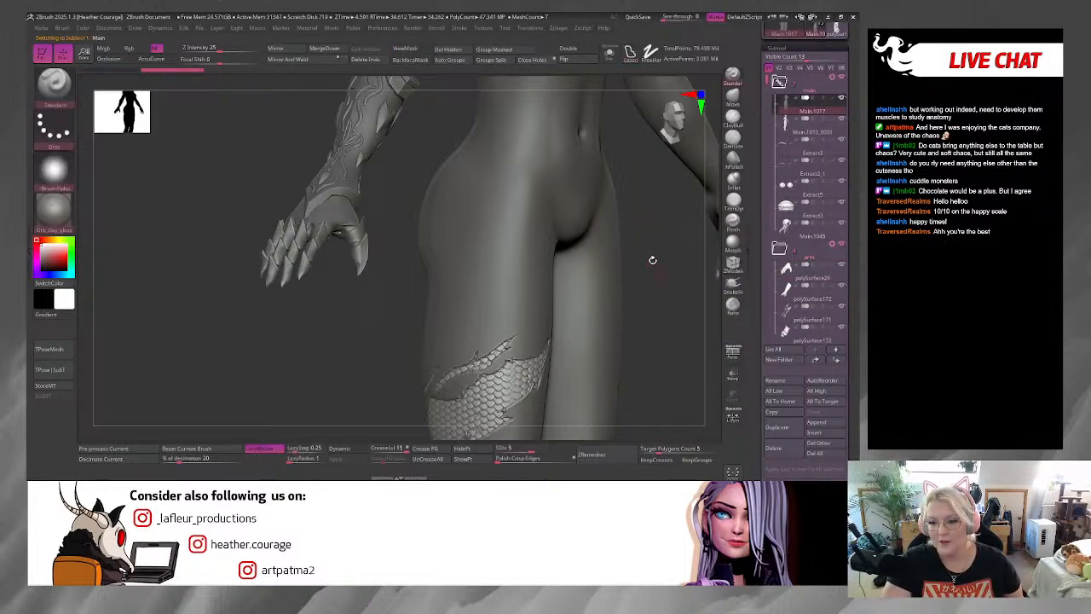
left_click(610, 54)
key("f")
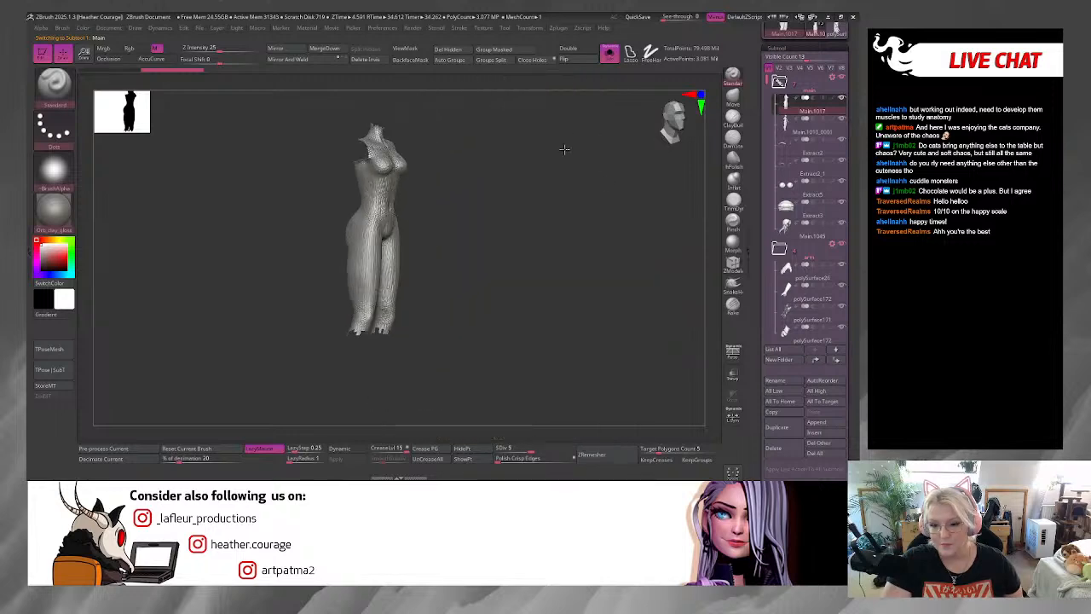
Step: Select the full-body subtool Main1010_0001, turn off Solo and view the whole character from the front
left_click_drag(564, 148, 554, 211)
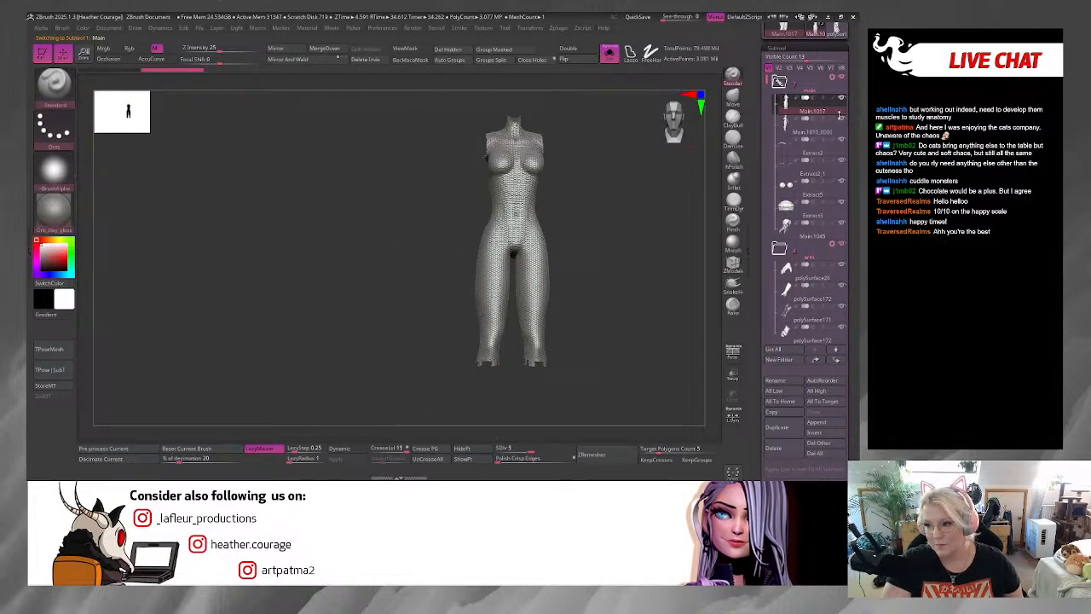
left_click(797, 126)
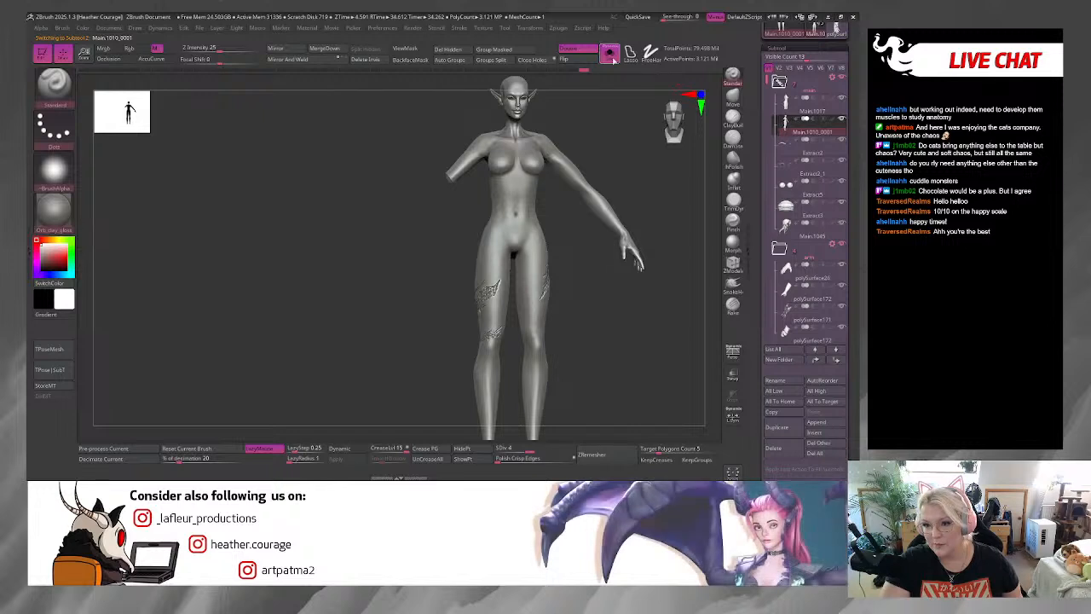
left_click(610, 54)
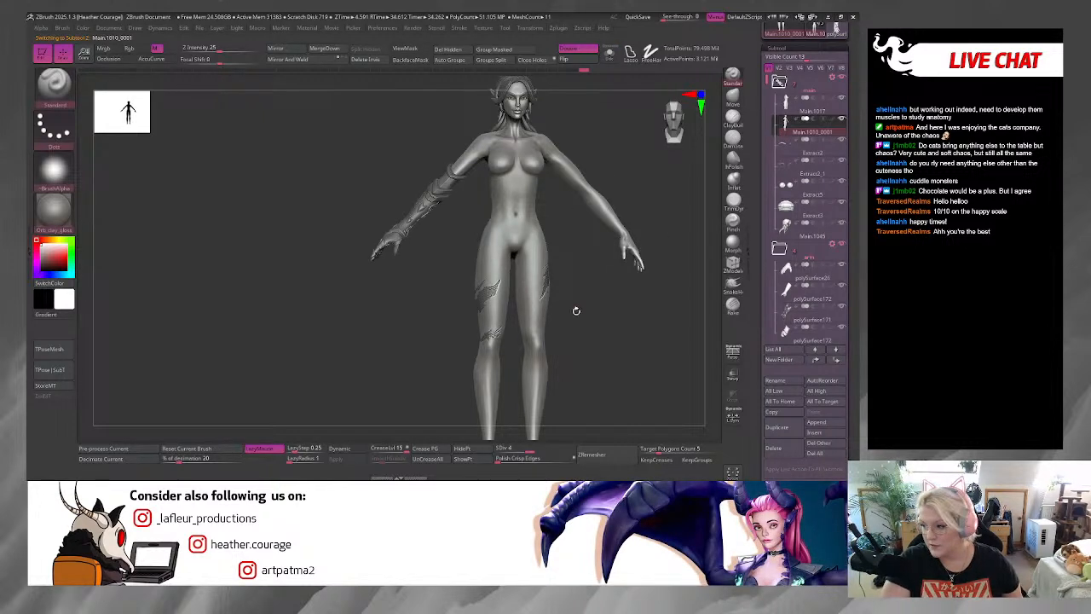
left_click_drag(683, 118, 679, 118)
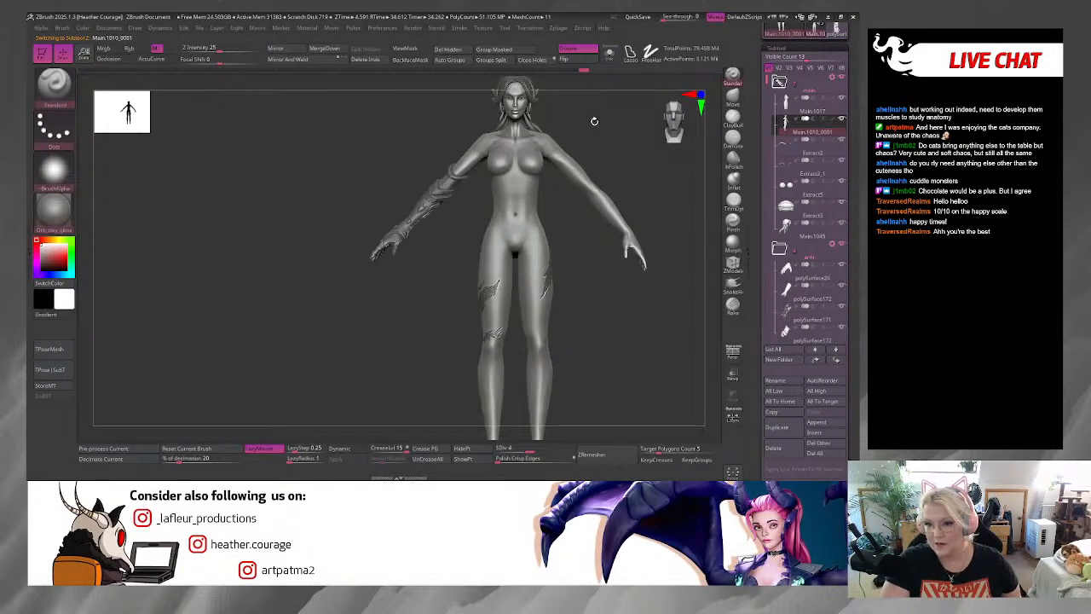
left_click_drag(594, 121, 594, 188, "alt")
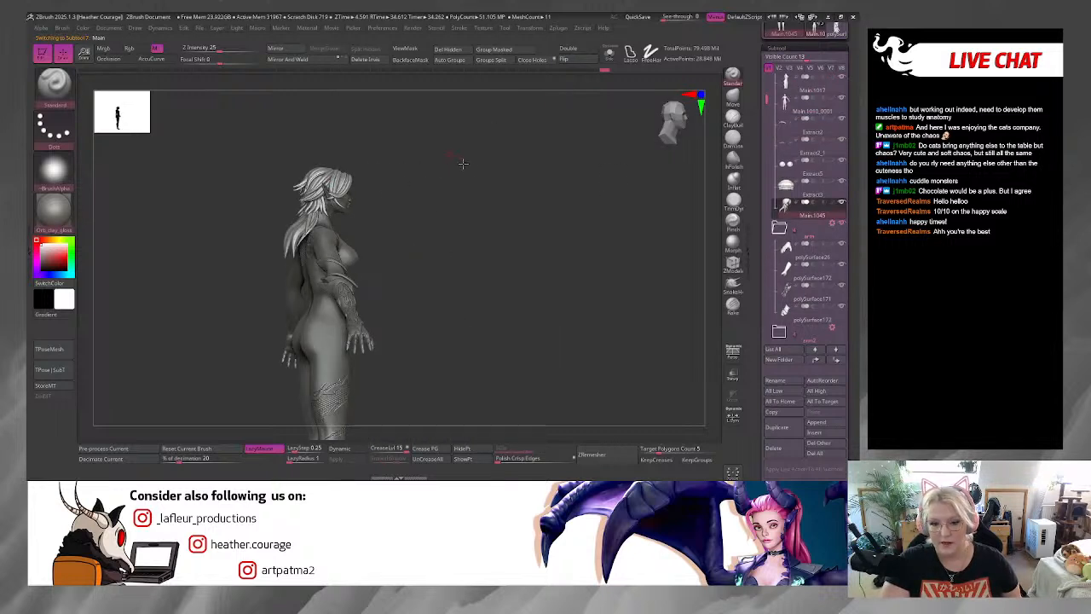
Step: Select the hair subtool and examine the hair strands and scaled back from the side and from behind
left_click_drag(479, 168, 577, 214, "alt")
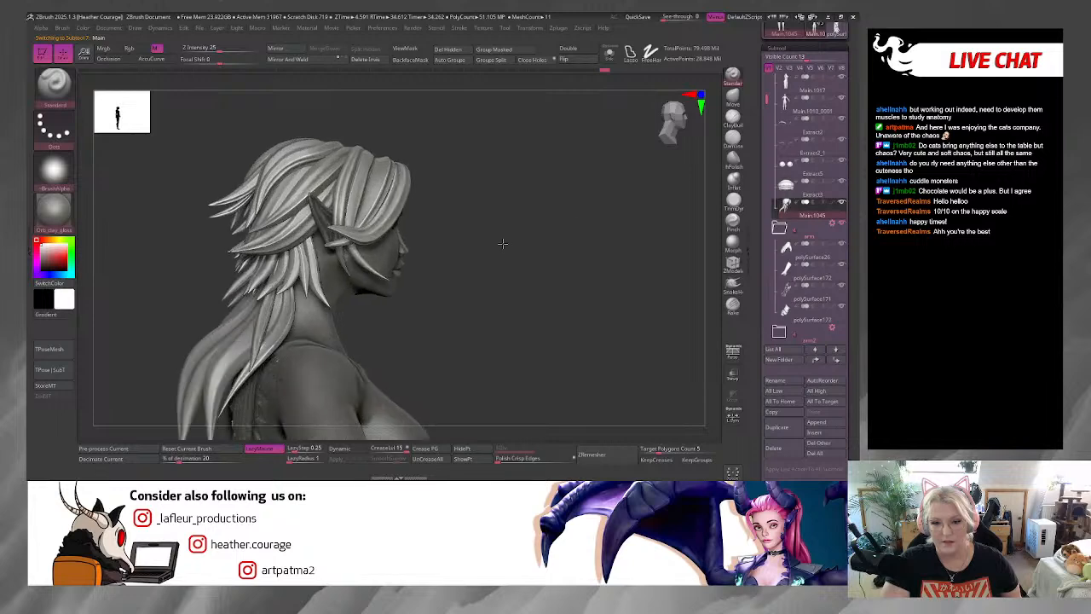
left_click_drag(502, 244, 409, 183)
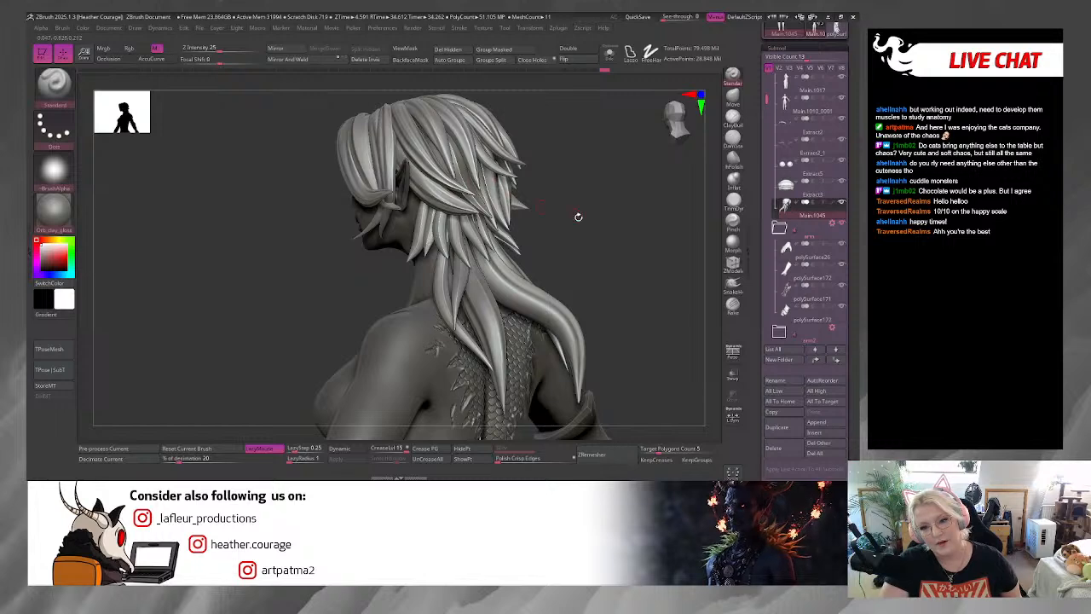
left_click_drag(573, 251, 589, 268, "alt")
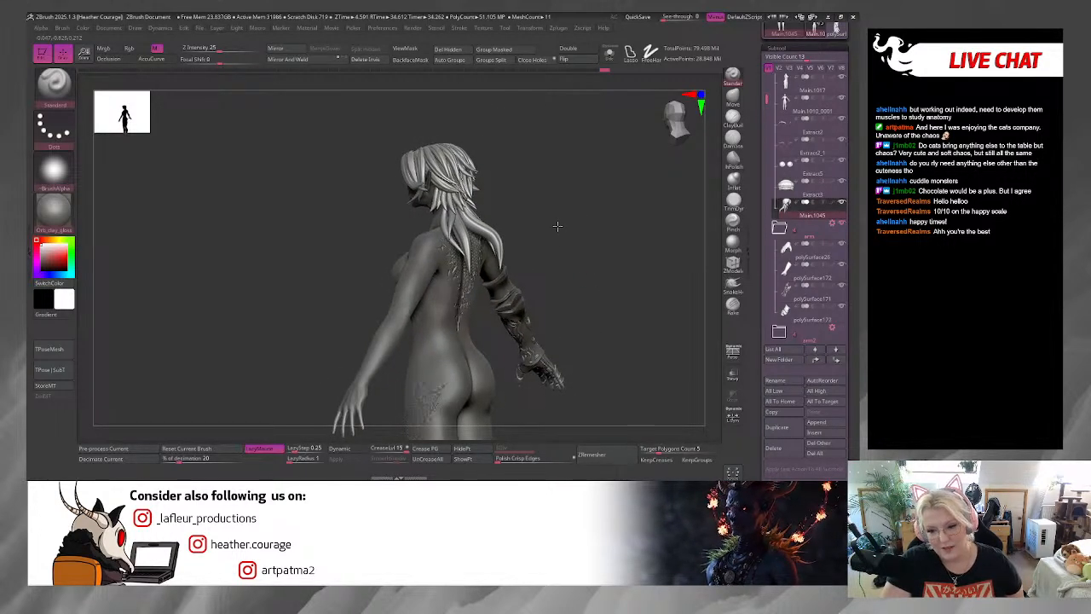
left_click_drag(560, 227, 495, 312)
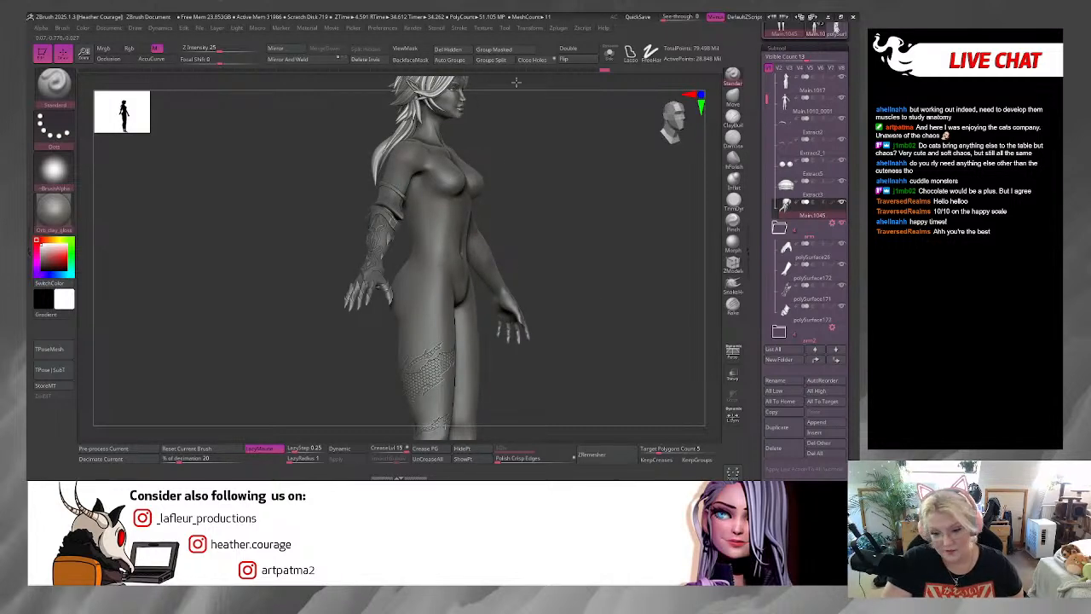
Step: Examine the torso, the armoured forearm and the honeycomb patches on both thighs from several angles
left_click_drag(516, 83, 509, 18, "alt")
left_click_drag(512, 402, 515, 318, "alt")
left_click_drag(499, 271, 499, 410, "alt")
left_click_drag(528, 239, 543, 316, "alt")
left_click_drag(553, 313, 521, 302)
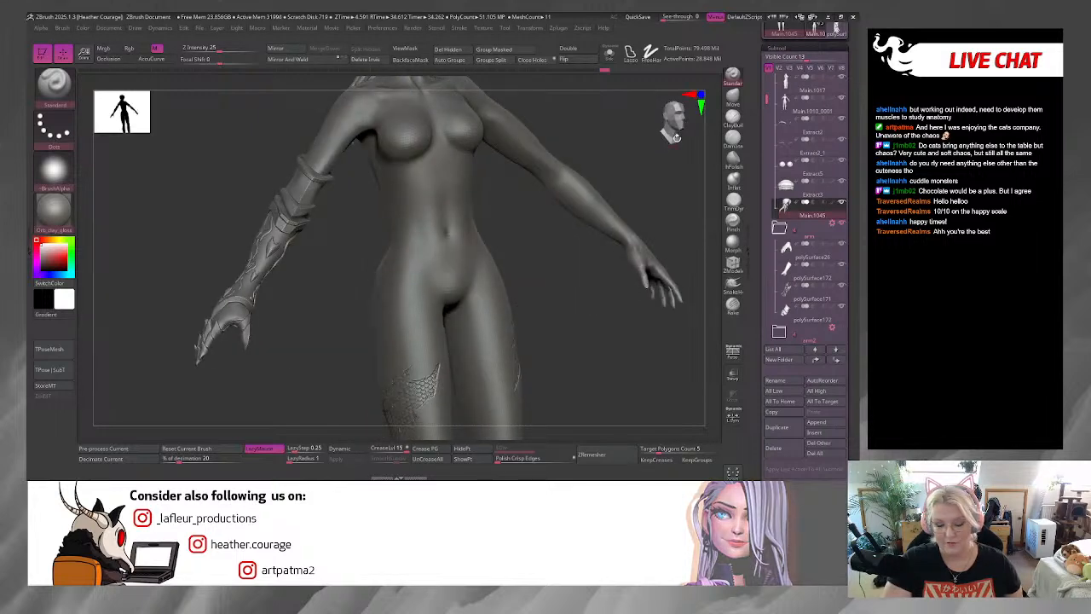
left_click_drag(677, 135, 654, 164)
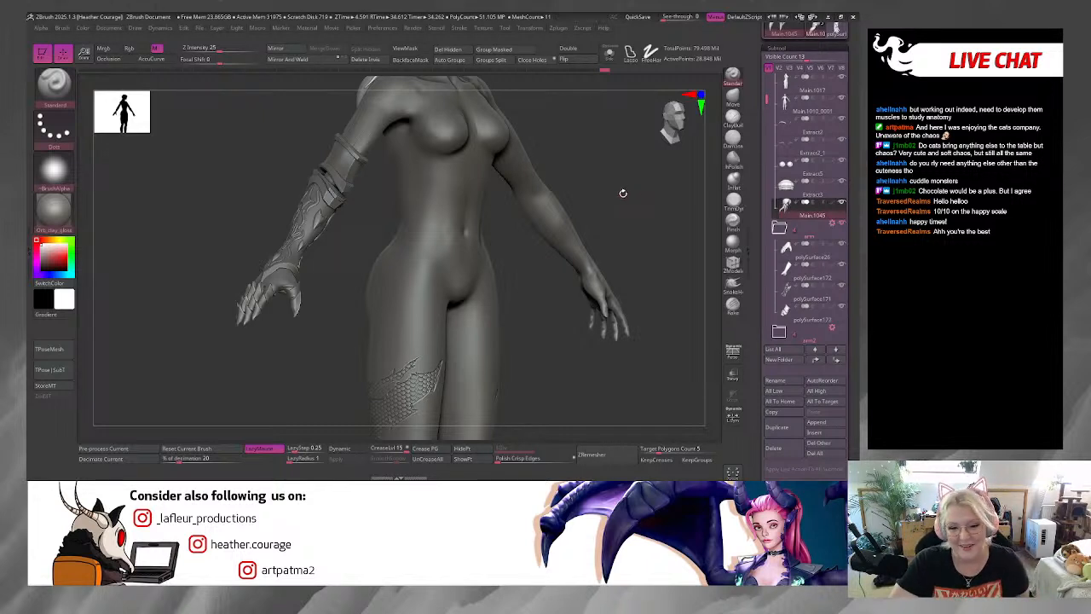
mouse_move(637, 198)
left_mouse_down()
mouse_move(653, 205)
mouse_move(591, 193)
mouse_move(527, 222)
left_mouse_up()
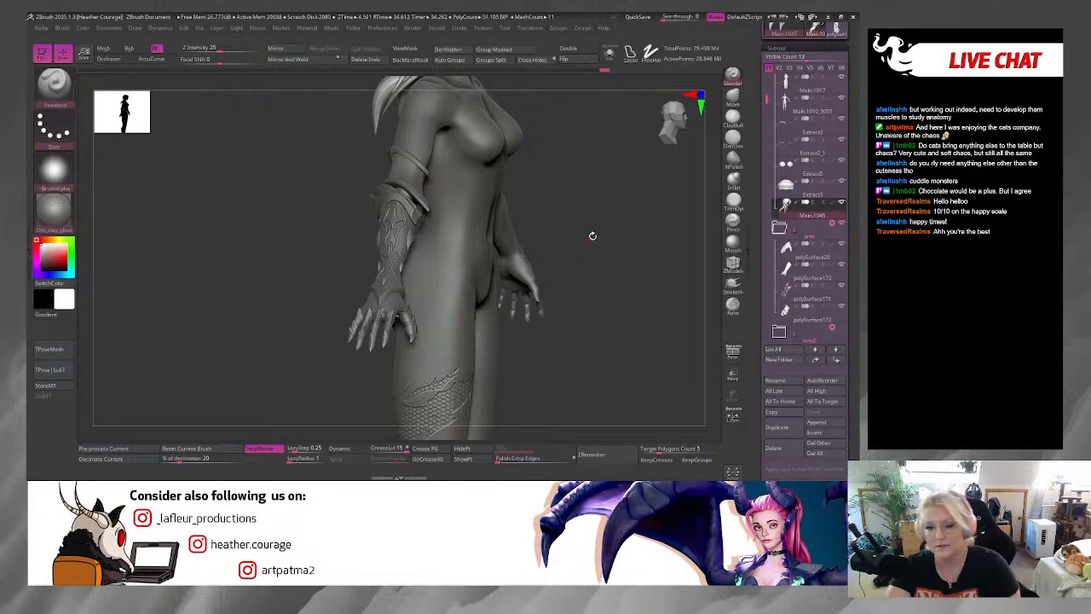
left_click_drag(563, 220, 616, 183)
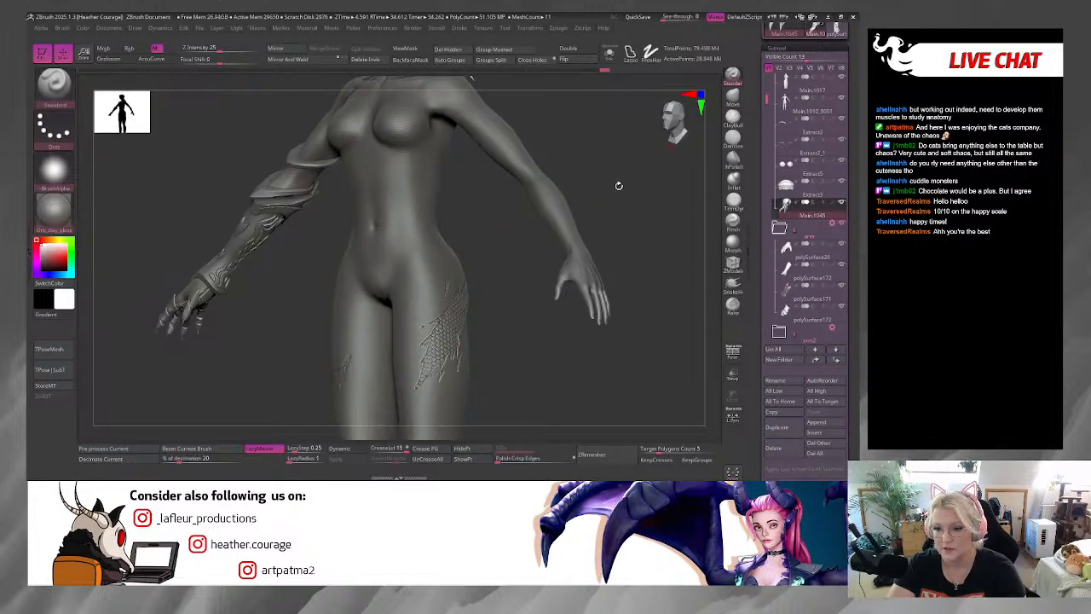
left_click_drag(454, 202, 455, 196)
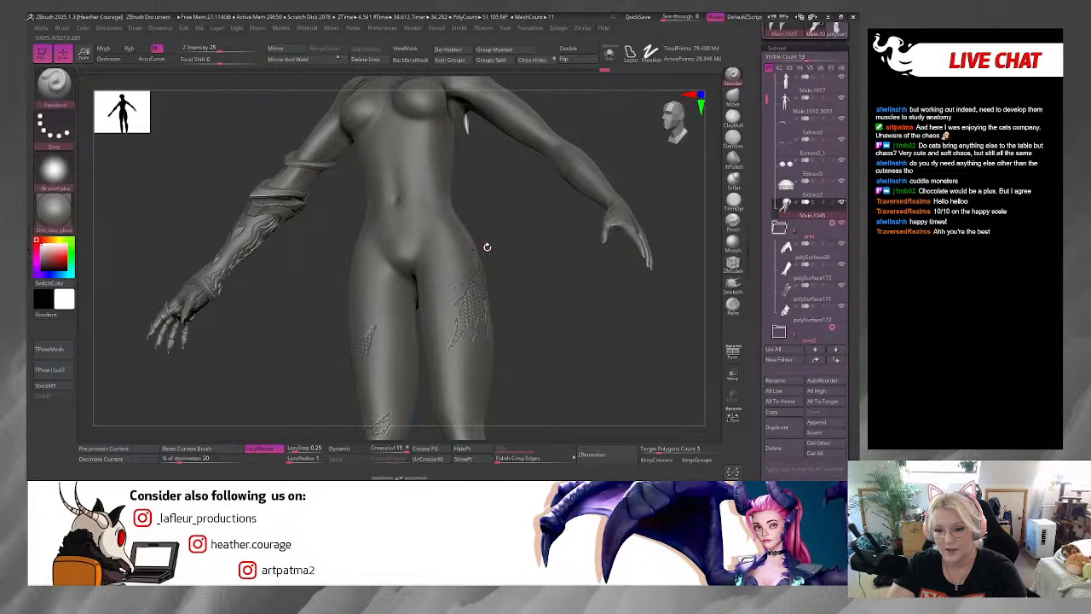
mouse_move(487, 247)
left_mouse_down()
mouse_move(452, 244)
mouse_move(469, 258)
left_mouse_up()
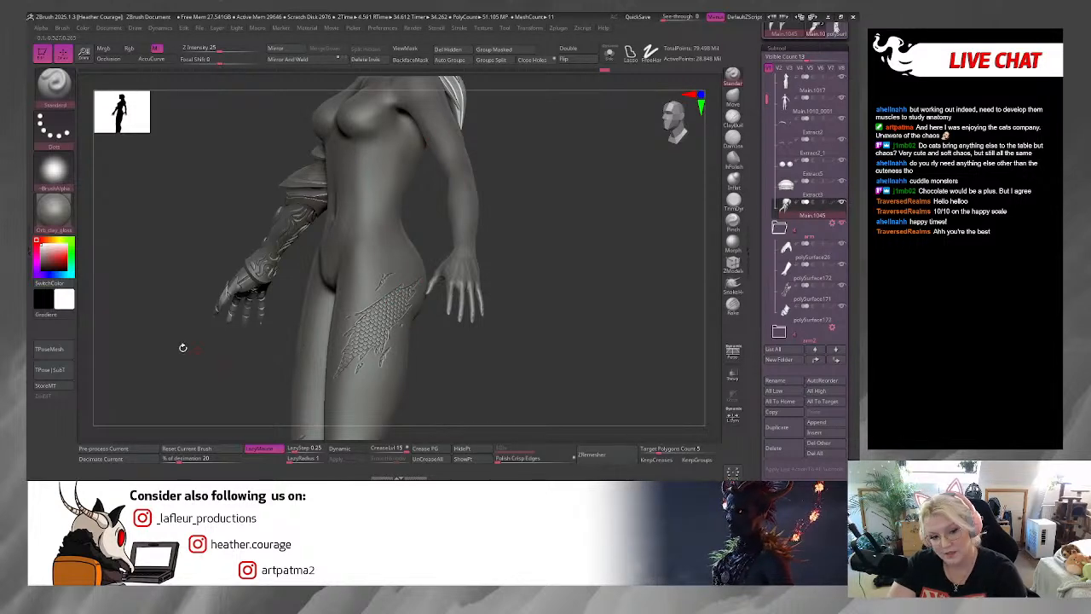
Step: Switch the material to StartupMaterial and frame the character's head and shoulders in three-quarter view
left_click(53, 206)
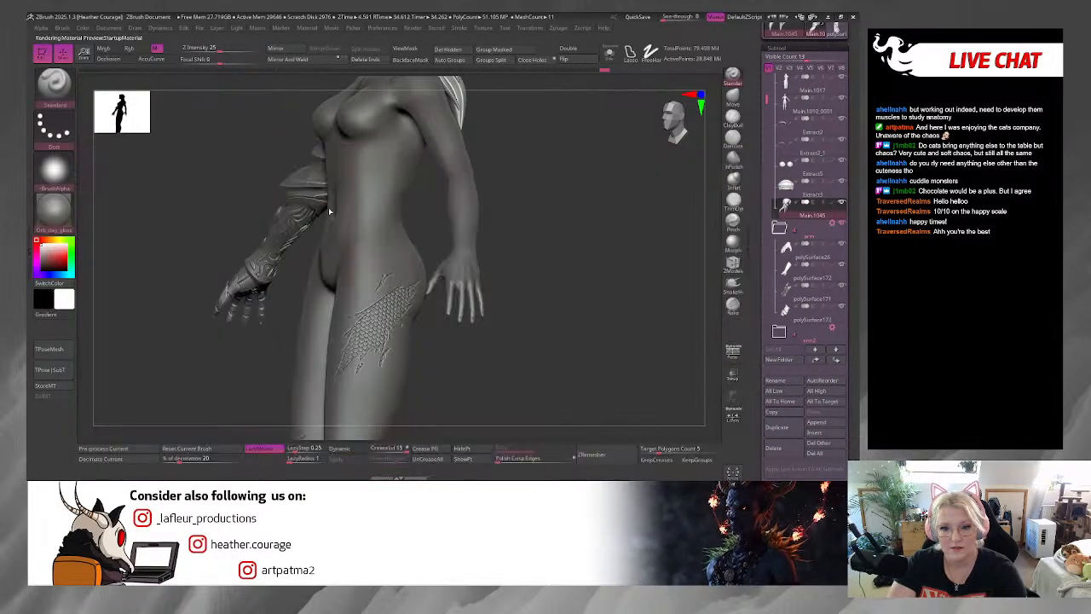
left_click(106, 171)
left_click_drag(625, 184, 651, 183)
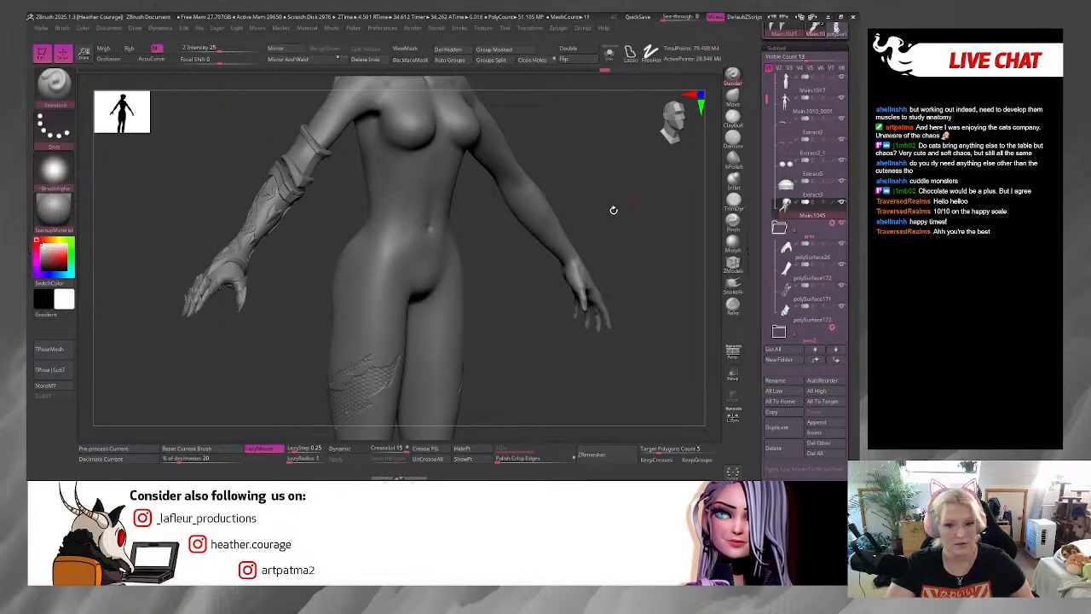
key("f")
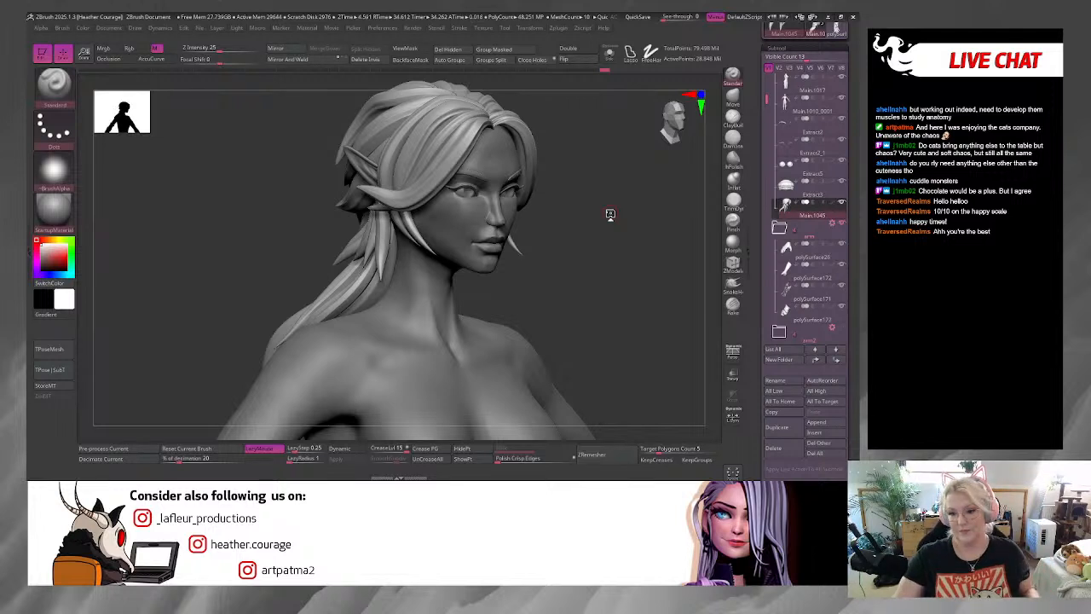
left_click_drag(618, 185, 619, 188)
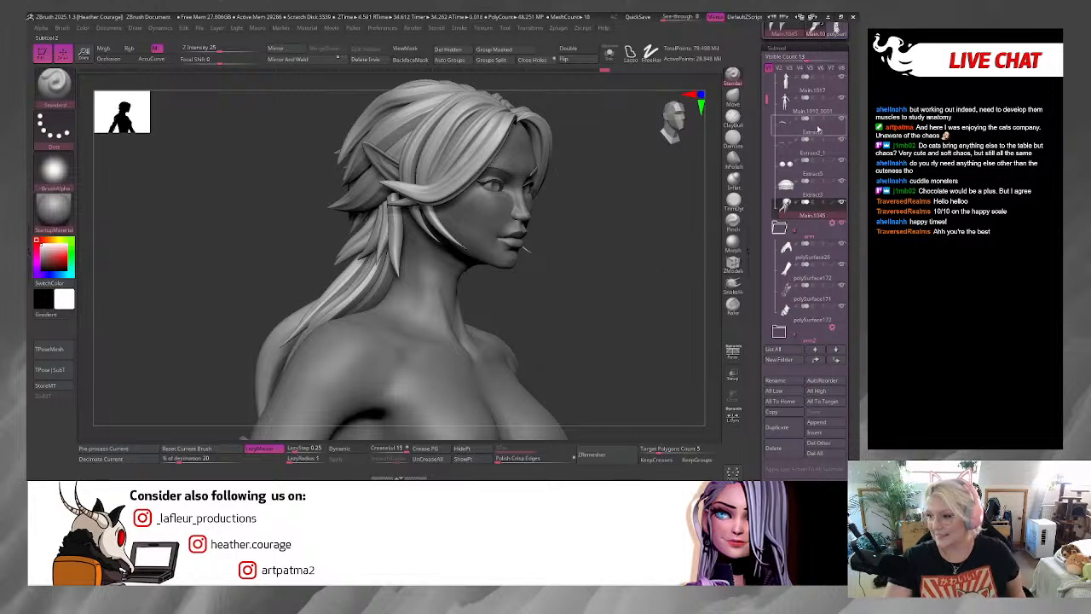
Step: Turn on polypaint for all subtools to compare the painted head and hair, and turn it off again
mouse_move(838, 96)
key("shift")
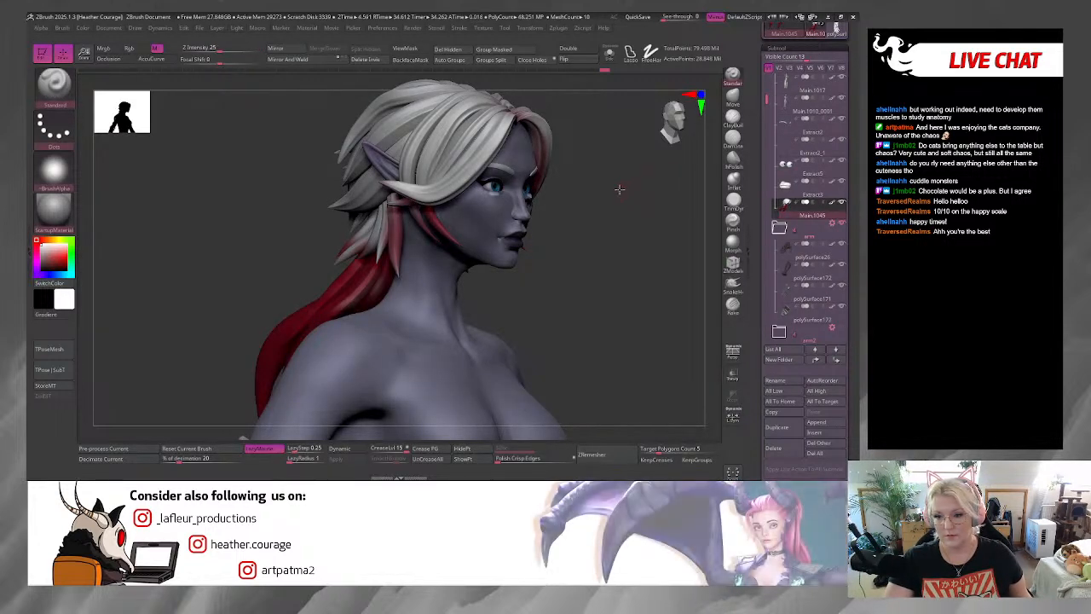
left_click_drag(609, 187, 641, 176)
left_click(833, 77, "shift")
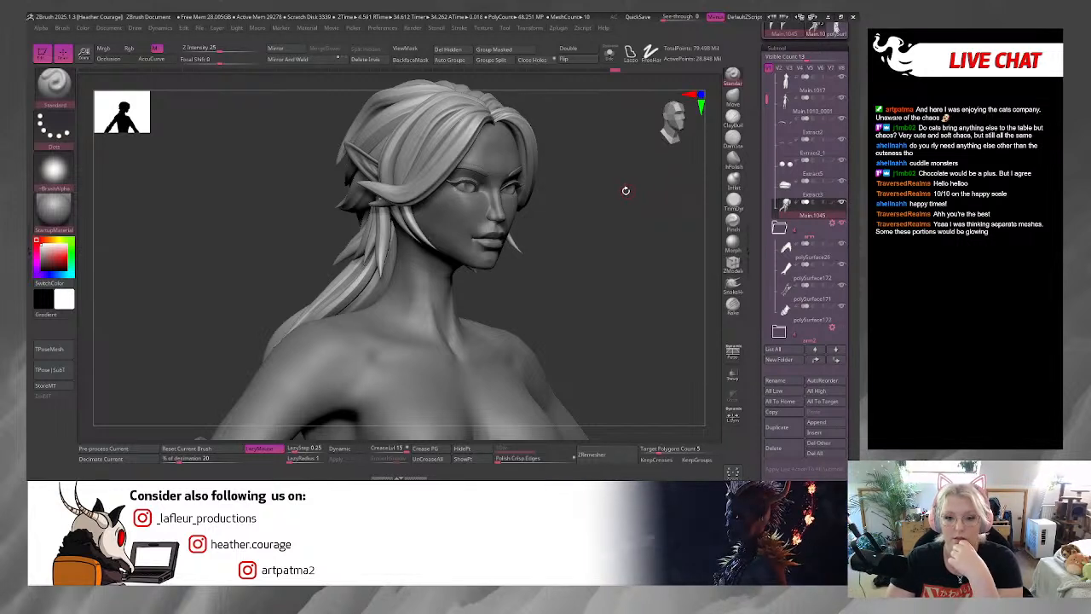
Step: Render the head-and-shoulders view with BPR and save its composite pass as 41BPR_Composite.jpg in the RENDER folder
left_click_drag(623, 188, 631, 190)
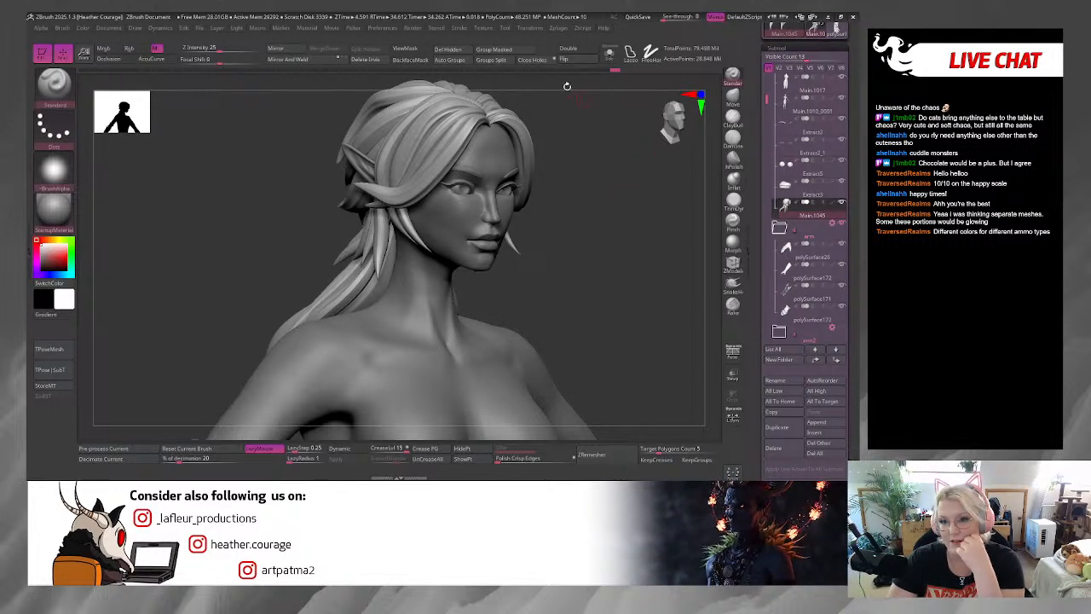
left_click(417, 28)
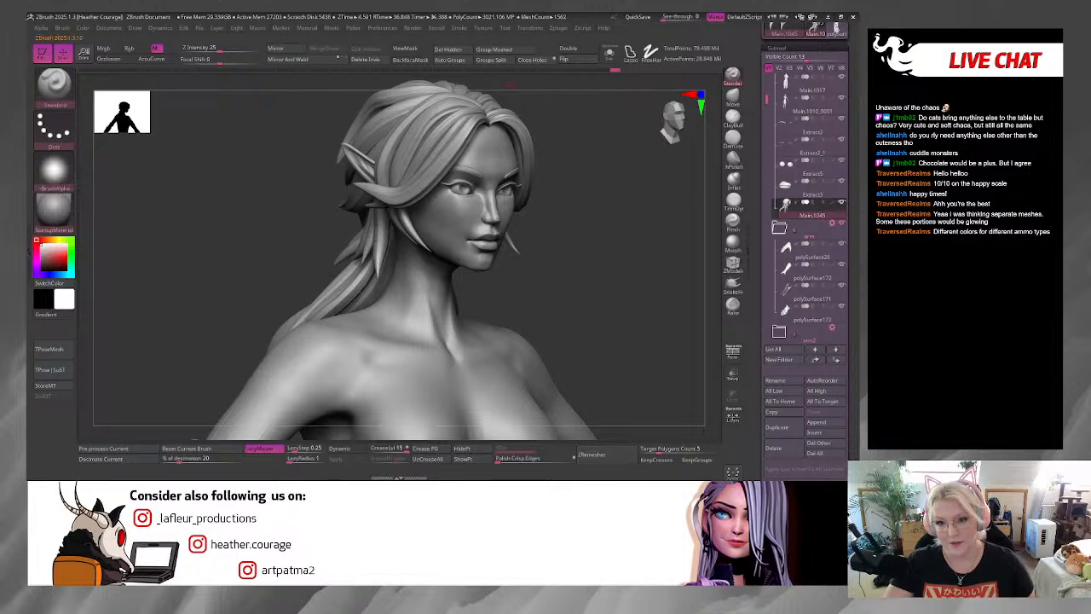
left_click(421, 30)
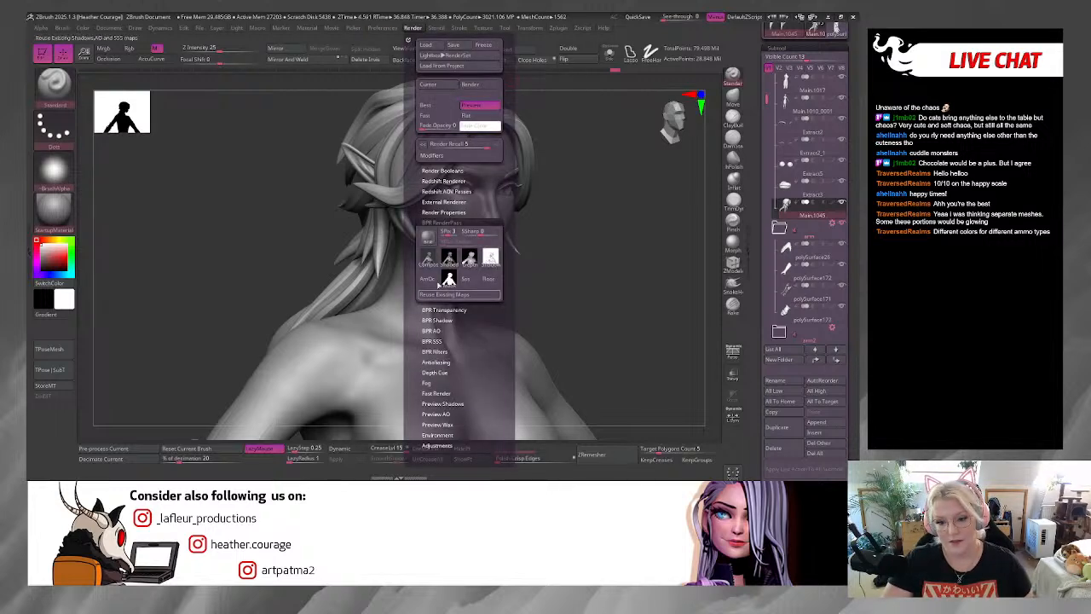
left_click(492, 261)
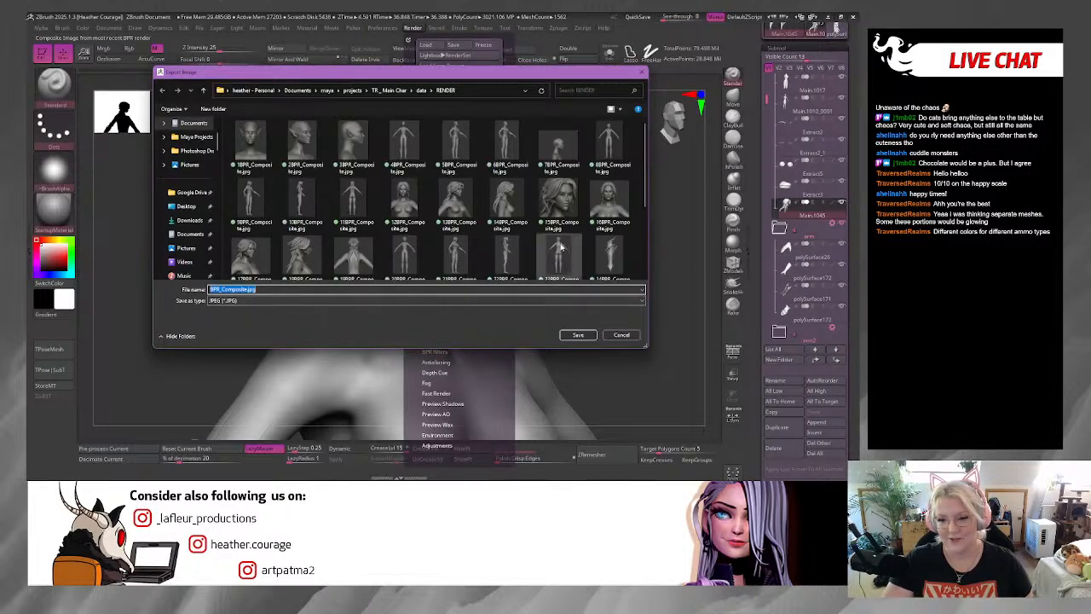
left_click(610, 254)
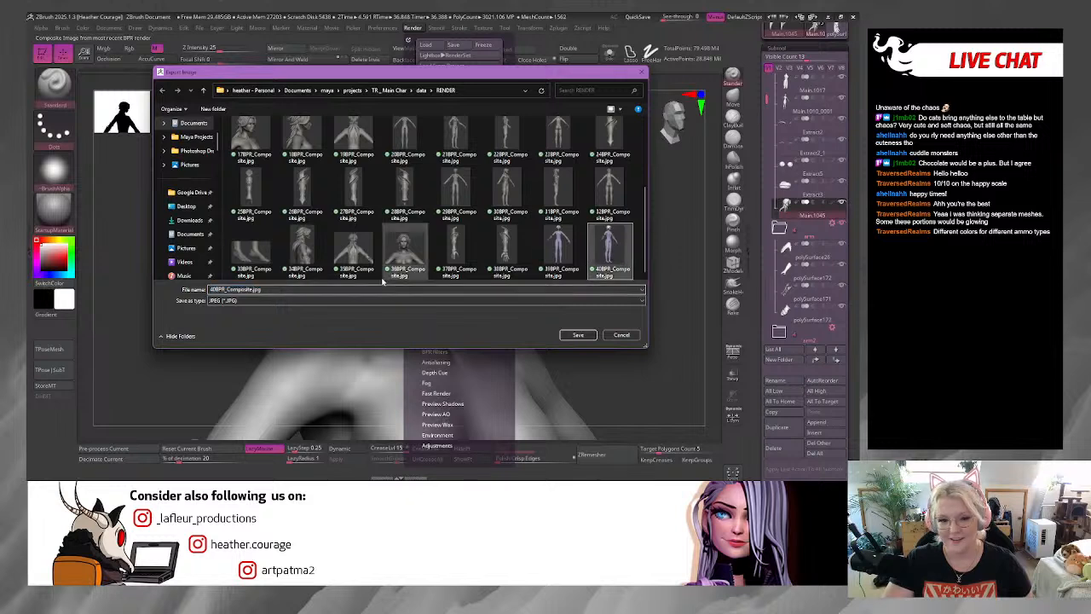
left_click(212, 288)
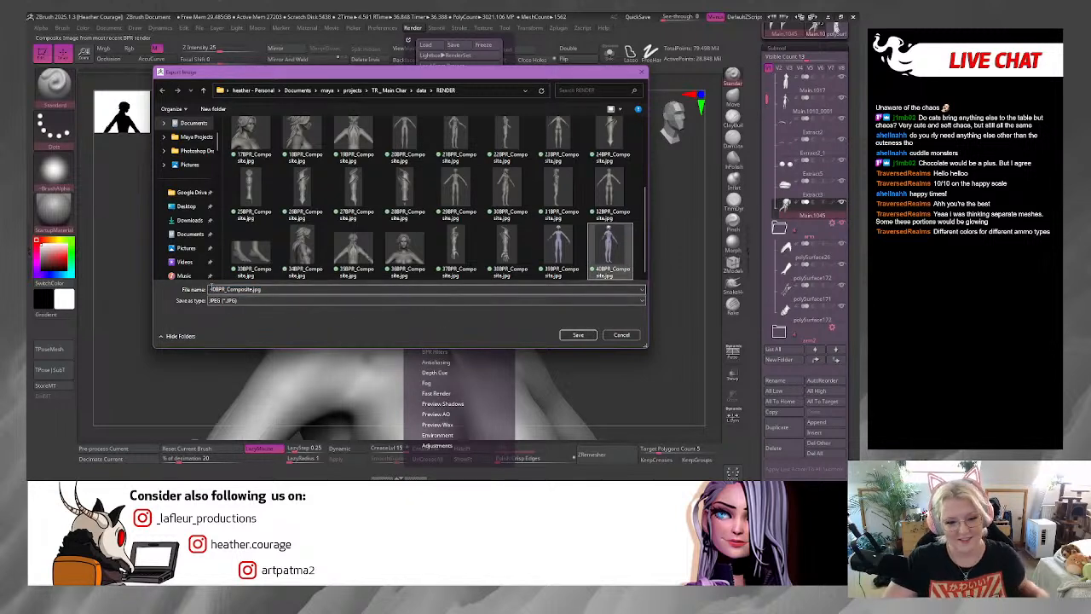
left_click(217, 290)
left_click(217, 289)
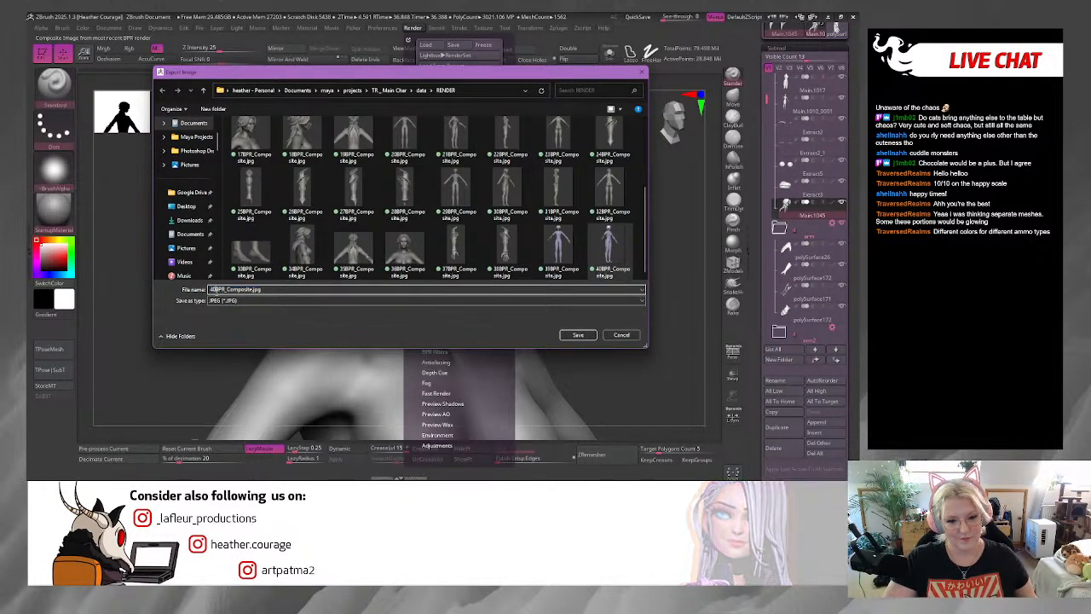
key("BackSpace")
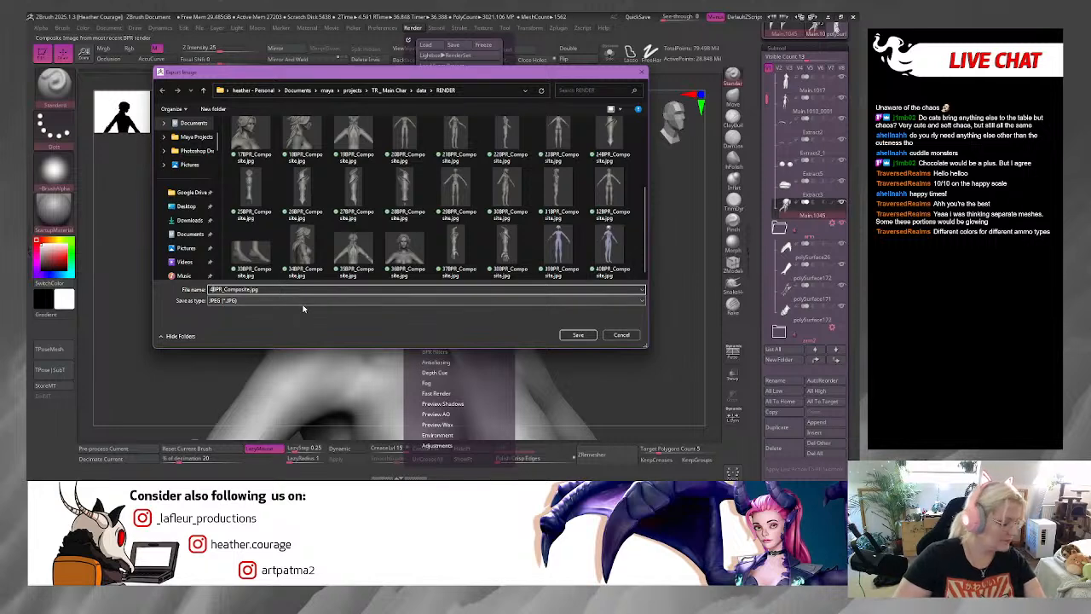
type("1")
left_click(579, 335)
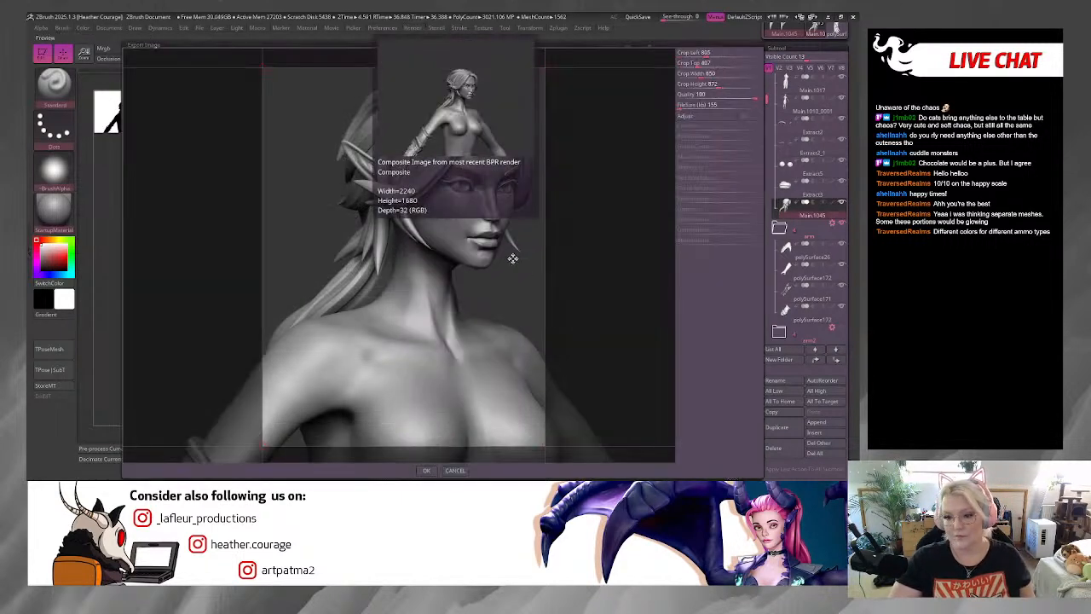
Step: Crop the exported image around the head and shoulders to about 725 by 870 pixels and confirm the export
left_click_drag(548, 442, 577, 450)
left_click_drag(260, 449, 251, 450)
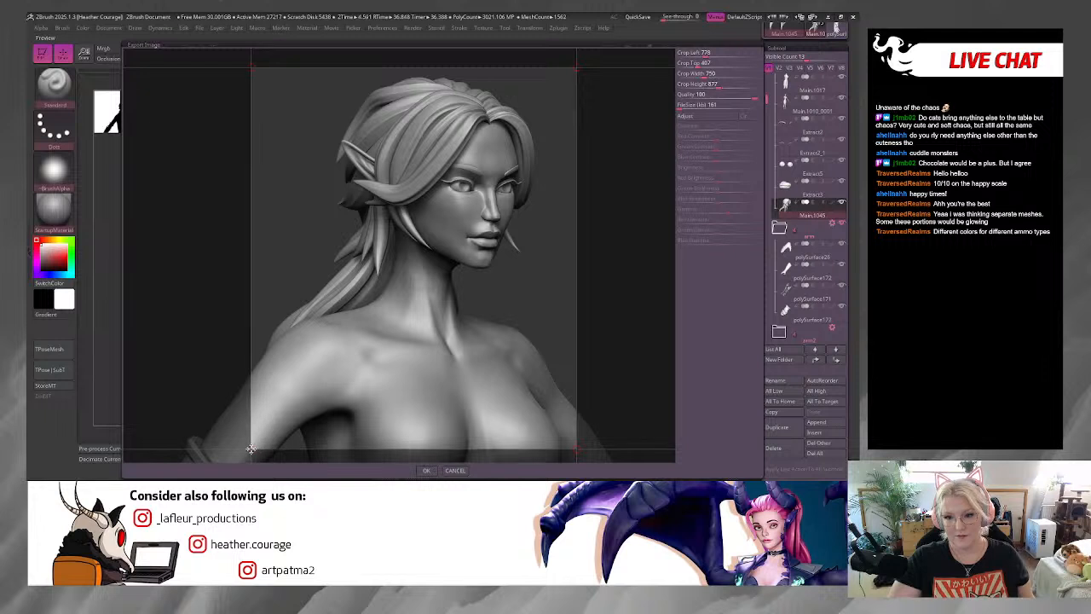
left_click_drag(251, 56, 262, 72)
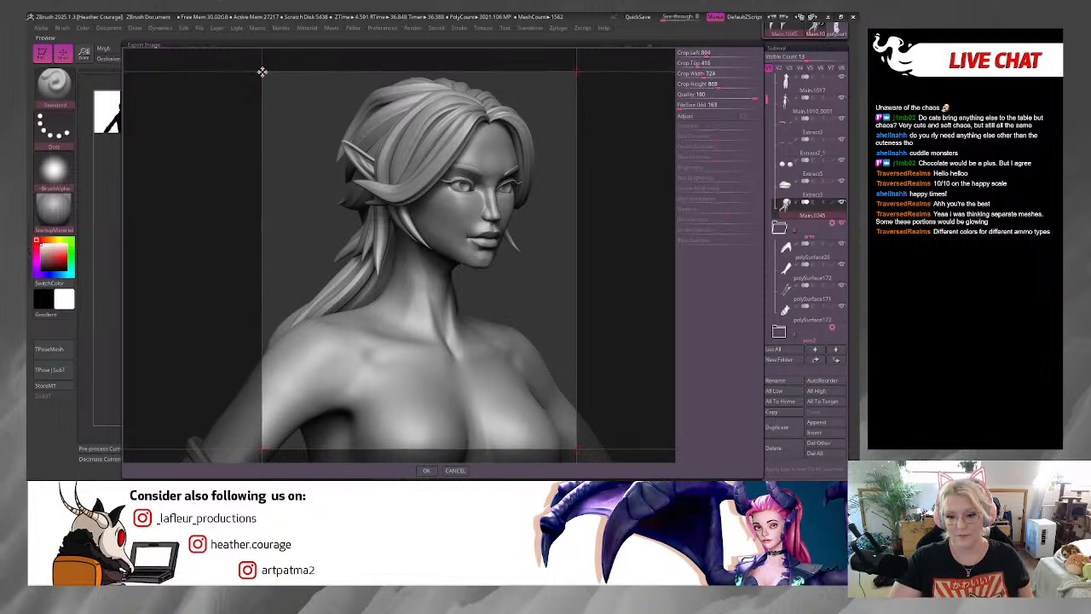
left_click(426, 470)
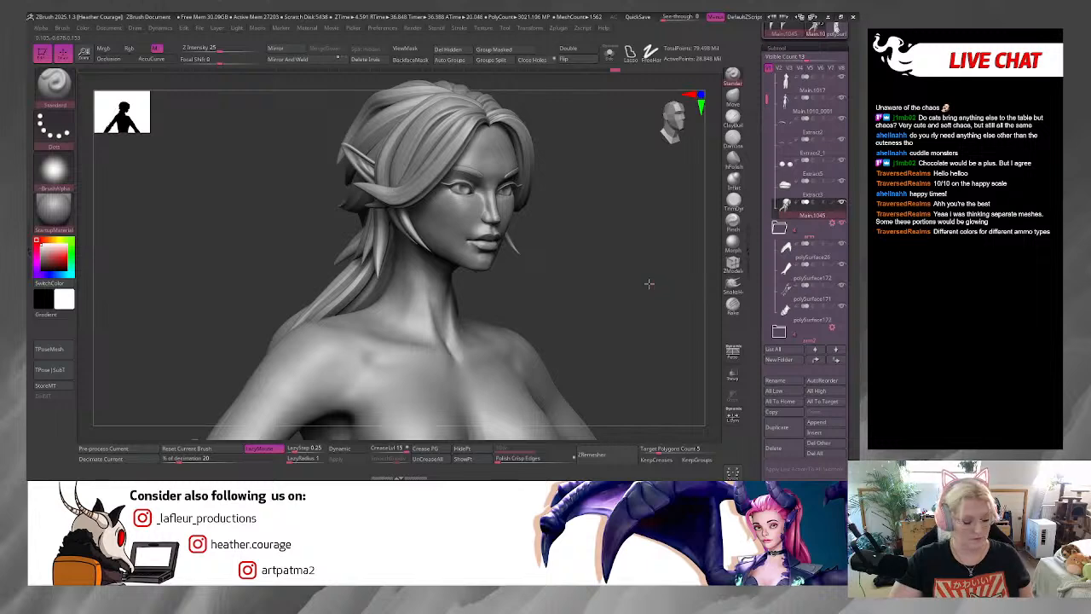
Step: Pull the view back from the head to examine the character's torso and both arms
left_click_drag(600, 236, 588, 224)
left_click_drag(554, 202, 532, 195, "alt")
left_click_drag(517, 232, 494, 203)
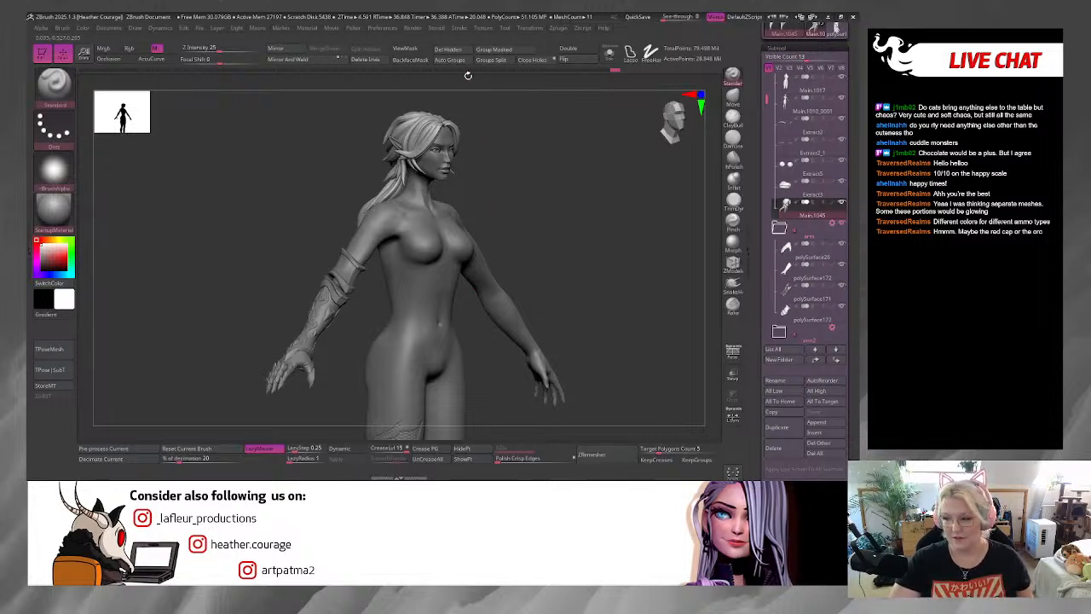
mouse_move(788, 268)
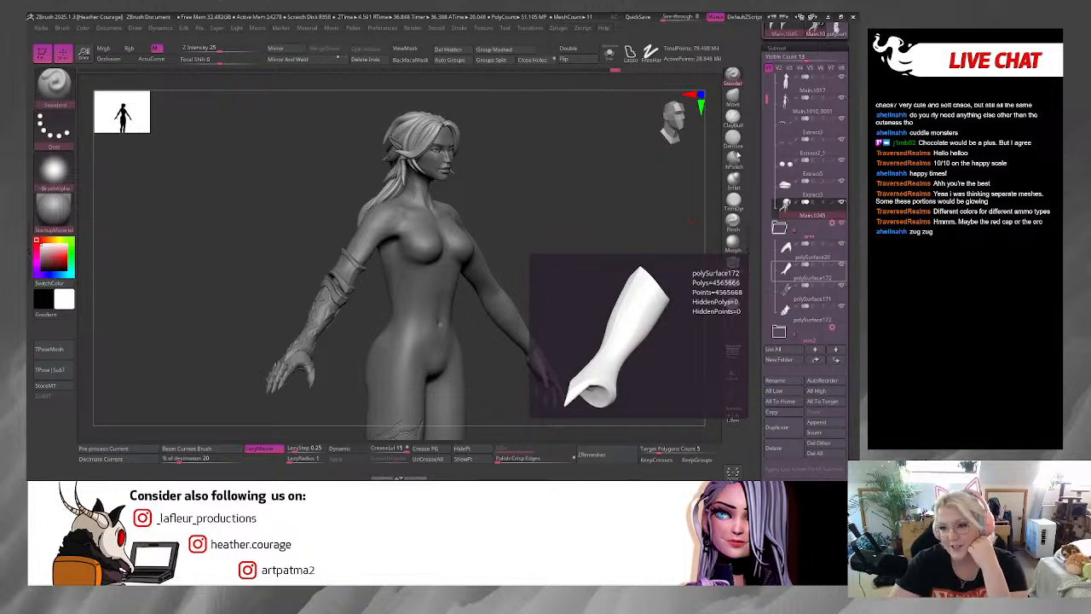
Step: Save the character tool as a new version named Main.1021.ztl in the project's zbrush folder
scroll(783, 159, "up", 3)
scroll(801, 171, "up", 3)
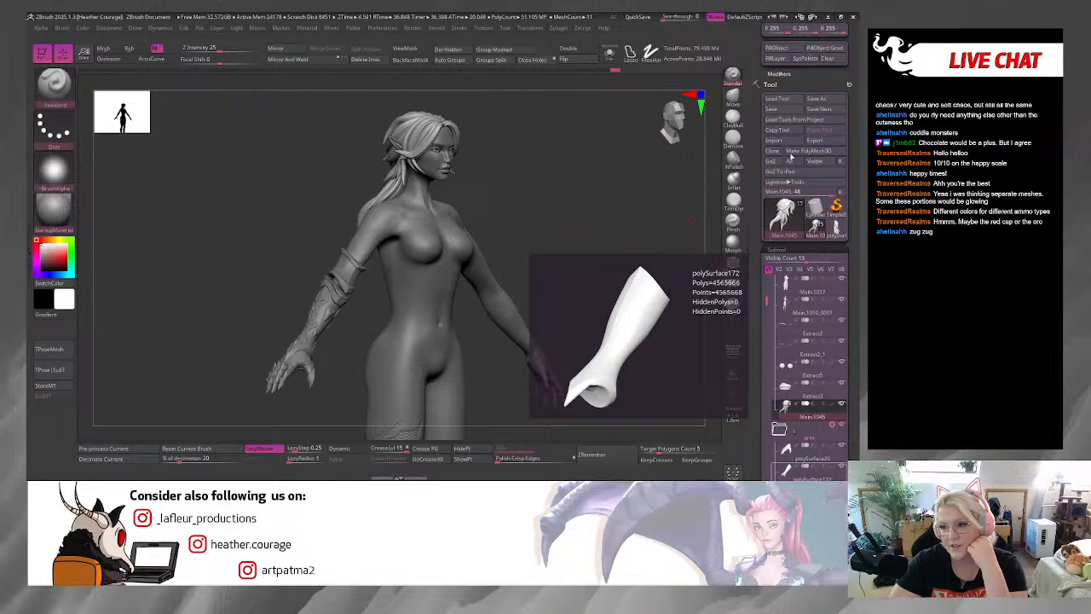
left_click(820, 100)
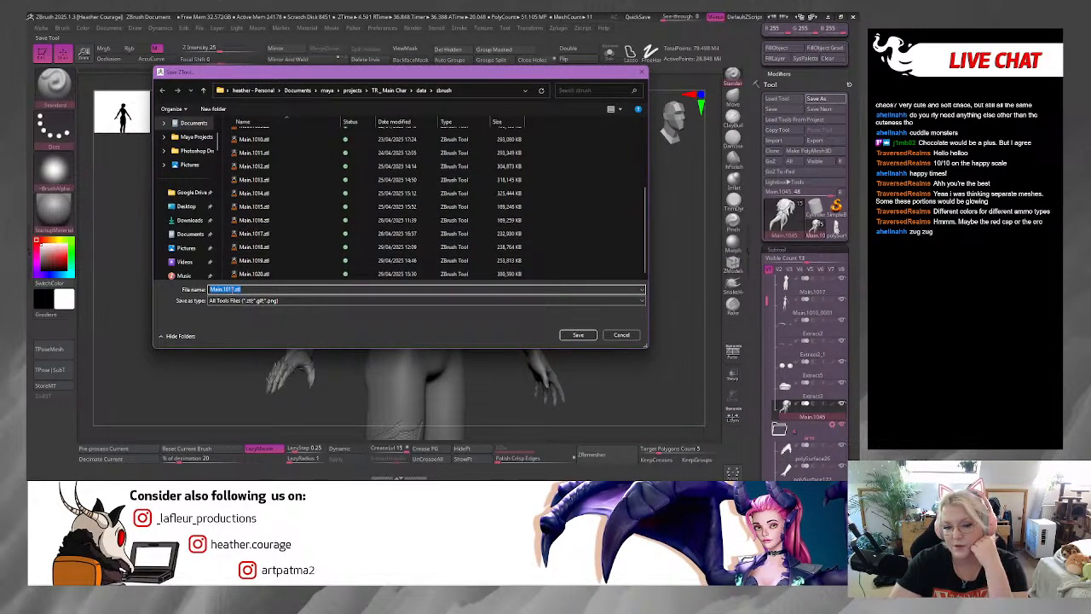
left_click(254, 274)
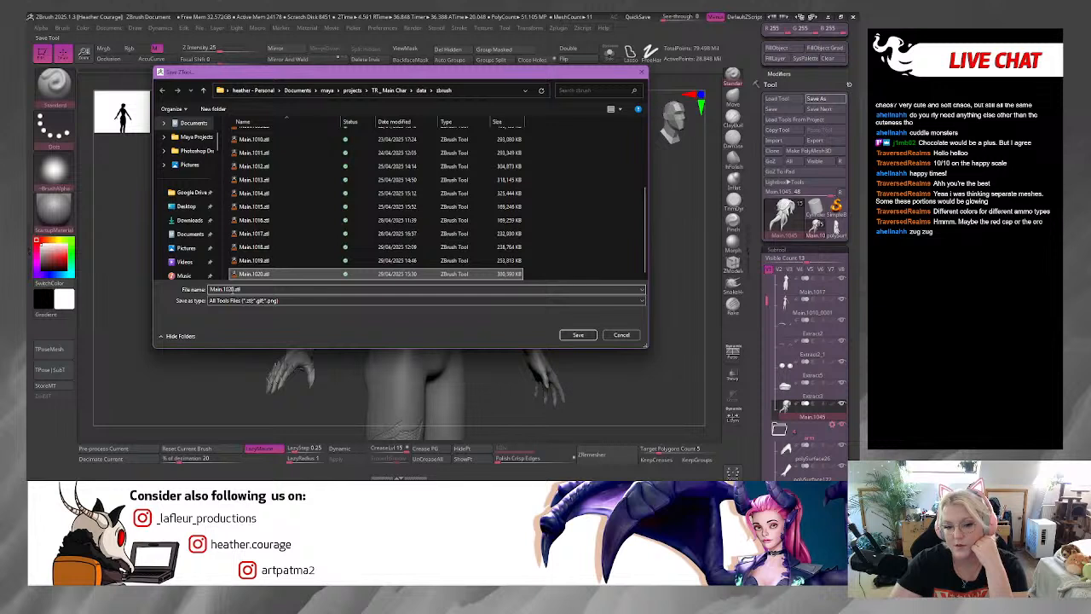
double_click(232, 289)
left_click(234, 290)
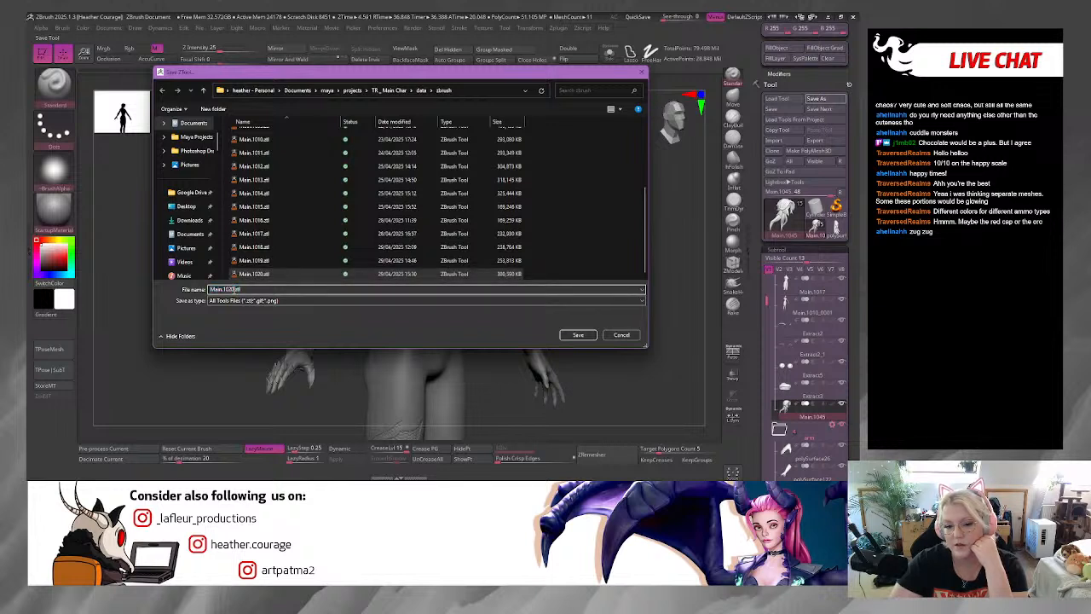
key("BackSpace")
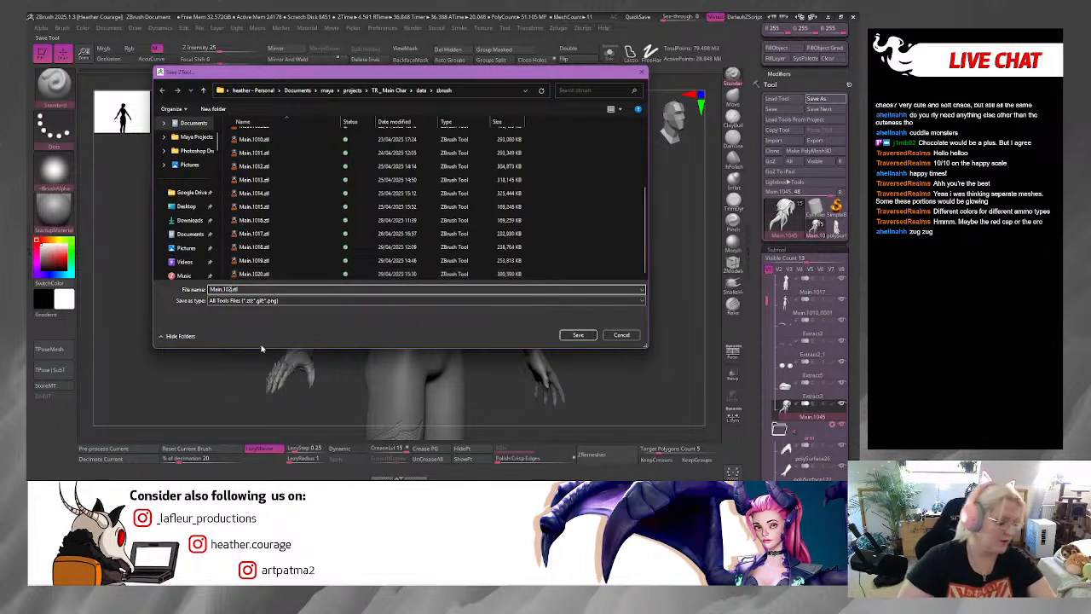
type("1")
left_click(571, 335)
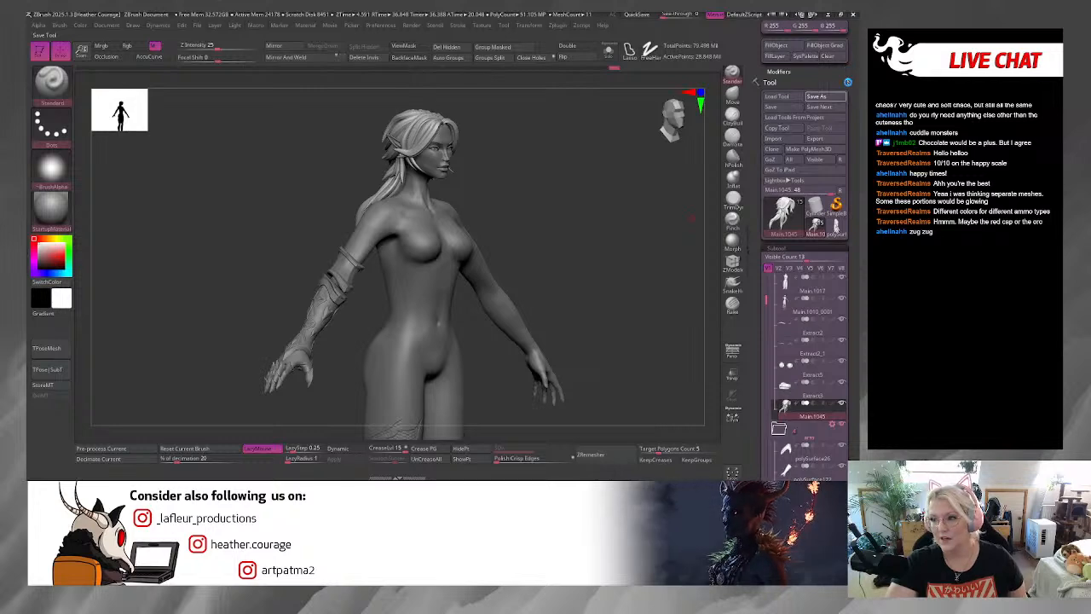
Step: Close ZBrush and save the changes as ZBrushProject.zpr in the same zbrush folder
scroll(793, 127, "up", 1)
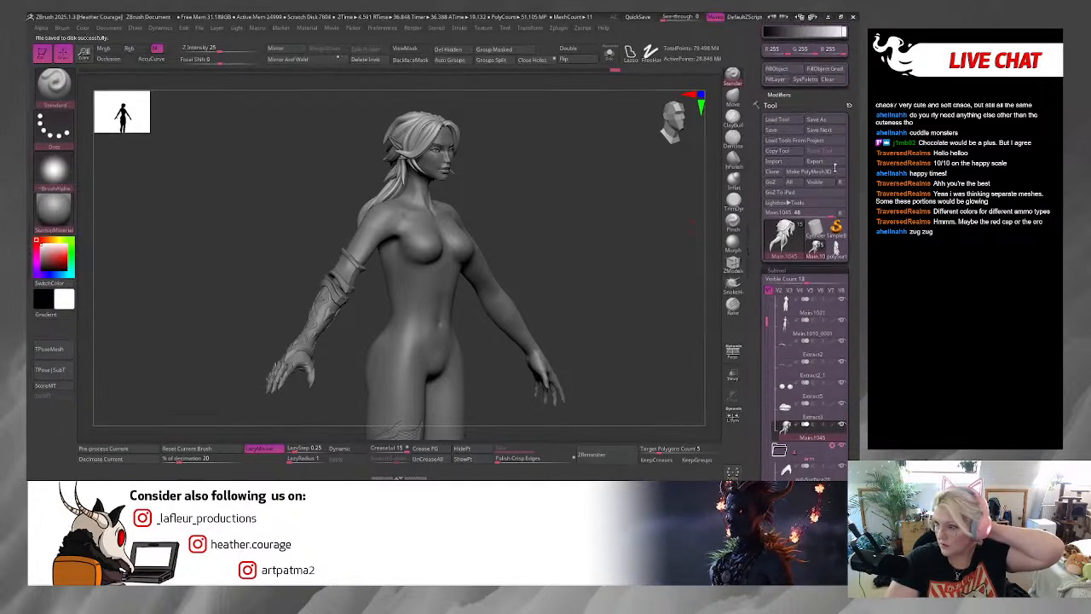
scroll(799, 137, "up", 5)
scroll(798, 139, "up", 2)
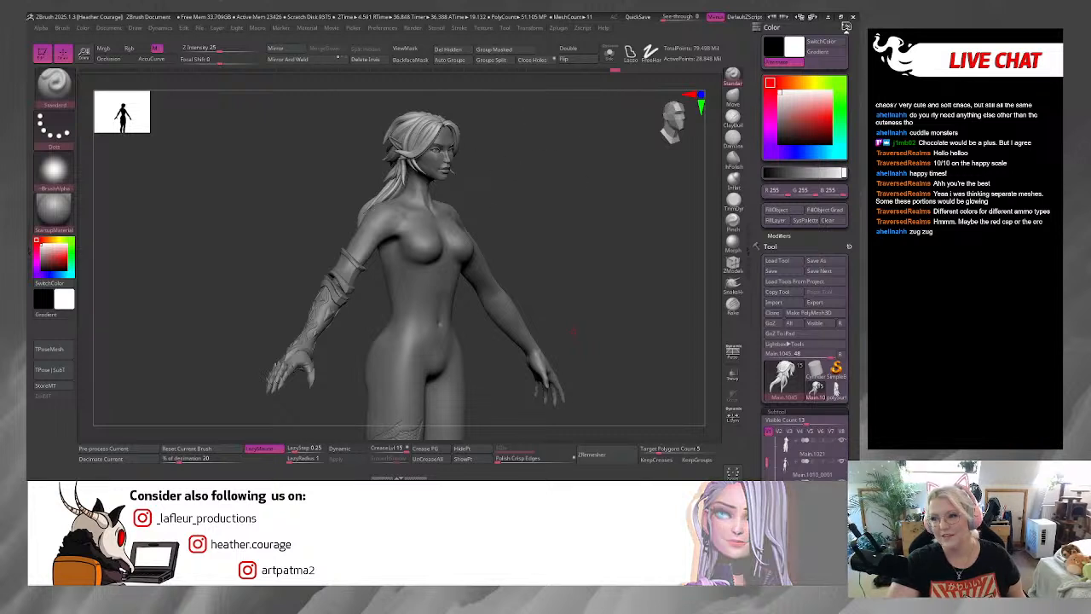
left_click(853, 16)
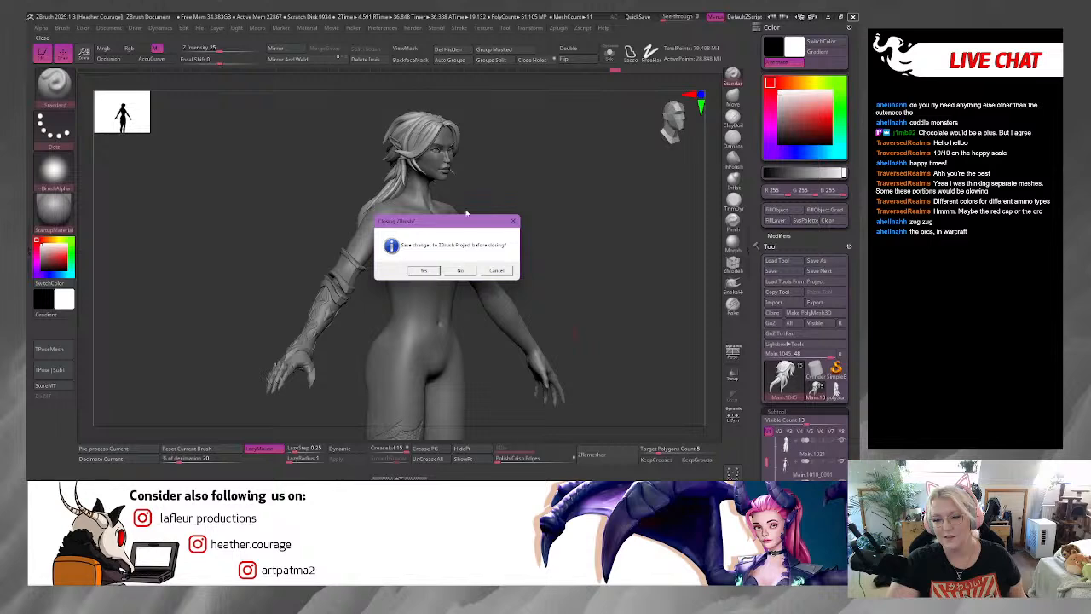
left_click(425, 270)
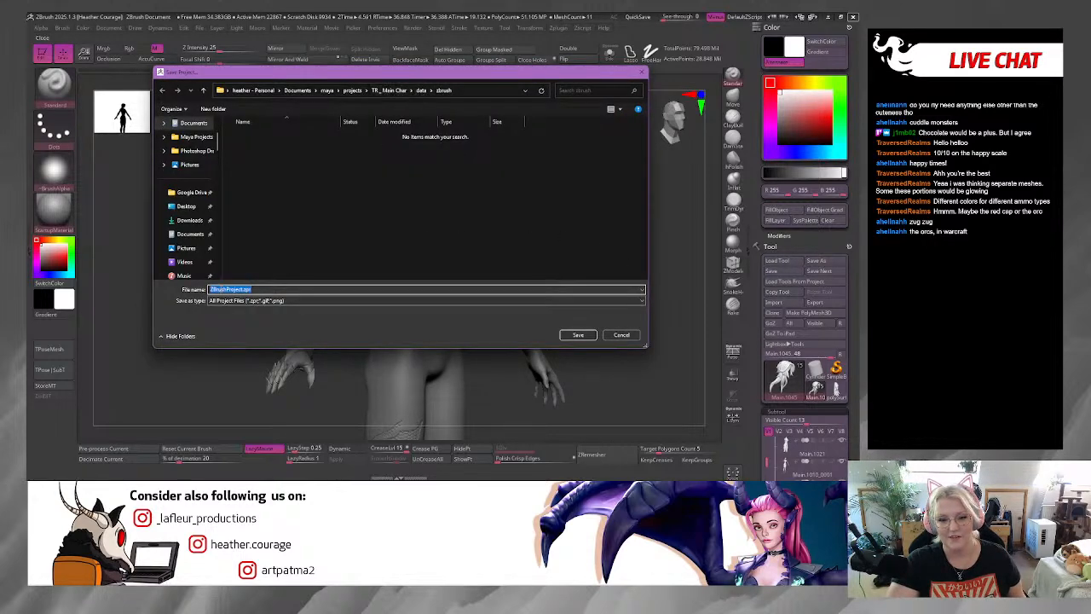
left_click(578, 334)
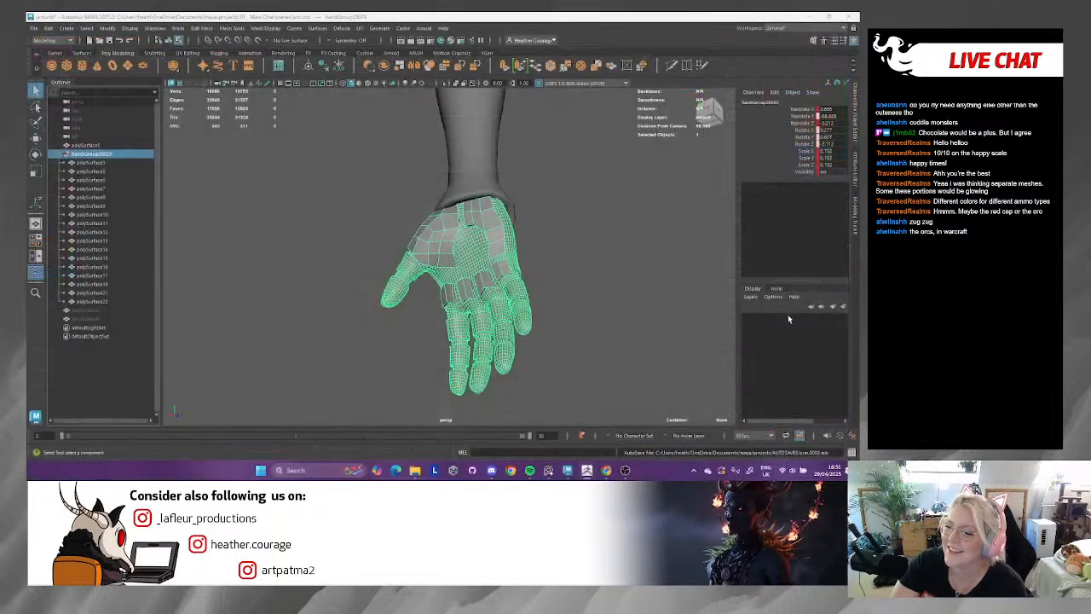
Step: In Maya, save the hand and forearm scene over the existing arm.mb in the scenes folder and close the program
right_click_drag(397, 264, 481, 291, "alt")
scroll(503, 285, "down", 5)
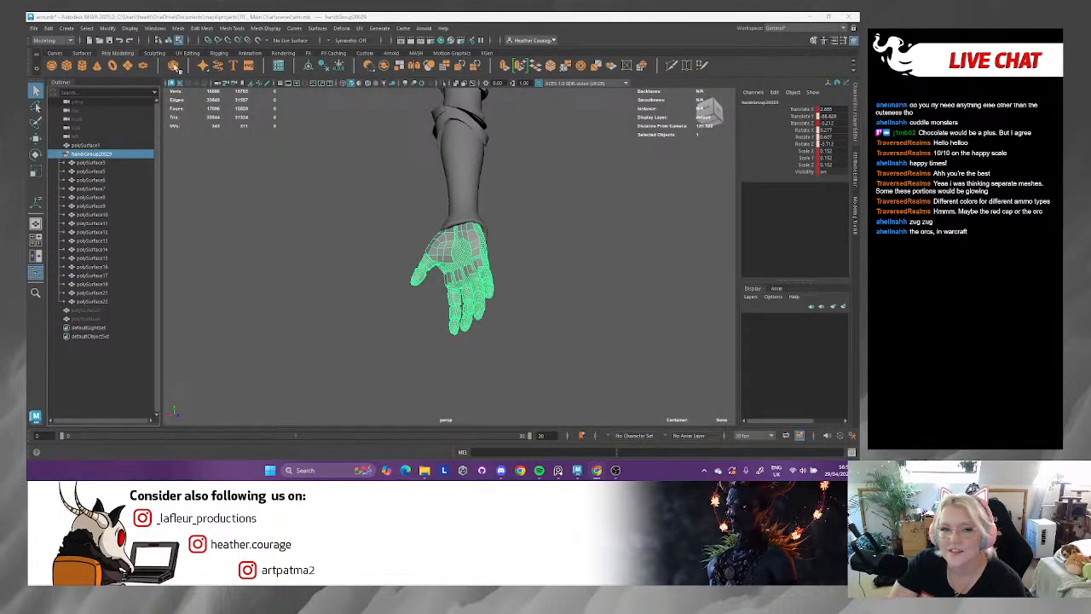
left_click(32, 28)
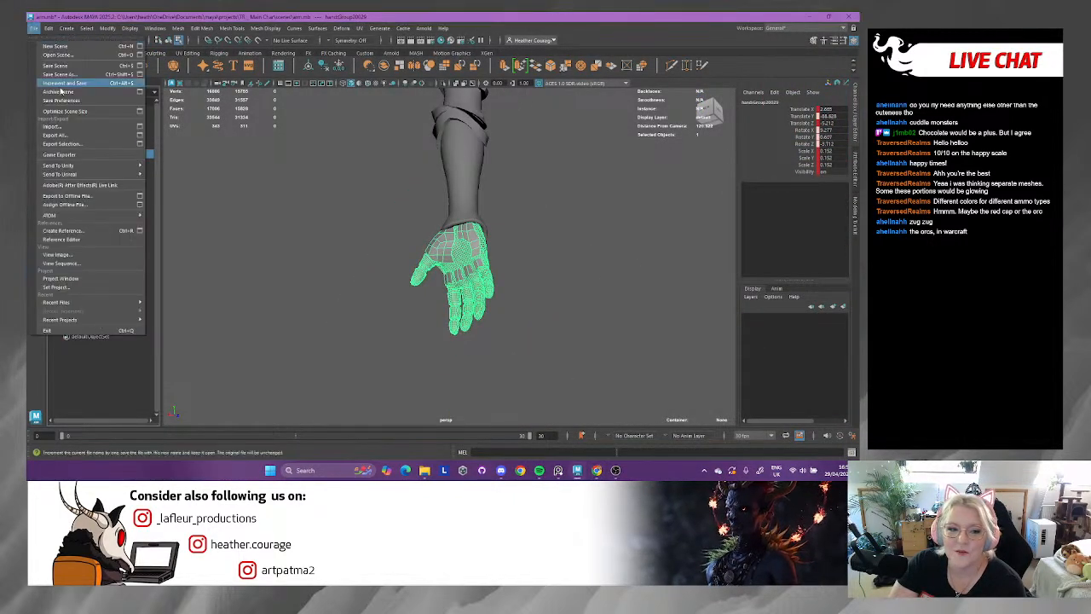
left_click(74, 77)
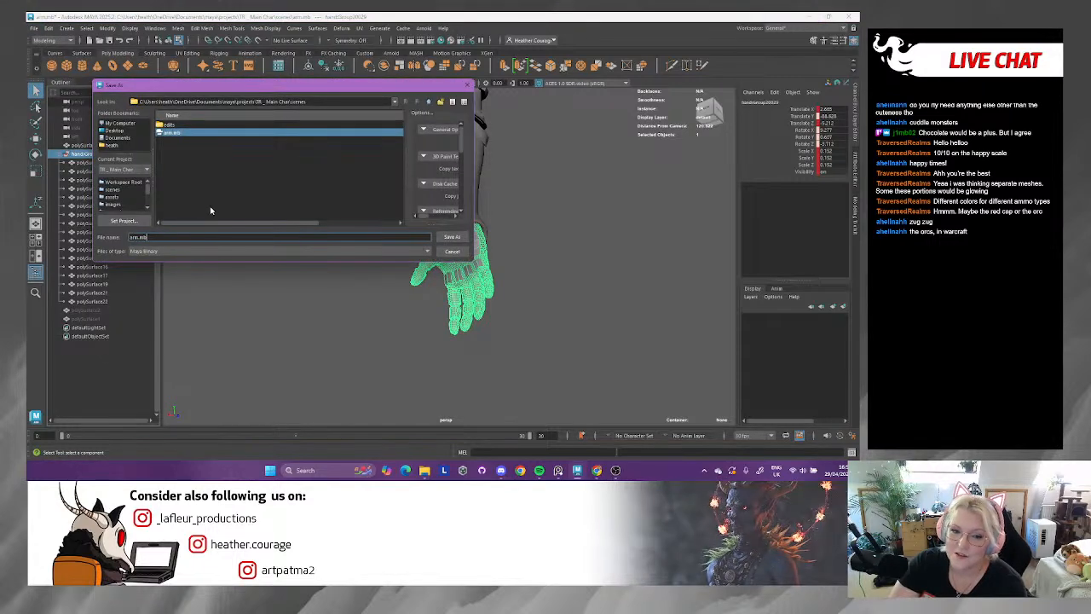
left_click(451, 237)
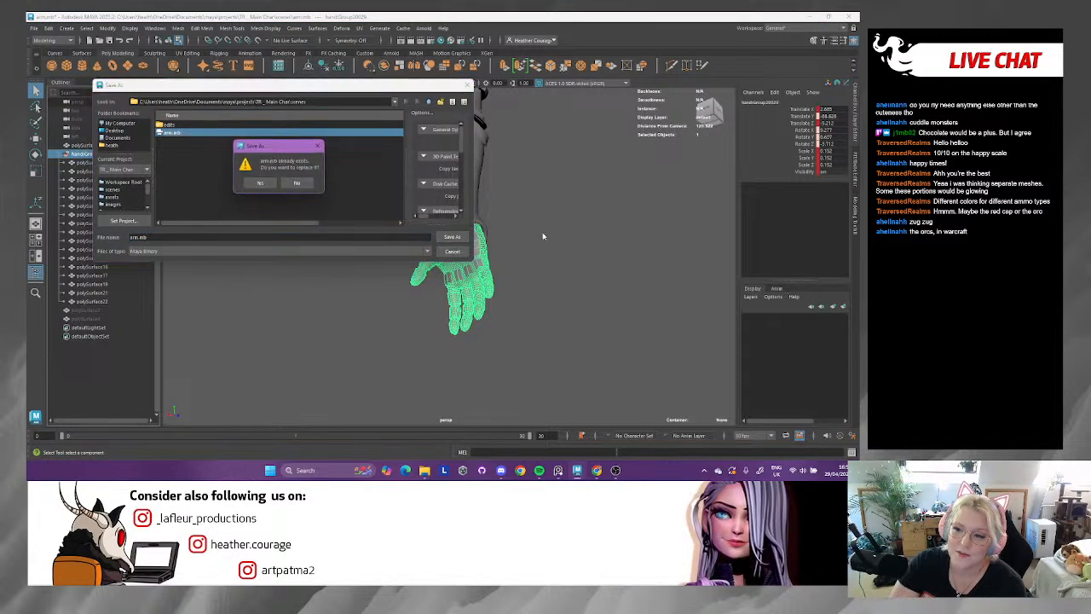
left_click(261, 184)
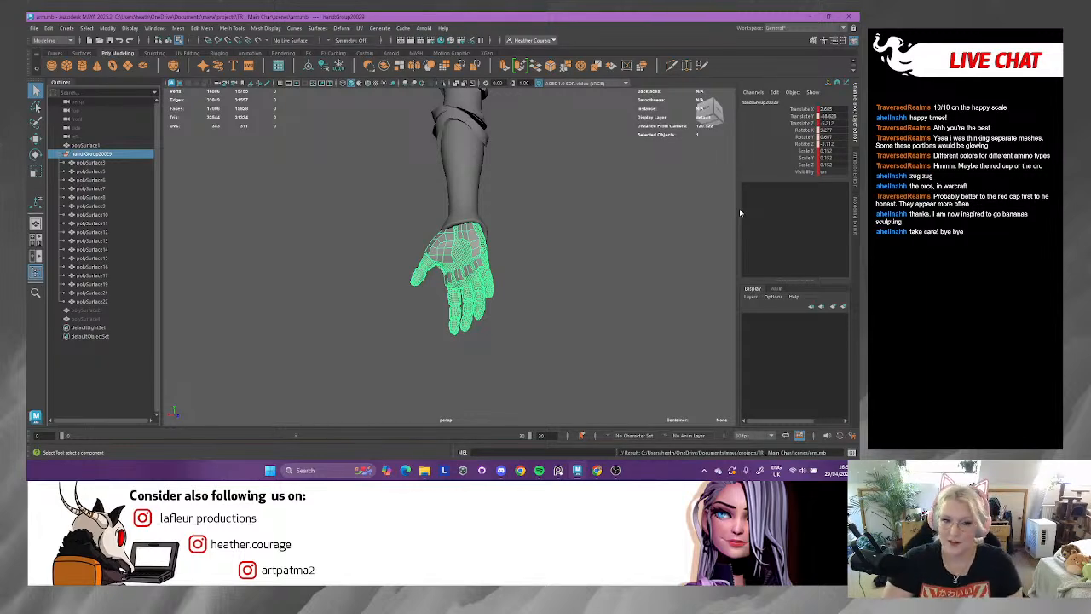
left_click(848, 16)
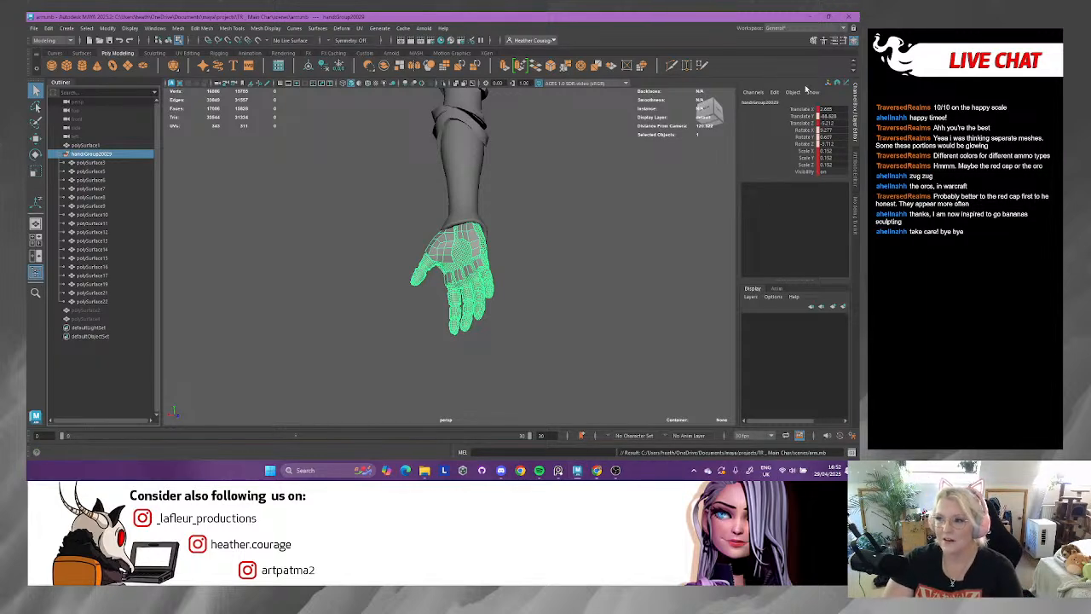